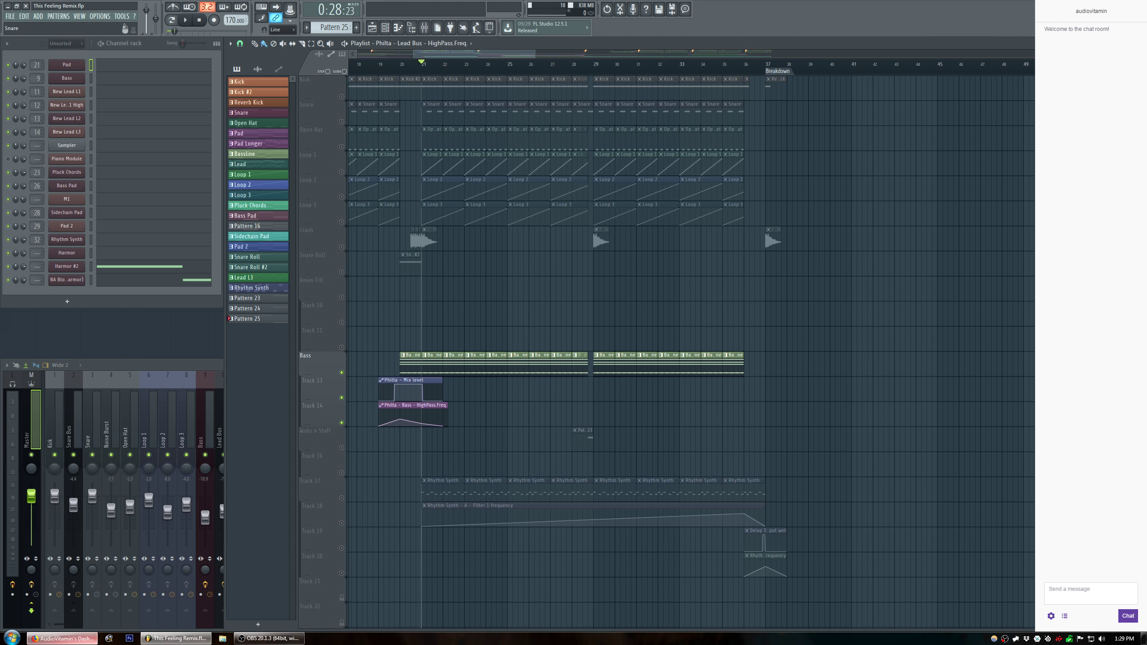
Check the Twitch stream dashboard and return to the project to audition the arrangement from bar 21.
{"action": "left_click", "coordinate": [63, 638]}
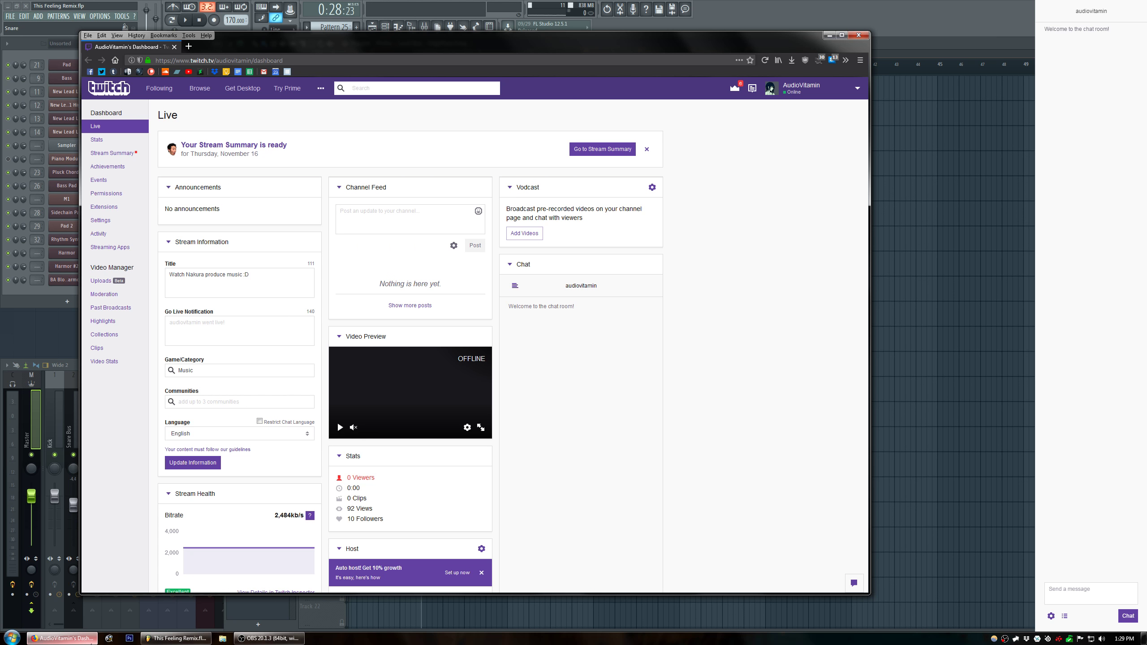
{"action": "left_click", "coordinate": [829, 37]}
{"action": "key", "text": "space"}
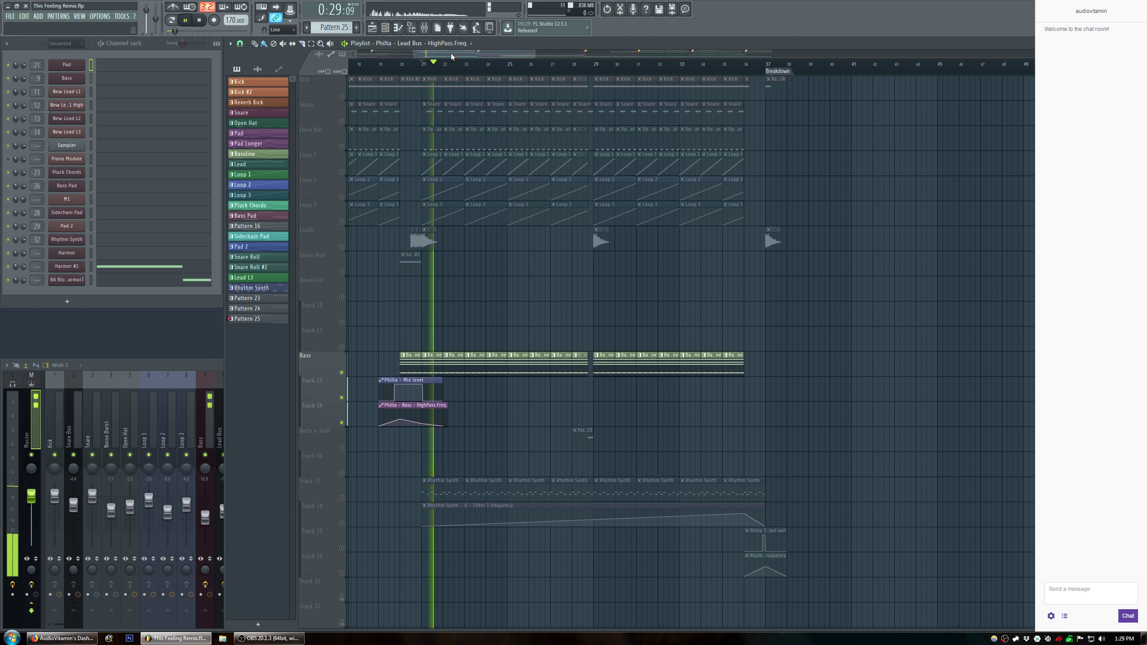
{"action": "key", "text": "space"}
Select the Bassline pattern from its clip on the Bass track and audition it in pattern mode.
{"action": "left_click", "coordinate": [445, 355]}
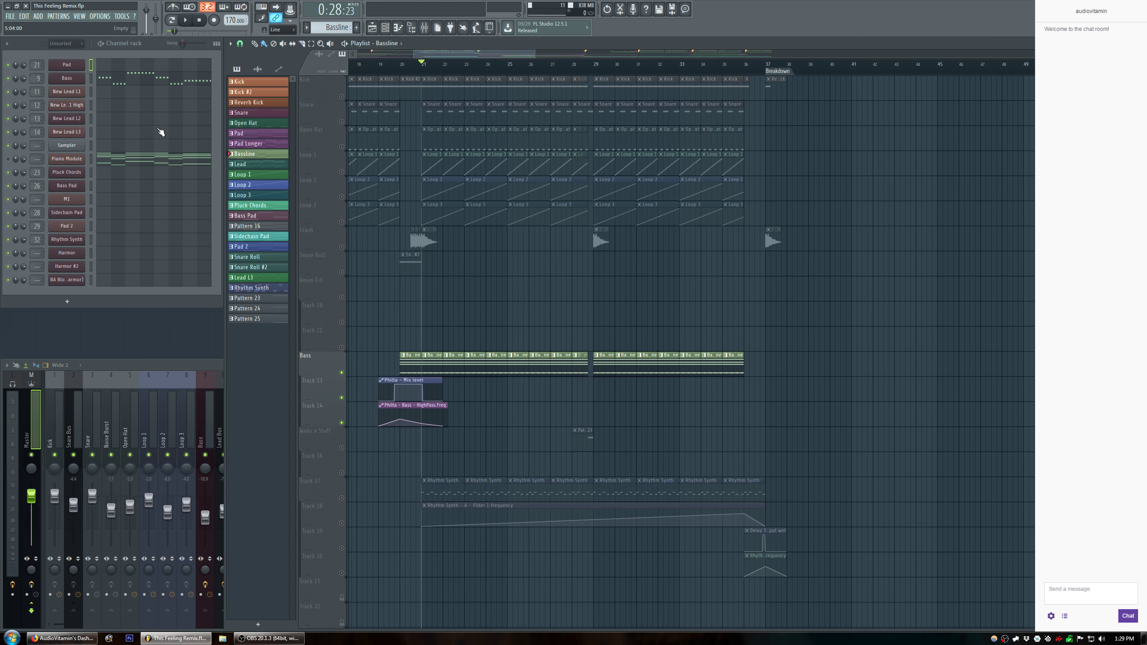
{"action": "key", "text": "l"}
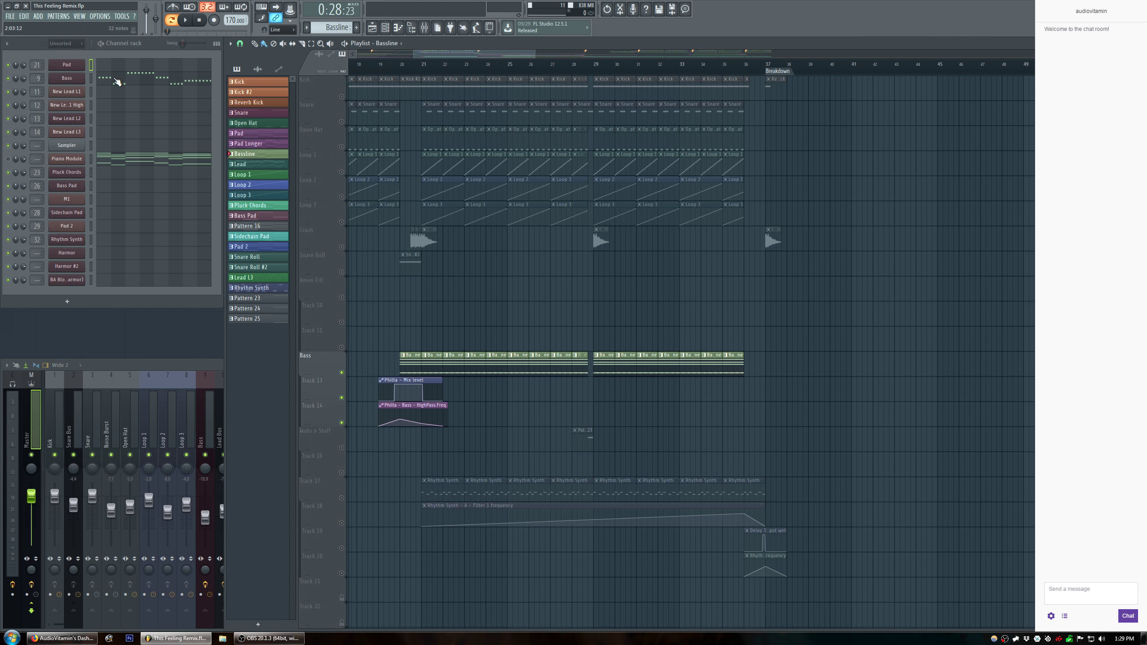
{"action": "key", "text": "space"}
{"action": "key", "text": "space"}
{"action": "key", "text": "l"}
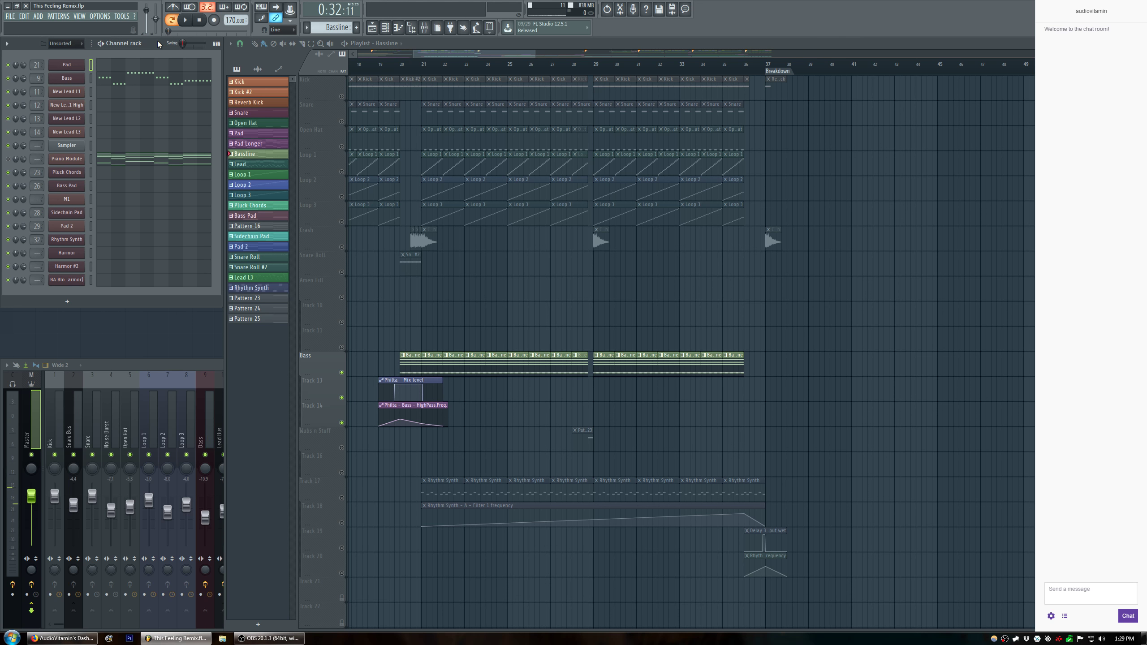
{"action": "key", "text": "space"}
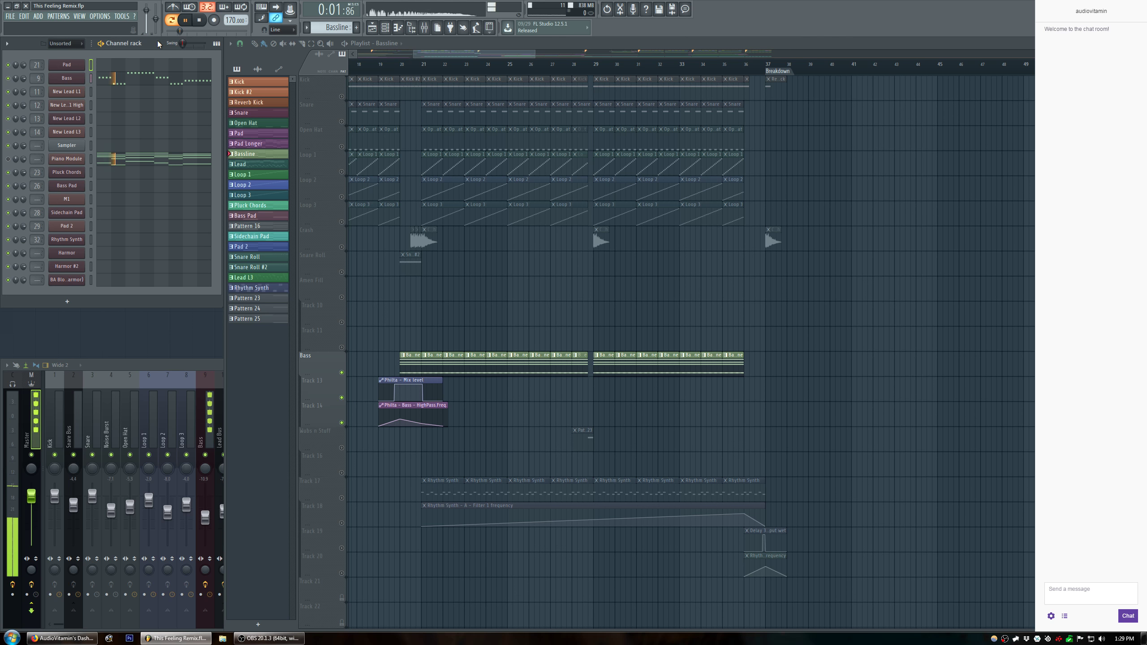
{"action": "key", "text": "space"}
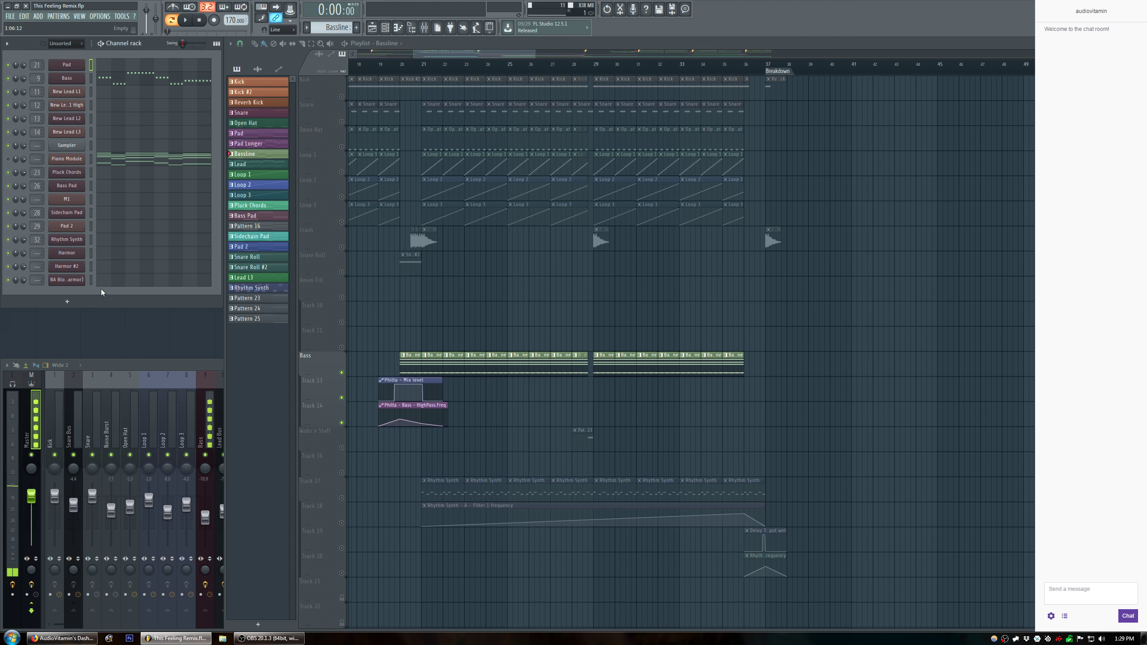
Reload the Twitch dashboard, check the streaming status in OBS, and return to the FL Studio project.
{"action": "left_click", "coordinate": [61, 638]}
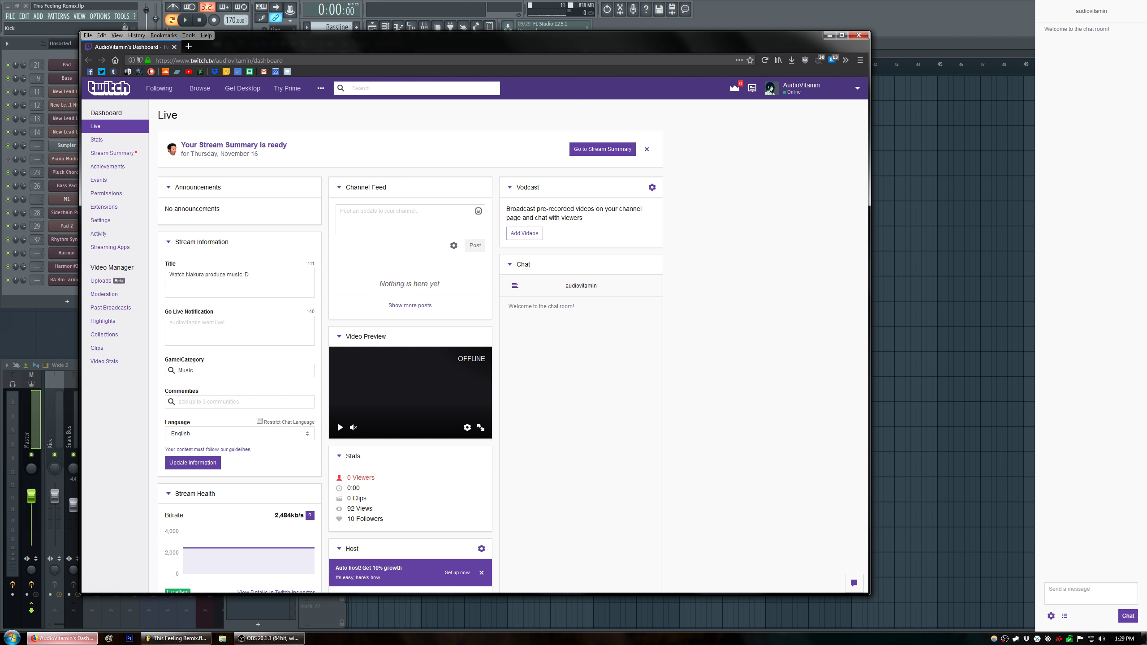
{"action": "left_click", "coordinate": [765, 60]}
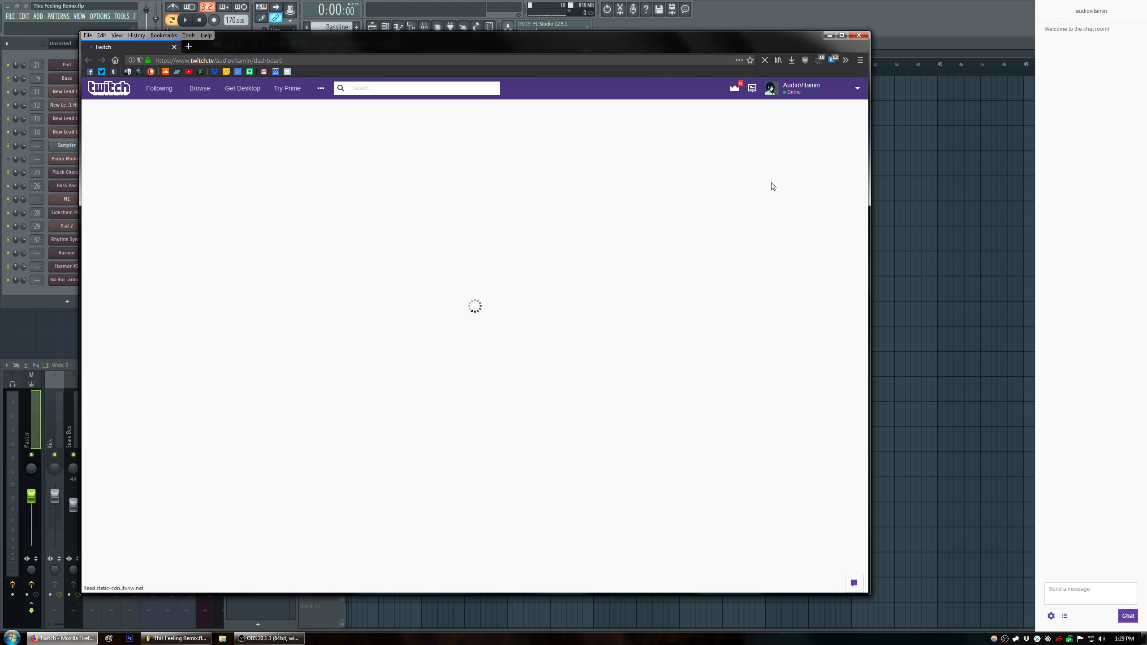
{"action": "left_click", "coordinate": [829, 35]}
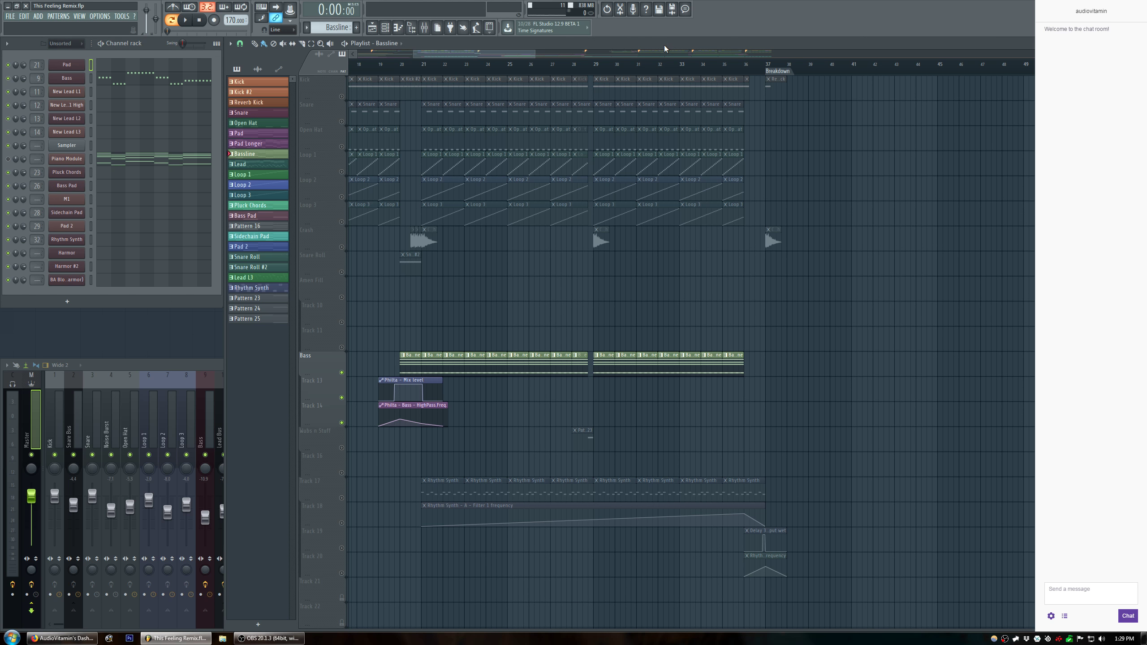
{"action": "left_click", "coordinate": [269, 638]}
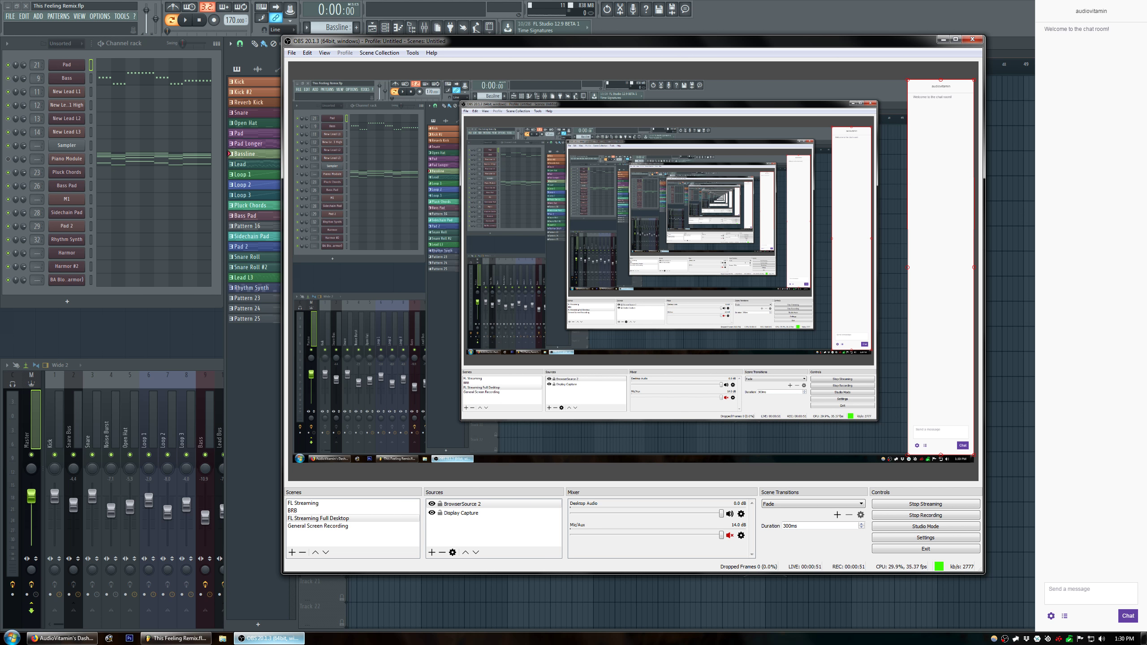
{"action": "left_click", "coordinate": [176, 638]}
Audition the bass from bar 21 in song mode and compare it with the Bassline pattern in pattern mode.
{"action": "left_click_drag", "start_coordinate": [417, 66], "coordinate": [425, 68]}
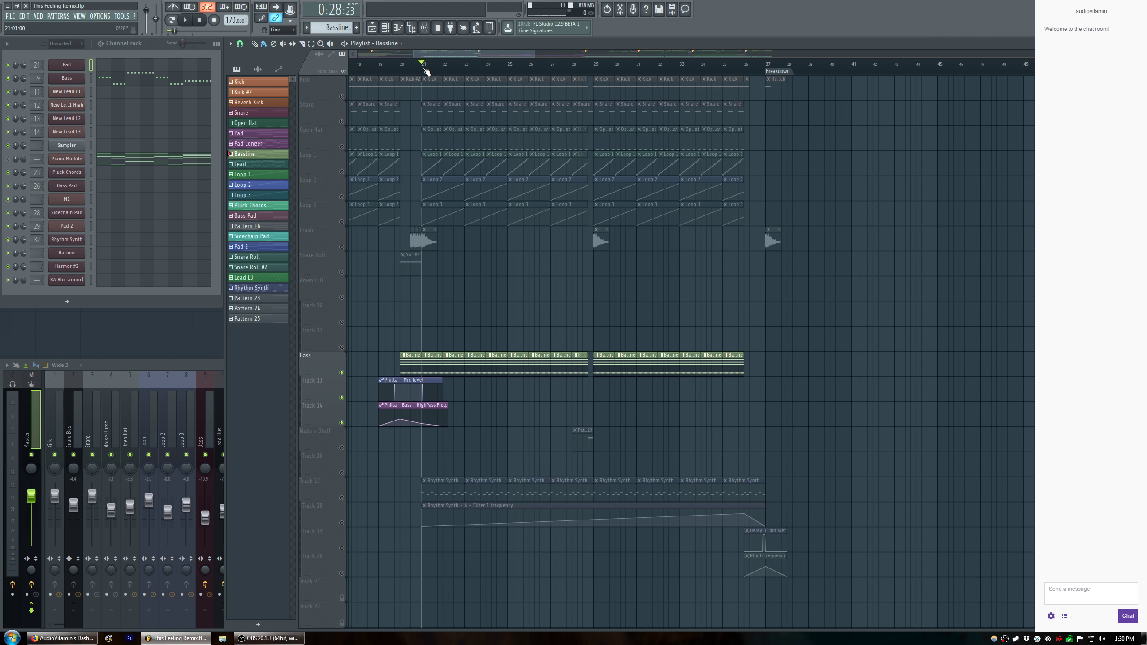
{"action": "key", "text": "space"}
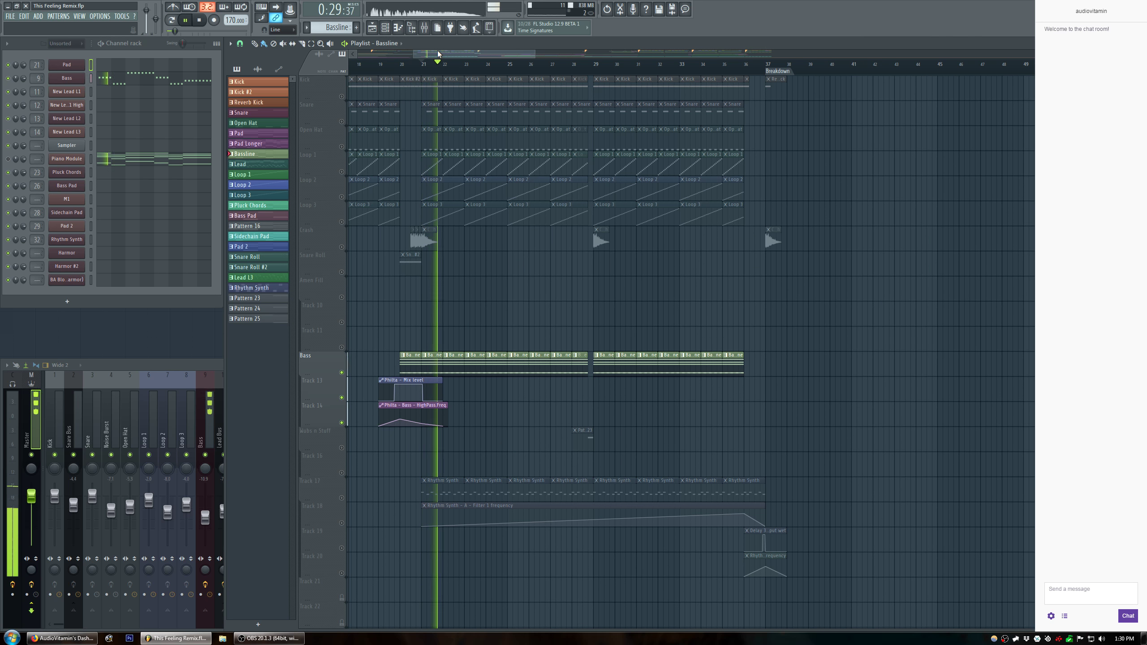
{"action": "key", "text": "space"}
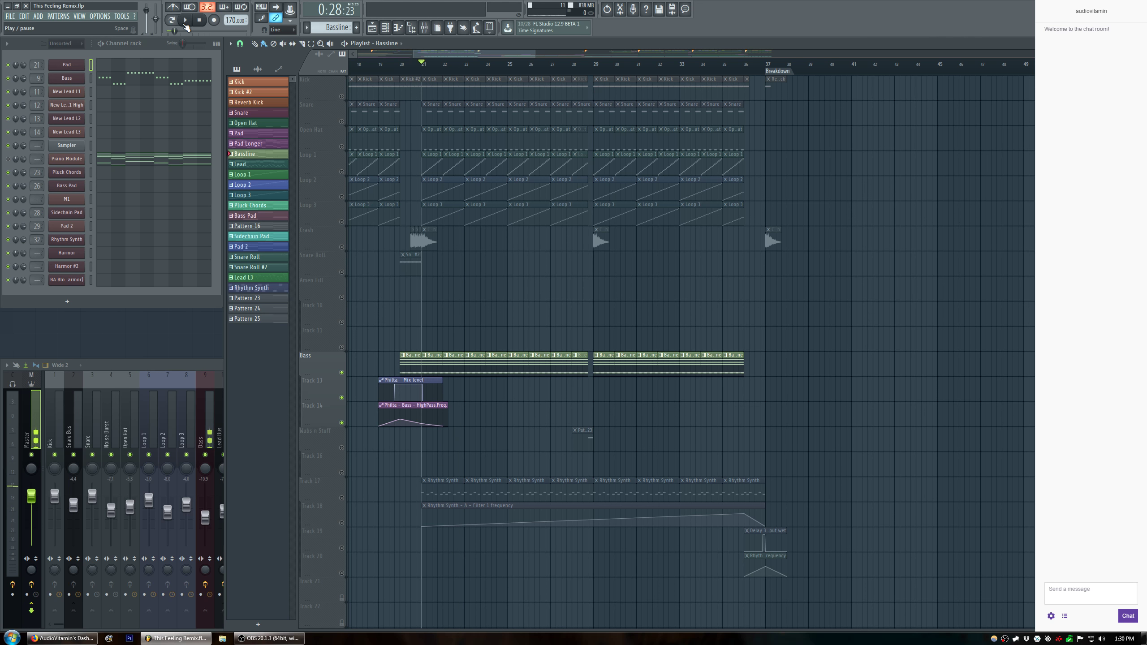
{"action": "left_click", "coordinate": [172, 20]}
{"action": "key", "text": "space"}
{"action": "key", "text": "space"}
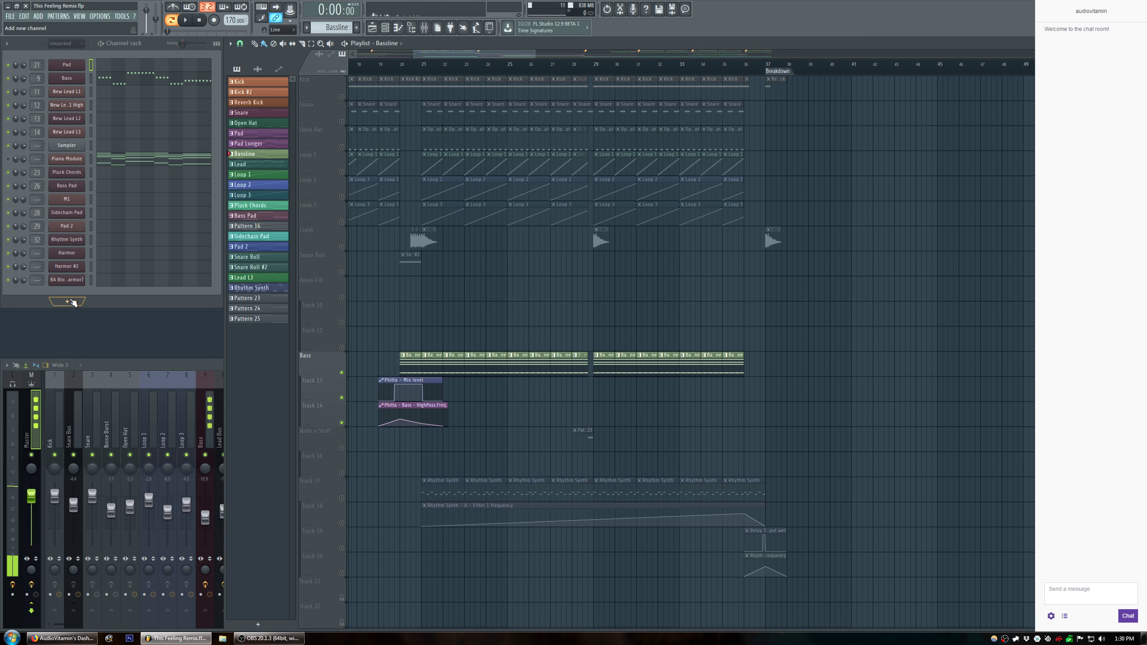
Add a new Harmor synth channel and reposition its window after a brief check of the Twitch dashboard.
{"action": "left_click", "coordinate": [74, 302]}
{"action": "left_click", "coordinate": [85, 370]}
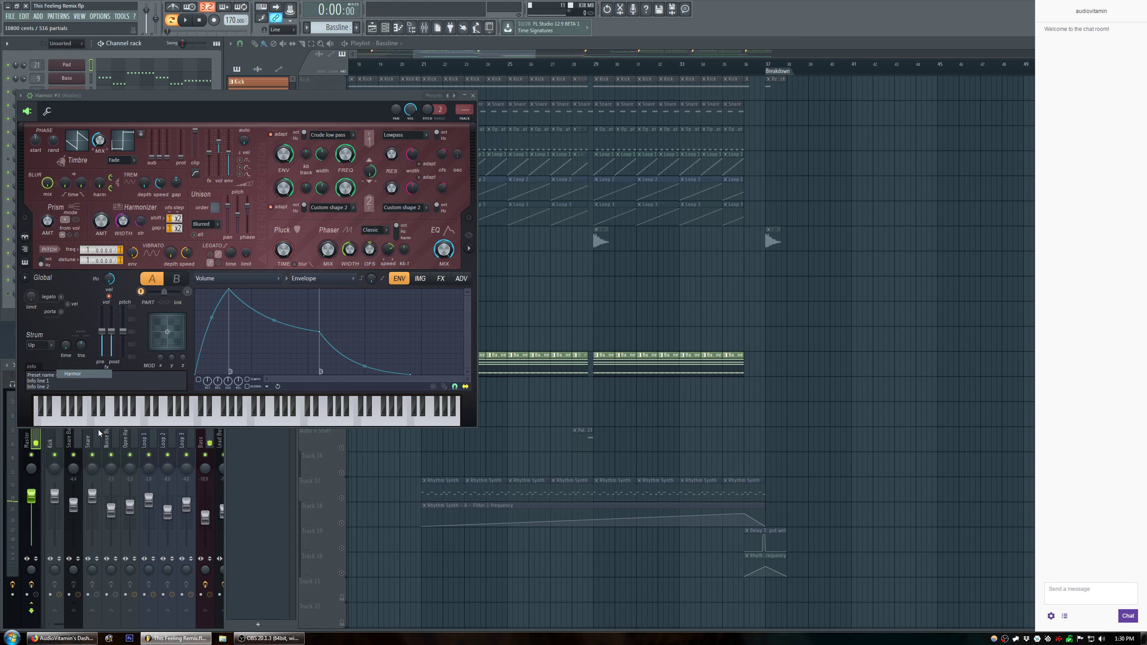
{"action": "left_click", "coordinate": [62, 638]}
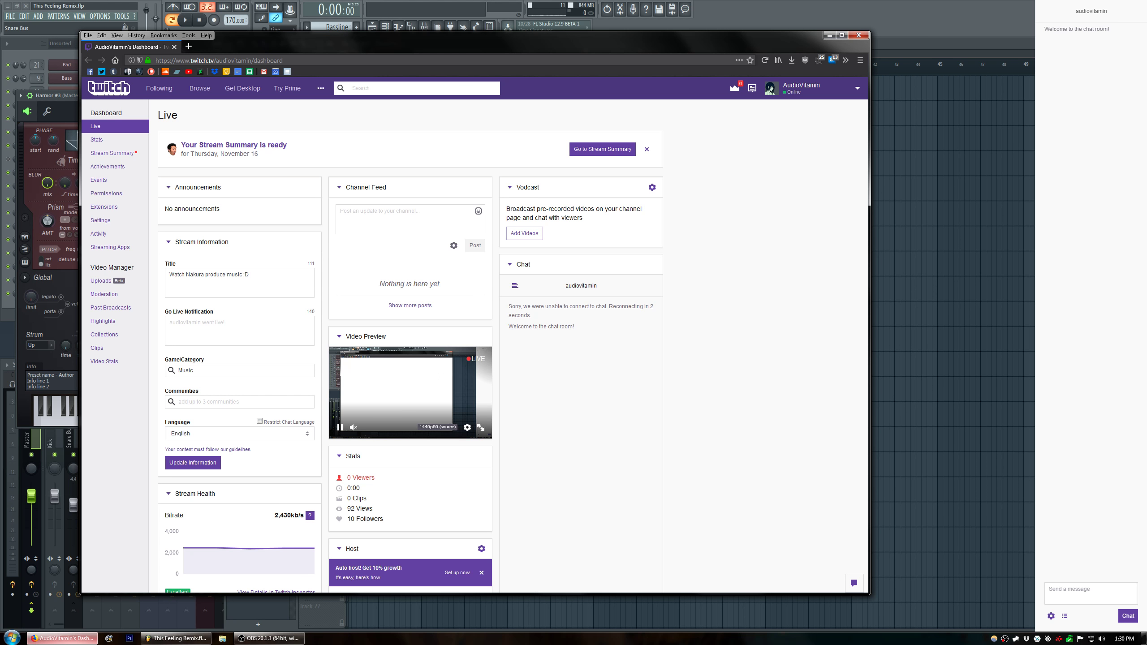
{"action": "left_click", "coordinate": [176, 638]}
{"action": "left_click_drag", "start_coordinate": [263, 109], "coordinate": [336, 167]}
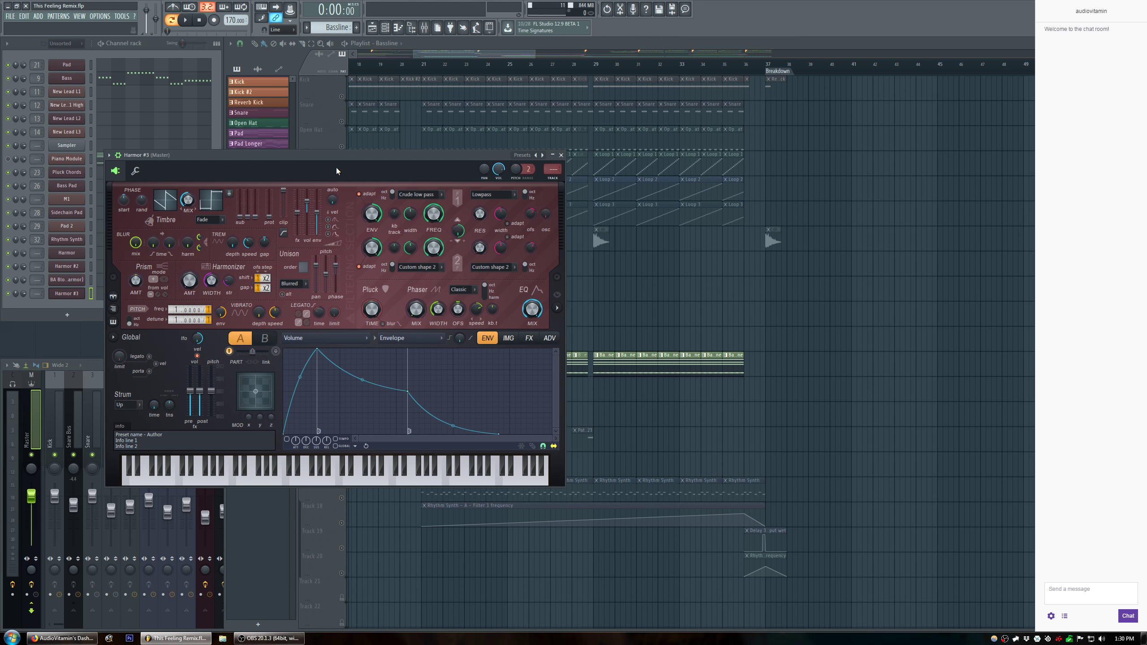
Copy the Bass channel's notes into Harmor #3 and lower the synth's volume while auditioning the Bassline pattern.
{"action": "left_click", "coordinate": [92, 80]}
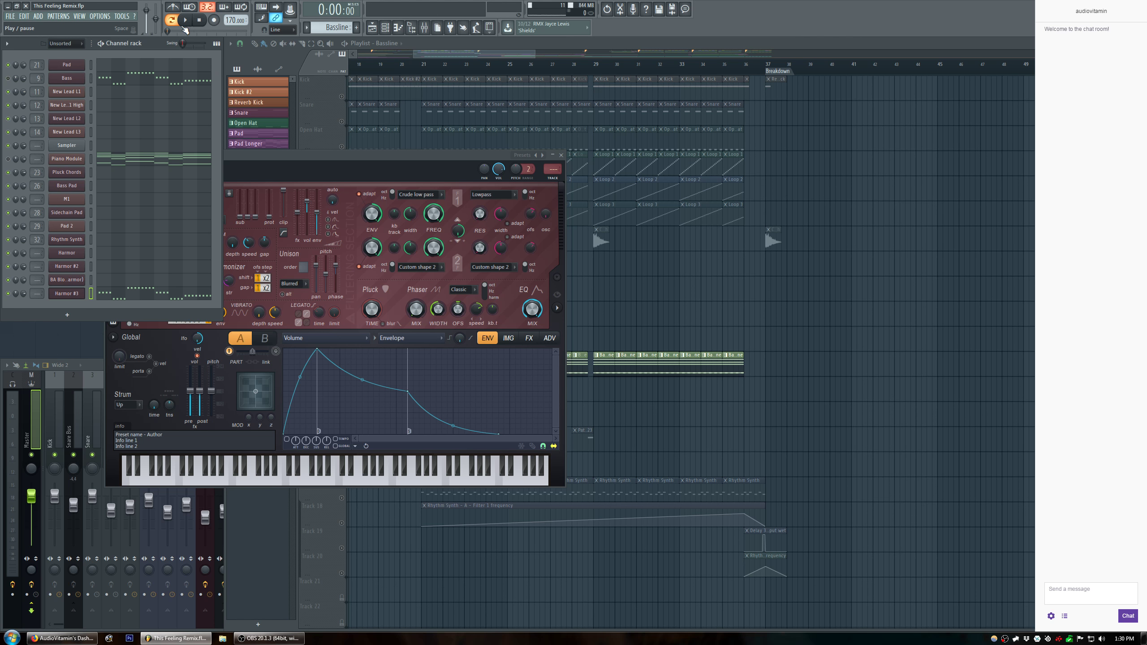
{"action": "left_click_drag", "start_coordinate": [499, 169], "coordinate": [499, 179]}
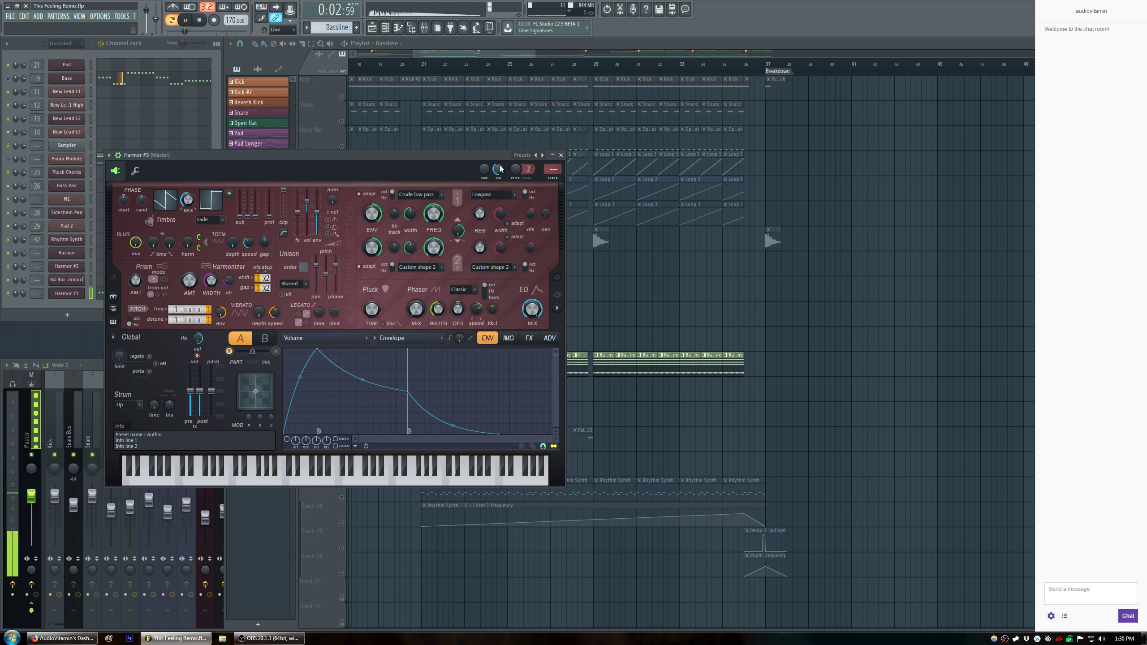
{"action": "key", "text": "space"}
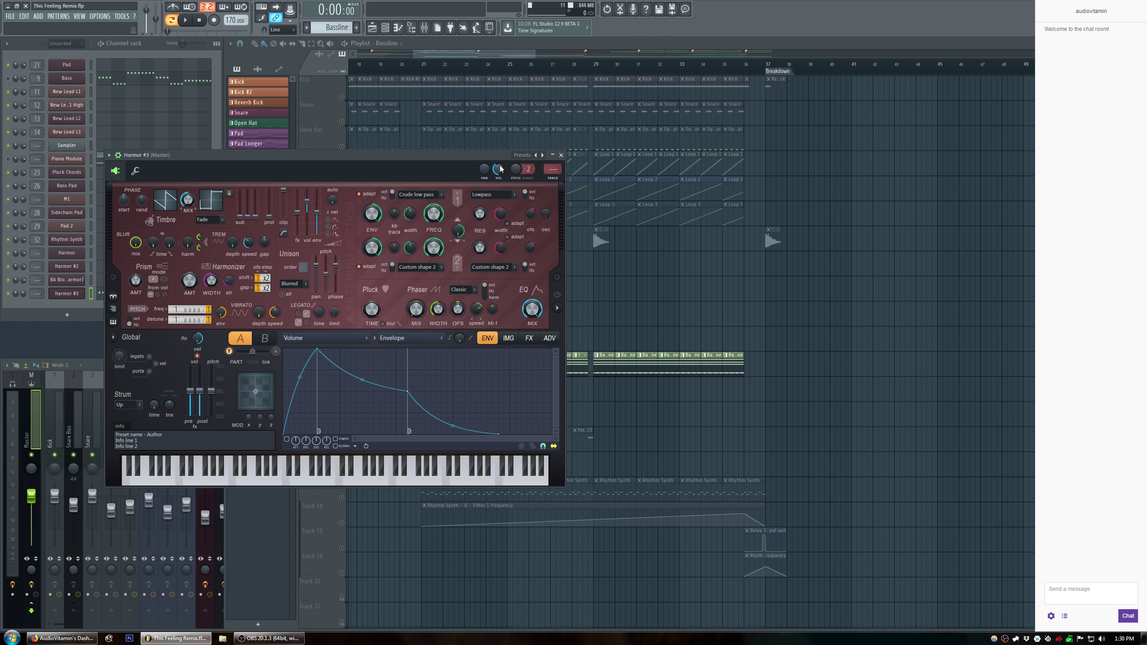
{"action": "key", "text": "space"}
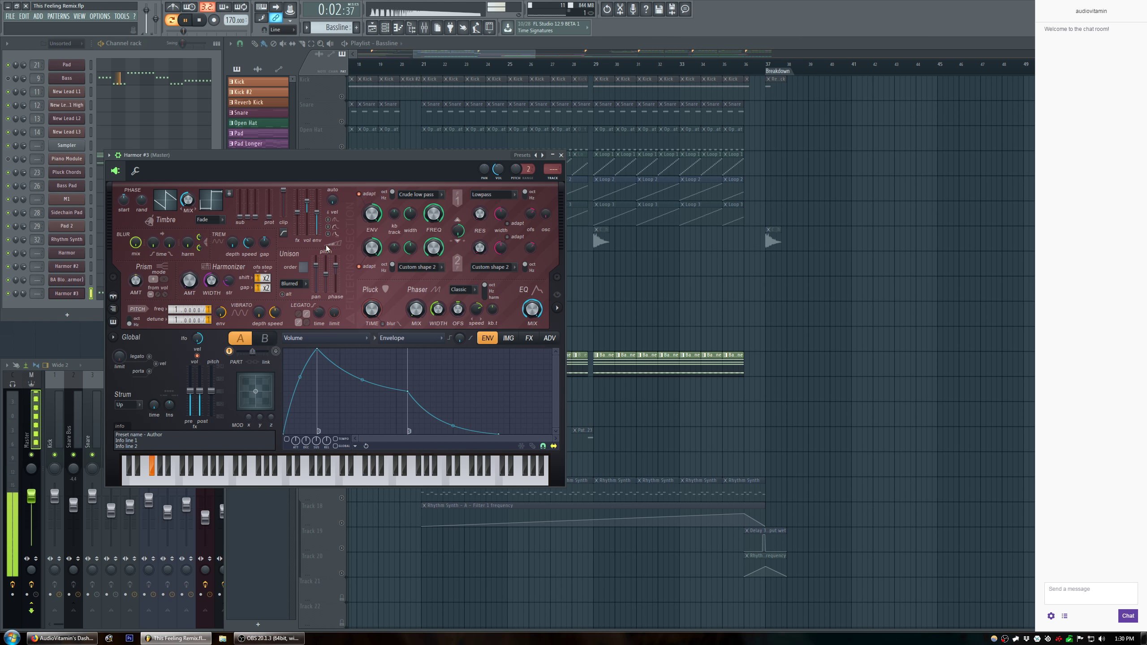
{"action": "key", "text": "space"}
Set Harmor #3's filter 2 shape to Crude high pass and audition the bass sound.
{"action": "left_click", "coordinate": [367, 339]}
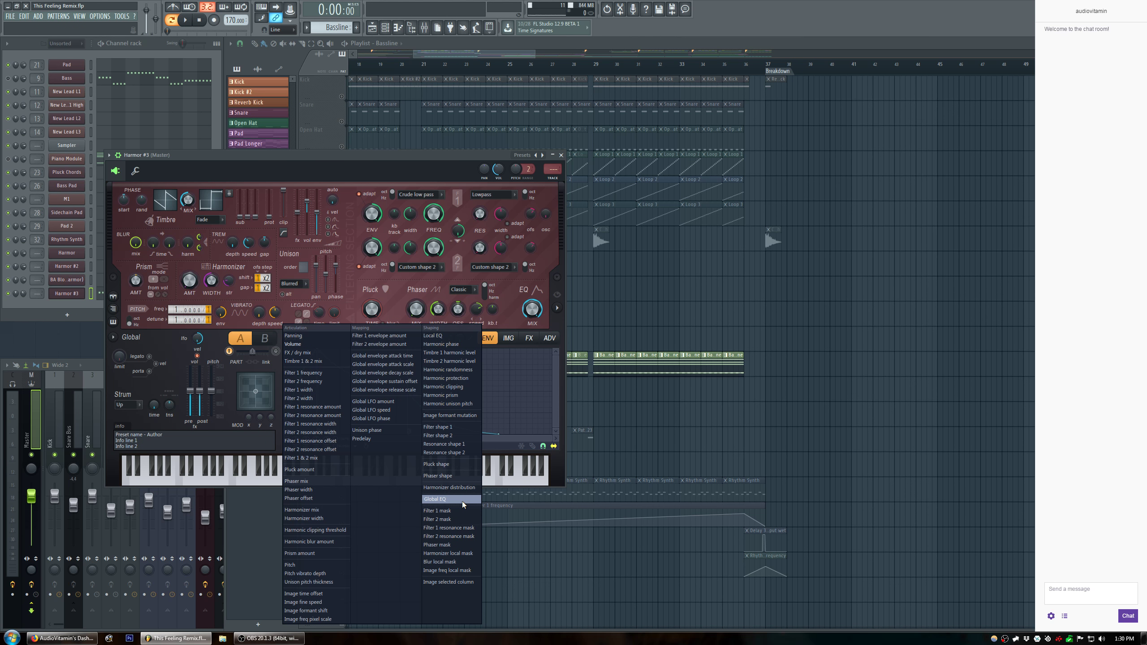
{"action": "left_click", "coordinate": [432, 269]}
{"action": "left_click", "coordinate": [433, 267]}
{"action": "left_click", "coordinate": [434, 266]}
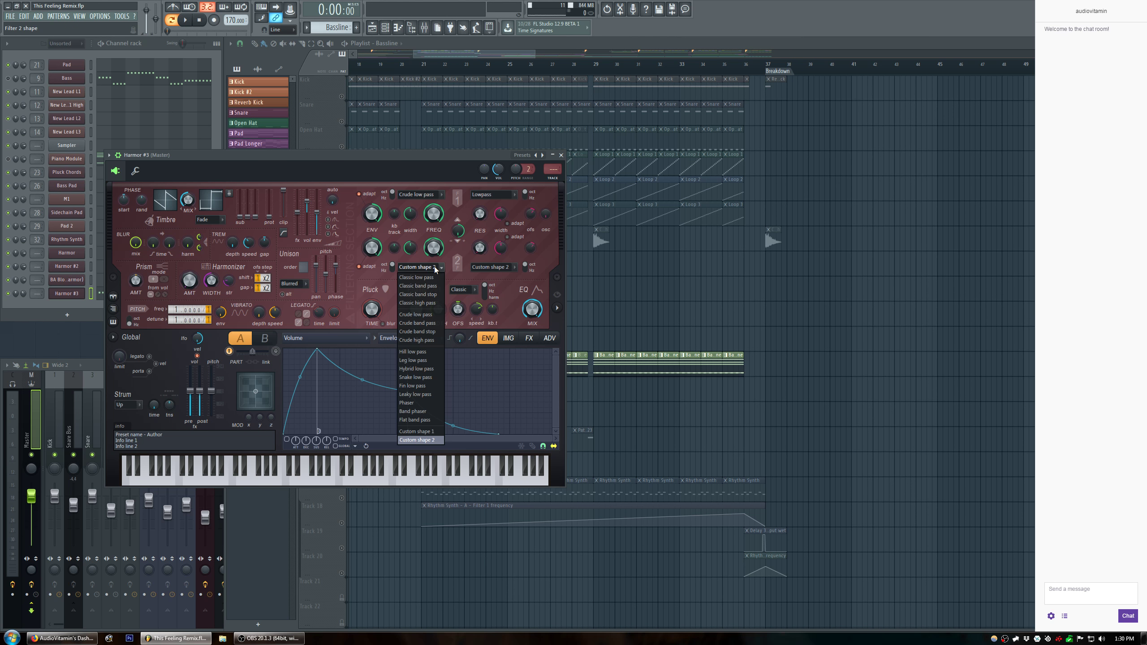
{"action": "left_click", "coordinate": [433, 340]}
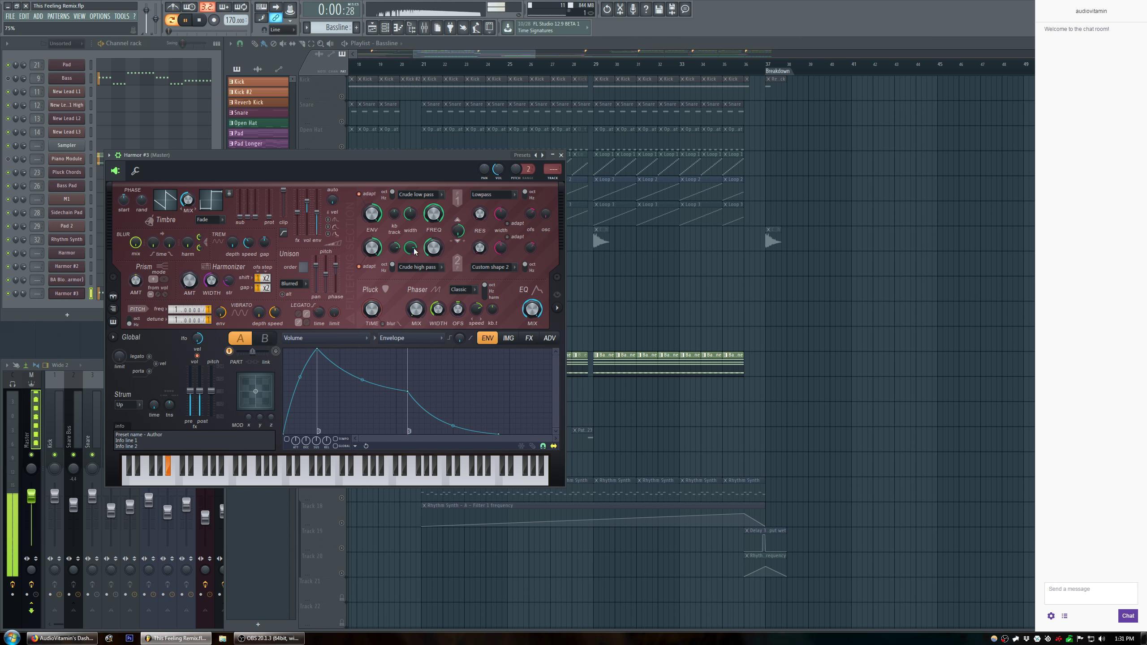
{"action": "key", "text": "space"}
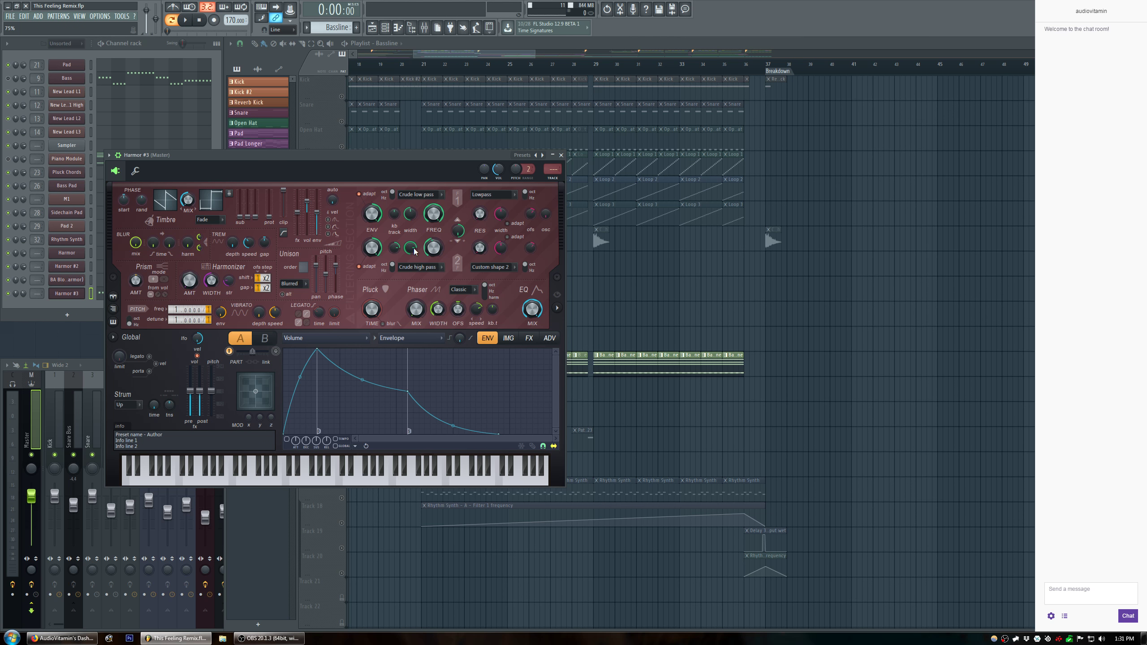
{"action": "key", "text": "space"}
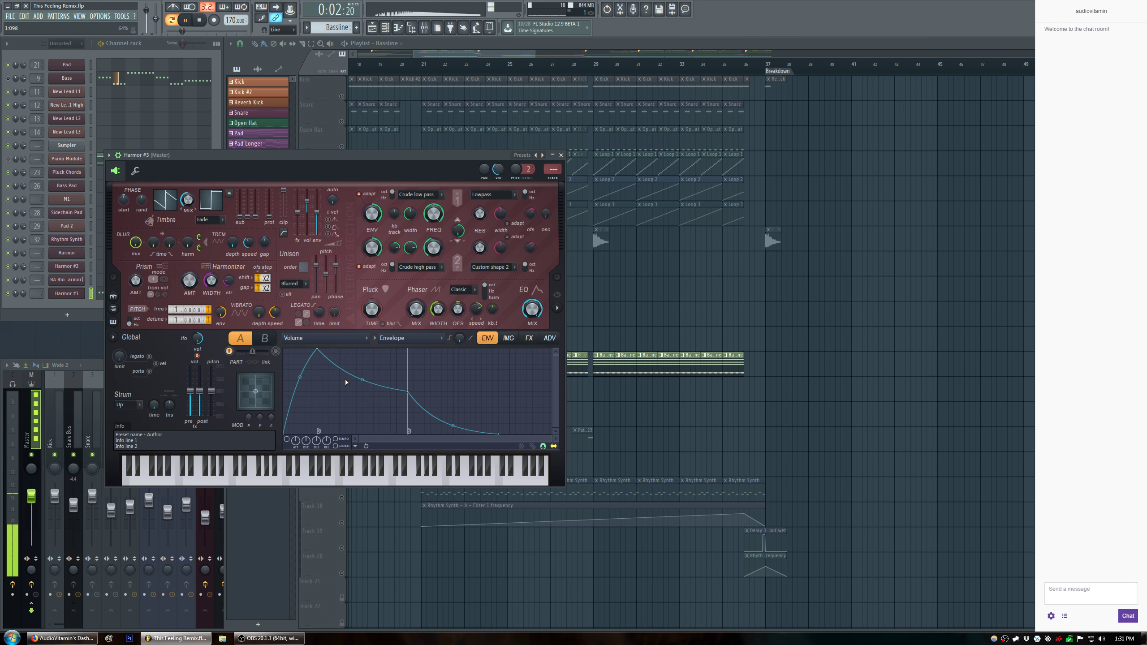
{"action": "key", "text": "space"}
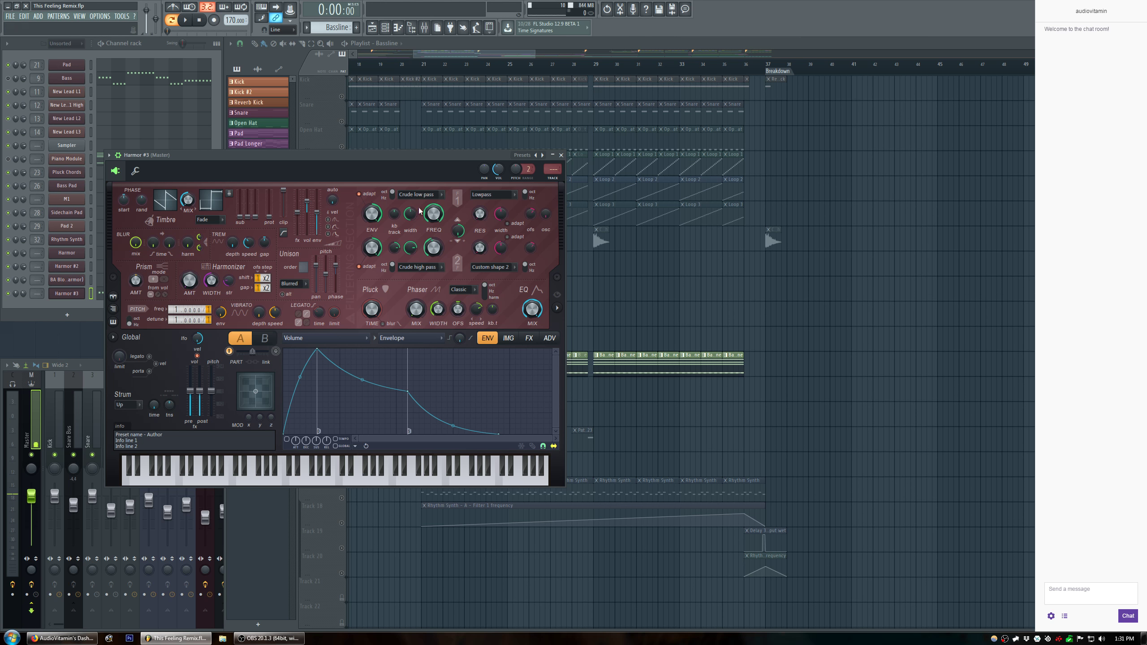
Try the Classic band pass shape on Harmor #3's filter 1 and audition it.
{"action": "left_click", "coordinate": [419, 194]}
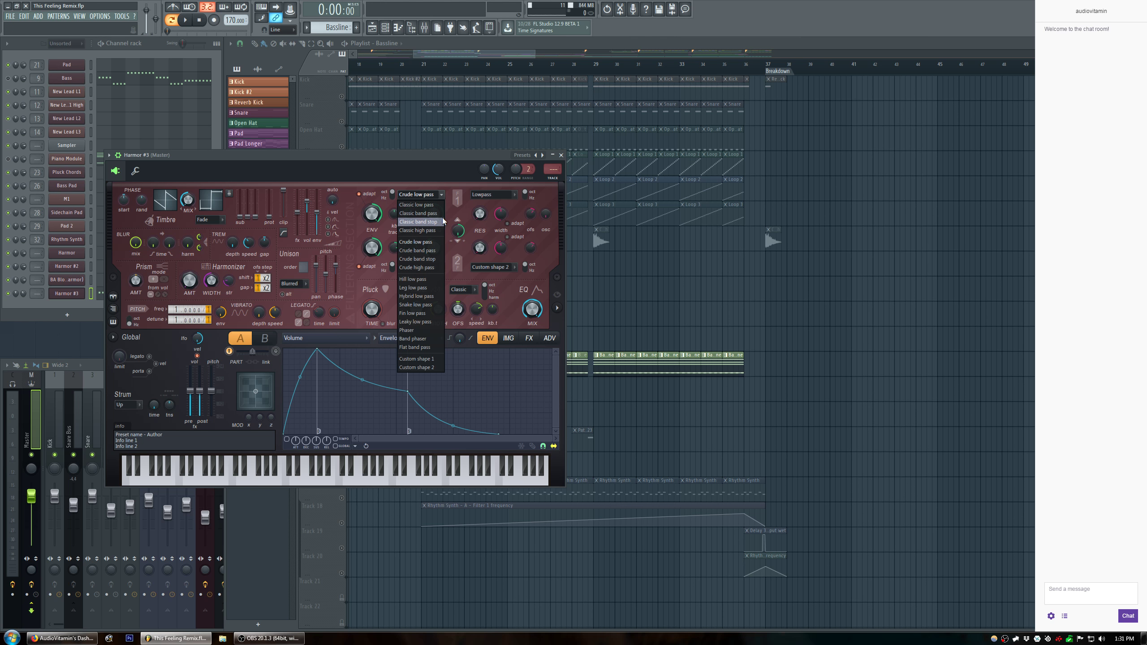
{"action": "left_click", "coordinate": [418, 212]}
{"action": "key", "text": "space"}
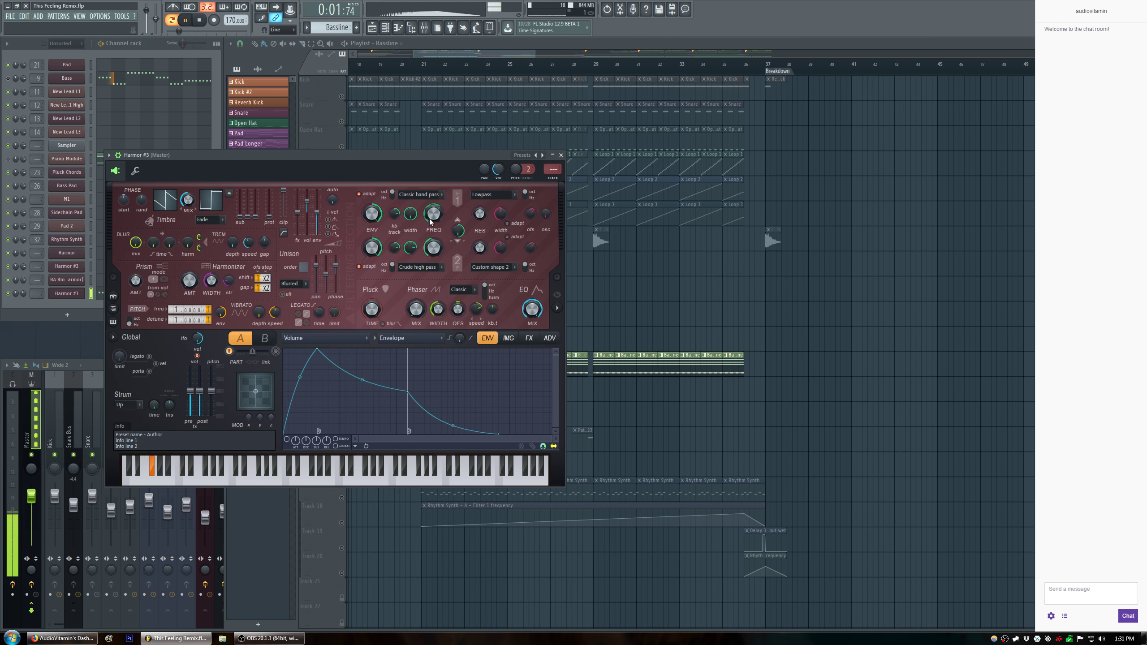
{"action": "key", "text": "space"}
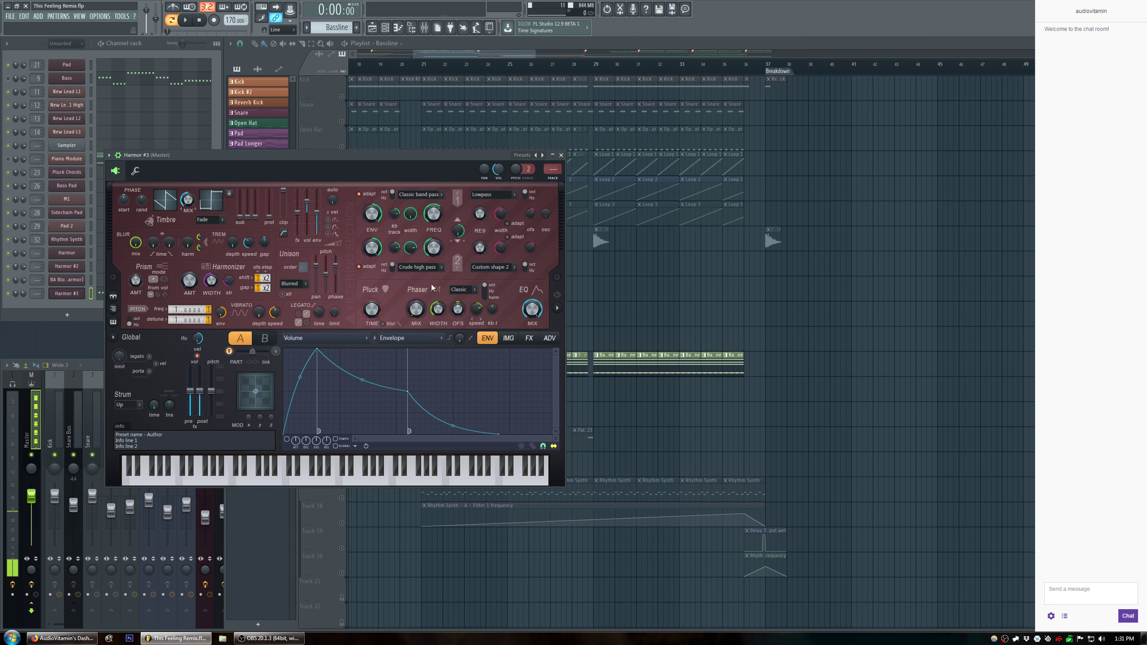
Set Harmor #3's filter 1 shape to Classic low pass, adjust the filter's width, and audition the sound.
{"action": "left_click", "coordinate": [432, 195]}
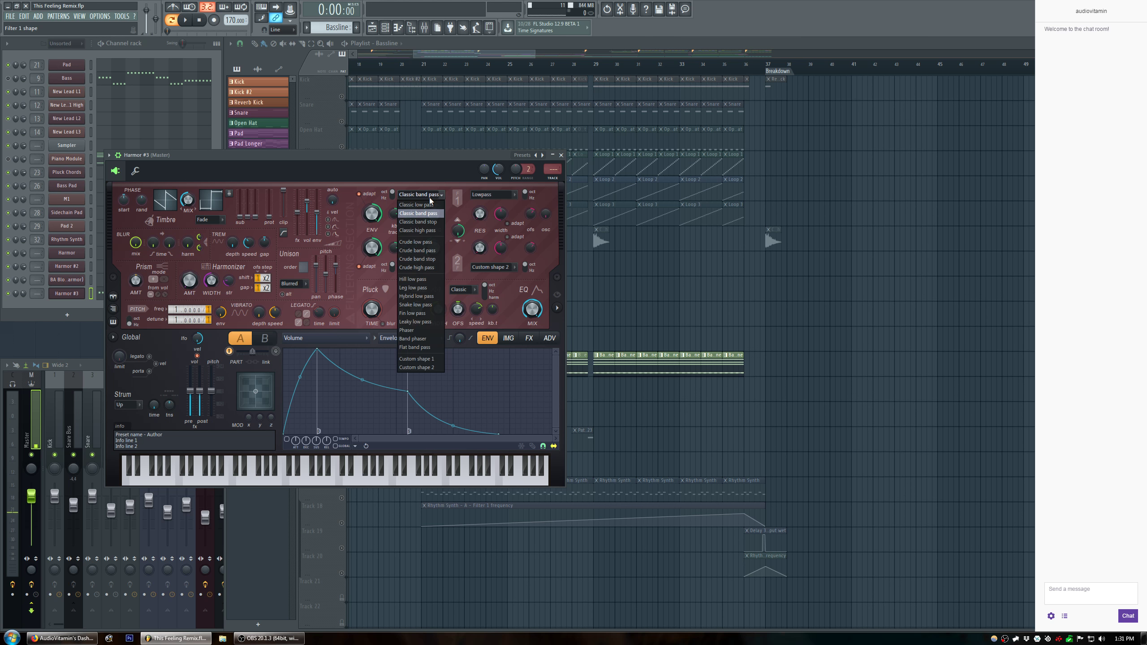
{"action": "left_click", "coordinate": [425, 205]}
{"action": "right_click", "coordinate": [416, 217]}
{"action": "left_click", "coordinate": [418, 220]}
{"action": "key", "text": "space"}
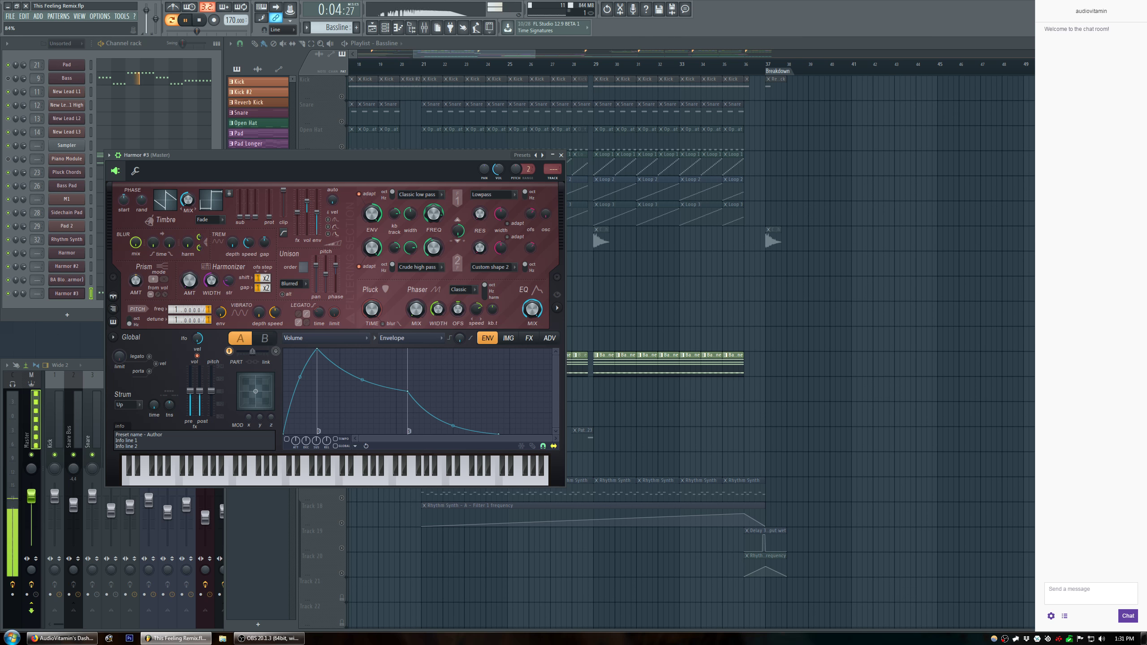
{"action": "key", "text": "space"}
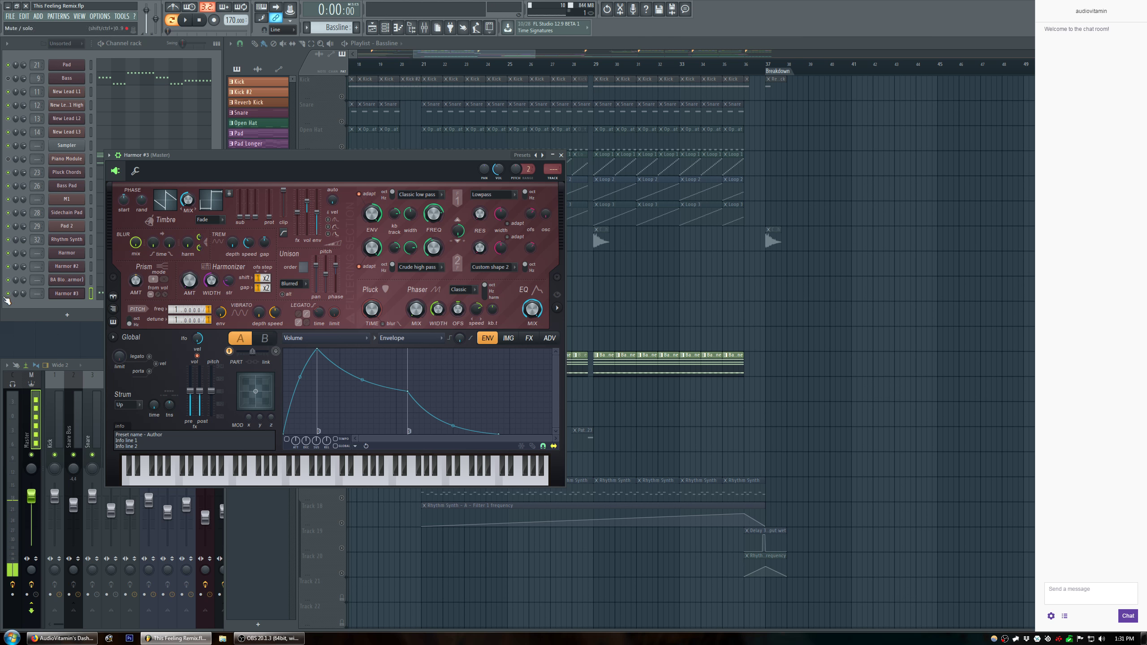
Audition the Bassline pattern while toggling the mutes of the Harmor #3 and Bass channels to compare the two sounds.
{"action": "left_click", "coordinate": [9, 295]}
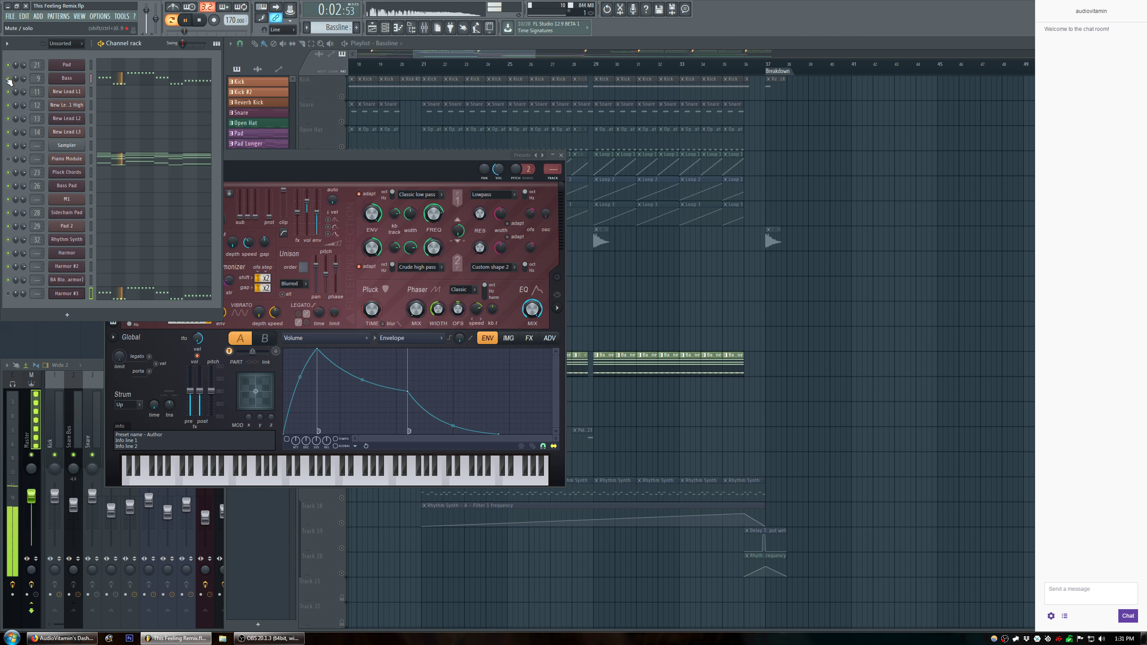
{"action": "key", "text": "space"}
{"action": "key", "text": "space"}
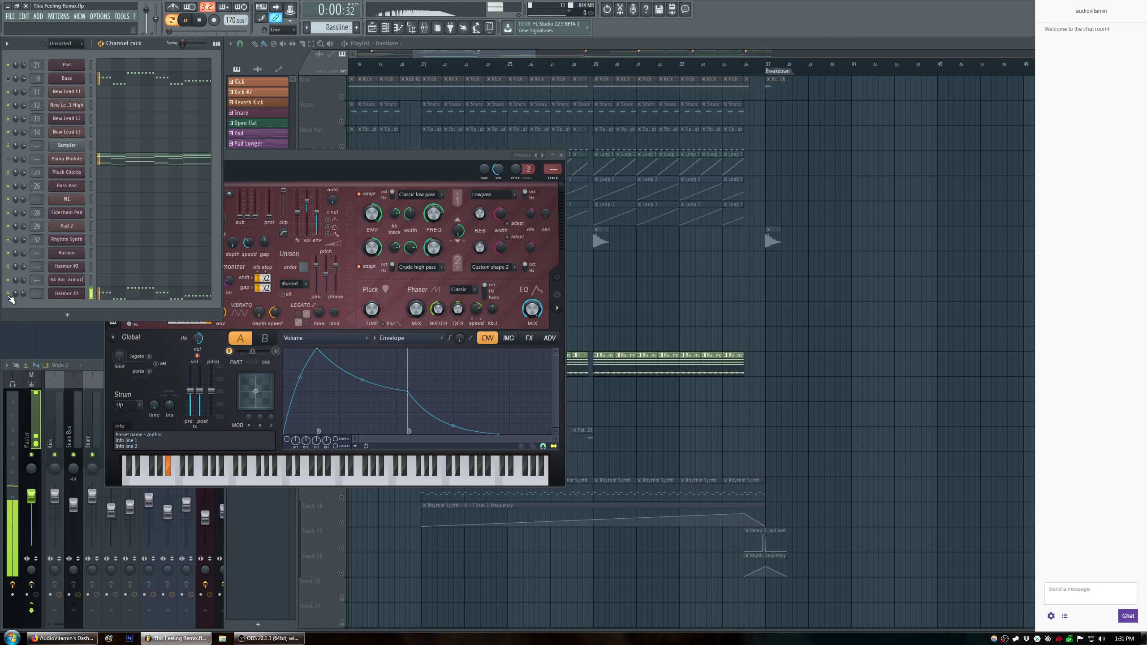
{"action": "left_click", "coordinate": [442, 237]}
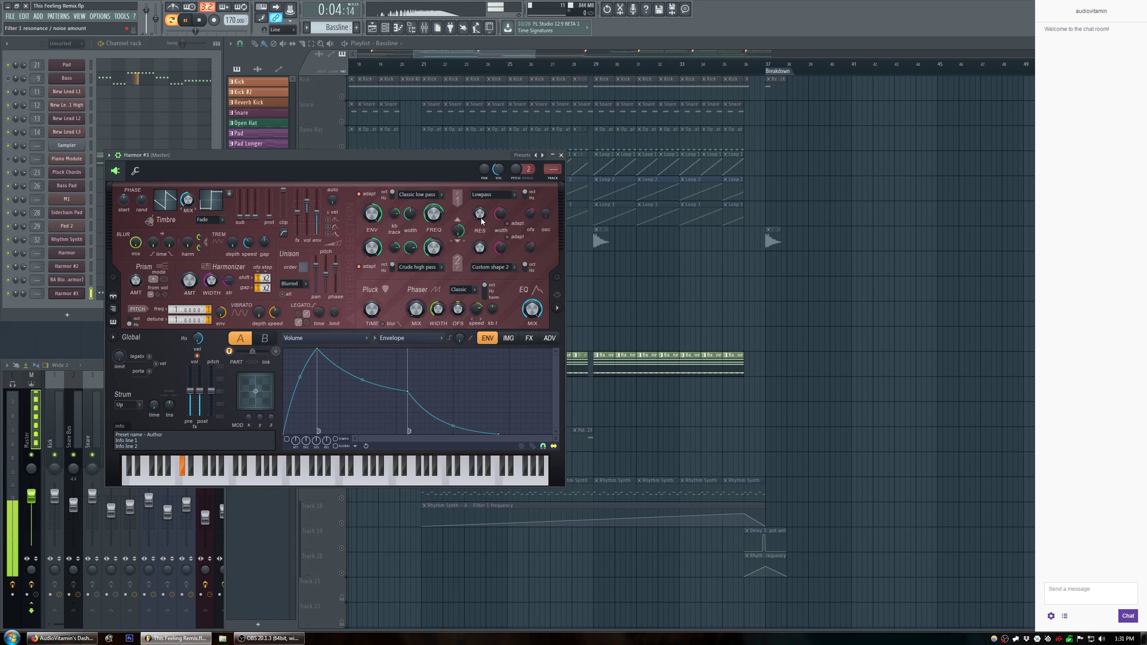
Draw a falling decay envelope for Harmor #3's filter 1 frequency, starting high and ending at the centre level, and audition it.
{"action": "key", "text": "space"}
{"action": "right_click", "coordinate": [434, 217]}
{"action": "left_click", "coordinate": [469, 238]}
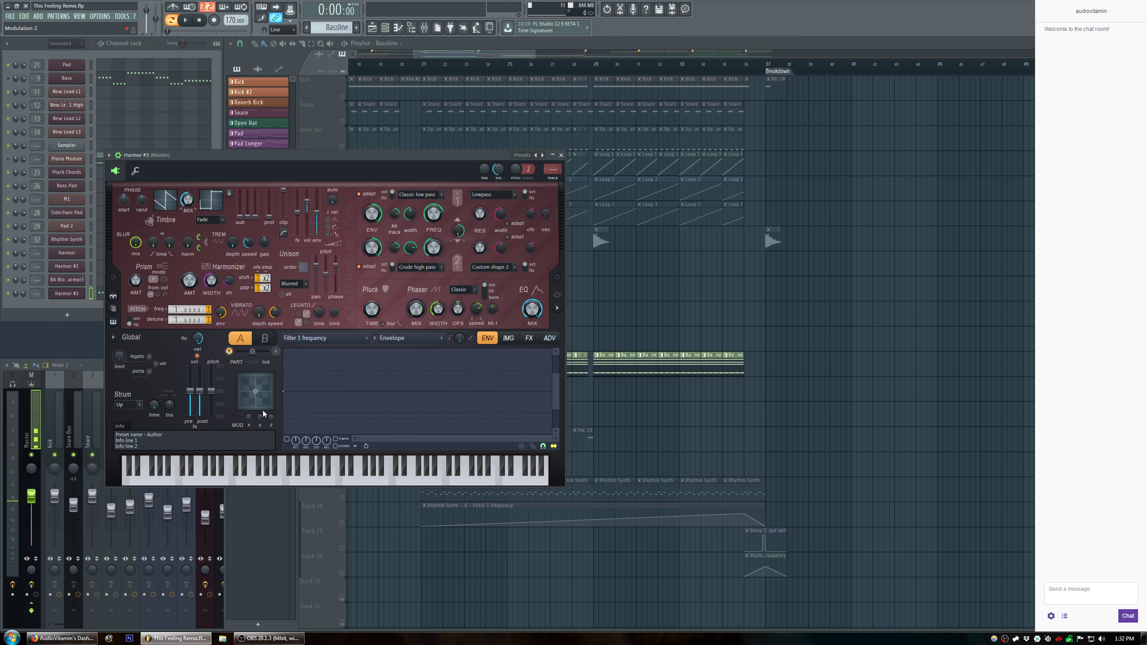
{"action": "left_click", "coordinate": [419, 395]}
{"action": "left_click_drag", "start_coordinate": [285, 392], "coordinate": [299, 359]}
{"action": "left_click_drag", "start_coordinate": [418, 402], "coordinate": [359, 401]}
{"action": "key", "text": "space"}
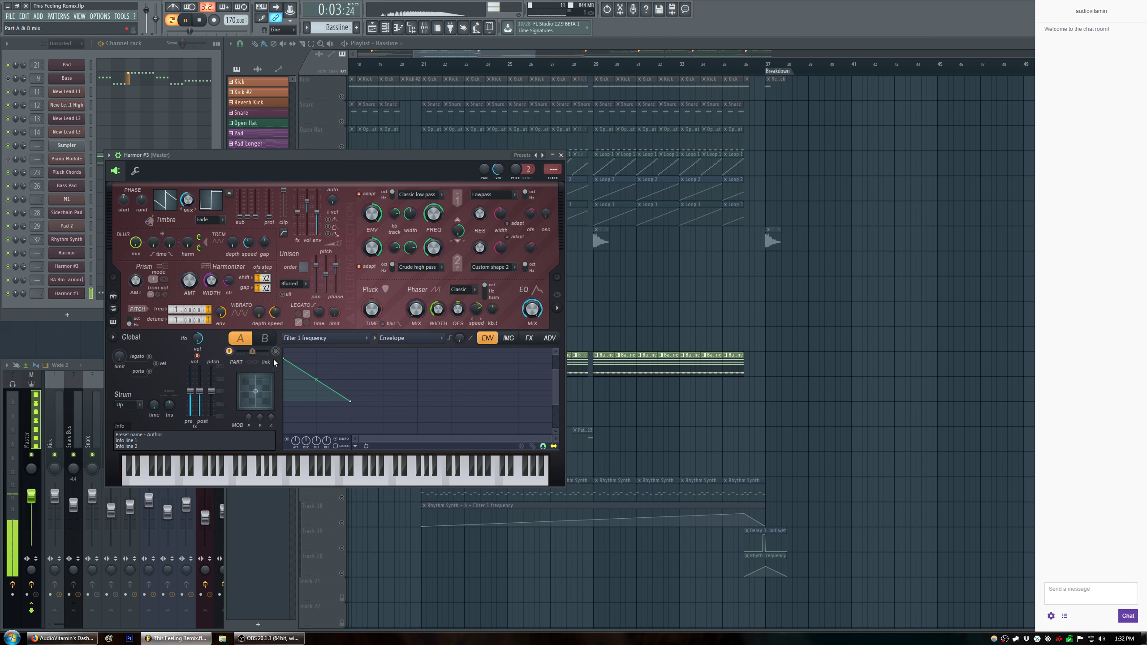
{"action": "key", "text": "space"}
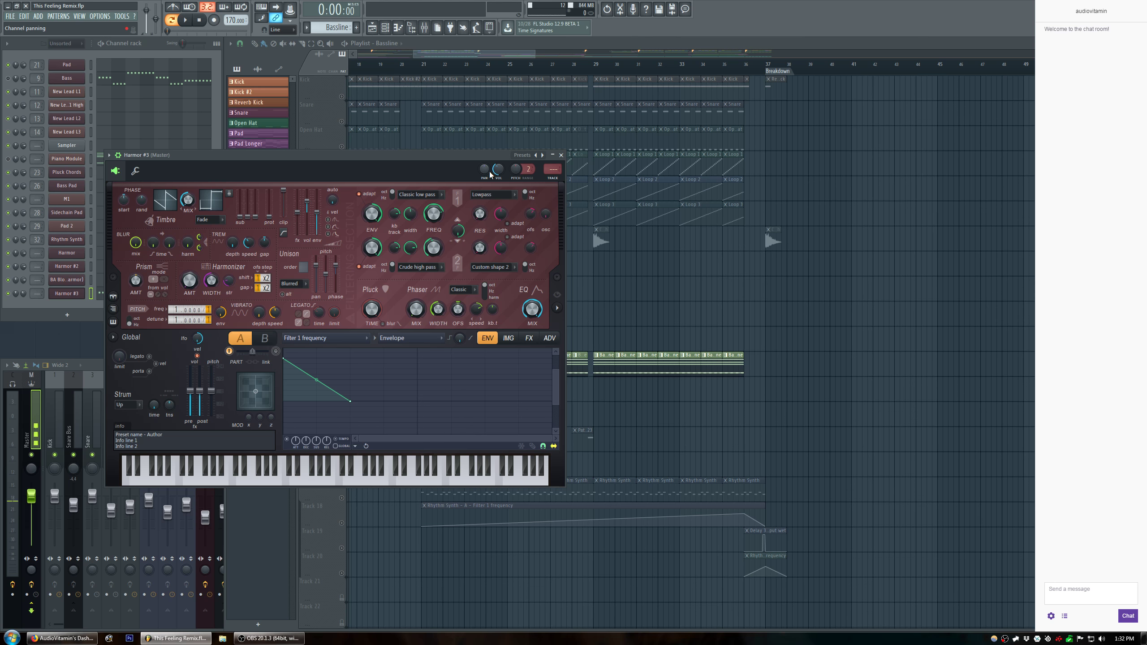
Route Harmor #3 to mixer track 65 and blend it with the unmuted Bass channel at 35% volume.
{"action": "left_click", "coordinate": [6, 74]}
{"action": "left_click_drag", "start_coordinate": [40, 293], "coordinate": [39, 234]}
{"action": "key", "text": "space"}
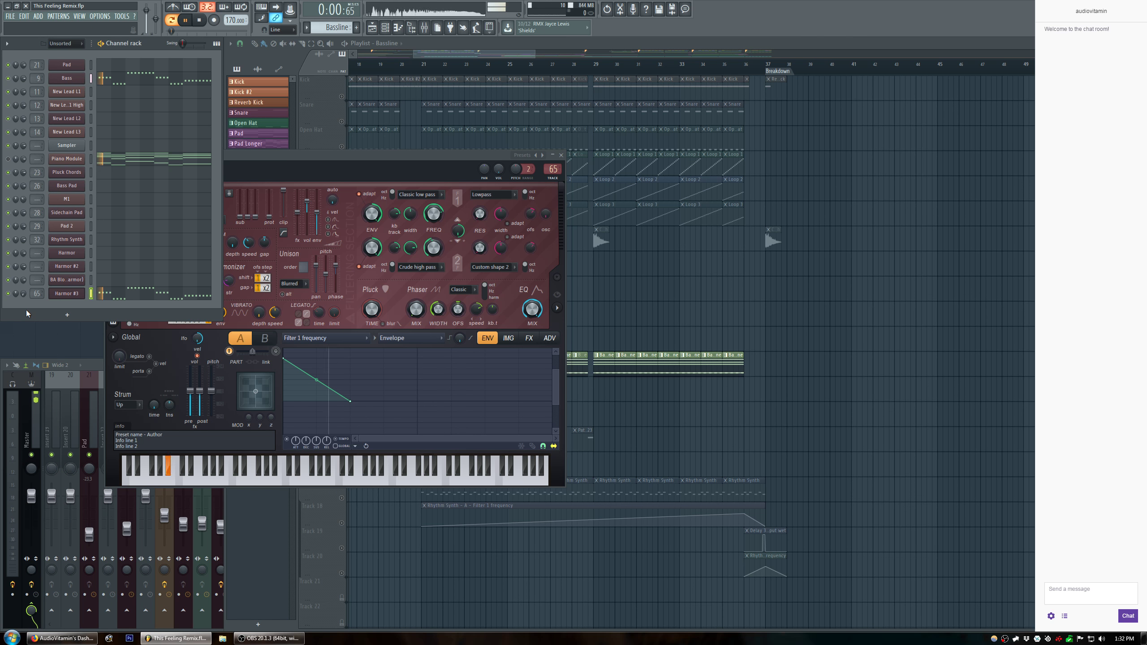
{"action": "left_click", "coordinate": [495, 173]}
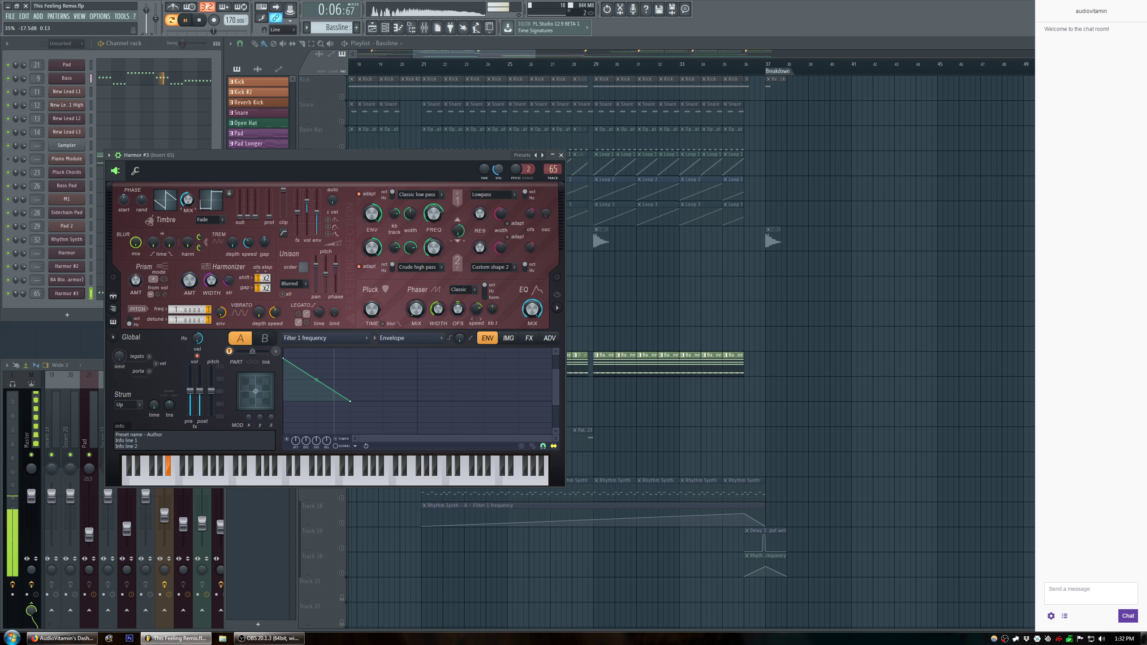
Play the song from bar 21 and unsolo the Bass playlist track so all tracks are enabled.
{"action": "left_click", "coordinate": [422, 66]}
{"action": "left_click", "coordinate": [342, 372]}
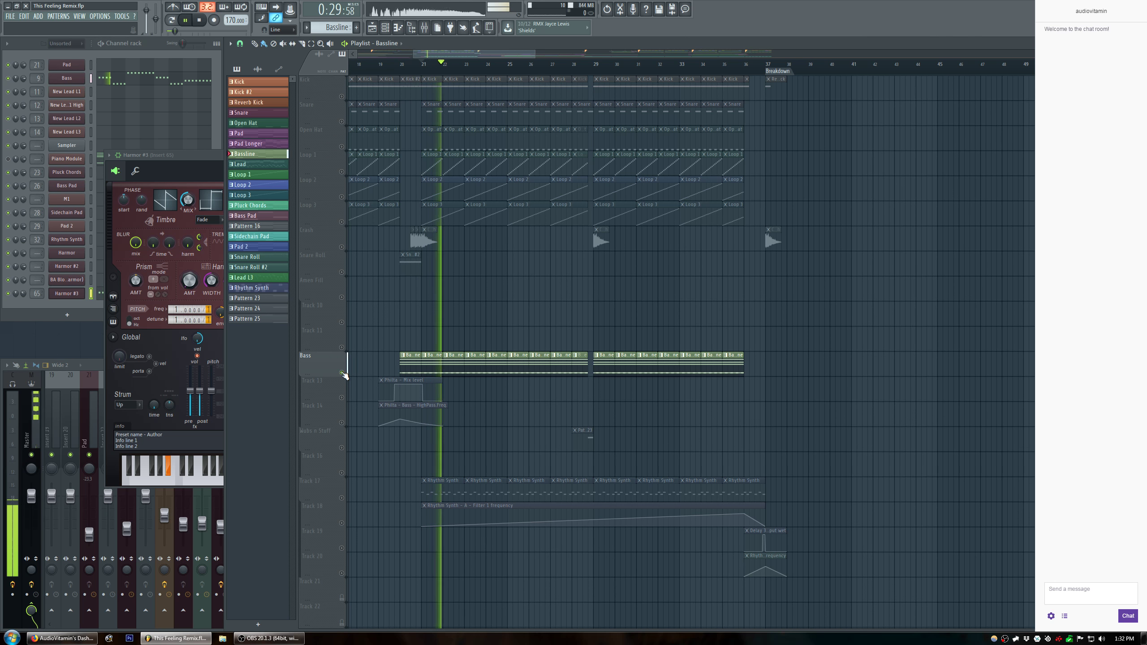
{"action": "right_click", "coordinate": [342, 373]}
{"action": "key", "text": "space"}
Play the full arrangement and lower Harmor #3's channel volume against the mix.
{"action": "left_click", "coordinate": [181, 154]}
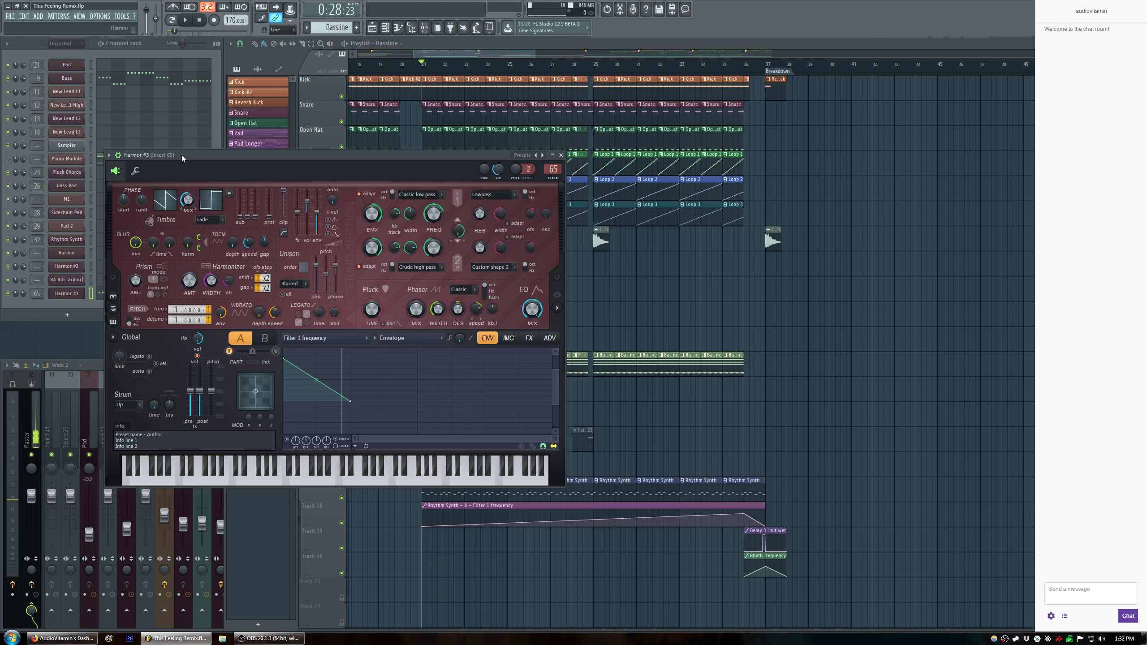
{"action": "key", "text": "space"}
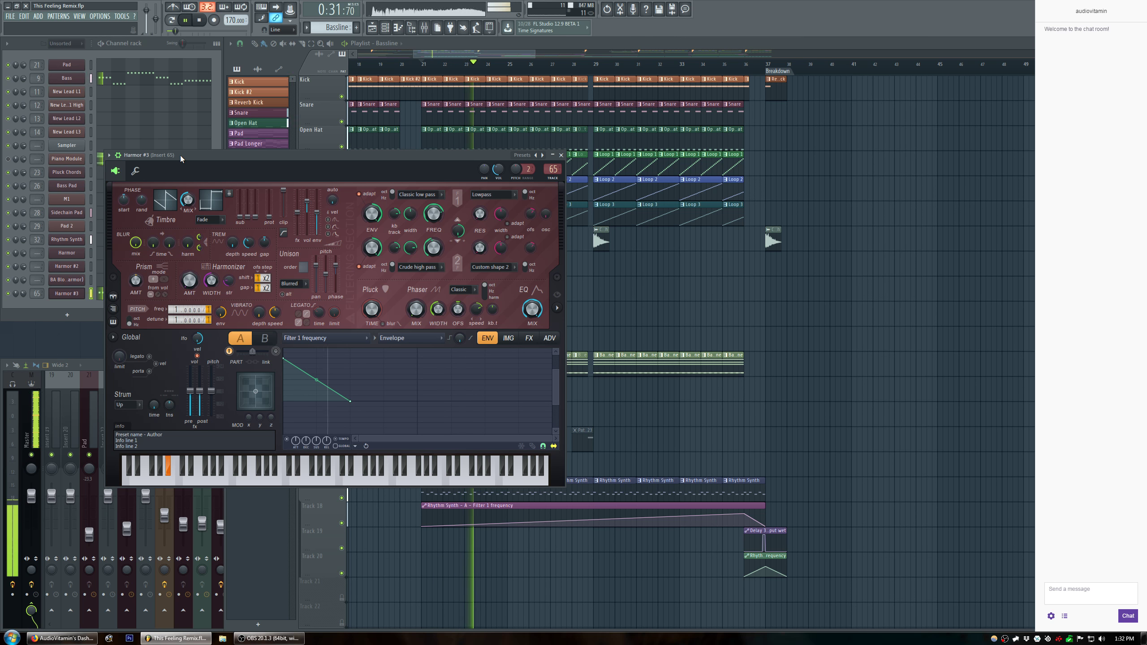
{"action": "left_click_drag", "start_coordinate": [497, 172], "coordinate": [497, 183]}
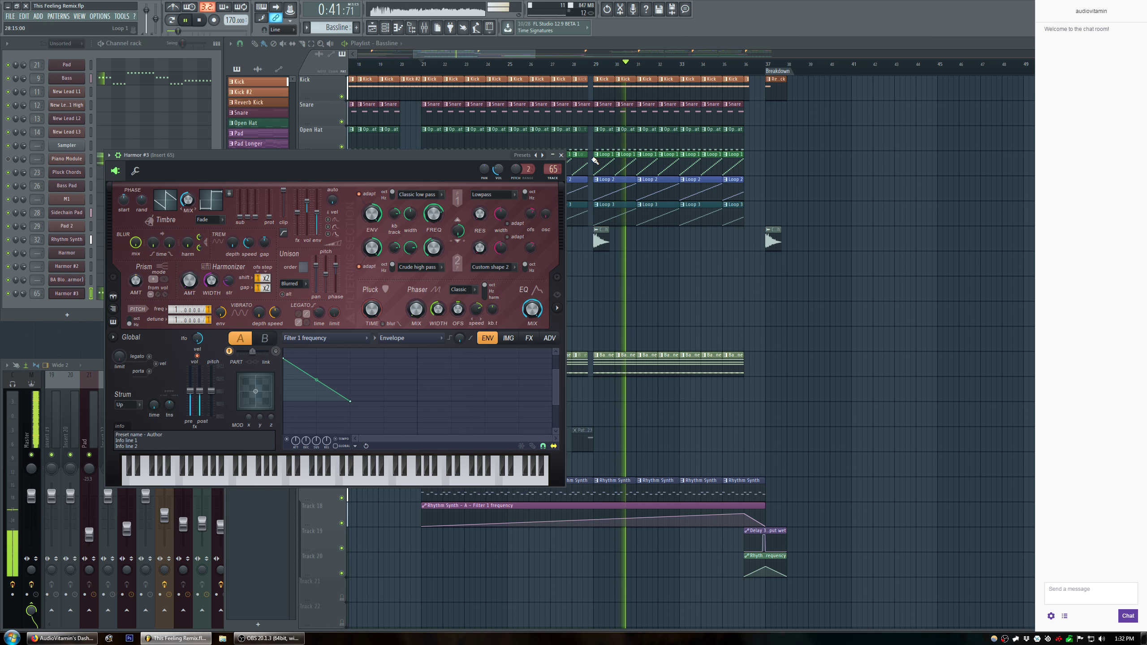
{"action": "key", "text": "space"}
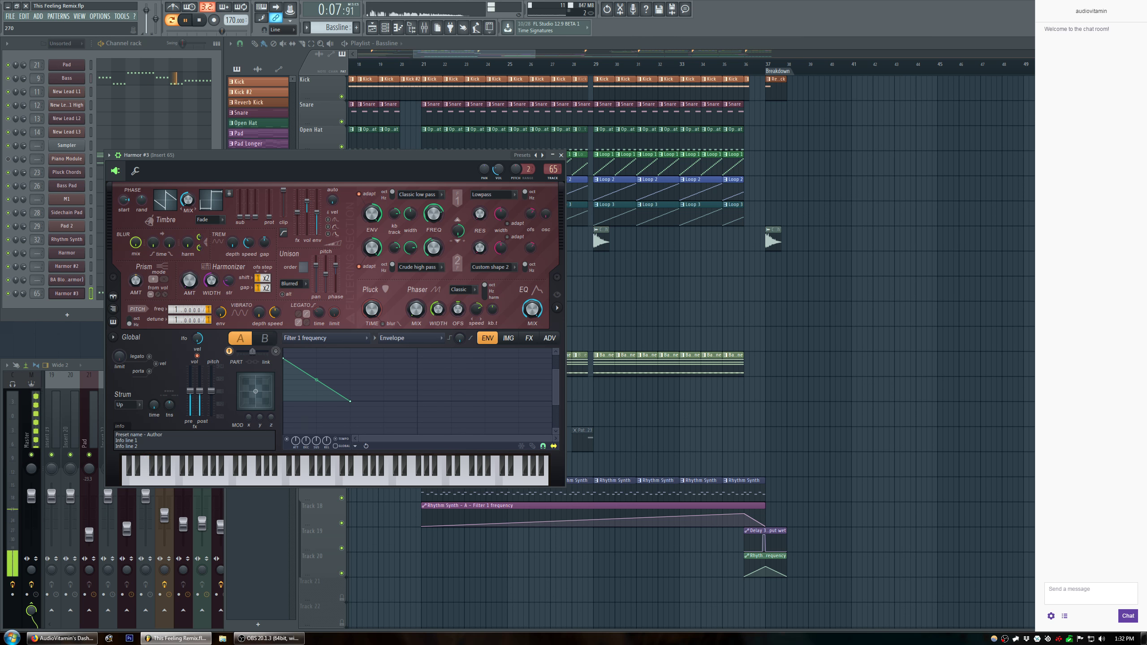
Play the arrangement from bar 21, compare it with Harmor #3 muted, and set the synth's volume to 35%.
{"action": "left_click", "coordinate": [425, 69]}
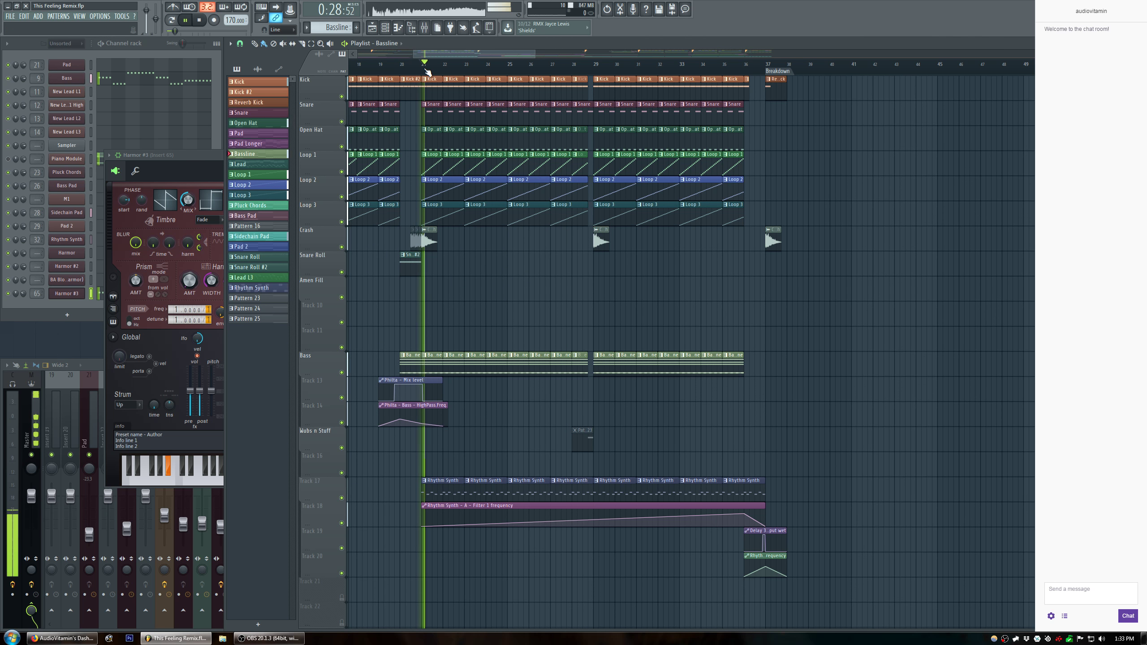
{"action": "left_click", "coordinate": [199, 157]}
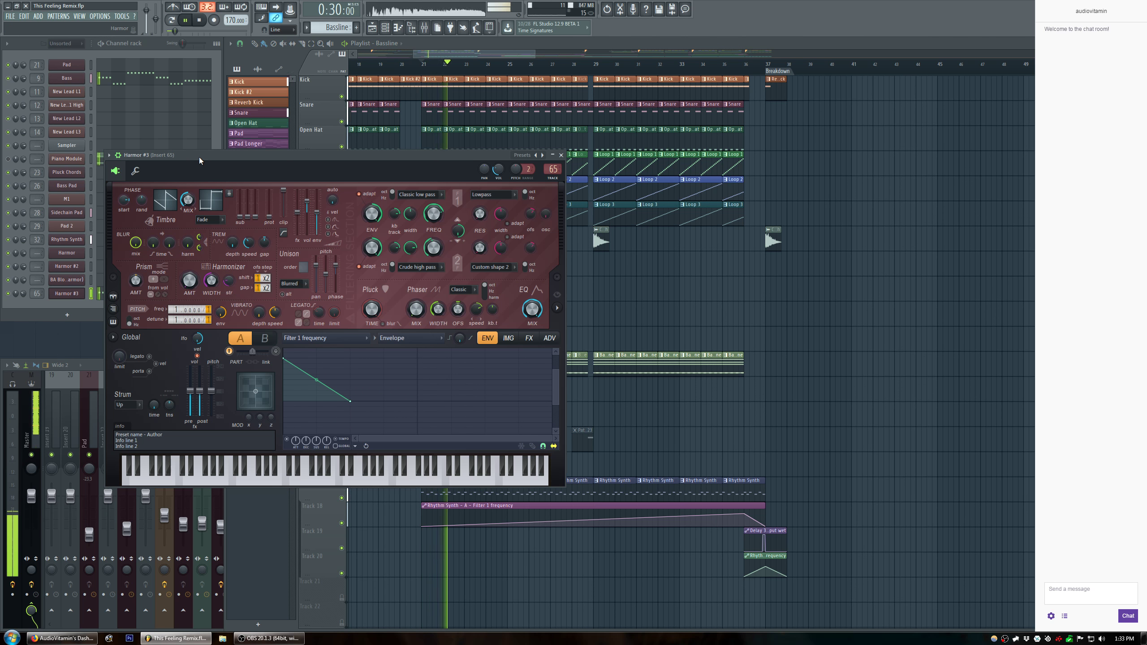
{"action": "left_click", "coordinate": [9, 298]}
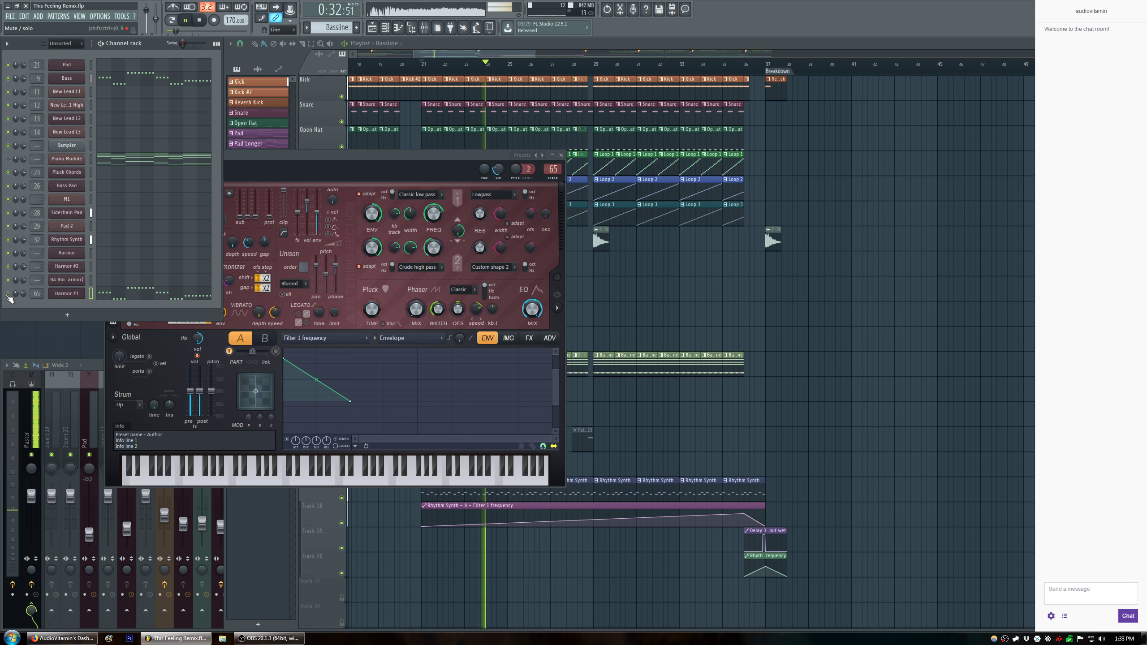
{"action": "left_click_drag", "start_coordinate": [25, 294], "coordinate": [25, 294]}
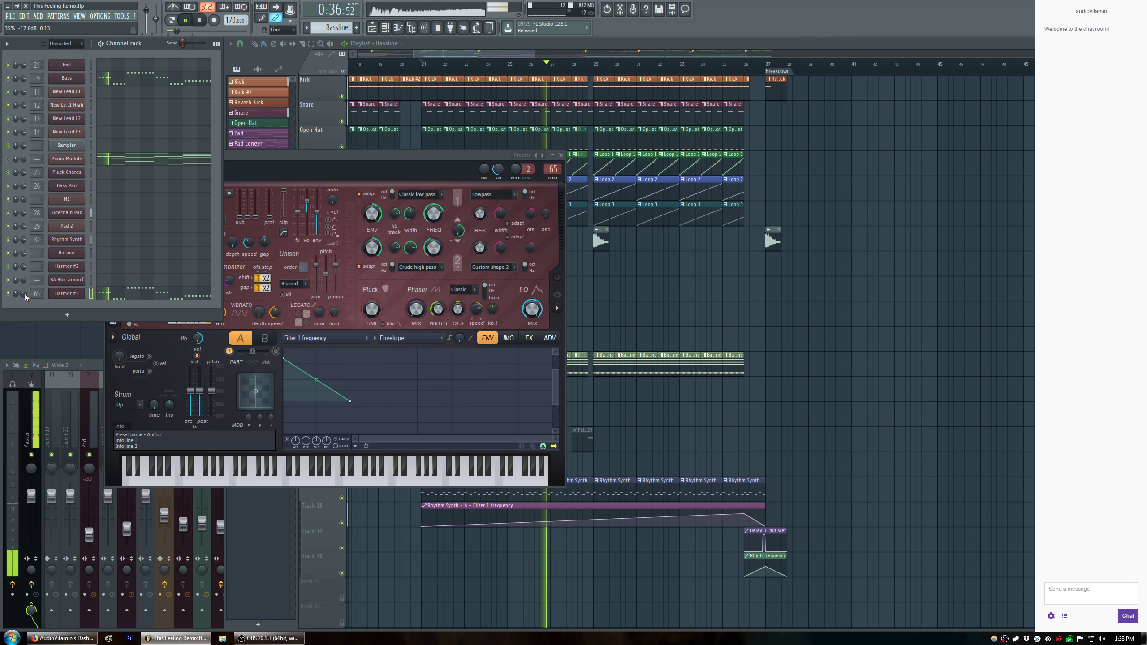
{"action": "key", "text": "space"}
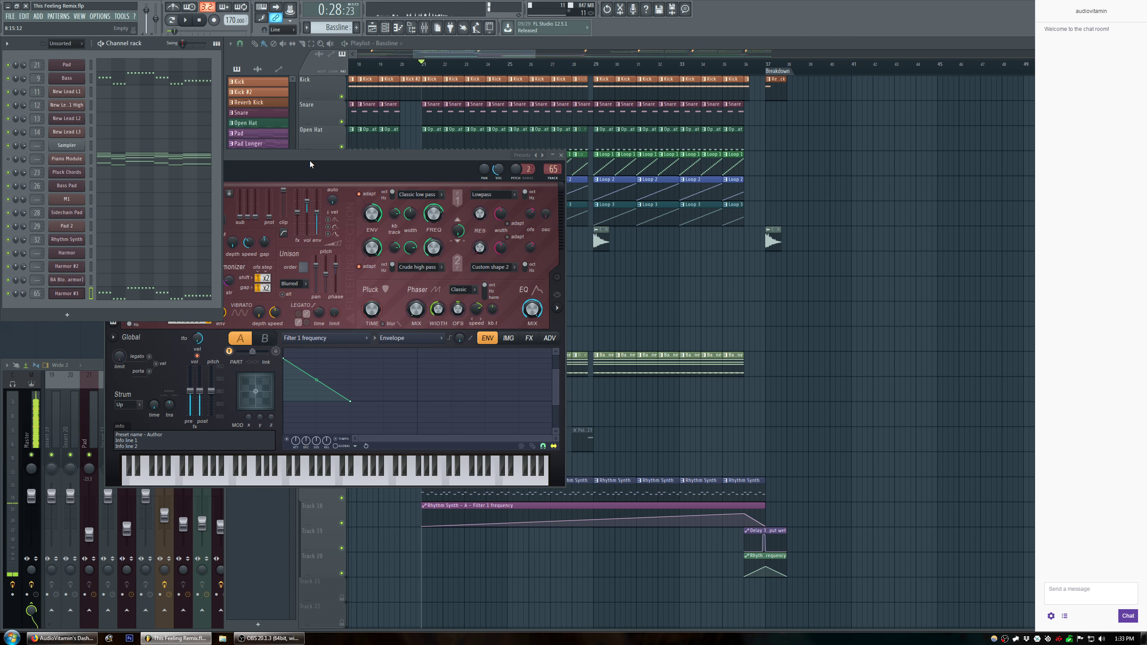
Select bars 21 to 37 in the playlist as the playback loop and audition it, moving the Harmor #3 window aside.
{"action": "left_click_drag", "start_coordinate": [422, 65], "coordinate": [766, 92]}
{"action": "key", "text": "space"}
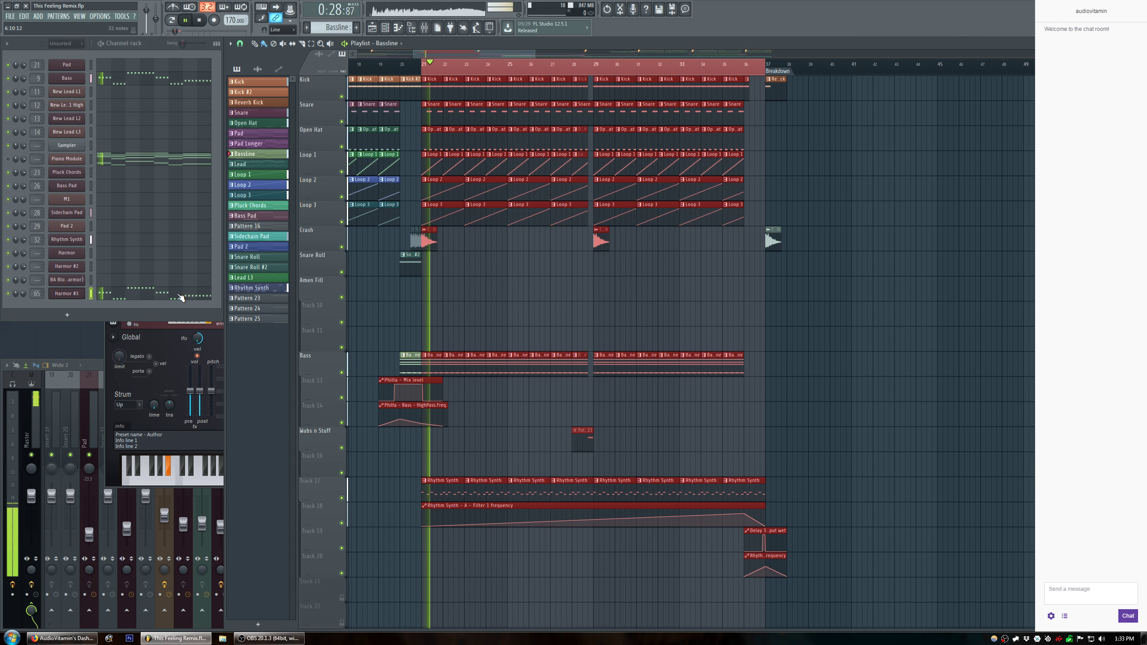
{"action": "left_click", "coordinate": [106, 352]}
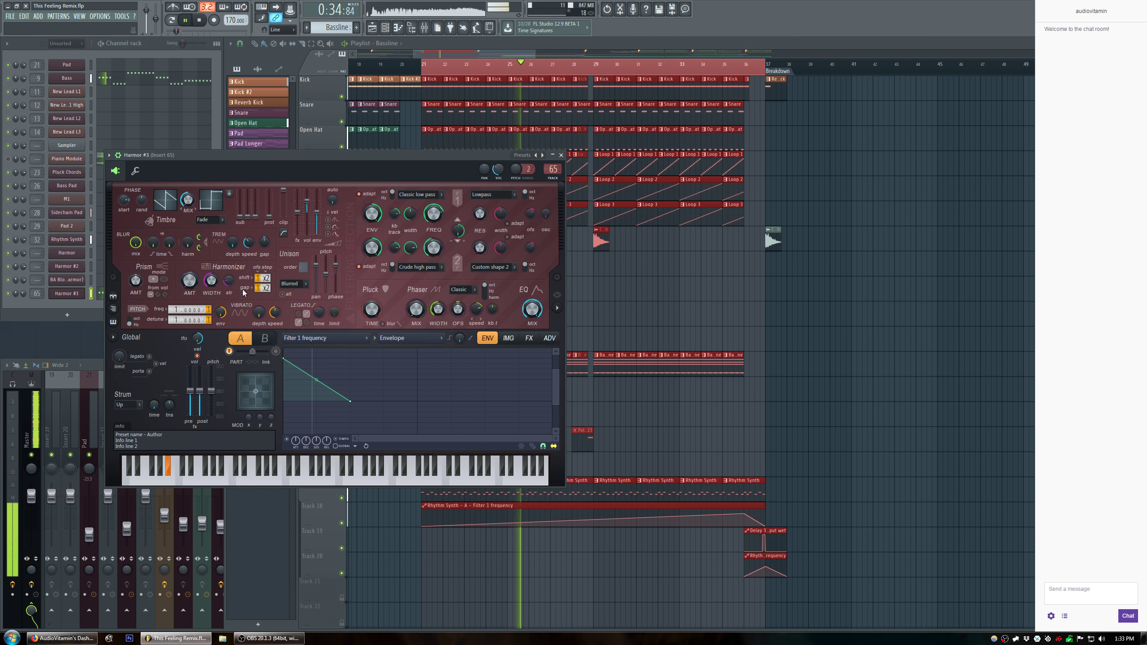
{"action": "left_click_drag", "start_coordinate": [263, 154], "coordinate": [326, 152]}
{"action": "key", "text": "space"}
{"action": "key", "text": "space"}
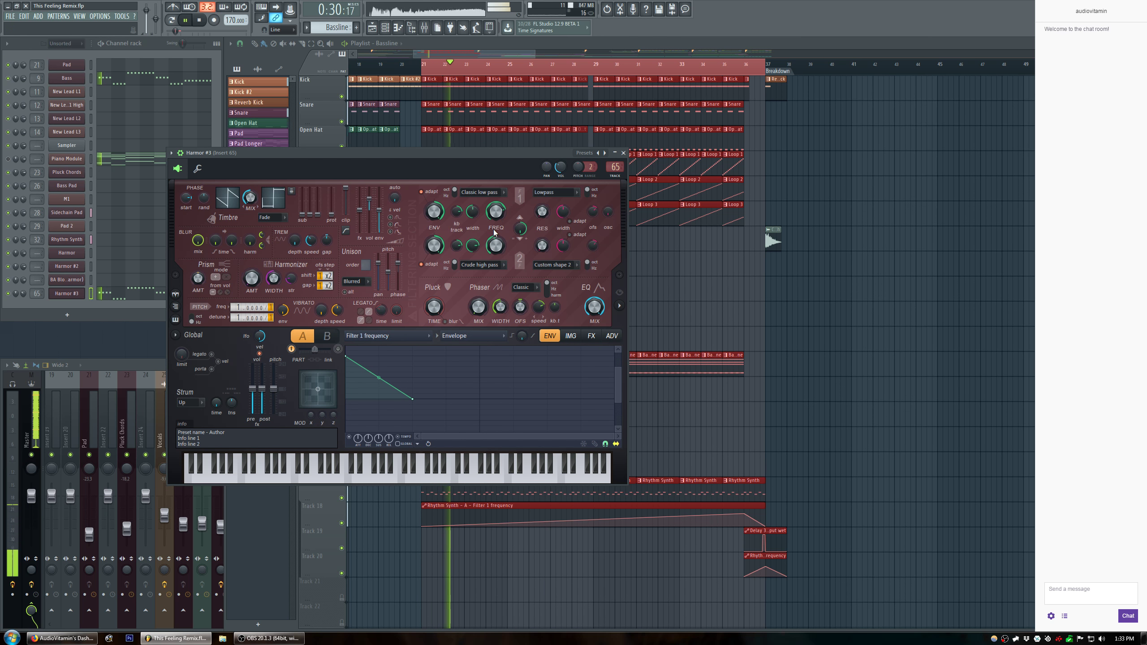
Copy Harmor #3's phase start value and compare the looped section with the synth muted and unmuted.
{"action": "right_click", "coordinate": [186, 199]}
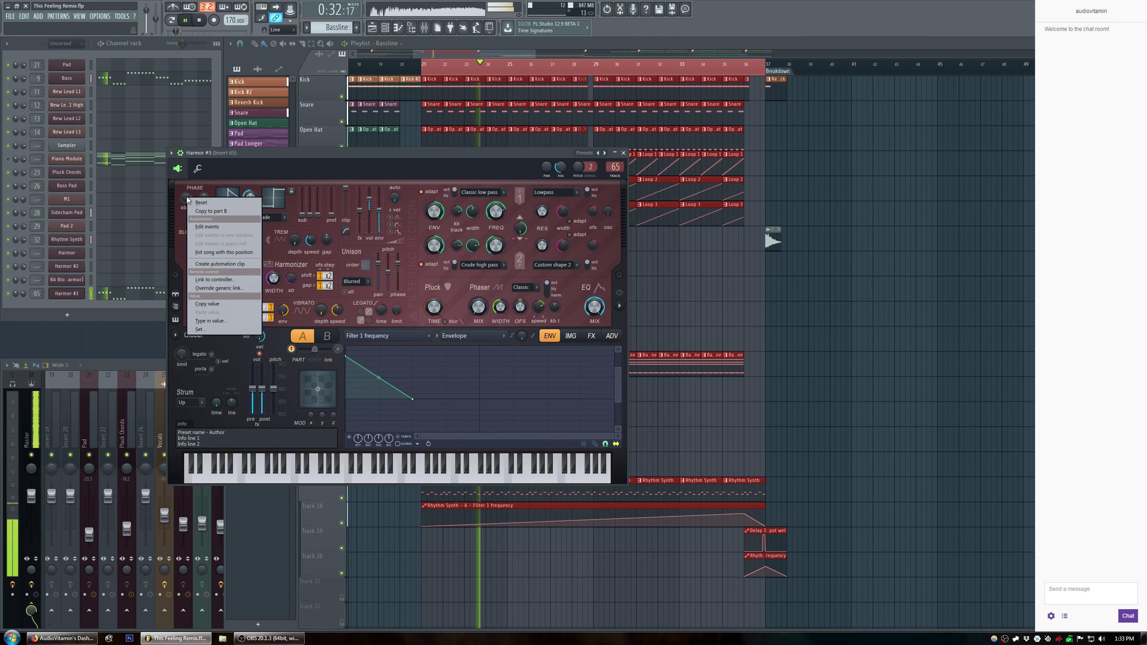
{"action": "left_click", "coordinate": [208, 304]}
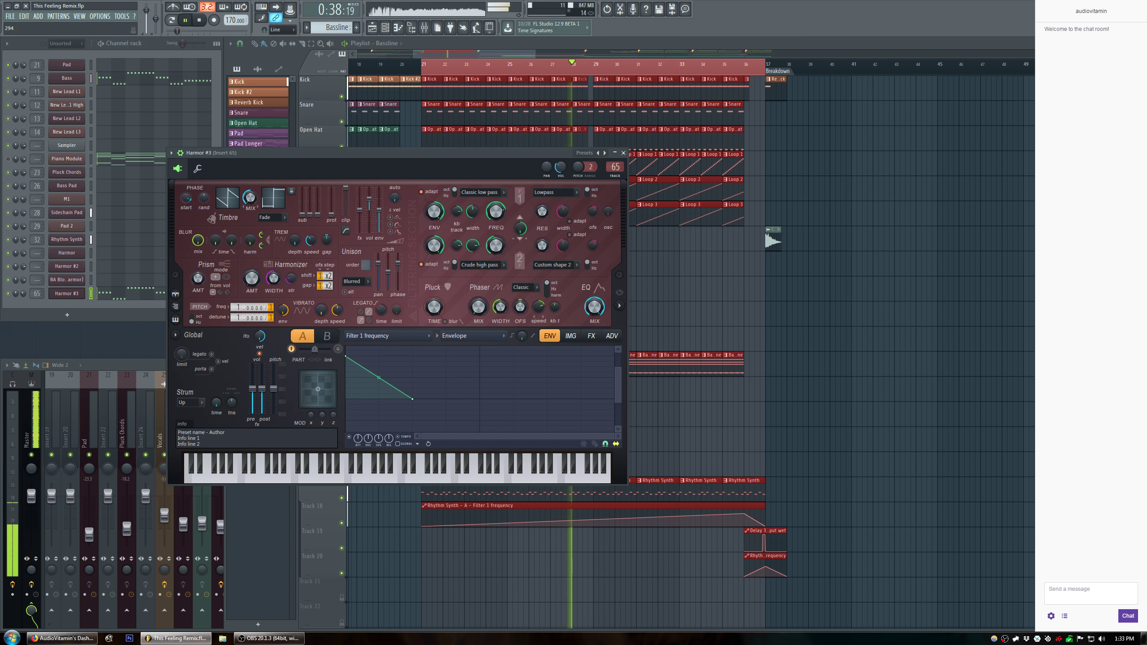
{"action": "left_click", "coordinate": [12, 295]}
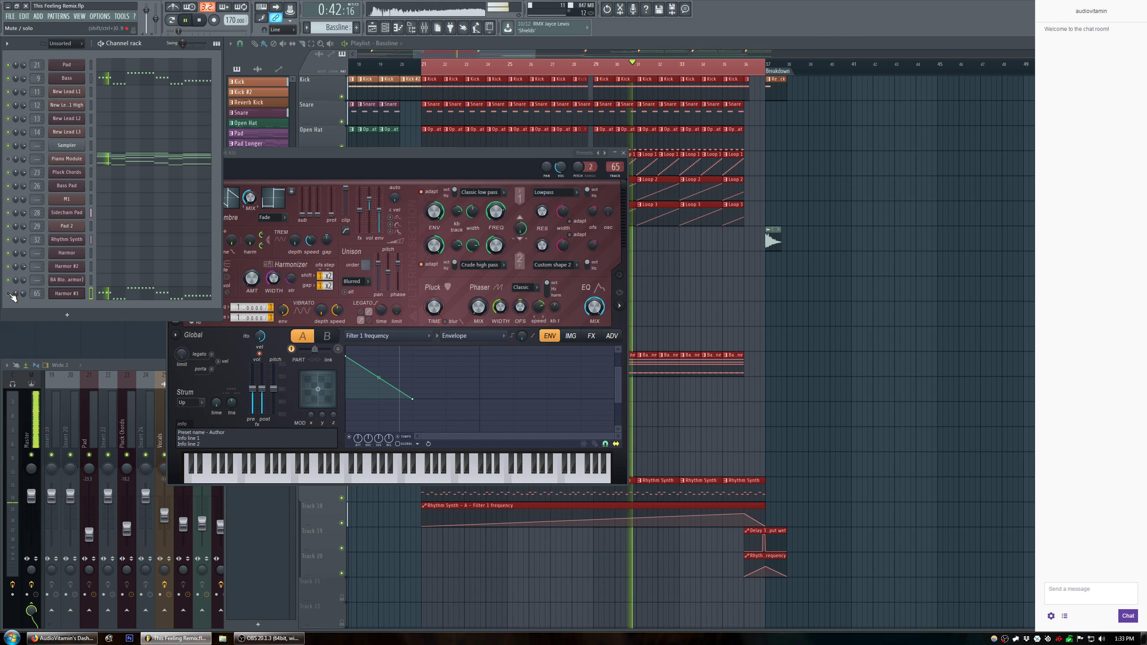
{"action": "left_click", "coordinate": [199, 20]}
{"action": "key", "text": "space"}
Close the Harmor #3 window and audition the Bassline pattern on its own.
{"action": "left_click", "coordinate": [340, 155]}
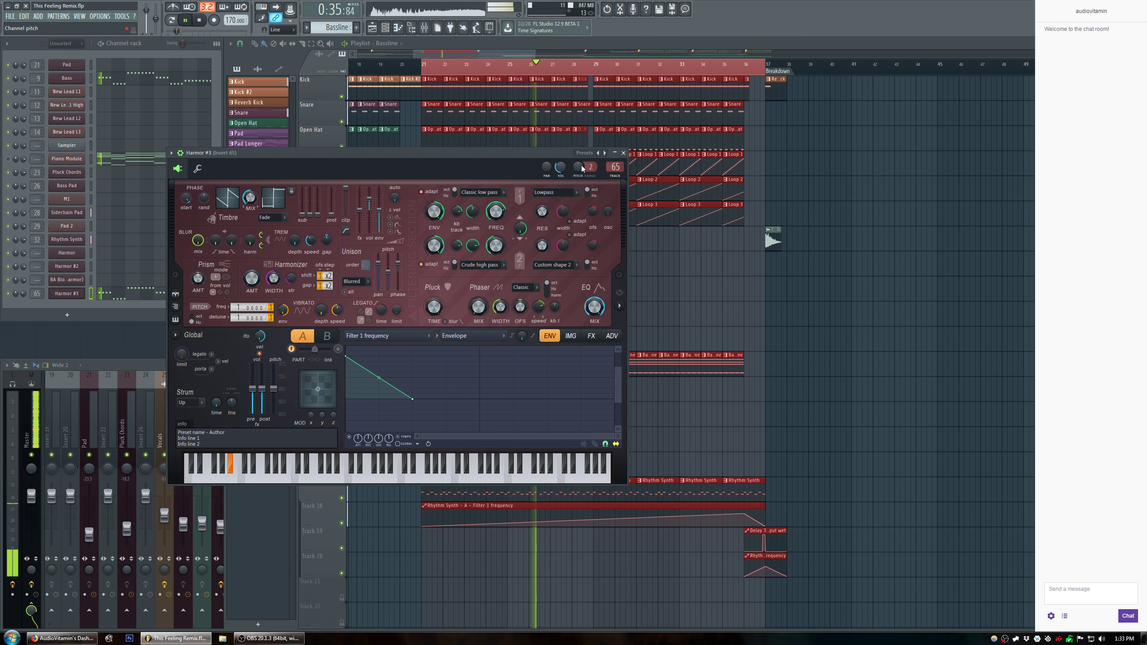
{"action": "left_click", "coordinate": [624, 153]}
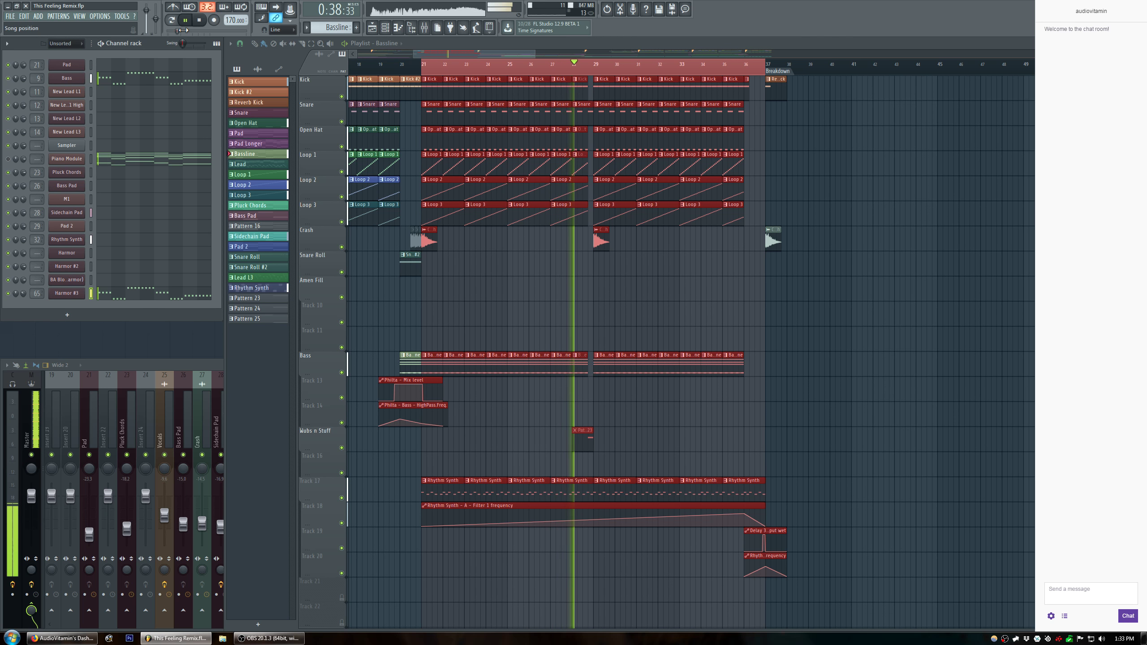
{"action": "key", "text": "space"}
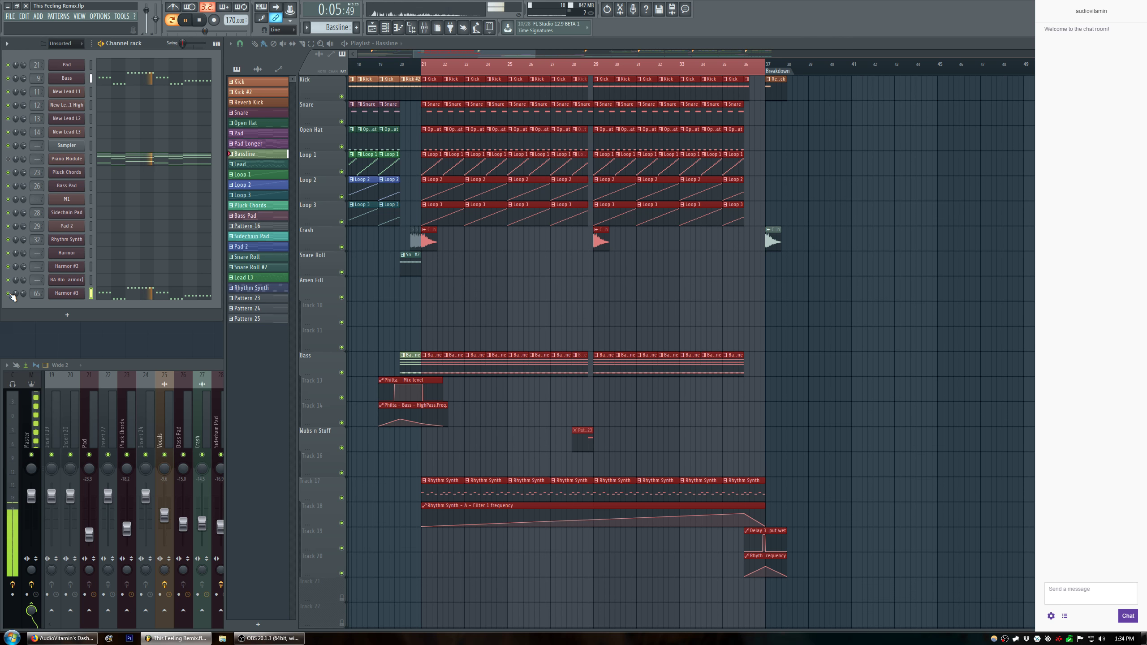
{"action": "key", "text": "space"}
Rename the Harmor #3 channel as Bass Layer and link it to mixer insert 33.
{"action": "key", "text": "F2"}
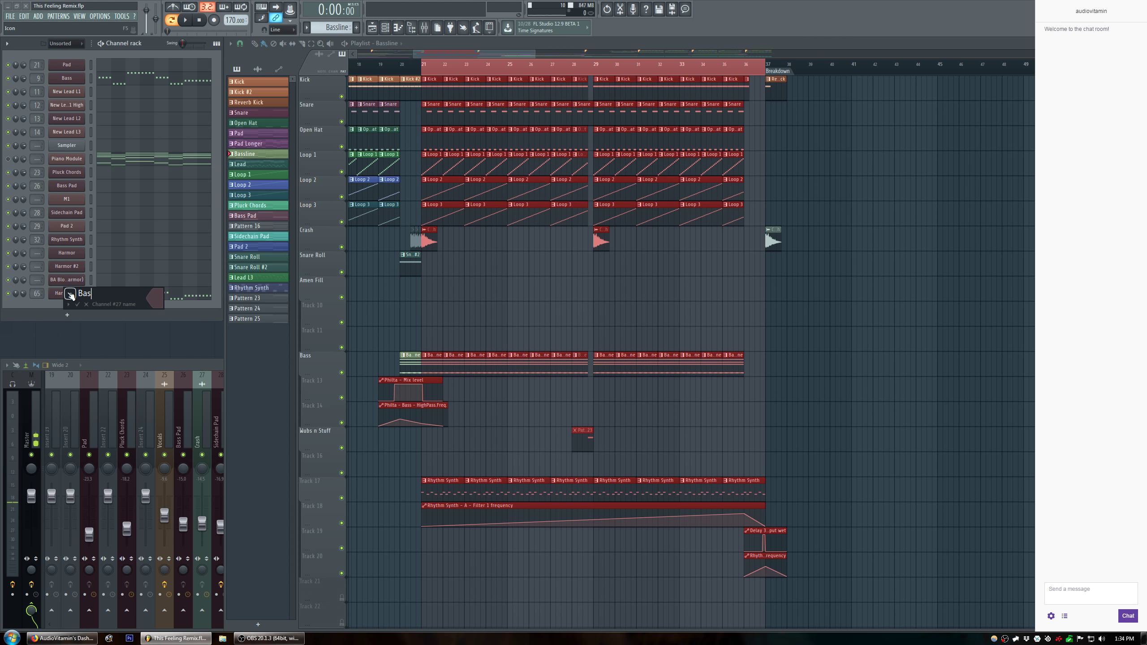
{"action": "key", "text": "Return"}
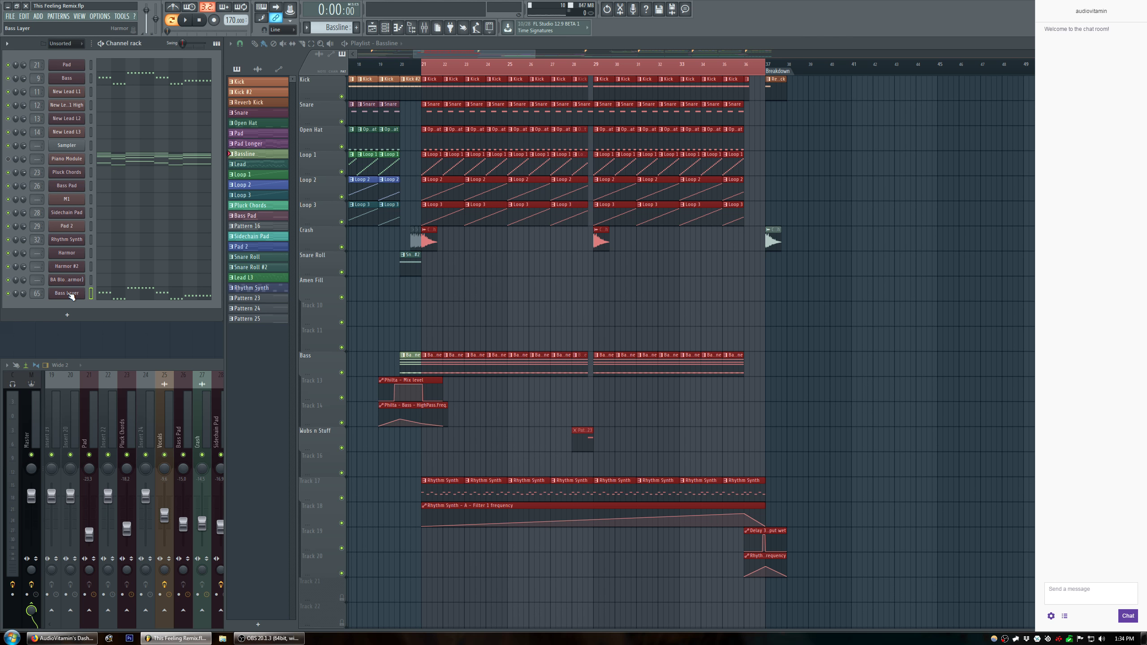
{"action": "key", "text": "F9"}
{"action": "left_click", "coordinate": [314, 427]}
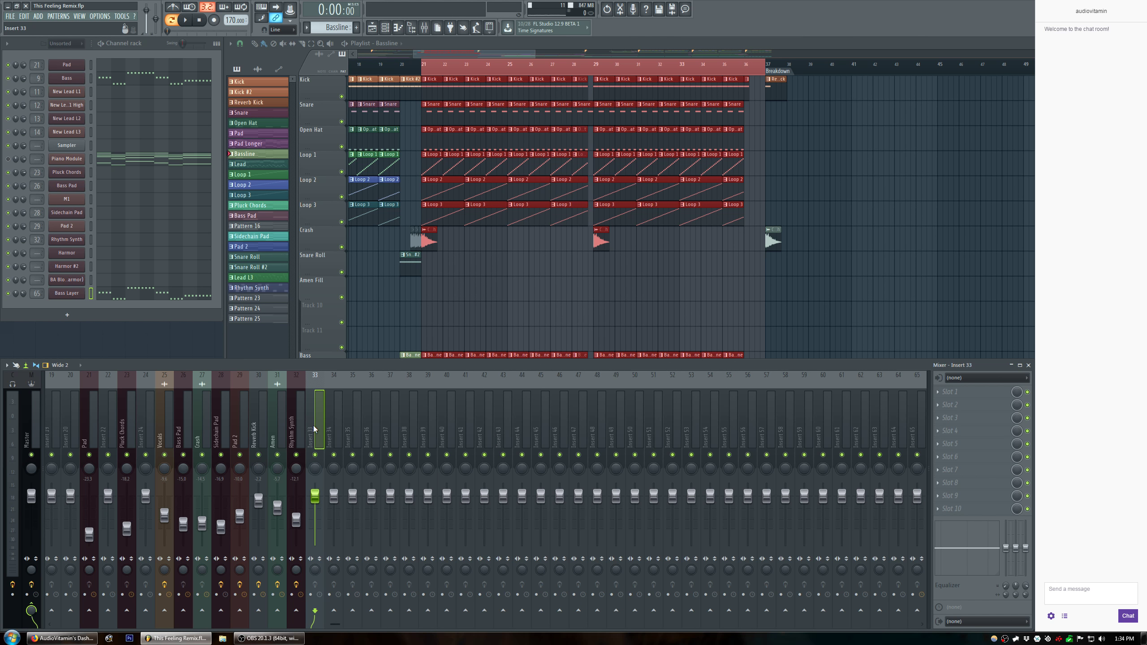
{"action": "key", "text": "ctrl+l"}
Move the Bass Layer mixer track to position 10, directly beside the Bass track.
{"action": "scroll", "coordinate": [314, 425], "scroll_direction": "up", "scroll_amount": 7, "text": "shift"}
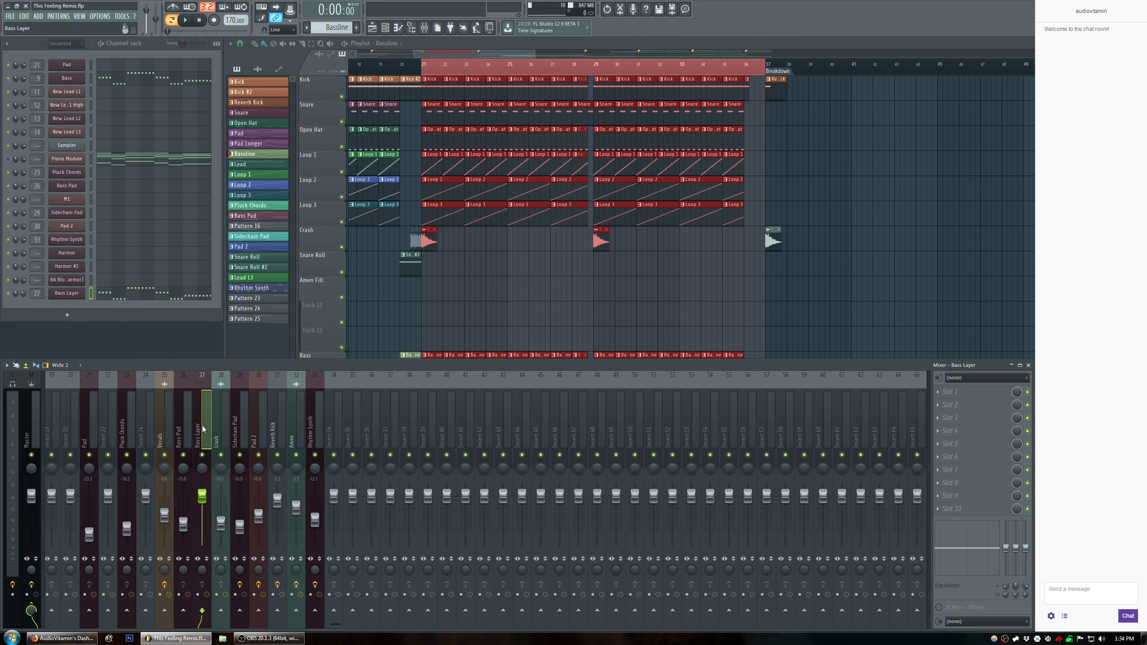
{"action": "scroll", "coordinate": [183, 425], "scroll_direction": "up", "scroll_amount": 6}
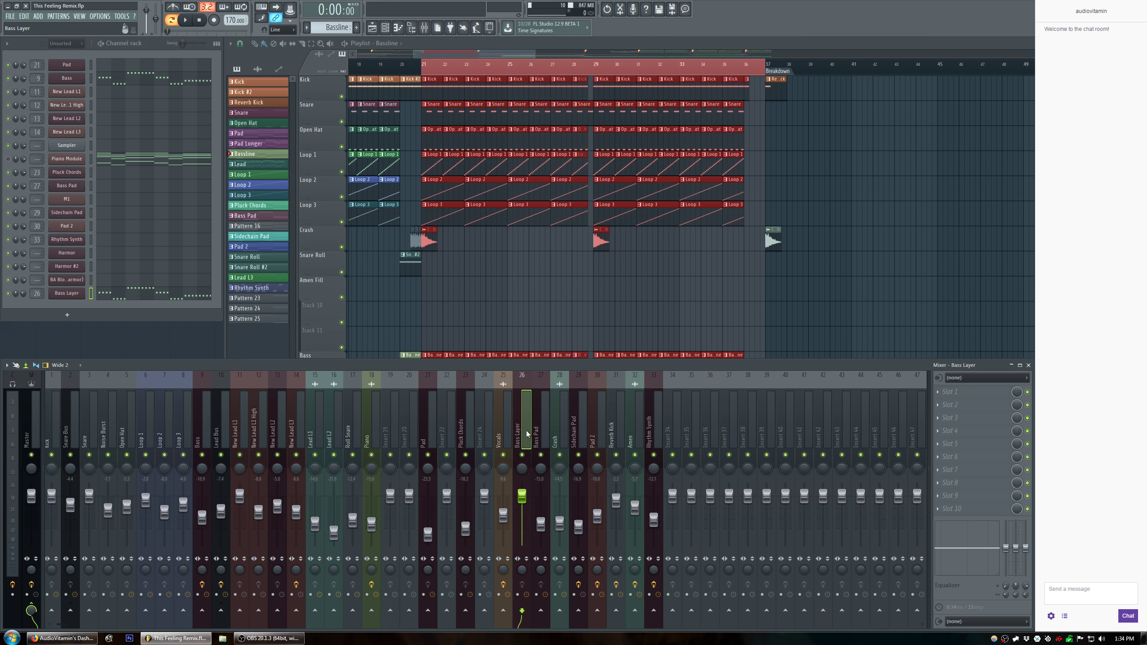
{"action": "scroll", "coordinate": [526, 431], "scroll_direction": "up", "scroll_amount": 12, "text": "shift"}
{"action": "scroll", "coordinate": [296, 431], "scroll_direction": "up", "scroll_amount": 4, "text": "shift"}
Move an empty mixer track between the Bass and Bass Layer tracks.
{"action": "left_click", "coordinate": [234, 429]}
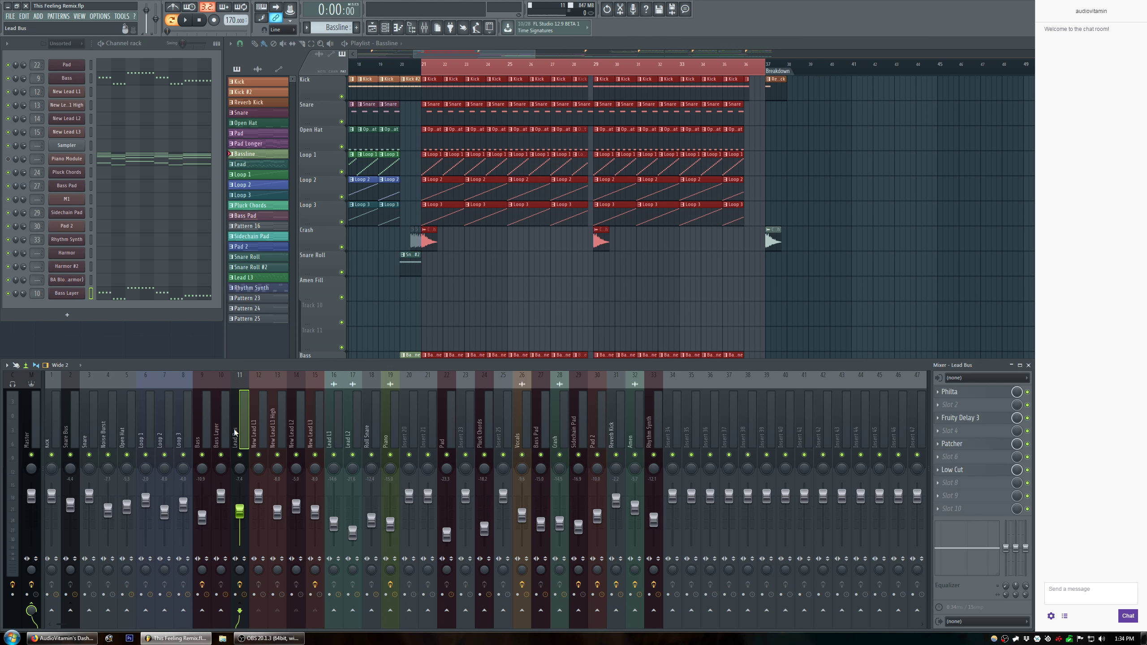
{"action": "key", "text": "F2"}
{"action": "left_click", "coordinate": [265, 431]}
{"action": "left_click", "coordinate": [408, 438]}
{"action": "left_click_drag", "start_coordinate": [407, 438], "coordinate": [220, 438]}
Copy the Bass mixer track's volume value and select the empty mixer track 10.
{"action": "left_click", "coordinate": [202, 438]}
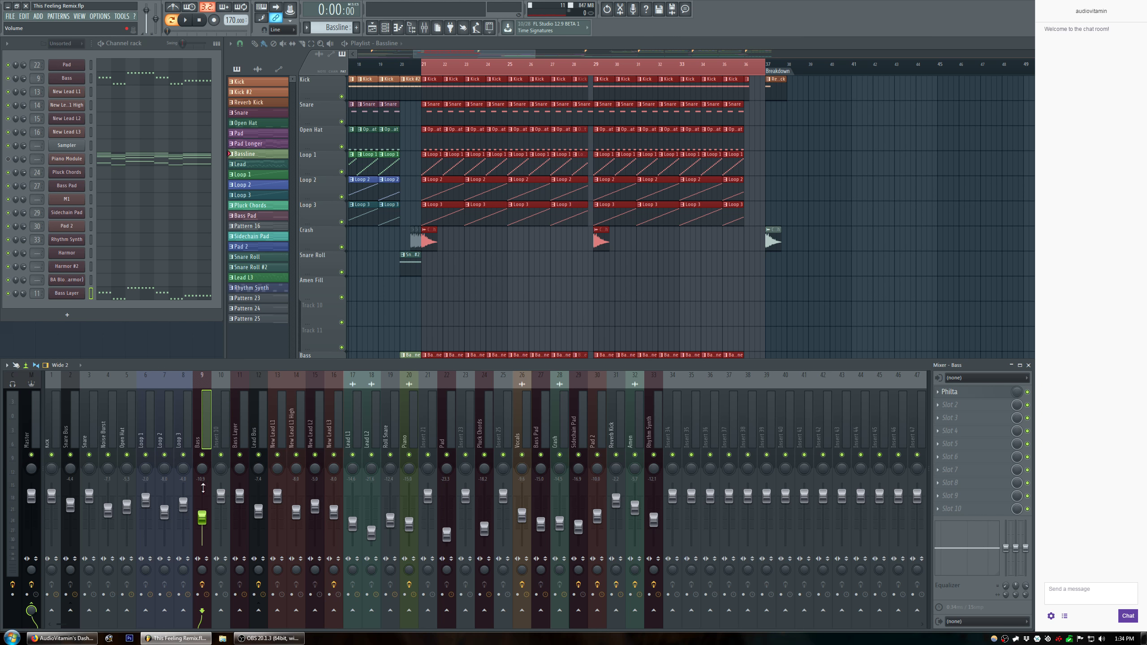
{"action": "right_click", "coordinate": [203, 522]}
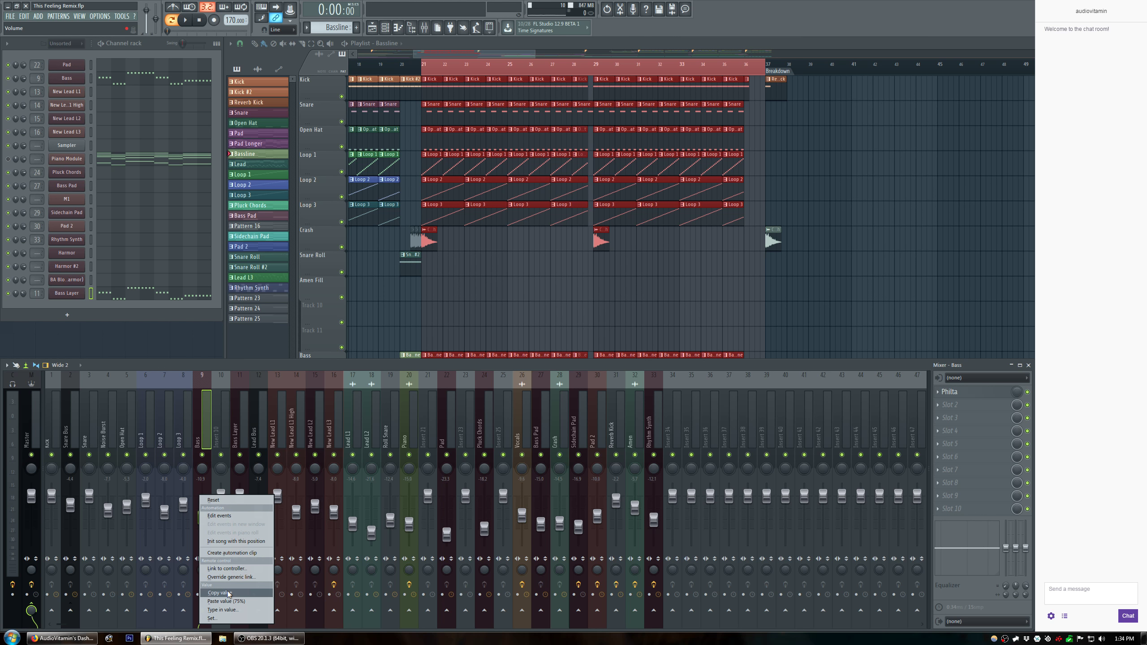
{"action": "left_click", "coordinate": [228, 593]}
{"action": "left_click", "coordinate": [230, 440]}
{"action": "double_click", "coordinate": [223, 438]}
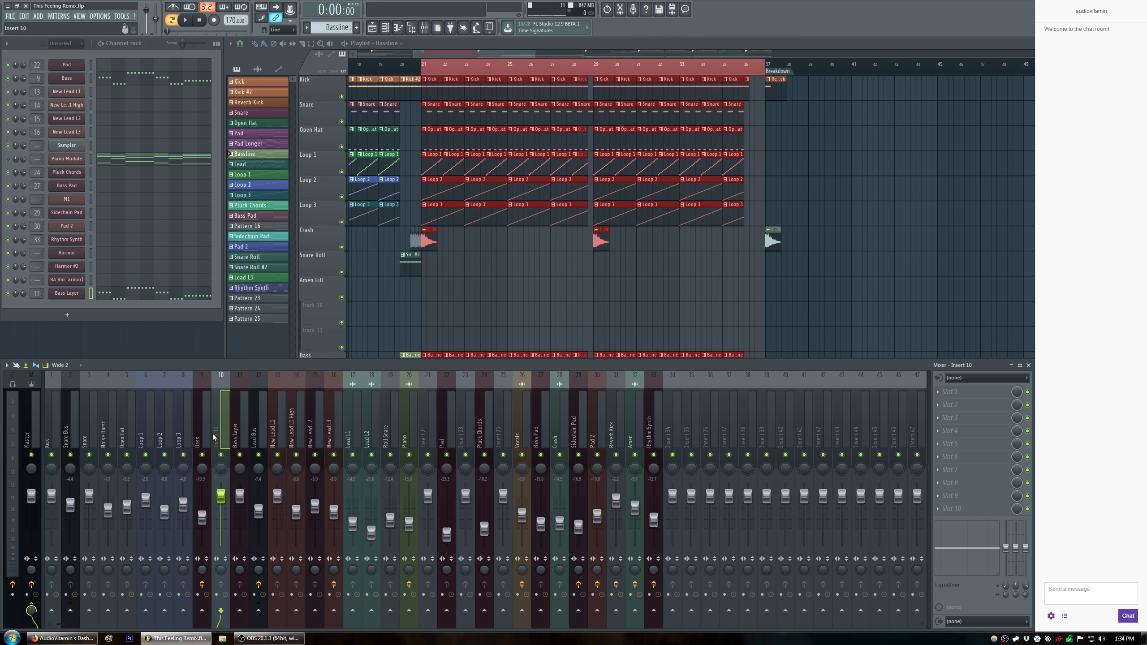
Rename the Bass mixer track as Bass Bus and give it a dark colour like the Lead Bus track.
{"action": "left_click", "coordinate": [204, 431]}
{"action": "double_click", "coordinate": [204, 431]}
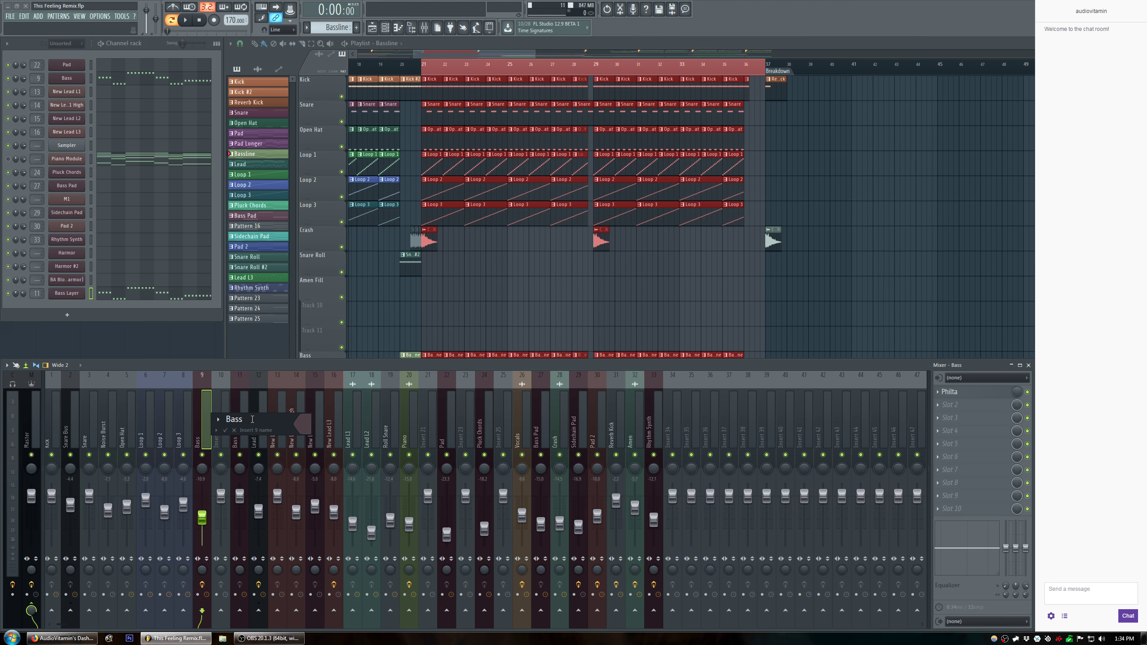
{"action": "type", "text": "Bus"}
{"action": "left_click", "coordinate": [305, 421]}
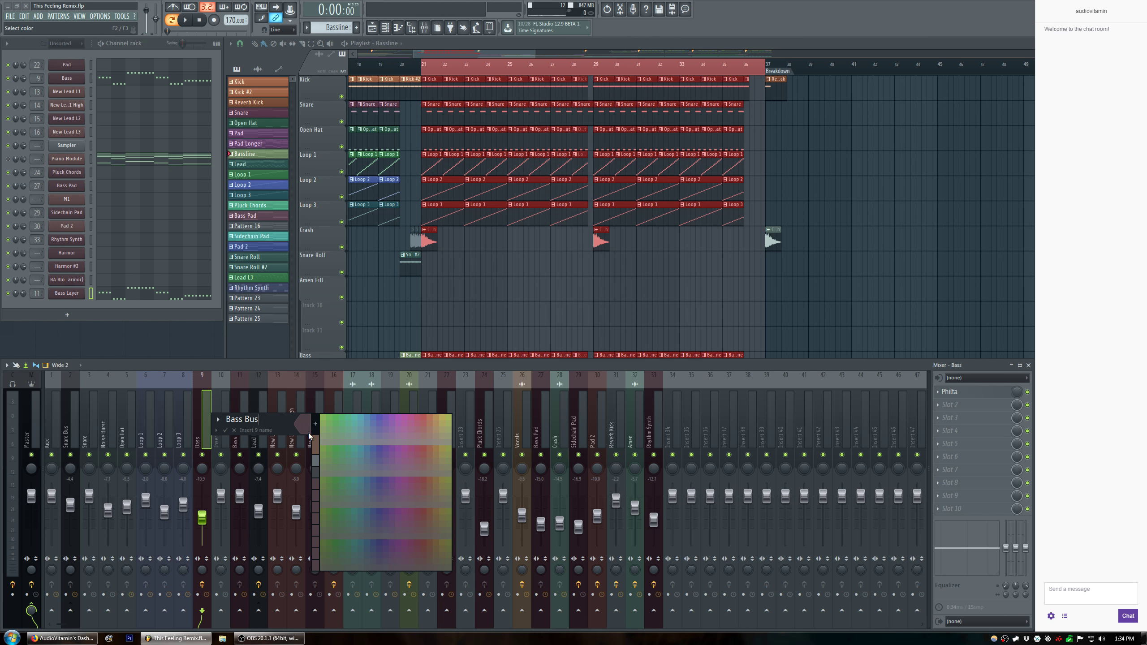
{"action": "left_click", "coordinate": [317, 472]}
{"action": "key", "text": "Return"}
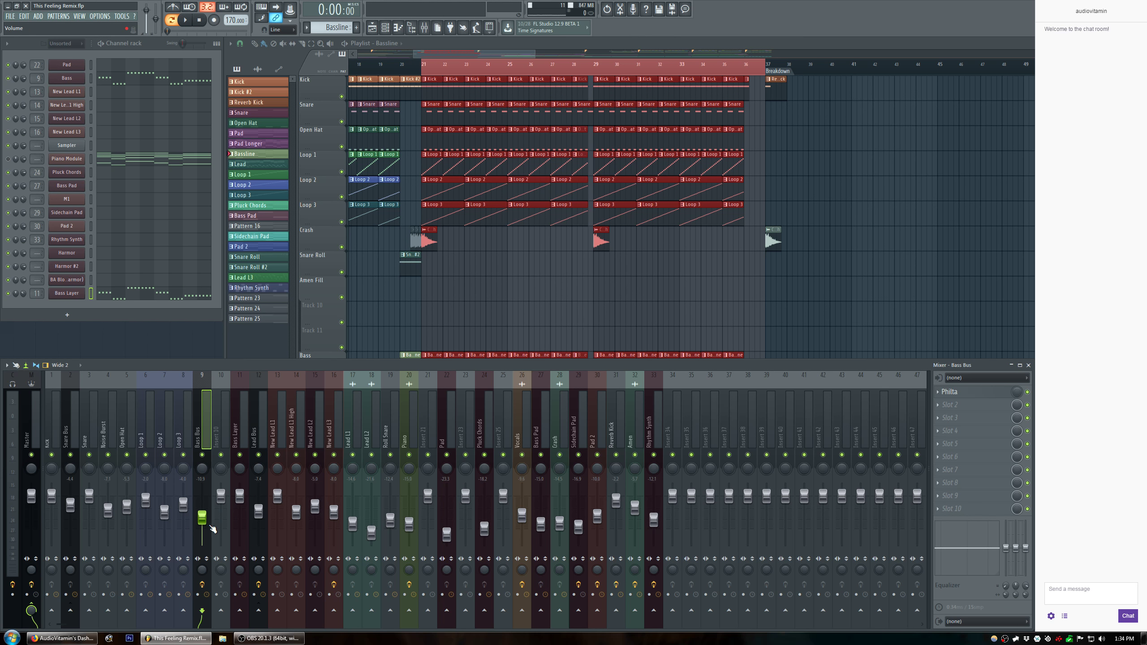
Copy the Bass Bus volume value onto the empty mixer track 10.
{"action": "right_click", "coordinate": [202, 519]}
{"action": "left_click", "coordinate": [223, 593]}
{"action": "right_click", "coordinate": [224, 498]}
{"action": "left_click", "coordinate": [280, 601]}
Link the Bass channel to mixer track 10.
{"action": "left_click", "coordinate": [90, 80]}
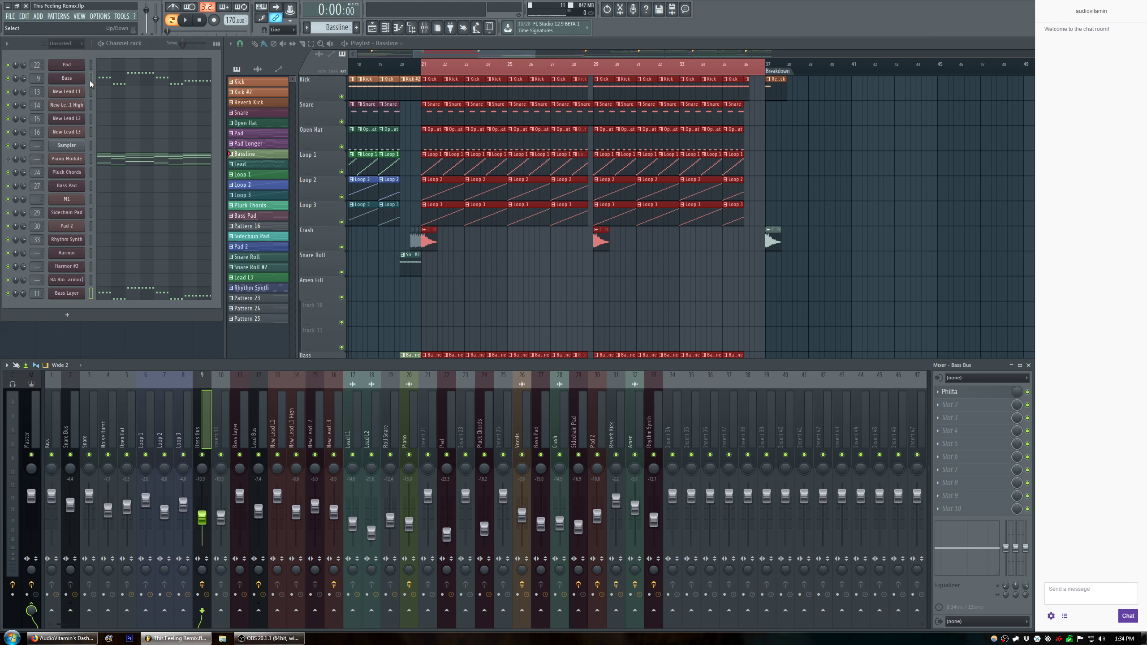
{"action": "left_click", "coordinate": [223, 432]}
{"action": "key", "text": "ctrl+l"}
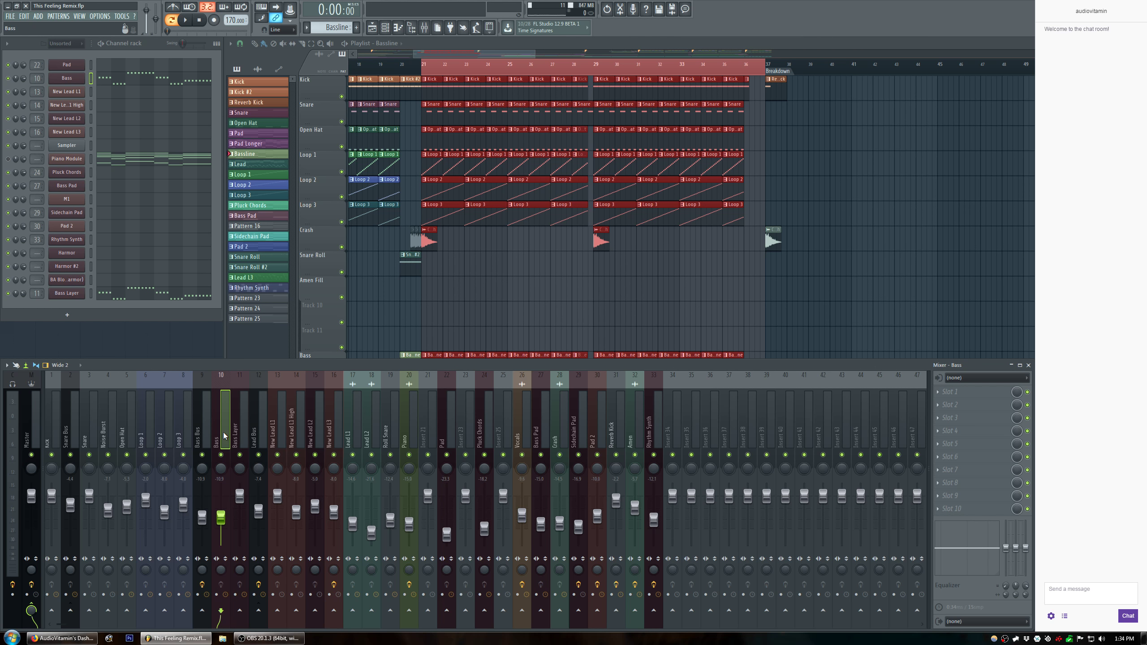
Route the Bass and Bass Layer mixer tracks exclusively to Bass Bus.
{"action": "right_click", "coordinate": [202, 611]}
{"action": "left_click", "coordinate": [256, 599]}
{"action": "left_click", "coordinate": [238, 426]}
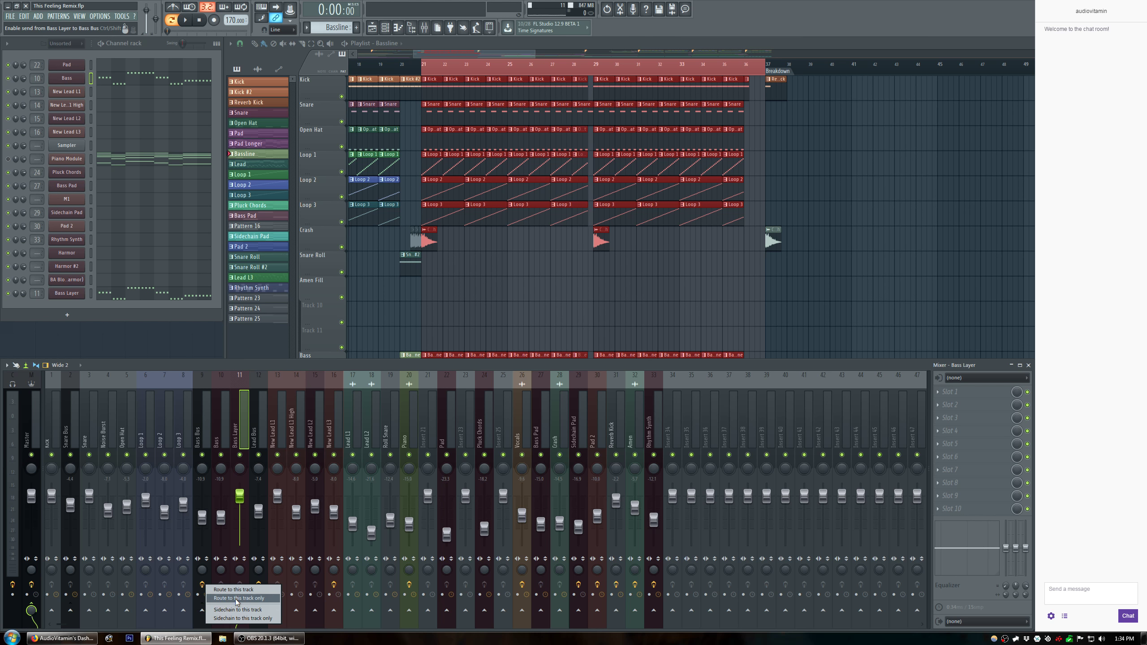
Reset the Bass Layer channel's volume and move the channel directly below Bass in the channel rack.
{"action": "right_click", "coordinate": [24, 294]}
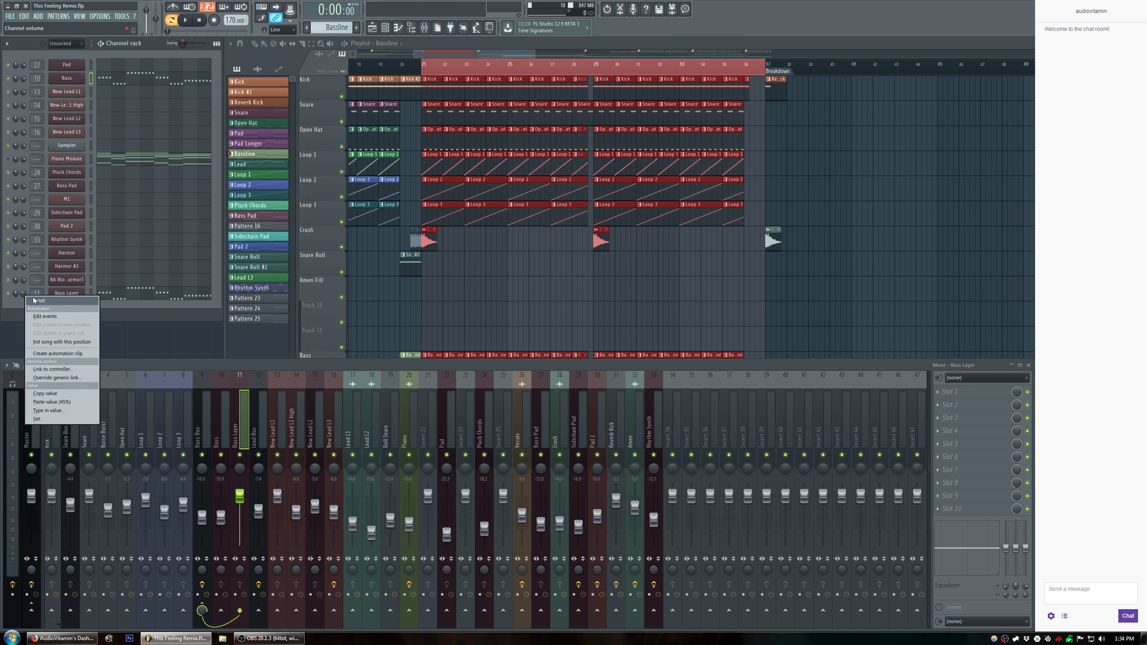
{"action": "left_click", "coordinate": [37, 301]}
{"action": "left_click_drag", "start_coordinate": [79, 231], "coordinate": [79, 96]}
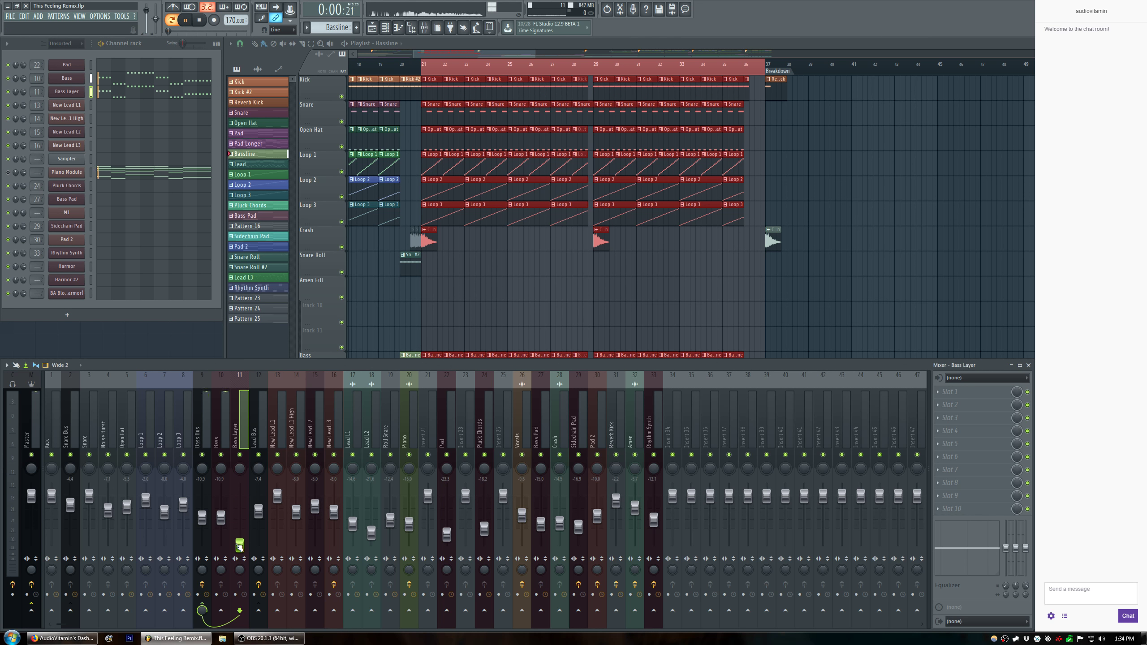
Reset the Bass mixer track's volume and audition the Bassline pattern.
{"action": "right_click", "coordinate": [226, 522]}
{"action": "left_click", "coordinate": [239, 500]}
{"action": "key", "text": "space"}
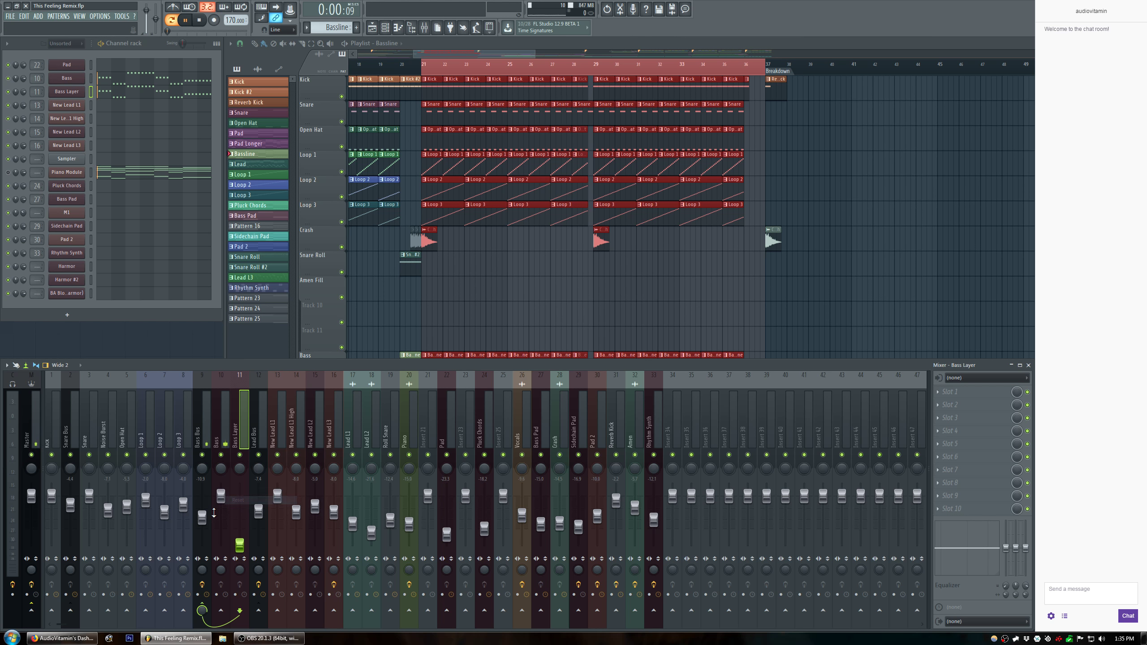
{"action": "key", "text": "space"}
Copy the Bass Bus volume value onto the Bass track and reset the Bass Bus volume to default.
{"action": "right_click", "coordinate": [205, 516]}
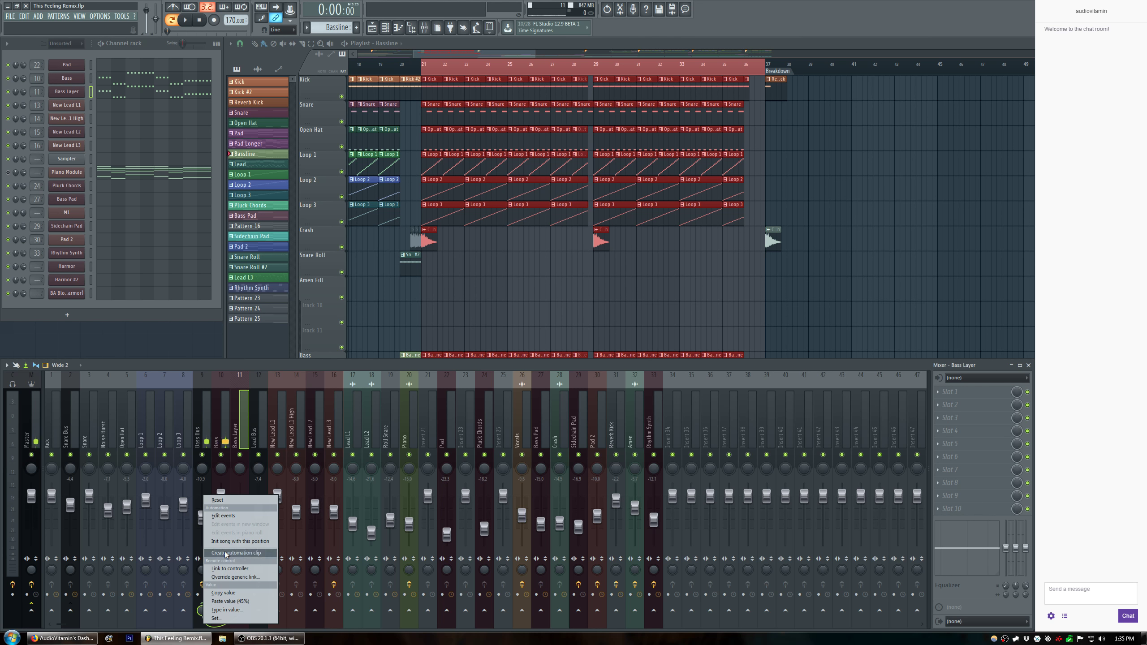
{"action": "left_click", "coordinate": [238, 592]}
{"action": "right_click", "coordinate": [223, 495]}
{"action": "left_click", "coordinate": [251, 600]}
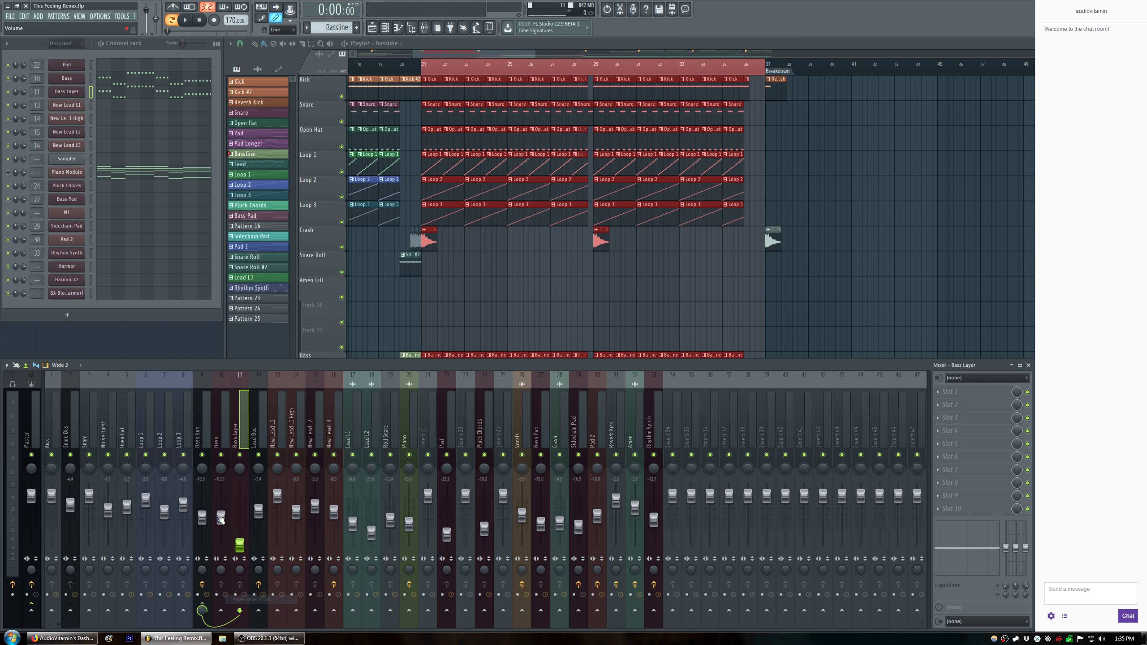
{"action": "right_click", "coordinate": [198, 497]}
{"action": "left_click", "coordinate": [227, 500]}
Set the Bass Layer mixer volume to about -16.1 dB while the Bassline pattern plays.
{"action": "key", "text": "space"}
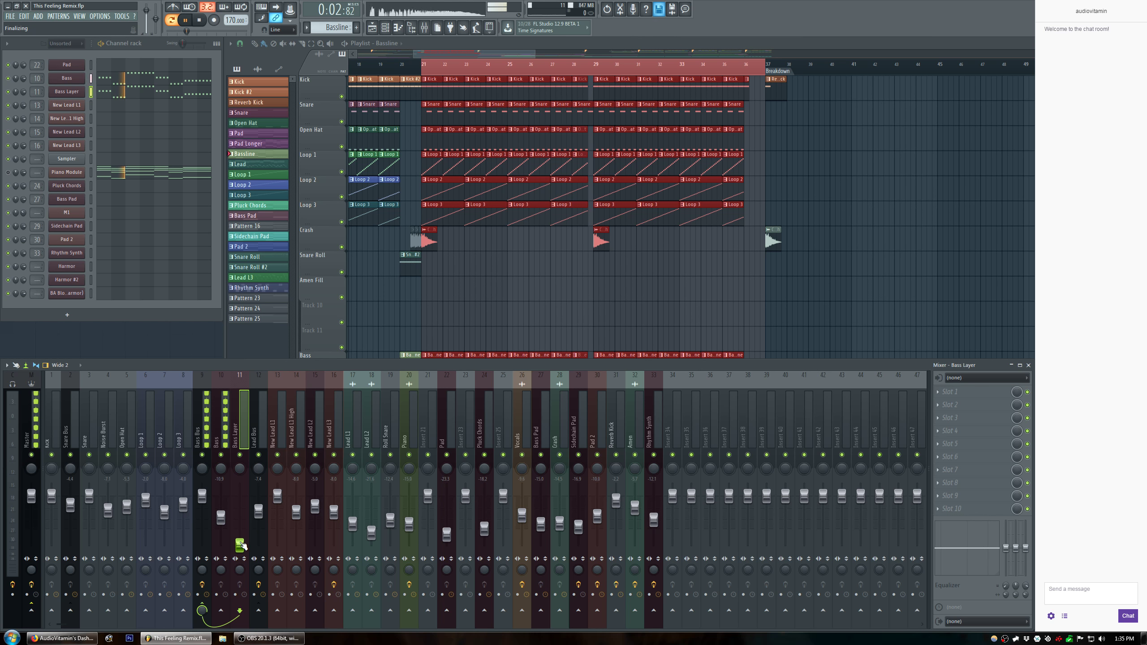
{"action": "mouse_move", "coordinate": [248, 551]}
{"action": "left_mouse_down"}
{"action": "mouse_move", "coordinate": [240, 518]}
{"action": "mouse_move", "coordinate": [240, 546]}
{"action": "left_mouse_up"}
{"action": "key", "text": "space"}
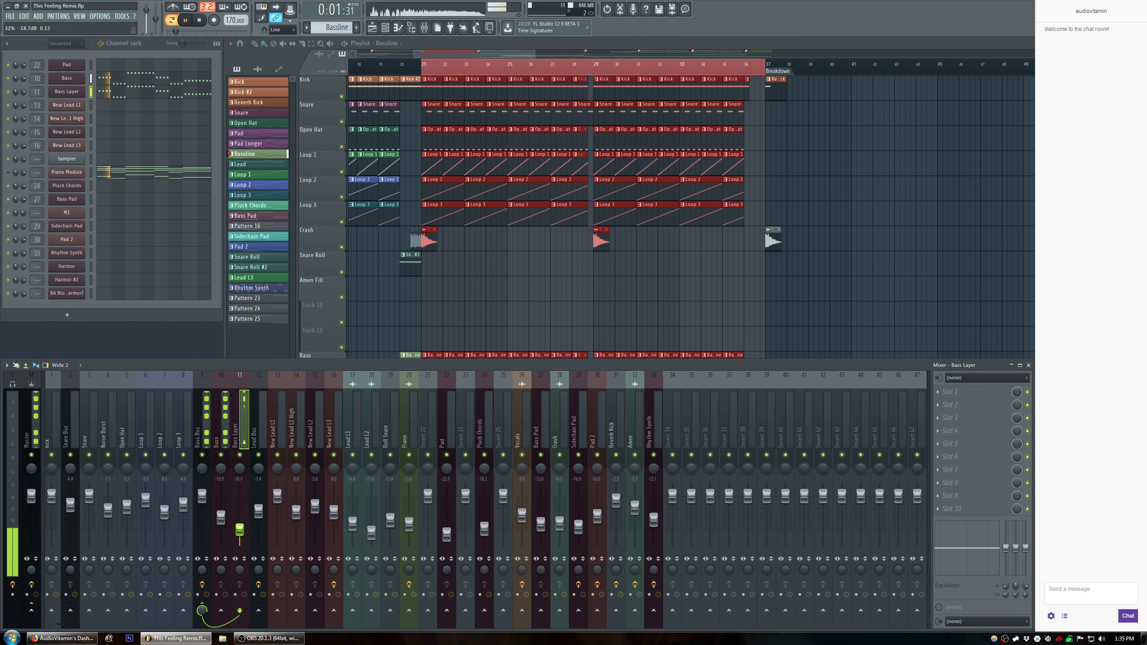
{"action": "left_click_drag", "start_coordinate": [240, 527], "coordinate": [240, 526]}
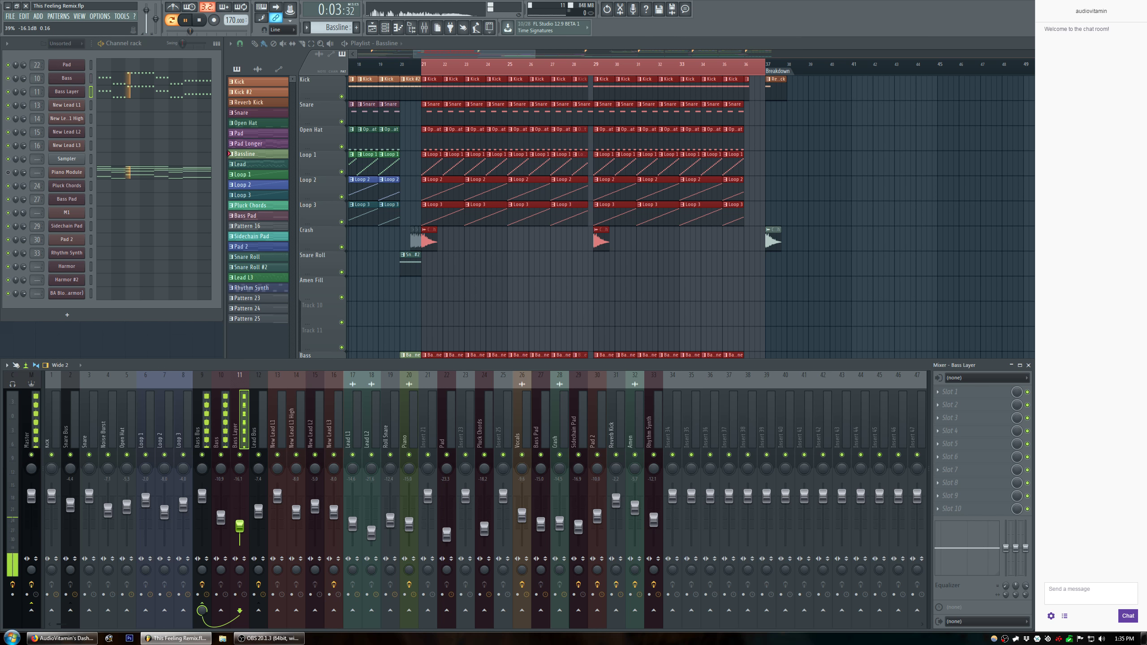
Compare the Bassline pattern with the Bass Layer track muted and unmuted, and select Bass Bus.
{"action": "left_click", "coordinate": [241, 456]}
{"action": "left_click", "coordinate": [239, 455]}
{"action": "left_click", "coordinate": [206, 425]}
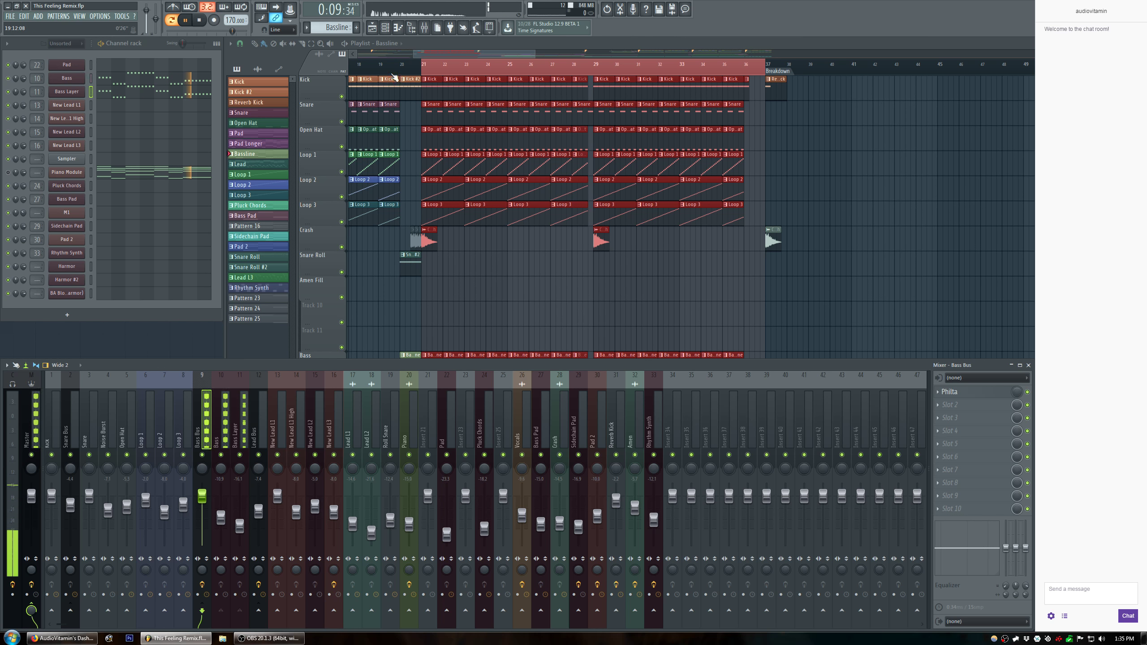
Play the arrangement in song mode and compare it with the Bass Layer track muted and unmuted.
{"action": "left_click", "coordinate": [199, 17]}
{"action": "left_click", "coordinate": [172, 20]}
{"action": "key", "text": "space"}
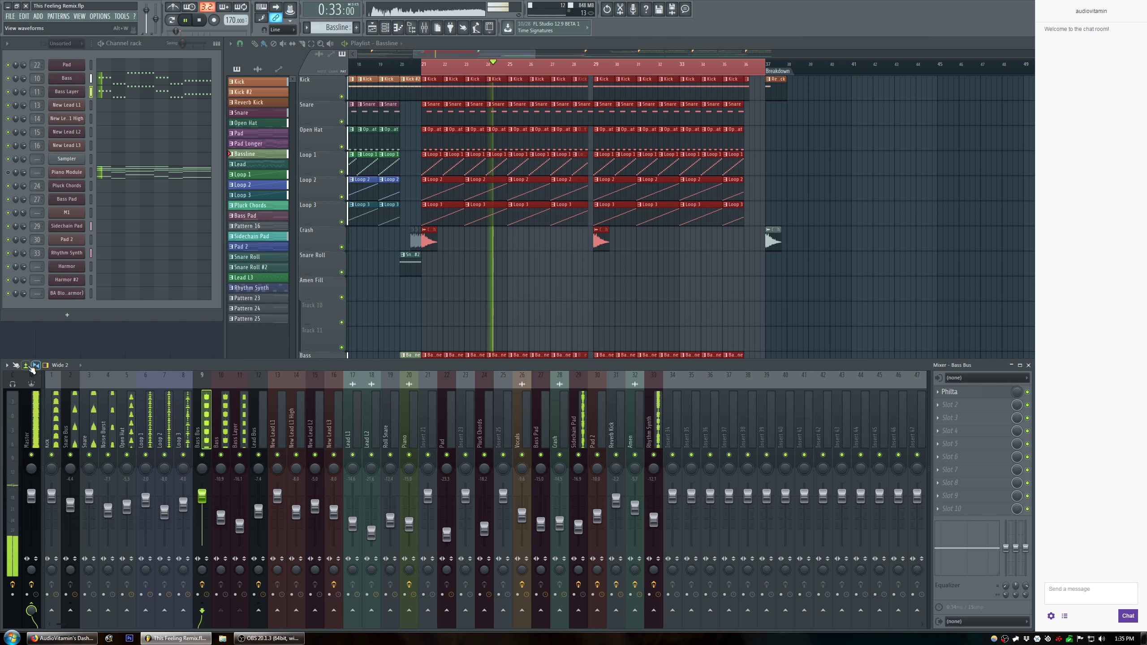
{"action": "left_click", "coordinate": [240, 455]}
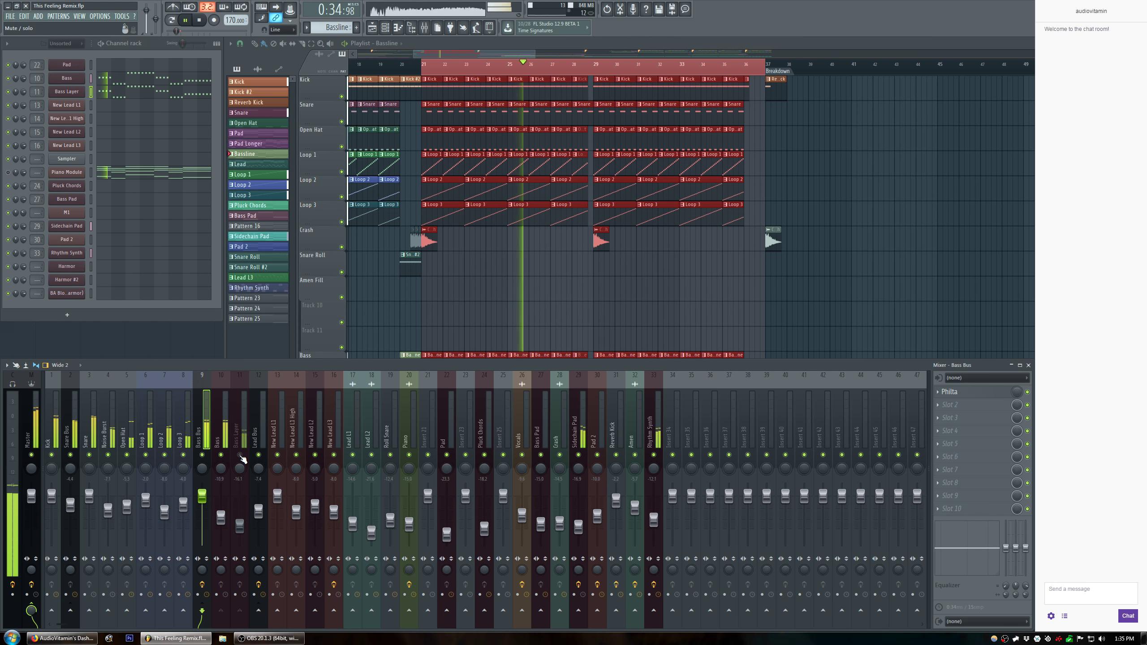
{"action": "left_click", "coordinate": [240, 455]}
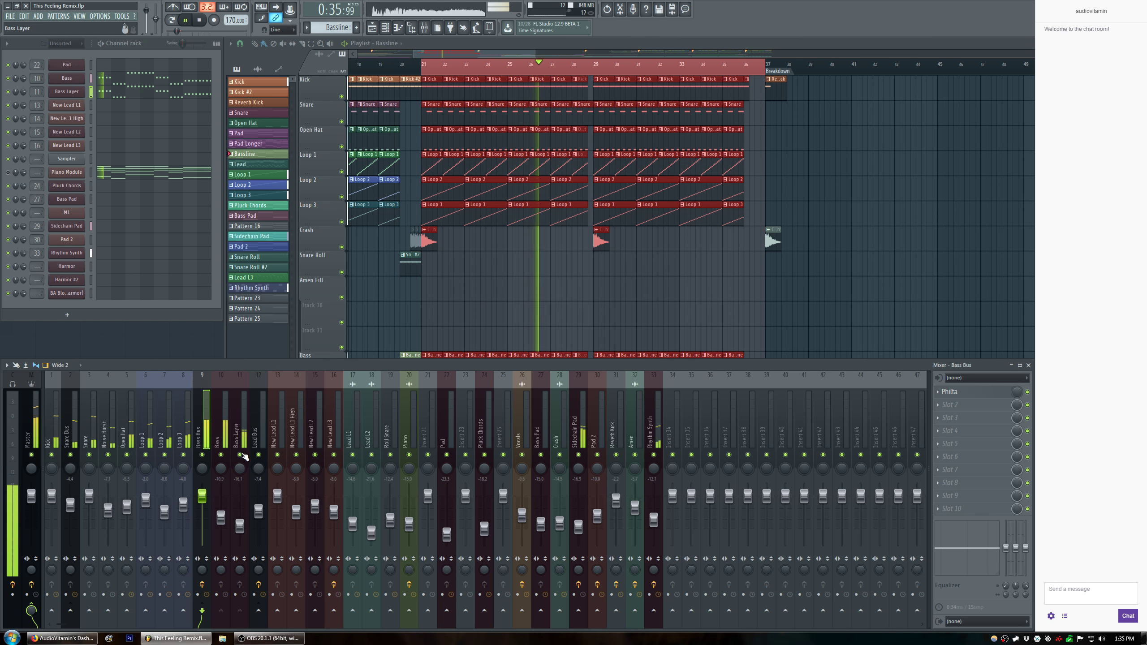
Play the song from the Drop marker and compare it with the Lead Bus and Bass Layer tracks muted and unmuted.
{"action": "right_click", "coordinate": [613, 70]}
{"action": "left_click_drag", "start_coordinate": [515, 54], "coordinate": [700, 57]}
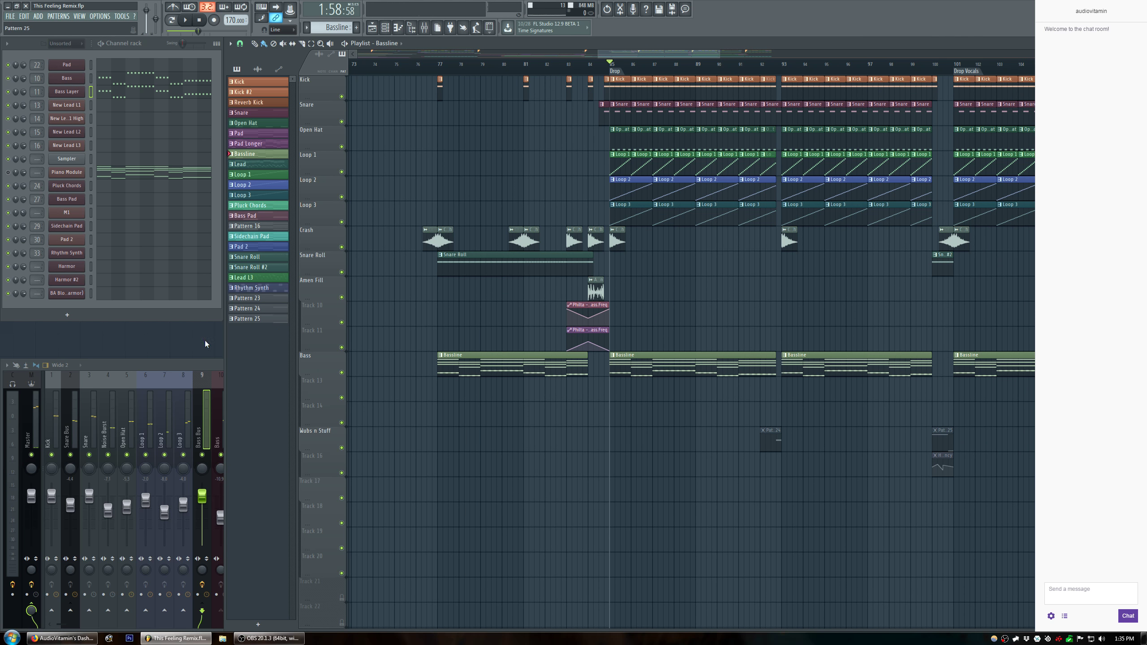
{"action": "left_click", "coordinate": [204, 364]}
{"action": "key", "text": "space"}
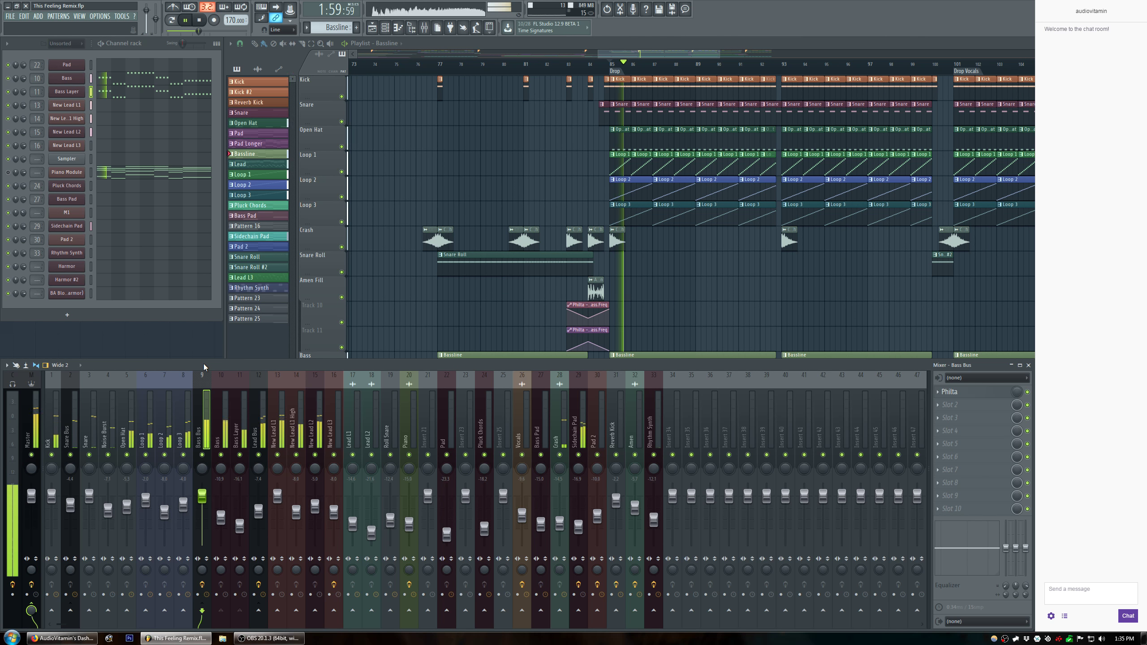
{"action": "left_click", "coordinate": [259, 456]}
{"action": "left_click", "coordinate": [260, 456]}
{"action": "left_click", "coordinate": [239, 455]}
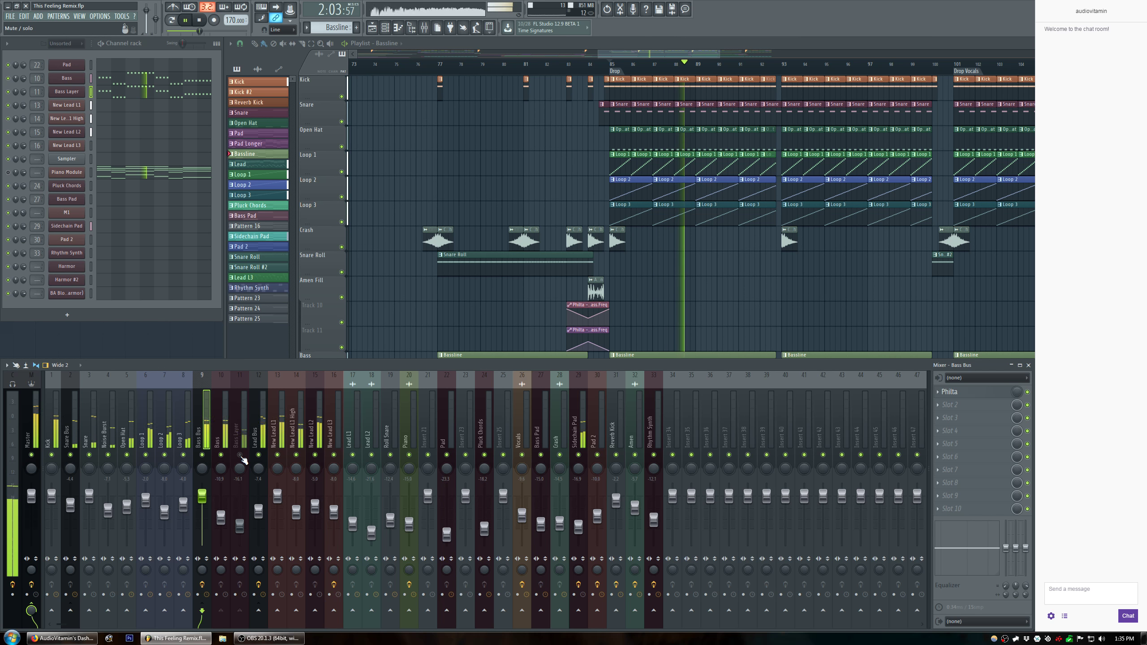
{"action": "left_click", "coordinate": [241, 456]}
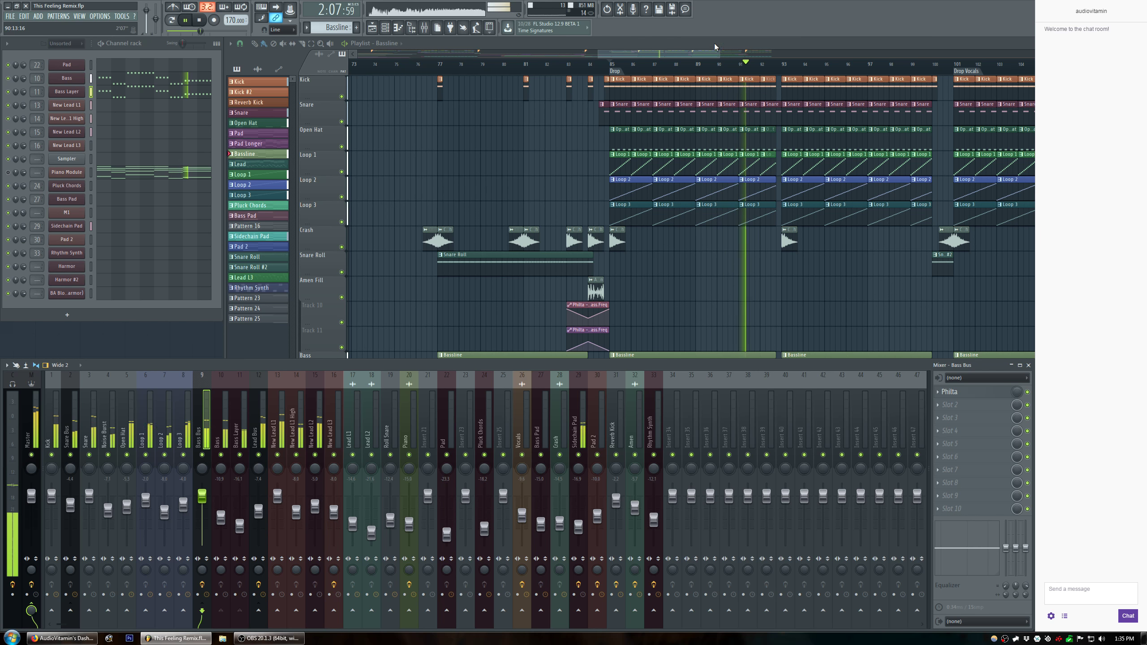
Move the Lead L3 clip at Drop Vocals back to the Drop marker on the same playlist track.
{"action": "left_click_drag", "start_coordinate": [720, 58], "coordinate": [781, 53]}
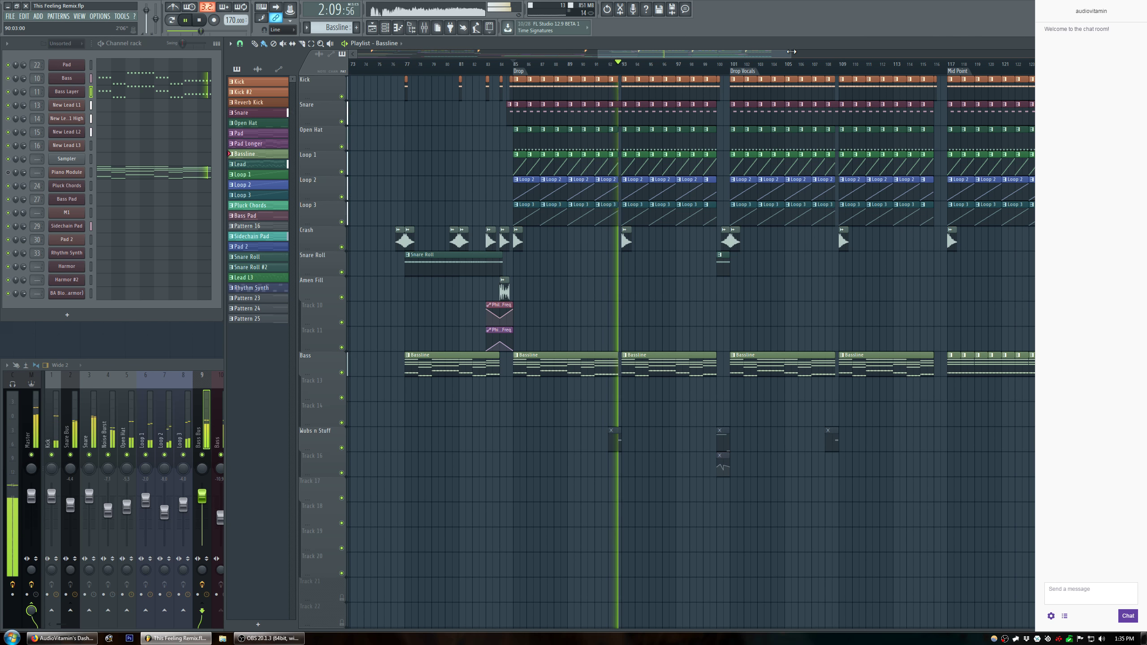
{"action": "scroll", "coordinate": [704, 326], "scroll_direction": "down", "scroll_amount": 6}
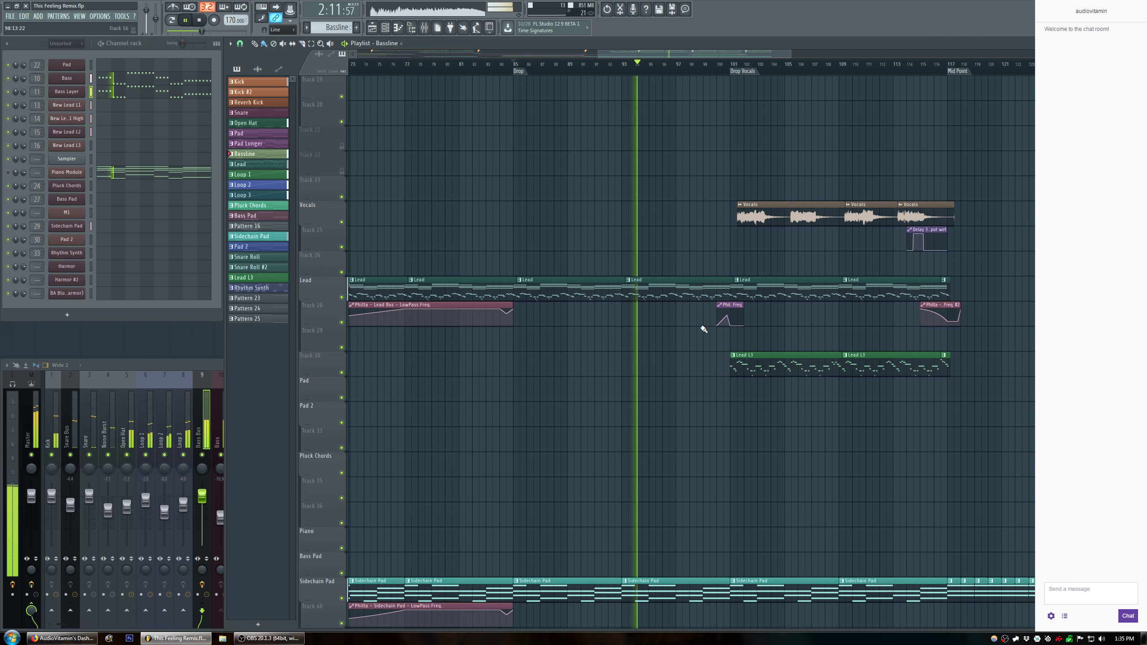
{"action": "scroll", "coordinate": [528, 69], "scroll_direction": "up", "scroll_amount": 2}
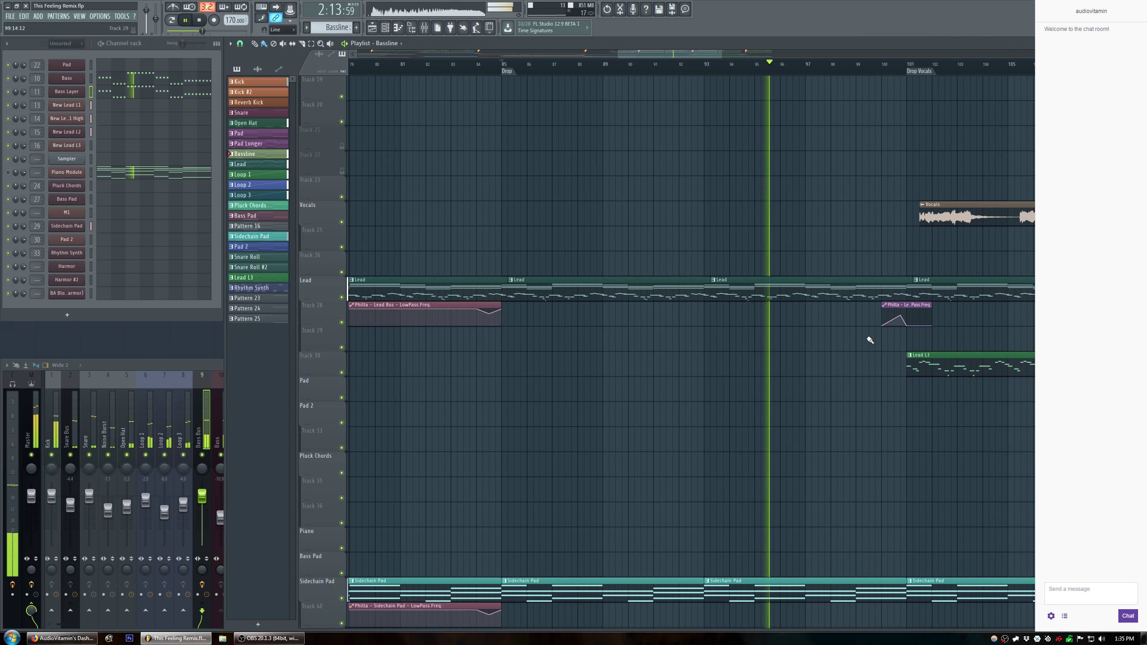
{"action": "left_click_drag", "start_coordinate": [720, 57], "coordinate": [798, 60]}
{"action": "left_click_drag", "start_coordinate": [920, 364], "coordinate": [478, 355]}
{"action": "key", "text": "space"}
{"action": "left_click", "coordinate": [730, 329], "text": "ctrl"}
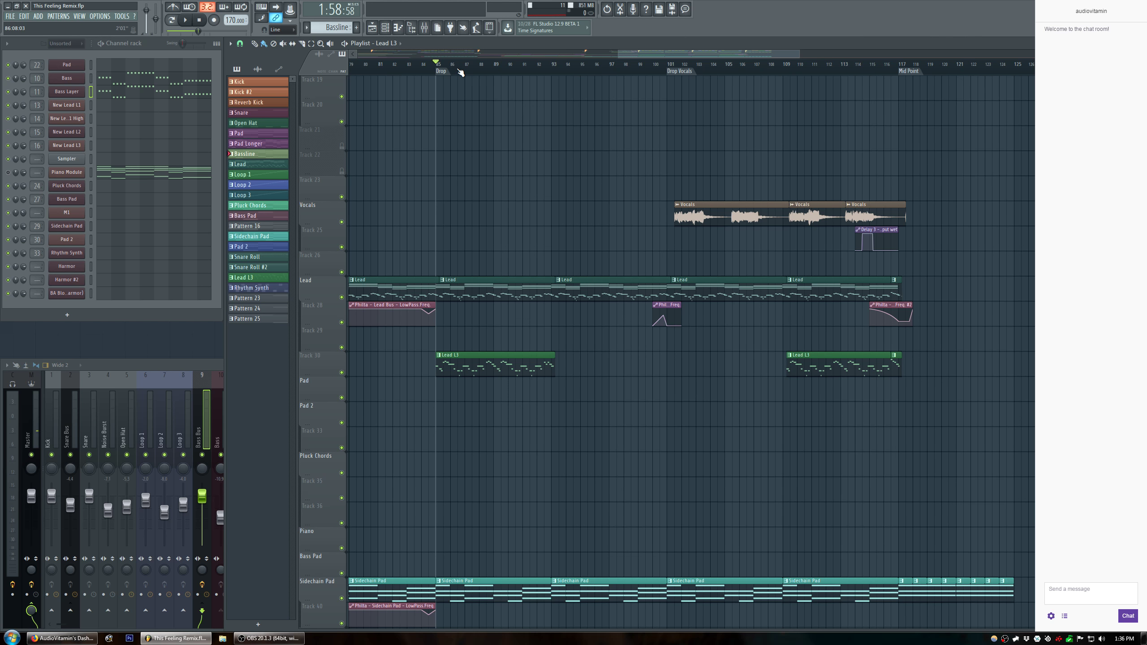
Add 8-bar Lead L3 clips at 93:05:00 and 101:05:00 to fill the gap before the remaining Lead L3 clips.
{"action": "scroll", "coordinate": [462, 72], "scroll_direction": "up", "scroll_amount": 4}
{"action": "left_click", "coordinate": [493, 366]}
{"action": "left_click", "coordinate": [673, 385]}
{"action": "left_click_drag", "start_coordinate": [671, 392], "coordinate": [713, 358]}
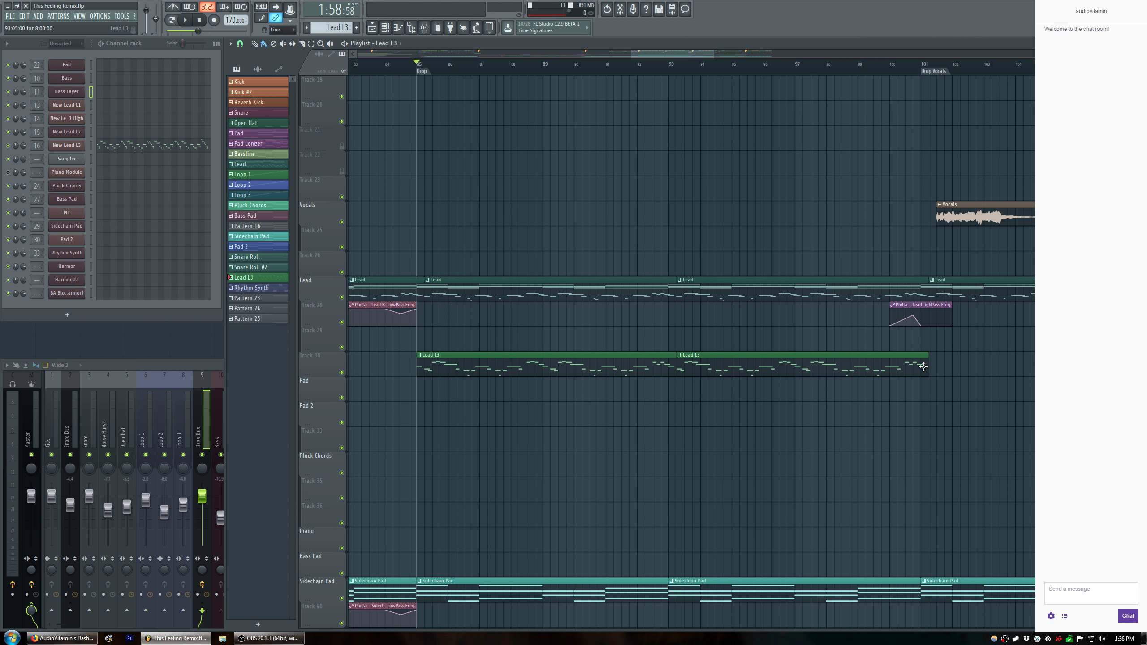
{"action": "left_click", "coordinate": [939, 368]}
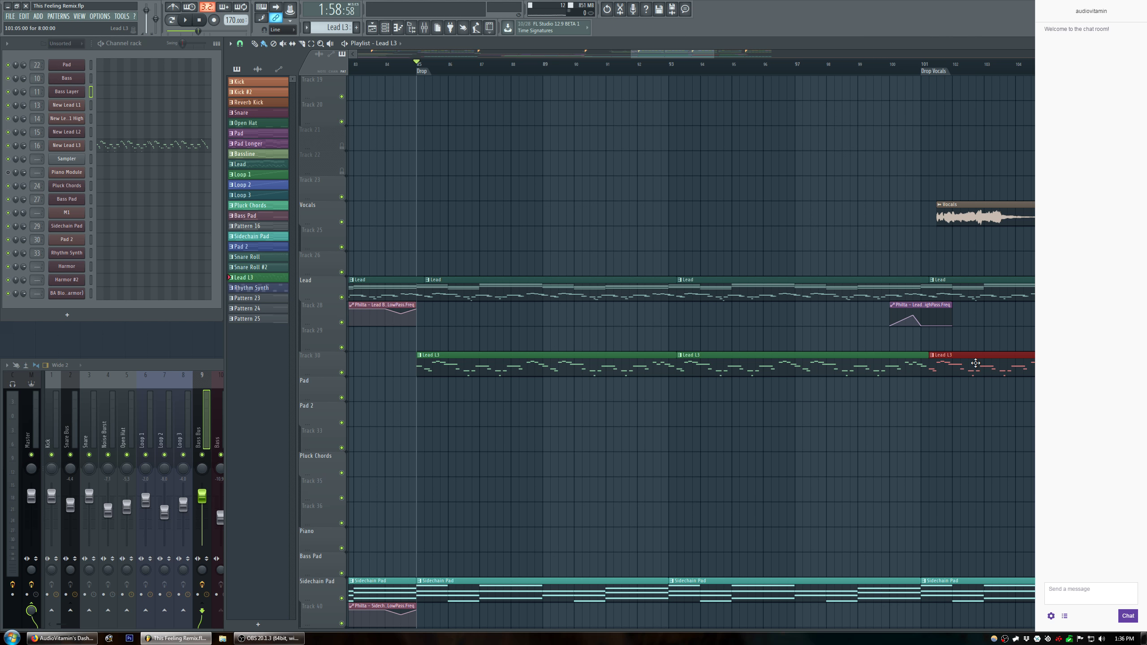
Play the arrangement from the Drop with the extended Lead L3 part and examine its drum and bass tracks.
{"action": "mouse_move", "coordinate": [674, 57]}
{"action": "left_mouse_down"}
{"action": "mouse_move", "coordinate": [702, 57]}
{"action": "mouse_move", "coordinate": [672, 55]}
{"action": "left_mouse_up"}
{"action": "key", "text": "space"}
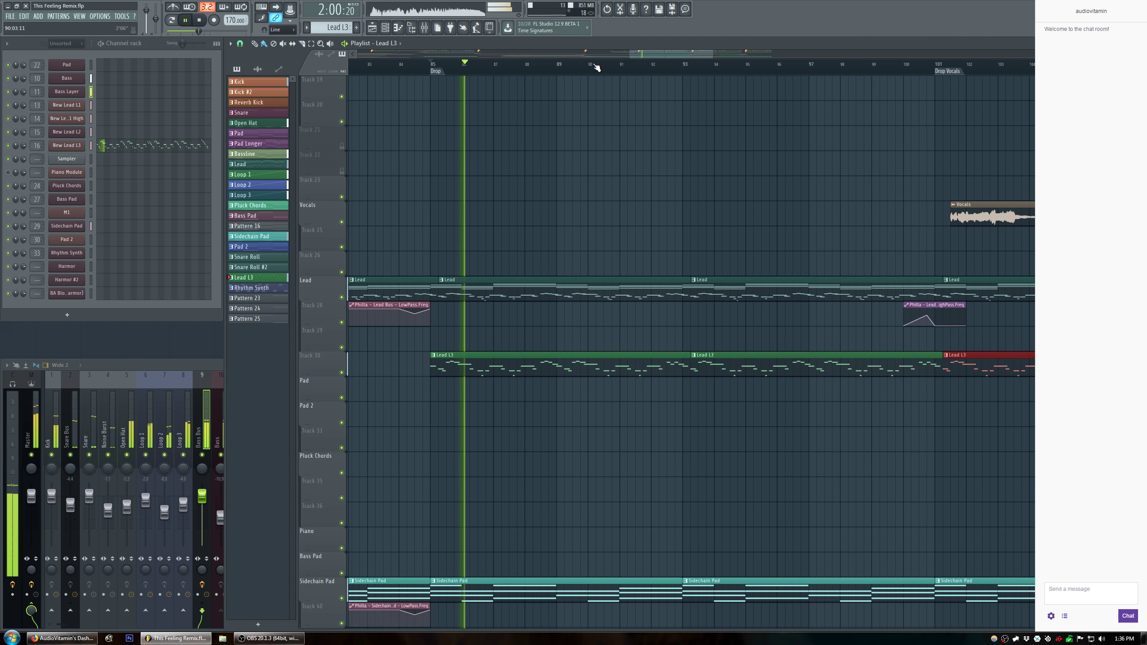
{"action": "scroll", "coordinate": [460, 69], "scroll_direction": "down", "scroll_amount": 3}
{"action": "left_click", "coordinate": [460, 69]}
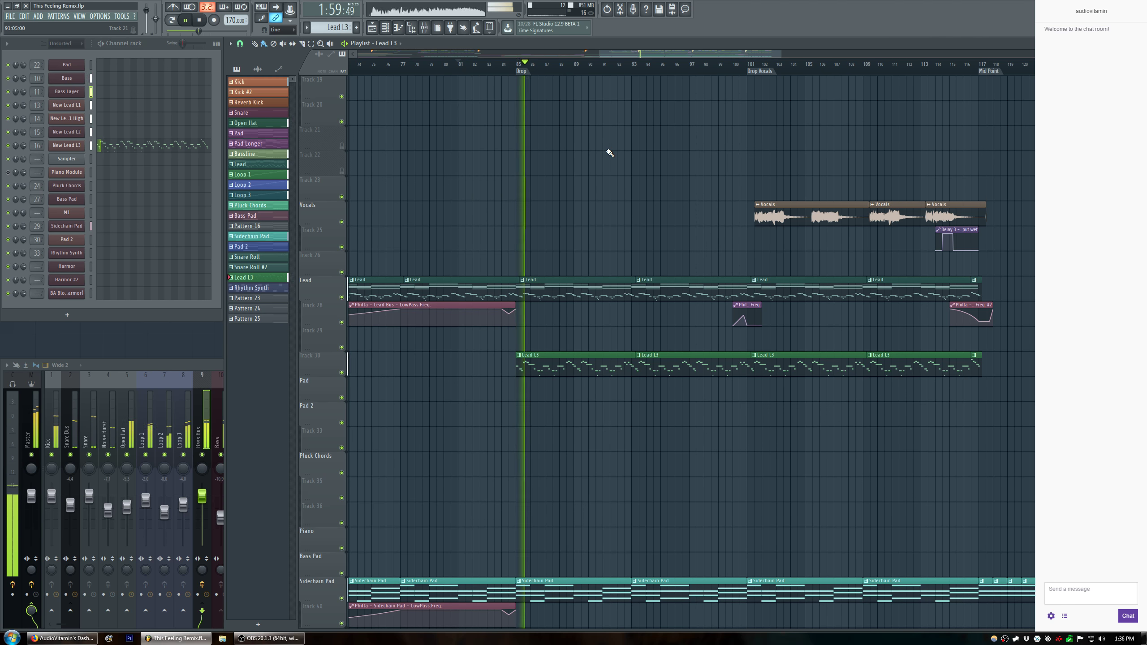
{"action": "scroll", "coordinate": [515, 158], "scroll_direction": "up", "scroll_amount": 10}
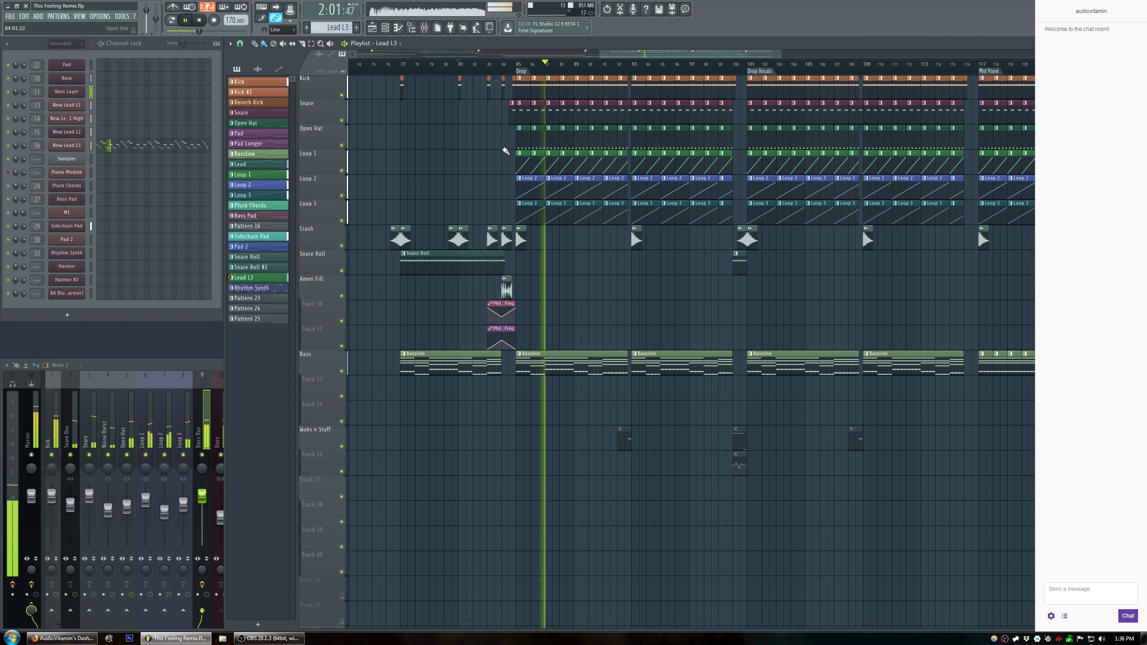
{"action": "scroll", "coordinate": [506, 67], "scroll_direction": "up", "scroll_amount": 2}
{"action": "scroll", "coordinate": [506, 67], "scroll_direction": "up", "scroll_amount": 2}
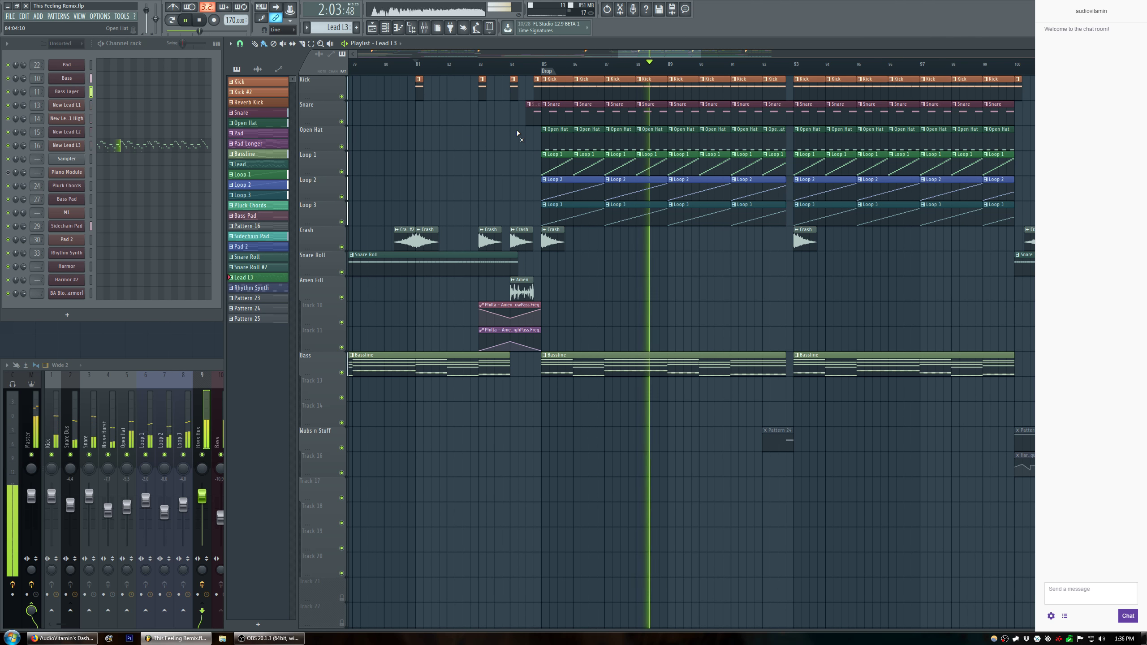
Play the build-up and extend the Amen clip on the Amen Fill track so it ends at the Drop marker.
{"action": "left_click", "coordinate": [481, 66]}
{"action": "key", "text": "space"}
{"action": "key", "text": "space"}
{"action": "left_click_drag", "start_coordinate": [532, 287], "coordinate": [539, 287]}
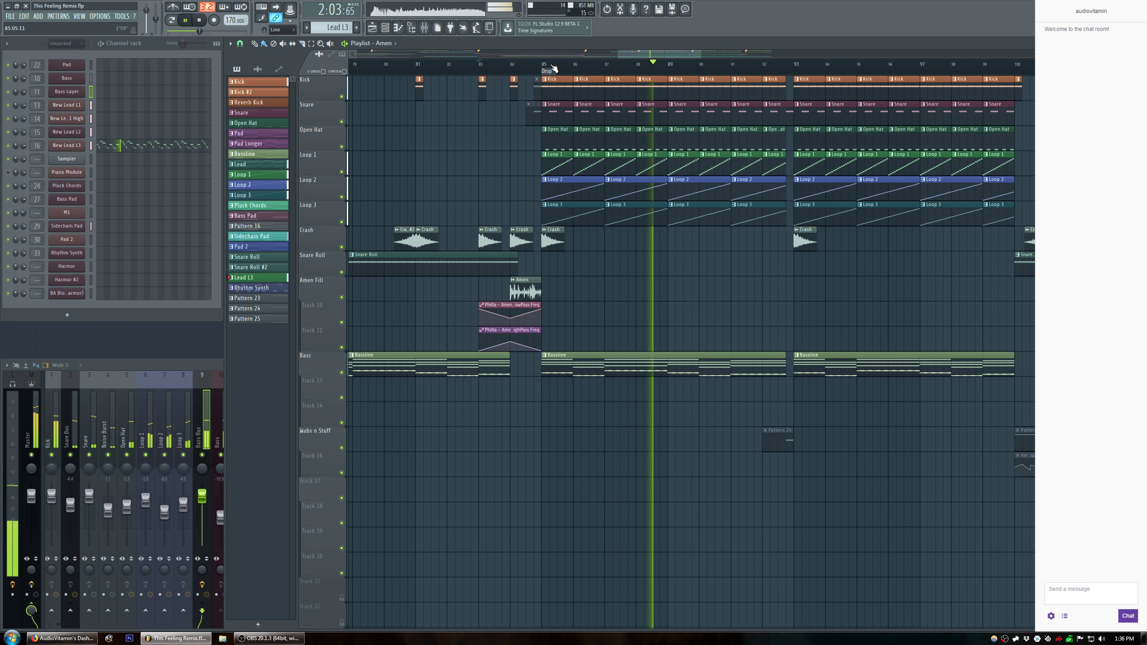
{"action": "scroll", "coordinate": [554, 68], "scroll_direction": "up", "scroll_amount": 3}
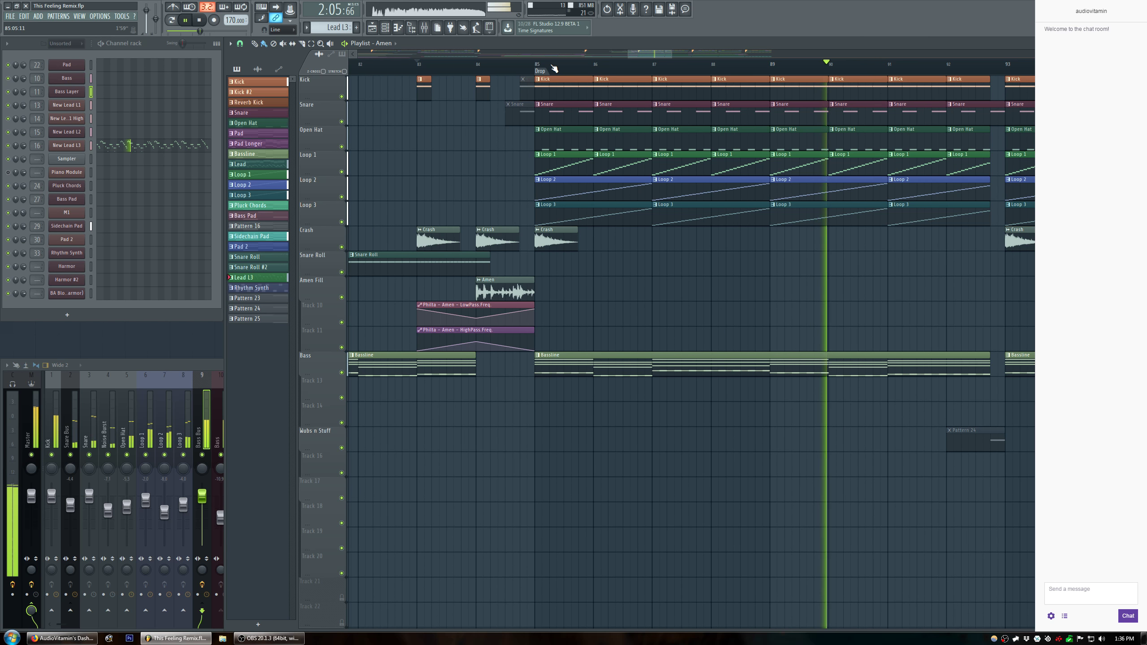
{"action": "key", "text": "space"}
Solo the Amen Fill track and play the Amen clip from its start and from shortly before the Drop marker.
{"action": "right_click", "coordinate": [342, 299]}
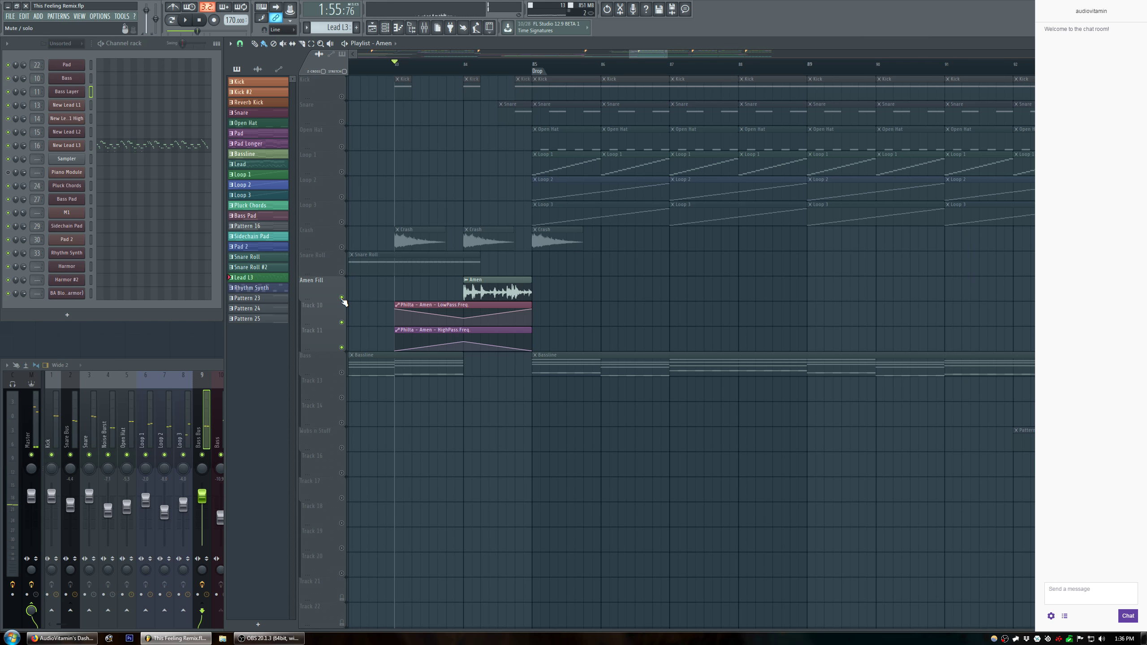
{"action": "left_click", "coordinate": [468, 73]}
{"action": "key", "text": "space"}
{"action": "key", "text": "space"}
{"action": "left_click", "coordinate": [516, 72]}
{"action": "key", "text": "space"}
{"action": "key", "text": "space"}
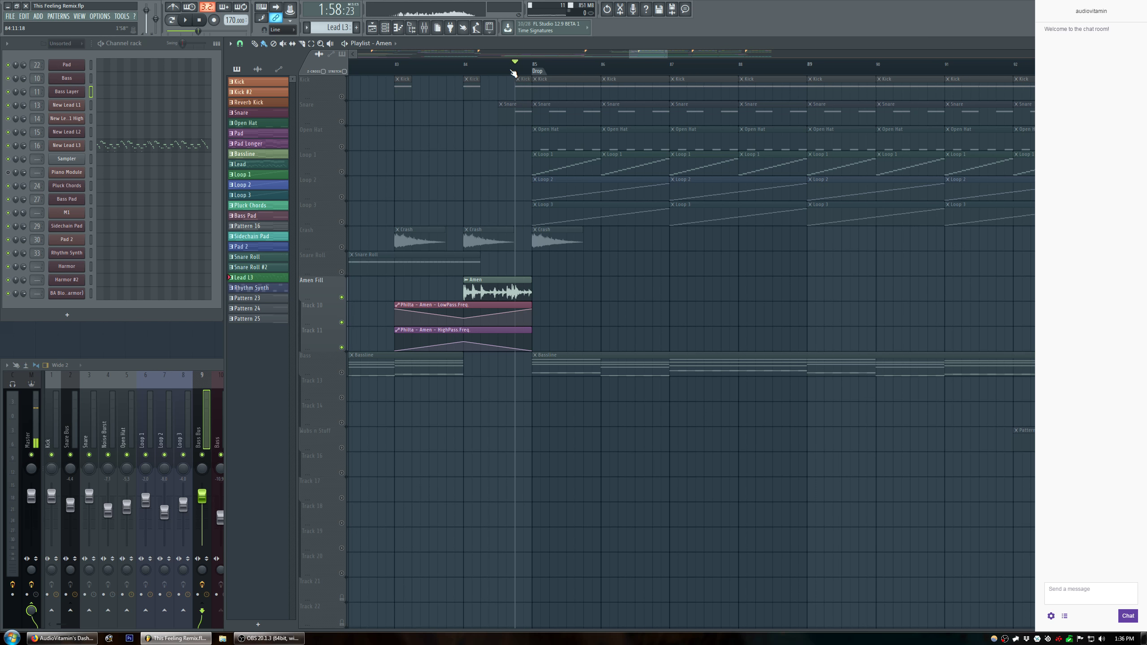
Move the Philta effect to slot 4 on the Amen mixer track.
{"action": "key", "text": "F9"}
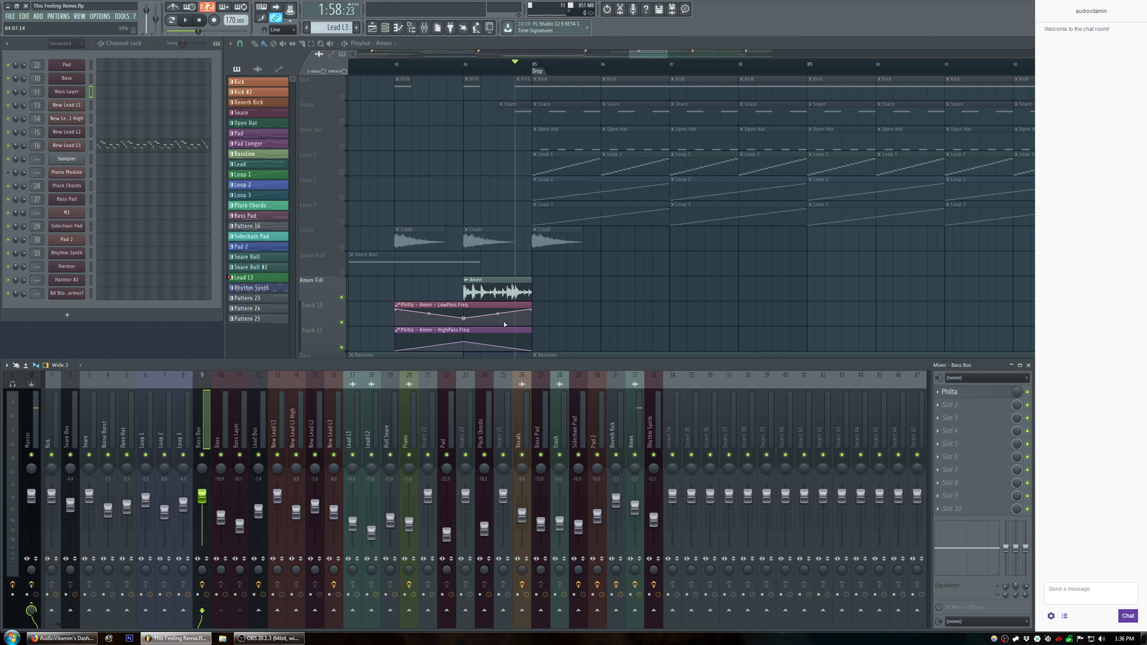
{"action": "left_click", "coordinate": [637, 431]}
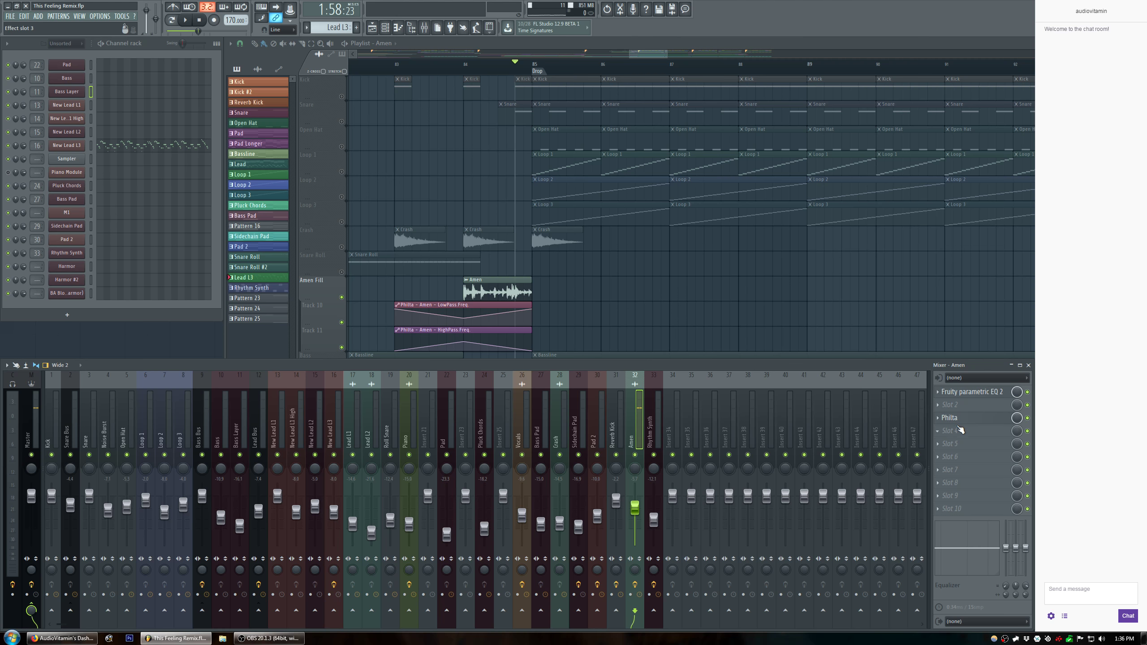
{"action": "left_click_drag", "start_coordinate": [960, 423], "coordinate": [959, 435]}
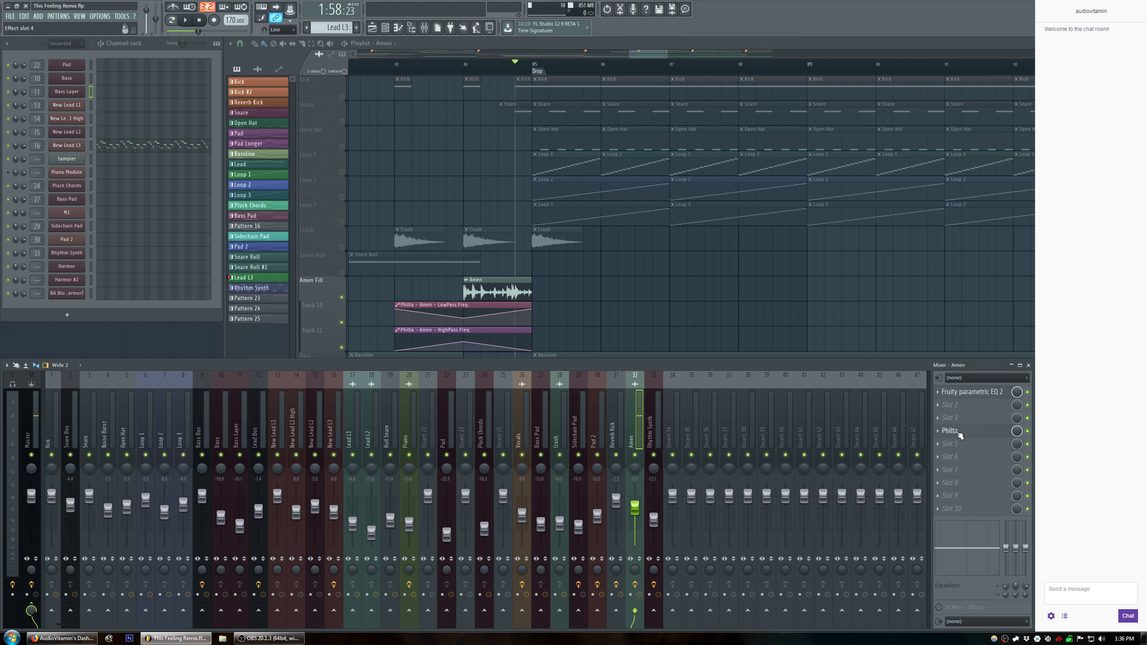
{"action": "left_click", "coordinate": [938, 409]}
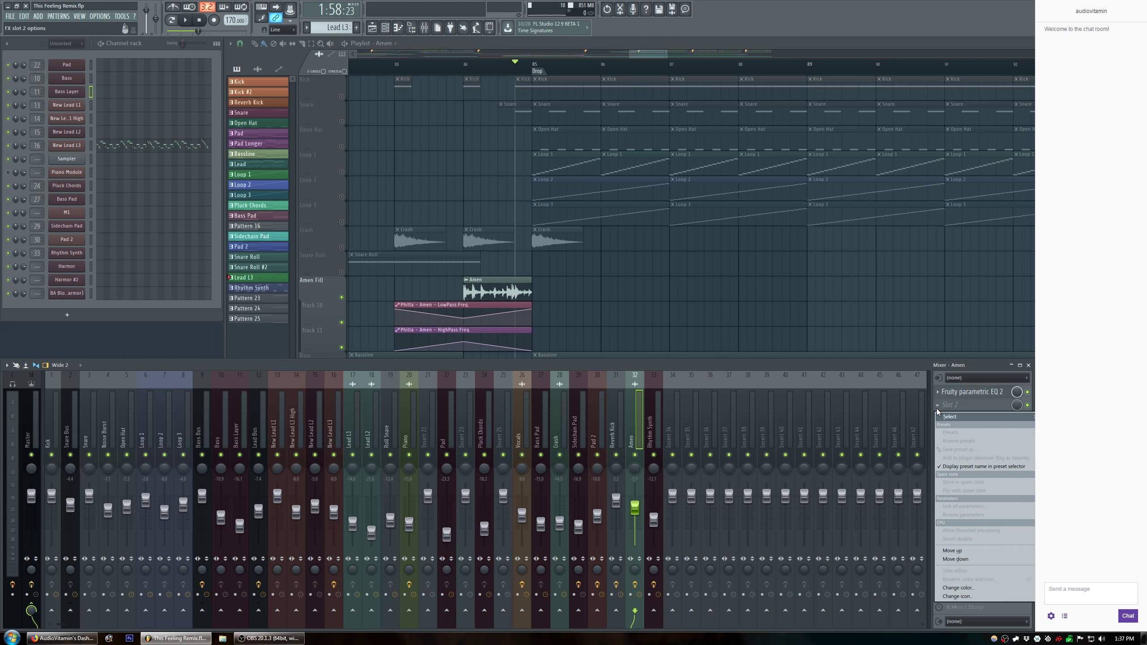
{"action": "mouse_move", "coordinate": [1061, 463]}
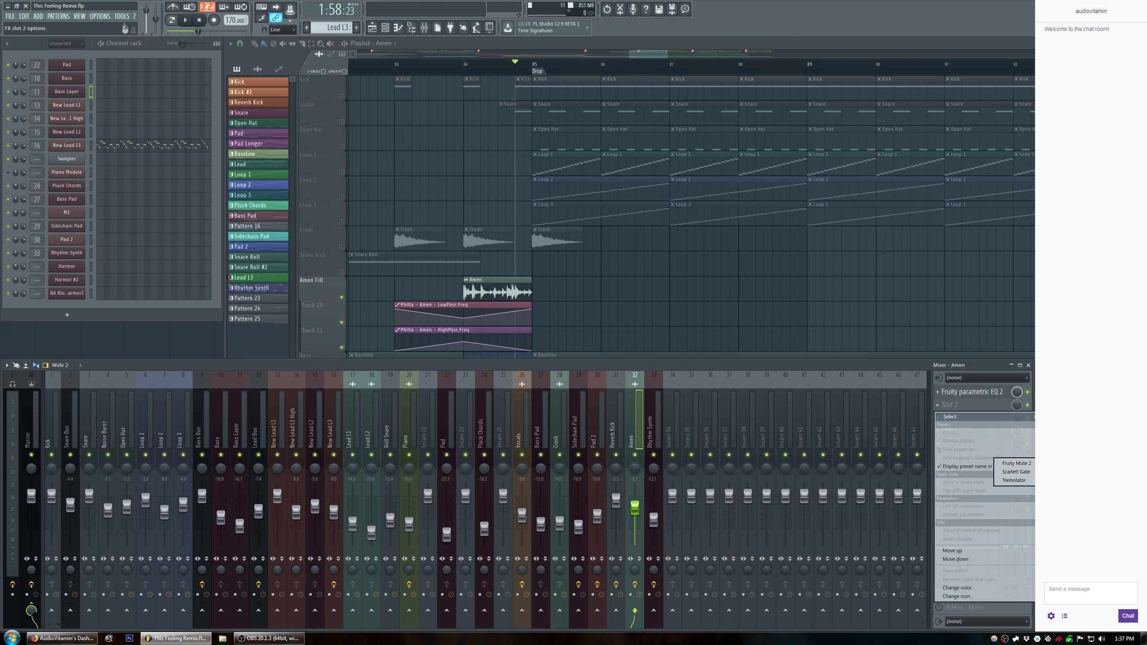
{"action": "mouse_move", "coordinate": [1059, 506]}
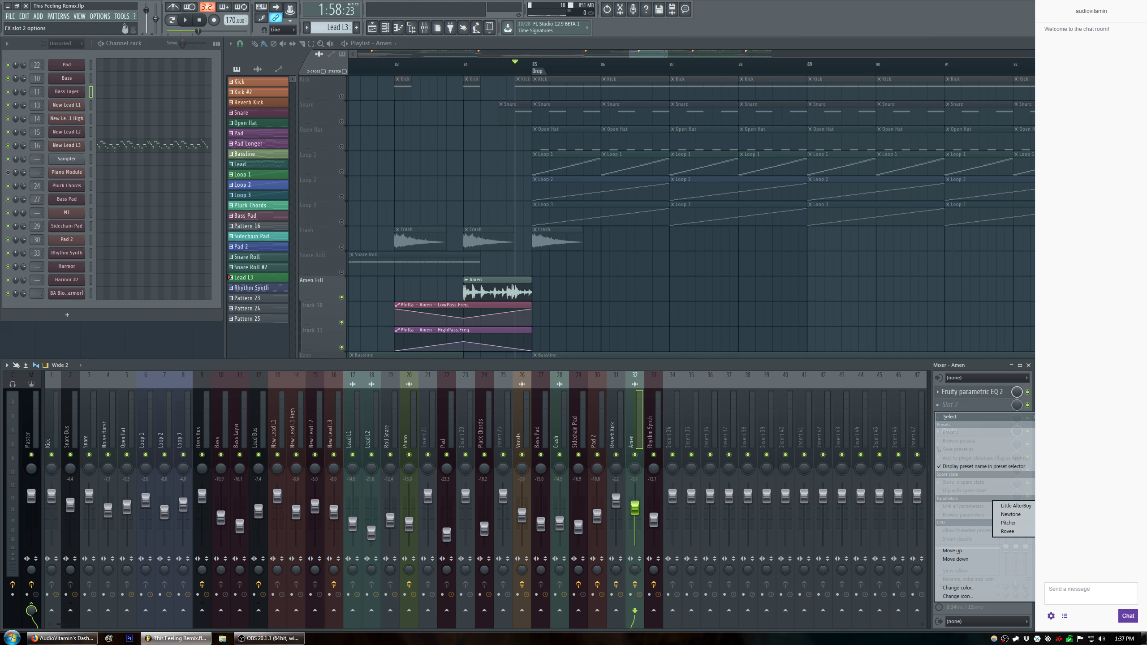
{"action": "left_click", "coordinate": [1024, 523]}
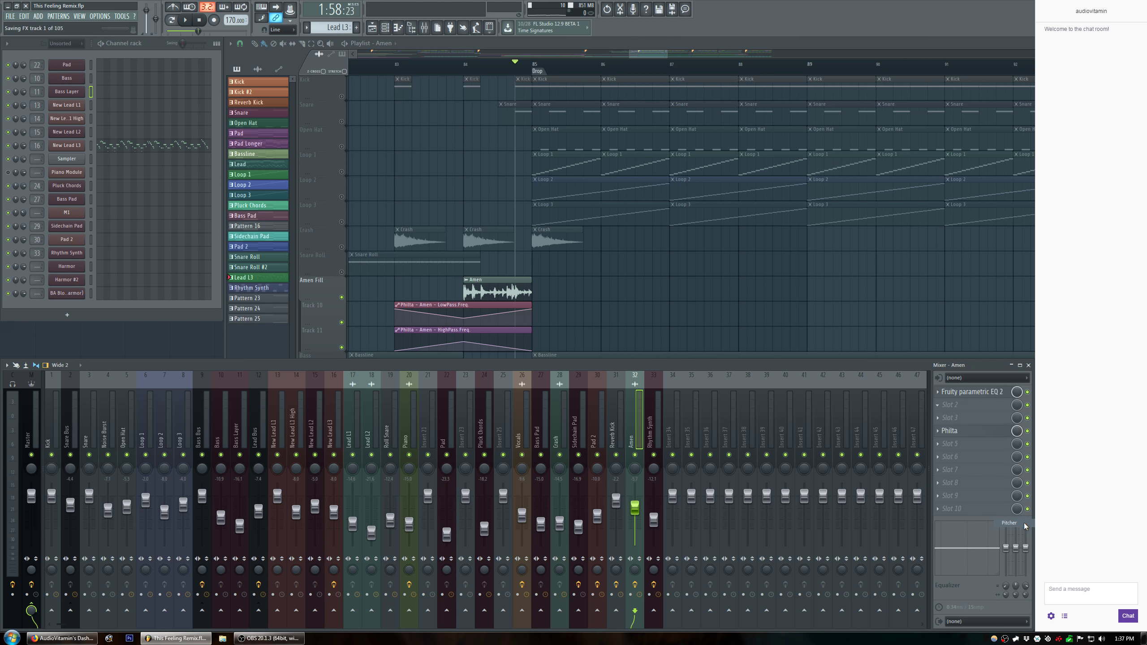
Replace Pitcher with Patcher in effect slot 2 of the Amen mixer track.
{"action": "left_click", "coordinate": [938, 409]}
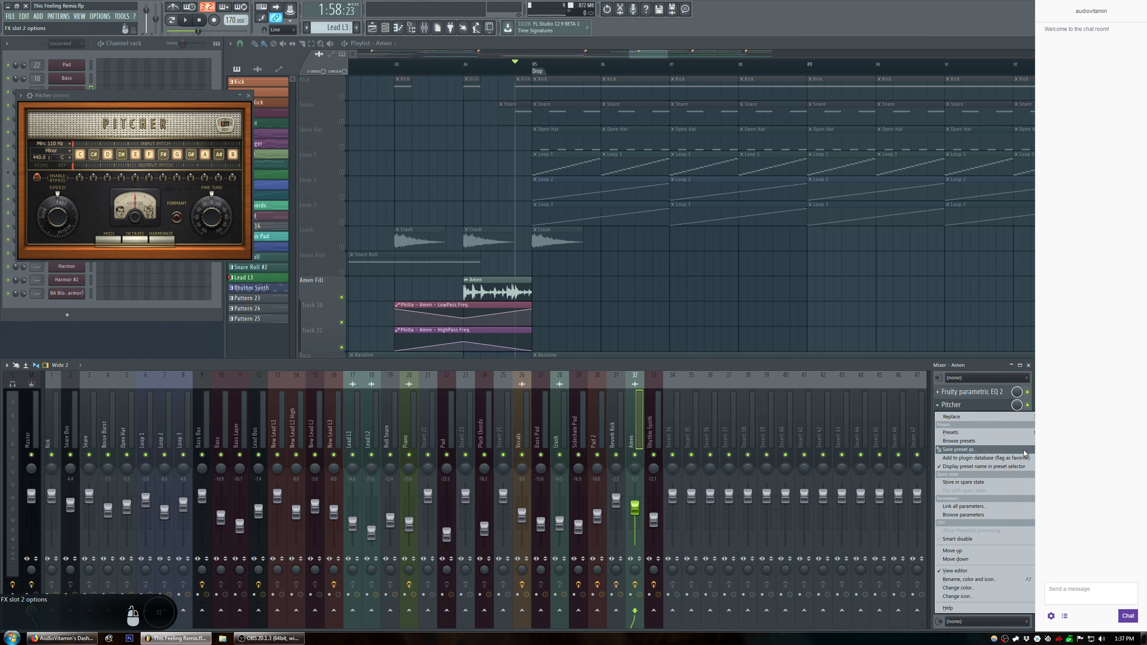
{"action": "mouse_move", "coordinate": [1059, 506]}
{"action": "left_click", "coordinate": [1014, 506]}
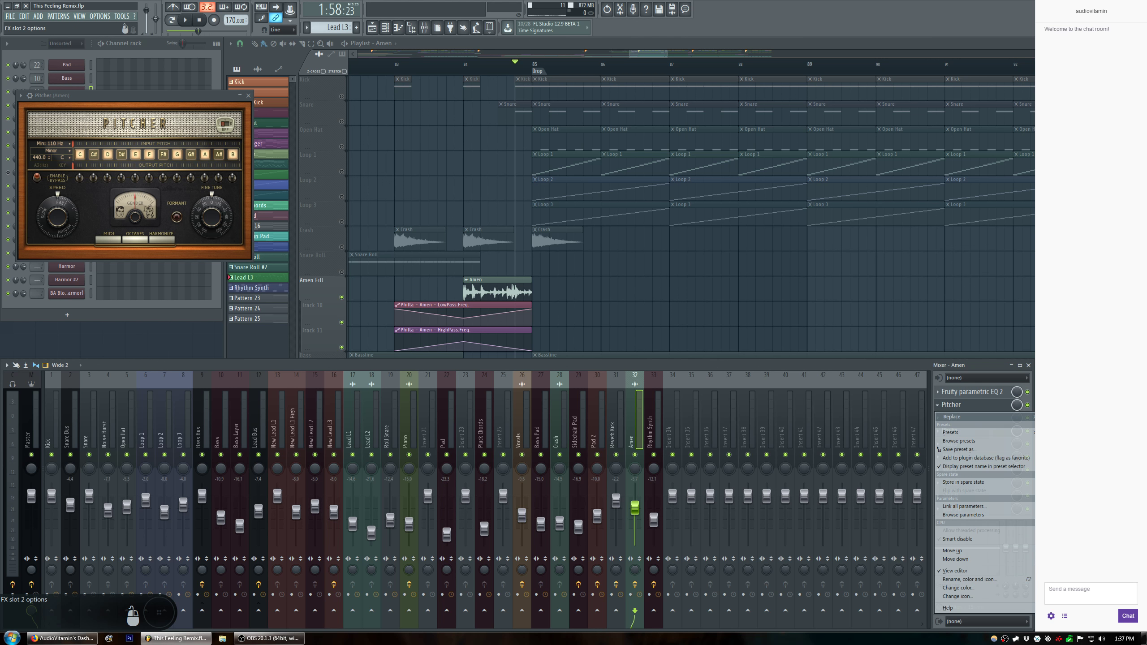
Add Reverb from the current project's data to the Patcher map and play the Amen fill through it.
{"action": "key", "text": "alt+F8"}
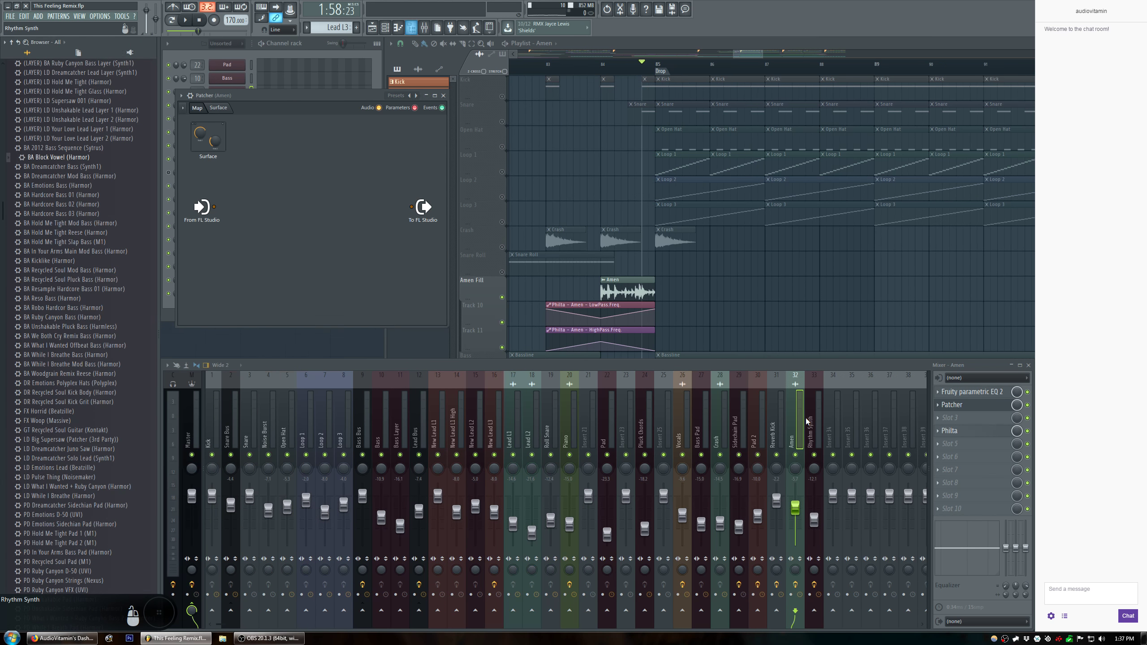
{"action": "left_click", "coordinate": [78, 53]}
{"action": "left_click", "coordinate": [50, 128]}
{"action": "left_click_drag", "start_coordinate": [36, 137], "coordinate": [302, 204]}
{"action": "key", "text": "space"}
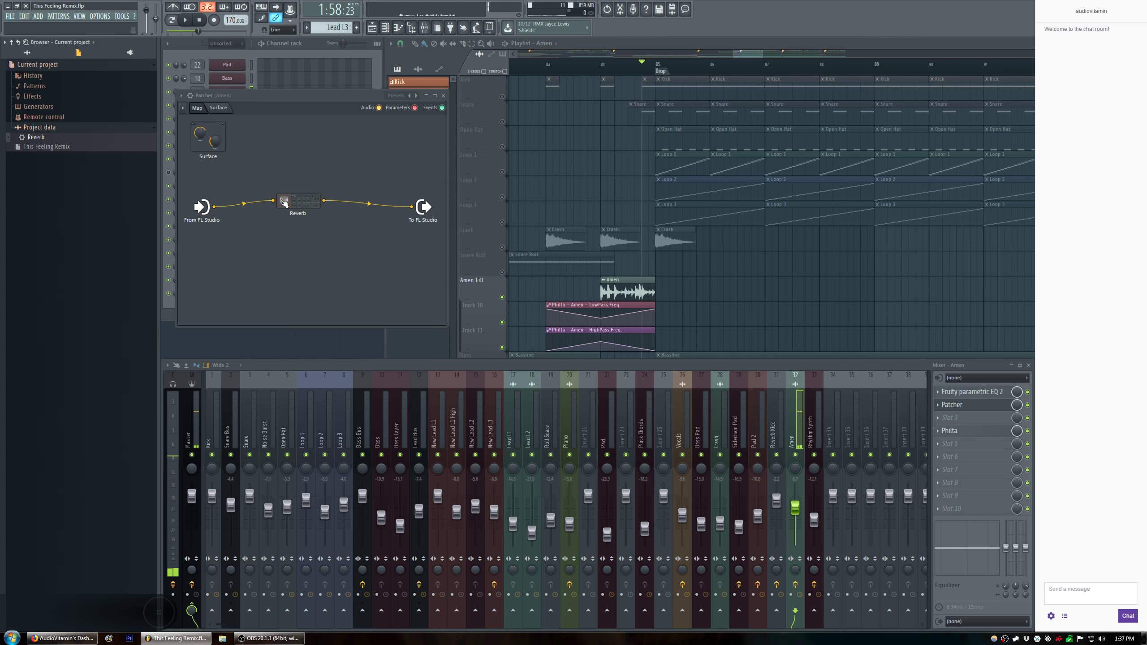
{"action": "key", "text": "space"}
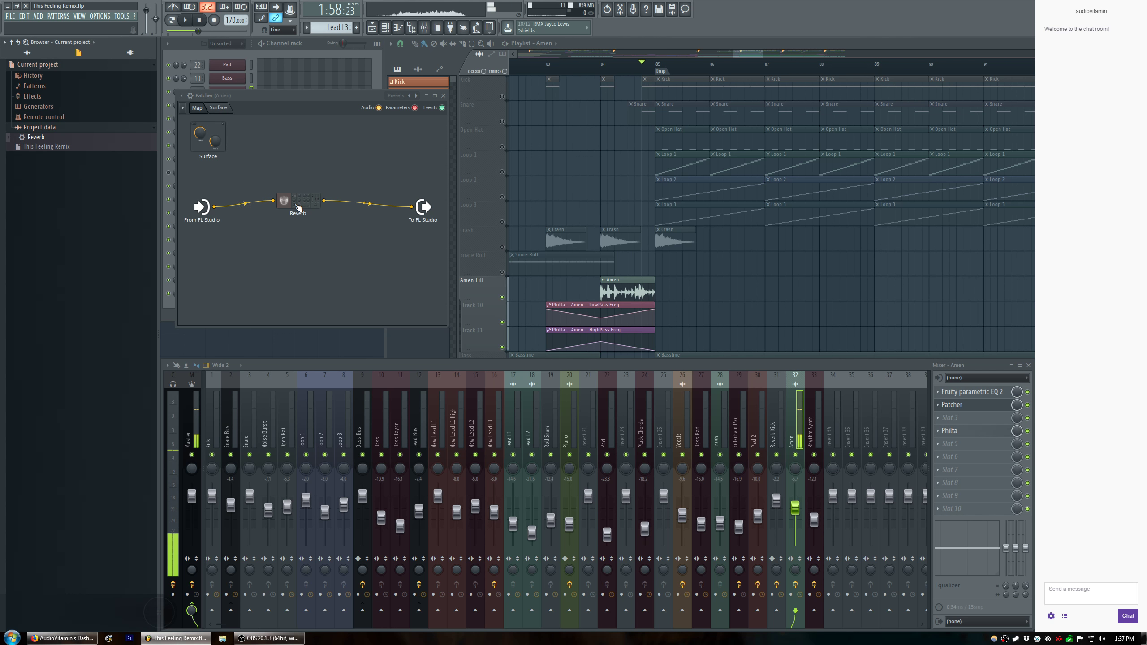
{"action": "key", "text": "alt+F8"}
Set the Patcher Reverb's dry level to 0%, raise its wet level, and place its module above the input-output line.
{"action": "double_click", "coordinate": [151, 207]}
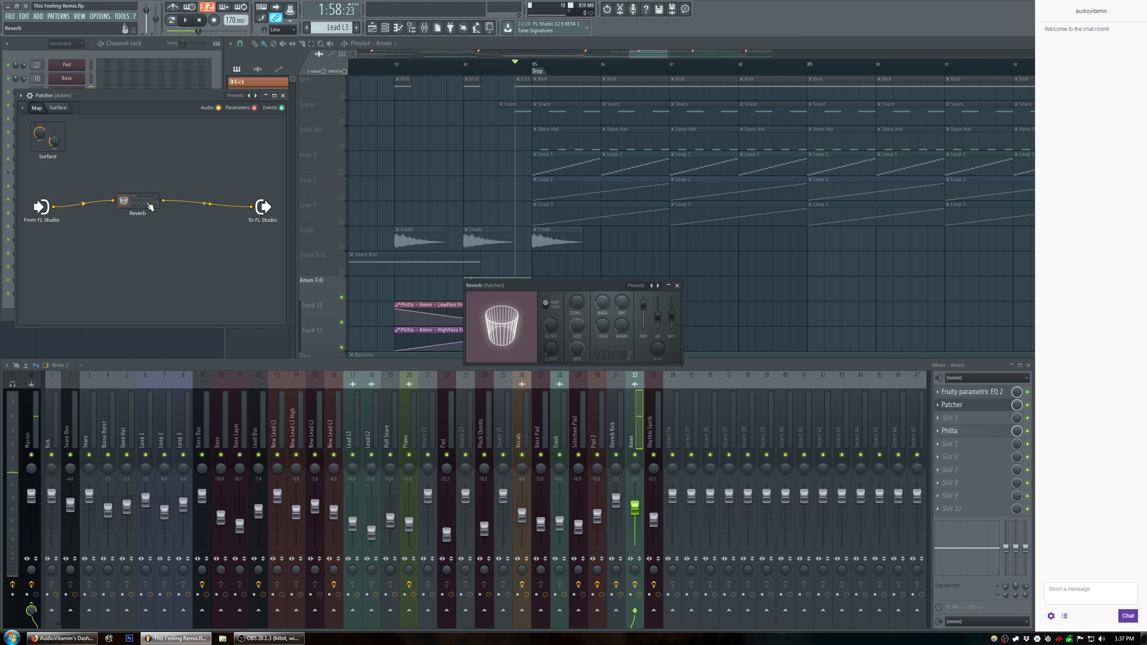
{"action": "left_click", "coordinate": [670, 287]}
{"action": "left_click_drag", "start_coordinate": [149, 206], "coordinate": [200, 169]}
{"action": "left_click", "coordinate": [201, 168]}
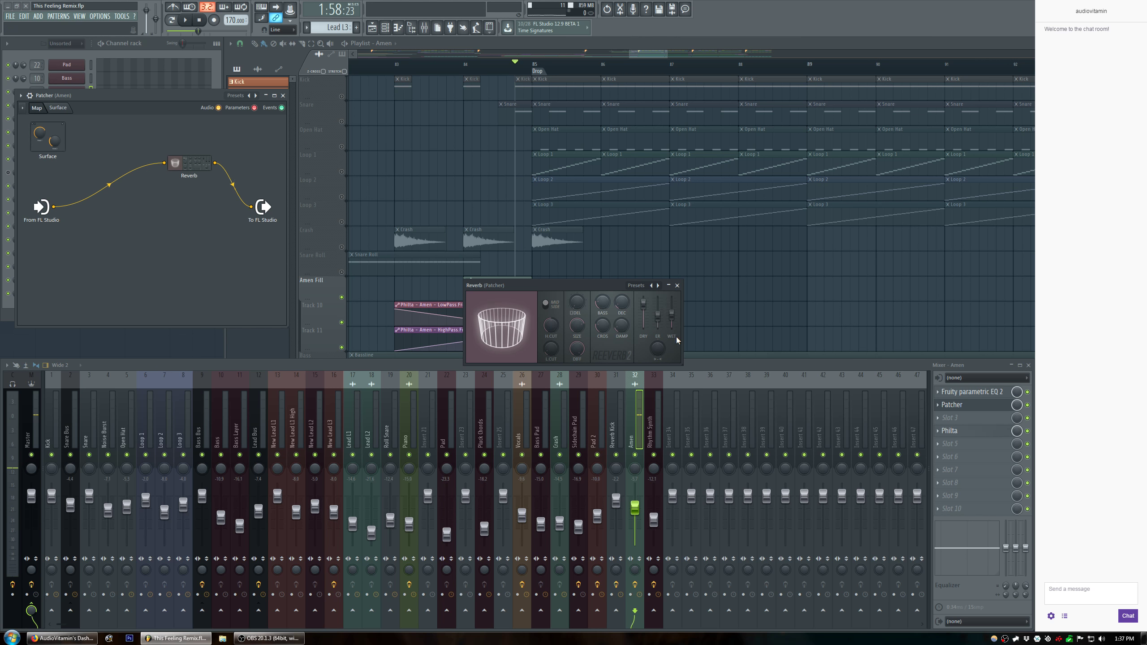
{"action": "right_click", "coordinate": [676, 320]}
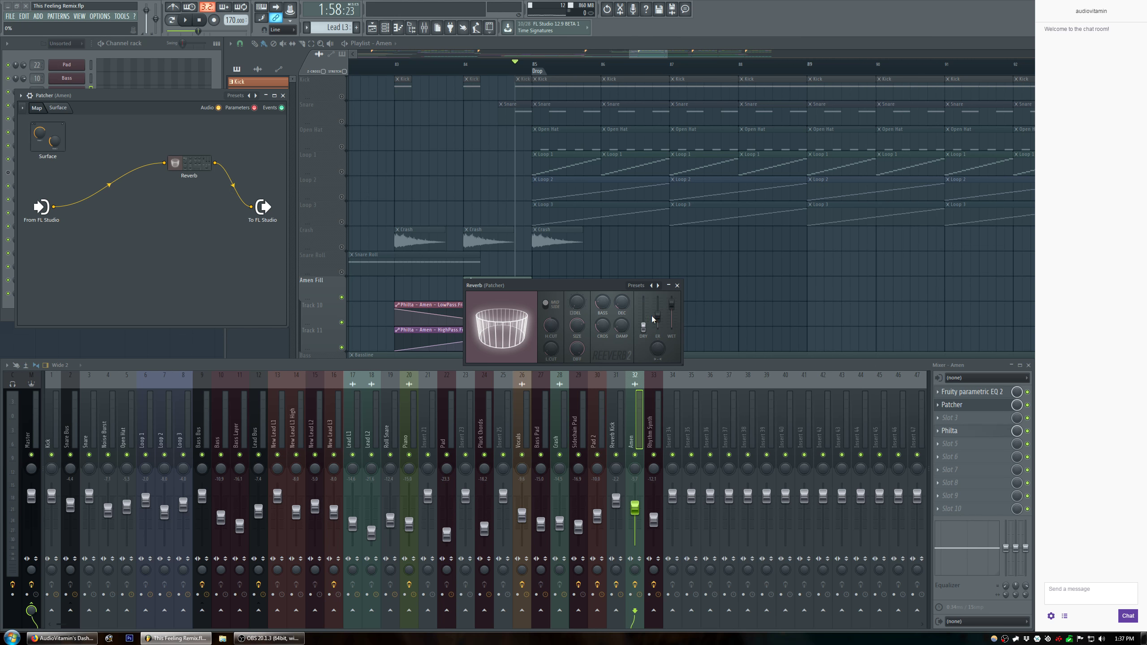
{"action": "left_click", "coordinate": [668, 285]}
Connect From FL Studio directly to To FL Studio and insert Fruity Balance ahead of Reverb on the parallel path.
{"action": "left_click_drag", "start_coordinate": [166, 164], "coordinate": [150, 232]}
{"action": "left_click_drag", "start_coordinate": [53, 207], "coordinate": [251, 207]}
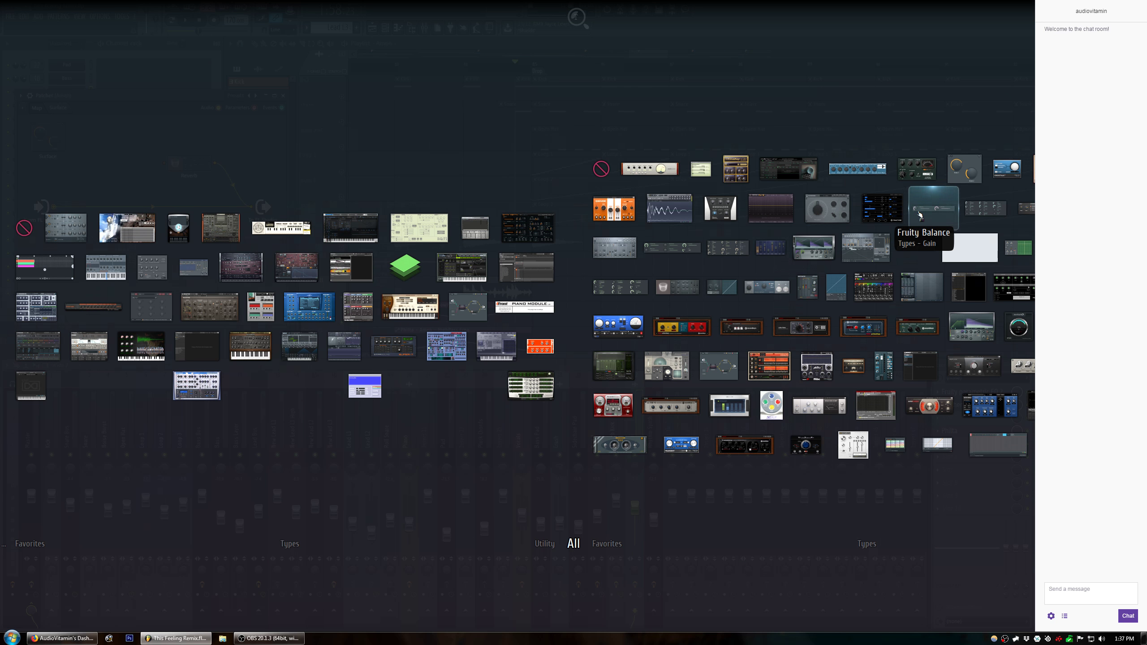
{"action": "mouse_move", "coordinate": [923, 213]}
{"action": "left_mouse_down"}
{"action": "mouse_move", "coordinate": [198, 188]}
{"action": "mouse_move", "coordinate": [121, 165]}
{"action": "left_mouse_up"}
{"action": "mouse_move", "coordinate": [54, 207]}
{"action": "left_mouse_down"}
{"action": "mouse_move", "coordinate": [106, 165]}
{"action": "mouse_move", "coordinate": [161, 162]}
{"action": "left_mouse_up"}
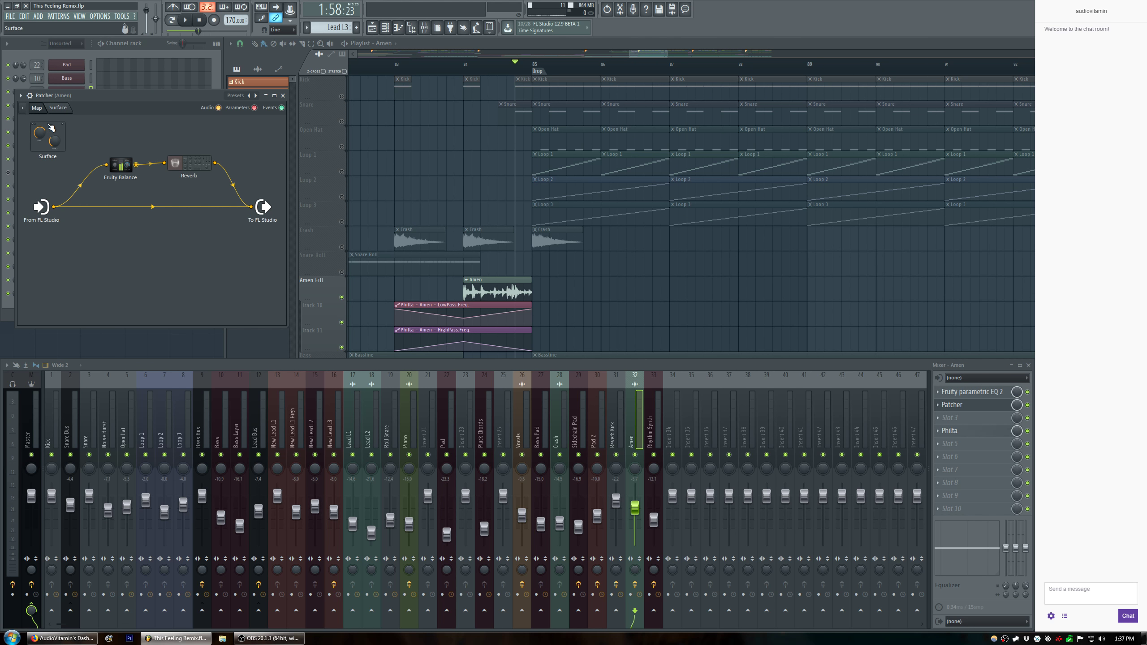
Add a knob to the Patcher surface and name it Reverb Level.
{"action": "left_click", "coordinate": [57, 108]}
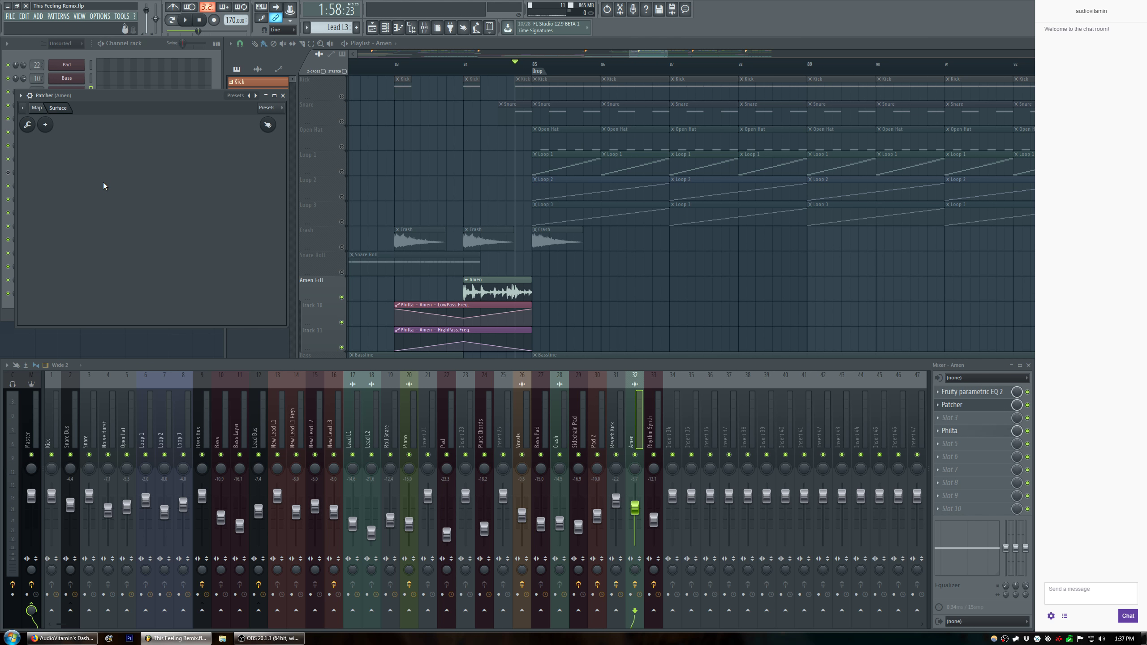
{"action": "left_click", "coordinate": [47, 127]}
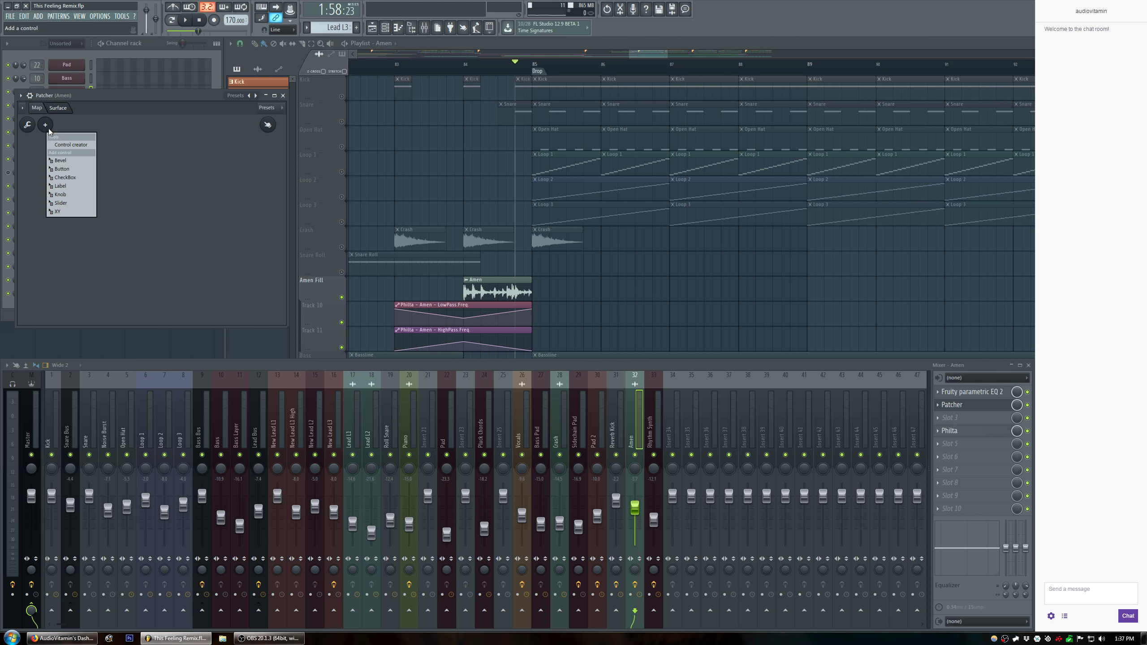
{"action": "left_click", "coordinate": [83, 195]}
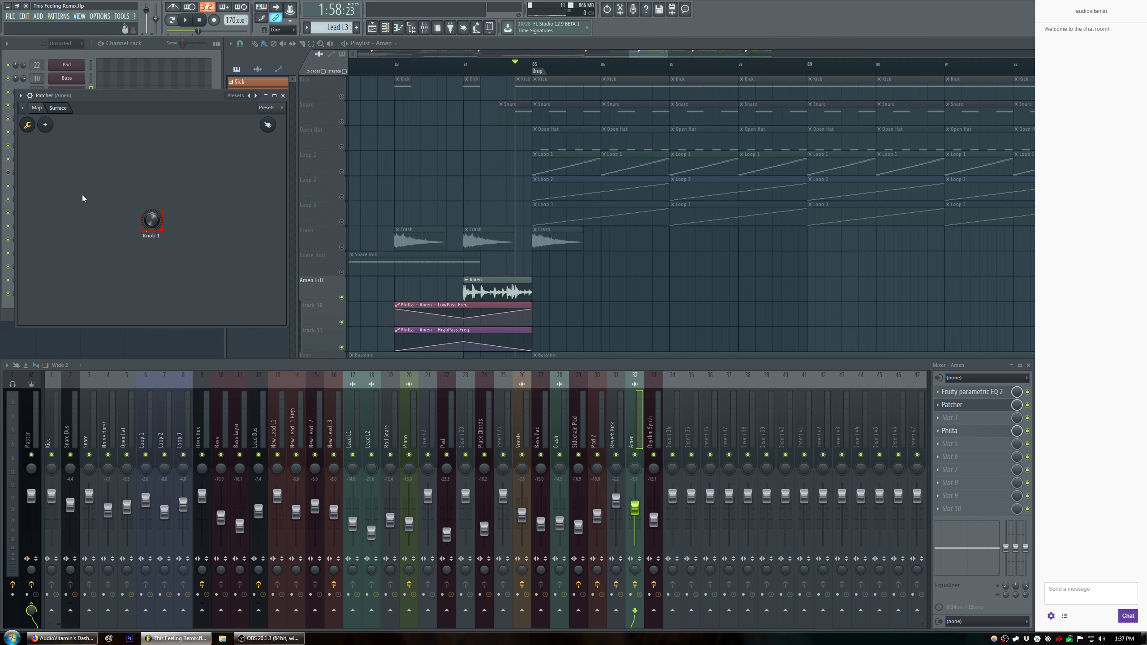
{"action": "right_click", "coordinate": [150, 222]}
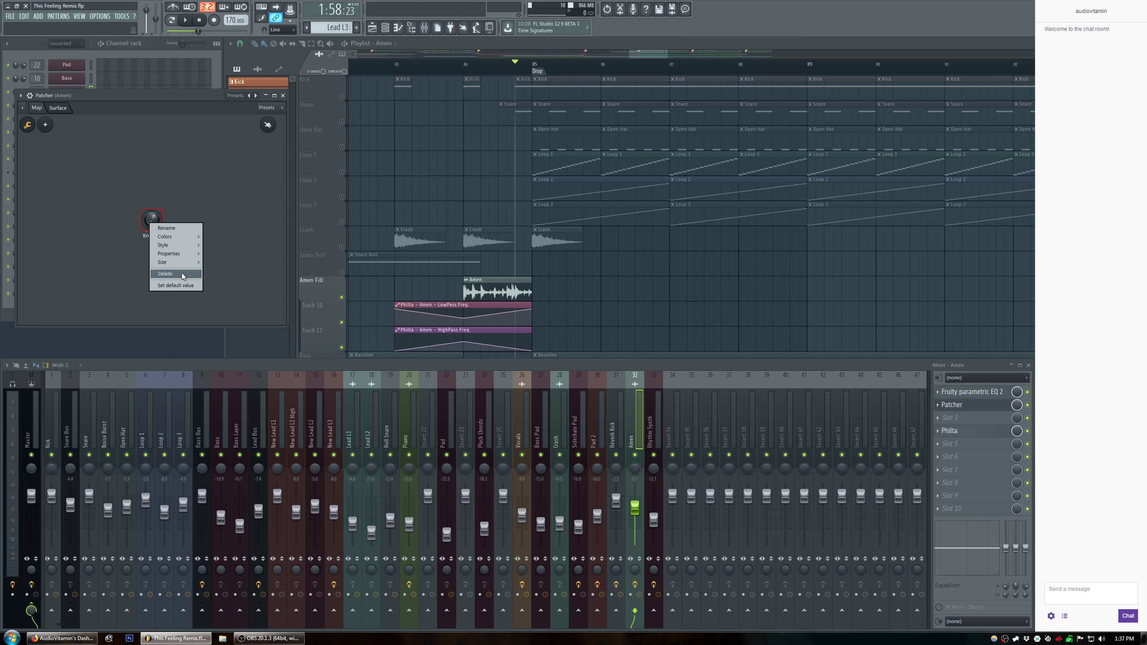
{"action": "left_click", "coordinate": [174, 228]}
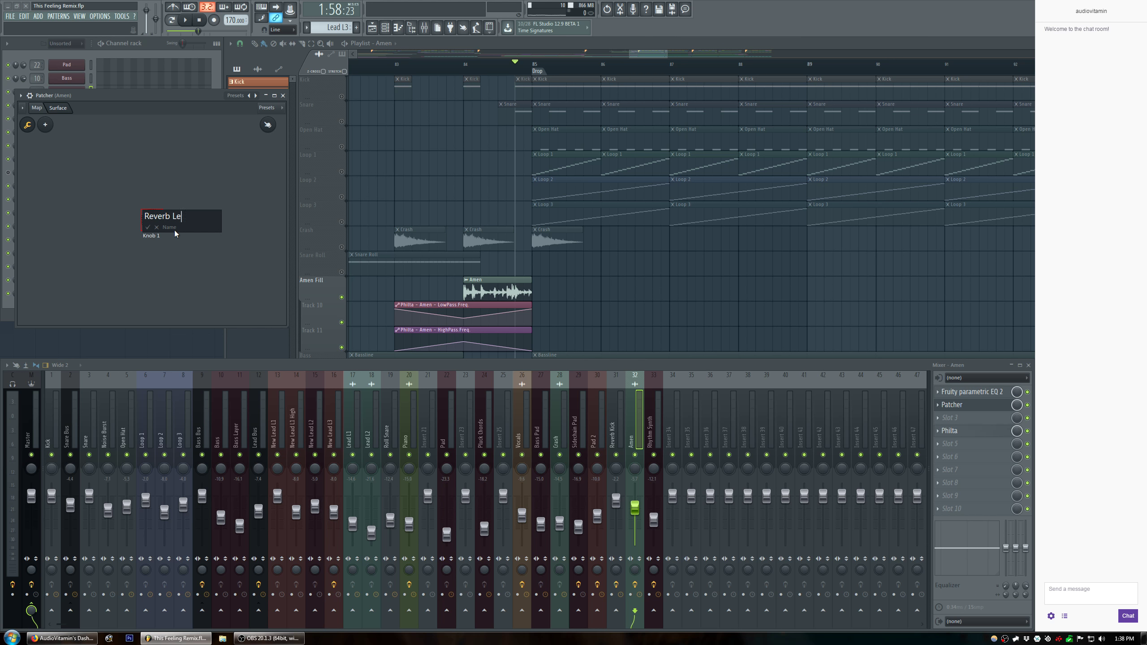
{"action": "key", "text": "Return"}
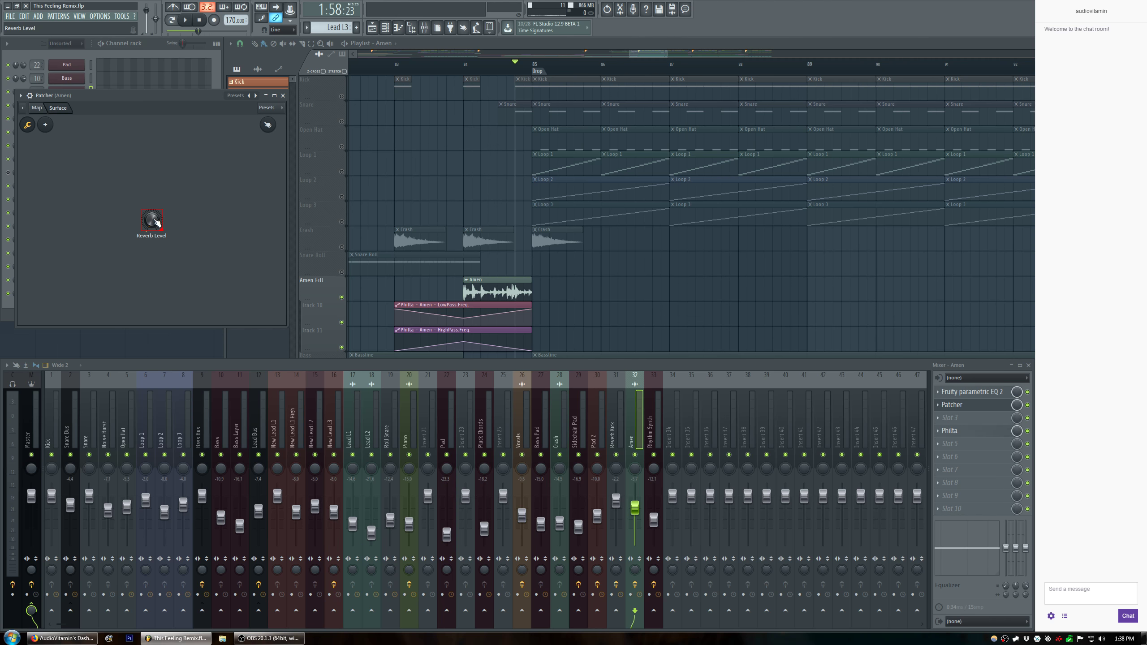
Activate the Reverb Level knob's parameter on the Patcher surface.
{"action": "right_click", "coordinate": [152, 219]}
{"action": "key", "text": "Escape"}
{"action": "right_click", "coordinate": [152, 222]}
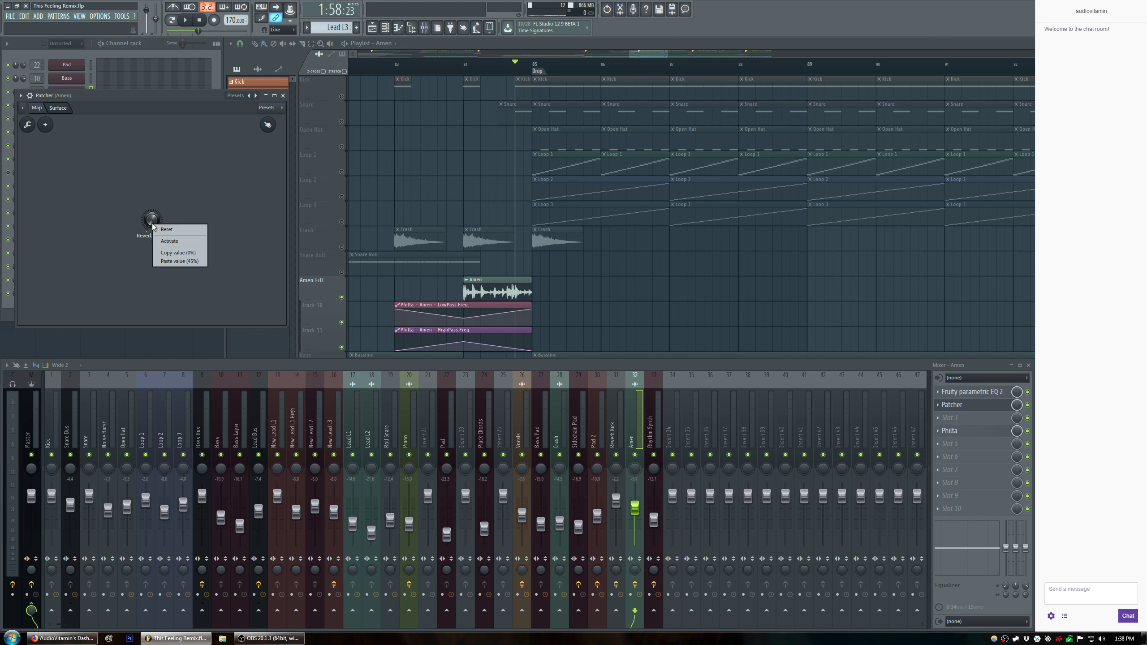
{"action": "left_click", "coordinate": [180, 244]}
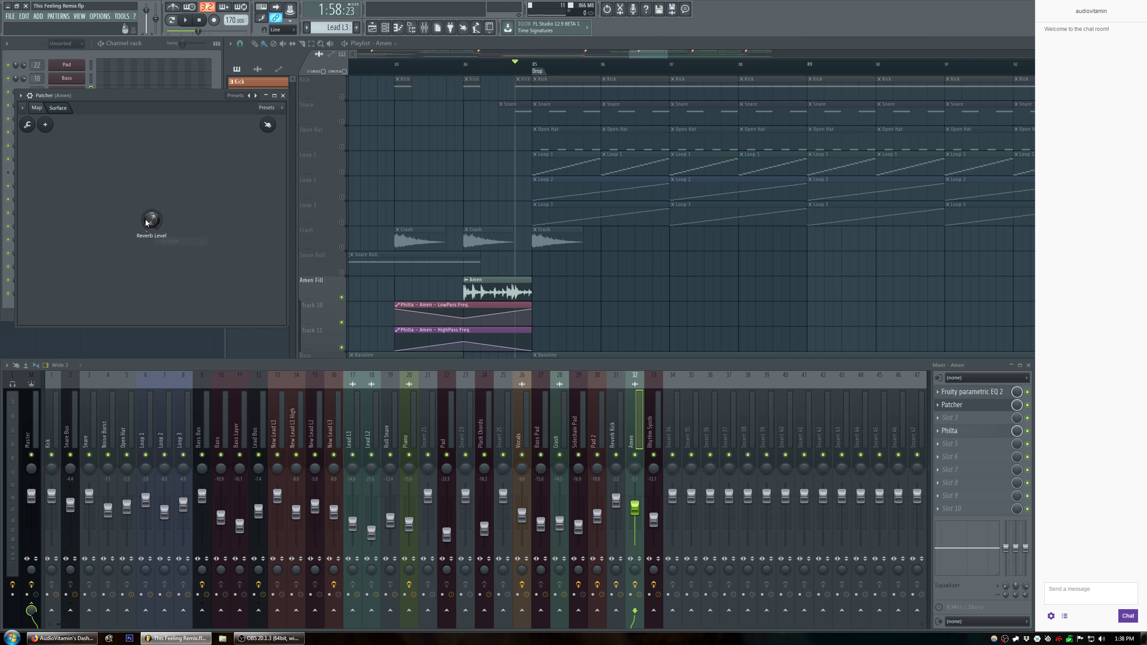
Copy Fruity Balance's 80% volume value and paste it onto the Reverb Level knob.
{"action": "left_click", "coordinate": [41, 108]}
{"action": "left_click", "coordinate": [120, 166]}
{"action": "right_click", "coordinate": [600, 328]}
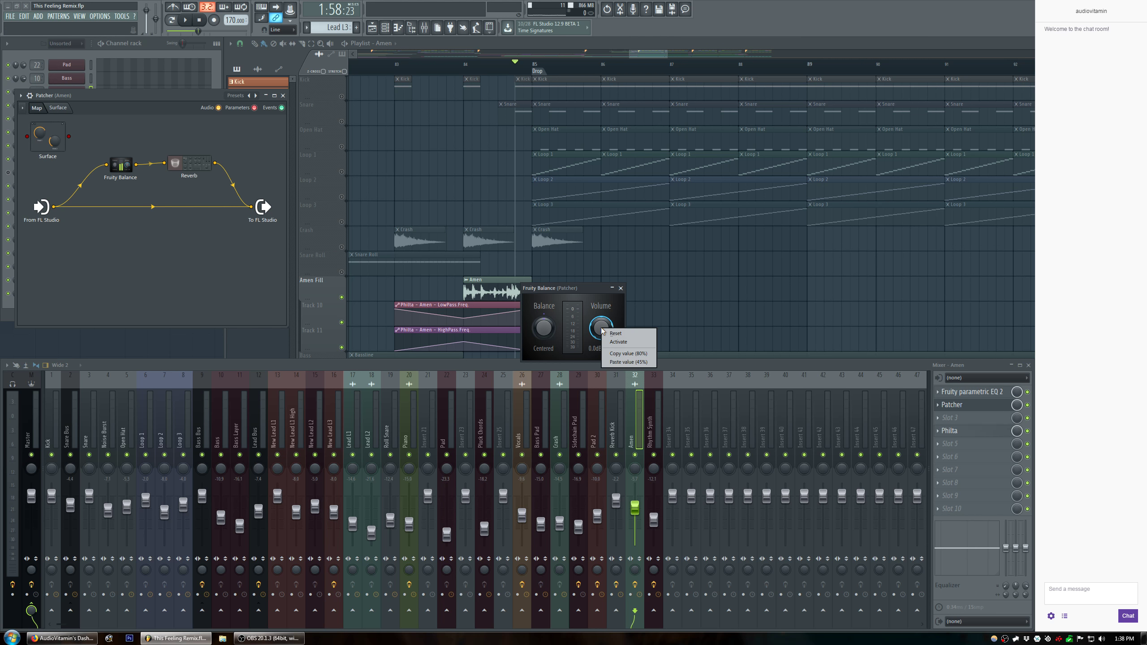
{"action": "left_click_drag", "start_coordinate": [582, 287], "coordinate": [287, 252]}
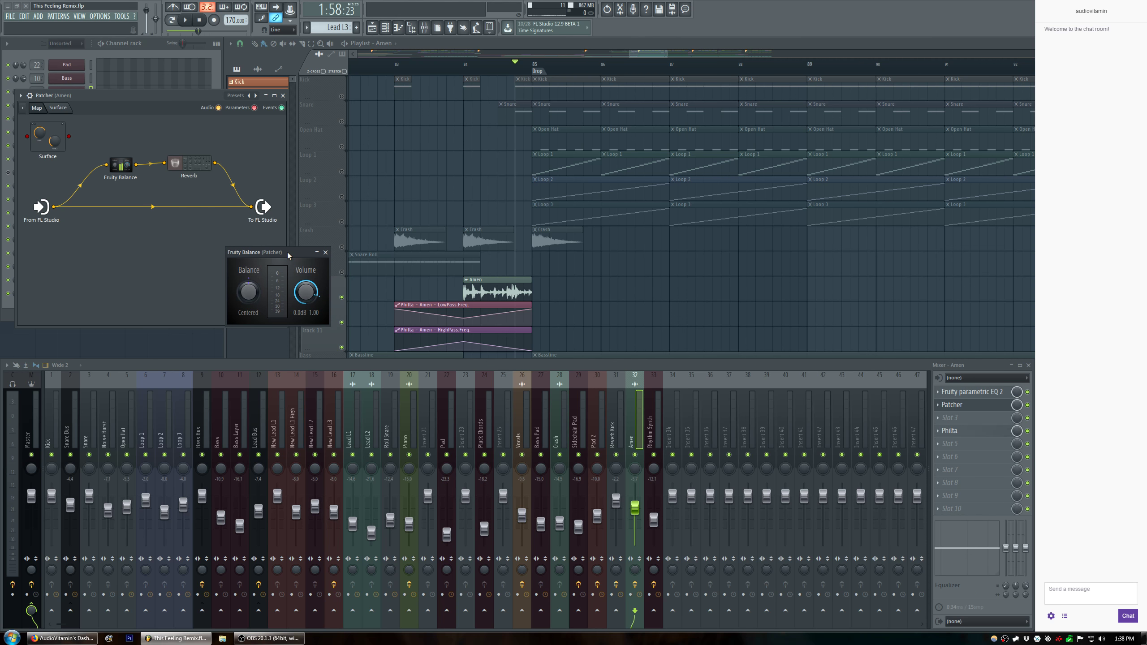
{"action": "right_click", "coordinate": [304, 295]}
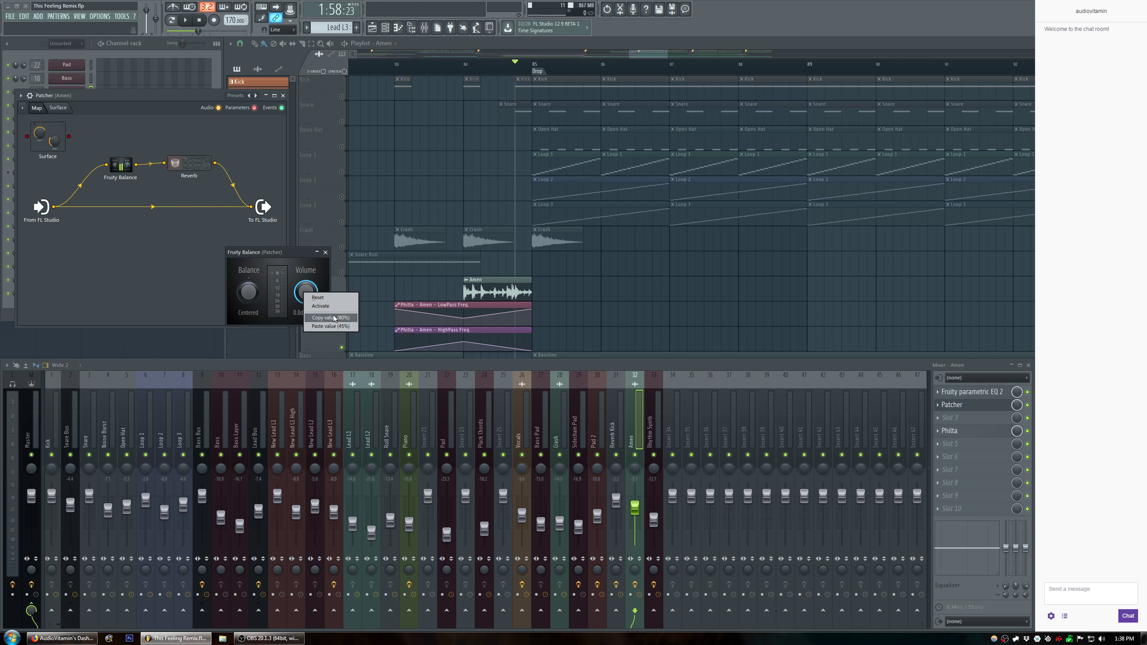
{"action": "left_click", "coordinate": [35, 109]}
{"action": "left_click", "coordinate": [58, 108]}
{"action": "right_click", "coordinate": [158, 217]}
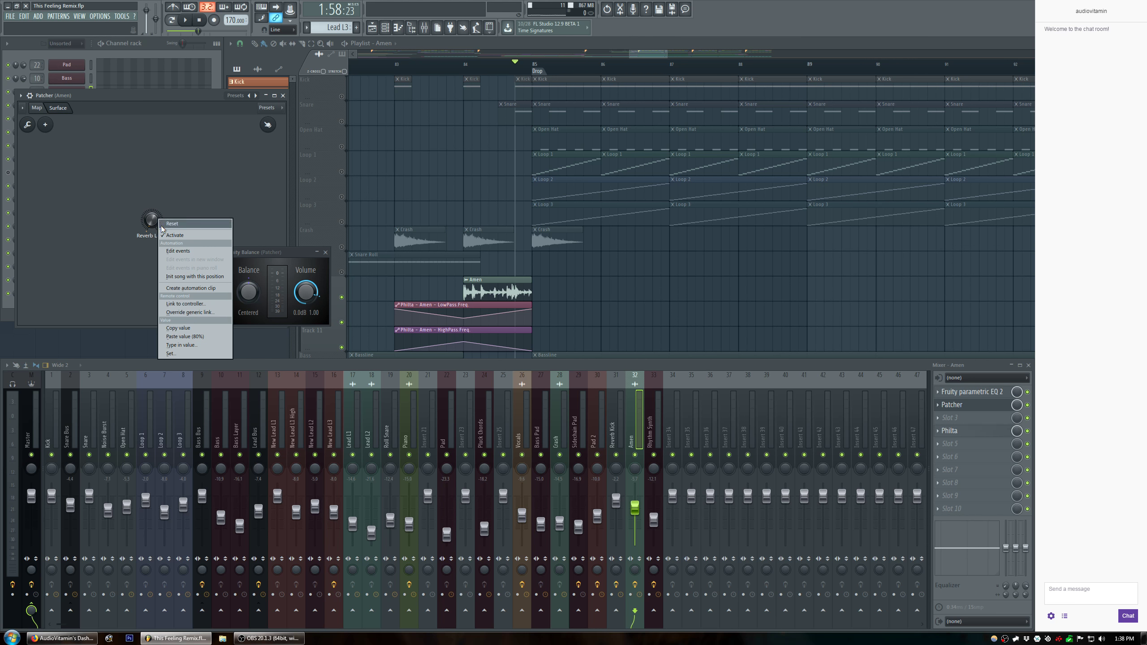
{"action": "left_click", "coordinate": [210, 333]}
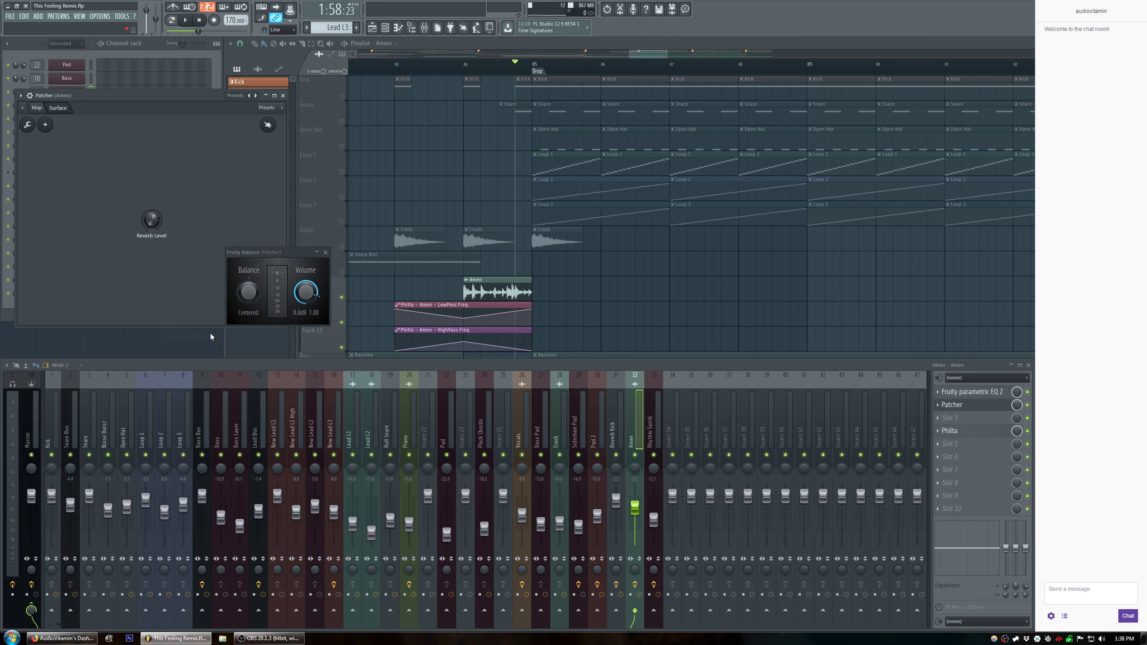
Link the Surface module's Reverb Level output to Fruity Balance's Volume parameter in the Patcher map.
{"action": "left_click", "coordinate": [37, 108]}
{"action": "left_click_drag", "start_coordinate": [69, 137], "coordinate": [121, 166]}
{"action": "left_click", "coordinate": [145, 184]}
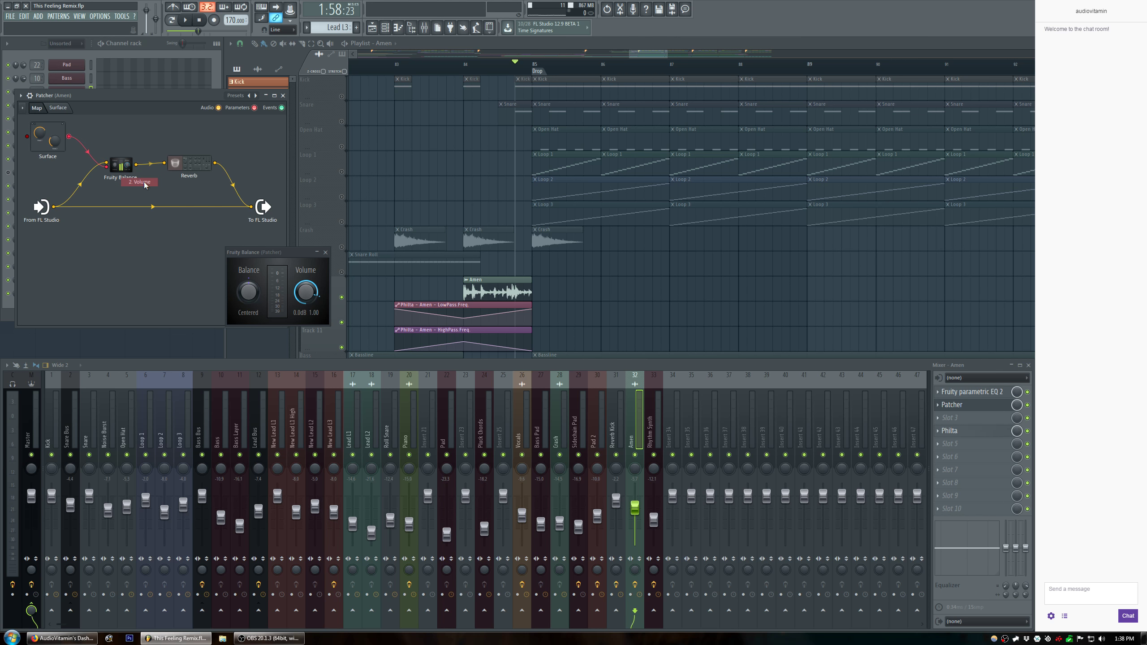
Insert an empty playlist track directly below Amen Fill and select bar 84, the length of the Amen clip, on the timeline.
{"action": "left_click", "coordinate": [327, 254]}
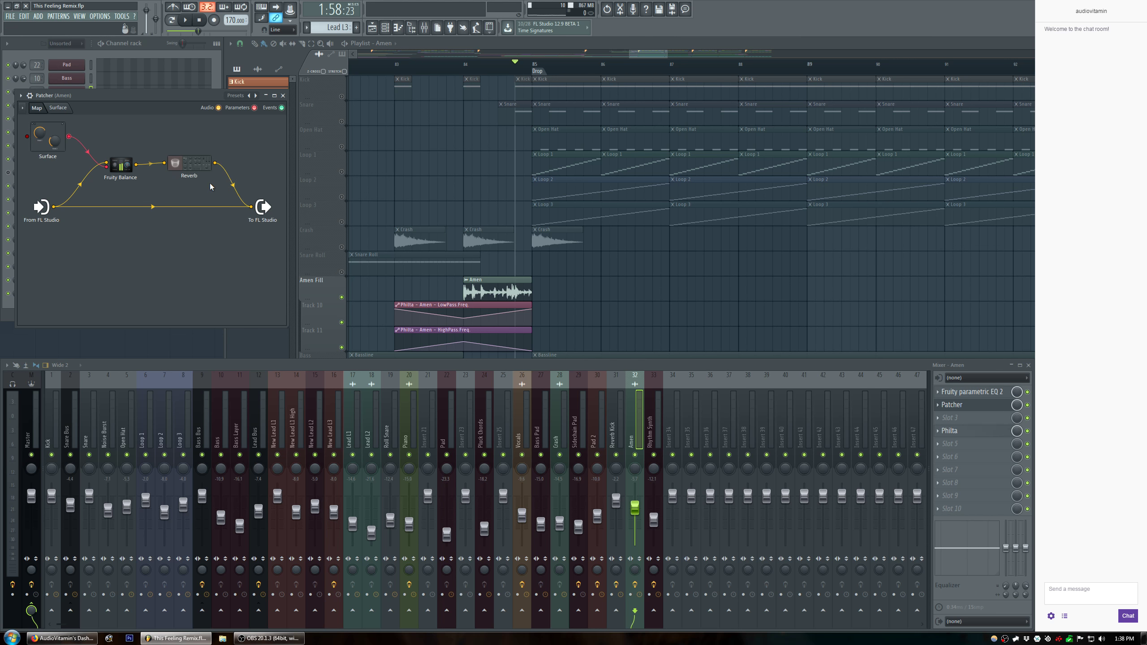
{"action": "left_click", "coordinate": [58, 108]}
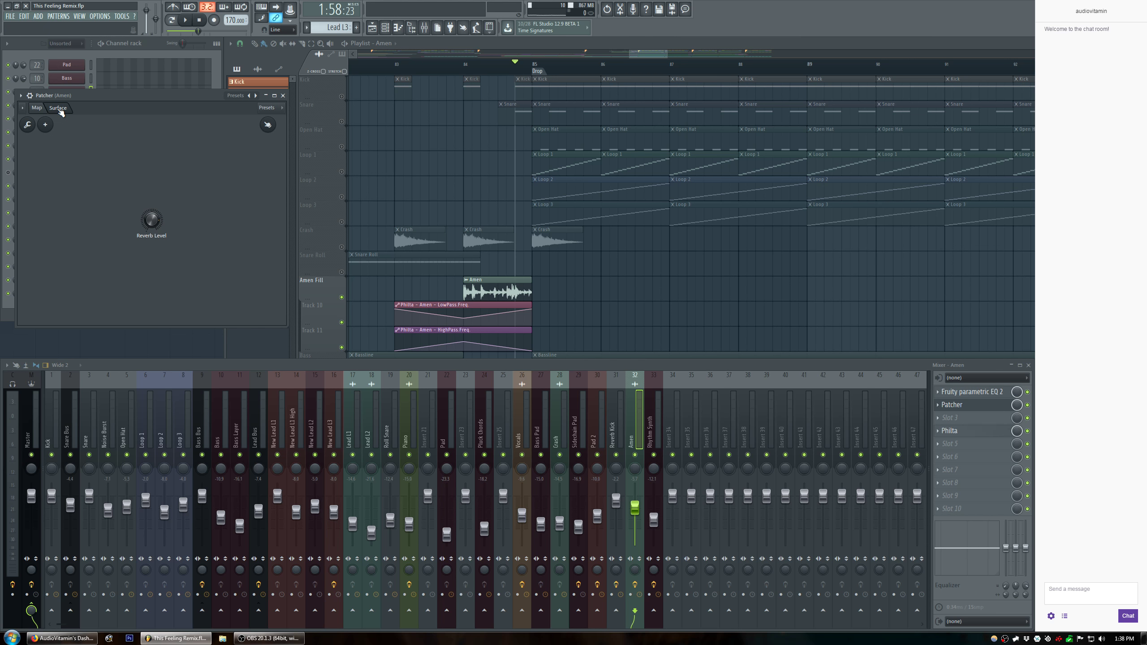
{"action": "key", "text": "F9"}
{"action": "left_click", "coordinate": [472, 72]}
{"action": "right_click", "coordinate": [332, 301]}
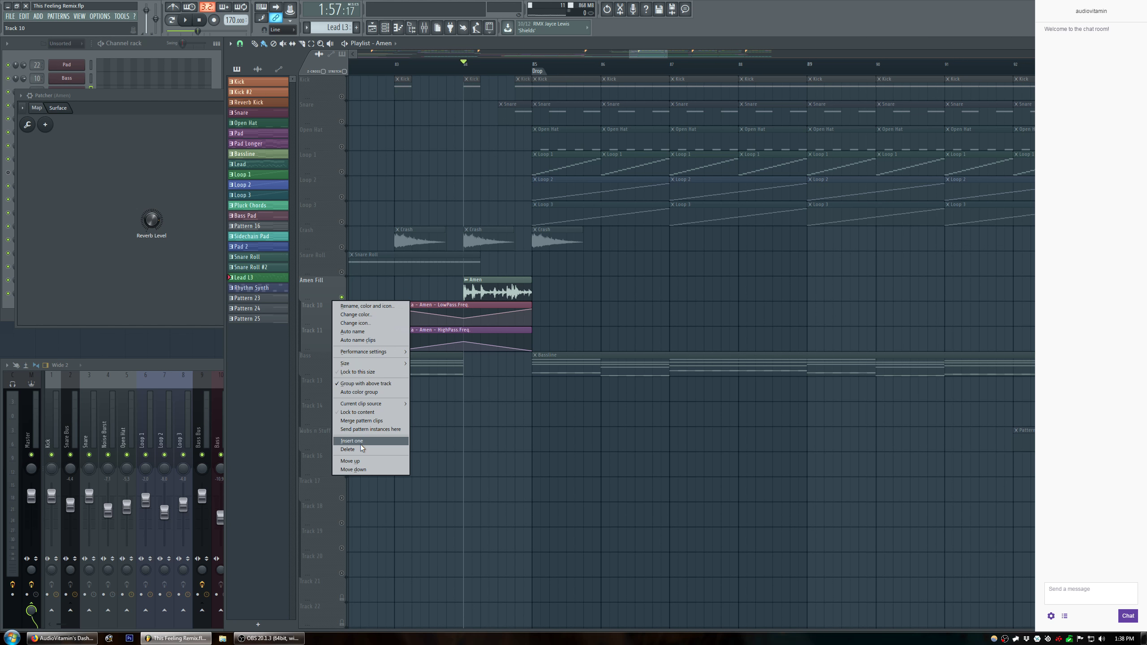
{"action": "left_click", "coordinate": [363, 438]}
{"action": "left_click_drag", "start_coordinate": [467, 74], "coordinate": [524, 80]}
Create an automation clip for the Reverb Level knob and place it on the empty track below the Amen clip.
{"action": "right_click", "coordinate": [156, 224]}
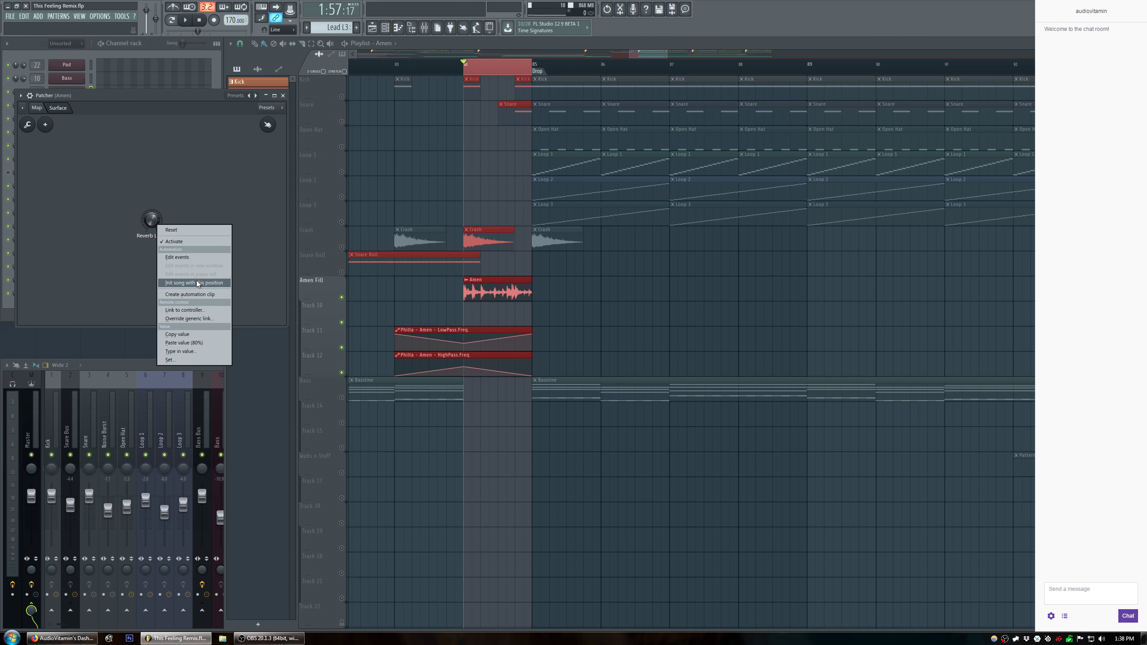
{"action": "left_click", "coordinate": [210, 294]}
{"action": "left_click_drag", "start_coordinate": [476, 147], "coordinate": [495, 317]}
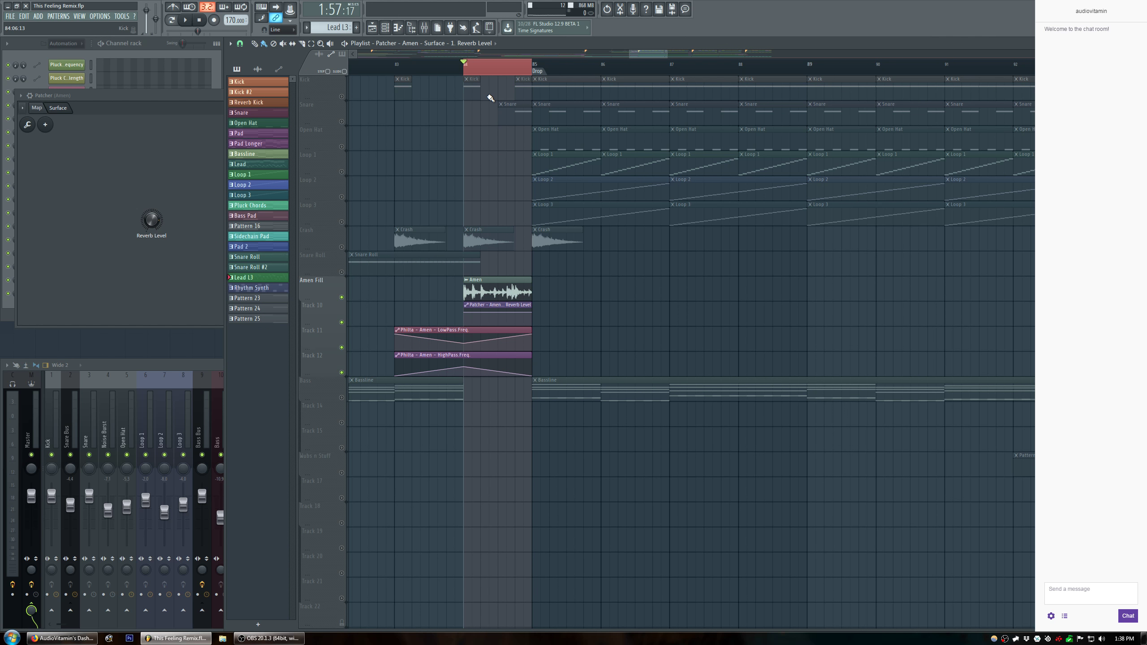
Delete the Reverb Level automation channel from the Channel rack.
{"action": "left_click_drag", "start_coordinate": [195, 95], "coordinate": [336, 95]}
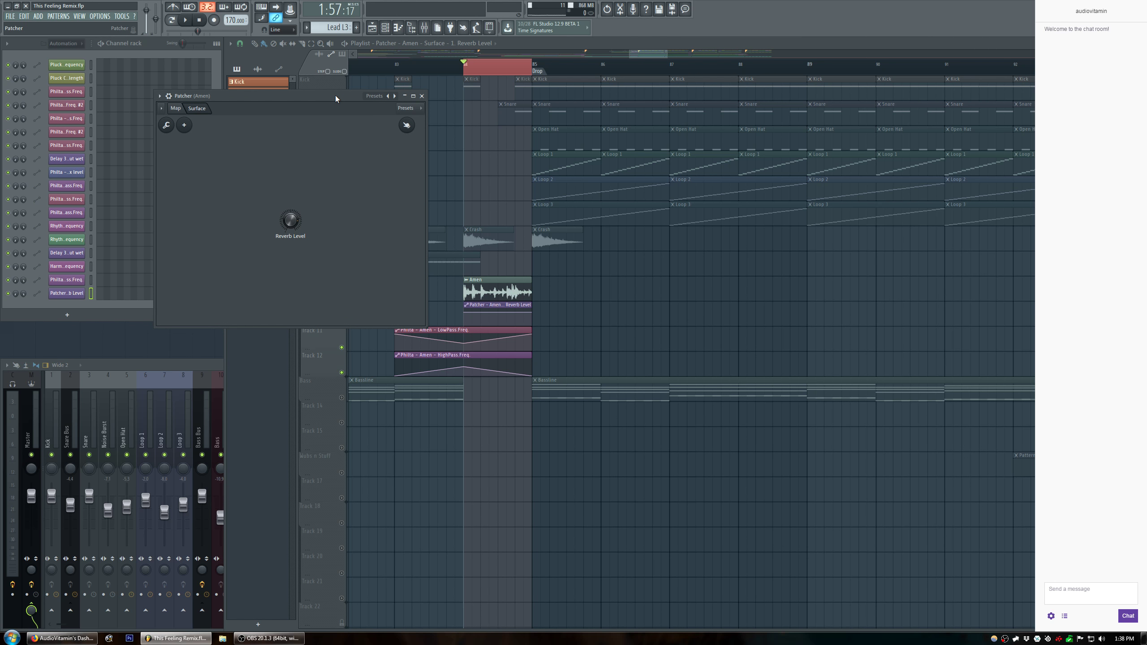
{"action": "right_click", "coordinate": [79, 294]}
{"action": "left_click", "coordinate": [115, 371]}
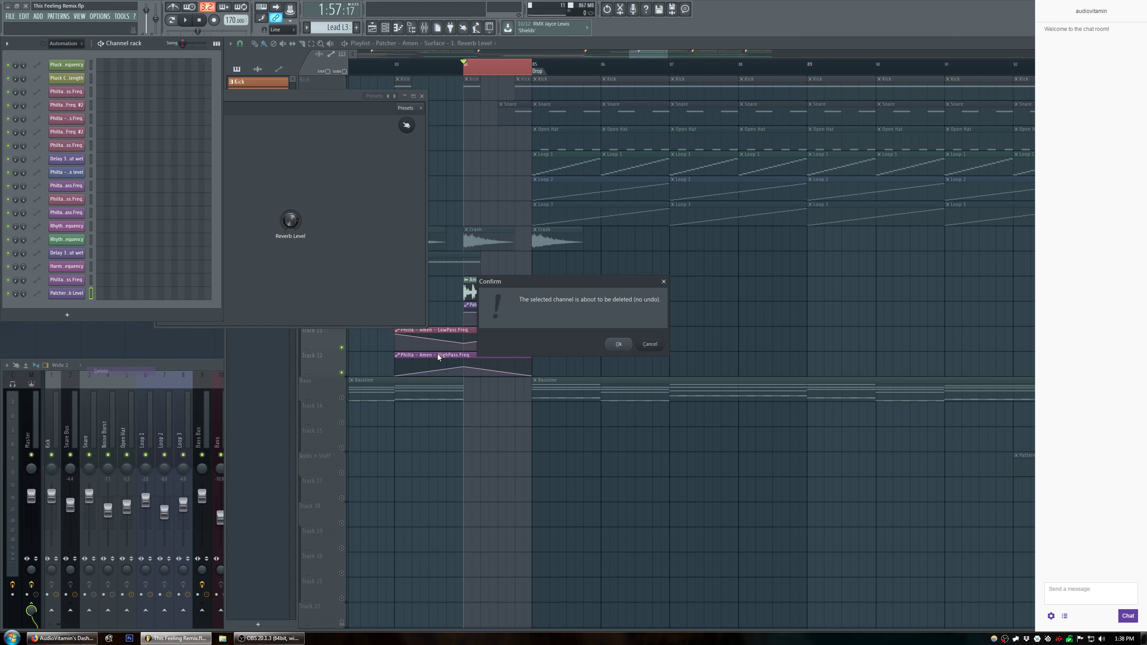
{"action": "left_click", "coordinate": [623, 341]}
Recreate the Reverb Level automation clip with the song initialised to the knob's position, and move it to the empty track below the Amen clip.
{"action": "right_click", "coordinate": [301, 221]}
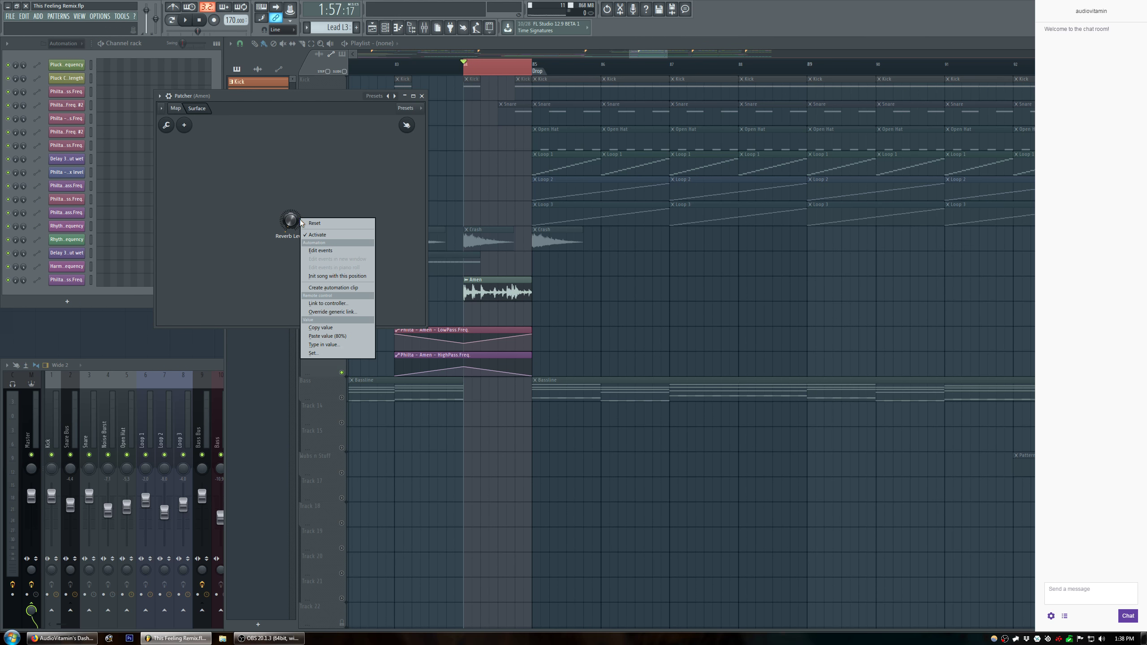
{"action": "left_click", "coordinate": [351, 290]}
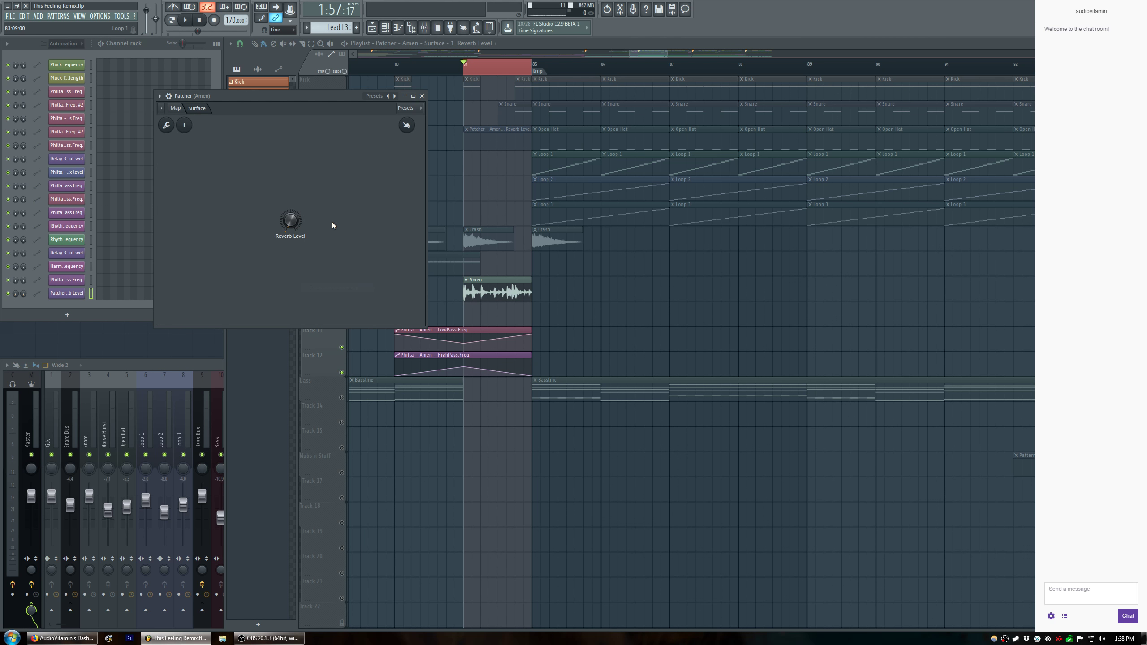
{"action": "right_click", "coordinate": [297, 220]}
{"action": "left_click", "coordinate": [352, 281]}
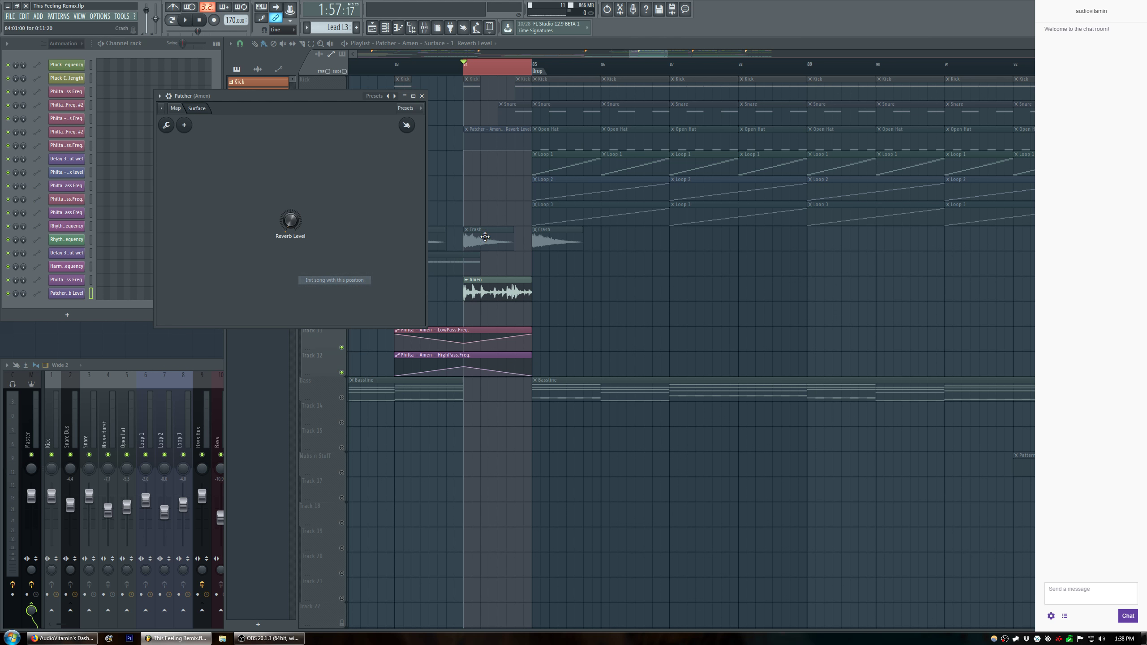
{"action": "left_click_drag", "start_coordinate": [498, 130], "coordinate": [510, 321]}
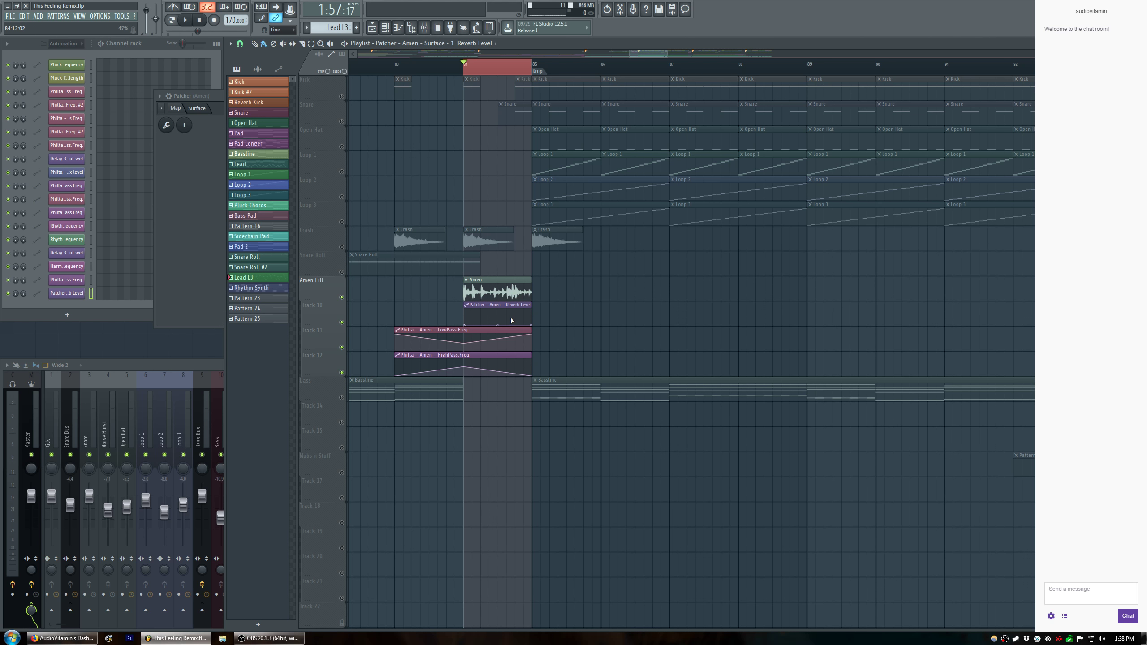
Shape the Reverb Level envelope into a pulse, with an 80% Hold point at the bar's last beat and an abrupt drop halfway to the end.
{"action": "left_click", "coordinate": [515, 314]}
{"action": "right_click", "coordinate": [515, 315]}
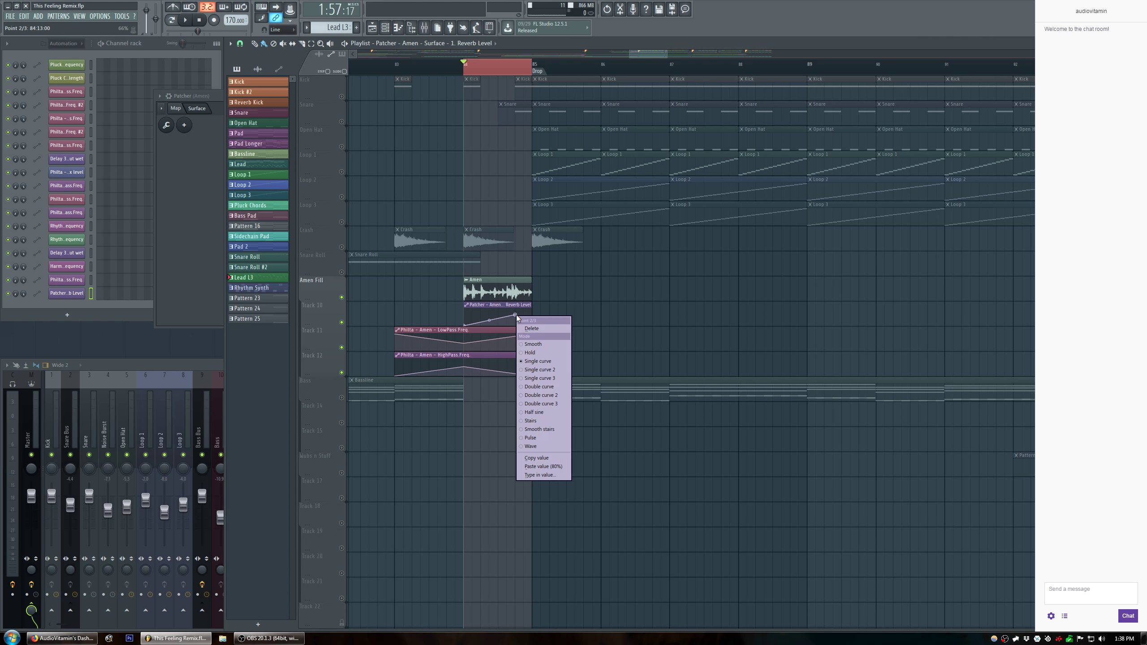
{"action": "left_click", "coordinate": [557, 465]}
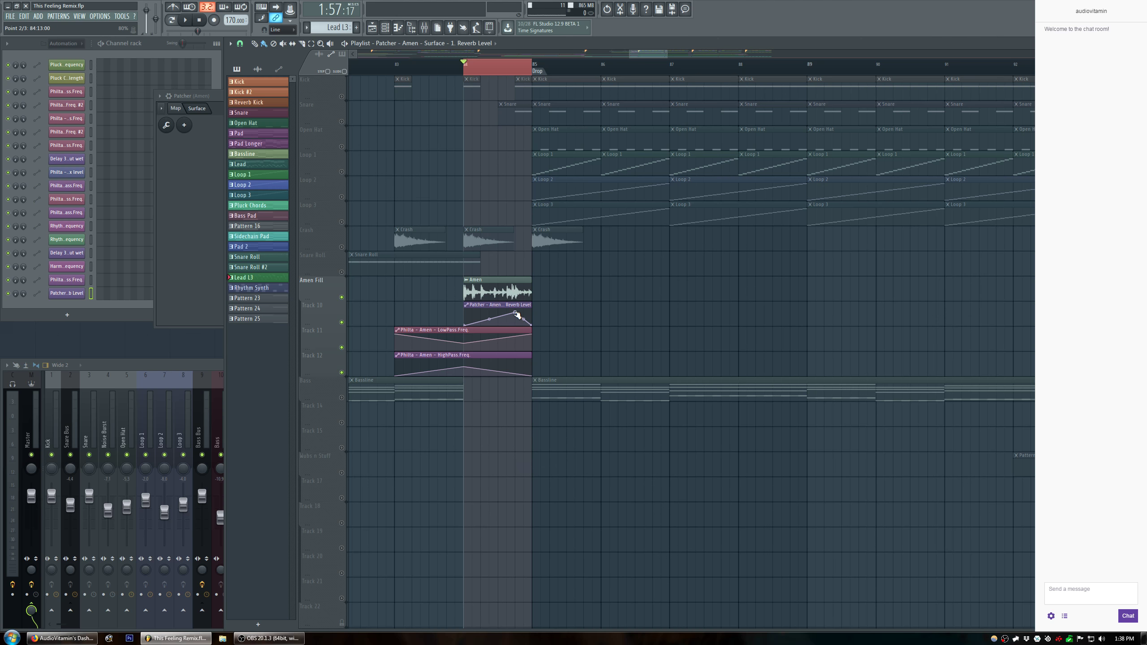
{"action": "right_click", "coordinate": [516, 313]}
{"action": "left_click", "coordinate": [552, 350]}
{"action": "scroll", "coordinate": [508, 66], "scroll_direction": "up", "scroll_amount": 4}
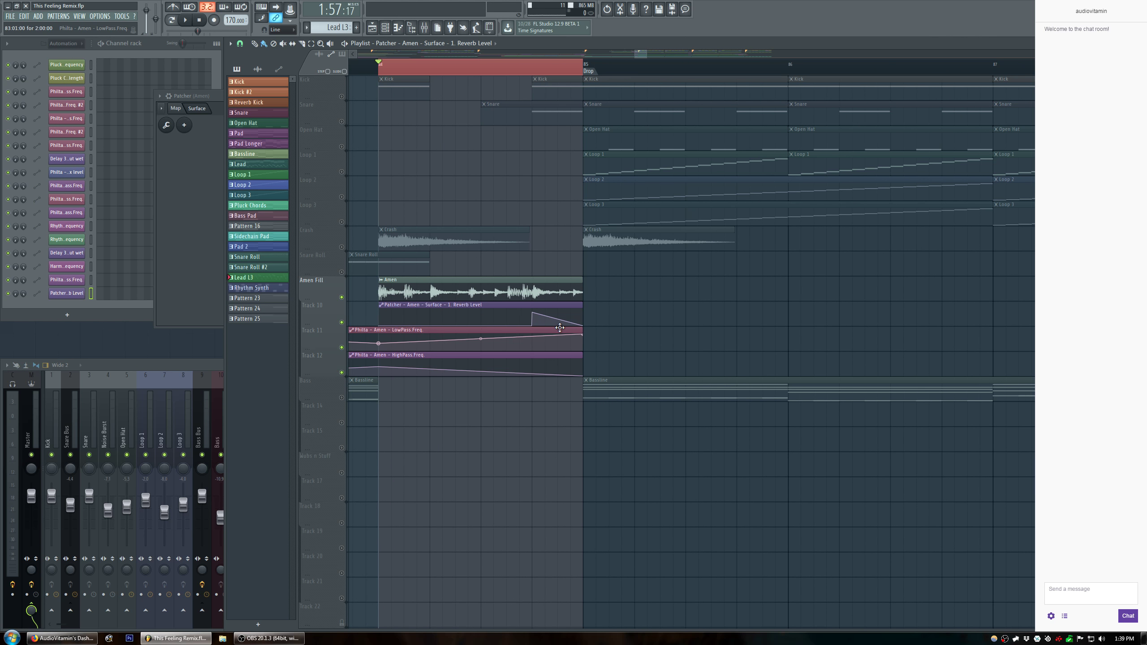
{"action": "left_click_drag", "start_coordinate": [559, 320], "coordinate": [564, 333]}
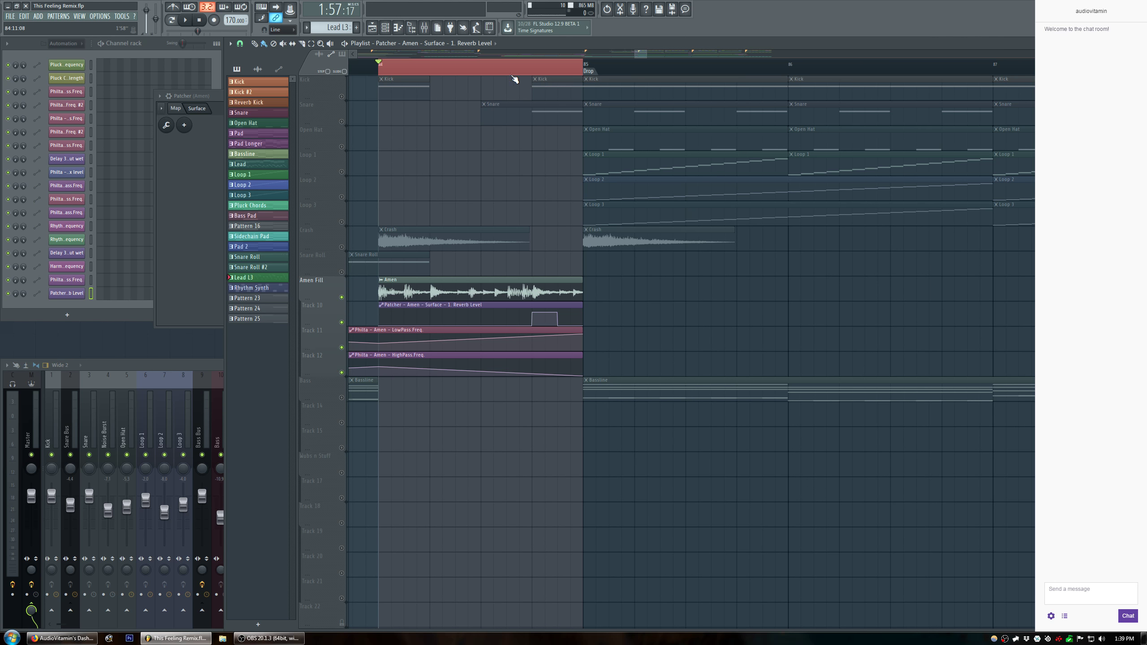
Audition the soloed Amen fill with its reverb automation, bringing Patcher's Reverb Level knob into view.
{"action": "key", "text": "space"}
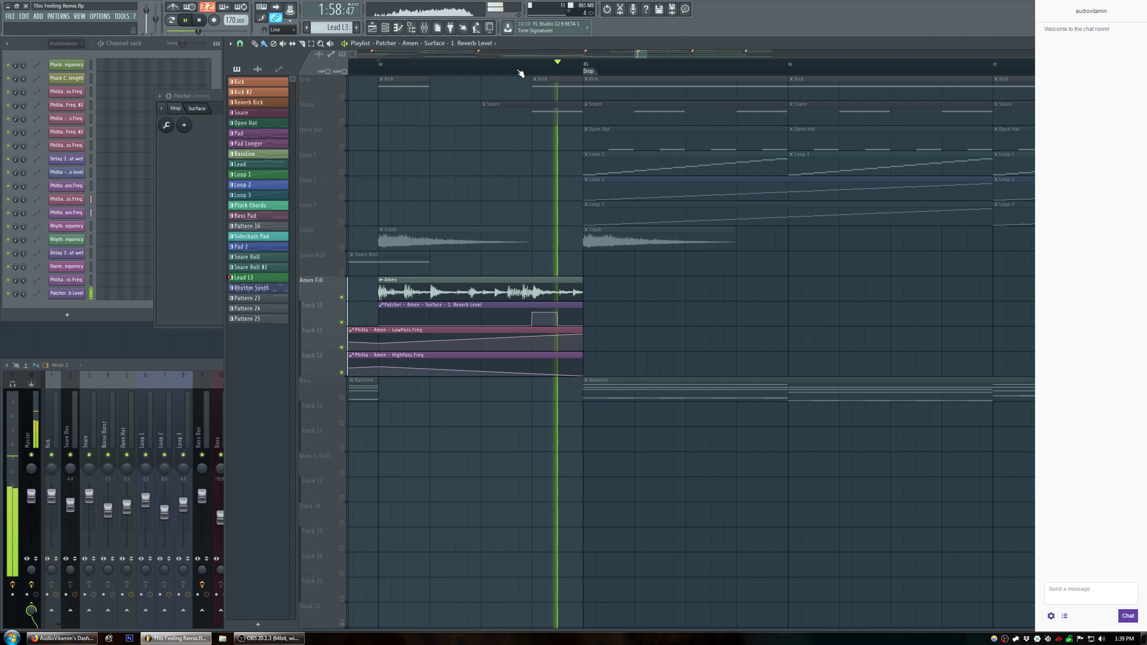
{"action": "key", "text": "space"}
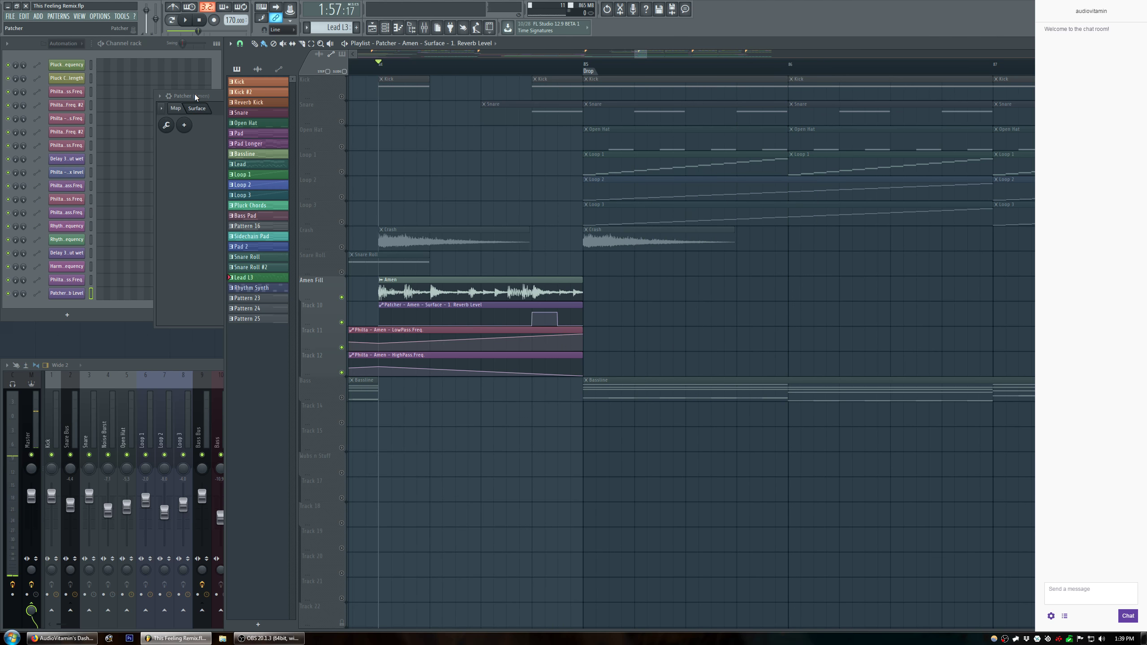
{"action": "left_click", "coordinate": [195, 93]}
{"action": "key", "text": "space"}
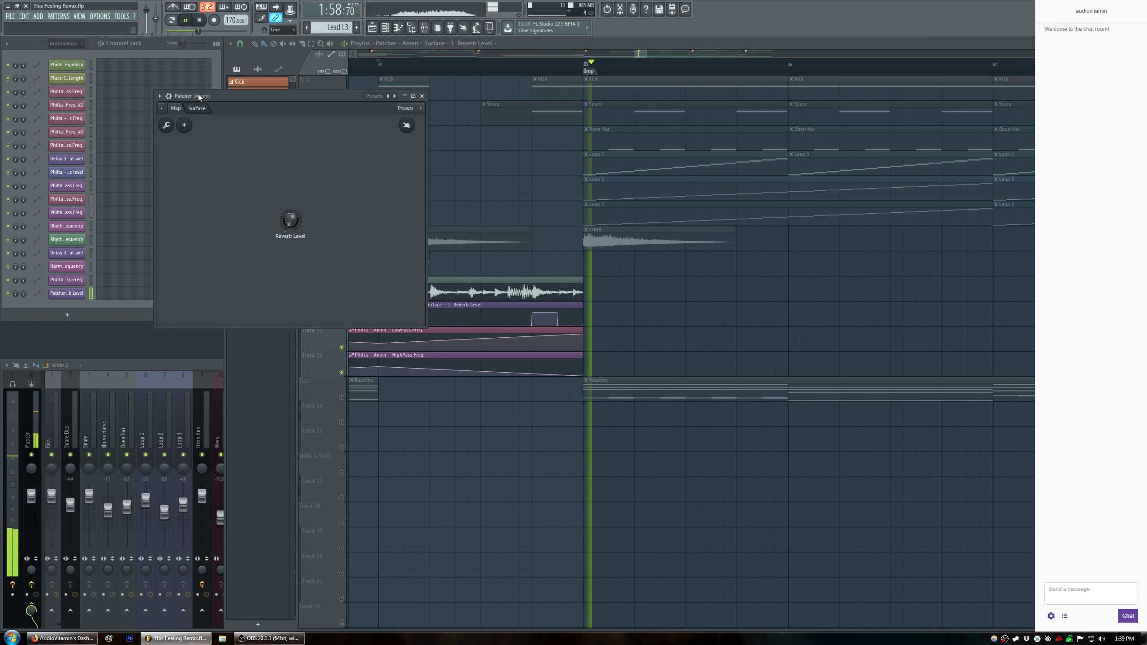
{"action": "key", "text": "space"}
Move the Reverb module further from Fruity Balance in the Patcher map, replay the fill and close Patcher.
{"action": "left_click", "coordinate": [176, 108]}
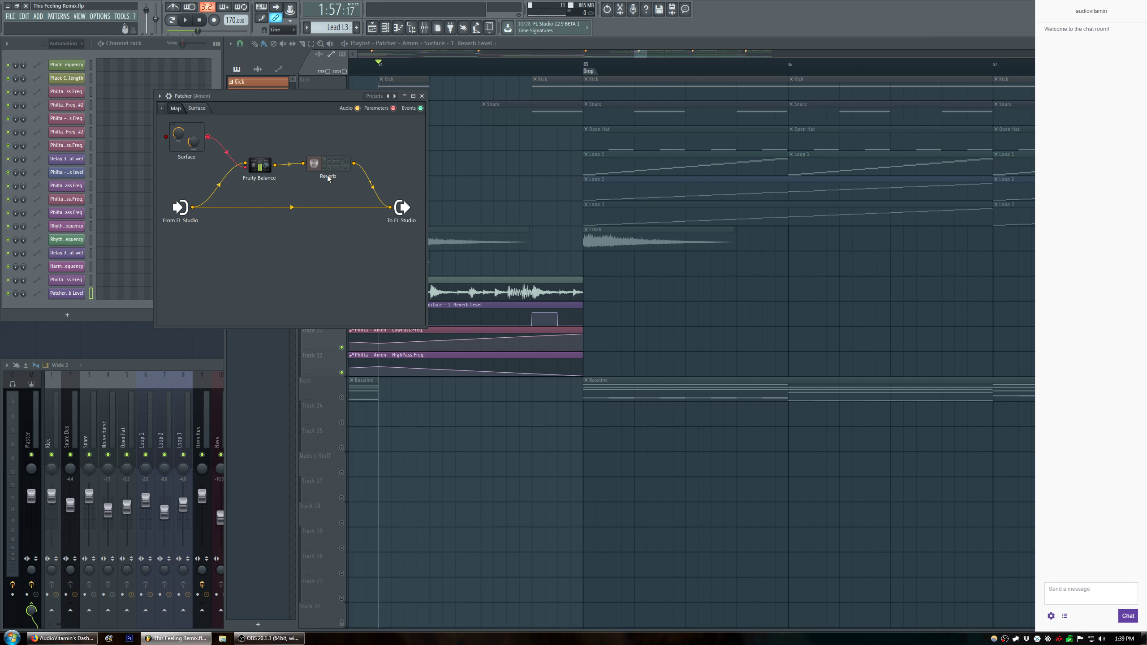
{"action": "left_click_drag", "start_coordinate": [327, 169], "coordinate": [352, 169]}
{"action": "key", "text": "space"}
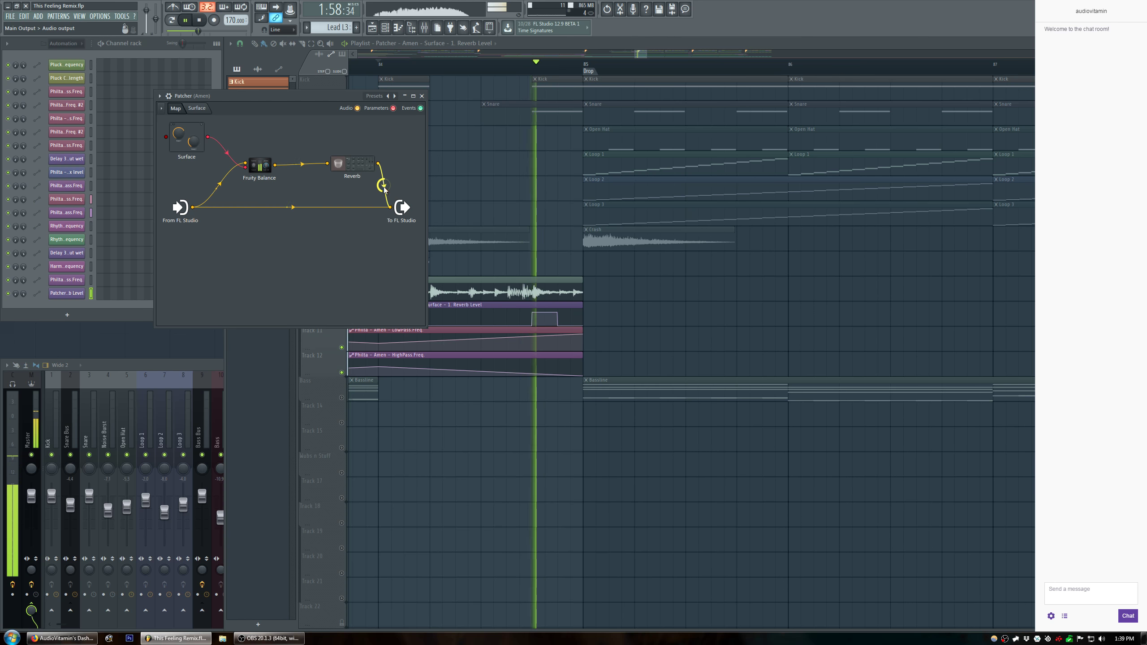
{"action": "left_click", "coordinate": [422, 97]}
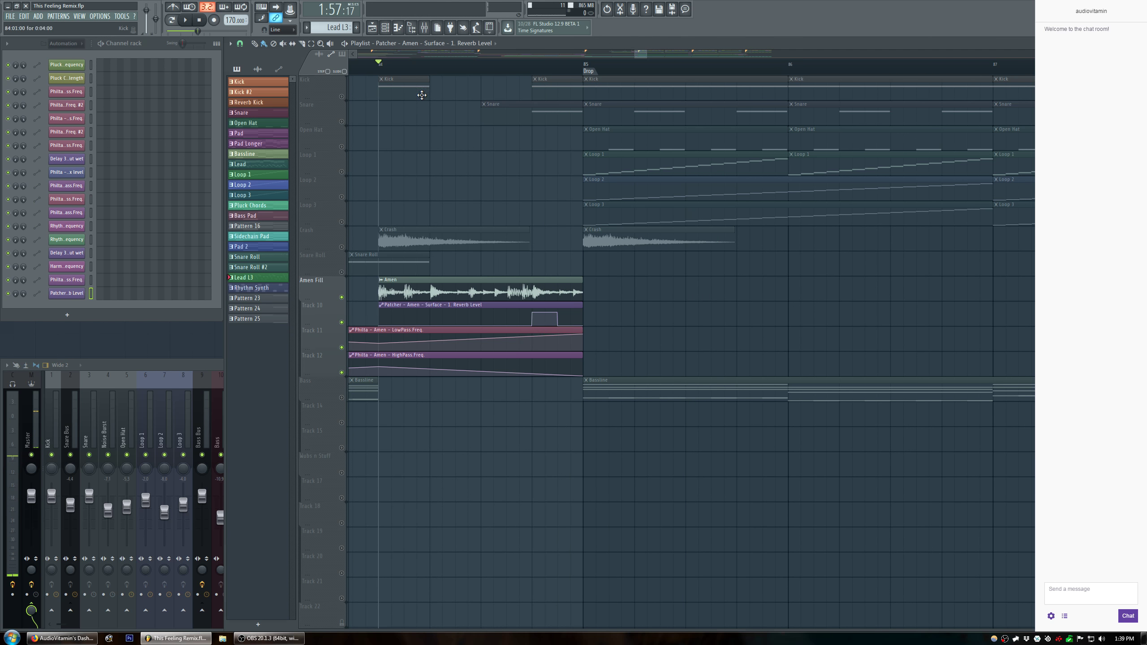
Unsolo the Amen Fill track group and play the full arrangement from the build-up into the Drop.
{"action": "left_click", "coordinate": [342, 297], "text": "ctrl"}
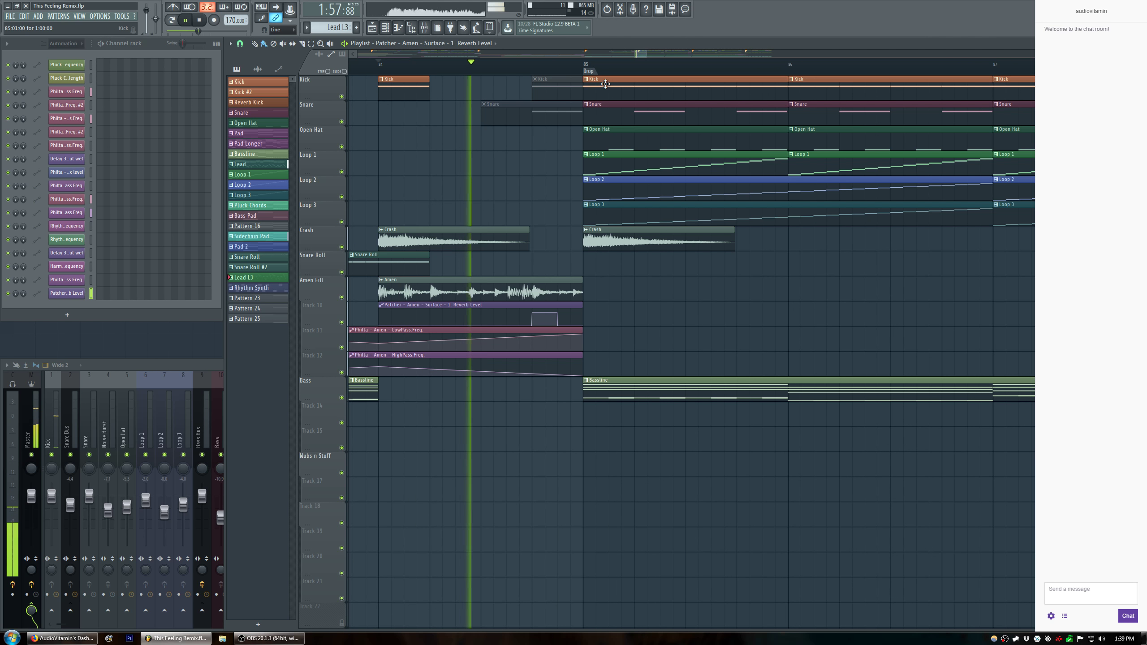
{"action": "scroll", "coordinate": [615, 79], "scroll_direction": "down", "scroll_amount": 2, "text": "ctrl"}
{"action": "scroll", "coordinate": [622, 78], "scroll_direction": "down", "scroll_amount": 1, "text": "ctrl"}
{"action": "key", "text": "space"}
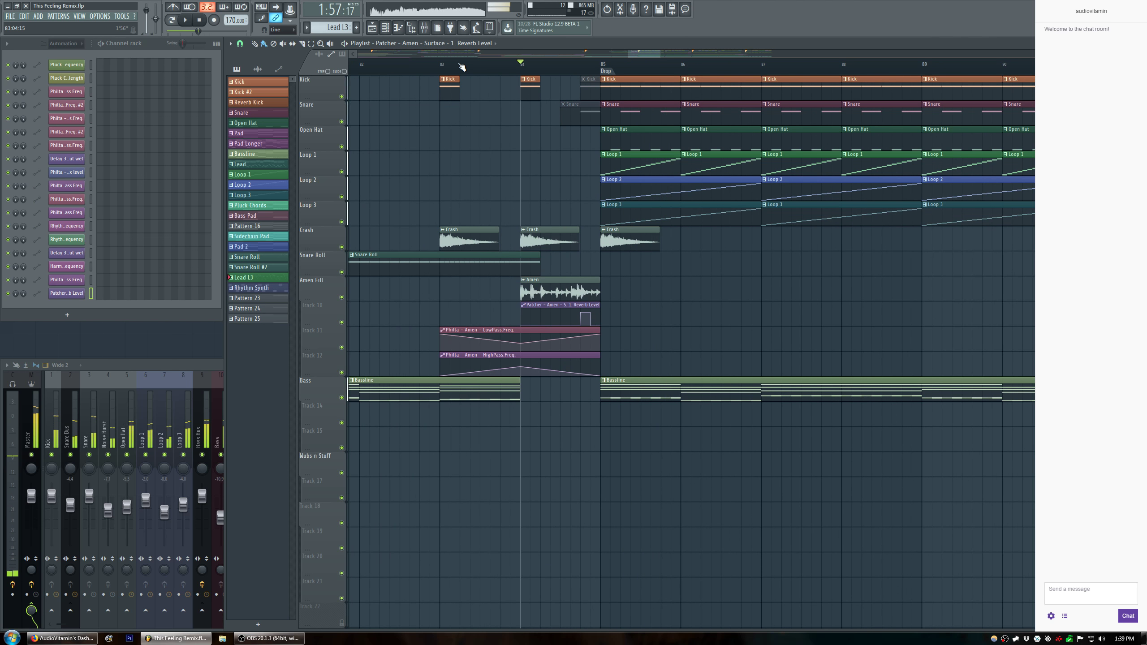
{"action": "key", "text": "space"}
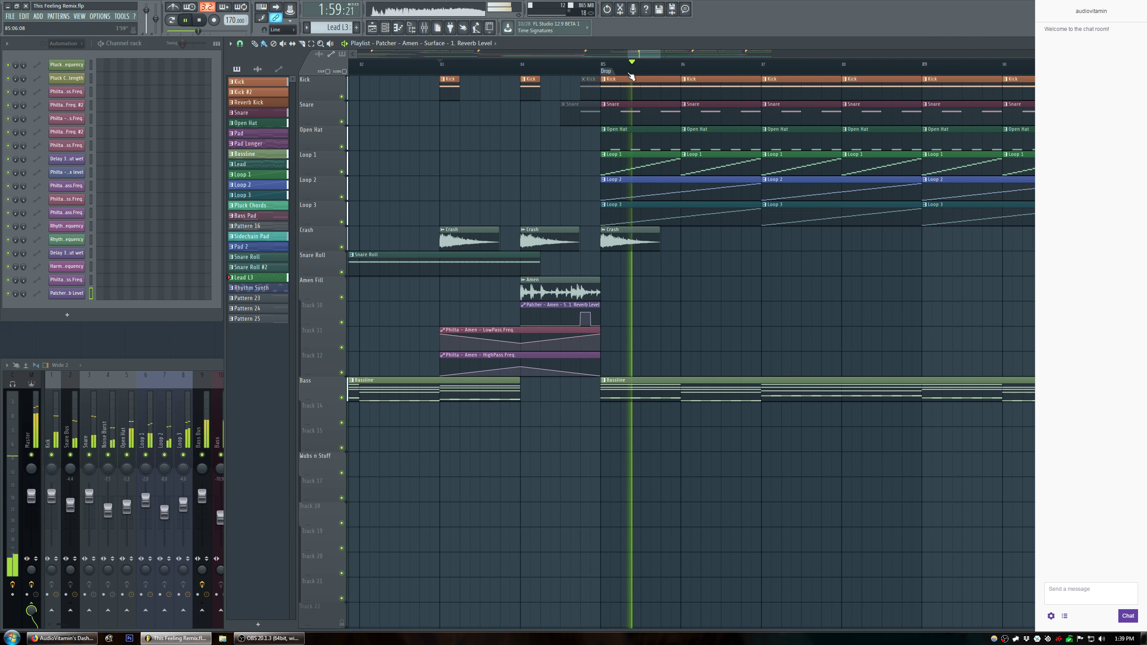
{"action": "scroll", "coordinate": [640, 75], "scroll_direction": "down", "scroll_amount": 2}
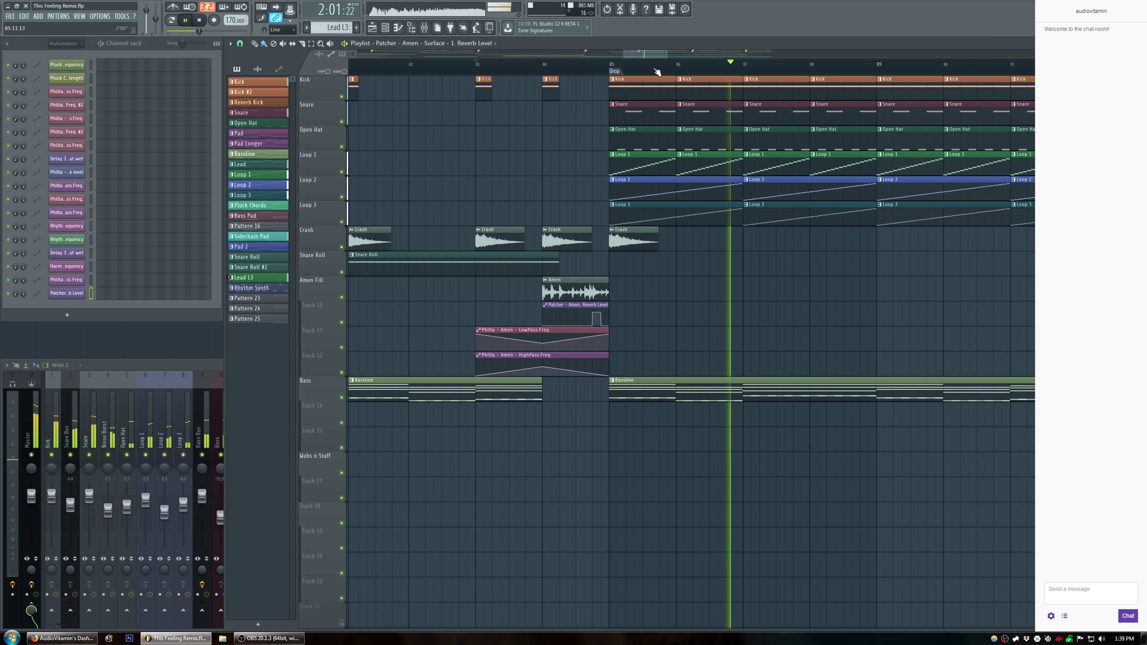
{"action": "scroll", "coordinate": [657, 72], "scroll_direction": "down", "scroll_amount": 1}
{"action": "key", "text": "space"}
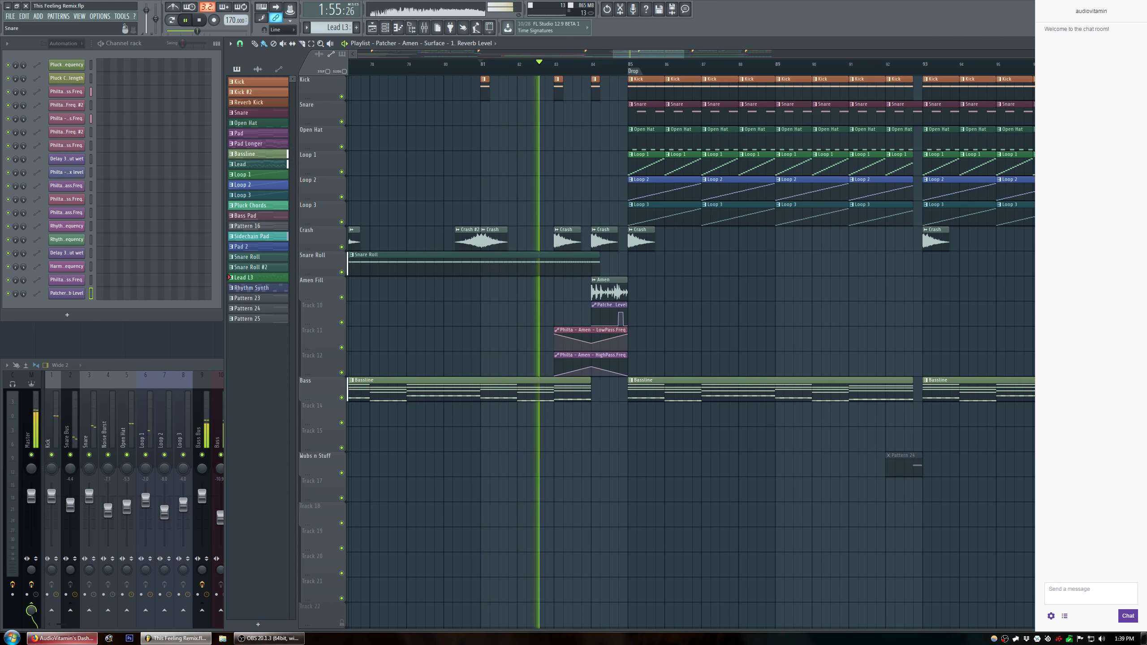
Switch to the Twitch dashboard in Firefox to check the live stream and return to FL Studio.
{"action": "left_click", "coordinate": [62, 638]}
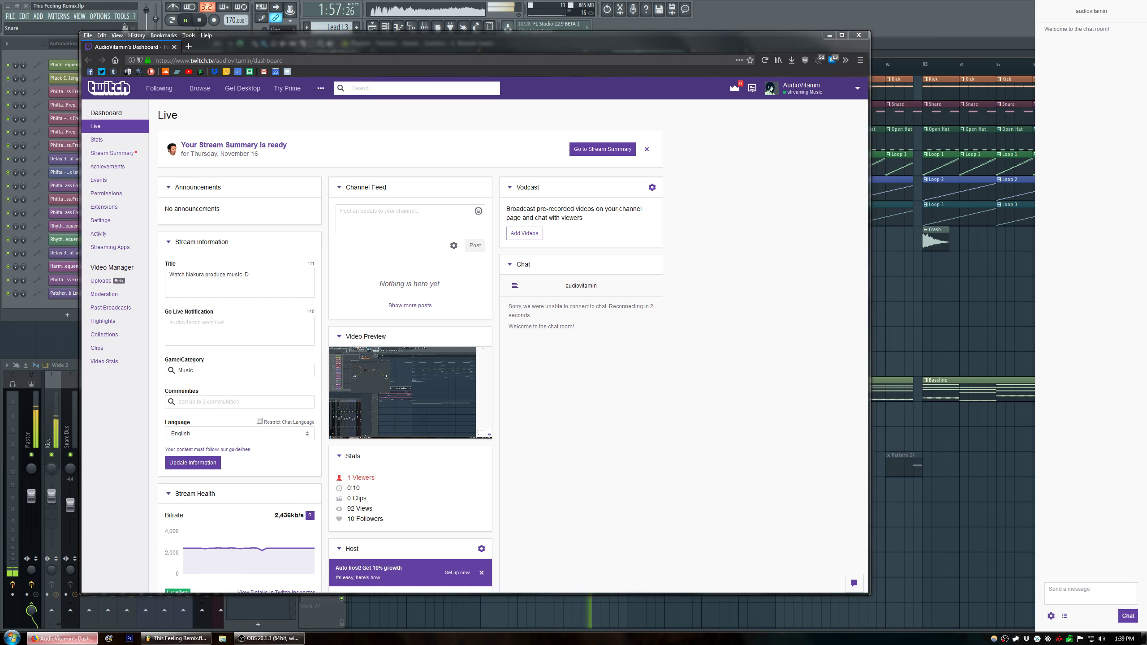
{"action": "key", "text": "alt+Tab"}
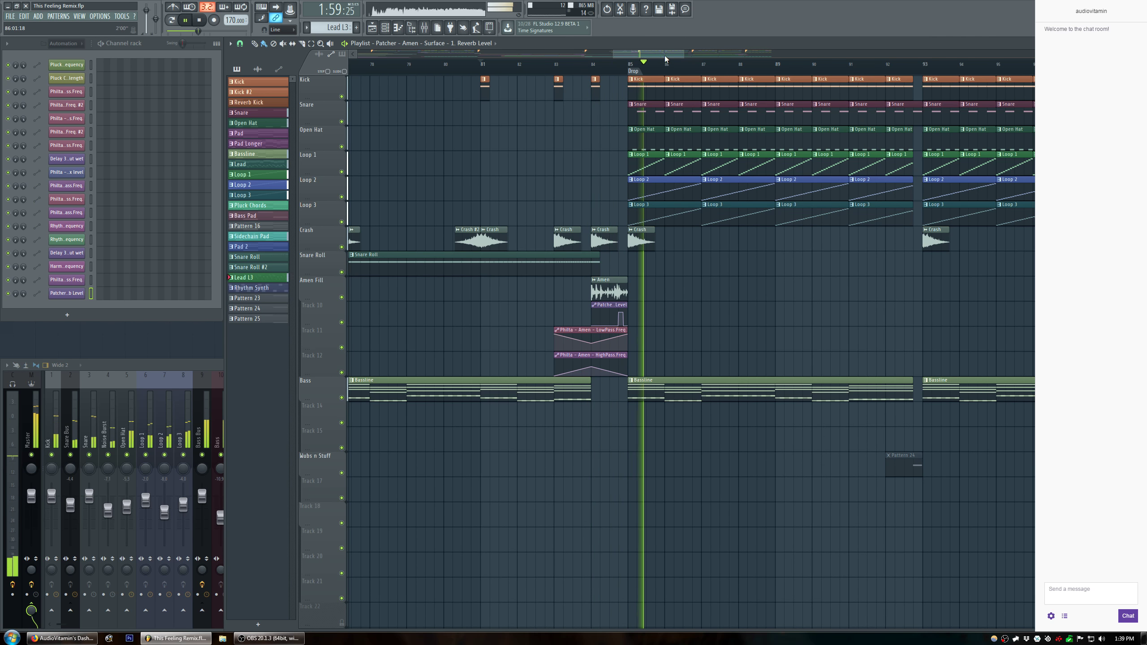
Rename the unnamed playlist track holding the Lead L3 clips as Lead L3.
{"action": "scroll", "coordinate": [666, 71], "scroll_direction": "up", "scroll_amount": 3}
{"action": "scroll", "coordinate": [666, 71], "scroll_direction": "down", "scroll_amount": 5}
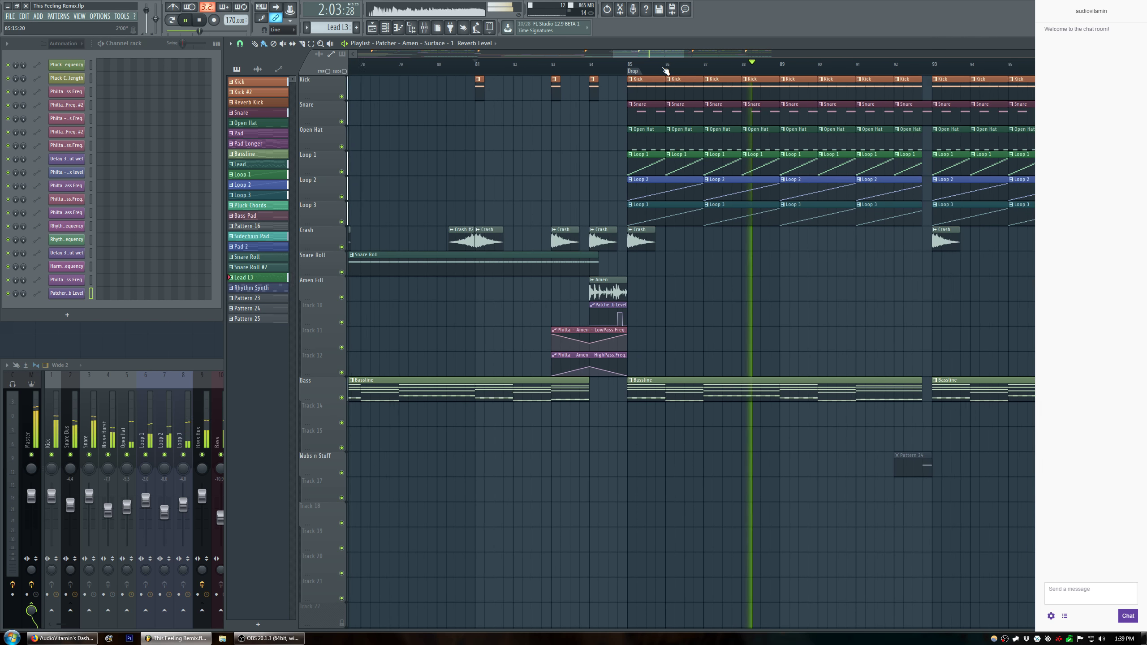
{"action": "left_click_drag", "start_coordinate": [656, 54], "coordinate": [693, 52]}
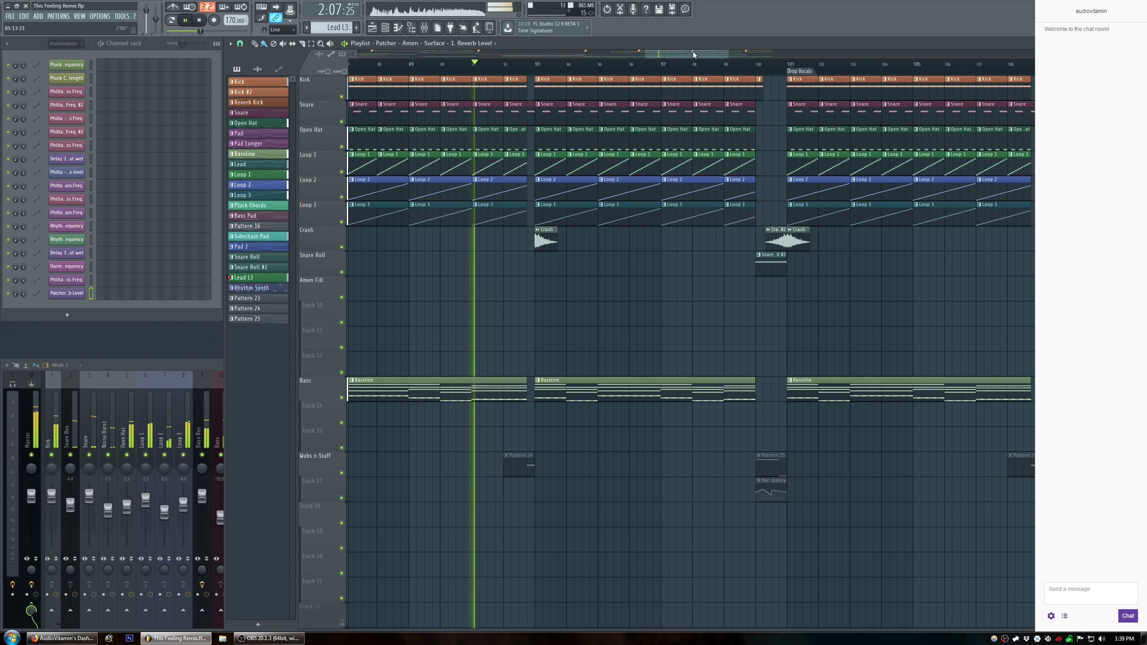
{"action": "scroll", "coordinate": [687, 69], "scroll_direction": "down", "scroll_amount": 4}
{"action": "scroll", "coordinate": [575, 218], "scroll_direction": "down", "scroll_amount": 15}
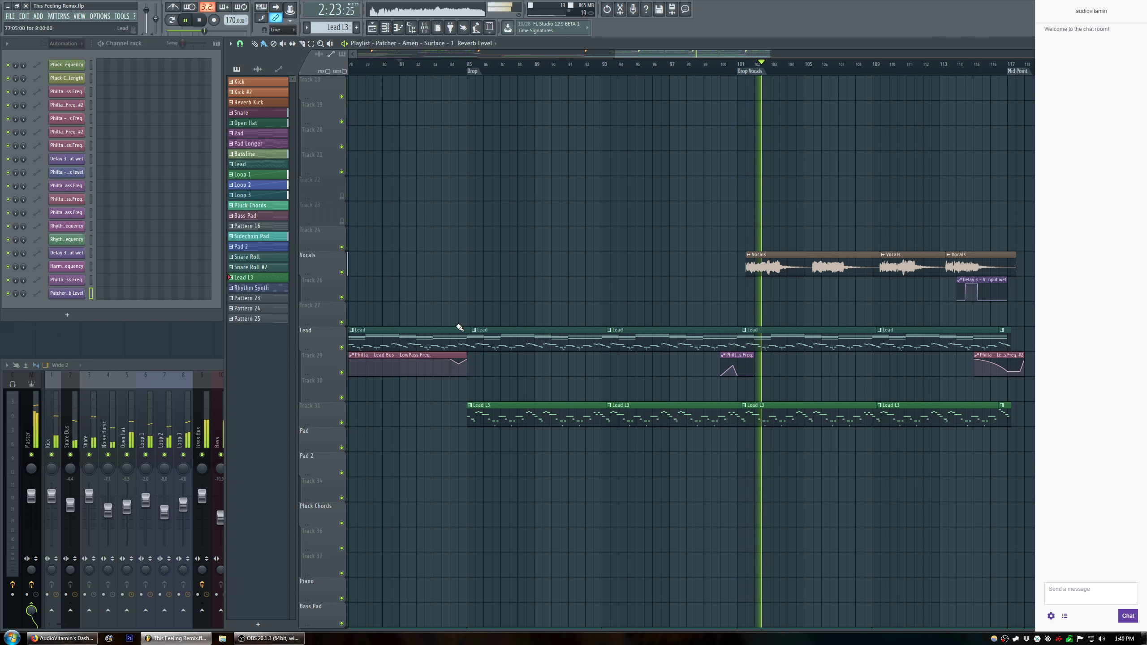
{"action": "double_click", "coordinate": [312, 407]}
{"action": "type", "text": "Lead L"}
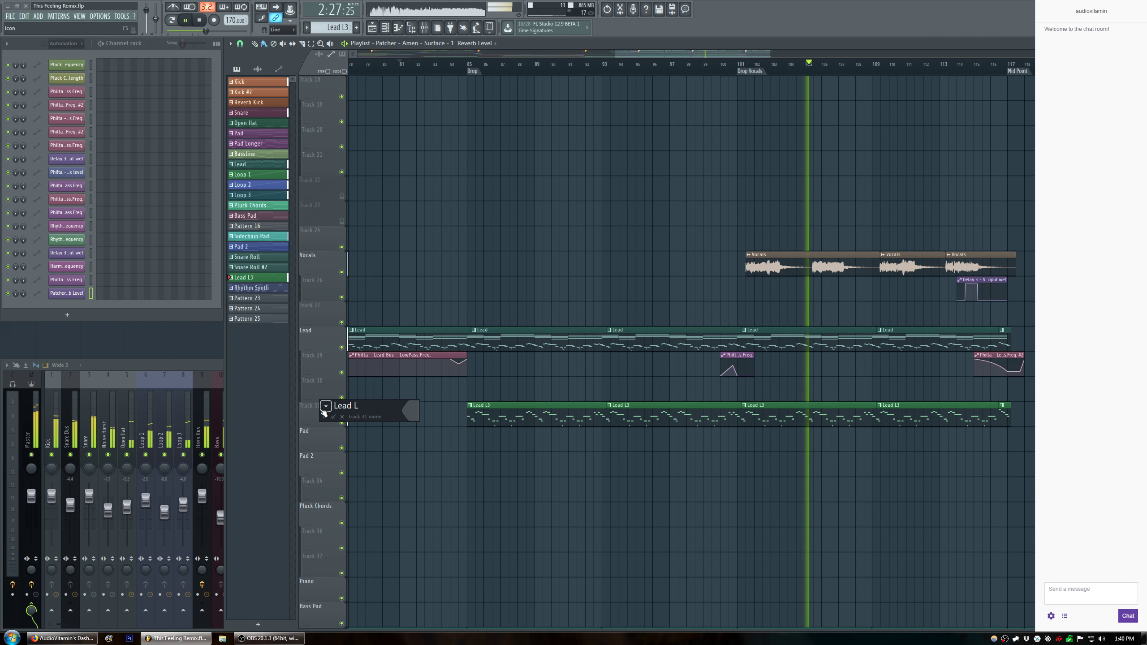
{"action": "type", "text": "3"}
{"action": "key", "text": "Return"}
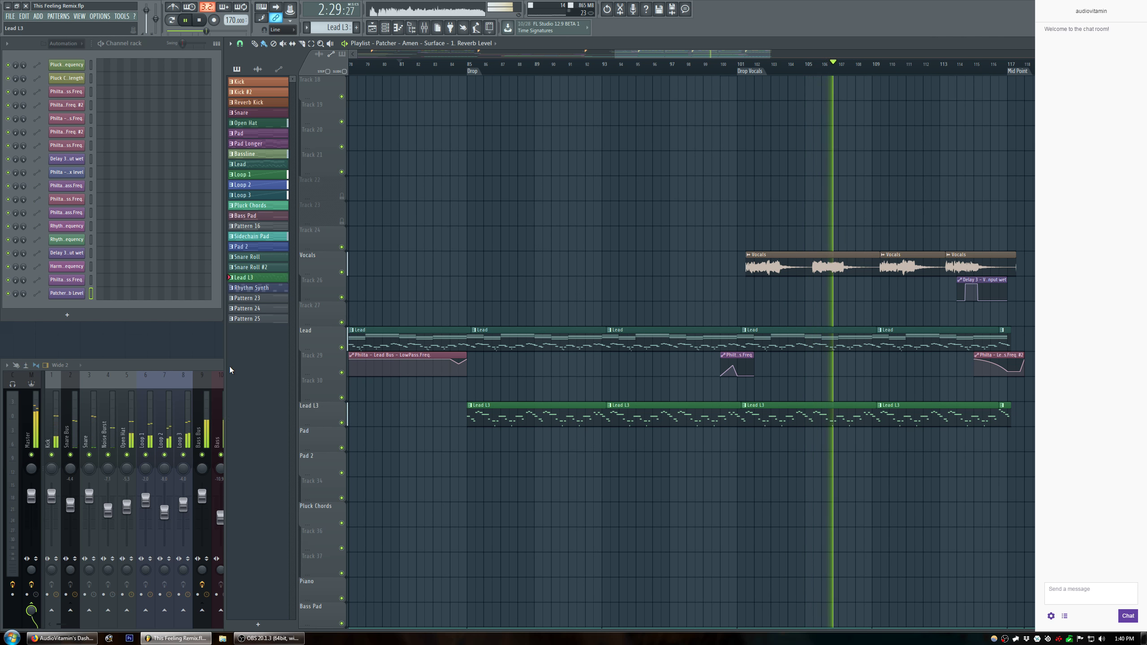
Lower the Lead Bus mixer track's volume to -8.0 dB.
{"action": "left_click", "coordinate": [230, 382]}
{"action": "left_click", "coordinate": [256, 428]}
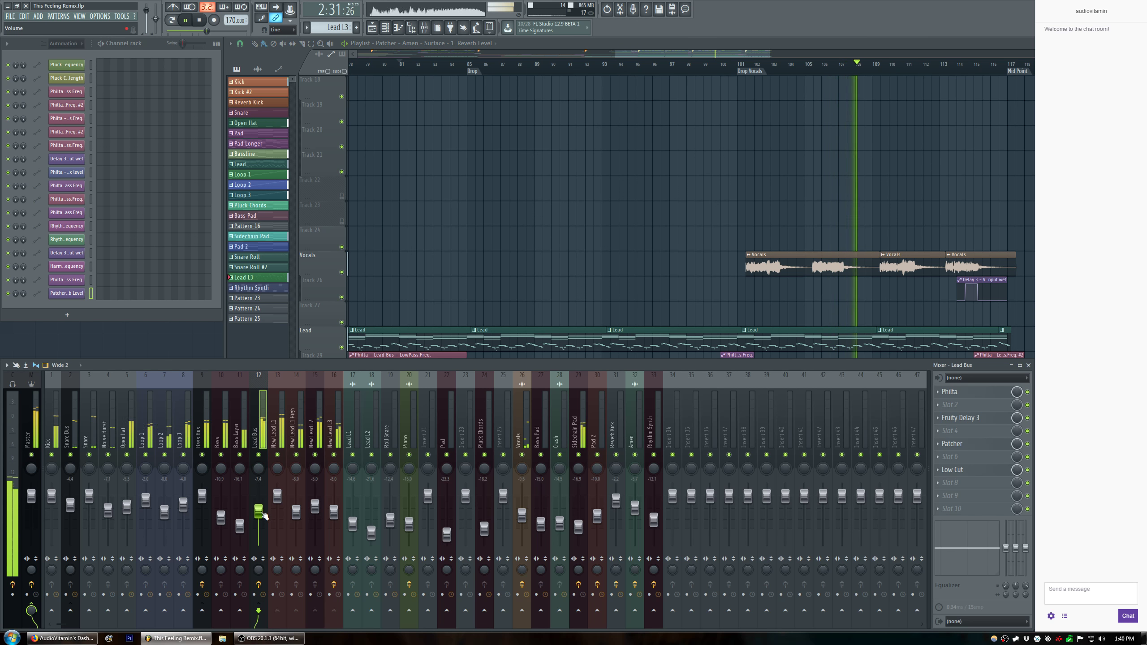
{"action": "left_click_drag", "start_coordinate": [264, 514], "coordinate": [264, 517]}
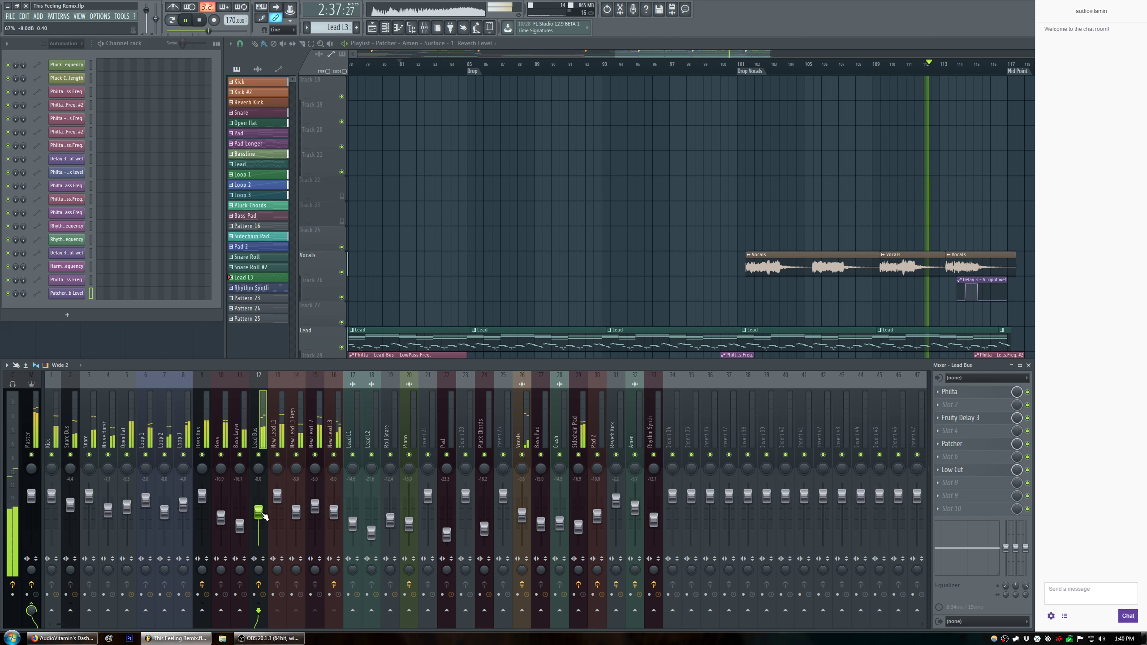
Place four Rhythm Synth clips in a row on Track 18 from the Mid Point marker to bar 125 and play the section.
{"action": "left_click_drag", "start_coordinate": [770, 53], "coordinate": [881, 53]}
{"action": "scroll", "coordinate": [806, 223], "scroll_direction": "up", "scroll_amount": 5}
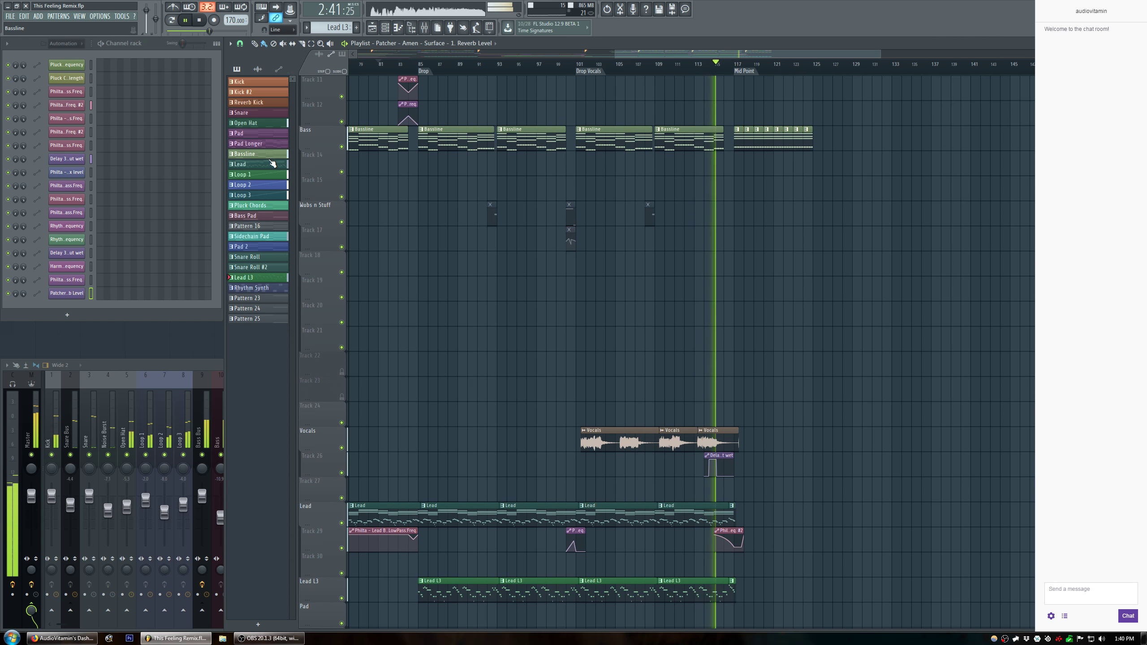
{"action": "left_click", "coordinate": [263, 289]}
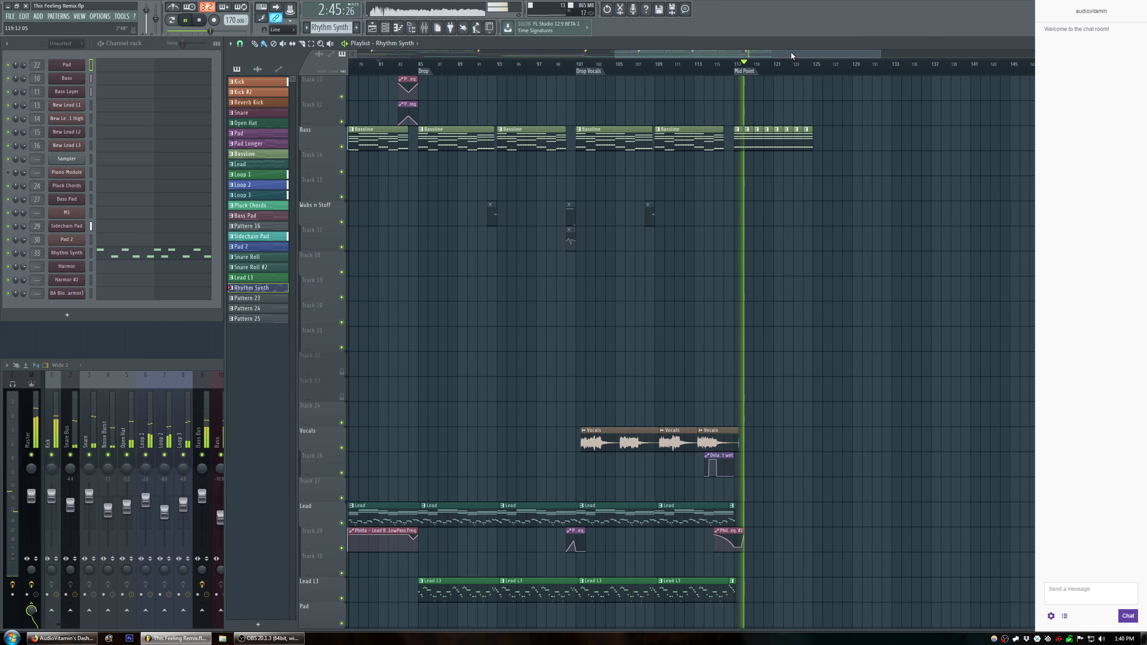
{"action": "left_click_drag", "start_coordinate": [723, 53], "coordinate": [440, 62]}
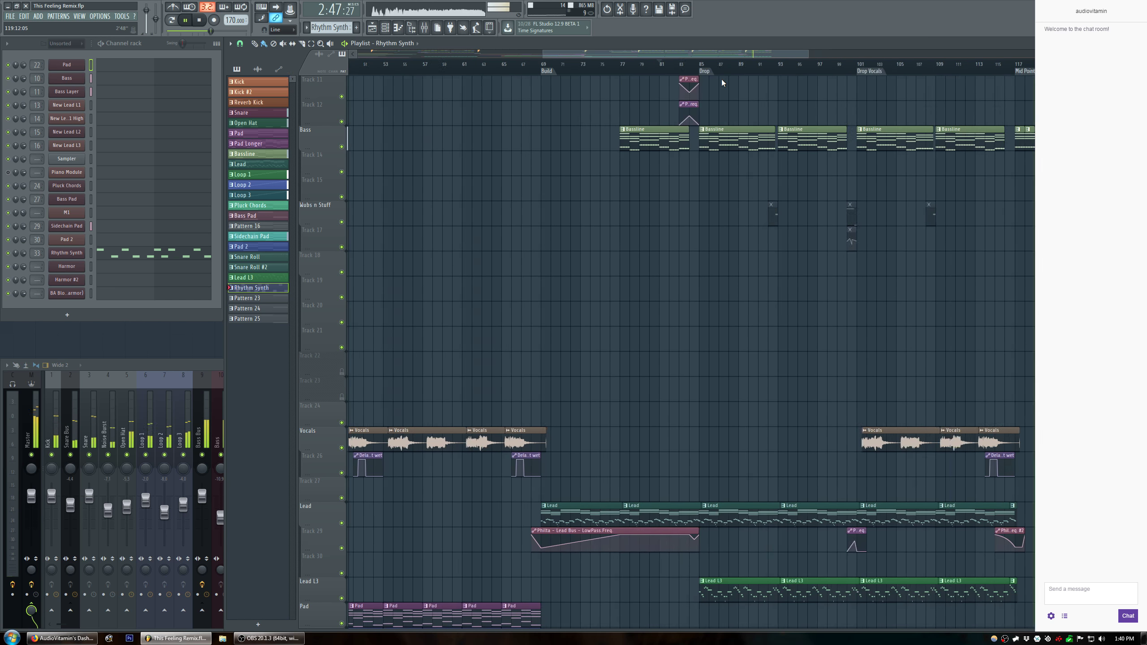
{"action": "left_click_drag", "start_coordinate": [661, 262], "coordinate": [730, 262]}
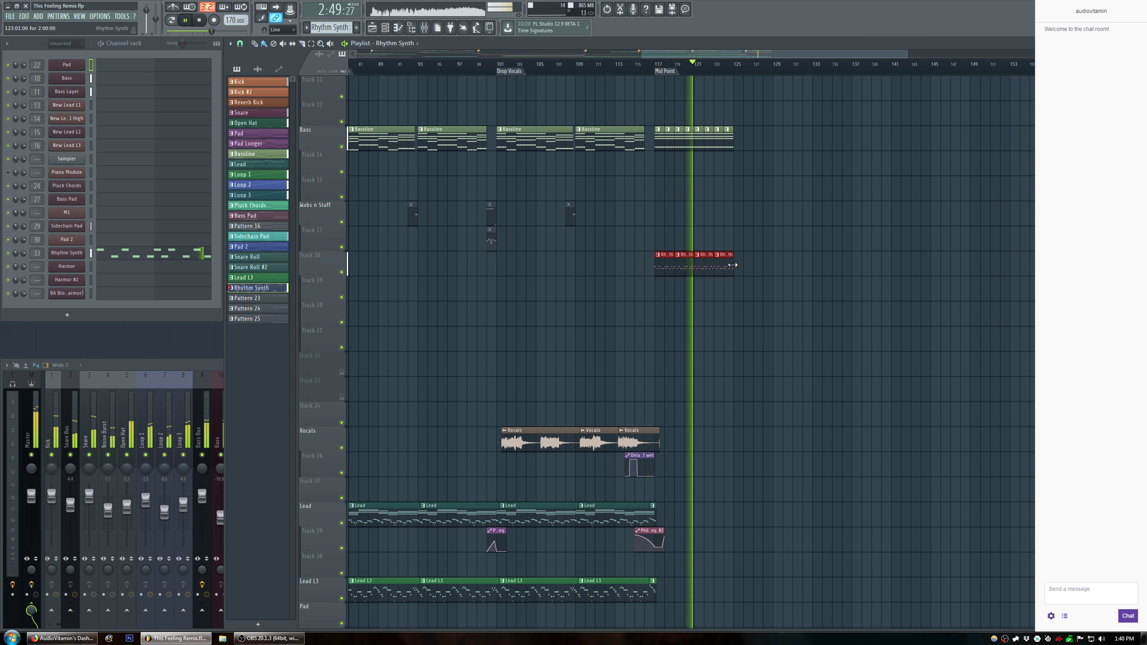
{"action": "scroll", "coordinate": [719, 71], "scroll_direction": "up", "scroll_amount": 3}
{"action": "key", "text": "space"}
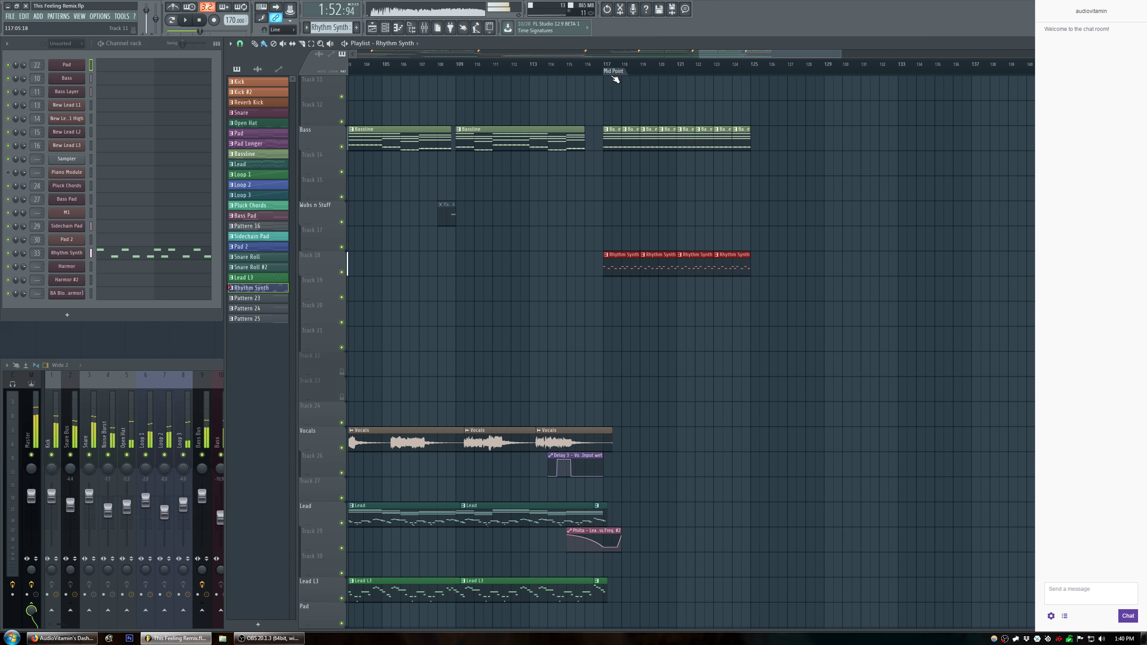
{"action": "key", "text": "space"}
{"action": "left_click", "coordinate": [672, 202]}
Duplicate all the Mid Point section's clips, from the drums down to the Sidechain Pad, into bars 125 to 133.
{"action": "scroll", "coordinate": [673, 202], "scroll_direction": "down", "scroll_amount": 8}
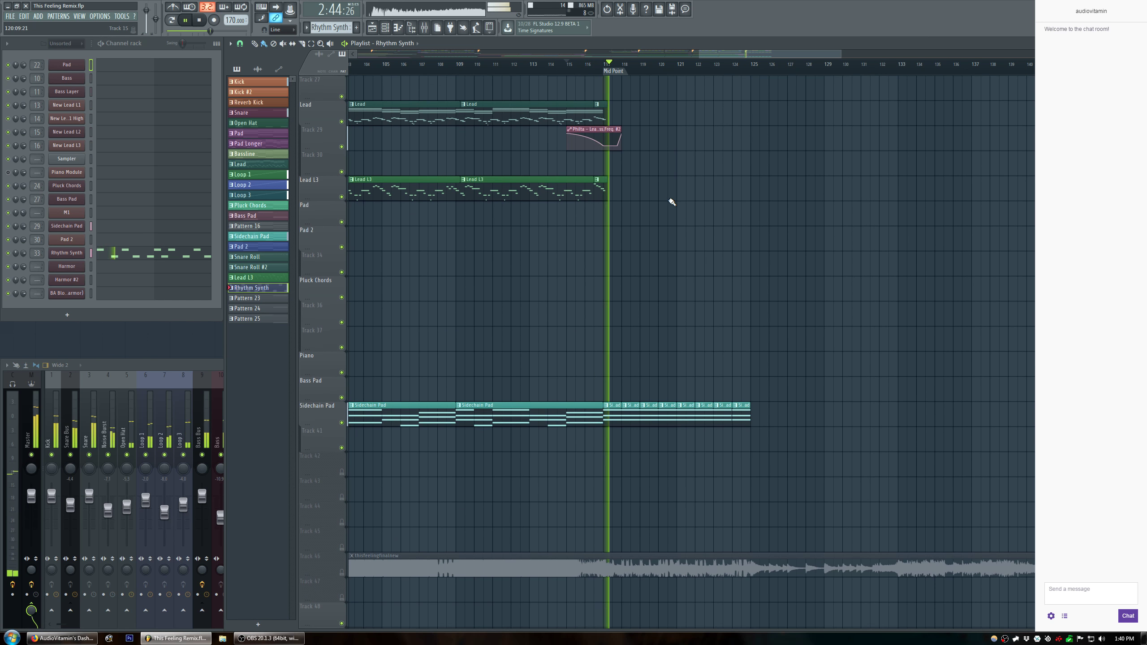
{"action": "scroll", "coordinate": [646, 72], "scroll_direction": "down", "scroll_amount": 1}
{"action": "scroll", "coordinate": [647, 72], "scroll_direction": "down", "scroll_amount": 1}
{"action": "scroll", "coordinate": [648, 73], "scroll_direction": "up", "scroll_amount": 2}
{"action": "left_click_drag", "start_coordinate": [743, 418], "coordinate": [762, 420]}
{"action": "scroll", "coordinate": [778, 289], "scroll_direction": "up", "scroll_amount": 12}
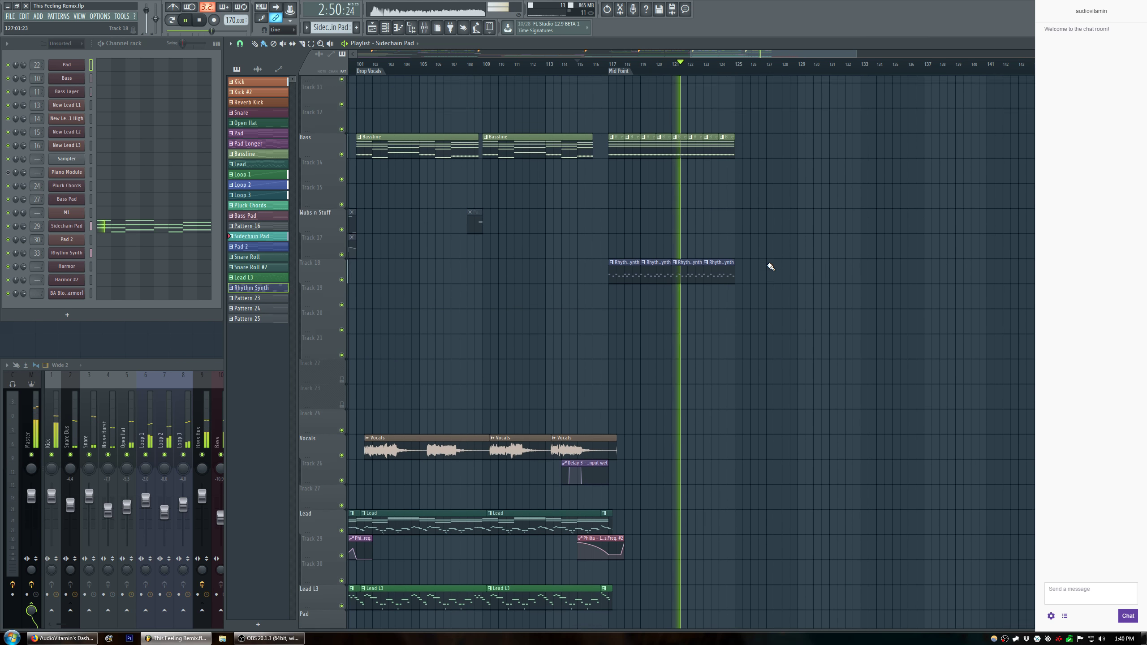
{"action": "scroll", "coordinate": [765, 256], "scroll_direction": "up", "scroll_amount": 1}
{"action": "left_click_drag", "start_coordinate": [773, 551], "coordinate": [612, 75]}
{"action": "key", "text": "ctrl+b"}
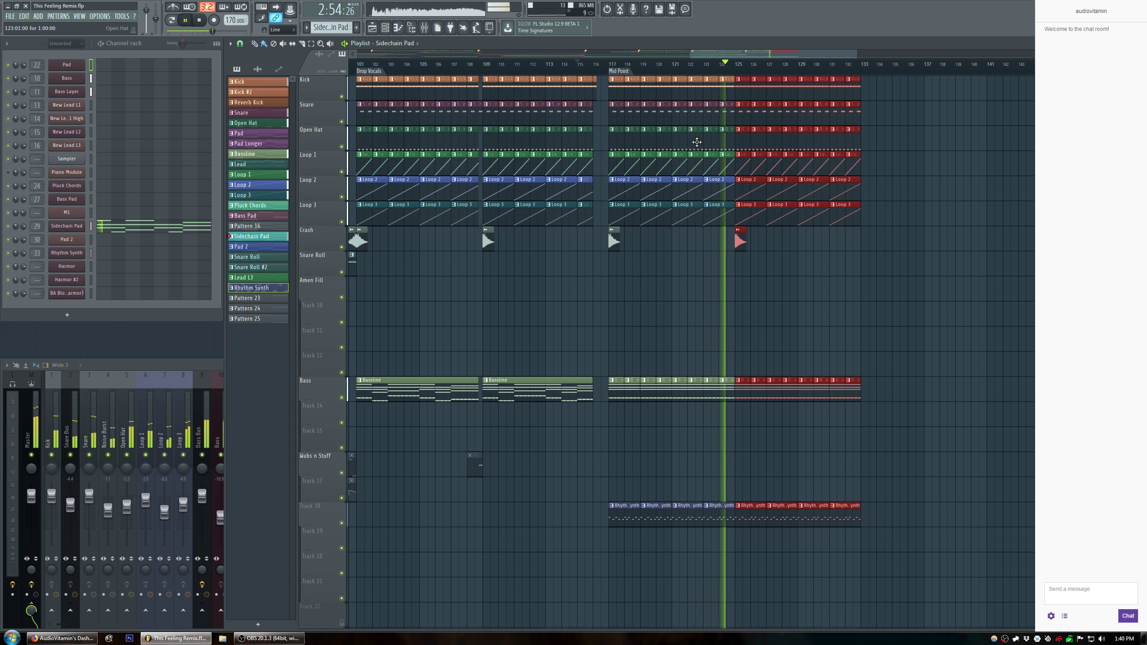
{"action": "left_click", "coordinate": [928, 238]}
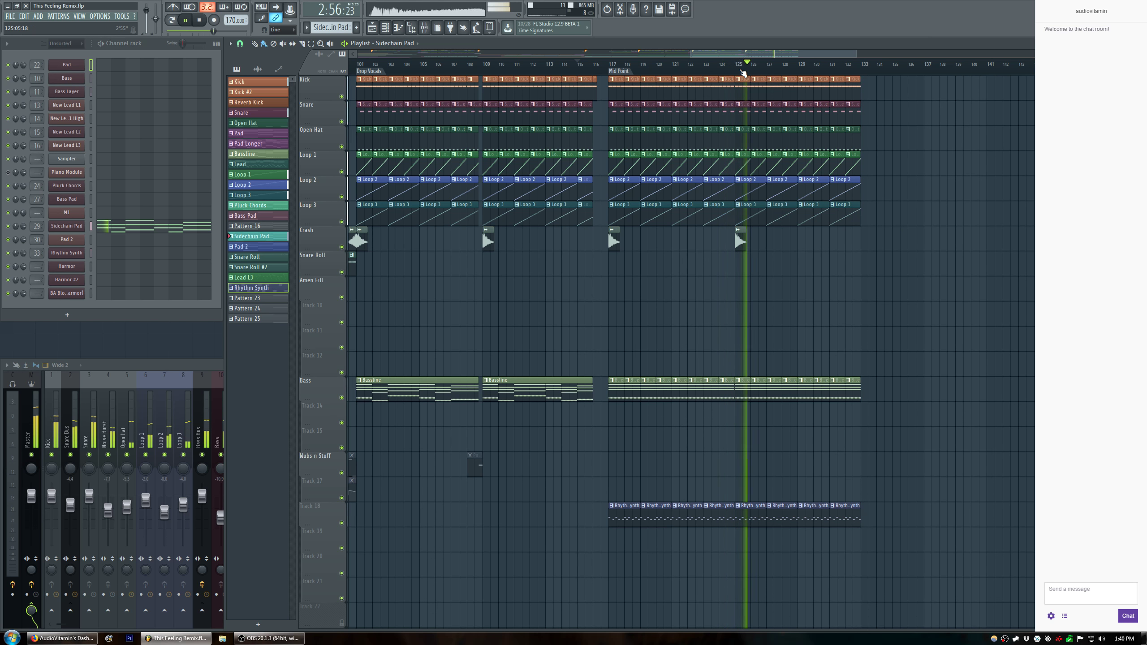
Trim the last Bassline, Kick, Open Hat and Loop 1–3 clips before bar 125 to leave a short gap.
{"action": "scroll", "coordinate": [743, 72], "scroll_direction": "up", "scroll_amount": 1}
{"action": "scroll", "coordinate": [743, 72], "scroll_direction": "up", "scroll_amount": 3}
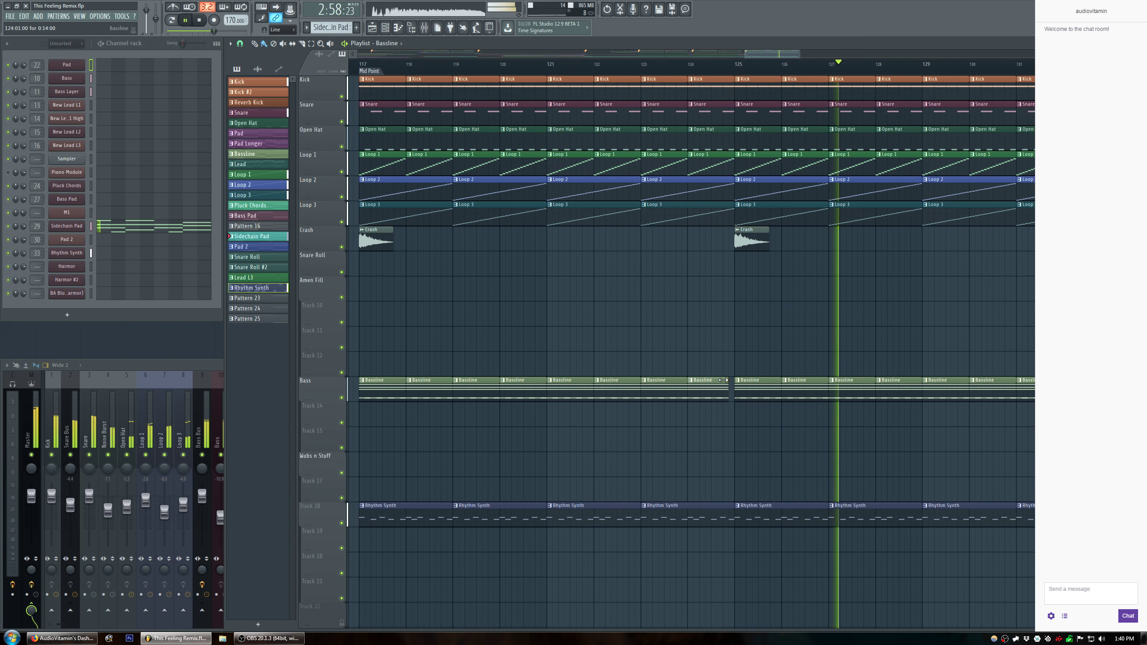
{"action": "left_click_drag", "start_coordinate": [723, 222], "coordinate": [716, 171]}
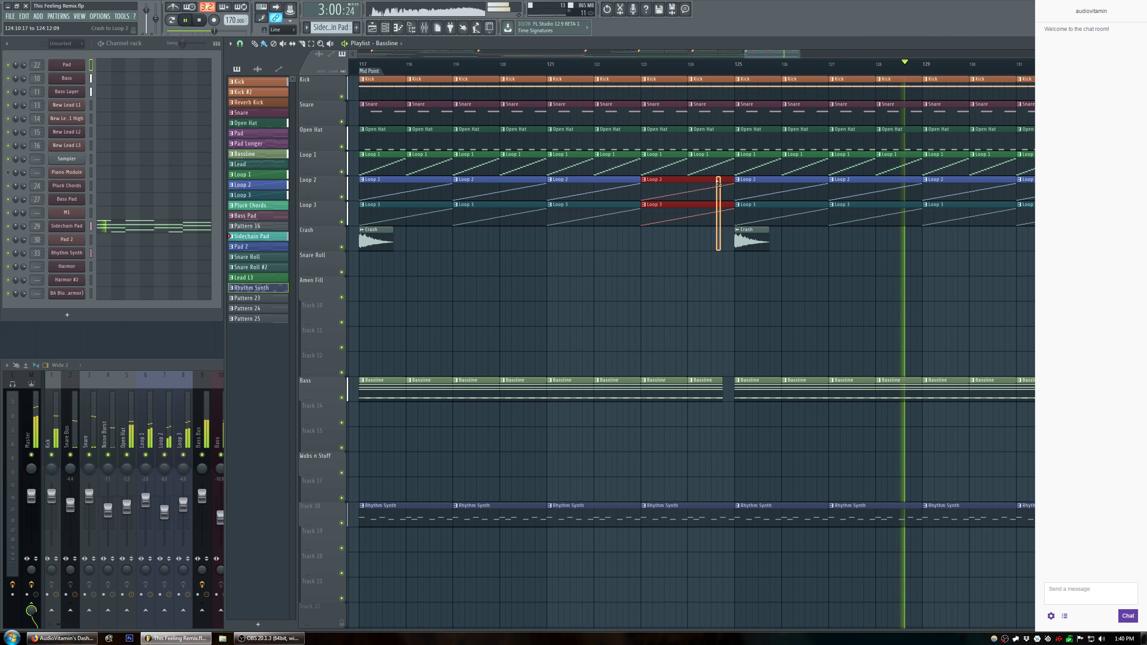
{"action": "left_click", "coordinate": [712, 137], "text": "ctrl+shift"}
{"action": "left_click", "coordinate": [719, 87], "text": "ctrl+shift"}
{"action": "left_click_drag", "start_coordinate": [732, 78], "coordinate": [721, 79]}
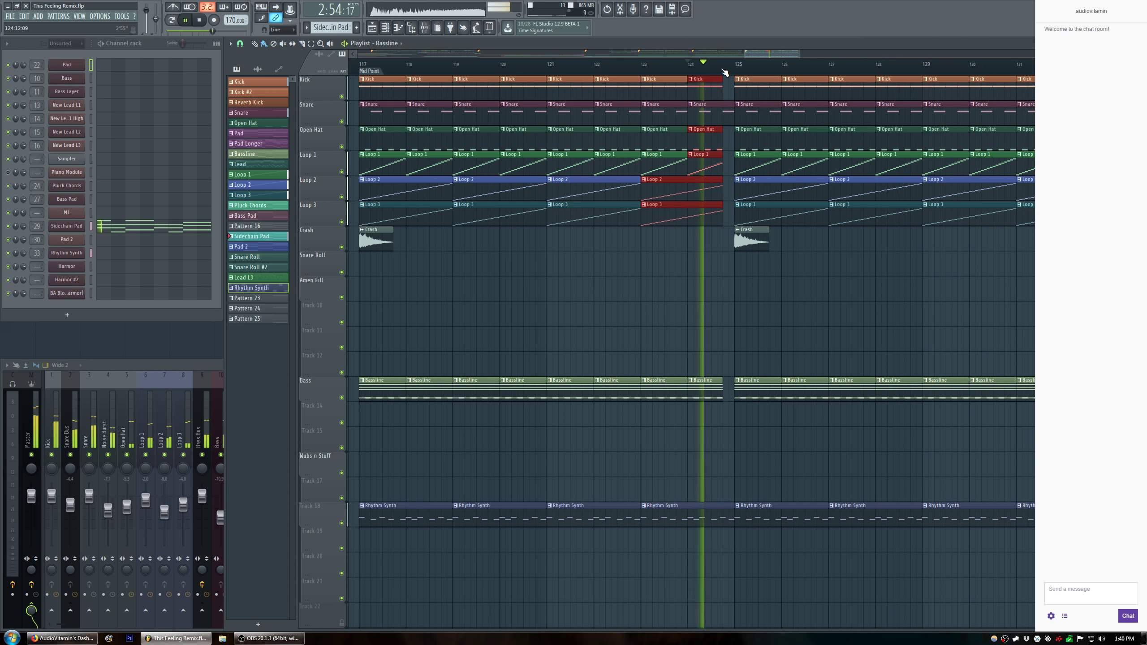
End the Loop 2 and Loop 3 clips at bar 132 with the other drums and add a one-beat Kick clip there.
{"action": "scroll", "coordinate": [736, 71], "scroll_direction": "down", "scroll_amount": 2}
{"action": "left_click", "coordinate": [924, 257], "text": "ctrl"}
{"action": "key", "text": "space"}
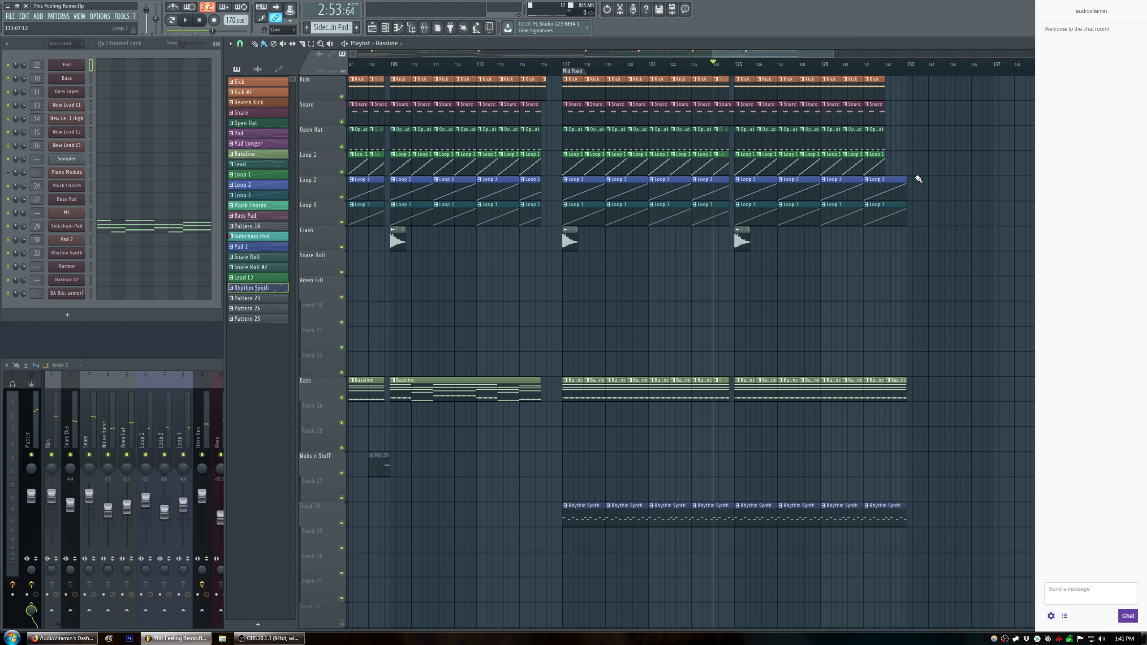
{"action": "left_click", "coordinate": [886, 77]}
{"action": "left_click", "coordinate": [879, 81]}
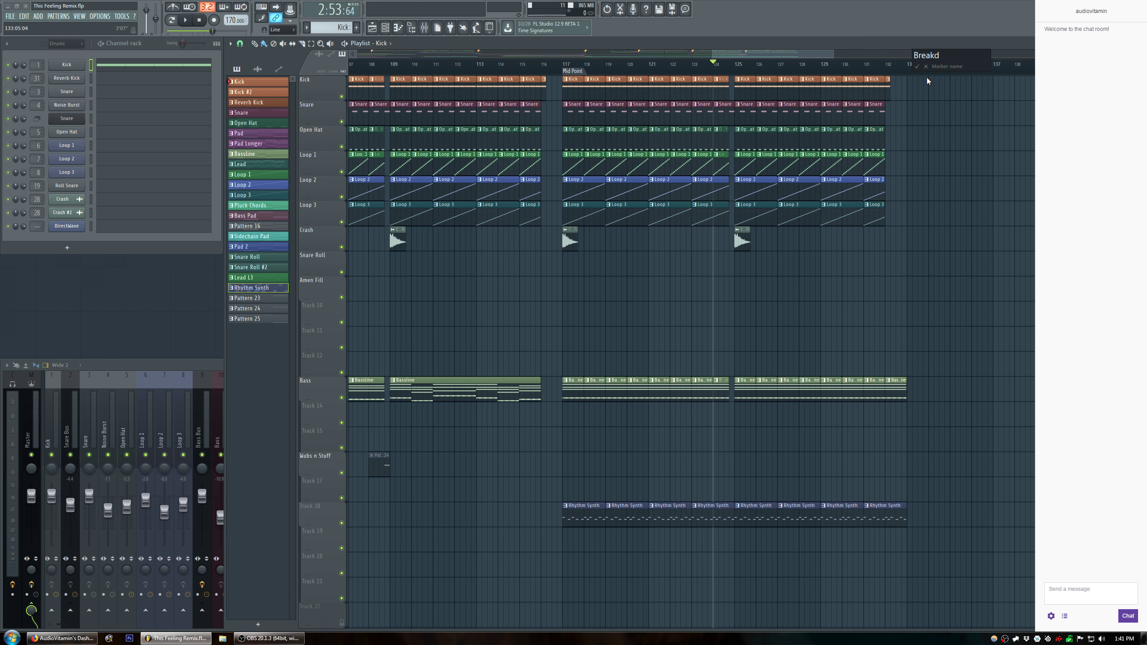
Add a time marker named Breakdown 2 at bar 133 and resume playback.
{"action": "type", "text": "2"}
{"action": "key", "text": "Return"}
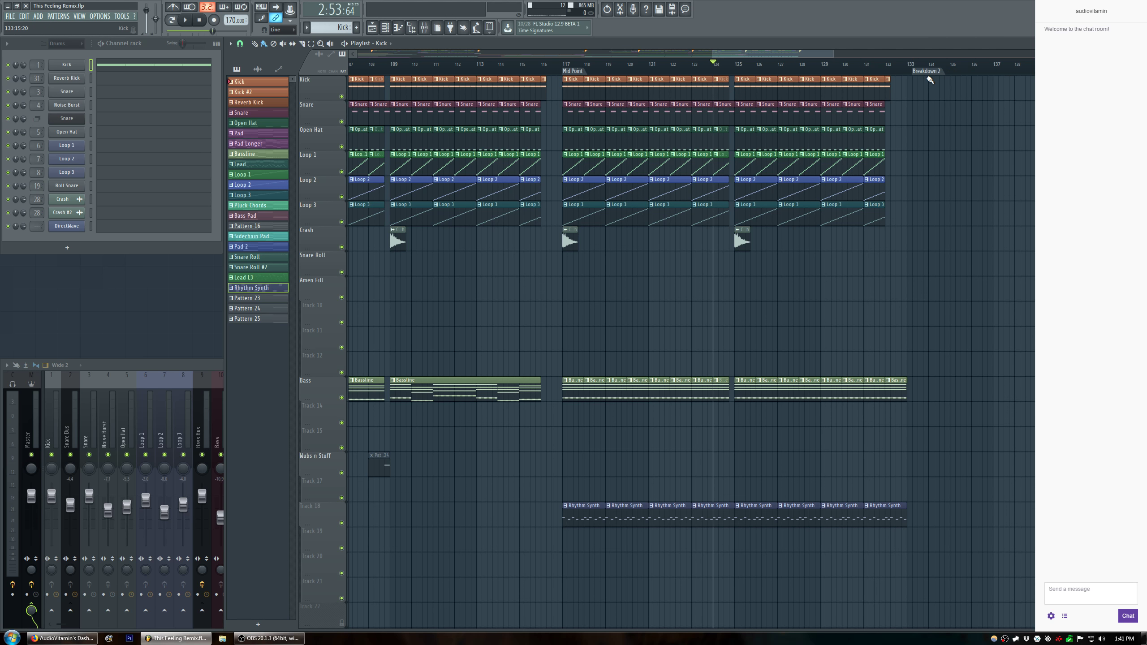
{"action": "key", "text": "space"}
{"action": "scroll", "coordinate": [790, 77], "scroll_direction": "down", "scroll_amount": 2}
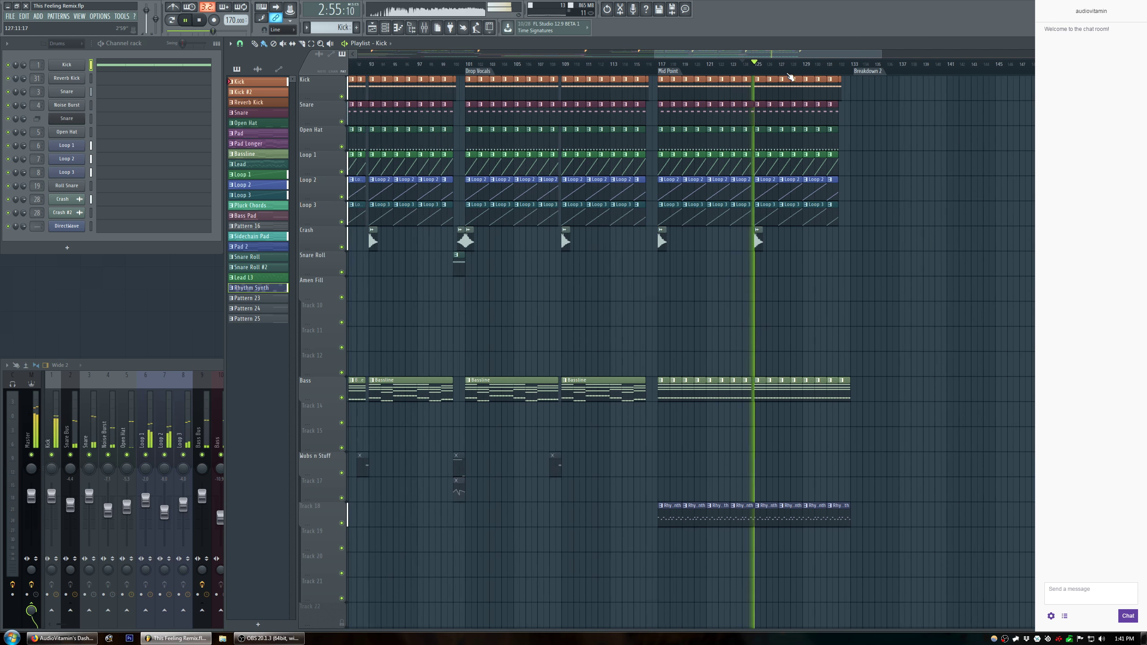
Copy the intro's Rhythm Synth Filter 1 frequency automation clip to Track 19 at the Mid Point marker.
{"action": "left_click_drag", "start_coordinate": [795, 53], "coordinate": [470, 58]}
{"action": "scroll", "coordinate": [632, 226], "scroll_direction": "down", "scroll_amount": 12}
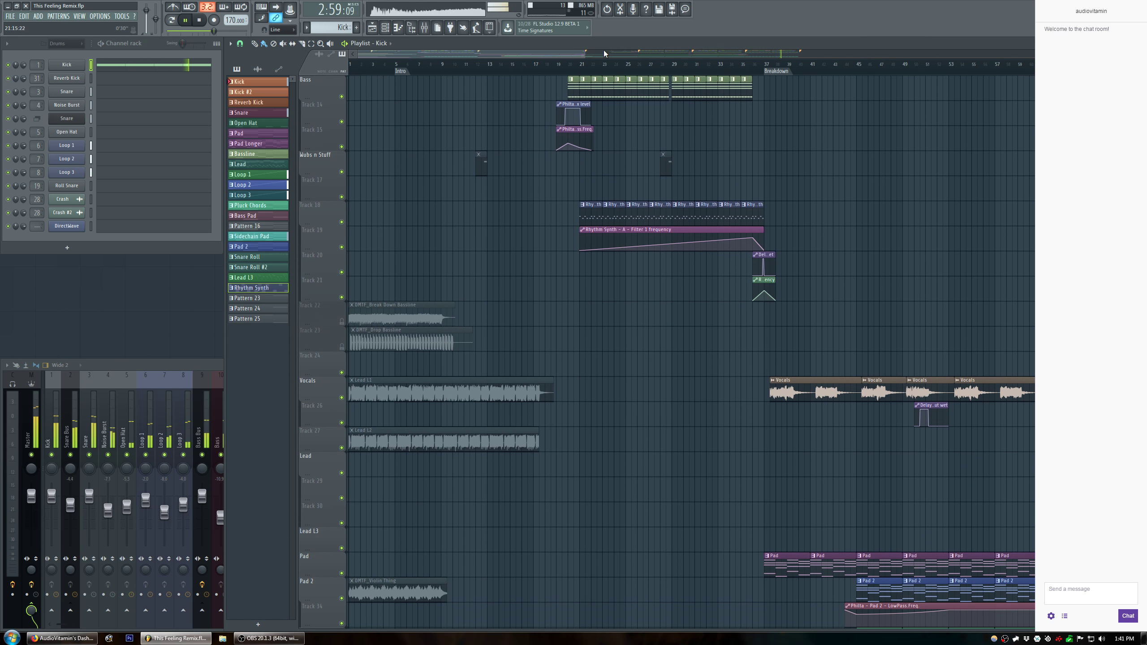
{"action": "left_click_drag", "start_coordinate": [586, 53], "coordinate": [858, 53]}
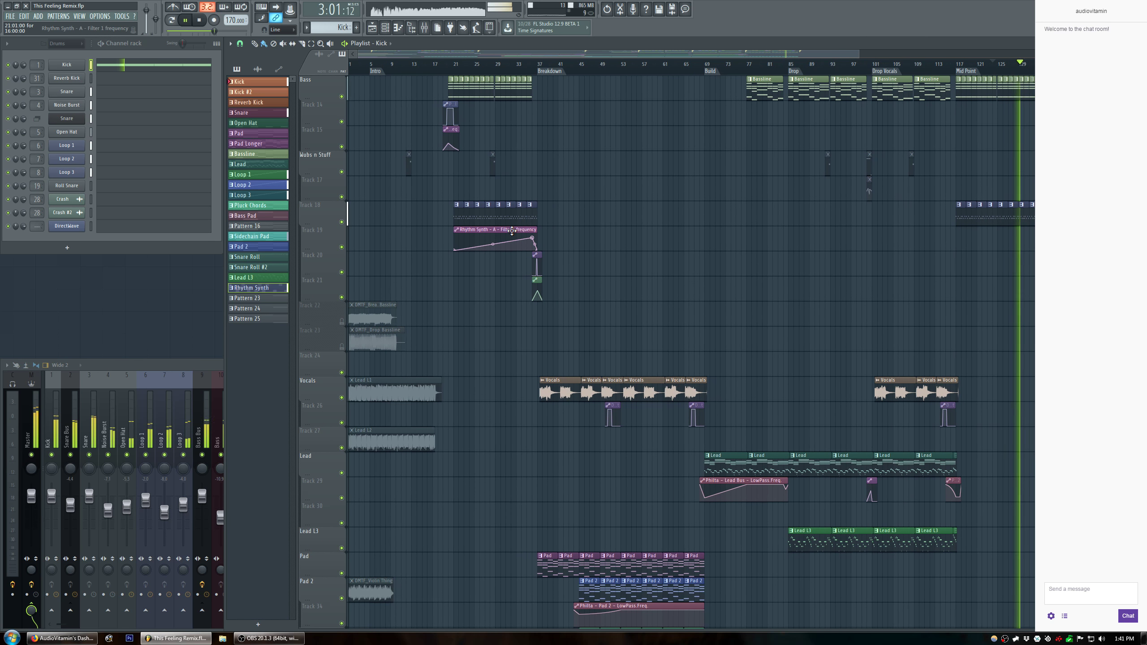
{"action": "left_click", "coordinate": [962, 68]}
{"action": "scroll", "coordinate": [1055, 68], "scroll_direction": "up", "scroll_amount": 2}
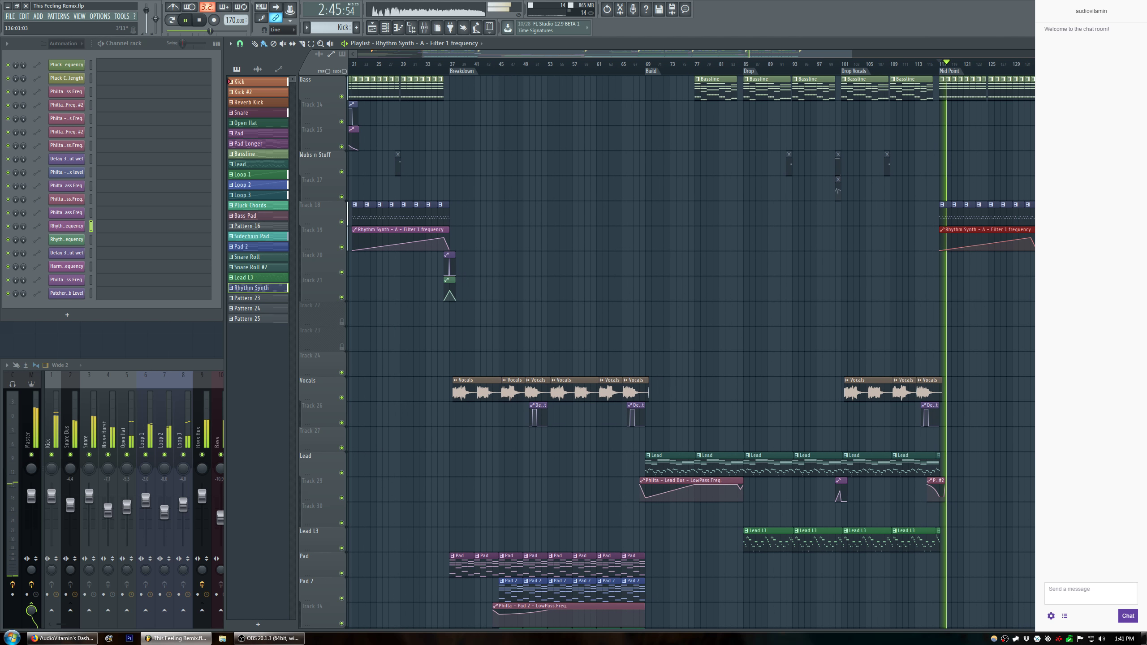
Copy the intro's Sidechain Pad LowPass Freq #2 automation clip beneath the Mid Point section's Sidechain Pad clips.
{"action": "scroll", "coordinate": [1055, 67], "scroll_direction": "down", "scroll_amount": 2}
{"action": "scroll", "coordinate": [587, 155], "scroll_direction": "up", "scroll_amount": 2}
{"action": "scroll", "coordinate": [589, 158], "scroll_direction": "down", "scroll_amount": 3}
{"action": "scroll", "coordinate": [589, 159], "scroll_direction": "down", "scroll_amount": 6}
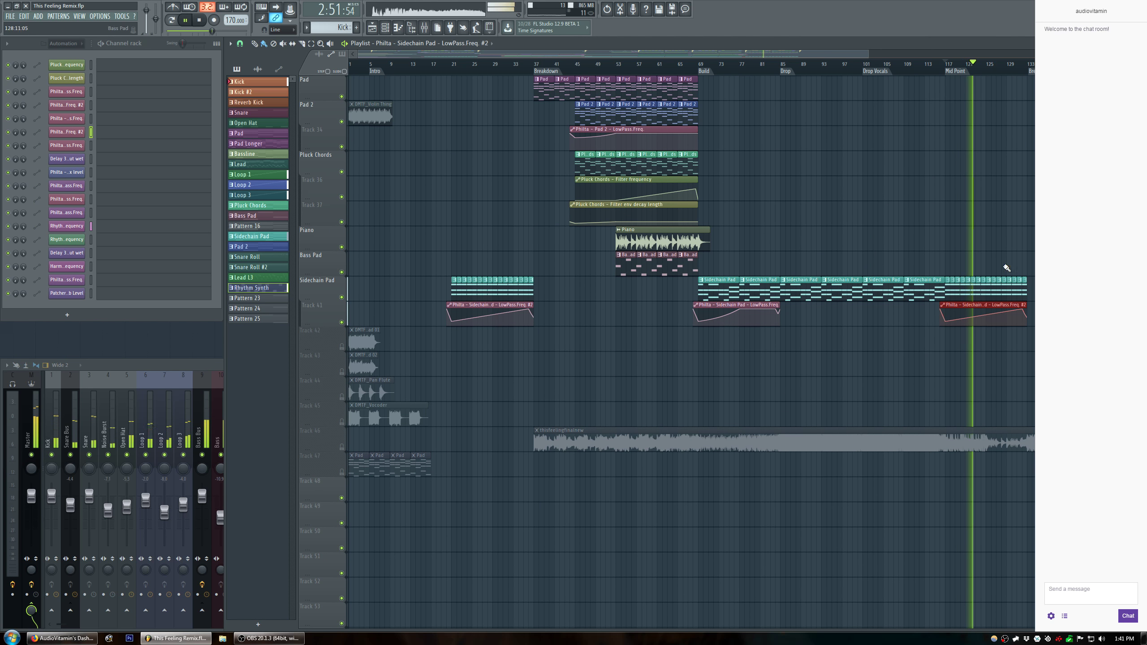
Play the transition from the end of the Drop Vocals section into Mid Point to hear the copied automation.
{"action": "left_click", "coordinate": [942, 72]}
{"action": "scroll", "coordinate": [1021, 70], "scroll_direction": "up", "scroll_amount": 3}
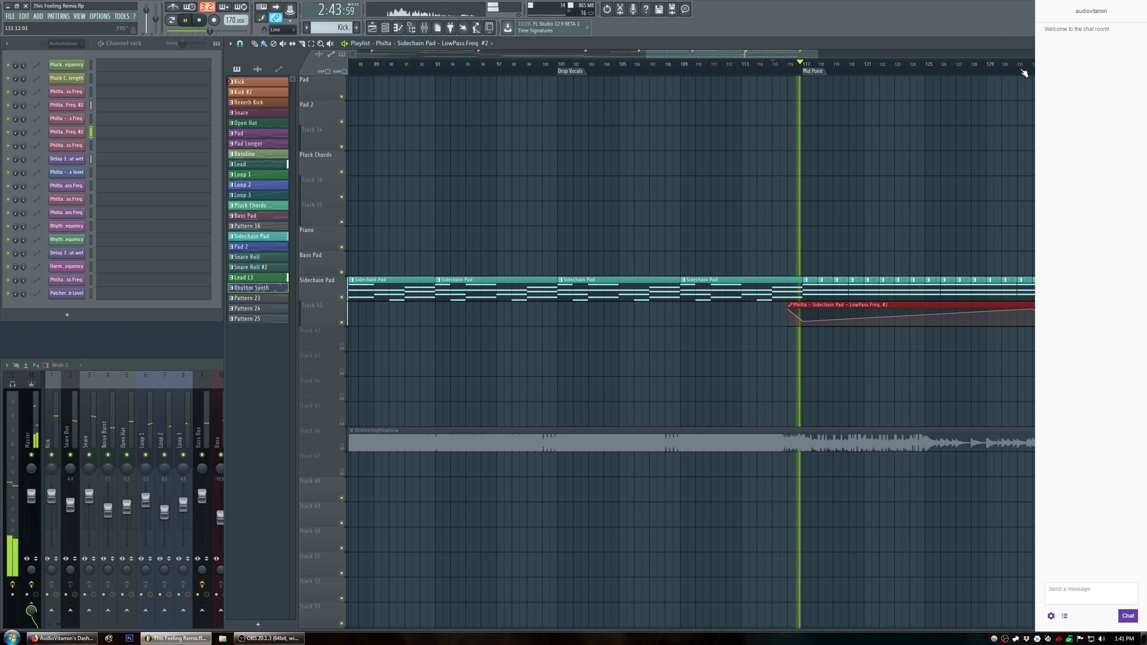
{"action": "left_click_drag", "start_coordinate": [801, 54], "coordinate": [831, 55]}
{"action": "left_click", "coordinate": [606, 73]}
{"action": "key", "text": "space"}
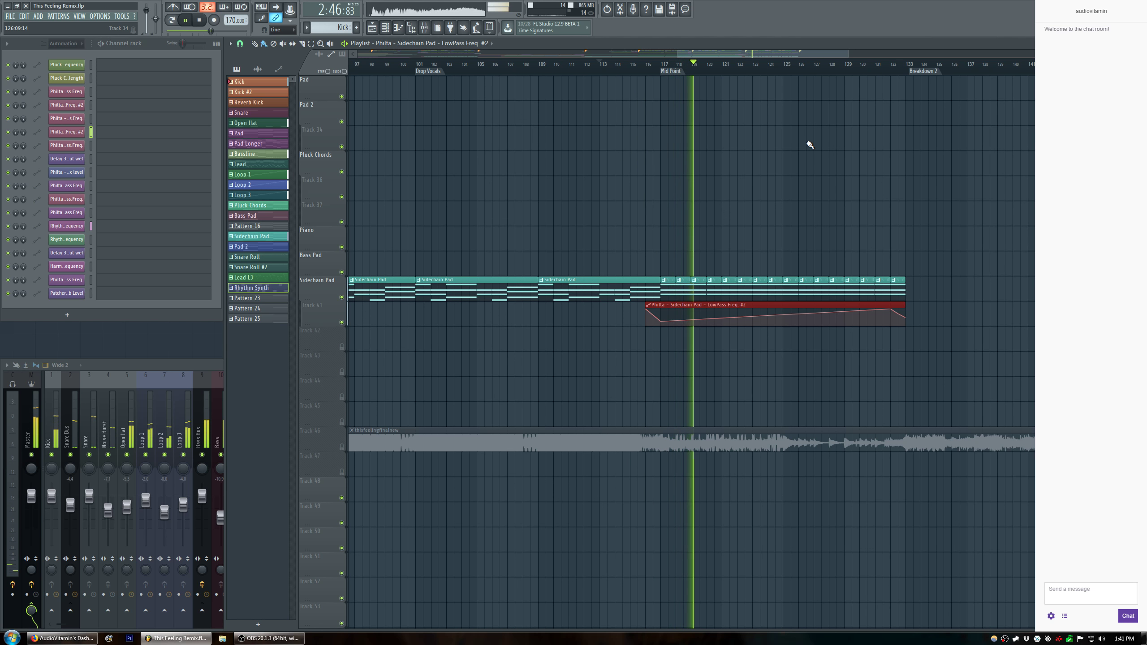
Place a Kick clip on the Snare Roll track in the bar before Mid Point and make it a unique pattern named Reverse Kick.
{"action": "scroll", "coordinate": [810, 145], "scroll_direction": "up", "scroll_amount": 5}
{"action": "scroll", "coordinate": [810, 145], "scroll_direction": "up", "scroll_amount": 6}
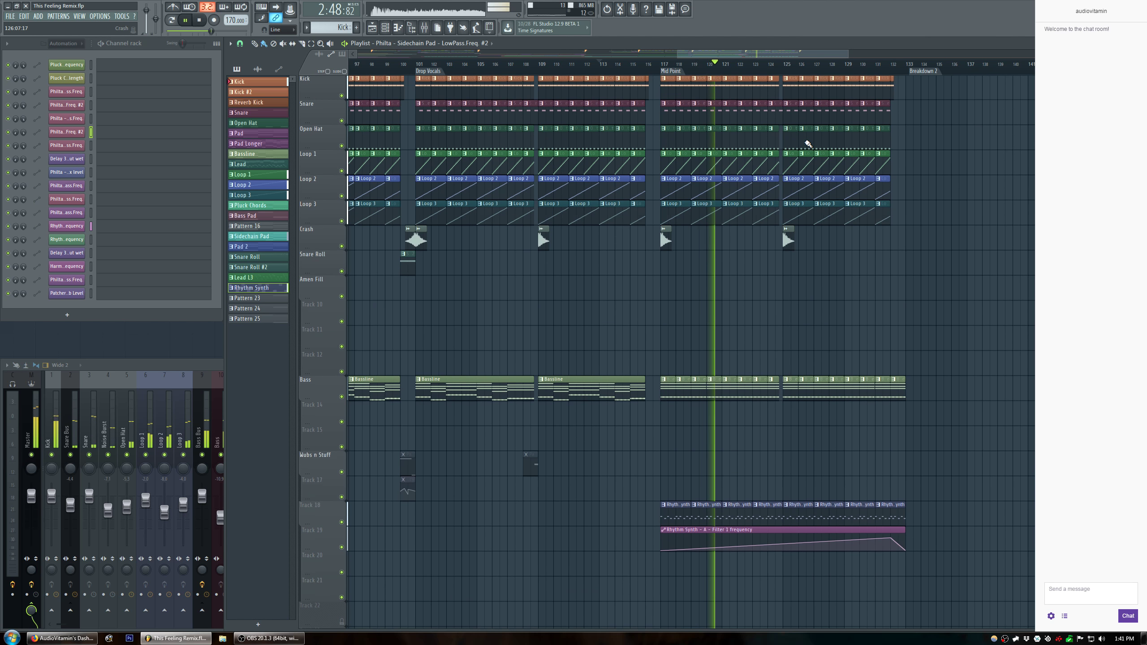
{"action": "scroll", "coordinate": [671, 66], "scroll_direction": "up", "scroll_amount": 3}
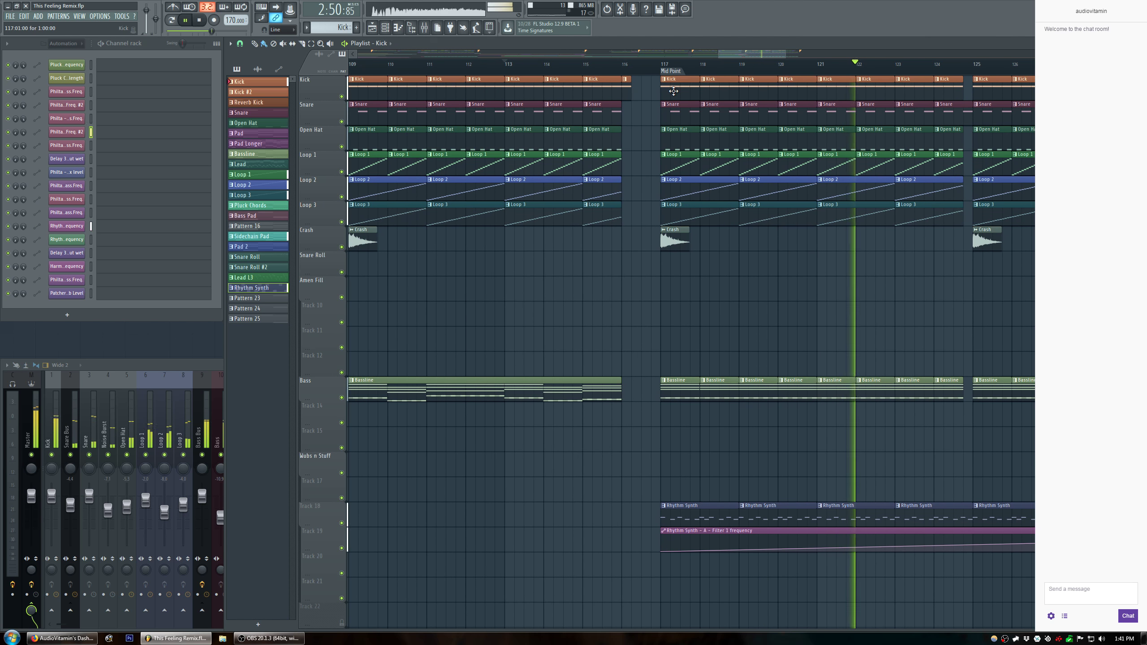
{"action": "left_click", "coordinate": [625, 257]}
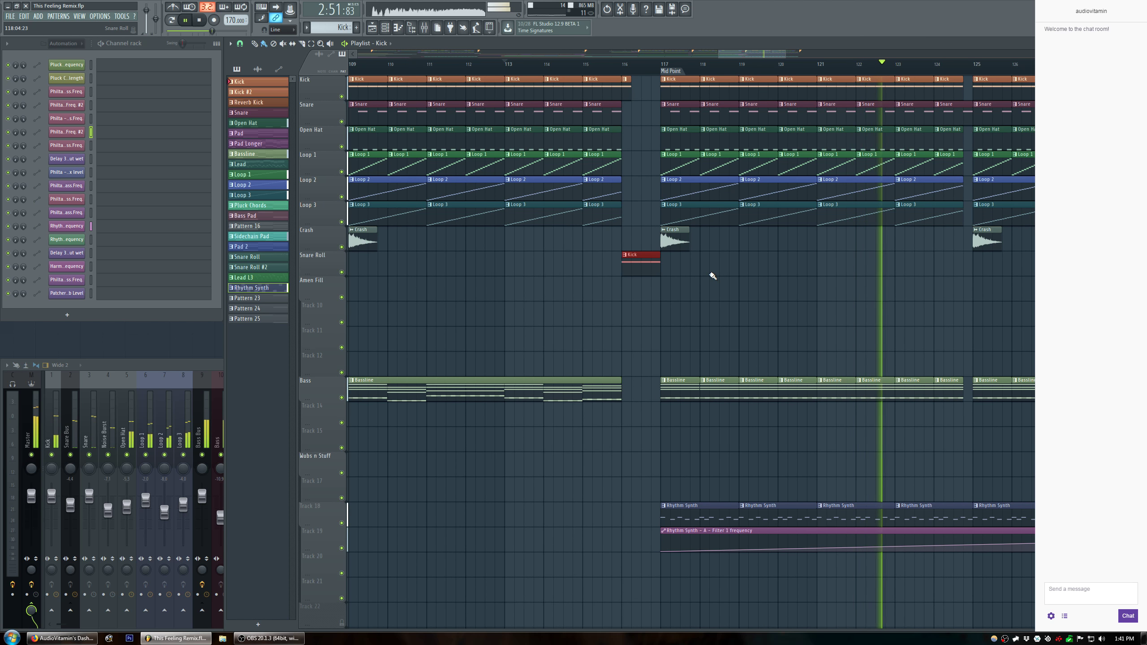
{"action": "left_click", "coordinate": [625, 255]}
{"action": "left_click", "coordinate": [672, 315]}
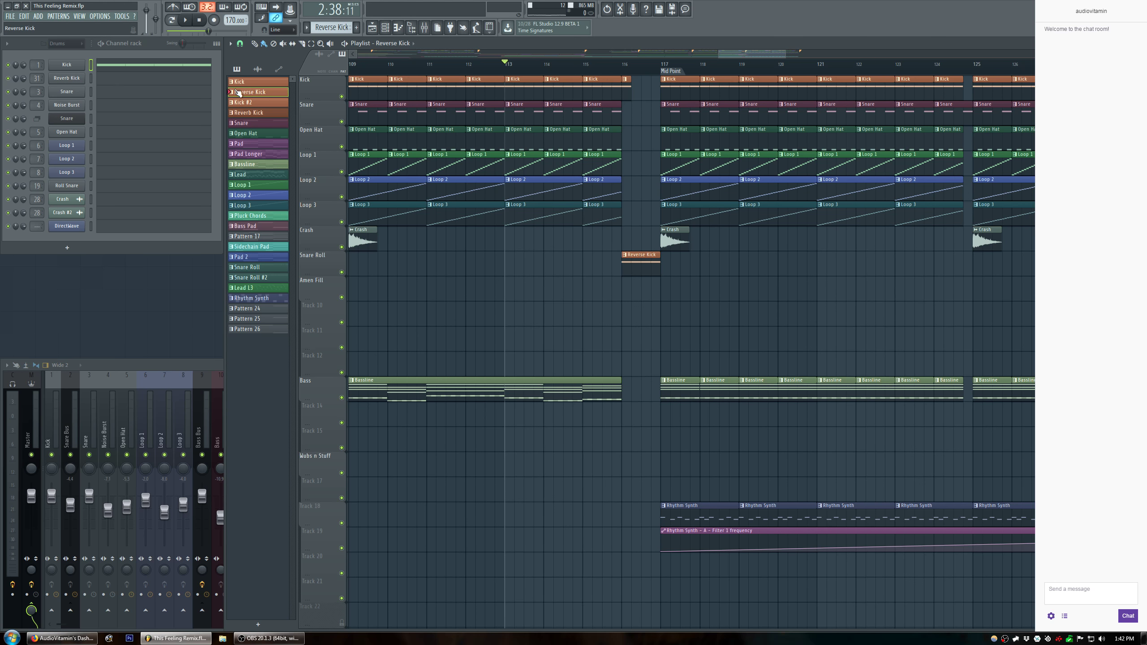
Clone the Kick channel, transfer the Reverse Kick pattern's notes to the clone, and check its sampler's volume envelope.
{"action": "right_click", "coordinate": [63, 65]}
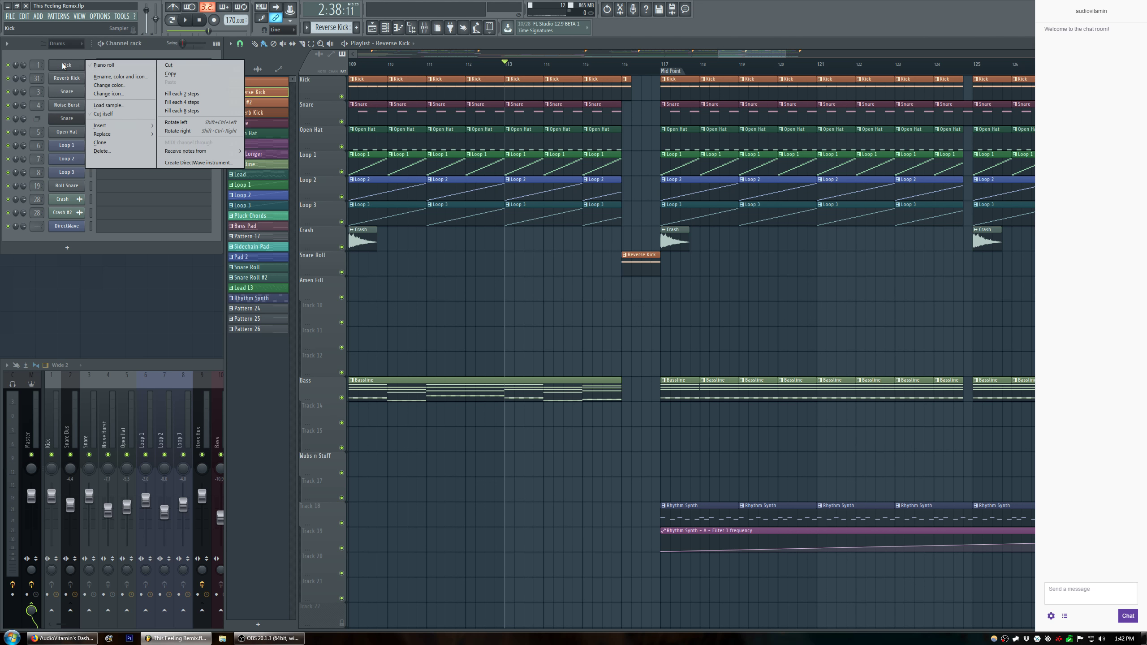
{"action": "left_click", "coordinate": [101, 143]}
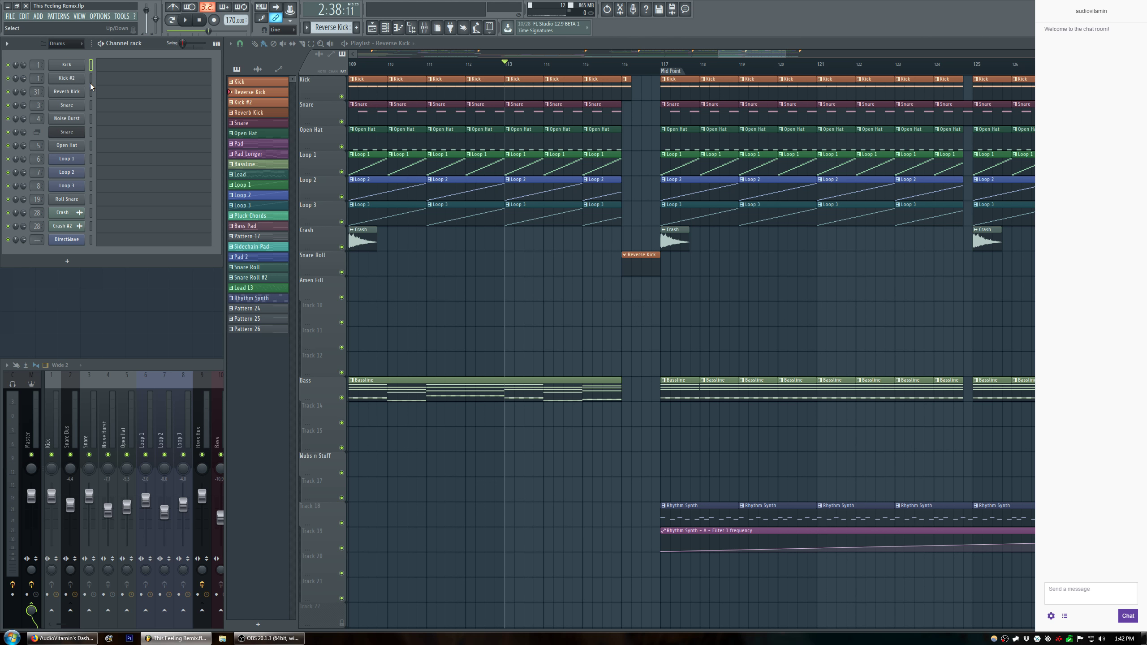
{"action": "left_click", "coordinate": [68, 80]}
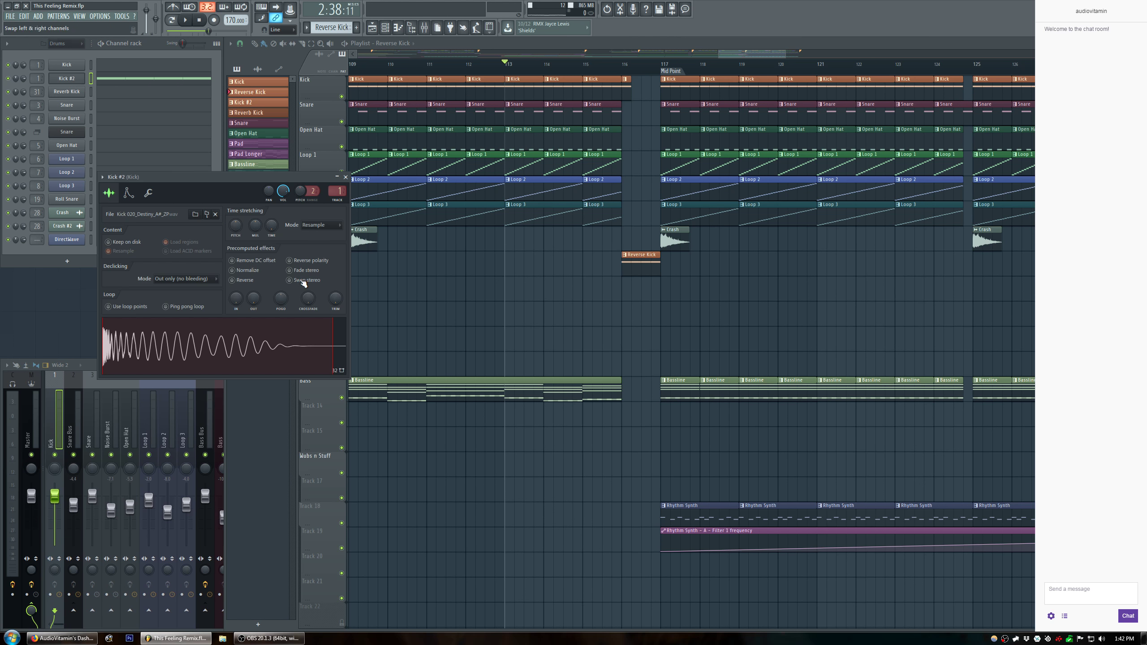
{"action": "left_click", "coordinate": [137, 193]}
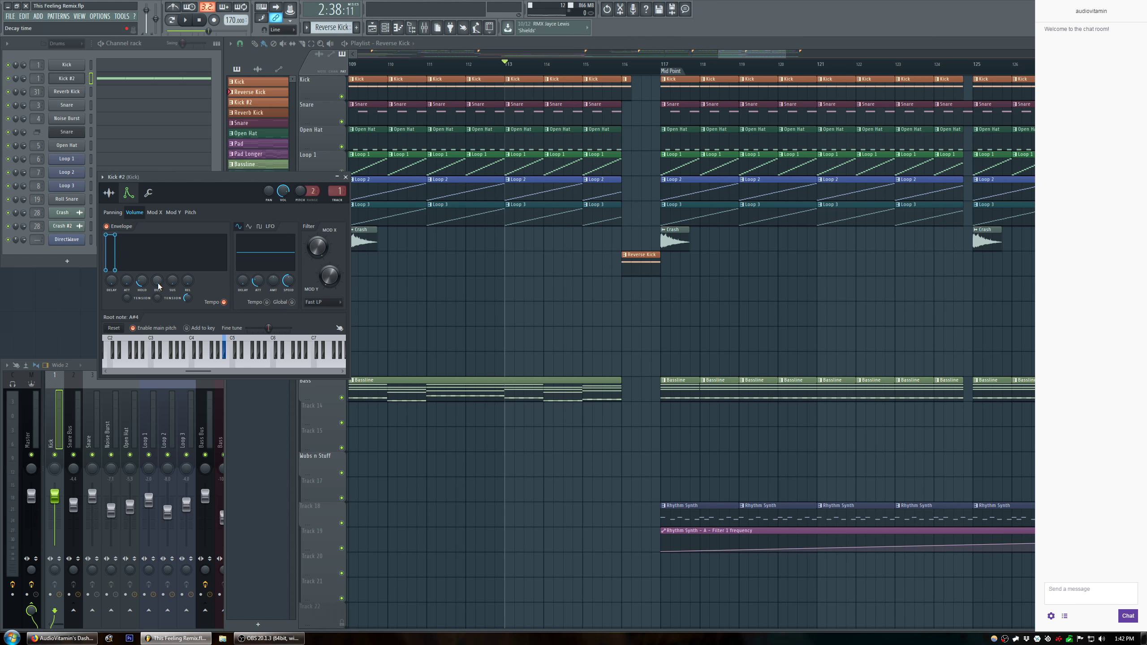
{"action": "left_click", "coordinate": [349, 177]}
Keep only the fourth-beat note in the cloned kick's piano roll and move the trimmed Reverse Kick clip to the Kick track before Mid Point.
{"action": "left_click", "coordinate": [119, 80]}
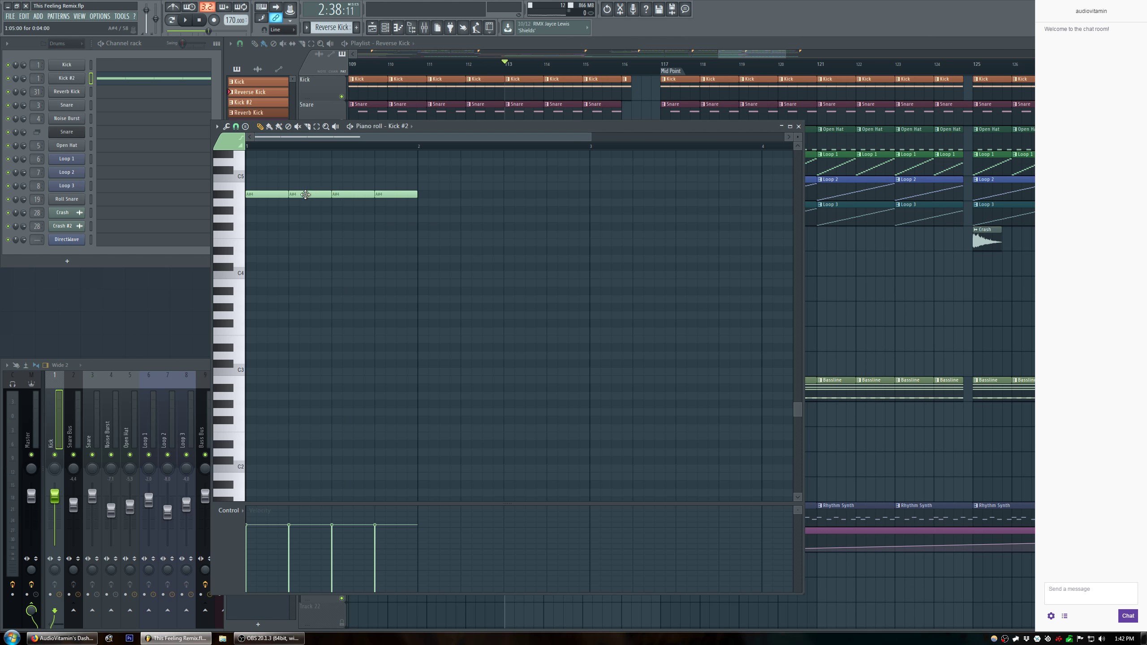
{"action": "left_click", "coordinate": [798, 127]}
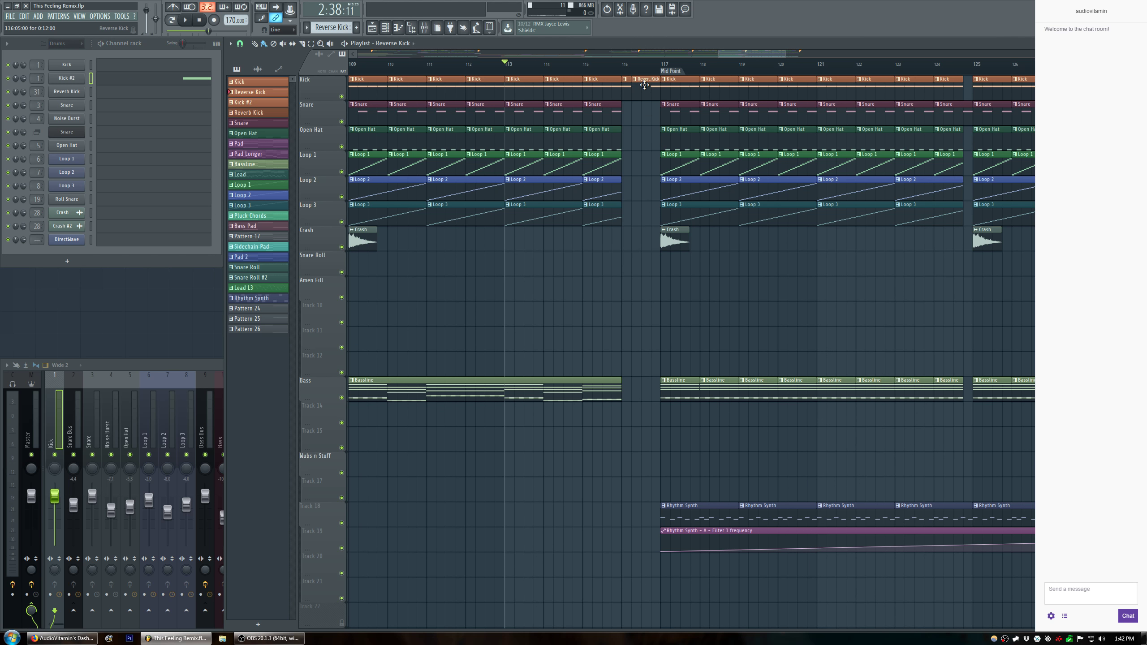
Solo the Kick playlist track and shorten the cloned kick's note from its start while auditioning the Reverse Kick fill.
{"action": "right_click", "coordinate": [342, 97]}
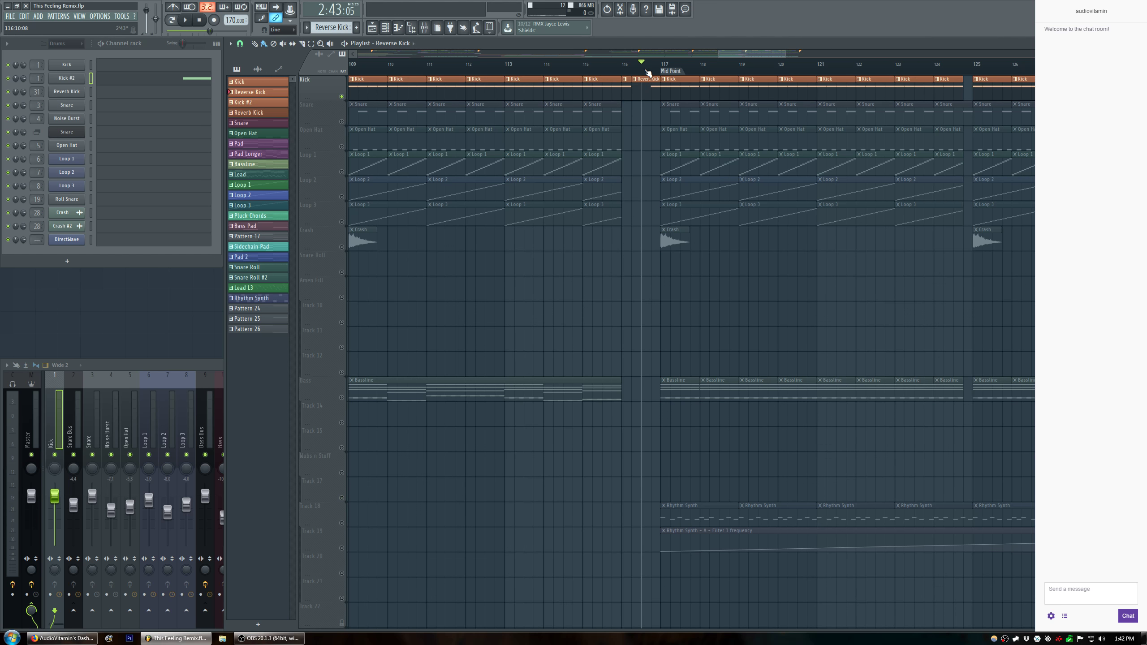
{"action": "left_click", "coordinate": [189, 82]}
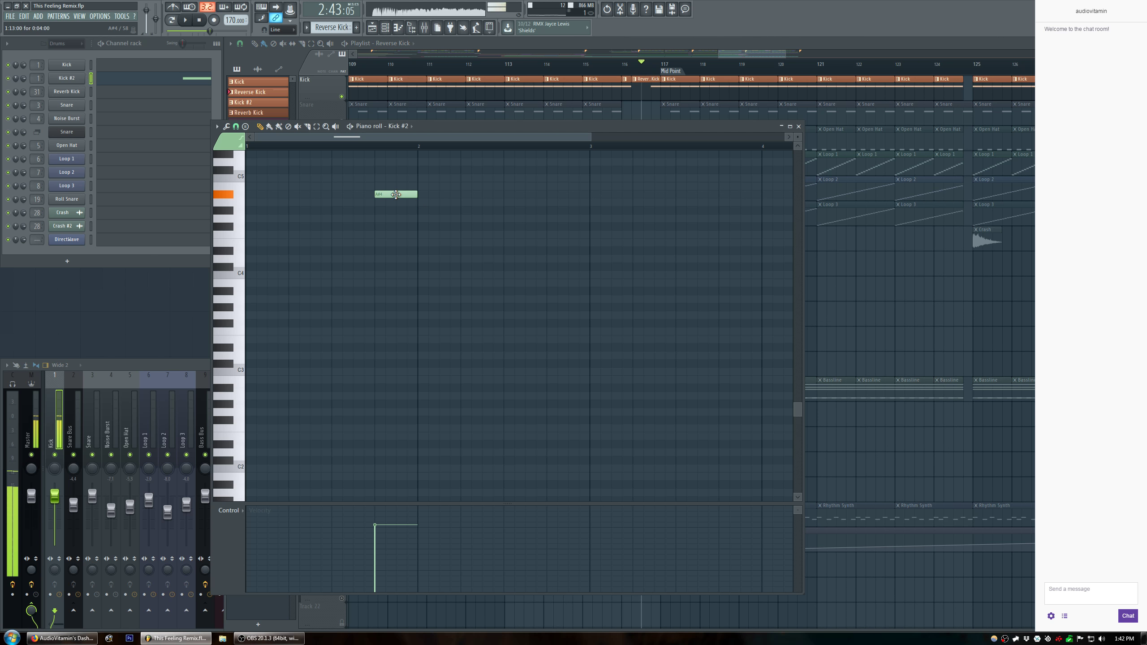
{"action": "key", "text": "space"}
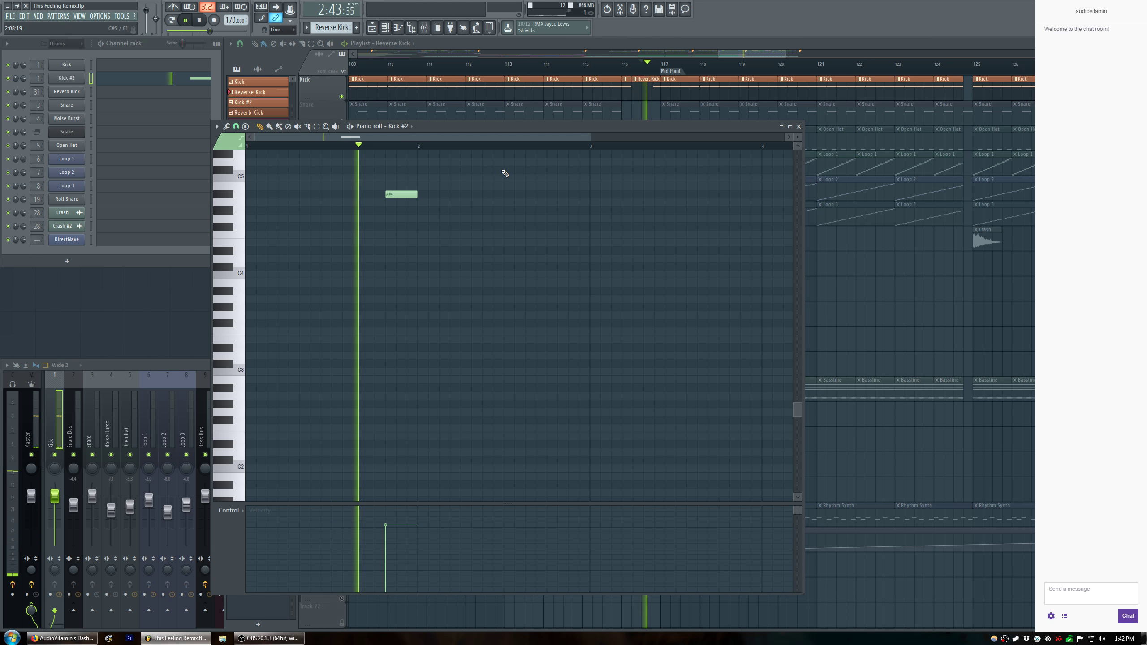
Trim the start of the cloned kick's note further in the piano roll and audition it from just before the note.
{"action": "scroll", "coordinate": [410, 148], "scroll_direction": "up", "scroll_amount": 2}
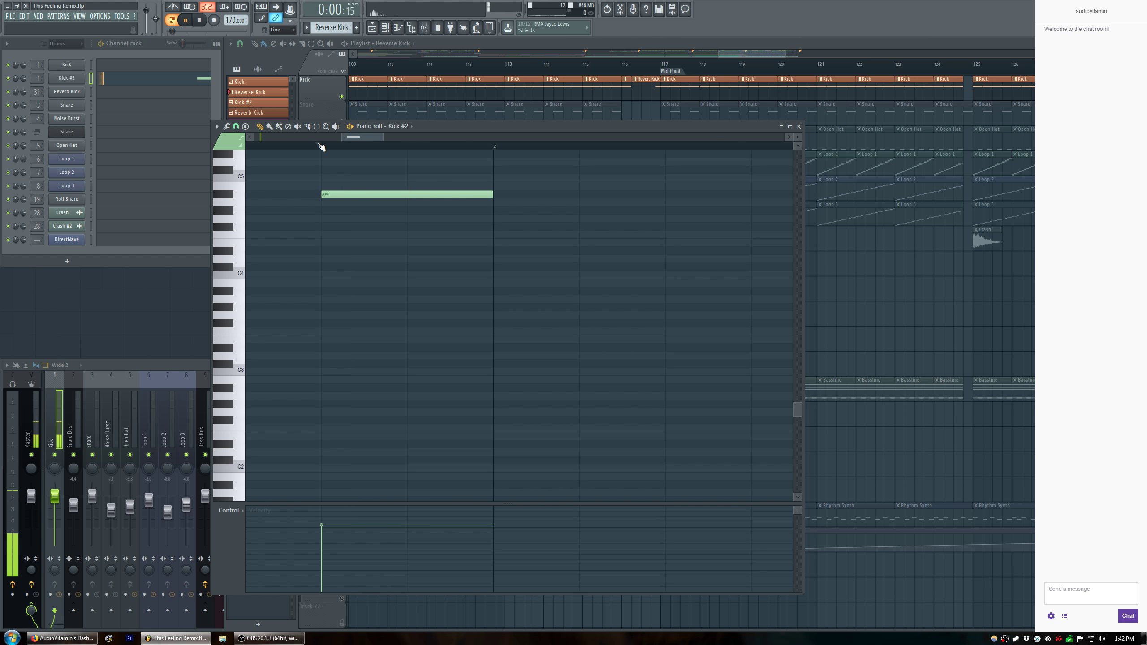
{"action": "left_click_drag", "start_coordinate": [323, 194], "coordinate": [359, 199]}
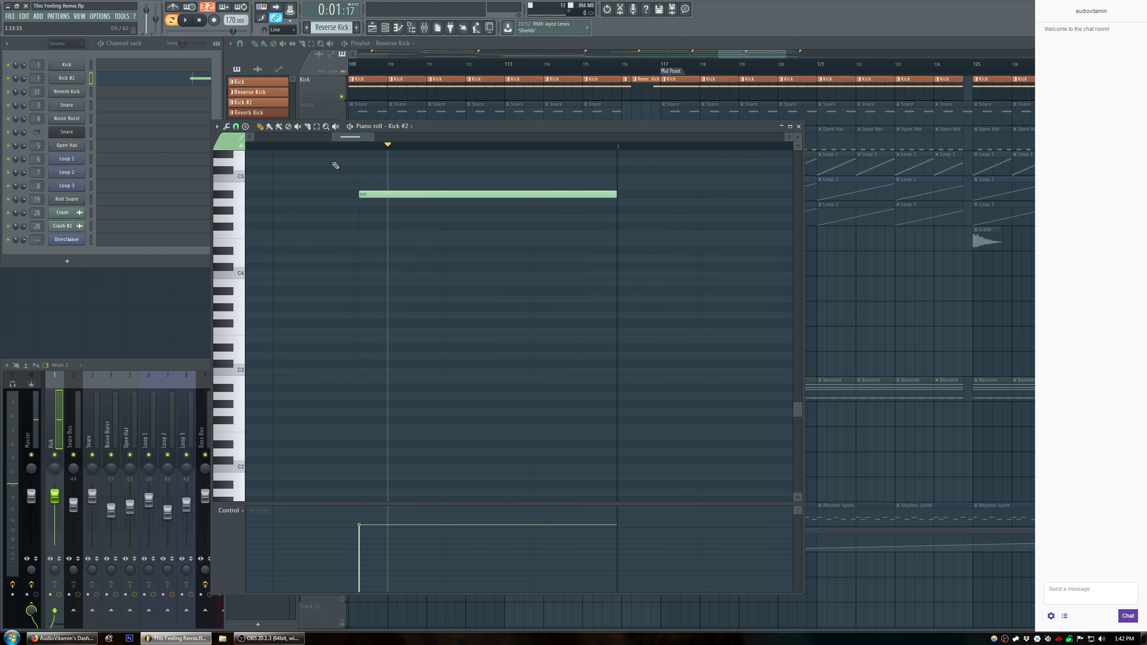
{"action": "left_click", "coordinate": [276, 148]}
{"action": "key", "text": "space"}
{"action": "key", "text": "space"}
{"action": "key", "text": "space"}
{"action": "key", "text": "space"}
{"action": "key", "text": "space"}
{"action": "key", "text": "space"}
Shorten the cloned kick's note from its end and audition the Reverse Kick pattern repeatedly.
{"action": "left_click_drag", "start_coordinate": [616, 195], "coordinate": [593, 196]}
{"action": "key", "text": "space"}
{"action": "key", "text": "space"}
{"action": "key", "text": "space"}
{"action": "key", "text": "space"}
{"action": "key", "text": "space"}
{"action": "key", "text": "space"}
{"action": "left_click_drag", "start_coordinate": [591, 196], "coordinate": [588, 196]}
{"action": "key", "text": "space"}
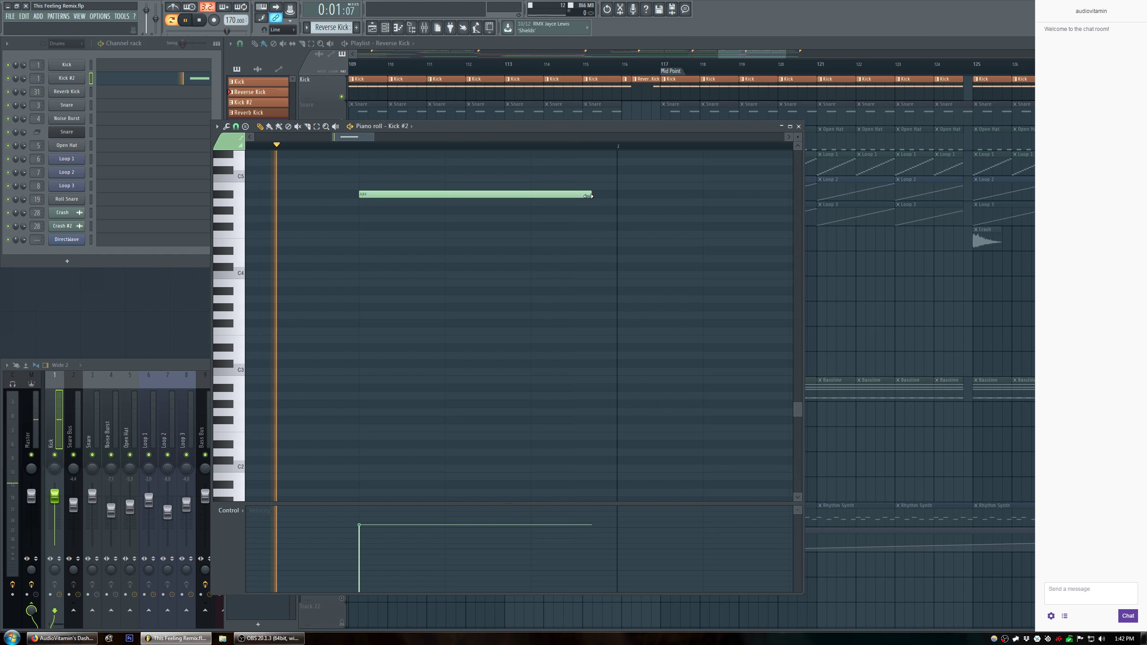
{"action": "key", "text": "space"}
{"action": "key", "text": "space"}
{"action": "key", "text": "space"}
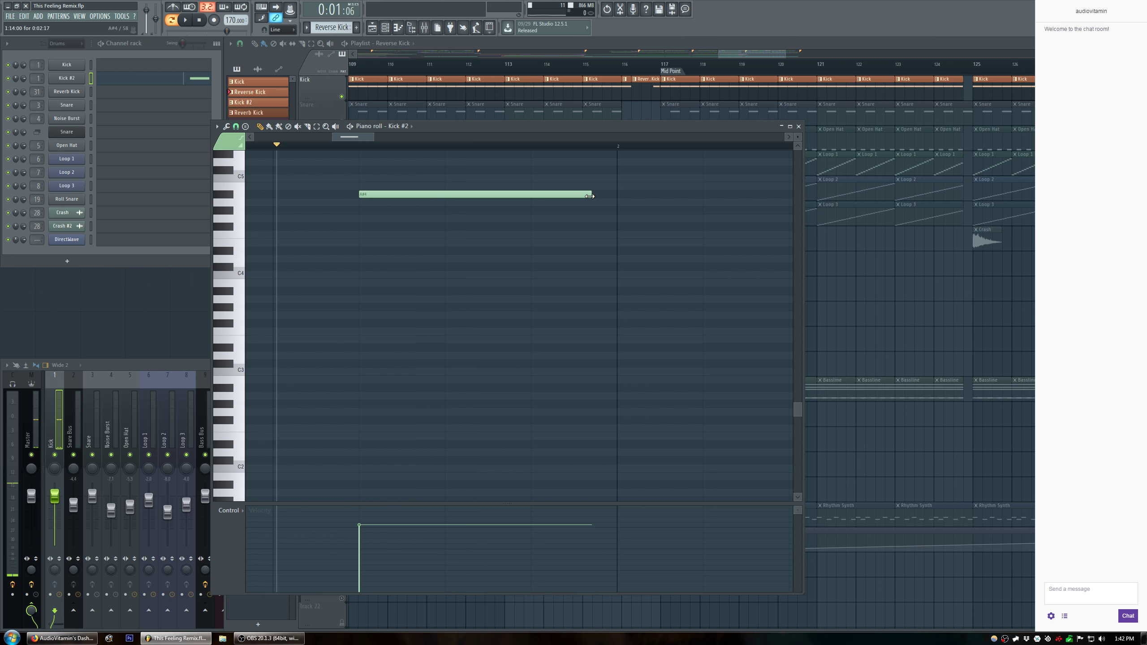
Shift the cloned kick's note so it ends on the bar 2 line, hide the piano roll, and audition the fill in the playlist.
{"action": "left_click", "coordinate": [573, 196]}
{"action": "left_click_drag", "start_coordinate": [573, 196], "coordinate": [601, 195]}
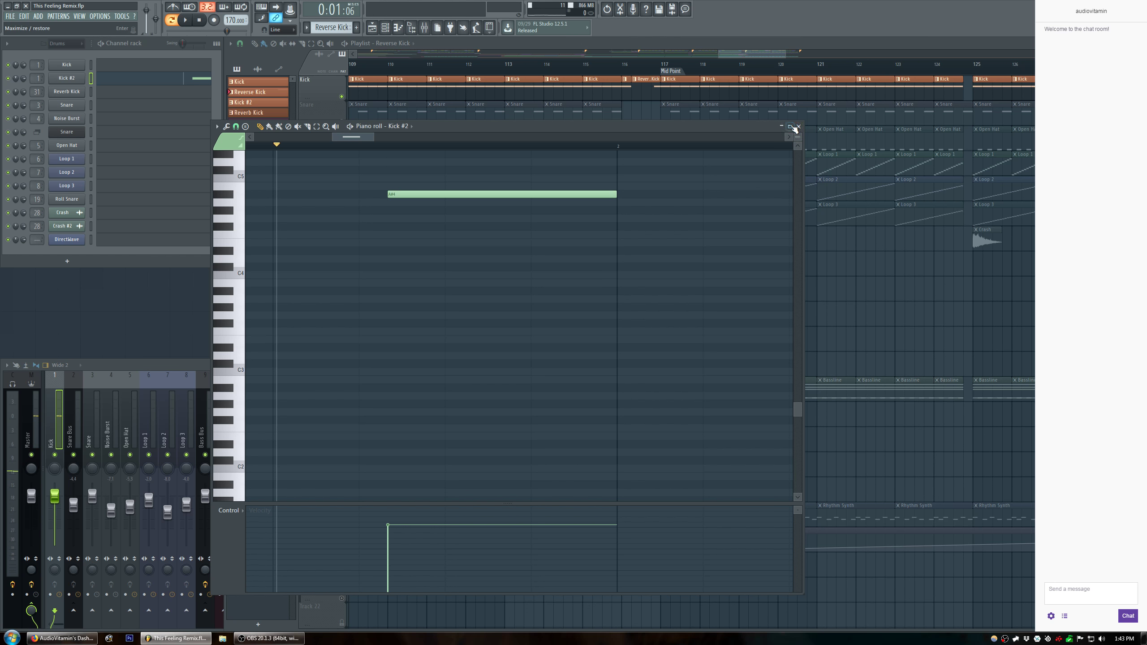
{"action": "left_click", "coordinate": [782, 126]}
{"action": "left_click", "coordinate": [626, 74]}
{"action": "key", "text": "space"}
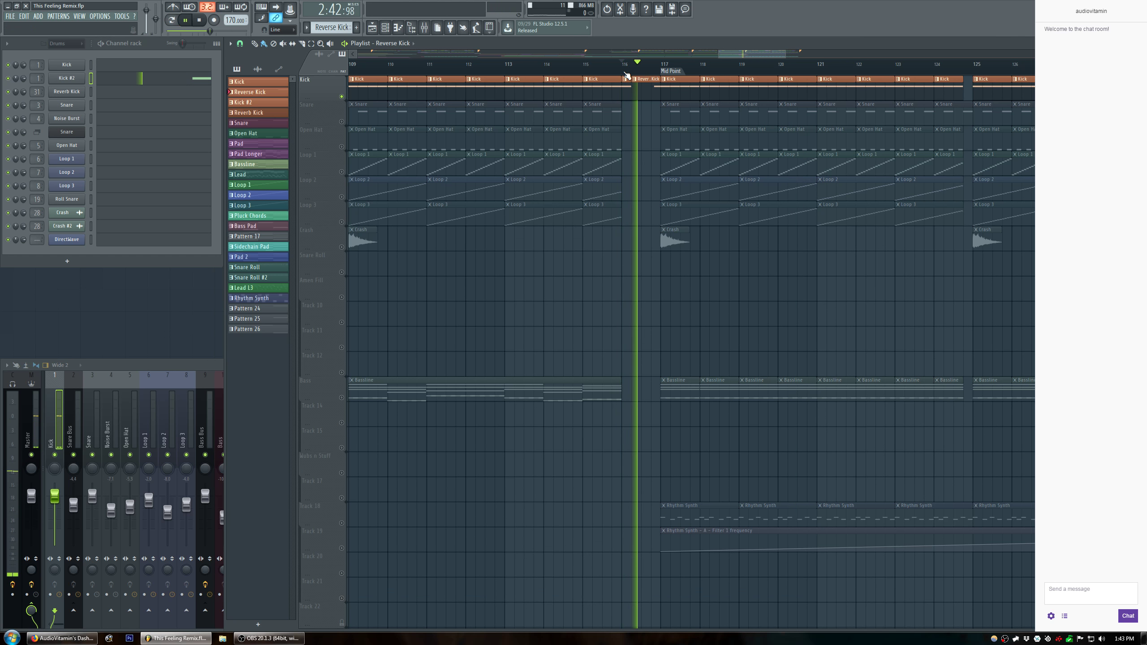
{"action": "key", "text": "space"}
Unsolo the playlist tracks so all of them sound, and place the playhead at bar 115.
{"action": "right_click", "coordinate": [342, 121]}
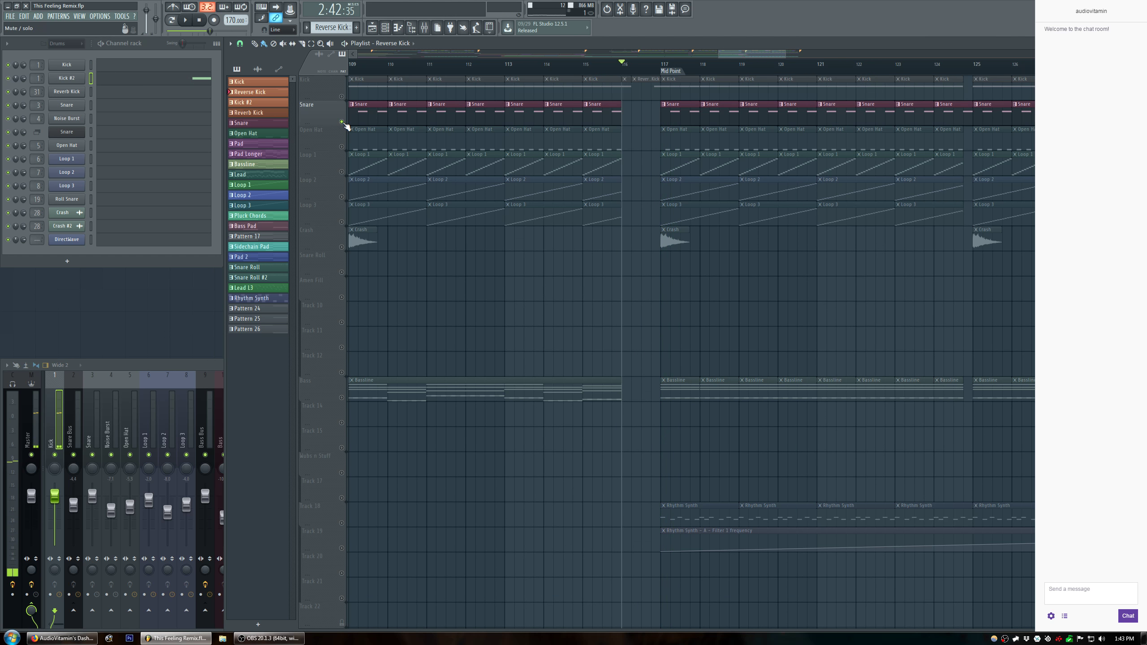
{"action": "right_click", "coordinate": [342, 122]}
{"action": "left_click", "coordinate": [593, 72]}
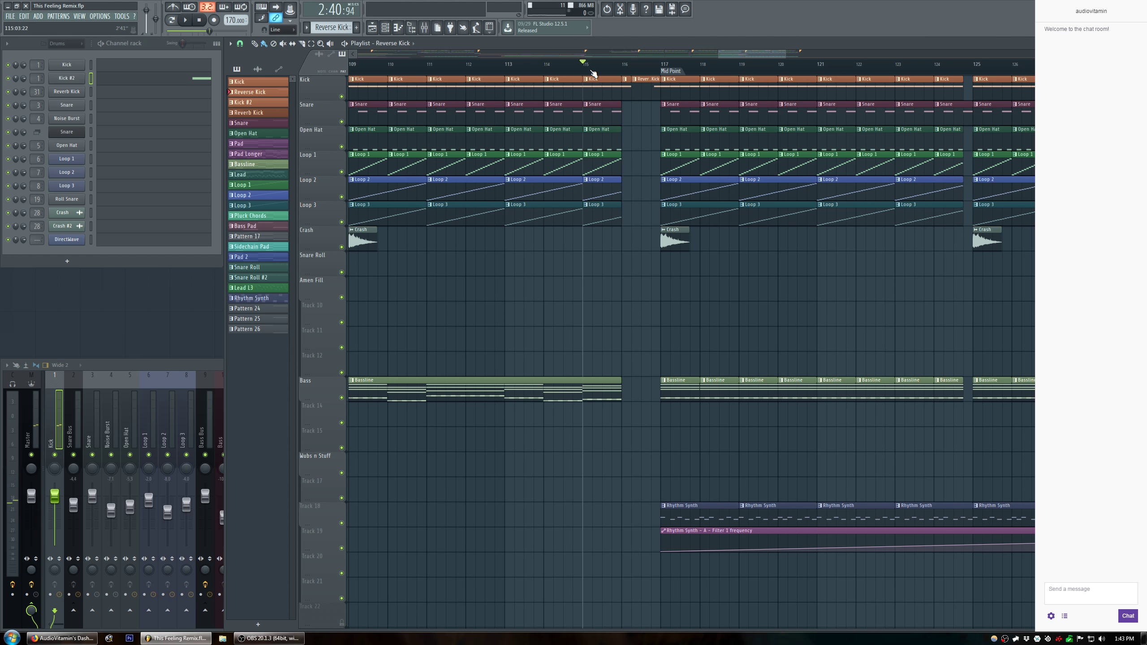
Recolour the Reverse Kick pattern like Reverb Kick and move Kick #2 above it in the pattern list.
{"action": "double_click", "coordinate": [280, 118]}
{"action": "left_click", "coordinate": [202, 113]}
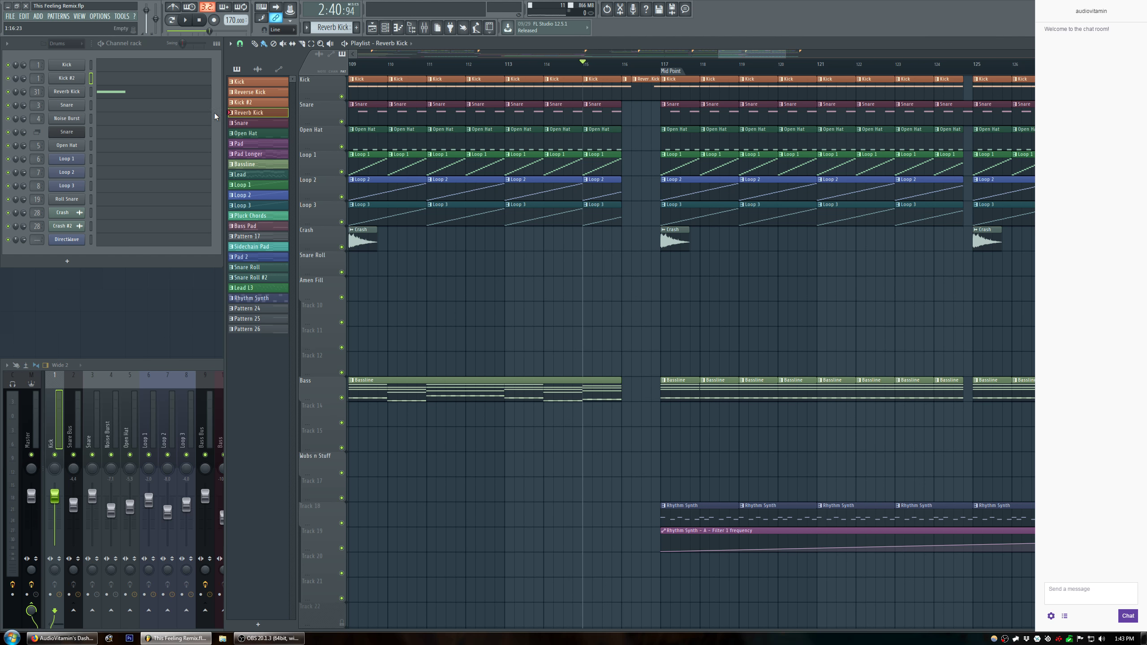
{"action": "double_click", "coordinate": [275, 96]}
{"action": "left_click", "coordinate": [270, 94]}
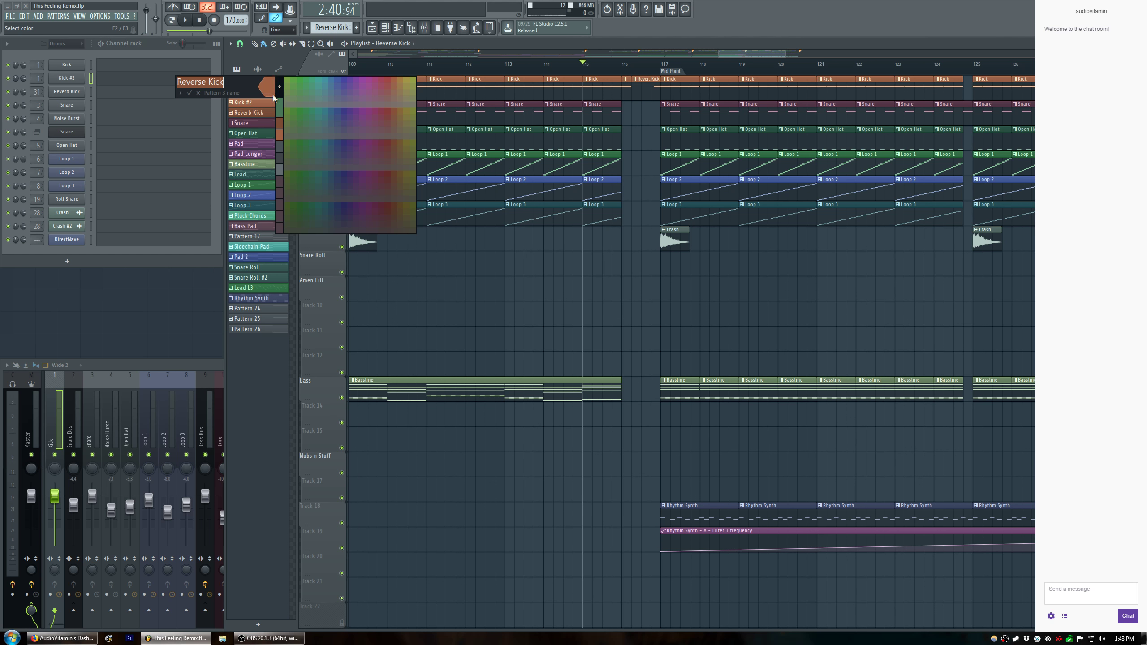
{"action": "left_click", "coordinate": [277, 124]}
{"action": "left_click_drag", "start_coordinate": [264, 103], "coordinate": [263, 94]}
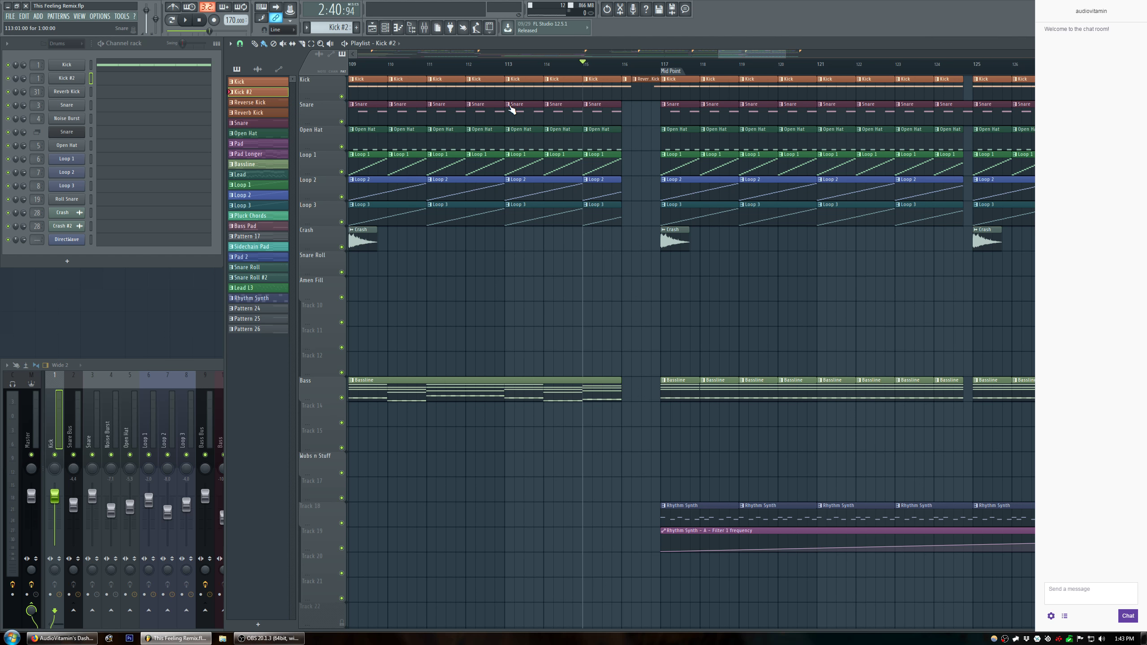
Play the transition into Mid Point and copy the Crash #2 clip from before Drop Vocals to the Crash track, ending at Mid Point.
{"action": "key", "text": "space"}
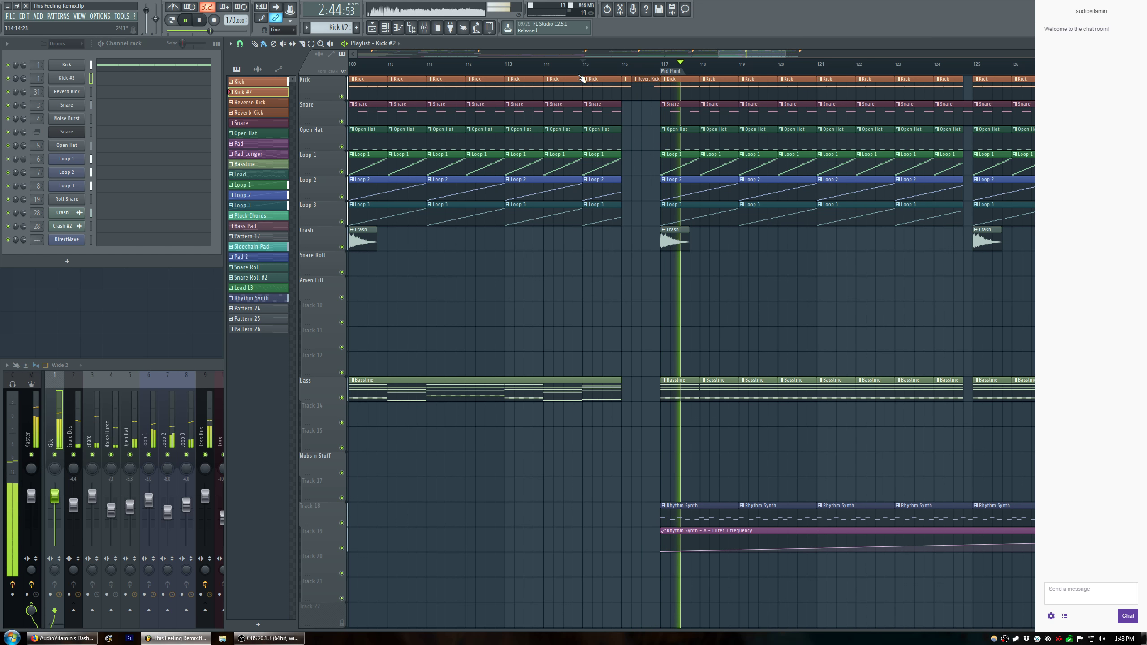
{"action": "left_click", "coordinate": [509, 67]}
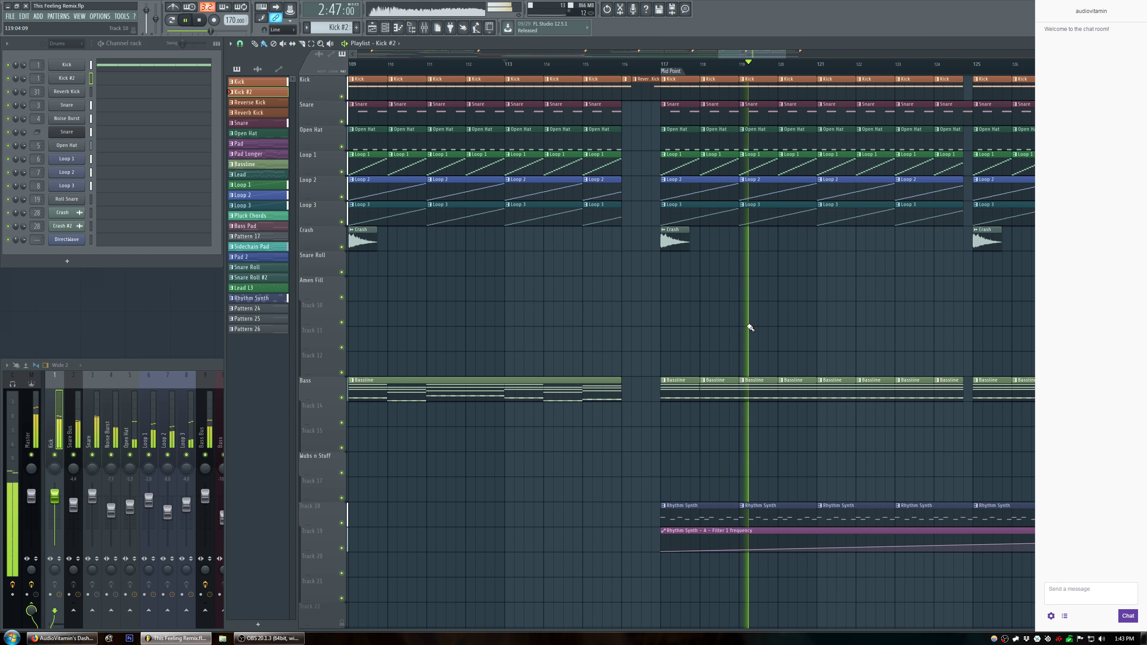
{"action": "left_click_drag", "start_coordinate": [741, 55], "coordinate": [703, 55]}
{"action": "scroll", "coordinate": [532, 71], "scroll_direction": "up", "scroll_amount": 2}
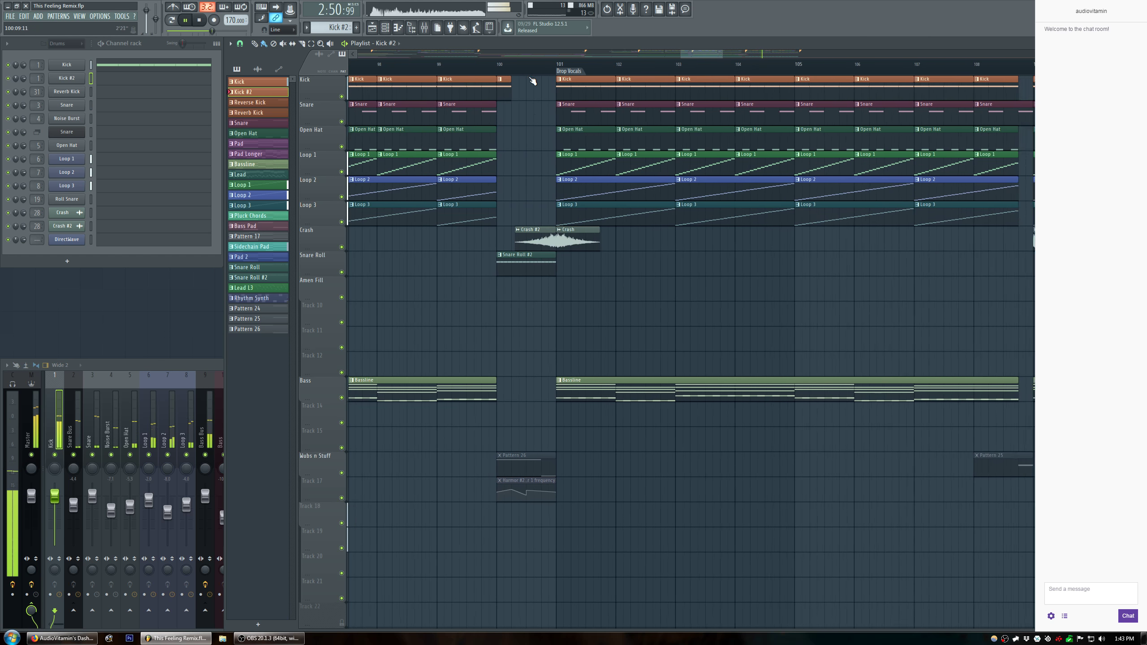
{"action": "scroll", "coordinate": [531, 78], "scroll_direction": "up", "scroll_amount": 1}
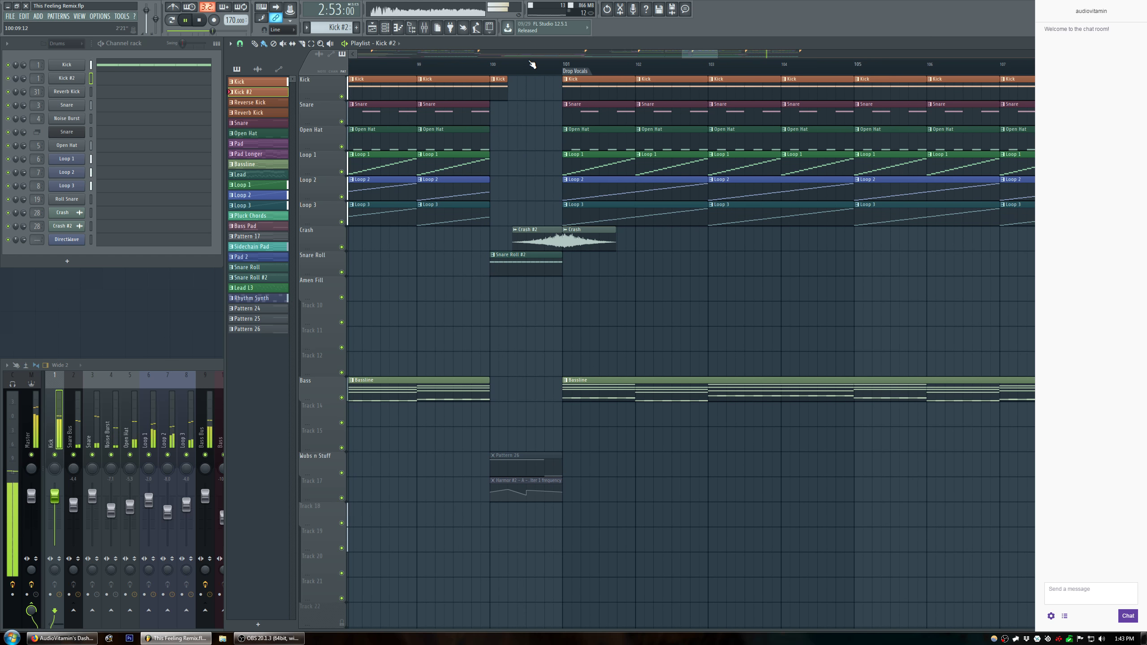
{"action": "scroll", "coordinate": [532, 64], "scroll_direction": "up", "scroll_amount": 2}
{"action": "left_click", "coordinate": [535, 235]}
{"action": "left_click_drag", "start_coordinate": [687, 57], "coordinate": [746, 79]}
{"action": "left_click", "coordinate": [623, 273]}
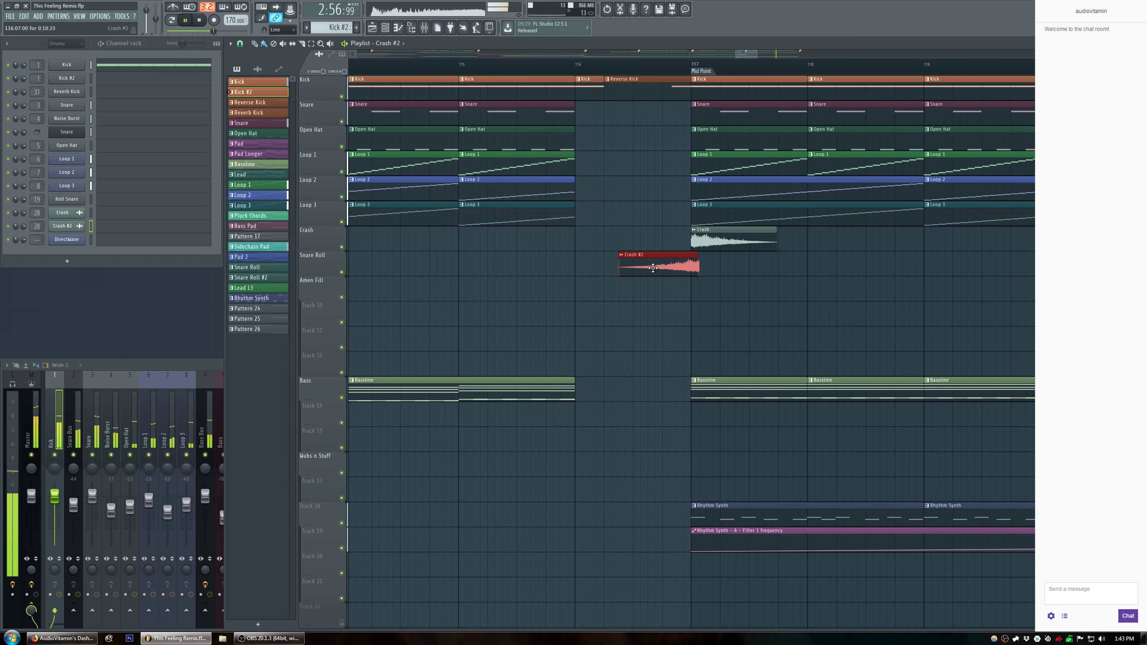
{"action": "left_click_drag", "start_coordinate": [643, 254], "coordinate": [643, 236]}
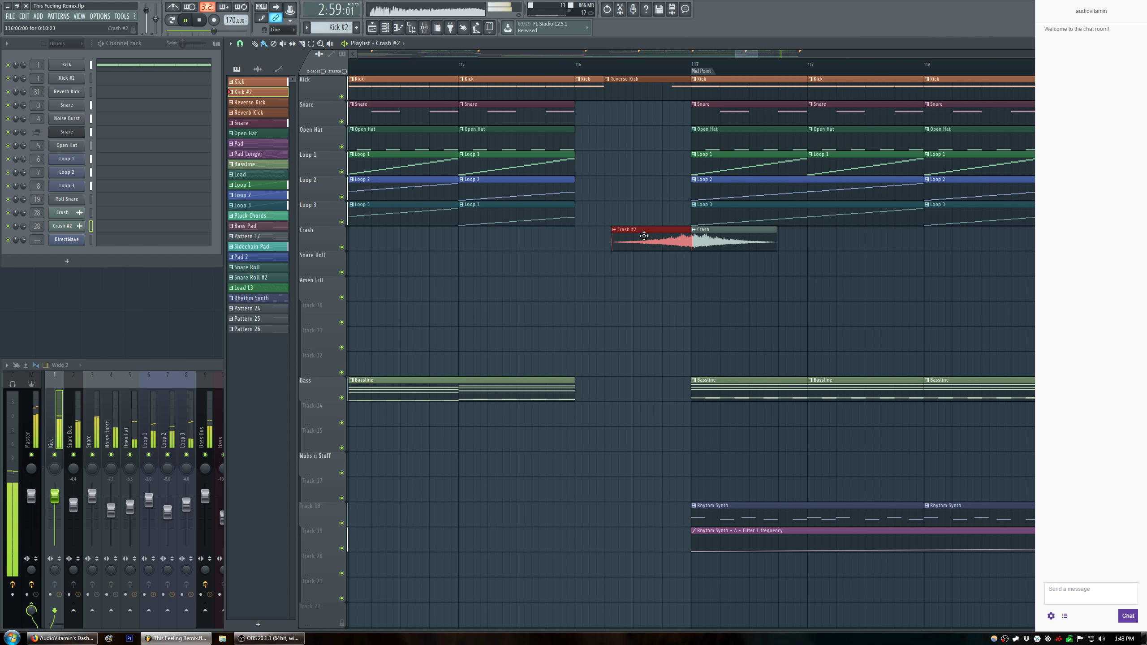
Play the arrangement from bar 113 through Mid Point and review its drum, bass and pad tracks up to Breakdown 2.
{"action": "left_click", "coordinate": [460, 64]}
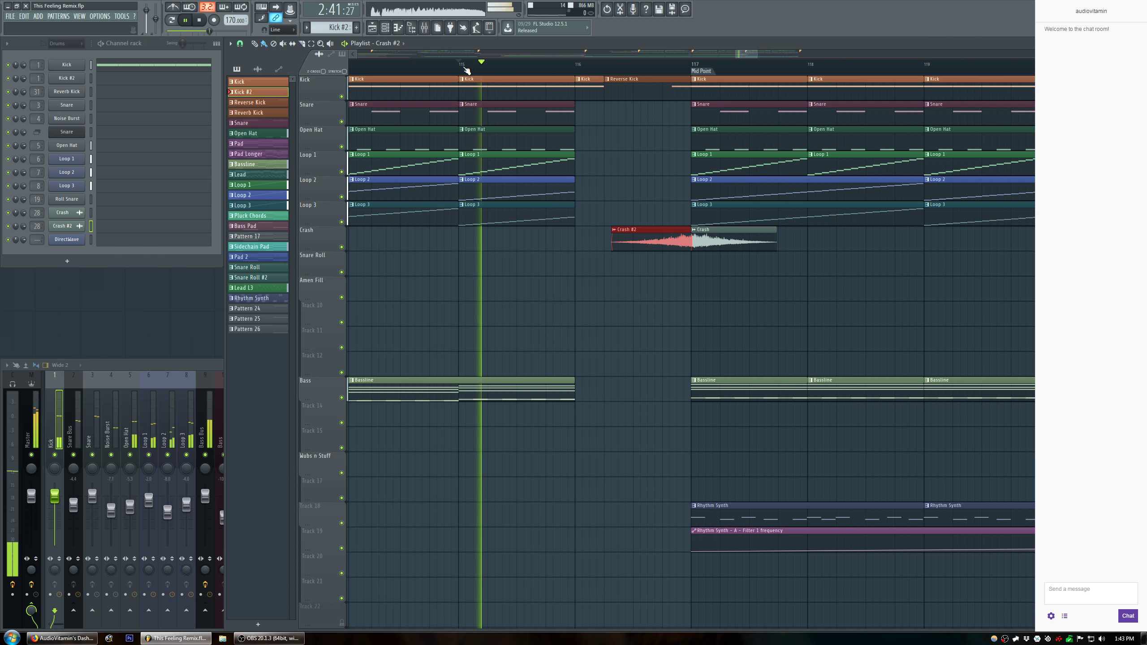
{"action": "scroll", "coordinate": [467, 68], "scroll_direction": "down", "scroll_amount": 3}
{"action": "left_click", "coordinate": [360, 70]}
{"action": "key", "text": "space"}
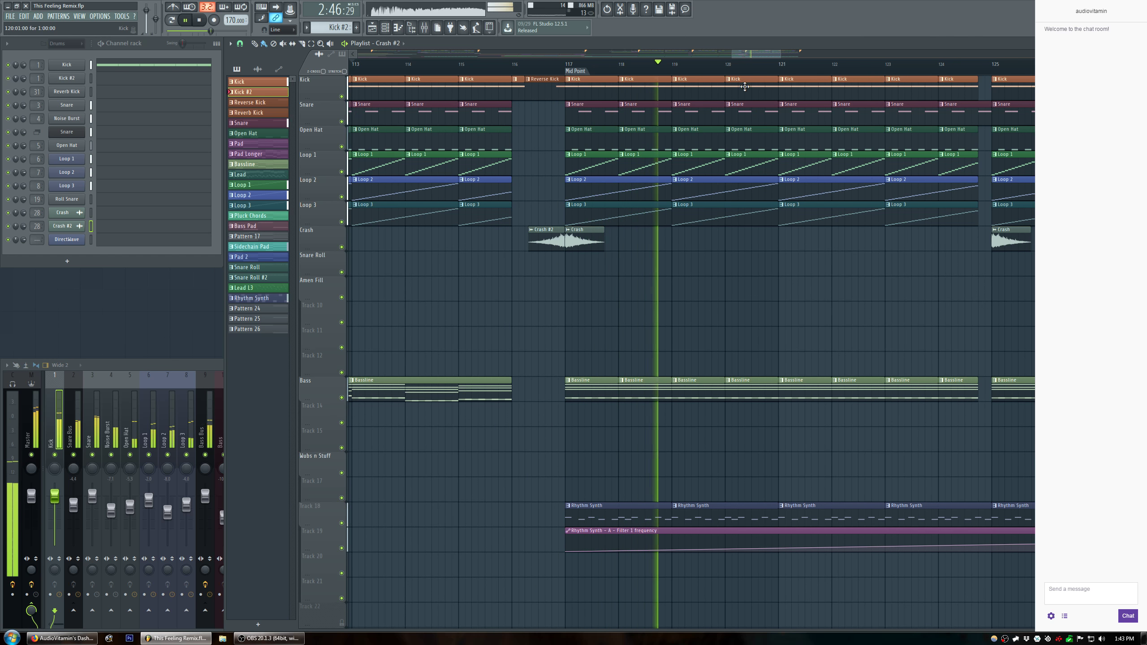
{"action": "scroll", "coordinate": [752, 76], "scroll_direction": "down", "scroll_amount": 5}
{"action": "scroll", "coordinate": [752, 76], "scroll_direction": "up", "scroll_amount": 5}
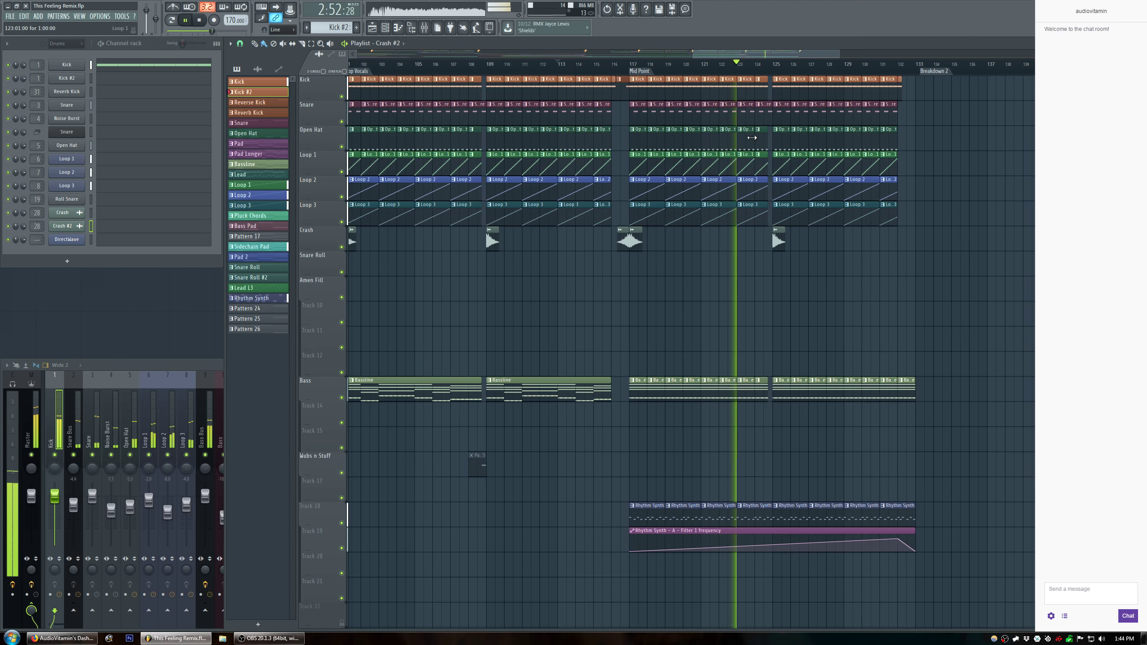
{"action": "scroll", "coordinate": [755, 244], "scroll_direction": "down", "scroll_amount": 10}
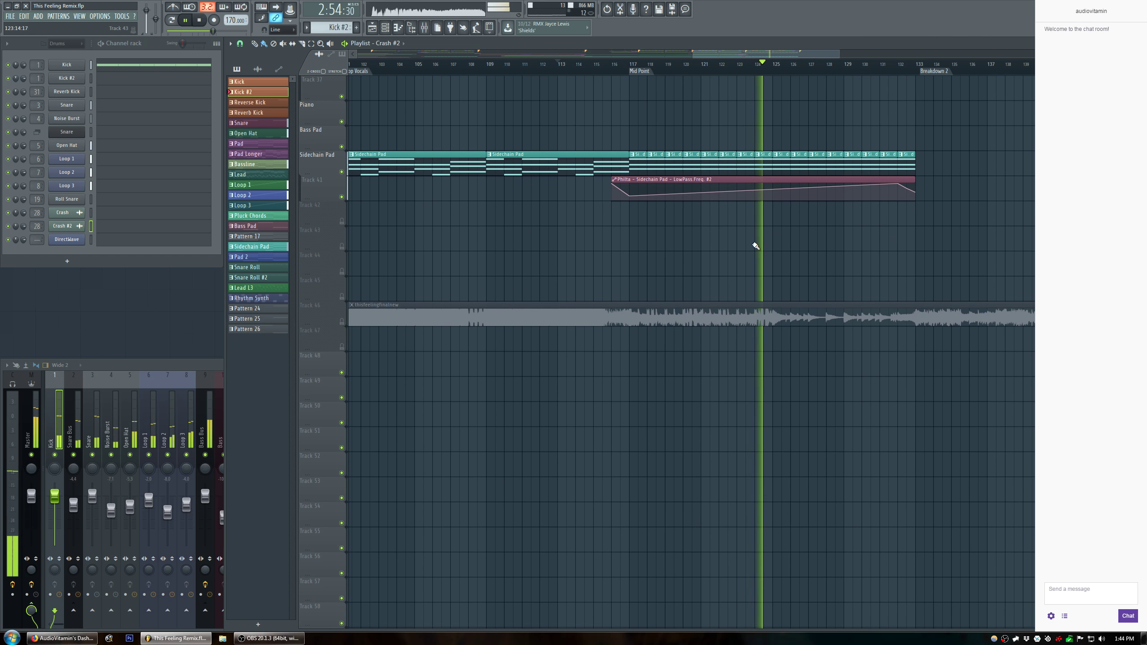
{"action": "scroll", "coordinate": [750, 234], "scroll_direction": "down", "scroll_amount": 3}
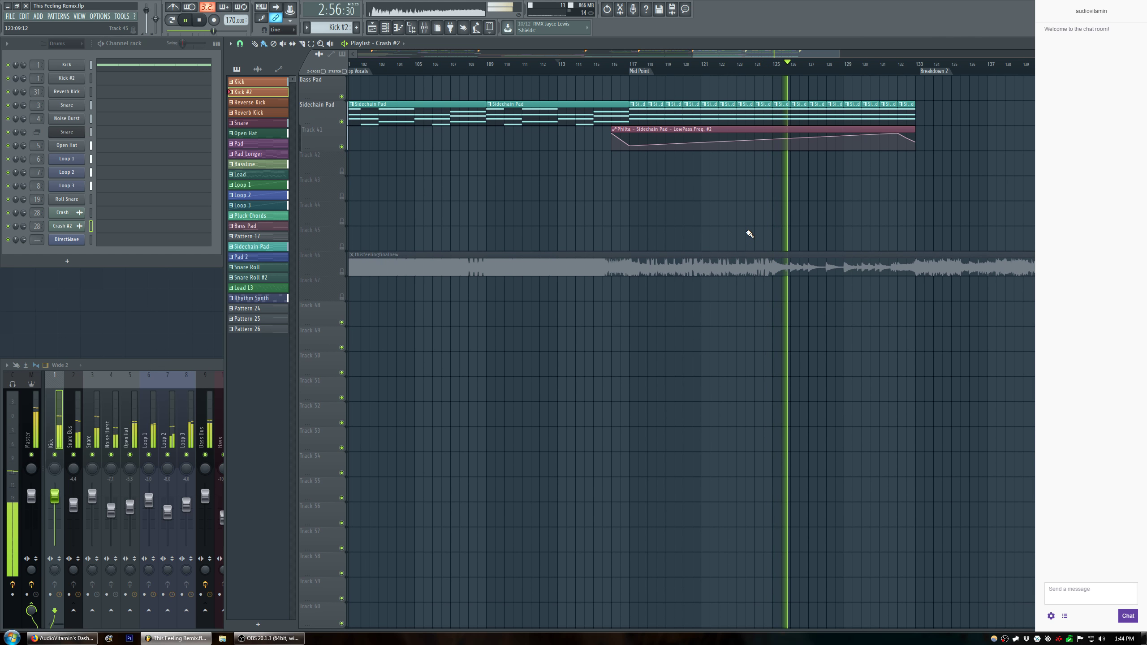
Filter the channel rack to the Unsorted group, stop playback, and save the project.
{"action": "left_click", "coordinate": [60, 45]}
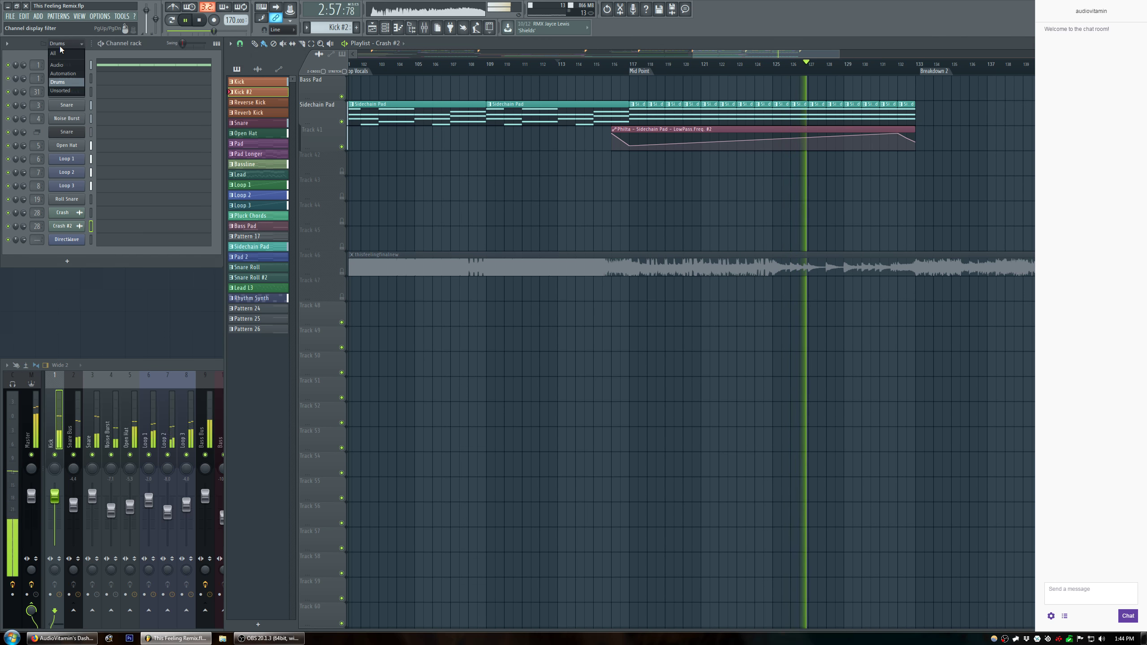
{"action": "left_click", "coordinate": [68, 91]}
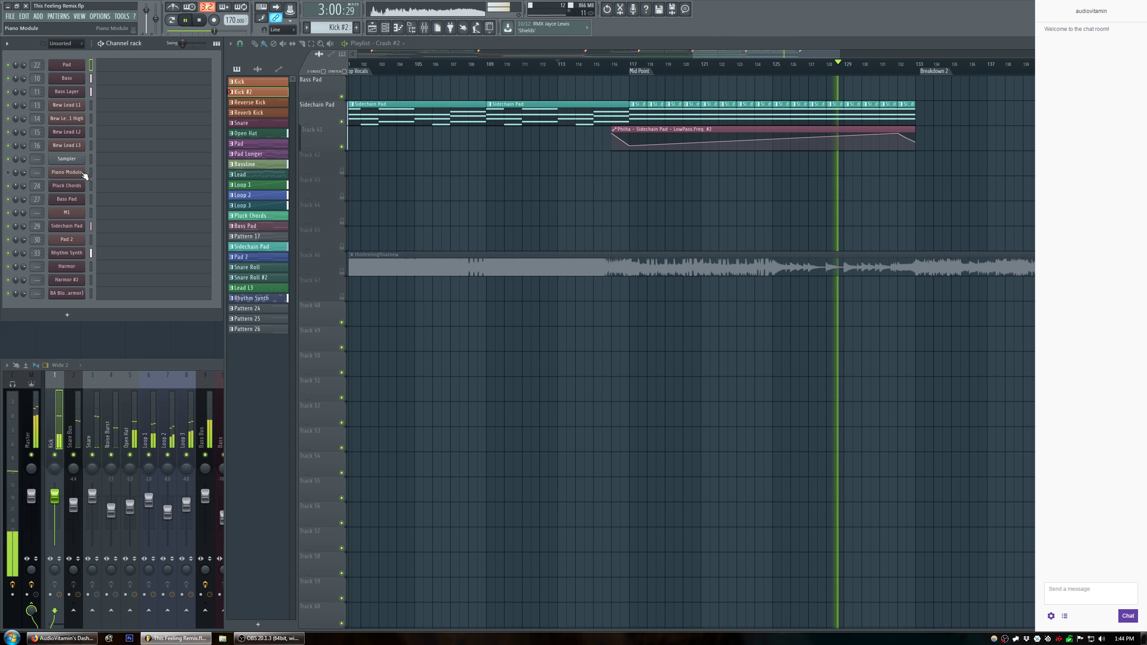
{"action": "key", "text": "space"}
{"action": "key", "text": "ctrl+s"}
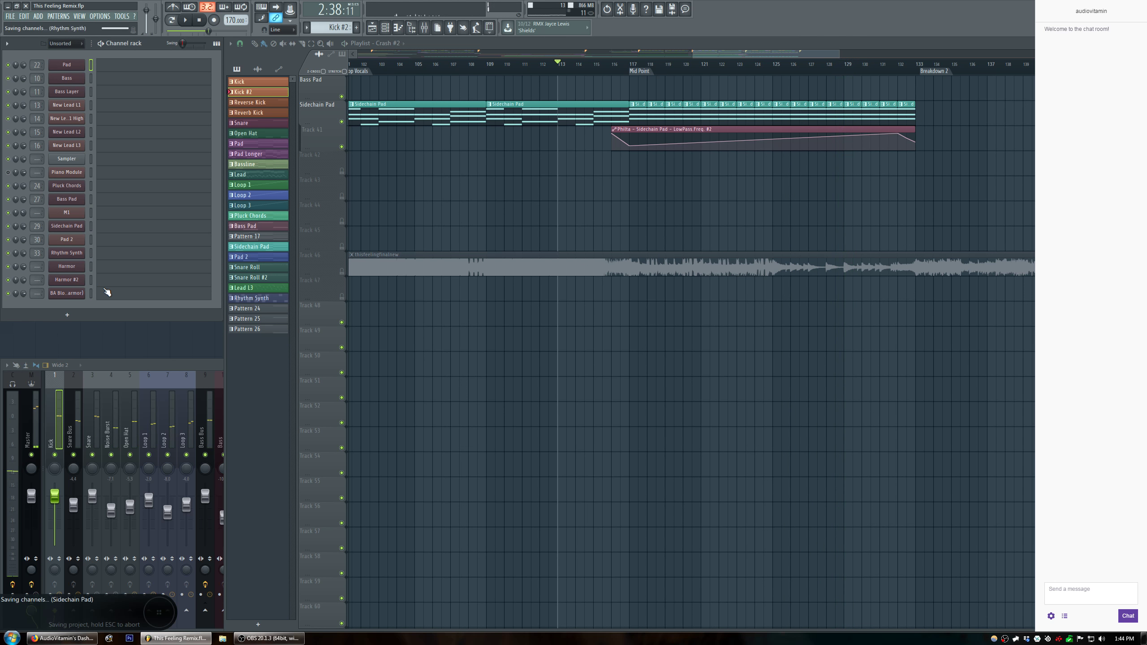
Create a new pattern with its default name and add a Synth1 instrument channel for it.
{"action": "left_click", "coordinate": [638, 348]}
{"action": "key", "text": "F4"}
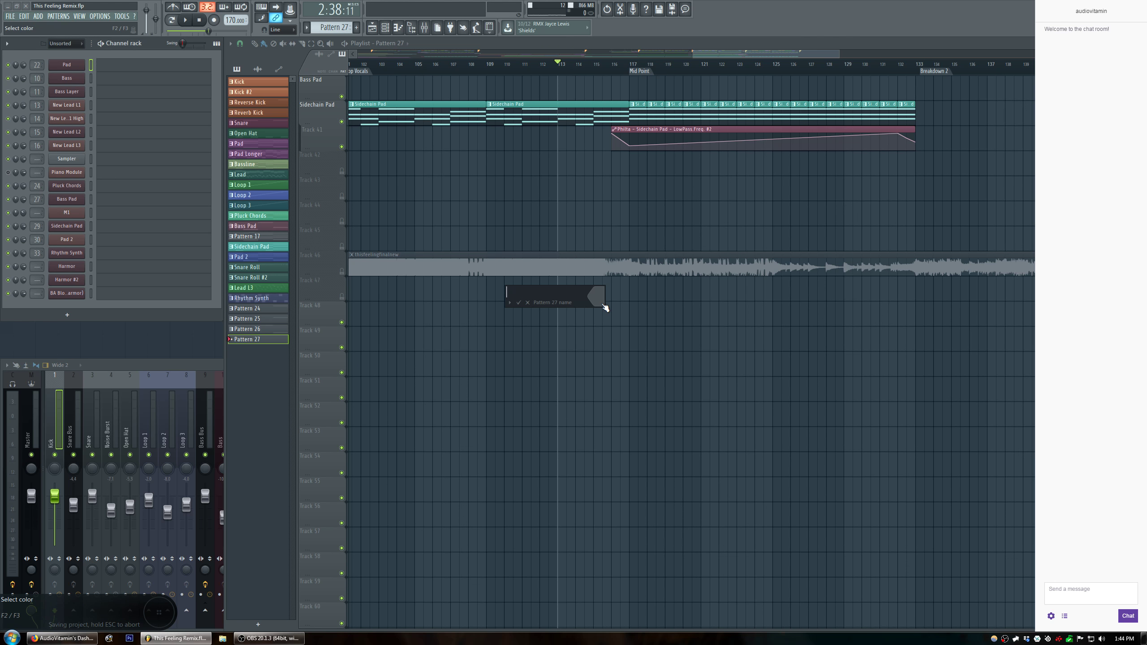
{"action": "key", "text": "Return"}
{"action": "left_click", "coordinate": [71, 318]}
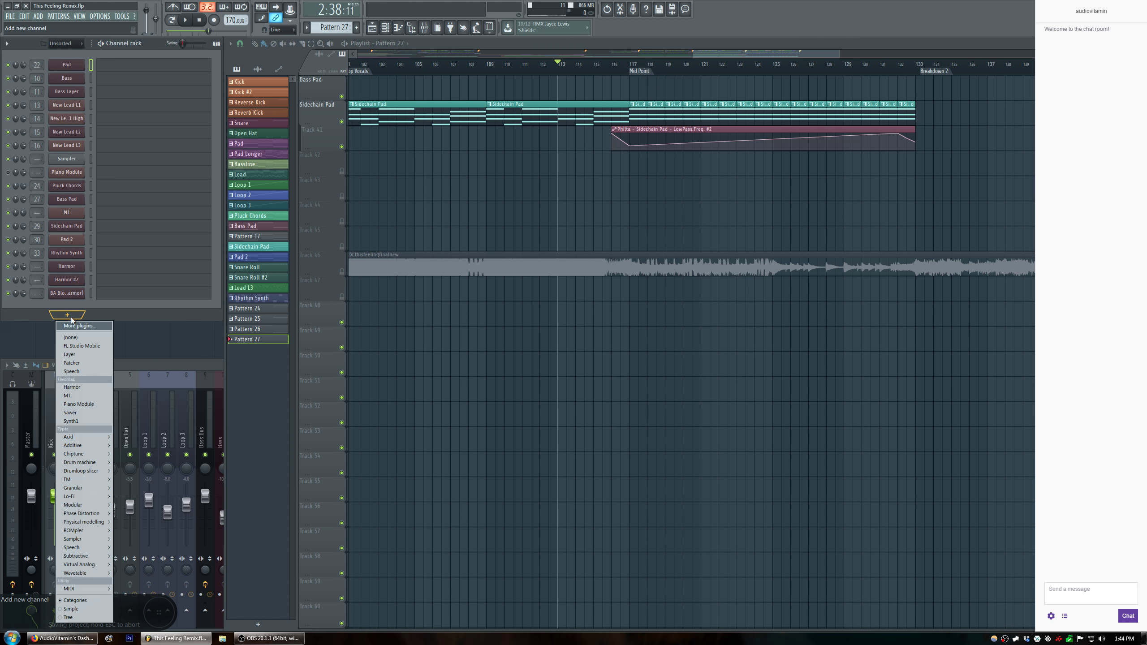
{"action": "left_click", "coordinate": [89, 421]}
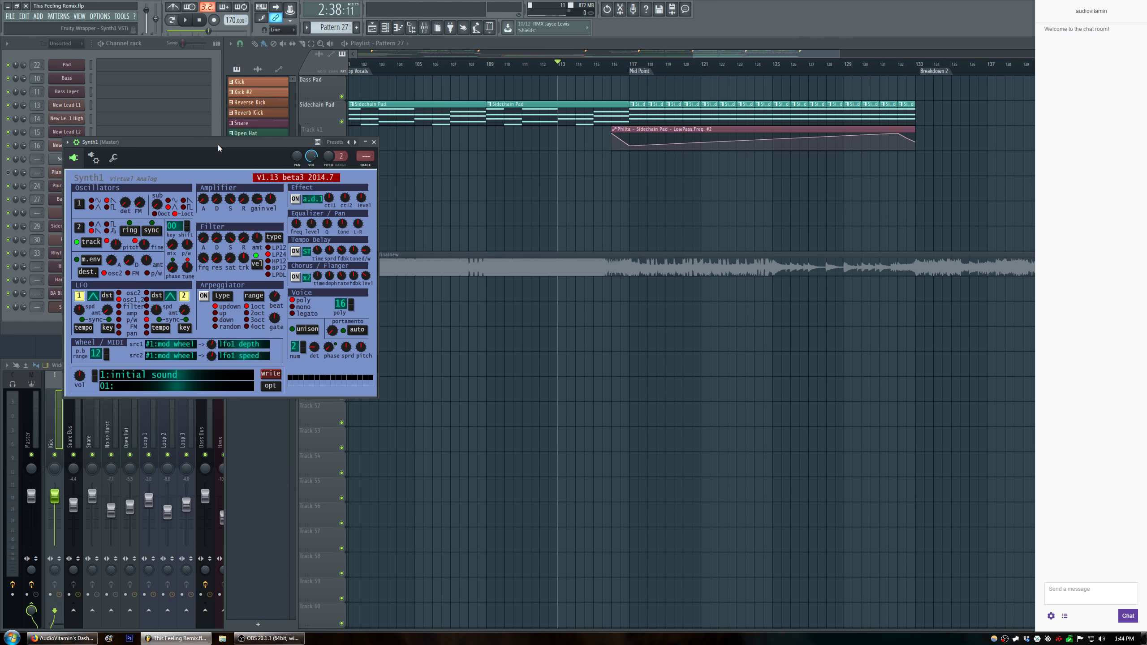
{"action": "left_click_drag", "start_coordinate": [217, 144], "coordinate": [251, 143]}
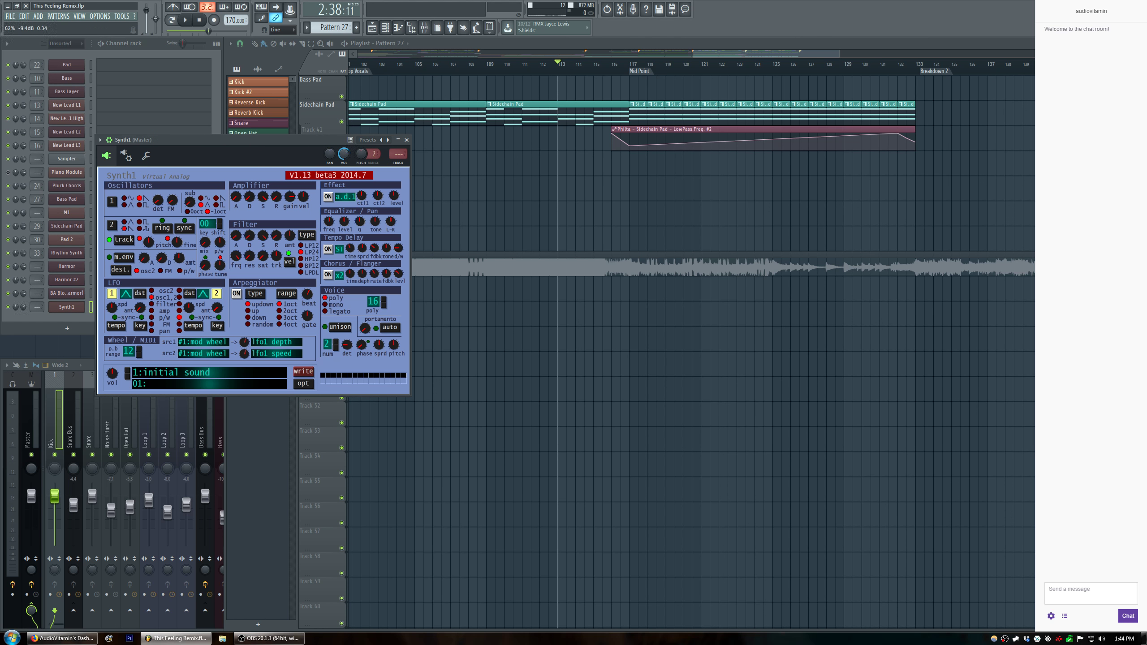
Audition single notes on Synth1 and set the second oscillator's key shift to -24.
{"action": "key", "text": "x"}
{"action": "key", "text": "x"}
{"action": "key", "text": "x"}
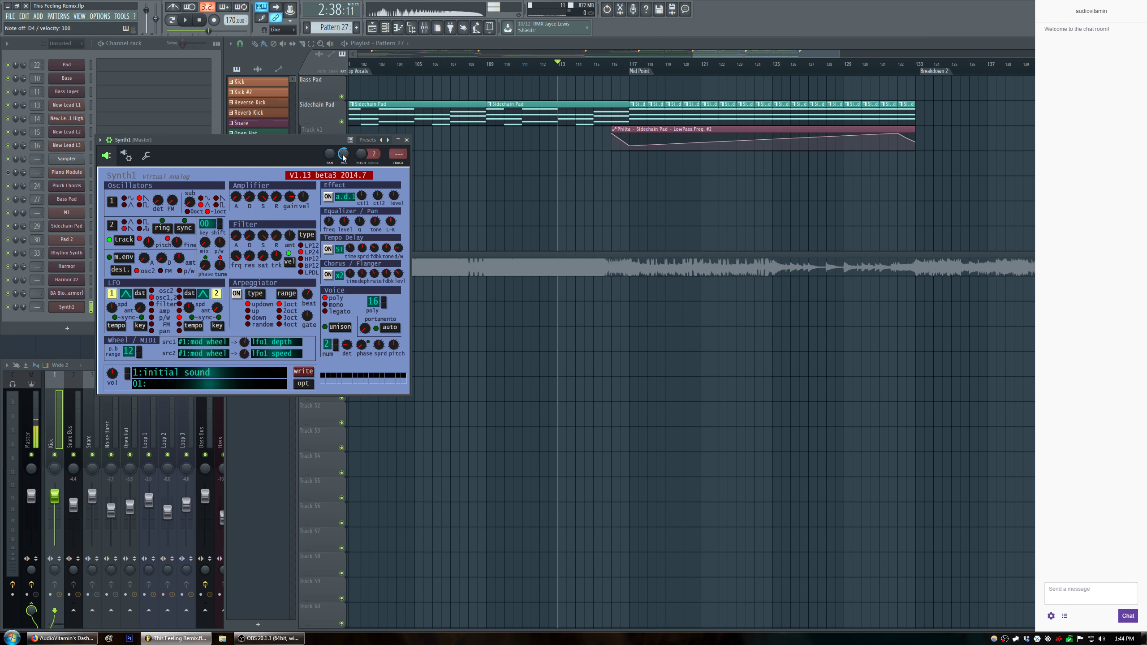
{"action": "key", "text": "z"}
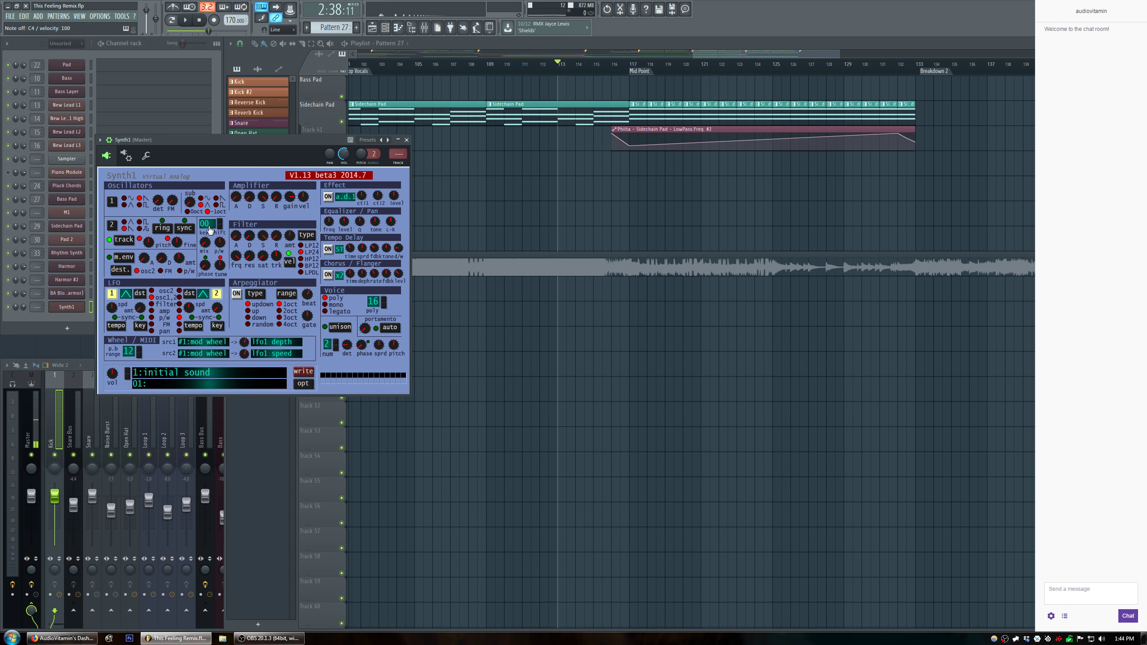
{"action": "left_click_drag", "start_coordinate": [209, 229], "coordinate": [198, 256]}
{"action": "key", "text": "z"}
{"action": "key", "text": "z"}
{"action": "key", "text": "v"}
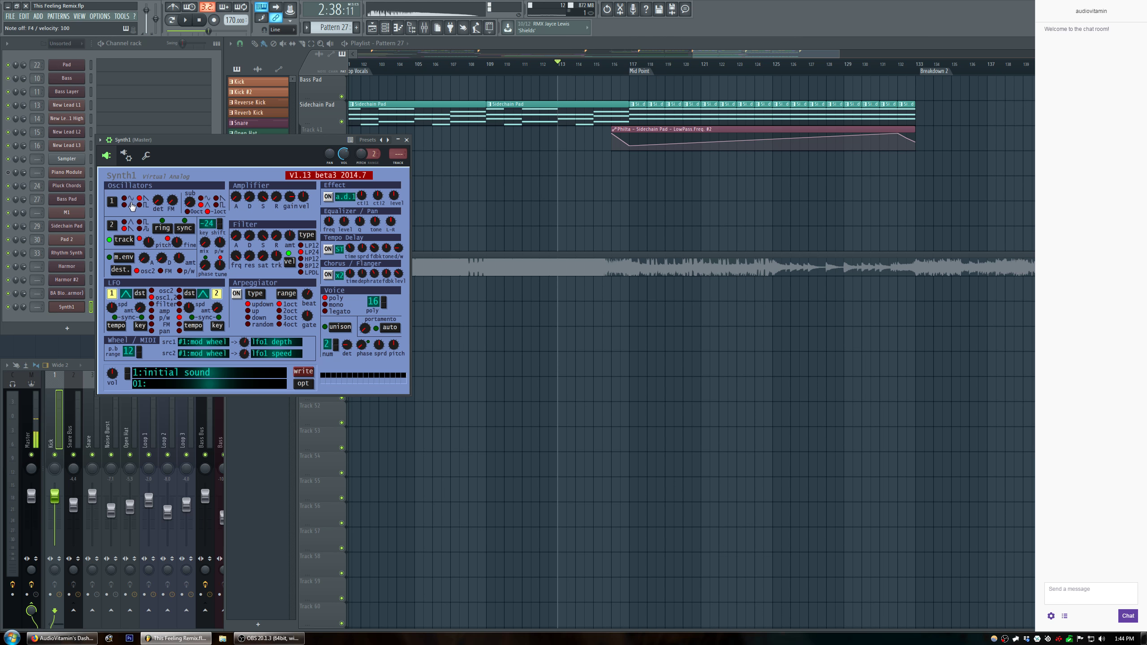
Set Synth1's filter frequency to about 84, adjust its resonance and envelope amount, and set the oscillator phase shift to 39.
{"action": "left_click_drag", "start_coordinate": [235, 256], "coordinate": [232, 282]}
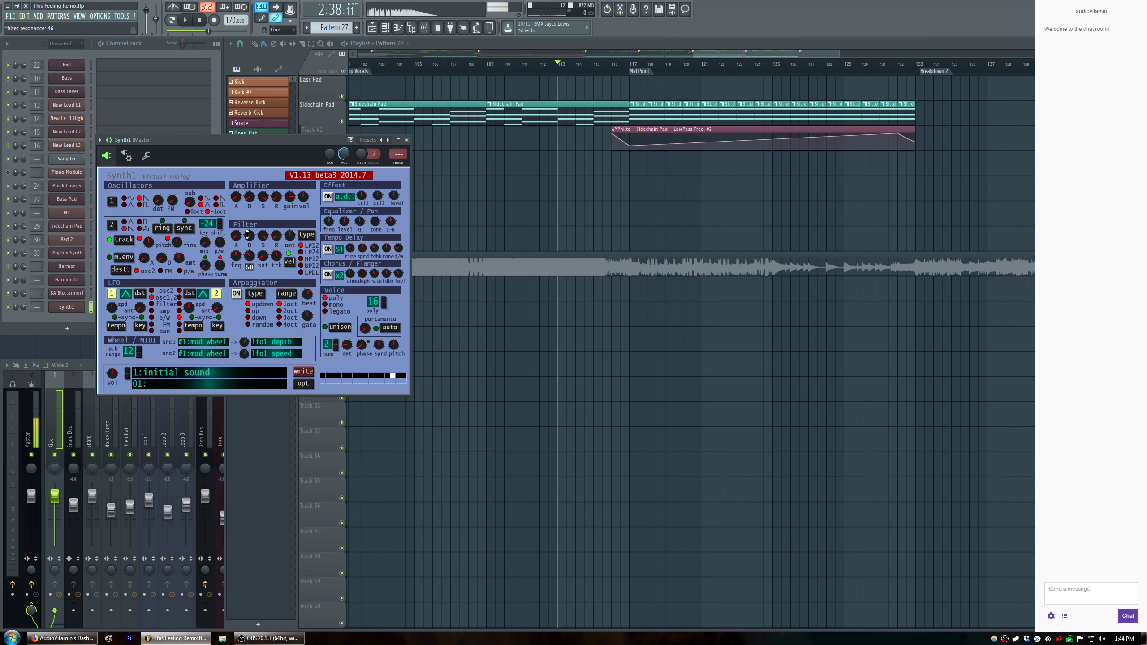
{"action": "left_click_drag", "start_coordinate": [262, 256], "coordinate": [262, 233]}
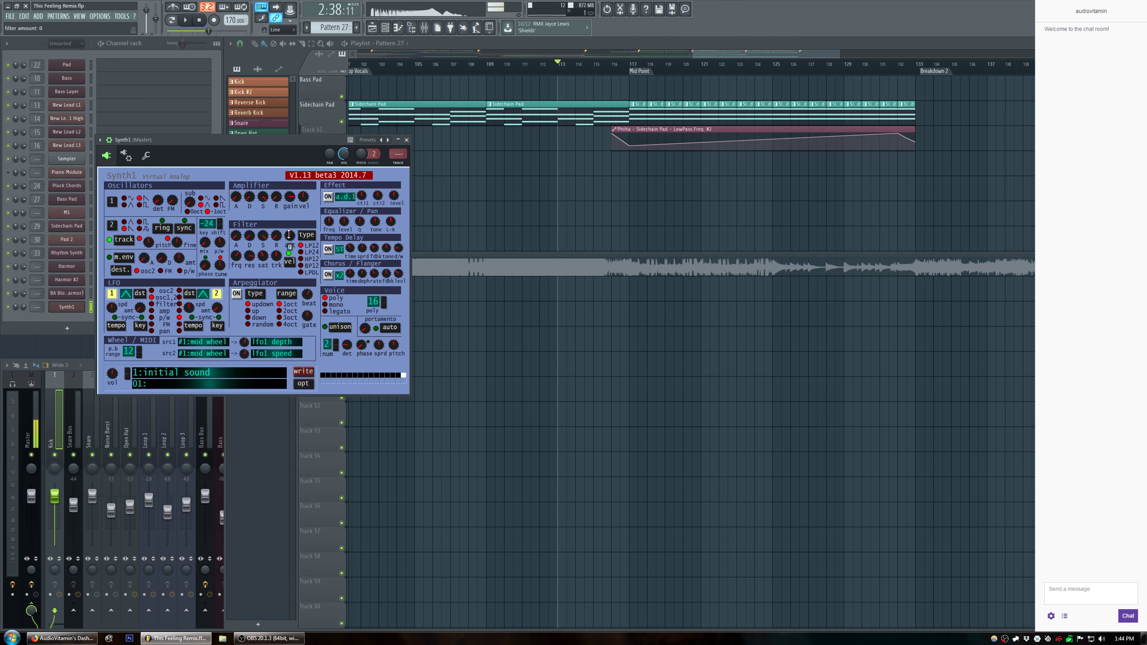
{"action": "left_click_drag", "start_coordinate": [290, 233], "coordinate": [250, 228]}
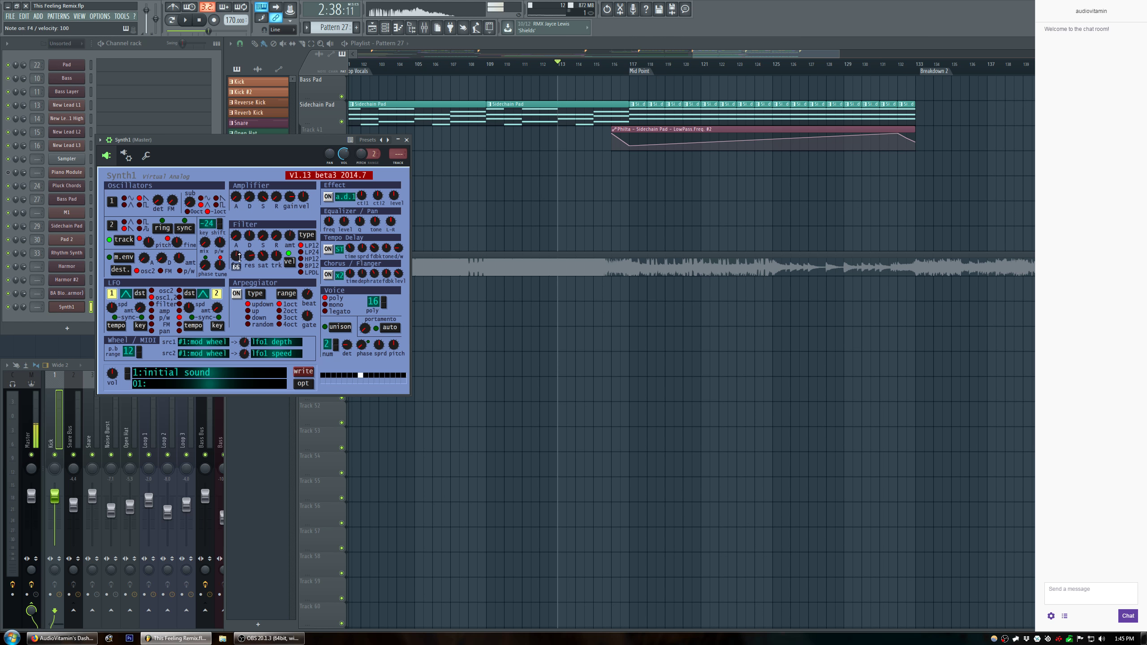
{"action": "left_click_drag", "start_coordinate": [240, 256], "coordinate": [213, 233]}
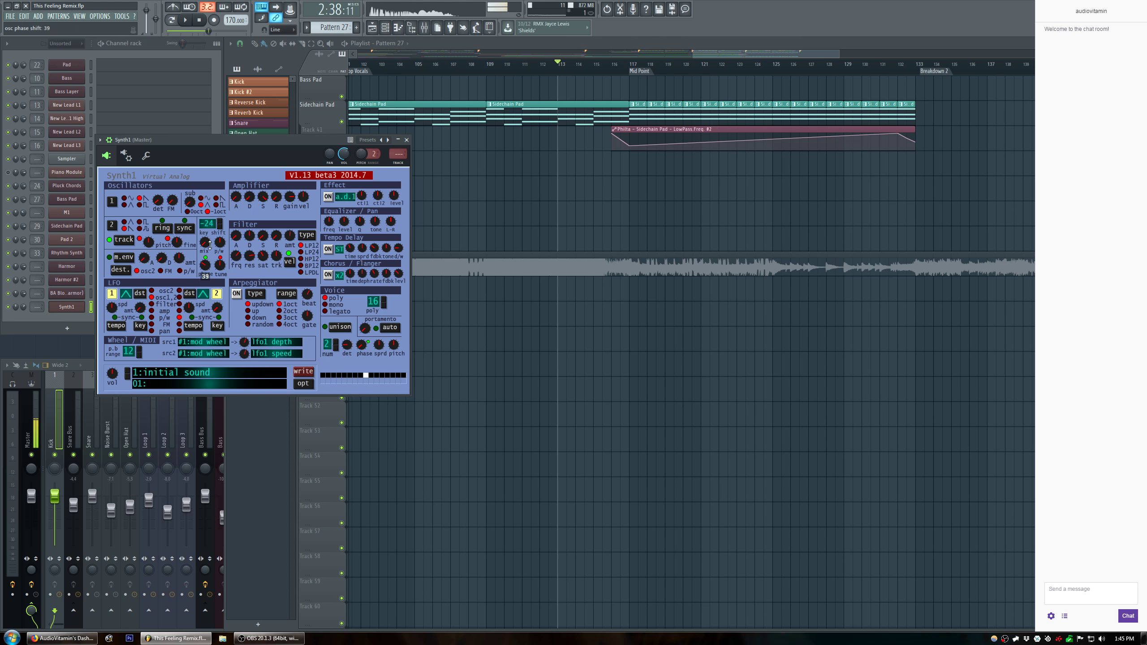
{"action": "left_click", "coordinate": [236, 254]}
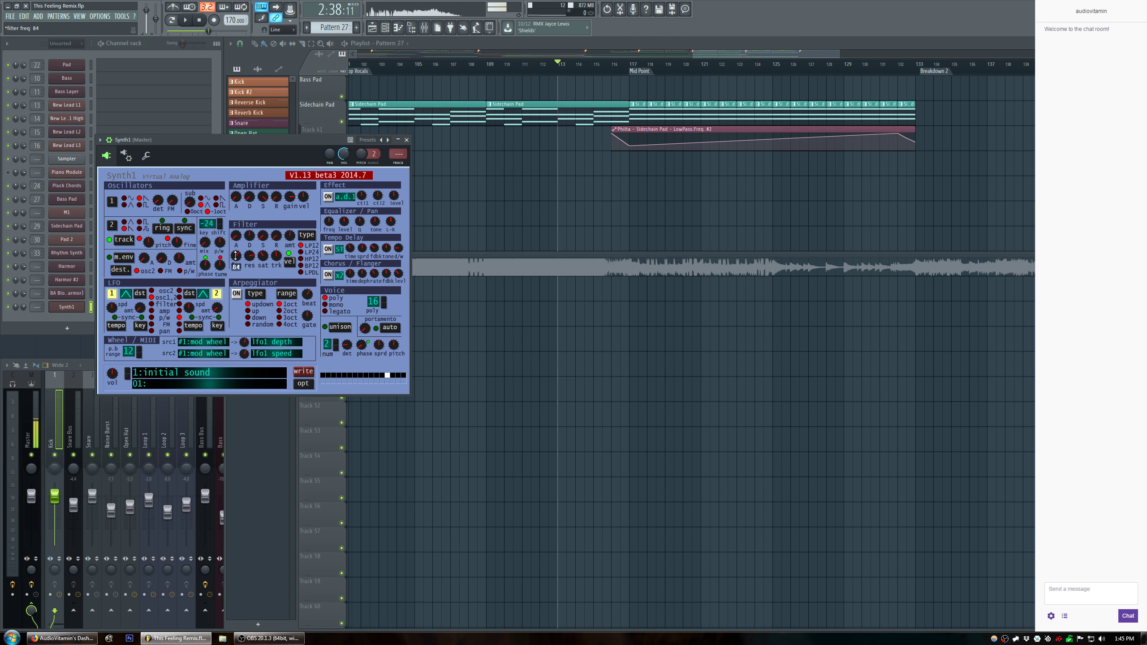
{"action": "left_click_drag", "start_coordinate": [236, 254], "coordinate": [236, 257]}
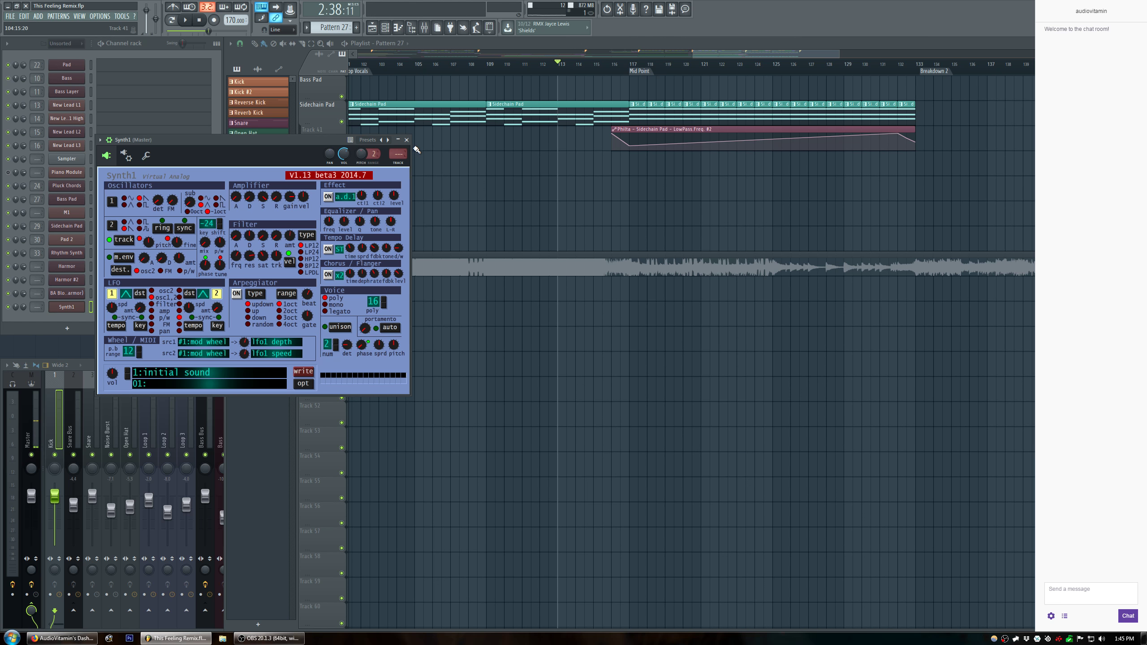
{"action": "left_click", "coordinate": [406, 140]}
Set the song position to bar 21 and write two short A#4 notes in the first bar of Synth1's piano roll.
{"action": "left_click_drag", "start_coordinate": [720, 52], "coordinate": [411, 75]}
{"action": "left_click", "coordinate": [574, 73]}
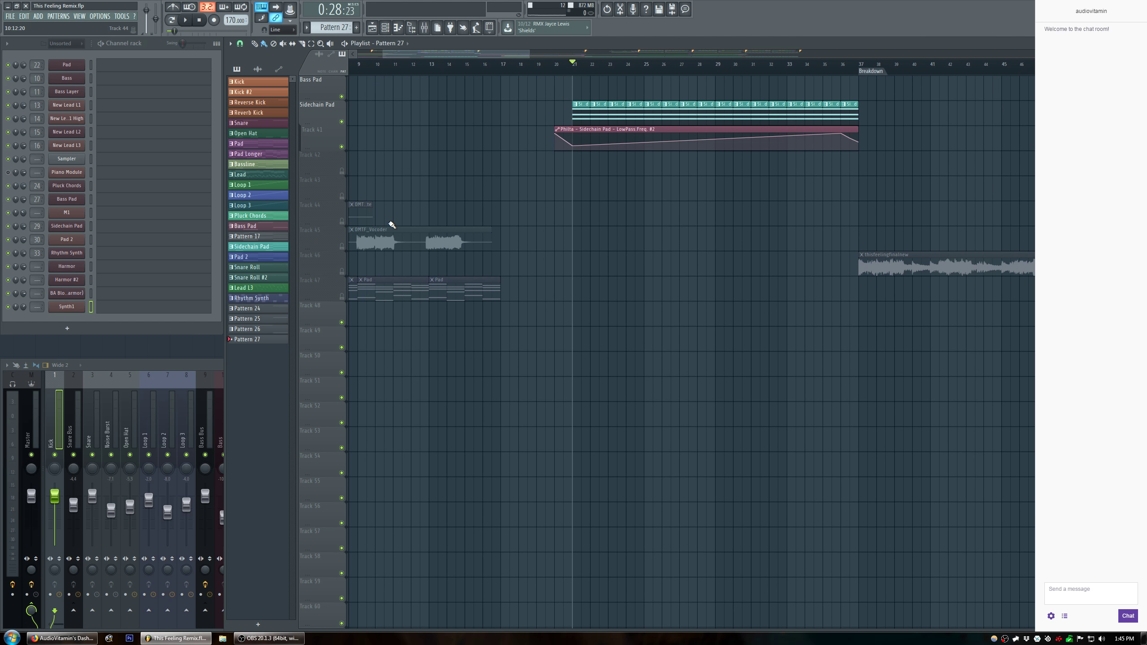
{"action": "scroll", "coordinate": [392, 225], "scroll_direction": "up", "scroll_amount": 5}
{"action": "left_click", "coordinate": [104, 306]}
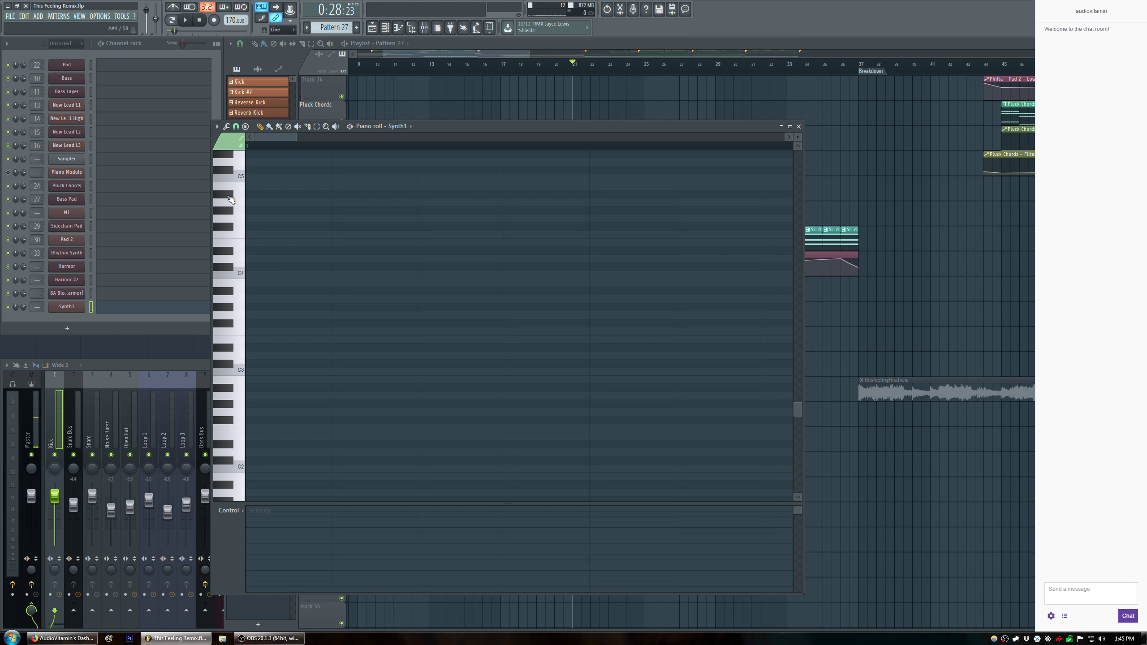
{"action": "left_click", "coordinate": [305, 195]}
{"action": "left_click_drag", "start_coordinate": [476, 195], "coordinate": [426, 204]}
{"action": "scroll", "coordinate": [414, 151], "scroll_direction": "down", "scroll_amount": 4}
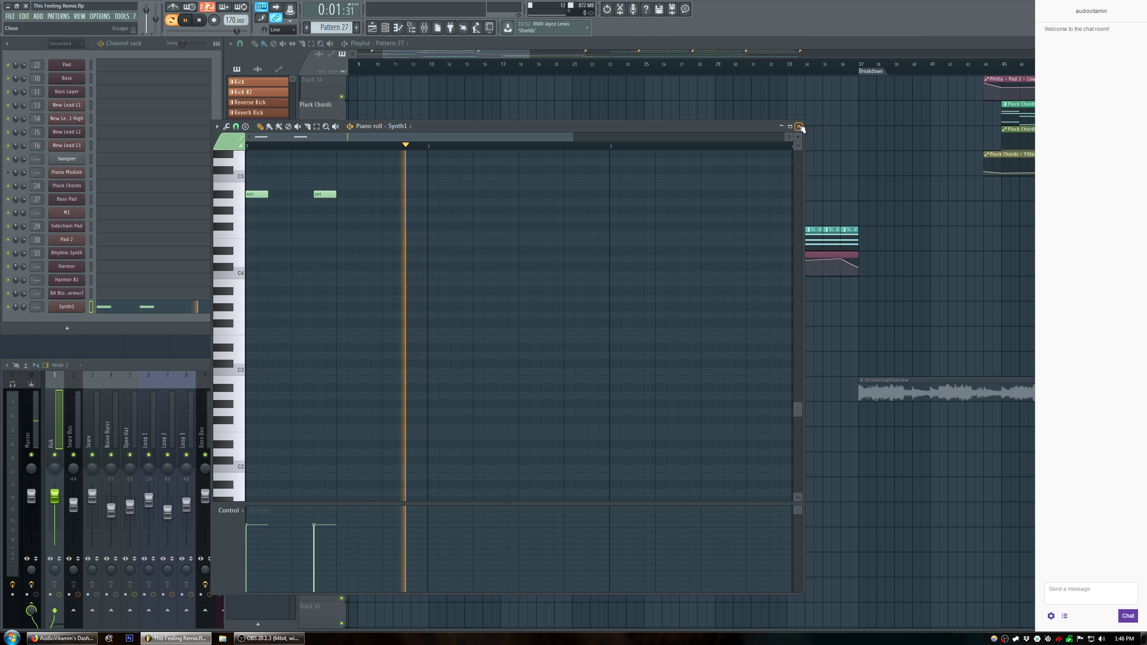
{"action": "left_click", "coordinate": [798, 127]}
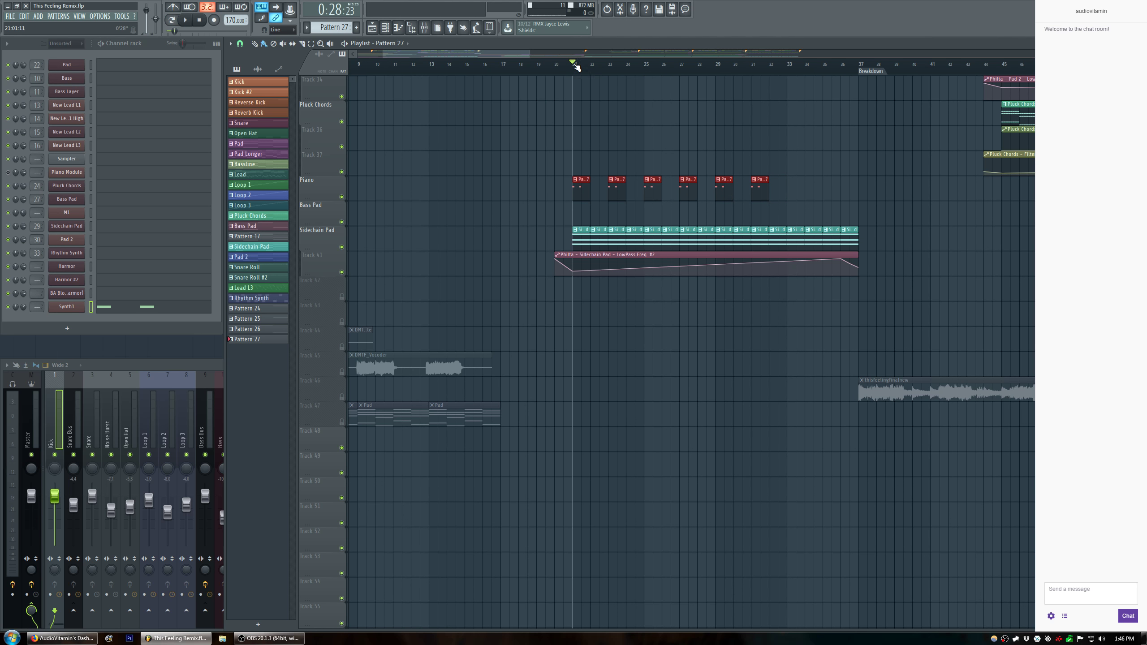
Move the six Pattern 27 clips from the Piano track to Track 21, below the Rhythm Synth automation.
{"action": "scroll", "coordinate": [577, 67], "scroll_direction": "up", "scroll_amount": 3}
{"action": "left_click_drag", "start_coordinate": [870, 196], "coordinate": [585, 400]}
{"action": "key", "text": "Delete"}
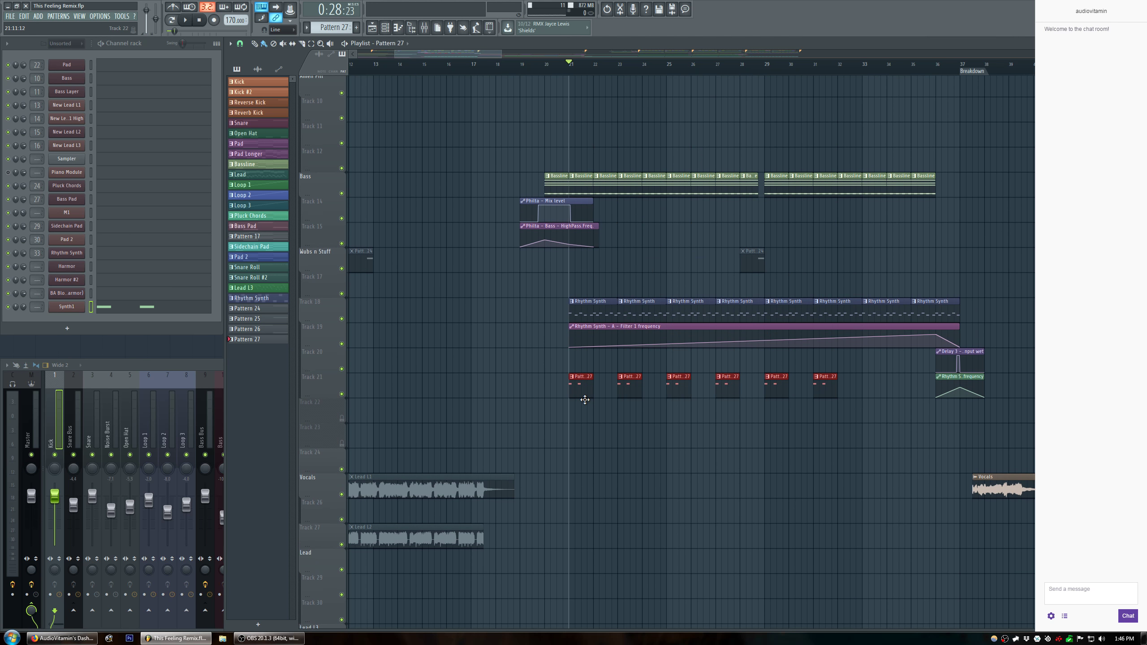
{"action": "scroll", "coordinate": [572, 72], "scroll_direction": "up", "scroll_amount": 4}
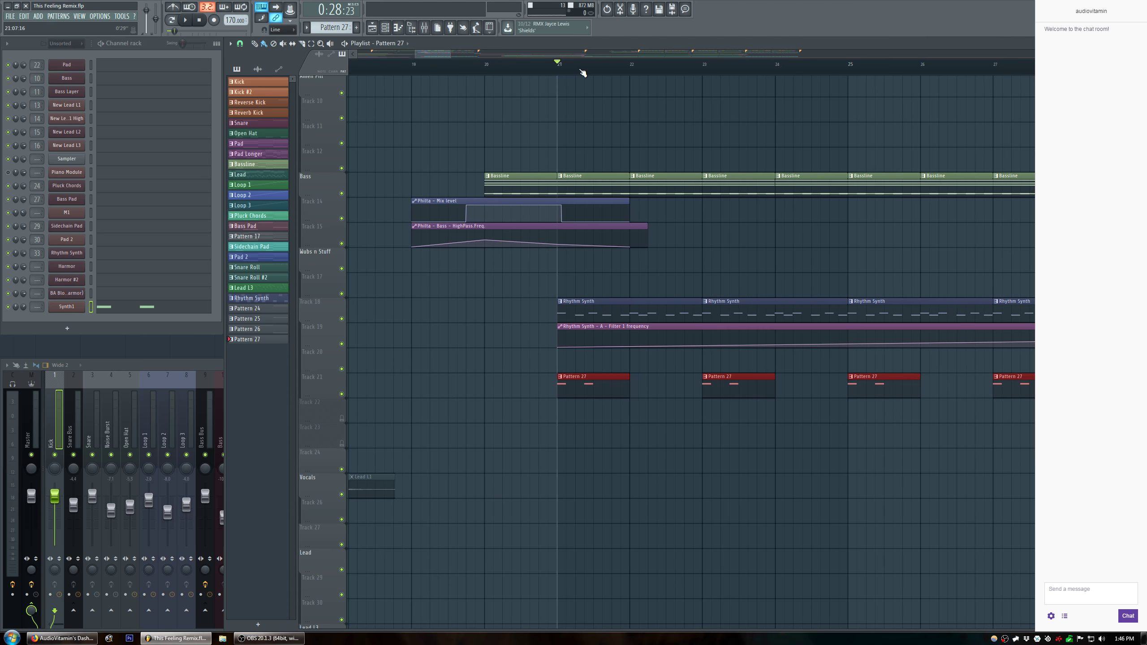
Solo the Rhythm Synth track, its automation tracks and the Pattern 27 track, and play them from bar 21.
{"action": "right_click", "coordinate": [343, 319]}
{"action": "left_click", "coordinate": [342, 394]}
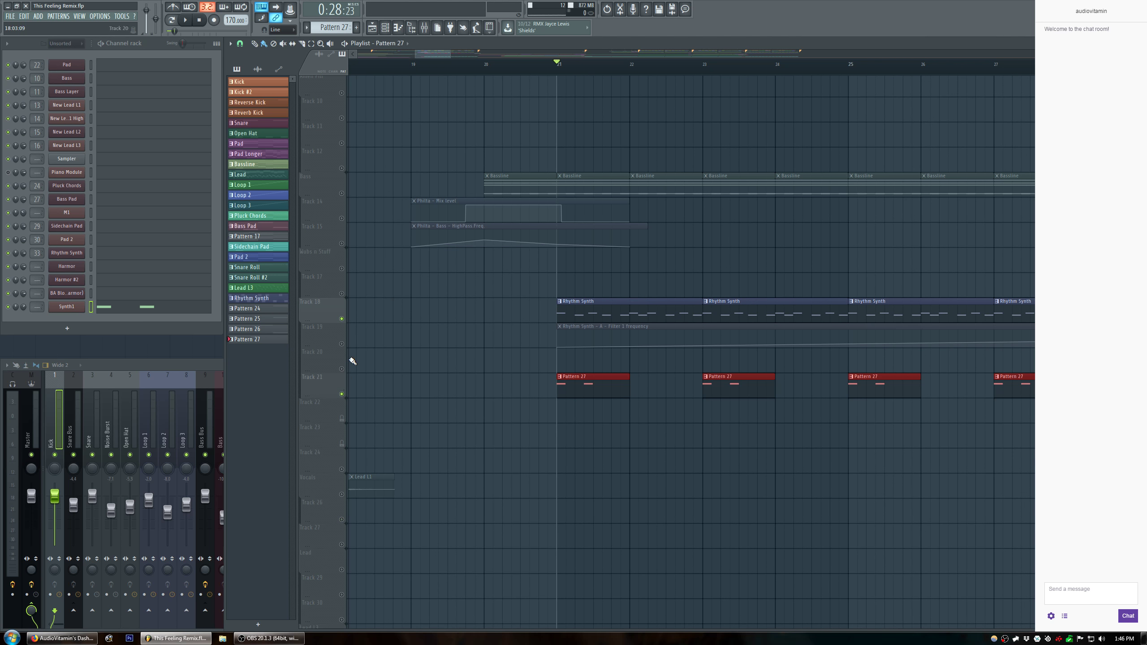
{"action": "left_click", "coordinate": [342, 344]}
{"action": "key", "text": "space"}
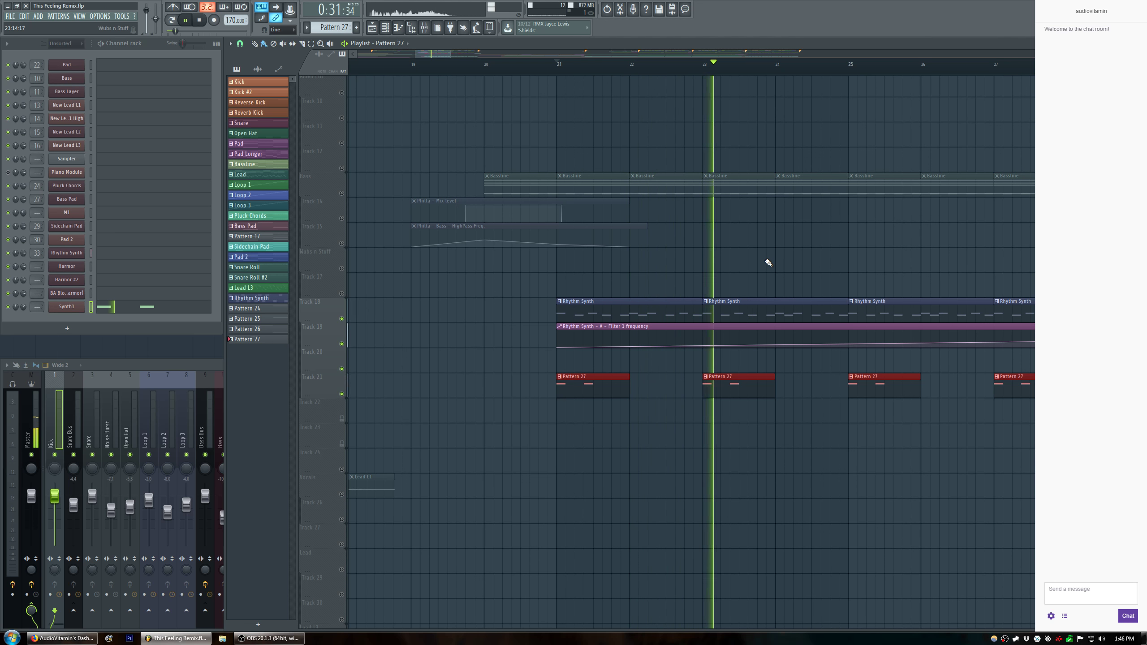
{"action": "left_click_drag", "start_coordinate": [450, 54], "coordinate": [487, 54]}
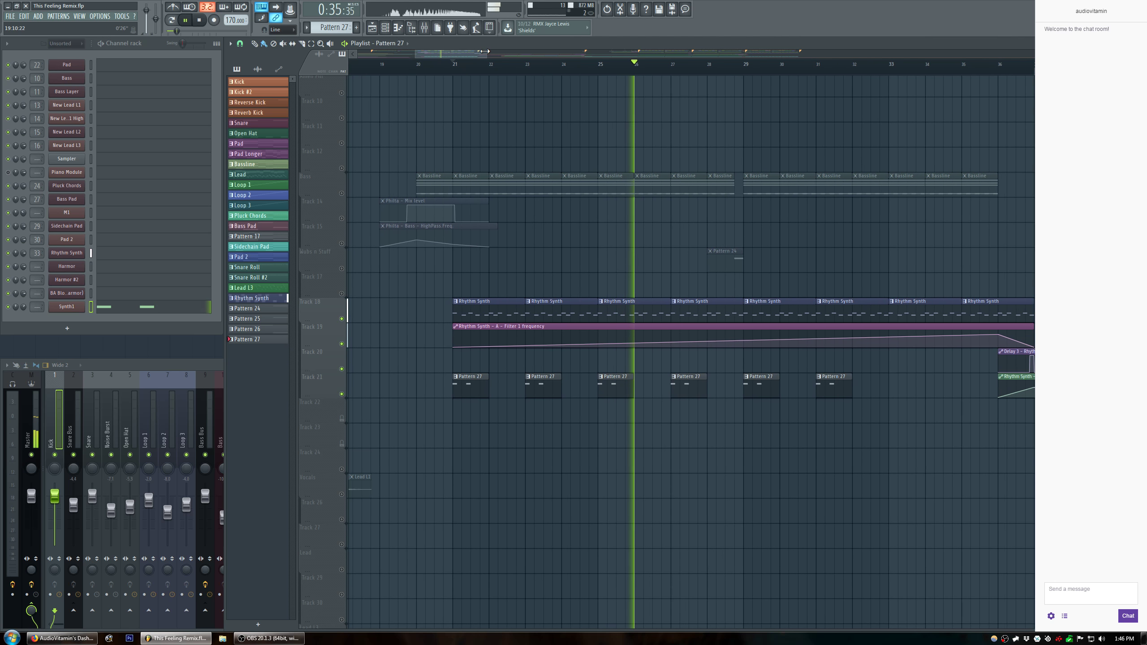
Add another Pattern 27 clip at bar 33 and replay the soloed tracks from bar 21.
{"action": "left_click", "coordinate": [899, 384]}
{"action": "key", "text": "space"}
{"action": "scroll", "coordinate": [486, 67], "scroll_direction": "up", "scroll_amount": 2}
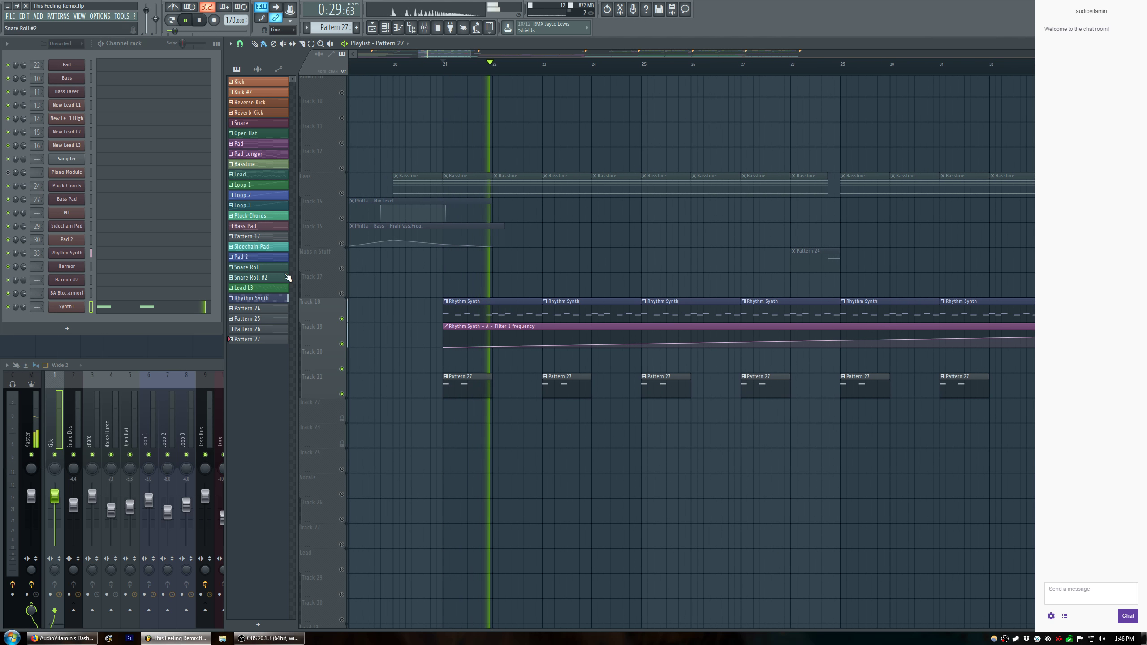
{"action": "key", "text": "space"}
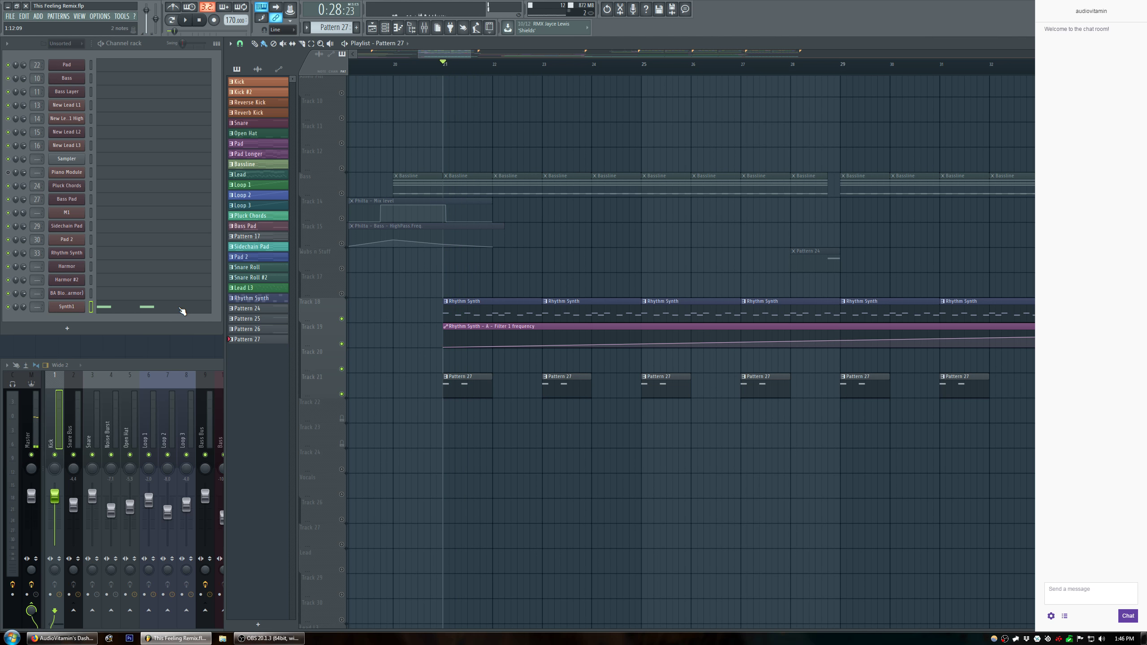
Repeat the two A#4 notes in the pattern's second bar, audition them in the mix, and delete the extra note before them.
{"action": "left_click", "coordinate": [135, 309]}
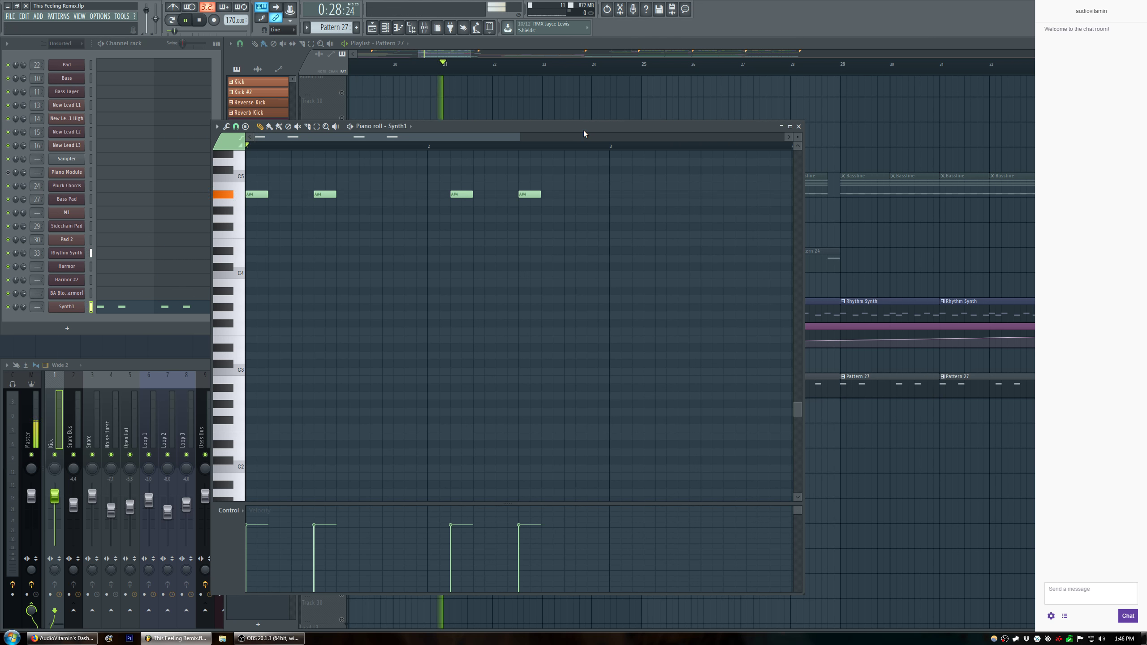
{"action": "left_click_drag", "start_coordinate": [593, 125], "coordinate": [553, 475]}
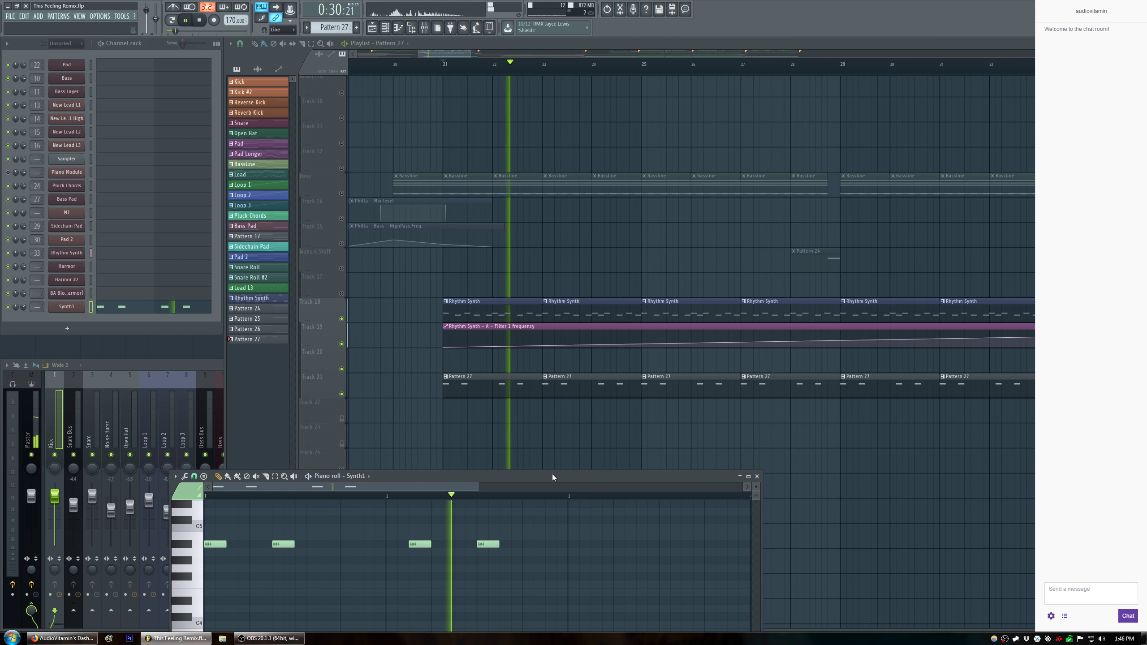
{"action": "left_click_drag", "start_coordinate": [553, 474], "coordinate": [555, 386]}
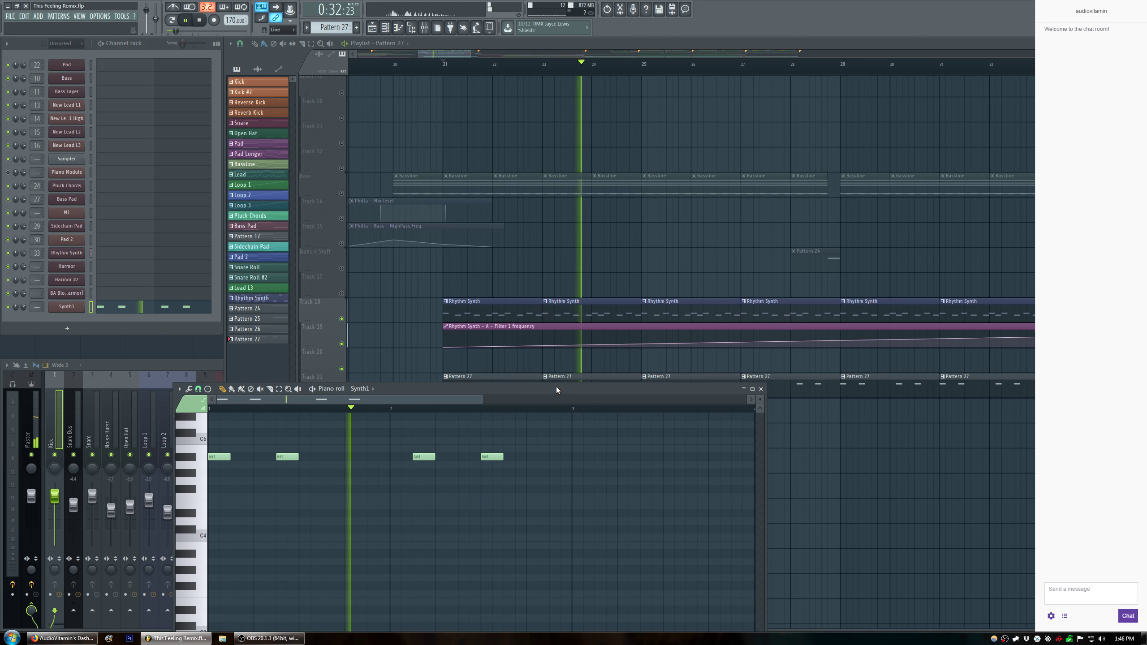
{"action": "key", "text": "space"}
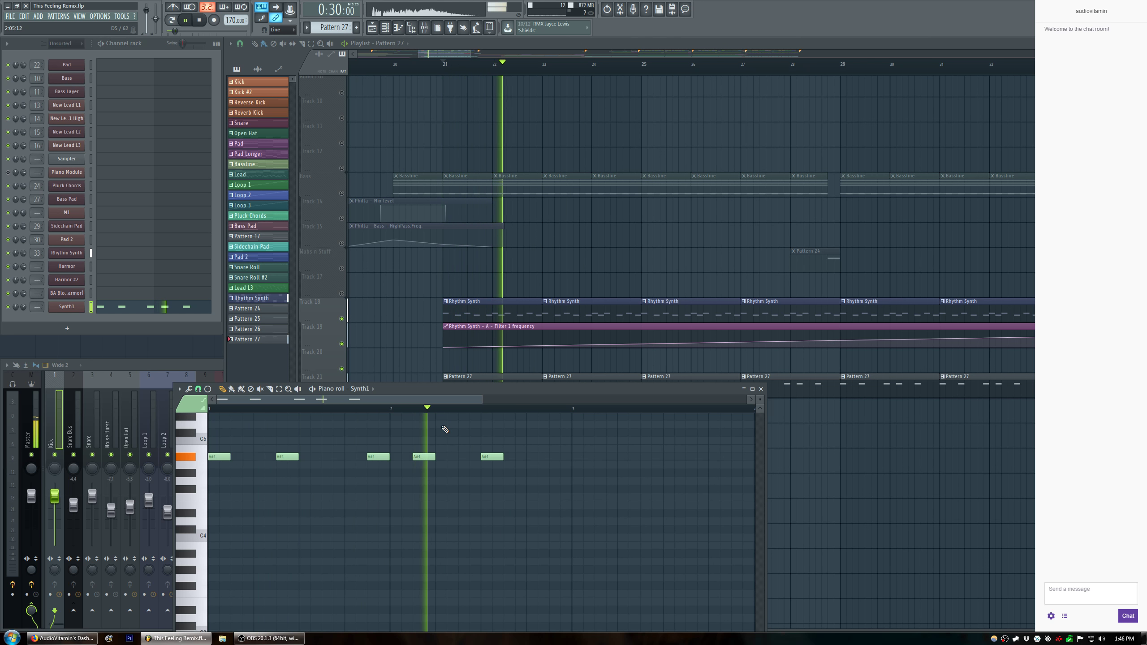
{"action": "right_click", "coordinate": [380, 457]}
{"action": "left_click_drag", "start_coordinate": [571, 390], "coordinate": [463, 349]}
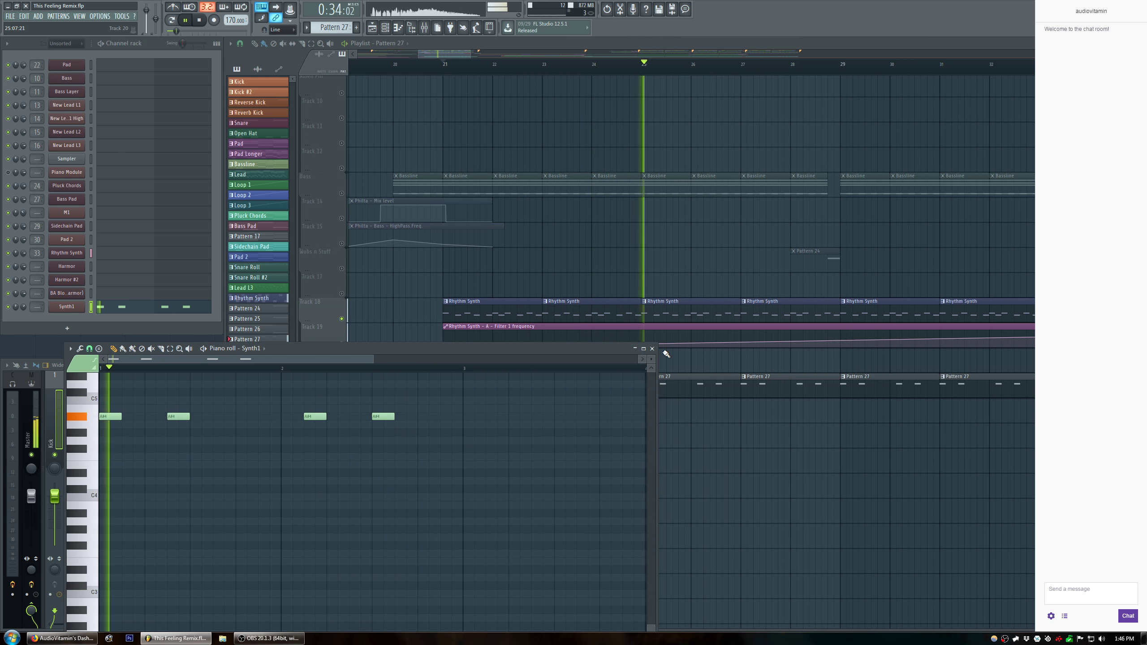
{"action": "left_click", "coordinate": [651, 348]}
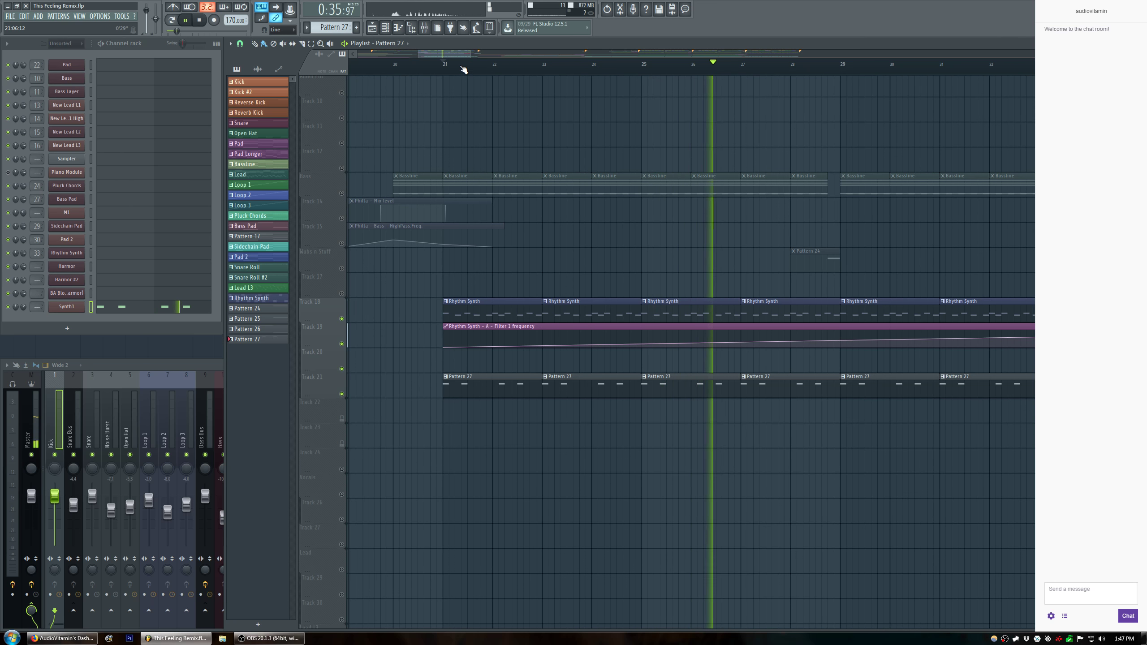
Set Synth1's filter frequency to 61 during playback and rename its channel Acid Like.
{"action": "scroll", "coordinate": [464, 69], "scroll_direction": "down", "scroll_amount": 3}
{"action": "left_click", "coordinate": [67, 307]}
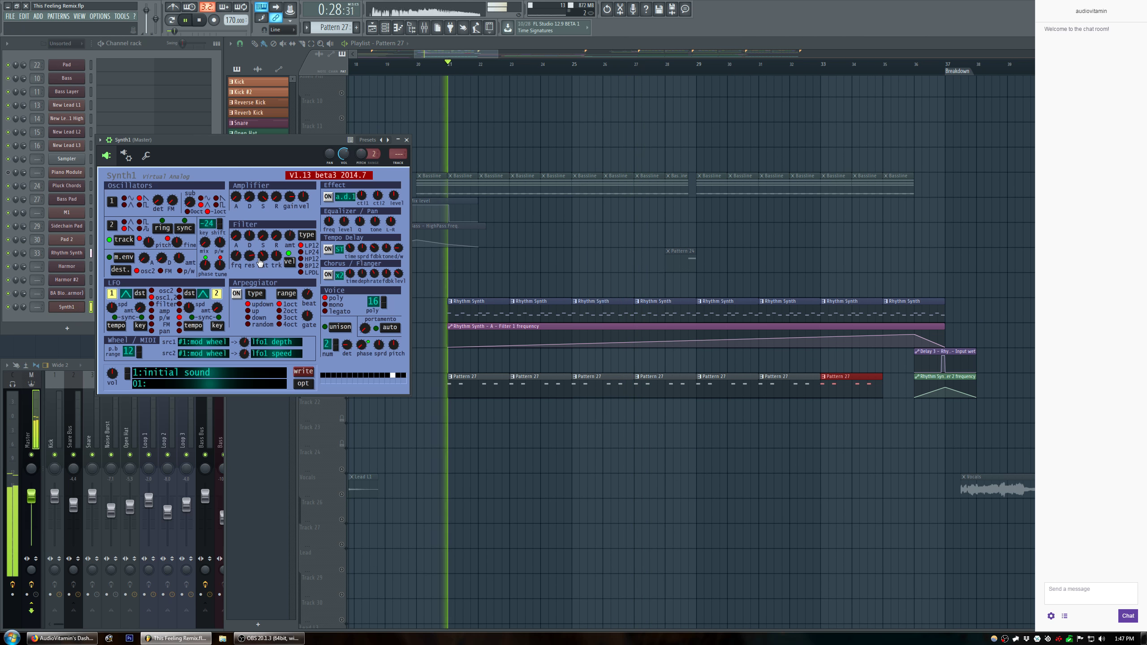
{"action": "left_click_drag", "start_coordinate": [240, 258], "coordinate": [241, 263]}
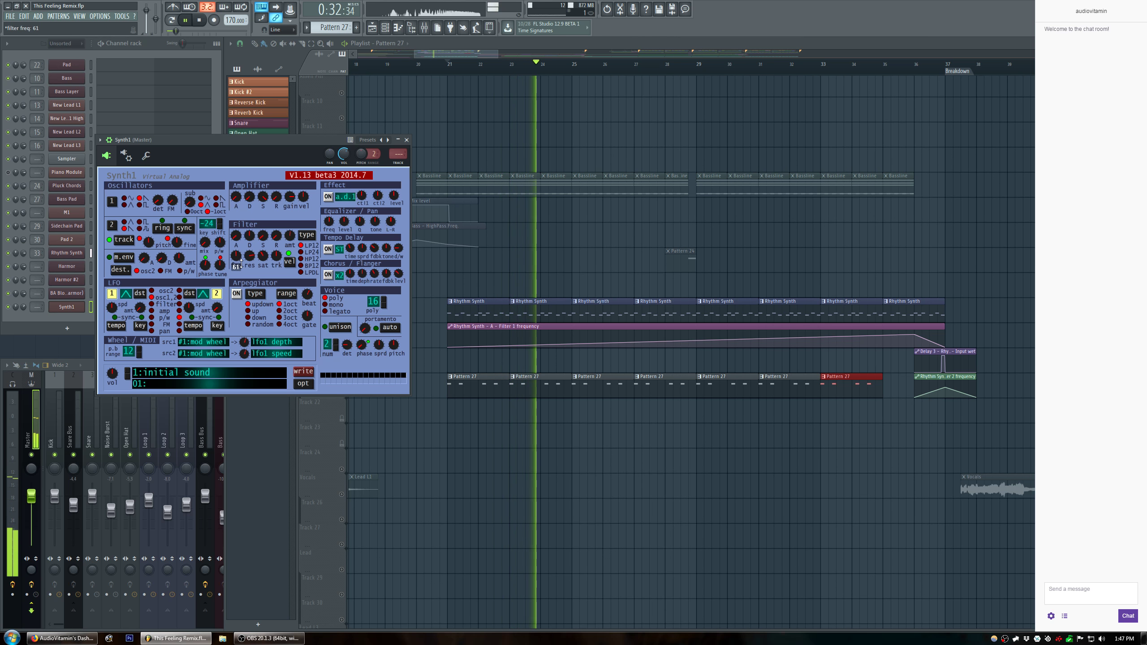
{"action": "left_click", "coordinate": [405, 139]}
{"action": "key", "text": "space"}
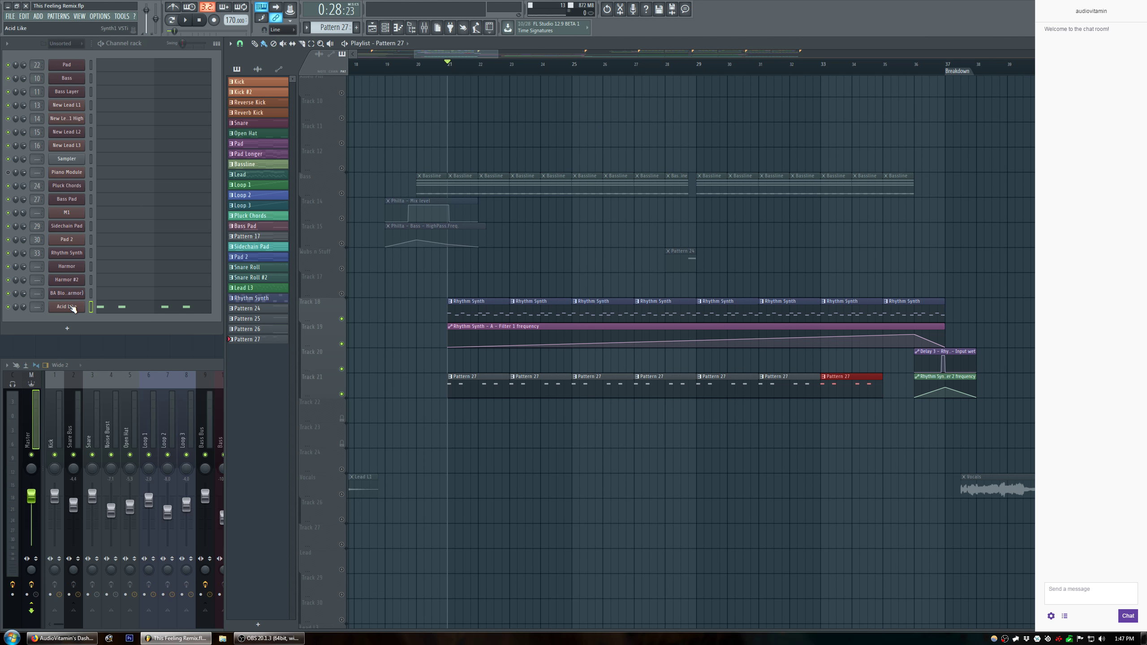
Route Acid Like to mixer insert 34 and add a Fruity Parametric EQ 2 with the Low Cut preset.
{"action": "key", "text": "F9"}
{"action": "left_click", "coordinate": [677, 435]}
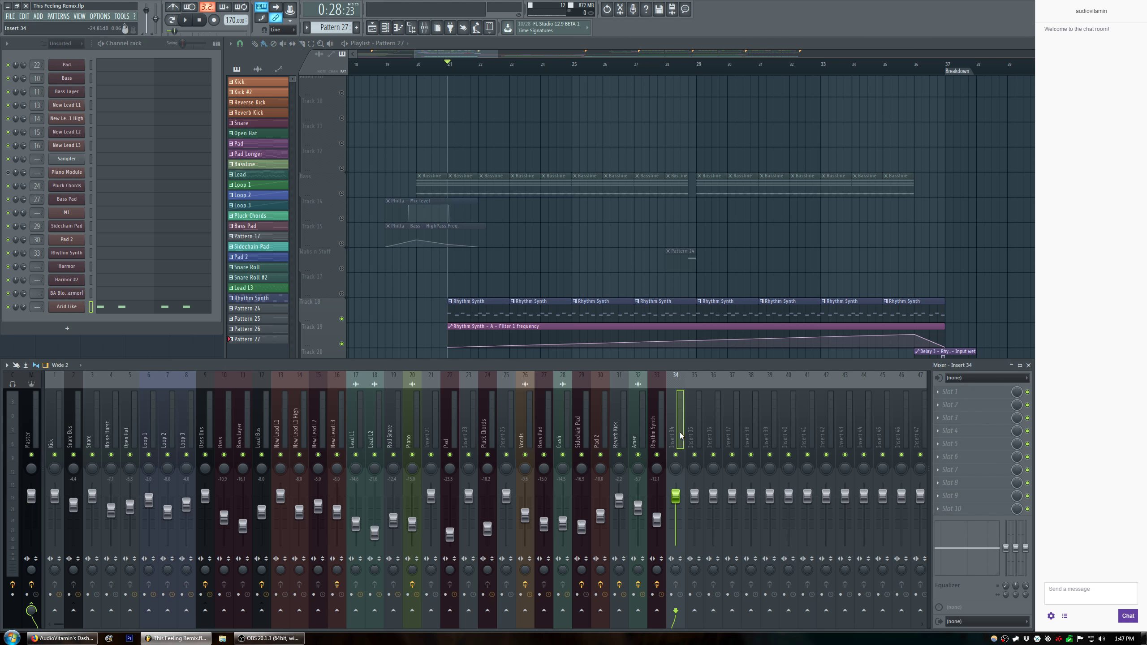
{"action": "left_click", "coordinate": [939, 392]}
{"action": "left_click", "coordinate": [1079, 452]}
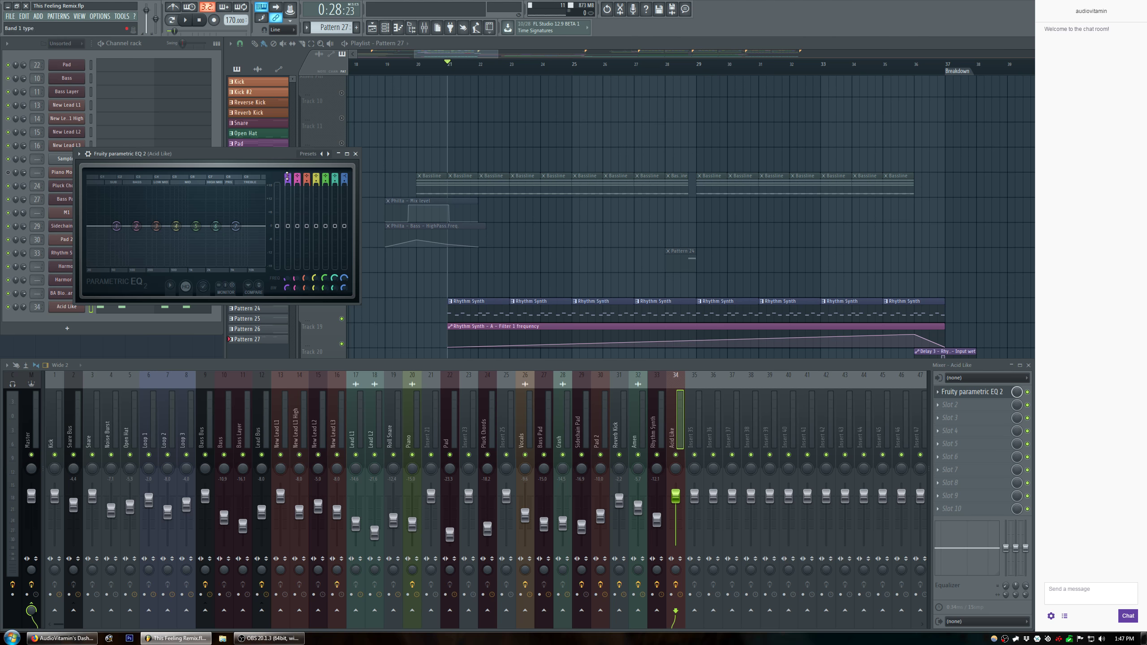
{"action": "left_click", "coordinate": [307, 154]}
{"action": "left_click", "coordinate": [323, 293]}
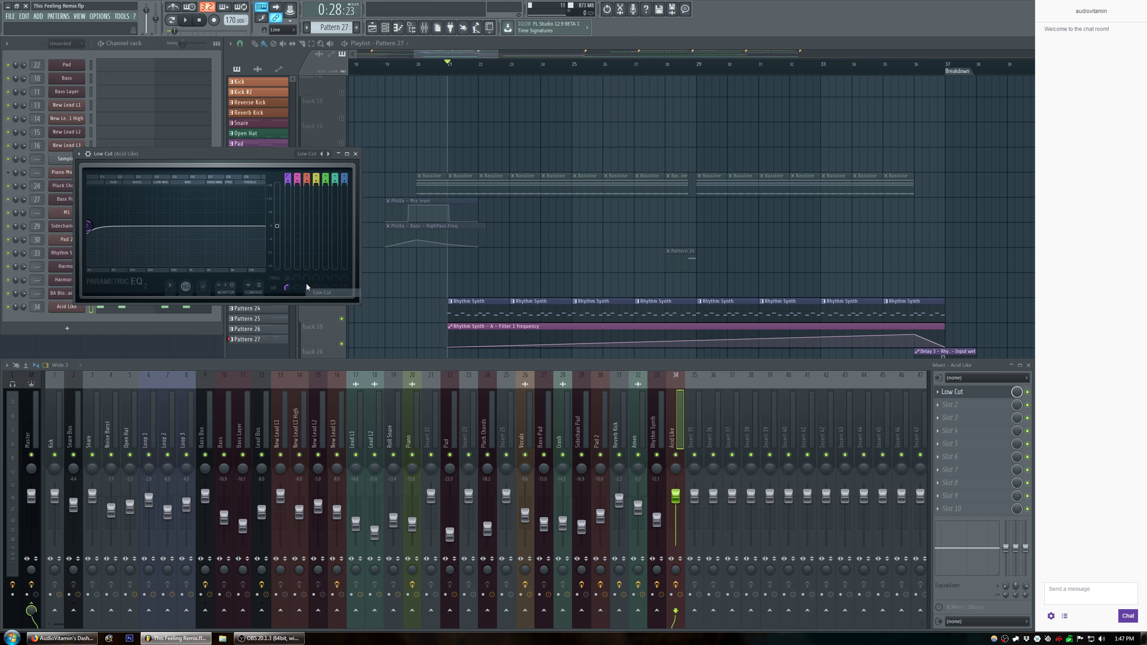
Raise the Acid Like low cut to about 190 Hz and steepen its slope while listening to the soloed tracks.
{"action": "key", "text": "space"}
{"action": "left_click_drag", "start_coordinate": [287, 278], "coordinate": [286, 262]}
{"action": "left_click", "coordinate": [186, 287]}
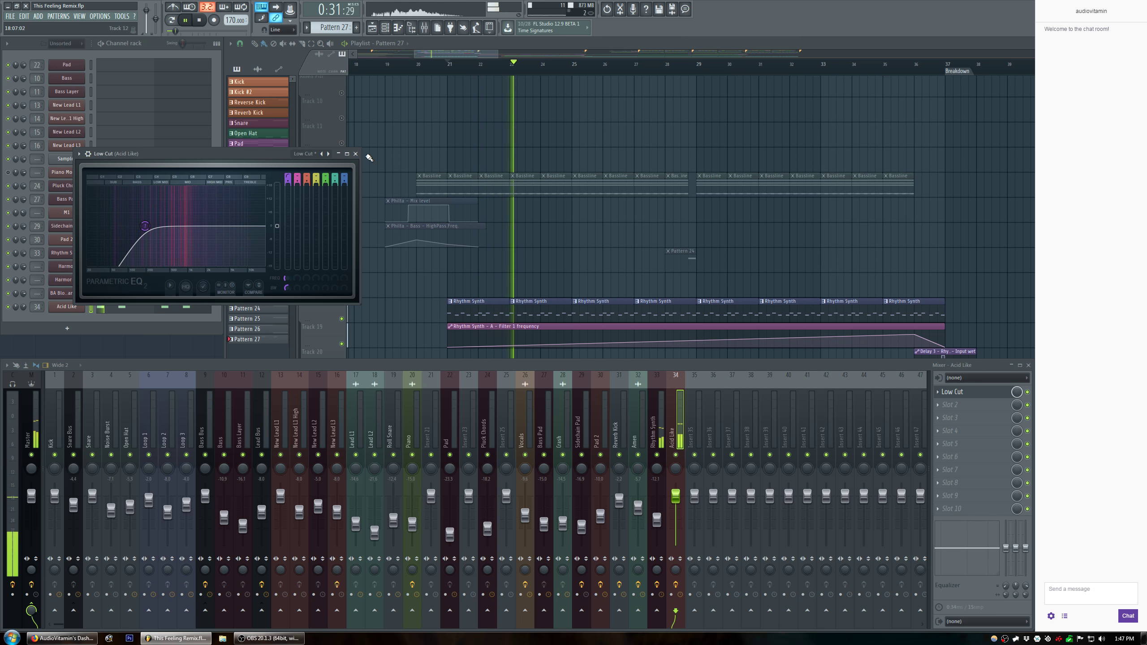
{"action": "left_click_drag", "start_coordinate": [145, 226], "coordinate": [147, 225]}
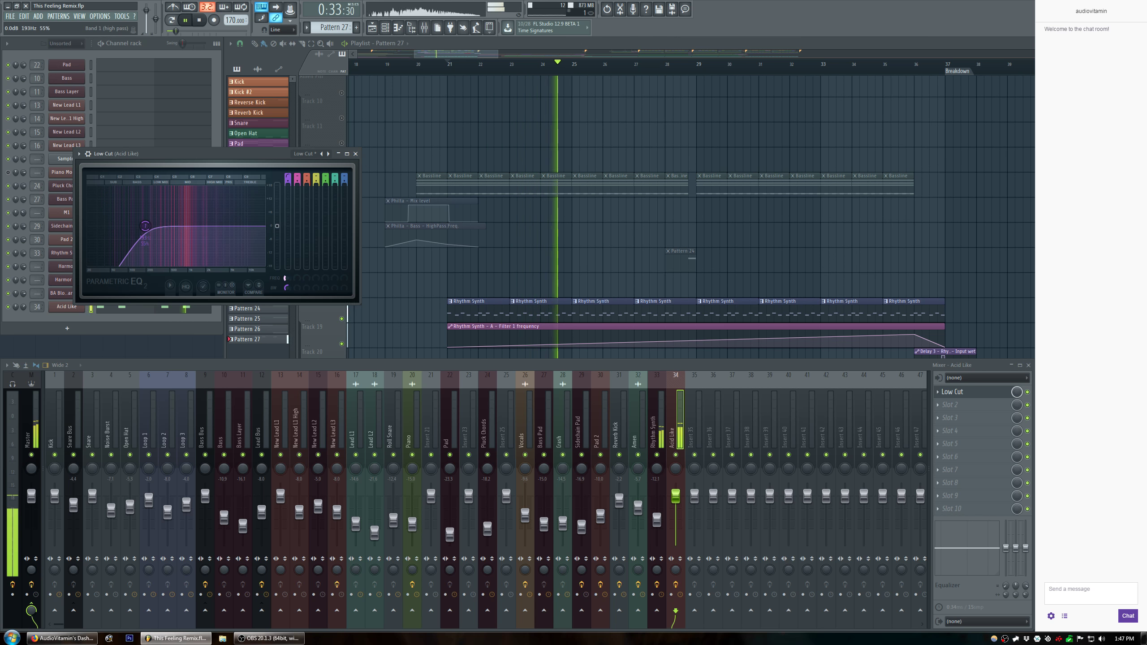
{"action": "left_click_drag", "start_coordinate": [287, 182], "coordinate": [288, 177]}
{"action": "left_click_drag", "start_coordinate": [286, 277], "coordinate": [286, 280]}
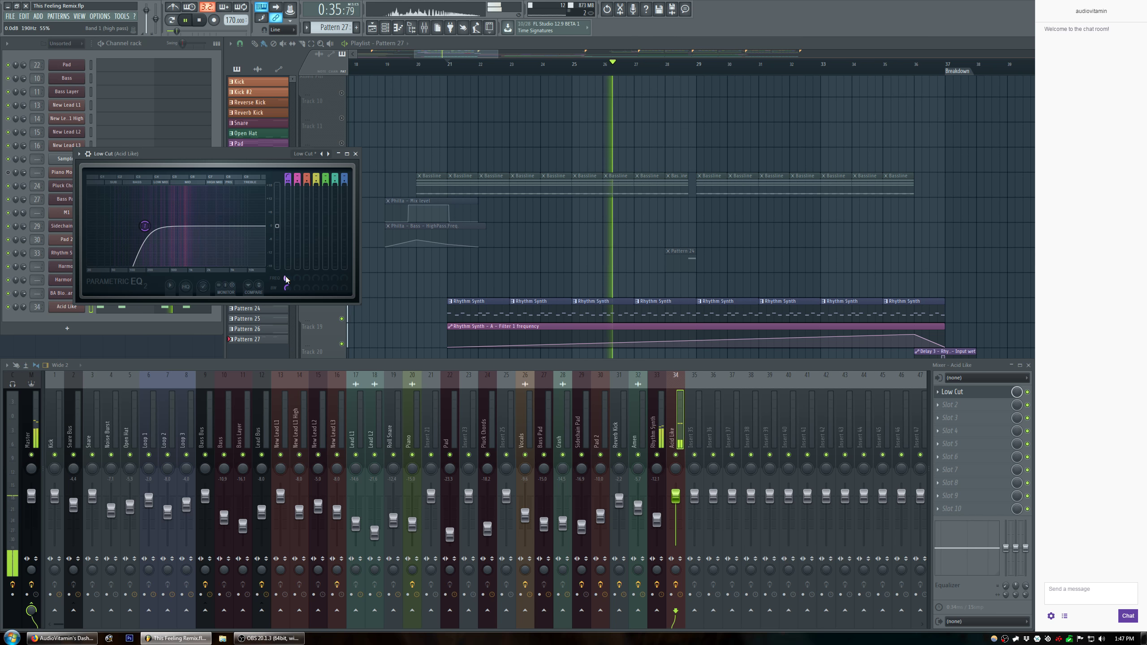
{"action": "left_click", "coordinate": [356, 154]}
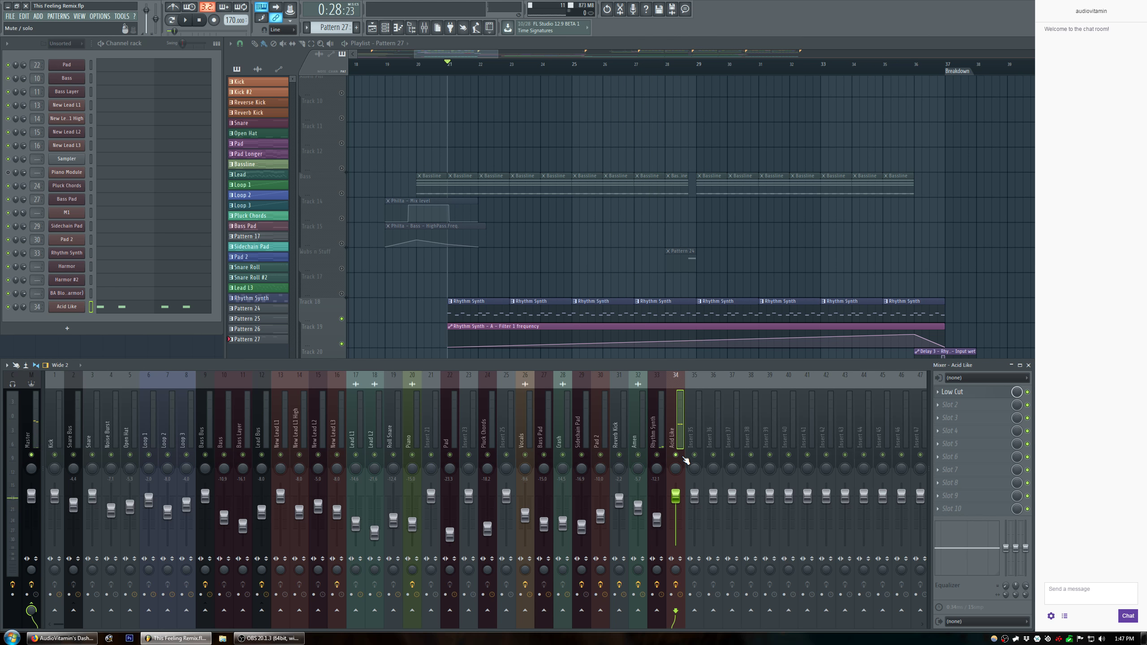
Insert a playlist track below the Rhythm Synth automation, move all Pattern 27 clips onto it, and name Track 18 Rhythm Synth.
{"action": "left_click", "coordinate": [342, 320]}
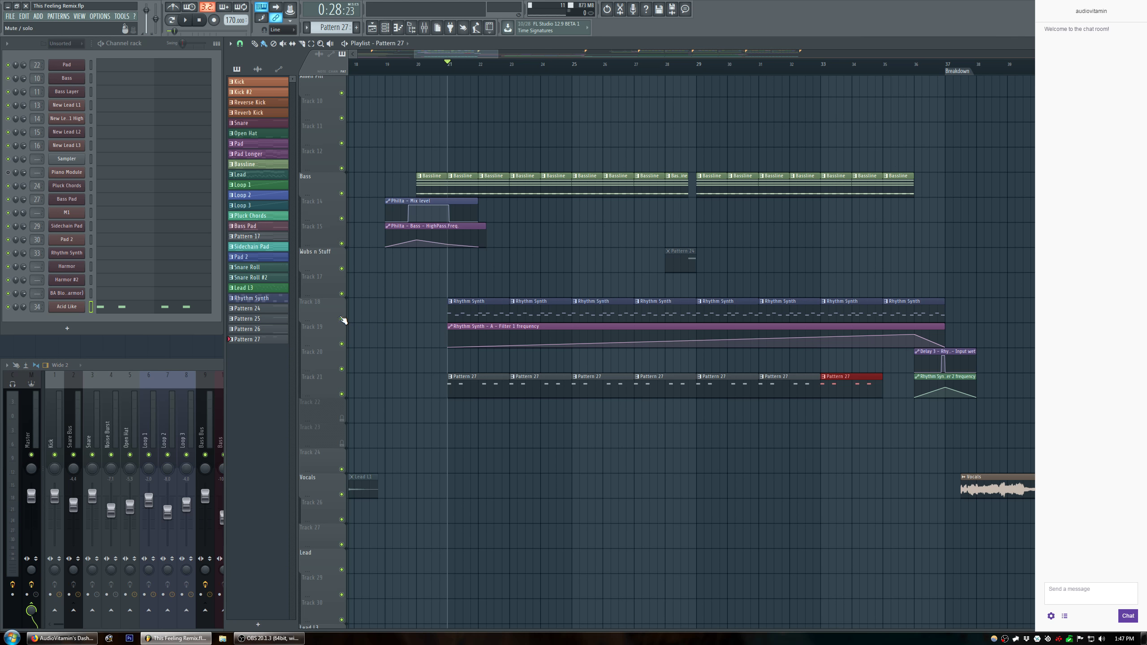
{"action": "scroll", "coordinate": [320, 314], "scroll_direction": "down", "scroll_amount": 4}
{"action": "right_click", "coordinate": [323, 299]}
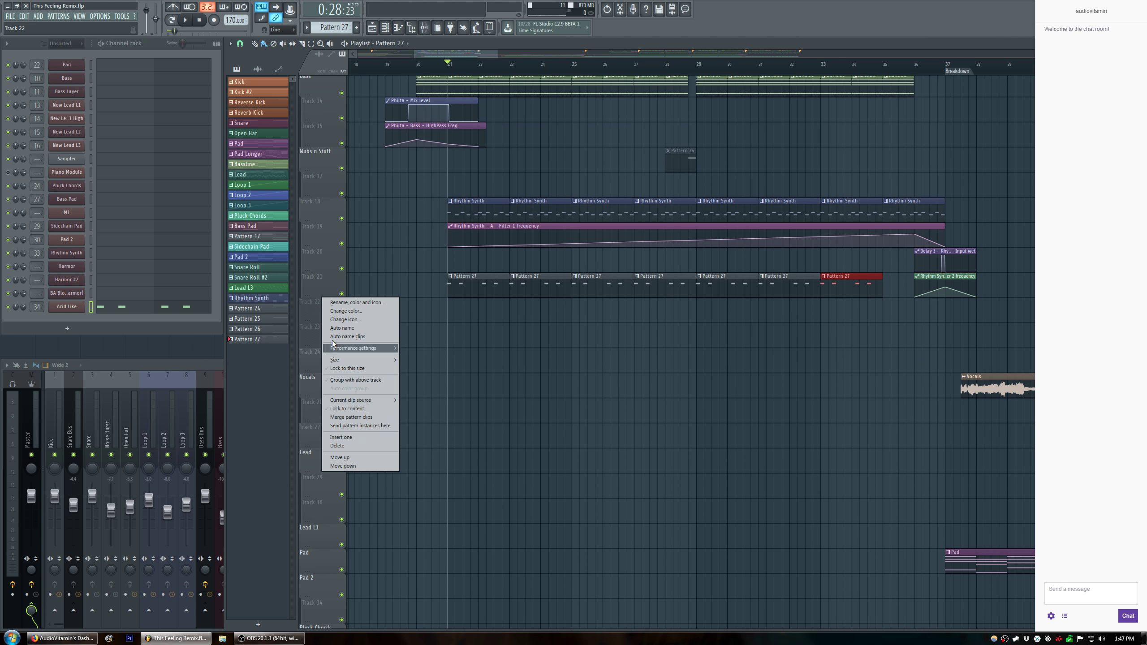
{"action": "left_click", "coordinate": [367, 439]}
{"action": "left_click_drag", "start_coordinate": [899, 299], "coordinate": [470, 316]}
{"action": "right_click", "coordinate": [454, 203]}
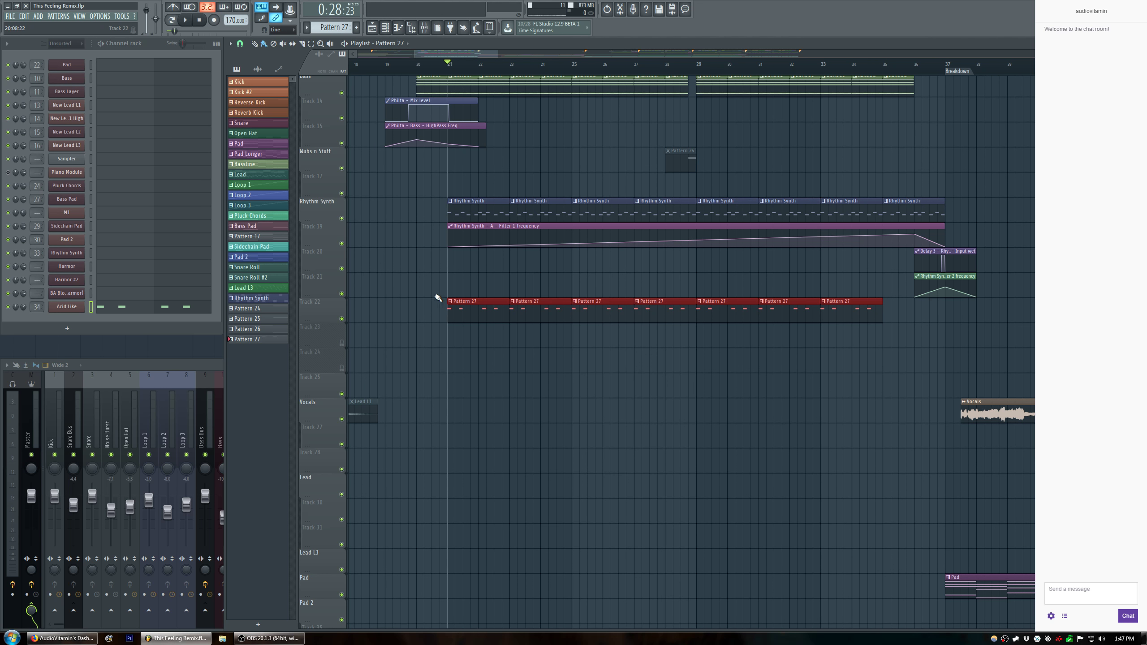
Add one more Pattern 27 clip during playback so the row extends up to the Breakdown marker.
{"action": "key", "text": "space"}
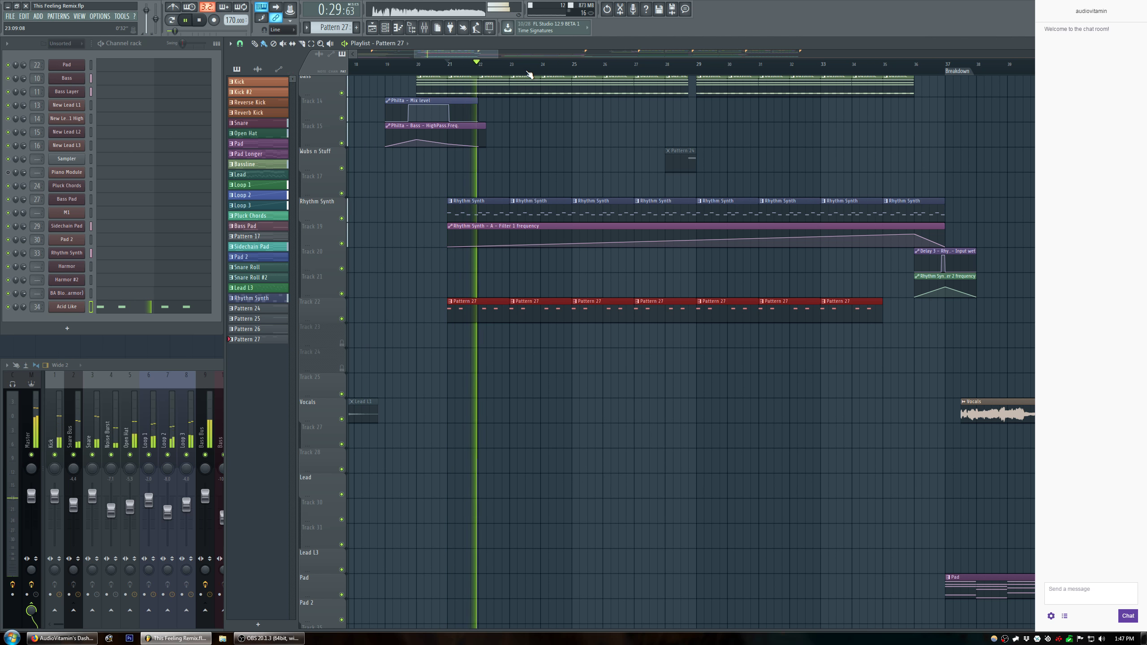
{"action": "scroll", "coordinate": [529, 73], "scroll_direction": "down", "scroll_amount": 2}
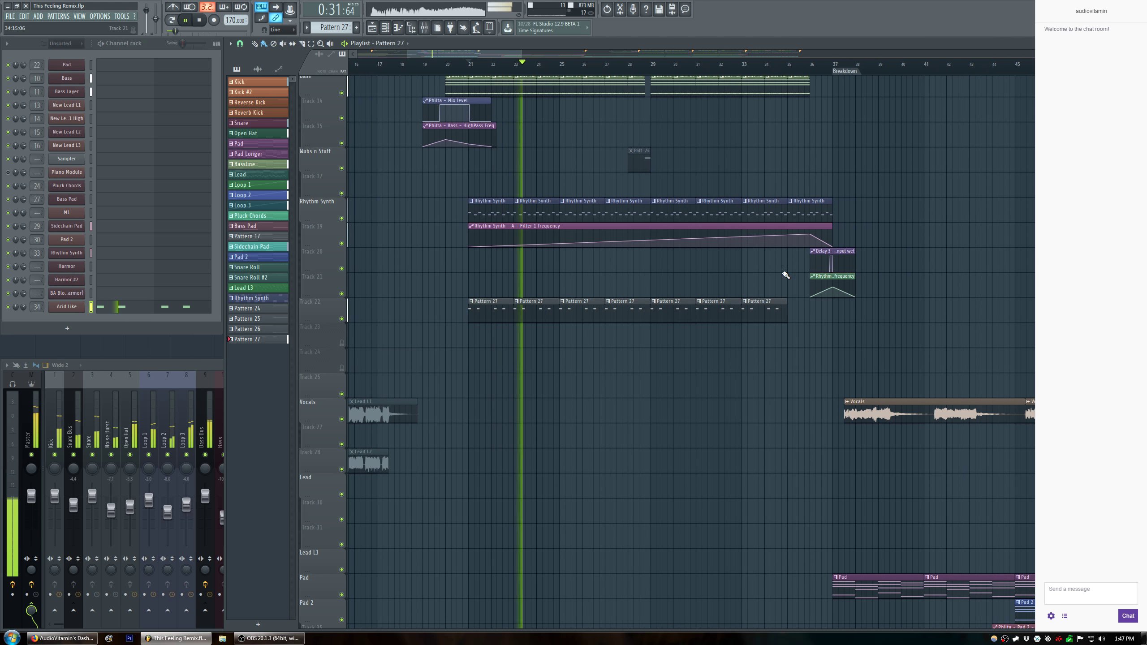
{"action": "left_click", "coordinate": [797, 309]}
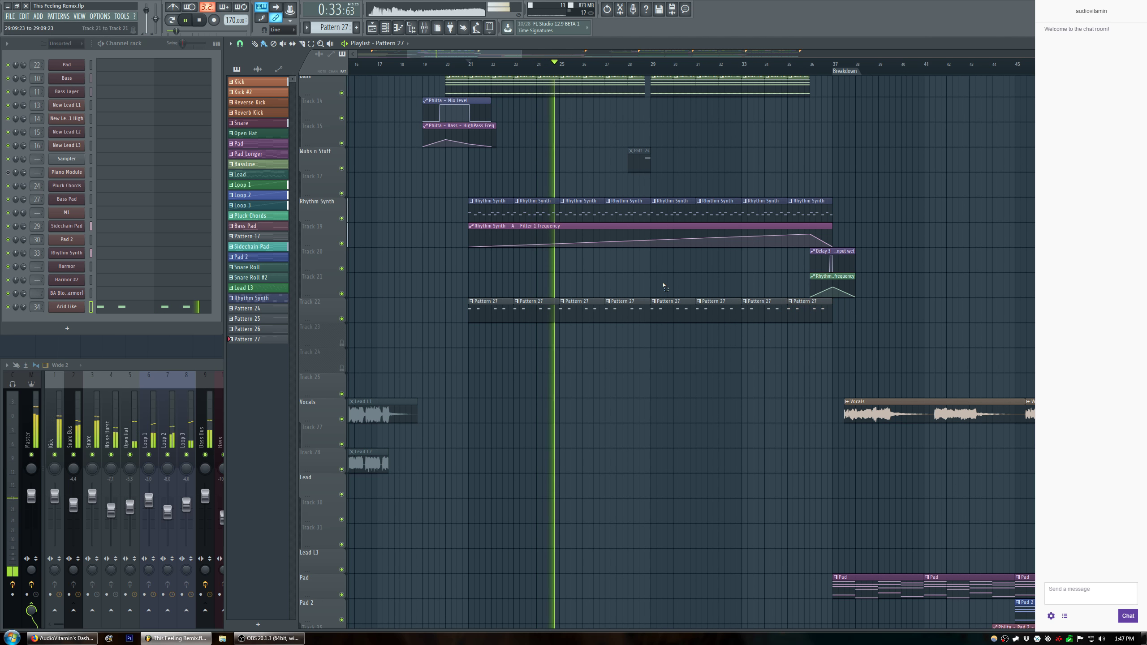
Raise the Acid Like Synth1 filter frequency to 66 while listening to the arrangement.
{"action": "left_click", "coordinate": [66, 307]}
{"action": "left_click_drag", "start_coordinate": [236, 258], "coordinate": [236, 256]}
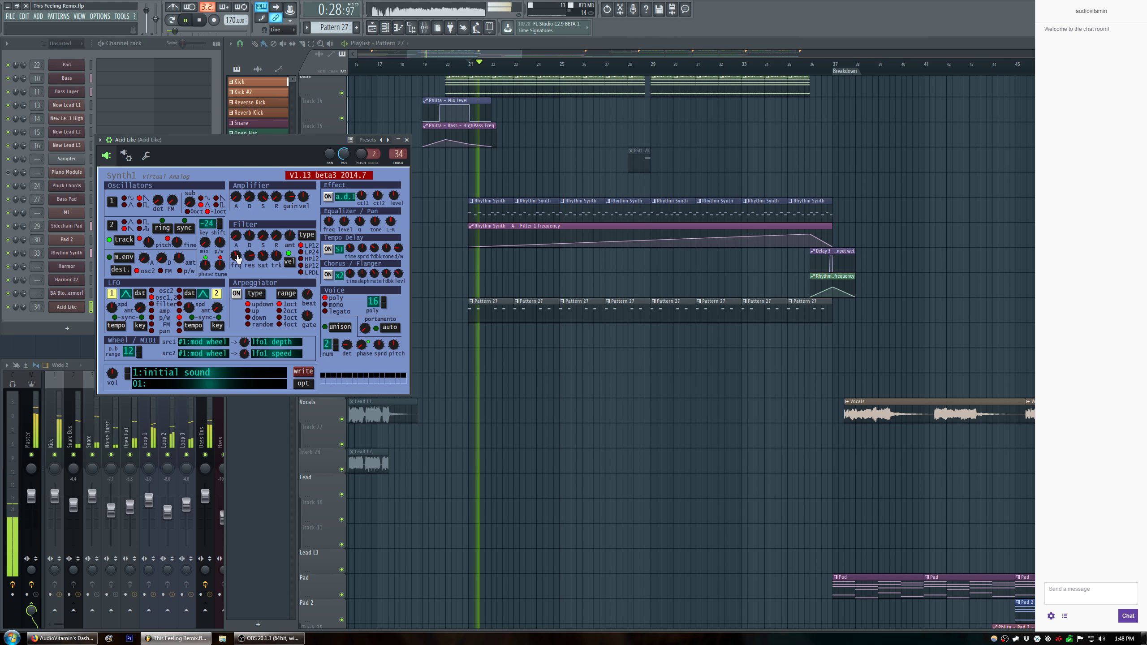
{"action": "left_click_drag", "start_coordinate": [236, 256], "coordinate": [240, 249]}
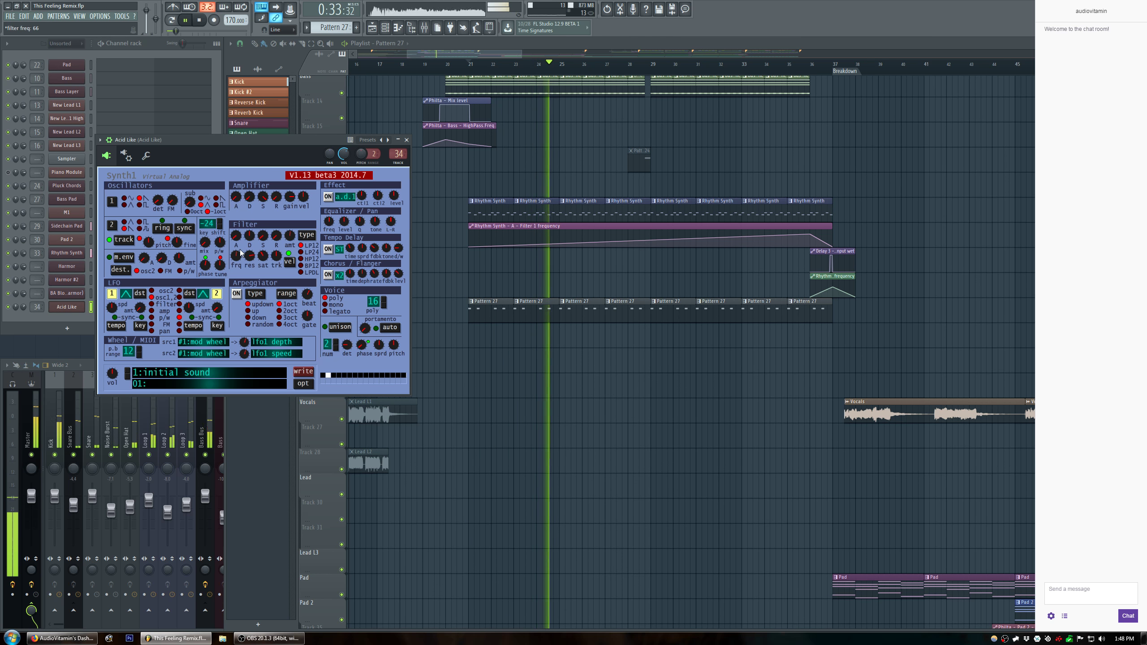
{"action": "key", "text": "space"}
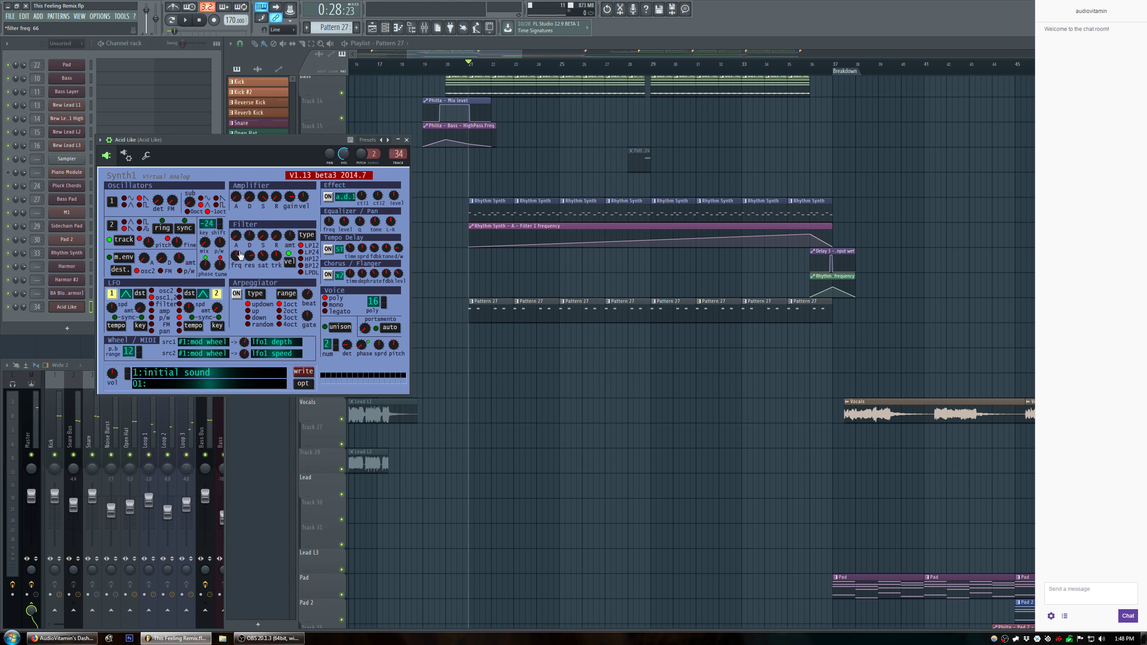
Create an automation clip for the Acid Like filter frequency spanning bar 21 to the Breakdown marker.
{"action": "left_click_drag", "start_coordinate": [468, 69], "coordinate": [831, 111]}
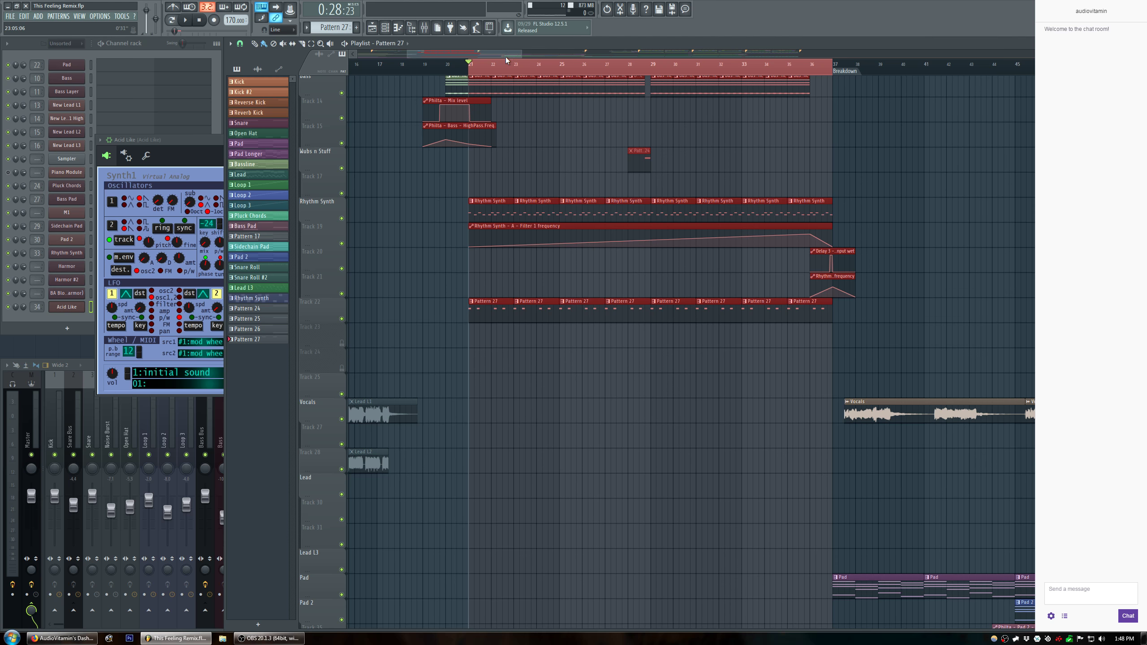
{"action": "left_click", "coordinate": [122, 16]}
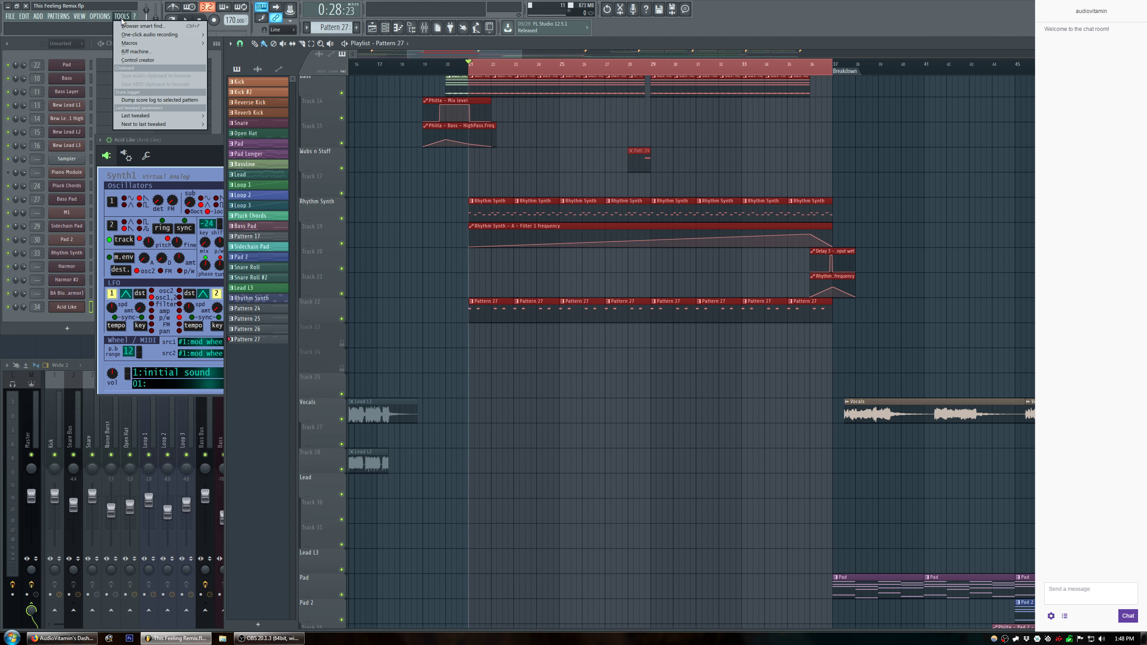
{"action": "mouse_move", "coordinate": [175, 119]}
{"action": "left_click", "coordinate": [260, 167]}
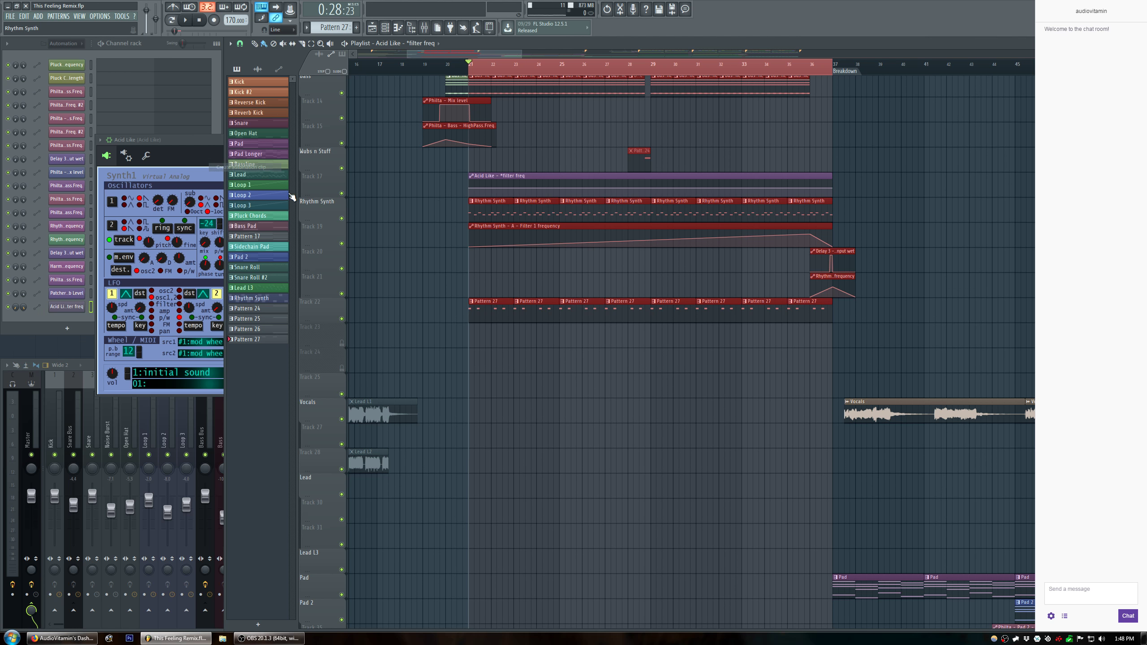
Insert a track grouped under the Pattern 27 track and place the Acid Like filter frequency automation on it from bar 21.
{"action": "left_click_drag", "start_coordinate": [520, 174], "coordinate": [523, 337]}
{"action": "right_click", "coordinate": [326, 340]}
{"action": "left_click", "coordinate": [350, 461]}
{"action": "right_click", "coordinate": [323, 328]}
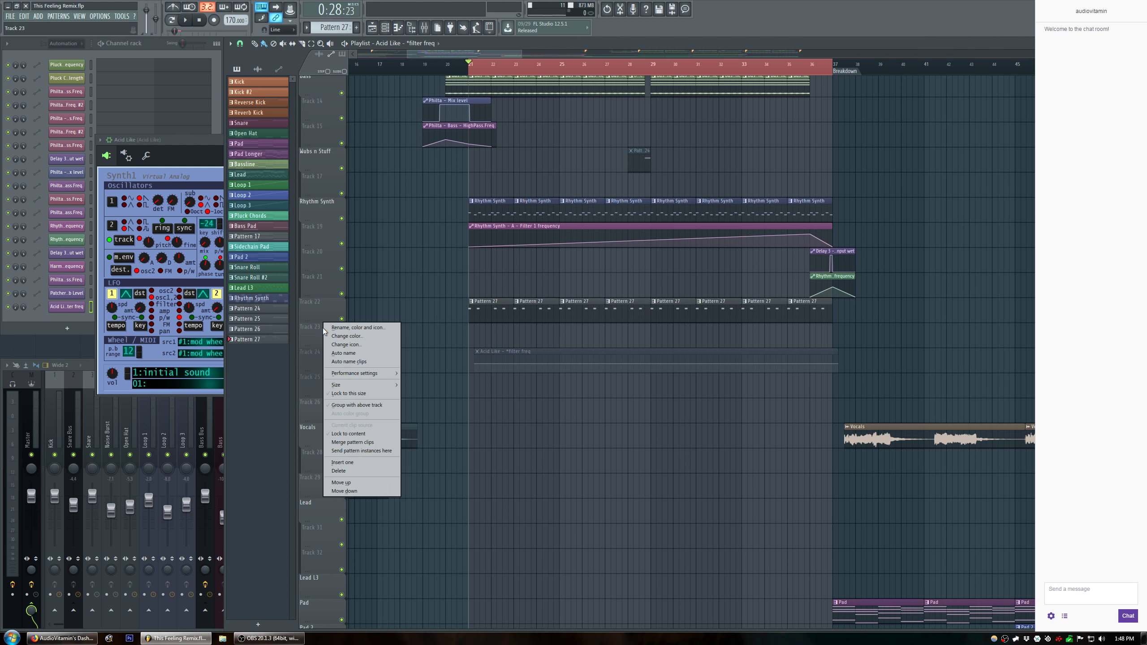
{"action": "left_click", "coordinate": [362, 406]}
{"action": "left_click_drag", "start_coordinate": [496, 351], "coordinate": [491, 320]}
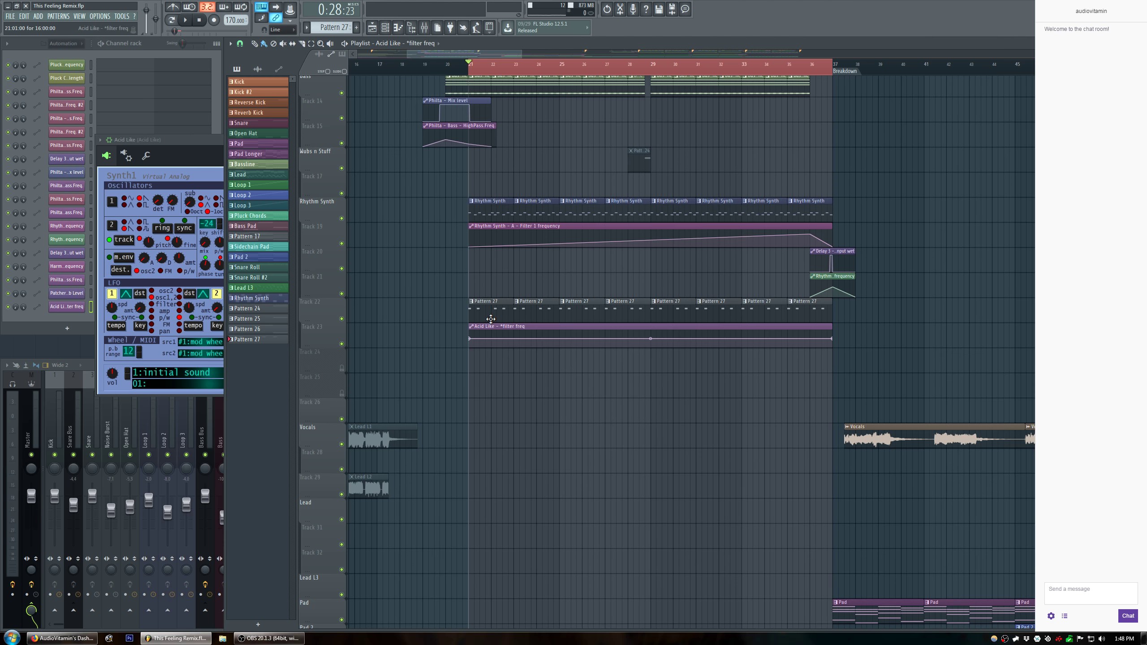
{"action": "left_click", "coordinate": [62, 639]}
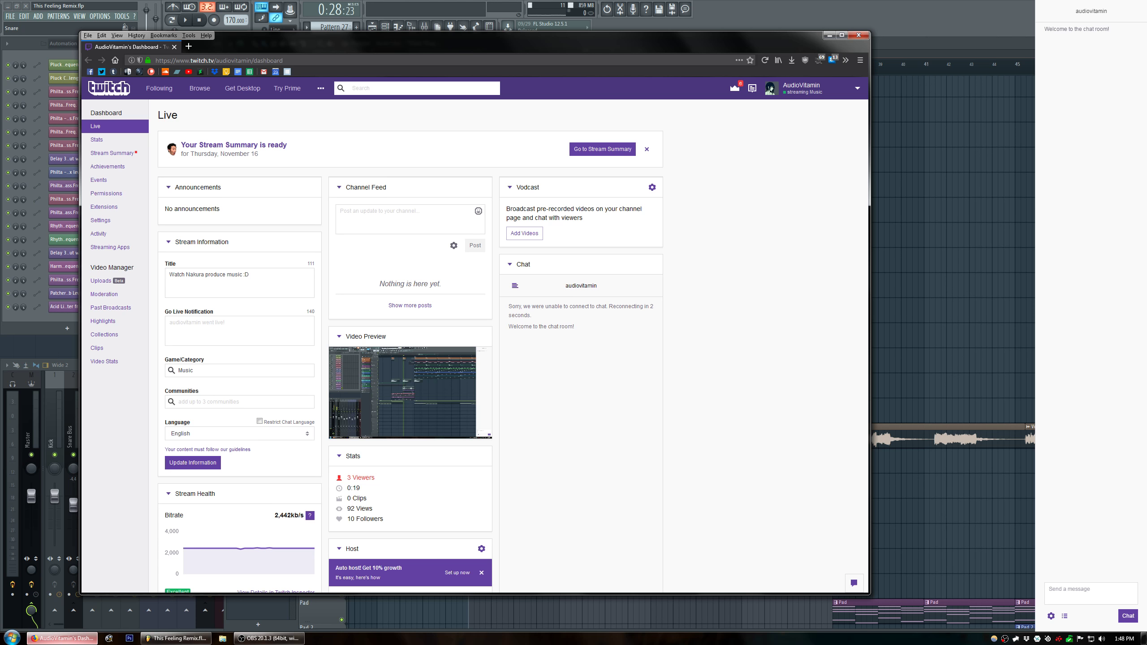
{"action": "left_click", "coordinate": [62, 639]}
Add a control point near bar 36 of the Acid Like filter automation and shape a gradual rise toward it, checking playback.
{"action": "key", "text": "space"}
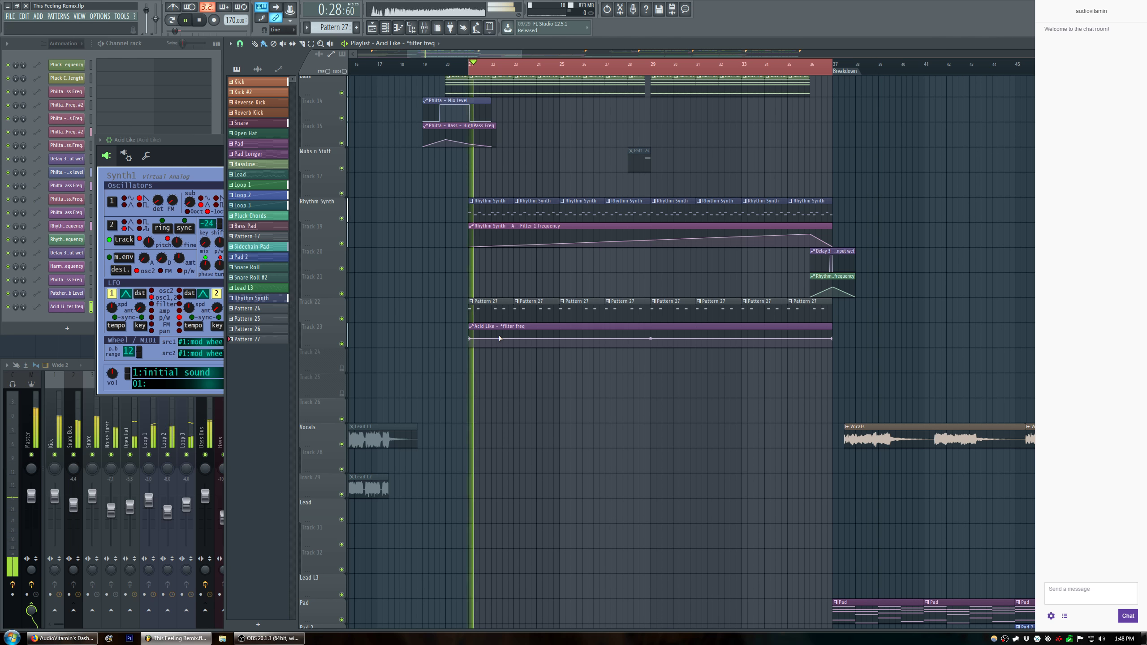
{"action": "key", "text": "space"}
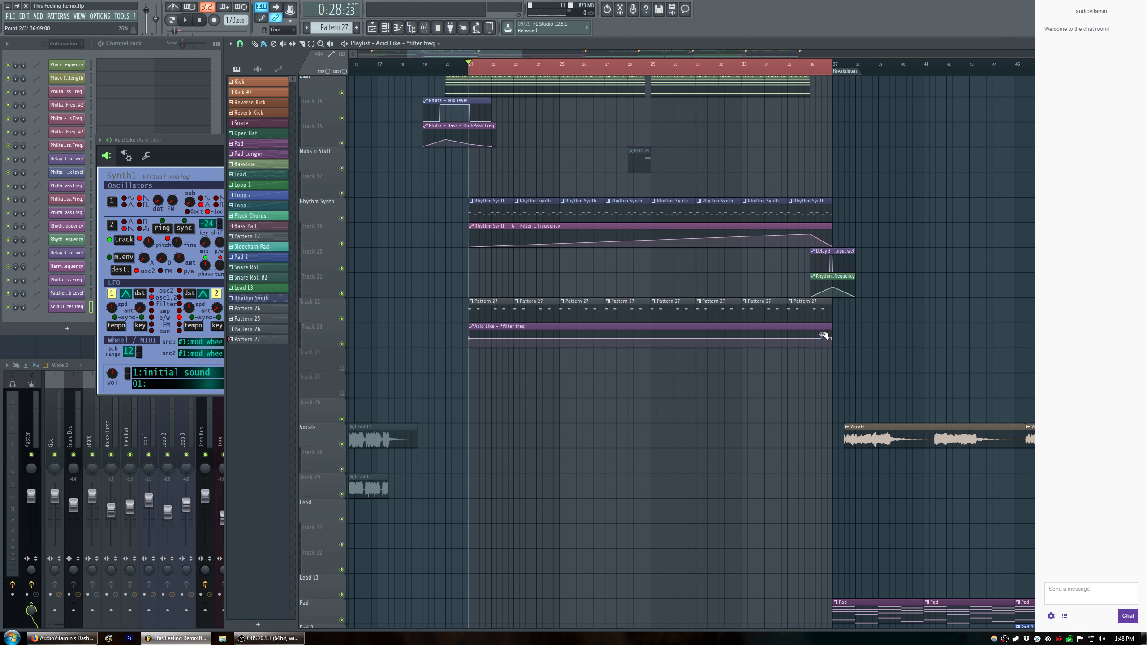
{"action": "right_click", "coordinate": [824, 336]}
{"action": "left_click", "coordinate": [864, 378]}
{"action": "key", "text": "space"}
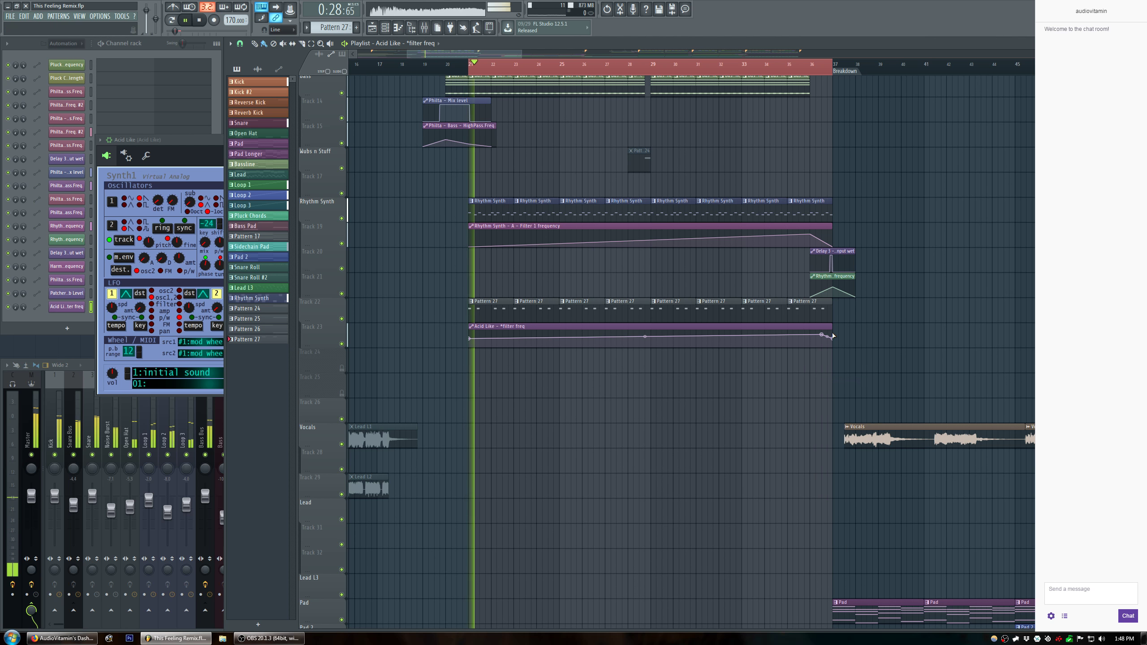
{"action": "key", "text": "space"}
Audition the end of the section and refine the Acid Like filter automation's peak, moving it to about the start of bar 36.
{"action": "left_click", "coordinate": [794, 71]}
{"action": "key", "text": "space"}
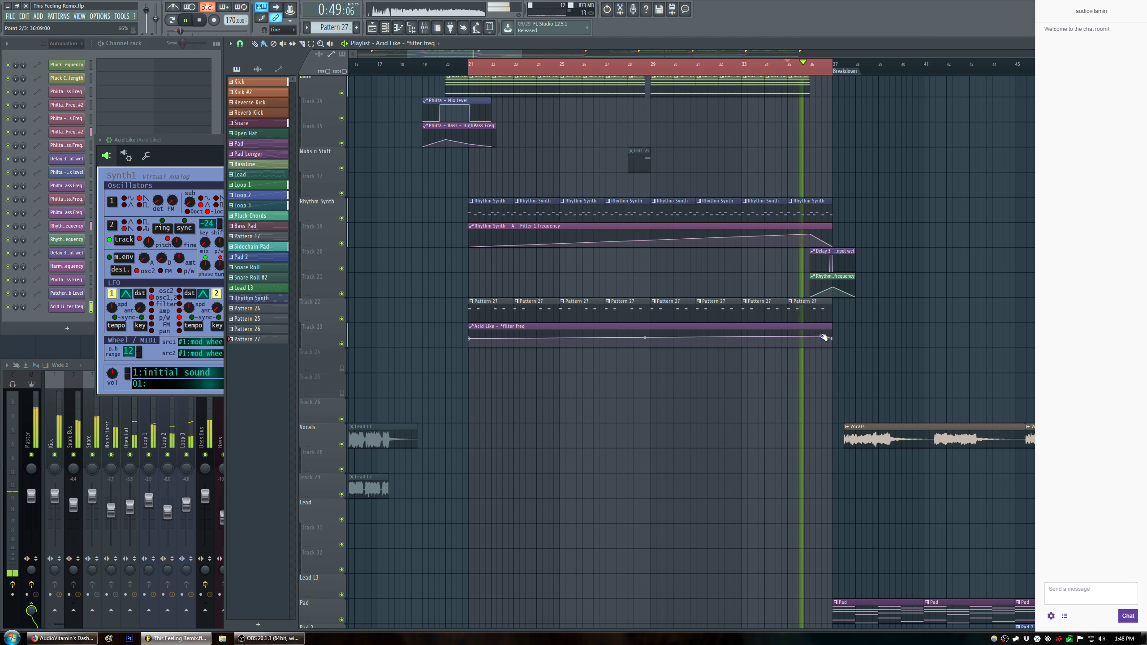
{"action": "key", "text": "space"}
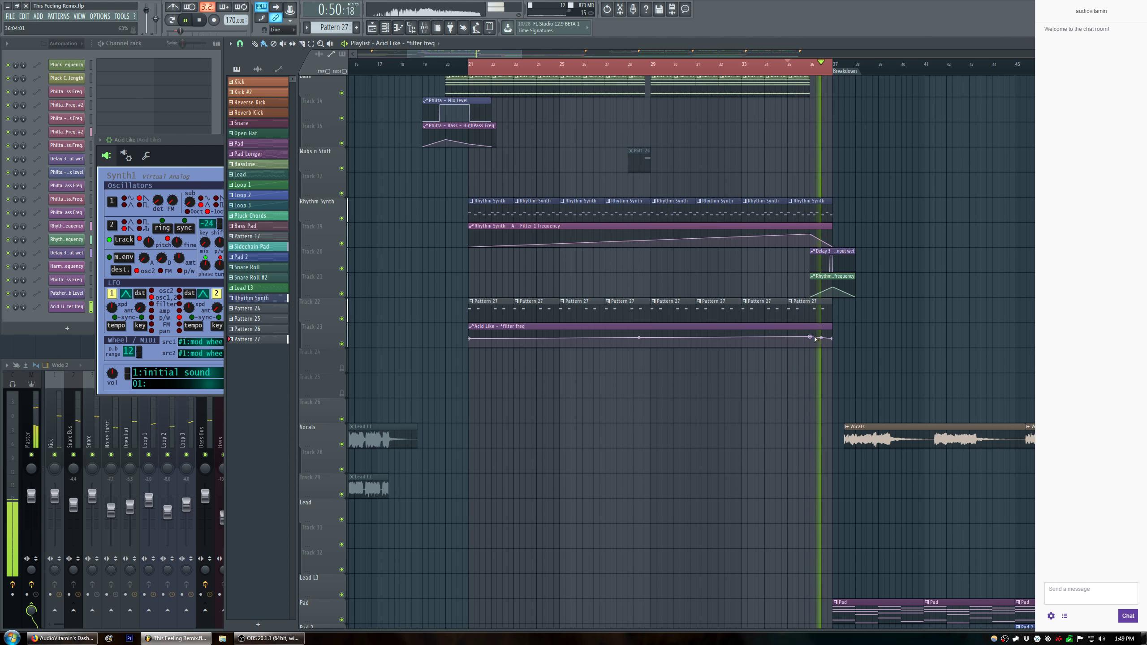
{"action": "key", "text": "space"}
{"action": "key", "text": "space"}
{"action": "left_click_drag", "start_coordinate": [810, 337], "coordinate": [811, 337]}
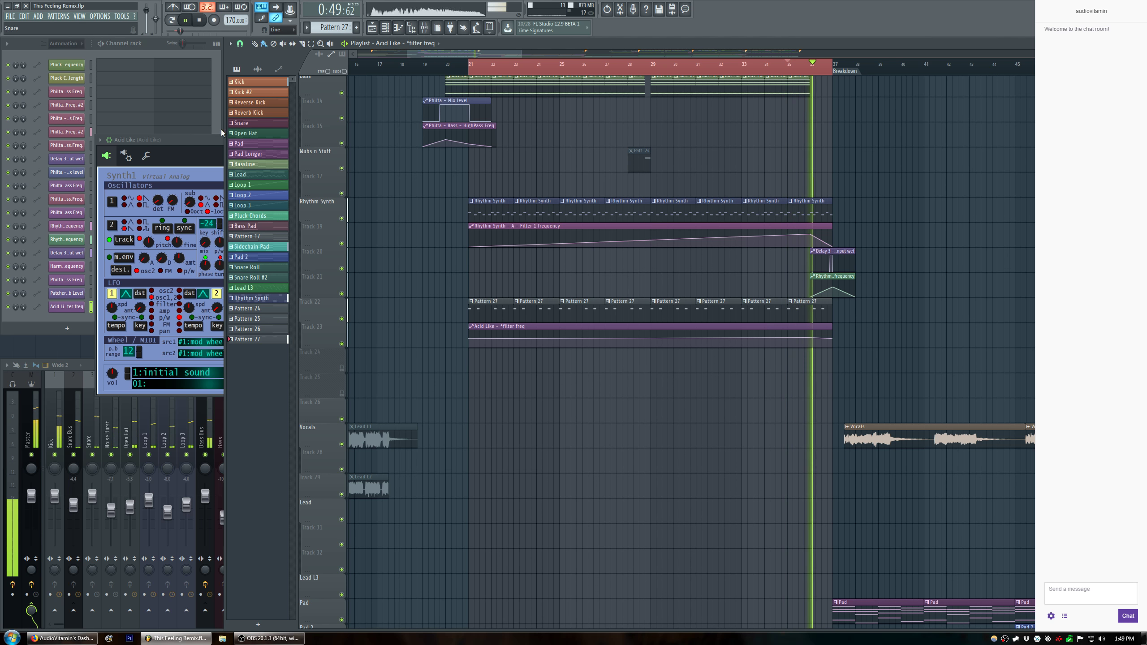
Close the Synth1 window, solo the Acid Like mixer insert, and audition it with its related tracks.
{"action": "left_click", "coordinate": [181, 141]}
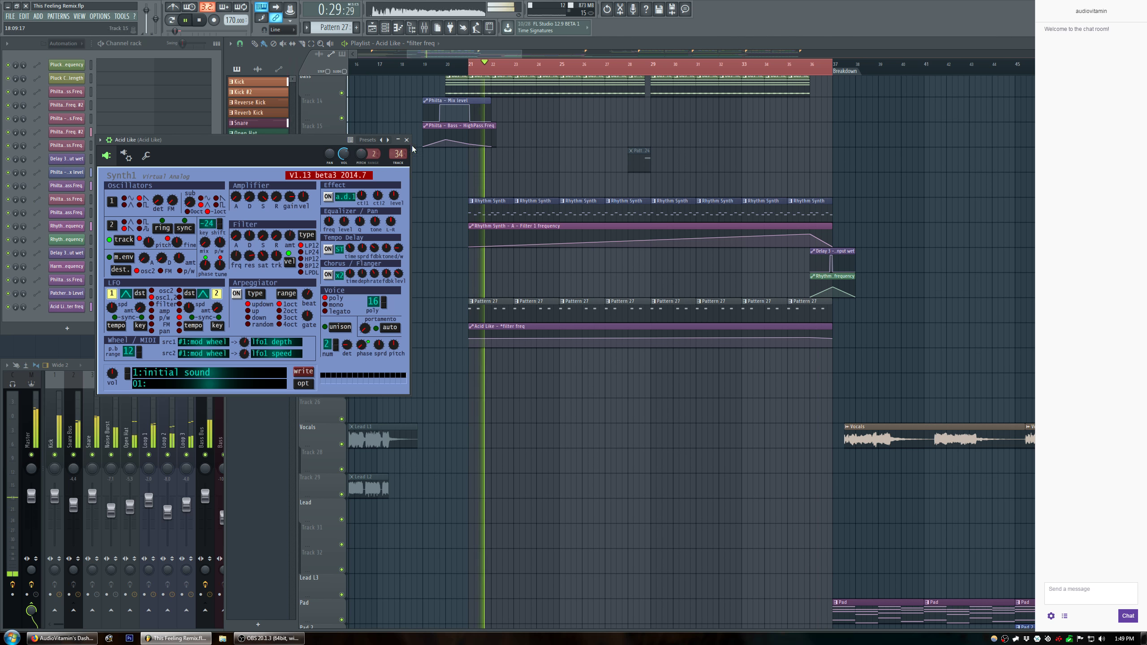
{"action": "left_click", "coordinate": [406, 141]}
{"action": "left_click", "coordinate": [197, 368]}
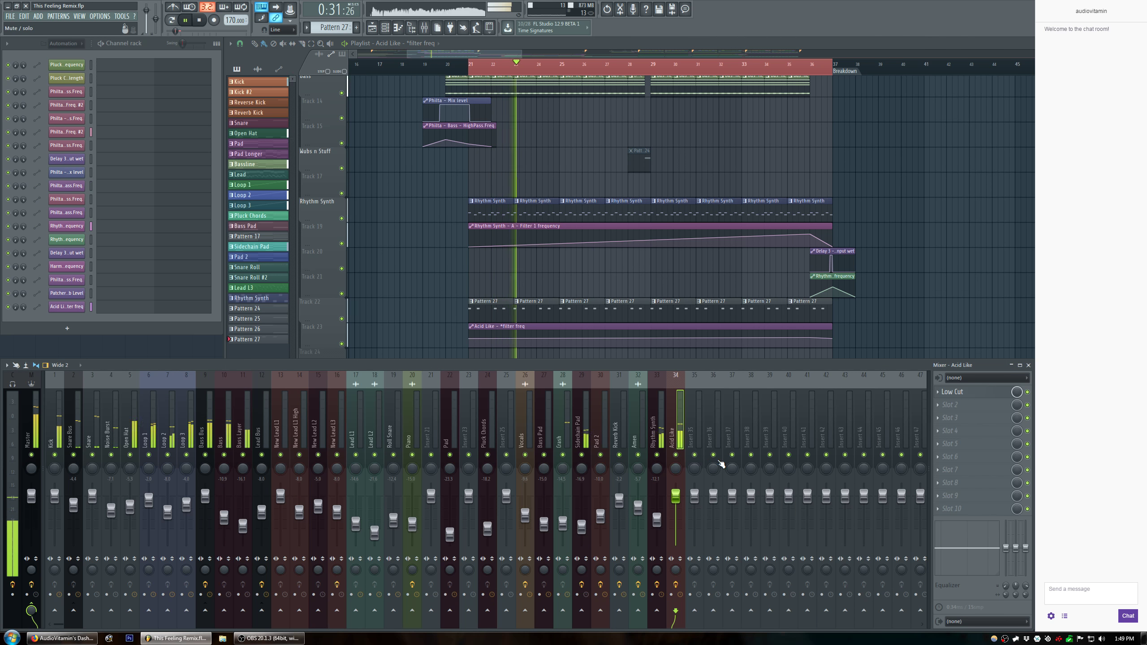
{"action": "right_click", "coordinate": [677, 454]}
{"action": "key", "text": "space"}
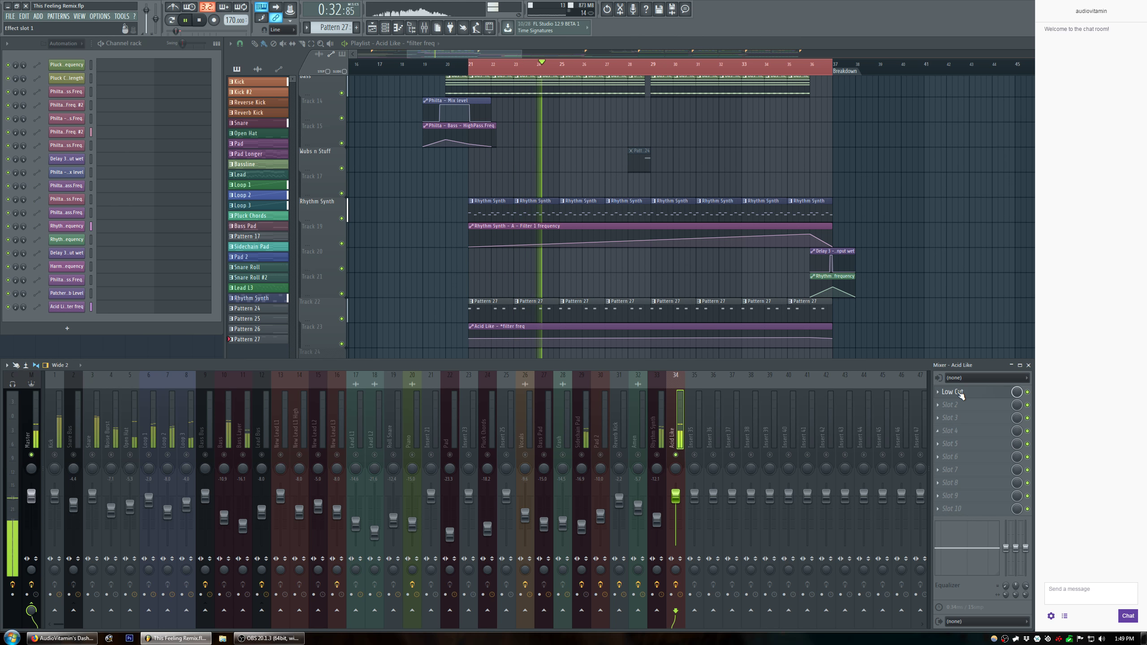
{"action": "key", "text": "space"}
Load Fruity Delay 3 in Acid Like's second effect slot, choose the ping pong model, and raise the tone to about 57%.
{"action": "left_click", "coordinate": [943, 407]}
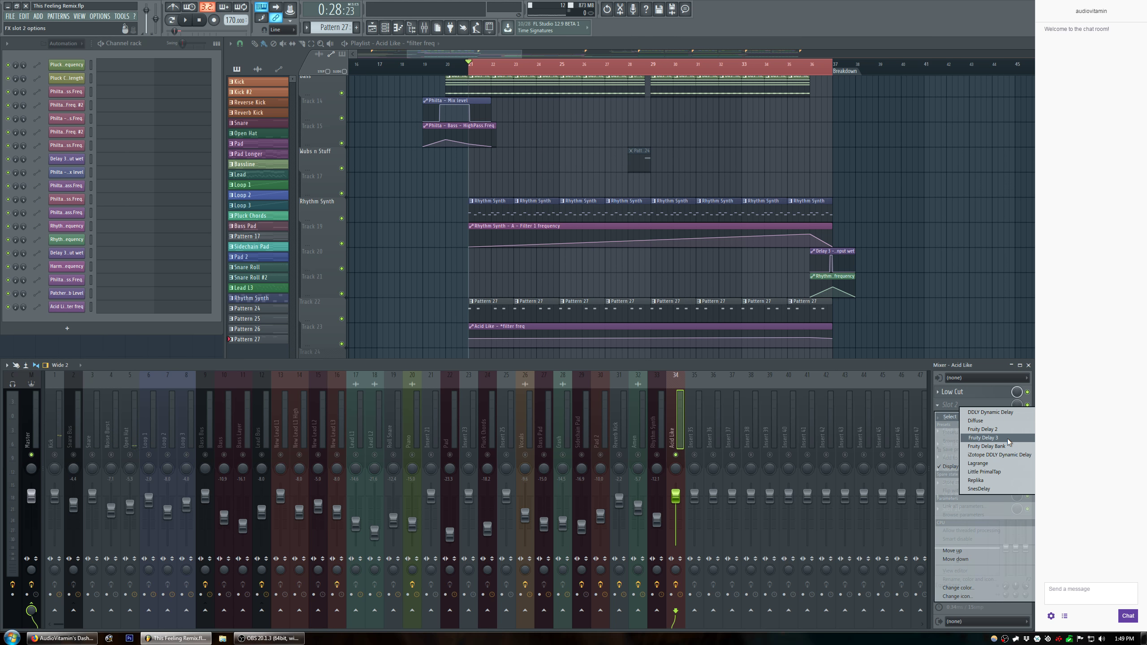
{"action": "left_click", "coordinate": [1009, 438]}
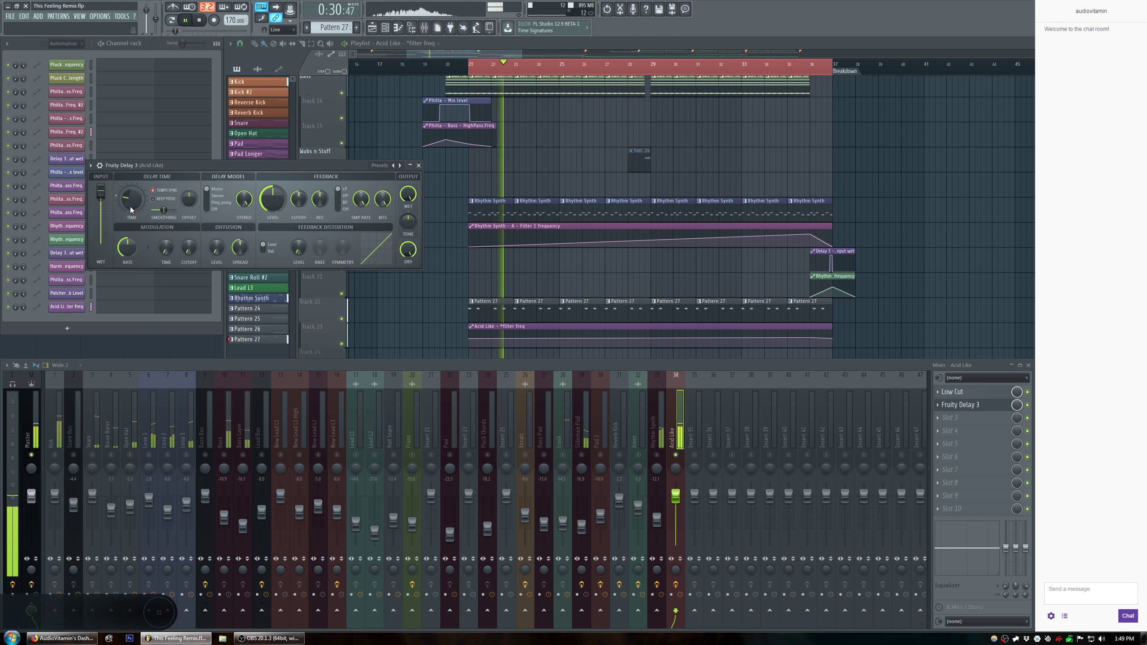
{"action": "left_click", "coordinate": [210, 204]}
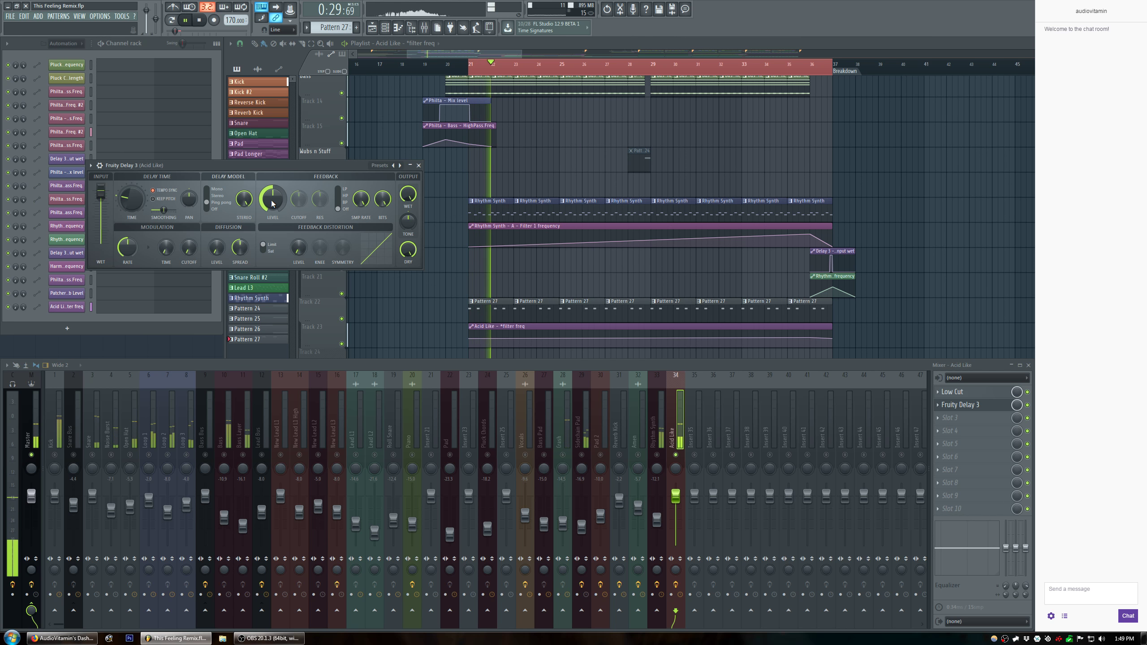
{"action": "left_click_drag", "start_coordinate": [408, 222], "coordinate": [408, 213]}
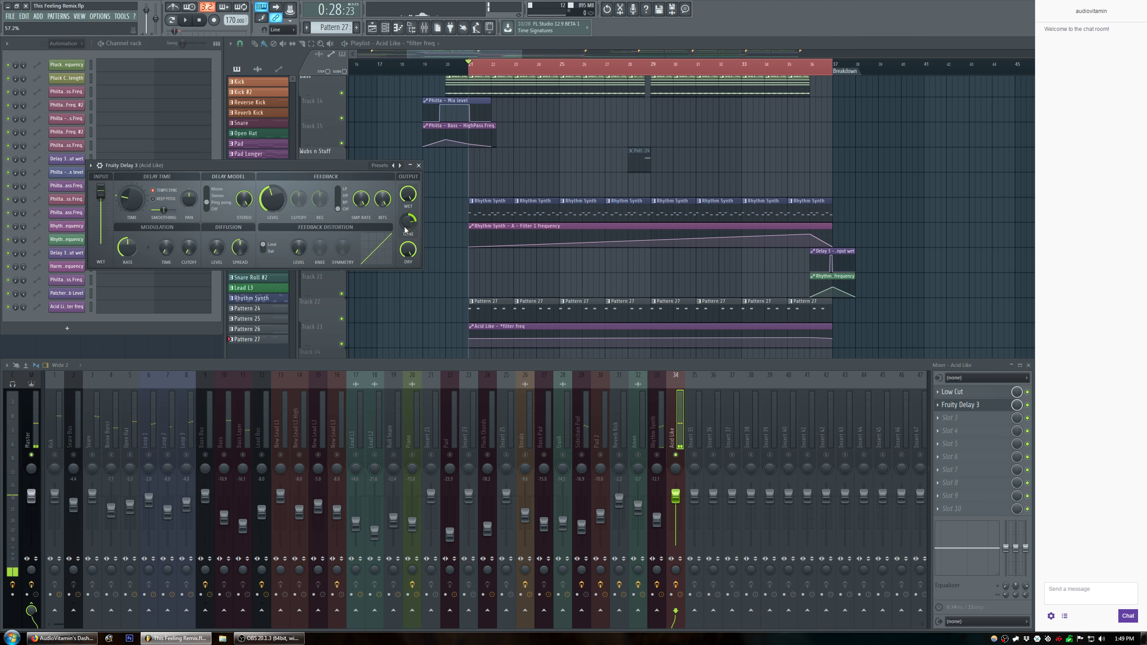
{"action": "key", "text": "space"}
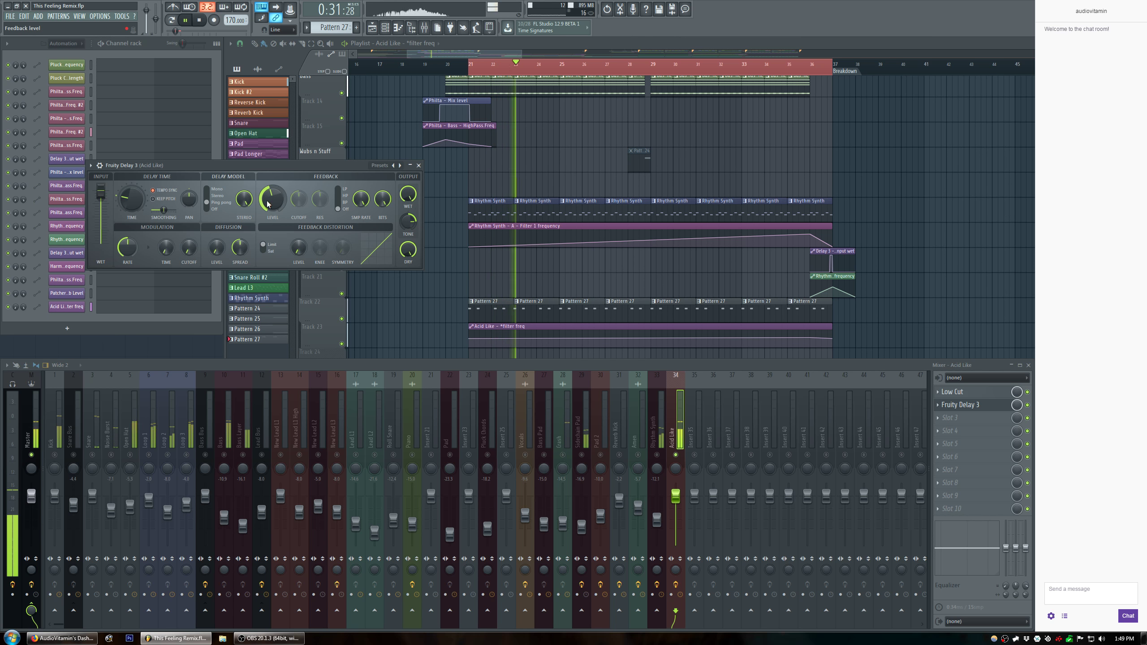
Add the Reverb preset to Acid Like's third effect slot and adjust its output level during playback.
{"action": "left_click", "coordinate": [419, 165]}
{"action": "key", "text": "alt+F8"}
{"action": "left_click", "coordinate": [52, 127]}
{"action": "left_click_drag", "start_coordinate": [51, 138], "coordinate": [975, 421]}
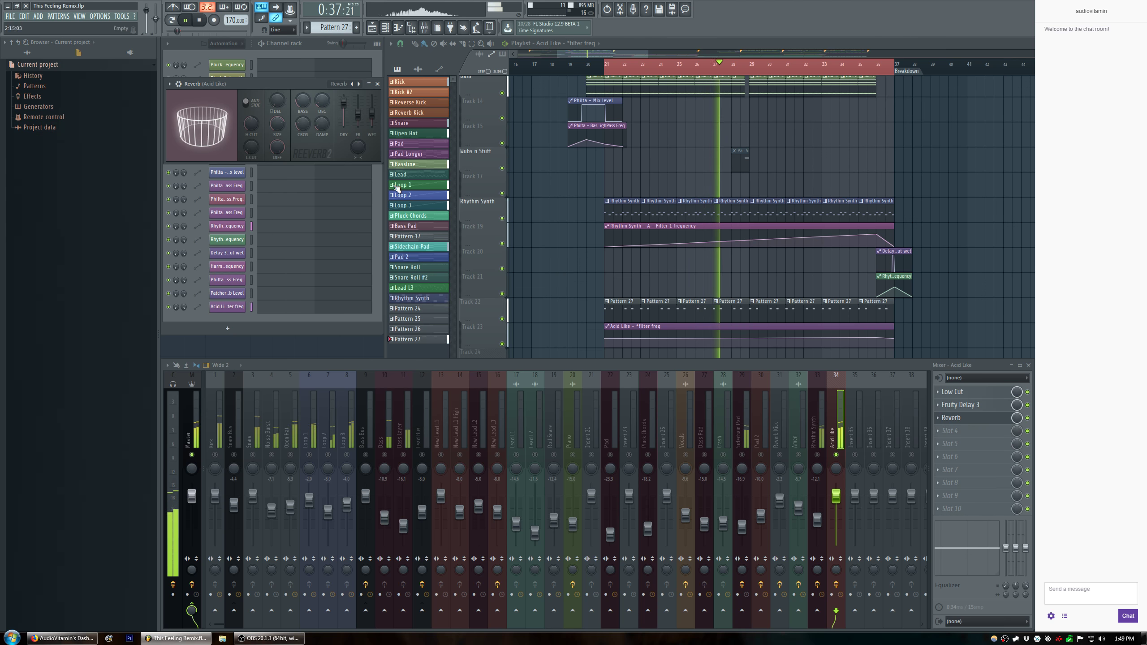
{"action": "left_click_drag", "start_coordinate": [344, 105], "coordinate": [344, 124]}
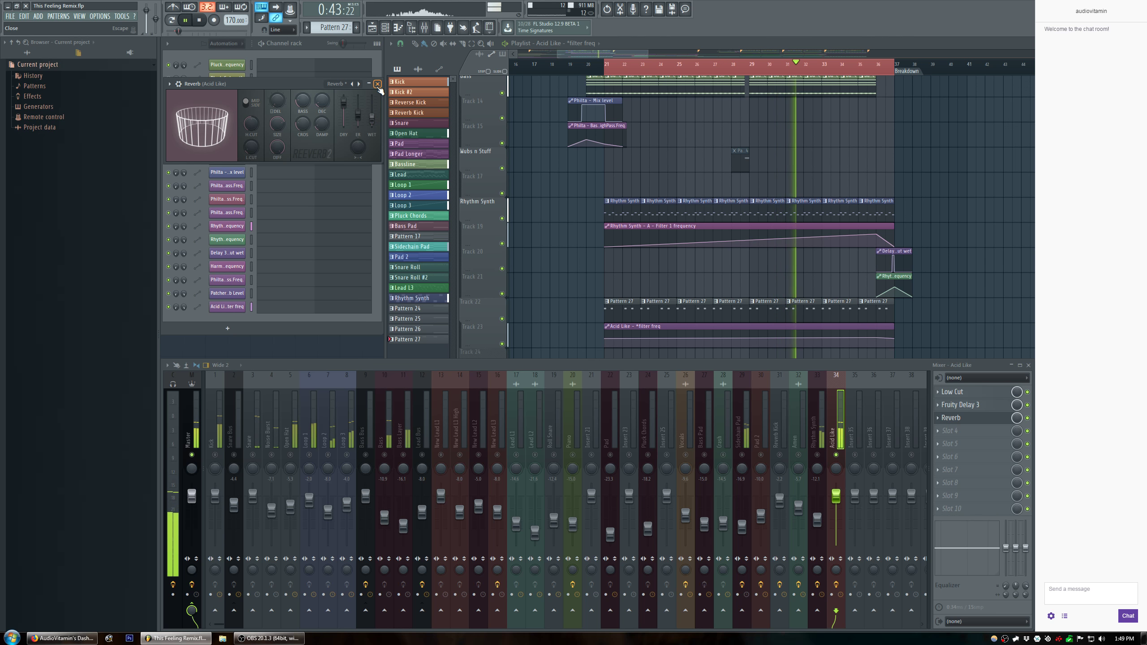
{"action": "left_click", "coordinate": [378, 84]}
{"action": "key", "text": "alt+F8"}
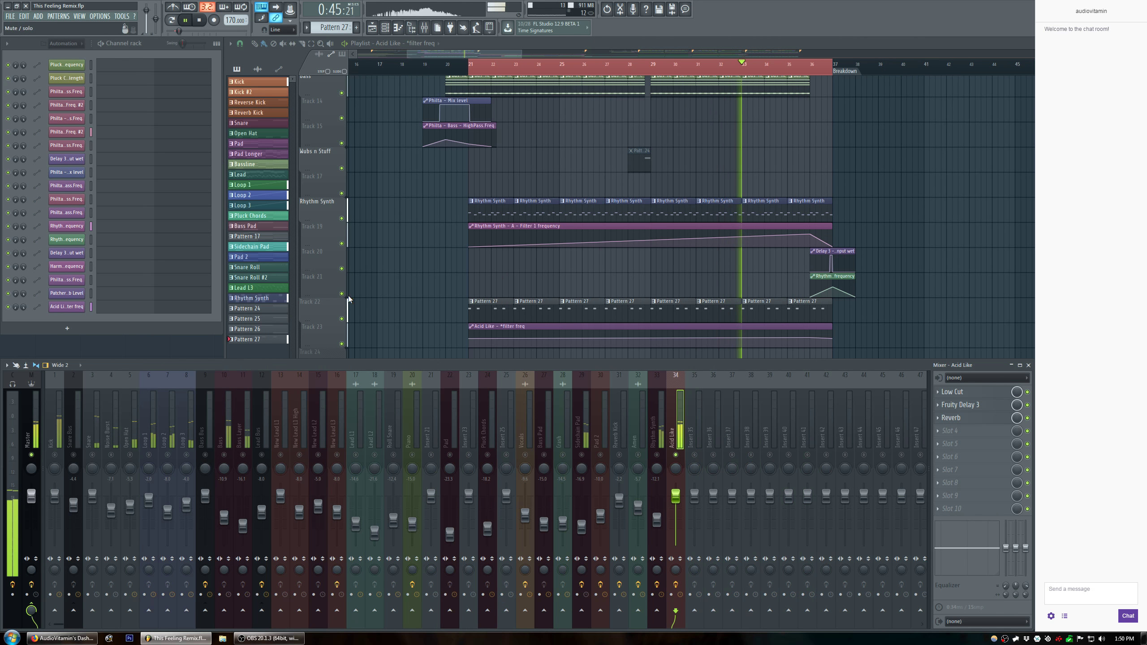
Rename Pattern 27 to Acid Like, colour it green, and play the section back.
{"action": "key", "text": "space"}
{"action": "left_click", "coordinate": [495, 305]}
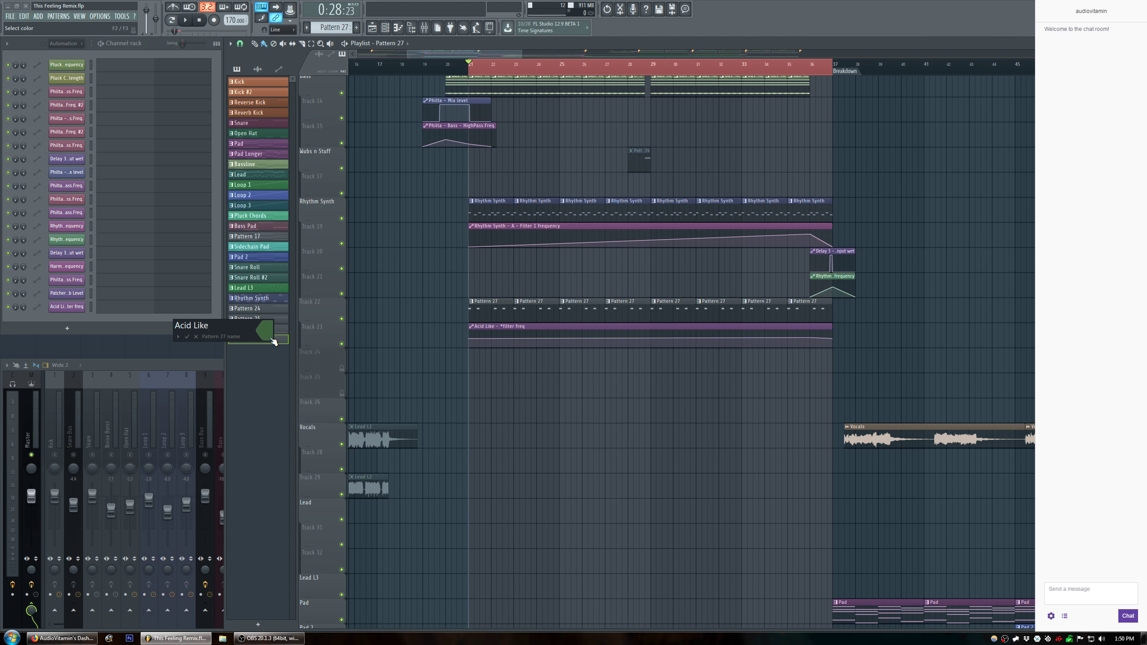
{"action": "key", "text": "Return"}
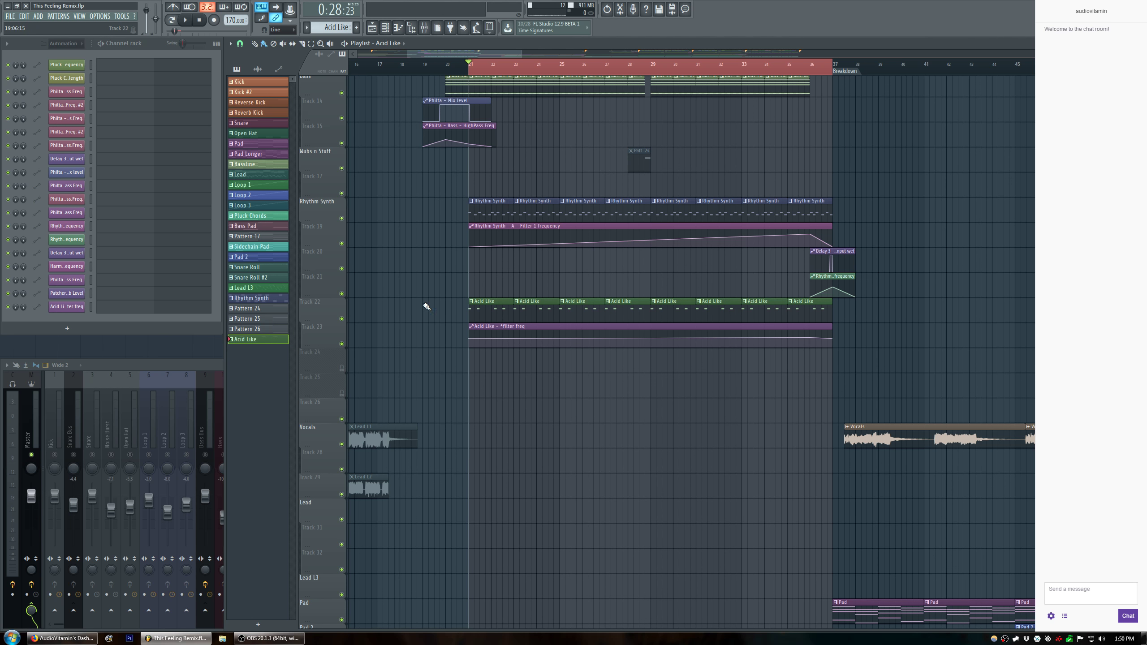
{"action": "key", "text": "space"}
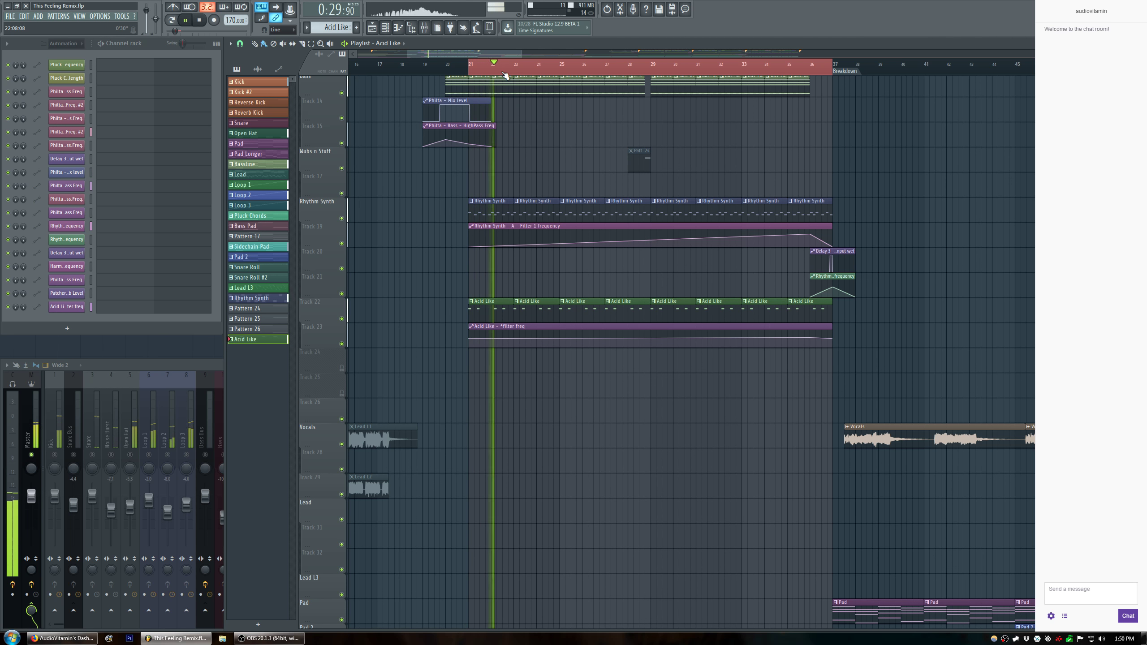
Duplicate the Acid Like pattern clips and their filter frequency automation, placing the copies from the Intro marker up to the originals.
{"action": "scroll", "coordinate": [505, 74], "scroll_direction": "down", "scroll_amount": 5}
{"action": "left_click_drag", "start_coordinate": [620, 346], "coordinate": [475, 334]}
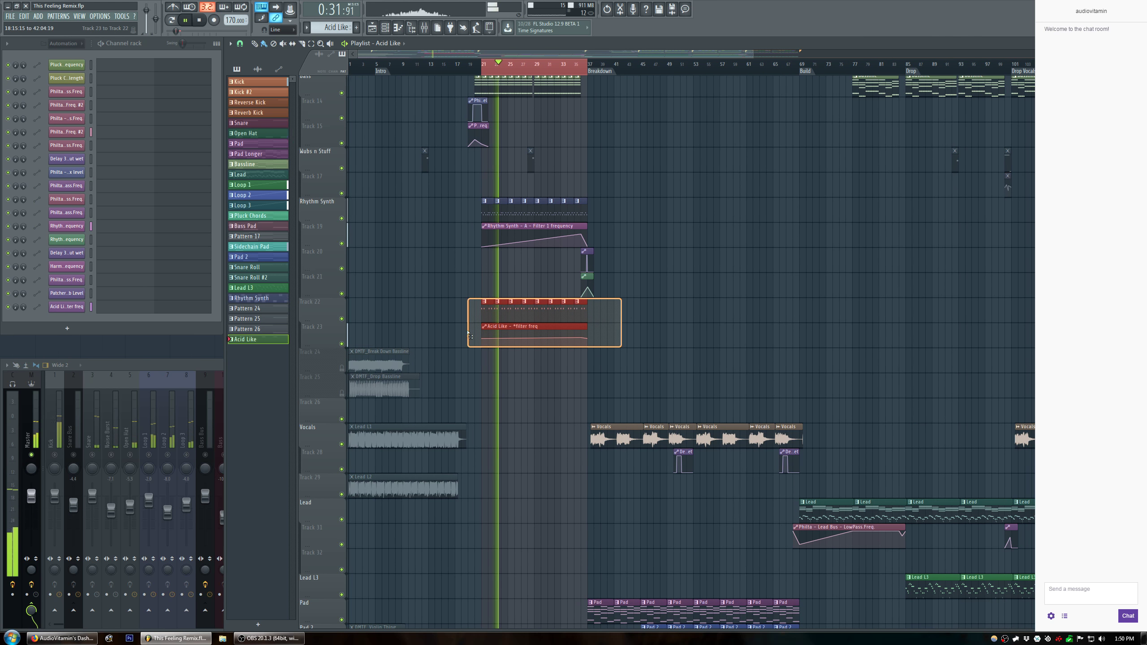
{"action": "key", "text": "ctrl+b"}
{"action": "left_click_drag", "start_coordinate": [596, 315], "coordinate": [370, 304]}
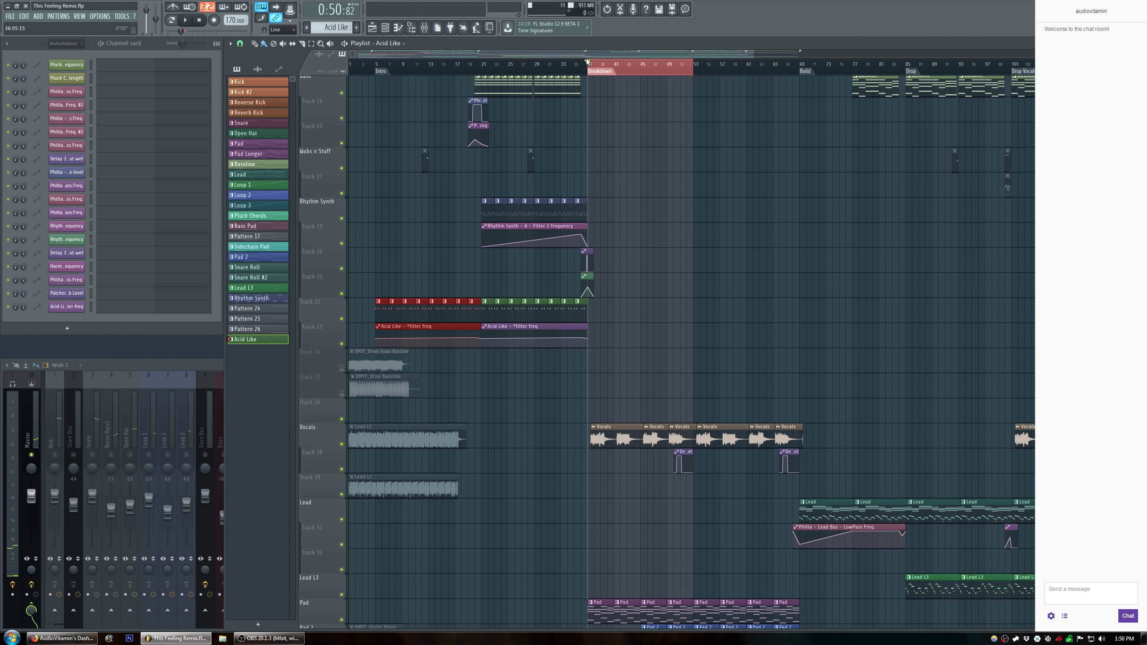
{"action": "left_click", "coordinate": [587, 63]}
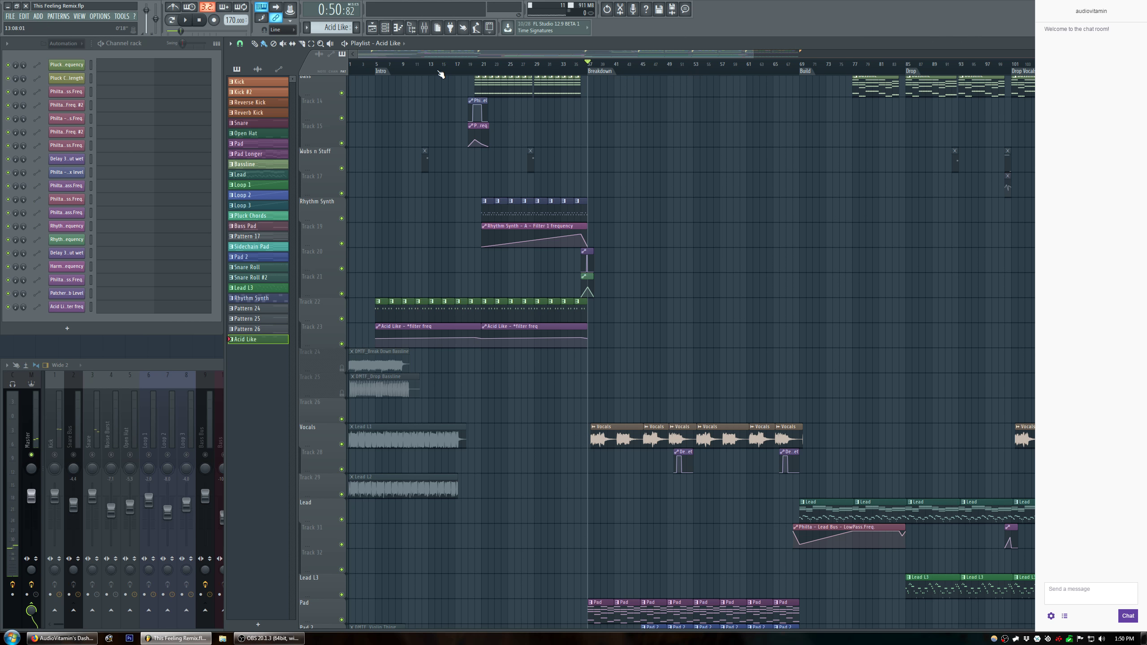
Audition the Acid Like playlist track soloed from the Intro, and restore all playlist tracks and mixer inserts.
{"action": "right_click", "coordinate": [342, 319]}
{"action": "left_click", "coordinate": [207, 454]}
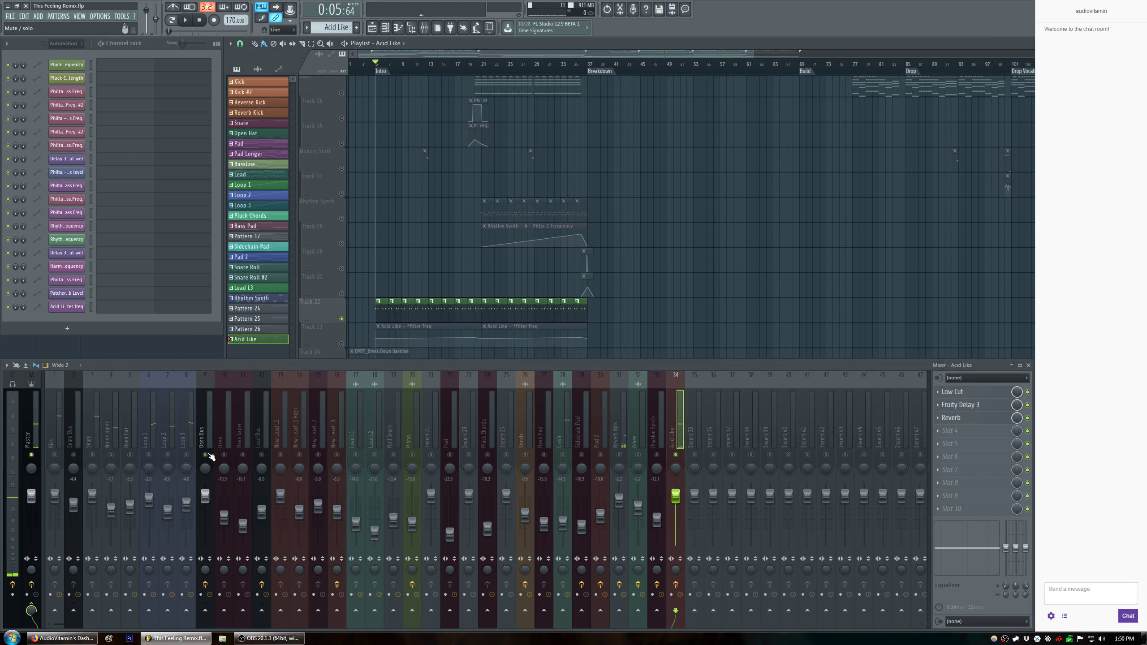
{"action": "right_click", "coordinate": [342, 319]}
{"action": "key", "text": "space"}
{"action": "key", "text": "space"}
{"action": "right_click", "coordinate": [206, 455]}
{"action": "right_click", "coordinate": [206, 455]}
{"action": "right_click", "coordinate": [206, 455]}
Play the arrangement from the Intro with all tracks active to check the extended Acid Like part.
{"action": "key", "text": "space"}
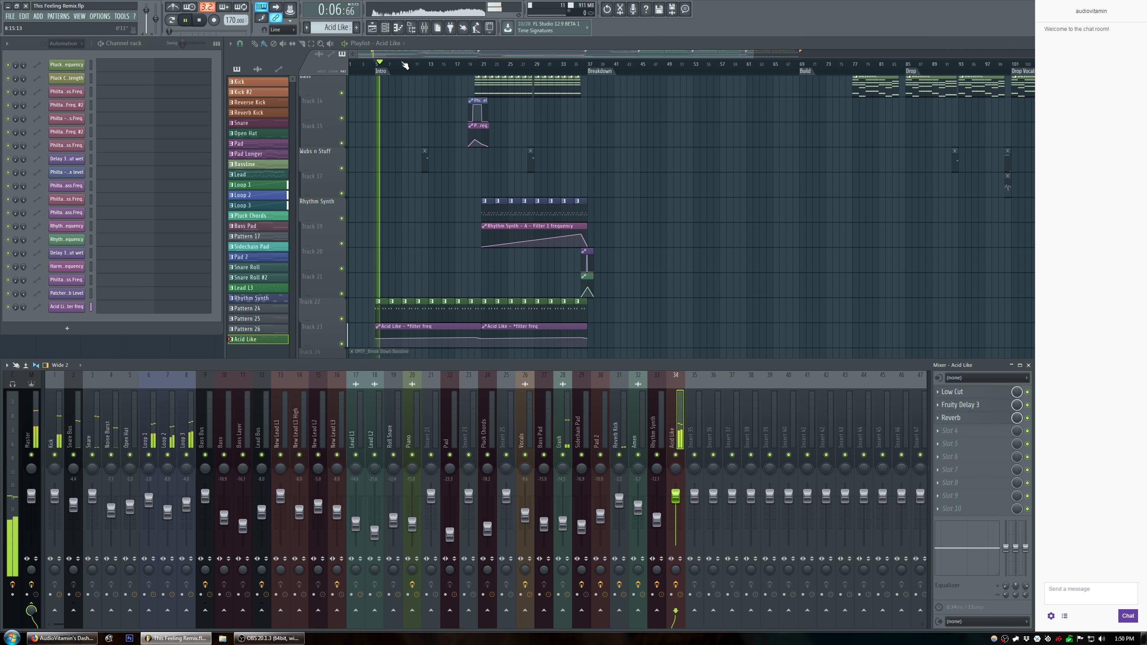
{"action": "scroll", "coordinate": [405, 65], "scroll_direction": "up", "scroll_amount": 3}
{"action": "left_click", "coordinate": [439, 56]}
{"action": "left_click_drag", "start_coordinate": [439, 55], "coordinate": [187, 372]}
{"action": "left_click", "coordinate": [194, 364]}
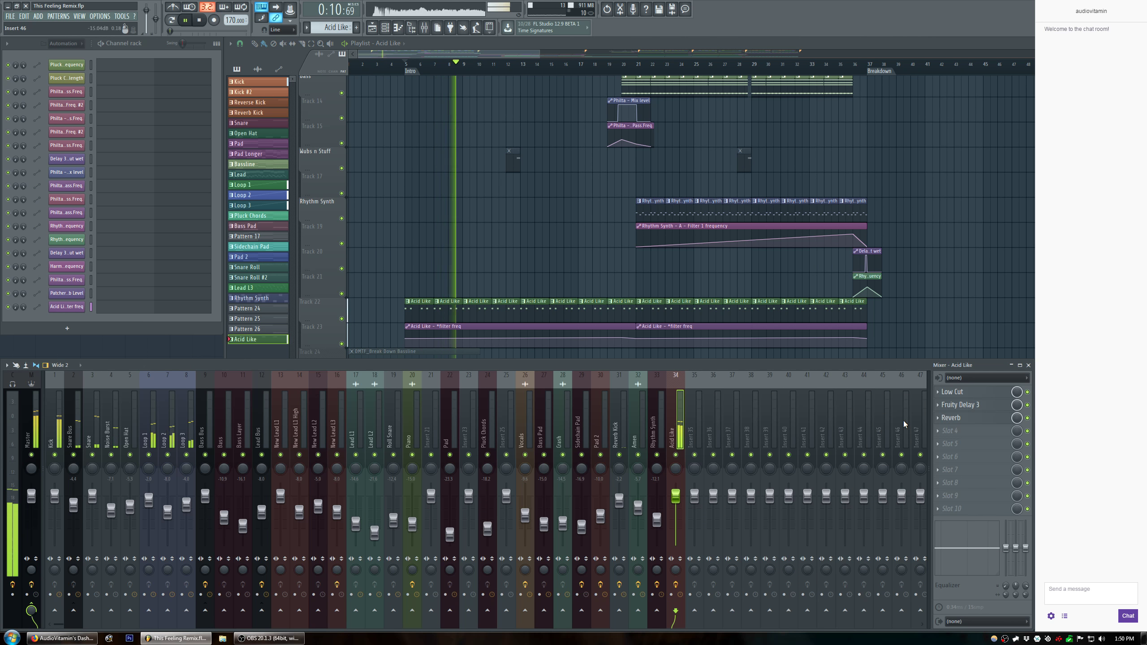
{"action": "key", "text": "space"}
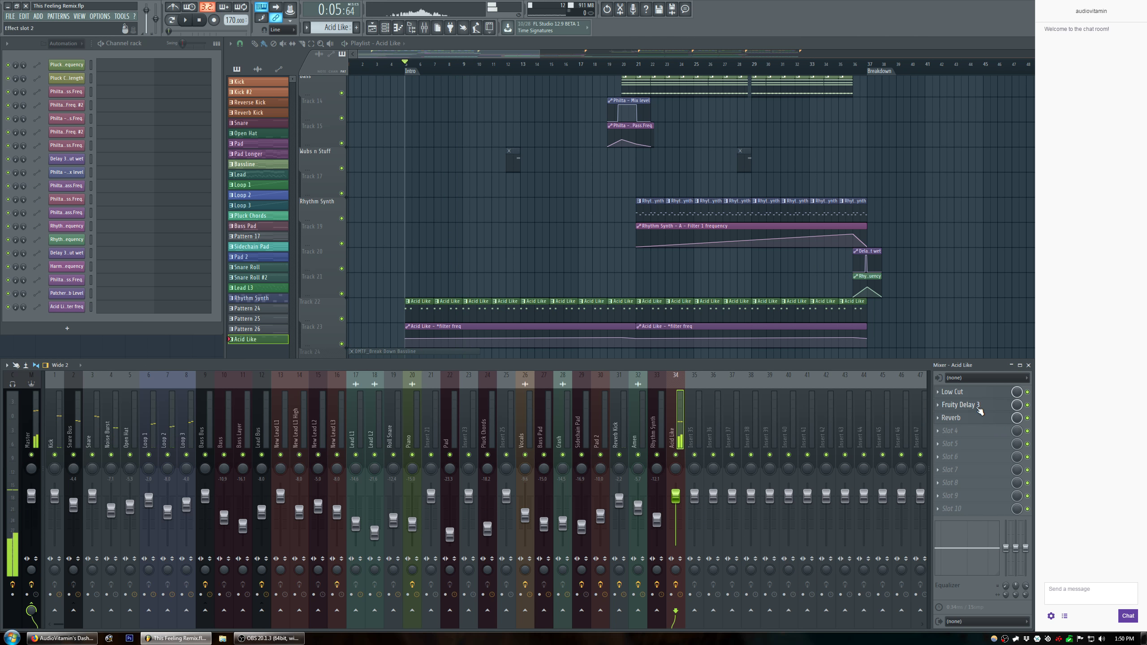
Lower the wet output of Acid Like's Fruity Delay 3 during playback, and close the delay and mixer windows.
{"action": "left_click", "coordinate": [985, 407]}
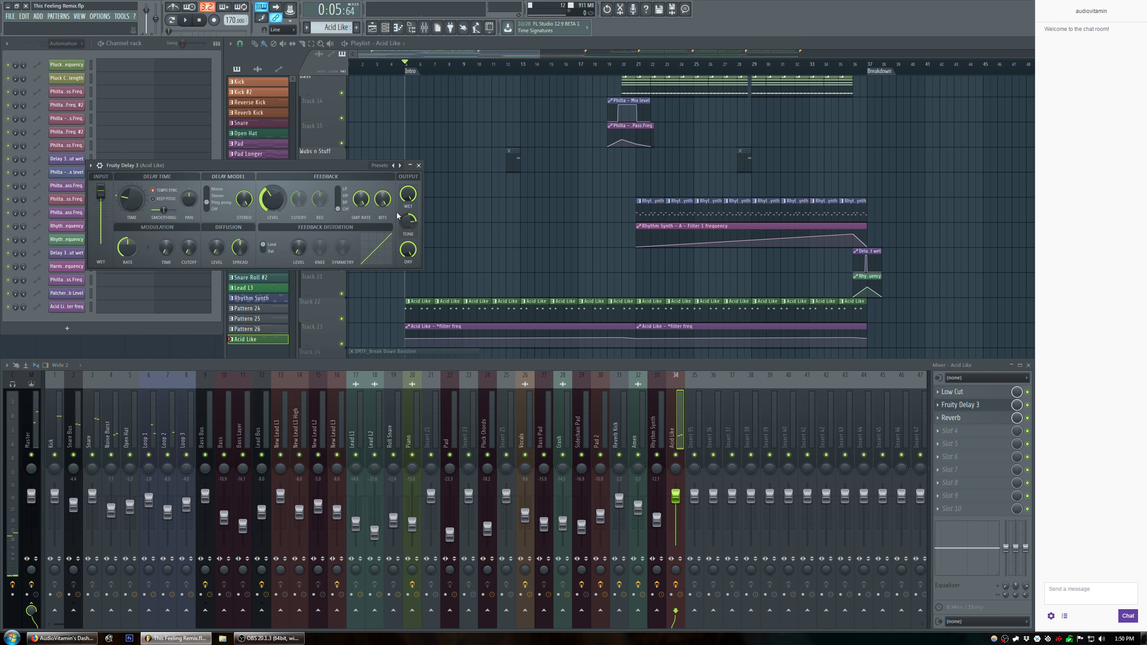
{"action": "key", "text": "space"}
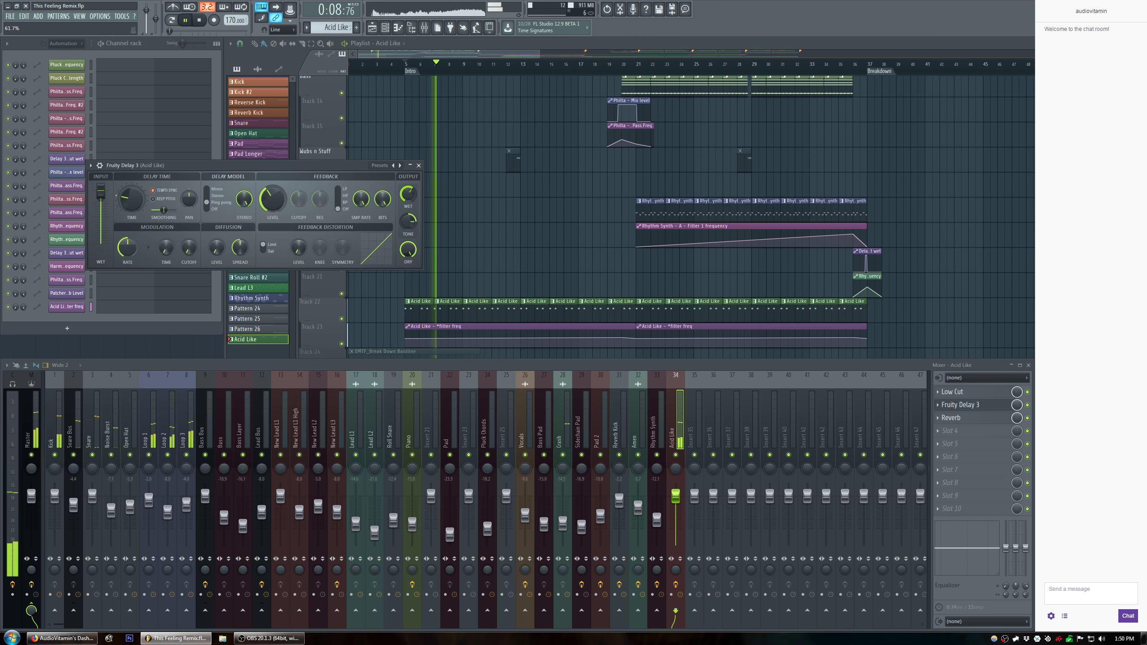
{"action": "key", "text": "space"}
{"action": "key", "text": "space"}
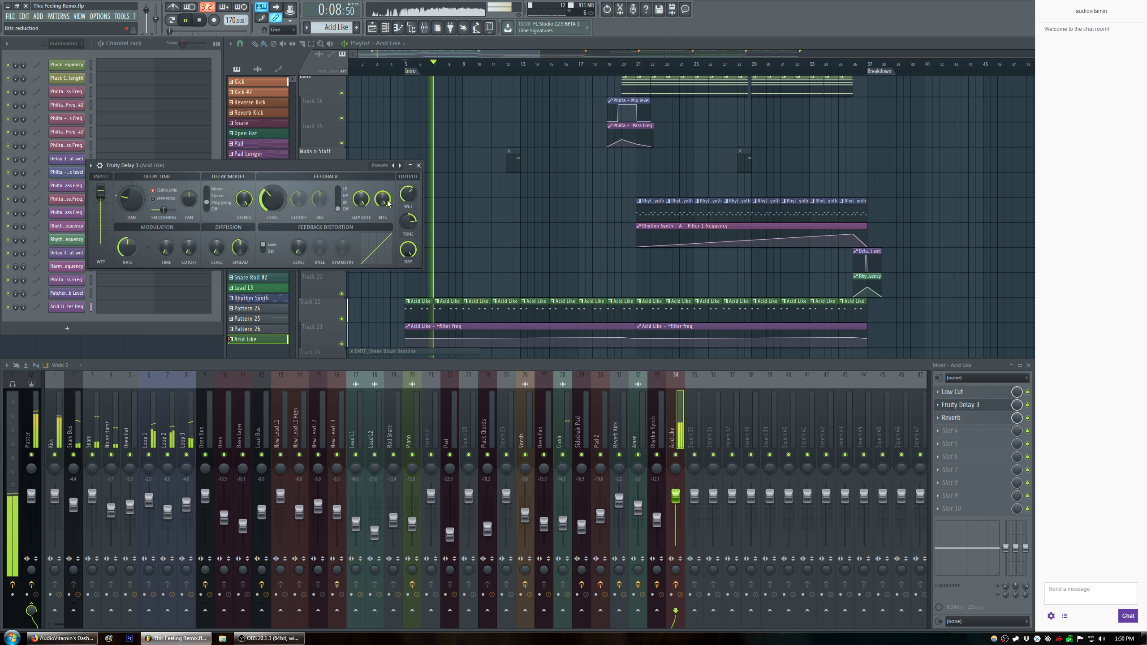
{"action": "left_click", "coordinate": [419, 165]}
{"action": "left_click", "coordinate": [1029, 365]}
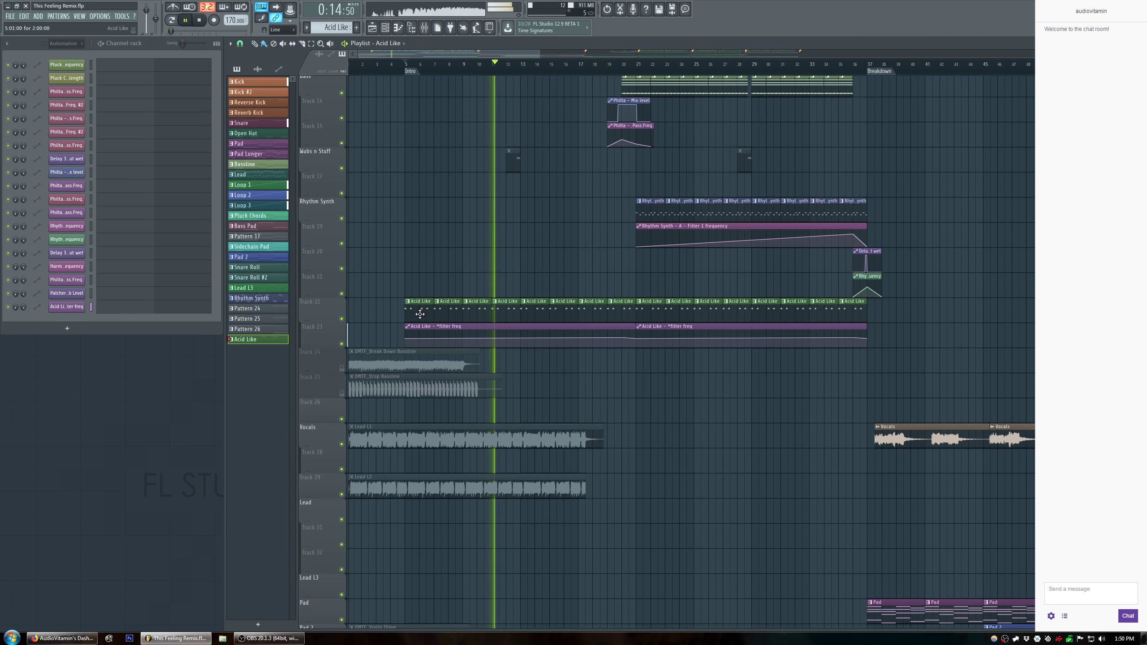
Open the Acid Like Synth1, adjust the filter envelope's decay, and set oscillator 1's detune to 13 during playback.
{"action": "double_click", "coordinate": [420, 315]}
{"action": "left_click", "coordinate": [67, 307]}
{"action": "key", "text": "space"}
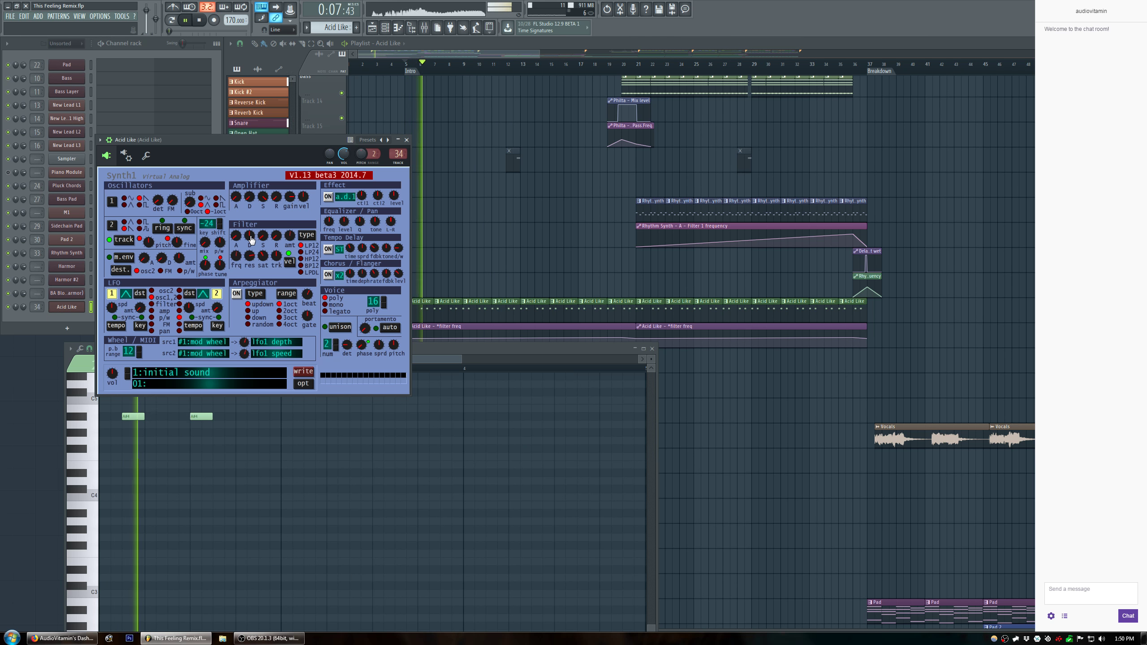
{"action": "left_click_drag", "start_coordinate": [250, 235], "coordinate": [255, 235]}
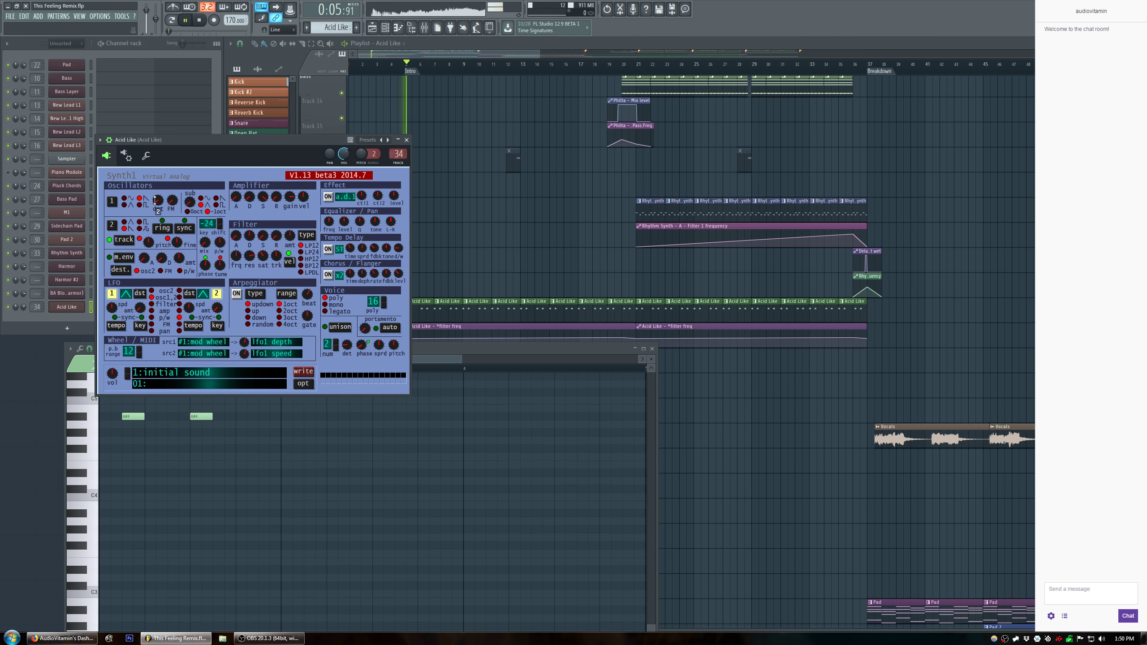
{"action": "left_click_drag", "start_coordinate": [157, 194], "coordinate": [158, 194]}
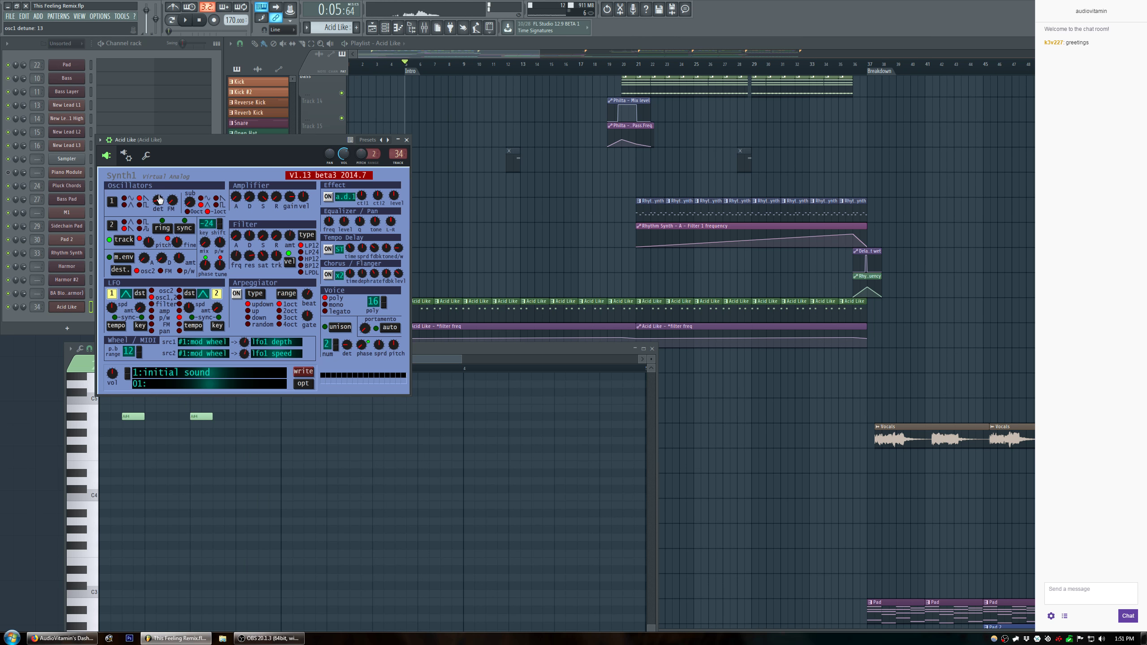
Switch to the Twitch dashboard in the browser to check the stream chat, and return to FL Studio.
{"action": "left_click", "coordinate": [62, 638]}
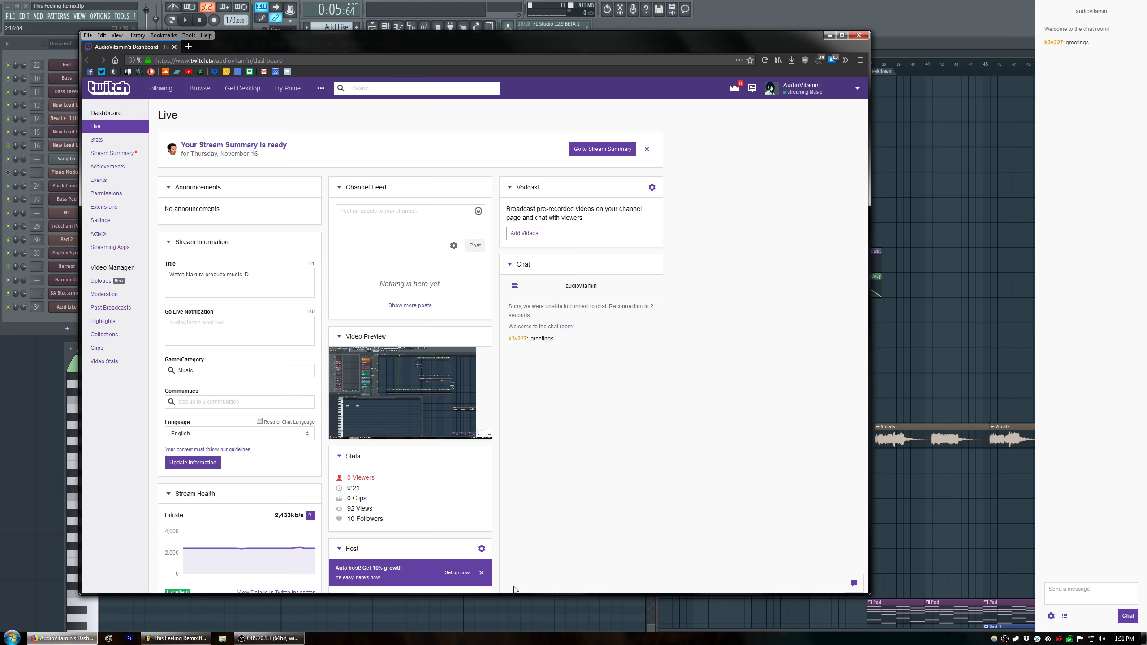
{"action": "left_click", "coordinate": [828, 37]}
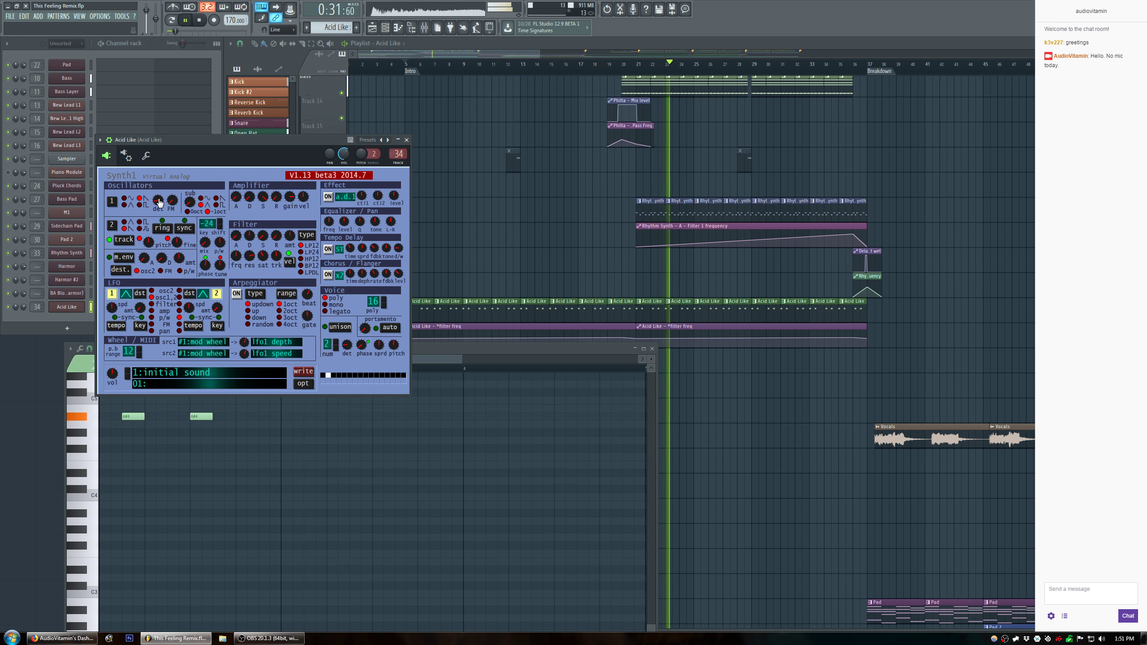
Fine-tune oscillator 1's detune in Synth1 while replaying the Intro.
{"action": "left_click_drag", "start_coordinate": [159, 212], "coordinate": [162, 203]}
{"action": "key", "text": "space"}
{"action": "key", "text": "space"}
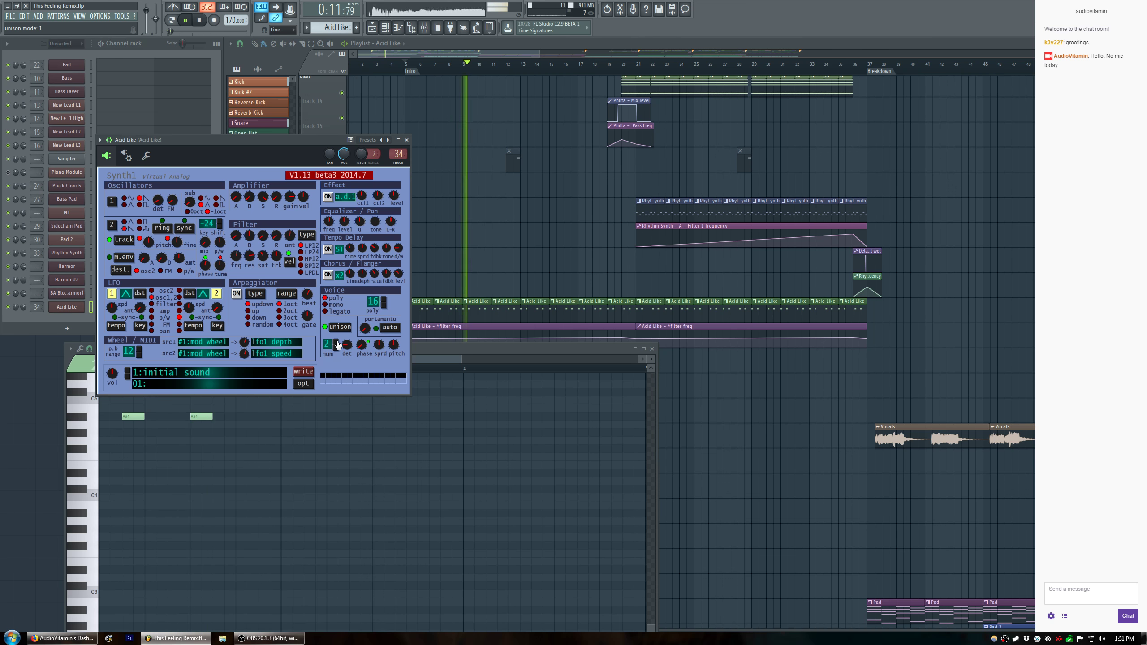
Set Synth1's unison to 4 voices with detune 22 and phase shift 83, and adjust its pan spread during playback.
{"action": "left_click", "coordinate": [335, 306]}
{"action": "left_click", "coordinate": [335, 342]}
{"action": "left_click", "coordinate": [335, 342]}
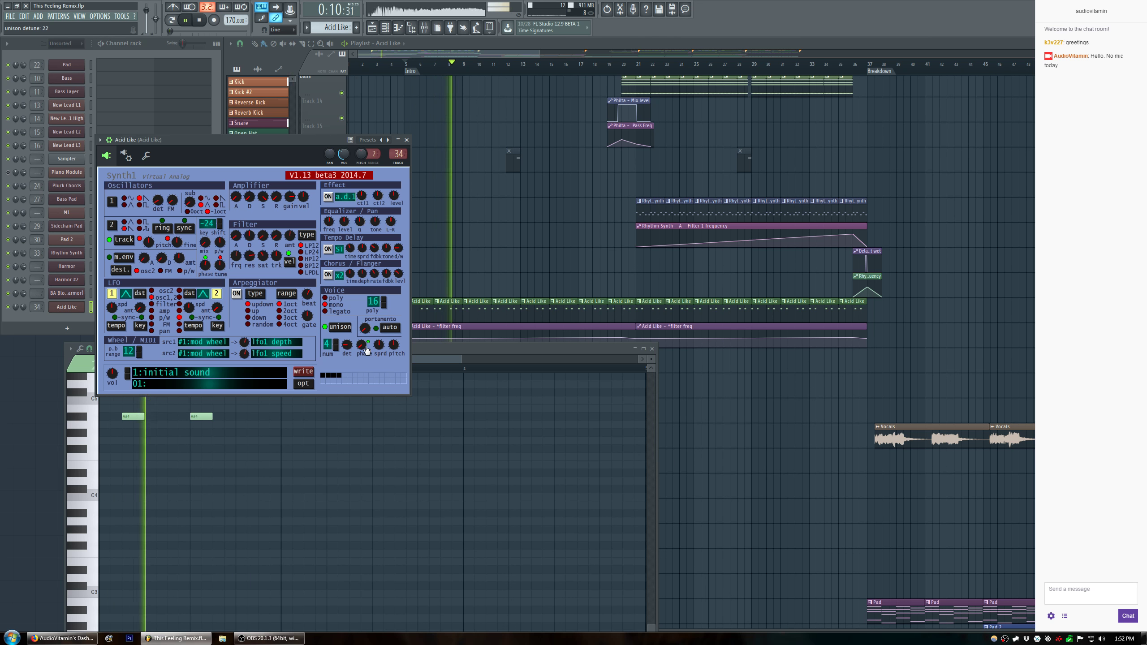
{"action": "left_click_drag", "start_coordinate": [380, 345], "coordinate": [381, 331]}
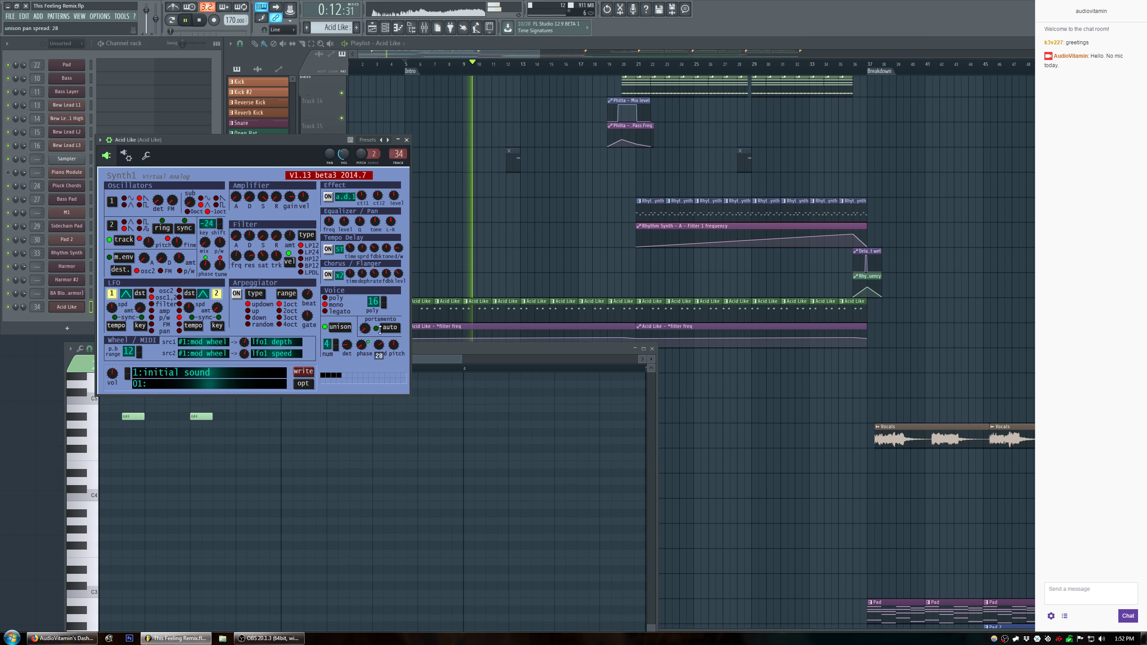
{"action": "key", "text": "space"}
{"action": "key", "text": "space"}
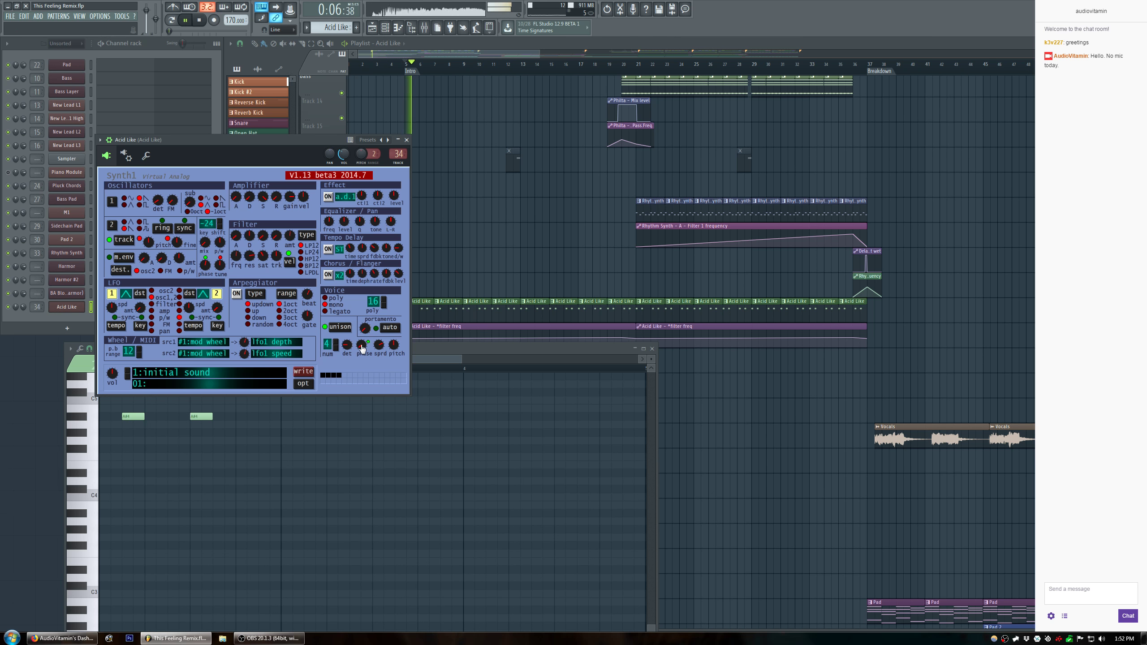
{"action": "left_click_drag", "start_coordinate": [361, 339], "coordinate": [366, 299]}
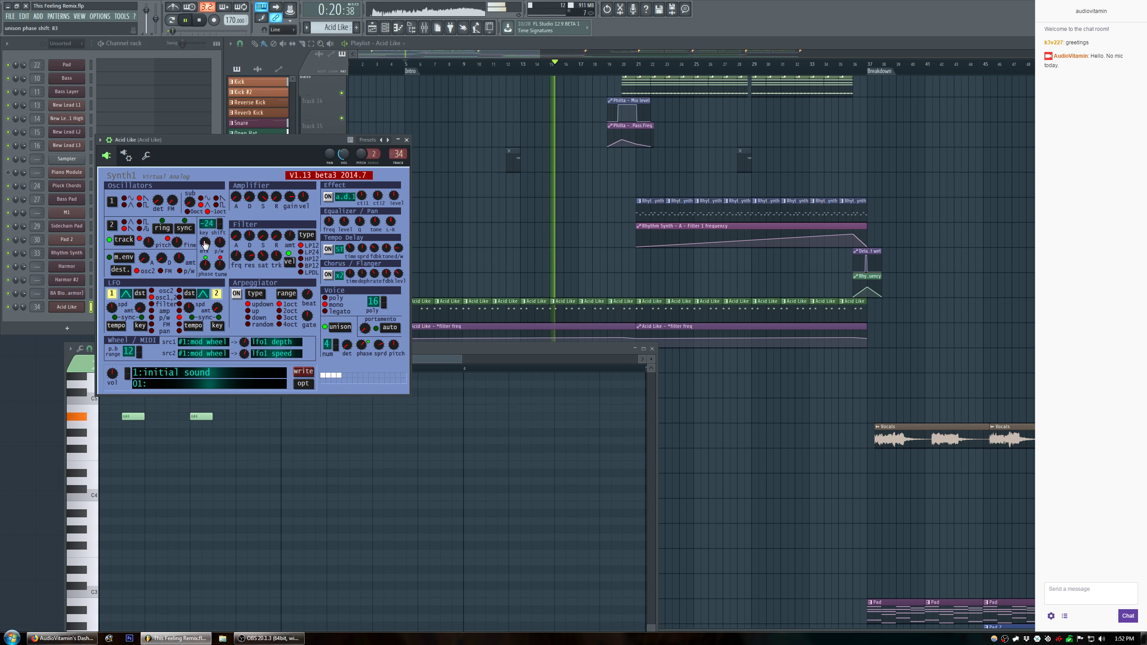
Set Synth1's oscillator mix to 51:49, change oscillator 2's waveform, and replay the Intro.
{"action": "left_click_drag", "start_coordinate": [205, 245], "coordinate": [214, 214]}
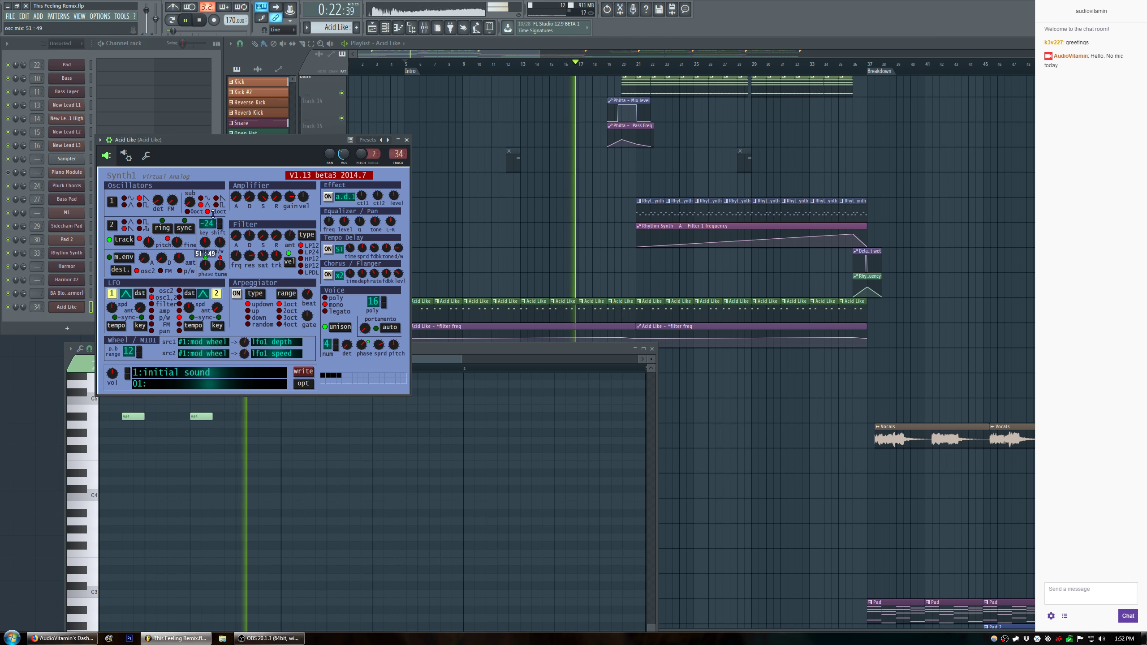
{"action": "left_click", "coordinate": [141, 223]}
{"action": "key", "text": "space"}
{"action": "key", "text": "space"}
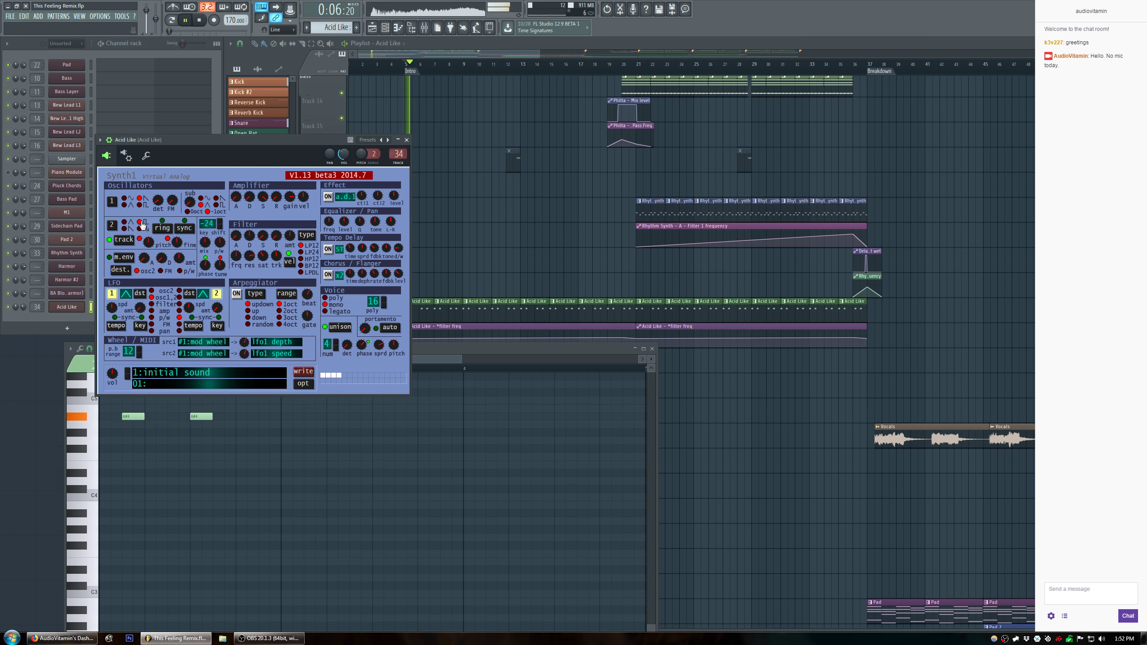
Set Synth1's oscillator mix to 0:100 and pulse width to 79, and adjust the oscillator phase during playback.
{"action": "mouse_move", "coordinate": [220, 242]}
{"action": "left_mouse_down"}
{"action": "mouse_move", "coordinate": [219, 228]}
{"action": "mouse_move", "coordinate": [211, 245]}
{"action": "left_mouse_up"}
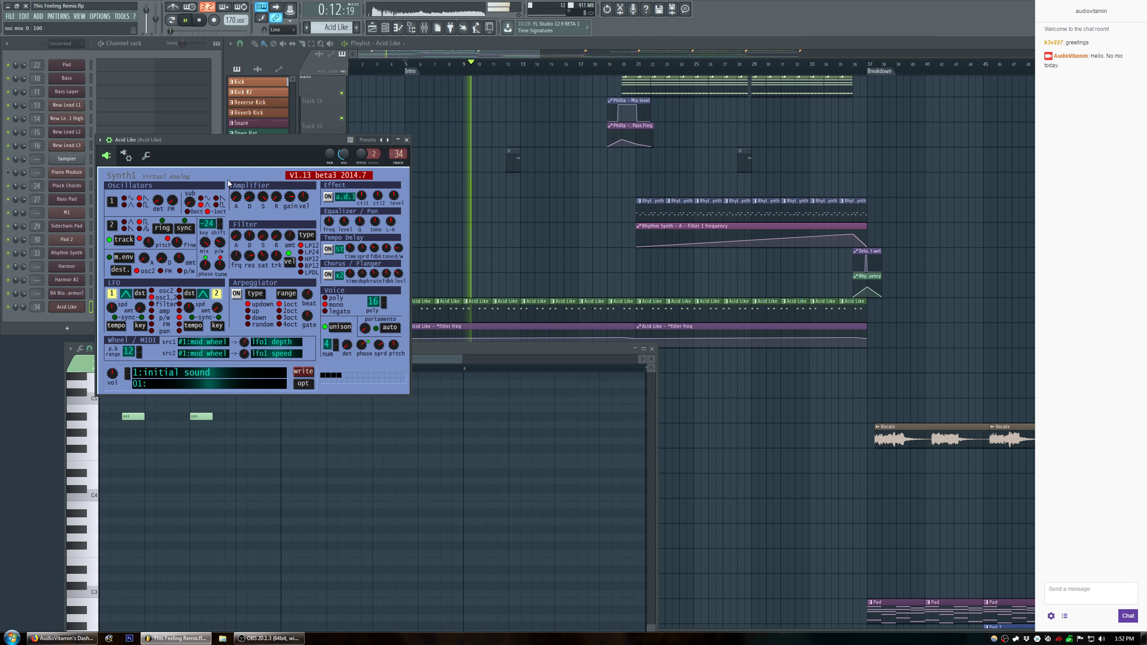
{"action": "left_click_drag", "start_coordinate": [221, 241], "coordinate": [222, 233]}
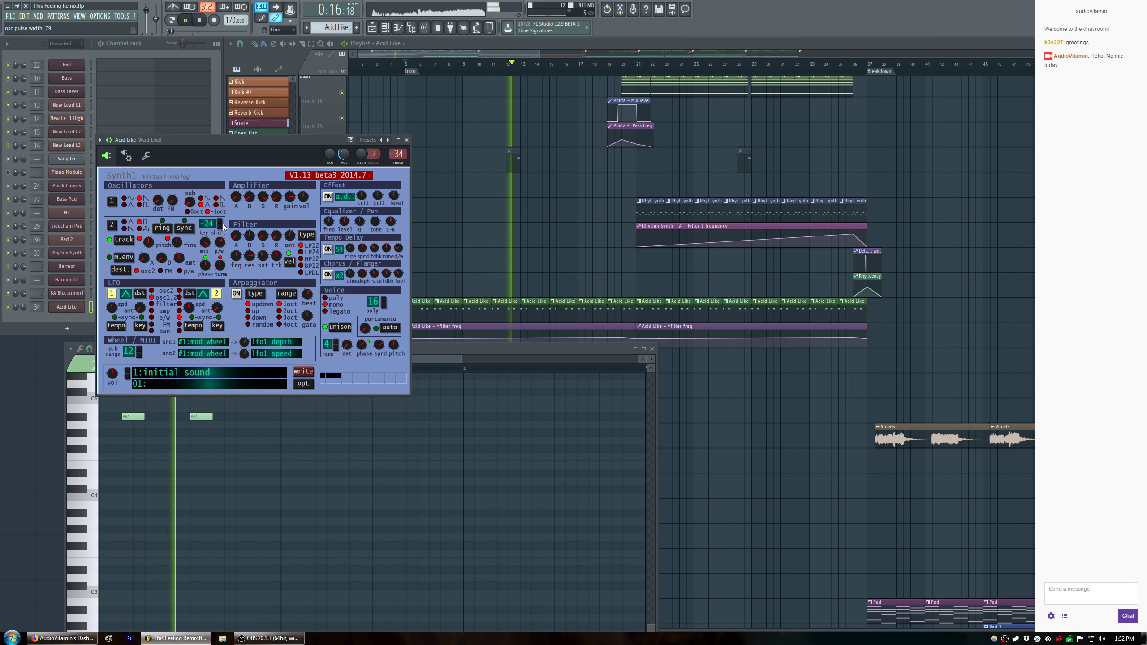
{"action": "left_click_drag", "start_coordinate": [203, 273], "coordinate": [204, 276]}
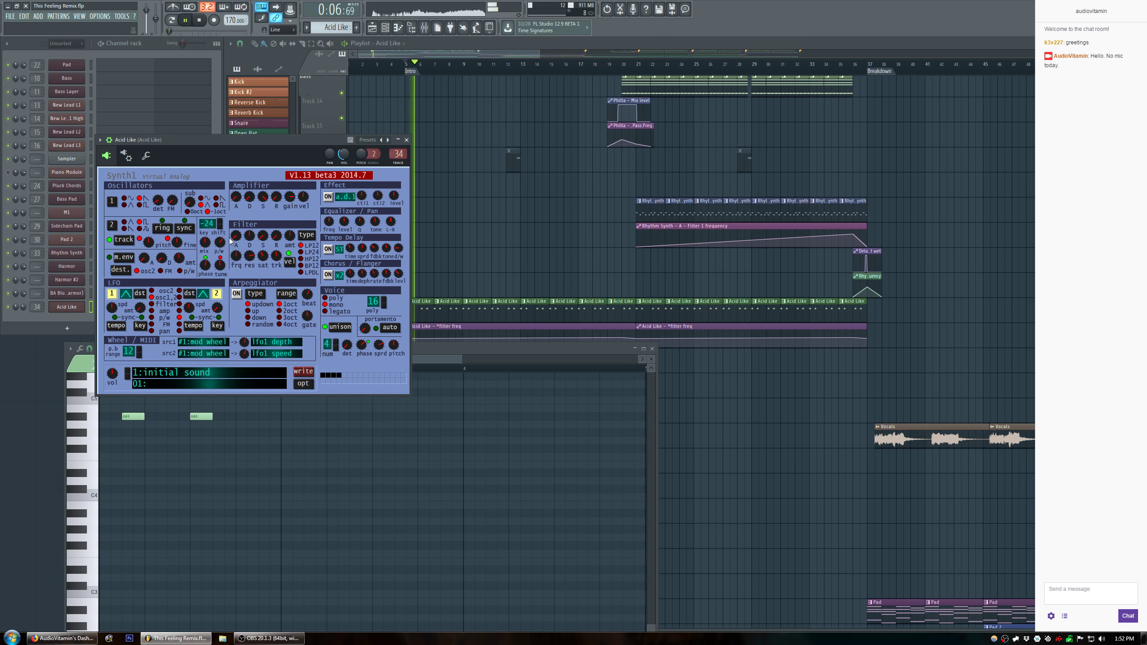
Set the Acid Like synth's oscillator mix to 100 : 0 and its phase shift to 41 while the song plays.
{"action": "mouse_move", "coordinate": [204, 239]}
{"action": "left_click_drag", "start_coordinate": [204, 239], "coordinate": [206, 295]}
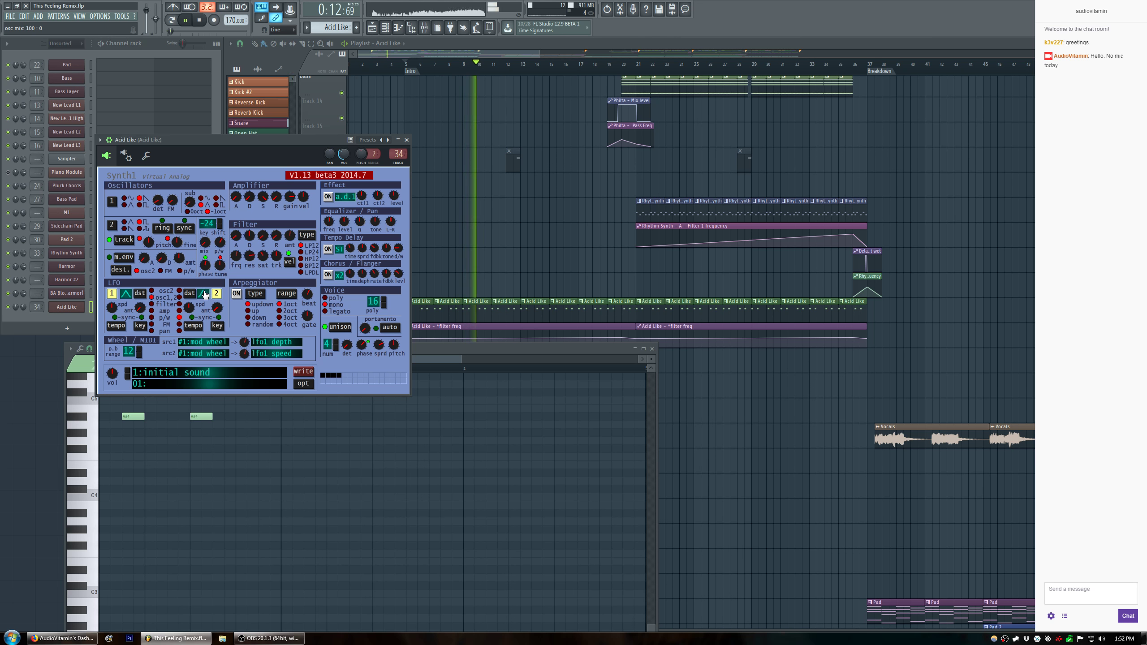
{"action": "mouse_move", "coordinate": [204, 263]}
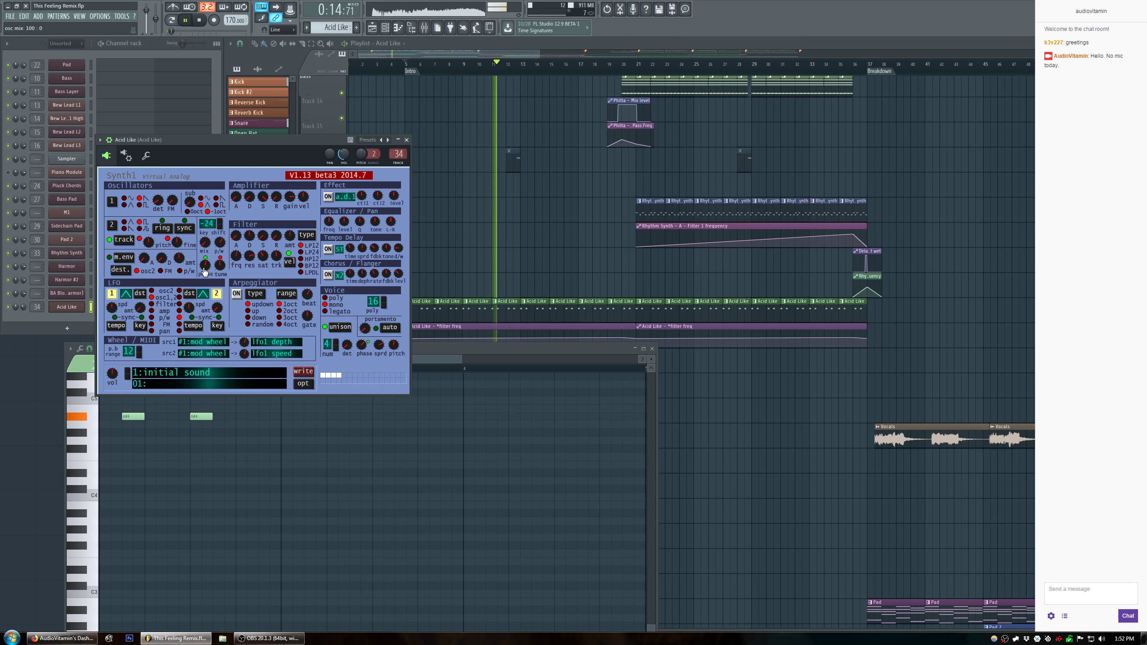
{"action": "left_click_drag", "start_coordinate": [204, 265], "coordinate": [204, 256]}
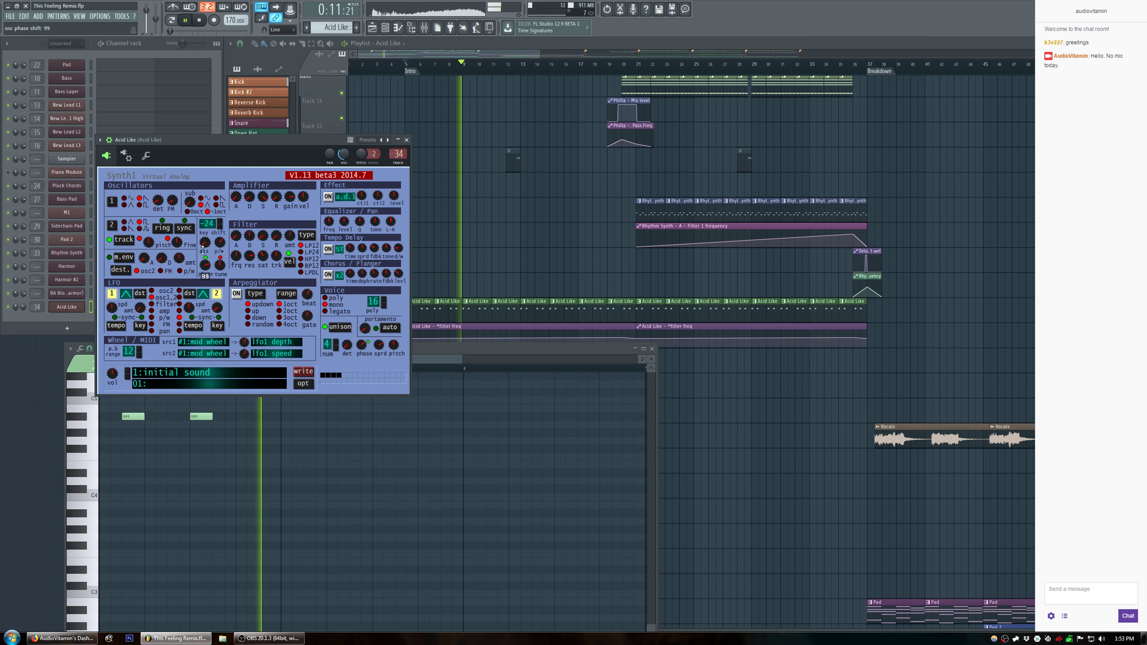
{"action": "left_click_drag", "start_coordinate": [205, 264], "coordinate": [202, 278]}
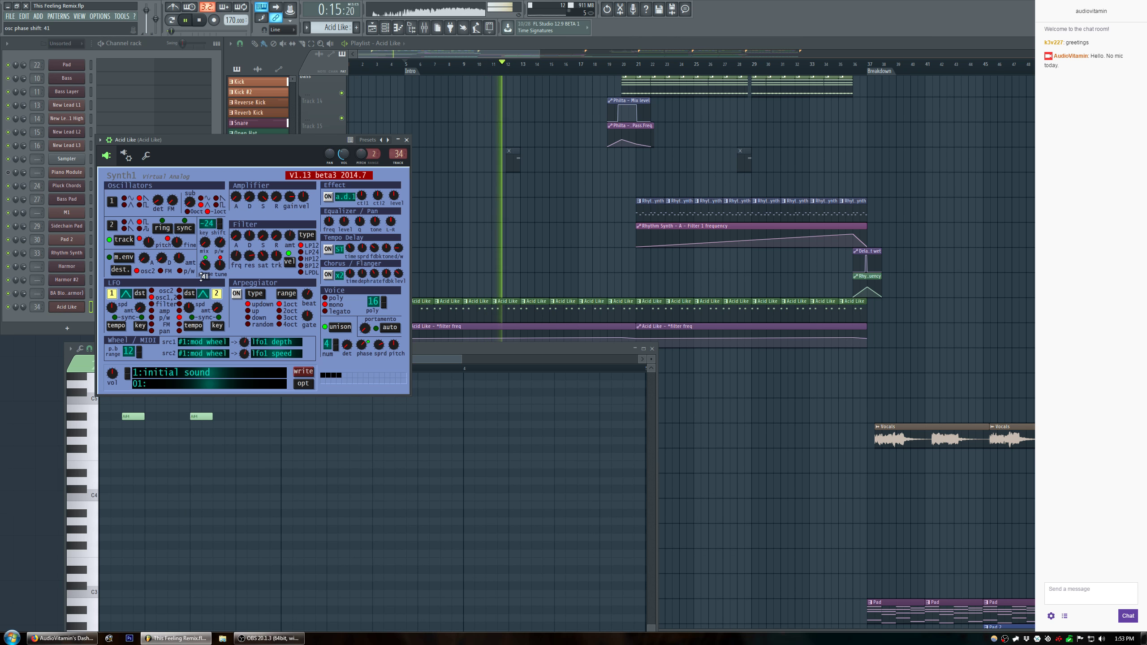
{"action": "key", "text": "space"}
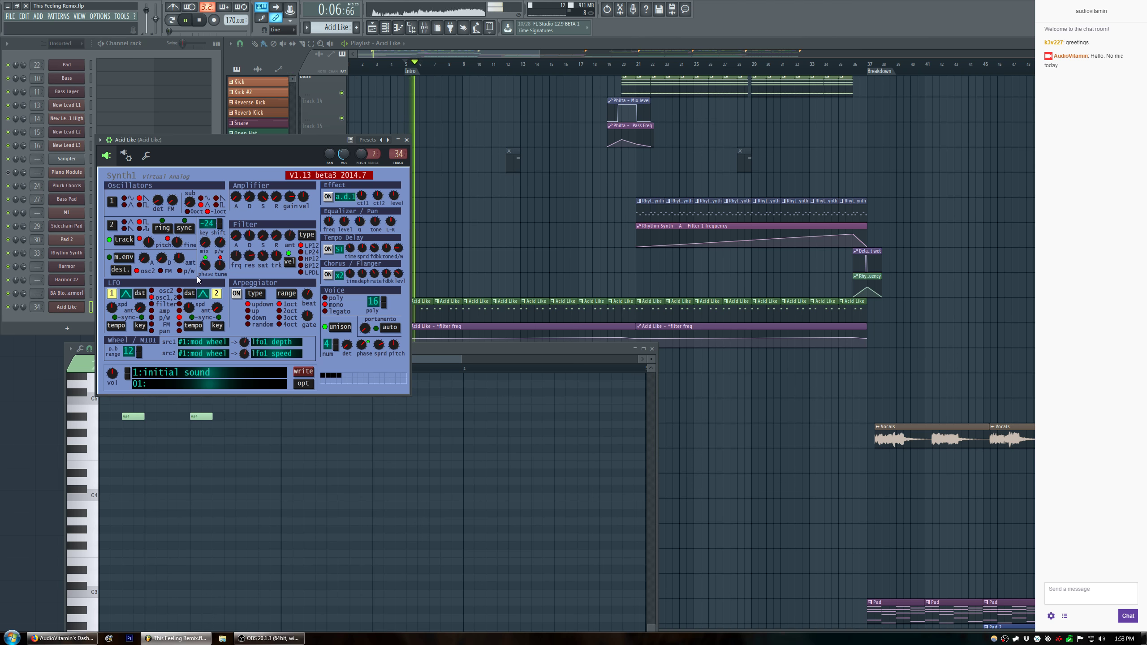
Fine-tune the Acid Like synth's filter resonance, saturation and oscillator phase by ear, and close the synth window.
{"action": "mouse_move", "coordinate": [248, 256]}
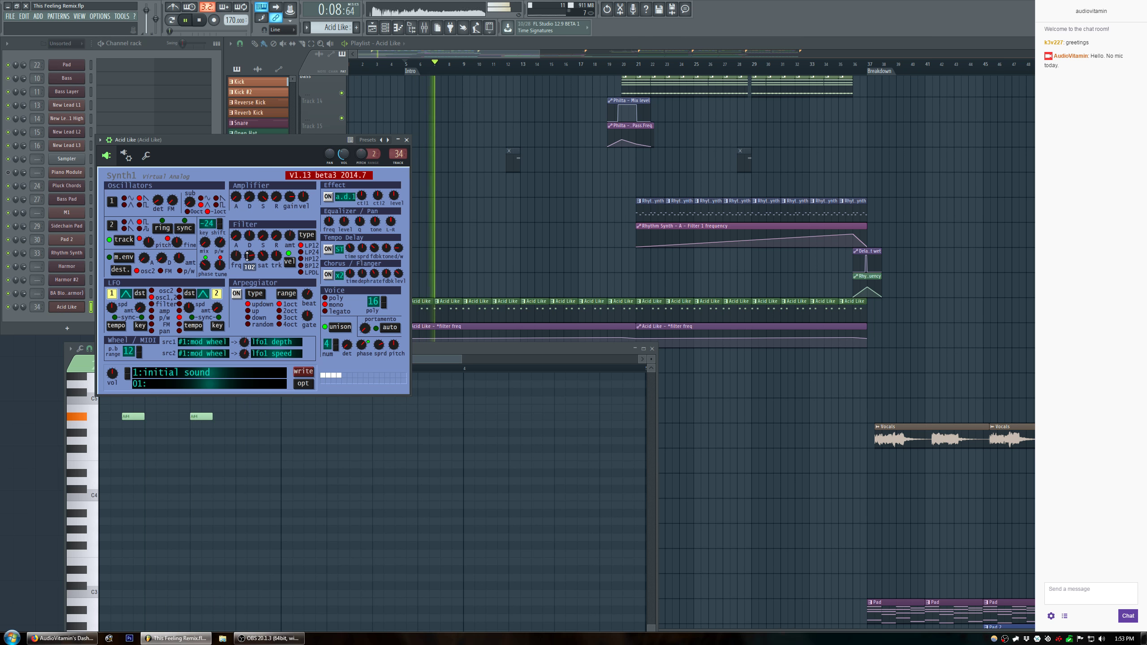
{"action": "left_click_drag", "start_coordinate": [249, 253], "coordinate": [250, 247]}
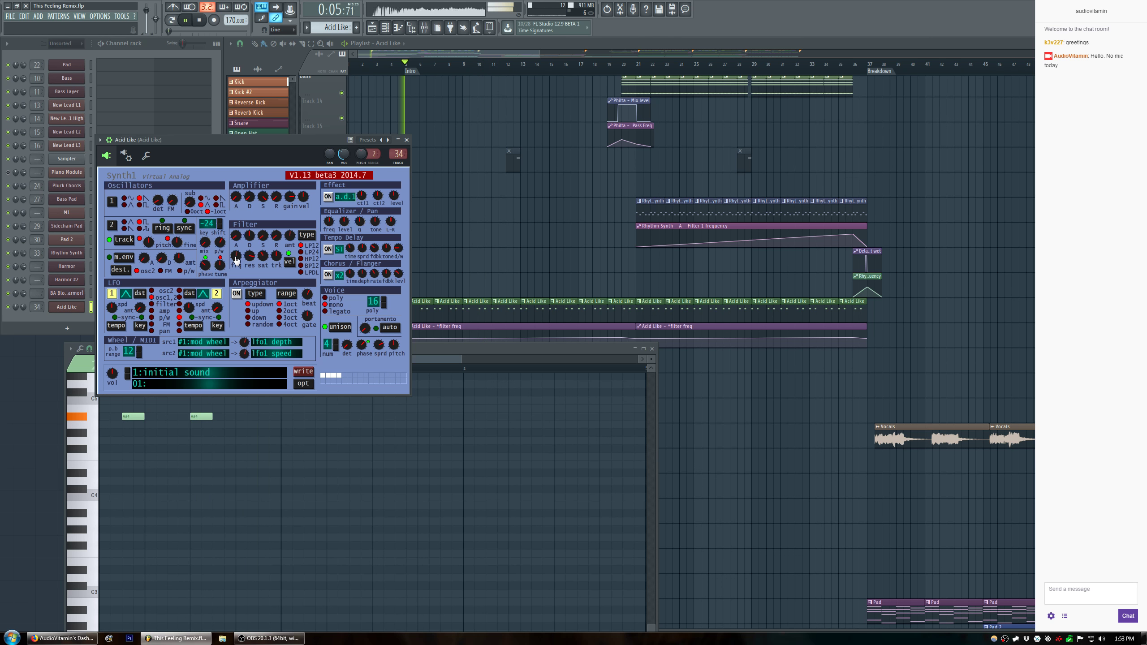
{"action": "left_click_drag", "start_coordinate": [267, 259], "coordinate": [270, 241]}
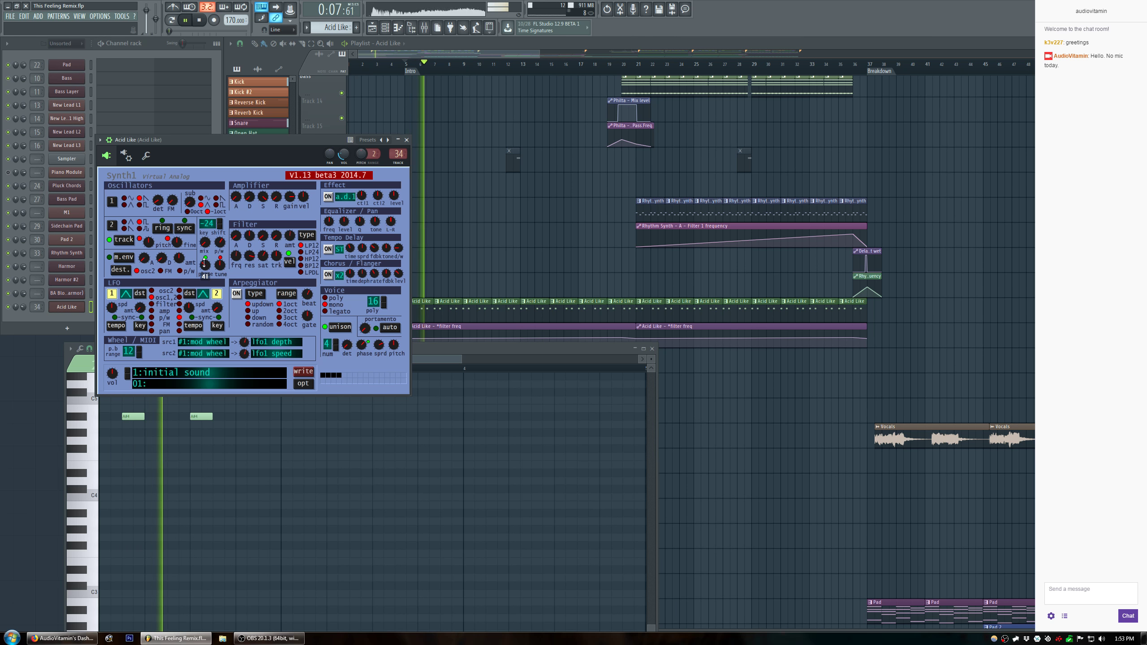
{"action": "left_click_drag", "start_coordinate": [204, 267], "coordinate": [204, 252]}
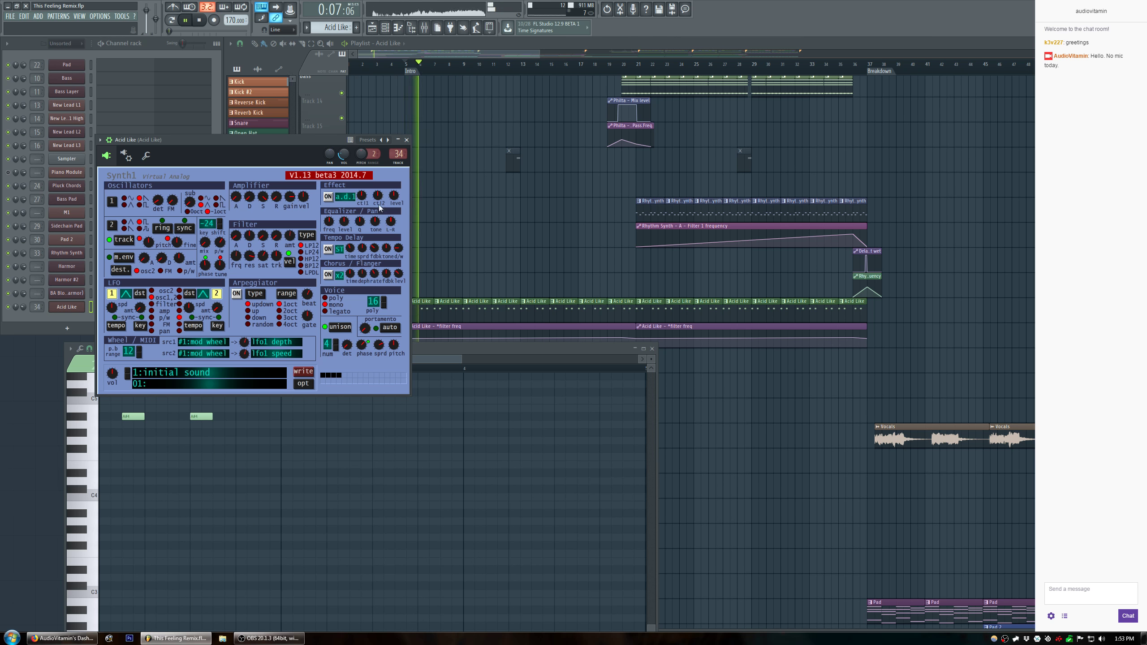
{"action": "left_click", "coordinate": [406, 140]}
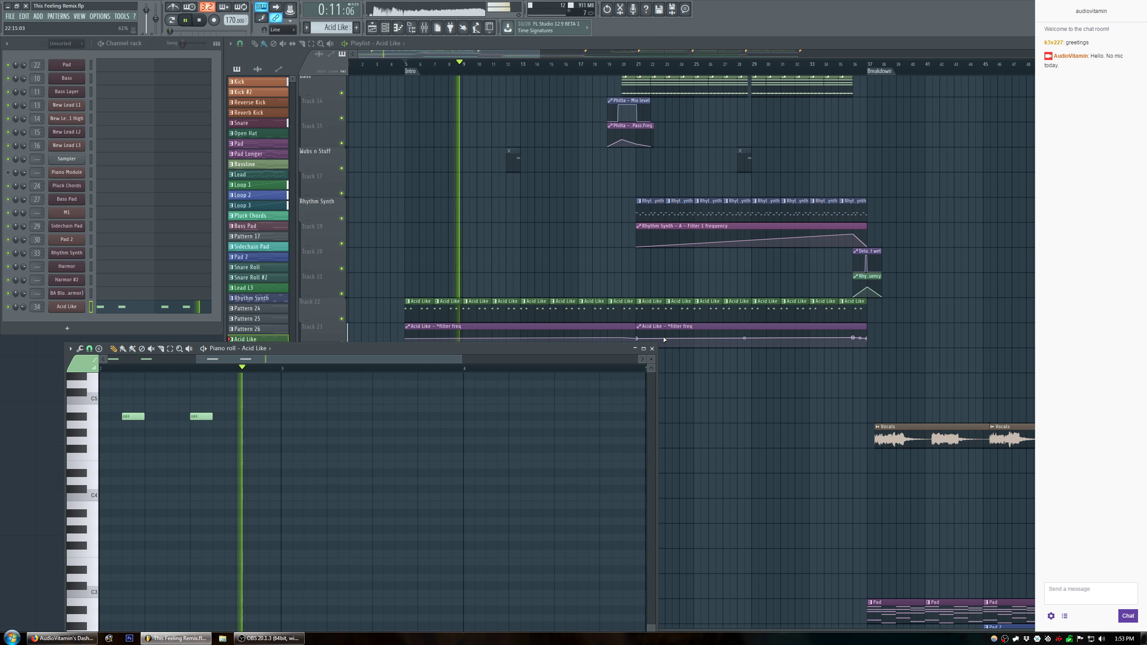
Close the piano roll and play the arrangement from bar 21.
{"action": "left_click", "coordinate": [651, 348]}
{"action": "left_click", "coordinate": [637, 65]}
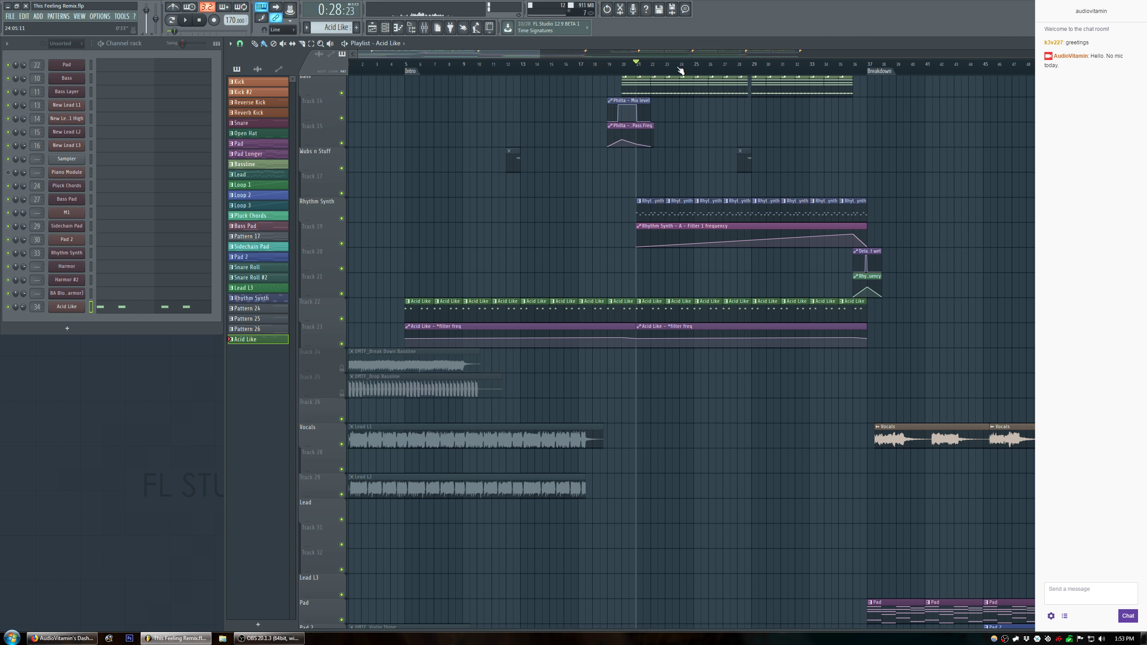
{"action": "key", "text": "space"}
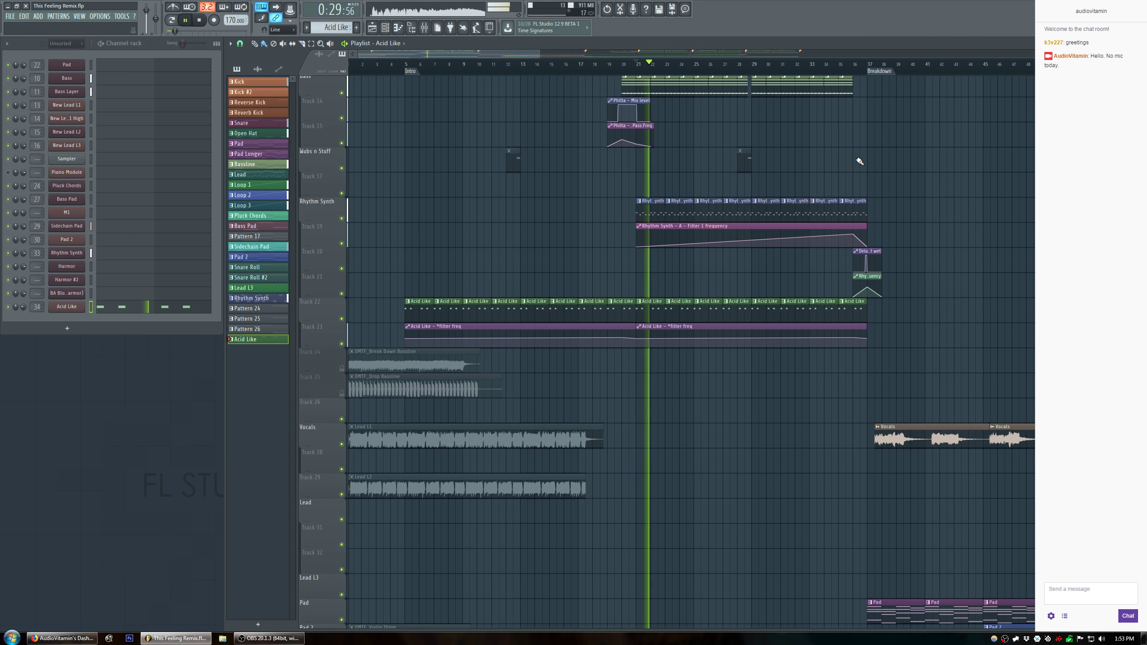
Try Fruity parametric EQ 2 with the Low Cut preset in effect slot 9 of the Acid Like mixer track, raising its cutoff to 78 Hz.
{"action": "key", "text": "F9"}
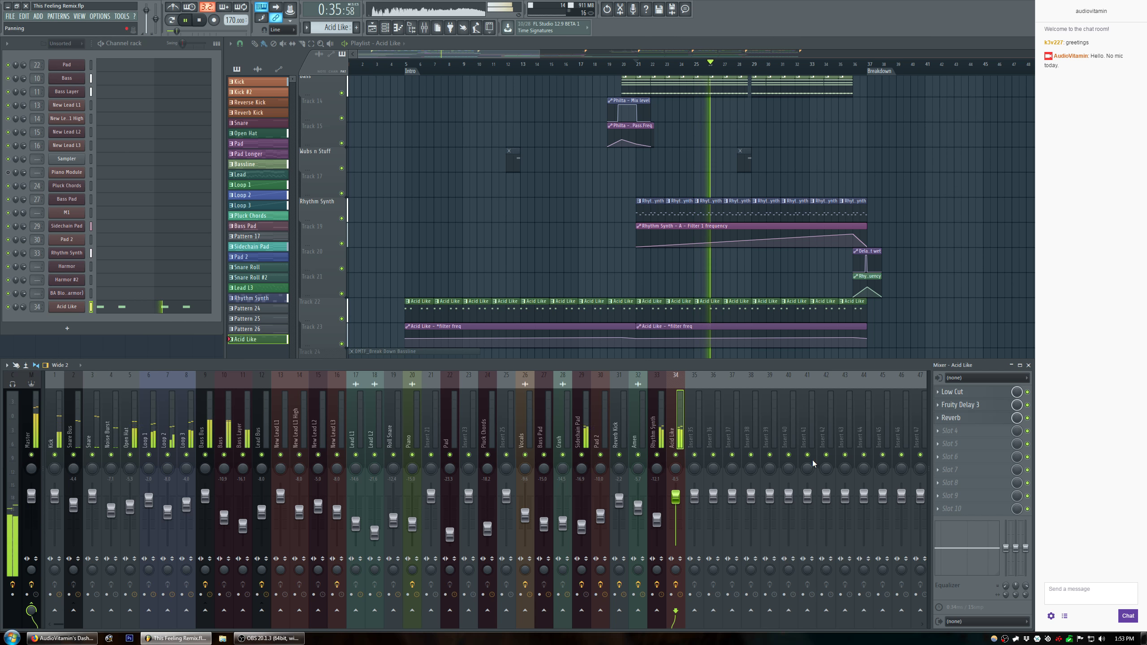
{"action": "left_click", "coordinate": [953, 497]}
{"action": "left_click", "coordinate": [971, 439]}
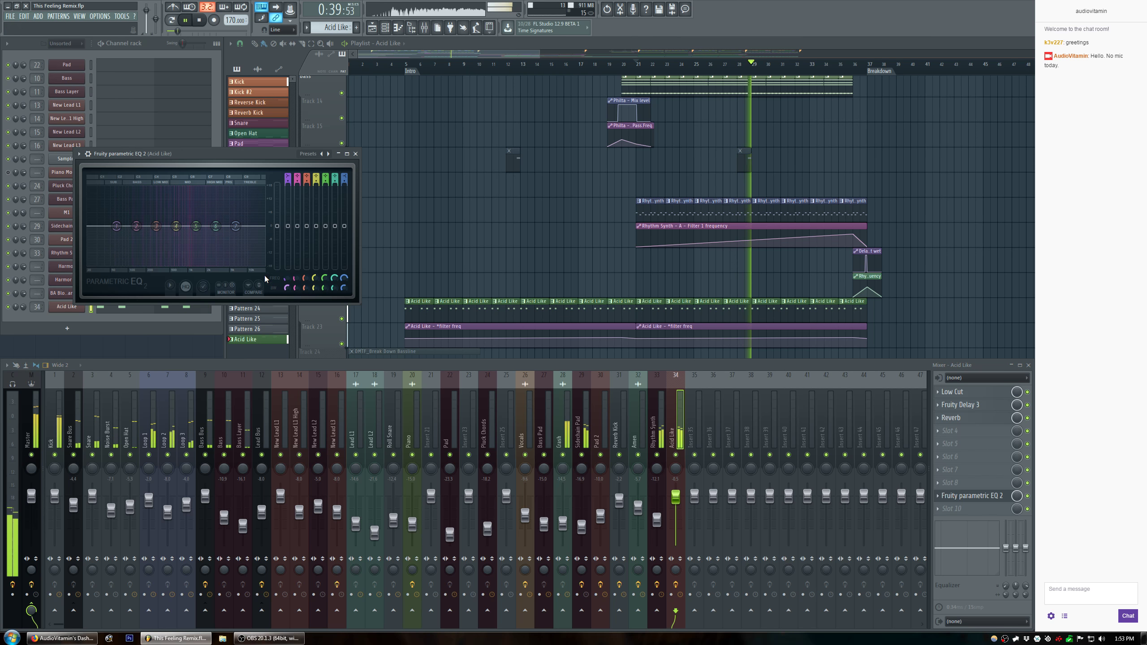
{"action": "left_click", "coordinate": [308, 154]}
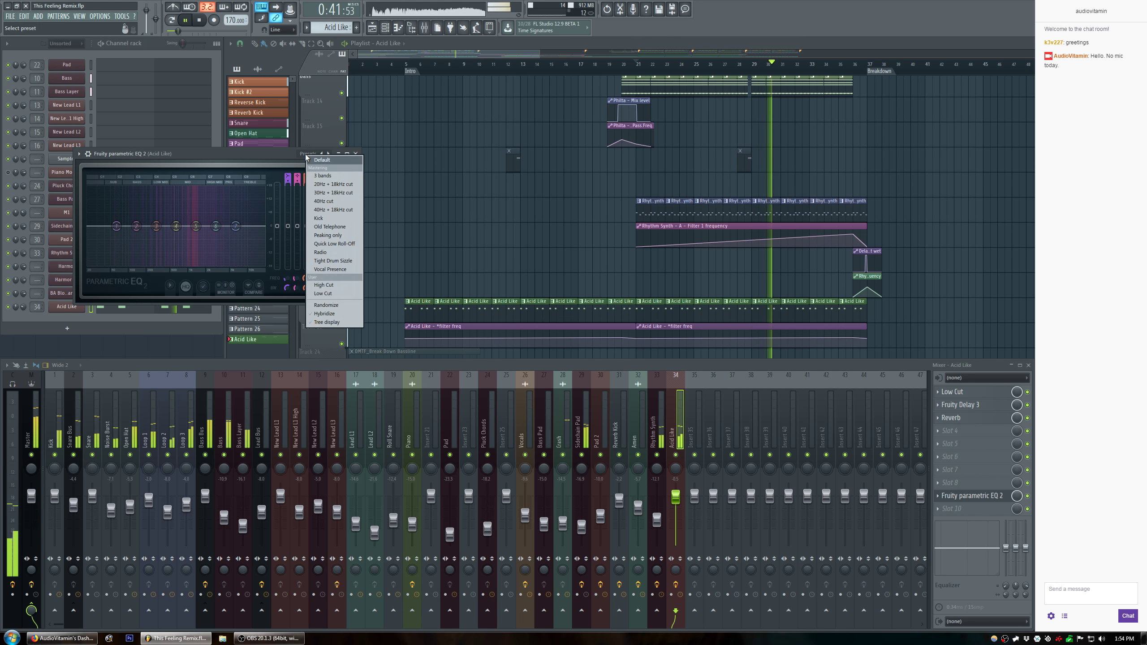
{"action": "left_click", "coordinate": [333, 294]}
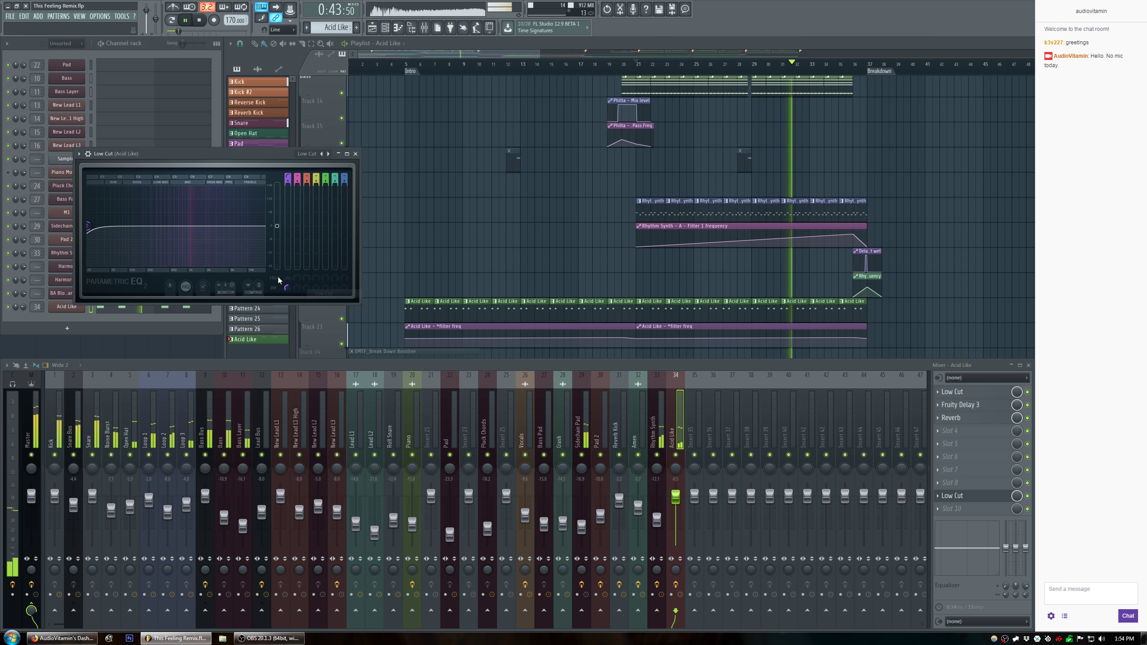
{"action": "scroll", "coordinate": [285, 280], "scroll_direction": "up", "scroll_amount": 2}
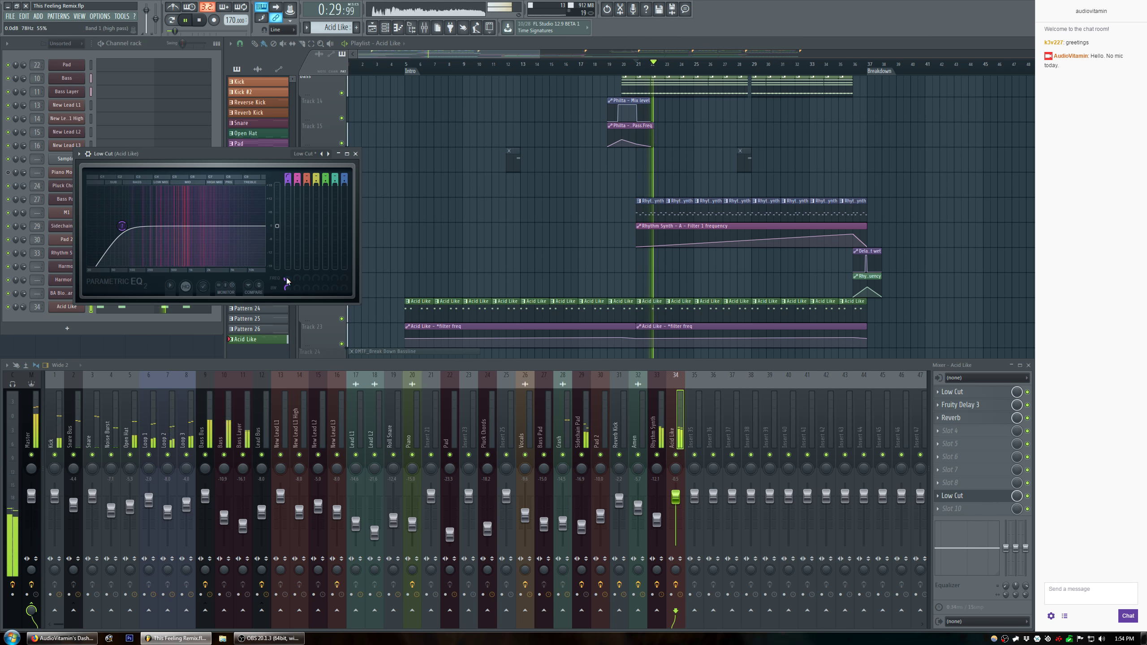
Remove the Low Cut EQ from slot 9 and set the cutoff of the Low Cut EQ in slot 1 to 160 Hz.
{"action": "left_click", "coordinate": [940, 497]}
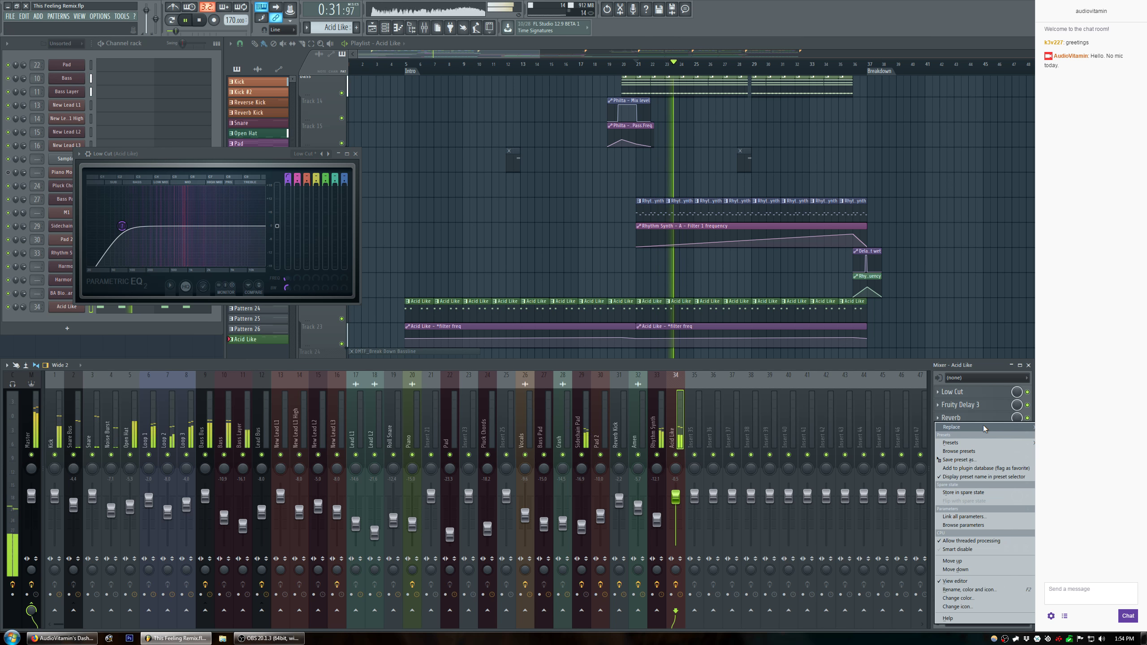
{"action": "left_click", "coordinate": [1057, 428]}
{"action": "left_click", "coordinate": [963, 394]}
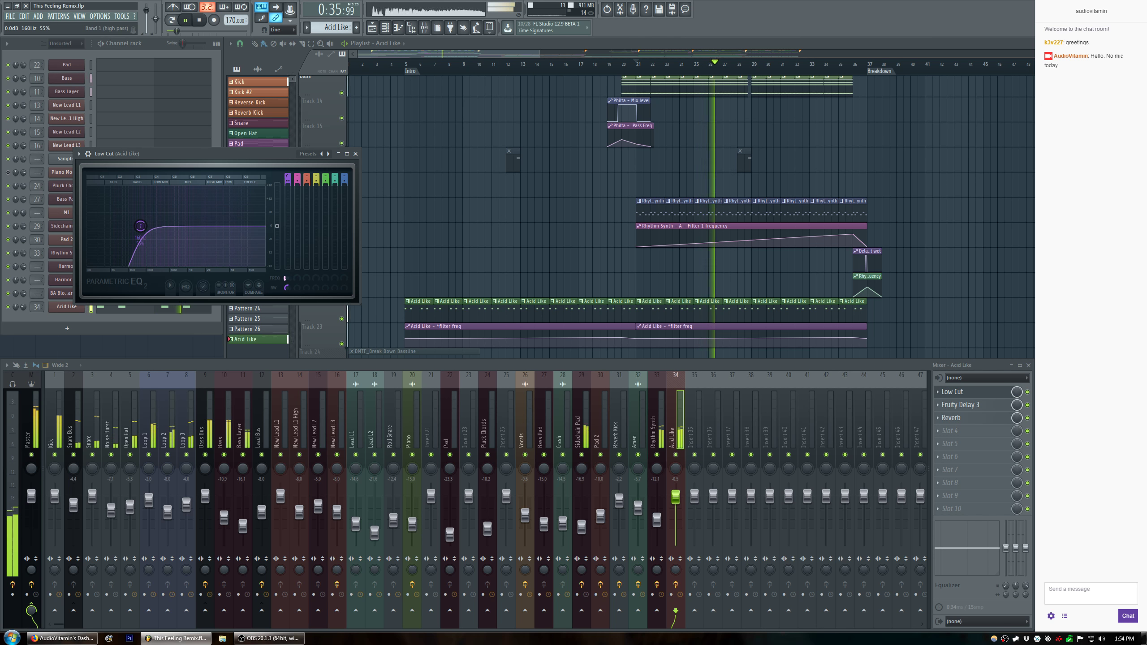
{"action": "left_click", "coordinate": [355, 153]}
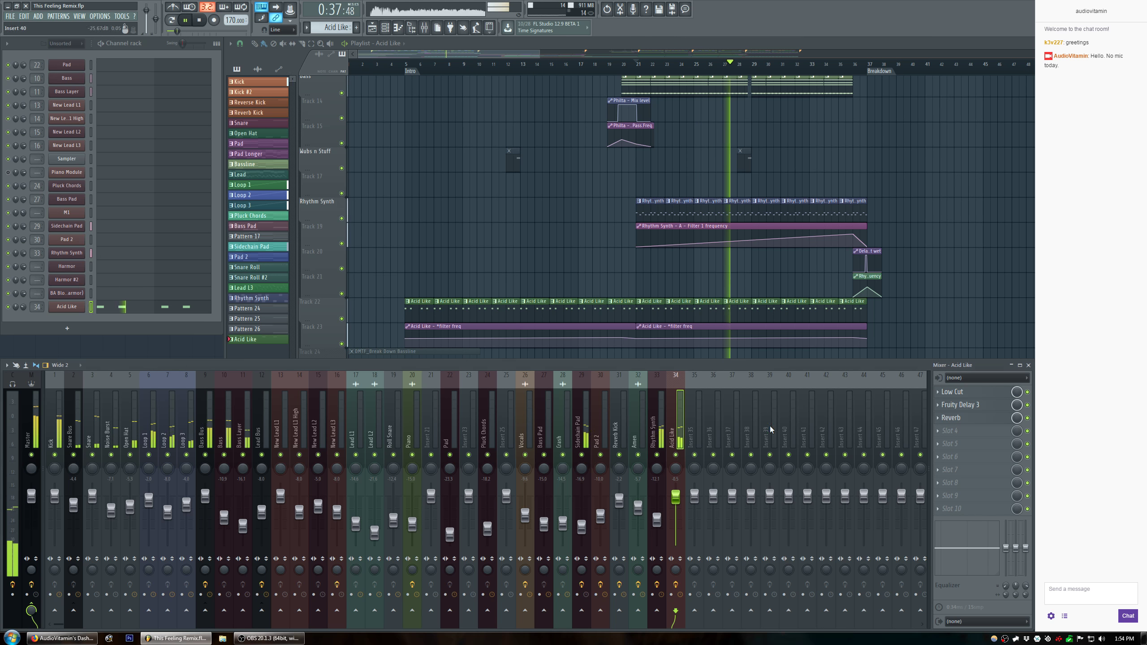
Add Fruity parametric EQ 2 with the Low Cut preset in Acid Like's effect slot 6 and raise its cutoff frequency.
{"action": "left_click", "coordinate": [947, 455]}
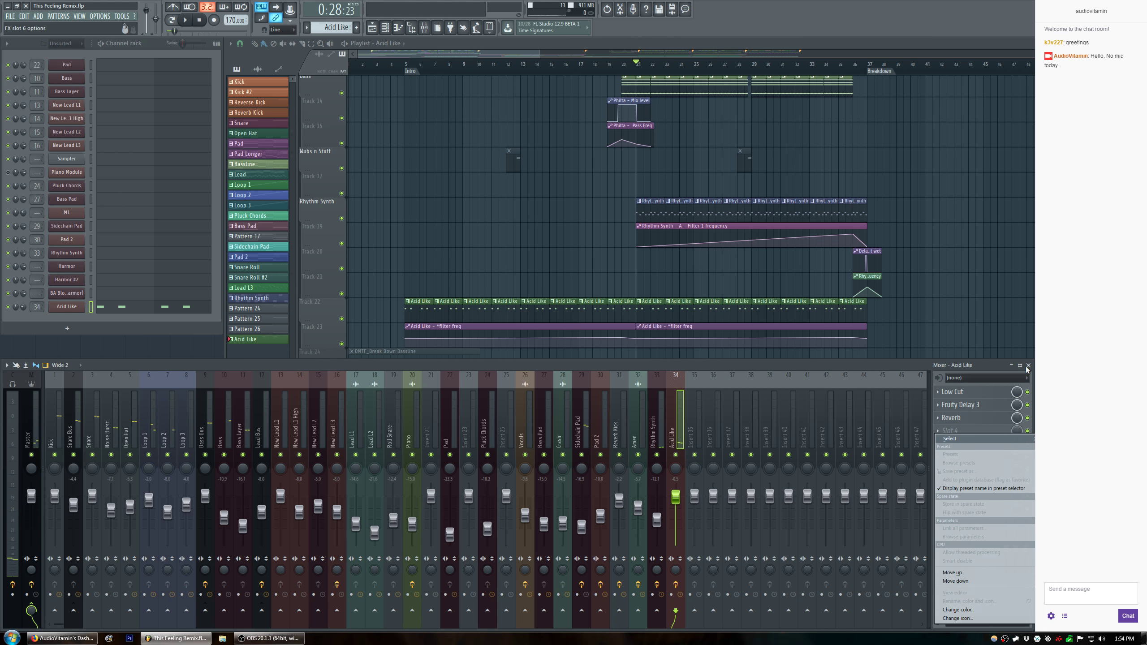
{"action": "left_click", "coordinate": [1015, 350]}
{"action": "key", "text": "space"}
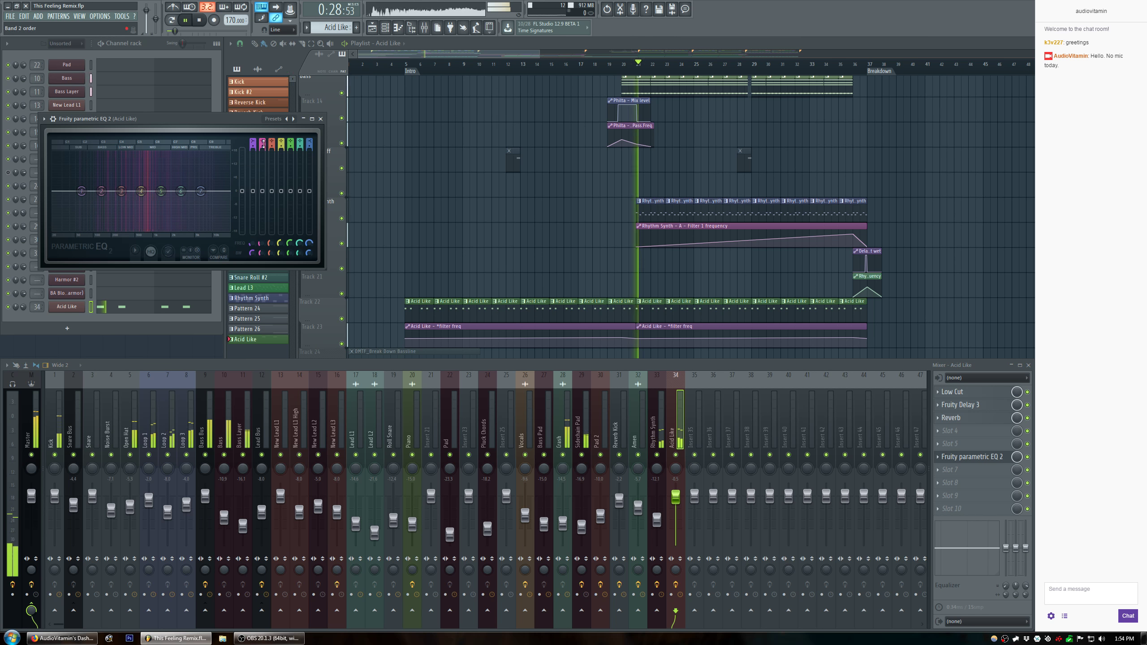
{"action": "left_click", "coordinate": [274, 120]}
{"action": "left_click", "coordinate": [291, 262]}
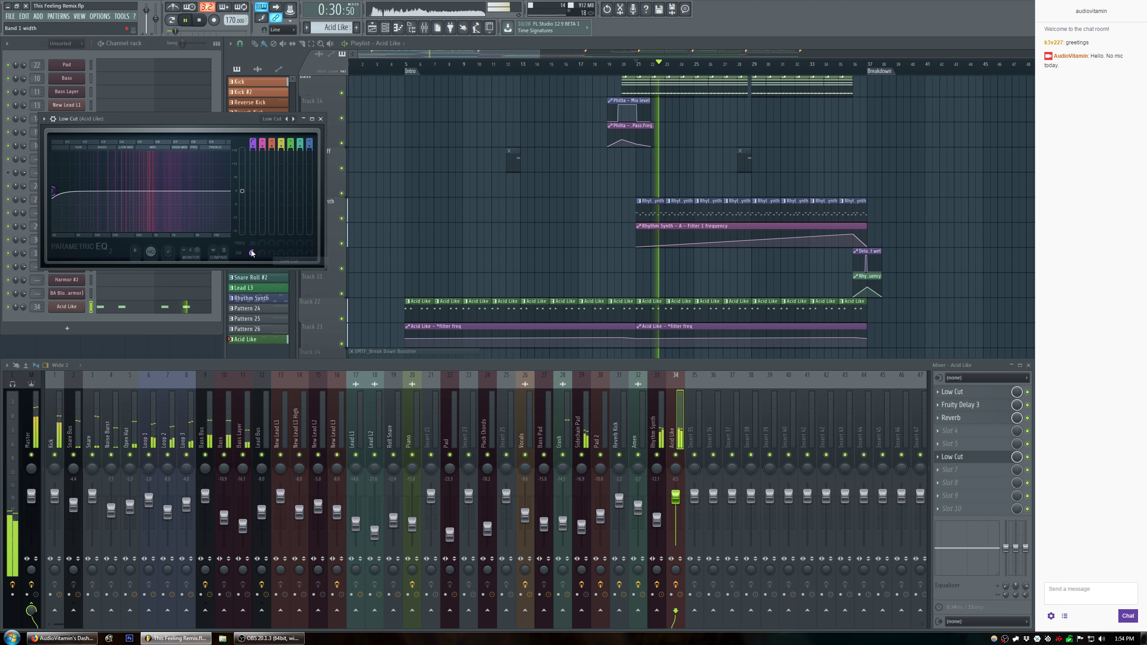
{"action": "scroll", "coordinate": [251, 248], "scroll_direction": "up", "scroll_amount": 8}
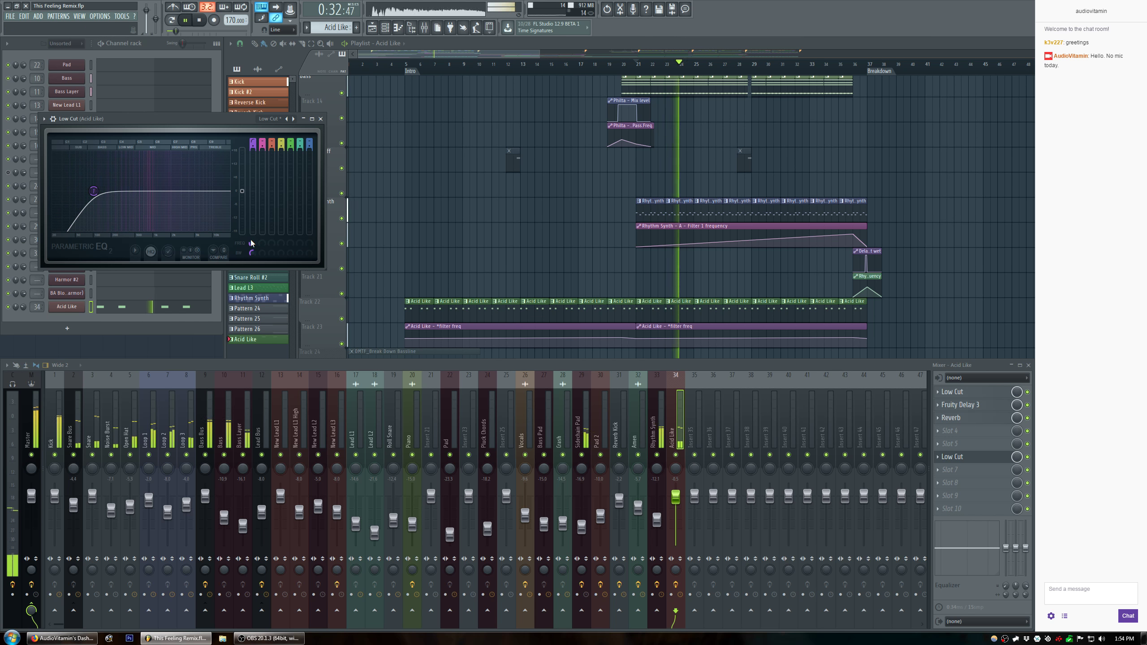
{"action": "left_click", "coordinate": [321, 119]}
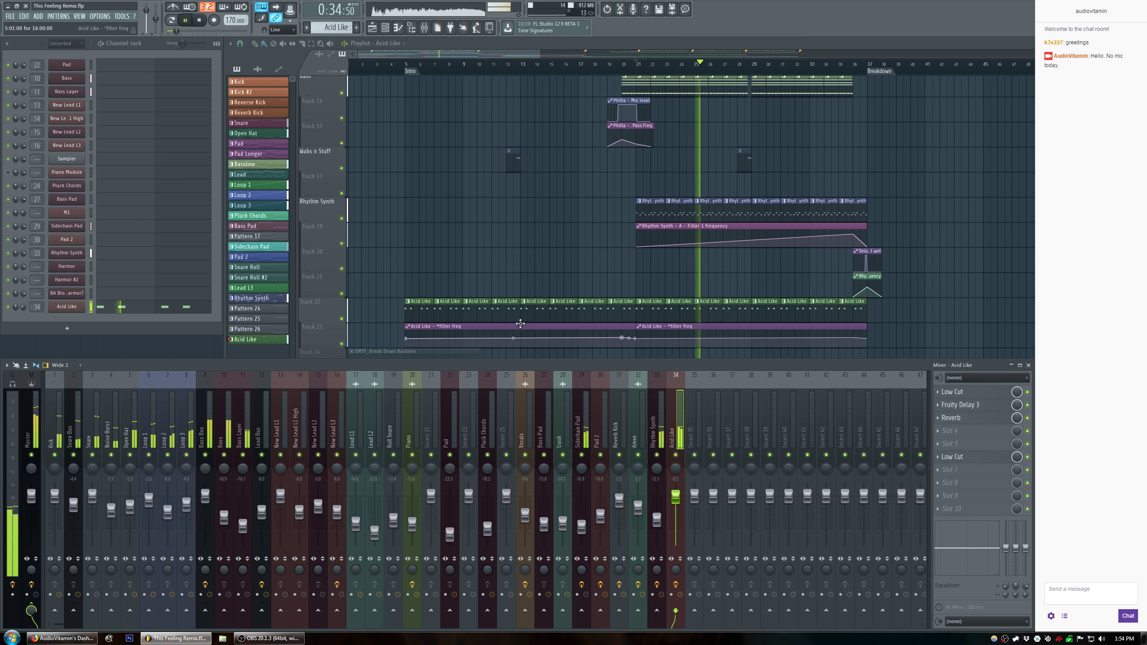
Copy the Acid Like pattern clips and filter frequency automation from bars 21 to 37 into the Mid Point section at bar 117.
{"action": "left_click", "coordinate": [841, 66]}
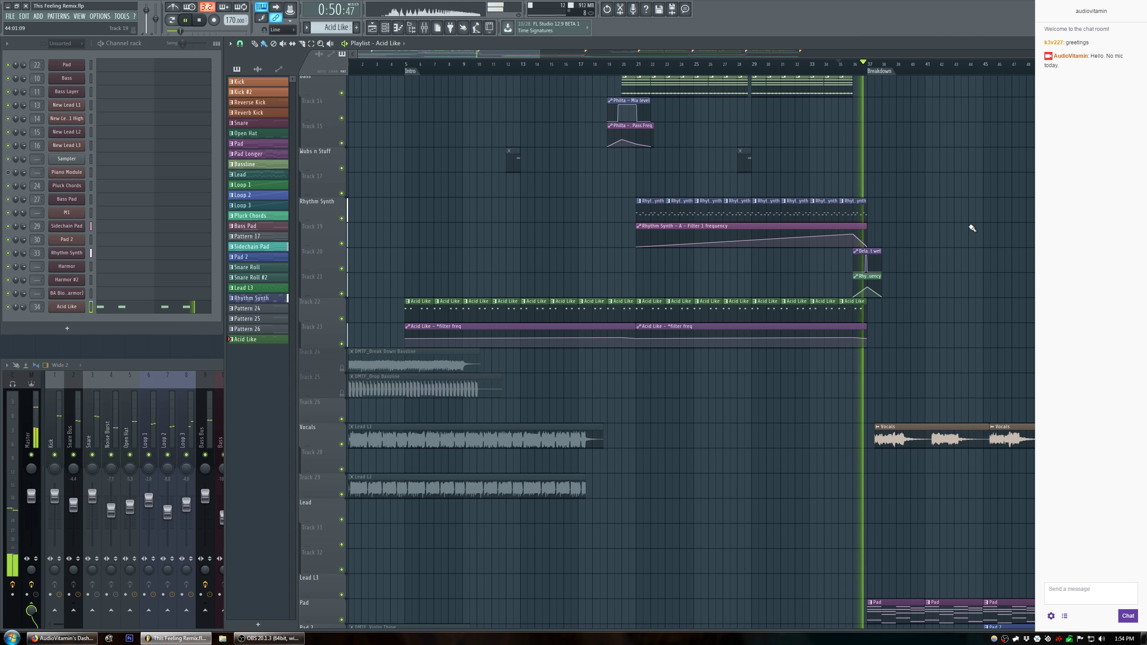
{"action": "left_click_drag", "start_coordinate": [893, 298], "coordinate": [649, 349]}
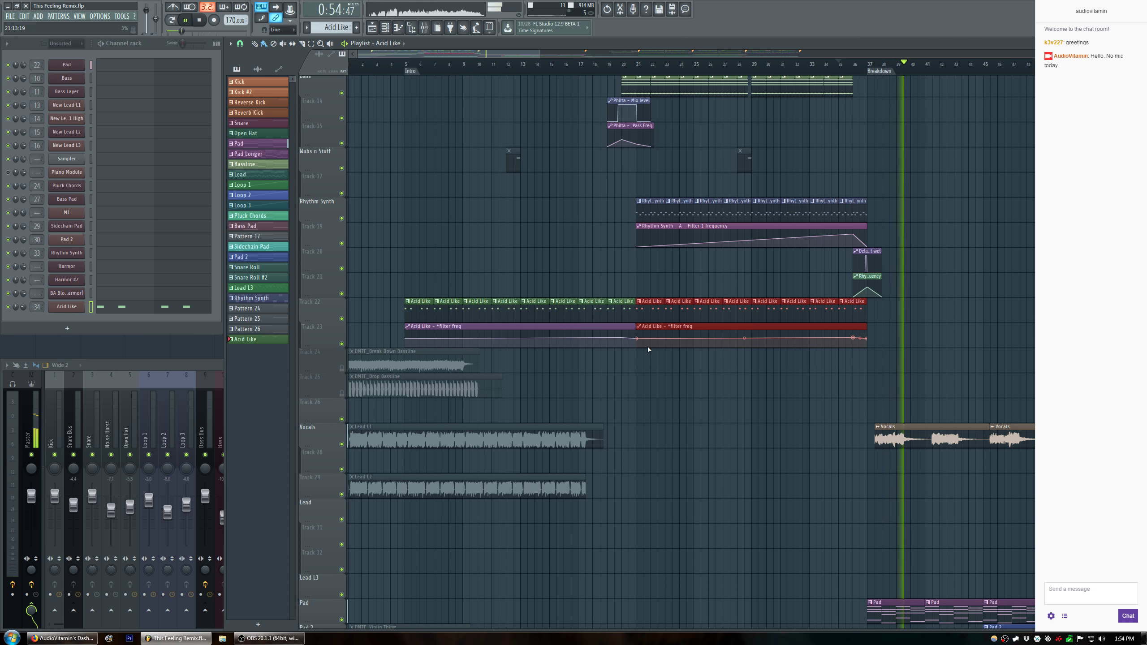
{"action": "left_click_drag", "start_coordinate": [493, 53], "coordinate": [790, 58]}
{"action": "key", "text": "ctrl+v"}
Play the song from about bar 113 to hear the Mid Point section, and deselect the pasted clips.
{"action": "left_click", "coordinate": [406, 68]}
{"action": "key", "text": "space"}
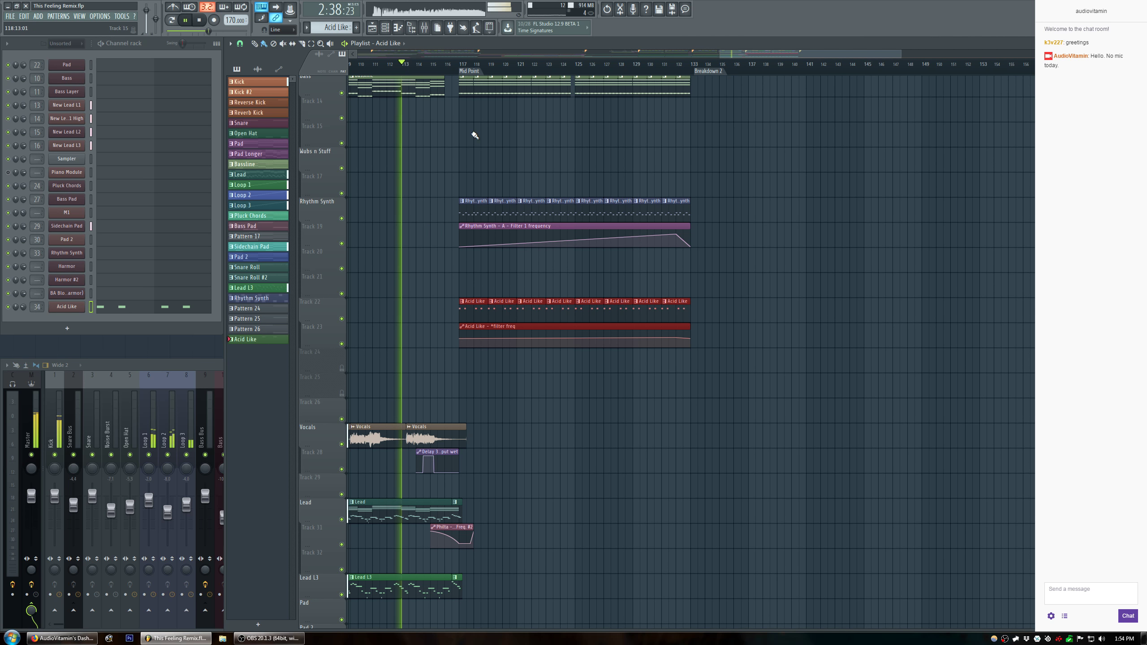
{"action": "left_click", "coordinate": [742, 184], "text": "ctrl"}
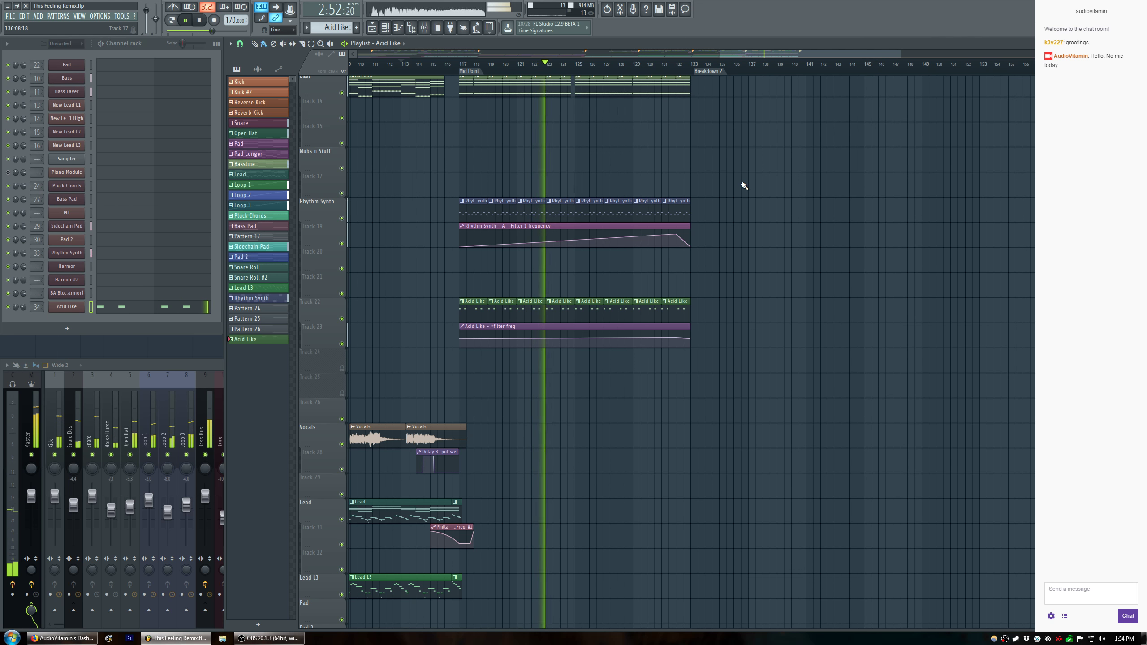
Check the Reverb and Fruity Delay 3 settings on the Acid Like mixer track, and close both effect windows.
{"action": "left_click", "coordinate": [197, 362]}
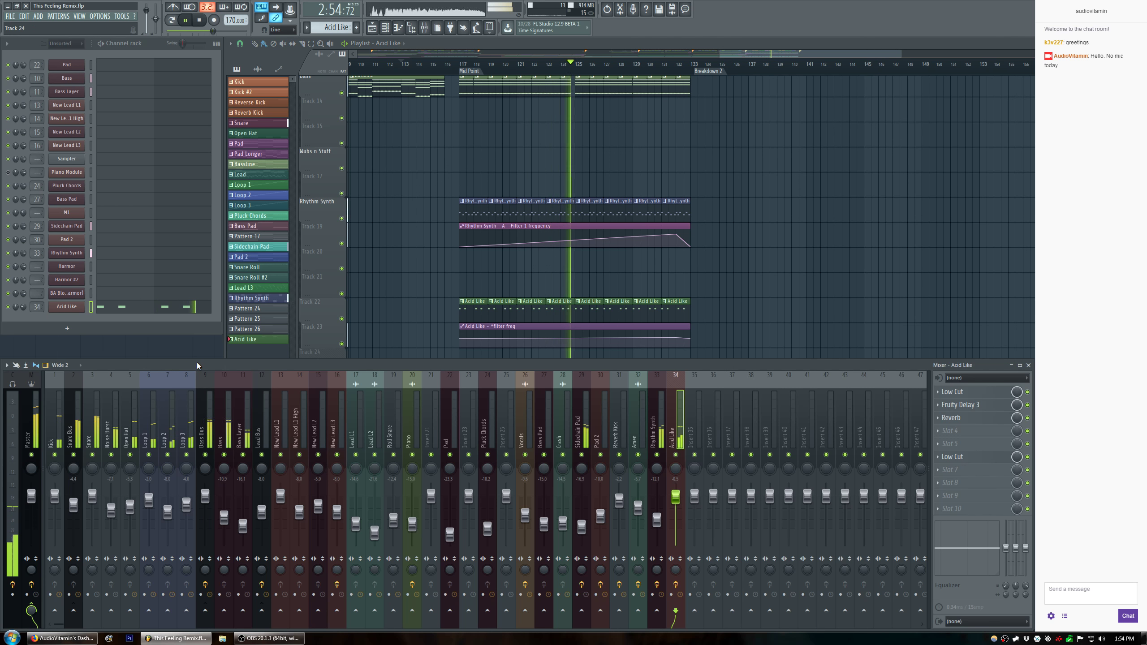
{"action": "left_click", "coordinate": [976, 420]}
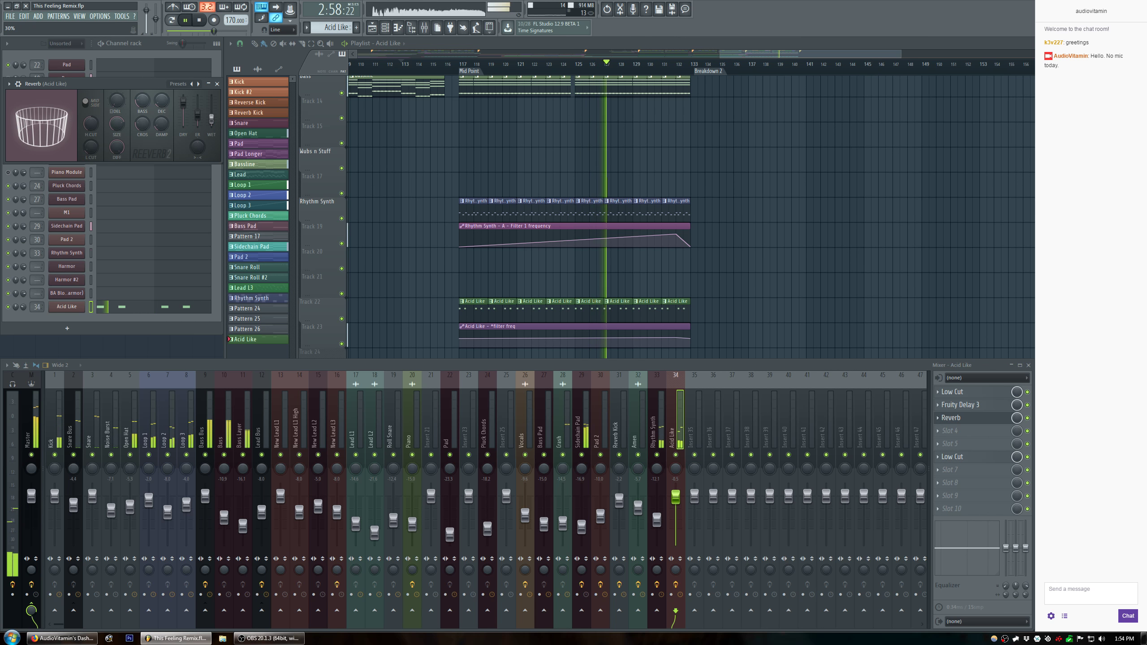
{"action": "left_click", "coordinate": [967, 405]}
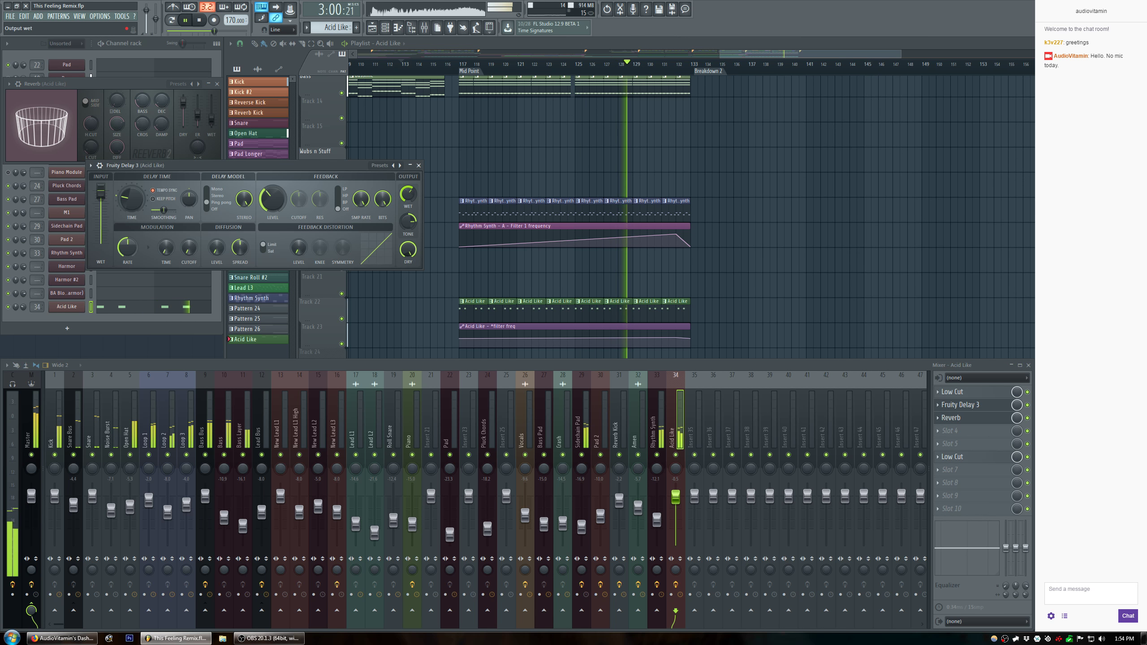
{"action": "left_click", "coordinate": [418, 166]}
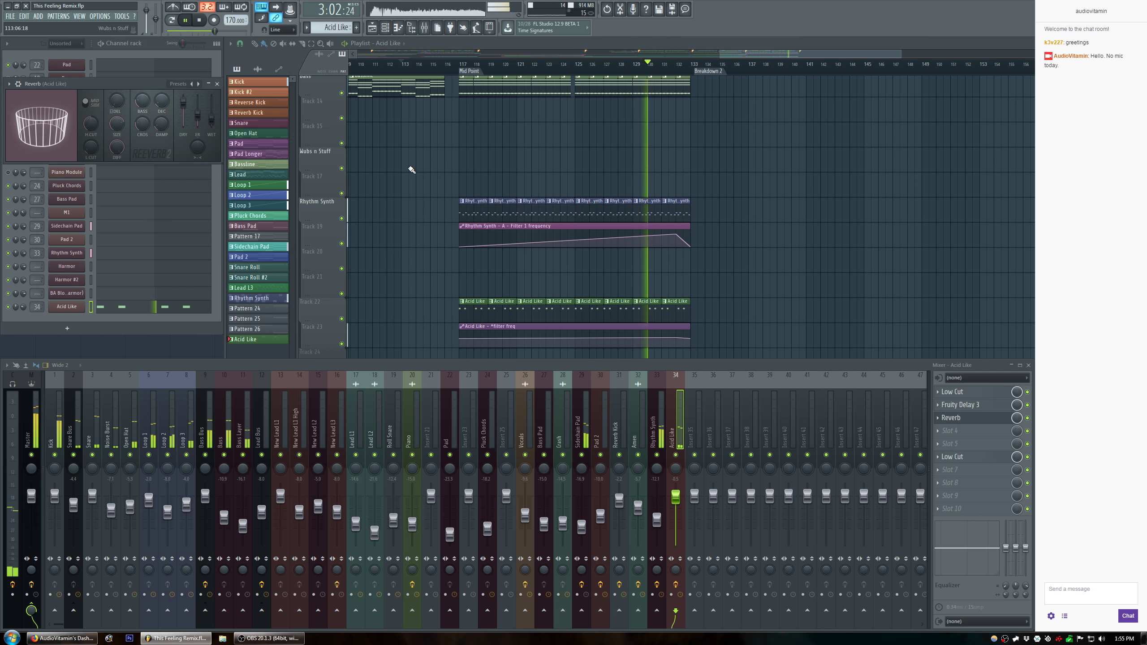
{"action": "left_click", "coordinate": [217, 84]}
Stop playback and examine the playlist's upper tracks between the Mid Point and Breakdown 2 markers.
{"action": "left_click_drag", "start_coordinate": [778, 52], "coordinate": [798, 54]}
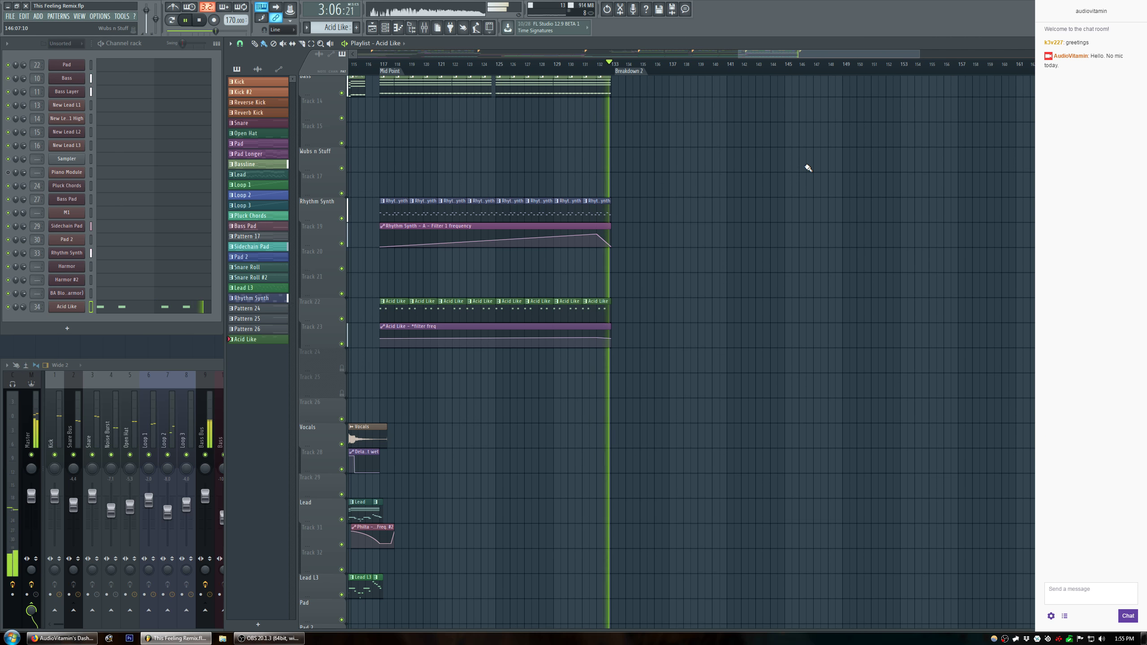
{"action": "key", "text": "space"}
{"action": "scroll", "coordinate": [640, 235], "scroll_direction": "up", "scroll_amount": 5}
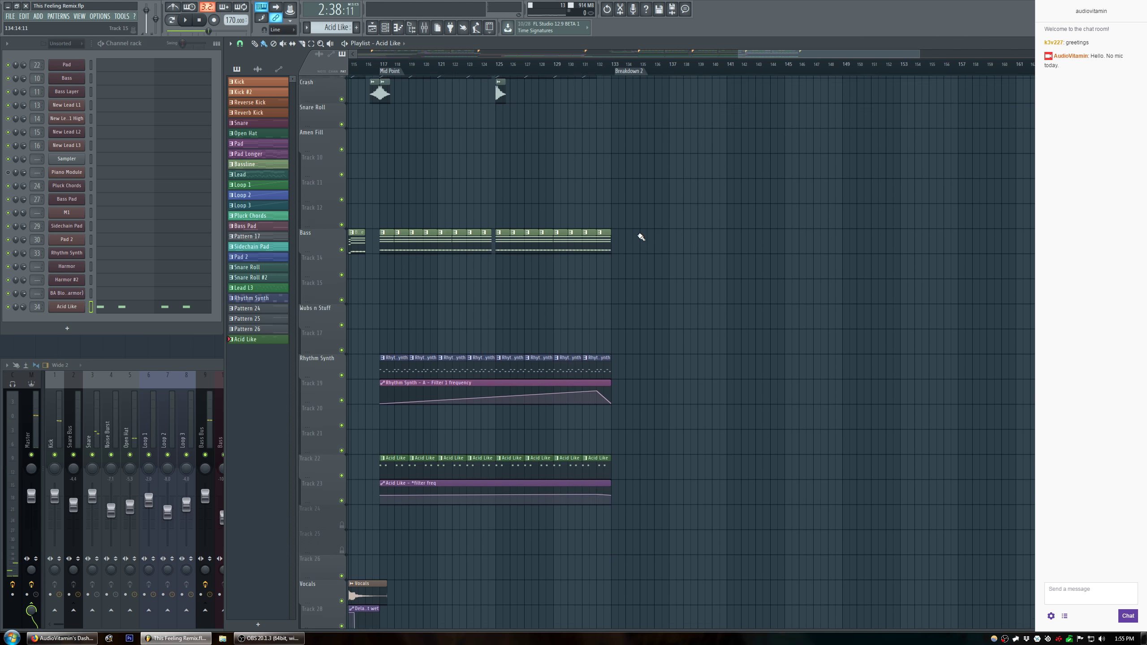
Play the song from bar 77 to hear the build leading into the Drop section.
{"action": "key", "text": "space"}
{"action": "left_click_drag", "start_coordinate": [762, 56], "coordinate": [619, 59]}
{"action": "key", "text": "space"}
{"action": "left_click", "coordinate": [428, 71]}
{"action": "key", "text": "space"}
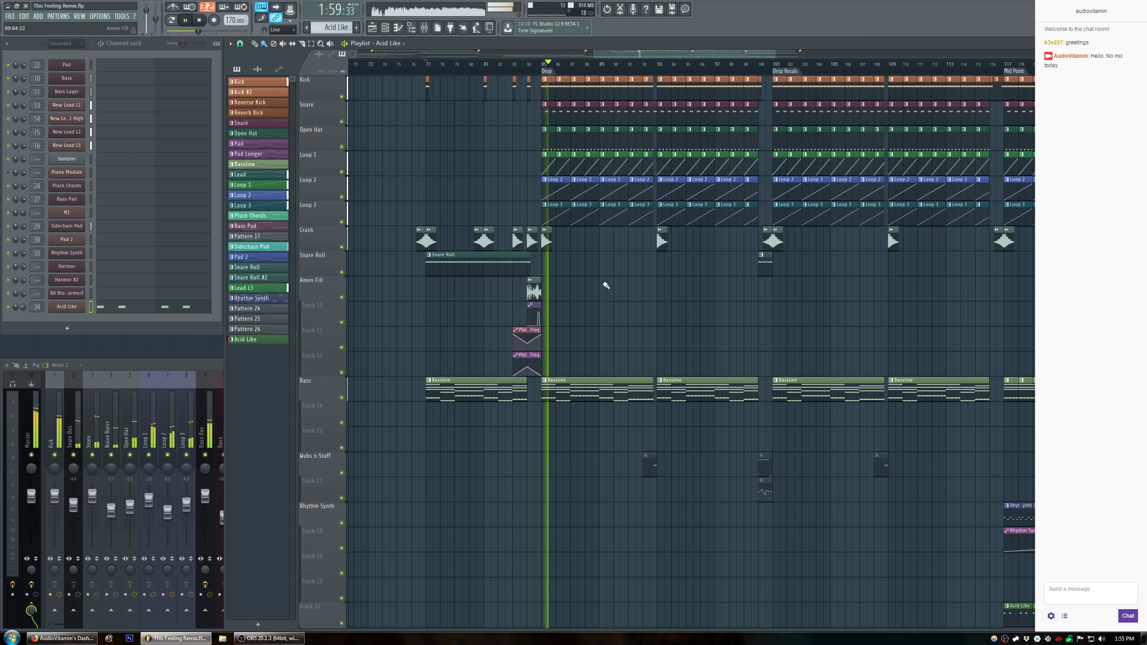
Open the Patcher effect on the Amen mixer track to examine its routing.
{"action": "left_click", "coordinate": [199, 372]}
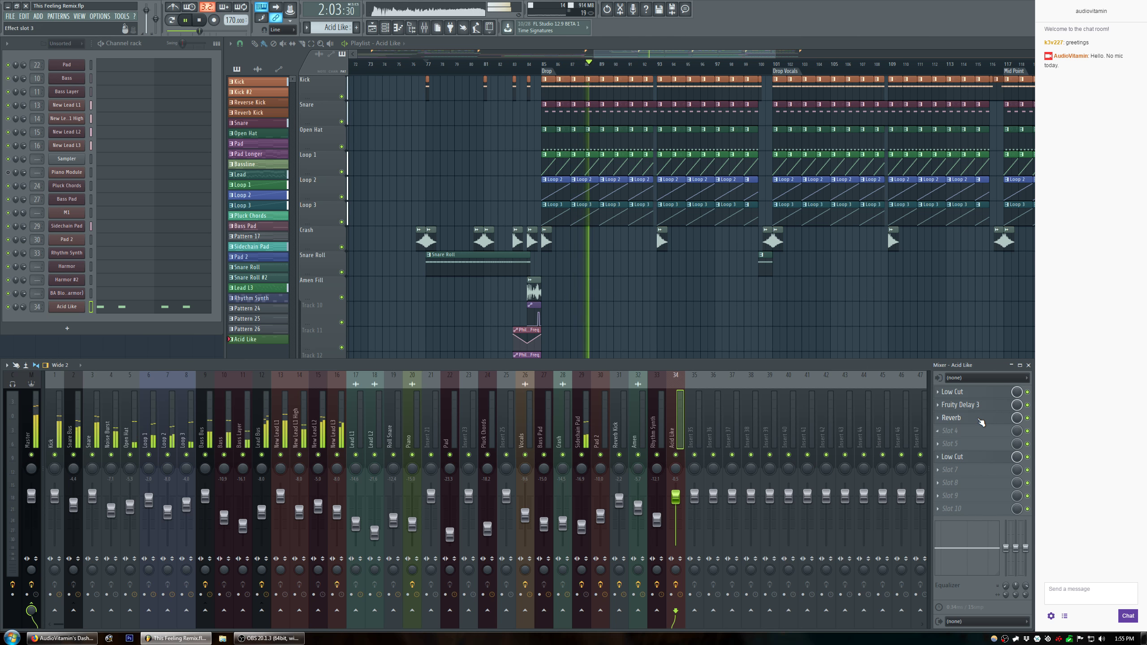
{"action": "left_click", "coordinate": [636, 411]}
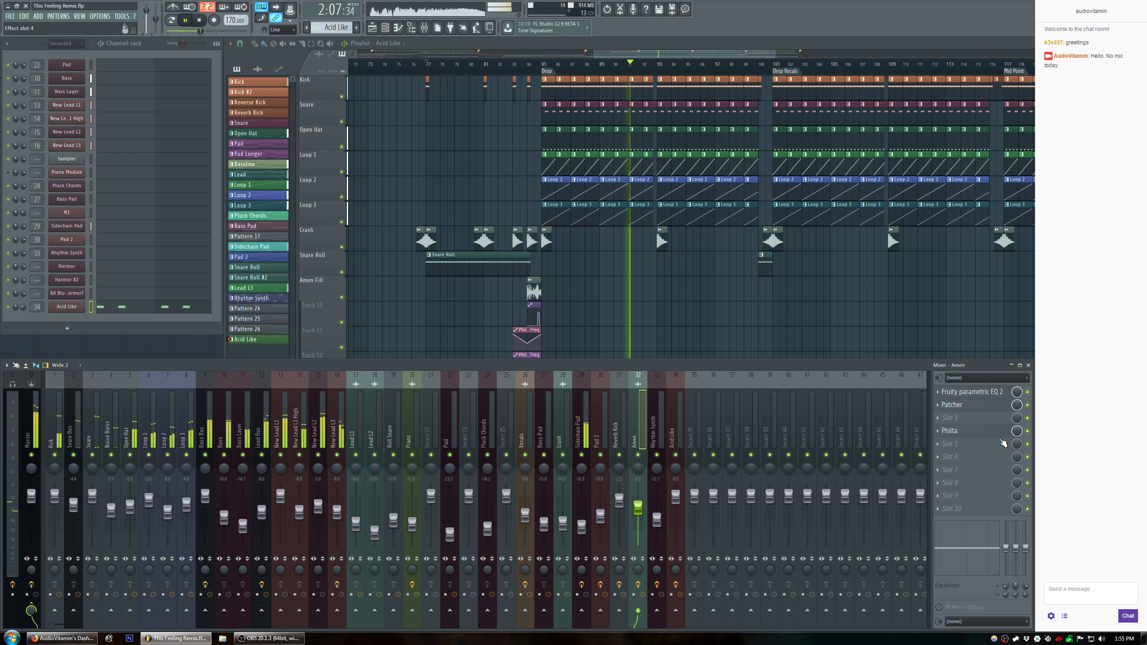
{"action": "left_click", "coordinate": [975, 407]}
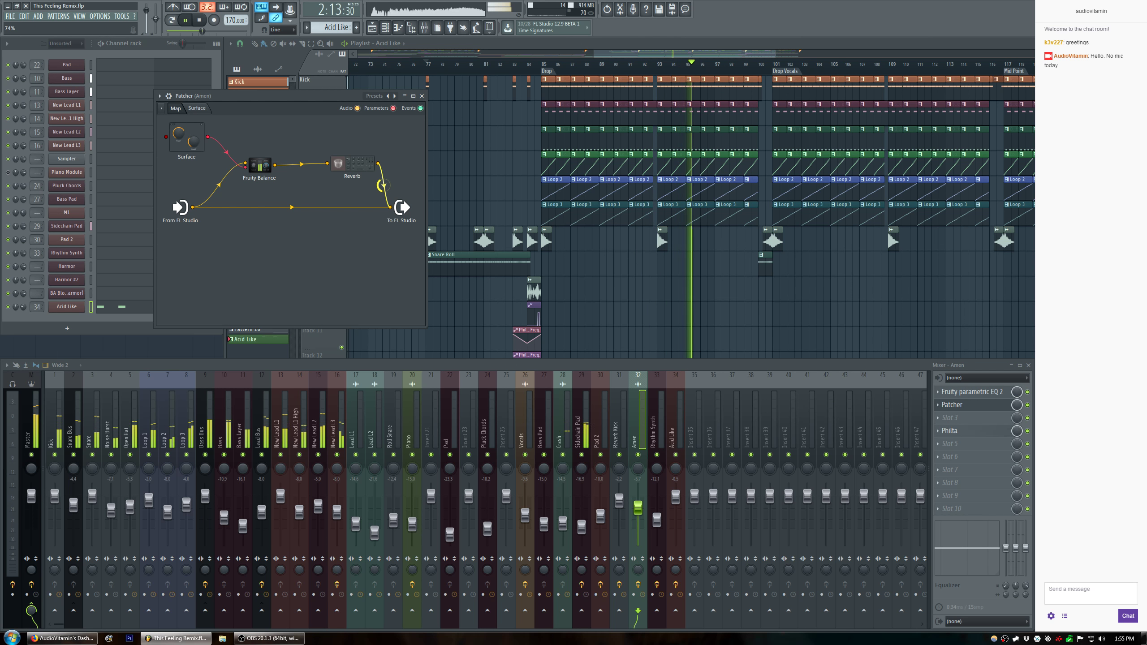
Replay the Amen fill from about bar 83 into the Drop, and close the Patcher window.
{"action": "left_click", "coordinate": [522, 71]}
{"action": "key", "text": "space"}
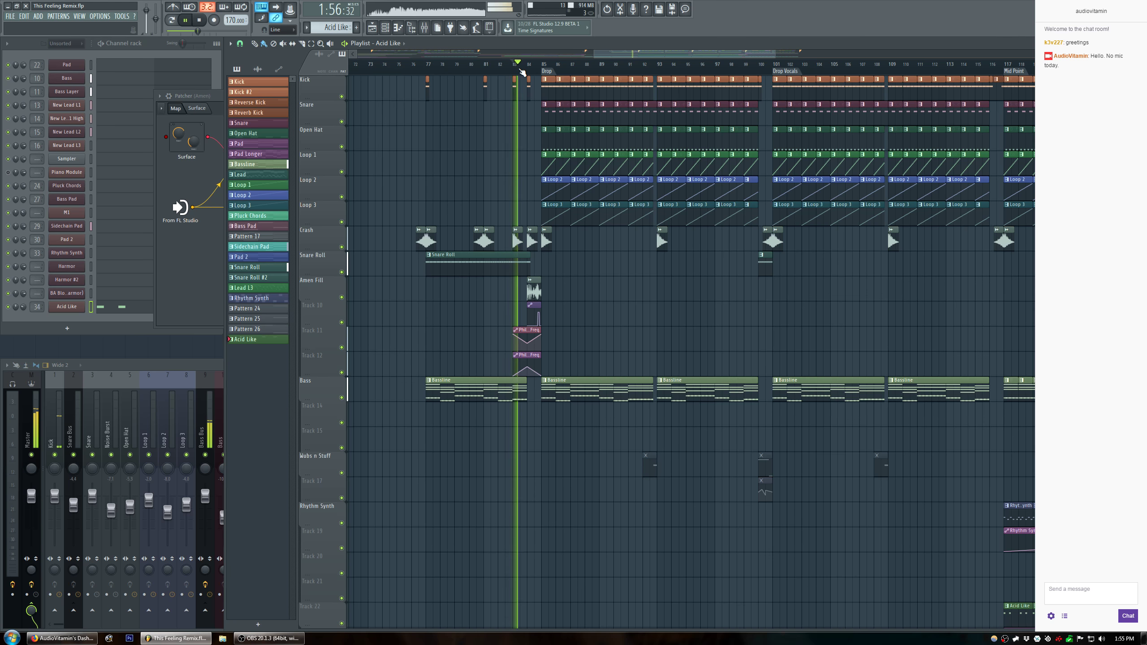
{"action": "left_click", "coordinate": [220, 96]}
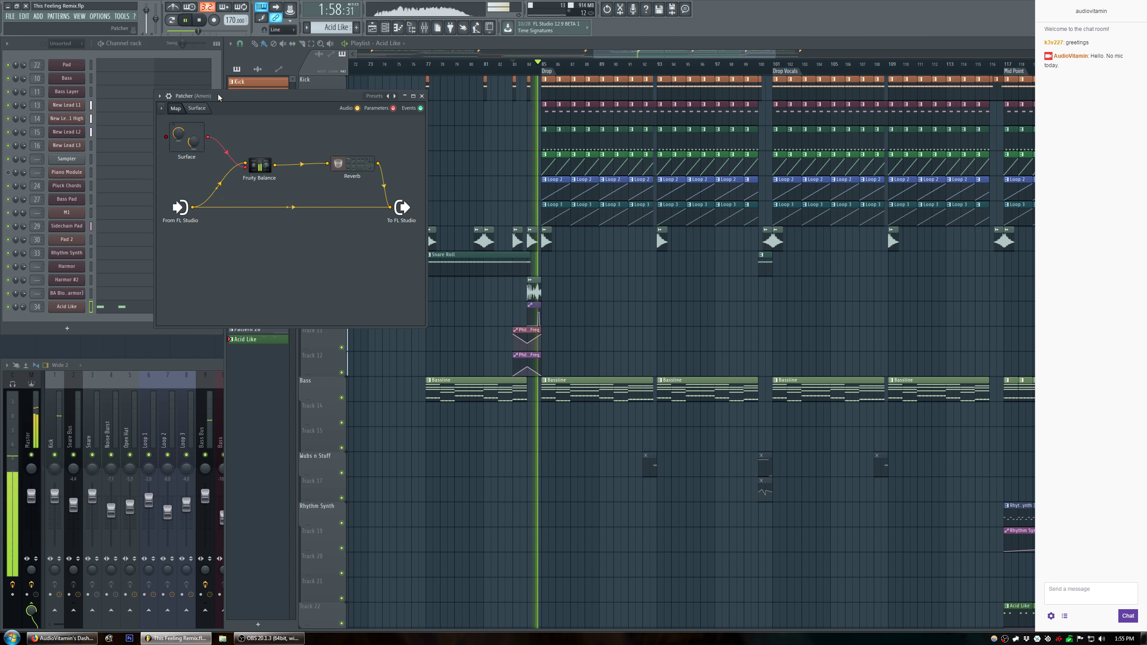
{"action": "left_click", "coordinate": [421, 96]}
Place a Snare Roll pattern clip at bar 29 on the Snare Roll track and make it unique.
{"action": "left_click", "coordinate": [443, 266]}
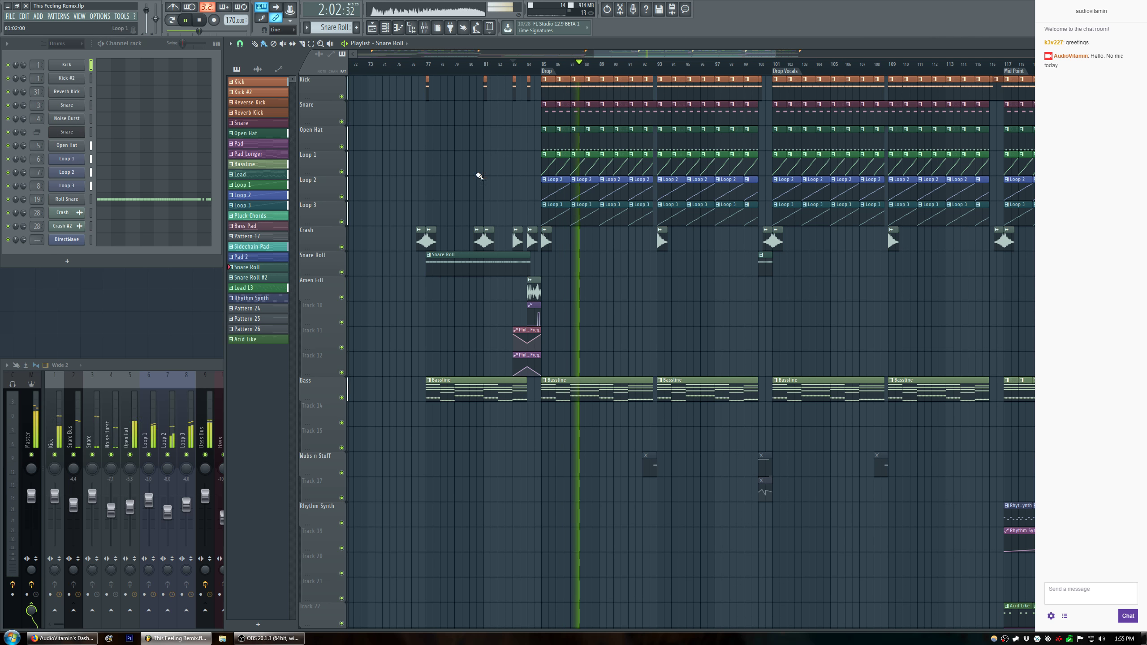
{"action": "scroll", "coordinate": [576, 75], "scroll_direction": "down", "scroll_amount": 3}
{"action": "scroll", "coordinate": [577, 74], "scroll_direction": "down", "scroll_amount": 1}
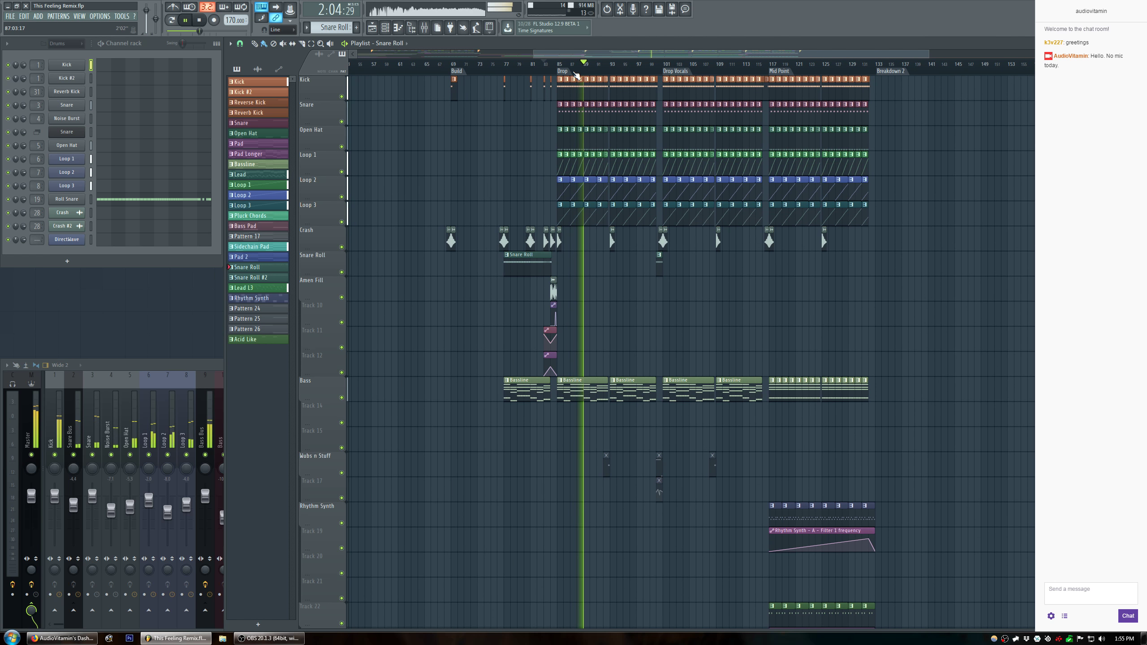
{"action": "left_click_drag", "start_coordinate": [760, 54], "coordinate": [559, 72]}
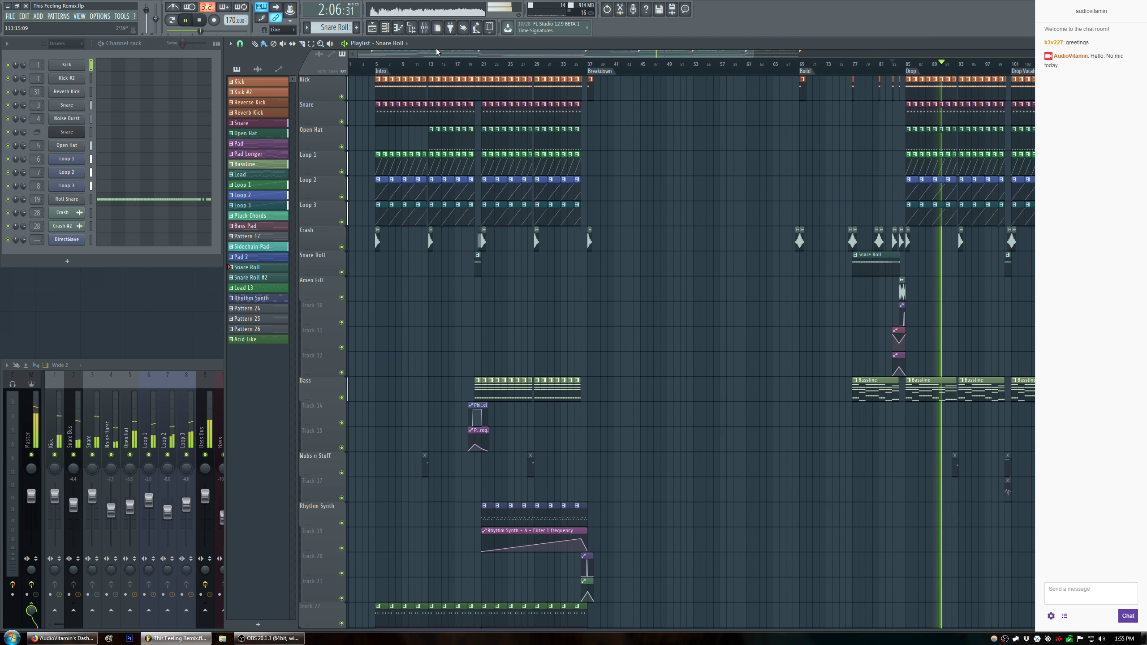
{"action": "scroll", "coordinate": [558, 73], "scroll_direction": "up", "scroll_amount": 2}
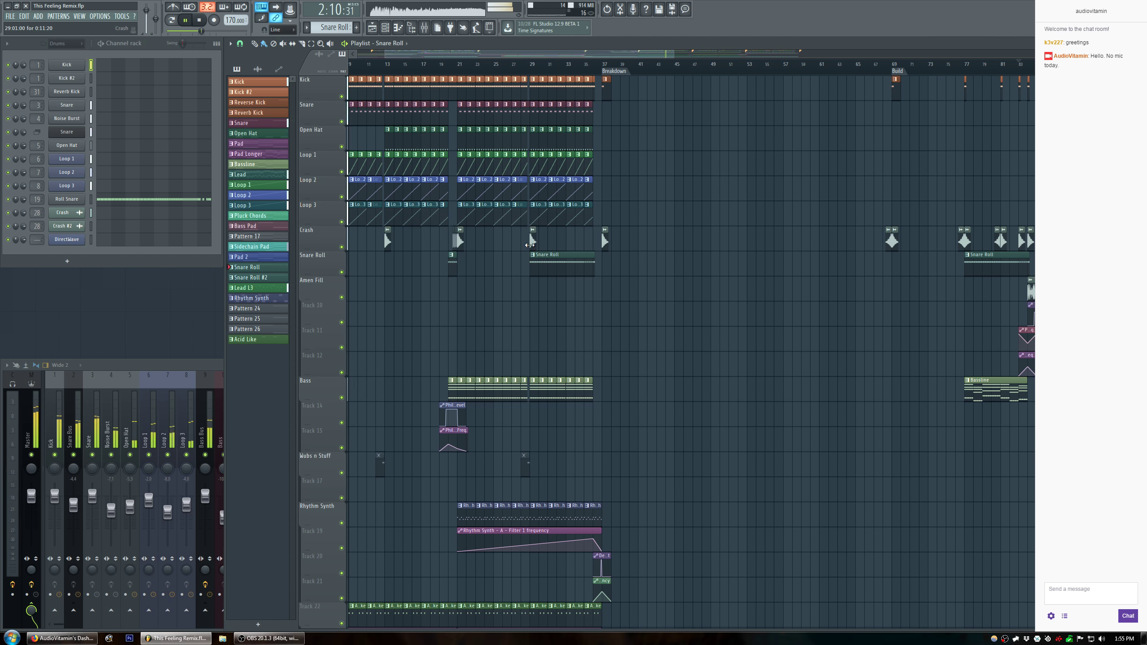
{"action": "left_click", "coordinate": [535, 255]}
{"action": "left_click", "coordinate": [564, 314]}
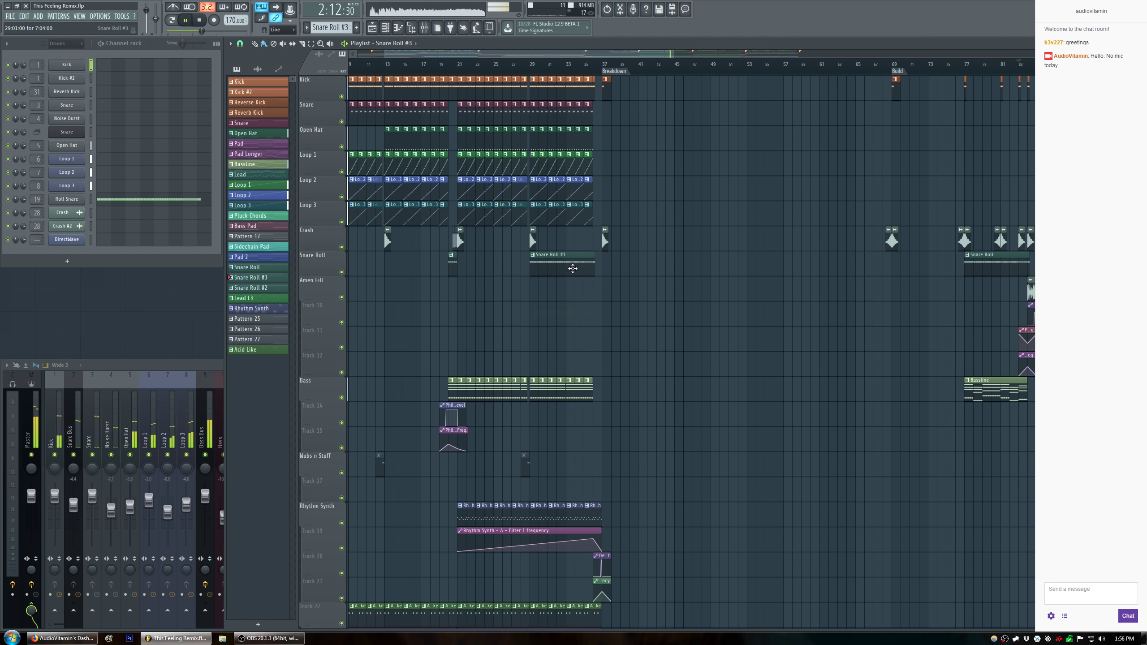
Open the Roll Snare notes of the unique pattern, delete the notes before bar 7, and select those in bar 7.
{"action": "left_click", "coordinate": [185, 202]}
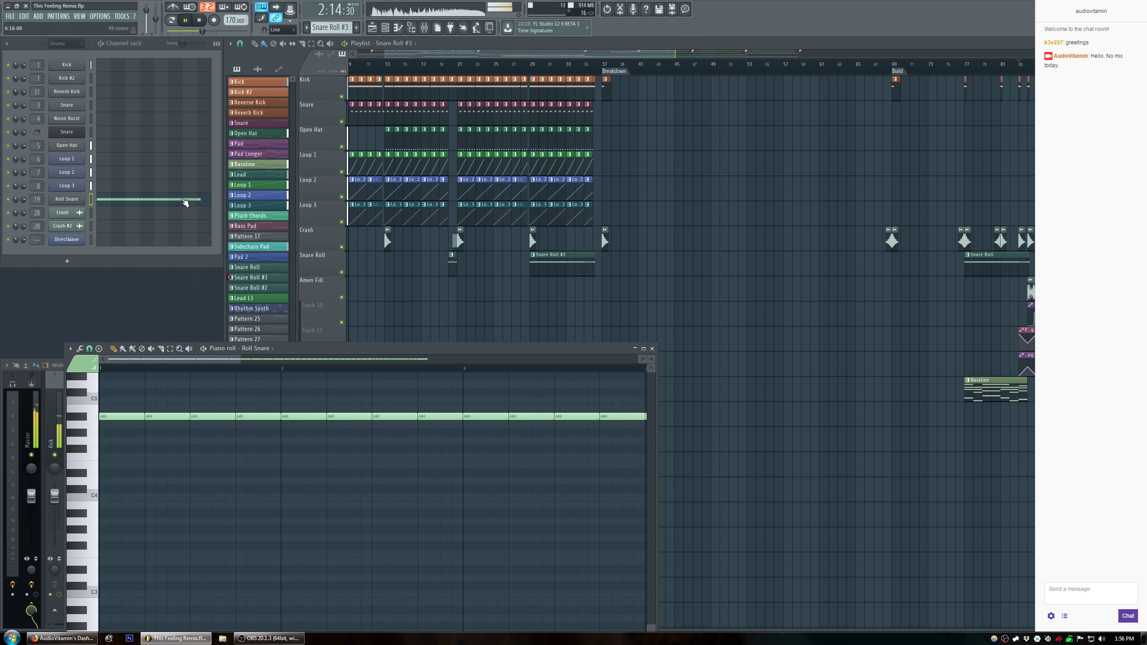
{"action": "left_click_drag", "start_coordinate": [513, 349], "coordinate": [590, 166]}
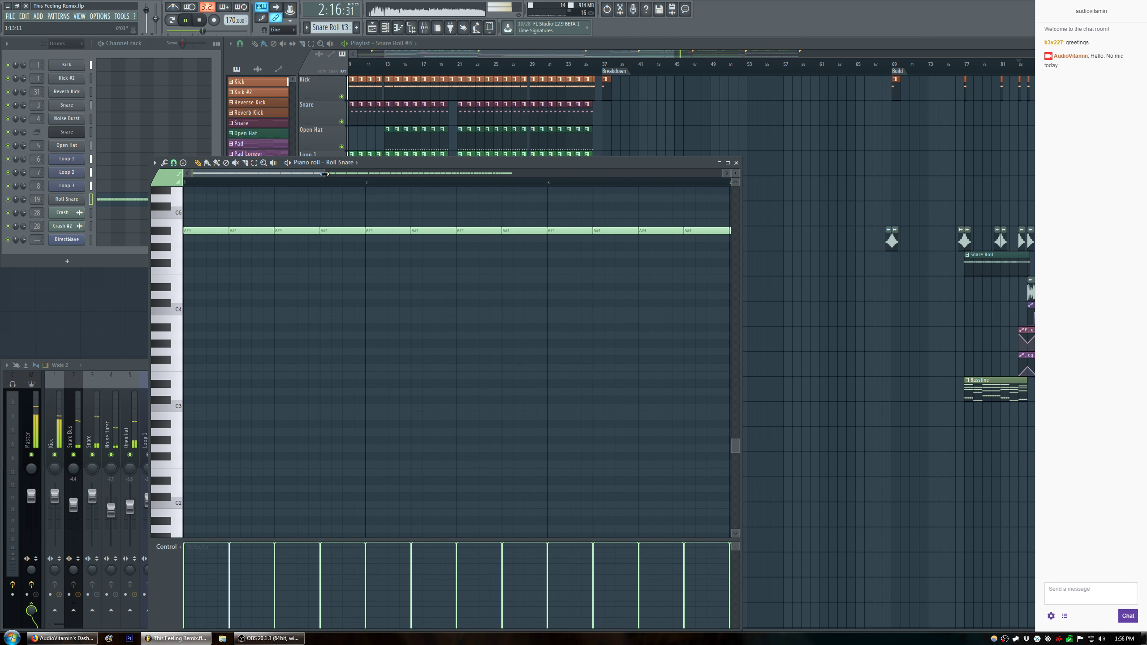
{"action": "left_click_drag", "start_coordinate": [325, 174], "coordinate": [815, 169]}
{"action": "left_click_drag", "start_coordinate": [475, 161], "coordinate": [544, 122]}
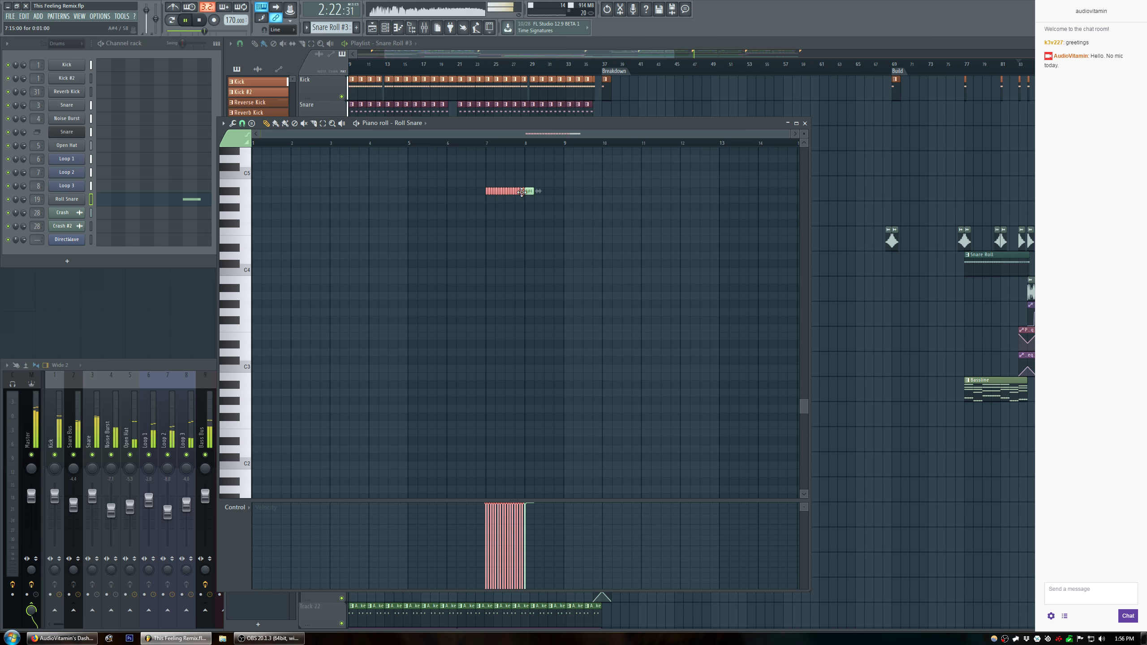
Paste the bar 7 snare notes at bar 1 and duplicate them to fill the bars up to bar 7.
{"action": "key", "text": "ctrl+v"}
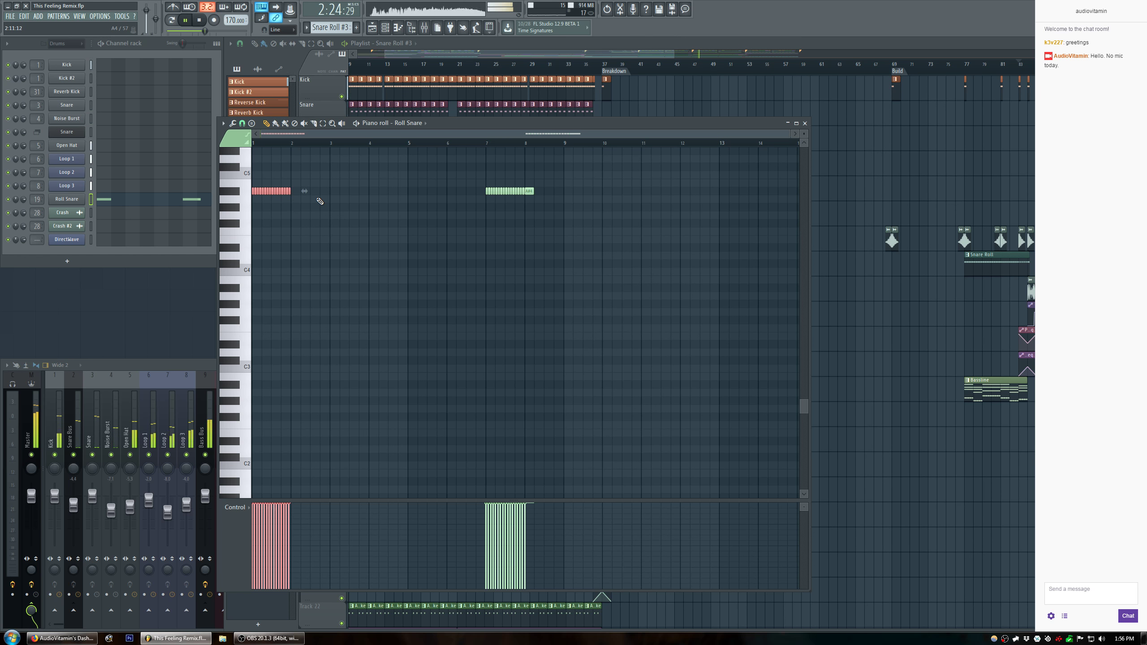
{"action": "key", "text": "ctrl+b"}
{"action": "key", "text": "ctrl+b"}
{"action": "key", "text": "ctrl+b"}
{"action": "key", "text": "ctrl+b"}
{"action": "key", "text": "ctrl+b"}
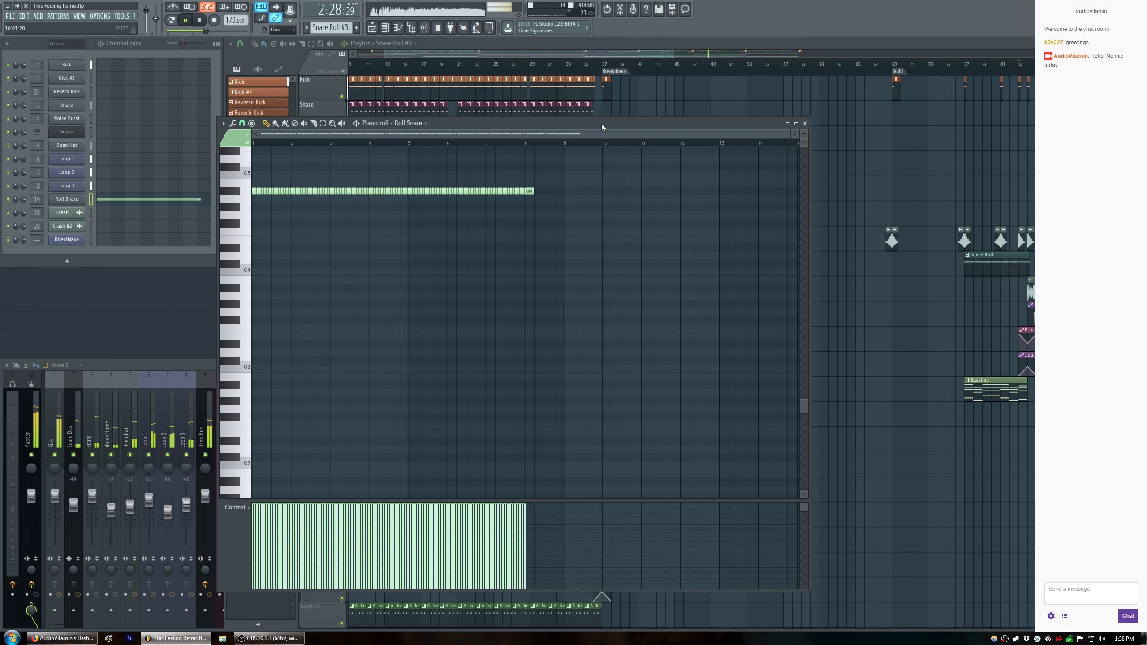
{"action": "left_click_drag", "start_coordinate": [602, 124], "coordinate": [629, 105]}
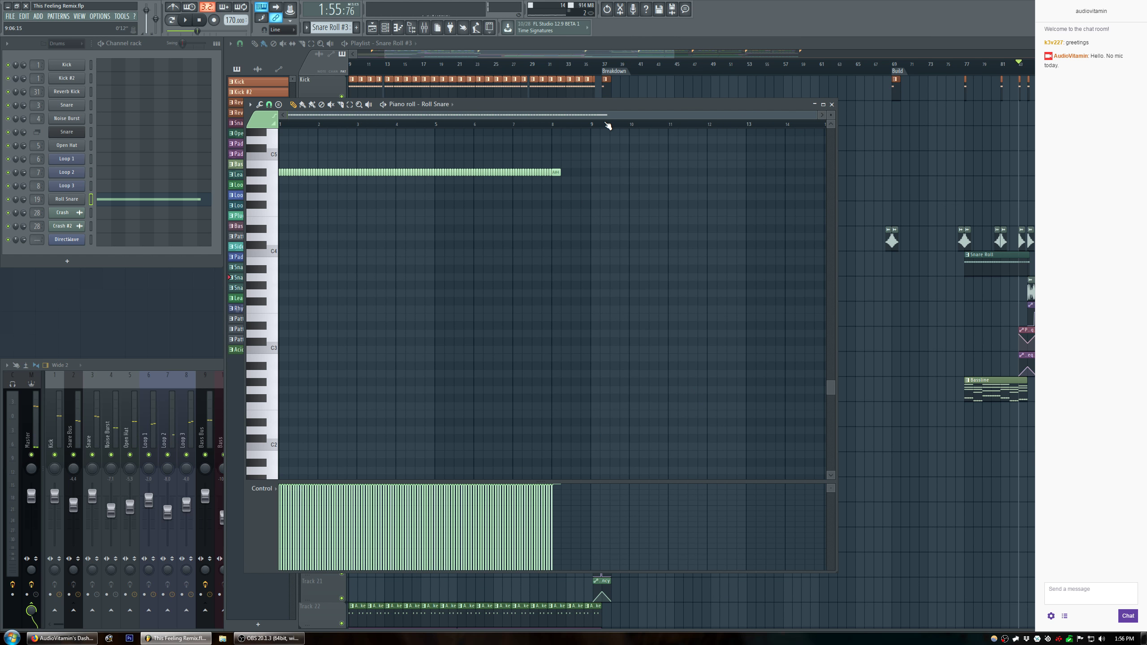
Draw a rising velocity ramp from about 1% to 100% across the snare roll notes, and close the piano roll.
{"action": "scroll", "coordinate": [607, 123], "scroll_direction": "up", "scroll_amount": 7}
{"action": "left_click_drag", "start_coordinate": [615, 116], "coordinate": [260, 131]}
{"action": "left_click_drag", "start_coordinate": [397, 116], "coordinate": [600, 132]}
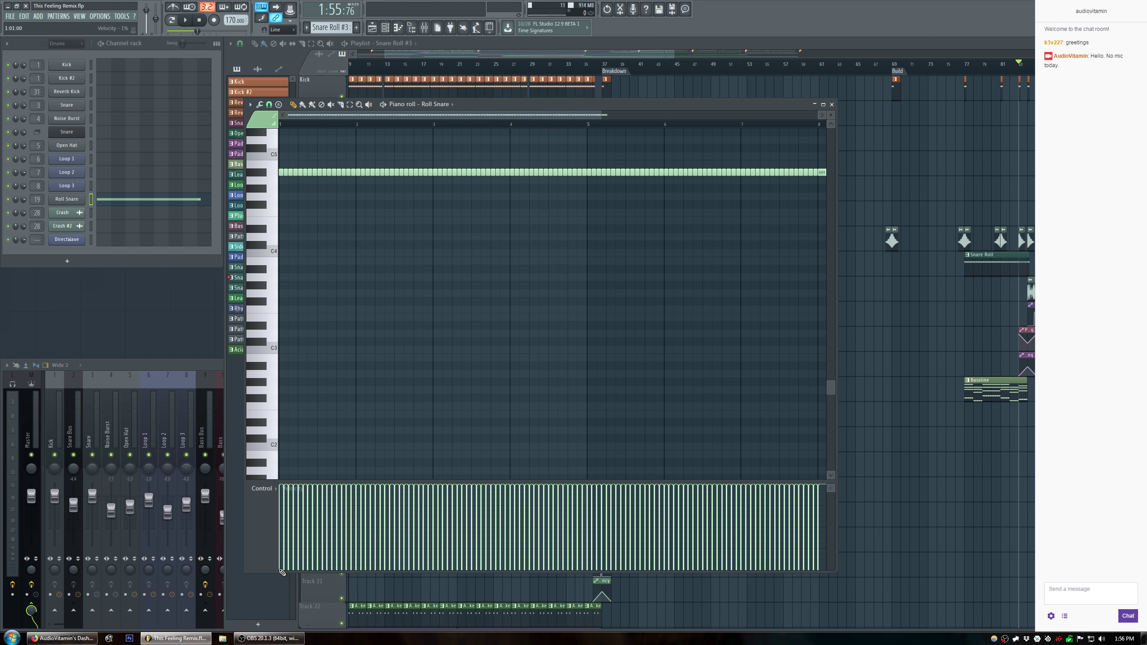
{"action": "mouse_move", "coordinate": [318, 559]}
{"action": "left_mouse_down"}
{"action": "mouse_move", "coordinate": [514, 533]}
{"action": "mouse_move", "coordinate": [794, 453]}
{"action": "left_mouse_up"}
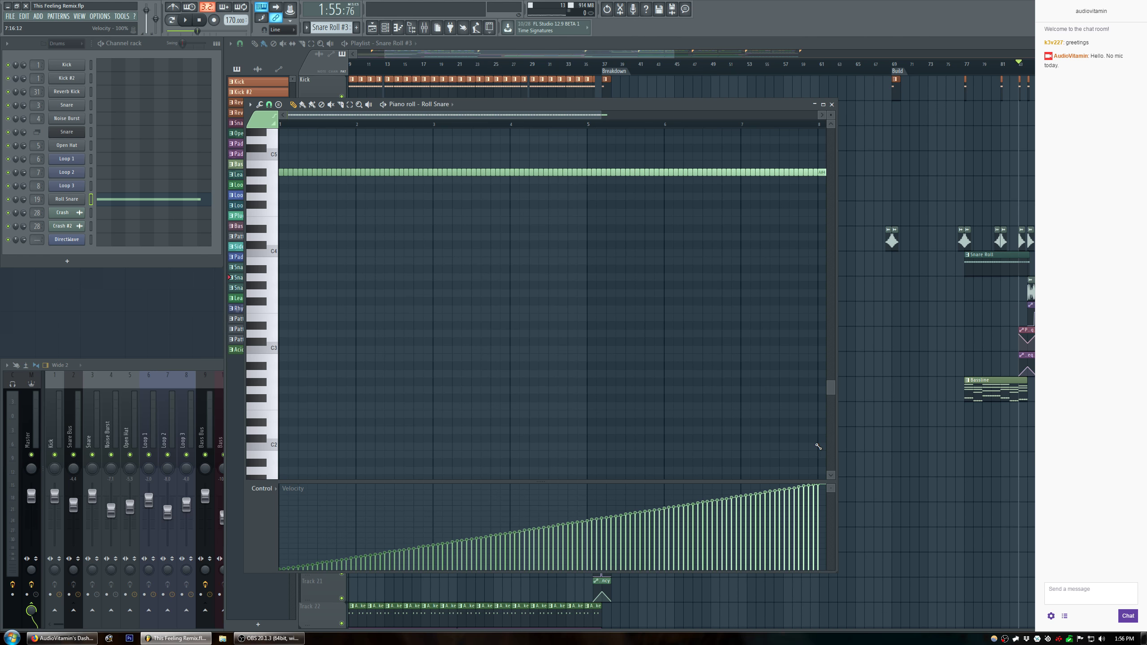
{"action": "left_click", "coordinate": [831, 104]}
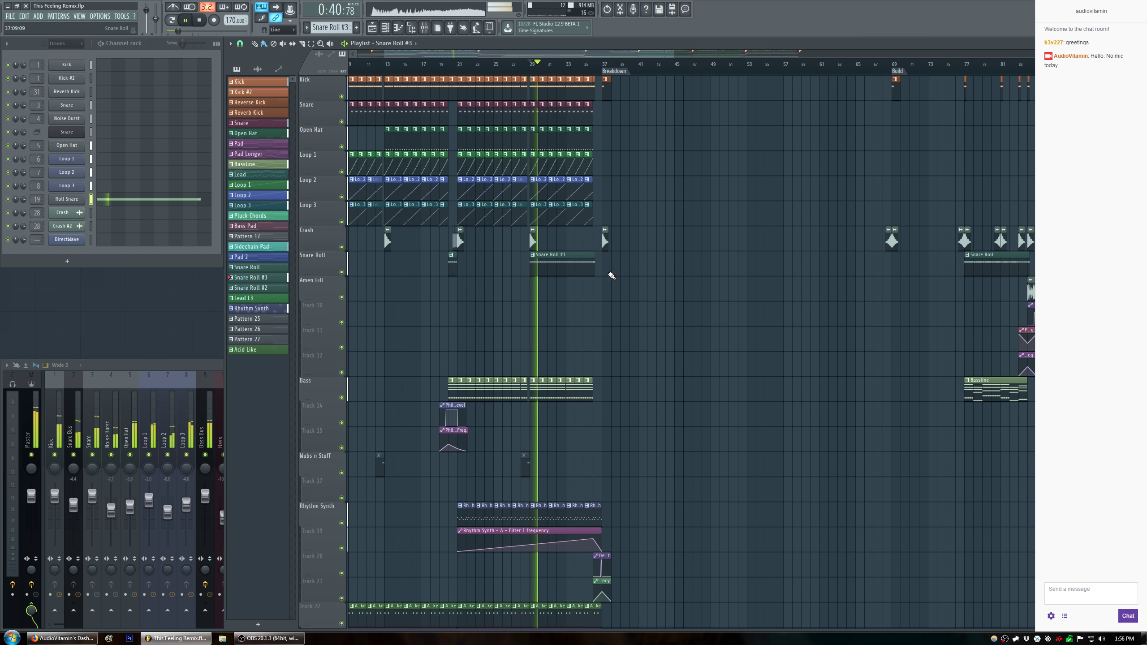
Extend the end of the snare roll clip to the Breakdown marker at bar 37 and rename its pattern Classic Snare Roll.
{"action": "scroll", "coordinate": [608, 57], "scroll_direction": "up", "scroll_amount": 5}
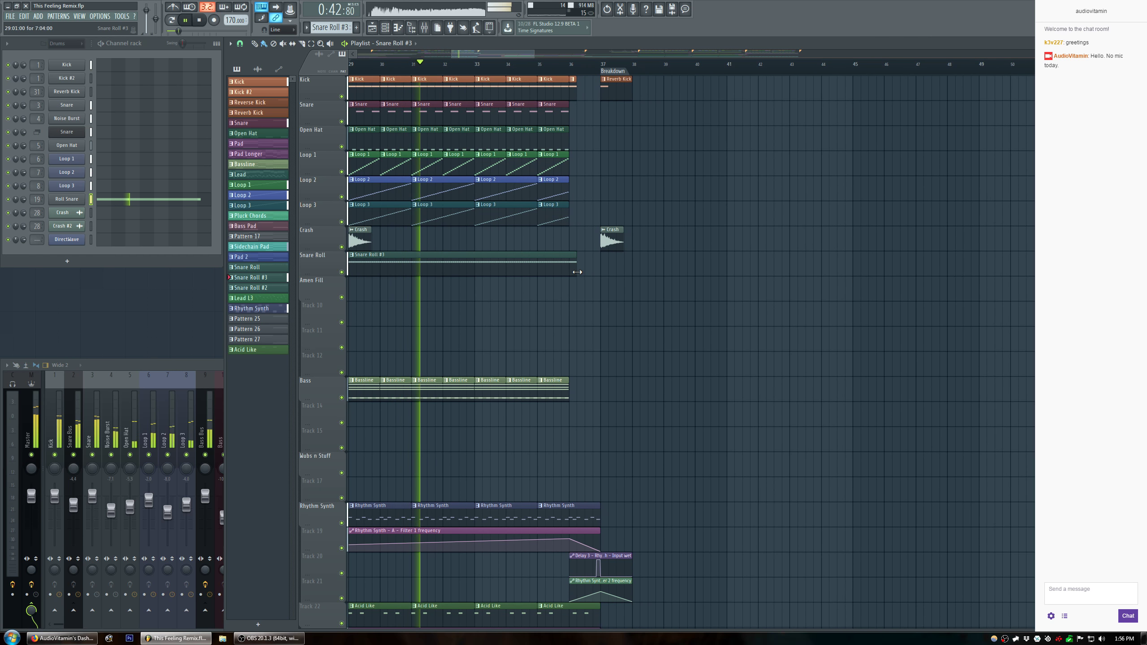
{"action": "left_click_drag", "start_coordinate": [596, 272], "coordinate": [604, 272]}
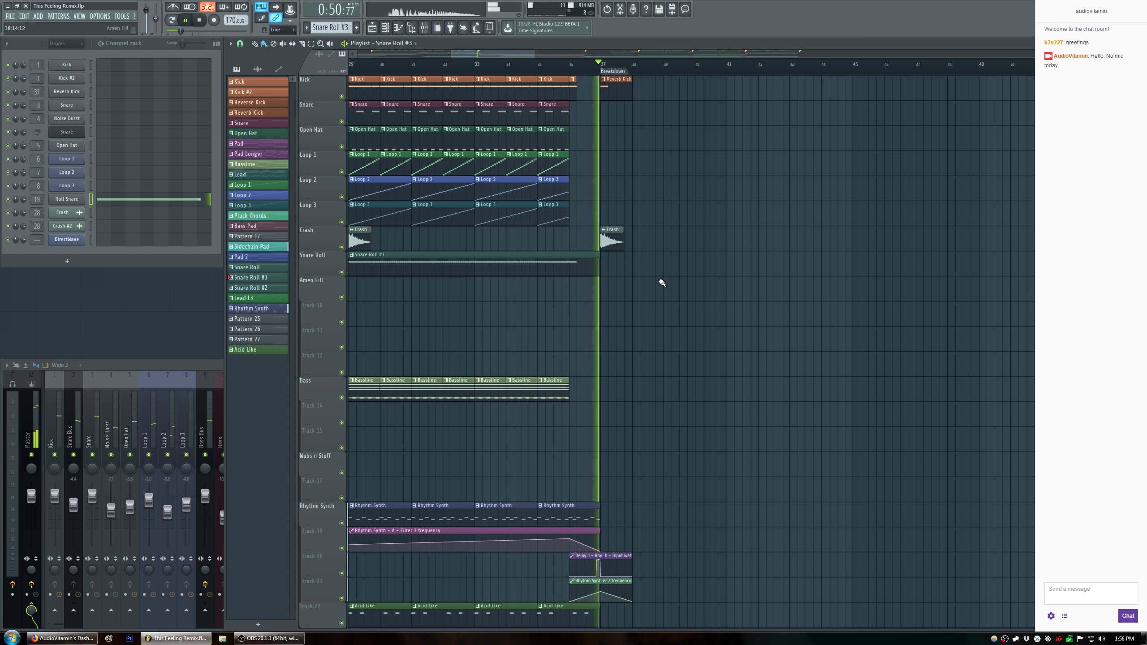
{"action": "left_click", "coordinate": [355, 256]}
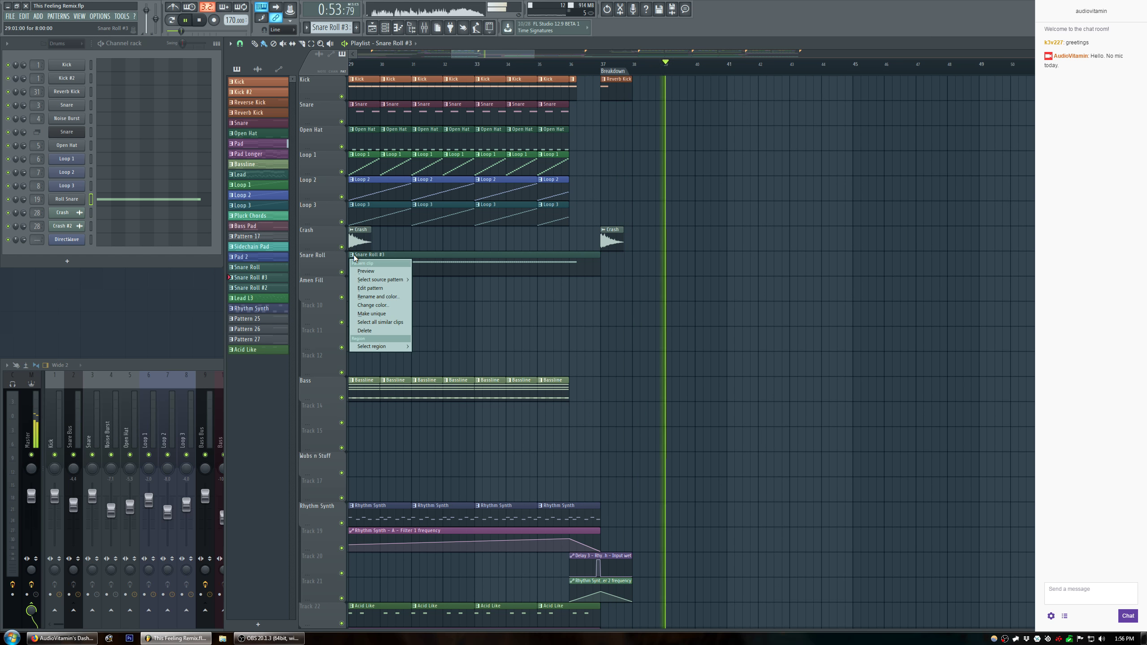
{"action": "left_click", "coordinate": [392, 298]}
{"action": "type", "text": "Clas"}
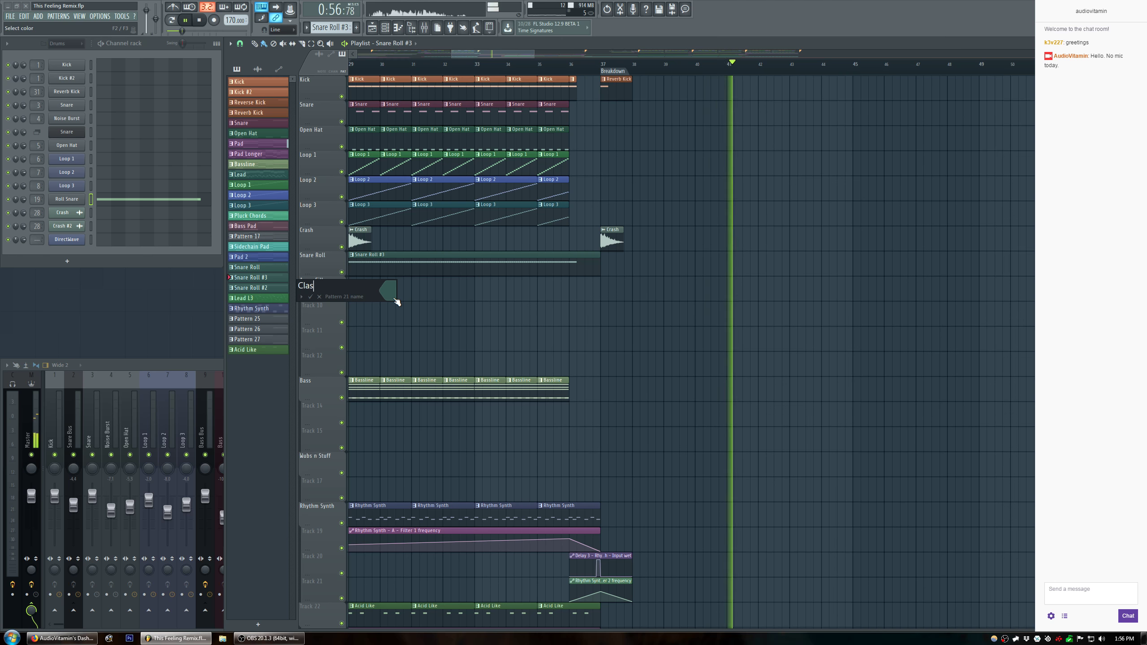
{"action": "type", "text": "sic Snare Roll"}
{"action": "key", "text": "Return"}
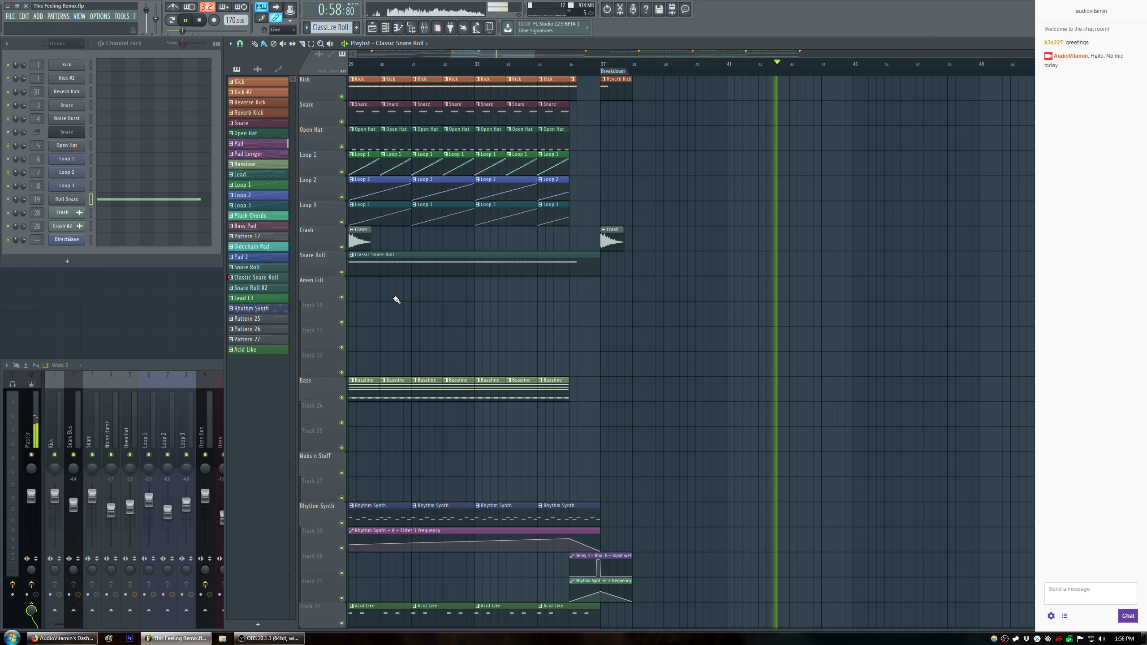
Examine the vocal, pad, pluck, piano and lead tracks from the Breakdown to the Build while the song plays.
{"action": "scroll", "coordinate": [497, 73], "scroll_direction": "down", "scroll_amount": 5}
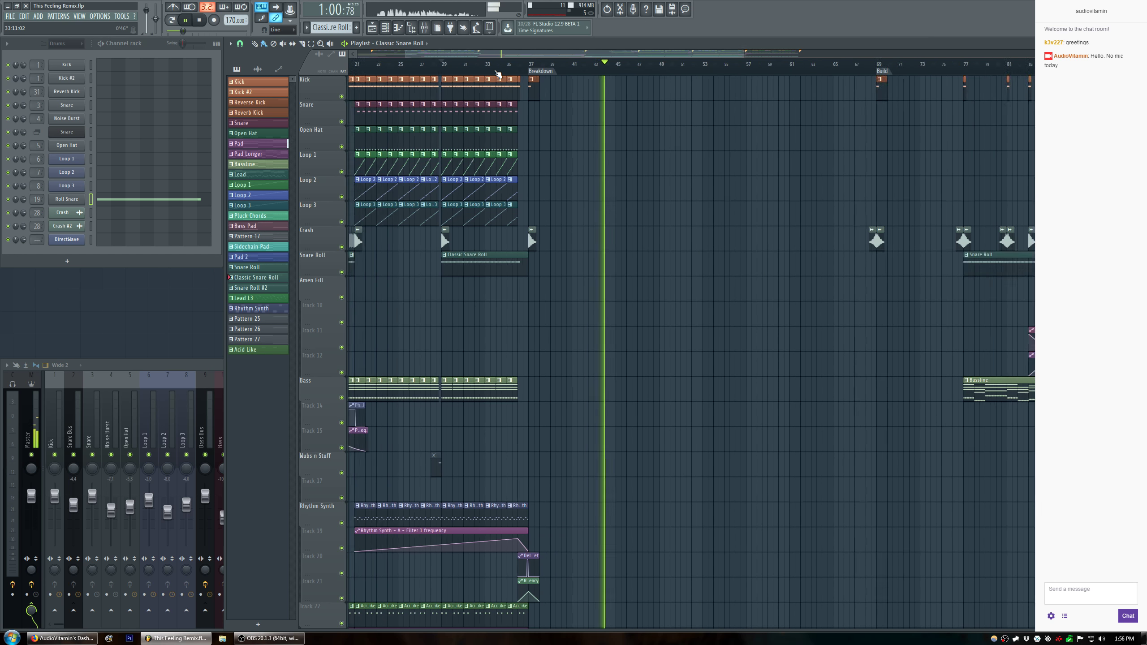
{"action": "scroll", "coordinate": [497, 74], "scroll_direction": "up", "scroll_amount": 5}
{"action": "left_click_drag", "start_coordinate": [596, 55], "coordinate": [619, 55]}
{"action": "scroll", "coordinate": [513, 203], "scroll_direction": "down", "scroll_amount": 6}
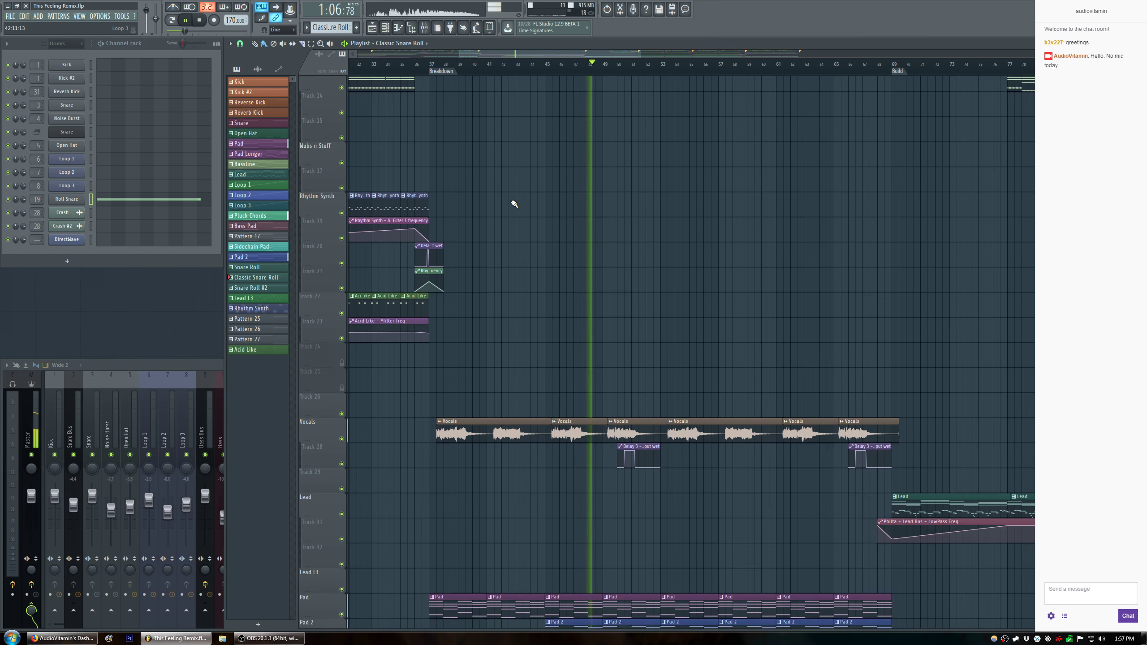
{"action": "scroll", "coordinate": [514, 204], "scroll_direction": "down", "scroll_amount": 1}
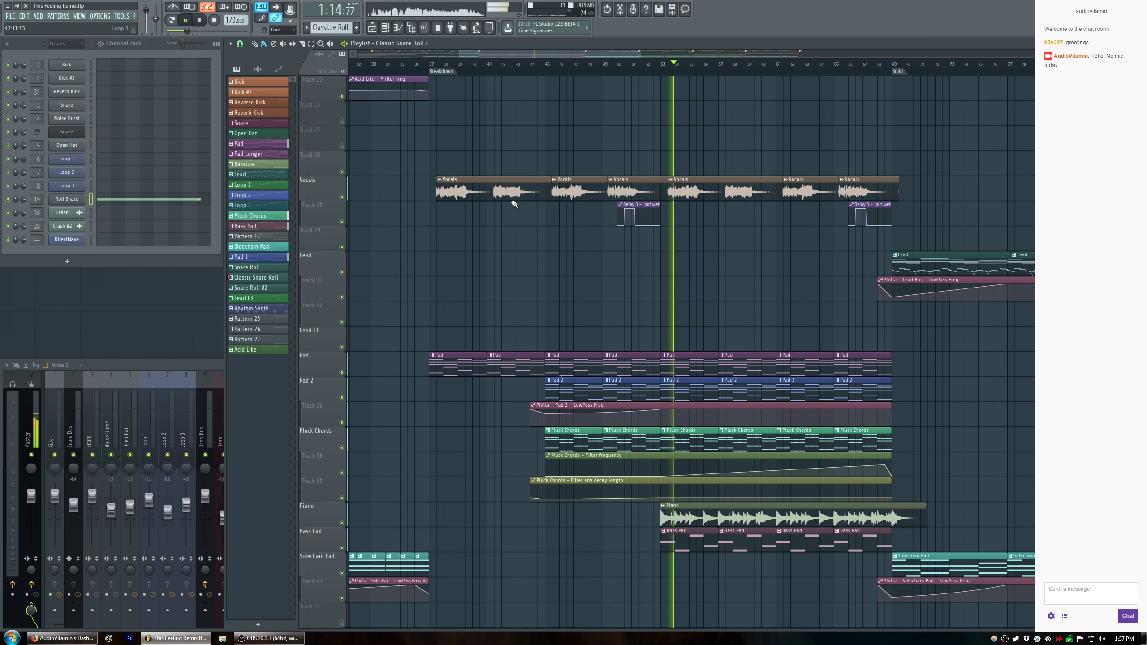
{"action": "left_click_drag", "start_coordinate": [618, 59], "coordinate": [674, 64]}
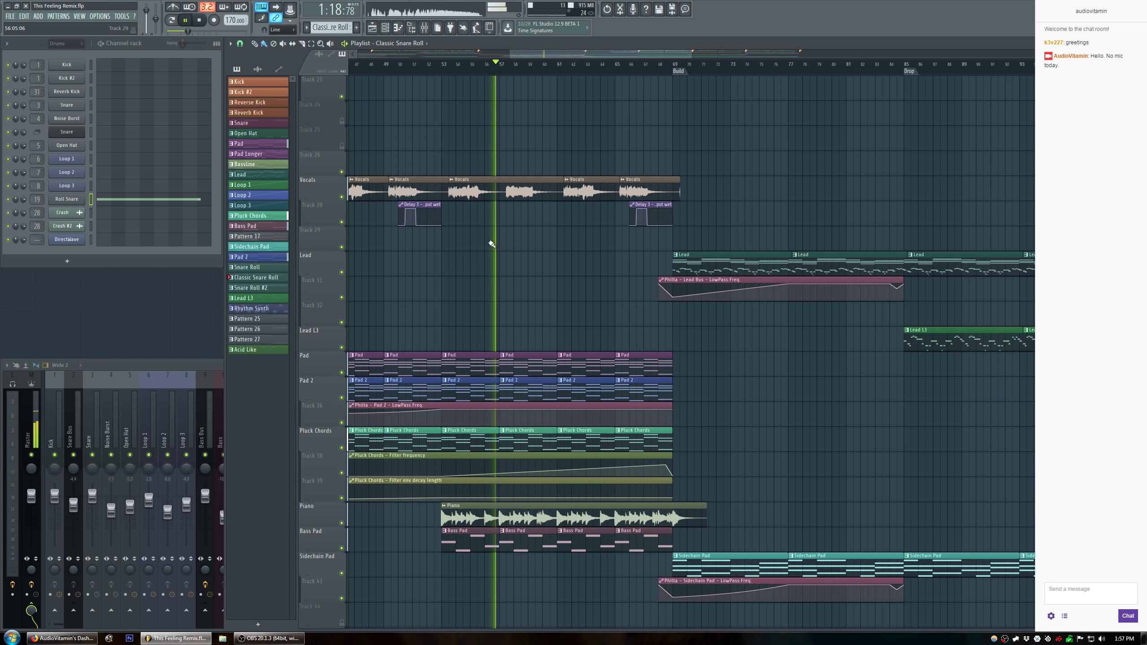
{"action": "scroll", "coordinate": [492, 245], "scroll_direction": "down", "scroll_amount": 4}
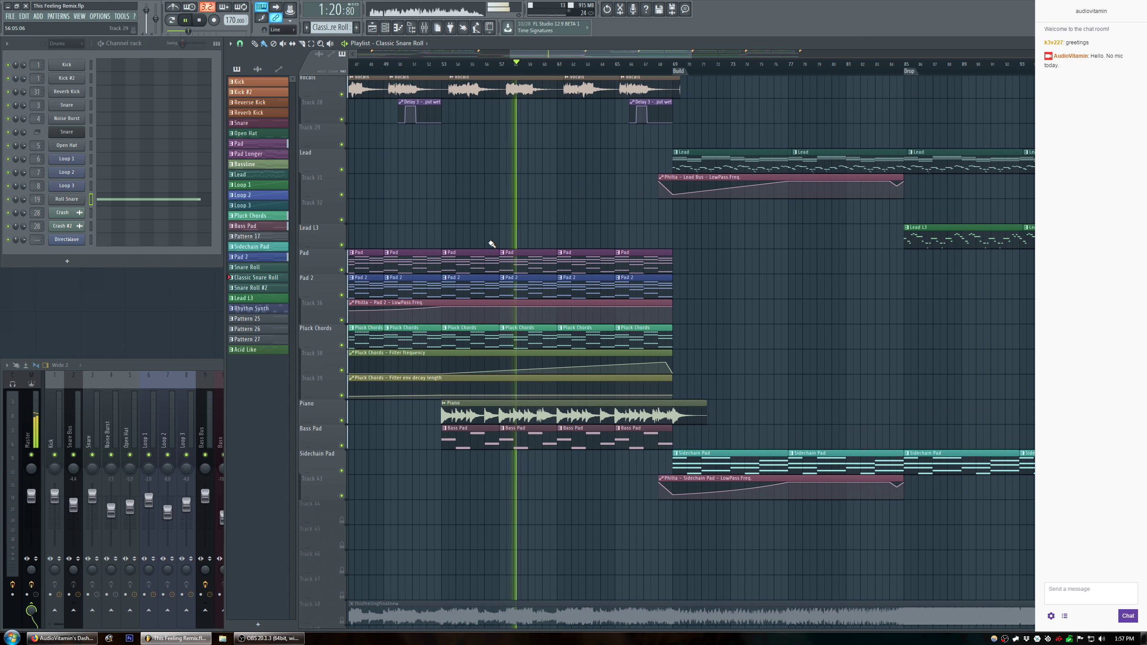
{"action": "scroll", "coordinate": [605, 71], "scroll_direction": "down", "scroll_amount": 2}
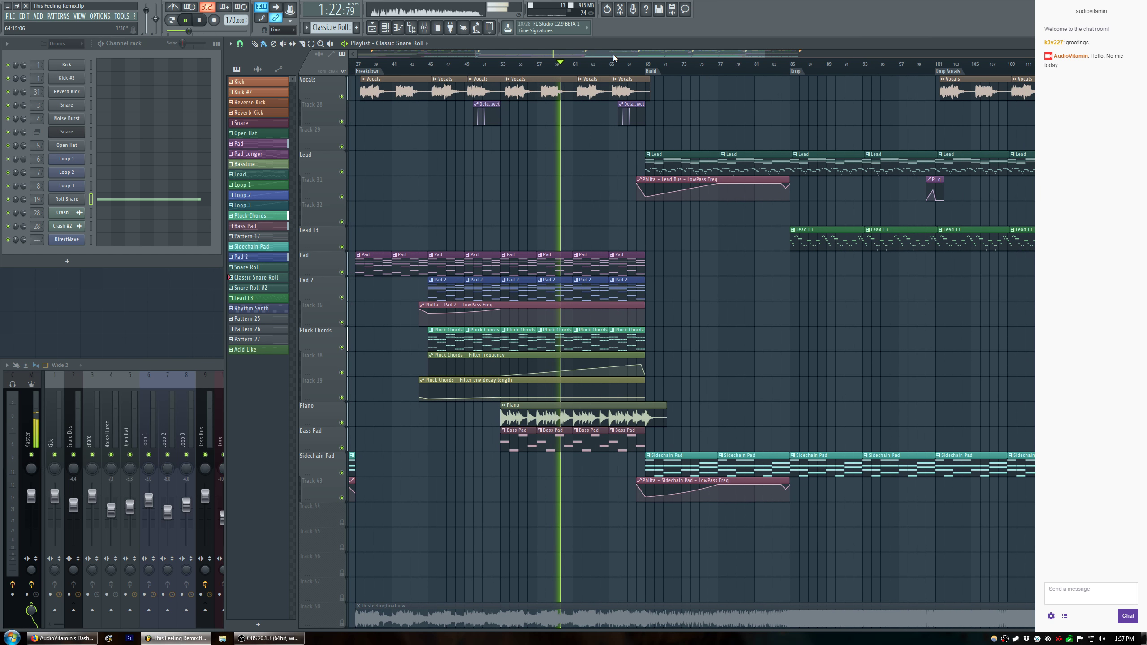
{"action": "scroll", "coordinate": [619, 51], "scroll_direction": "right", "scroll_amount": 2}
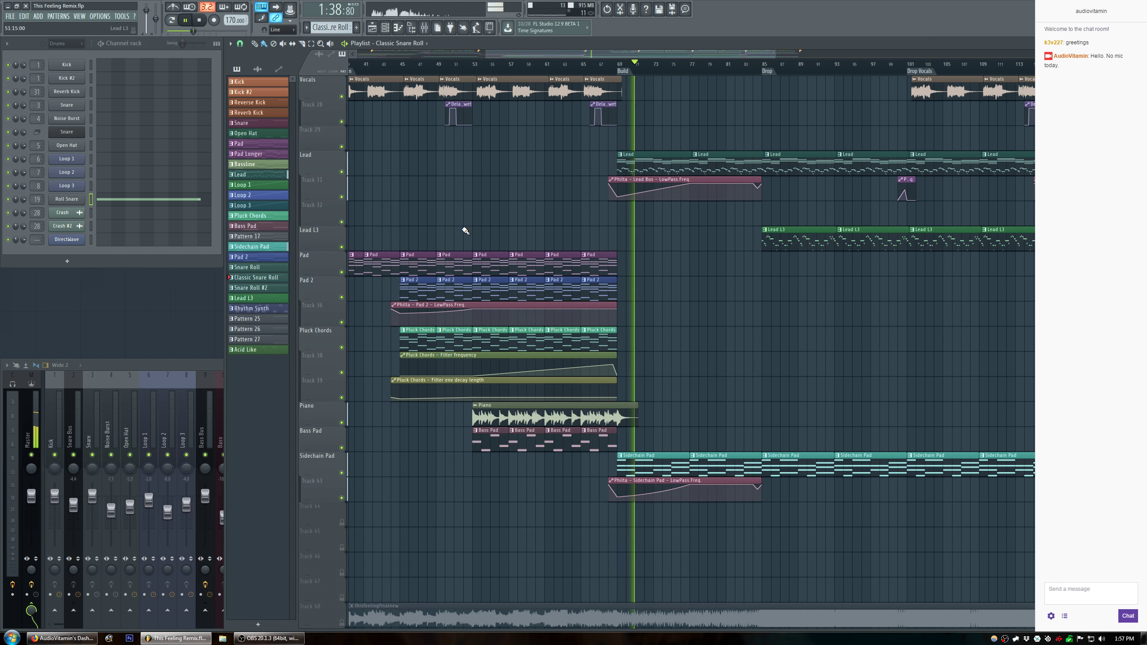
Examine the drum, snare roll, Amen fill and bass tracks from the Build into the Drop during playback.
{"action": "scroll", "coordinate": [719, 263], "scroll_direction": "up", "scroll_amount": 9}
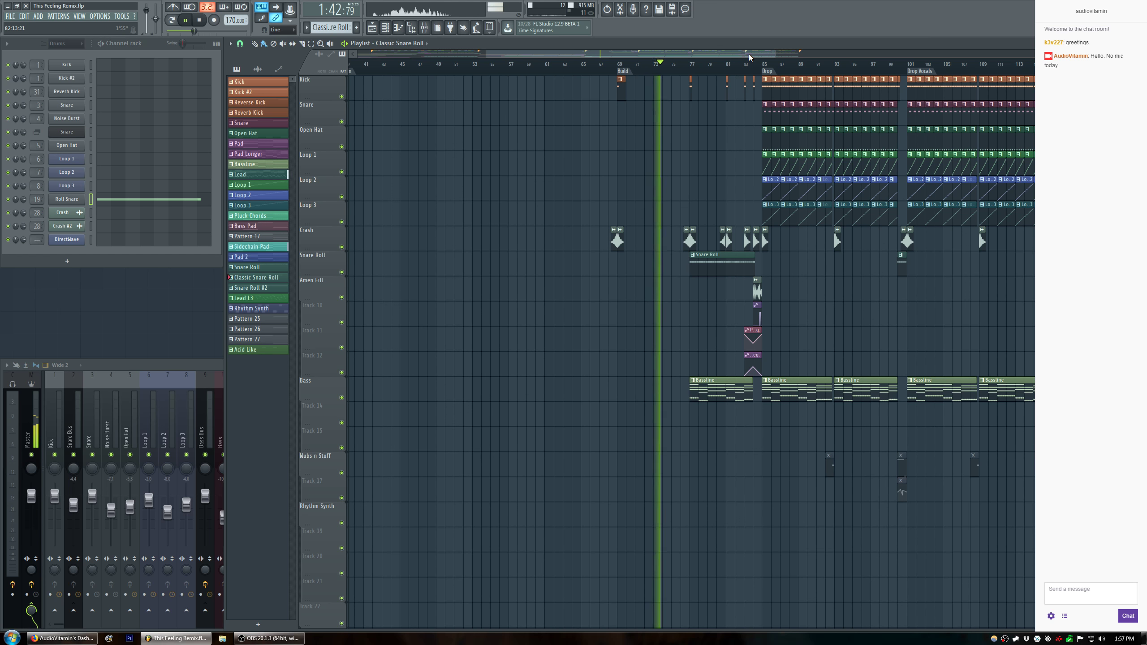
{"action": "left_click_drag", "start_coordinate": [749, 54], "coordinate": [783, 58]}
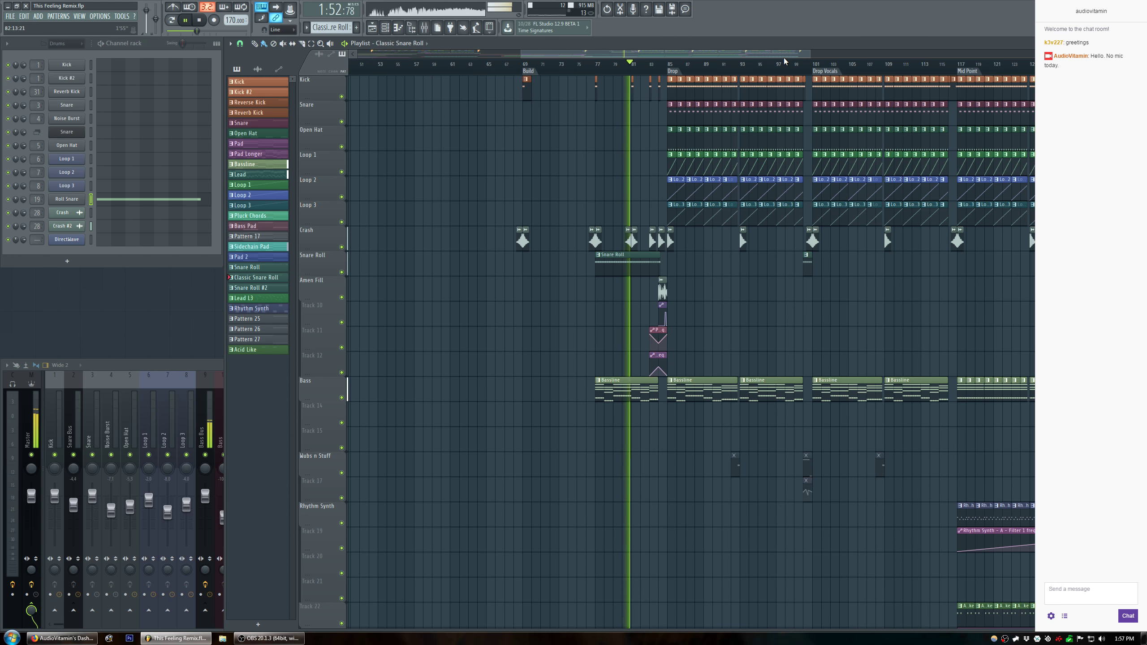
{"action": "scroll", "coordinate": [629, 77], "scroll_direction": "up", "scroll_amount": 3}
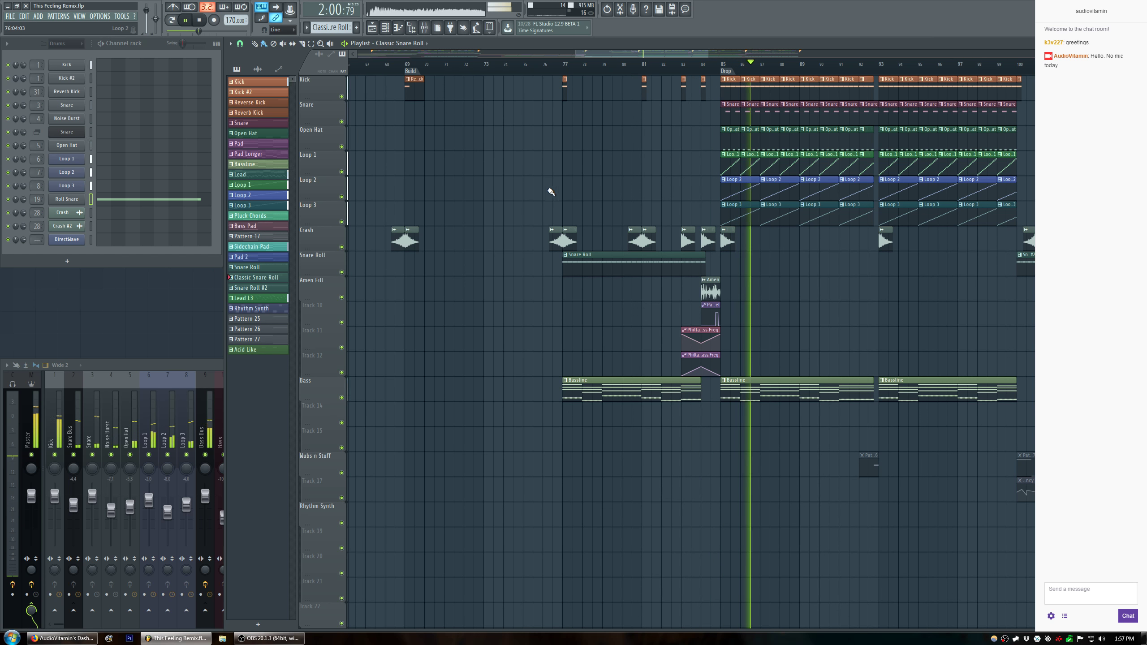
Examine the drum, lead, pad and bass tracks around the Drop while replaying the transition from the Build.
{"action": "scroll", "coordinate": [737, 71], "scroll_direction": "up", "scroll_amount": 3}
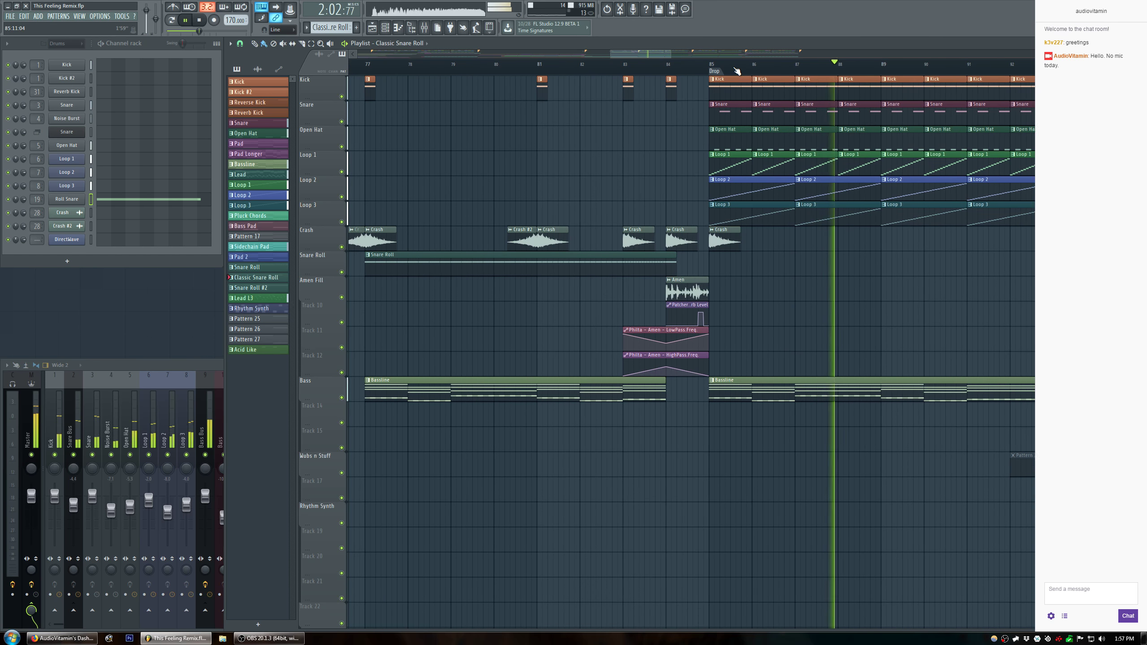
{"action": "scroll", "coordinate": [630, 238], "scroll_direction": "down", "scroll_amount": 6}
{"action": "scroll", "coordinate": [610, 253], "scroll_direction": "down", "scroll_amount": 3}
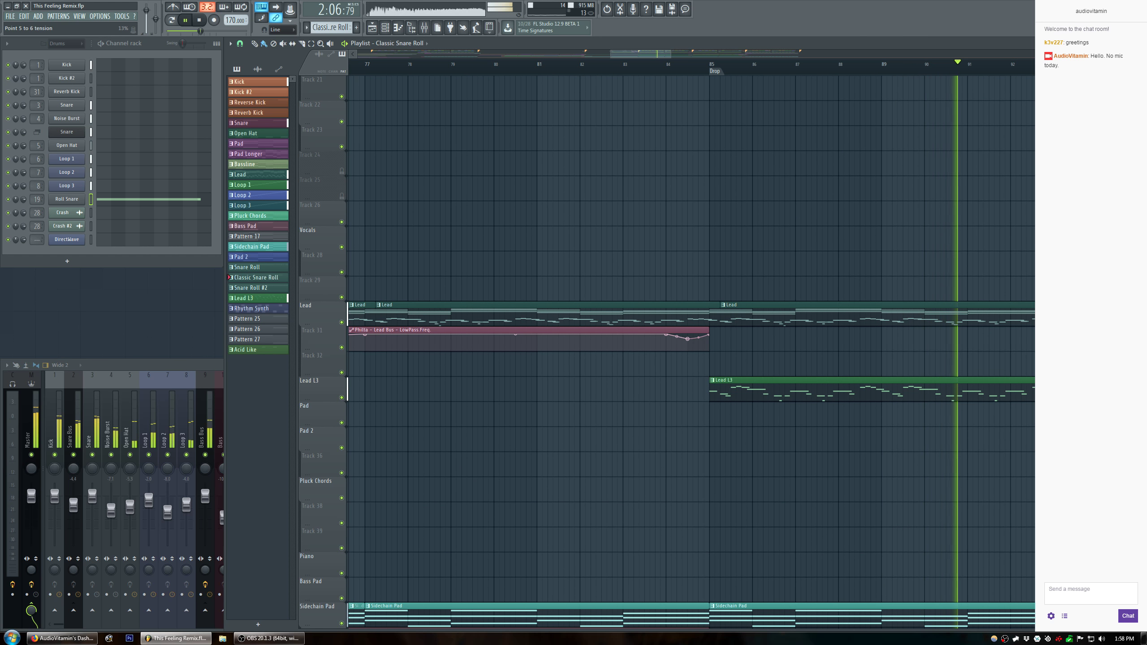
{"action": "left_click", "coordinate": [673, 70]}
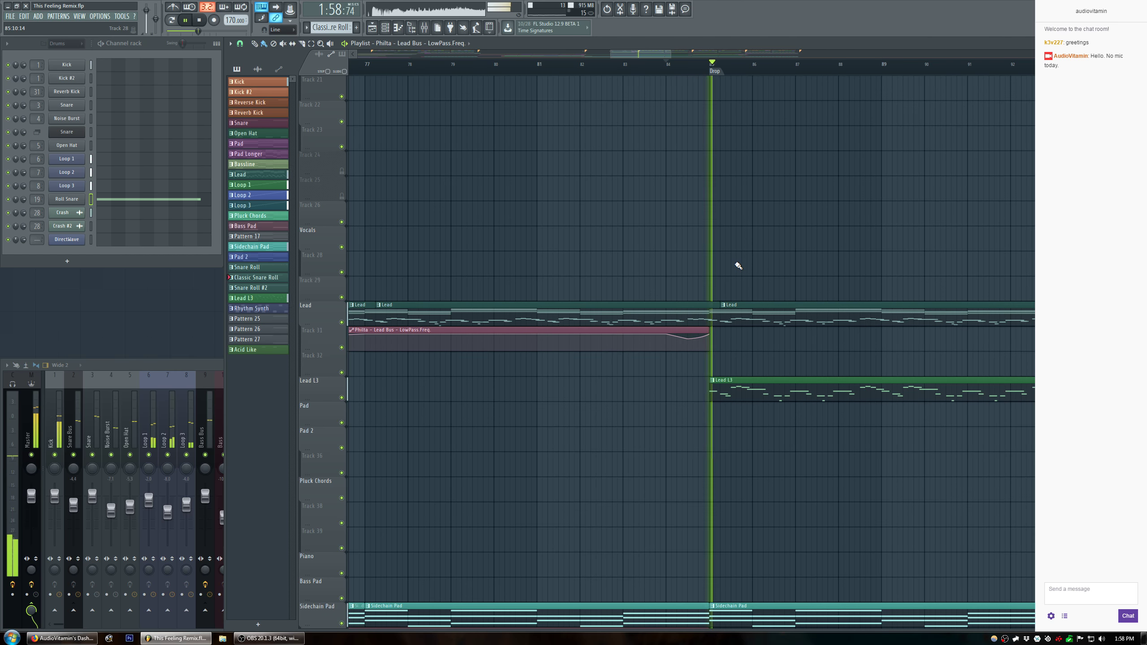
{"action": "scroll", "coordinate": [737, 265], "scroll_direction": "down", "scroll_amount": 3}
{"action": "scroll", "coordinate": [739, 265], "scroll_direction": "down", "scroll_amount": 3}
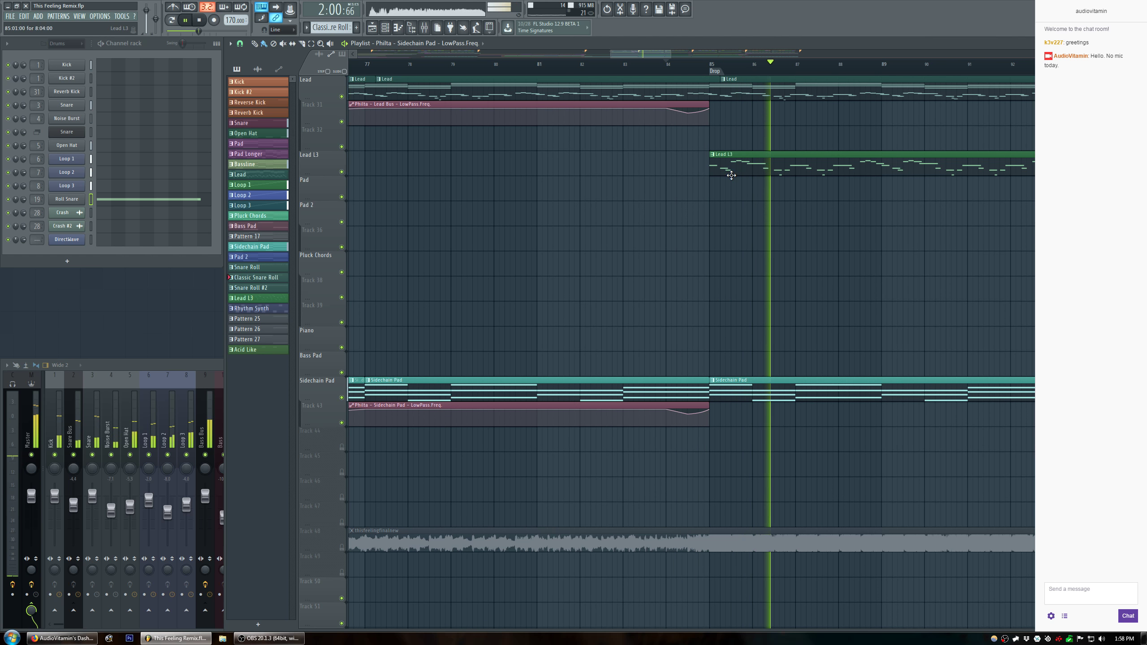
{"action": "scroll", "coordinate": [735, 72], "scroll_direction": "down", "scroll_amount": 6}
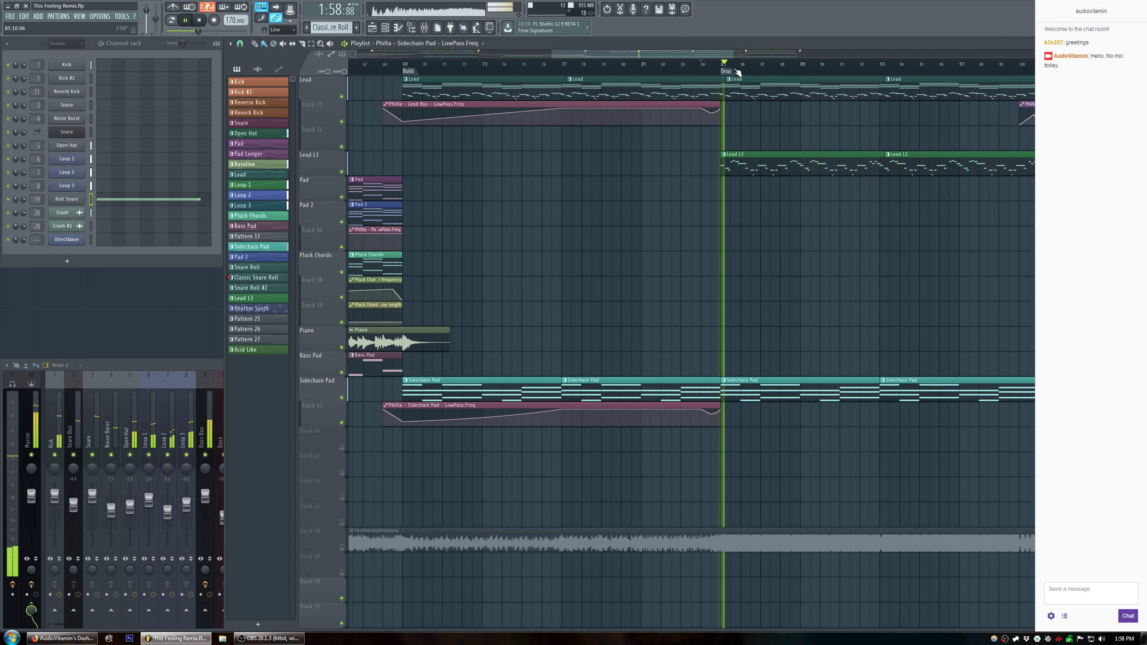
{"action": "scroll", "coordinate": [849, 185], "scroll_direction": "up", "scroll_amount": 10}
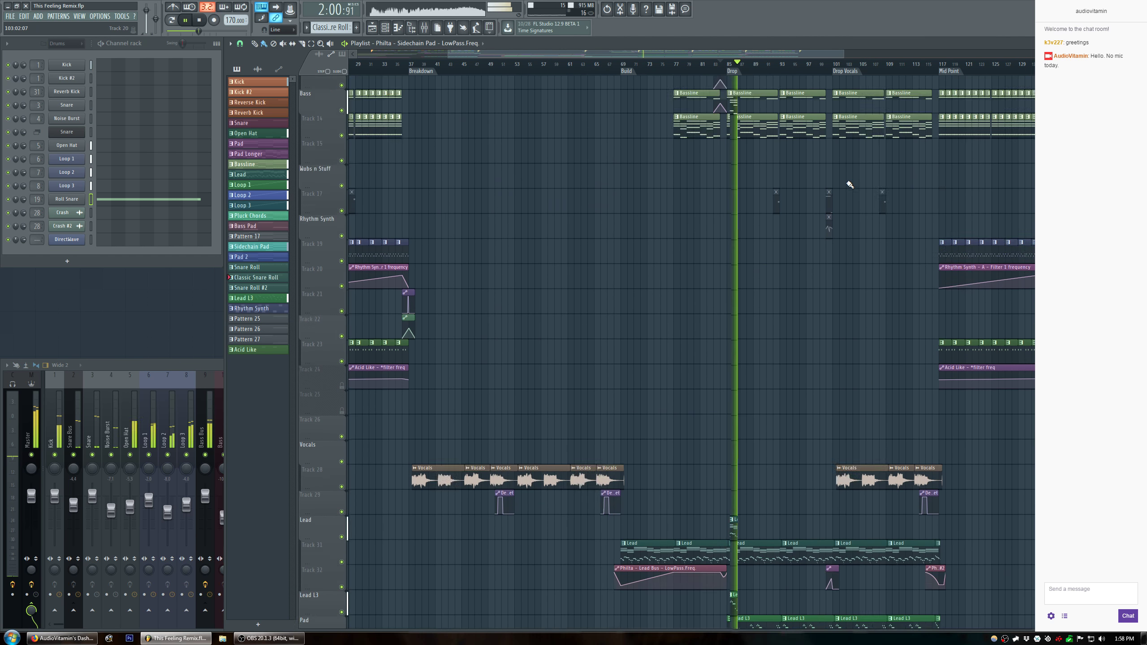
{"action": "scroll", "coordinate": [849, 184], "scroll_direction": "up", "scroll_amount": 1}
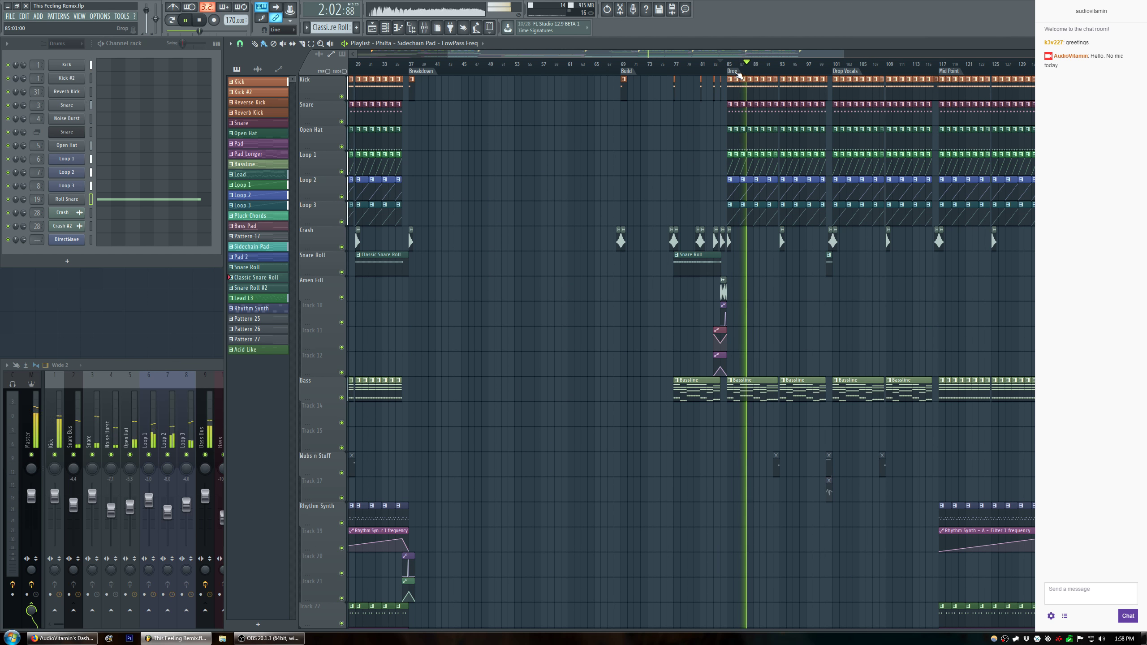
{"action": "scroll", "coordinate": [738, 74], "scroll_direction": "up", "scroll_amount": 6}
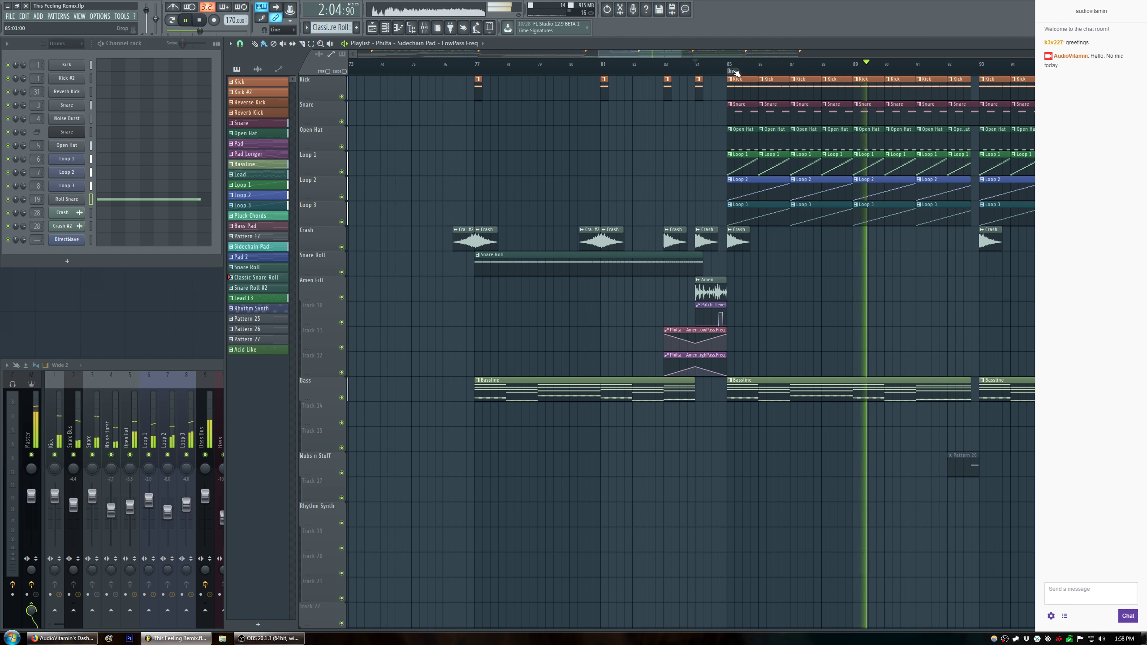
{"action": "scroll", "coordinate": [668, 56], "scroll_direction": "right", "scroll_amount": 3}
{"action": "scroll", "coordinate": [628, 163], "scroll_direction": "down", "scroll_amount": 3}
{"action": "scroll", "coordinate": [627, 164], "scroll_direction": "down", "scroll_amount": 6}
Solo the Lead and Lead L3 tracks for playback and move the Lead Bus HighPass automation clip near Drop Vocals down one track.
{"action": "key", "text": "space"}
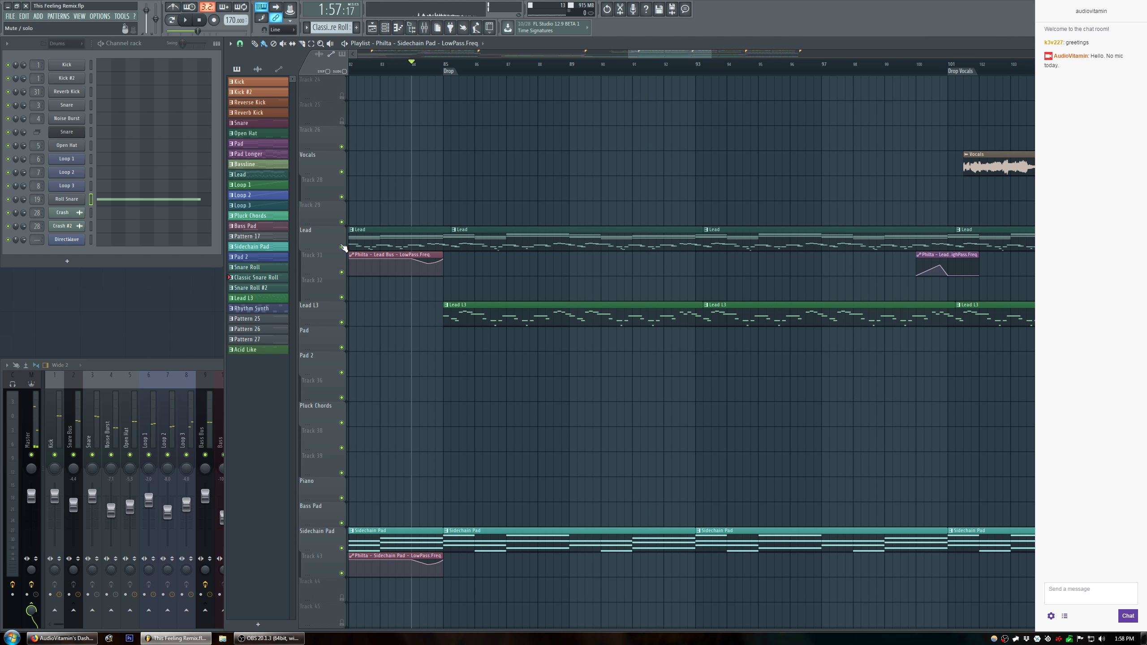
{"action": "right_click", "coordinate": [342, 247]}
{"action": "left_click", "coordinate": [342, 322]}
{"action": "scroll", "coordinate": [532, 65], "scroll_direction": "left", "scroll_amount": 2}
{"action": "key", "text": "space"}
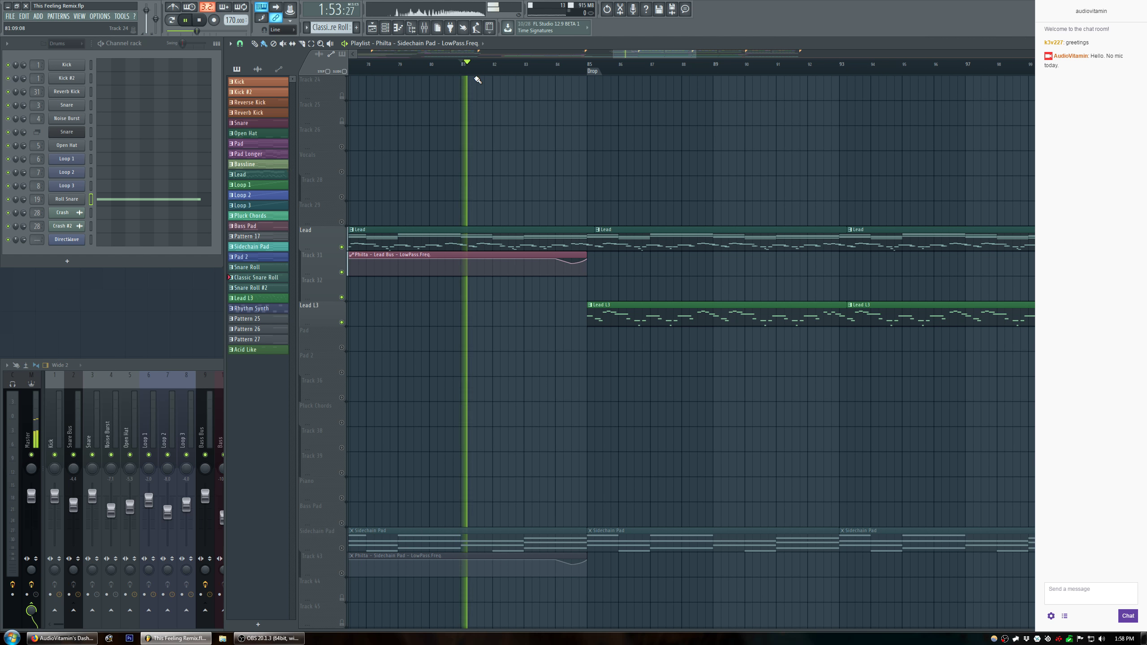
{"action": "scroll", "coordinate": [552, 74], "scroll_direction": "down", "scroll_amount": 3}
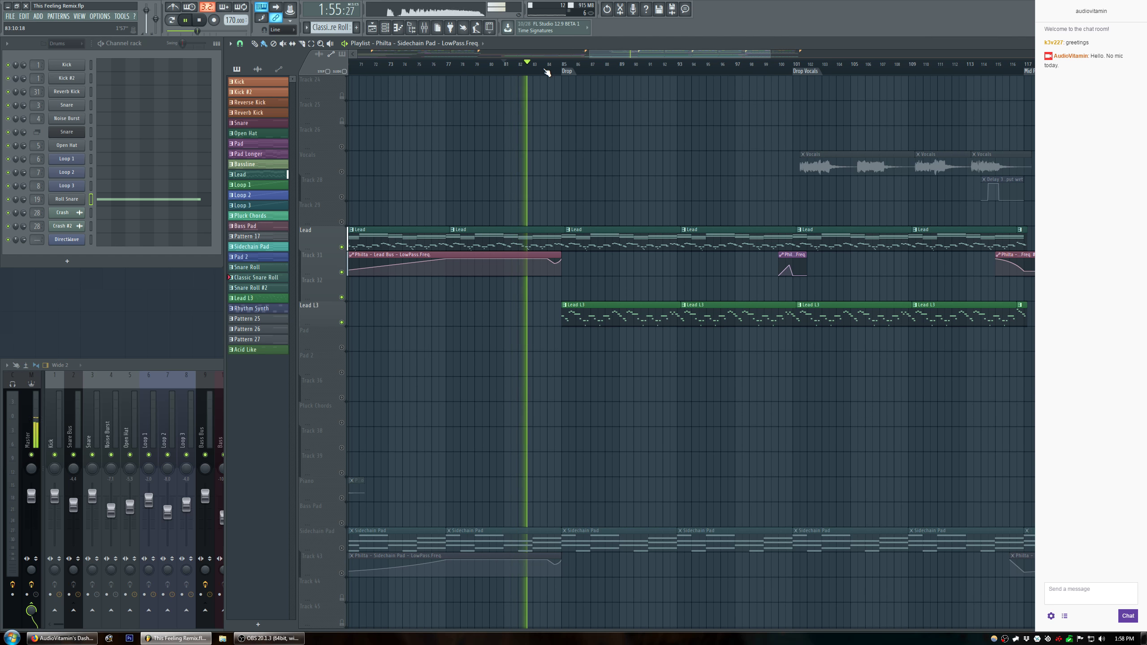
{"action": "left_click_drag", "start_coordinate": [789, 275], "coordinate": [790, 300]}
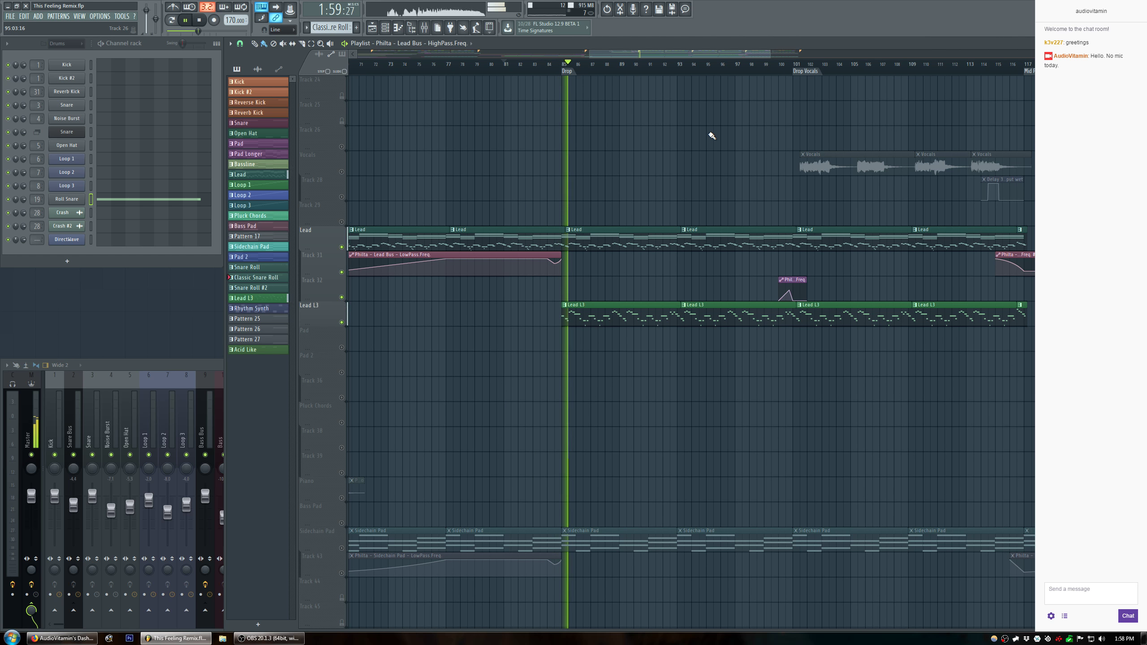
Place a copy of the Lead Bus HighPass automation clip at bar 77 in the Build and make it unique.
{"action": "scroll", "coordinate": [713, 134], "scroll_direction": "left", "scroll_amount": 4}
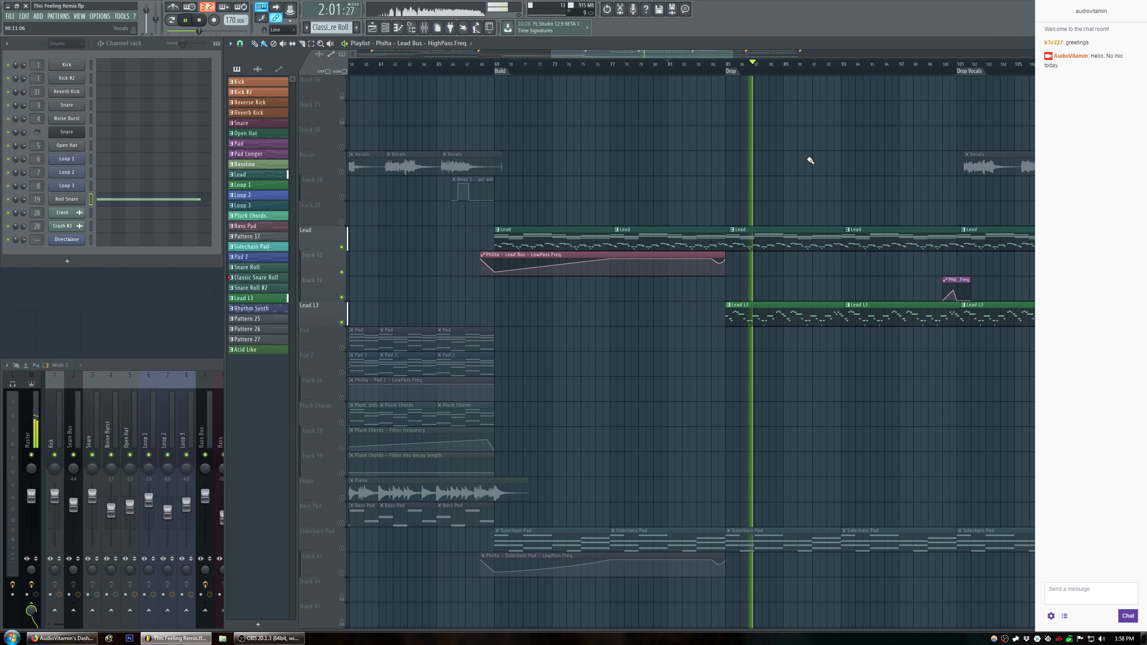
{"action": "left_click", "coordinate": [615, 292]}
{"action": "key", "text": "space"}
{"action": "left_click", "coordinate": [617, 283]}
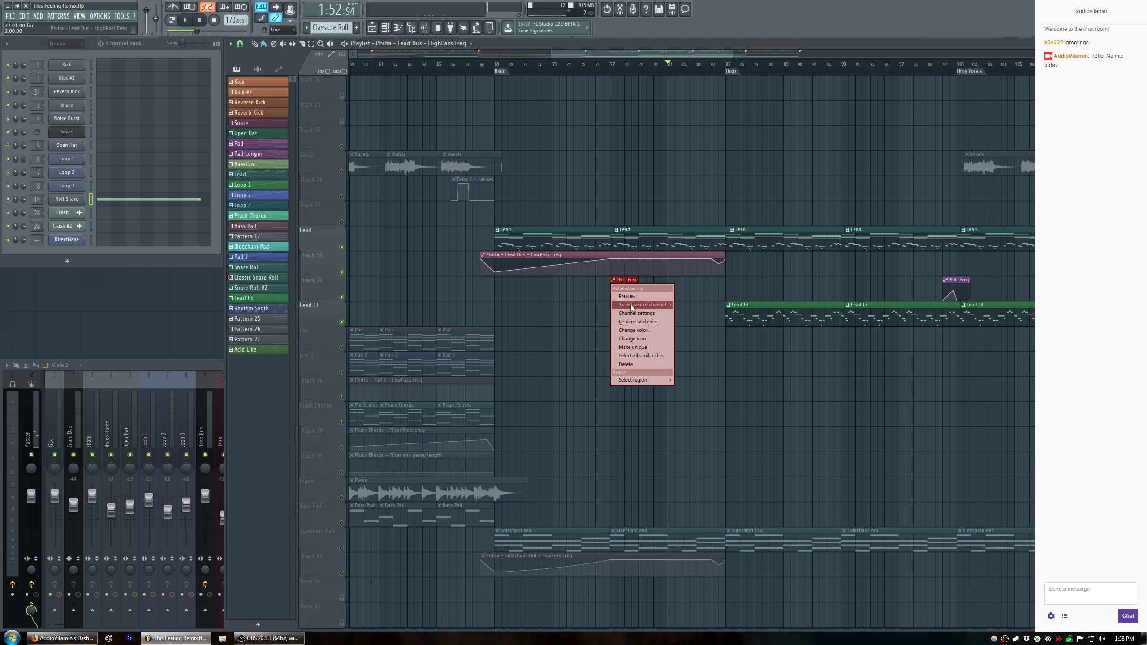
{"action": "left_click", "coordinate": [647, 347]}
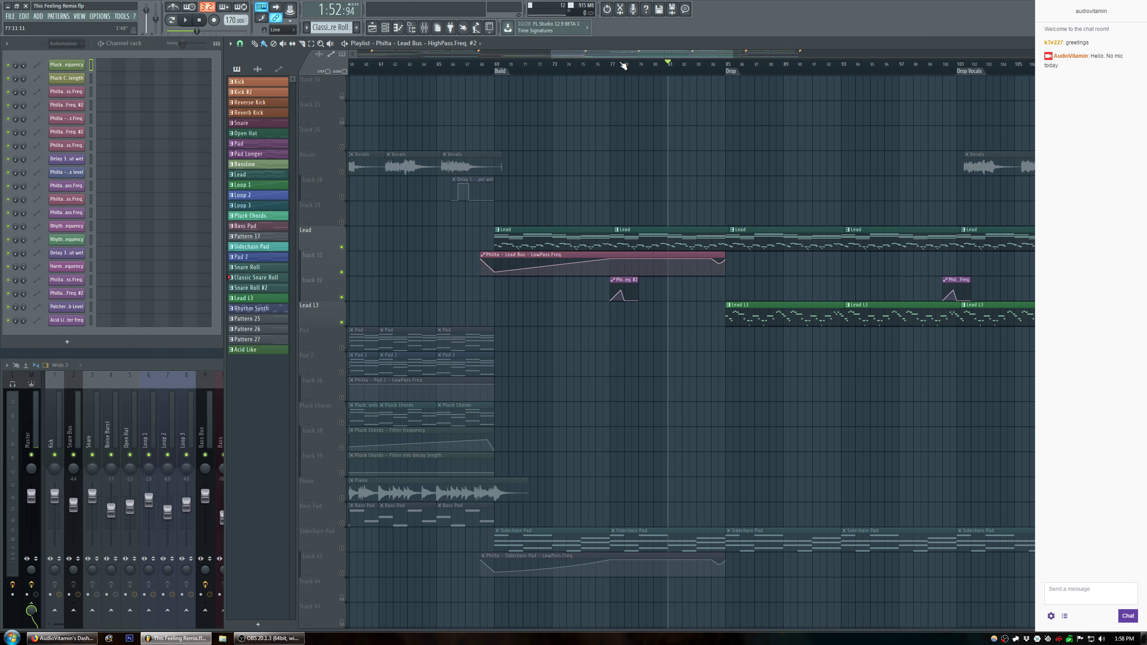
Move the copied high-pass clip to bar 76, delete its third point and extend its falling slope to the Drop marker.
{"action": "scroll", "coordinate": [624, 66], "scroll_direction": "up", "scroll_amount": 3}
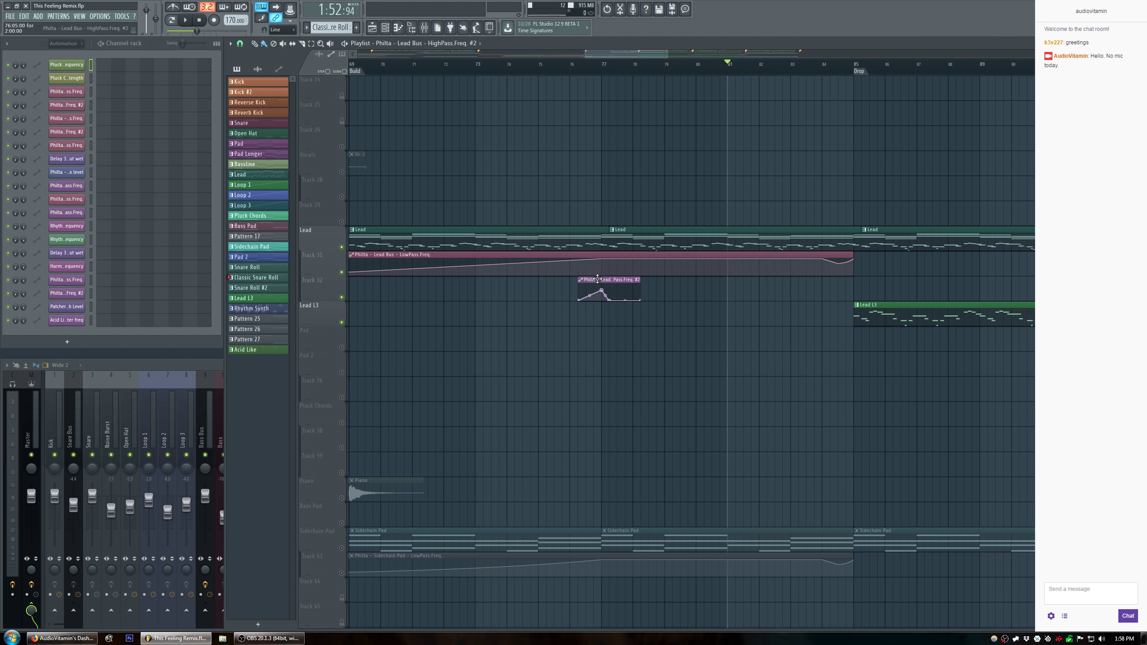
{"action": "right_click", "coordinate": [606, 301]}
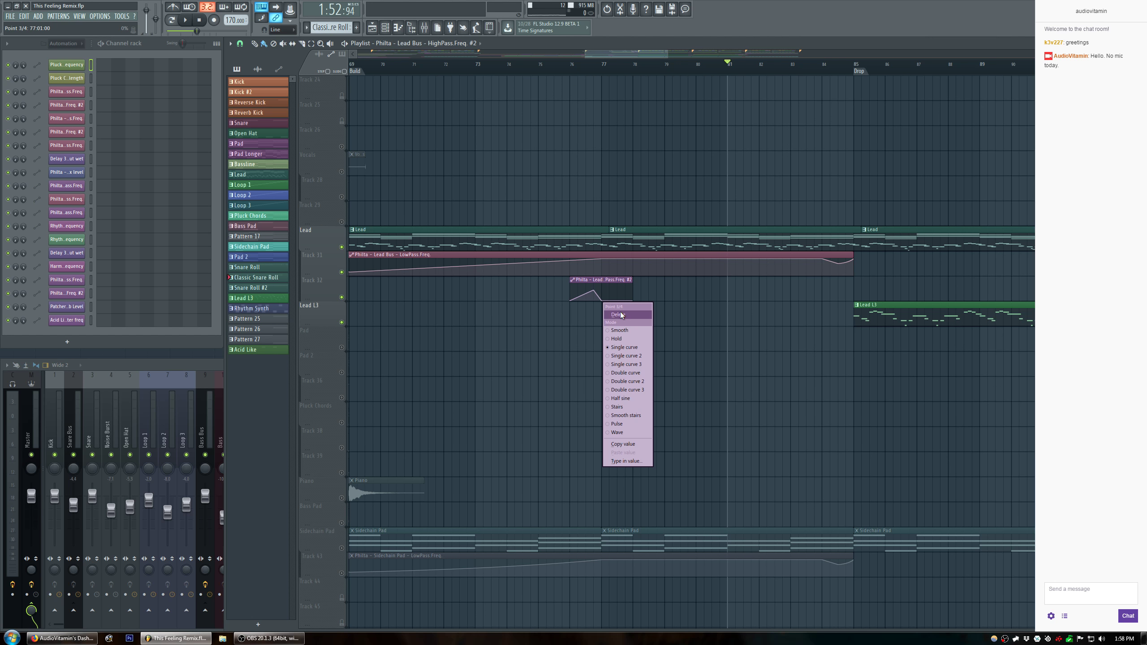
{"action": "left_click", "coordinate": [618, 314]}
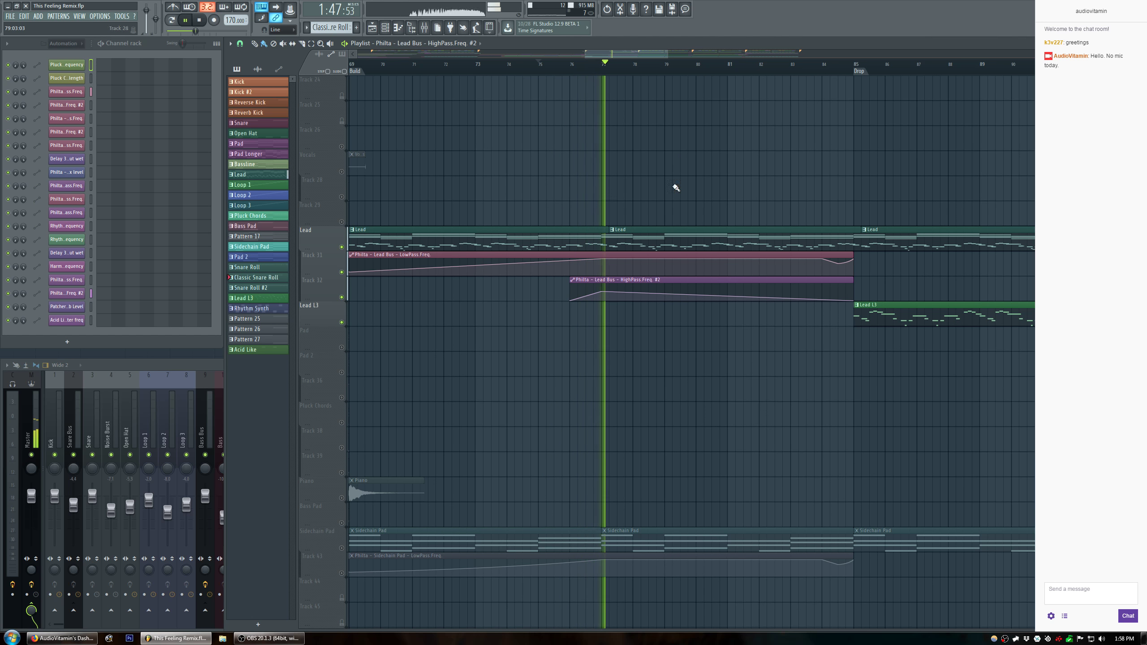
End the solo so all playlist tracks are active, and play the Build with the full mix.
{"action": "key", "text": "space"}
{"action": "right_click", "coordinate": [342, 247]}
{"action": "right_click", "coordinate": [342, 248]}
{"action": "key", "text": "space"}
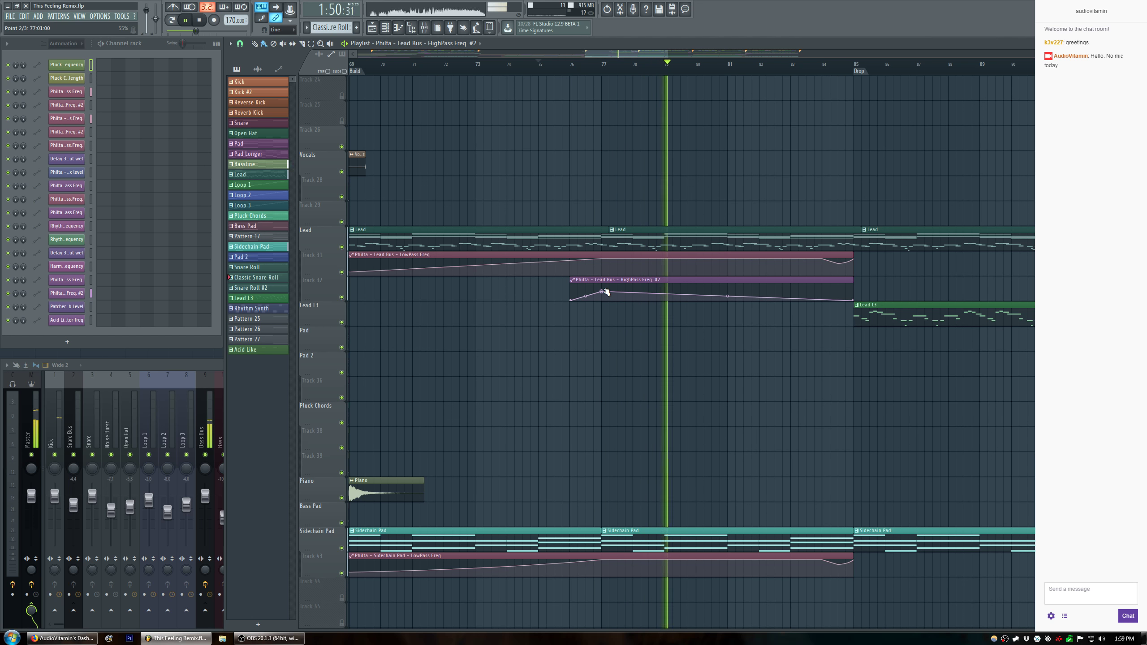
Lower the peak of the Build's lead high-pass automation slightly and replay the section into the Drop.
{"action": "key", "text": "space"}
{"action": "key", "text": "space"}
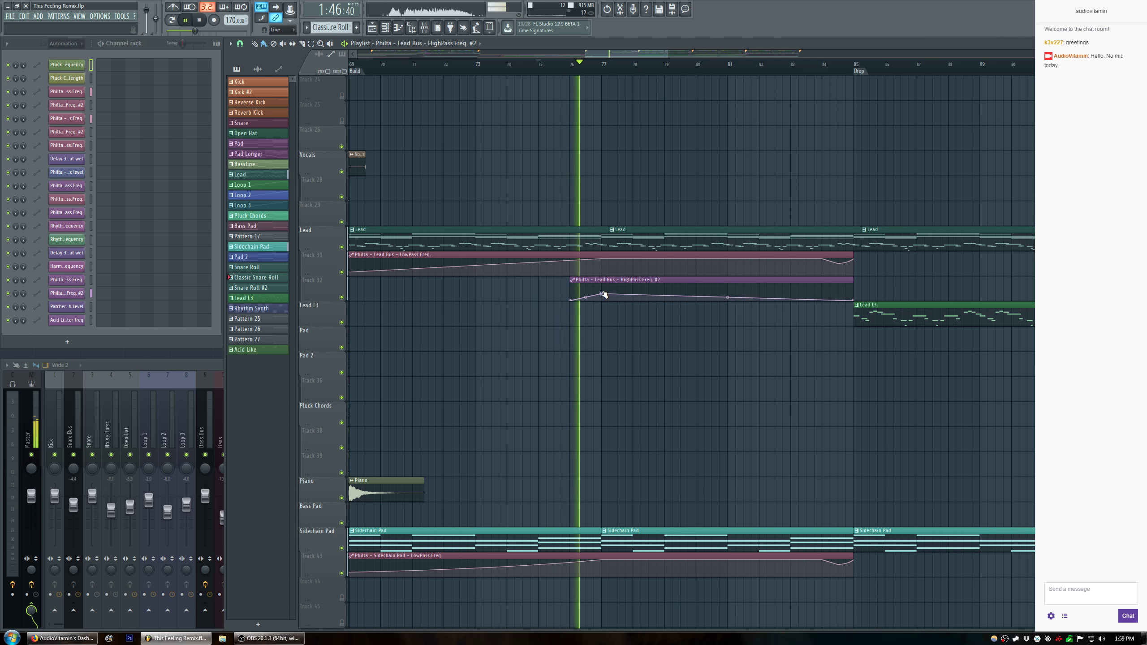
{"action": "left_click_drag", "start_coordinate": [651, 56], "coordinate": [661, 56]}
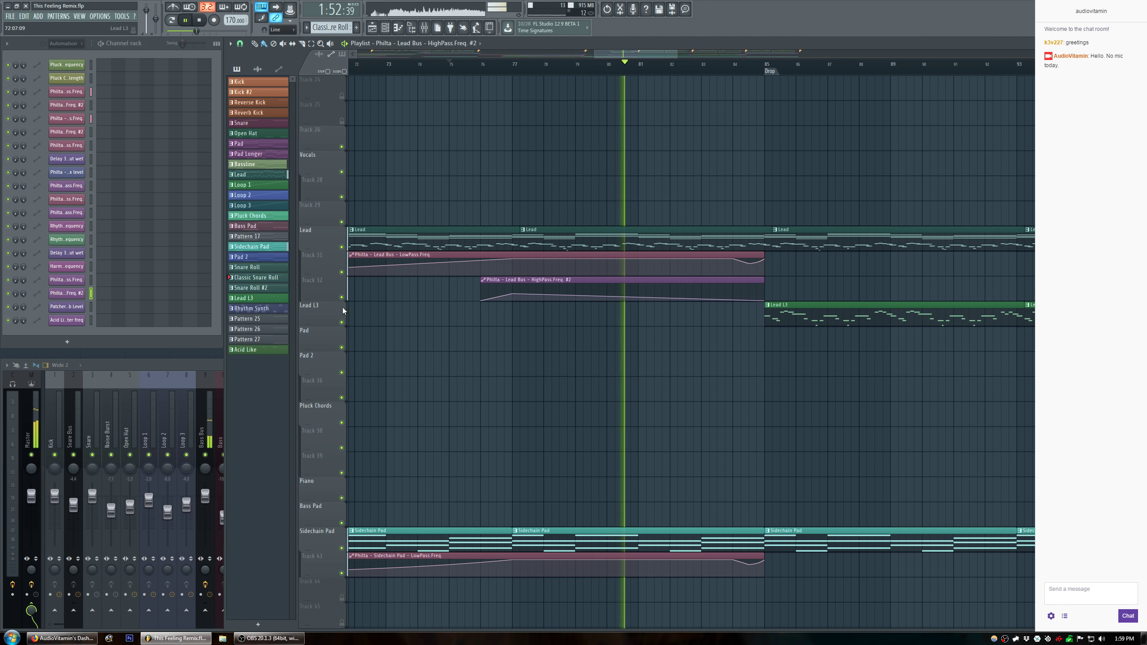
Delete the Lead Bus HighPass Freq #2 automation channel.
{"action": "right_click", "coordinate": [76, 298]}
{"action": "left_click", "coordinate": [121, 370]}
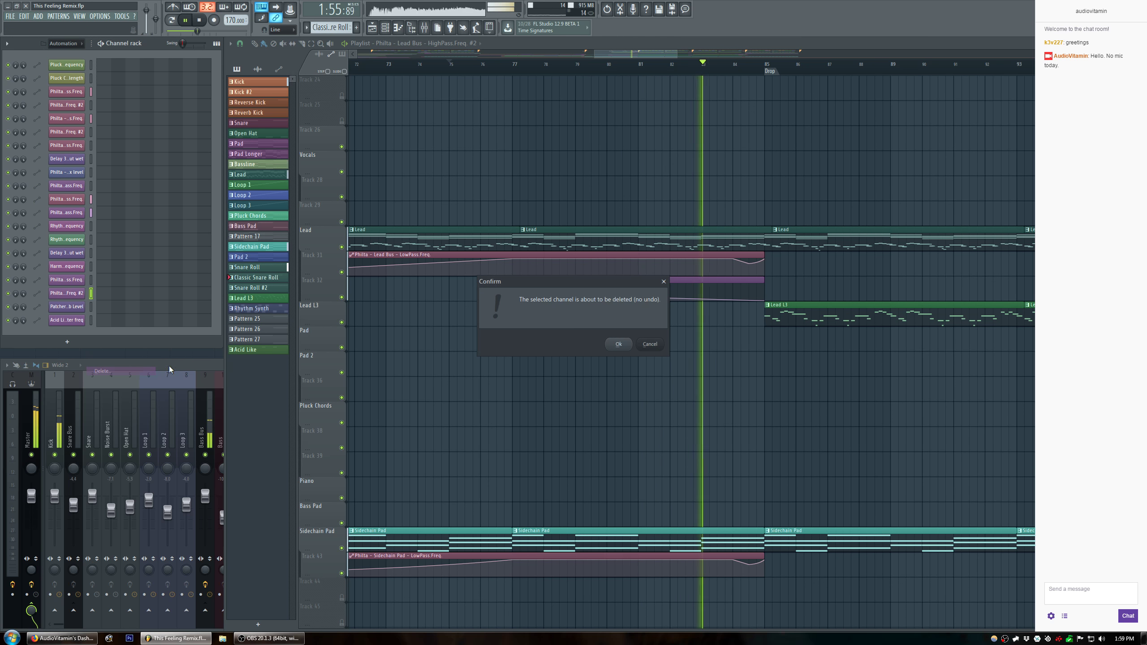
{"action": "left_click", "coordinate": [614, 347]}
Lower the New Lead L3 mixer track's volume to 69% (-7.5 dB) during the Drop.
{"action": "scroll", "coordinate": [684, 64], "scroll_direction": "down", "scroll_amount": 5}
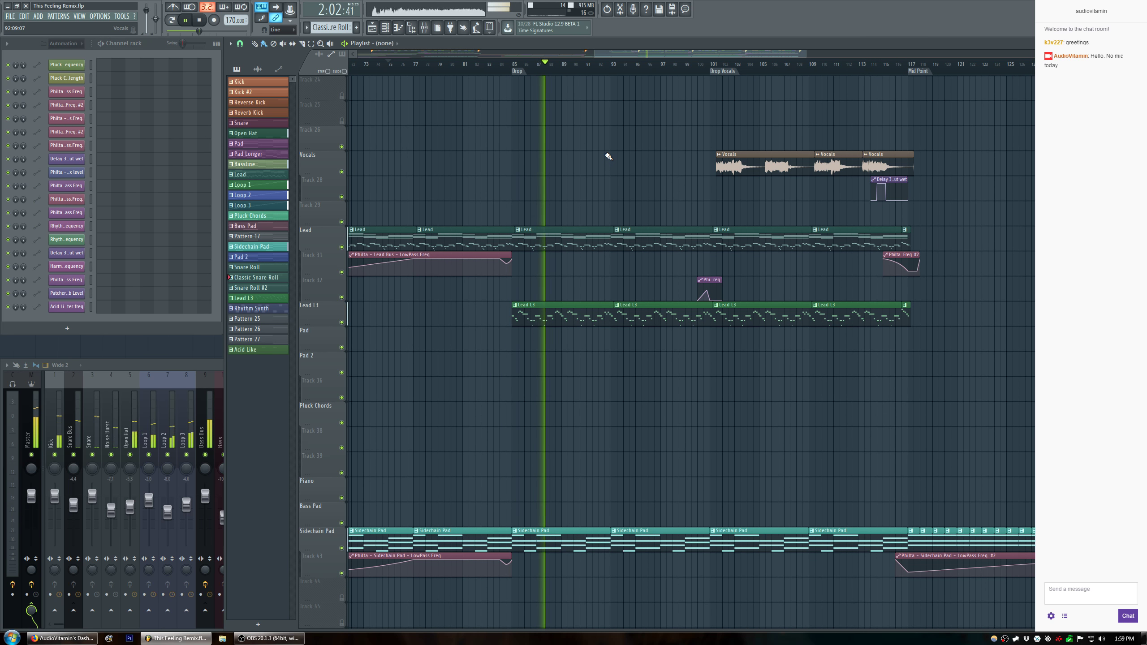
{"action": "key", "text": "F9"}
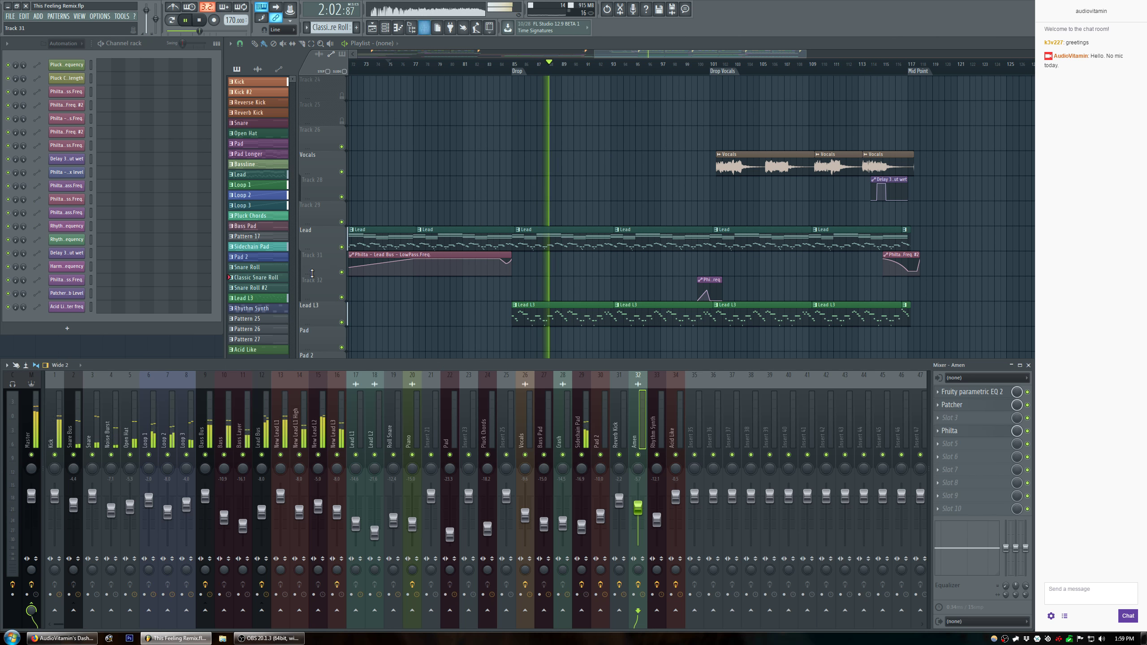
{"action": "left_click", "coordinate": [337, 512]}
{"action": "left_click_drag", "start_coordinate": [337, 512], "coordinate": [338, 512]}
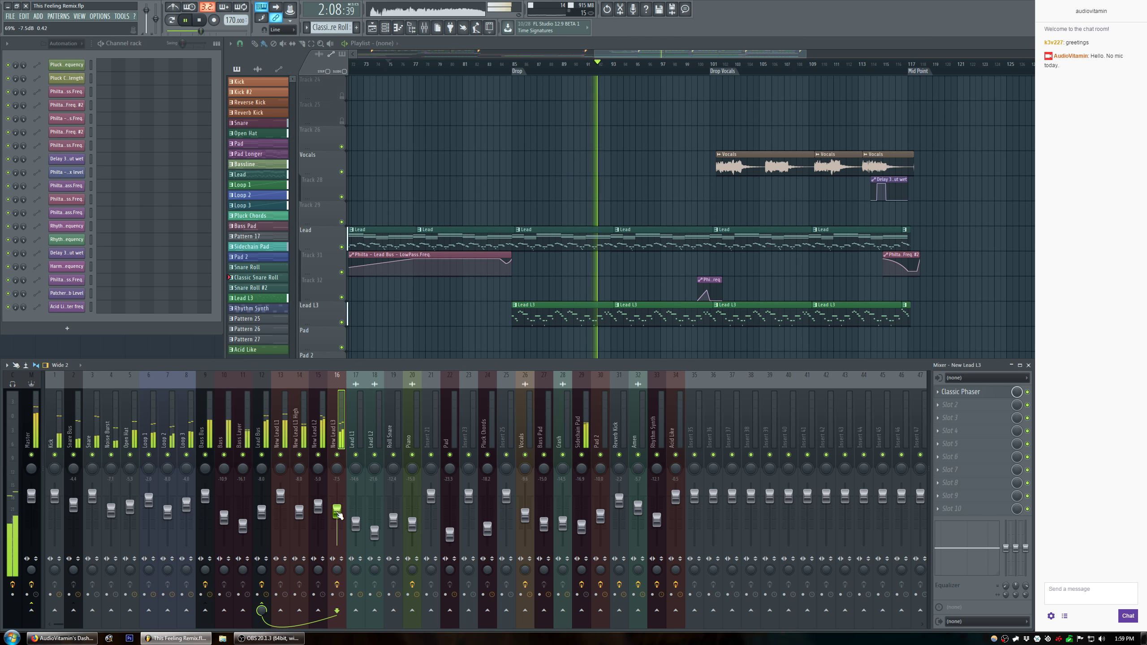
{"action": "key", "text": "F9"}
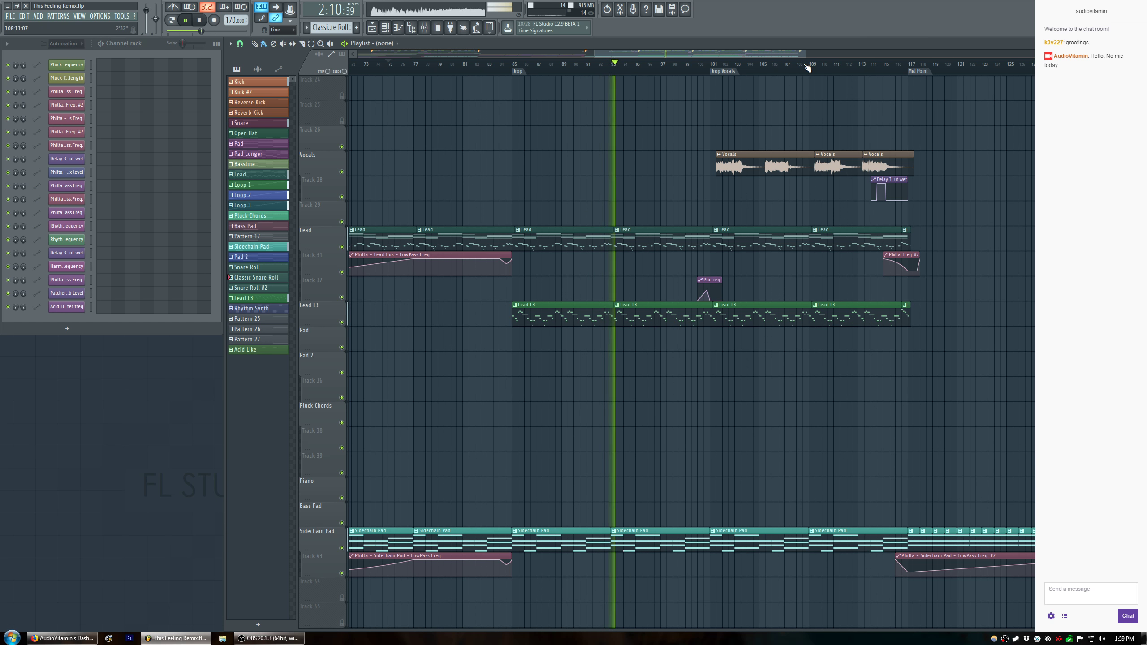
Select the Bassline pattern from the Drop Vocals section and rename it Bass.
{"action": "scroll", "coordinate": [826, 67], "scroll_direction": "up", "scroll_amount": 4}
{"action": "left_click_drag", "start_coordinate": [760, 56], "coordinate": [776, 58]}
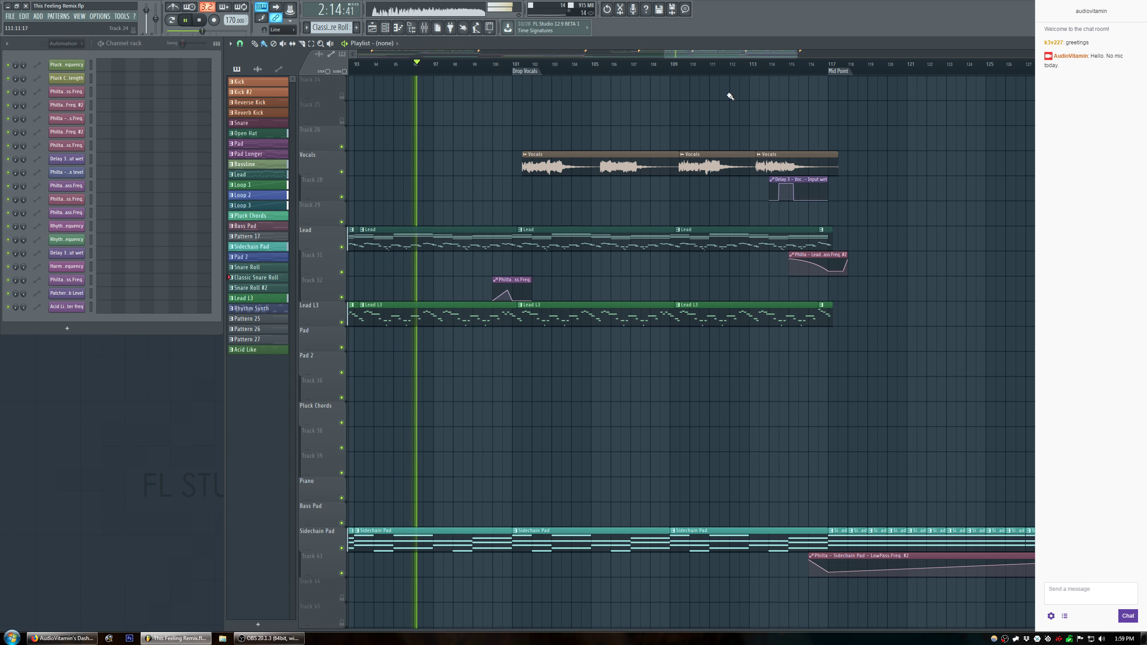
{"action": "scroll", "coordinate": [504, 239], "scroll_direction": "up", "scroll_amount": 5}
{"action": "scroll", "coordinate": [506, 239], "scroll_direction": "up", "scroll_amount": 1}
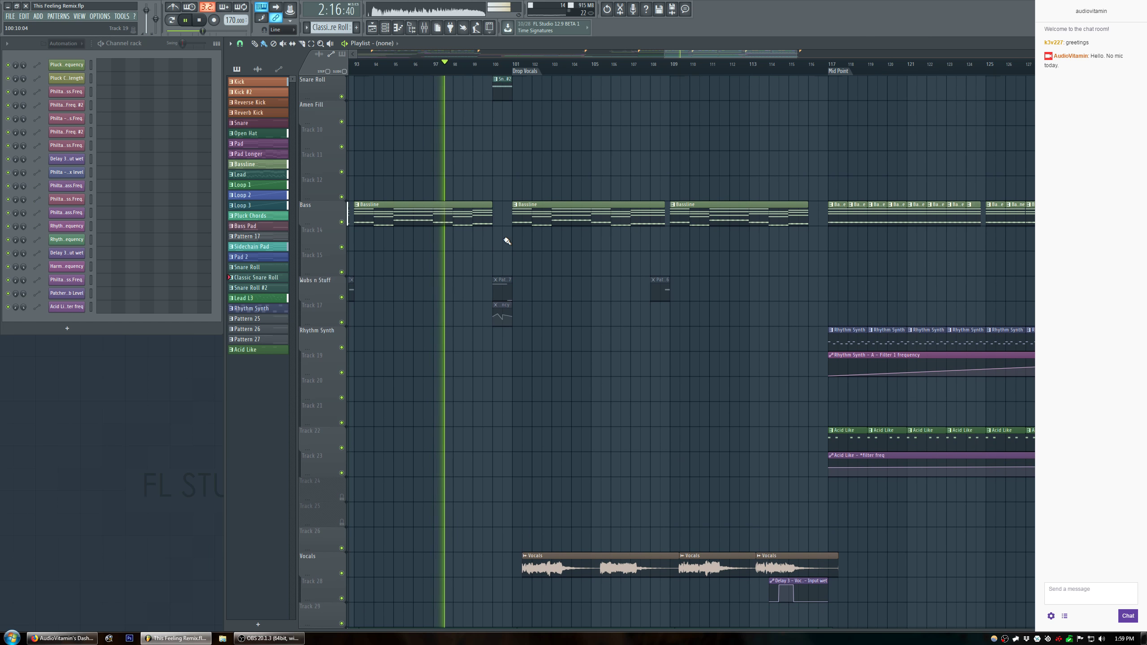
{"action": "scroll", "coordinate": [551, 72], "scroll_direction": "down", "scroll_amount": 2}
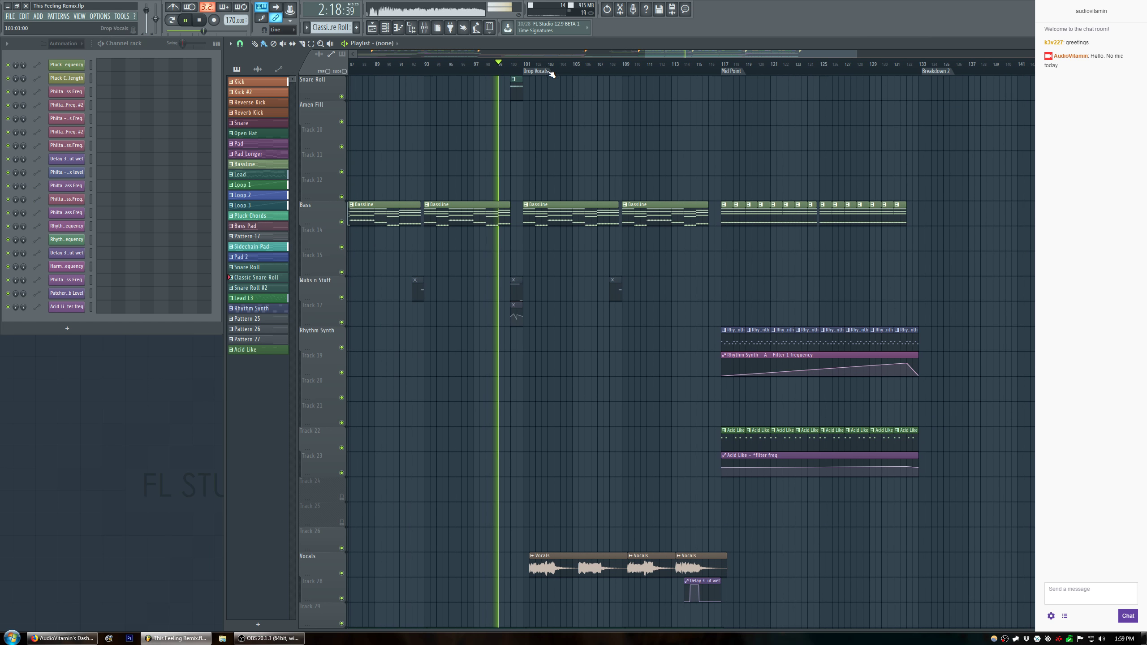
{"action": "scroll", "coordinate": [537, 271], "scroll_direction": "up", "scroll_amount": 2}
{"action": "left_click", "coordinate": [538, 356]}
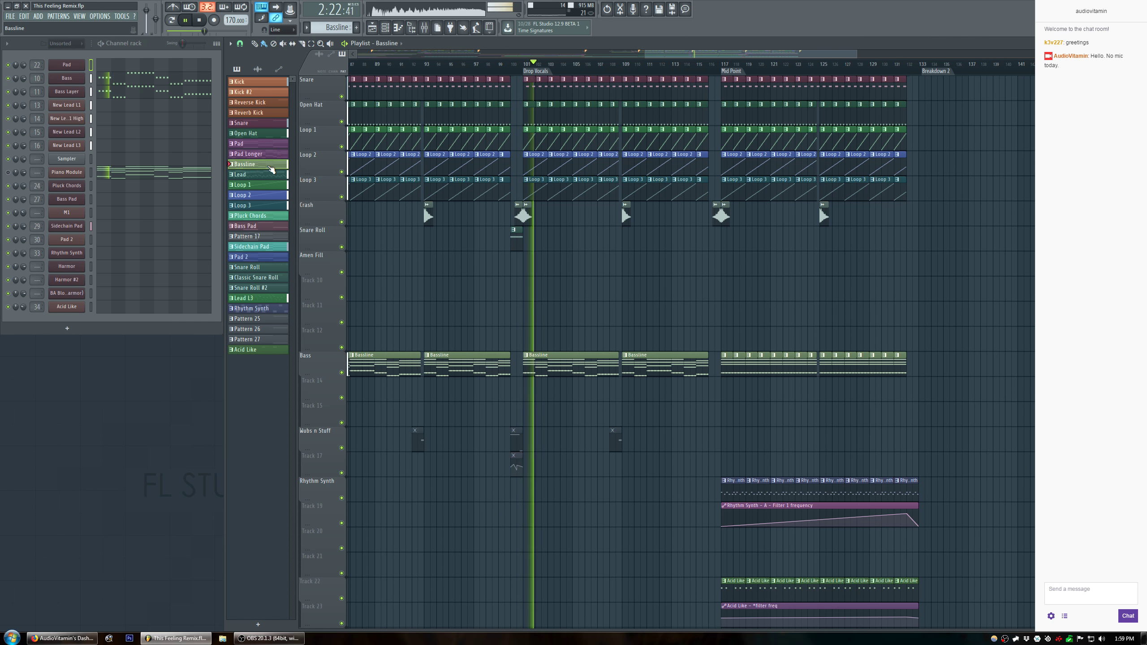
{"action": "middle_click", "coordinate": [269, 167]}
{"action": "type", "text": "Bass"}
{"action": "key", "text": "Return"}
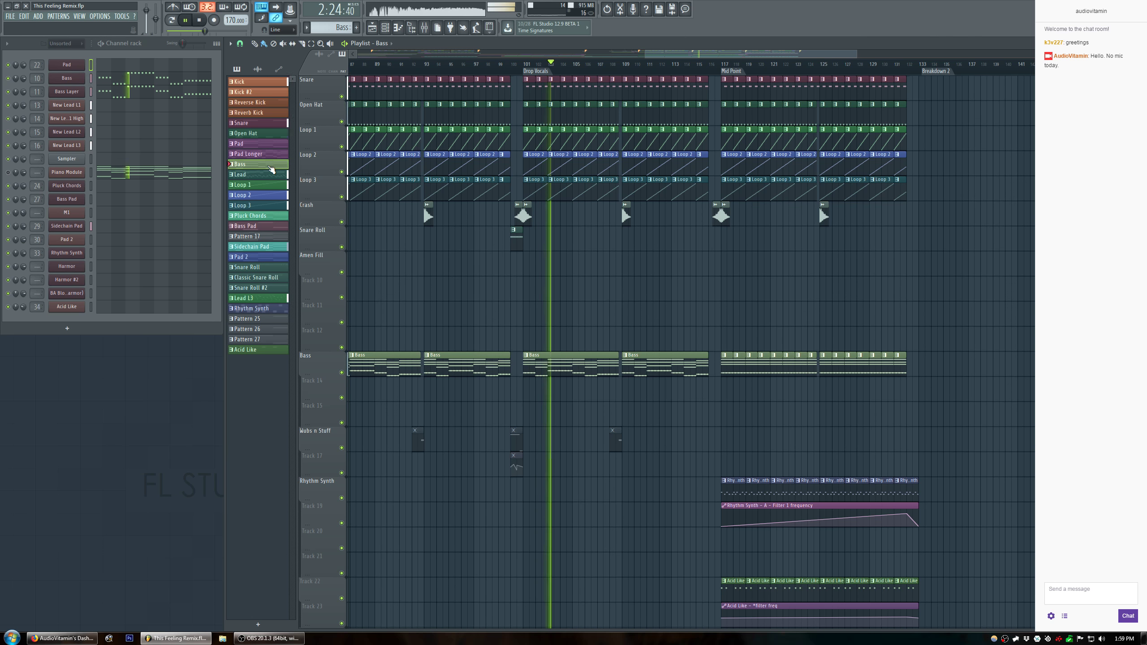
Cut the Piano Module notes out of the Bass pattern and save the project.
{"action": "scroll", "coordinate": [740, 63], "scroll_direction": "up", "scroll_amount": 2}
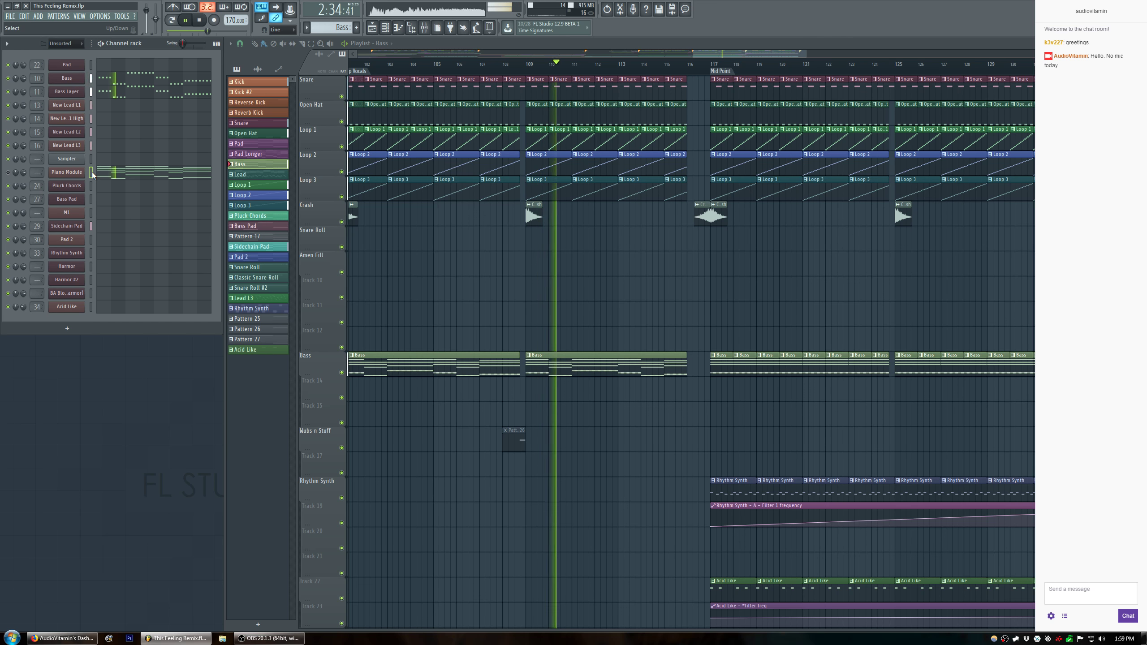
{"action": "key", "text": "ctrl+x"}
{"action": "scroll", "coordinate": [692, 72], "scroll_direction": "down", "scroll_amount": 3}
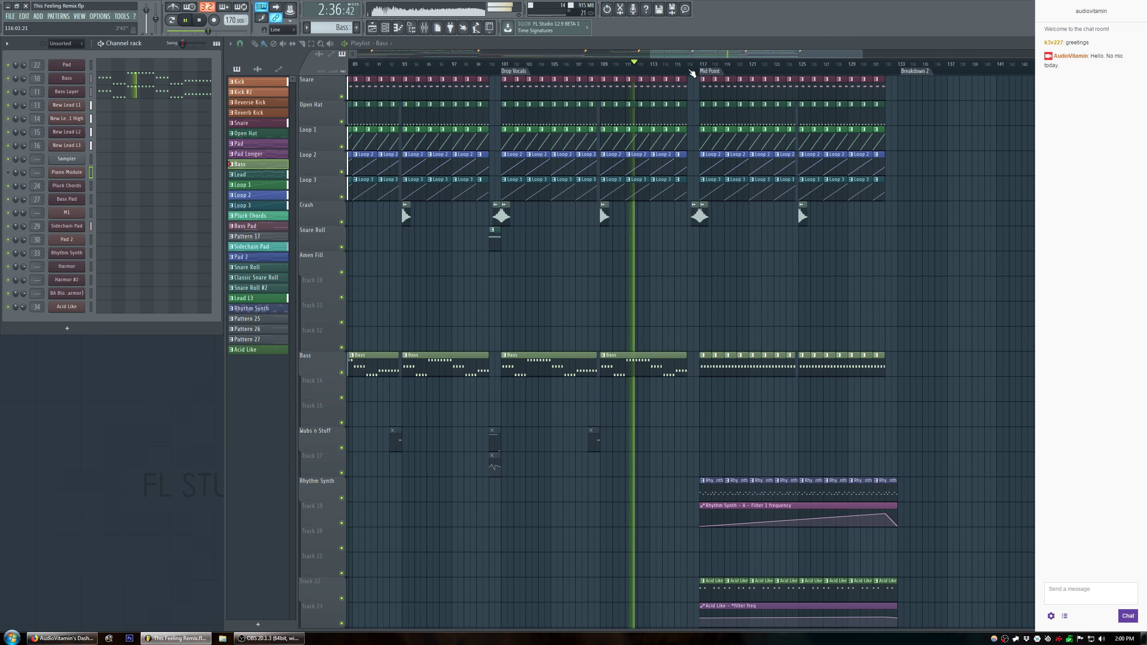
{"action": "key", "text": "ctrl+s"}
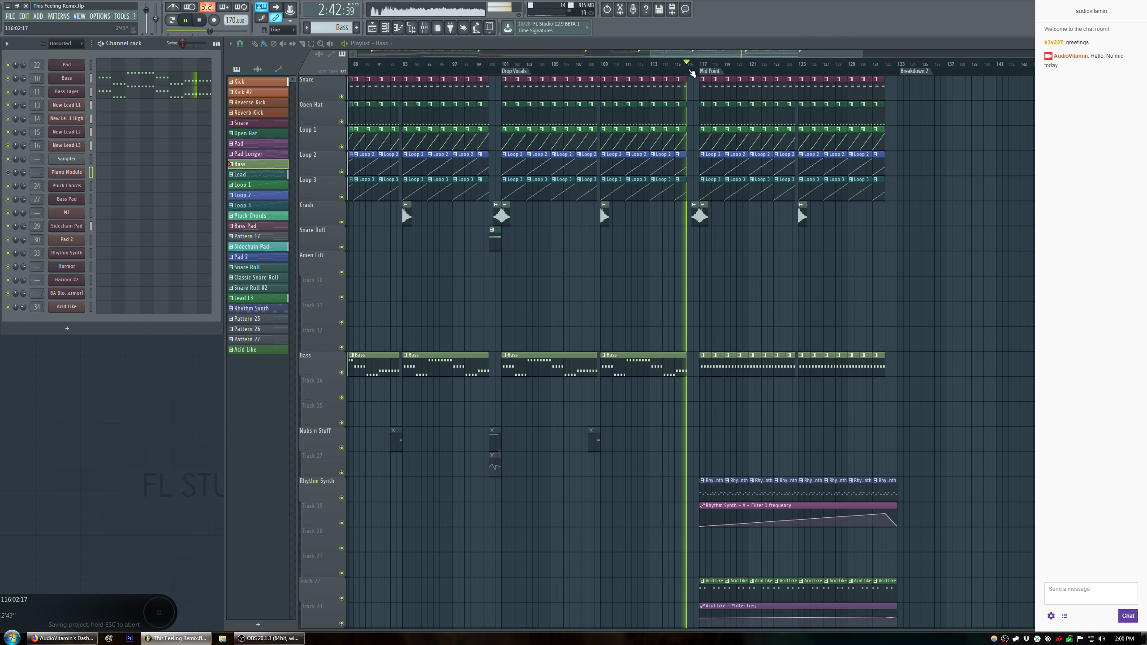
{"action": "scroll", "coordinate": [568, 211], "scroll_direction": "up", "scroll_amount": 1}
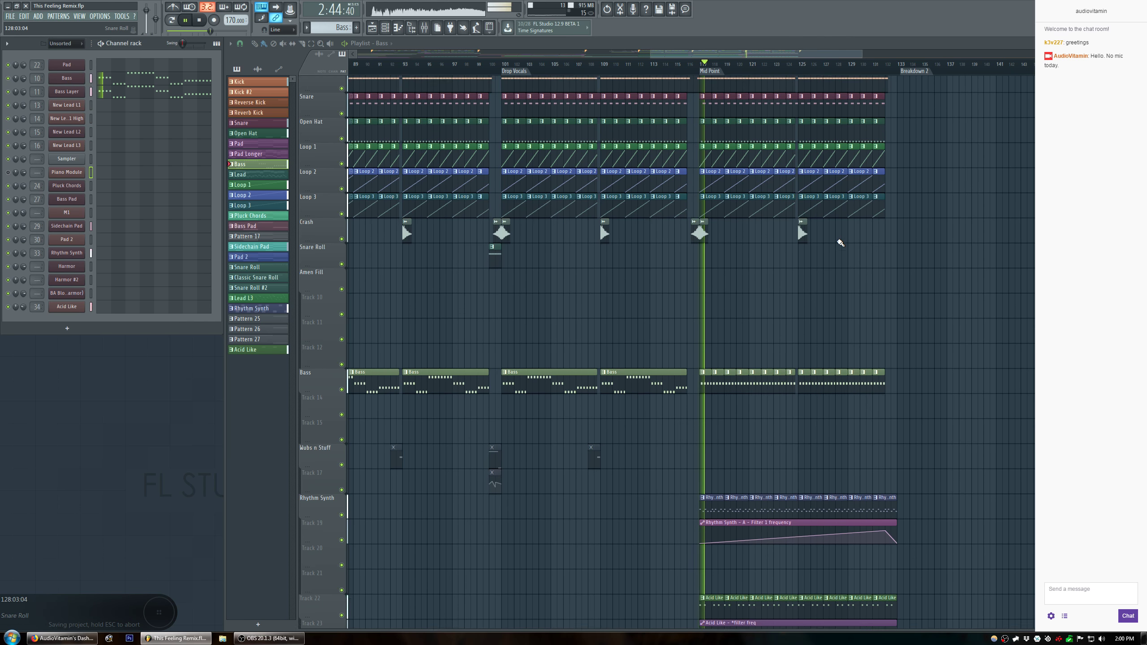
Review the Mid Point section's tracks during playback and select the Acid Like pattern.
{"action": "scroll", "coordinate": [917, 71], "scroll_direction": "up", "scroll_amount": 3}
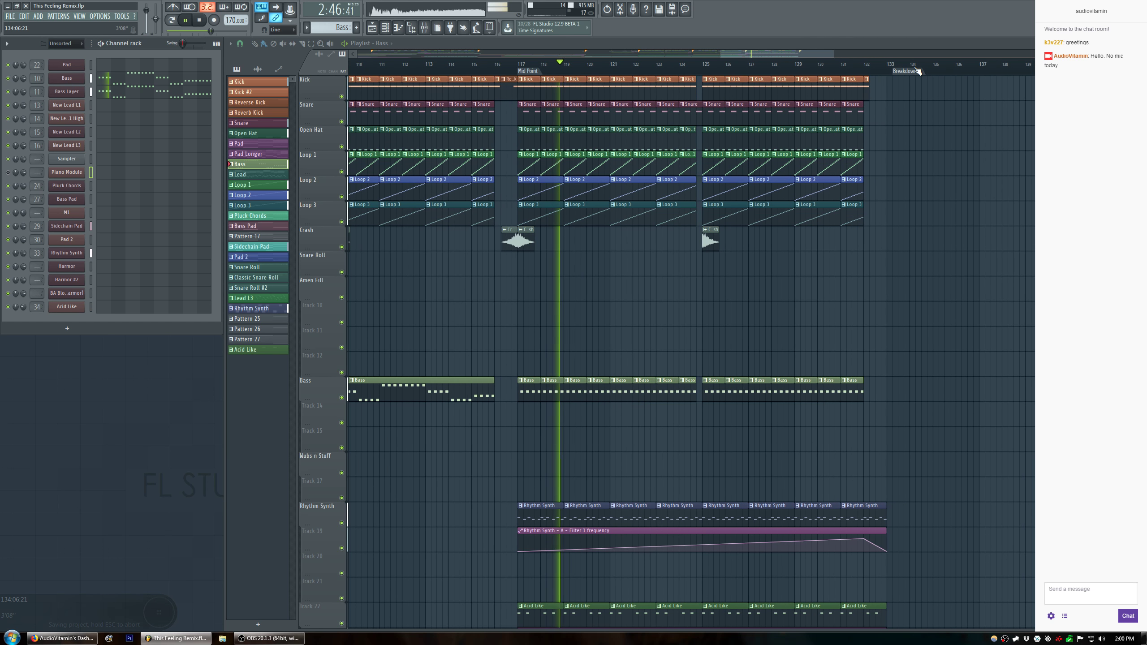
{"action": "scroll", "coordinate": [552, 264], "scroll_direction": "down", "scroll_amount": 9}
{"action": "scroll", "coordinate": [553, 265], "scroll_direction": "down", "scroll_amount": 20}
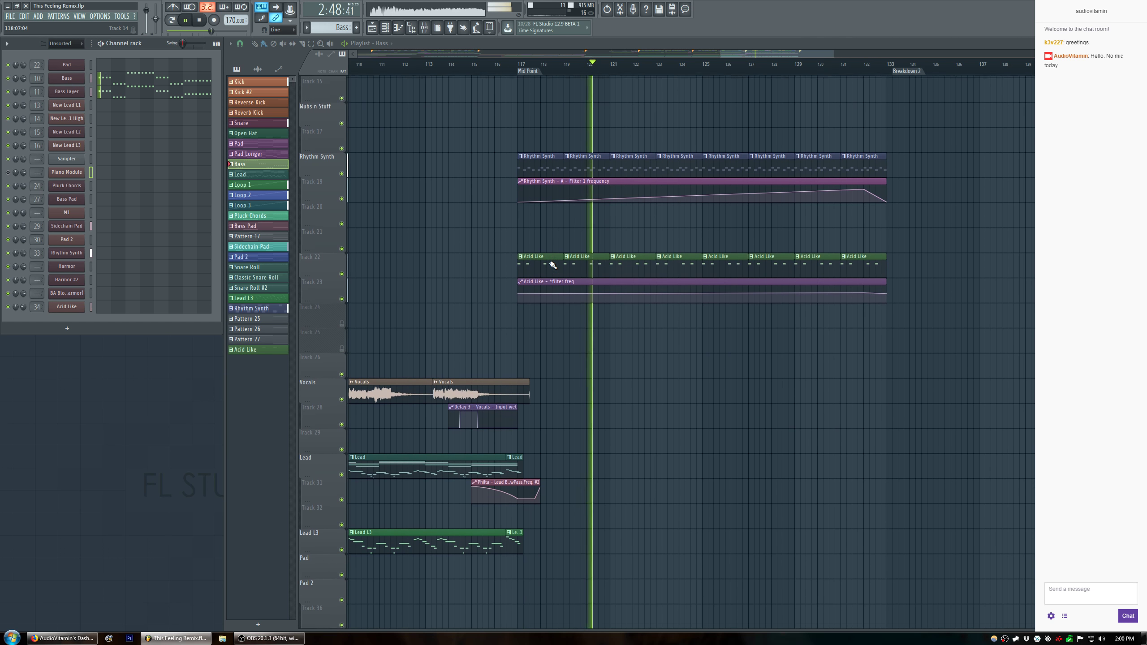
{"action": "scroll", "coordinate": [552, 265], "scroll_direction": "down", "scroll_amount": 9}
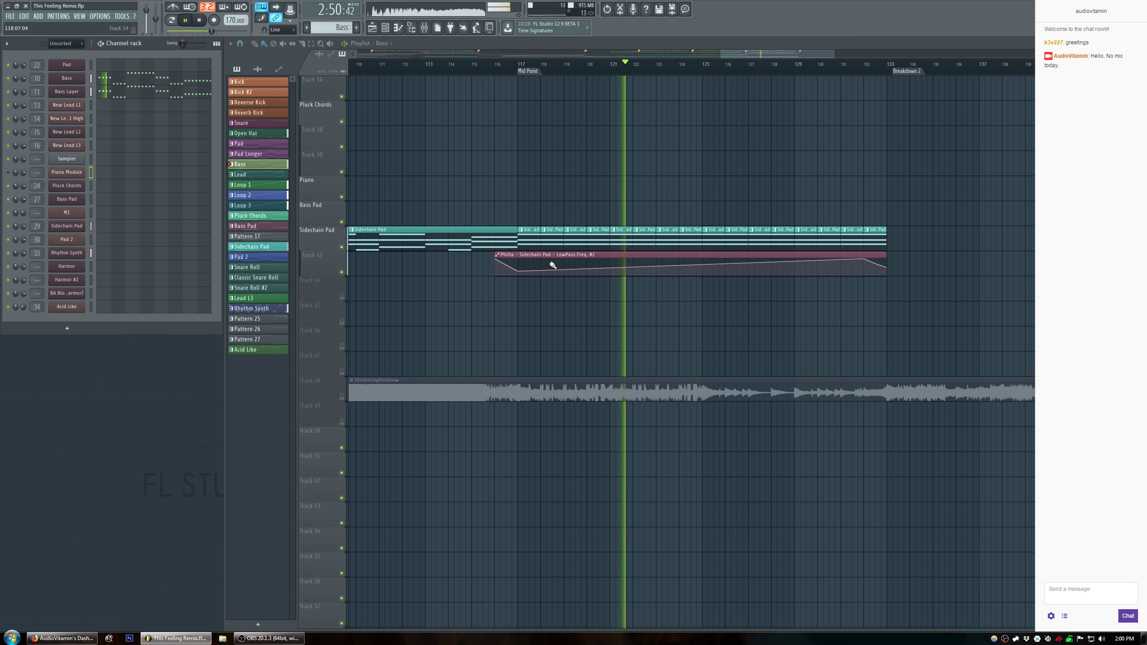
{"action": "scroll", "coordinate": [550, 257], "scroll_direction": "up", "scroll_amount": 12}
{"action": "scroll", "coordinate": [548, 249], "scroll_direction": "up", "scroll_amount": 14}
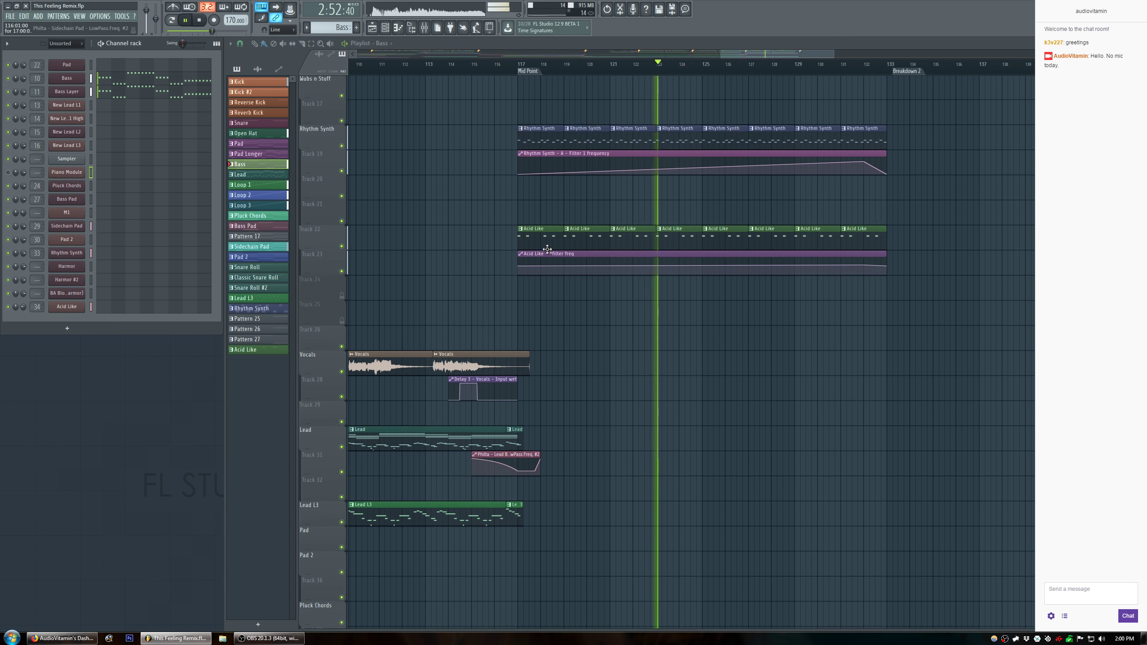
{"action": "left_click", "coordinate": [529, 257]}
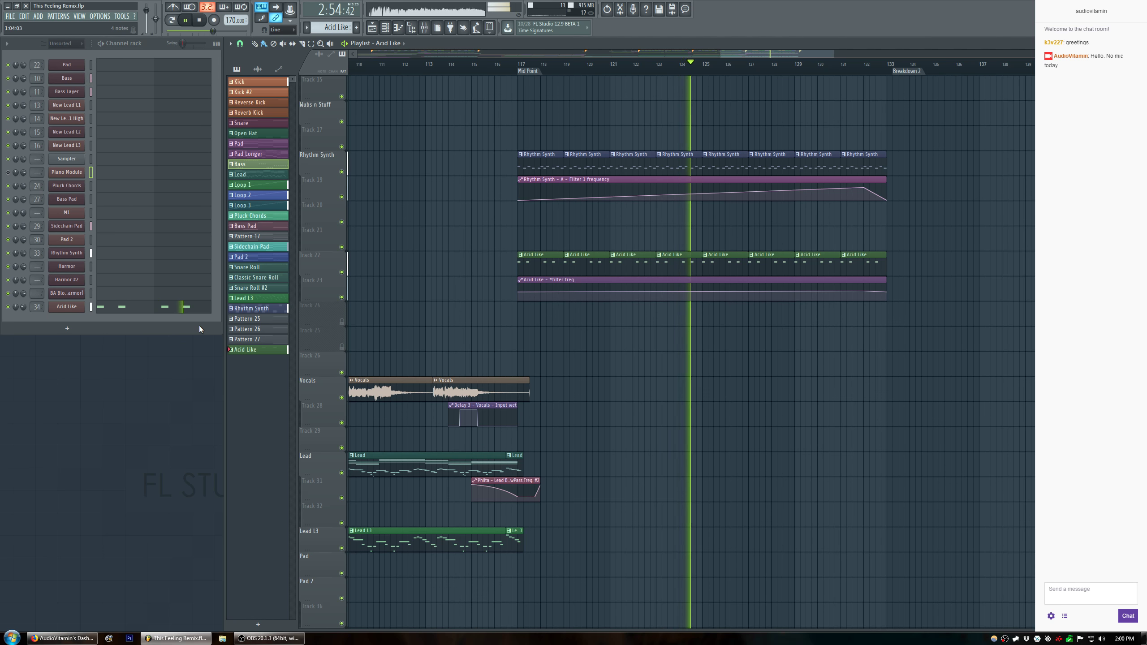
Stop playback and open the VENGEANCE ESSENTIAL CLUB SOUNDS vol-5 samples in the browser, down to VEC5 Synth.
{"action": "key", "text": "alt+F8"}
{"action": "key", "text": "space"}
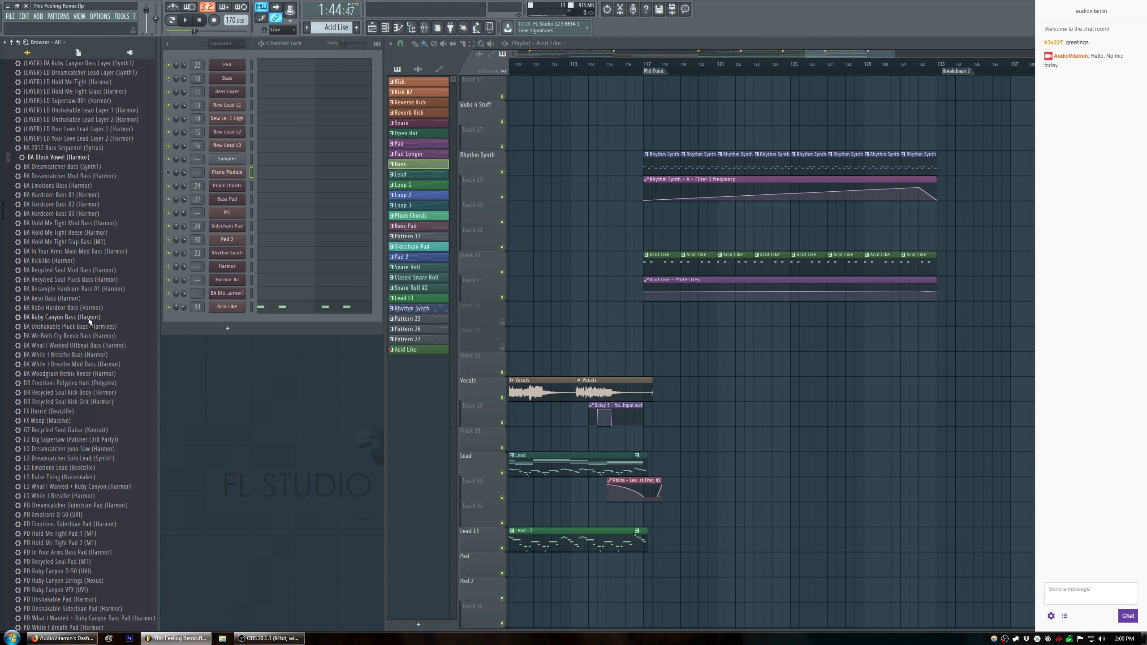
{"action": "scroll", "coordinate": [28, 232], "scroll_direction": "up", "scroll_amount": 6}
{"action": "left_click", "coordinate": [47, 102]}
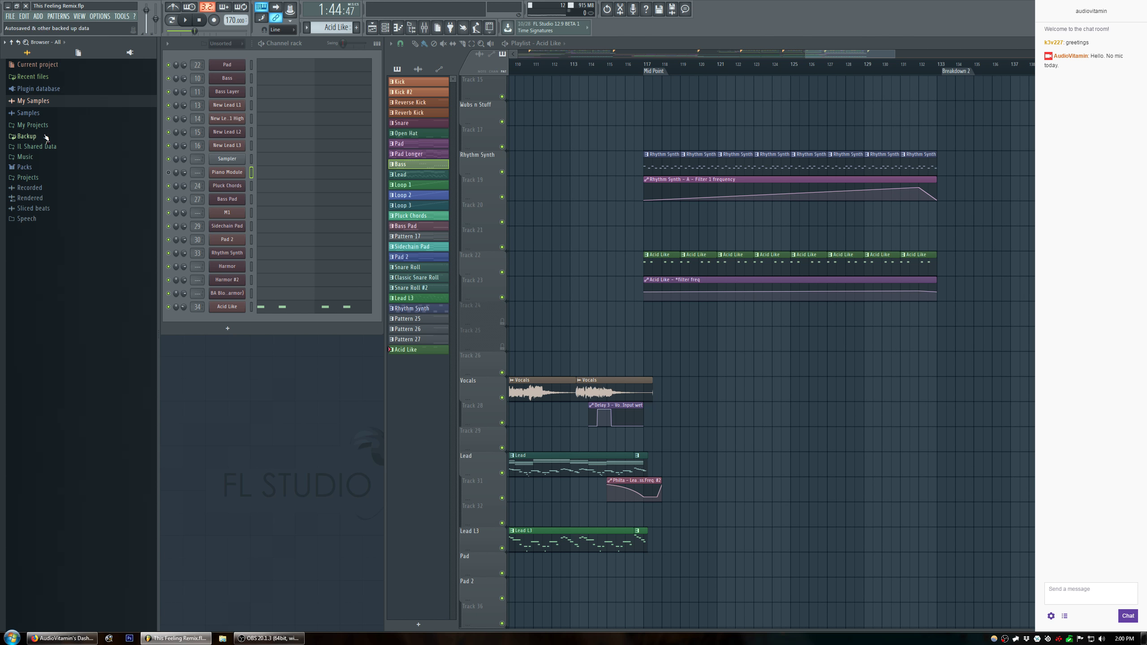
{"action": "left_click", "coordinate": [28, 113]}
{"action": "scroll", "coordinate": [46, 317], "scroll_direction": "down", "scroll_amount": 10}
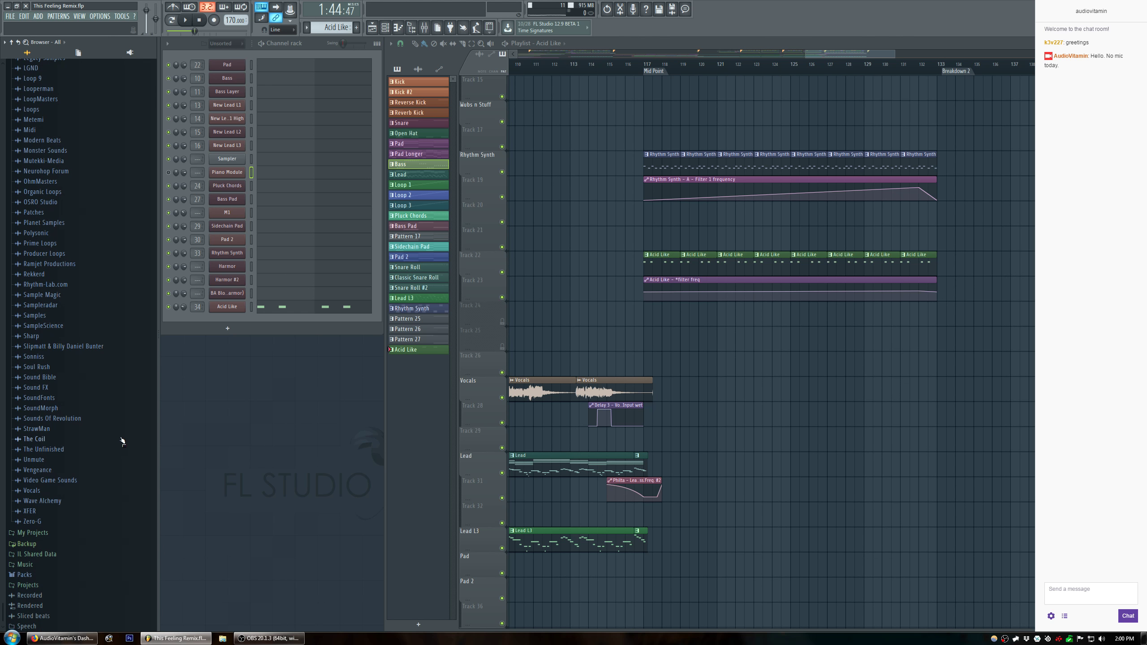
{"action": "left_click", "coordinate": [81, 470]}
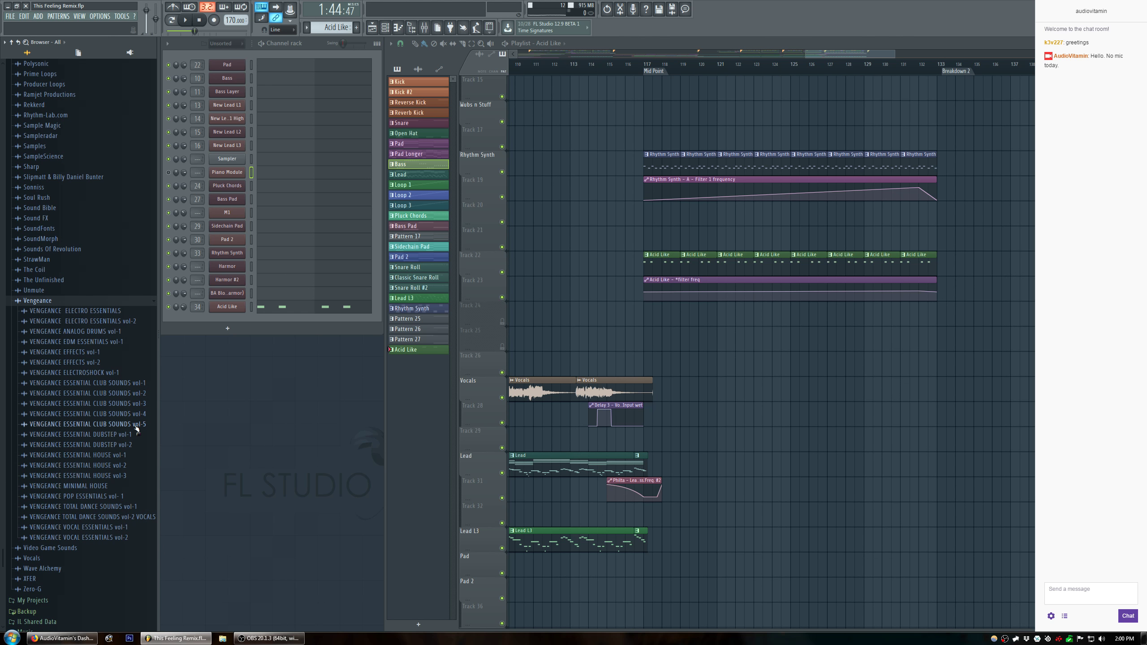
{"action": "left_click", "coordinate": [133, 425]}
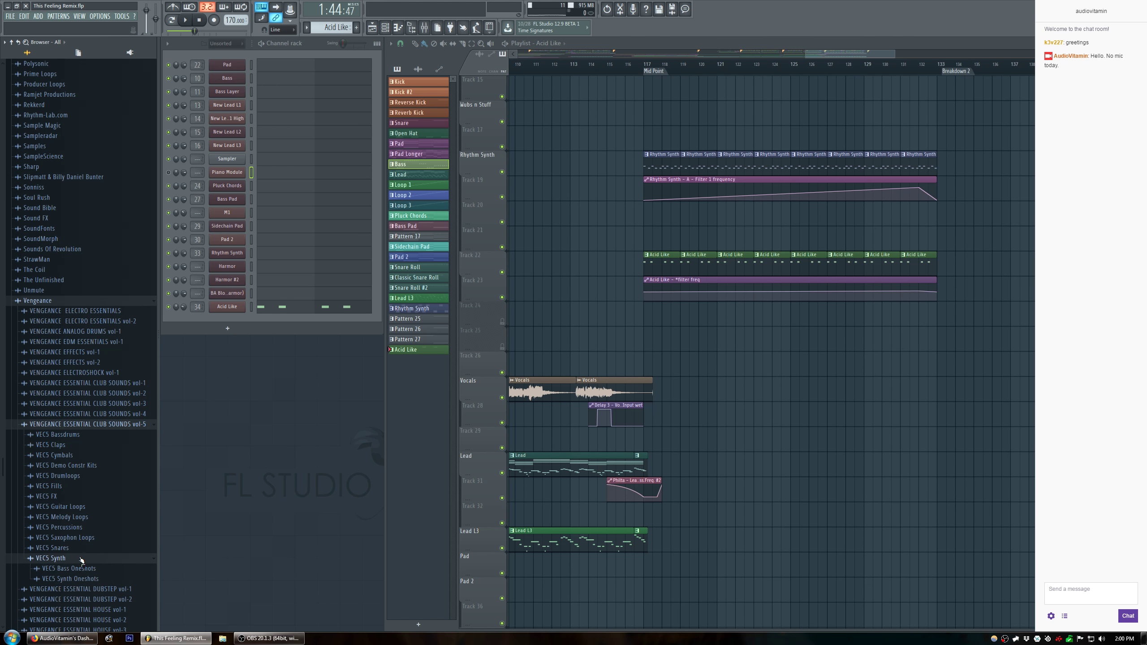
Audition the VEC5 Synth Oneshots to find a suitable synth shot.
{"action": "scroll", "coordinate": [109, 532], "scroll_direction": "down", "scroll_amount": 3}
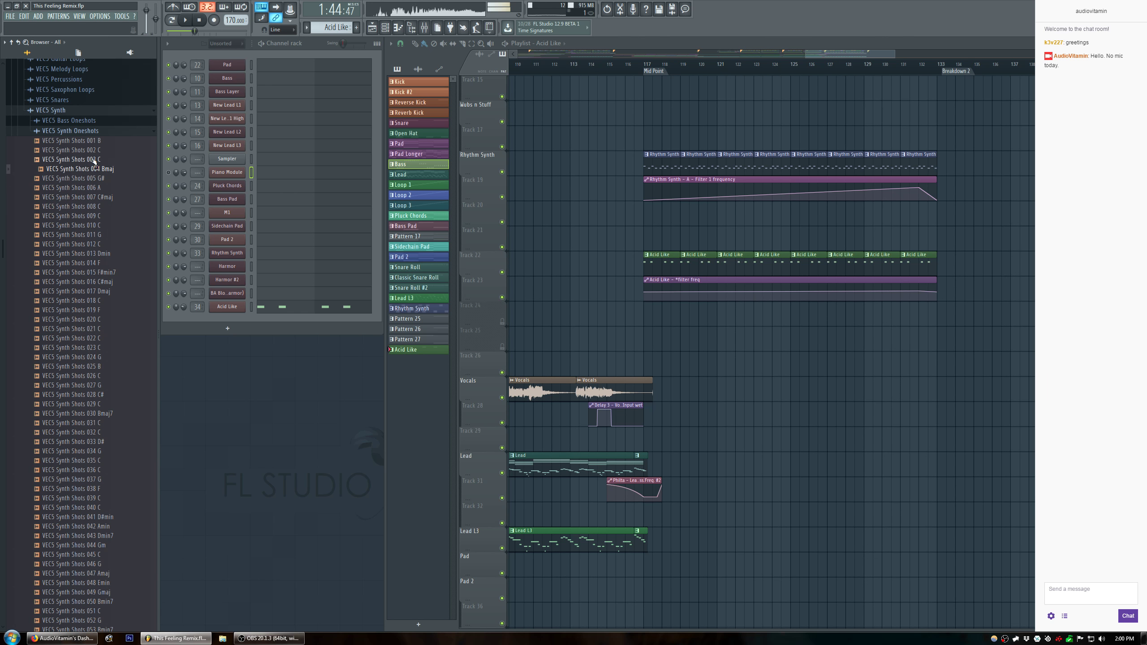
{"action": "scroll", "coordinate": [85, 307], "scroll_direction": "down", "scroll_amount": 10}
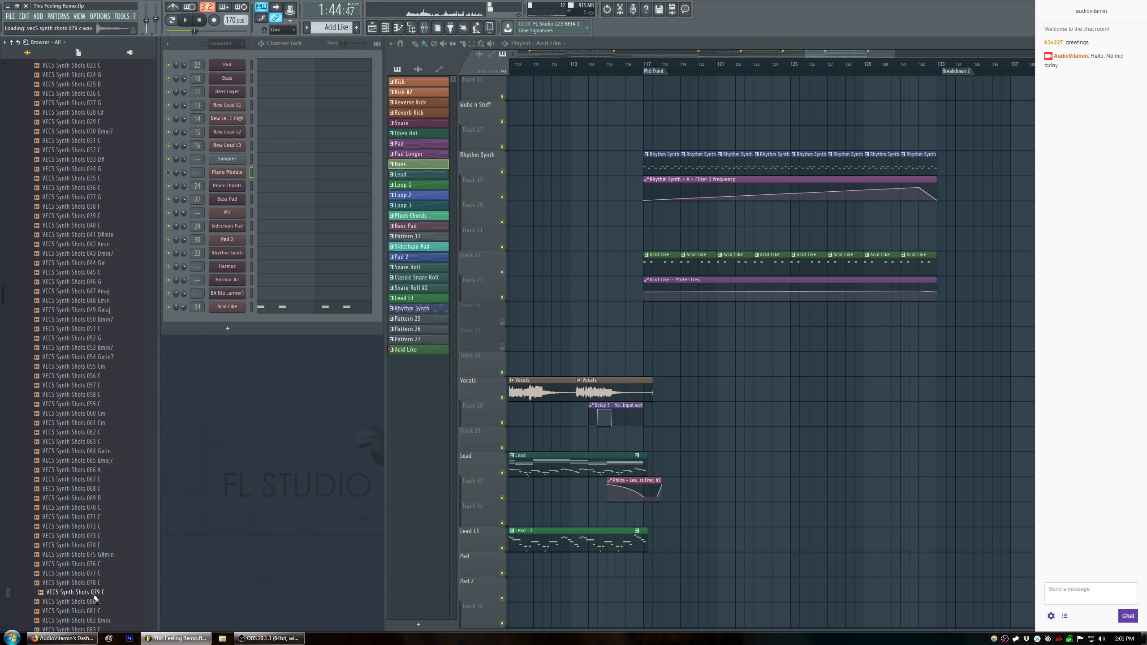
{"action": "scroll", "coordinate": [96, 603], "scroll_direction": "down", "scroll_amount": 4}
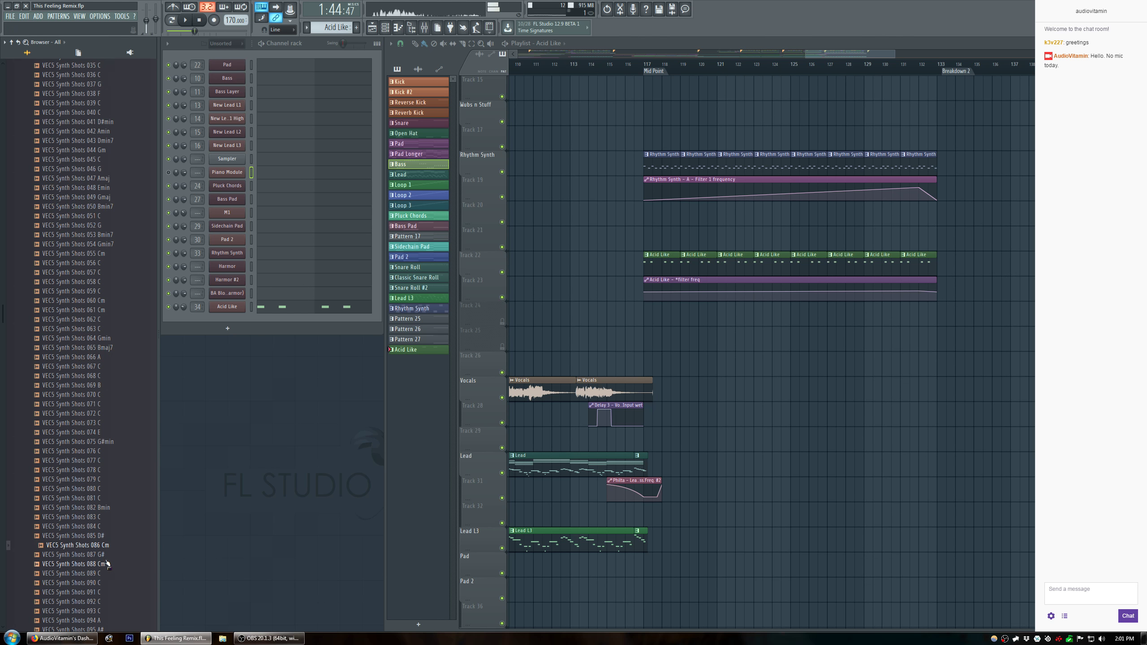
{"action": "scroll", "coordinate": [116, 579], "scroll_direction": "down", "scroll_amount": 2}
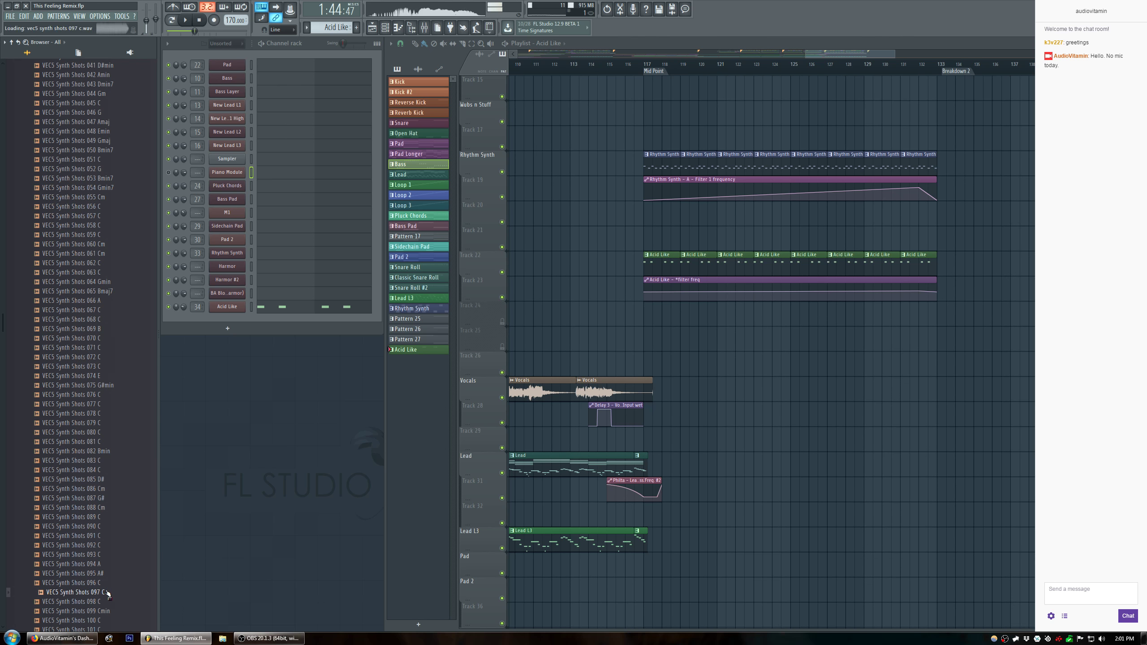
{"action": "scroll", "coordinate": [106, 600], "scroll_direction": "down", "scroll_amount": 6}
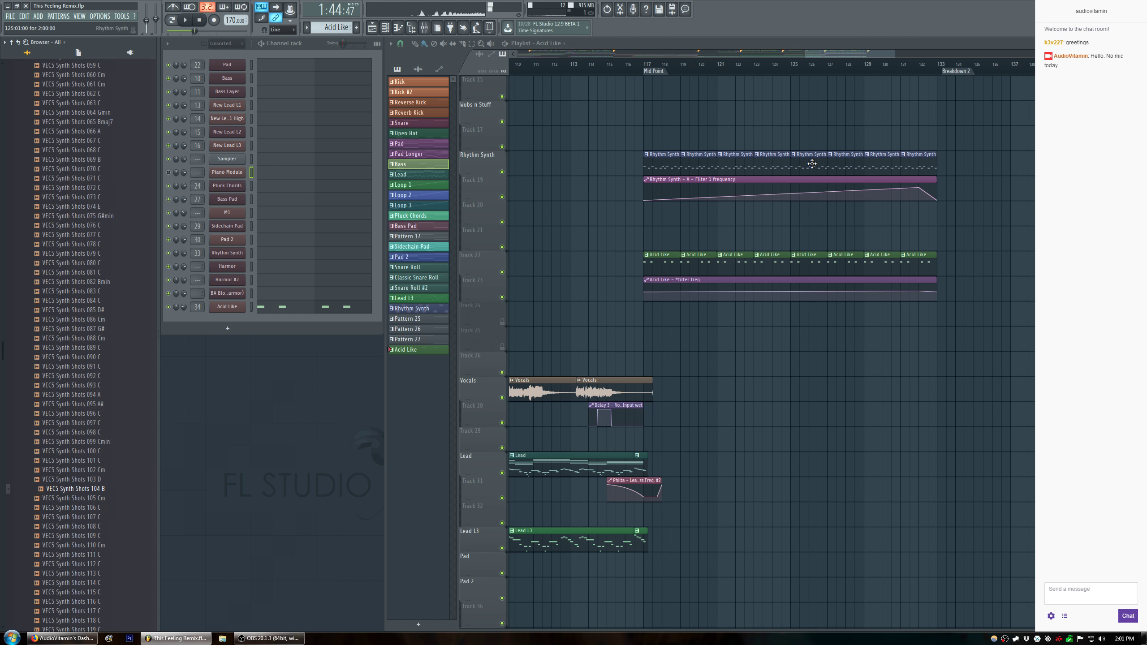
Place the VEC5 Synth Shots 104 B sample at bar 20 on the empty track 50 of the playlist.
{"action": "scroll", "coordinate": [637, 356], "scroll_direction": "down", "scroll_amount": 8}
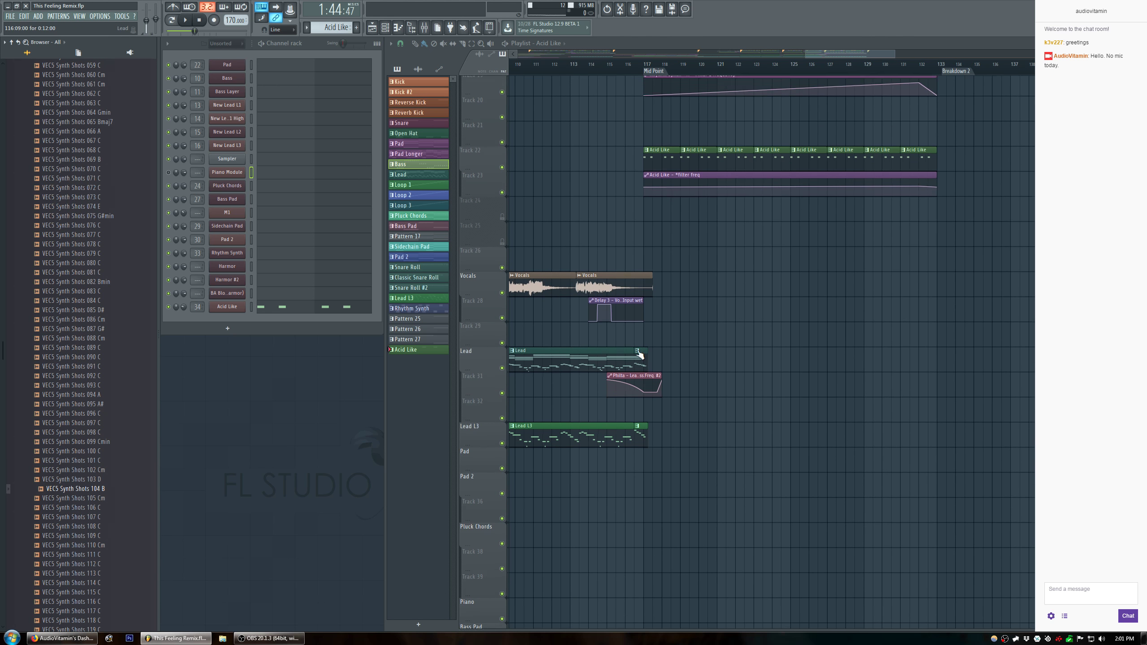
{"action": "scroll", "coordinate": [103, 489], "scroll_direction": "down", "scroll_amount": 8}
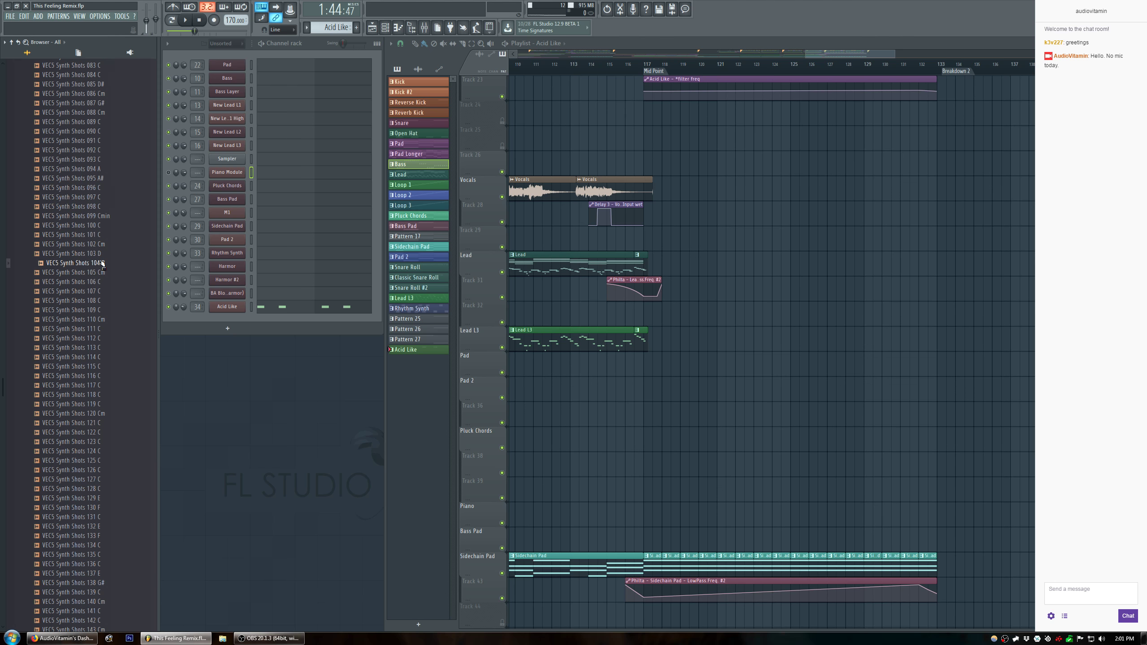
{"action": "left_click_drag", "start_coordinate": [844, 55], "coordinate": [583, 81]}
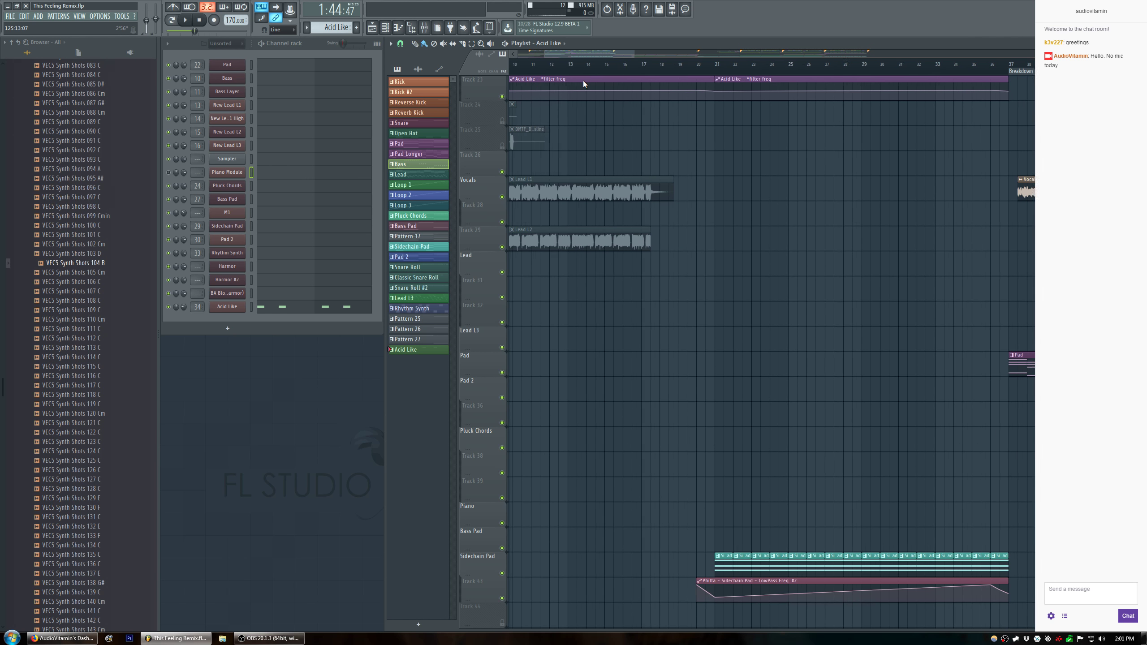
{"action": "scroll", "coordinate": [615, 364], "scroll_direction": "down", "scroll_amount": 13}
{"action": "scroll", "coordinate": [617, 365], "scroll_direction": "down", "scroll_amount": 3}
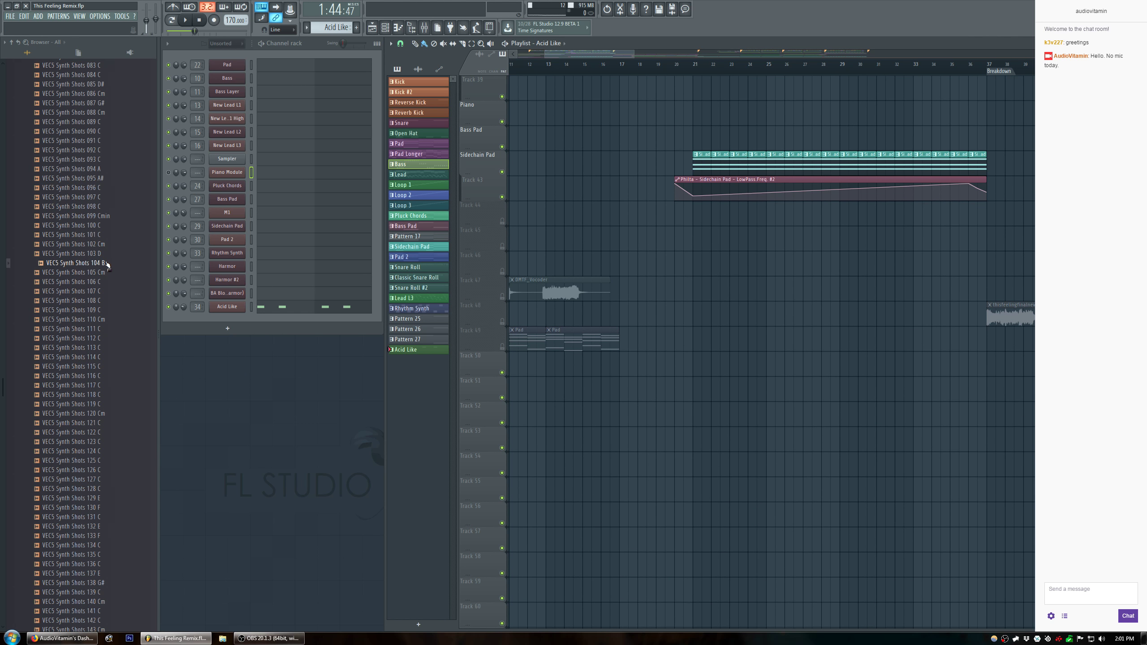
{"action": "left_click_drag", "start_coordinate": [676, 363], "coordinate": [678, 364]}
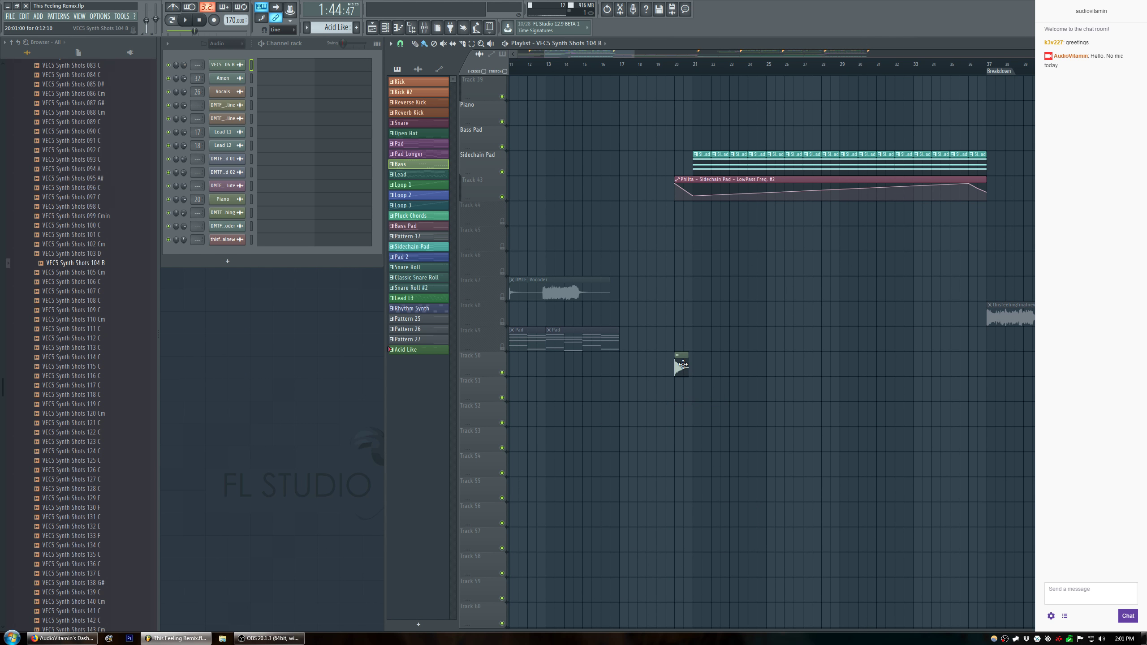
Lower the VEC5 Synth Shots 104 B sample's pitch by 100 cents and audition it with its track soloed.
{"action": "double_click", "coordinate": [683, 365]}
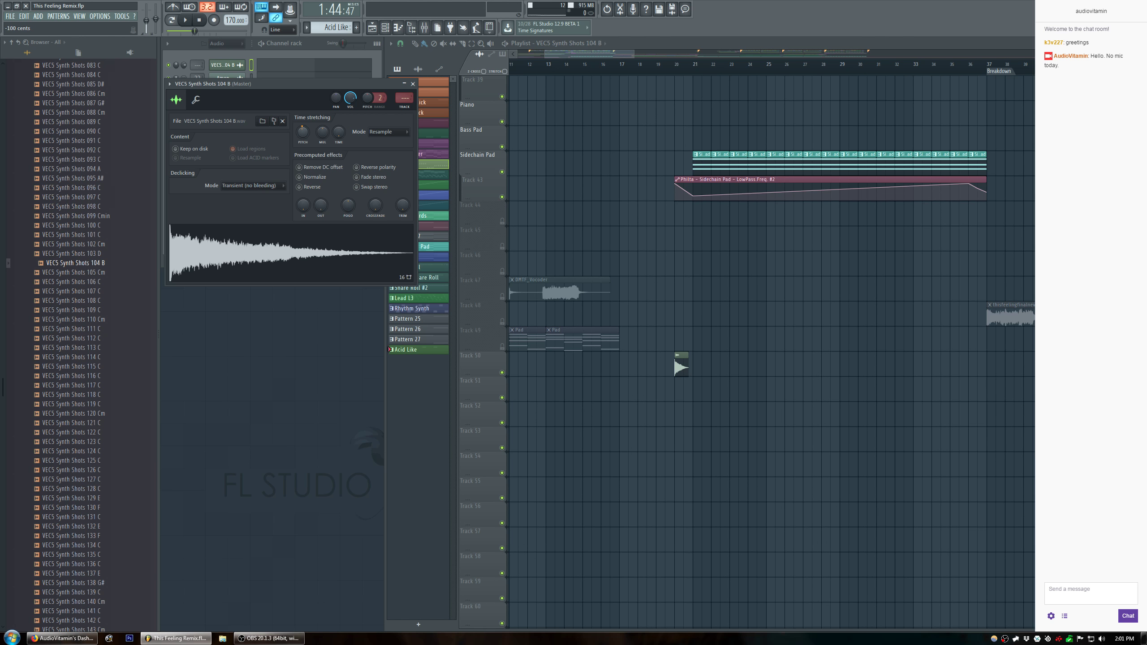
{"action": "right_click", "coordinate": [502, 373]}
{"action": "left_click", "coordinate": [678, 65]}
{"action": "key", "text": "space"}
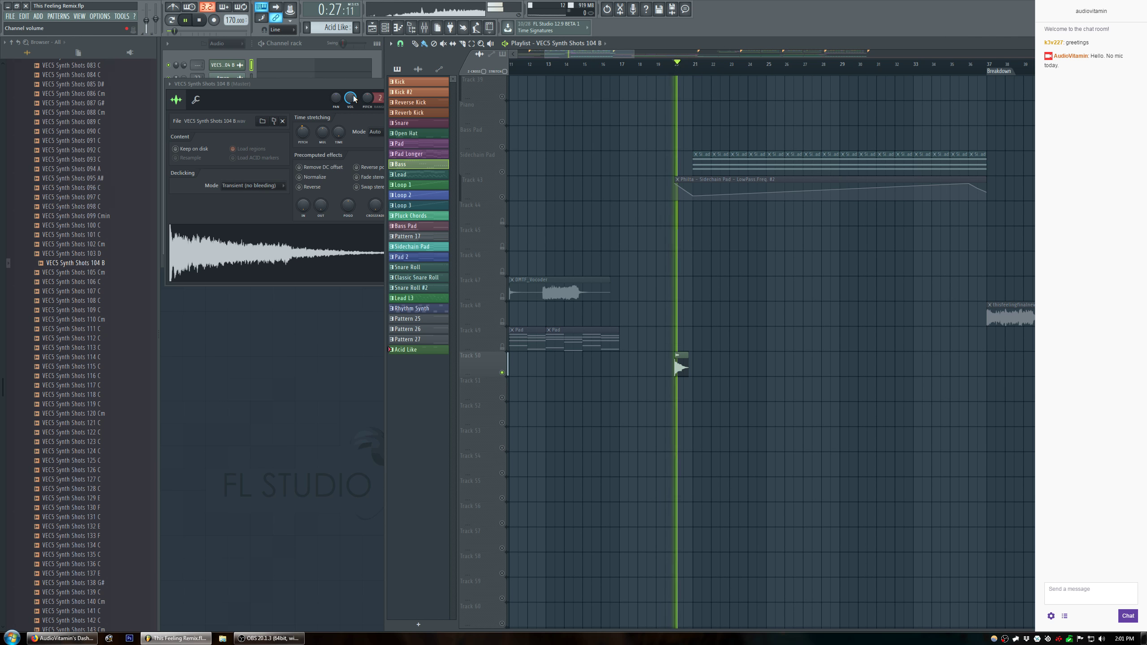
{"action": "key", "text": "space"}
Set the synth shot's time stretching mode to e3 mono and audition it soloed.
{"action": "left_click", "coordinate": [381, 132]}
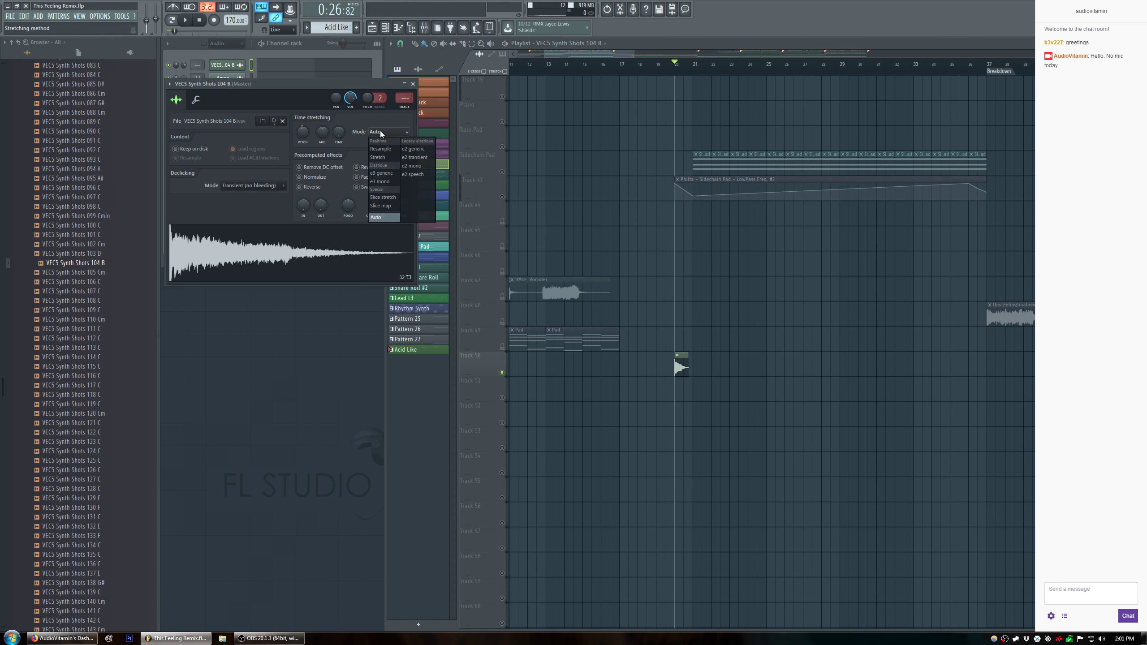
{"action": "left_click", "coordinate": [388, 183]}
{"action": "key", "text": "space"}
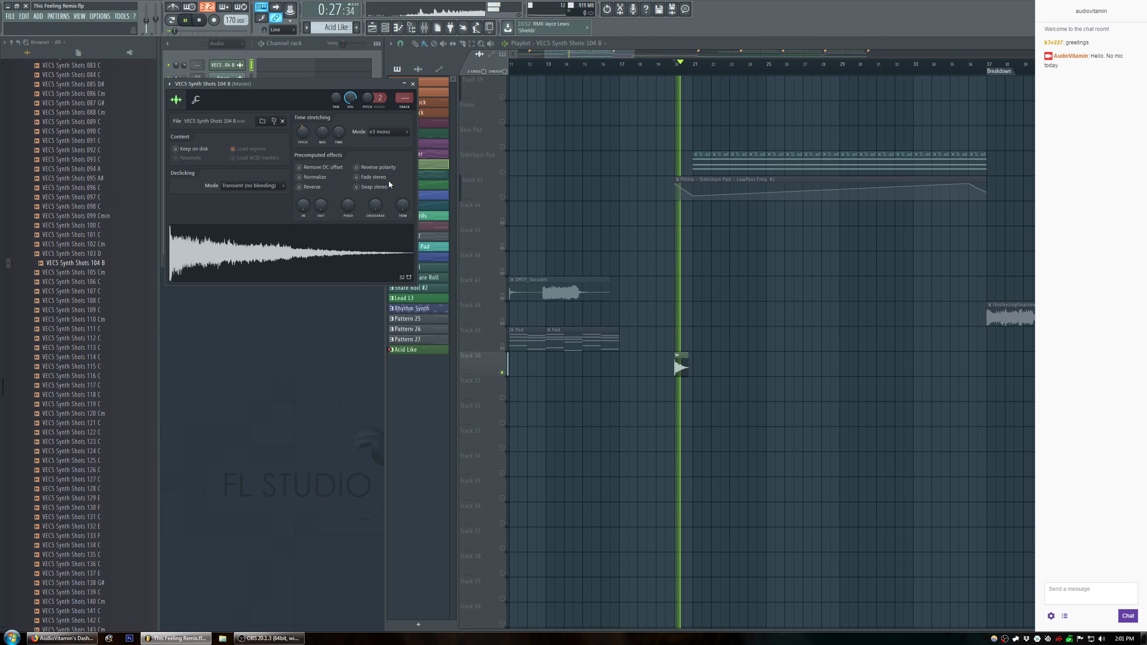
{"action": "key", "text": "space"}
{"action": "key", "text": "space"}
{"action": "key", "text": "space"}
Unsolo the synth shot's track, lower its channel volume to 28%, and audition it in the mix.
{"action": "left_click", "coordinate": [504, 379]}
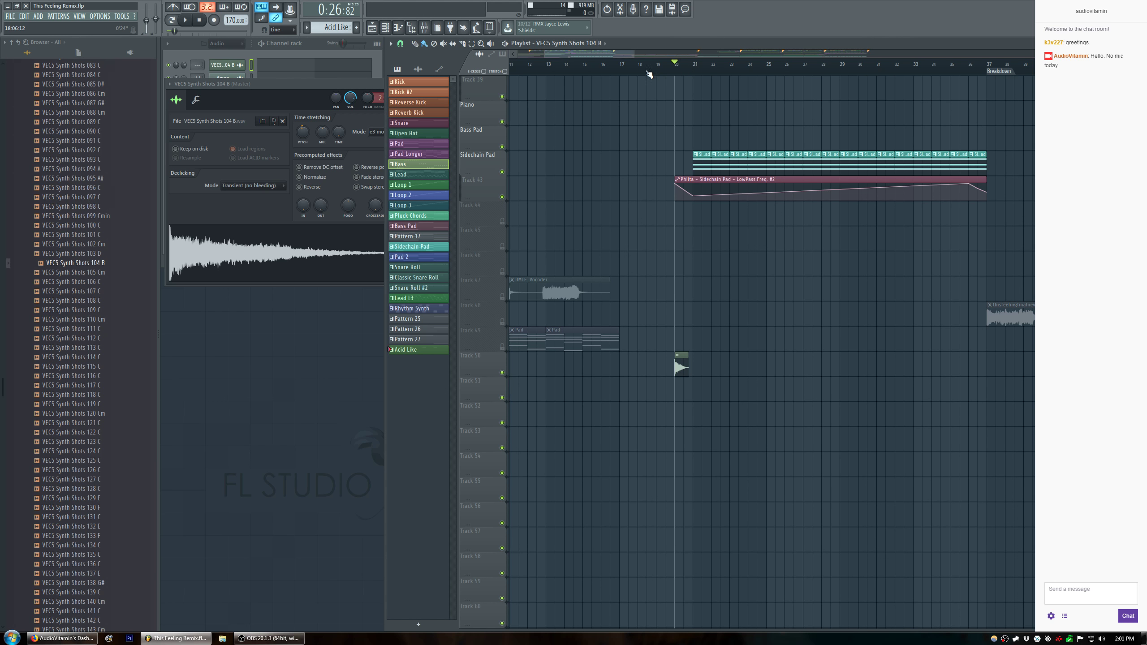
{"action": "left_click", "coordinate": [347, 100]}
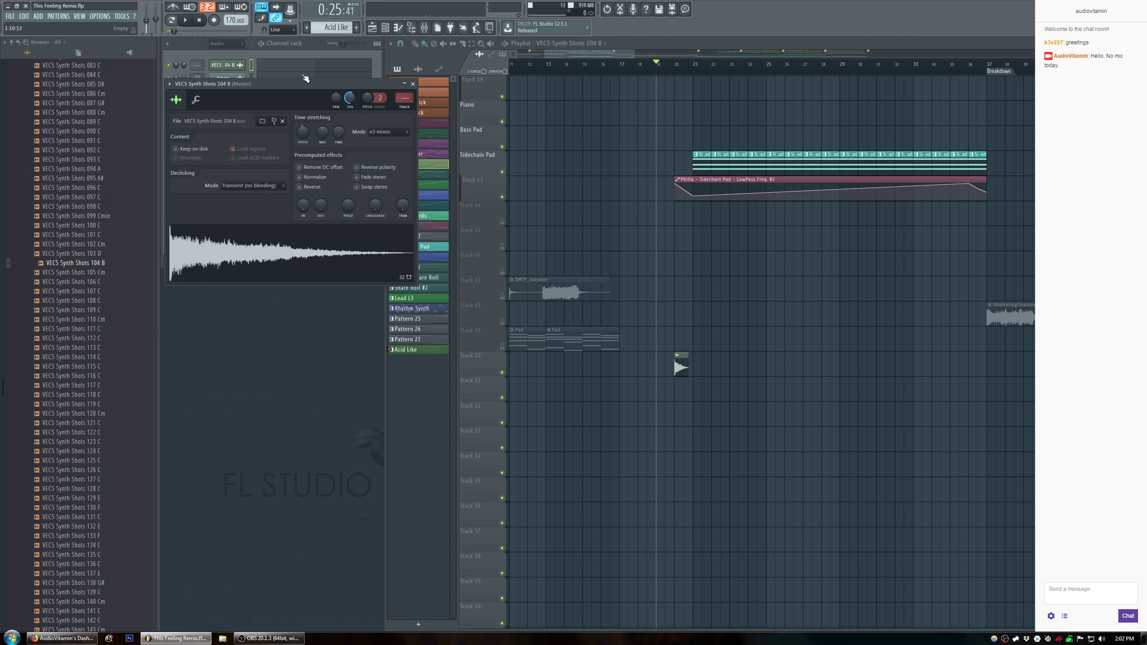
{"action": "right_click", "coordinate": [148, 20]}
{"action": "key", "text": "space"}
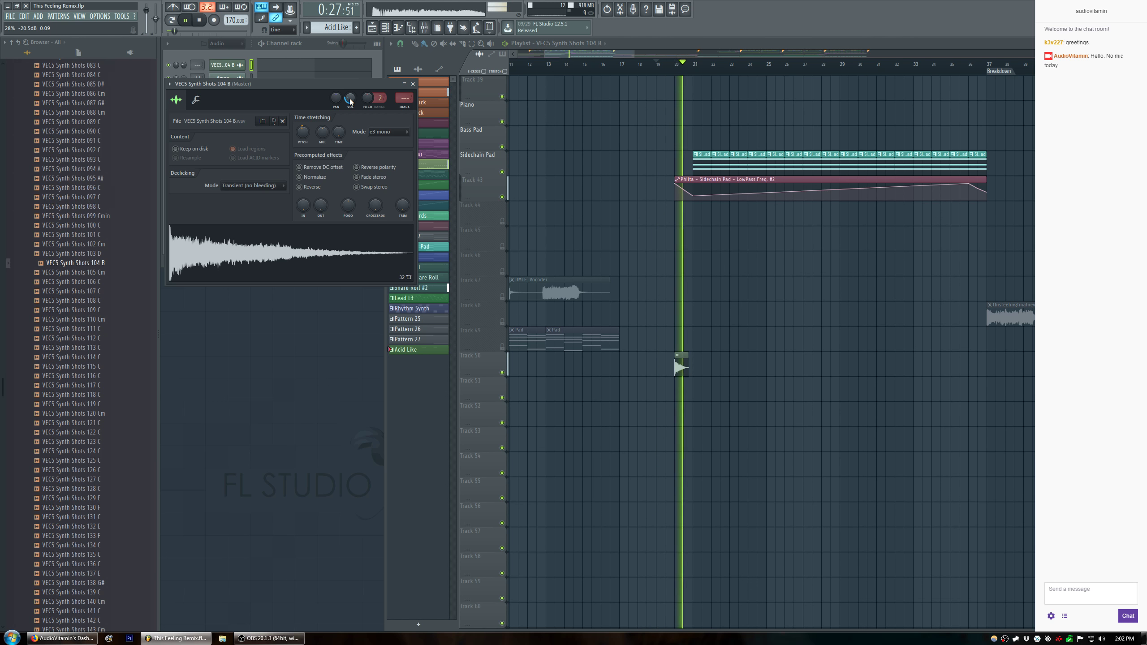
{"action": "key", "text": "space"}
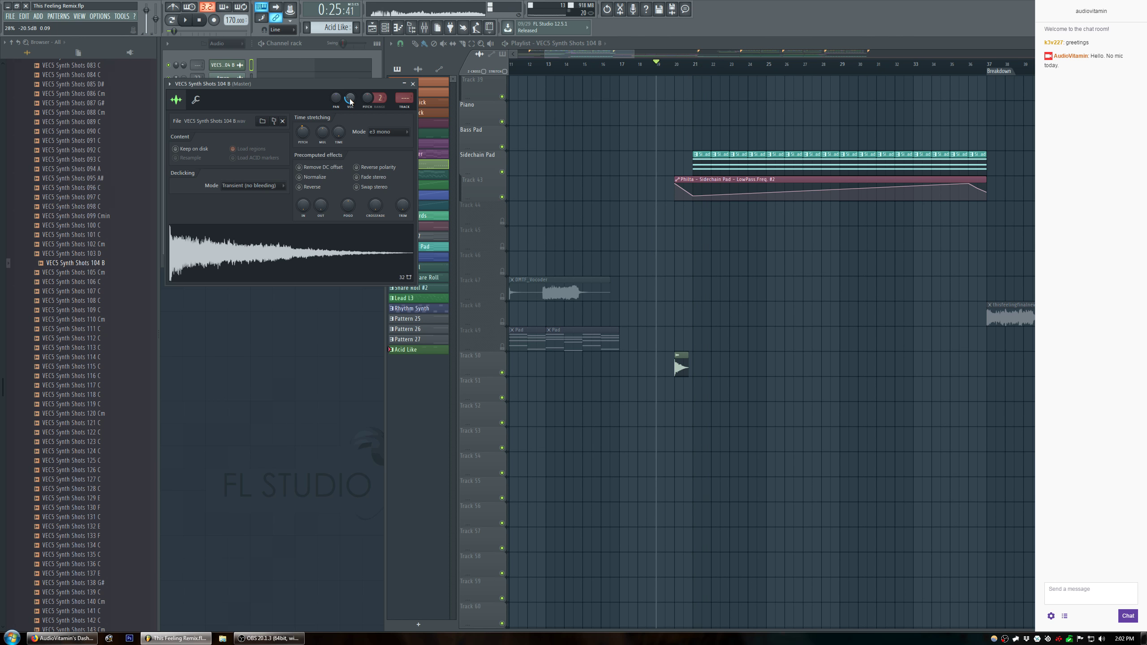
{"action": "key", "text": "space"}
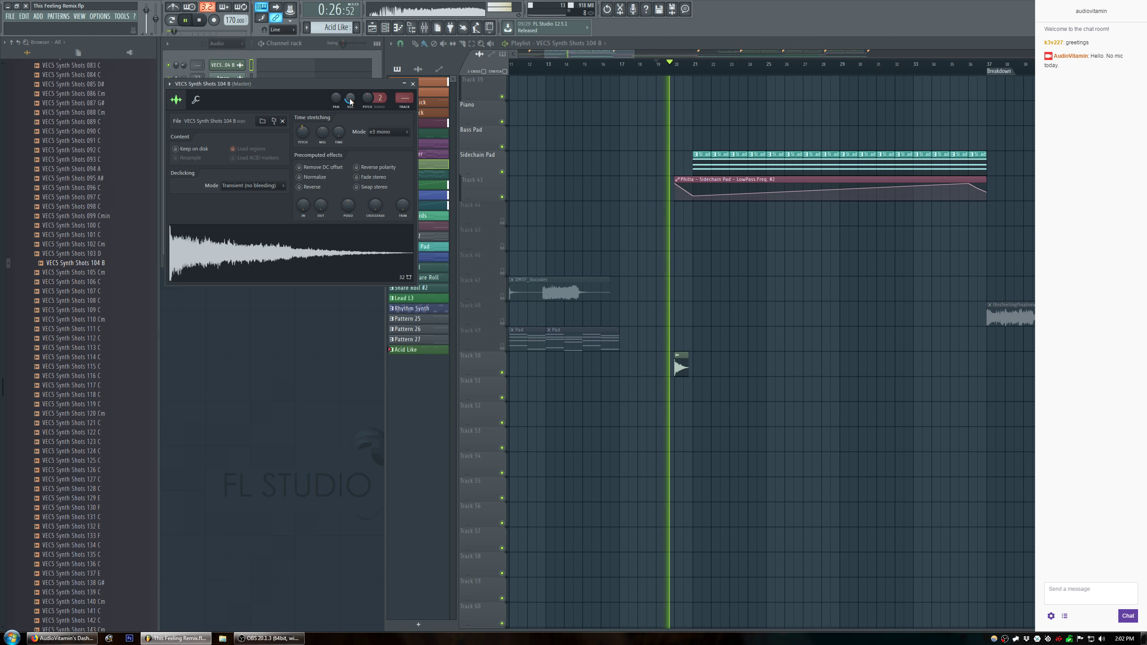
{"action": "key", "text": "space"}
Lengthen the synth shot clip to end at bar 21 and set its time stretching mode to e3 generic.
{"action": "left_click", "coordinate": [685, 371]}
{"action": "left_click", "coordinate": [344, 88]}
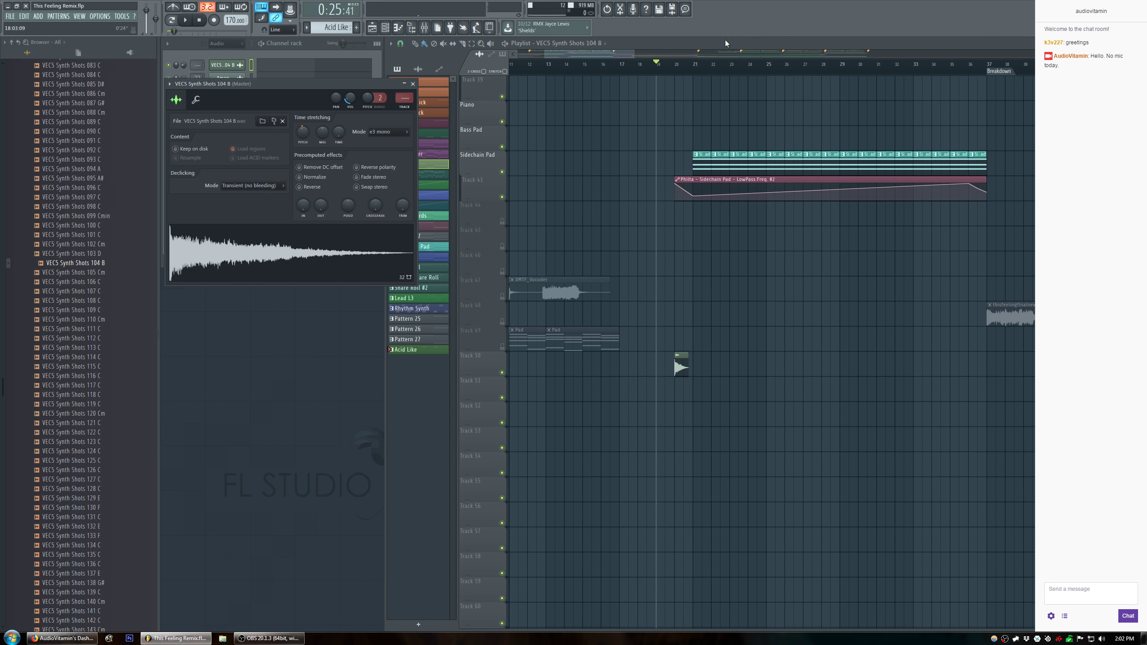
{"action": "scroll", "coordinate": [716, 68], "scroll_direction": "up", "scroll_amount": 2}
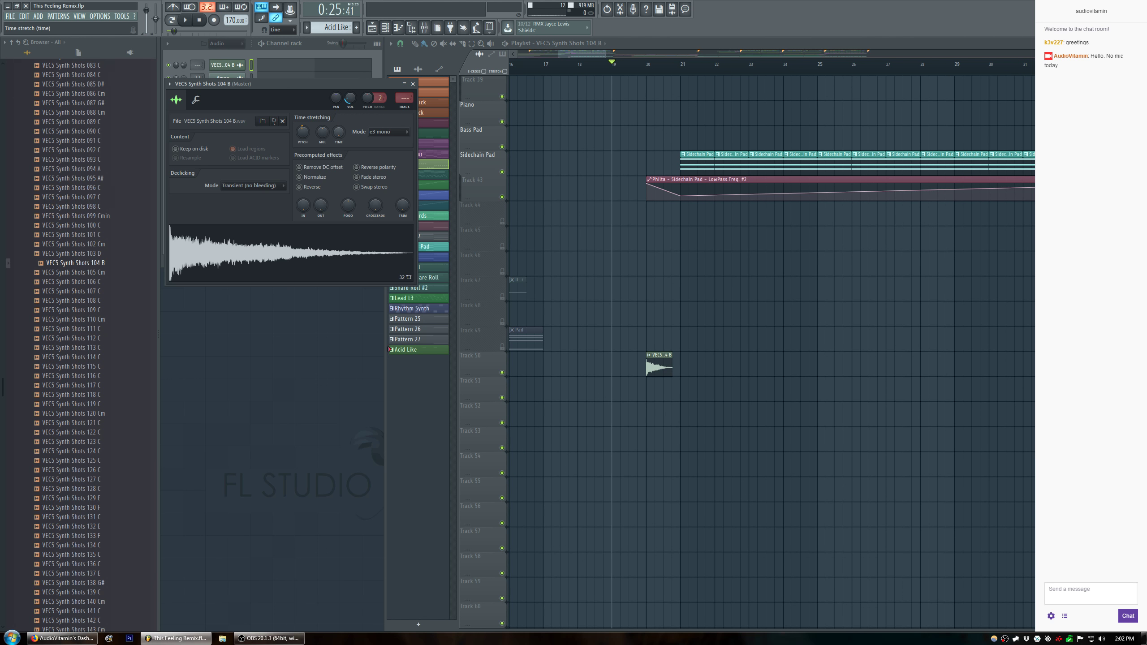
{"action": "left_click", "coordinate": [392, 137]}
{"action": "left_click", "coordinate": [384, 174]}
Lower the synth shot's channel volume to 22% and audition it in the mix from bar 17.
{"action": "key", "text": "space"}
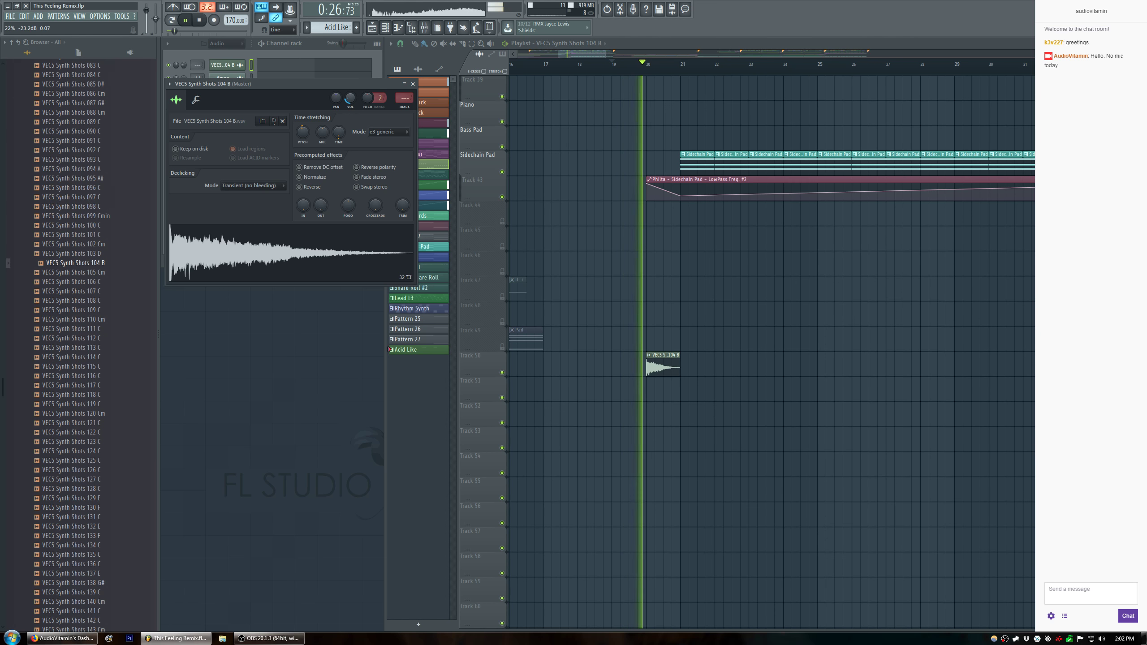
{"action": "key", "text": "space"}
{"action": "key", "text": "space"}
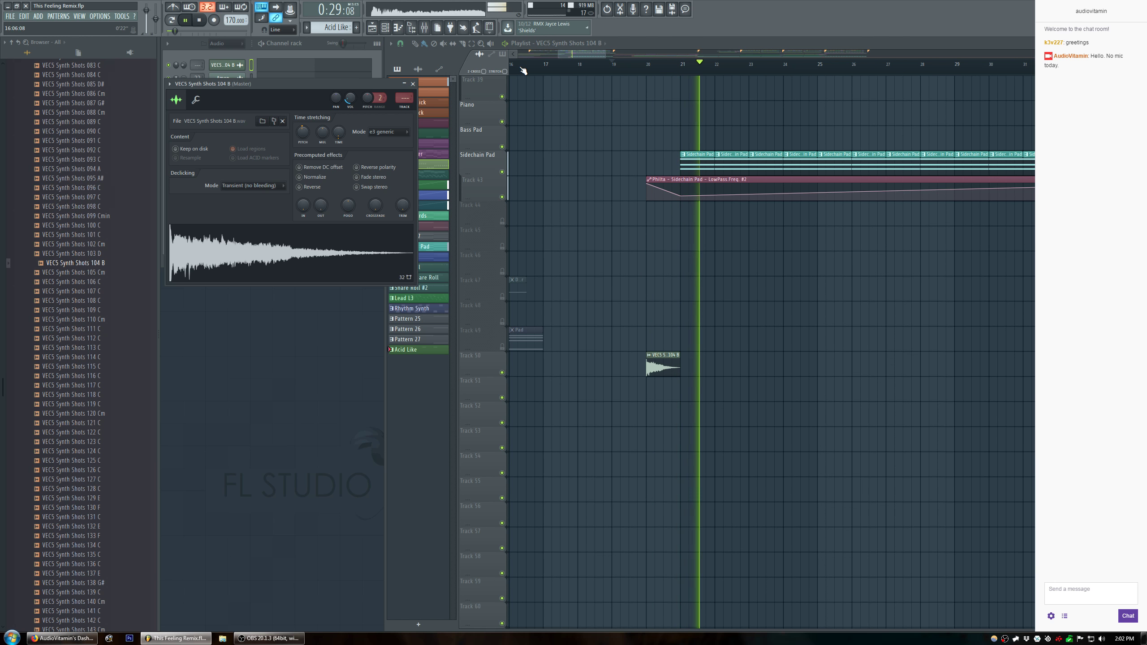
{"action": "left_click", "coordinate": [546, 63]}
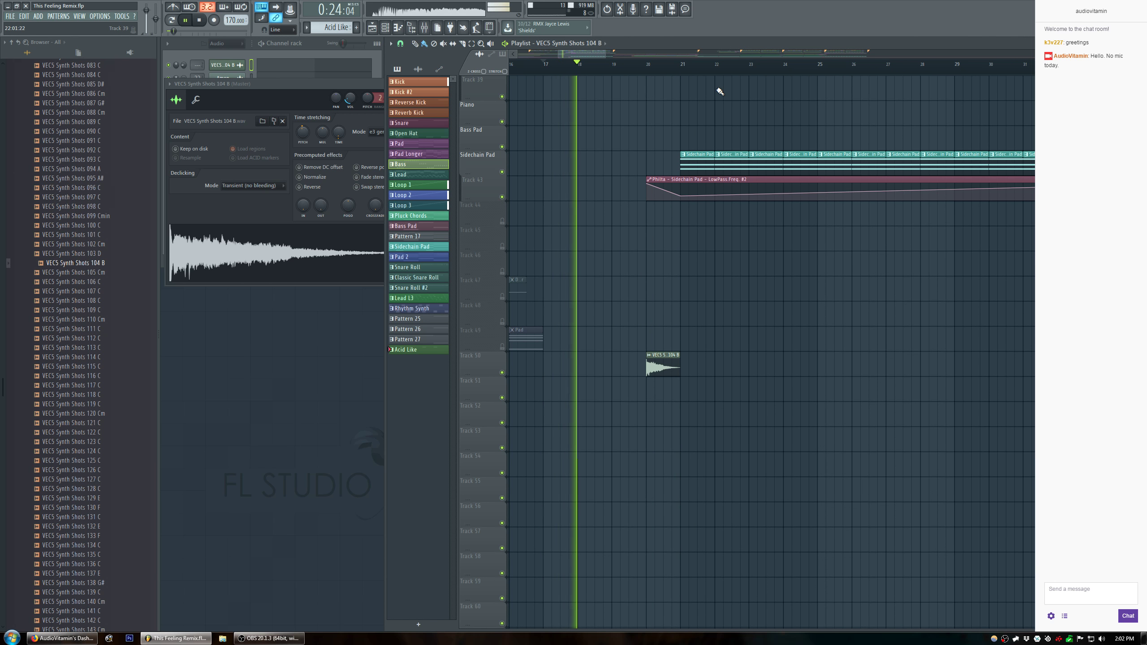
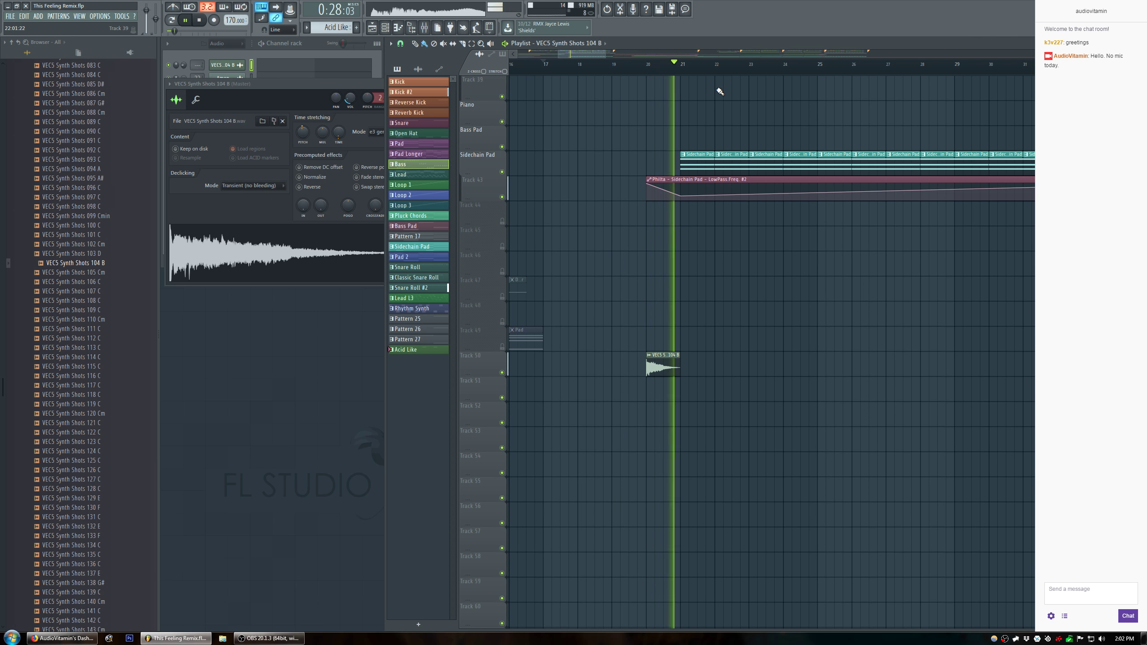
Reverse the synth shot sample and audition it from bar 20 into bar 21.
{"action": "left_click", "coordinate": [339, 107]}
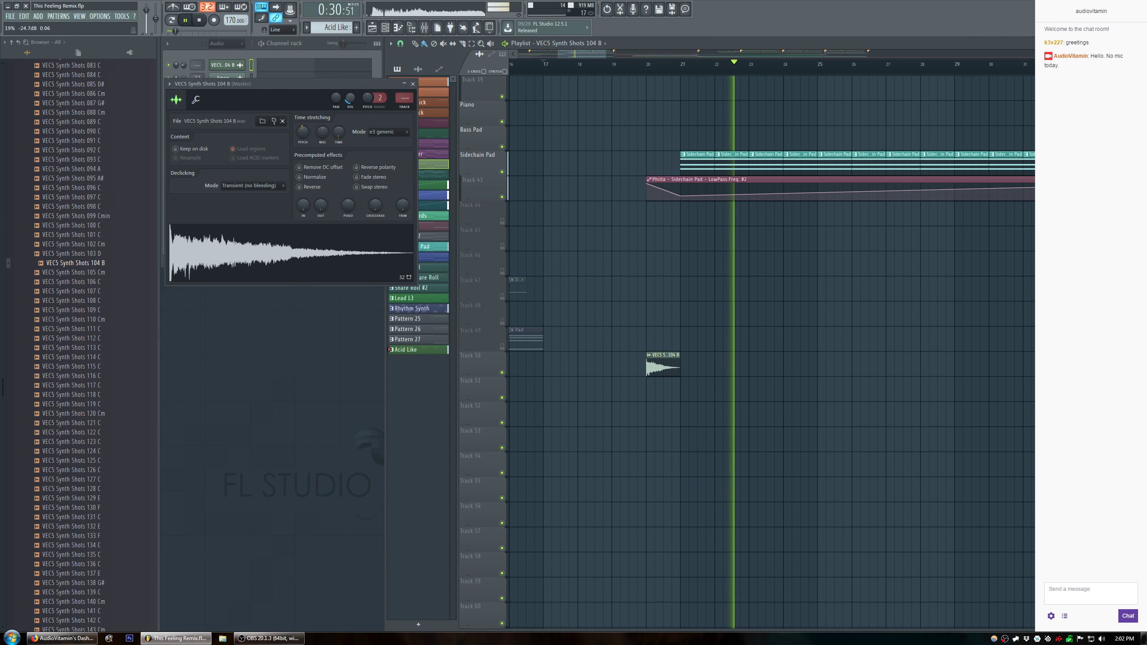
{"action": "left_click", "coordinate": [303, 187]}
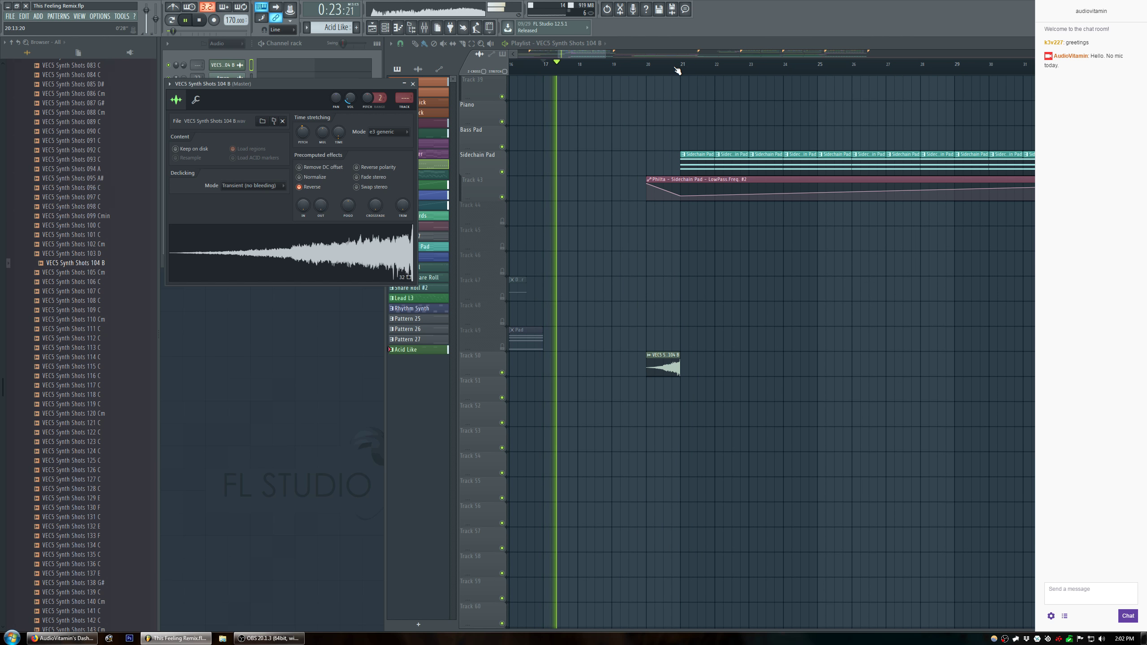
{"action": "scroll", "coordinate": [678, 71], "scroll_direction": "up", "scroll_amount": 3}
{"action": "scroll", "coordinate": [678, 71], "scroll_direction": "up", "scroll_amount": 2}
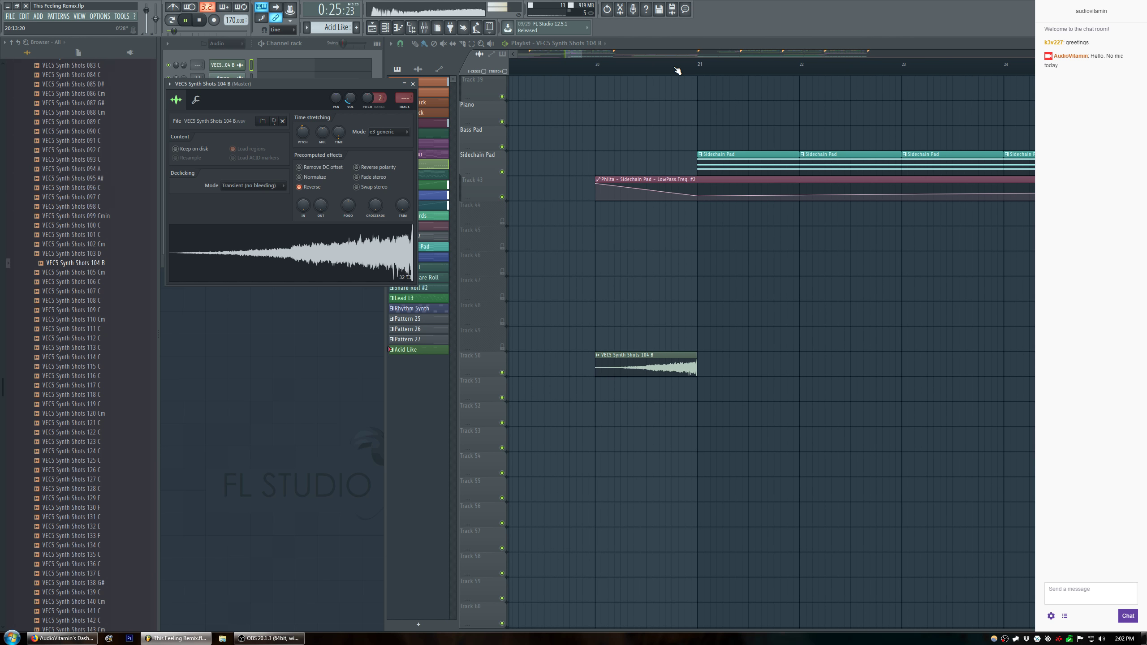
{"action": "key", "text": "space"}
{"action": "left_click", "coordinate": [588, 73]}
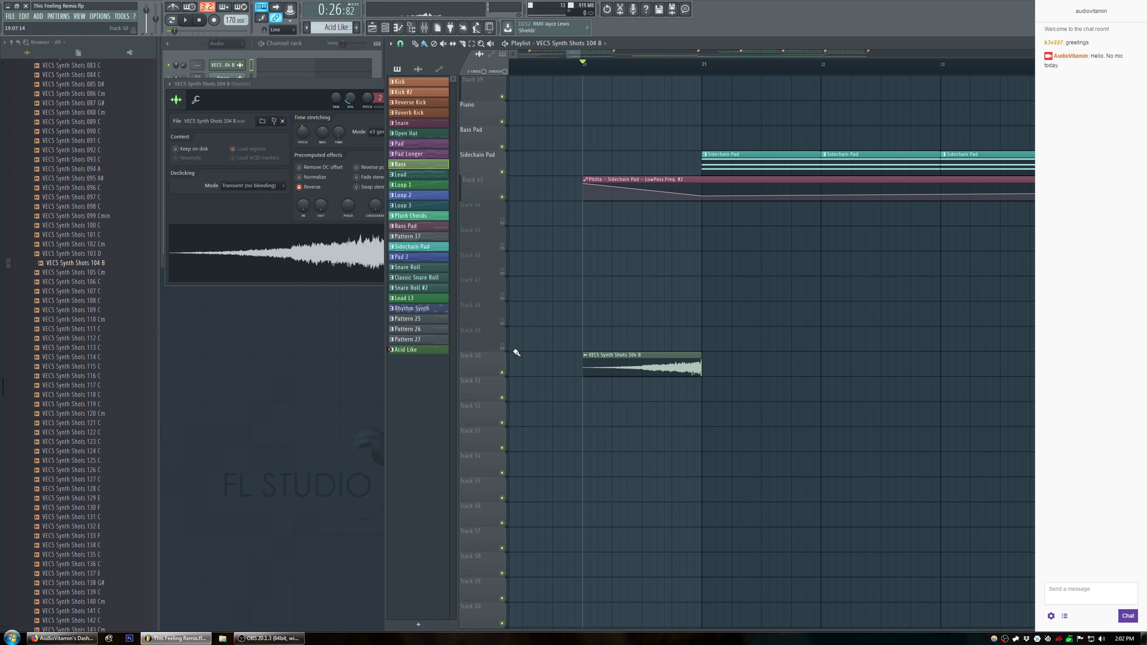
{"action": "key", "text": "space"}
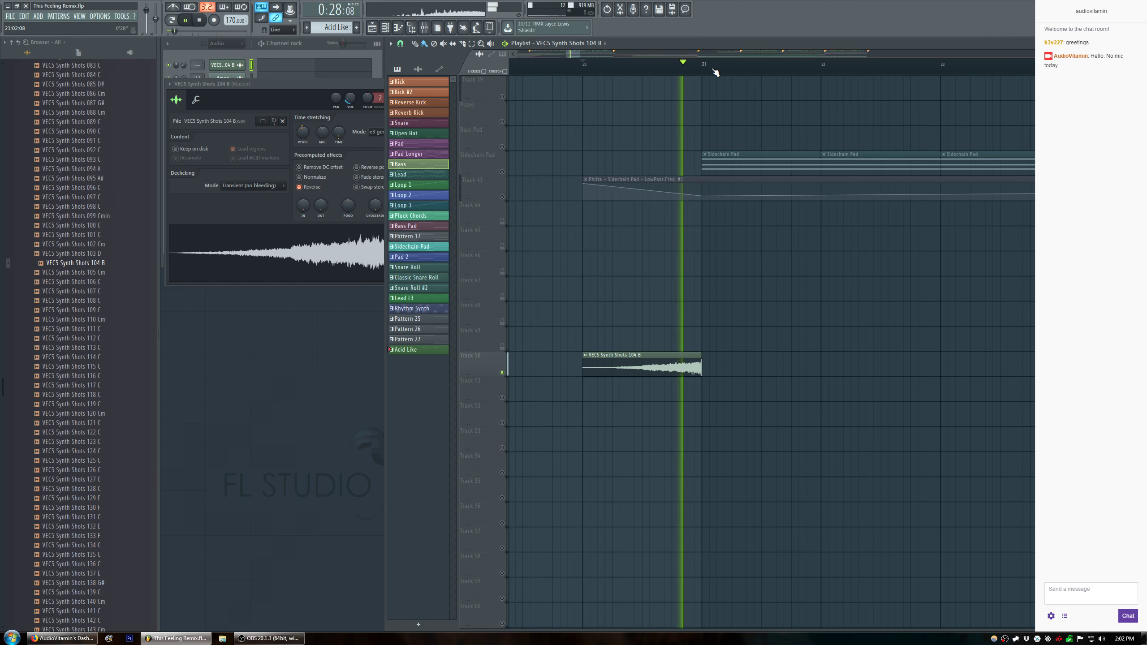
Fine-tune the end of the reversed synth shot clip at bar 21 and audition it soloed.
{"action": "scroll", "coordinate": [716, 73], "scroll_direction": "up", "scroll_amount": 3}
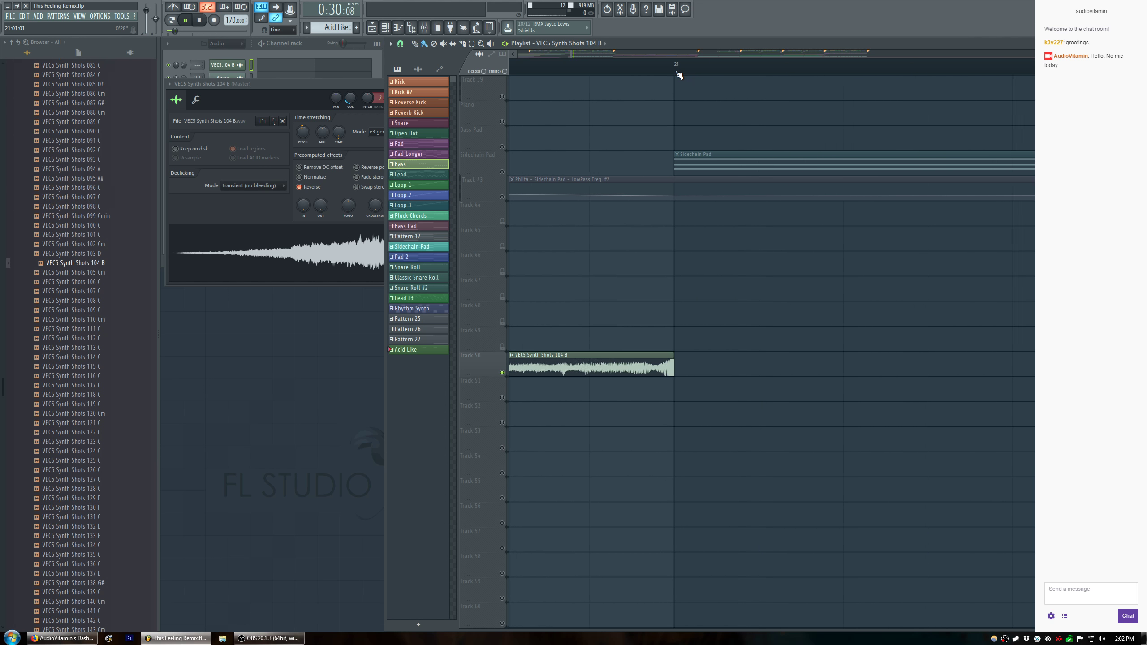
{"action": "mouse_move", "coordinate": [673, 356]}
{"action": "left_mouse_down"}
{"action": "mouse_move", "coordinate": [651, 354]}
{"action": "mouse_move", "coordinate": [674, 354]}
{"action": "left_mouse_up"}
{"action": "key", "text": "space"}
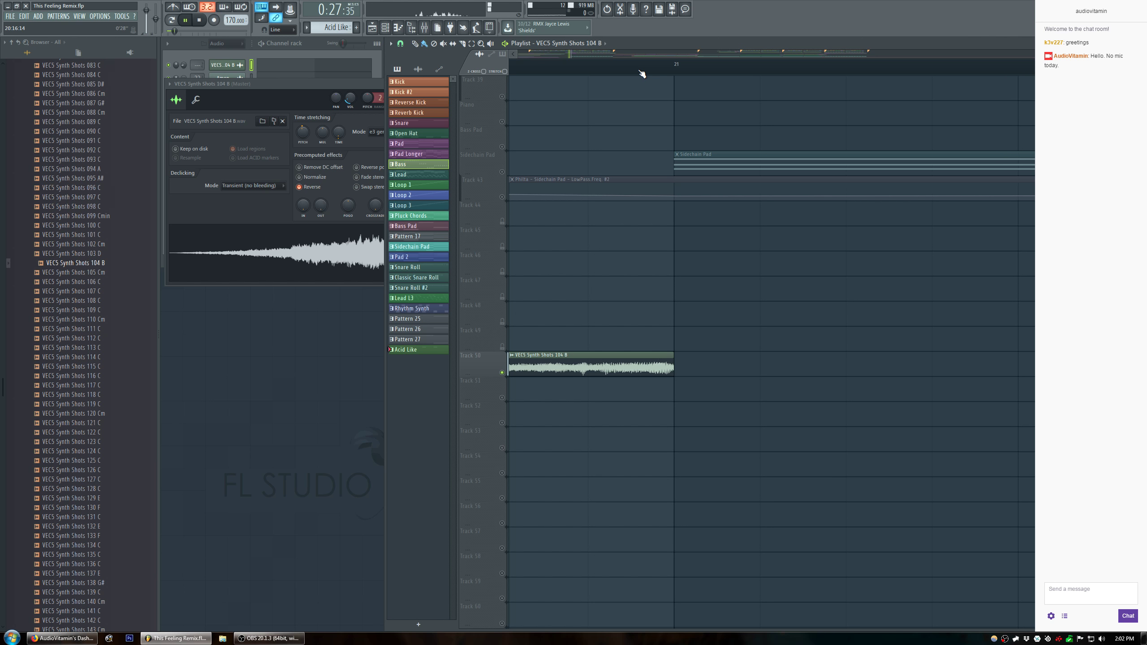
{"action": "scroll", "coordinate": [641, 73], "scroll_direction": "down", "scroll_amount": 3}
{"action": "key", "text": "space"}
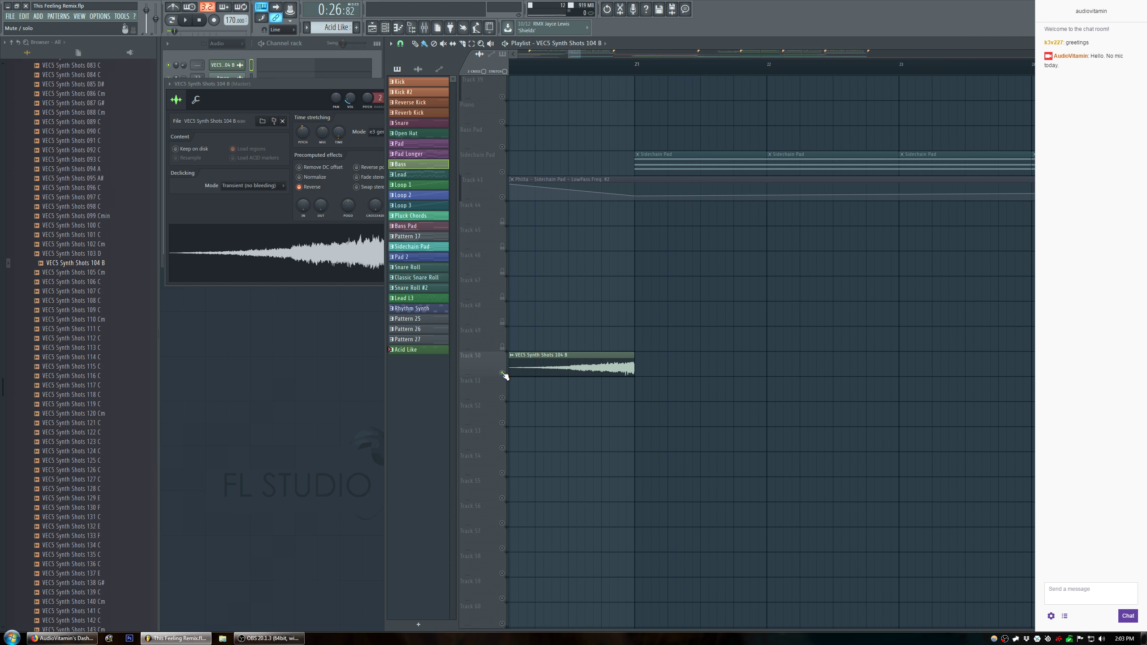
Unsolo the reversed synth shot's track and audition the transition into bar 21 in the full mix.
{"action": "left_click", "coordinate": [502, 374], "text": "ctrl"}
{"action": "key", "text": "space"}
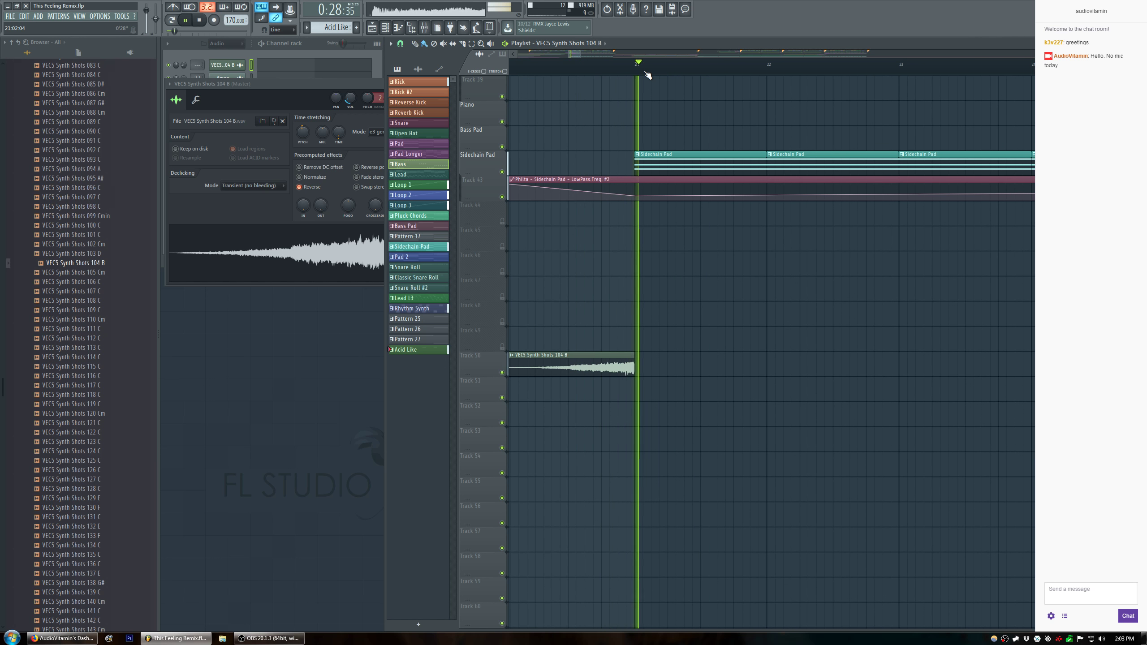
{"action": "key", "text": "space"}
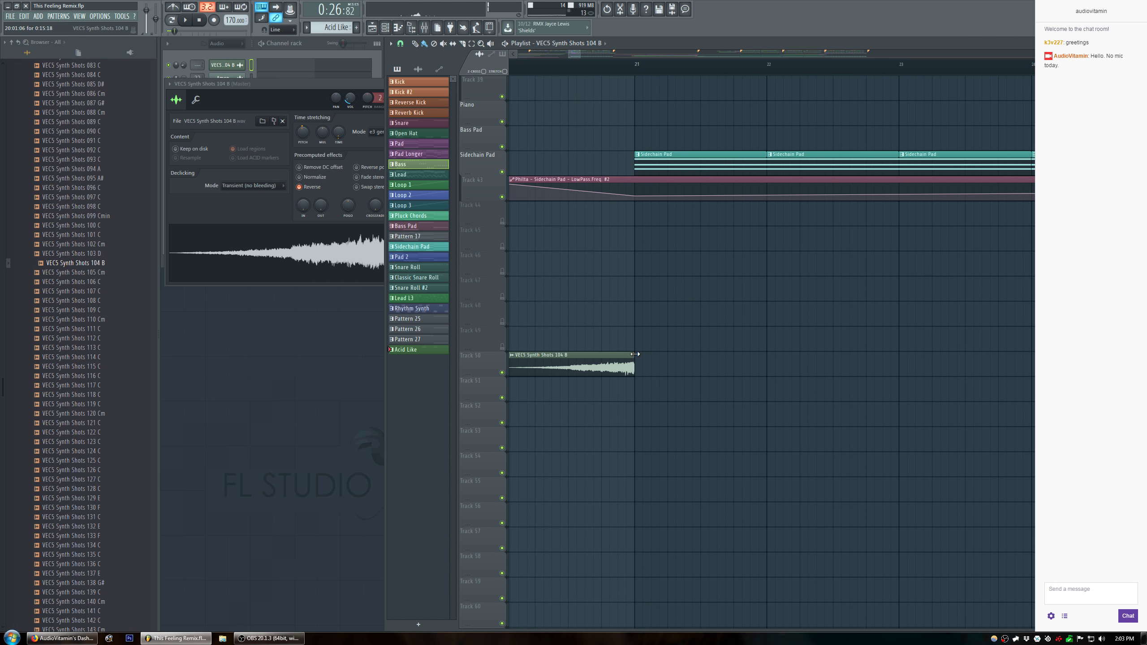
{"action": "key", "text": "space"}
{"action": "key", "text": "space"}
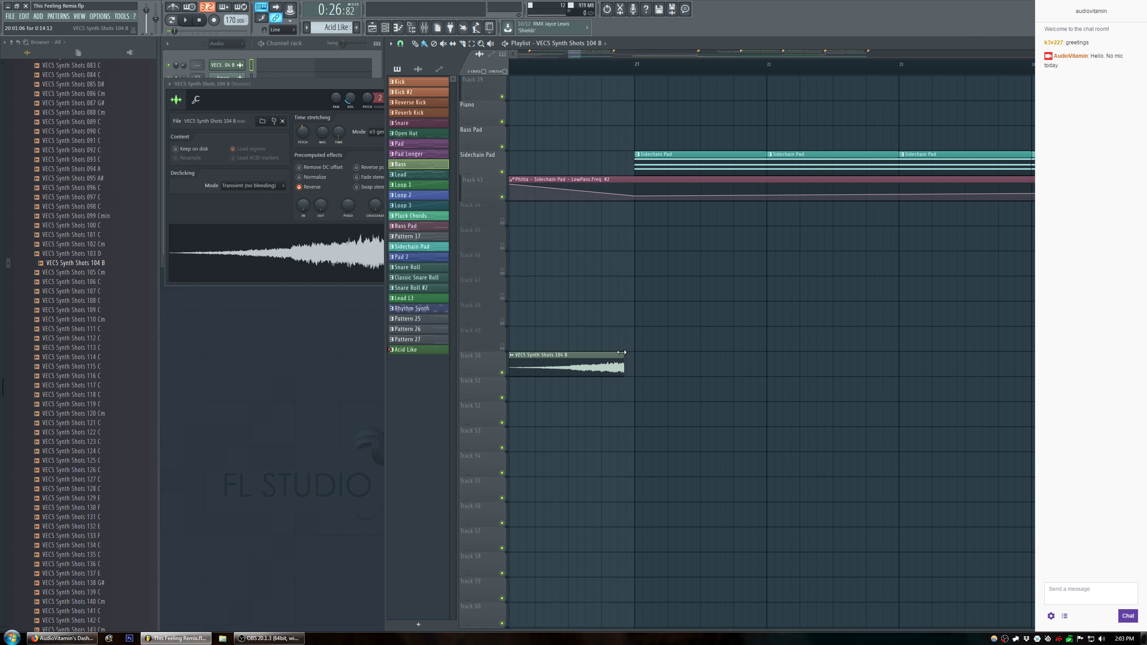
Shift the shortened reversed clip slightly so it finishes exactly at bar 21, checking it during playback.
{"action": "left_click_drag", "start_coordinate": [621, 353], "coordinate": [622, 355]}
{"action": "key", "text": "space"}
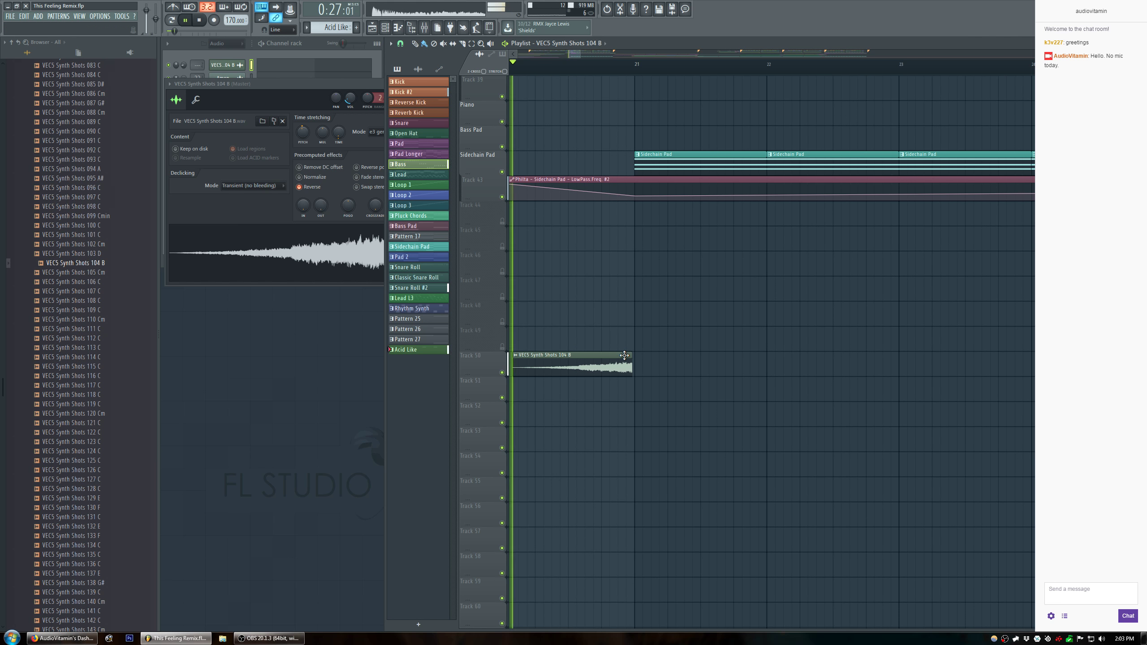
{"action": "scroll", "coordinate": [616, 68], "scroll_direction": "up", "scroll_amount": 3}
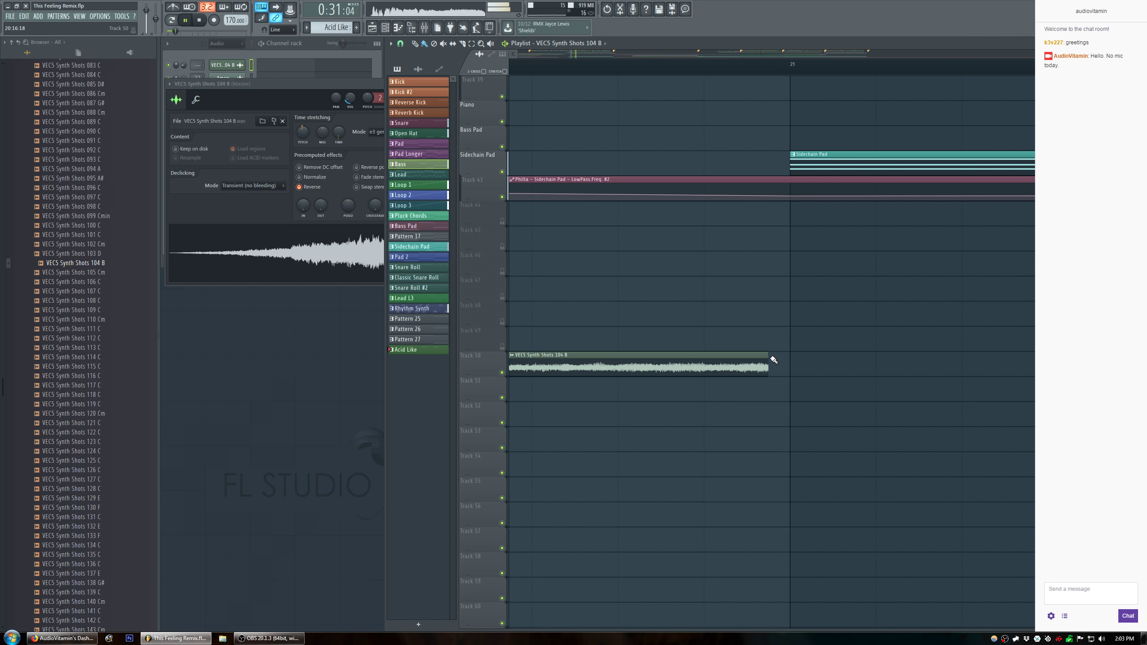
{"action": "mouse_move", "coordinate": [768, 354]}
{"action": "left_mouse_down"}
{"action": "mouse_move", "coordinate": [805, 355]}
{"action": "mouse_move", "coordinate": [790, 353]}
{"action": "left_mouse_up"}
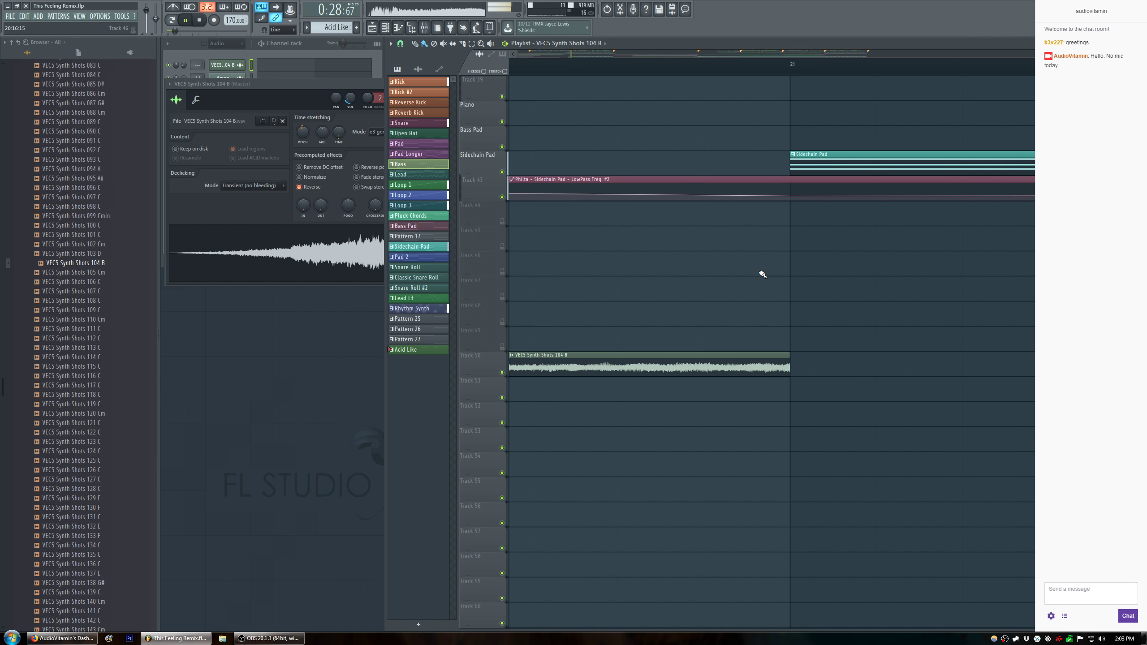
Hide the browser, close the sample settings, and rename the synth shot's channel as Reverse Synth Effect.
{"action": "key", "text": "alt+F8"}
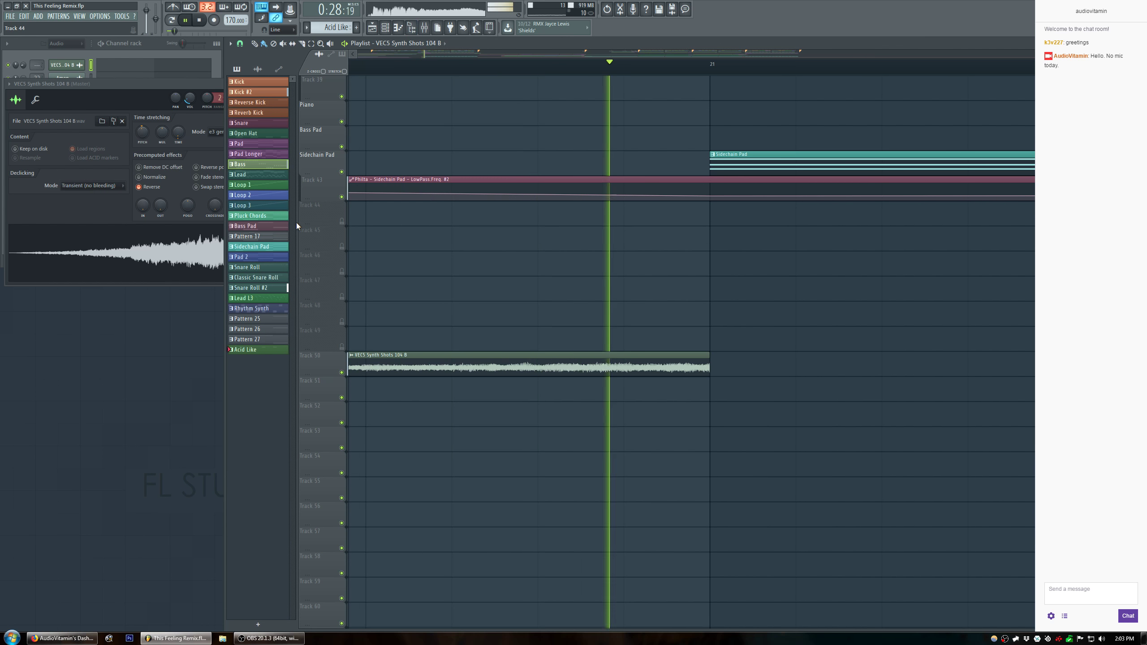
{"action": "left_click", "coordinate": [252, 85]}
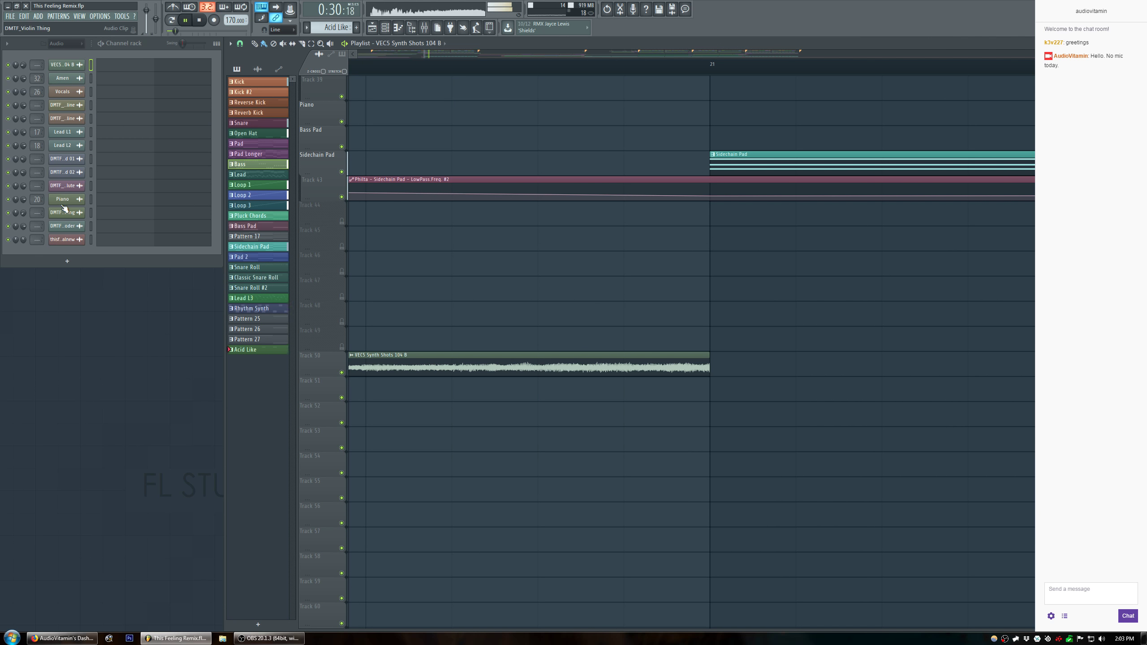
{"action": "middle_click", "coordinate": [65, 65]}
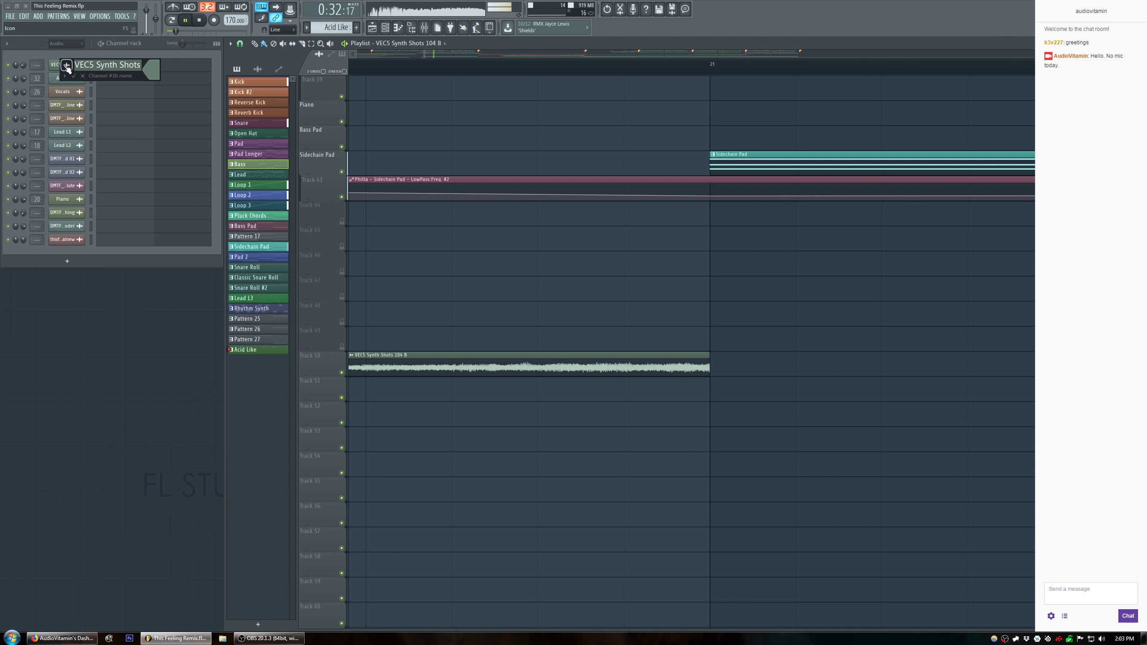
{"action": "type", "text": "Reverse Synth"}
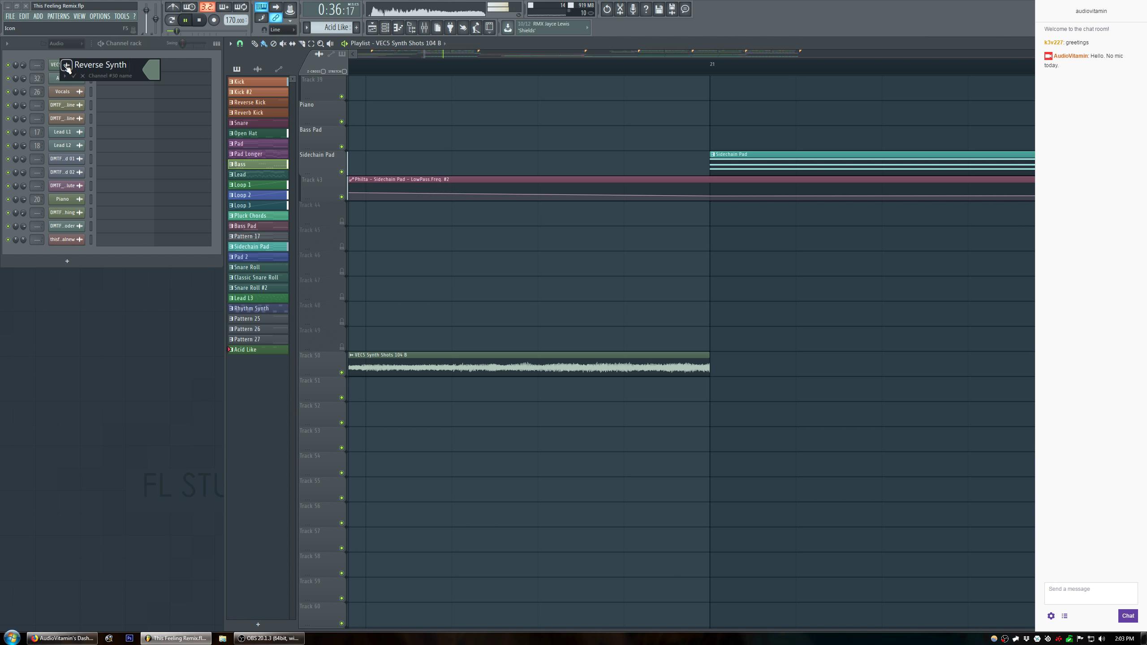
{"action": "type", "text": " Effect"}
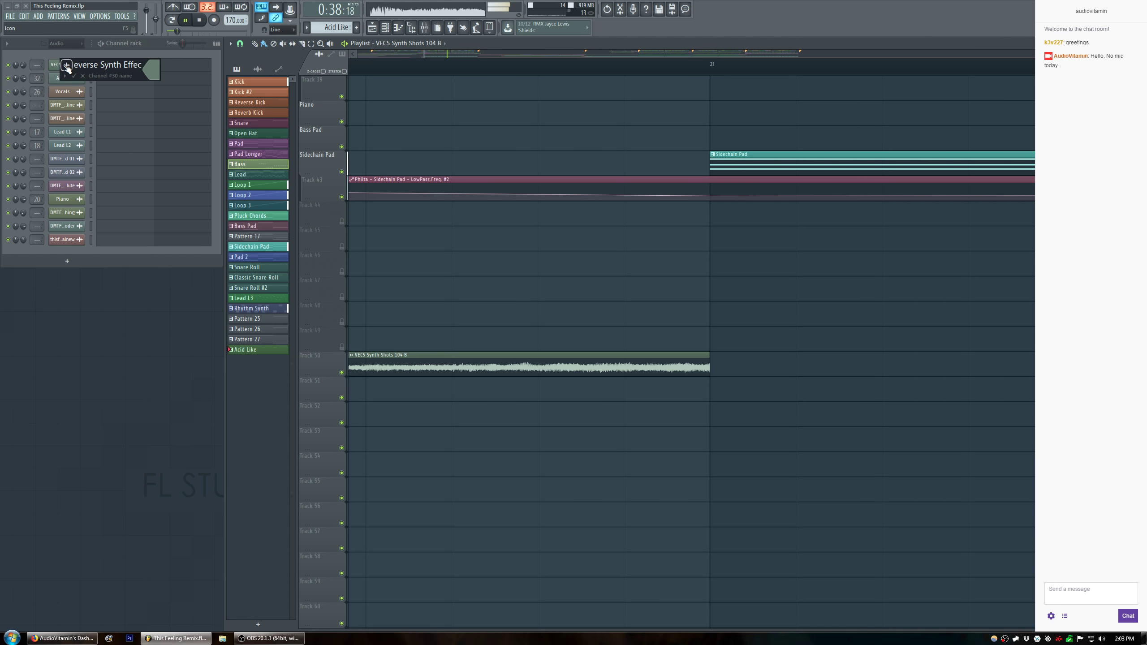
{"action": "key", "text": "Return"}
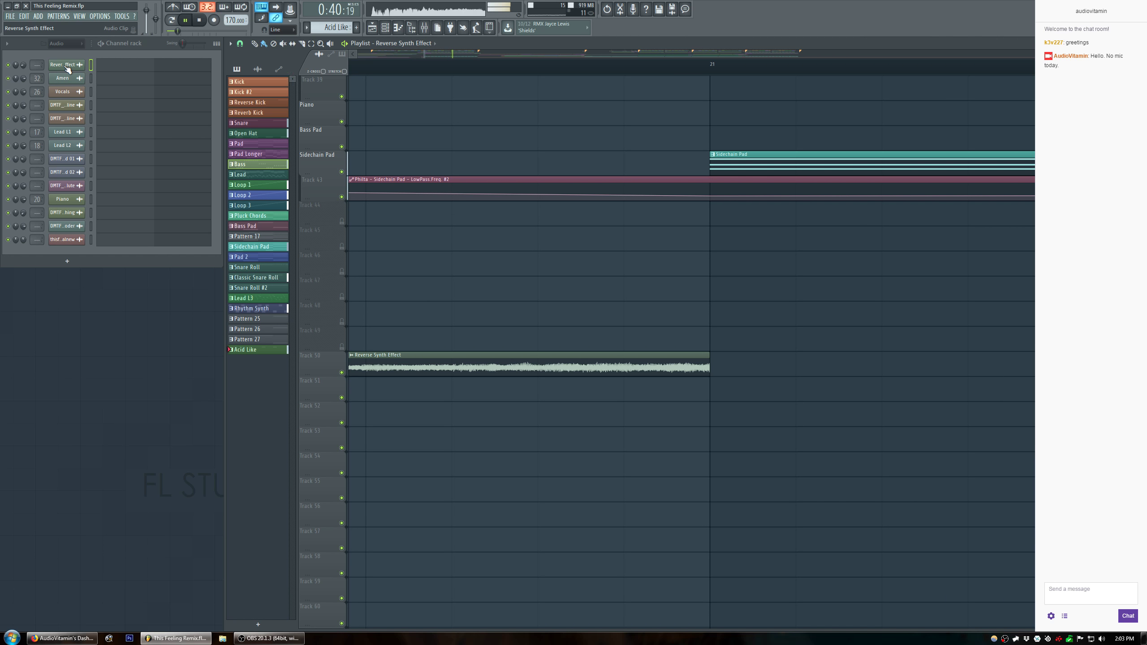
Route the Reverse Synth Effect channel to mixer track 35 and lower that track's level to 29% while auditioning.
{"action": "key", "text": "F9"}
{"action": "left_click", "coordinate": [695, 433]}
{"action": "key", "text": "ctrl+l"}
{"action": "key", "text": "space"}
{"action": "right_click", "coordinate": [23, 64]}
{"action": "left_click", "coordinate": [35, 70]}
{"action": "key", "text": "space"}
{"action": "key", "text": "space"}
{"action": "key", "text": "space"}
{"action": "left_click_drag", "start_coordinate": [695, 497], "coordinate": [698, 534]}
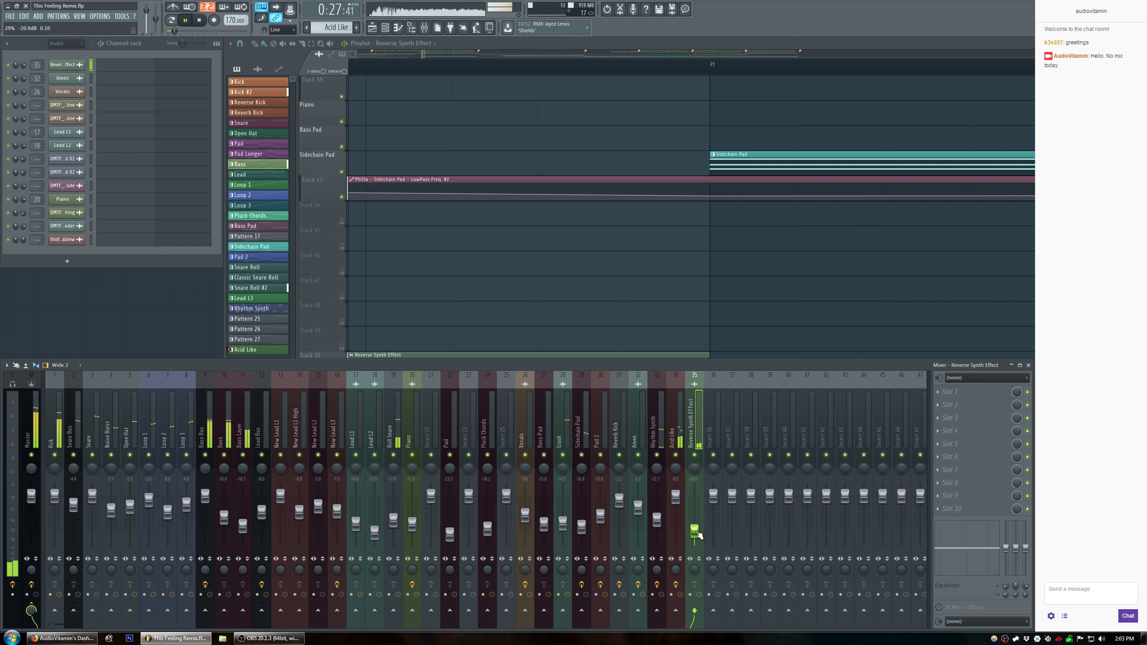
{"action": "left_click", "coordinate": [1028, 365]}
Audition the reversed effect leading into bar 21, and rename its playlist track as Reverse Synth Effect.
{"action": "scroll", "coordinate": [482, 75], "scroll_direction": "up", "scroll_amount": 3}
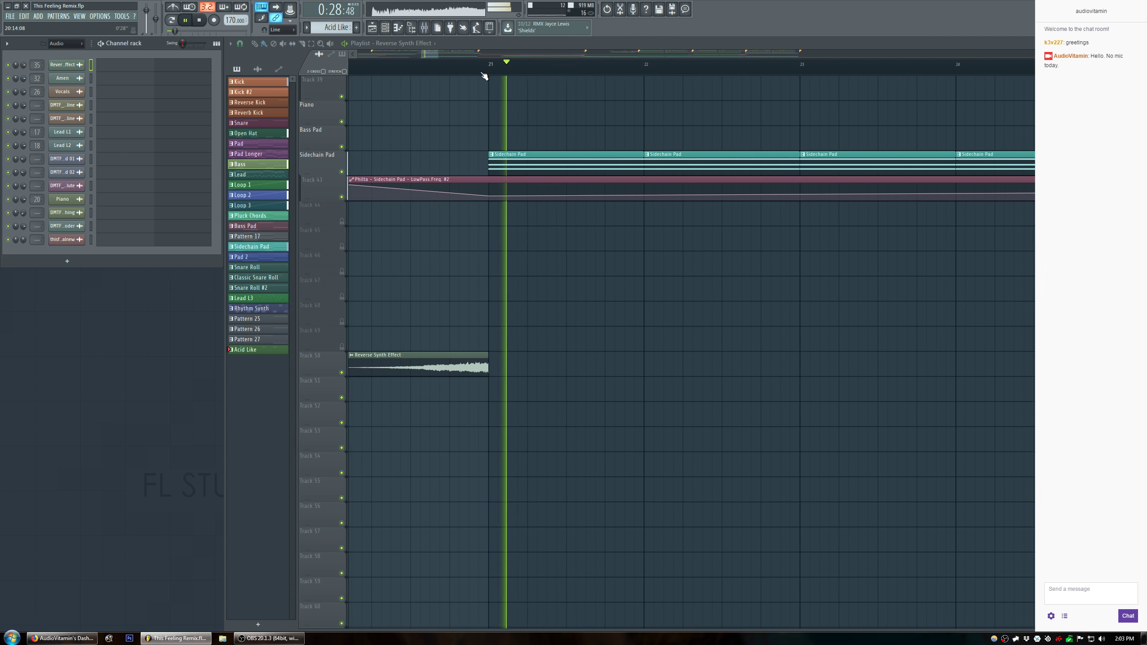
{"action": "scroll", "coordinate": [452, 68], "scroll_direction": "down", "scroll_amount": 3}
{"action": "key", "text": "space"}
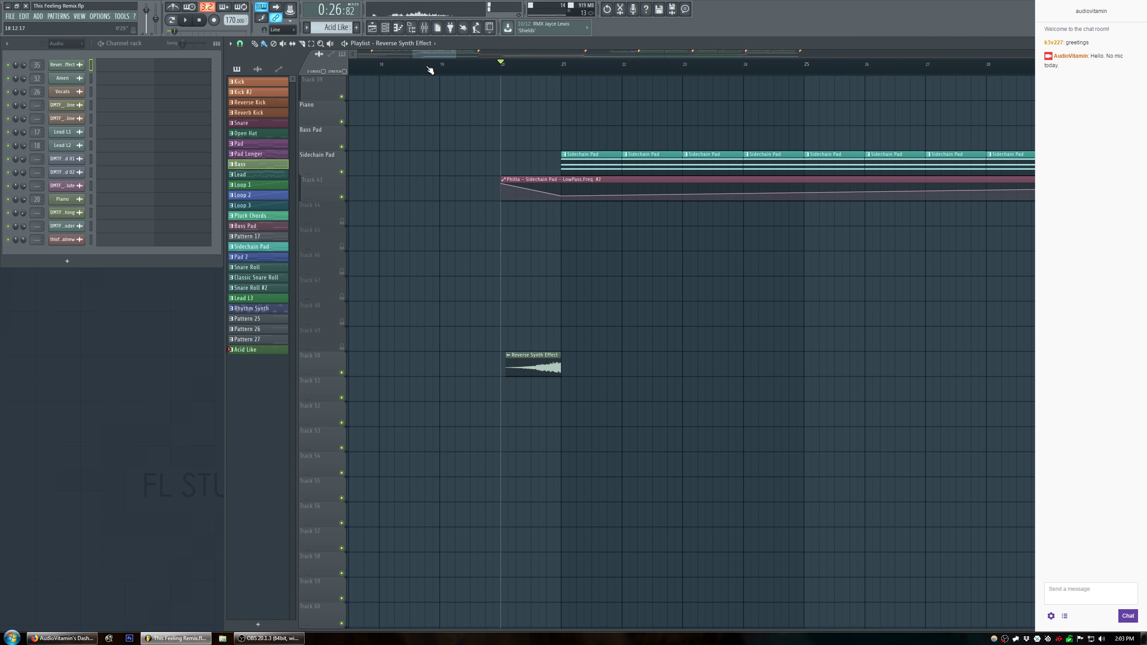
{"action": "scroll", "coordinate": [558, 79], "scroll_direction": "down", "scroll_amount": 4}
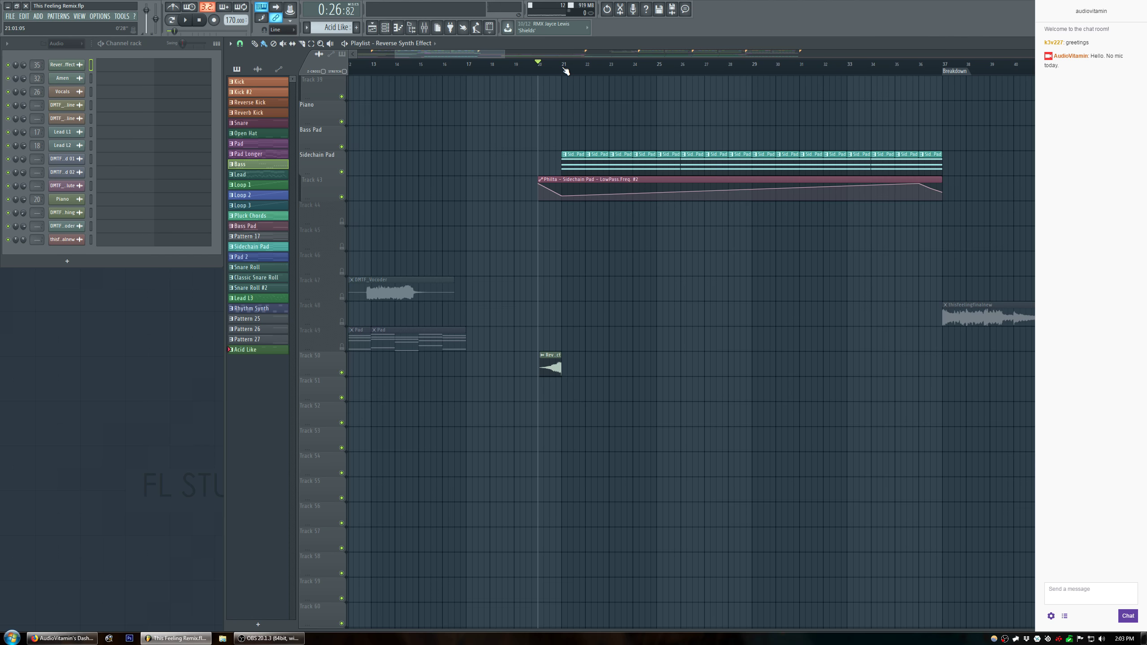
{"action": "double_click", "coordinate": [306, 365]}
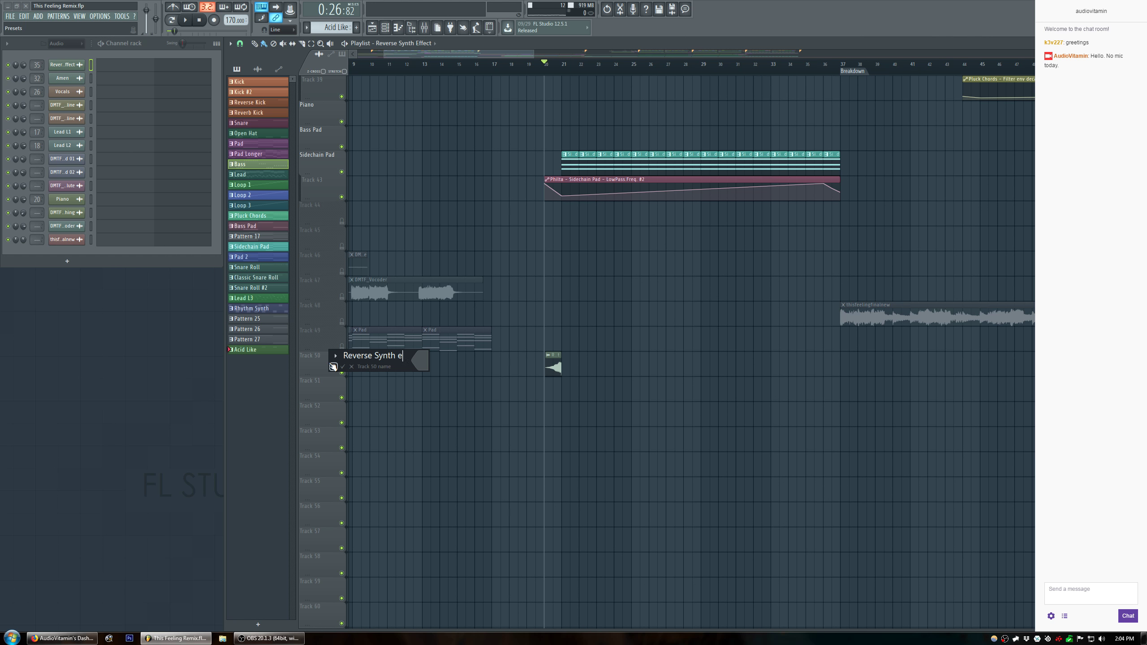
{"action": "type", "text": "Reverse Synth Effect"}
{"action": "key", "text": "Return"}
Bring back the browser and preview the VEC5 synth shots from 106 C to 109 C, returning to 108 C.
{"action": "key", "text": "alt+F8"}
{"action": "left_click", "coordinate": [100, 294]}
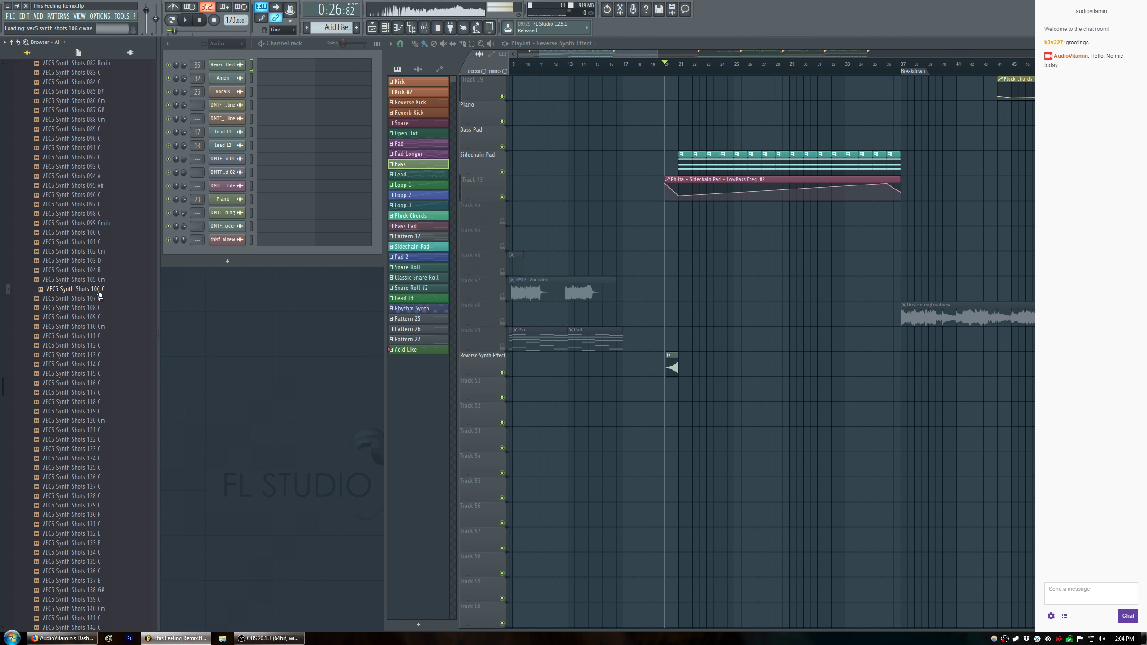
{"action": "left_click", "coordinate": [97, 298]}
{"action": "left_click", "coordinate": [99, 308]}
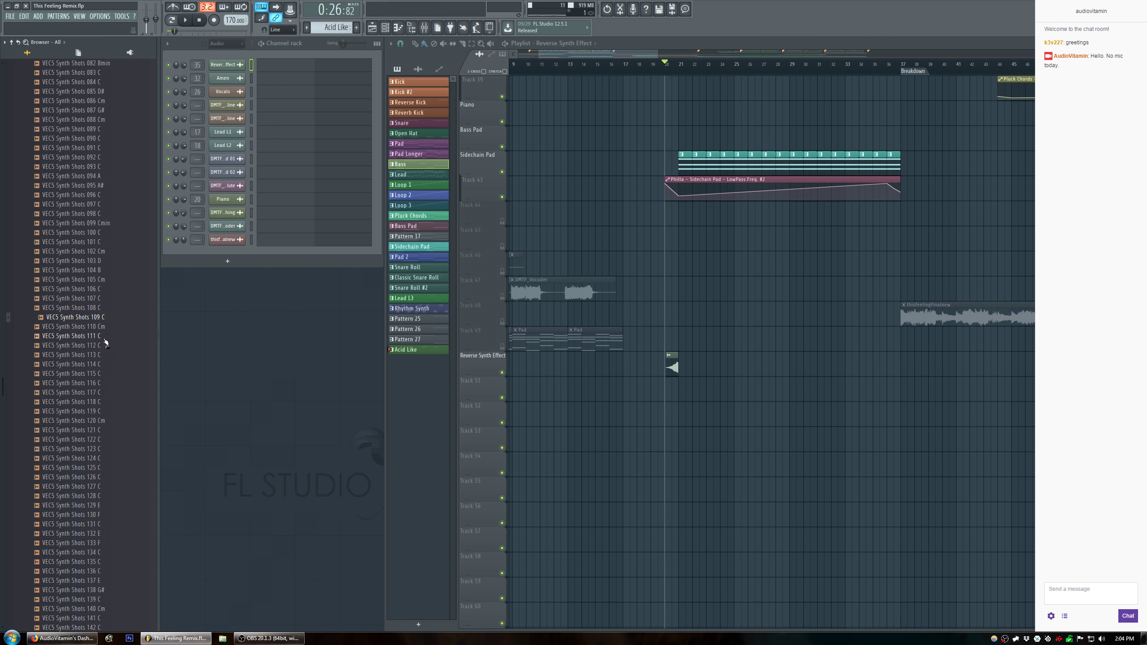
{"action": "left_click", "coordinate": [104, 311]}
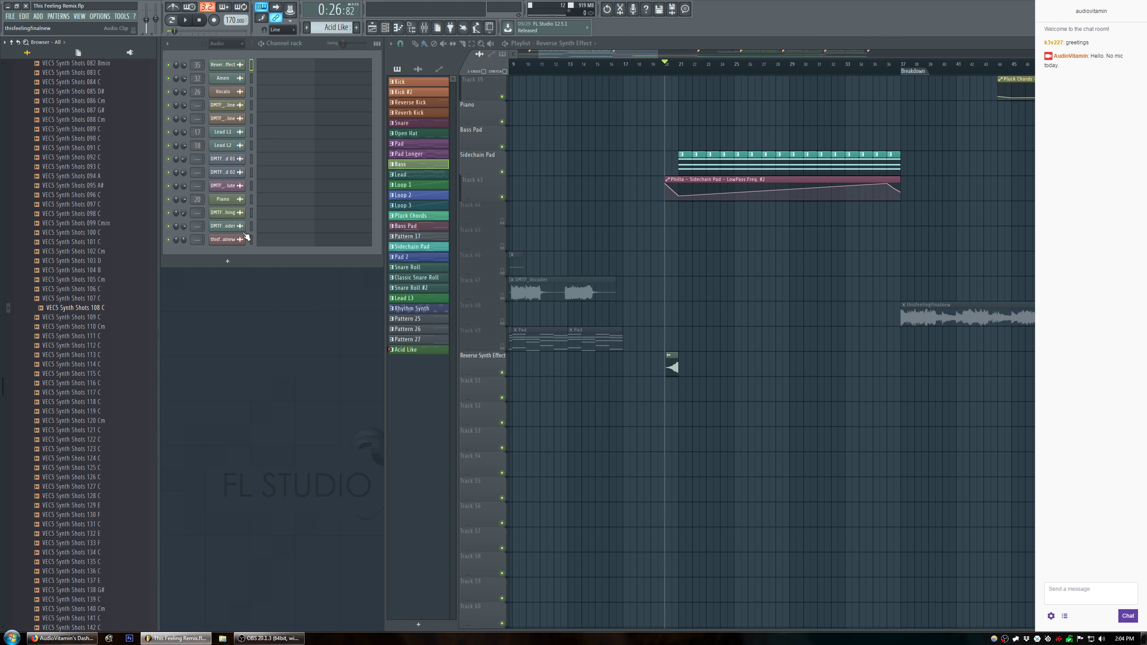
Create a new pattern and add a Sampler channel among the unsorted channels, loaded with VEC5 Synth Shots 108 C.
{"action": "left_click", "coordinate": [227, 43]}
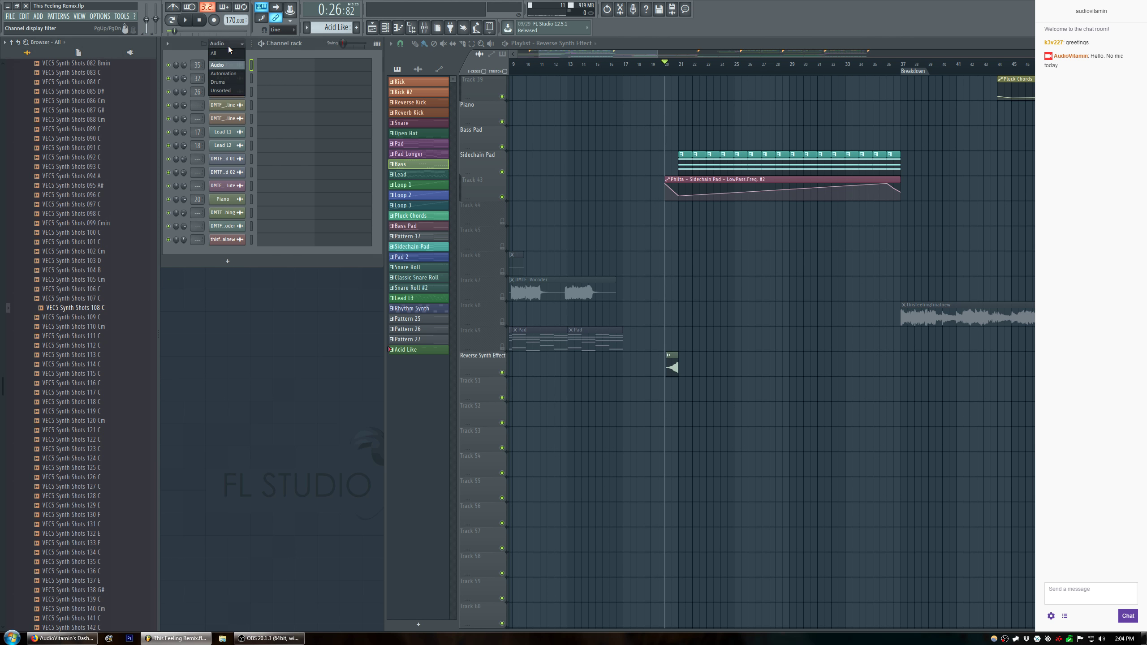
{"action": "left_click", "coordinate": [231, 92]}
{"action": "key", "text": "F4"}
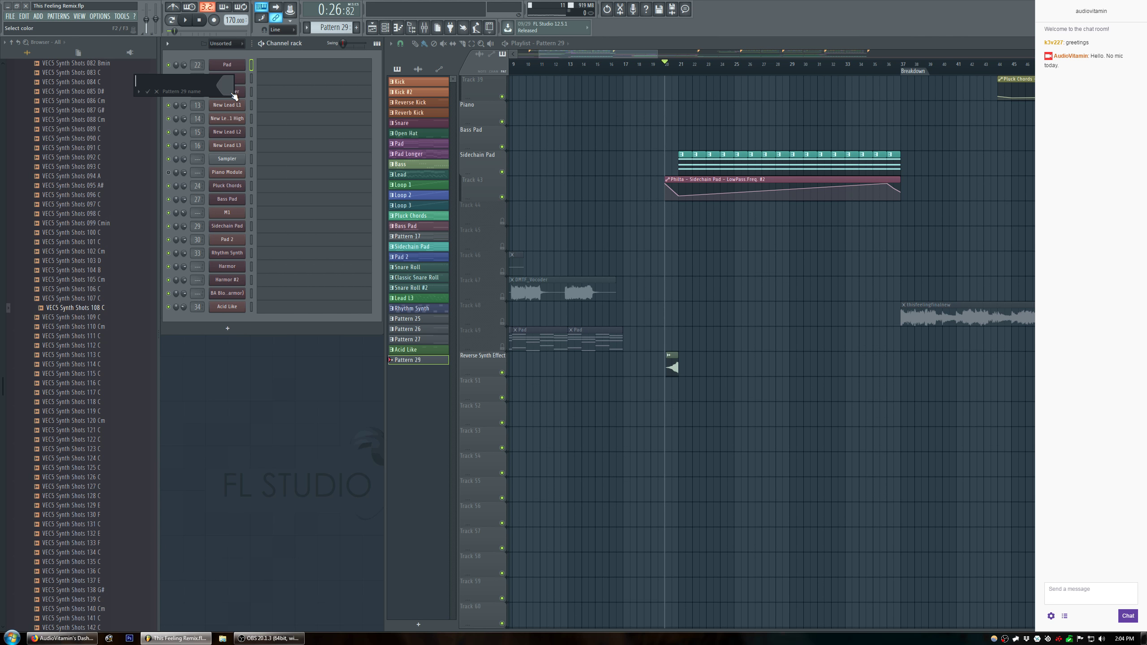
{"action": "left_click", "coordinate": [228, 329]}
{"action": "left_click", "coordinate": [232, 374]}
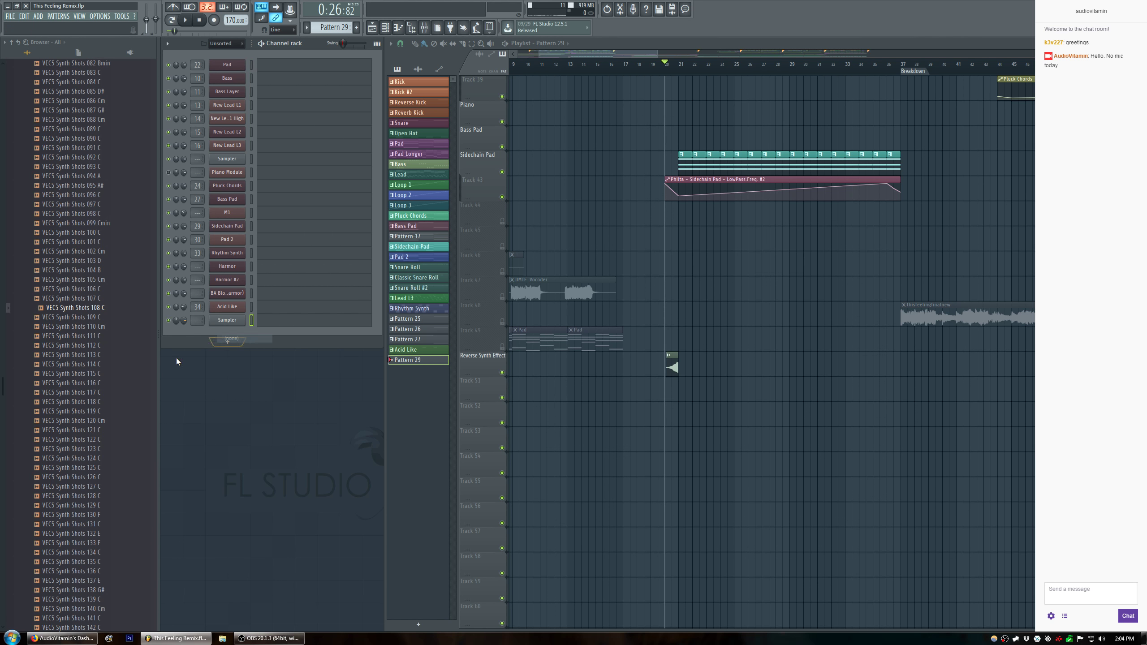
{"action": "left_click_drag", "start_coordinate": [83, 310], "coordinate": [226, 322]}
{"action": "left_click", "coordinate": [227, 320]}
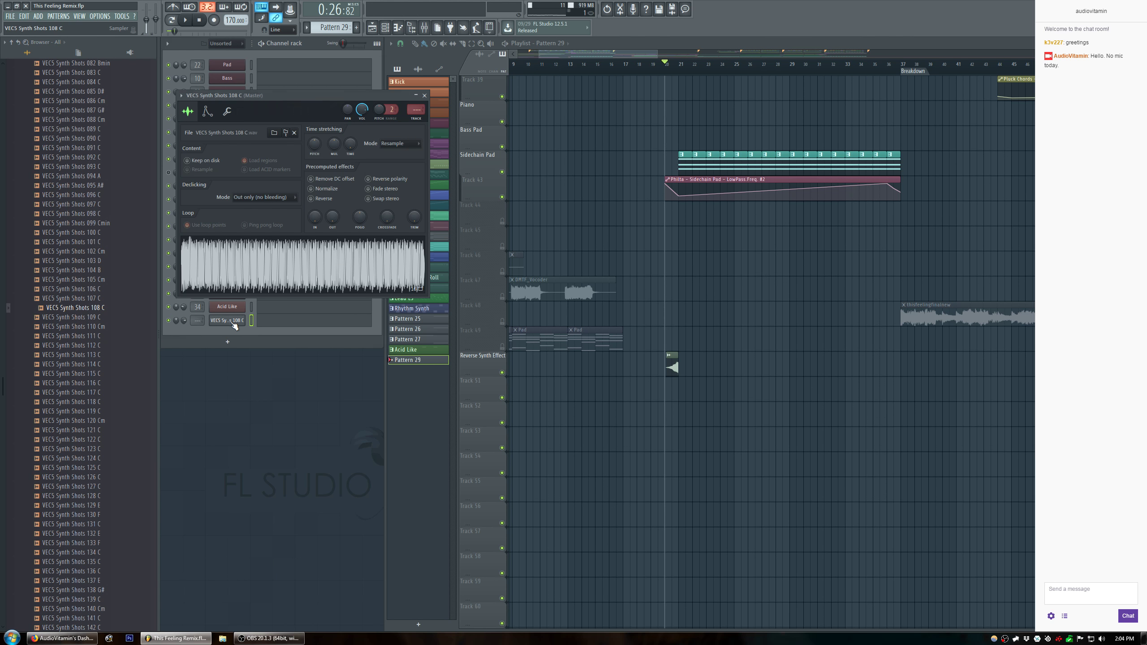
Enable the new sampler channel's volume envelope, adjust its shape for a longer hold, and test it with repeated notes.
{"action": "left_click", "coordinate": [227, 111]}
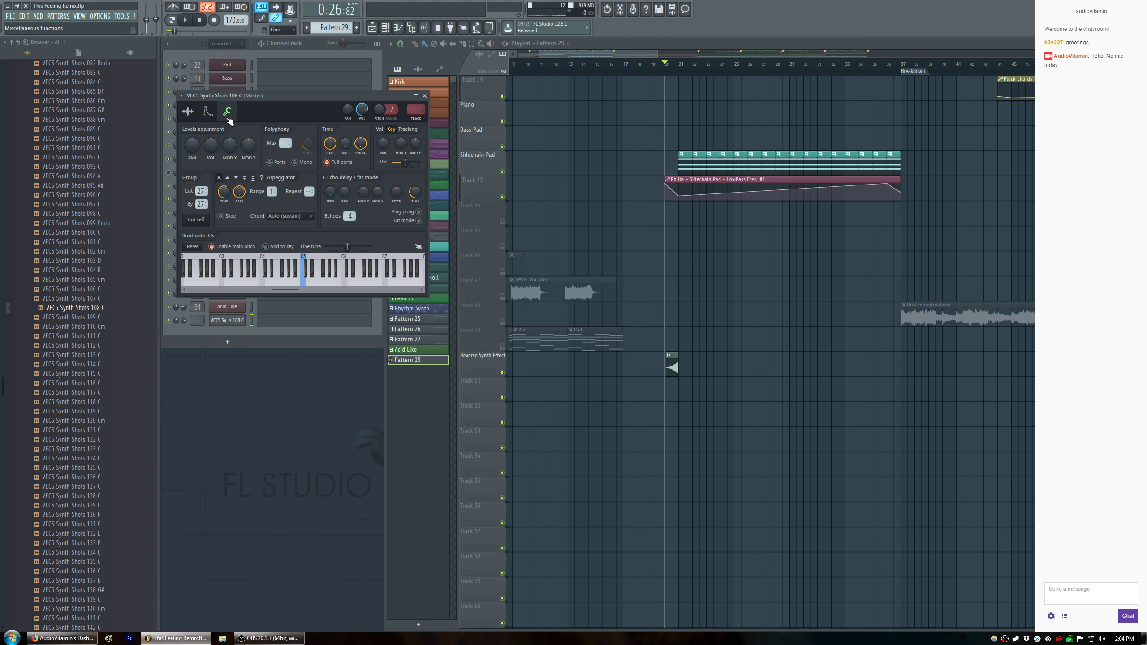
{"action": "left_click", "coordinate": [207, 113]}
{"action": "left_click_drag", "start_coordinate": [206, 199], "coordinate": [248, 229]}
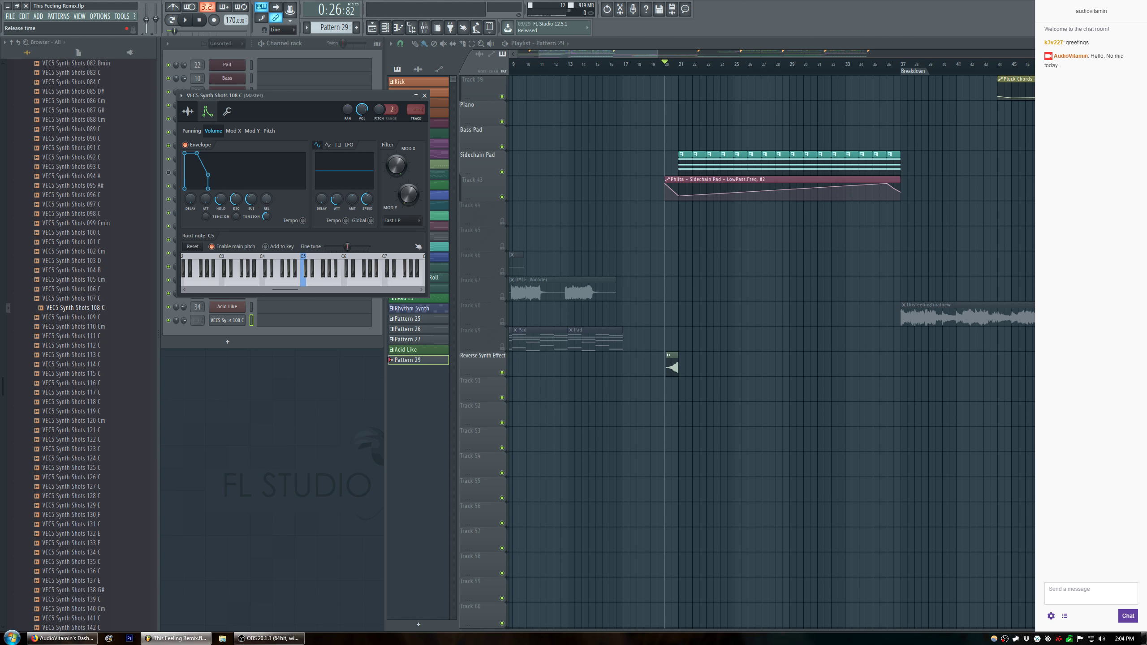
{"action": "key", "text": "b"}
{"action": "key", "text": "b"}
{"action": "key", "text": "b"}
{"action": "key", "text": "b"}
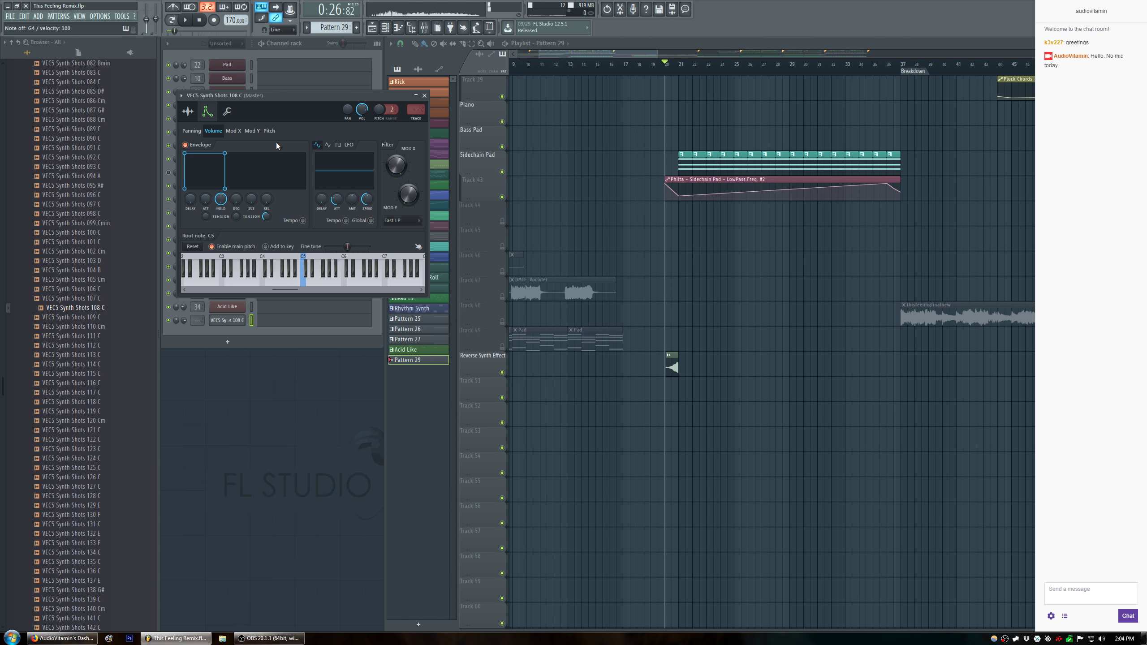
Test the new sampler channel with repeated notes and close its settings window.
{"action": "key", "text": "j"}
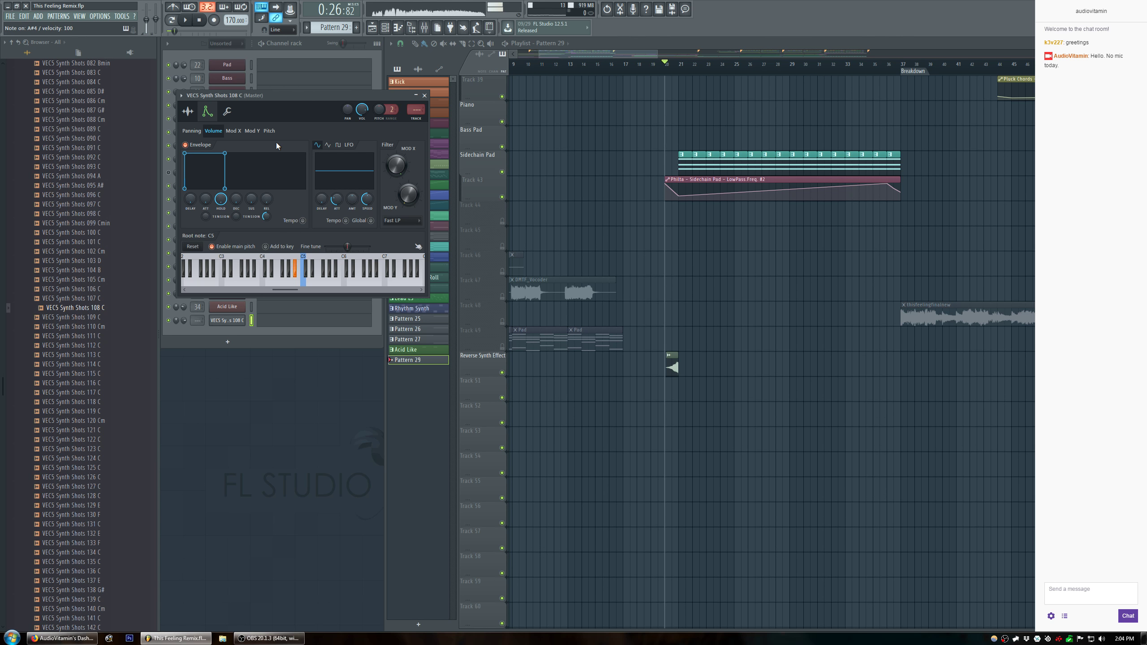
{"action": "left_click", "coordinate": [424, 95]}
{"action": "key", "text": "j"}
{"action": "key", "text": "j"}
{"action": "key", "text": "j"}
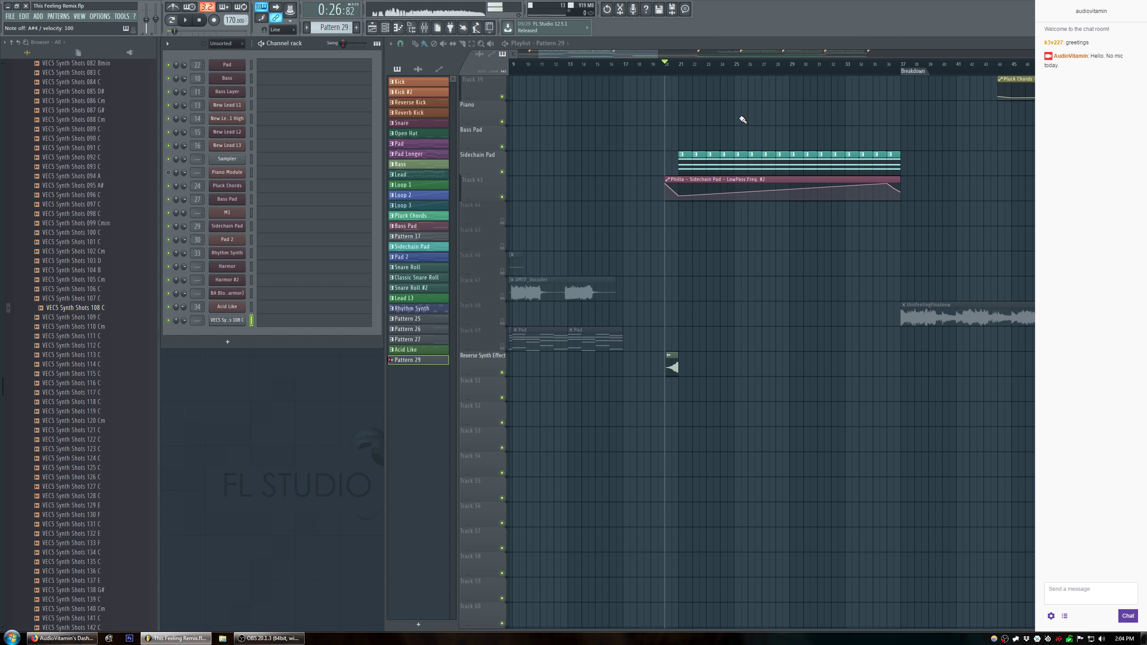
Select the Acid Like pattern and place four A#4 notes on the VEC5 Synth Shots 108 C channel, matching the Acid Like rhythm.
{"action": "scroll", "coordinate": [767, 181], "scroll_direction": "up", "scroll_amount": 4}
{"action": "scroll", "coordinate": [763, 181], "scroll_direction": "up", "scroll_amount": 10}
{"action": "left_click", "coordinate": [688, 261]}
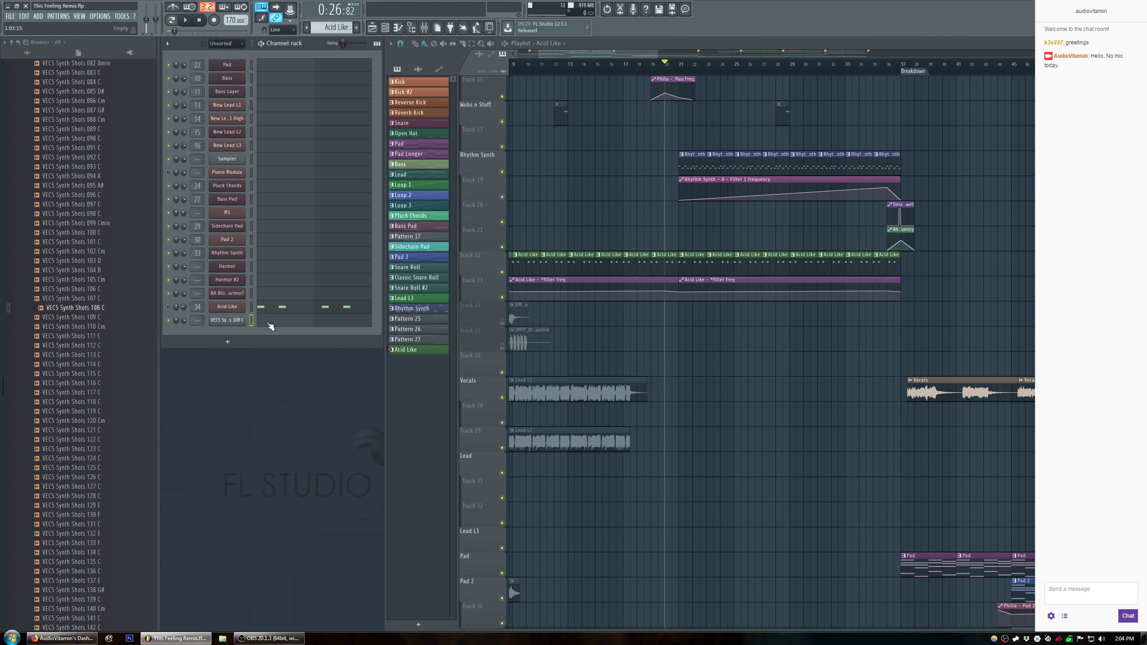
{"action": "left_click", "coordinate": [269, 323]}
{"action": "left_click", "coordinate": [444, 173]}
{"action": "left_click", "coordinate": [473, 173]}
{"action": "left_click", "coordinate": [530, 172]}
{"action": "left_click", "coordinate": [559, 173]}
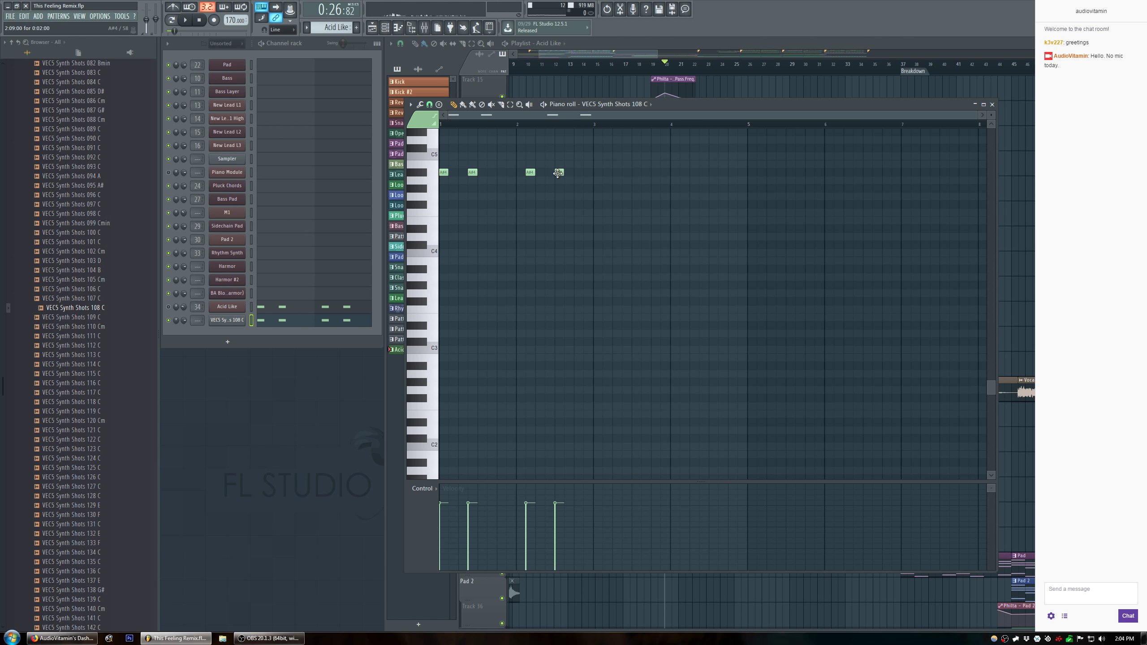
{"action": "key", "text": "ctrl+t"}
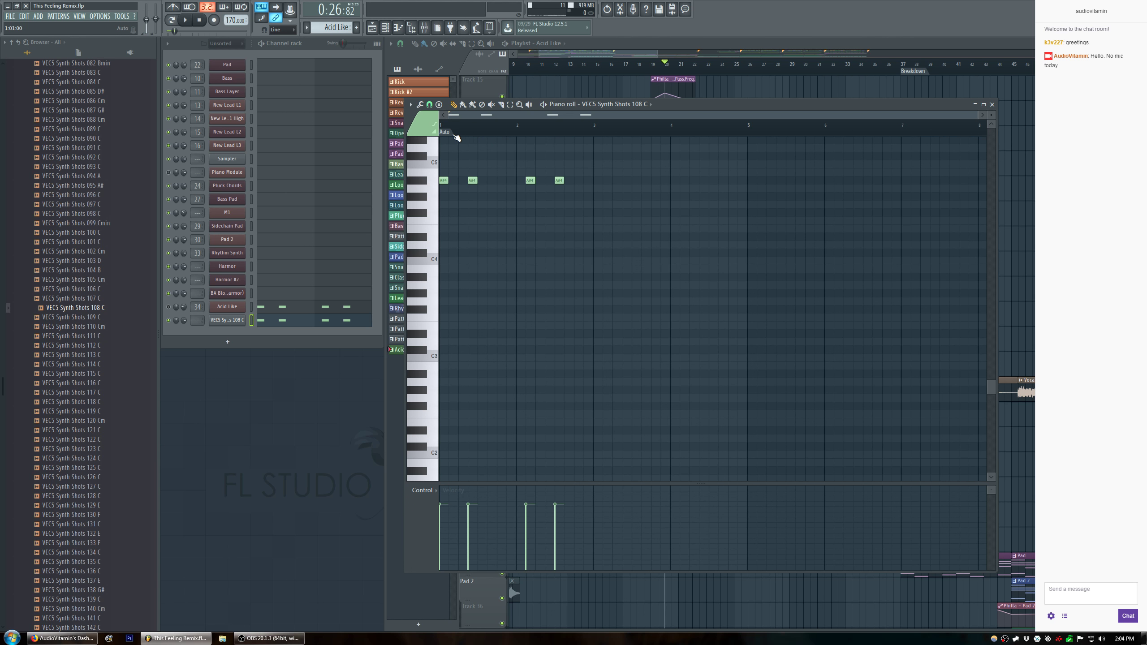
{"action": "right_click", "coordinate": [444, 131]}
{"action": "left_click", "coordinate": [459, 153]}
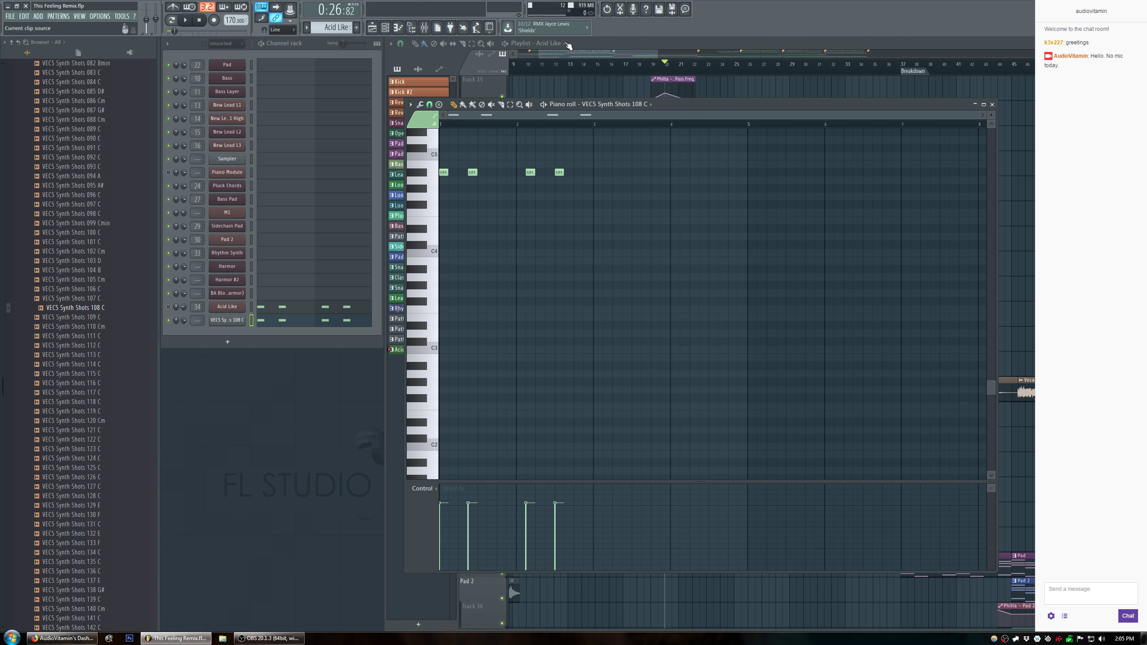
Turn off the typing keyboard and audition the Acid Like pattern with the new sampler notes.
{"action": "left_click", "coordinate": [262, 8]}
{"action": "key", "text": "space"}
{"action": "key", "text": "space"}
{"action": "left_click", "coordinate": [473, 105]}
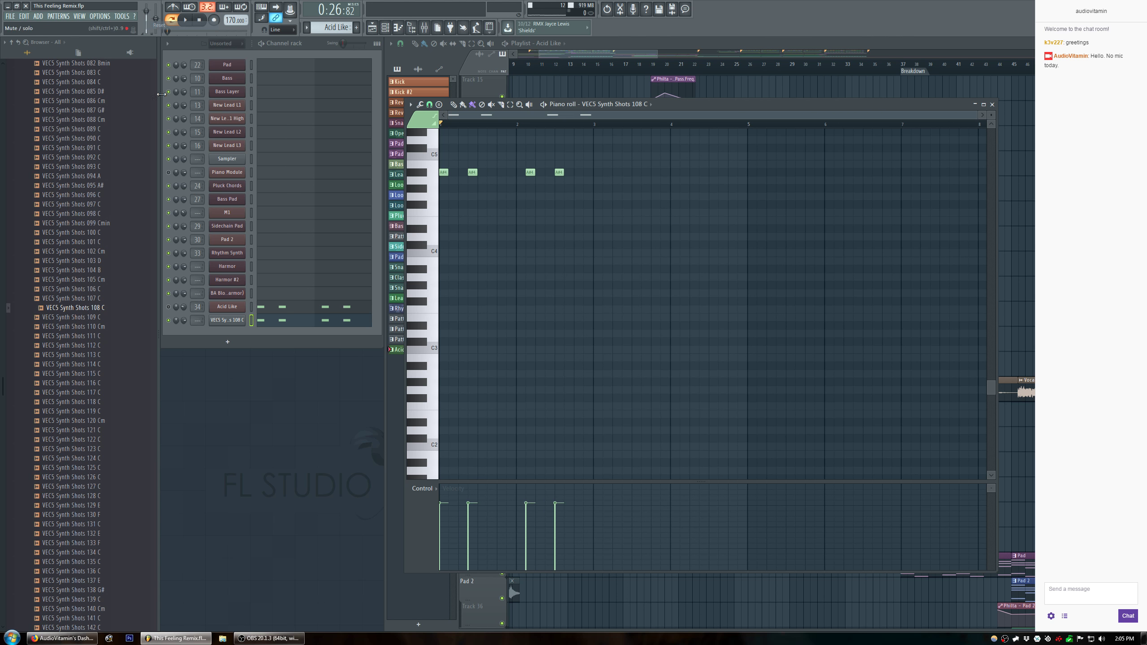
{"action": "key", "text": "space"}
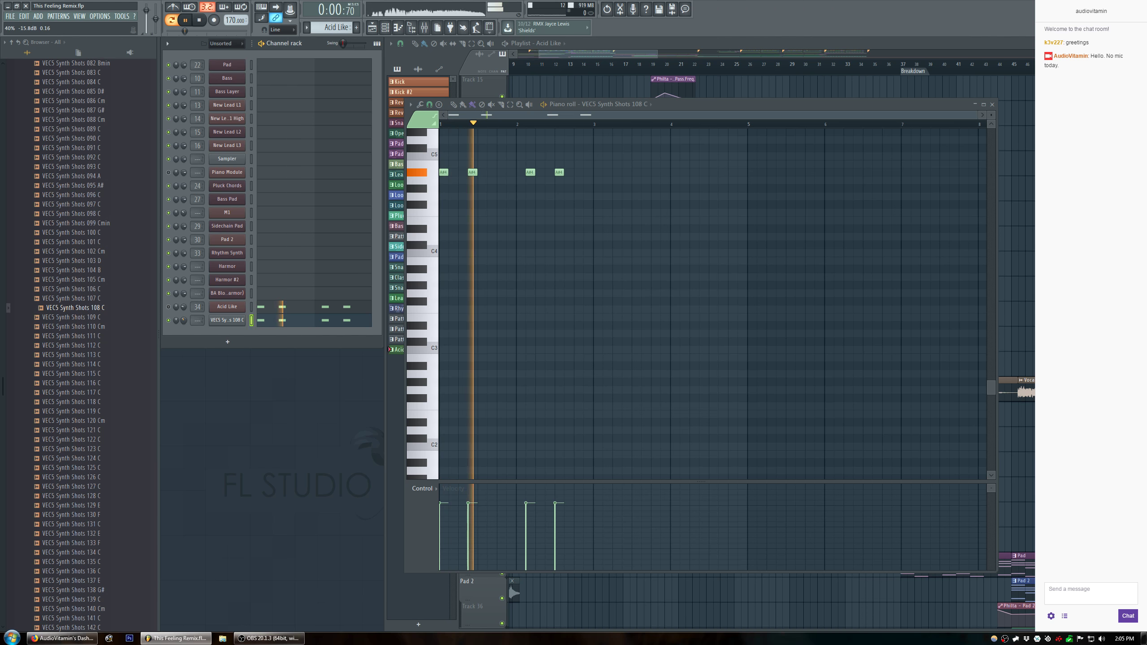
Lengthen the second and third A#4 notes to three steps, keep the outer two at two steps, and audition the changes.
{"action": "scroll", "coordinate": [456, 130], "scroll_direction": "up", "scroll_amount": 2}
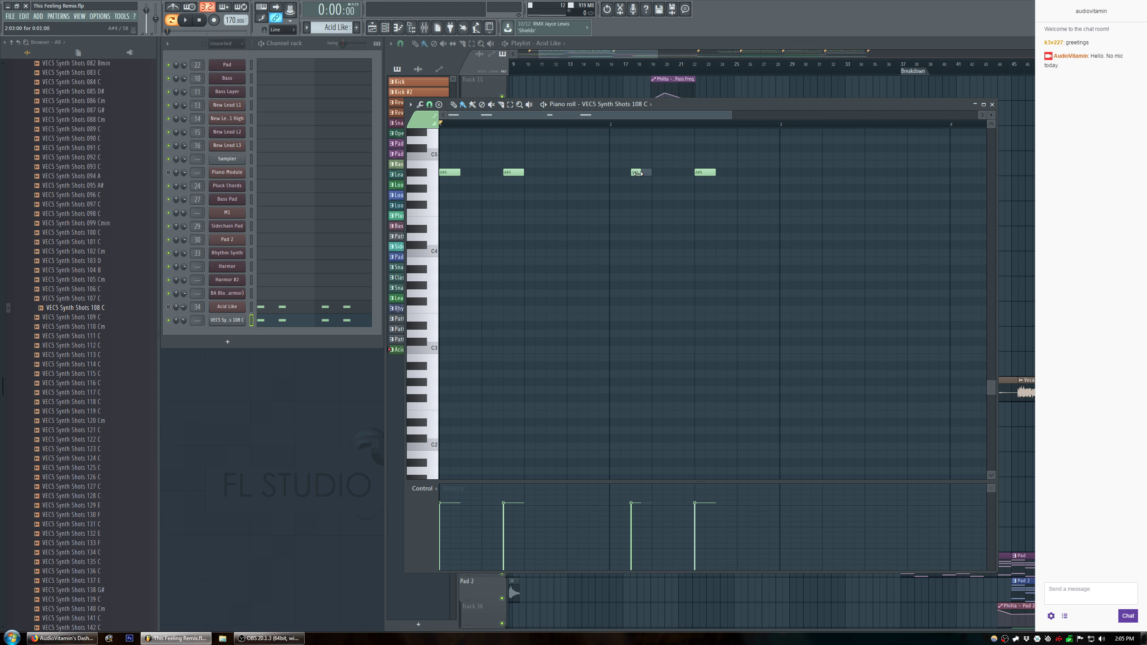
{"action": "key", "text": "space"}
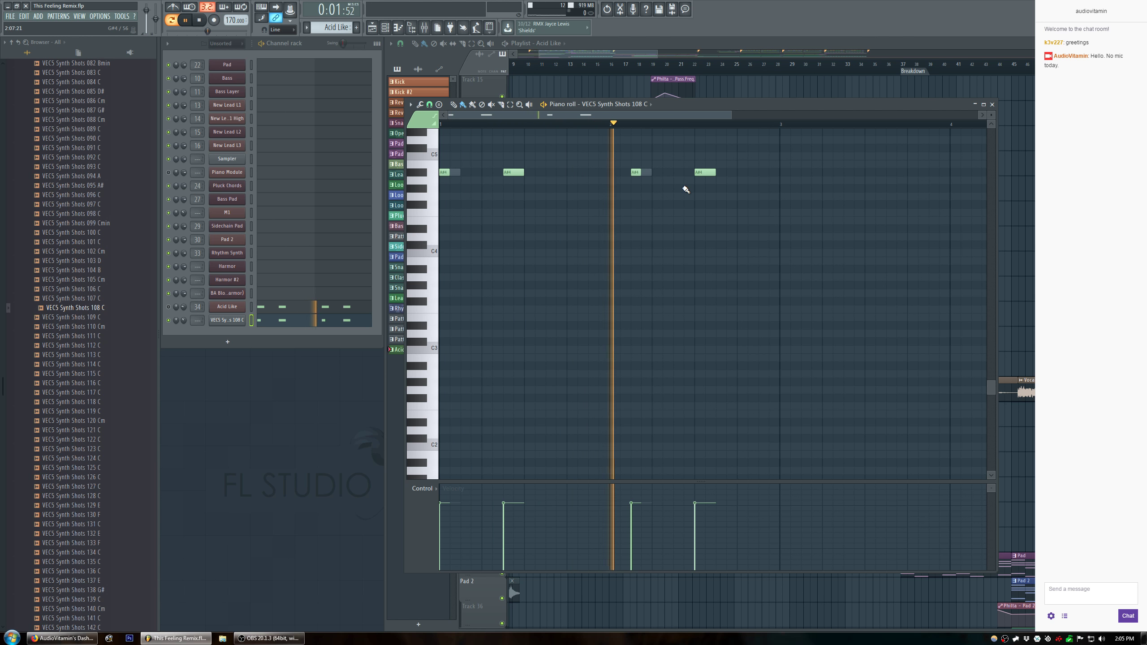
{"action": "key", "text": "space"}
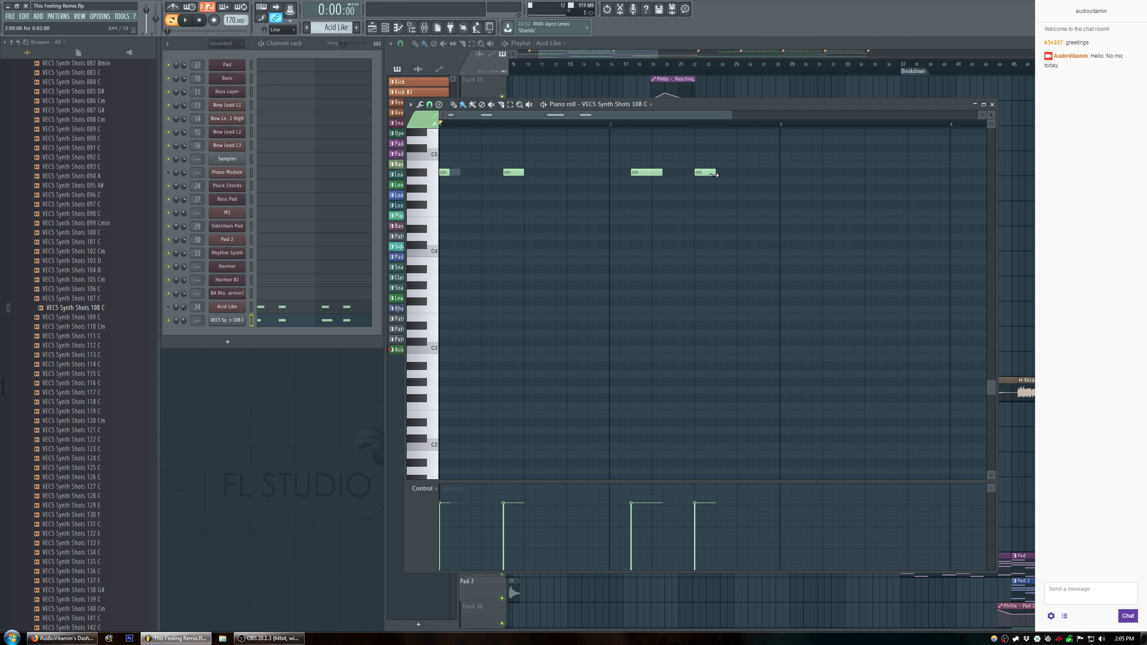
{"action": "left_click_drag", "start_coordinate": [663, 174], "coordinate": [651, 173]}
{"action": "key", "text": "space"}
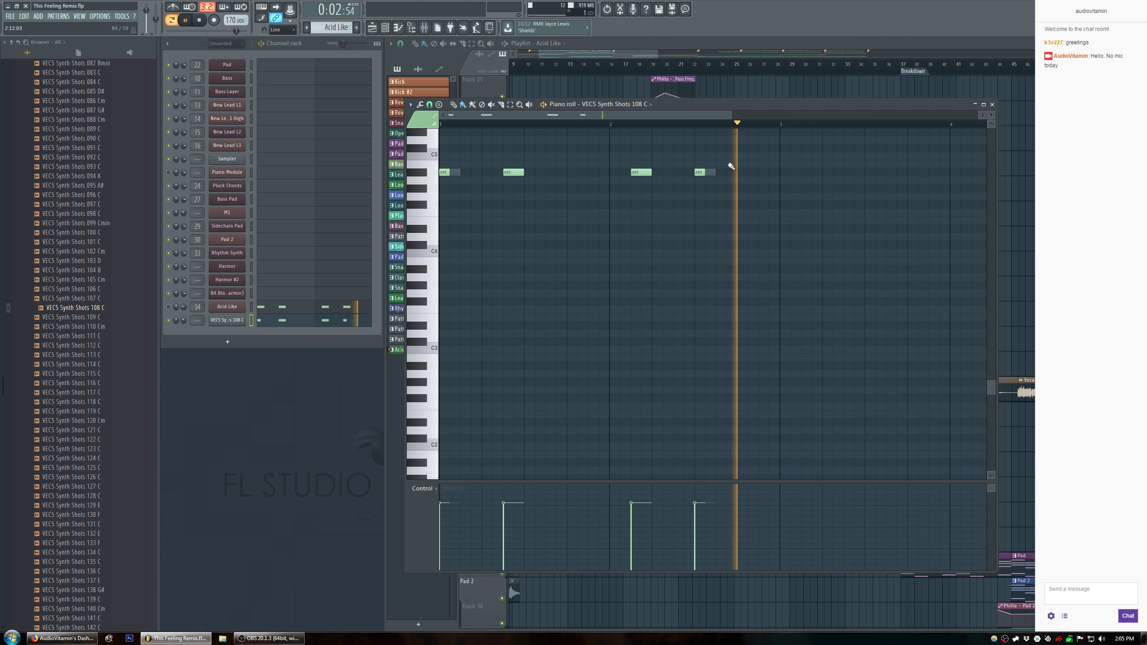
{"action": "key", "text": "space"}
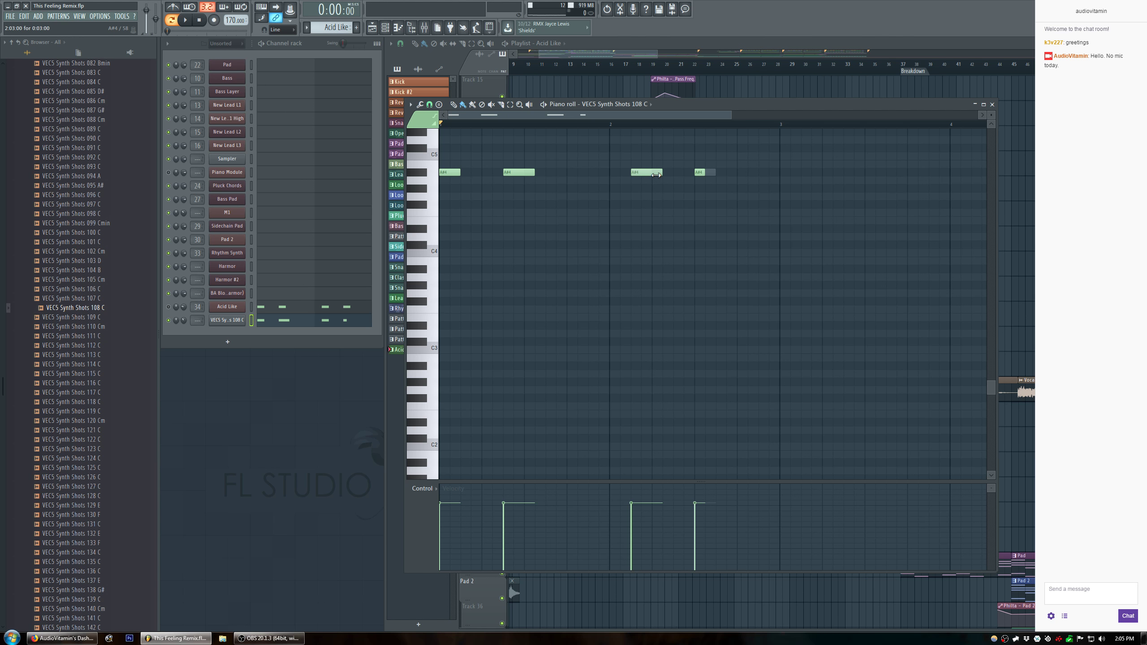
{"action": "left_click_drag", "start_coordinate": [709, 175], "coordinate": [716, 174]}
{"action": "key", "text": "space"}
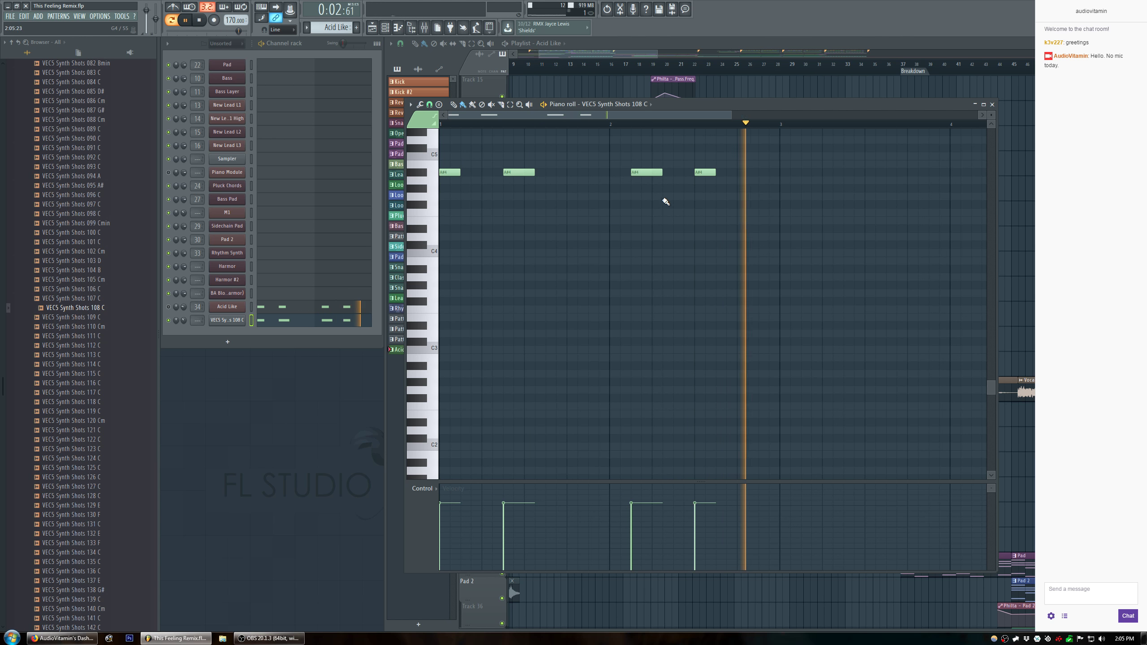
{"action": "key", "text": "space"}
Add a one-step A#4 note at the start of bar 2 and audition the pattern.
{"action": "left_click", "coordinate": [616, 157]}
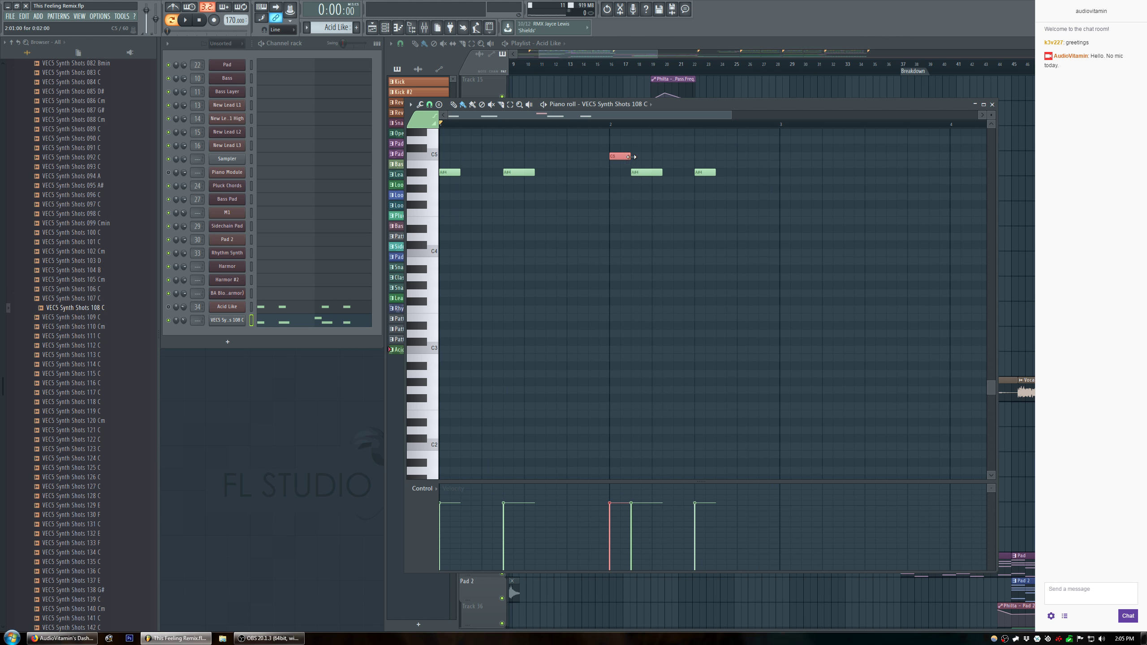
{"action": "left_click_drag", "start_coordinate": [615, 158], "coordinate": [615, 173]}
{"action": "key", "text": "space"}
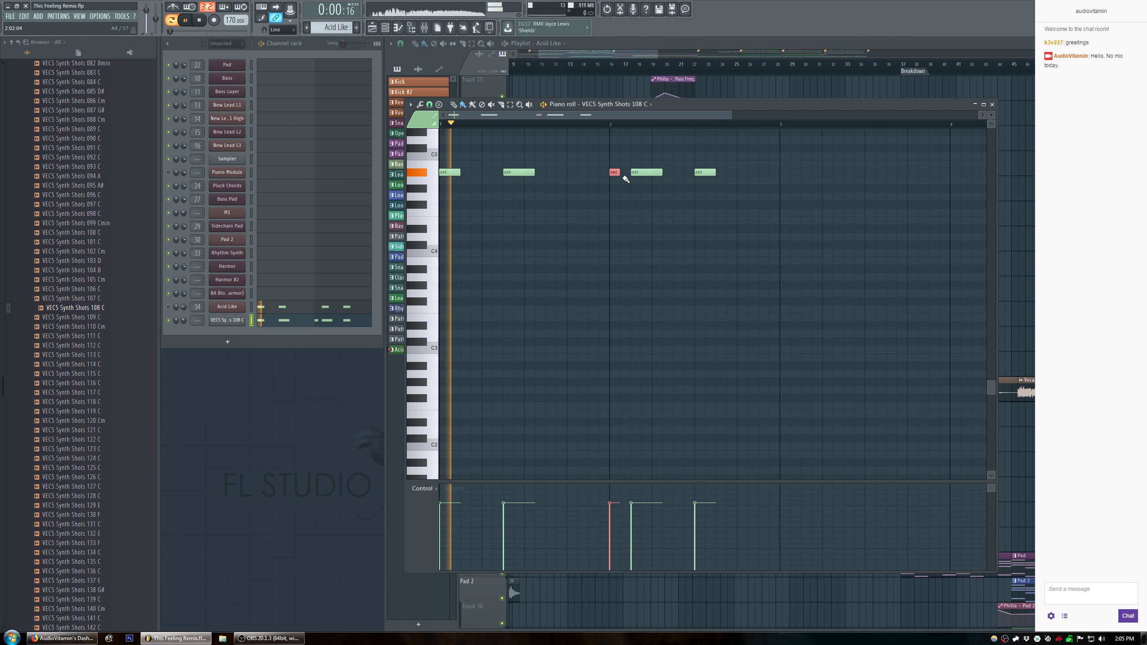
{"action": "key", "text": "space"}
Shorten the three-step A#4 note in bar 2 to two steps, audition it, and close the piano roll.
{"action": "scroll", "coordinate": [625, 125], "scroll_direction": "up", "scroll_amount": 5}
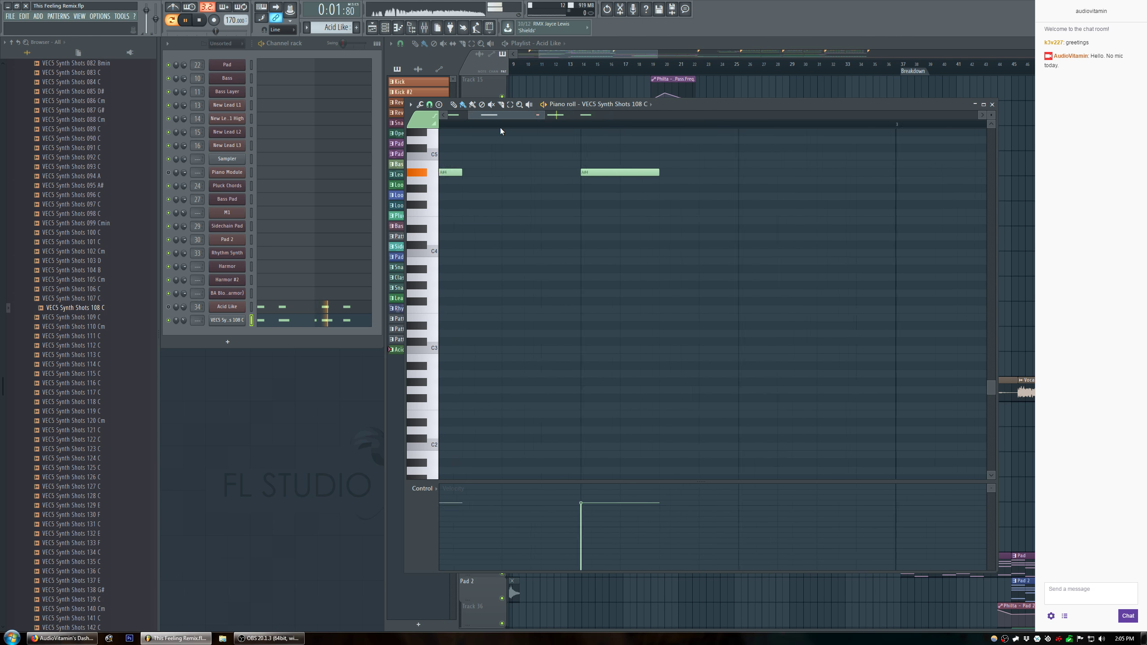
{"action": "scroll", "coordinate": [608, 129], "scroll_direction": "down", "scroll_amount": 4}
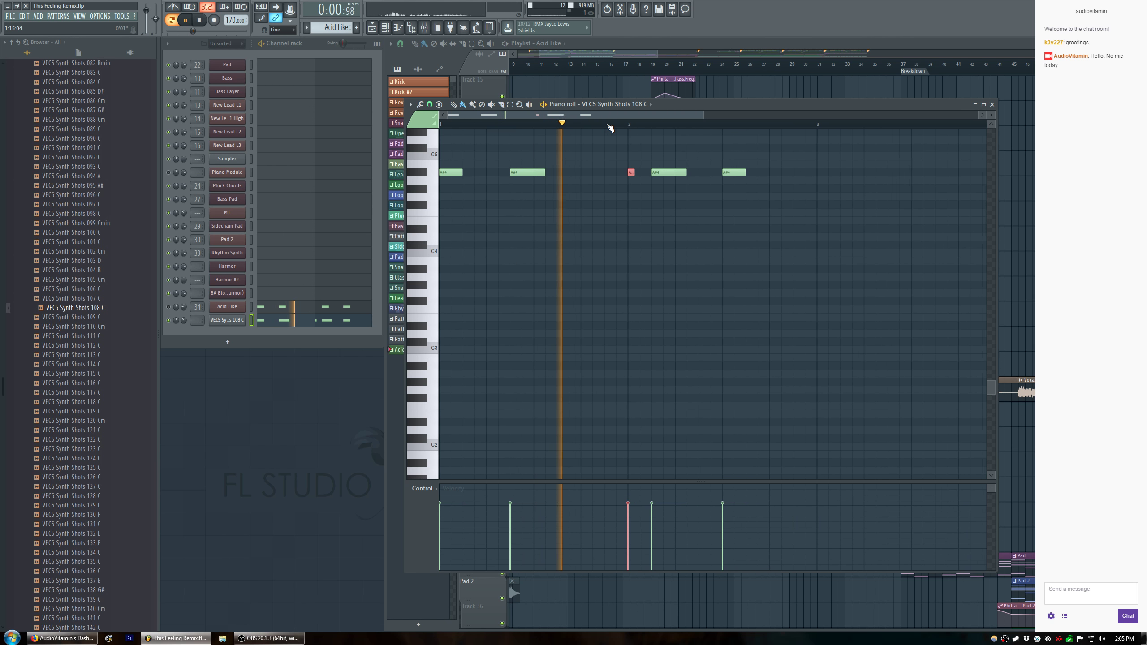
{"action": "key", "text": "space"}
{"action": "left_click_drag", "start_coordinate": [685, 173], "coordinate": [674, 173]}
{"action": "key", "text": "space"}
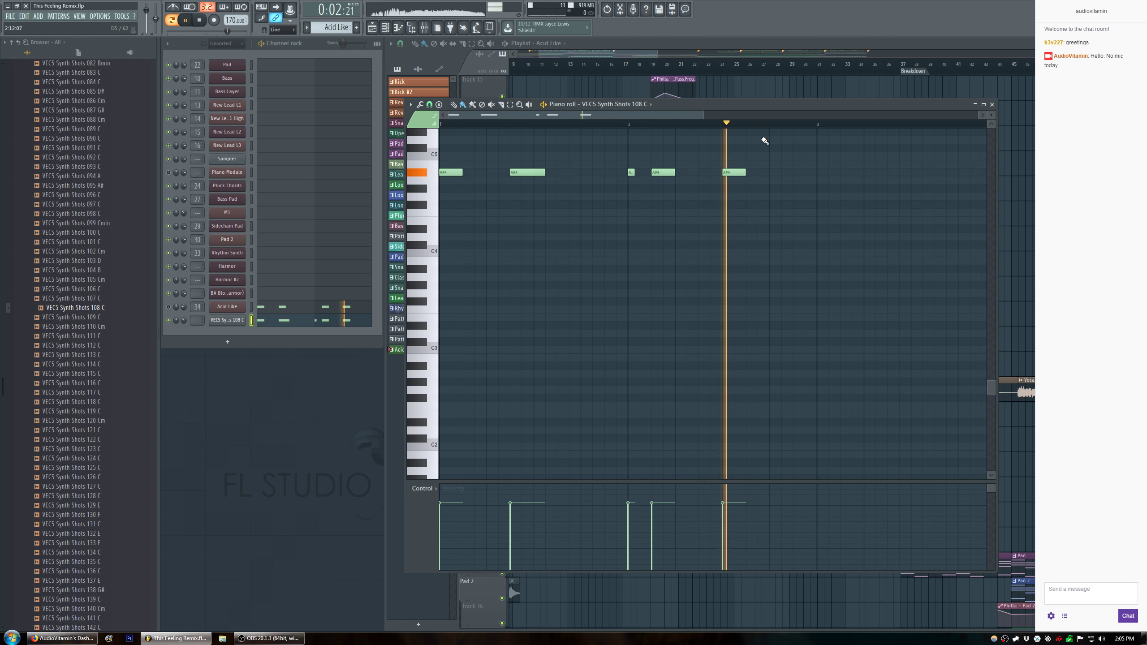
{"action": "left_click", "coordinate": [993, 104]}
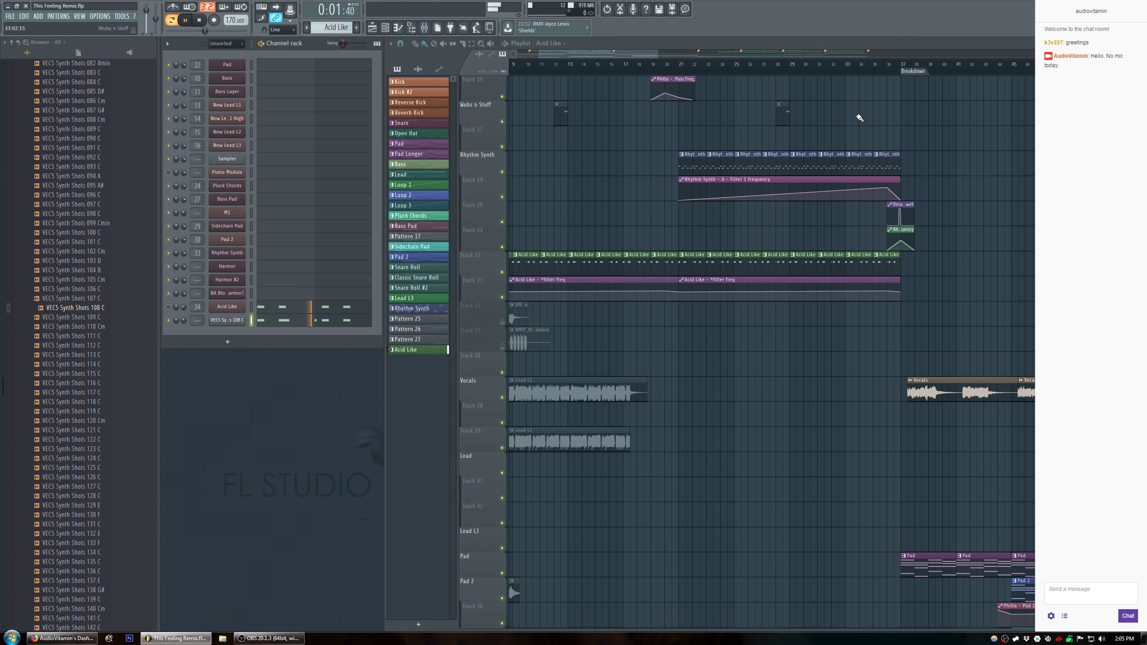
{"action": "key", "text": "space"}
Route the VEC5 Synth Shots 108 C channel to mixer track 56 and audition the song from bar 21 with the browser hidden.
{"action": "left_click", "coordinate": [682, 67]}
{"action": "key", "text": "space"}
{"action": "key", "text": "space"}
{"action": "left_click_drag", "start_coordinate": [197, 320], "coordinate": [198, 315]}
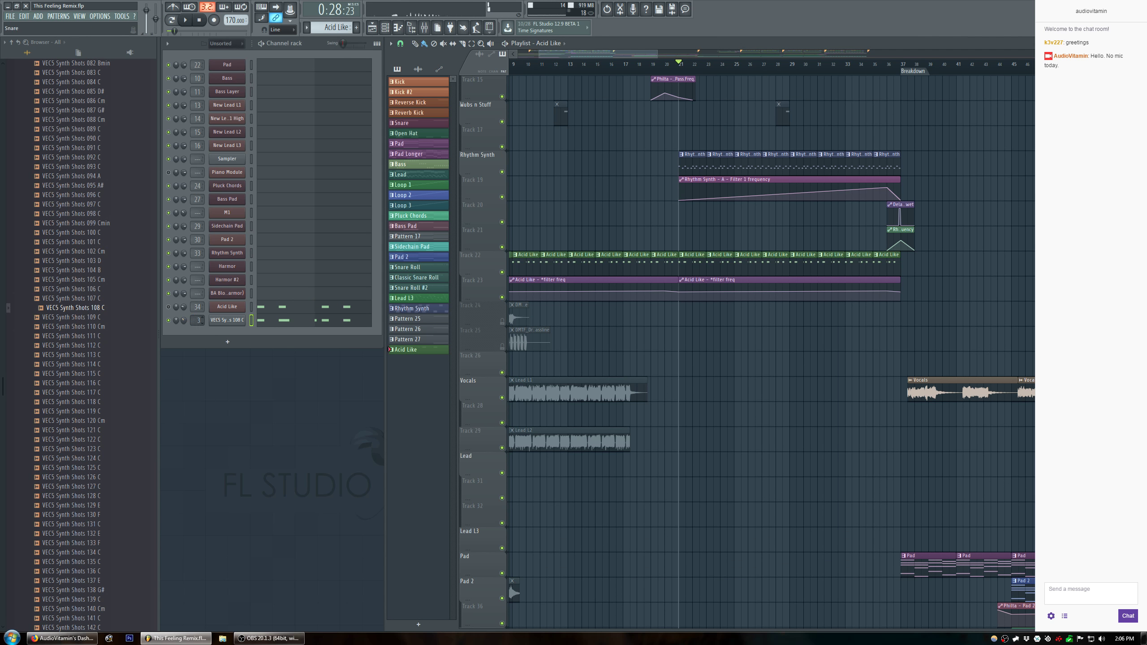
{"action": "key", "text": "space"}
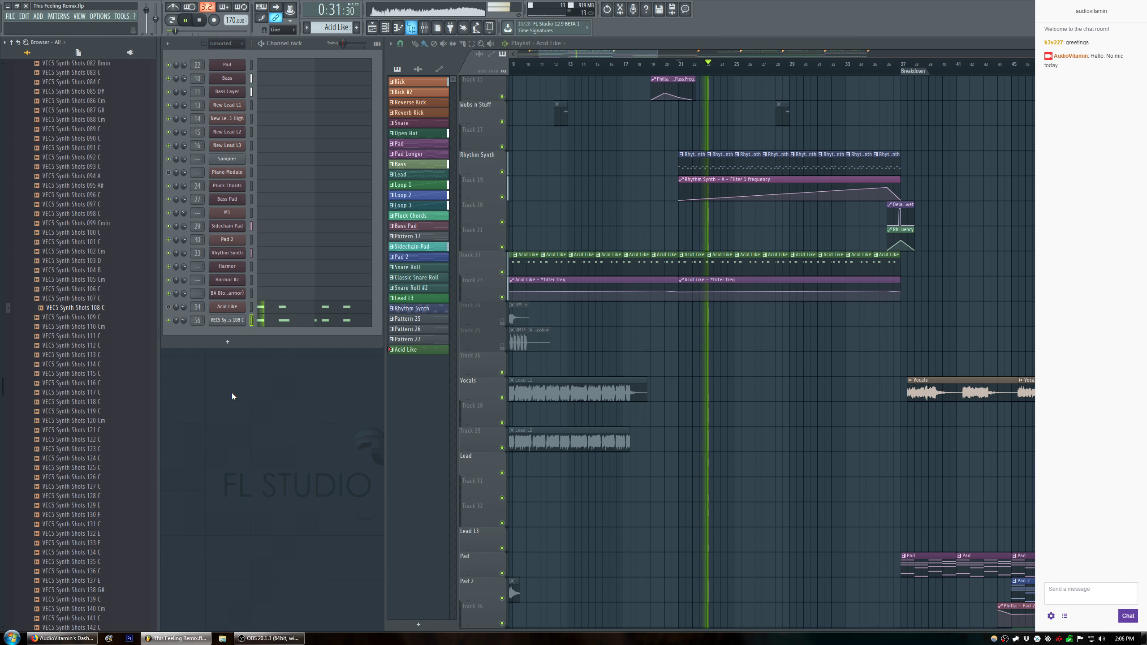
{"action": "key", "text": "alt+F8"}
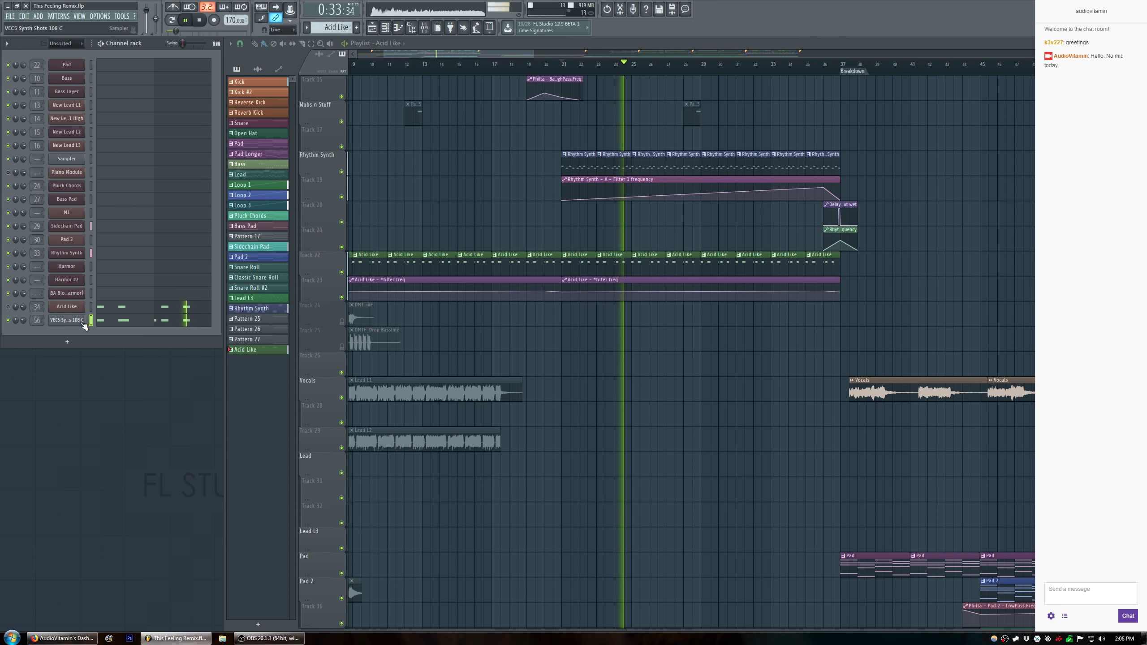
Route the VEC5 Synth Shots 108 C channel to mixer track 34 and lower its volume while playing from the Intro at bar 5.
{"action": "key", "text": "space"}
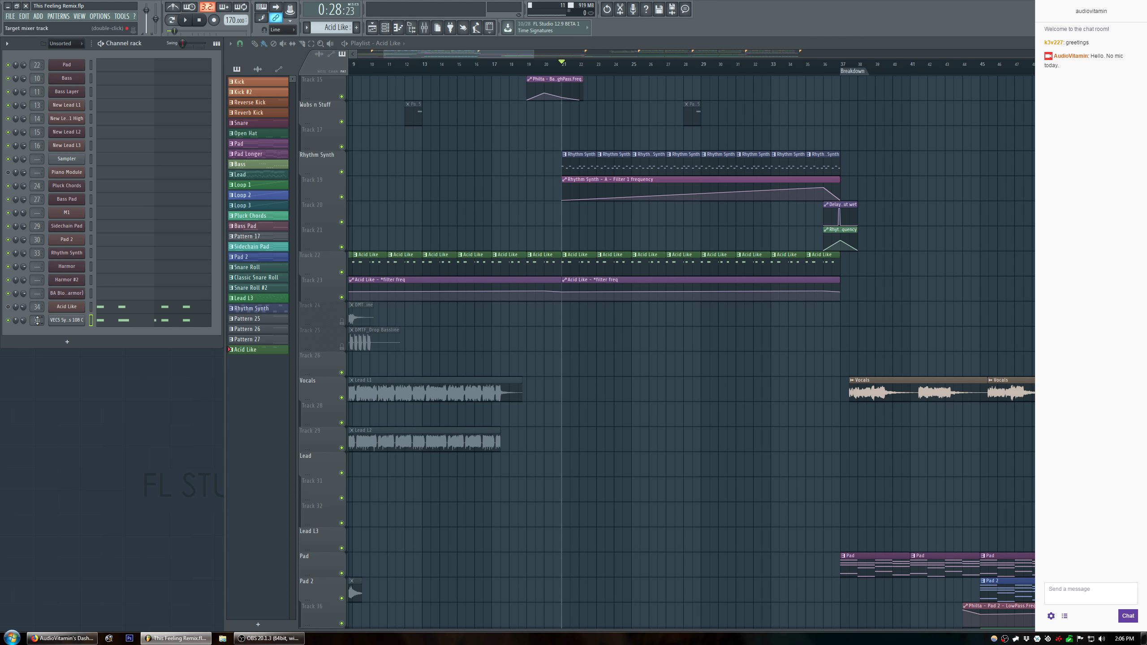
{"action": "left_click_drag", "start_coordinate": [491, 56], "coordinate": [444, 56]}
{"action": "left_click", "coordinate": [421, 64]}
{"action": "key", "text": "space"}
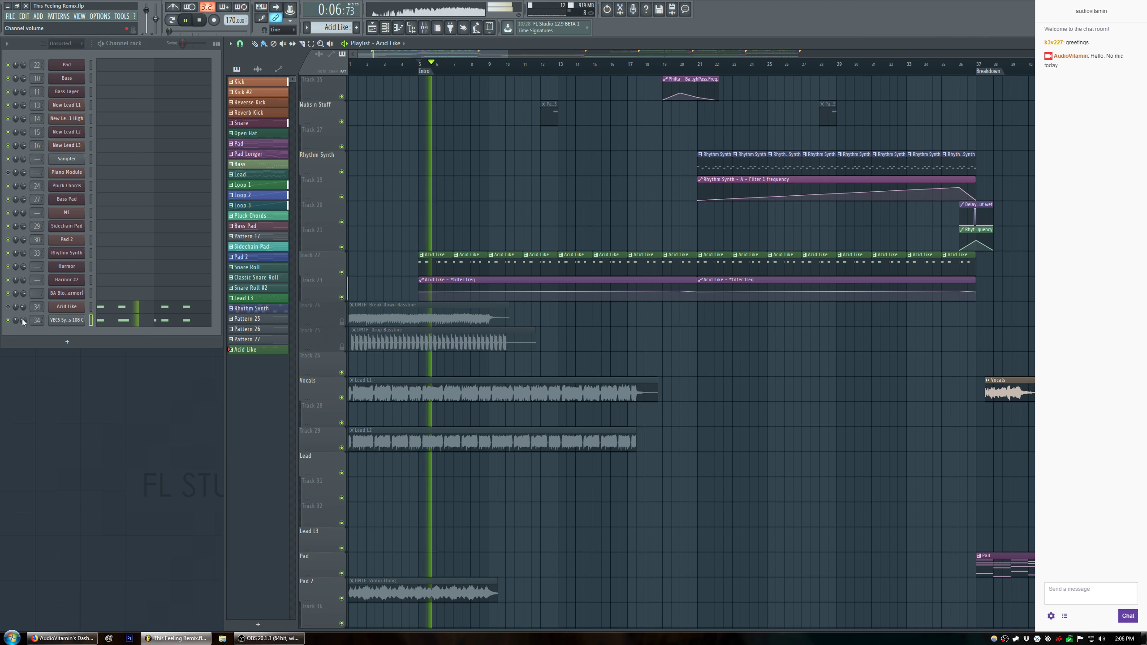
{"action": "left_click_drag", "start_coordinate": [23, 320], "coordinate": [23, 324]}
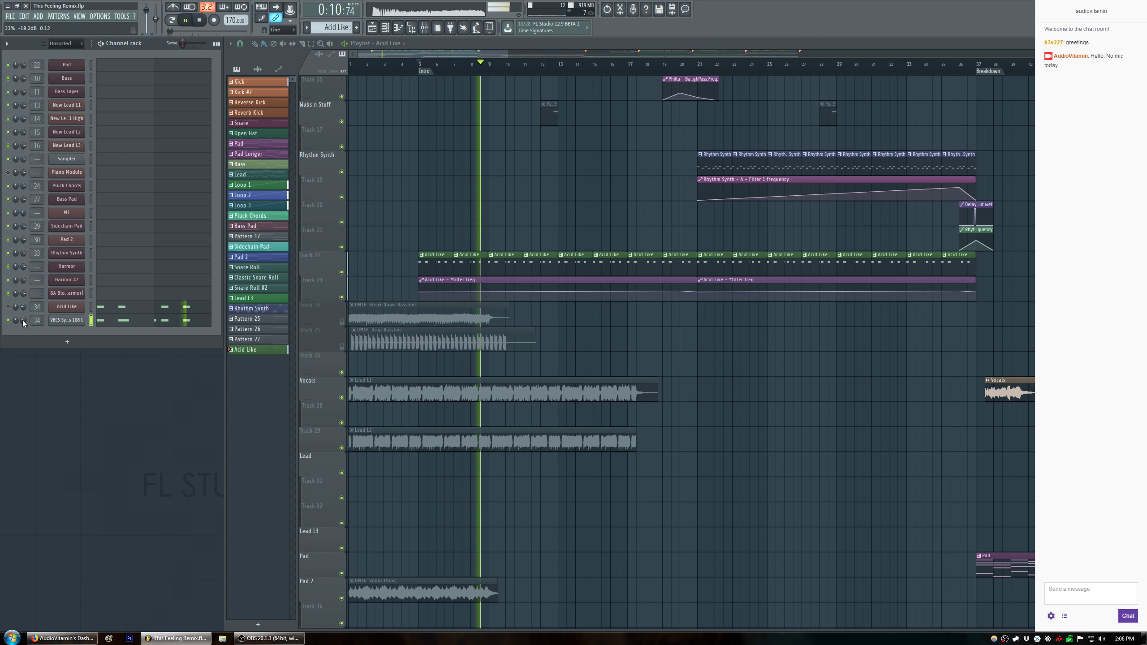
Open the mixer at the Acid Like track and audition the layered synths again from bar 5.
{"action": "key", "text": "F9"}
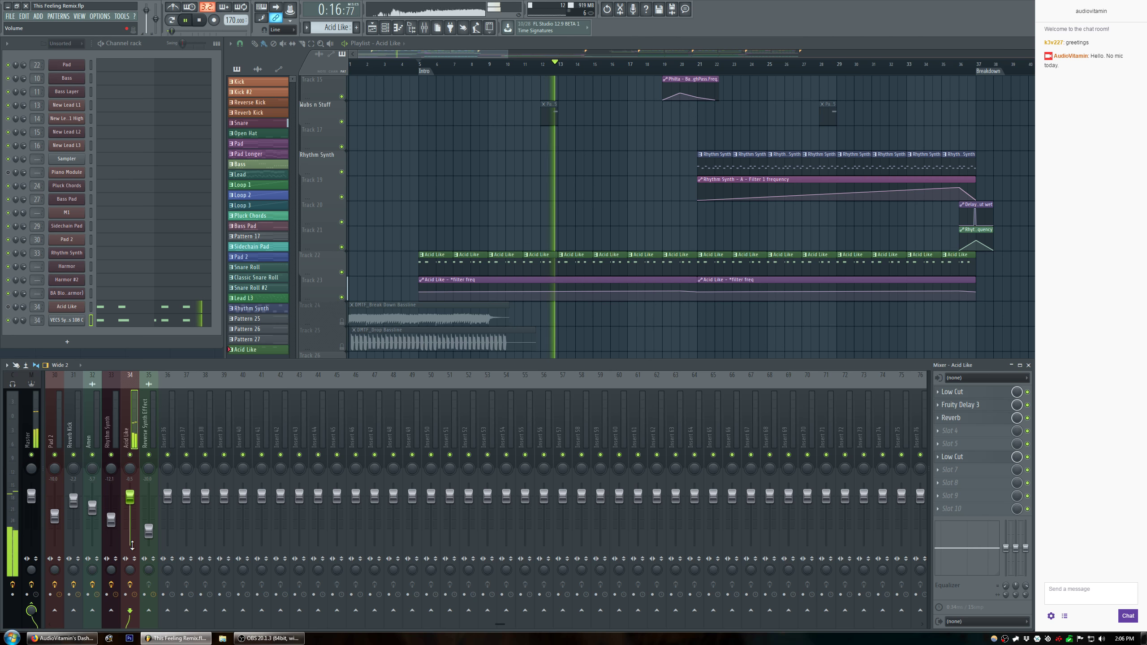
{"action": "key", "text": "space"}
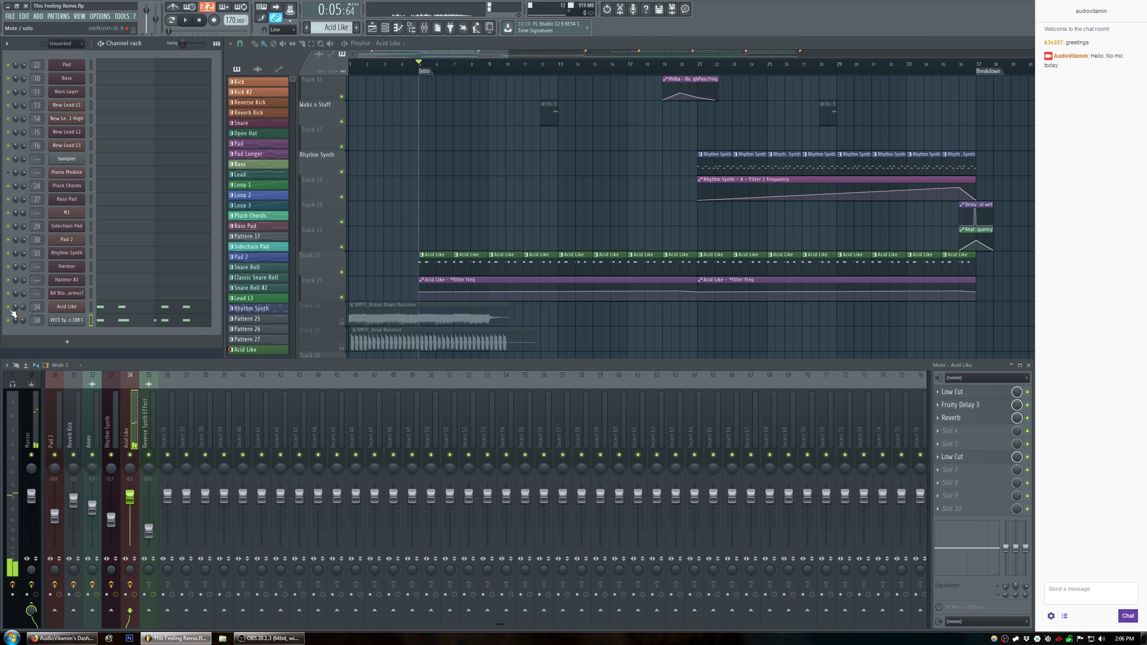
{"action": "key", "text": "space"}
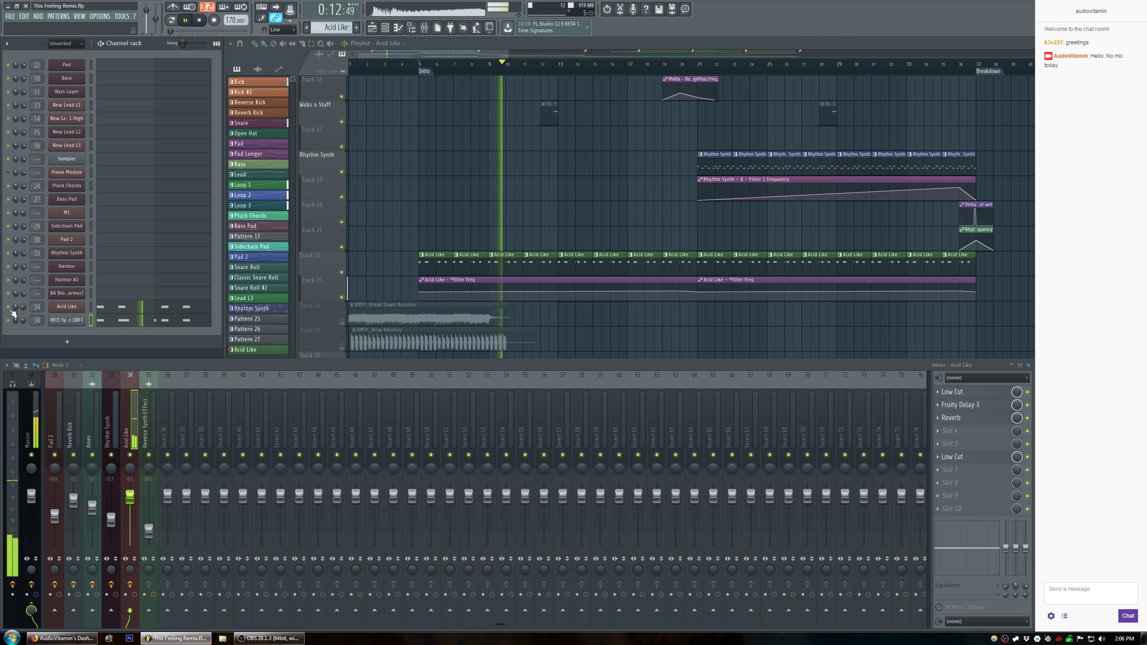
{"action": "key", "text": "space"}
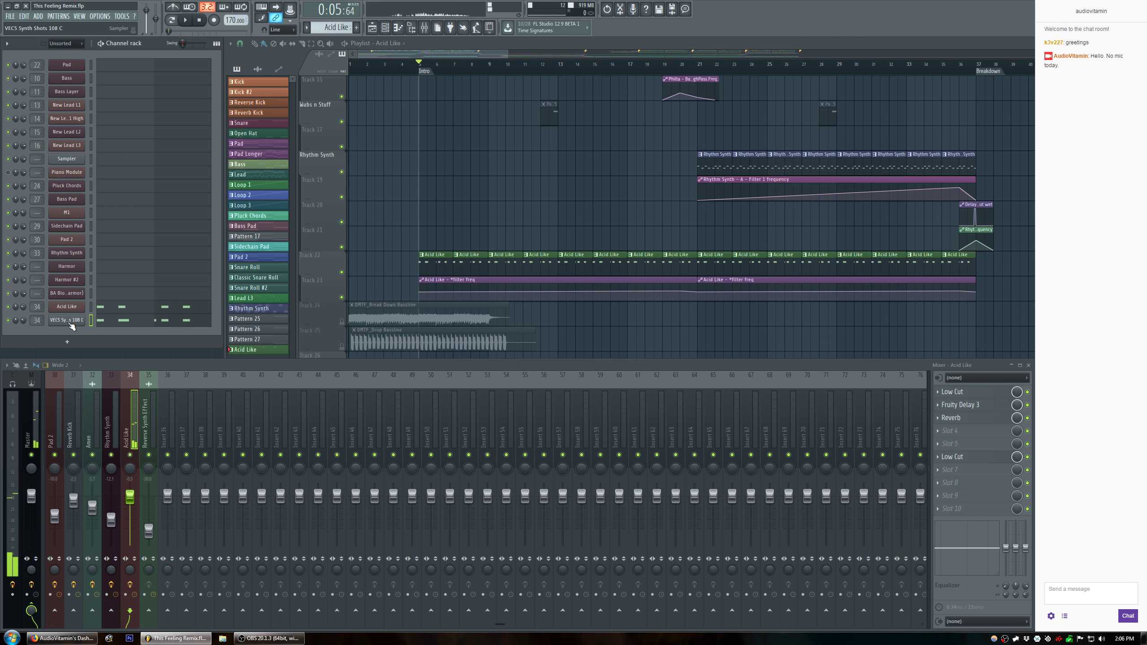
Rename the sampler channel as Sample Synth Sound and route it to its own mixer track 36.
{"action": "middle_click", "coordinate": [69, 324]}
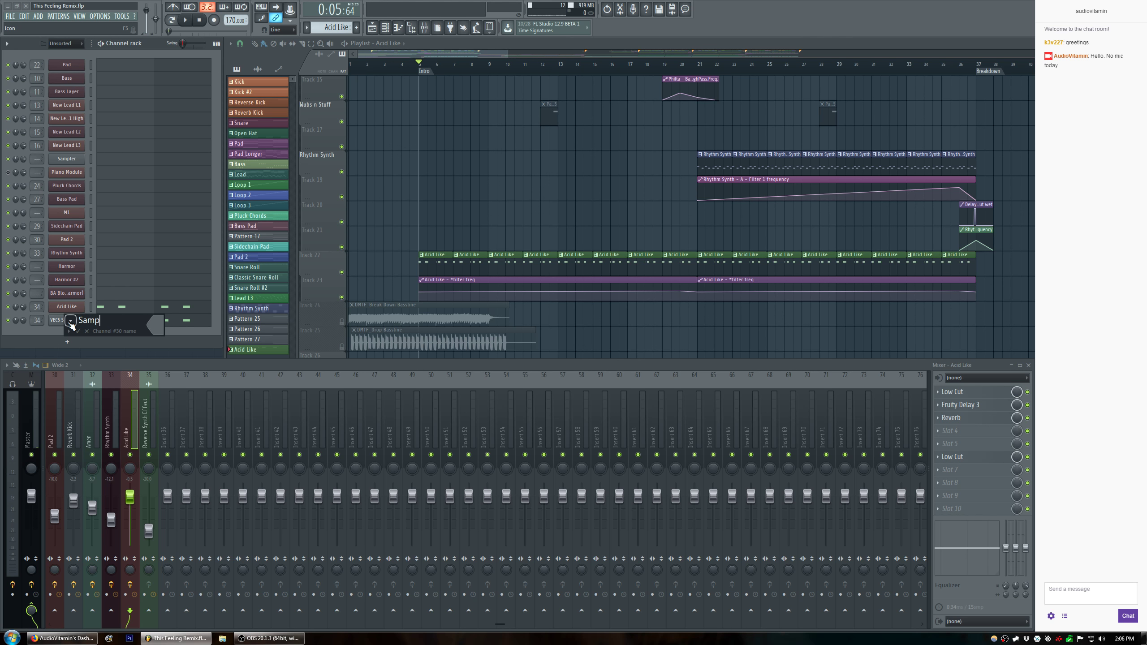
{"action": "key", "text": "Return"}
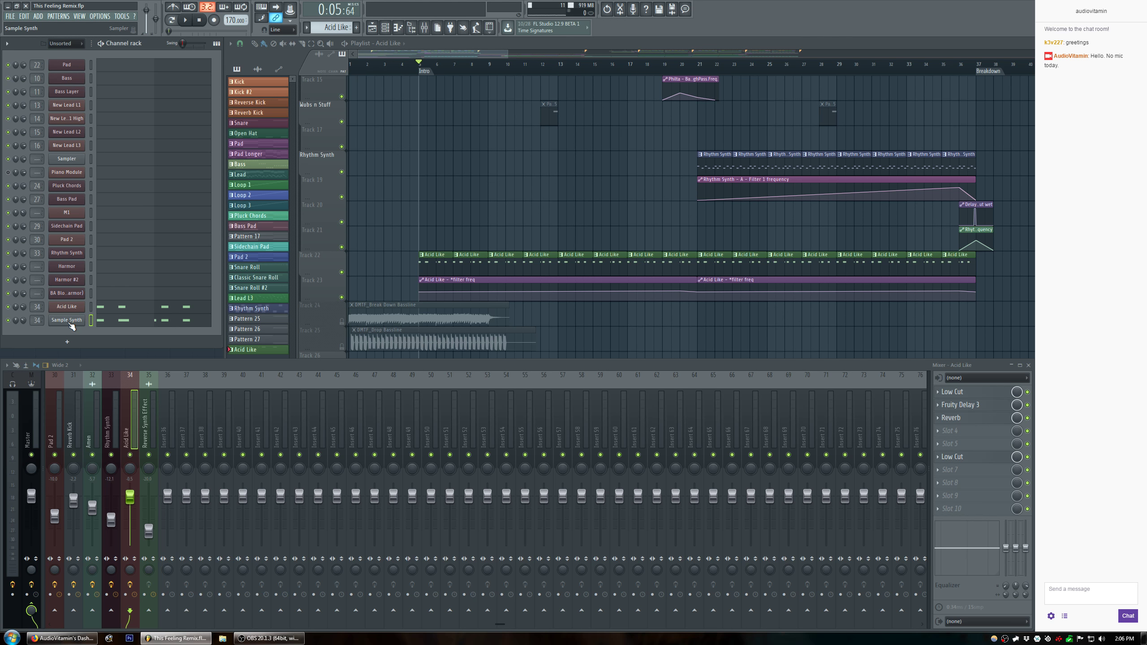
{"action": "right_click", "coordinate": [80, 323]}
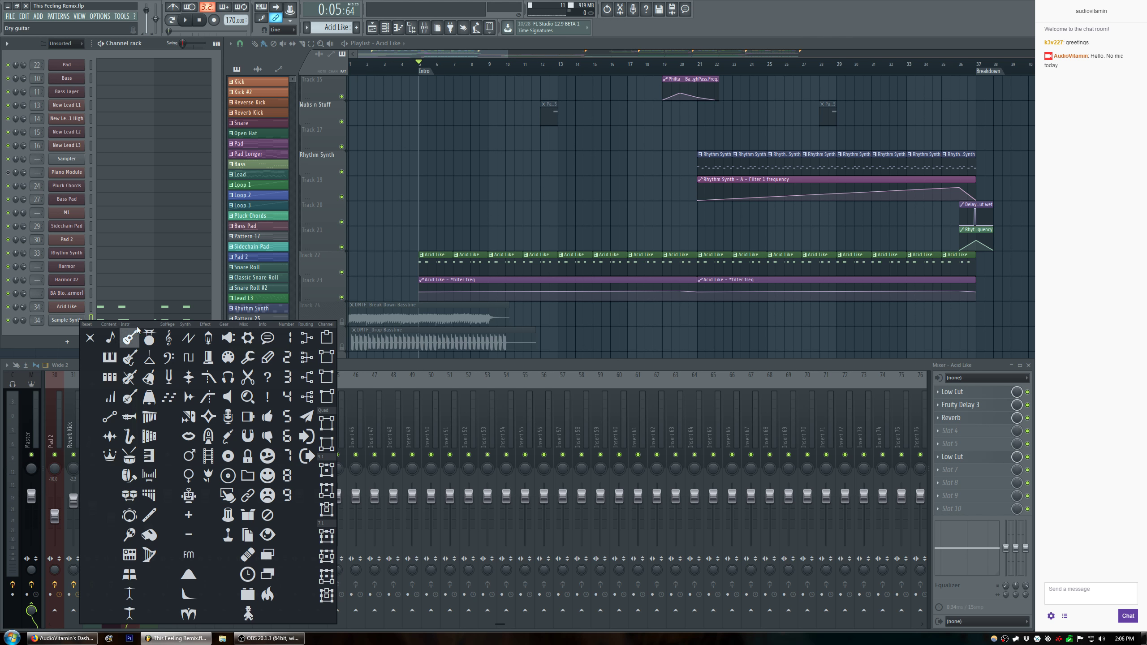
{"action": "left_click", "coordinate": [90, 337]}
{"action": "type", "text": "Sound"}
{"action": "key", "text": "Return"}
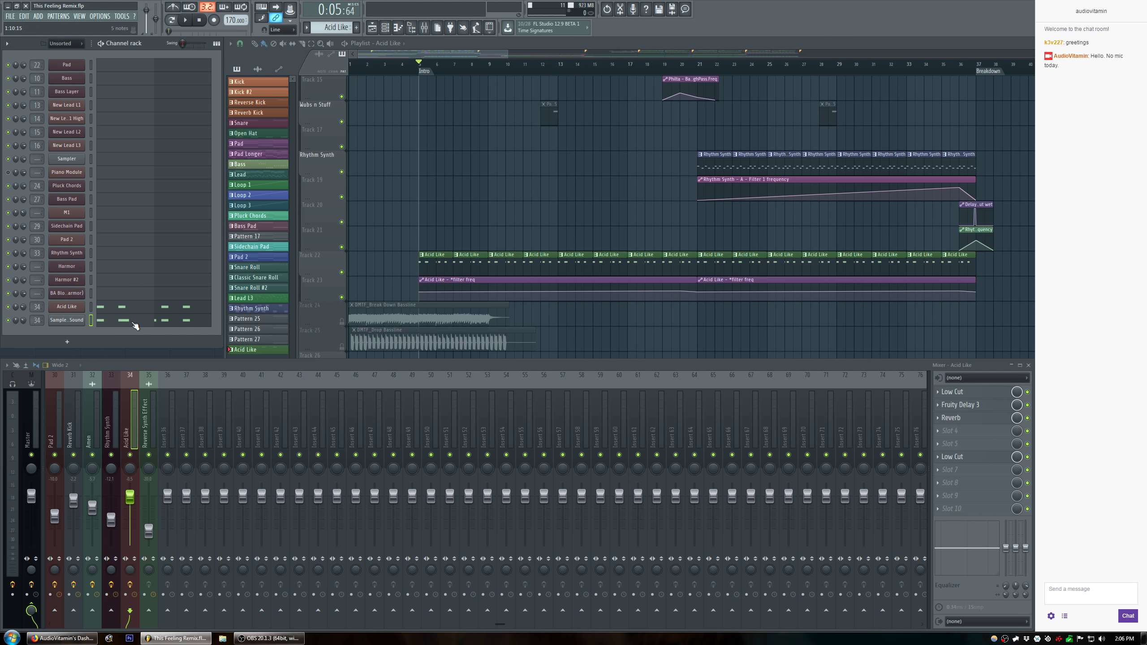
{"action": "left_click", "coordinate": [162, 431]}
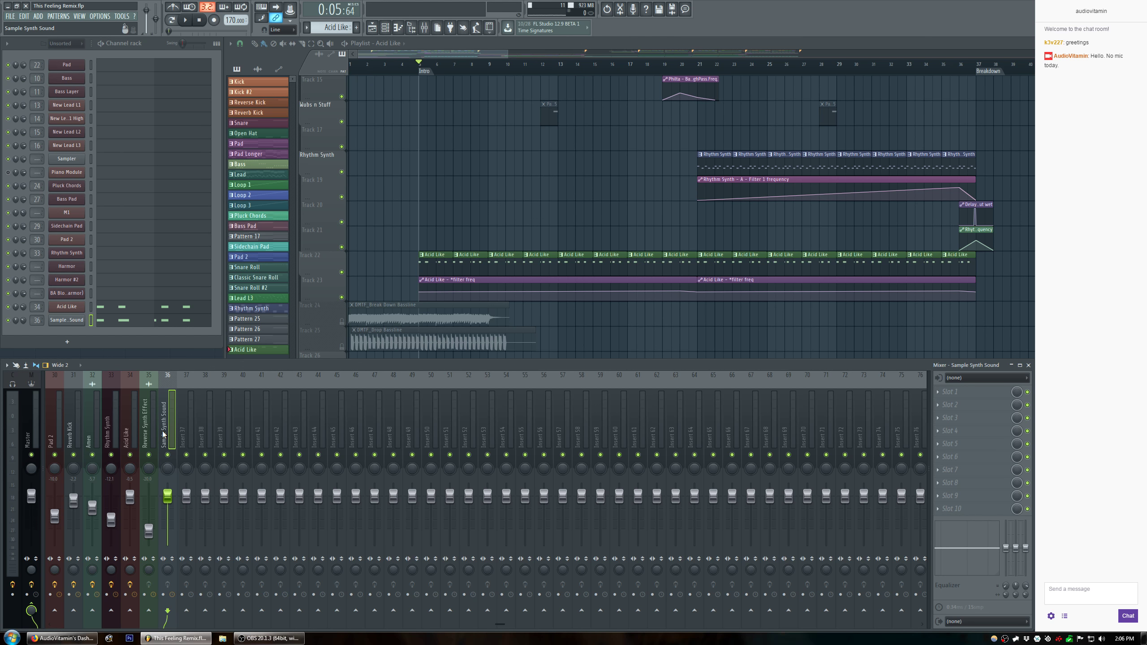
Copy the Fruity Delay 3 and Reverb effects from the Acid Like mixer track to the Sample Synth Sound track.
{"action": "key", "text": "space"}
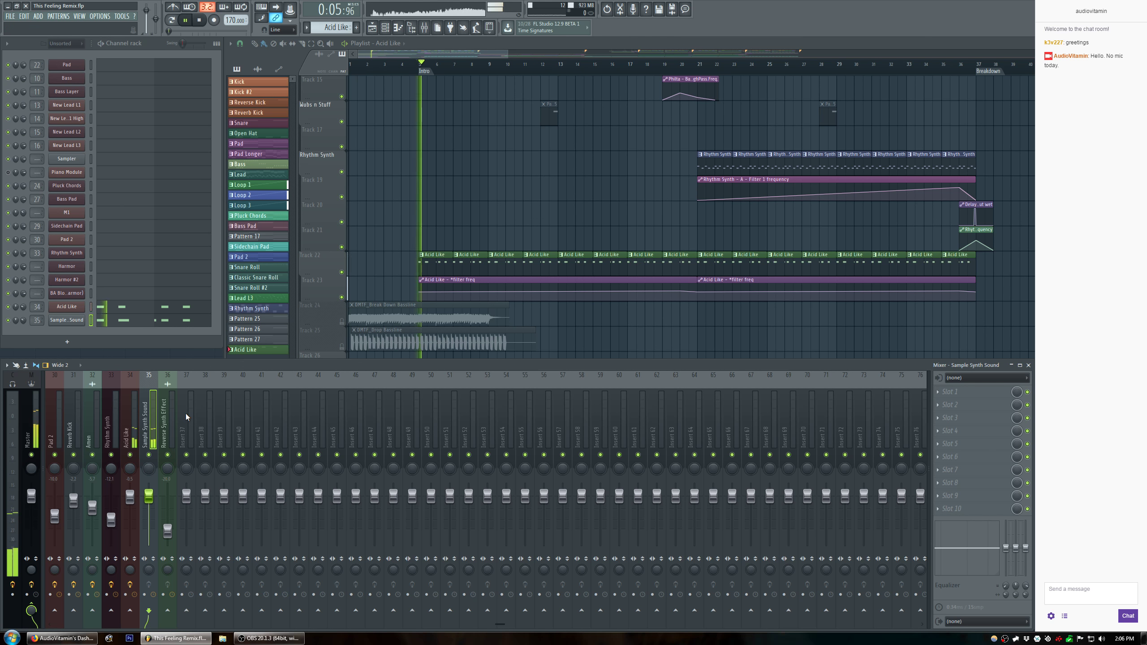
{"action": "key", "text": "space"}
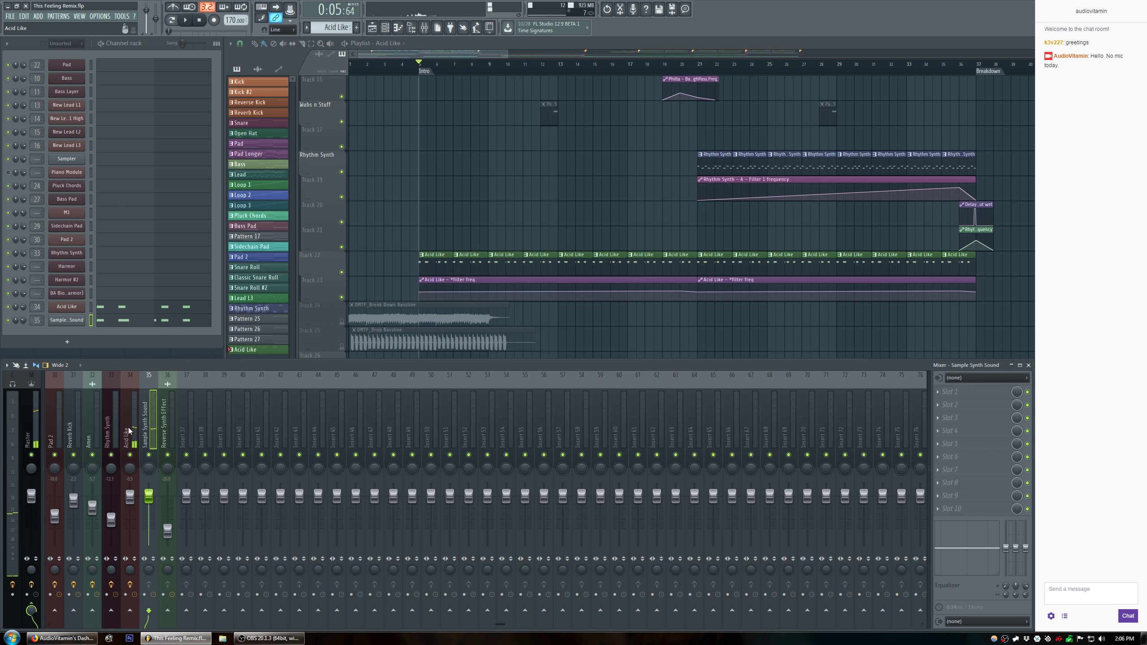
{"action": "left_click", "coordinate": [133, 435]}
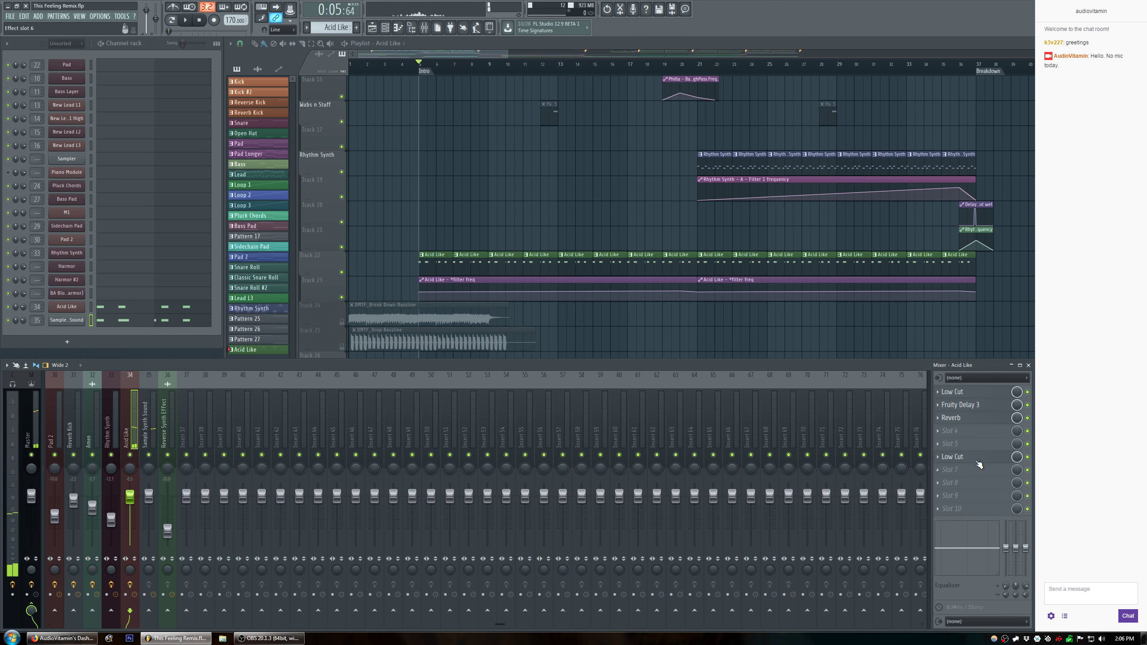
{"action": "left_click", "coordinate": [939, 407]}
{"action": "left_click_drag", "start_coordinate": [982, 449], "coordinate": [229, 443]}
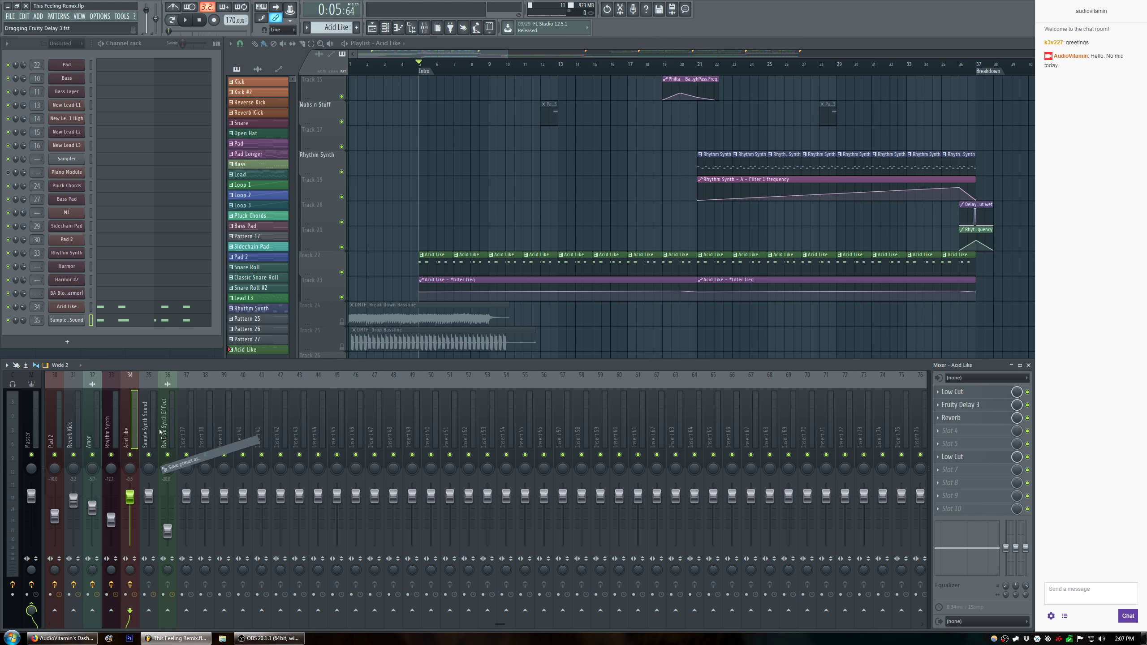
{"action": "left_click_drag", "start_coordinate": [152, 432], "coordinate": [149, 432]}
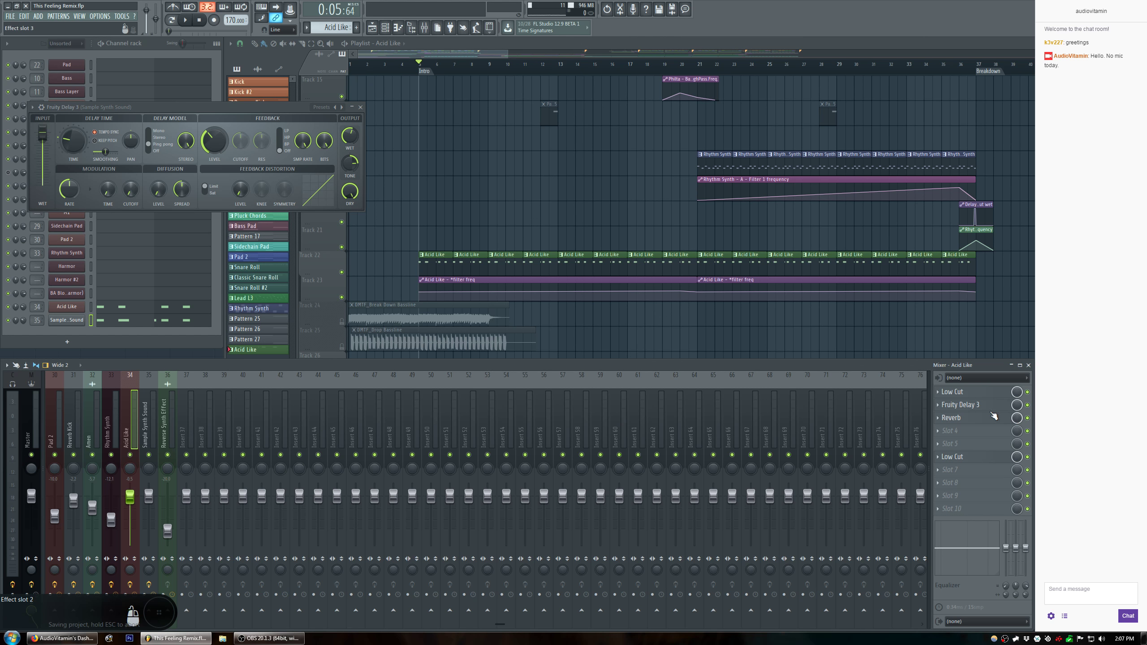
{"action": "left_click", "coordinate": [939, 418]}
{"action": "left_click_drag", "start_coordinate": [972, 465], "coordinate": [148, 428]}
Audition the added effects and solo the Acid Like playlist track together with its filter automation track.
{"action": "key", "text": "space"}
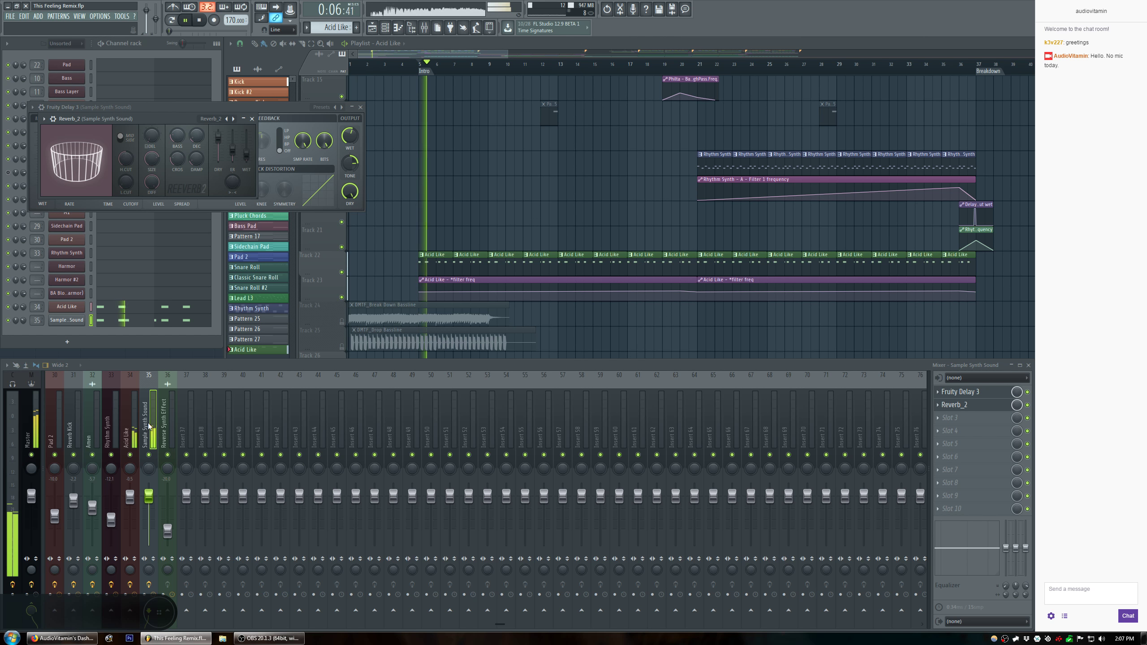
{"action": "key", "text": "space"}
{"action": "left_click", "coordinate": [170, 21]}
{"action": "left_click", "coordinate": [185, 20]}
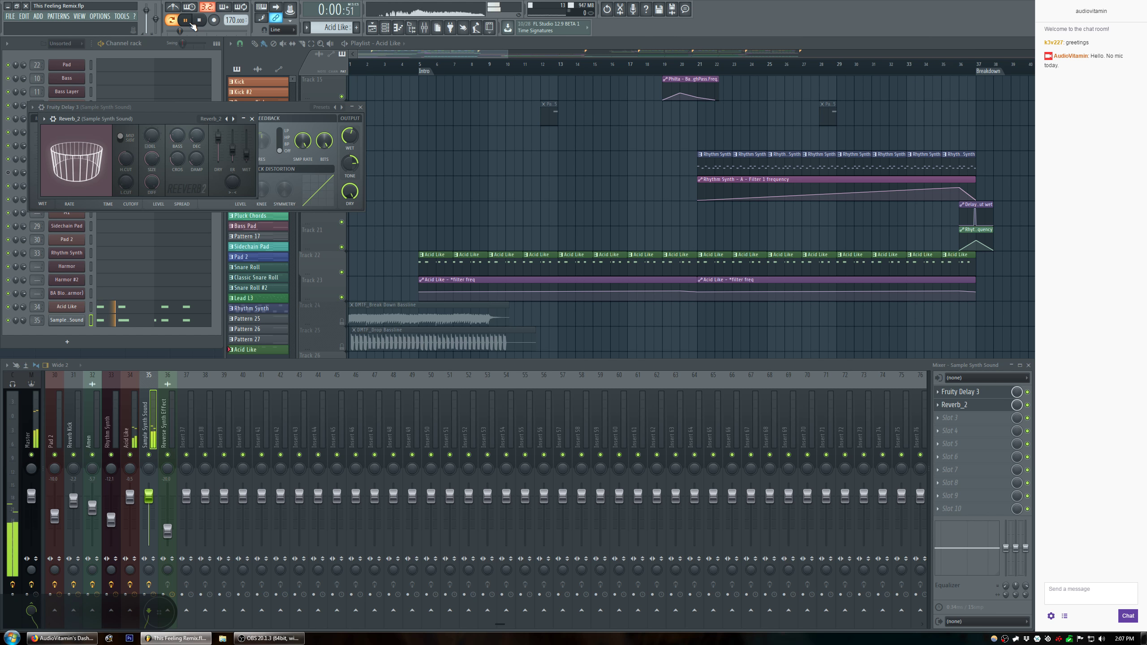
{"action": "right_click", "coordinate": [342, 273]}
{"action": "key", "text": "space"}
{"action": "left_click", "coordinate": [342, 297]}
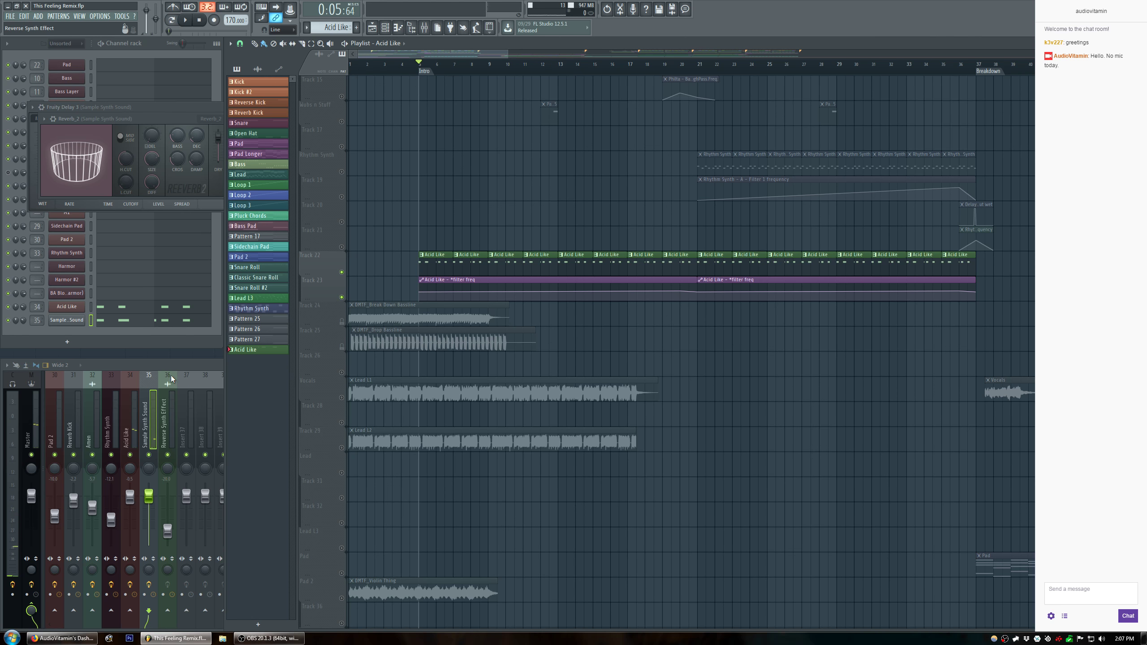
Reset the Sample Synth Sound and Acid Like channel volumes, lower both of their mixer faders and audition the balance.
{"action": "right_click", "coordinate": [22, 321]}
{"action": "left_click", "coordinate": [27, 327]}
{"action": "right_click", "coordinate": [23, 309]}
{"action": "left_click", "coordinate": [30, 315]}
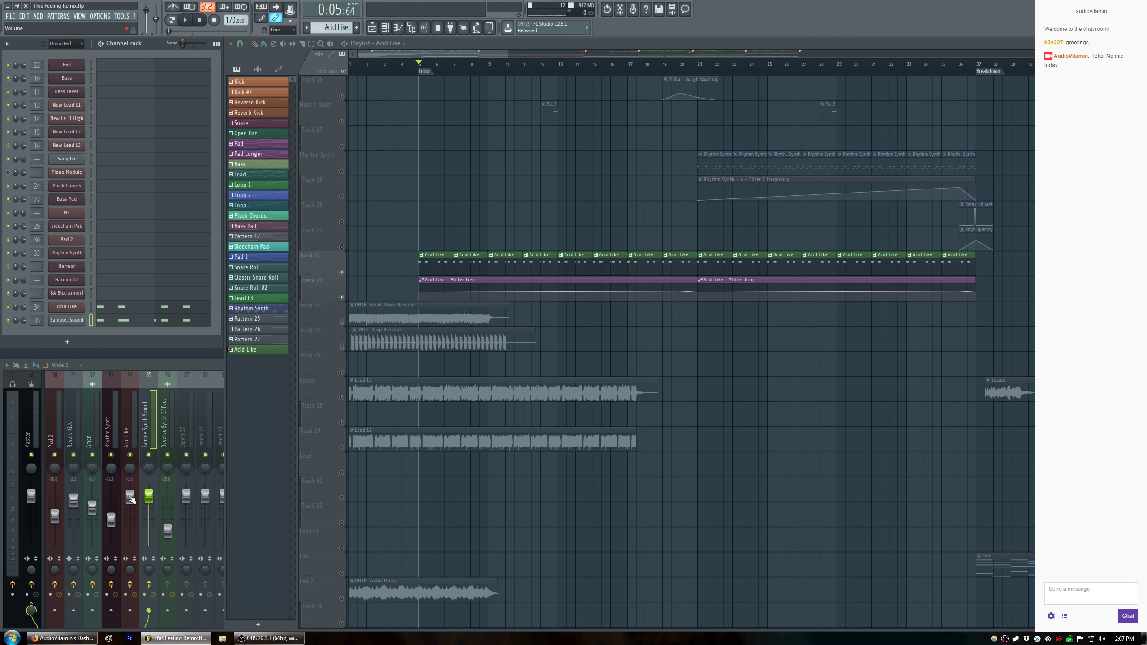
{"action": "mouse_move", "coordinate": [131, 498]}
{"action": "left_mouse_down"}
{"action": "mouse_move", "coordinate": [149, 499]}
{"action": "mouse_move", "coordinate": [149, 512]}
{"action": "left_mouse_up"}
{"action": "key", "text": "space"}
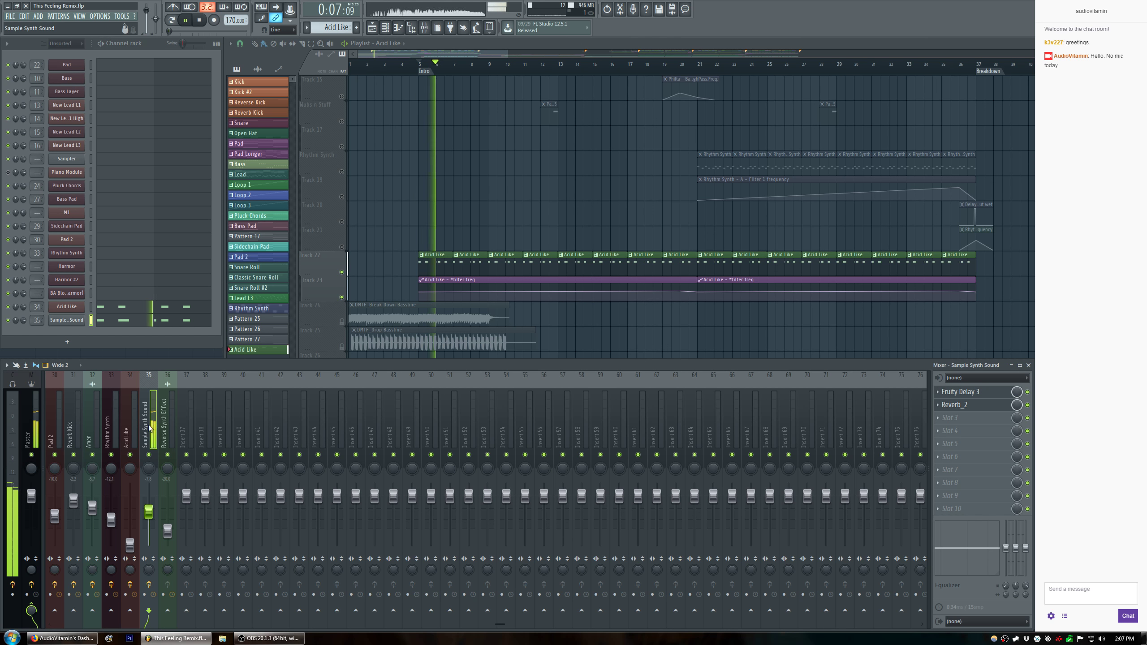
{"action": "key", "text": "space"}
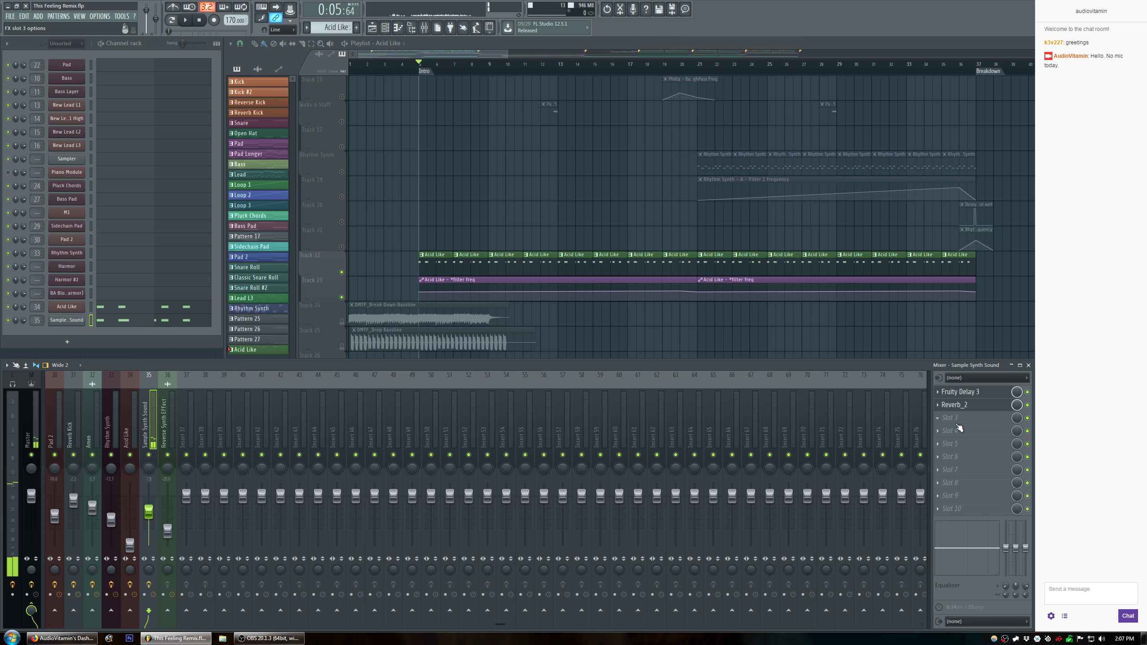
Add Fruity parametric EQ 2 ahead of the delay on the Sample Synth Sound track and load its Low Cut preset.
{"action": "key", "text": "space"}
{"action": "left_click", "coordinate": [970, 418]}
{"action": "left_click", "coordinate": [698, 382]}
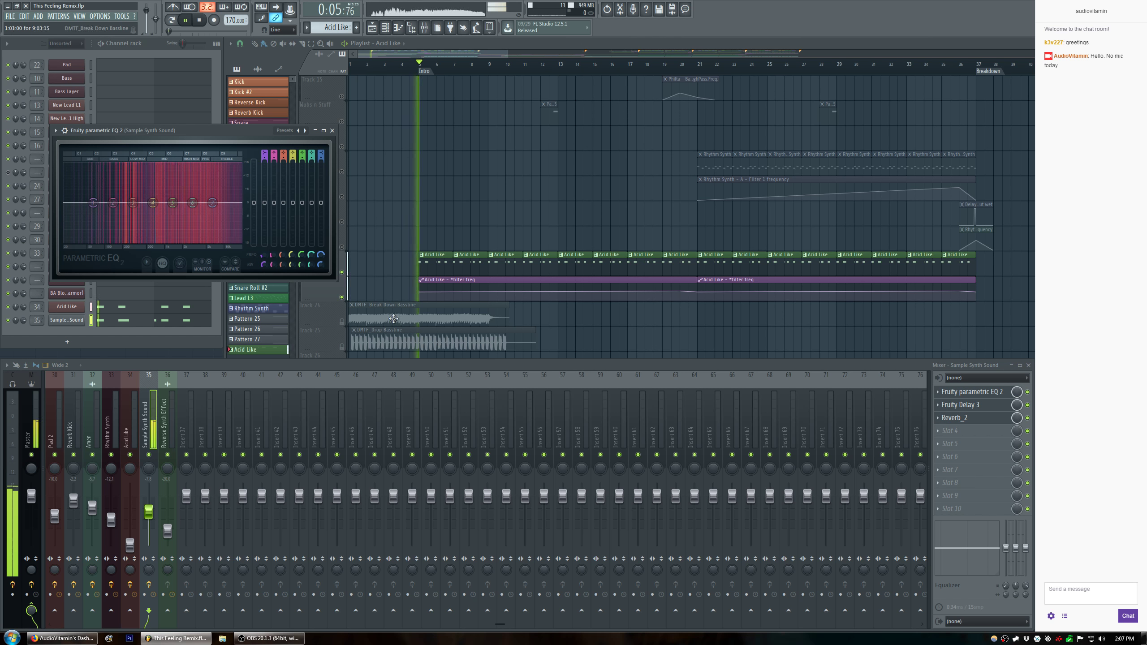
{"action": "left_click", "coordinate": [285, 131]}
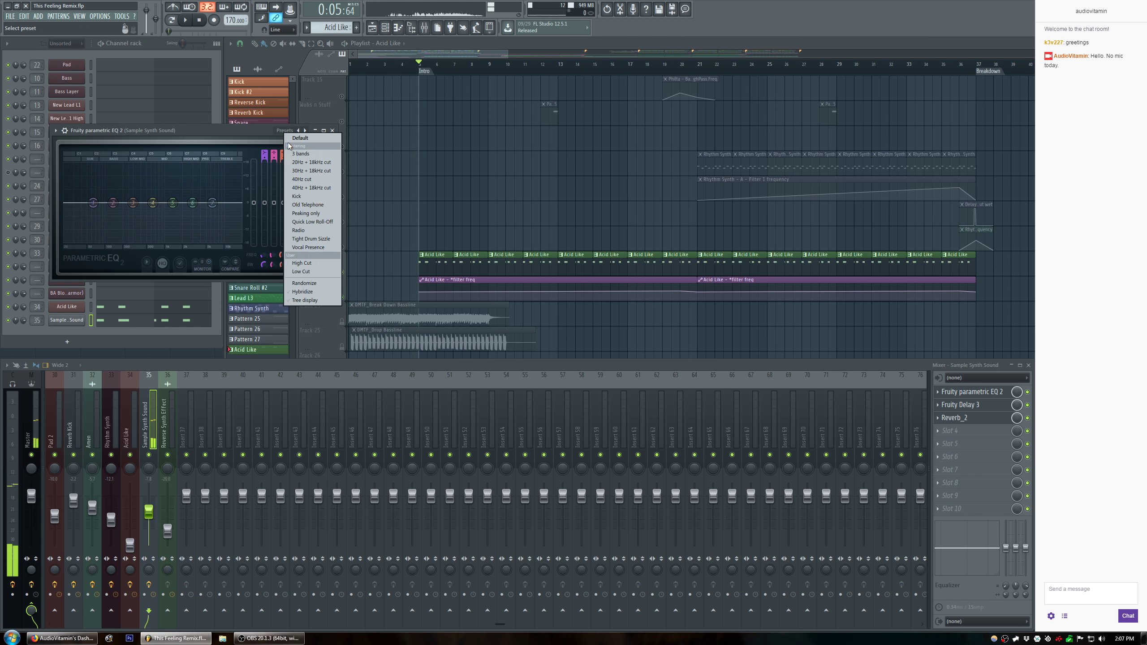
{"action": "left_click", "coordinate": [309, 271]}
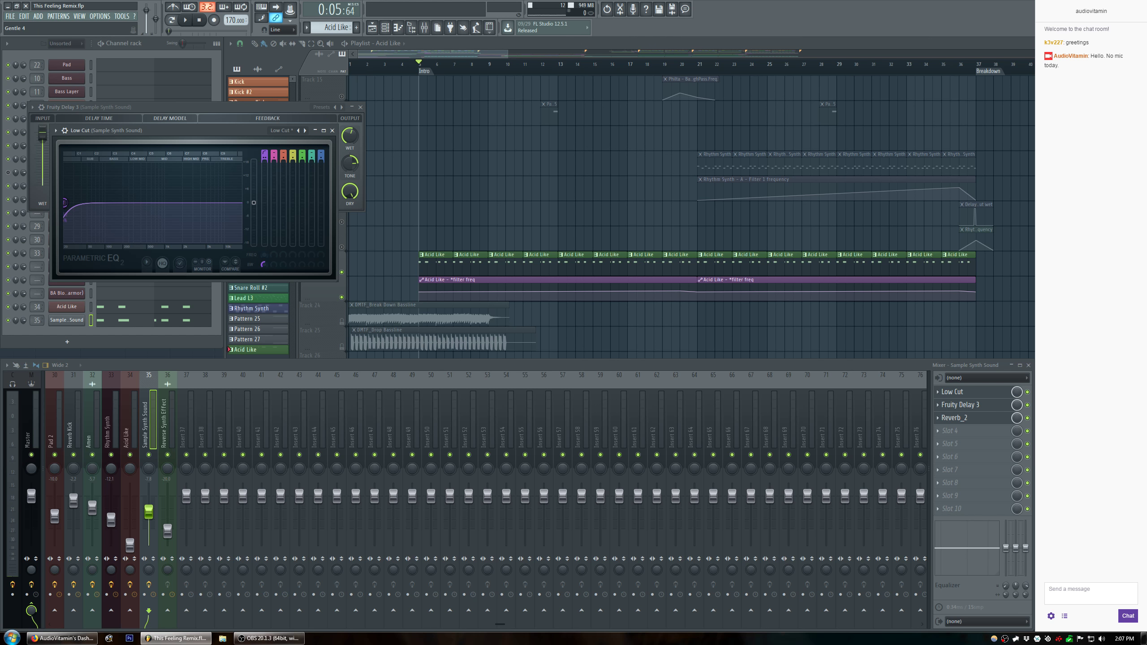
Adjust the Low Cut EQ's high-pass band to about 232 Hz during playback, and close the EQ and delay windows.
{"action": "key", "text": "space"}
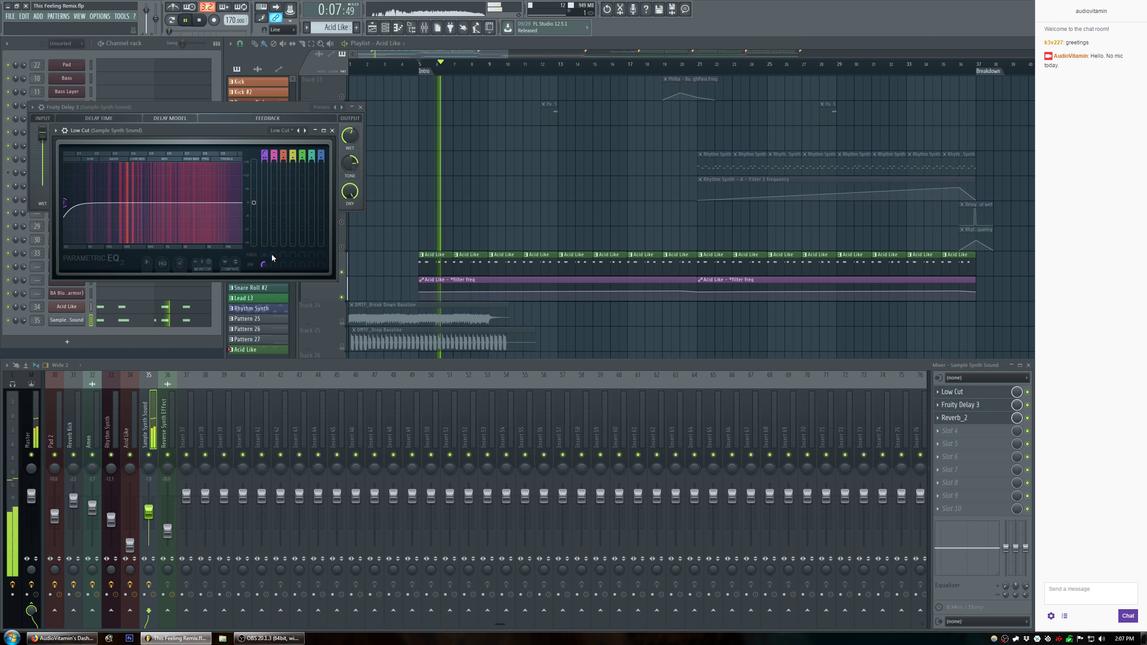
{"action": "mouse_move", "coordinate": [264, 255]}
{"action": "left_mouse_down"}
{"action": "mouse_move", "coordinate": [264, 228]}
{"action": "mouse_move", "coordinate": [265, 256]}
{"action": "left_mouse_up"}
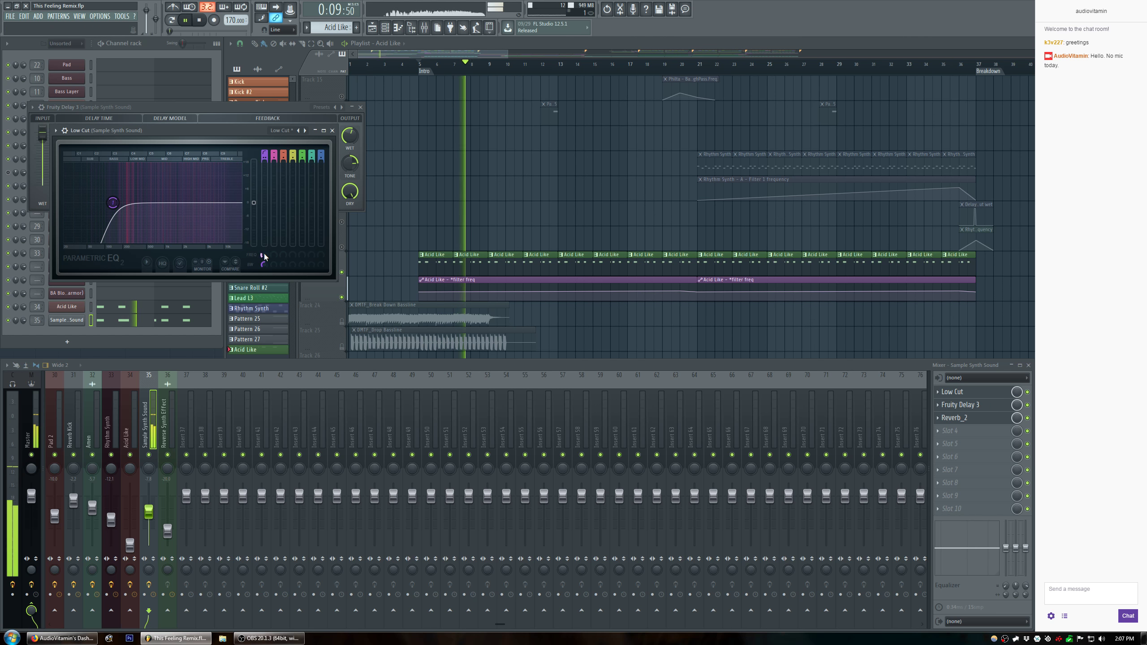
{"action": "left_click_drag", "start_coordinate": [266, 159], "coordinate": [266, 164]}
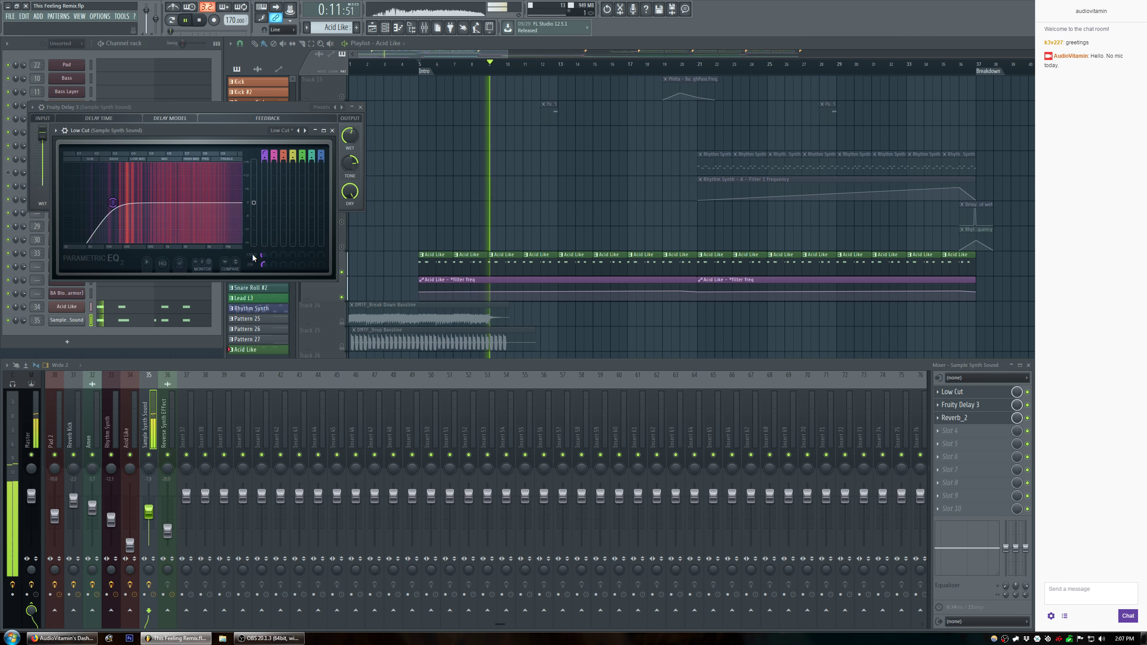
{"action": "left_click_drag", "start_coordinate": [262, 257], "coordinate": [262, 245]}
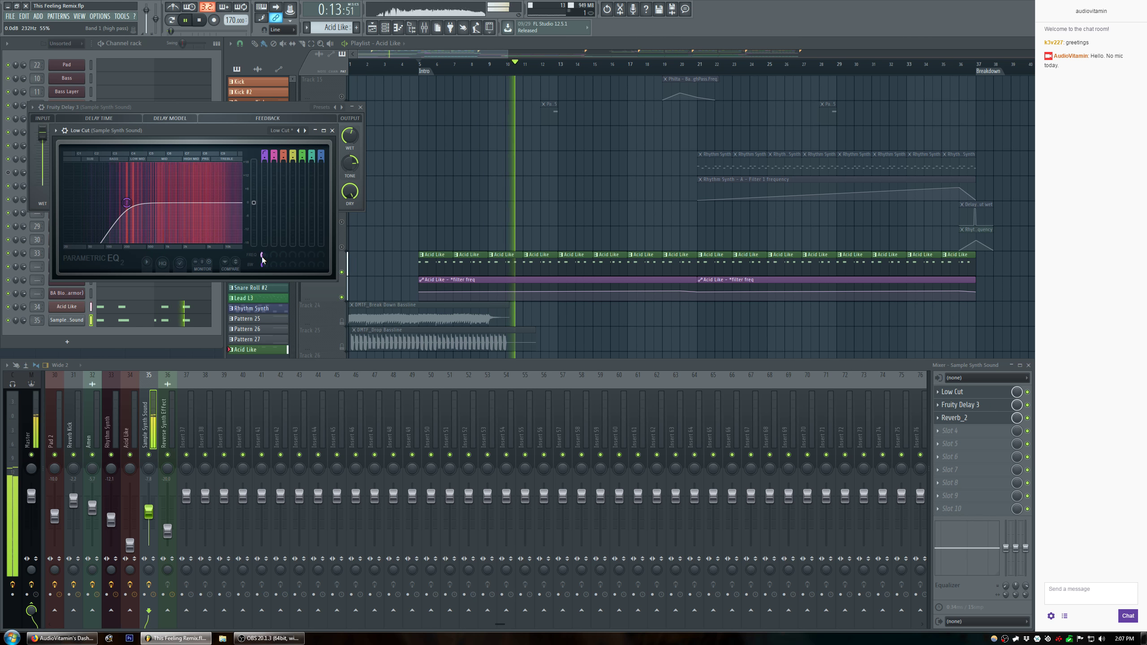
{"action": "left_click", "coordinate": [333, 131]}
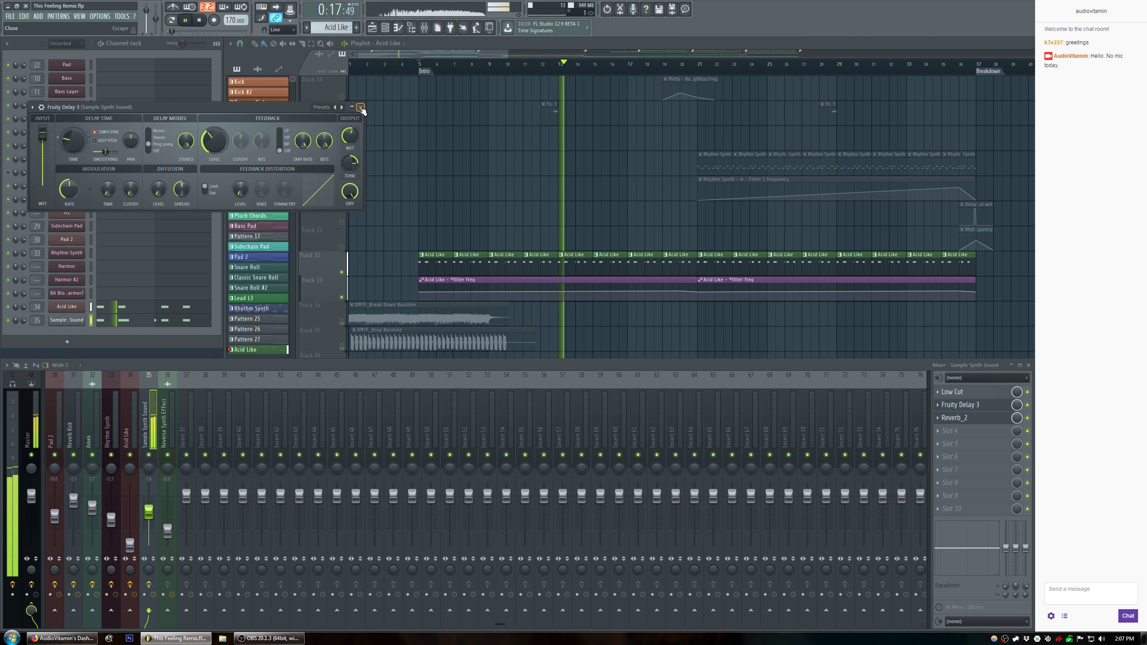
{"action": "left_click", "coordinate": [361, 107]}
Lower the Sample Synth Sound mixer fader and raise the Acid Like fader to about -14 dB while playing.
{"action": "key", "text": "space"}
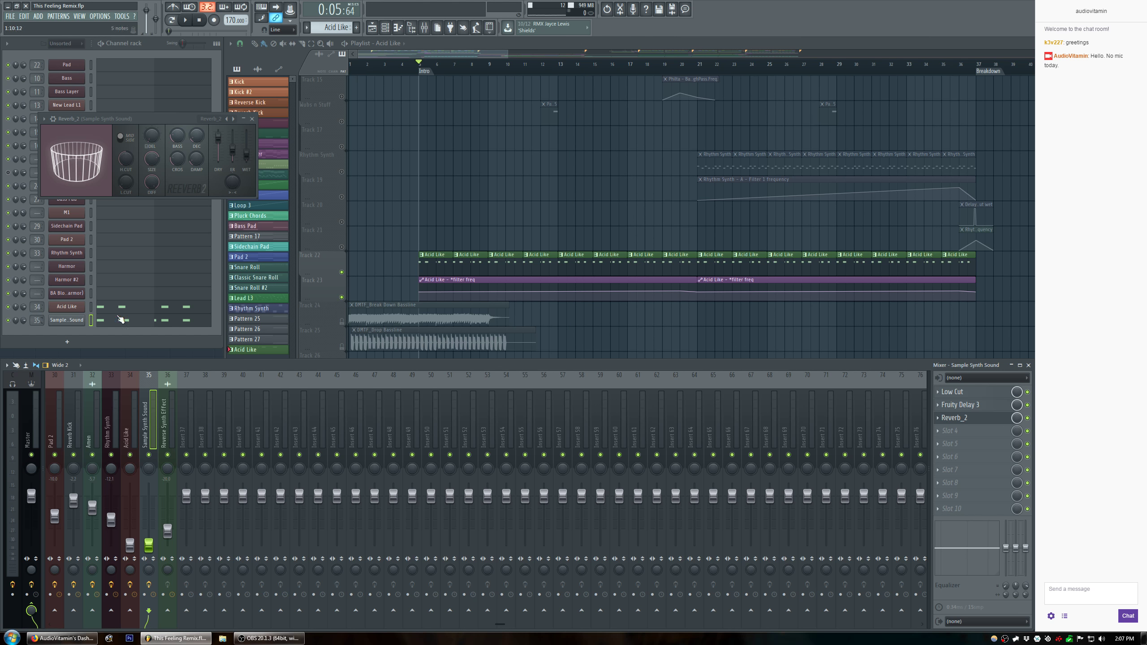
{"action": "left_click_drag", "start_coordinate": [129, 544], "coordinate": [129, 524]}
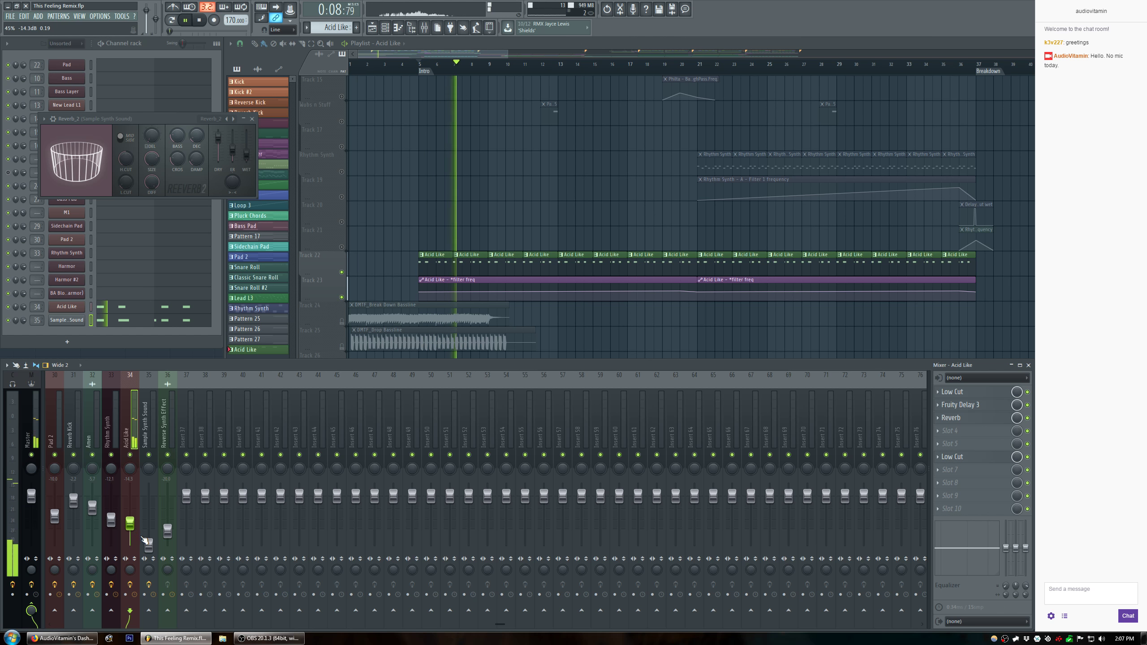
{"action": "key", "text": "space"}
Unsolo the playlist tracks and, playing from bar 21, set Acid Like to about -15 dB and Sample Synth Sound to about -16 dB.
{"action": "left_click", "coordinate": [341, 272], "text": "ctrl"}
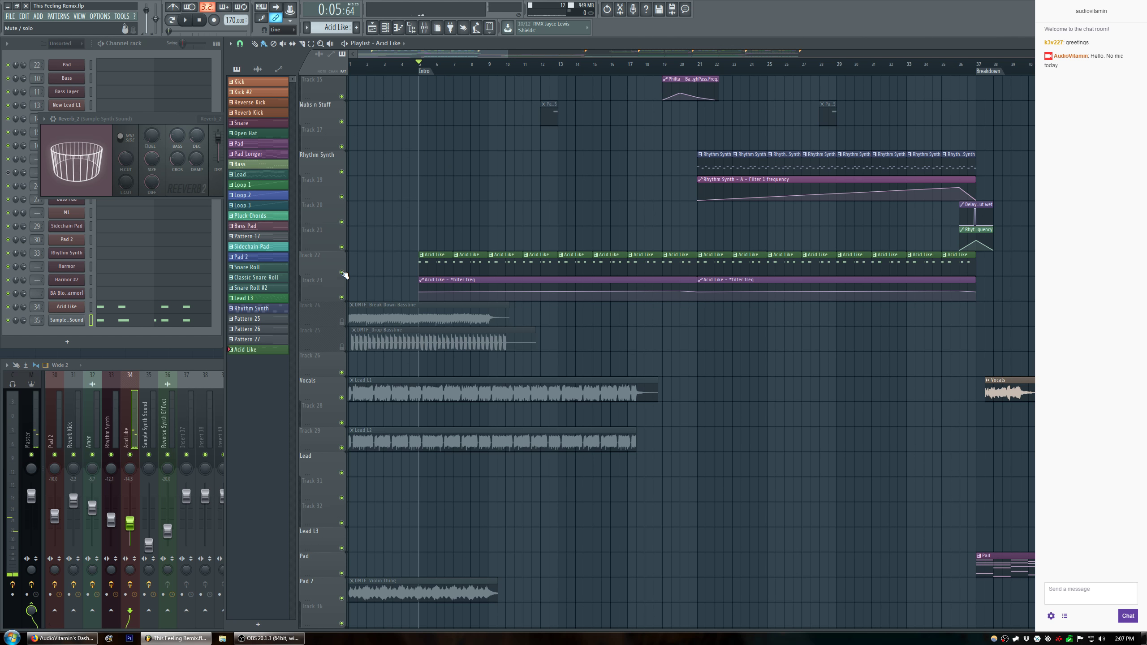
{"action": "left_click", "coordinate": [702, 71]}
{"action": "key", "text": "space"}
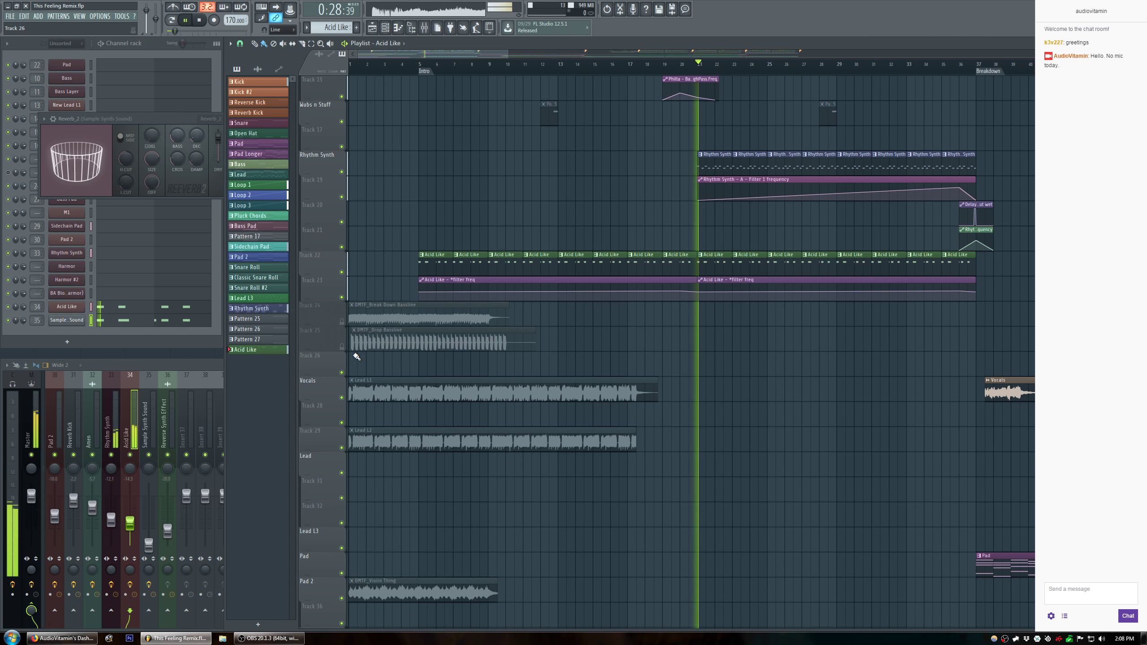
{"action": "left_click", "coordinate": [195, 368]}
{"action": "left_click_drag", "start_coordinate": [133, 527], "coordinate": [133, 528]}
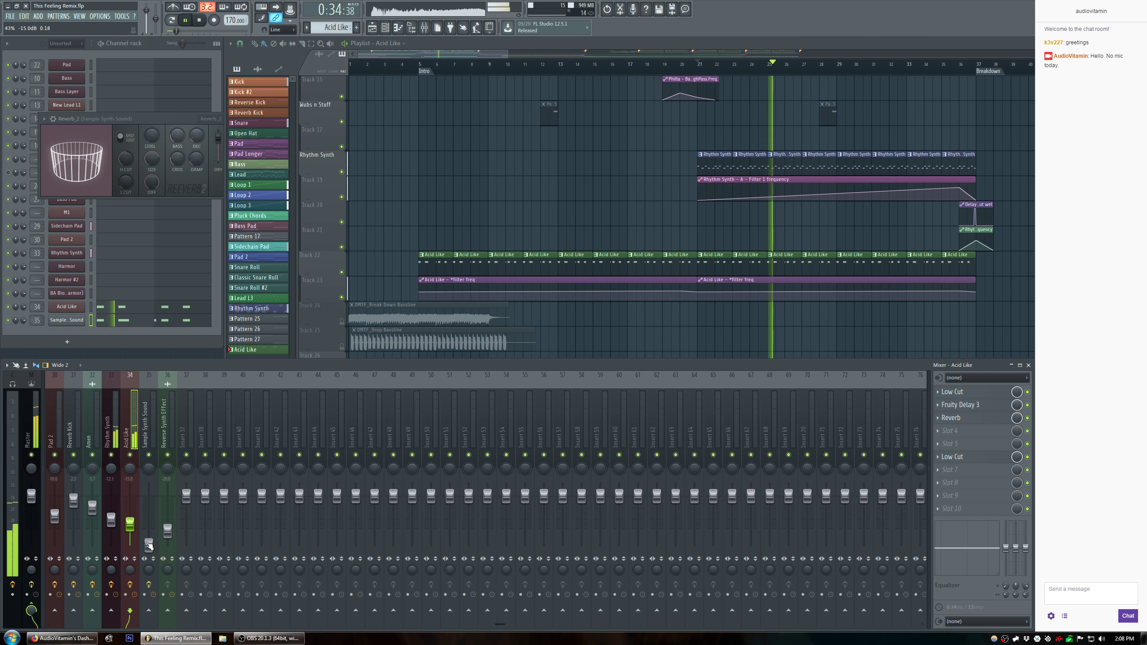
{"action": "left_click_drag", "start_coordinate": [149, 544], "coordinate": [149, 527]}
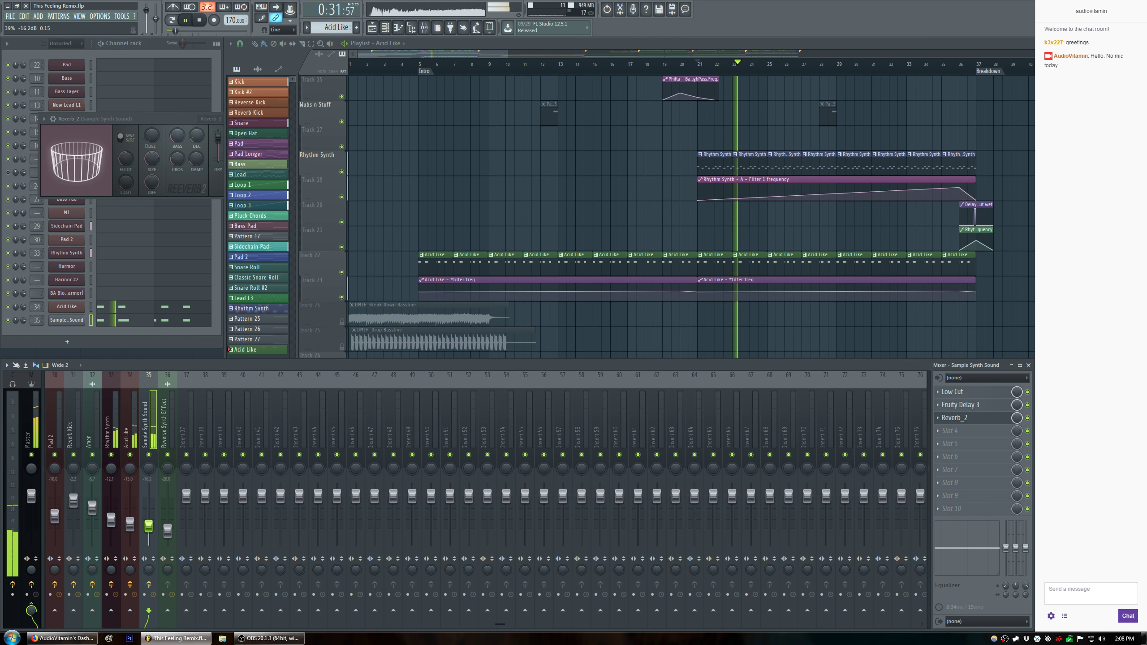
Move the empty Insert 37 mixer track to position 34, just before Acid Like, and name it Intro Synth Bus.
{"action": "left_click", "coordinate": [187, 443]}
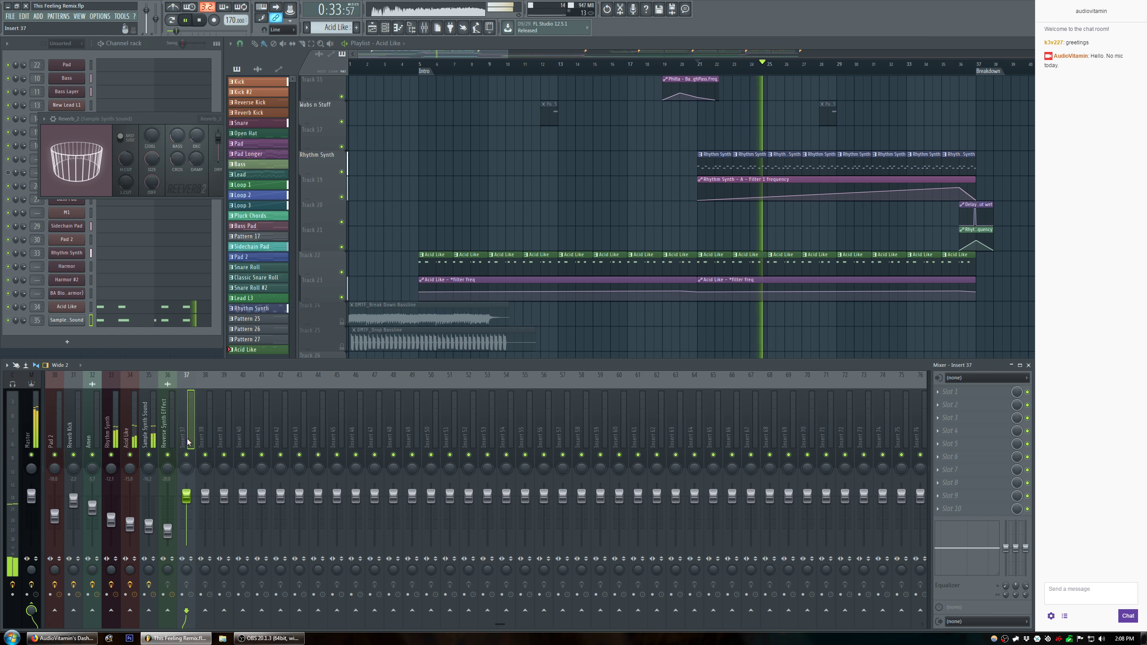
{"action": "key", "text": "alt+Left"}
{"action": "key", "text": "alt+Left"}
{"action": "key", "text": "alt+Left"}
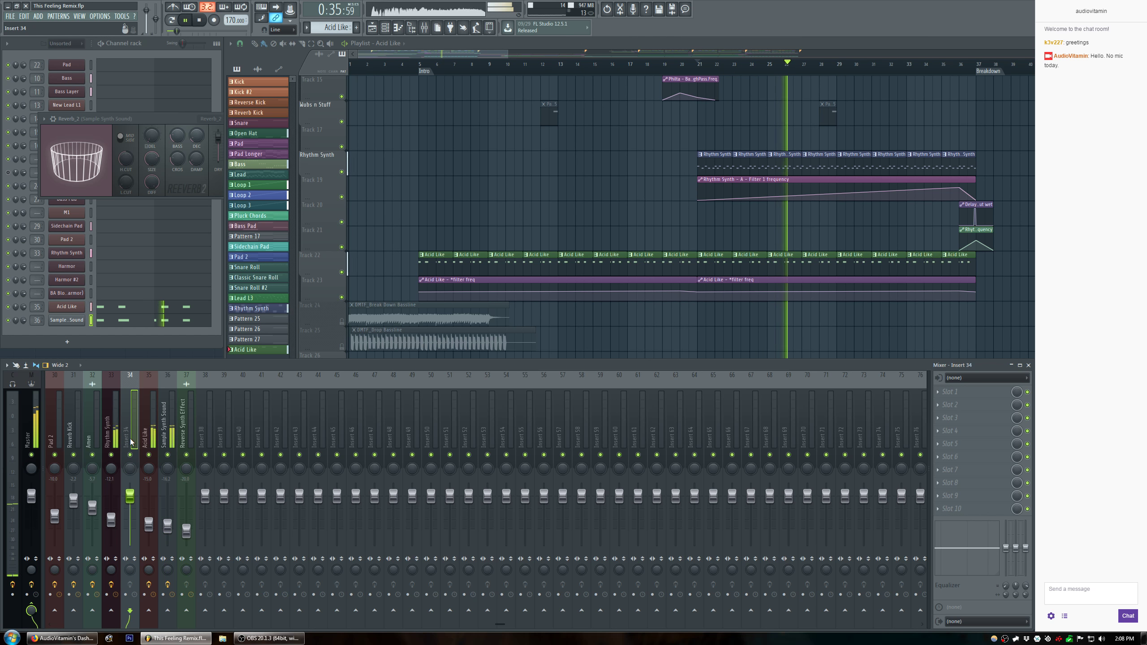
{"action": "left_click", "coordinate": [149, 444]}
{"action": "left_click", "coordinate": [129, 443]}
{"action": "key", "text": "space"}
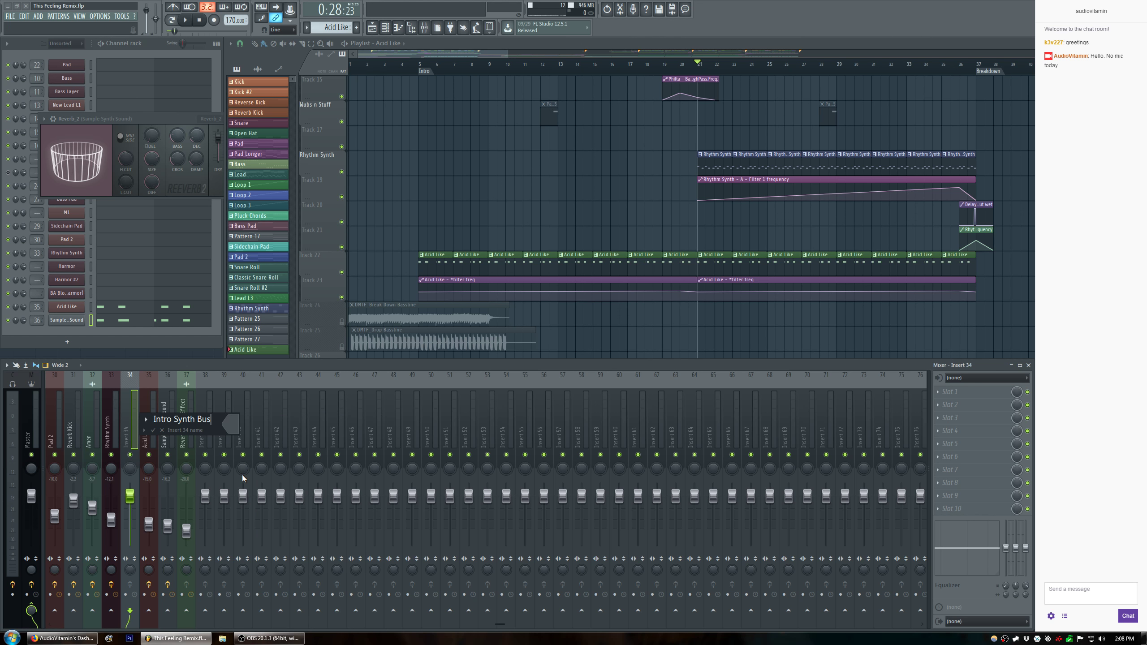
{"action": "key", "text": "Return"}
Route the Acid Like and Sample Synth Sound mixer tracks only to the Intro Synth Bus, and select the bus.
{"action": "left_click", "coordinate": [148, 432]}
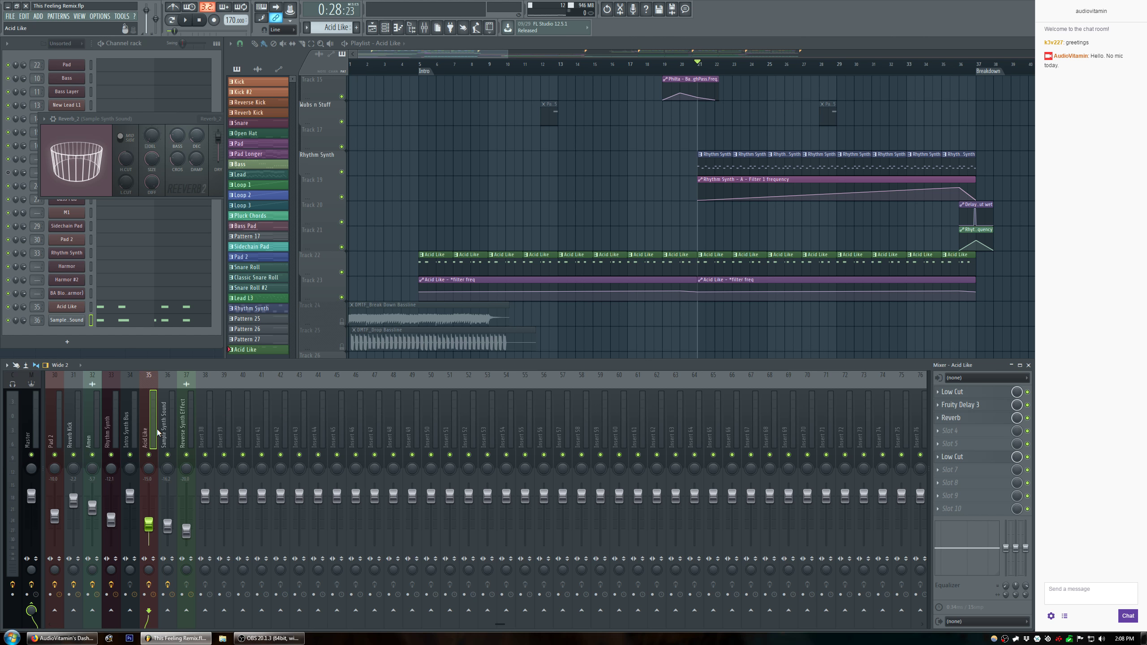
{"action": "left_click", "coordinate": [170, 429]}
{"action": "left_click", "coordinate": [151, 437], "text": "ctrl"}
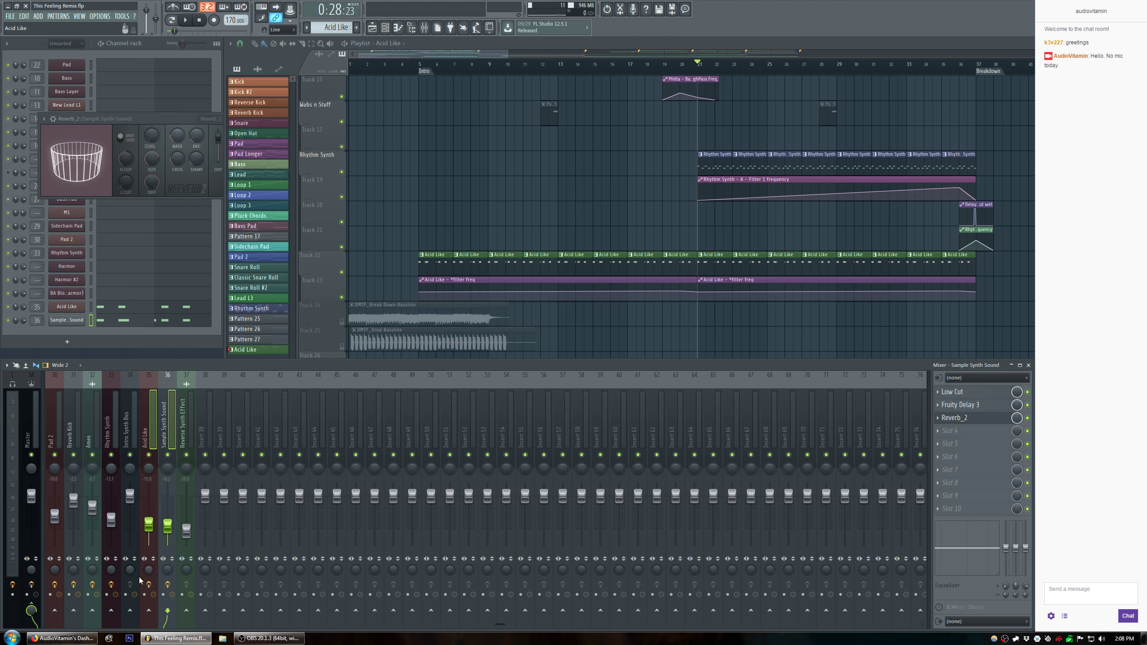
{"action": "left_click", "coordinate": [130, 611]}
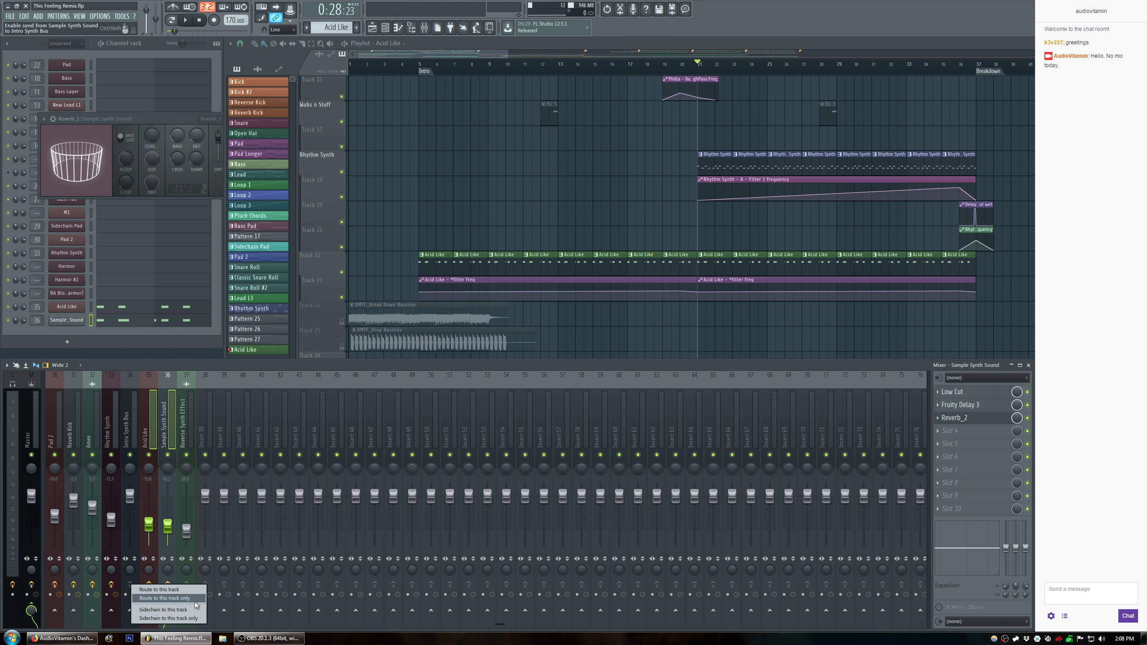
{"action": "left_click", "coordinate": [141, 427]}
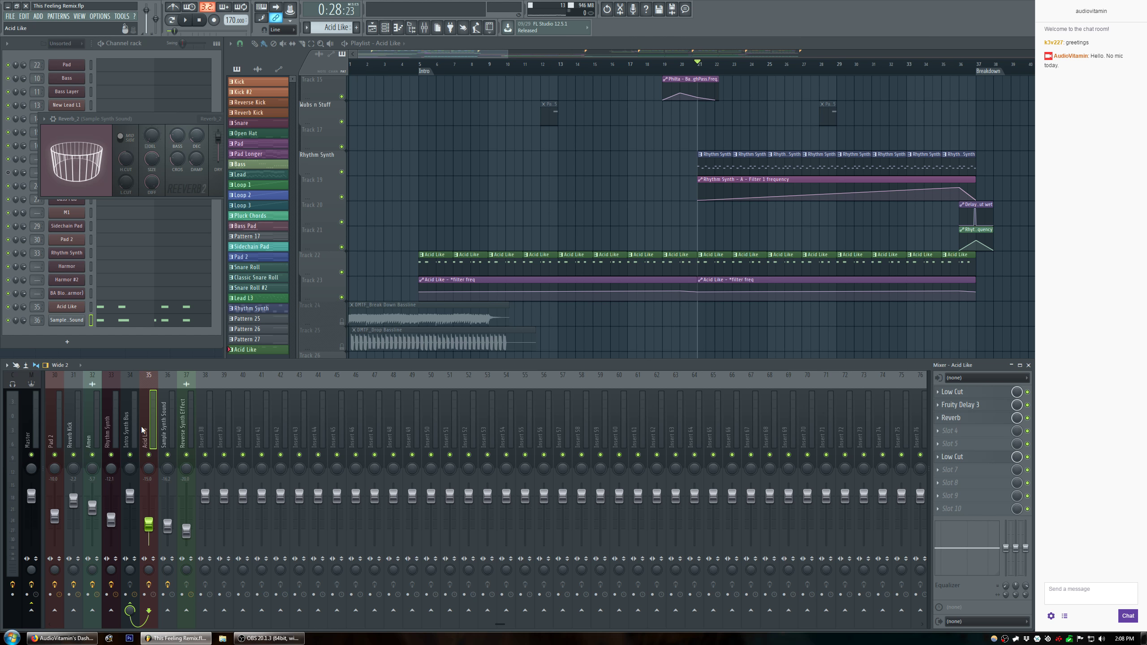
{"action": "left_click", "coordinate": [132, 429]}
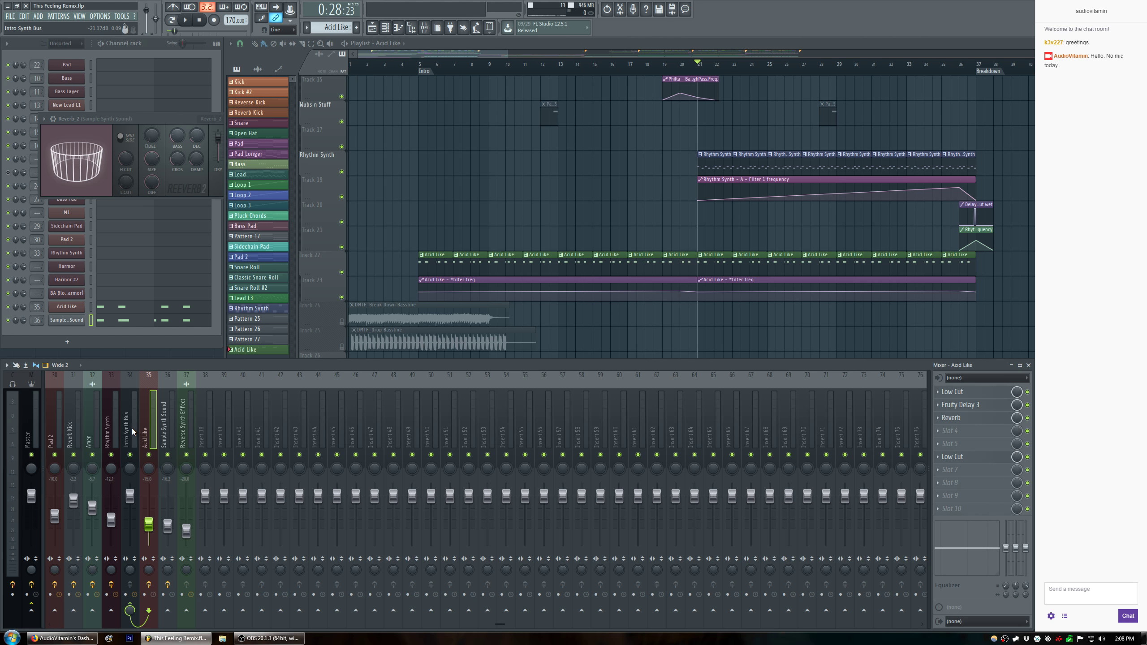
Solo the Acid Like playlist track with its filter automation and audition the bused synths from bar 21.
{"action": "key", "text": "space"}
{"action": "key", "text": "space"}
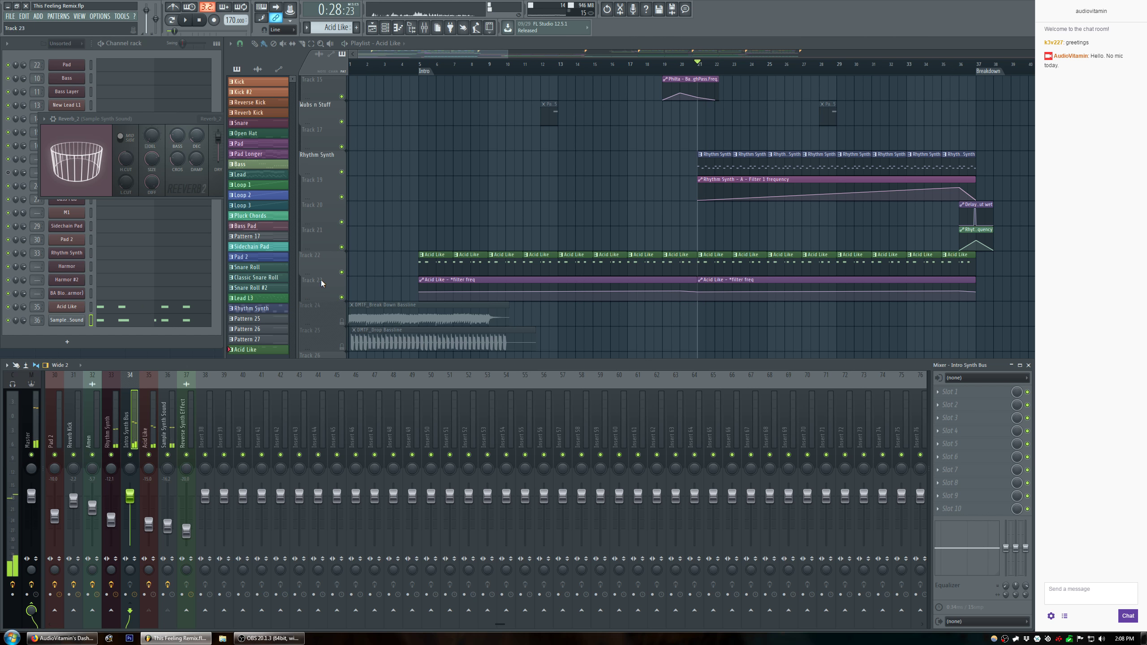
{"action": "right_click", "coordinate": [341, 272]}
{"action": "key", "text": "F9"}
{"action": "key", "text": "space"}
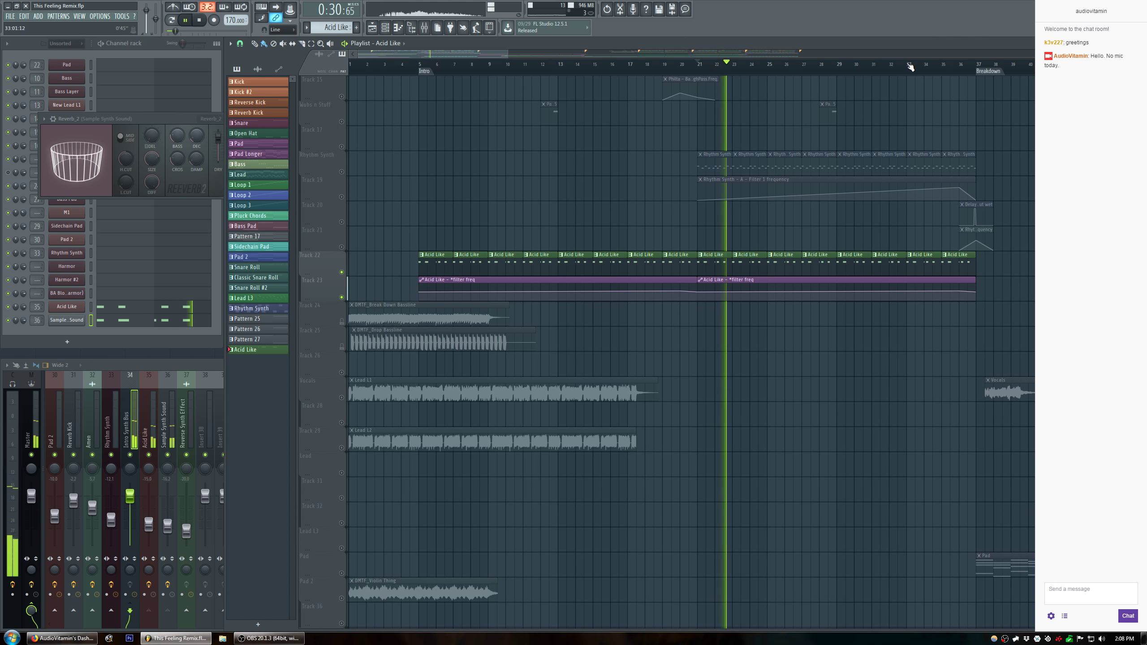
Play the bused synths from bar 35 up to the Breakdown marker, and set the playhead to bar 36.
{"action": "scroll", "coordinate": [1032, 72], "scroll_direction": "up", "scroll_amount": 4}
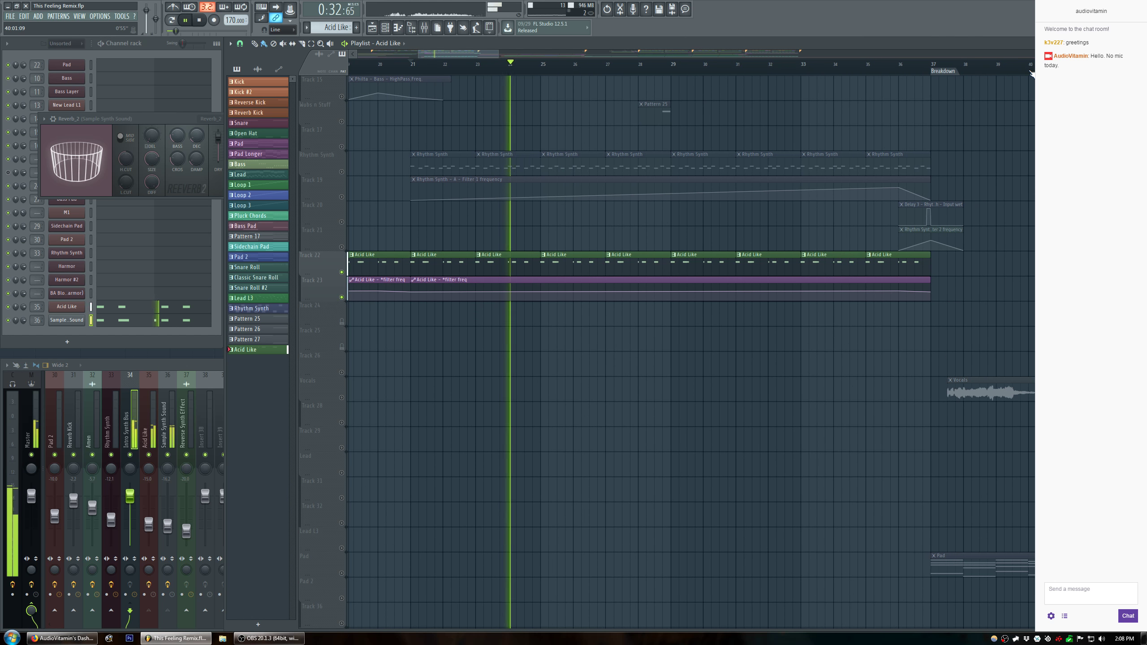
{"action": "left_click", "coordinate": [867, 70]}
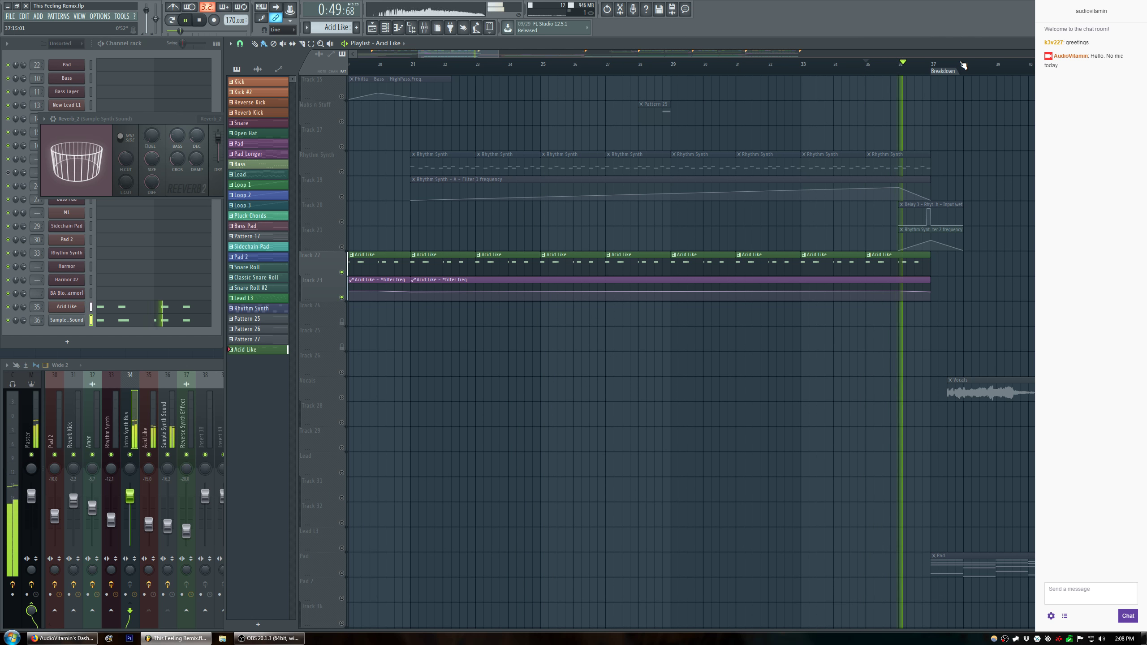
{"action": "key", "text": "space"}
{"action": "left_click", "coordinate": [905, 71]}
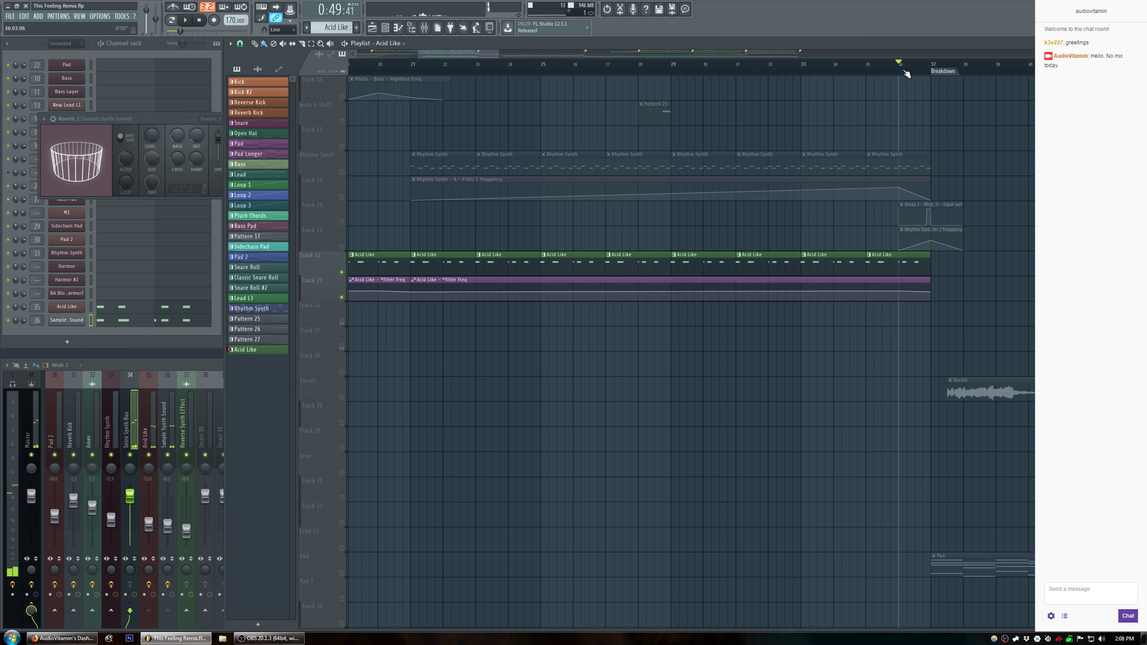
Insert an empty playlist track below the Acid Like filter automation and load Bitcrusher into slot 2 of the Intro Synth Bus.
{"action": "right_click", "coordinate": [329, 290]}
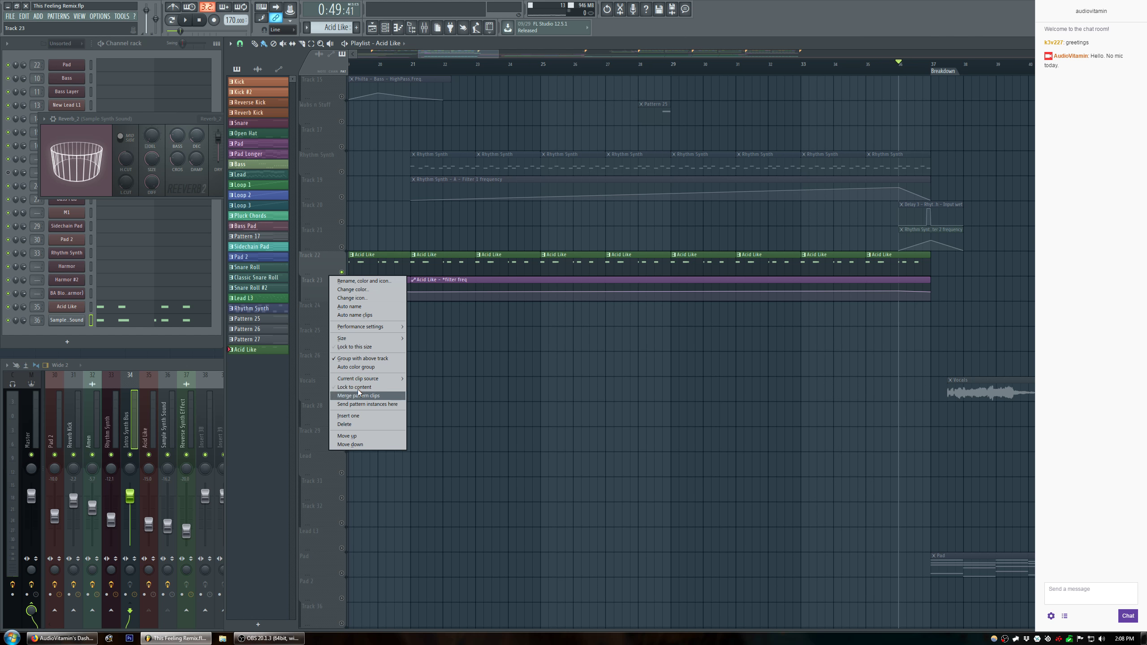
{"action": "left_click", "coordinate": [362, 412]}
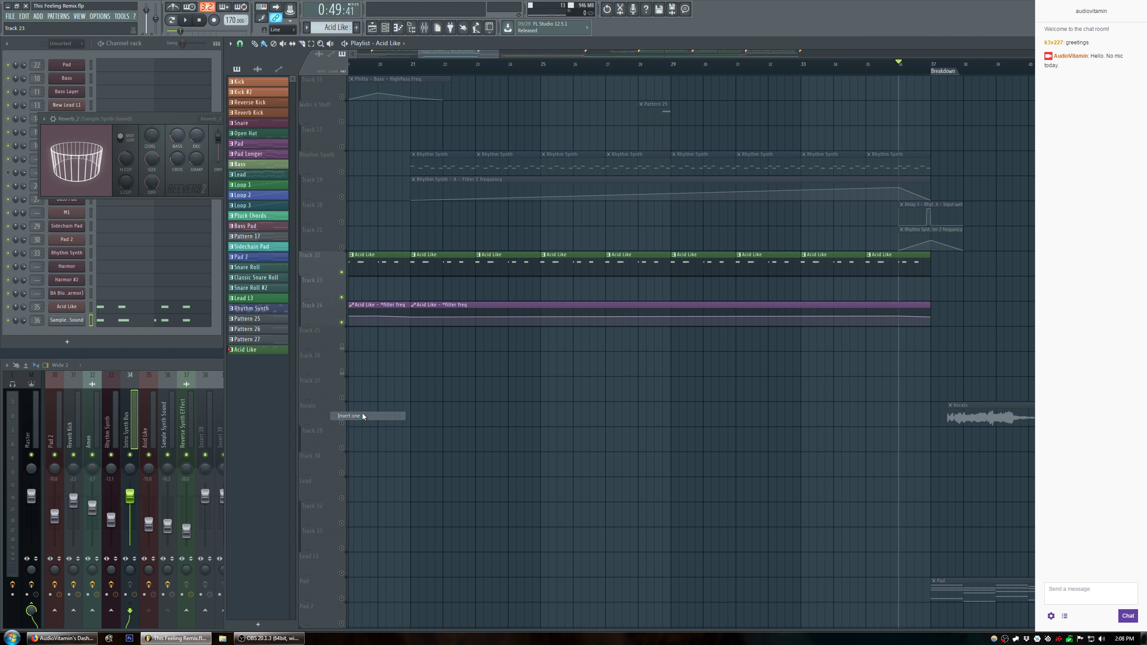
{"action": "left_click", "coordinate": [124, 412]}
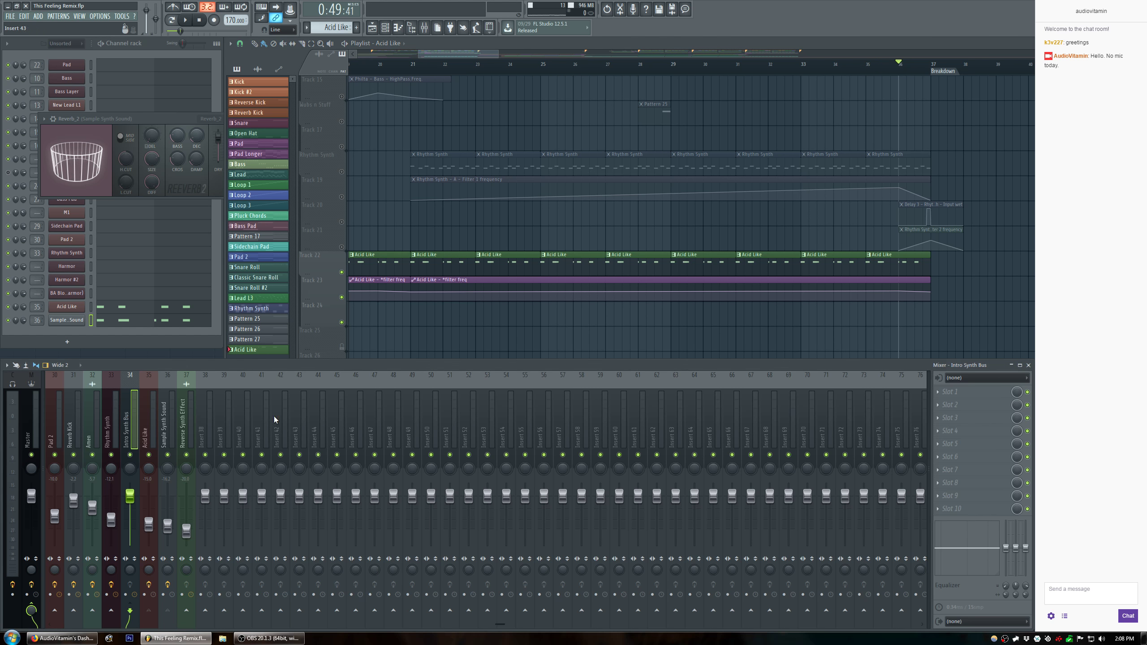
{"action": "left_click", "coordinate": [939, 406]}
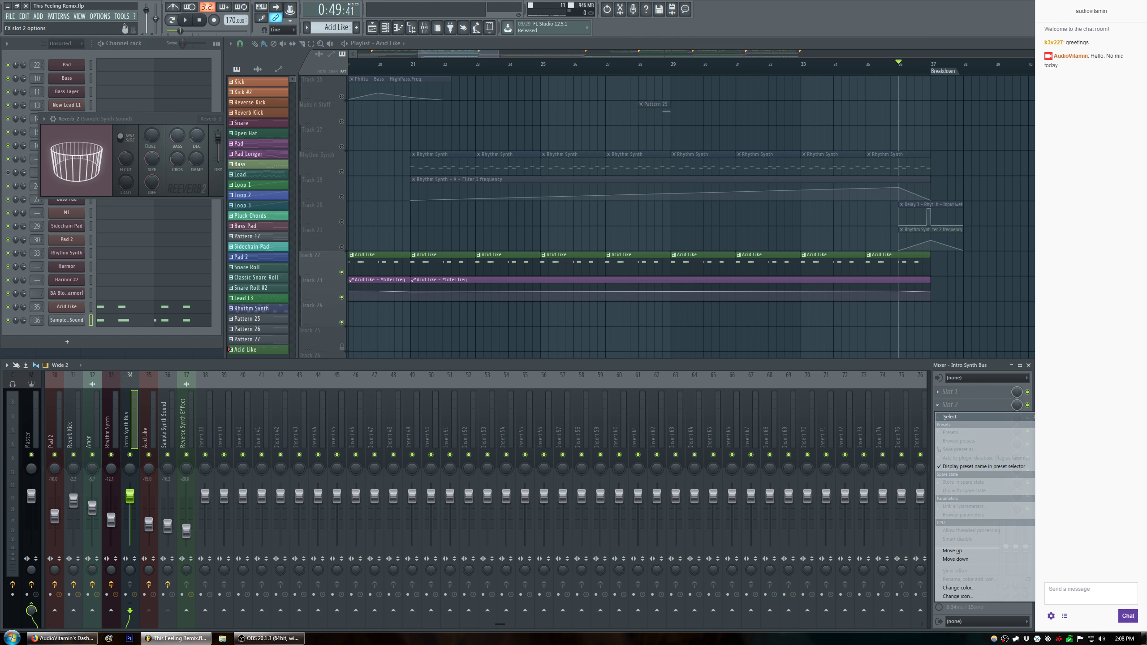
{"action": "left_click", "coordinate": [1022, 378]}
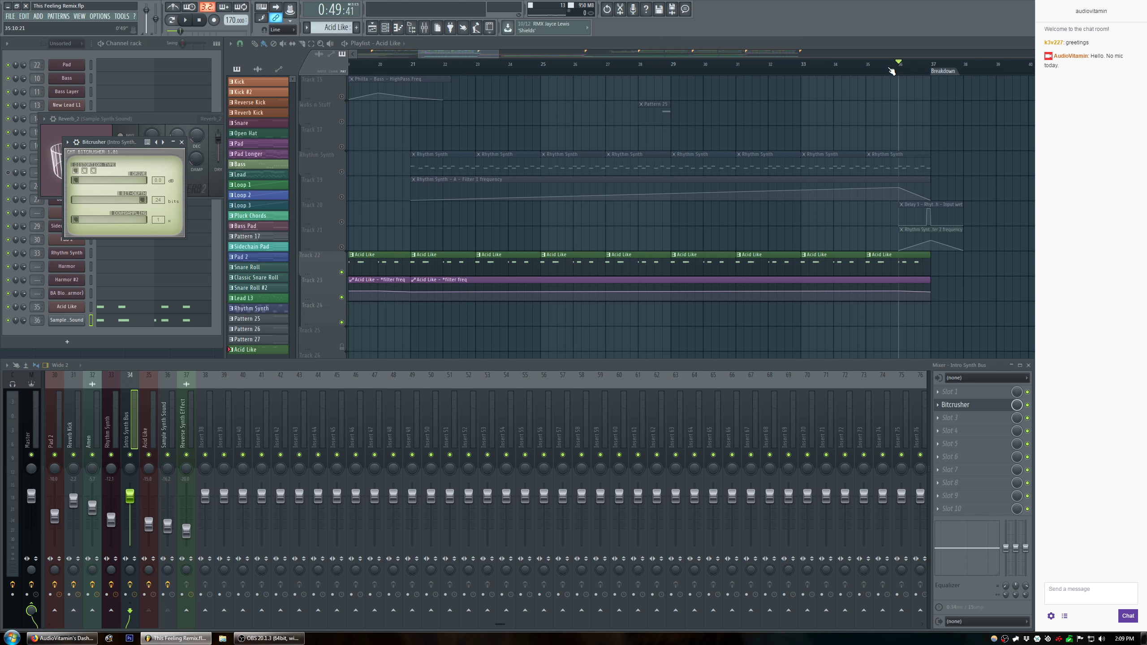
Audition different Bitcrusher Downsampling amounts on the Intro Synth Bus while playing from bar 36.
{"action": "key", "text": "space"}
{"action": "mouse_move", "coordinate": [77, 220]}
{"action": "left_mouse_down"}
{"action": "mouse_move", "coordinate": [124, 218]}
{"action": "mouse_move", "coordinate": [56, 222]}
{"action": "left_mouse_up"}
{"action": "key", "text": "space"}
Create an automation clip for the Bitcrusher's Downsampling and place it on the new playlist track, starting at bar 36.
{"action": "left_click_drag", "start_coordinate": [876, 74], "coordinate": [927, 88]}
{"action": "mouse_move", "coordinate": [76, 218]}
{"action": "left_mouse_down"}
{"action": "mouse_move", "coordinate": [109, 219]}
{"action": "mouse_move", "coordinate": [73, 219]}
{"action": "left_mouse_up"}
{"action": "left_click", "coordinate": [128, 21]}
{"action": "mouse_move", "coordinate": [175, 117]}
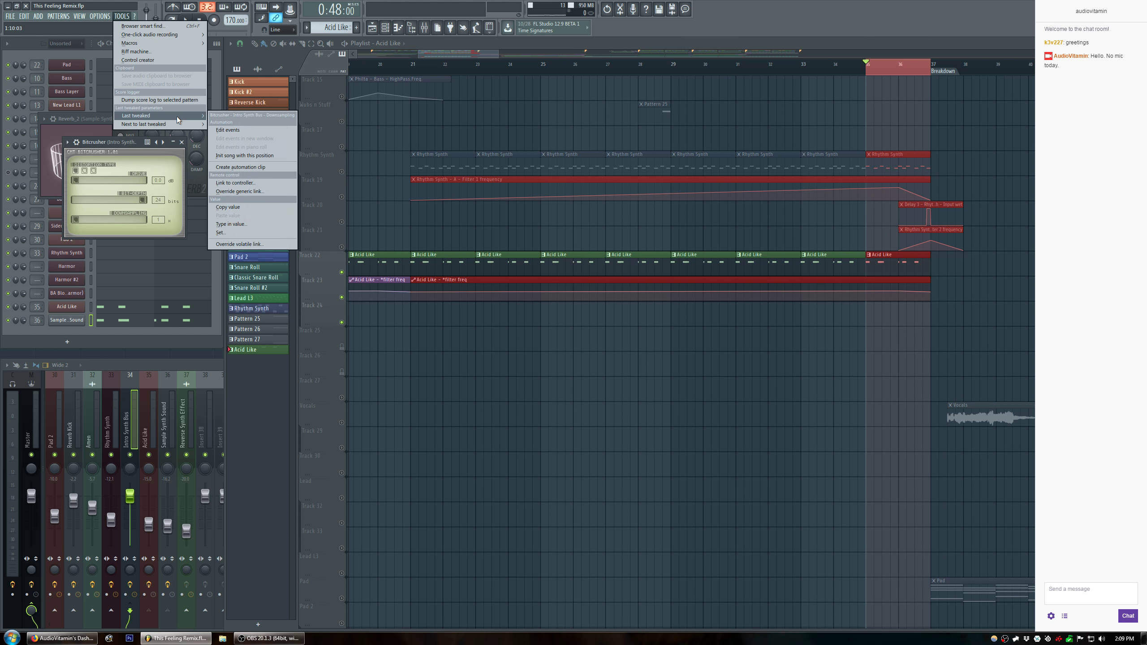
{"action": "left_click", "coordinate": [248, 166]}
{"action": "left_click_drag", "start_coordinate": [910, 86], "coordinate": [910, 326]}
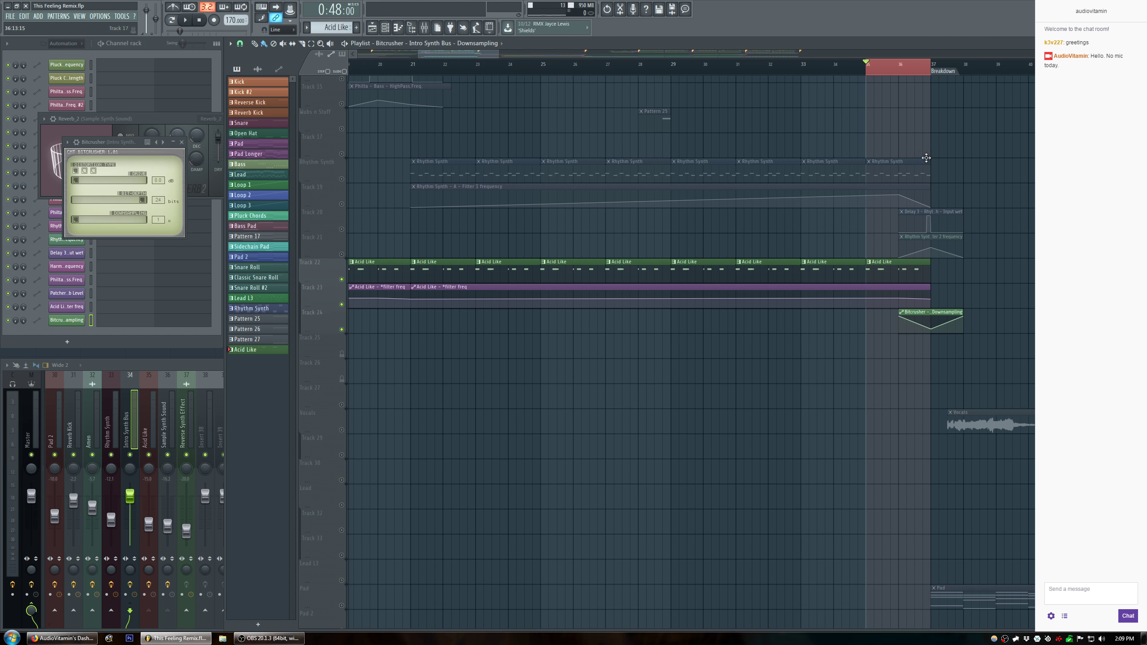
Shape the Downsampling automation to ramp through bar 36 and hold flat from bar 37 to bar 40, auditioning it from bar 35.
{"action": "key", "text": "space"}
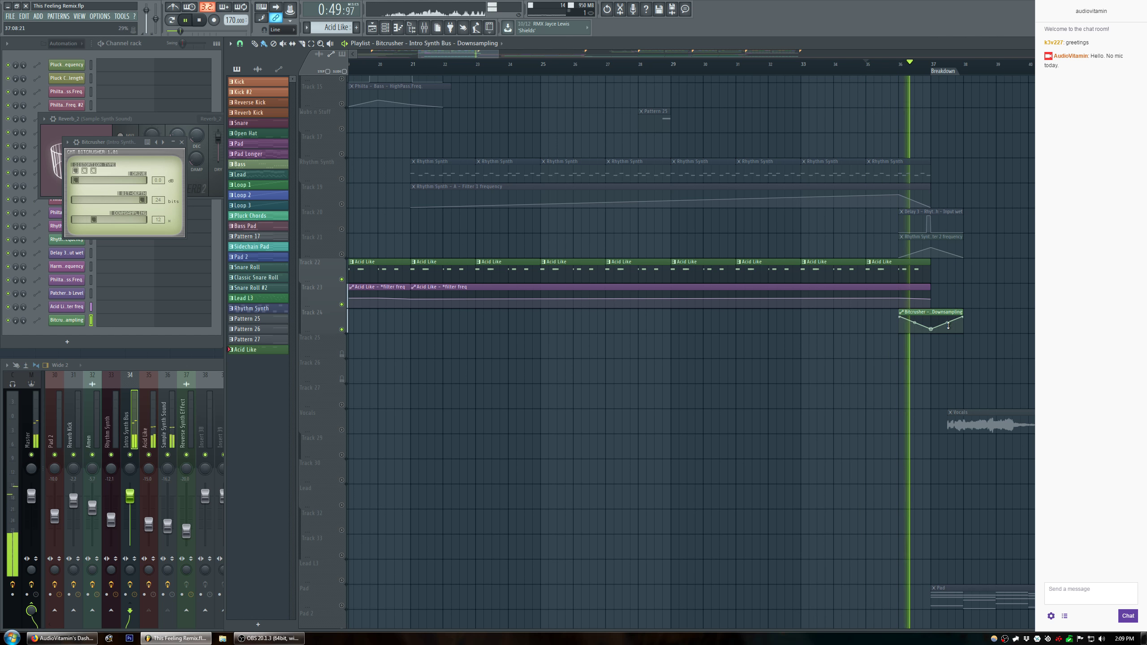
{"action": "key", "text": "space"}
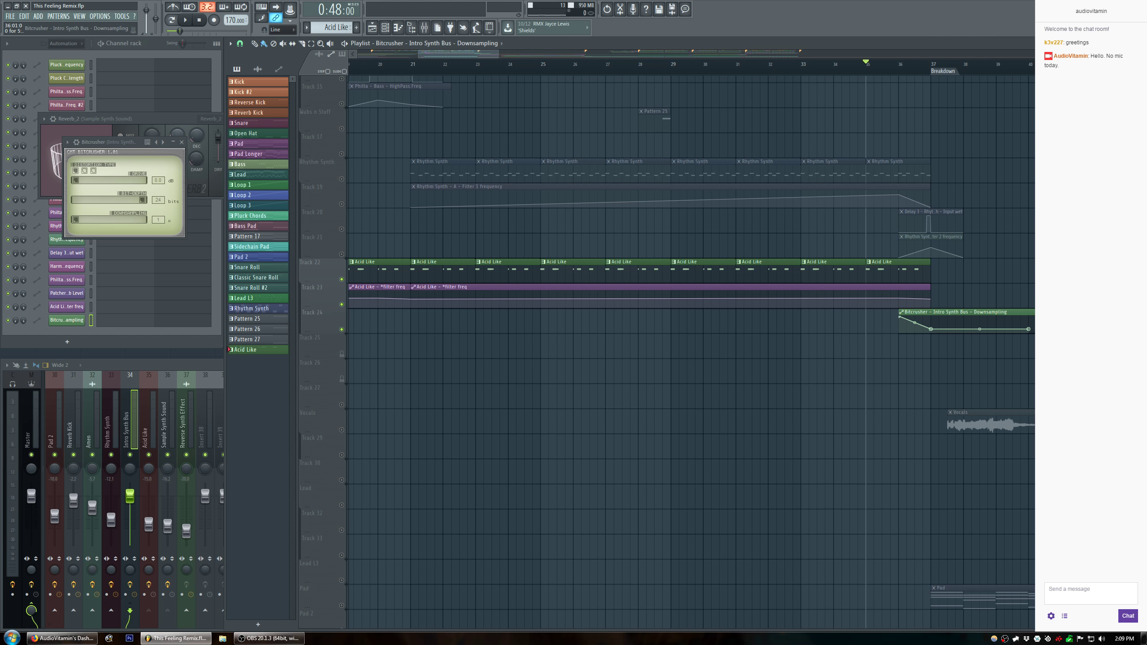
{"action": "key", "text": "space"}
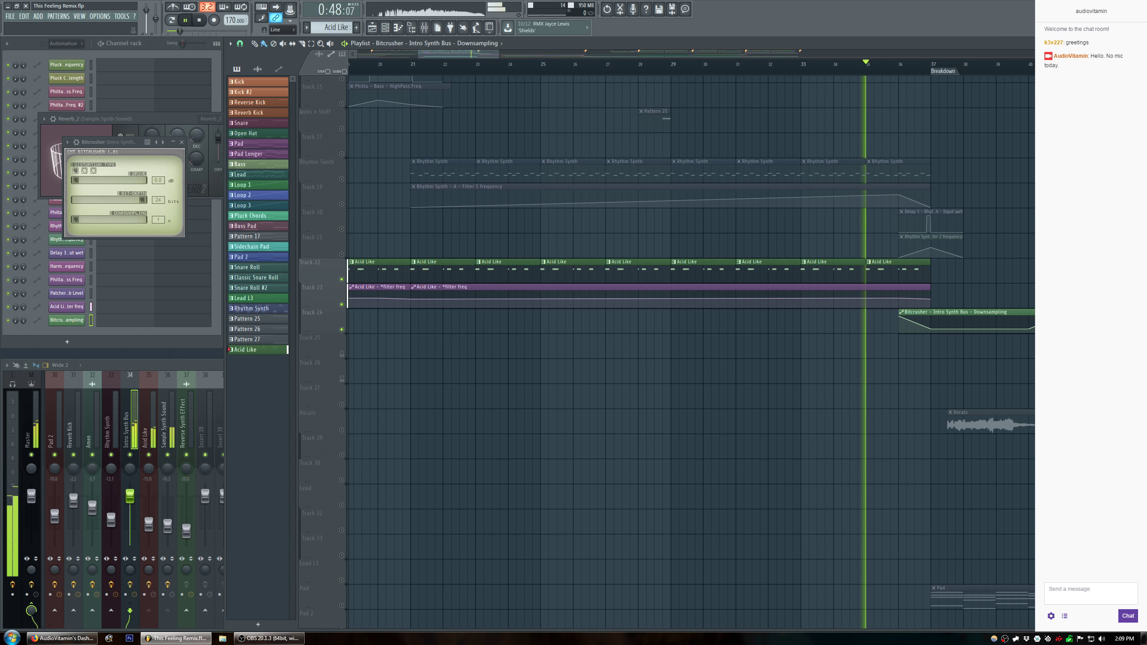
{"action": "key", "text": "space"}
{"action": "right_click", "coordinate": [934, 330]}
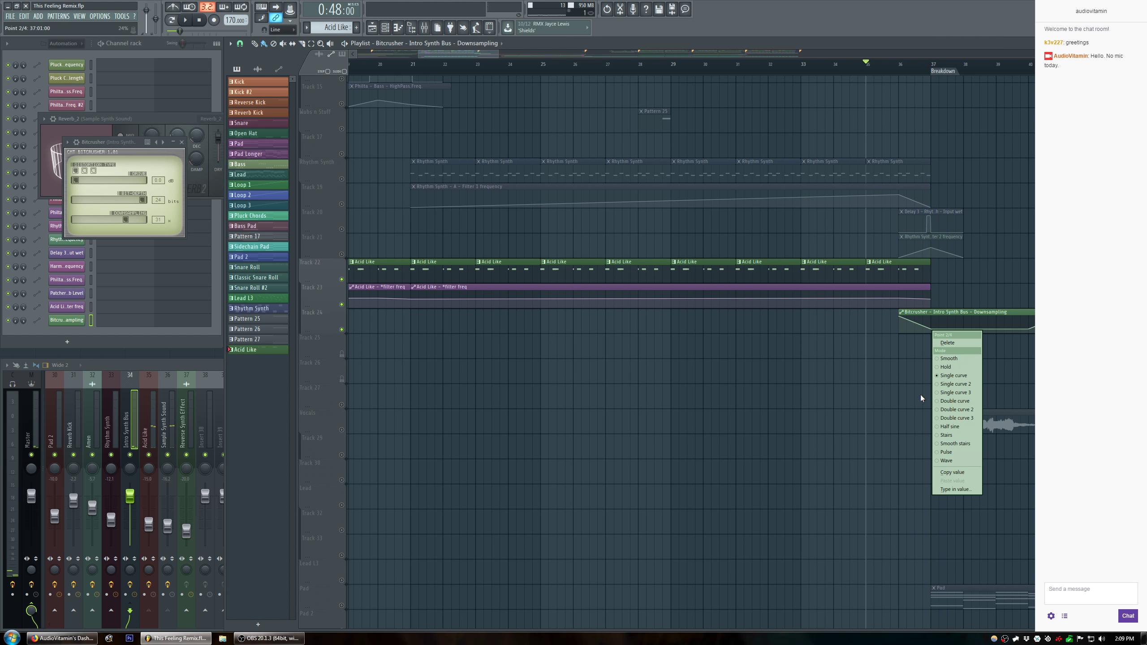
{"action": "left_click", "coordinate": [954, 473]}
{"action": "key", "text": "space"}
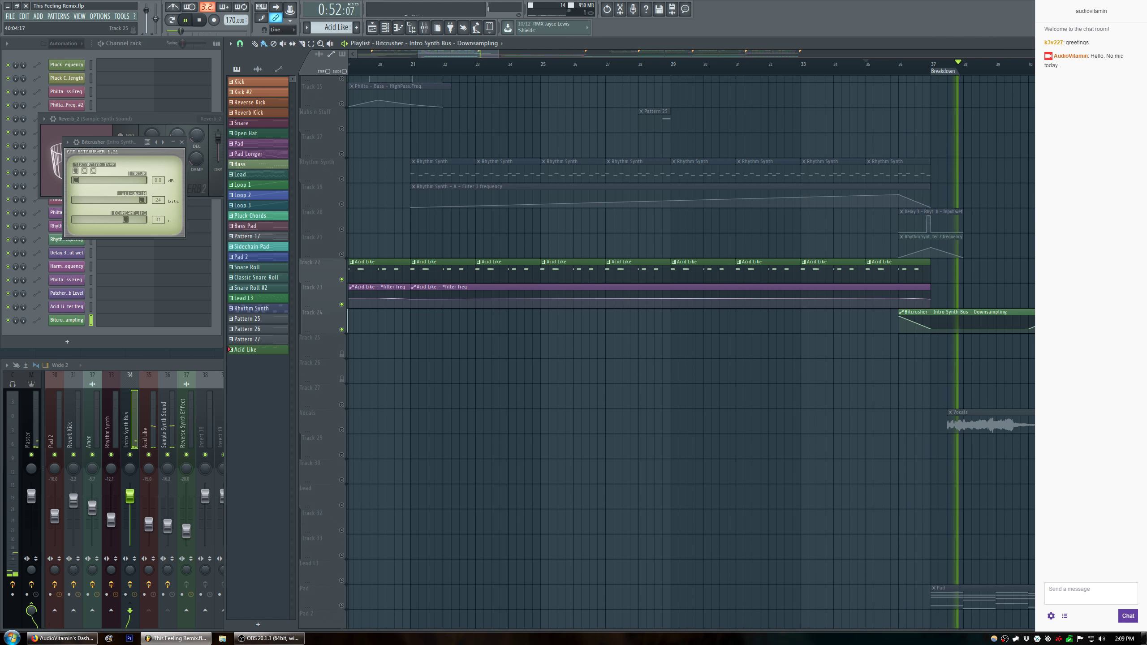
{"action": "key", "text": "space"}
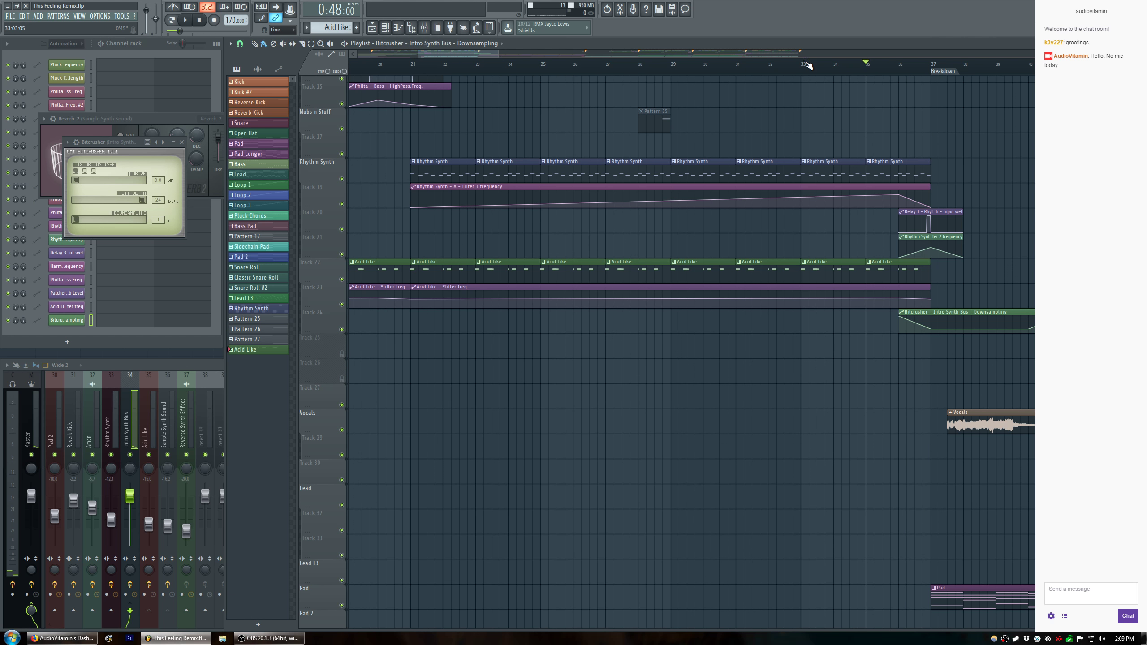
Play the unsoloed arrangement from bar 33 and lower the Downsampling automation point at bar 37.
{"action": "left_click", "coordinate": [809, 65]}
{"action": "key", "text": "space"}
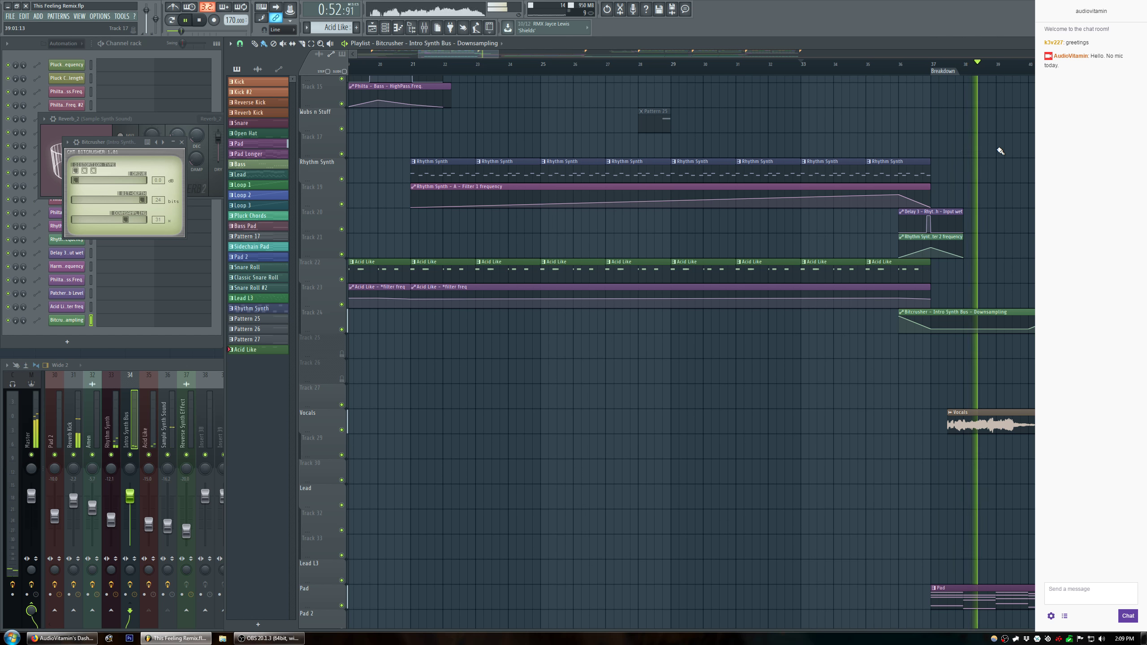
{"action": "key", "text": "space"}
{"action": "left_click_drag", "start_coordinate": [932, 329], "coordinate": [932, 343]}
{"action": "key", "text": "space"}
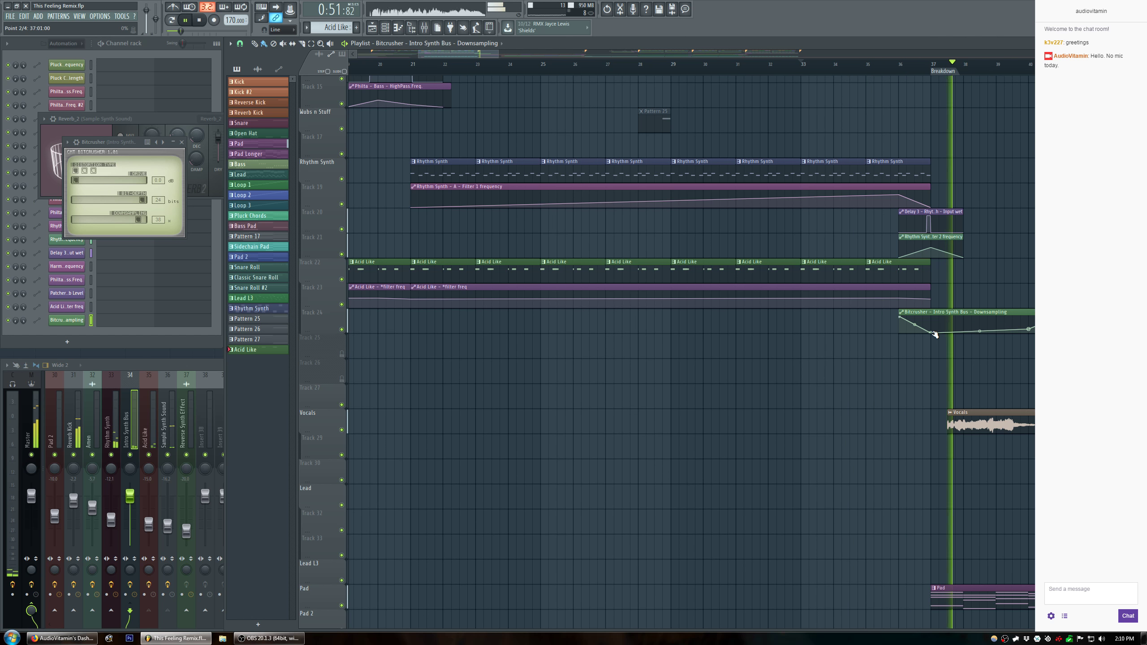
{"action": "key", "text": "space"}
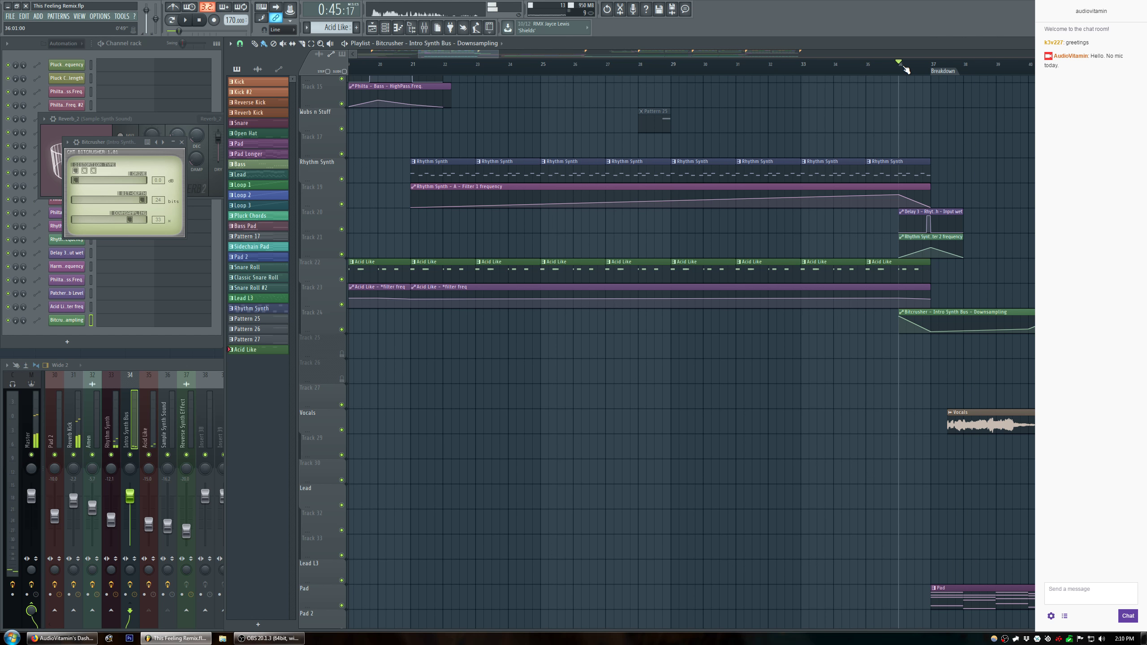
Replay from bar 36 to fine-tune the Downsampling point at bar 37 to about 13%, and match the bar 40 point to it.
{"action": "left_click", "coordinate": [905, 70]}
{"action": "key", "text": "space"}
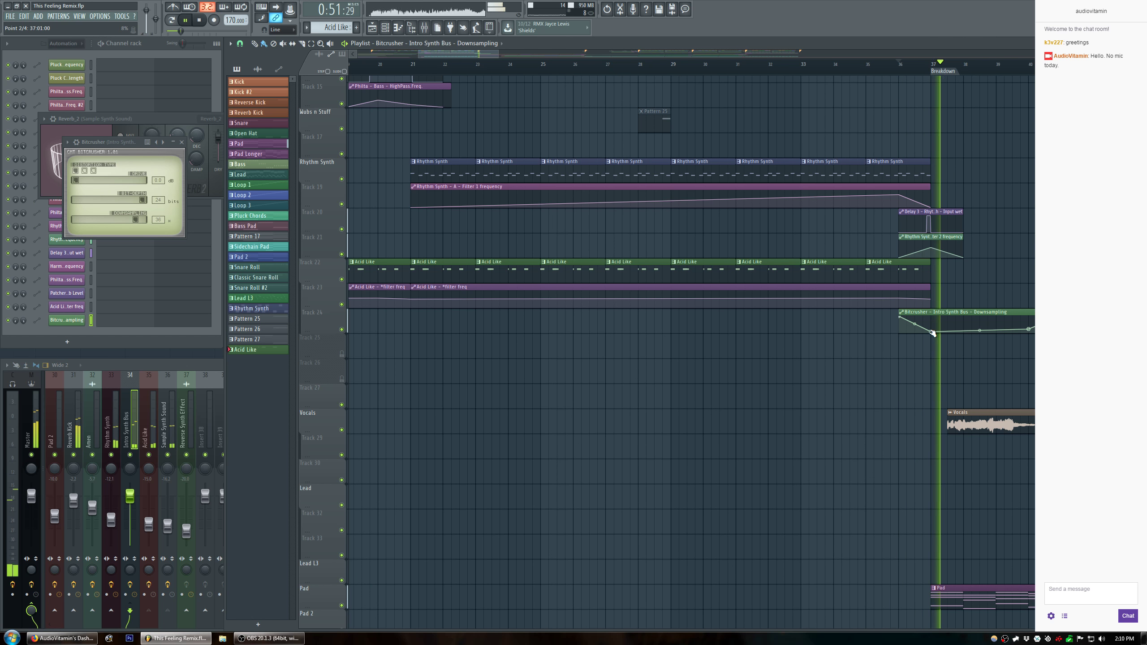
{"action": "key", "text": "space"}
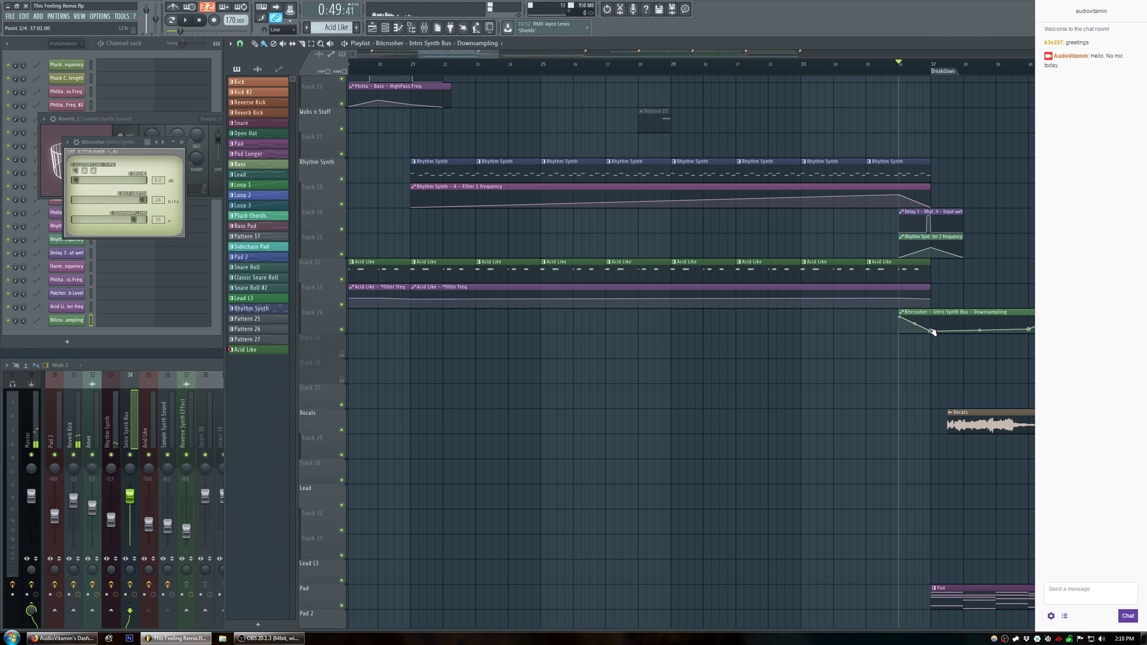
{"action": "key", "text": "space"}
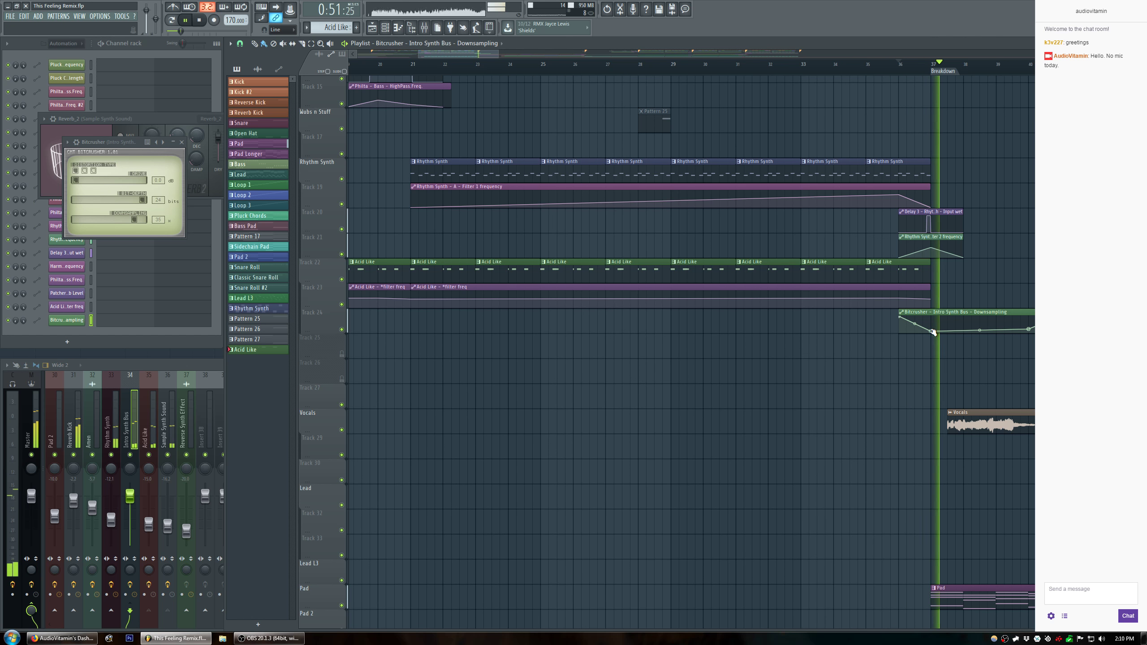
{"action": "key", "text": "space"}
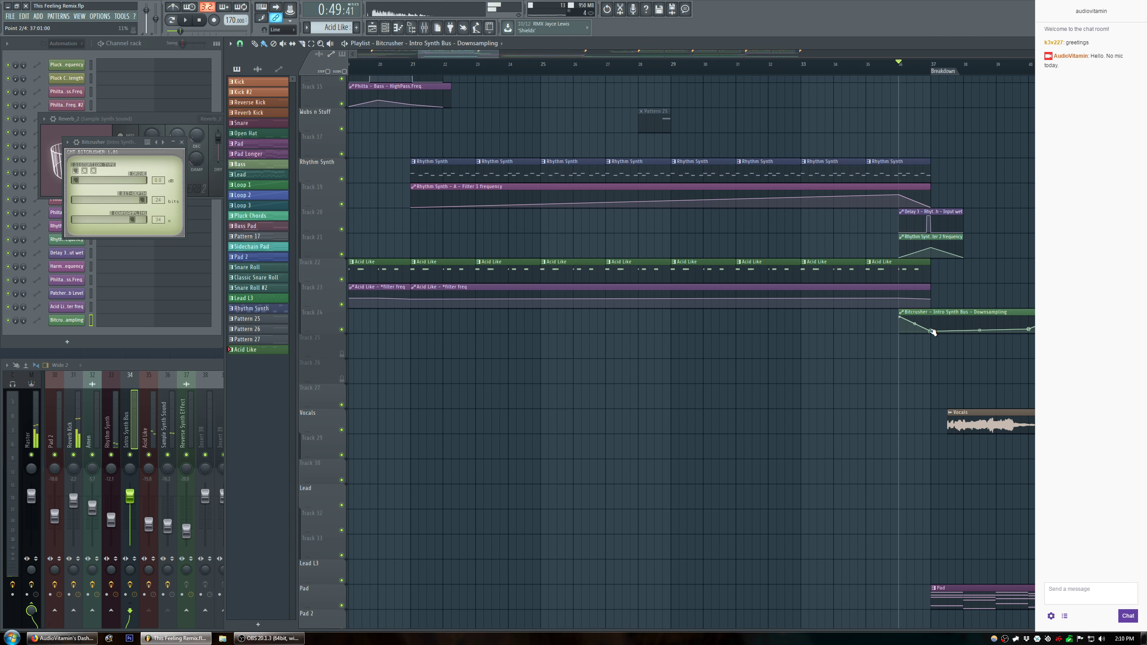
{"action": "key", "text": "space"}
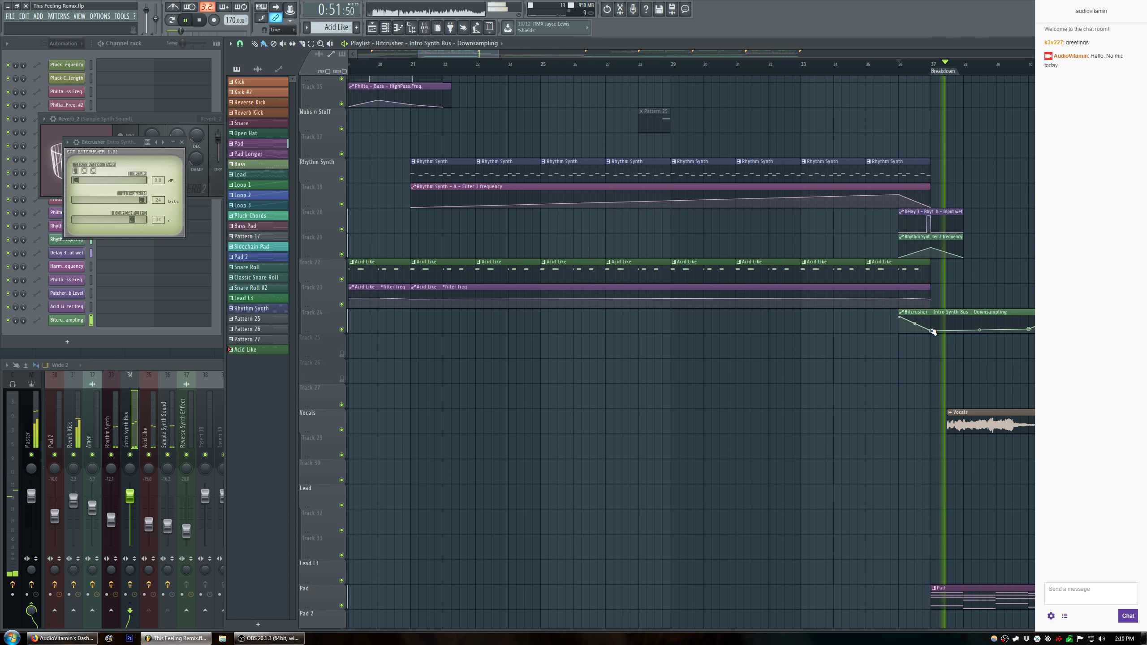
{"action": "right_click", "coordinate": [933, 331]}
{"action": "left_click", "coordinate": [967, 473]}
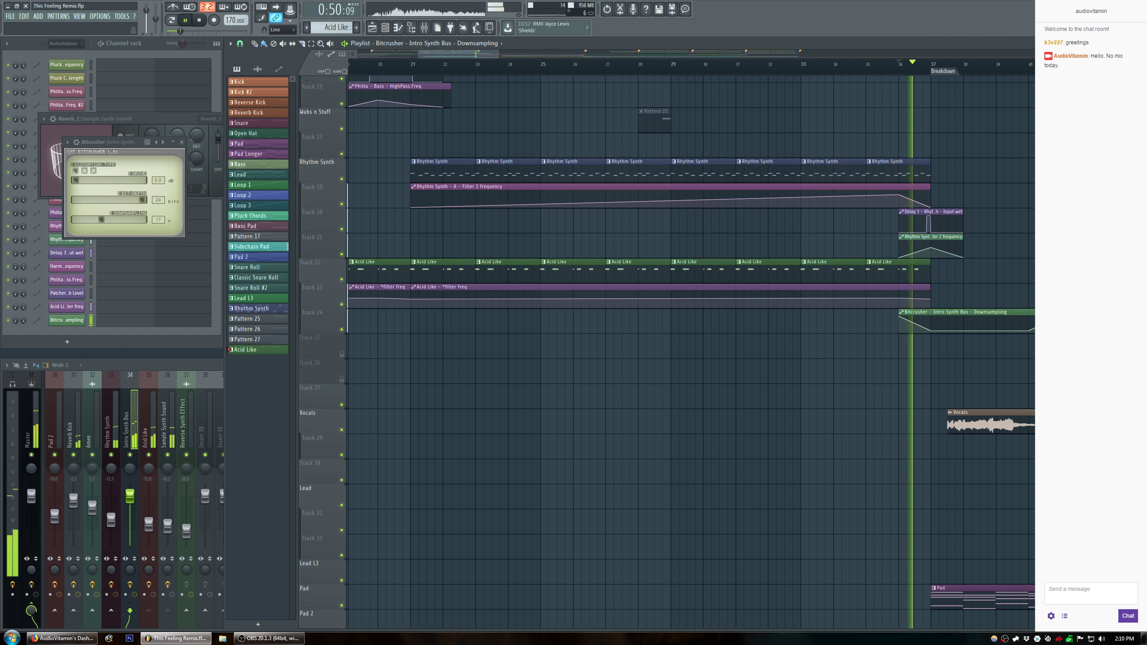
Load Fruity Filter into slot 3 of the Intro Synth Bus.
{"action": "left_click", "coordinate": [132, 383]}
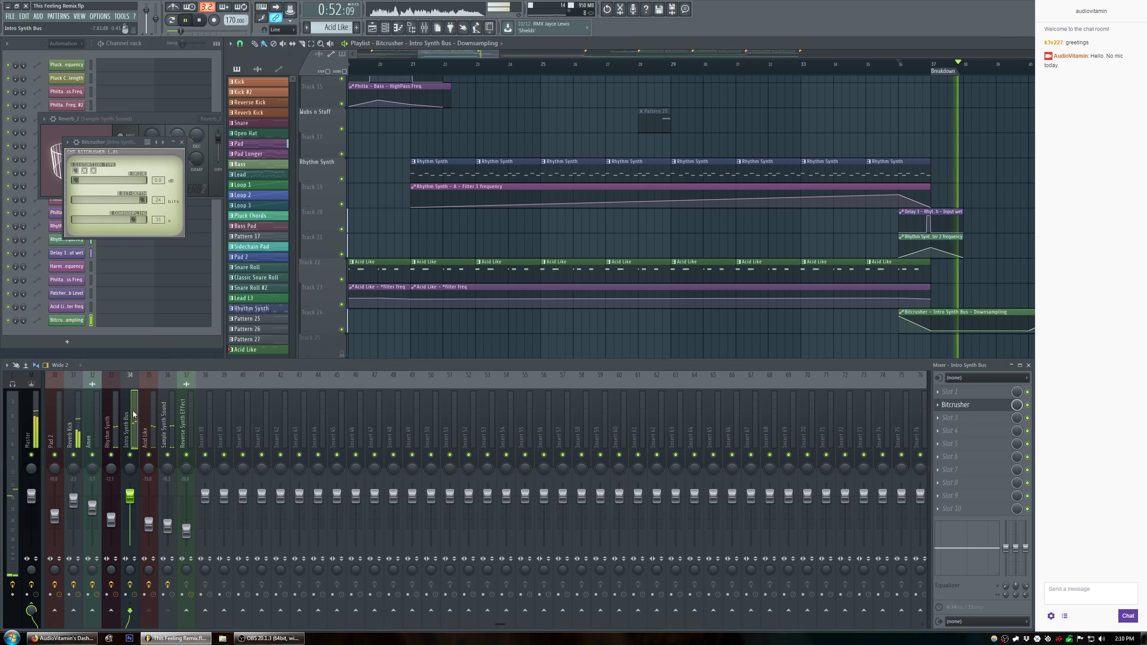
{"action": "left_click", "coordinate": [938, 418]}
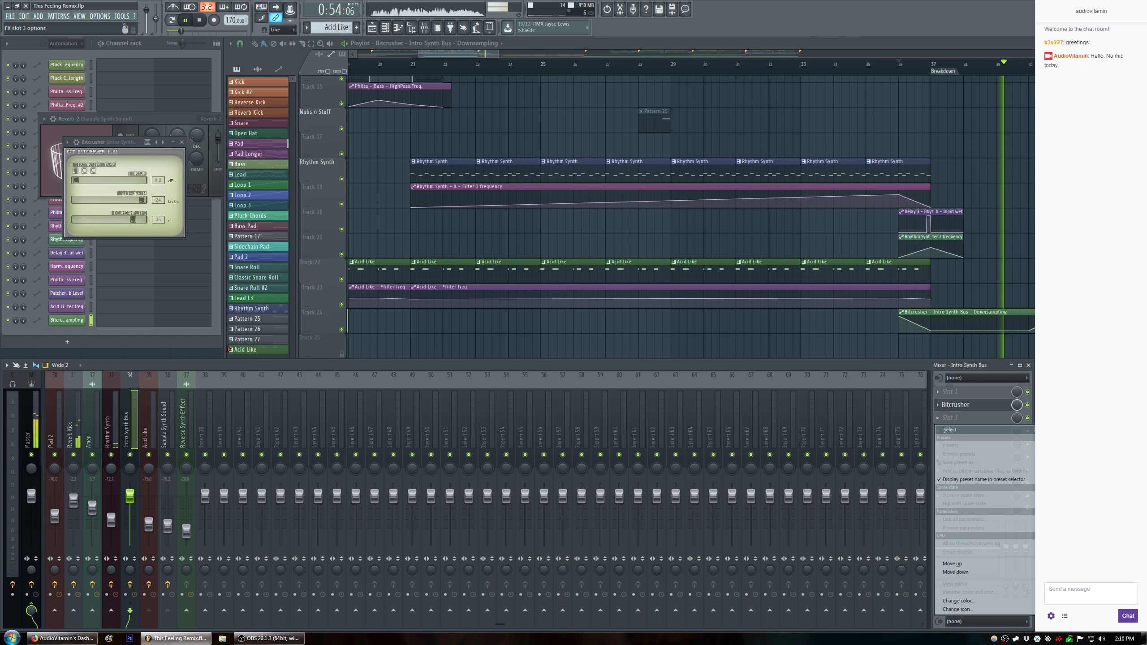
{"action": "left_click", "coordinate": [1073, 326]}
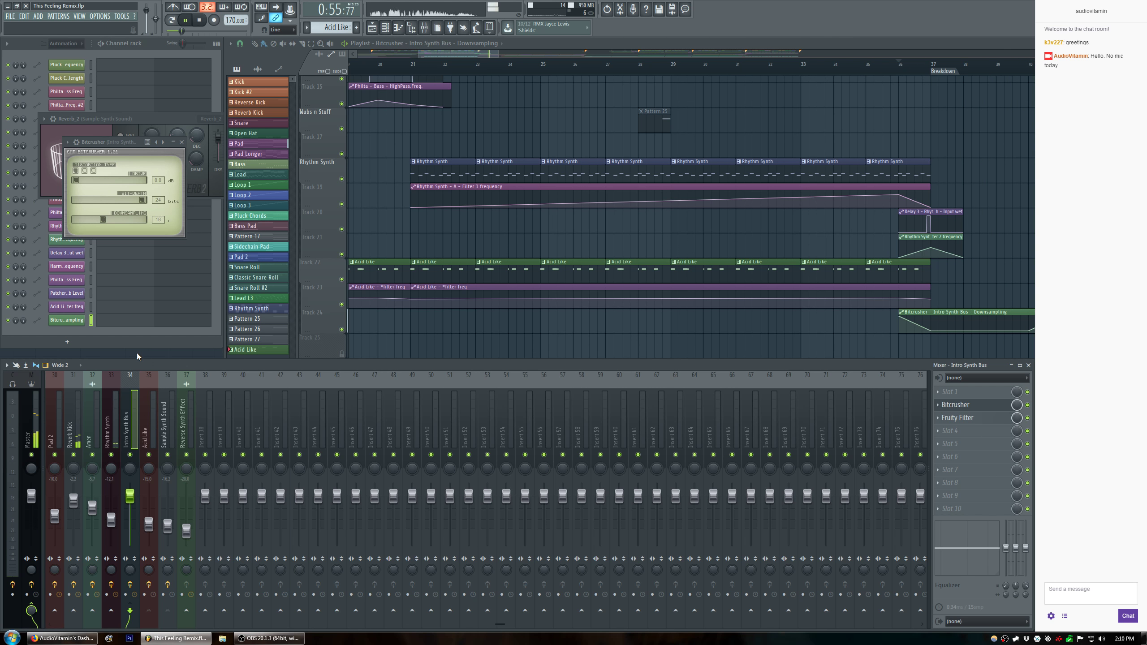
Close the Bitcrusher and Reverb_2 windows and open the Fruity Filter on the Intro Synth Bus.
{"action": "left_click", "coordinate": [182, 142]}
{"action": "left_click", "coordinate": [255, 119]}
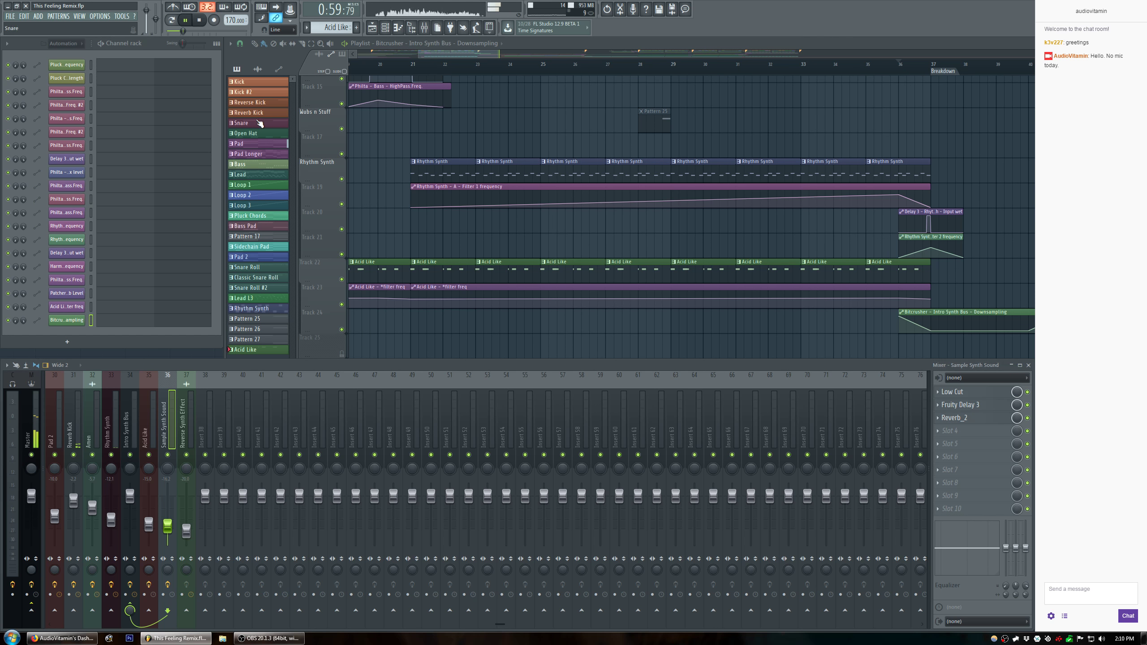
{"action": "left_click", "coordinate": [980, 419]}
{"action": "left_click", "coordinate": [976, 418]}
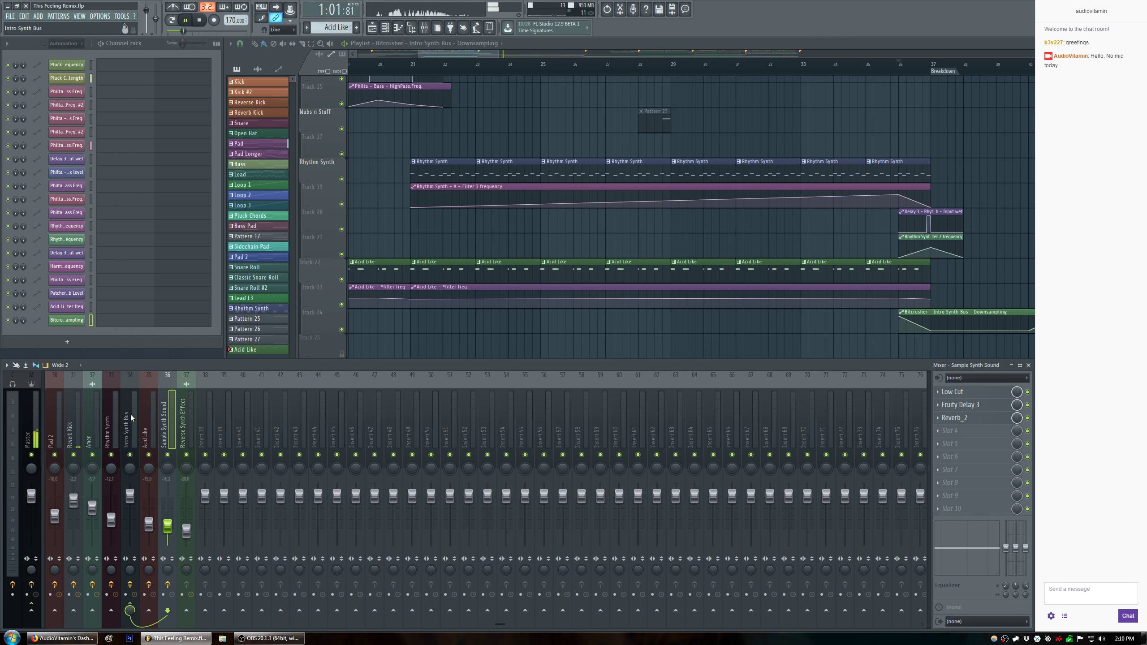
{"action": "left_click", "coordinate": [994, 418]}
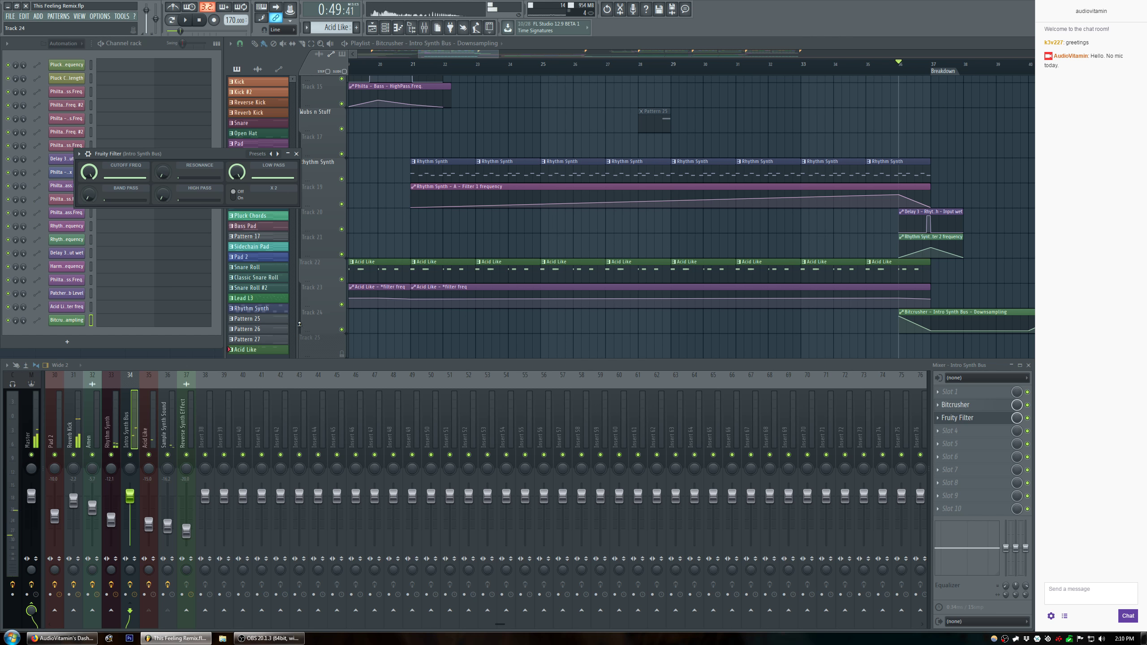
Insert a playlist track below the Bitcrusher automation and create a Fruity Filter cutoff frequency automation clip spanning bar 36.
{"action": "right_click", "coordinate": [319, 324]}
{"action": "left_click", "coordinate": [356, 447]}
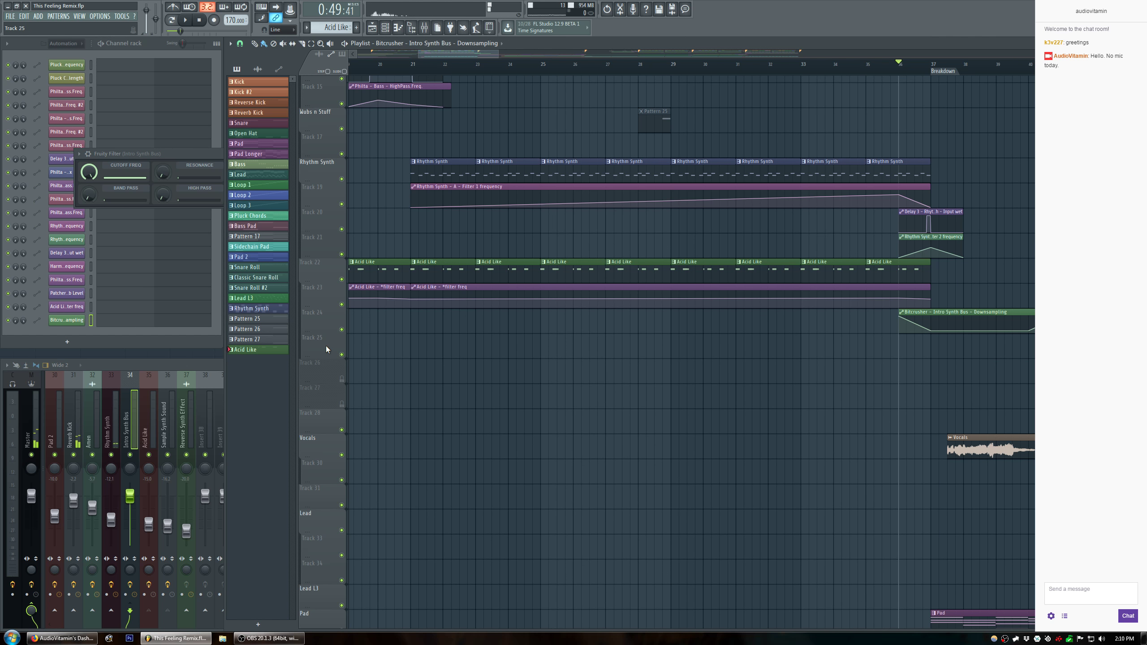
{"action": "left_click_drag", "start_coordinate": [906, 72], "coordinate": [924, 76]}
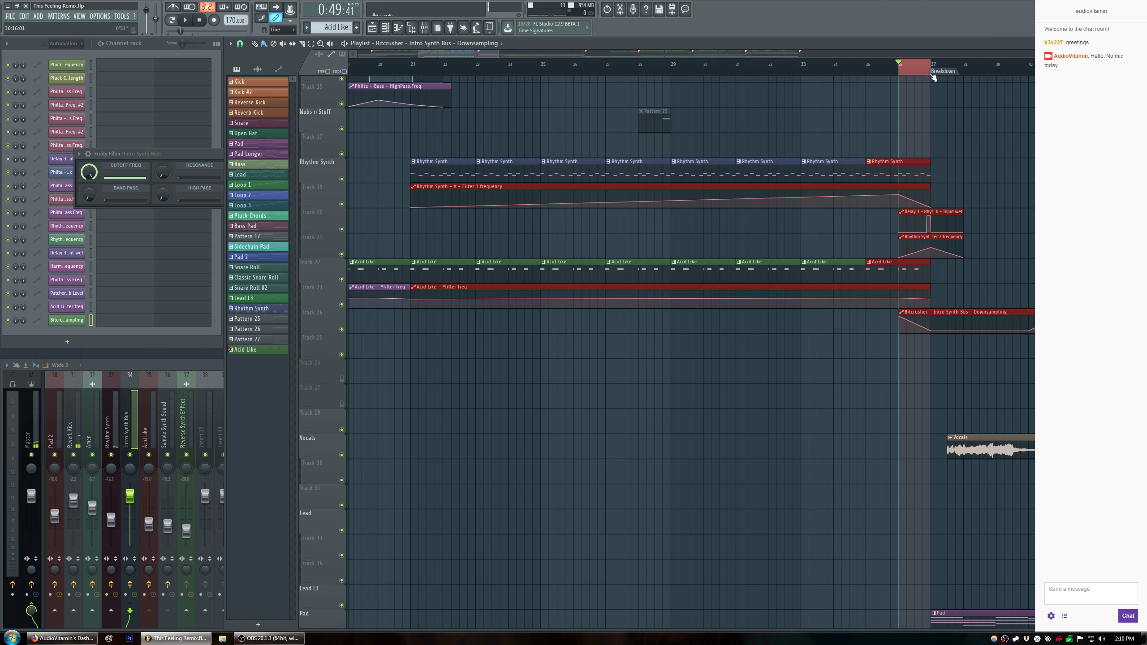
{"action": "right_click", "coordinate": [96, 180]}
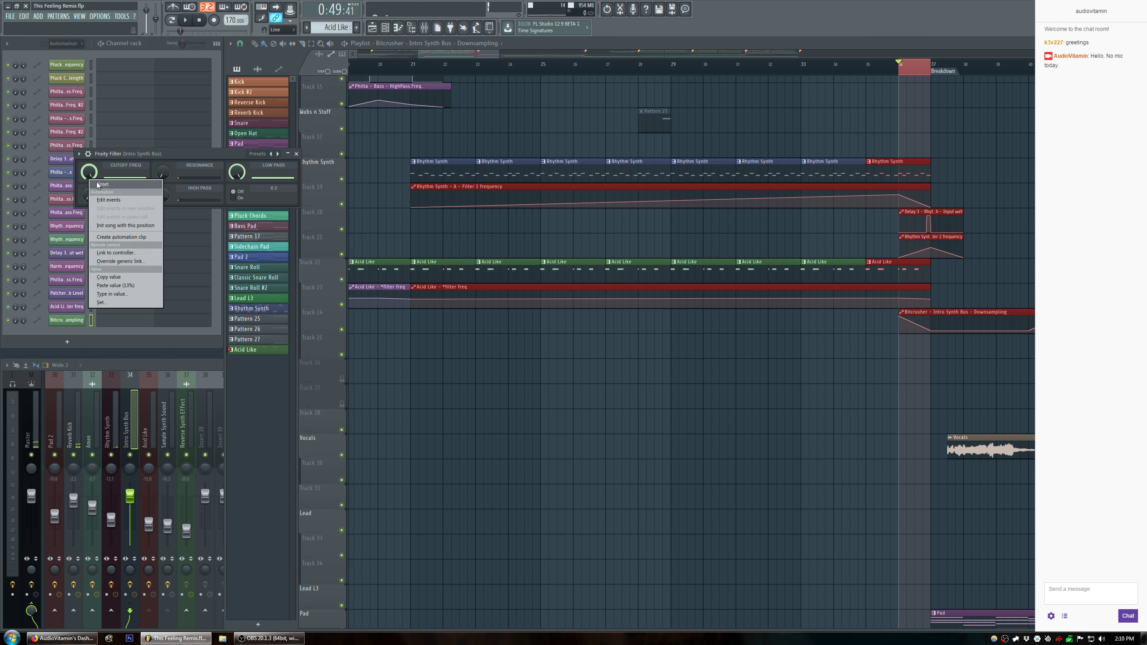
{"action": "left_click", "coordinate": [135, 238]}
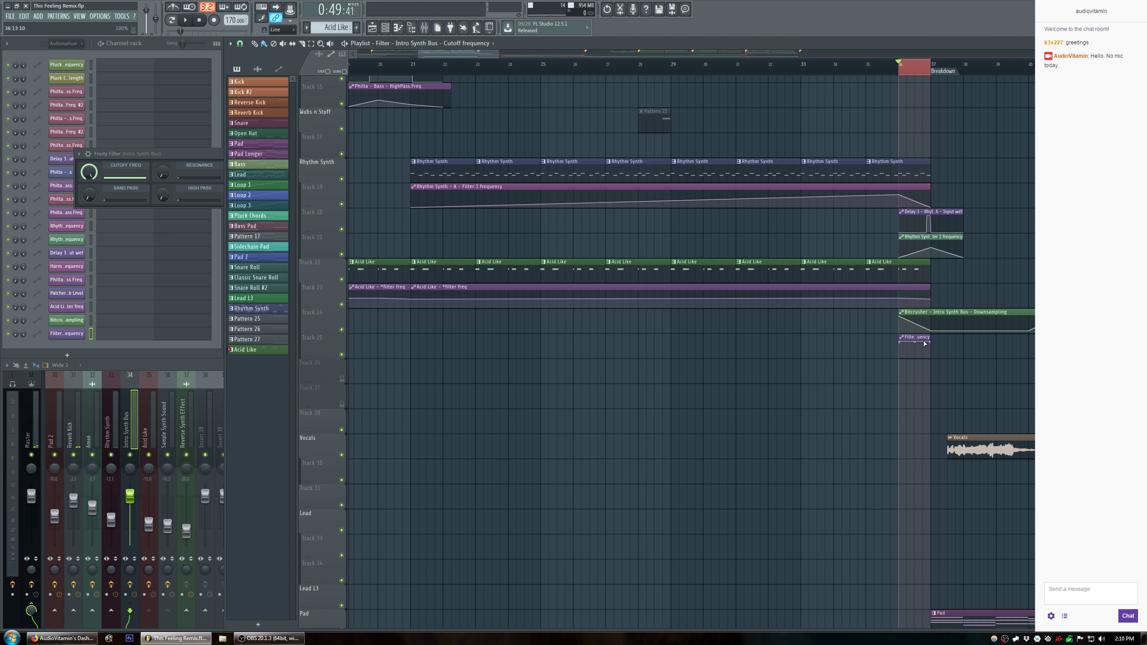
Shape the Fruity Filter cutoff automation to fall from bar 36 to 37, hold low, and rise after bar 40, matching the Bitcrusher clip.
{"action": "key", "text": "space"}
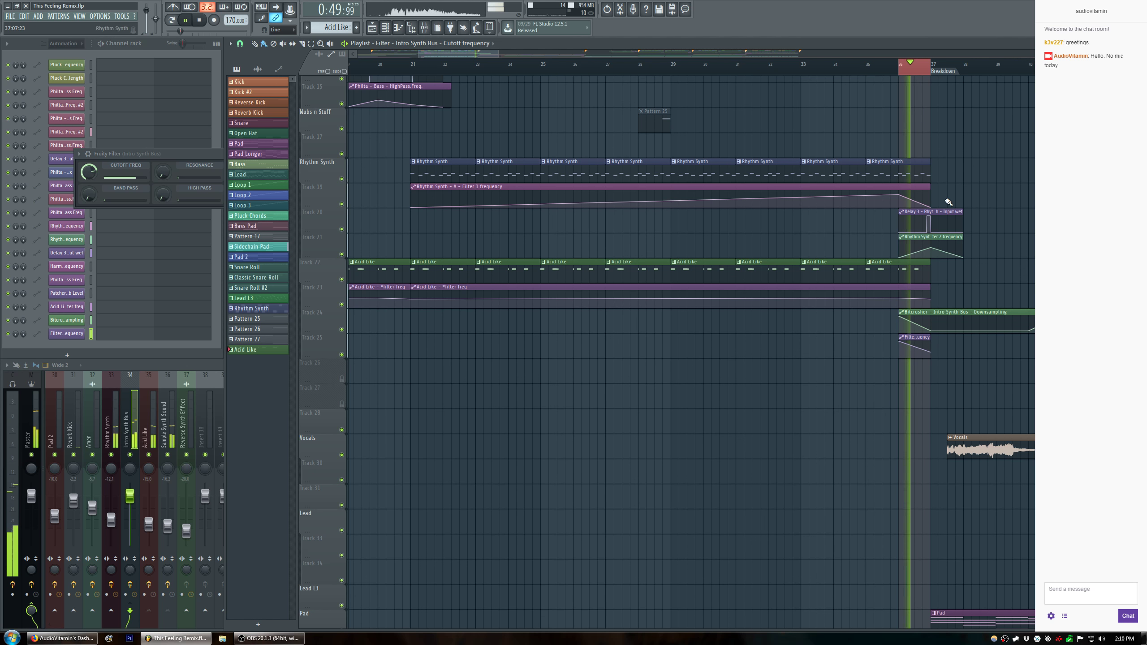
{"action": "key", "text": "space"}
{"action": "left_click", "coordinate": [807, 68]}
{"action": "key", "text": "space"}
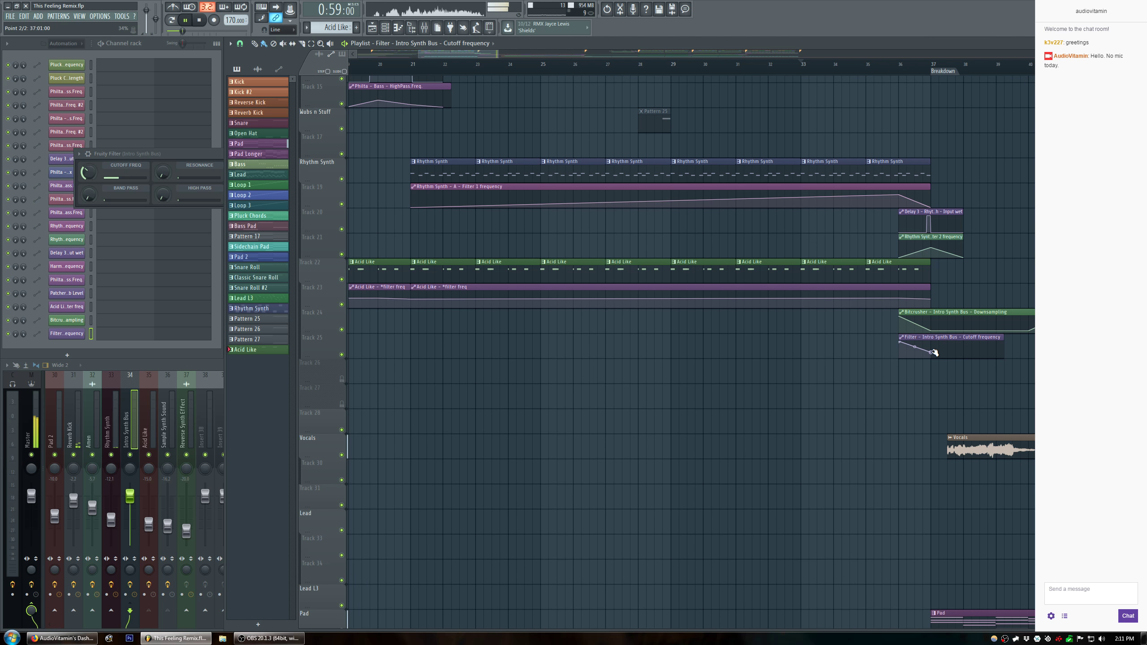
{"action": "right_click", "coordinate": [933, 352]}
{"action": "left_click", "coordinate": [970, 497]}
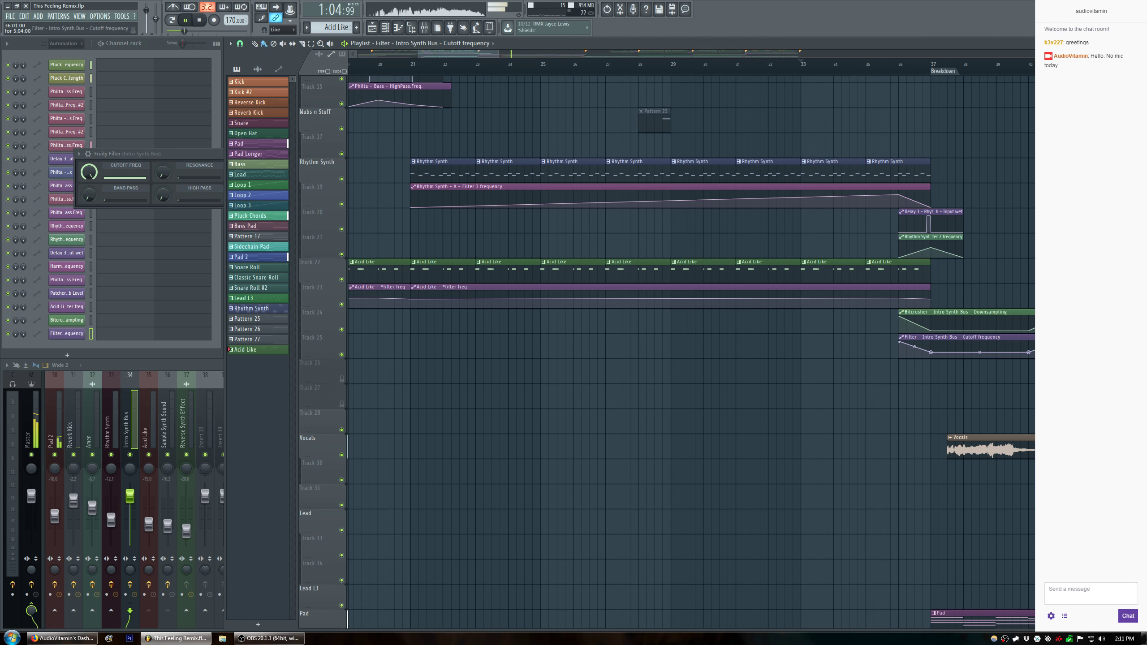
Copy the Bitcrusher Downsampling and Filter Cutoff frequency clips from the Breakdown to the transition into Breakdown 2.
{"action": "scroll", "coordinate": [948, 61], "scroll_direction": "down", "scroll_amount": 5}
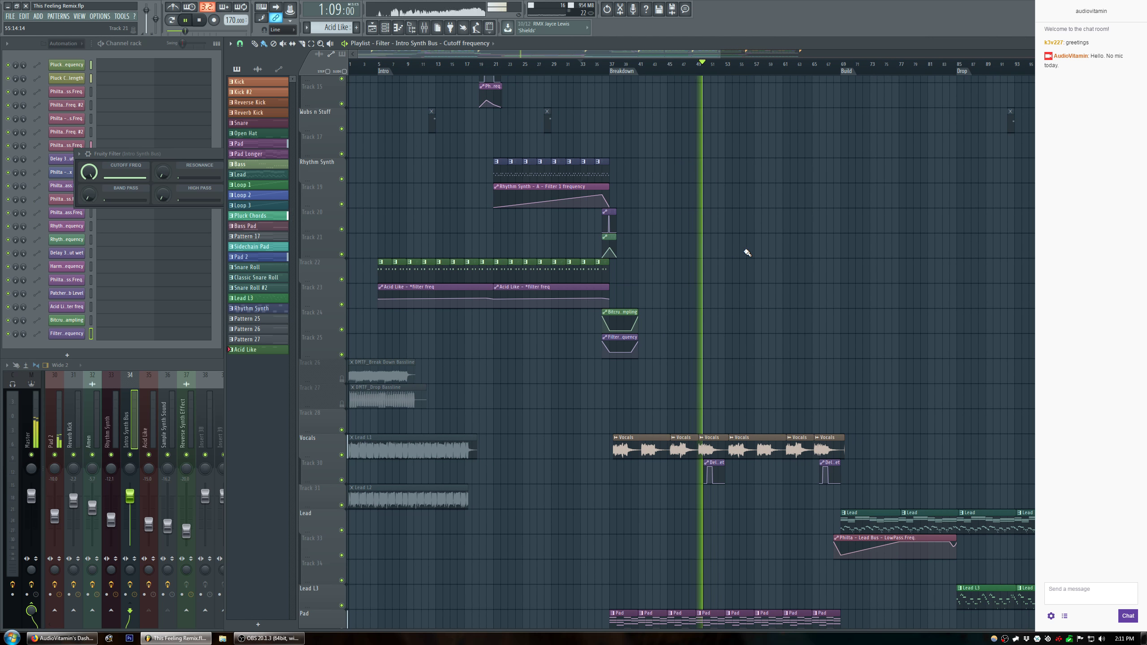
{"action": "left_click_drag", "start_coordinate": [659, 285], "coordinate": [604, 358]}
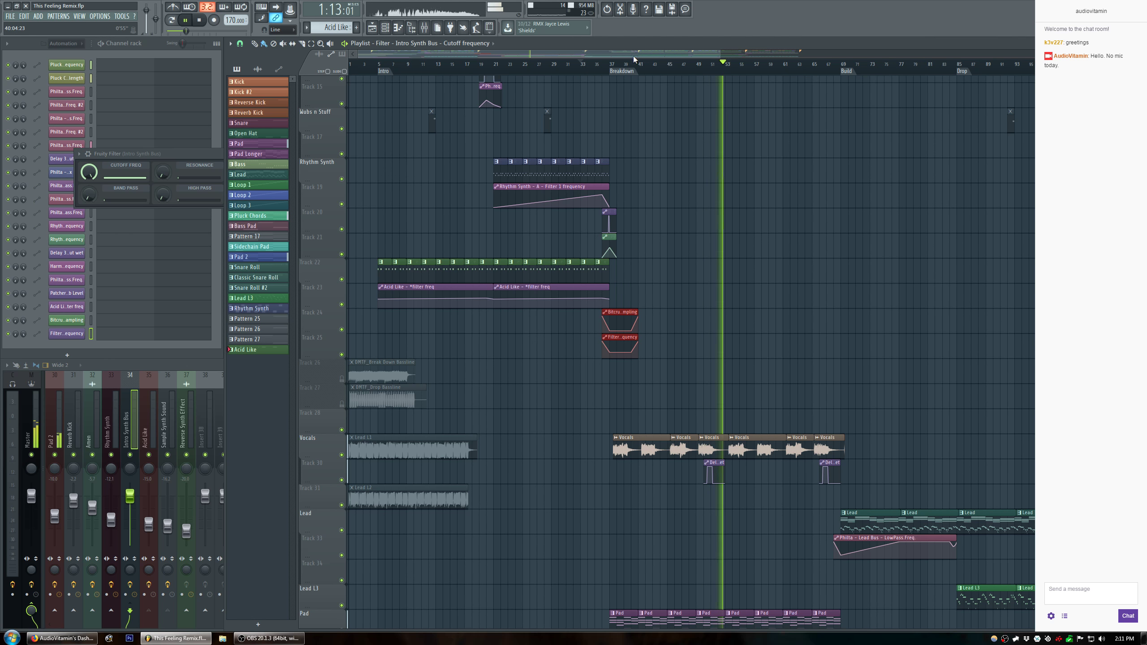
{"action": "left_click_drag", "start_coordinate": [656, 54], "coordinate": [997, 77]}
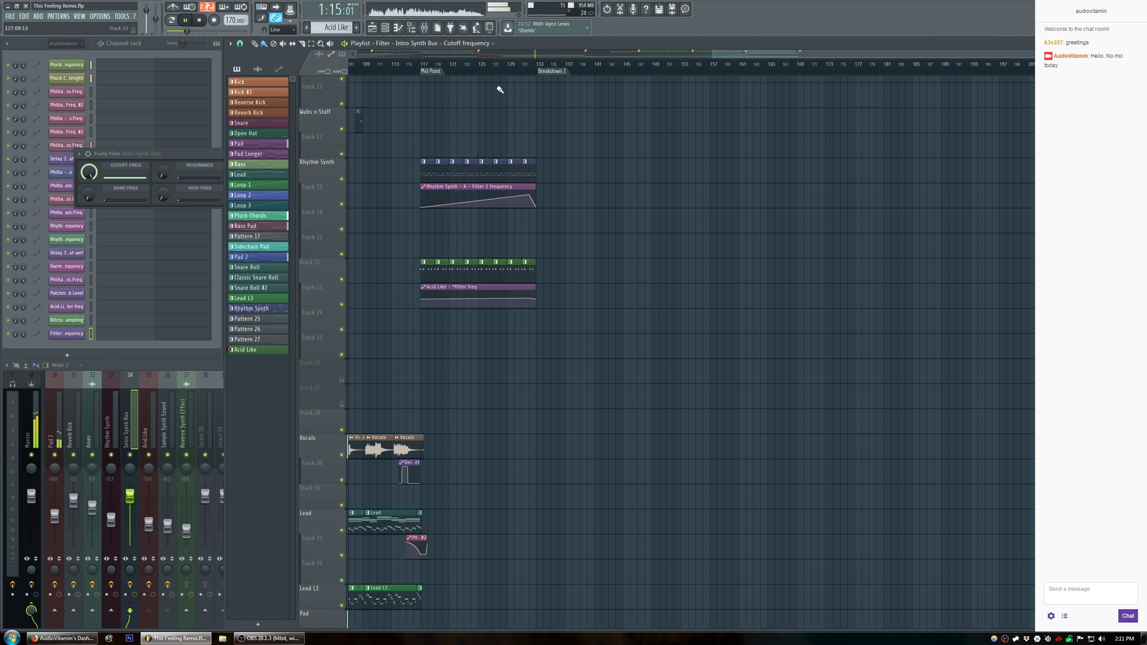
{"action": "scroll", "coordinate": [531, 69], "scroll_direction": "up", "scroll_amount": 4}
{"action": "left_click_drag", "start_coordinate": [402, 322], "coordinate": [577, 322]}
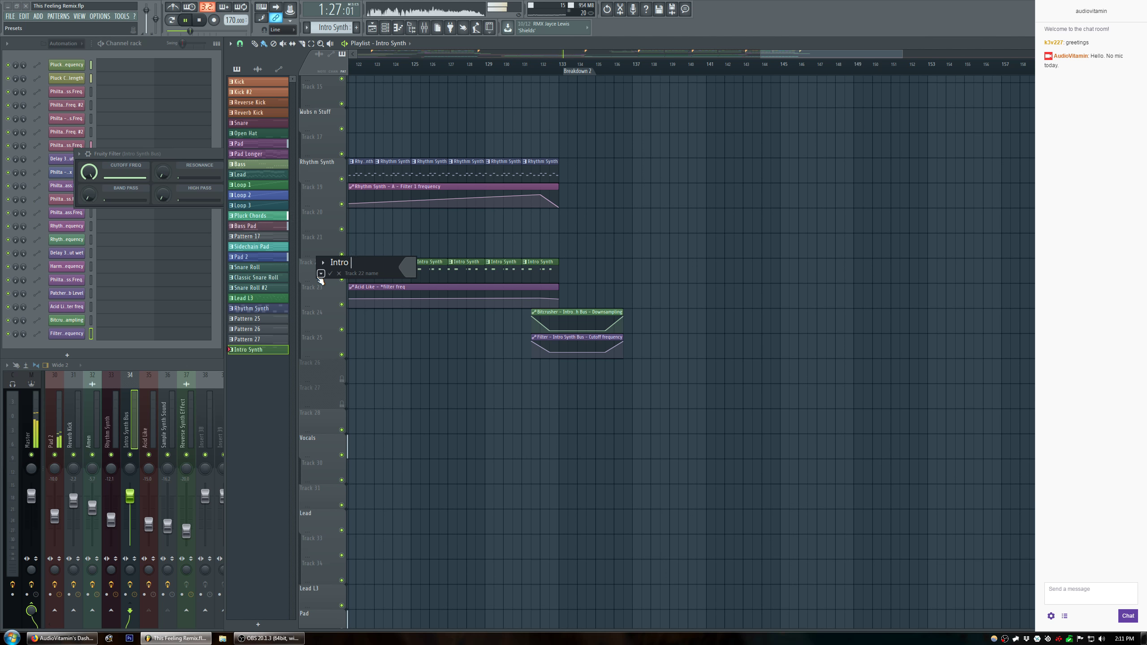
Rename the Acid Like pattern and its playlist track to Intro Synth, and close the Fruity Filter window.
{"action": "left_click", "coordinate": [176, 153]}
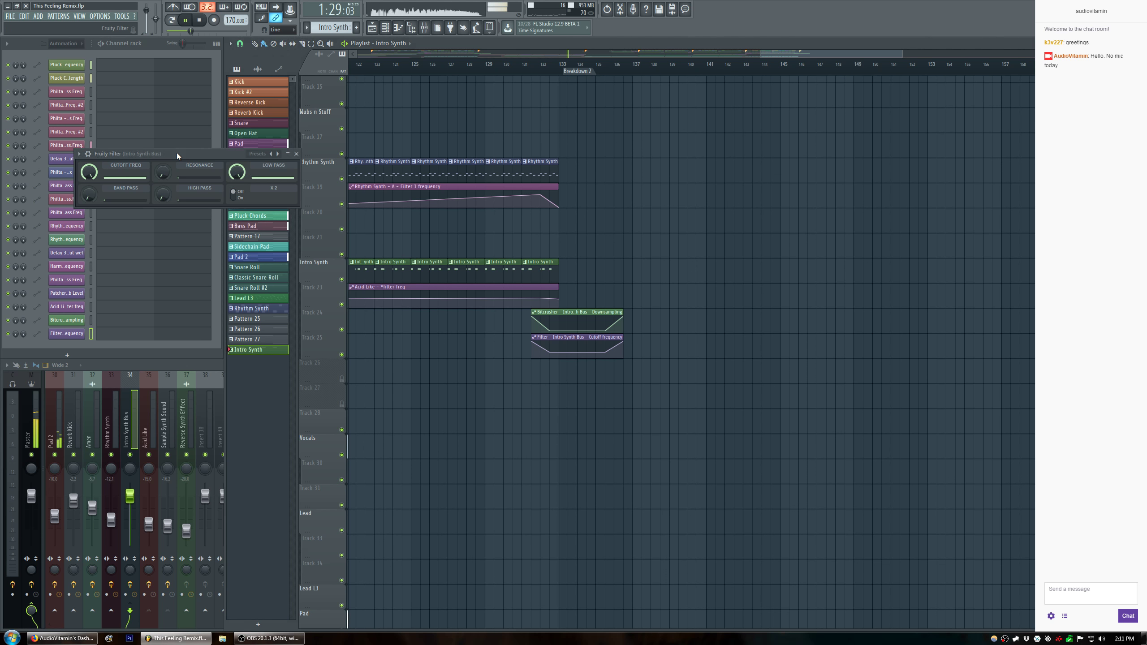
{"action": "left_click", "coordinate": [302, 152]}
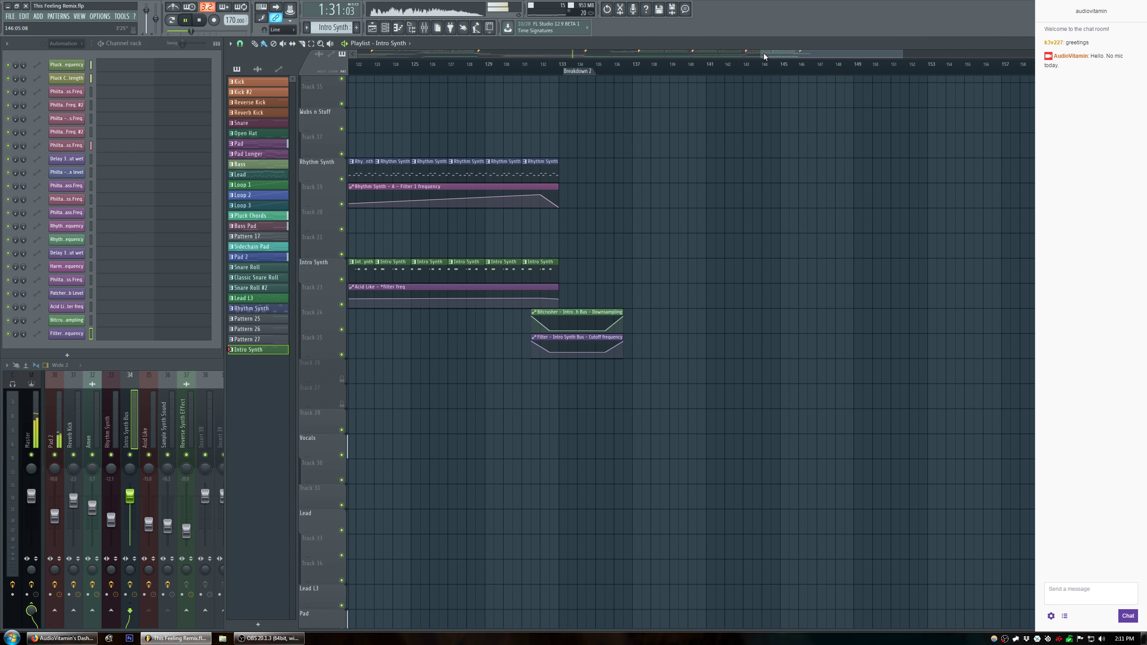
Play the Mid Point section into Breakdown 2 and replay the transition from just before bar 133.
{"action": "left_click_drag", "start_coordinate": [759, 54], "coordinate": [586, 70]}
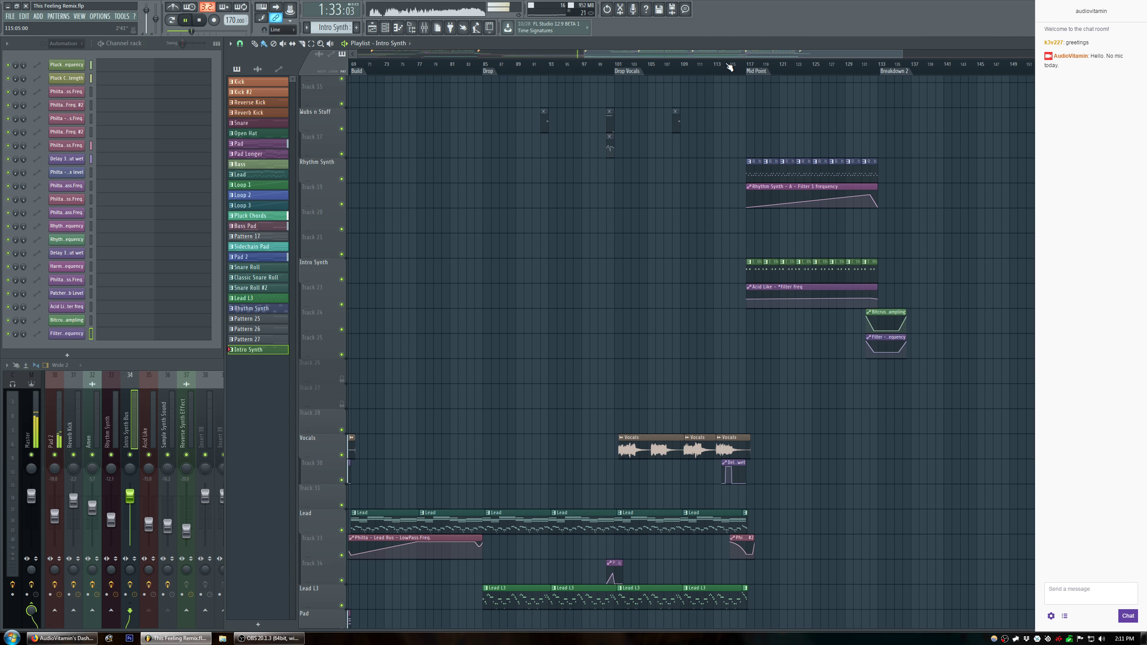
{"action": "key", "text": "space"}
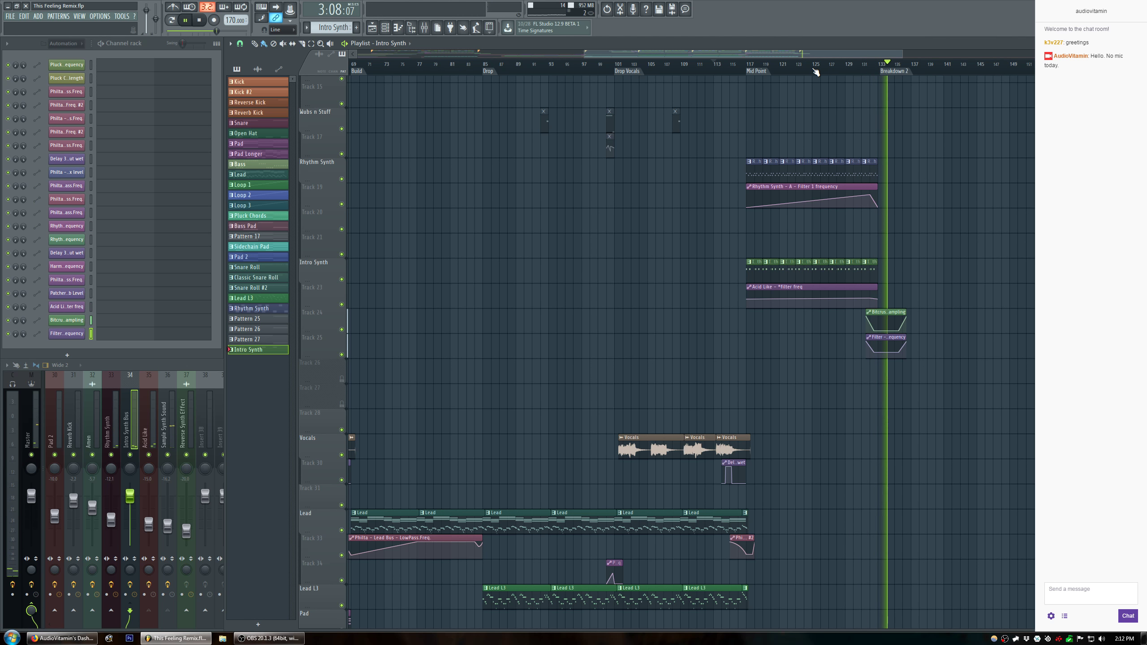
{"action": "key", "text": "space"}
{"action": "left_click", "coordinate": [875, 72]}
{"action": "key", "text": "space"}
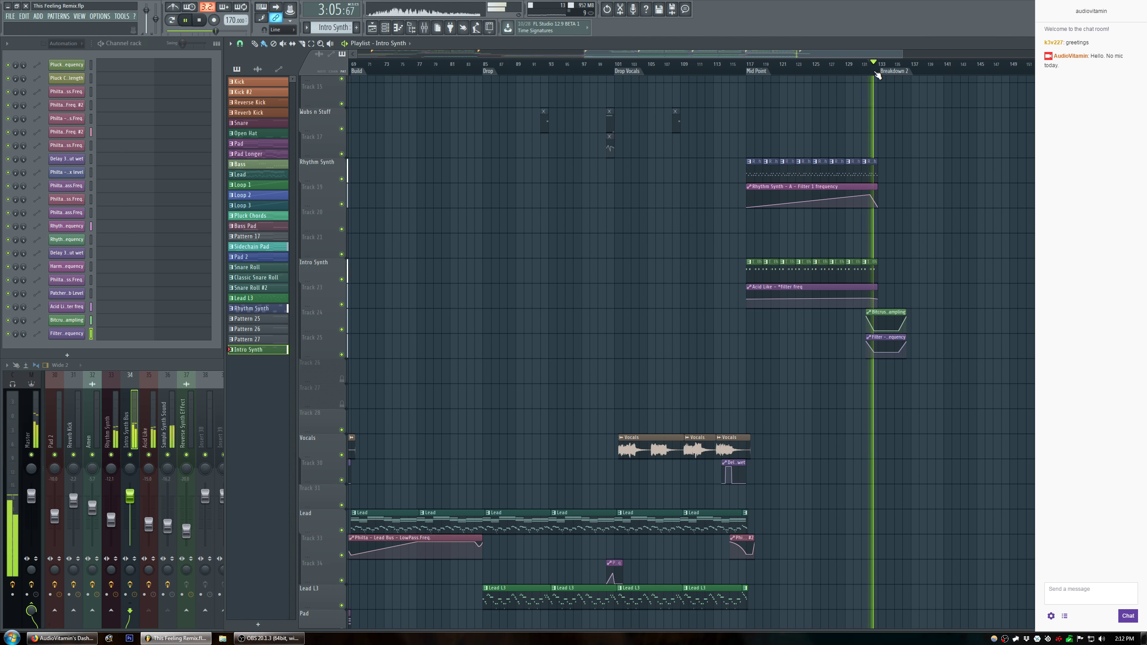
Copy the Rhythm Synth Delay 3 input wet and Filter 2 frequency clips from the Breakdown to bar 132, leading into Breakdown 2.
{"action": "scroll", "coordinate": [913, 71], "scroll_direction": "up", "scroll_amount": 3}
{"action": "left_click_drag", "start_coordinate": [831, 53], "coordinate": [537, 78]}
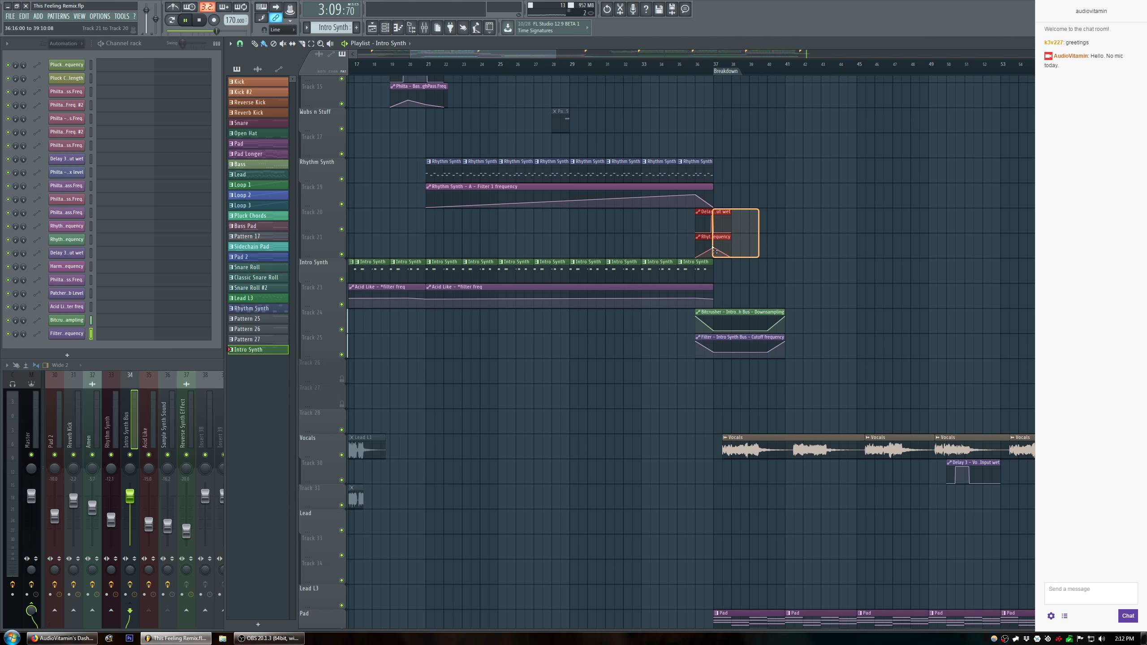
{"action": "left_click_drag", "start_coordinate": [525, 57], "coordinate": [894, 67]}
{"action": "left_click_drag", "start_coordinate": [399, 216], "coordinate": [489, 216]}
{"action": "left_click", "coordinate": [443, 64]}
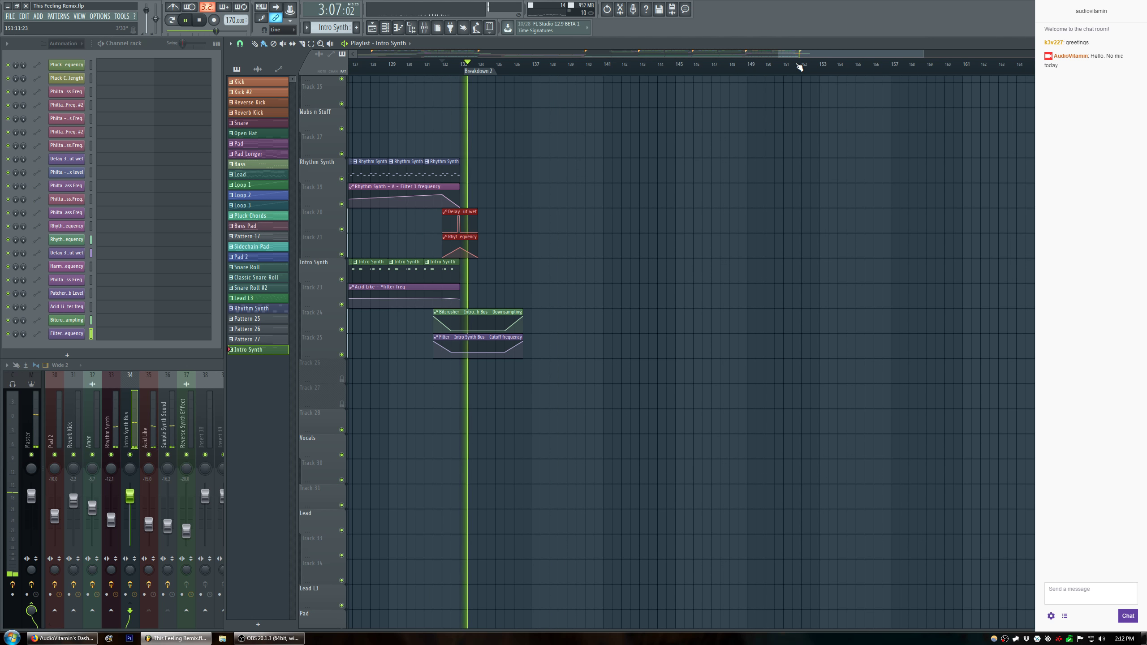
Copy the Classic Snare Roll clip that leads into the Breakdown to the eight bars before Breakdown 2.
{"action": "left_click_drag", "start_coordinate": [779, 55], "coordinate": [376, 101]}
{"action": "scroll", "coordinate": [597, 249], "scroll_direction": "up", "scroll_amount": 10}
{"action": "key", "text": "space"}
{"action": "scroll", "coordinate": [597, 249], "scroll_direction": "up", "scroll_amount": 3}
{"action": "left_click", "coordinate": [475, 259]}
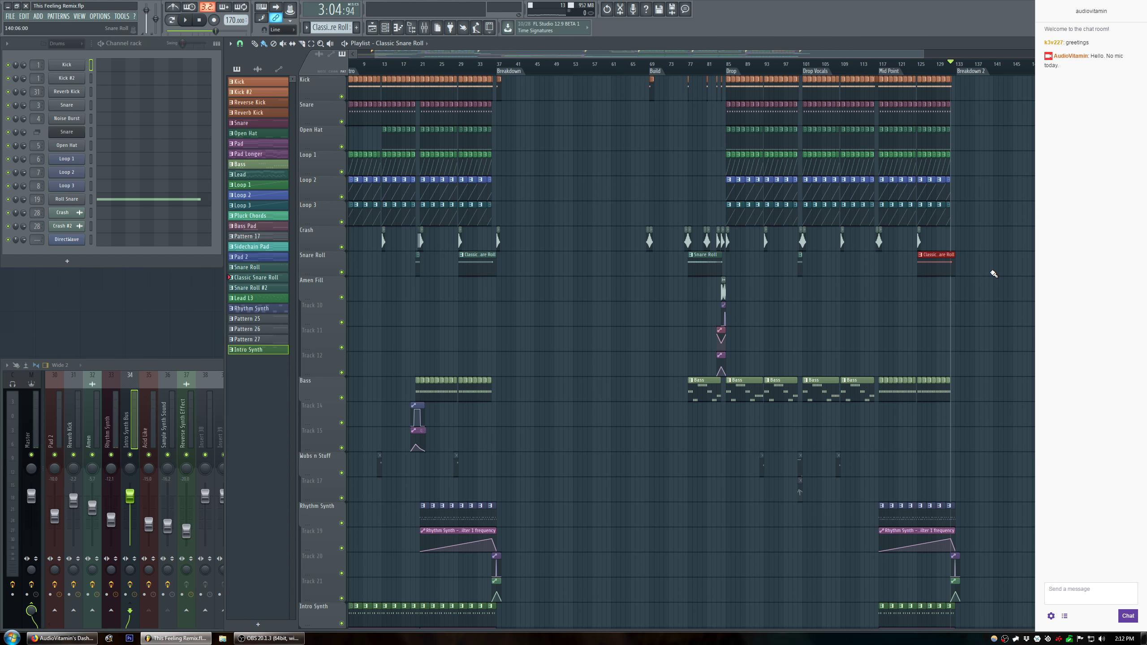
Play the transitions into Breakdown 2 and the first Breakdown to compare how the intro synth effects sound.
{"action": "scroll", "coordinate": [994, 274], "scroll_direction": "down", "scroll_amount": 6}
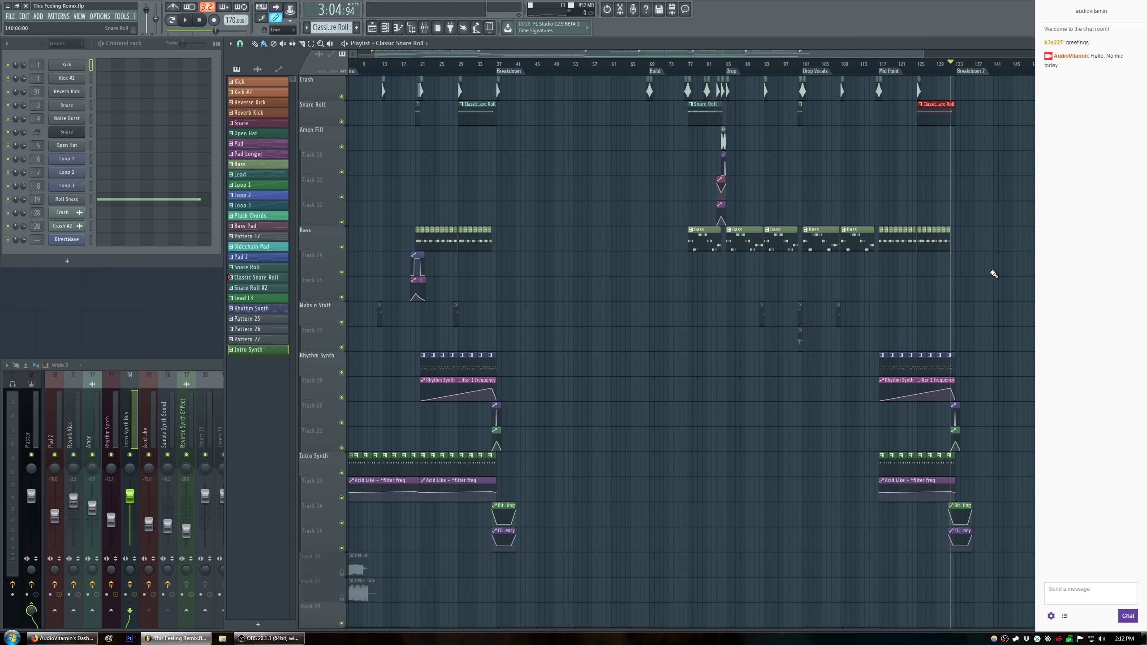
{"action": "key", "text": "space"}
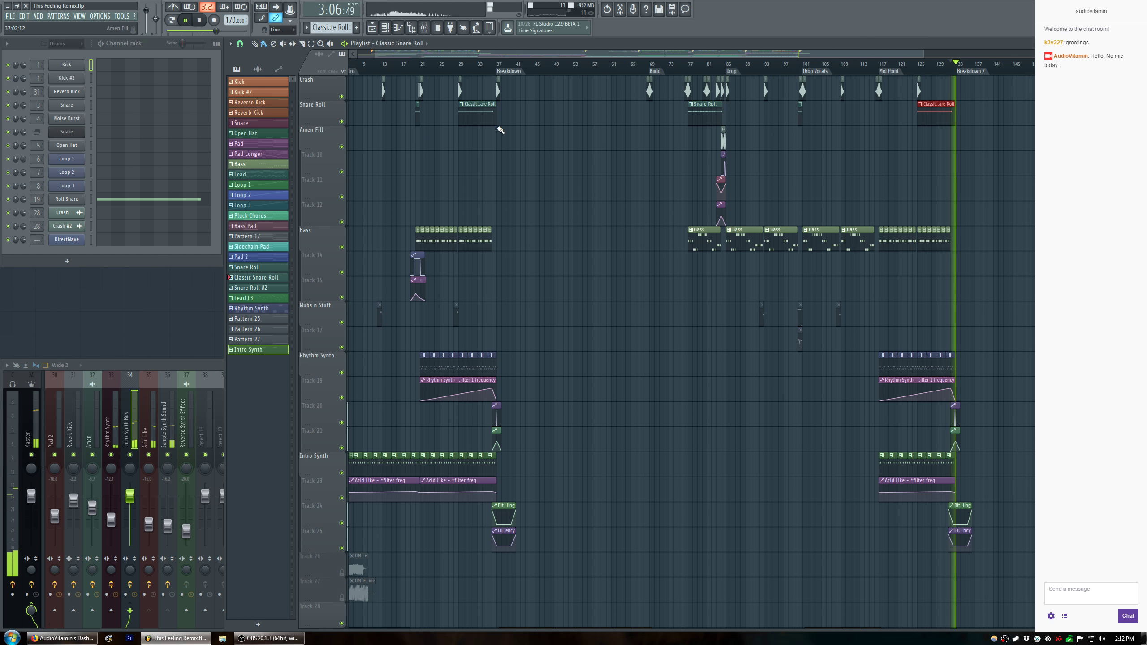
{"action": "left_click", "coordinate": [489, 65]}
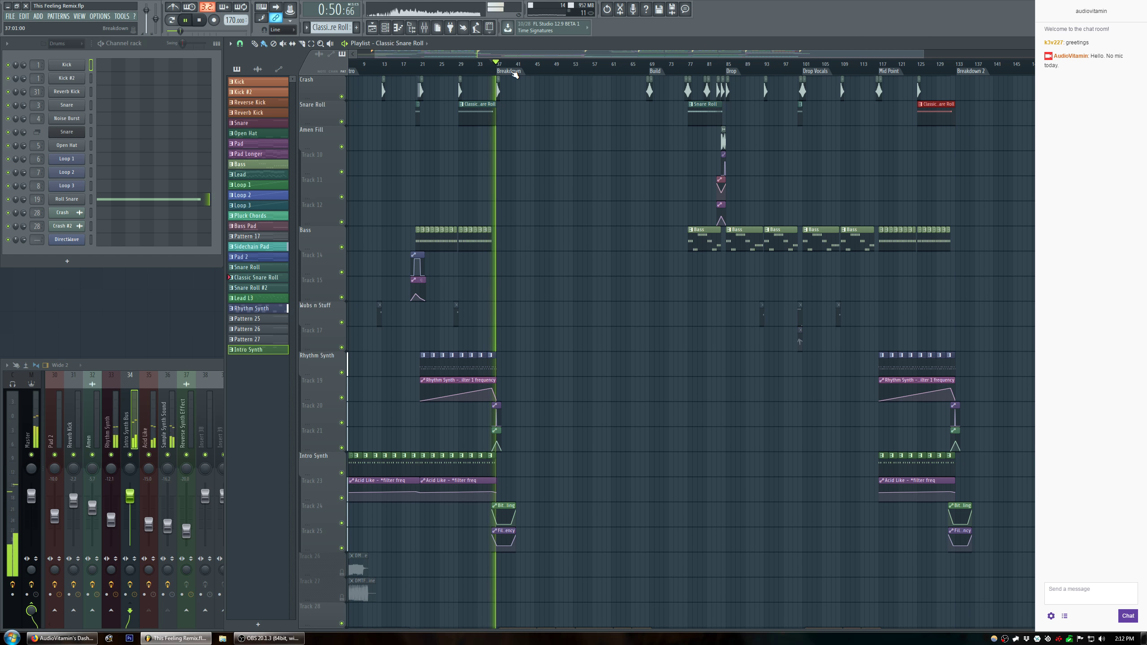
{"action": "scroll", "coordinate": [657, 264], "scroll_direction": "down", "scroll_amount": 1}
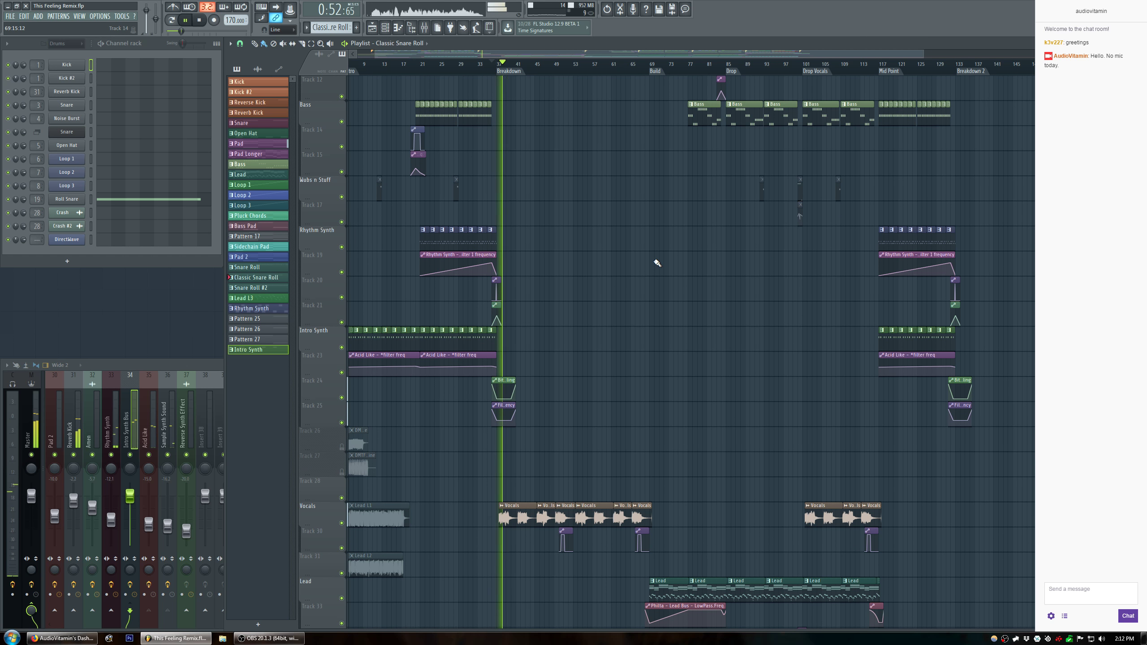
{"action": "key", "text": "space"}
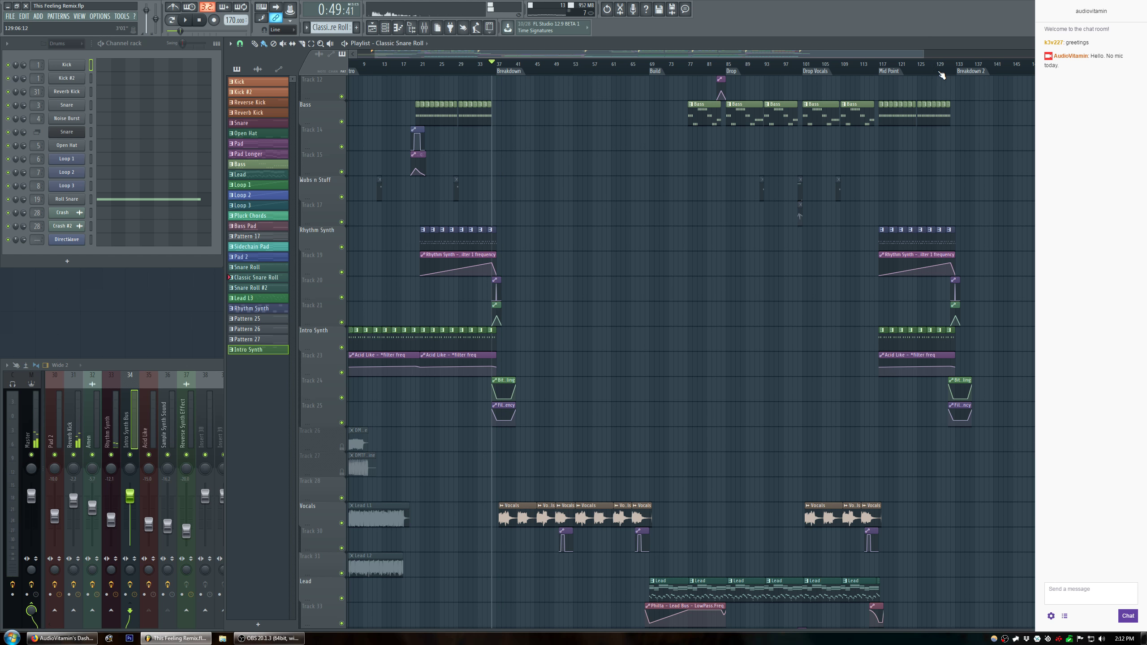
{"action": "key", "text": "space"}
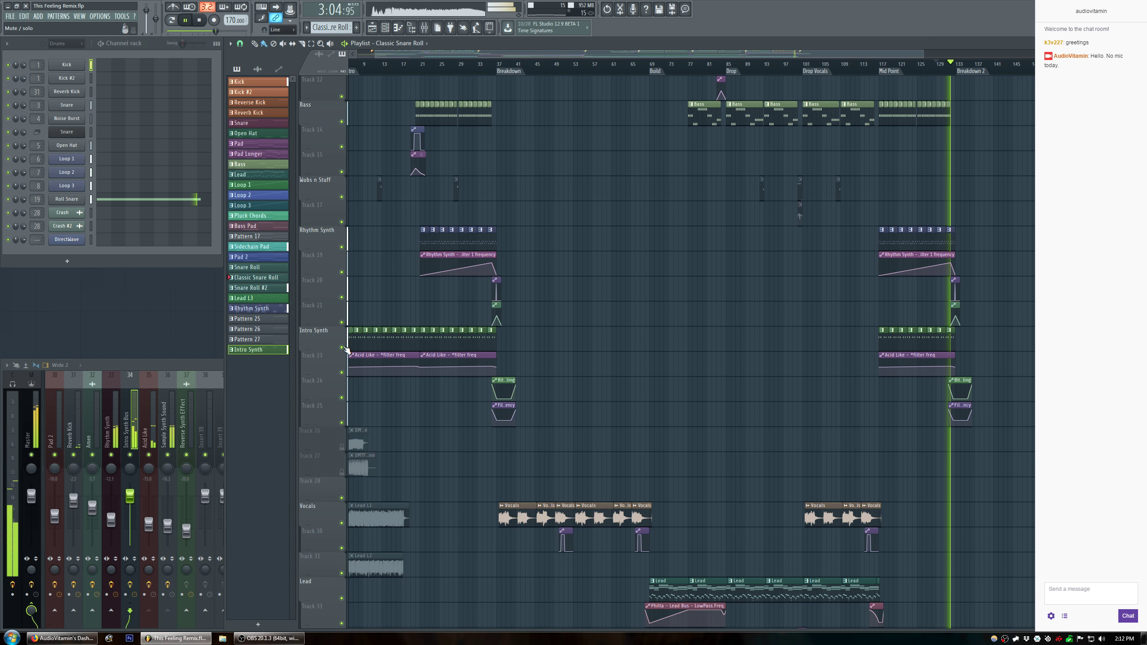
{"action": "key", "text": "space"}
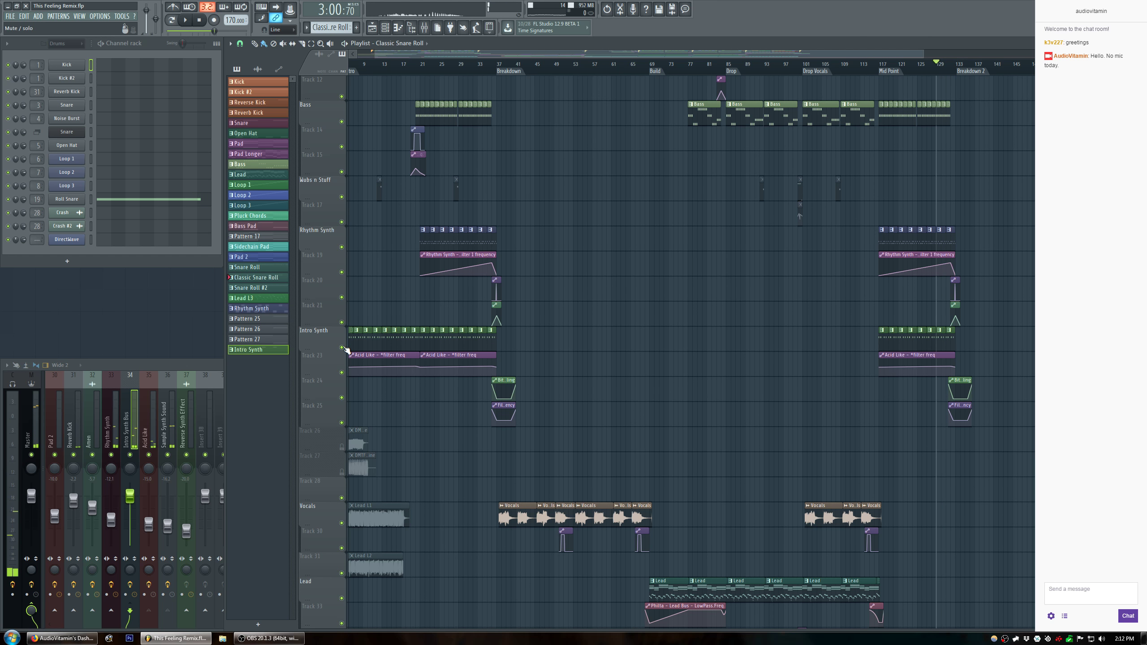
Solo the Intro Synth track with its automation tracks and replay the transition into Breakdown 2.
{"action": "right_click", "coordinate": [342, 347]}
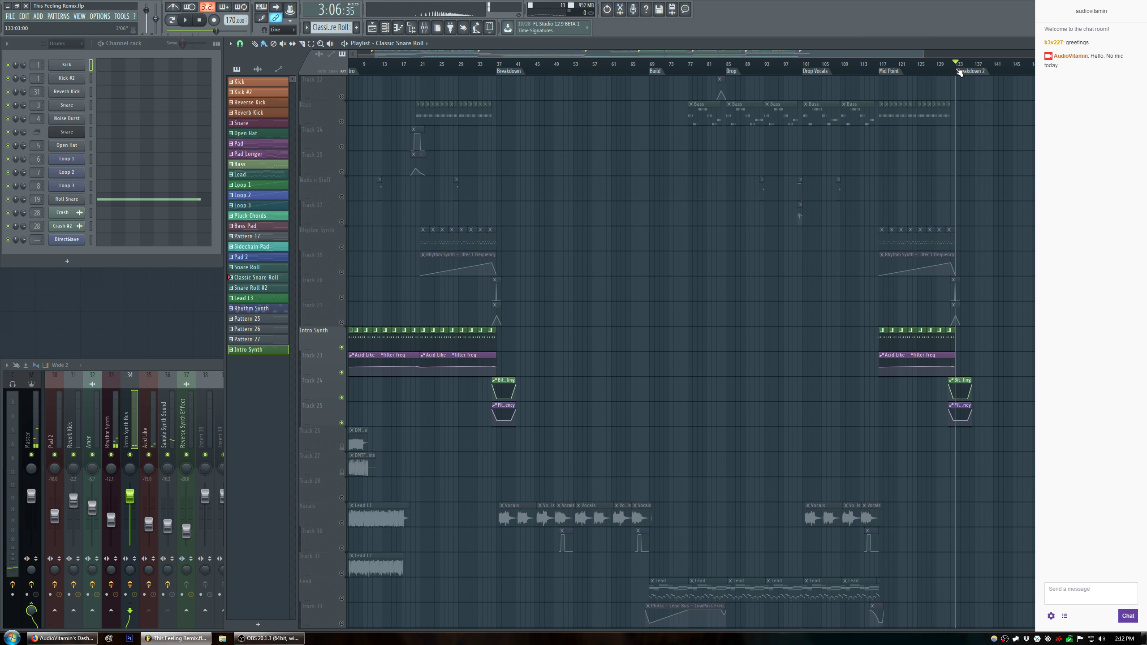
{"action": "key", "text": "space"}
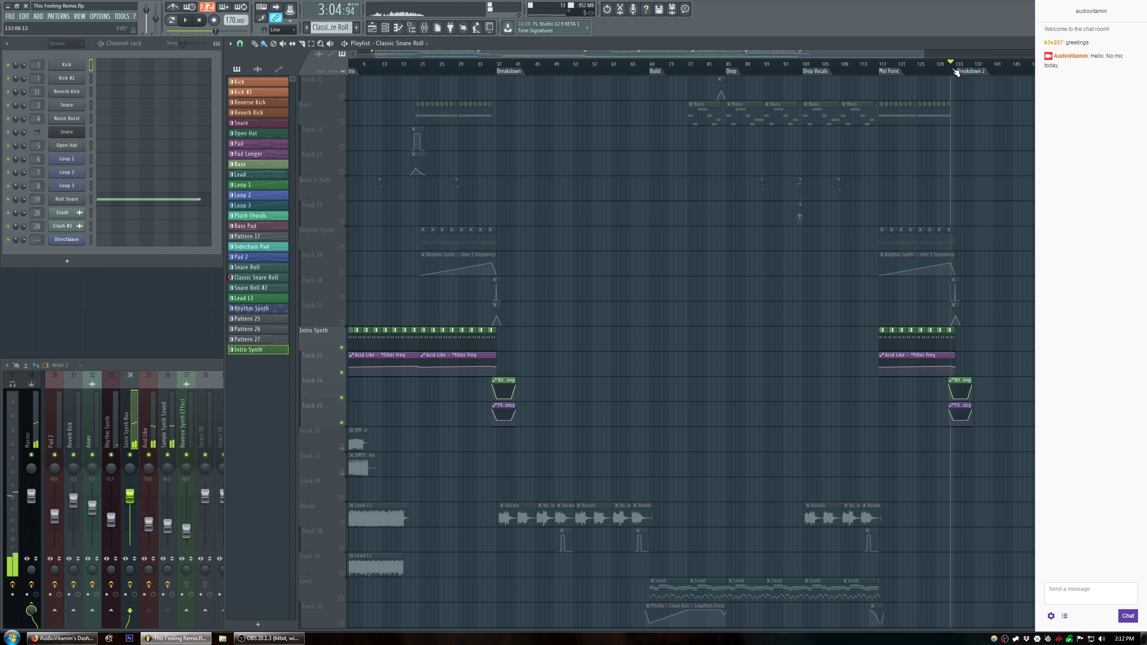
{"action": "key", "text": "space"}
{"action": "scroll", "coordinate": [958, 72], "scroll_direction": "up", "scroll_amount": 3}
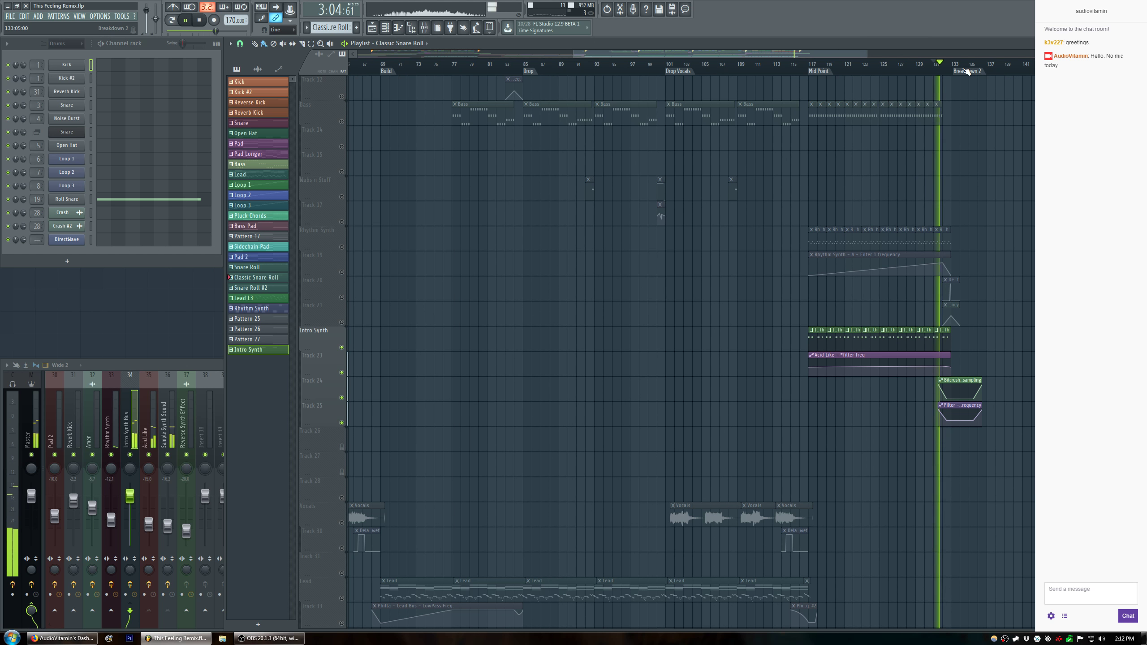
{"action": "scroll", "coordinate": [967, 72], "scroll_direction": "up", "scroll_amount": 4}
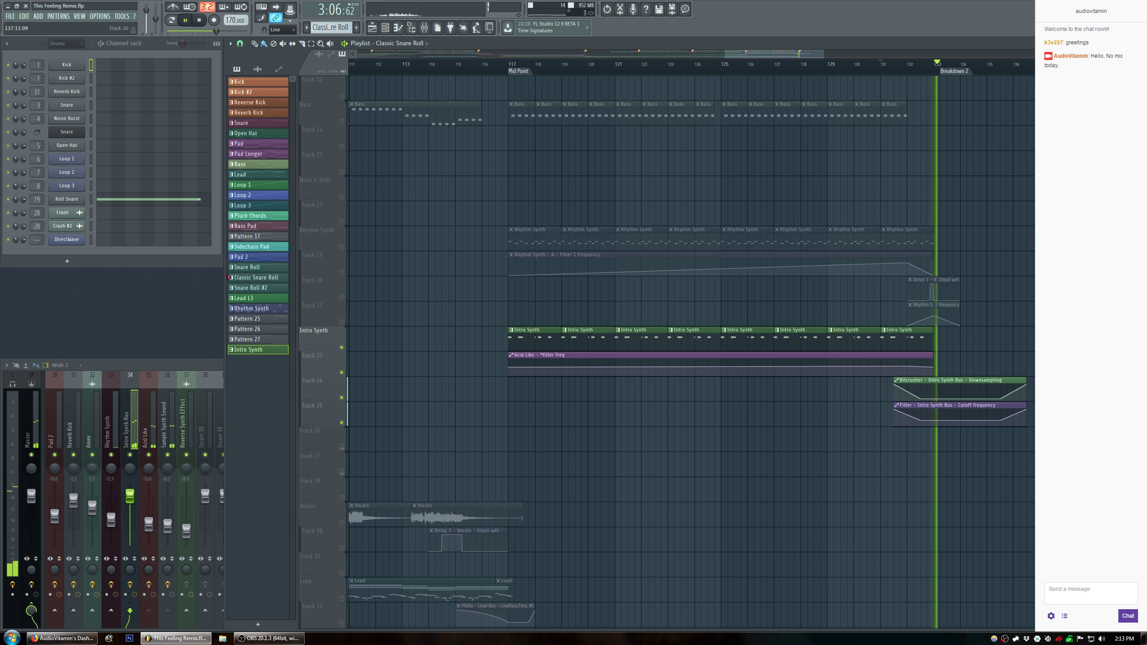
Move the second Bitcrusher and Filter automation clips to start at bar 132, unsolo the Intro Synth tracks and replay the transition.
{"action": "left_click_drag", "start_coordinate": [974, 417], "coordinate": [989, 417]}
{"action": "key", "text": "space"}
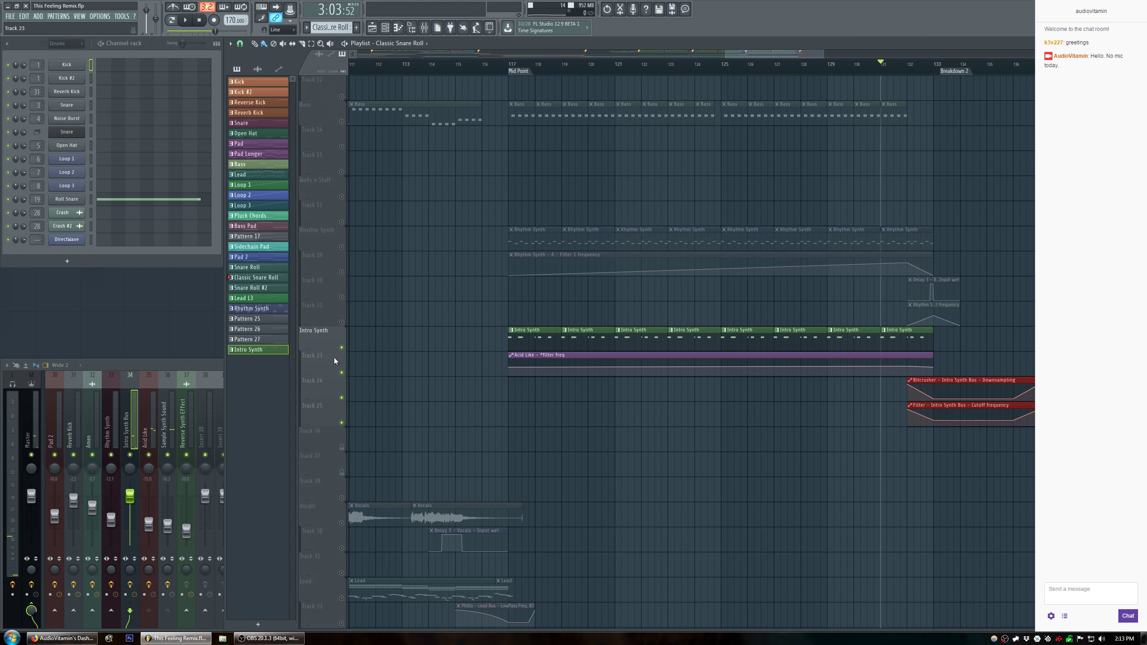
{"action": "left_click", "coordinate": [344, 348], "text": "ctrl"}
{"action": "key", "text": "space"}
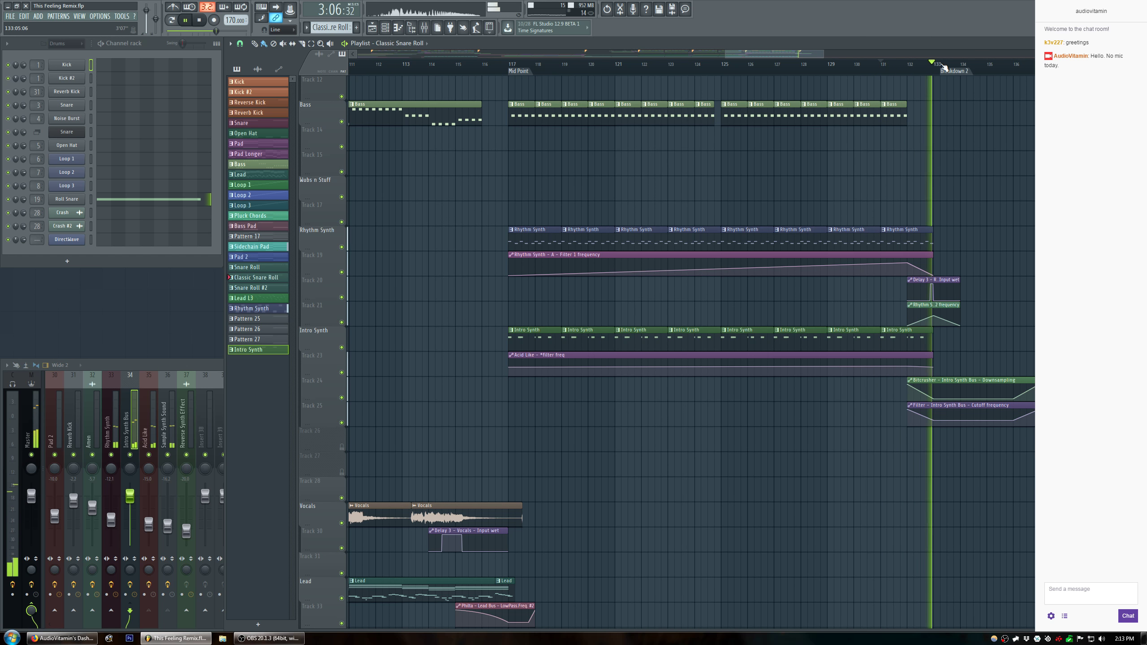
{"action": "scroll", "coordinate": [944, 67], "scroll_direction": "down", "scroll_amount": 8}
{"action": "key", "text": "space"}
Copy the second half of the Breakdown's vocals, pads, pluck chords, piano, bass pad and automation clips to Breakdown 2, starting the pads at bar 133.
{"action": "scroll", "coordinate": [572, 229], "scroll_direction": "down", "scroll_amount": 10}
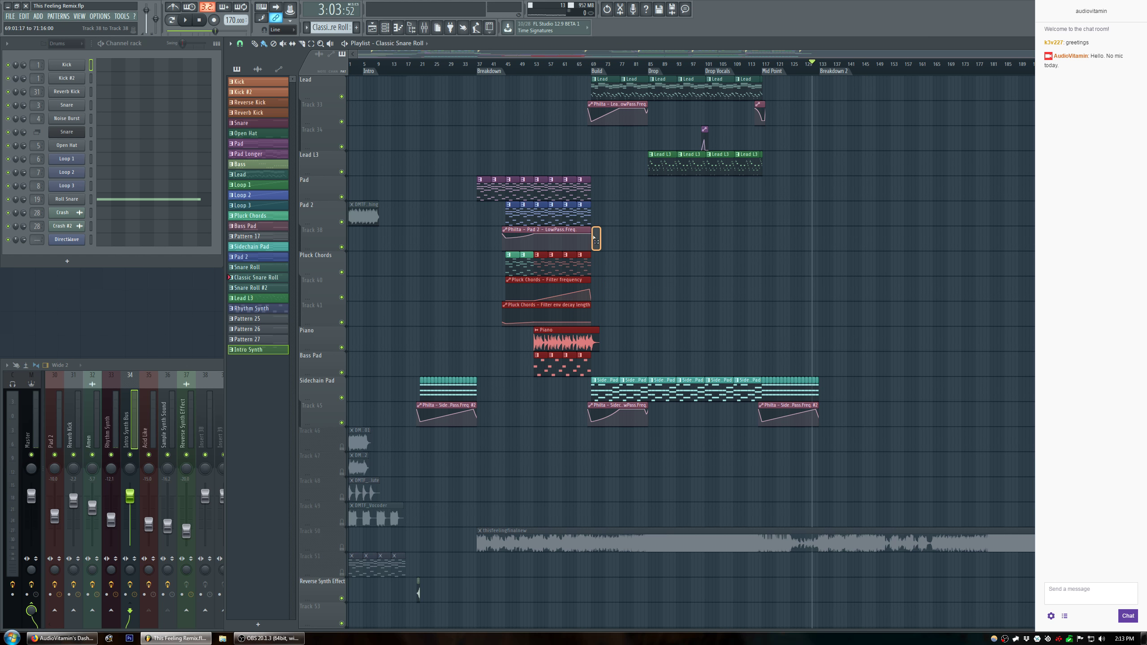
{"action": "scroll", "coordinate": [551, 203], "scroll_direction": "down", "scroll_amount": 3}
{"action": "scroll", "coordinate": [563, 220], "scroll_direction": "up", "scroll_amount": 9}
{"action": "scroll", "coordinate": [571, 232], "scroll_direction": "up", "scroll_amount": 2}
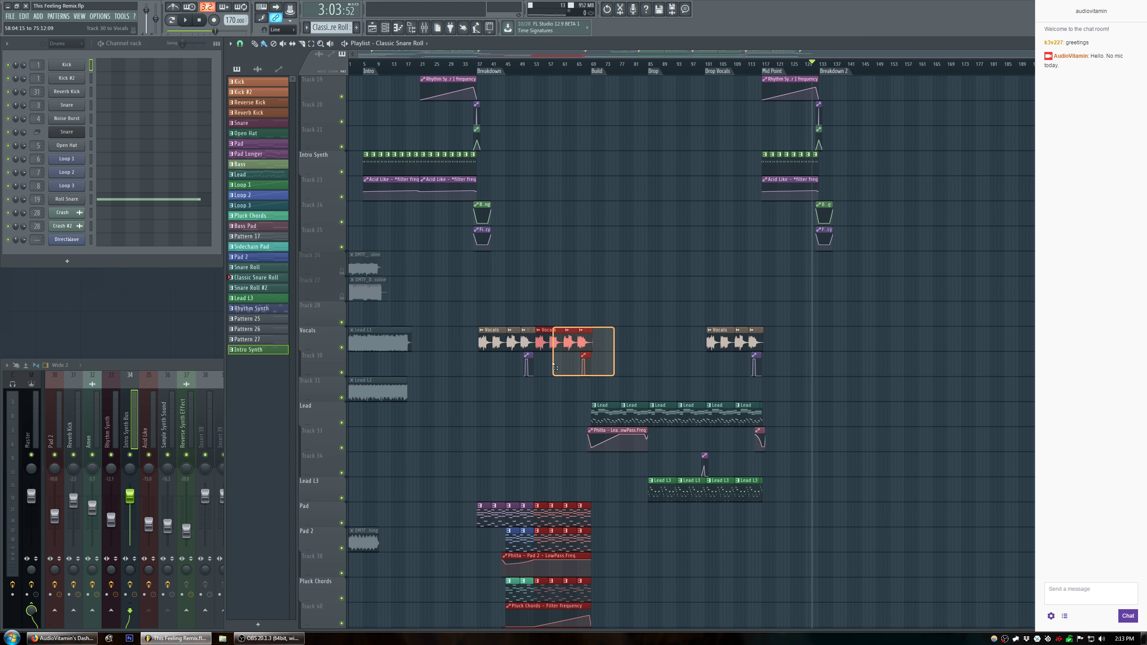
{"action": "scroll", "coordinate": [557, 212], "scroll_direction": "up", "scroll_amount": 15}
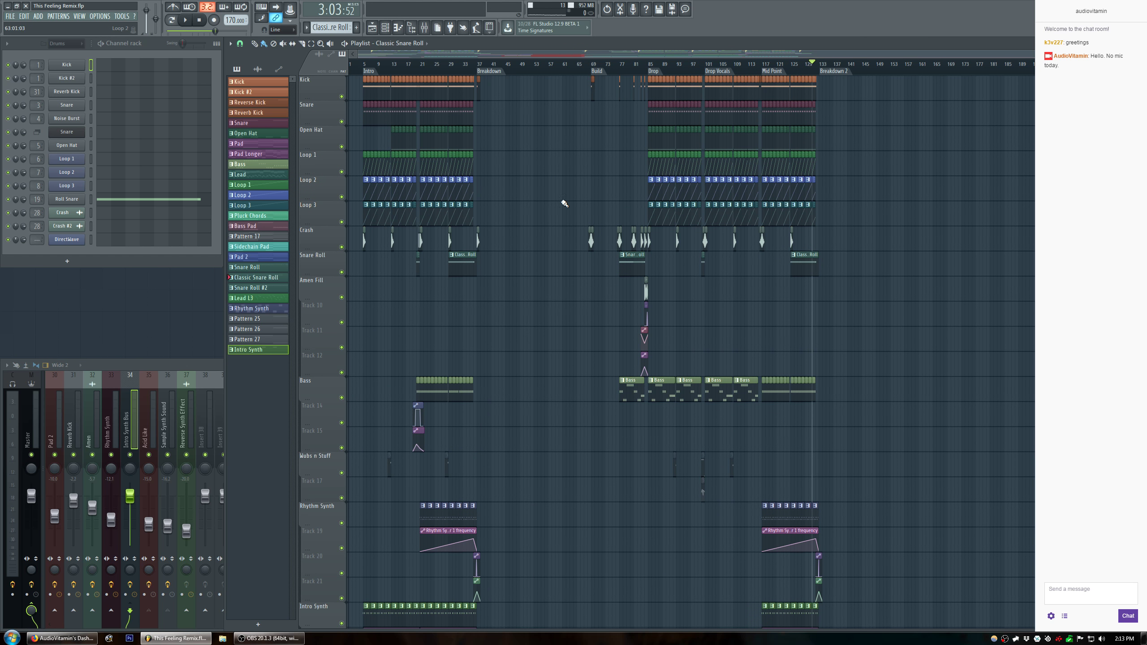
{"action": "scroll", "coordinate": [854, 72], "scroll_direction": "up", "scroll_amount": 6}
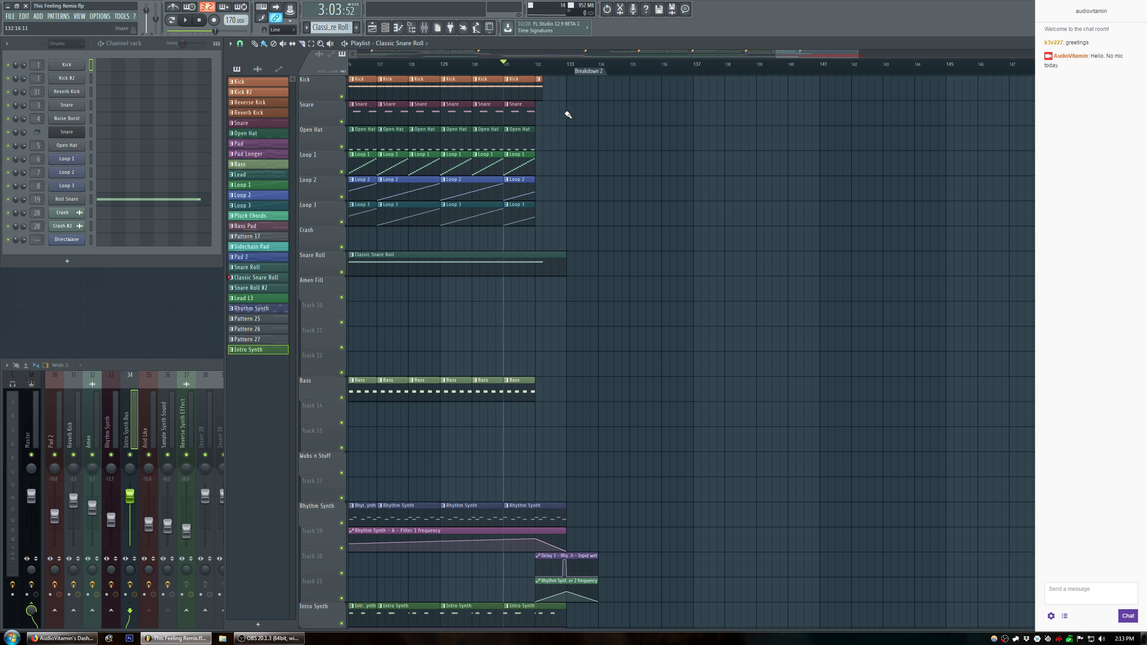
{"action": "scroll", "coordinate": [723, 235], "scroll_direction": "down", "scroll_amount": 17}
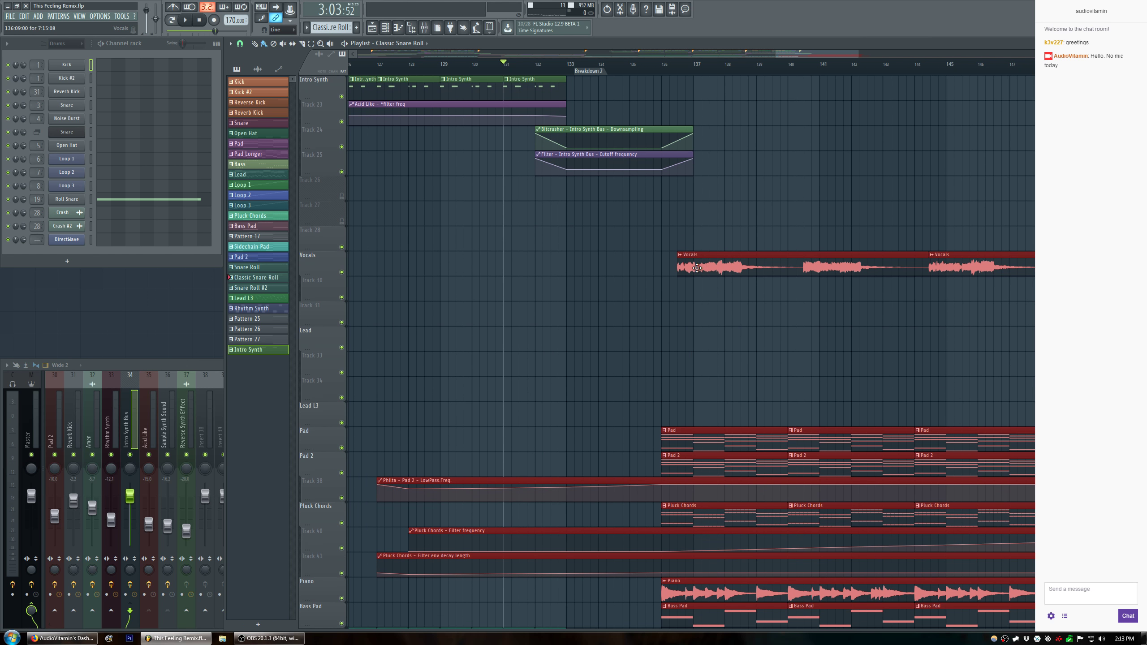
{"action": "left_click_drag", "start_coordinate": [683, 429], "coordinate": [588, 428]}
Deselect the pasted clips and play the transition into Breakdown 2 while checking the pad, pluck and piano tracks.
{"action": "key", "text": "space"}
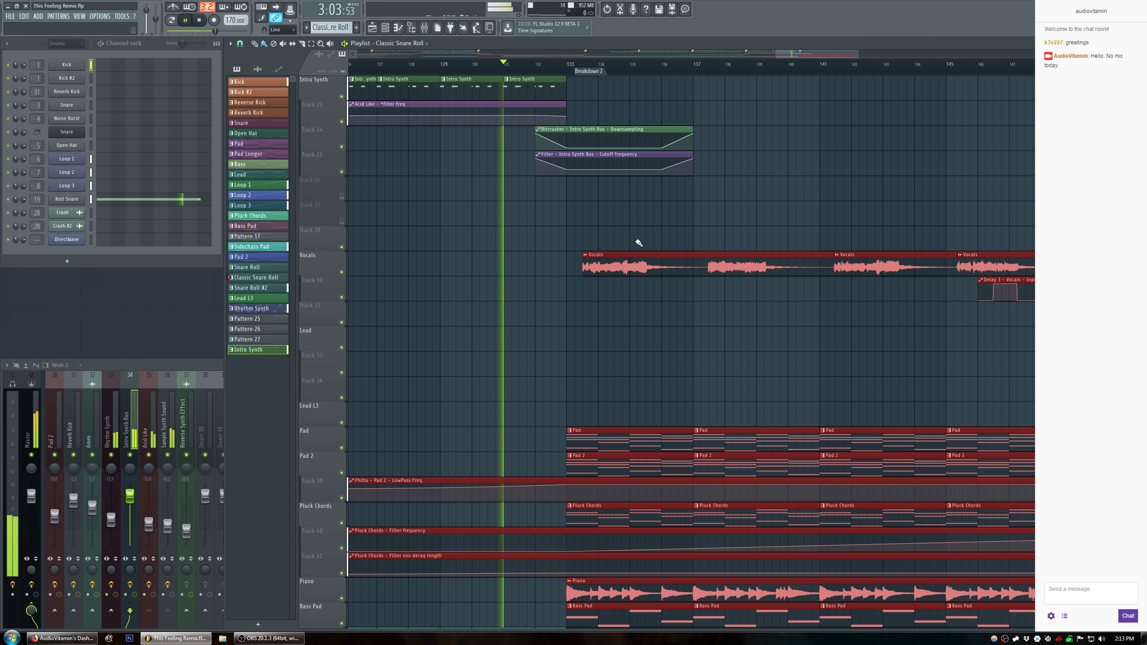
{"action": "left_click", "coordinate": [750, 196]}
{"action": "scroll", "coordinate": [700, 190], "scroll_direction": "down", "scroll_amount": 7}
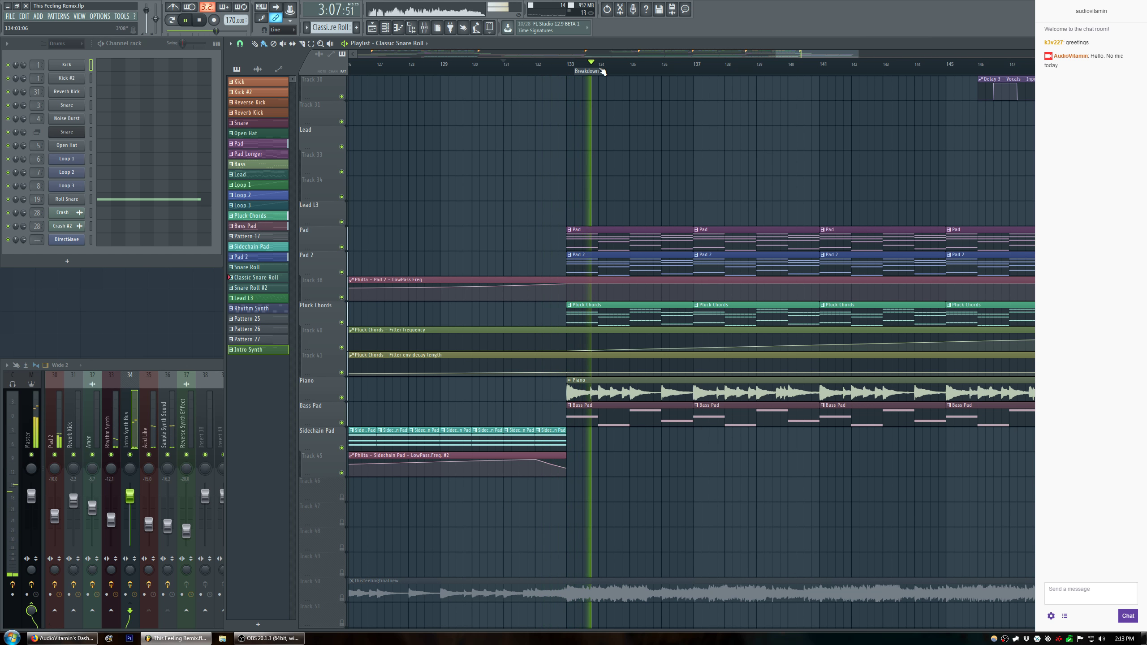
Slice the Pad 2 and Pluck Chords automation clips at bar 133, delete the parts before it and replay Breakdown 2.
{"action": "scroll", "coordinate": [601, 70], "scroll_direction": "down", "scroll_amount": 2}
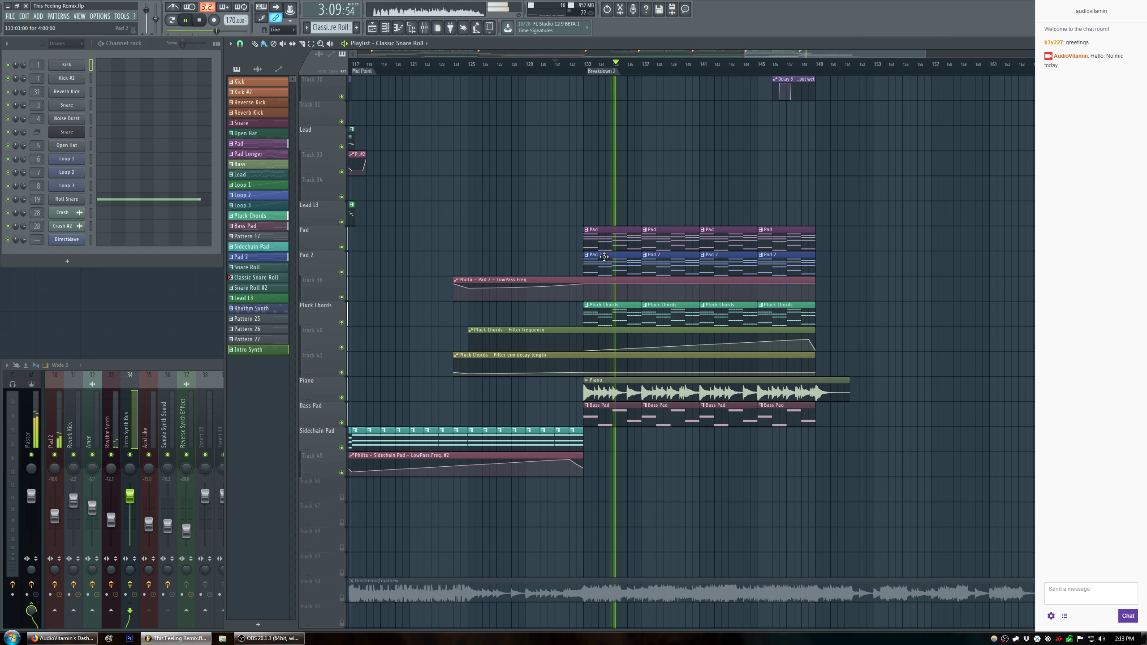
{"action": "left_click", "coordinate": [591, 299]}
{"action": "left_click_drag", "start_coordinate": [587, 328], "coordinate": [587, 367]}
{"action": "right_click", "coordinate": [549, 360]}
{"action": "right_click", "coordinate": [548, 338]}
{"action": "right_click", "coordinate": [546, 289]}
{"action": "left_click", "coordinate": [590, 66]}
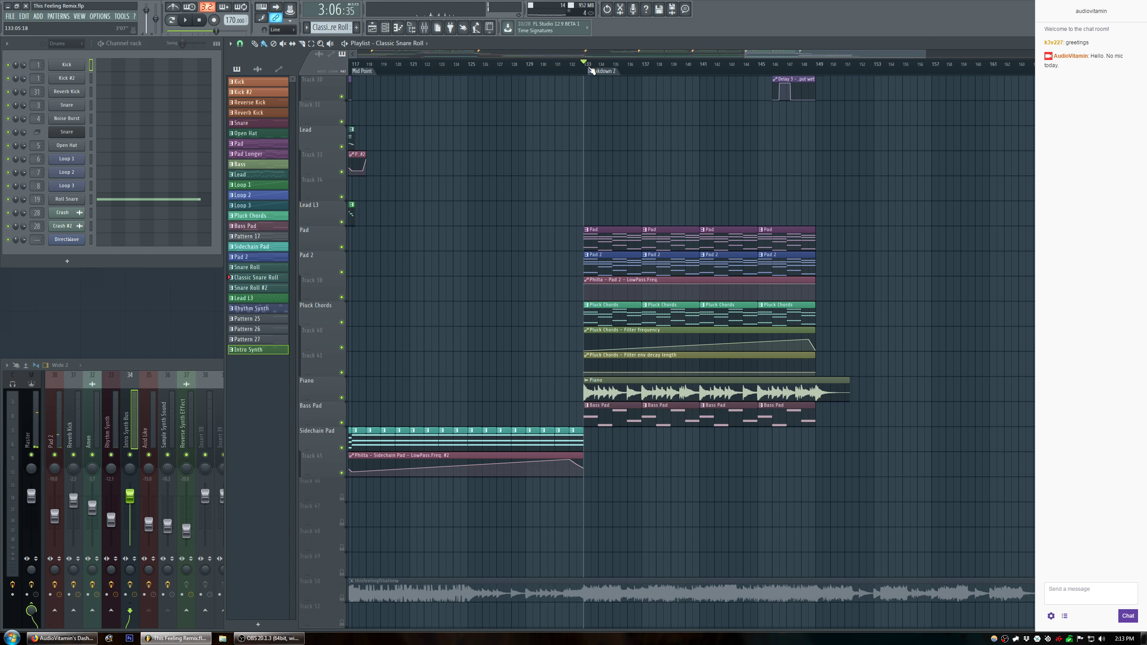
{"action": "scroll", "coordinate": [592, 71], "scroll_direction": "up", "scroll_amount": 3}
{"action": "key", "text": "space"}
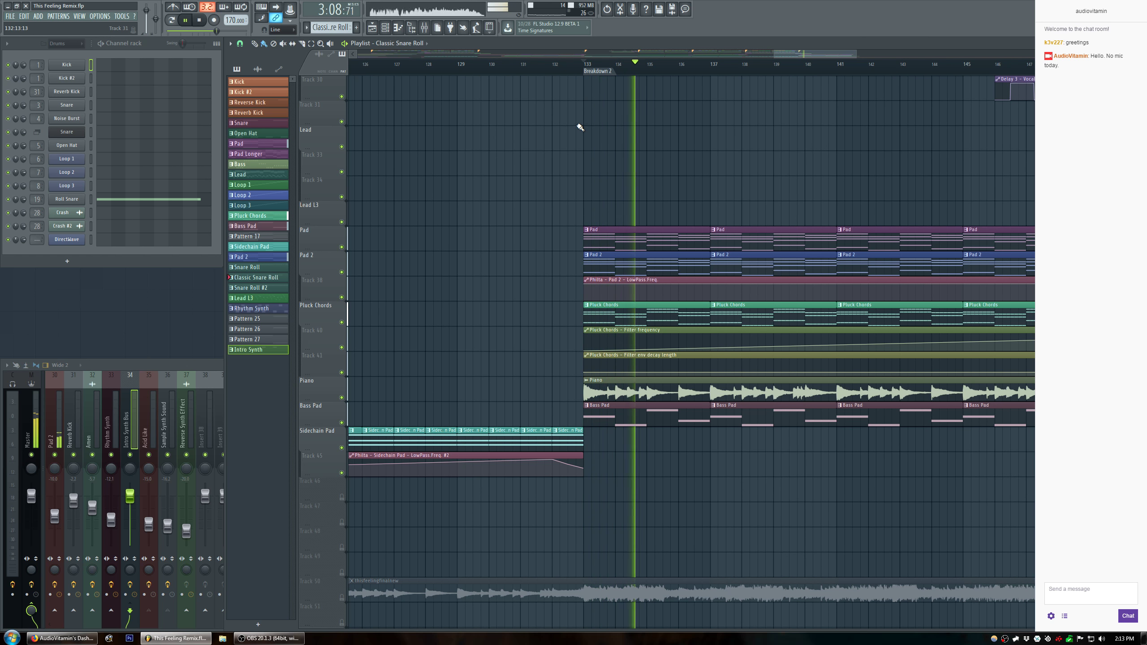
On the Vocals mixer track, shift Low Cut and Fruity Delay 3 to slots 6 and 7, insert Fruity parametric EQ 2 in slot 3 and audition it.
{"action": "key", "text": "F9"}
{"action": "scroll", "coordinate": [96, 425], "scroll_direction": "up", "scroll_amount": 5}
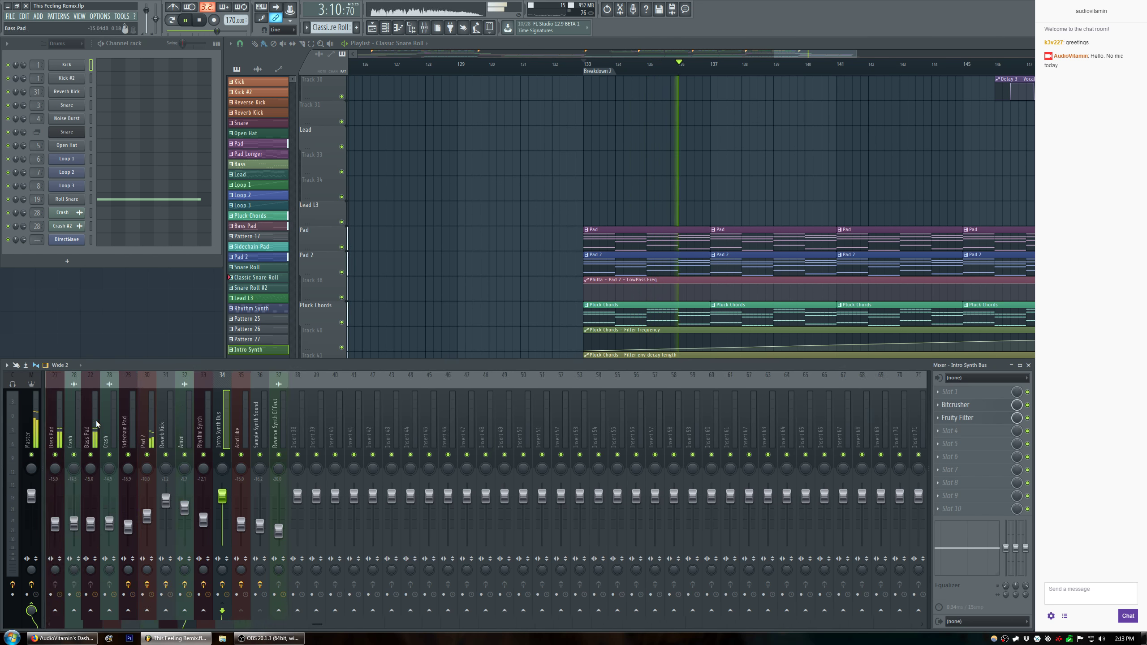
{"action": "left_click", "coordinate": [264, 422]}
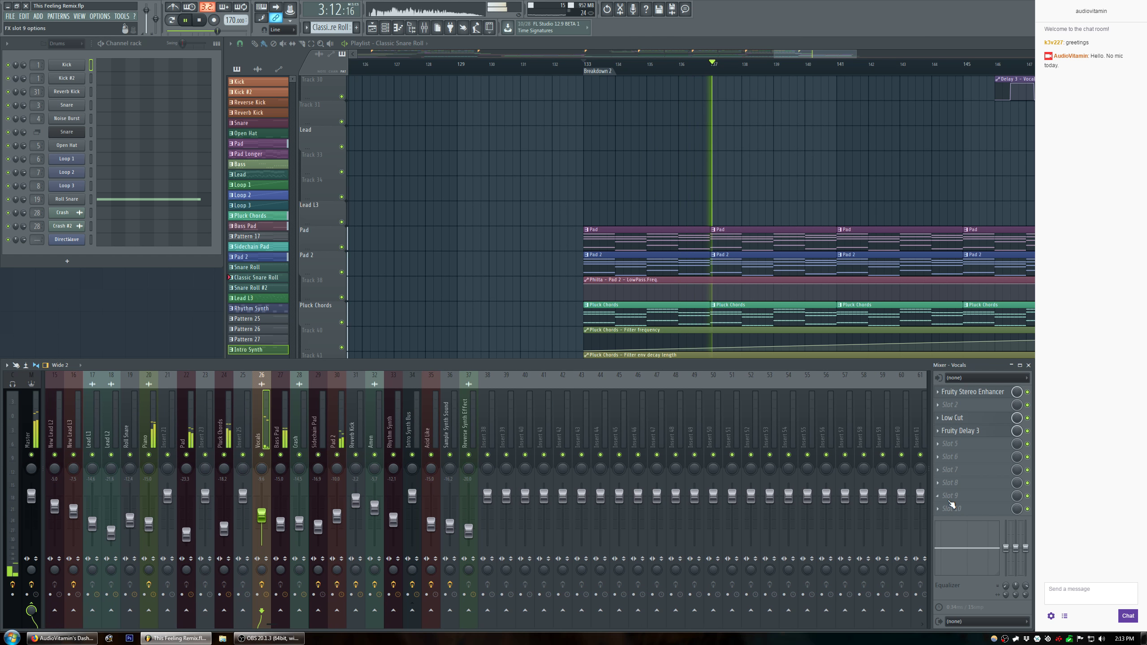
{"action": "left_click", "coordinate": [950, 459]}
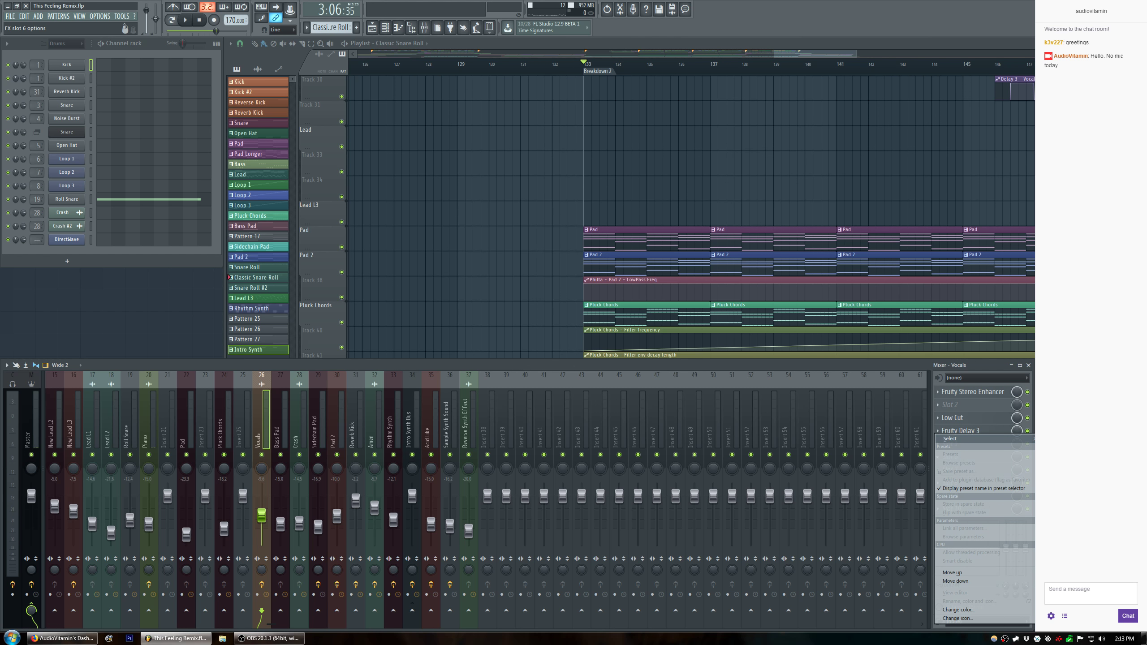
{"action": "left_click_drag", "start_coordinate": [984, 459], "coordinate": [984, 395]}
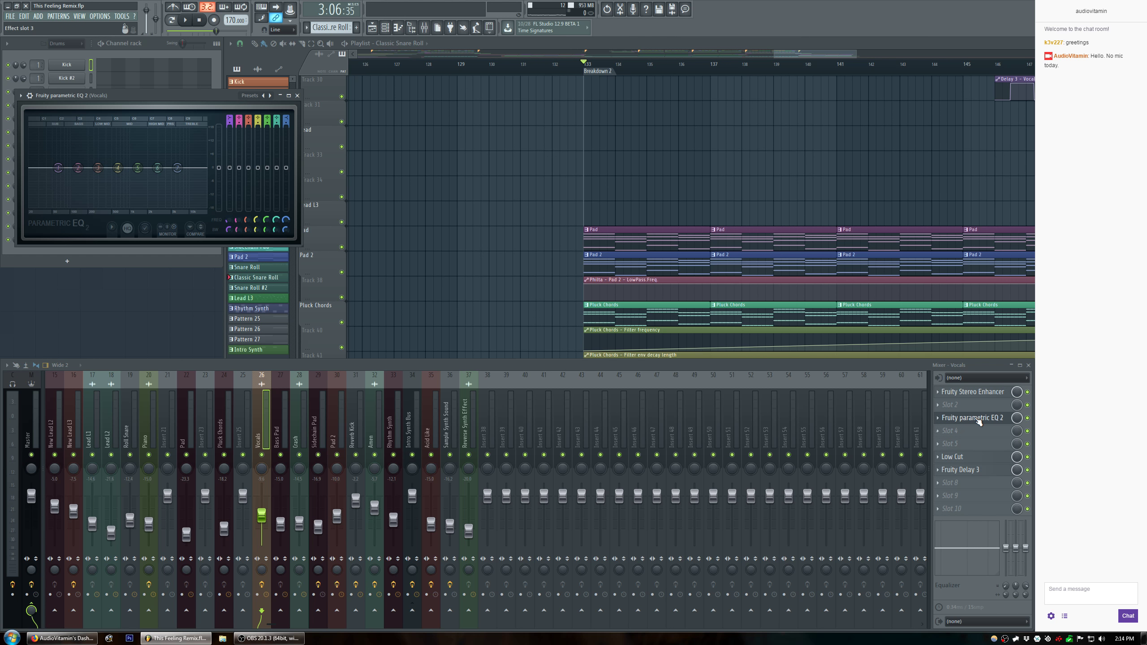
{"action": "key", "text": "space"}
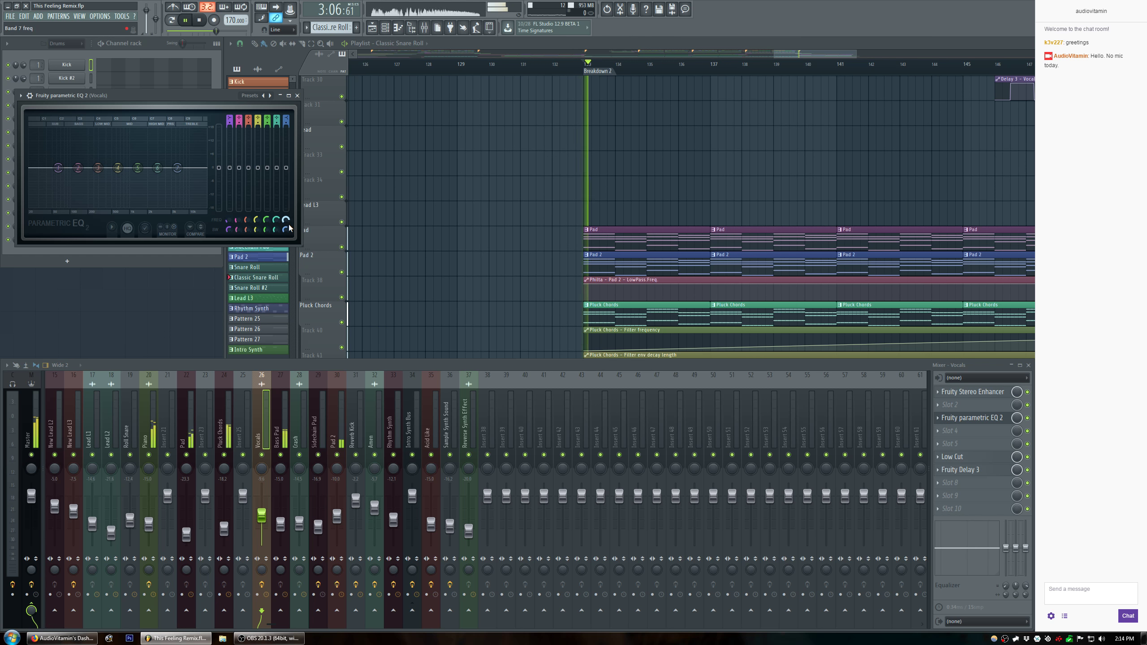
{"action": "left_click_drag", "start_coordinate": [181, 96], "coordinate": [348, 142]}
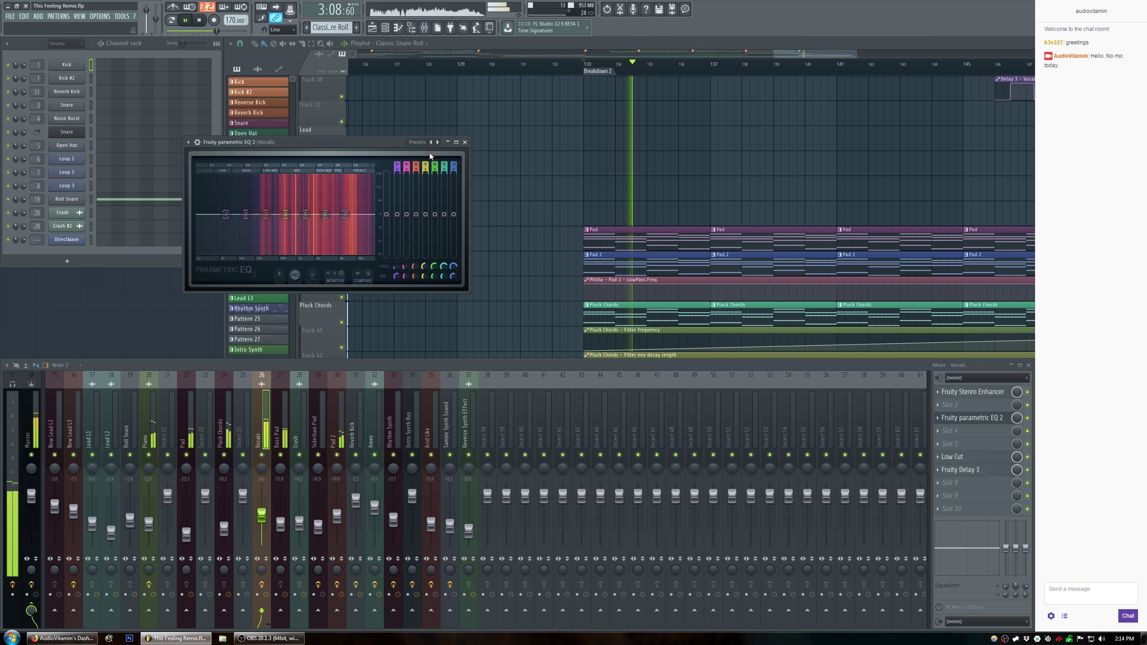
{"action": "key", "text": "space"}
Load the 30Hz + 18kHz cut preset in the Vocals EQ and raise the low-cut frequency to narrow the band.
{"action": "left_click", "coordinate": [417, 142]}
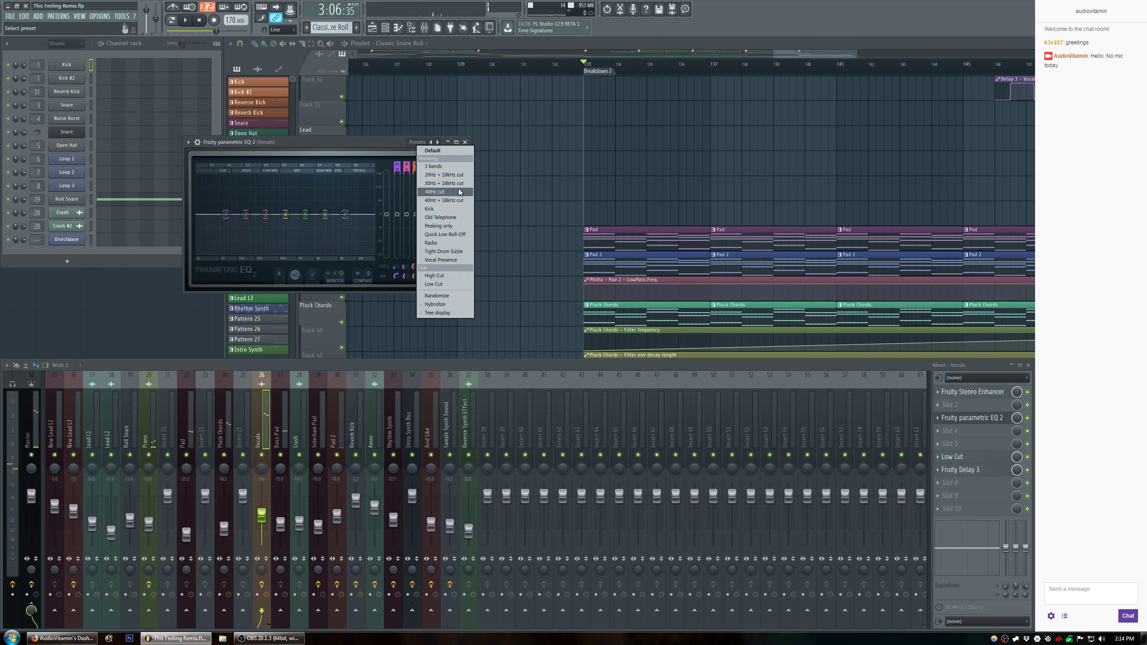
{"action": "left_click", "coordinate": [461, 184]}
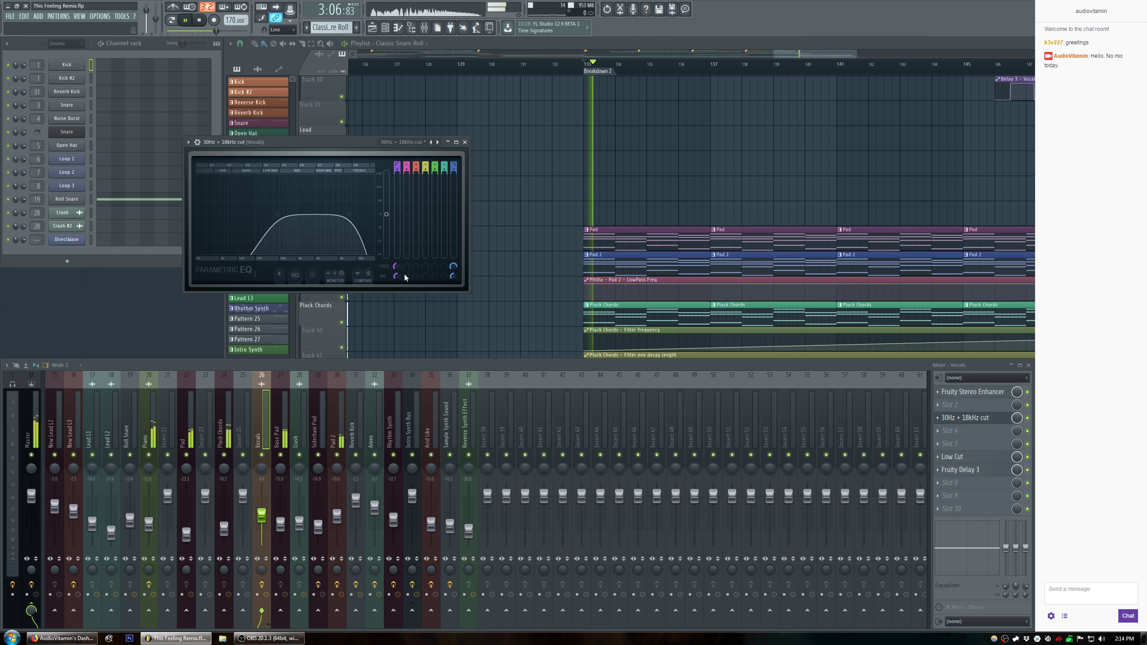
{"action": "left_click_drag", "start_coordinate": [400, 270], "coordinate": [400, 256]}
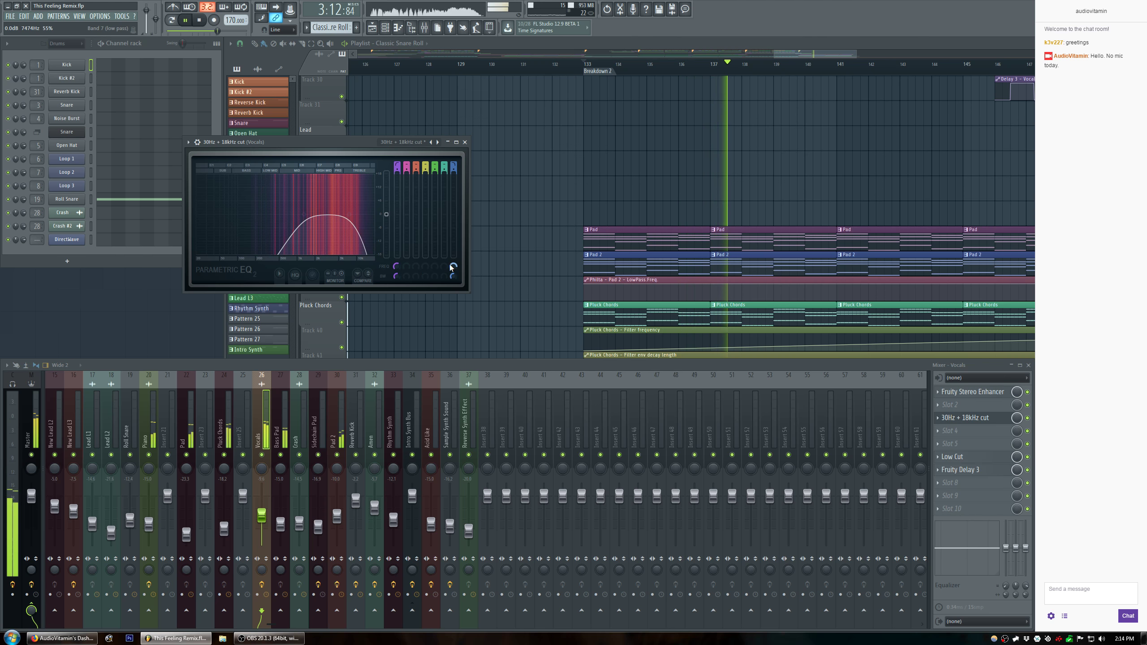
{"action": "left_click", "coordinate": [465, 142]}
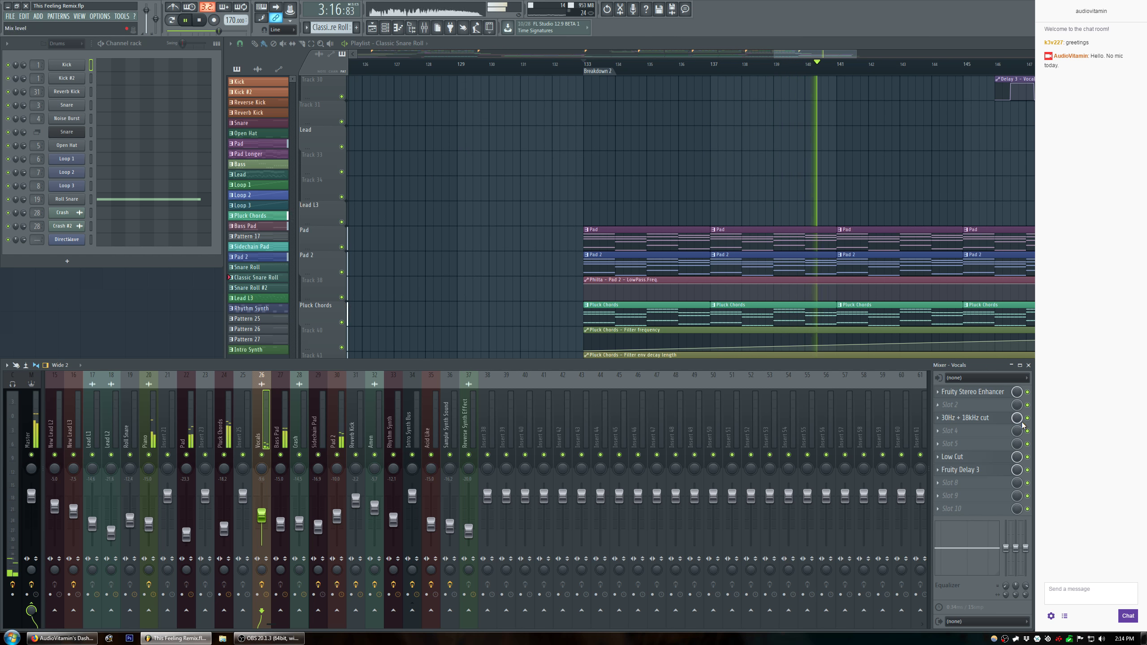
Move the Vocals 30Hz + 18kHz cut EQ down to slot 4 and check its curve during playback.
{"action": "left_click_drag", "start_coordinate": [971, 418], "coordinate": [984, 435]}
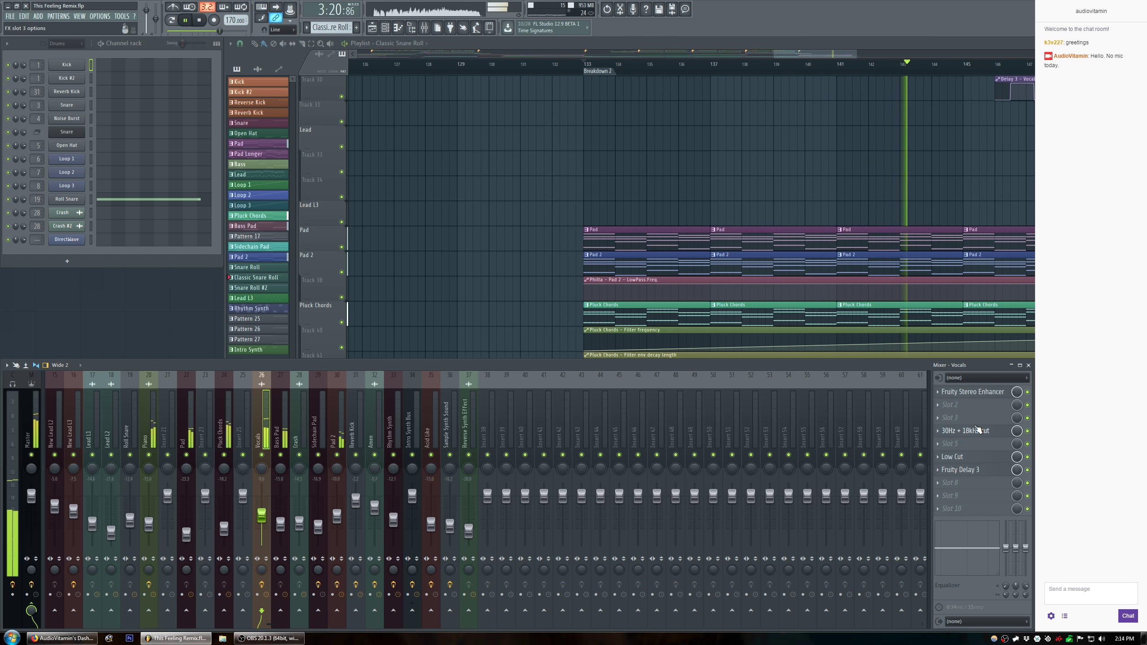
{"action": "left_click", "coordinate": [982, 431]}
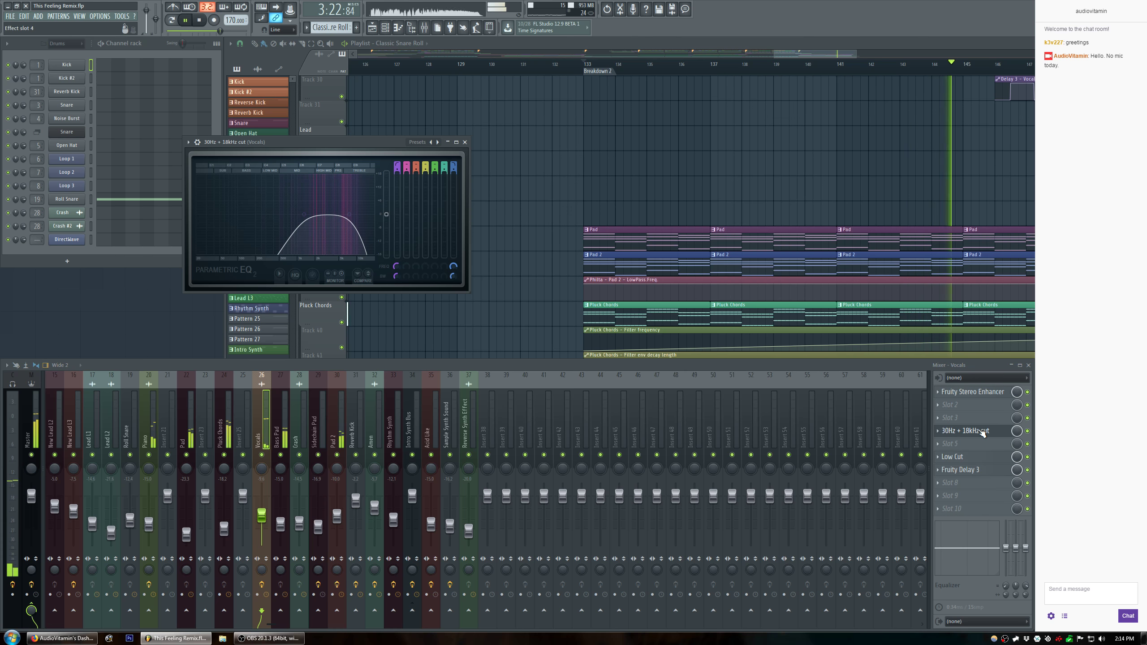
{"action": "left_click", "coordinate": [982, 432]}
Mute the Bass Pad clips in Breakdown 2 and replay the section from bar 133.
{"action": "left_click_drag", "start_coordinate": [856, 53], "coordinate": [999, 41]}
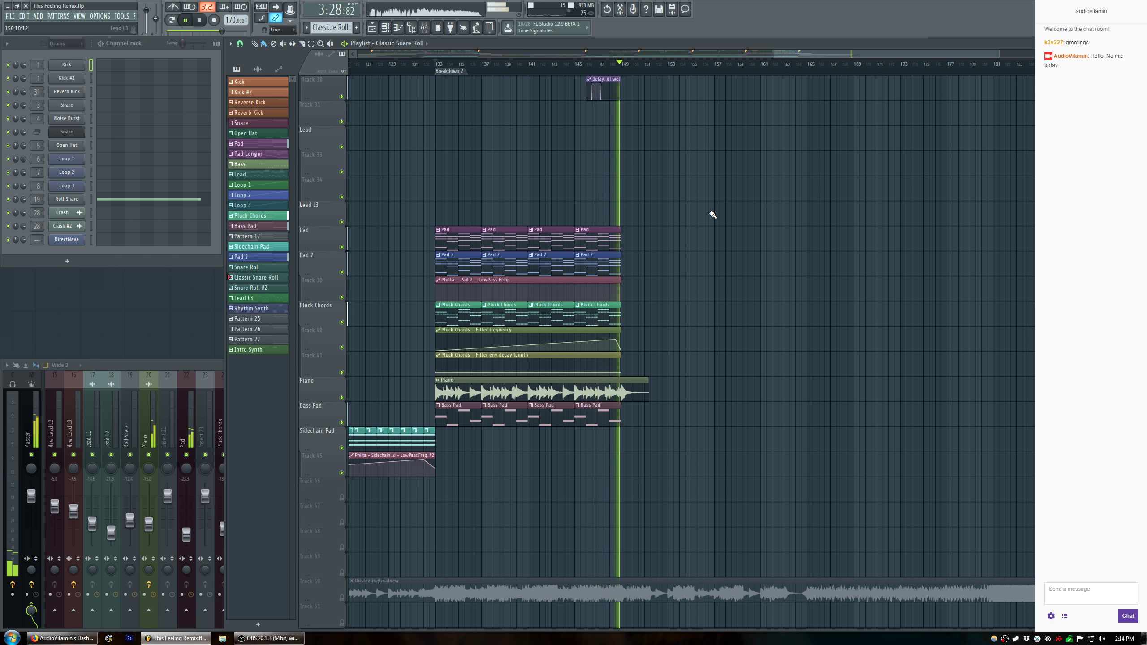
{"action": "key", "text": "space"}
{"action": "key", "text": "space"}
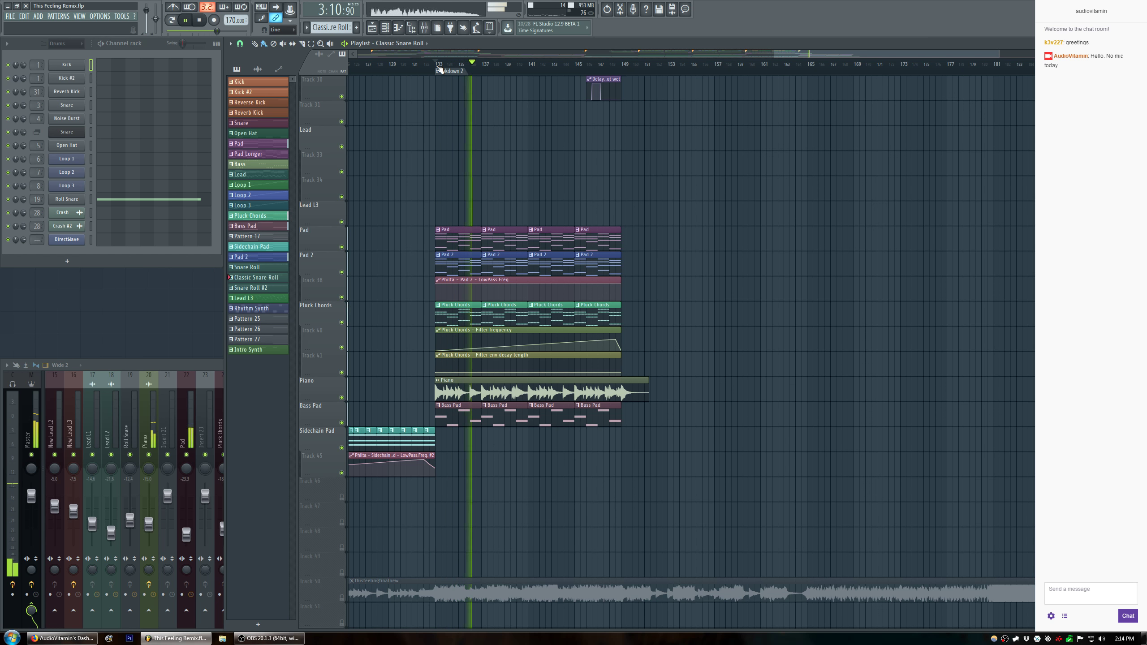
{"action": "key", "text": "space"}
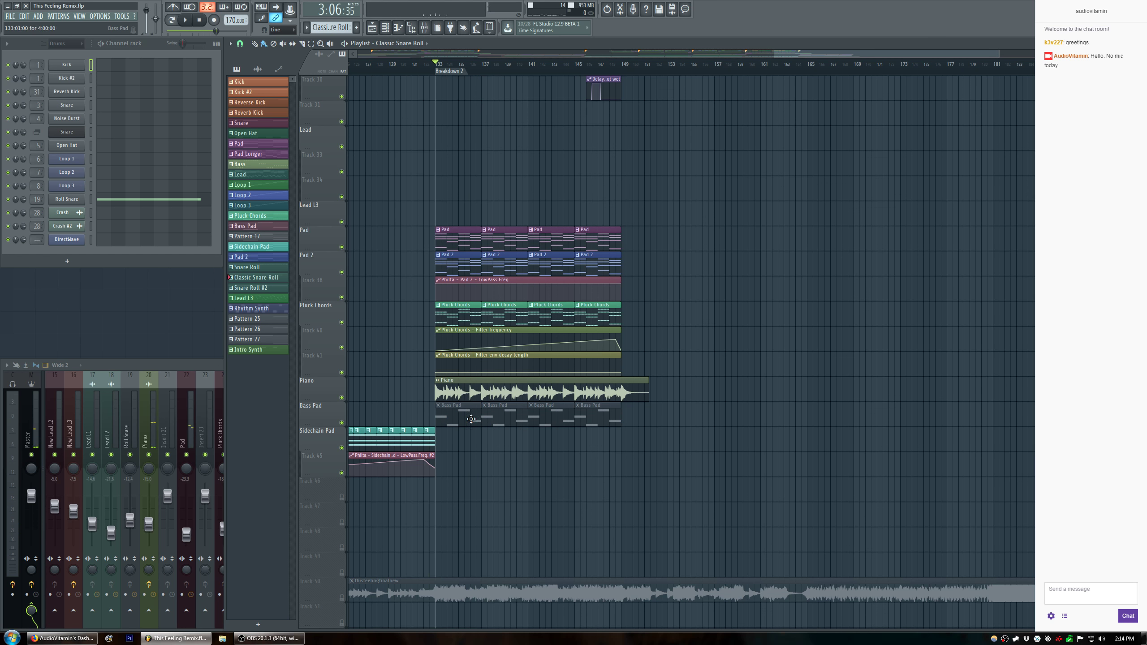
{"action": "key", "text": "space"}
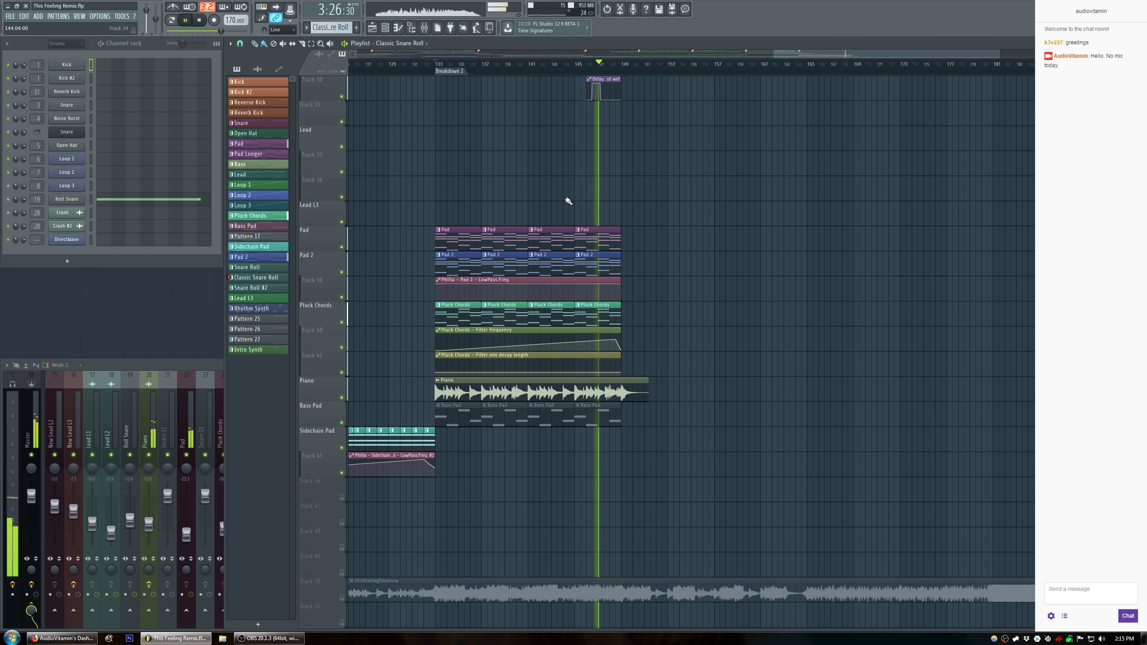
Stop playback and insert an empty playlist track below the delay automation track under Vocals.
{"action": "key", "text": "space"}
{"action": "left_click", "coordinate": [182, 360]}
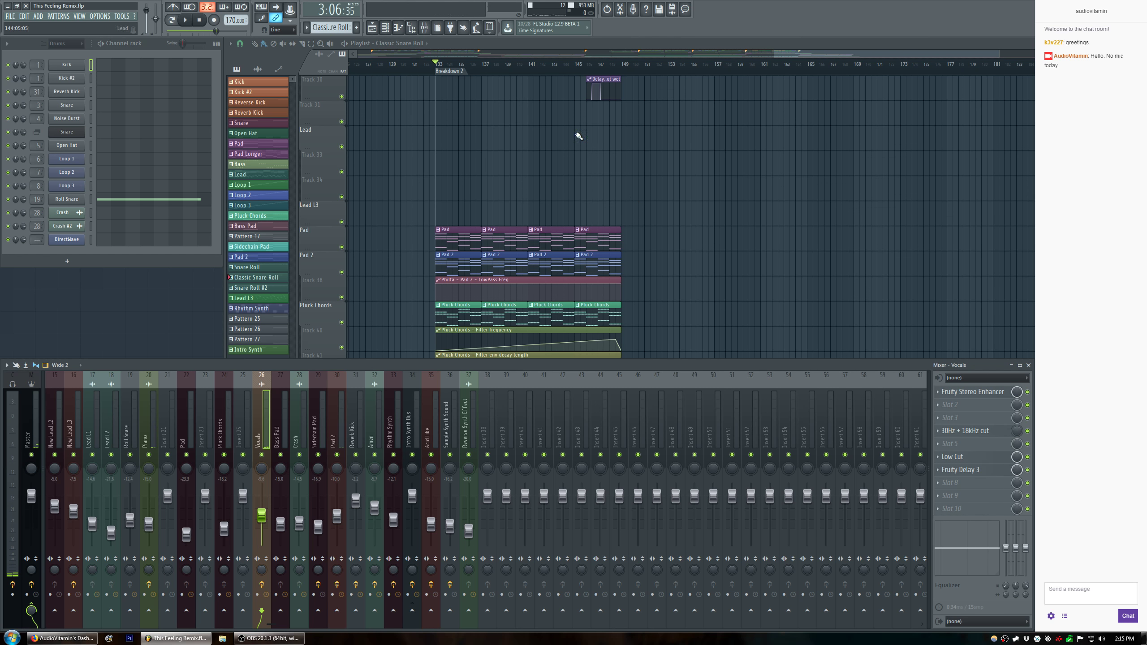
{"action": "left_click", "coordinate": [808, 52]}
{"action": "scroll", "coordinate": [502, 129], "scroll_direction": "up", "scroll_amount": 3}
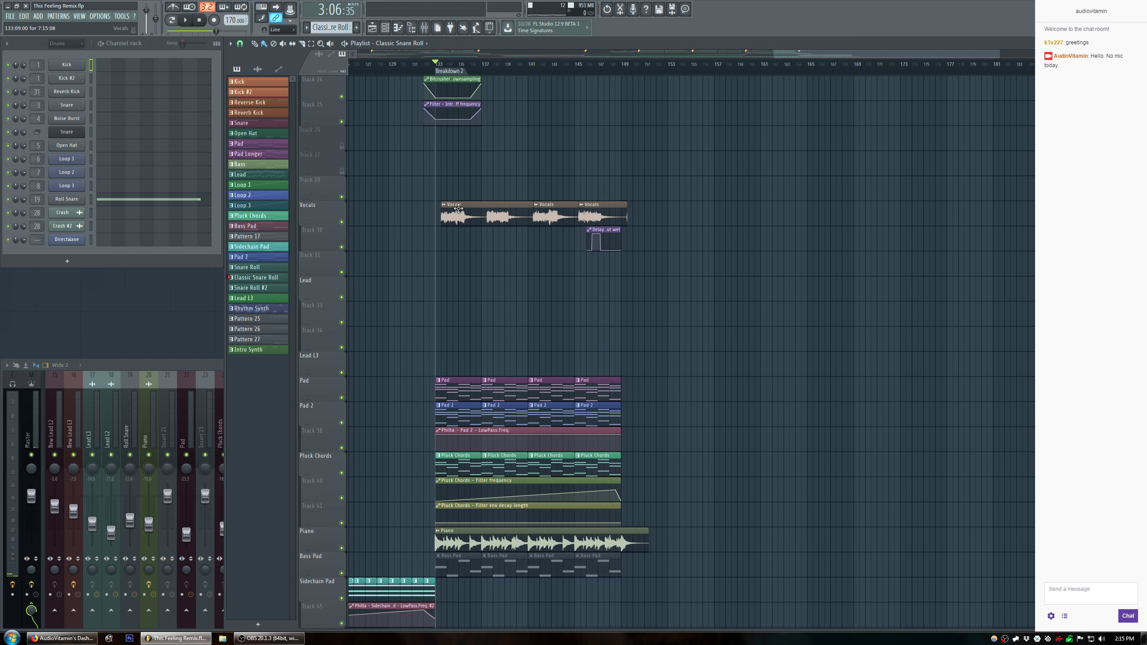
{"action": "right_click", "coordinate": [328, 244]}
{"action": "left_click", "coordinate": [361, 366]}
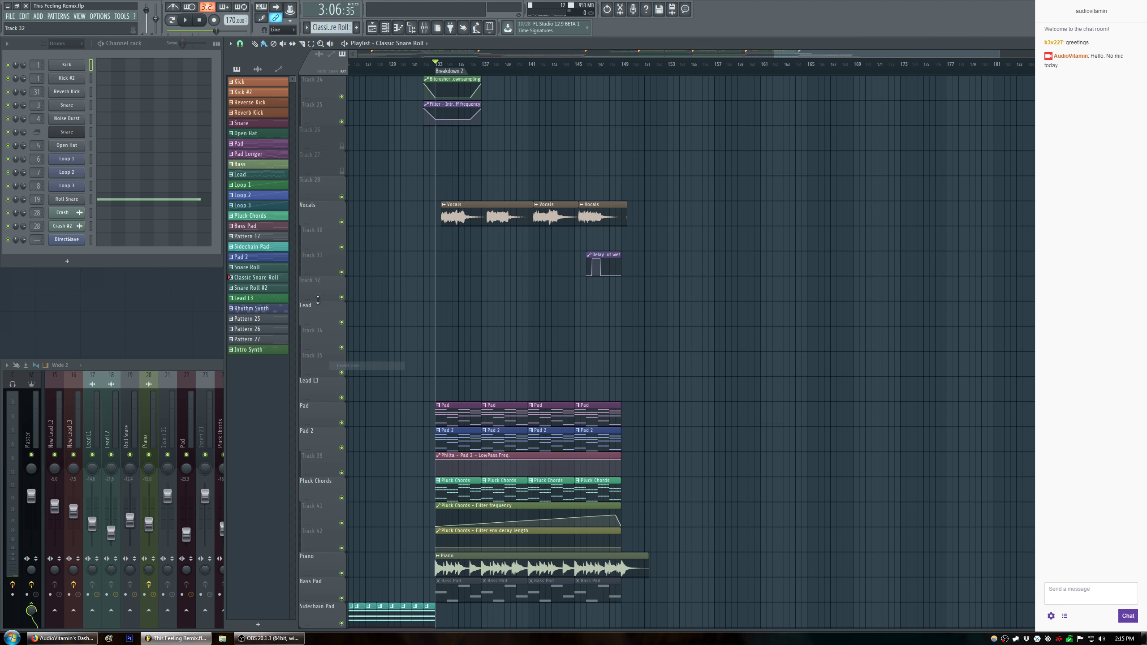
Create a mix-level automation clip for the vocals' 30Hz + 18kHz cut effect over bars 133–149 and place it on the new track.
{"action": "left_click_drag", "start_coordinate": [441, 66], "coordinate": [623, 84]}
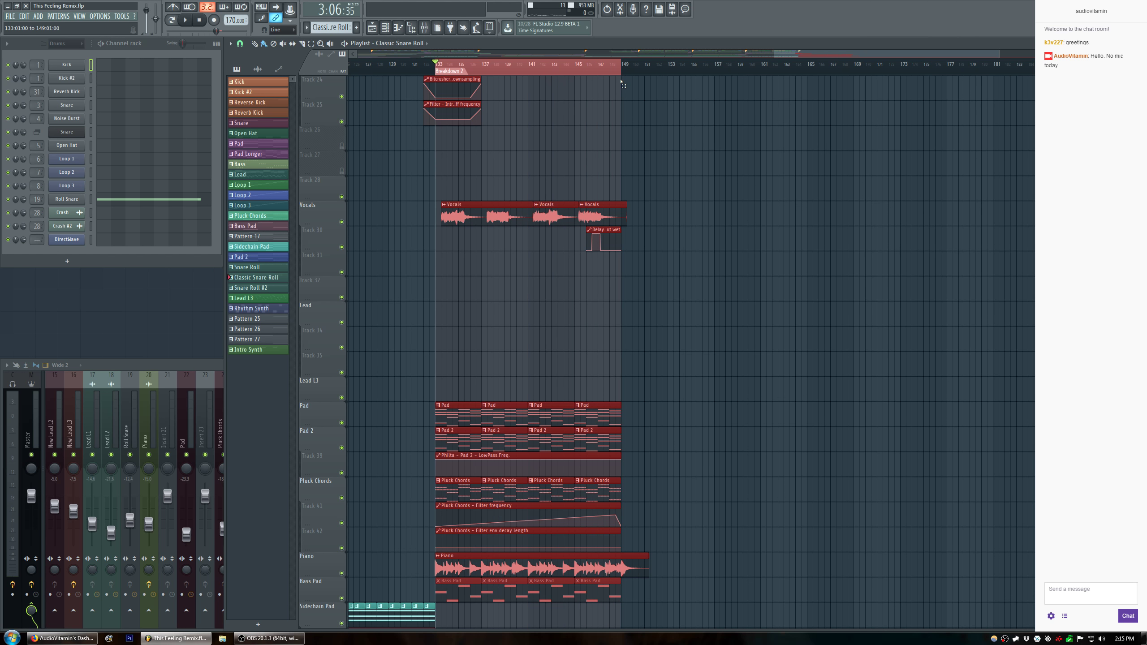
{"action": "left_click", "coordinate": [213, 367]}
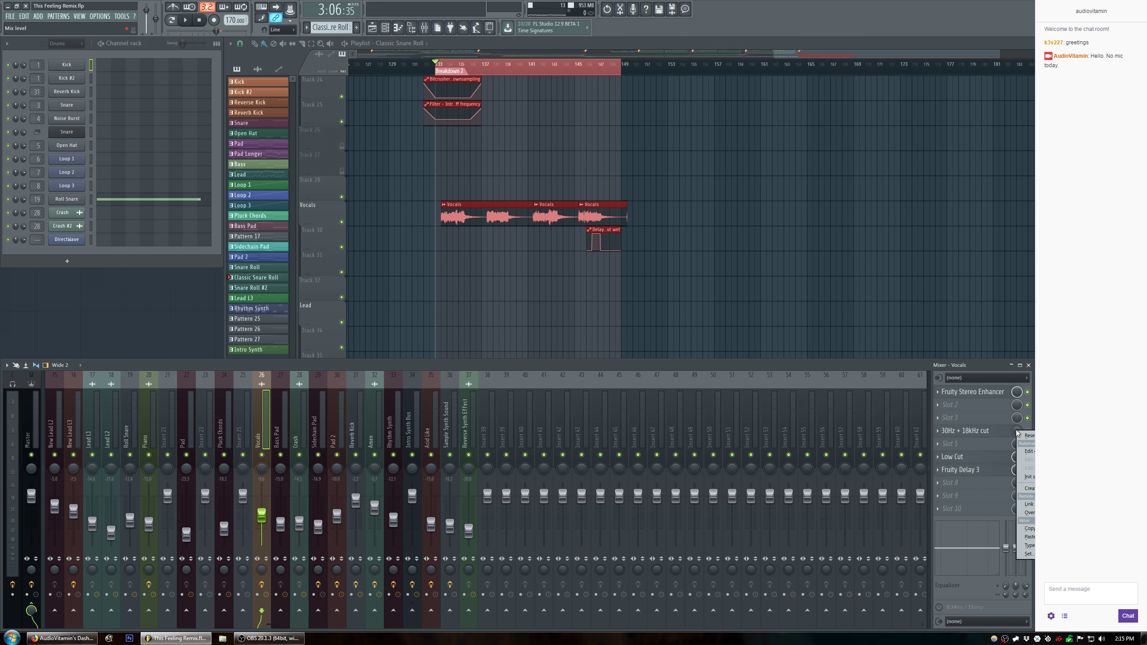
{"action": "left_click", "coordinate": [1026, 488]}
{"action": "left_click_drag", "start_coordinate": [511, 129], "coordinate": [509, 269]}
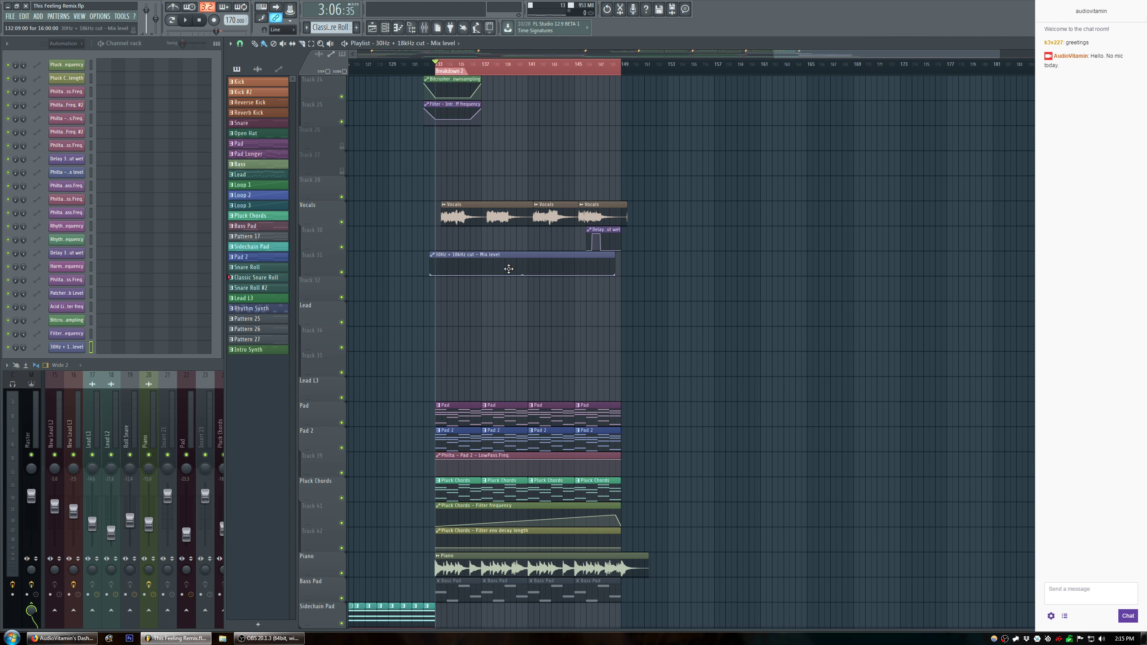
Shape the mix-level automation to rise before the first vocal, hold high, and fall right after the last vocal ends.
{"action": "scroll", "coordinate": [460, 79], "scroll_direction": "up", "scroll_amount": 4}
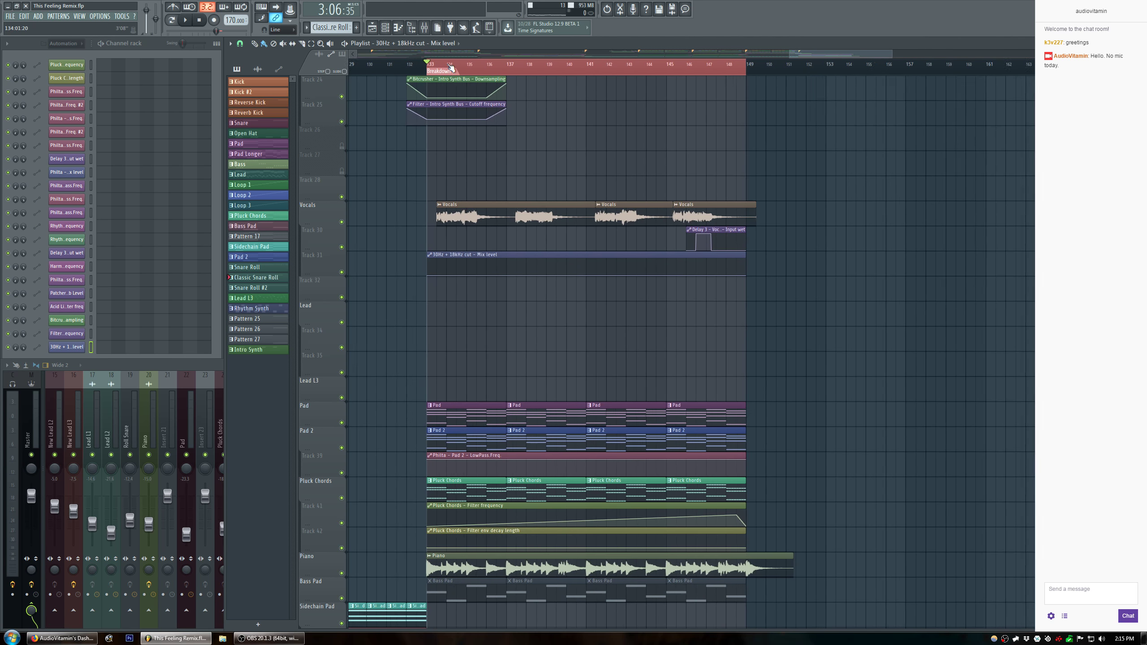
{"action": "left_click_drag", "start_coordinate": [435, 262], "coordinate": [440, 256]}
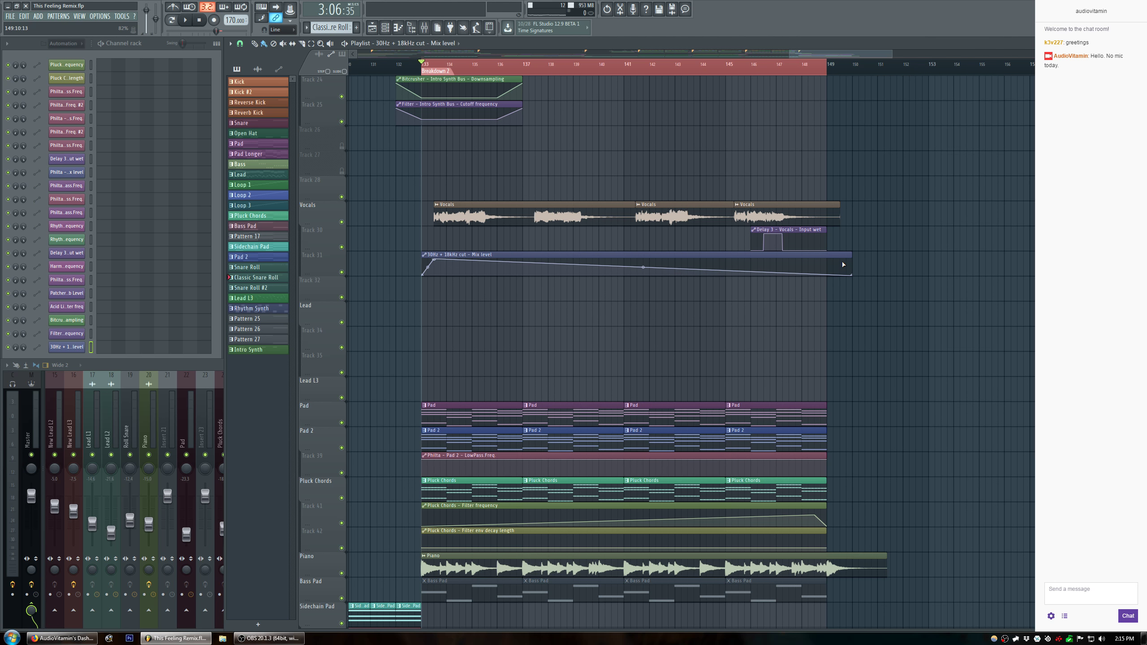
{"action": "left_click_drag", "start_coordinate": [849, 271], "coordinate": [847, 259]}
Play Breakdown 2 from its start and inspect the vocals' 30Hz + 18kHz cut EQ during playback.
{"action": "key", "text": "space"}
{"action": "right_click", "coordinate": [620, 71]}
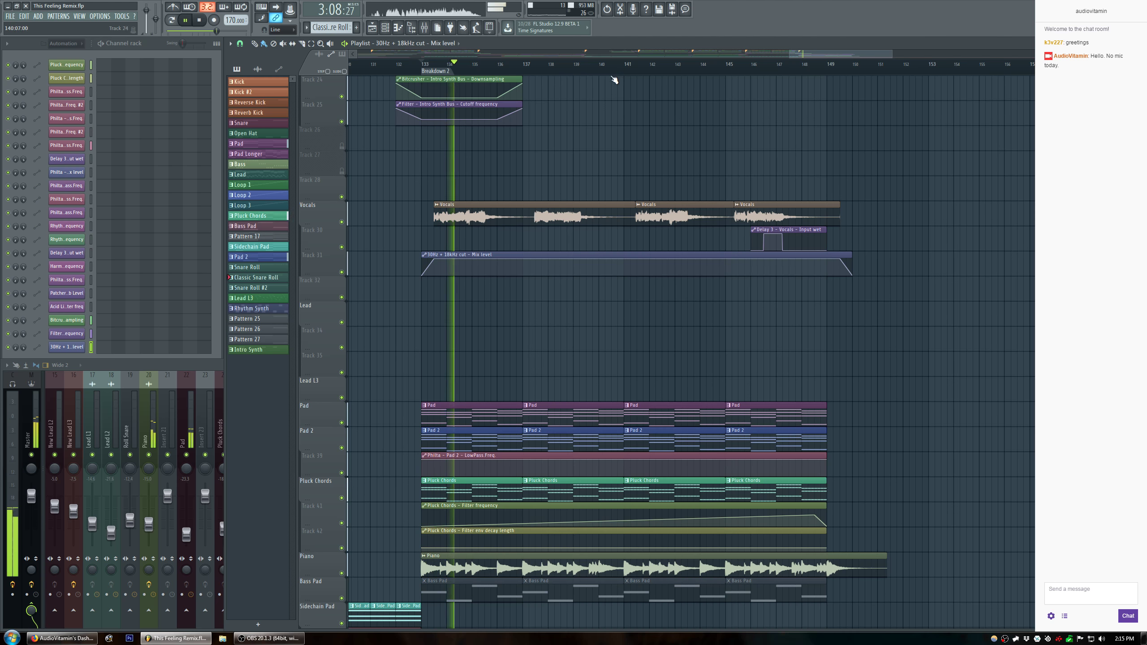
{"action": "left_click", "coordinate": [188, 367]}
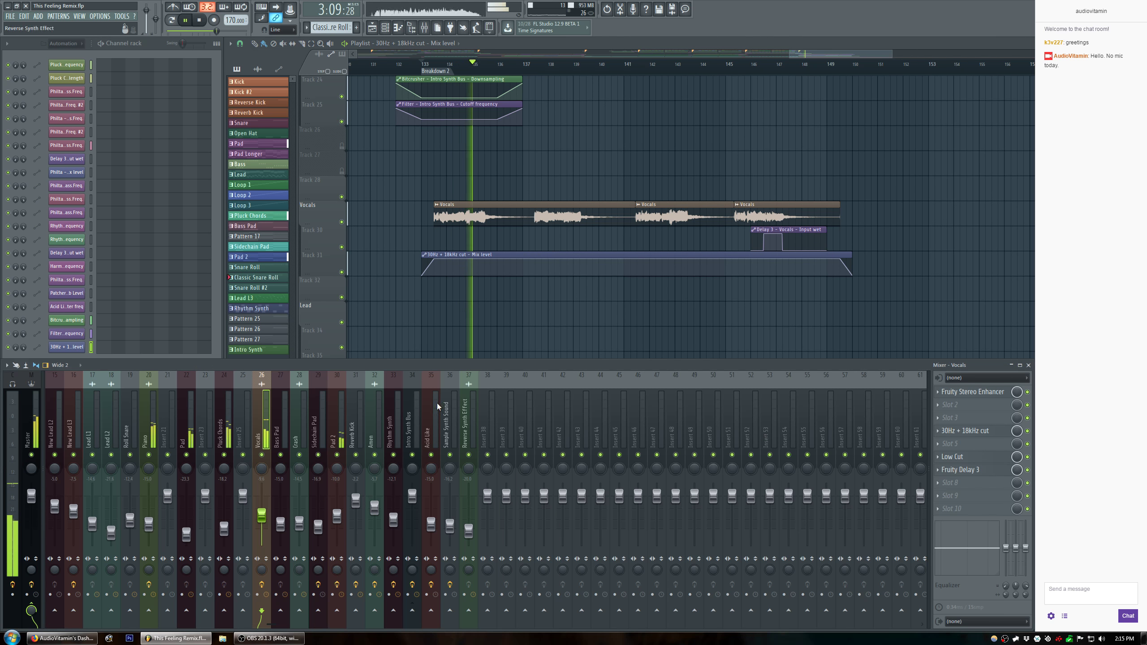
{"action": "left_click", "coordinate": [980, 435]}
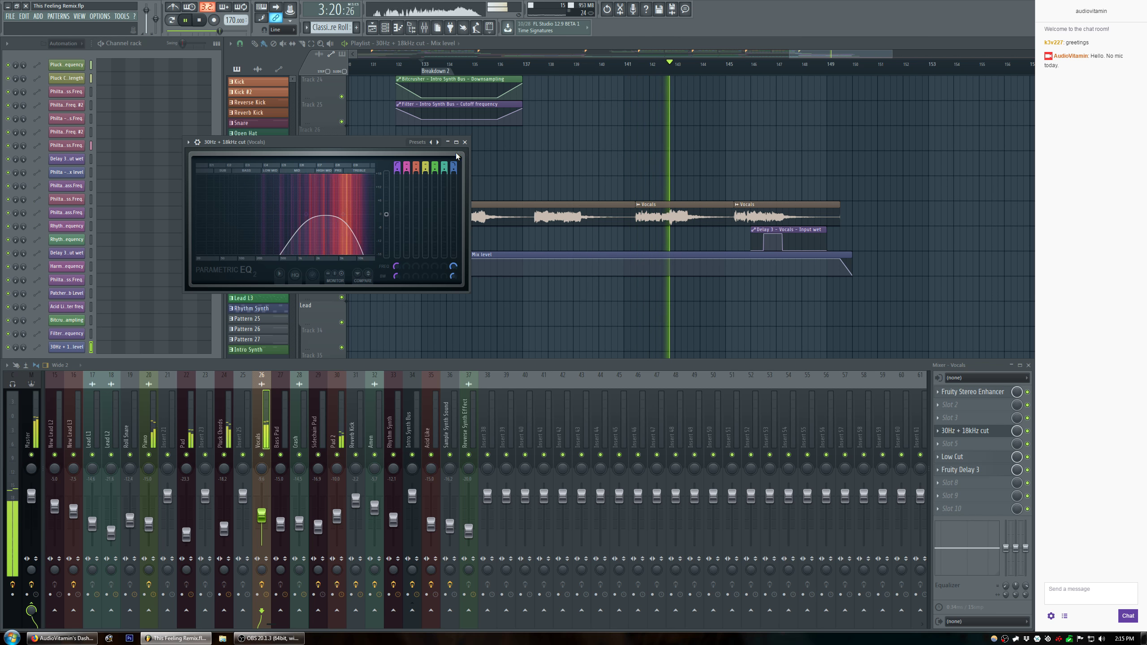
{"action": "left_click", "coordinate": [465, 142]}
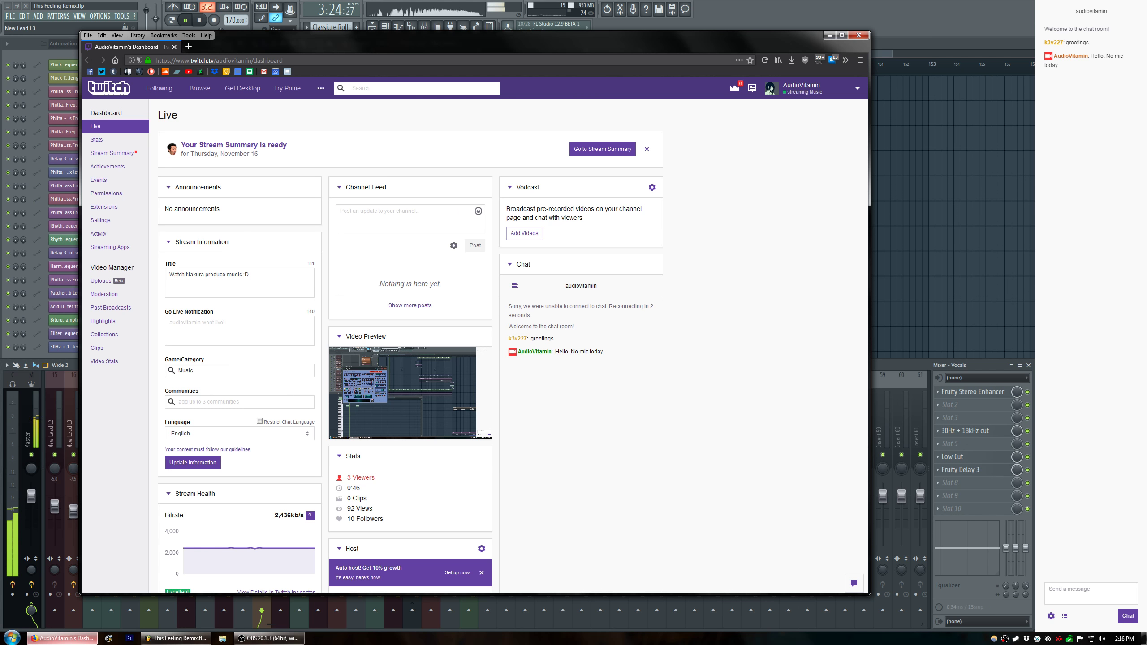
{"action": "left_click", "coordinate": [62, 639]}
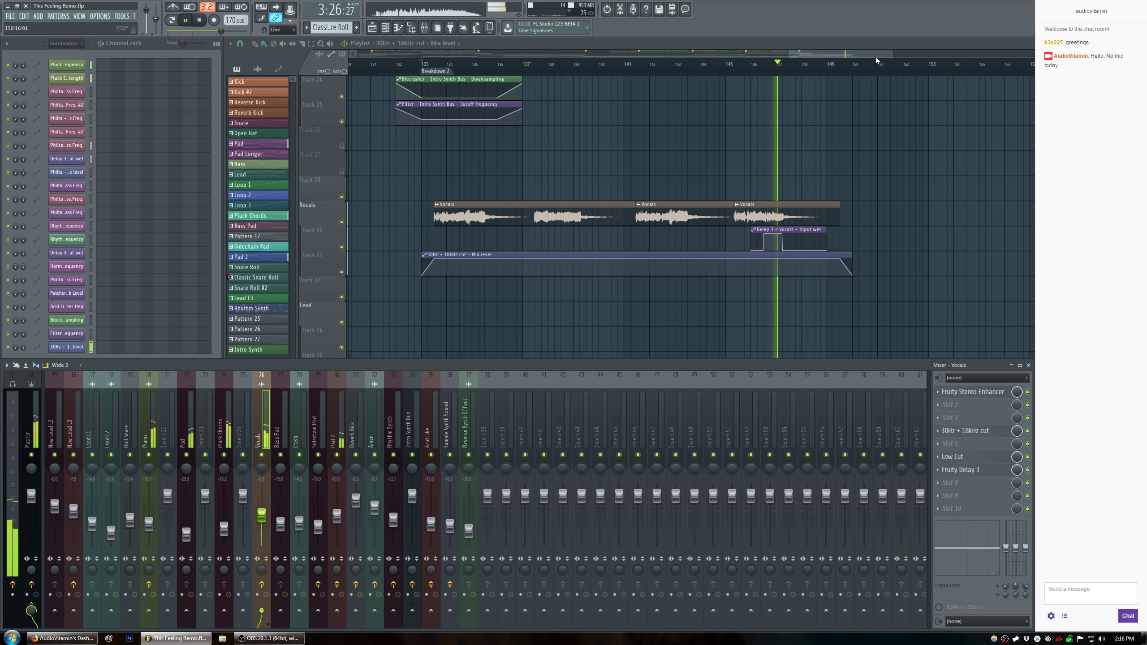
Play the lead-in to Breakdown 2 and place a Reverb Kick pattern clip at bar 133.
{"action": "left_click_drag", "start_coordinate": [890, 54], "coordinate": [997, 75]}
{"action": "scroll", "coordinate": [600, 249], "scroll_direction": "up", "scroll_amount": 3}
{"action": "scroll", "coordinate": [601, 251], "scroll_direction": "down", "scroll_amount": 2}
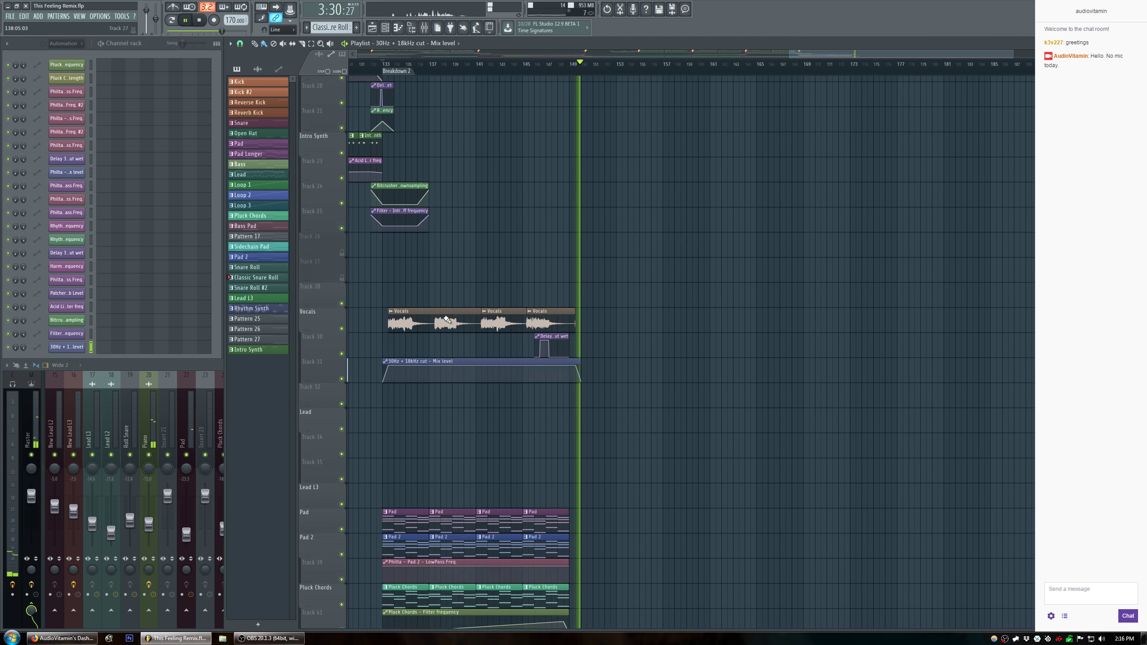
{"action": "key", "text": "space"}
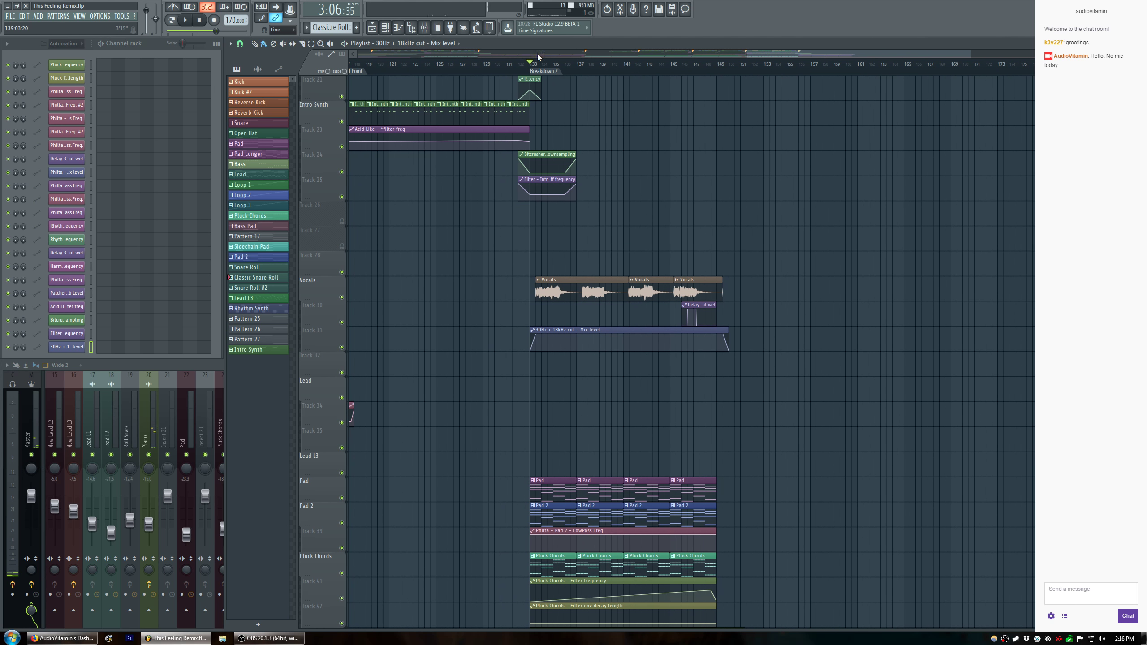
{"action": "key", "text": "space"}
{"action": "scroll", "coordinate": [571, 274], "scroll_direction": "up", "scroll_amount": 15}
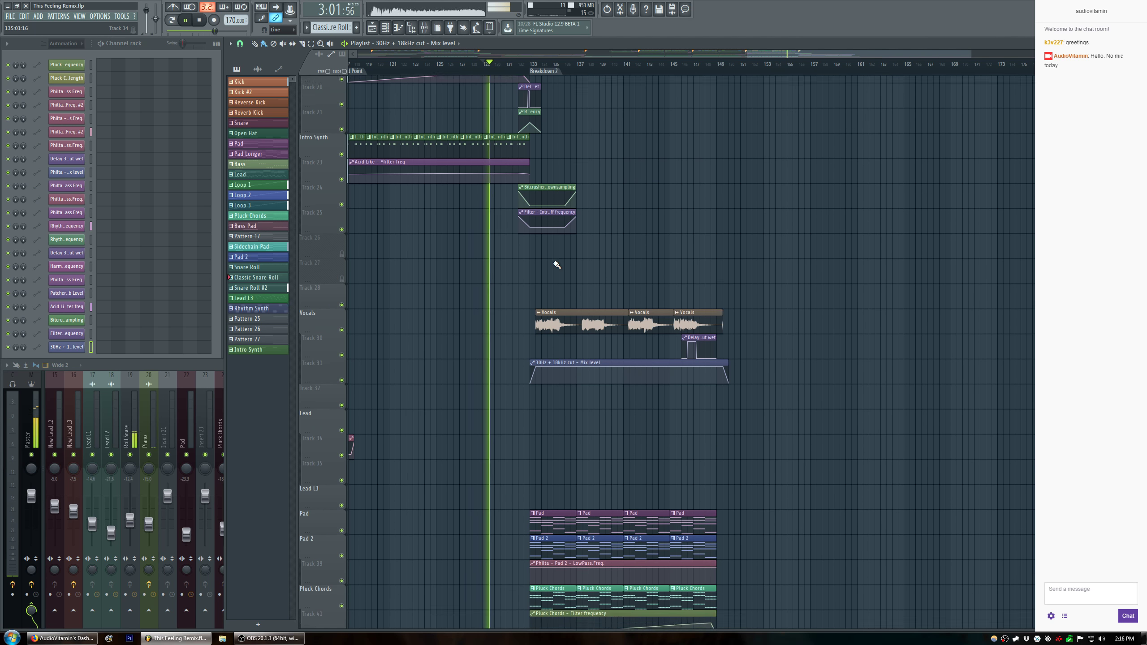
{"action": "left_click", "coordinate": [252, 112]}
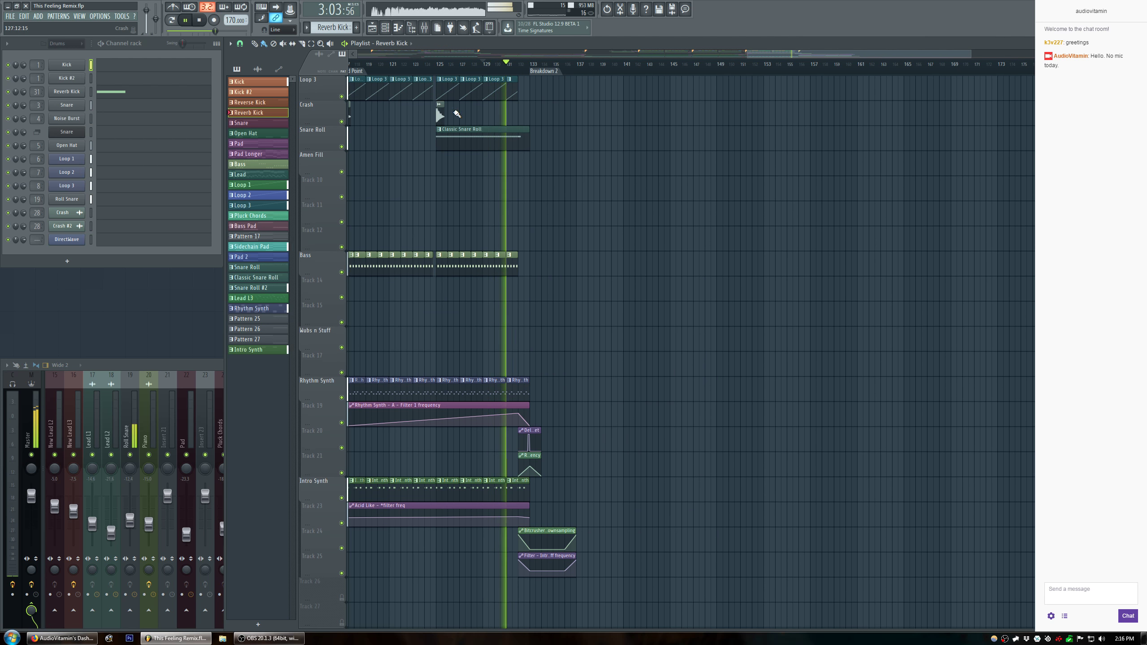
{"action": "left_click", "coordinate": [533, 80]}
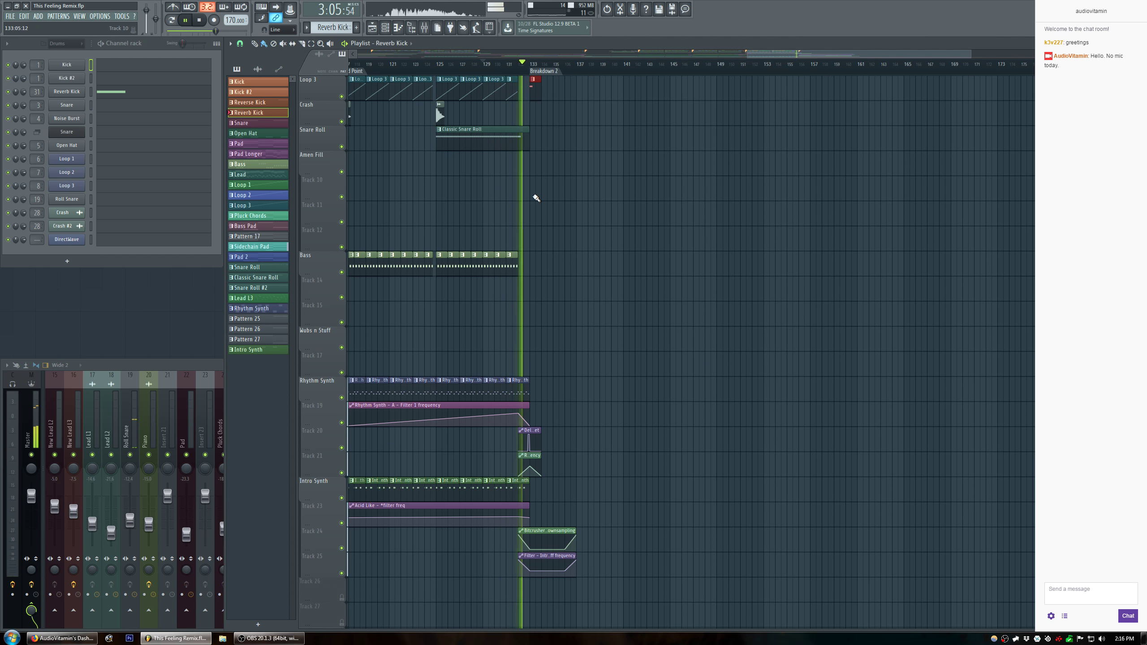
Add a Crash clip at the start of Breakdown 2 and move the Reverb Kick clip up to the Kick track.
{"action": "left_click_drag", "start_coordinate": [757, 52], "coordinate": [441, 121]}
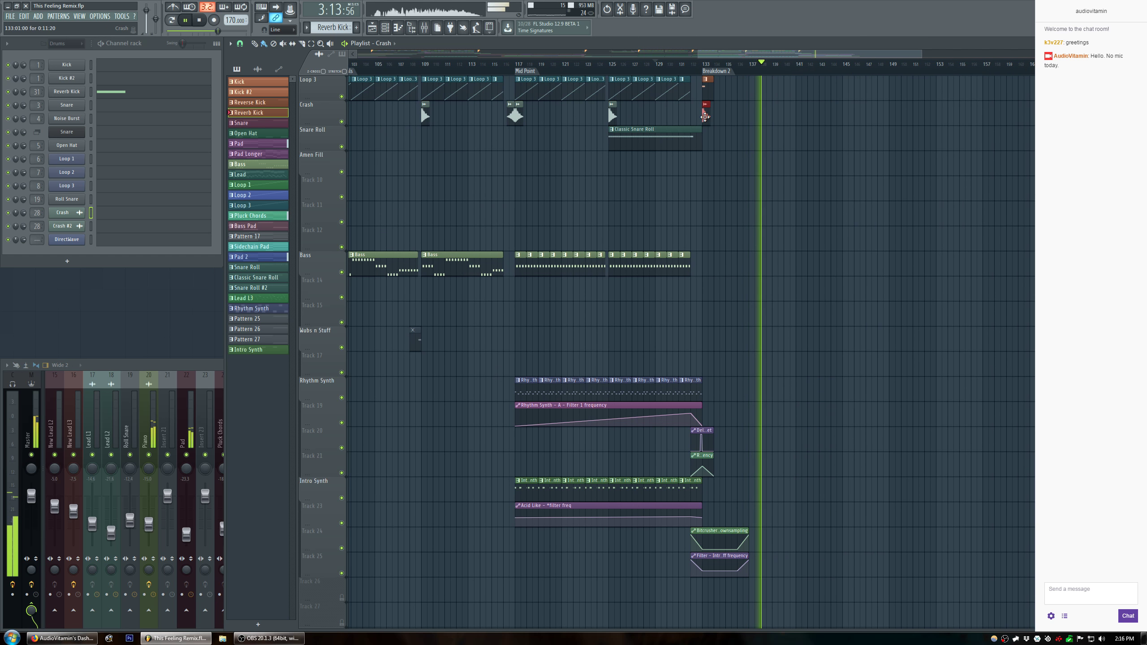
{"action": "scroll", "coordinate": [705, 118], "scroll_direction": "up", "scroll_amount": 3}
{"action": "left_click_drag", "start_coordinate": [707, 206], "coordinate": [707, 76]}
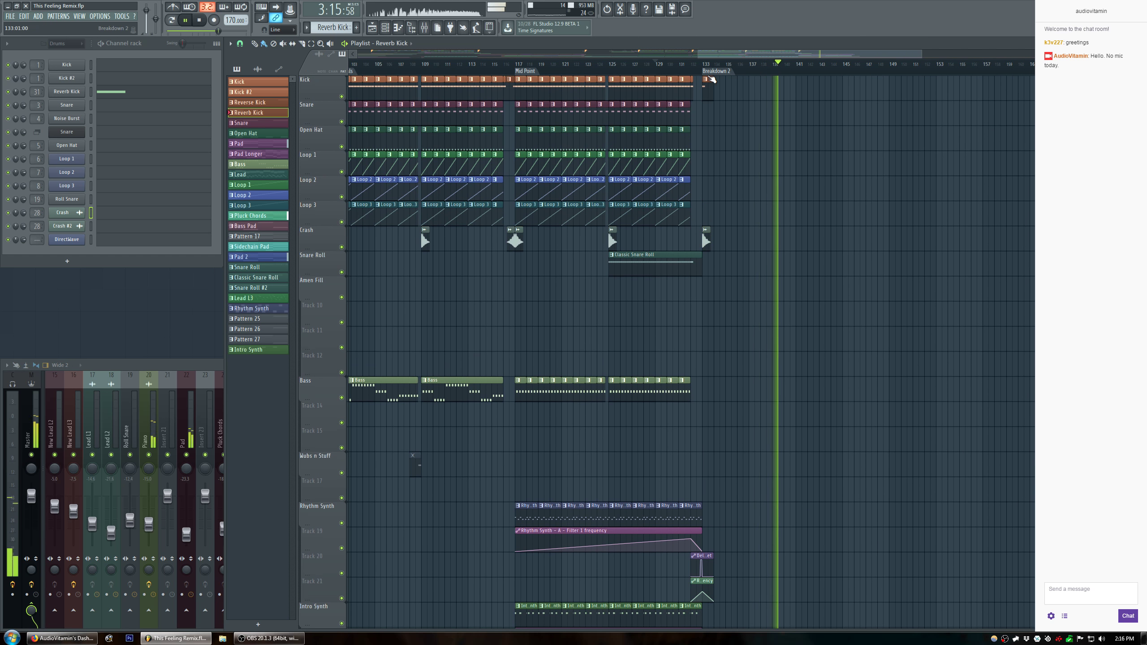
Play the transition into Breakdown 2 repeatedly from bar 129 and examine how the synth, kick and crash parts hand over.
{"action": "scroll", "coordinate": [732, 73], "scroll_direction": "up", "scroll_amount": 2}
{"action": "key", "text": "space"}
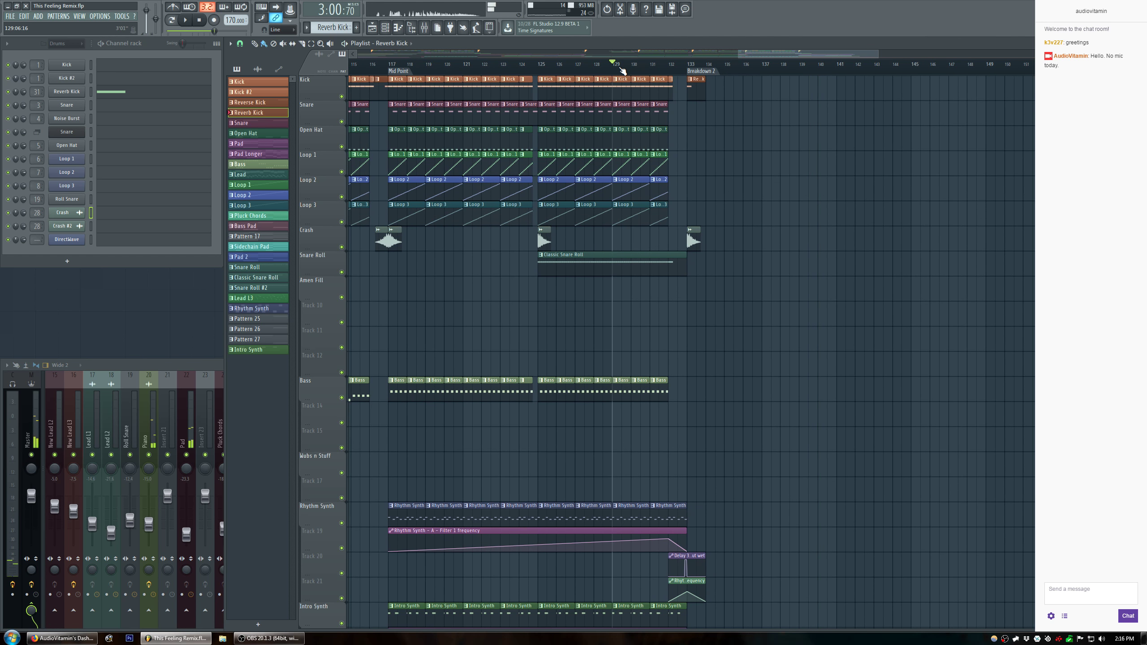
{"action": "key", "text": "space"}
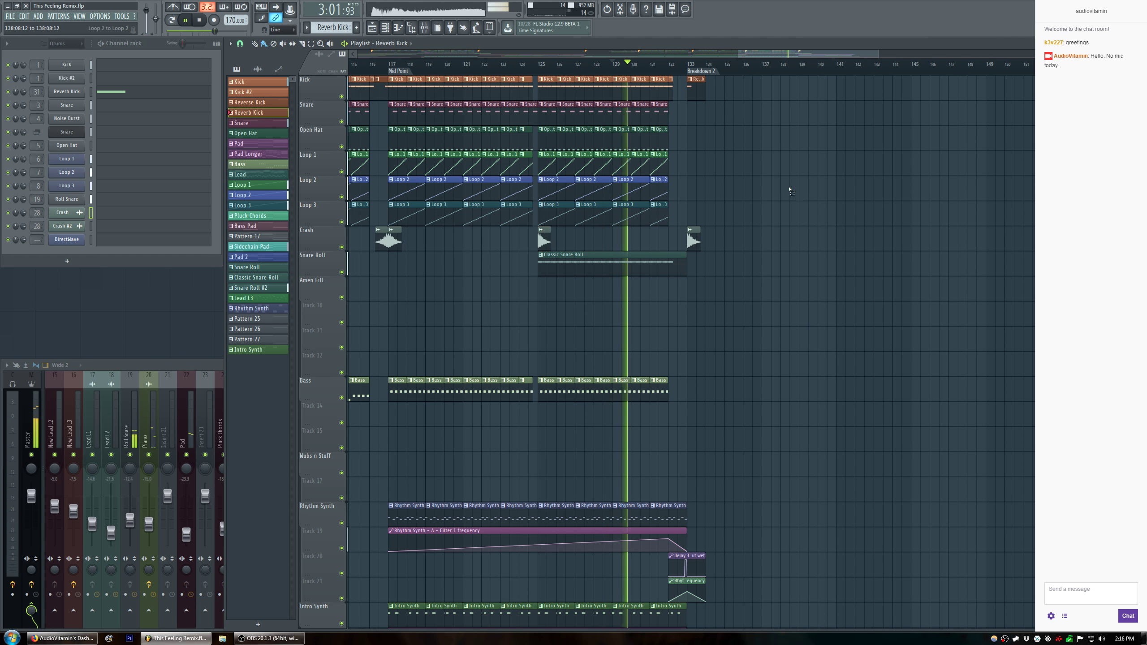
{"action": "scroll", "coordinate": [778, 269], "scroll_direction": "down", "scroll_amount": 5}
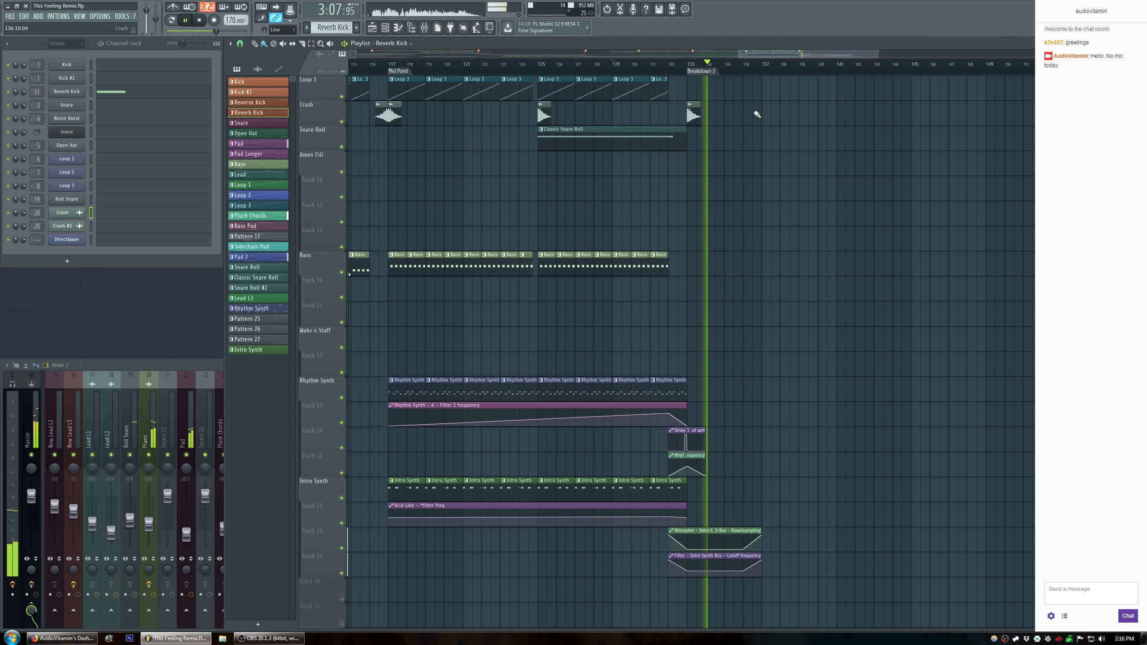
{"action": "left_click_drag", "start_coordinate": [787, 55], "coordinate": [822, 54]}
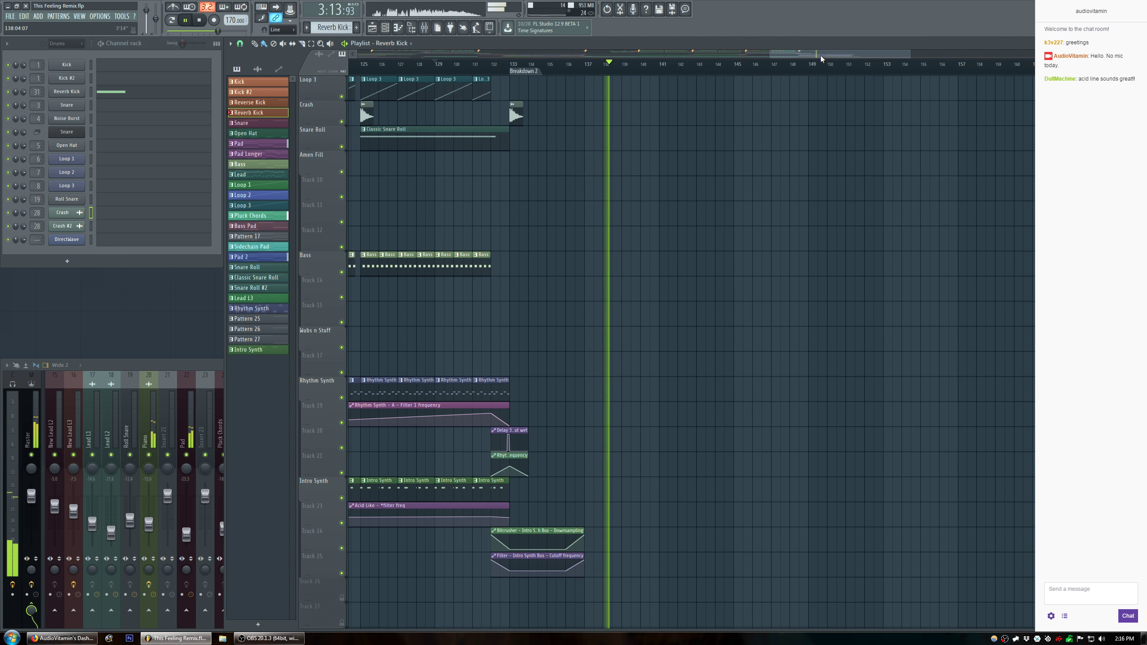
{"action": "key", "text": "space"}
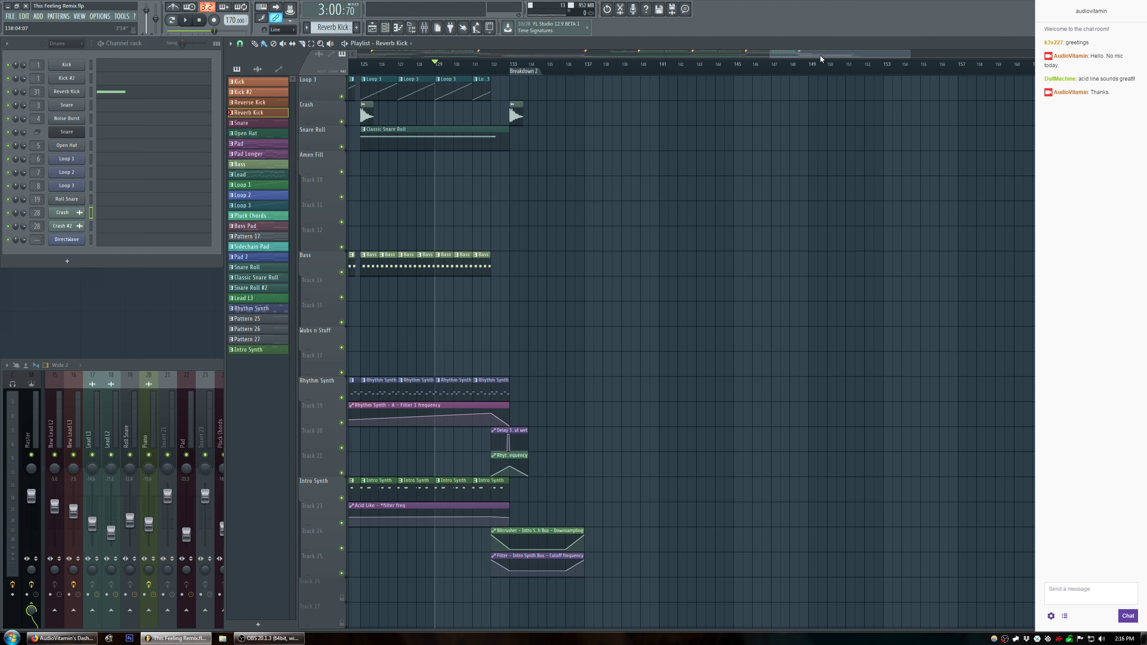
{"action": "key", "text": "space"}
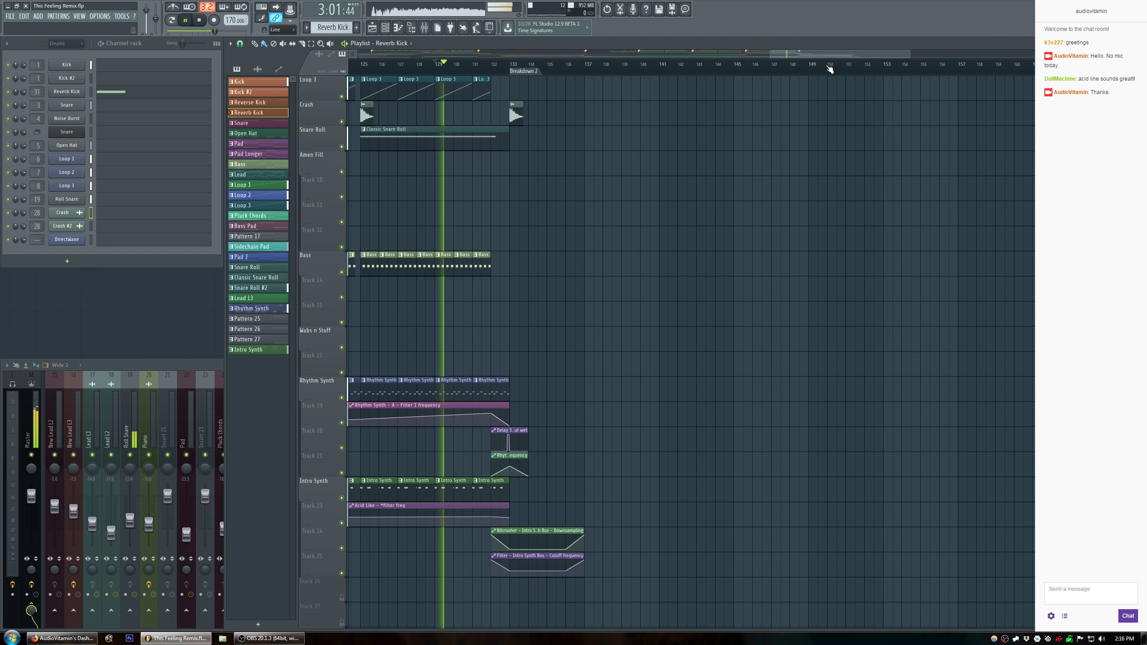
{"action": "scroll", "coordinate": [831, 69], "scroll_direction": "down", "scroll_amount": 3}
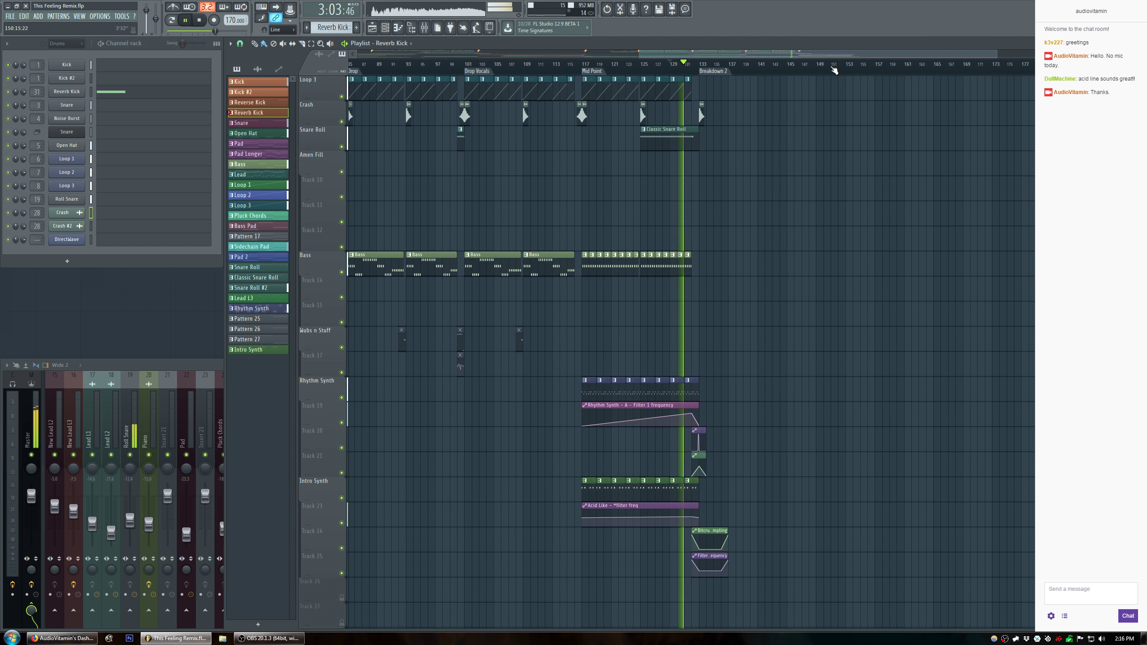
{"action": "scroll", "coordinate": [835, 70], "scroll_direction": "up", "scroll_amount": 3}
{"action": "scroll", "coordinate": [696, 204], "scroll_direction": "down", "scroll_amount": 5}
{"action": "key", "text": "space"}
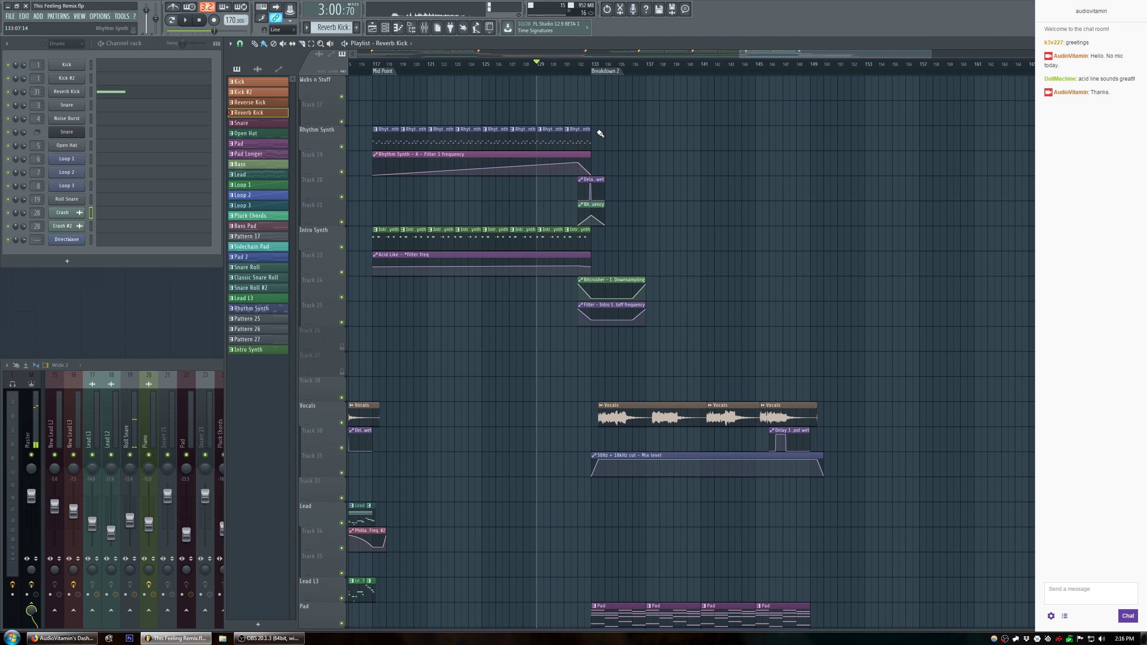
Trim the last Intro Synth clip to the middle of bar 132 and the last Rhythm Synth clip to just past that bar's start.
{"action": "scroll", "coordinate": [573, 67], "scroll_direction": "up", "scroll_amount": 4}
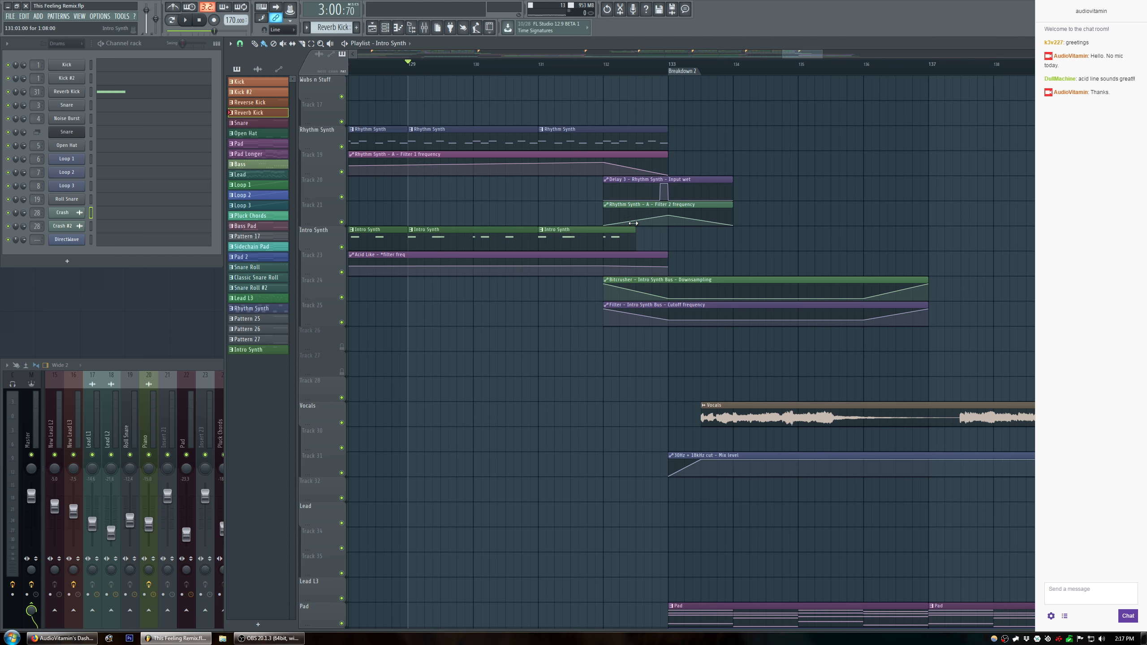
{"action": "key", "text": "space"}
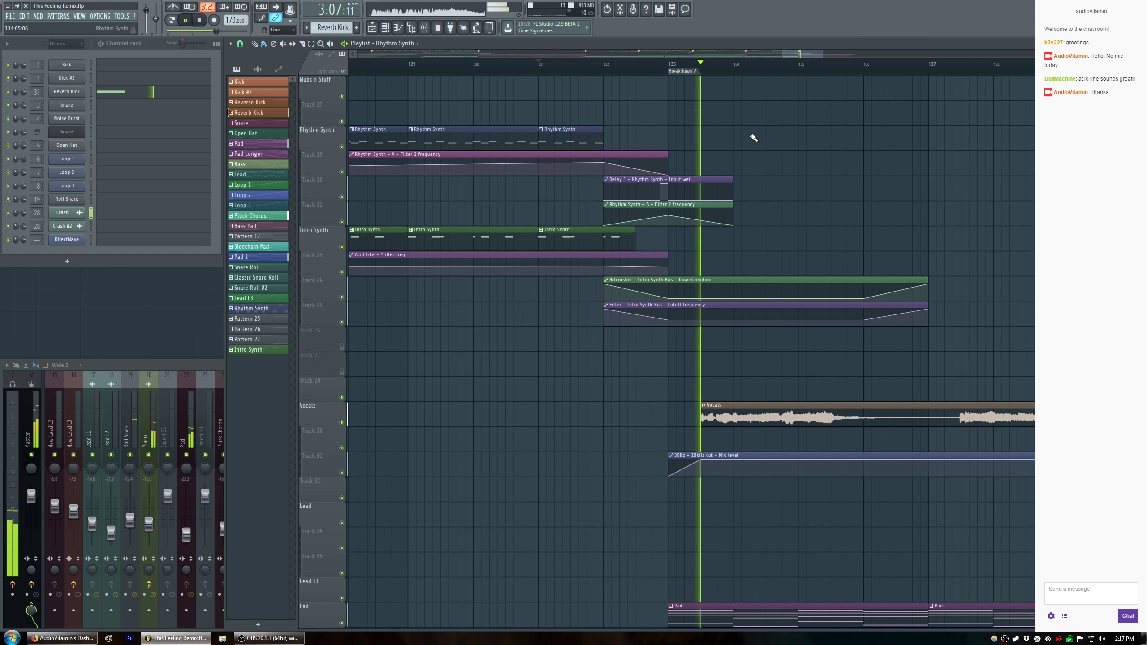
{"action": "scroll", "coordinate": [754, 138], "scroll_direction": "up", "scroll_amount": 5}
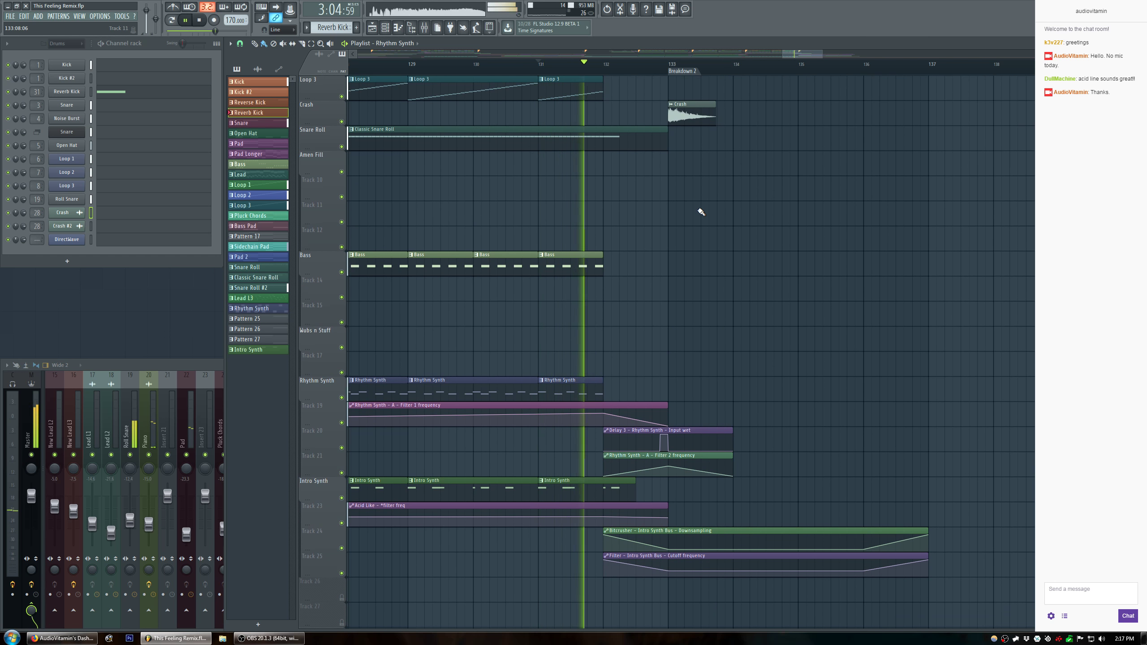
{"action": "left_click_drag", "start_coordinate": [602, 383], "coordinate": [610, 384]}
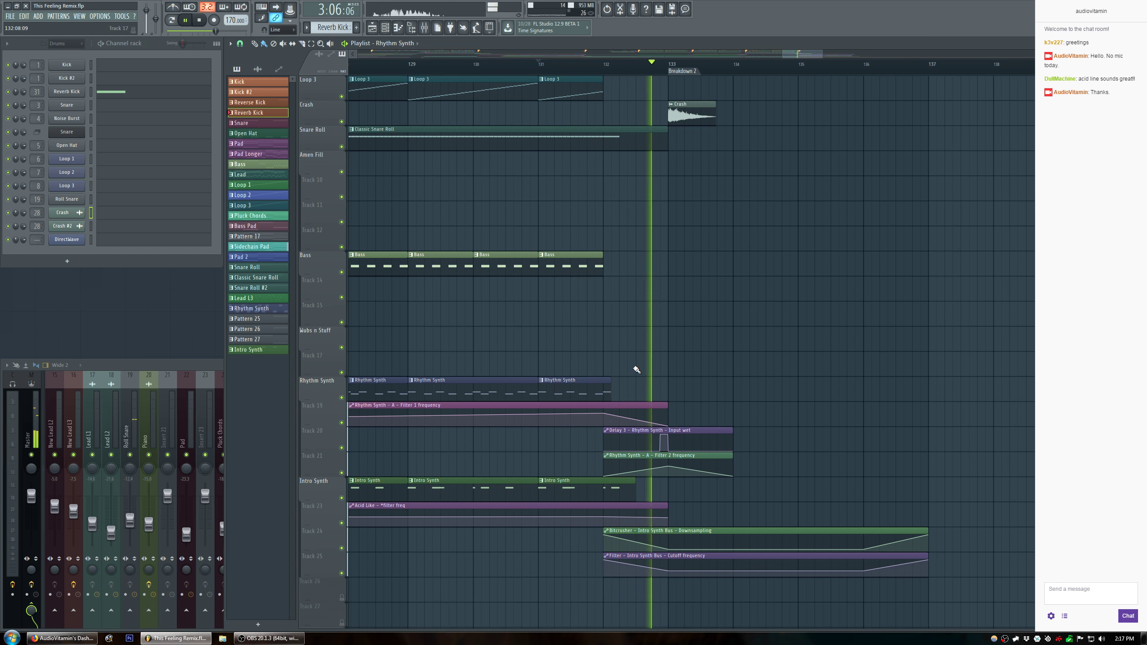
Listen to the start of Breakdown 2 while reviewing the surrounding playlist tracks.
{"action": "scroll", "coordinate": [636, 368], "scroll_direction": "down", "scroll_amount": 7}
{"action": "scroll", "coordinate": [637, 361], "scroll_direction": "down", "scroll_amount": 3}
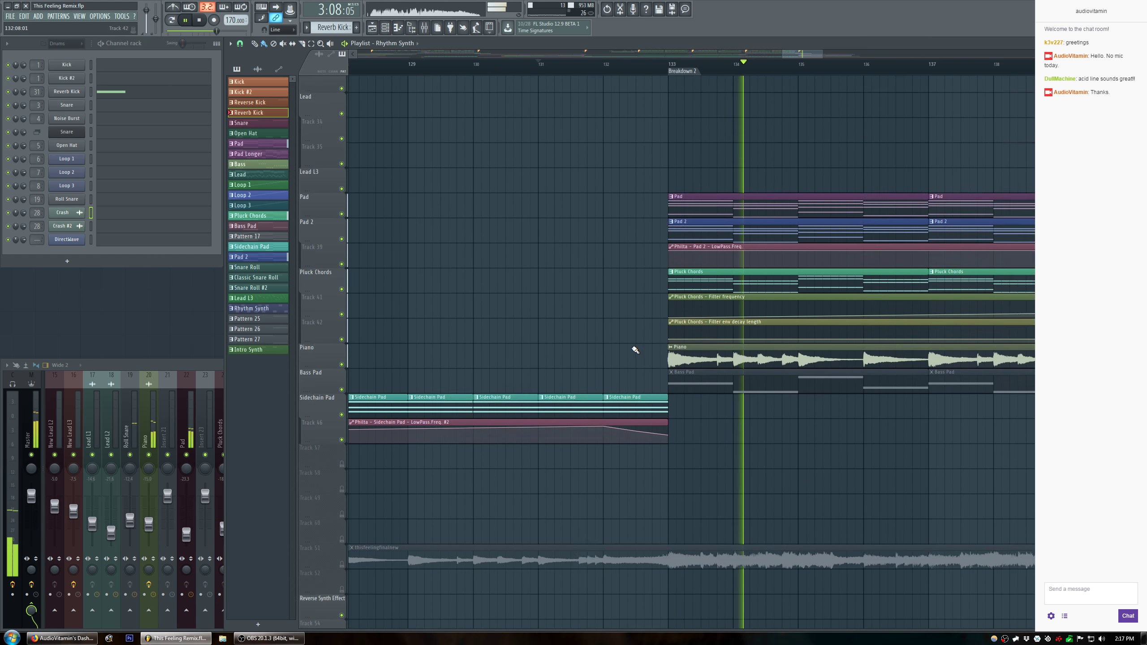
{"action": "scroll", "coordinate": [637, 324], "scroll_direction": "up", "scroll_amount": 8}
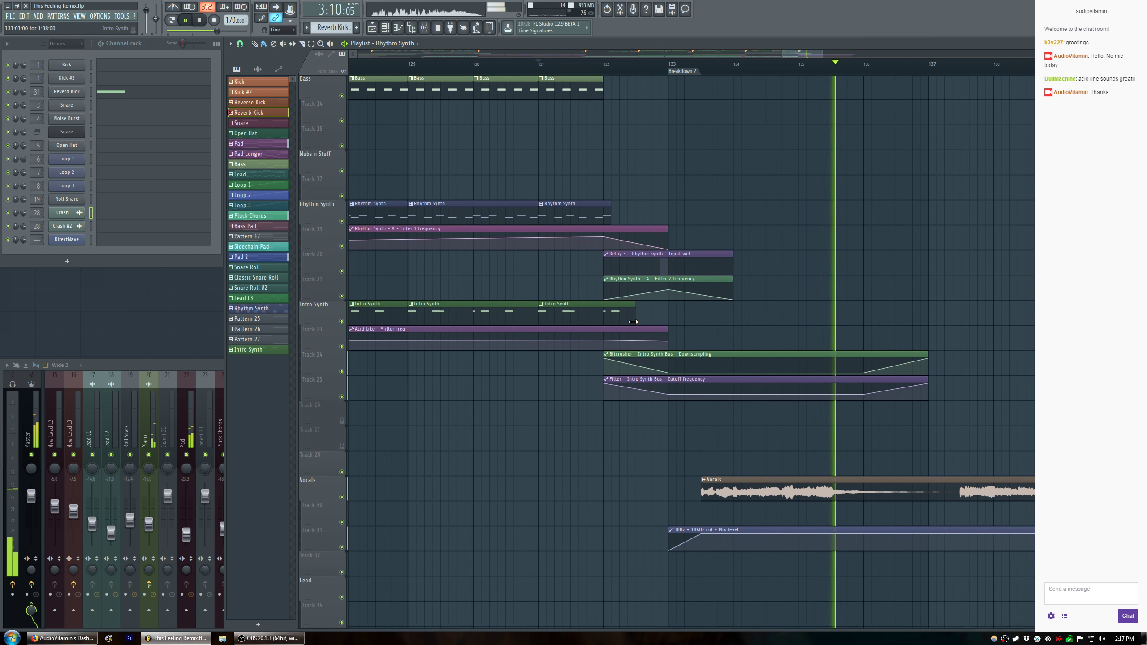
{"action": "scroll", "coordinate": [707, 74], "scroll_direction": "down", "scroll_amount": 5}
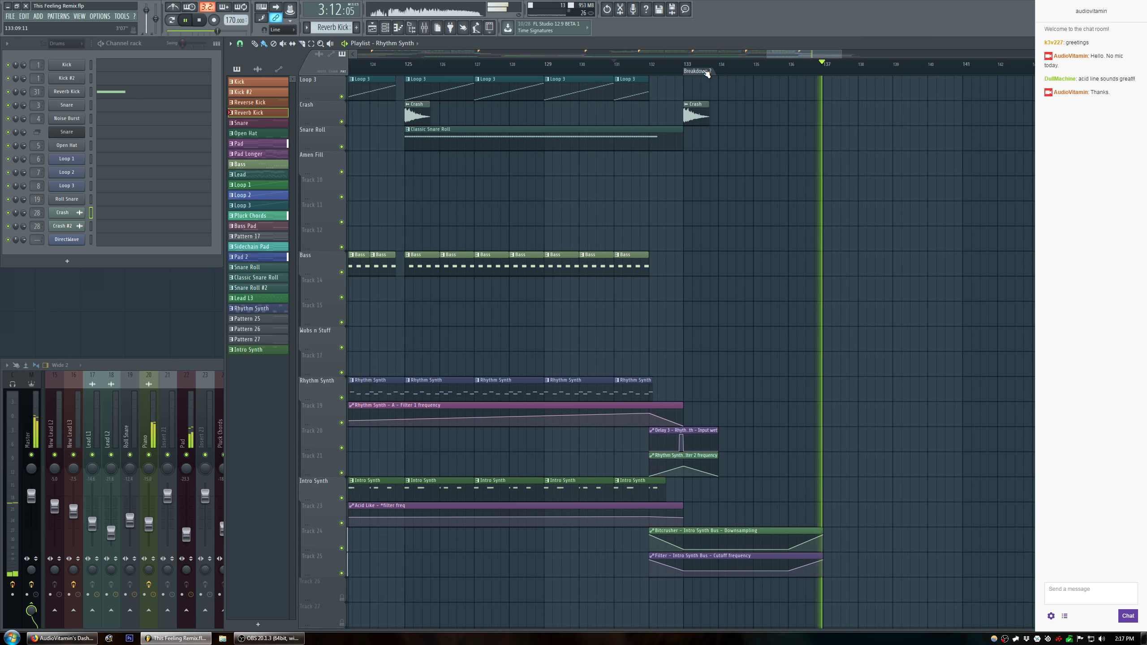
Solo the Vocals track and its automation tracks, and play them from just before Breakdown 2.
{"action": "scroll", "coordinate": [710, 191], "scroll_direction": "up", "scroll_amount": 3}
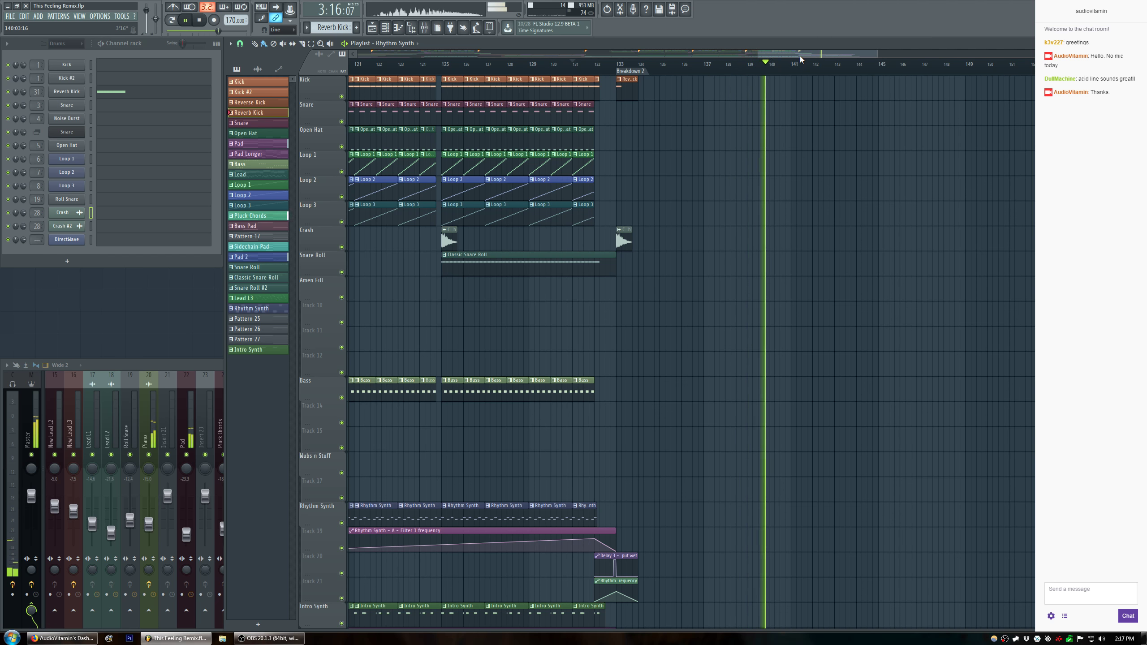
{"action": "scroll", "coordinate": [715, 281], "scroll_direction": "down", "scroll_amount": 9}
{"action": "scroll", "coordinate": [716, 281], "scroll_direction": "down", "scroll_amount": 6}
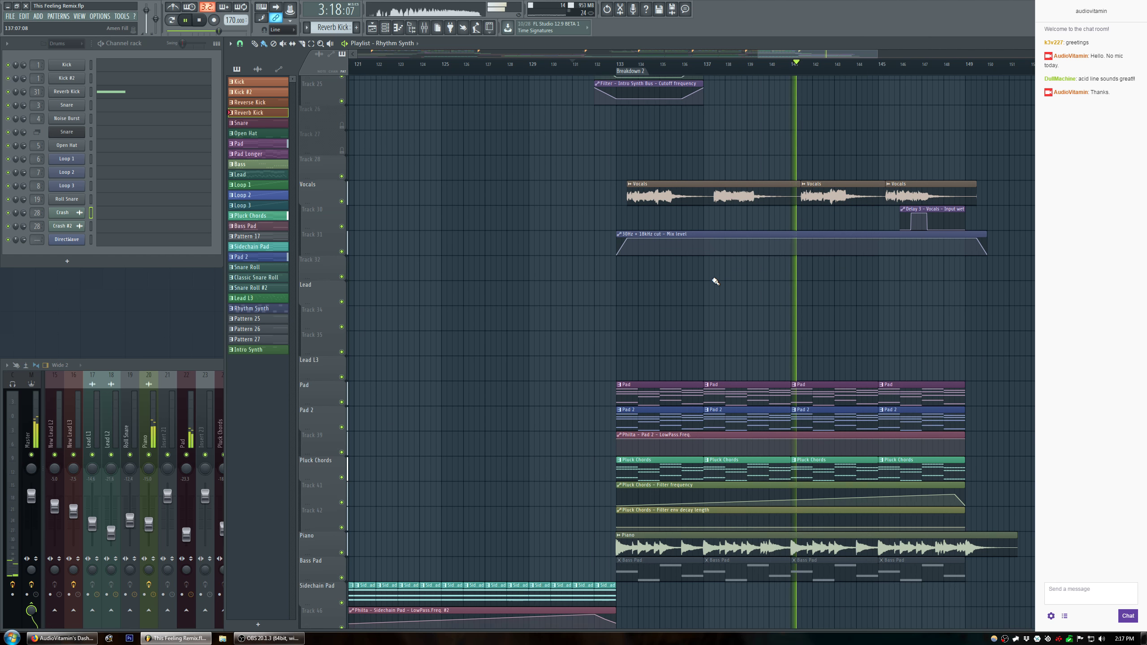
{"action": "scroll", "coordinate": [715, 281], "scroll_direction": "up", "scroll_amount": 2}
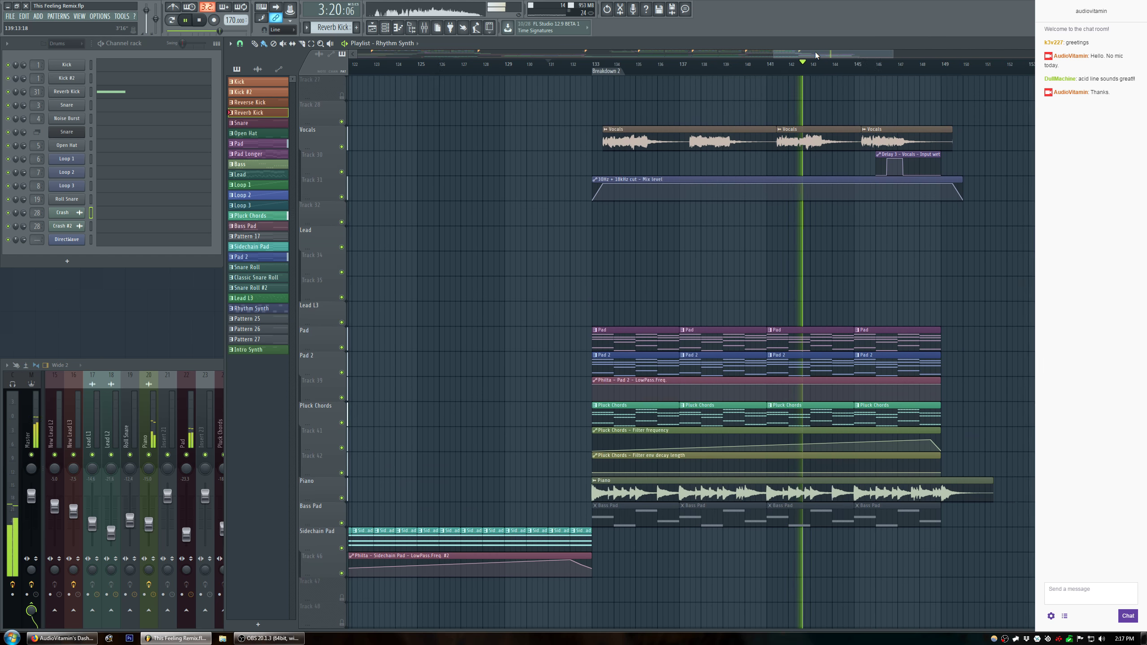
{"action": "left_click_drag", "start_coordinate": [784, 52], "coordinate": [831, 53]}
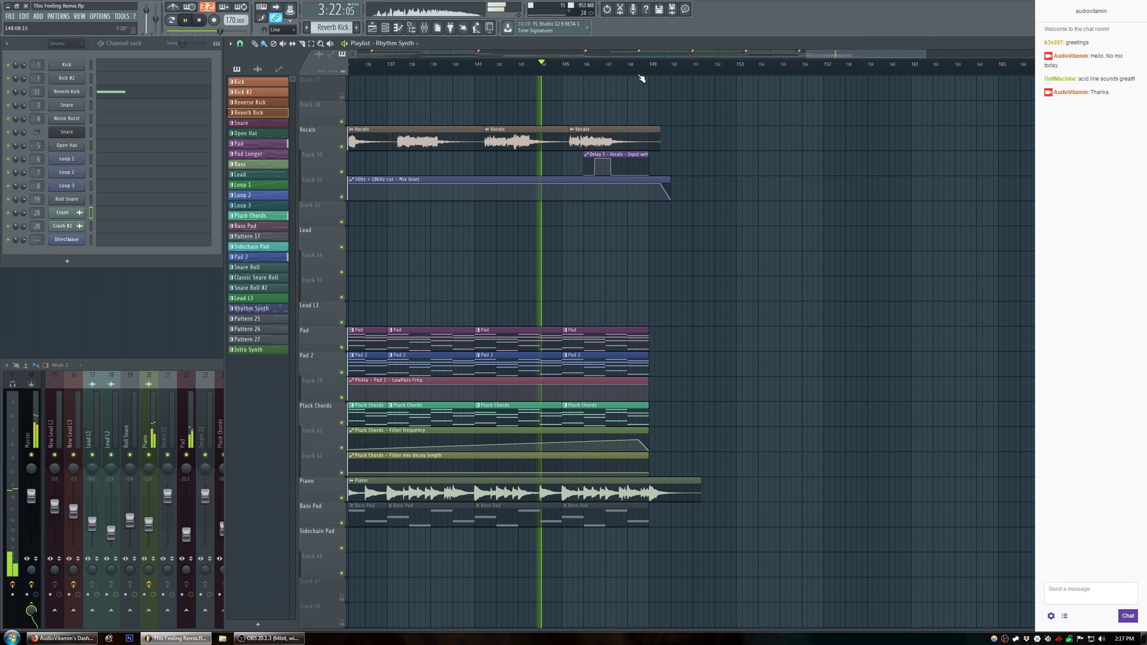
{"action": "scroll", "coordinate": [639, 74], "scroll_direction": "down", "scroll_amount": 3}
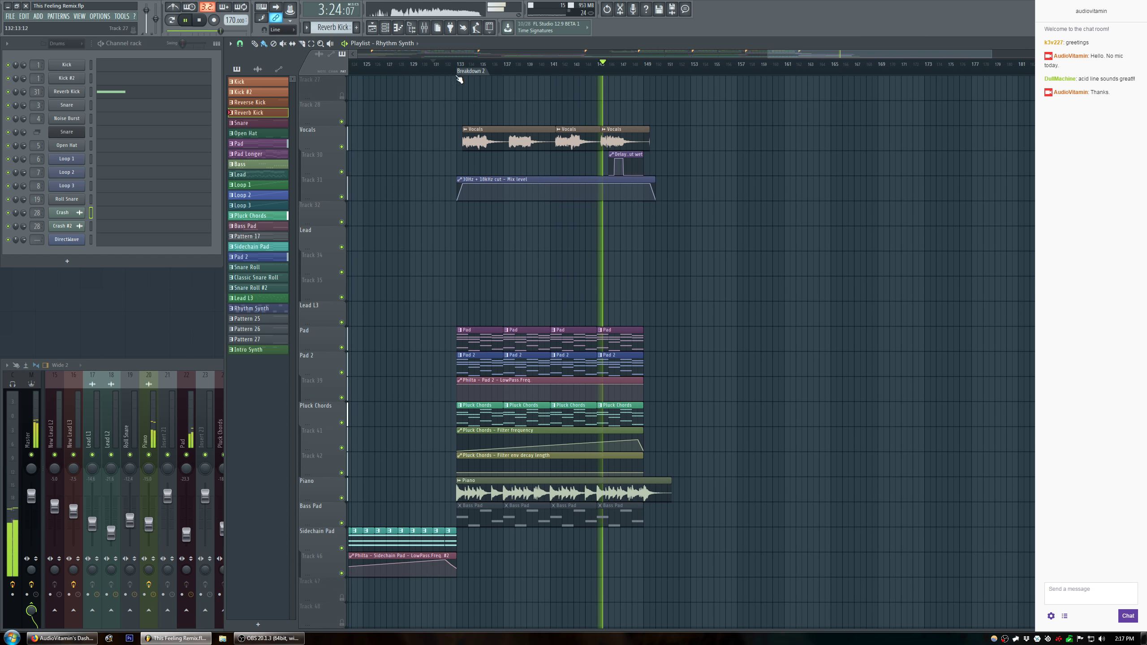
{"action": "key", "text": "space"}
{"action": "right_click", "coordinate": [341, 147]}
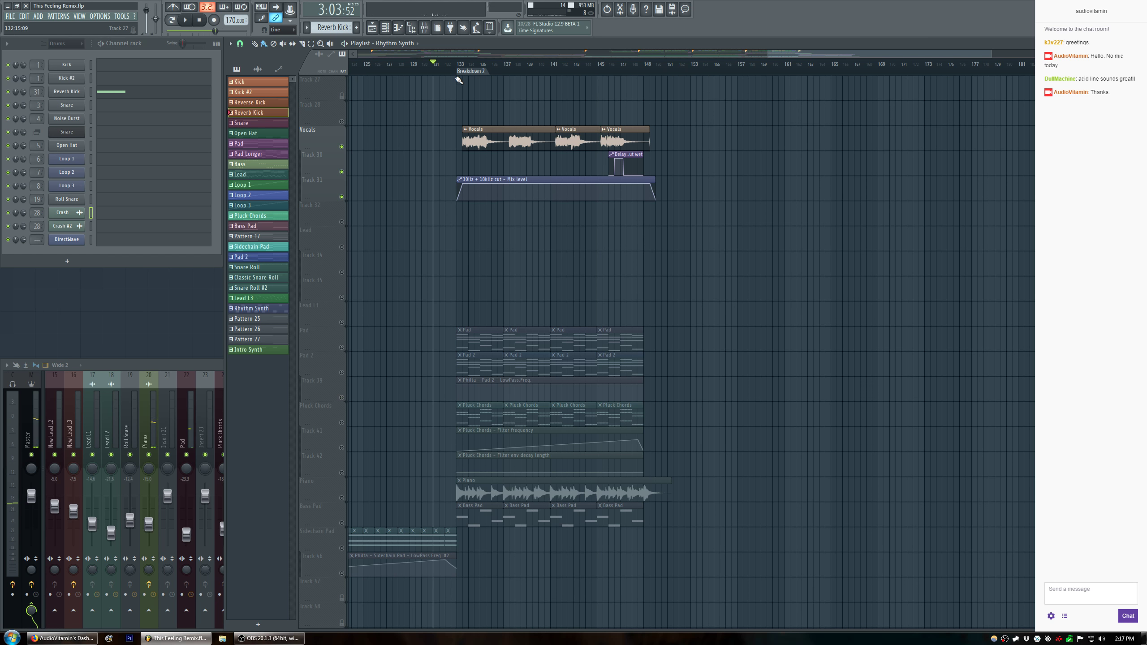
{"action": "key", "text": "space"}
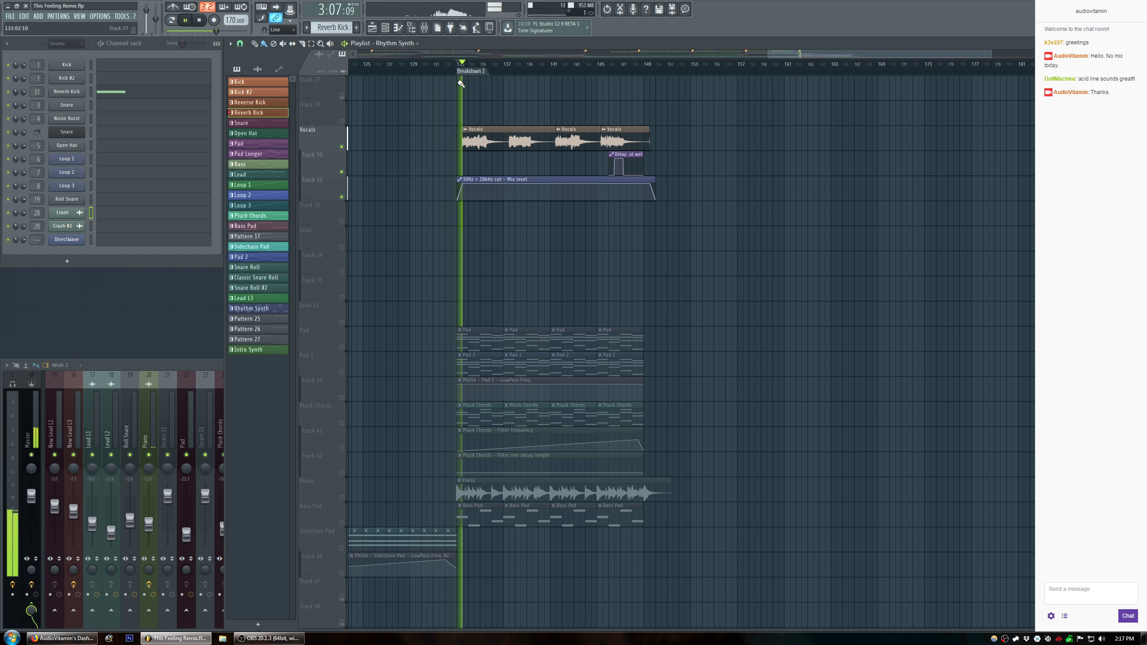
On the Vocals mixer insert, move the 30Hz + 18kHz cut effect up to slot 3 and load Classic Phaser in slot 4.
{"action": "key", "text": "F9"}
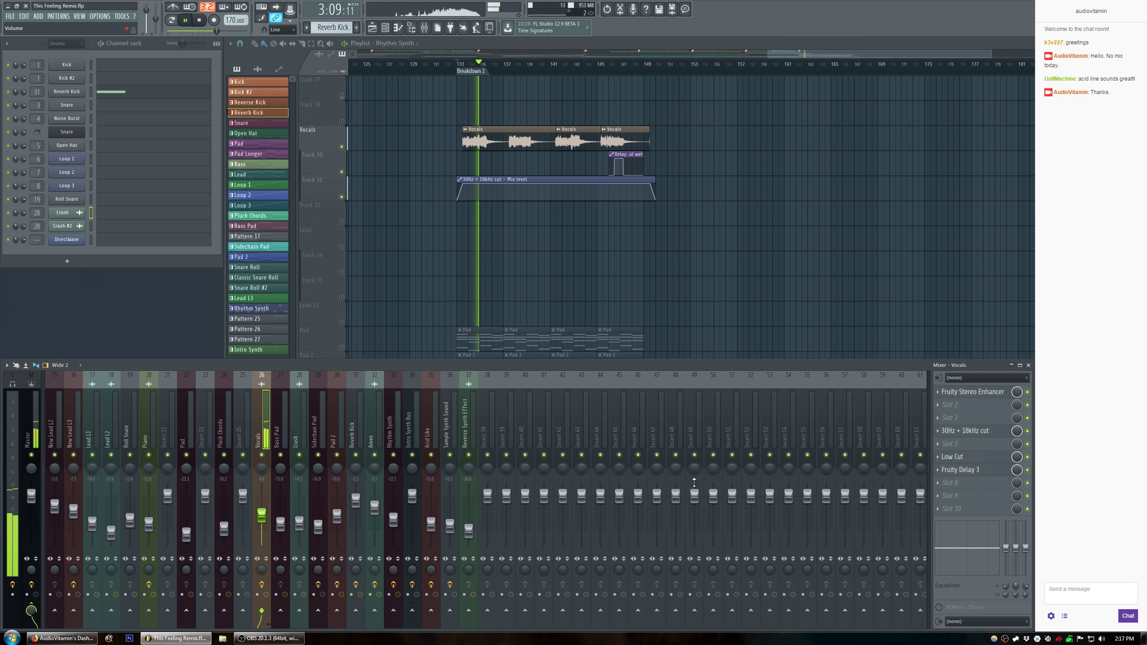
{"action": "left_click_drag", "start_coordinate": [954, 433], "coordinate": [953, 418]}
{"action": "left_click", "coordinate": [945, 432]}
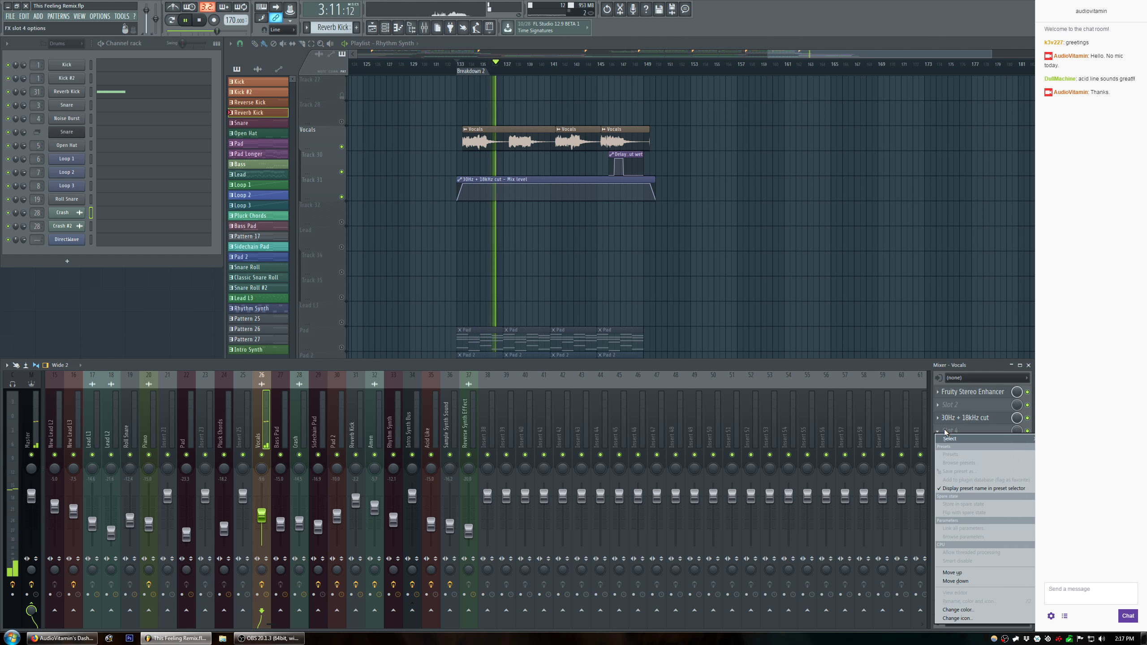
{"action": "mouse_move", "coordinate": [1059, 445]}
{"action": "left_click", "coordinate": [1023, 449]}
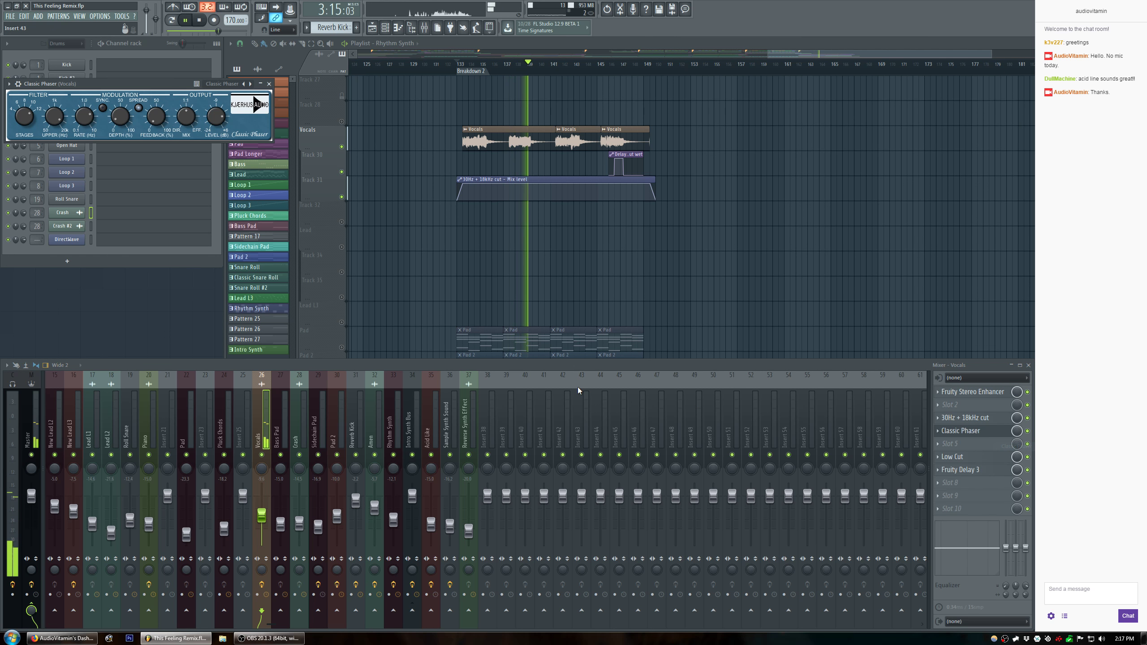
Tune the Classic Phaser's modulation depth and feedback while the soloed vocals play, and close the plugin window.
{"action": "left_click_drag", "start_coordinate": [161, 84], "coordinate": [421, 216]}
{"action": "left_click_drag", "start_coordinate": [285, 256], "coordinate": [314, 260]}
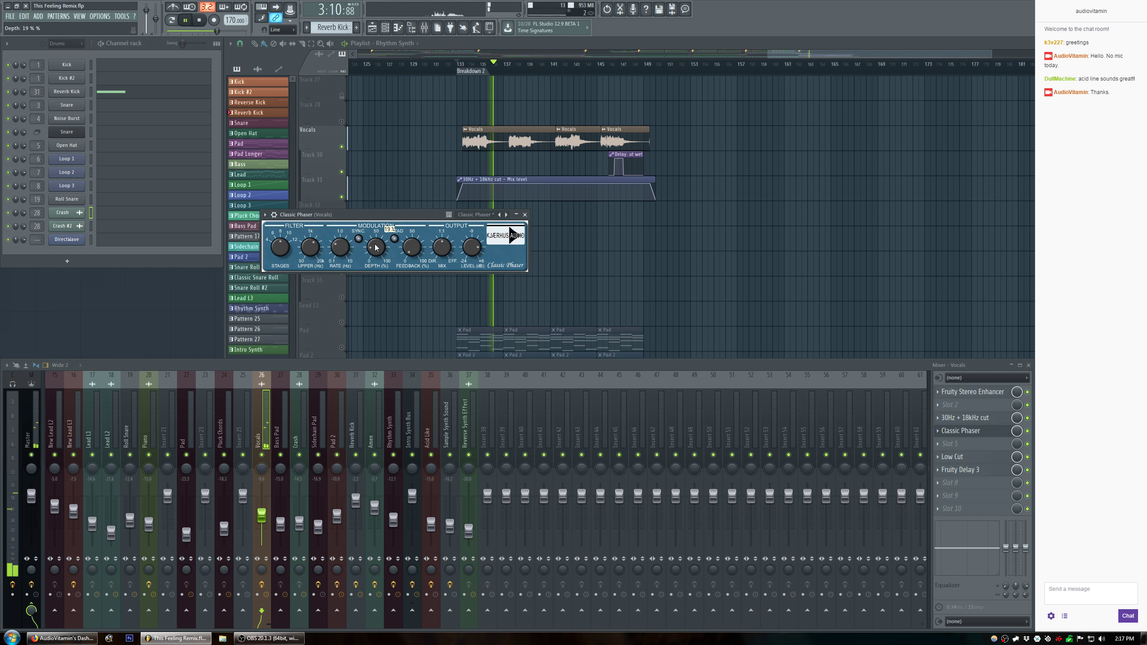
{"action": "scroll", "coordinate": [375, 233], "scroll_direction": "up", "scroll_amount": 5}
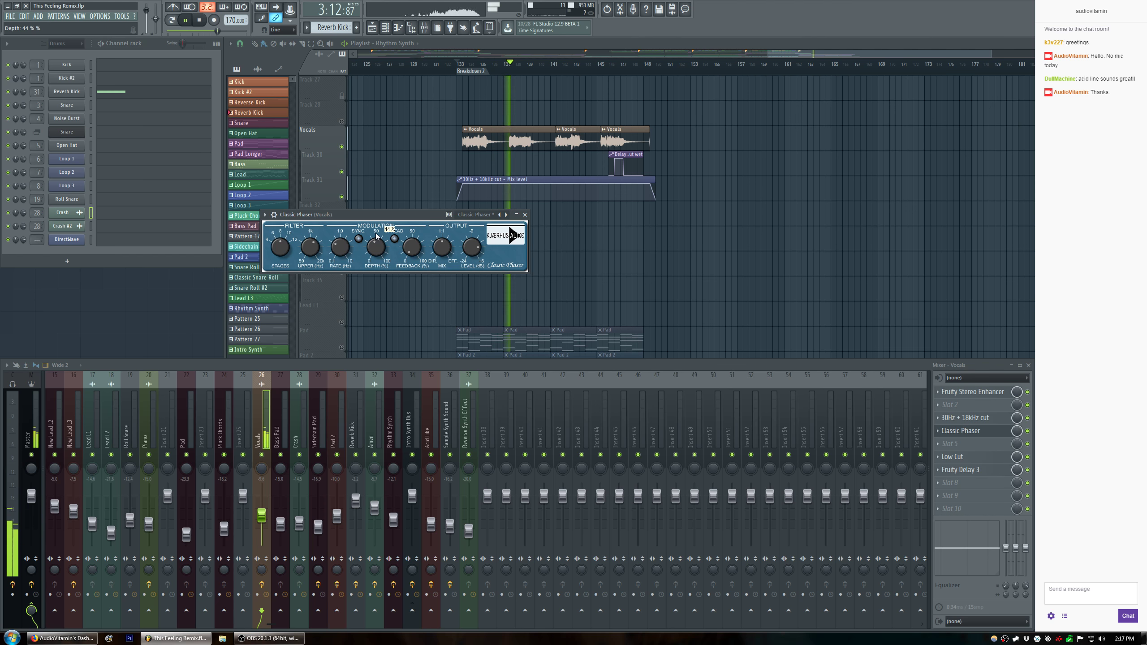
{"action": "left_click_drag", "start_coordinate": [376, 234], "coordinate": [378, 220]}
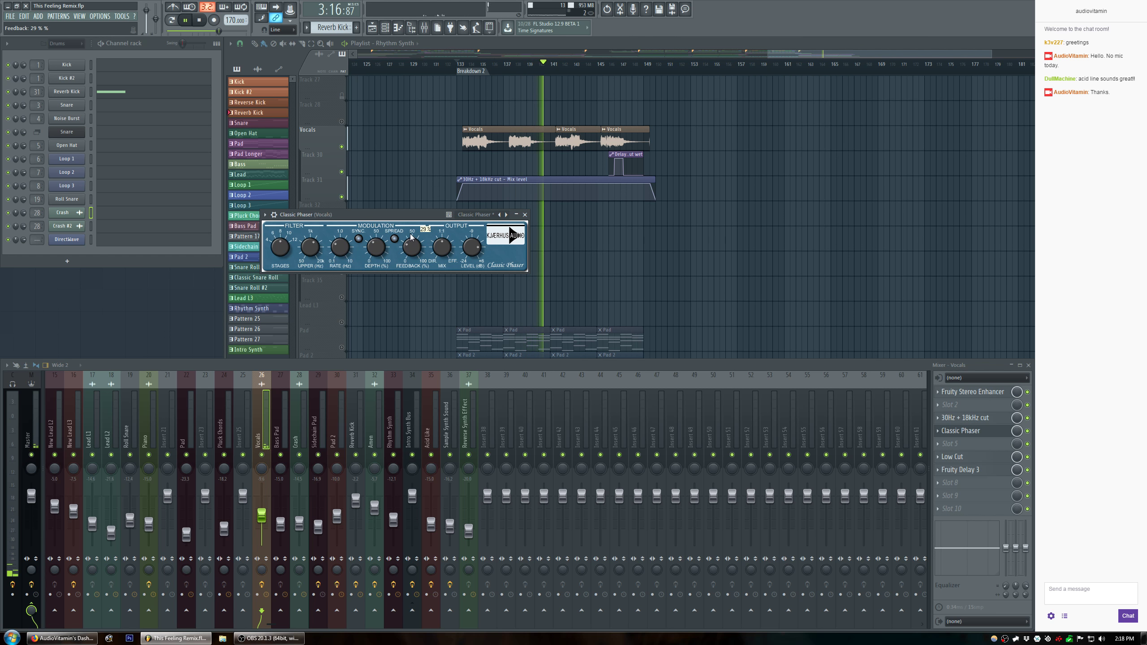
{"action": "scroll", "coordinate": [317, 247], "scroll_direction": "up", "scroll_amount": 2}
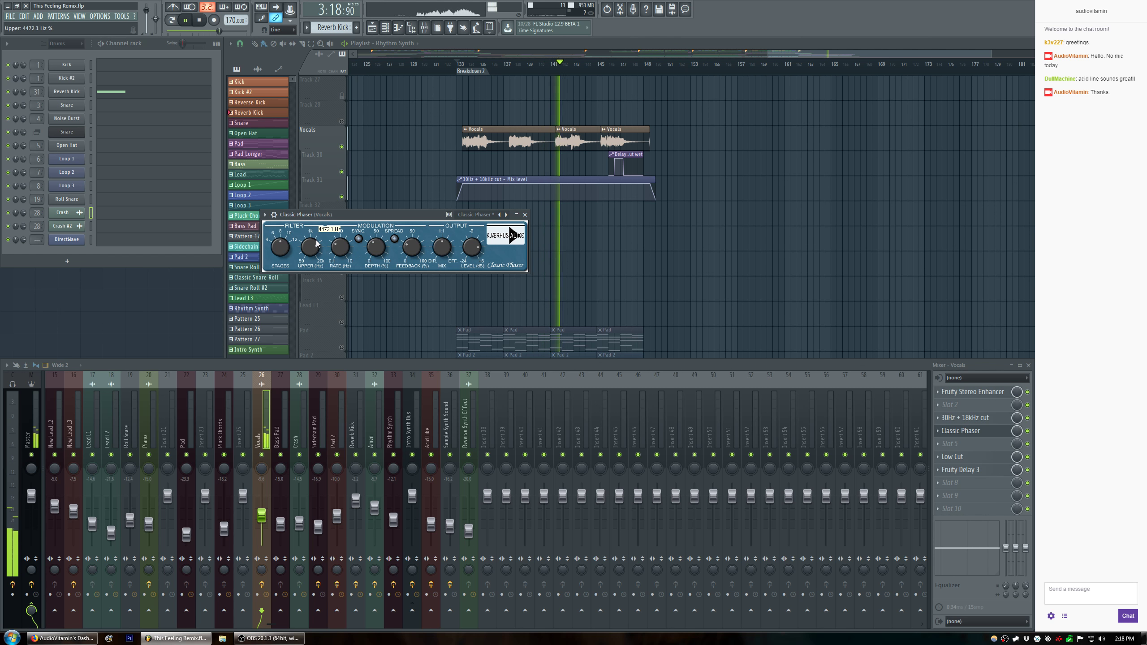
{"action": "scroll", "coordinate": [317, 241], "scroll_direction": "up", "scroll_amount": 3}
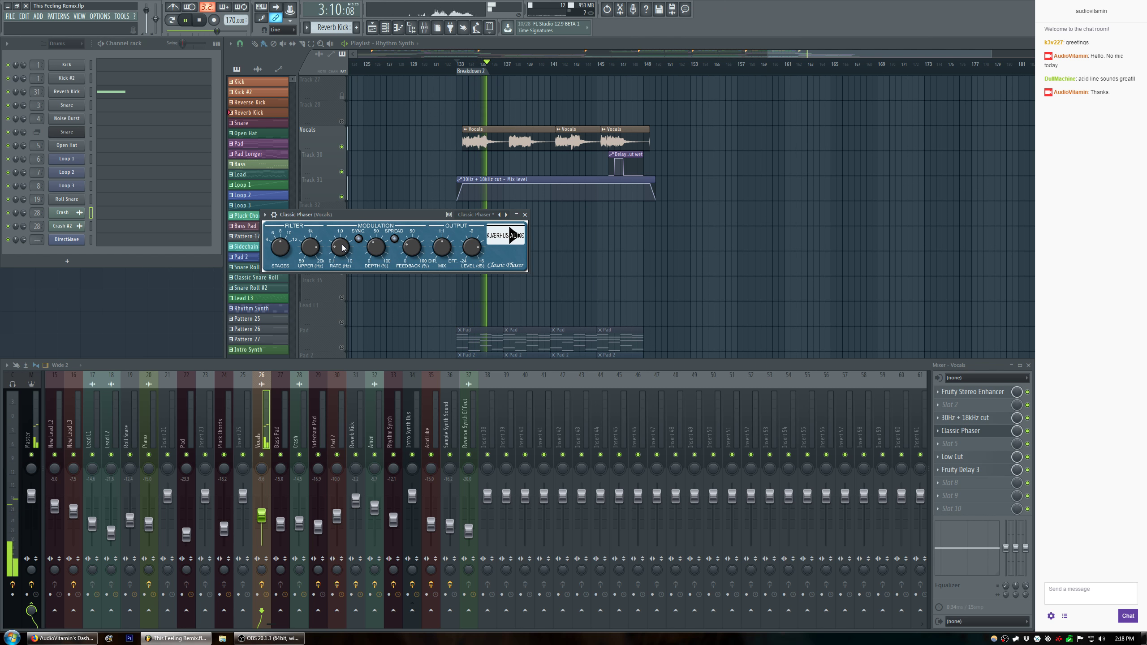
{"action": "left_click", "coordinate": [525, 215]}
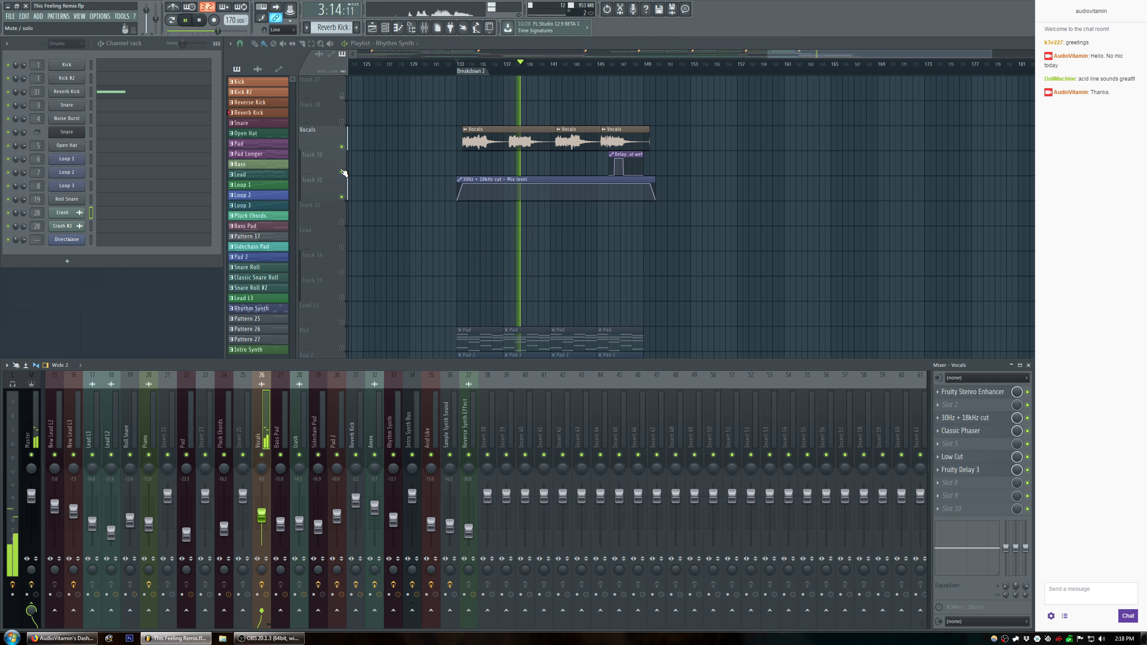
Unsolo the vocal tracks and play Breakdown 2 with all tracks from its start.
{"action": "key", "text": "space"}
{"action": "right_click", "coordinate": [341, 148]}
{"action": "right_click", "coordinate": [341, 148]}
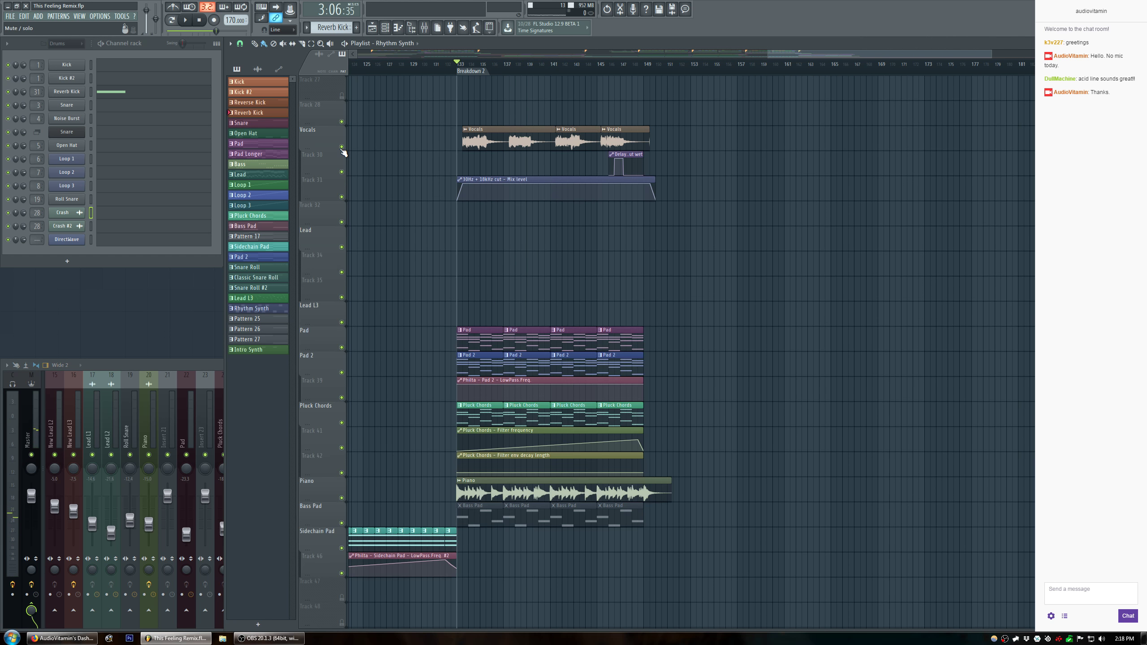
{"action": "key", "text": "space"}
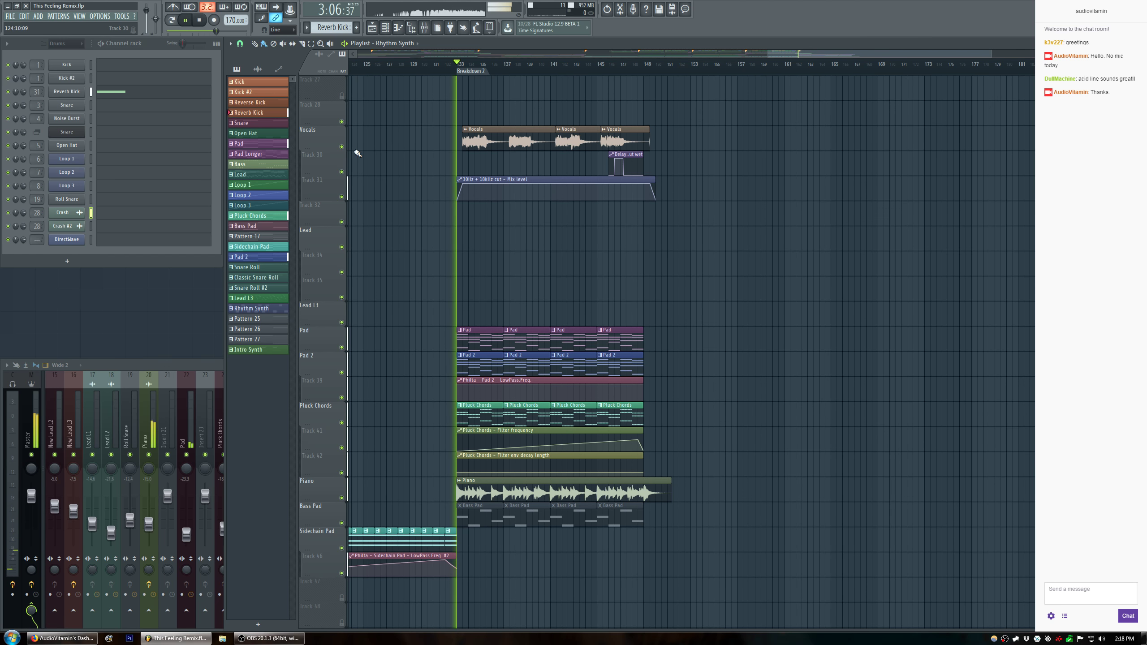
Adjust the Classic Phaser's depth and output level on the Vocals insert against the full mix.
{"action": "left_click", "coordinate": [204, 365]}
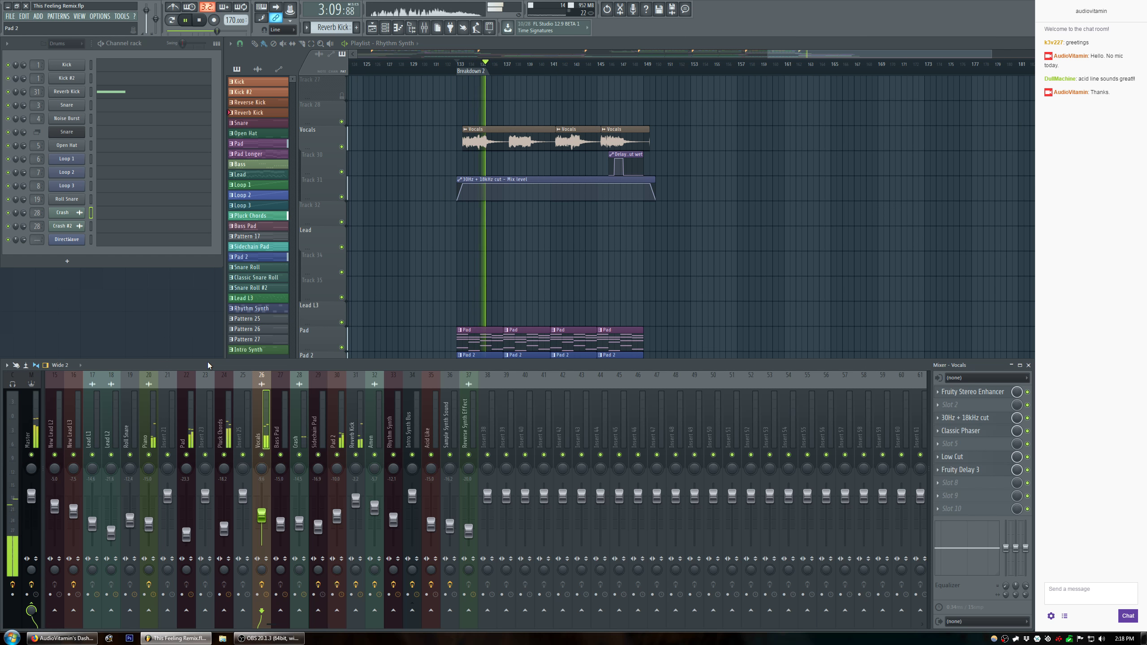
{"action": "left_click", "coordinate": [979, 433]}
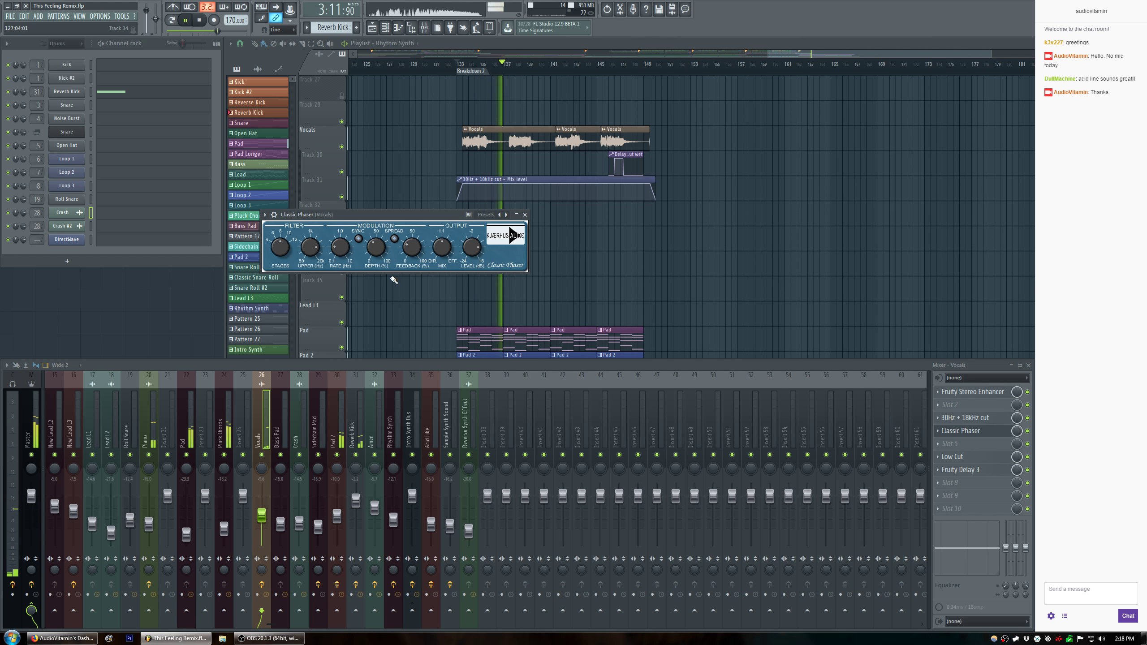
{"action": "left_click_drag", "start_coordinate": [374, 251], "coordinate": [376, 249]}
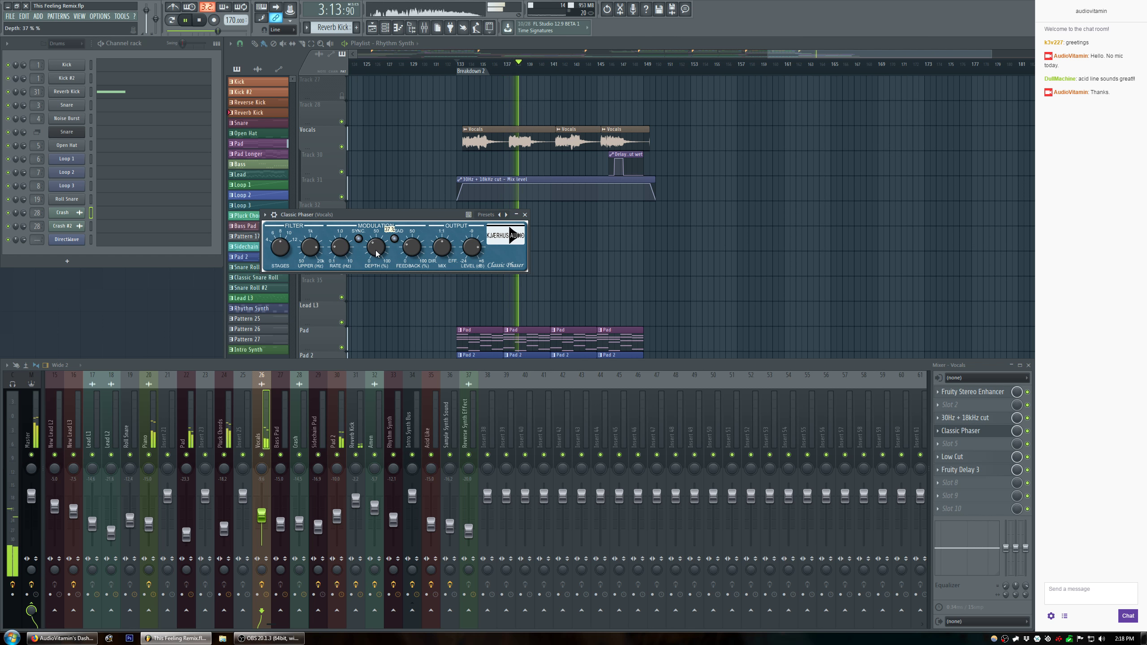
{"action": "left_click", "coordinate": [412, 250]}
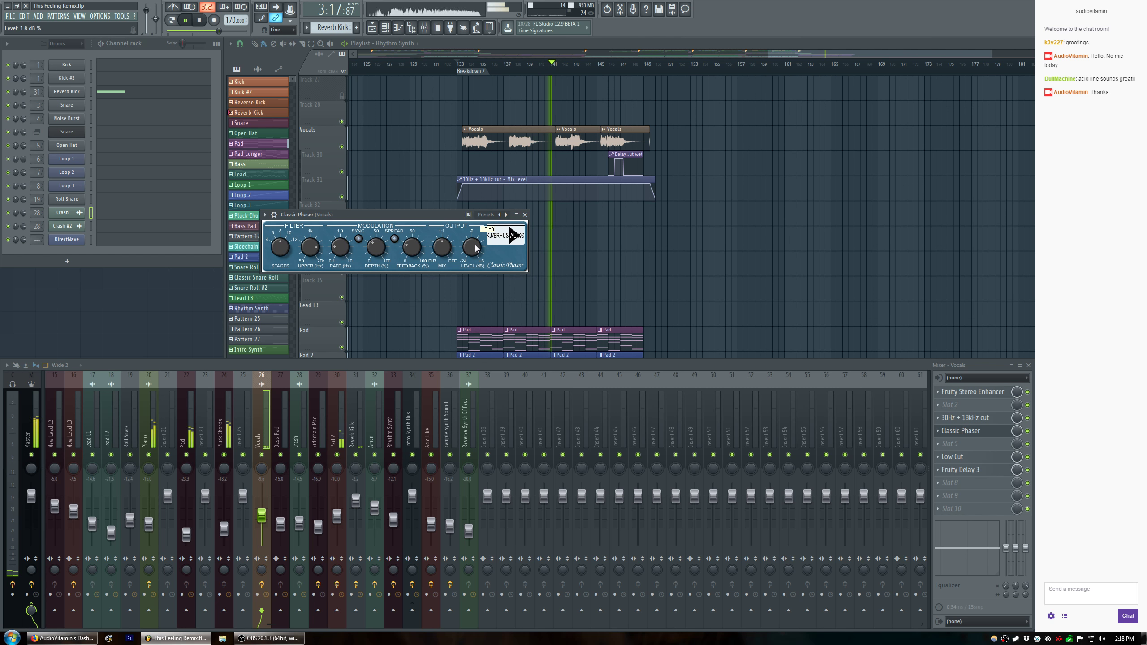
{"action": "left_click", "coordinate": [525, 215]}
{"action": "key", "text": "space"}
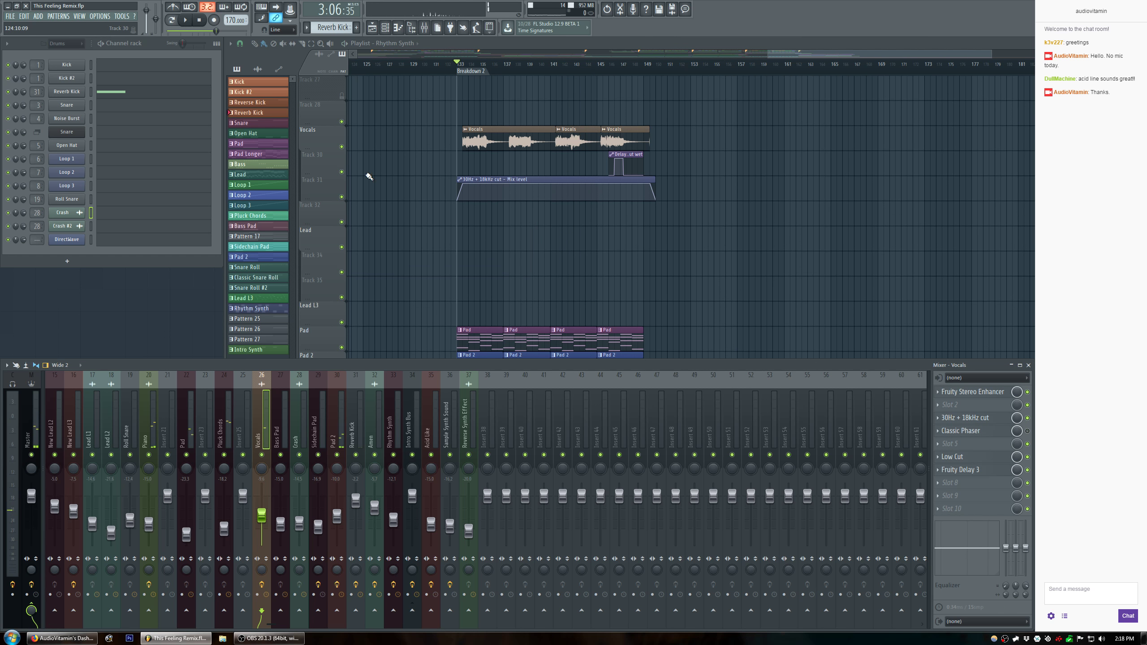
Solo the vocal tracks again and compare their sound with the Classic Phaser enabled and bypassed.
{"action": "right_click", "coordinate": [342, 147]}
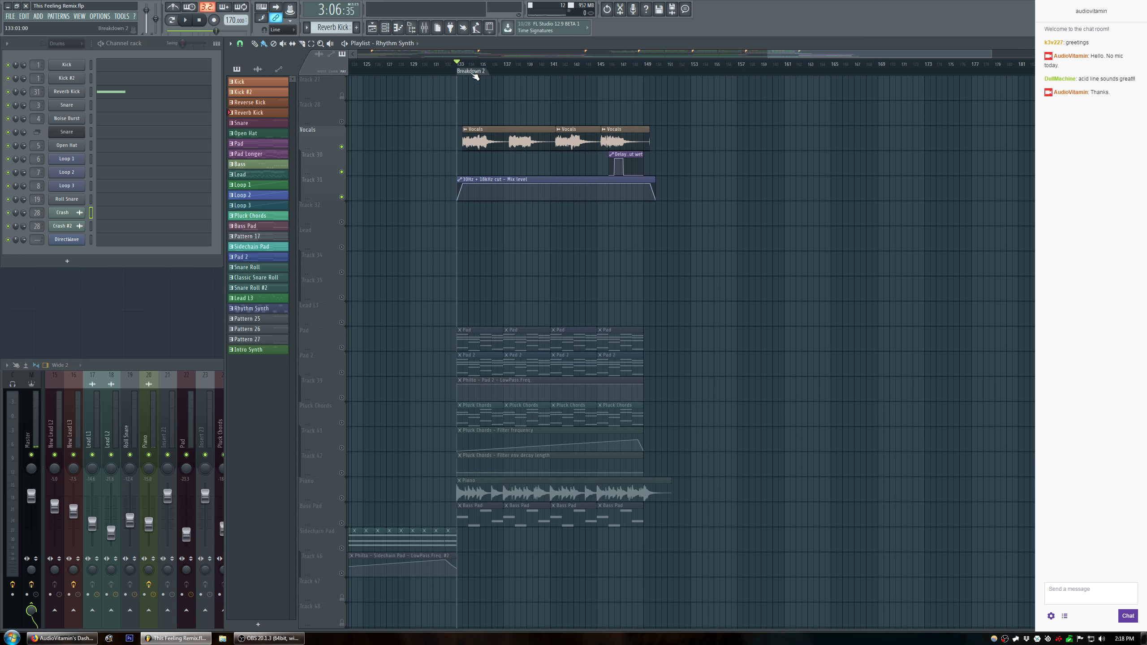
{"action": "left_click", "coordinate": [178, 366]}
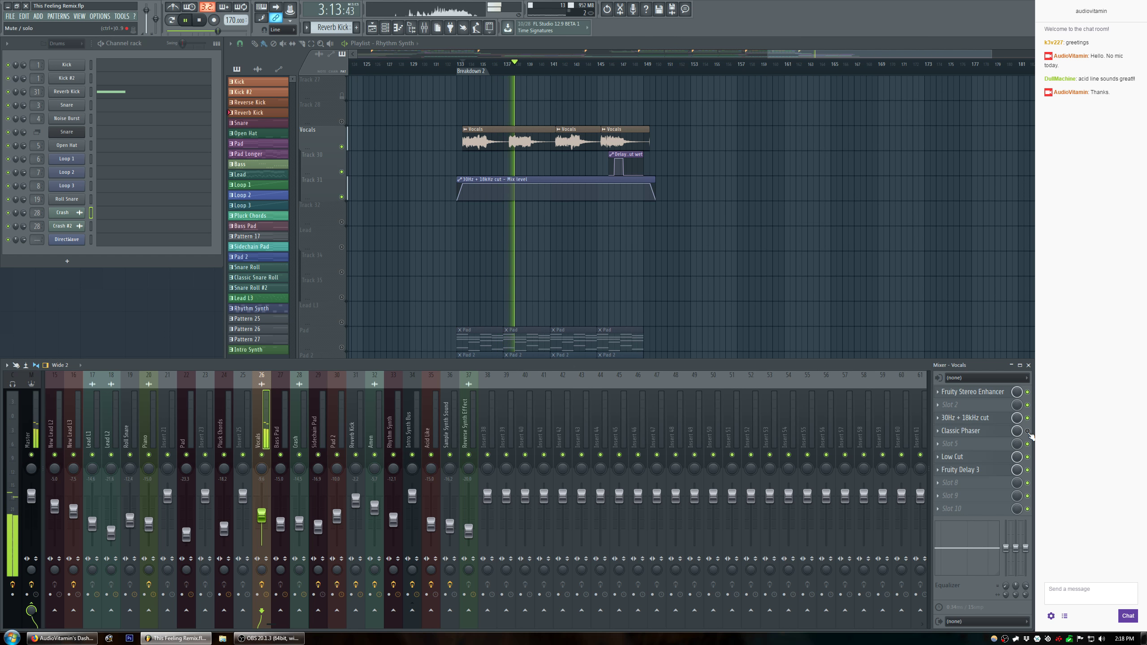
{"action": "key", "text": "space"}
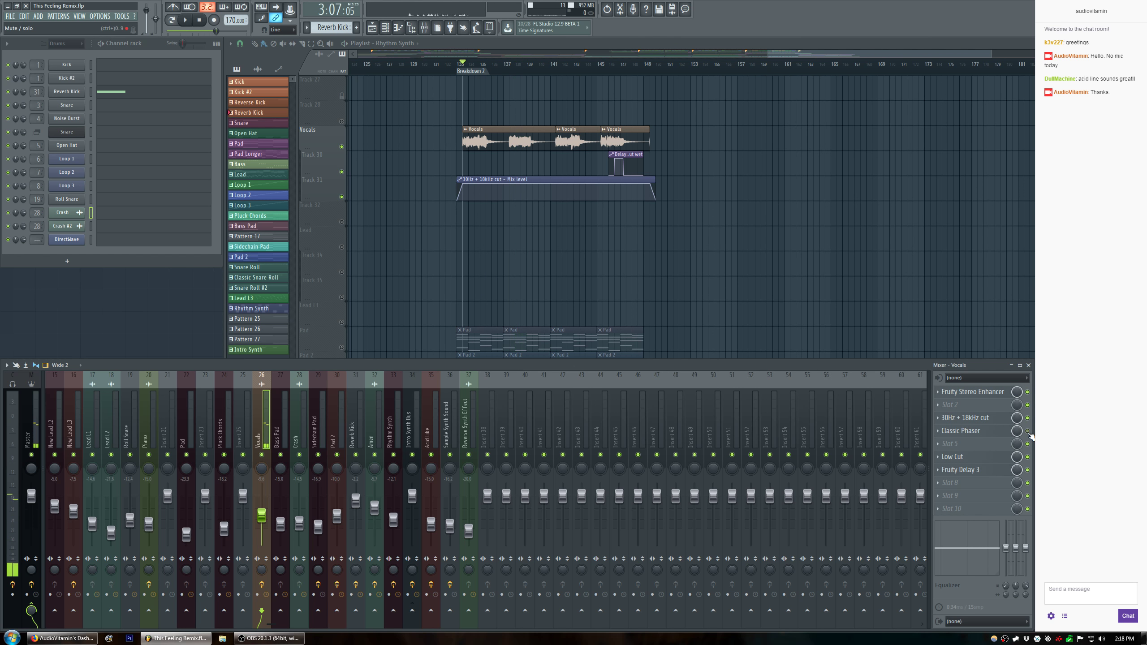
Set the Classic Phaser's output level to about 3.0 dB while replaying the soloed vocals.
{"action": "left_click", "coordinate": [995, 435]}
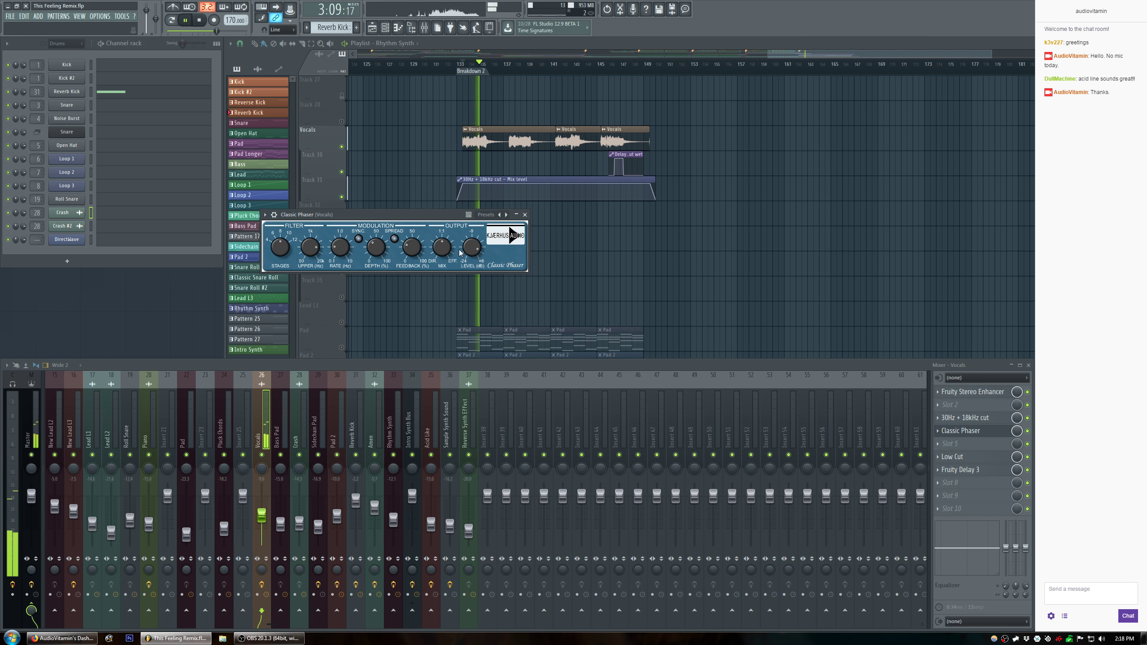
{"action": "key", "text": "space"}
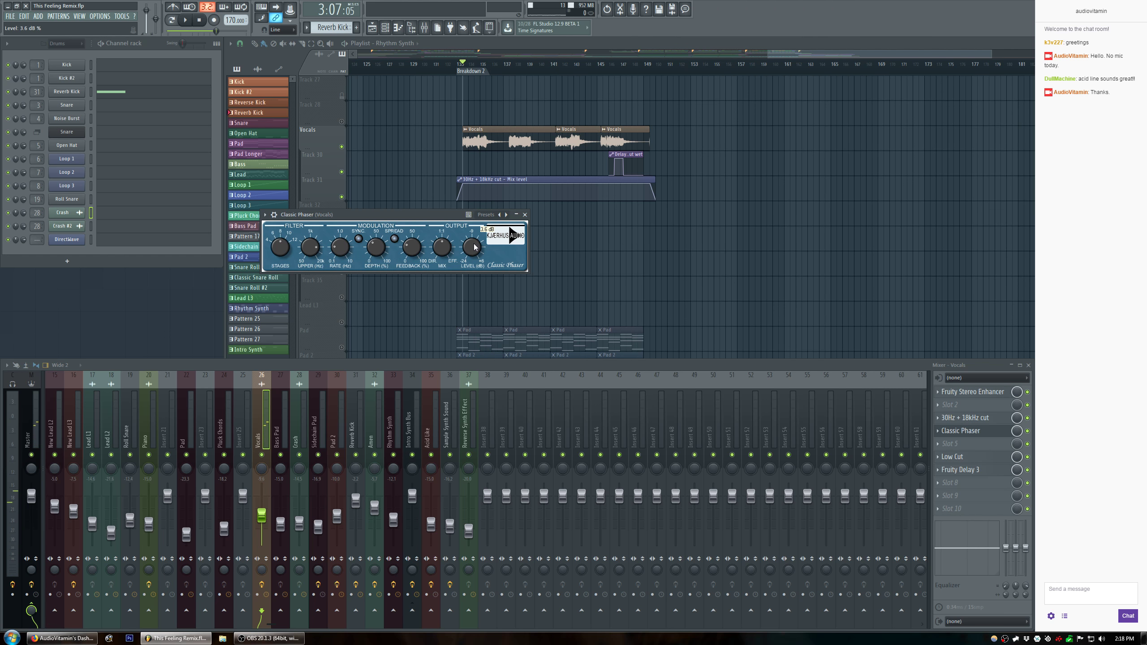
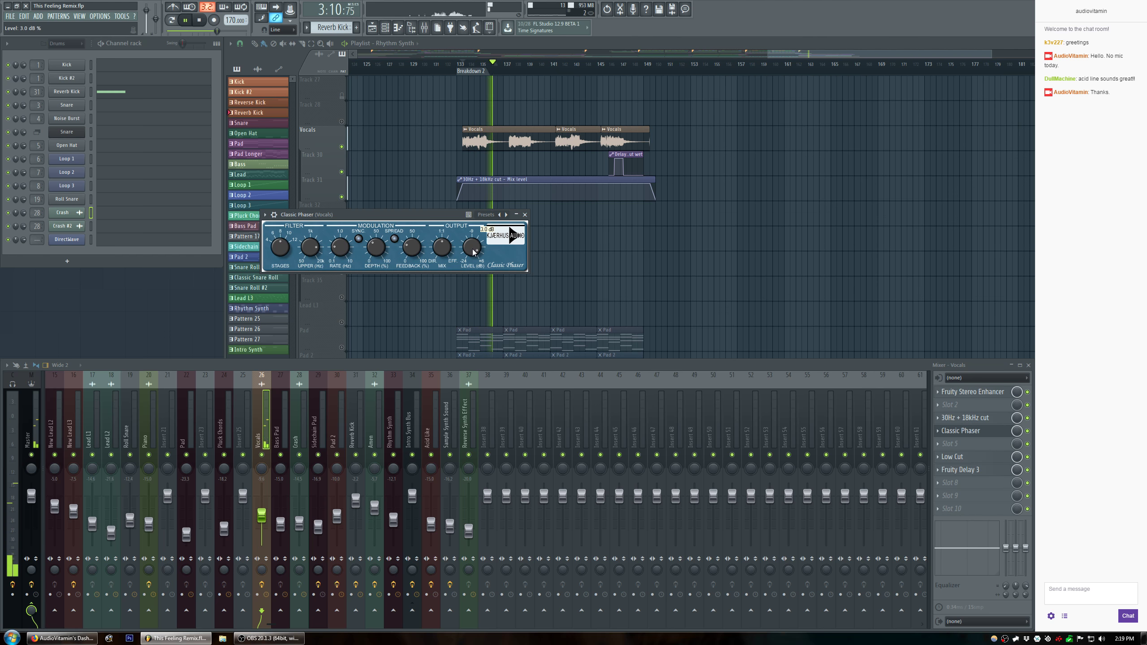
{"action": "key", "text": "space"}
{"action": "left_click", "coordinate": [525, 214]}
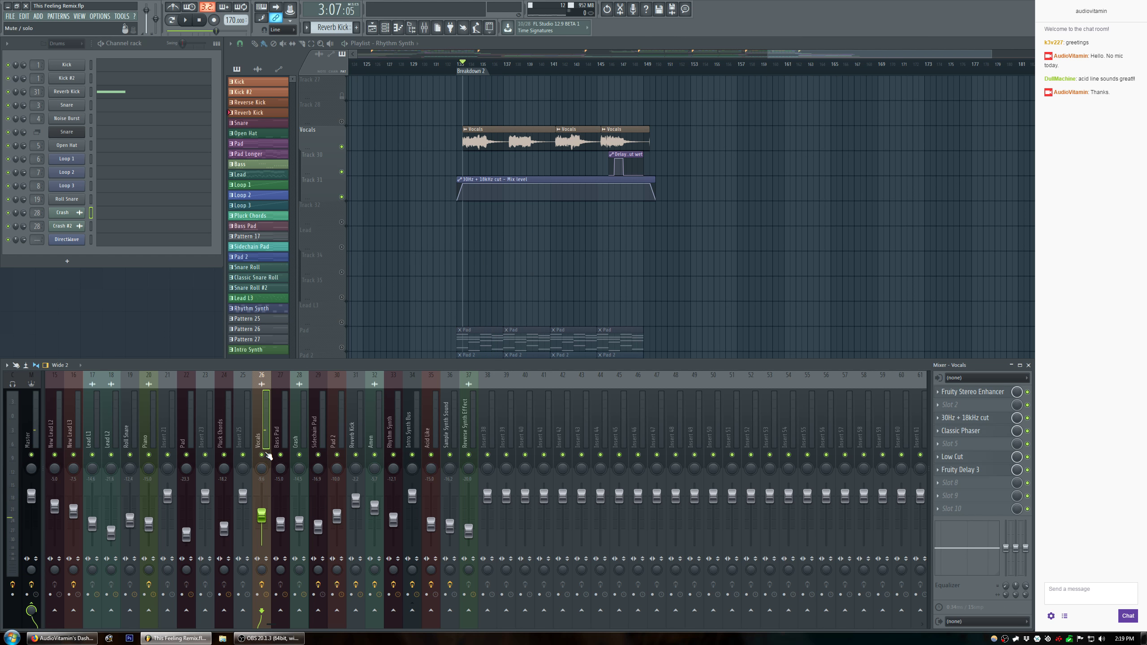
Unsolo the vocal tracks and replay Breakdown 2 to judge the phased vocals in the full mix.
{"action": "left_click", "coordinate": [342, 145]}
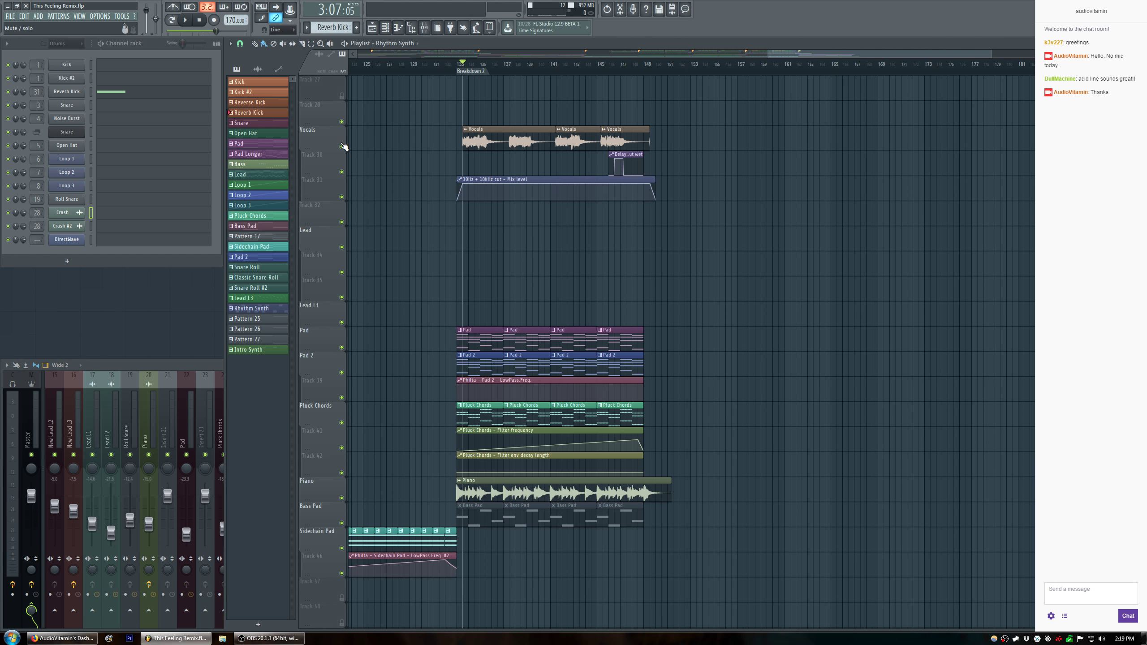
{"action": "key", "text": "space"}
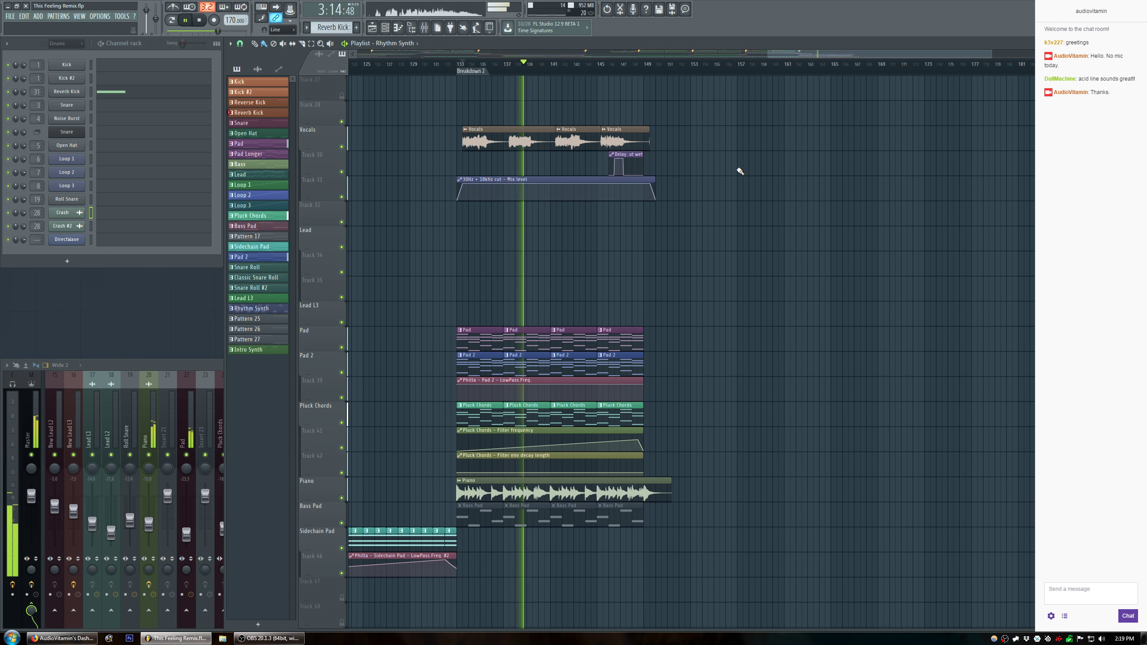
{"action": "key", "text": "space"}
{"action": "key", "text": "space"}
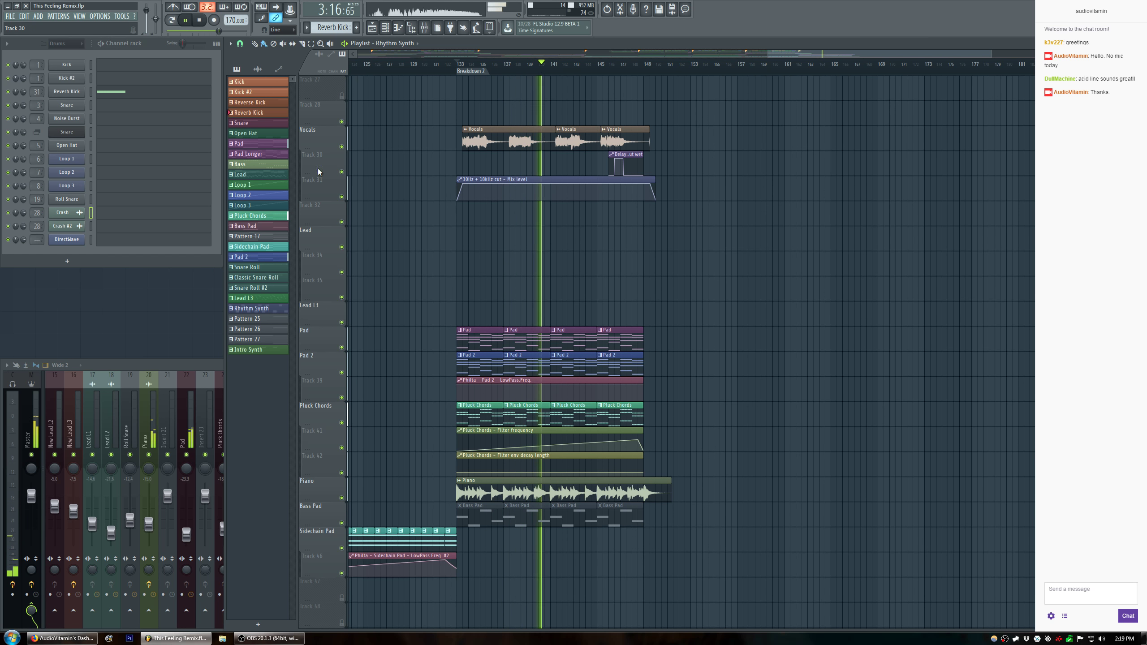
Insert an empty playlist track among the vocal tracks, keeping the 30Hz + 18kHz cut mix level clip directly below the vocal delay automation.
{"action": "right_click", "coordinate": [326, 186]}
{"action": "left_click", "coordinate": [368, 318]}
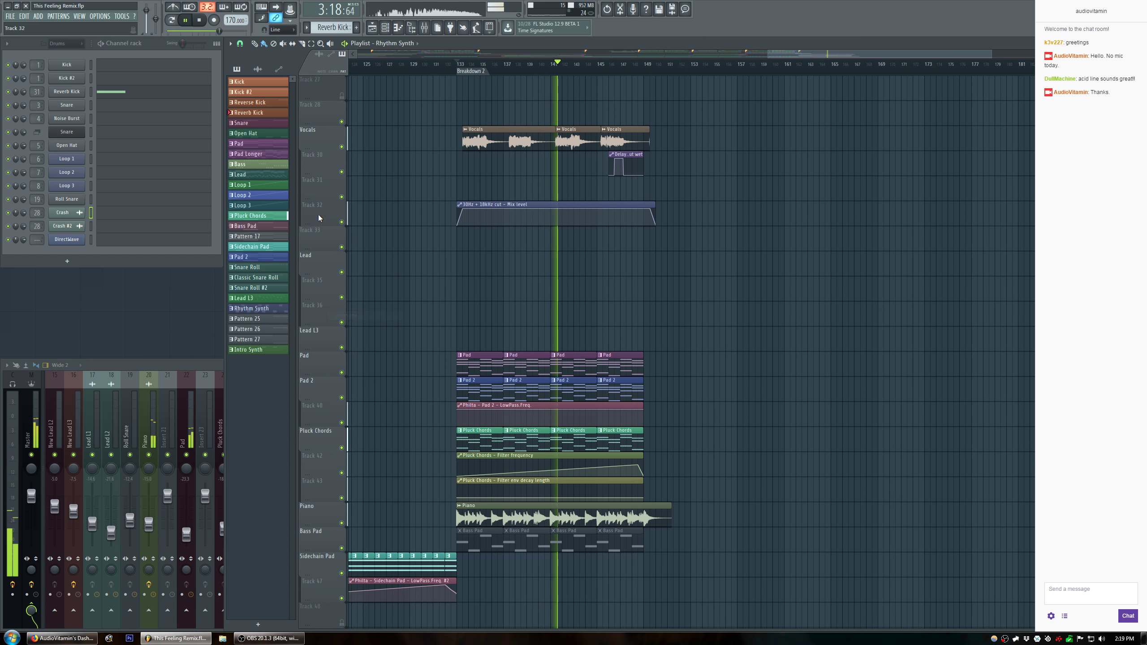
{"action": "key", "text": "ctrl+z"}
Automate the vocals' Classic Phaser mix level over Breakdown 2, ramping up before the section and holding until a closing fade.
{"action": "key", "text": "space"}
{"action": "mouse_move", "coordinate": [453, 70]}
{"action": "left_mouse_down"}
{"action": "mouse_move", "coordinate": [670, 86]}
{"action": "mouse_move", "coordinate": [648, 99]}
{"action": "left_mouse_up"}
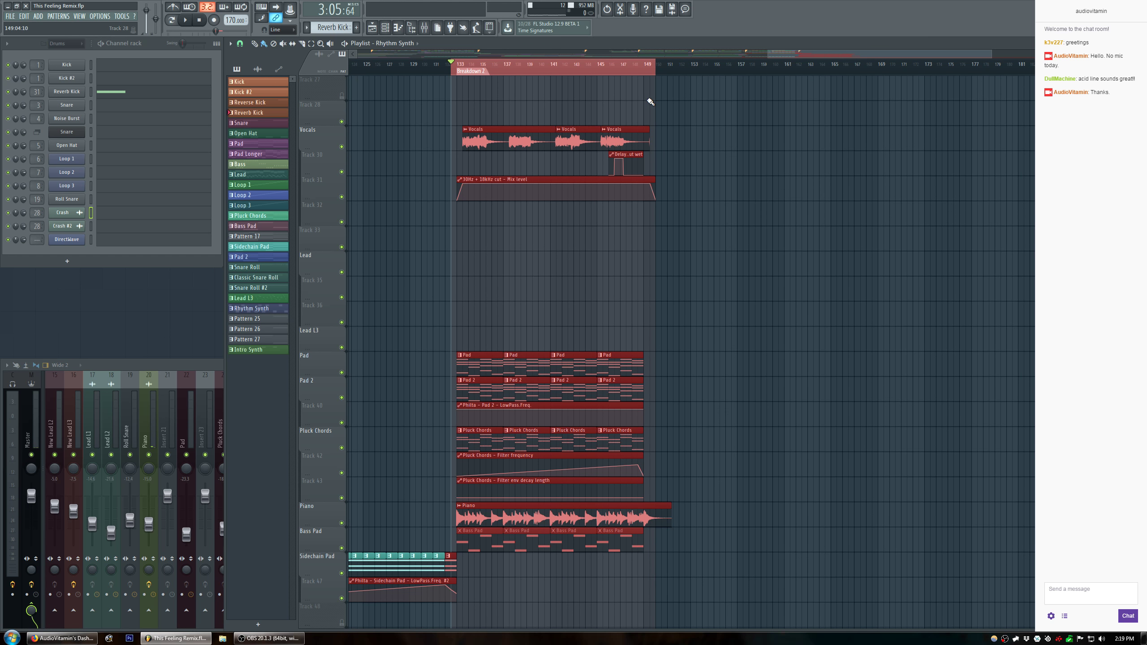
{"action": "key", "text": "F9"}
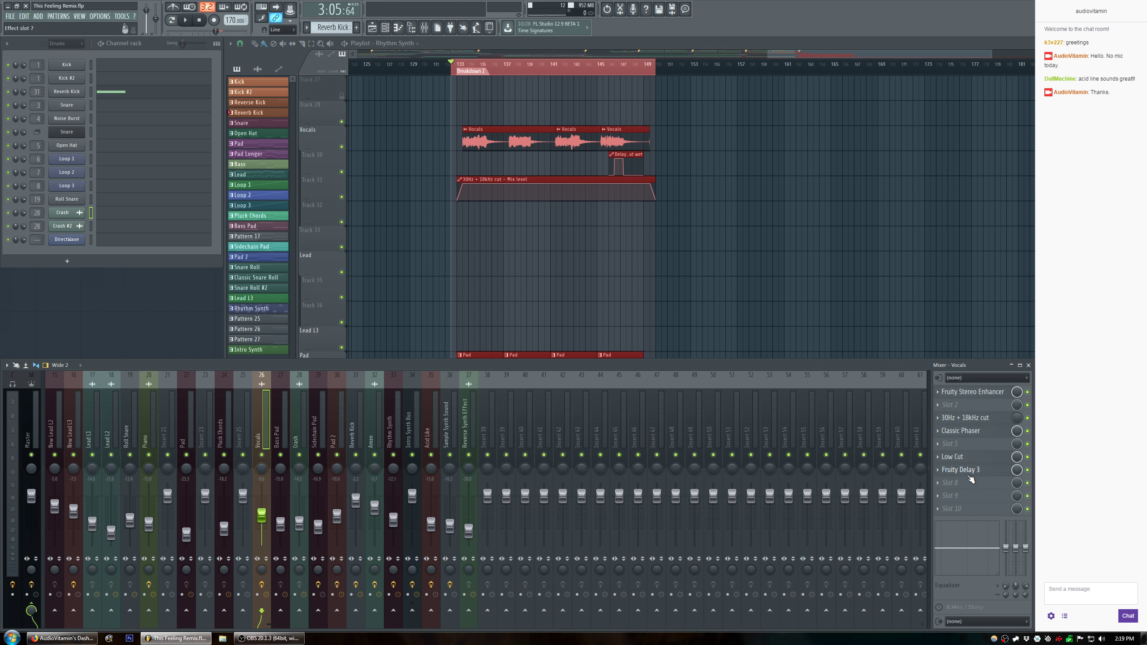
{"action": "left_click", "coordinate": [982, 433]}
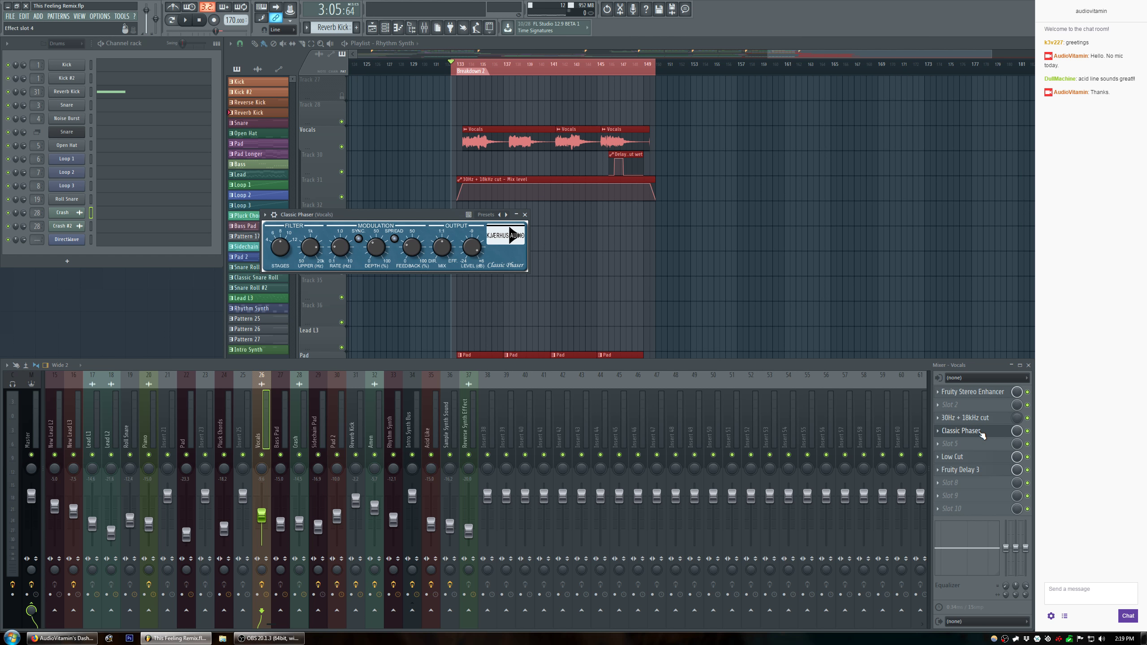
{"action": "right_click", "coordinate": [1015, 432]}
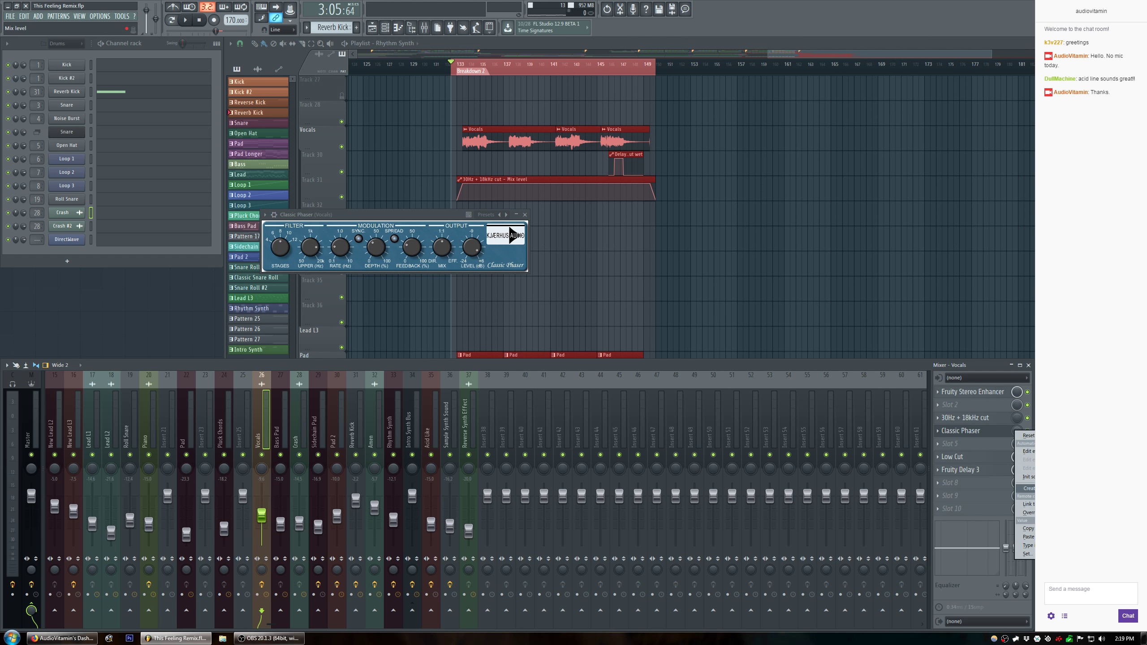
{"action": "left_click", "coordinate": [1027, 489]}
{"action": "left_click_drag", "start_coordinate": [555, 83], "coordinate": [555, 205]}
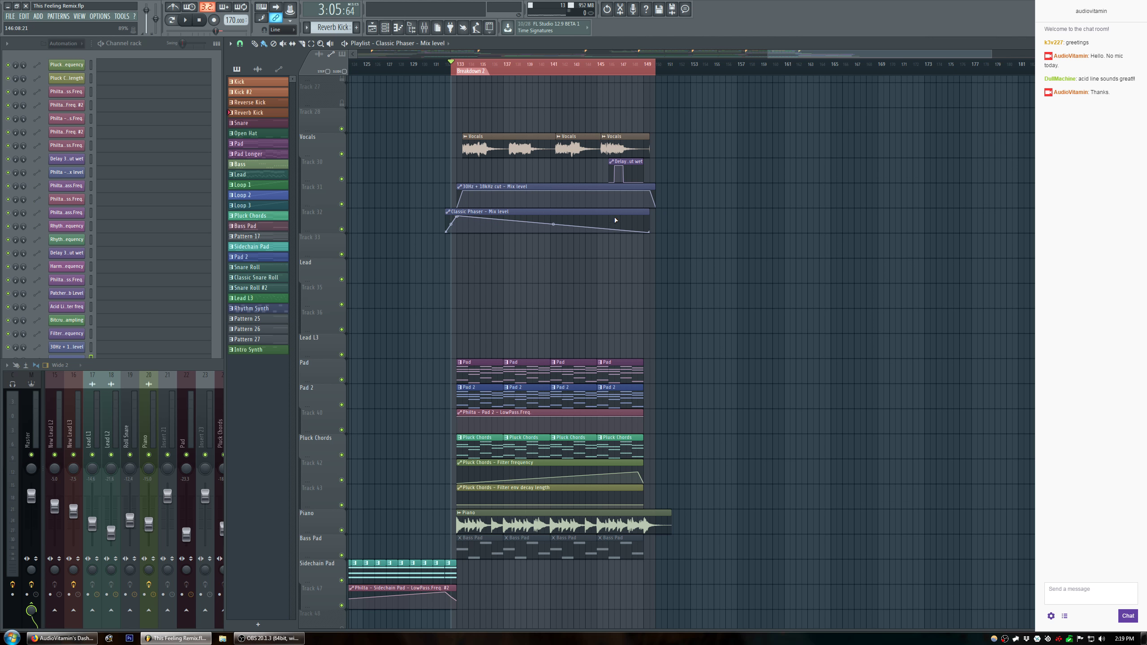
Replay the transition into Breakdown 2 and check which synth, bass and drum clips play leading up to it.
{"action": "key", "text": "space"}
{"action": "right_click", "coordinate": [542, 67]}
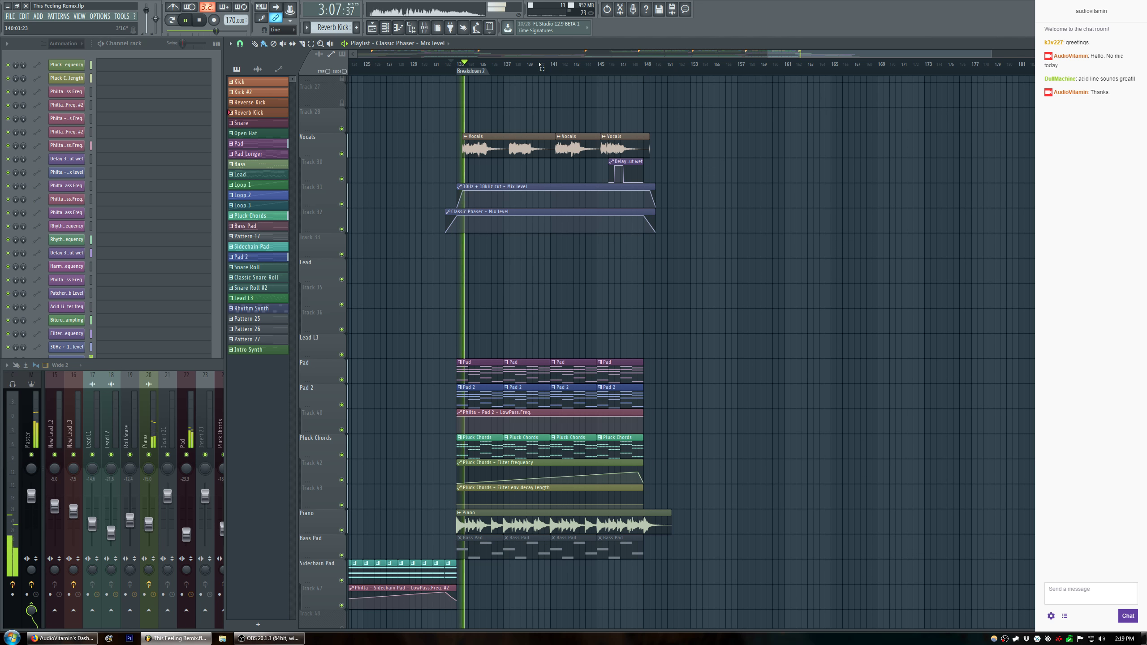
{"action": "key", "text": "space"}
{"action": "key", "text": "space"}
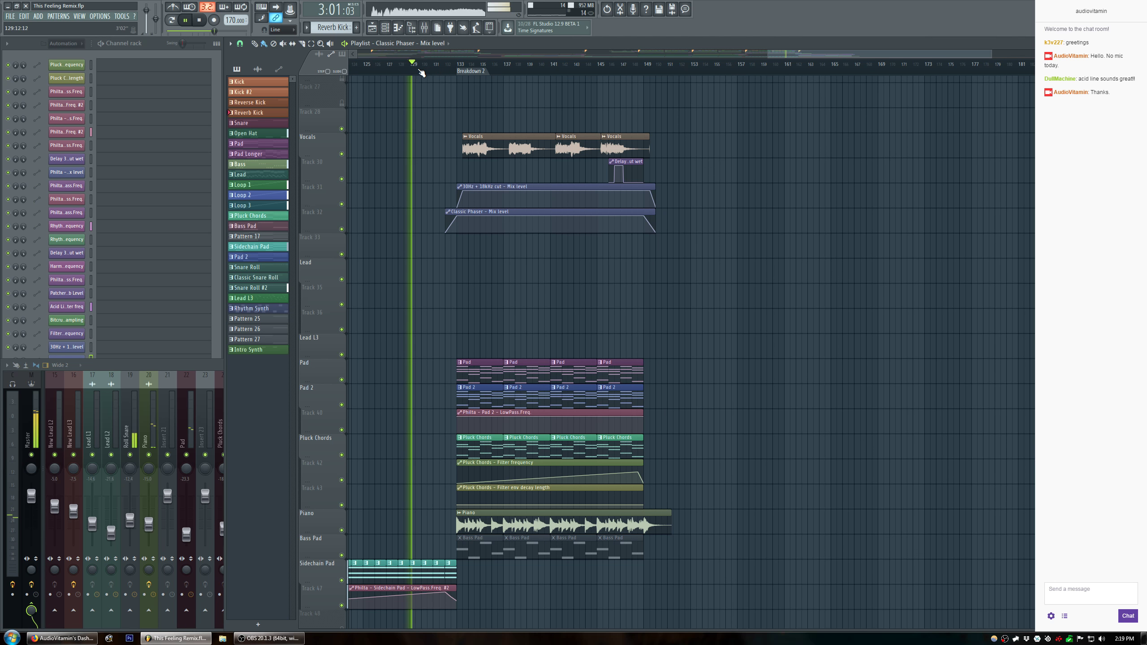
{"action": "scroll", "coordinate": [441, 69], "scroll_direction": "up", "scroll_amount": 4}
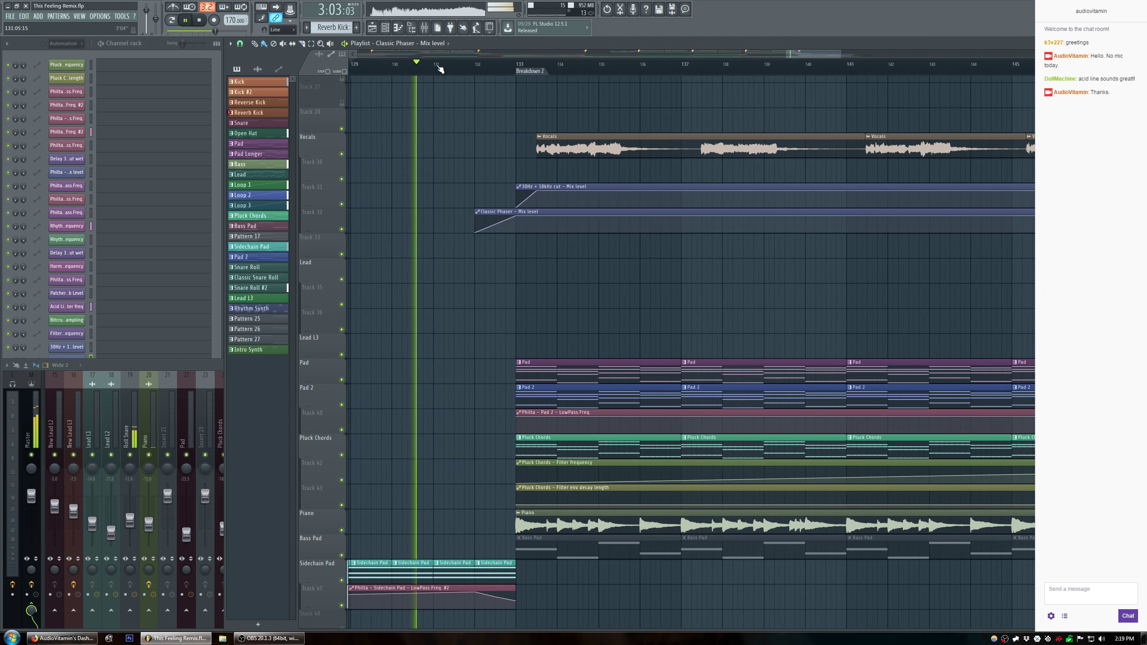
{"action": "scroll", "coordinate": [465, 245], "scroll_direction": "up", "scroll_amount": 4}
{"action": "scroll", "coordinate": [463, 249], "scroll_direction": "up", "scroll_amount": 8}
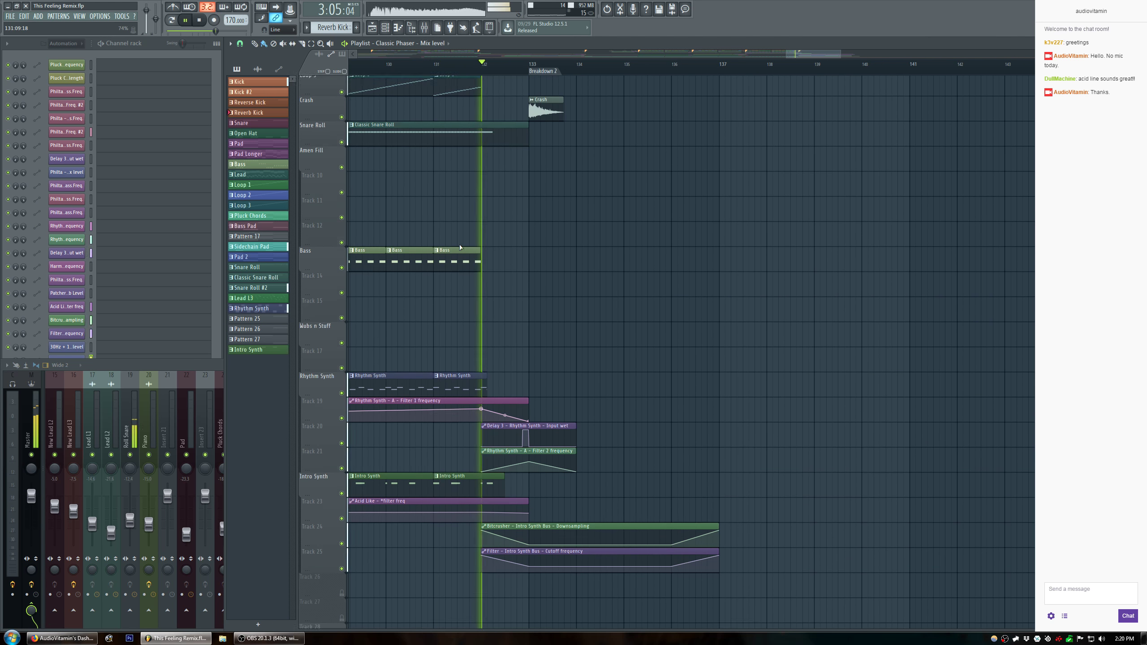
{"action": "key", "text": "space"}
Trim the last Intro Synth clip to end at bar 132, and replay the Rhythm Synth soloed with its Filter 1 frequency automation.
{"action": "scroll", "coordinate": [479, 370], "scroll_direction": "down", "scroll_amount": 2}
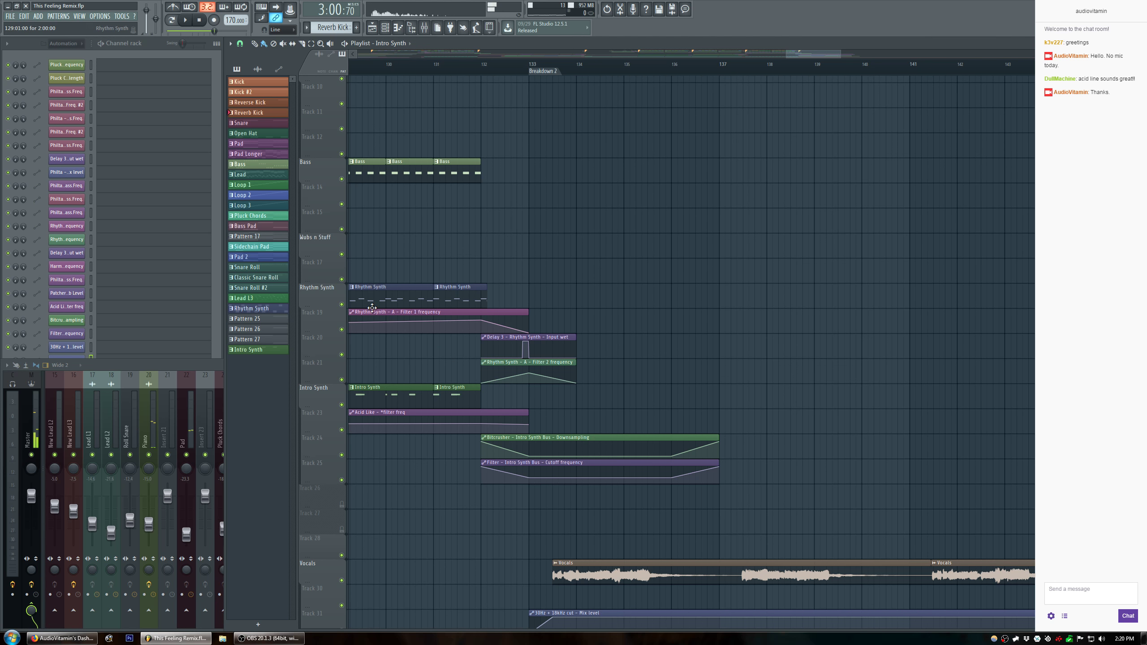
{"action": "right_click", "coordinate": [342, 305]}
{"action": "left_click", "coordinate": [435, 67]}
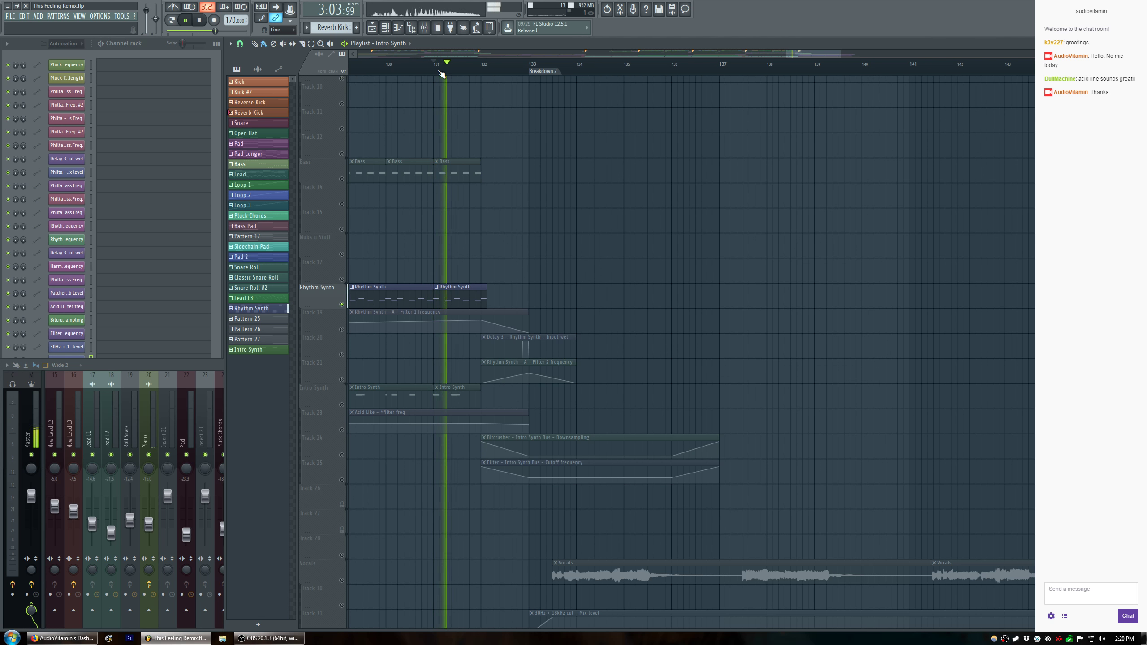
{"action": "left_click", "coordinate": [342, 329], "text": "ctrl"}
{"action": "key", "text": "space"}
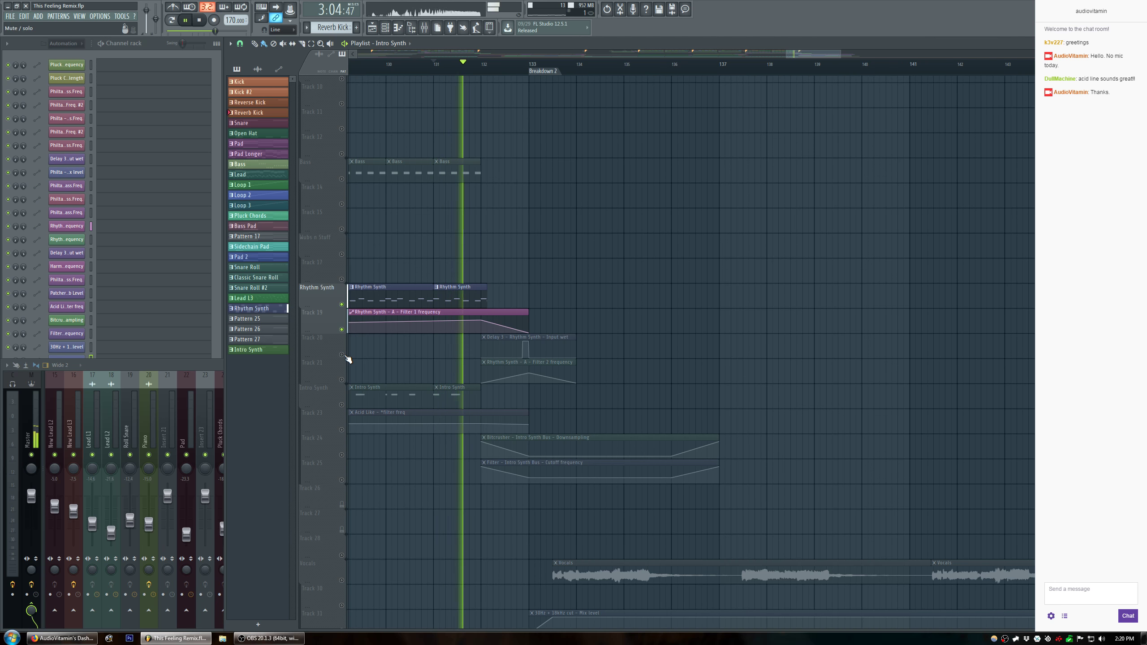
{"action": "key", "text": "space"}
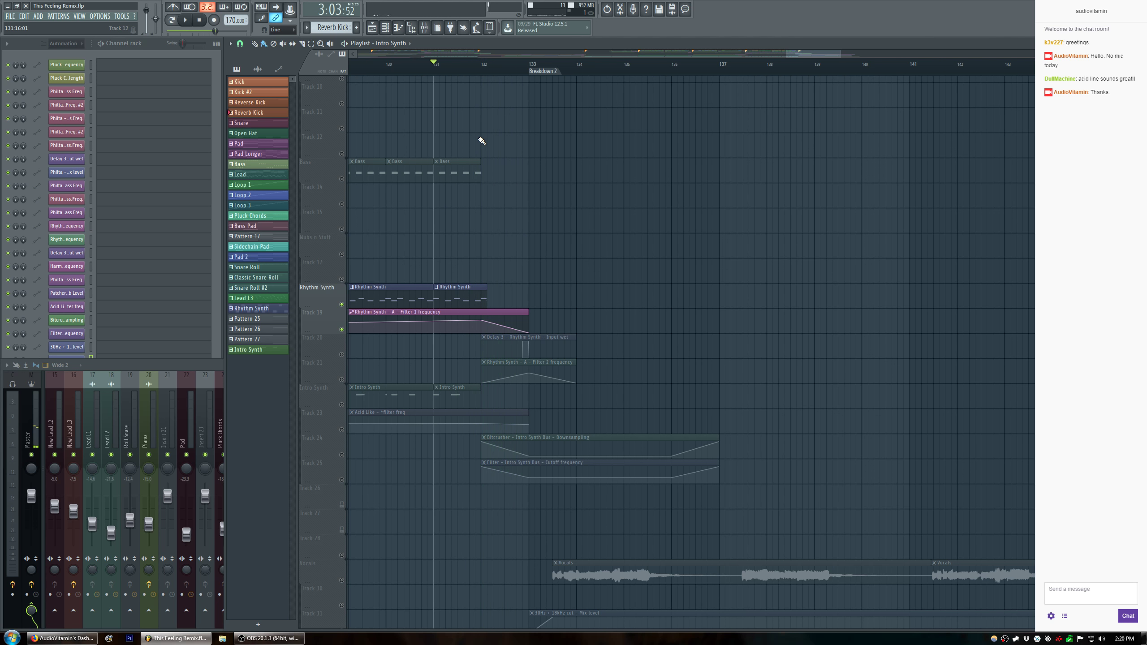
Add another Fruity Delay 3 to slot 3 of the Rhythm Synth mixer channel and name it Fruity Delay 3 2.
{"action": "key", "text": "F9"}
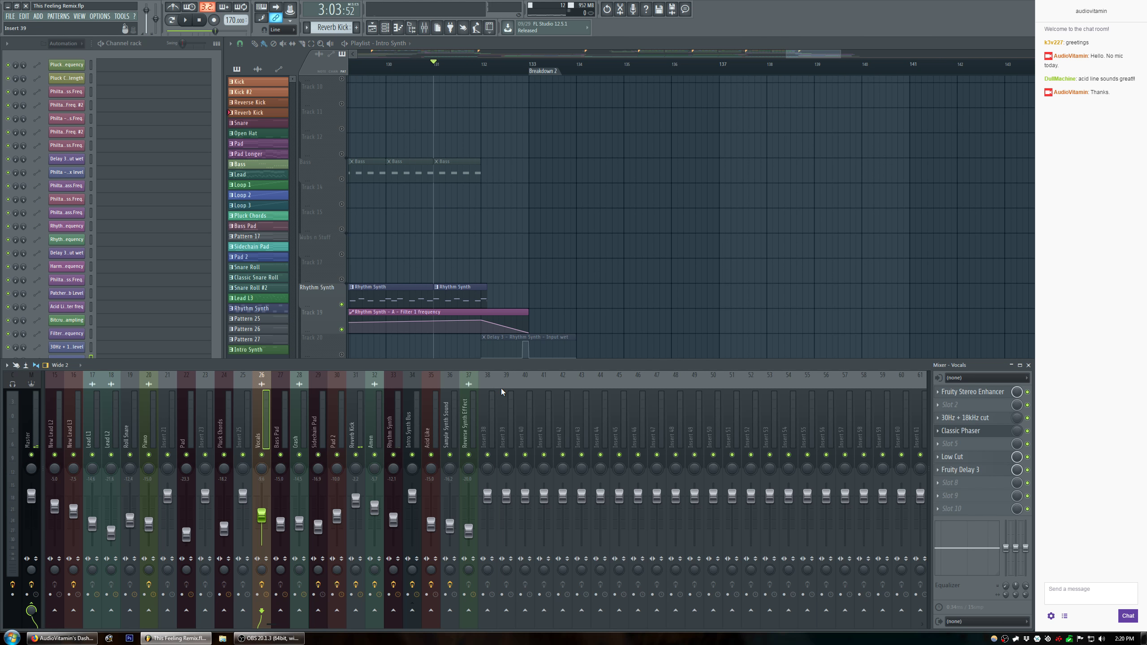
{"action": "key", "text": "space"}
{"action": "key", "text": "space"}
{"action": "left_click", "coordinate": [394, 425]}
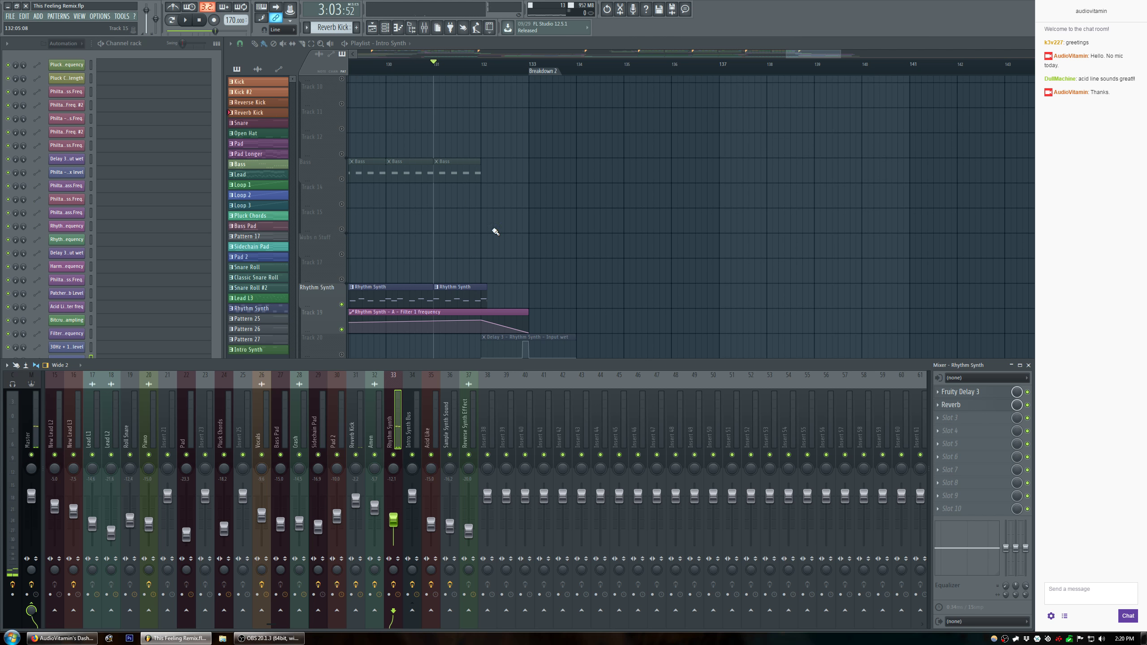
{"action": "left_click", "coordinate": [482, 66]}
{"action": "key", "text": "F9"}
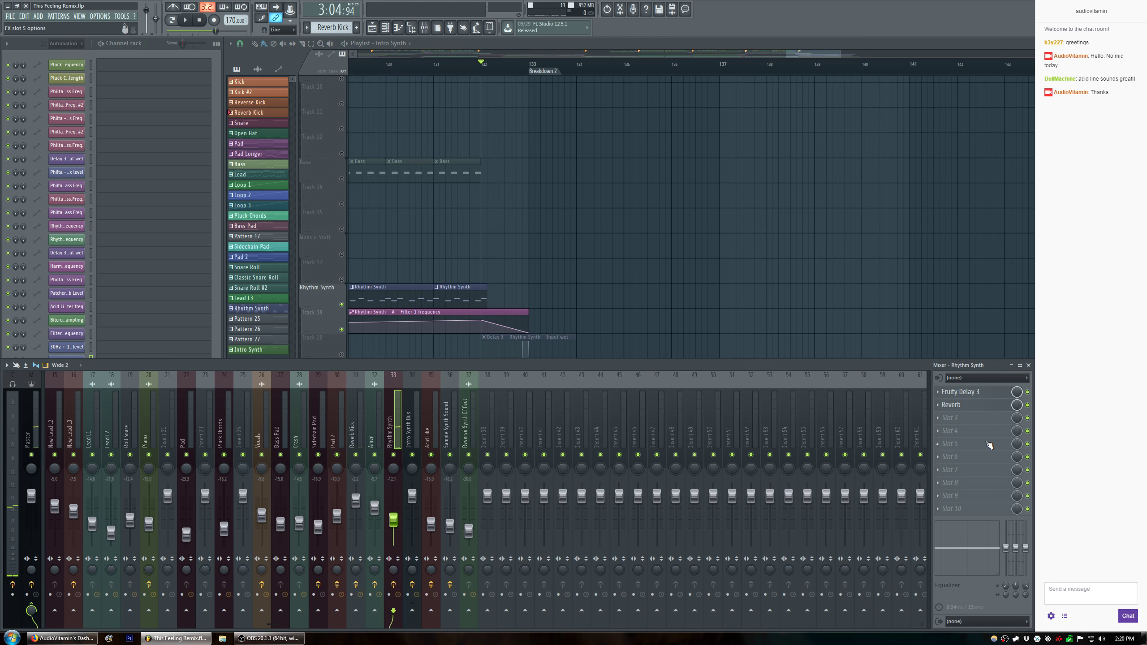
{"action": "key", "text": "space"}
{"action": "left_click", "coordinate": [942, 420]}
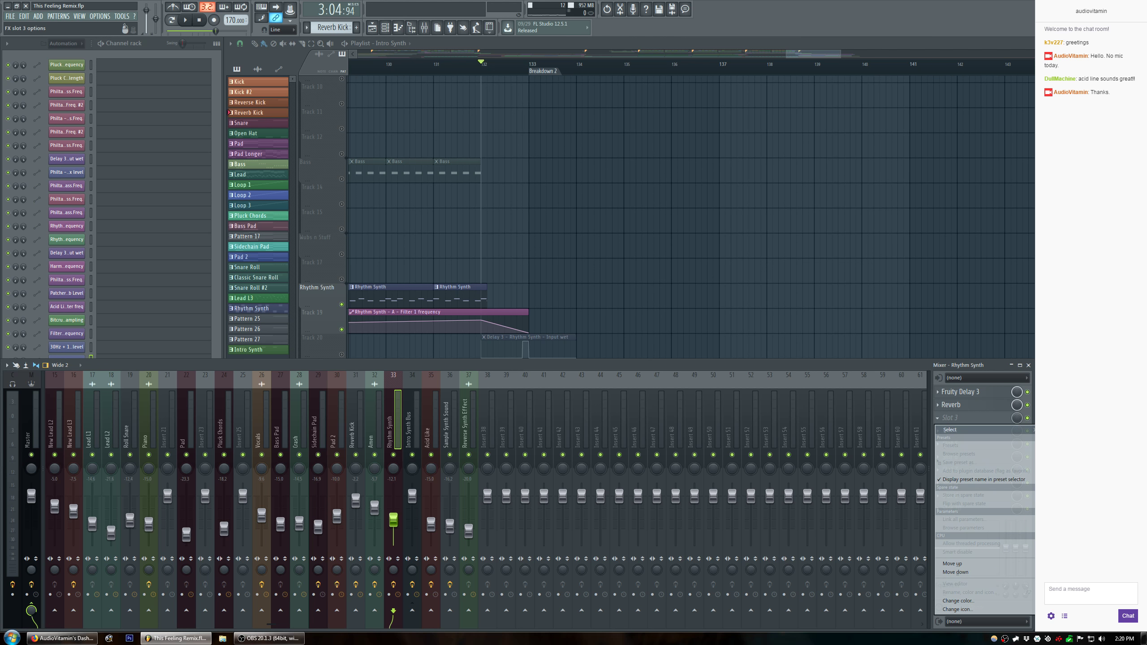
{"action": "mouse_move", "coordinate": [950, 430]}
{"action": "left_click", "coordinate": [998, 438]}
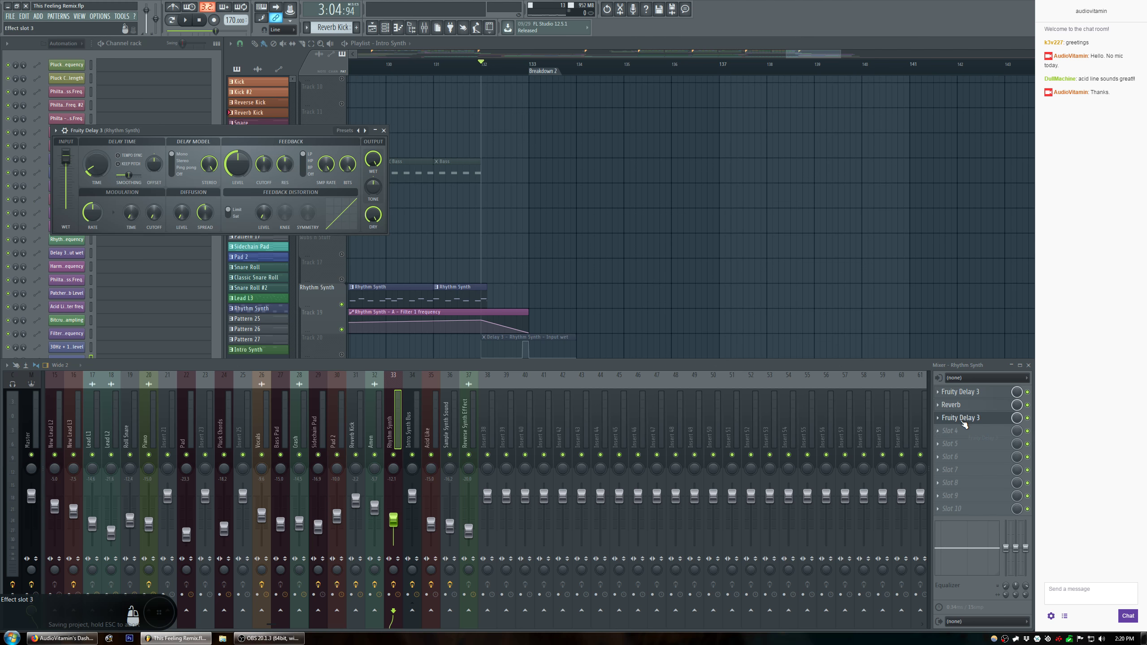
{"action": "double_click", "coordinate": [965, 425]}
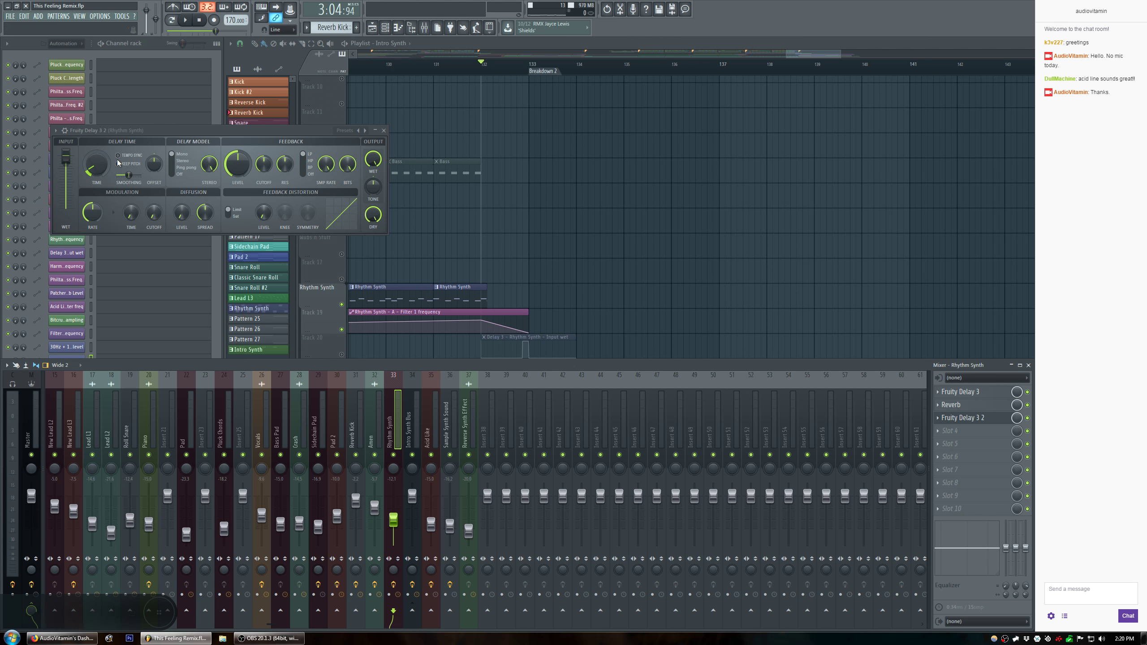
Switch the new delay to tempo sync and the ping pong model while auditioning the end of the Rhythm Synth part.
{"action": "key", "text": "space"}
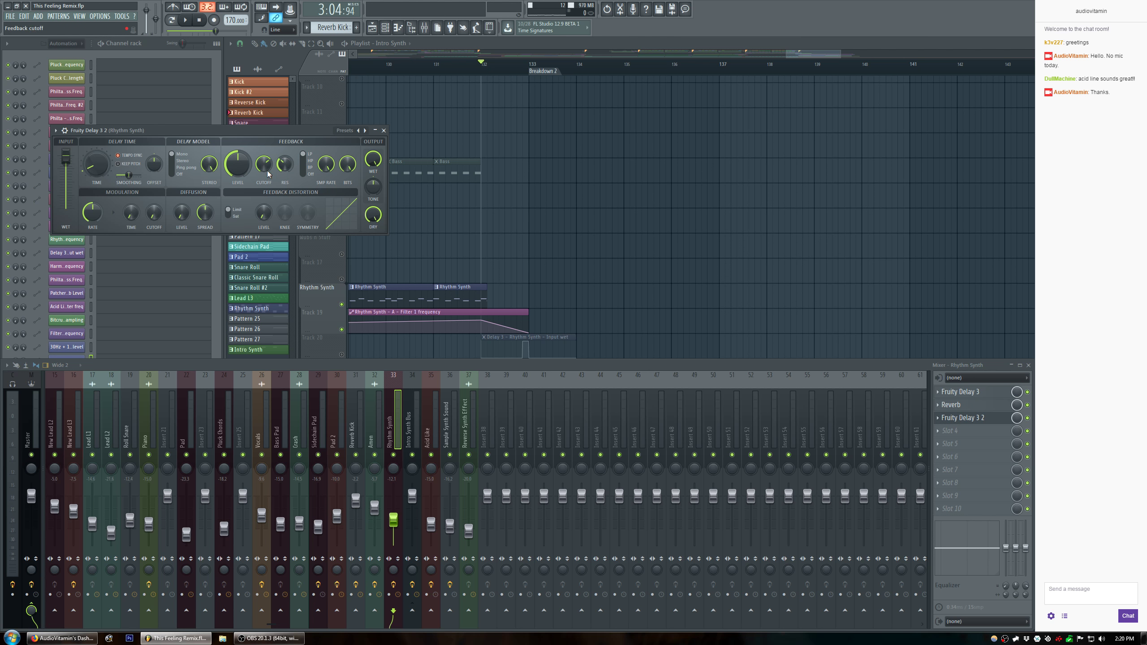
{"action": "key", "text": "space"}
{"action": "key", "text": "space"}
{"action": "key", "text": "space"}
{"action": "key", "text": "space"}
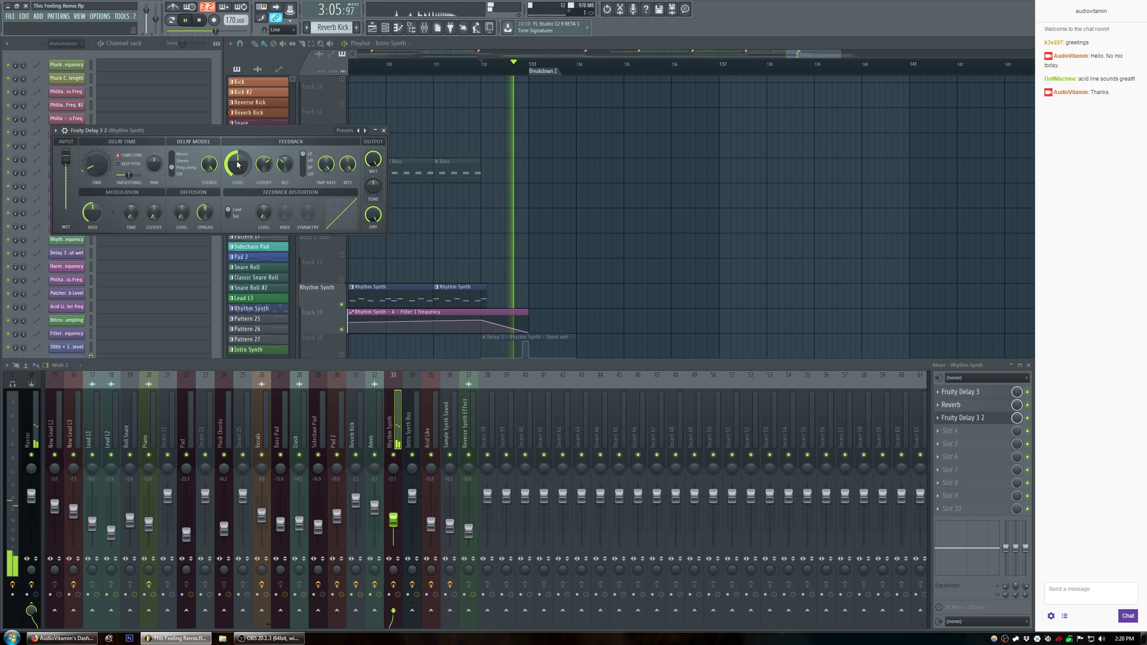
{"action": "key", "text": "space"}
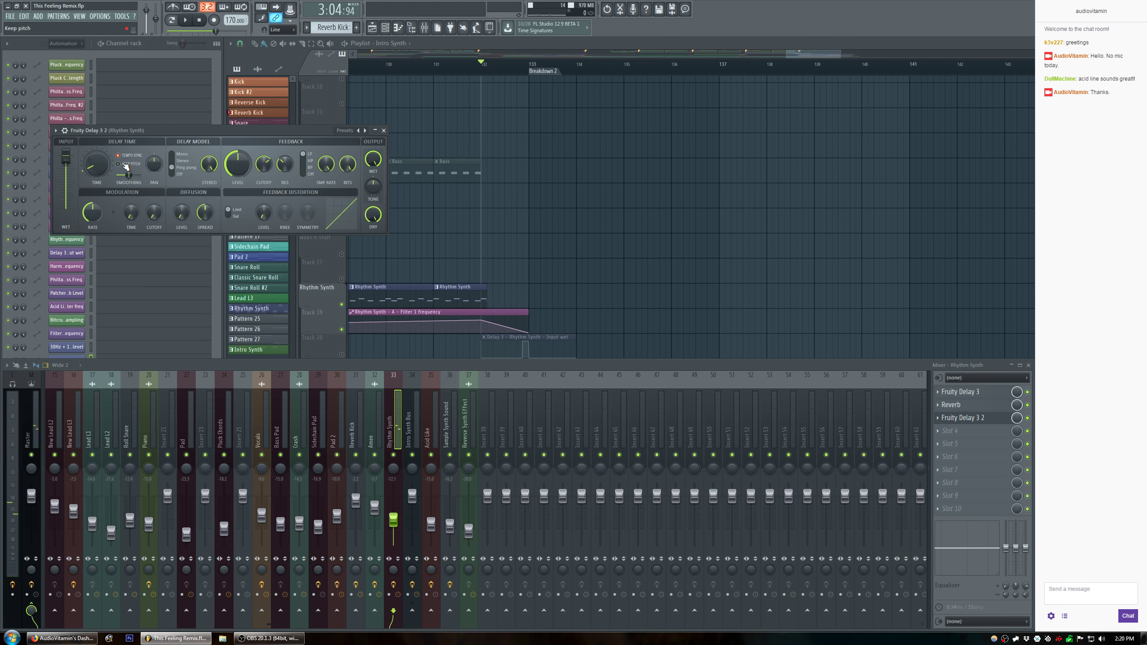
Fine-tune the new delay's time and feedback cutoff with keep pitch on, and pull its input wet level down.
{"action": "key", "text": "space"}
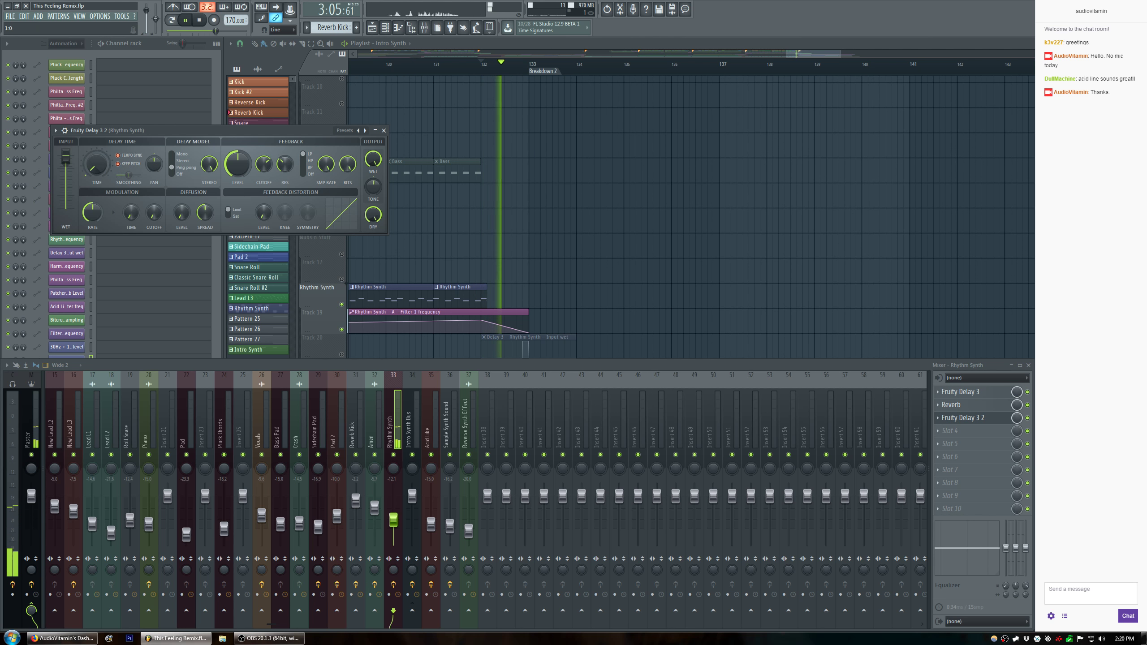
{"action": "key", "text": "space"}
{"action": "key", "text": "space"}
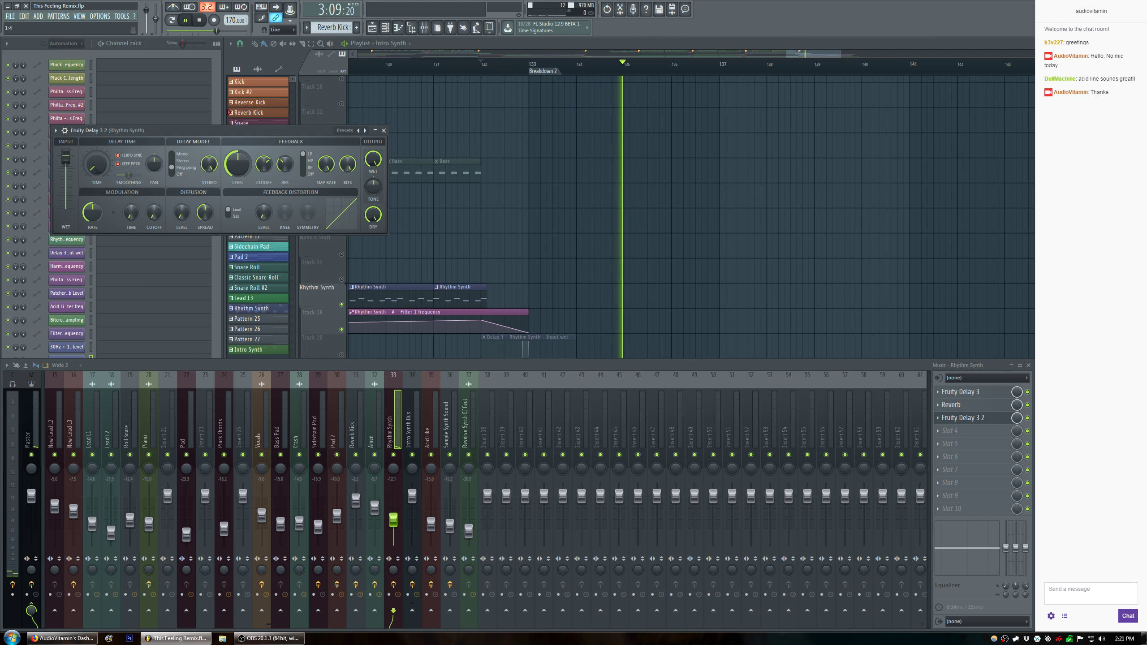
{"action": "key", "text": "space"}
{"action": "key", "text": "space"}
{"action": "key", "text": "space"}
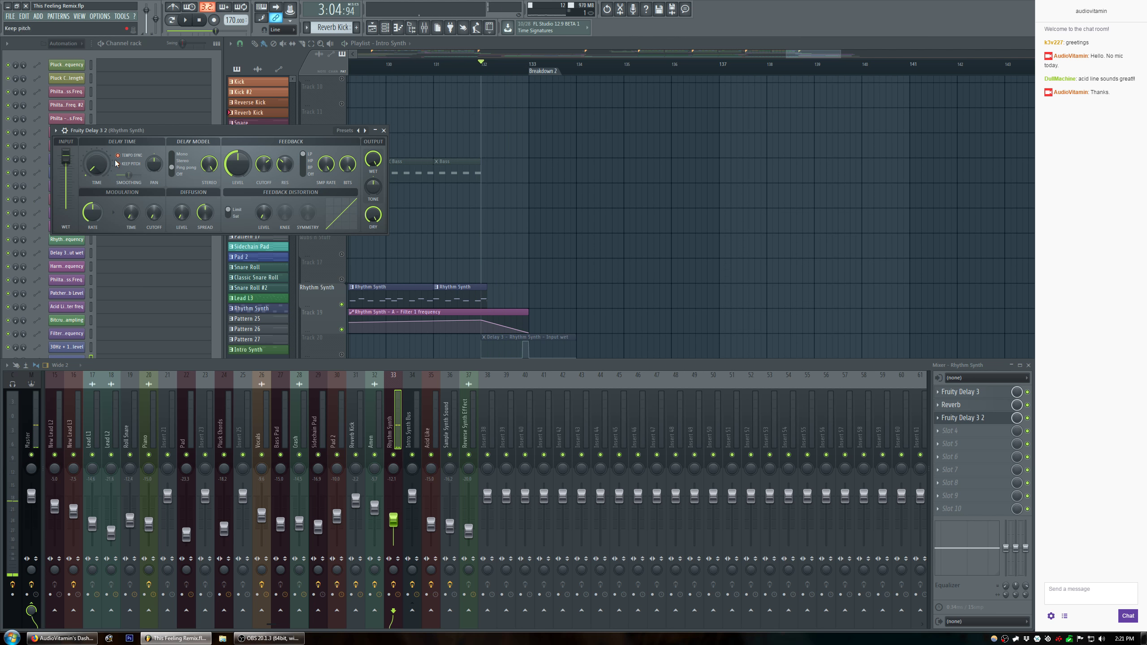
{"action": "key", "text": "space"}
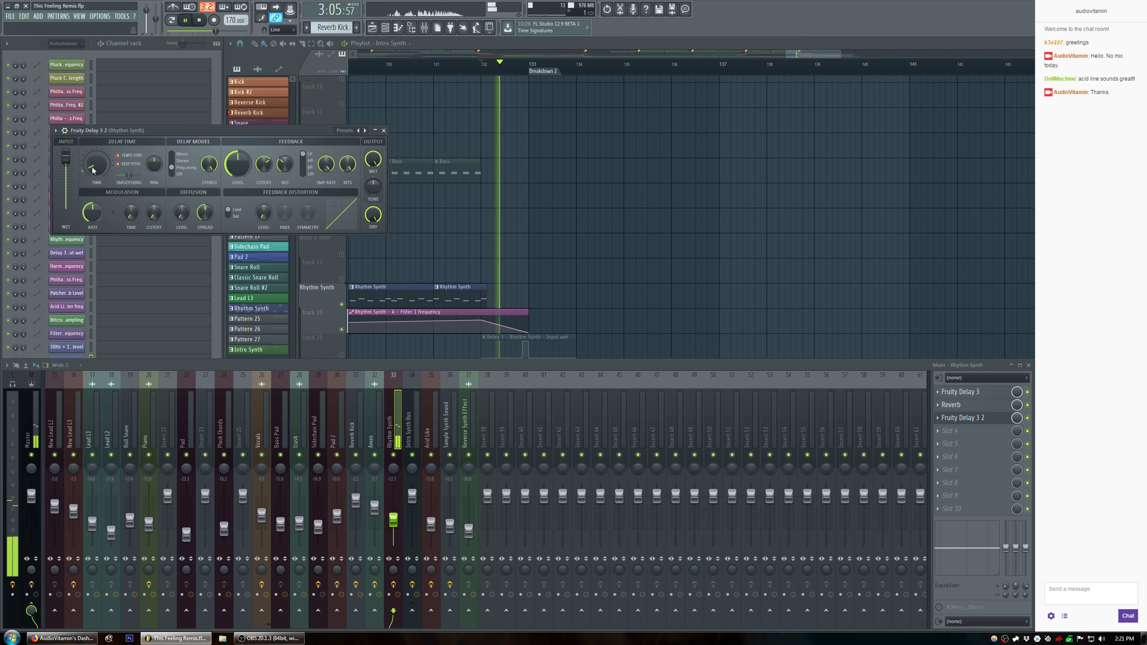
{"action": "key", "text": "space"}
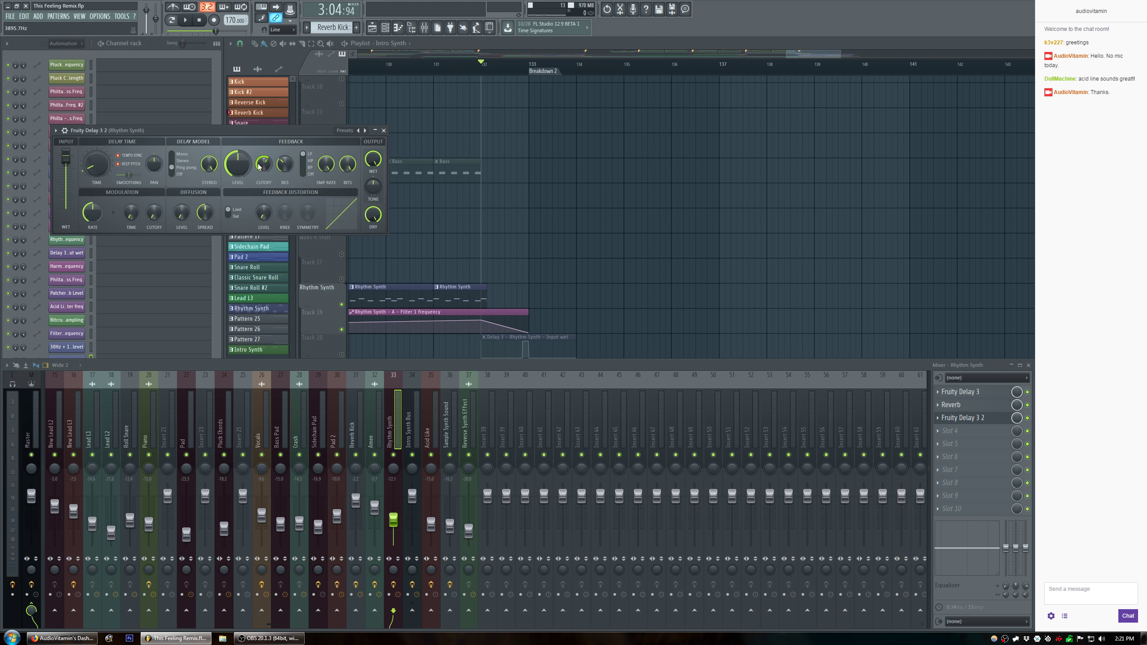
{"action": "key", "text": "space"}
Solo the Rhythm Synth's other automation tracks and insert an empty track, keeping the Filter 2 frequency clip directly above it.
{"action": "left_click", "coordinate": [705, 40]}
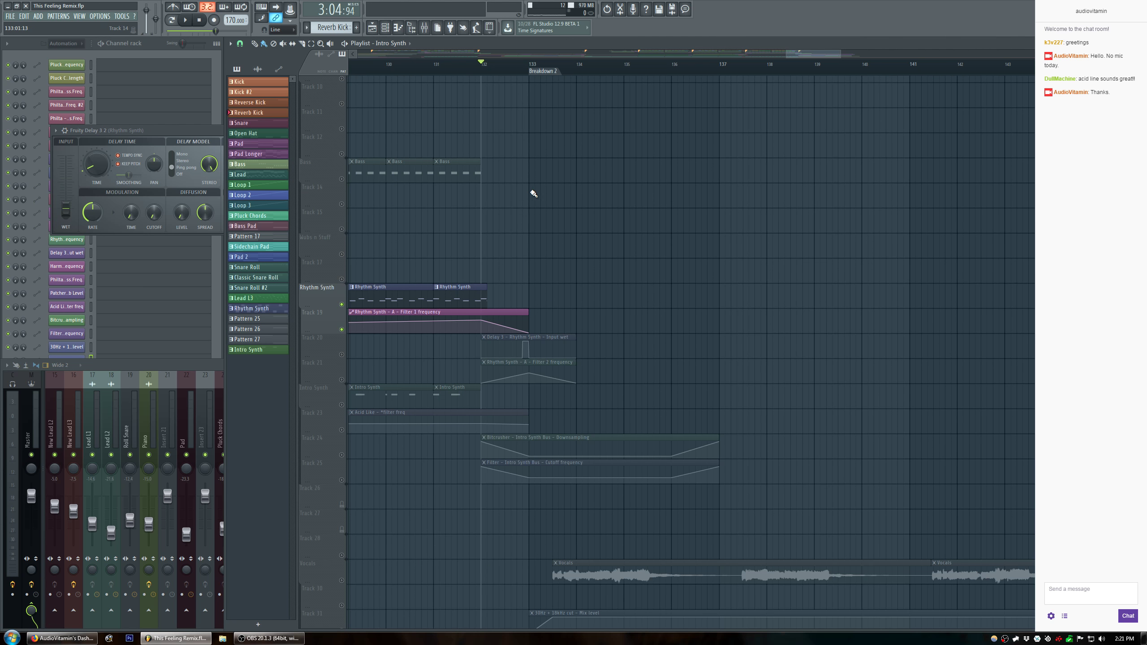
{"action": "scroll", "coordinate": [498, 208], "scroll_direction": "down", "scroll_amount": 3}
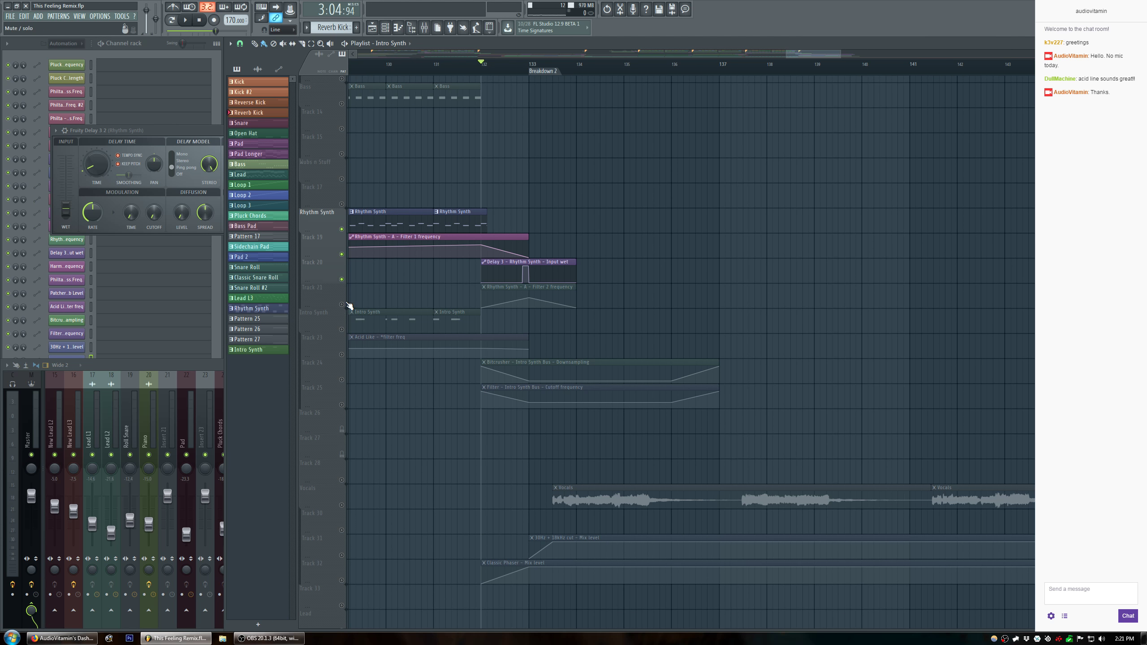
{"action": "right_click", "coordinate": [322, 300]}
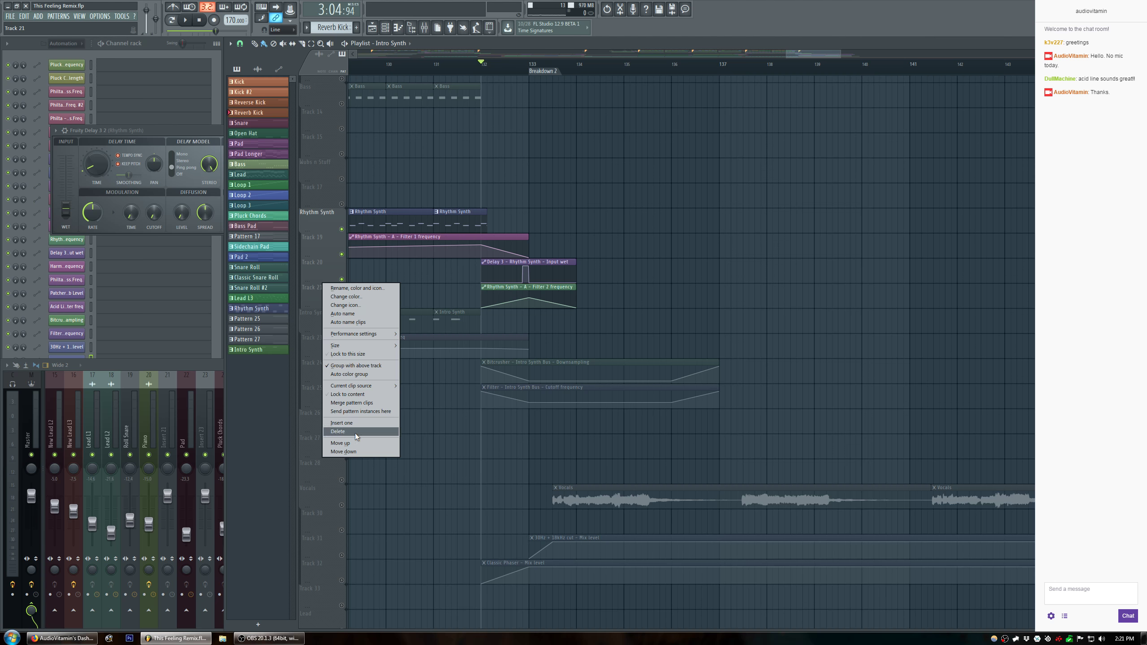
{"action": "left_click", "coordinate": [362, 425]}
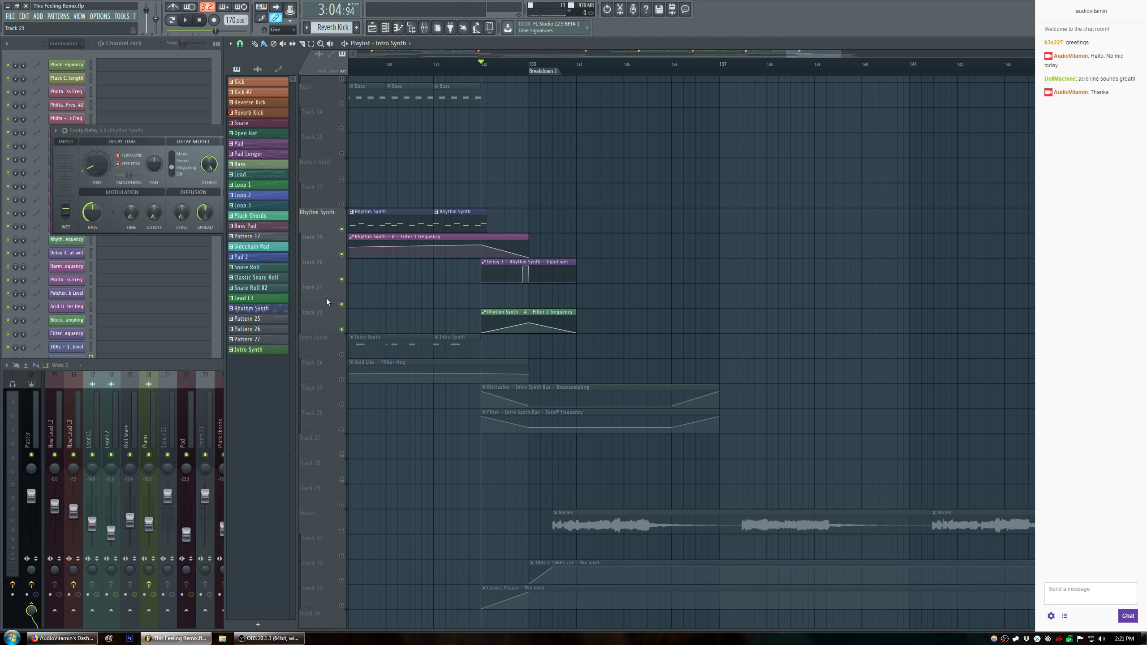
{"action": "scroll", "coordinate": [326, 300], "scroll_direction": "down", "scroll_amount": 1}
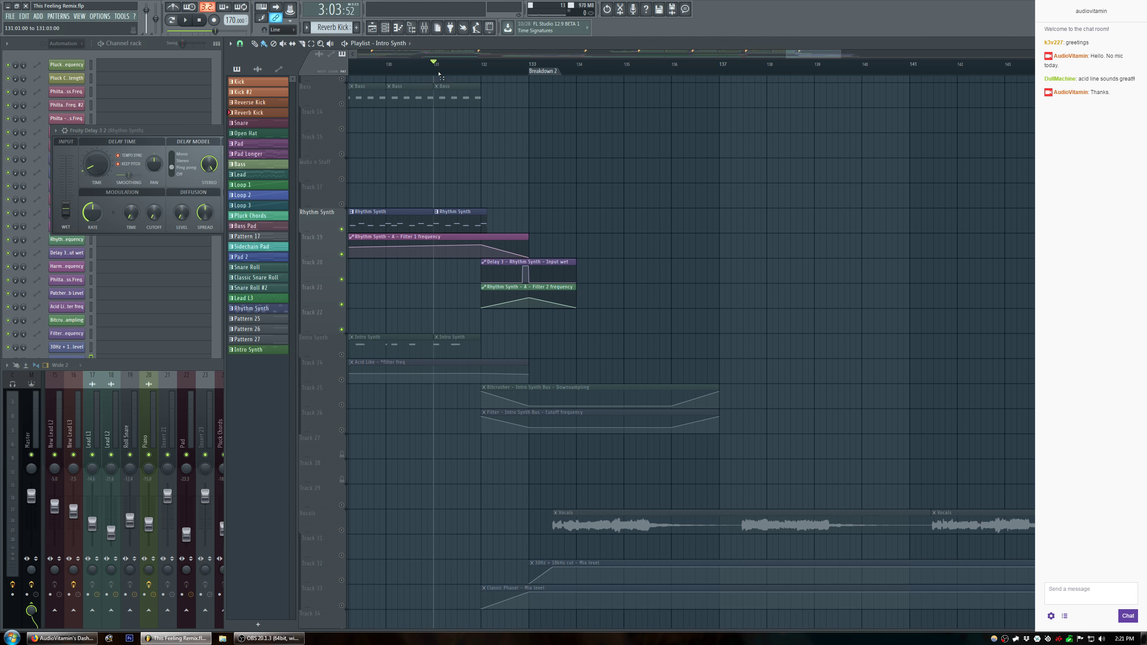
Create an automation clip for Fruity Delay 3 2's input wet level spanning bars 131 to 133 on the empty track.
{"action": "left_click_drag", "start_coordinate": [439, 74], "coordinate": [529, 83]}
{"action": "left_click_drag", "start_coordinate": [224, 166], "coordinate": [387, 166]}
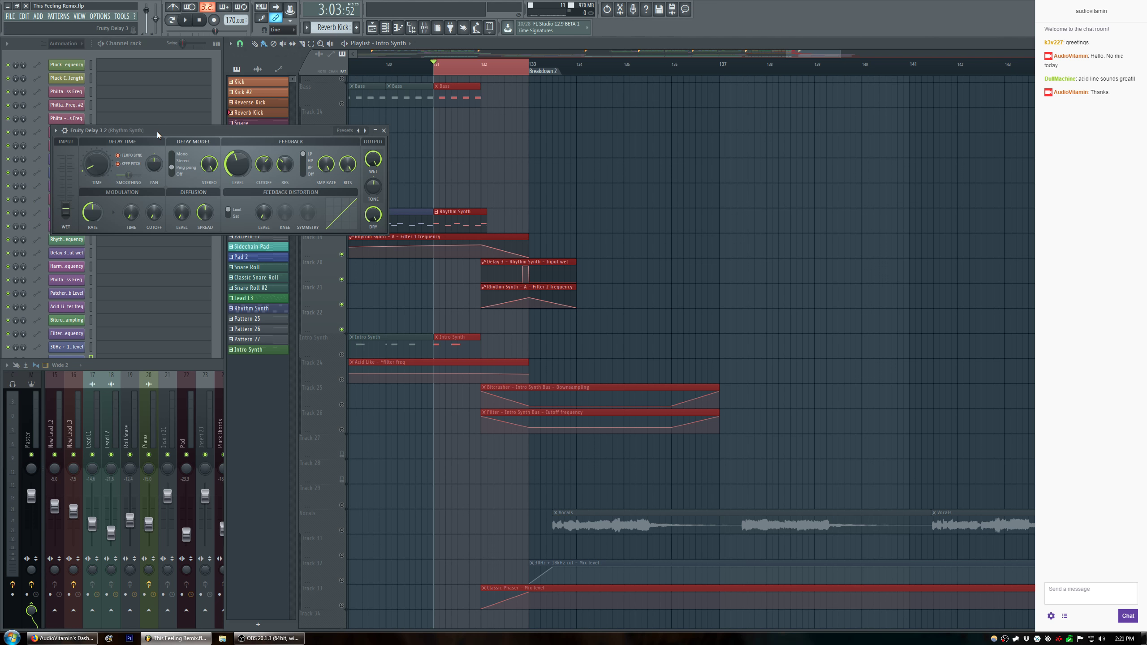
{"action": "right_click", "coordinate": [65, 216]}
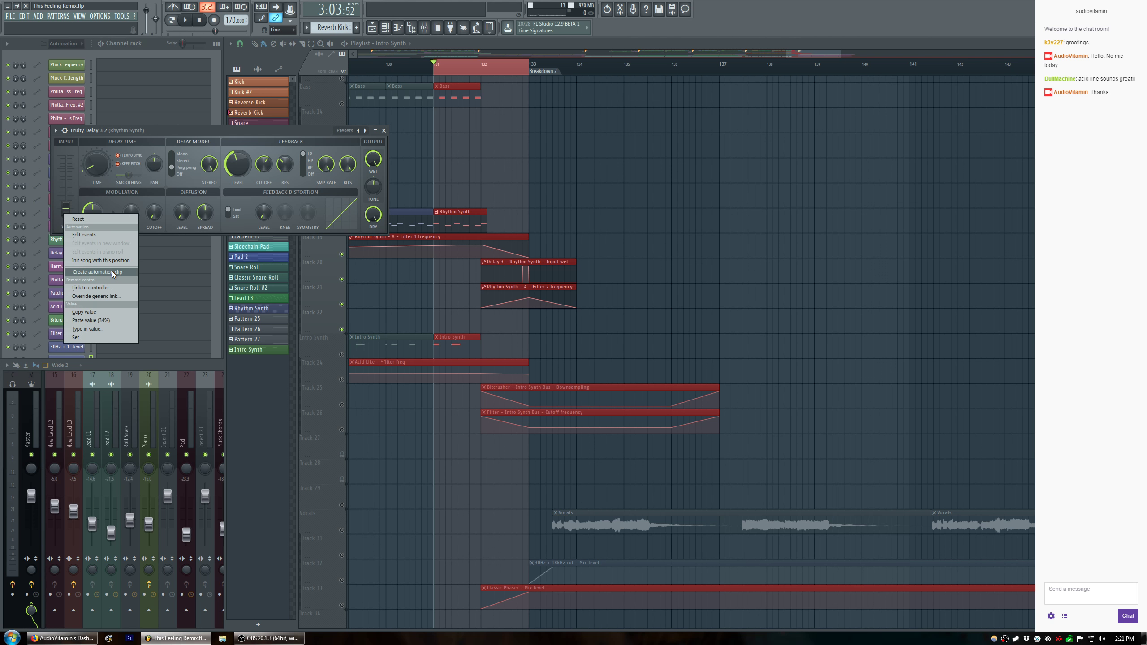
{"action": "left_click", "coordinate": [113, 274]}
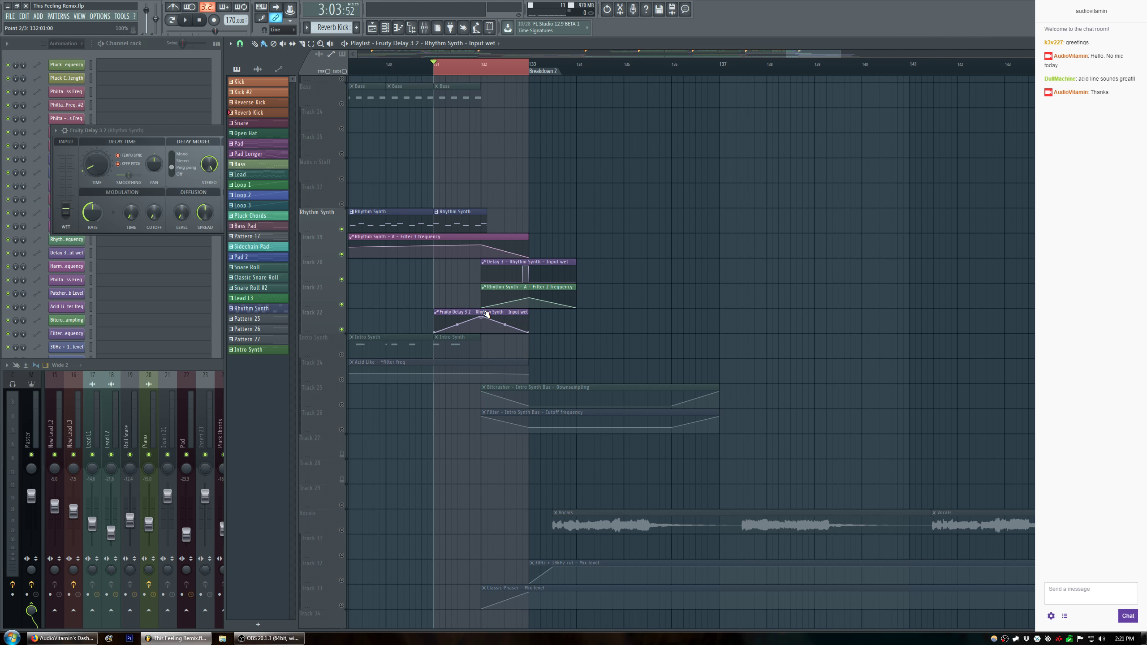
Shape Fruity Delay 3 2's input wet automation into a short square pulse starting at bar 132, unsolo the Rhythm Synth and play the transition.
{"action": "right_click", "coordinate": [486, 319]}
{"action": "left_click", "coordinate": [509, 339]}
{"action": "right_click", "coordinate": [496, 72]}
{"action": "right_click", "coordinate": [342, 229]}
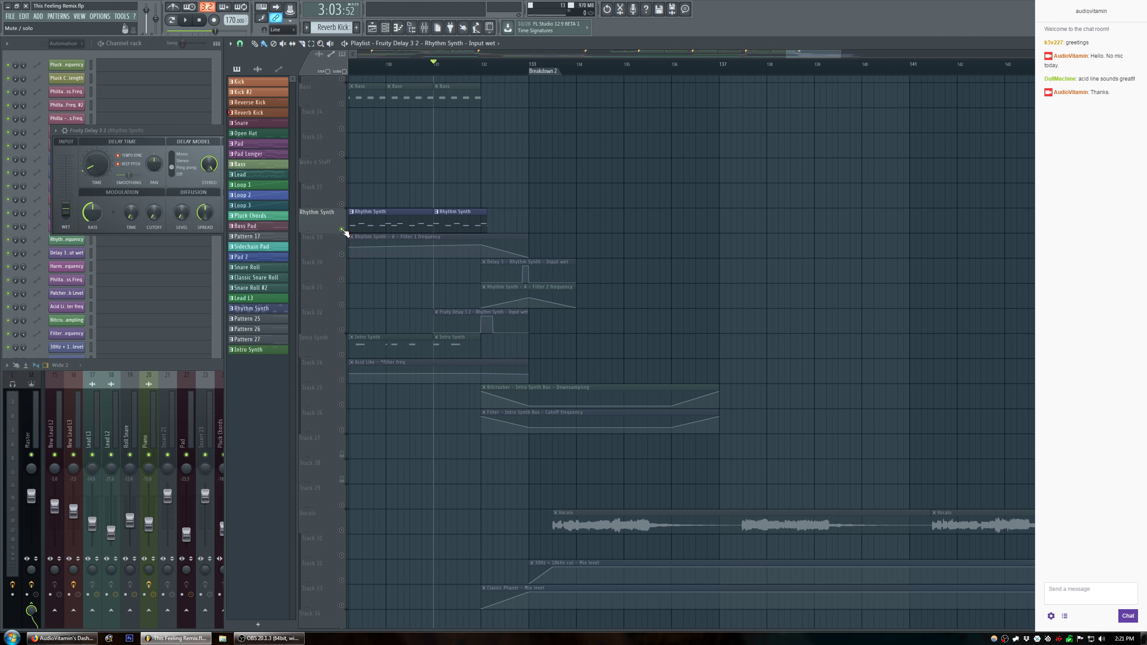
{"action": "right_click", "coordinate": [342, 229]}
{"action": "key", "text": "space"}
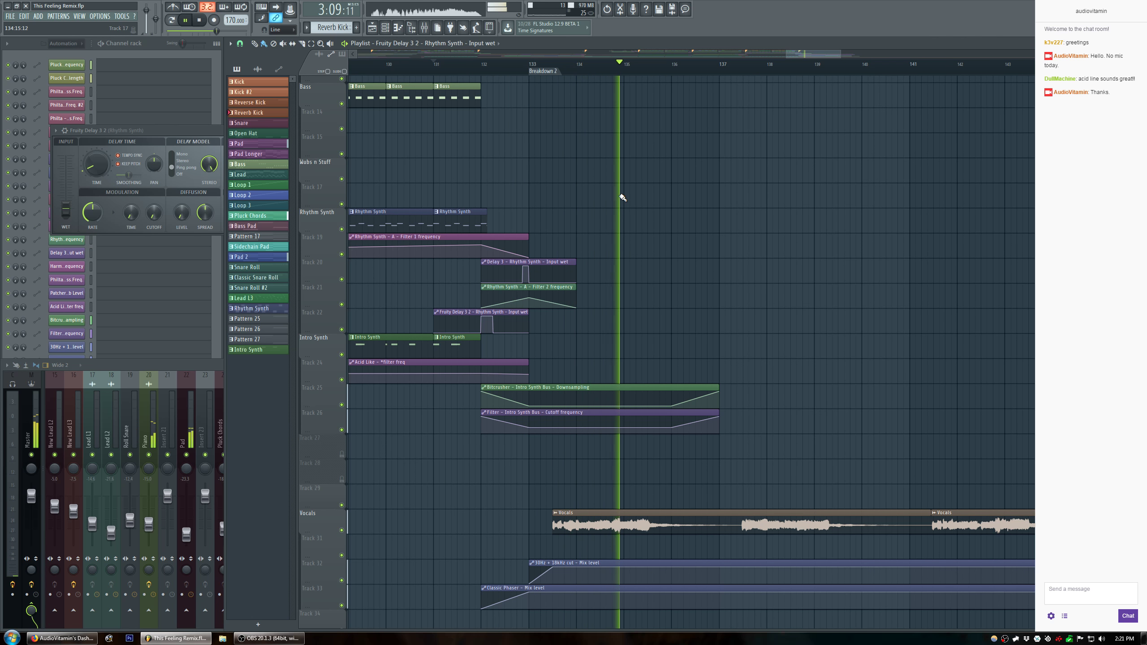
Try extending the last Intro Synth clip up to bar 133 during playback, and trim it back to bar 132.
{"action": "left_click_drag", "start_coordinate": [478, 345], "coordinate": [492, 340]}
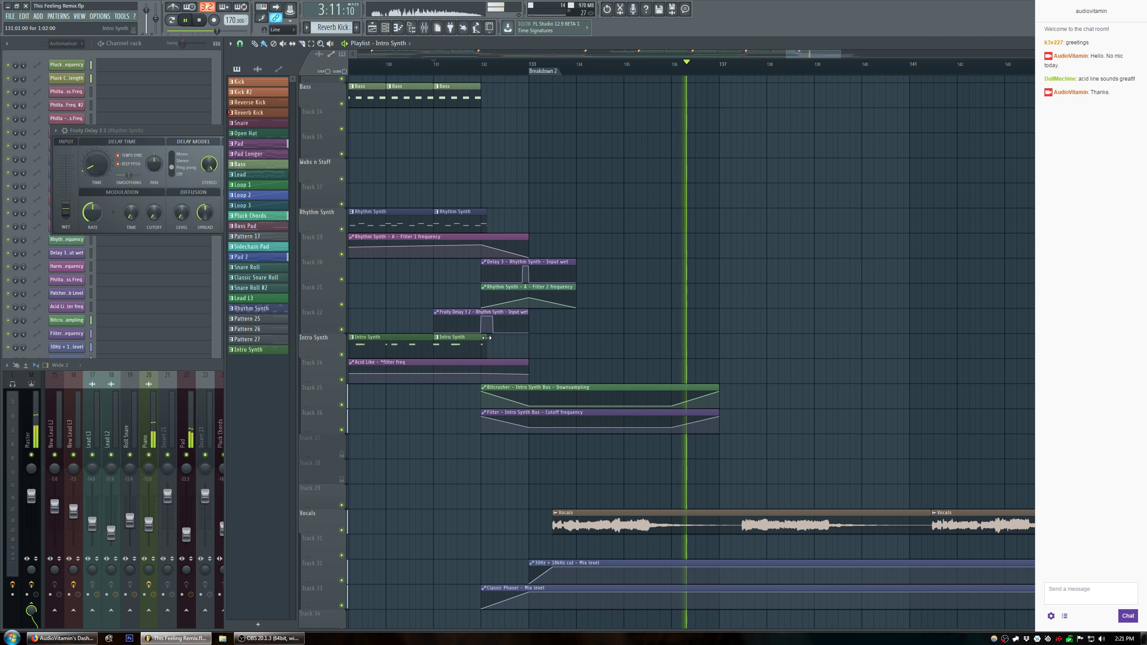
{"action": "key", "text": "space"}
{"action": "key", "text": "space"}
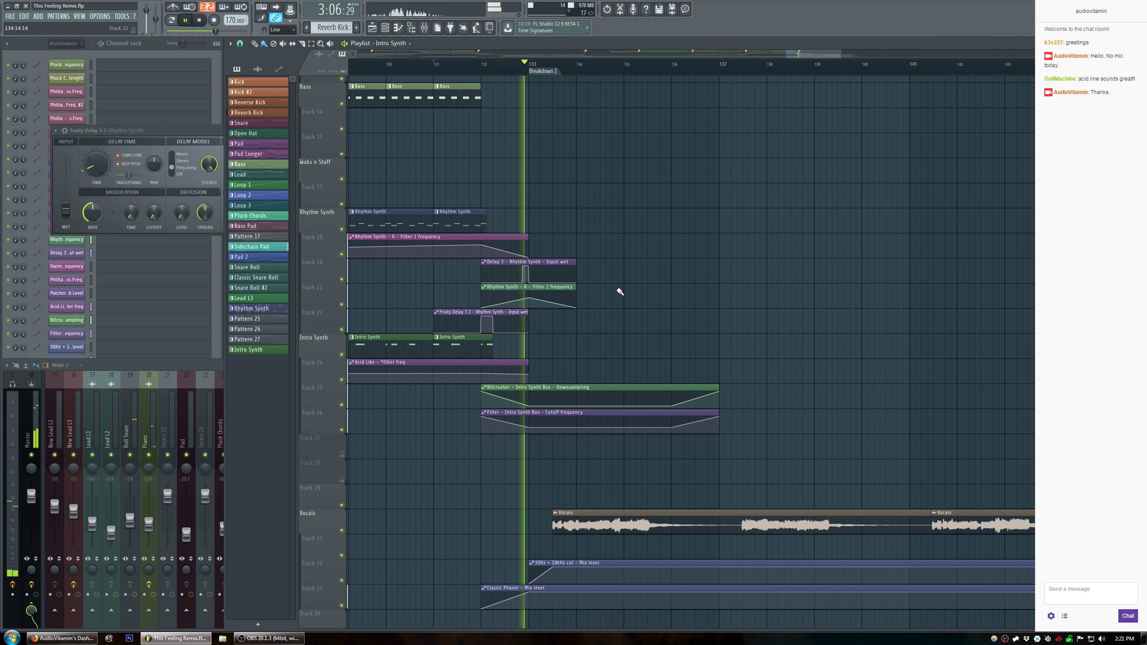
{"action": "key", "text": "space"}
{"action": "left_click_drag", "start_coordinate": [492, 338], "coordinate": [528, 337]}
{"action": "key", "text": "space"}
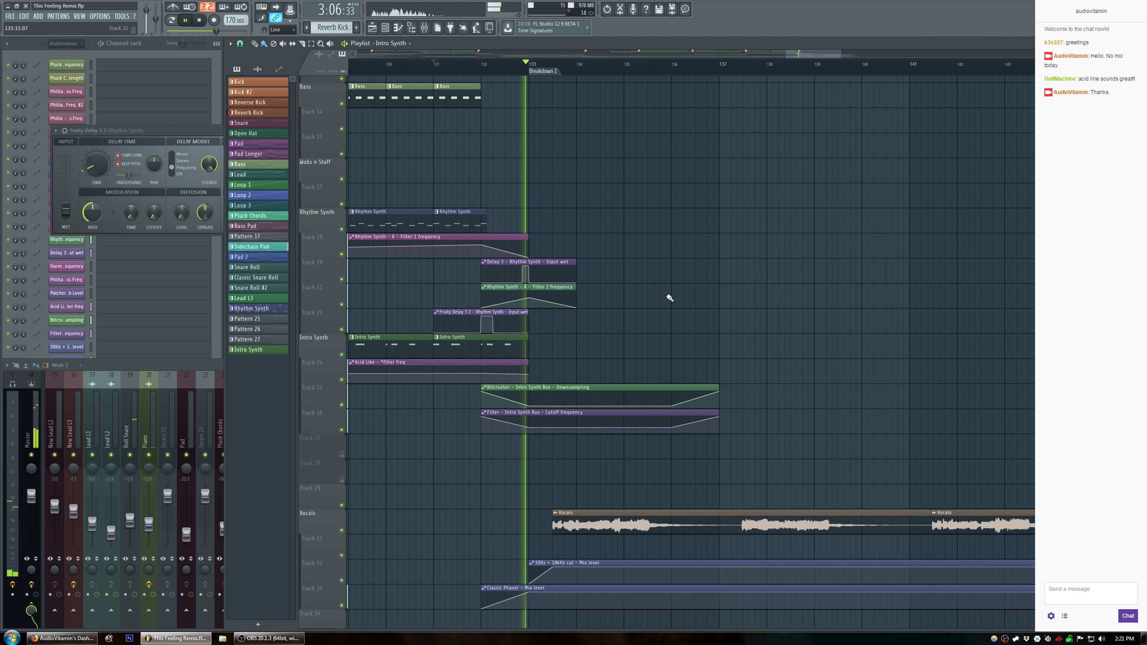
{"action": "left_click_drag", "start_coordinate": [526, 338], "coordinate": [481, 338]}
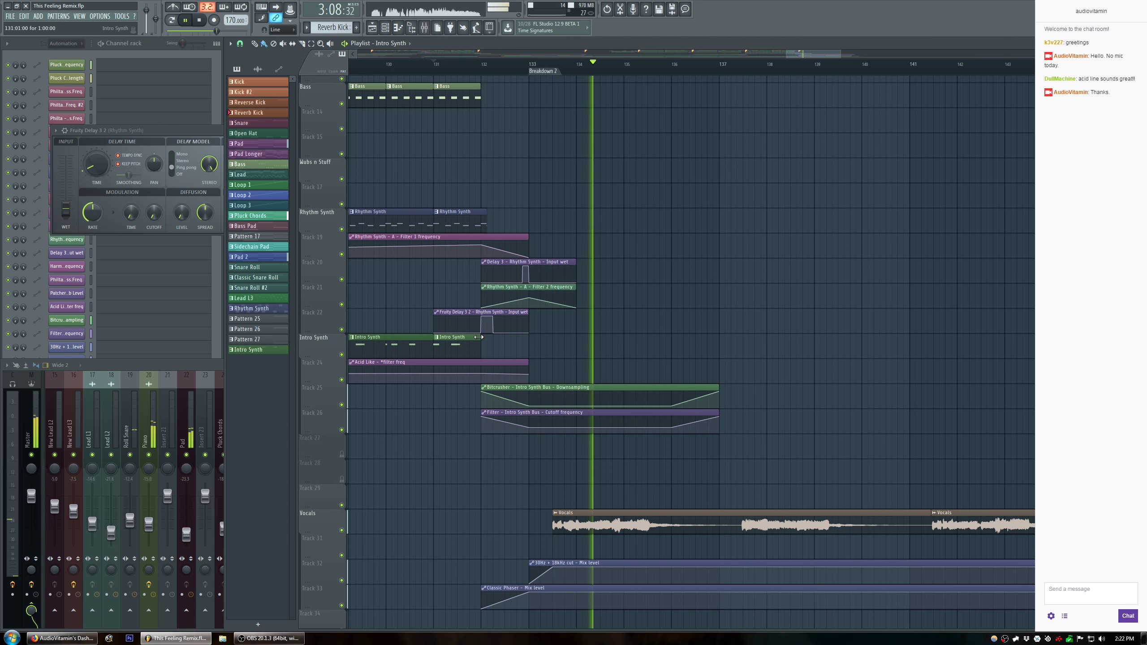
{"action": "key", "text": "space"}
{"action": "key", "text": "space"}
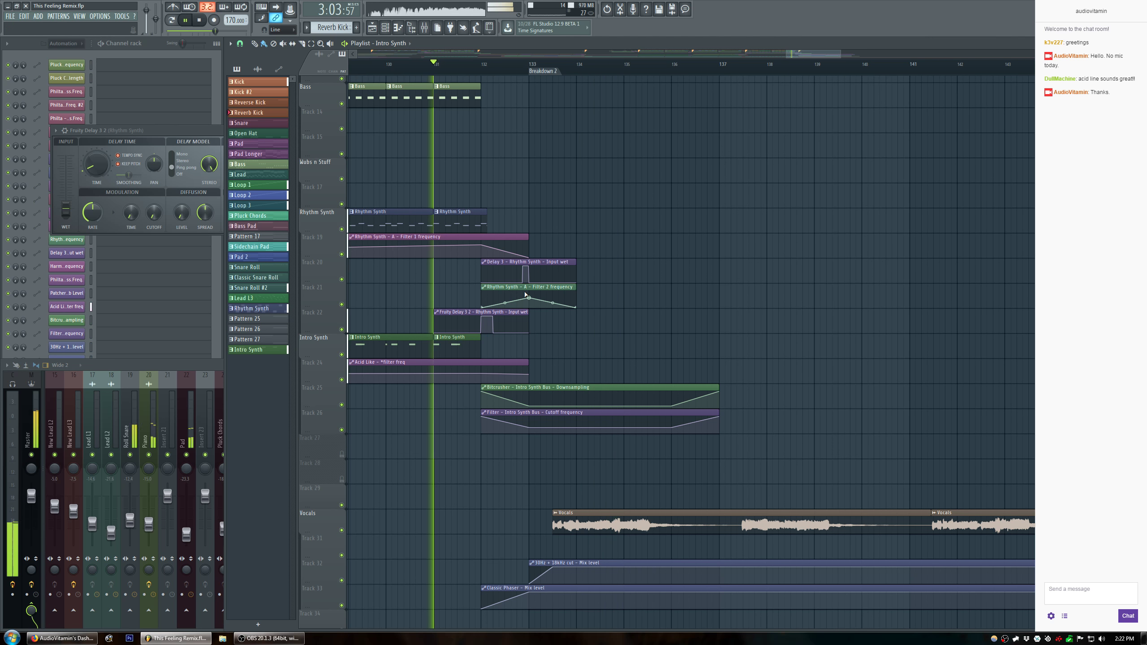
Try Fruity Delay 3 2 in the first effect slot of the Rhythm Synth insert and audition the part soloed.
{"action": "left_click", "coordinate": [180, 364]}
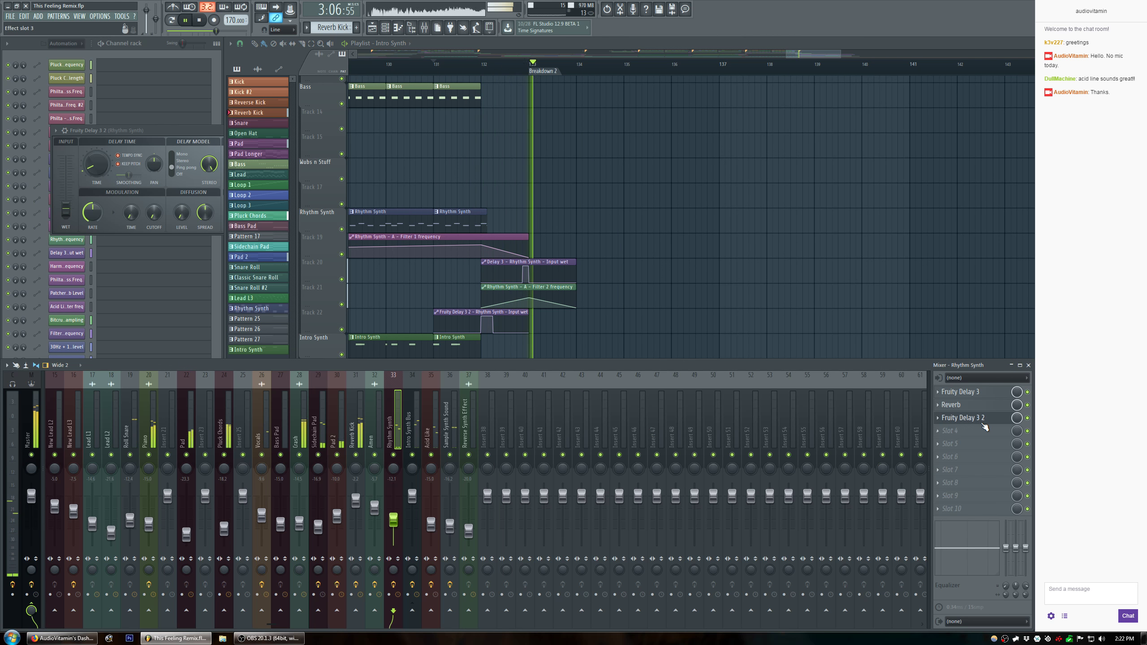
{"action": "key", "text": "space"}
{"action": "key", "text": "space"}
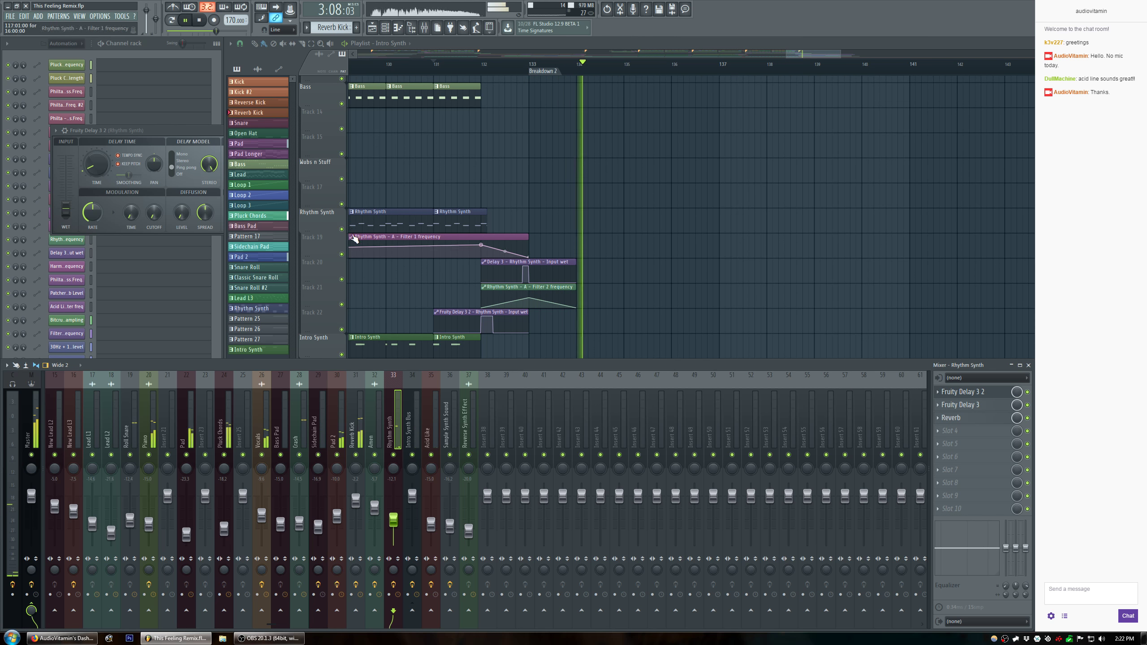
{"action": "right_click", "coordinate": [342, 228]}
{"action": "key", "text": "space"}
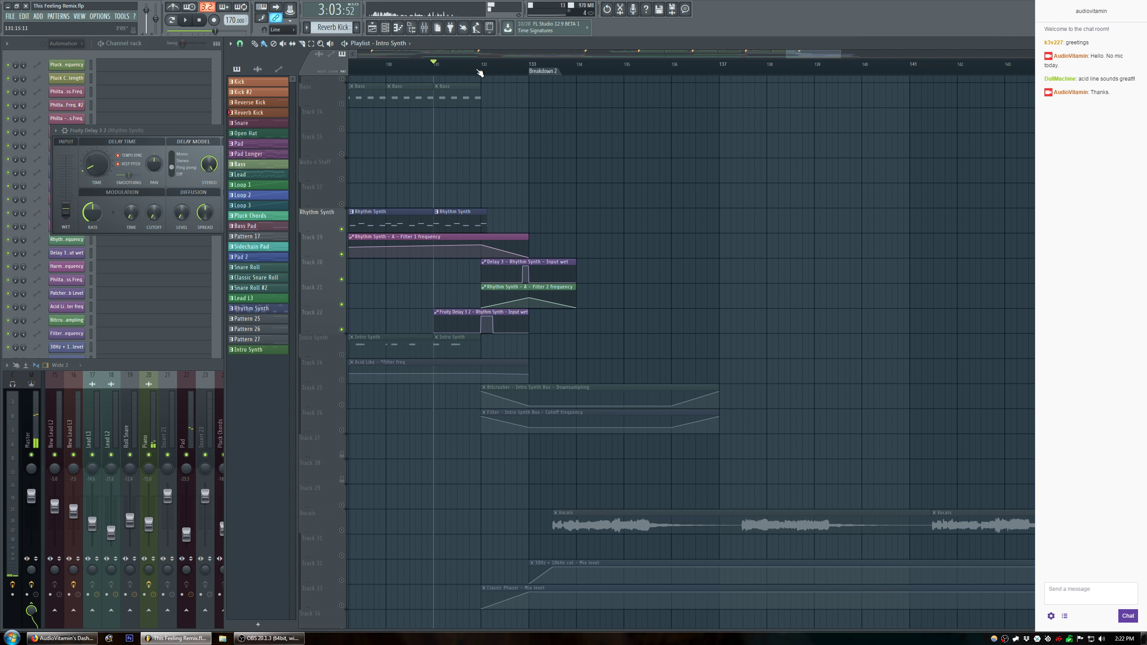
{"action": "key", "text": "space"}
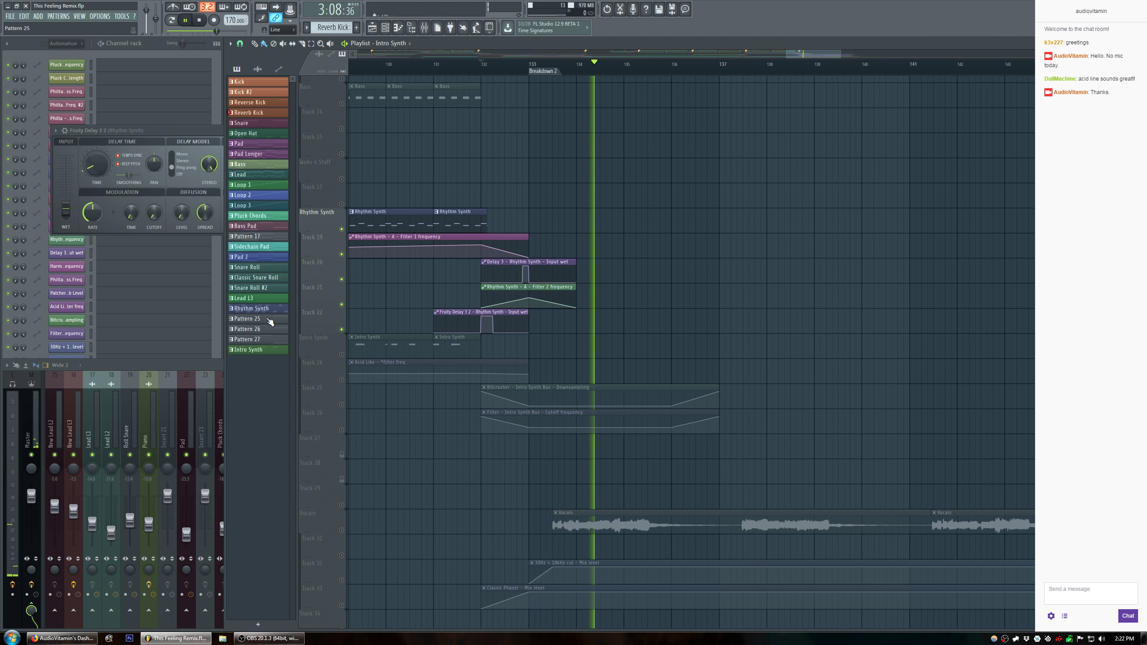
Place Fruity Delay 3 2 between Fruity Delay 3 and Reverb on the Rhythm Synth insert, and audition the transition in the full mix.
{"action": "left_click", "coordinate": [203, 368]}
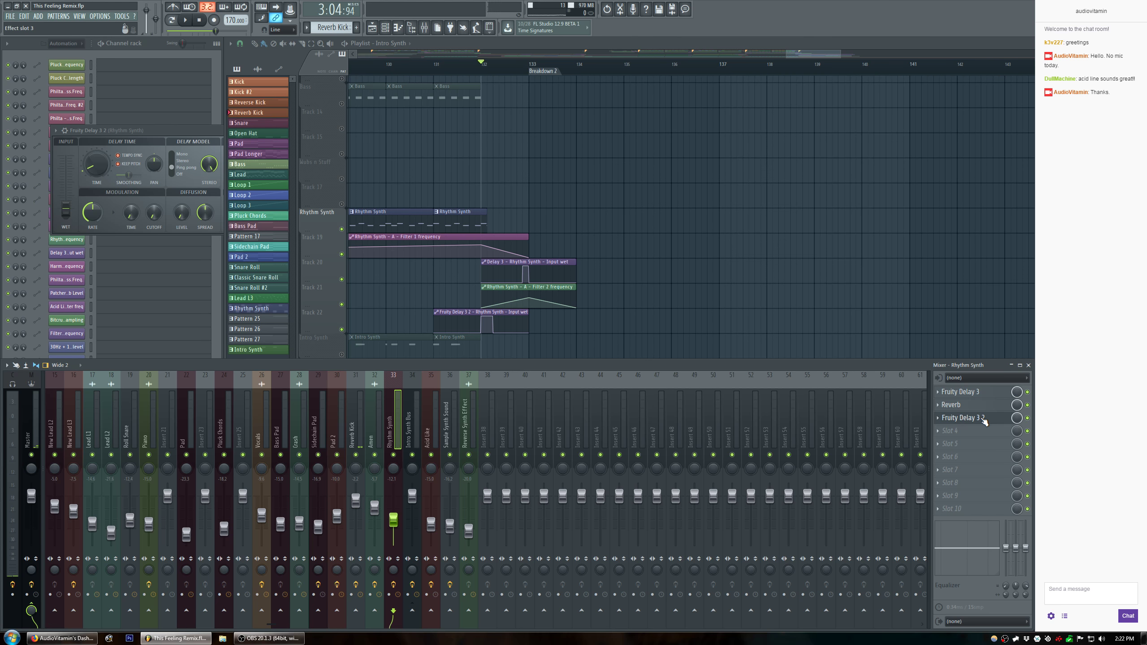
{"action": "key", "text": "space"}
{"action": "scroll", "coordinate": [976, 409], "scroll_direction": "down", "scroll_amount": 1}
{"action": "key", "text": "space"}
{"action": "scroll", "coordinate": [967, 433], "scroll_direction": "up", "scroll_amount": 1}
{"action": "key", "text": "space"}
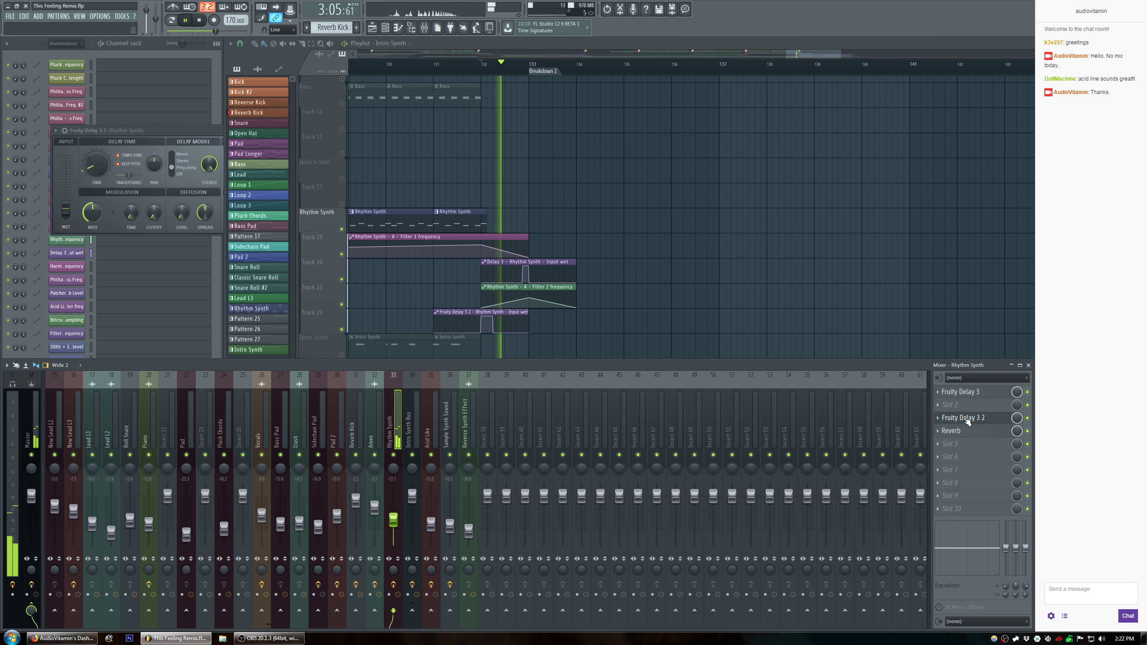
{"action": "right_click", "coordinate": [342, 230]}
{"action": "left_click", "coordinate": [384, 66]}
{"action": "key", "text": "space"}
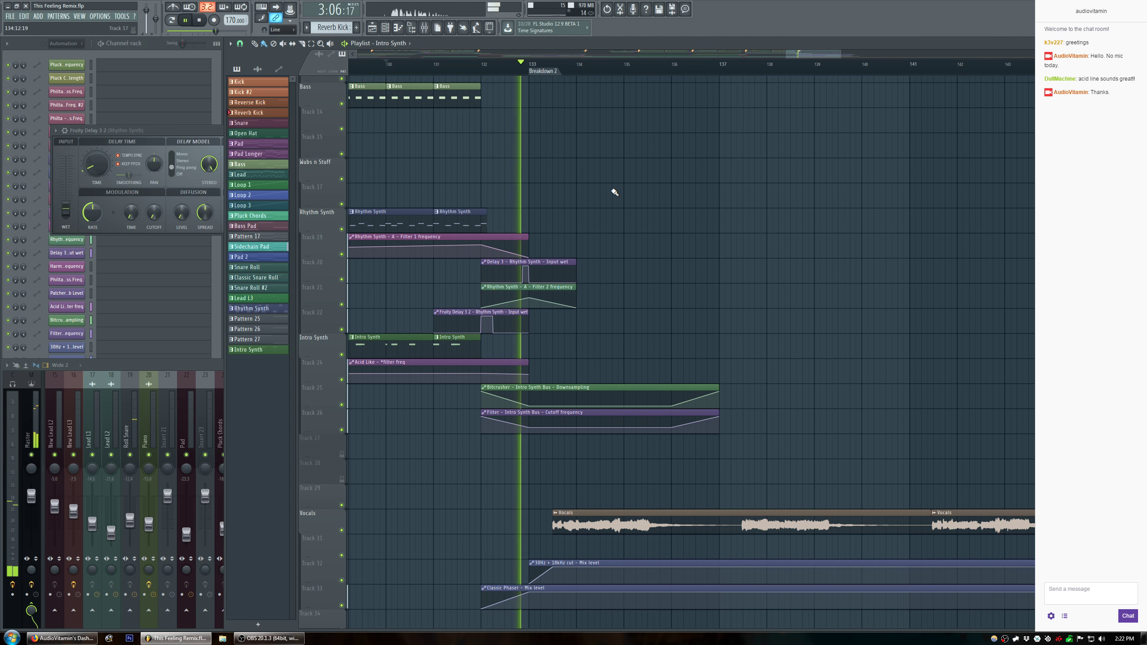
Delete the old Delay 3 input wet clip before Breakdown 2 and move the Fruity Delay 3 2 clip up into its track.
{"action": "right_click", "coordinate": [563, 264]}
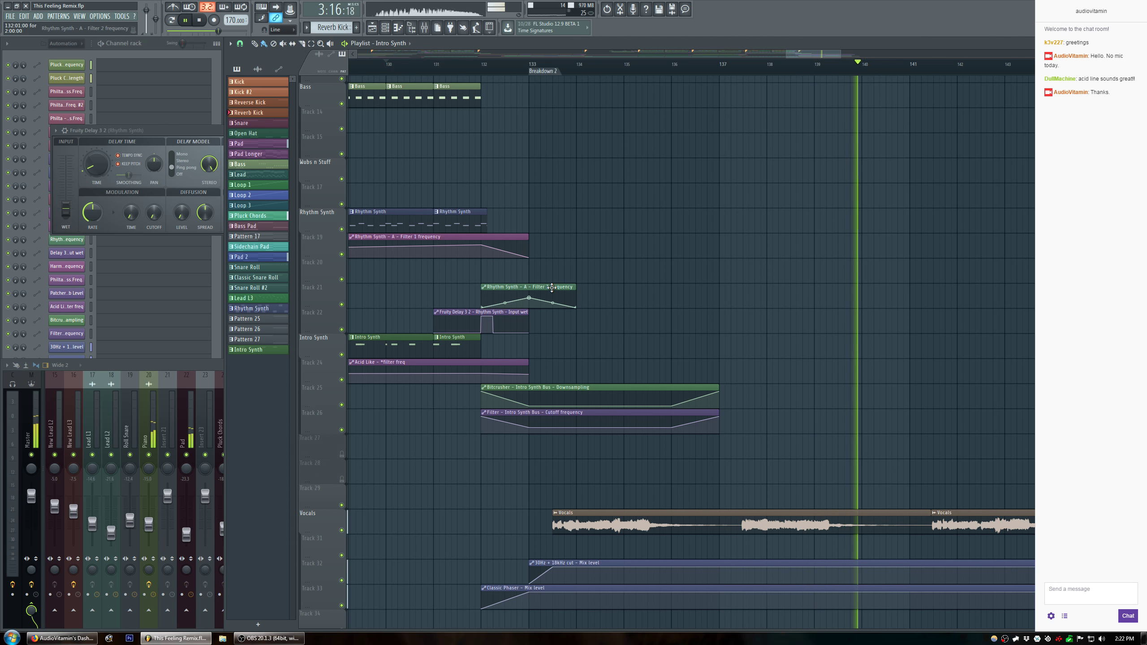
{"action": "scroll", "coordinate": [565, 63], "scroll_direction": "down", "scroll_amount": 5}
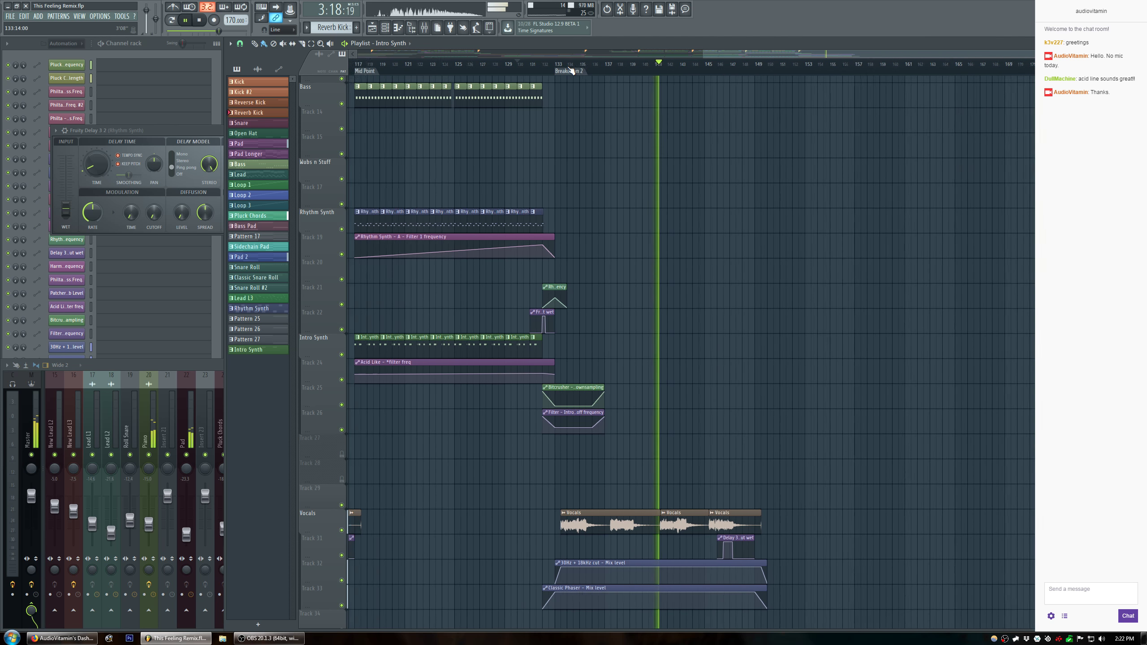
{"action": "scroll", "coordinate": [571, 68], "scroll_direction": "up", "scroll_amount": 5}
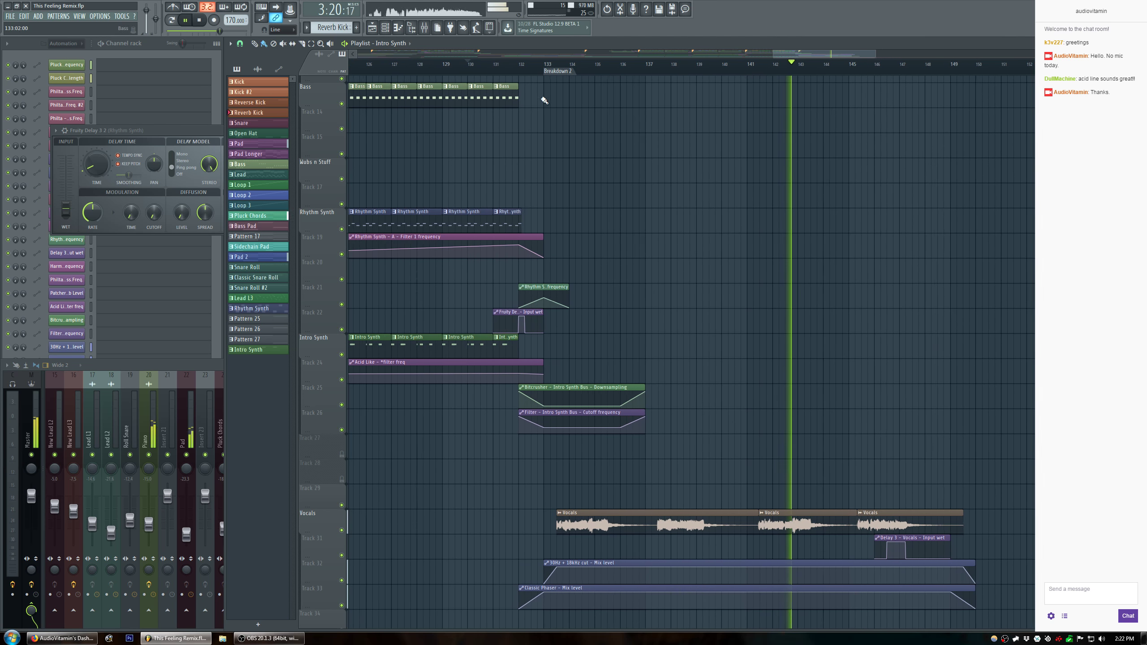
{"action": "left_click_drag", "start_coordinate": [518, 312], "coordinate": [519, 262]}
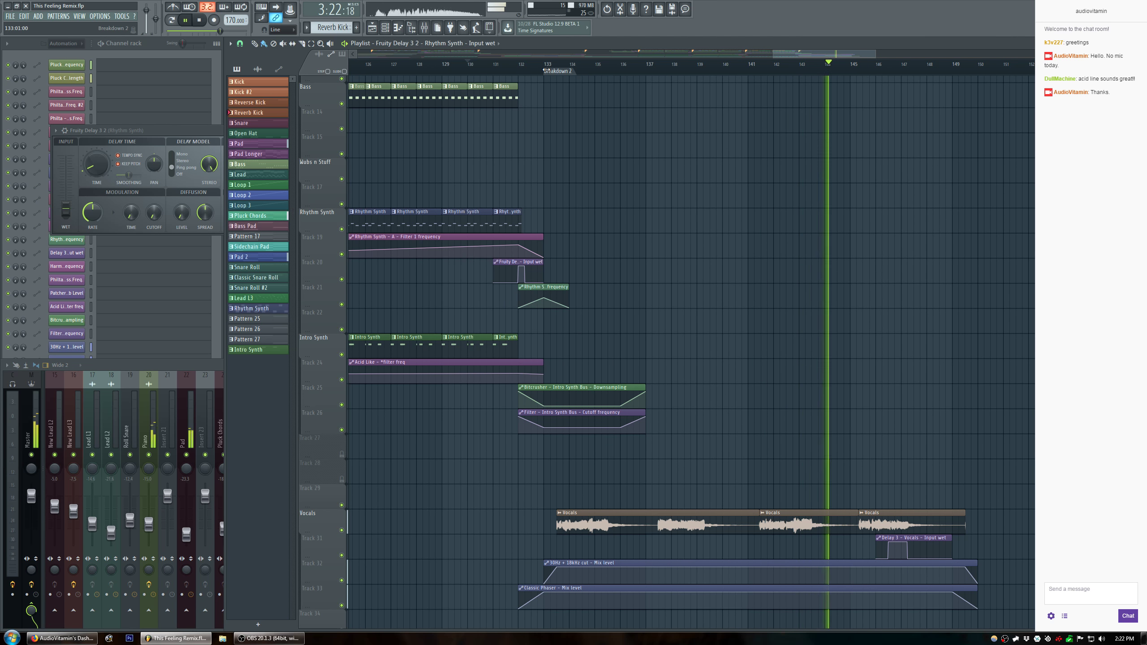
Delete the empty playlist track directly above the Intro Synth.
{"action": "scroll", "coordinate": [553, 67], "scroll_direction": "down", "scroll_amount": 2}
{"action": "scroll", "coordinate": [553, 67], "scroll_direction": "down", "scroll_amount": 4}
{"action": "right_click", "coordinate": [324, 317]}
{"action": "left_click", "coordinate": [360, 458]}
{"action": "left_click", "coordinate": [614, 344]}
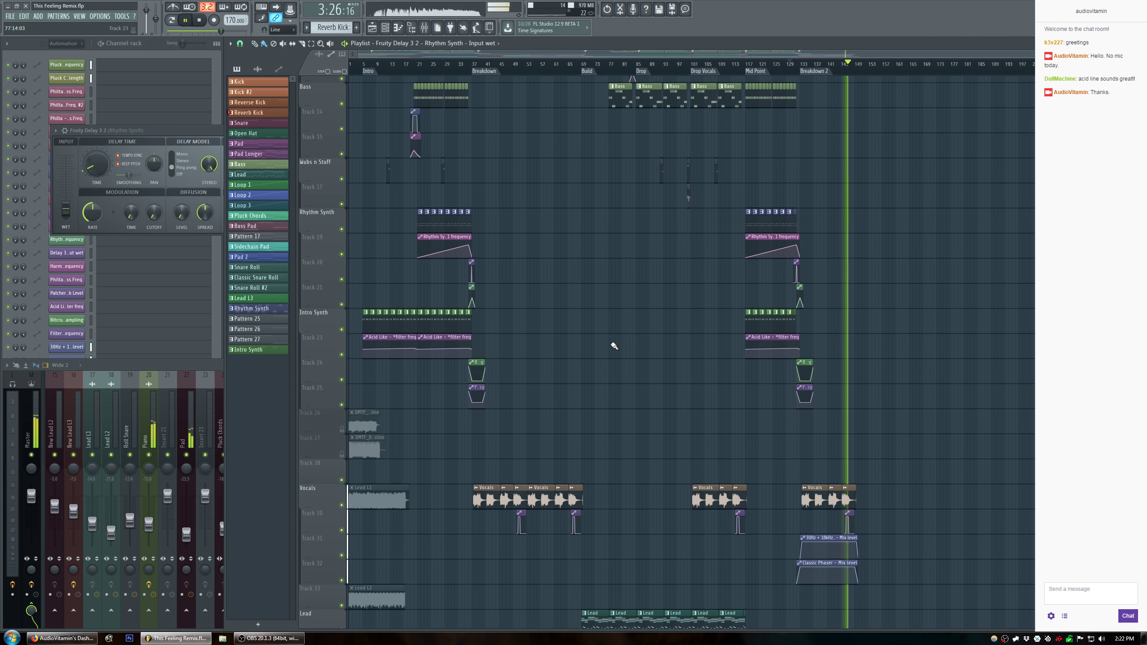
Copy the reversed Crash #2 clip from before Mid Point so it leads into the Breakdown 2 crash at bar 133, and audition the transition.
{"action": "scroll", "coordinate": [833, 68], "scroll_direction": "up", "scroll_amount": 5}
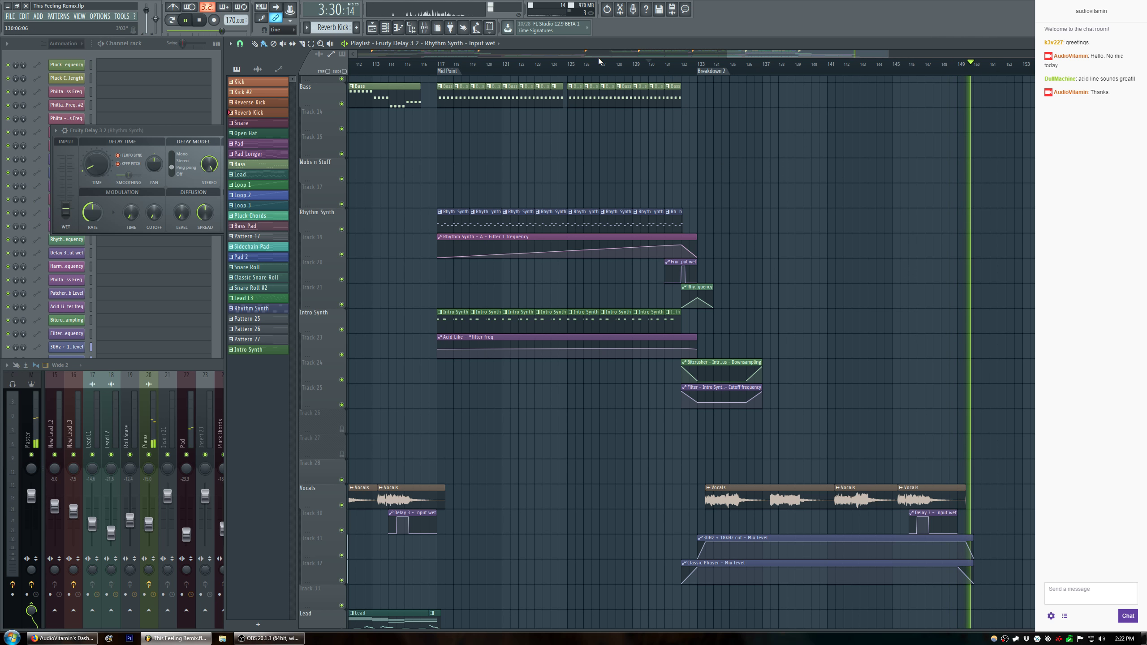
{"action": "left_click", "coordinate": [641, 73]}
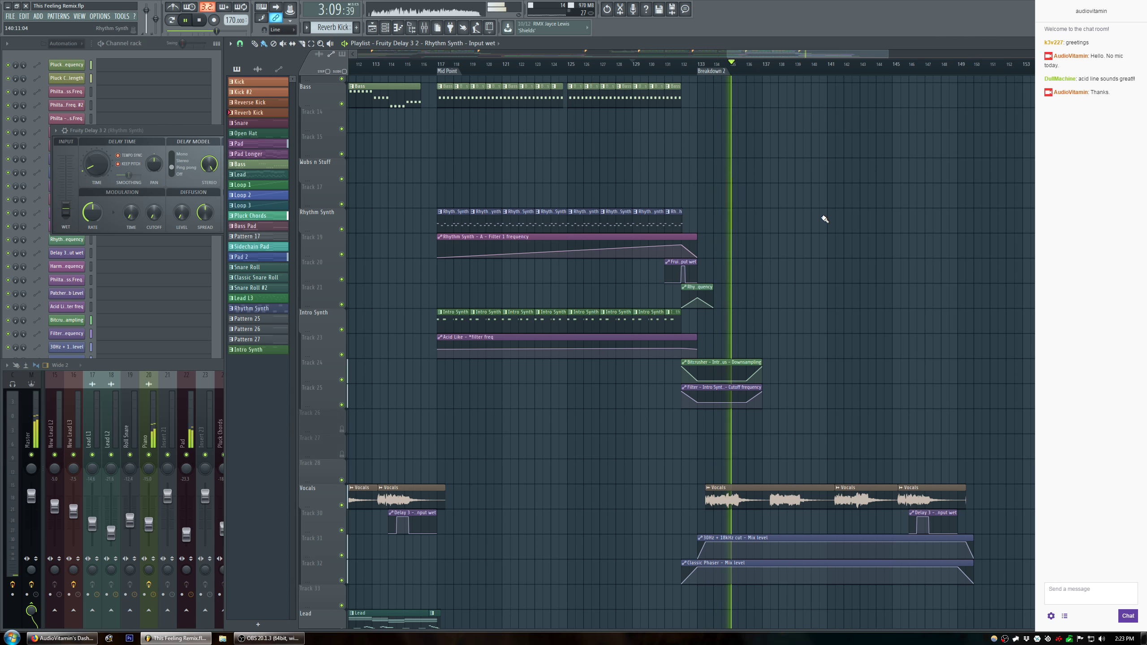
{"action": "scroll", "coordinate": [663, 181], "scroll_direction": "up", "scroll_amount": 4}
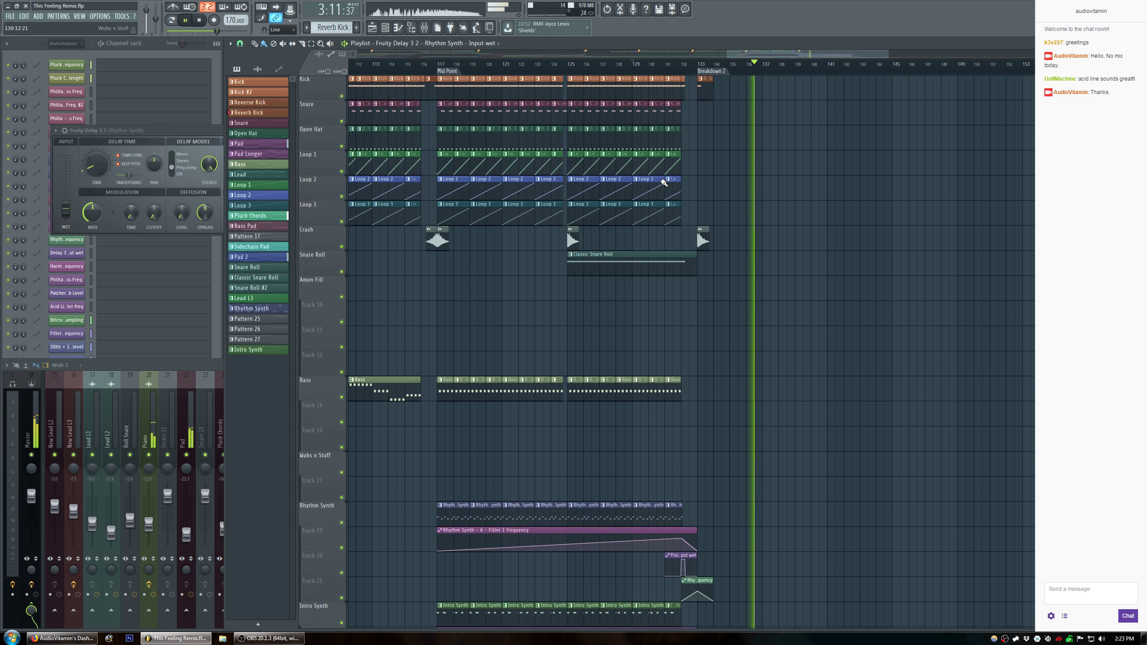
{"action": "scroll", "coordinate": [422, 67], "scroll_direction": "up", "scroll_amount": 5}
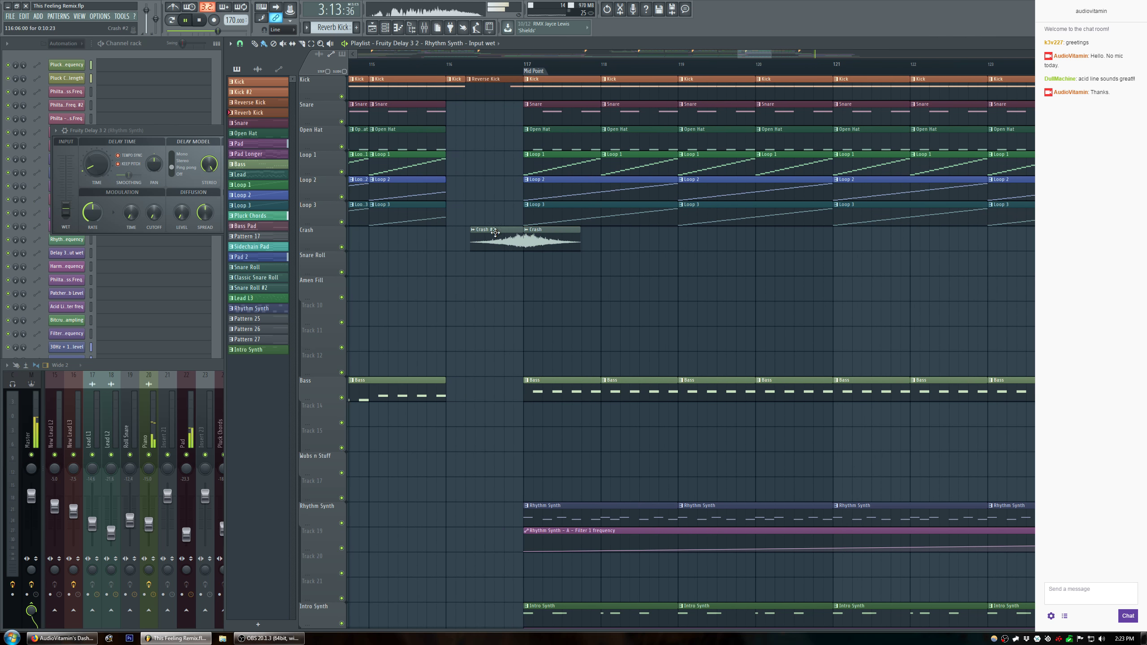
{"action": "scroll", "coordinate": [465, 67], "scroll_direction": "up", "scroll_amount": 2}
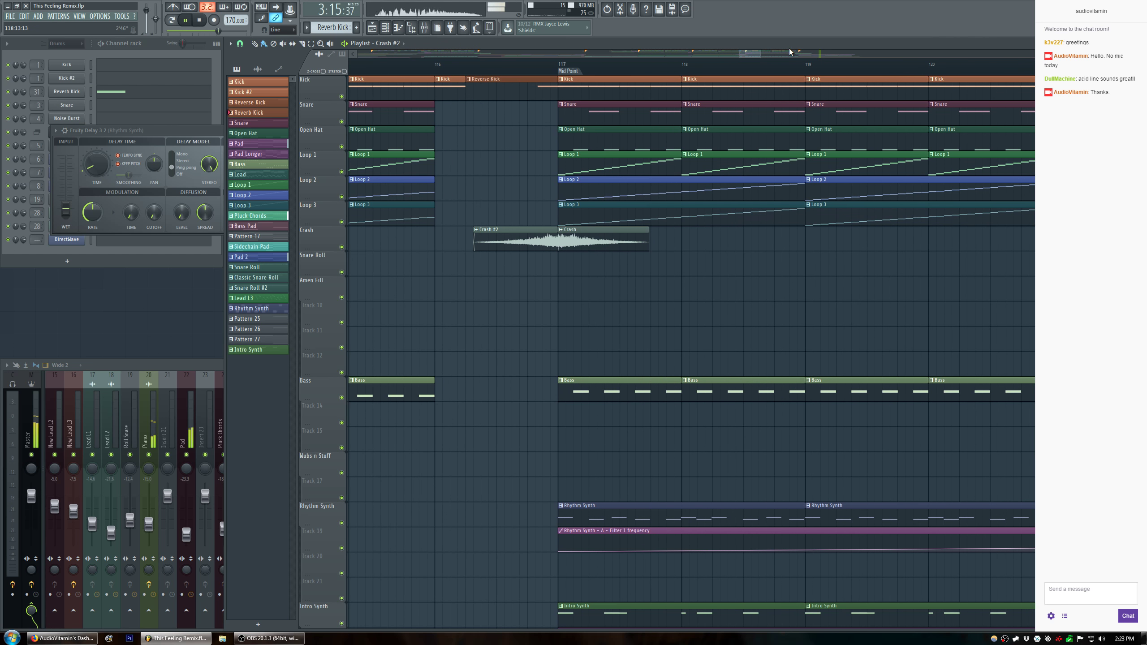
{"action": "scroll", "coordinate": [762, 54], "scroll_direction": "right", "scroll_amount": 8}
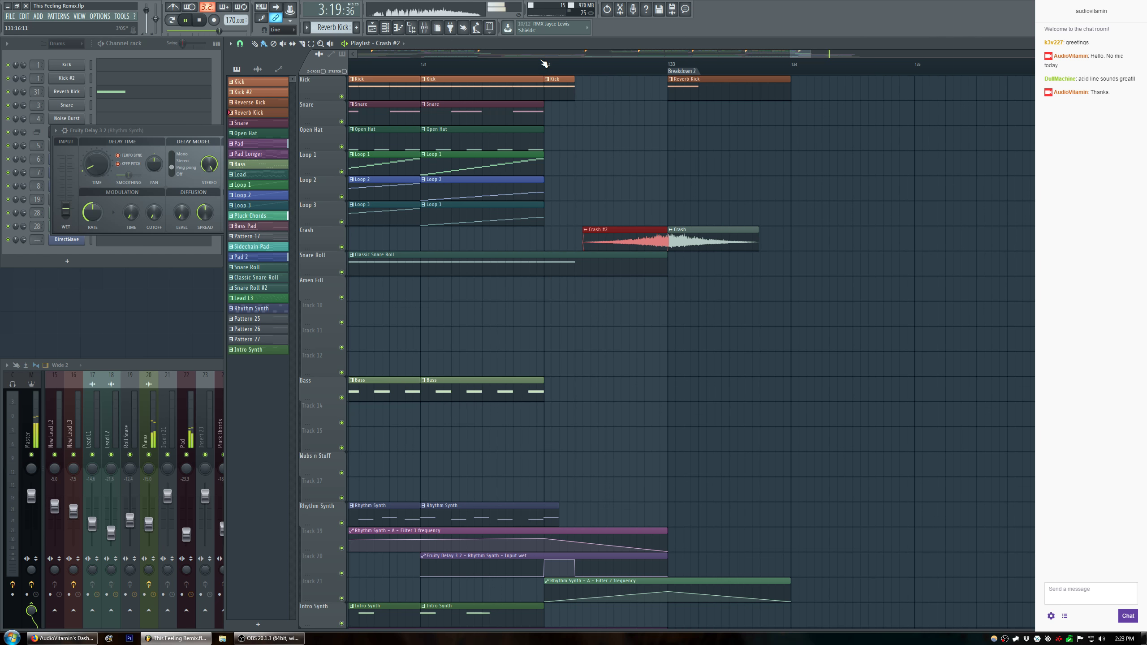
{"action": "scroll", "coordinate": [544, 64], "scroll_direction": "down", "scroll_amount": 3}
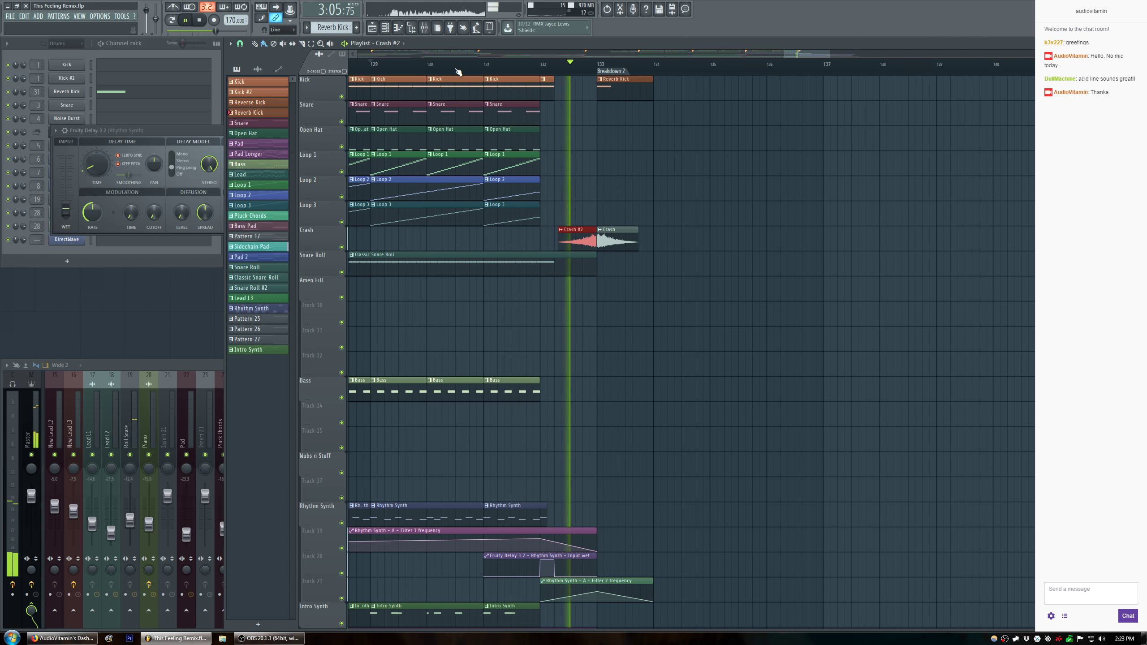
Mute the four Pluck Chords clips in Breakdown 2.
{"action": "scroll", "coordinate": [807, 64], "scroll_direction": "down", "scroll_amount": 5}
{"action": "scroll", "coordinate": [607, 281], "scroll_direction": "down", "scroll_amount": 10}
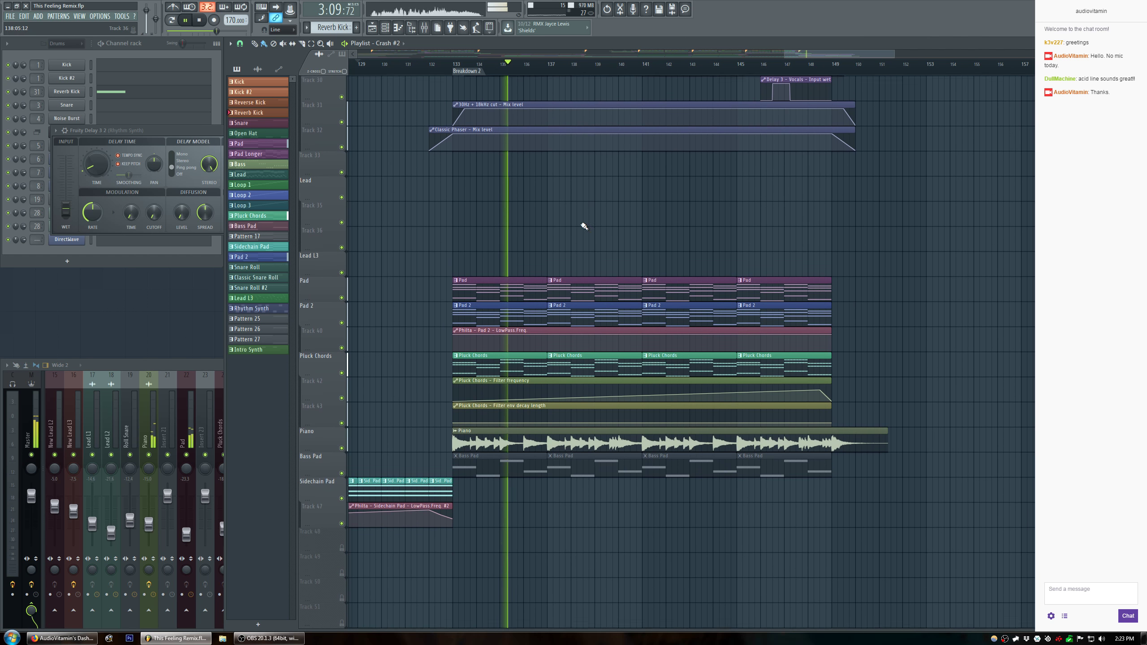
{"action": "left_click_drag", "start_coordinate": [535, 361], "coordinate": [785, 366]}
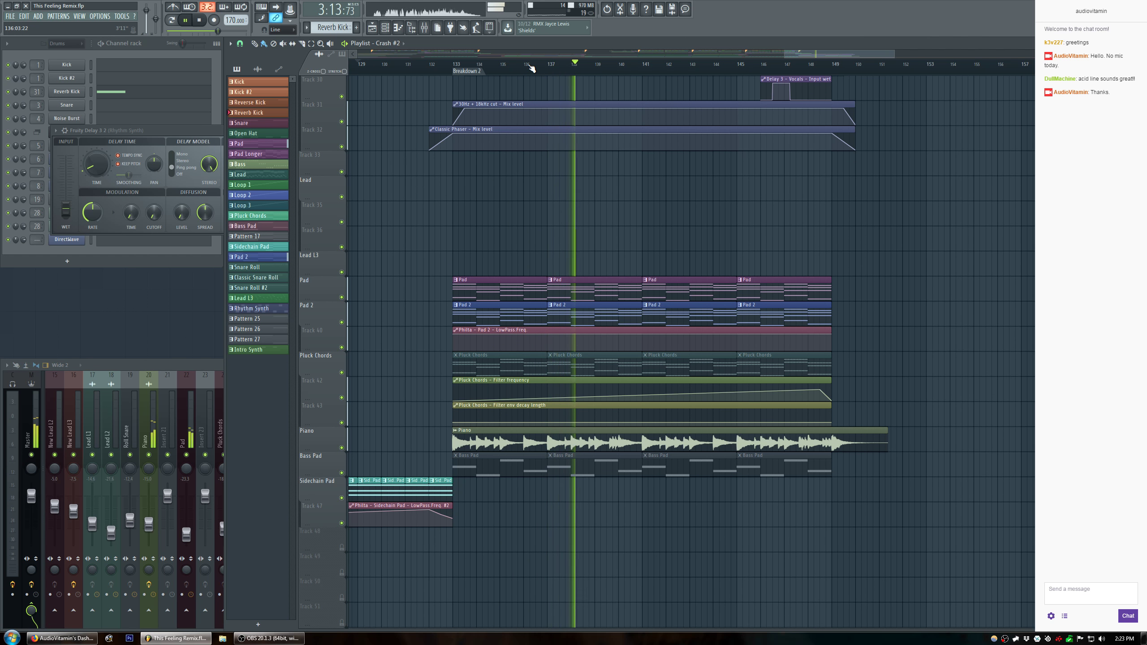
{"action": "scroll", "coordinate": [532, 67], "scroll_direction": "down", "scroll_amount": 3}
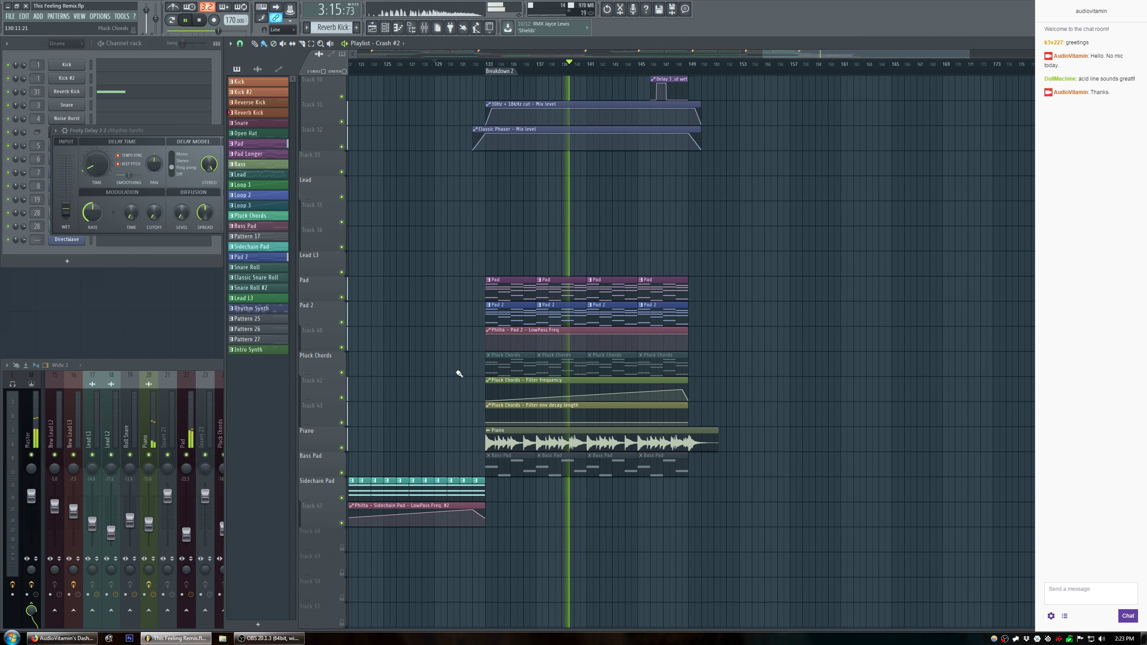
{"action": "scroll", "coordinate": [435, 282], "scroll_direction": "up", "scroll_amount": 5}
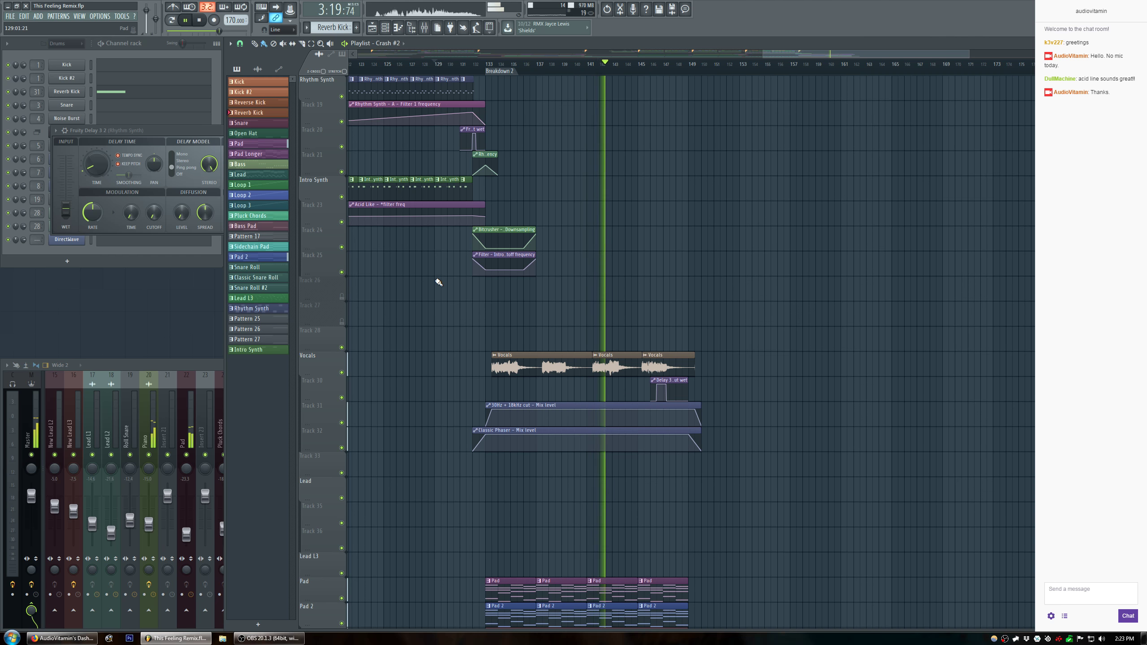
{"action": "scroll", "coordinate": [438, 283], "scroll_direction": "down", "scroll_amount": 3}
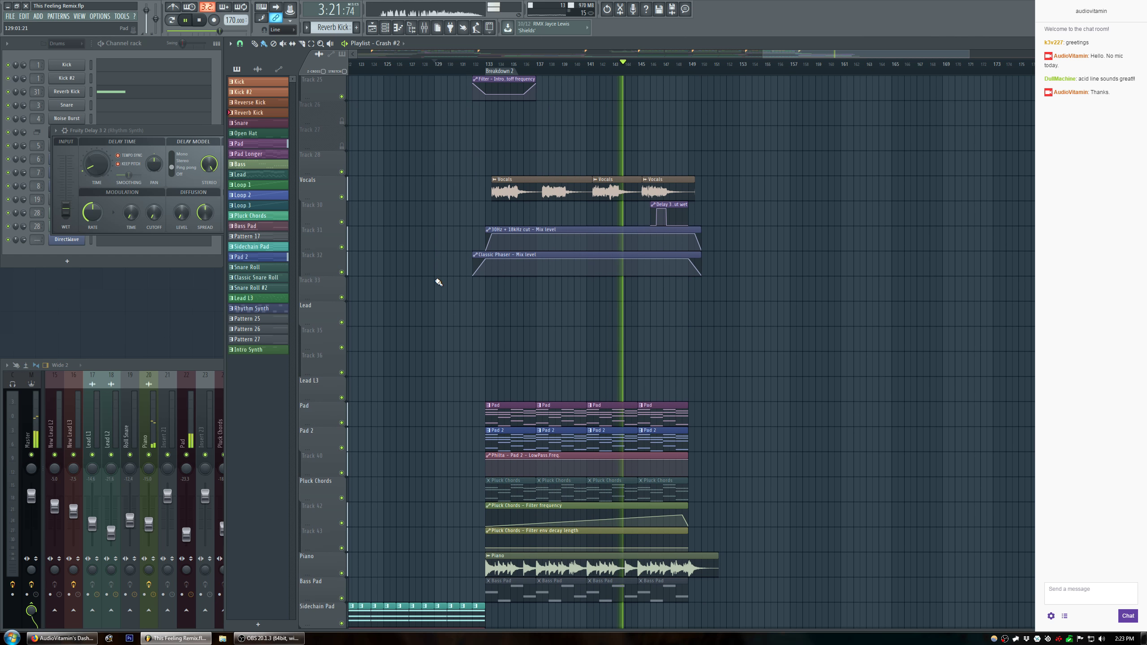
{"action": "scroll", "coordinate": [438, 283], "scroll_direction": "down", "scroll_amount": 2}
{"action": "scroll", "coordinate": [438, 282], "scroll_direction": "up", "scroll_amount": 5}
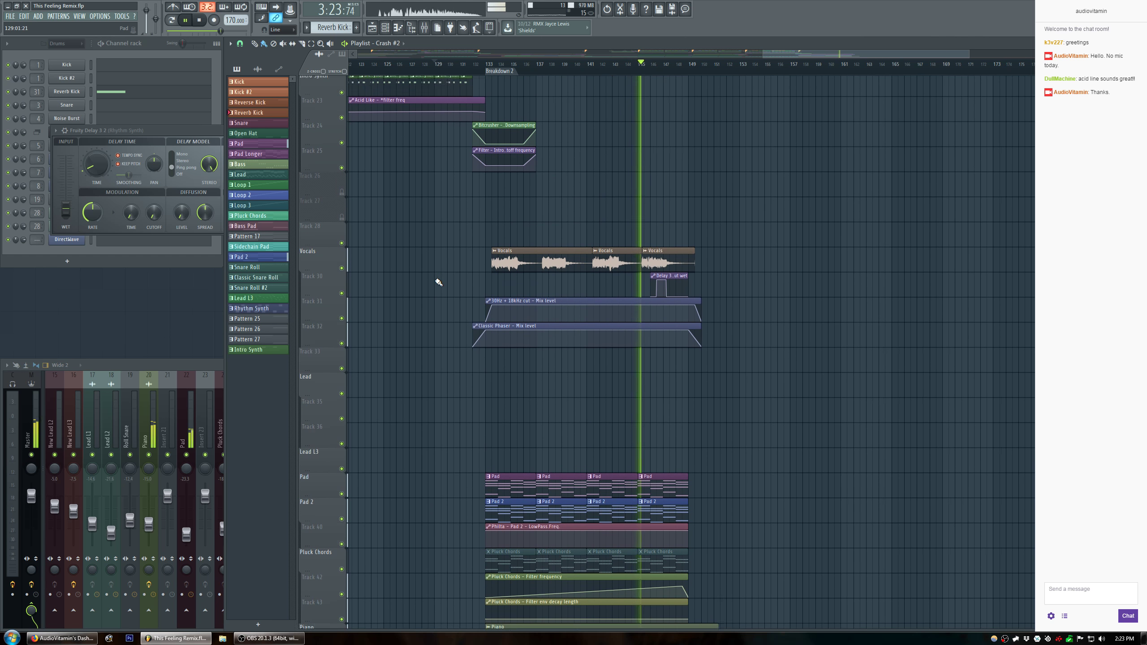
{"action": "scroll", "coordinate": [438, 283], "scroll_direction": "down", "scroll_amount": 5}
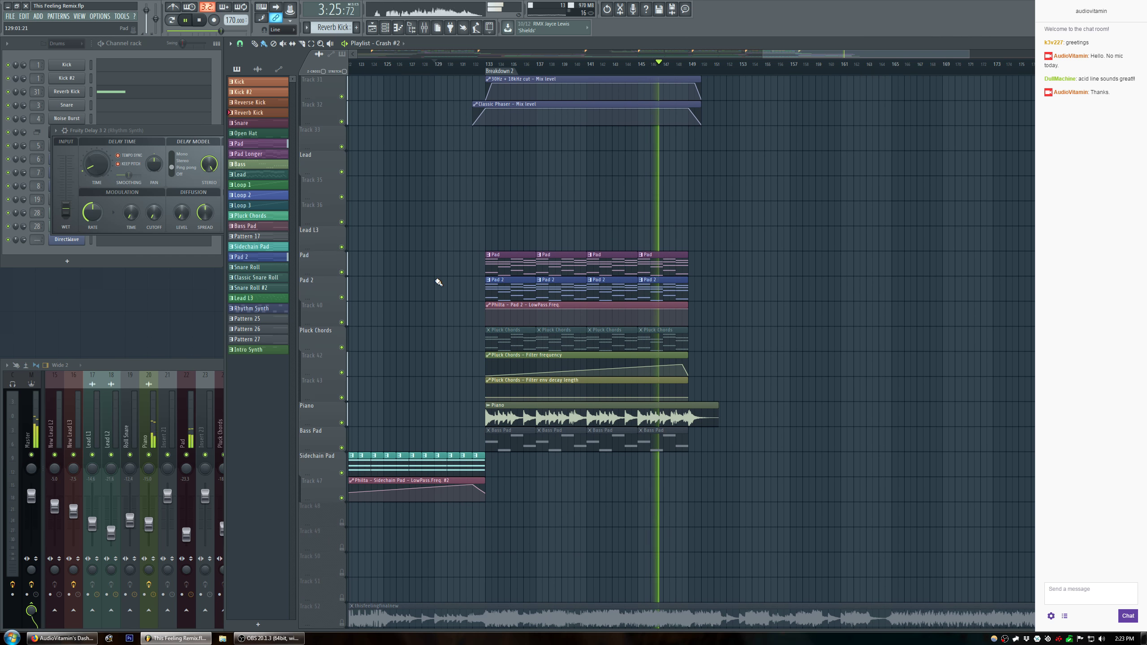
Copy the Kick-track clip and the reversed and normal crash clips from the Build marker to bar 149, at the end of Breakdown 2.
{"action": "scroll", "coordinate": [438, 282], "scroll_direction": "up", "scroll_amount": 12}
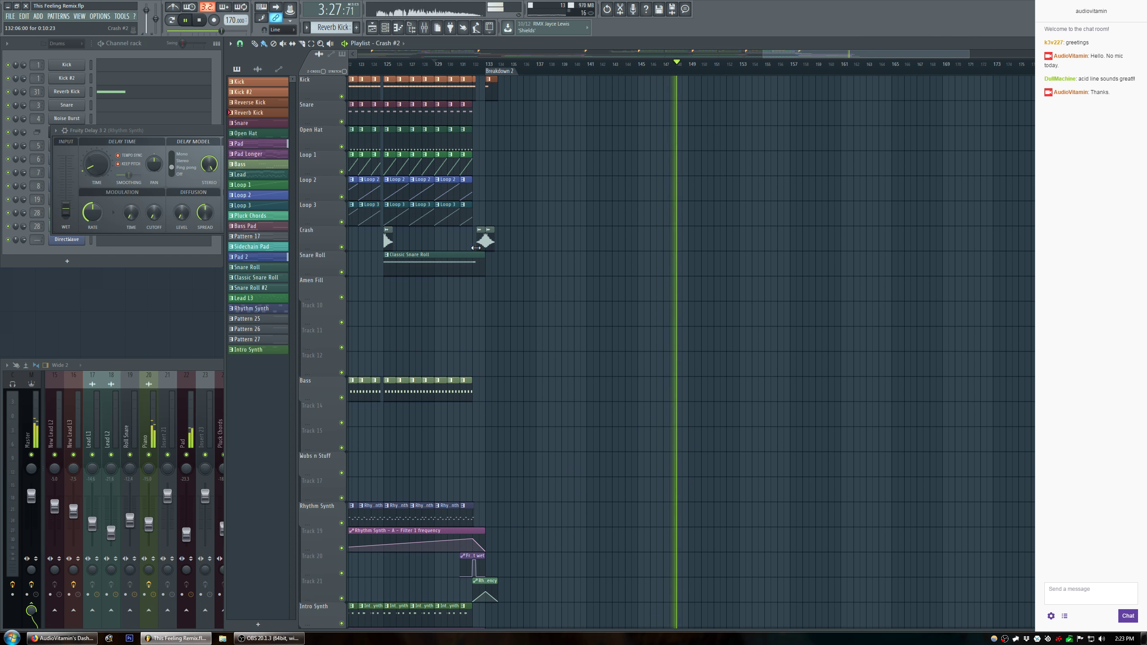
{"action": "left_click_drag", "start_coordinate": [819, 50], "coordinate": [580, 80]}
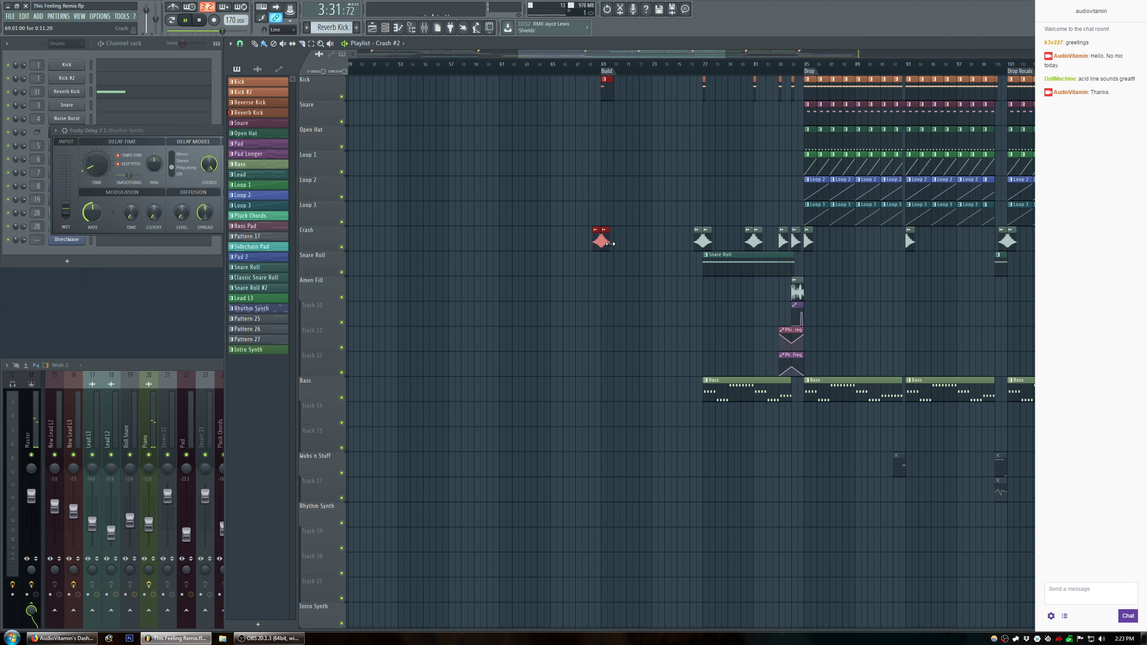
{"action": "left_click_drag", "start_coordinate": [627, 57], "coordinate": [911, 69]}
{"action": "key", "text": "ctrl+v"}
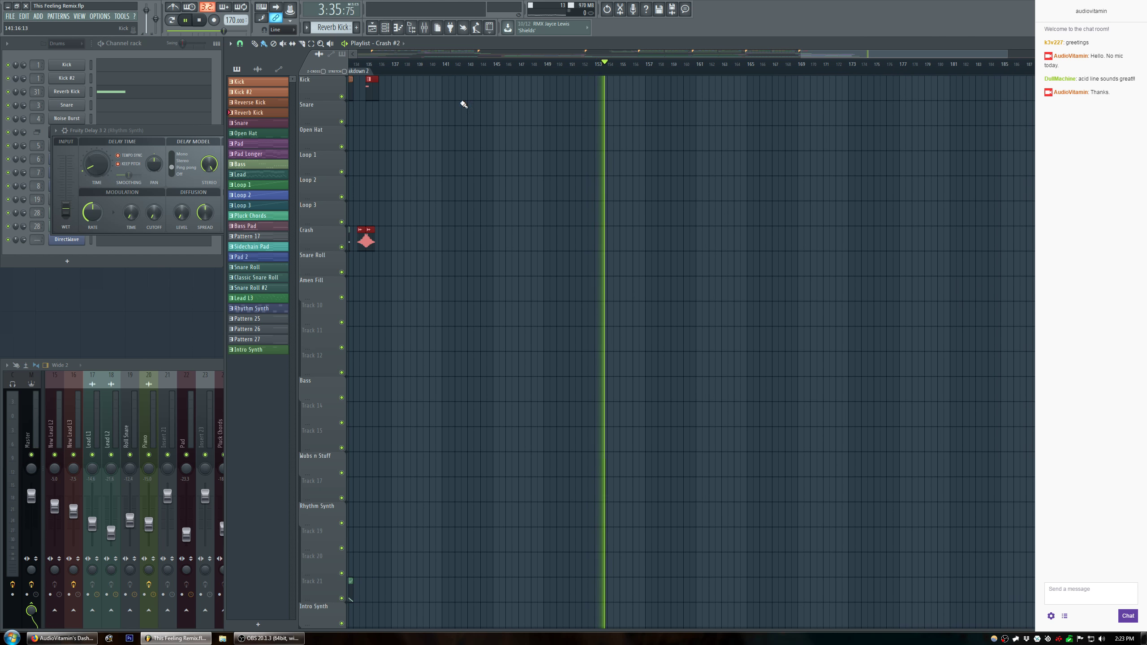
{"action": "left_click_drag", "start_coordinate": [368, 86], "coordinate": [541, 88]}
Audition the end of Breakdown 2 leading into the copied crash at bar 149.
{"action": "key", "text": "space"}
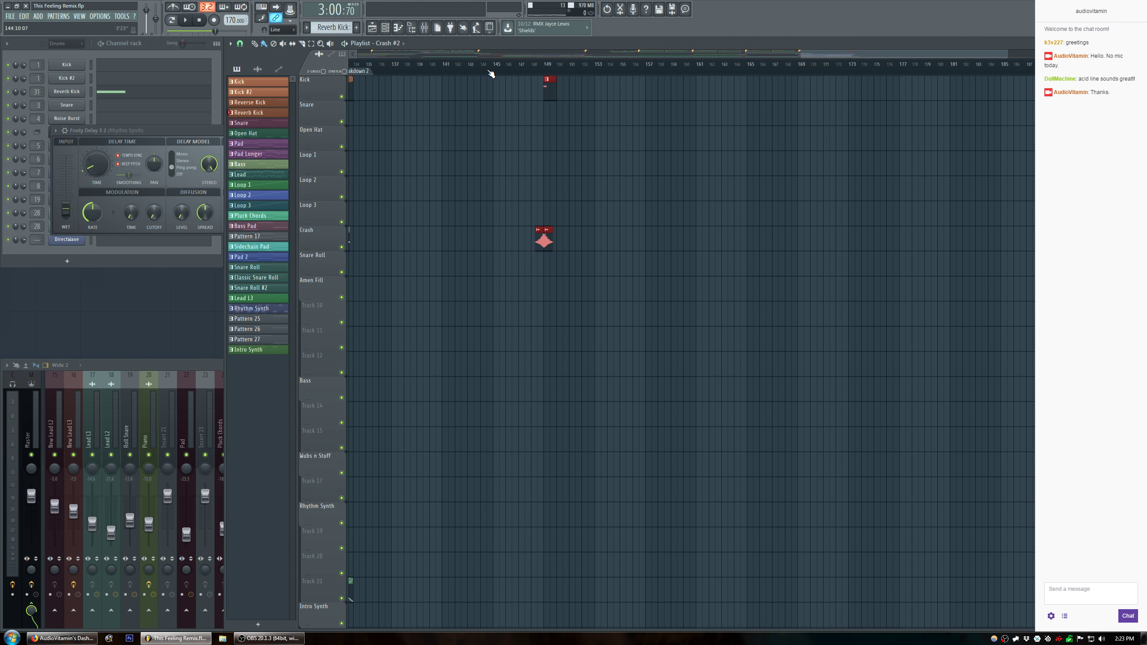
{"action": "scroll", "coordinate": [584, 265], "scroll_direction": "down", "scroll_amount": 5}
{"action": "scroll", "coordinate": [586, 258], "scroll_direction": "down", "scroll_amount": 1}
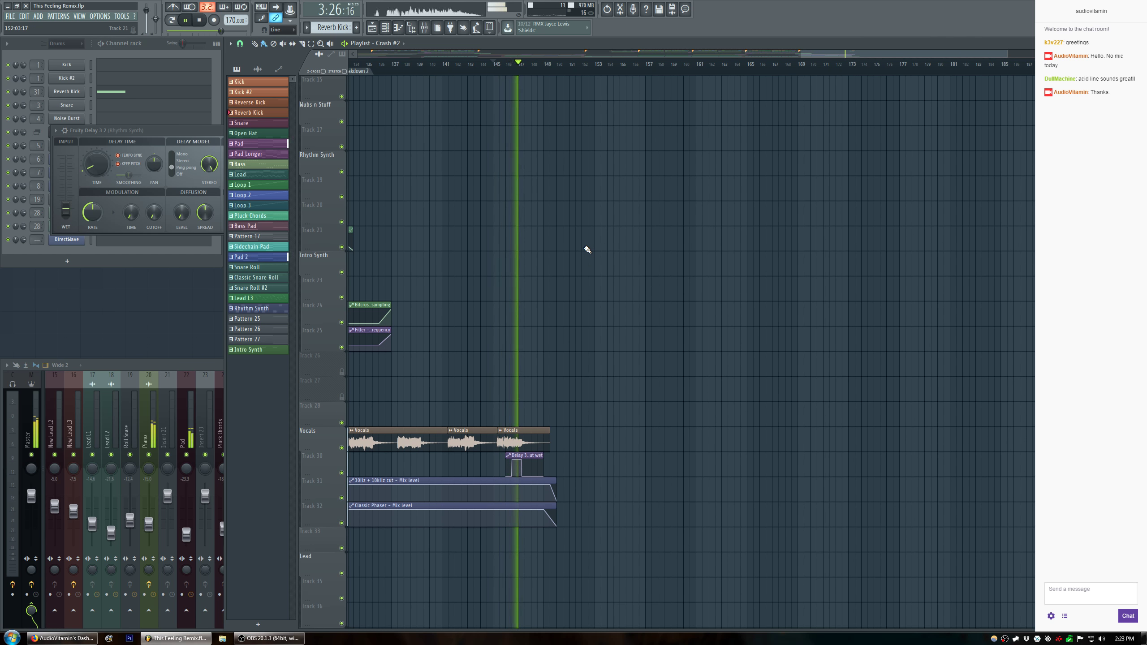
{"action": "scroll", "coordinate": [569, 190], "scroll_direction": "up", "scroll_amount": 8}
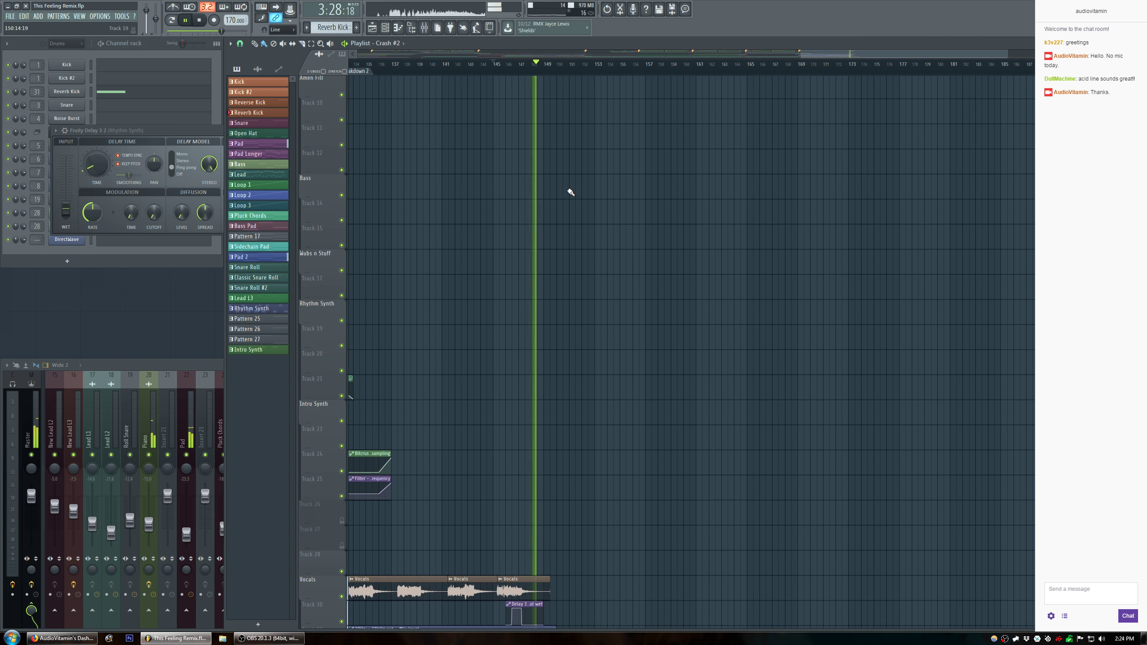
{"action": "scroll", "coordinate": [570, 190], "scroll_direction": "up", "scroll_amount": 1}
{"action": "key", "text": "space"}
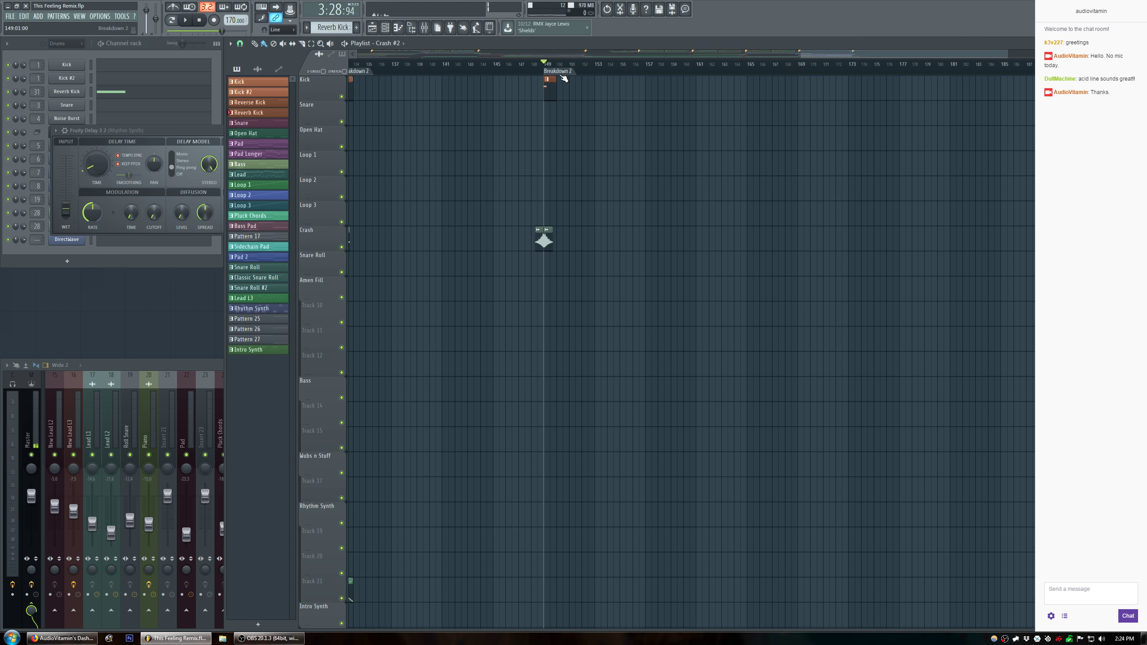
Rename the marker at bar 149 as Build 2 and add a marker named Drop 2 at bar 157.
{"action": "left_click_drag", "start_coordinate": [834, 57], "coordinate": [572, 61]}
{"action": "scroll", "coordinate": [544, 180], "scroll_direction": "down", "scroll_amount": 10}
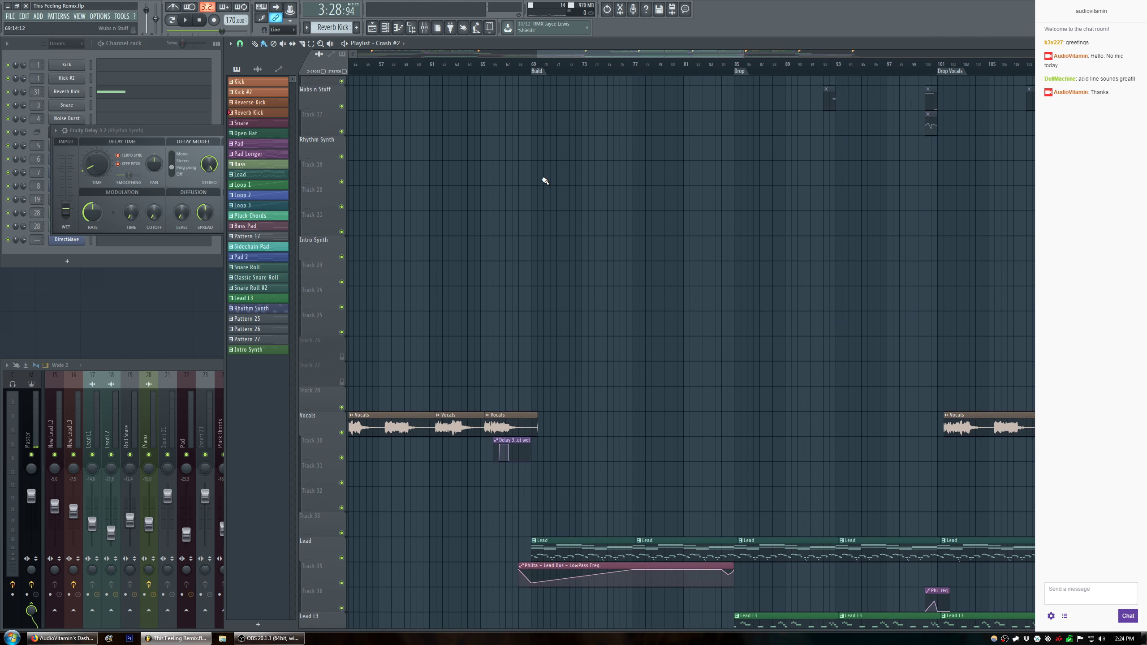
{"action": "left_click_drag", "start_coordinate": [603, 66], "coordinate": [843, 63]}
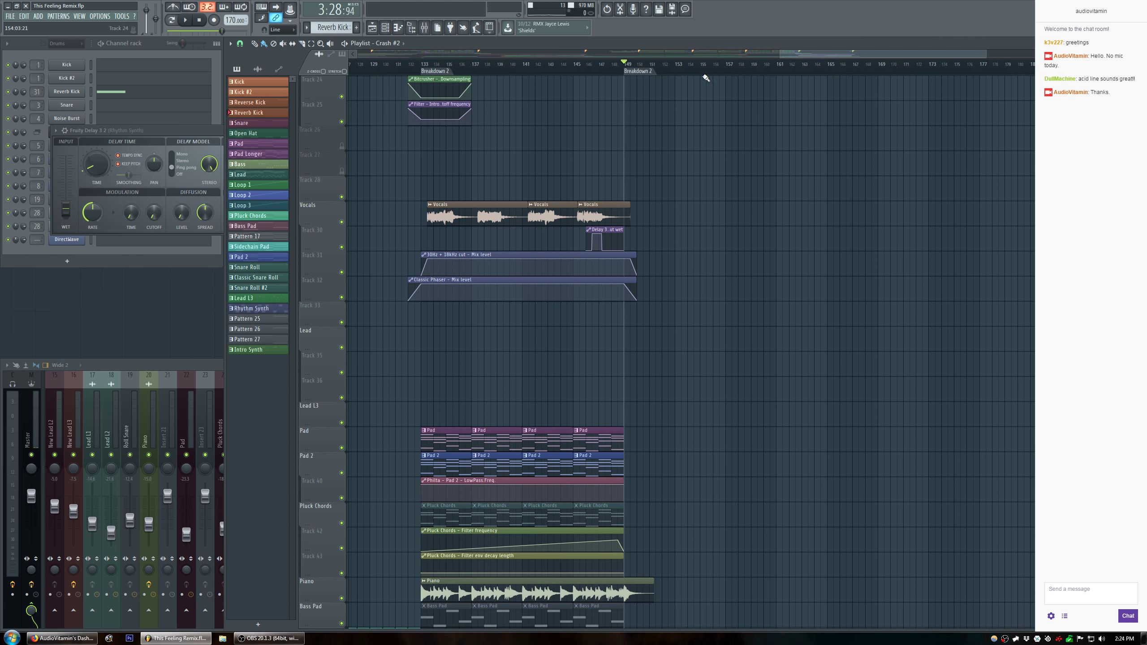
{"action": "right_click", "coordinate": [626, 74]}
{"action": "left_click", "coordinate": [663, 109]}
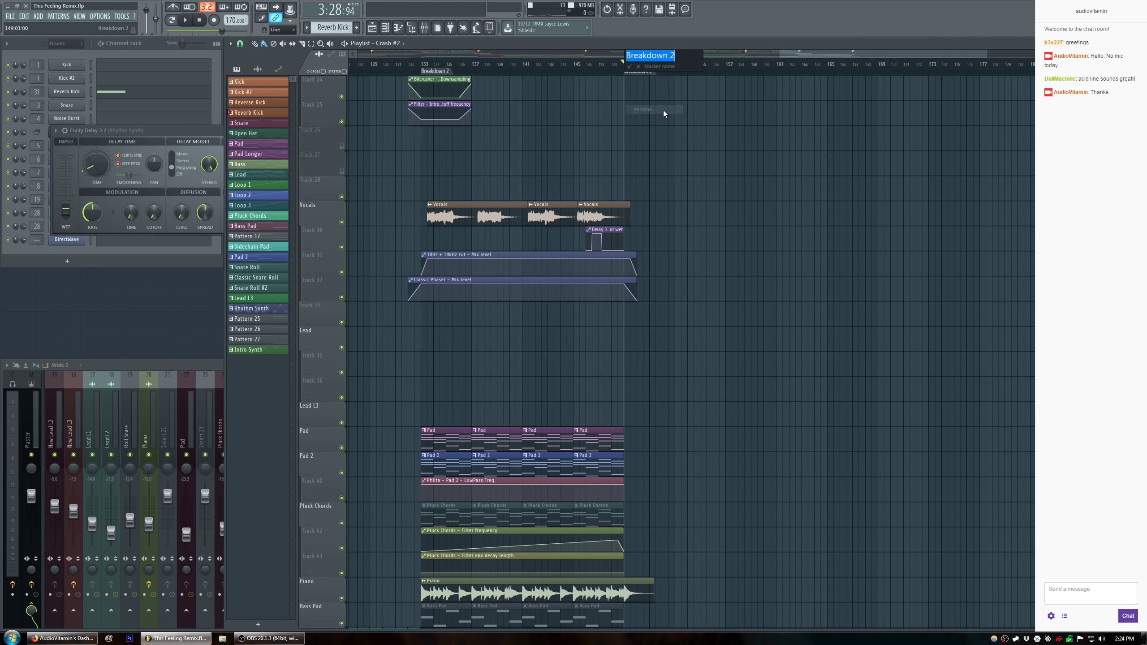
{"action": "type", "text": "Build 2"}
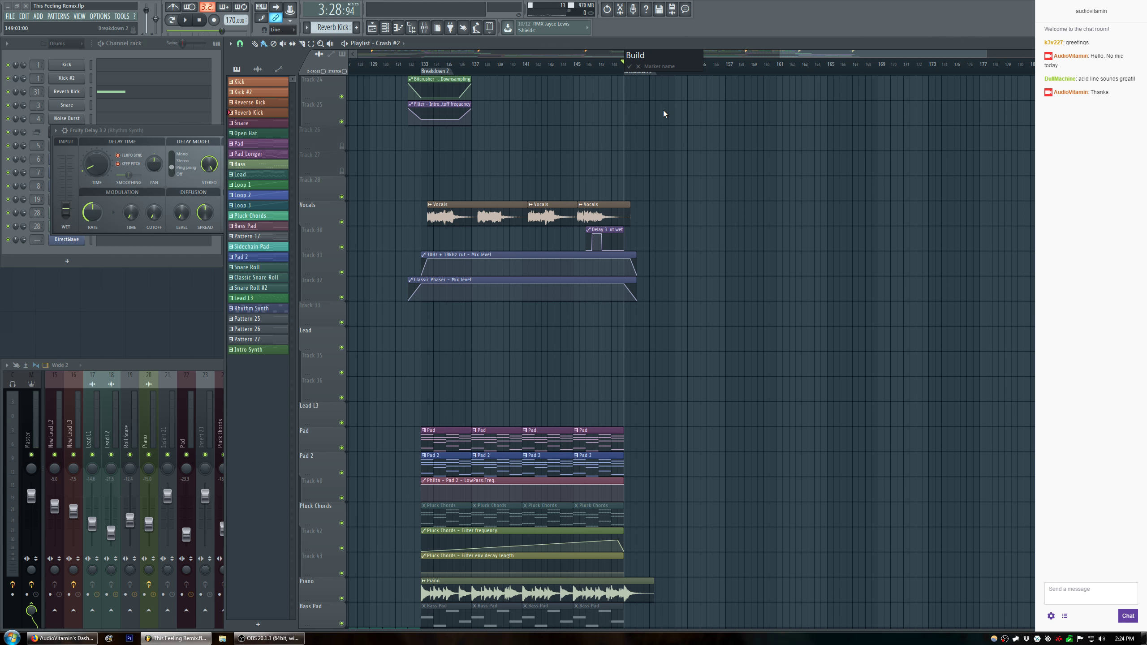
{"action": "key", "text": "Return"}
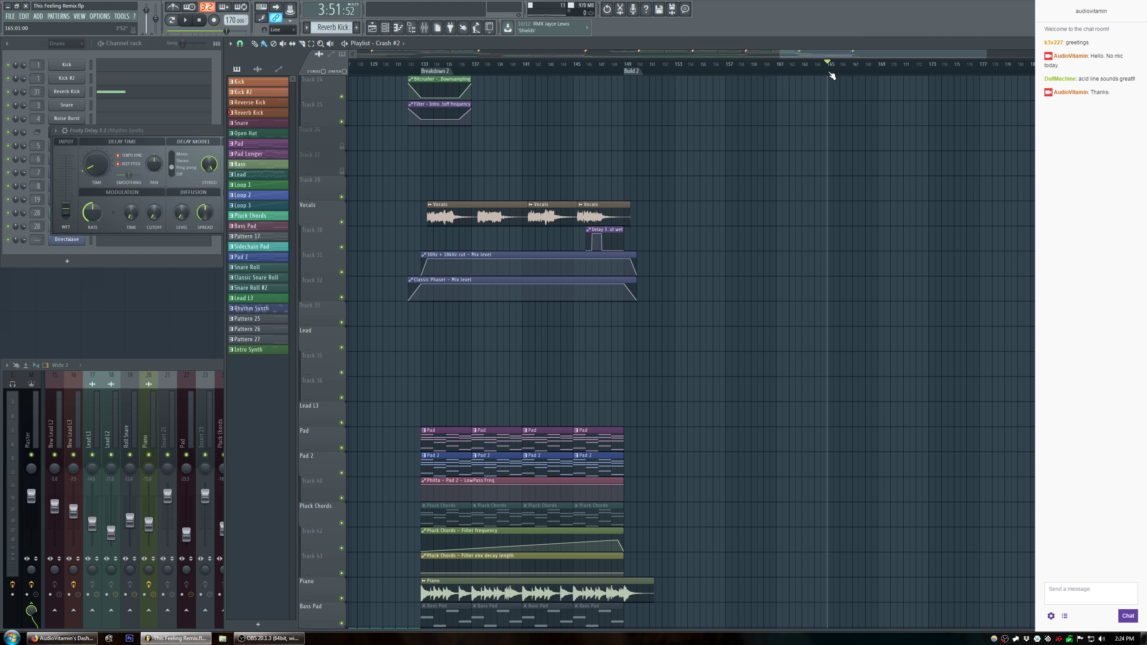
{"action": "left_click", "coordinate": [834, 77]}
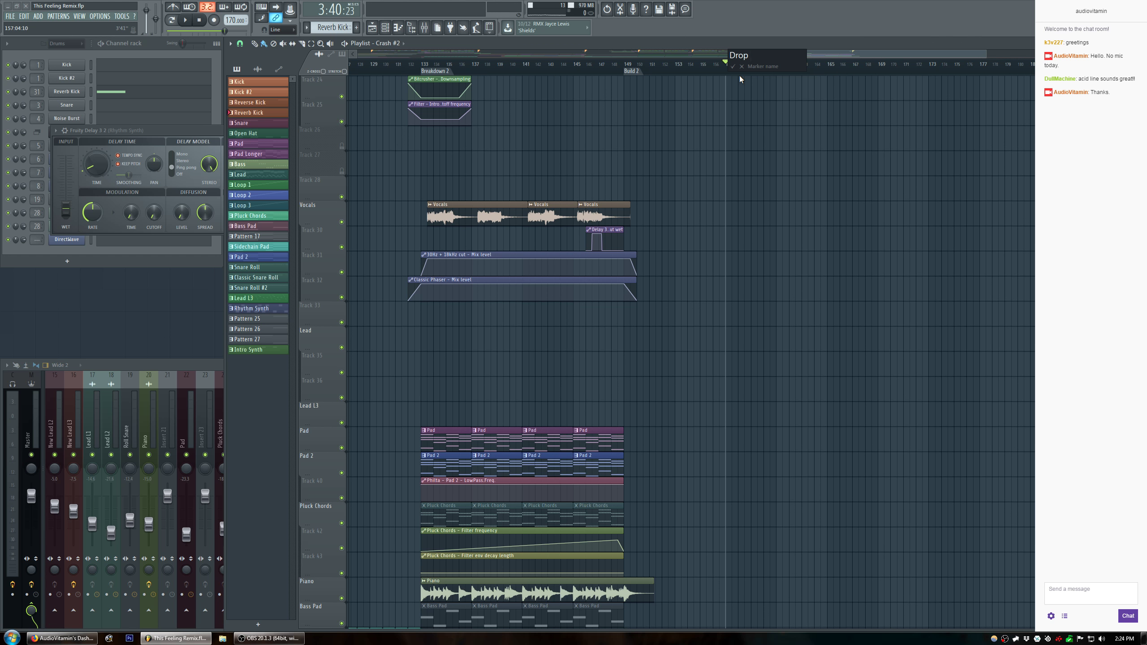
{"action": "key", "text": "Return"}
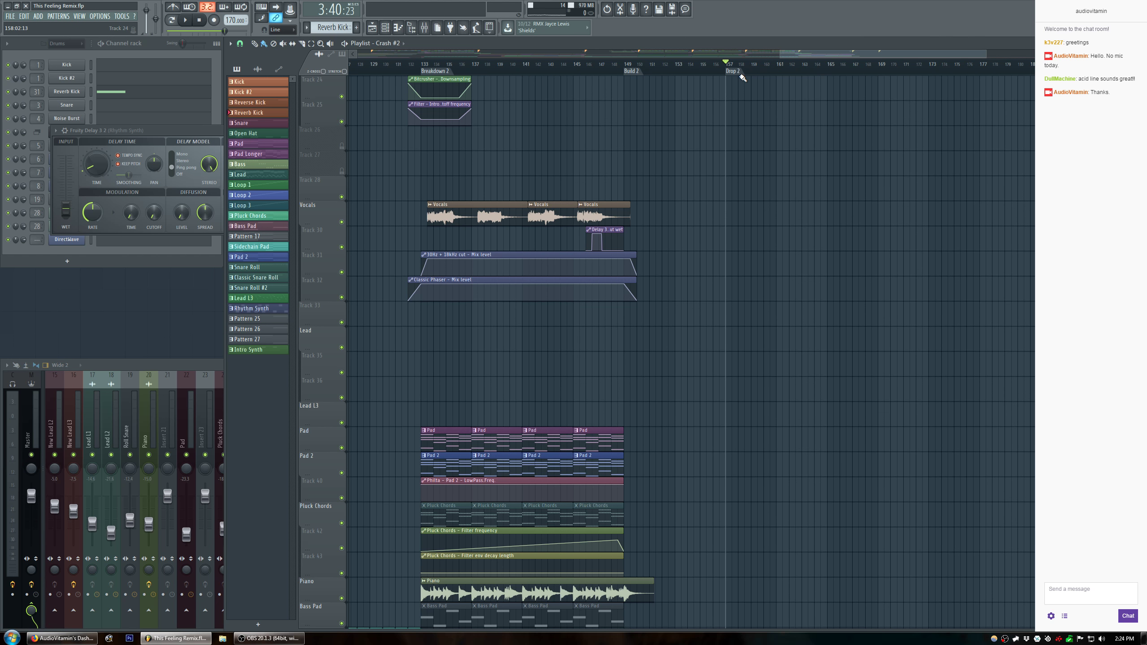
Copy the Drop Vocals section's drums, loops, forward crashes, bass, vocals, lead clips and their automation to Drop 2 at bar 157.
{"action": "left_click_drag", "start_coordinate": [824, 54], "coordinate": [720, 58]}
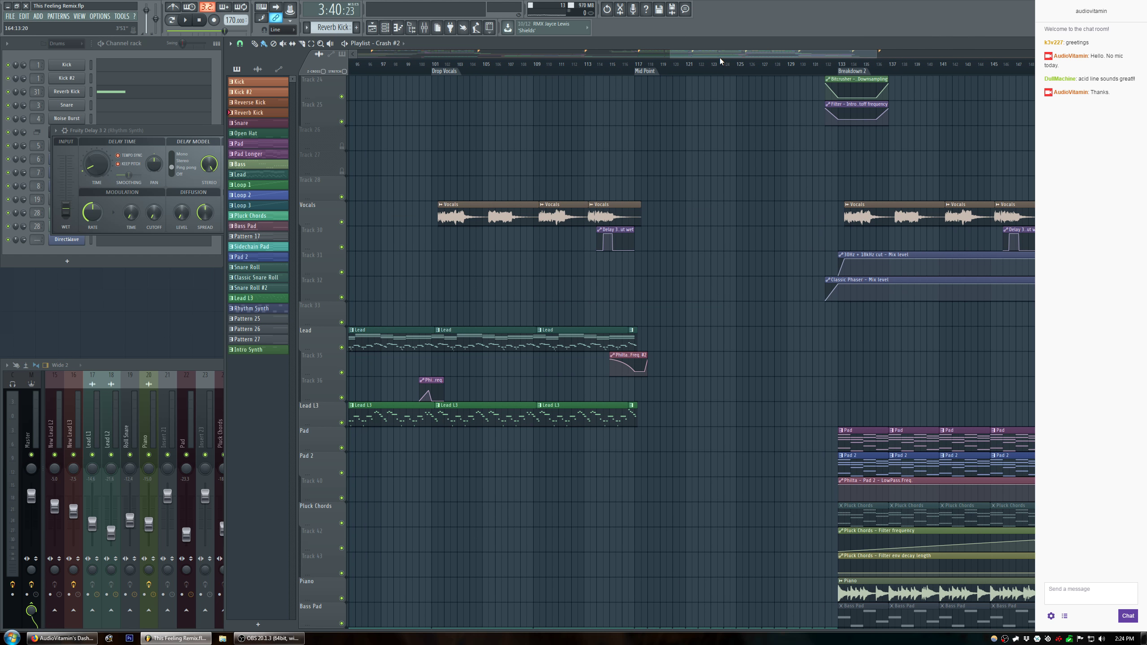
{"action": "left_click_drag", "start_coordinate": [459, 211], "coordinate": [646, 244]}
{"action": "left_click_drag", "start_coordinate": [670, 302], "coordinate": [478, 412]}
{"action": "scroll", "coordinate": [474, 272], "scroll_direction": "up", "scroll_amount": 10}
{"action": "left_click_drag", "start_coordinate": [615, 377], "coordinate": [458, 396]}
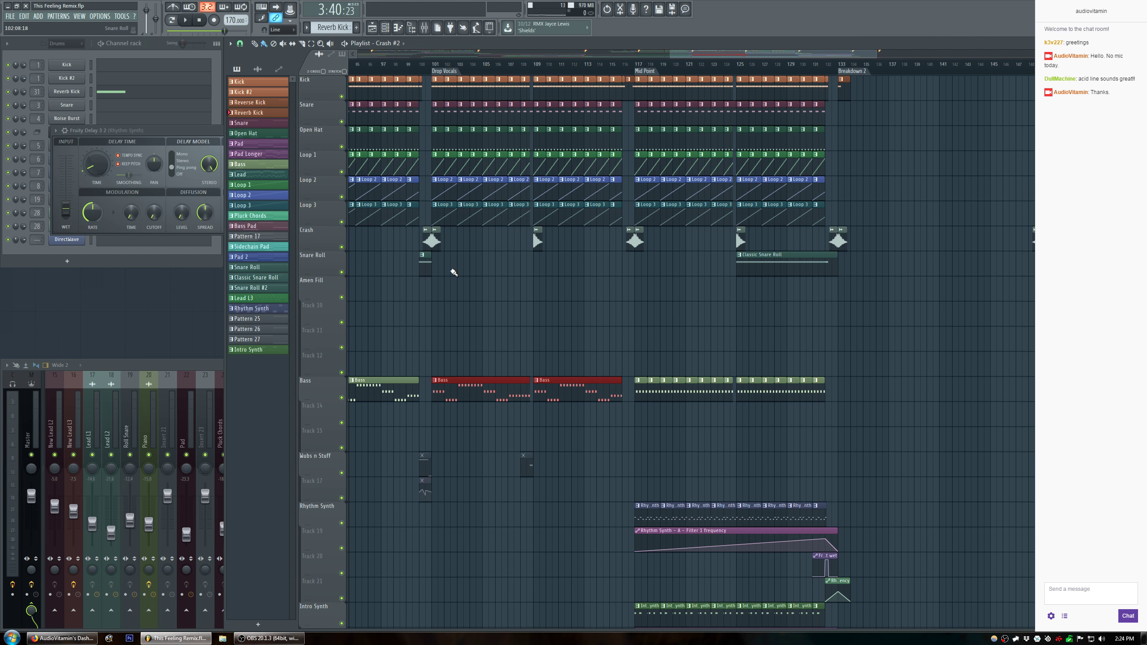
{"action": "left_click_drag", "start_coordinate": [416, 244], "coordinate": [586, 246]}
{"action": "left_click_drag", "start_coordinate": [624, 224], "coordinate": [443, 91]}
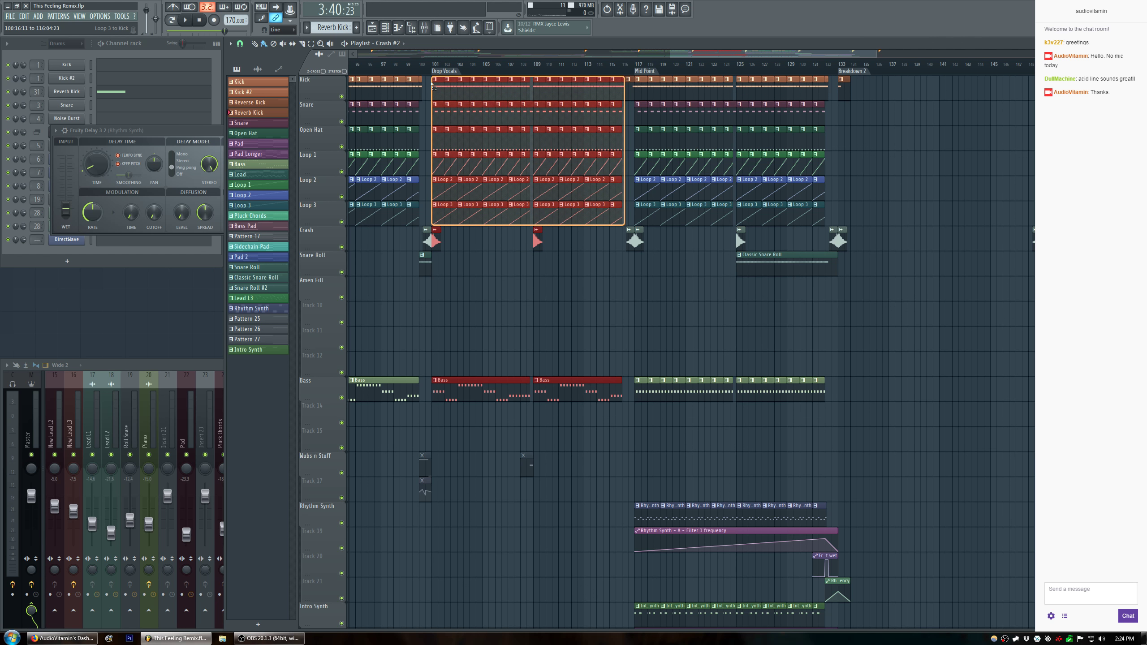
{"action": "left_click_drag", "start_coordinate": [434, 88], "coordinate": [431, 82]}
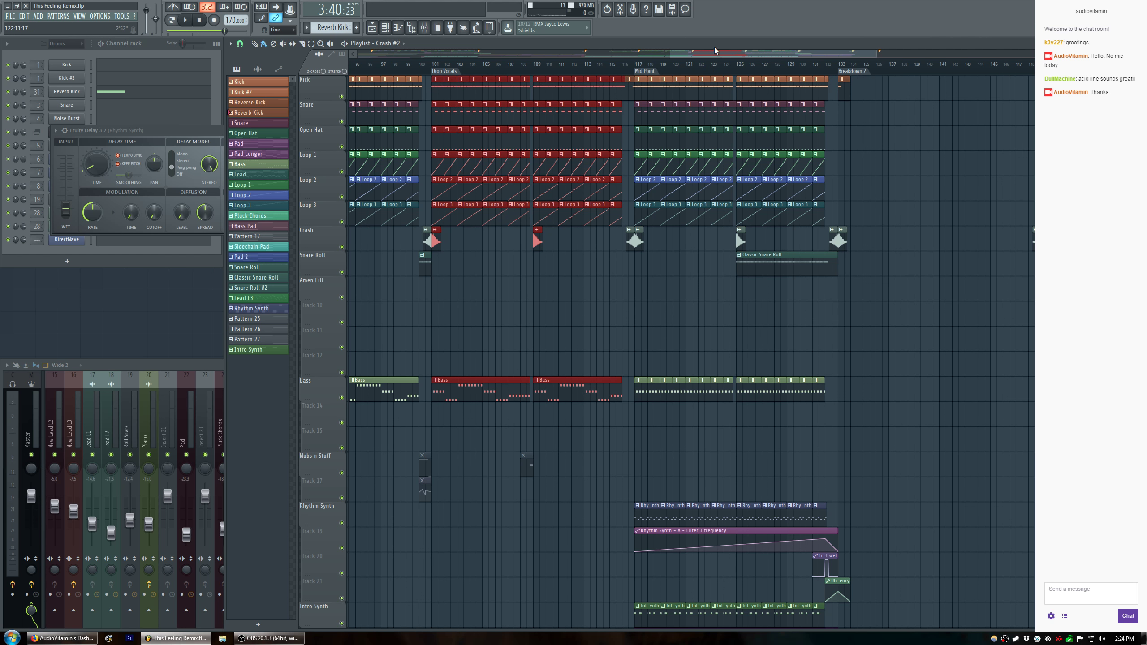
{"action": "left_click_drag", "start_coordinate": [718, 50], "coordinate": [923, 57]}
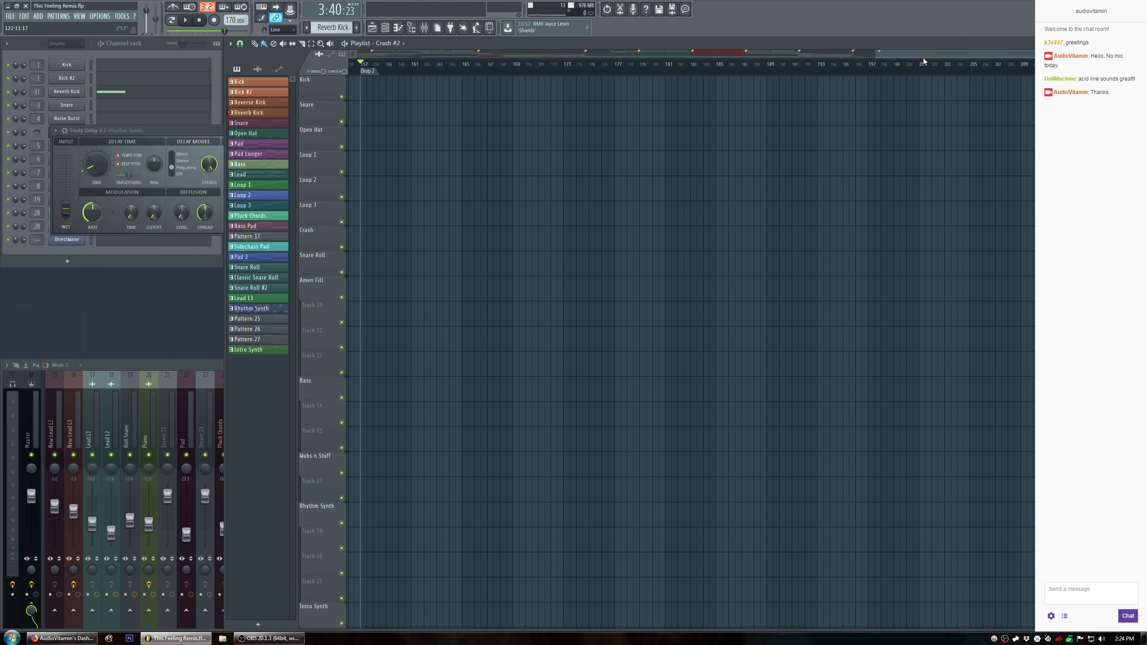
{"action": "key", "text": "ctrl+v"}
{"action": "scroll", "coordinate": [420, 208], "scroll_direction": "down", "scroll_amount": 4}
{"action": "scroll", "coordinate": [421, 207], "scroll_direction": "down", "scroll_amount": 5}
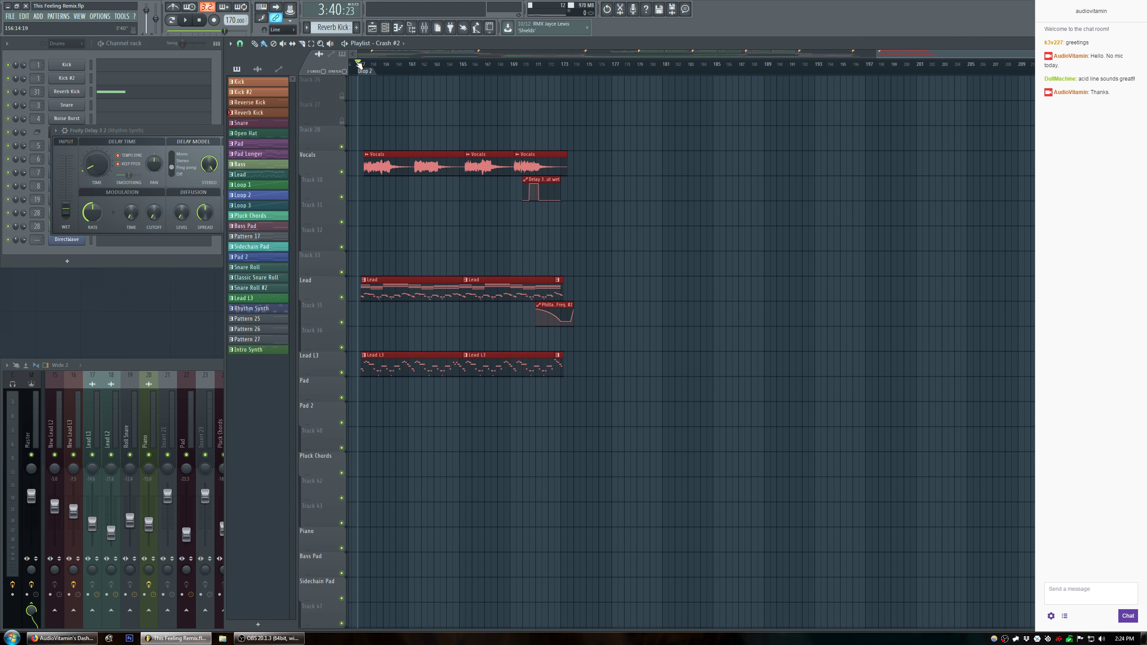
Extend the starts of the first Lead and Lead L3 clips back to the Drop 2 marker at bar 157.
{"action": "scroll", "coordinate": [358, 63], "scroll_direction": "up", "scroll_amount": 6}
{"action": "left_click", "coordinate": [436, 241]}
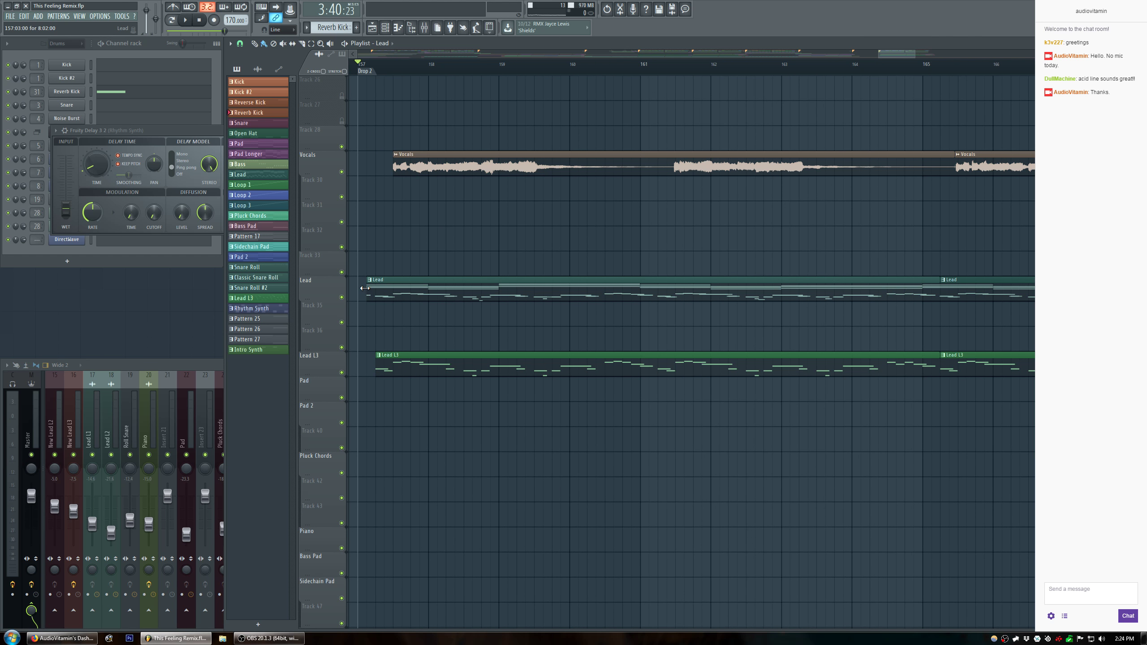
{"action": "scroll", "coordinate": [404, 67], "scroll_direction": "down", "scroll_amount": 8}
Copy the two Sidechain Pad clips from the Drop Vocals section to Drop 2 at bar 157.
{"action": "scroll", "coordinate": [543, 287], "scroll_direction": "down", "scroll_amount": 8}
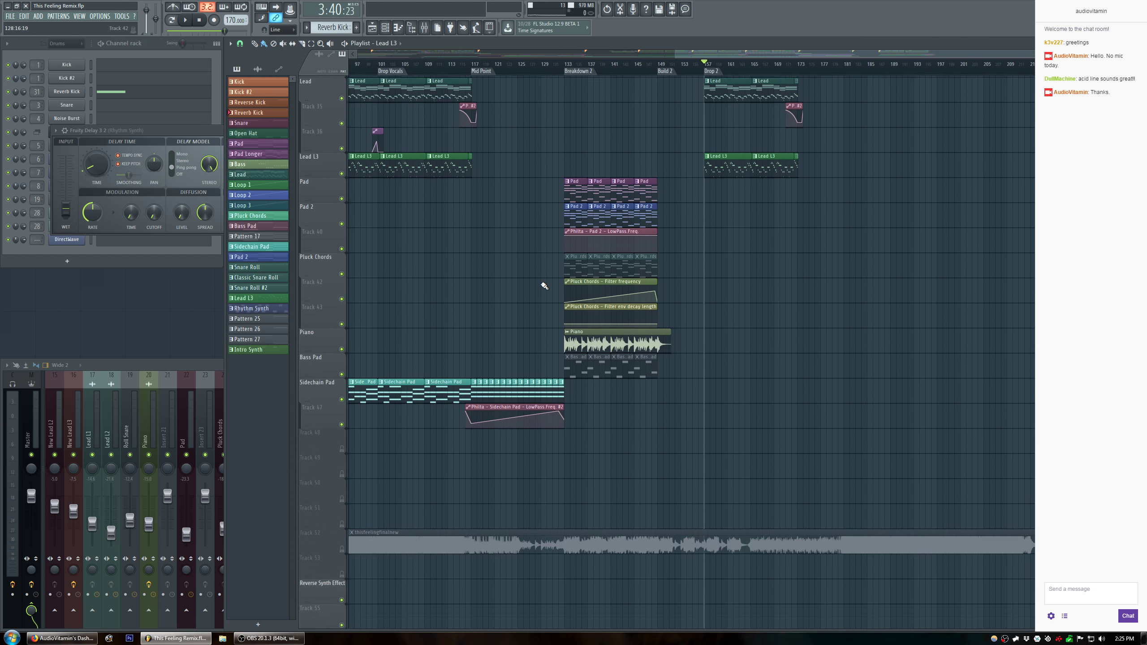
{"action": "scroll", "coordinate": [563, 244], "scroll_direction": "up", "scroll_amount": 5}
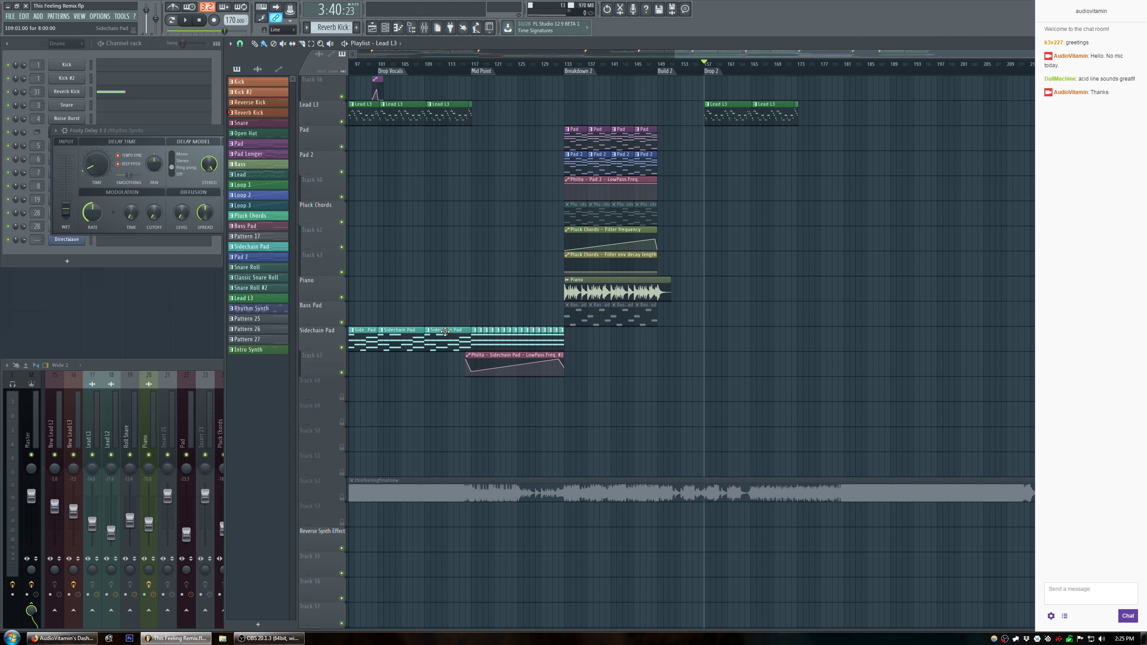
{"action": "left_click", "coordinate": [445, 331]}
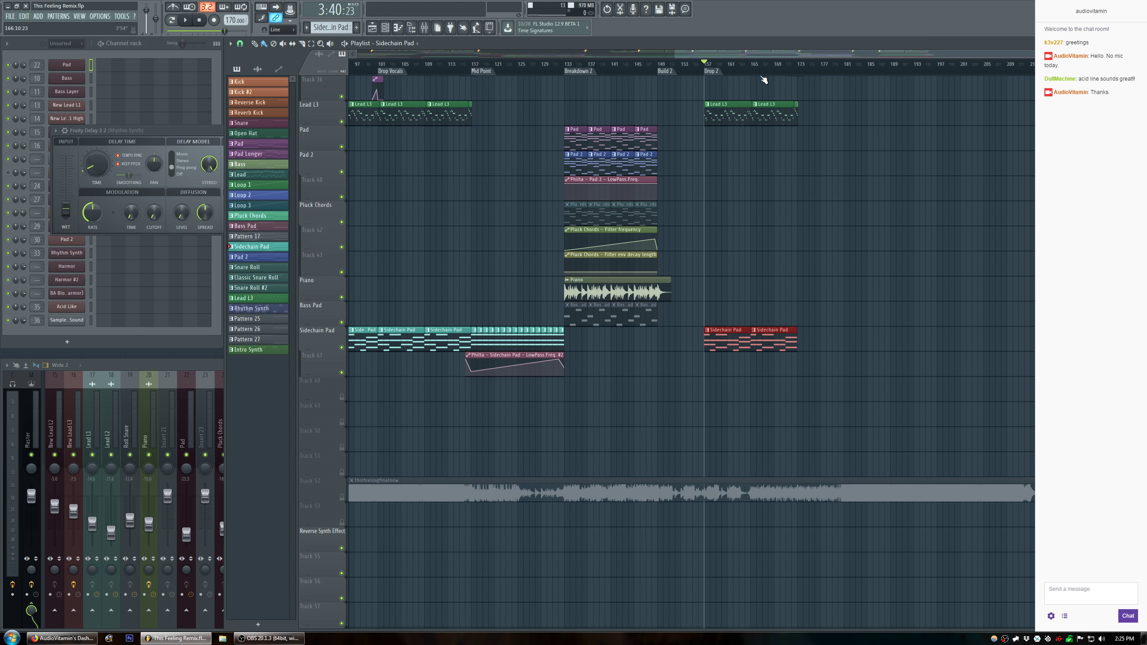
Play the arrangement from Breakdown 2 into Build 2 and close the Rhythm Synth's Fruity Delay 3 2 window.
{"action": "left_click_drag", "start_coordinate": [769, 56], "coordinate": [798, 58]}
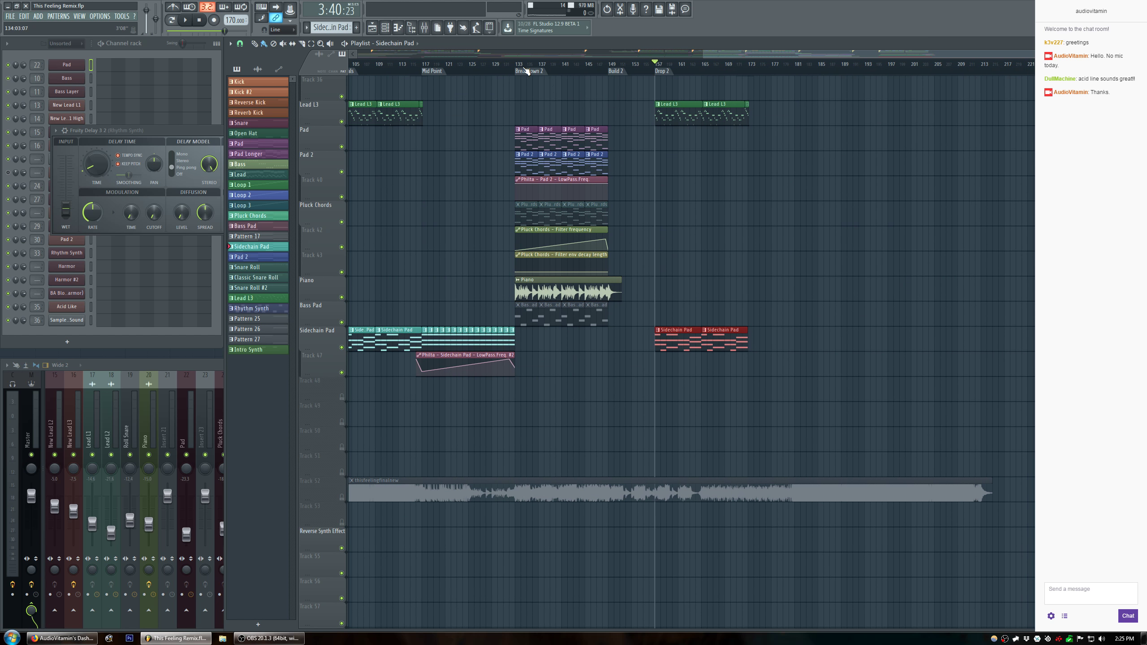
{"action": "scroll", "coordinate": [553, 109], "scroll_direction": "up", "scroll_amount": 9}
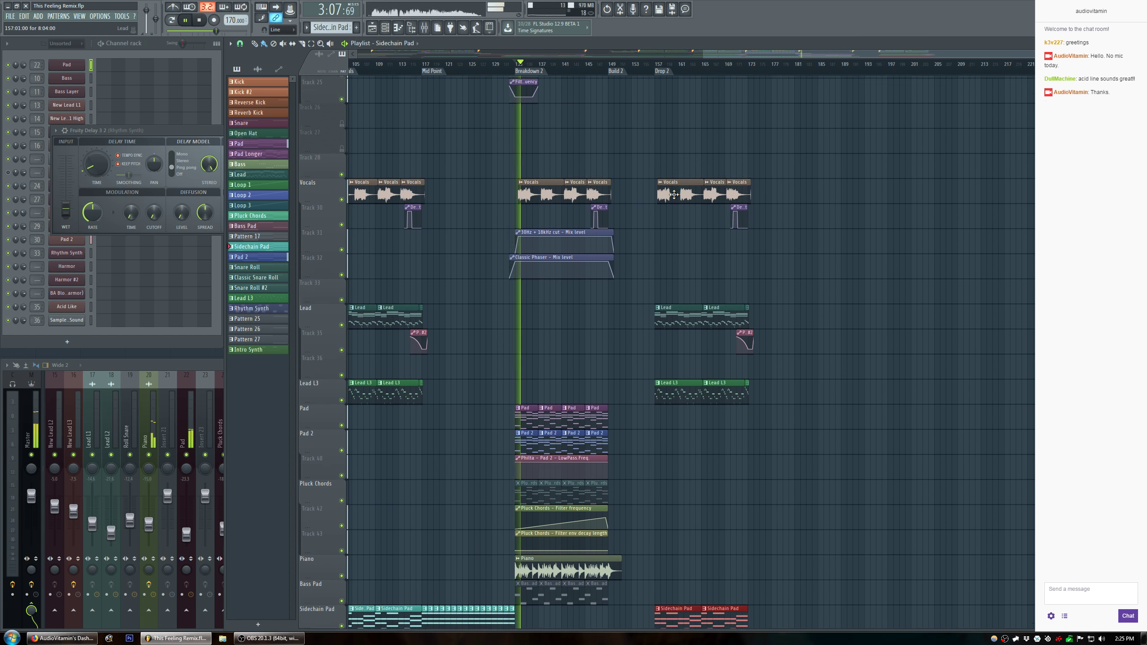
{"action": "scroll", "coordinate": [664, 191], "scroll_direction": "up", "scroll_amount": 2}
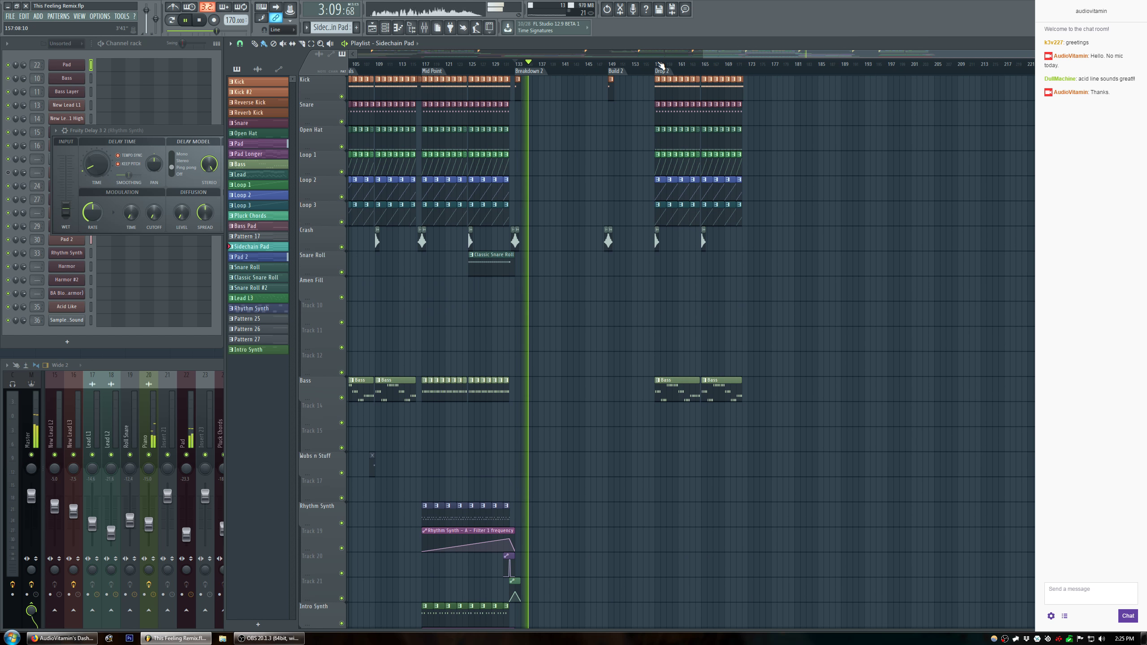
{"action": "scroll", "coordinate": [663, 191], "scroll_direction": "up", "scroll_amount": 3}
{"action": "mouse_move", "coordinate": [800, 54]}
{"action": "left_mouse_down"}
{"action": "mouse_move", "coordinate": [578, 46]}
{"action": "mouse_move", "coordinate": [802, 52]}
{"action": "left_mouse_up"}
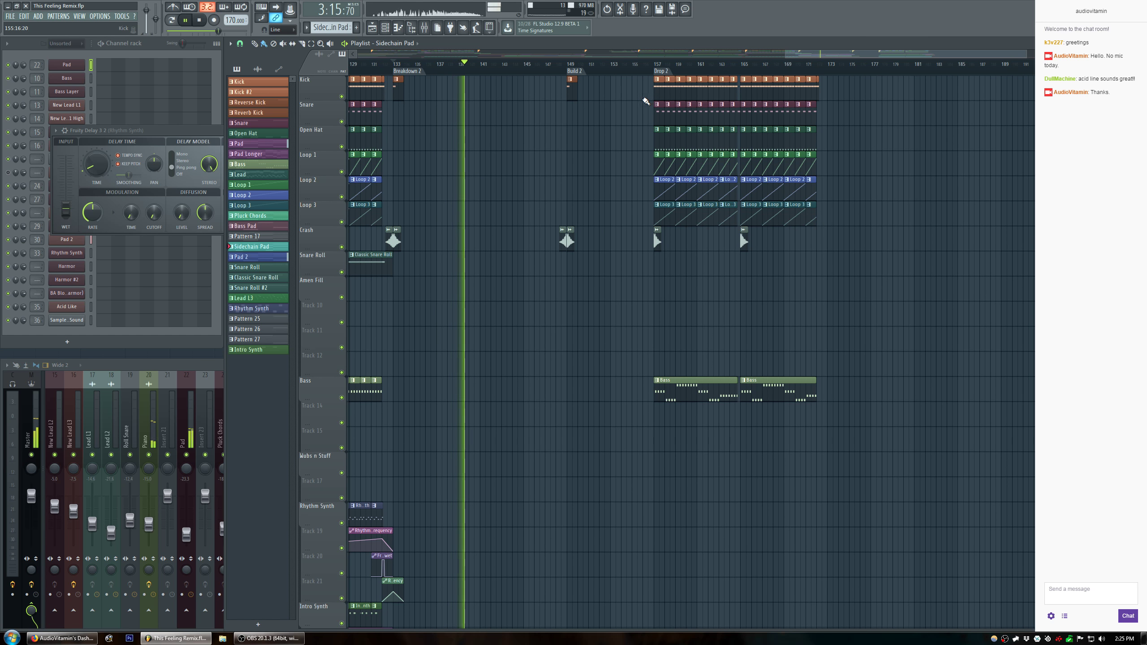
{"action": "left_click", "coordinate": [213, 130]}
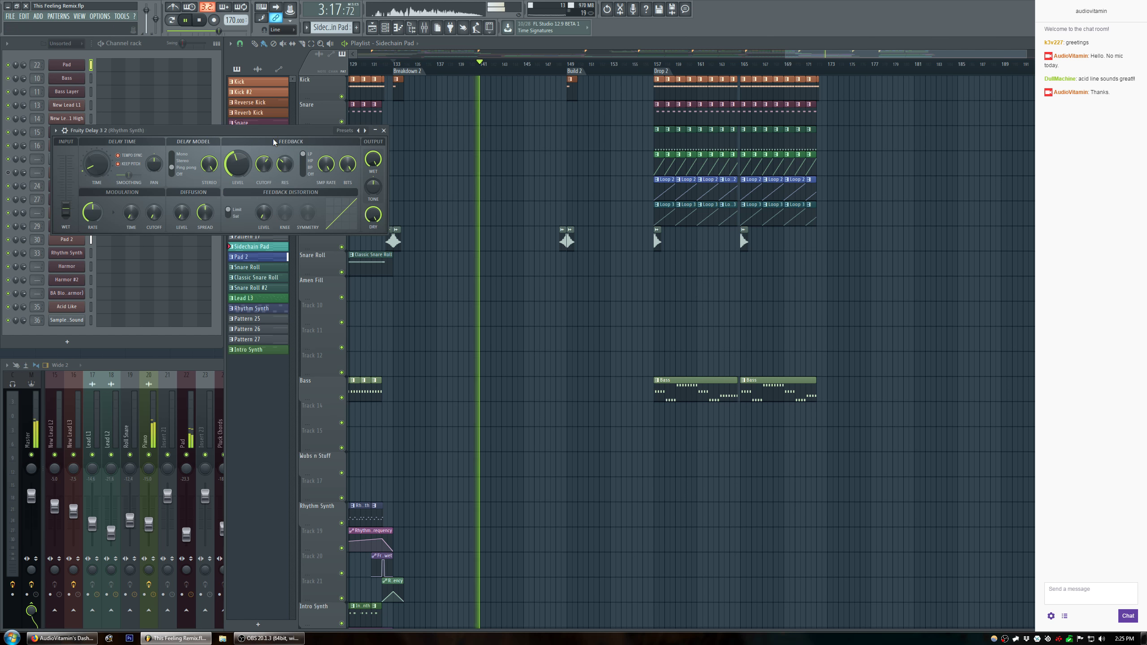
{"action": "left_click", "coordinate": [388, 130]}
{"action": "scroll", "coordinate": [641, 208], "scroll_direction": "down", "scroll_amount": 7}
{"action": "scroll", "coordinate": [662, 217], "scroll_direction": "down", "scroll_amount": 7}
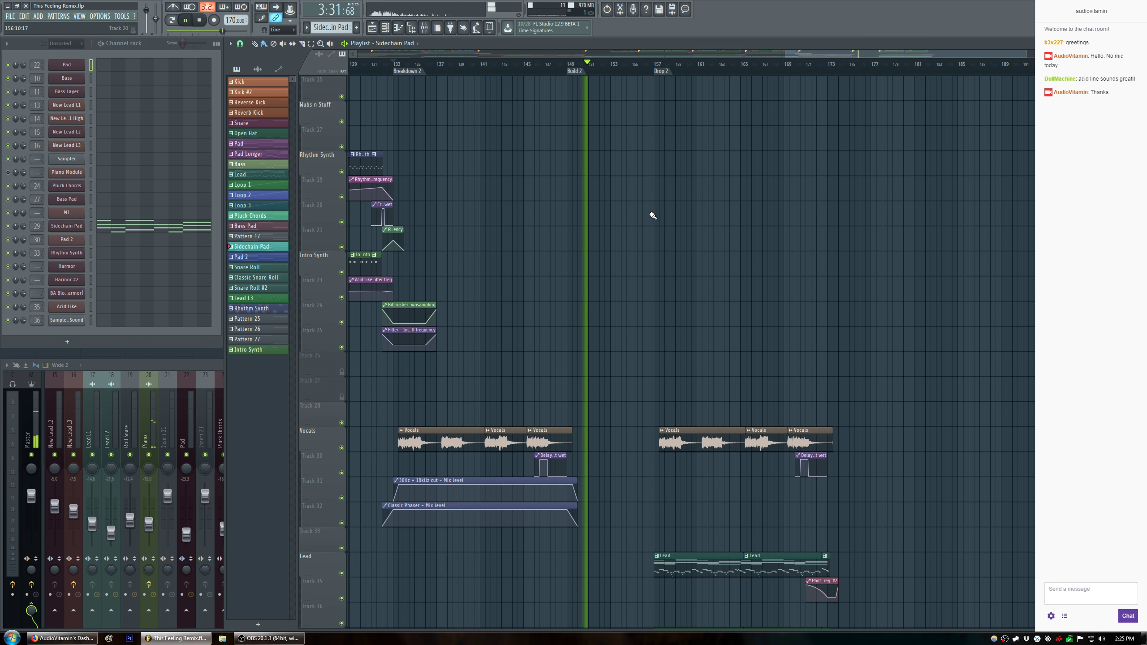
Place a Lead clip on Track 33 so that it fills Build 2 from bar 149 to Drop 2.
{"action": "left_click_drag", "start_coordinate": [835, 54], "coordinate": [753, 69]}
{"action": "scroll", "coordinate": [863, 214], "scroll_direction": "down", "scroll_amount": 5}
{"action": "scroll", "coordinate": [864, 214], "scroll_direction": "down", "scroll_amount": 1}
{"action": "key", "text": "space"}
{"action": "left_click", "coordinate": [928, 216]}
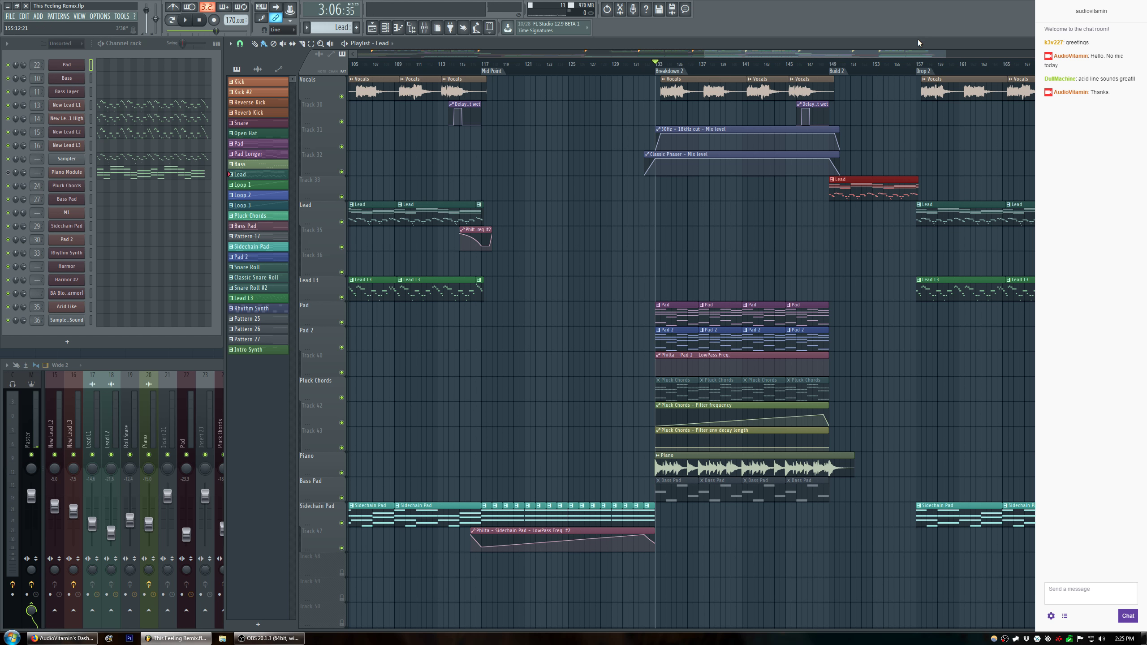
Move the Build 2 Lead clip down to the Lead track, trimming the first Drop 2 Lead clip's start to fit, and audition it.
{"action": "scroll", "coordinate": [922, 64], "scroll_direction": "up", "scroll_amount": 5}
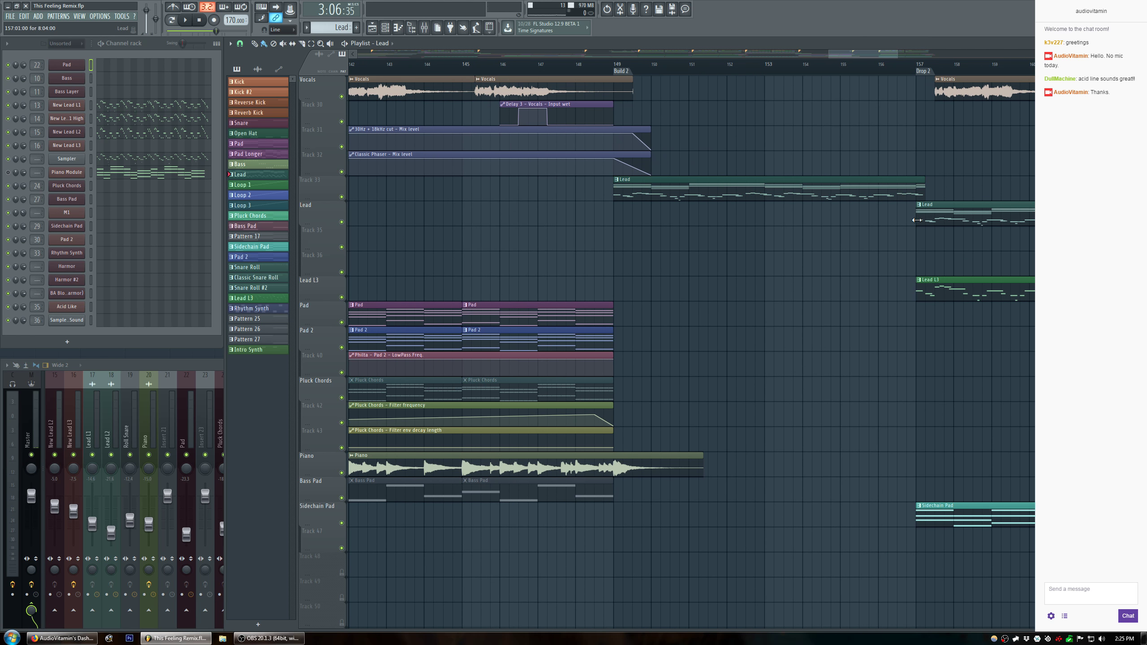
{"action": "left_click_drag", "start_coordinate": [865, 194], "coordinate": [869, 222]}
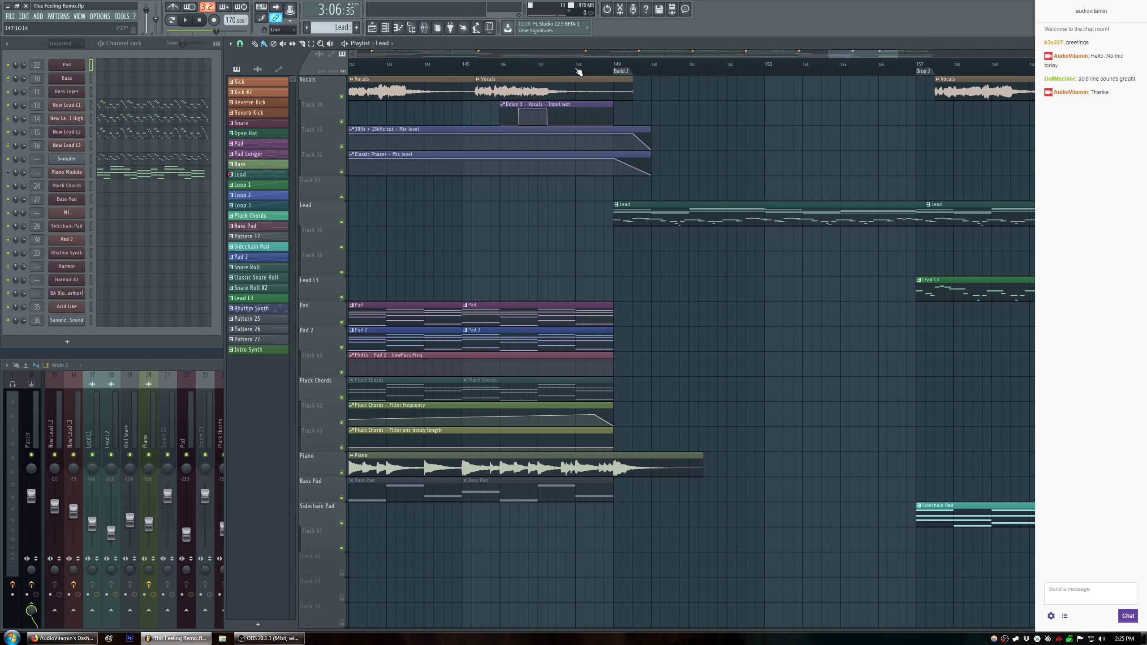
{"action": "key", "text": "space"}
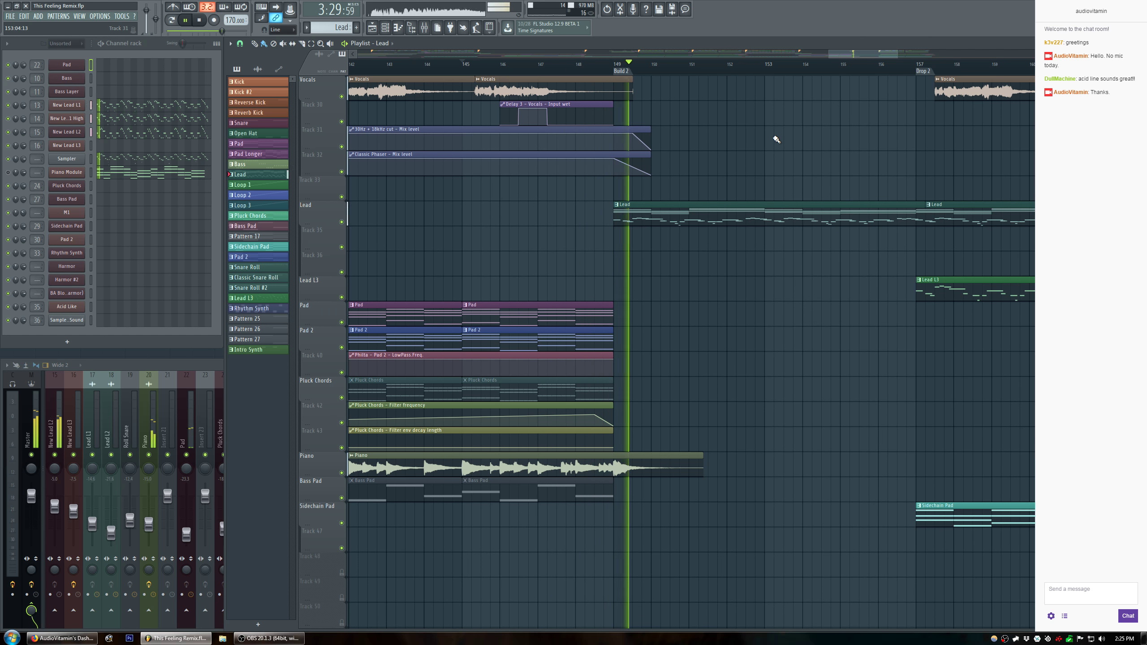
{"action": "left_click_drag", "start_coordinate": [898, 54], "coordinate": [941, 52]}
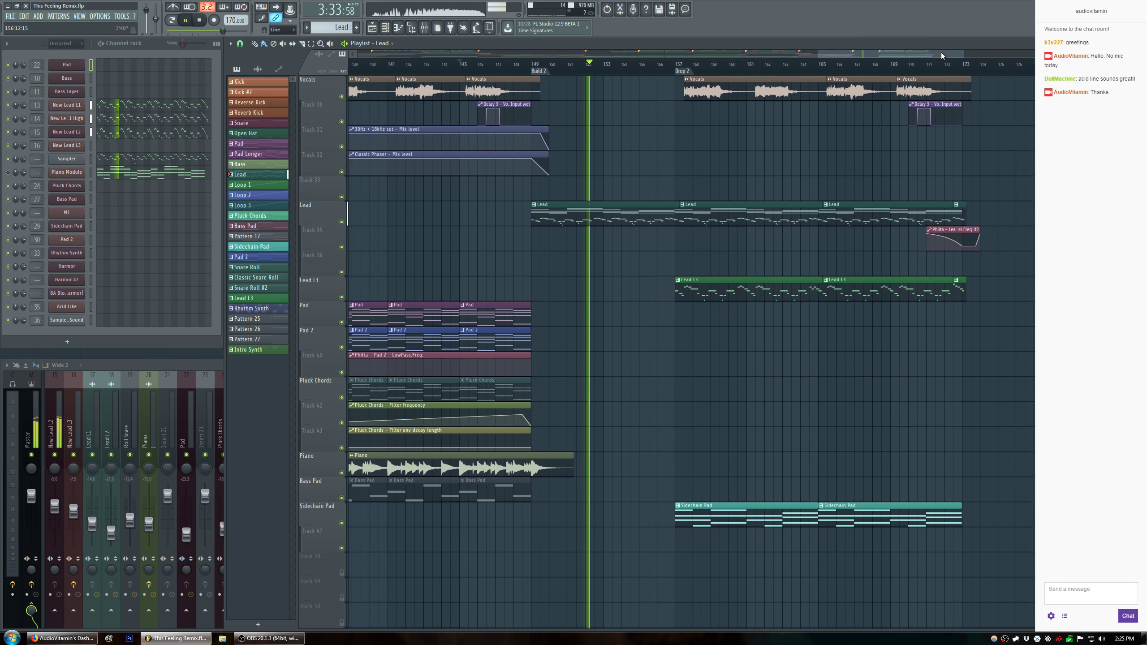
Review the Build 2 and Drop 2 clips across the drum, bass, vocal and lead tracks while the arrangement plays.
{"action": "scroll", "coordinate": [620, 184], "scroll_direction": "up", "scroll_amount": 5}
{"action": "scroll", "coordinate": [553, 158], "scroll_direction": "up", "scroll_amount": 1}
{"action": "scroll", "coordinate": [551, 156], "scroll_direction": "down", "scroll_amount": 5}
{"action": "scroll", "coordinate": [552, 142], "scroll_direction": "up", "scroll_amount": 10}
{"action": "scroll", "coordinate": [553, 137], "scroll_direction": "up", "scroll_amount": 2}
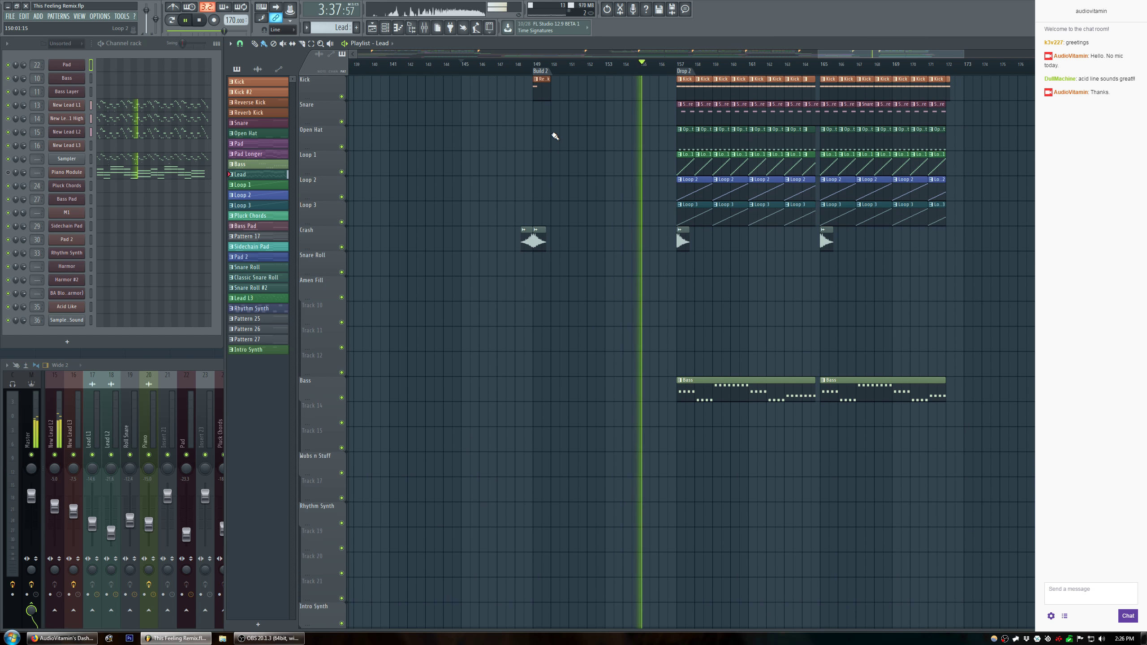
{"action": "scroll", "coordinate": [558, 145], "scroll_direction": "down", "scroll_amount": 10}
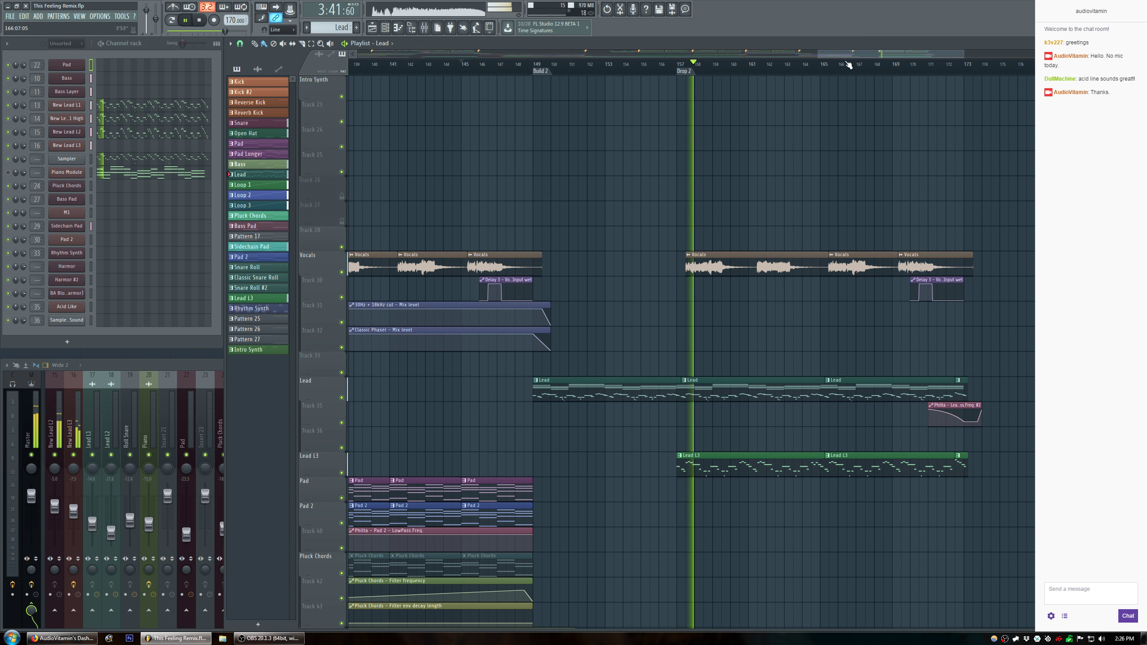
{"action": "scroll", "coordinate": [832, 72], "scroll_direction": "down", "scroll_amount": 3}
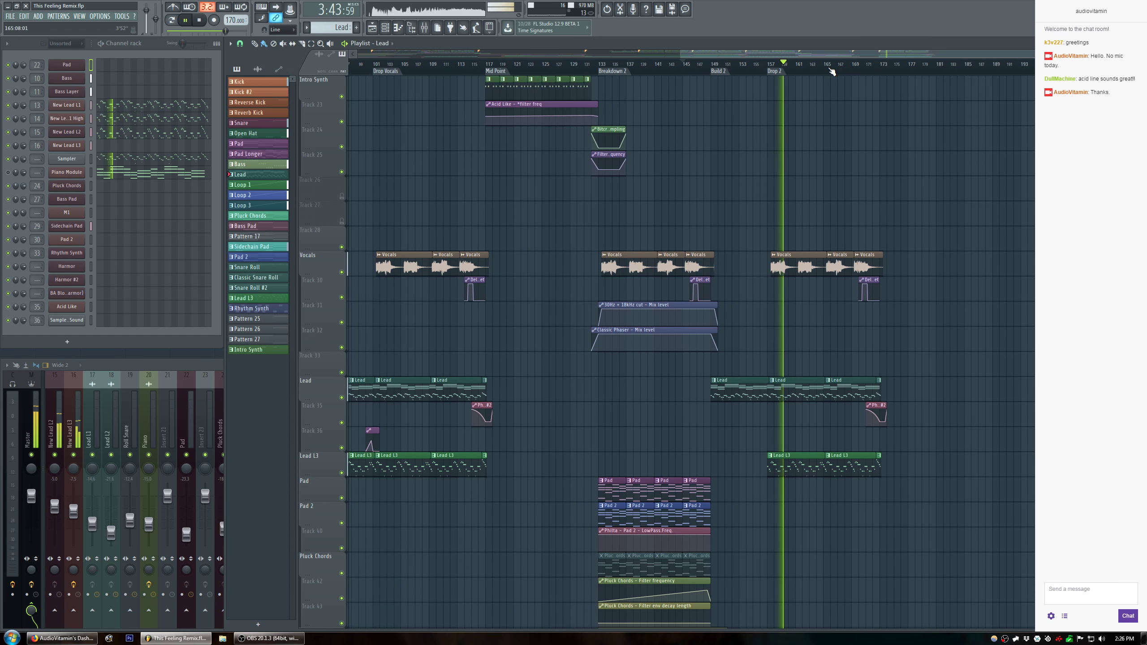
{"action": "scroll", "coordinate": [831, 70], "scroll_direction": "up", "scroll_amount": 2}
Place a Sidechain Pad clip on the Sidechain Pad track at bar 149 so that it fills Build 2.
{"action": "scroll", "coordinate": [831, 70], "scroll_direction": "down", "scroll_amount": 3}
{"action": "scroll", "coordinate": [730, 174], "scroll_direction": "down", "scroll_amount": 6}
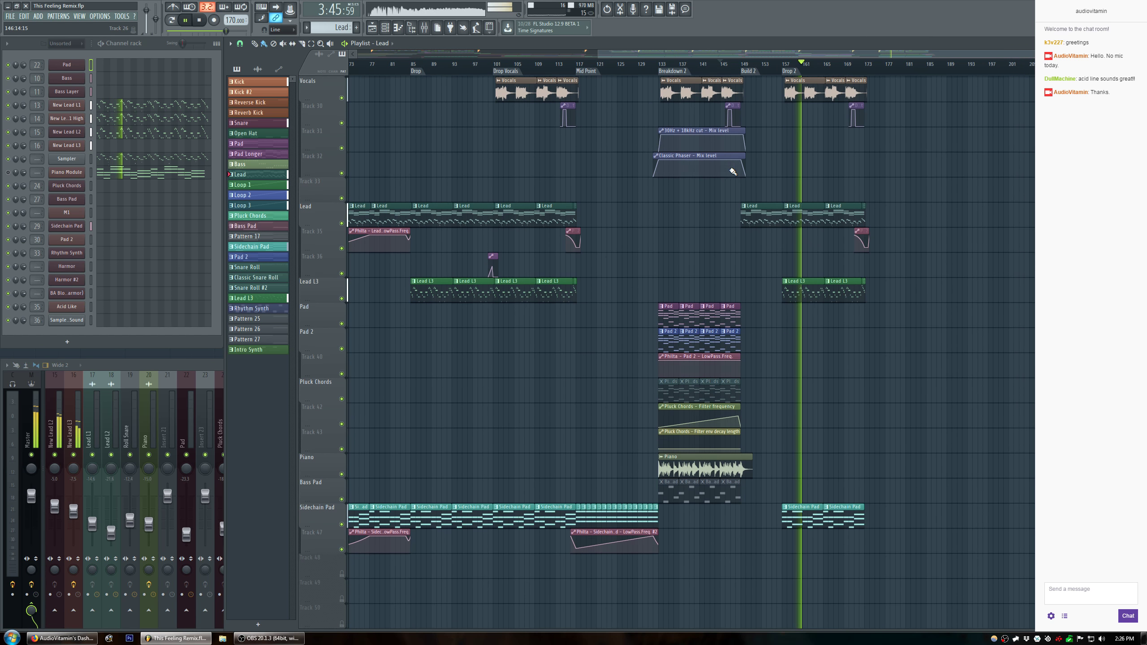
{"action": "scroll", "coordinate": [731, 162], "scroll_direction": "down", "scroll_amount": 1}
{"action": "left_click", "coordinate": [783, 220]}
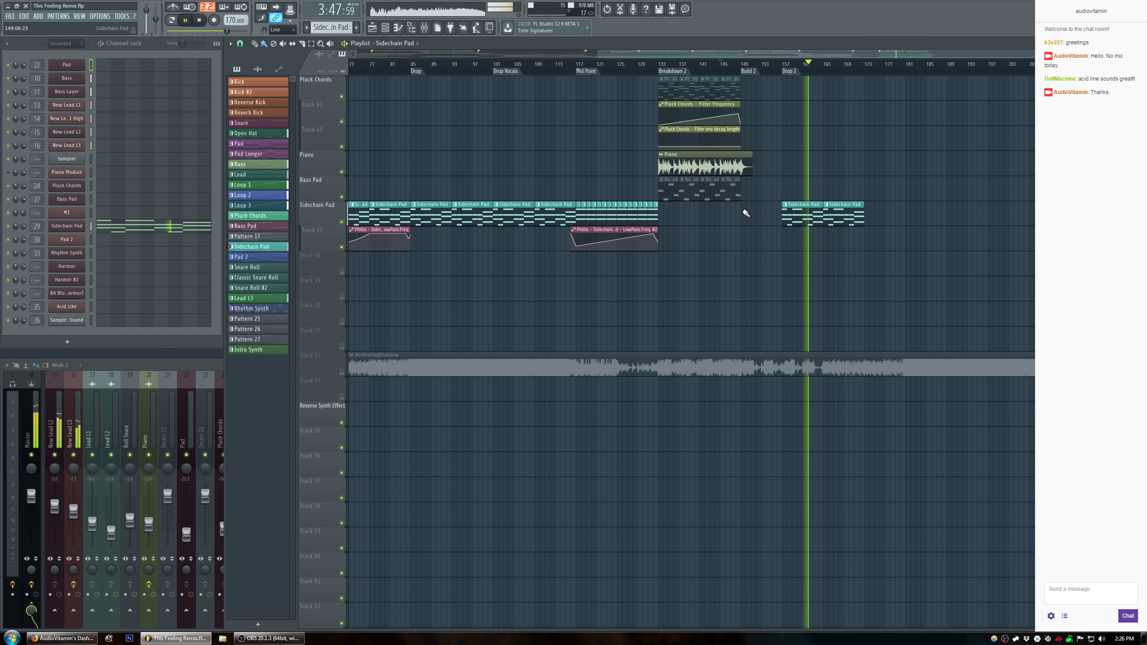
Copy the first Build's Sidechain Pad LowPass Freq automation to bar 148, trim it to 16 bars and audition the transition into Build 2.
{"action": "scroll", "coordinate": [786, 68], "scroll_direction": "down", "scroll_amount": 2}
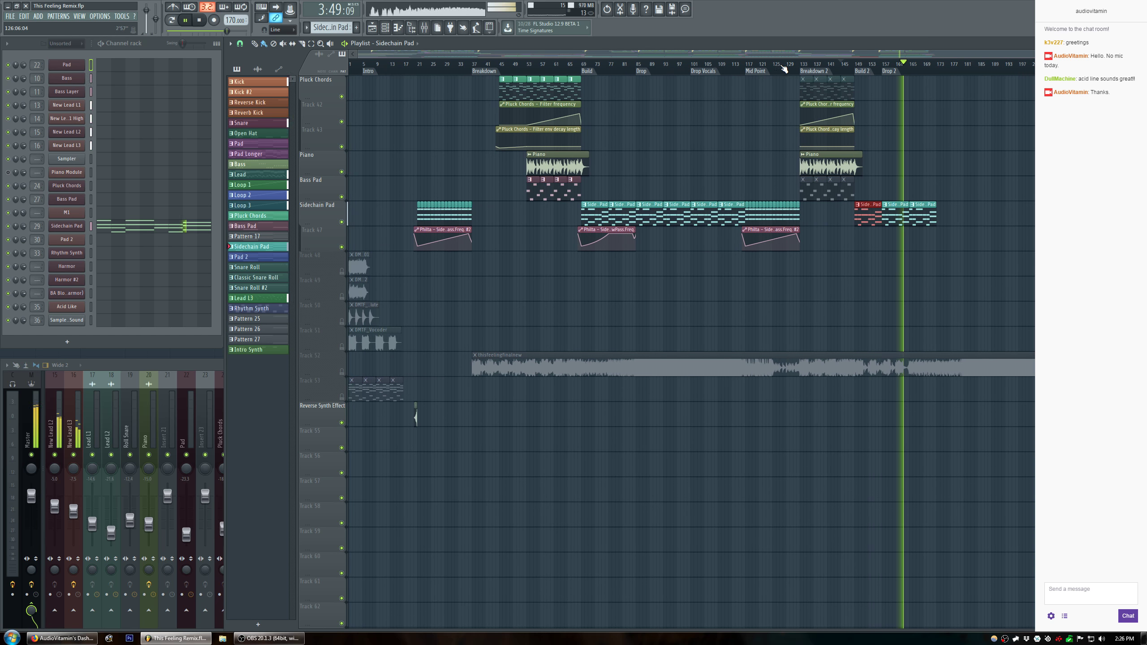
{"action": "left_click", "coordinate": [605, 228]}
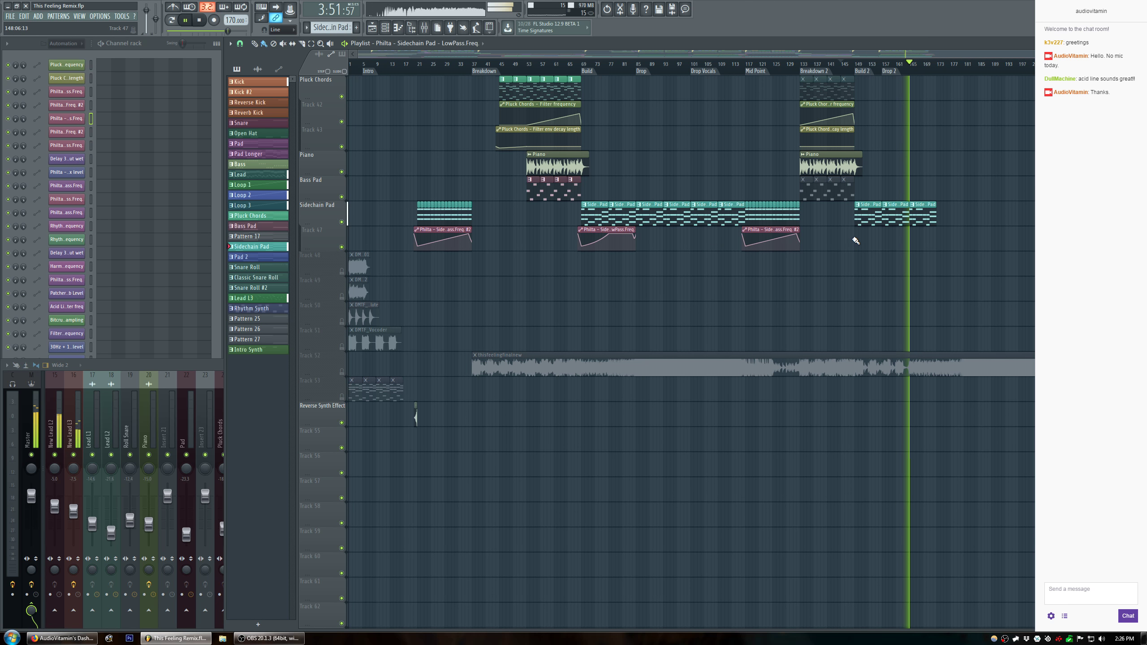
{"action": "scroll", "coordinate": [920, 47], "scroll_direction": "up", "scroll_amount": 4}
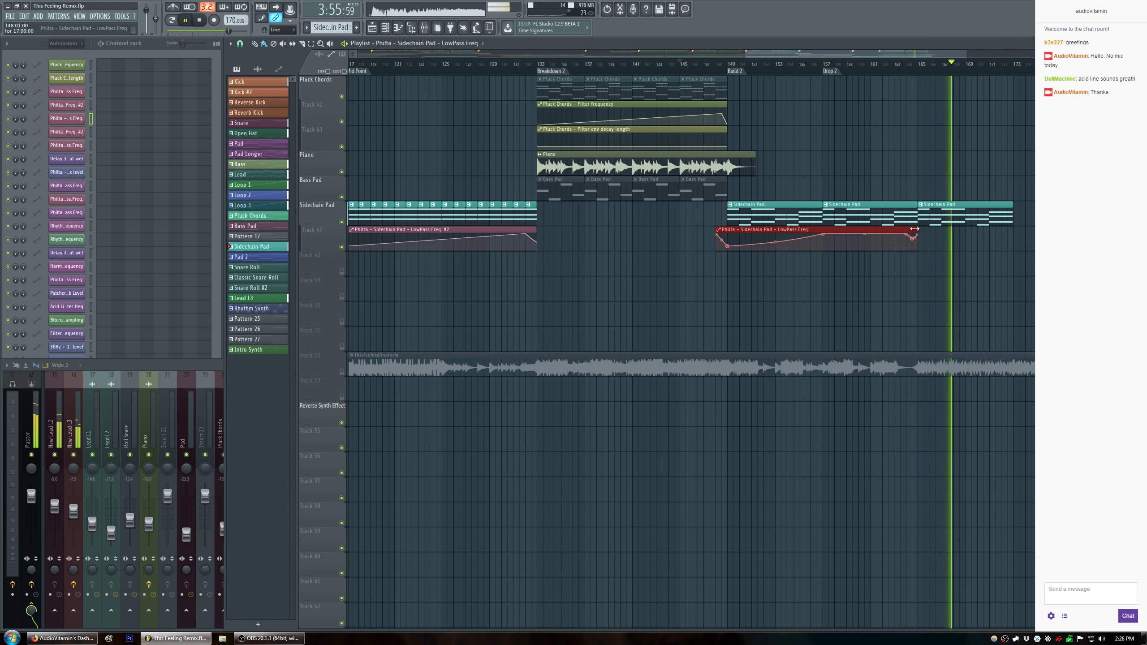
{"action": "left_click_drag", "start_coordinate": [917, 230], "coordinate": [902, 227]}
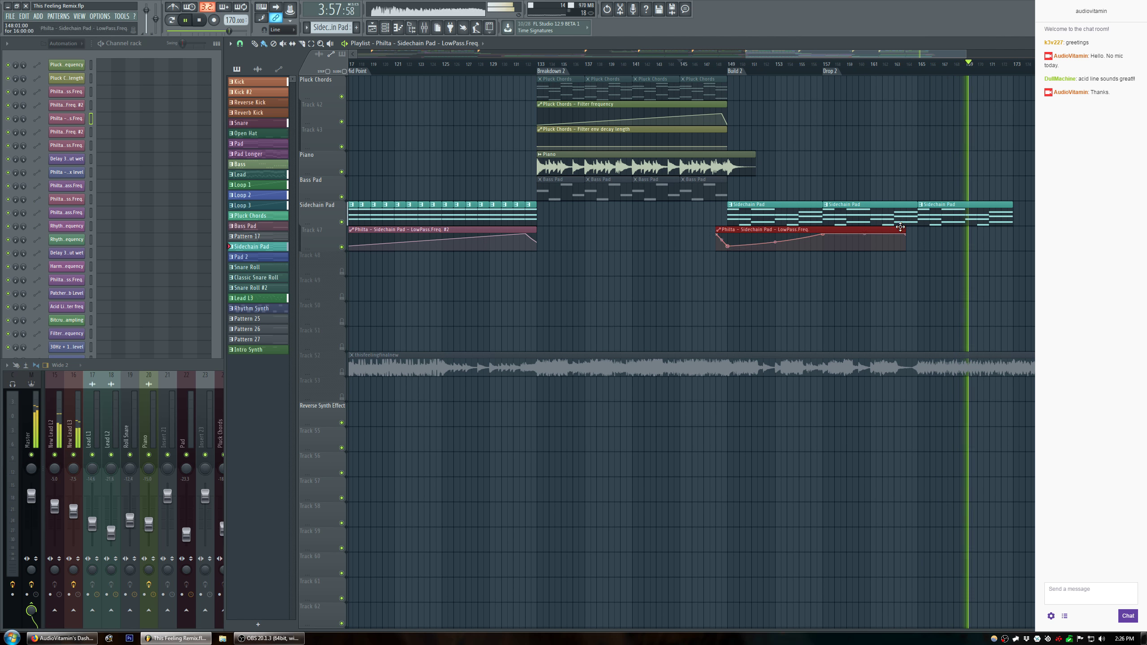
{"action": "left_click", "coordinate": [710, 70]}
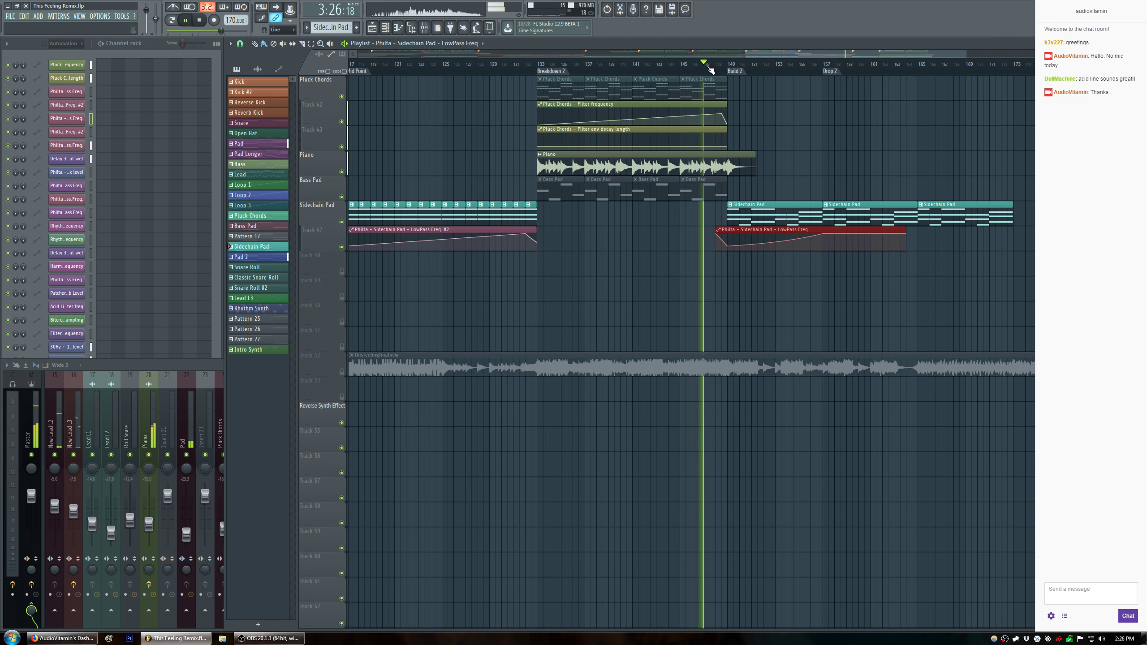
{"action": "scroll", "coordinate": [827, 157], "scroll_direction": "up", "scroll_amount": 4}
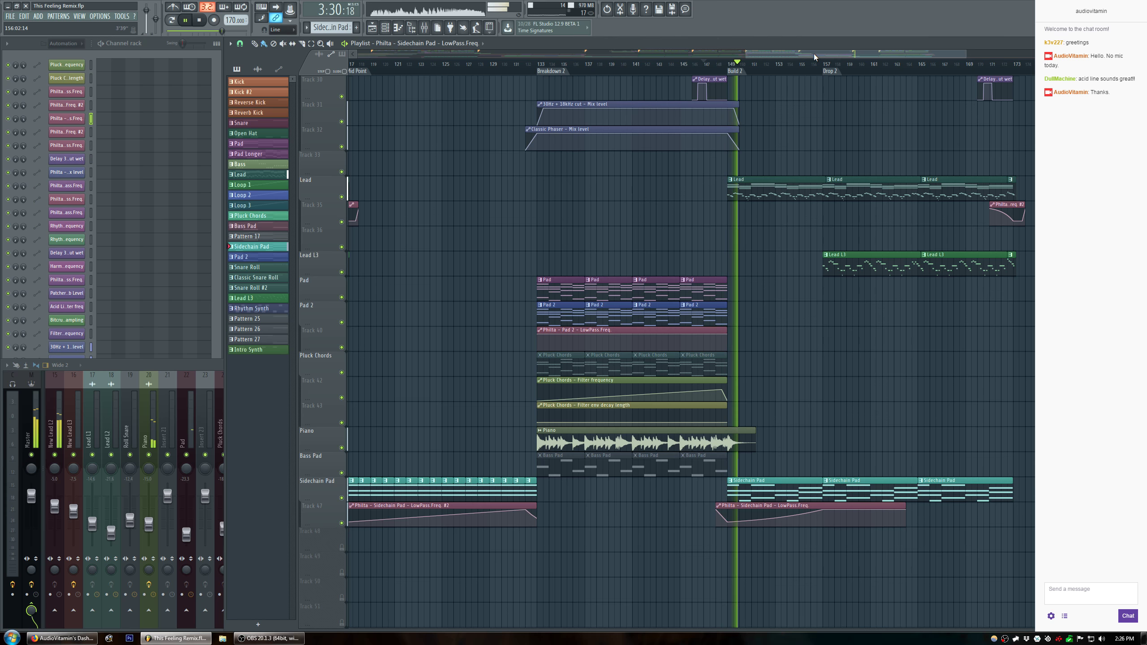
Place a Classic Snare Roll clip at the start of Build 2 on an empty track above the vocals.
{"action": "scroll", "coordinate": [817, 65], "scroll_direction": "down", "scroll_amount": 3}
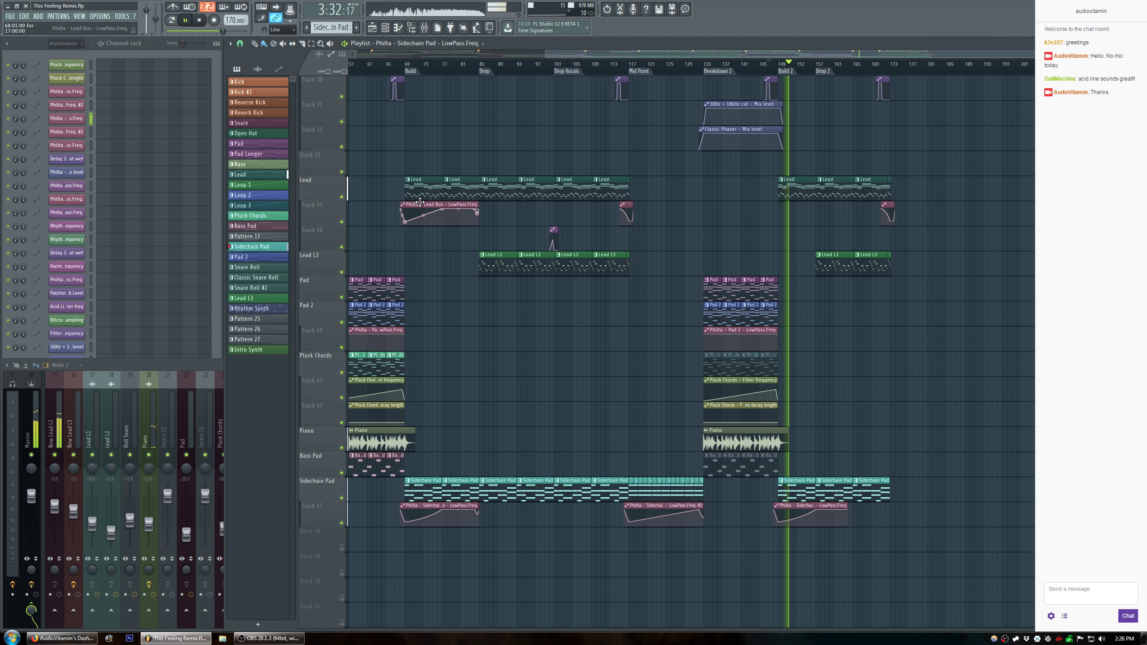
{"action": "scroll", "coordinate": [842, 116], "scroll_direction": "up", "scroll_amount": 2}
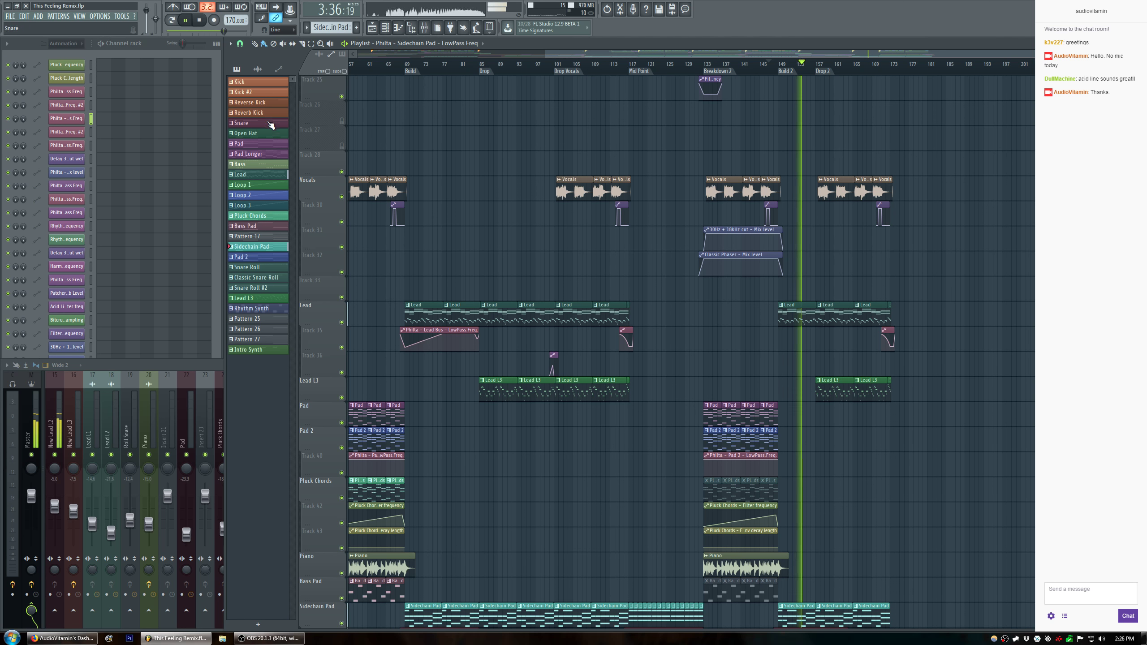
{"action": "left_click", "coordinate": [268, 279]}
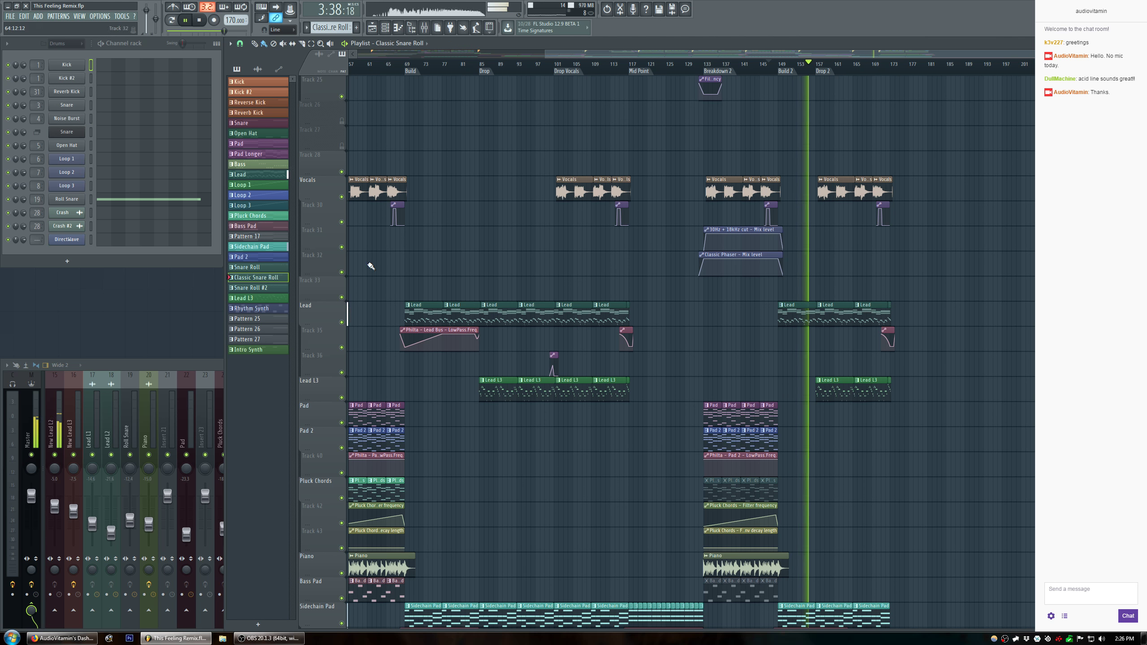
{"action": "key", "text": "space"}
{"action": "key", "text": "space"}
{"action": "left_click", "coordinate": [783, 141]}
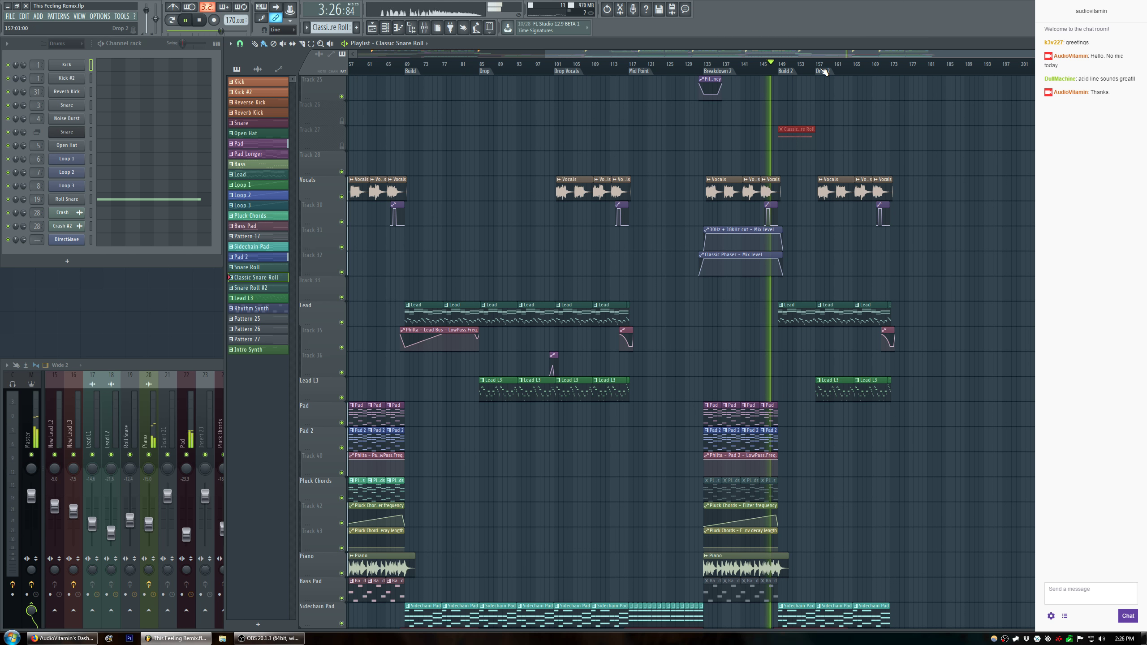
Move the Build 2 Classic Snare Roll clip up to the Rhythm Synth track.
{"action": "scroll", "coordinate": [735, 153], "scroll_direction": "up", "scroll_amount": 5}
{"action": "scroll", "coordinate": [723, 172], "scroll_direction": "up", "scroll_amount": 2}
{"action": "scroll", "coordinate": [723, 226], "scroll_direction": "up", "scroll_amount": 3}
{"action": "left_click_drag", "start_coordinate": [715, 334], "coordinate": [715, 109]}
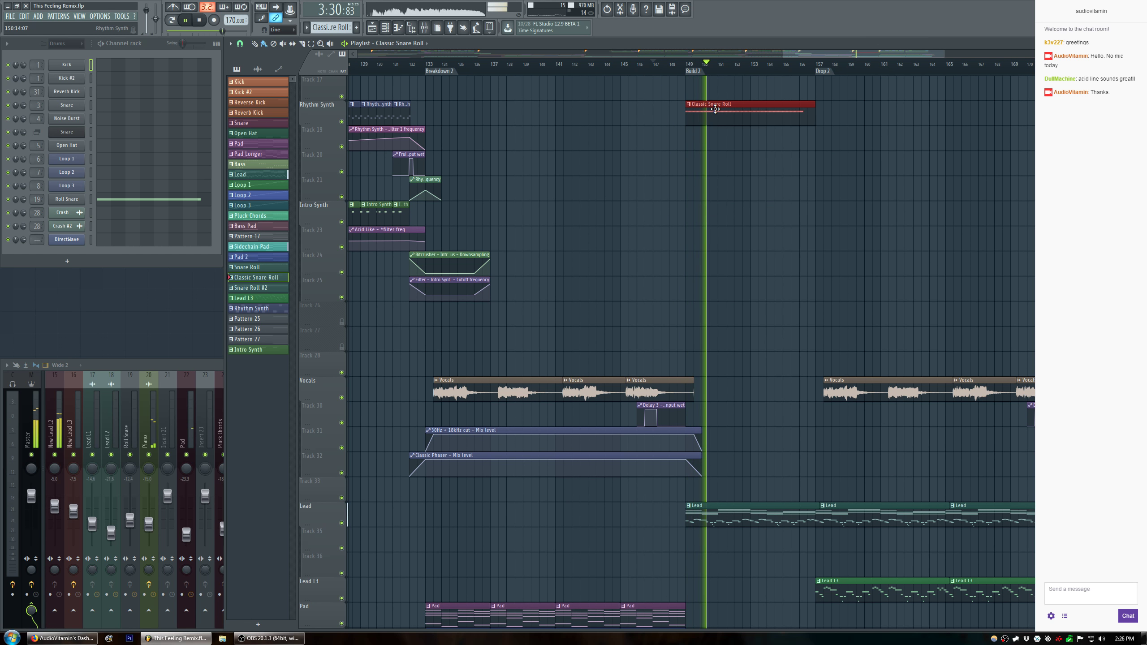
{"action": "scroll", "coordinate": [768, 190], "scroll_direction": "up", "scroll_amount": 9}
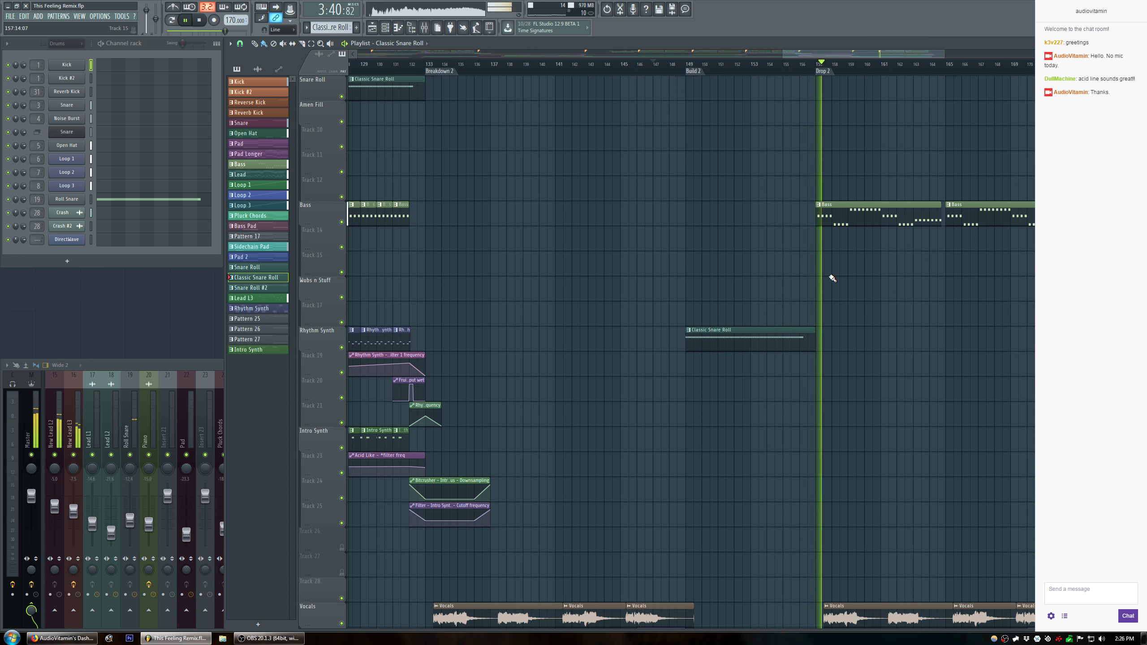
Copy the first Build's Lead Bus LowPass Freq automation under the Build 2 Lead clip, trimmed to start at bar 149.
{"action": "scroll", "coordinate": [748, 286], "scroll_direction": "down", "scroll_amount": 9}
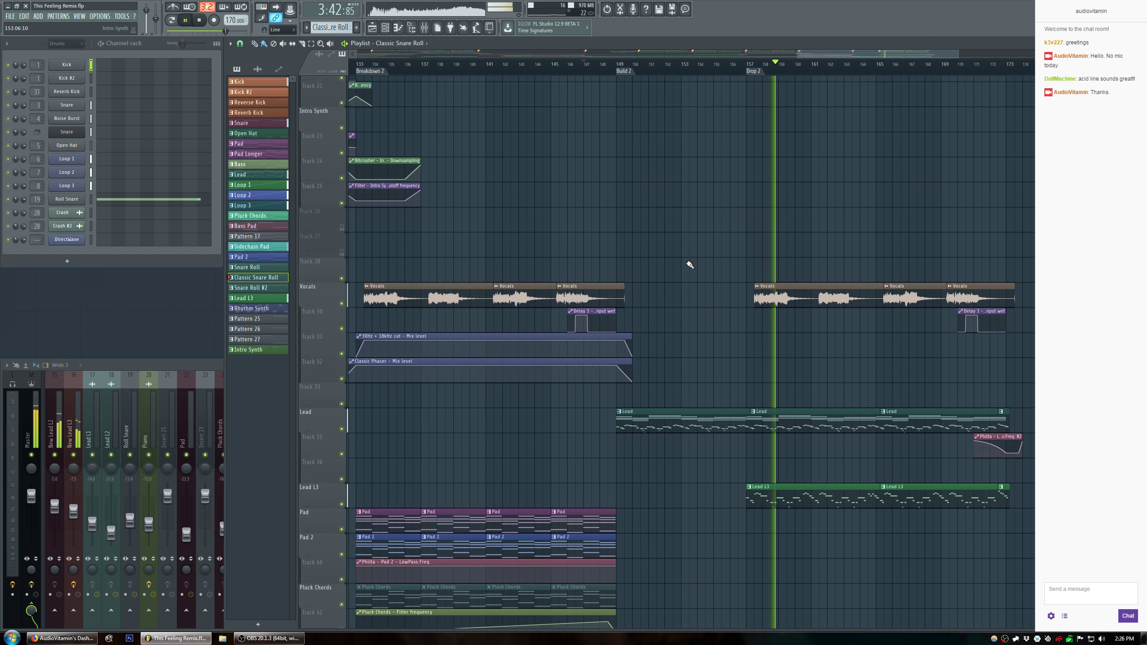
{"action": "scroll", "coordinate": [690, 264], "scroll_direction": "down", "scroll_amount": 1}
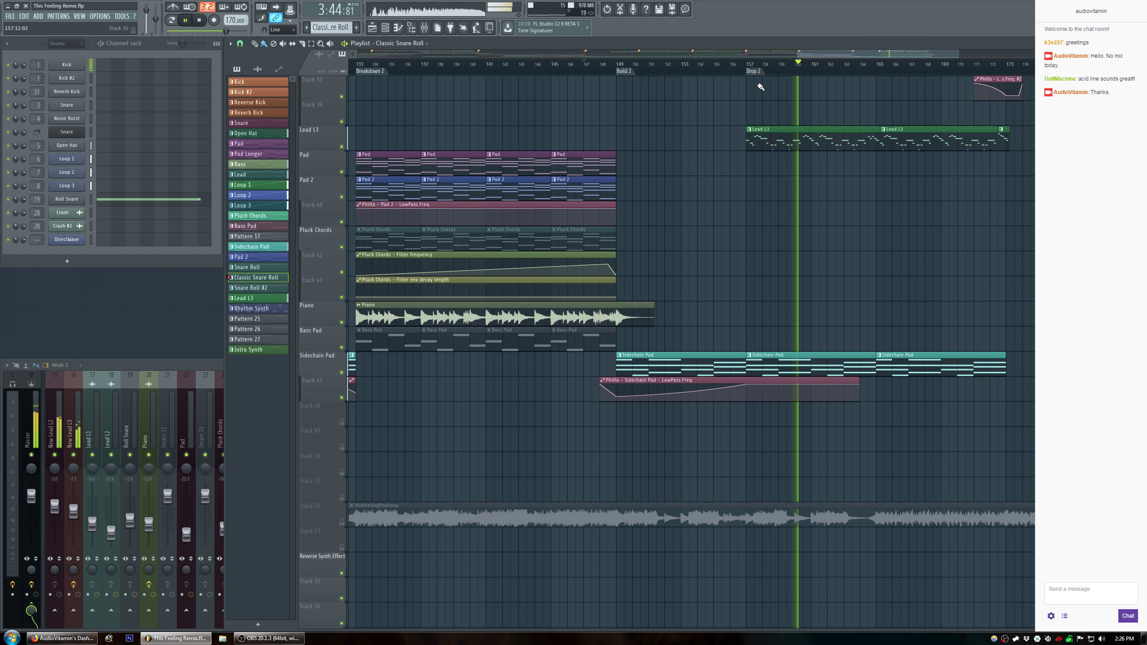
{"action": "scroll", "coordinate": [780, 70], "scroll_direction": "down", "scroll_amount": 5}
{"action": "scroll", "coordinate": [621, 145], "scroll_direction": "up", "scroll_amount": 6}
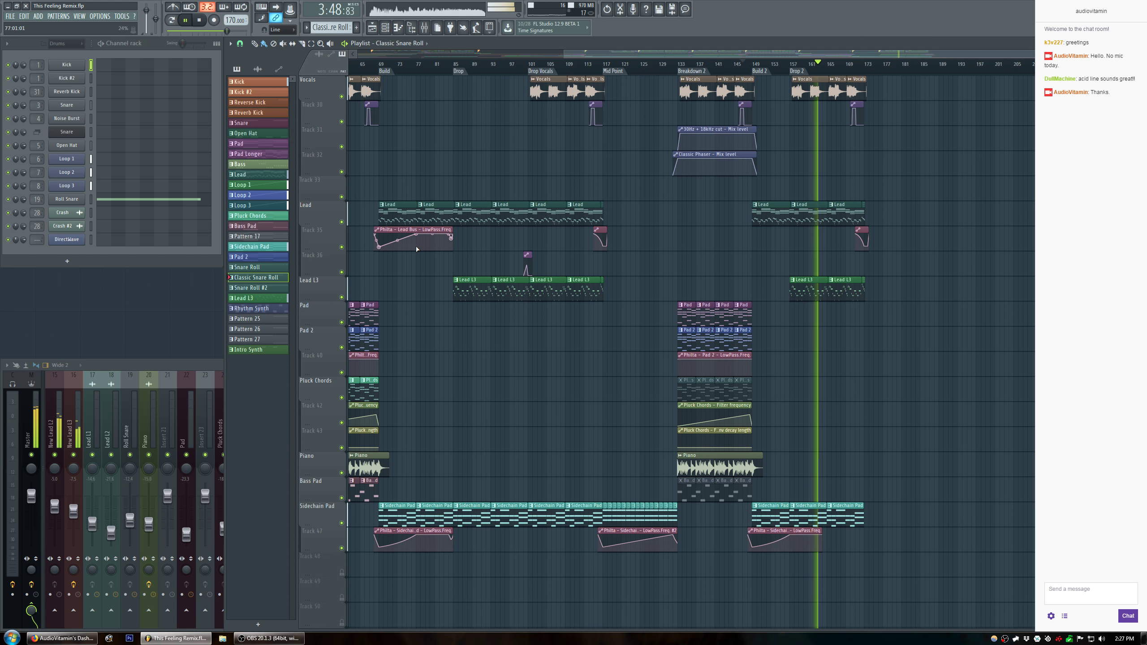
{"action": "left_click", "coordinate": [429, 230]}
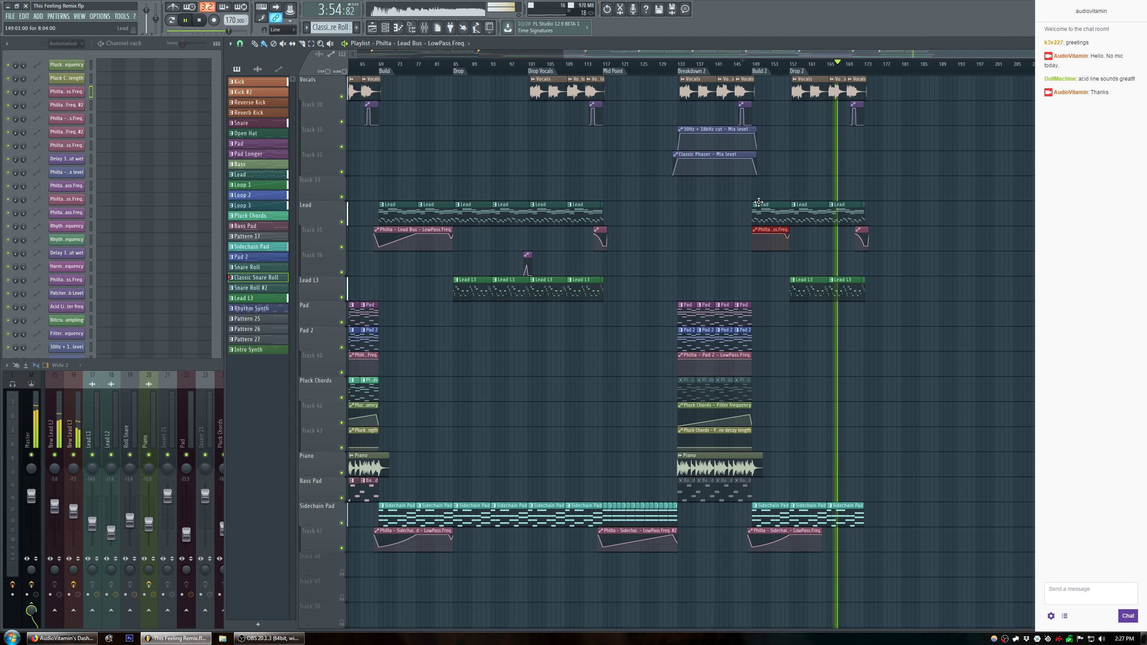
{"action": "scroll", "coordinate": [807, 136], "scroll_direction": "up", "scroll_amount": 3}
{"action": "scroll", "coordinate": [819, 69], "scroll_direction": "up", "scroll_amount": 5}
Play the transition from the end of Breakdown 2 into Build 2 to check the new lead filter automation.
{"action": "key", "text": "space"}
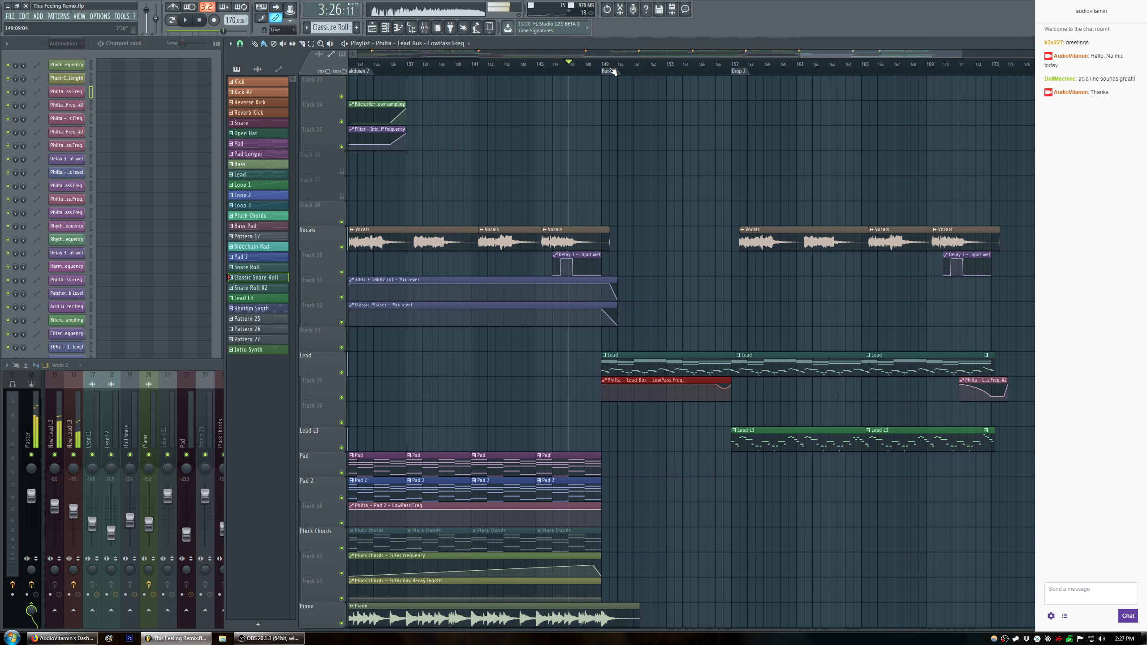
{"action": "left_click", "coordinate": [612, 71]}
{"action": "key", "text": "space"}
{"action": "left_click", "coordinate": [544, 67]}
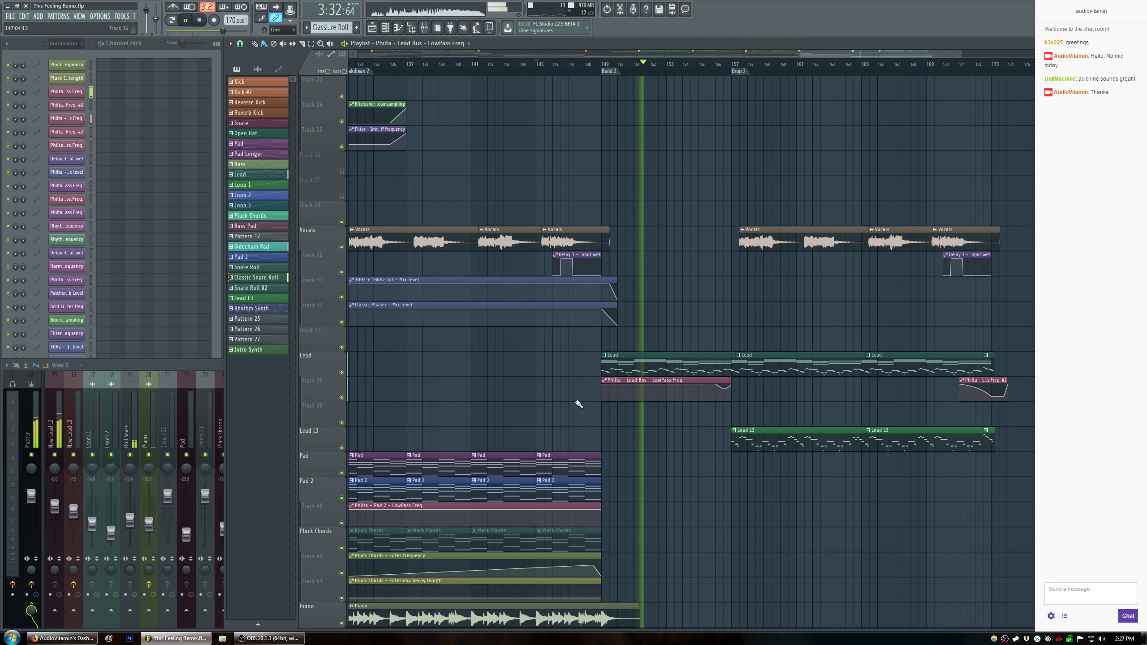
Shorten the last Pad and Pad 2 clips of Breakdown 2 to end at bar 147 and audition through Drop 2.
{"action": "scroll", "coordinate": [579, 404], "scroll_direction": "down", "scroll_amount": 6}
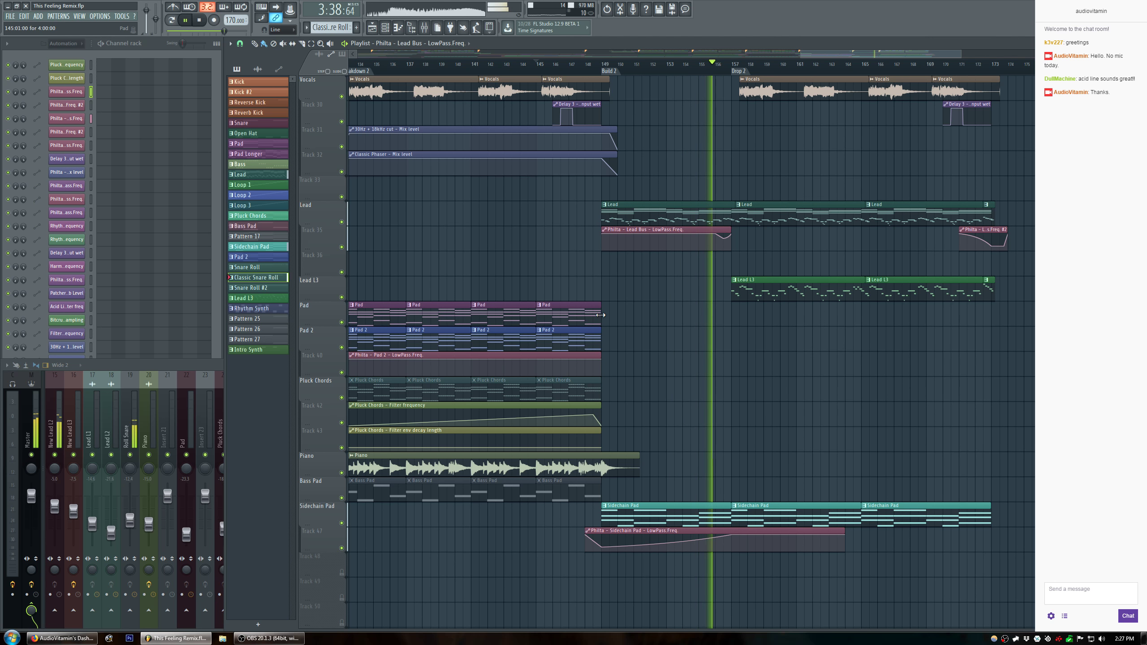
{"action": "left_click_drag", "start_coordinate": [596, 315], "coordinate": [563, 315]}
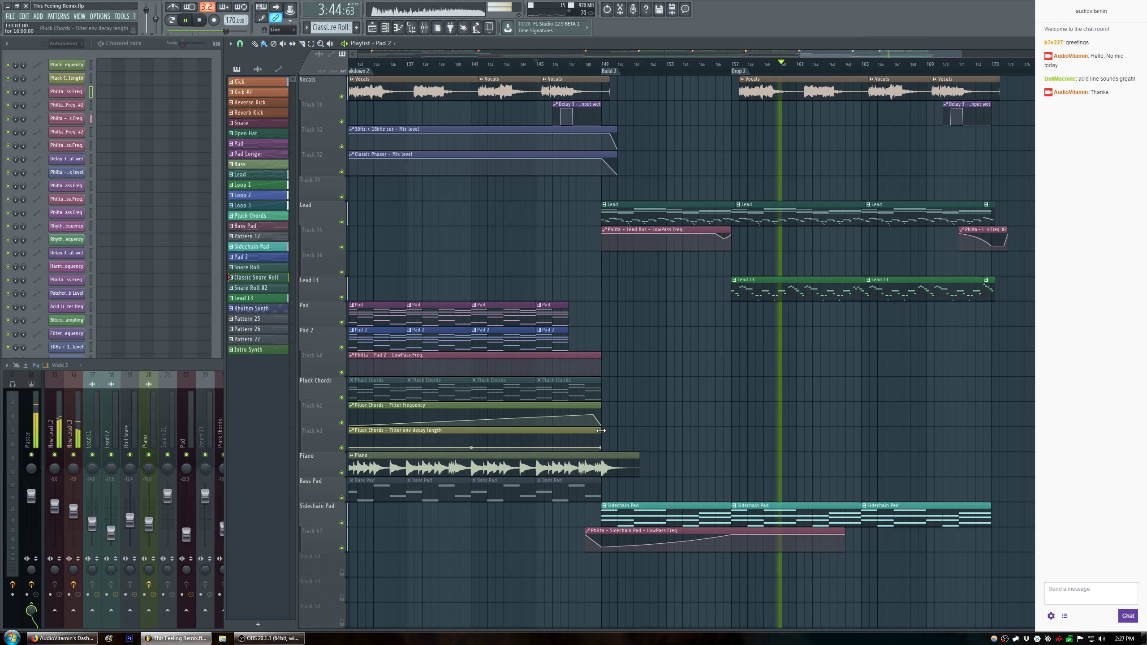
{"action": "key", "text": "space"}
{"action": "left_click", "coordinate": [540, 68]}
{"action": "key", "text": "space"}
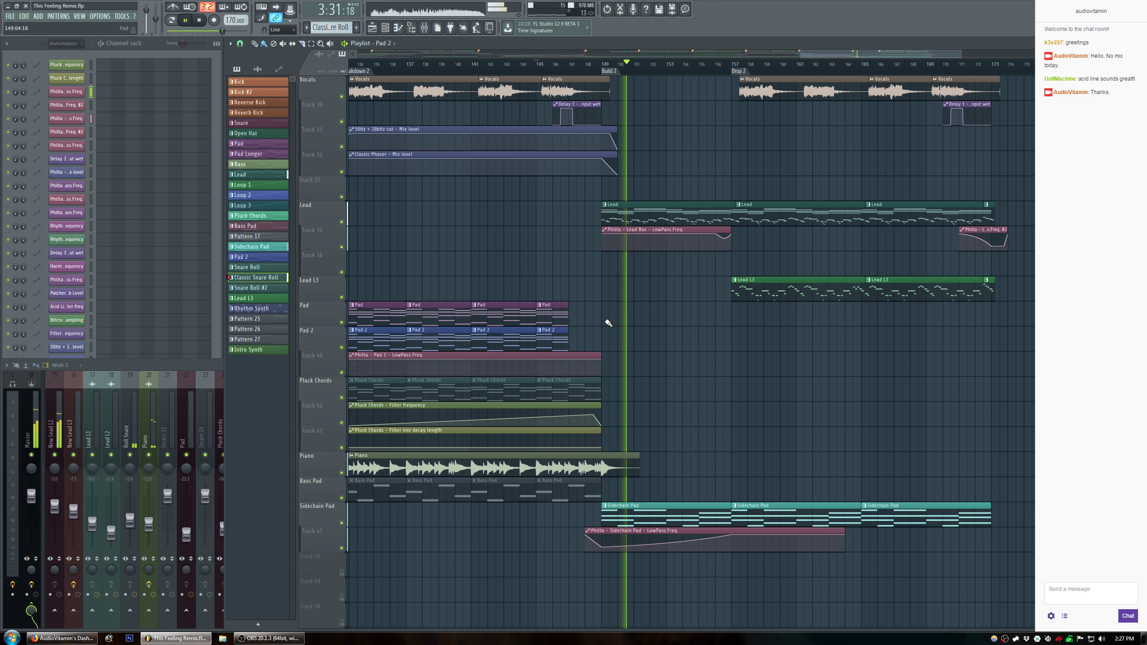
{"action": "scroll", "coordinate": [738, 303], "scroll_direction": "up", "scroll_amount": 3}
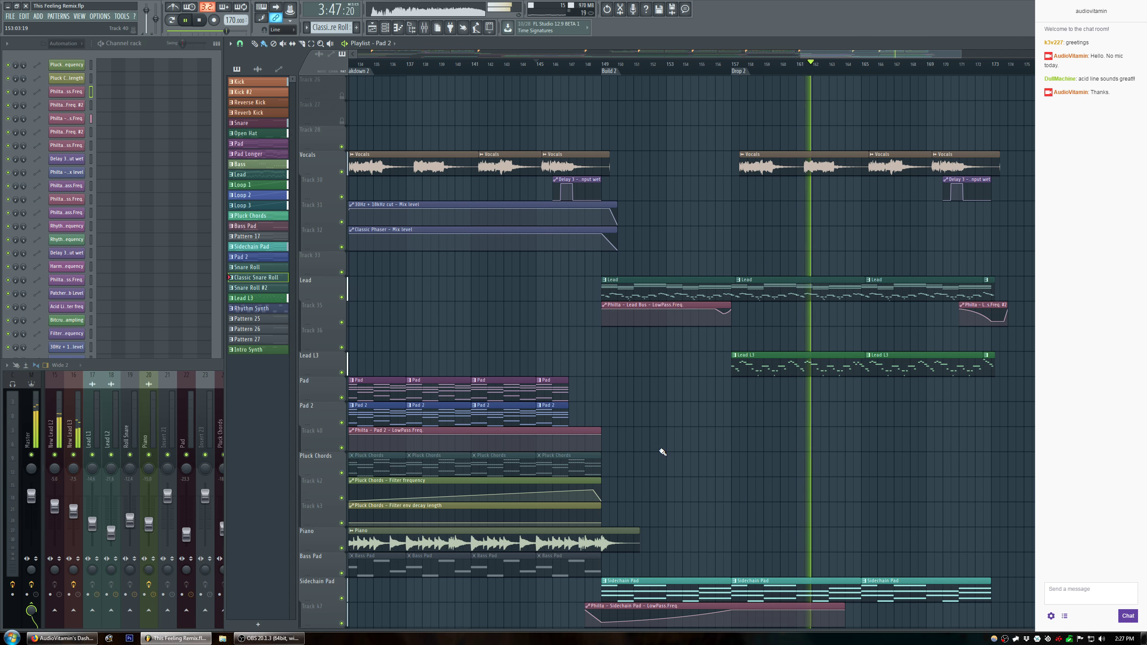
{"action": "scroll", "coordinate": [722, 453], "scroll_direction": "up", "scroll_amount": 5}
{"action": "scroll", "coordinate": [752, 452], "scroll_direction": "down", "scroll_amount": 3}
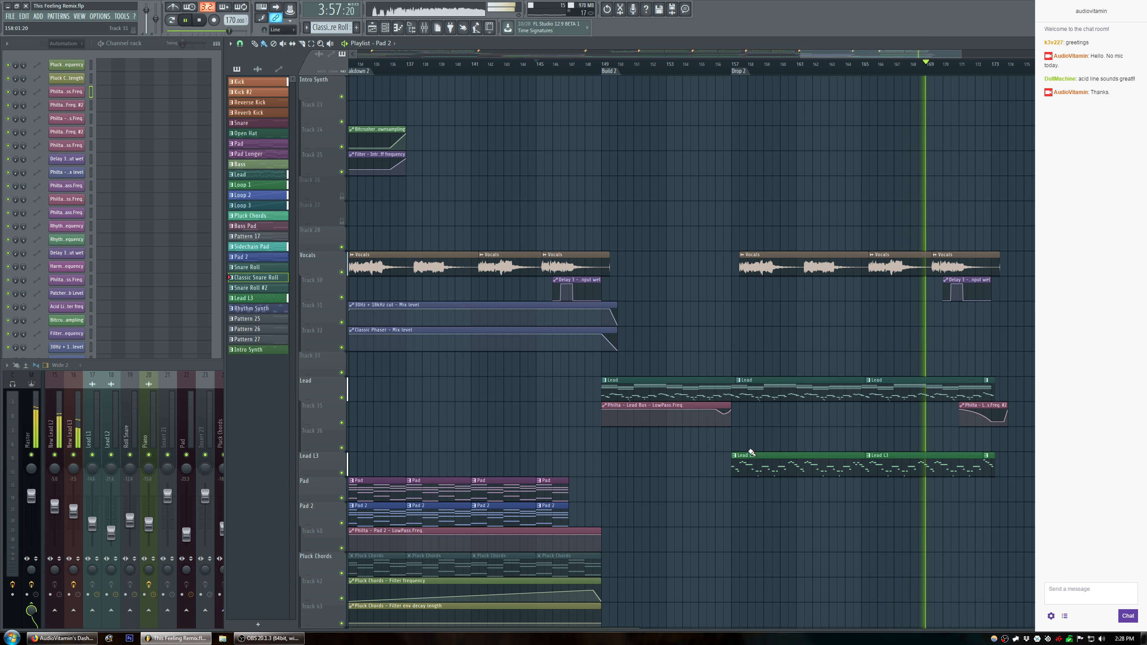
Stop playback and add a time marker named Outro at bar 173, at the end of Drop 2.
{"action": "key", "text": "space"}
{"action": "right_click", "coordinate": [999, 70]}
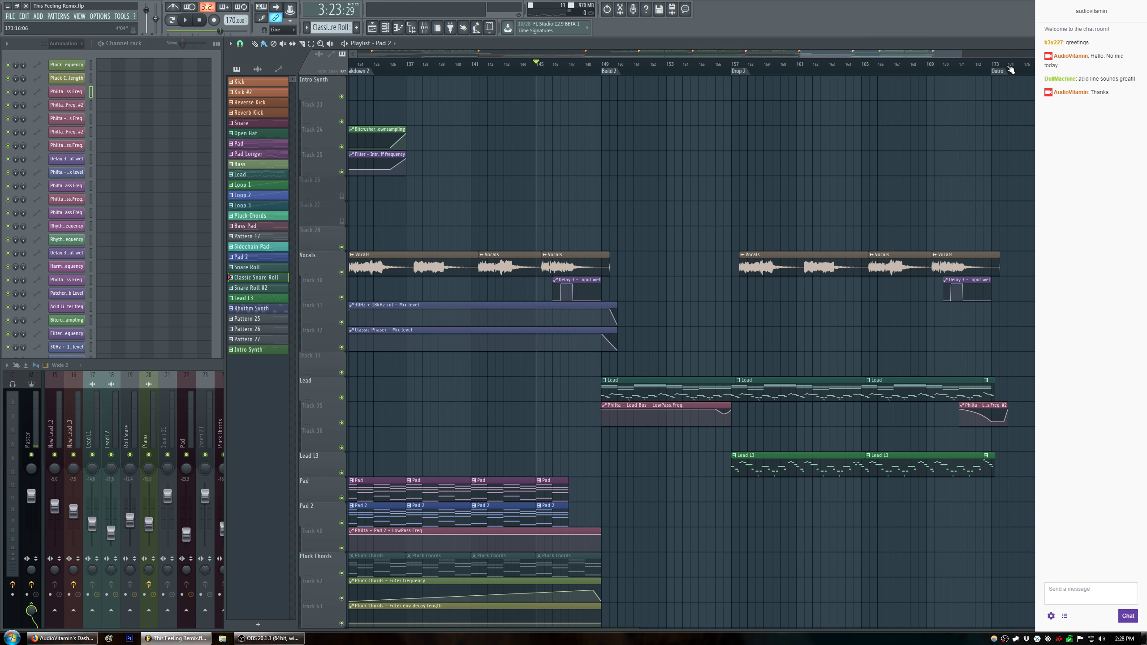
{"action": "scroll", "coordinate": [1011, 70], "scroll_direction": "down", "scroll_amount": 4}
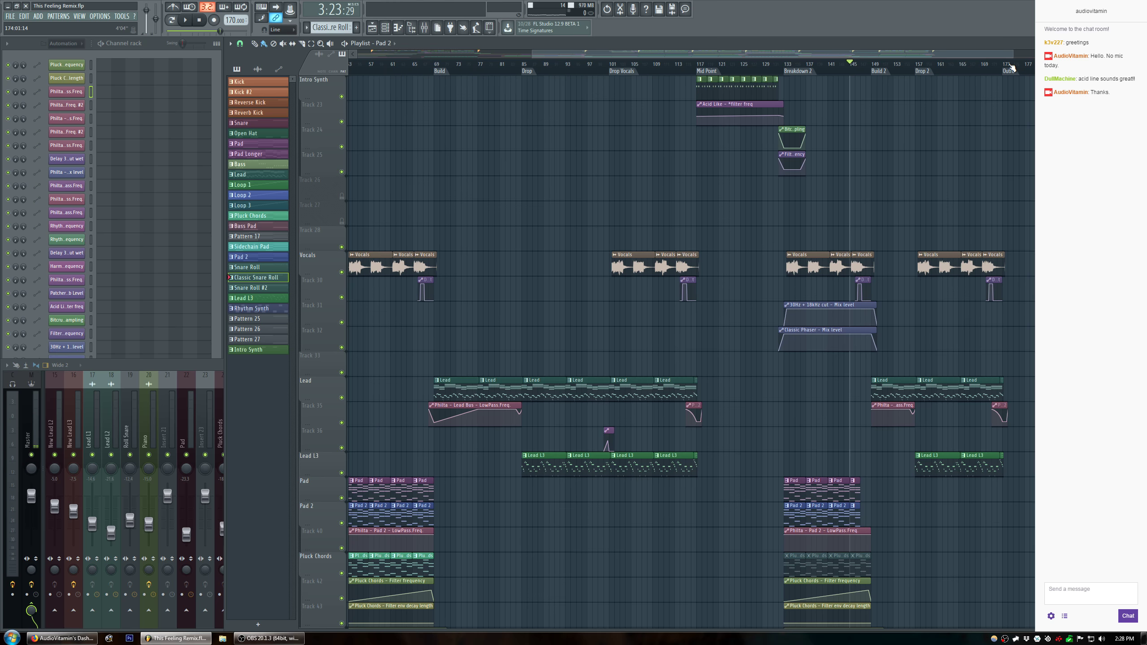
Play from the end of the Mid Point through Breakdown 2 and Build 2 into Drop 2, examining the tracks around the Outro.
{"action": "left_click", "coordinate": [765, 68]}
{"action": "key", "text": "space"}
{"action": "scroll", "coordinate": [811, 69], "scroll_direction": "up", "scroll_amount": 5}
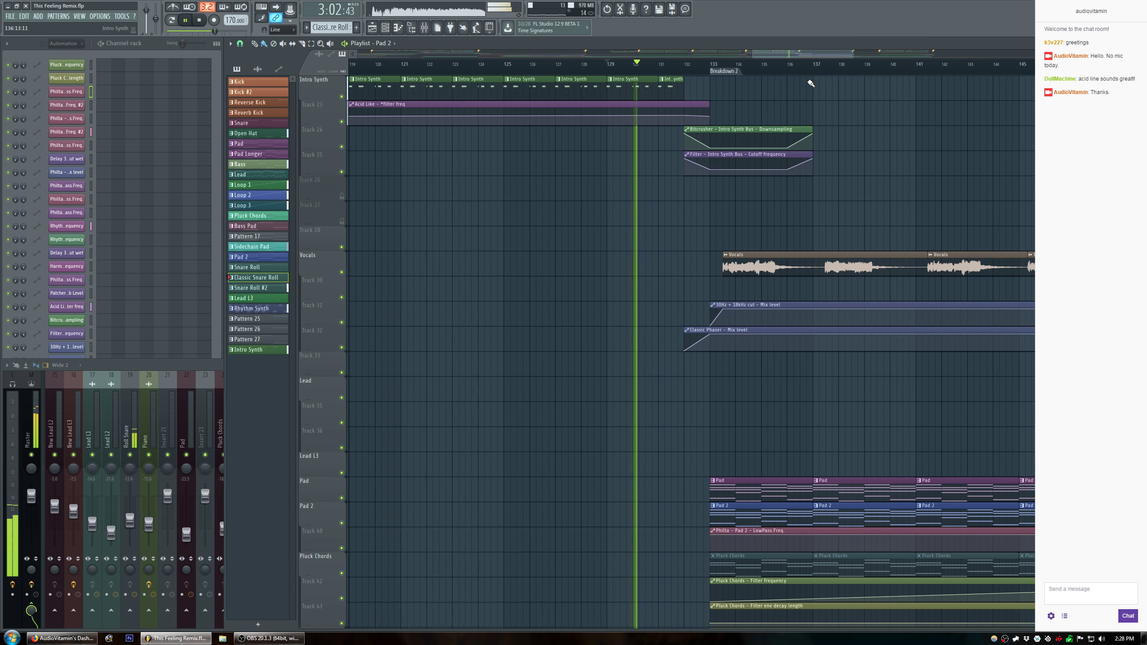
{"action": "left_click_drag", "start_coordinate": [853, 55], "coordinate": [992, 55]}
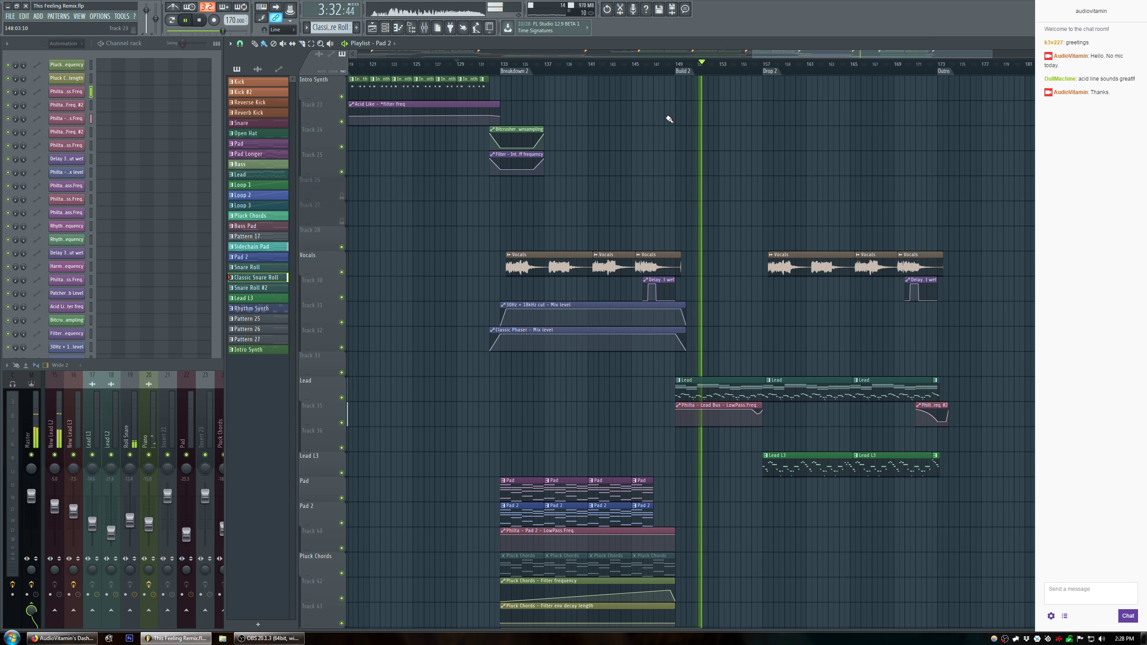
{"action": "left_click_drag", "start_coordinate": [860, 54], "coordinate": [887, 54]}
{"action": "scroll", "coordinate": [894, 289], "scroll_direction": "down", "scroll_amount": 5}
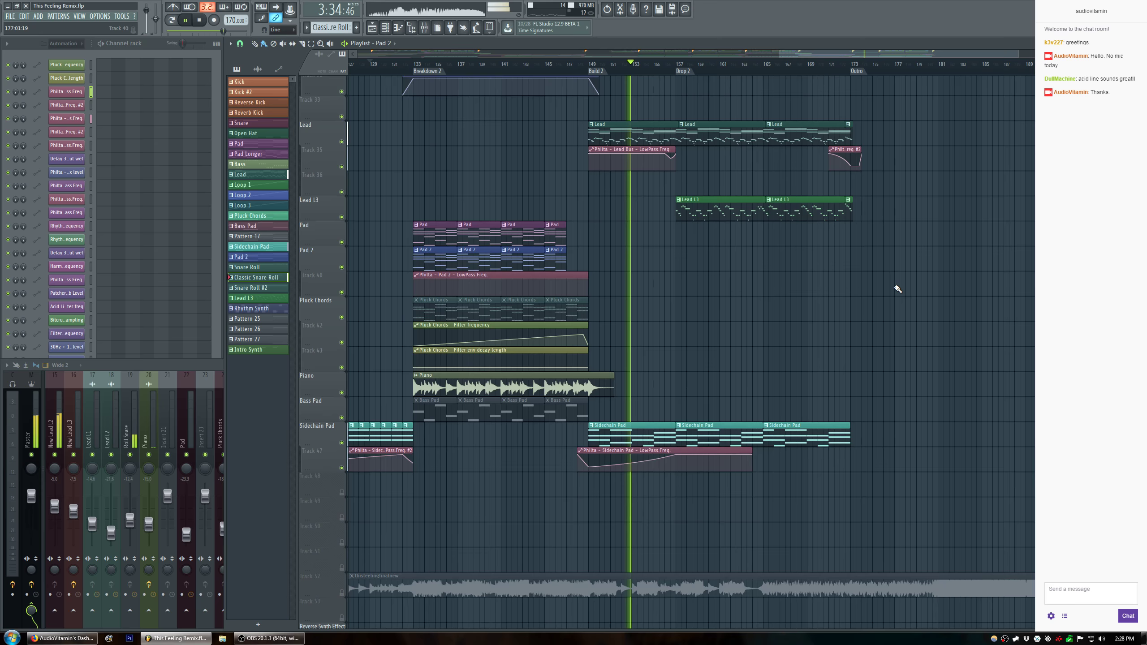
{"action": "scroll", "coordinate": [862, 252], "scroll_direction": "up", "scroll_amount": 1}
{"action": "scroll", "coordinate": [864, 250], "scroll_direction": "up", "scroll_amount": 4}
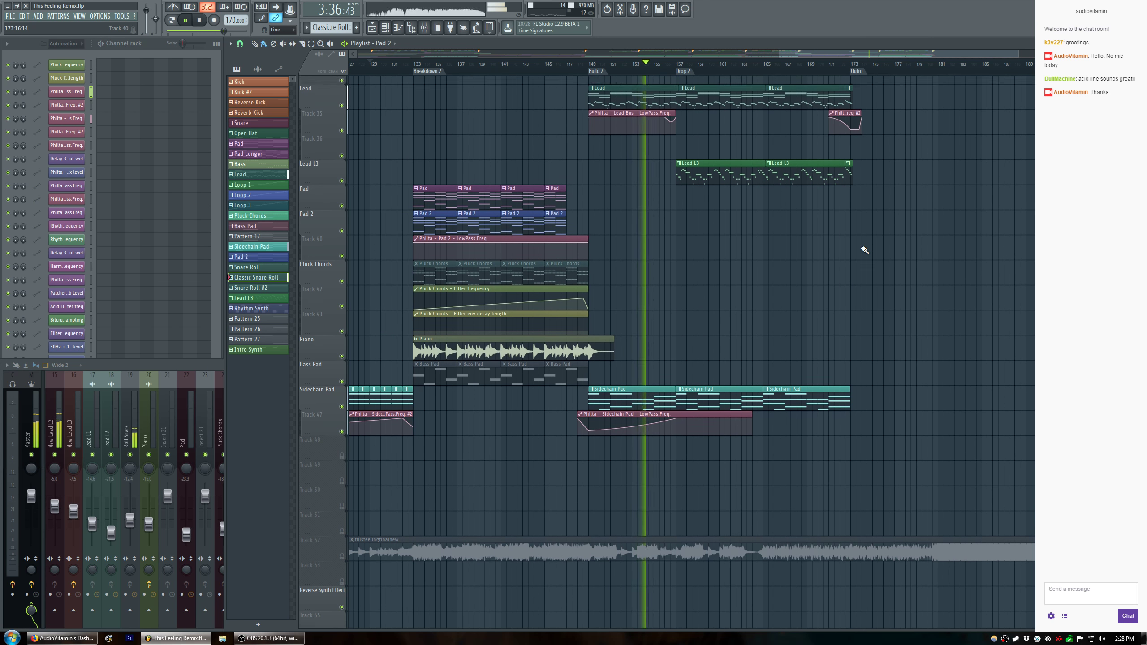
{"action": "scroll", "coordinate": [864, 250], "scroll_direction": "up", "scroll_amount": 3}
{"action": "scroll", "coordinate": [865, 249], "scroll_direction": "down", "scroll_amount": 4}
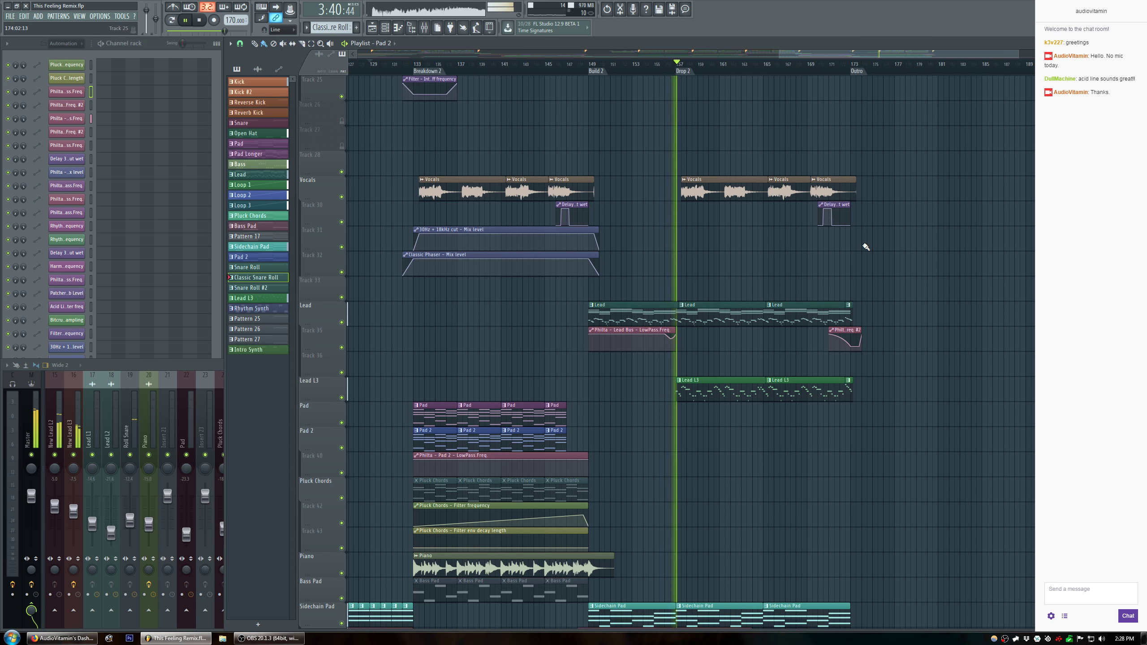
Copy the Mid Point drum, loop, crash, snare roll, bass and Sidechain Pad clips with the pad's filter automation into the Outro at bar 173.
{"action": "scroll", "coordinate": [901, 249], "scroll_direction": "up", "scroll_amount": 2}
{"action": "scroll", "coordinate": [902, 249], "scroll_direction": "up", "scroll_amount": 6}
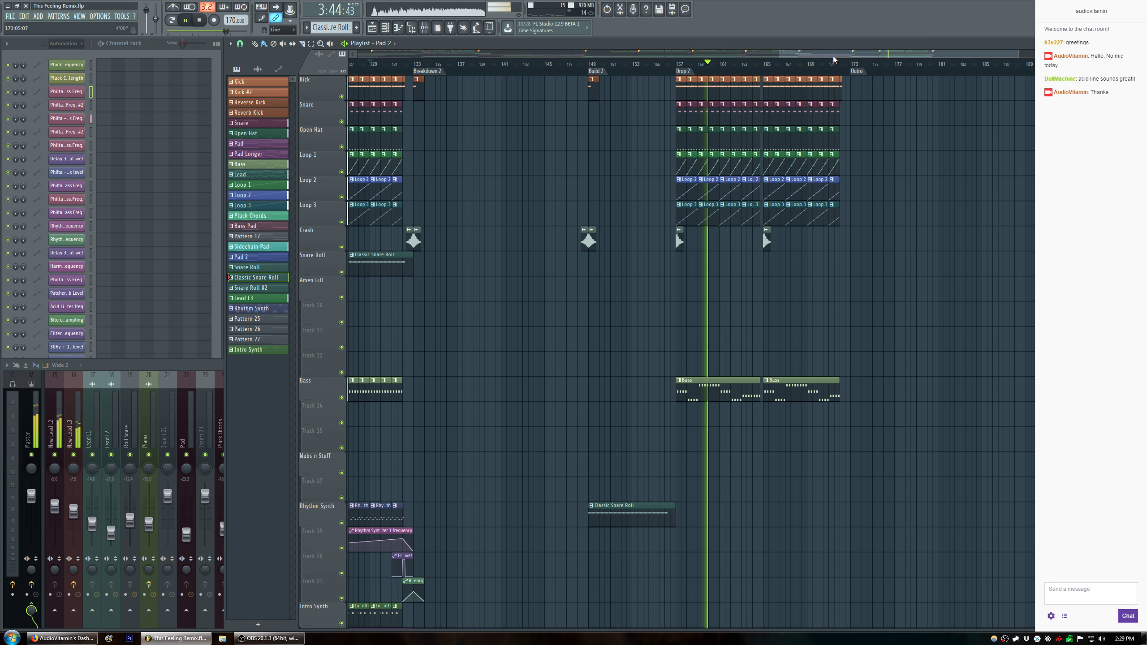
{"action": "left_click_drag", "start_coordinate": [835, 54], "coordinate": [761, 56]}
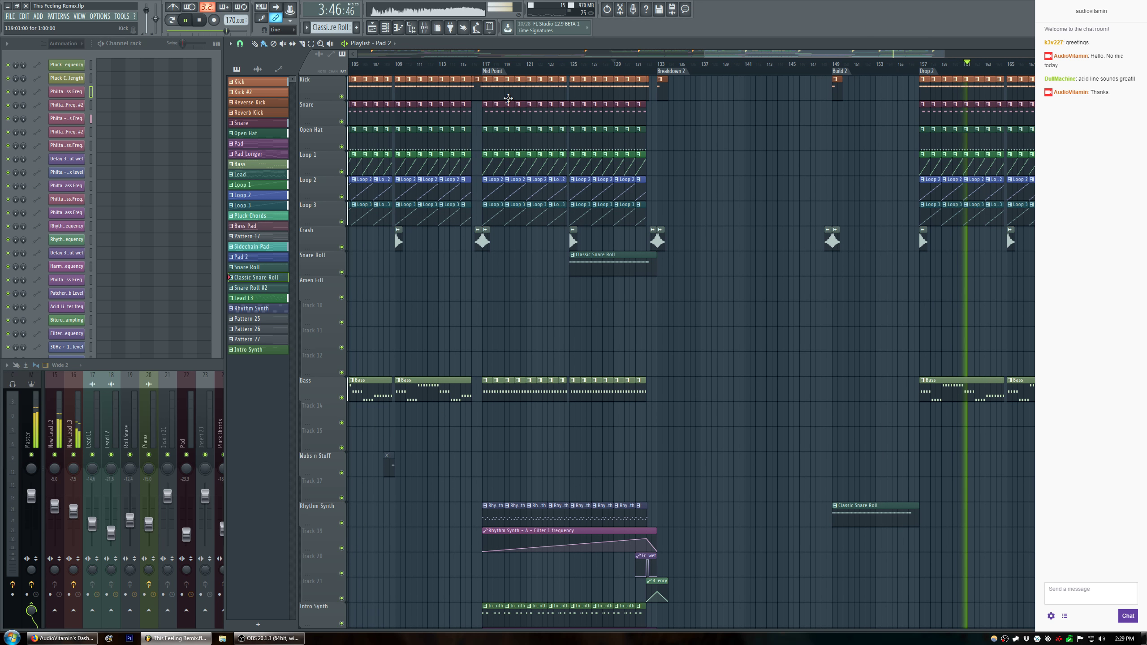
{"action": "left_click_drag", "start_coordinate": [484, 72], "coordinate": [489, 217]}
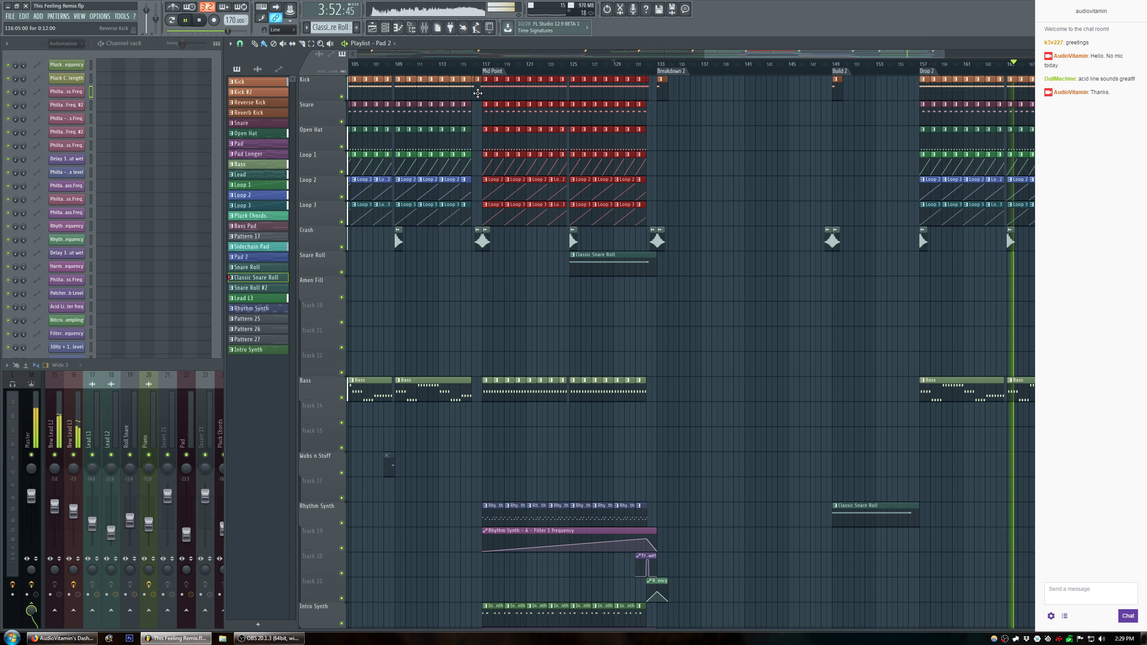
{"action": "left_click_drag", "start_coordinate": [464, 253], "coordinate": [605, 281]}
{"action": "left_click_drag", "start_coordinate": [717, 374], "coordinate": [486, 402]}
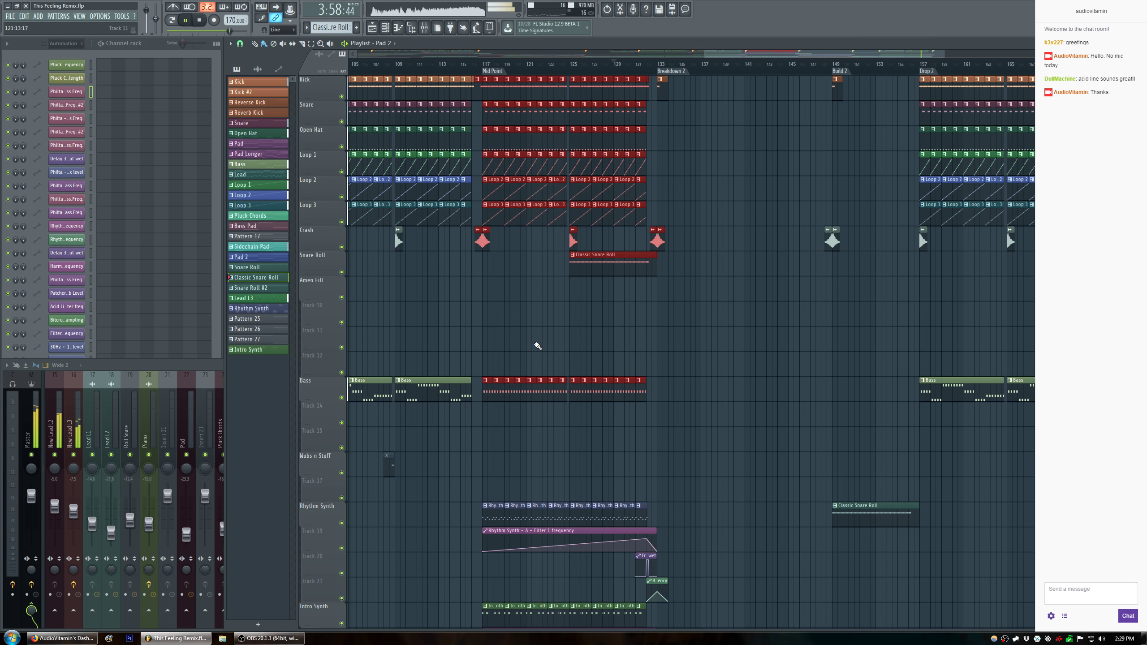
{"action": "scroll", "coordinate": [537, 344], "scroll_direction": "down", "scroll_amount": 3}
{"action": "scroll", "coordinate": [537, 316], "scroll_direction": "down", "scroll_amount": 13}
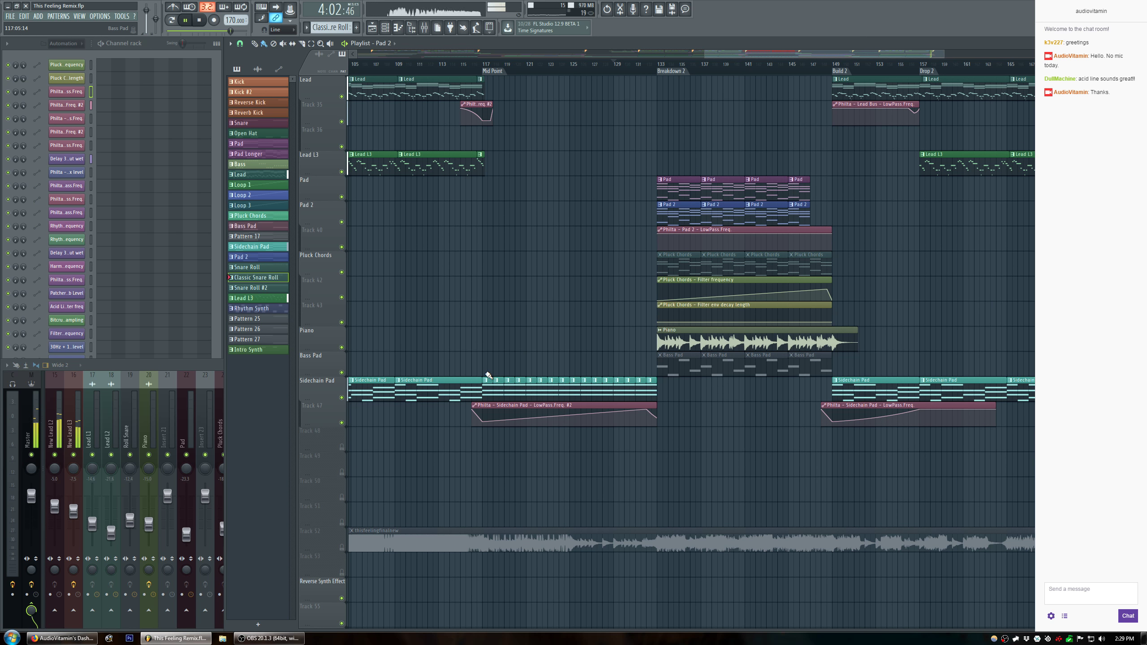
{"action": "left_click_drag", "start_coordinate": [494, 383], "coordinate": [626, 394]}
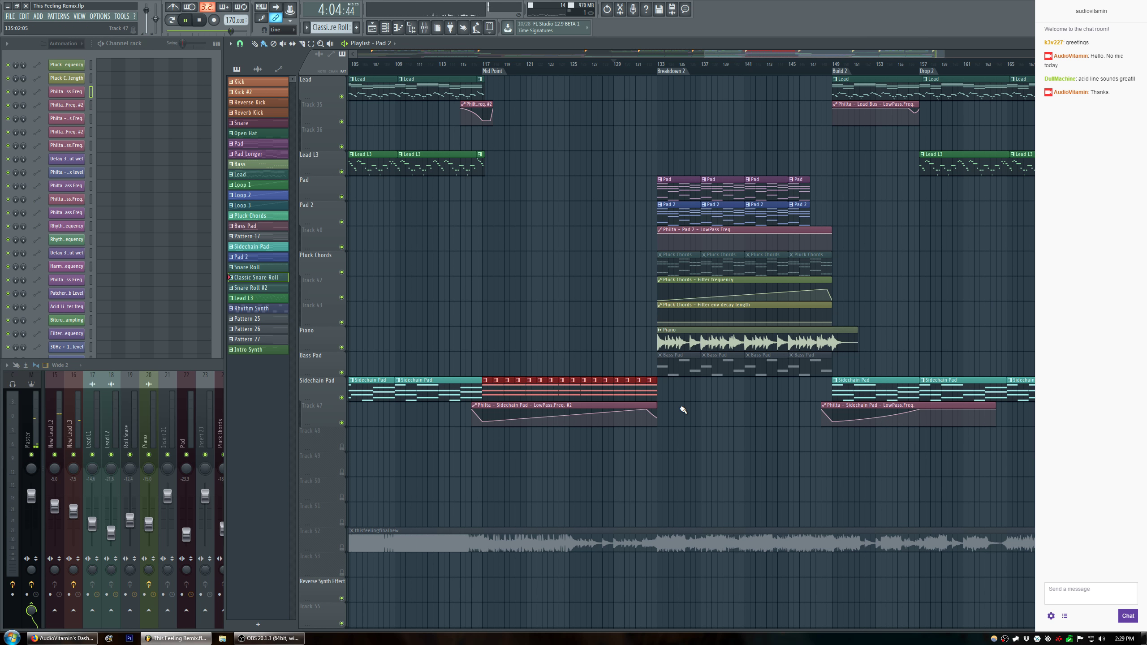
{"action": "scroll", "coordinate": [534, 311], "scroll_direction": "up", "scroll_amount": 10}
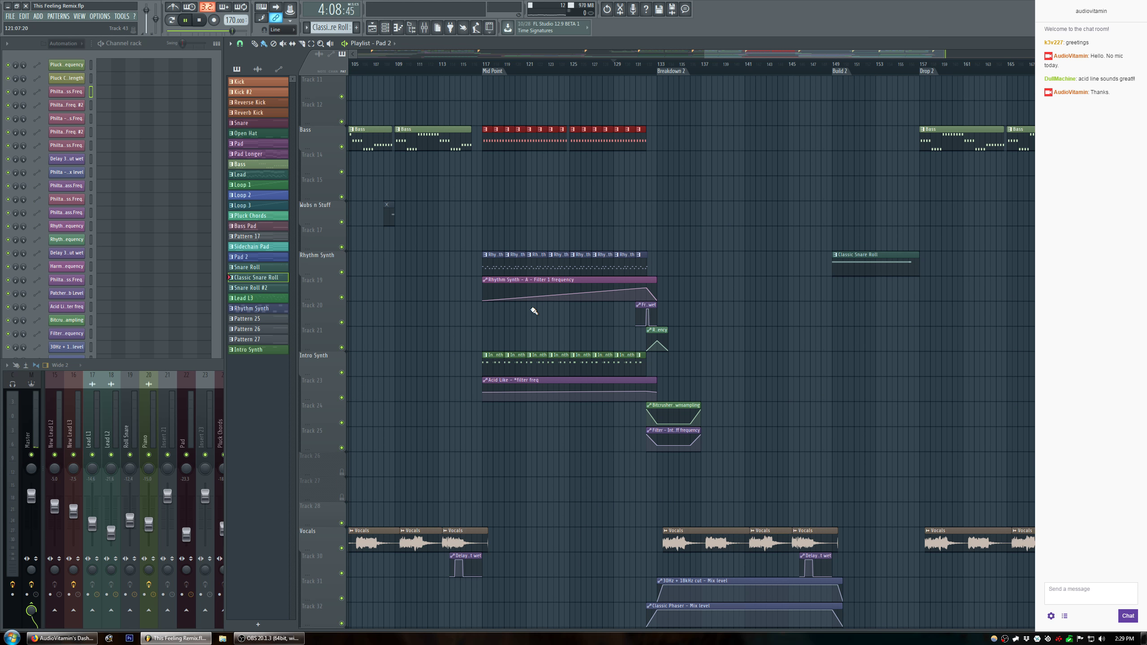
{"action": "left_click_drag", "start_coordinate": [734, 55], "coordinate": [936, 64]}
{"action": "scroll", "coordinate": [486, 65], "scroll_direction": "up", "scroll_amount": 3}
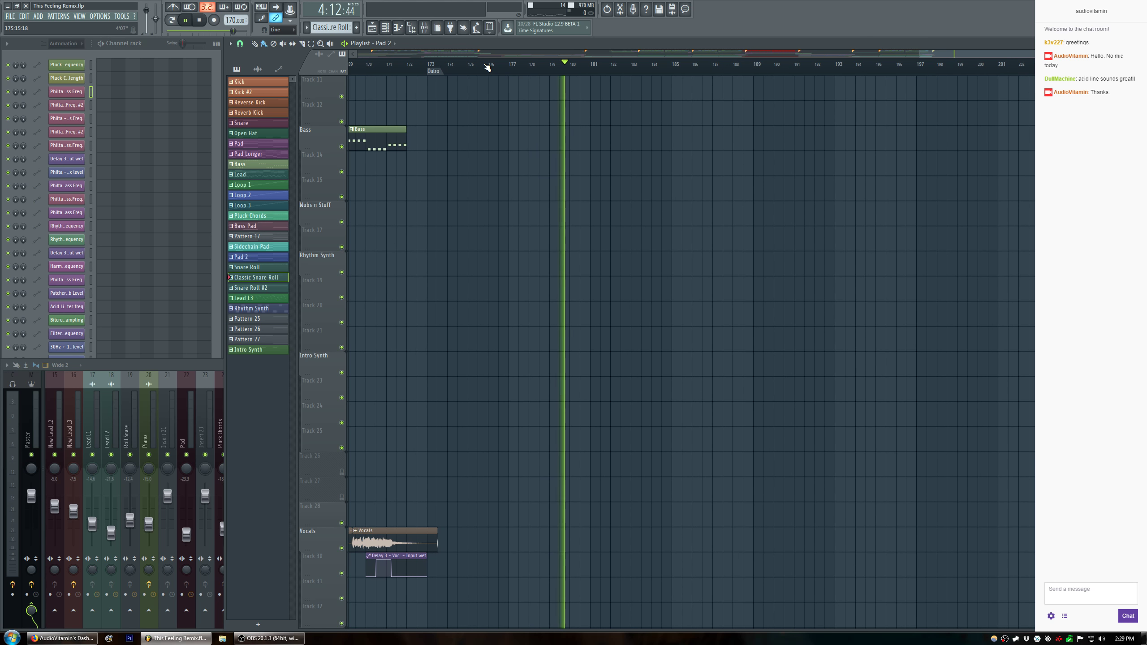
{"action": "key", "text": "ctrl+v"}
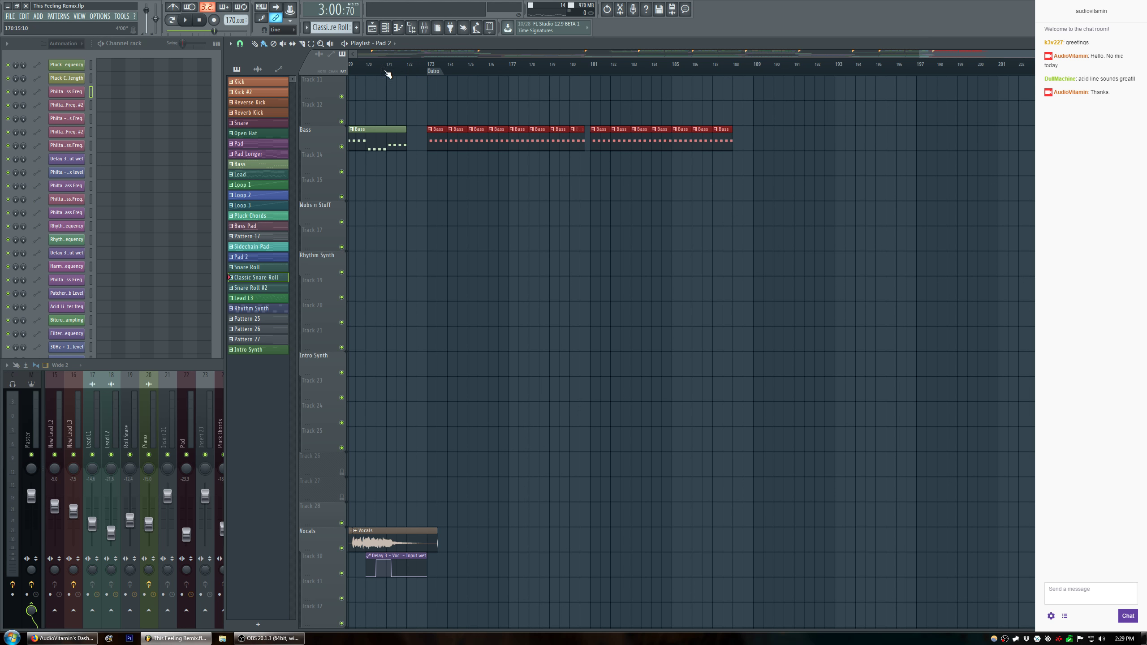
{"action": "key", "text": "ctrl+d"}
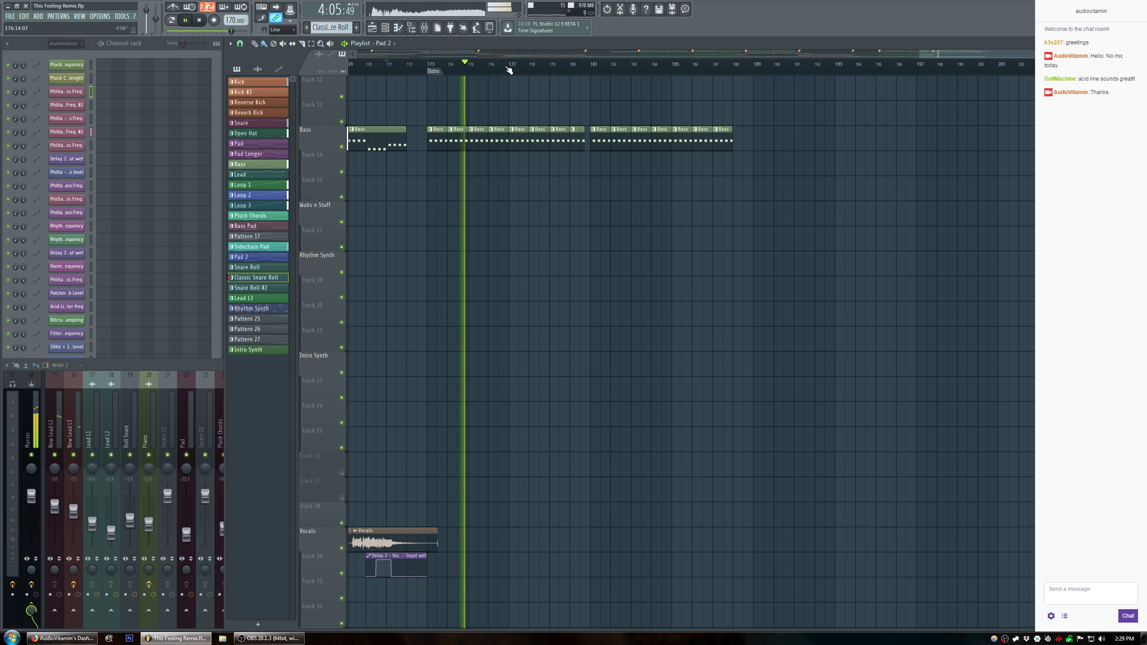
Mute the Sidechain Pad clips in the Outro and play the transition from the end of Drop 2.
{"action": "scroll", "coordinate": [510, 69], "scroll_direction": "down", "scroll_amount": 2}
{"action": "scroll", "coordinate": [425, 360], "scroll_direction": "down", "scroll_amount": 3}
{"action": "scroll", "coordinate": [425, 361], "scroll_direction": "down", "scroll_amount": 7}
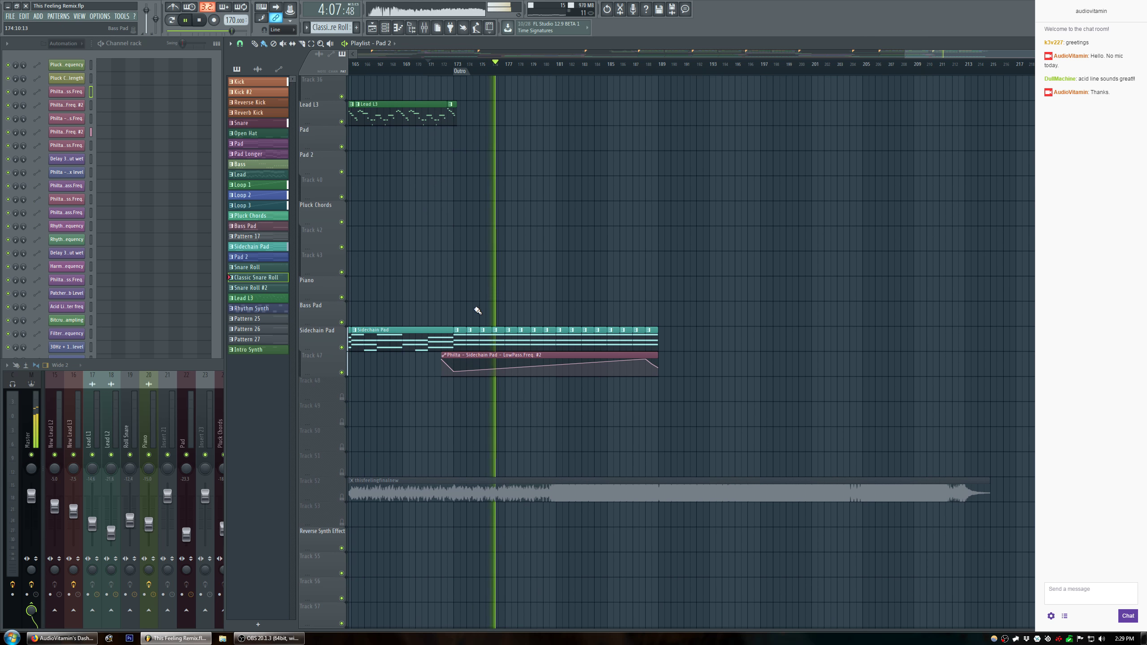
{"action": "left_click_drag", "start_coordinate": [465, 320], "coordinate": [651, 334]}
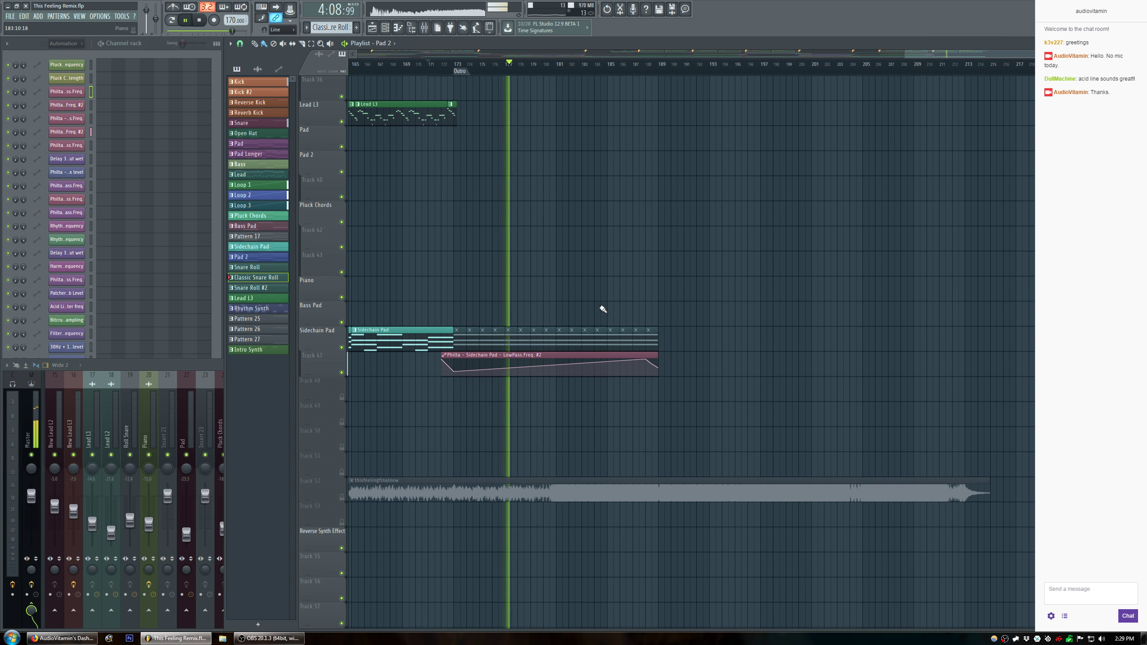
{"action": "left_click", "coordinate": [433, 73]}
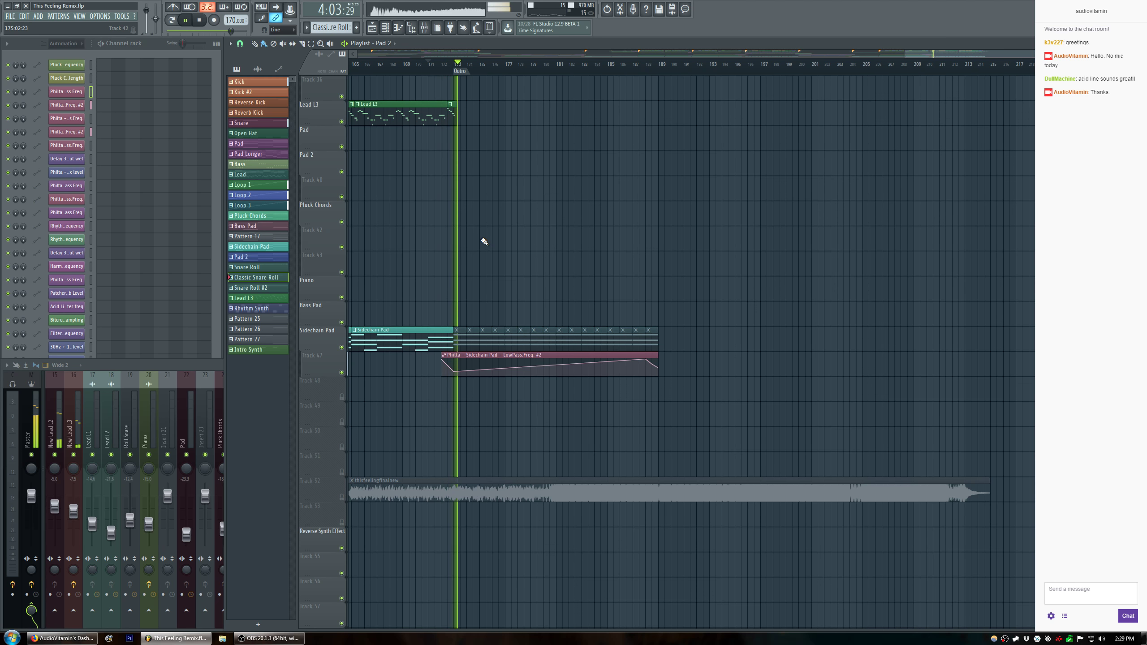
Paint Intro Synth pattern clips on the Intro Synth track across the Outro, from bar 173 to bar 189.
{"action": "scroll", "coordinate": [485, 243], "scroll_direction": "up", "scroll_amount": 7}
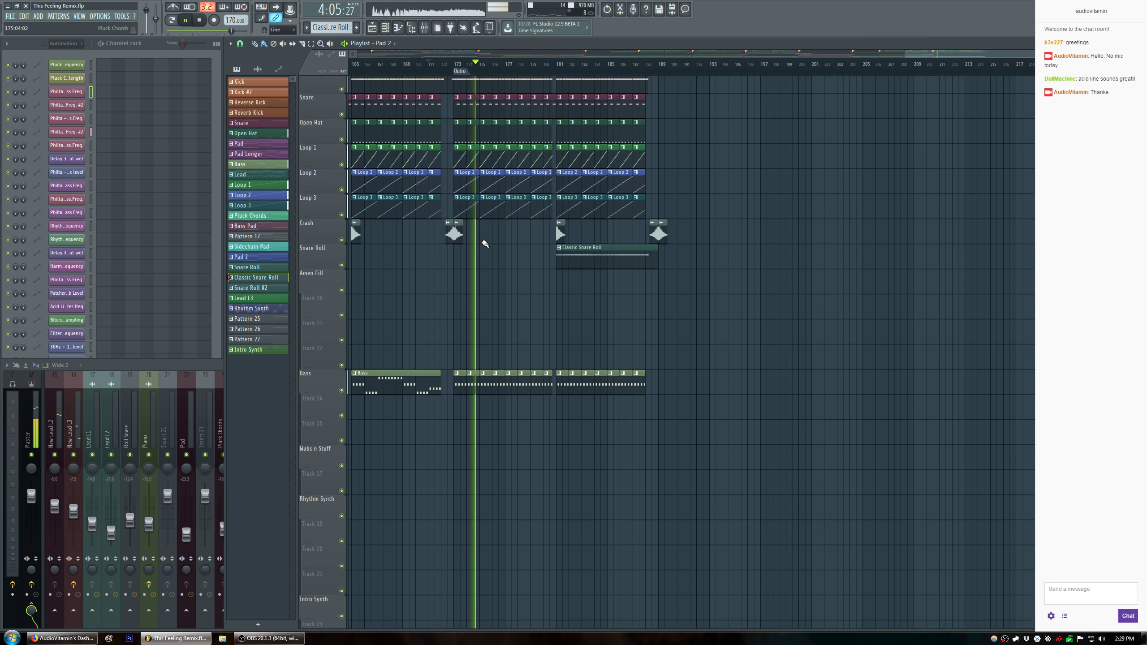
{"action": "scroll", "coordinate": [485, 244], "scroll_direction": "down", "scroll_amount": 3}
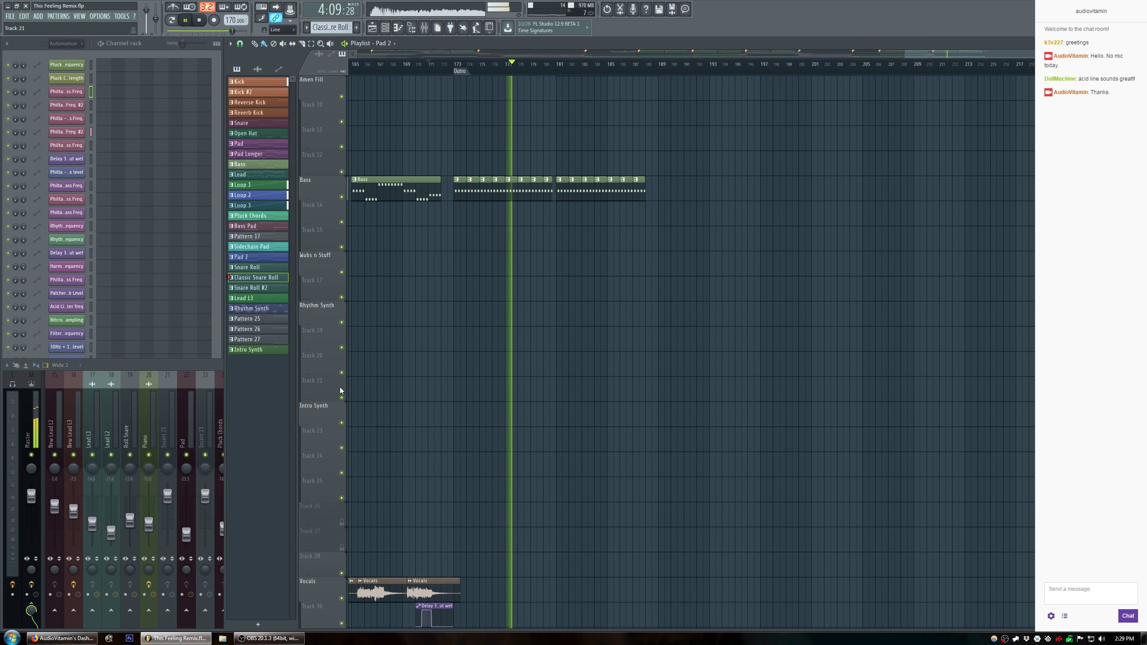
{"action": "left_click", "coordinate": [265, 350]}
{"action": "left_click_drag", "start_coordinate": [461, 419], "coordinate": [655, 411]}
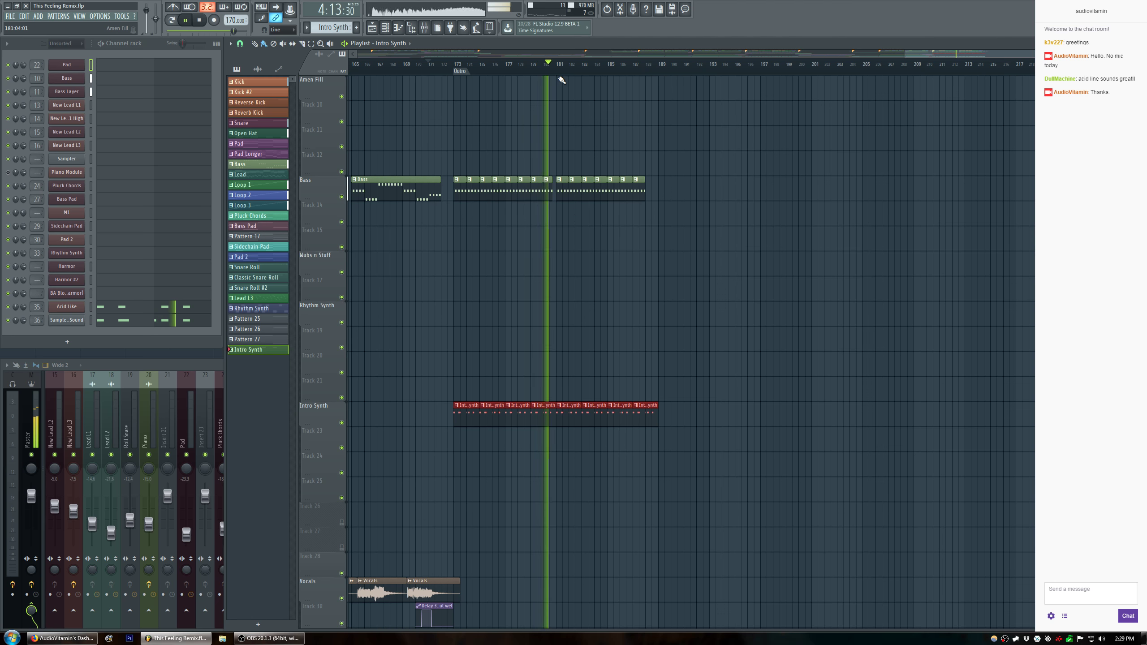
Add the Acid Like filter freq automation across the Outro, and the Bitcrusher downsampling and Filter cutoff frequency automation at its end.
{"action": "scroll", "coordinate": [568, 70], "scroll_direction": "down", "scroll_amount": 5}
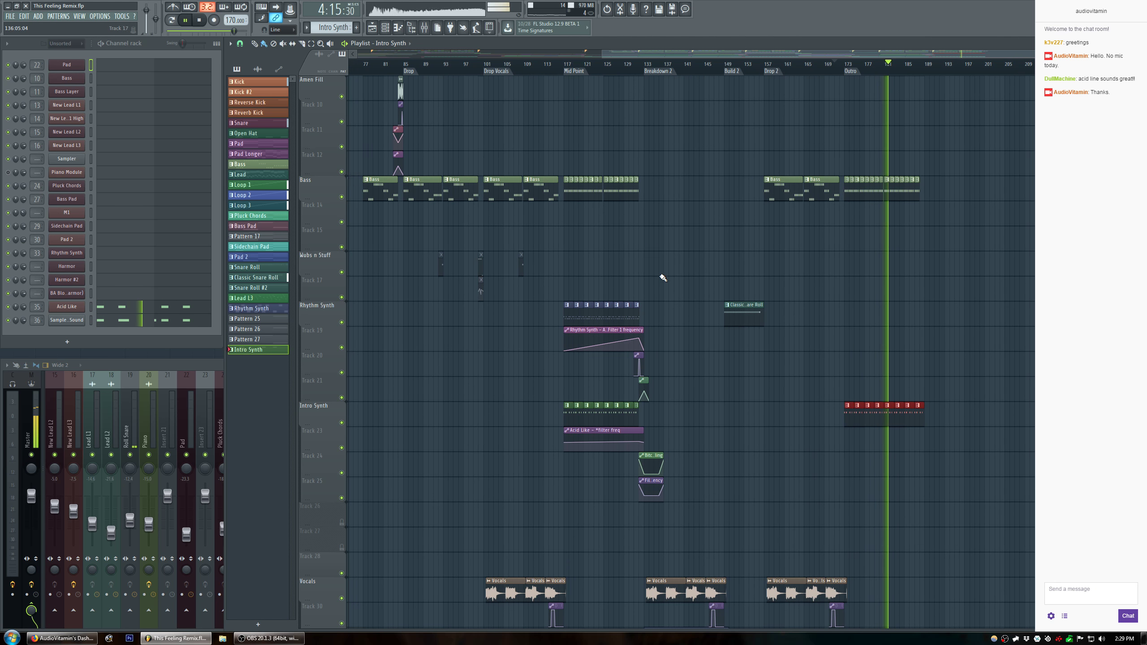
{"action": "scroll", "coordinate": [664, 278], "scroll_direction": "down", "scroll_amount": 5}
{"action": "left_click", "coordinate": [620, 304]}
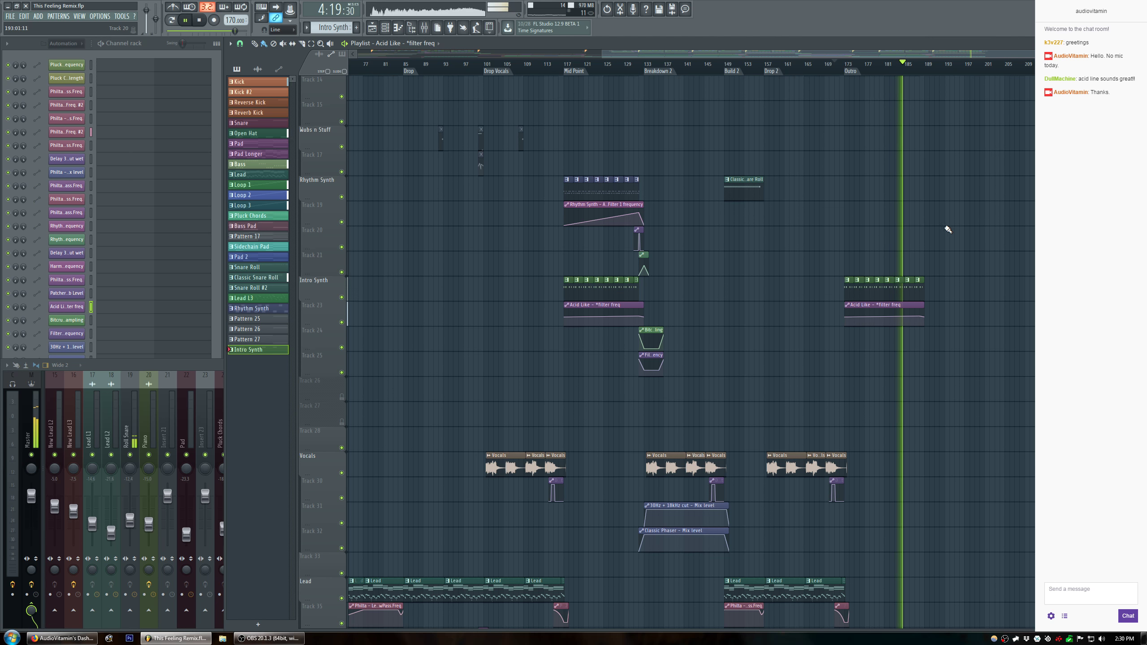
{"action": "scroll", "coordinate": [945, 75], "scroll_direction": "up", "scroll_amount": 3}
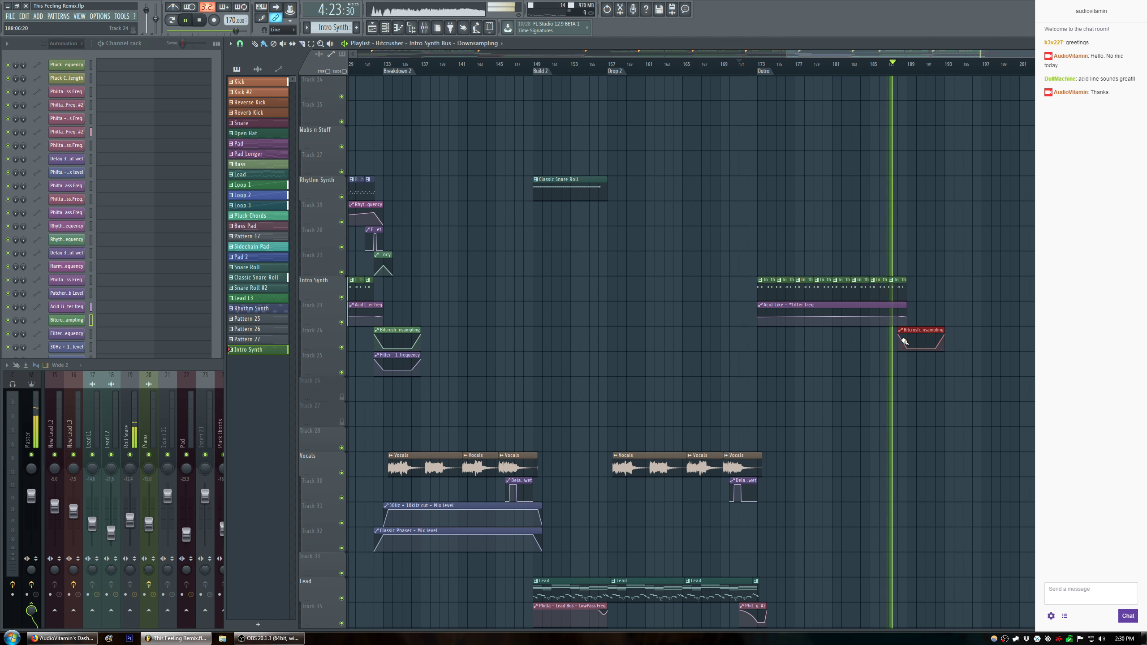
{"action": "left_click", "coordinate": [397, 356]}
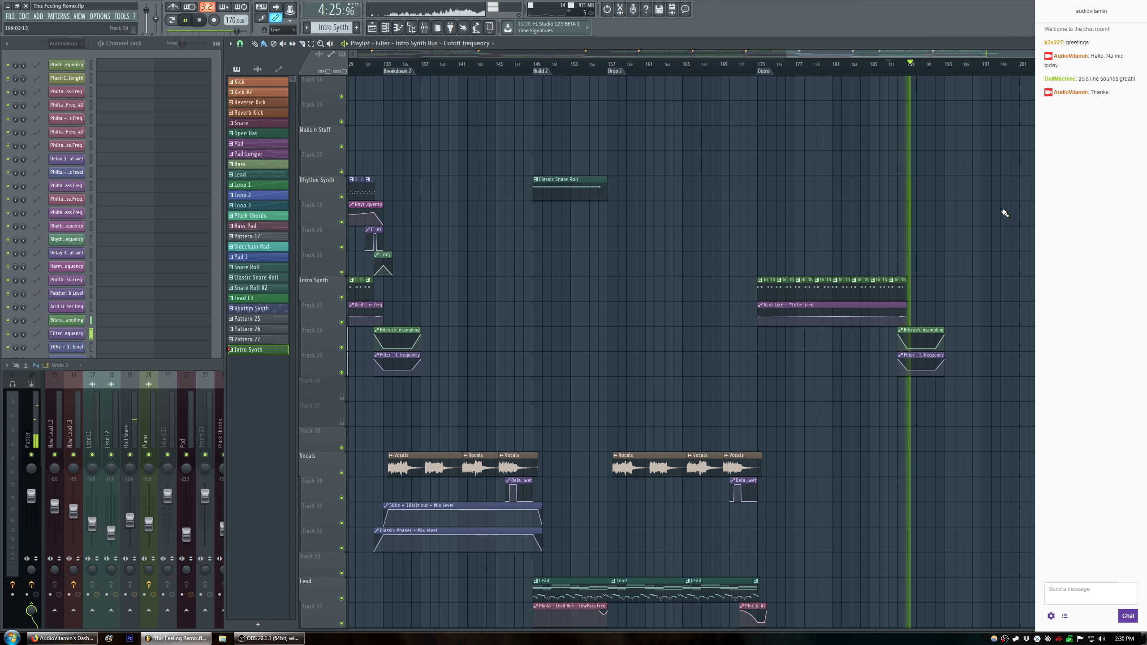
Add a time marker named End at bar 189 and start playback from Drop 2.
{"action": "scroll", "coordinate": [958, 199], "scroll_direction": "up", "scroll_amount": 6}
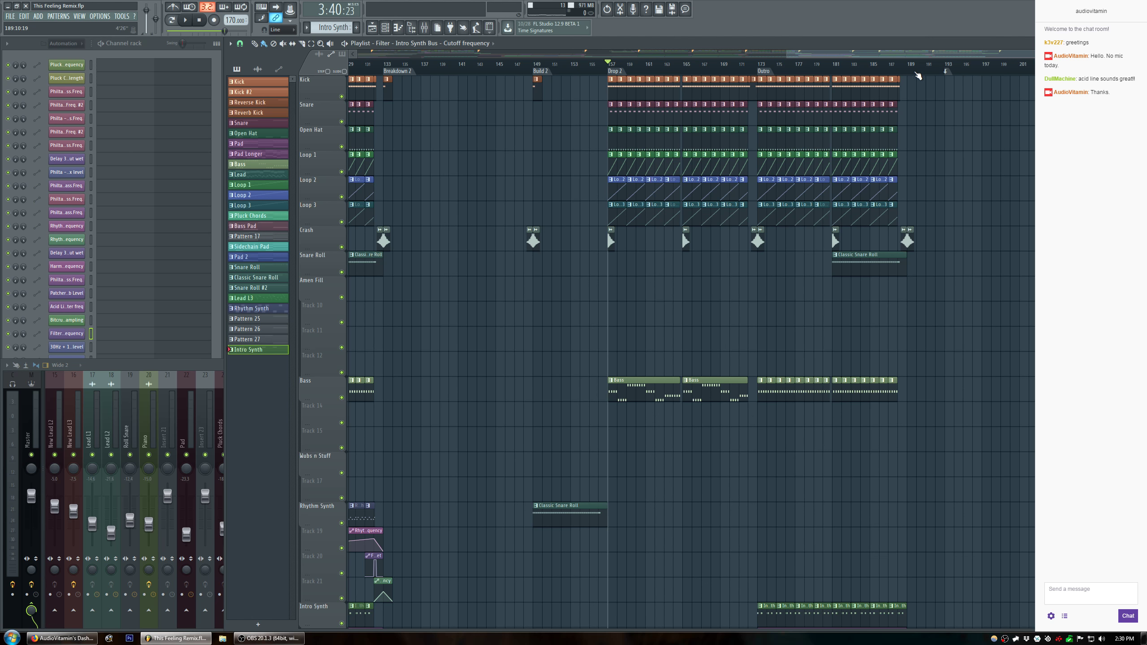
{"action": "type", "text": "nd"}
{"action": "key", "text": "Return"}
{"action": "key", "text": "space"}
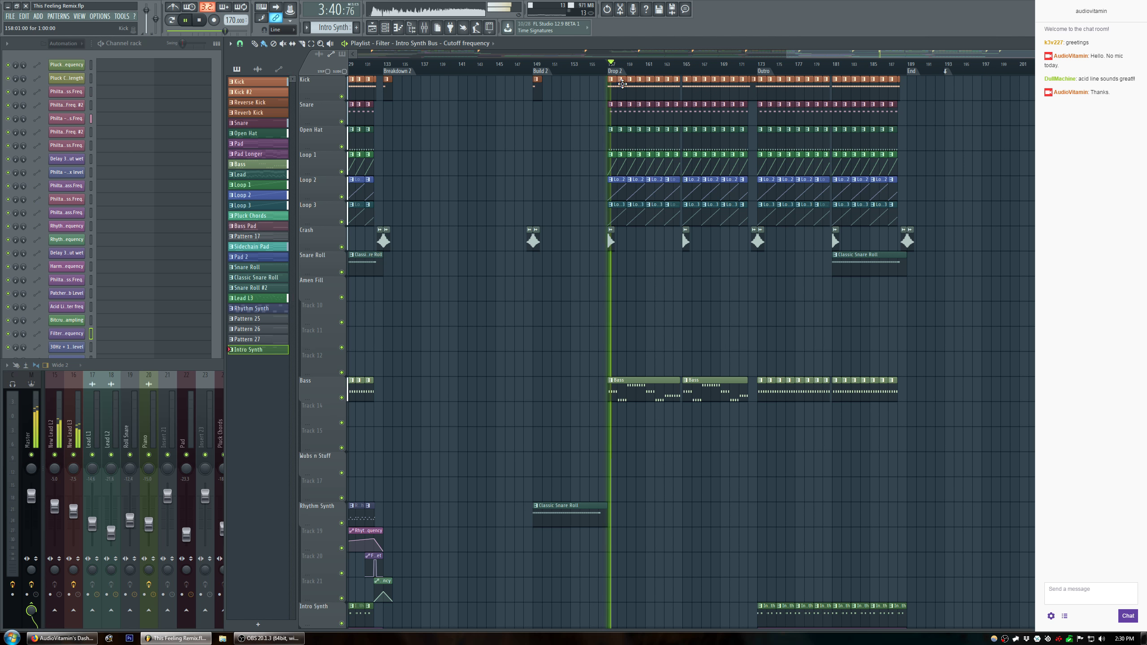
Mute the Open Hat clips in the first half of the Outro, from bar 173 up to bar 181.
{"action": "scroll", "coordinate": [634, 74], "scroll_direction": "up", "scroll_amount": 2}
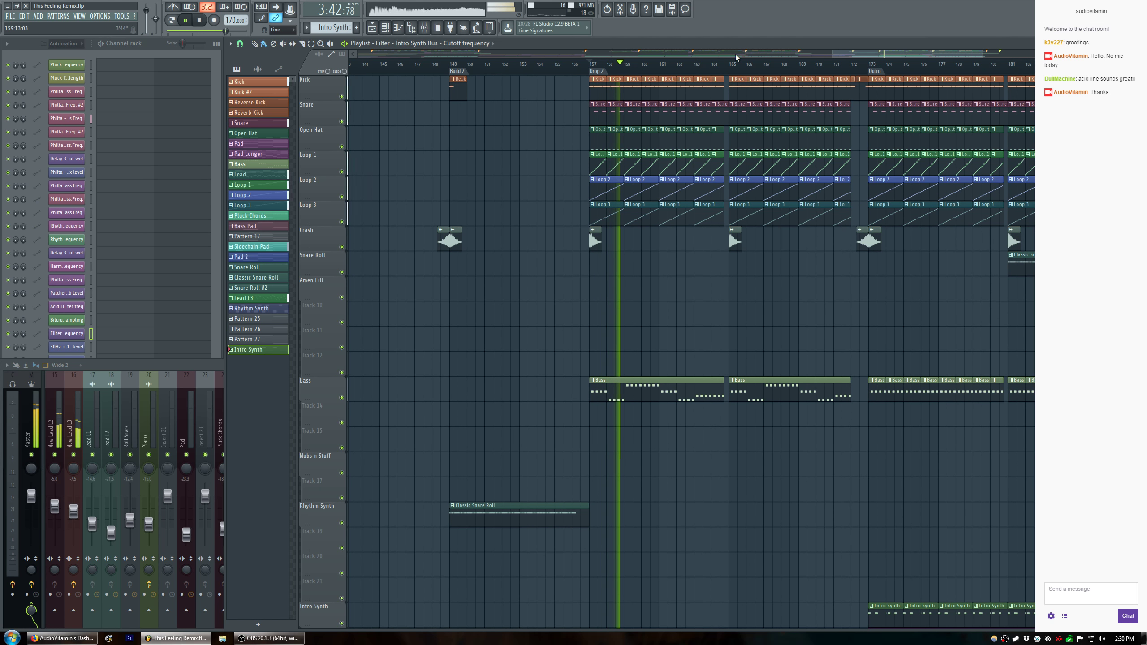
{"action": "left_click_drag", "start_coordinate": [923, 54], "coordinate": [963, 54]}
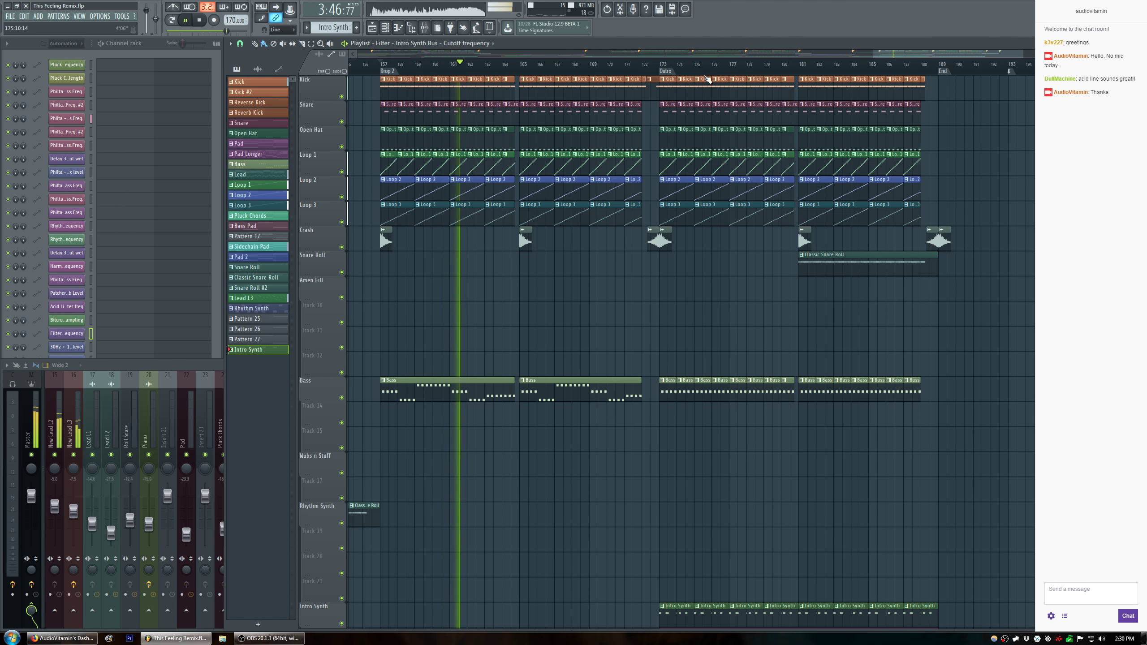
{"action": "scroll", "coordinate": [721, 72], "scroll_direction": "up", "scroll_amount": 2}
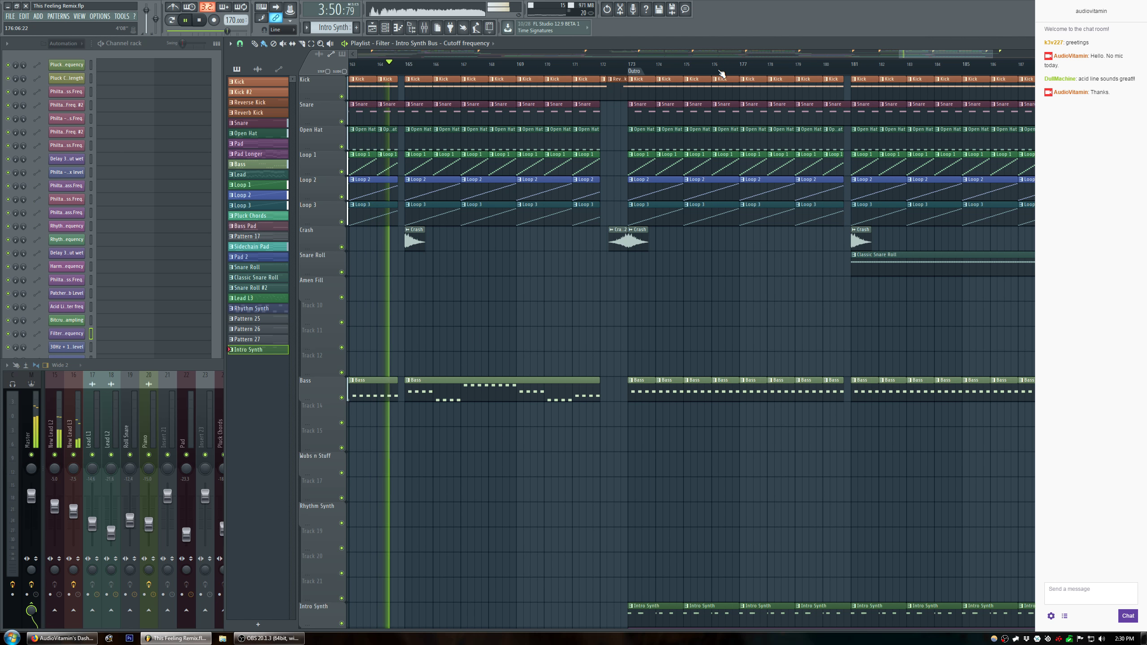
{"action": "scroll", "coordinate": [687, 174], "scroll_direction": "down", "scroll_amount": 5}
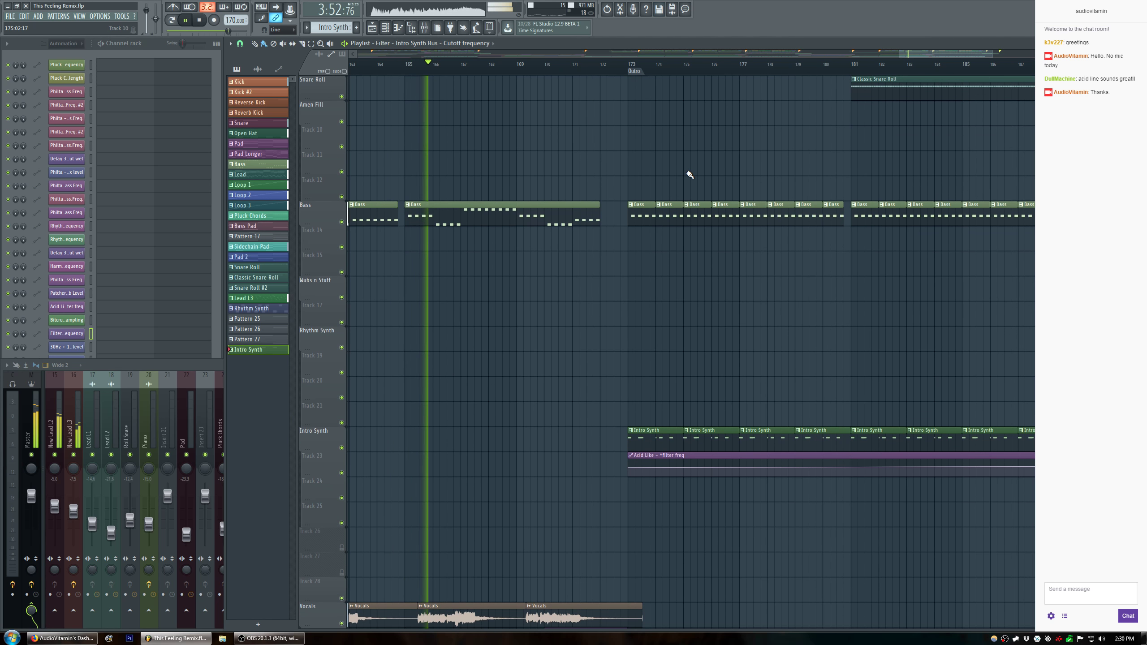
{"action": "scroll", "coordinate": [689, 174], "scroll_direction": "down", "scroll_amount": 3}
{"action": "scroll", "coordinate": [690, 174], "scroll_direction": "up", "scroll_amount": 8}
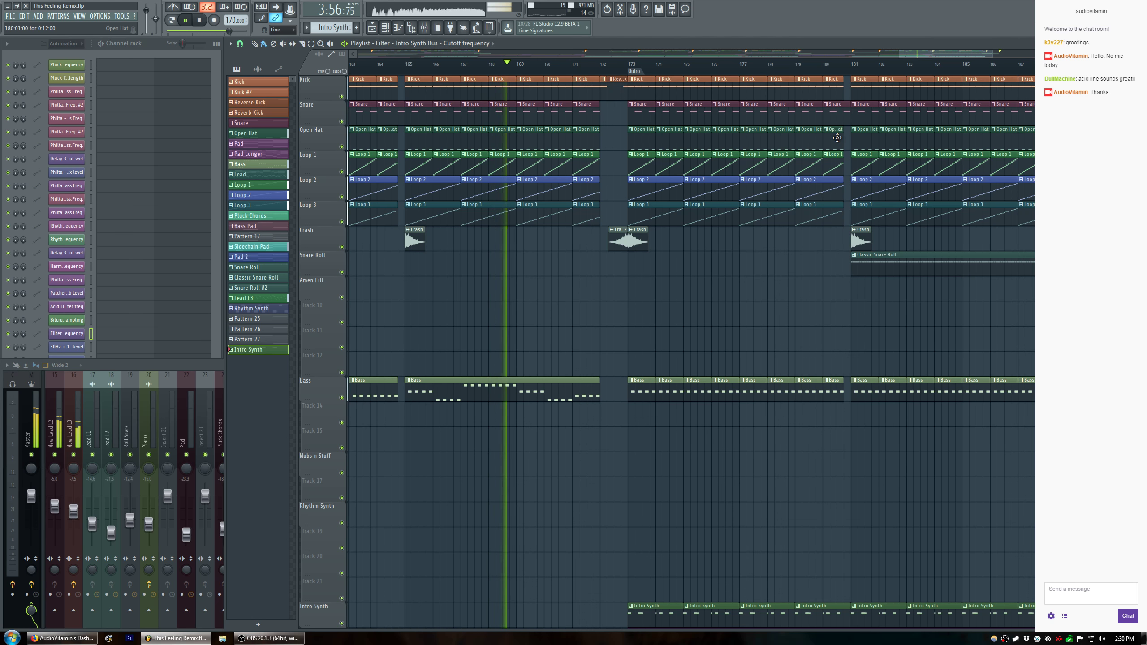
{"action": "left_click_drag", "start_coordinate": [851, 141], "coordinate": [615, 143]}
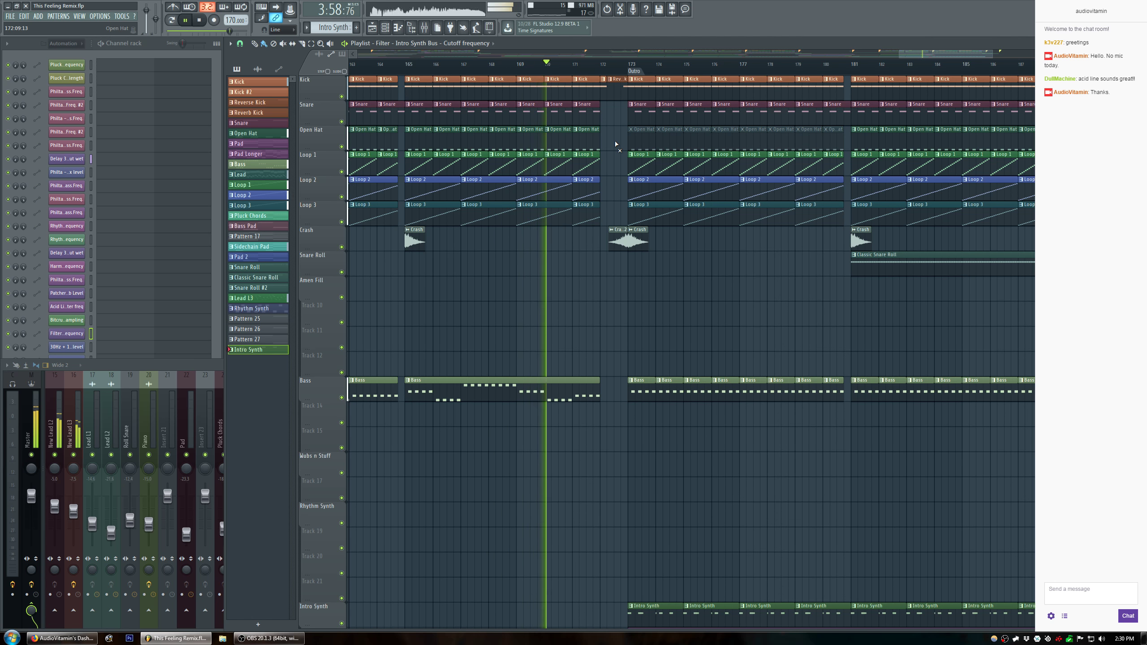
Mute the Kick clips in the Outro's second half, keeping only a short kick clip at bar 181.
{"action": "left_click_drag", "start_coordinate": [1068, 90], "coordinate": [854, 90]}
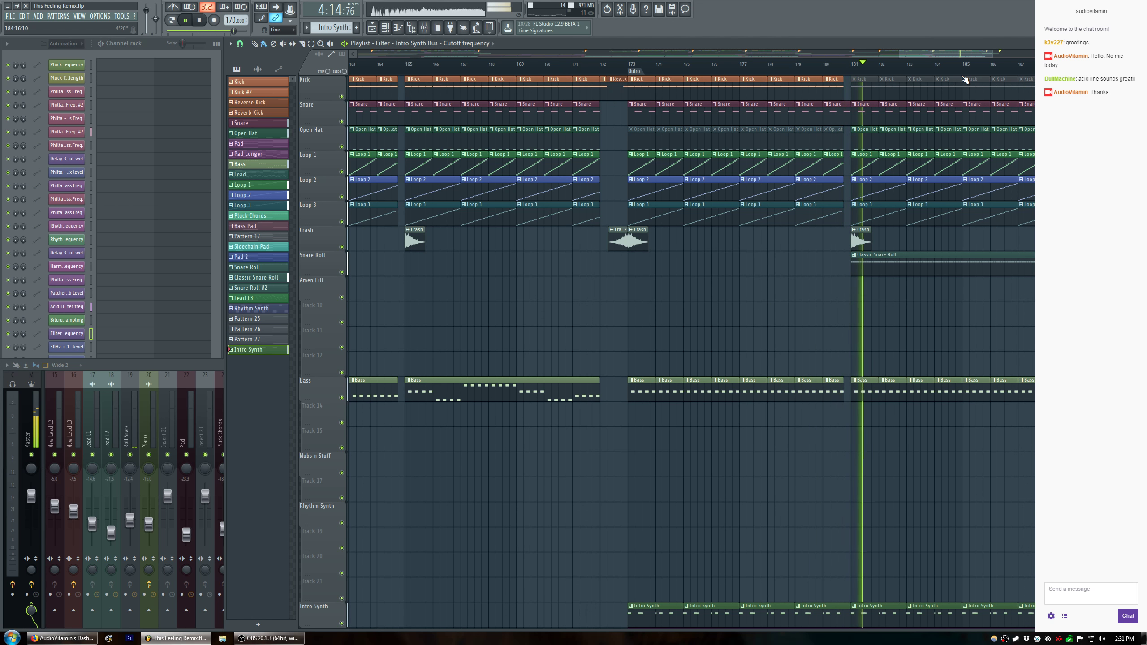
{"action": "left_click_drag", "start_coordinate": [948, 55], "coordinate": [969, 53]}
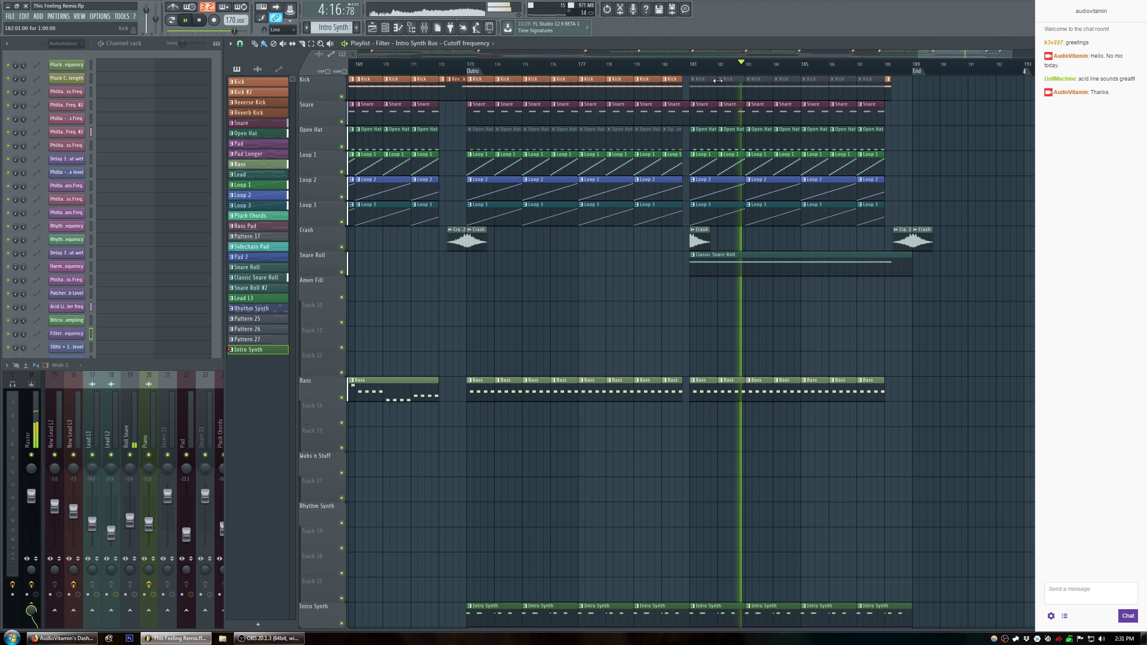
{"action": "left_click_drag", "start_coordinate": [715, 81], "coordinate": [697, 81]}
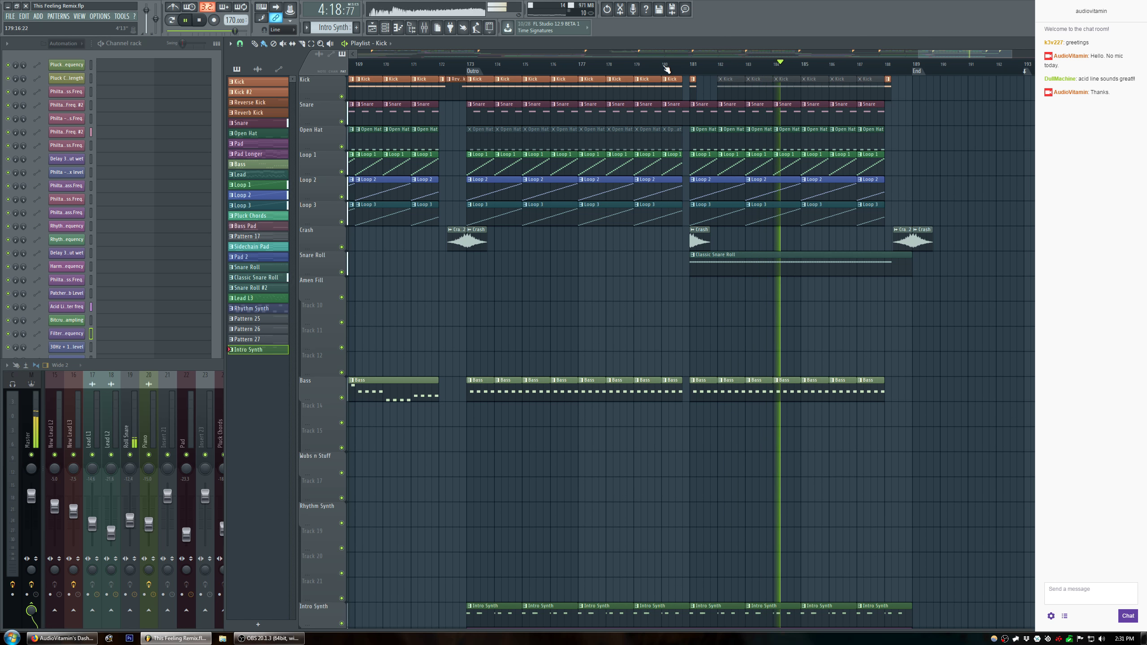
Audition the Outro through to the End marker and delete the muted Kick clips from its second half.
{"action": "key", "text": "space"}
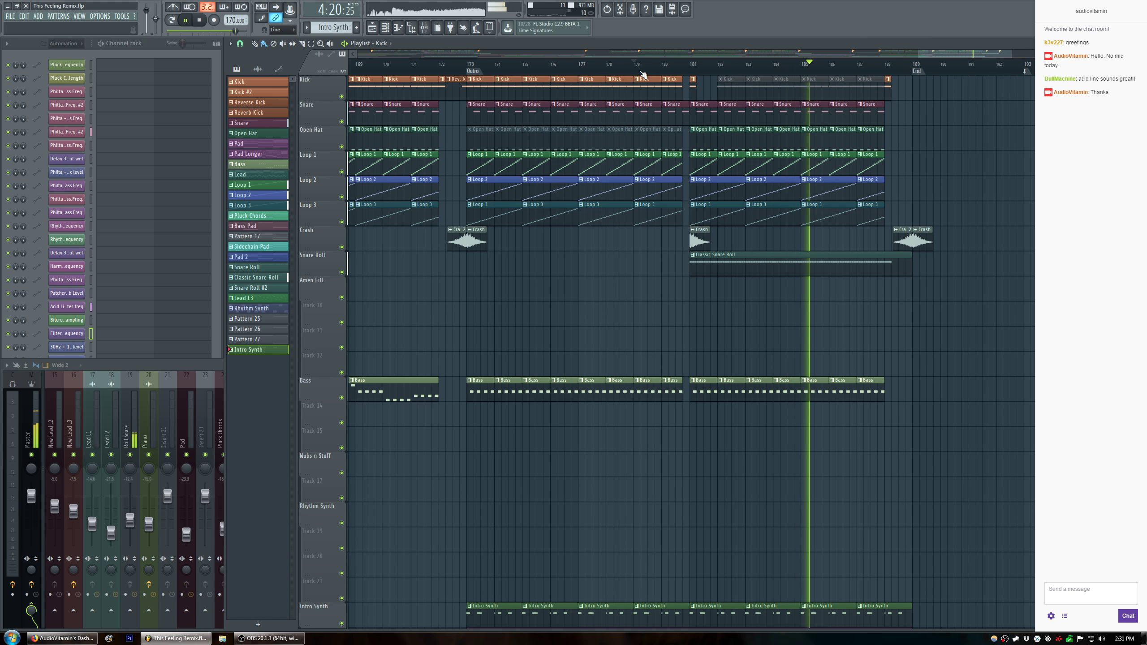
{"action": "left_click_drag", "start_coordinate": [973, 52], "coordinate": [995, 64]}
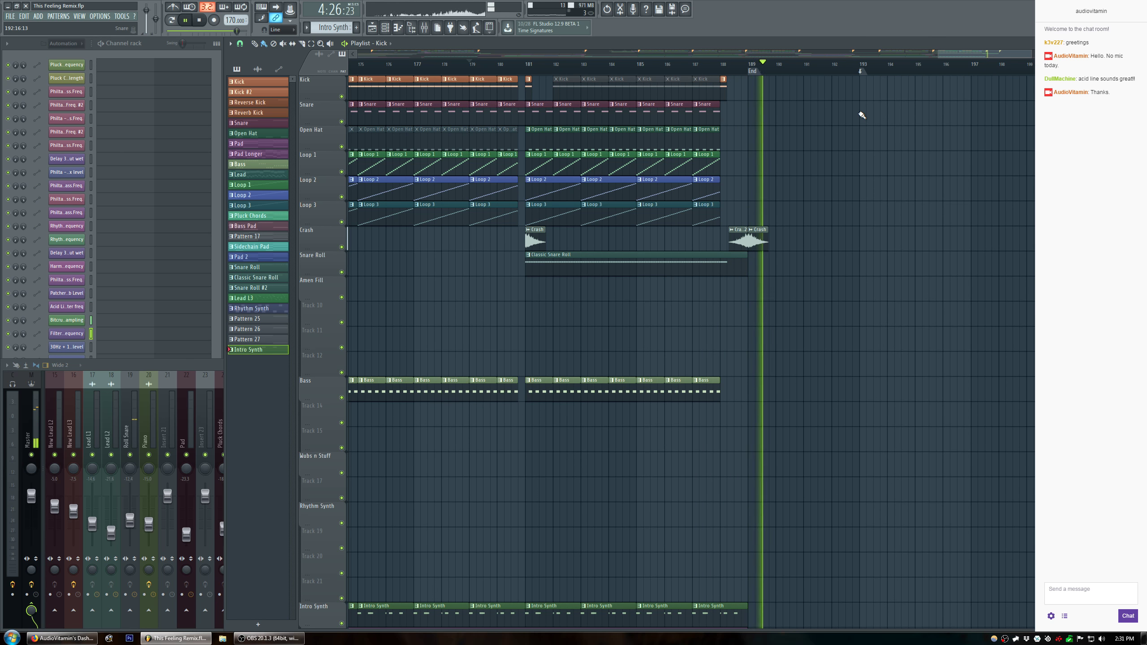
{"action": "key", "text": "space"}
{"action": "key", "text": "space"}
{"action": "left_click_drag", "start_coordinate": [558, 91], "coordinate": [709, 85]}
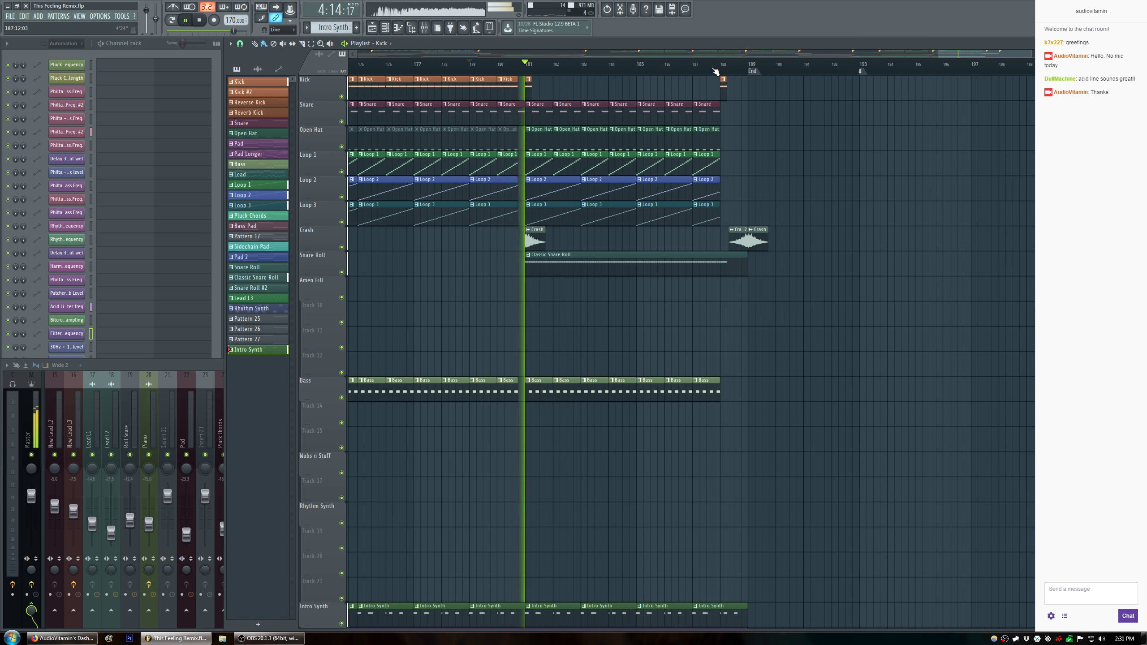
{"action": "scroll", "coordinate": [716, 68], "scroll_direction": "down", "scroll_amount": 3}
{"action": "scroll", "coordinate": [715, 71], "scroll_direction": "down", "scroll_amount": 4}
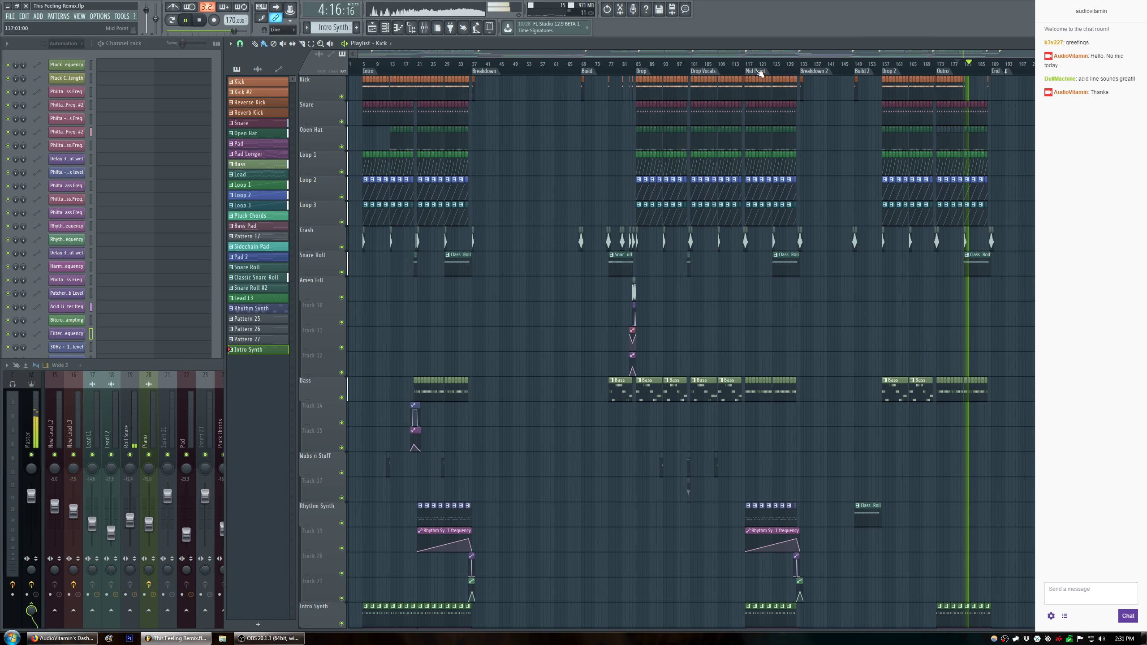
Mute the Open Hat and Snare clips in the first half of Mid Point, from bar 117 up to bar 125.
{"action": "scroll", "coordinate": [760, 74], "scroll_direction": "up", "scroll_amount": 5}
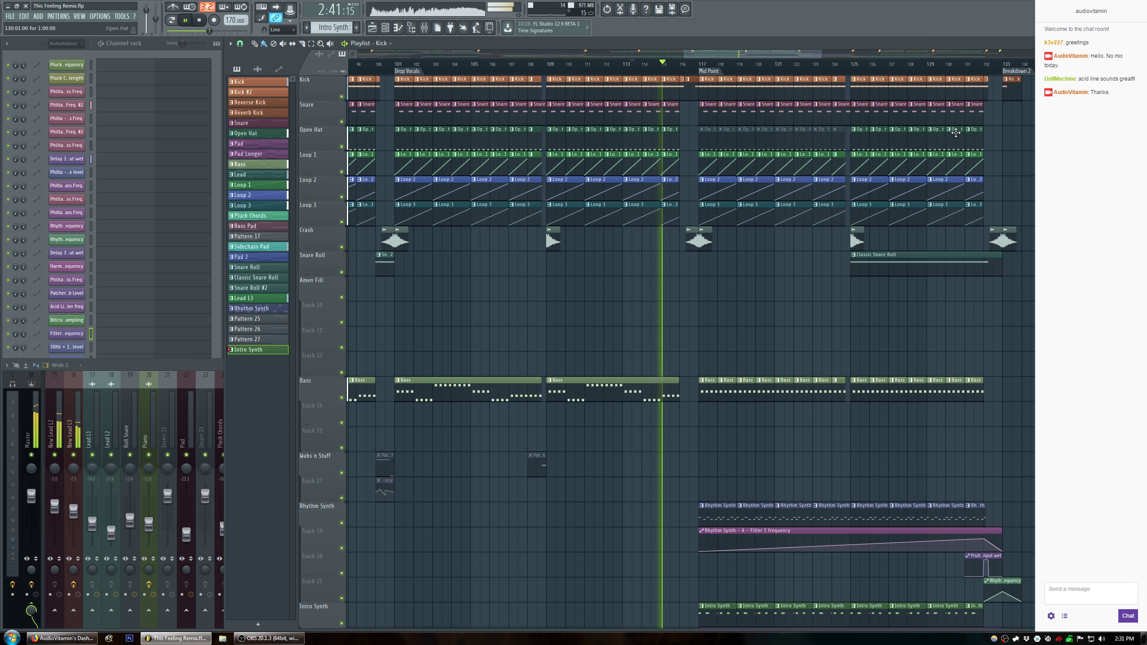
{"action": "left_click_drag", "start_coordinate": [688, 115], "coordinate": [841, 117]}
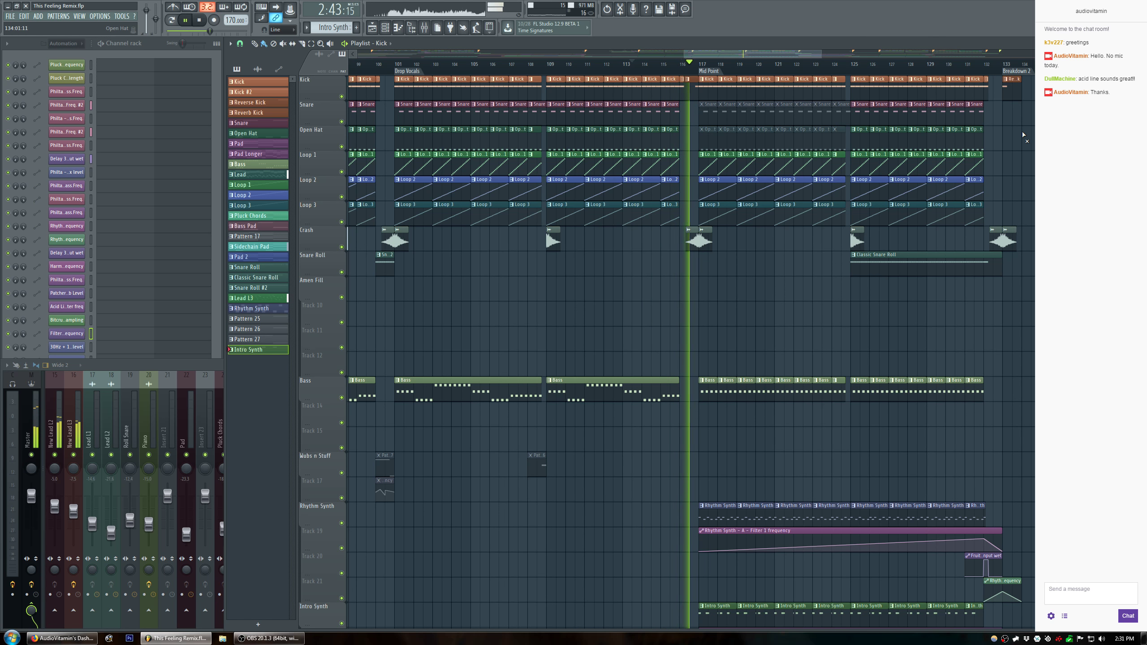
{"action": "left_click_drag", "start_coordinate": [955, 141], "coordinate": [858, 145]}
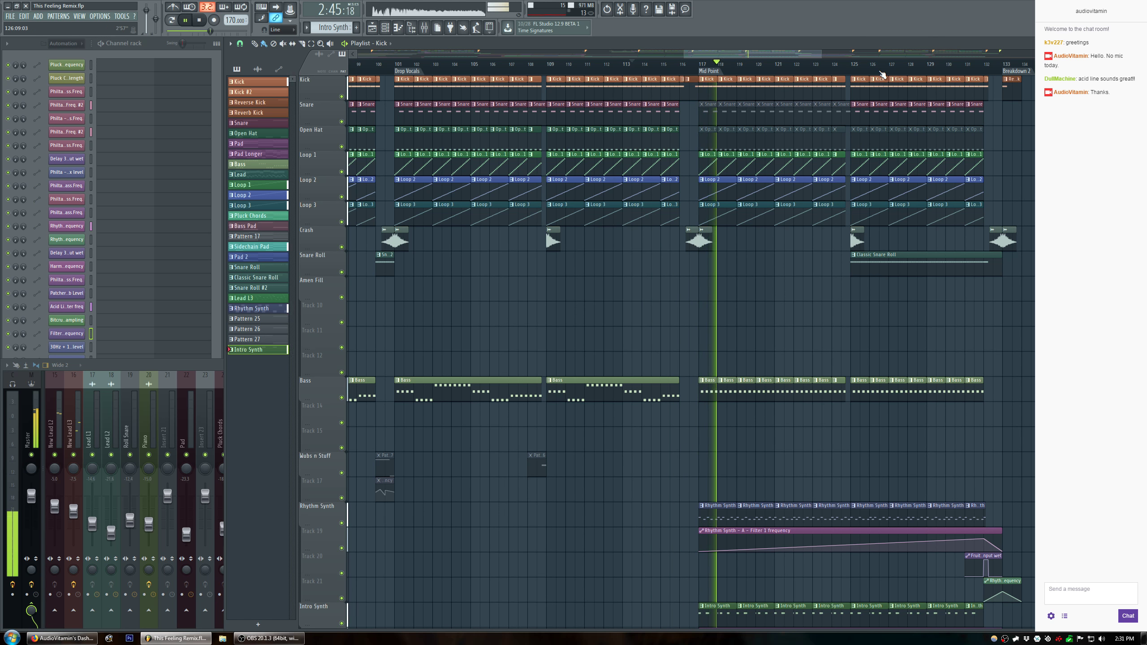
Unmute the Snare clips in the first half of Mid Point, leaving the second half's Open Hat clips active.
{"action": "scroll", "coordinate": [882, 75], "scroll_direction": "up", "scroll_amount": 2}
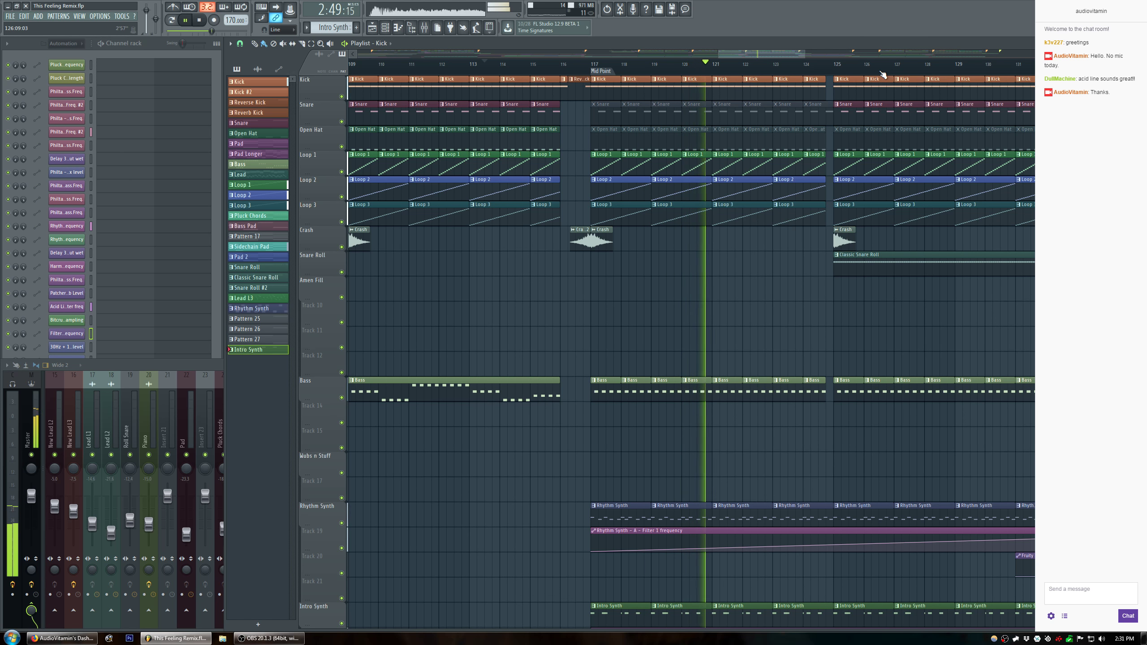
{"action": "left_click_drag", "start_coordinate": [588, 113], "coordinate": [820, 112]}
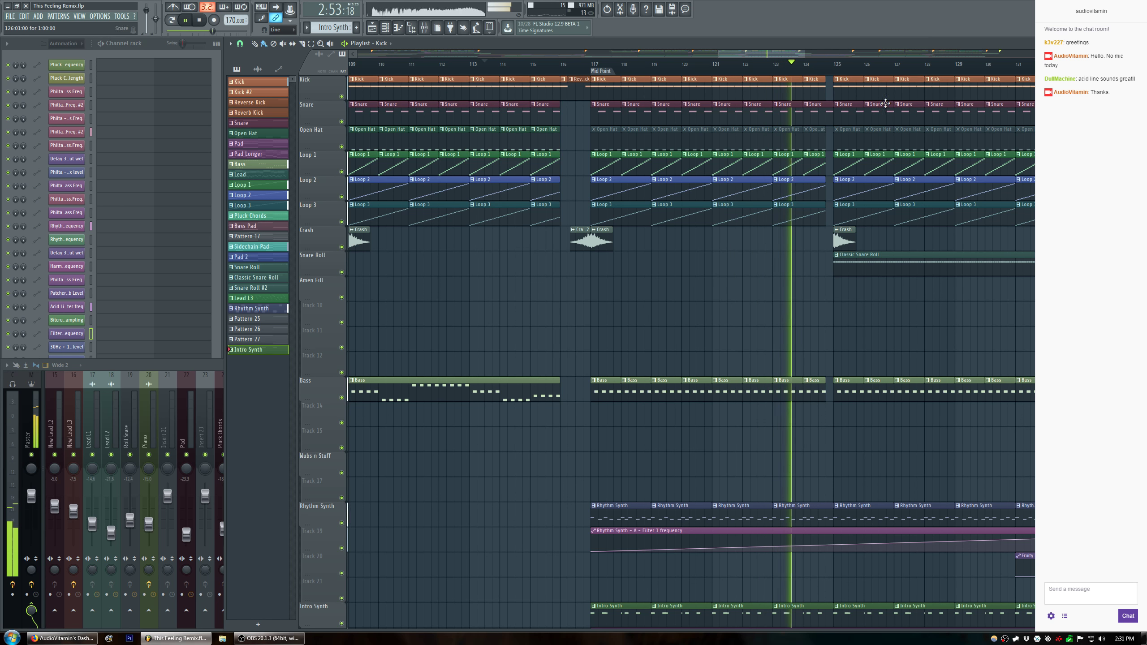
{"action": "left_click_drag", "start_coordinate": [1026, 141], "coordinate": [845, 141]}
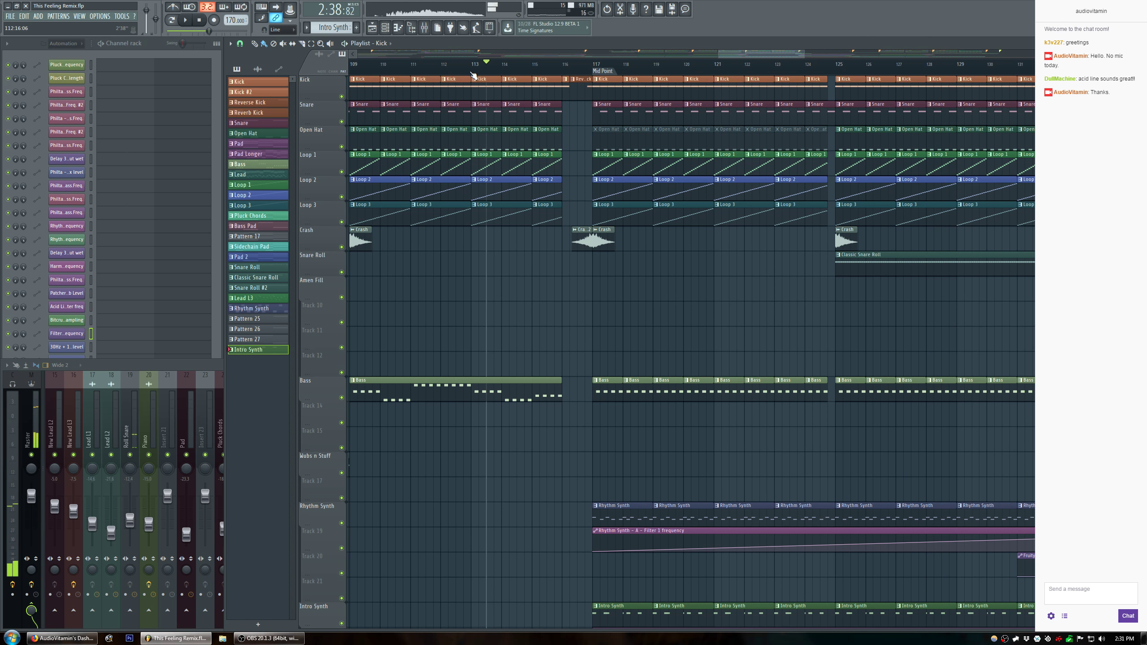
Audition the transition into Mid Point and delete the muted Open Hat clips from the first halves of Mid Point and the Outro.
{"action": "key", "text": "space"}
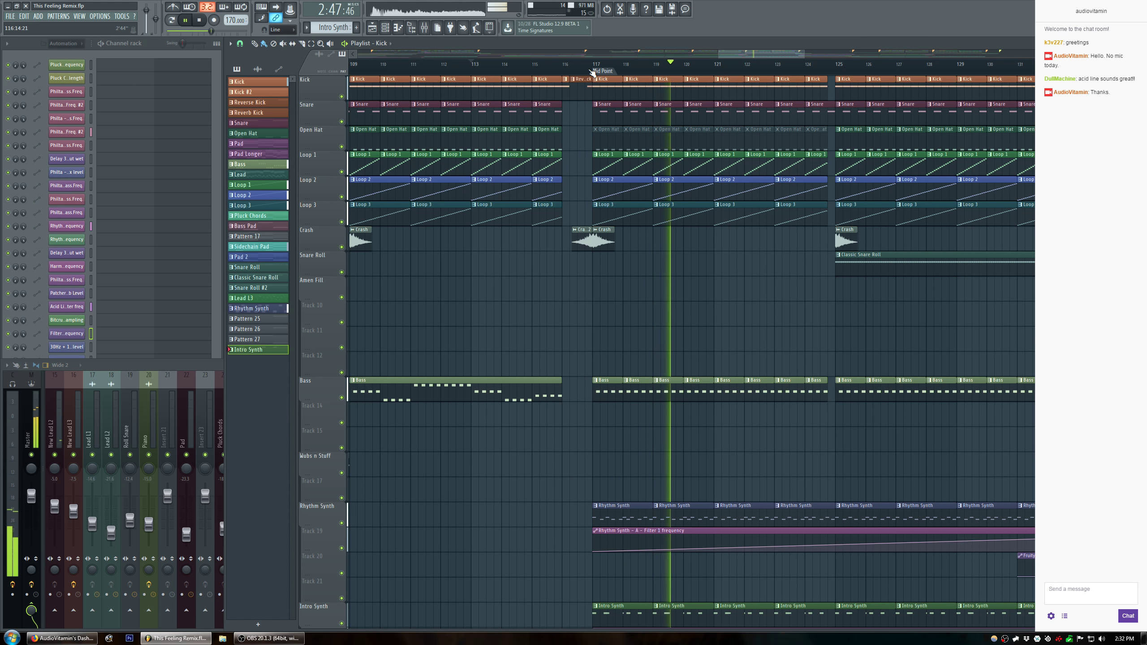
{"action": "left_click_drag", "start_coordinate": [818, 139], "coordinate": [611, 139]}
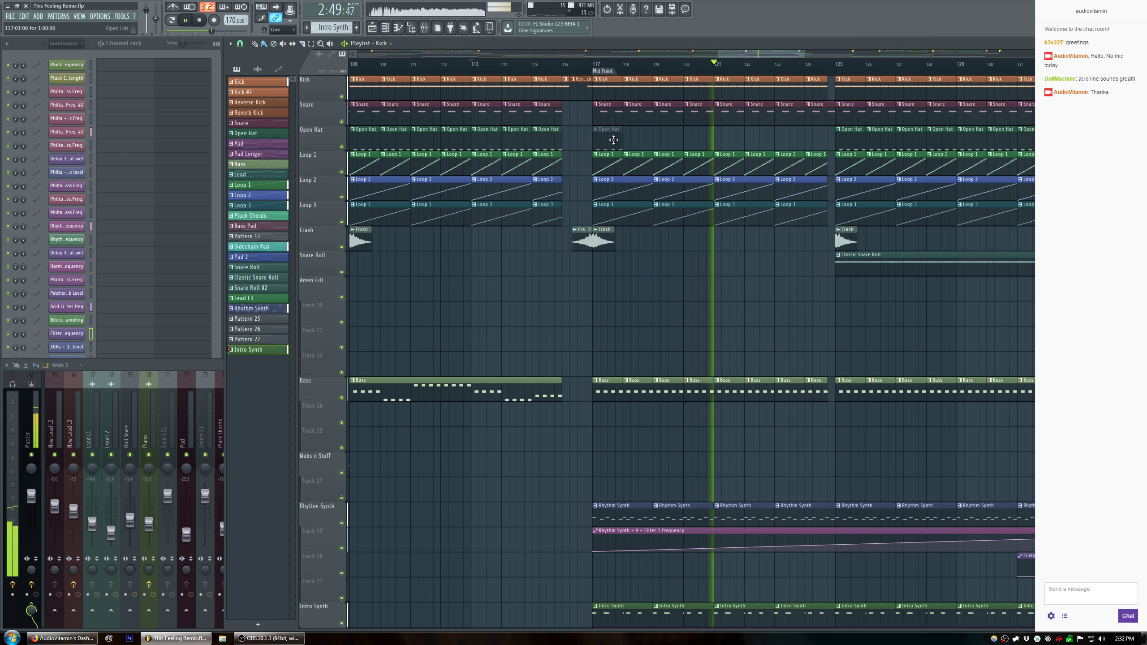
{"action": "scroll", "coordinate": [836, 63], "scroll_direction": "down", "scroll_amount": 3}
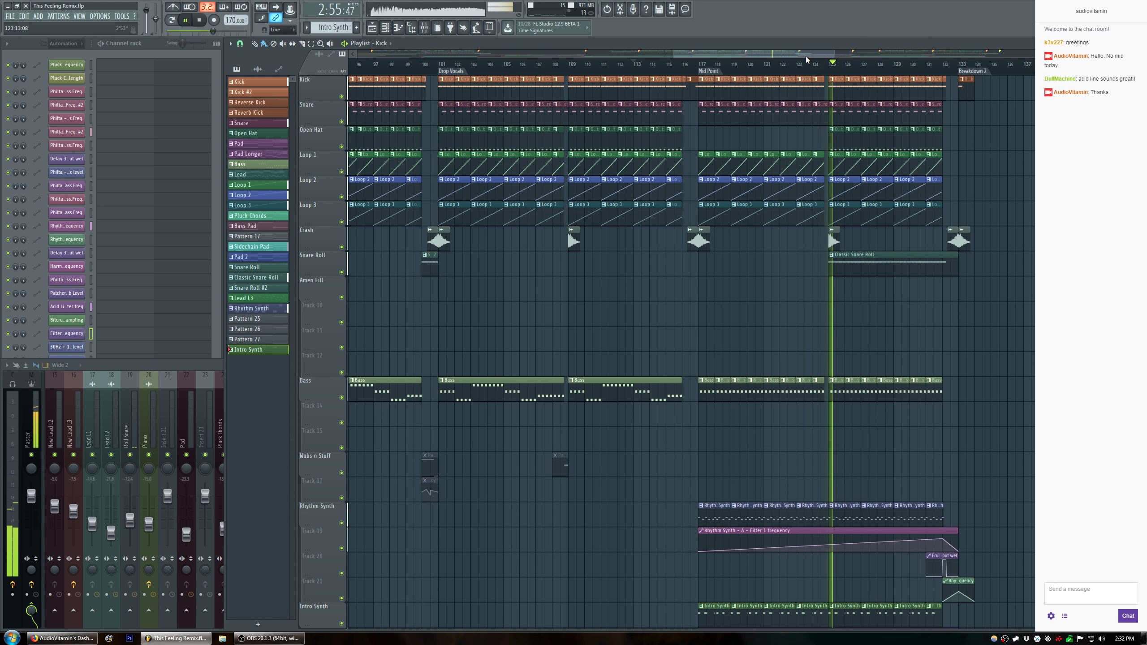
{"action": "left_click_drag", "start_coordinate": [806, 56], "coordinate": [982, 72]}
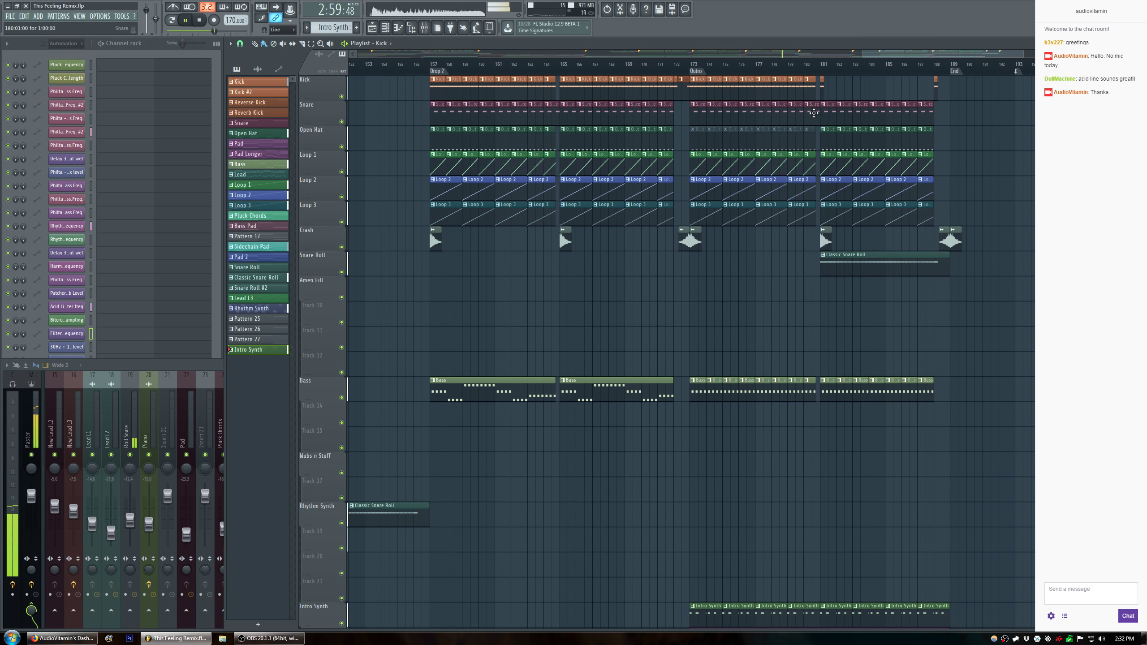
Listen to Build 2 leading into Drop 2 and examine the arrangement around them.
{"action": "left_click_drag", "start_coordinate": [916, 54], "coordinate": [799, 95]}
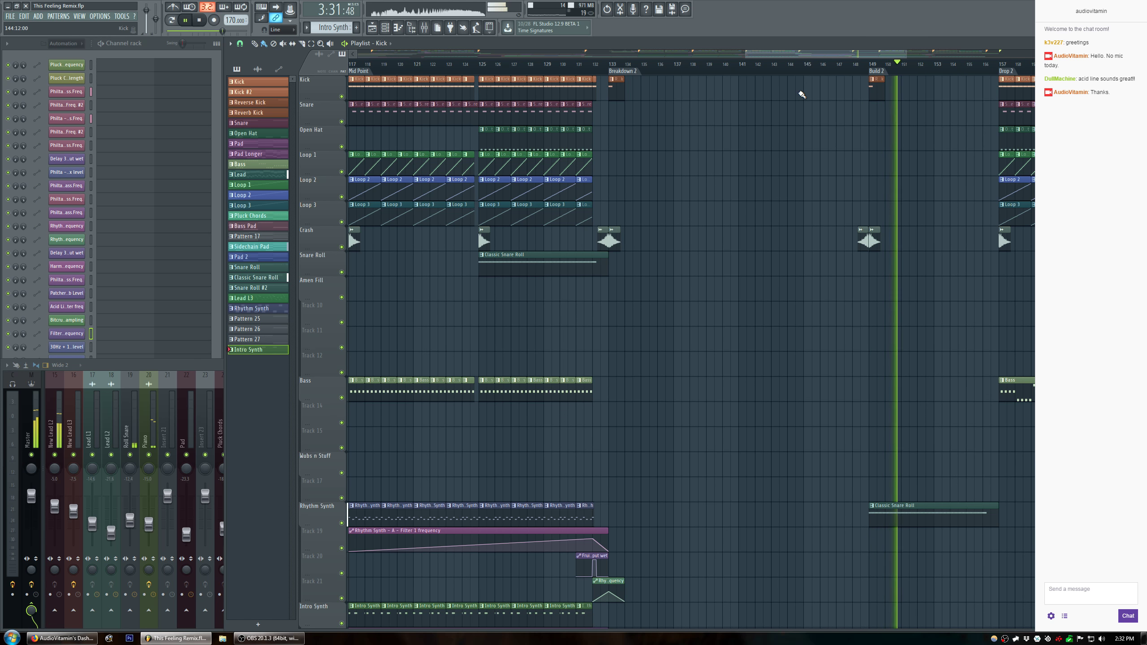
{"action": "left_click_drag", "start_coordinate": [882, 56], "coordinate": [941, 57]}
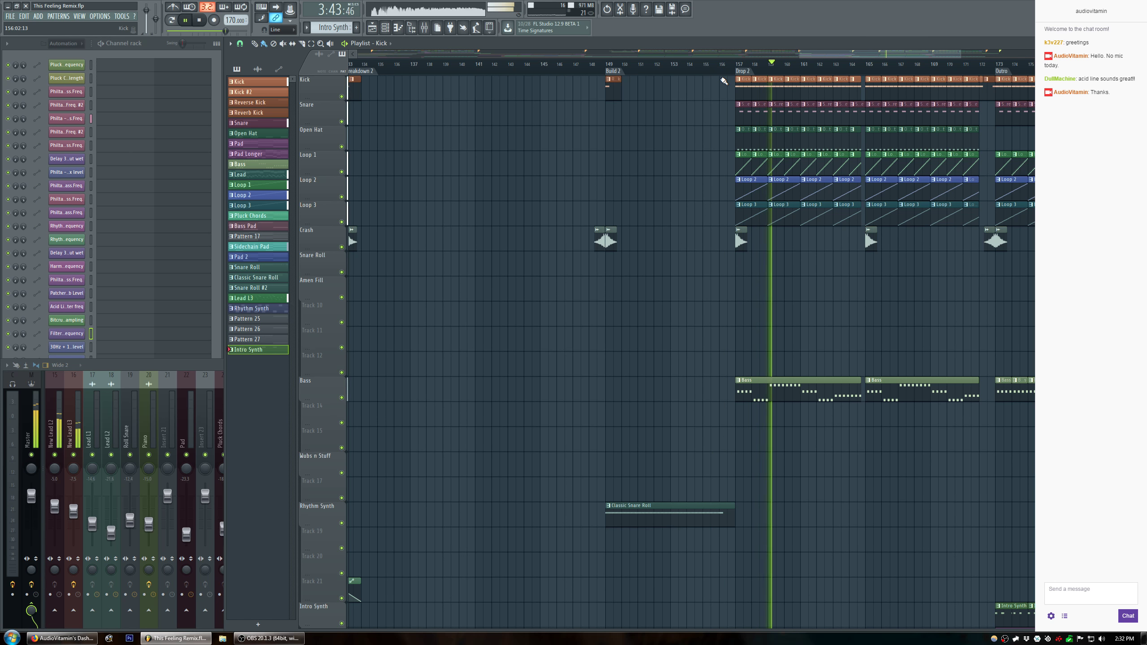
{"action": "scroll", "coordinate": [726, 70], "scroll_direction": "down", "scroll_amount": 5}
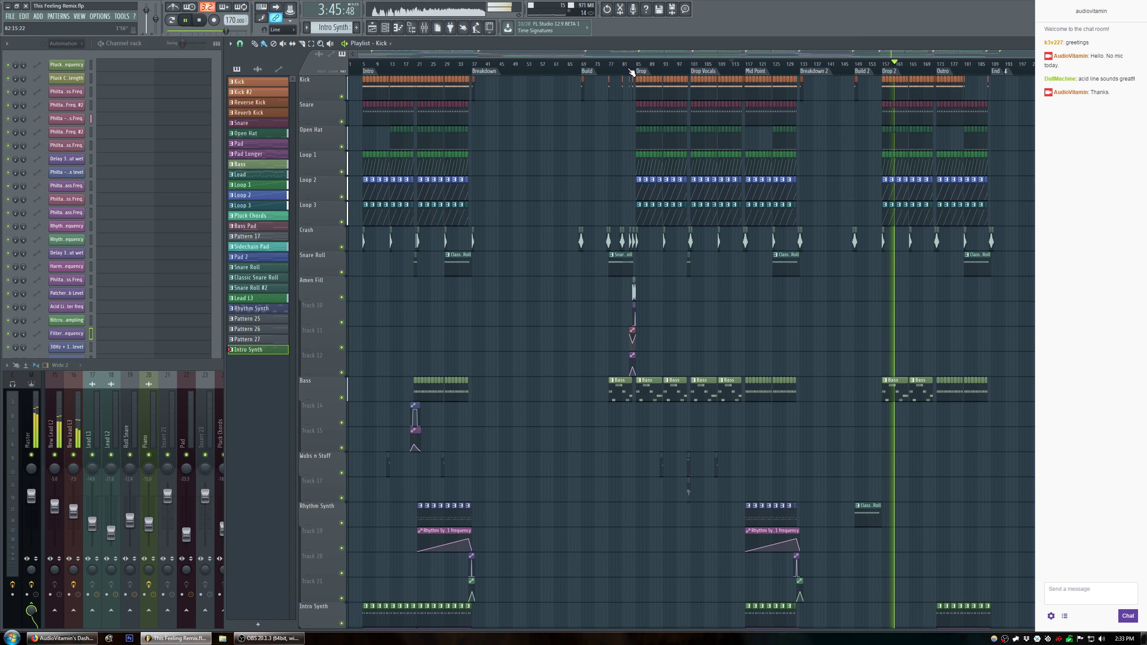
Copy the Amen Fill clip and its three automation clips from just before the first Drop to the end of Build 2, ending at Drop 2.
{"action": "scroll", "coordinate": [637, 70], "scroll_direction": "up", "scroll_amount": 8}
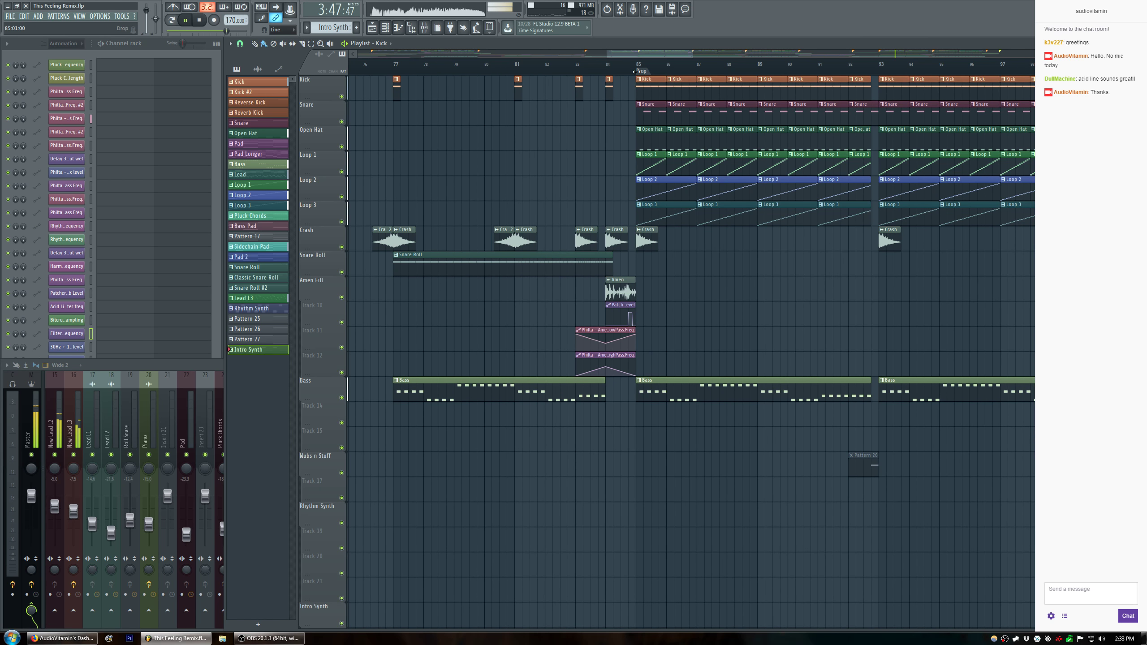
{"action": "scroll", "coordinate": [637, 70], "scroll_direction": "down", "scroll_amount": 3}
{"action": "left_click_drag", "start_coordinate": [655, 56], "coordinate": [666, 77]}
{"action": "left_click_drag", "start_coordinate": [607, 291], "coordinate": [572, 363]}
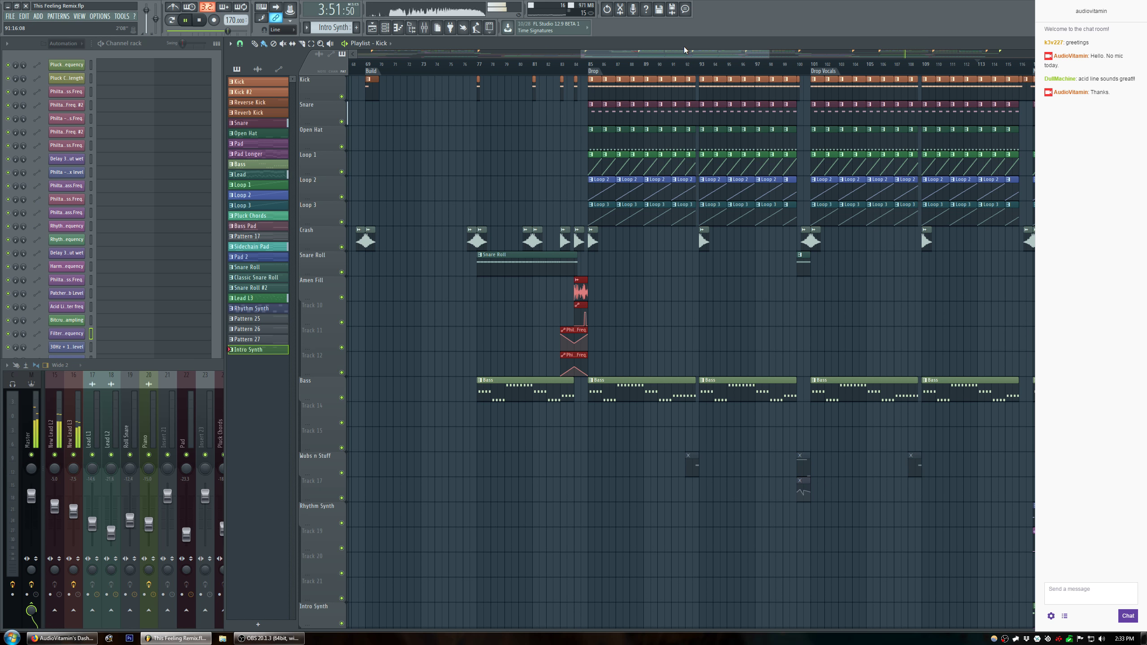
{"action": "left_click_drag", "start_coordinate": [687, 53], "coordinate": [875, 65]}
{"action": "scroll", "coordinate": [658, 231], "scroll_direction": "up", "scroll_amount": 3}
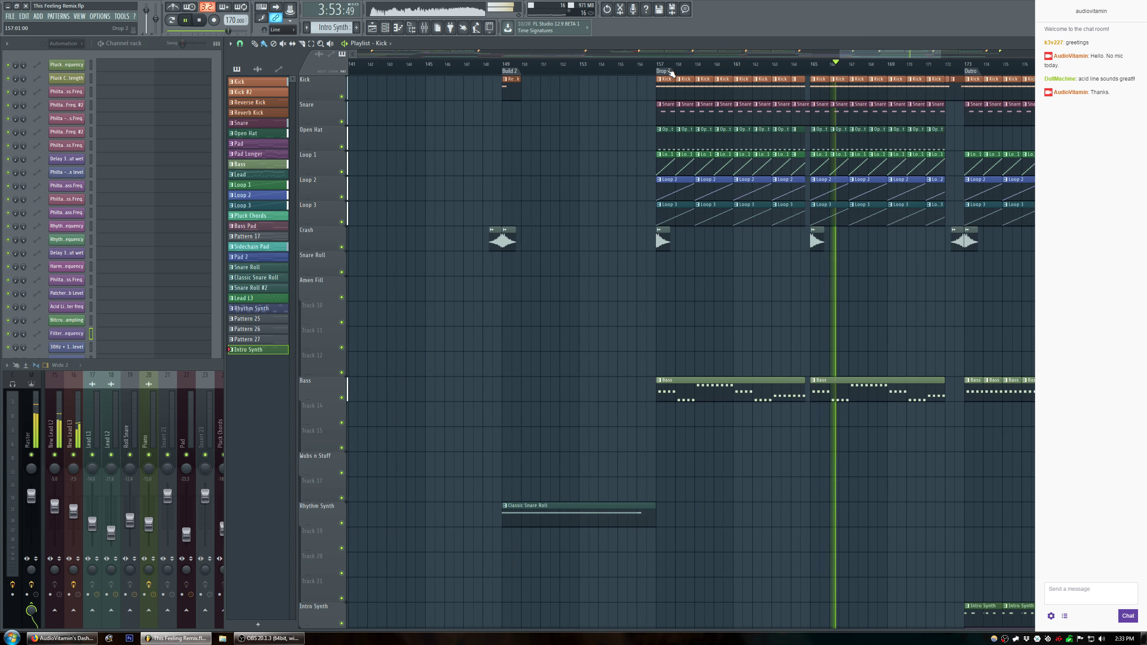
{"action": "key", "text": "ctrl+v"}
{"action": "left_click_drag", "start_coordinate": [415, 280], "coordinate": [627, 277]}
Audition the pasted Amen Fill from bar 153 into Drop 2 and deselect its clips.
{"action": "key", "text": "space"}
{"action": "left_click", "coordinate": [513, 68]}
{"action": "key", "text": "space"}
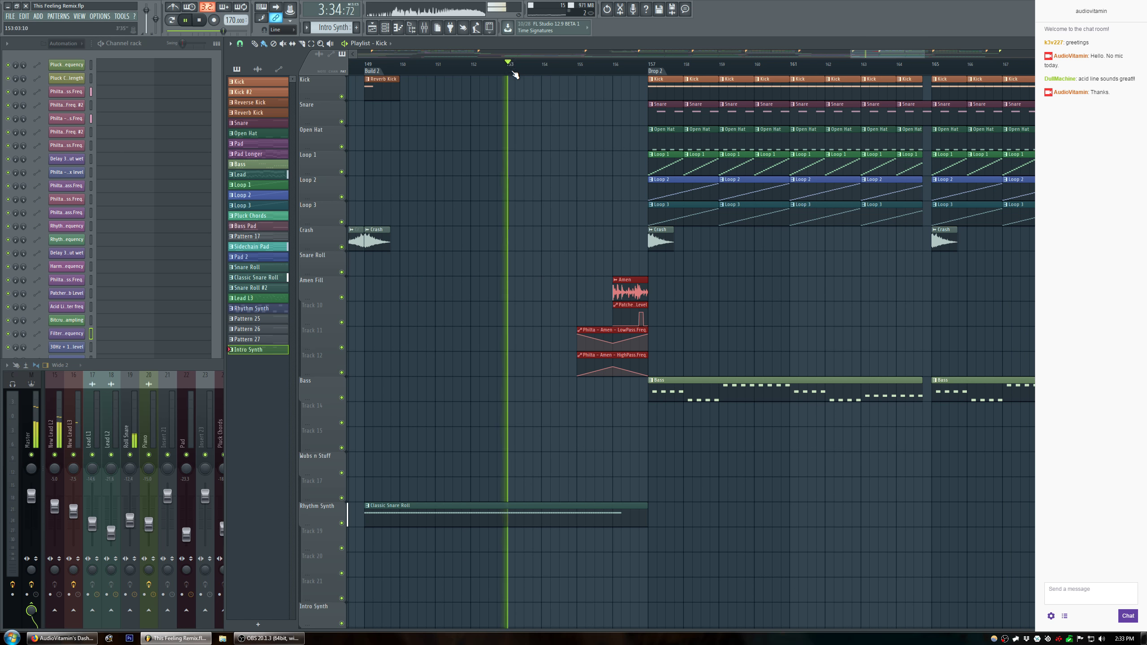
{"action": "left_click", "coordinate": [745, 289], "text": "ctrl"}
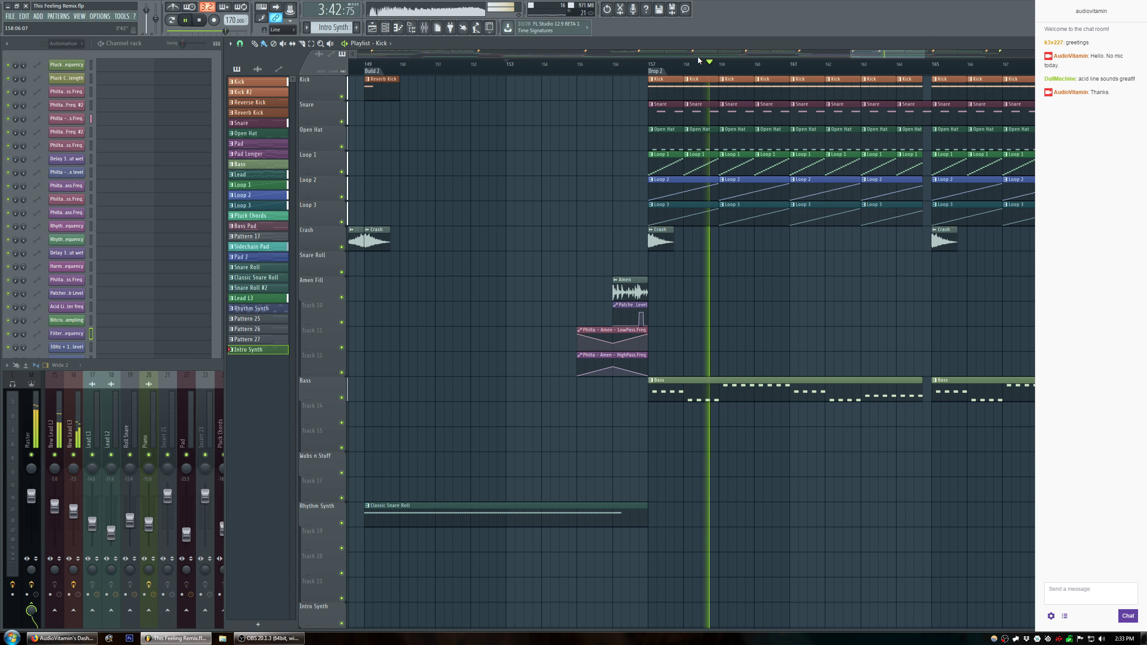
Review the arrangement from Drop 2 to the End marker, save the project and stop playback.
{"action": "scroll", "coordinate": [699, 59], "scroll_direction": "down", "scroll_amount": 4}
{"action": "scroll", "coordinate": [698, 58], "scroll_direction": "down", "scroll_amount": 5}
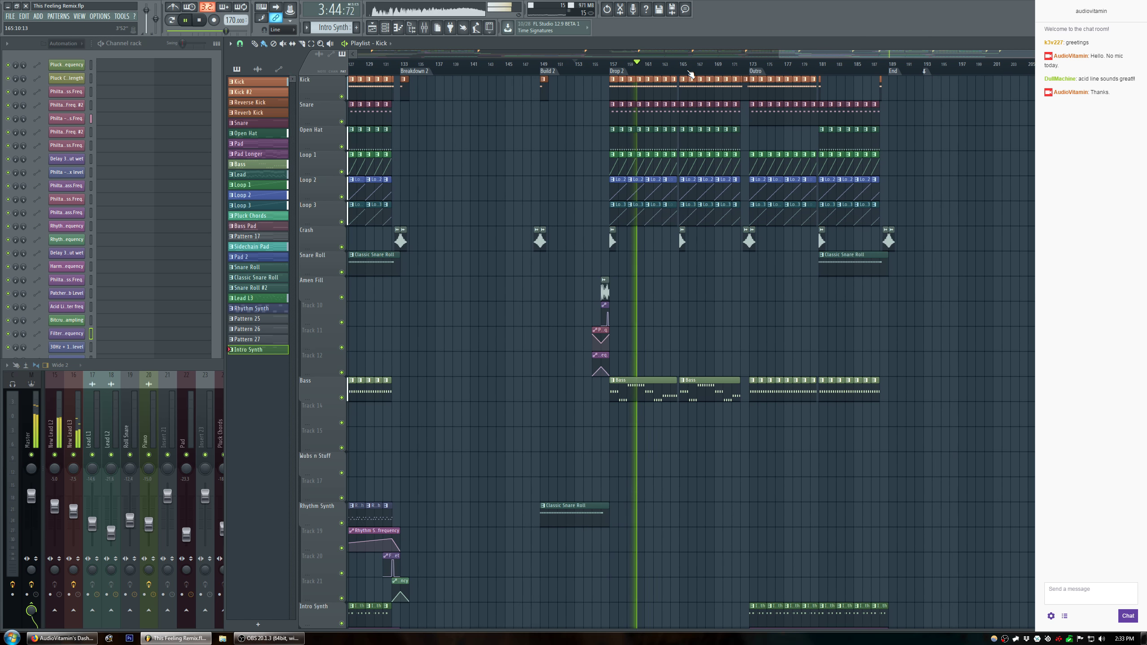
{"action": "scroll", "coordinate": [819, 56], "scroll_direction": "up", "scroll_amount": 3}
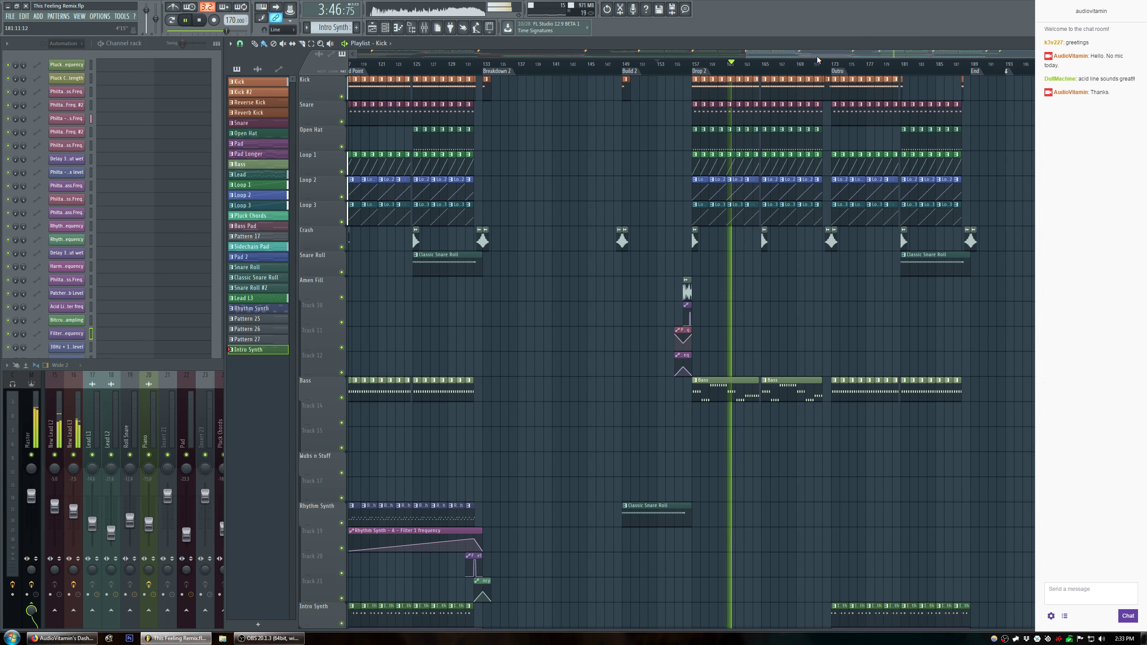
{"action": "scroll", "coordinate": [822, 63], "scroll_direction": "down", "scroll_amount": 3}
{"action": "scroll", "coordinate": [702, 215], "scroll_direction": "down", "scroll_amount": 1}
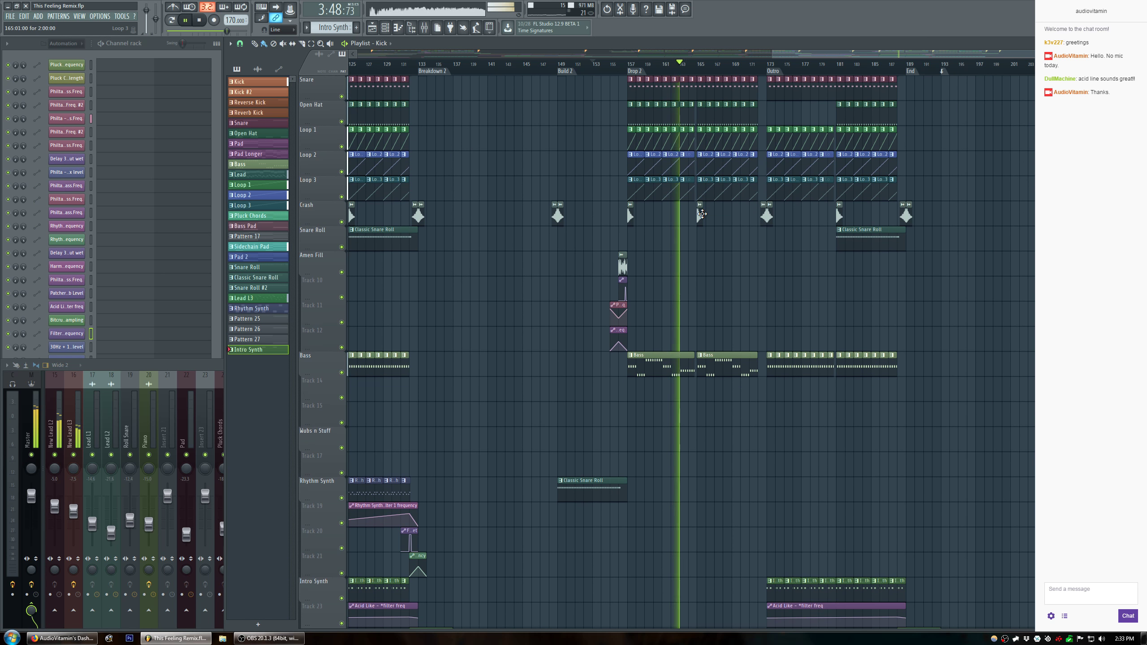
{"action": "key", "text": "ctrl+s"}
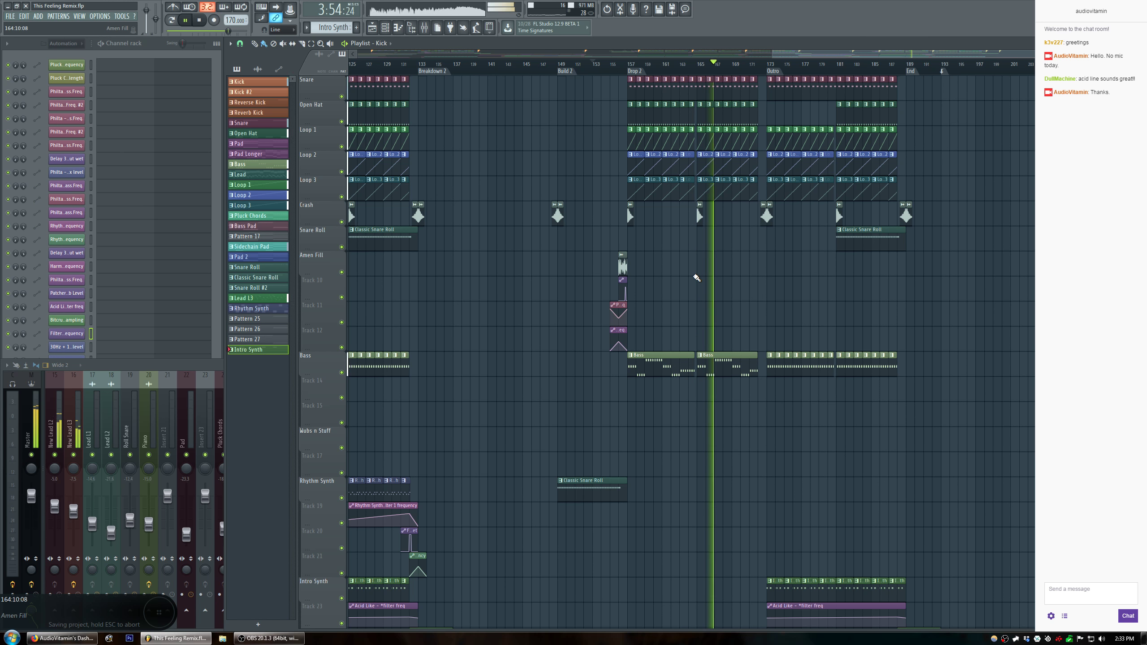
{"action": "key", "text": "space"}
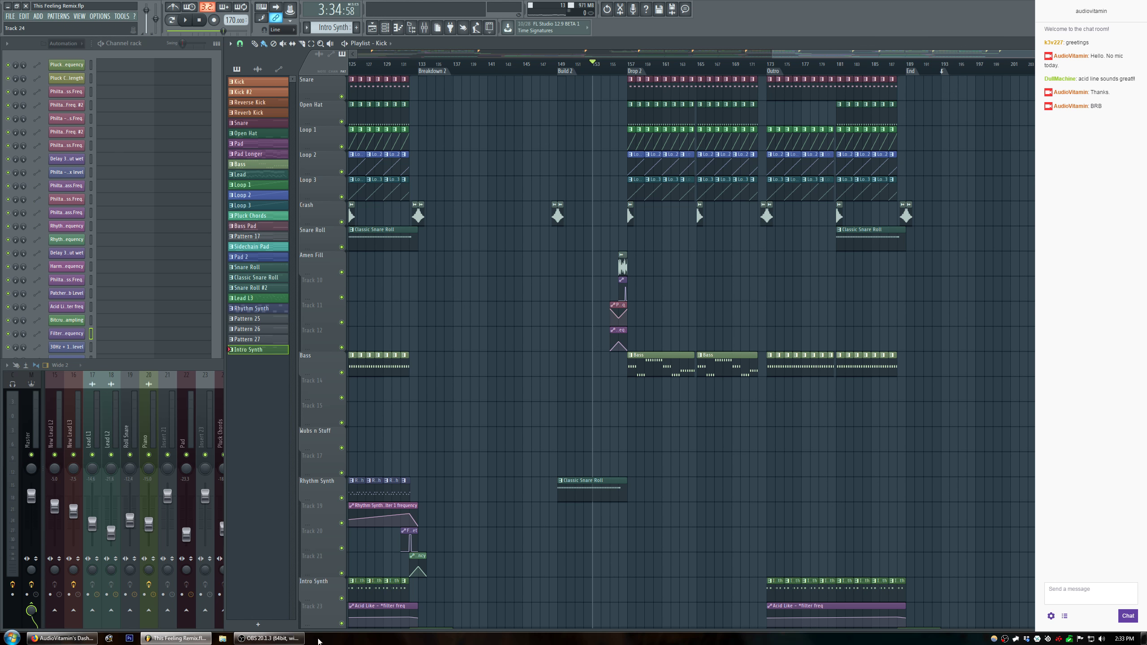
Switch to OBS, show the BRB scene, return to FL Streaming Full Desktop and minimize OBS.
{"action": "left_click", "coordinate": [271, 638]}
{"action": "left_click", "coordinate": [322, 506]}
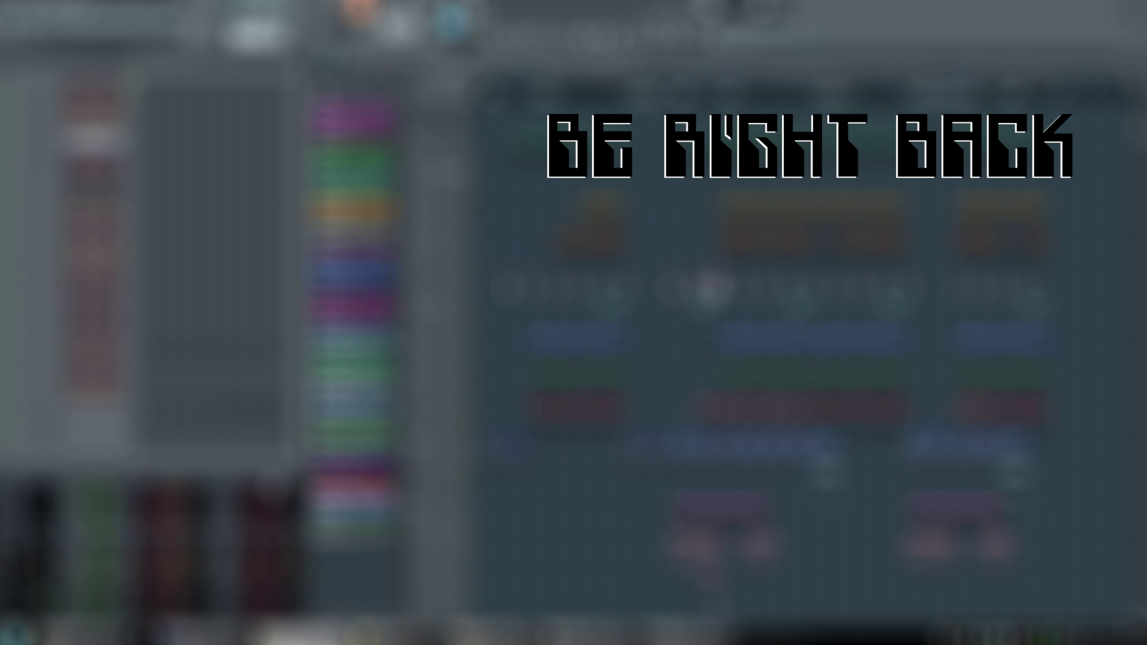
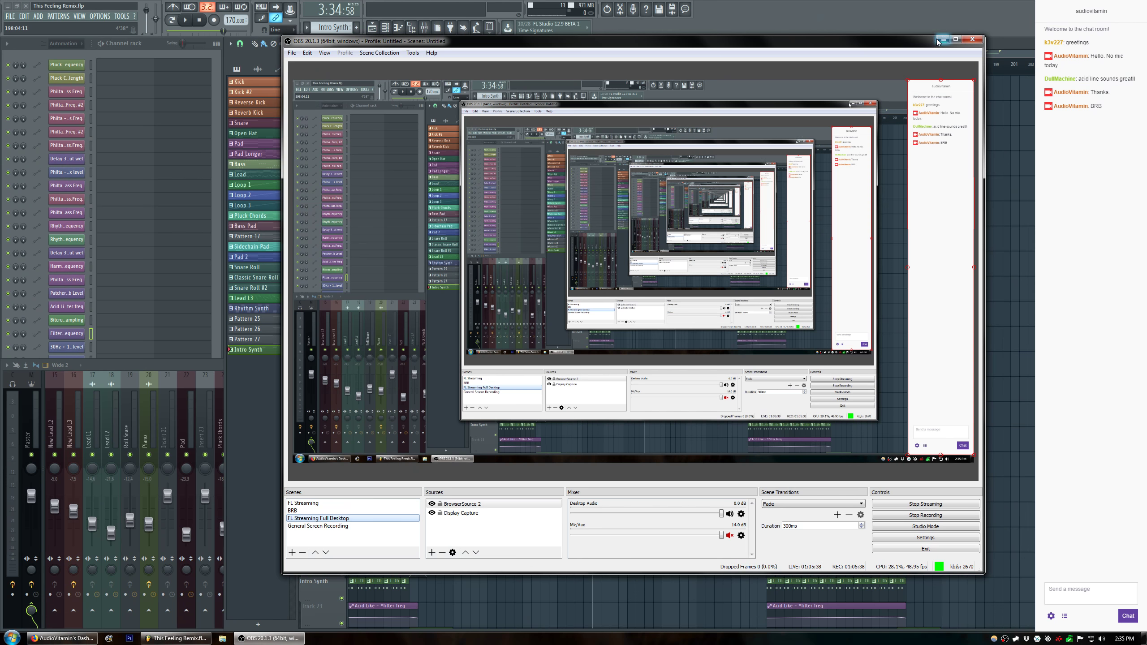
{"action": "left_click", "coordinate": [942, 40]}
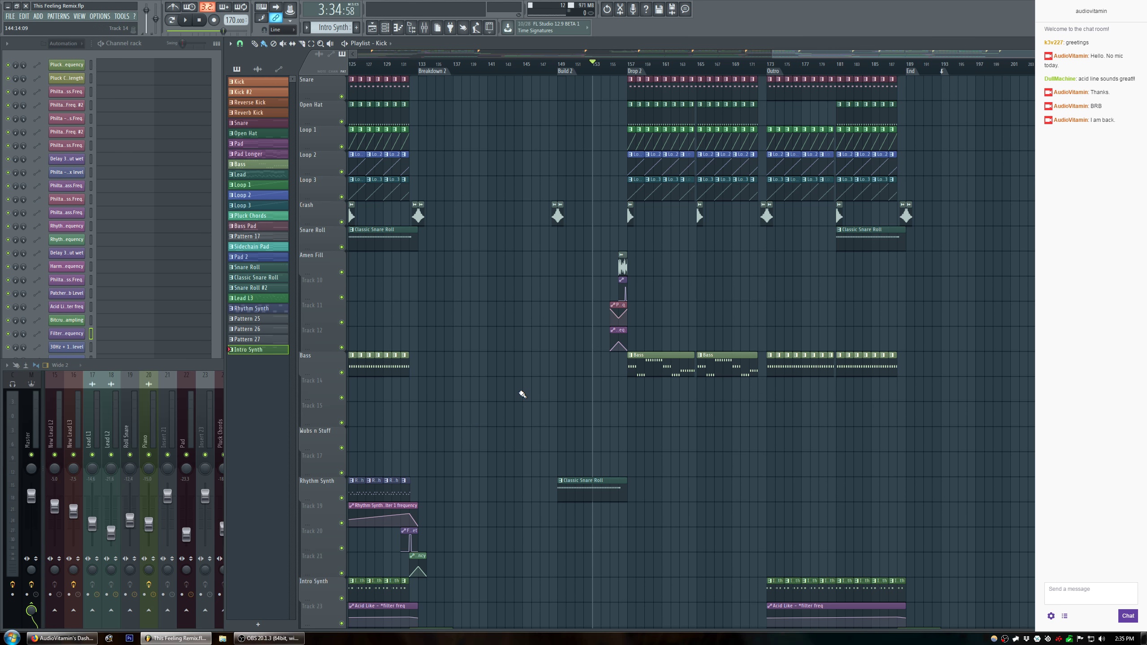
Play the arrangement from Drop 2 and look through its tracks from the vocals and lead back up to the drums.
{"action": "left_click", "coordinate": [632, 62]}
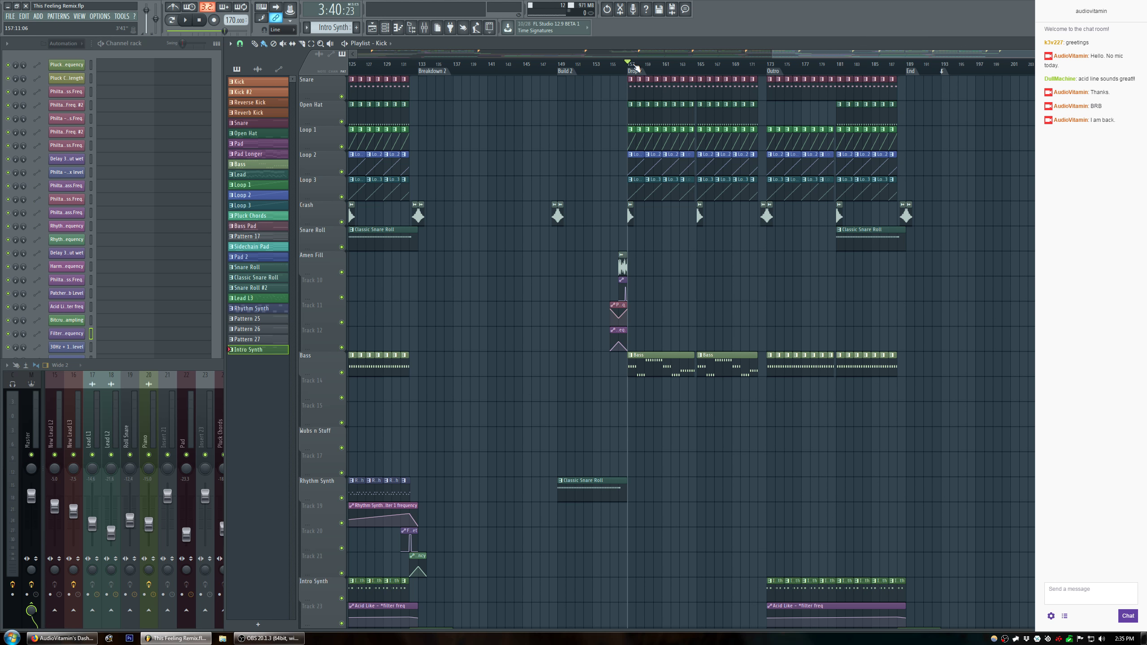
{"action": "key", "text": "space"}
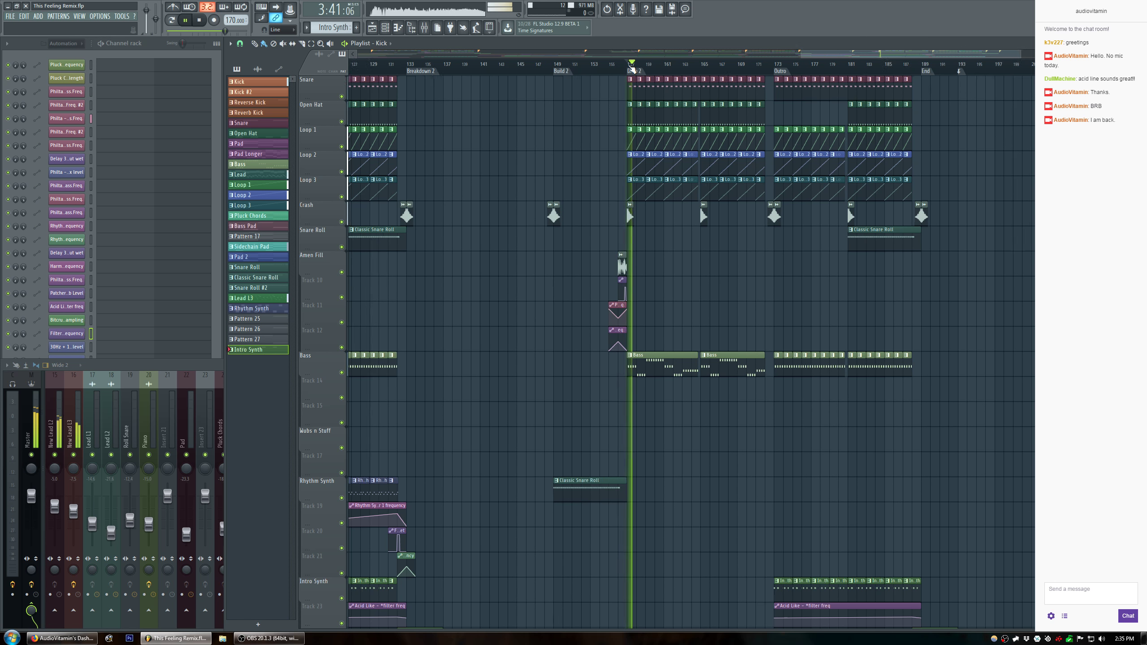
{"action": "scroll", "coordinate": [631, 68], "scroll_direction": "up", "scroll_amount": 4}
{"action": "scroll", "coordinate": [569, 254], "scroll_direction": "down", "scroll_amount": 5}
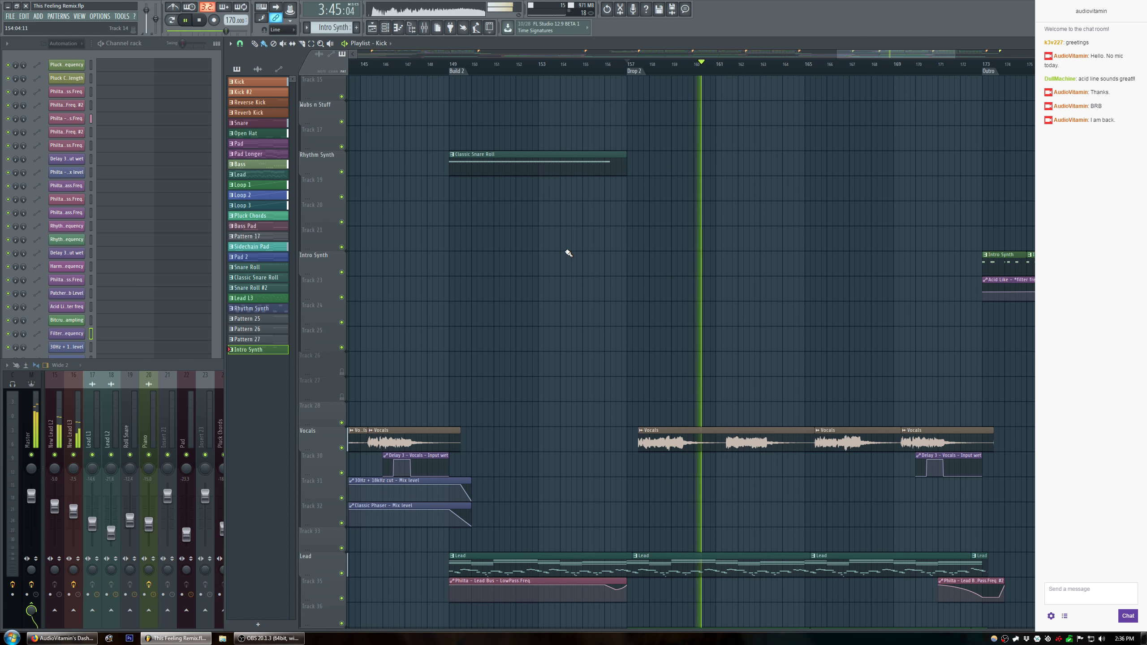
{"action": "scroll", "coordinate": [746, 260], "scroll_direction": "up", "scroll_amount": 5}
{"action": "scroll", "coordinate": [744, 257], "scroll_direction": "up", "scroll_amount": 1}
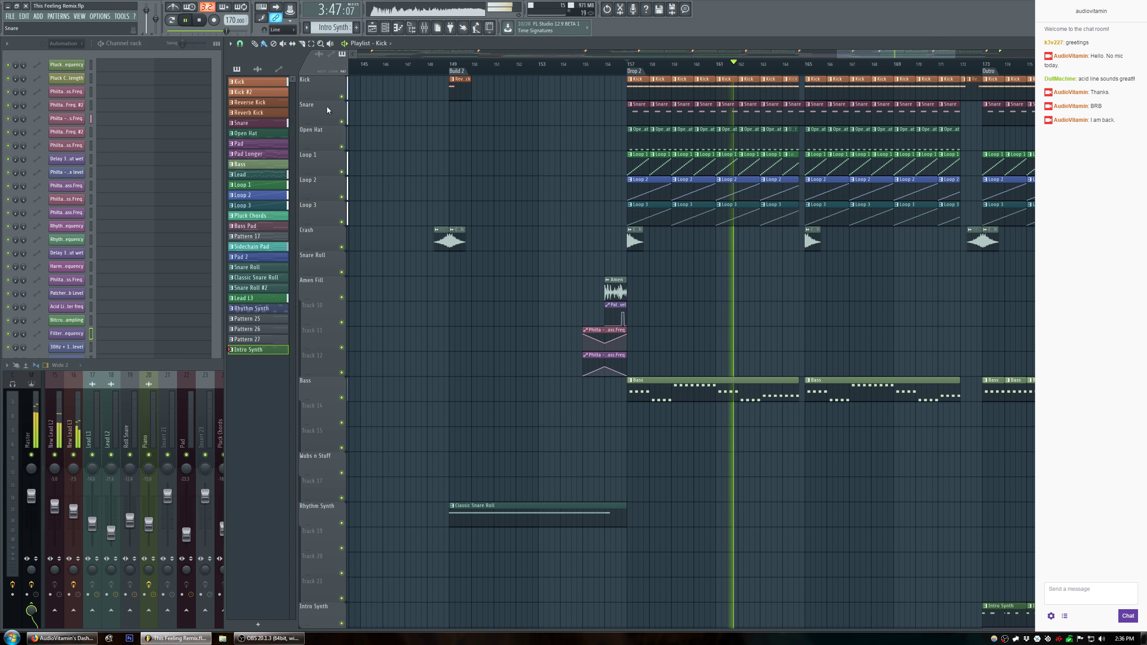
Solo the Kick track together with the Snare track and play them from Drop 2.
{"action": "key", "text": "space"}
{"action": "right_click", "coordinate": [342, 97]}
{"action": "left_click", "coordinate": [342, 121]}
{"action": "key", "text": "space"}
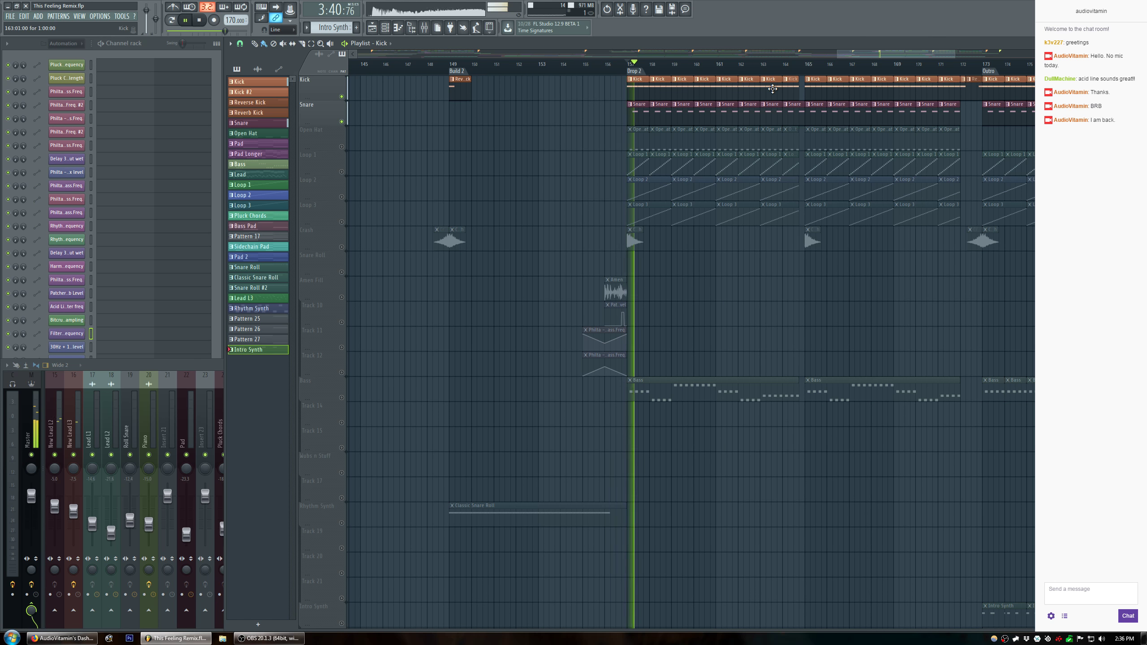
Load Fruity parametric EQ 2 into effect slot 2 of the Snare Bus mixer track.
{"action": "scroll", "coordinate": [94, 422], "scroll_direction": "up", "scroll_amount": 5}
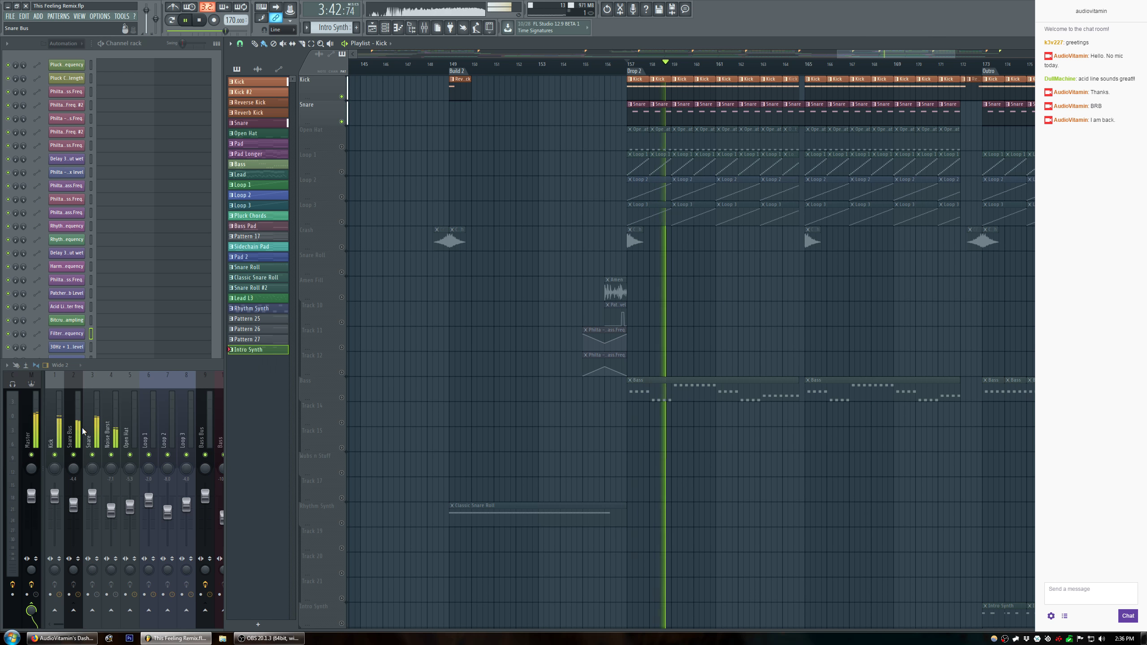
{"action": "left_click", "coordinate": [78, 429]}
{"action": "key", "text": "space"}
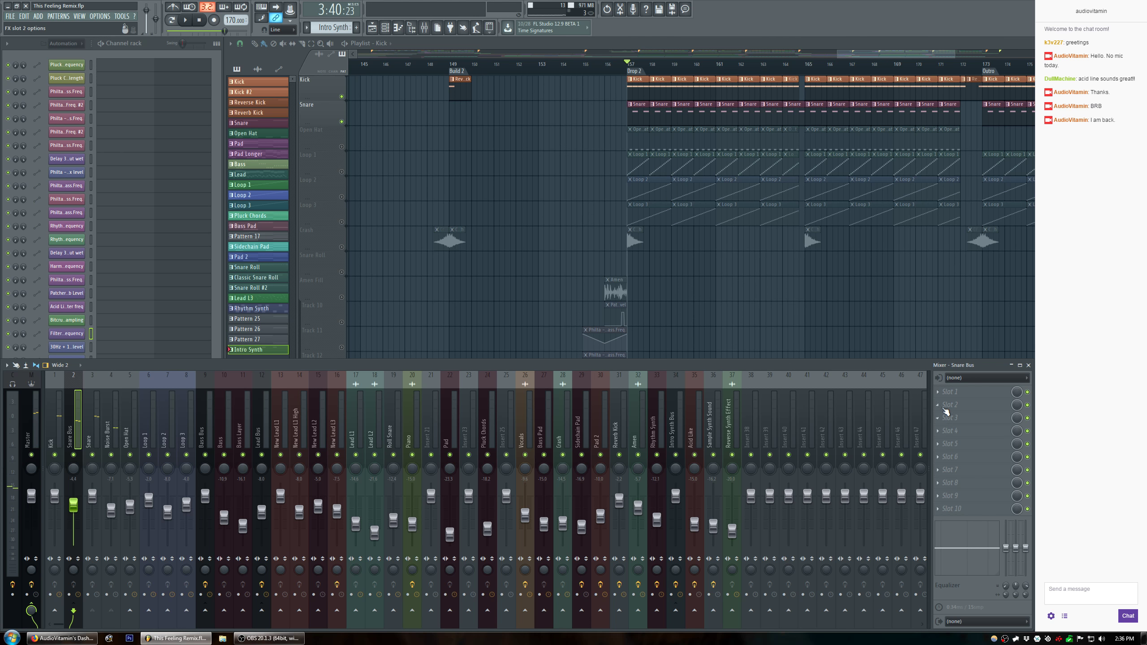
{"action": "left_click", "coordinate": [945, 407]}
{"action": "left_click", "coordinate": [1076, 470]}
Enlarge and reposition the Snare Bus EQ window and play the soloed Kick and Snare from Drop 2.
{"action": "key", "text": "space"}
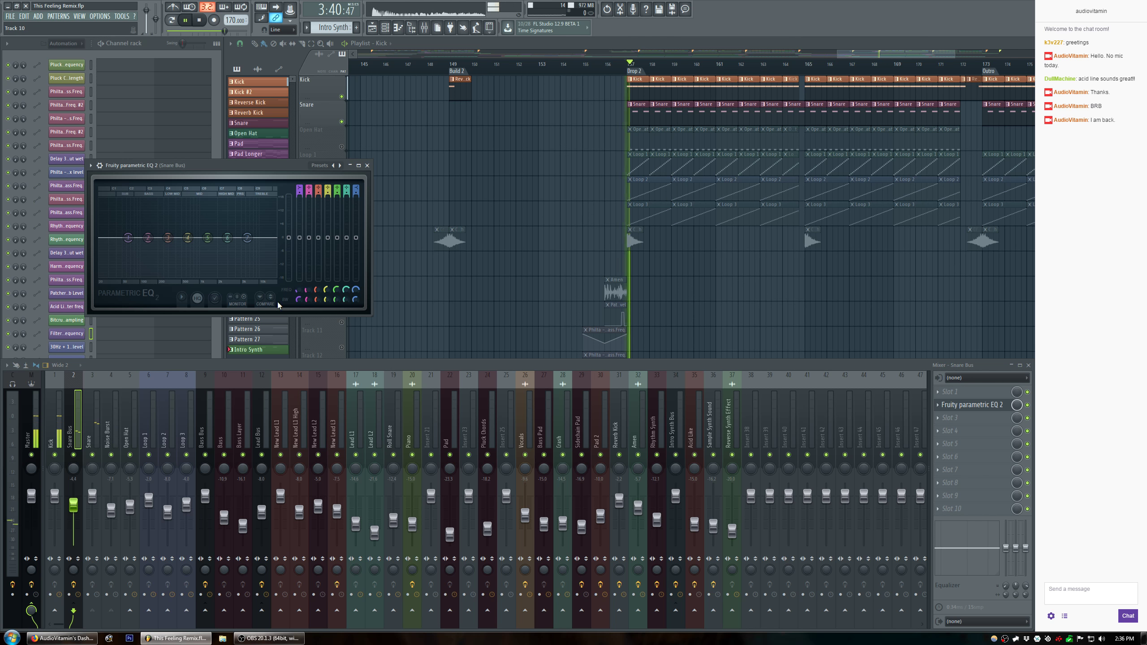
{"action": "key", "text": "space"}
{"action": "left_click_drag", "start_coordinate": [371, 314], "coordinate": [695, 418]}
{"action": "key", "text": "space"}
{"action": "left_click_drag", "start_coordinate": [382, 174], "coordinate": [551, 179]}
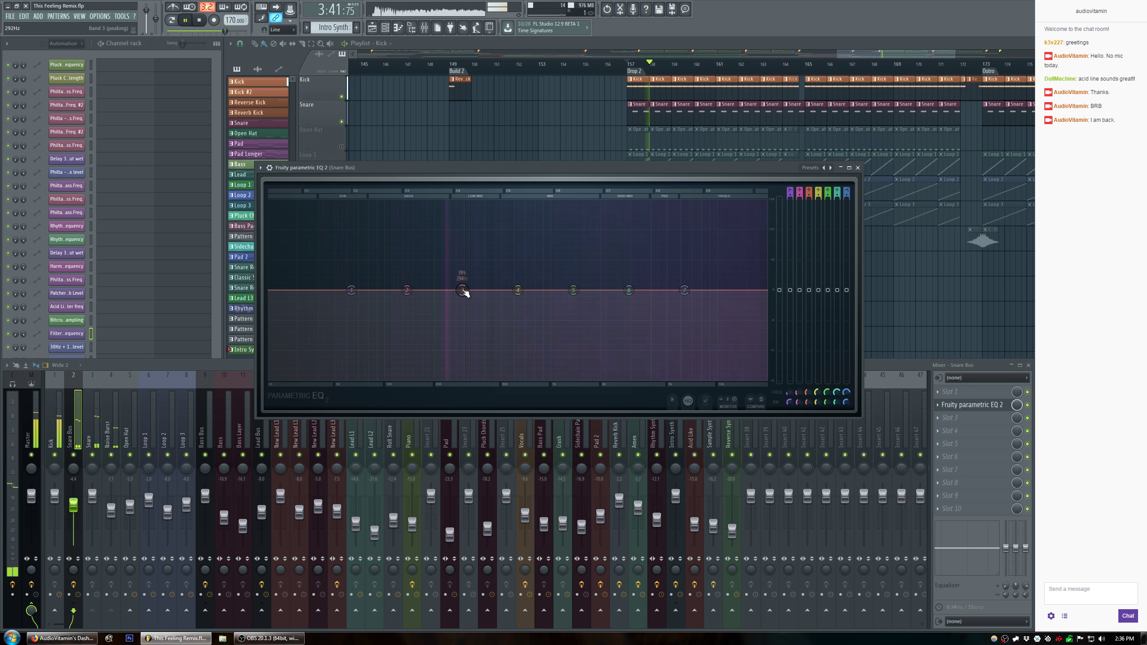
Apply the Low Cut preset to the Snare Bus EQ and raise its cutoff frequency while playing from Drop 2.
{"action": "key", "text": "space"}
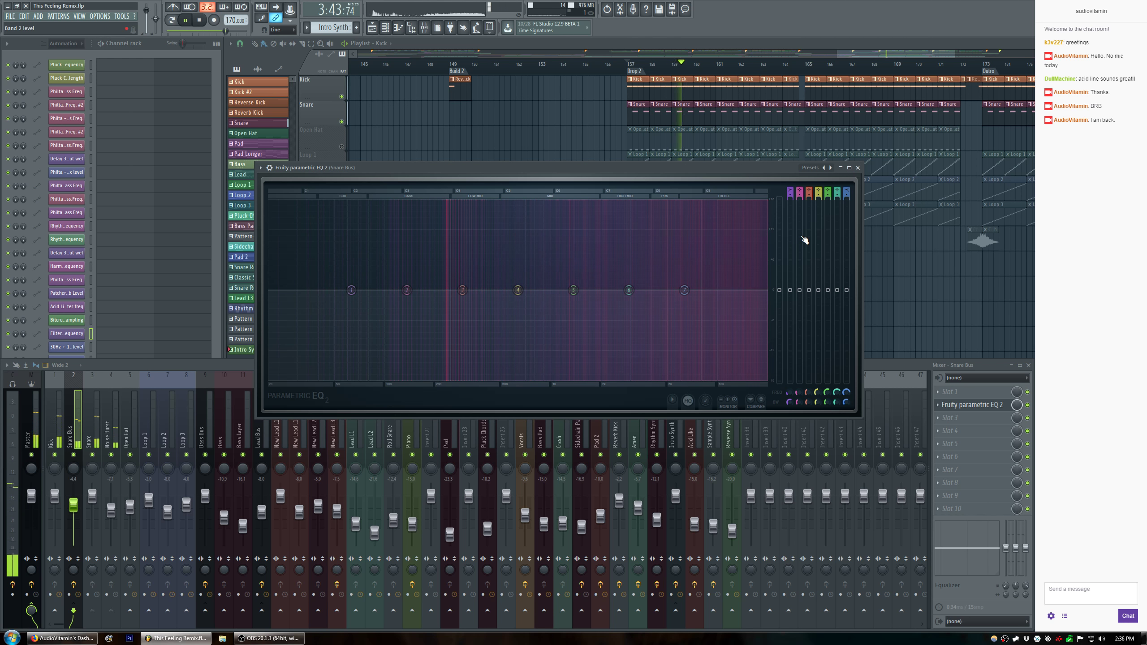
{"action": "left_click", "coordinate": [808, 168]}
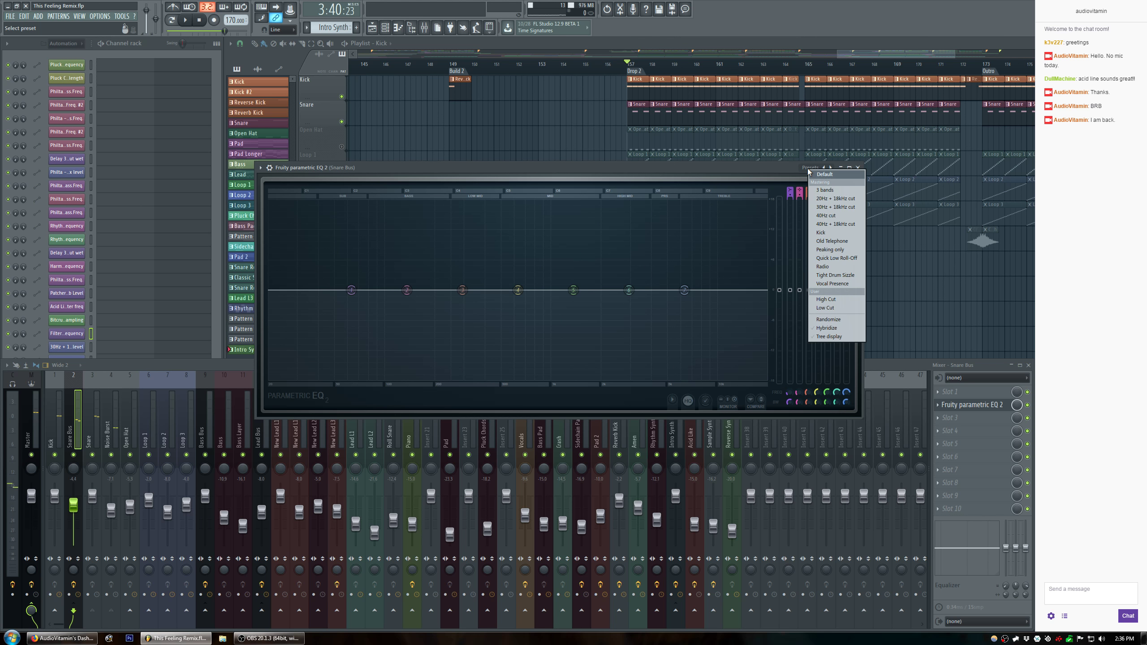
{"action": "left_click", "coordinate": [831, 308]}
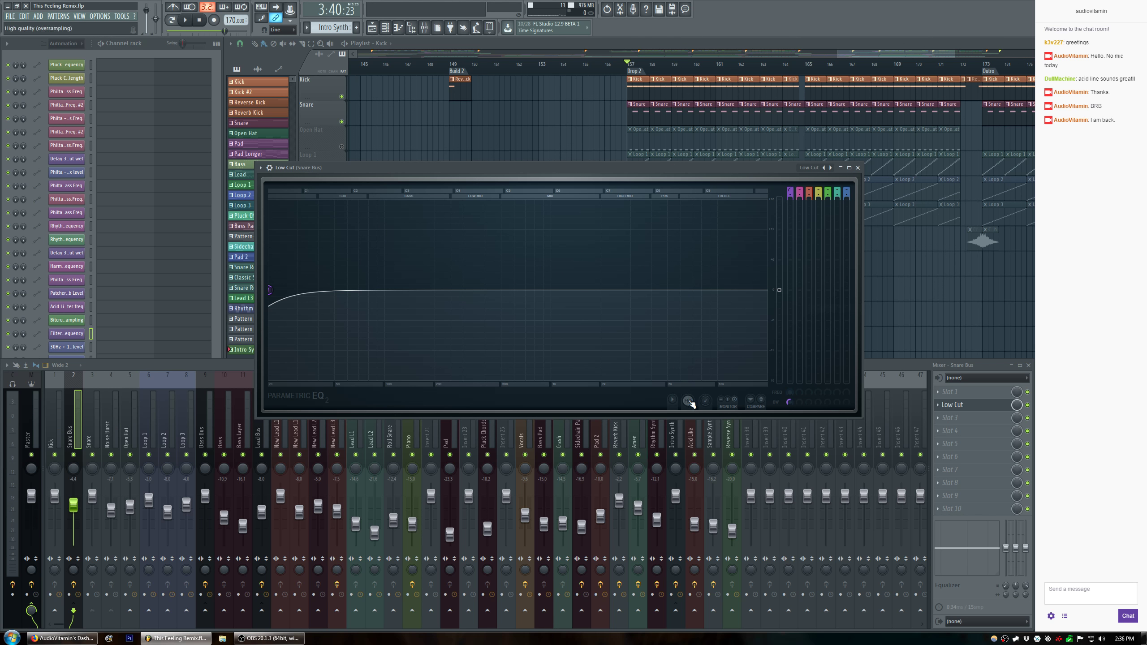
{"action": "key", "text": "space"}
{"action": "left_click_drag", "start_coordinate": [792, 397], "coordinate": [792, 369]}
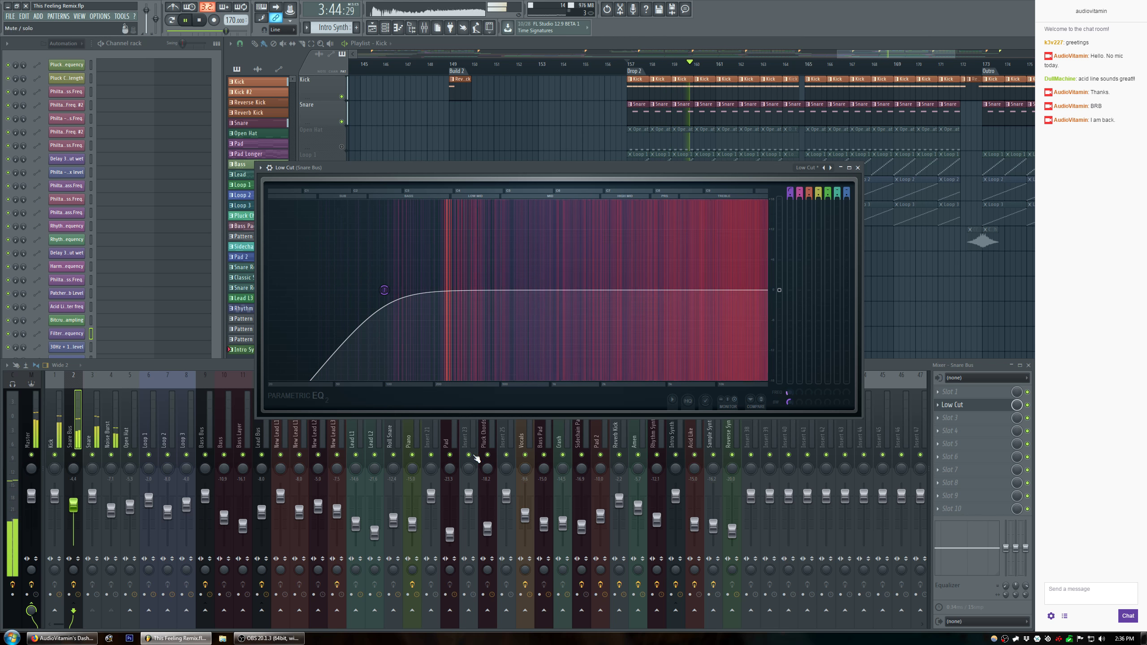
{"action": "key", "text": "space"}
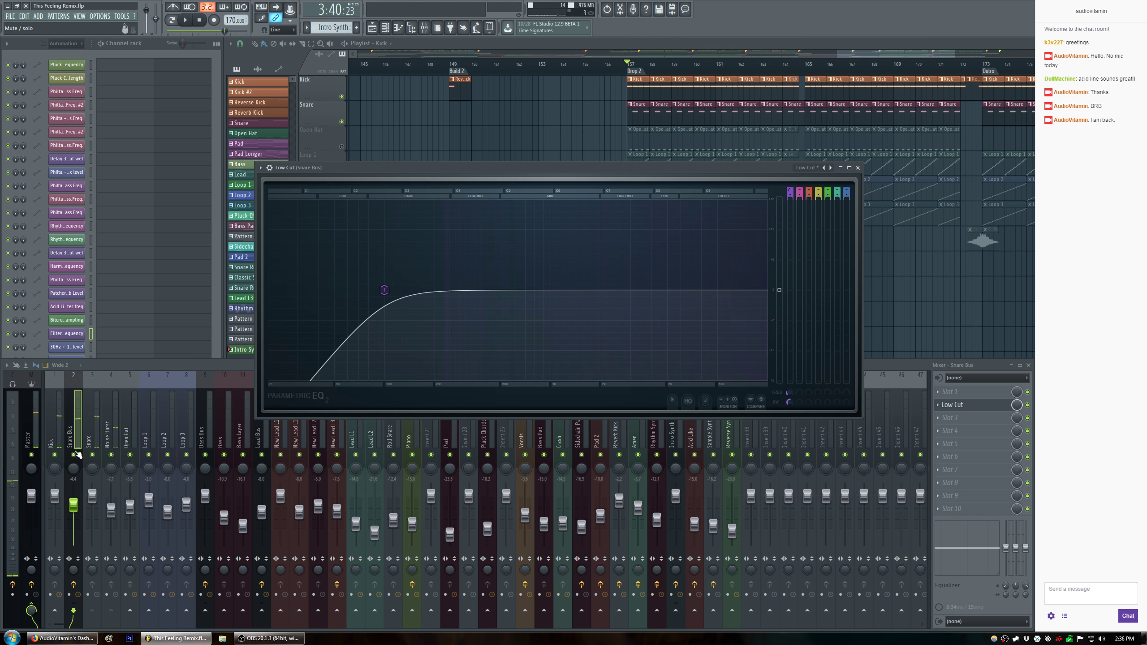
Solo the Snare Bus, move its EQ window clear of the mixer, and lower the low-cut frequency to about 71 Hz during playback.
{"action": "key", "text": "space"}
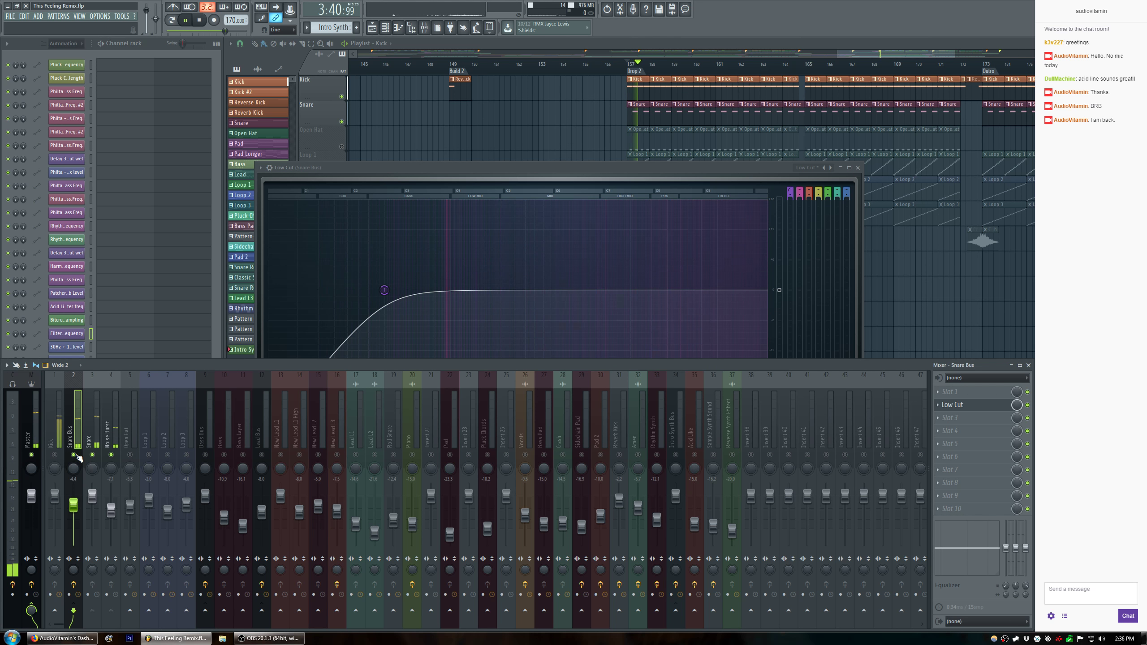
{"action": "left_click_drag", "start_coordinate": [663, 167], "coordinate": [541, 115]}
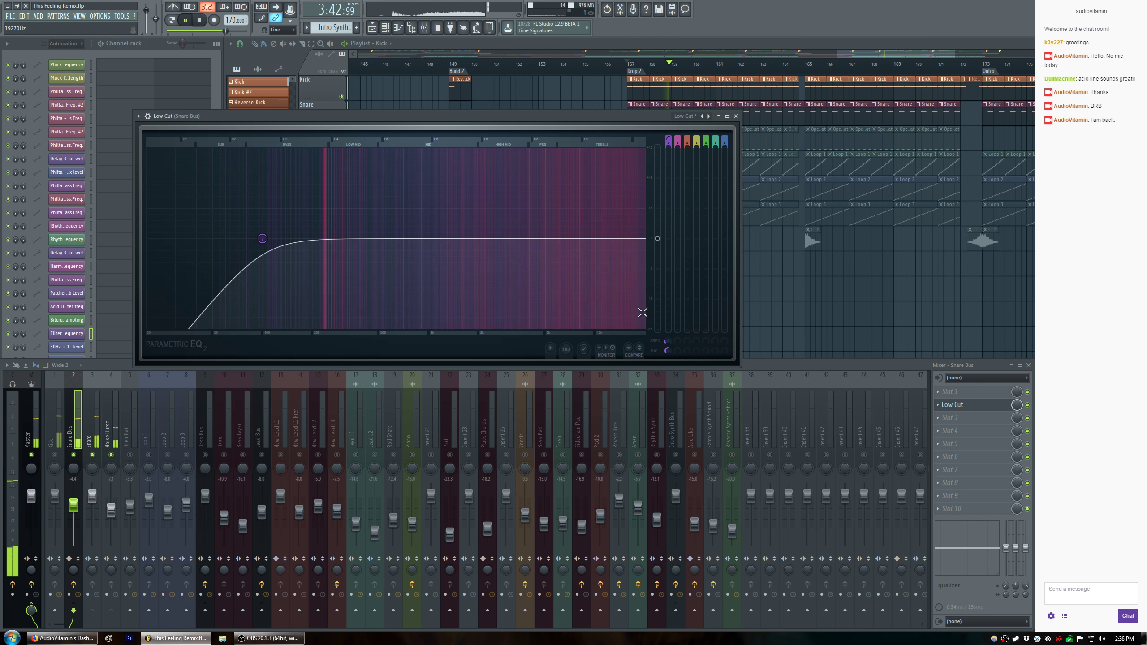
{"action": "mouse_move", "coordinate": [669, 341]}
{"action": "left_mouse_down"}
{"action": "mouse_move", "coordinate": [669, 382]}
{"action": "mouse_move", "coordinate": [666, 342]}
{"action": "left_mouse_up"}
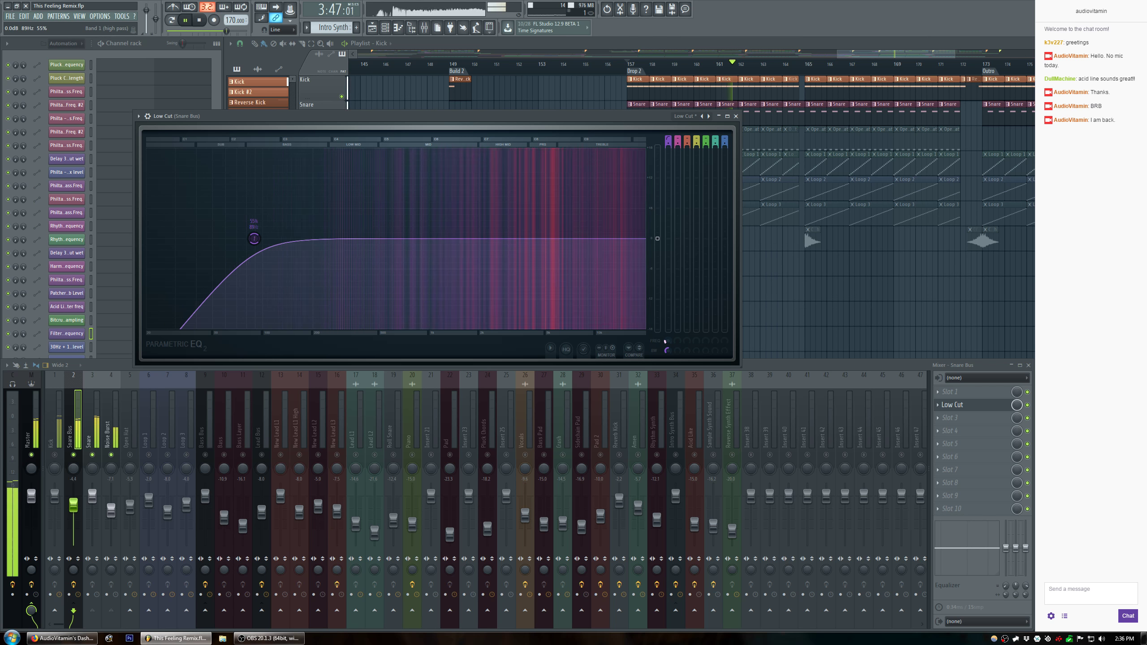
{"action": "scroll", "coordinate": [665, 342], "scroll_direction": "down", "scroll_amount": 2}
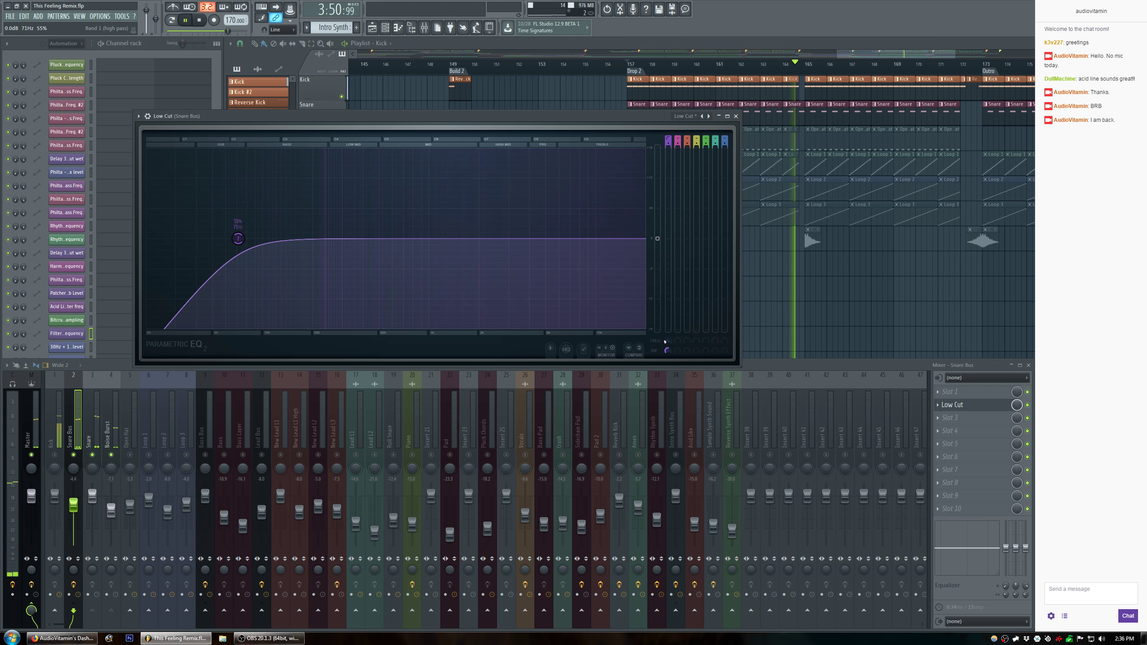
{"action": "key", "text": "space"}
Try a steeper low-cut slope on the Snare Bus EQ with the cutoff at about 64 Hz.
{"action": "left_click_drag", "start_coordinate": [669, 144], "coordinate": [669, 139]}
{"action": "key", "text": "space"}
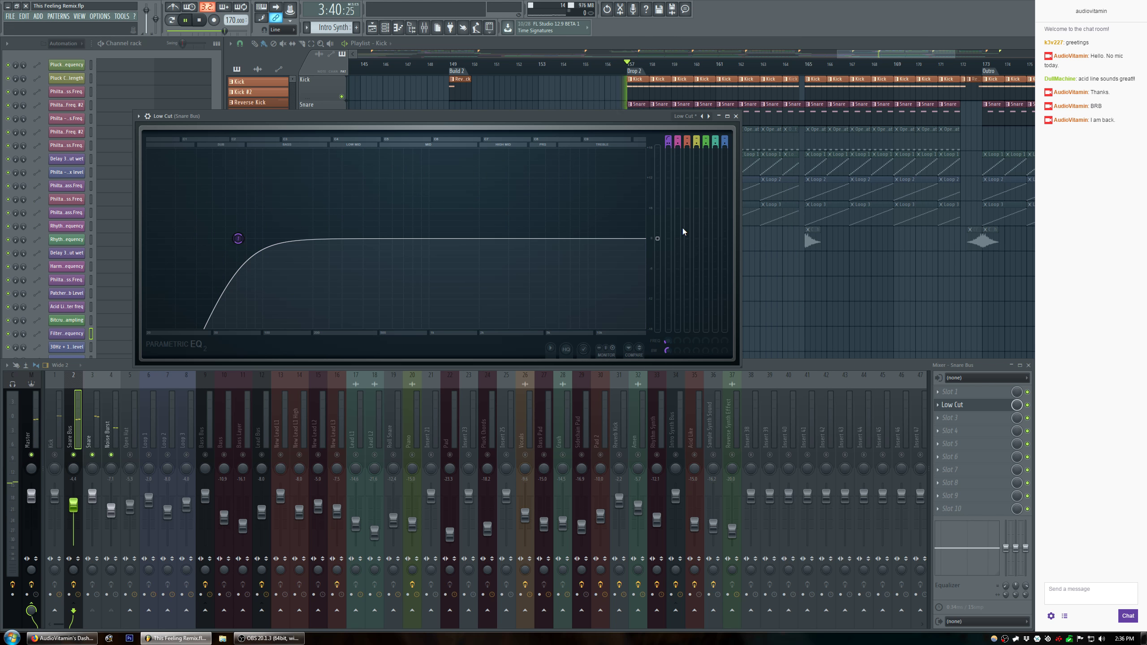
{"action": "scroll", "coordinate": [660, 340], "scroll_direction": "down", "scroll_amount": 1}
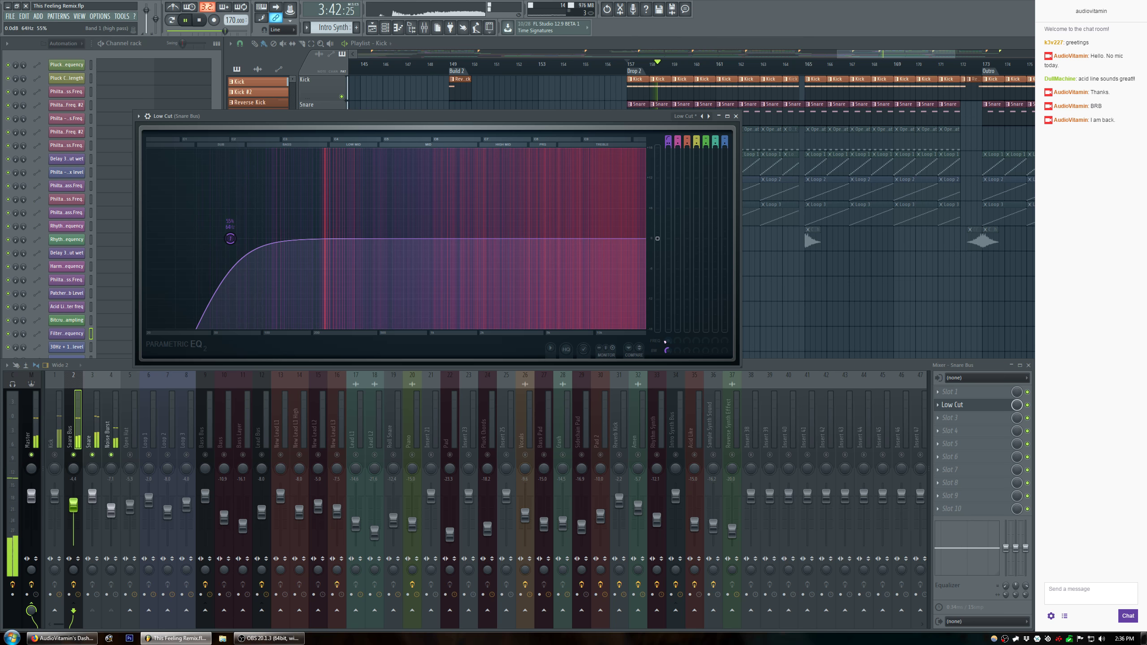
{"action": "key", "text": "space"}
Enable band 2 of the Snare Bus EQ as a peaking band at about 237 Hz with a cut of about 4 dB.
{"action": "left_click_drag", "start_coordinate": [678, 139], "coordinate": [678, 128]}
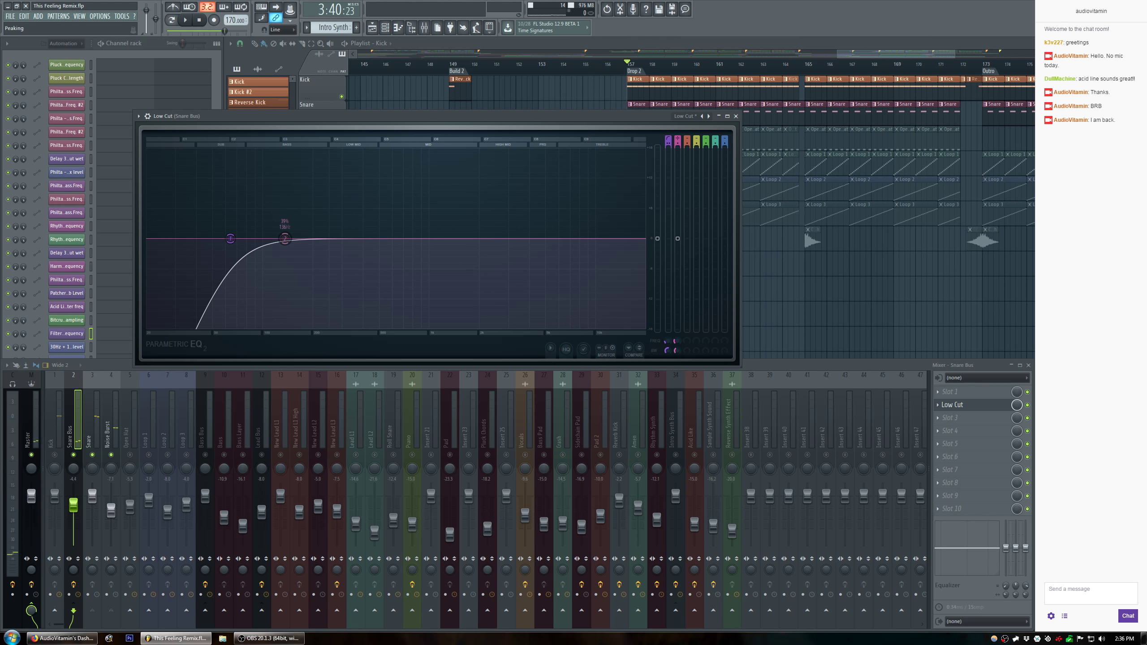
{"action": "left_click_drag", "start_coordinate": [677, 341], "coordinate": [677, 330]}
{"action": "left_click_drag", "start_coordinate": [680, 239], "coordinate": [673, 299]}
{"action": "key", "text": "space"}
{"action": "left_click_drag", "start_coordinate": [675, 342], "coordinate": [675, 357]}
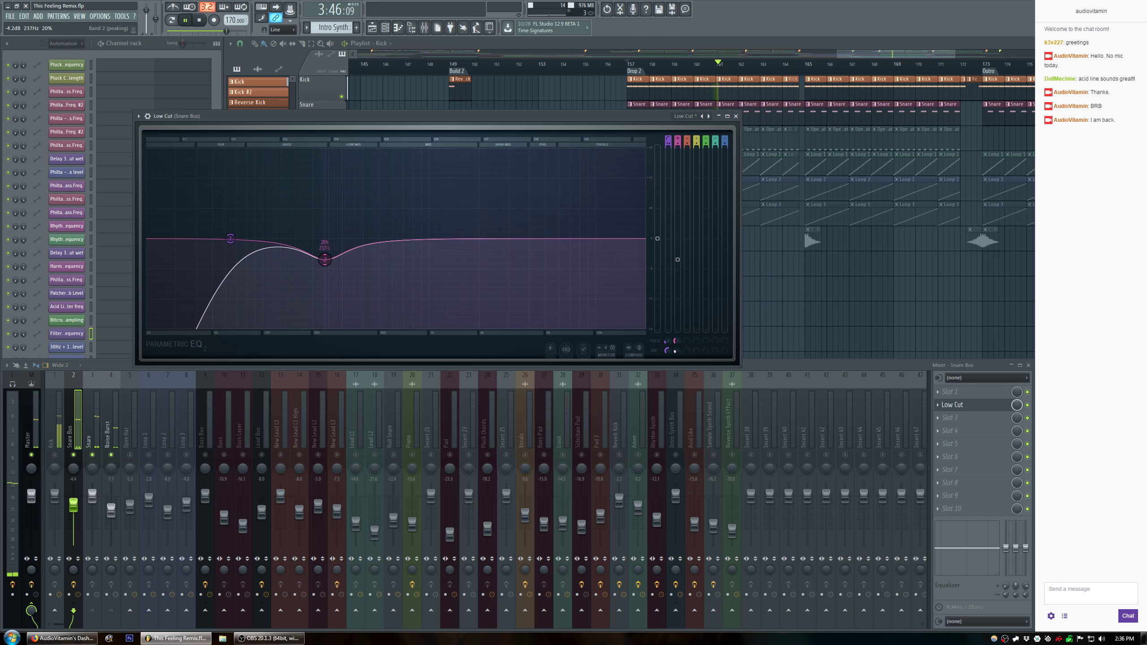
Reset band 2's level to 0 dB, unsolo the Snare Bus, and compare the snare with the EQ toggled from Drop 2.
{"action": "mouse_move", "coordinate": [678, 260]}
{"action": "left_mouse_down"}
{"action": "mouse_move", "coordinate": [678, 273]}
{"action": "mouse_move", "coordinate": [679, 239]}
{"action": "left_mouse_up"}
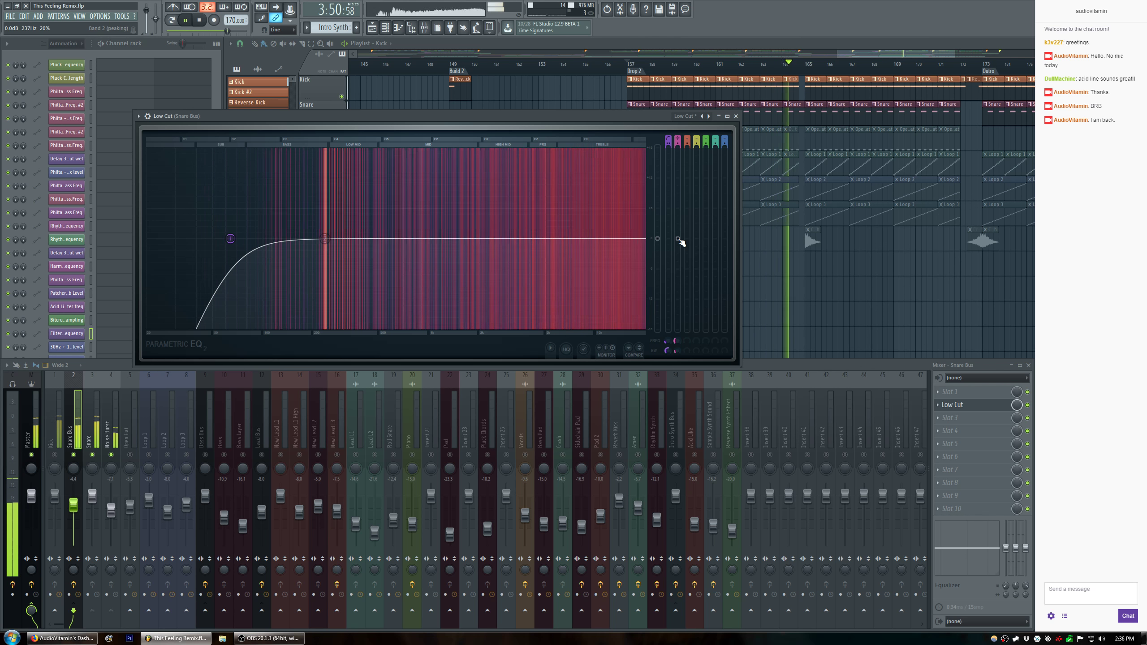
{"action": "key", "text": "space"}
{"action": "key", "text": "space"}
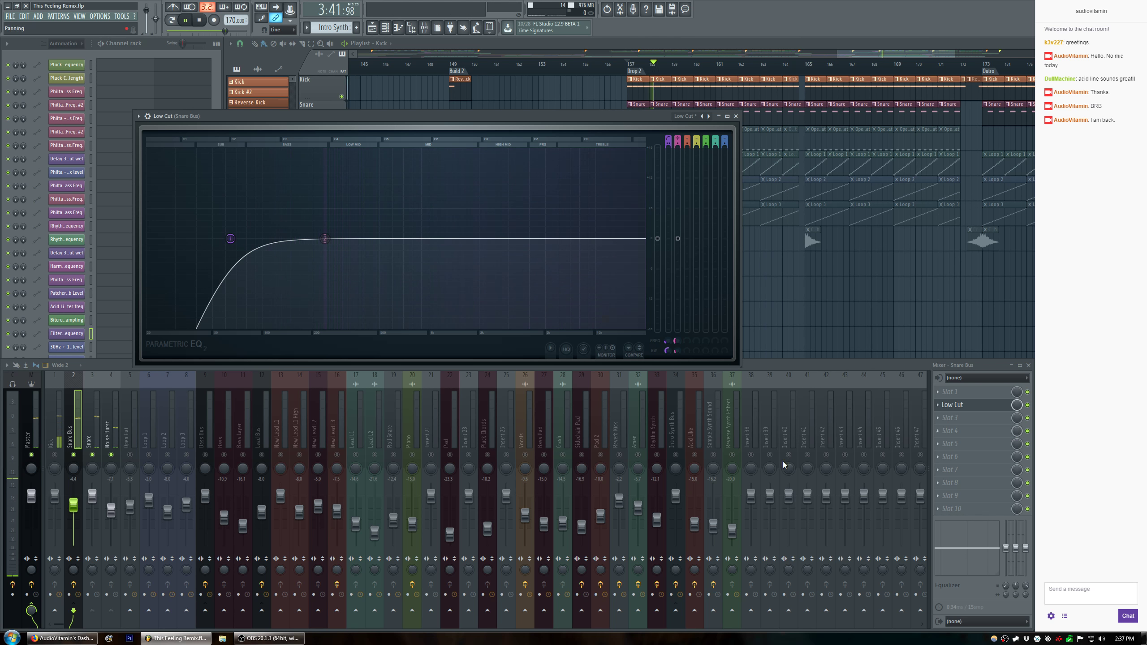
{"action": "key", "text": "space"}
{"action": "key", "text": "space"}
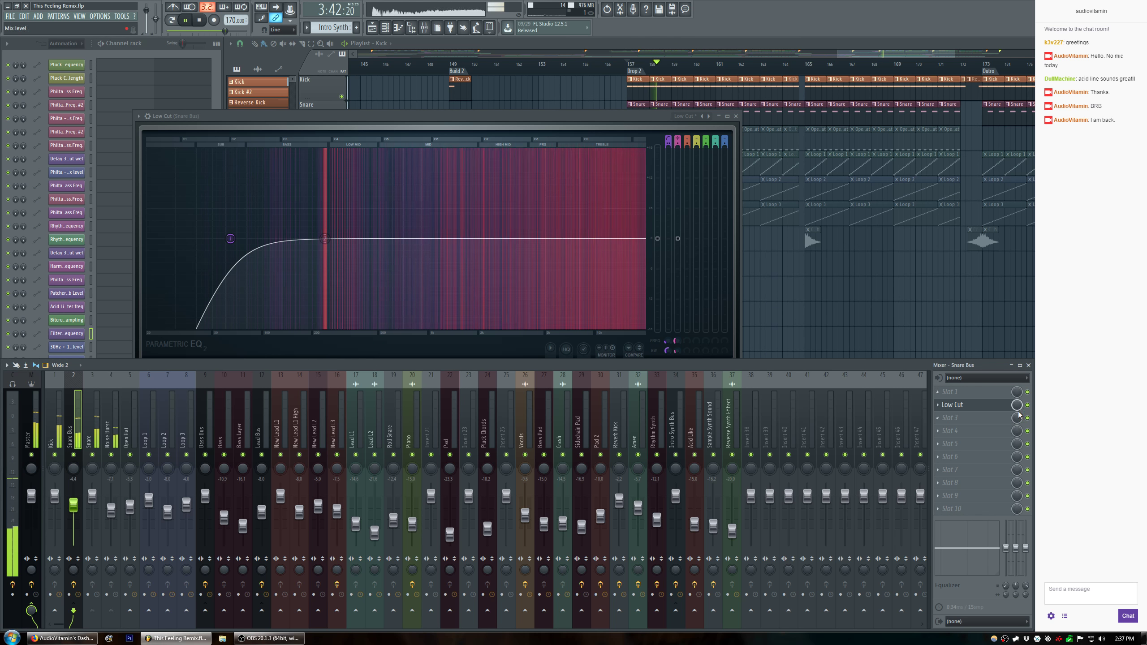
{"action": "left_click", "coordinate": [1028, 406]}
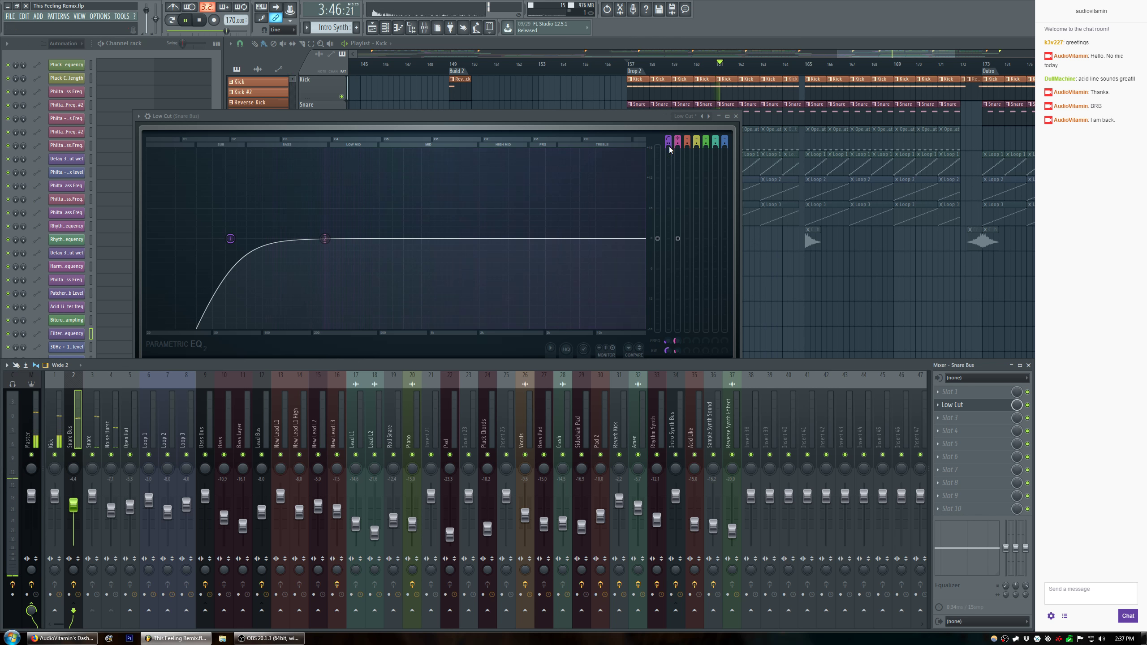
Make the low-cut slope gentler again, set its frequency to about 67 Hz, and close the Snare Bus EQ.
{"action": "left_click_drag", "start_coordinate": [672, 146], "coordinate": [672, 154]}
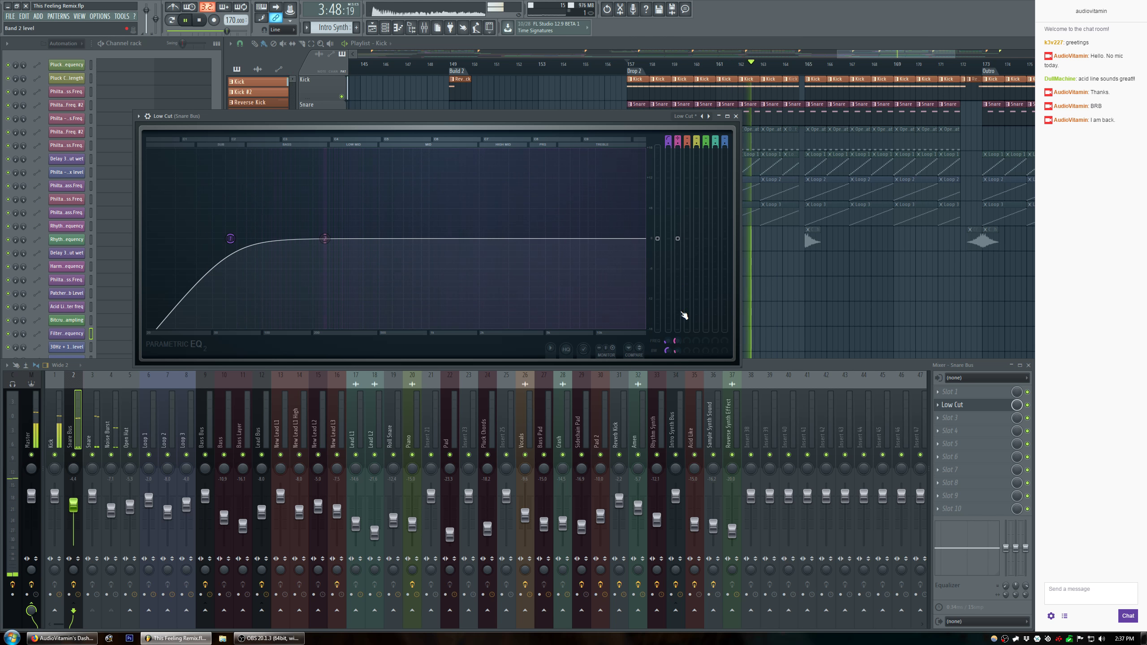
{"action": "left_click_drag", "start_coordinate": [669, 342], "coordinate": [670, 340]}
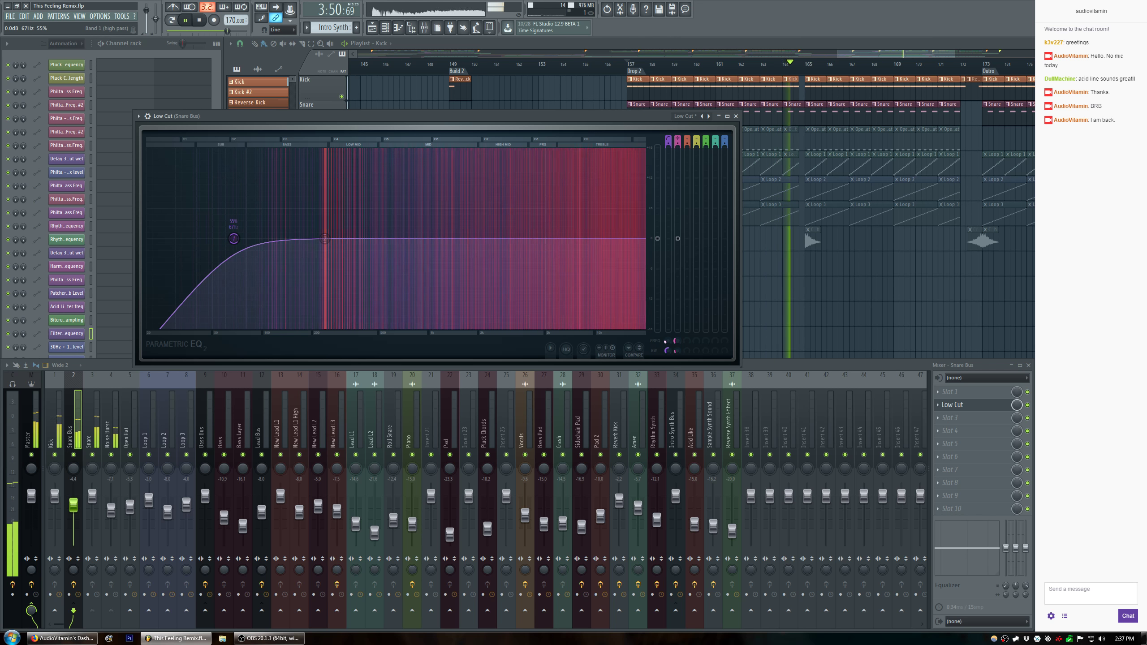
{"action": "left_click", "coordinate": [736, 117]}
{"action": "key", "text": "space"}
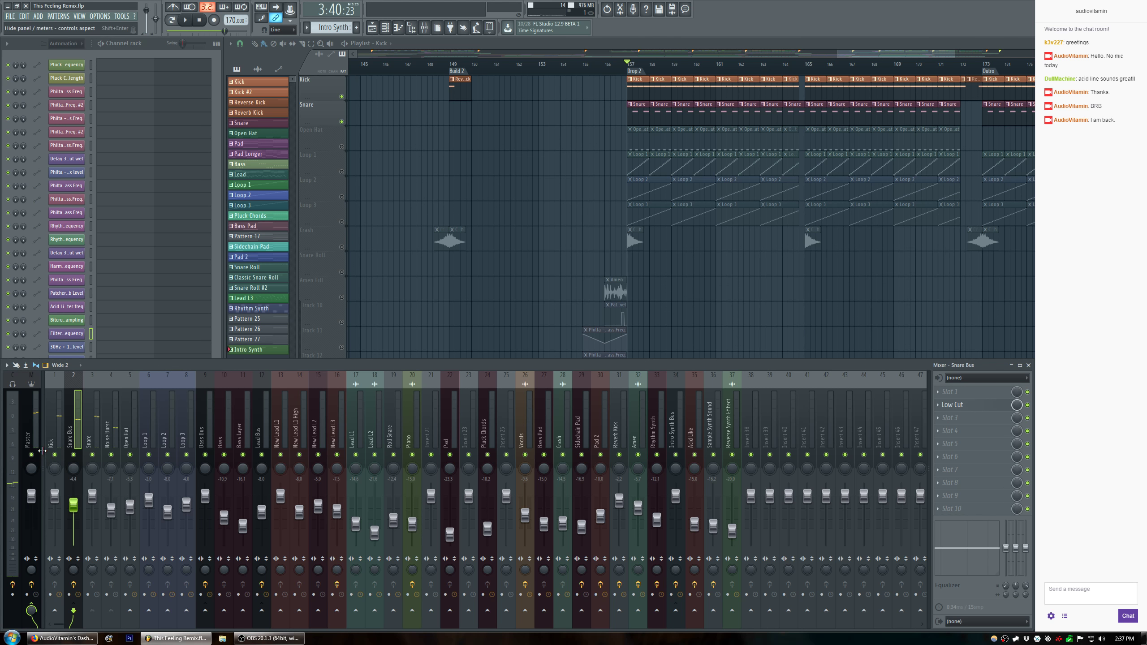
Load Fruity peak controller into effect slot 1 of the Kick mixer track.
{"action": "left_click", "coordinate": [57, 431]}
{"action": "left_click", "coordinate": [939, 393]}
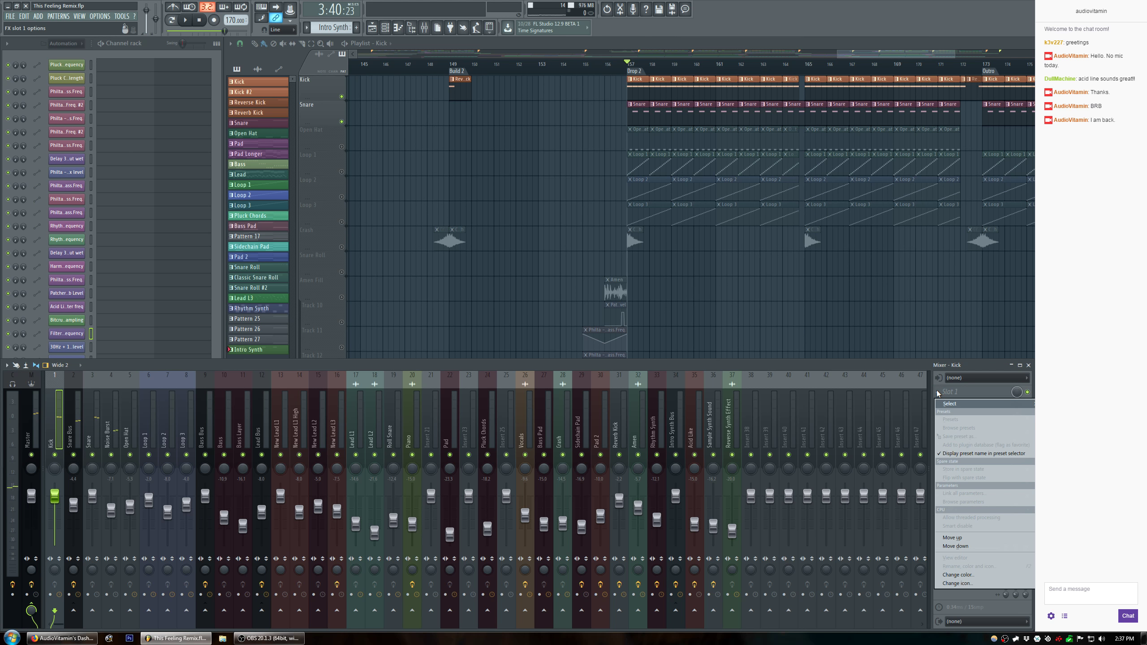
{"action": "mouse_move", "coordinate": [1059, 378]}
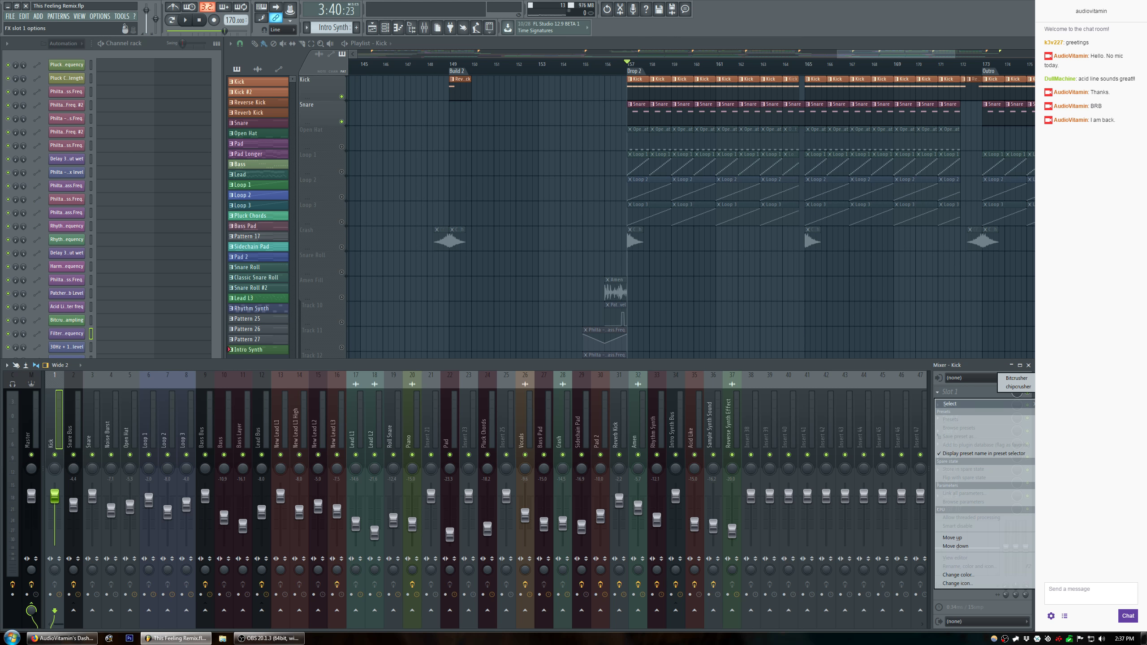
{"action": "mouse_move", "coordinate": [1059, 573]}
{"action": "left_click", "coordinate": [1010, 582]}
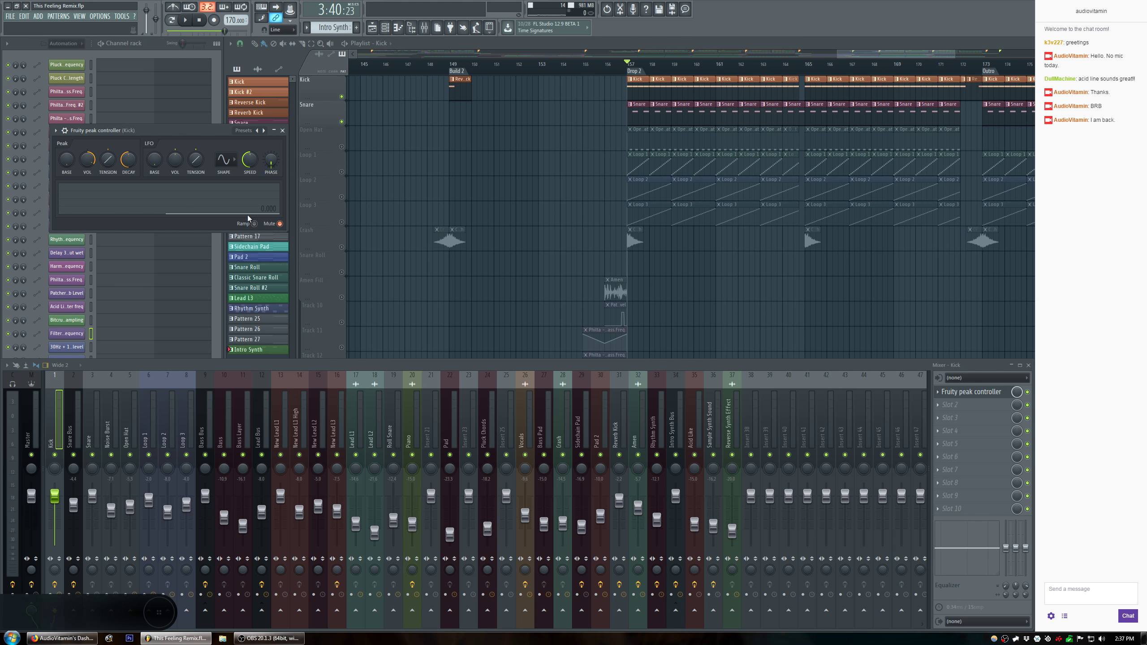
Set the Kick peak controller's peak base to .5, lower its peak volume, and switch off its Mute option.
{"action": "right_click", "coordinate": [67, 166]}
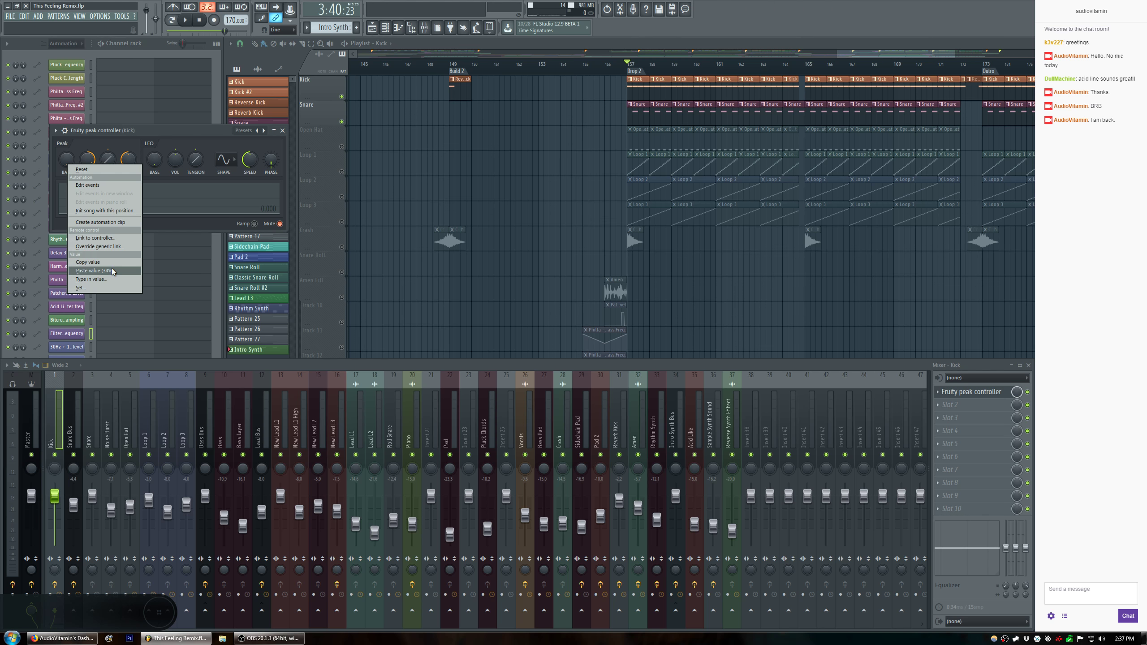
{"action": "left_click", "coordinate": [115, 279]}
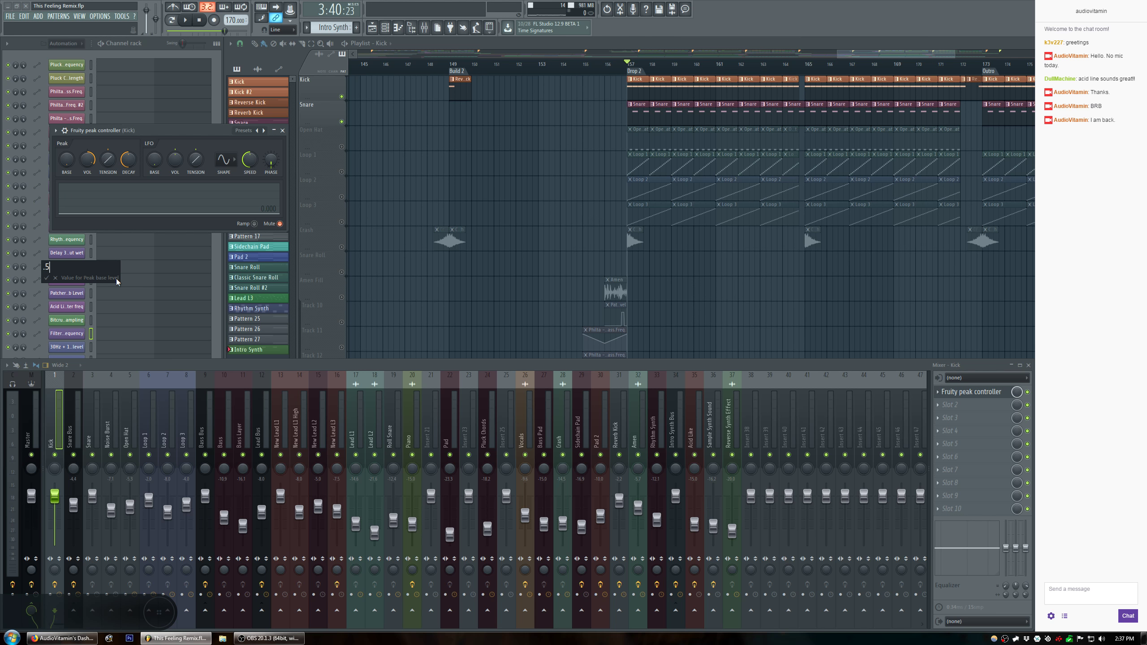
{"action": "key", "text": "Return"}
{"action": "left_click_drag", "start_coordinate": [92, 164], "coordinate": [92, 181]}
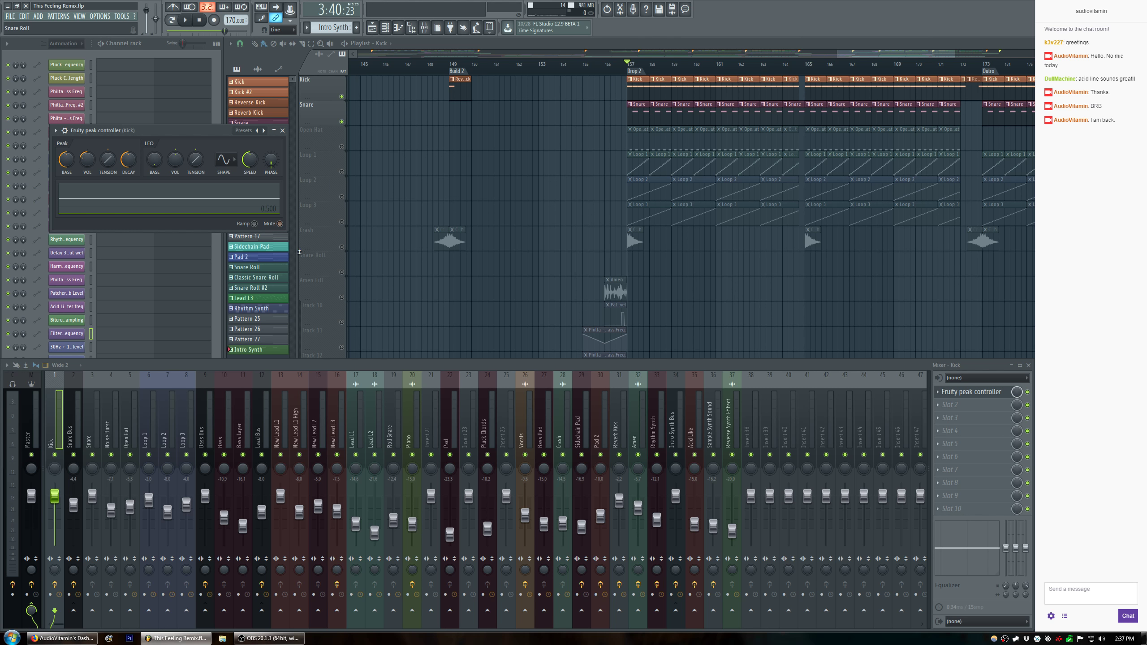
Link band 2's level in the Snare Bus EQ to the Kick's peak controller as internal controller, and start playback.
{"action": "left_click", "coordinate": [79, 436]}
{"action": "left_click", "coordinate": [953, 407]}
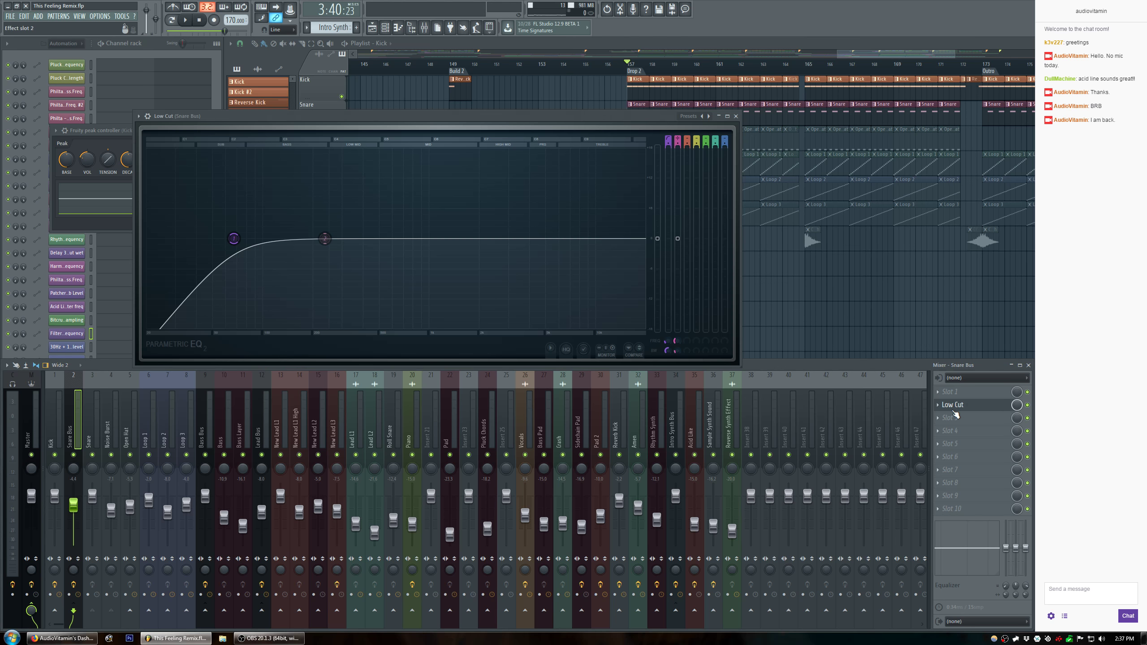
{"action": "right_click", "coordinate": [678, 239]}
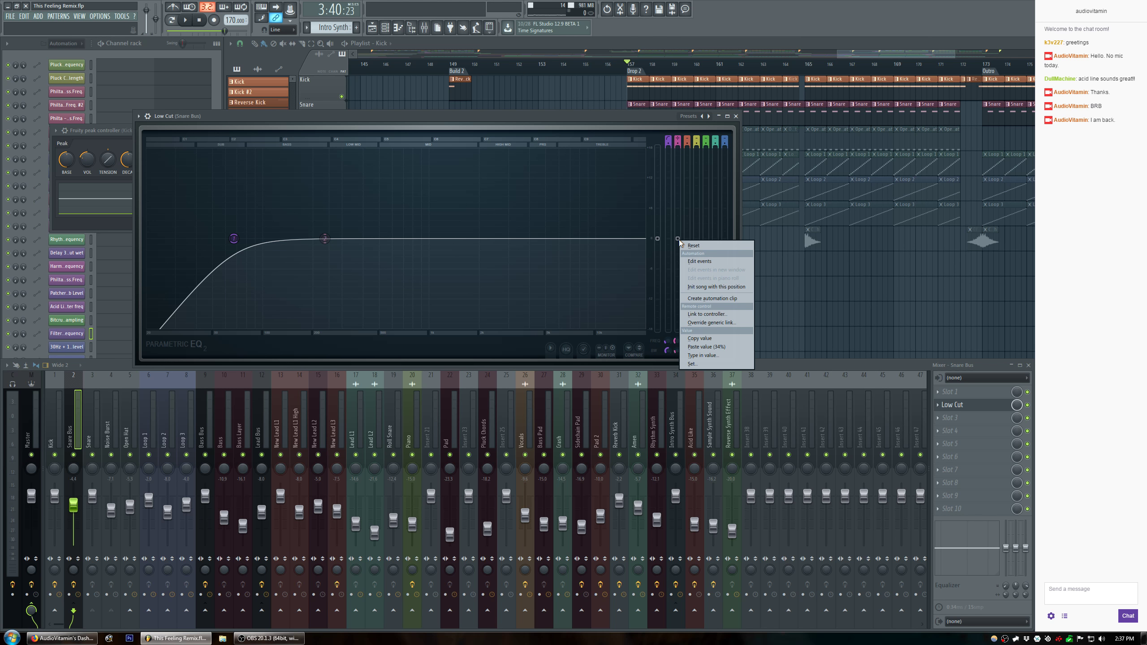
{"action": "left_click", "coordinate": [726, 315]}
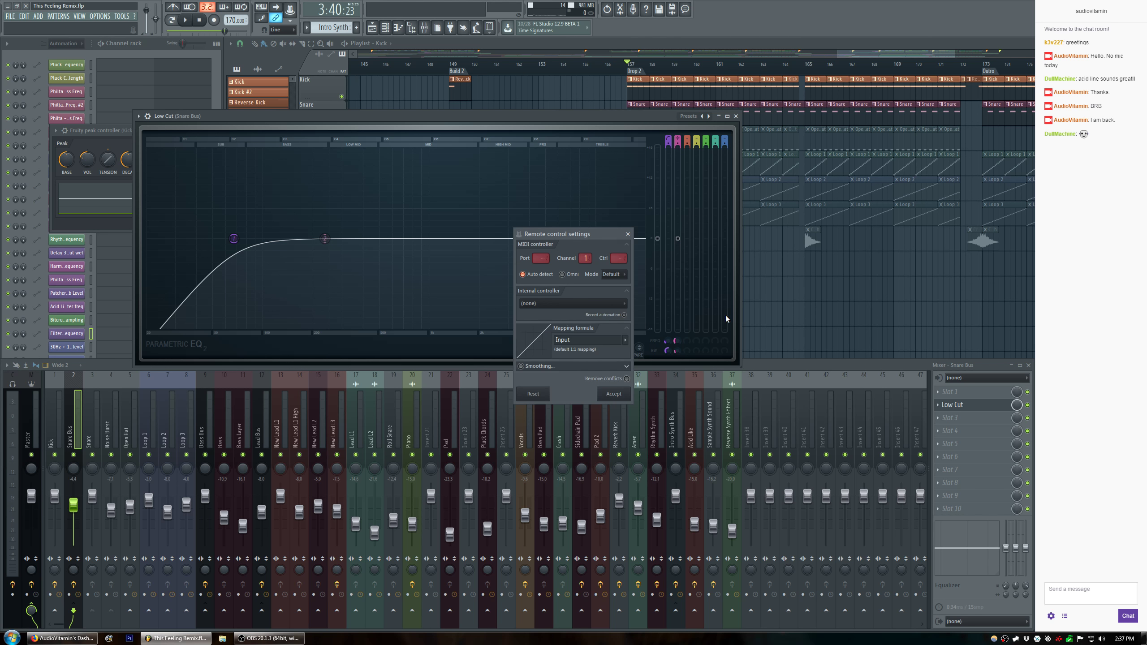
{"action": "left_click", "coordinate": [615, 302]}
{"action": "left_click", "coordinate": [614, 345]}
{"action": "left_click", "coordinate": [613, 393]}
{"action": "key", "text": "space"}
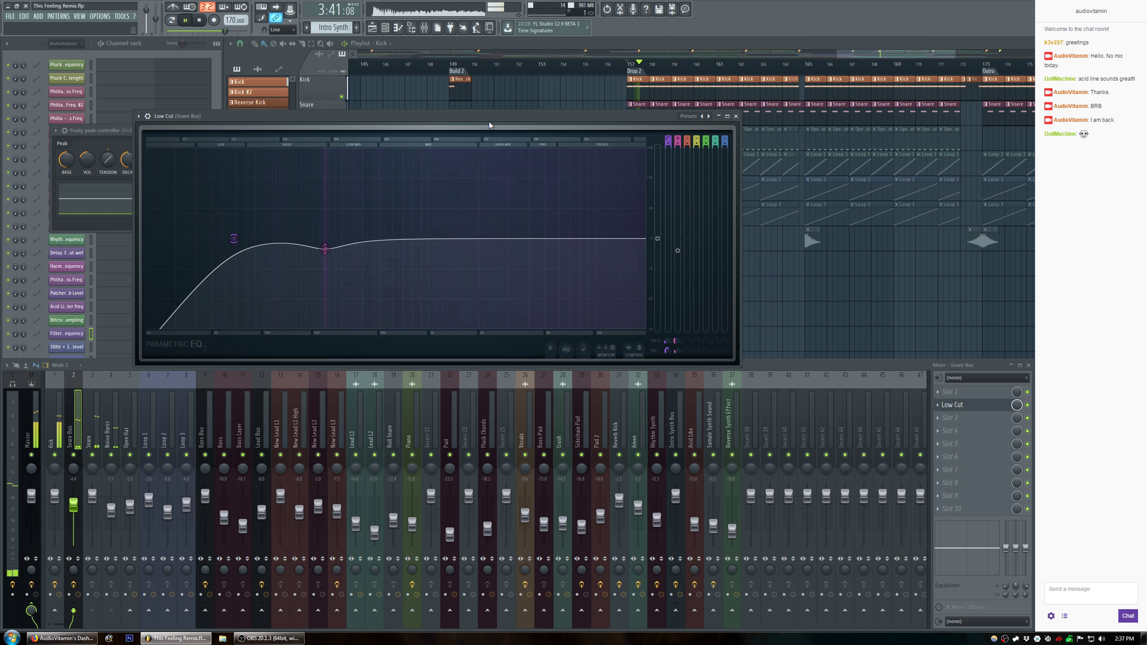
Move the EQ window aside, adjust the Kick peak controller's decay and volume while playing from Drop 2, and toggle its Mute option.
{"action": "left_click_drag", "start_coordinate": [475, 118], "coordinate": [693, 124]}
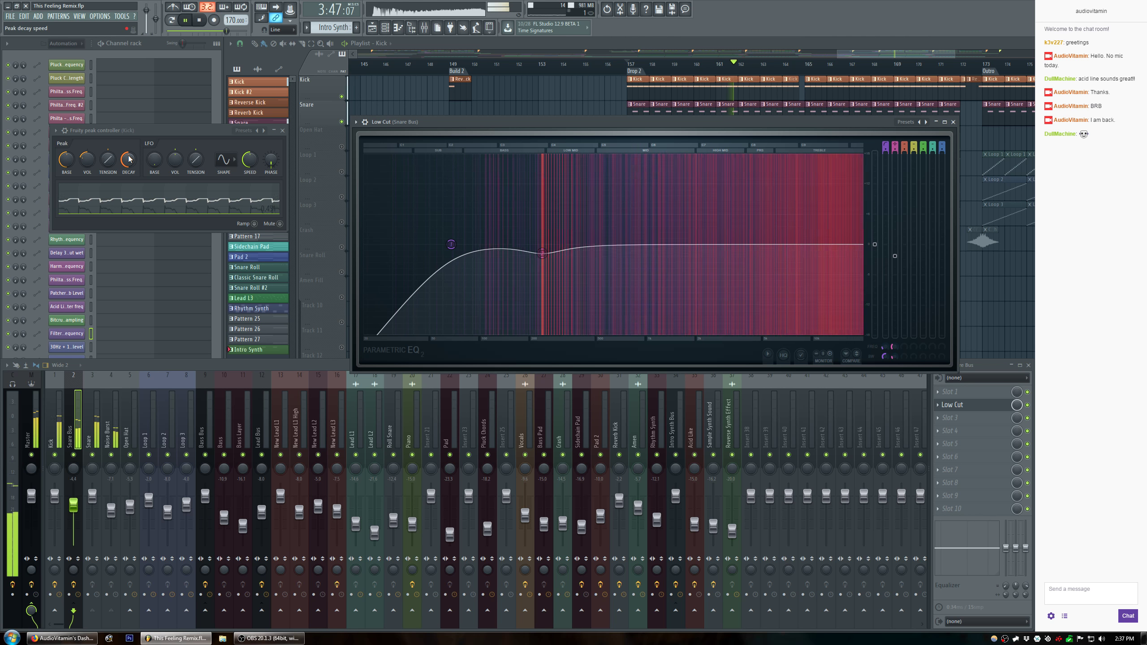
{"action": "key", "text": "space"}
{"action": "left_click_drag", "start_coordinate": [129, 159], "coordinate": [129, 165]}
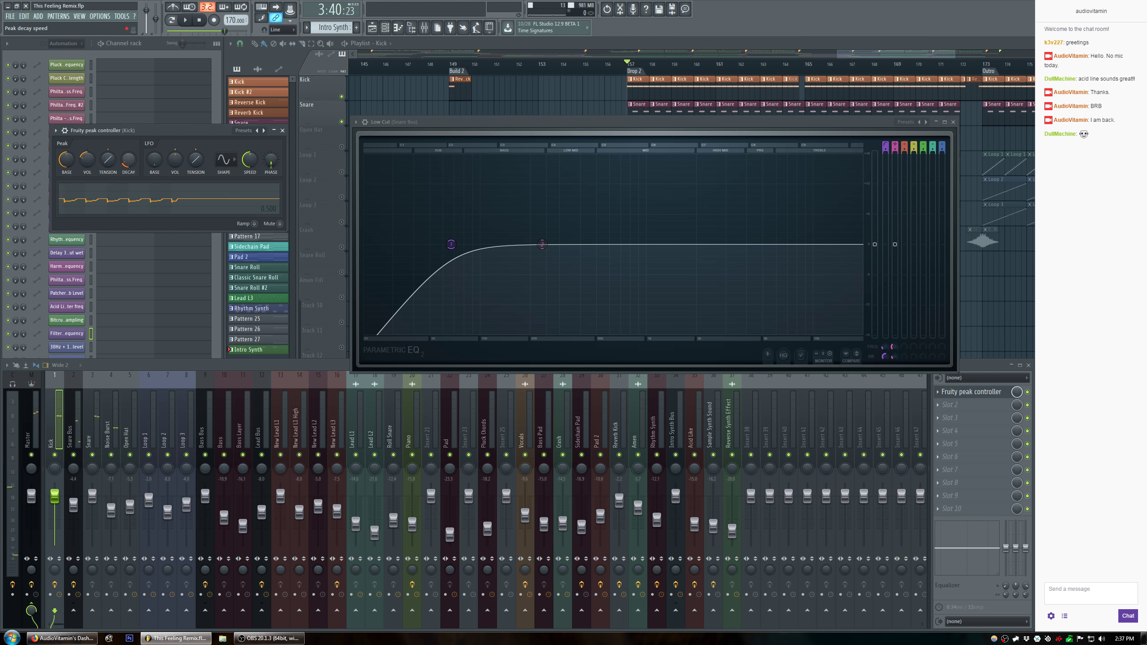
{"action": "key", "text": "space"}
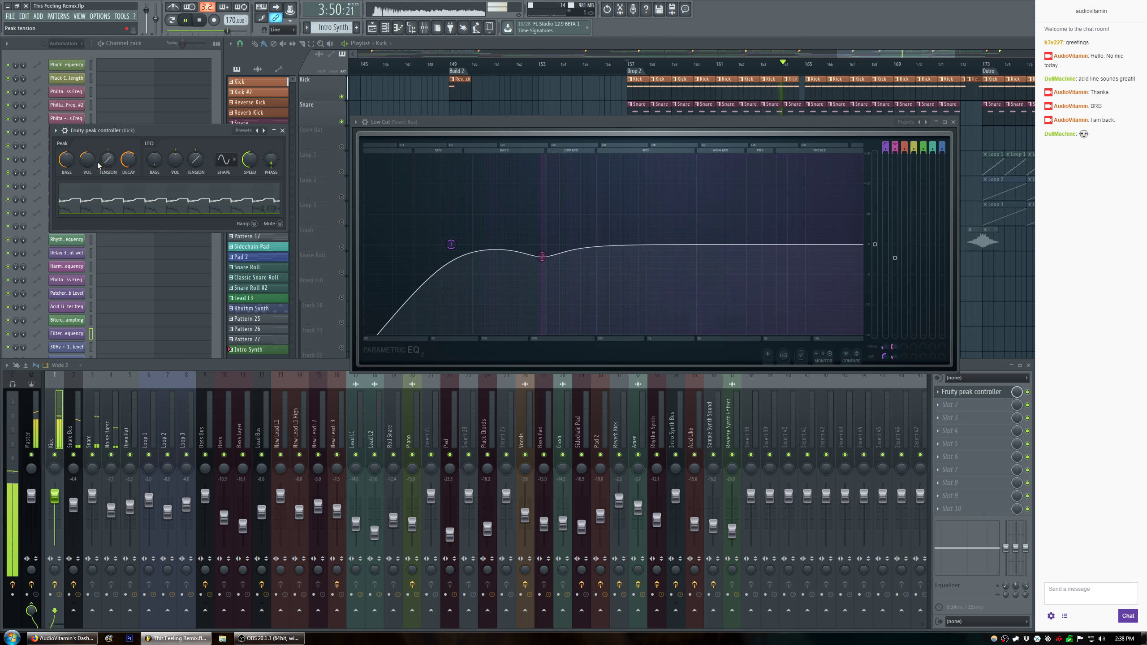
{"action": "left_click_drag", "start_coordinate": [87, 160], "coordinate": [87, 151]}
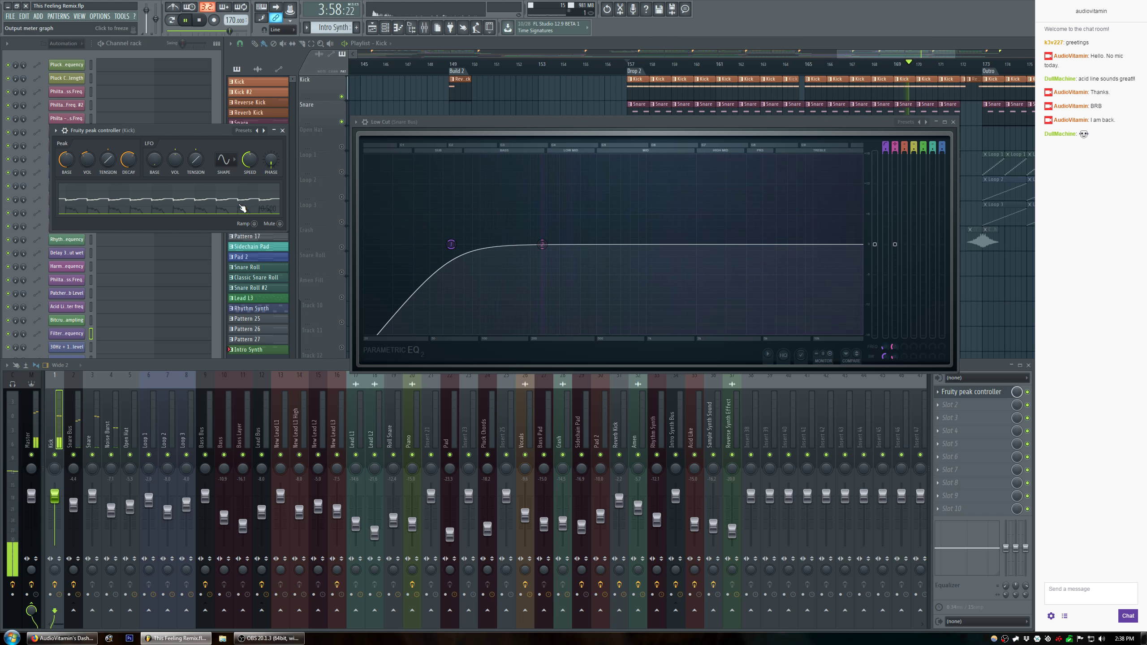
{"action": "left_click", "coordinate": [280, 224]}
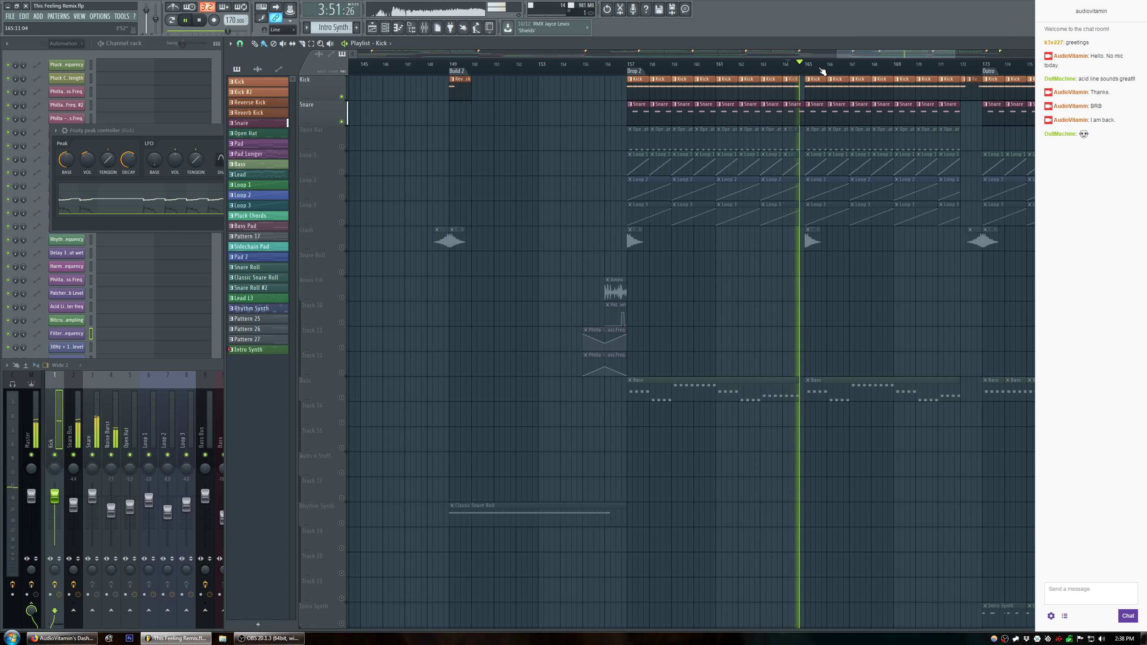
Play the soloed kick and snare from just before bar 165 and open the Snare Bus's Low Cut EQ.
{"action": "left_click", "coordinate": [785, 69]}
{"action": "scroll", "coordinate": [823, 72], "scroll_direction": "up", "scroll_amount": 4}
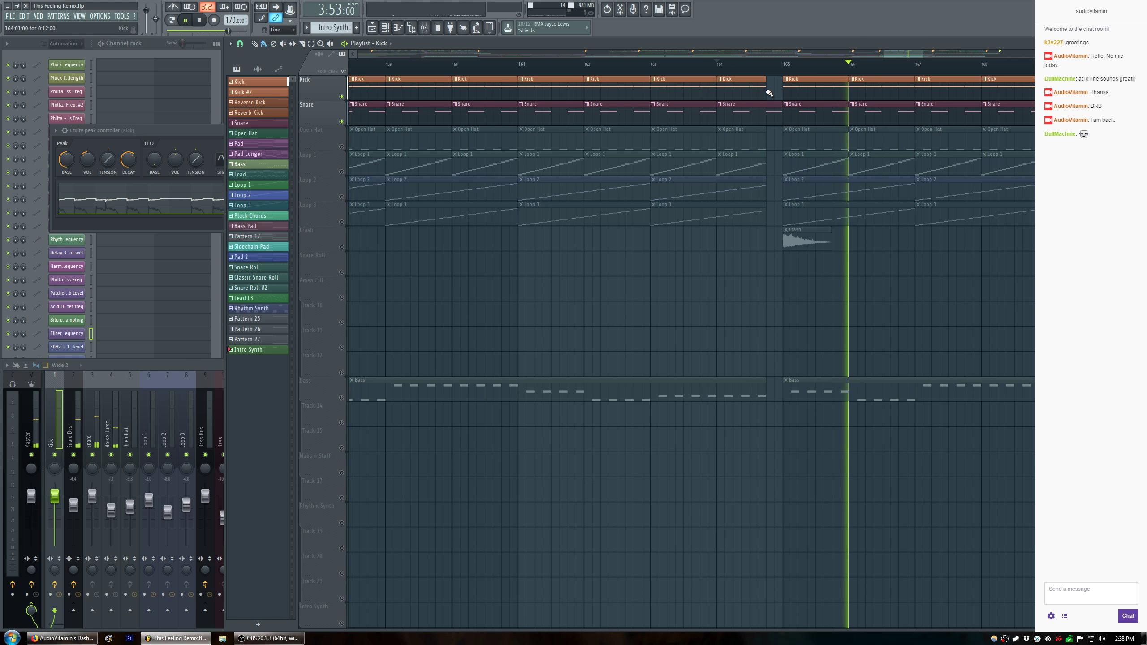
{"action": "left_click", "coordinate": [132, 368]}
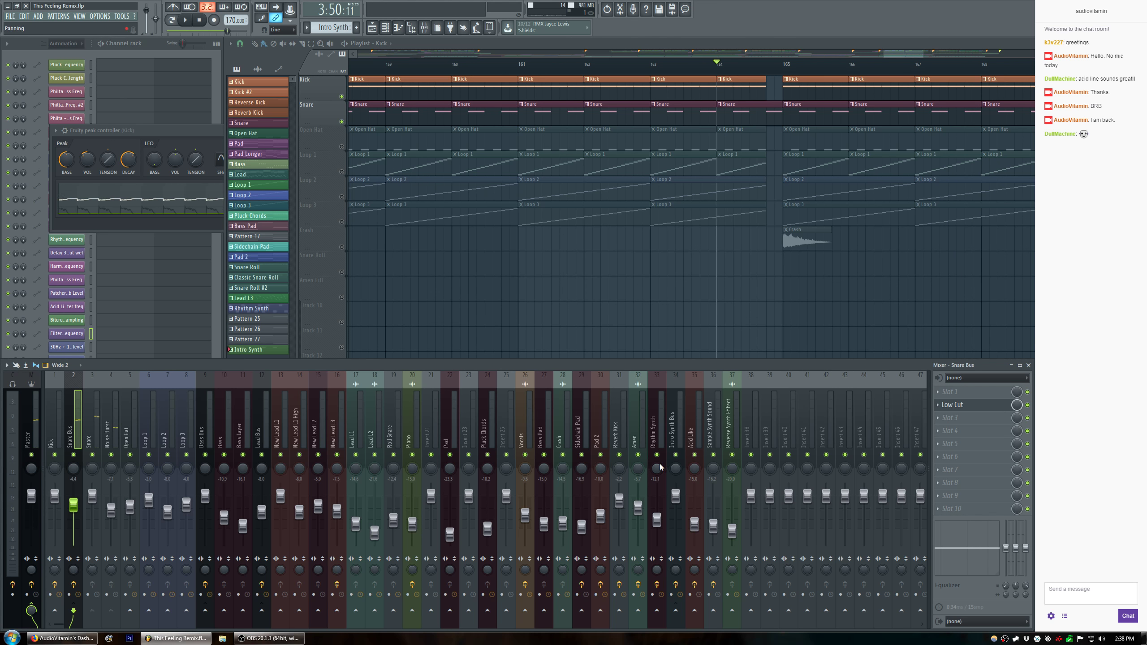
{"action": "left_click", "coordinate": [964, 406]}
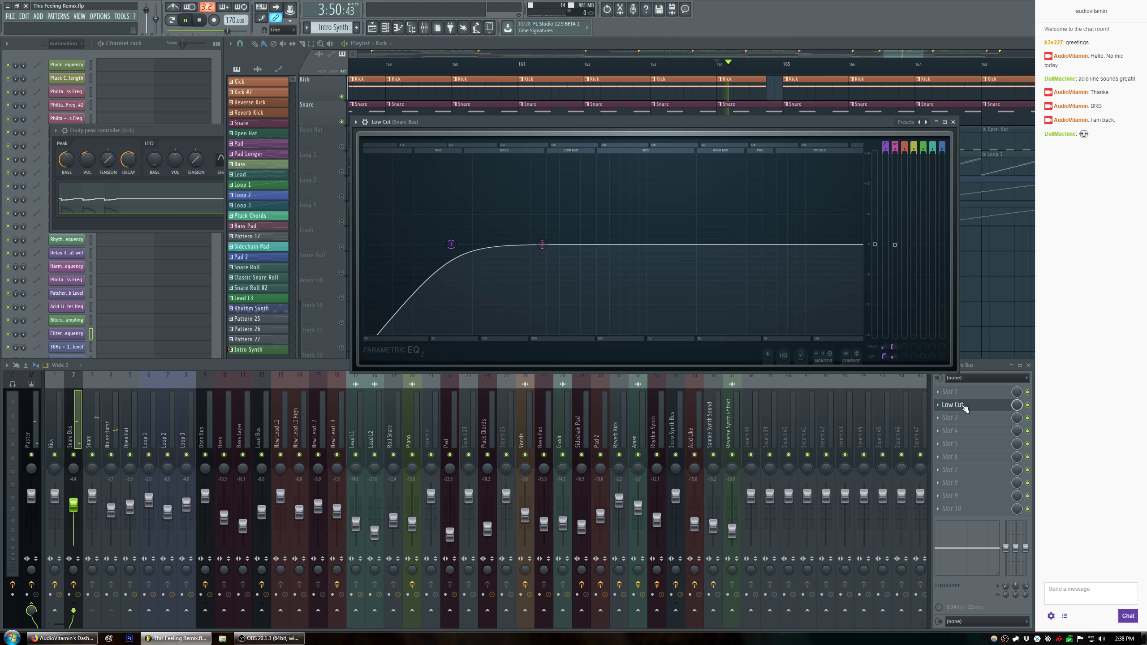
Set the Kick peak controller's peak volume to about -34% while playing and monitoring the Snare Bus EQ's band 2.
{"action": "key", "text": "space"}
{"action": "key", "text": "space"}
{"action": "left_click_drag", "start_coordinate": [87, 160], "coordinate": [87, 171]}
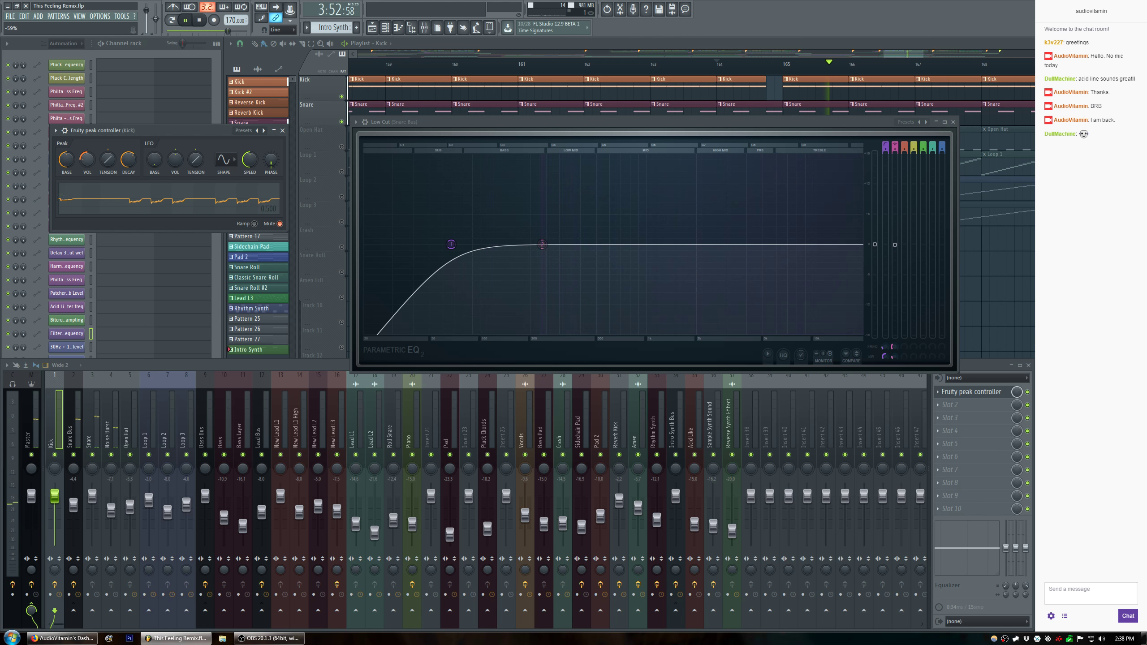
{"action": "left_click_drag", "start_coordinate": [87, 160], "coordinate": [88, 152]}
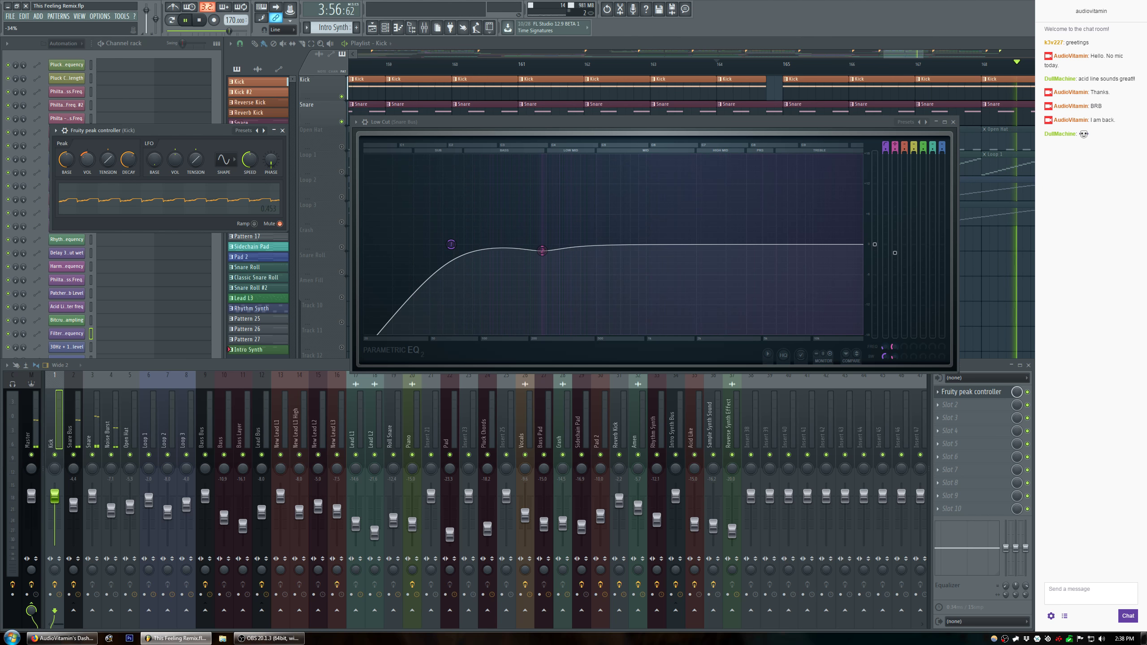
{"action": "key", "text": "space"}
{"action": "key", "text": "space"}
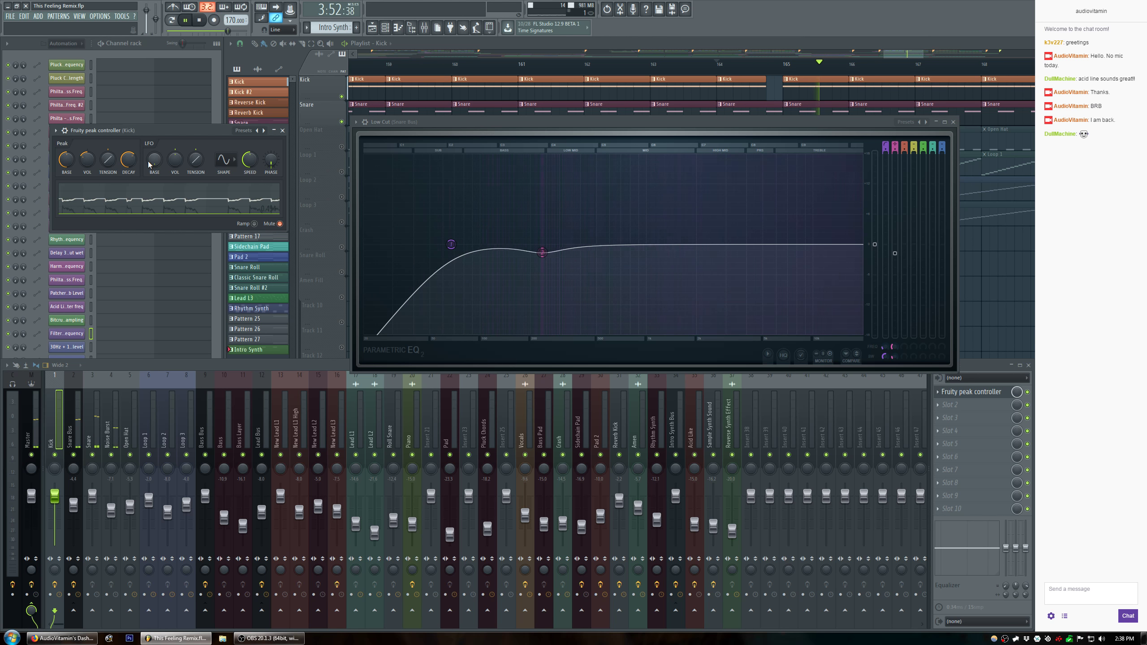
Close the EQ view, then solo the Snare playlist track and unmute the Kick track alongside it.
{"action": "left_click", "coordinate": [377, 151]}
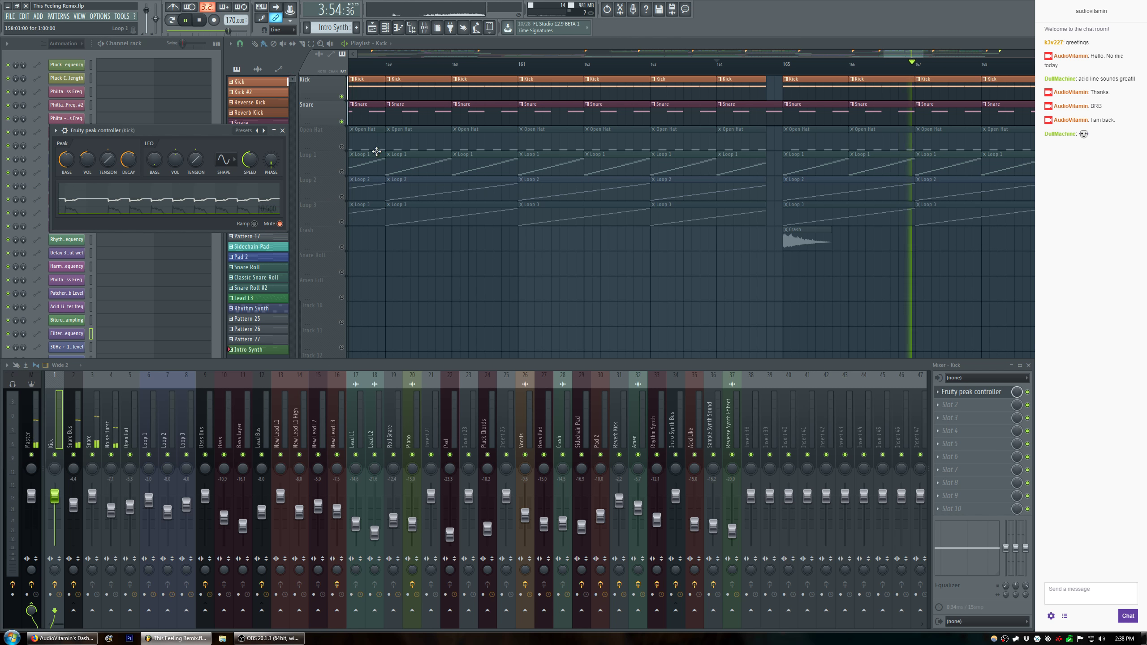
{"action": "left_click", "coordinate": [463, 98]}
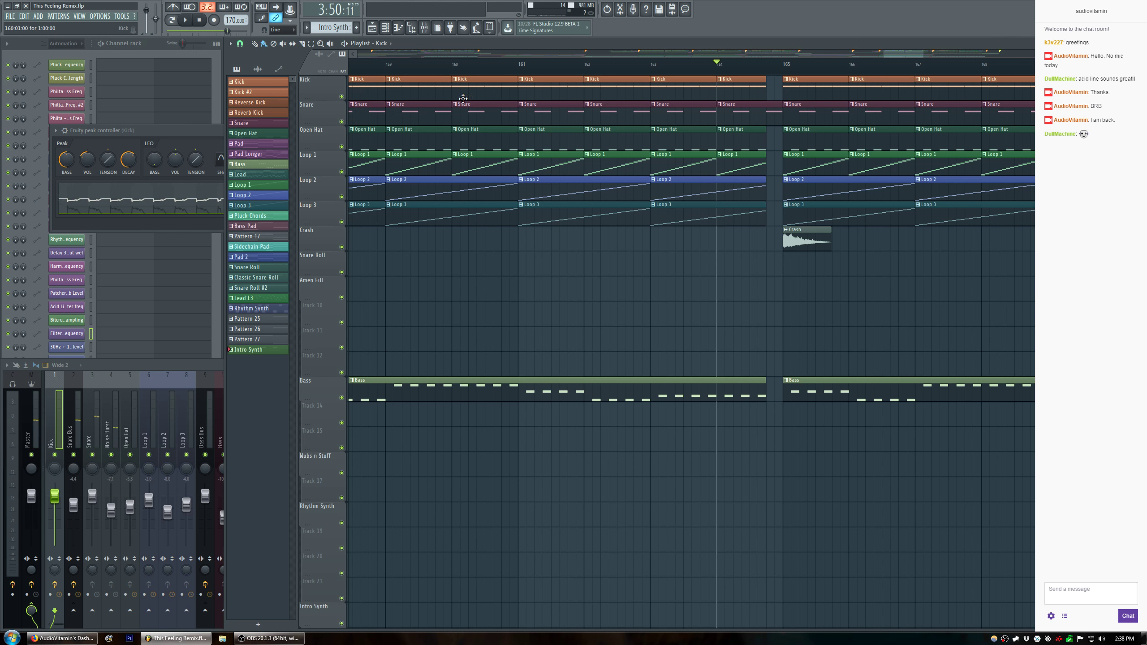
{"action": "right_click", "coordinate": [342, 122]}
{"action": "left_click", "coordinate": [342, 96]}
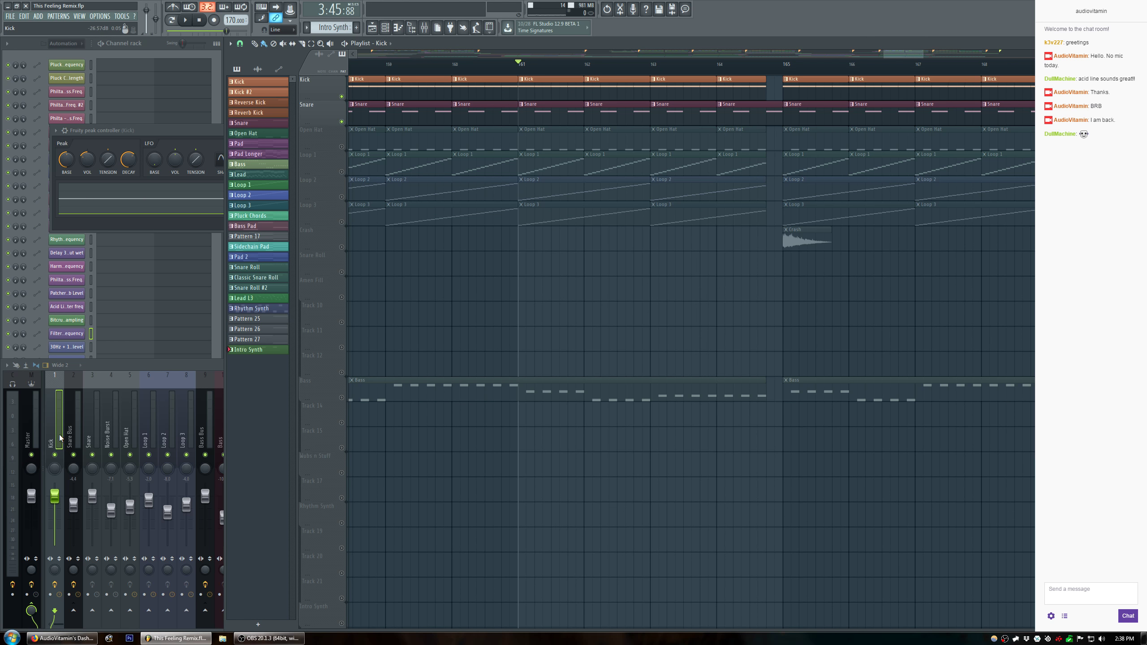
Switch off the Kick peak controller's Mute option, play the loop, and set its peak volume to about -29%.
{"action": "left_click", "coordinate": [61, 437]}
{"action": "left_click", "coordinate": [183, 151]}
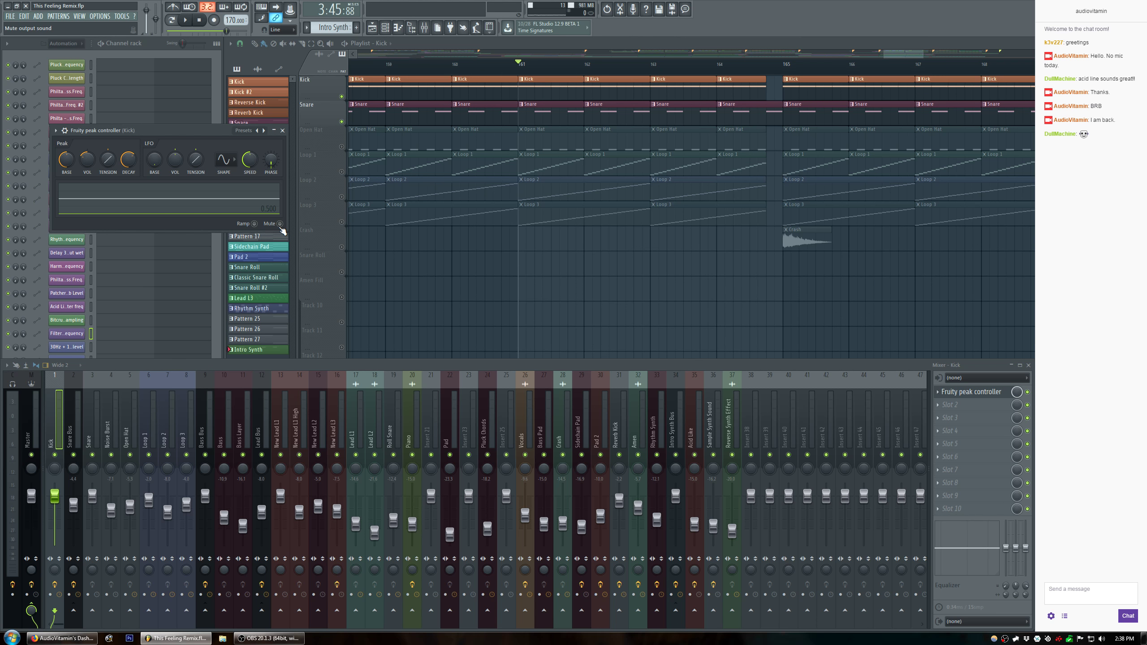
{"action": "left_click", "coordinate": [282, 130]}
{"action": "key", "text": "space"}
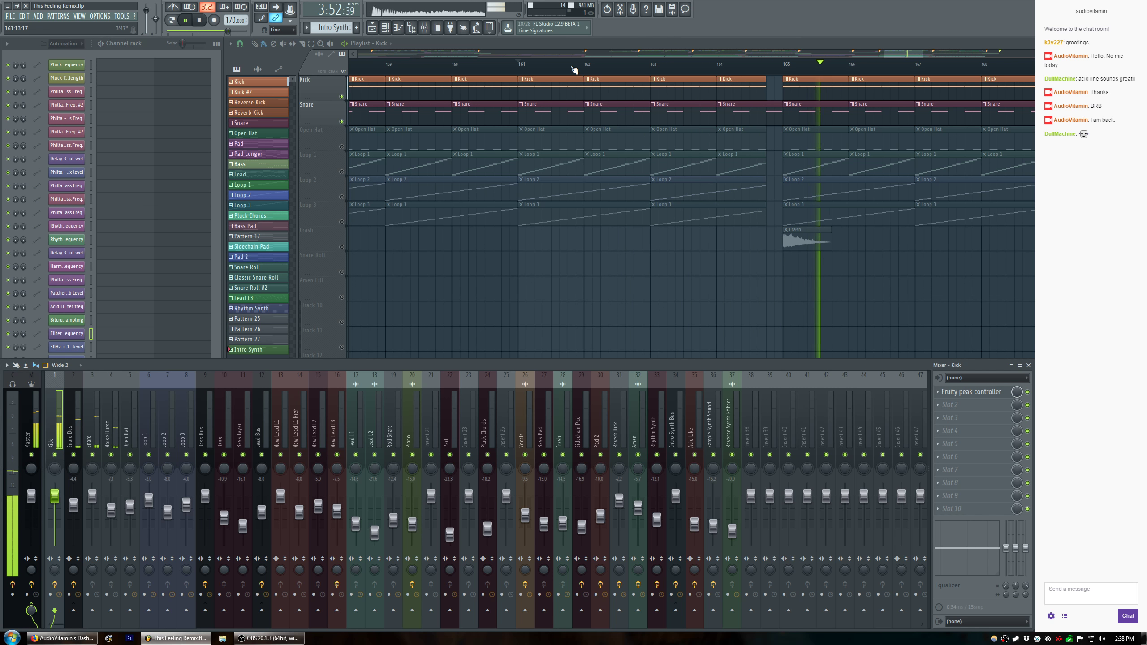
{"action": "left_click", "coordinate": [970, 393]}
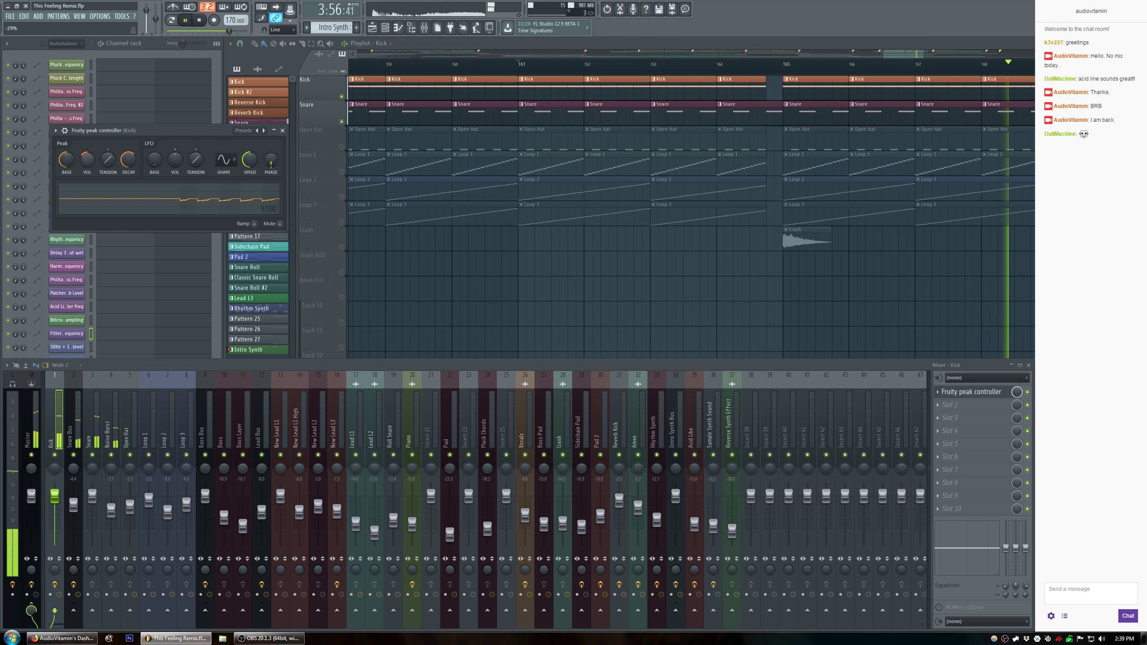
{"action": "left_click", "coordinate": [283, 131]}
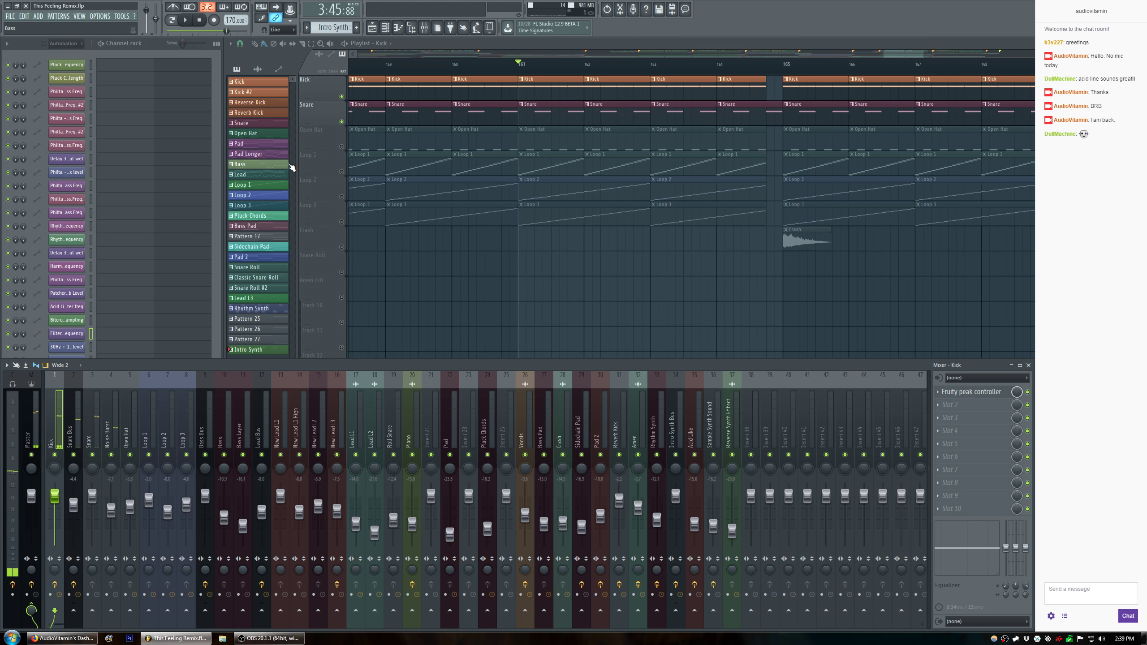
Unsolo the Snare so all playlist tracks sound, and follow playback from Drop 2 to the Outro.
{"action": "right_click", "coordinate": [342, 122]}
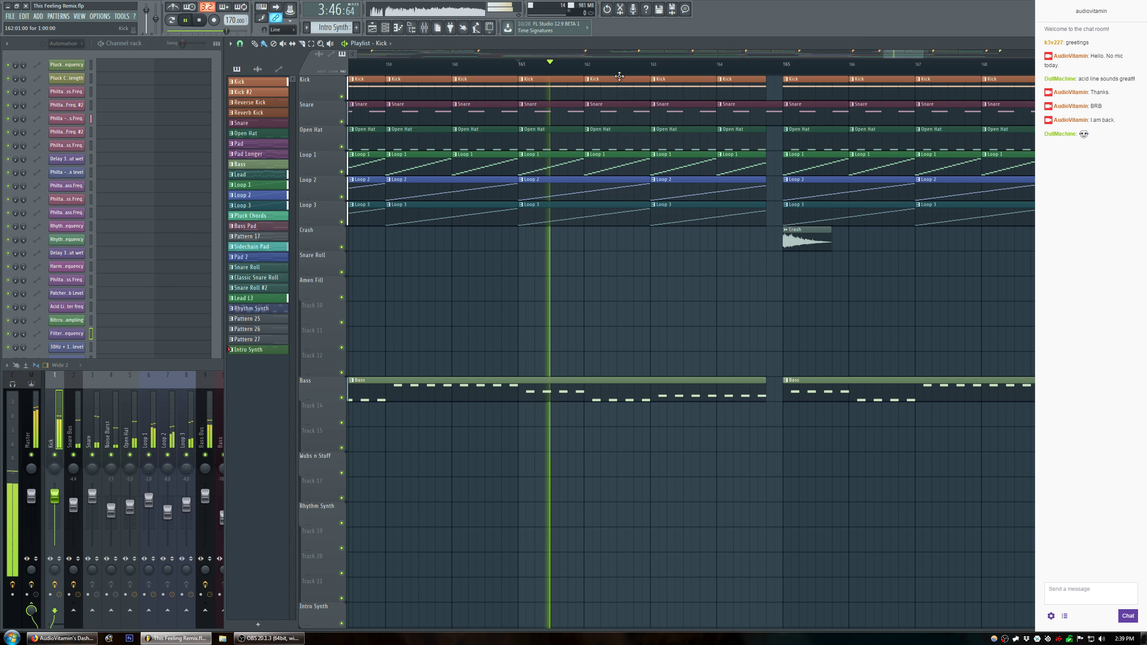
{"action": "scroll", "coordinate": [627, 75], "scroll_direction": "down", "scroll_amount": 4}
{"action": "scroll", "coordinate": [627, 75], "scroll_direction": "down", "scroll_amount": 1}
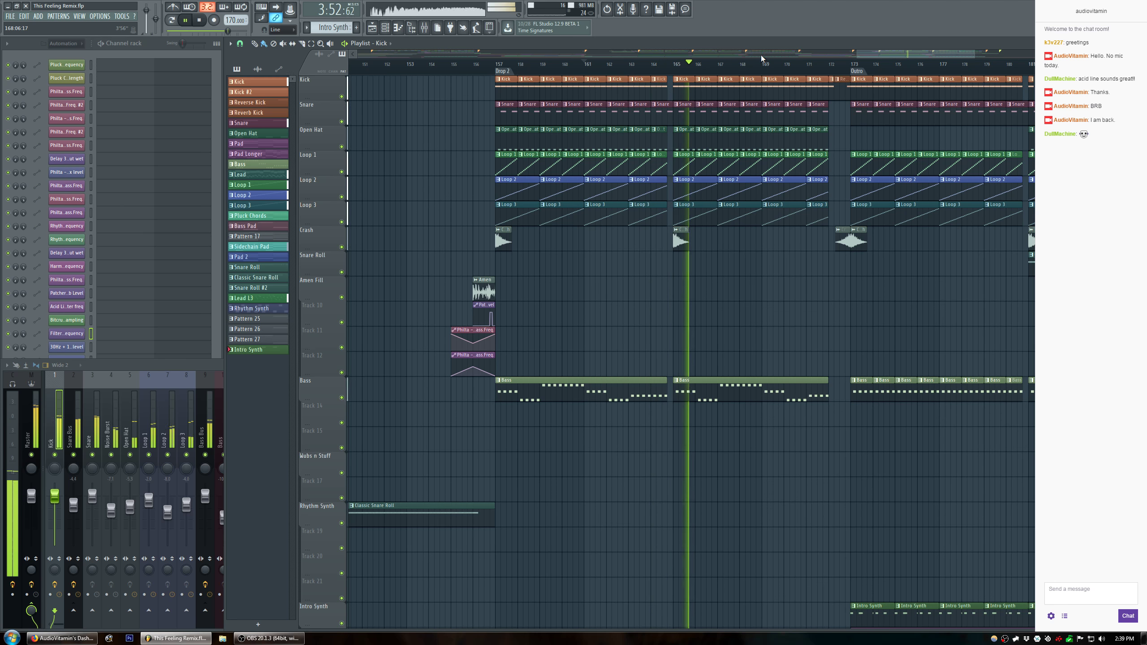
{"action": "left_click_drag", "start_coordinate": [887, 52], "coordinate": [936, 66]}
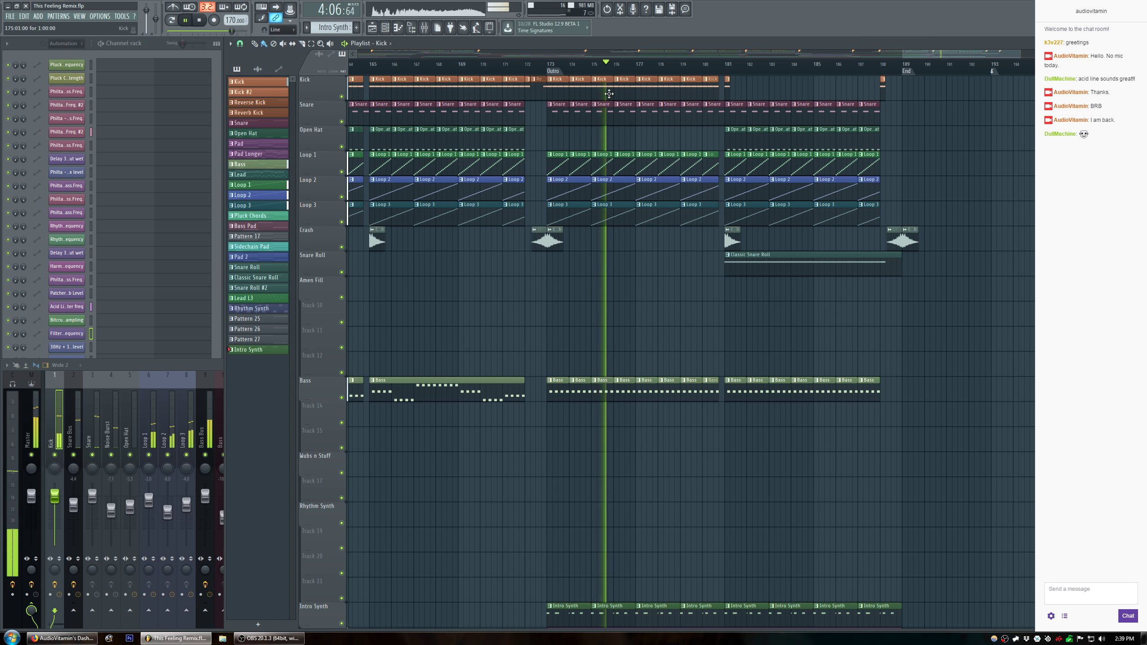
Make the Sidechain Pad low-pass frequency automation clip at the Outro unique.
{"action": "scroll", "coordinate": [504, 260], "scroll_direction": "down", "scroll_amount": 4}
{"action": "scroll", "coordinate": [504, 260], "scroll_direction": "down", "scroll_amount": 15}
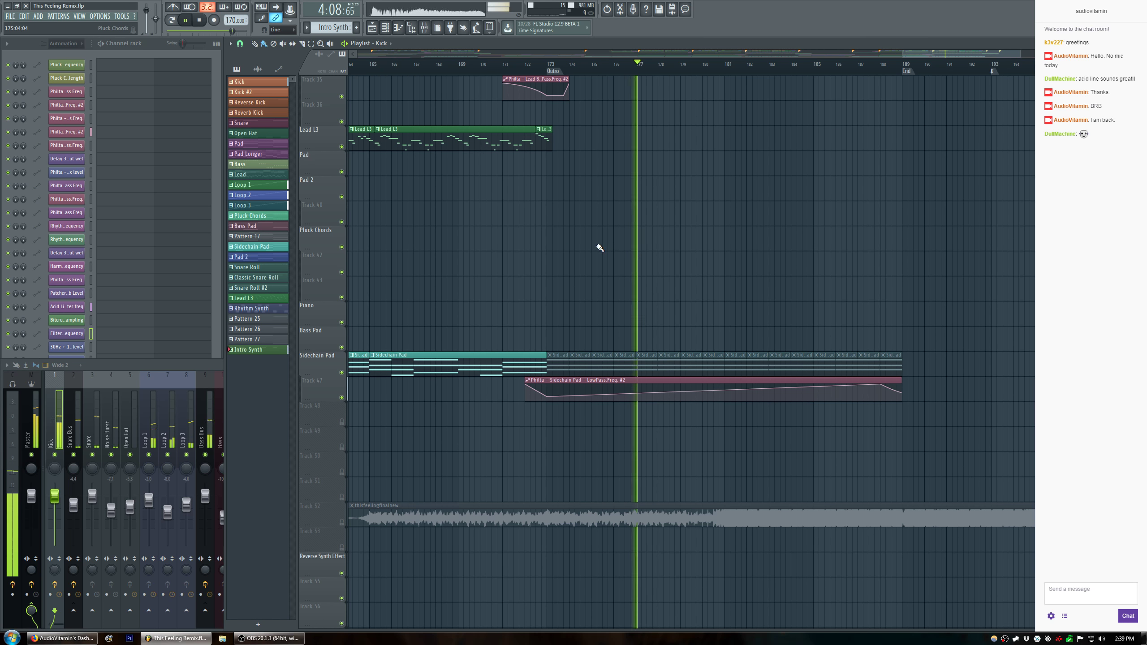
{"action": "right_click", "coordinate": [529, 385]}
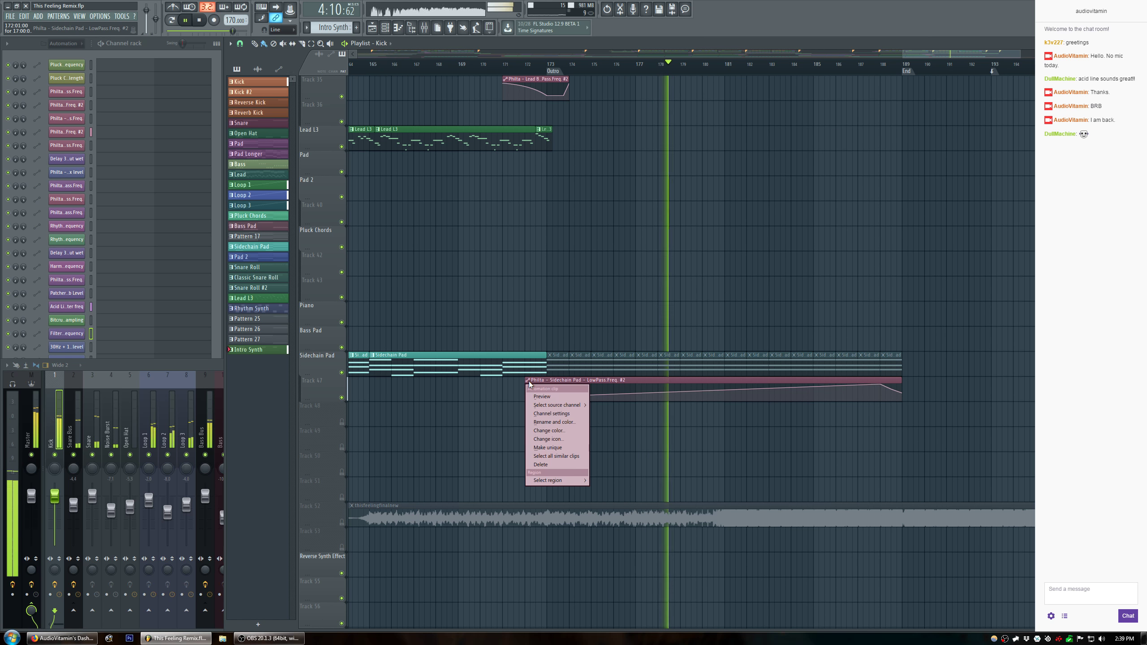
{"action": "left_click", "coordinate": [570, 450]}
Copy the value of the Sidechain Pad low-pass automation point at the start of the Outro.
{"action": "right_click", "coordinate": [546, 397]}
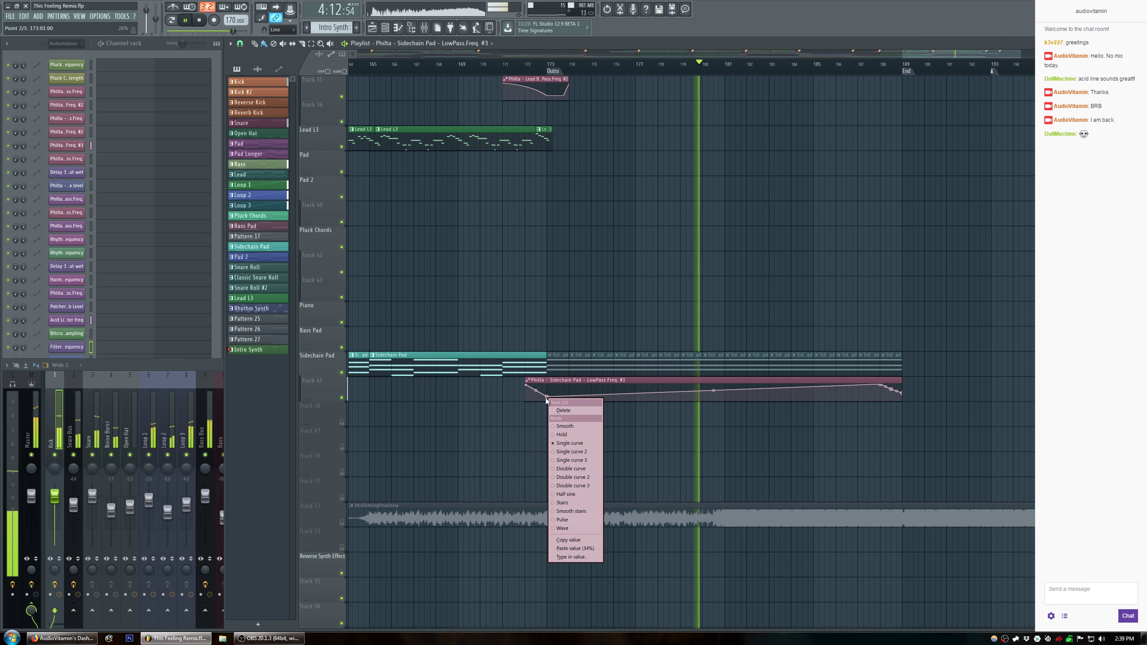
{"action": "left_click", "coordinate": [589, 540]}
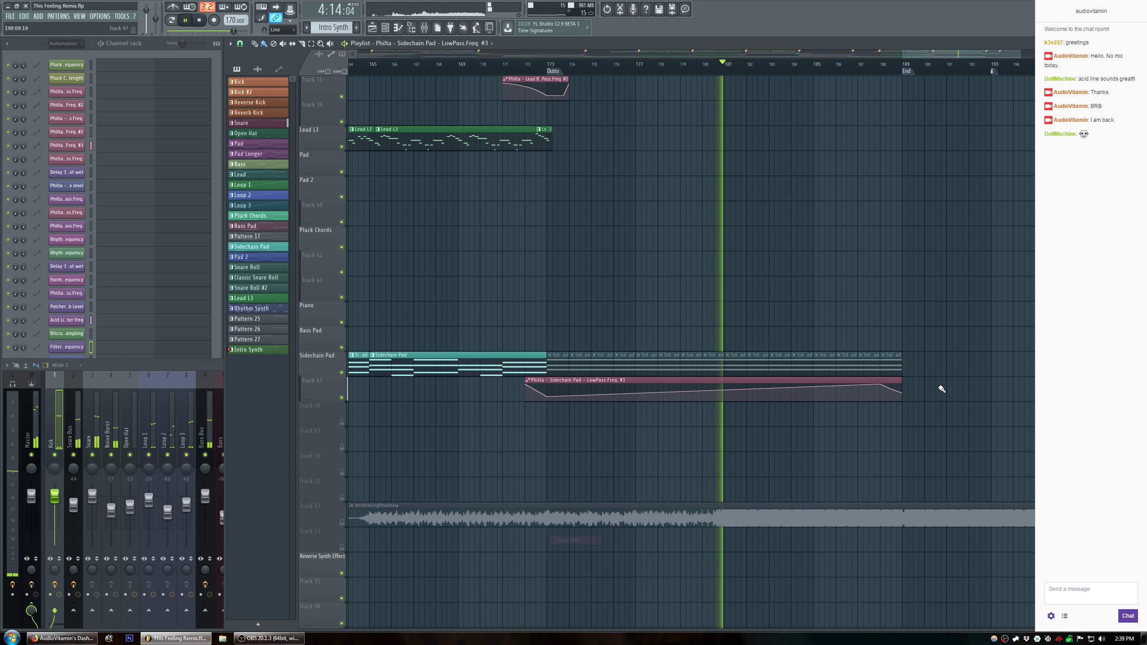
{"action": "right_click", "coordinate": [905, 395]}
{"action": "left_click", "coordinate": [910, 400]}
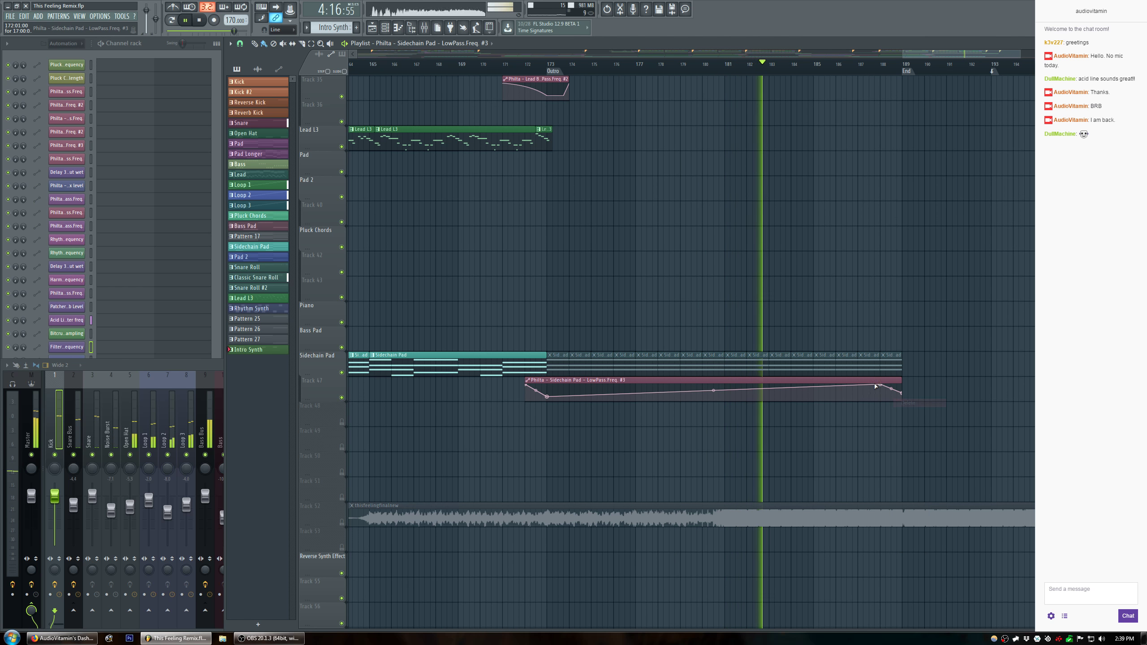
Lower the end of the Sidechain Pad LowPass Freq #3 automation to its minimum and unmute the Sidechain Pad clips throughout the outro.
{"action": "left_click_drag", "start_coordinate": [884, 388], "coordinate": [883, 400]}
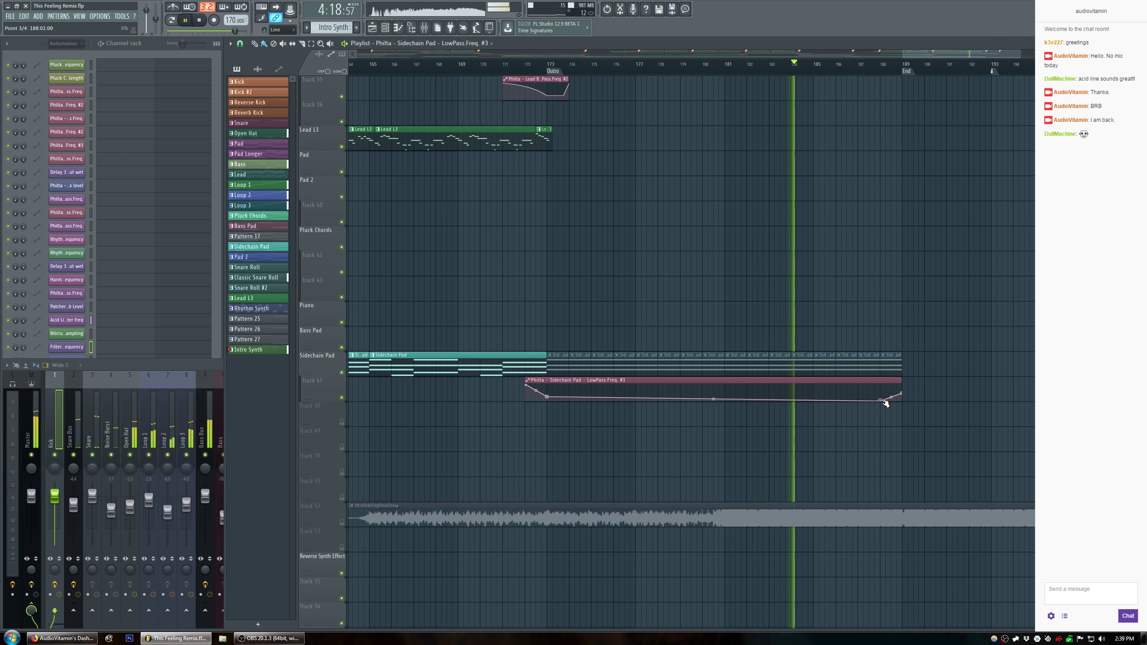
{"action": "right_click", "coordinate": [902, 396]}
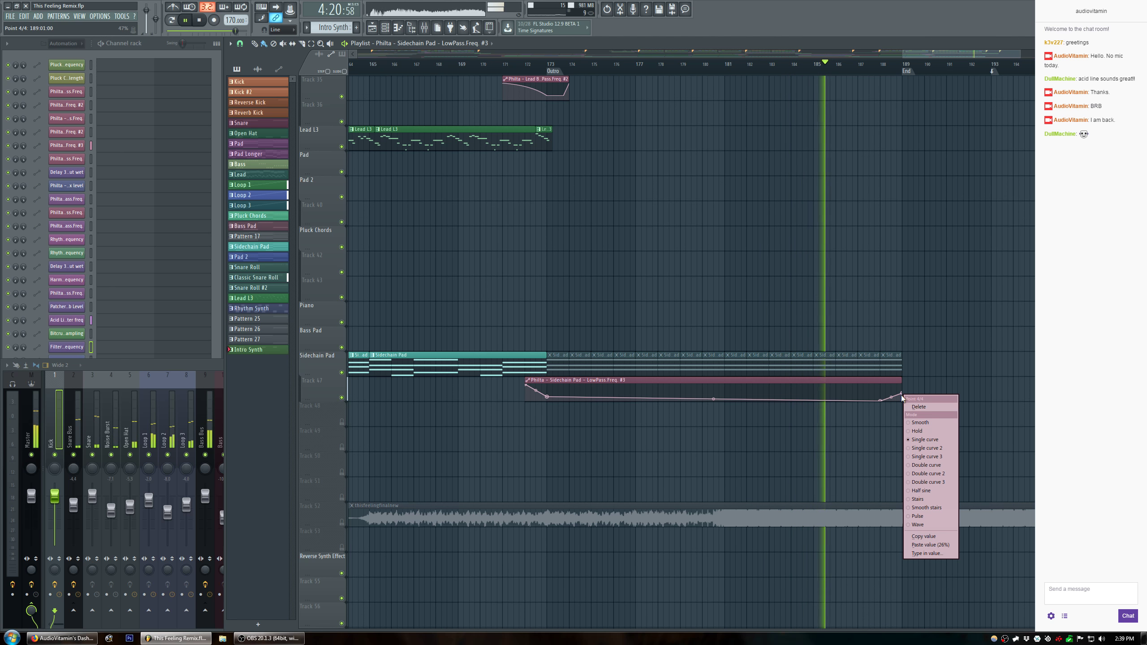
{"action": "left_click", "coordinate": [920, 407]}
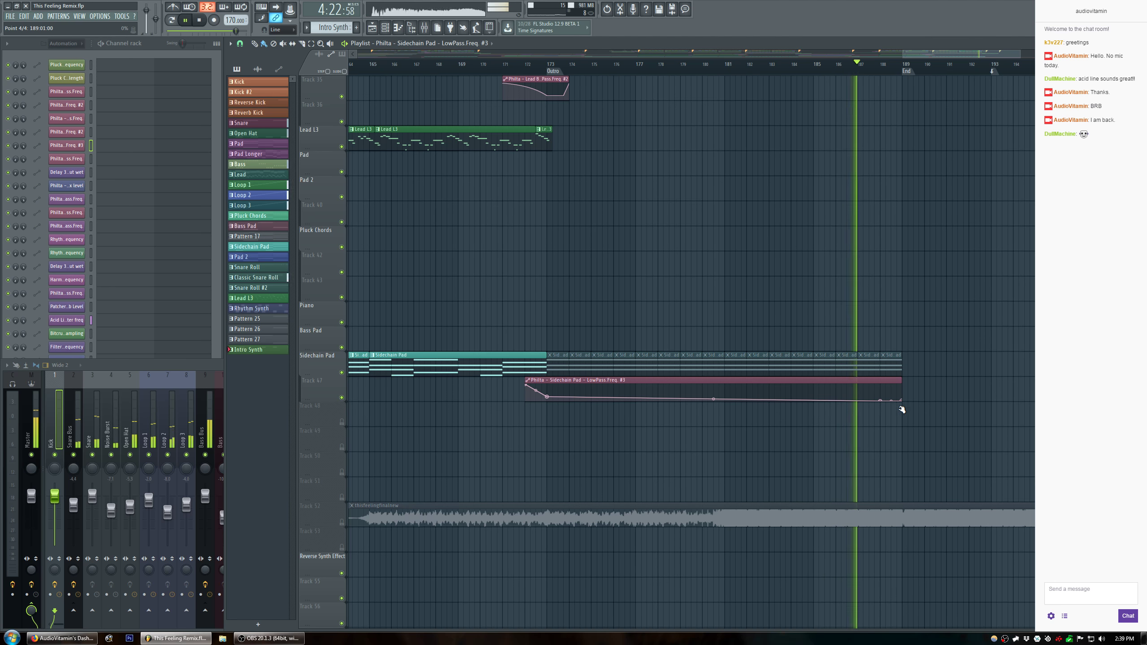
{"action": "left_click_drag", "start_coordinate": [896, 363], "coordinate": [561, 367]}
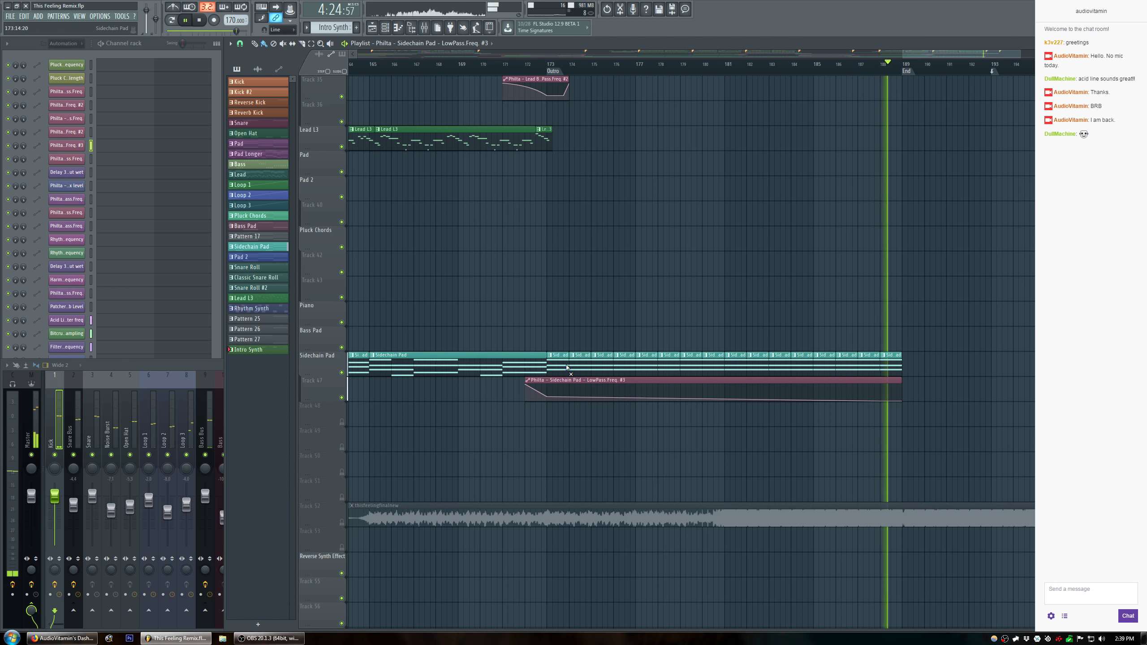
Play back the outro, then listen to the transition into it from bar 169.
{"action": "left_click", "coordinate": [552, 66]}
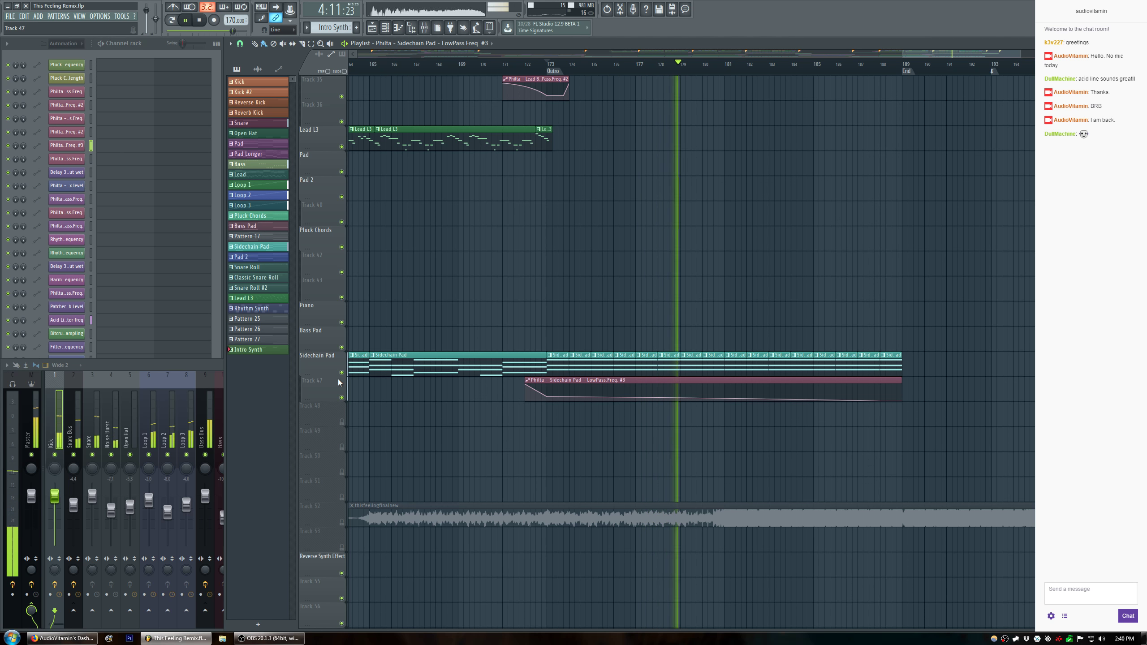
{"action": "key", "text": "space"}
{"action": "left_click", "coordinate": [464, 70]}
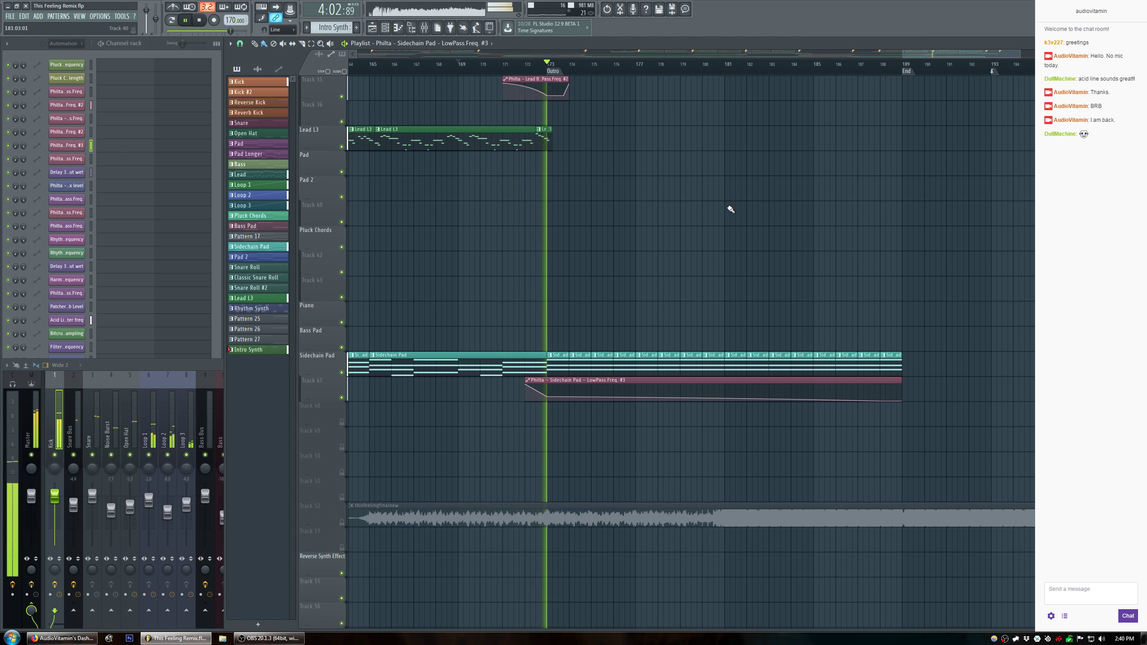
Move the Sidechain Pad track and its automation track directly below the Lead L3 track.
{"action": "left_click_drag", "start_coordinate": [321, 368], "coordinate": [322, 166]}
{"action": "scroll", "coordinate": [321, 163], "scroll_direction": "up", "scroll_amount": 8}
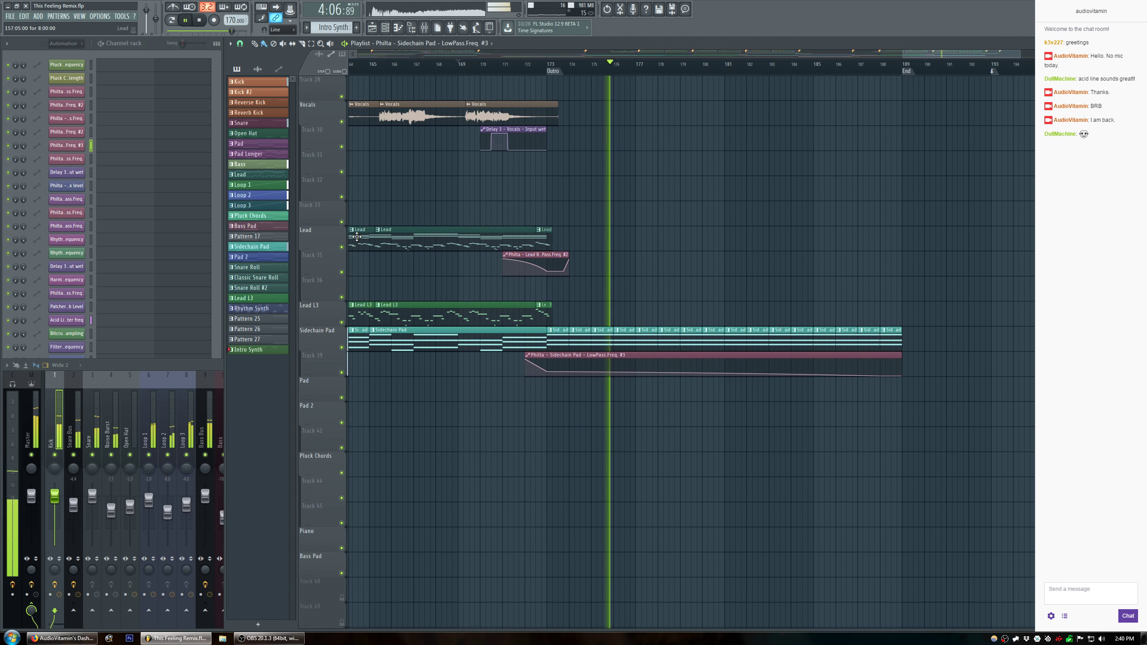
{"action": "scroll", "coordinate": [338, 238], "scroll_direction": "down", "scroll_amount": 1}
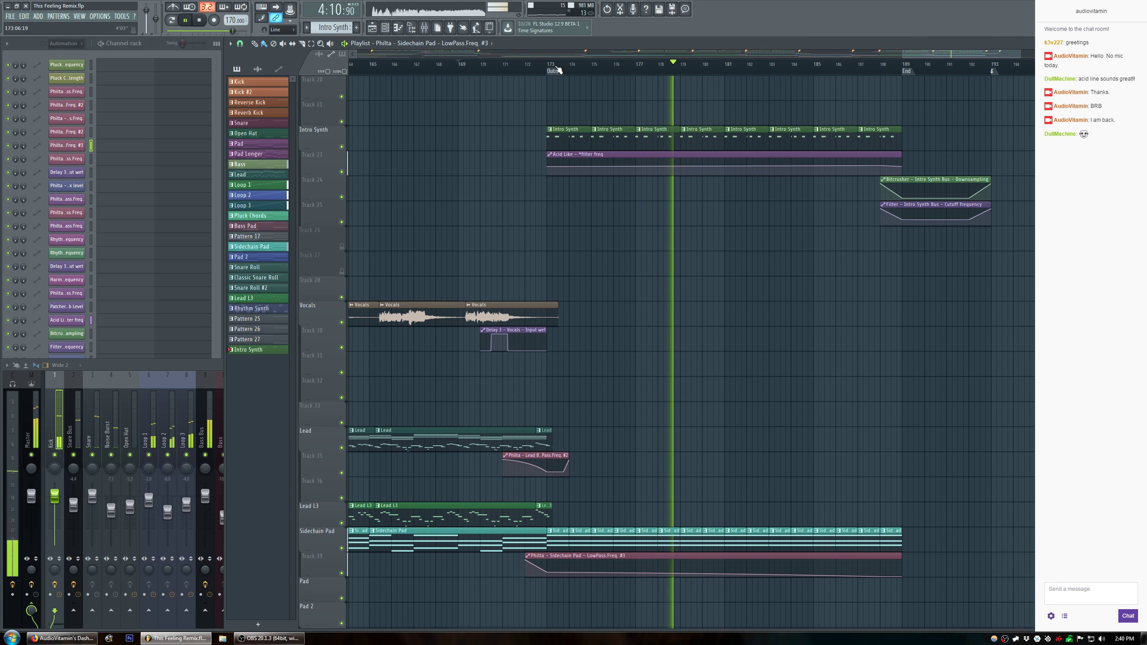
Reorder the playlist so the Lead tracks and the Lead L3 track sit above the Vocals track.
{"action": "scroll", "coordinate": [559, 68], "scroll_direction": "down", "scroll_amount": 6}
{"action": "scroll", "coordinate": [559, 69], "scroll_direction": "down", "scroll_amount": 1}
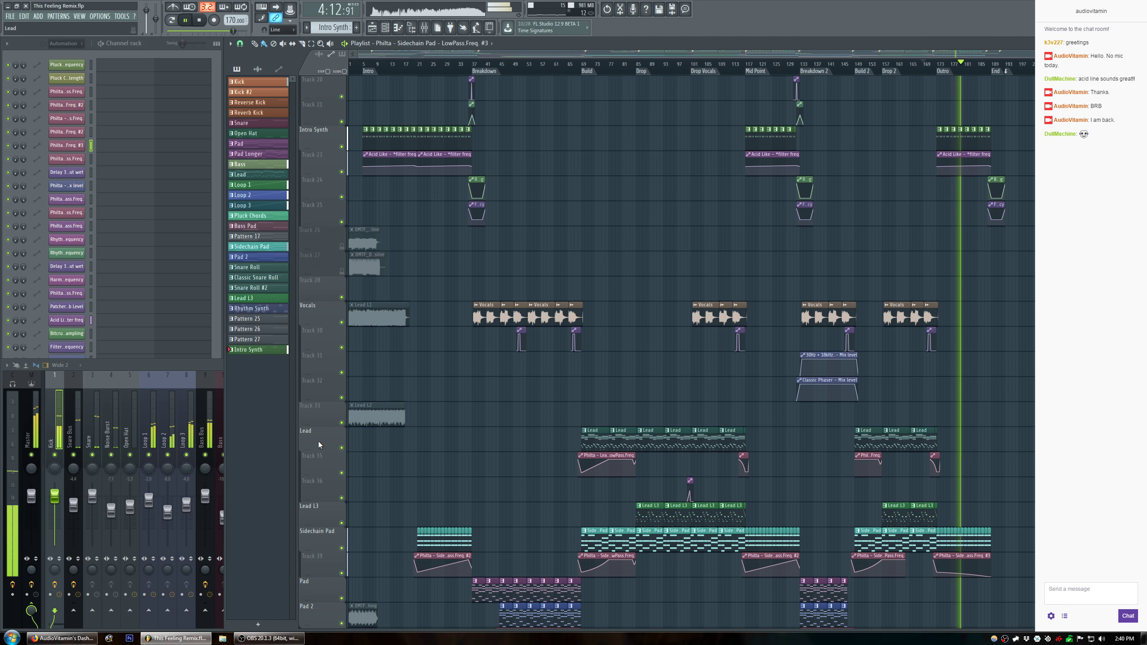
{"action": "left_click_drag", "start_coordinate": [320, 439], "coordinate": [320, 314]}
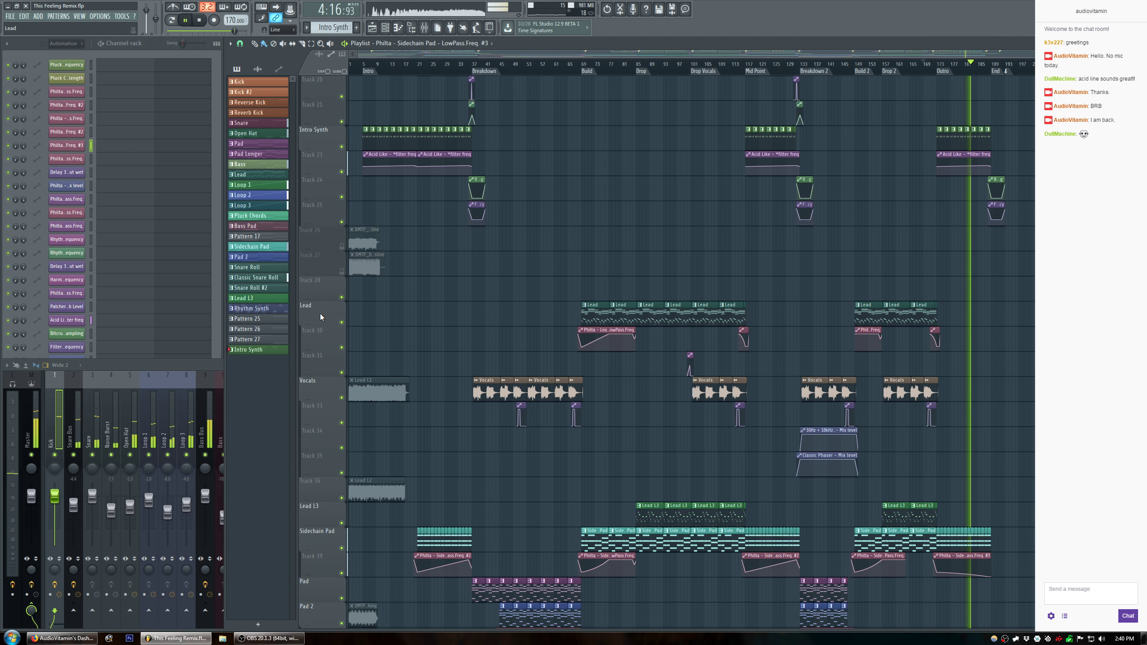
{"action": "left_click_drag", "start_coordinate": [321, 508], "coordinate": [325, 362]}
{"action": "scroll", "coordinate": [332, 337], "scroll_direction": "up", "scroll_amount": 3}
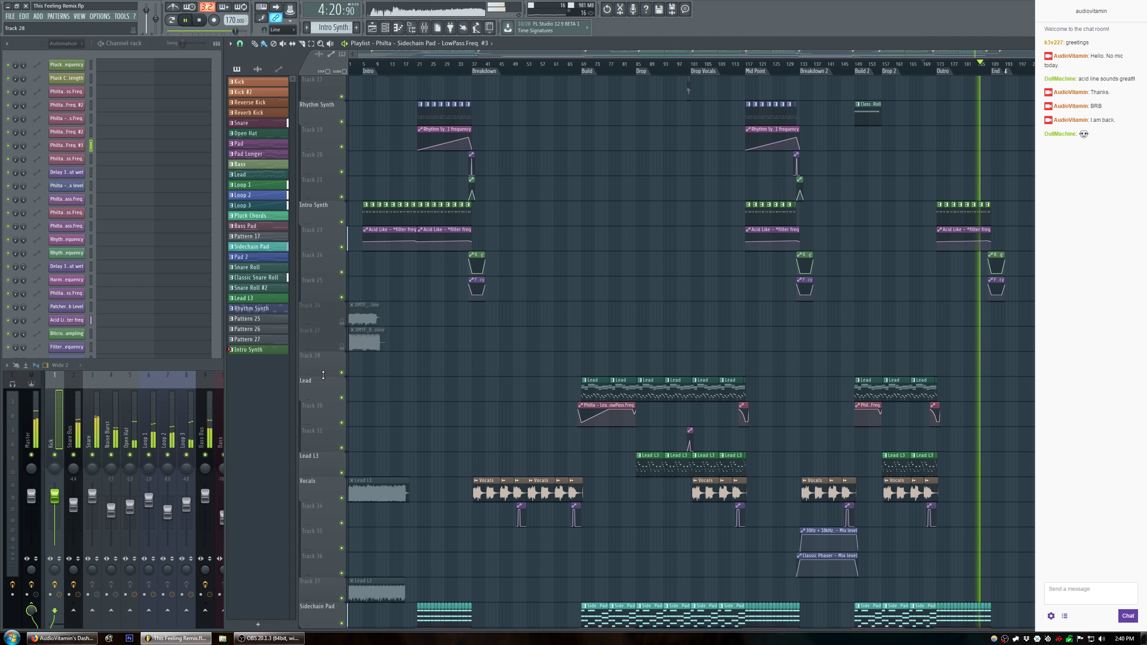
Move the Intro Synth and Rhythm Synth tracks with their automation below the Vocals group, with Rhythm Synth first.
{"action": "left_click_drag", "start_coordinate": [327, 217], "coordinate": [326, 493]}
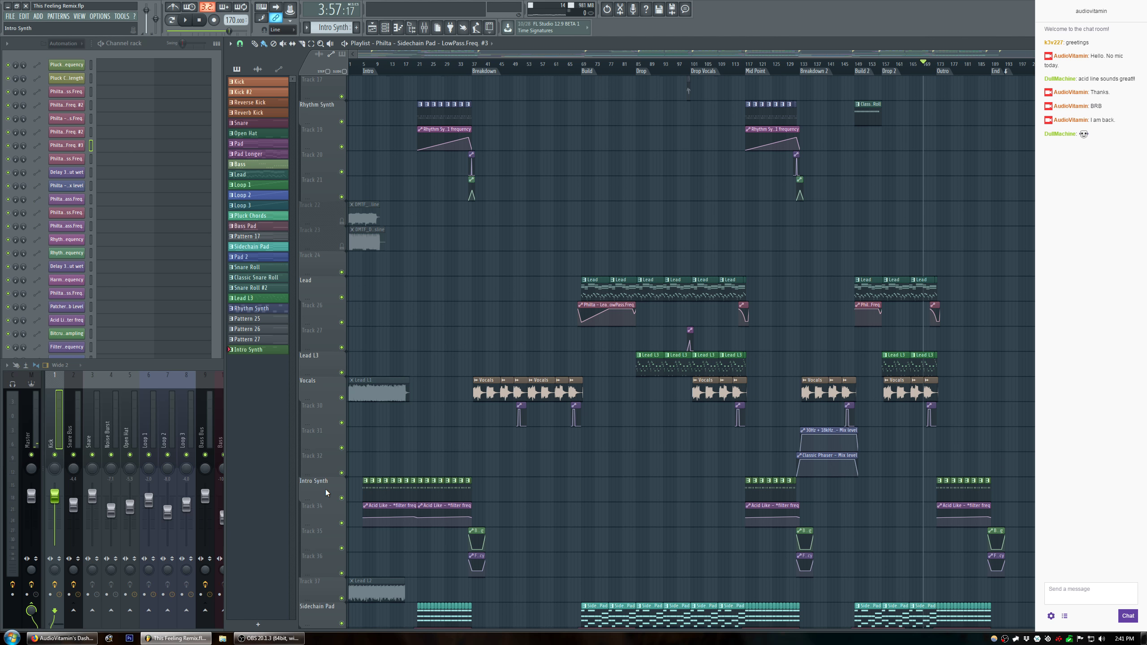
{"action": "scroll", "coordinate": [325, 489], "scroll_direction": "up", "scroll_amount": 5}
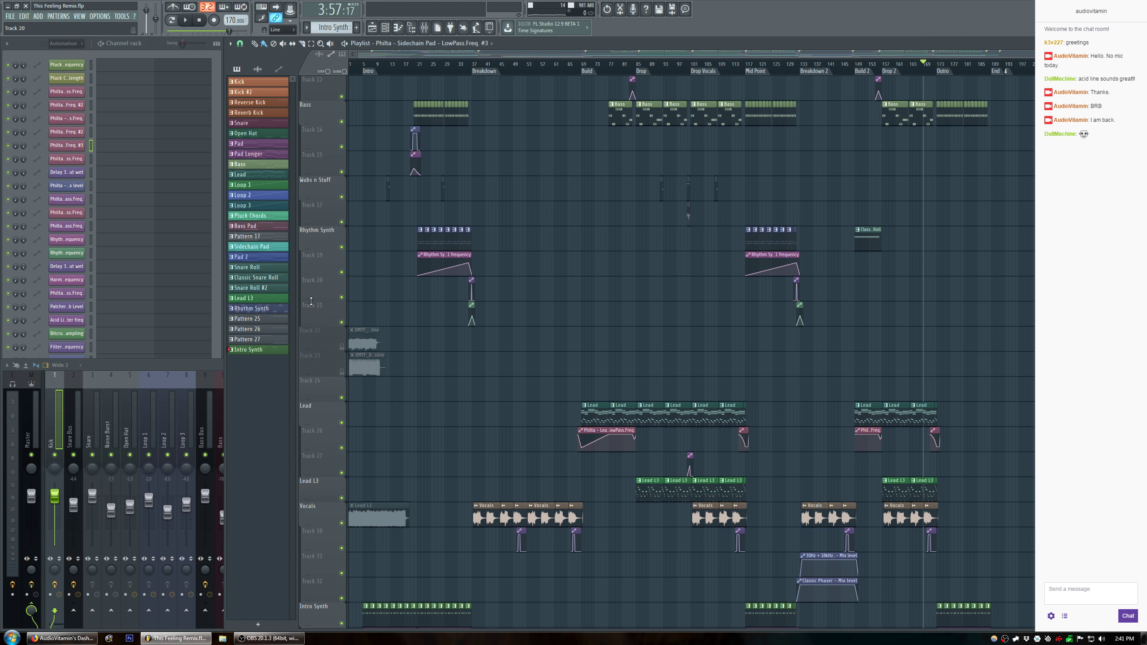
{"action": "left_click_drag", "start_coordinate": [330, 233], "coordinate": [329, 517]}
{"action": "scroll", "coordinate": [330, 517], "scroll_direction": "up", "scroll_amount": 4}
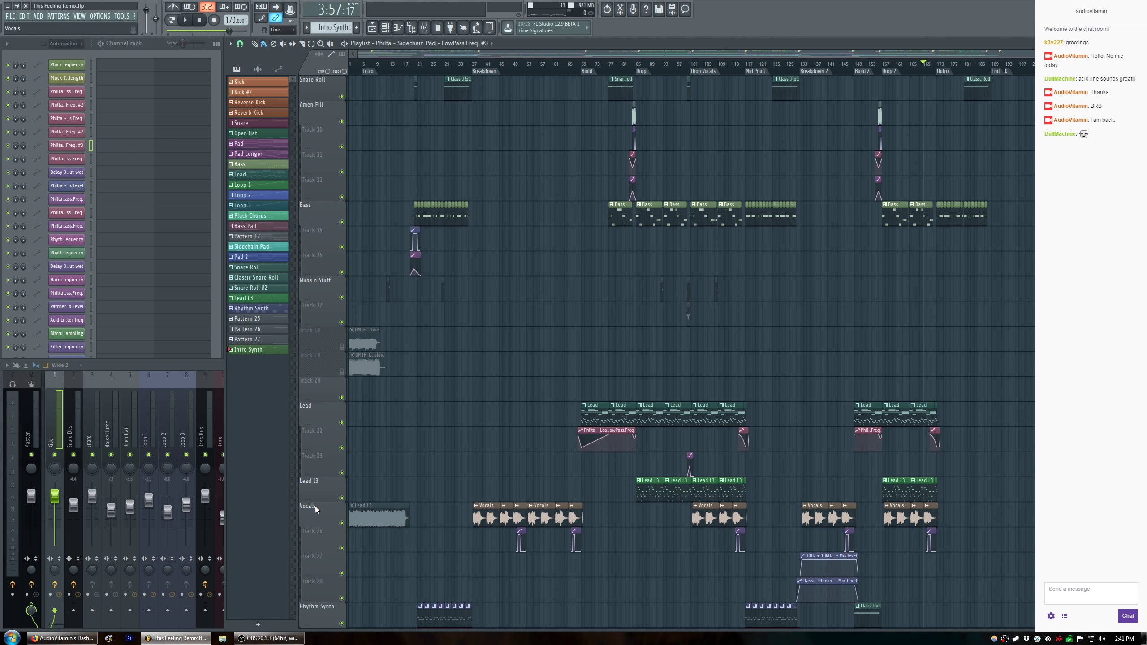
Move the Sidechain Pad track and its automation between the Lead L3 and Vocals tracks.
{"action": "scroll", "coordinate": [315, 506], "scroll_direction": "down", "scroll_amount": 11}
{"action": "scroll", "coordinate": [315, 506], "scroll_direction": "down", "scroll_amount": 3}
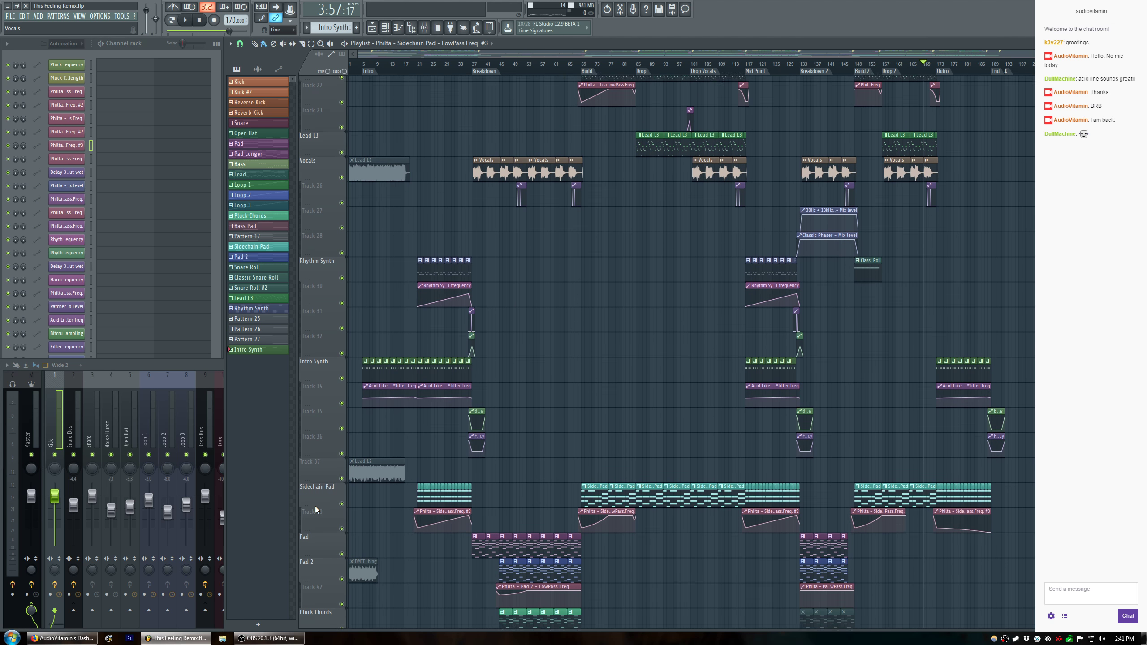
{"action": "left_click_drag", "start_coordinate": [315, 489], "coordinate": [315, 163]}
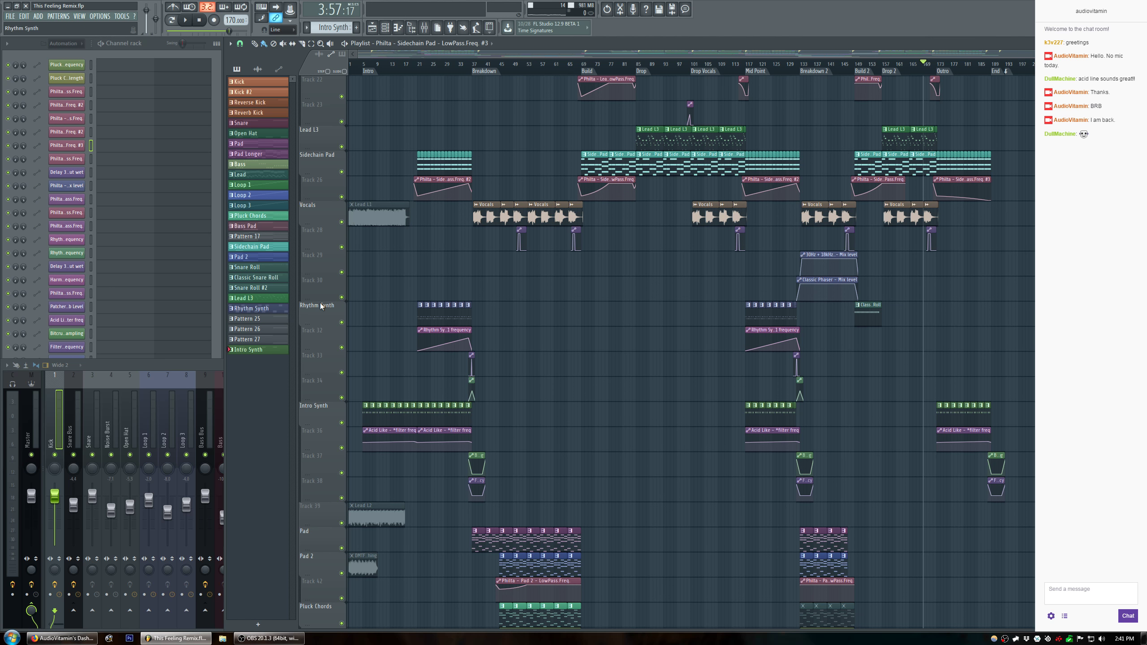
Move the Piano track above Pluck Chords, directly below the Pad 2 automation track.
{"action": "scroll", "coordinate": [321, 307], "scroll_direction": "down", "scroll_amount": 8}
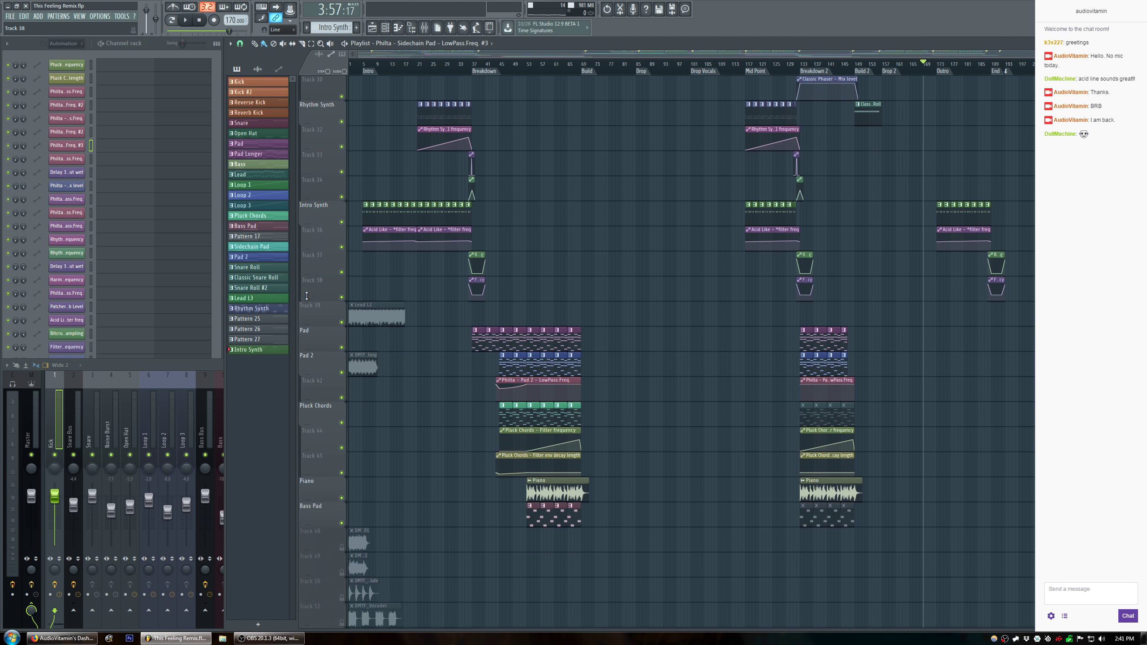
{"action": "scroll", "coordinate": [315, 315], "scroll_direction": "down", "scroll_amount": 5}
{"action": "scroll", "coordinate": [314, 314], "scroll_direction": "down", "scroll_amount": 5}
{"action": "scroll", "coordinate": [314, 314], "scroll_direction": "up", "scroll_amount": 6}
{"action": "left_click_drag", "start_coordinate": [324, 380], "coordinate": [324, 317]}
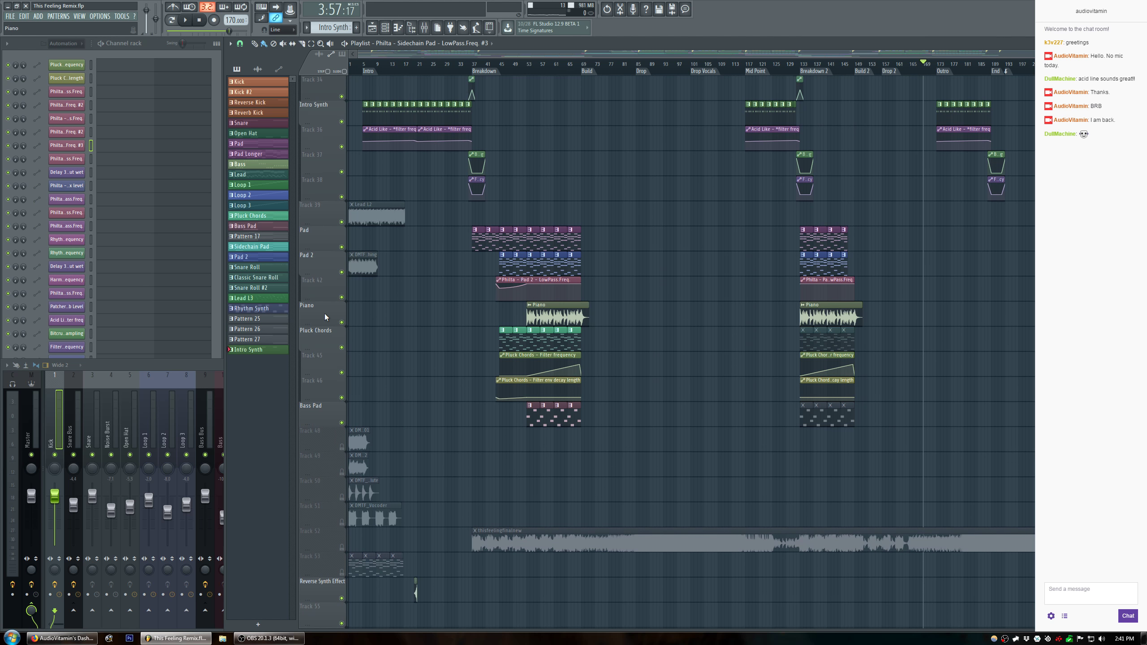
Play the song from bar 169 and review the track arrangement from Drop 2 through the outro.
{"action": "key", "text": "space"}
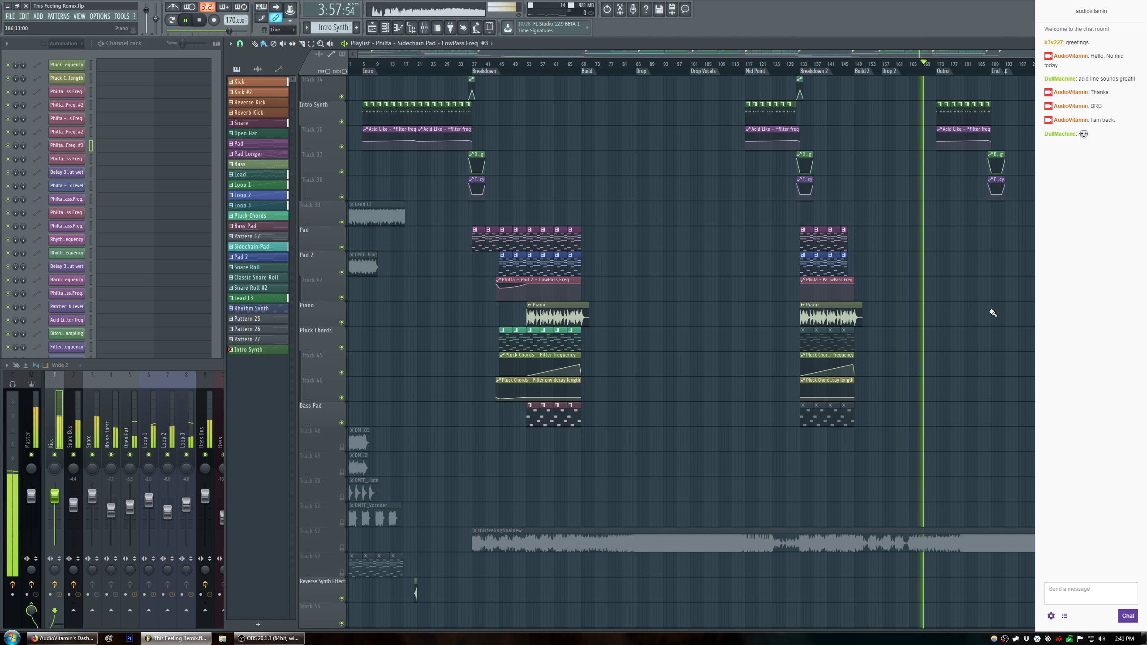
{"action": "scroll", "coordinate": [324, 314], "scroll_direction": "up", "scroll_amount": 18}
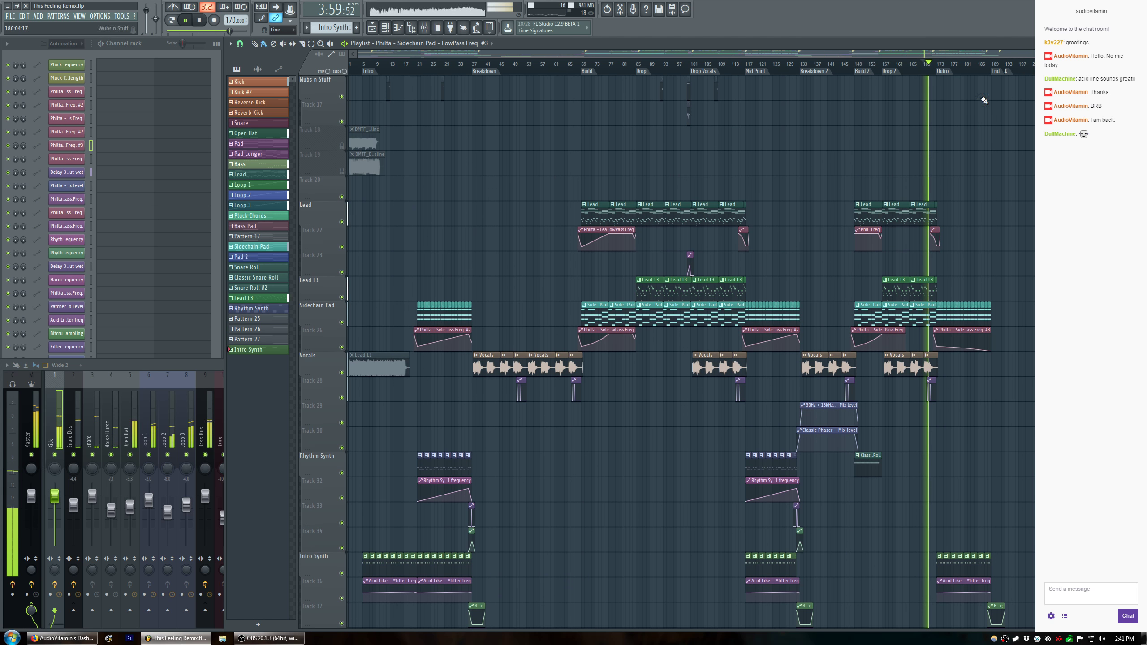
{"action": "scroll", "coordinate": [1024, 74], "scroll_direction": "up", "scroll_amount": 5}
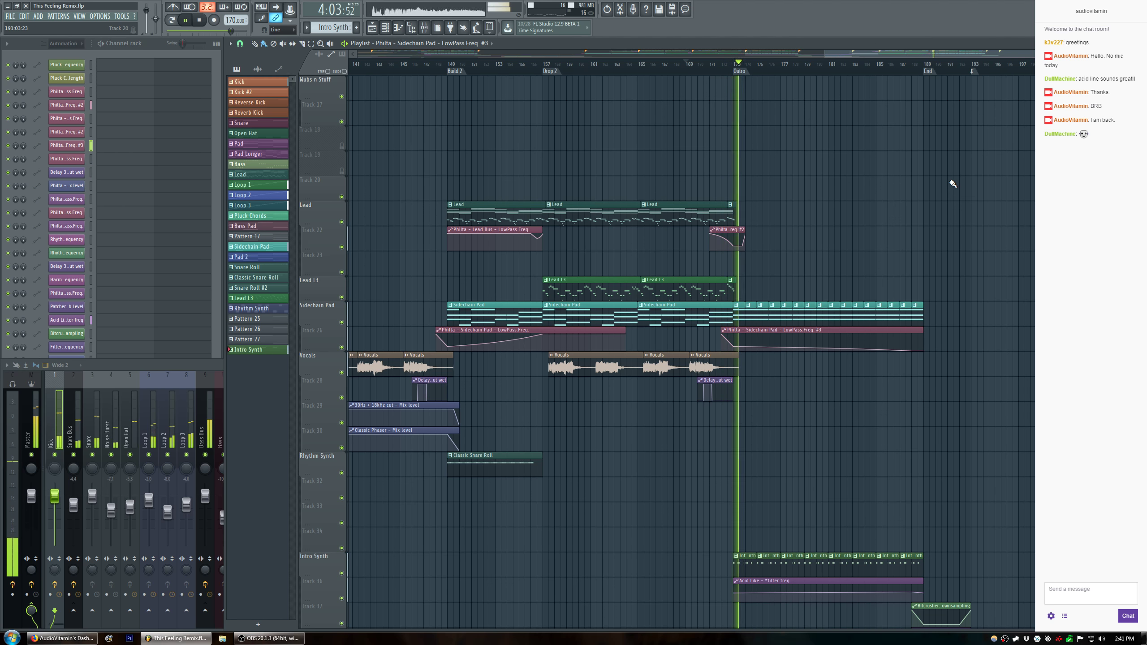
{"action": "scroll", "coordinate": [953, 184], "scroll_direction": "up", "scroll_amount": 5}
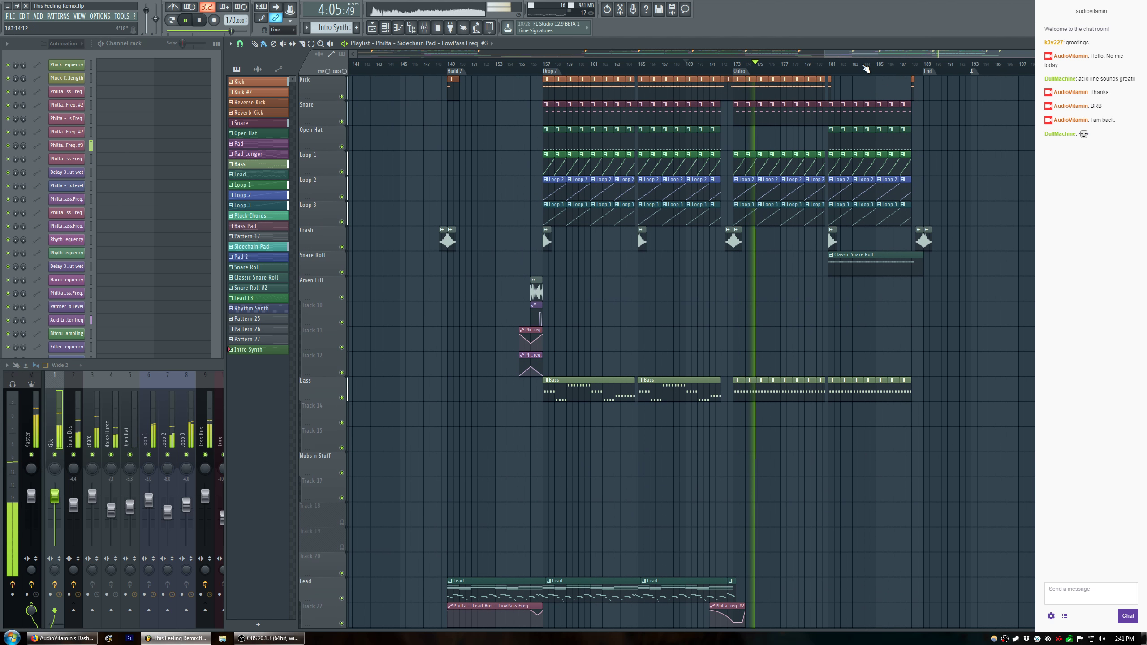
{"action": "scroll", "coordinate": [866, 68], "scroll_direction": "down", "scroll_amount": 2}
{"action": "scroll", "coordinate": [866, 69], "scroll_direction": "up", "scroll_amount": 5}
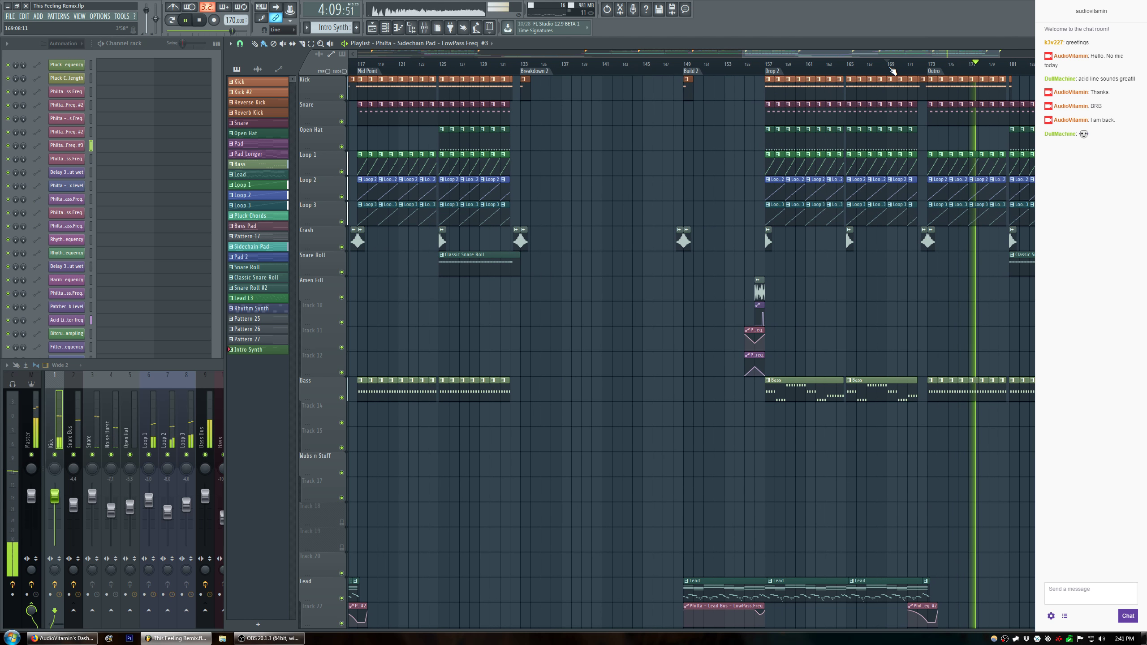
Place a Crash #2 clip on the Crash track so it leads directly into the Crash at the Intro marker.
{"action": "scroll", "coordinate": [687, 68], "scroll_direction": "up", "scroll_amount": 8}
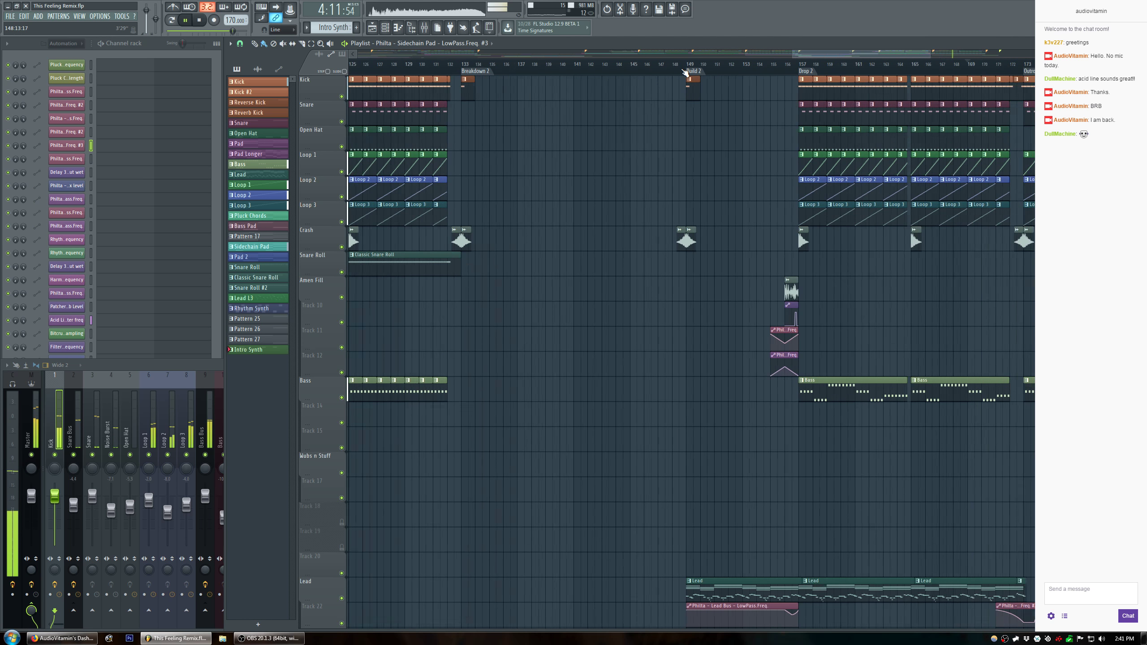
{"action": "scroll", "coordinate": [668, 61], "scroll_direction": "up", "scroll_amount": 3}
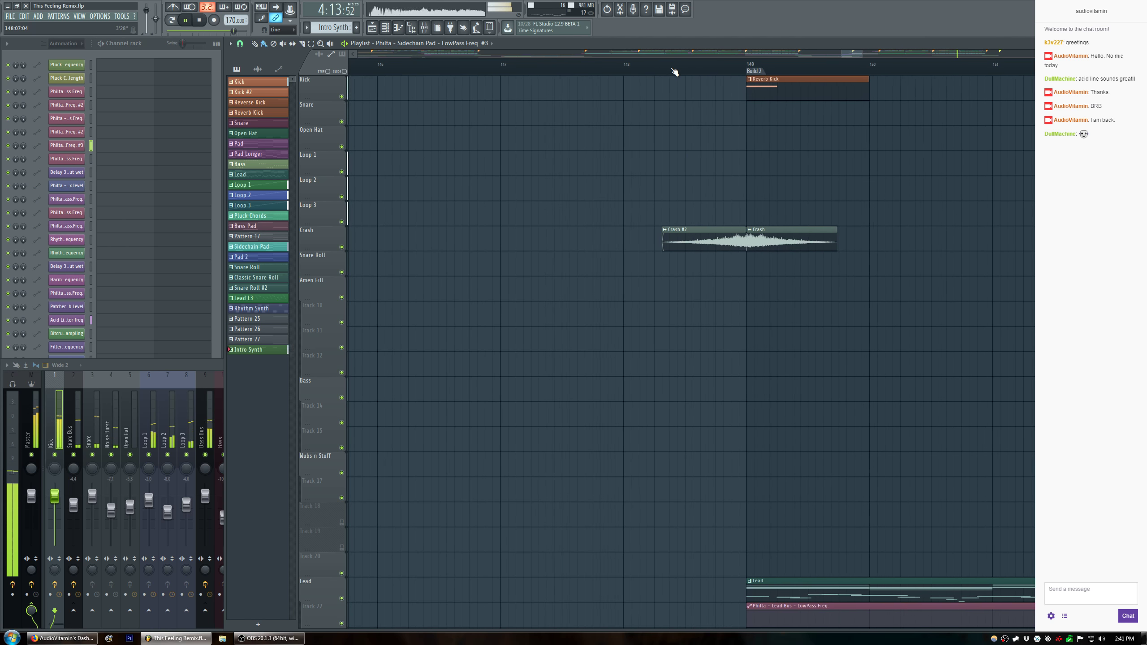
{"action": "left_click_drag", "start_coordinate": [850, 53], "coordinate": [377, 69]}
{"action": "left_click", "coordinate": [611, 268]}
{"action": "left_click_drag", "start_coordinate": [627, 265], "coordinate": [628, 237]}
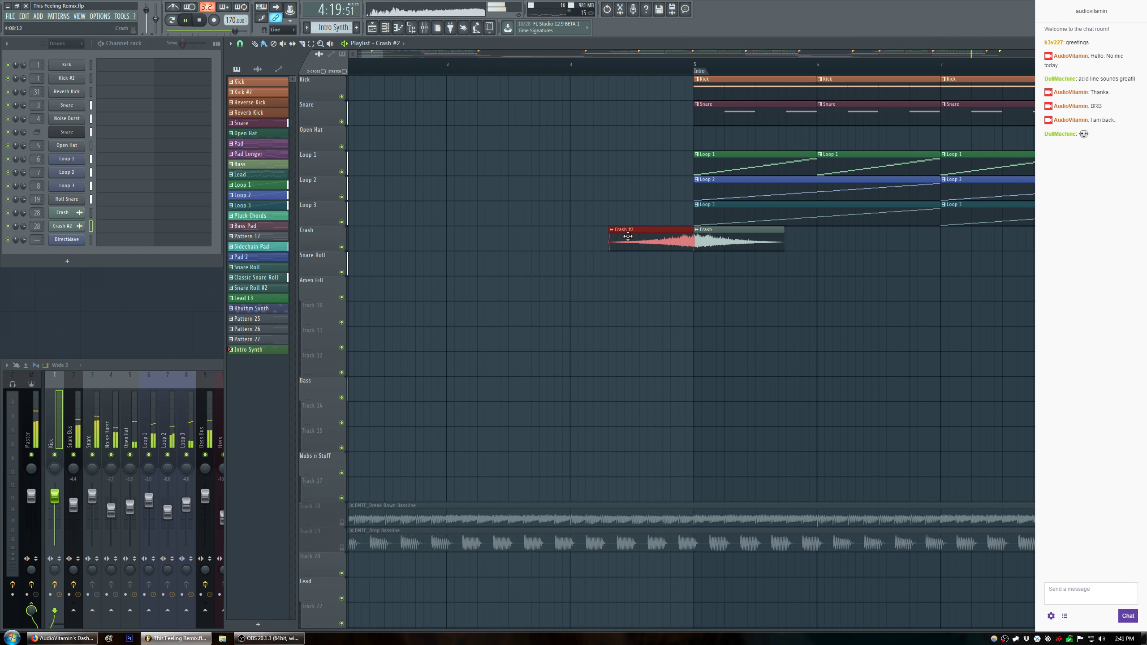
{"action": "scroll", "coordinate": [693, 73], "scroll_direction": "up", "scroll_amount": 3}
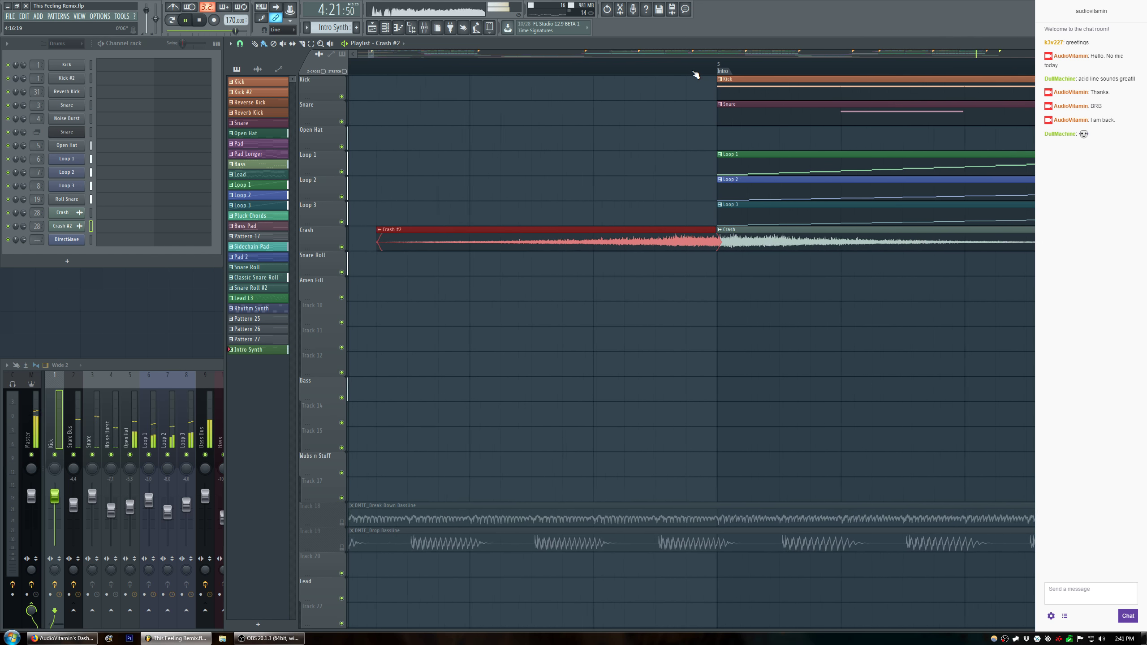
{"action": "scroll", "coordinate": [696, 74], "scroll_direction": "down", "scroll_amount": 8}
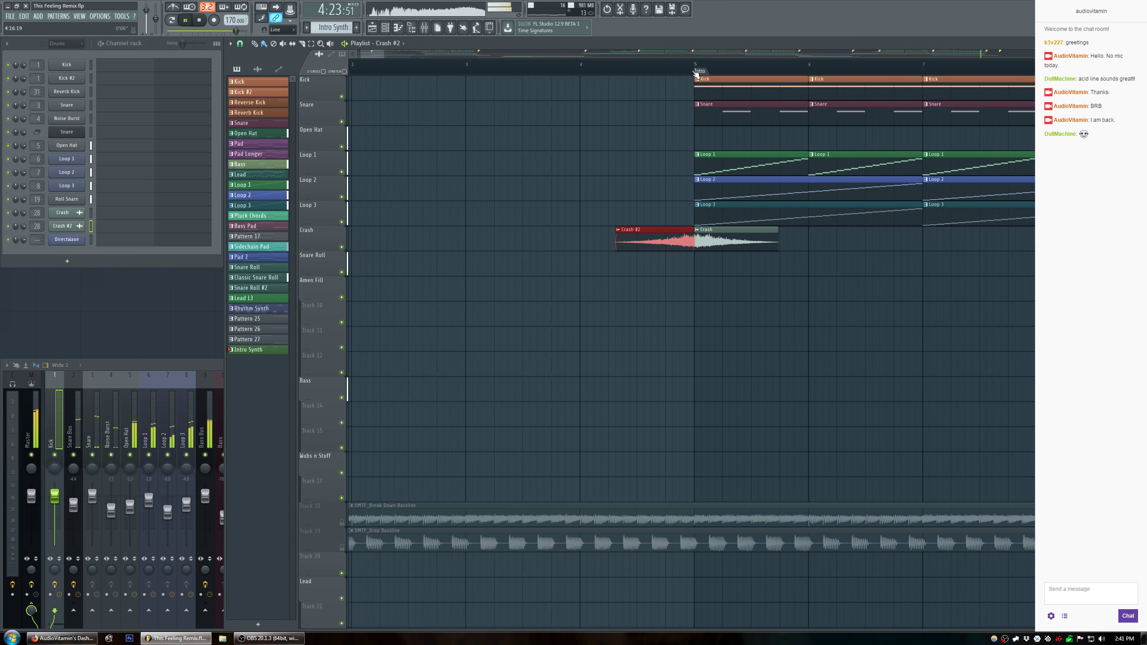
Play the song from before the Intro marker and review the intro arrangement across the tracks.
{"action": "scroll", "coordinate": [696, 75], "scroll_direction": "down", "scroll_amount": 4}
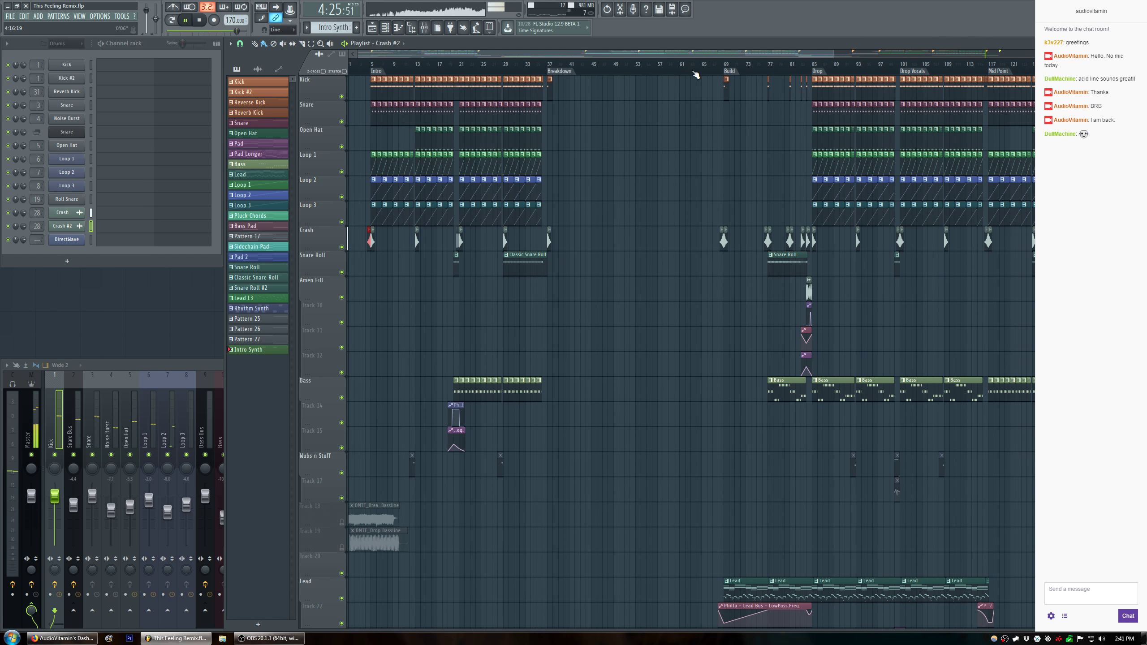
{"action": "scroll", "coordinate": [650, 76], "scroll_direction": "down", "scroll_amount": 2}
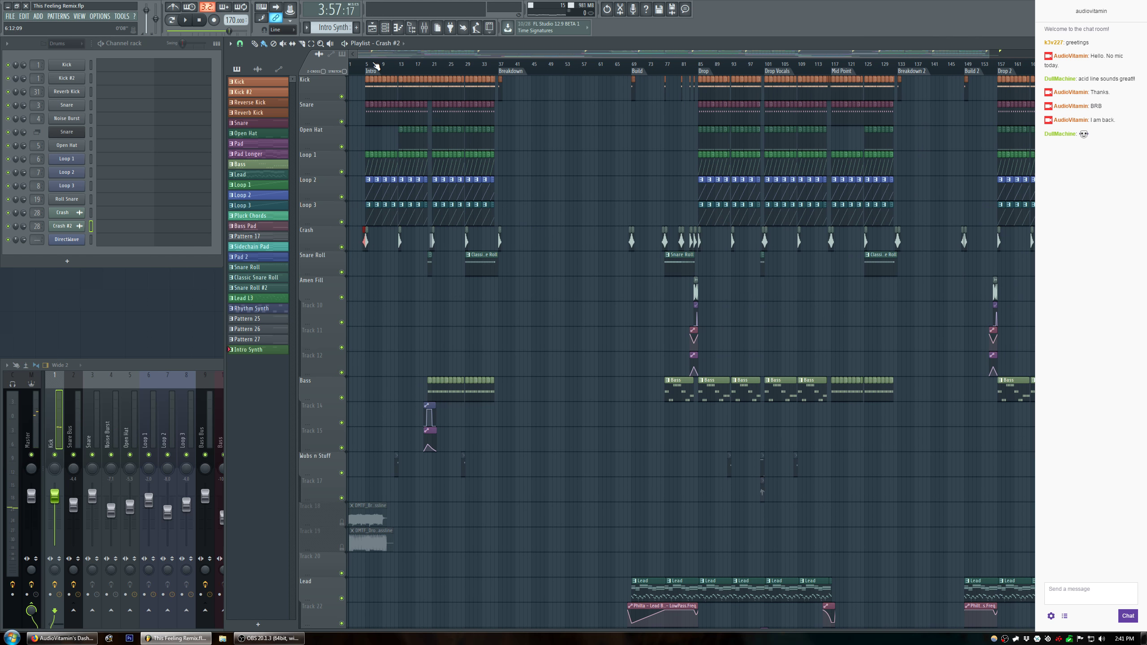
{"action": "key", "text": "space"}
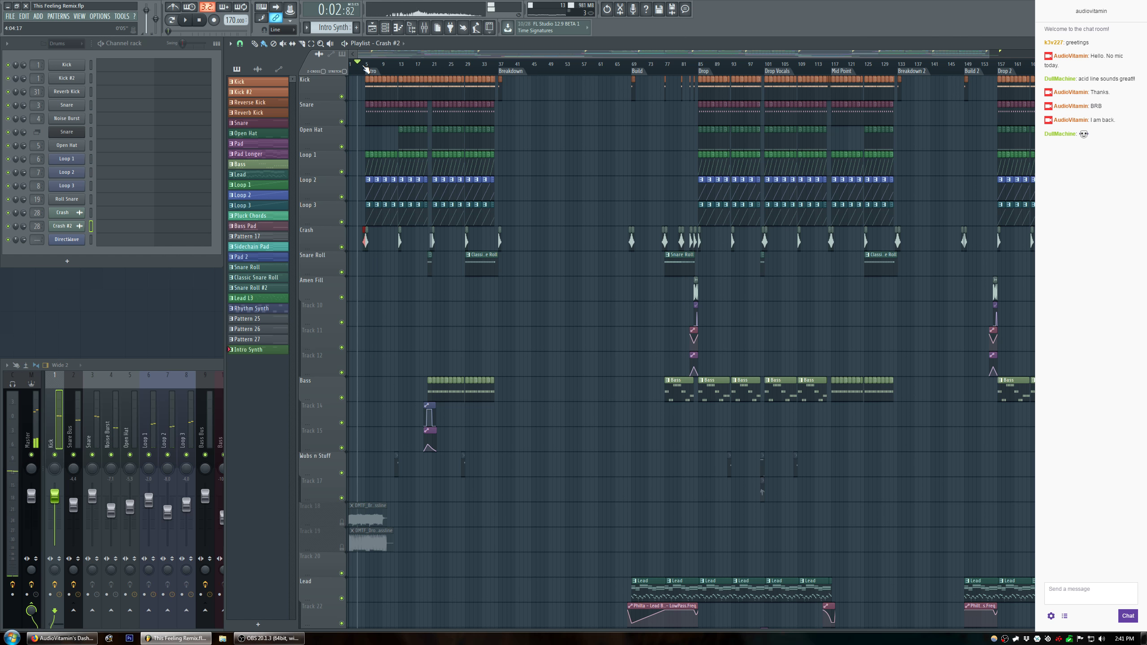
{"action": "scroll", "coordinate": [367, 68], "scroll_direction": "up", "scroll_amount": 6}
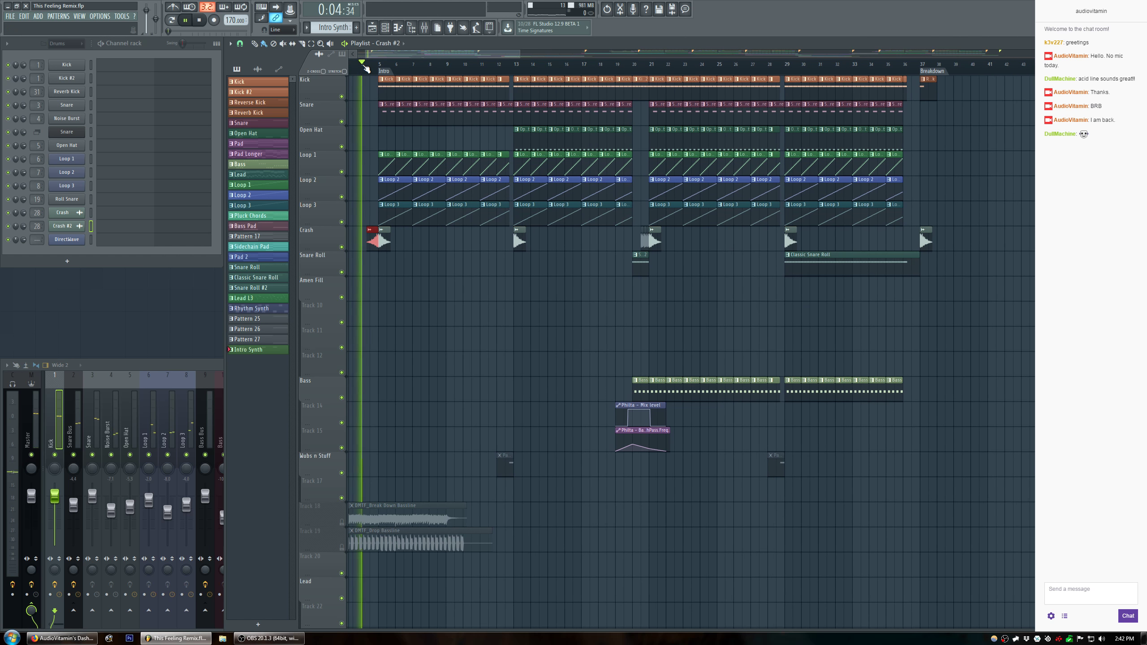
{"action": "left_click_drag", "start_coordinate": [388, 54], "coordinate": [295, 66]}
{"action": "scroll", "coordinate": [367, 64], "scroll_direction": "down", "scroll_amount": 5}
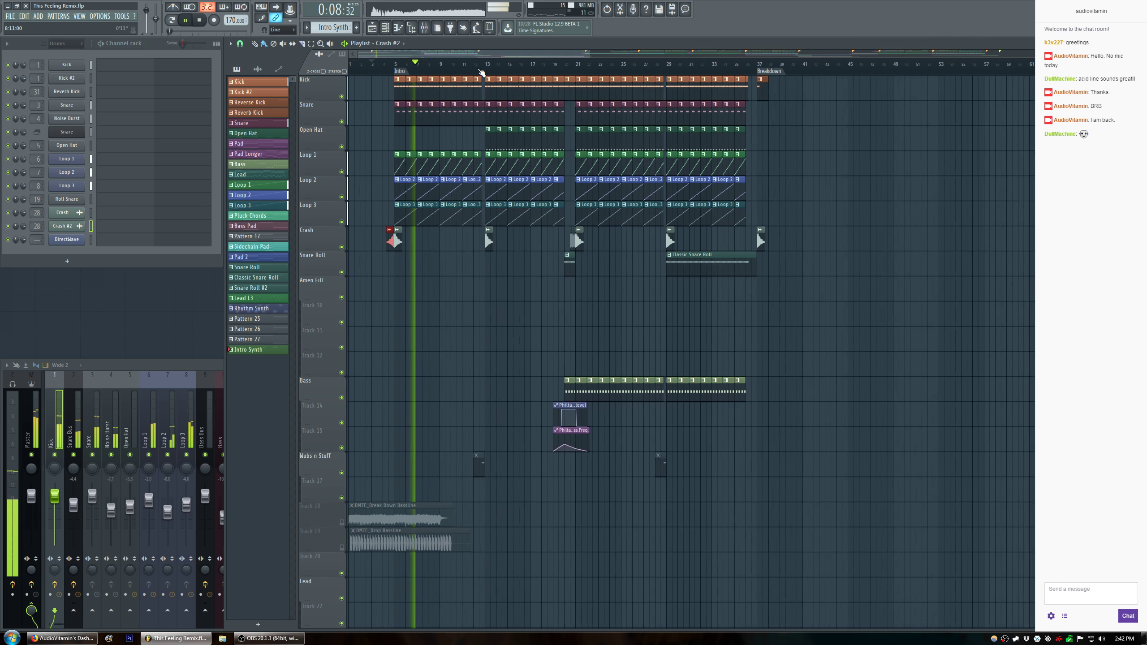
{"action": "scroll", "coordinate": [518, 231], "scroll_direction": "down", "scroll_amount": 4}
{"action": "scroll", "coordinate": [517, 231], "scroll_direction": "down", "scroll_amount": 10}
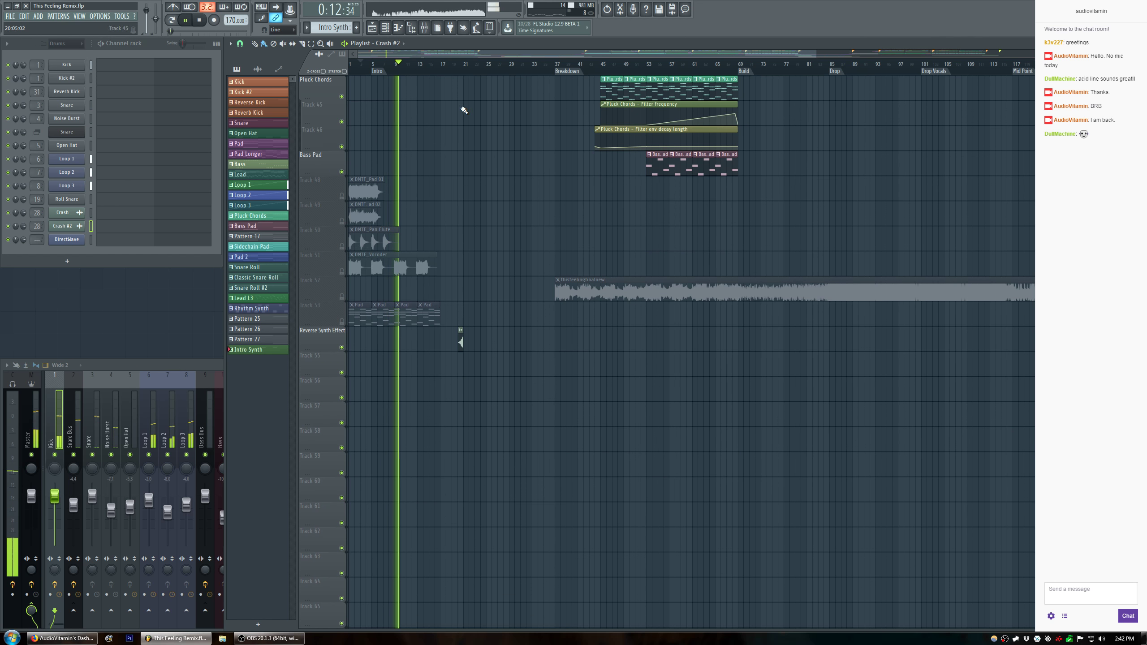
Restart playback from bar 17 to listen to the section around the Reverse Synth Effect clip.
{"action": "key", "text": "space"}
{"action": "left_click", "coordinate": [442, 65]}
{"action": "key", "text": "space"}
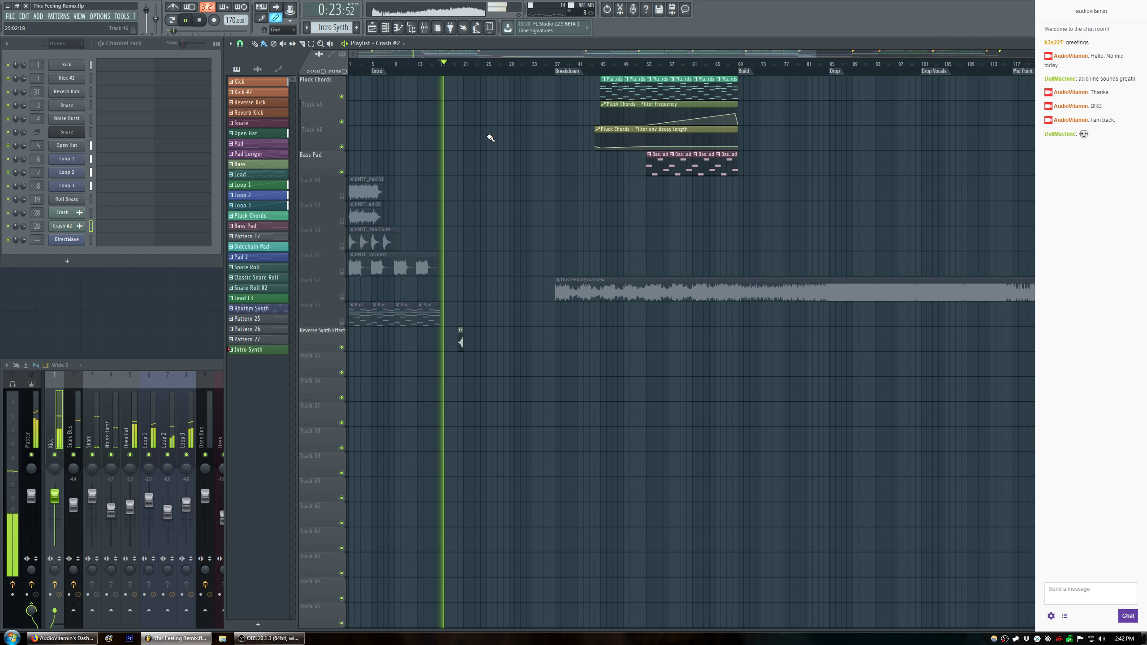
Review the intro tracks during playback and lower the Intro Synth Bus mixer fader slightly.
{"action": "scroll", "coordinate": [467, 66], "scroll_direction": "up", "scroll_amount": 3}
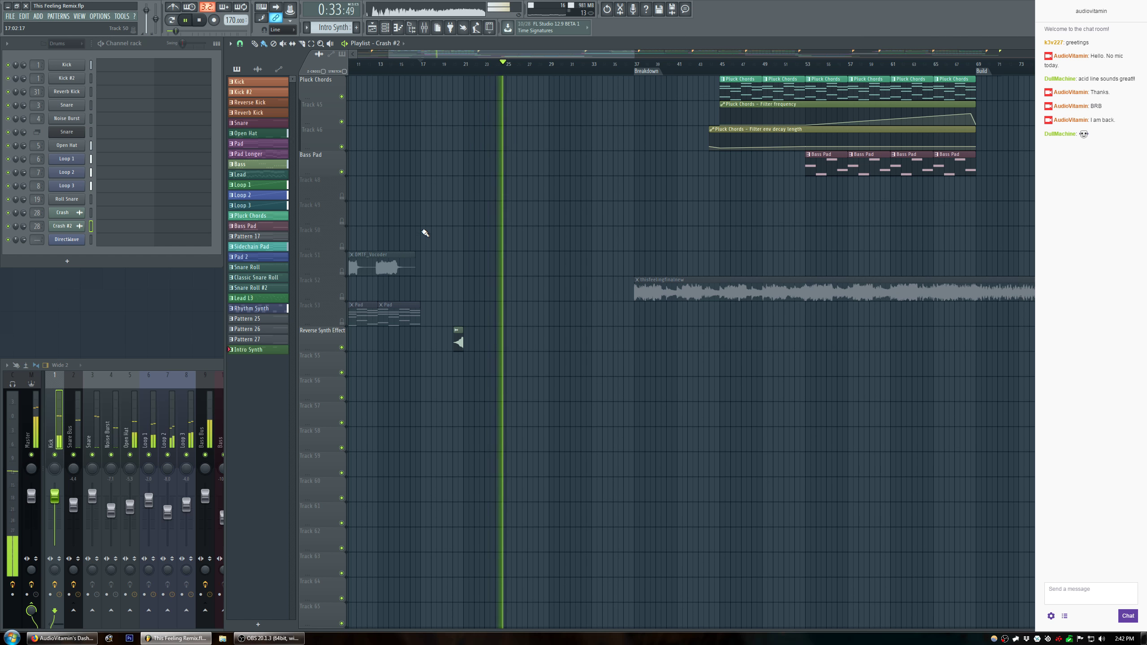
{"action": "scroll", "coordinate": [422, 231], "scroll_direction": "up", "scroll_amount": 4}
{"action": "scroll", "coordinate": [424, 234], "scroll_direction": "up", "scroll_amount": 9}
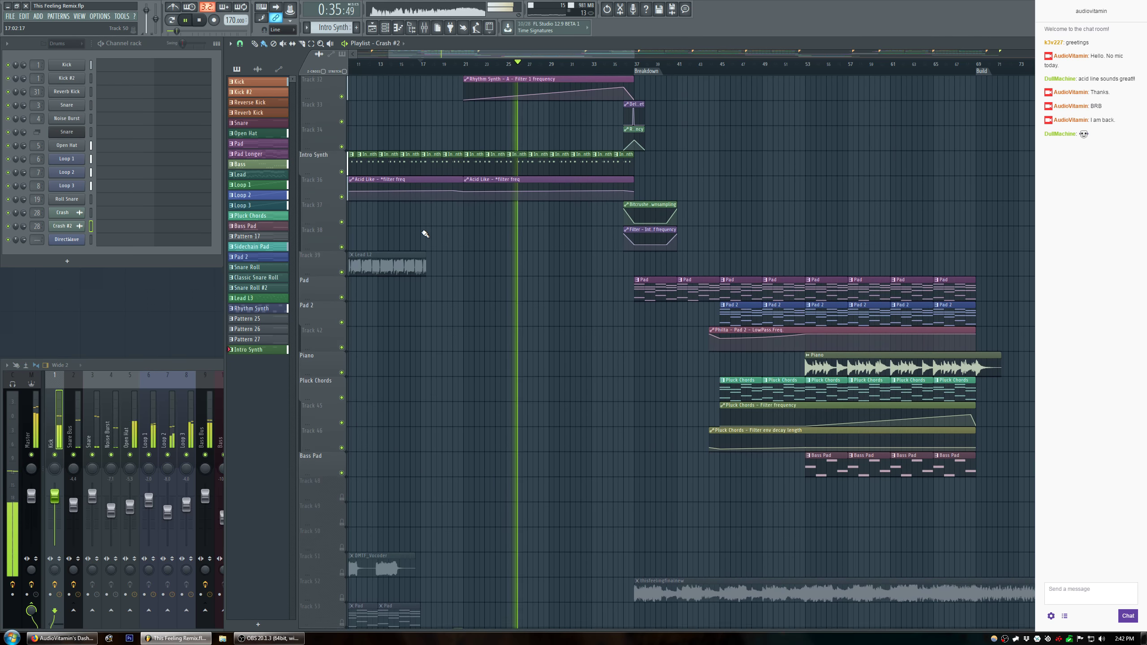
{"action": "scroll", "coordinate": [425, 234], "scroll_direction": "up", "scroll_amount": 9}
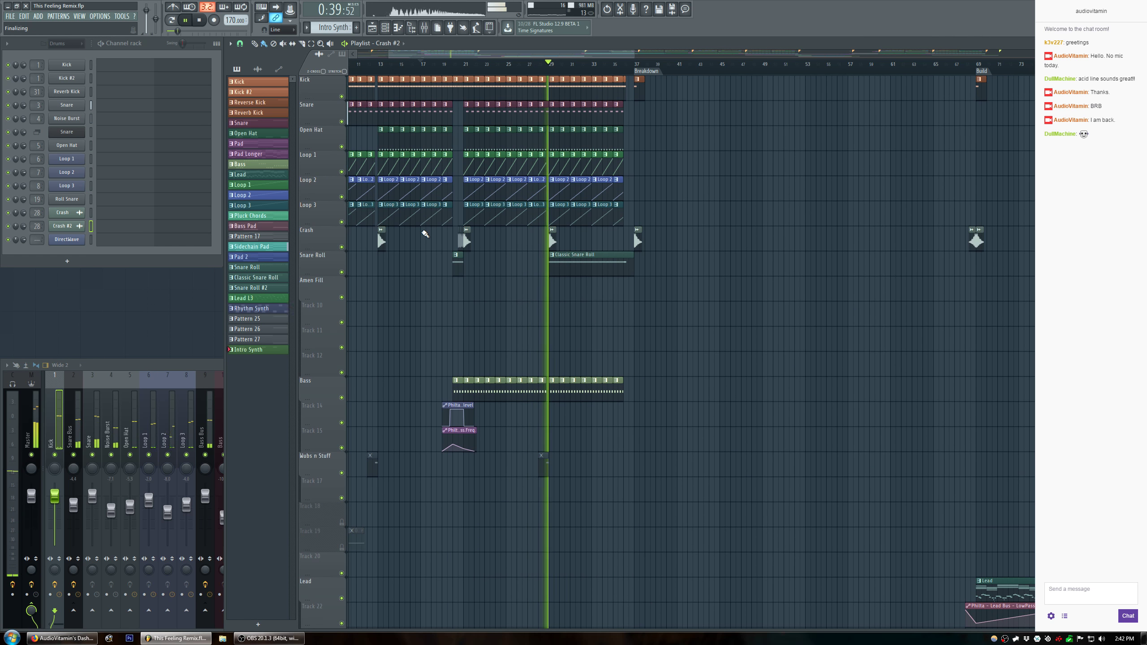
{"action": "scroll", "coordinate": [425, 233], "scroll_direction": "down", "scroll_amount": 3}
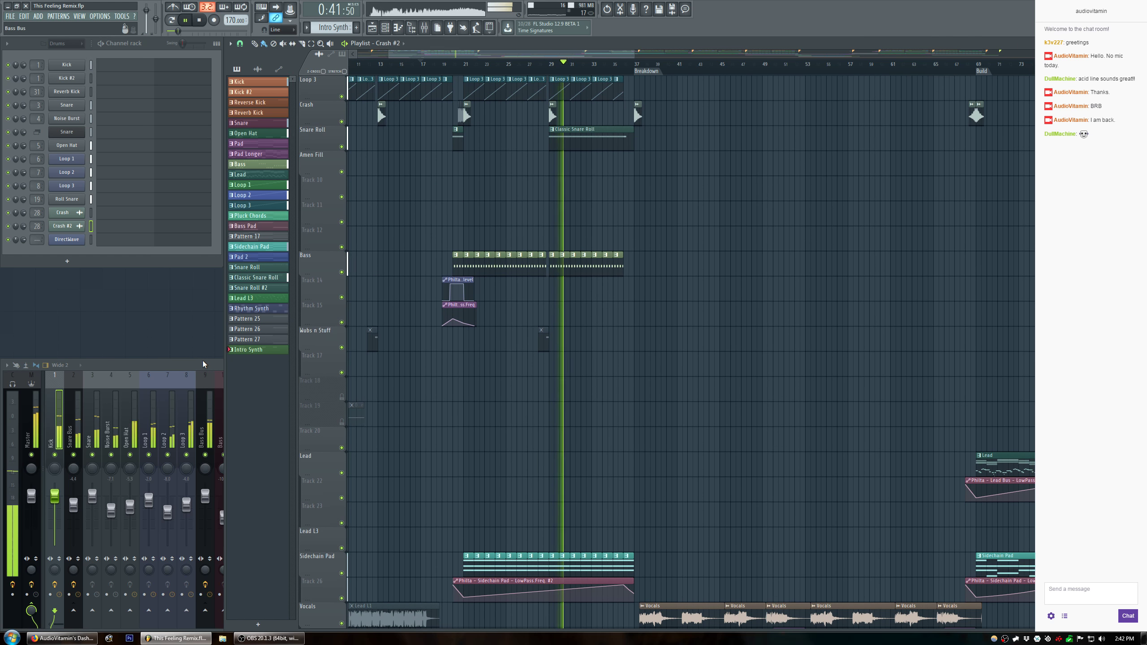
{"action": "key", "text": "F9"}
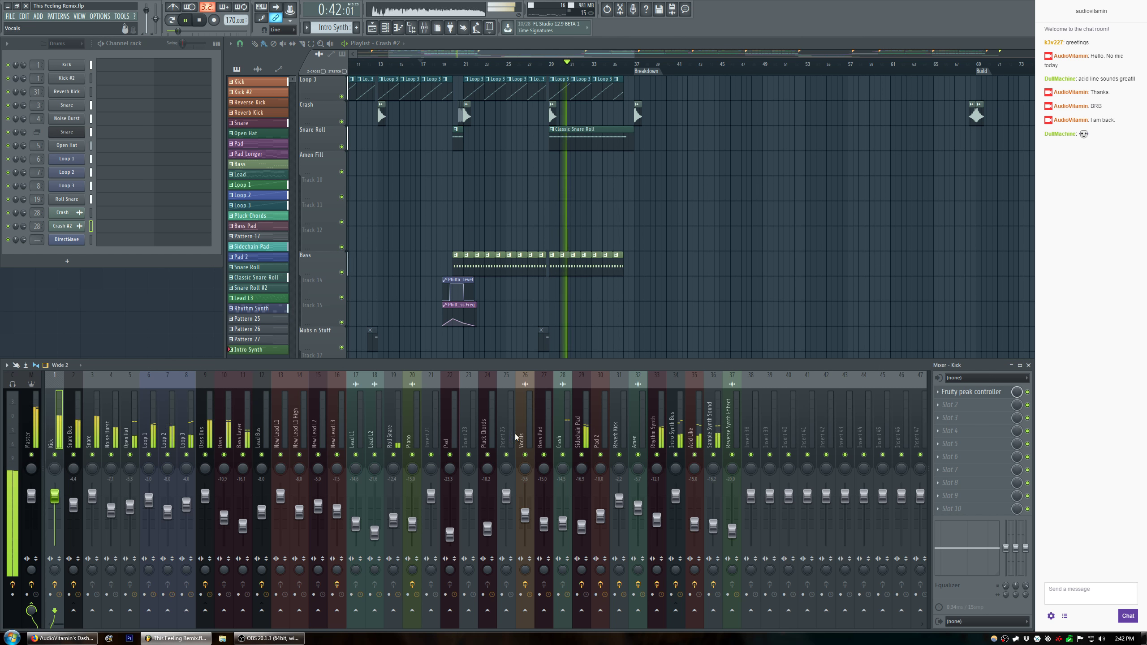
{"action": "left_click", "coordinate": [679, 431]}
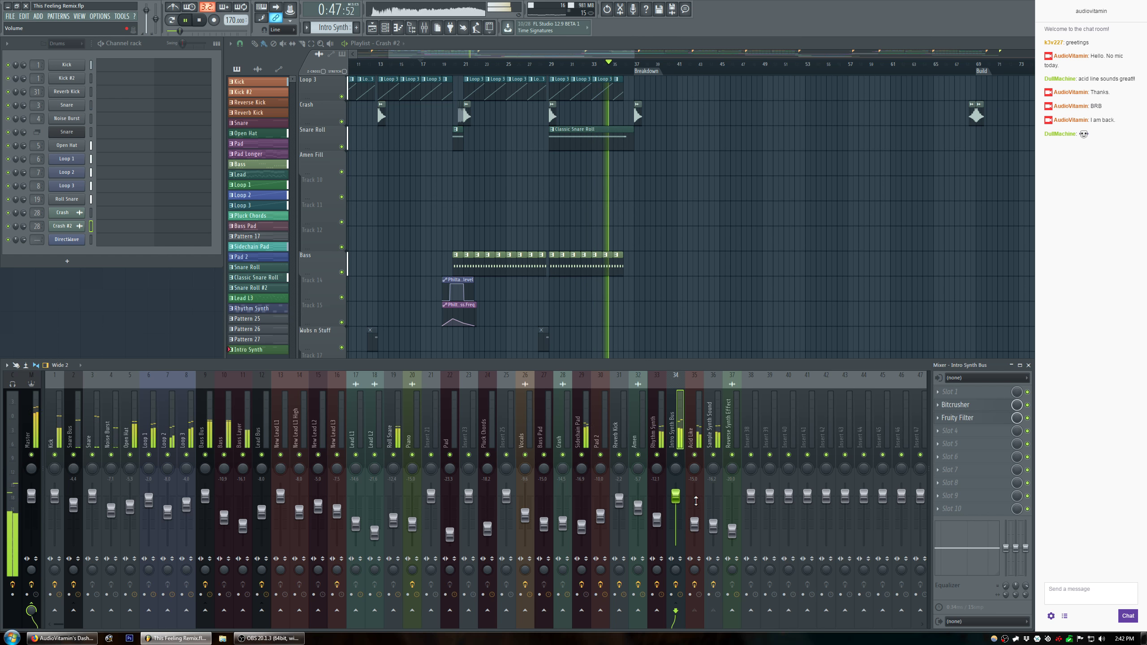
{"action": "left_click_drag", "start_coordinate": [676, 497], "coordinate": [676, 501]}
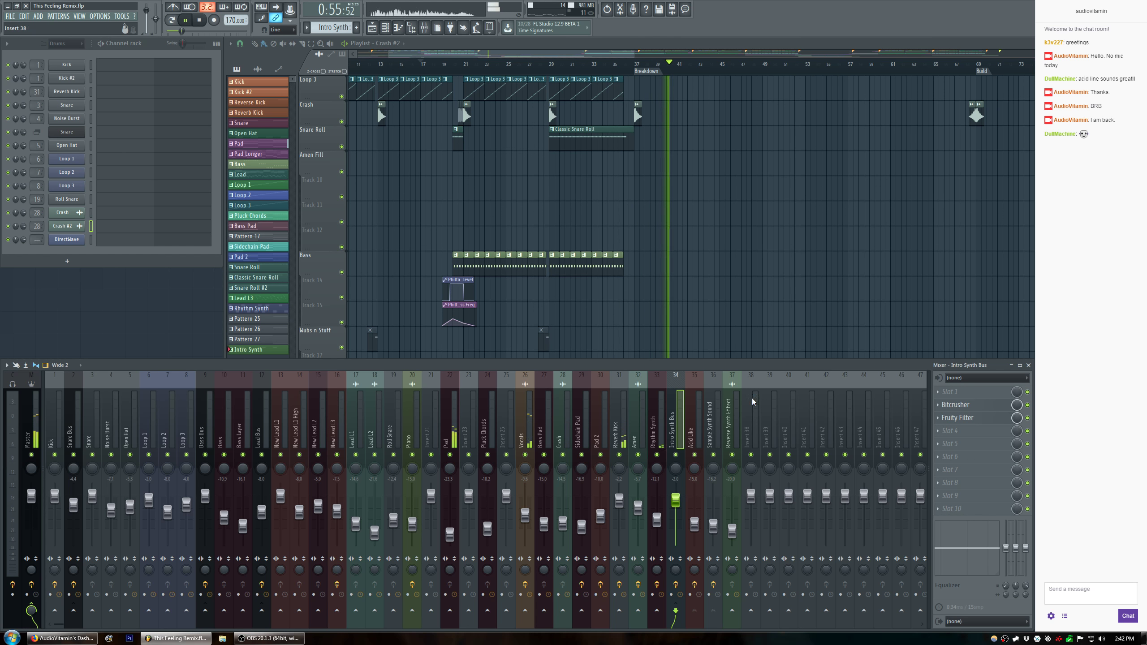
Follow the playback through the Breakdown section and review its vocal, piano, pluck and pad tracks up to the Build marker.
{"action": "left_click_drag", "start_coordinate": [619, 56], "coordinate": [669, 54]}
{"action": "scroll", "coordinate": [601, 455], "scroll_direction": "down", "scroll_amount": 1}
{"action": "scroll", "coordinate": [601, 455], "scroll_direction": "down", "scroll_amount": 6}
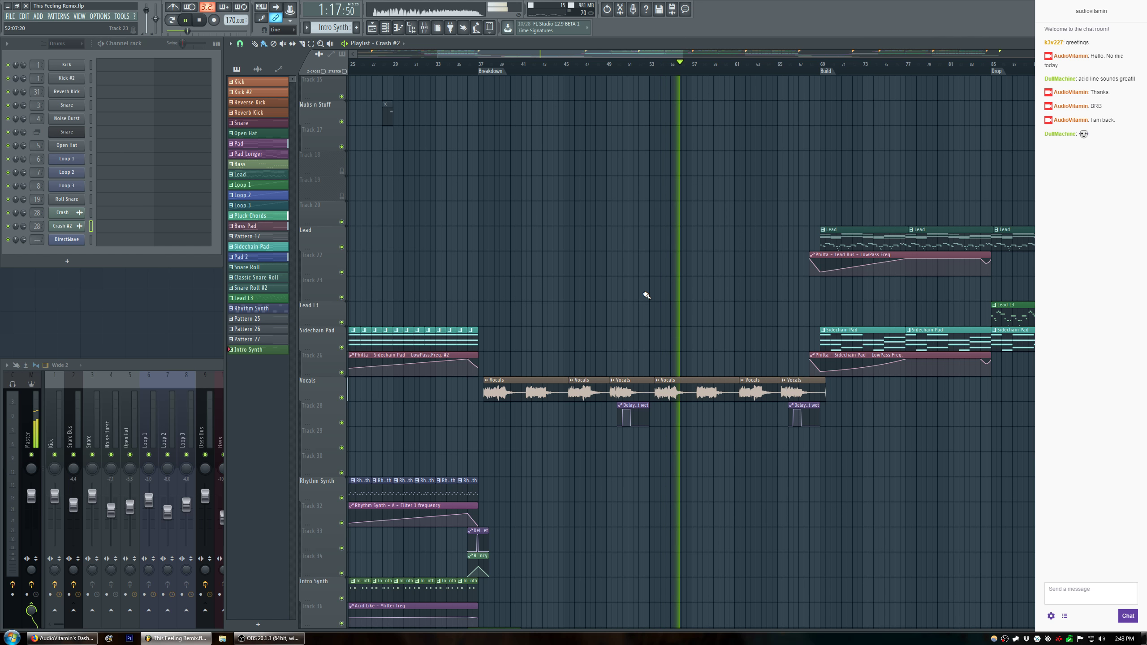
{"action": "scroll", "coordinate": [572, 296], "scroll_direction": "down", "scroll_amount": 9}
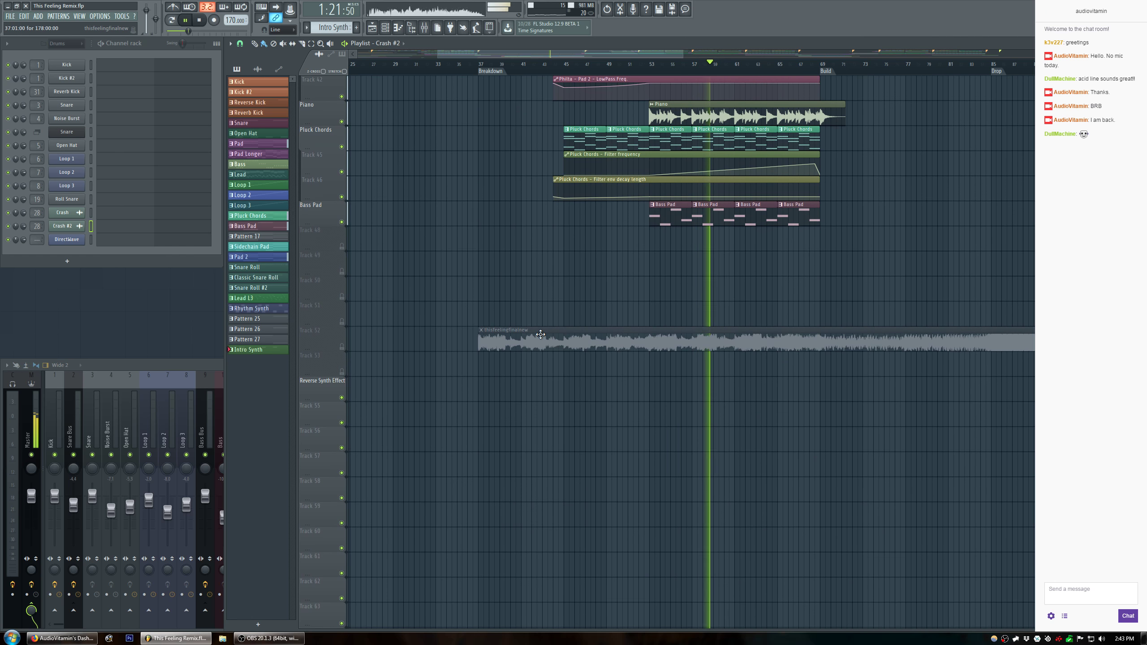
{"action": "scroll", "coordinate": [558, 69], "scroll_direction": "up", "scroll_amount": 5}
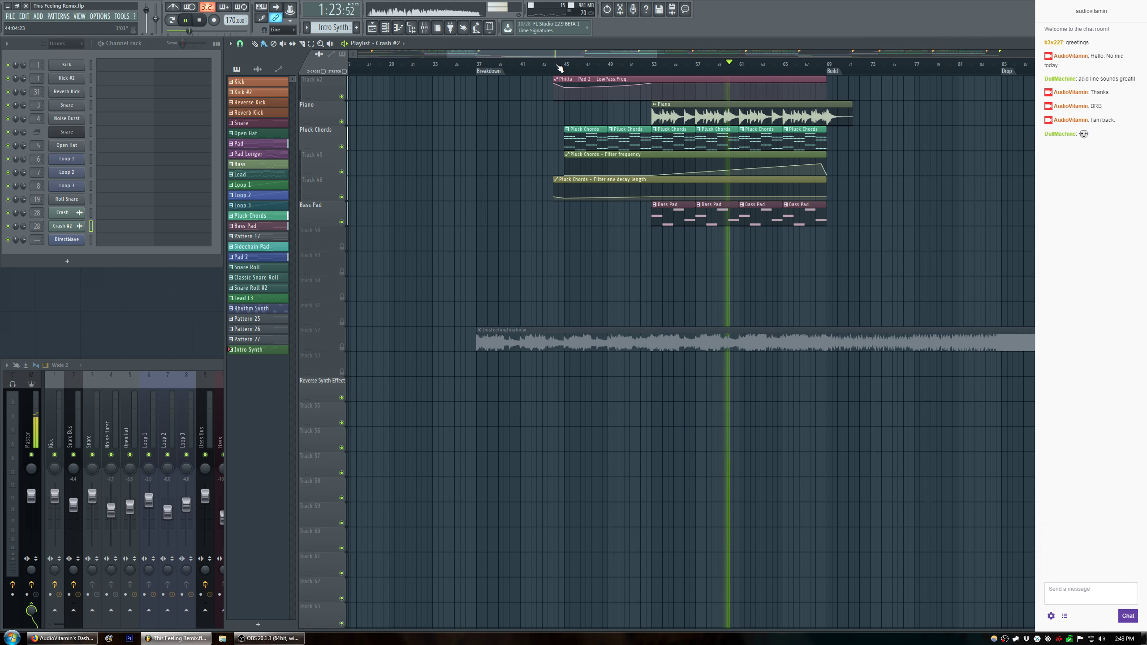
{"action": "scroll", "coordinate": [615, 267], "scroll_direction": "down", "scroll_amount": 2}
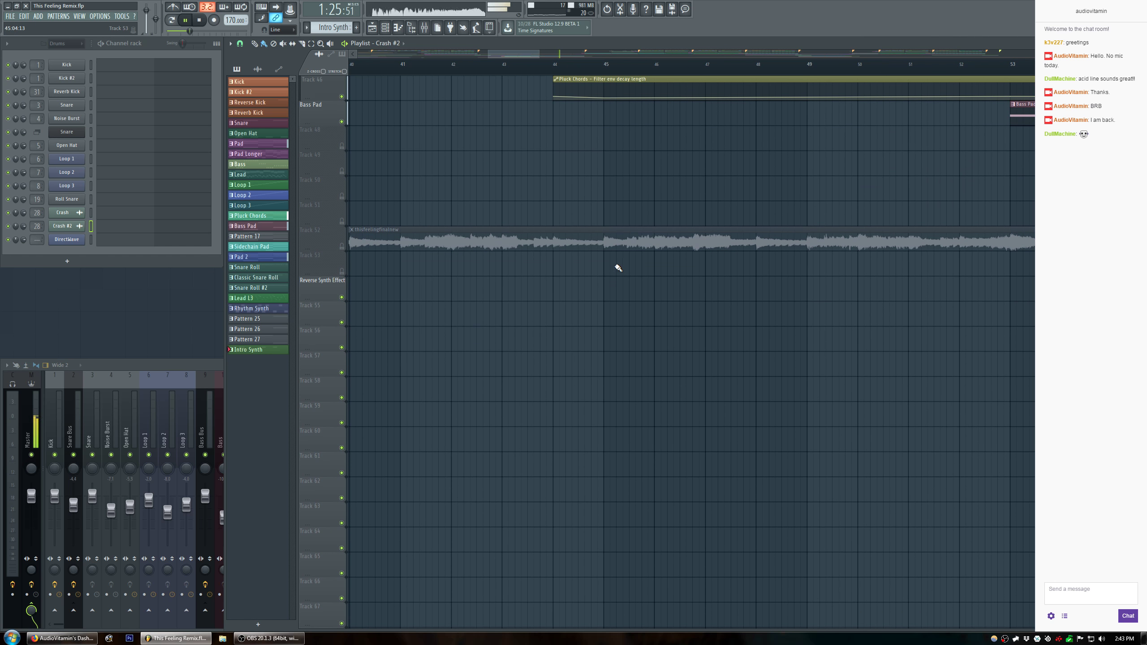
Open the sample browser, collapse the Vengeance sample folders and look through the list of sample libraries.
{"action": "key", "text": "alt+F8"}
{"action": "scroll", "coordinate": [89, 329], "scroll_direction": "up", "scroll_amount": 20}
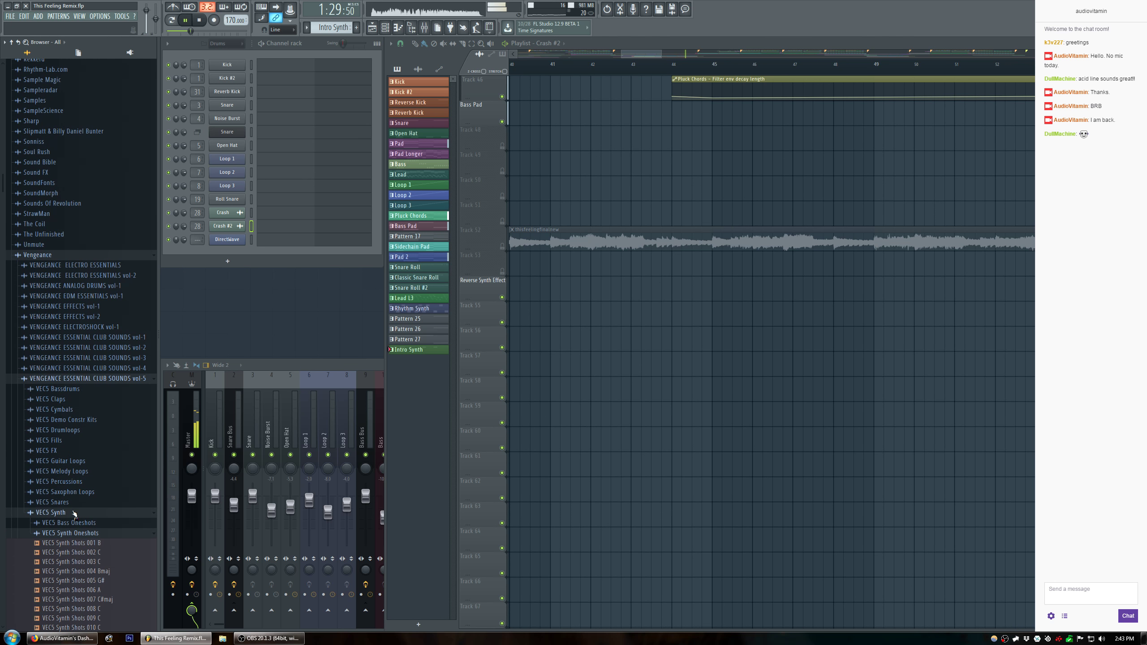
{"action": "left_click", "coordinate": [74, 513]}
{"action": "left_click", "coordinate": [129, 379]}
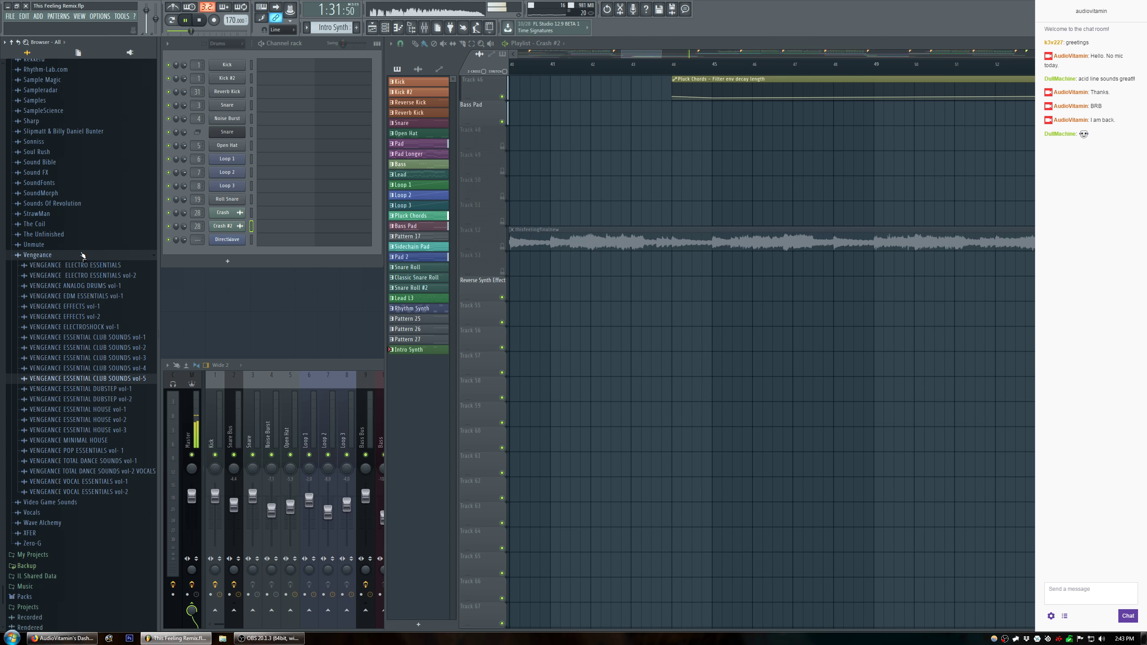
{"action": "scroll", "coordinate": [80, 320], "scroll_direction": "up", "scroll_amount": 15}
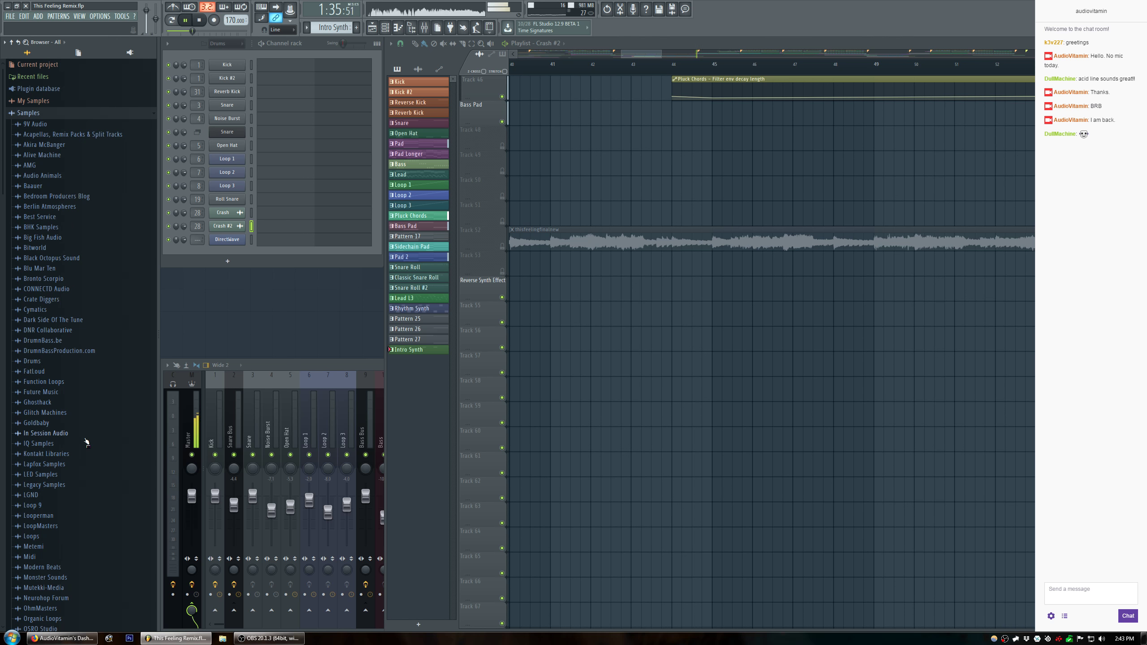
{"action": "scroll", "coordinate": [87, 442], "scroll_direction": "down", "scroll_amount": 1}
{"action": "scroll", "coordinate": [86, 442], "scroll_direction": "down", "scroll_amount": 10}
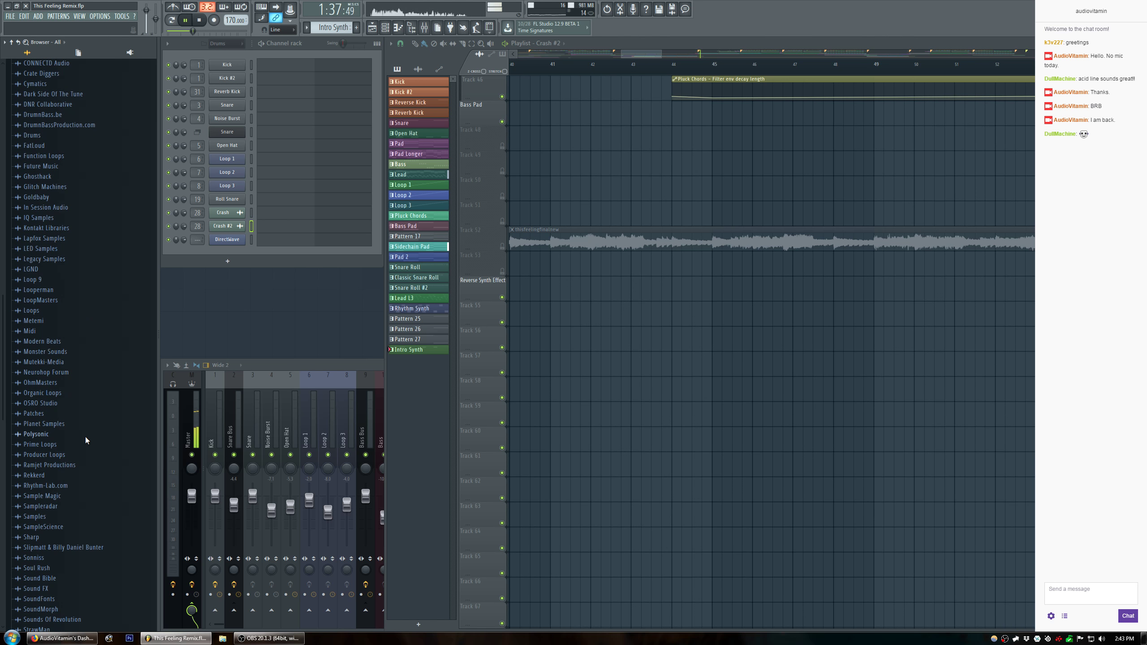
Stop playback and check the General folder of the Sound FX samples, then collapse both folders.
{"action": "key", "text": "space"}
{"action": "left_click", "coordinate": [43, 589]}
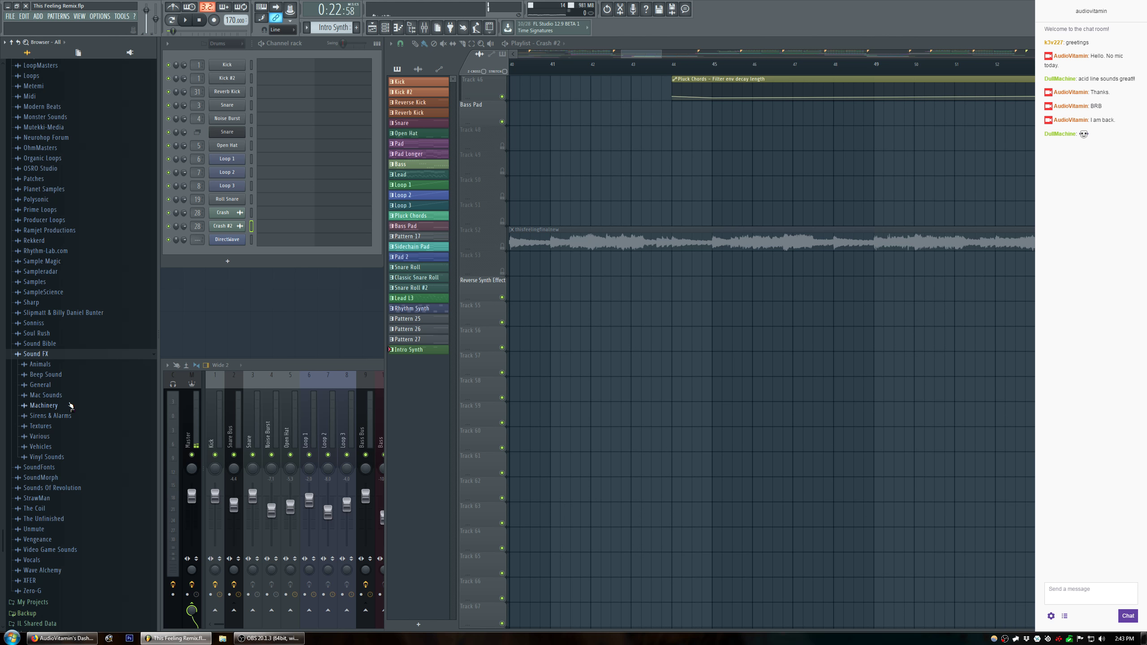
{"action": "left_click", "coordinate": [72, 386]}
{"action": "scroll", "coordinate": [65, 410], "scroll_direction": "up", "scroll_amount": 4}
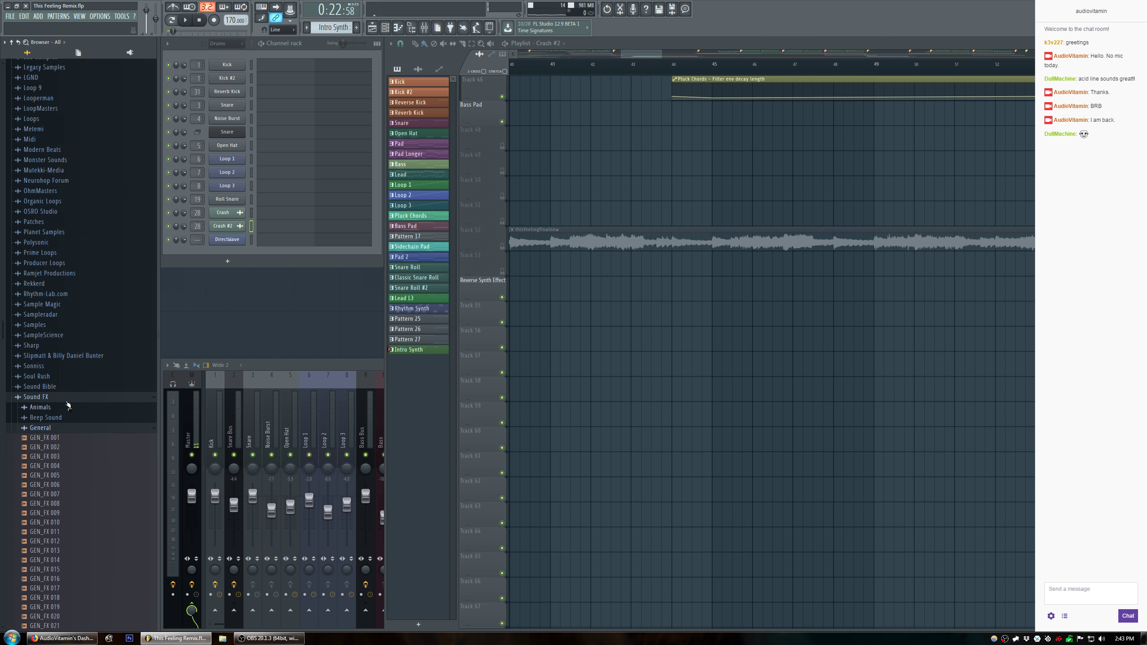
{"action": "left_click", "coordinate": [61, 428]}
{"action": "left_click", "coordinate": [36, 398]}
{"action": "scroll", "coordinate": [54, 399], "scroll_direction": "up", "scroll_amount": 5}
{"action": "scroll", "coordinate": [52, 400], "scroll_direction": "up", "scroll_amount": 6}
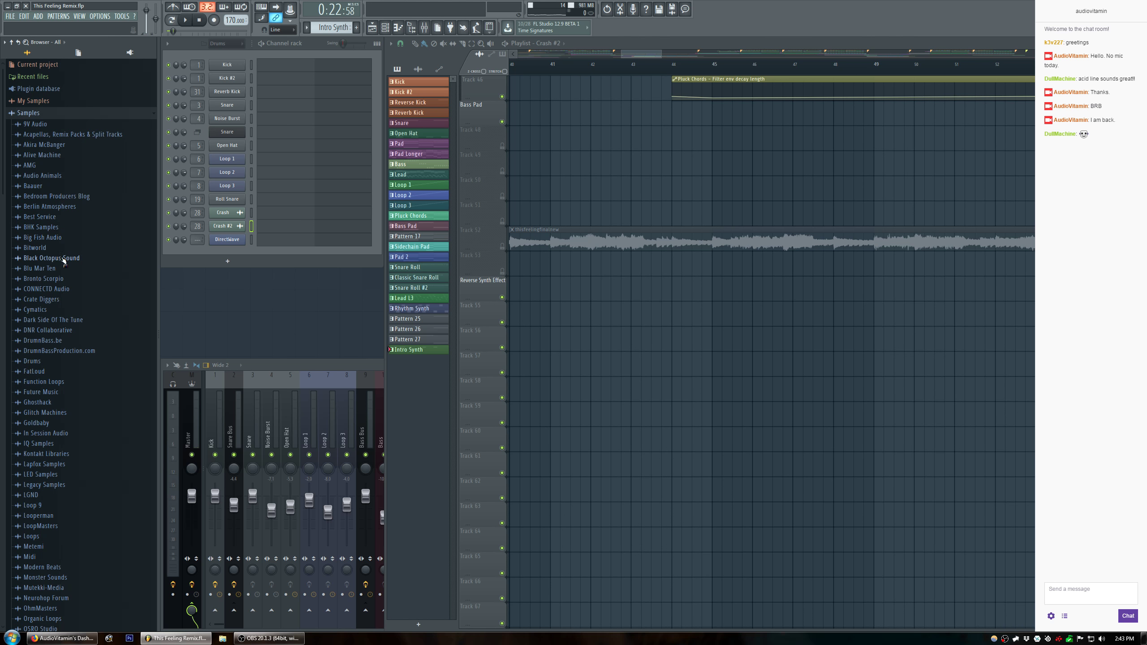
Audition the Bronto Scorpio Transition FX samples and place Bronto Splash 11 on Track 55 at bar 57.
{"action": "left_click", "coordinate": [70, 279]}
{"action": "left_click", "coordinate": [73, 290]}
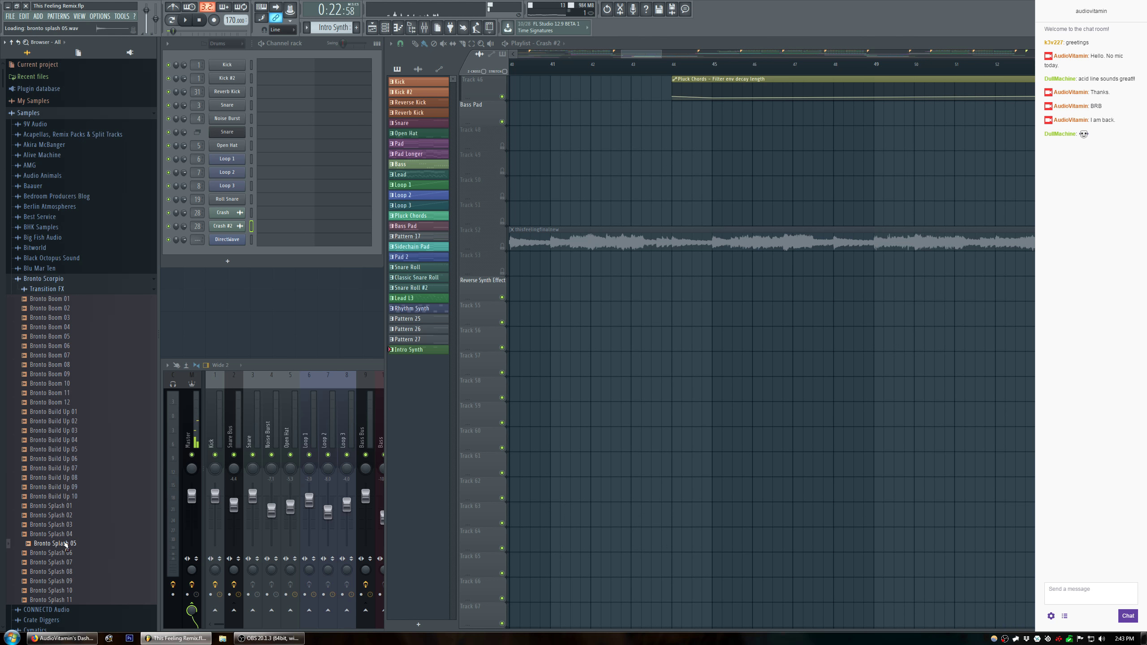
{"action": "scroll", "coordinate": [75, 520], "scroll_direction": "down", "scroll_amount": 4}
{"action": "left_click", "coordinate": [80, 487]}
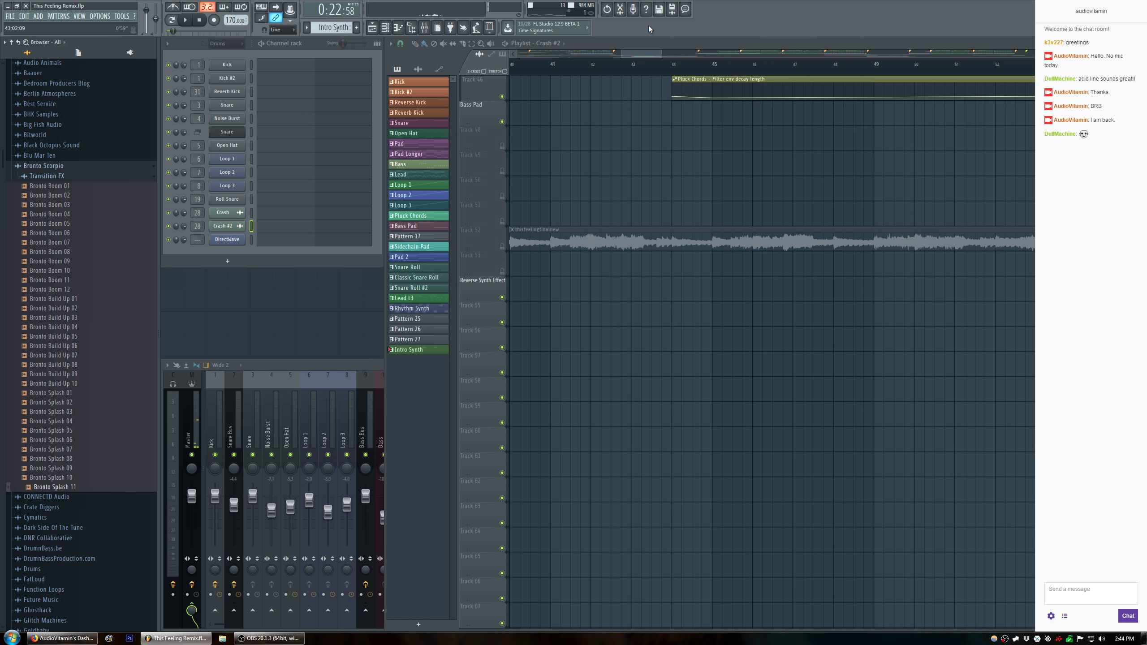
{"action": "left_click_drag", "start_coordinate": [664, 56], "coordinate": [750, 56]}
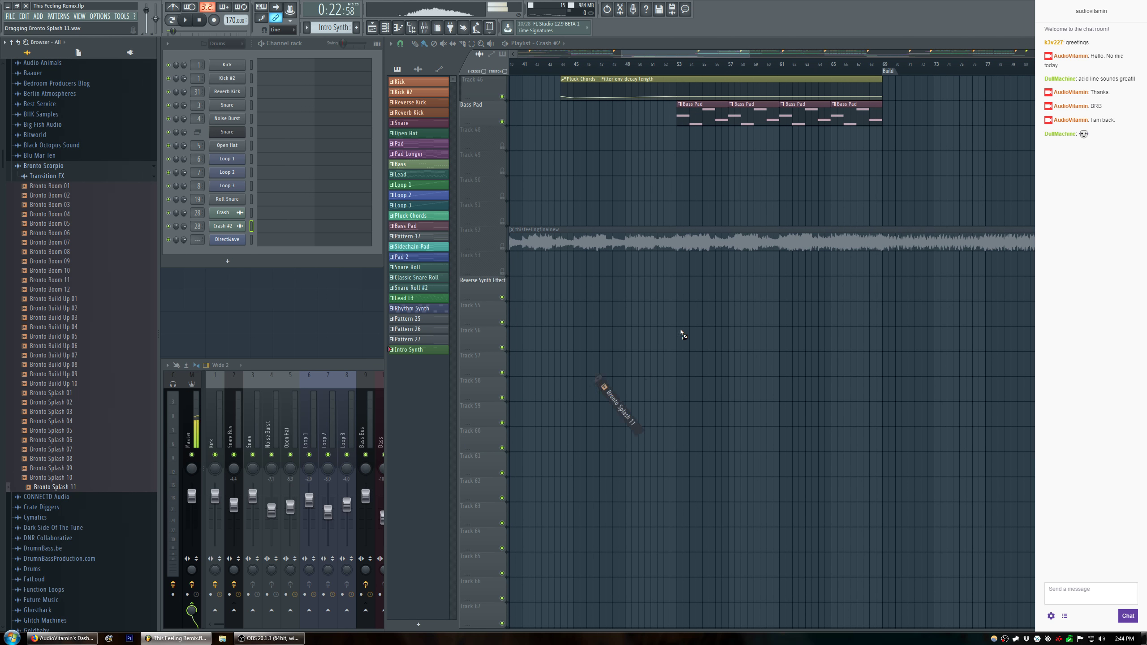
{"action": "left_click_drag", "start_coordinate": [735, 319], "coordinate": [735, 314]}
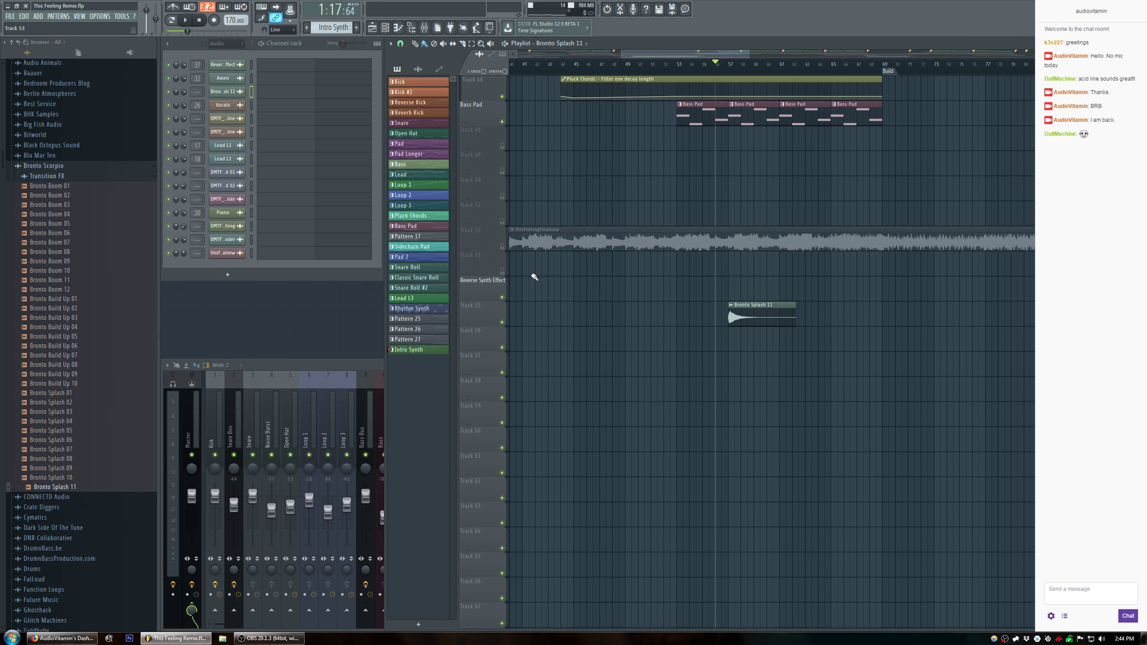
Move the Bronto Splash 11 clip to bar 53, where the first Bass Pad clip starts, and adjust its channel volume during playback.
{"action": "key", "text": "space"}
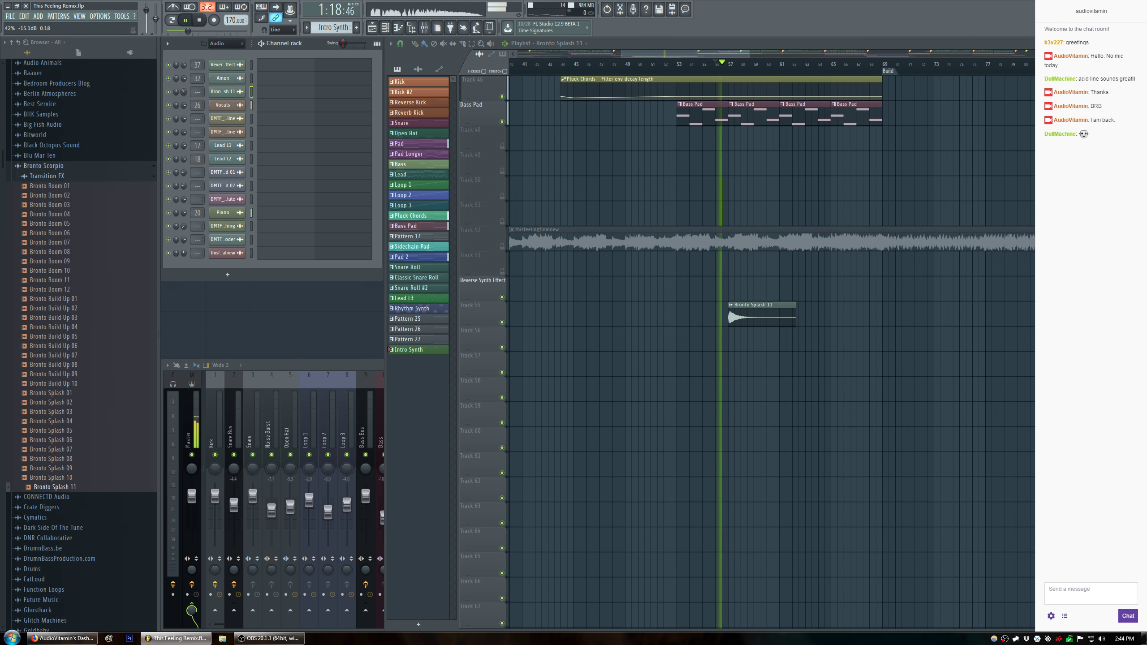
{"action": "key", "text": "space"}
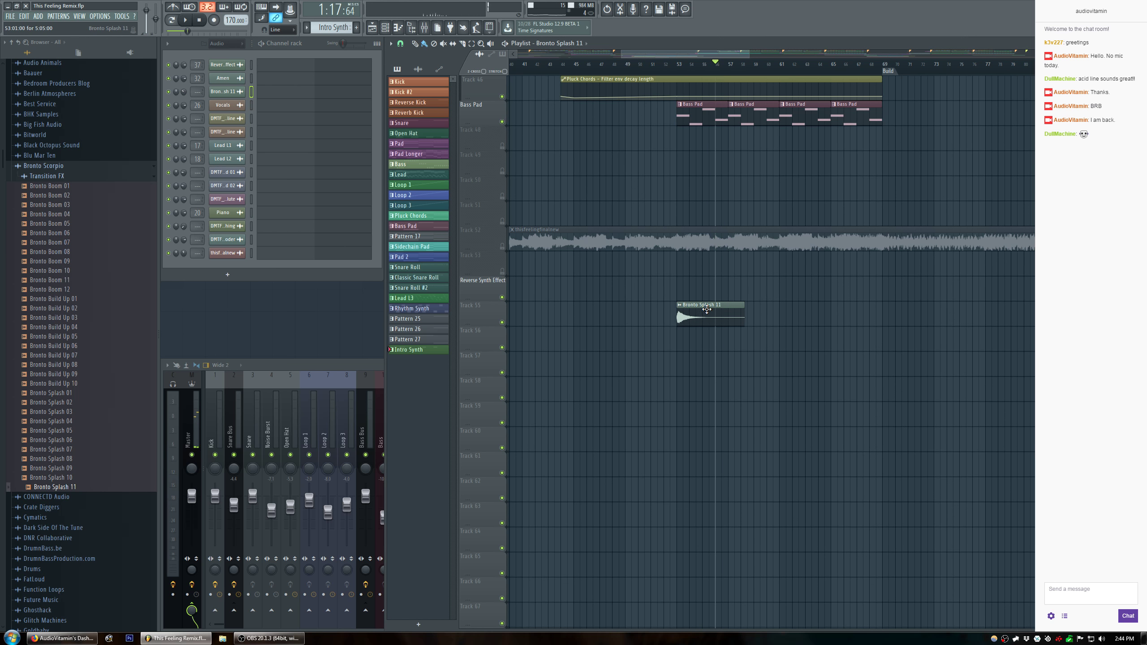
{"action": "key", "text": "space"}
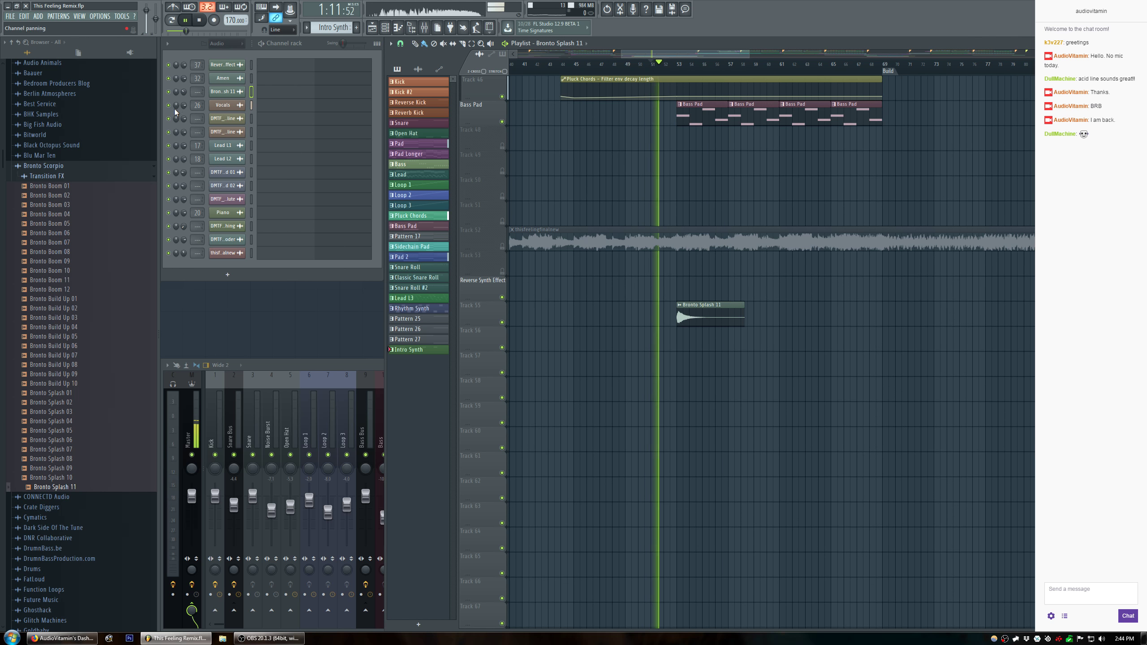
{"action": "left_click_drag", "start_coordinate": [186, 91], "coordinate": [186, 95]}
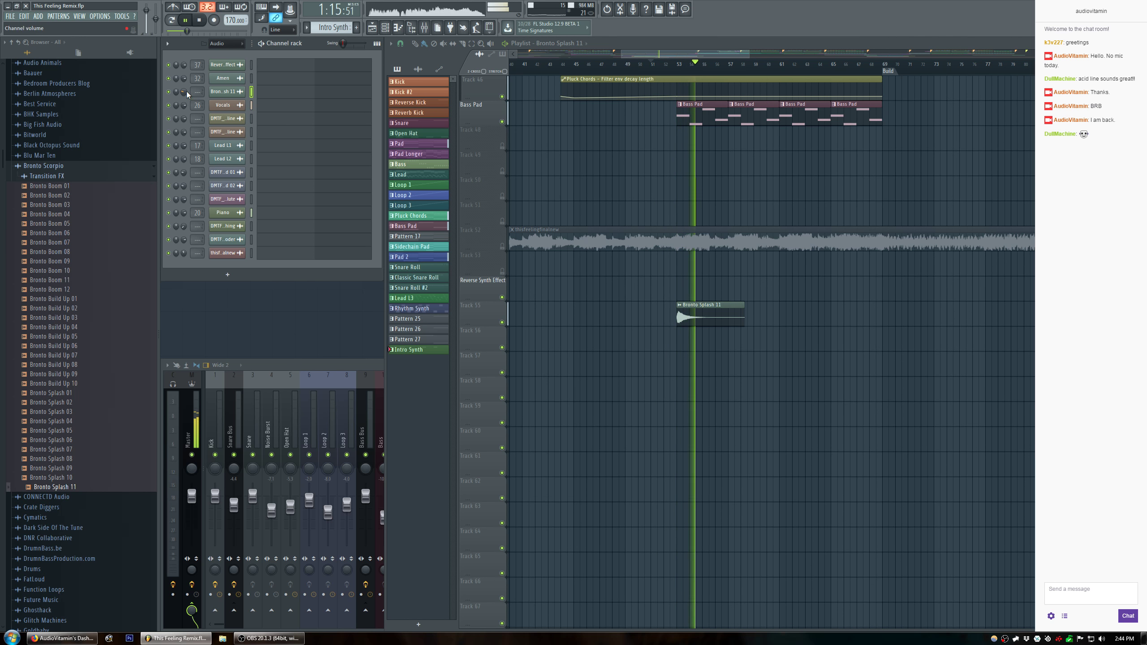
Trim the quiet start off the Bronto Splash 11 clip and slide the clip back to bar 53.
{"action": "scroll", "coordinate": [678, 74], "scroll_direction": "up", "scroll_amount": 3}
{"action": "scroll", "coordinate": [678, 75], "scroll_direction": "up", "scroll_amount": 5}
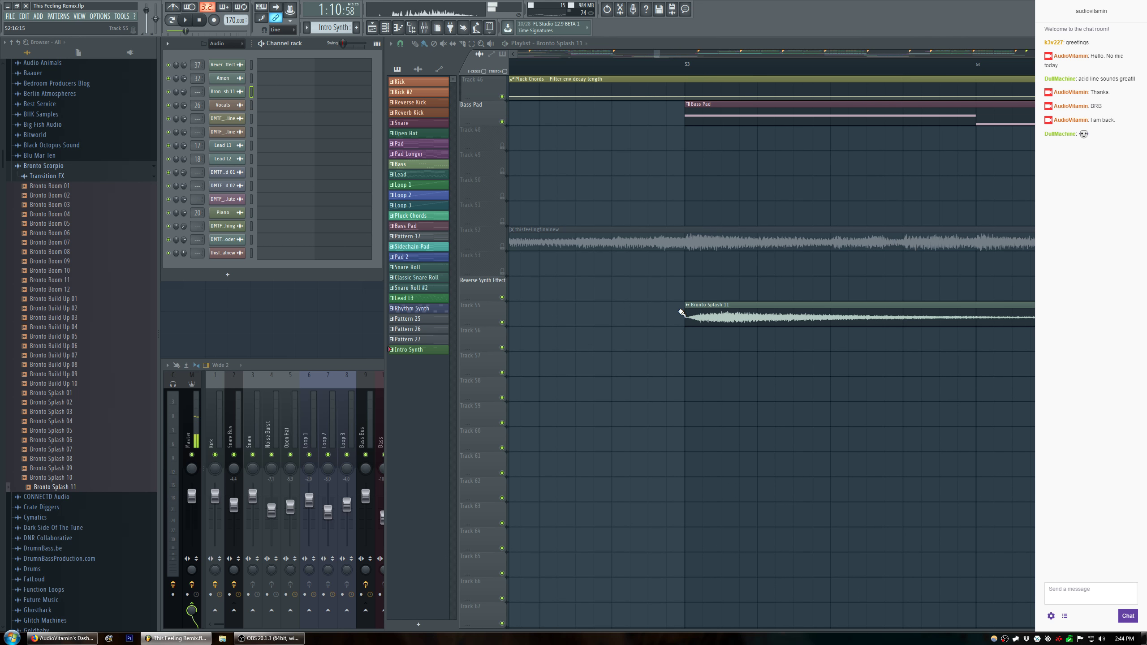
{"action": "left_click_drag", "start_coordinate": [686, 313], "coordinate": [705, 315]}
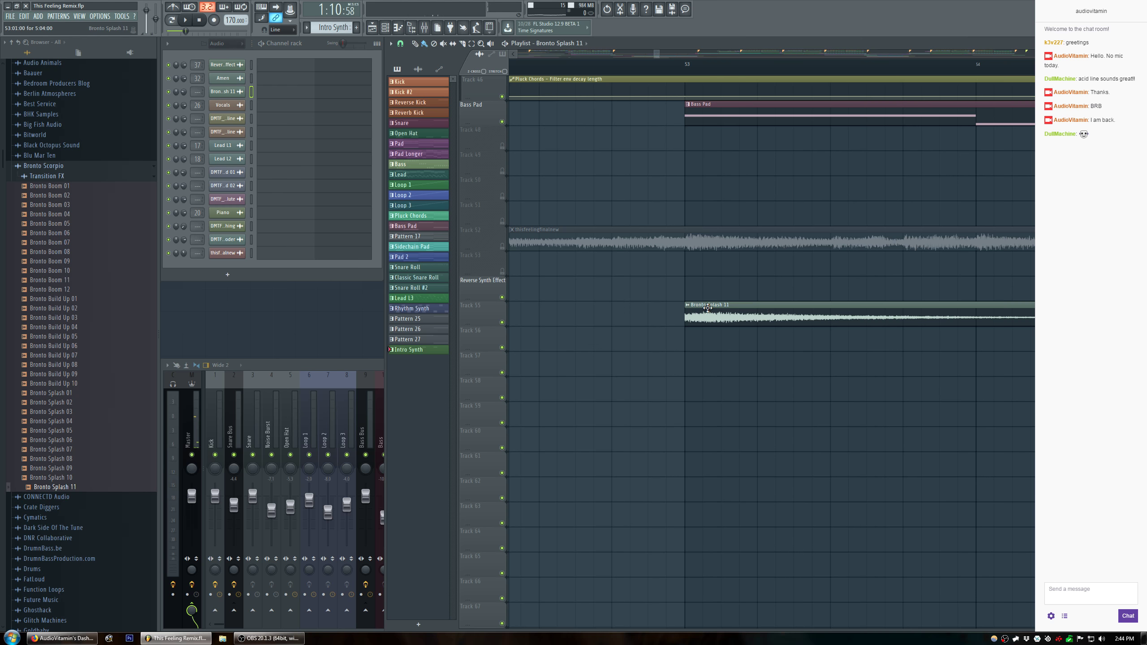
{"action": "left_click_drag", "start_coordinate": [715, 309], "coordinate": [698, 309]}
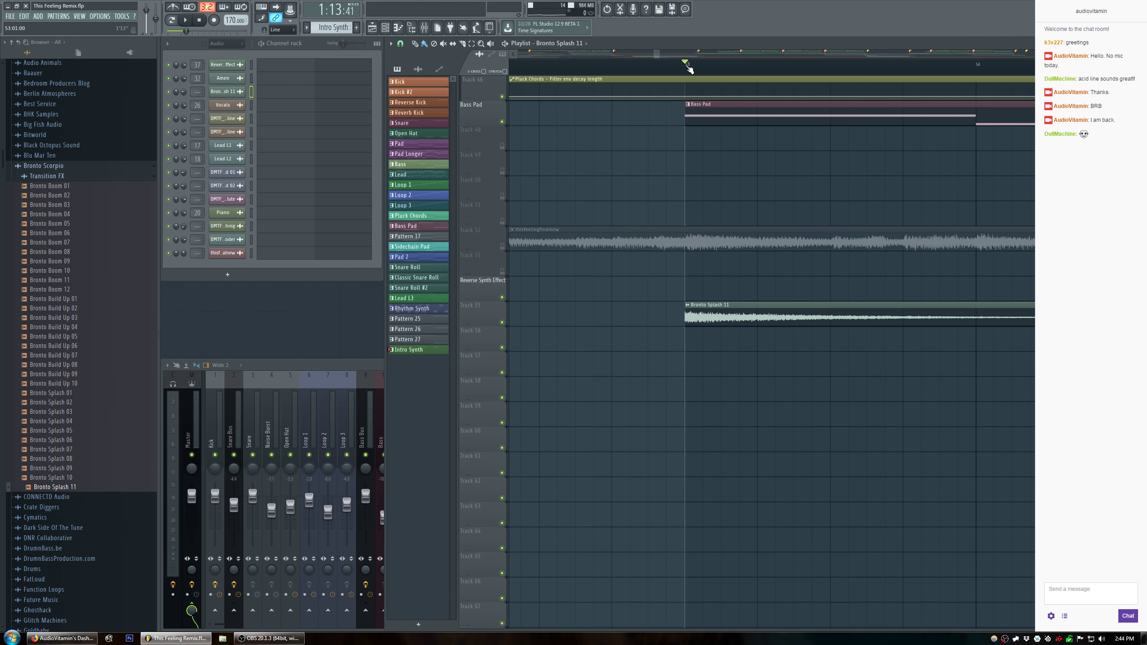
Solo Track 55 and play from just before bar 53 to hear the splash's attack.
{"action": "right_click", "coordinate": [502, 322]}
{"action": "key", "text": "space"}
{"action": "left_click", "coordinate": [591, 64]}
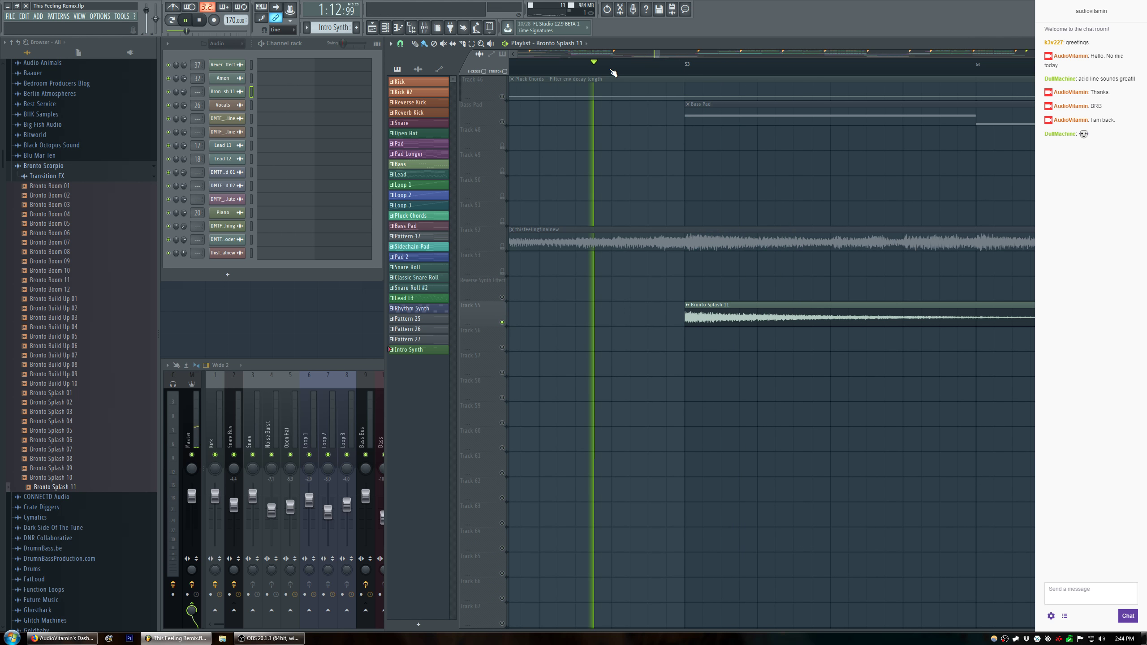
{"action": "key", "text": "space"}
Trim a little more off the start of the soloed splash clip, listen to it and realign it to bar 53.
{"action": "mouse_move", "coordinate": [686, 319]}
{"action": "left_mouse_down"}
{"action": "mouse_move", "coordinate": [668, 319]}
{"action": "mouse_move", "coordinate": [703, 315]}
{"action": "left_mouse_up"}
{"action": "key", "text": "space"}
{"action": "key", "text": "space"}
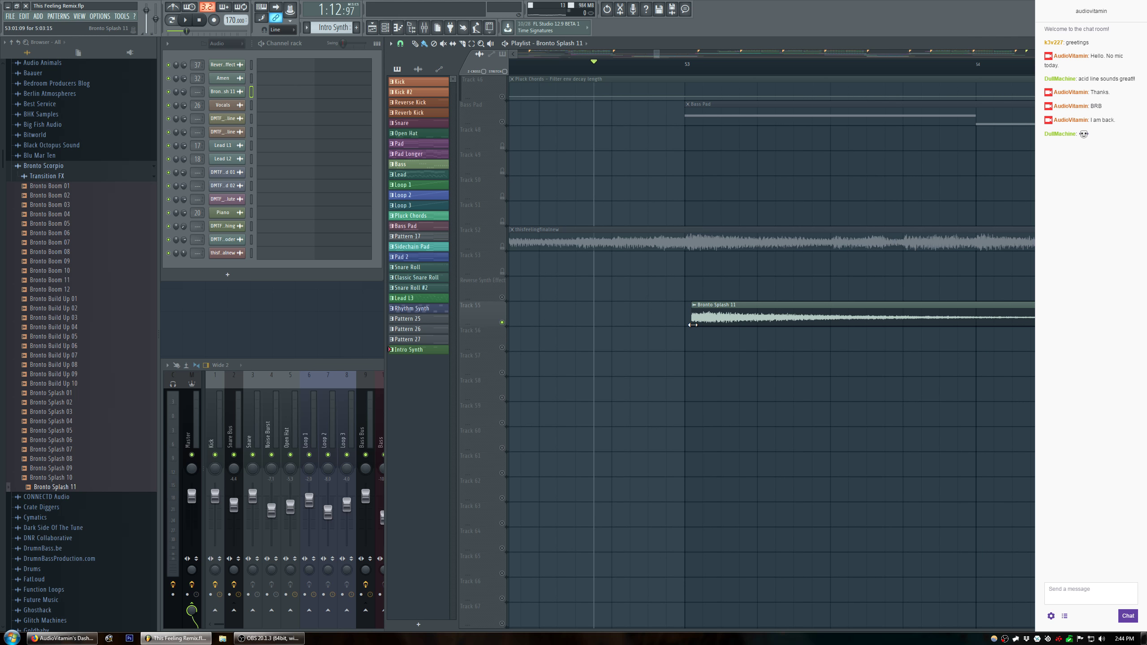
{"action": "key", "text": "space"}
{"action": "key", "text": "space"}
{"action": "left_click_drag", "start_coordinate": [722, 312], "coordinate": [716, 312]}
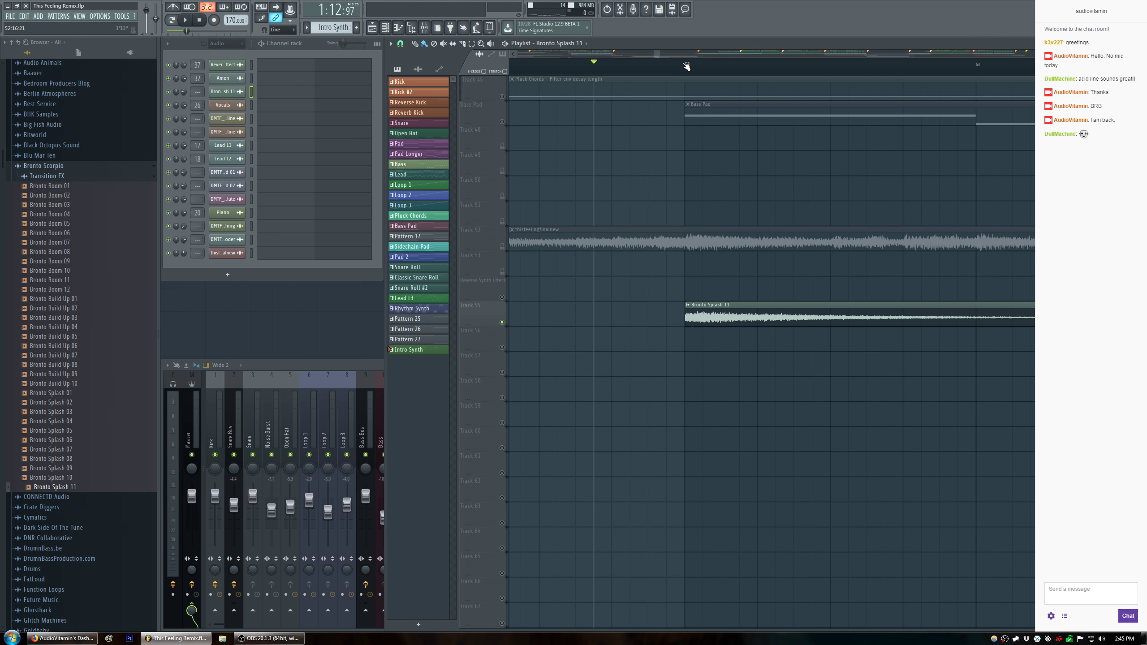
Fine-tune the start of the Bronto Splash 11 clip at bar 53 and check it with soloed playback.
{"action": "scroll", "coordinate": [691, 72], "scroll_direction": "up", "scroll_amount": 4}
{"action": "left_click_drag", "start_coordinate": [719, 320], "coordinate": [716, 320]}
{"action": "key", "text": "space"}
{"action": "scroll", "coordinate": [706, 76], "scroll_direction": "down", "scroll_amount": 3}
{"action": "scroll", "coordinate": [707, 75], "scroll_direction": "down", "scroll_amount": 3}
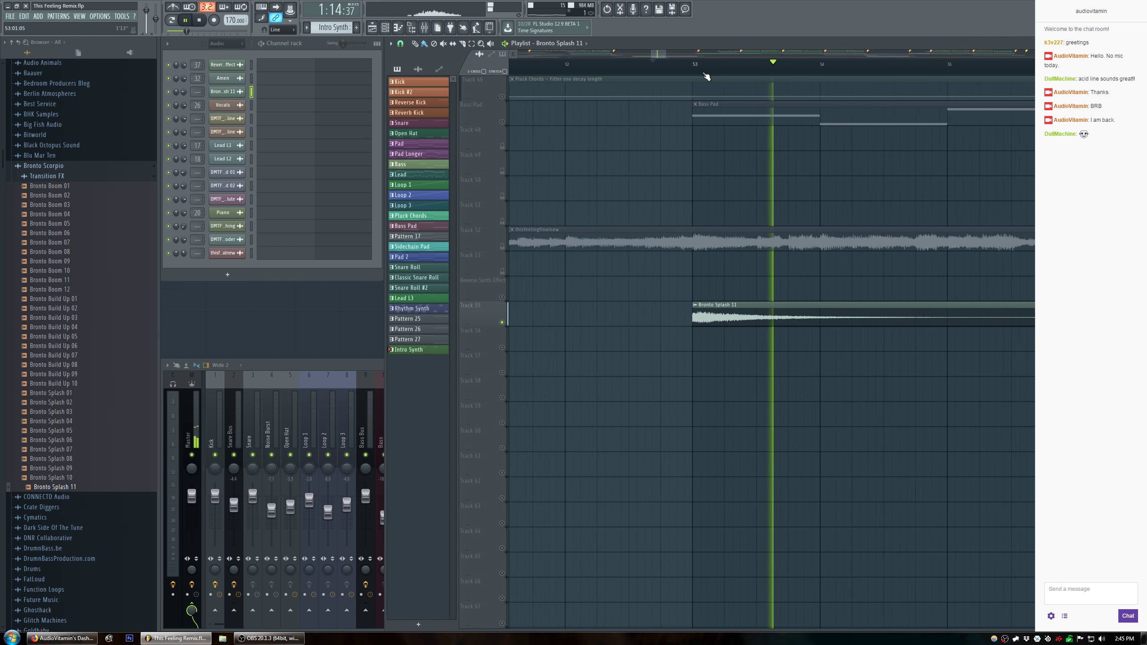
Unsolo Track 55 and play the full mix from about bar 50 through the splash at bar 53.
{"action": "right_click", "coordinate": [503, 322]}
{"action": "left_click", "coordinate": [534, 63]}
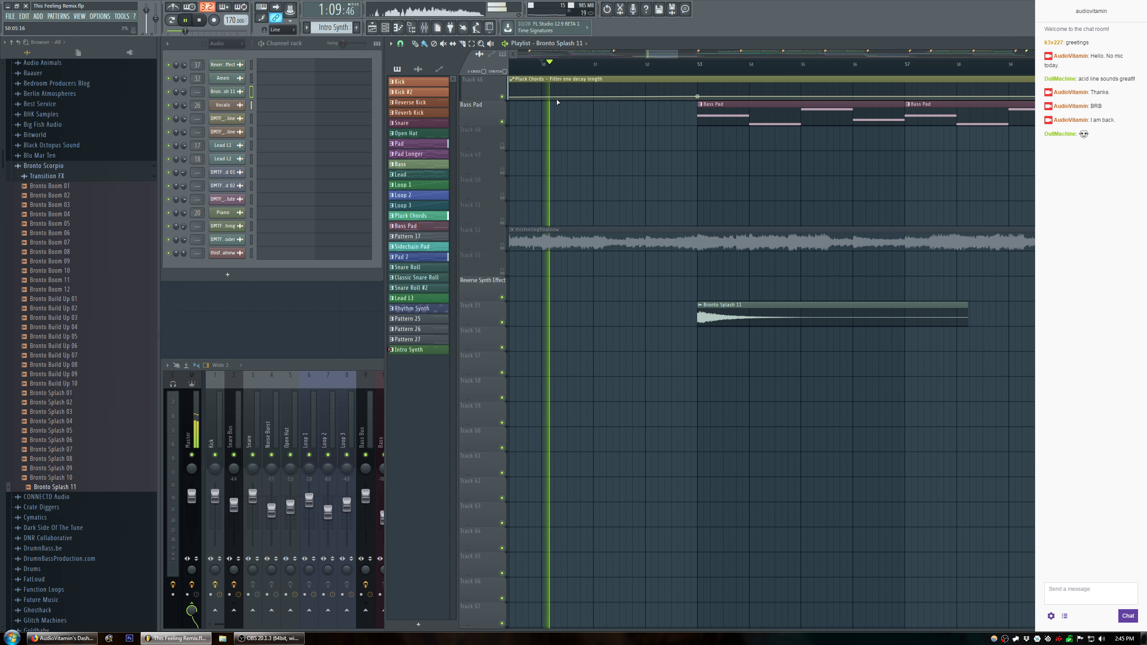
{"action": "scroll", "coordinate": [617, 64], "scroll_direction": "down", "scroll_amount": 3}
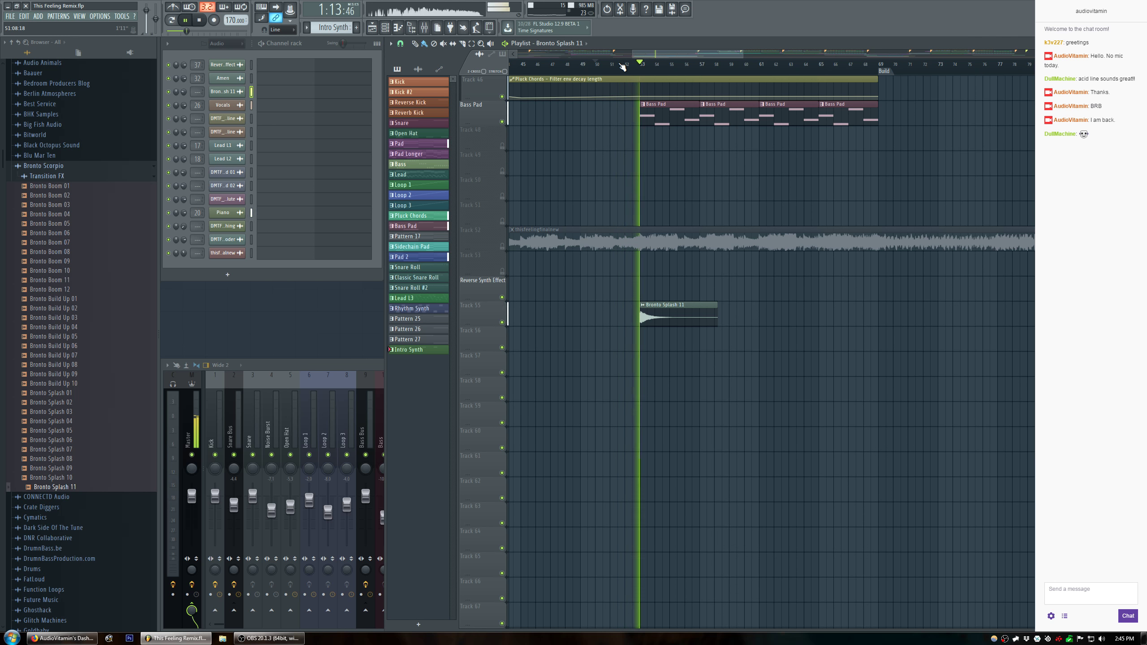
Hide the browser and switch the channel rack to the unsorted channels.
{"action": "scroll", "coordinate": [623, 66], "scroll_direction": "down", "scroll_amount": 2}
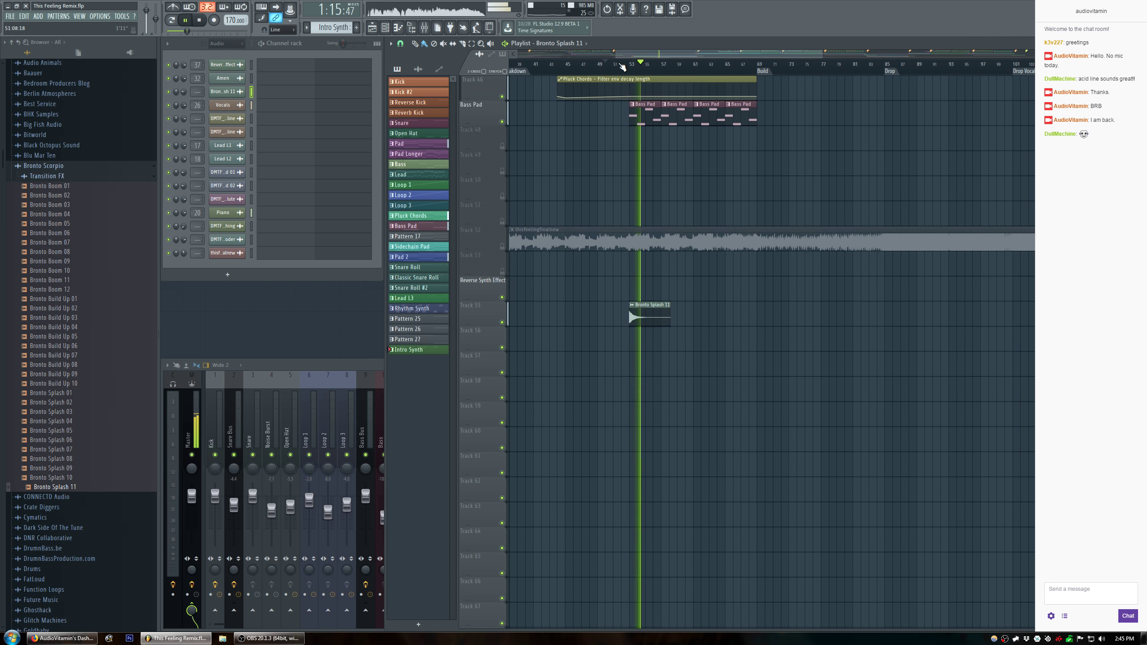
{"action": "scroll", "coordinate": [623, 67], "scroll_direction": "up", "scroll_amount": 4}
{"action": "key", "text": "alt+F8"}
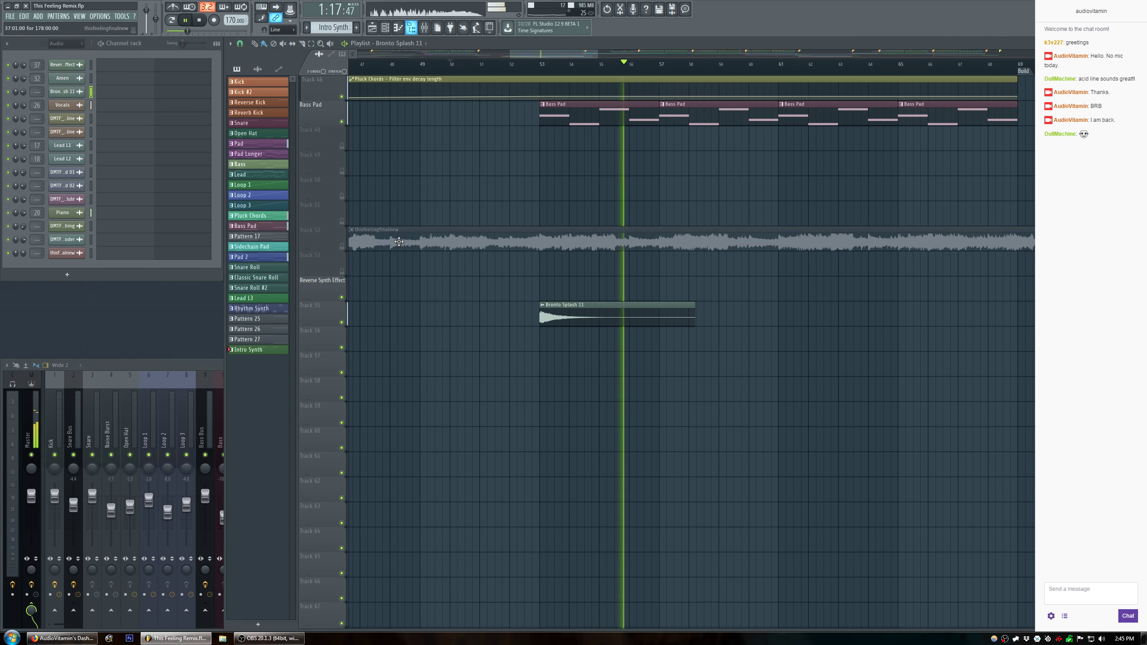
{"action": "left_click", "coordinate": [59, 43]}
{"action": "left_click", "coordinate": [66, 92]}
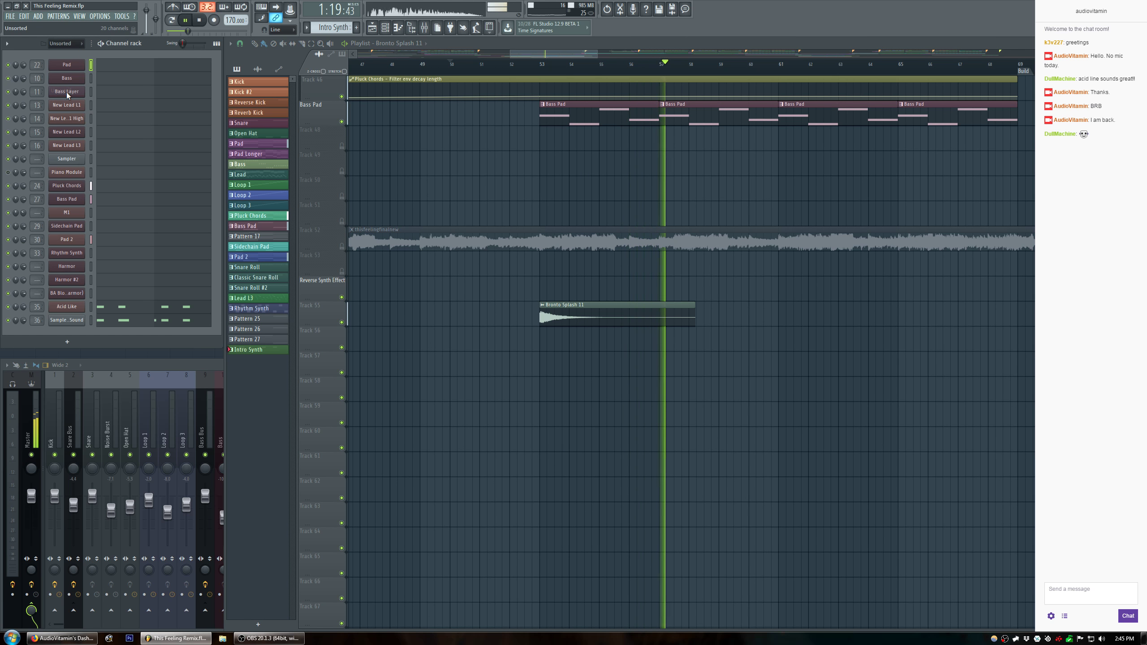
Stop playback, create a new pattern named Noise and hide the mixer.
{"action": "key", "text": "space"}
{"action": "key", "text": "F4"}
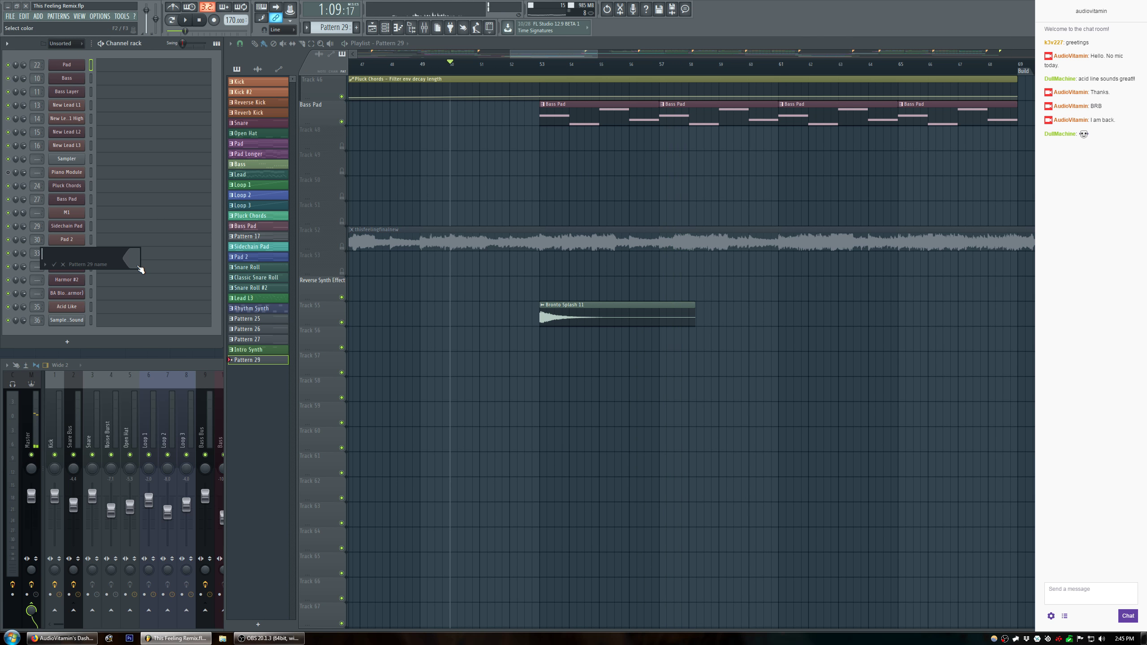
{"action": "type", "text": "Noise"}
{"action": "key", "text": "Return"}
{"action": "key", "text": "F9"}
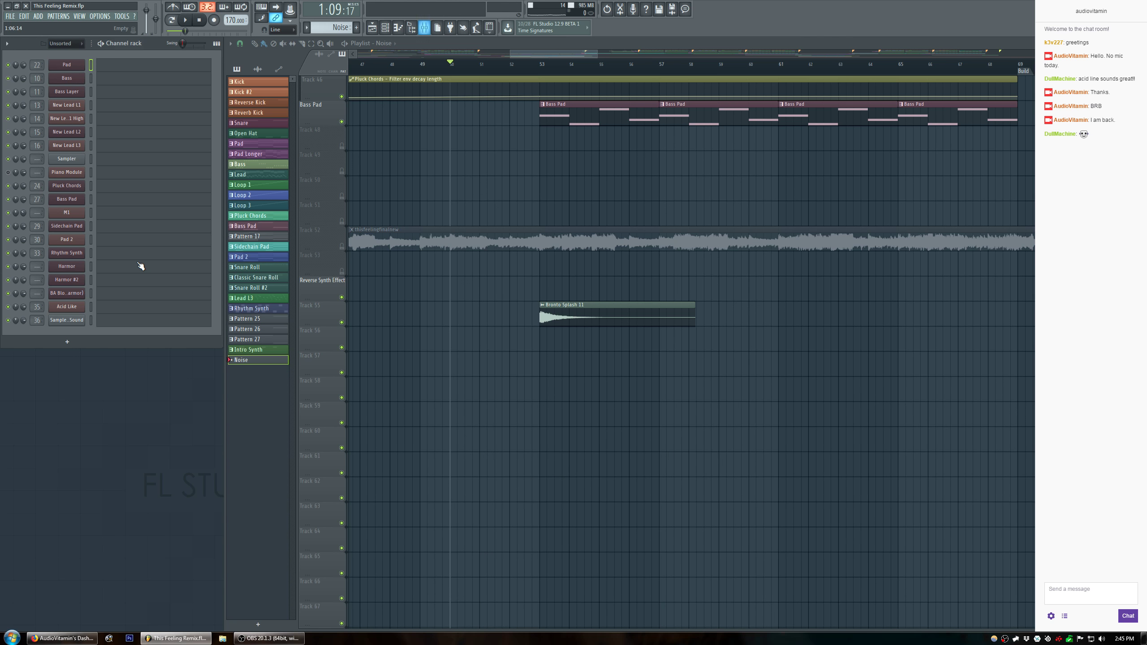
Add a 3x Osc channel, set all three oscillators to noise and reset the coarse pitch of oscillators 2 and 3.
{"action": "left_click", "coordinate": [67, 342]}
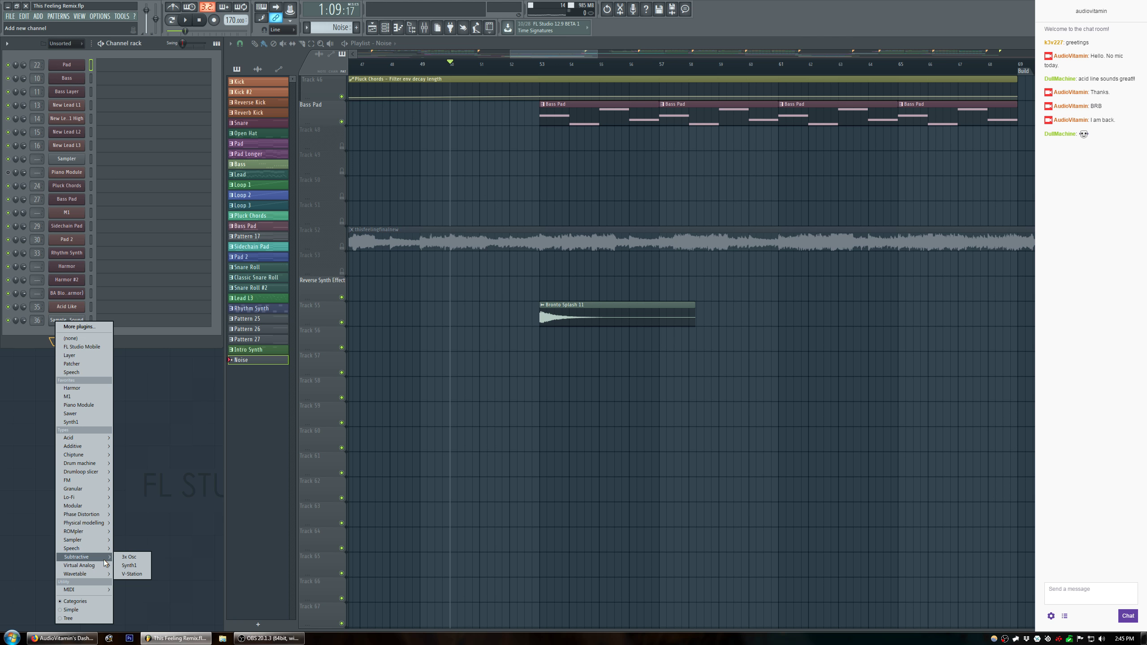
{"action": "left_click", "coordinate": [134, 556]}
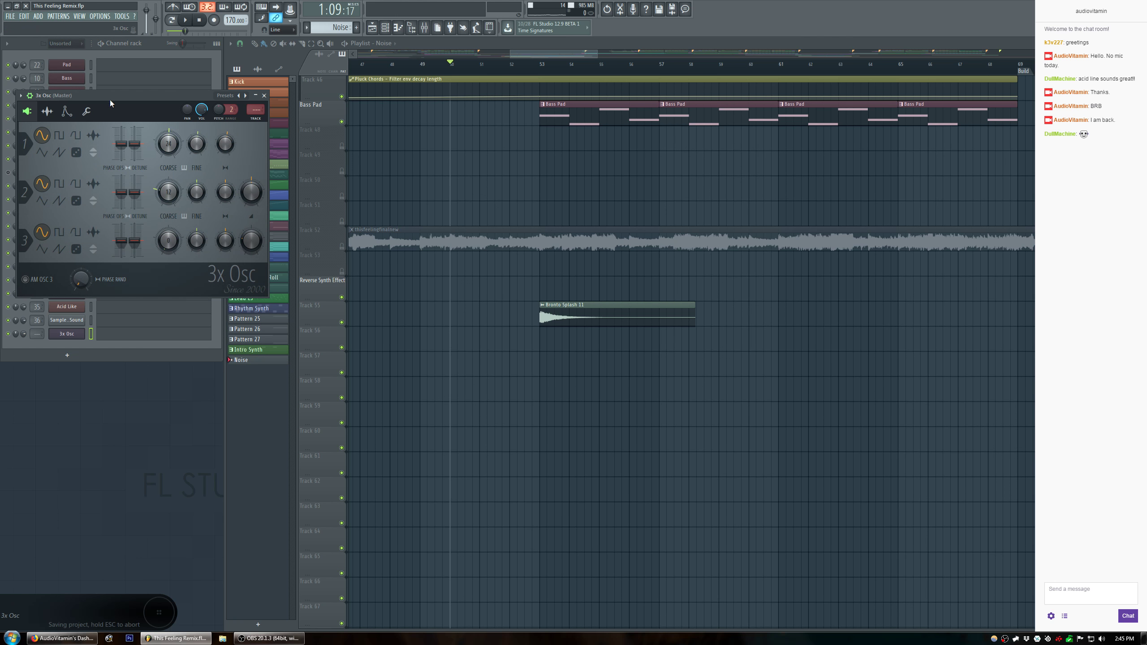
{"action": "left_click", "coordinate": [76, 152]}
{"action": "left_click", "coordinate": [76, 201]}
{"action": "left_click", "coordinate": [76, 249]}
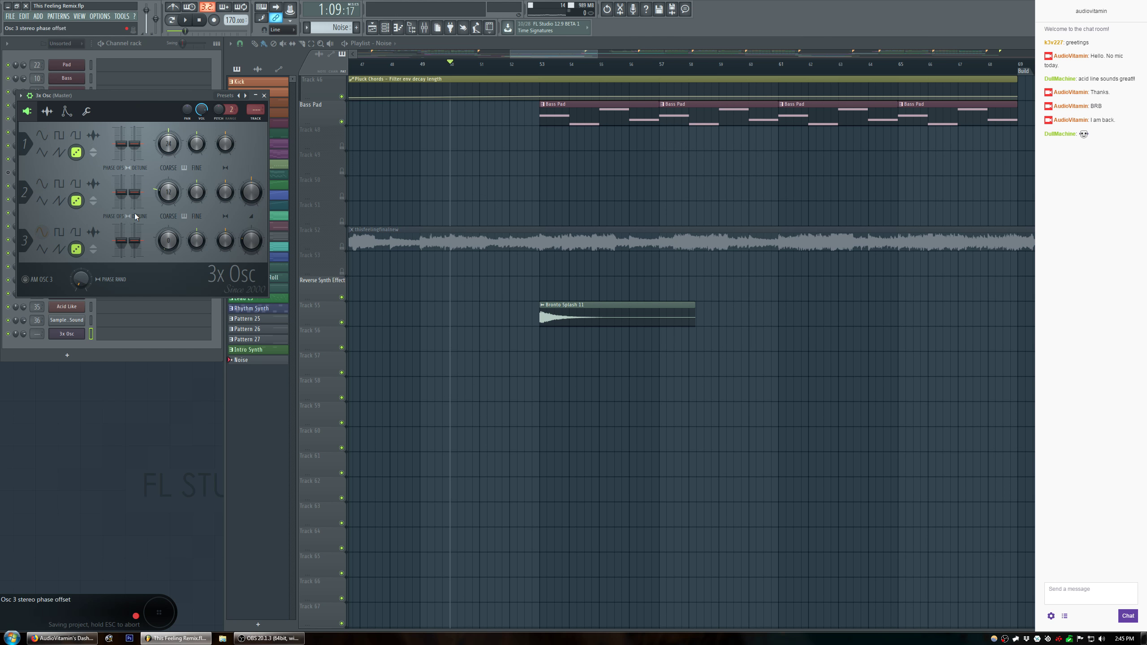
{"action": "left_click", "coordinate": [165, 193], "text": "alt"}
{"action": "left_click", "coordinate": [169, 242], "text": "alt"}
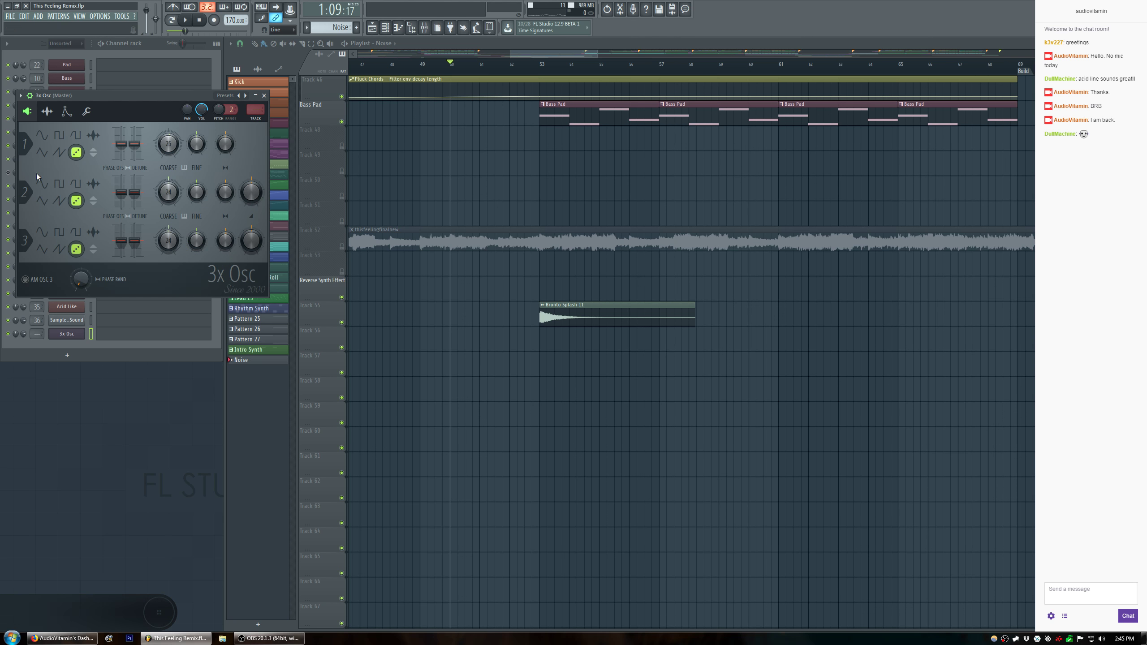
{"action": "left_click_drag", "start_coordinate": [213, 96], "coordinate": [365, 118]}
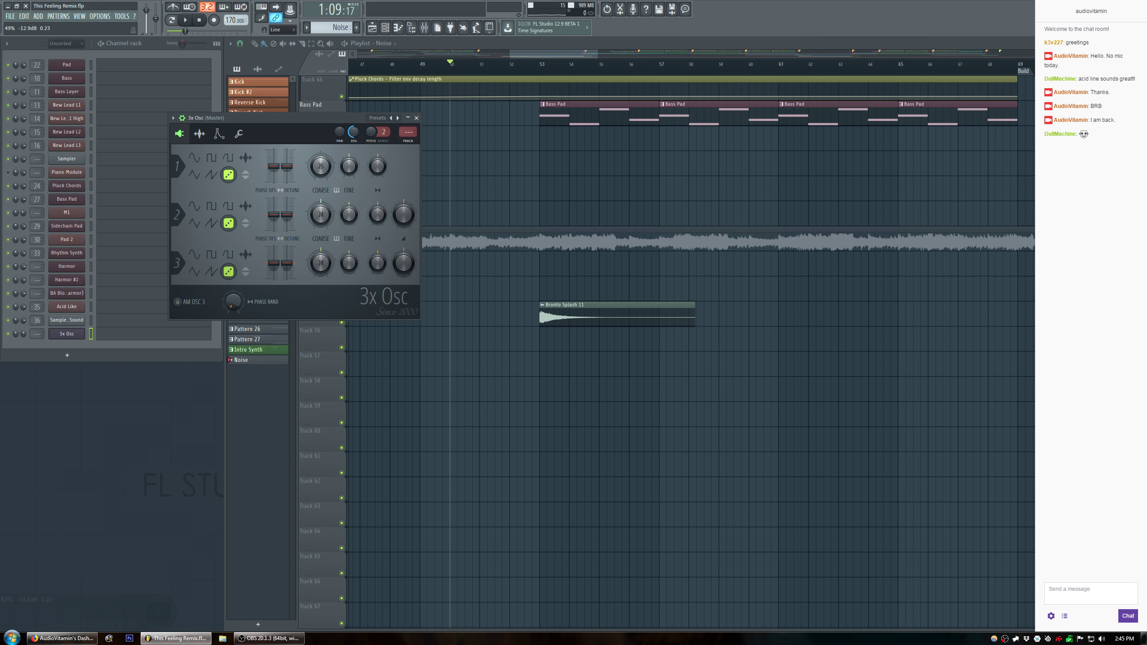
{"action": "left_click", "coordinate": [416, 117]}
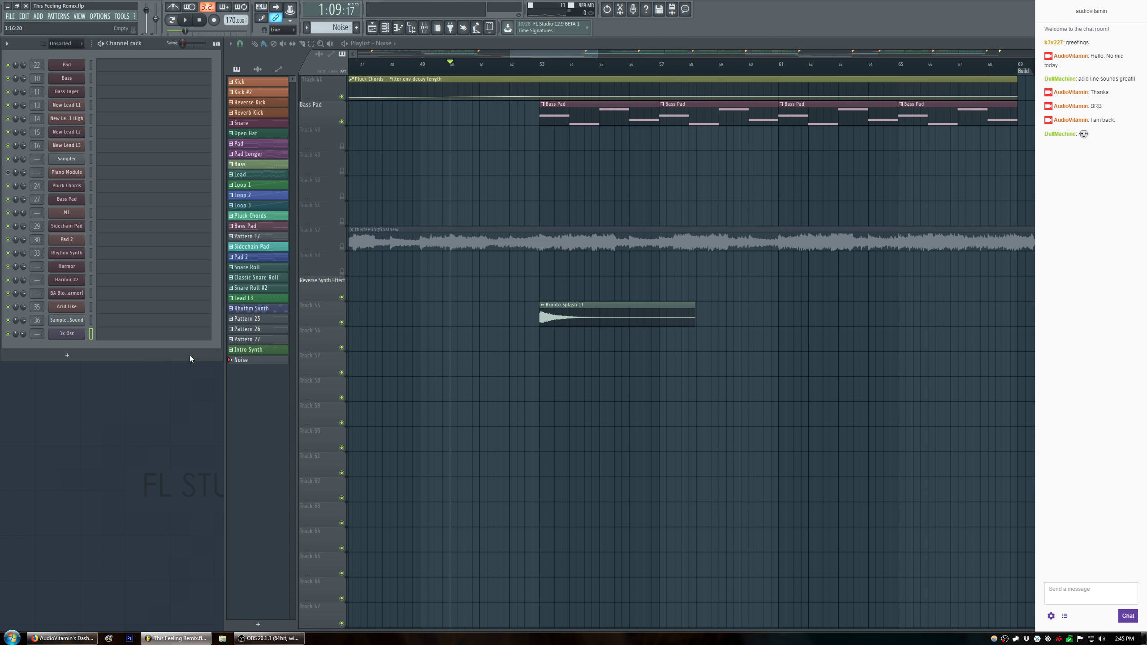
Draw a one-bar C5 note from bar 1 for the 3x Osc channel in the Noise pattern.
{"action": "left_click", "coordinate": [122, 339]}
{"action": "left_click", "coordinate": [291, 156]}
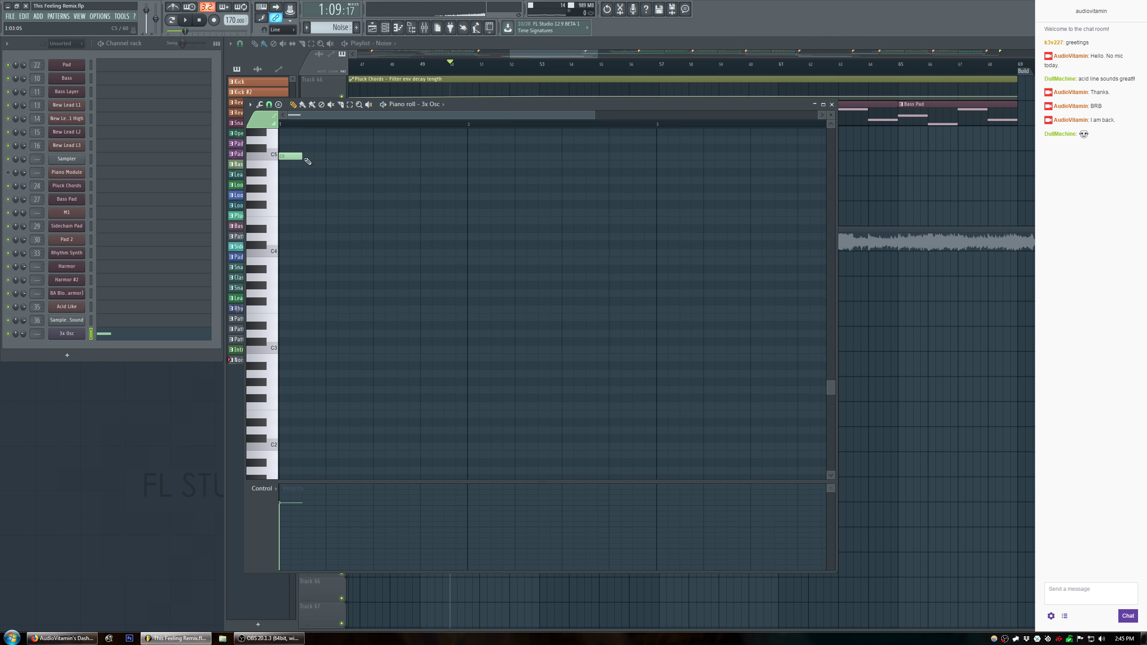
{"action": "left_click_drag", "start_coordinate": [301, 157], "coordinate": [469, 173]}
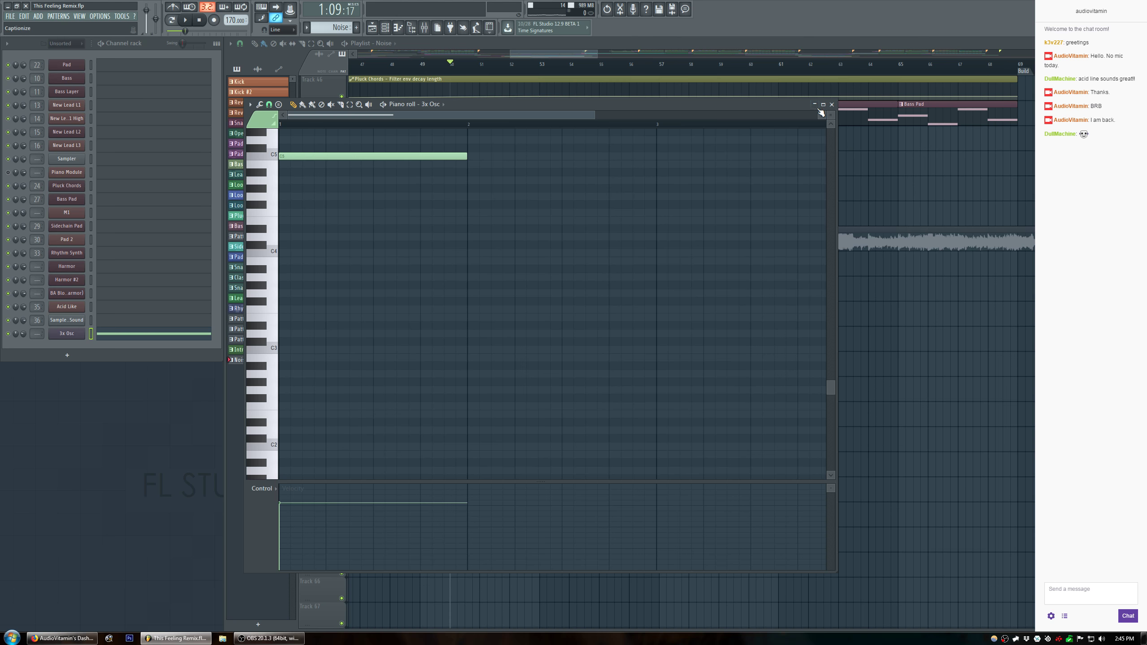
{"action": "left_click", "coordinate": [832, 104]}
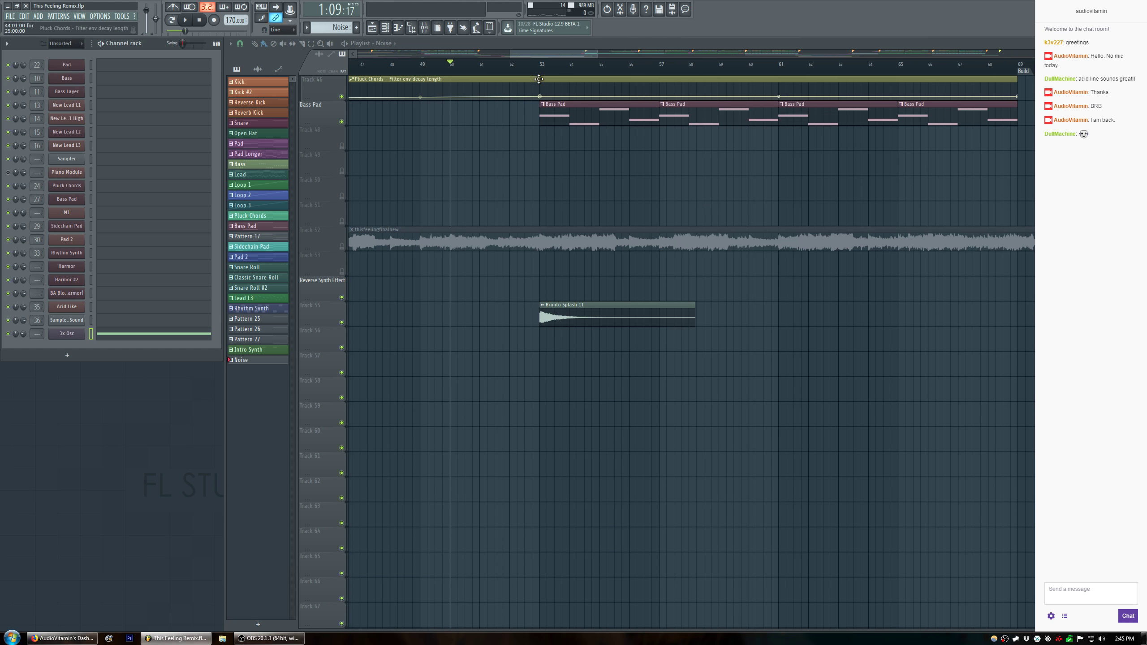
Paint Noise pattern clips along Track 56 from bar 29 to bar 45 and play them soloed from the Breakdown marker.
{"action": "left_click_drag", "start_coordinate": [557, 50], "coordinate": [497, 74]}
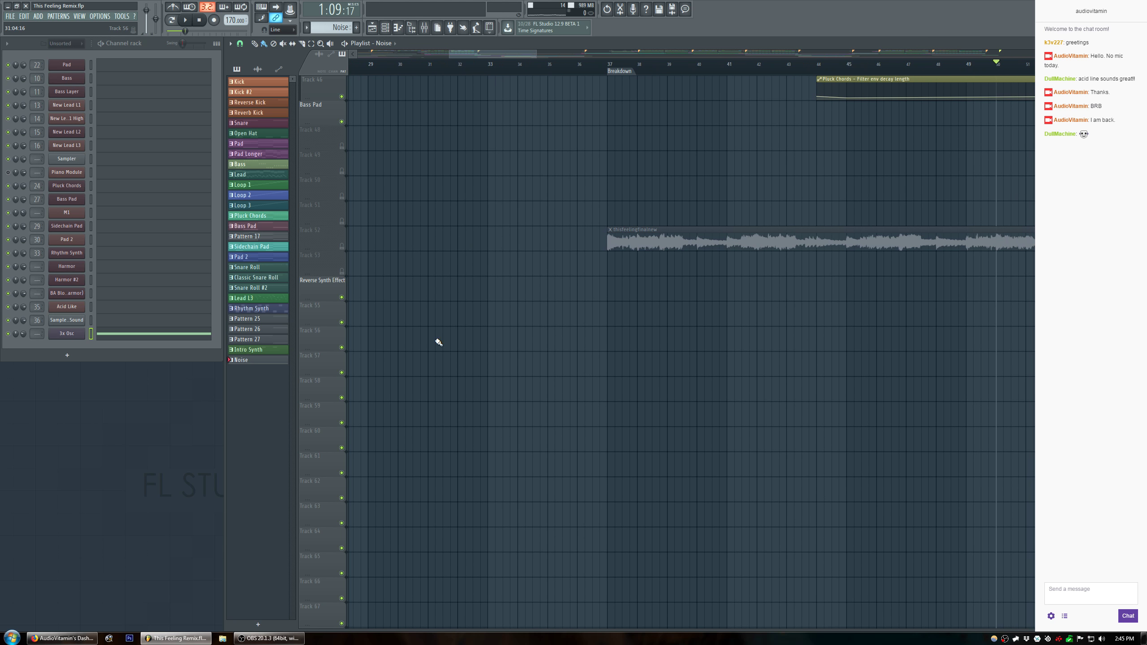
{"action": "left_click_drag", "start_coordinate": [377, 342], "coordinate": [819, 339]}
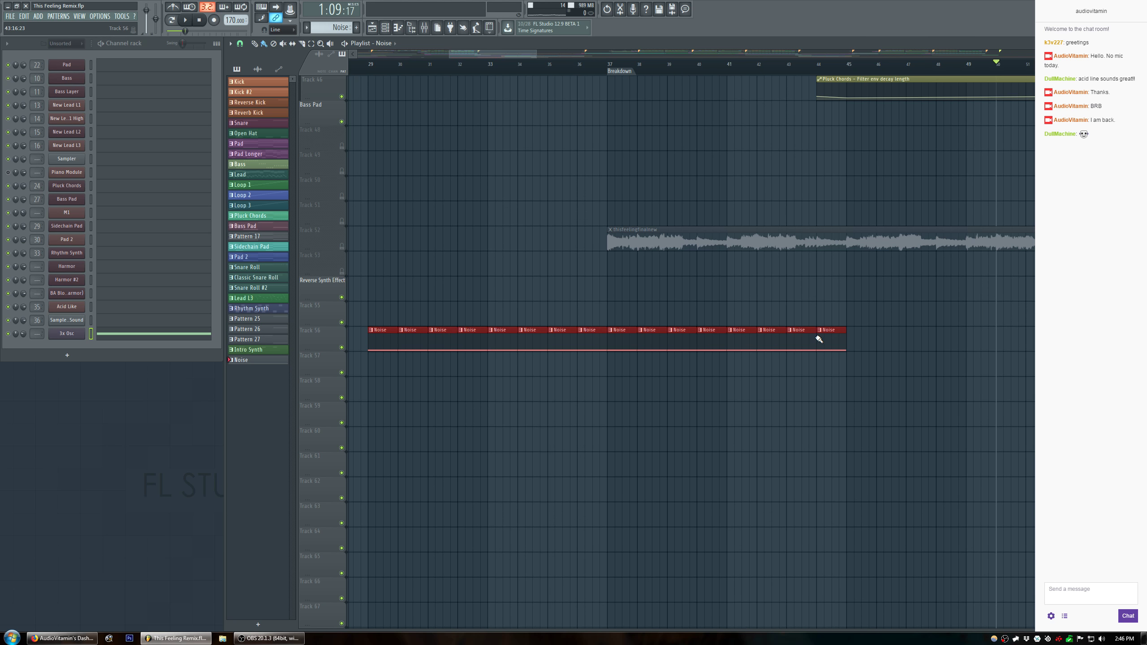
{"action": "left_click", "coordinate": [582, 67]}
{"action": "right_click", "coordinate": [344, 348]}
{"action": "key", "text": "space"}
{"action": "key", "text": "space"}
Rename the 3x Osc channel Noise, route it to mixer track 38 and lower that track's fader.
{"action": "left_click", "coordinate": [67, 334], "text": "shift"}
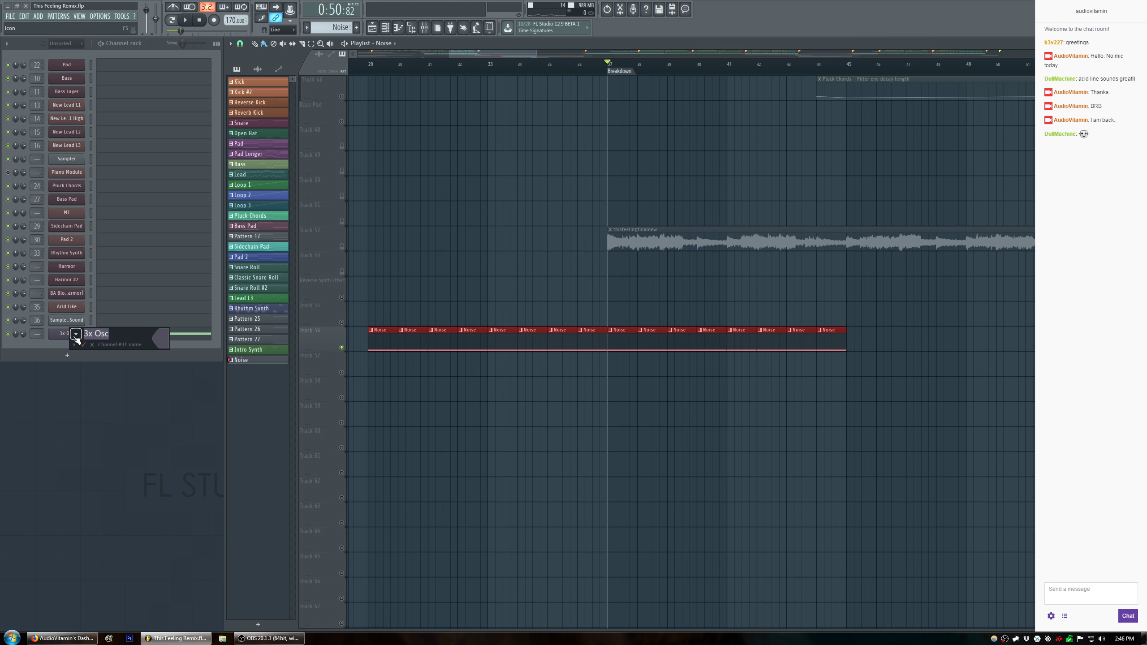
{"action": "key", "text": "Return"}
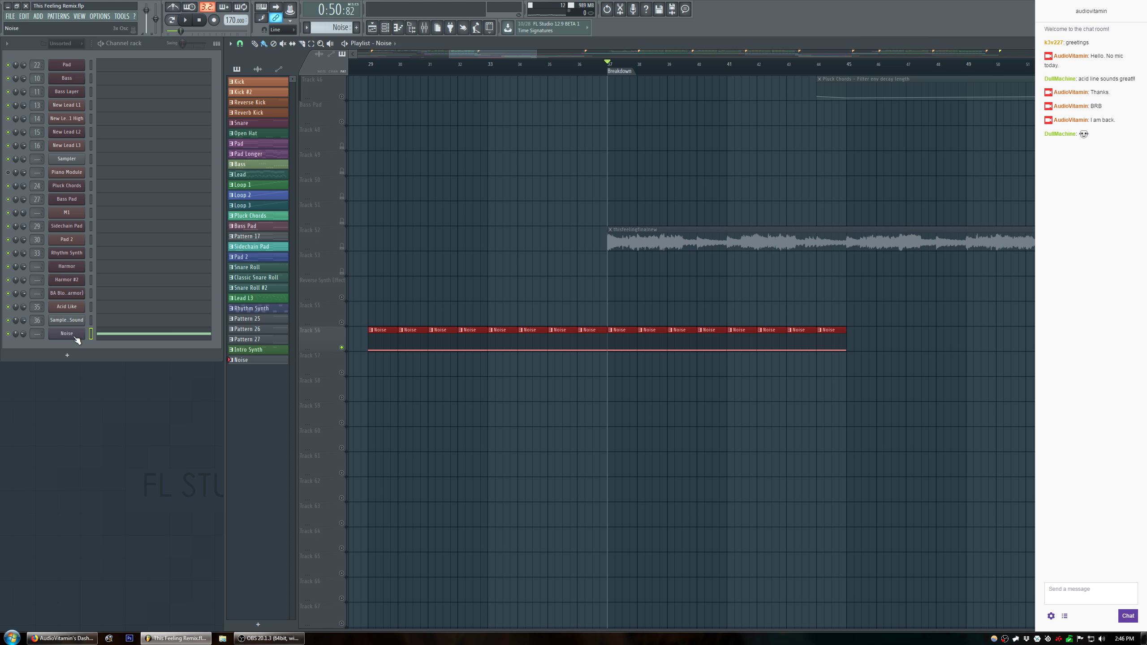
{"action": "key", "text": "ctrl+l"}
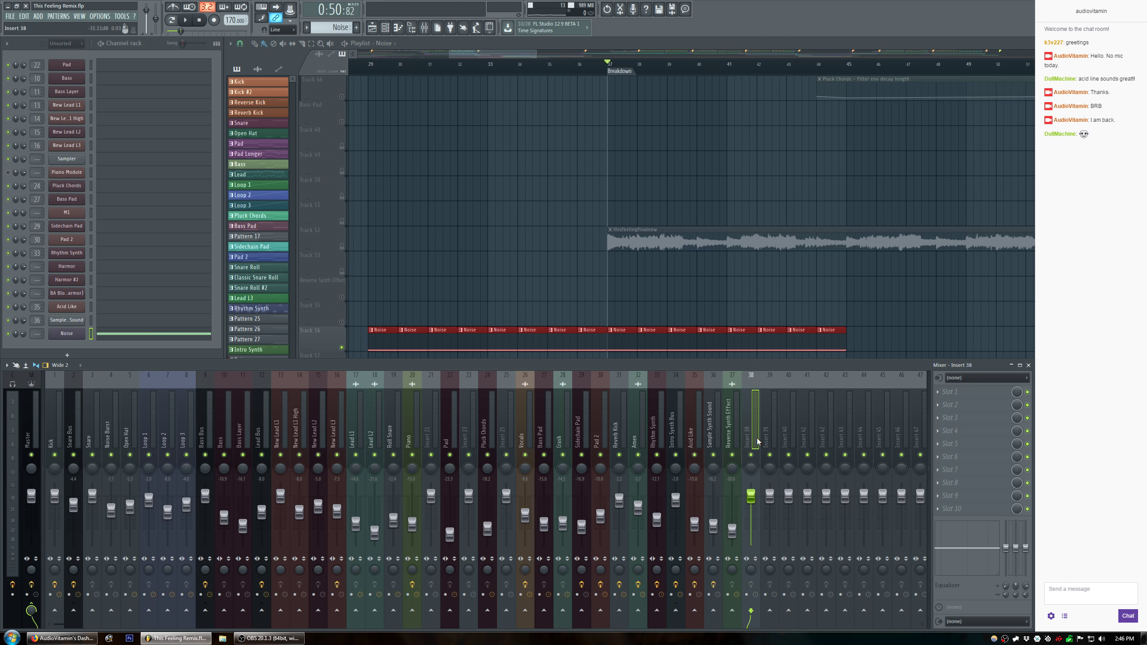
{"action": "left_click_drag", "start_coordinate": [767, 495], "coordinate": [767, 508]}
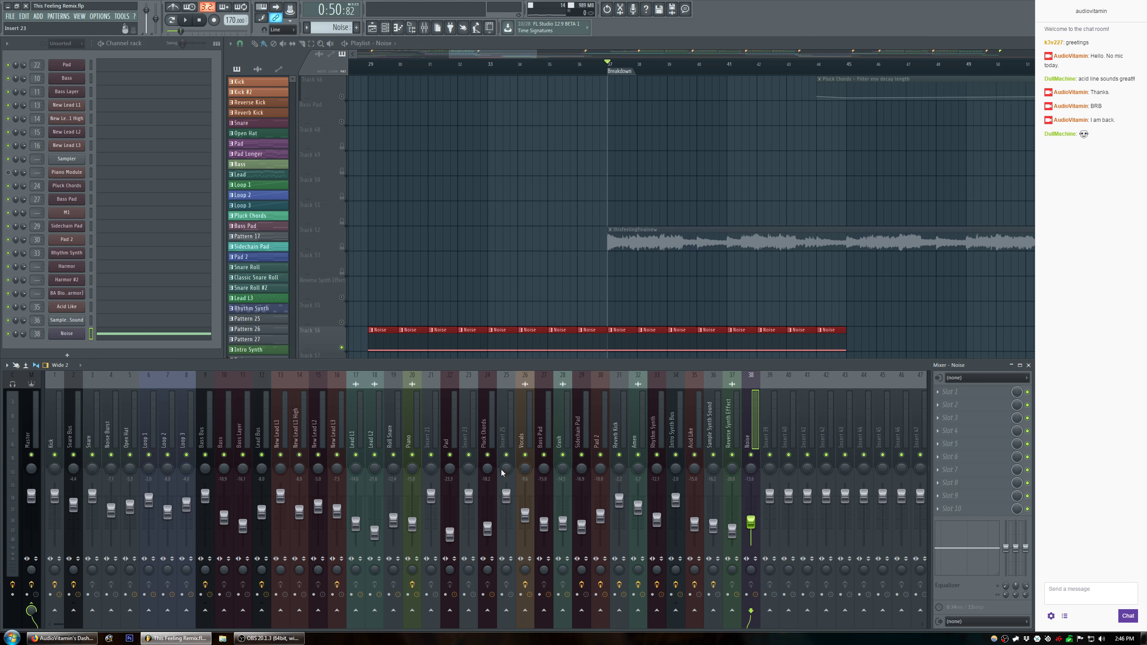
Play the soloed noise briefly from the Breakdown marker to check its level, leaving the mixer hidden.
{"action": "right_click", "coordinate": [28, 333]}
{"action": "key", "text": "space"}
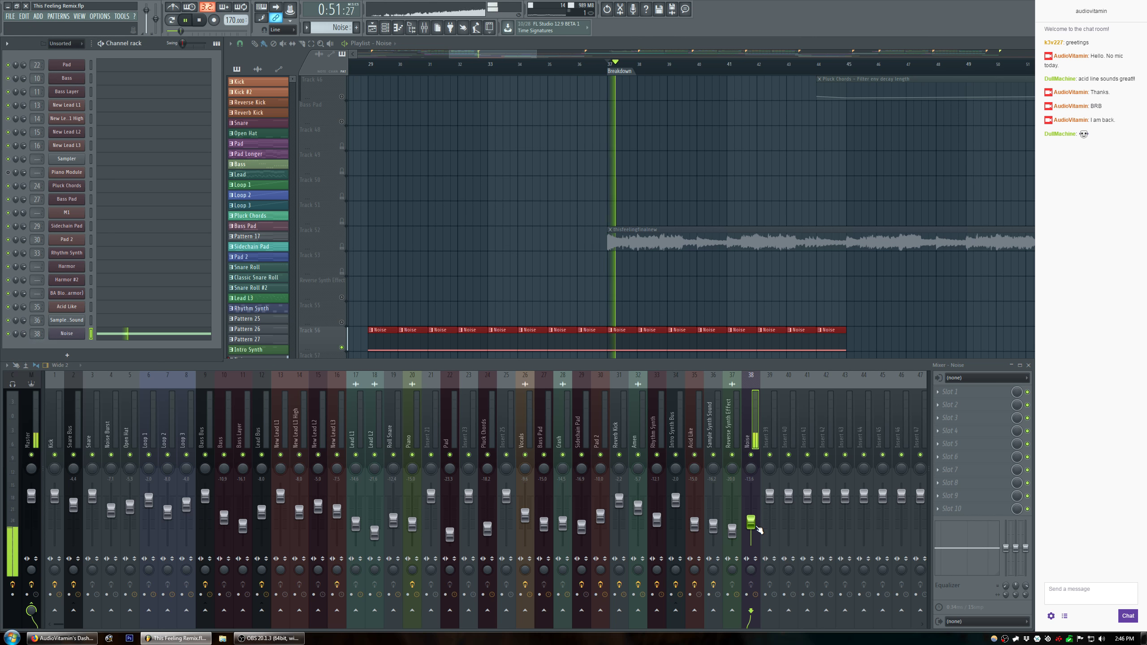
{"action": "key", "text": "space"}
{"action": "key", "text": "F9"}
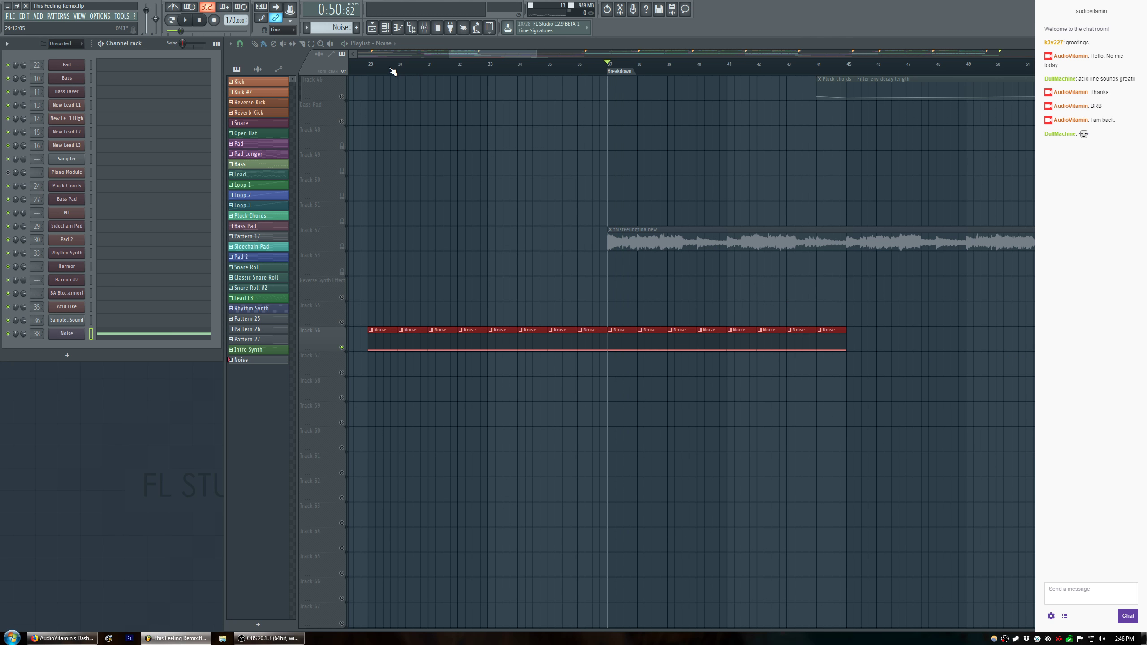
Create an automation clip for the Noise channel's volume across the song range from bar 29 to bar 45.
{"action": "left_click_drag", "start_coordinate": [371, 74], "coordinate": [843, 116]}
{"action": "key", "text": "ctrl+d"}
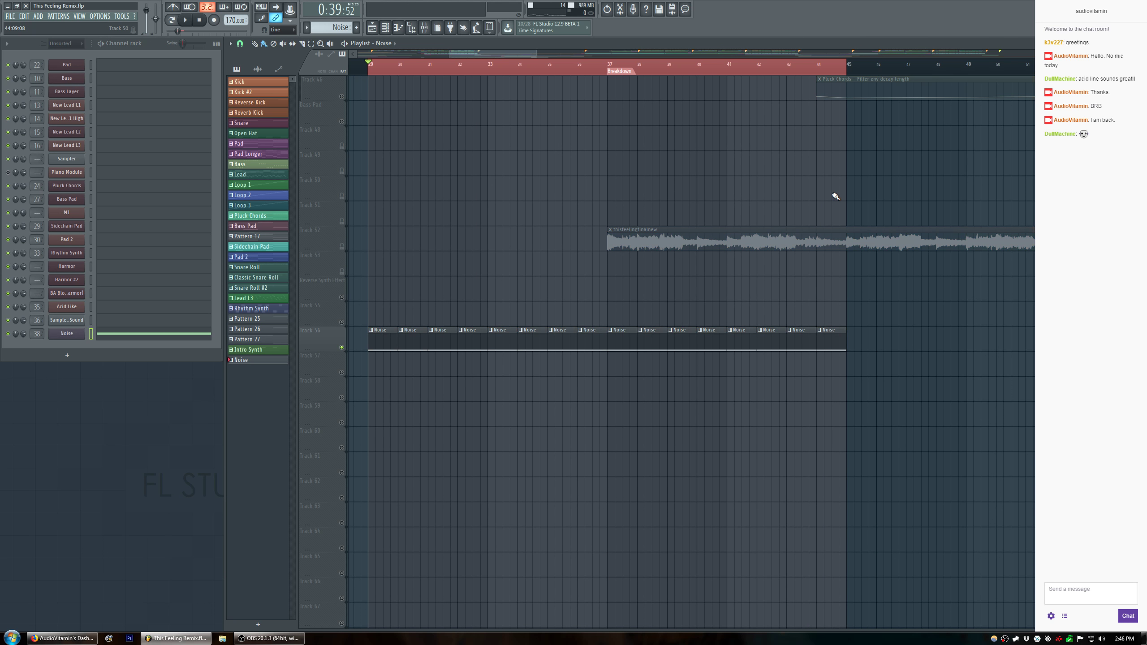
{"action": "right_click", "coordinate": [23, 335]}
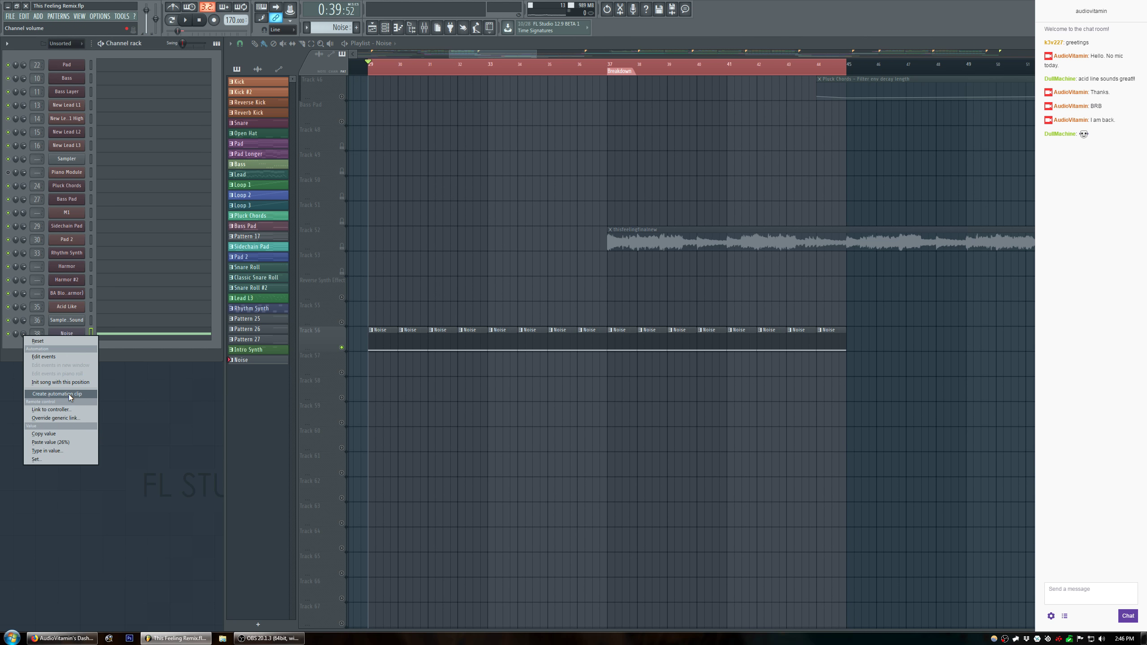
{"action": "left_click", "coordinate": [68, 394]}
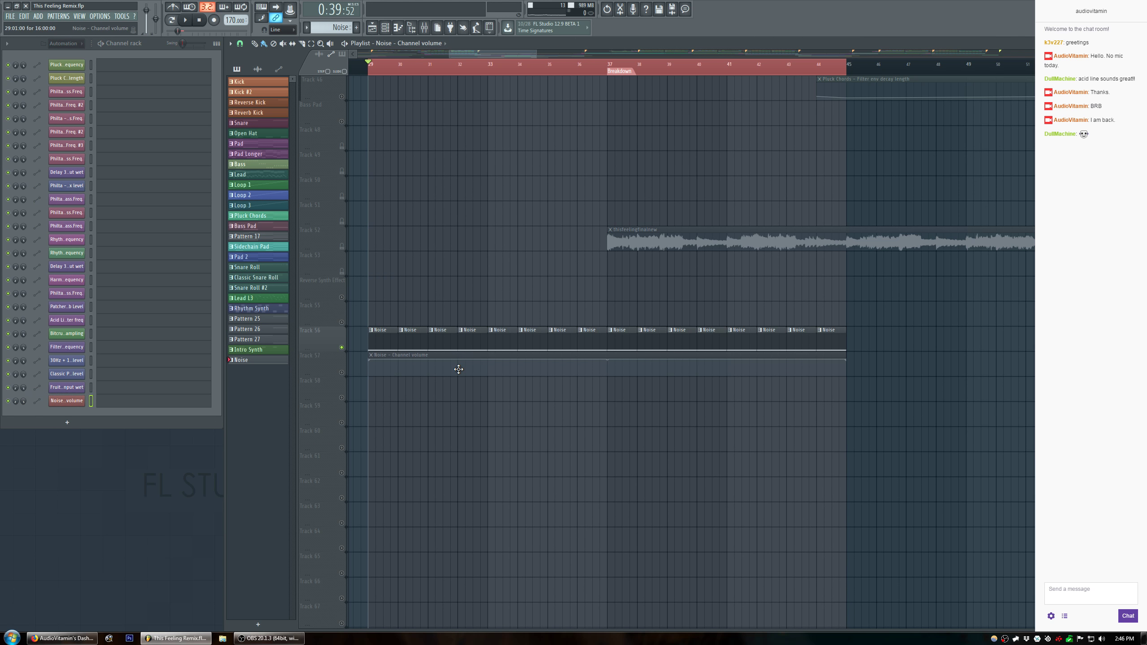
Unmute Track 57 and rename Track 56 to Noise.
{"action": "left_click", "coordinate": [341, 375]}
{"action": "double_click", "coordinate": [323, 339]}
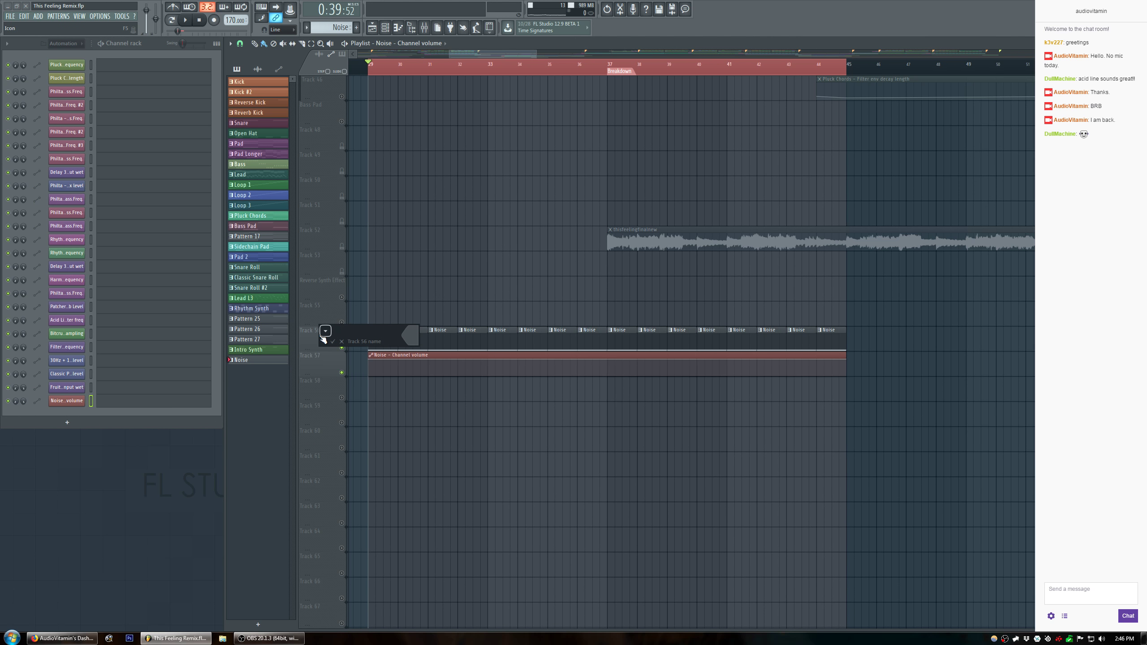
{"action": "type", "text": "Noise"}
{"action": "key", "text": "Return"}
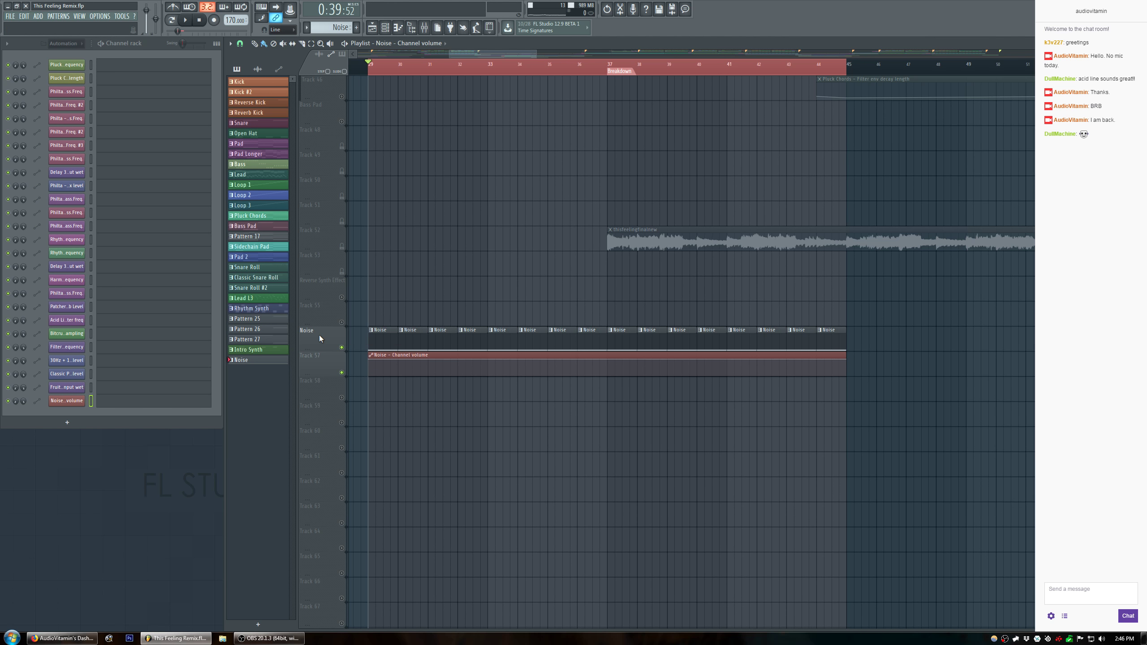
Group Tracks 57, 58 and 59 with the Noise track above them and unmute Tracks 58 and 59.
{"action": "right_click", "coordinate": [315, 357]}
{"action": "left_click", "coordinate": [355, 432]}
{"action": "right_click", "coordinate": [342, 400]}
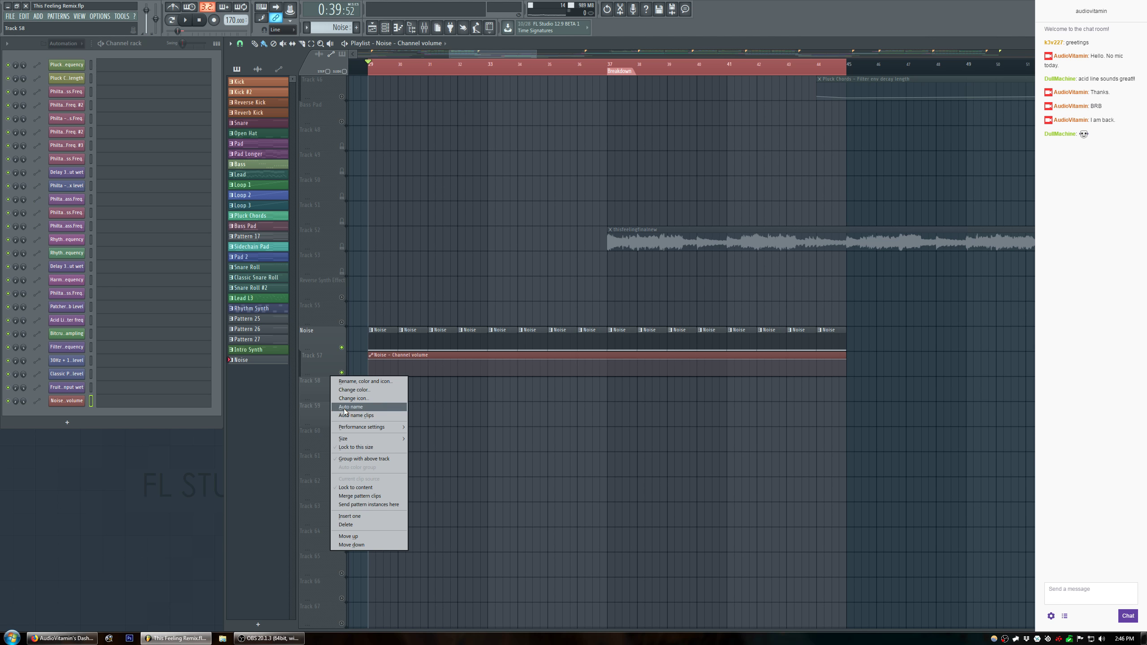
{"action": "left_click", "coordinate": [369, 462]}
{"action": "right_click", "coordinate": [326, 416]}
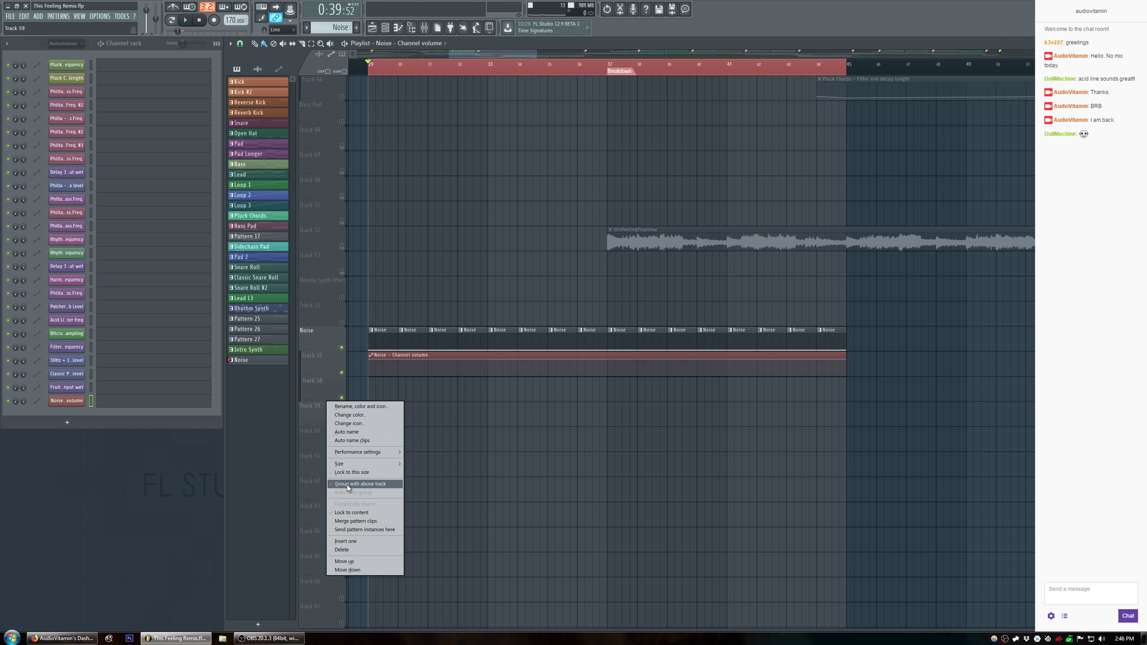
{"action": "left_click", "coordinate": [347, 485]}
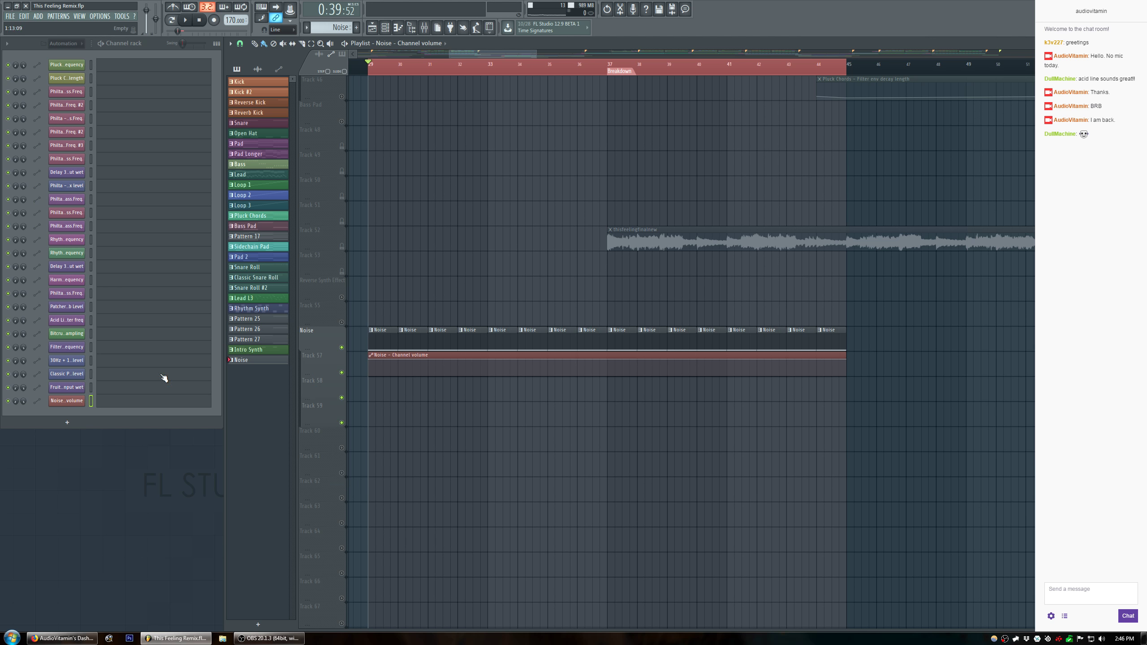
Set the Noise channel's filter type to LP and create automation clips for its filter frequency (Mod X) and bandwidth (Mod Y).
{"action": "double_click", "coordinate": [382, 339]}
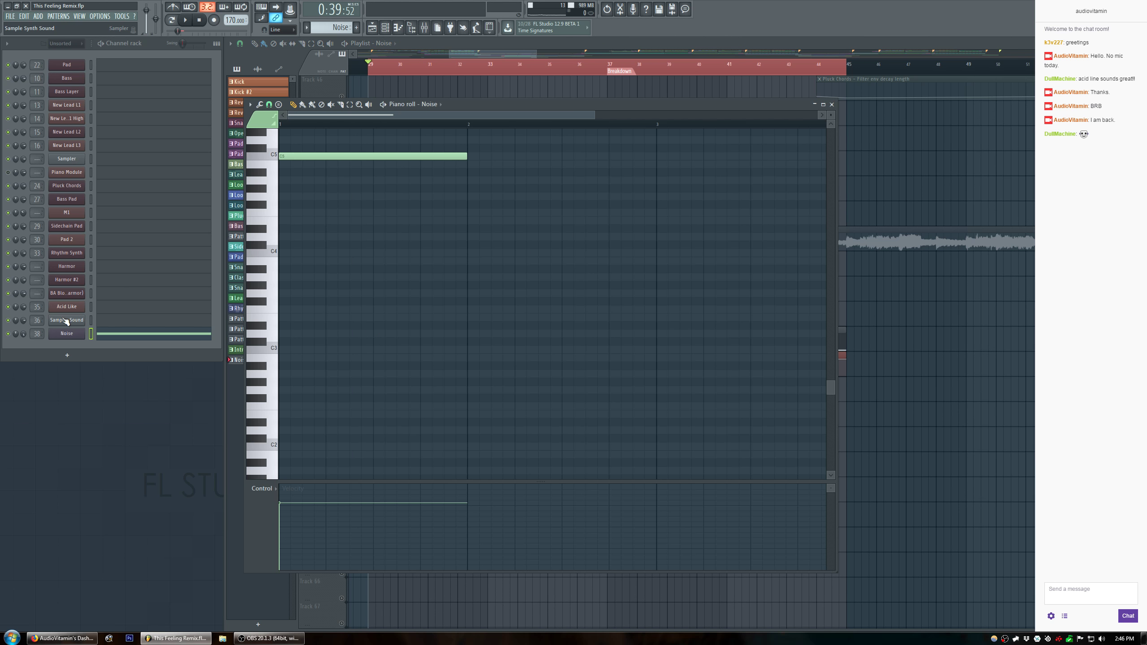
{"action": "left_click", "coordinate": [66, 334]}
{"action": "left_click", "coordinate": [219, 134]}
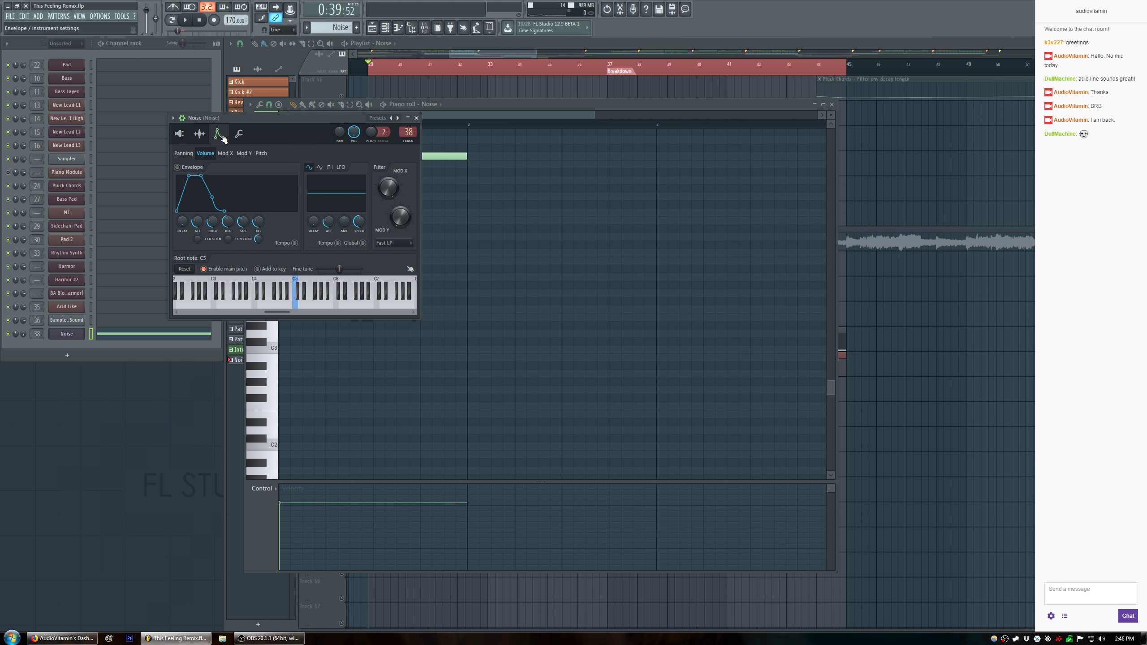
{"action": "left_click", "coordinate": [393, 243]}
{"action": "left_click", "coordinate": [394, 262]}
{"action": "right_click", "coordinate": [393, 194]}
{"action": "left_click", "coordinate": [440, 249]}
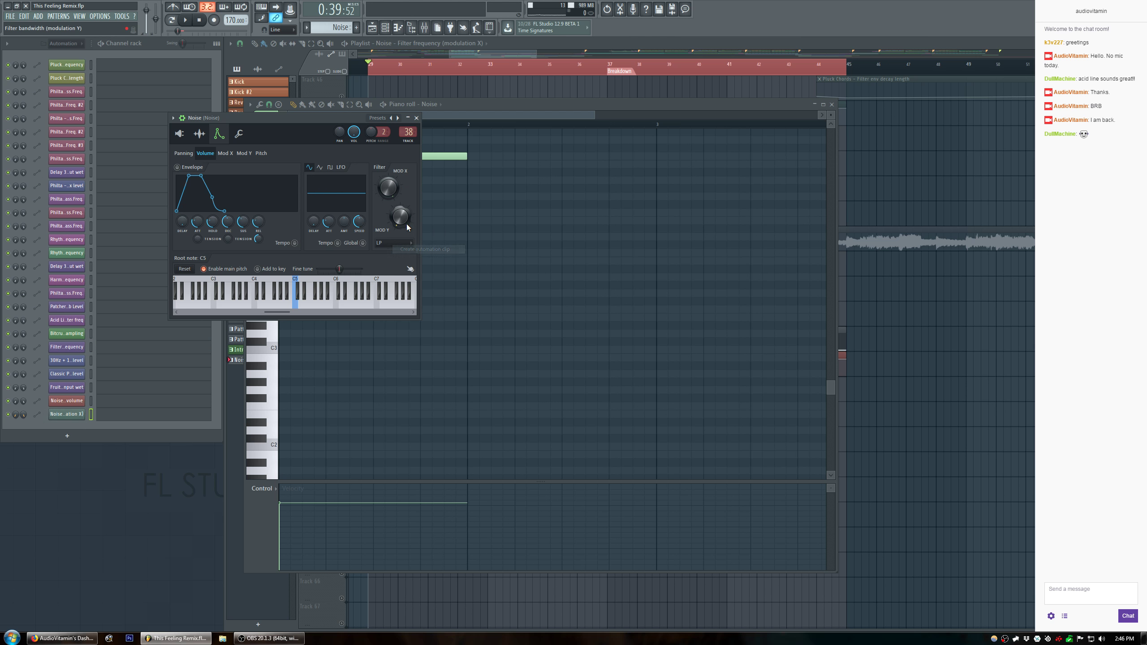
{"action": "right_click", "coordinate": [399, 218]}
{"action": "left_click", "coordinate": [441, 277]}
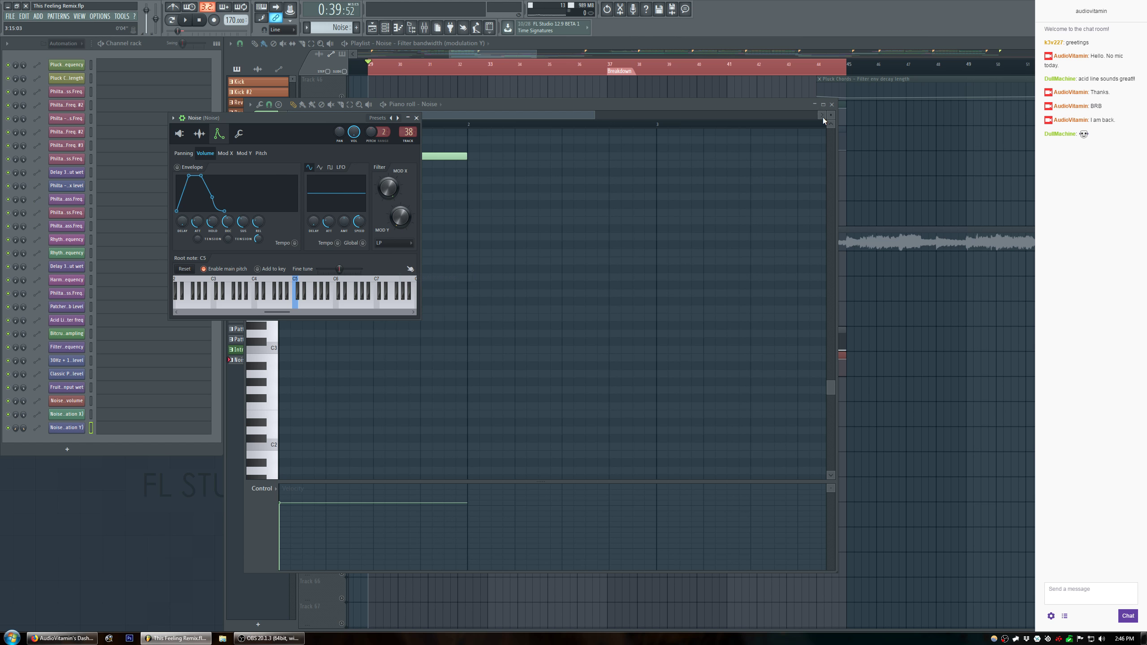
Close the piano roll and channel window, and place the filter frequency clip on Track 58 and the bandwidth clip on Track 59.
{"action": "left_click", "coordinate": [832, 104]}
{"action": "left_click", "coordinate": [416, 117]}
{"action": "left_click_drag", "start_coordinate": [482, 96], "coordinate": [470, 389]}
{"action": "left_click", "coordinate": [486, 436]}
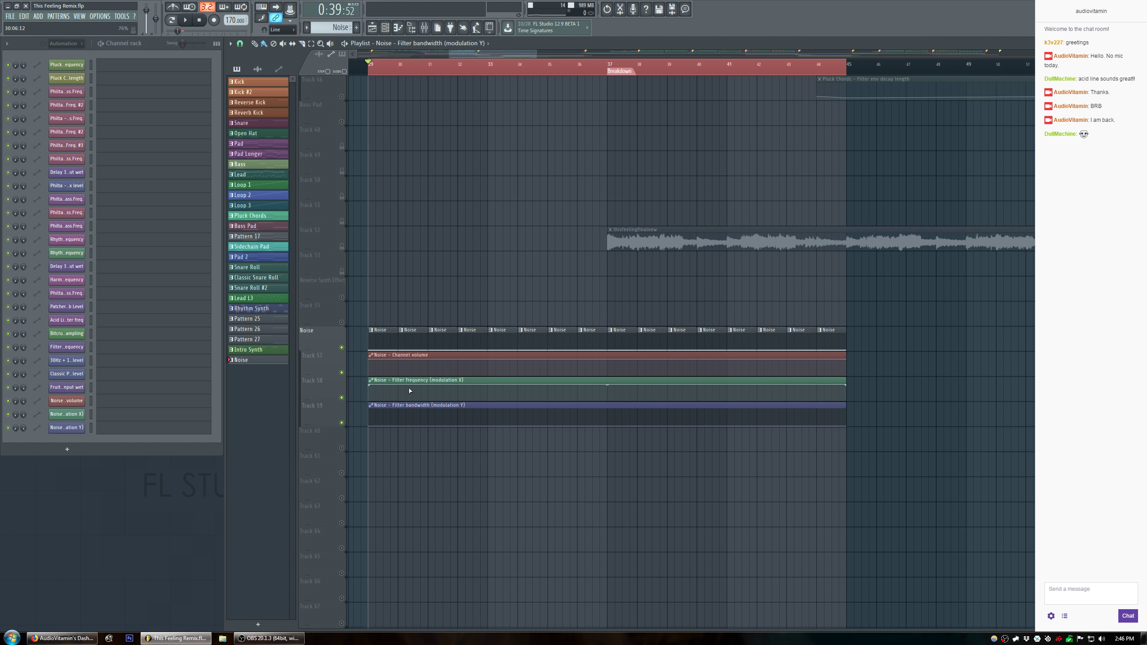
Shape the Noise channel volume clip as a straight rise from minimum at bar 29 to a peak at bar 37, falling to minimum at bar 45.
{"action": "left_click_drag", "start_coordinate": [607, 360], "coordinate": [611, 349]}
{"action": "left_click_drag", "start_coordinate": [372, 362], "coordinate": [372, 411]}
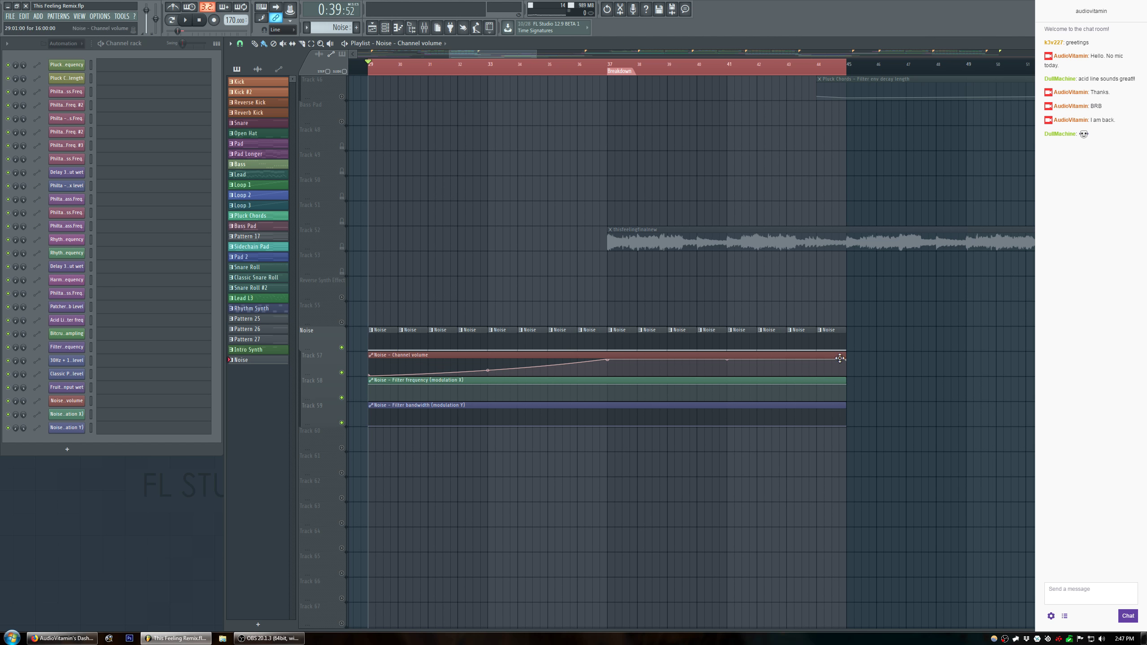
{"action": "left_click_drag", "start_coordinate": [497, 374], "coordinate": [599, 372]}
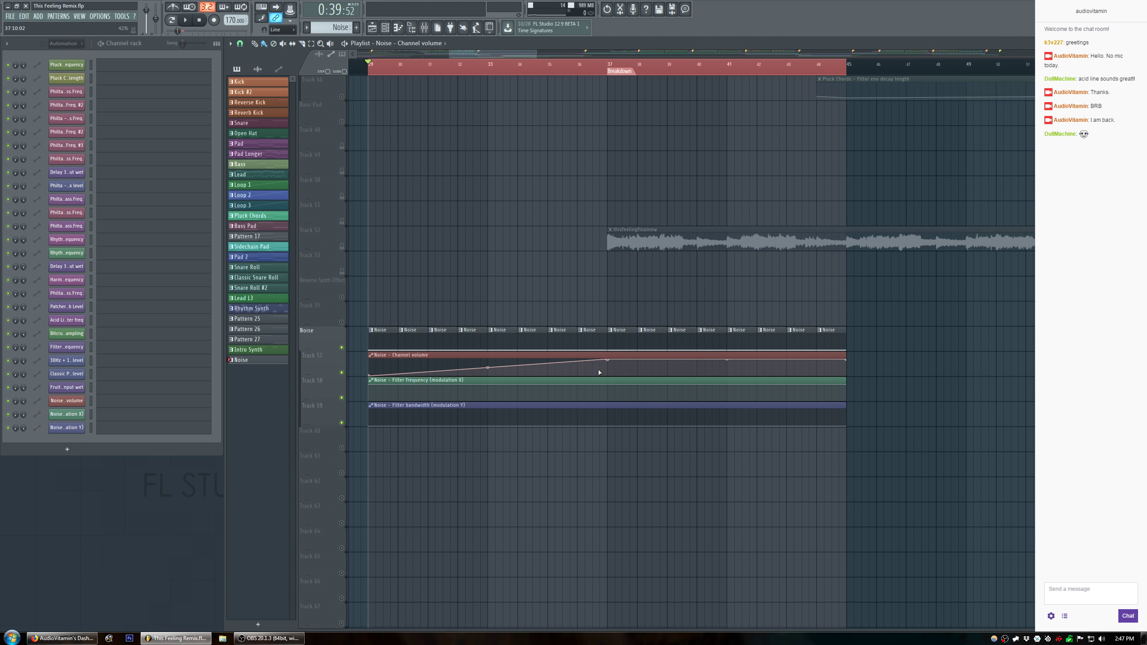
{"action": "left_click_drag", "start_coordinate": [846, 362], "coordinate": [848, 379]}
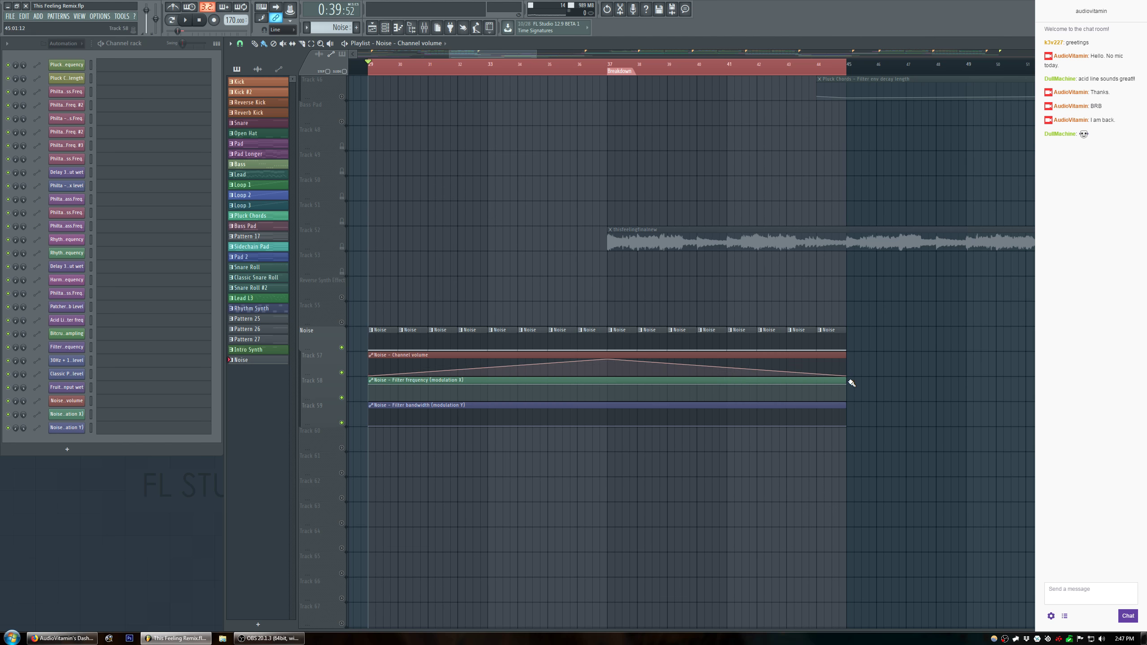
Raise the filter bandwidth point at bar 37 and slightly lower the filter frequency point there, auditioning from that bar.
{"action": "key", "text": "space"}
{"action": "left_click", "coordinate": [610, 64]}
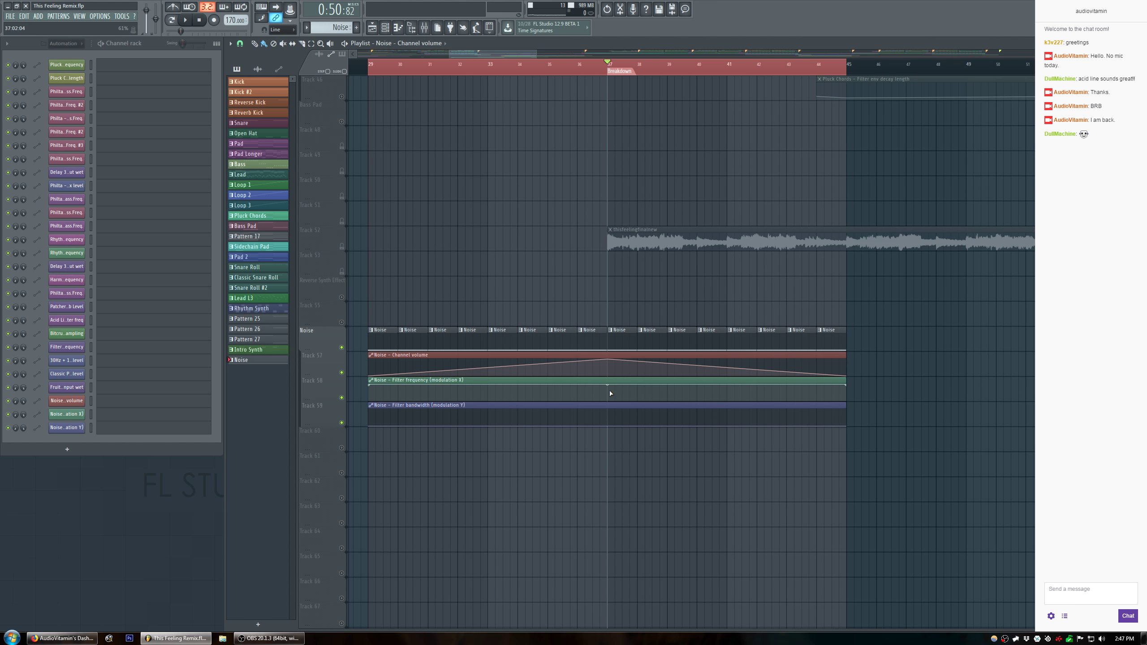
{"action": "left_click_drag", "start_coordinate": [608, 416], "coordinate": [609, 413]}
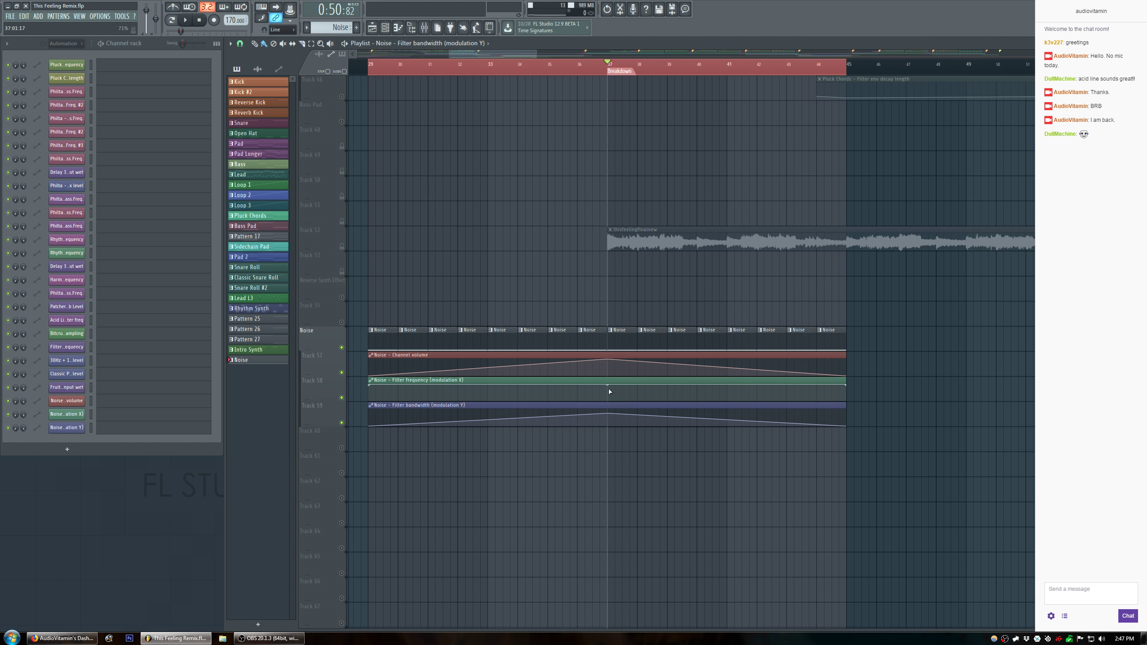
{"action": "key", "text": "space"}
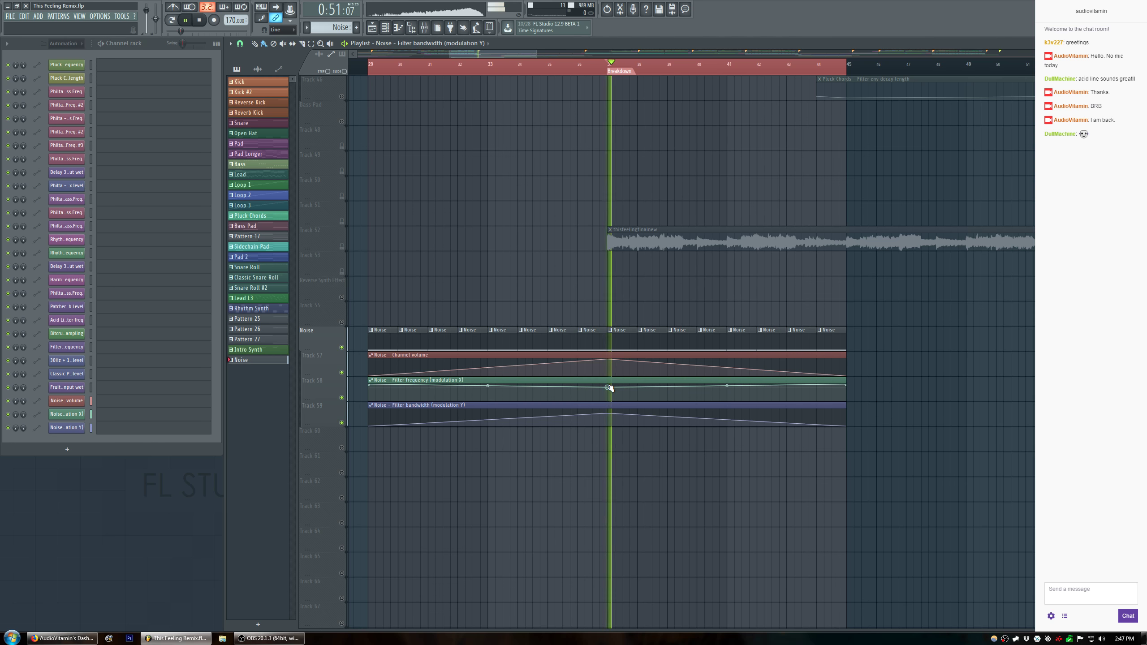
{"action": "key", "text": "space"}
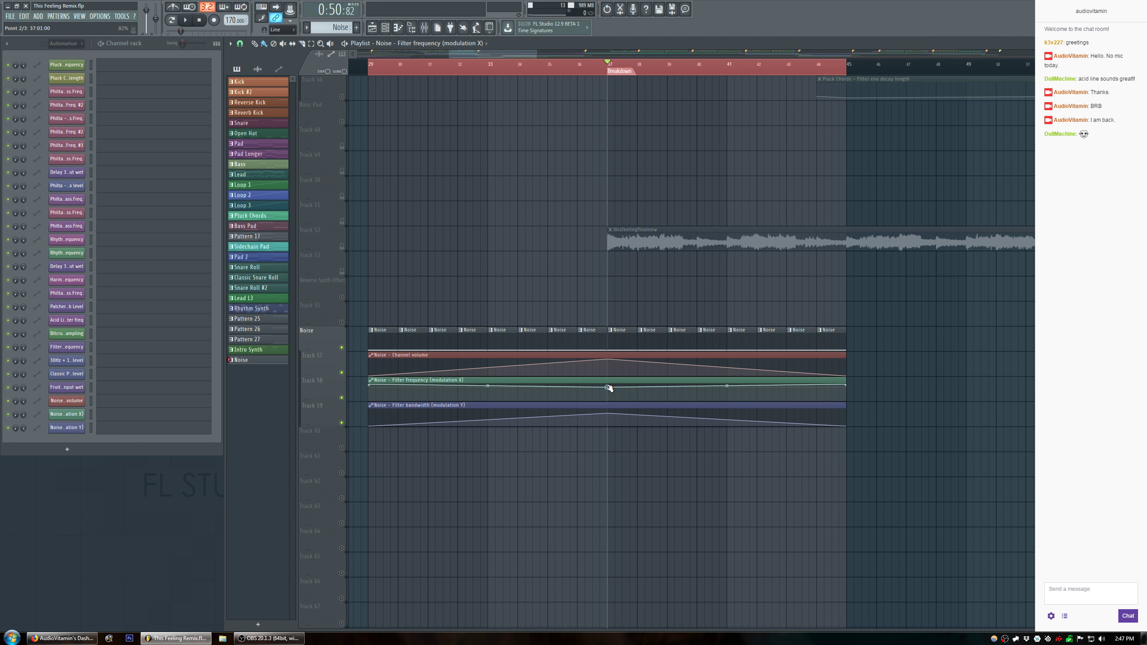
Copy the filter frequency value at bar 37 and paste it onto the clip's points at bars 45 and 29.
{"action": "right_click", "coordinate": [608, 387]}
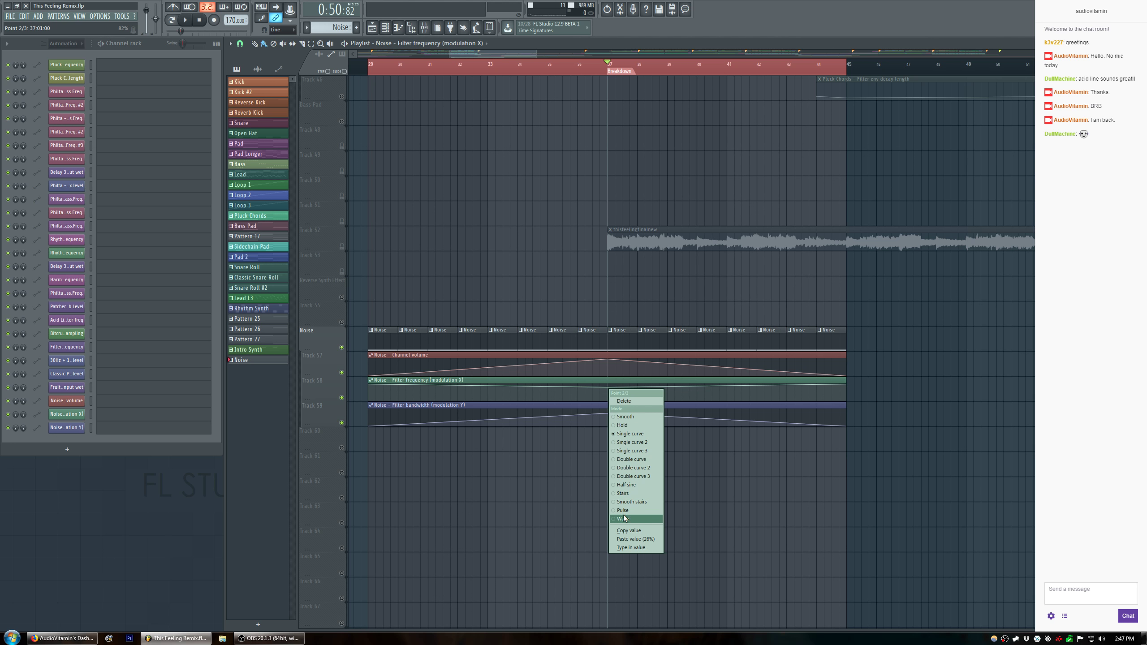
{"action": "left_click", "coordinate": [634, 531]}
{"action": "right_click", "coordinate": [846, 386]}
{"action": "left_click", "coordinate": [875, 536]}
{"action": "right_click", "coordinate": [372, 386]}
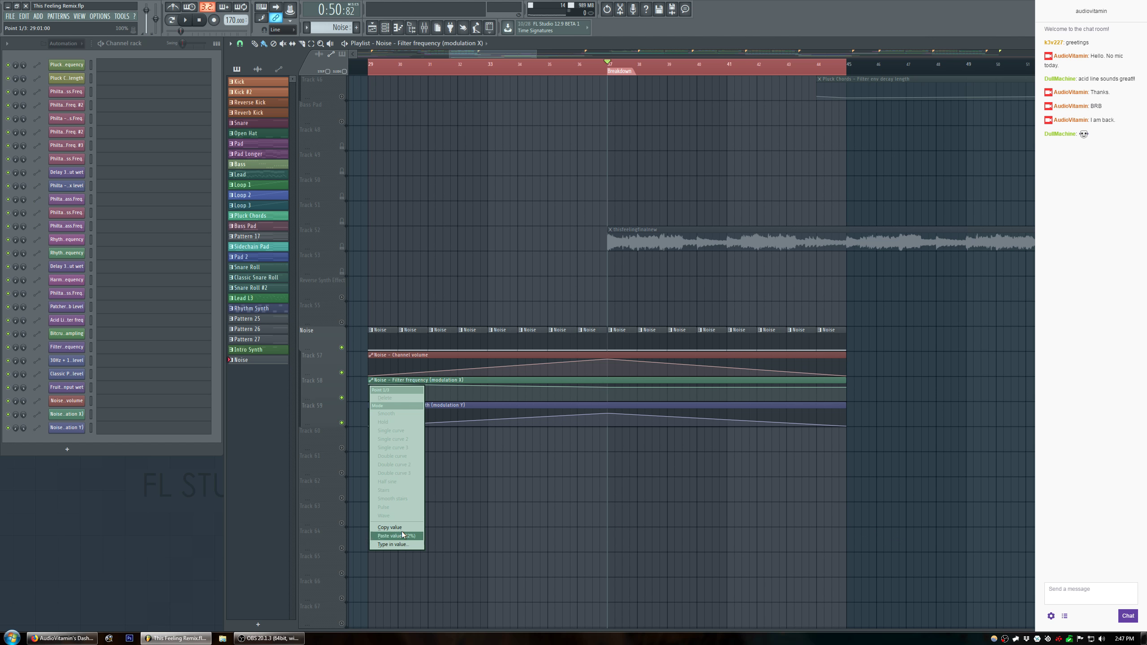
{"action": "left_click", "coordinate": [406, 536]}
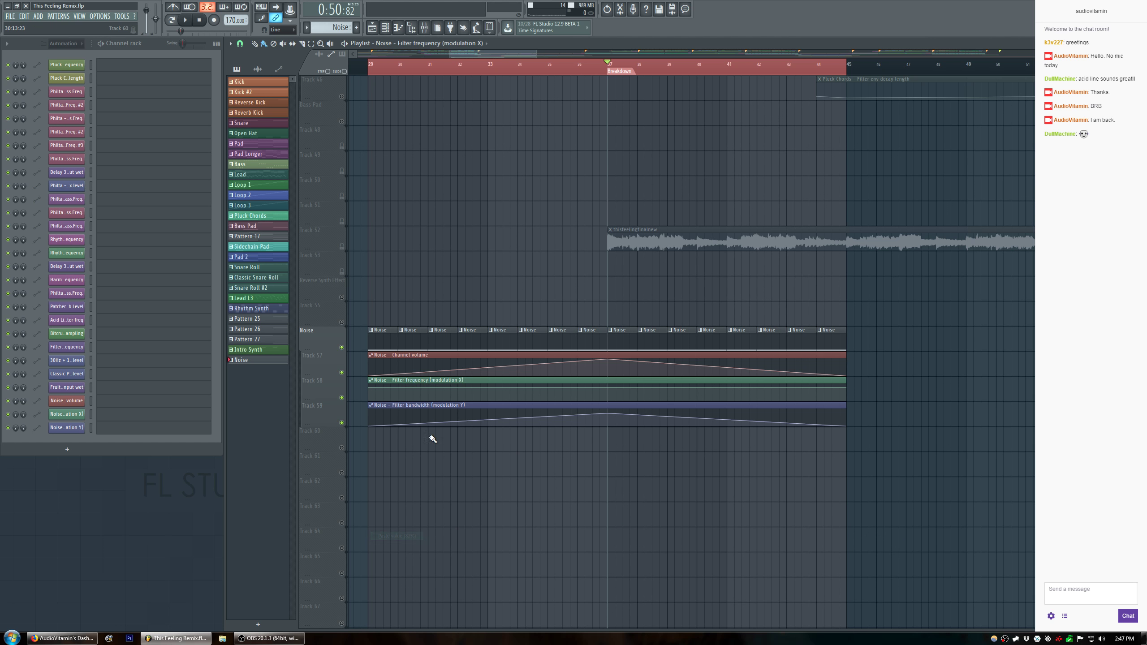
Copy the 76% filter bandwidth value at bar 37 and paste it onto the clip's points at bars 45 and 29.
{"action": "right_click", "coordinate": [606, 414]}
{"action": "left_click", "coordinate": [643, 552]}
{"action": "right_click", "coordinate": [845, 427]}
{"action": "left_click", "coordinate": [885, 581]}
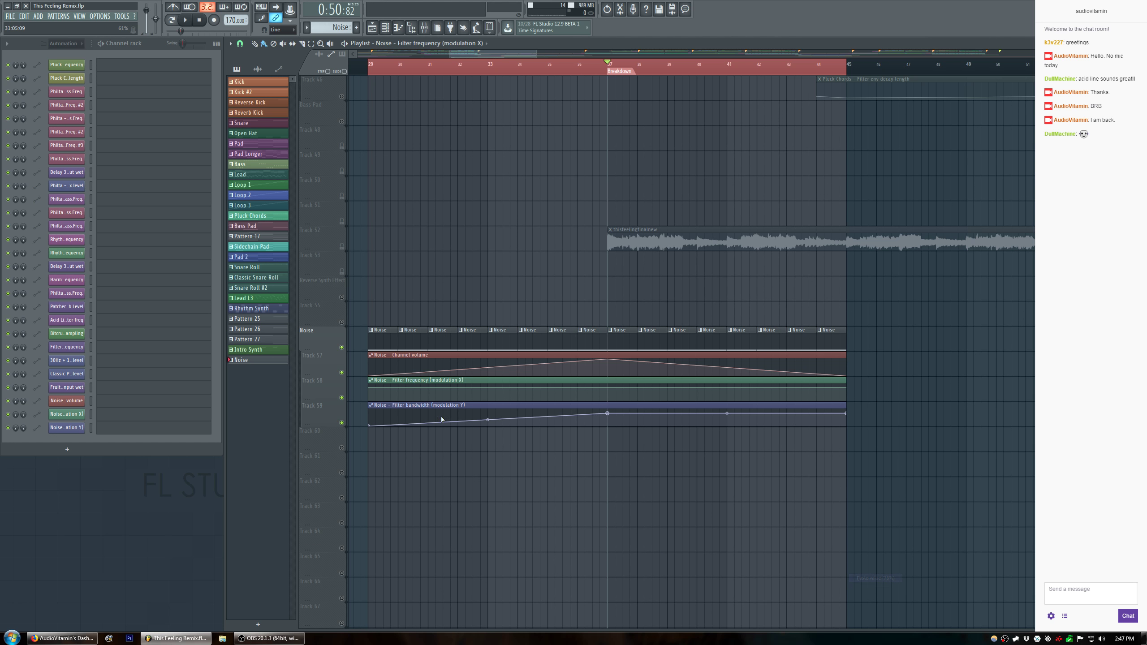
{"action": "right_click", "coordinate": [370, 426]}
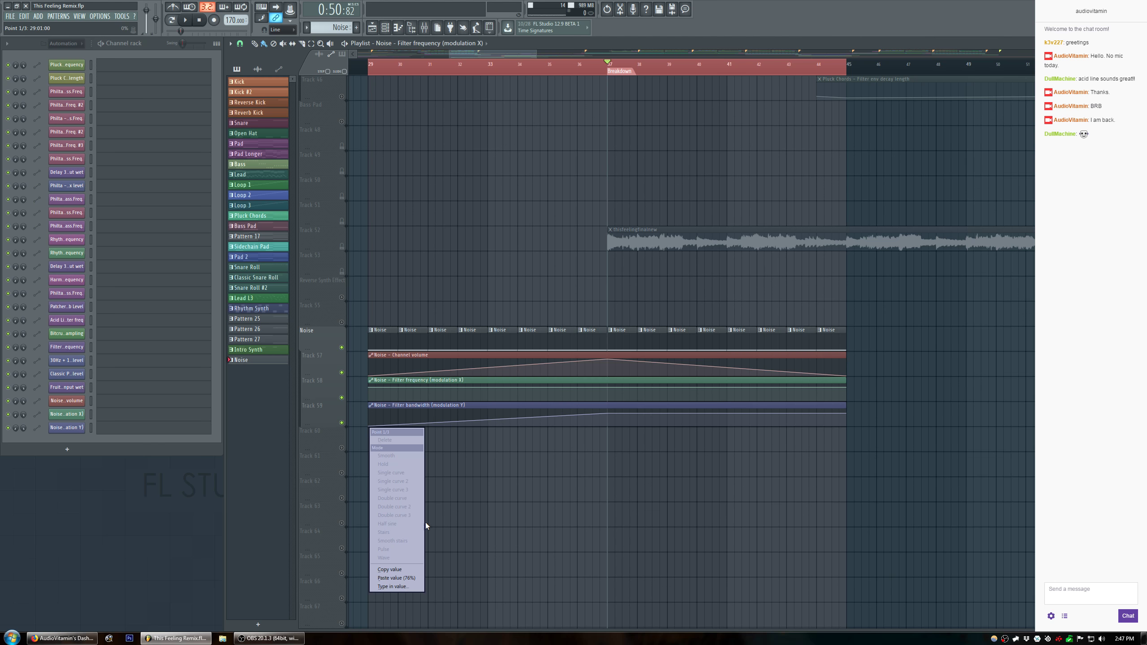
{"action": "left_click", "coordinate": [418, 579]}
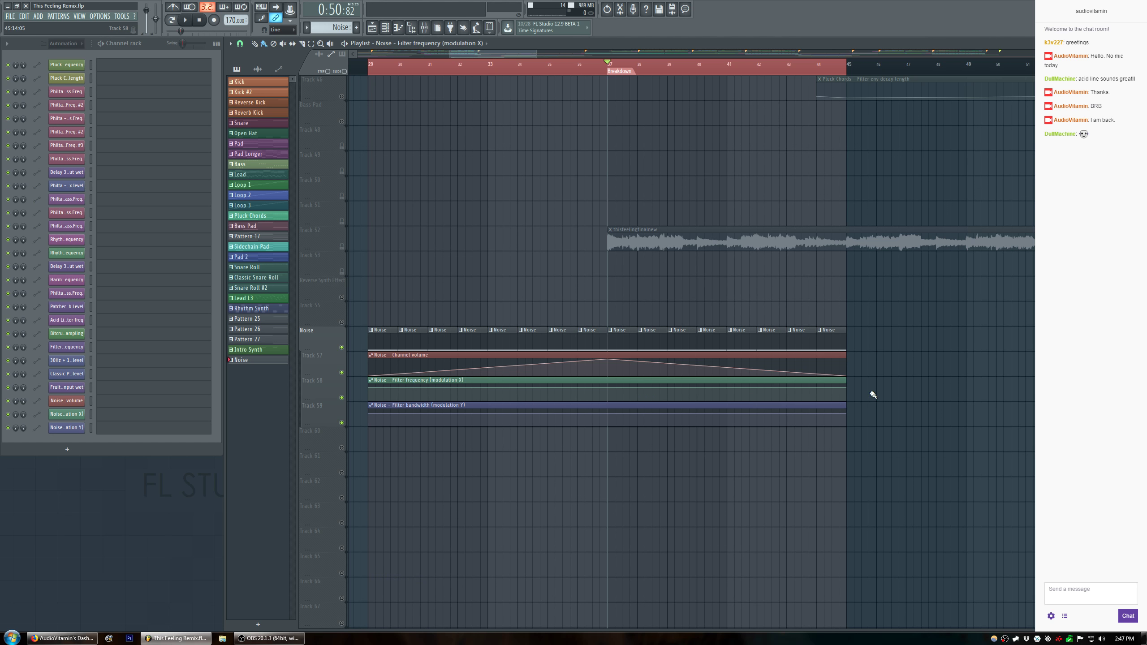
Lower the filter frequency points at bars 45 and 29 to near minimum, and audition the sweep from bar 36.
{"action": "left_click_drag", "start_coordinate": [846, 387], "coordinate": [849, 403]}
{"action": "key", "text": "space"}
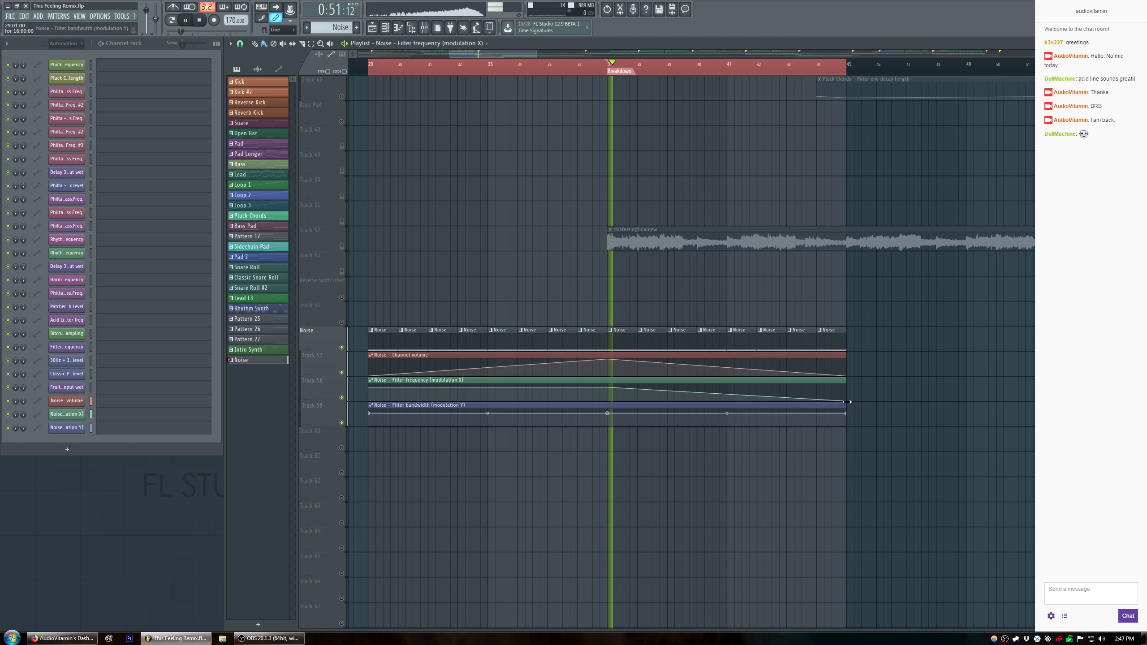
{"action": "left_click_drag", "start_coordinate": [371, 389], "coordinate": [371, 400]}
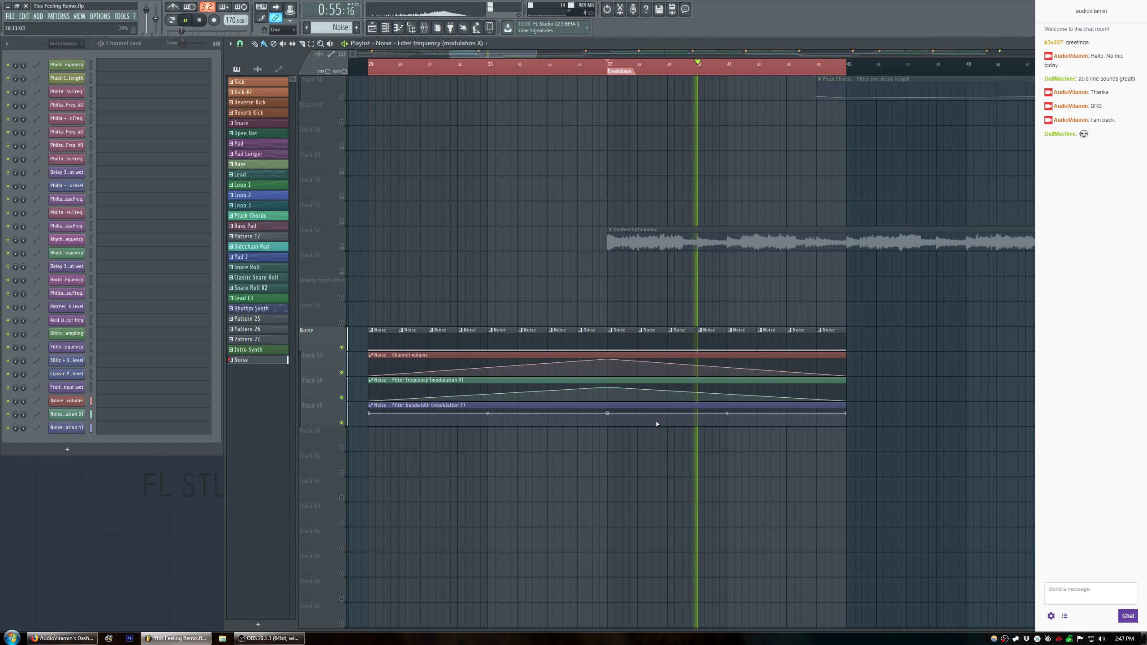
{"action": "key", "text": "space"}
{"action": "key", "text": "space"}
{"action": "key", "text": "space"}
{"action": "left_click", "coordinate": [579, 67]}
{"action": "key", "text": "space"}
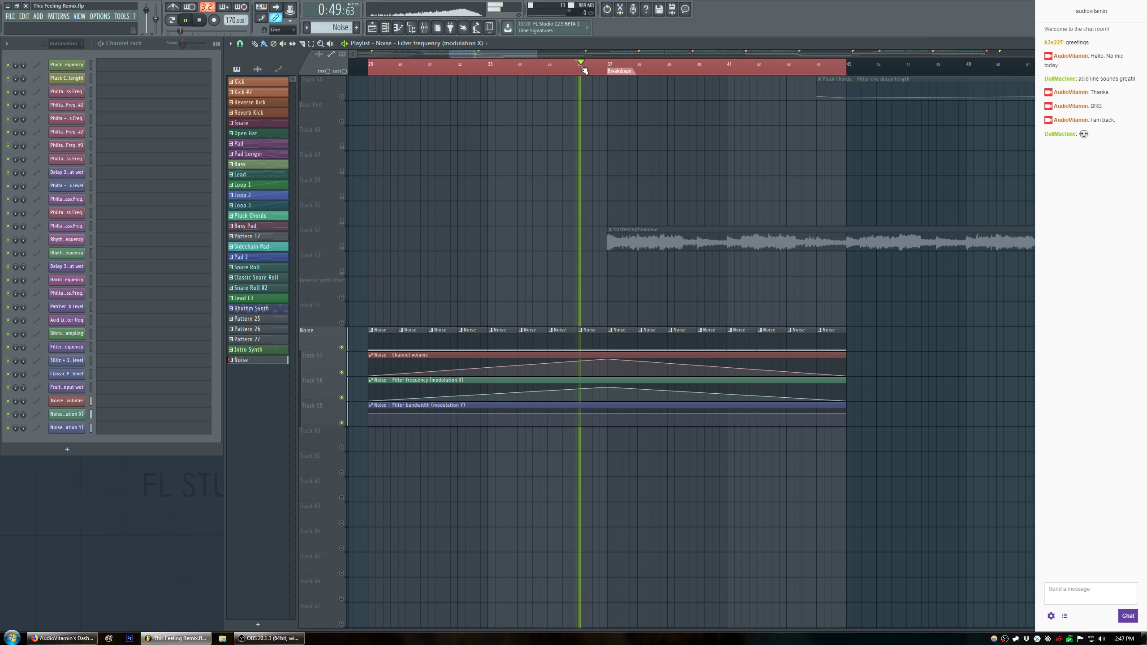
Bend the rising segments of the filter frequency and channel volume clips into gradual curves, and play from bar 35.
{"action": "key", "text": "space"}
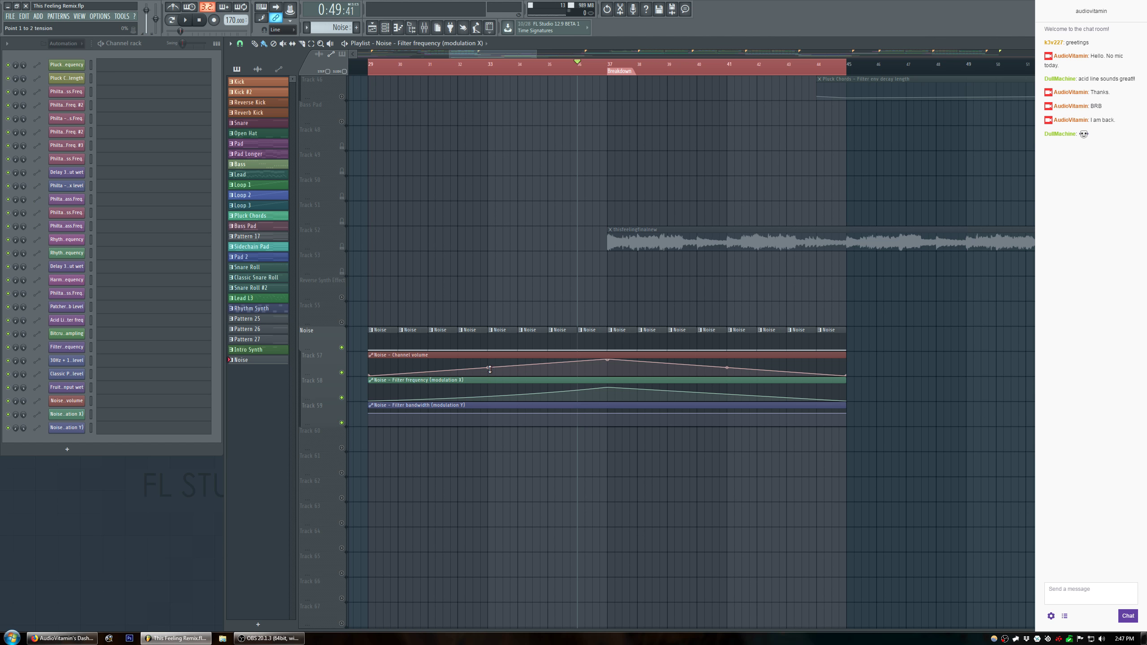
{"action": "left_click", "coordinate": [555, 70]}
{"action": "key", "text": "space"}
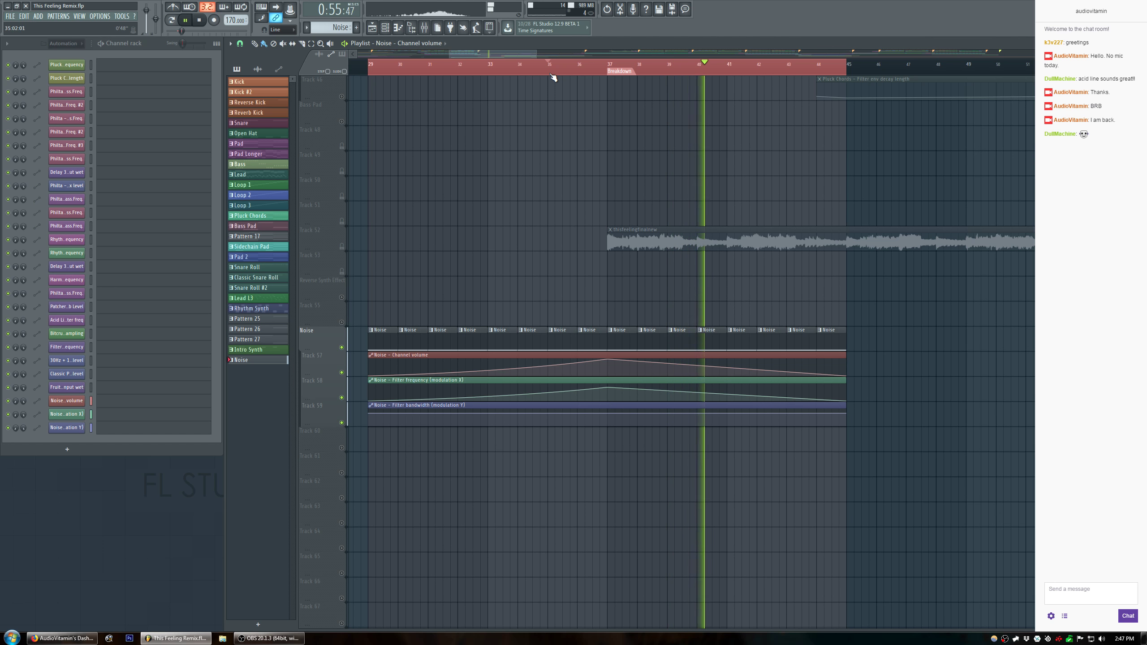
Set the filter bandwidth points at bars 45 and 29 to 71%, and unsolo the Noise tracks after auditioning.
{"action": "mouse_move", "coordinate": [607, 414]}
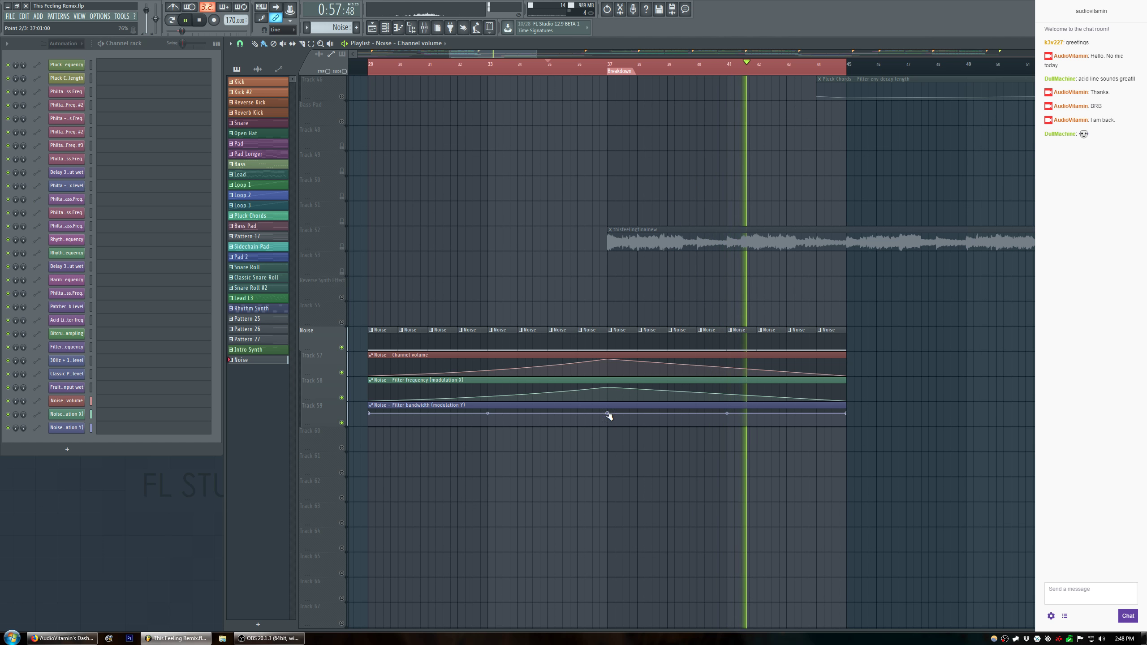
{"action": "key", "text": "space"}
{"action": "left_click_drag", "start_coordinate": [849, 415], "coordinate": [849, 415]}
{"action": "right_click", "coordinate": [848, 415]}
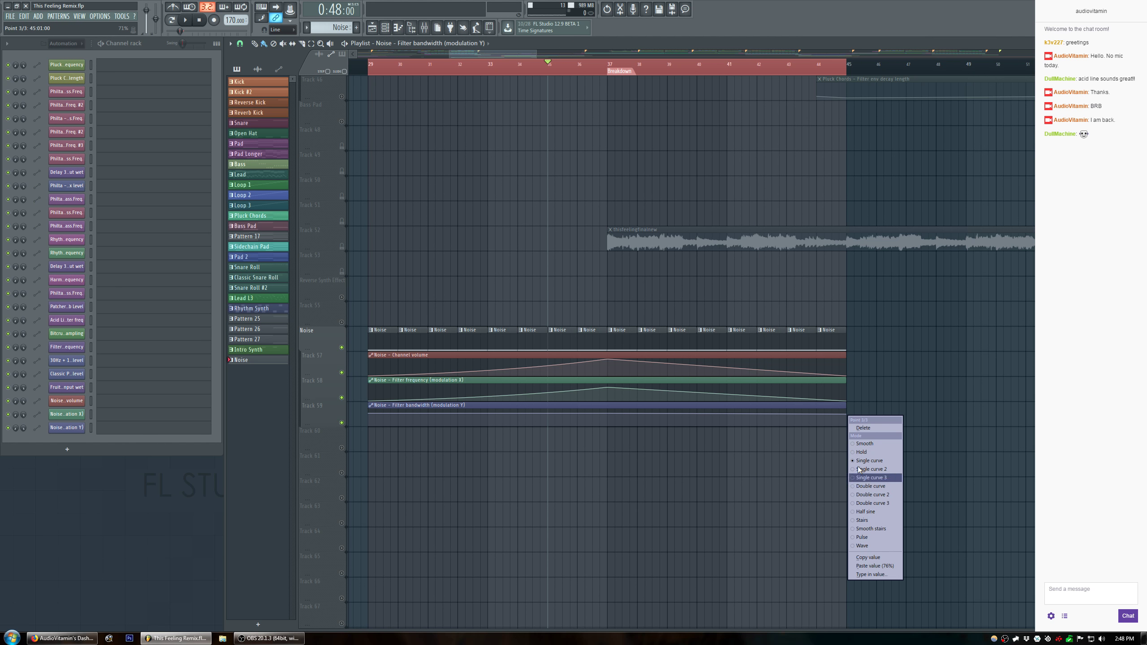
{"action": "left_click", "coordinate": [882, 554]}
{"action": "right_click", "coordinate": [369, 414]}
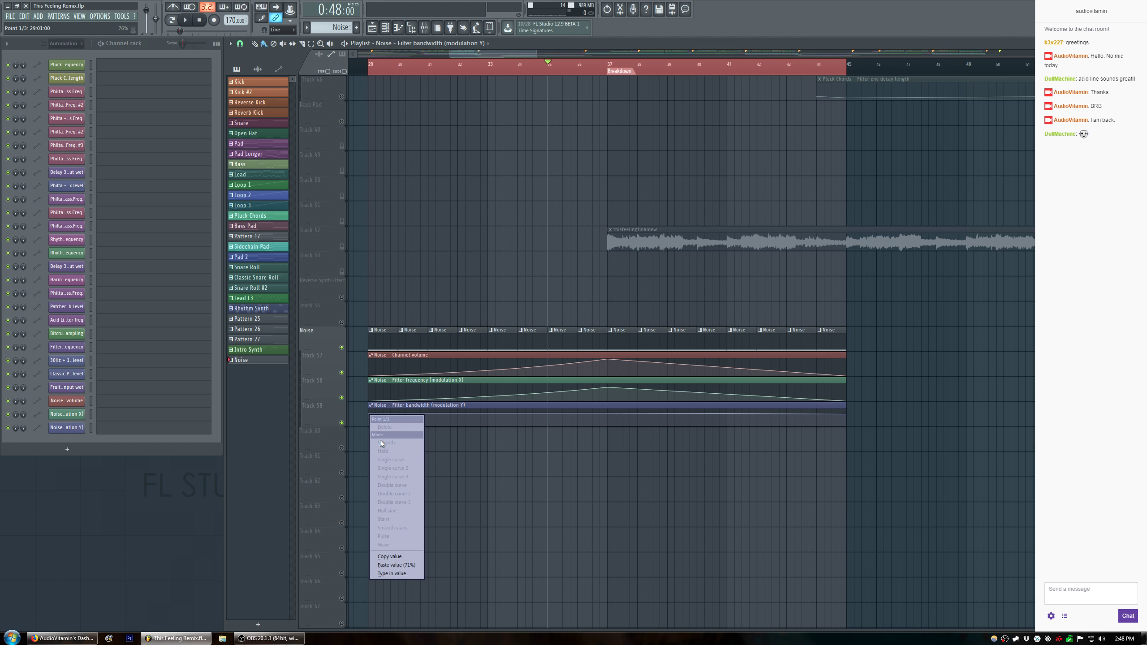
{"action": "left_click", "coordinate": [414, 564]}
{"action": "key", "text": "space"}
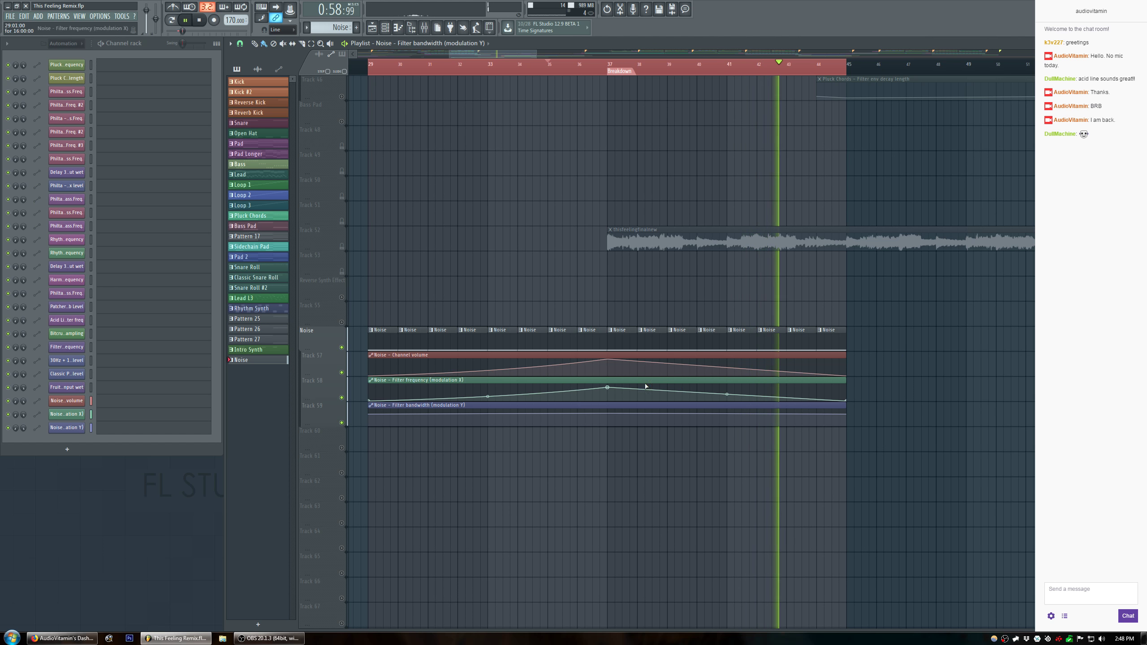
{"action": "key", "text": "space"}
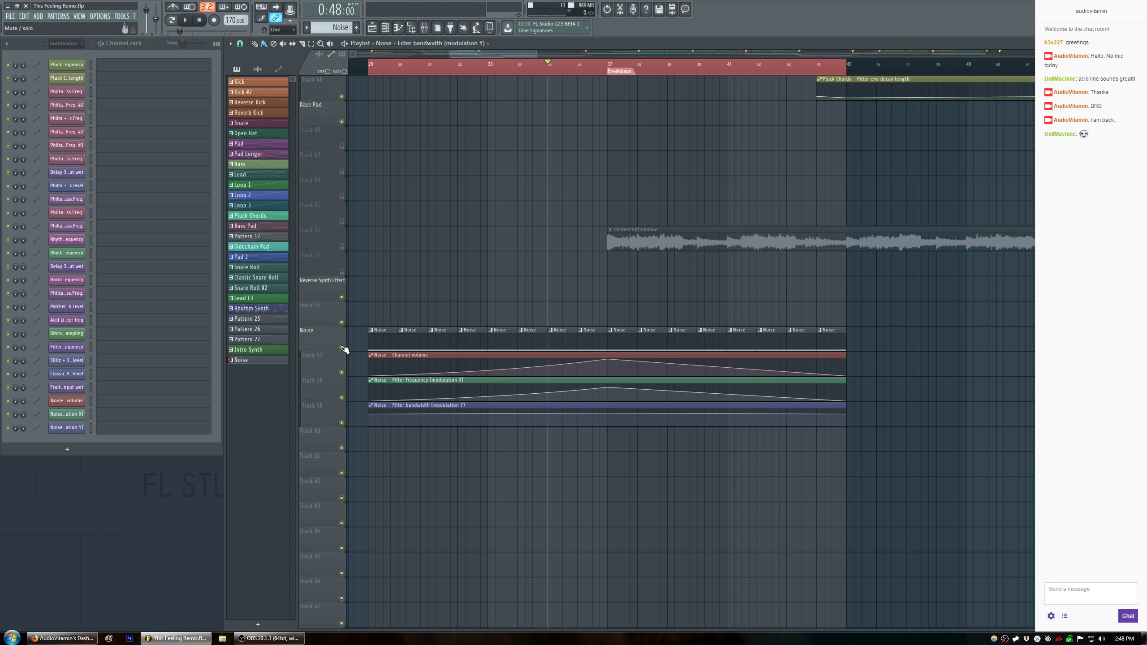
Lower the Noise mixer track's level and add Fruity parametric EQ 2 in slot 10 with the Low Cut preset and a higher cutoff.
{"action": "key", "text": "F9"}
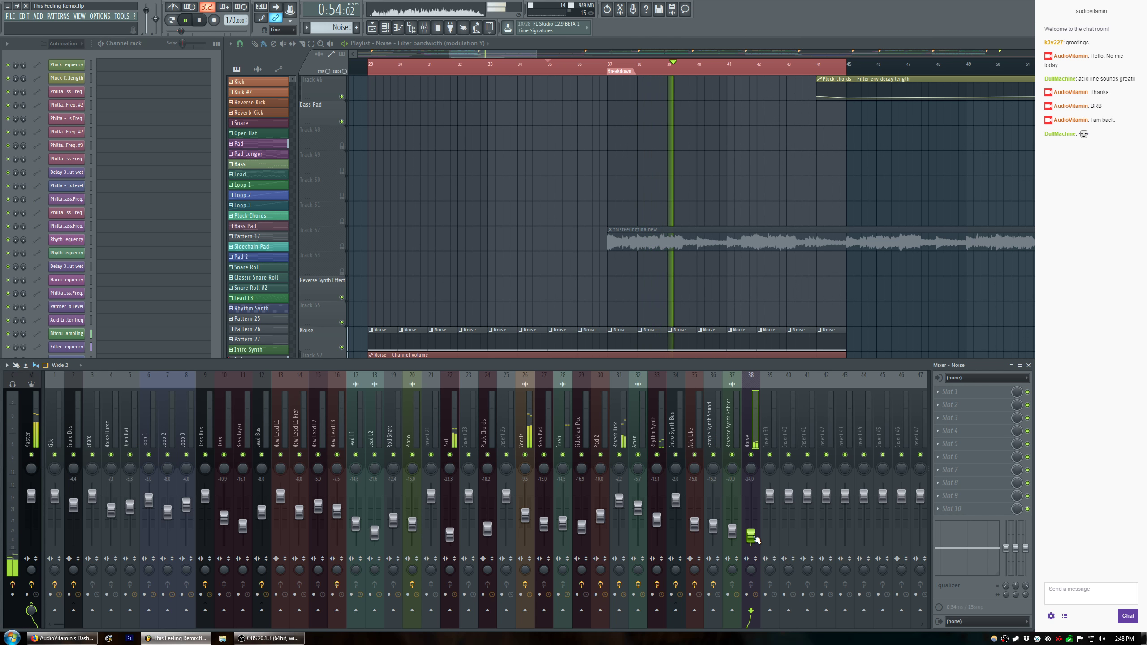
{"action": "left_click", "coordinate": [943, 511]}
{"action": "left_click", "coordinate": [1084, 439]}
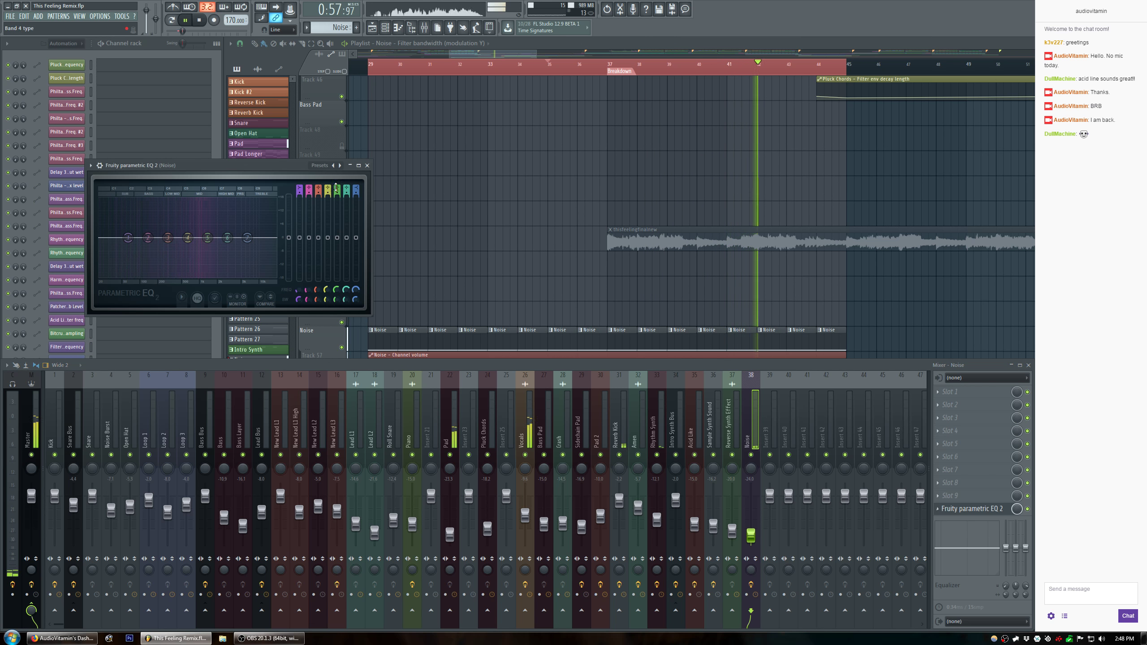
{"action": "left_click", "coordinate": [317, 166]}
{"action": "left_click", "coordinate": [338, 305]}
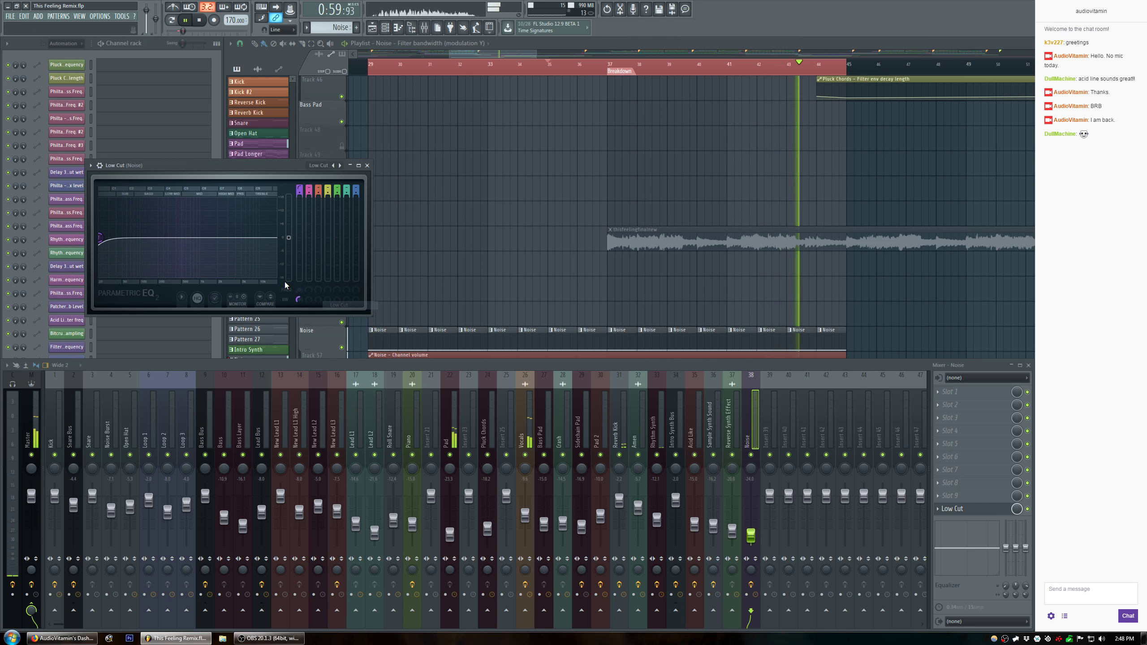
{"action": "left_click_drag", "start_coordinate": [99, 237], "coordinate": [152, 237]}
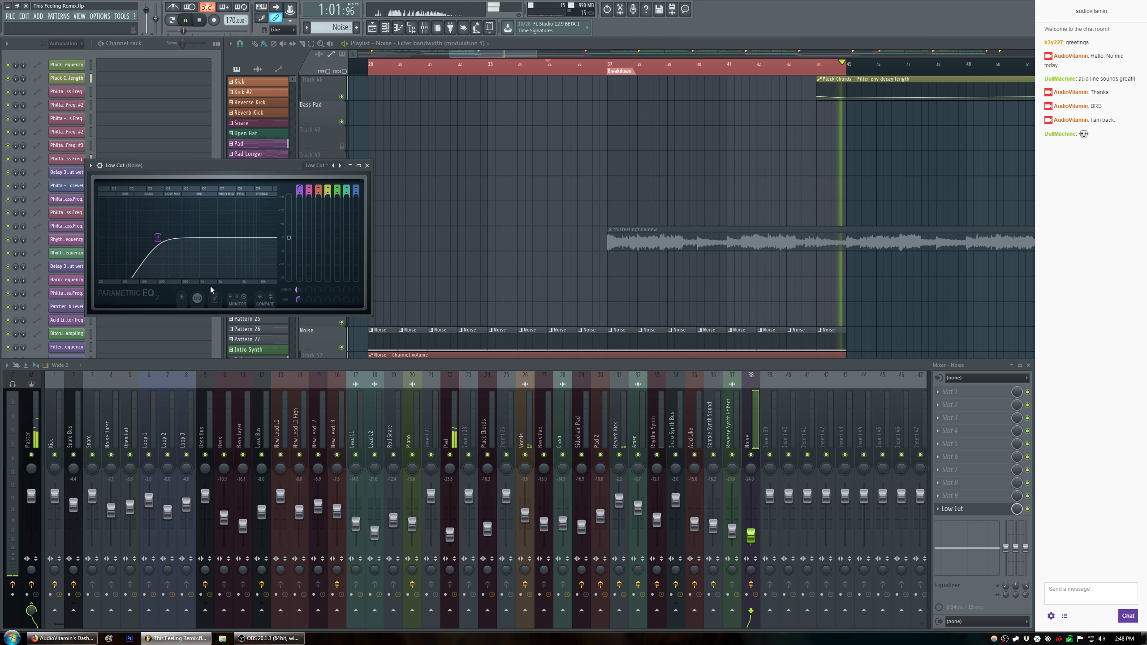
Clear the playlist time selection and audition the noise sweep in the full mix from bar 35.
{"action": "key", "text": "space"}
{"action": "right_click", "coordinate": [559, 65]}
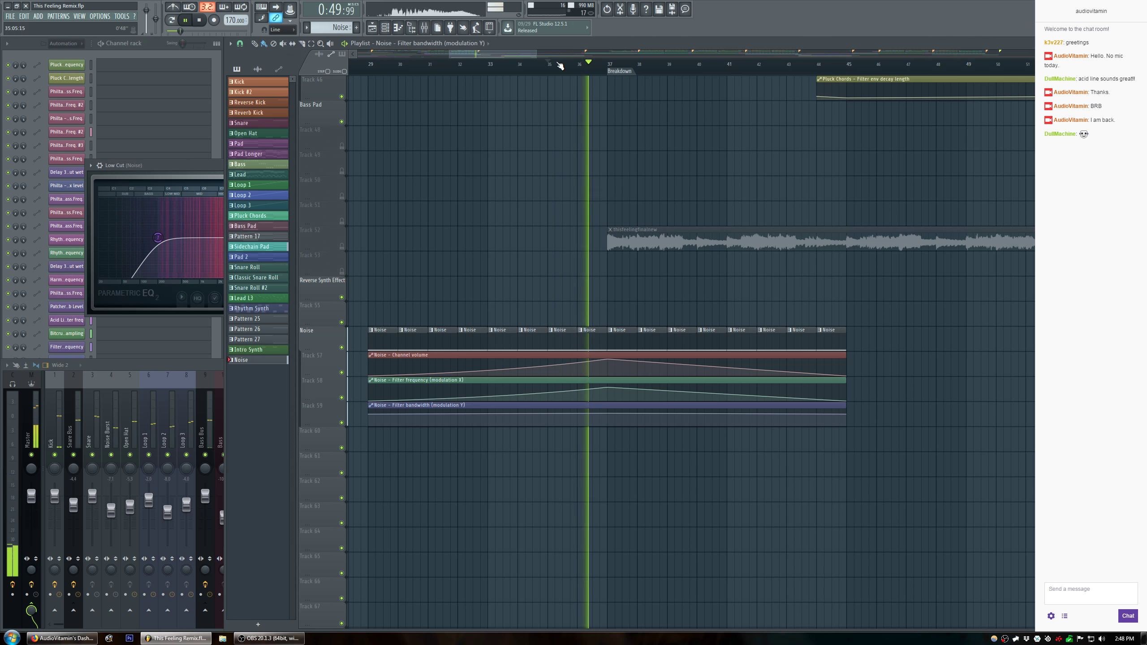
{"action": "left_click", "coordinate": [204, 166]}
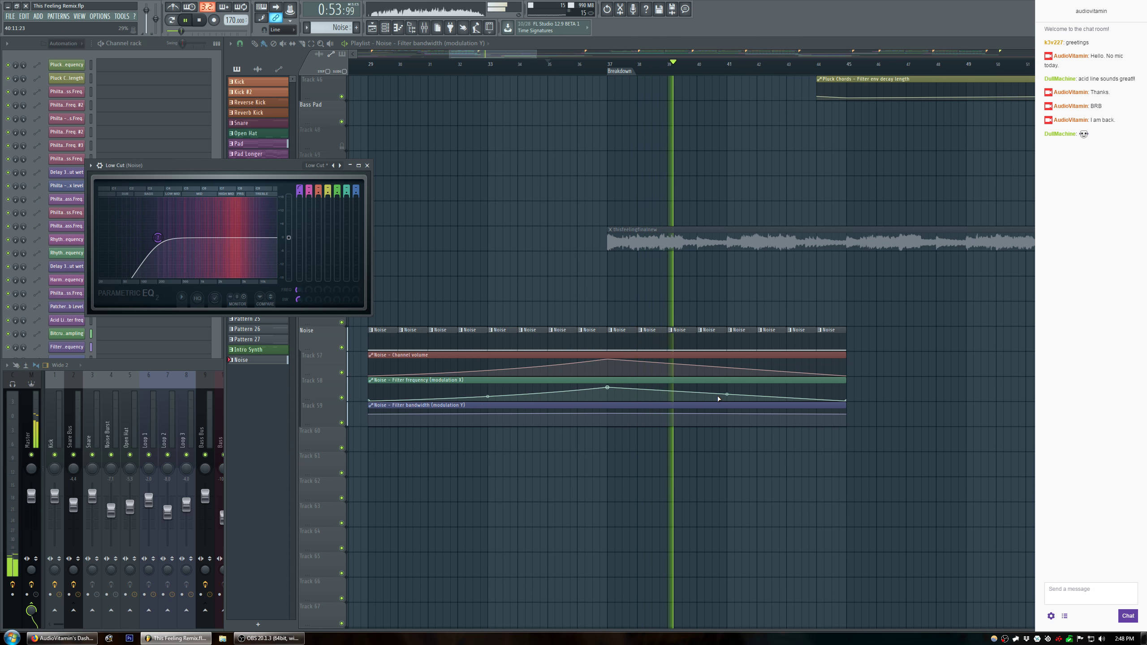
{"action": "key", "text": "space"}
Fine-tune the height of the filter frequency peak at bar 37 while auditioning the sweep in the mix.
{"action": "left_click", "coordinate": [608, 388]}
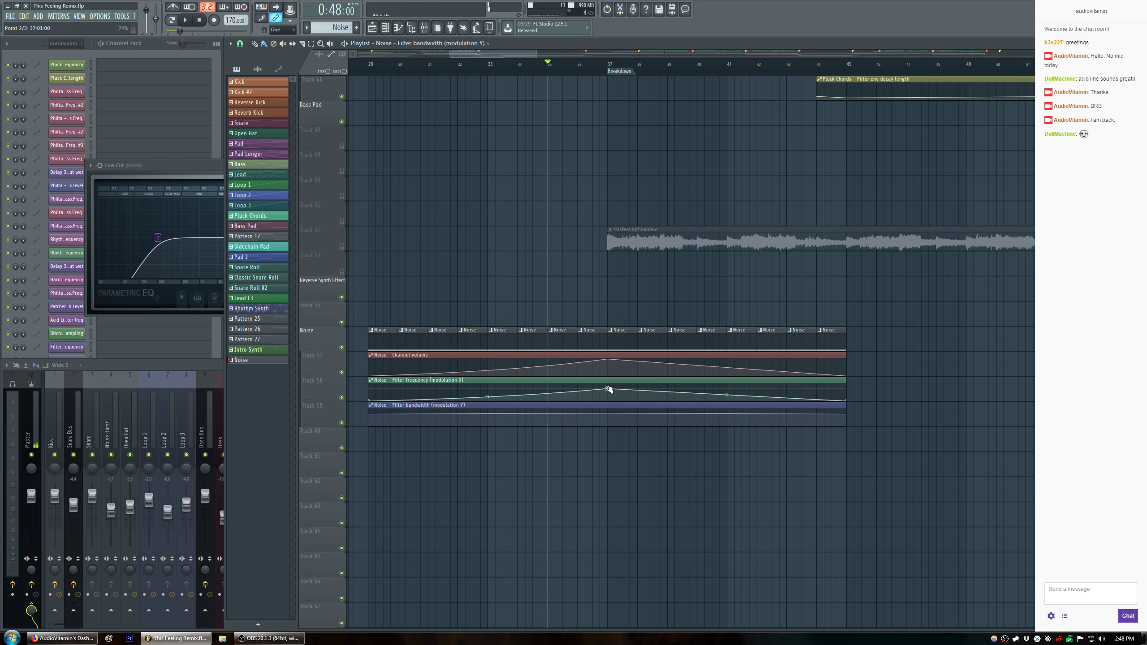
{"action": "key", "text": "space"}
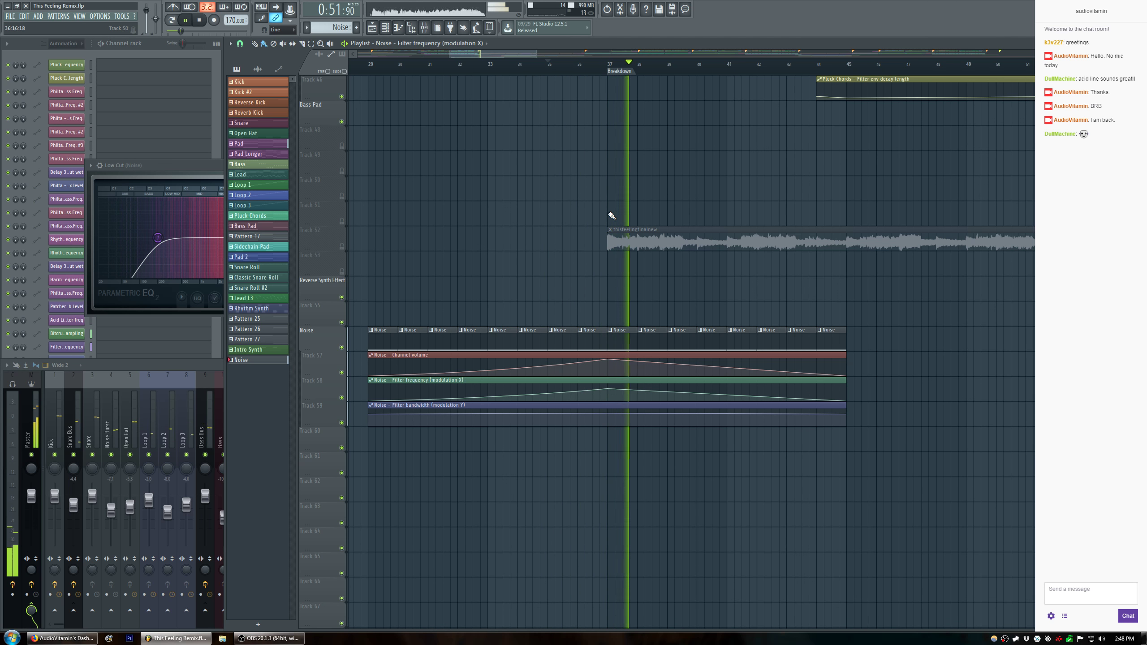
{"action": "left_click", "coordinate": [609, 64]}
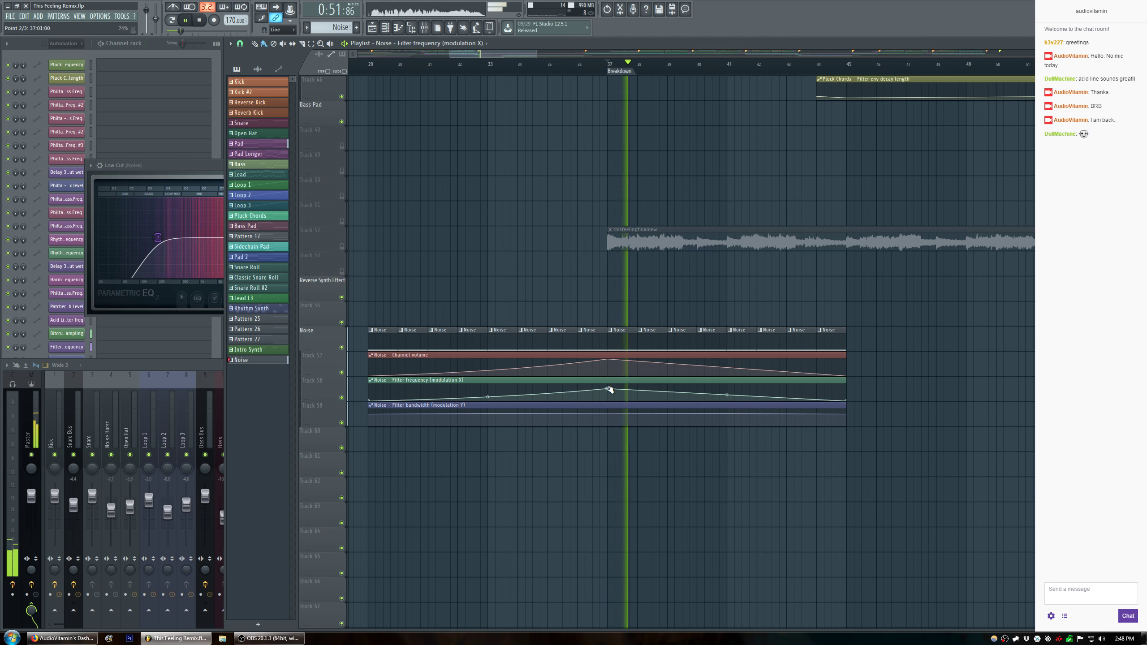
{"action": "left_click_drag", "start_coordinate": [609, 390], "coordinate": [609, 387]}
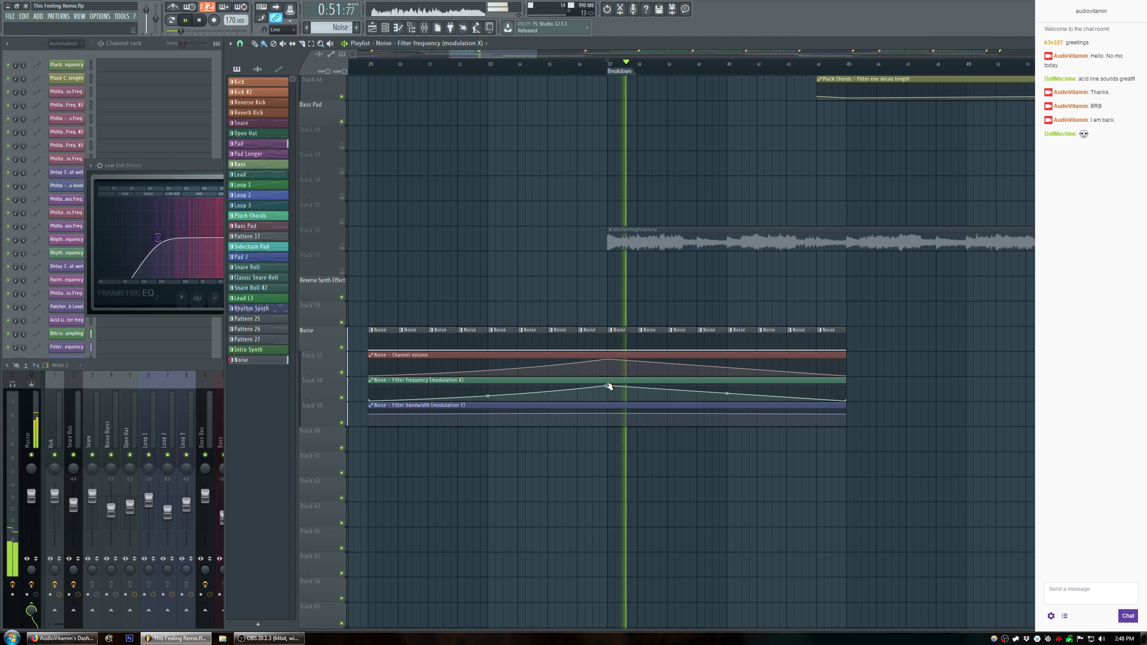
{"action": "key", "text": "space"}
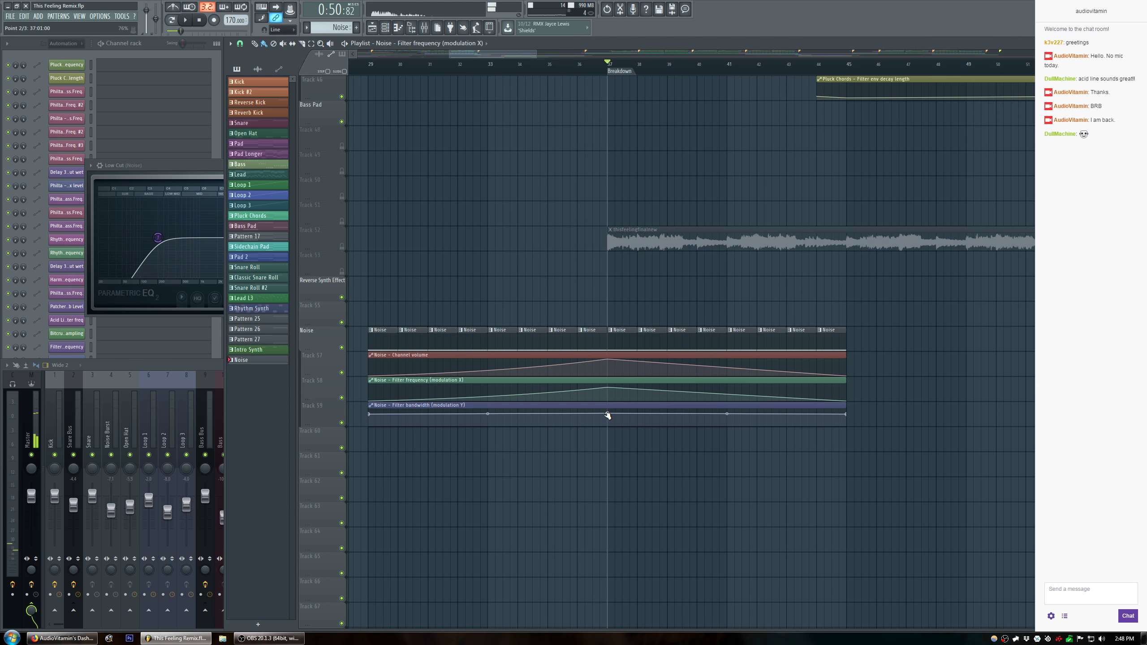
{"action": "key", "text": "space"}
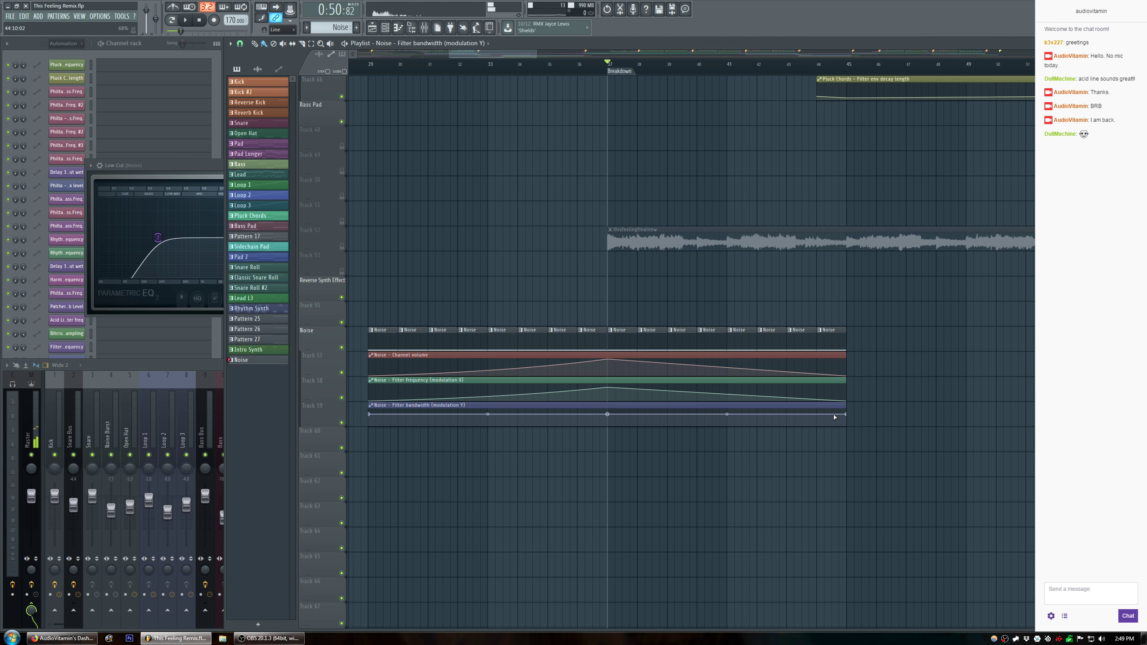
Copy the 66% value of the filter bandwidth point at bar 45 onto the bandwidth point at bar 29.
{"action": "key", "text": "space"}
{"action": "right_click", "coordinate": [848, 416]}
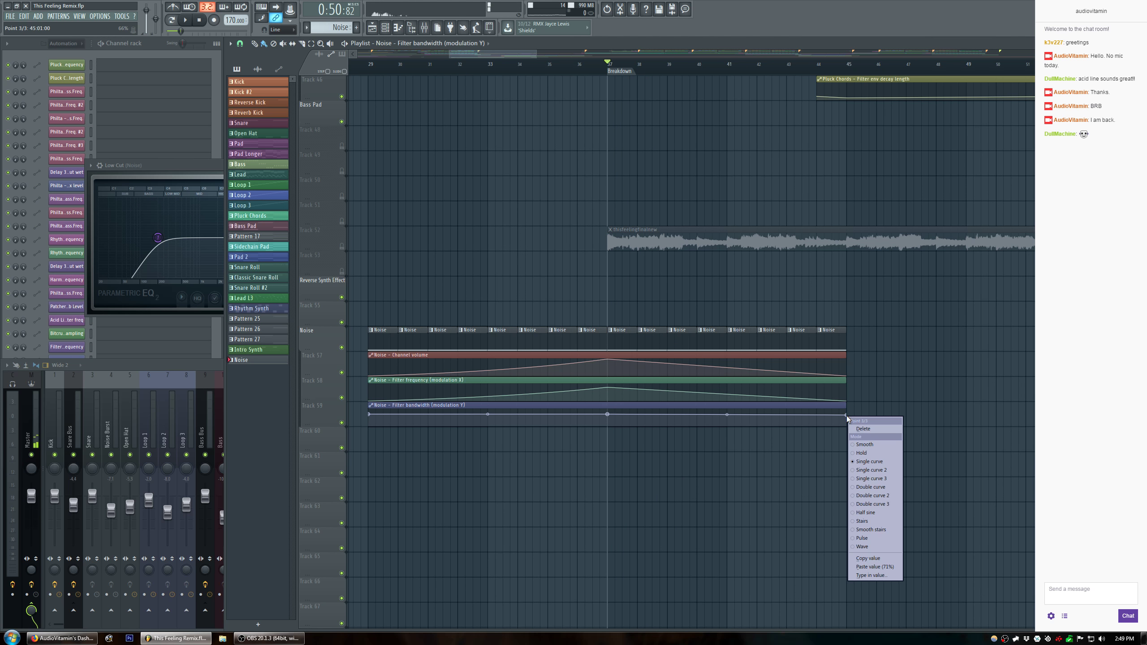
{"action": "left_click", "coordinate": [884, 556]}
{"action": "right_click", "coordinate": [371, 415]}
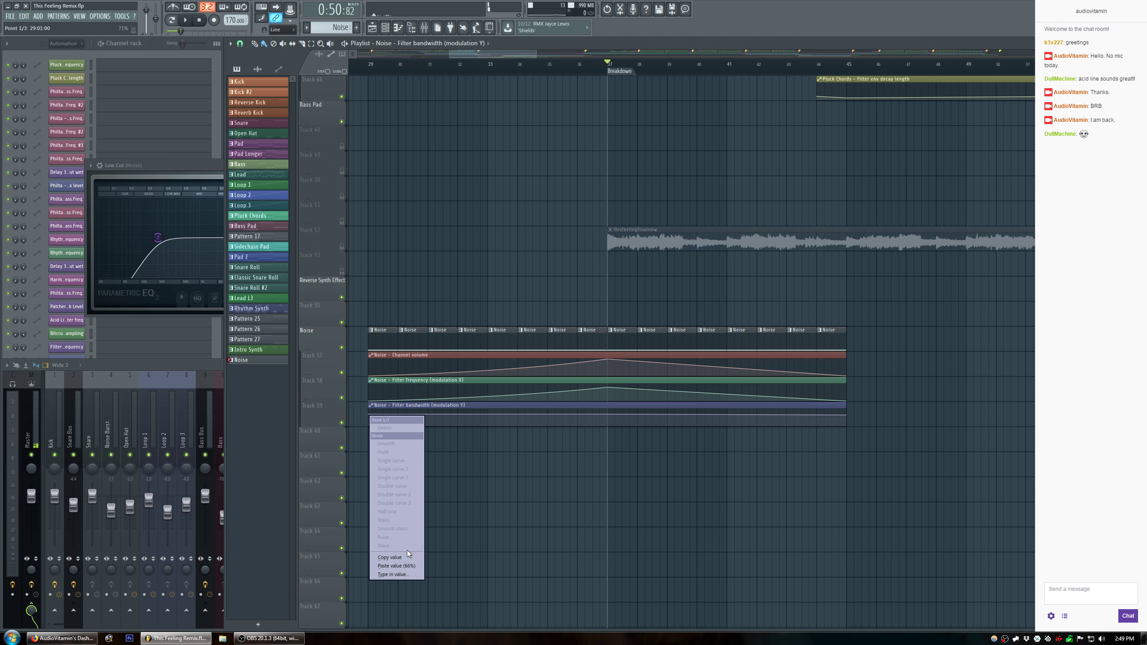
{"action": "left_click", "coordinate": [410, 567]}
Audition the noise sweep in the full mix from bar 35 and from bar 29, and close the Low Cut equalizer window.
{"action": "key", "text": "space"}
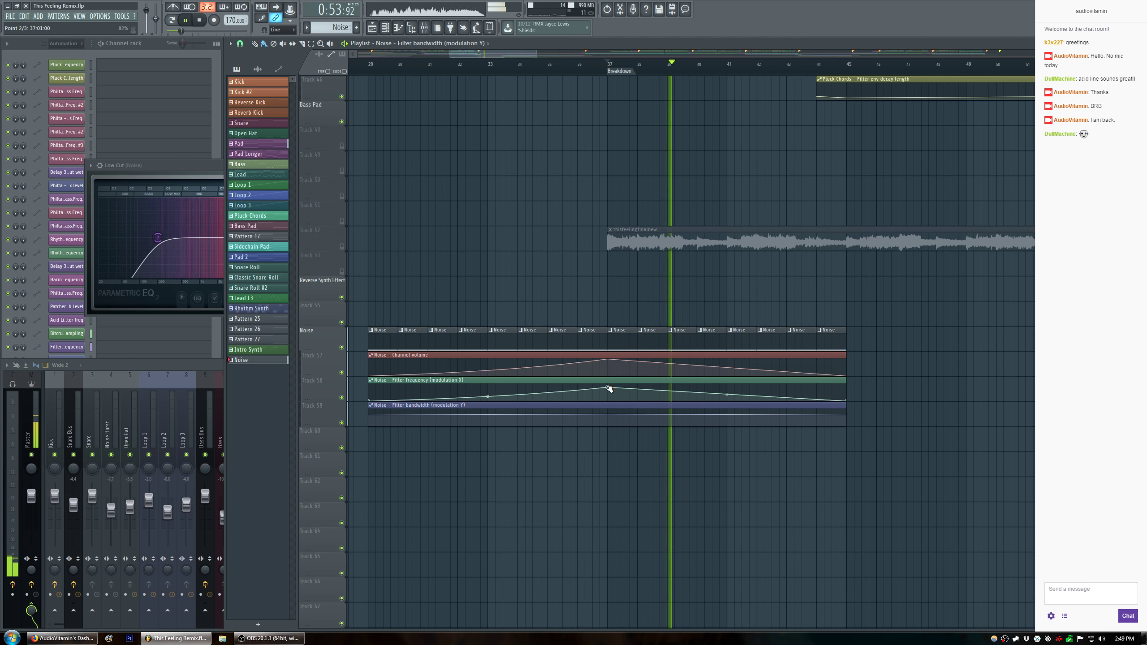
{"action": "key", "text": "space"}
{"action": "left_click", "coordinate": [555, 68]}
{"action": "key", "text": "space"}
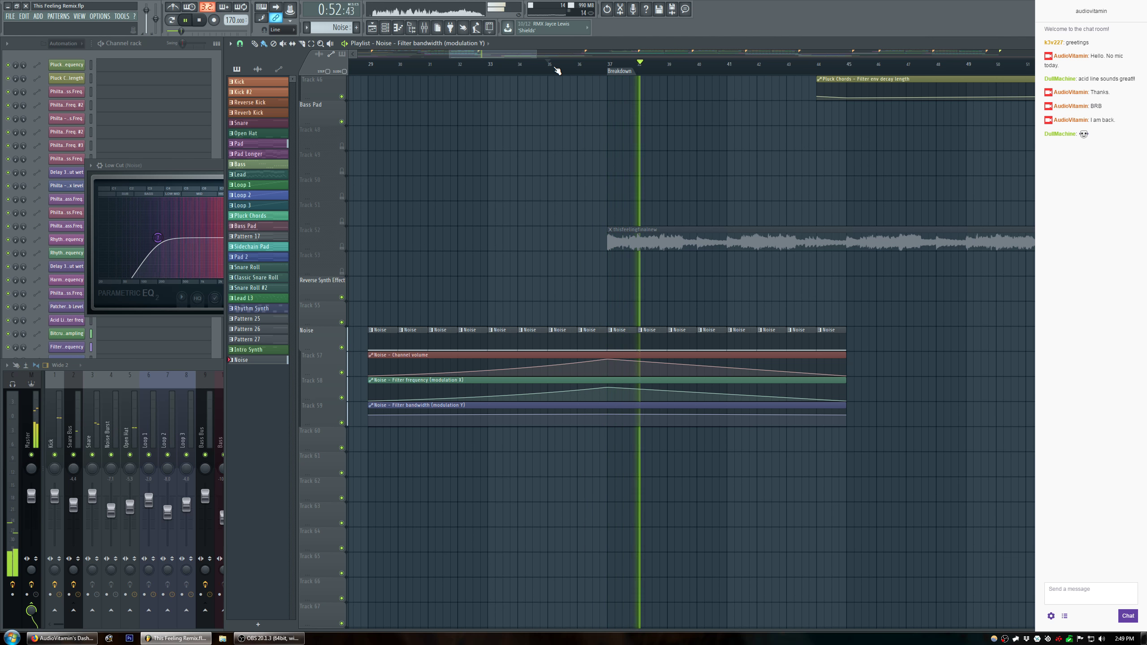
{"action": "left_click", "coordinate": [218, 165]}
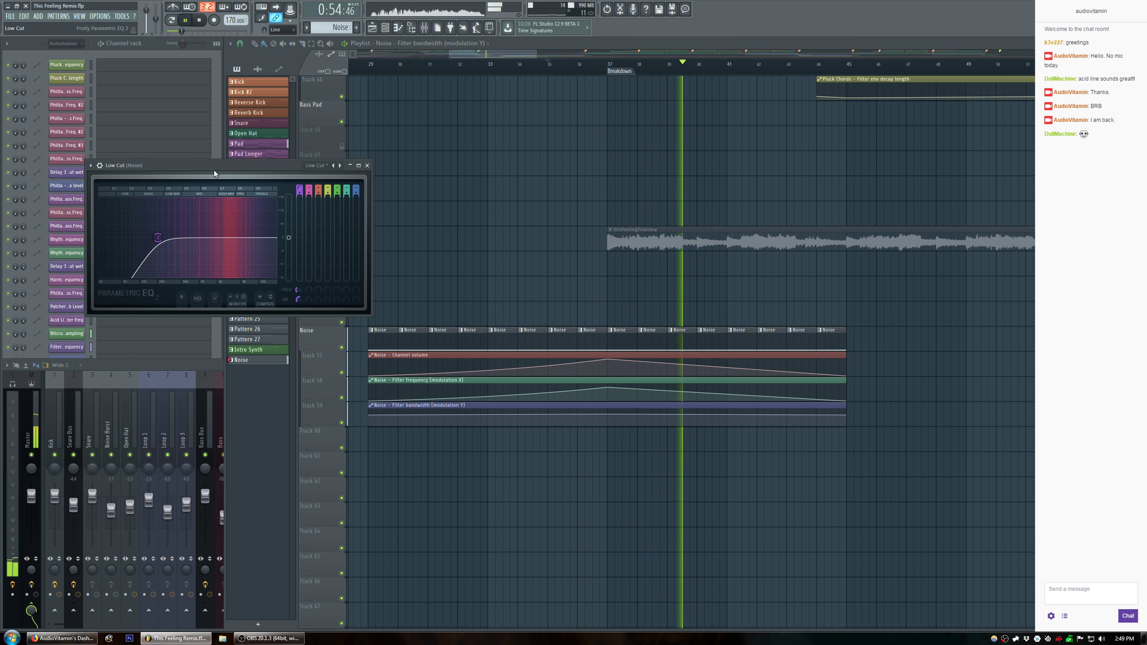
{"action": "left_click", "coordinate": [367, 165]}
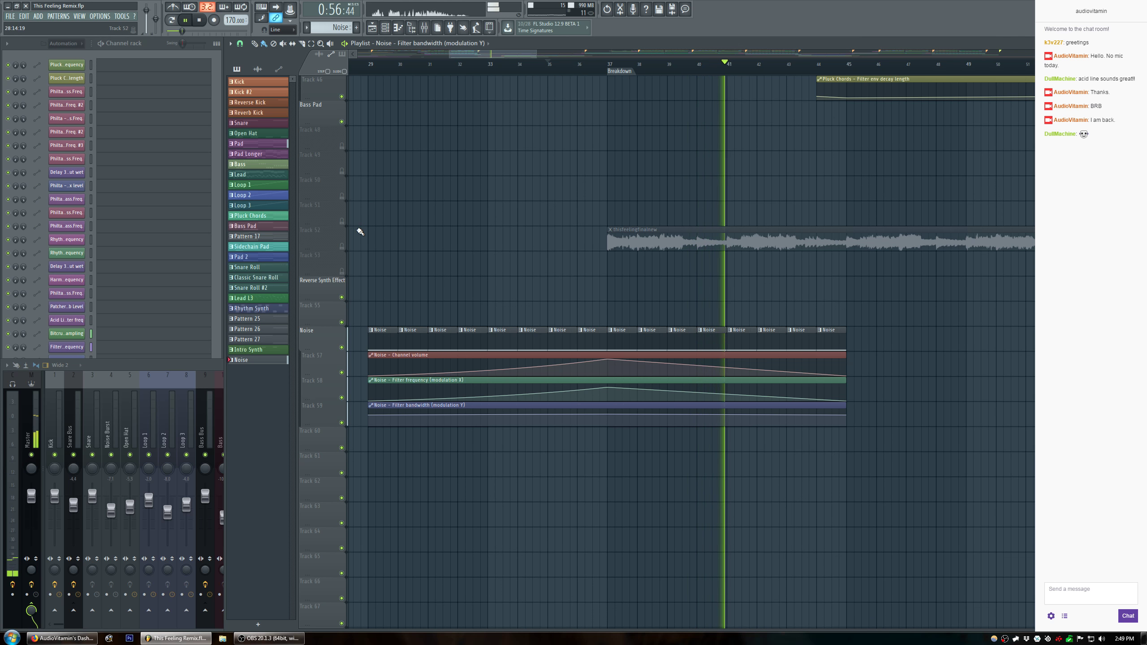
{"action": "left_click", "coordinate": [374, 63]}
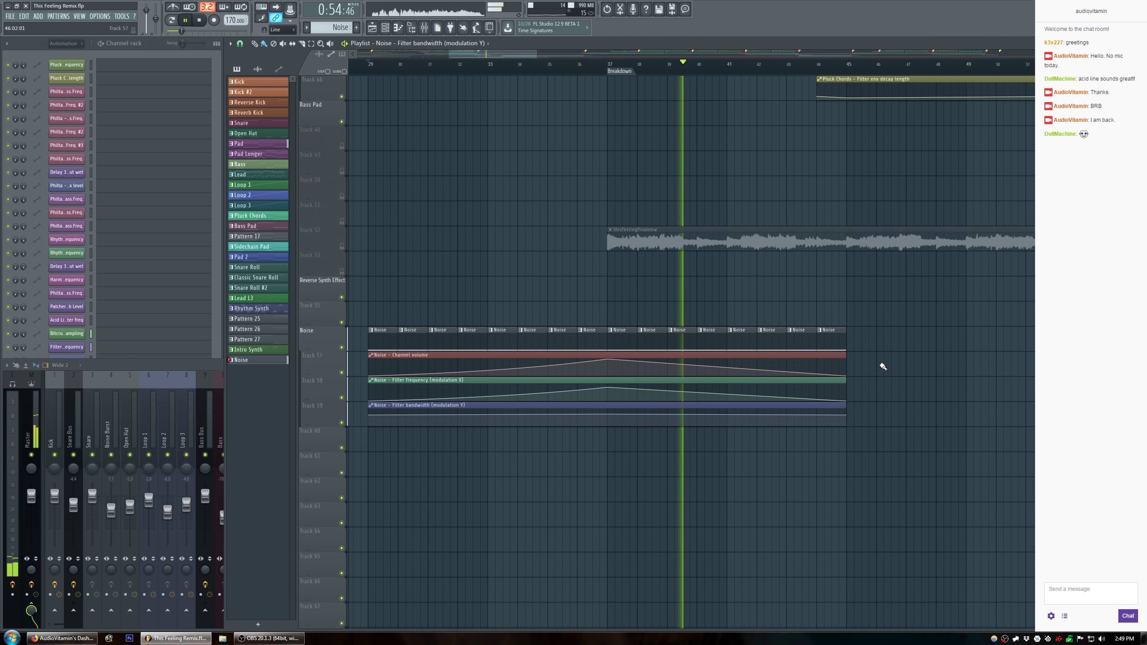
Select the Noise pattern, open its name and colour editor, and confirm it with the name Noise.
{"action": "left_click_drag", "start_coordinate": [858, 329], "coordinate": [388, 395]}
{"action": "left_click", "coordinate": [420, 307], "text": "ctrl"}
{"action": "left_click", "coordinate": [381, 331]}
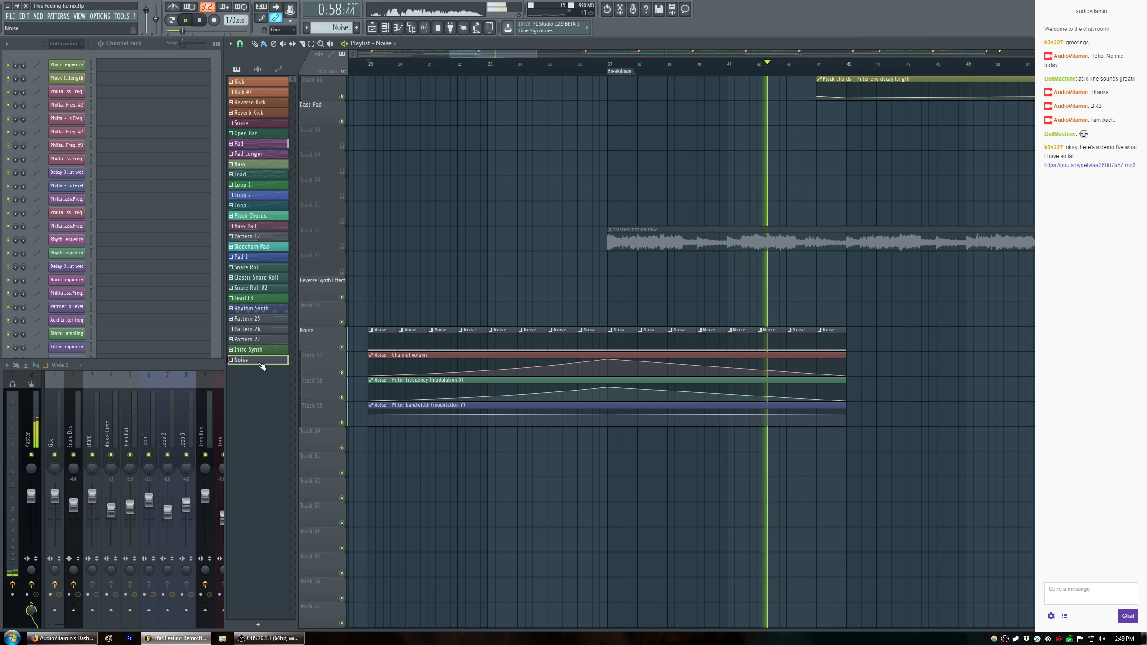
{"action": "key", "text": "F2"}
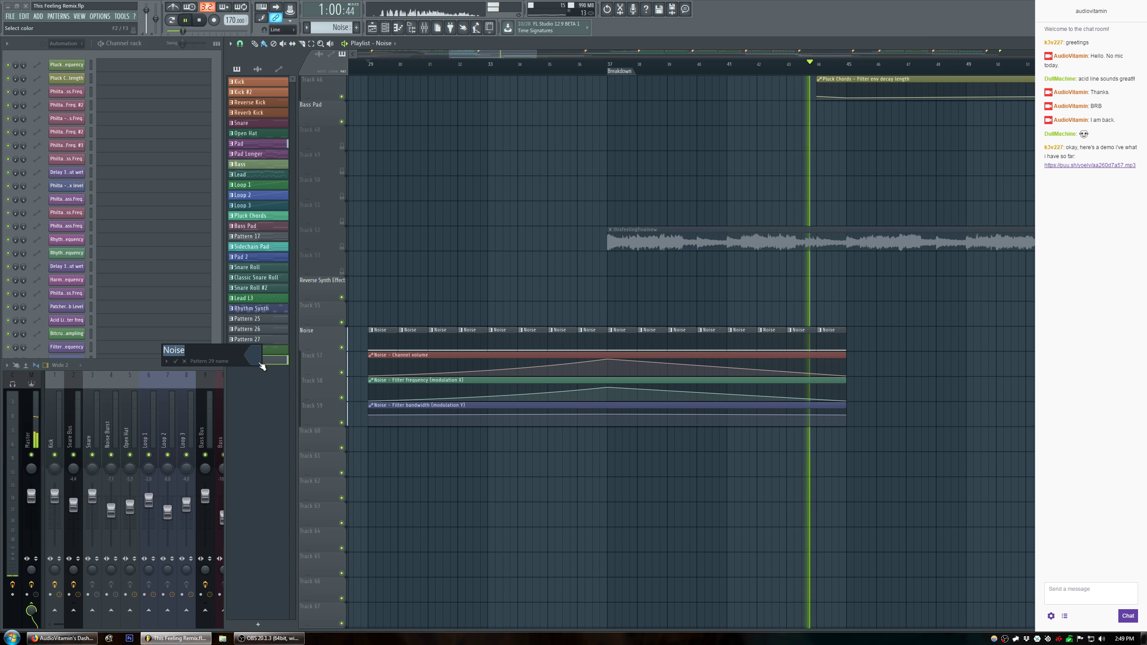
{"action": "key", "text": "Return"}
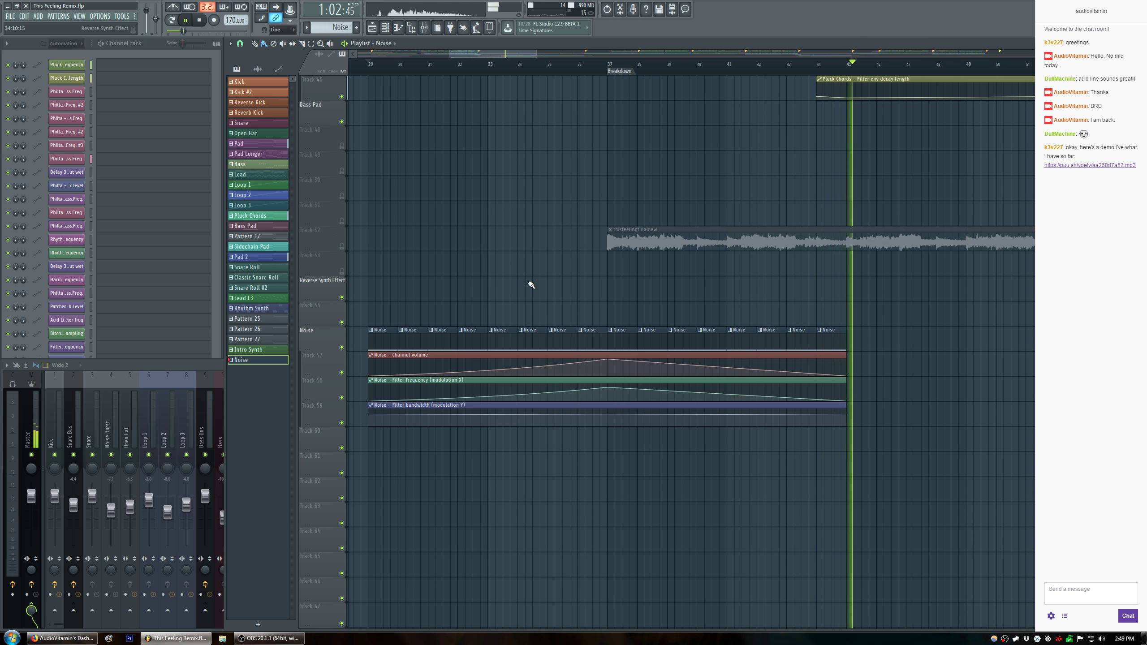
Duplicate all Noise pattern and automation clips from bars 29–45 to follow at bar 45, and set the Noise mixer level to 23%.
{"action": "left_click_drag", "start_coordinate": [865, 326], "coordinate": [350, 447]}
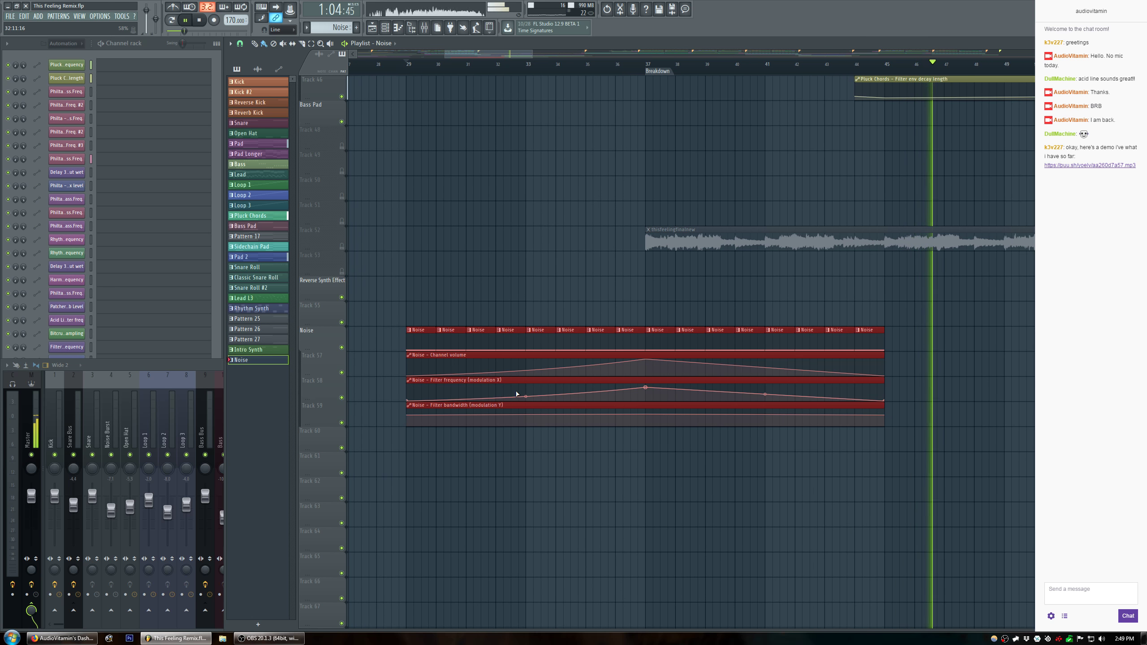
{"action": "key", "text": "ctrl+b"}
{"action": "left_click", "coordinate": [873, 487]}
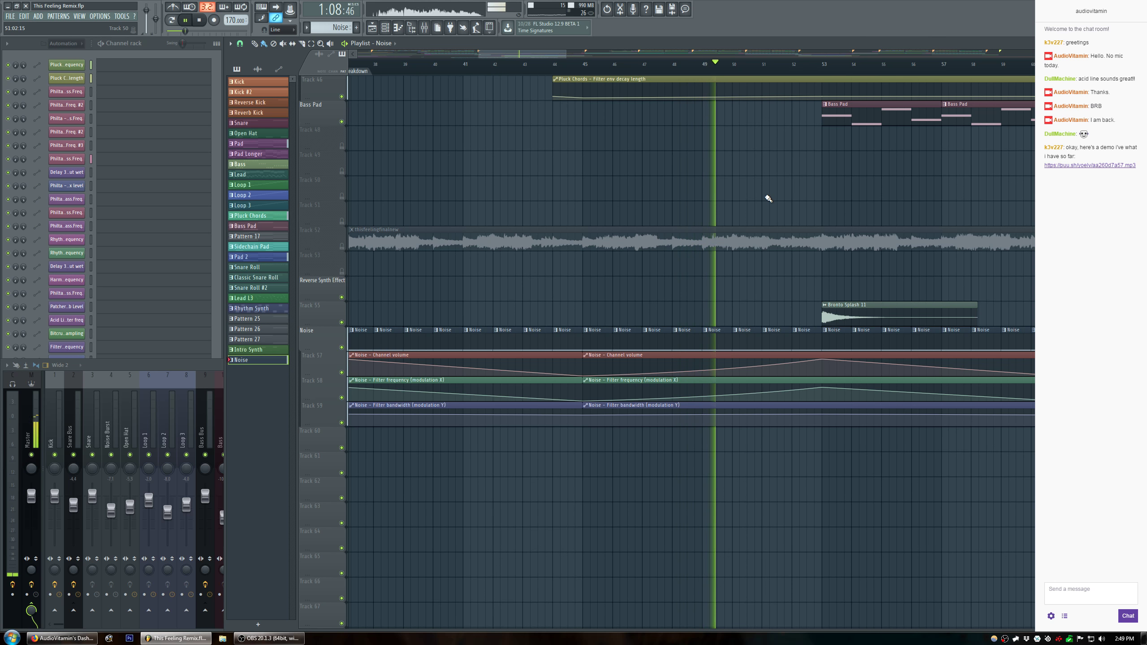
{"action": "left_click", "coordinate": [207, 367]}
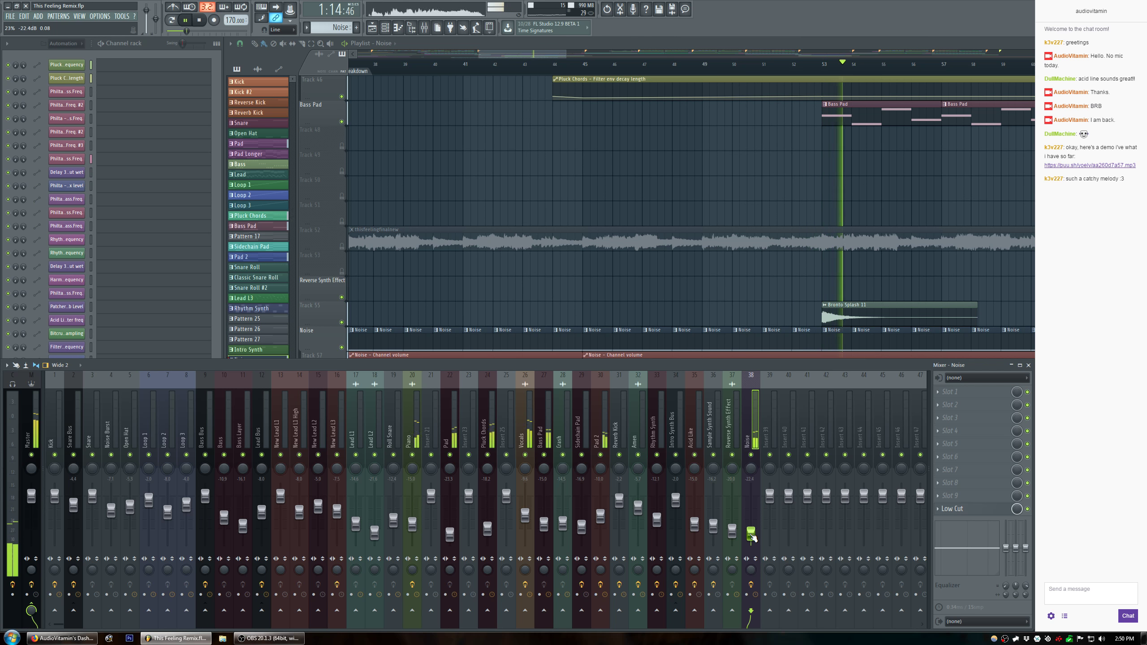
{"action": "left_click", "coordinate": [1029, 365]}
Try raising the Bronto Splash 11 sample's pitch by 200 cents and audition it around bar 53.
{"action": "left_click", "coordinate": [825, 305]}
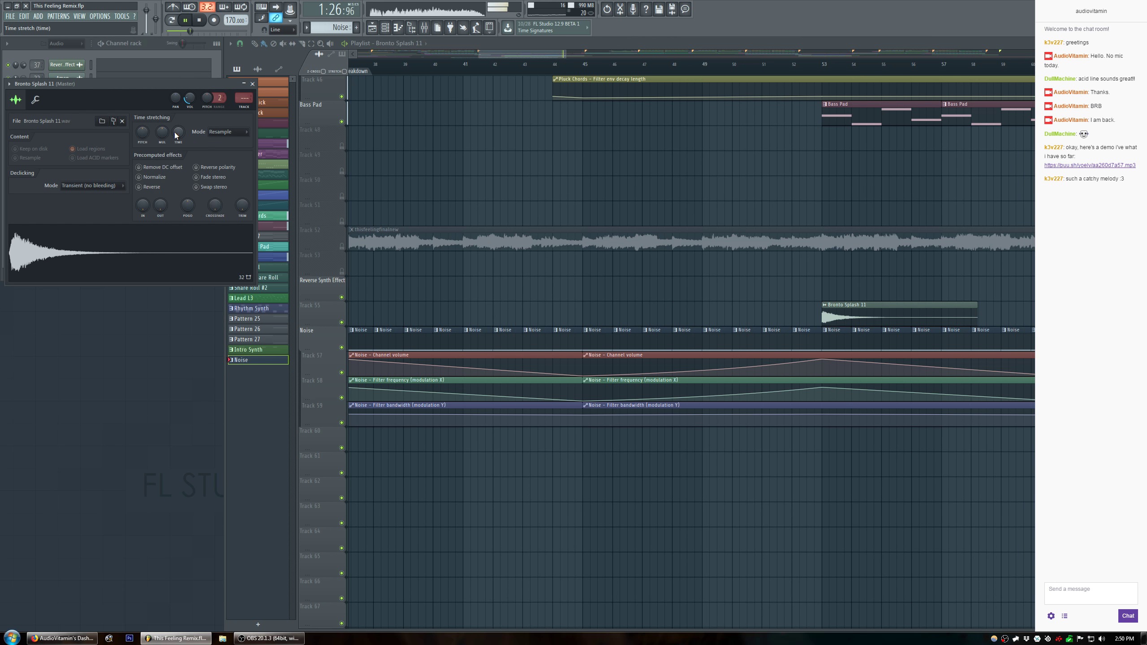
{"action": "key", "text": "space"}
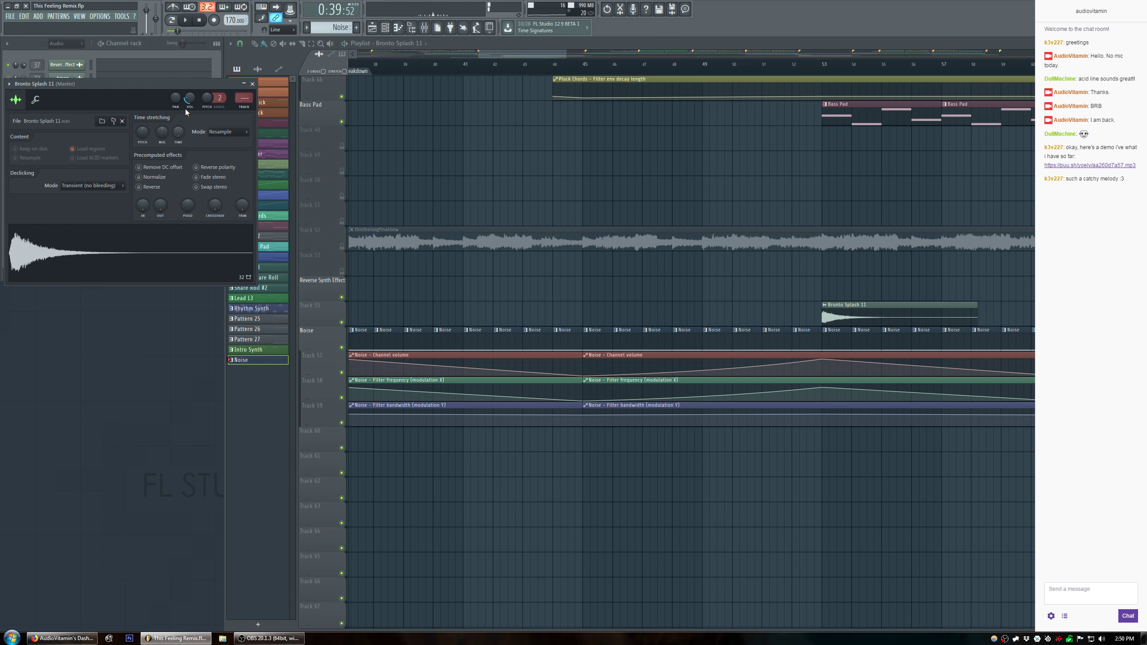
{"action": "left_click_drag", "start_coordinate": [206, 101], "coordinate": [206, 95]}
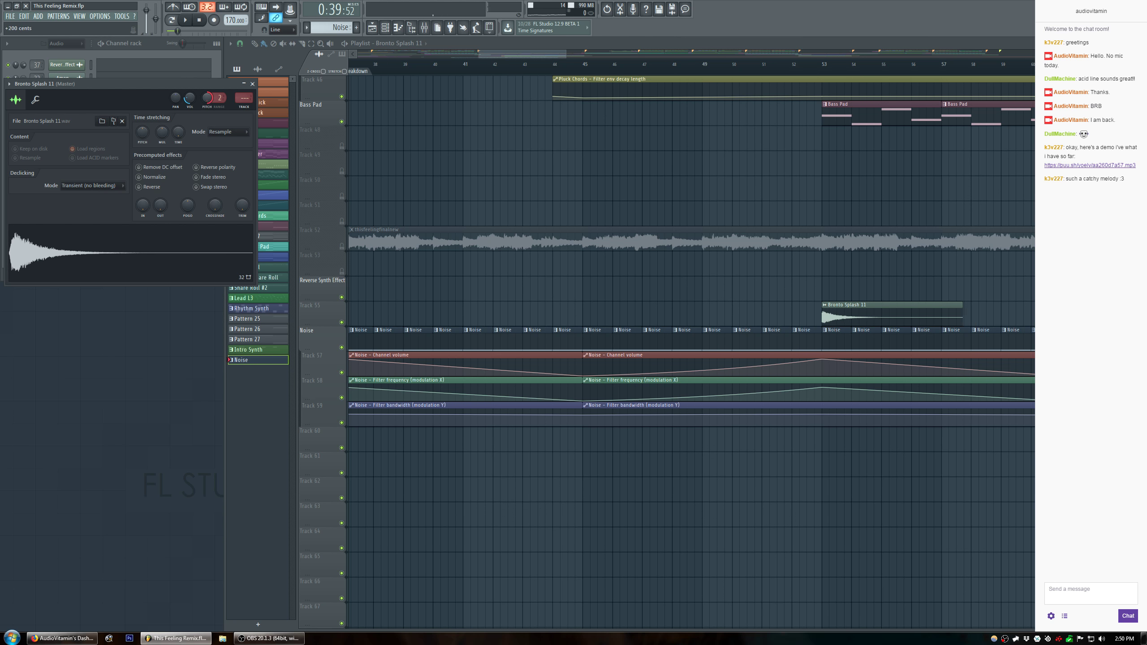
{"action": "left_click", "coordinate": [825, 67]}
{"action": "key", "text": "space"}
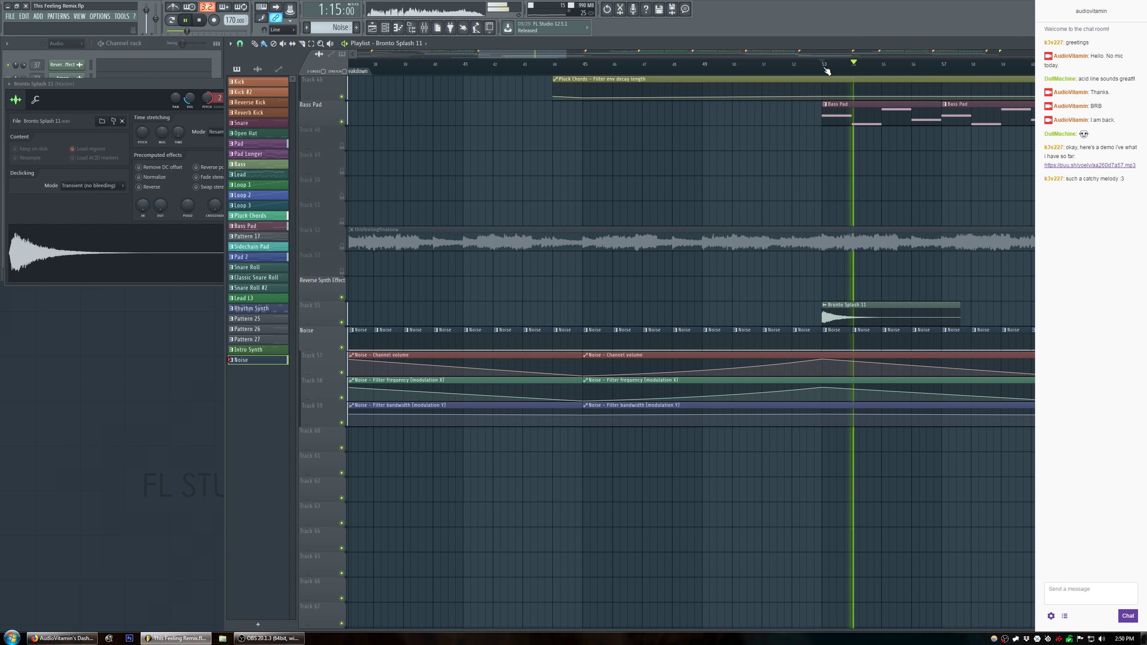
{"action": "key", "text": "space"}
{"action": "key", "text": "space"}
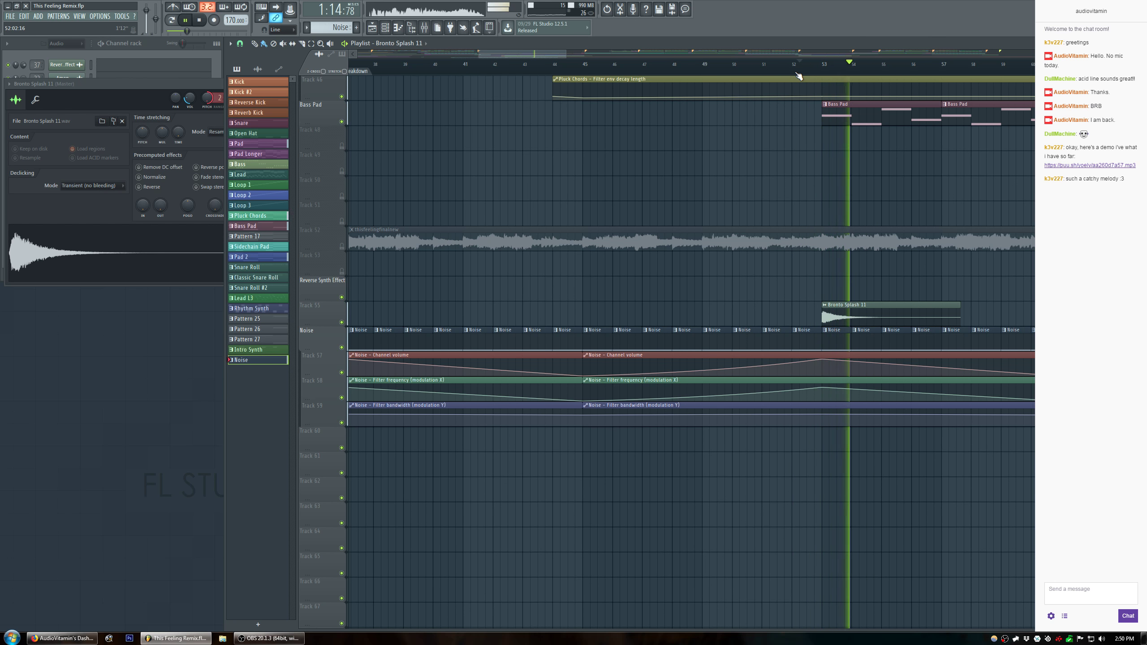
Reset the Bronto Splash 11 channel pitch to its default.
{"action": "left_click", "coordinate": [187, 83]}
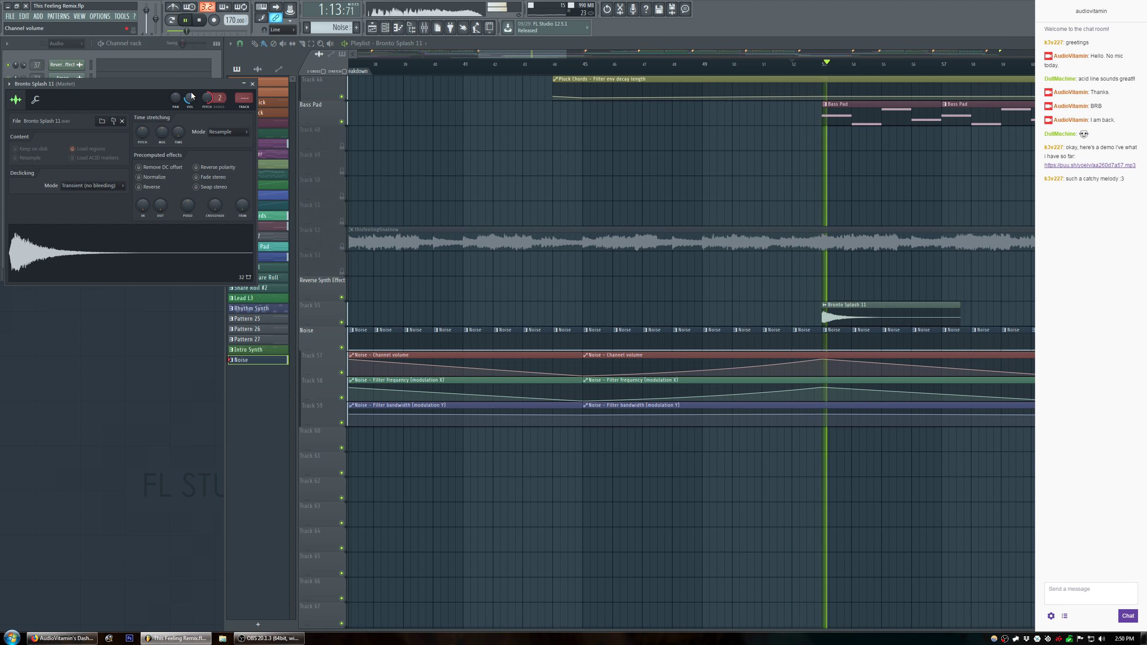
{"action": "right_click", "coordinate": [210, 105]}
{"action": "left_click", "coordinate": [213, 106]}
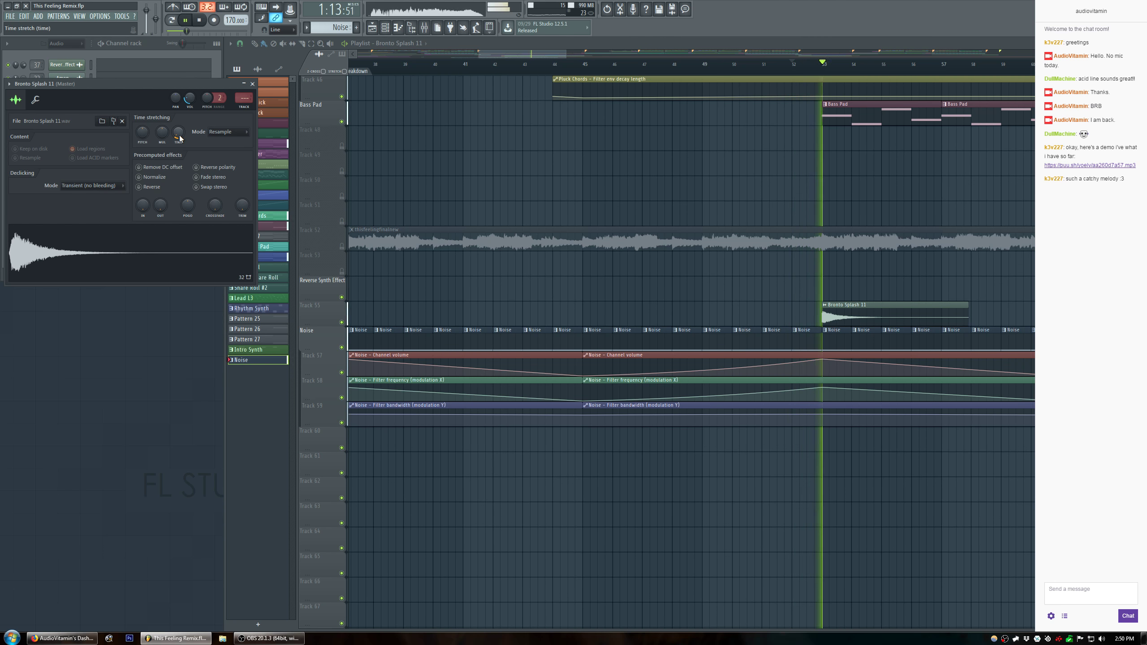
Try a shorter time stretch on the Bronto Splash 11 sample, audition it in the mix, and reset the stretch time.
{"action": "scroll", "coordinate": [180, 139], "scroll_direction": "down", "scroll_amount": 1}
{"action": "key", "text": "space"}
{"action": "key", "text": "space"}
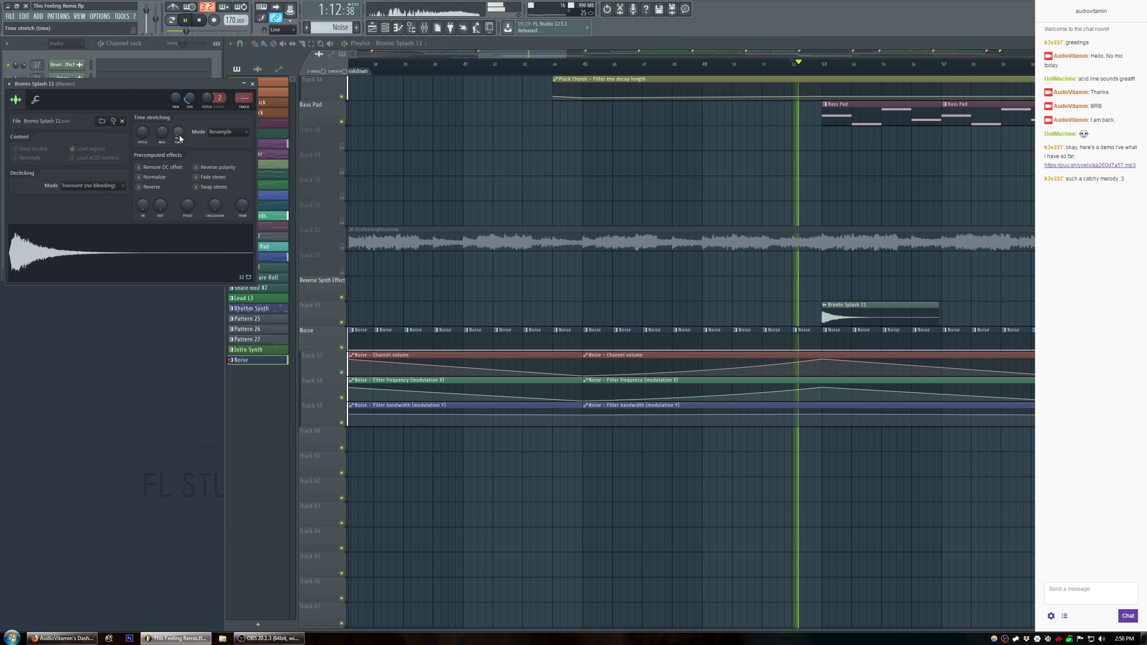
{"action": "key", "text": "space"}
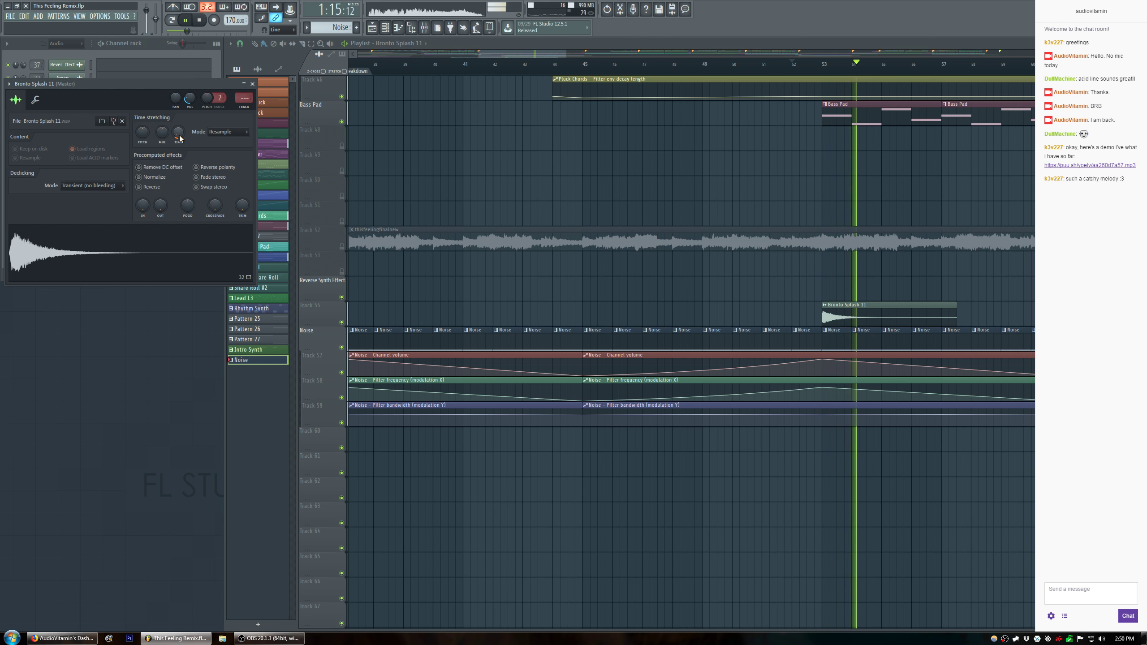
{"action": "right_click", "coordinate": [180, 139]}
{"action": "left_click", "coordinate": [189, 142]}
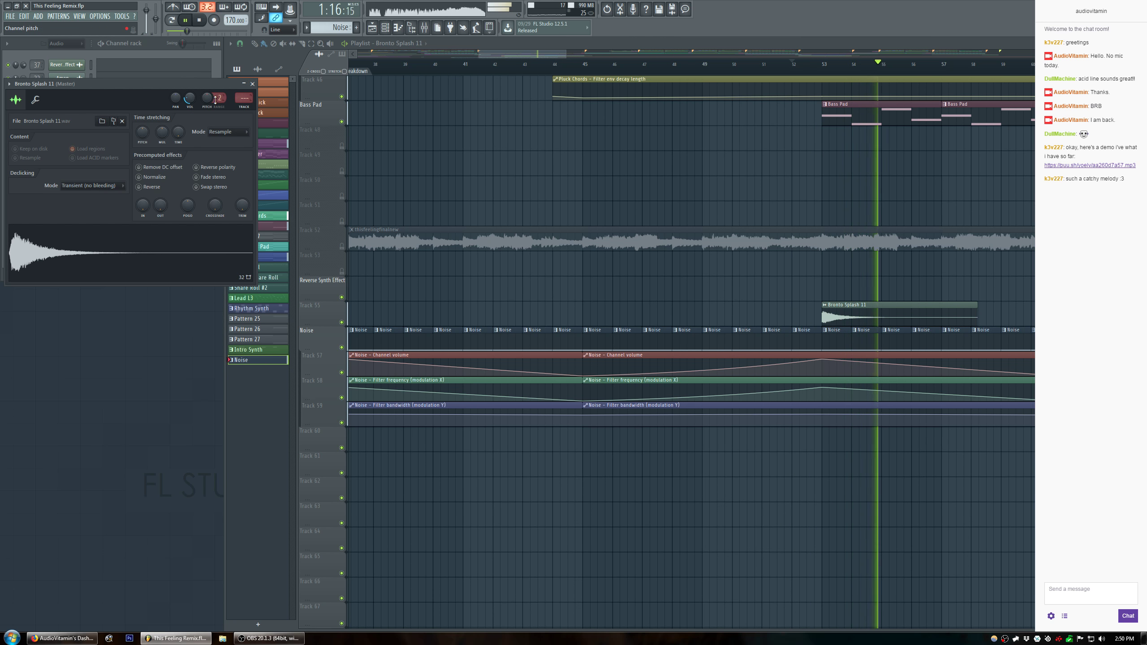
Close the sample settings, solo the Bronto Splash 11 track to audition the hit at bar 53, and save the project.
{"action": "left_click", "coordinate": [252, 84]}
{"action": "right_click", "coordinate": [341, 323]}
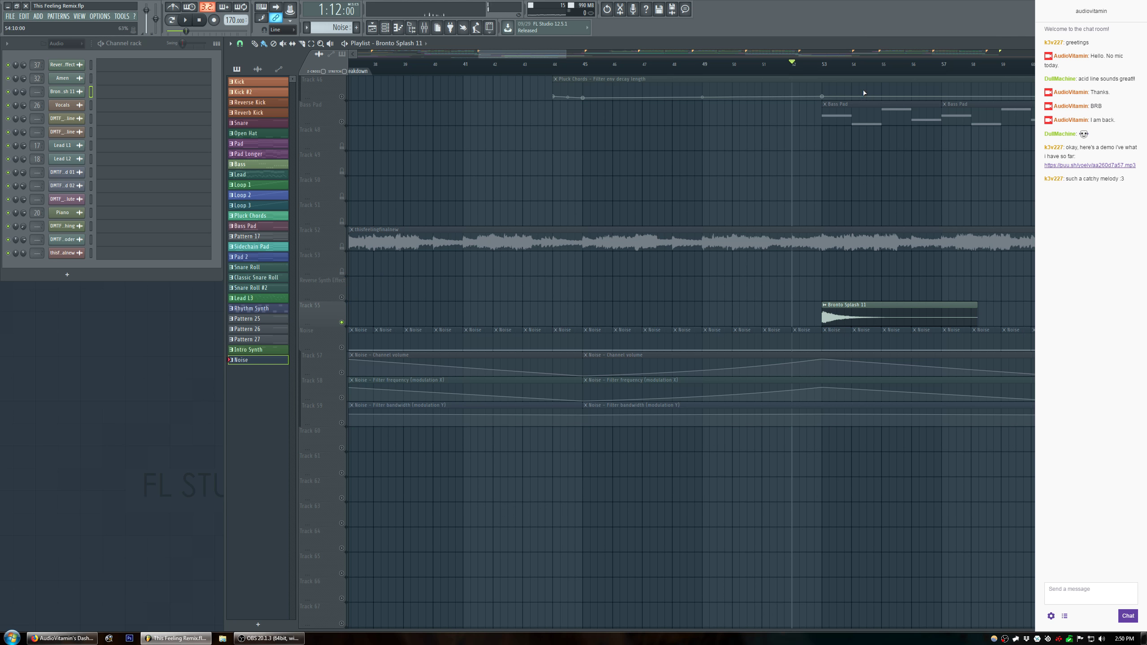
{"action": "key", "text": "space"}
{"action": "key", "text": "space"}
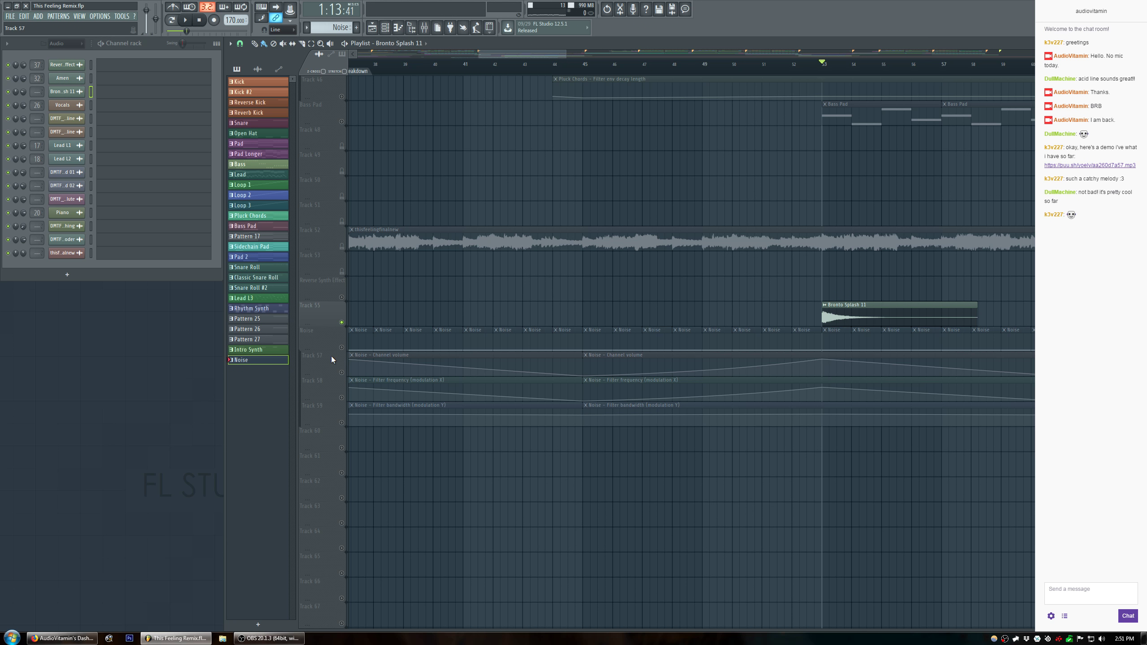
{"action": "key", "text": "ctrl+s"}
{"action": "left_click", "coordinate": [641, 345]}
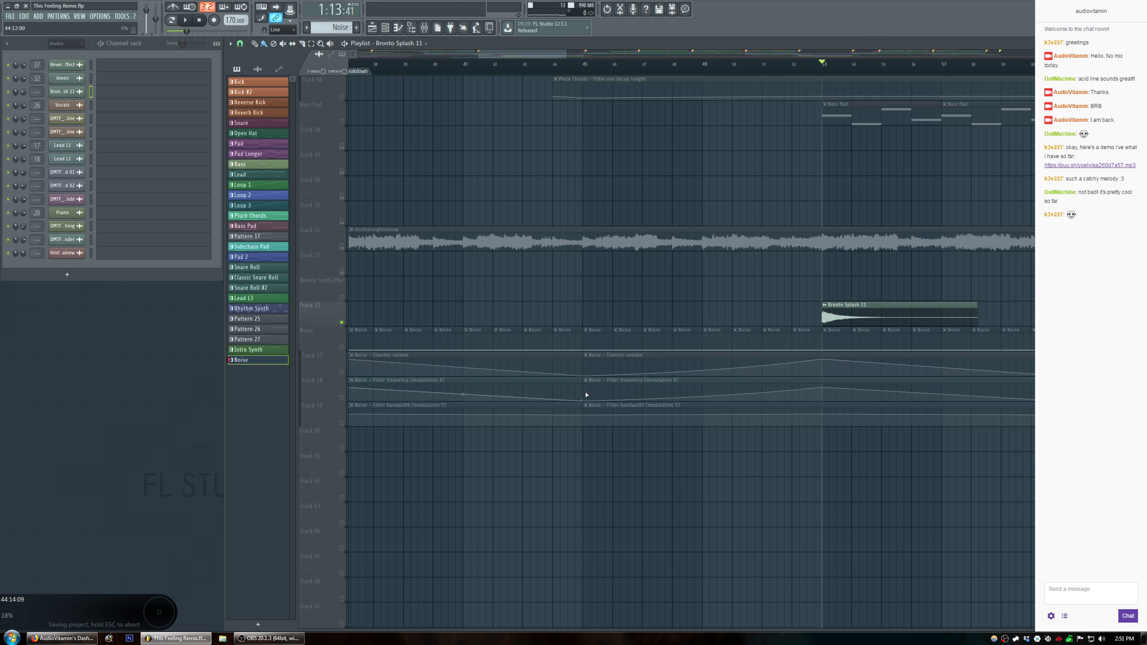
Switch to the Twitch dashboard in Firefox, listen to the MP3 demo linked in the chat, and close its tab.
{"action": "left_click", "coordinate": [62, 638]}
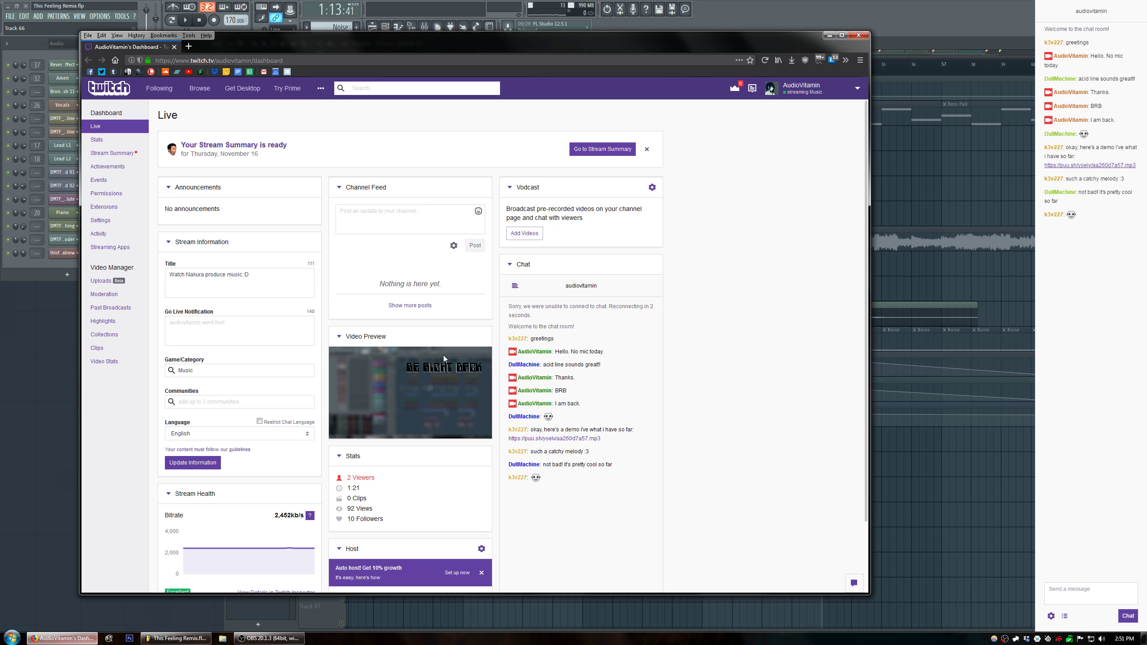
{"action": "left_click", "coordinate": [585, 438]}
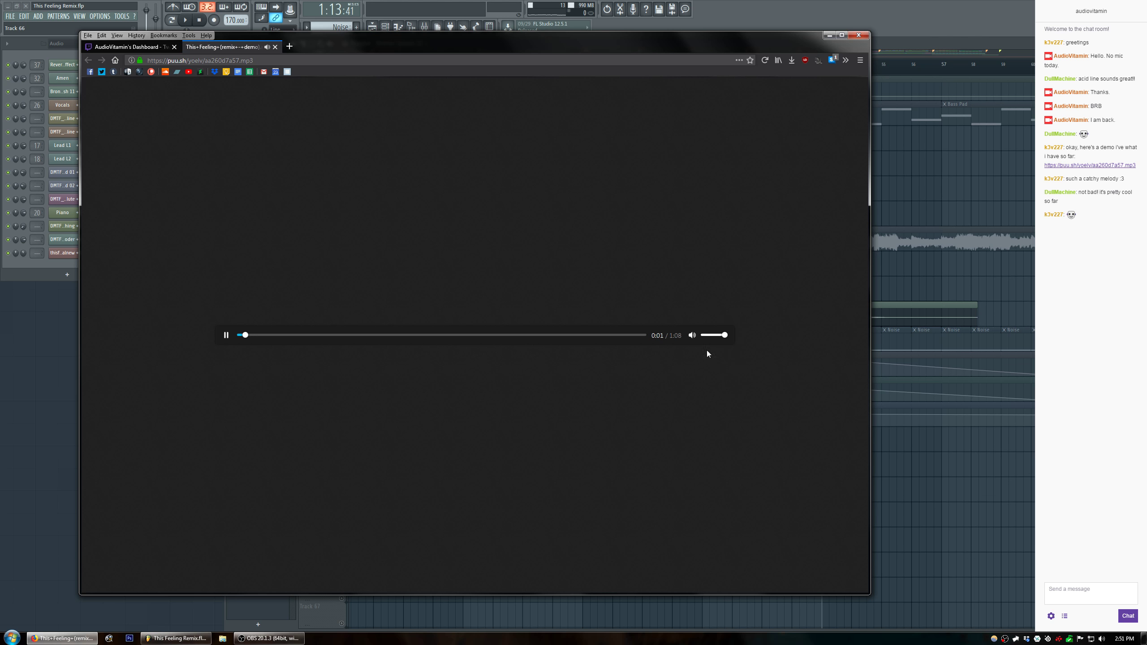
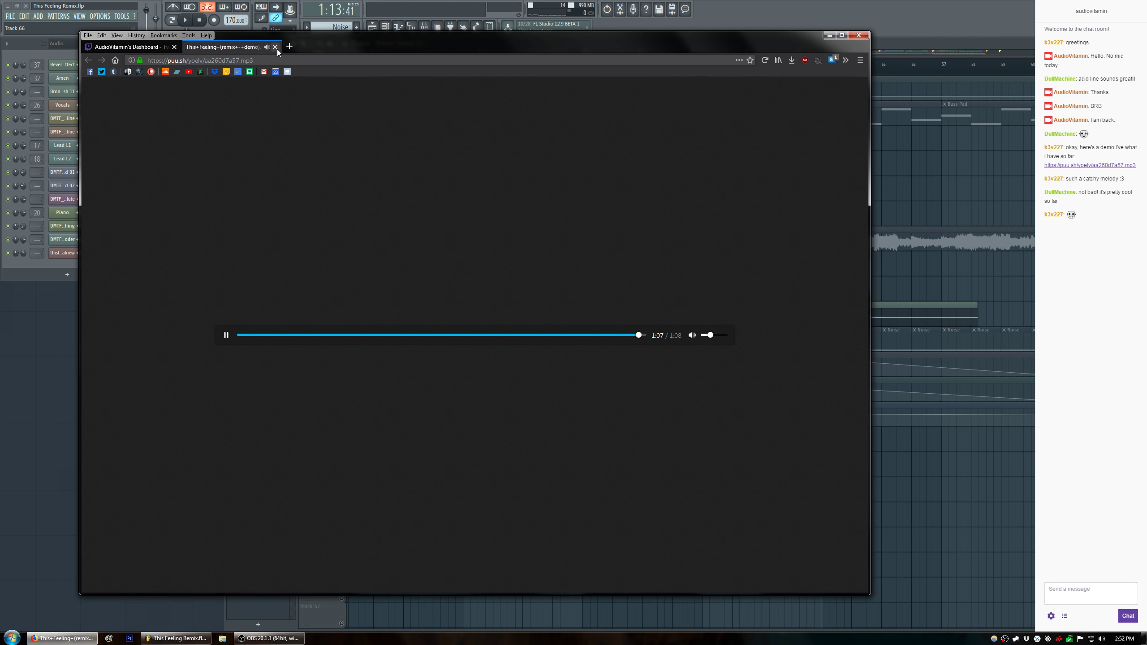
{"action": "left_click", "coordinate": [275, 47]}
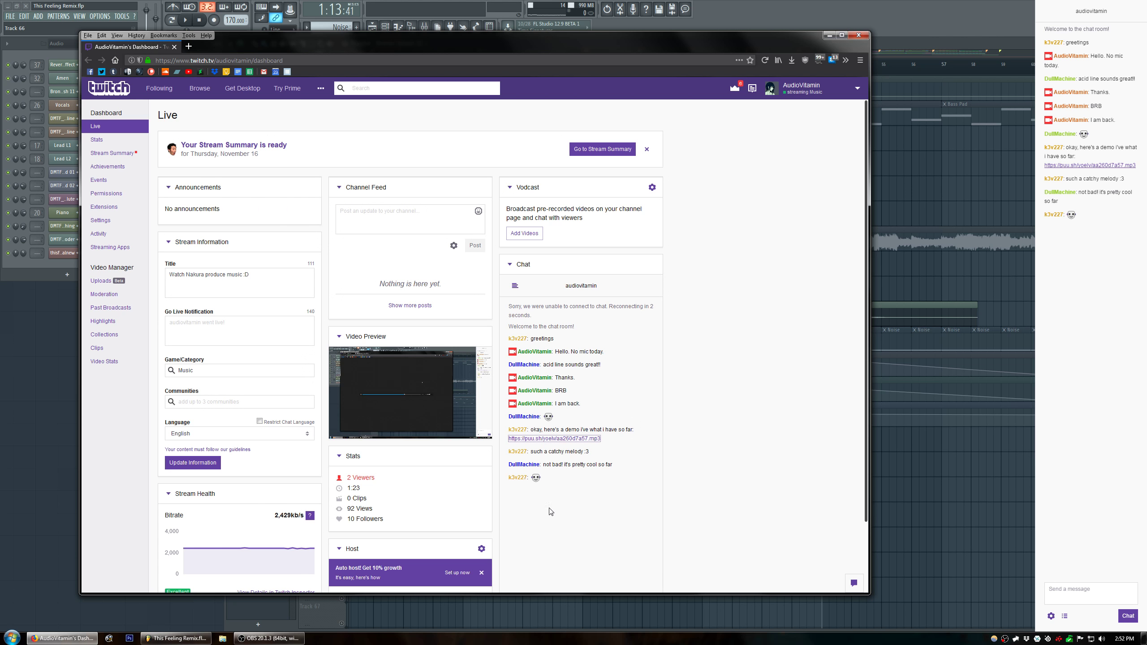
Send the chat message "Remix is sounding good" with a face emote and minimize the browser.
{"action": "scroll", "coordinate": [547, 531], "scroll_direction": "down", "scroll_amount": 3}
{"action": "left_click", "coordinate": [565, 536]}
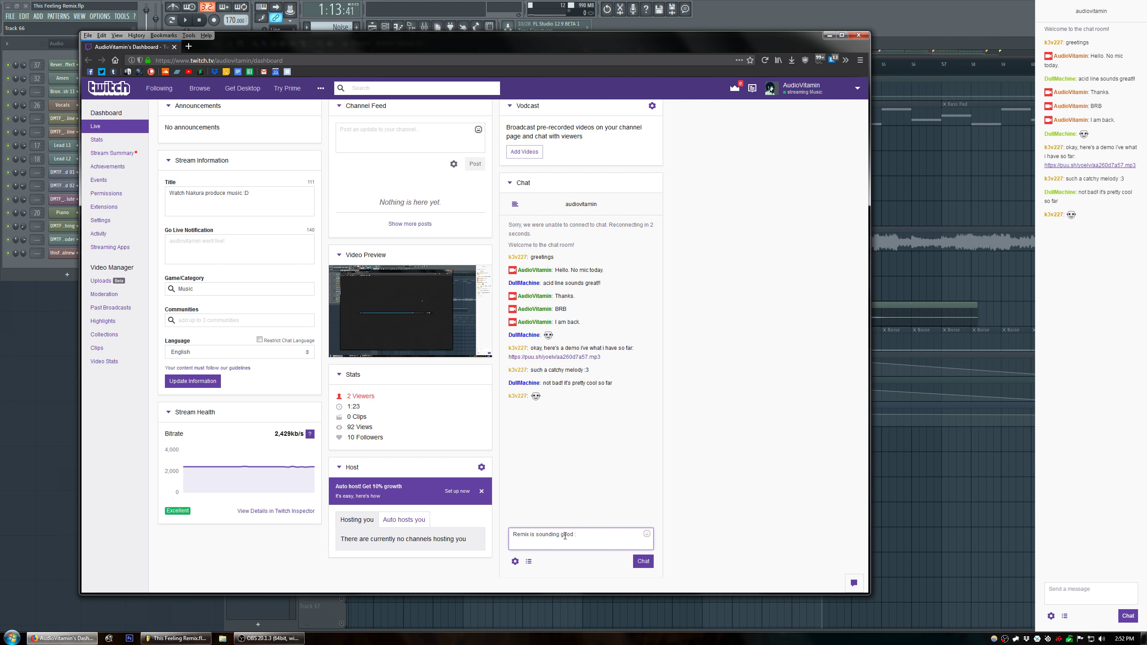
{"action": "left_click", "coordinate": [643, 562]}
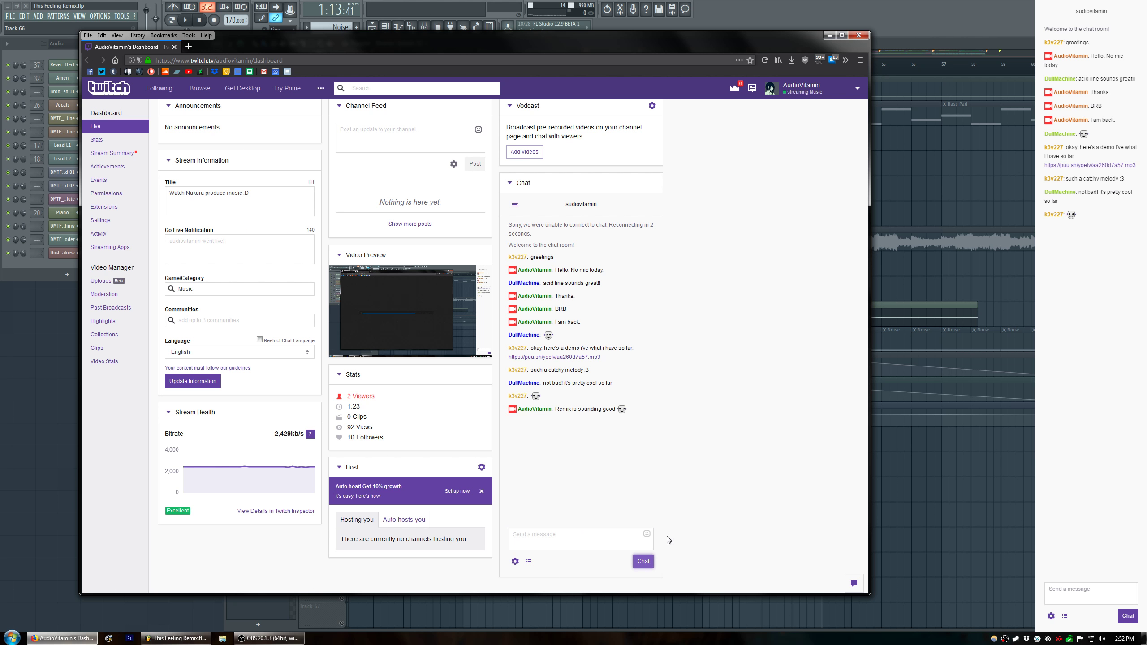
{"action": "left_click", "coordinate": [830, 36]}
Audition the hit at bar 53 and rename the Bronto Splash 11 channel to "Splash".
{"action": "key", "text": "space"}
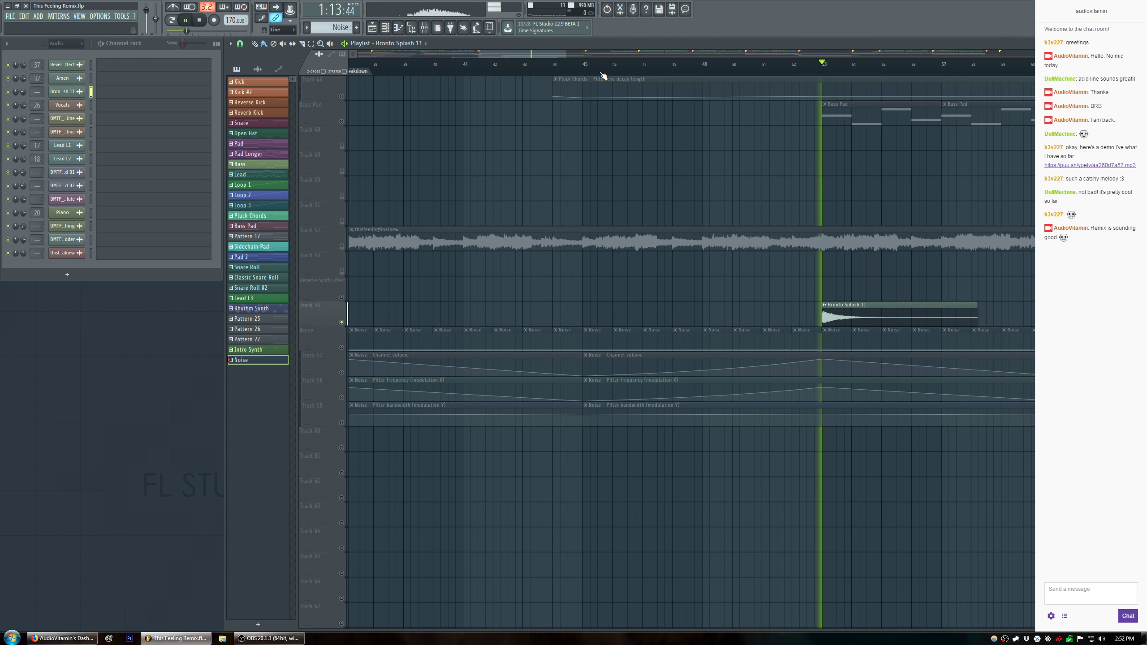
{"action": "key", "text": "space"}
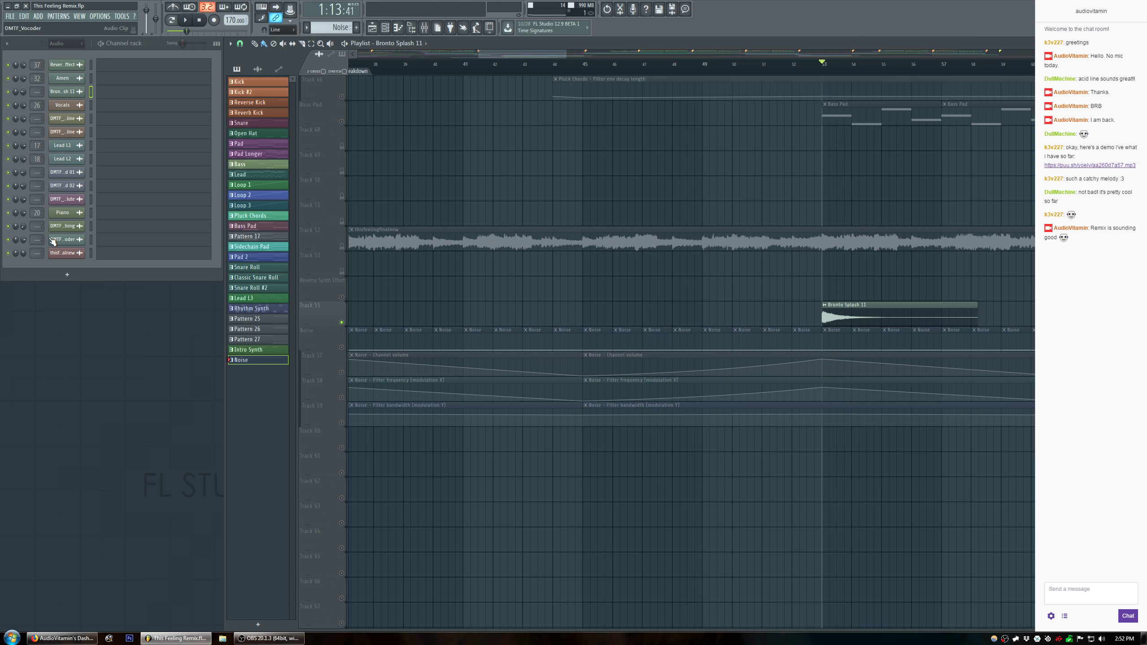
{"action": "left_click", "coordinate": [53, 98], "text": "shift"}
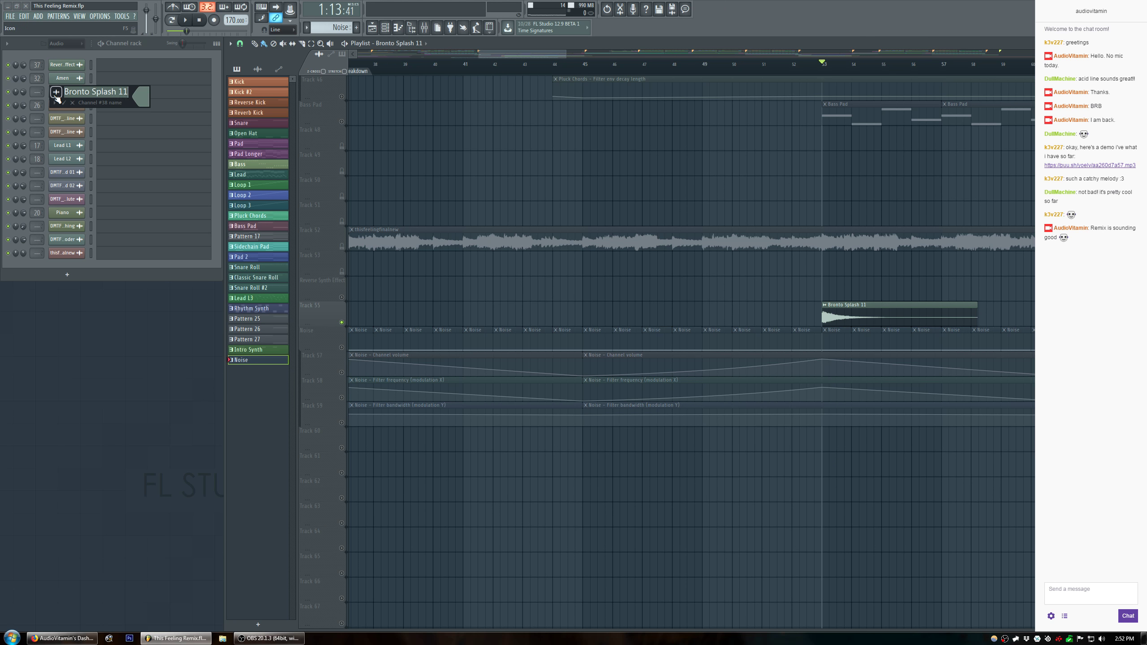
{"action": "type", "text": "Spl"}
{"action": "key", "text": "Return"}
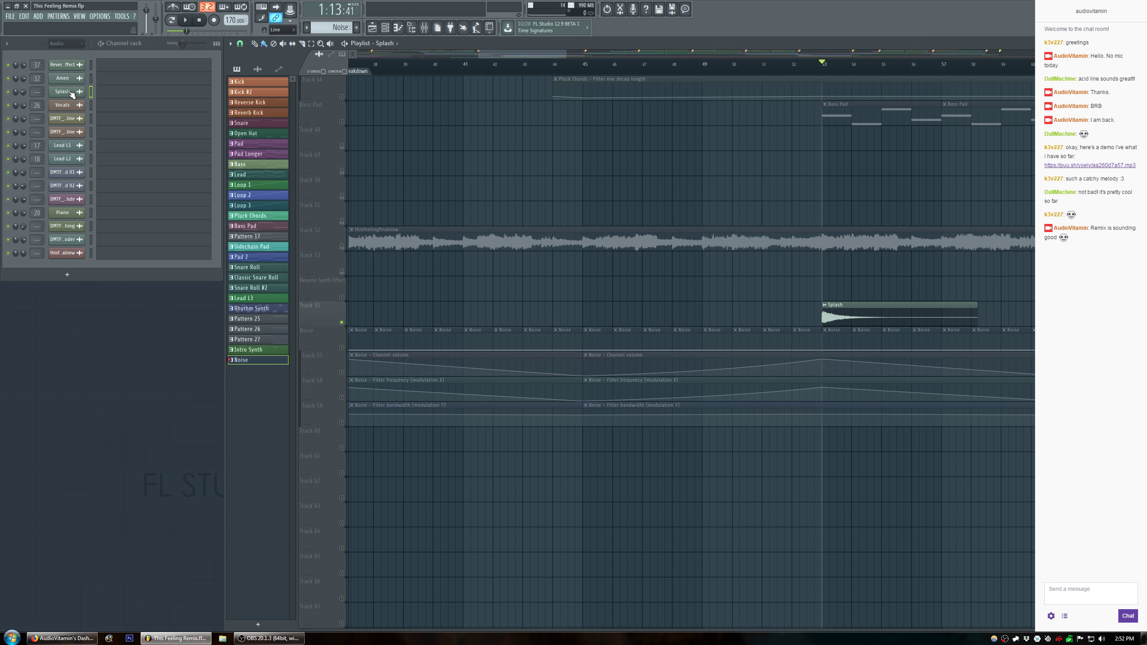
Route the Splash channel to the empty mixer insert 39 and play it to check the routing.
{"action": "key", "text": "F9"}
{"action": "left_click", "coordinate": [768, 437]}
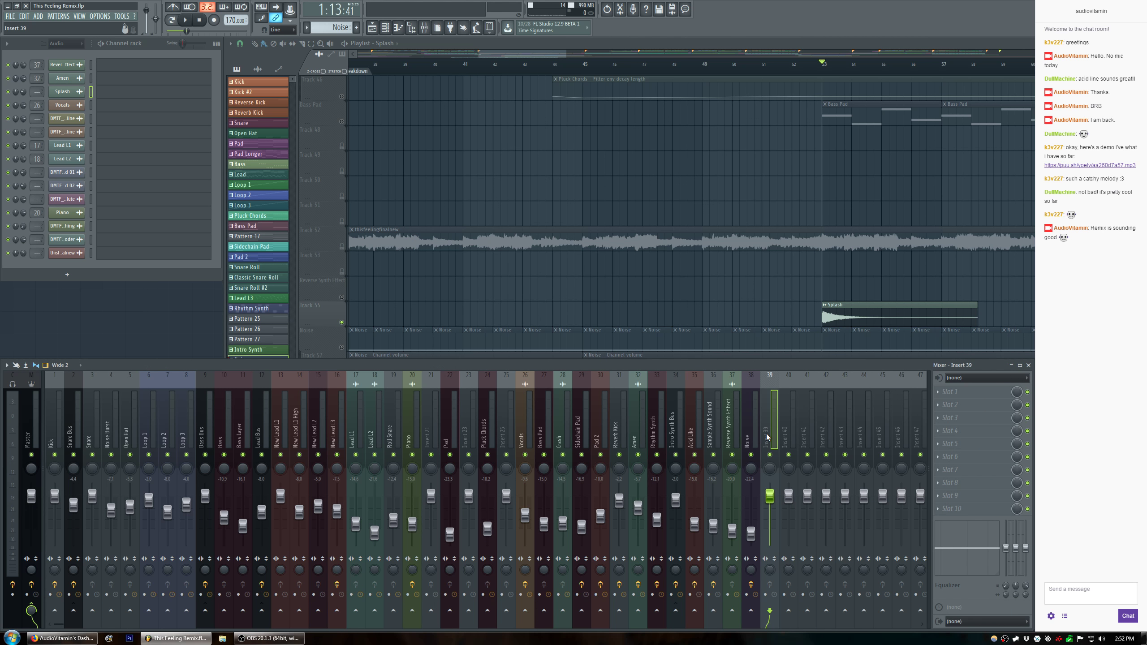
{"action": "key", "text": "ctrl+l"}
{"action": "key", "text": "space"}
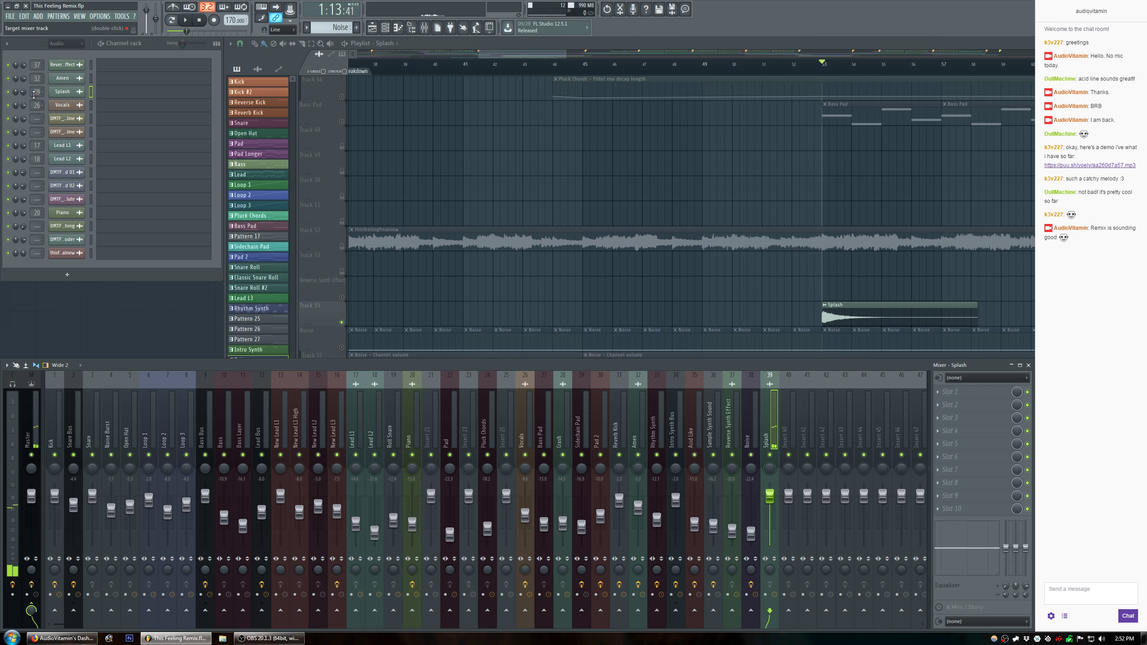
{"action": "right_click", "coordinate": [24, 93]}
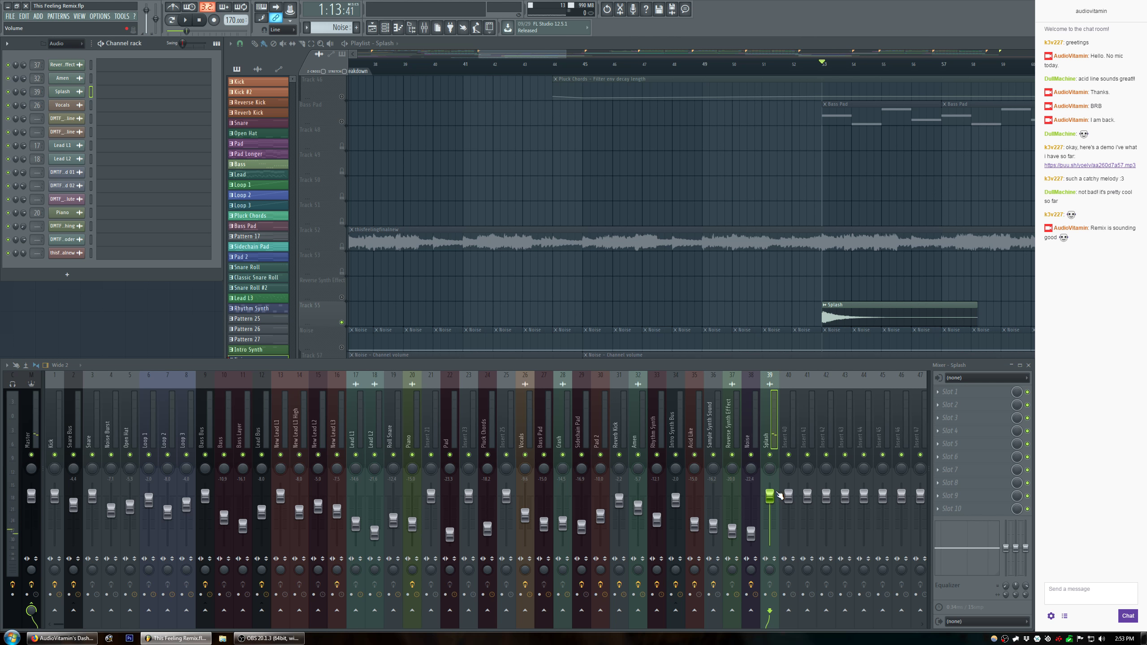
Lower the Splash mixer track's volume fader and audition the hit at the reduced level.
{"action": "left_click_drag", "start_coordinate": [769, 496], "coordinate": [769, 520]}
{"action": "key", "text": "space"}
{"action": "key", "text": "space"}
{"action": "key", "text": "space"}
{"action": "key", "text": "space"}
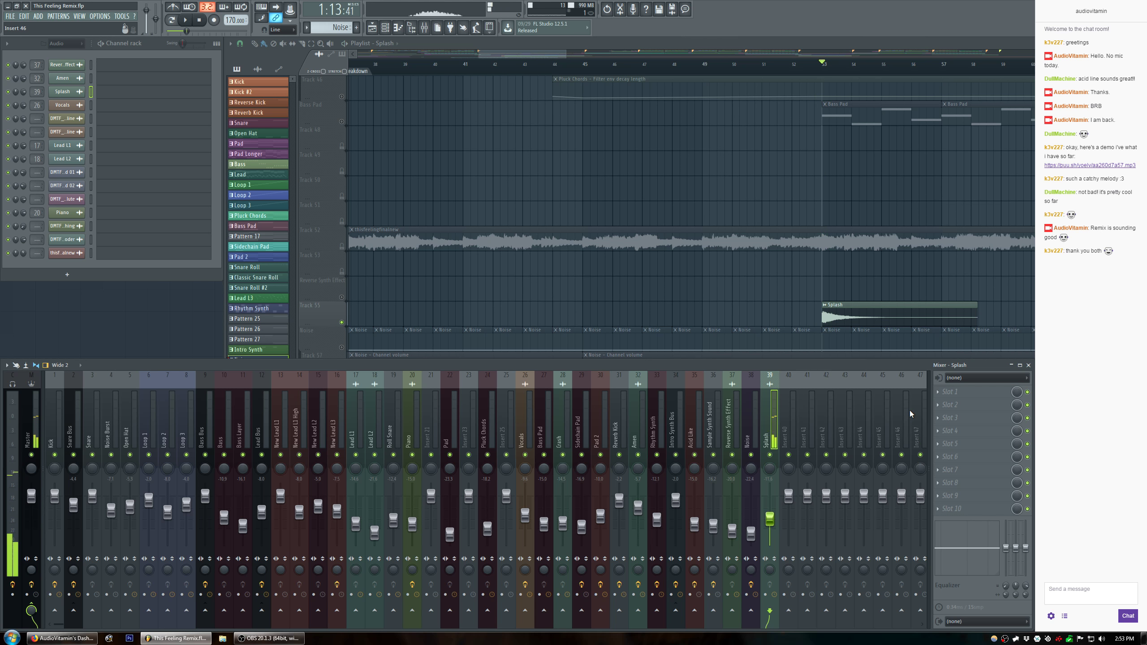
Load Fruity parametric EQ 2 in the first effect slot of the Splash track and play the hit through it.
{"action": "left_click", "coordinate": [938, 392]}
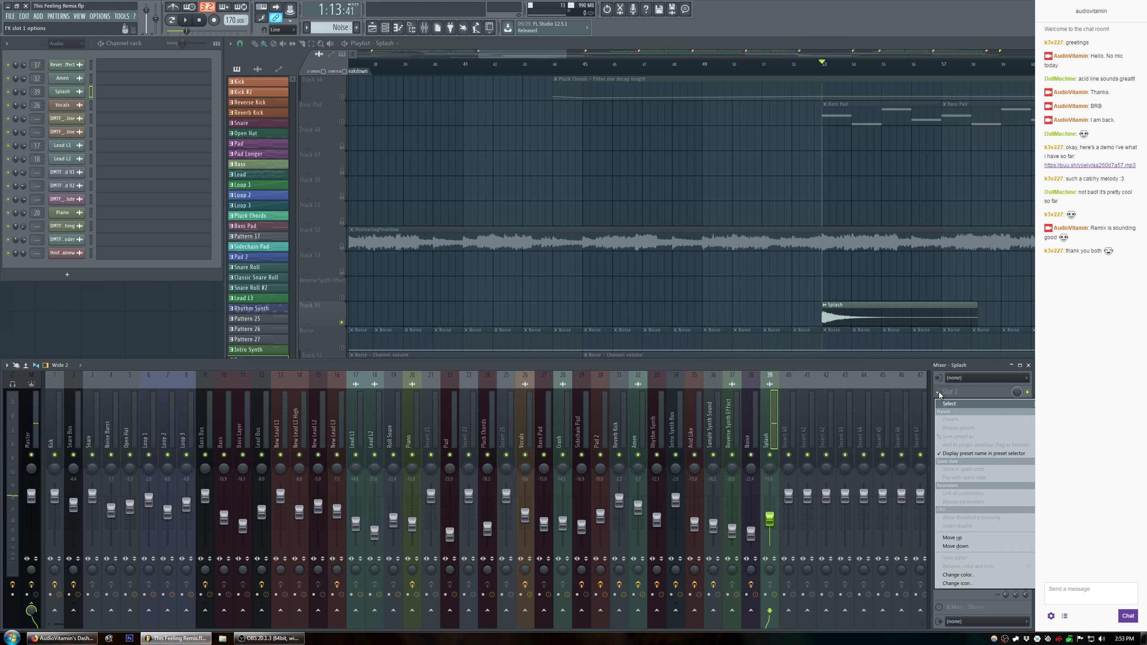
{"action": "left_click", "coordinate": [1073, 479]}
{"action": "key", "text": "space"}
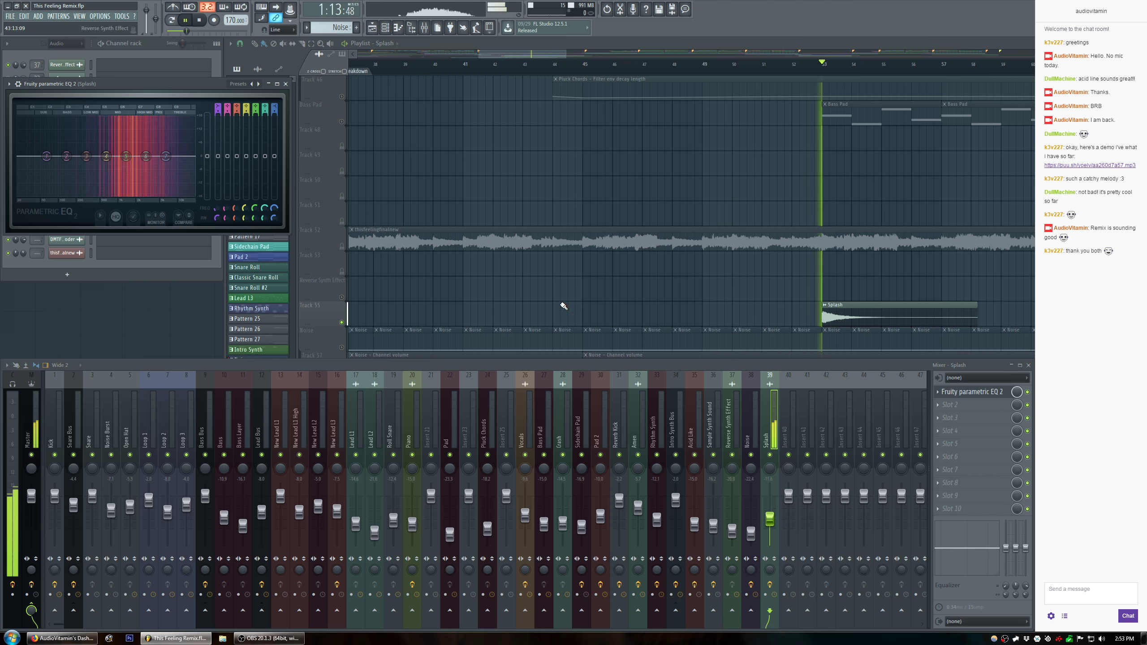
{"action": "left_click_drag", "start_coordinate": [194, 84], "coordinate": [382, 117]}
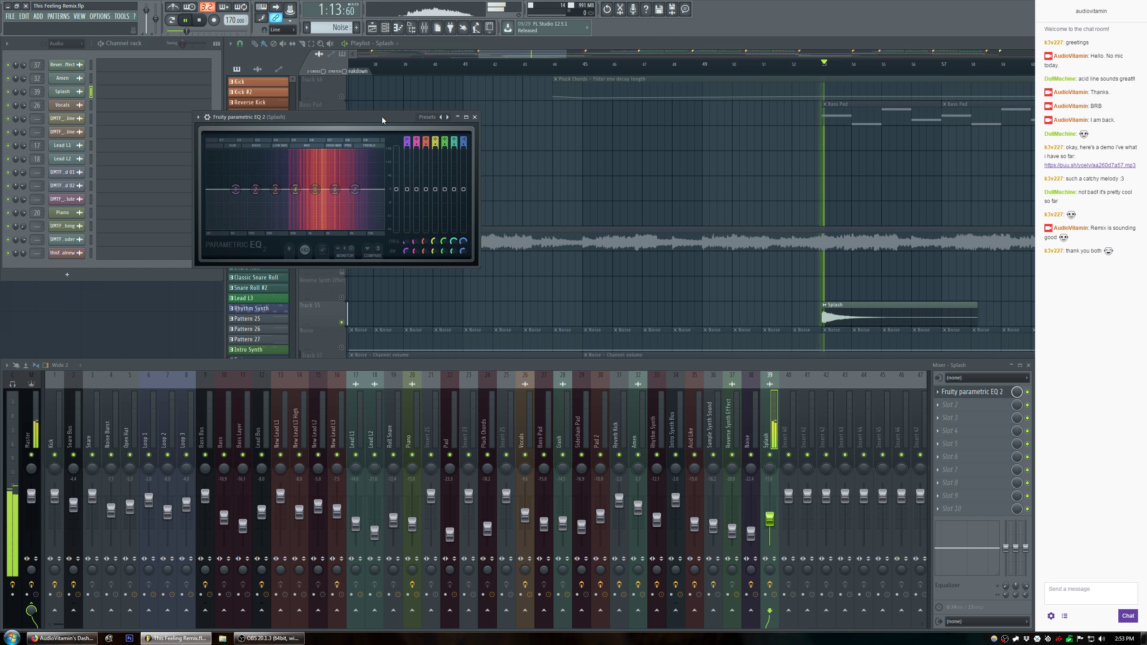
{"action": "key", "text": "space"}
Shorten the Splash sample's time stretch so the clip lasts about four bars, and audition it.
{"action": "left_click", "coordinate": [64, 90]}
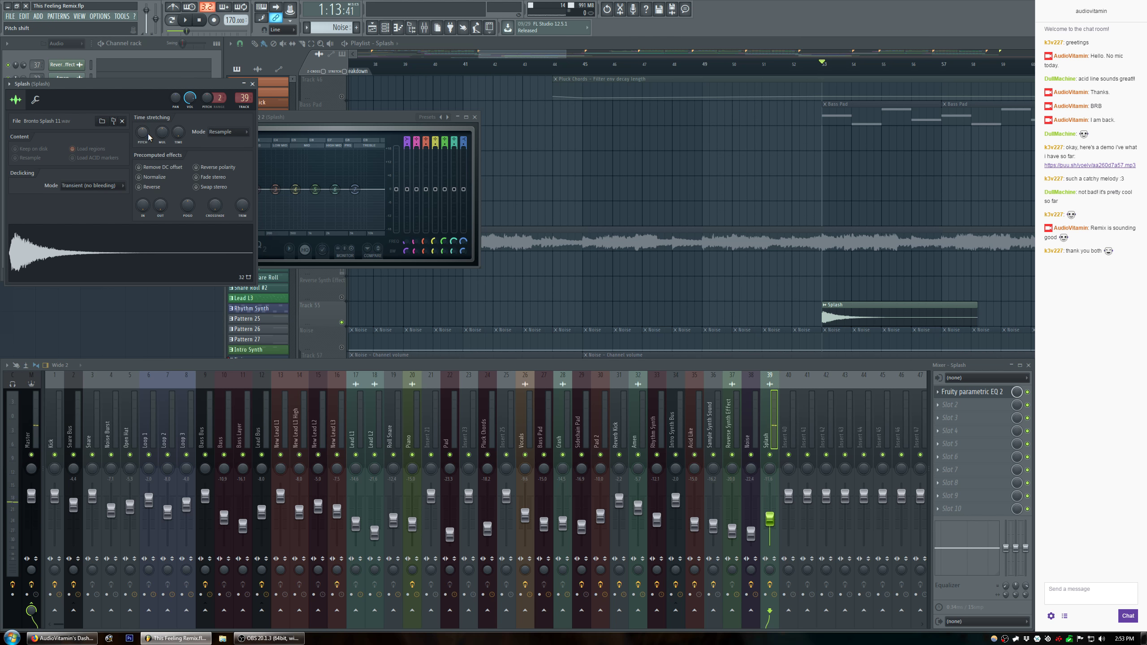
{"action": "left_click_drag", "start_coordinate": [178, 138], "coordinate": [179, 126]}
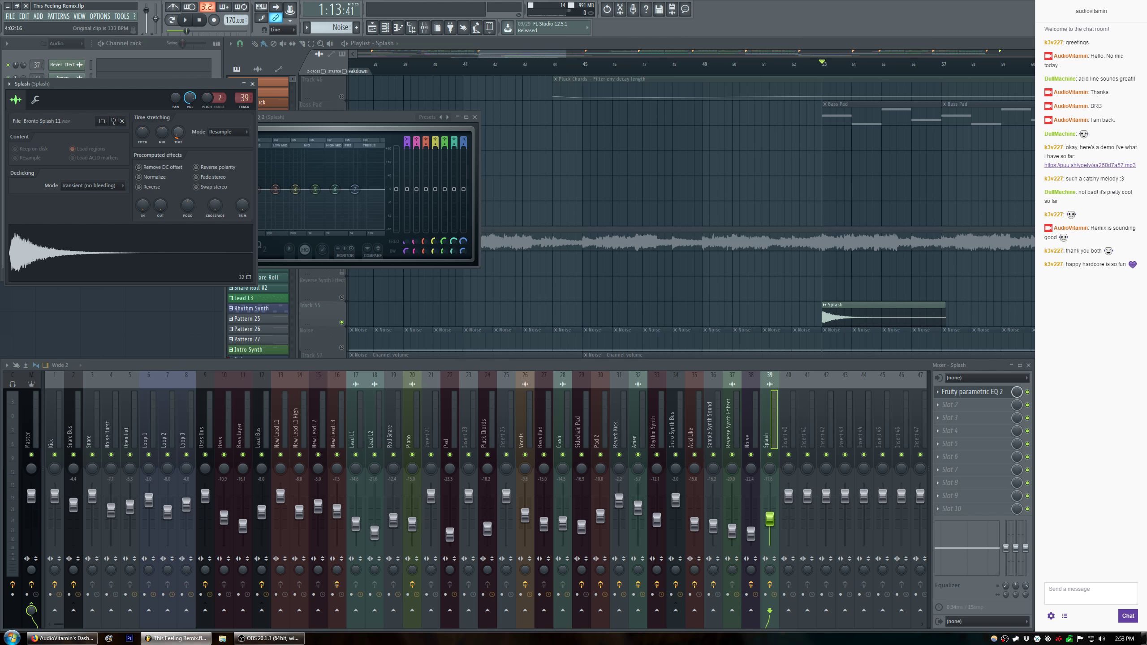
{"action": "key", "text": "space"}
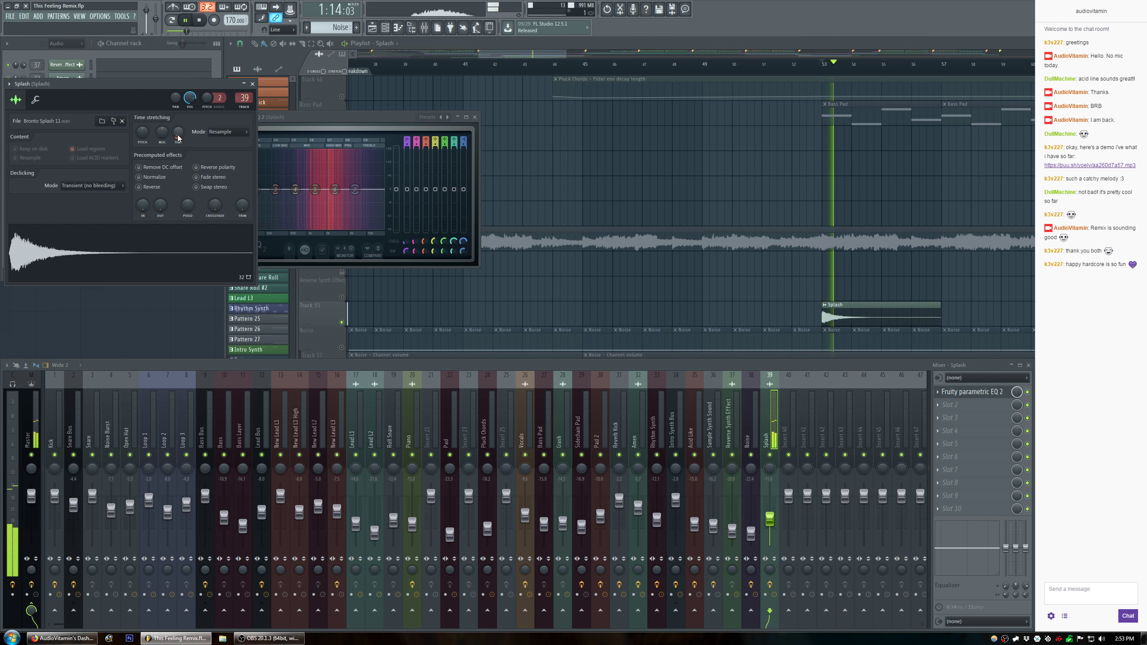
Boost the Splash EQ's highs by about 8 dB near 9.3 kHz, shelve down its lows, and audition the result.
{"action": "left_click_drag", "start_coordinate": [335, 190], "coordinate": [364, 170]}
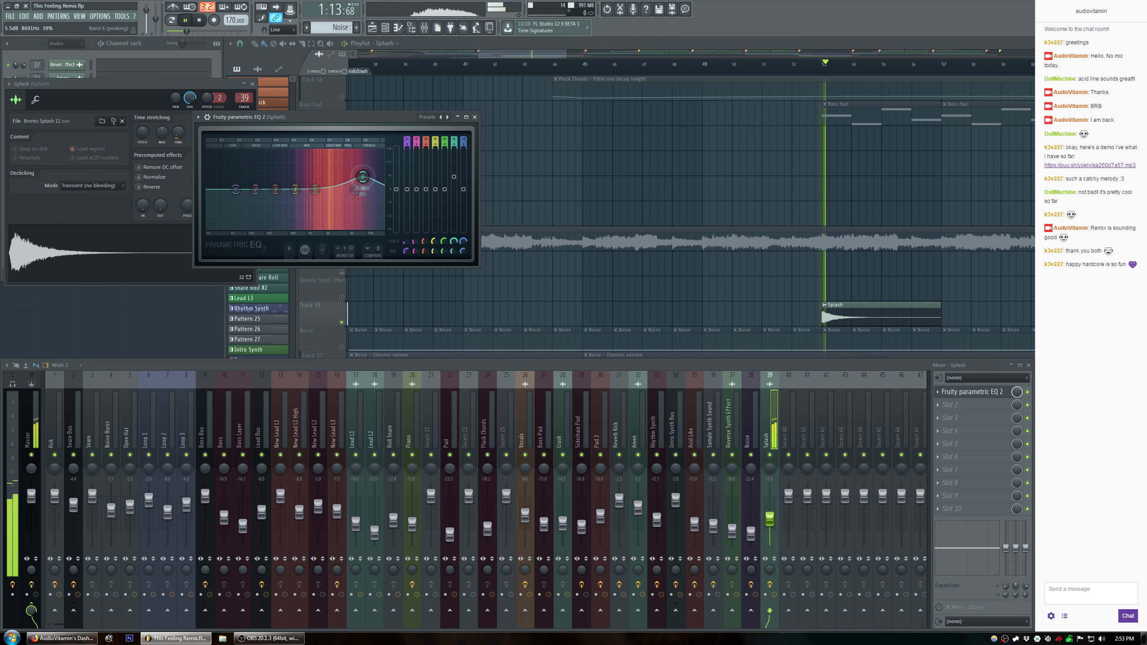
{"action": "key", "text": "space"}
{"action": "left_click_drag", "start_coordinate": [235, 190], "coordinate": [311, 222]}
{"action": "key", "text": "space"}
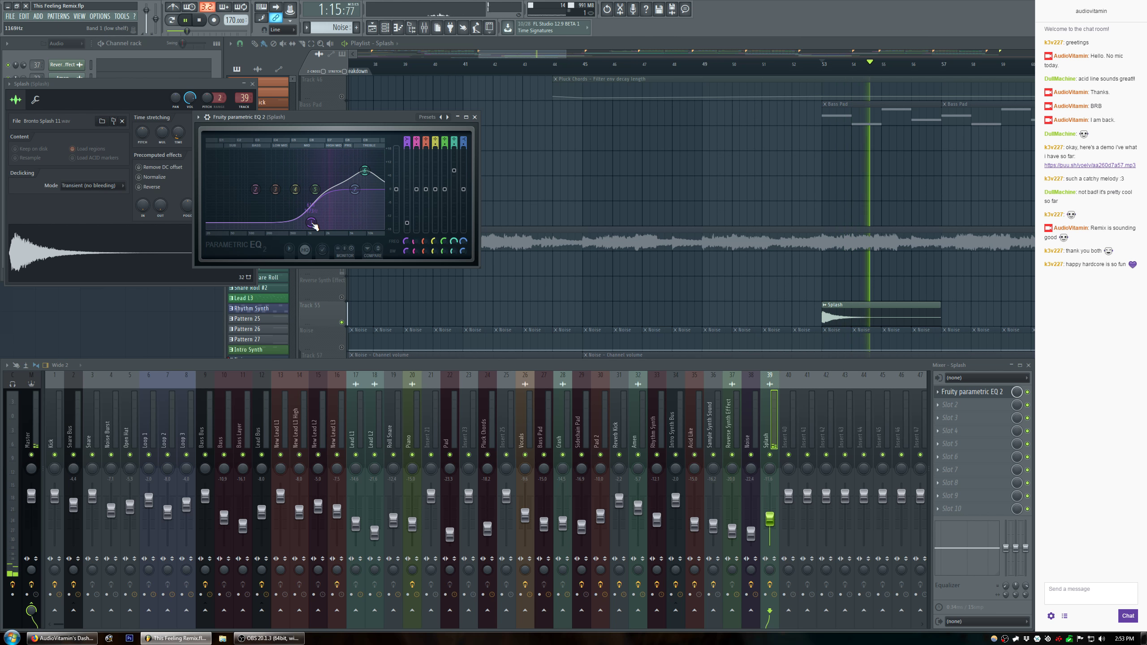
{"action": "key", "text": "space"}
{"action": "key", "text": "space"}
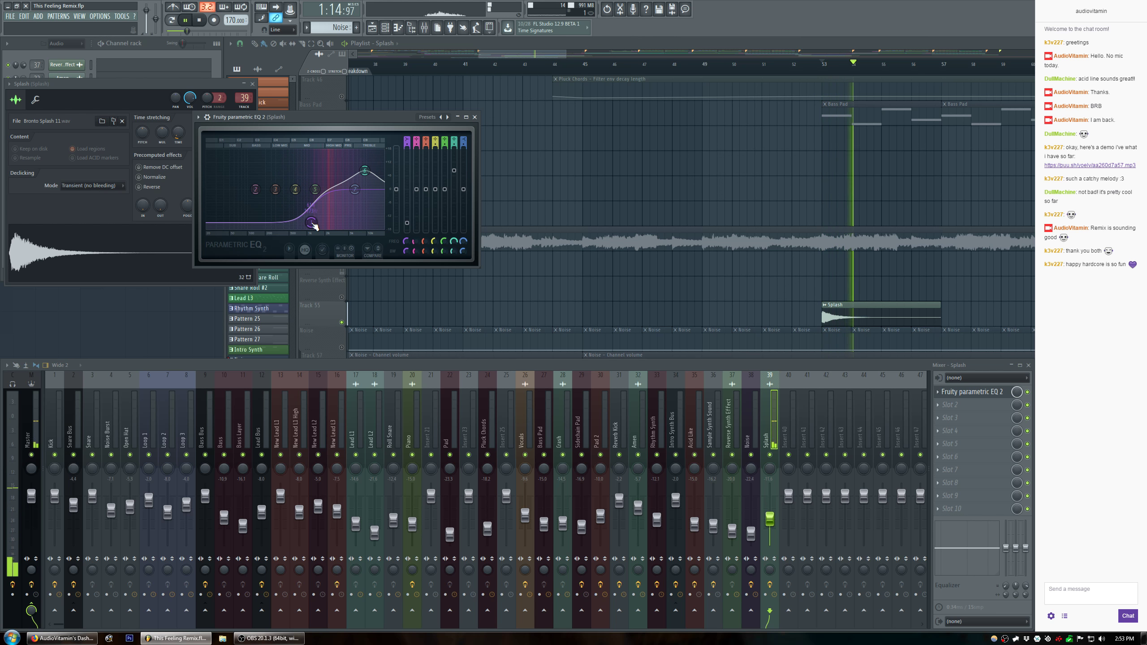
{"action": "key", "text": "space"}
{"action": "key", "text": "space"}
Refine the Splash EQ by moving the low shelf to about 1777 Hz at -14.1 dB and shifting the high boost slightly upward.
{"action": "left_click_drag", "start_coordinate": [311, 222], "coordinate": [316, 221]}
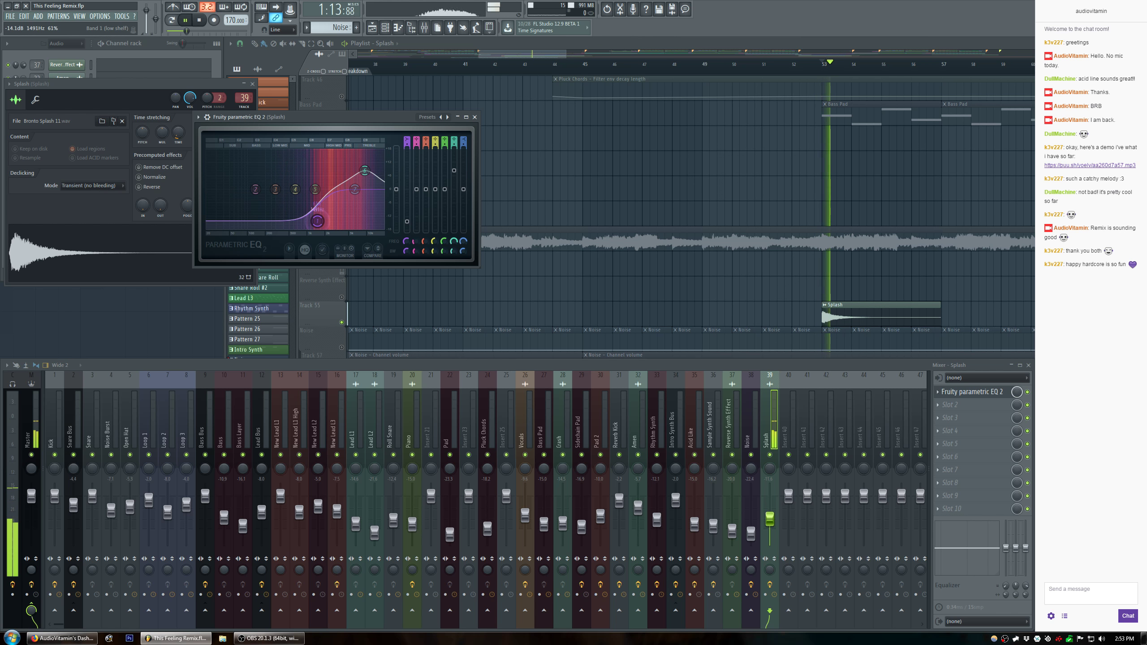
{"action": "key", "text": "space"}
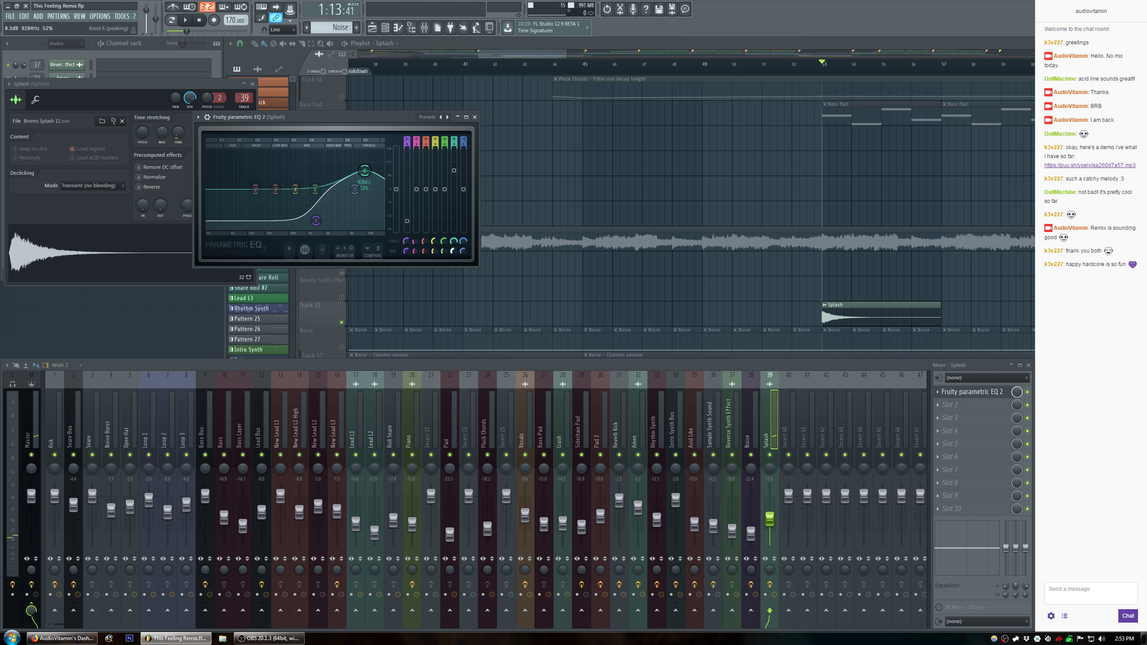
{"action": "key", "text": "space"}
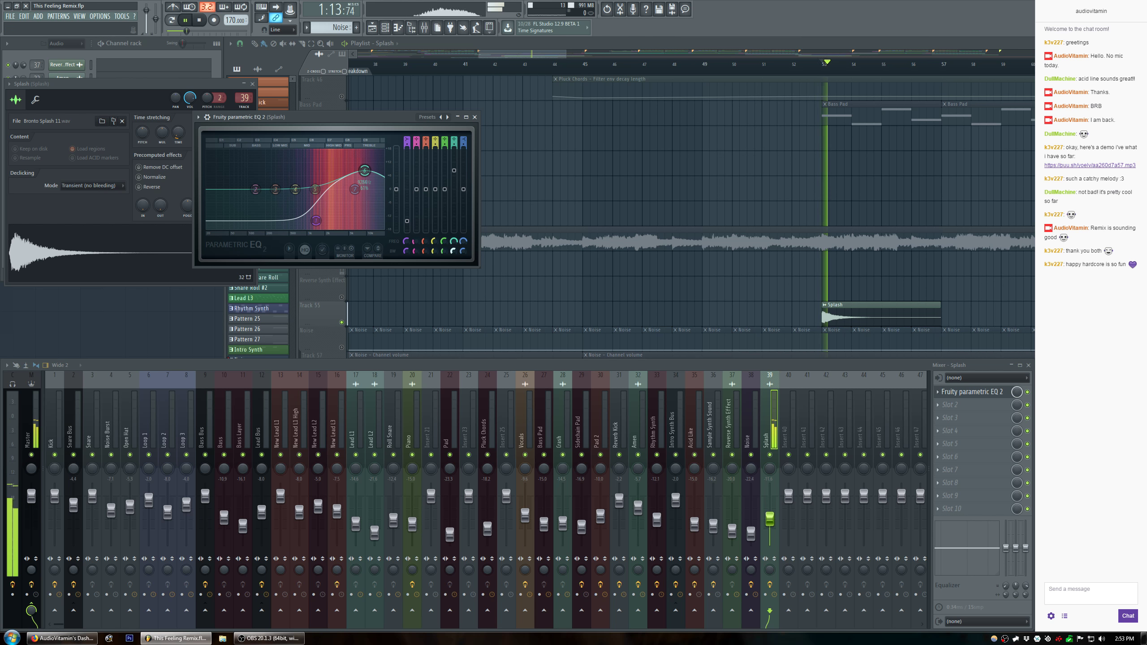
{"action": "key", "text": "space"}
{"action": "left_click_drag", "start_coordinate": [364, 171], "coordinate": [369, 170]}
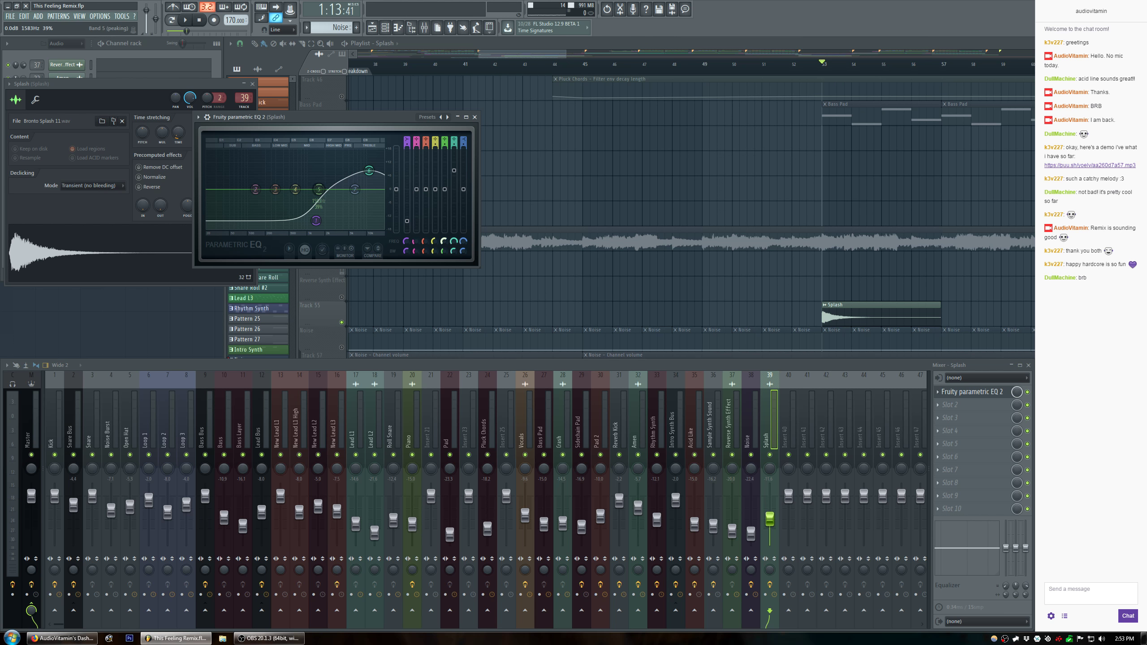
{"action": "left_click_drag", "start_coordinate": [316, 220], "coordinate": [321, 220]}
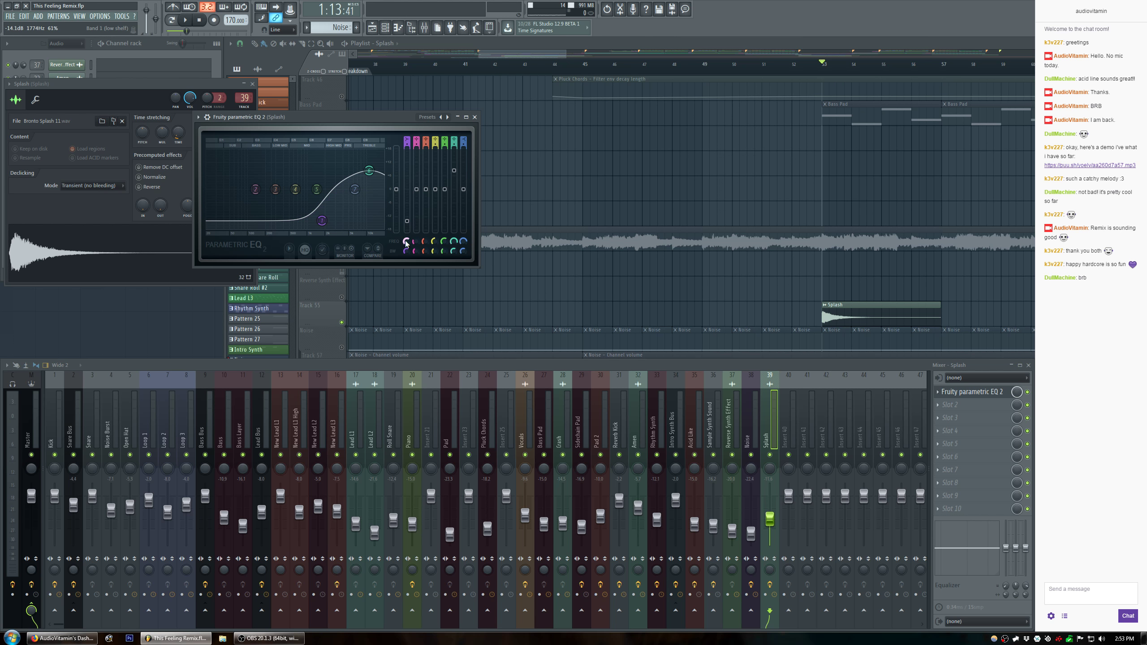
Audition the equalized splash and close the EQ and sample settings windows.
{"action": "key", "text": "space"}
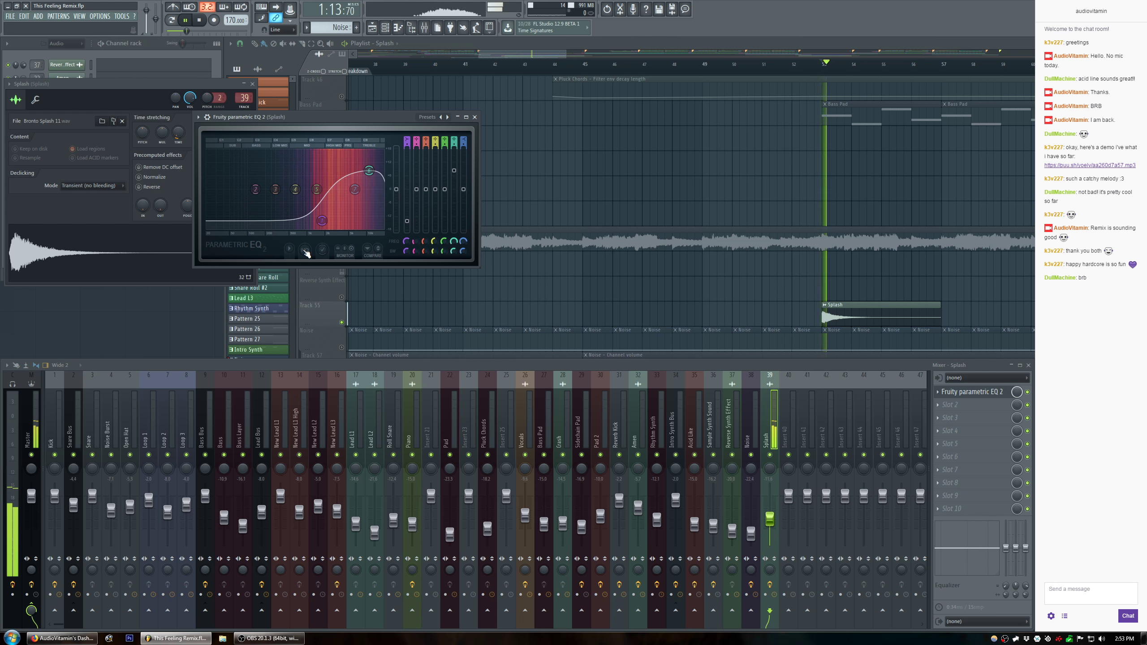
{"action": "left_click", "coordinate": [474, 117]}
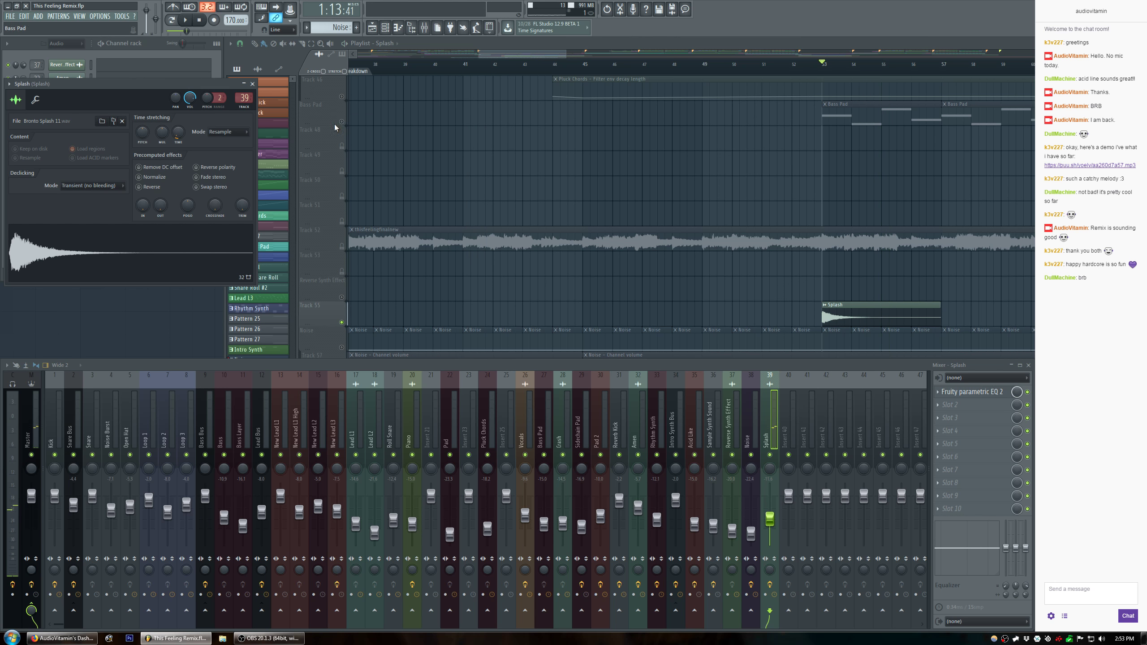
{"action": "left_click", "coordinate": [253, 85]}
{"action": "key", "text": "space"}
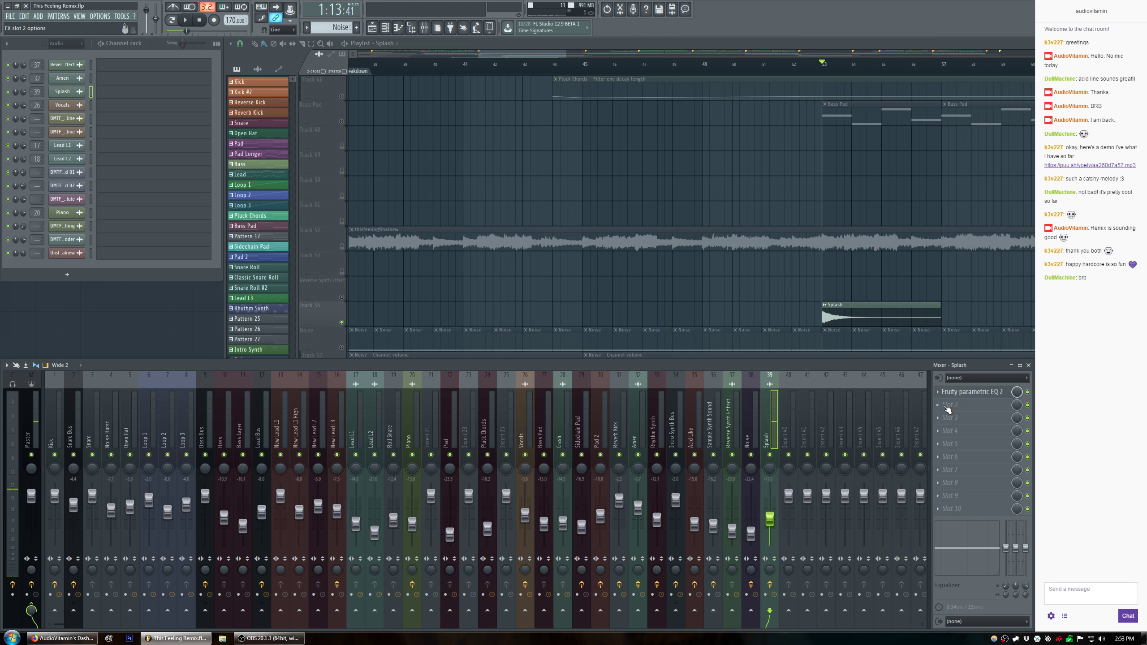
Load Fruity Delay 3 in the second effect slot of the Splash track and reposition its window clear of the channel list.
{"action": "left_click", "coordinate": [958, 414]}
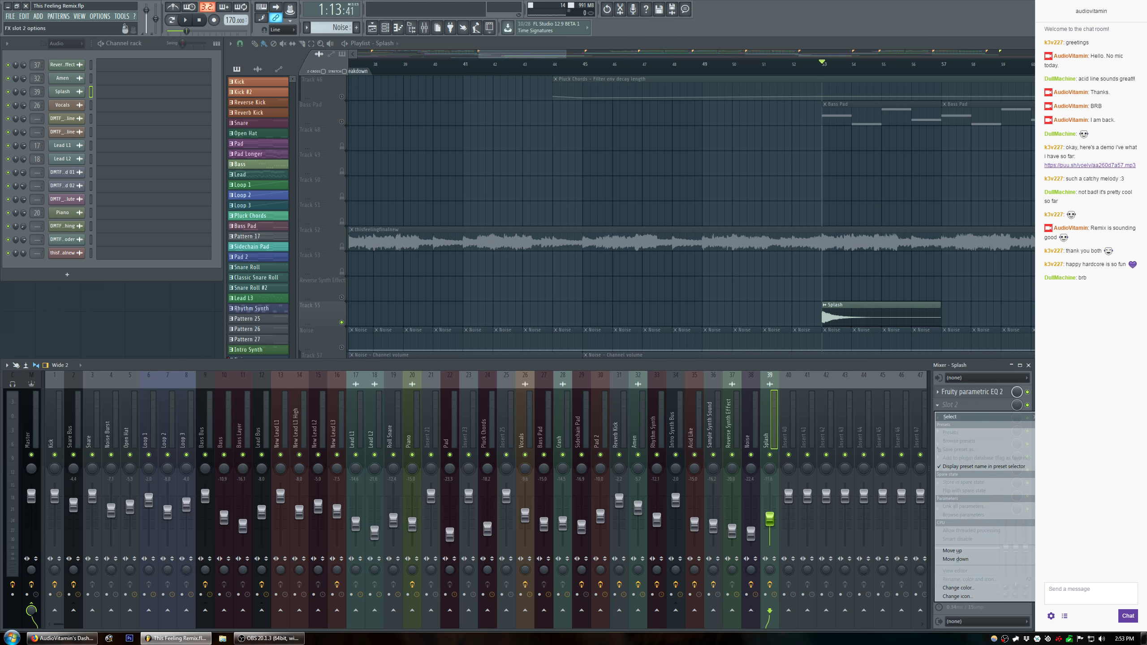
{"action": "mouse_move", "coordinate": [1054, 413]}
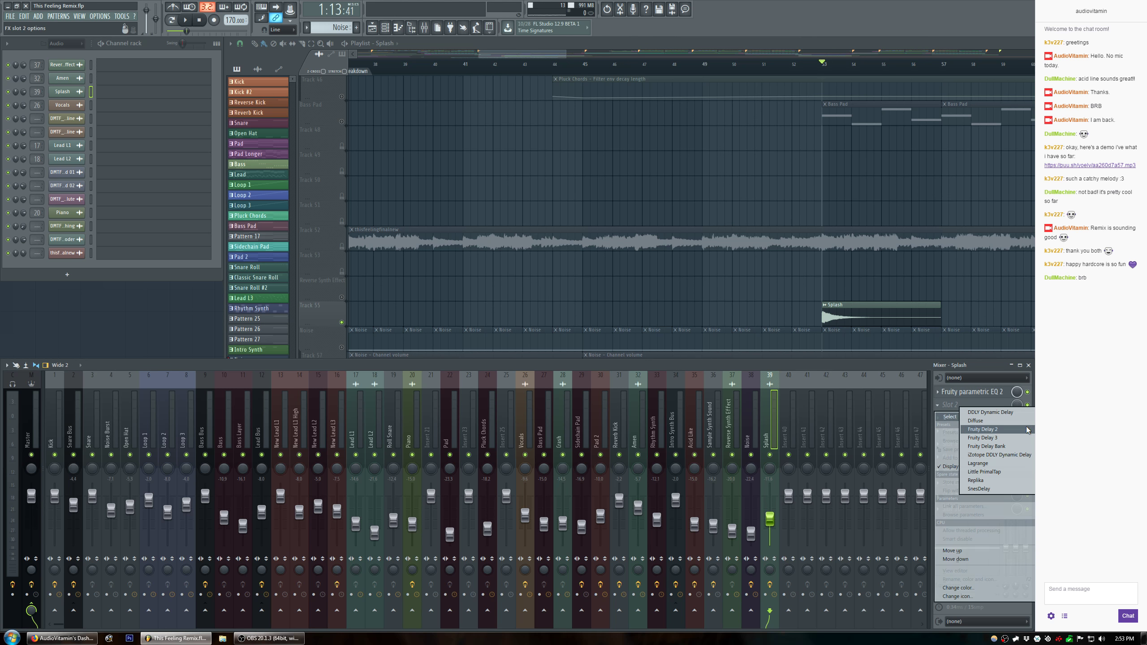
{"action": "left_click", "coordinate": [983, 438]}
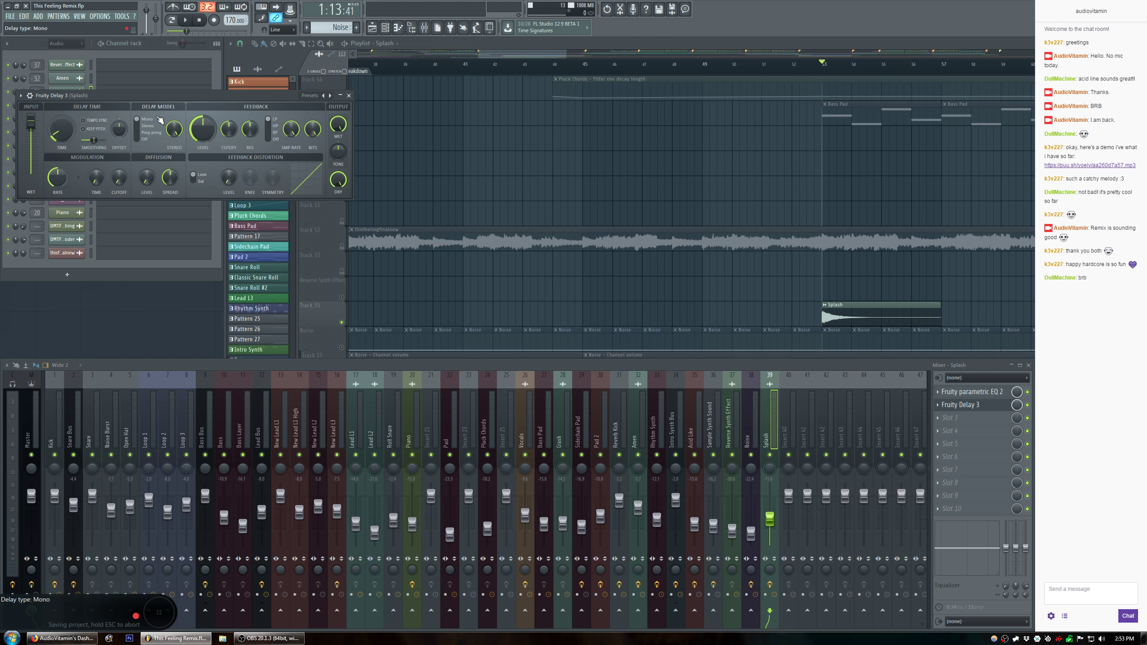
{"action": "left_click_drag", "start_coordinate": [176, 95], "coordinate": [292, 133]}
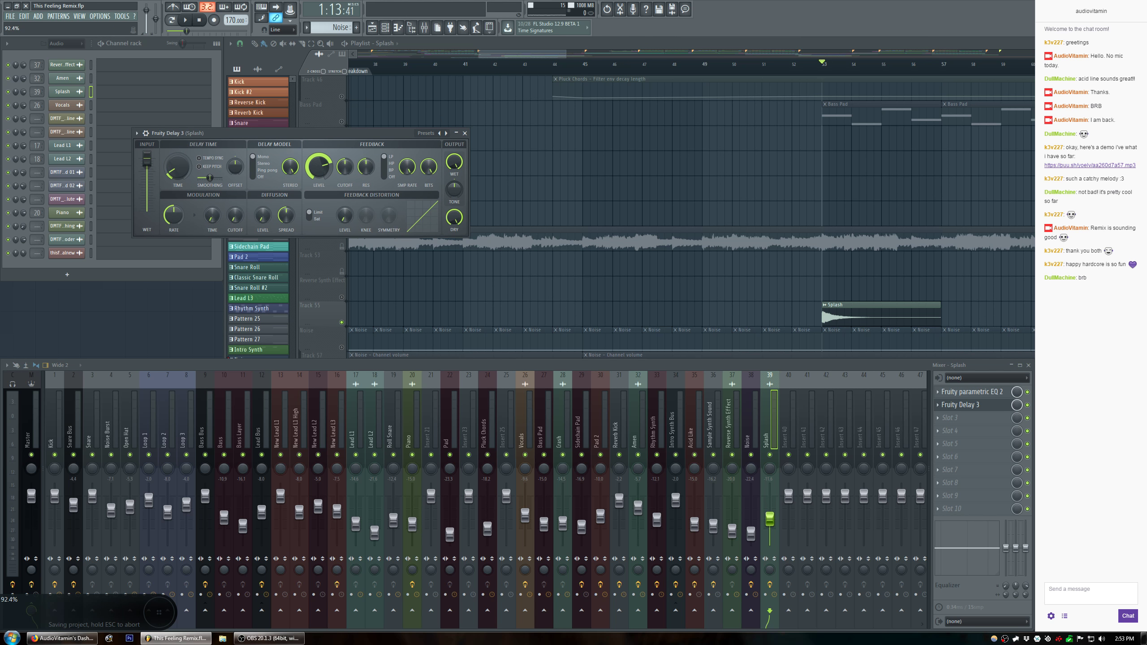
Set the Splash delay to the ping pong model with its feedback filter off, and audition the echoes.
{"action": "left_click", "coordinate": [261, 170]}
{"action": "left_click_drag", "start_coordinate": [387, 166], "coordinate": [388, 176]}
{"action": "key", "text": "space"}
{"action": "key", "text": "space"}
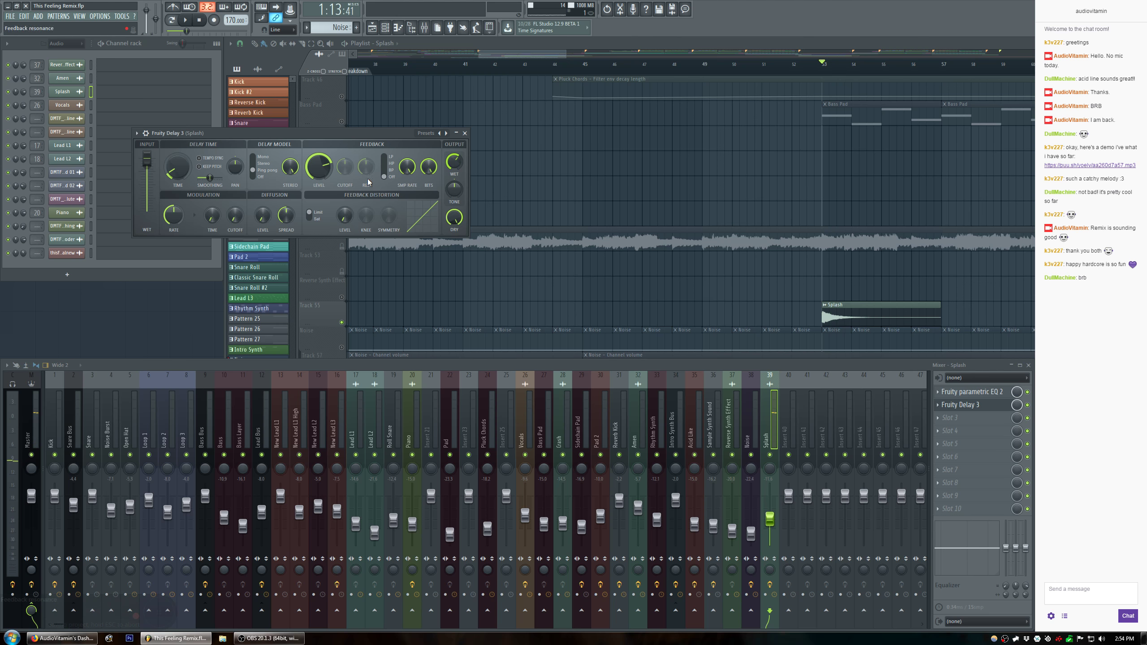
{"action": "key", "text": "space"}
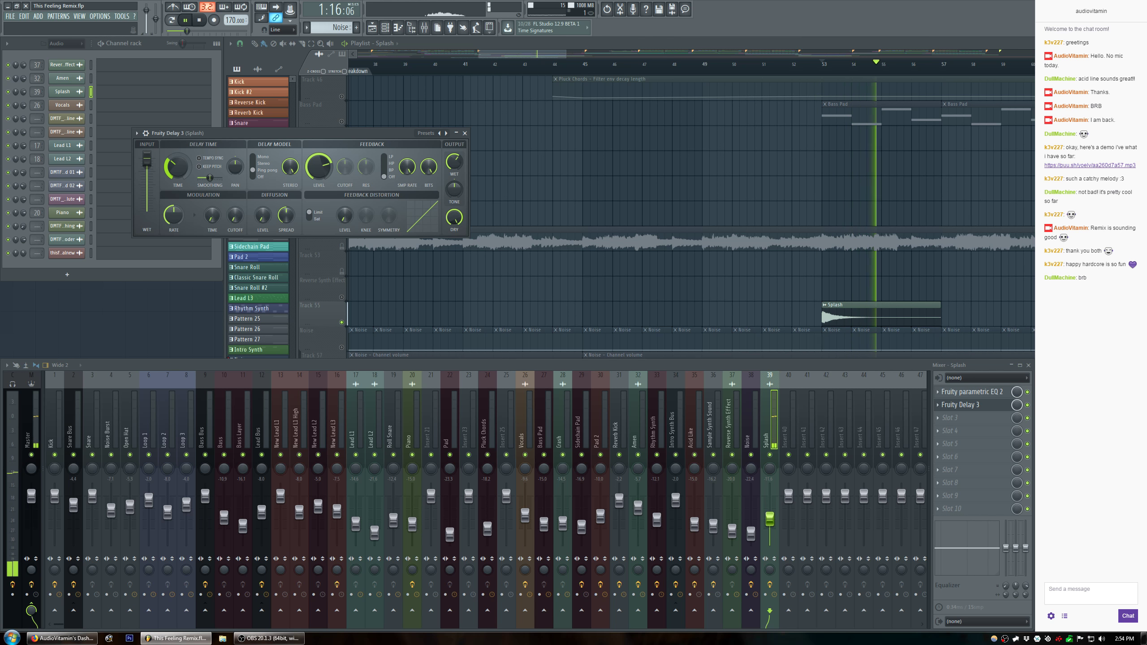
{"action": "key", "text": "space"}
Enable tempo sync on the Splash delay, adjust the delay time, and set the feedback level to about 94.8% during playback.
{"action": "left_click", "coordinate": [206, 159]}
{"action": "left_click_drag", "start_coordinate": [177, 167], "coordinate": [176, 172]}
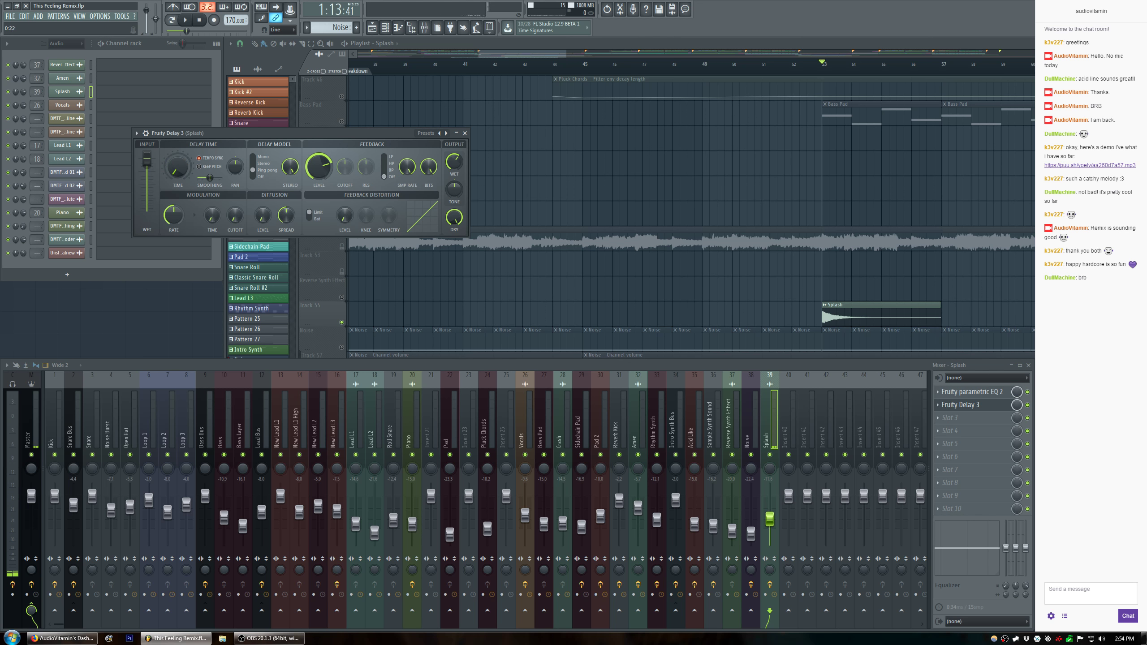
{"action": "key", "text": "space"}
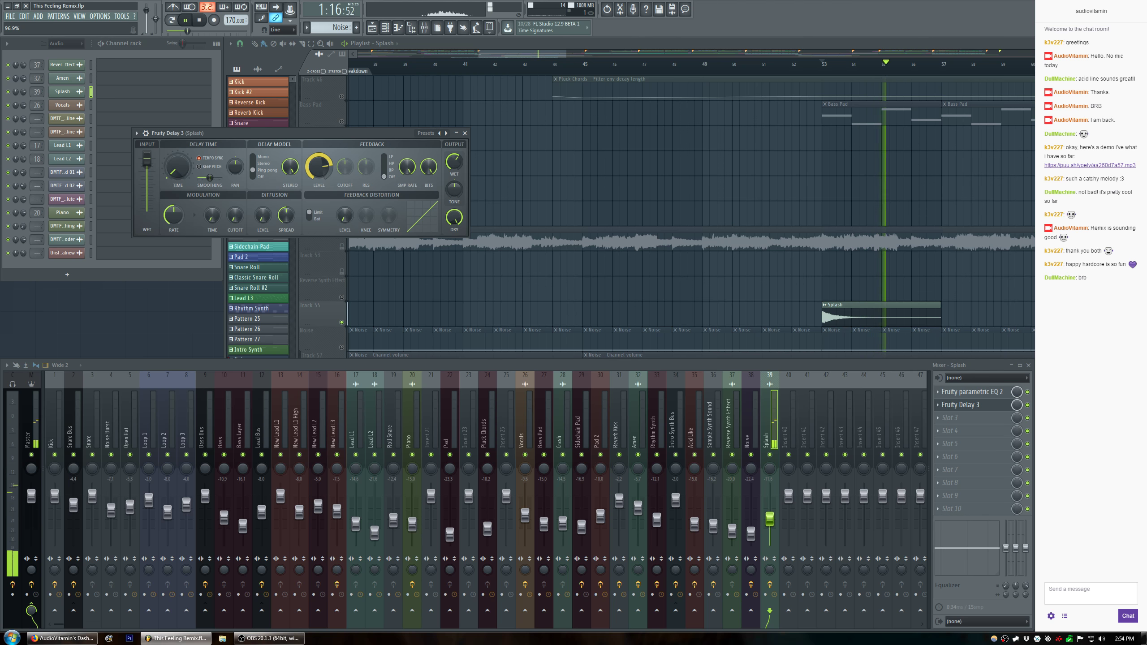
{"action": "left_click_drag", "start_coordinate": [322, 167], "coordinate": [322, 169]}
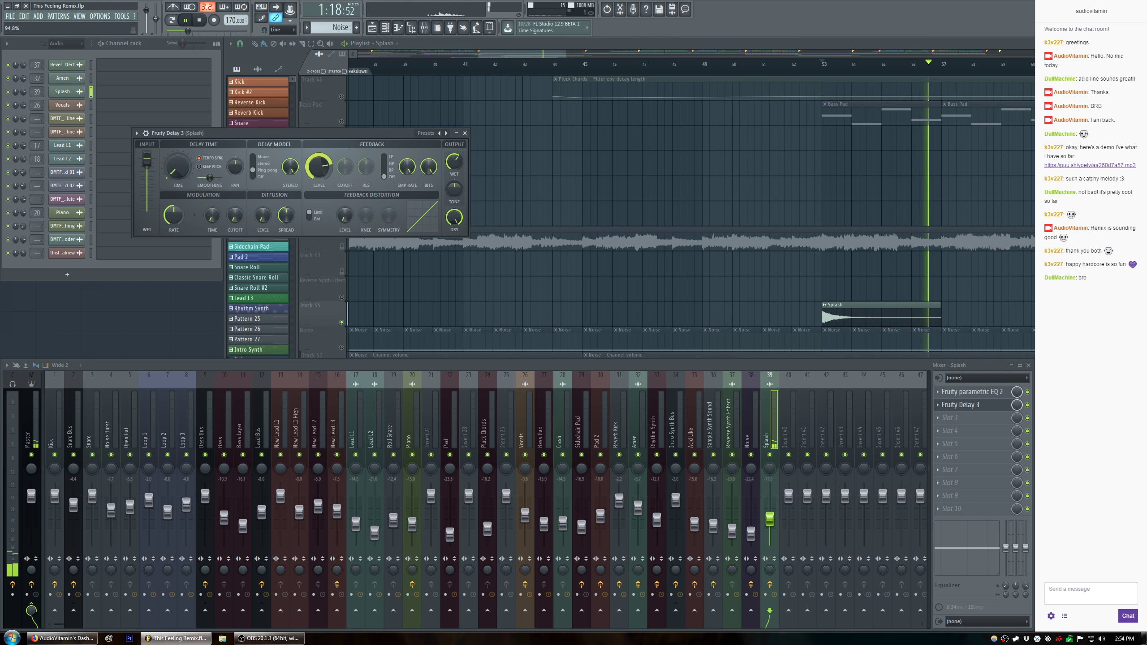
{"action": "key", "text": "space"}
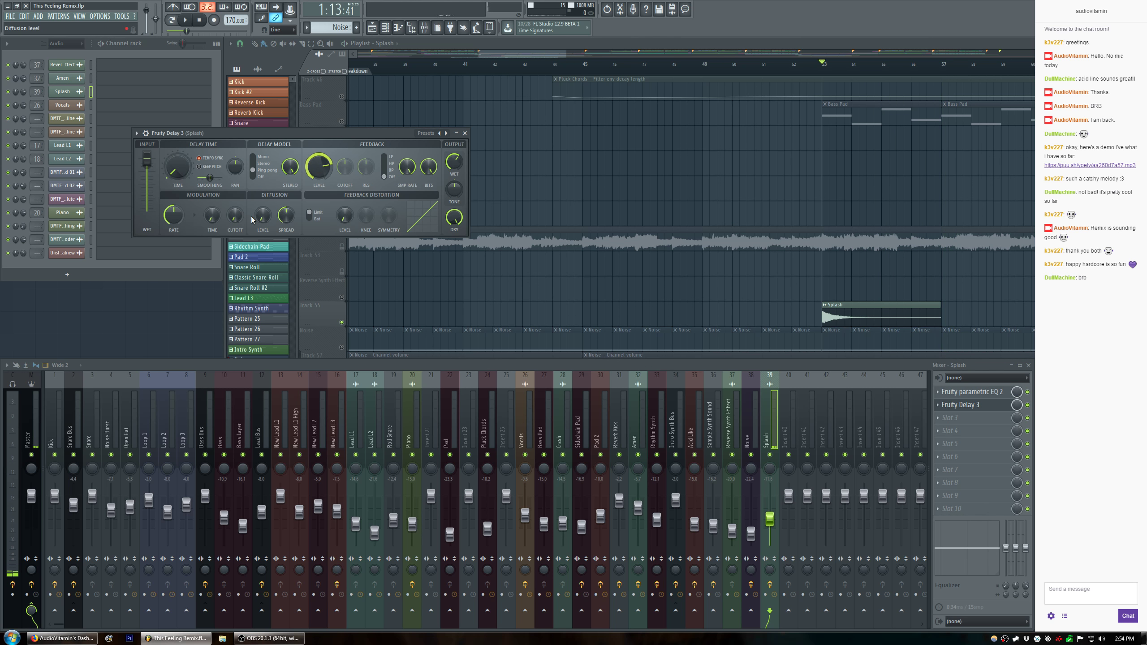
Raise the diffusion level and spread of the Splash delay while auditioning the echoes.
{"action": "key", "text": "space"}
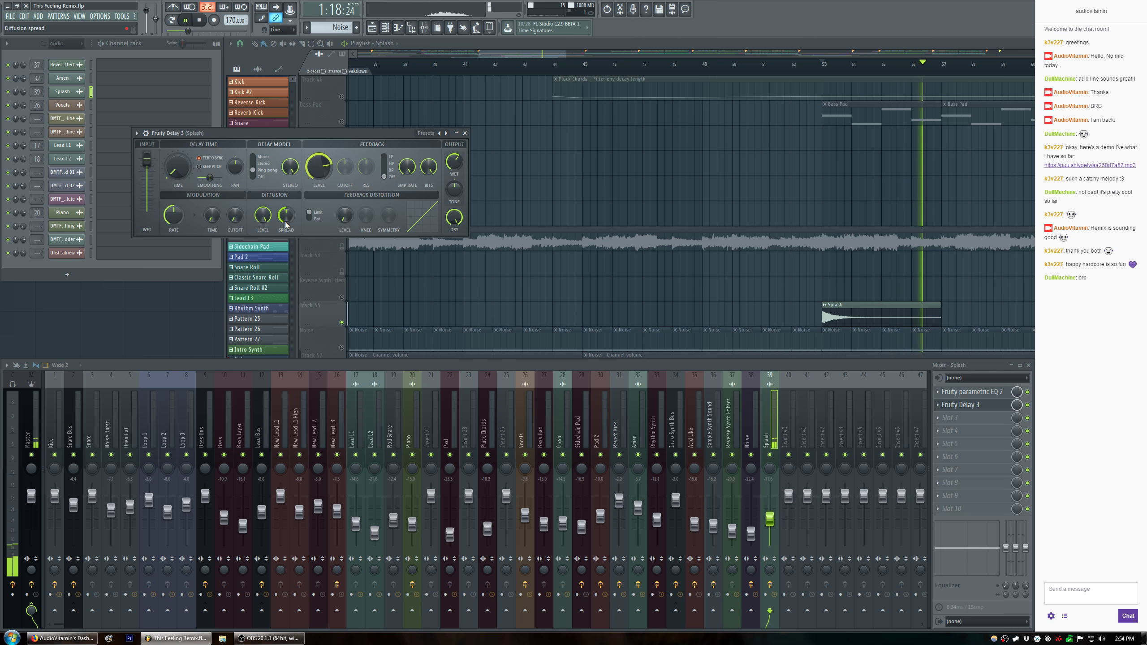
{"action": "key", "text": "space"}
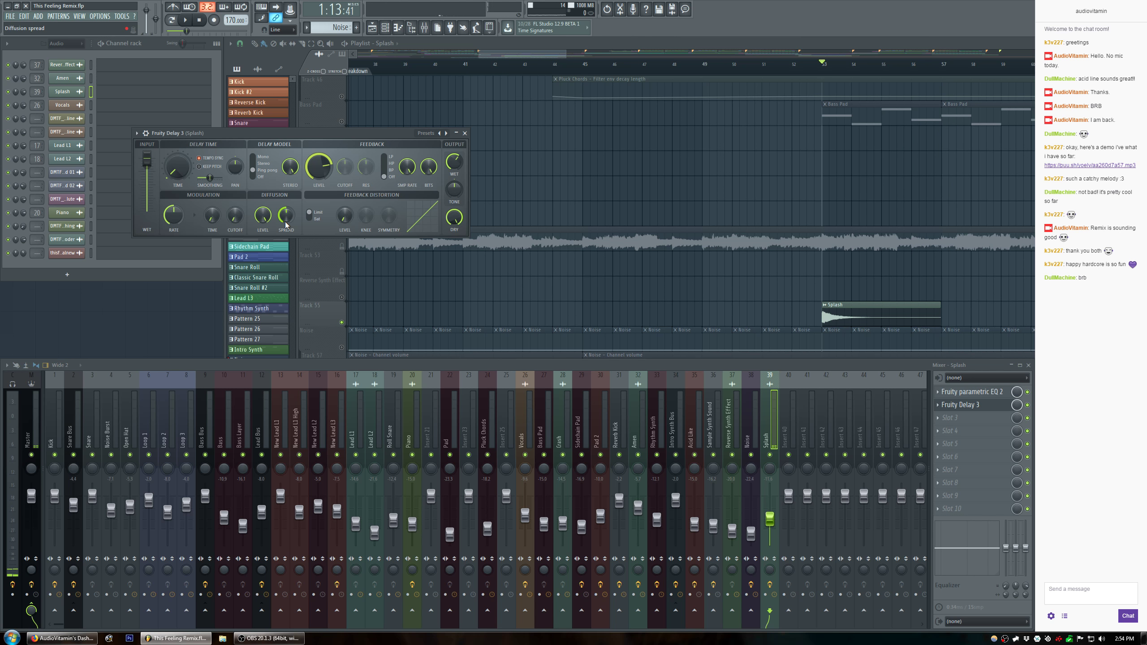
{"action": "key", "text": "space"}
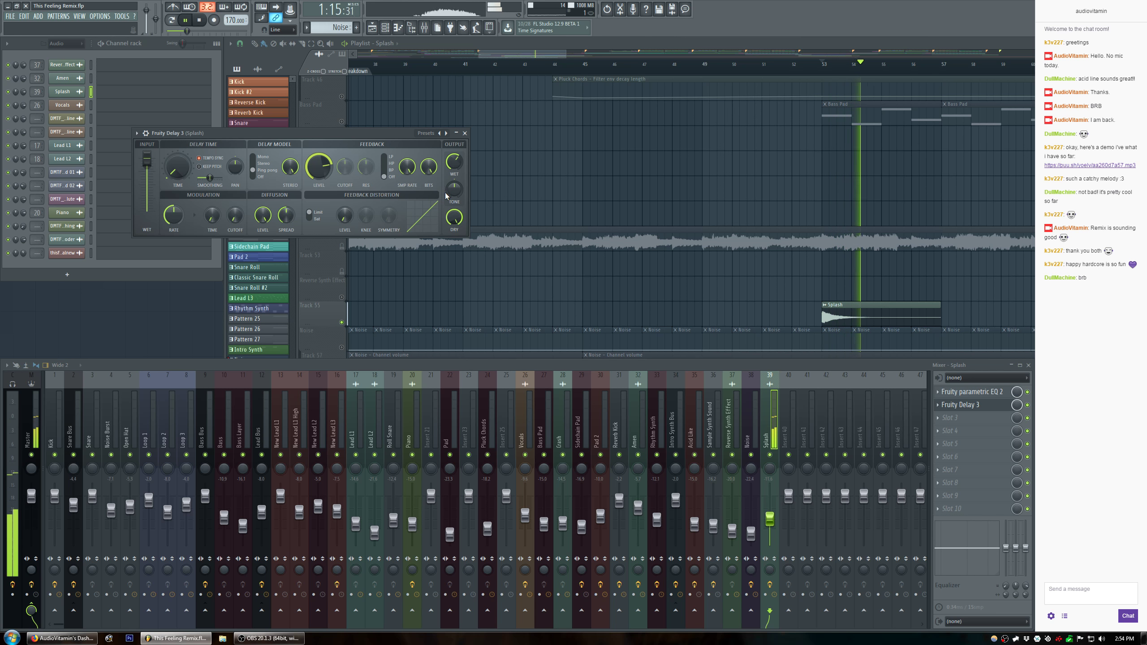
Raise the wet output and tone of the Splash delay and set its feedback level to about 91.3%.
{"action": "key", "text": "space"}
{"action": "key", "text": "space"}
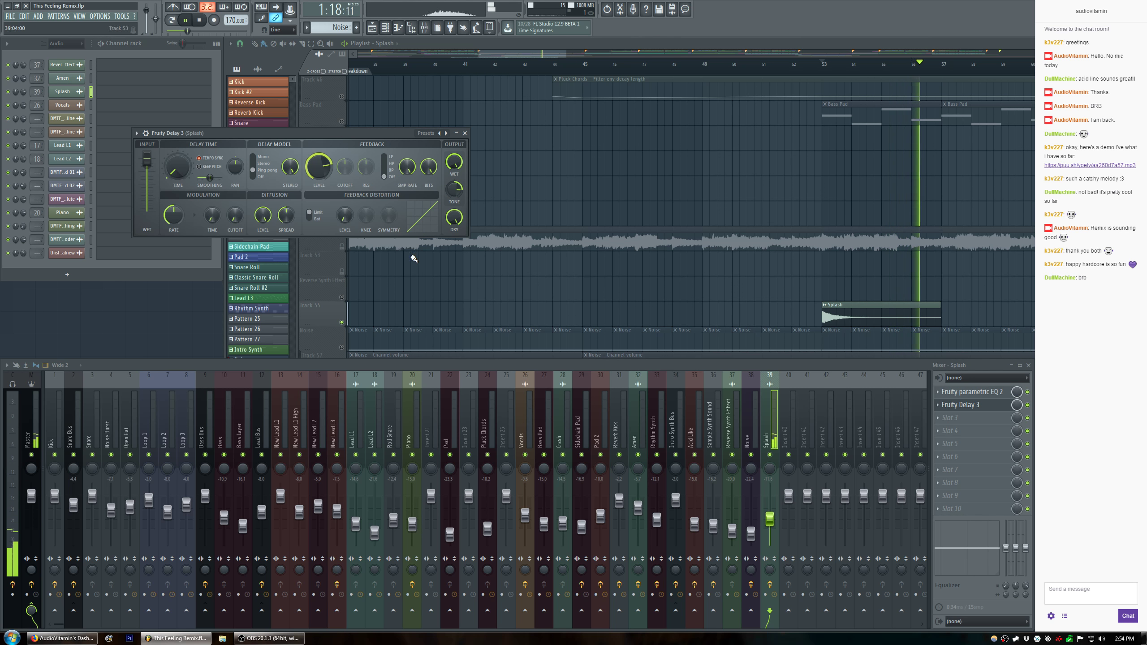
{"action": "key", "text": "space"}
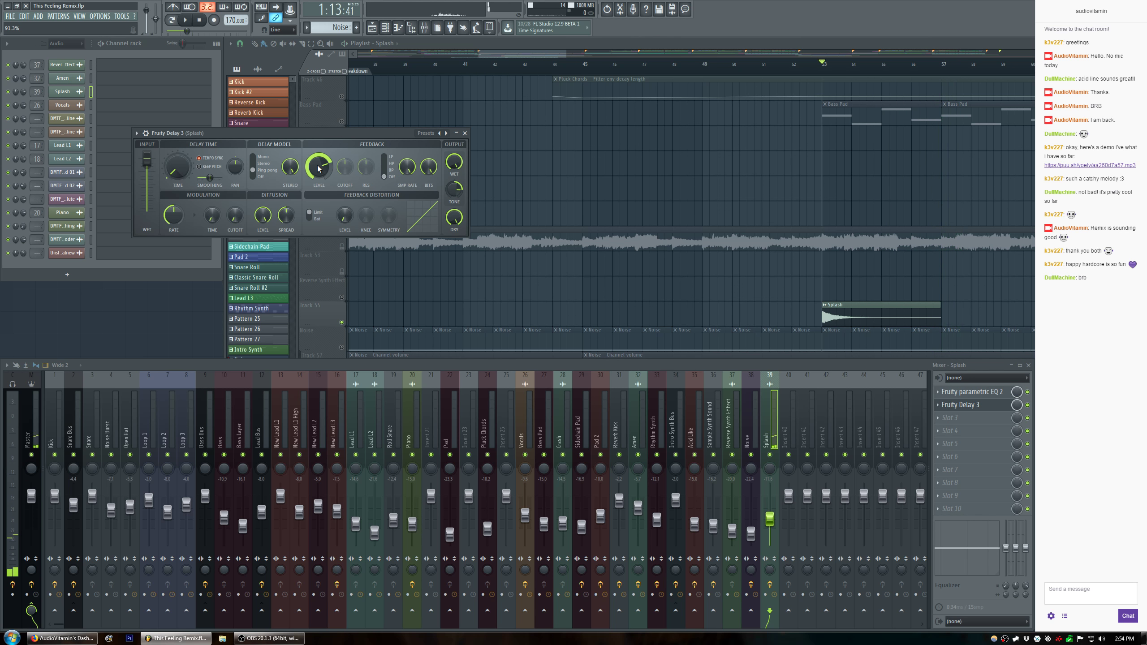
{"action": "key", "text": "space"}
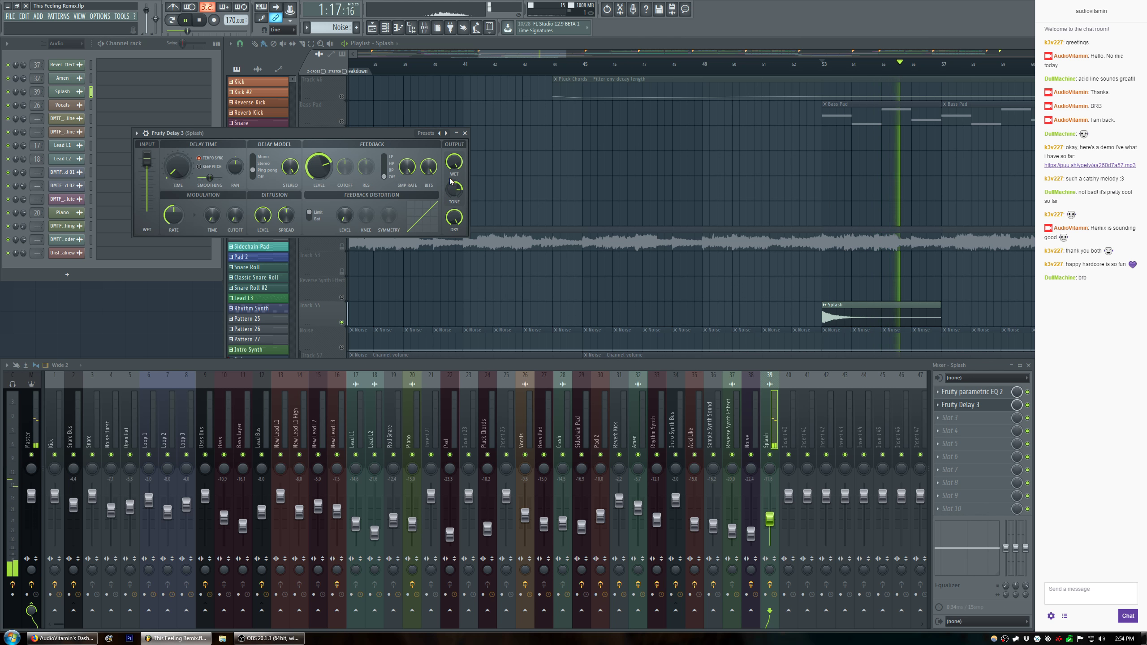
Try the stereo delay model on the splash and switch back to ping pong to compare the echoes.
{"action": "key", "text": "space"}
{"action": "left_click", "coordinate": [261, 164]}
{"action": "key", "text": "space"}
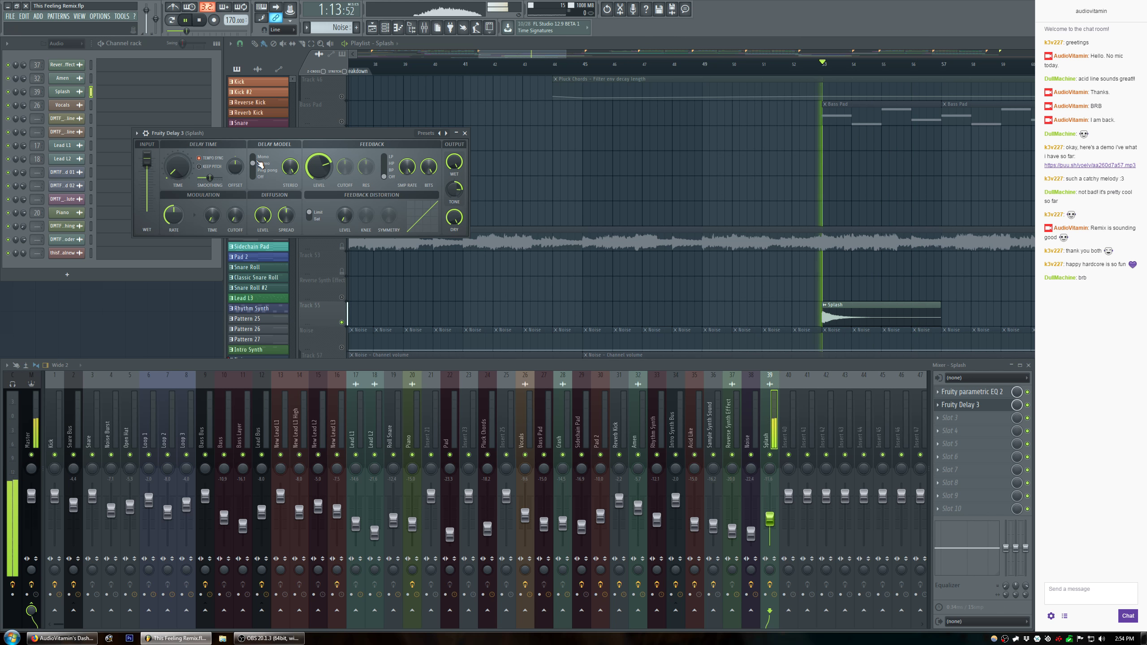
{"action": "key", "text": "space"}
{"action": "left_click", "coordinate": [261, 171]}
{"action": "key", "text": "space"}
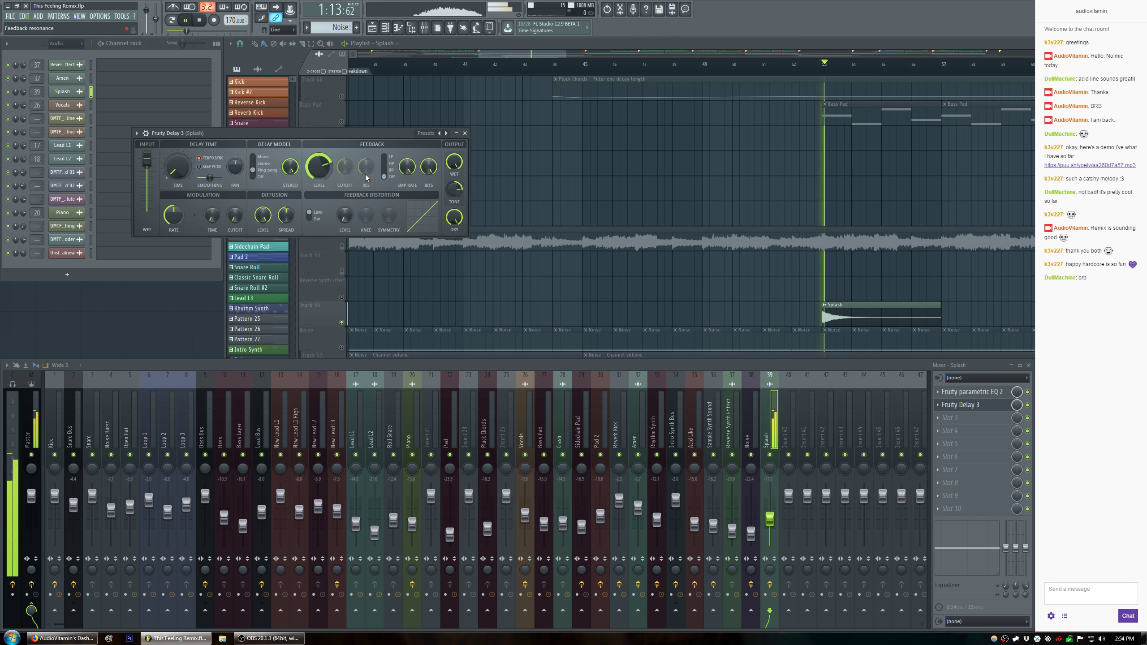
Close the Splash delay window and unsolo the splash's playlist track so all other tracks play again.
{"action": "left_click", "coordinate": [464, 133]}
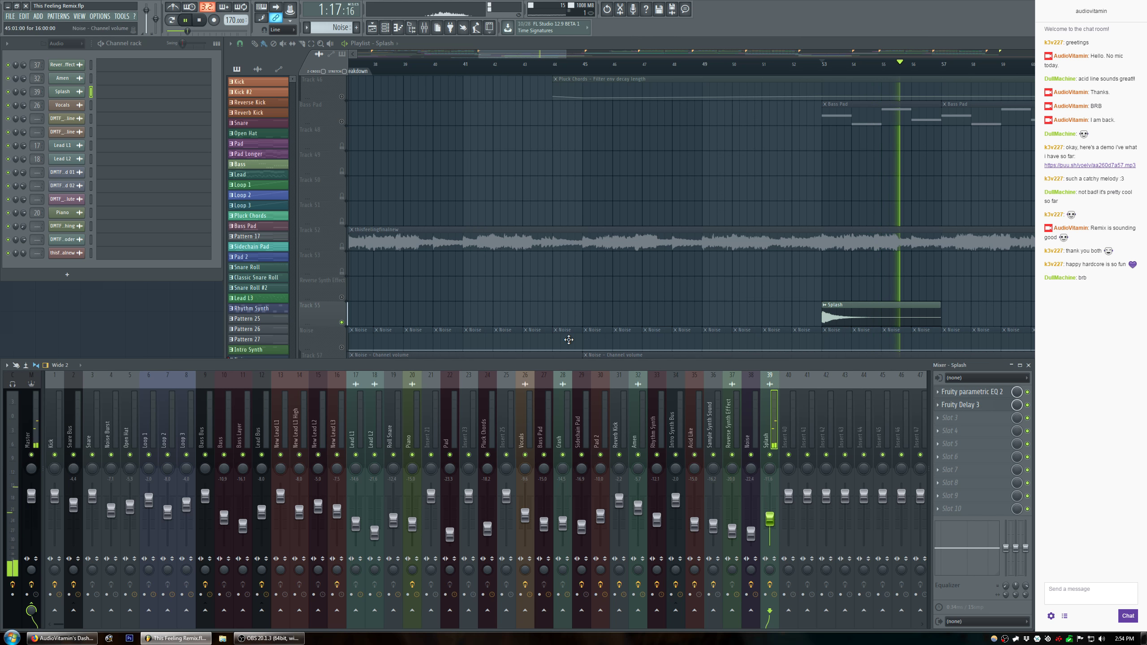
{"action": "key", "text": "space"}
{"action": "left_click", "coordinate": [338, 326]}
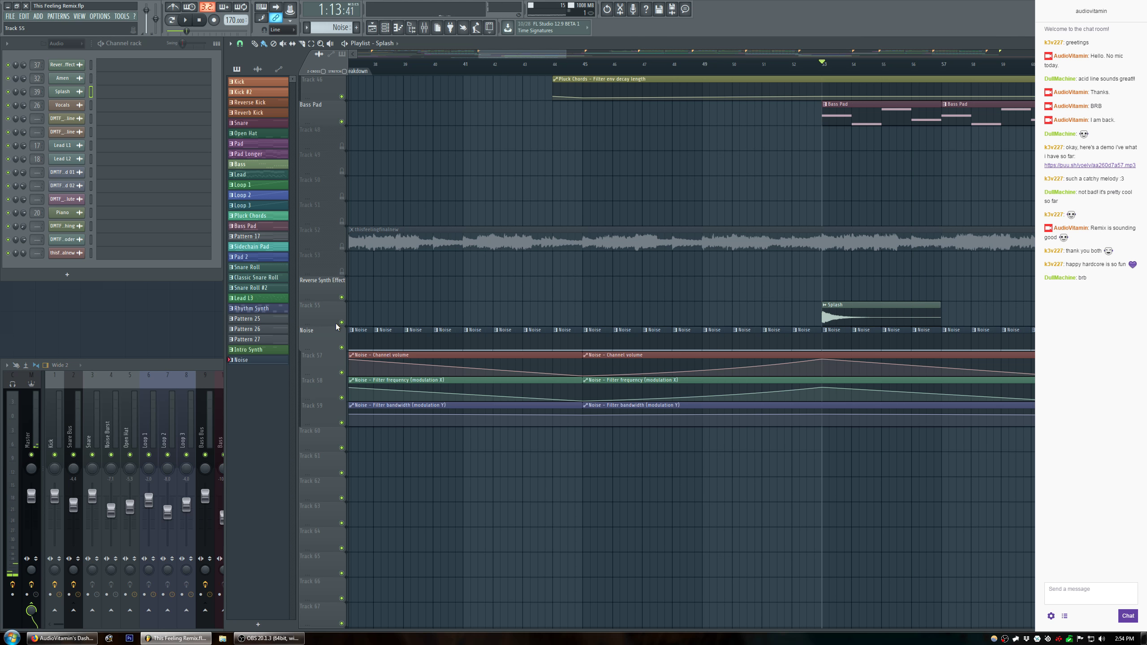
Lower the Splash mixer track's volume fader and audition the splash against the full mix.
{"action": "left_click", "coordinate": [213, 364]}
{"action": "left_click_drag", "start_coordinate": [776, 522], "coordinate": [777, 549]}
{"action": "key", "text": "space"}
{"action": "key", "text": "space"}
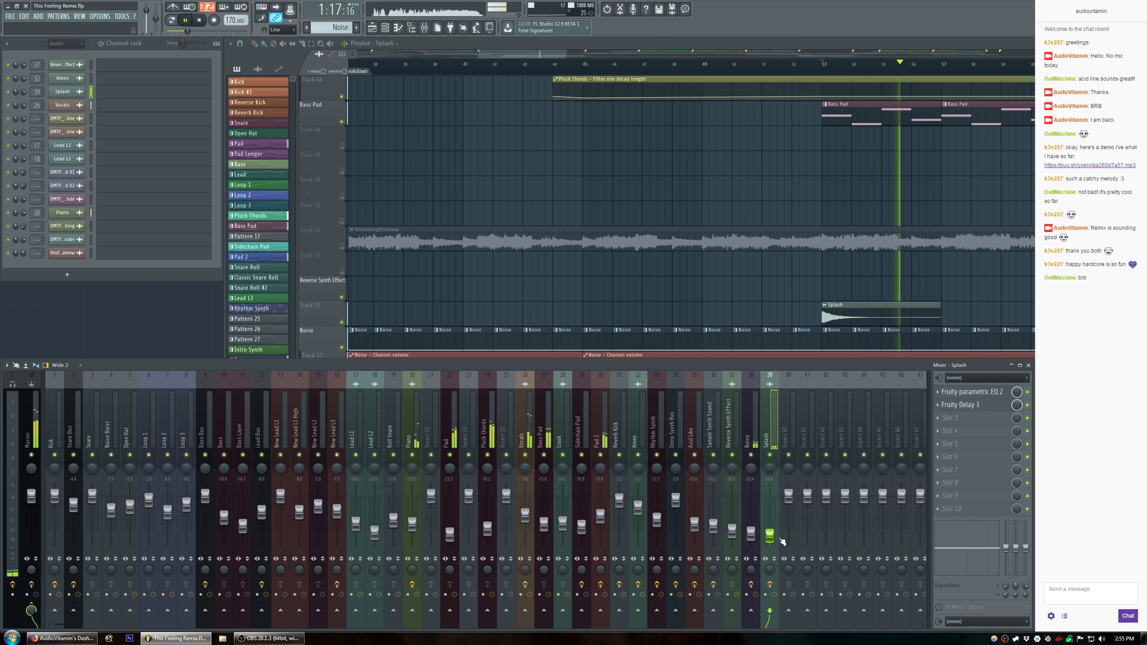
{"action": "left_click", "coordinate": [766, 69]}
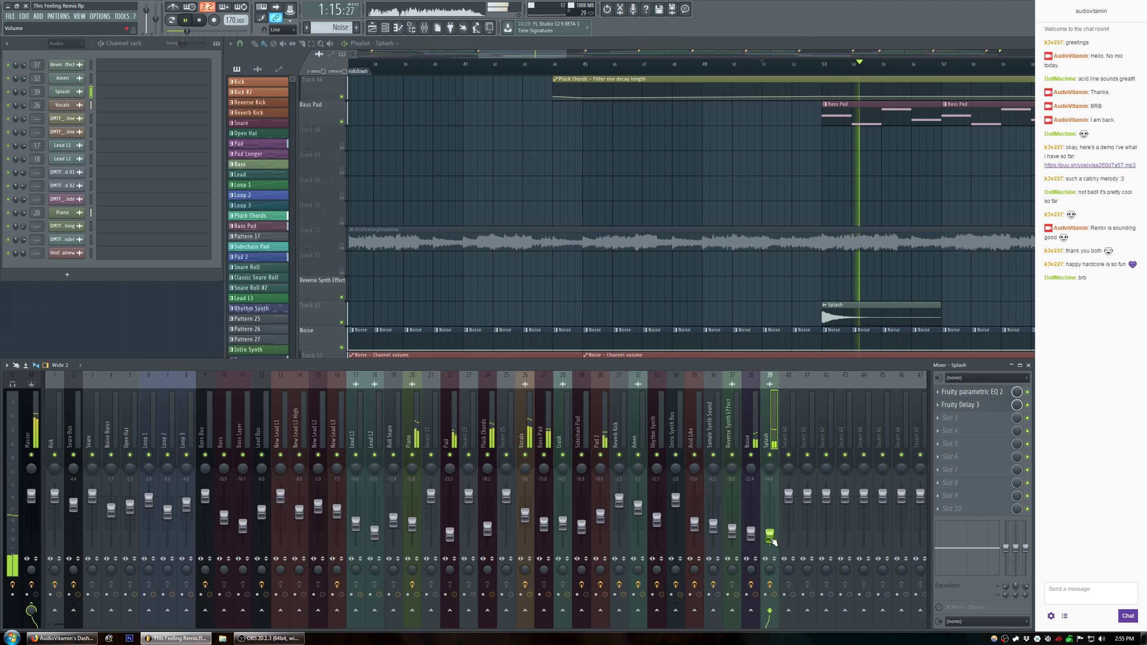
Slightly lower the frequencies of bands 1 and 6 in the Splash track's parametric EQ during playback.
{"action": "left_click", "coordinate": [972, 392]}
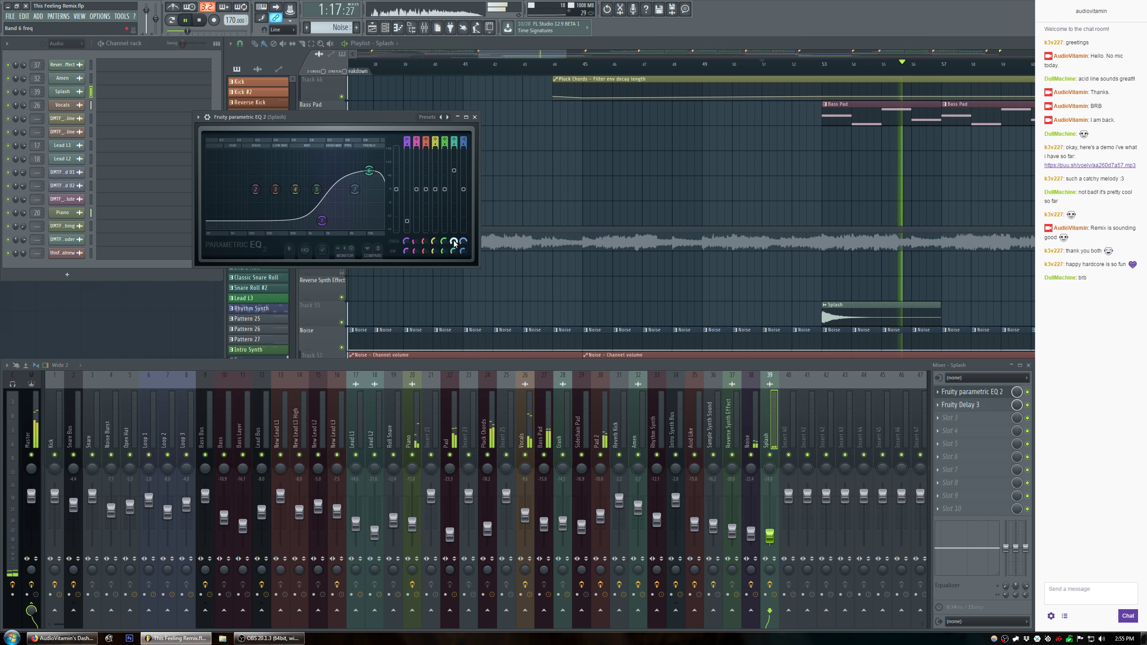
{"action": "left_click_drag", "start_coordinate": [405, 244], "coordinate": [456, 249]}
{"action": "key", "text": "space"}
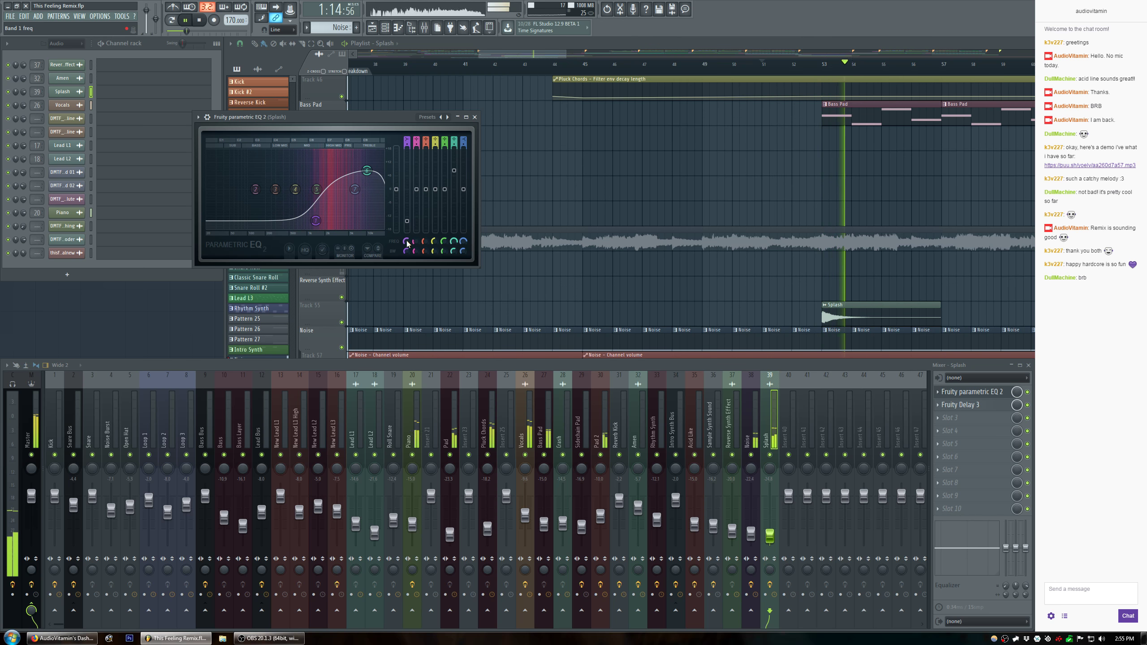
Extend the end of the Splash clip in the playlist so it finishes exactly at bar 57.
{"action": "left_click", "coordinate": [959, 44]}
{"action": "scroll", "coordinate": [951, 74], "scroll_direction": "up", "scroll_amount": 4}
{"action": "scroll", "coordinate": [950, 73], "scroll_direction": "up", "scroll_amount": 3}
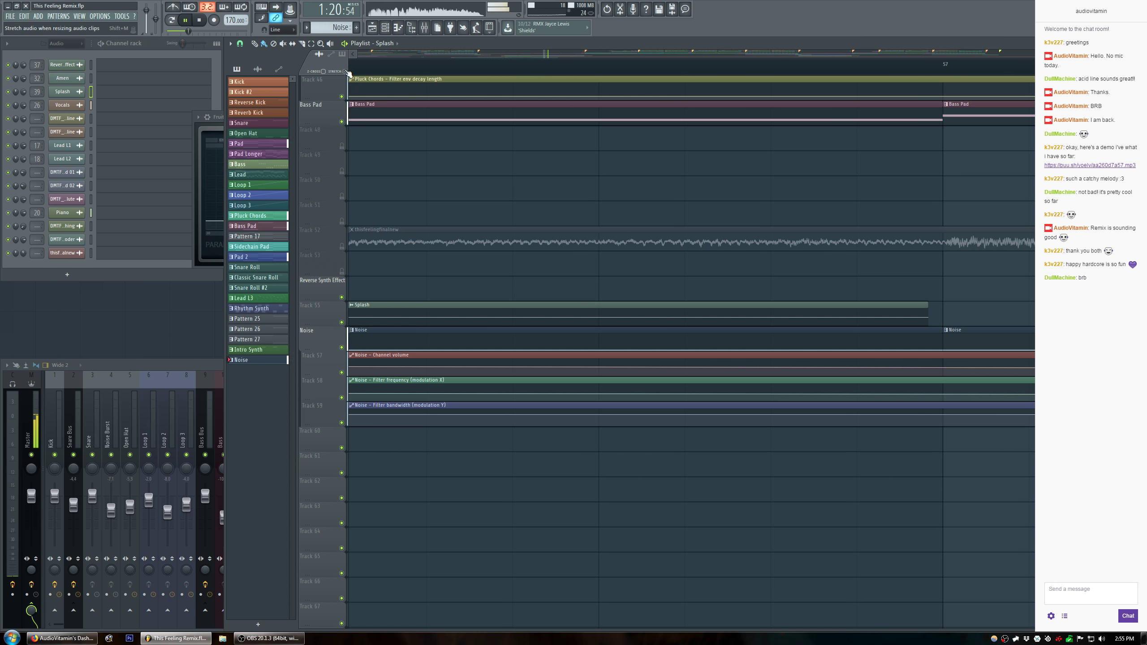
{"action": "left_click_drag", "start_coordinate": [941, 308], "coordinate": [946, 309]}
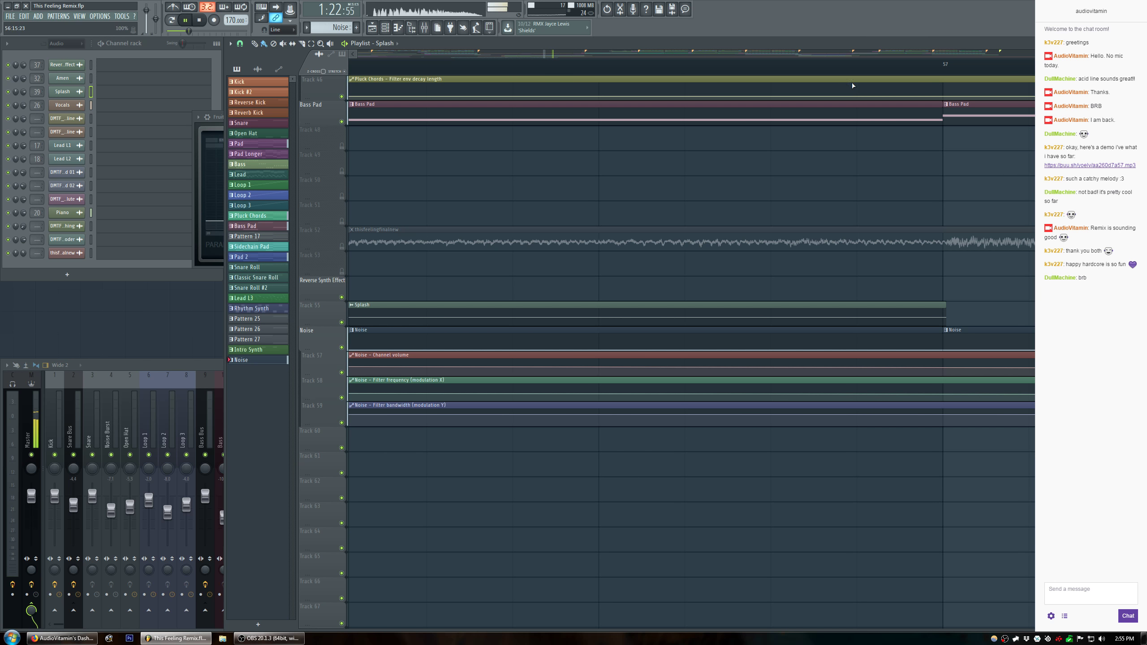
{"action": "scroll", "coordinate": [873, 69], "scroll_direction": "down", "scroll_amount": 4}
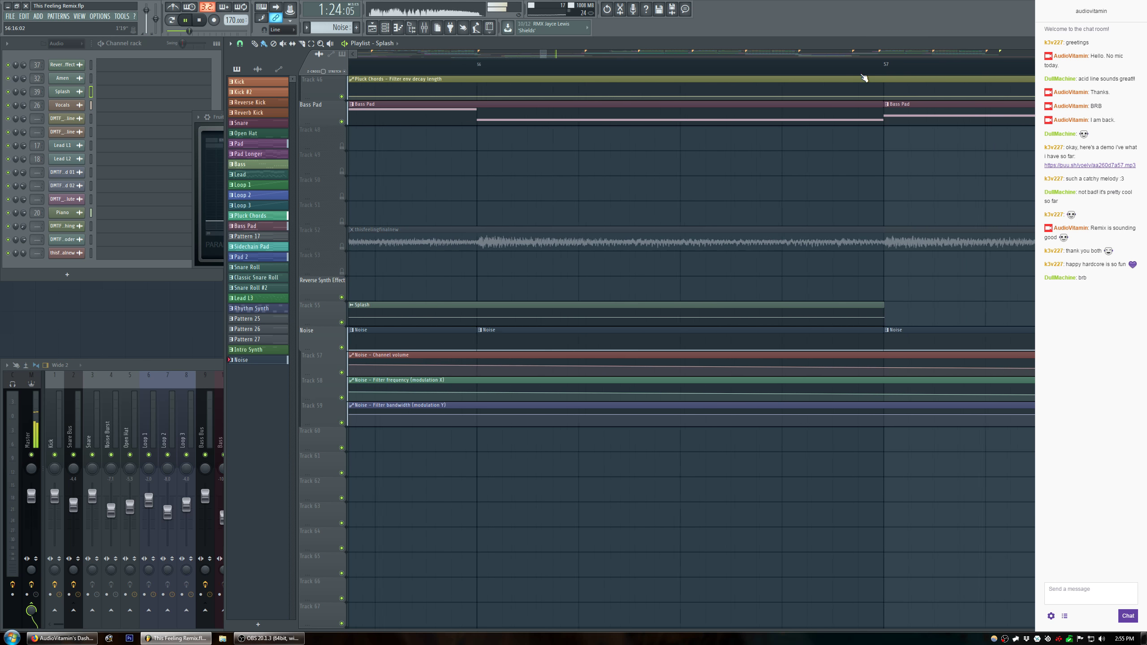
{"action": "double_click", "coordinate": [504, 314]}
{"action": "left_click", "coordinate": [253, 84]}
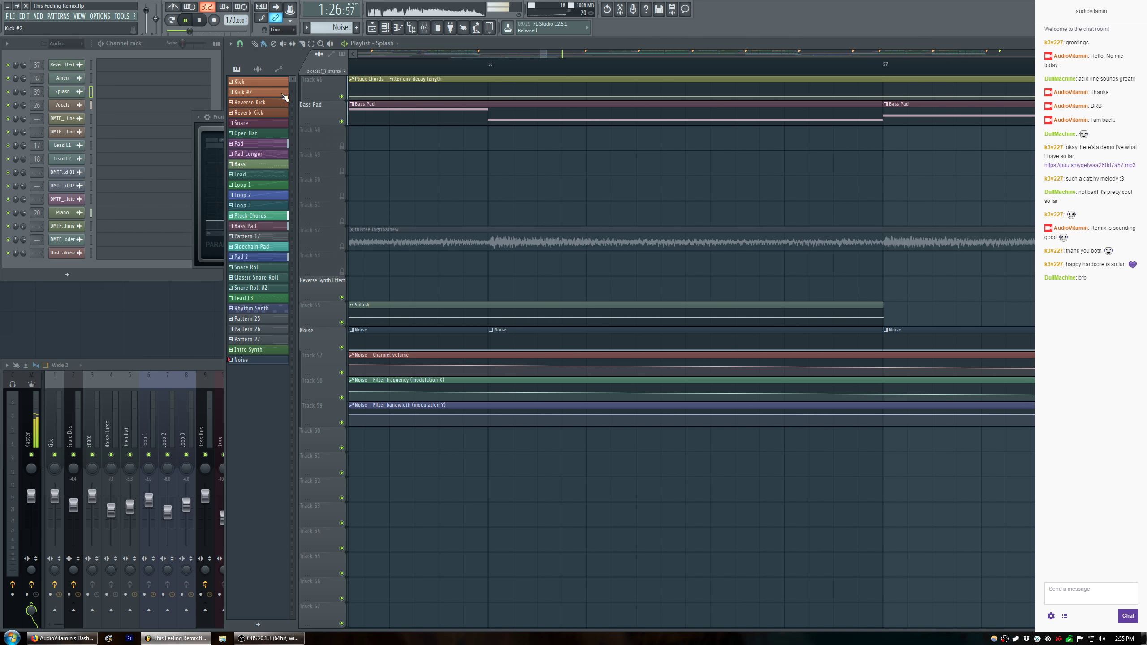
{"action": "scroll", "coordinate": [519, 71], "scroll_direction": "down", "scroll_amount": 8}
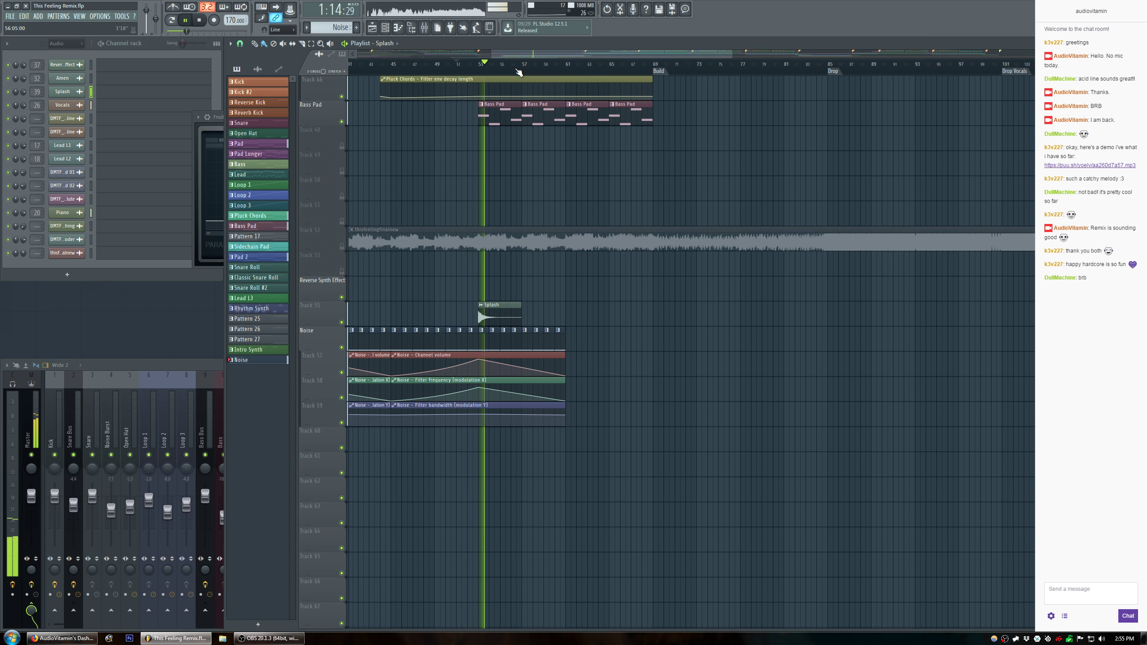
Close the Splash EQ, adjust the output tone of its Fruity Delay 3, and close the delay and mixer windows.
{"action": "left_click", "coordinate": [217, 126]}
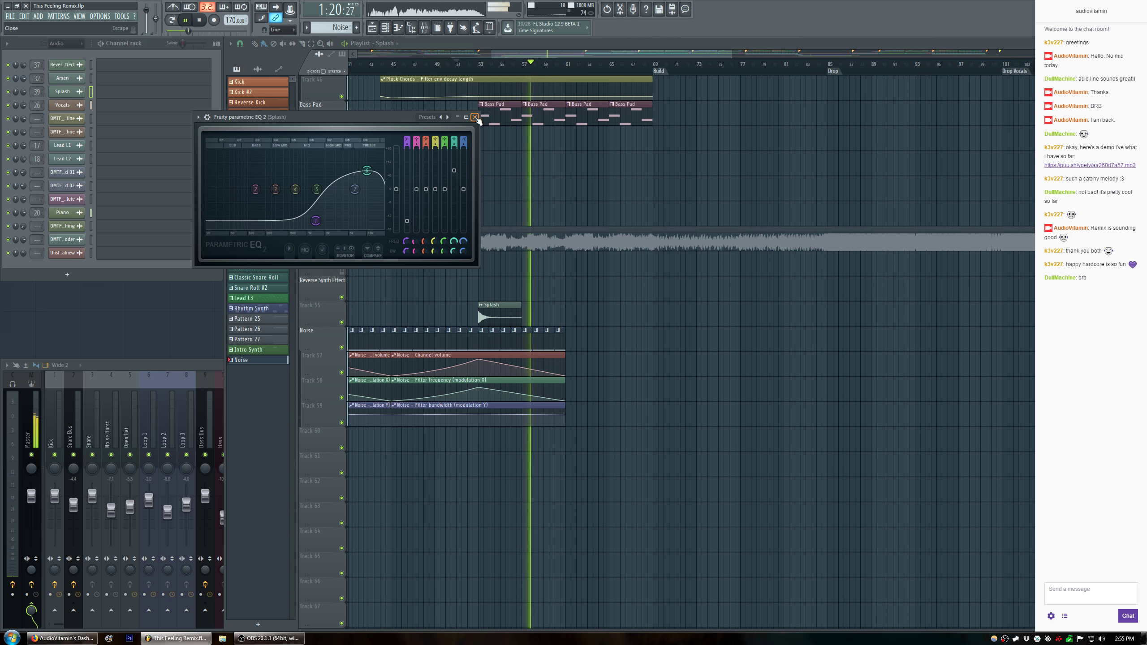
{"action": "left_click", "coordinate": [475, 117]}
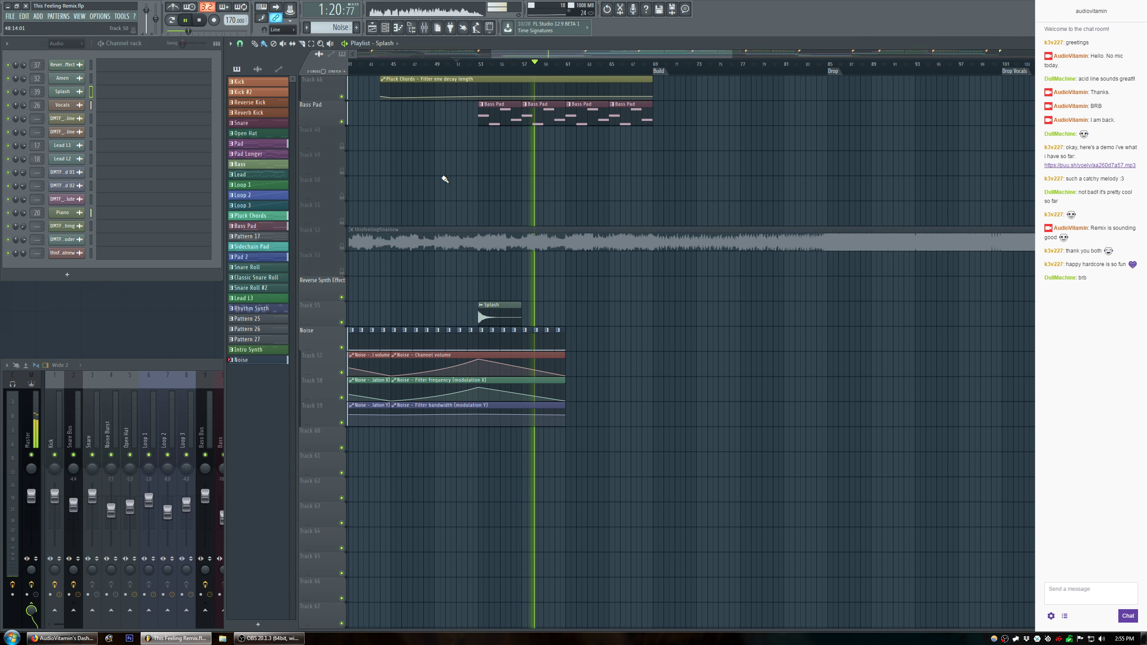
{"action": "double_click", "coordinate": [200, 367]}
{"action": "left_click", "coordinate": [989, 406]}
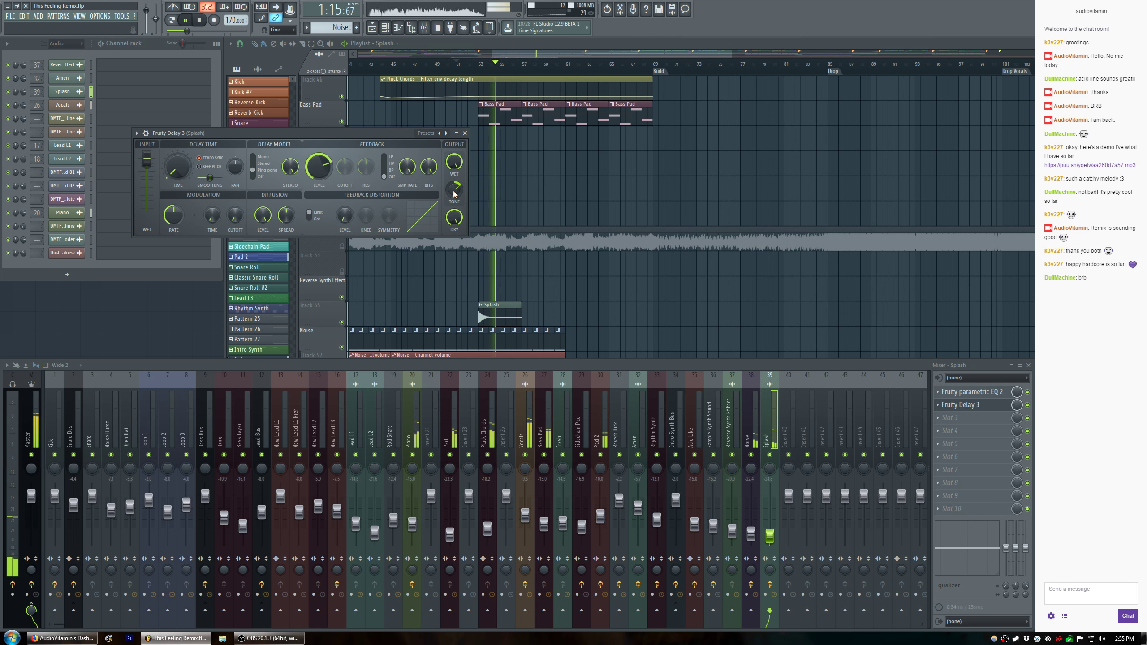
{"action": "left_click", "coordinate": [465, 133]}
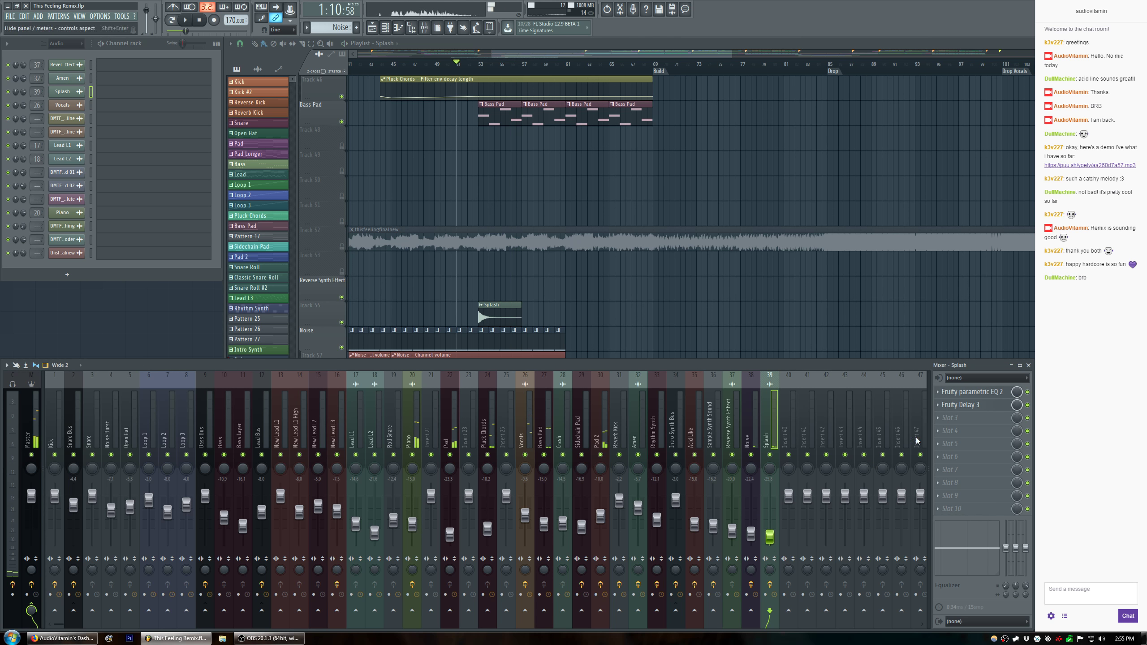
{"action": "left_click", "coordinate": [1029, 365]}
Duplicate the Noise pattern clips and their three automation clips from bars 45–61 twice, filling bars 61 to 93.
{"action": "left_click_drag", "start_coordinate": [606, 327], "coordinate": [397, 479]}
{"action": "key", "text": "ctrl+b"}
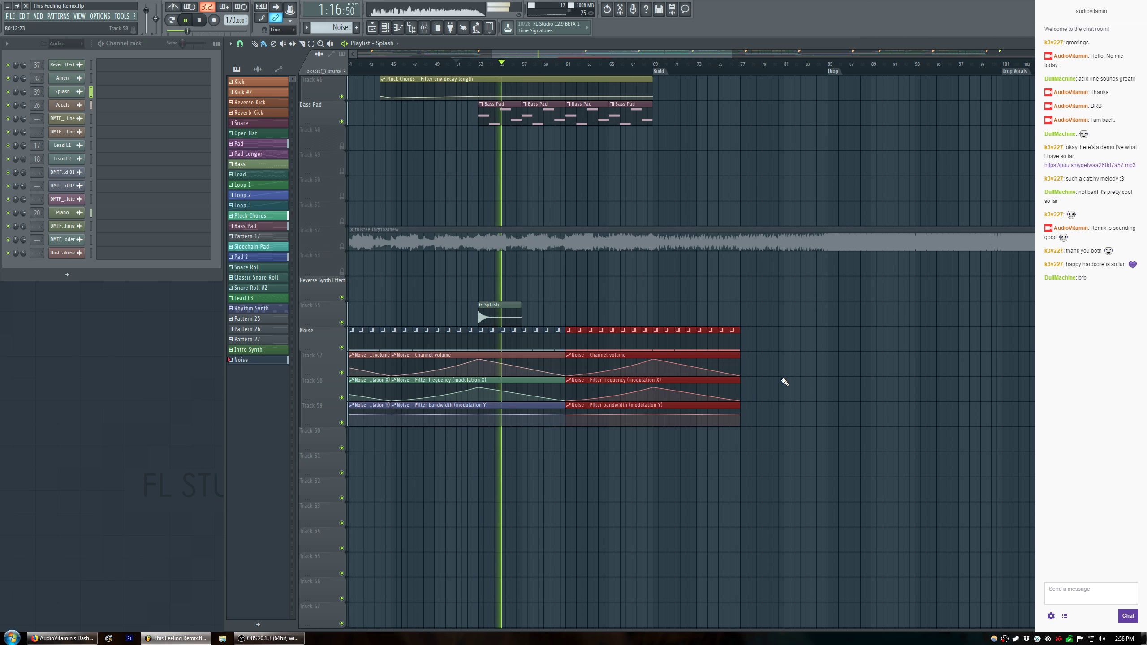
{"action": "key", "text": "ctrl+b"}
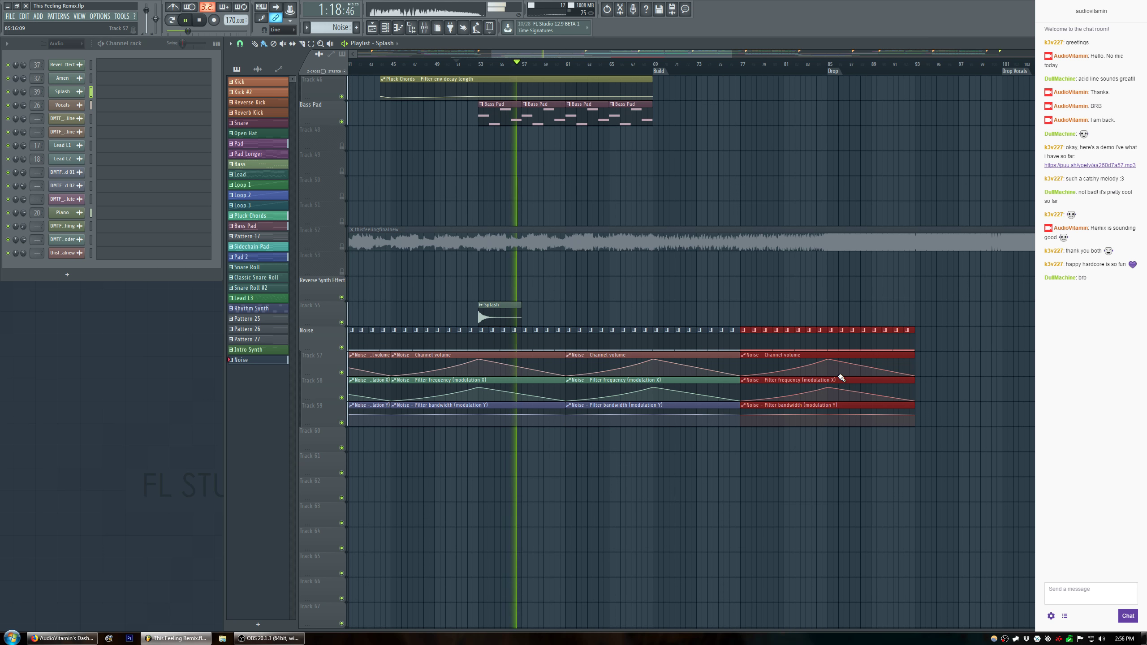
Delete the Noise pattern clips between bars 77 and 85 and trim the automation clips' start to bar 84.
{"action": "mouse_move", "coordinate": [825, 339]}
{"action": "left_mouse_down"}
{"action": "mouse_move", "coordinate": [743, 342]}
{"action": "mouse_move", "coordinate": [787, 438]}
{"action": "left_mouse_up"}
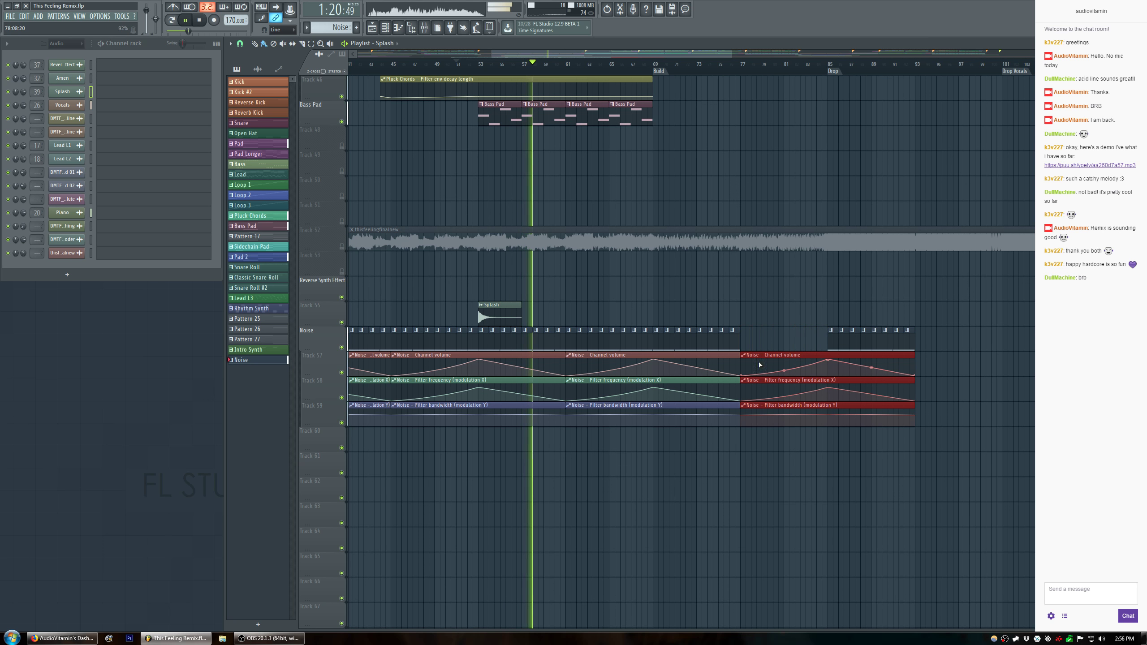
{"action": "left_click_drag", "start_coordinate": [744, 360], "coordinate": [817, 349]}
{"action": "left_click", "coordinate": [873, 305], "text": "ctrl"}
Duplicate the trimmed Noise section at the Drop so its pattern clips start at the Drop Vocals marker, bar 101.
{"action": "left_click_drag", "start_coordinate": [953, 327], "coordinate": [802, 423]}
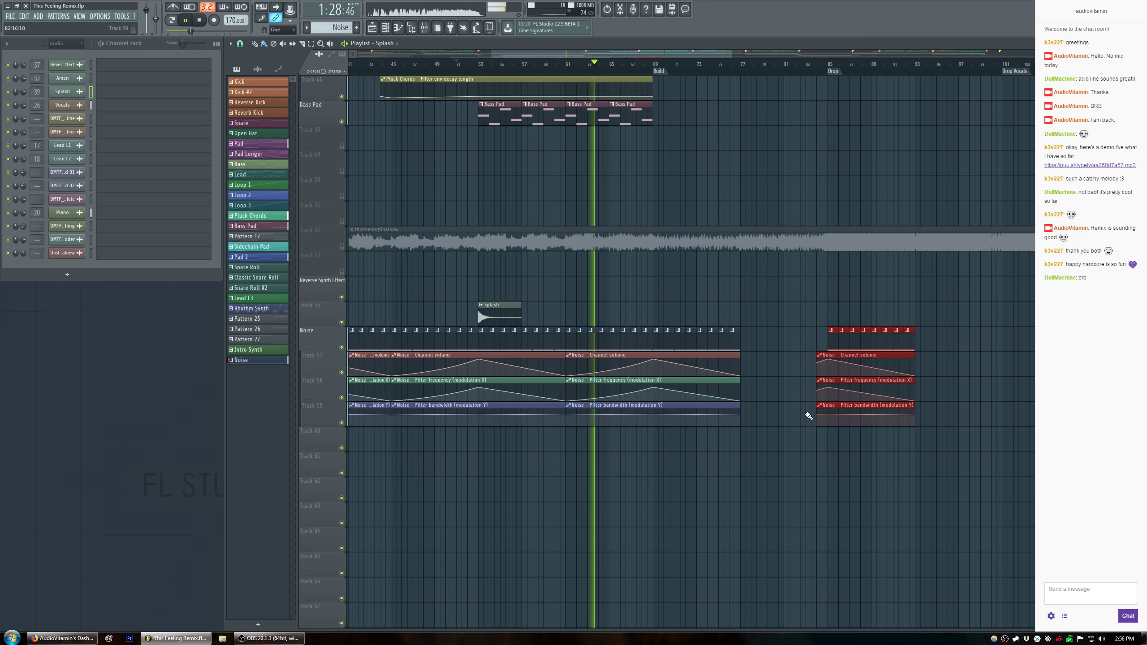
{"action": "key", "text": "ctrl+b"}
{"action": "left_click_drag", "start_coordinate": [931, 344], "coordinate": [1008, 339]}
{"action": "left_click_drag", "start_coordinate": [706, 54], "coordinate": [745, 57]}
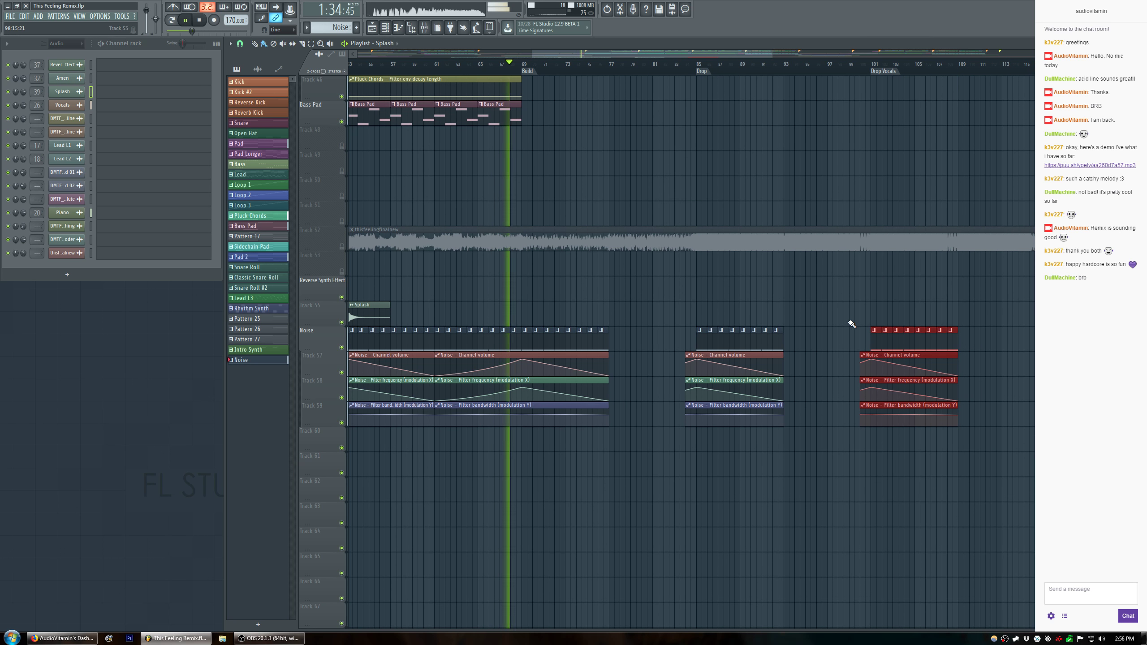
Extend the copied Noise automation clips back to bar 93 and fill bars 93–101 with Noise pattern clips.
{"action": "left_click_drag", "start_coordinate": [851, 334], "coordinate": [867, 415]}
{"action": "mouse_move", "coordinate": [861, 361]}
{"action": "left_mouse_down"}
{"action": "mouse_move", "coordinate": [786, 352]}
{"action": "mouse_move", "coordinate": [850, 342]}
{"action": "left_mouse_up"}
{"action": "left_click", "coordinate": [877, 337]}
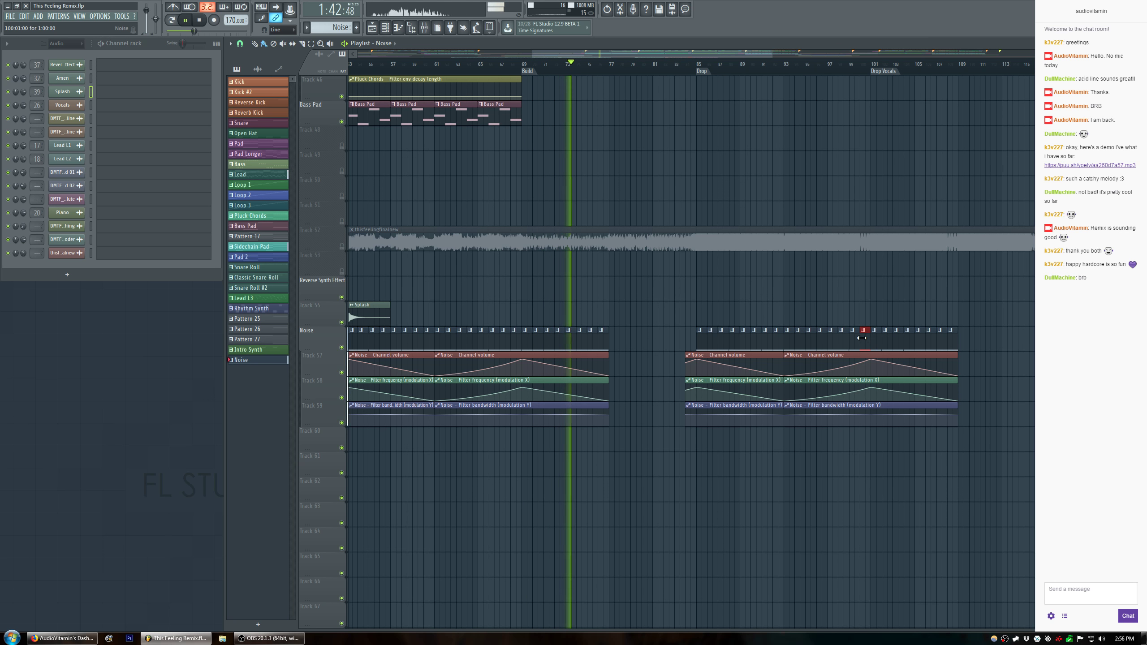
Duplicate the Noise pattern and automation clips from bars 93–109 into the following 16 bars and clear the selection.
{"action": "left_click_drag", "start_coordinate": [994, 334], "coordinate": [791, 419]}
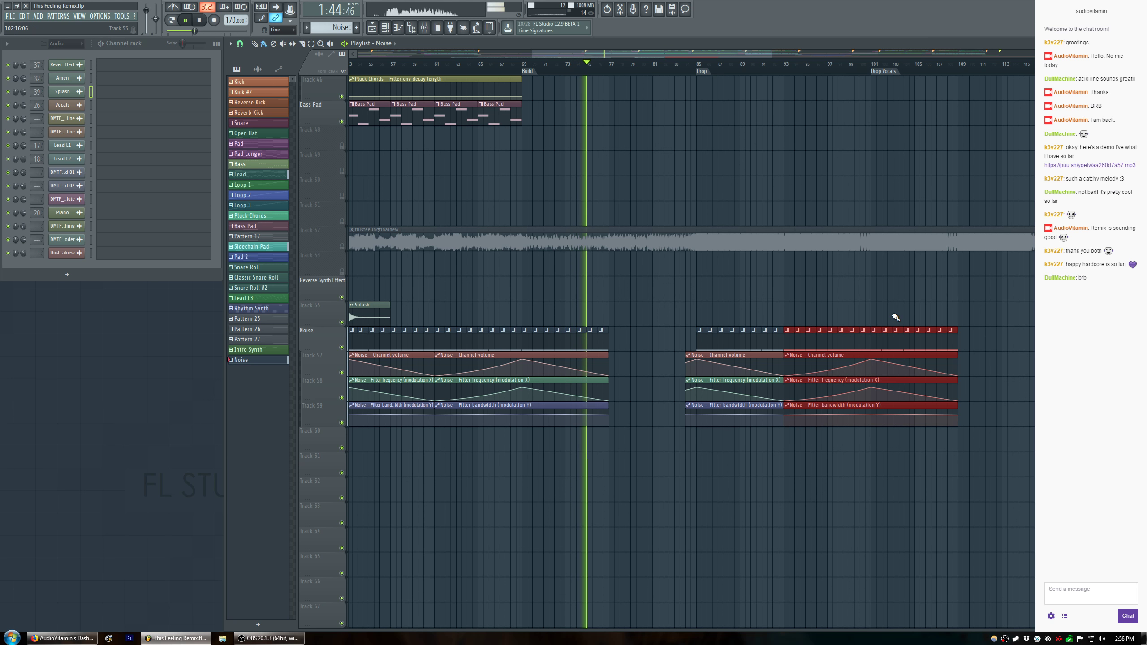
{"action": "key", "text": "ctrl+b"}
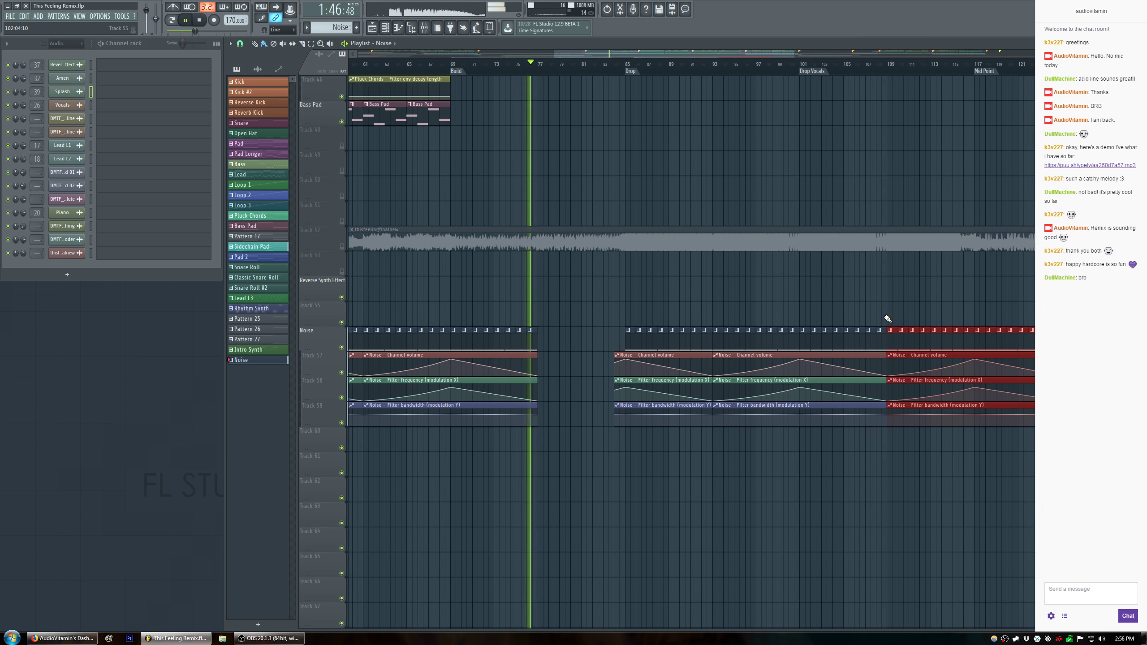
{"action": "left_click", "coordinate": [684, 172]}
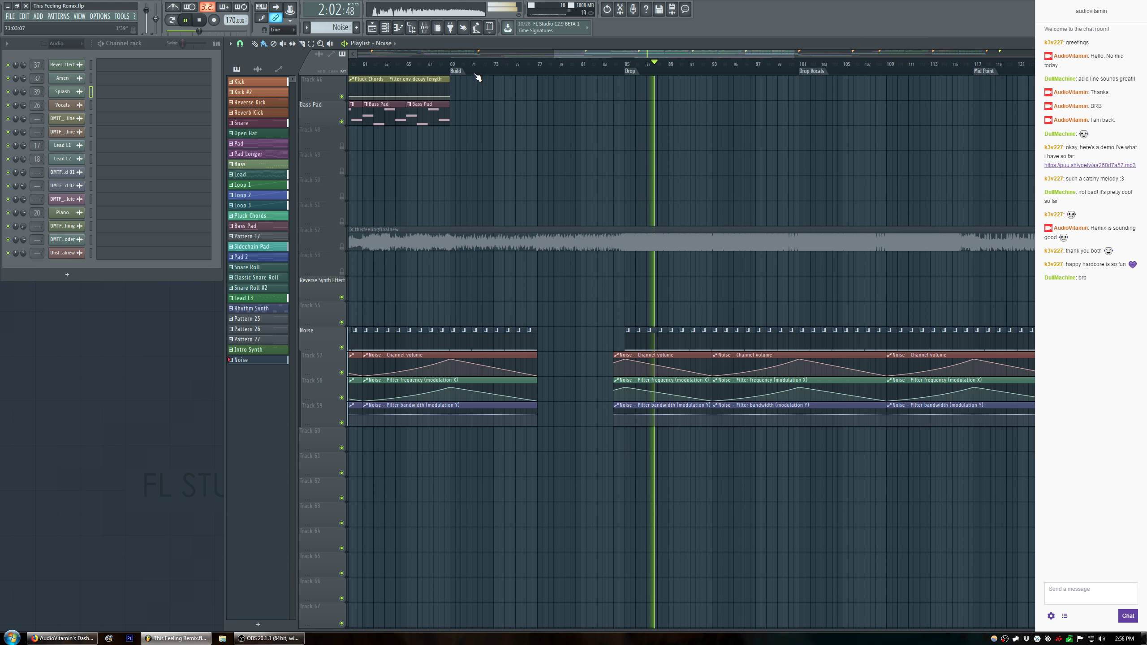
Rename playlist Track 55, which holds the splash clip, as Splash.
{"action": "scroll", "coordinate": [465, 72], "scroll_direction": "down", "scroll_amount": 2}
{"action": "scroll", "coordinate": [465, 72], "scroll_direction": "down", "scroll_amount": 3}
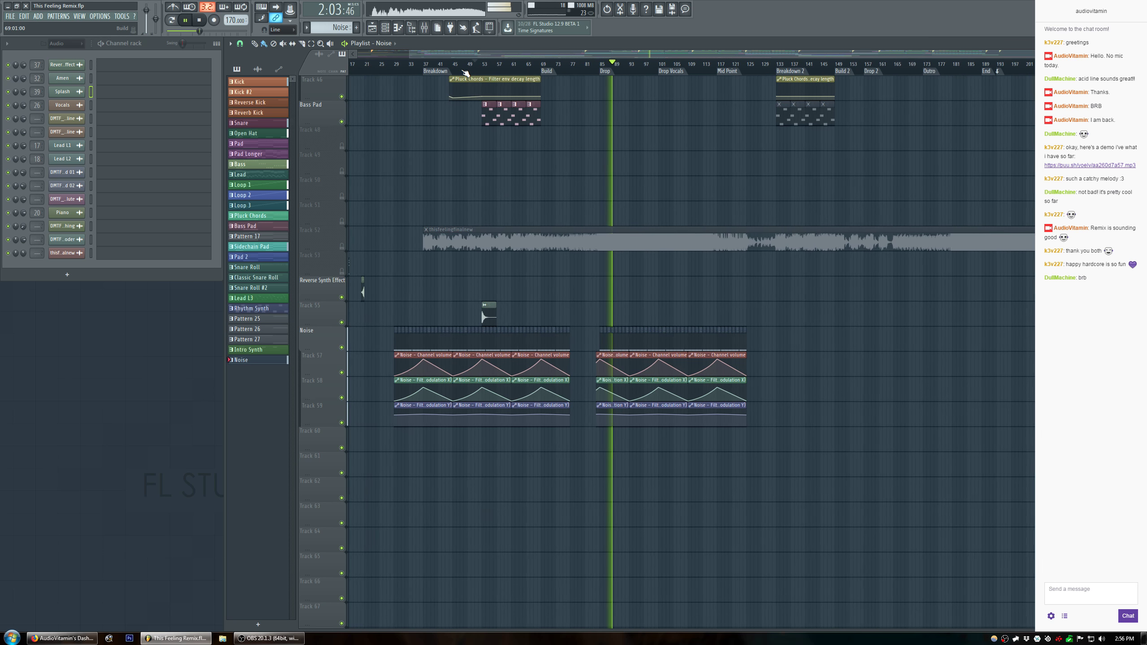
{"action": "double_click", "coordinate": [324, 309]}
{"action": "type", "text": "Splas"}
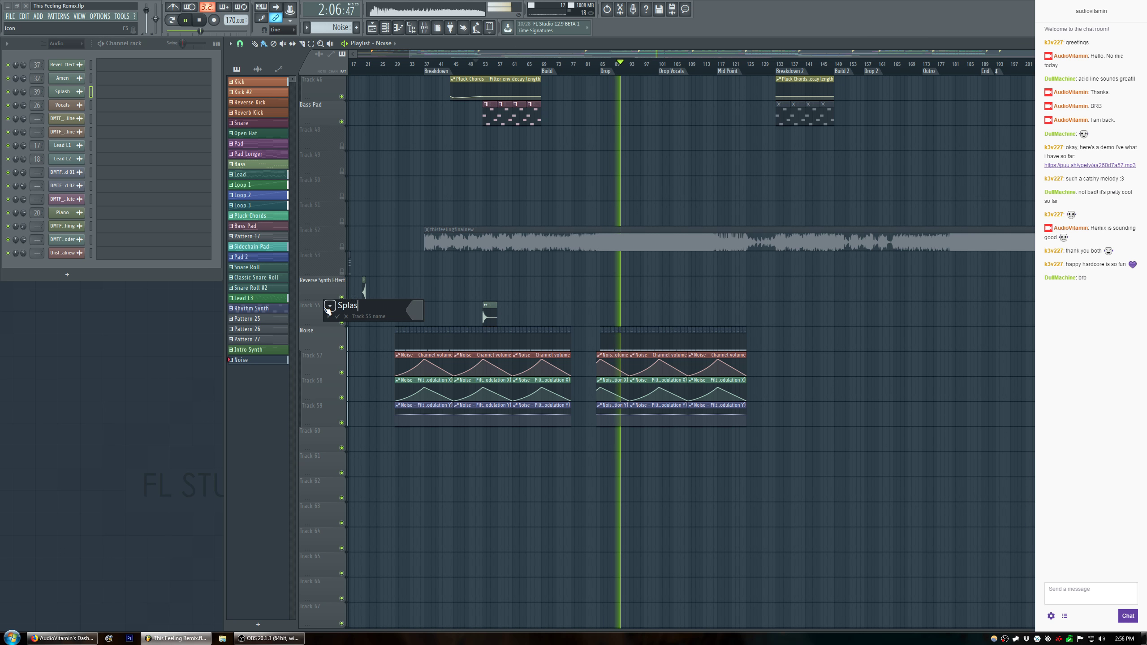
{"action": "type", "text": "h"}
{"action": "key", "text": "Return"}
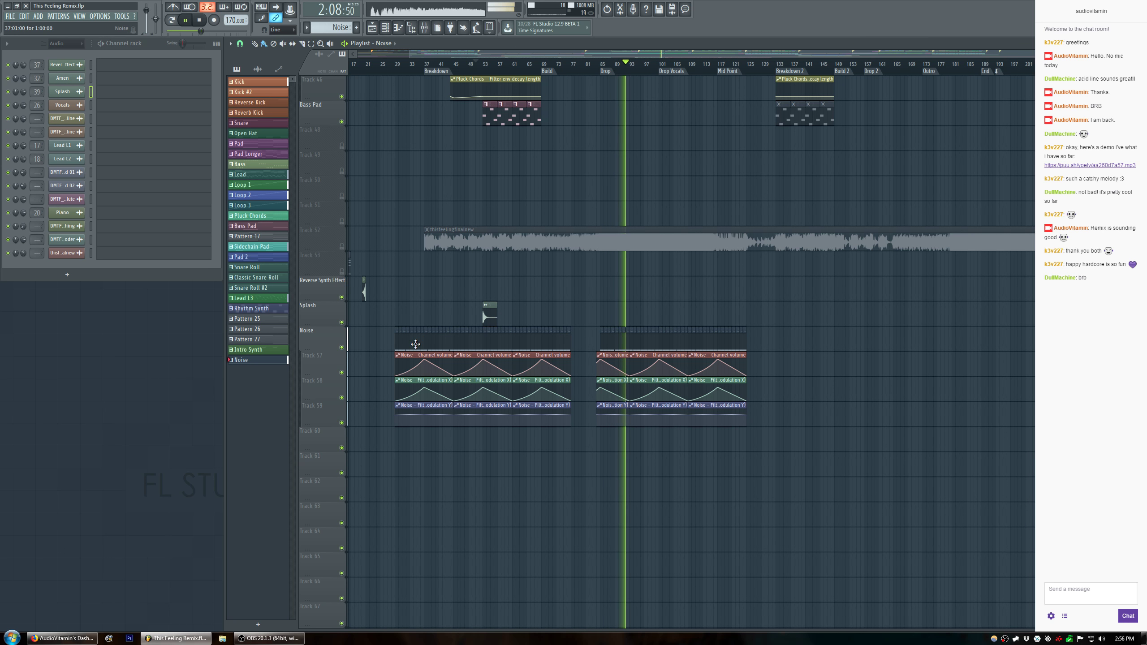
Copy the Noise pattern and automation clips at the Drop to the Intro, so the pattern clips start at bar 5.
{"action": "left_click_drag", "start_coordinate": [586, 341], "coordinate": [630, 415]}
{"action": "scroll", "coordinate": [622, 68], "scroll_direction": "up", "scroll_amount": 4}
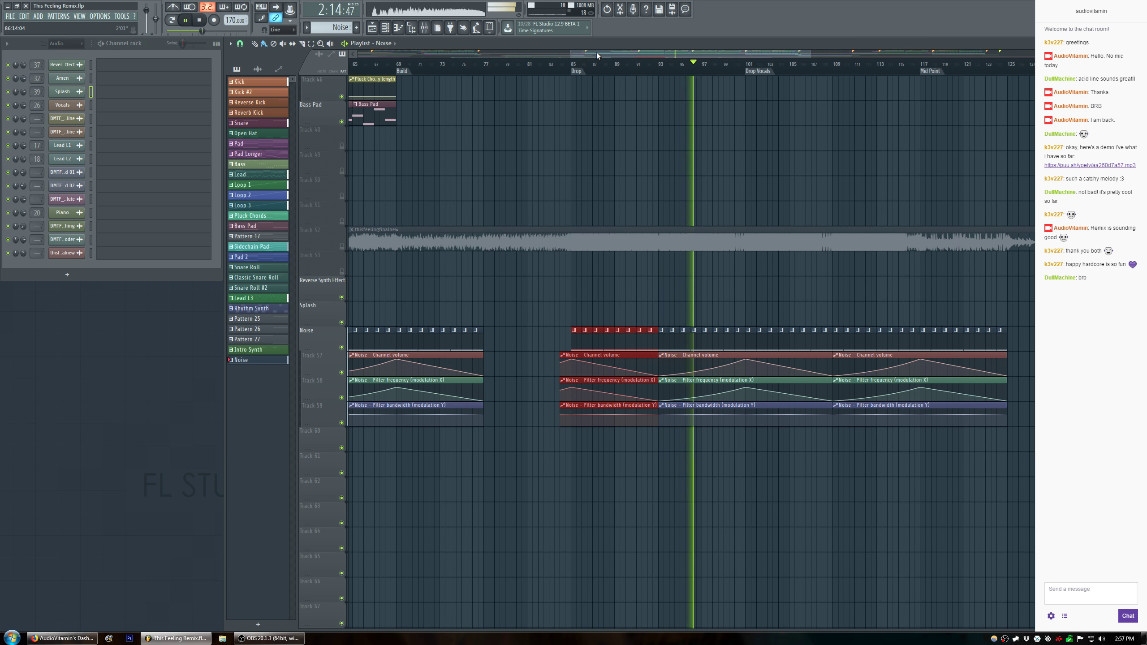
{"action": "left_click_drag", "start_coordinate": [599, 53], "coordinate": [357, 56]}
{"action": "key", "text": "ctrl+v"}
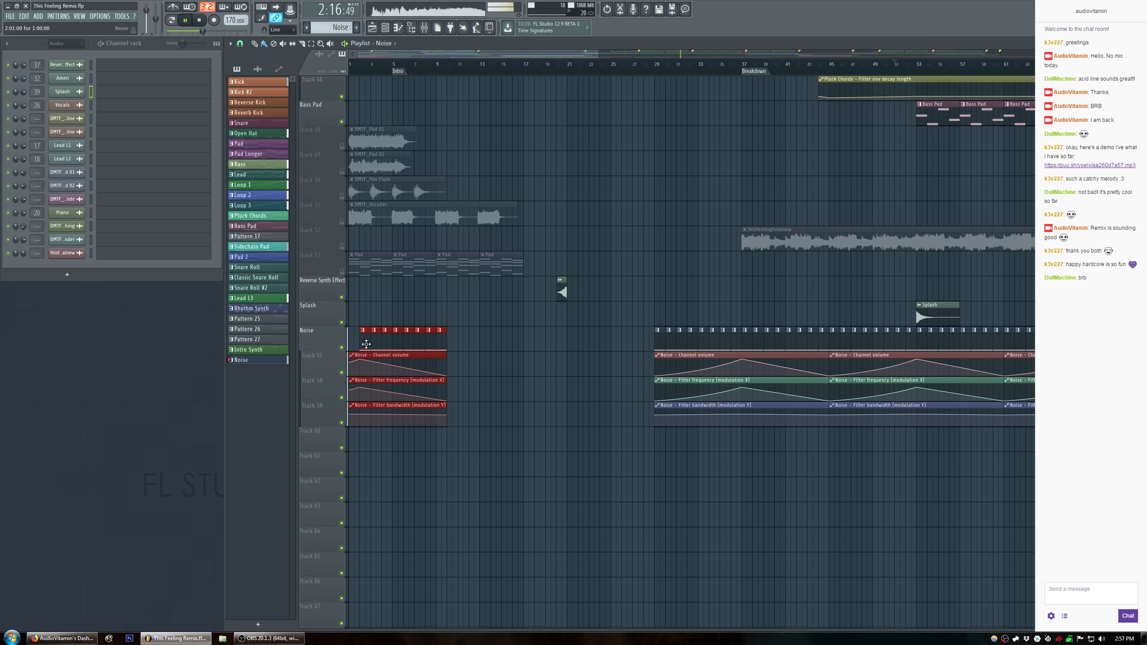
{"action": "left_click_drag", "start_coordinate": [365, 344], "coordinate": [392, 345]}
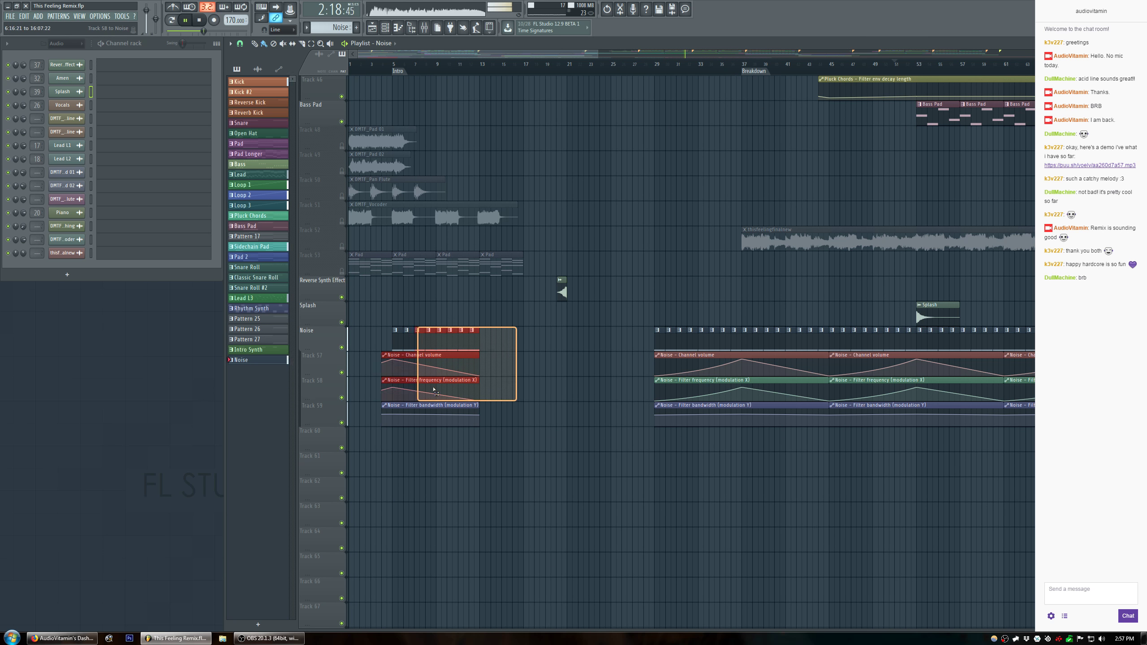
Duplicate the Noise section to end at bar 29, extend its automation back to bar 13 and fill bars 13–21 with Noise pattern clips.
{"action": "key", "text": "ctrl+b"}
{"action": "left_click_drag", "start_coordinate": [496, 346], "coordinate": [569, 443]}
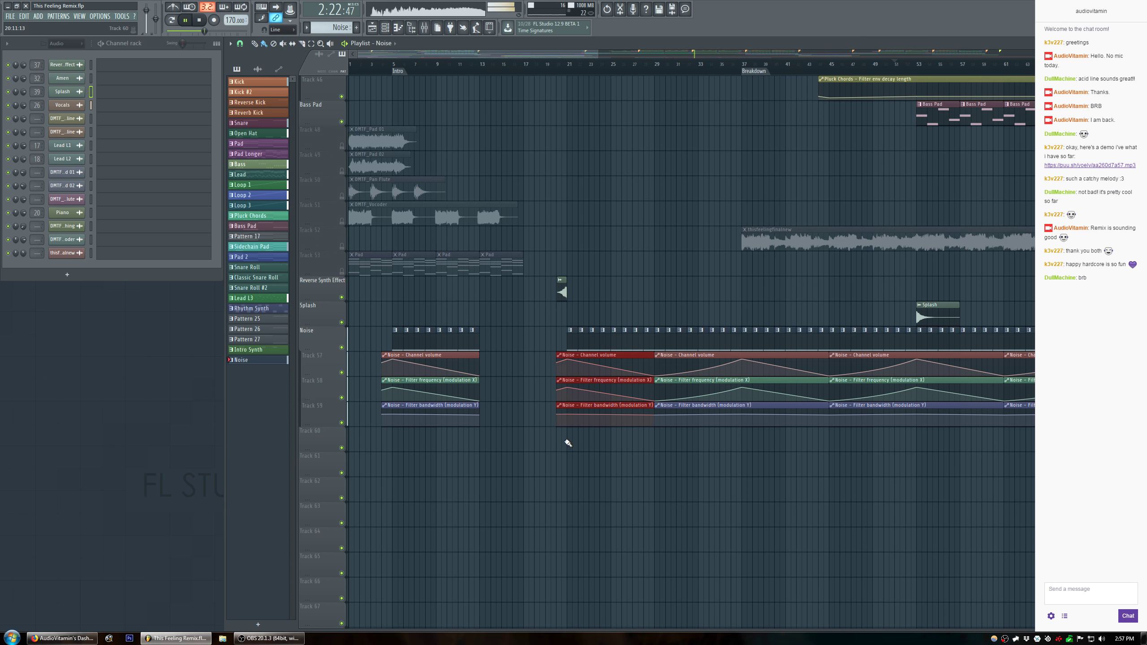
{"action": "right_click", "coordinate": [560, 359]}
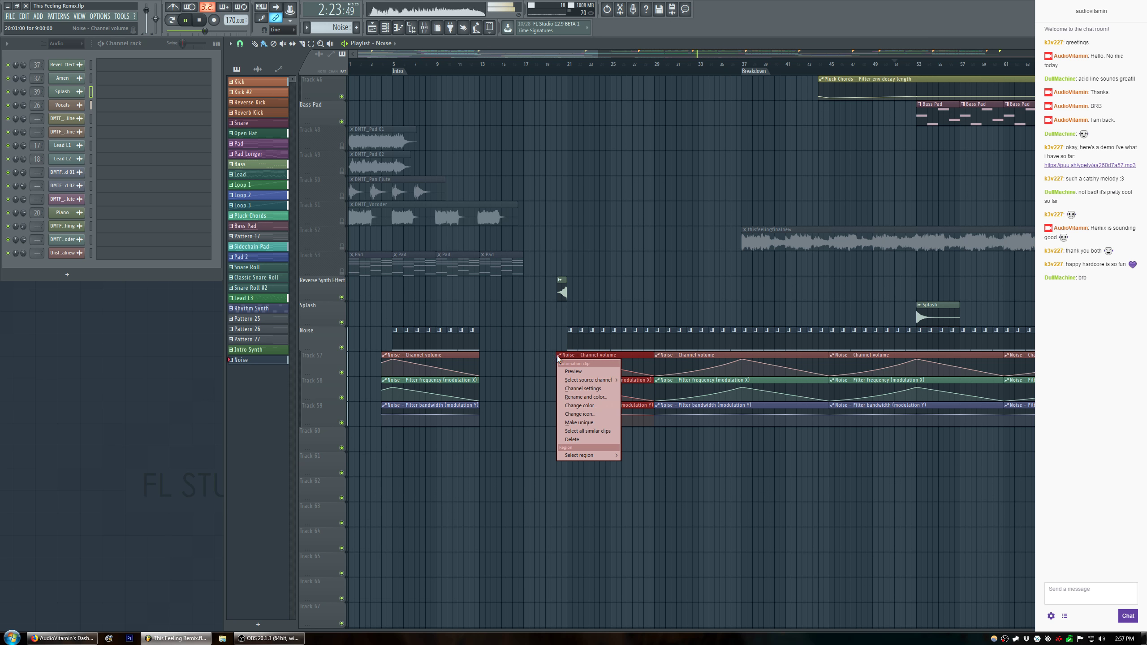
{"action": "left_click", "coordinate": [617, 356]}
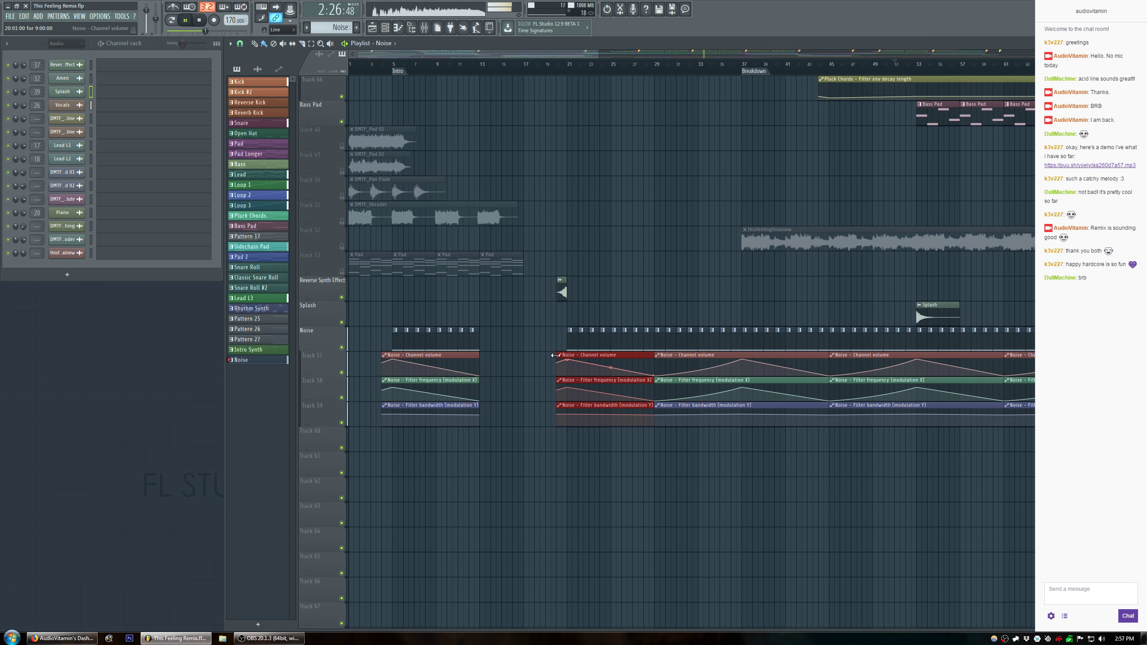
{"action": "left_click", "coordinate": [572, 345]}
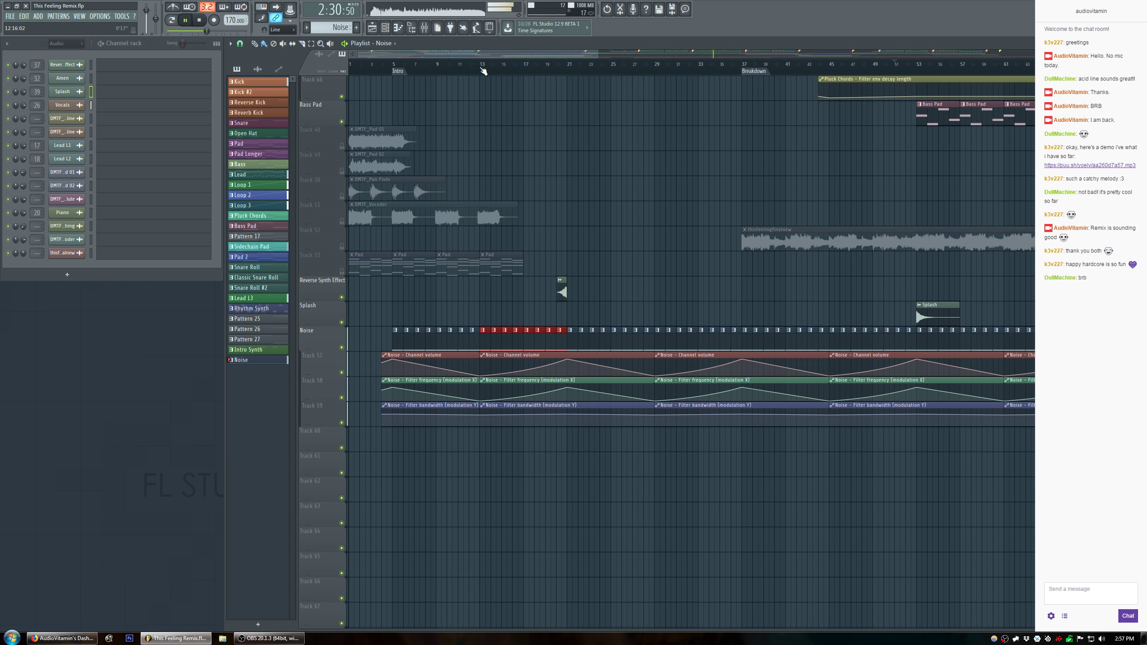
{"action": "scroll", "coordinate": [488, 72], "scroll_direction": "up", "scroll_amount": 6}
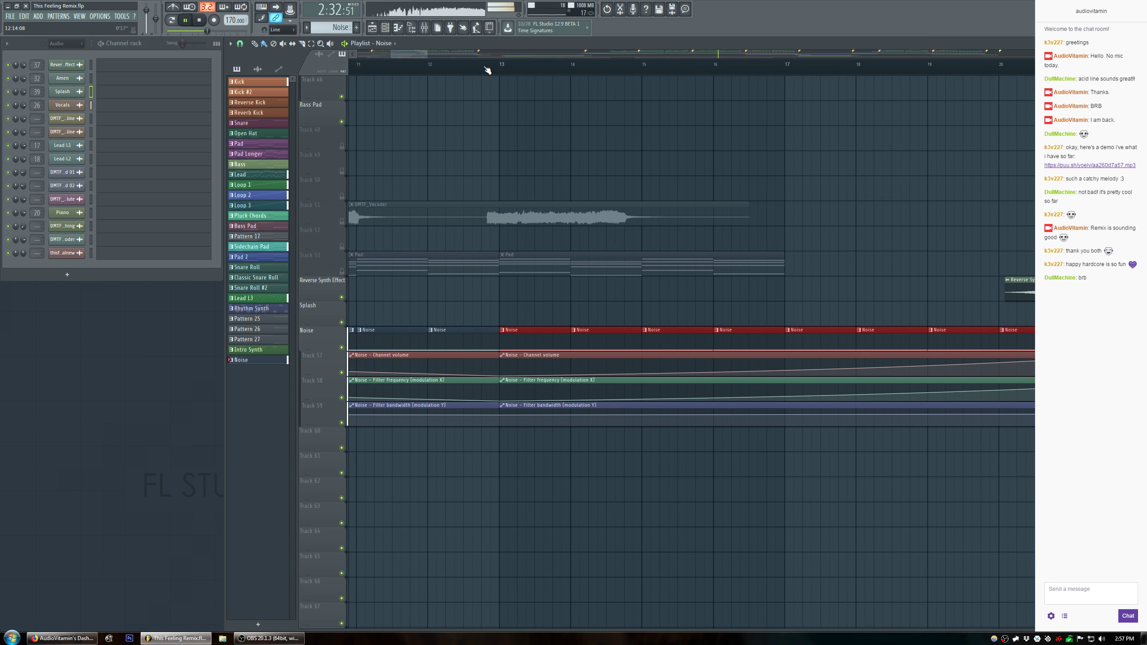
{"action": "scroll", "coordinate": [488, 70], "scroll_direction": "down", "scroll_amount": 10}
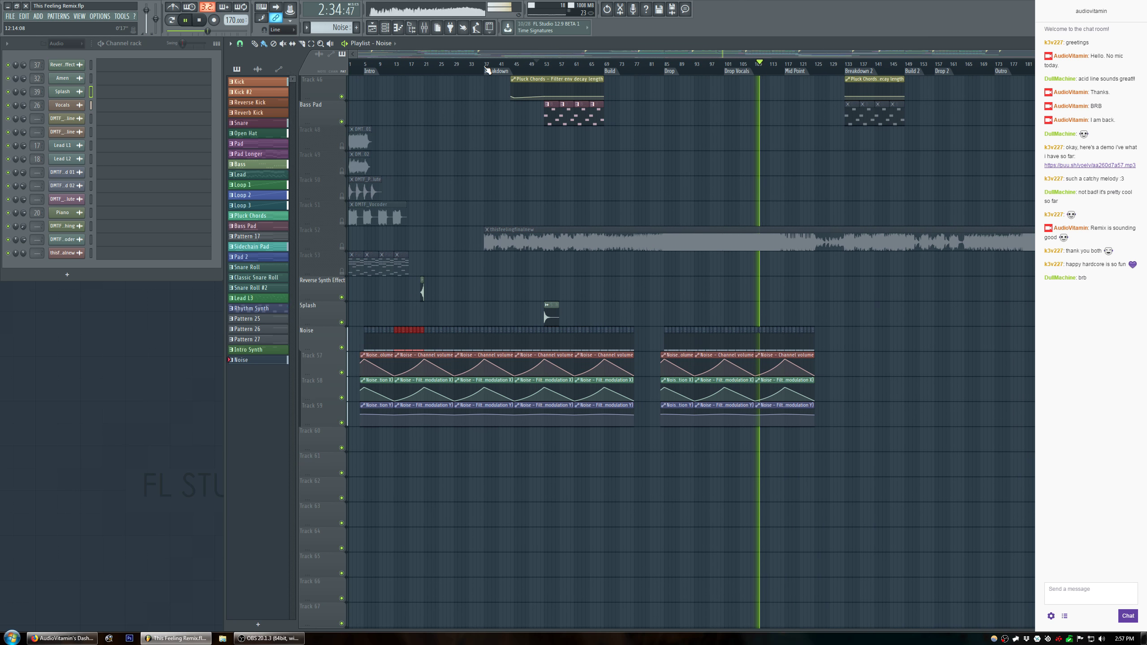
Select the last Noise section, bars 109–125, and set the Noise mixer track's volume to about -21.2 dB.
{"action": "left_click_drag", "start_coordinate": [849, 351], "coordinate": [760, 426]}
{"action": "key", "text": "F9"}
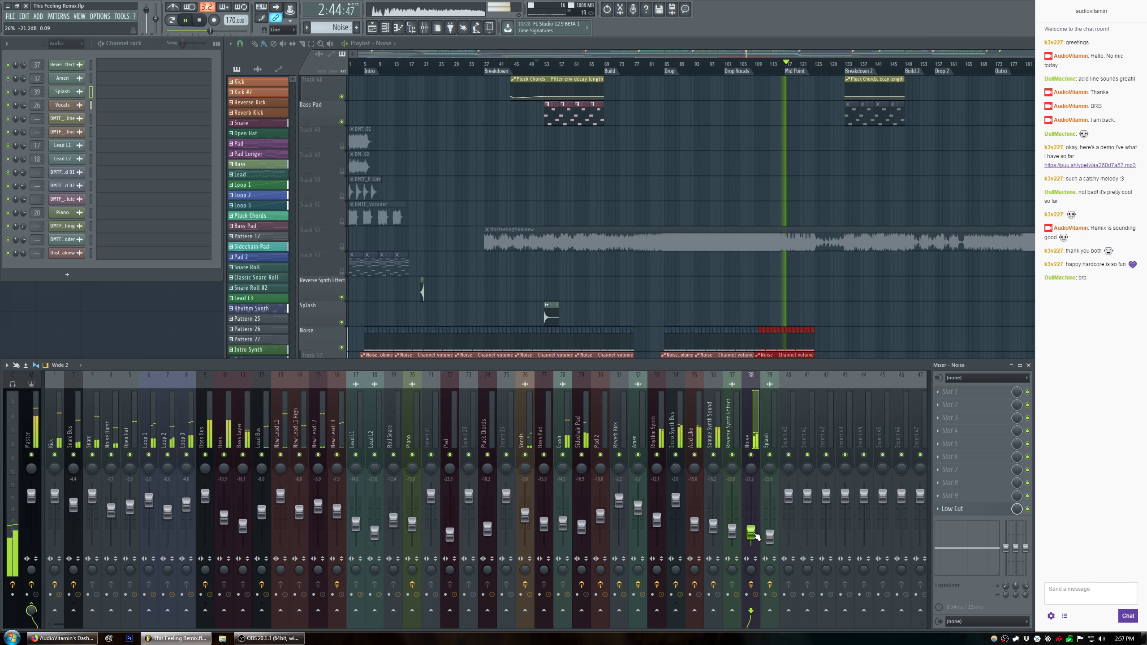
{"action": "left_click", "coordinate": [854, 54]}
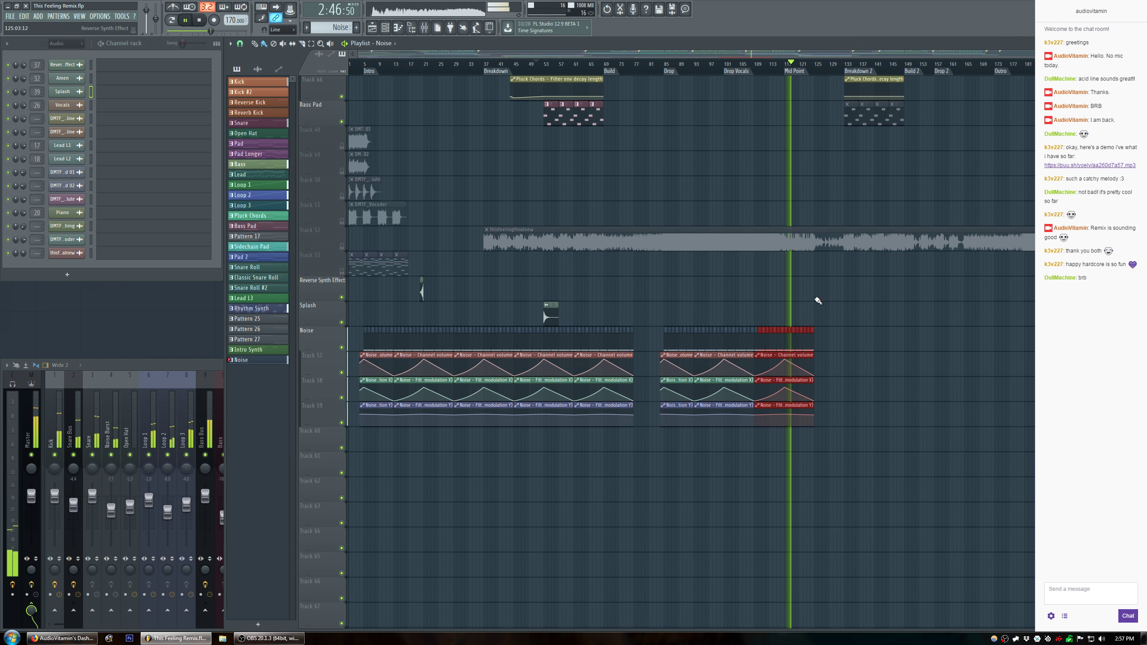
Try Noise filter frequency automation peaks of 75% and 89% at bar 117 while auditioning playback from the Mid Point.
{"action": "scroll", "coordinate": [808, 72], "scroll_direction": "up", "scroll_amount": 4}
{"action": "key", "text": "space"}
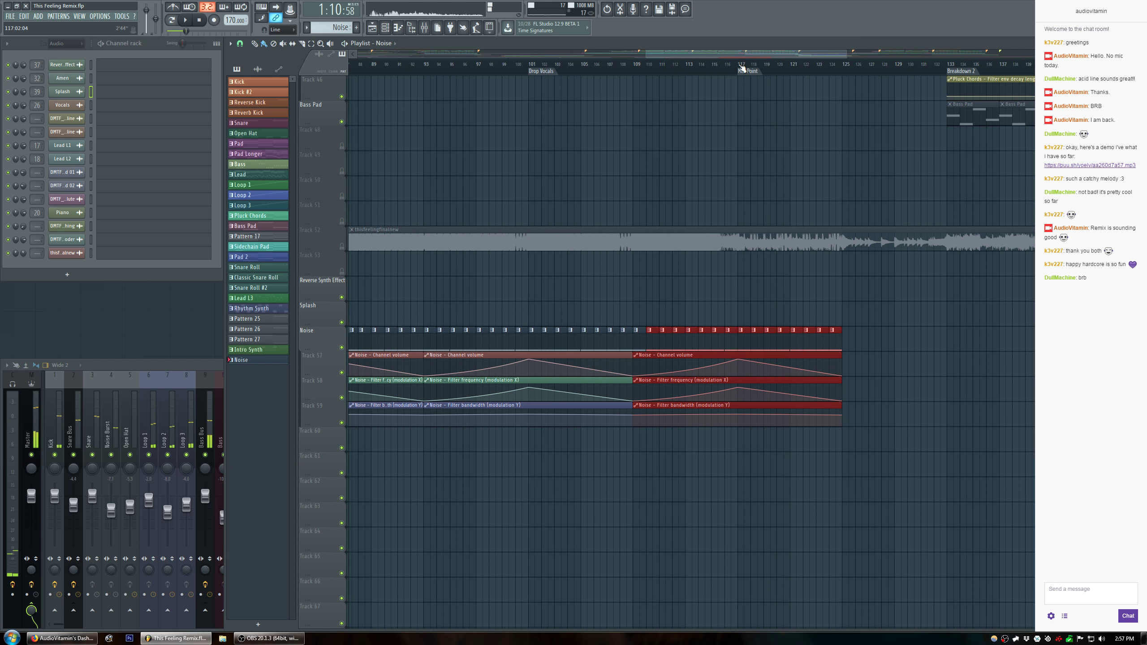
{"action": "key", "text": "space"}
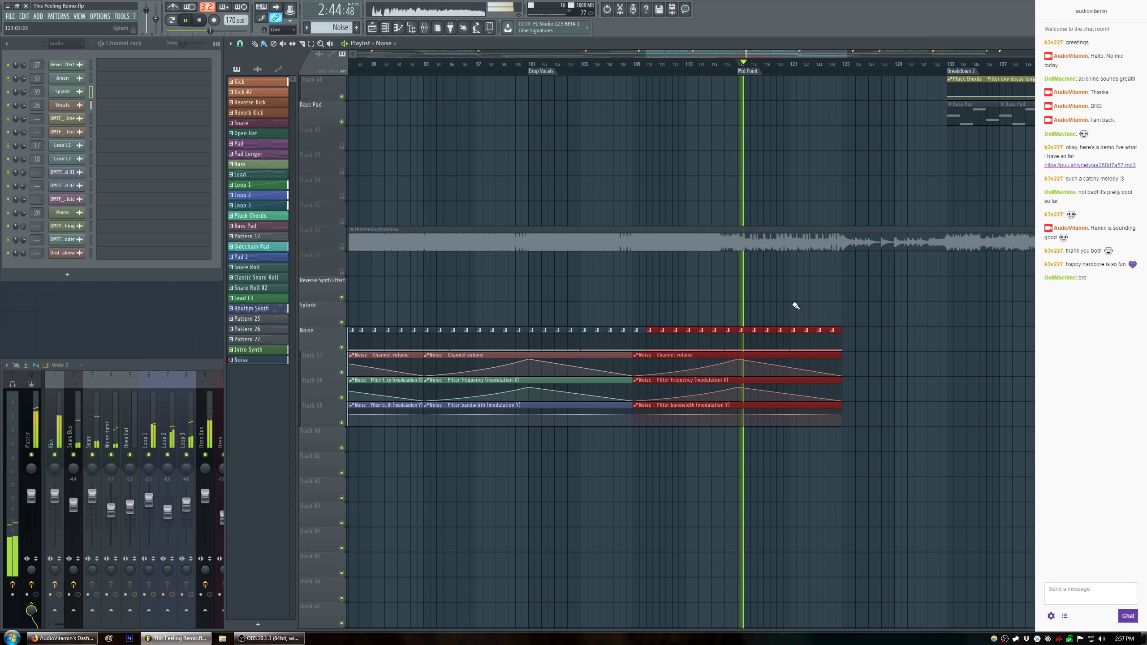
{"action": "left_click", "coordinate": [787, 317]}
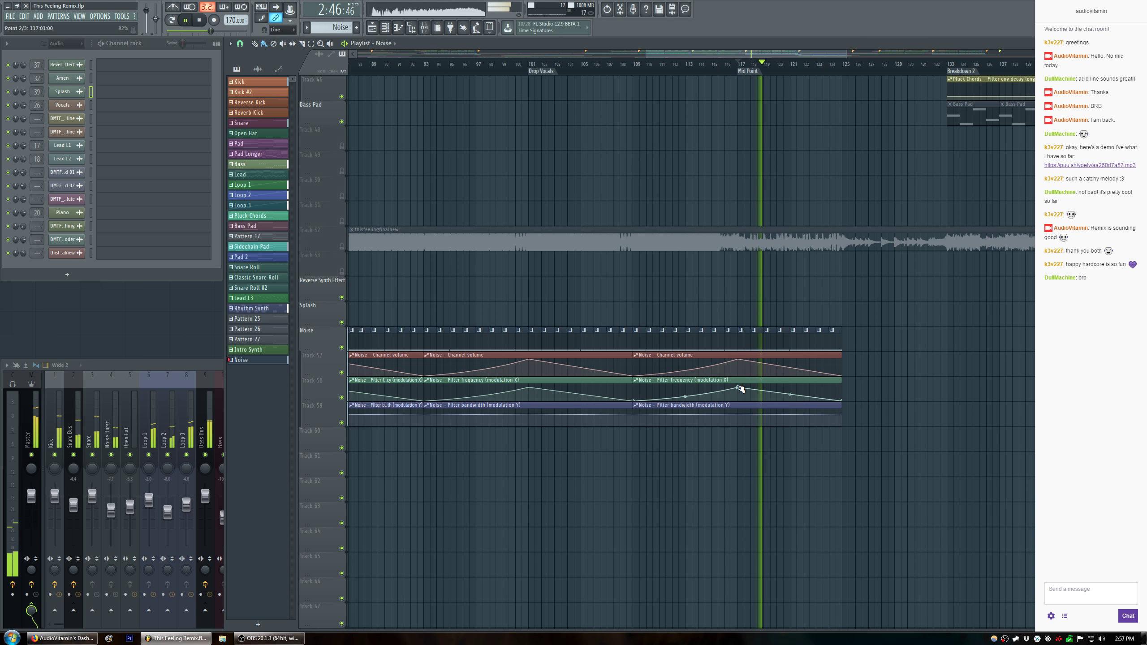
{"action": "key", "text": "space"}
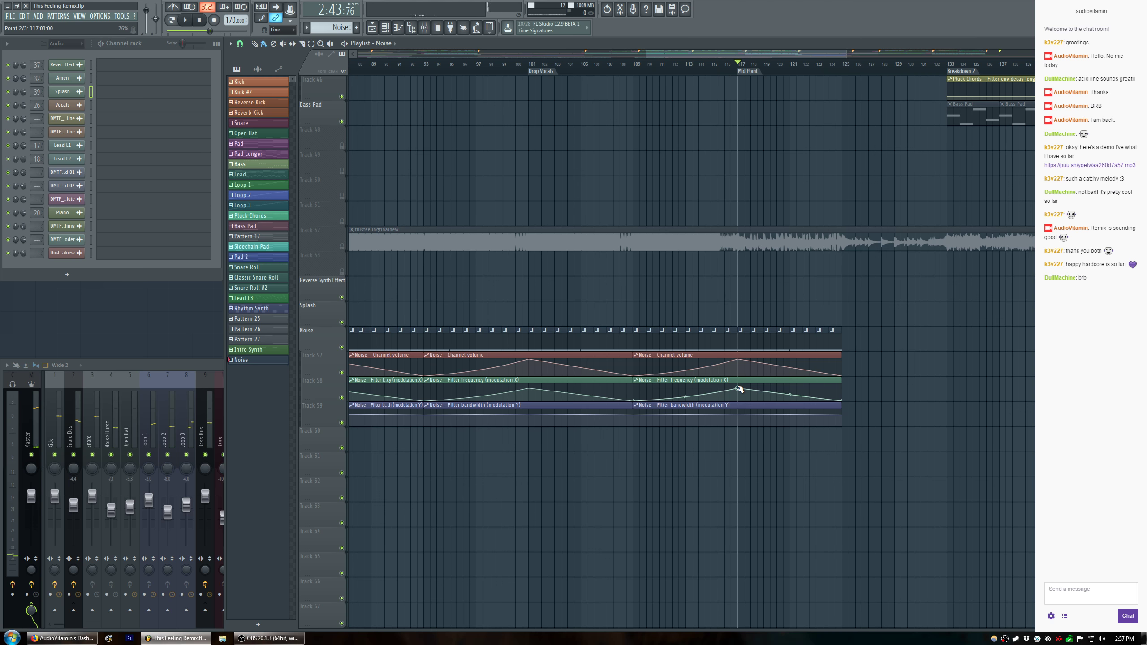
{"action": "key", "text": "space"}
{"action": "key", "text": "space"}
{"action": "left_click_drag", "start_coordinate": [739, 387], "coordinate": [739, 385]}
{"action": "key", "text": "space"}
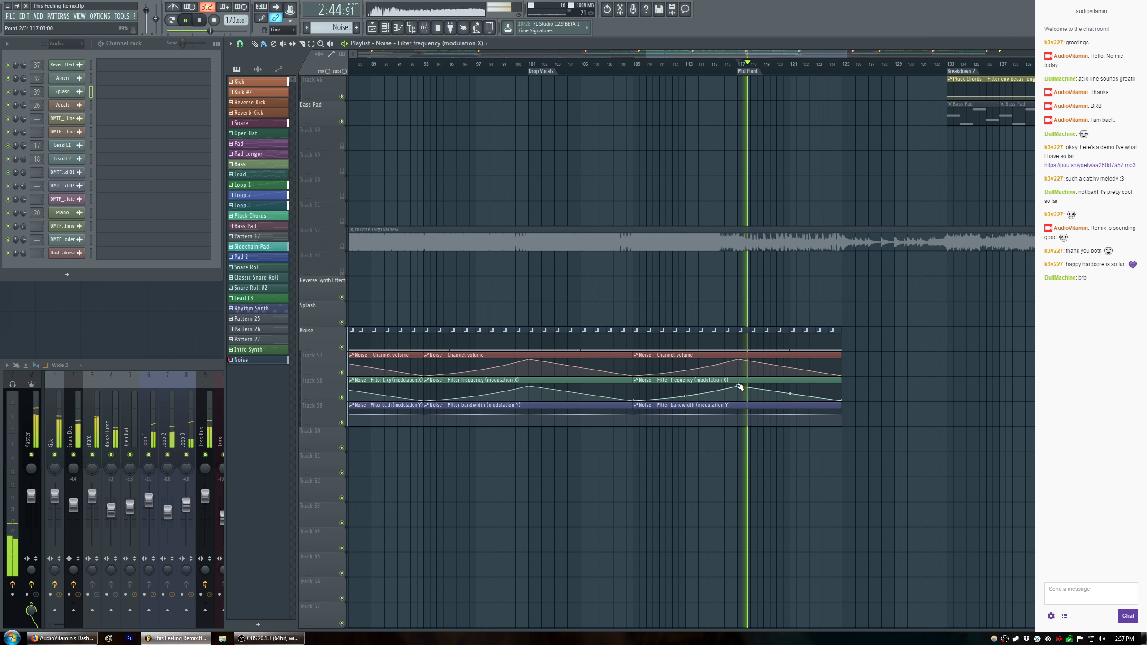
{"action": "key", "text": "space"}
{"action": "key", "text": "space"}
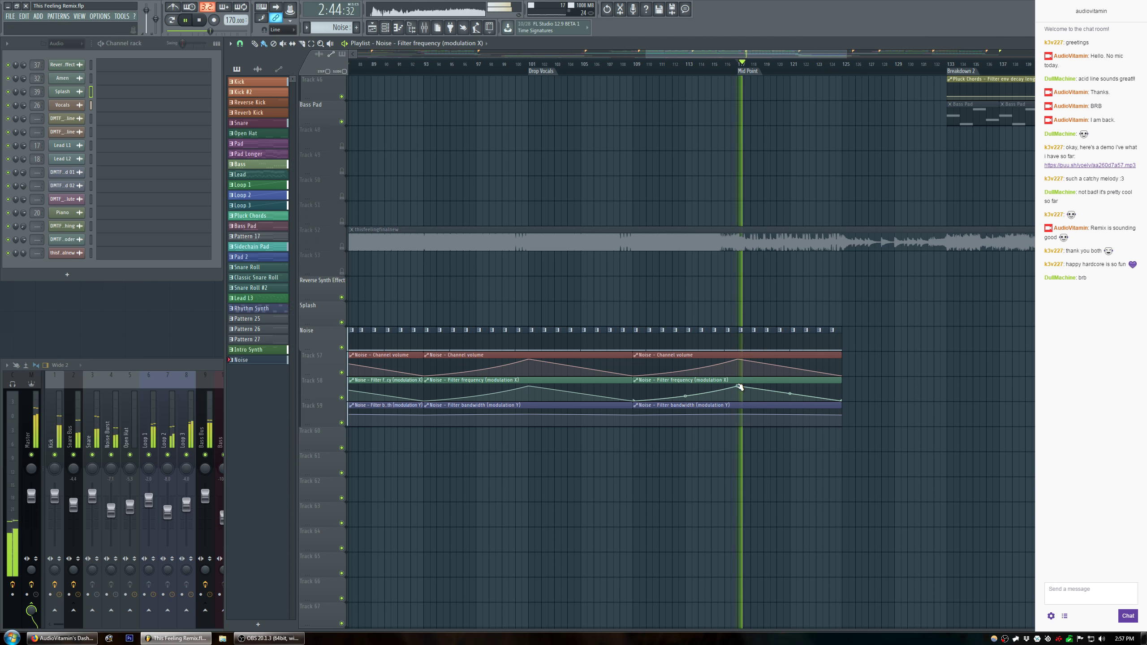
Set the Noise filter frequency automation peak at bar 117 to 84% and replay from the Mid Point.
{"action": "key", "text": "space"}
{"action": "key", "text": "space"}
{"action": "left_click_drag", "start_coordinate": [739, 387], "coordinate": [739, 388]}
{"action": "key", "text": "space"}
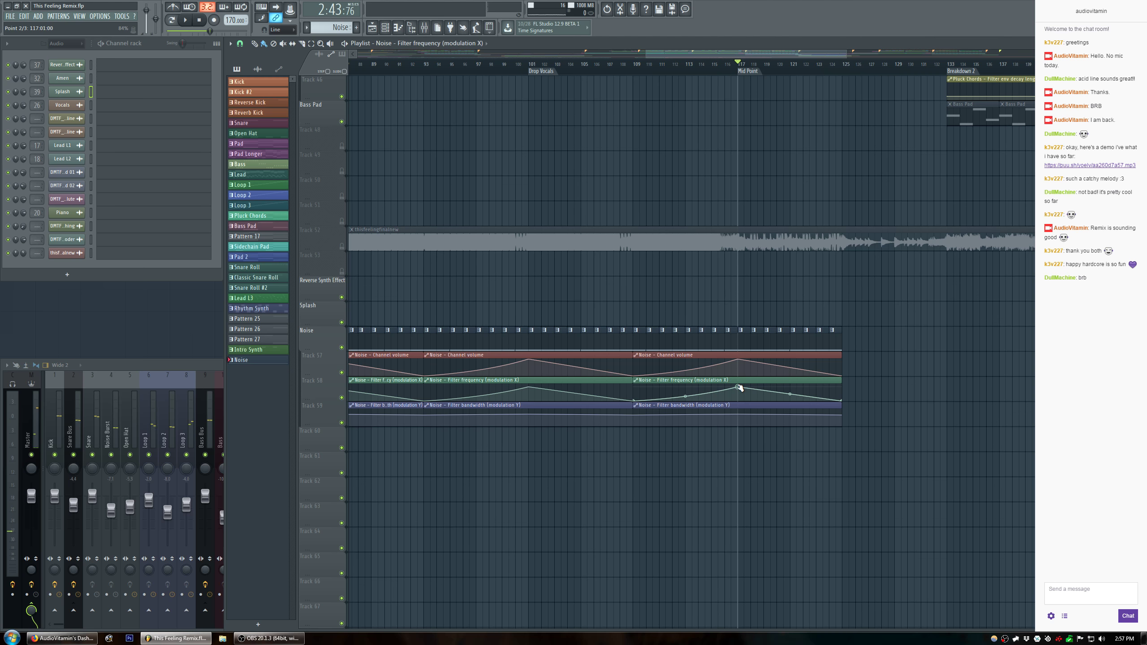
{"action": "key", "text": "space"}
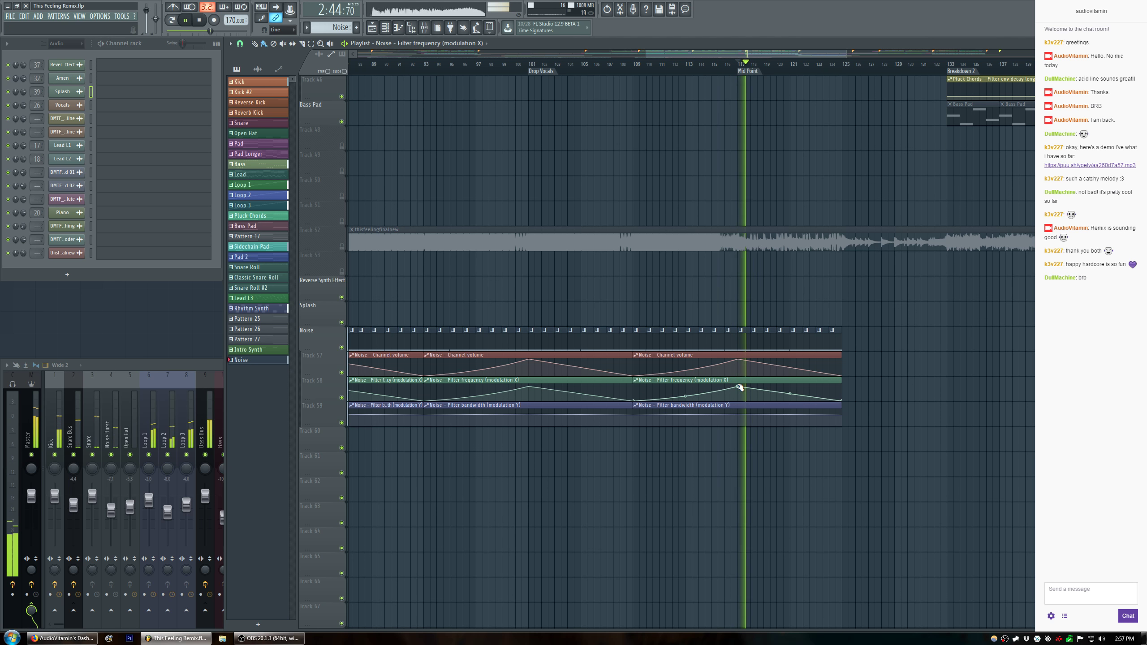
Set the Noise filter frequency automation peak at bar 37 to 79% while auditioning playback from the Breakdown marker.
{"action": "left_click_drag", "start_coordinate": [818, 58], "coordinate": [499, 66]}
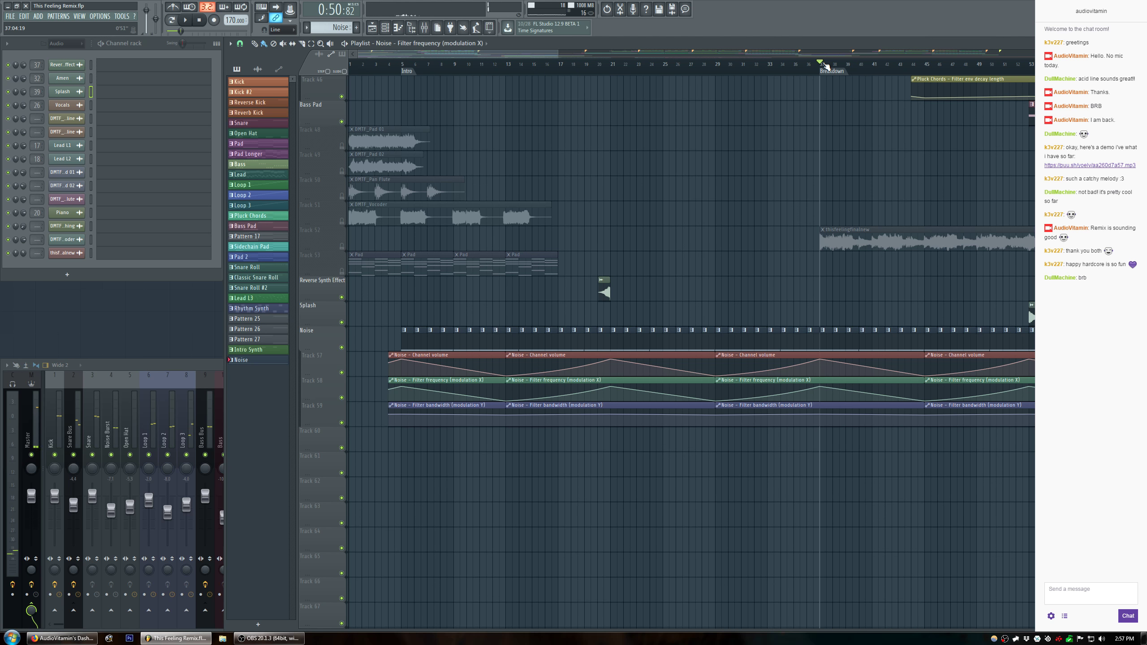
{"action": "key", "text": "space"}
{"action": "left_click_drag", "start_coordinate": [520, 52], "coordinate": [641, 51]}
{"action": "left_click", "coordinate": [579, 67]}
{"action": "key", "text": "space"}
{"action": "key", "text": "space"}
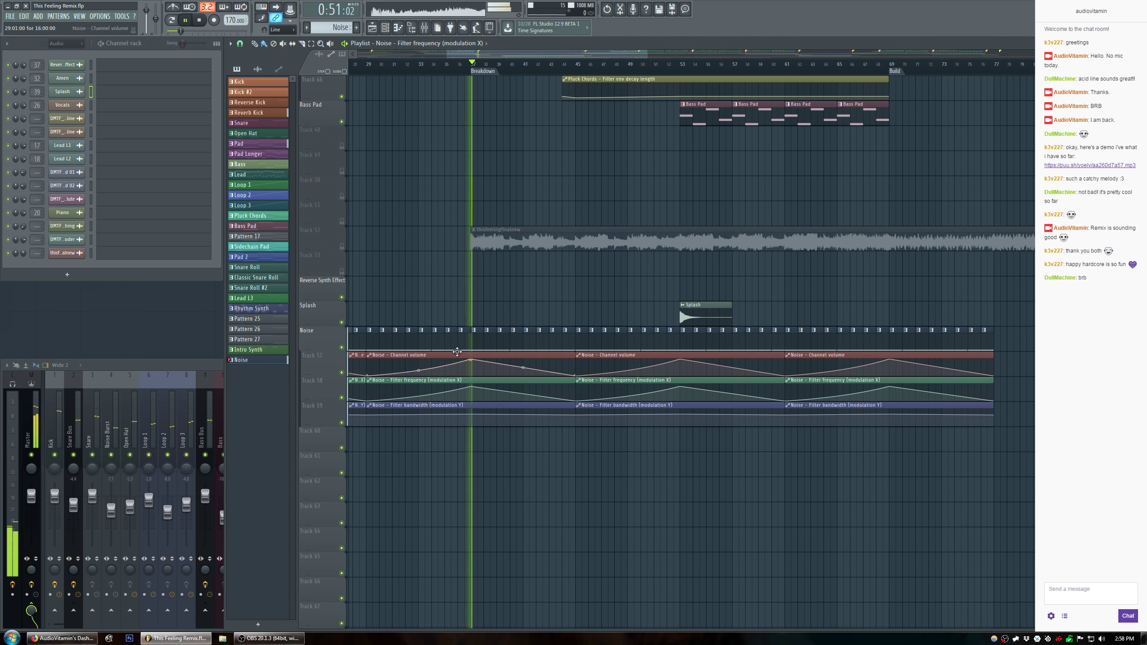
{"action": "key", "text": "space"}
{"action": "key", "text": "space"}
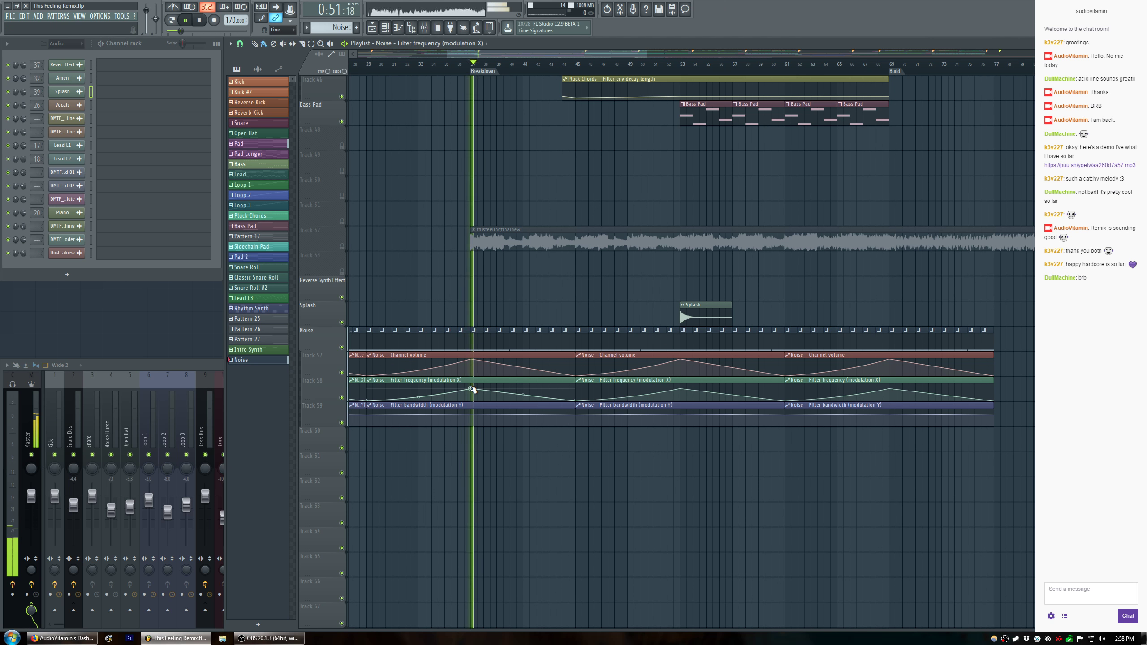
{"action": "key", "text": "space"}
{"action": "key", "text": "space"}
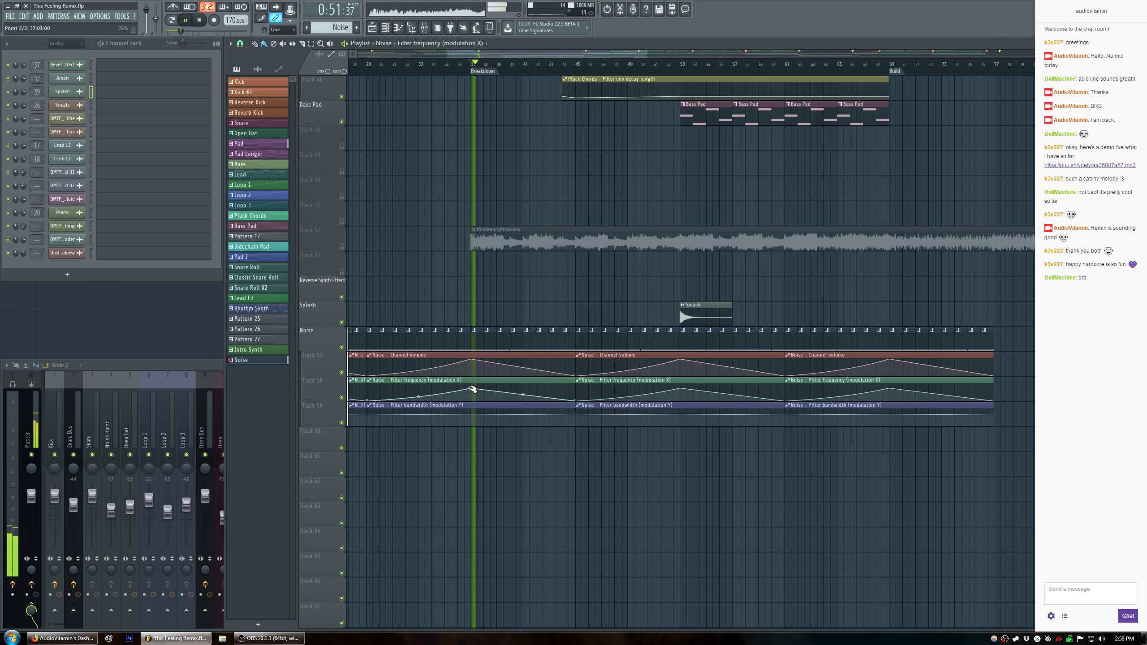
{"action": "key", "text": "space"}
{"action": "left_click_drag", "start_coordinate": [472, 388], "coordinate": [475, 387]}
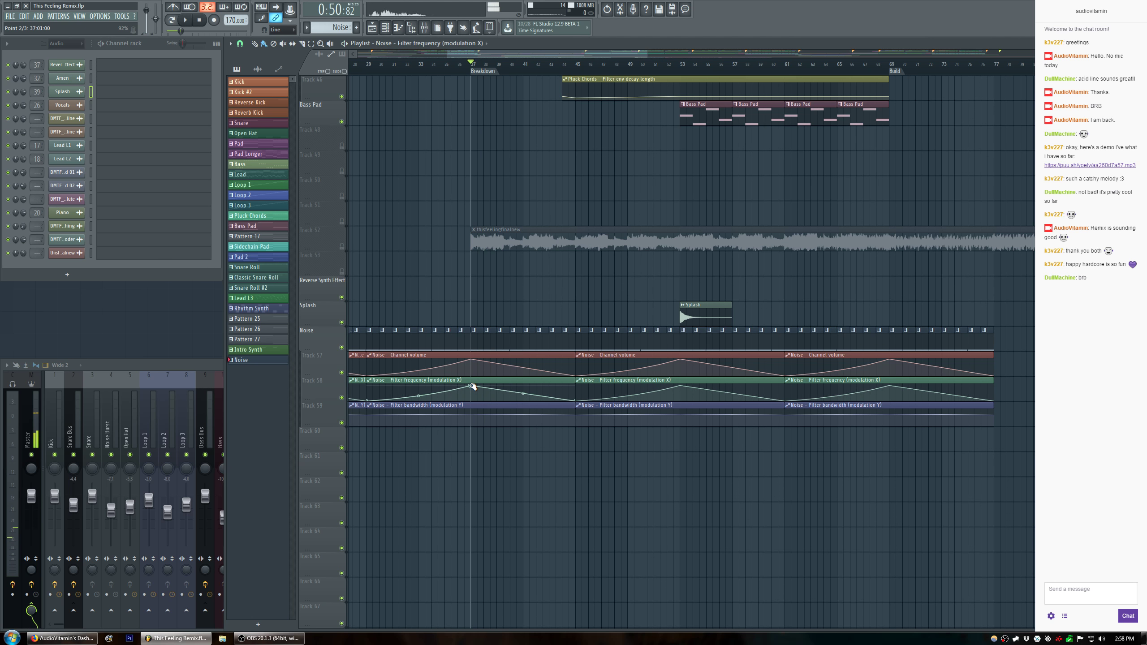
{"action": "key", "text": "space"}
{"action": "key", "text": "space"}
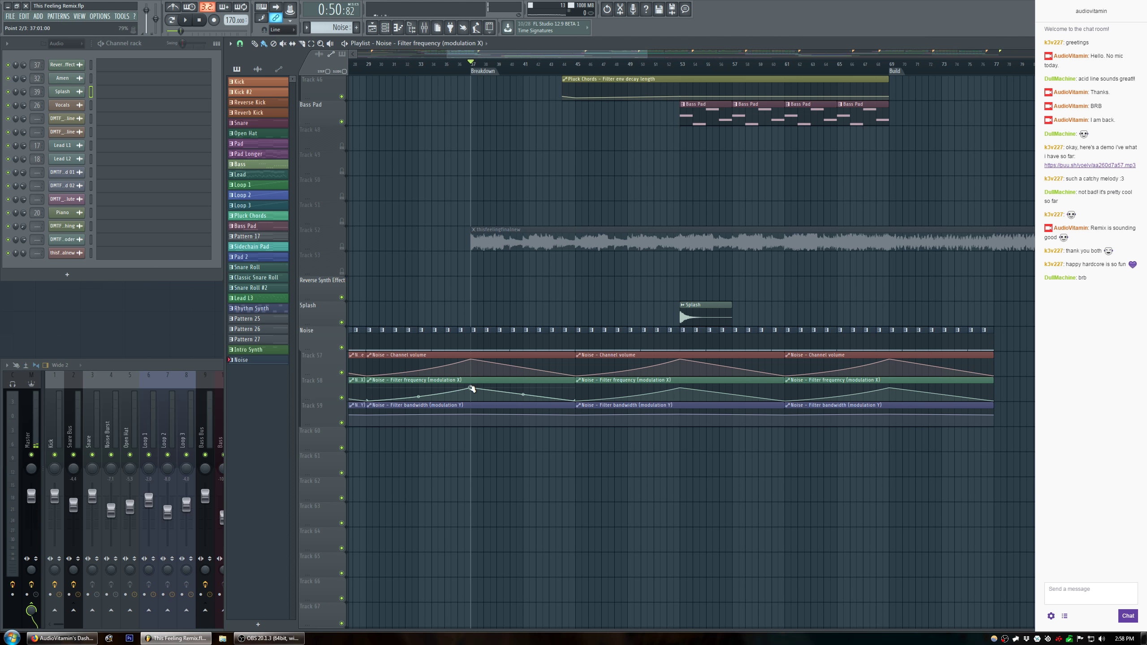
{"action": "key", "text": "space"}
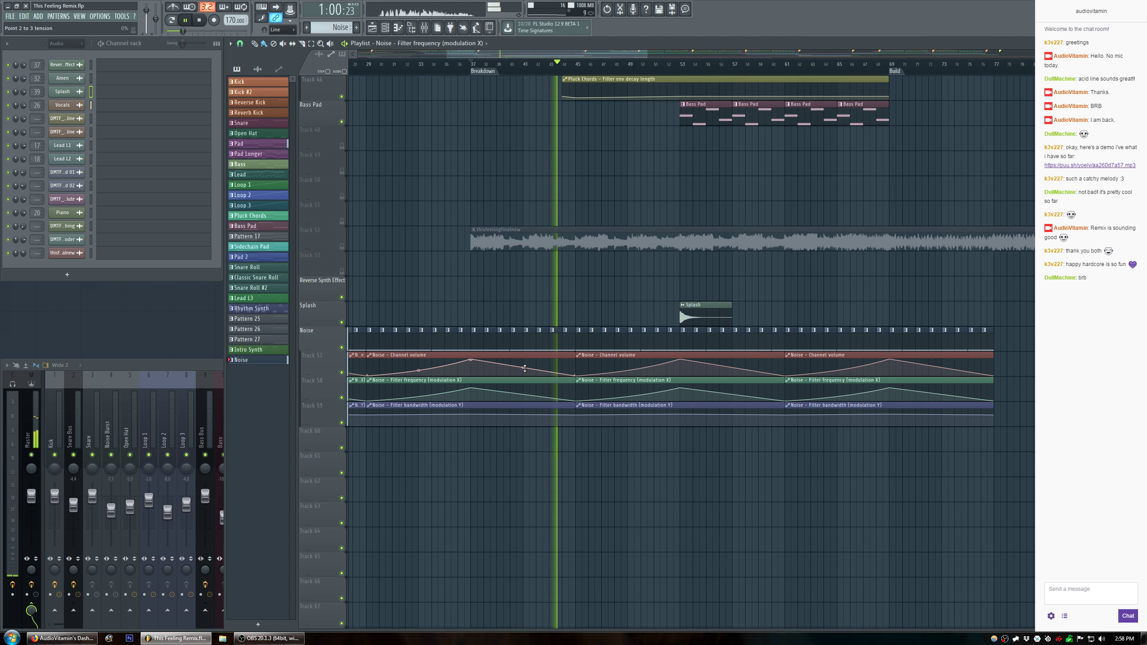
Bend the falling segment of the Noise filter frequency automation after its bar 37 peak and play from the Drop.
{"action": "left_click_drag", "start_coordinate": [525, 395], "coordinate": [525, 394]}
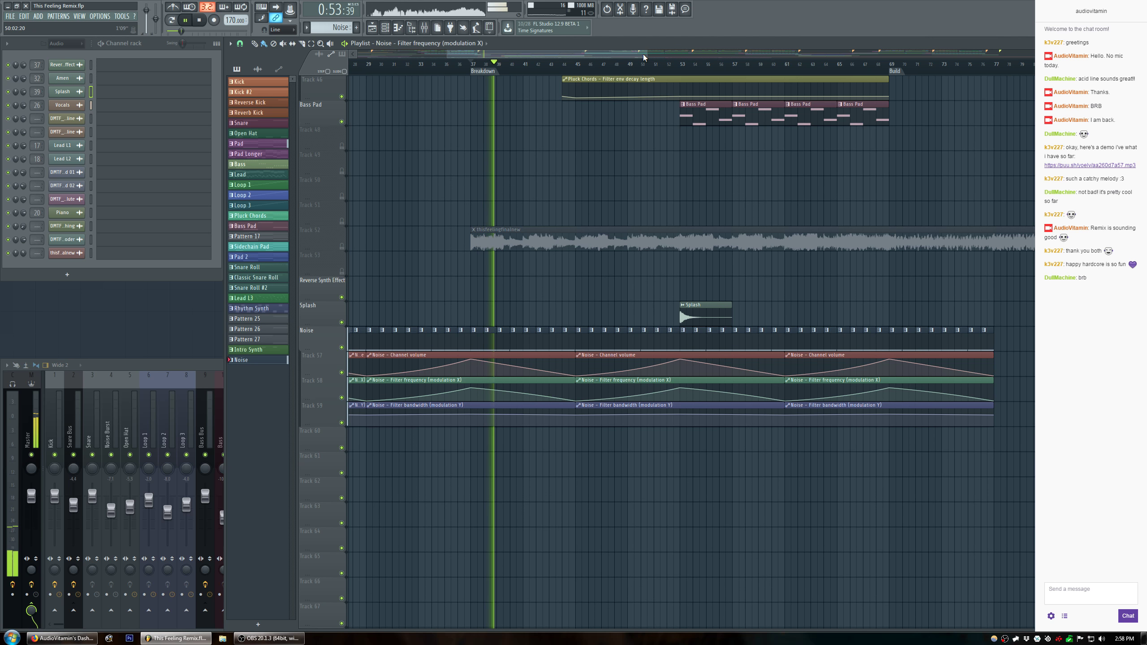
{"action": "left_click_drag", "start_coordinate": [646, 54], "coordinate": [849, 57]}
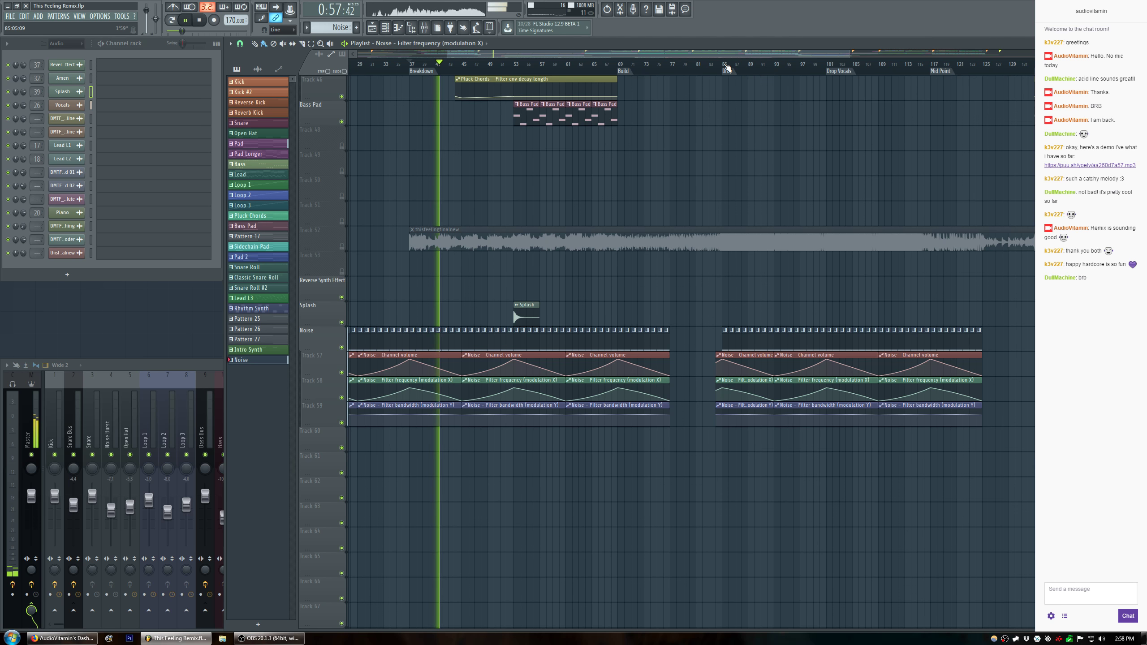
{"action": "left_click", "coordinate": [723, 64]}
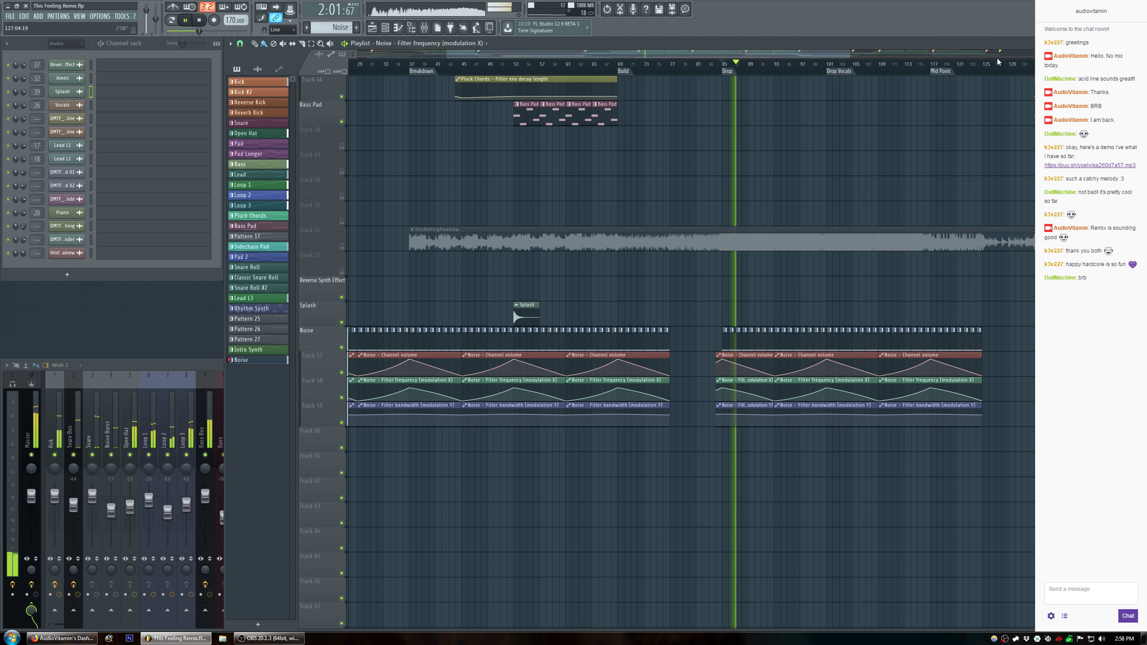
Duplicate the Noise pattern and automation clips from bars 109–125 twice in succession and clear the selection.
{"action": "scroll", "coordinate": [1002, 64], "scroll_direction": "up", "scroll_amount": 4}
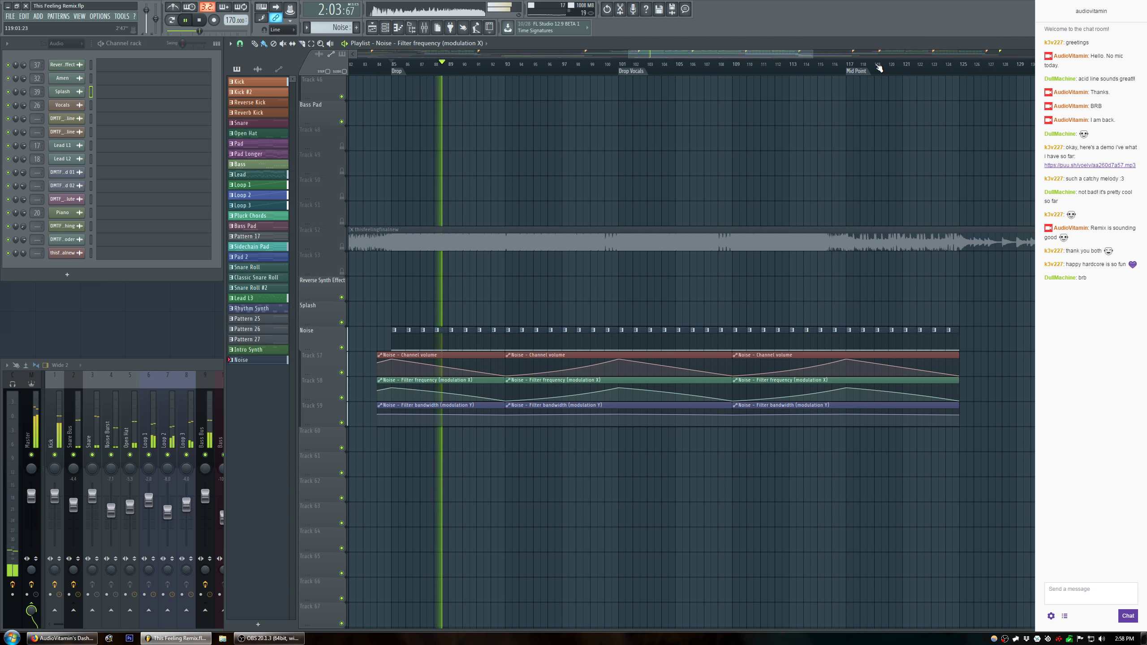
{"action": "scroll", "coordinate": [879, 68], "scroll_direction": "down", "scroll_amount": 4}
{"action": "left_click_drag", "start_coordinate": [953, 328], "coordinate": [816, 419]}
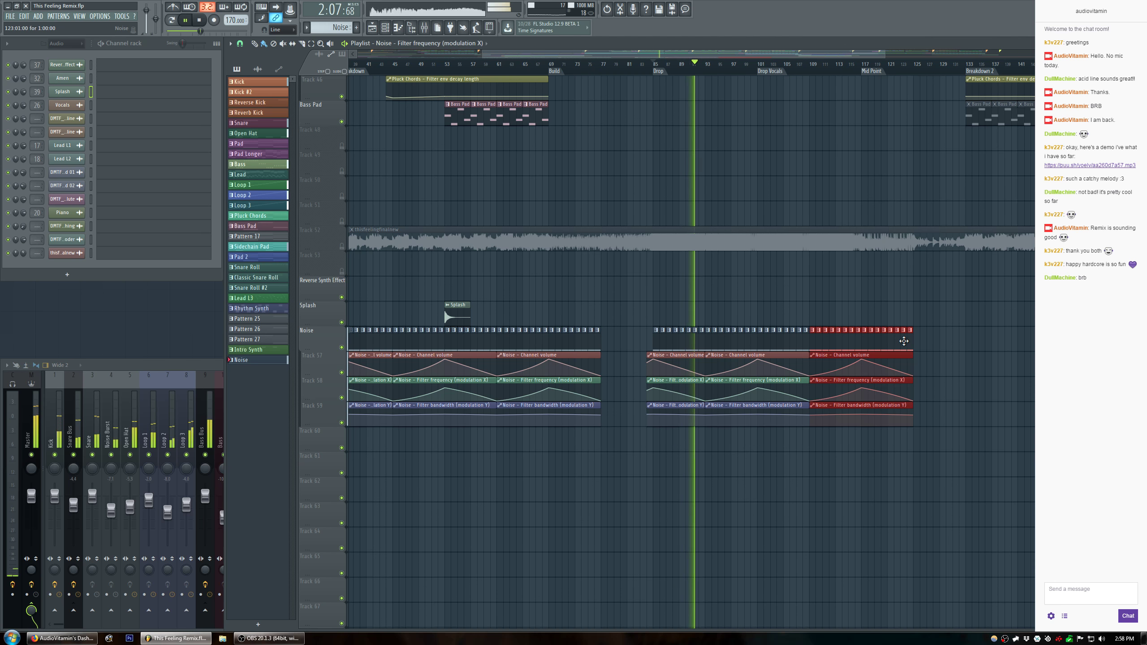
{"action": "key", "text": "ctrl+b"}
{"action": "key", "text": "ctrl+b"}
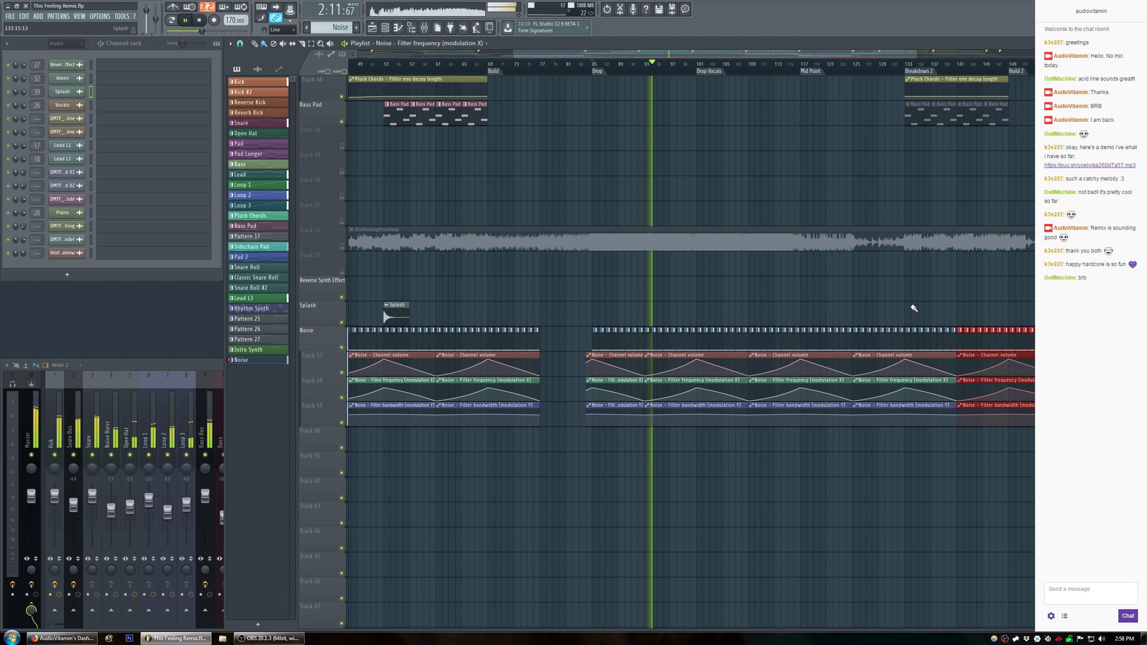
{"action": "left_click", "coordinate": [914, 308]}
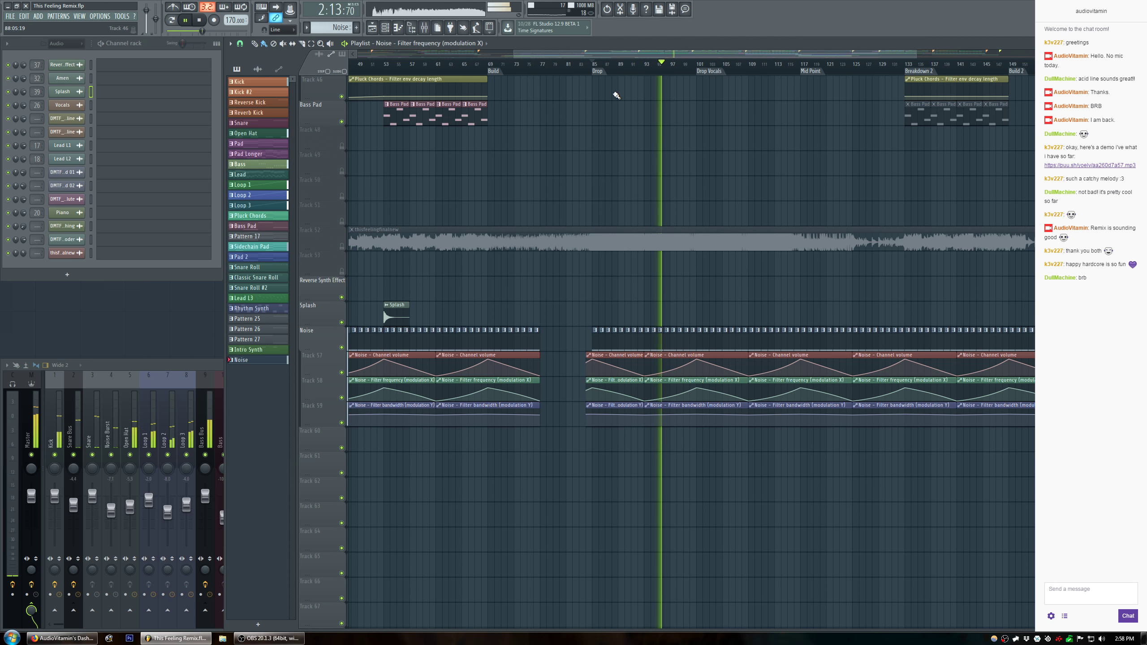
Copy the first Noise pattern and automation clips from the Intro sweep and place the copy at Drop 2.
{"action": "scroll", "coordinate": [502, 91], "scroll_direction": "left", "scroll_amount": 5}
{"action": "scroll", "coordinate": [439, 116], "scroll_direction": "left", "scroll_amount": 2}
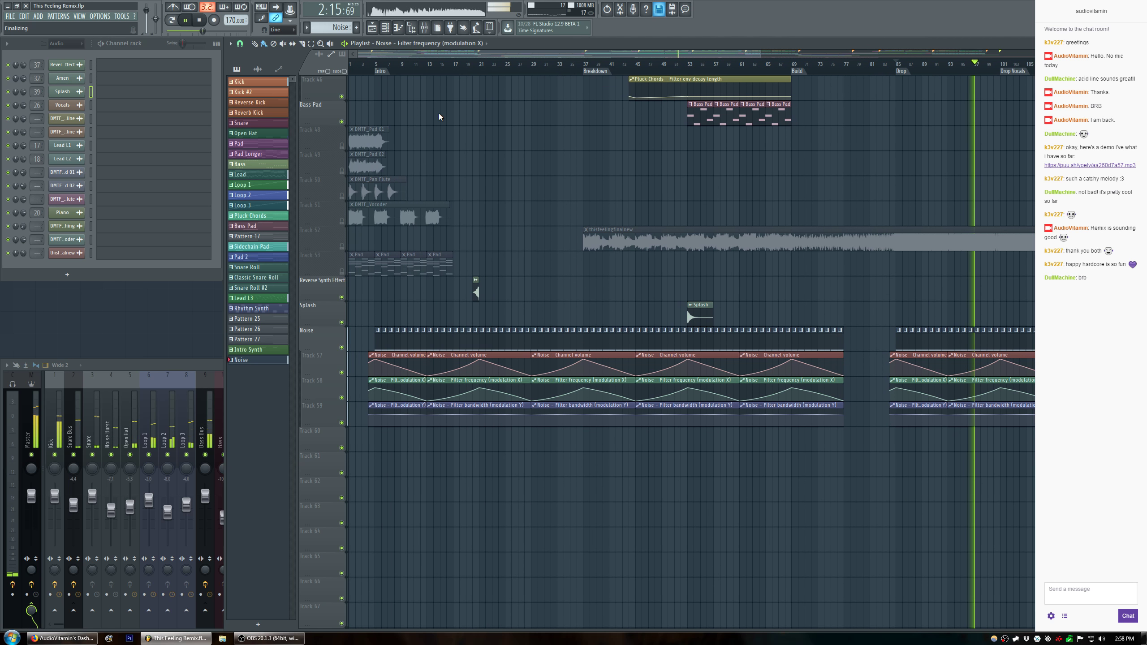
{"action": "left_click_drag", "start_coordinate": [367, 335], "coordinate": [424, 415]}
{"action": "scroll", "coordinate": [556, 307], "scroll_direction": "right", "scroll_amount": 15}
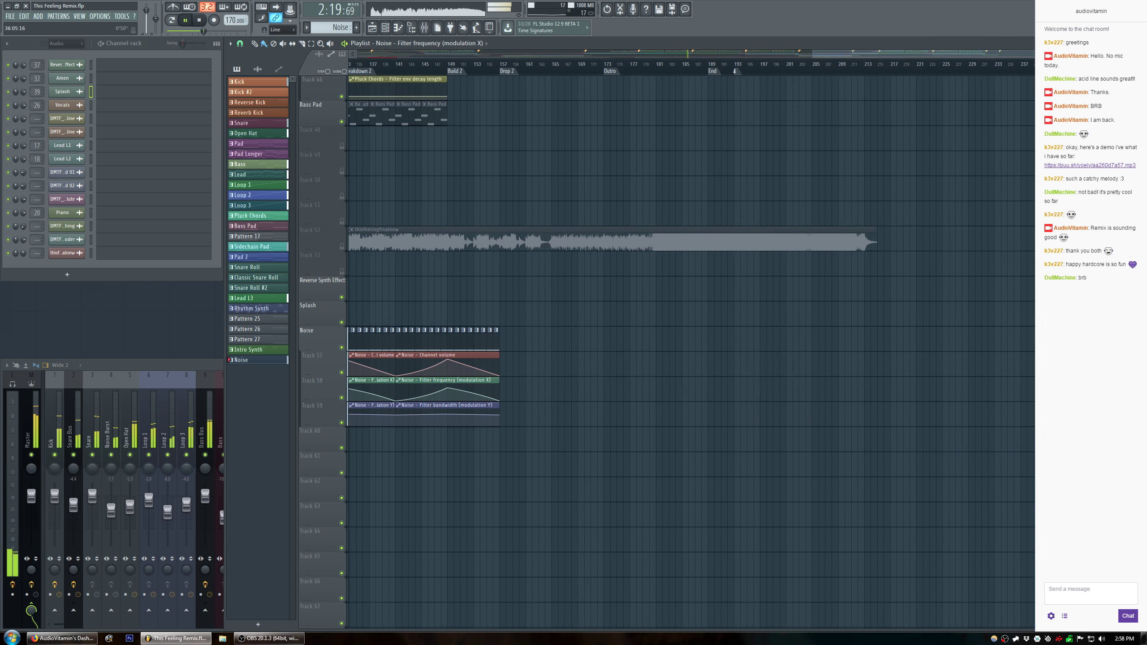
{"action": "scroll", "coordinate": [398, 343], "scroll_direction": "up", "scroll_amount": 4}
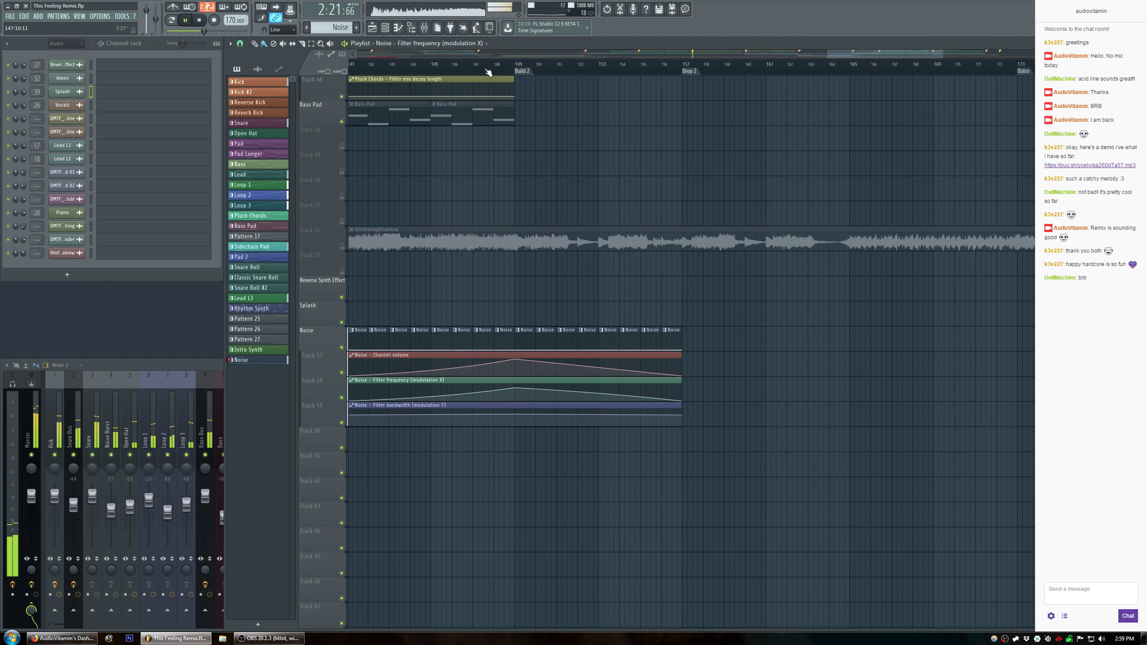
{"action": "left_click_drag", "start_coordinate": [398, 341], "coordinate": [711, 333]}
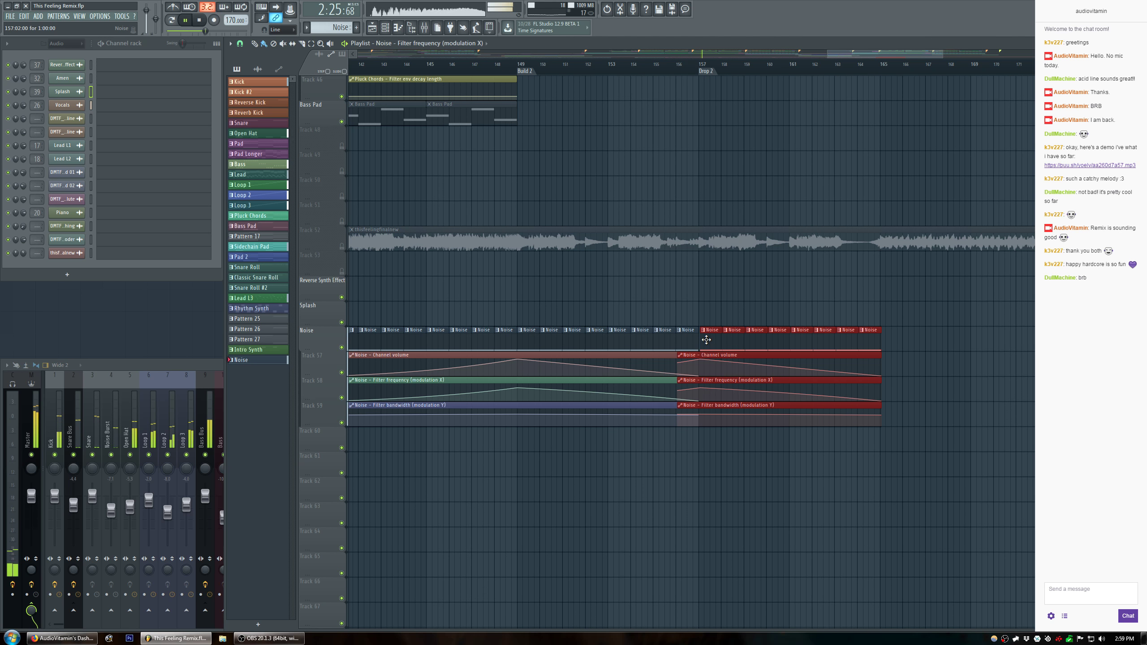
{"action": "left_click_drag", "start_coordinate": [706, 339], "coordinate": [732, 338]}
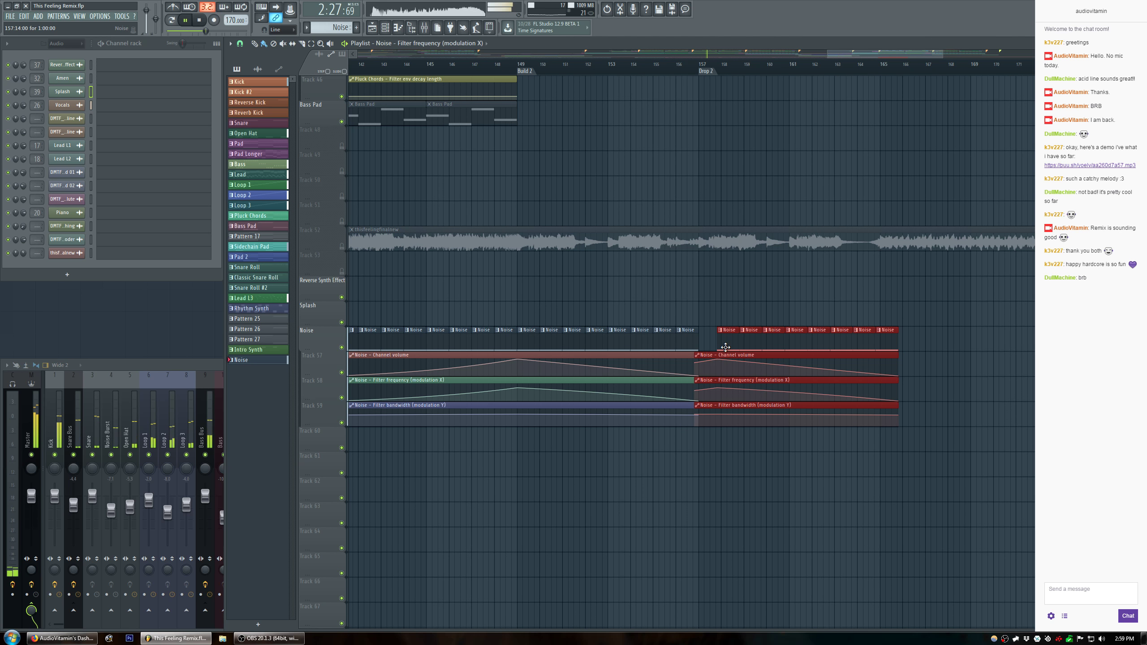
Trim the rising lead-in off the copied Noise automation clips, align the group to bar 157 and clear the selection.
{"action": "scroll", "coordinate": [740, 75], "scroll_direction": "up", "scroll_amount": 6}
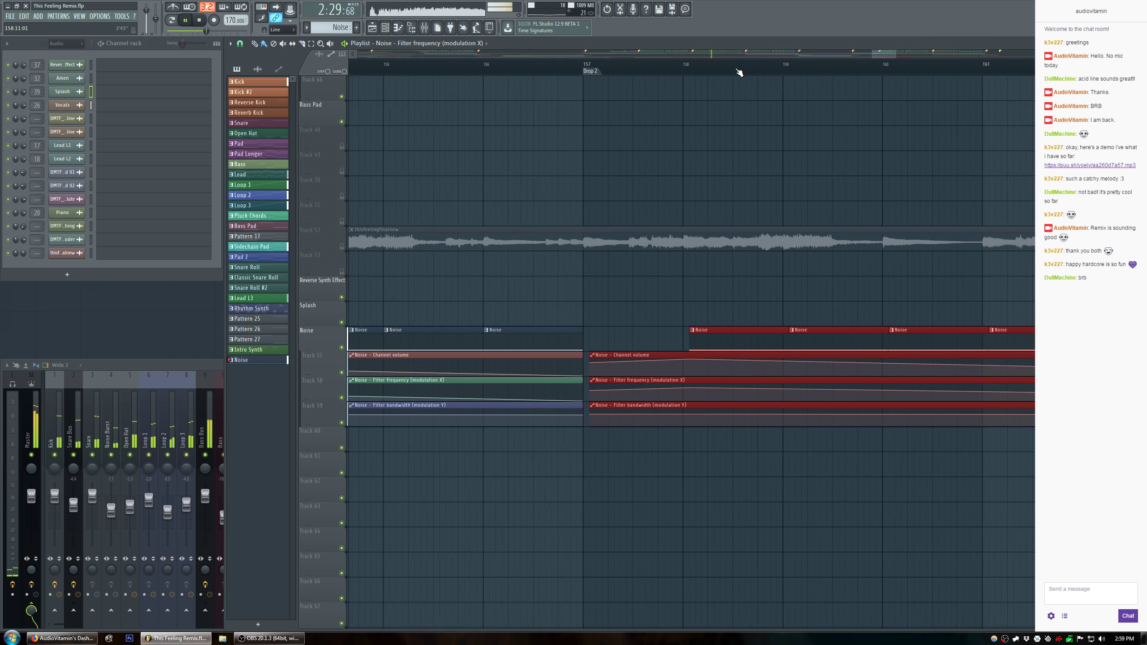
{"action": "left_click_drag", "start_coordinate": [536, 337], "coordinate": [513, 436]}
{"action": "left_click_drag", "start_coordinate": [431, 357], "coordinate": [636, 364]}
{"action": "left_click_drag", "start_coordinate": [652, 315], "coordinate": [658, 367]}
{"action": "scroll", "coordinate": [650, 67], "scroll_direction": "down", "scroll_amount": 5}
{"action": "left_click_drag", "start_coordinate": [989, 450], "coordinate": [635, 338]}
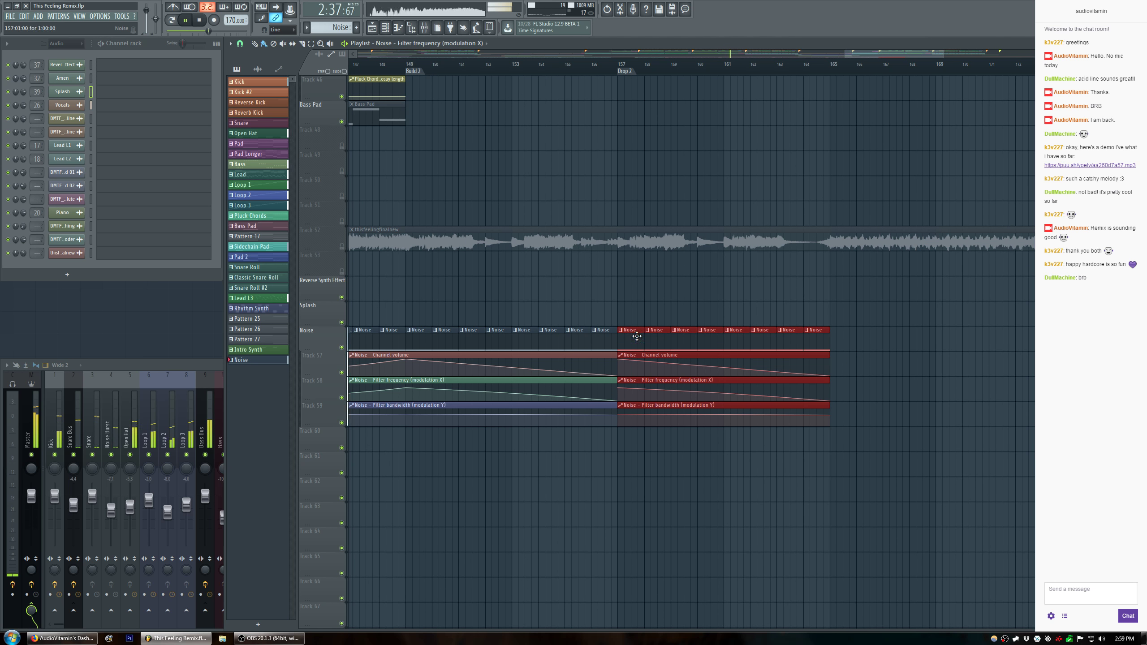
{"action": "left_click", "coordinate": [709, 305]}
Duplicate the Noise clips from bars 157–165 and move the copy to the Outro at bar 173.
{"action": "scroll", "coordinate": [566, 72], "scroll_direction": "down", "scroll_amount": 5}
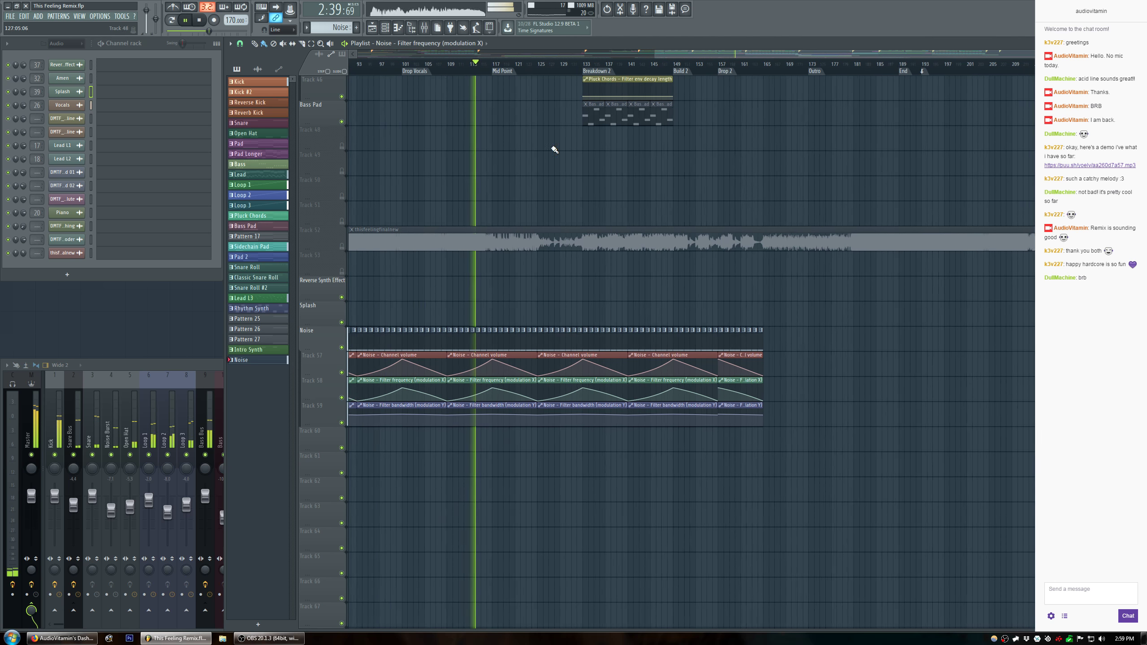
{"action": "scroll", "coordinate": [725, 77], "scroll_direction": "up", "scroll_amount": 3}
{"action": "left_click_drag", "start_coordinate": [859, 328], "coordinate": [725, 428]}
{"action": "key", "text": "ctrl+b"}
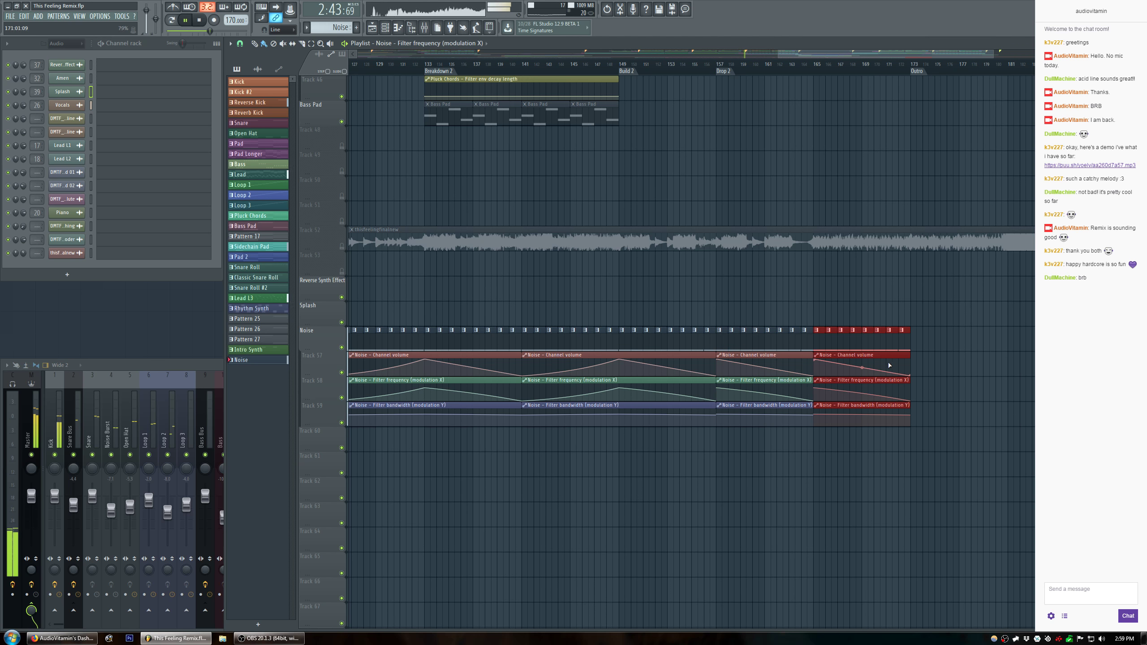
{"action": "left_click_drag", "start_coordinate": [820, 346], "coordinate": [912, 347]}
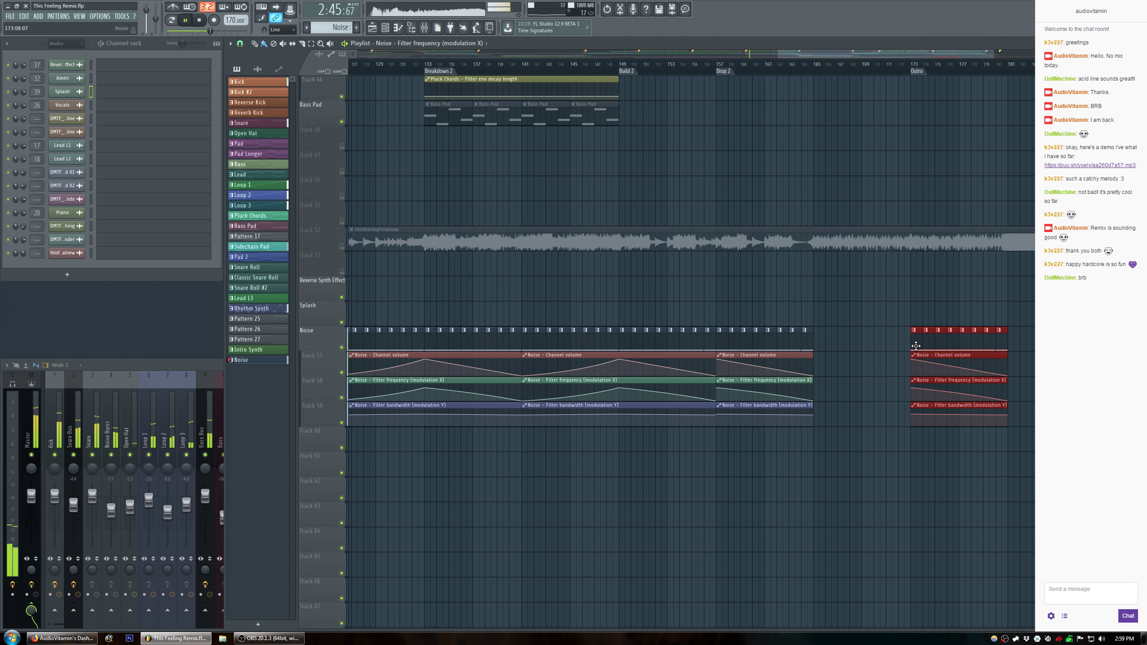
{"action": "left_click", "coordinate": [915, 308]}
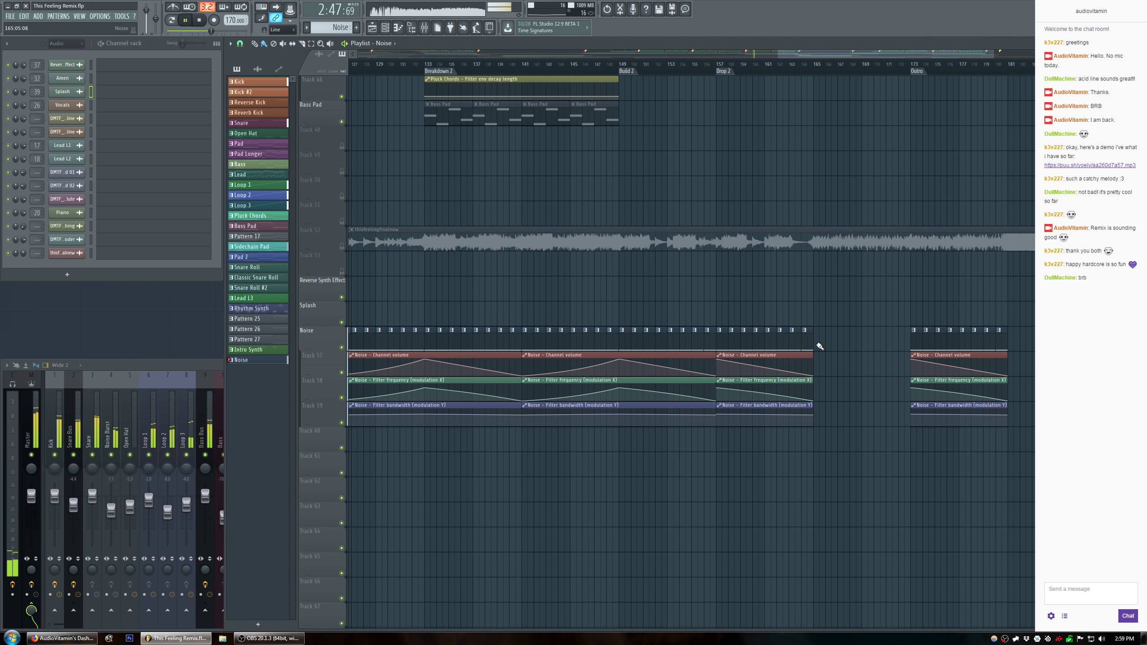
Extend the Outro Noise clips back to bar 165, then duplicate the bars 165–181 group once and clear the selection.
{"action": "left_click_drag", "start_coordinate": [909, 363], "coordinate": [820, 378]}
{"action": "left_click", "coordinate": [853, 282]}
{"action": "left_click_drag", "start_coordinate": [1030, 357], "coordinate": [823, 431]}
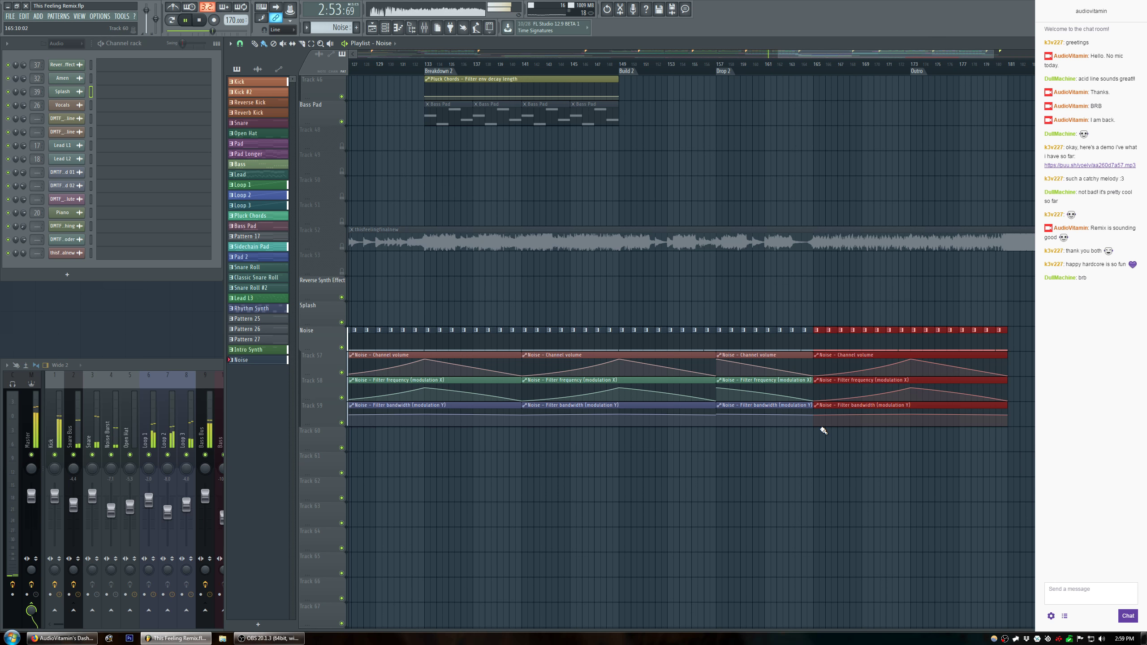
{"action": "key", "text": "ctrl+b"}
{"action": "left_click", "coordinate": [1020, 166]}
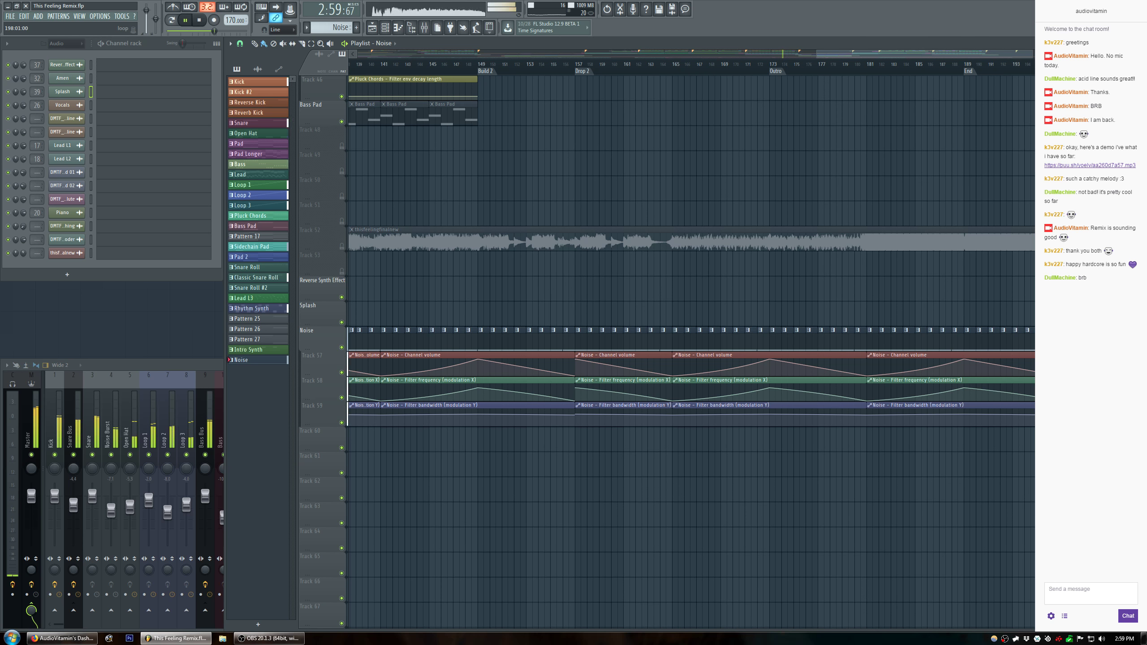
Review the Noise sweeps against the other tracks while listening from Breakdown 2 through Build 2 into Drop 2.
{"action": "scroll", "coordinate": [692, 344], "scroll_direction": "down", "scroll_amount": 5}
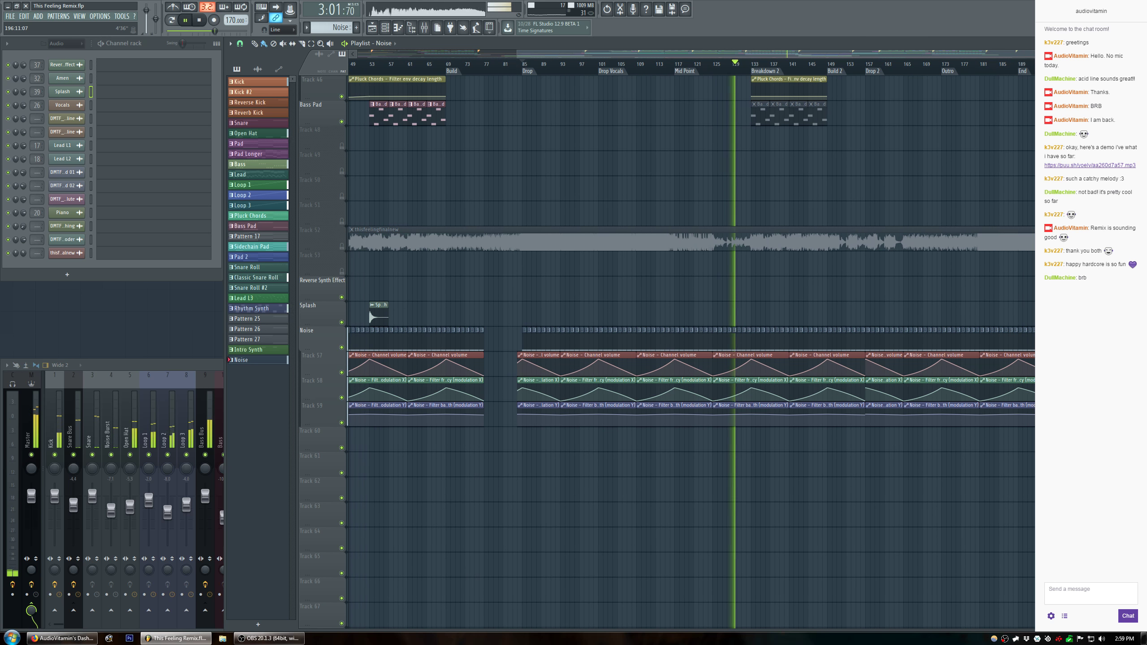
{"action": "scroll", "coordinate": [692, 344], "scroll_direction": "down", "scroll_amount": 2}
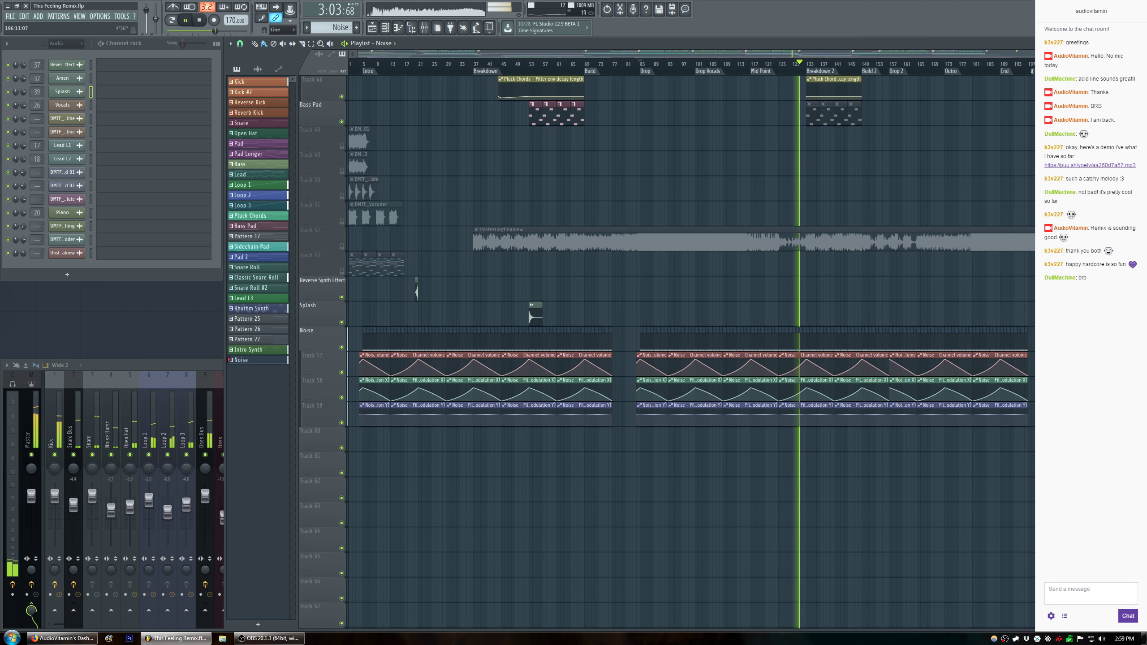
{"action": "scroll", "coordinate": [836, 69], "scroll_direction": "up", "scroll_amount": 3}
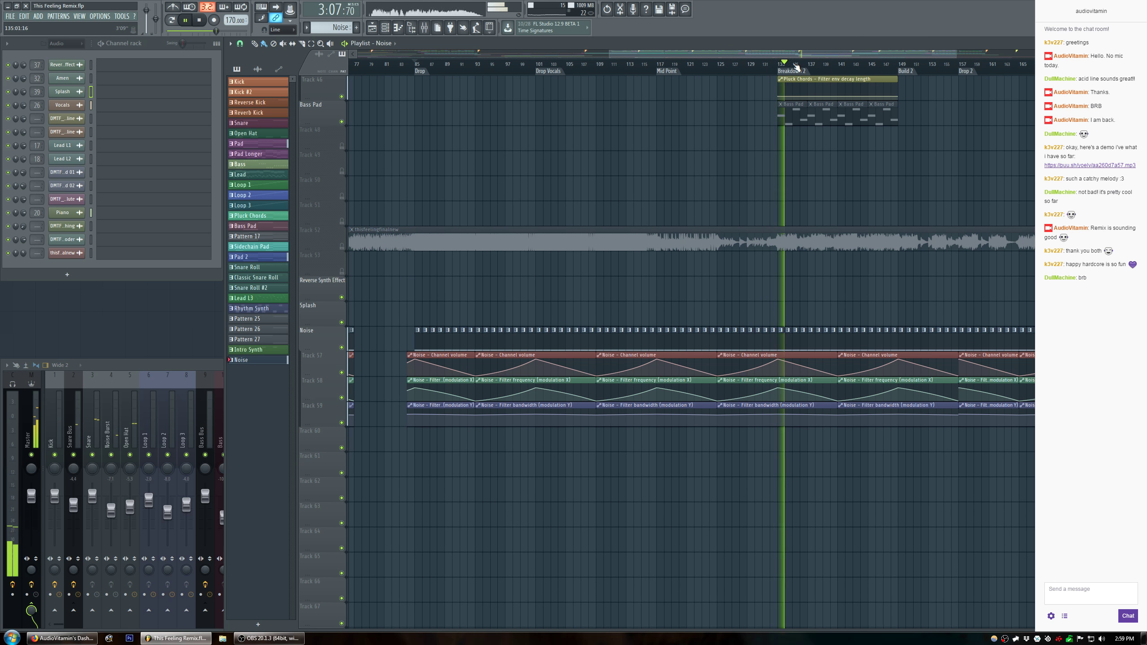
{"action": "scroll", "coordinate": [796, 68], "scroll_direction": "down", "scroll_amount": 3}
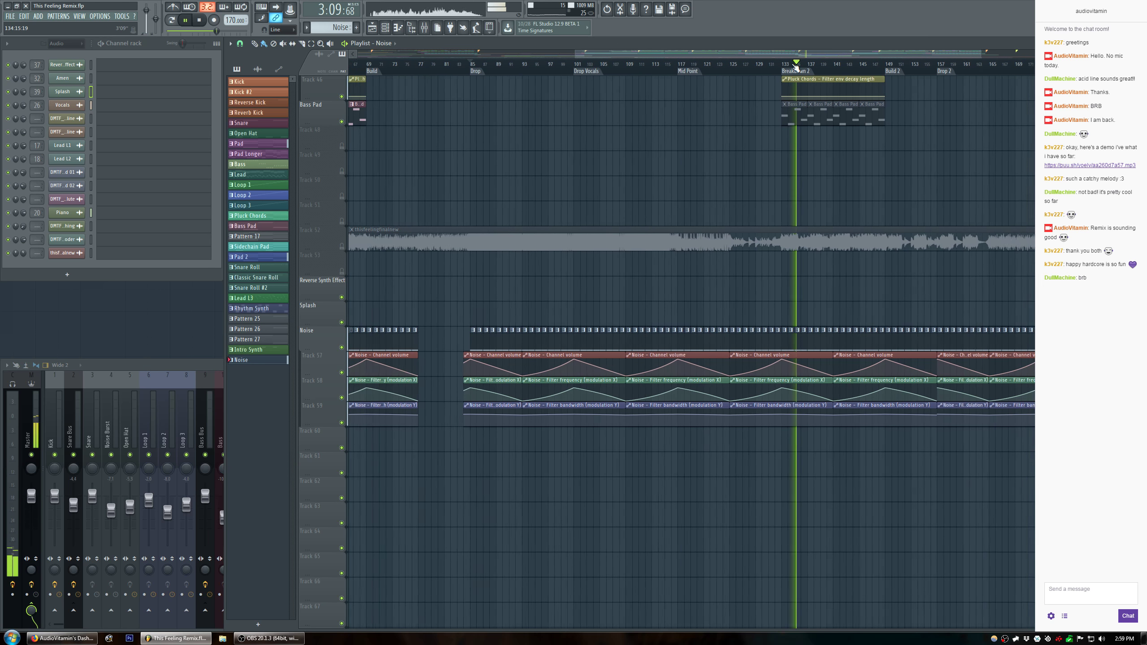
{"action": "scroll", "coordinate": [909, 68], "scroll_direction": "up", "scroll_amount": 3}
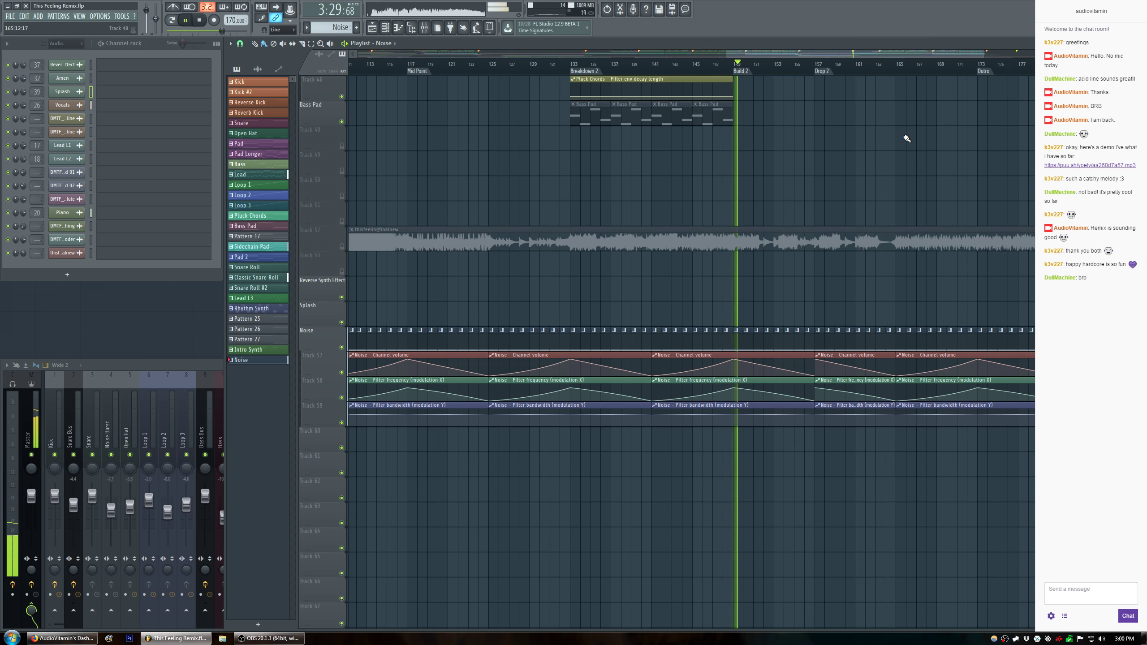
{"action": "scroll", "coordinate": [1022, 171], "scroll_direction": "up", "scroll_amount": 10}
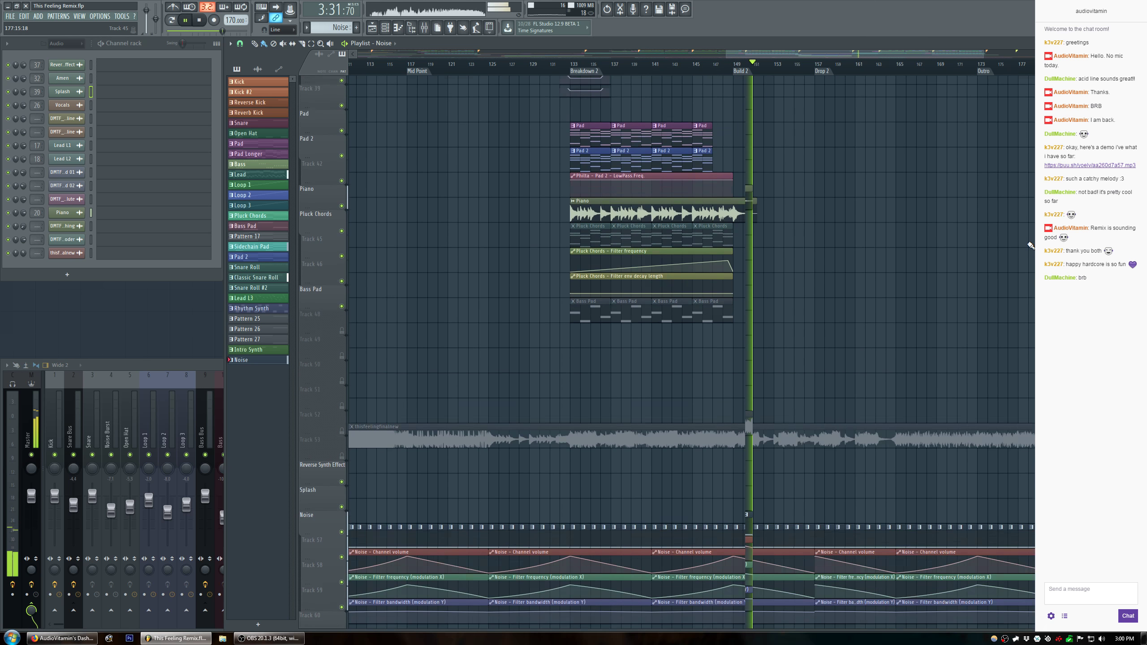
{"action": "scroll", "coordinate": [1032, 239], "scroll_direction": "up", "scroll_amount": 4}
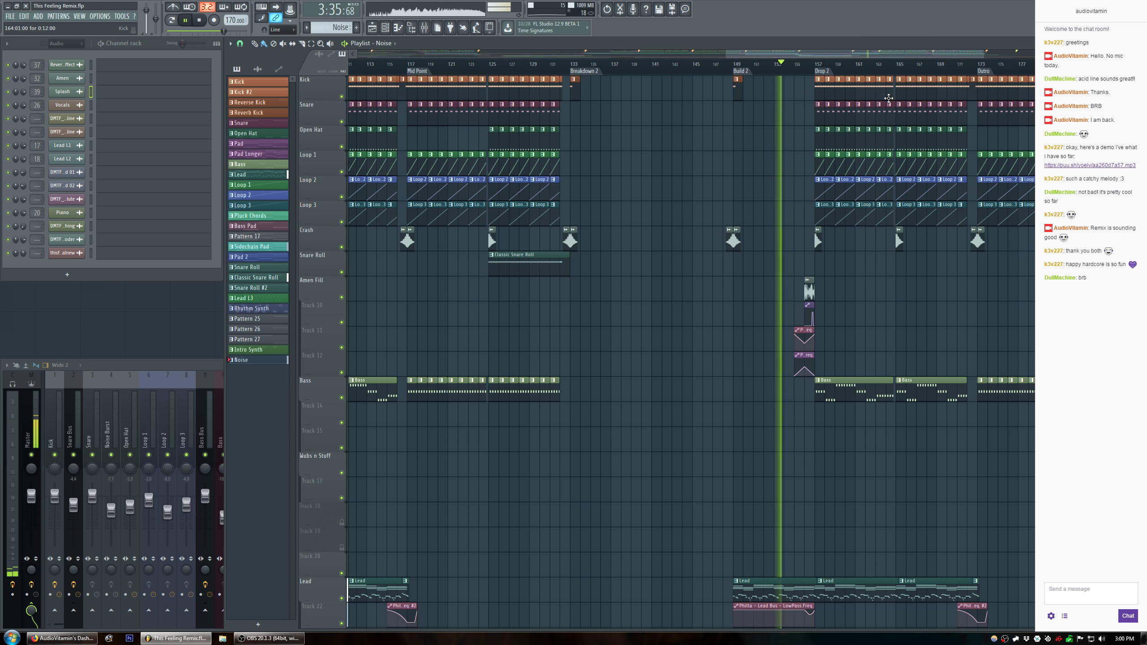
{"action": "scroll", "coordinate": [859, 70], "scroll_direction": "up", "scroll_amount": 5}
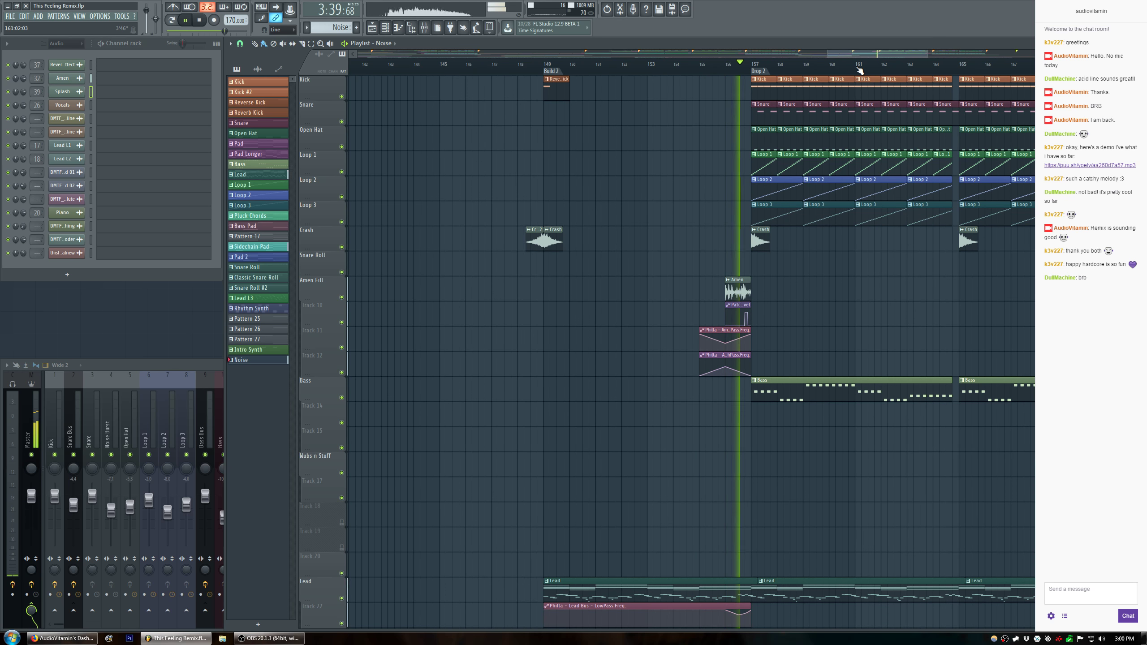
{"action": "scroll", "coordinate": [860, 70], "scroll_direction": "down", "scroll_amount": 5}
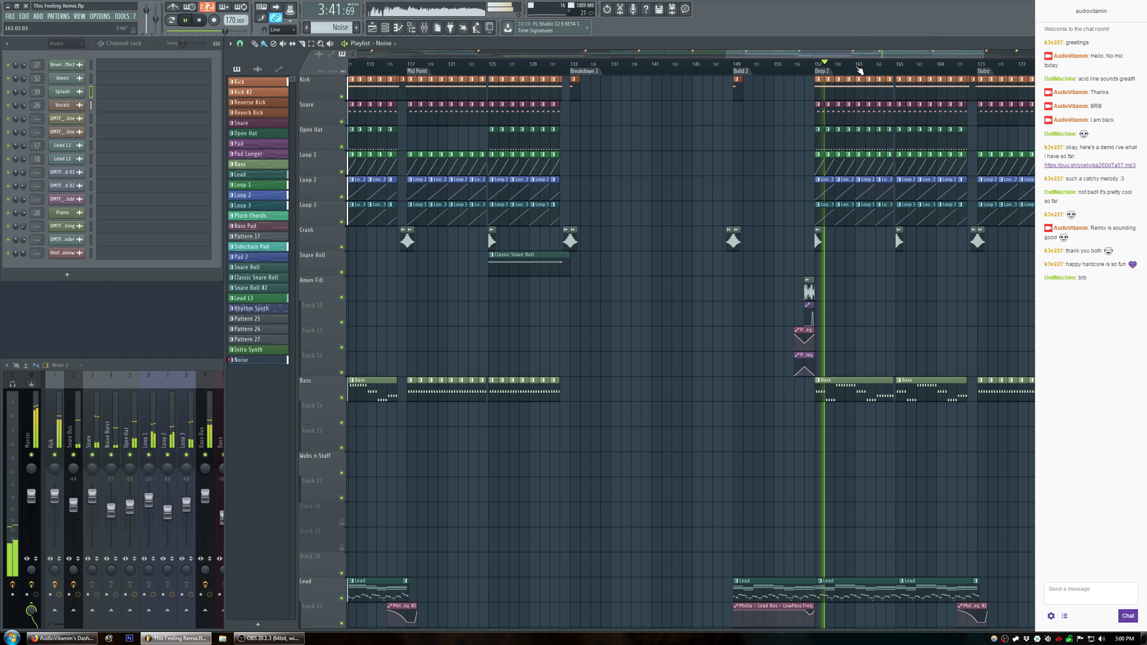
{"action": "scroll", "coordinate": [872, 186], "scroll_direction": "down", "scroll_amount": 12}
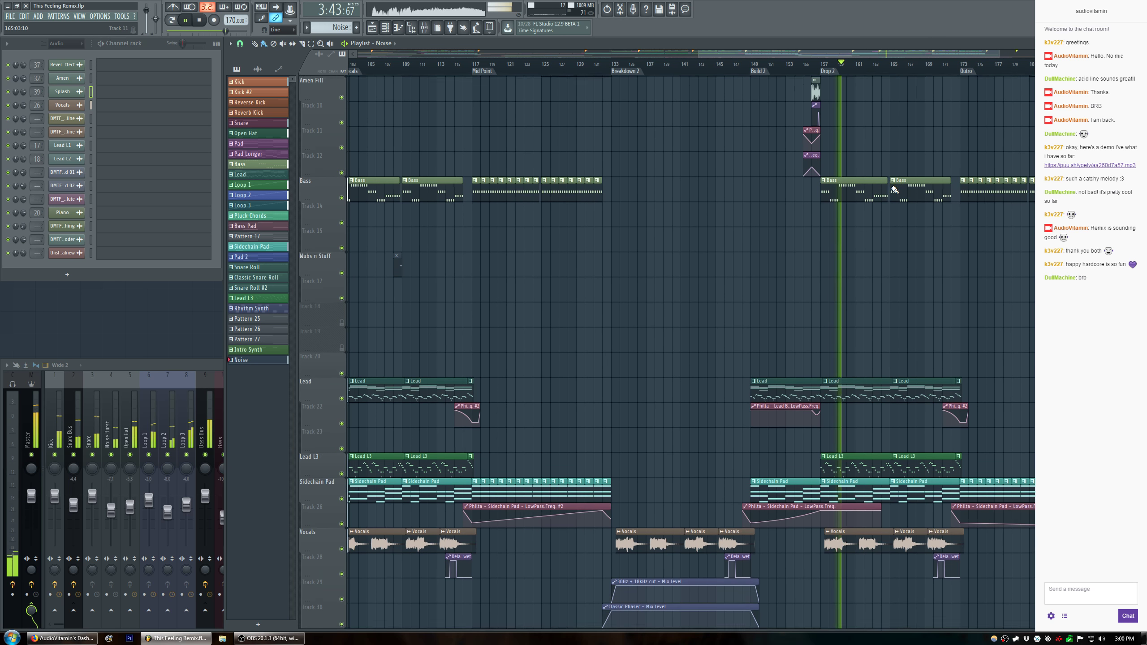
{"action": "scroll", "coordinate": [893, 186], "scroll_direction": "down", "scroll_amount": 3}
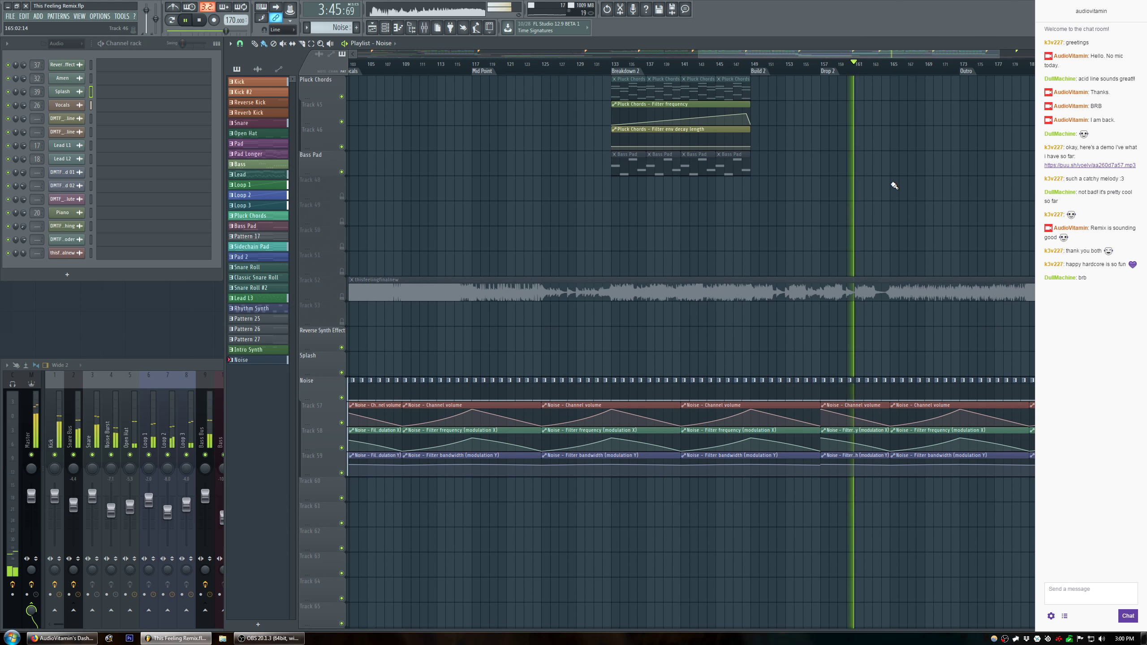
{"action": "scroll", "coordinate": [897, 130], "scroll_direction": "down", "scroll_amount": 2}
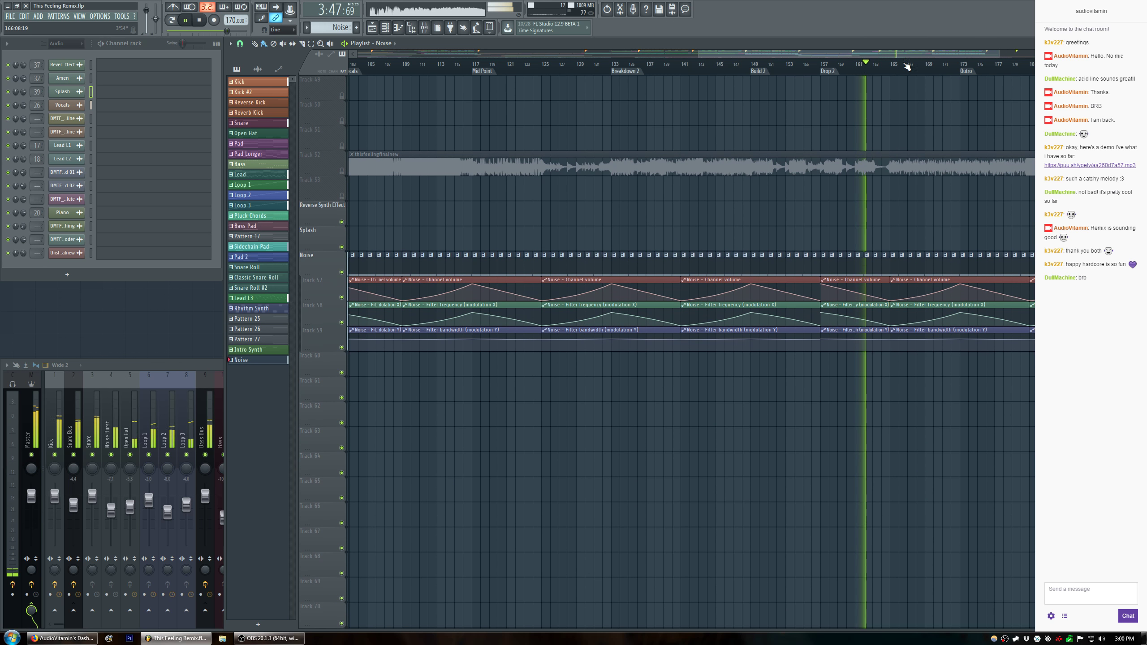
Save the project.
{"action": "scroll", "coordinate": [908, 67], "scroll_direction": "up", "scroll_amount": 4}
{"action": "key", "text": "ctrl+s"}
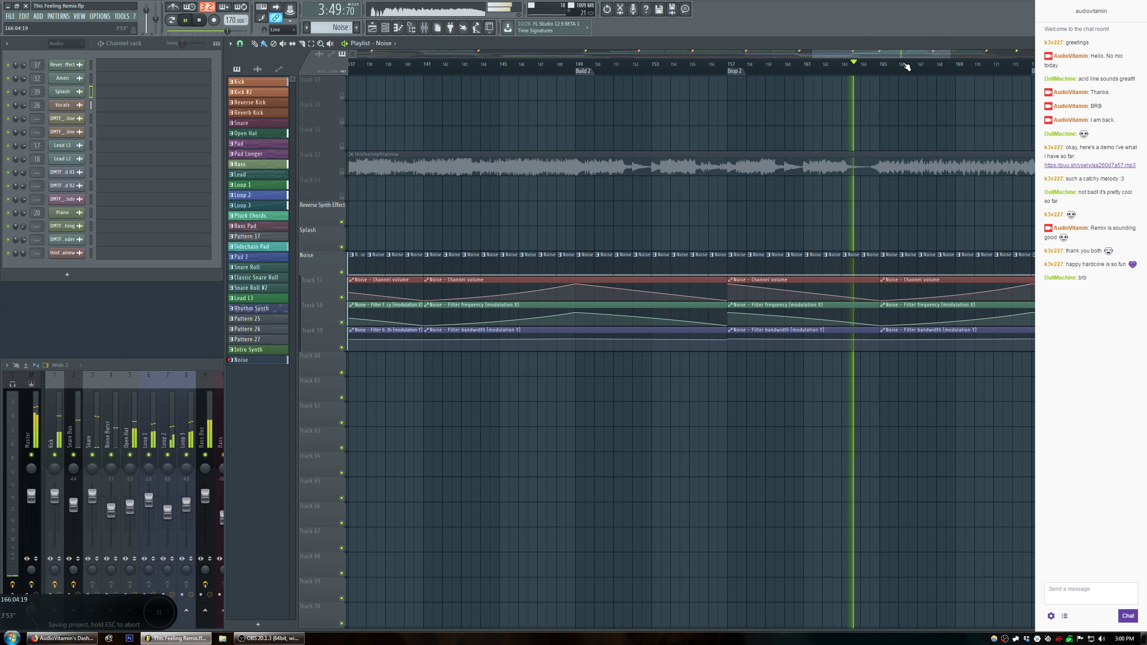
Show the sample browser, collapse the Bronto Scorpio folder, expand the Vengeance folder and stop playback.
{"action": "key", "text": "alt+F8"}
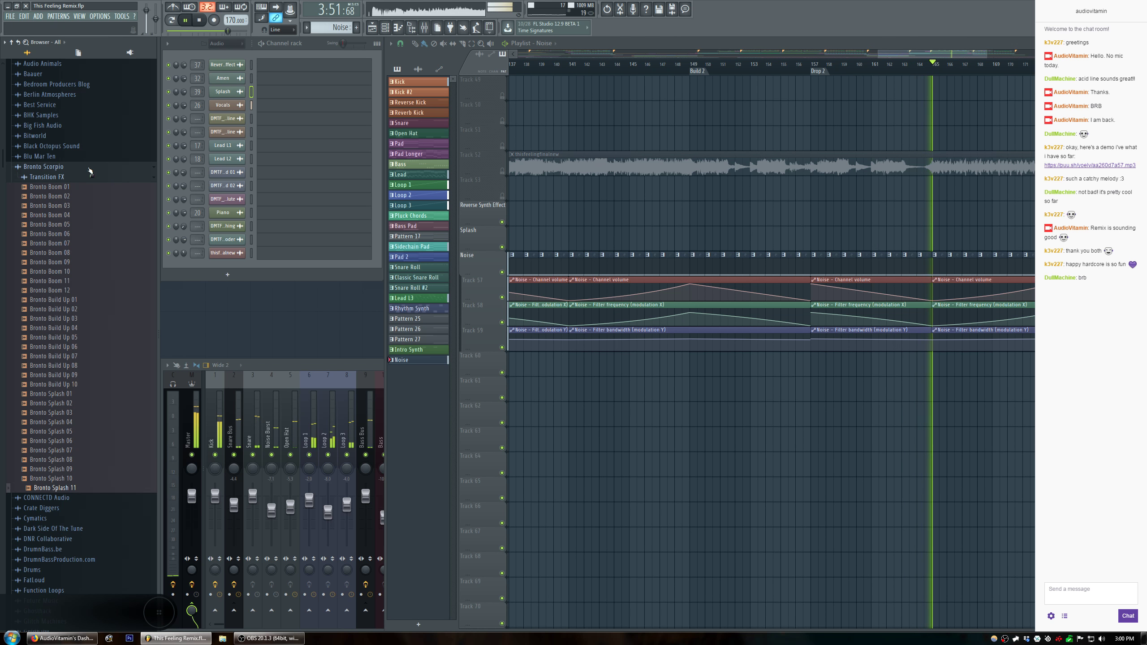
{"action": "left_click", "coordinate": [58, 168]}
{"action": "scroll", "coordinate": [61, 259], "scroll_direction": "down", "scroll_amount": 6}
{"action": "left_click", "coordinate": [39, 470]}
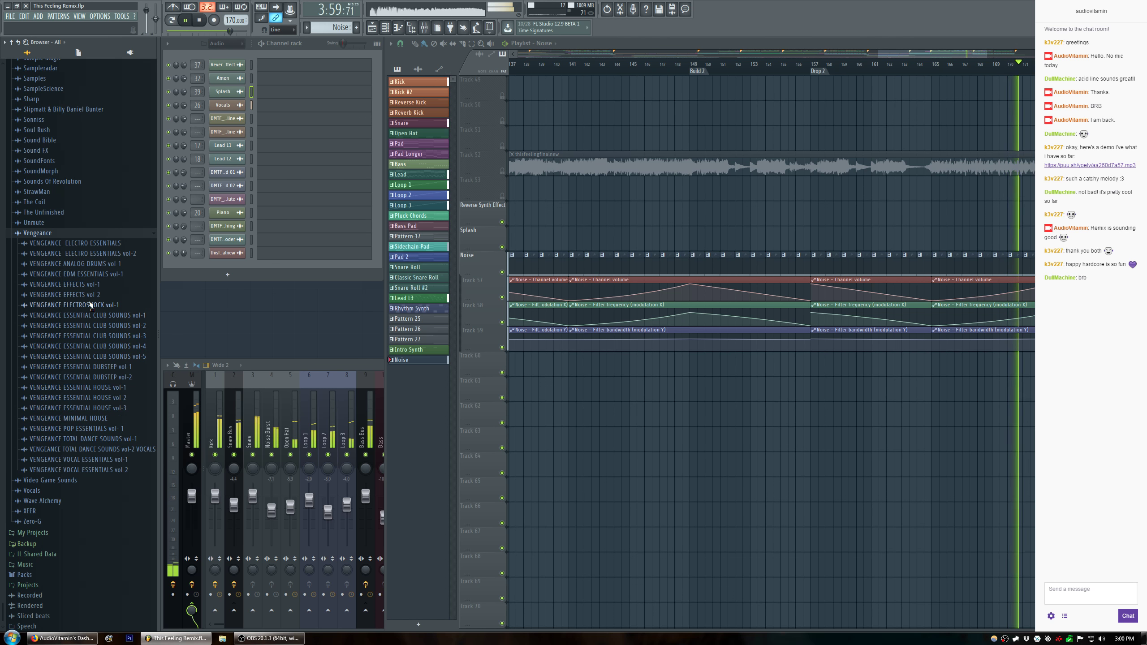
{"action": "key", "text": "space"}
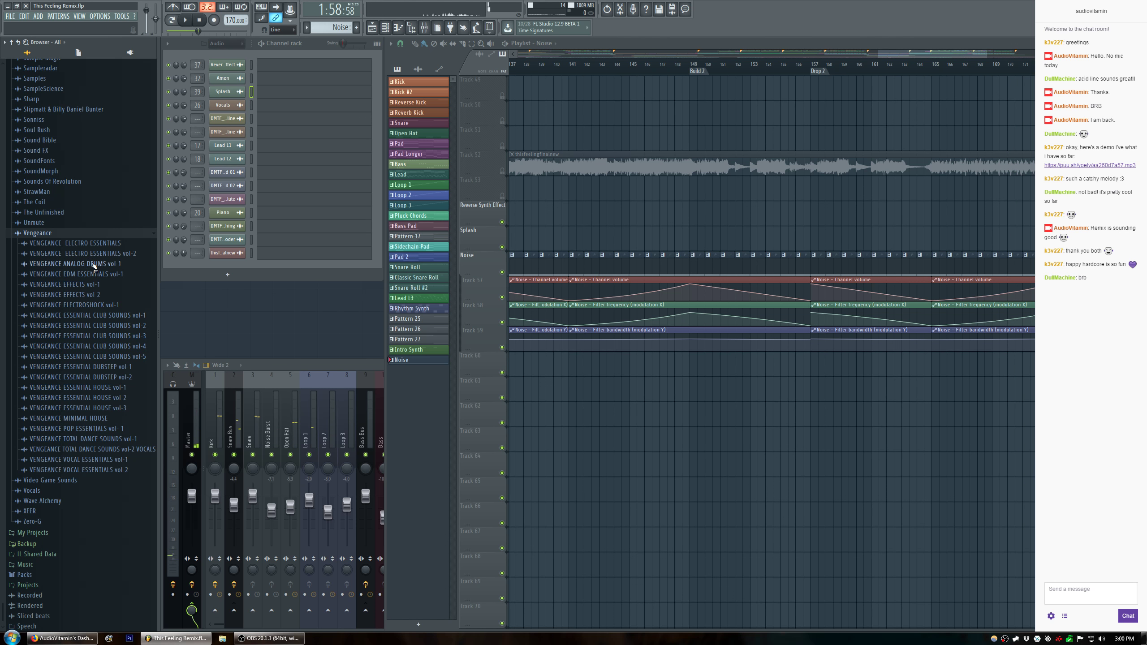
Browse Vengeance EDM Essentials vol-1 to the VEDM Uplifter samples under VEDM1 FX and preview VEDM Uplifter 17 E 16 Bars.
{"action": "left_click", "coordinate": [77, 274]}
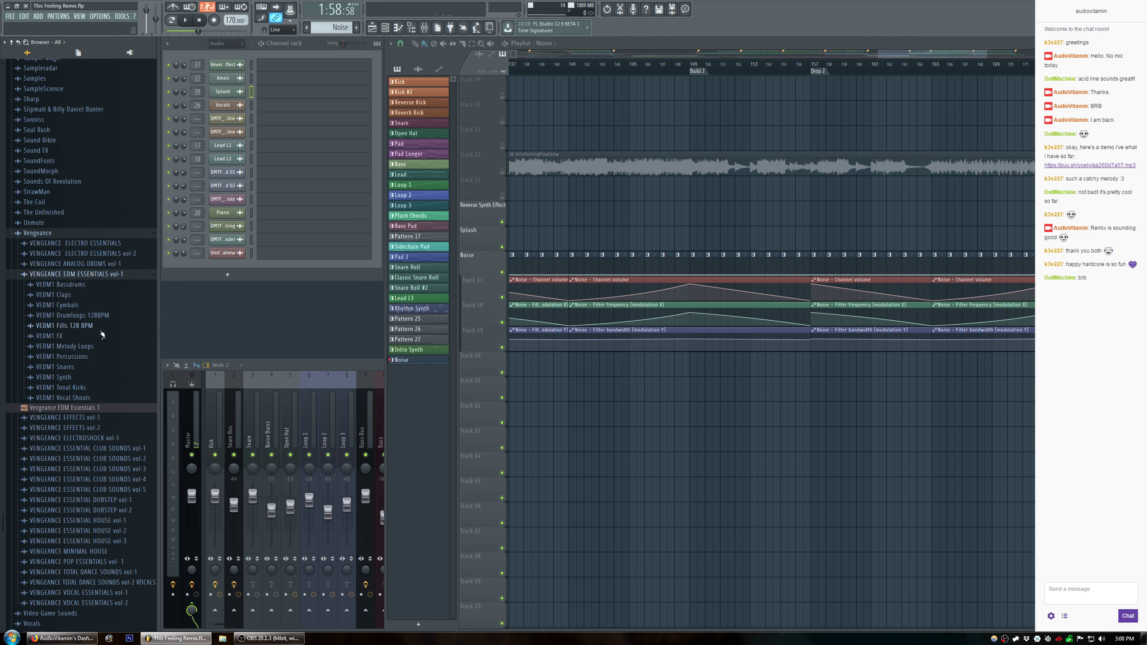
{"action": "left_click", "coordinate": [87, 378]}
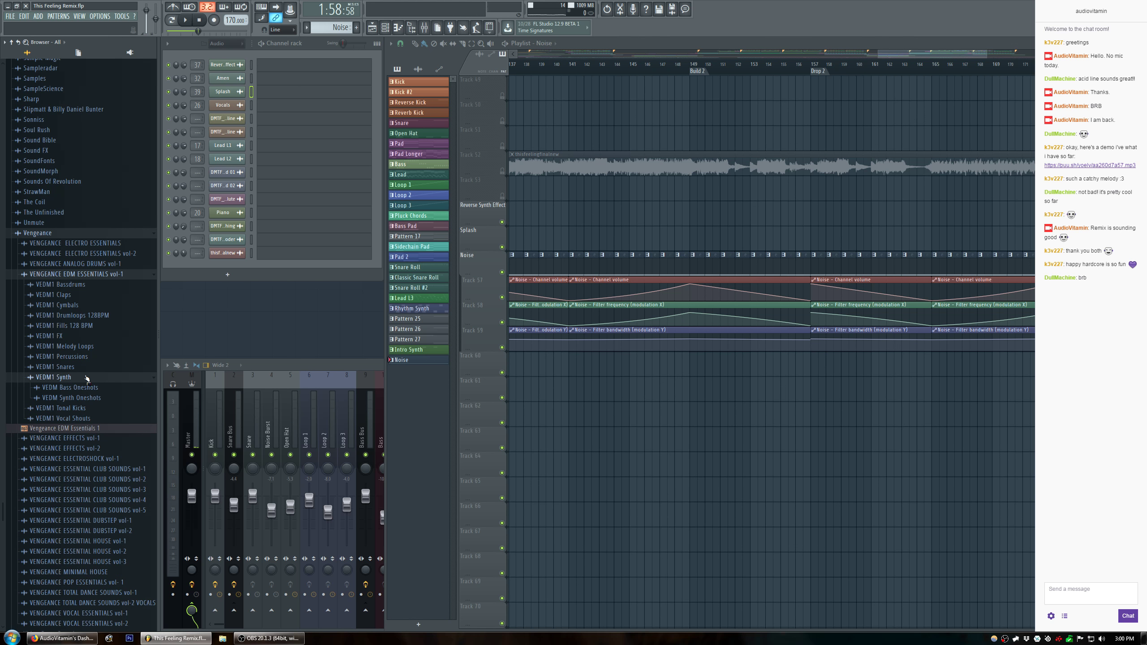
{"action": "left_click", "coordinate": [88, 378]}
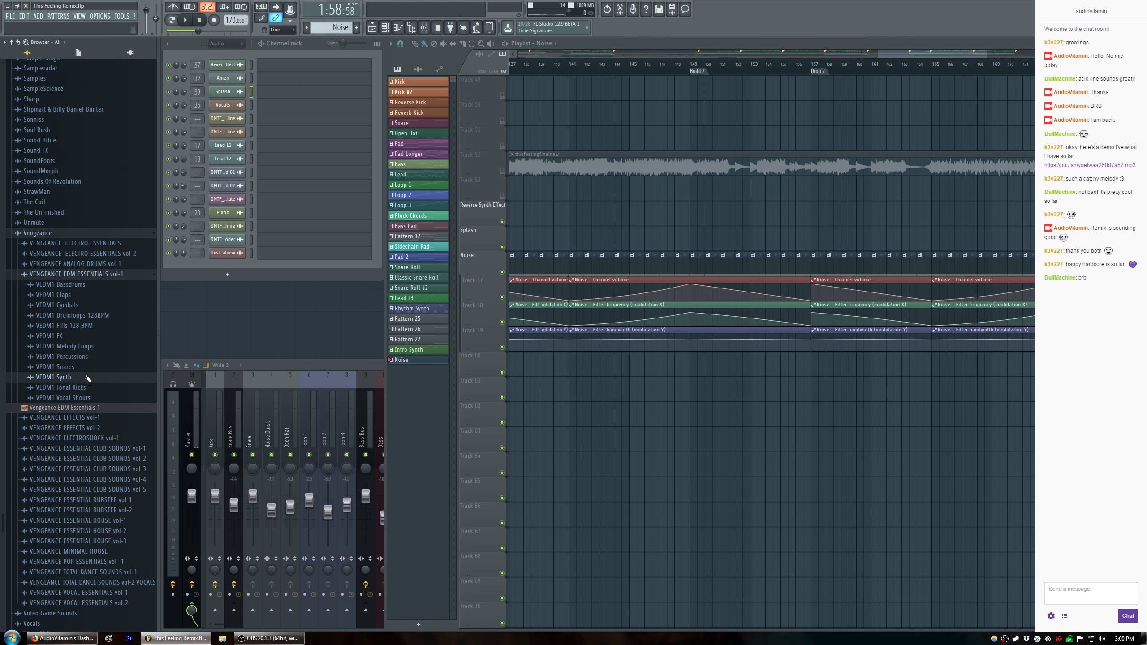
{"action": "left_click", "coordinate": [73, 336]}
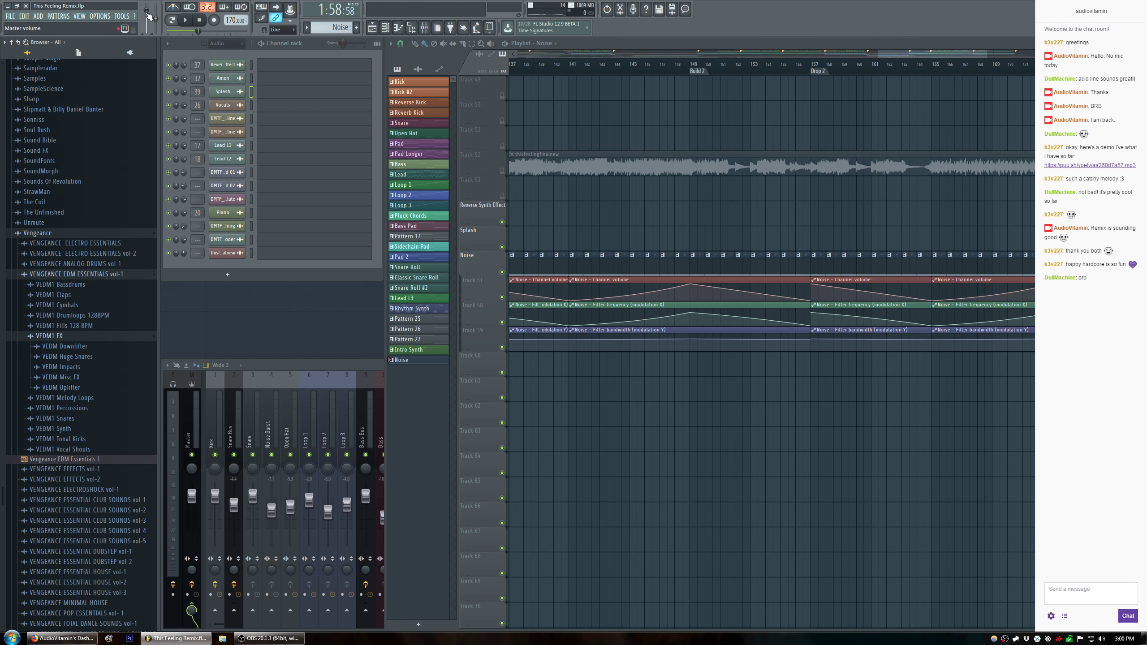
{"action": "left_click", "coordinate": [76, 389]}
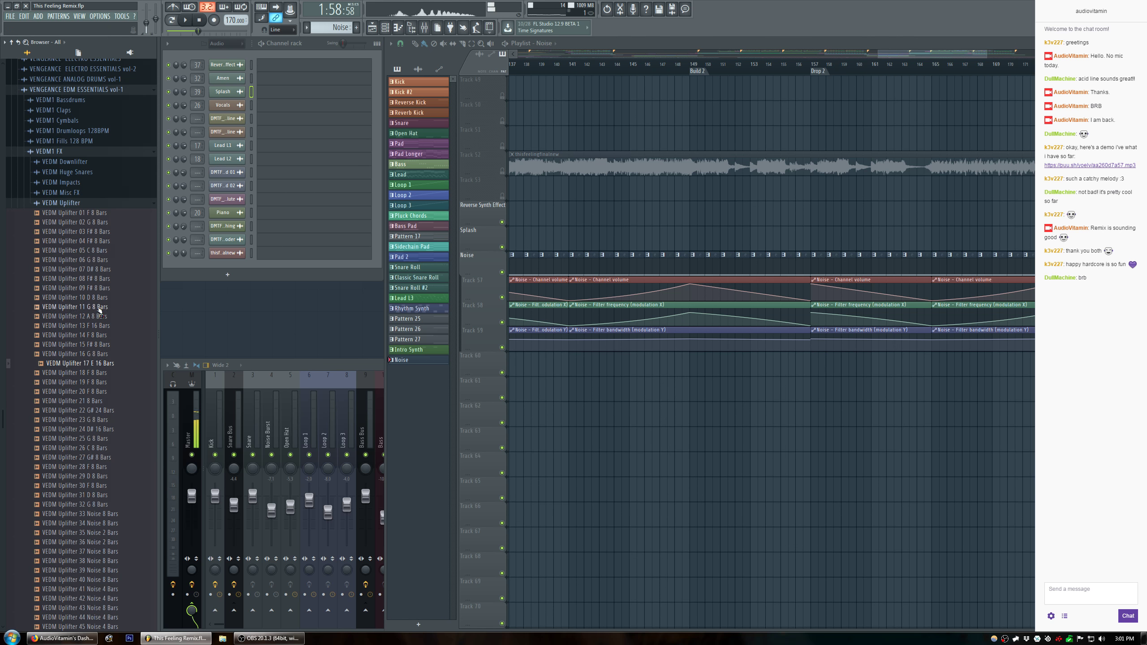
{"action": "left_click_drag", "start_coordinate": [908, 61], "coordinate": [590, 70]}
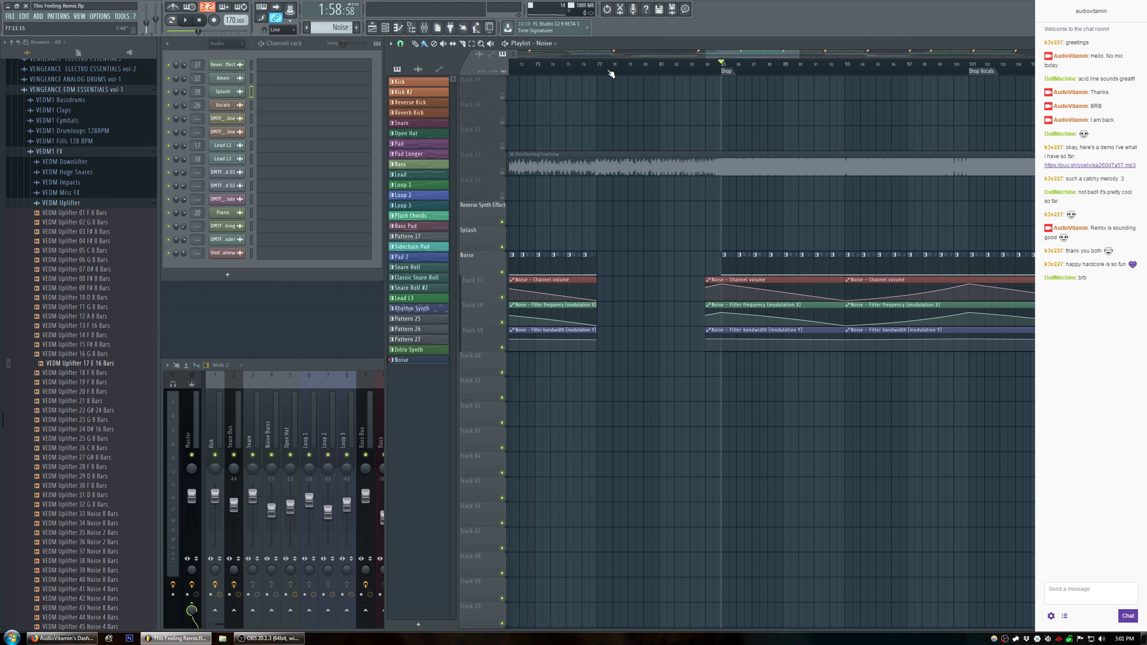
Audition the VEDM Uplifter samples from 29 D 8 Bars back to 20 F 8 Bars.
{"action": "scroll", "coordinate": [611, 74], "scroll_direction": "up", "scroll_amount": 2}
{"action": "scroll", "coordinate": [620, 187], "scroll_direction": "down", "scroll_amount": 2}
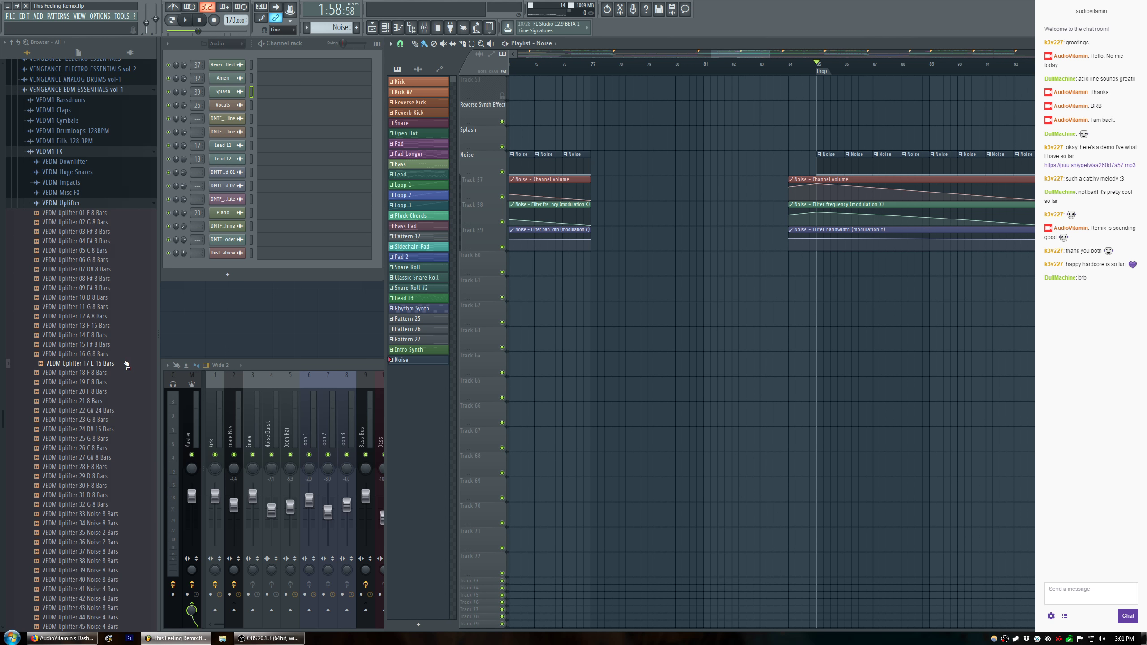
{"action": "scroll", "coordinate": [105, 336], "scroll_direction": "down", "scroll_amount": 6}
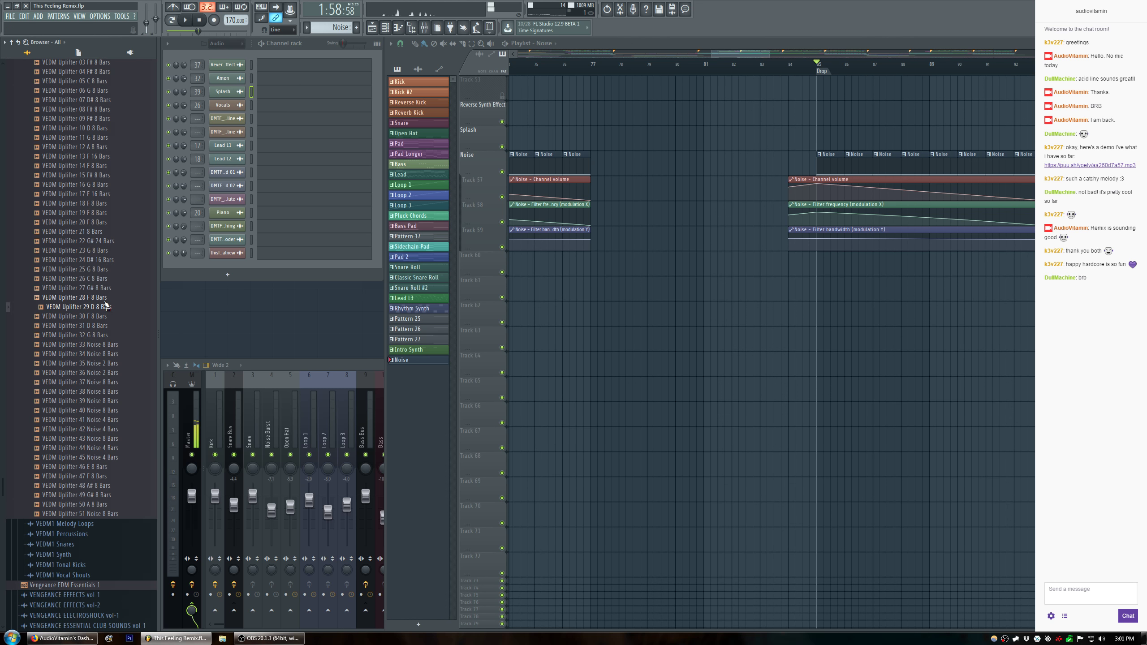
{"action": "left_click", "coordinate": [106, 281]}
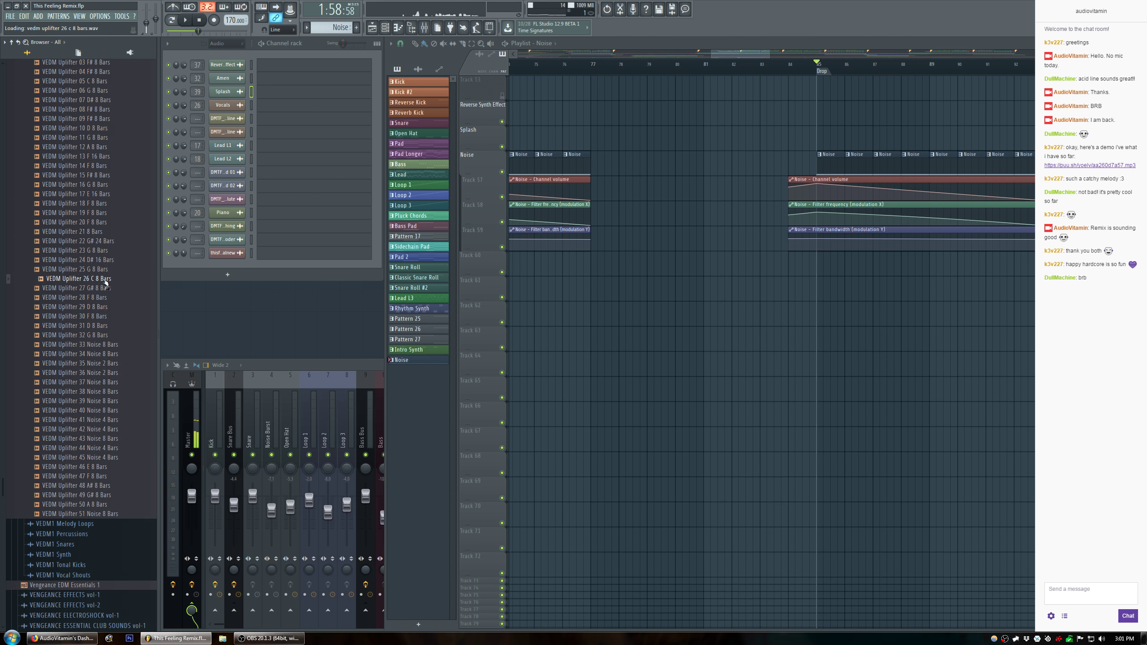
{"action": "left_click", "coordinate": [107, 271]}
{"action": "left_click", "coordinate": [110, 262]}
{"action": "left_click", "coordinate": [110, 251]}
{"action": "left_click", "coordinate": [111, 241]}
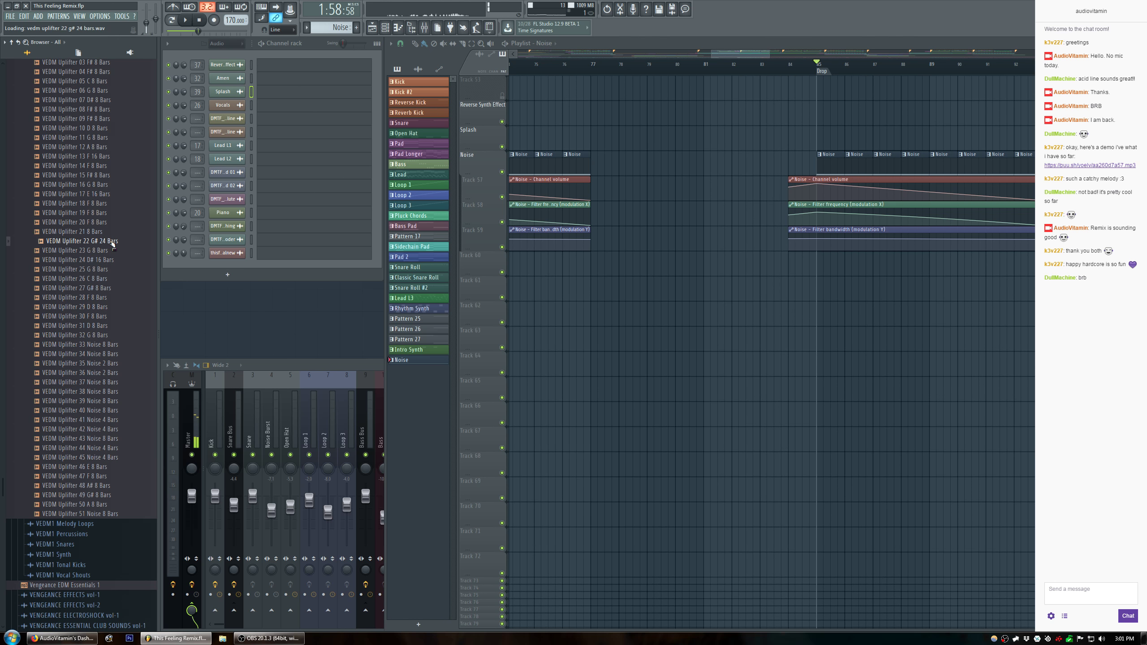
{"action": "key", "text": "Up"}
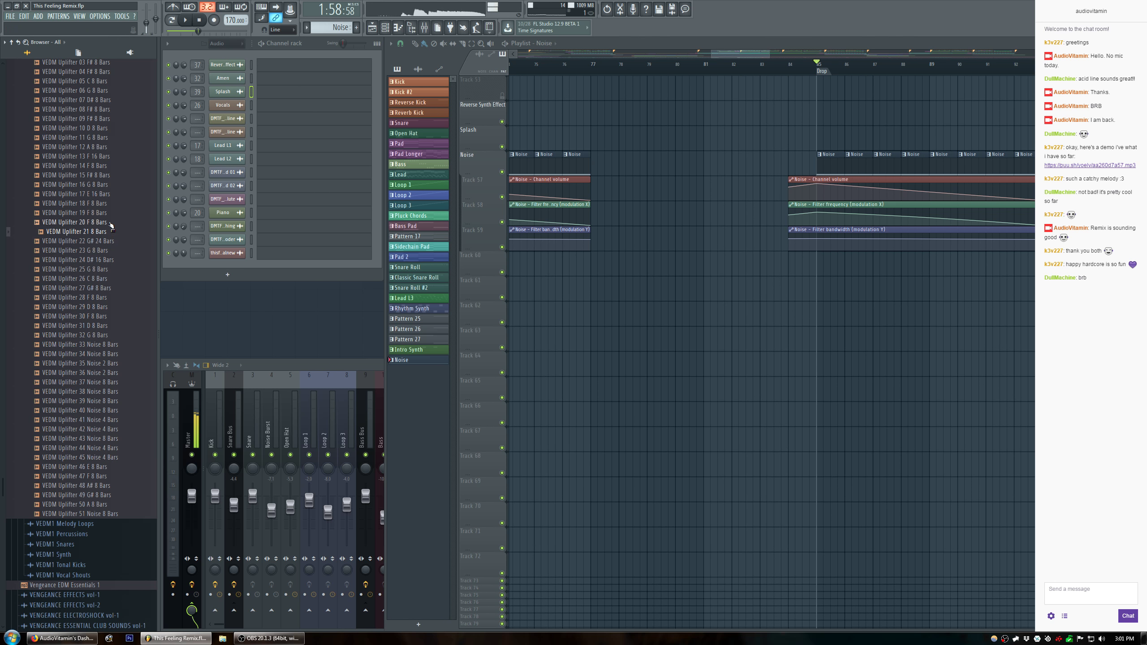
{"action": "left_click", "coordinate": [111, 223]}
Place VEDM Uplifter 20 F 8 Bars on Track 60 at bar 77 and set its stretch time to 9:00:00.
{"action": "scroll", "coordinate": [107, 333], "scroll_direction": "up", "scroll_amount": 4}
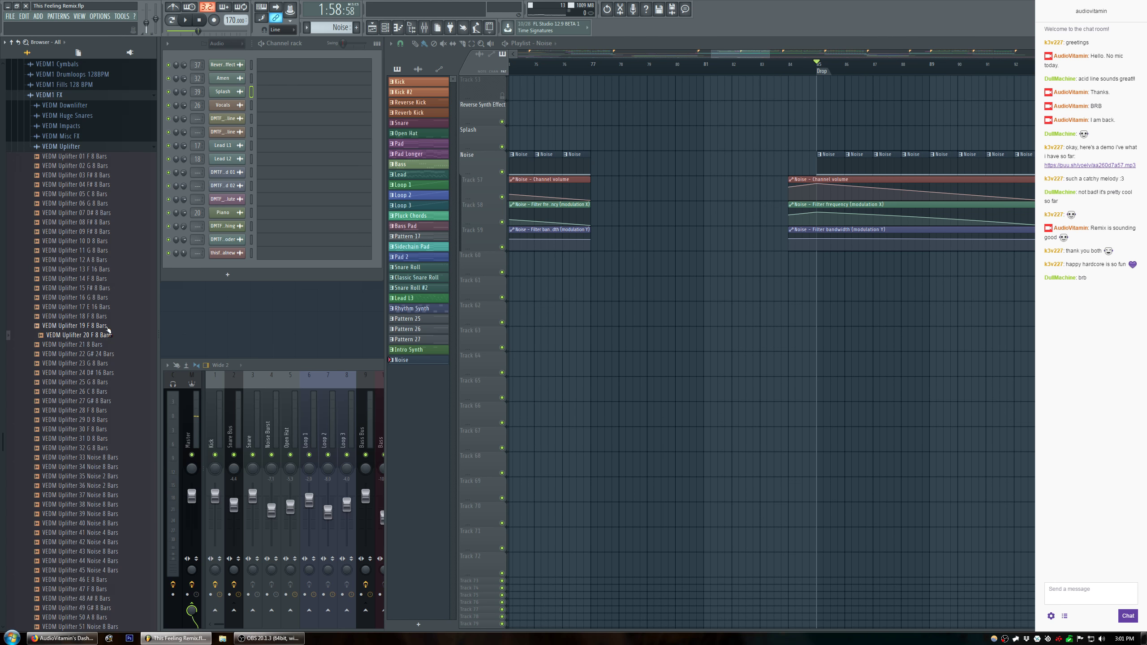
{"action": "left_click_drag", "start_coordinate": [99, 335], "coordinate": [655, 269]}
{"action": "double_click", "coordinate": [654, 269]}
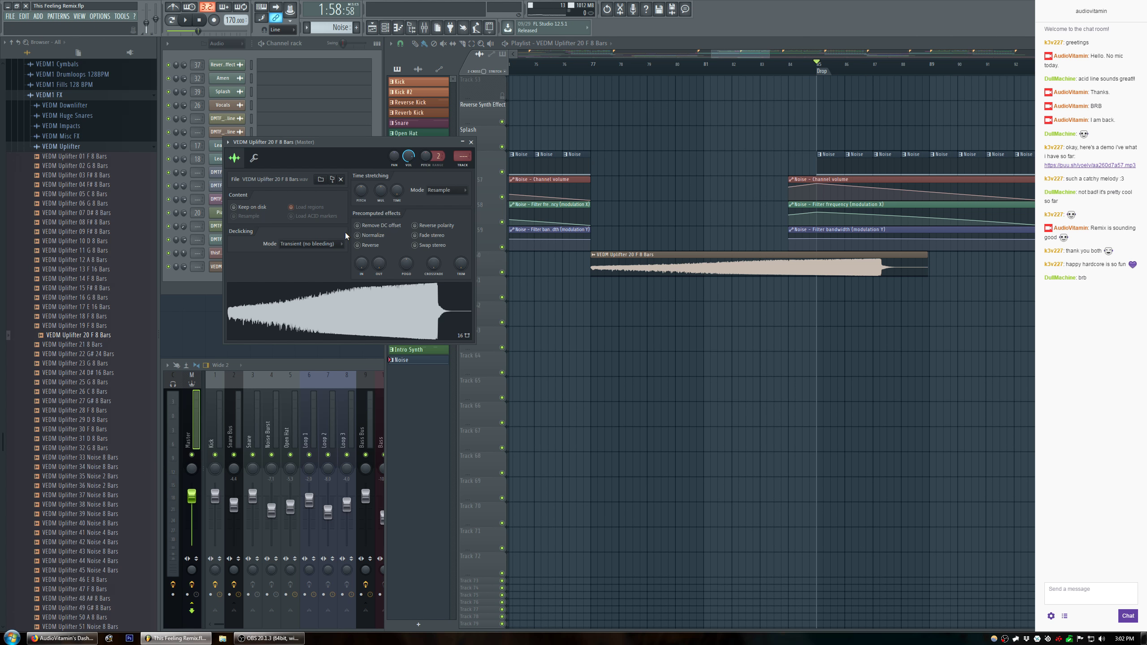
{"action": "left_click_drag", "start_coordinate": [399, 199], "coordinate": [396, 174]}
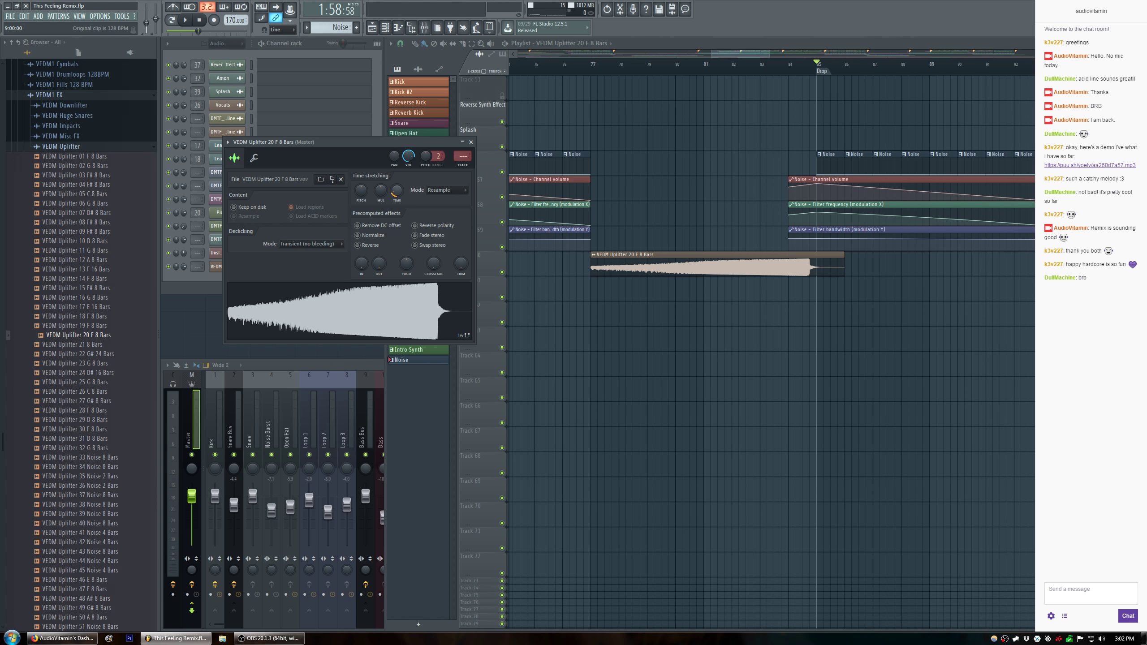
Solo the uplifter's track, then set its stretching mode to e3 generic and adjust its stretch pitch.
{"action": "right_click", "coordinate": [502, 273]}
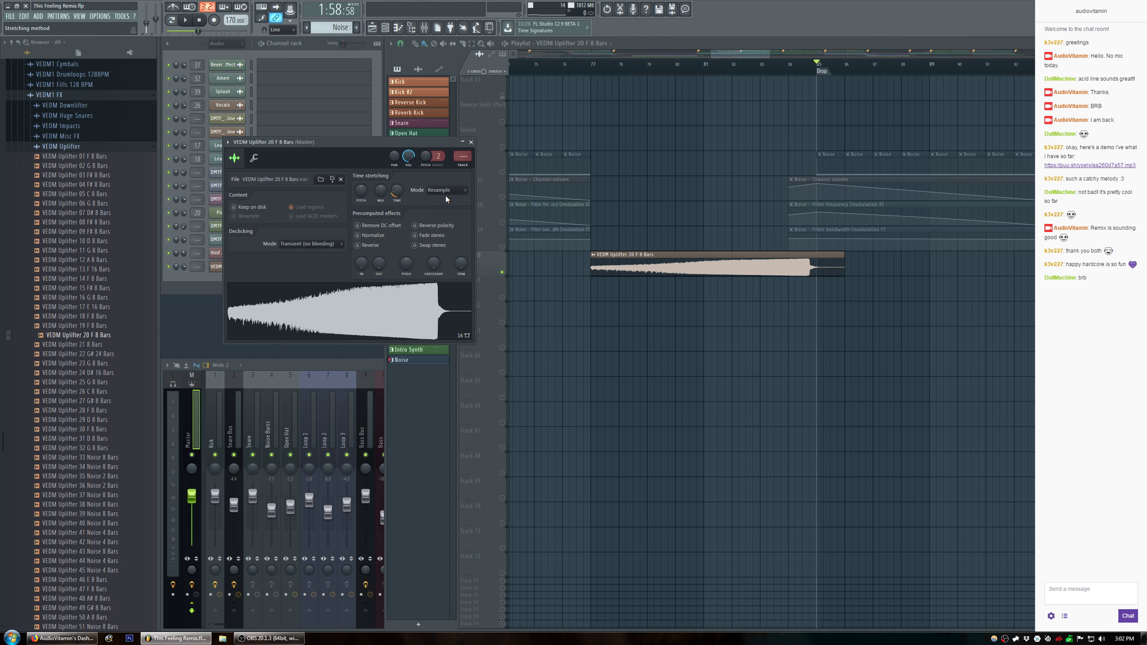
{"action": "left_click", "coordinate": [446, 196]}
{"action": "left_click", "coordinate": [451, 234]}
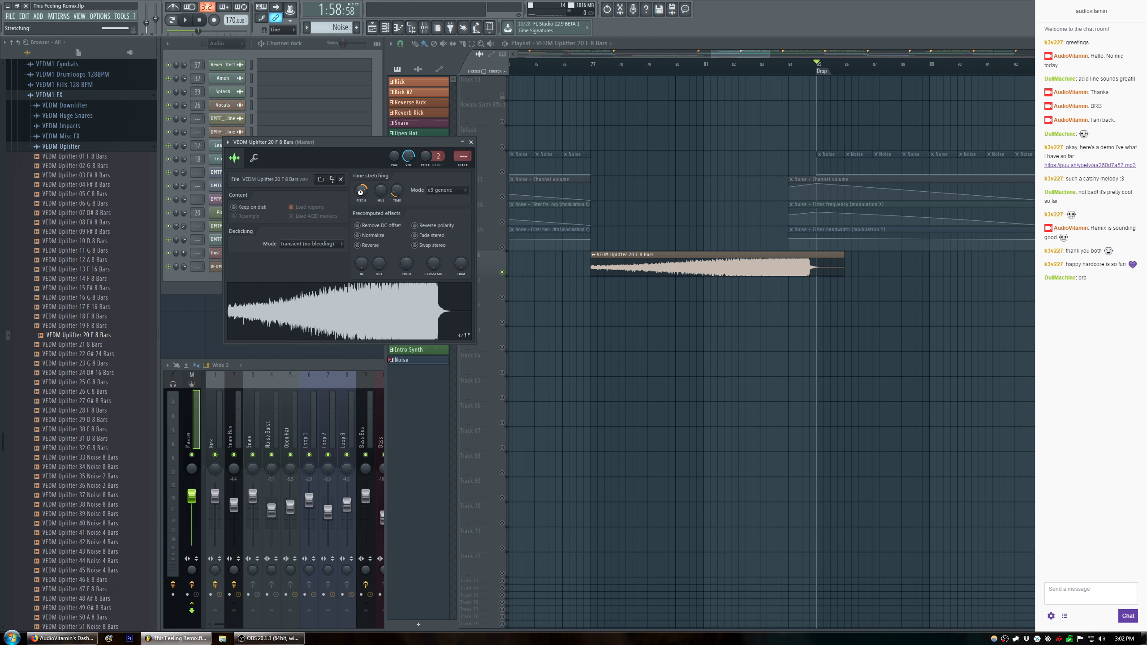
Lower the uplifter's channel volume while listening to it soloed just before the Drop marker.
{"action": "left_click", "coordinate": [764, 68]}
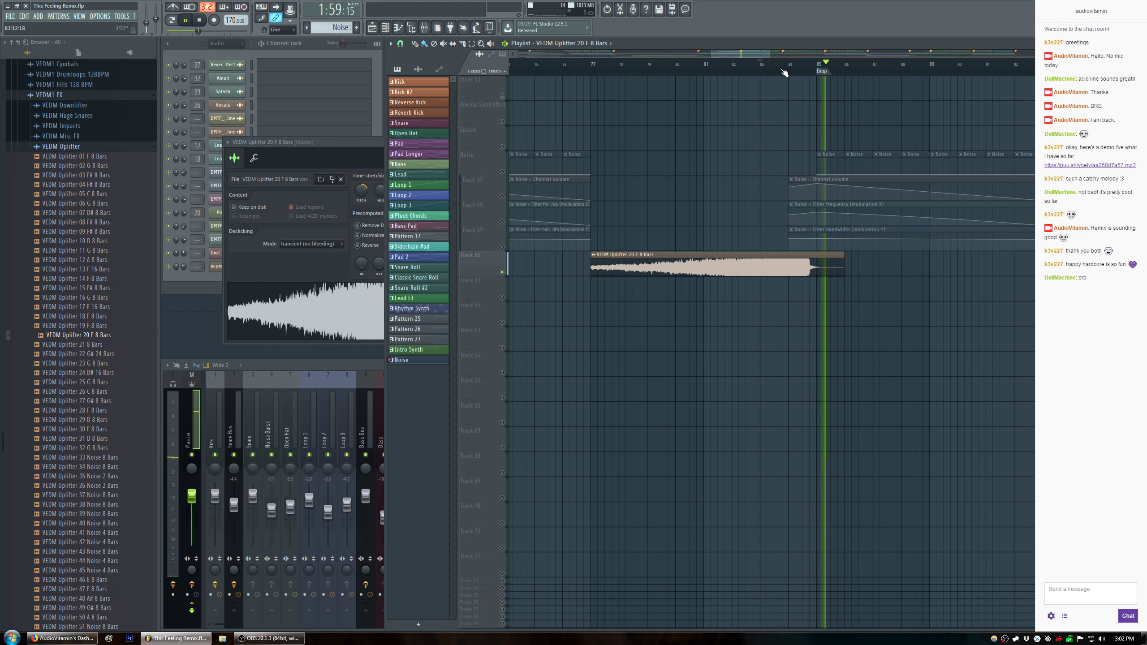
{"action": "key", "text": "space"}
{"action": "left_click", "coordinate": [353, 146]}
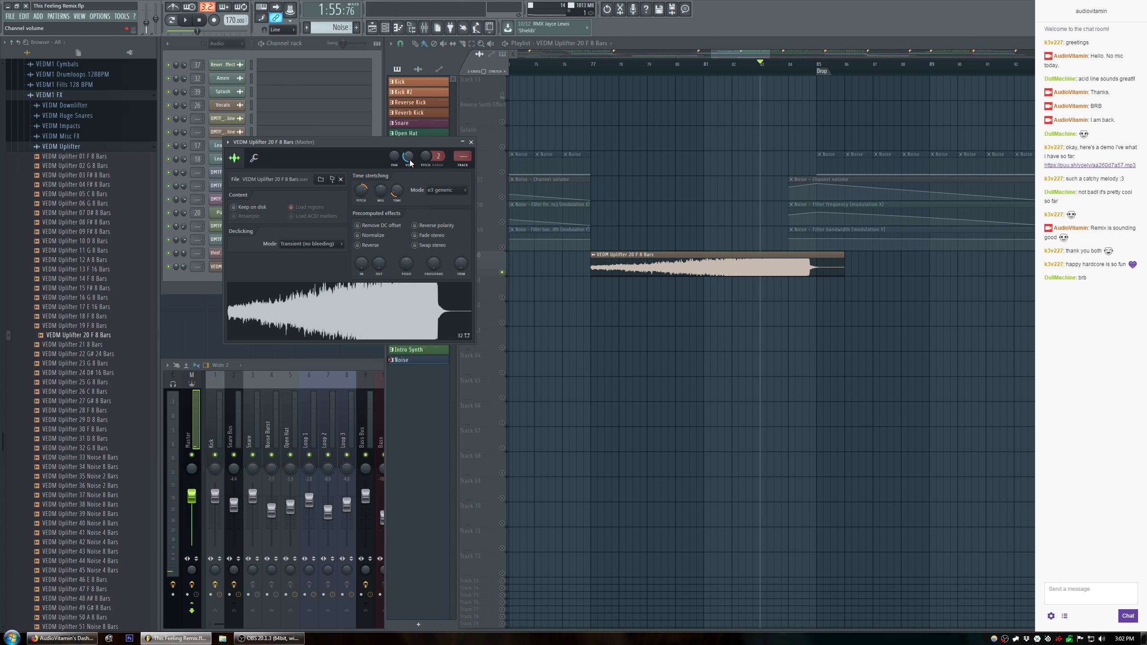
{"action": "key", "text": "space"}
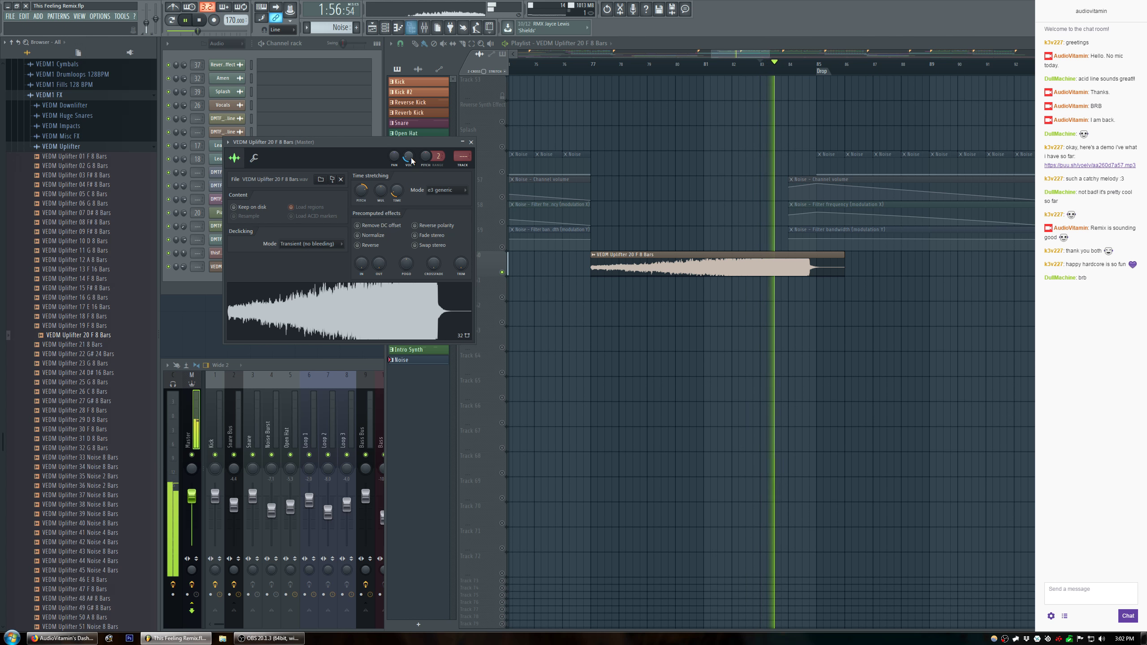
Hide the sample browser and replay the soloed uplifter's final bars before the Drop.
{"action": "key", "text": "alt+F8"}
{"action": "key", "text": "space"}
{"action": "right_click", "coordinate": [148, 29]}
{"action": "left_click", "coordinate": [158, 34]}
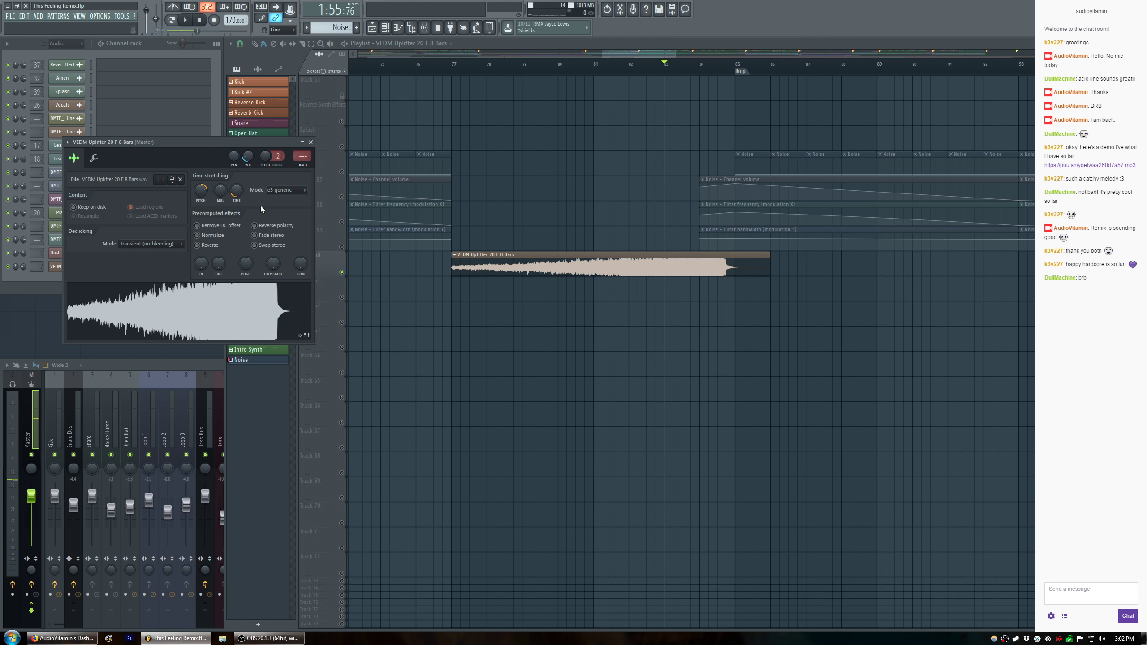
{"action": "key", "text": "space"}
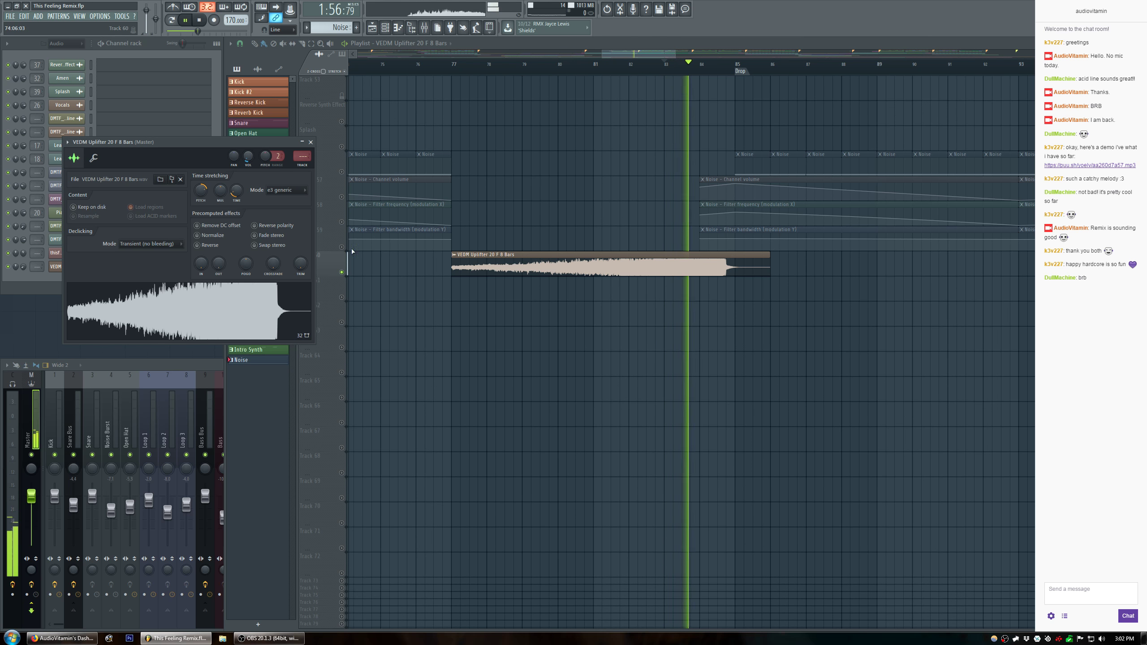
{"action": "key", "text": "space"}
Unsolo the uplifter's track and set its channel volume to 15% while playing from bar 81 into the Drop.
{"action": "left_click", "coordinate": [344, 275]}
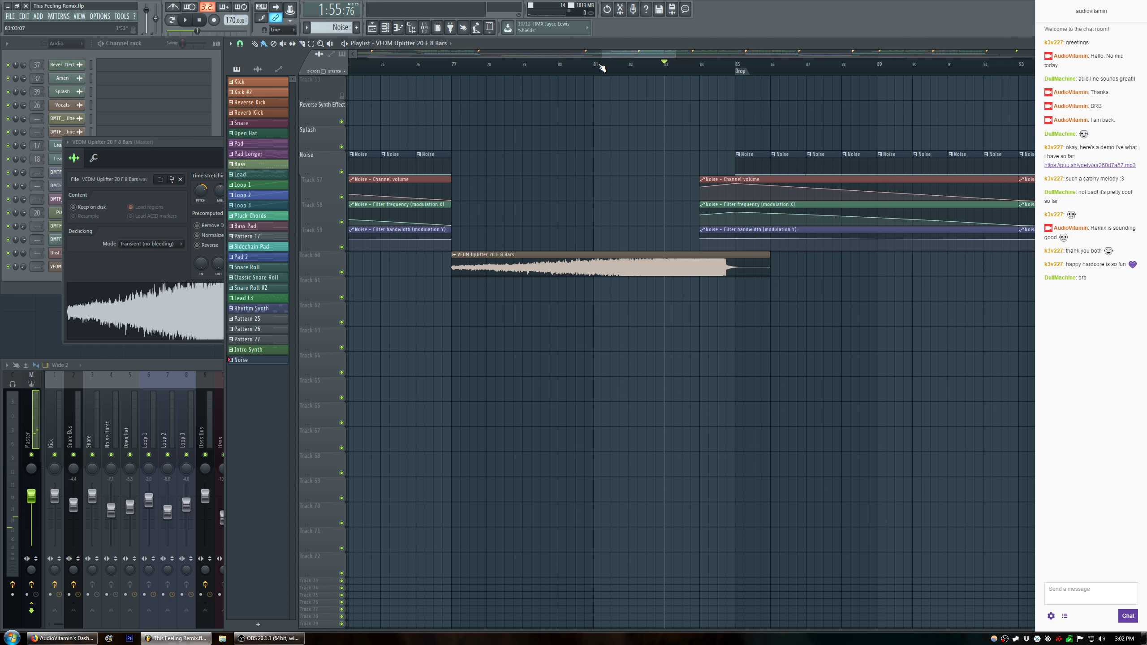
{"action": "left_click", "coordinate": [601, 66]}
{"action": "key", "text": "space"}
{"action": "left_click", "coordinate": [200, 144]}
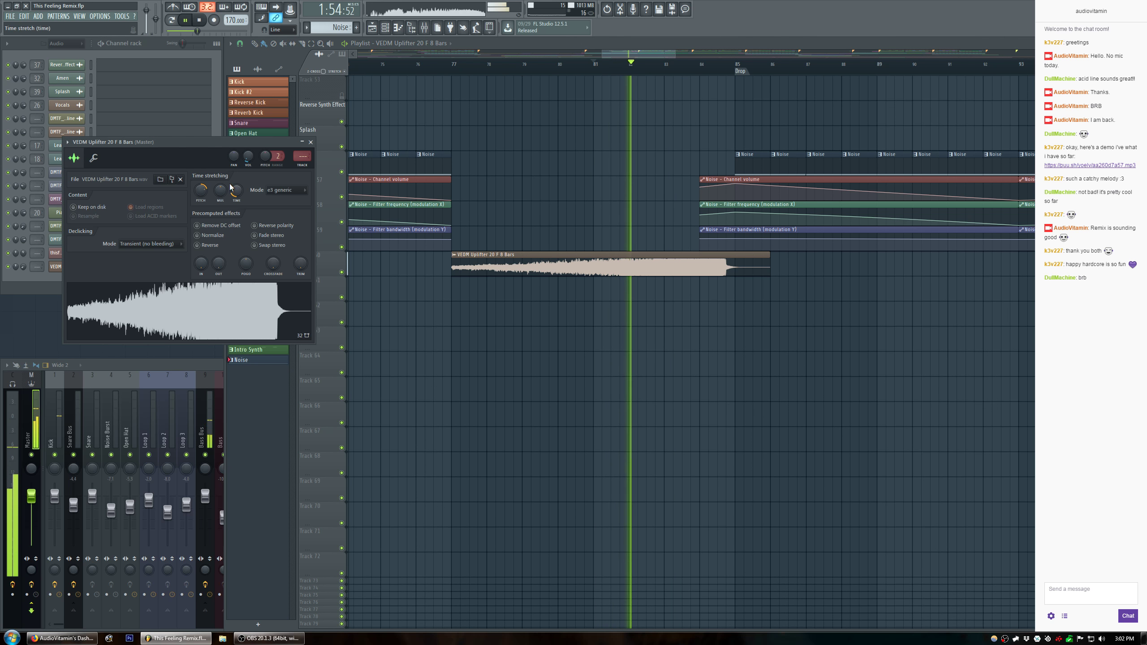
{"action": "left_click_drag", "start_coordinate": [230, 187], "coordinate": [231, 186]}
{"action": "key", "text": "space"}
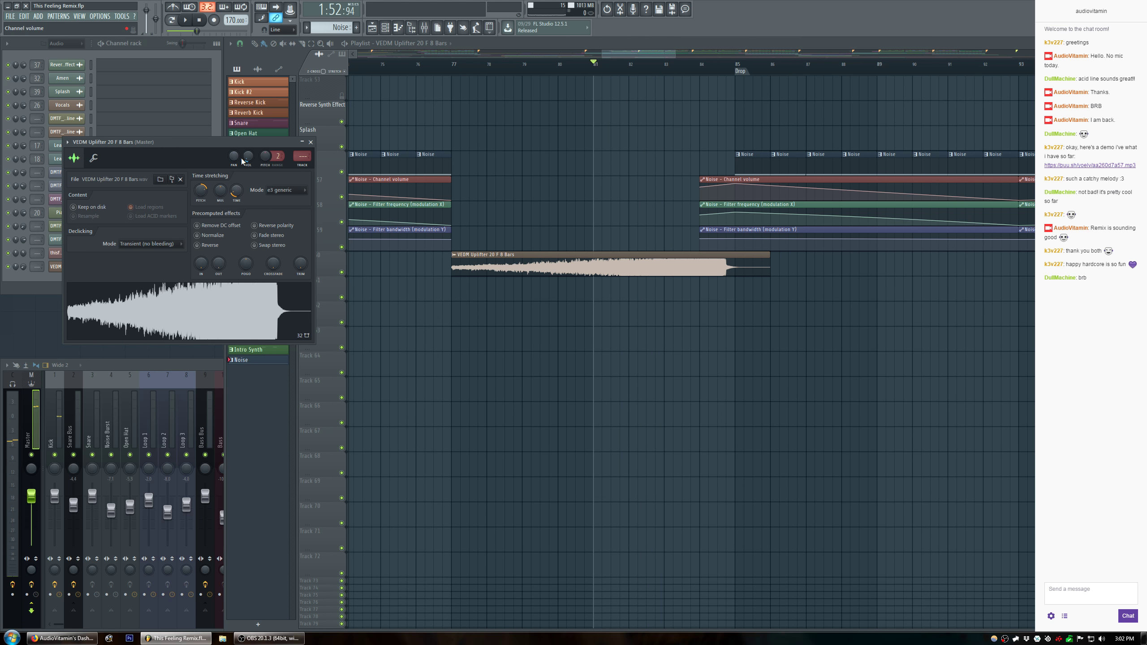
{"action": "key", "text": "space"}
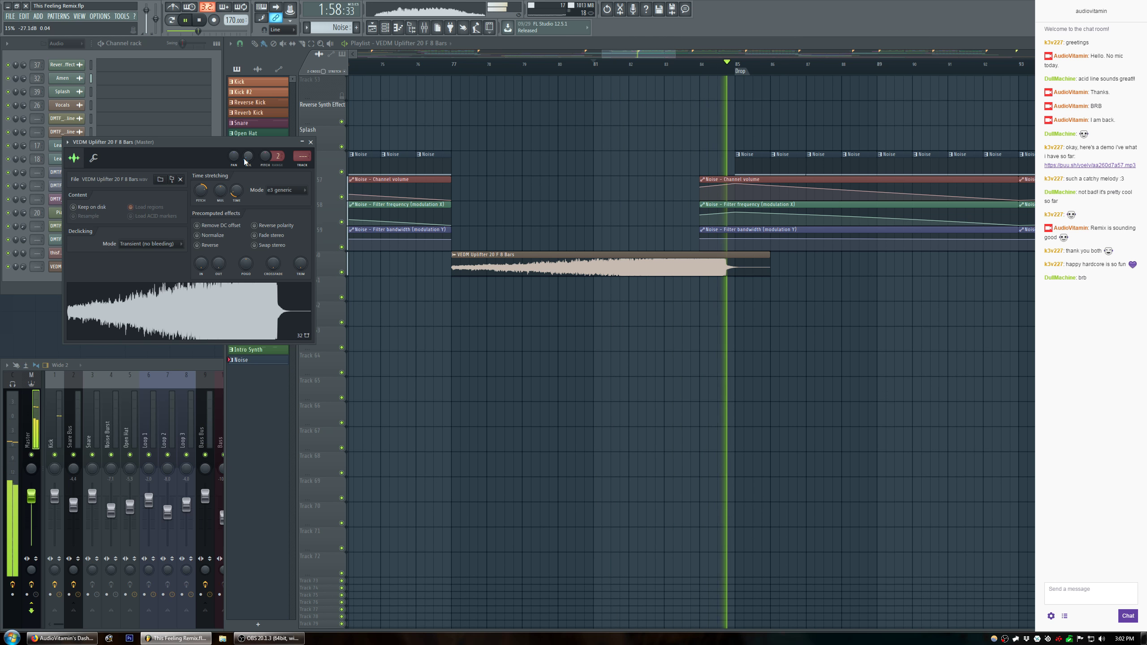
{"action": "left_click", "coordinate": [310, 142]}
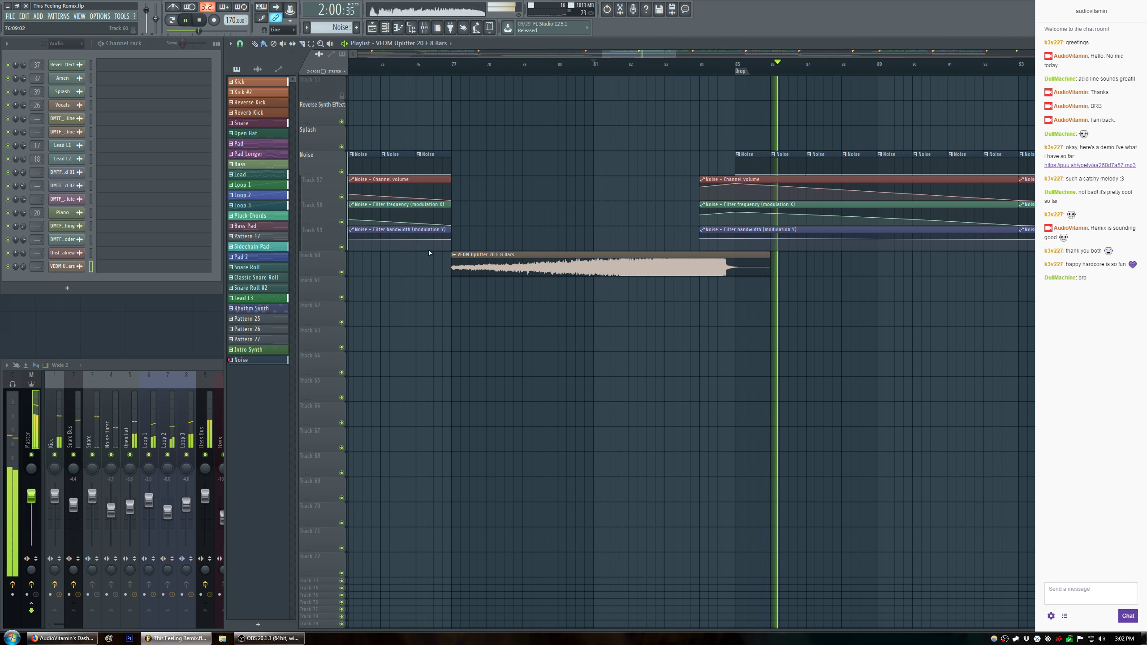
Mute the placed uplifter, show the sample browser again and audition VEDM Uplifter 19 F 8 Bars back to 15 F# 8 Bars.
{"action": "key", "text": "space"}
{"action": "key", "text": "alt+F8"}
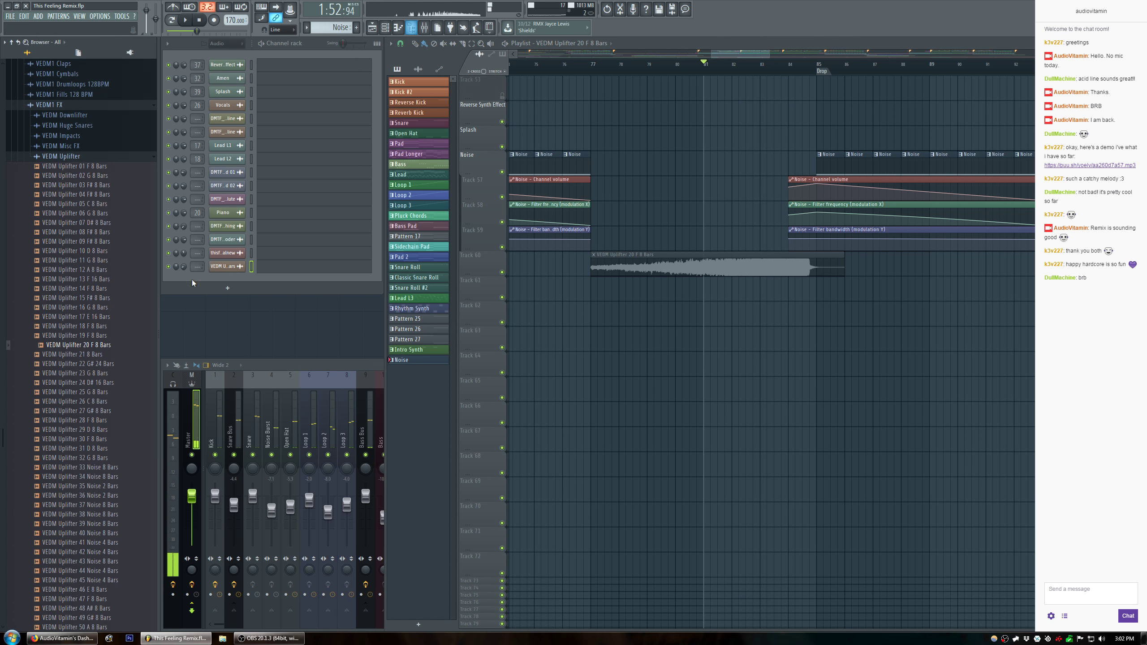
{"action": "left_click", "coordinate": [90, 336]}
{"action": "left_click", "coordinate": [95, 327]}
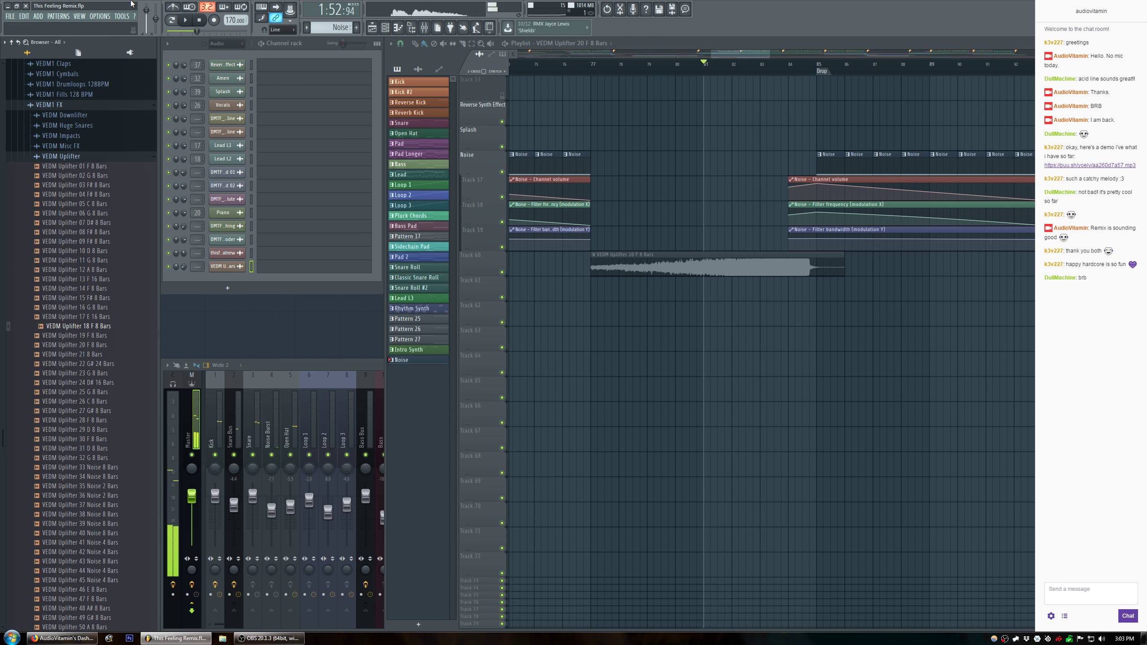
{"action": "left_click", "coordinate": [106, 316]}
{"action": "left_click", "coordinate": [105, 307]}
{"action": "left_click", "coordinate": [105, 299]}
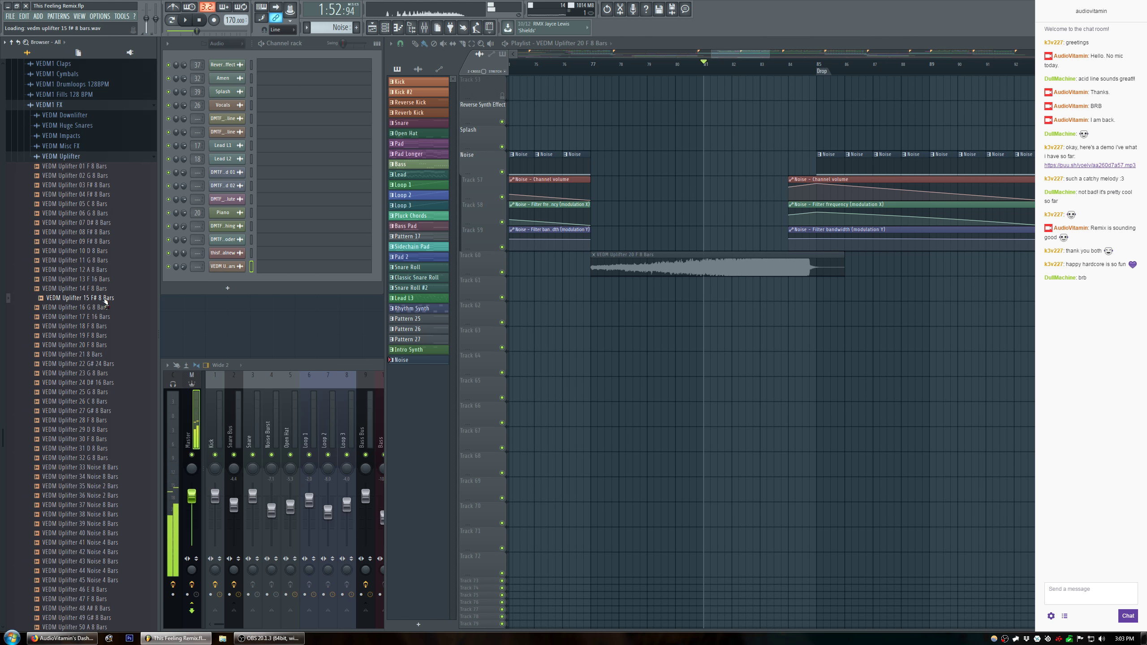
Add VEDM Uplifter 15 F# 8 Bars at bar 77 on Track 61, pitched up 400 cents and time-stretched to peak at the Drop, and save.
{"action": "left_click_drag", "start_coordinate": [204, 315], "coordinate": [627, 294]}
{"action": "double_click", "coordinate": [627, 293]}
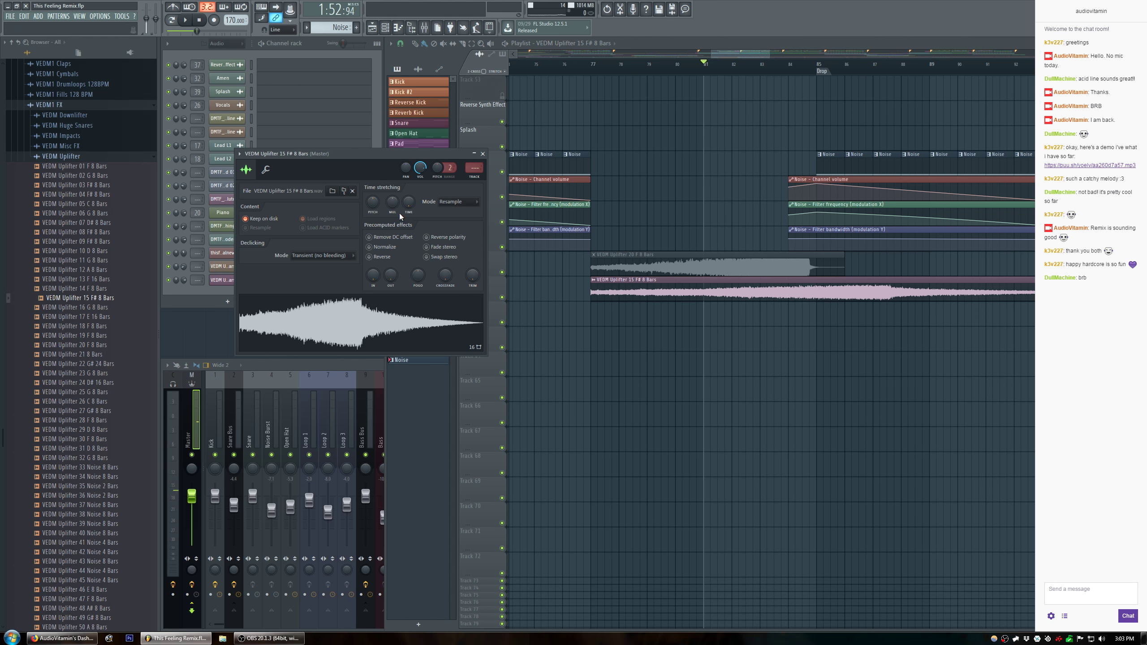
{"action": "left_click_drag", "start_coordinate": [409, 203], "coordinate": [408, 190]}
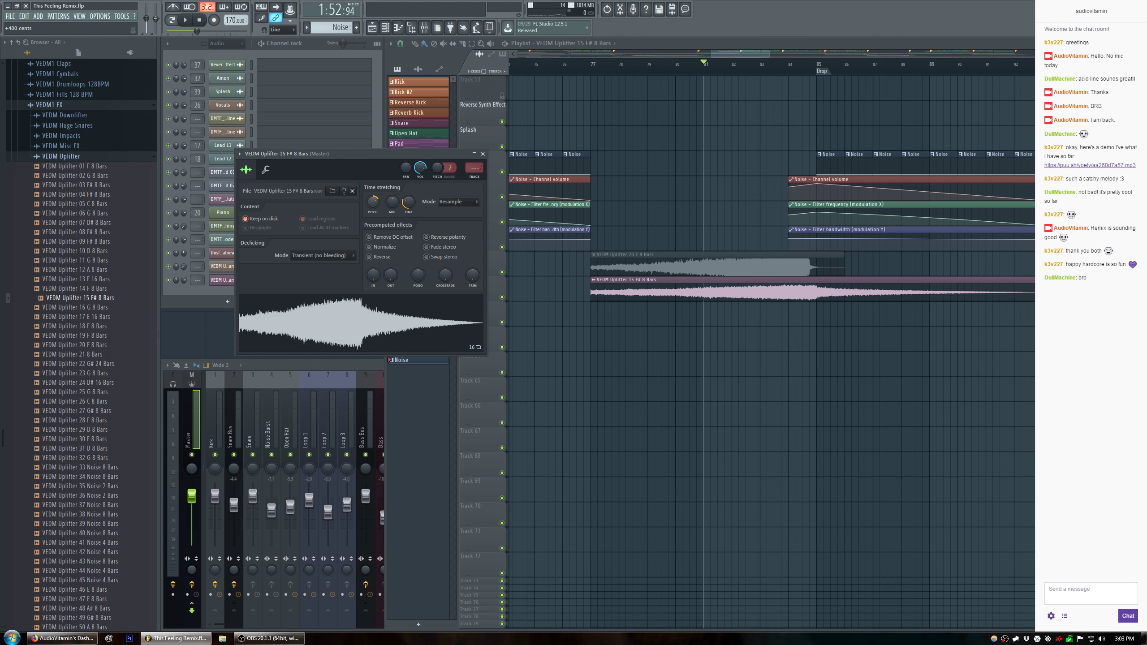
{"action": "key", "text": "ctrl+s"}
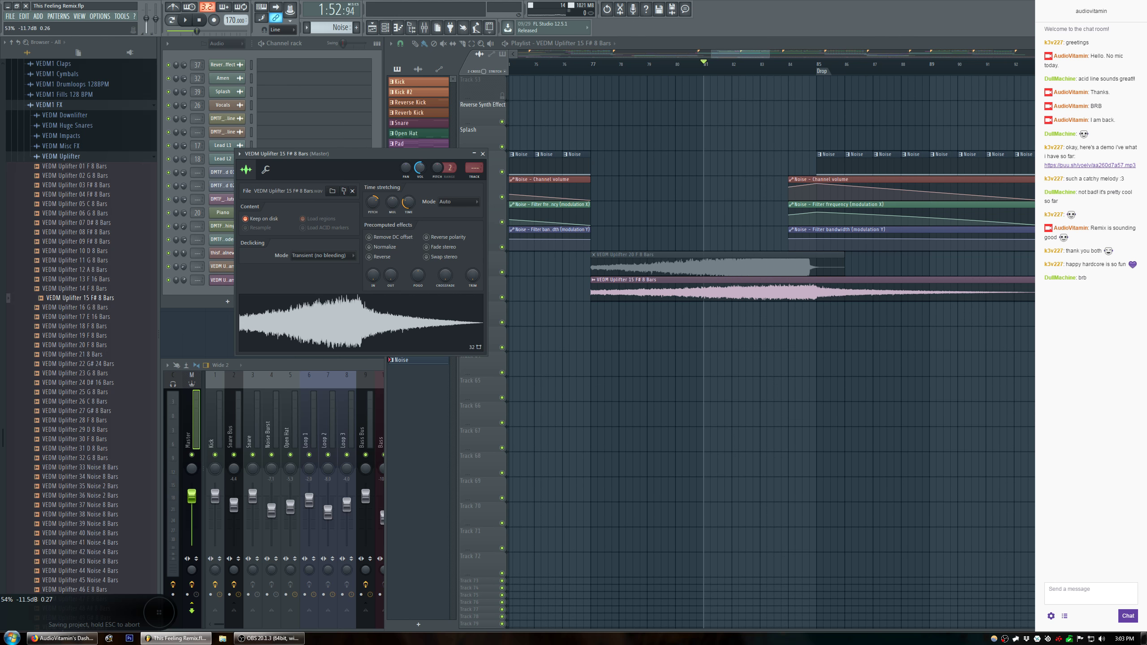
Play the build into the Drop, lower the channel volume of VEDM Uplifter 15 F# 8 Bars and close its settings.
{"action": "key", "text": "space"}
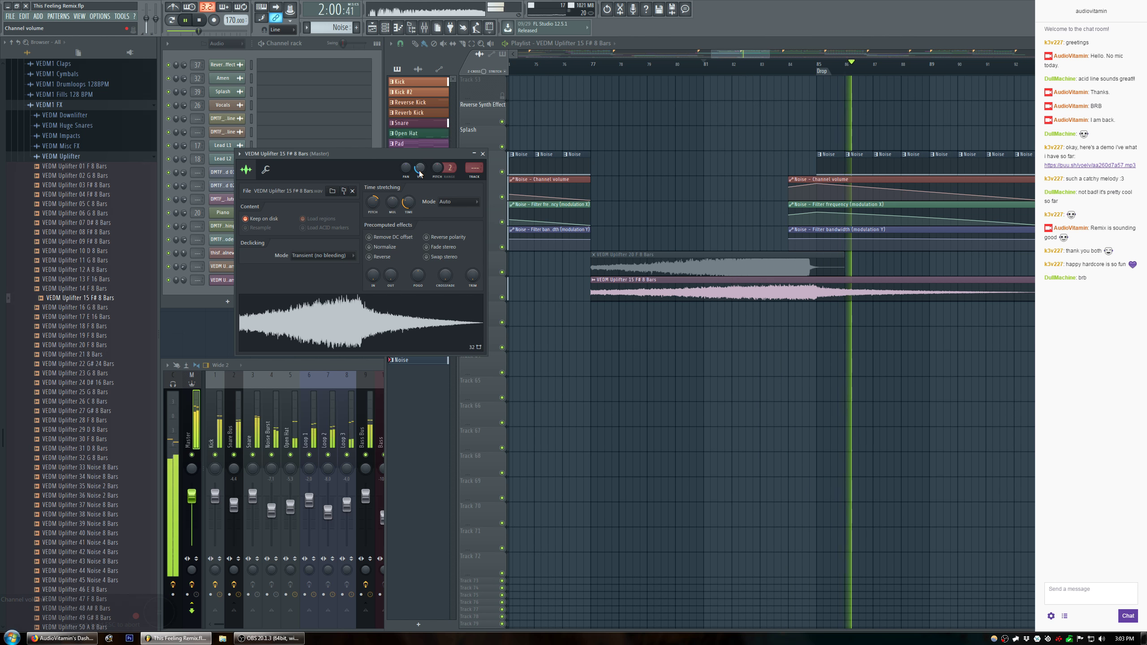
{"action": "key", "text": "space"}
{"action": "right_click", "coordinate": [147, 19]}
{"action": "left_click", "coordinate": [159, 26]}
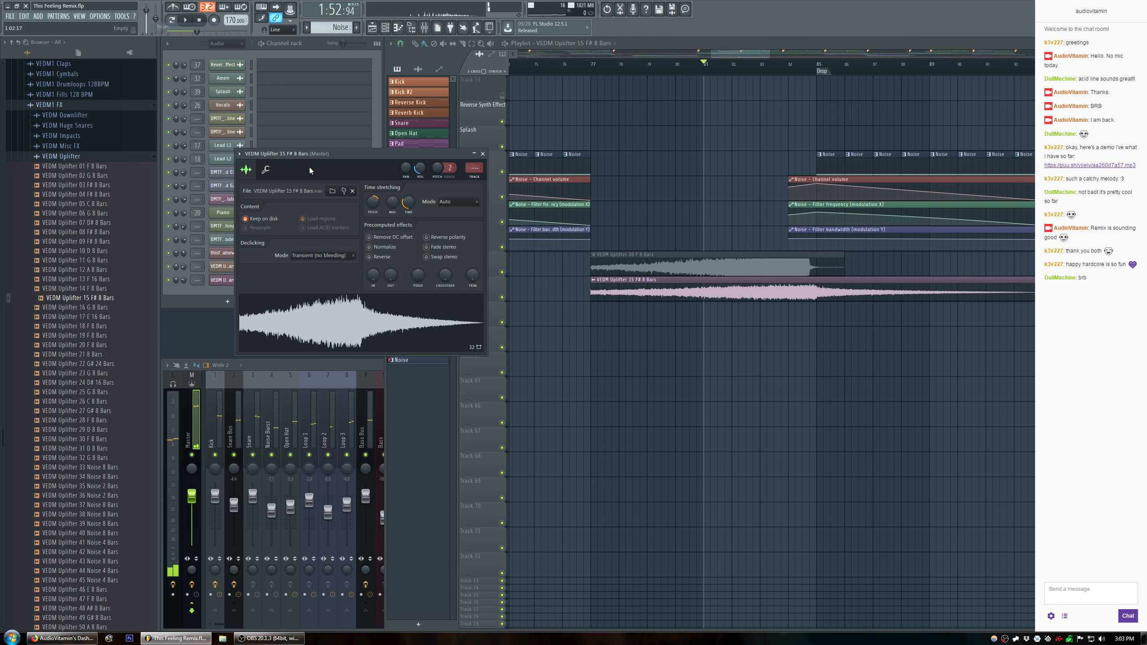
{"action": "key", "text": "space"}
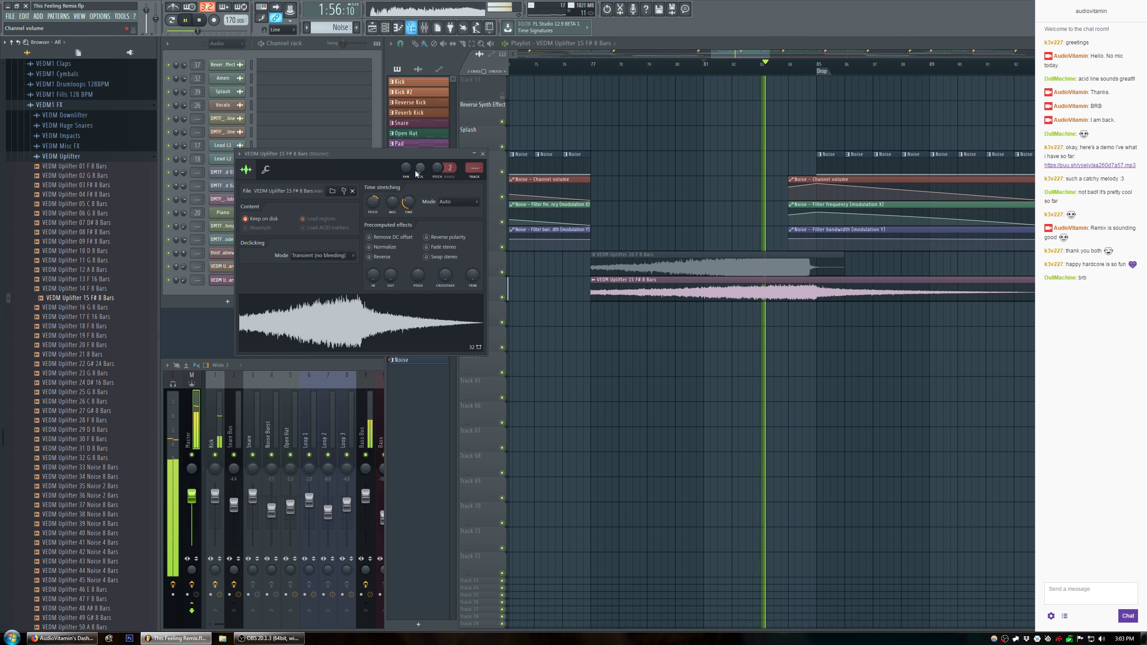
{"action": "key", "text": "alt+F8"}
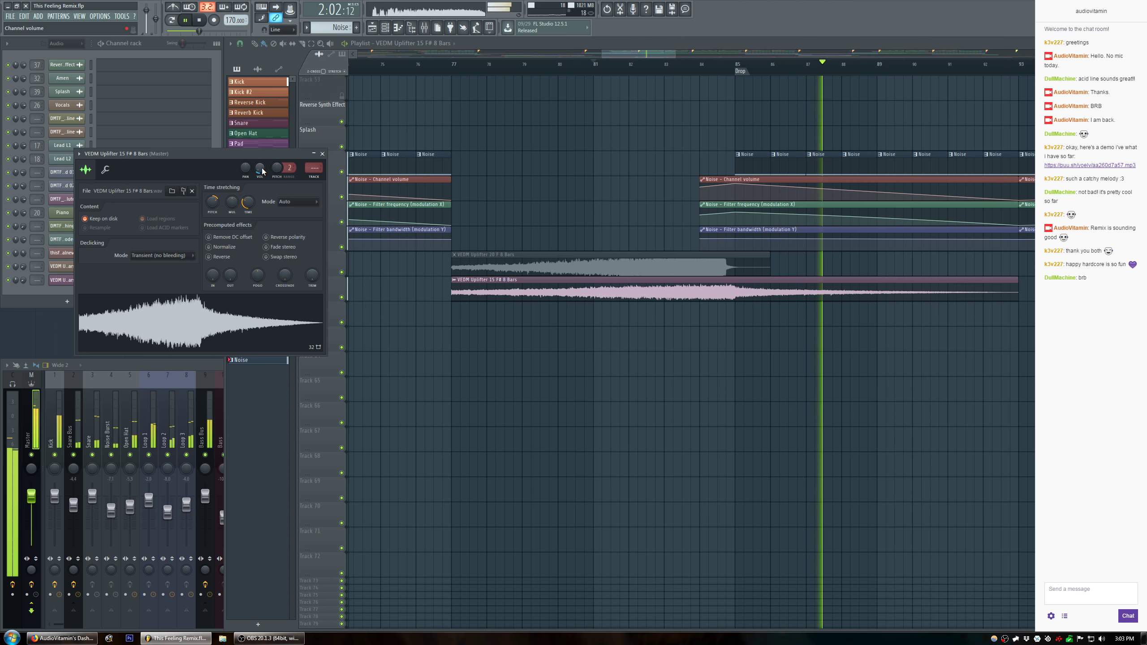
{"action": "left_click", "coordinate": [455, 66]}
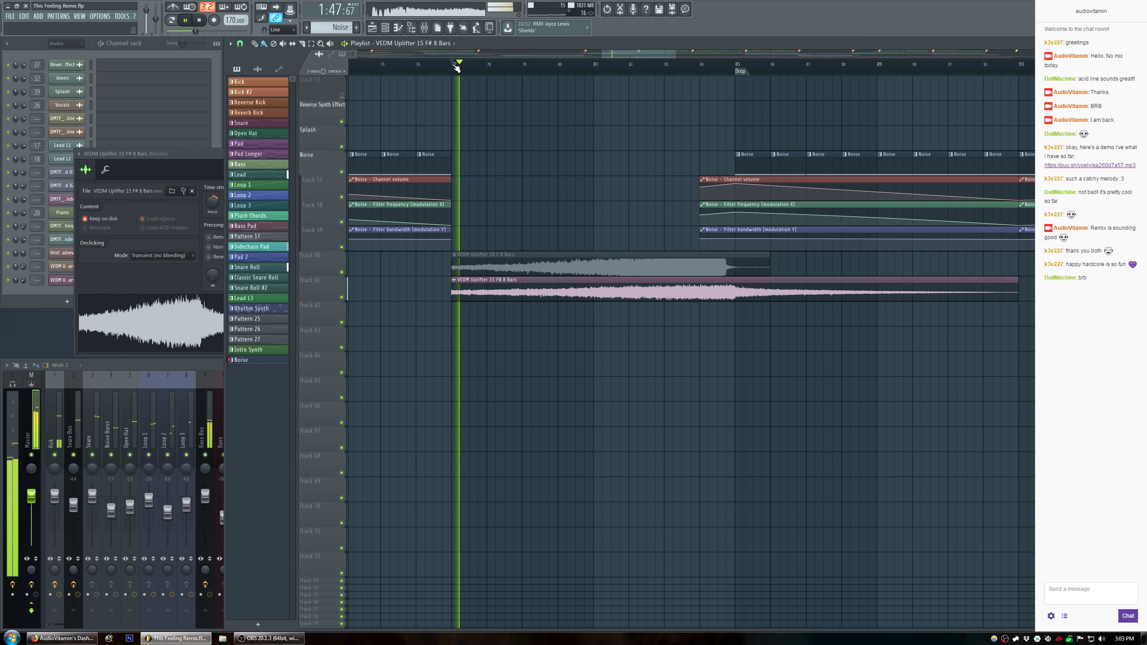
{"action": "scroll", "coordinate": [455, 66], "scroll_direction": "down", "scroll_amount": 3}
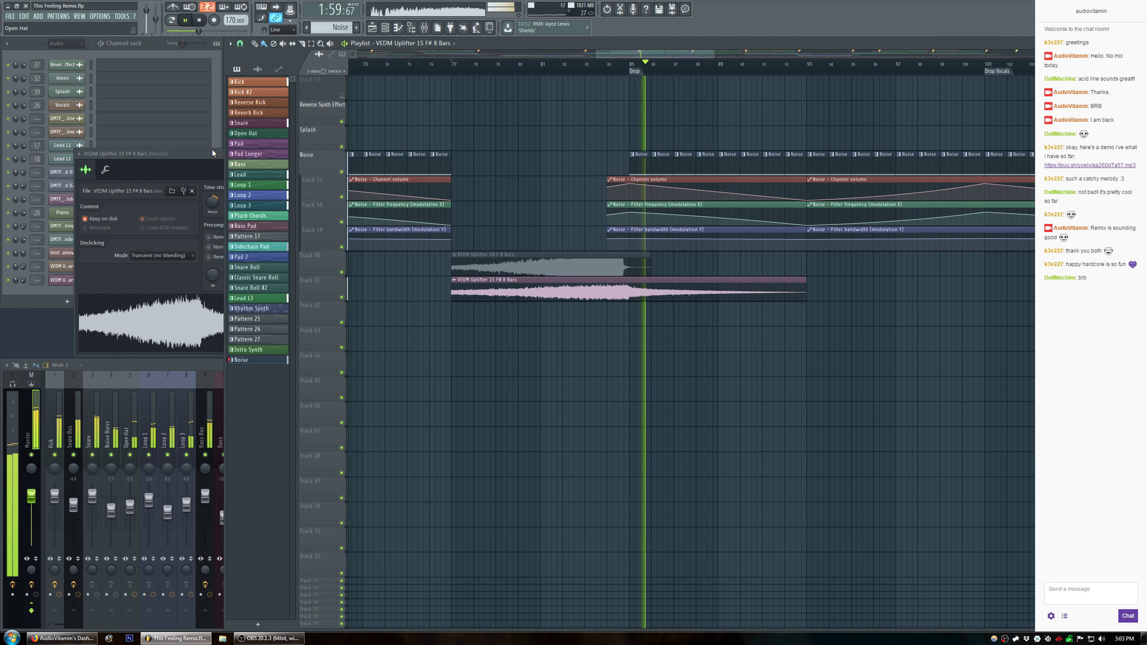
{"action": "left_click", "coordinate": [240, 157]}
{"action": "left_click", "coordinate": [323, 154]}
Audition the VEDM Uplifter samples one by one from 14 F 8 Bars back to 02 G 8 Bars.
{"action": "key", "text": "alt+F8"}
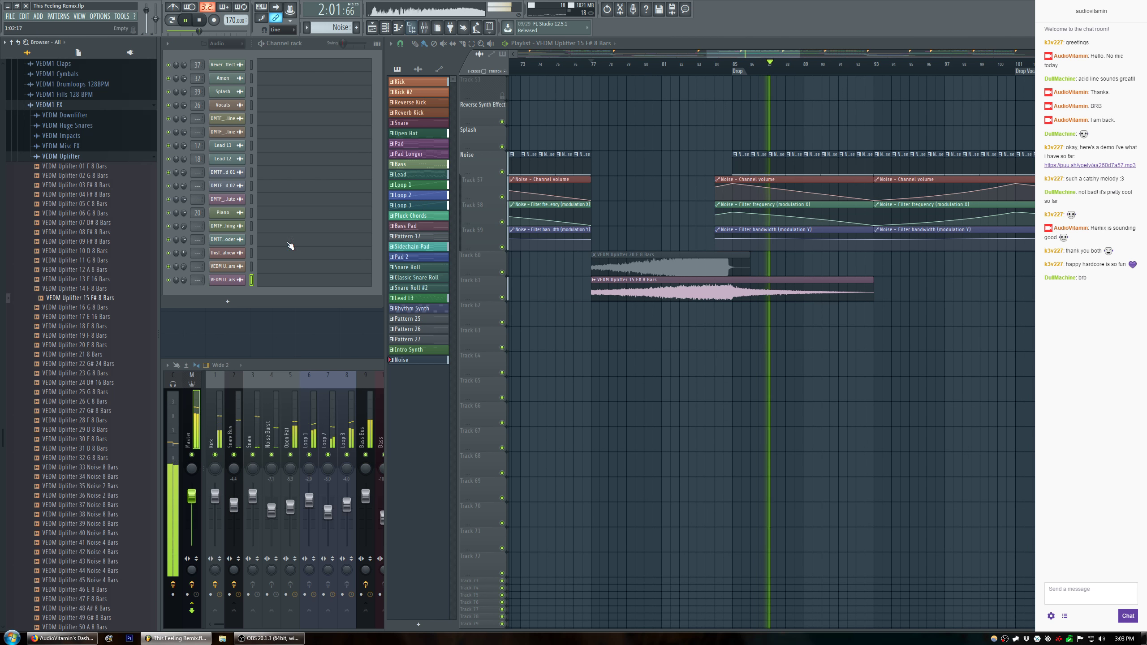
{"action": "key", "text": "space"}
{"action": "key", "text": "Up"}
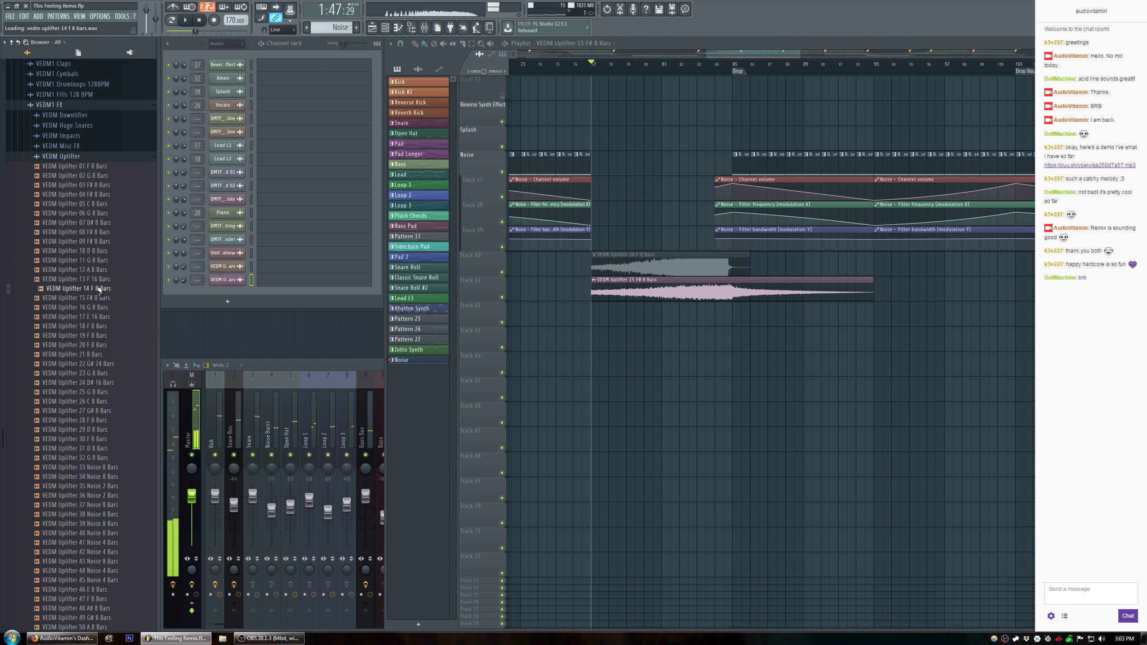
{"action": "key", "text": "Up"}
{"action": "key", "text": "Up"}
{"action": "key", "text": "Up"}
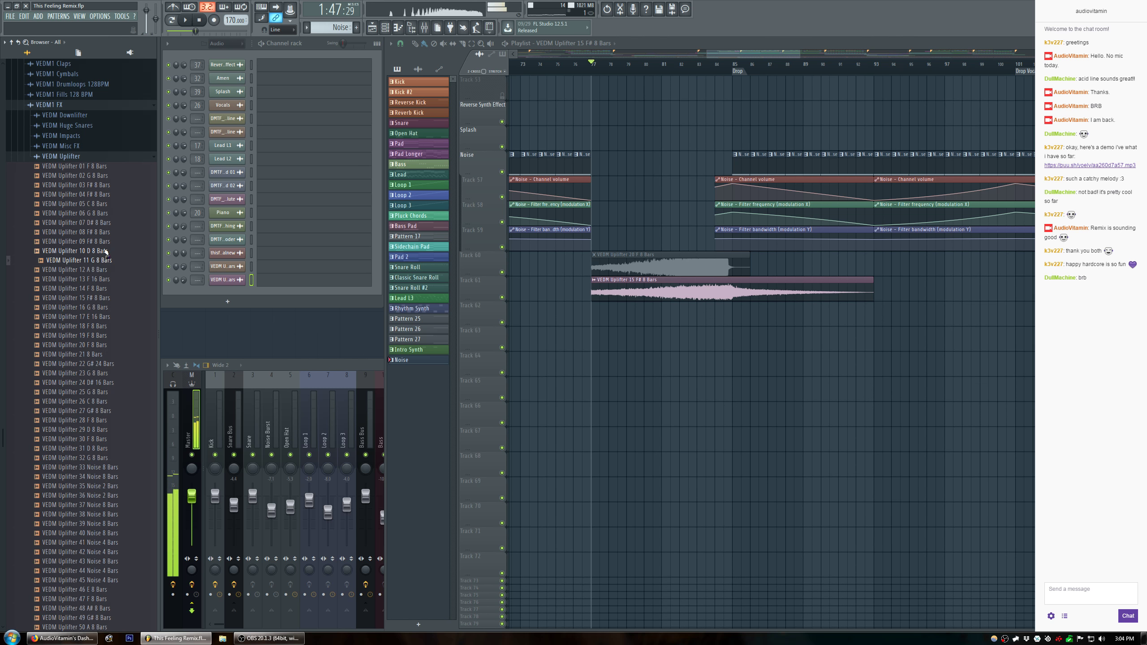
{"action": "key", "text": "Up"}
{"action": "key", "text": "Up"}
{"action": "key", "text": "Up"}
{"action": "key", "text": "Up"}
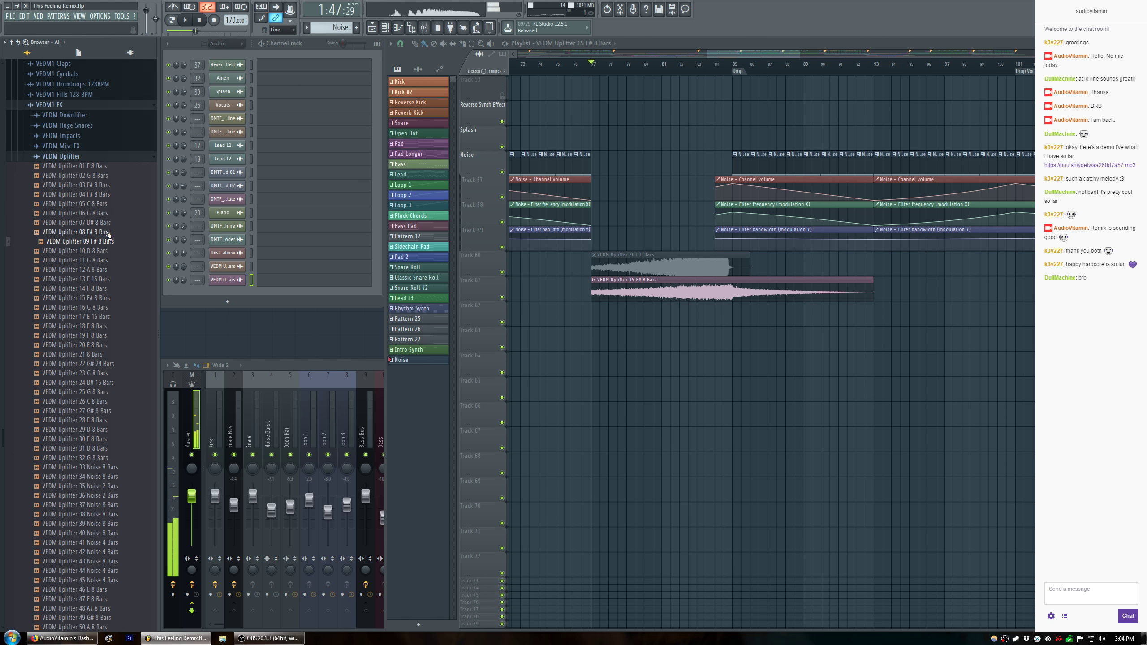
{"action": "key", "text": "Up"}
{"action": "key", "text": "Up"}
{"action": "key", "text": "Up"}
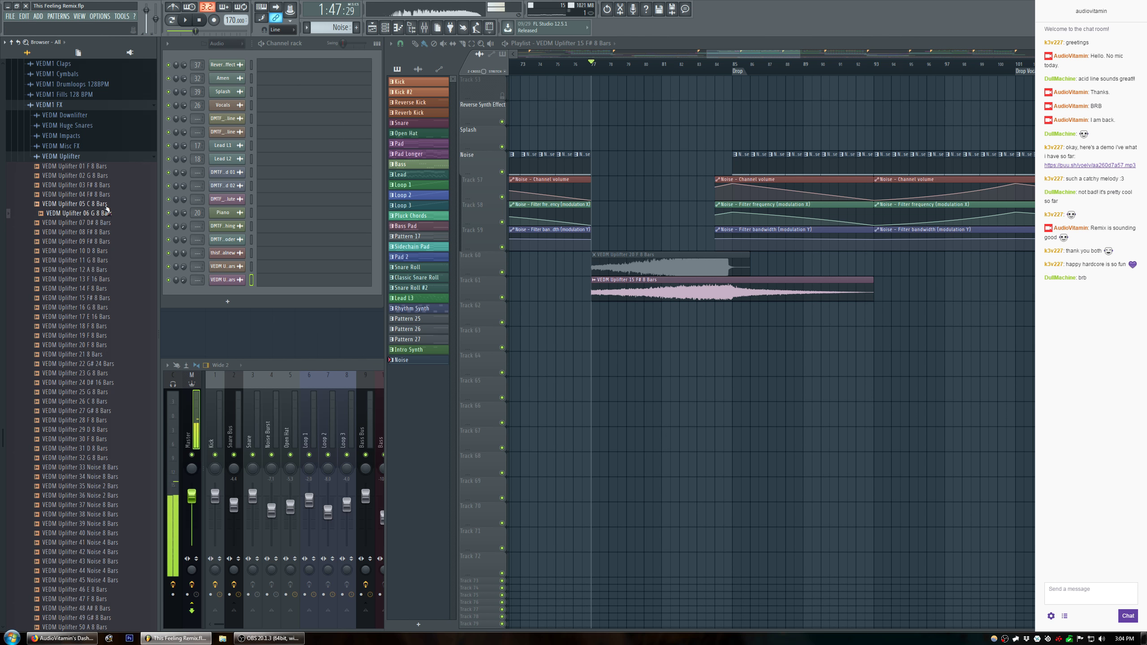
{"action": "key", "text": "Up"}
{"action": "key", "text": "Up"}
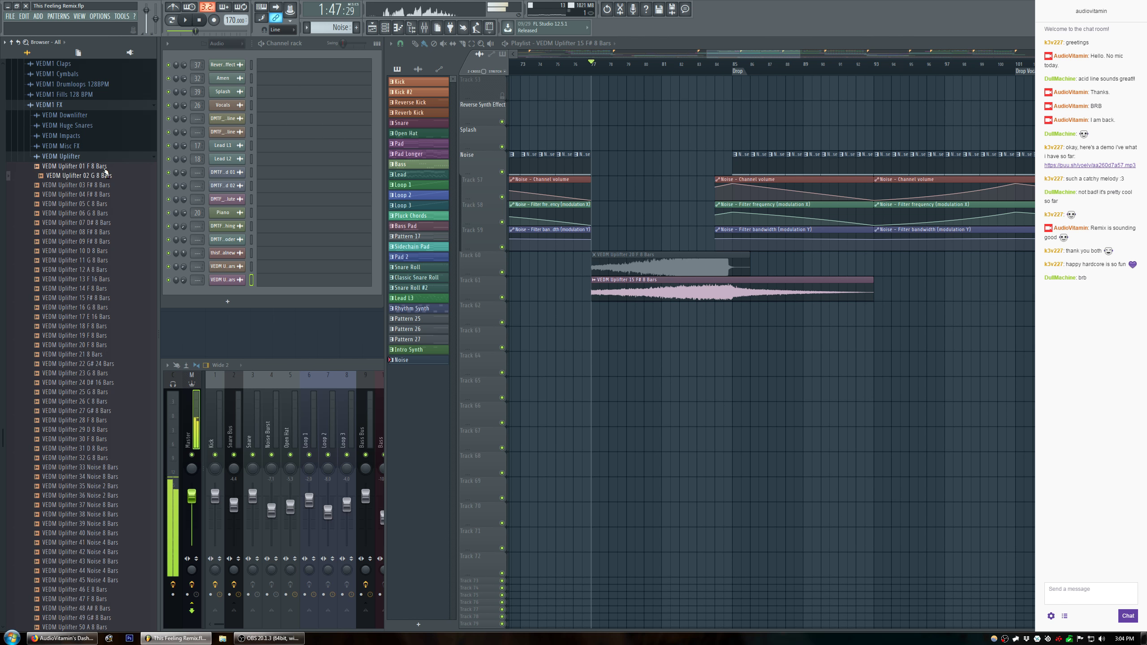
Try VEDM Uplifter 02 G 8 Bars at bar 77 on Track 62, pitched up 200 cents and time-stretched to the Drop in e3 generic mode.
{"action": "left_click_drag", "start_coordinate": [101, 177], "coordinate": [633, 315]}
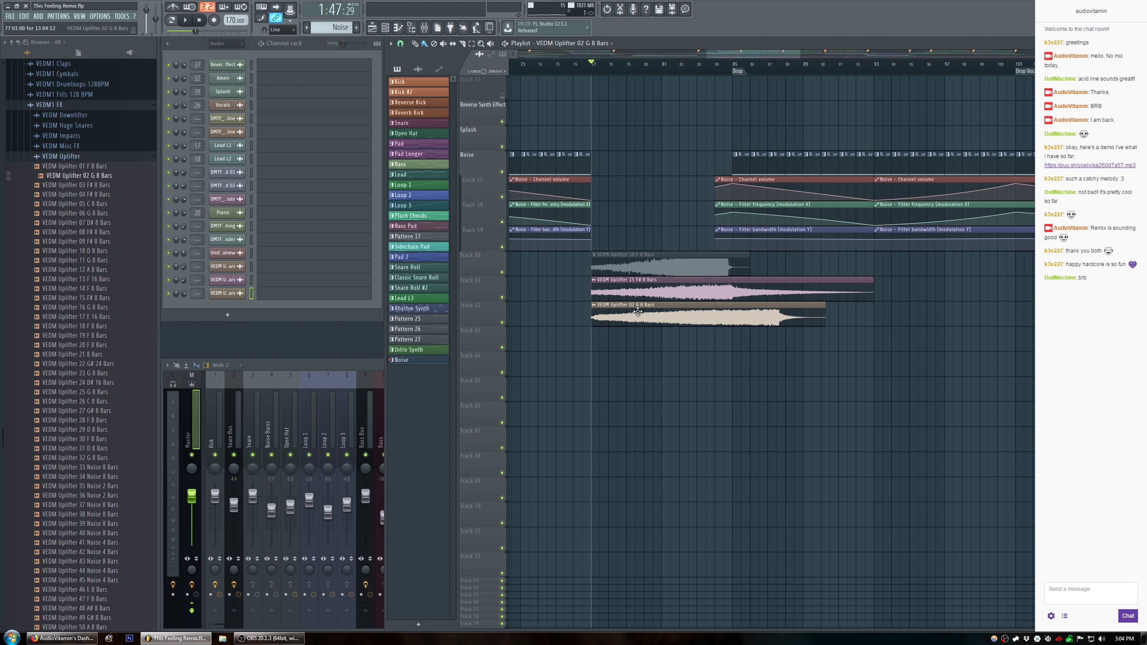
{"action": "left_click", "coordinate": [227, 293]}
{"action": "left_click_drag", "start_coordinate": [422, 218], "coordinate": [422, 207]}
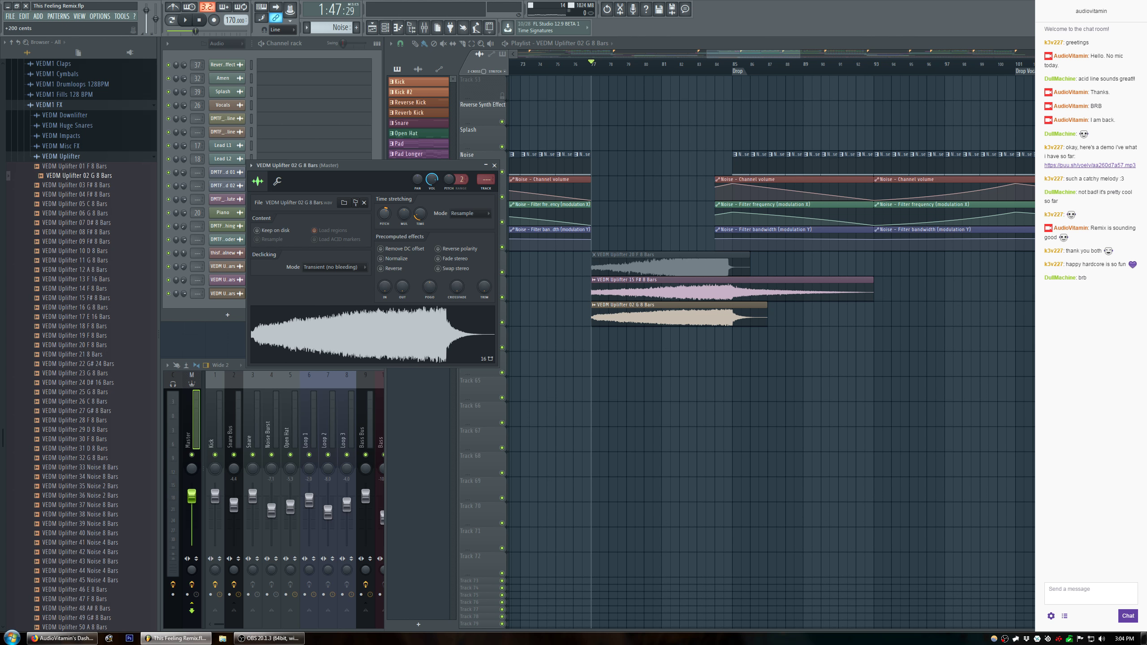
{"action": "left_click", "coordinate": [456, 214]}
{"action": "left_click", "coordinate": [469, 267]}
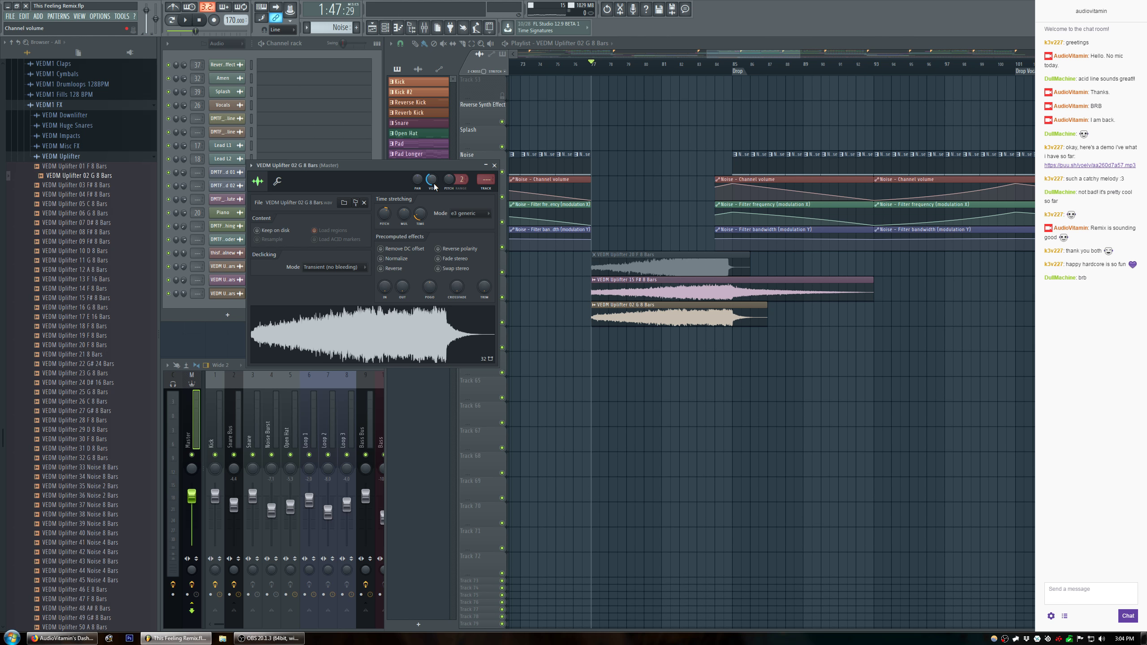
Play the build and lower the channel volume of VEDM Uplifter 02 G 8 Bars to 14%.
{"action": "key", "text": "space"}
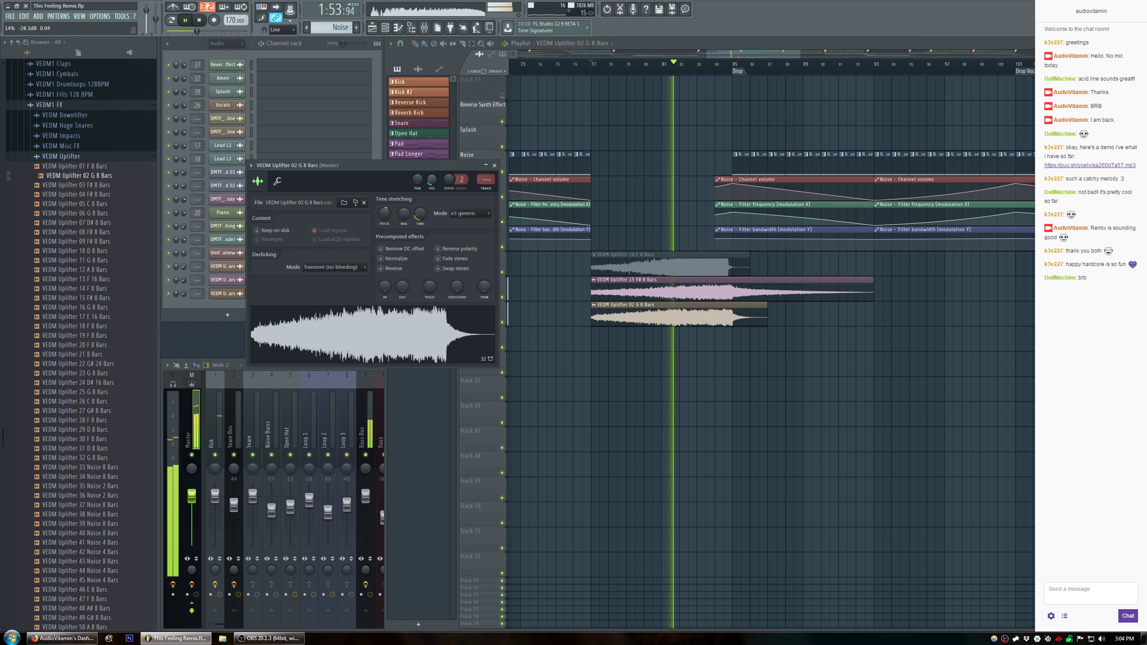
{"action": "left_click_drag", "start_coordinate": [433, 185], "coordinate": [433, 174]}
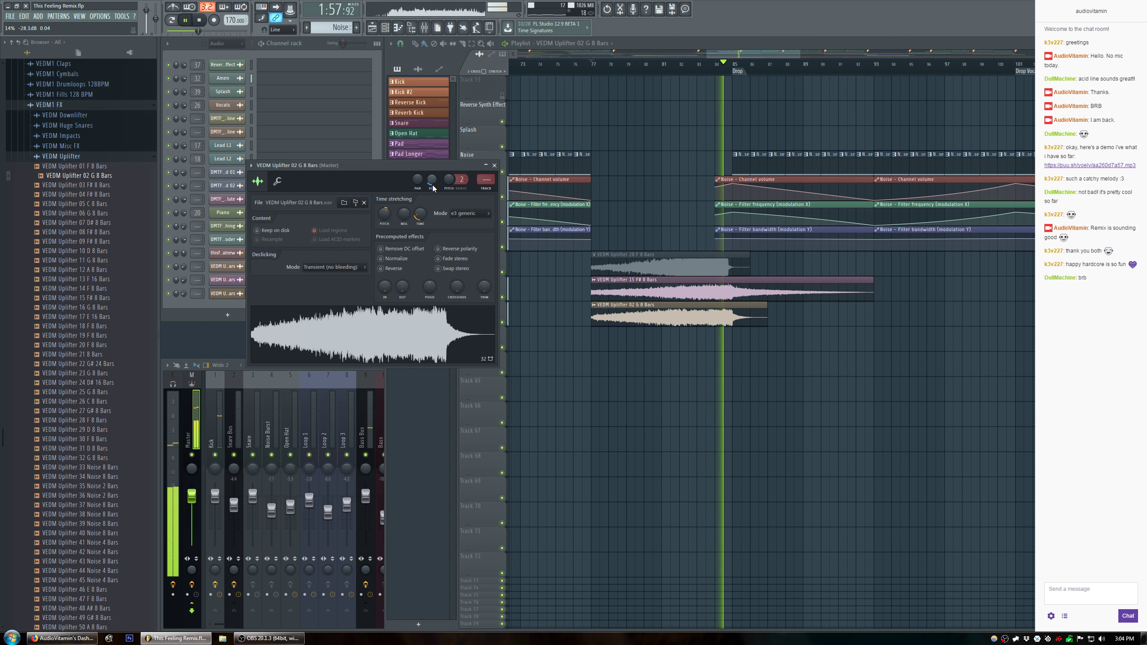
{"action": "left_click", "coordinate": [495, 165]}
Delete the VEDM Uplifter 02 G 8 Bars channel and its playlist clip.
{"action": "right_click", "coordinate": [241, 291]}
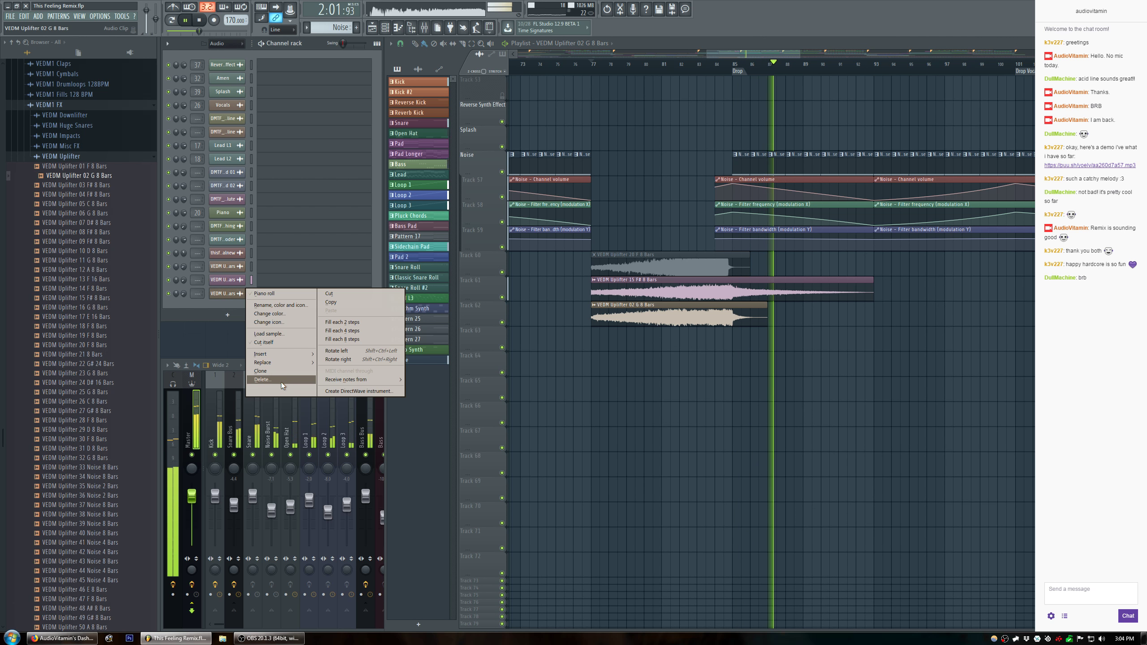
{"action": "left_click", "coordinate": [281, 381]}
{"action": "left_click", "coordinate": [618, 344]}
Try a quick fade-in on VEDM Uplifter 15 F# 8 Bars and save the project.
{"action": "left_click", "coordinate": [626, 280]}
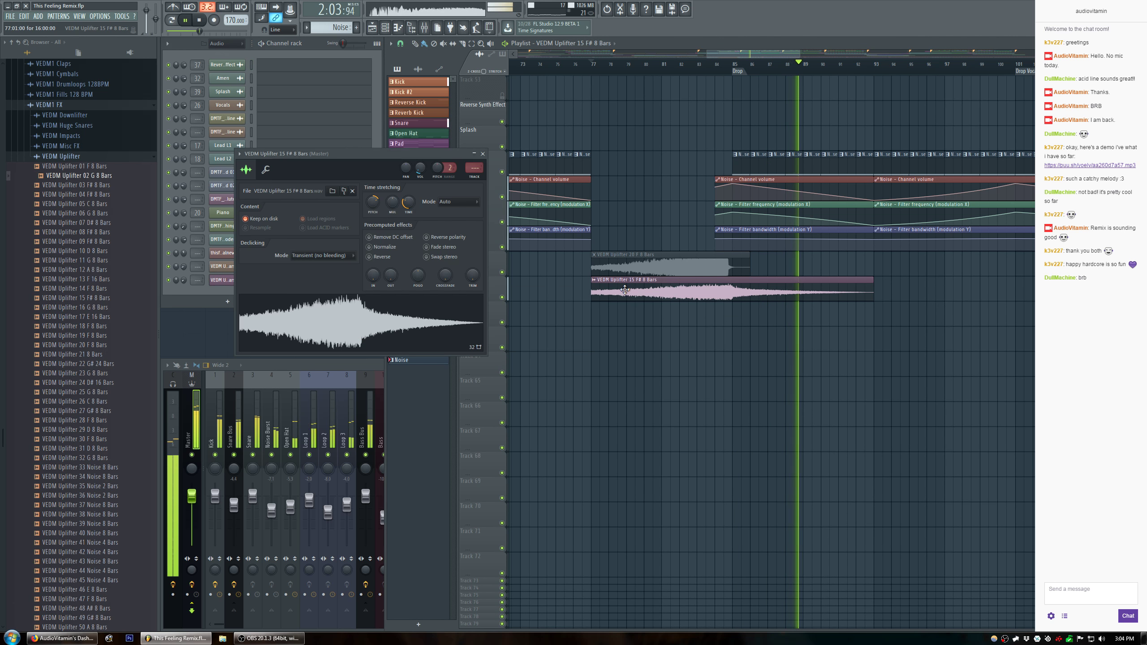
{"action": "key", "text": "ctrl+s"}
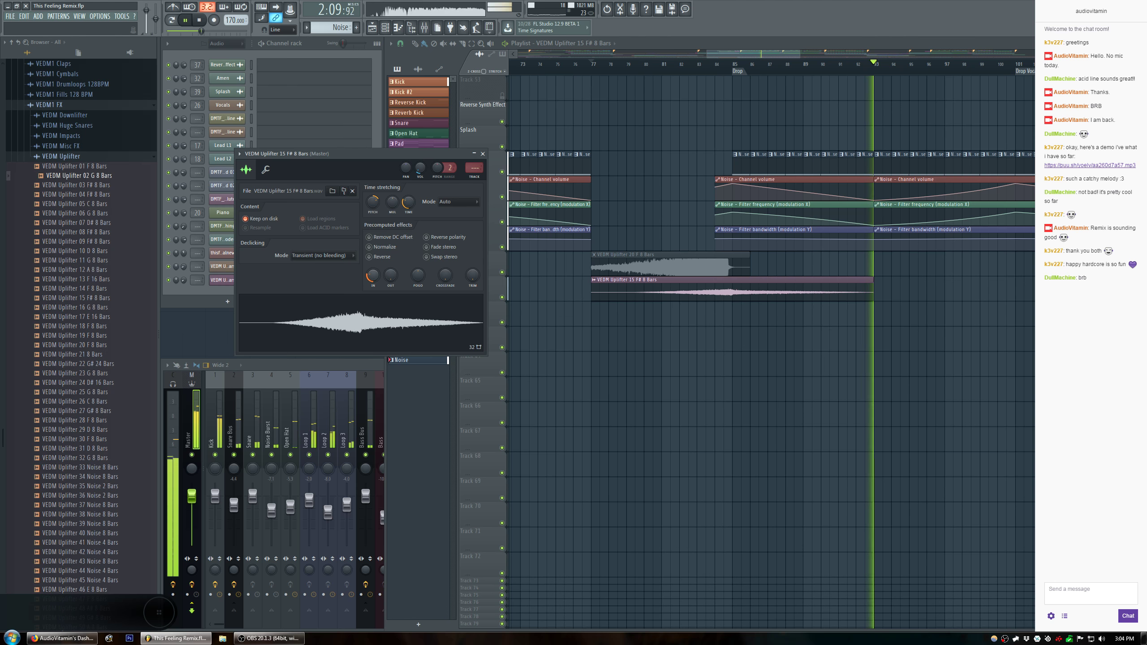
{"action": "key", "text": "ctrl+s"}
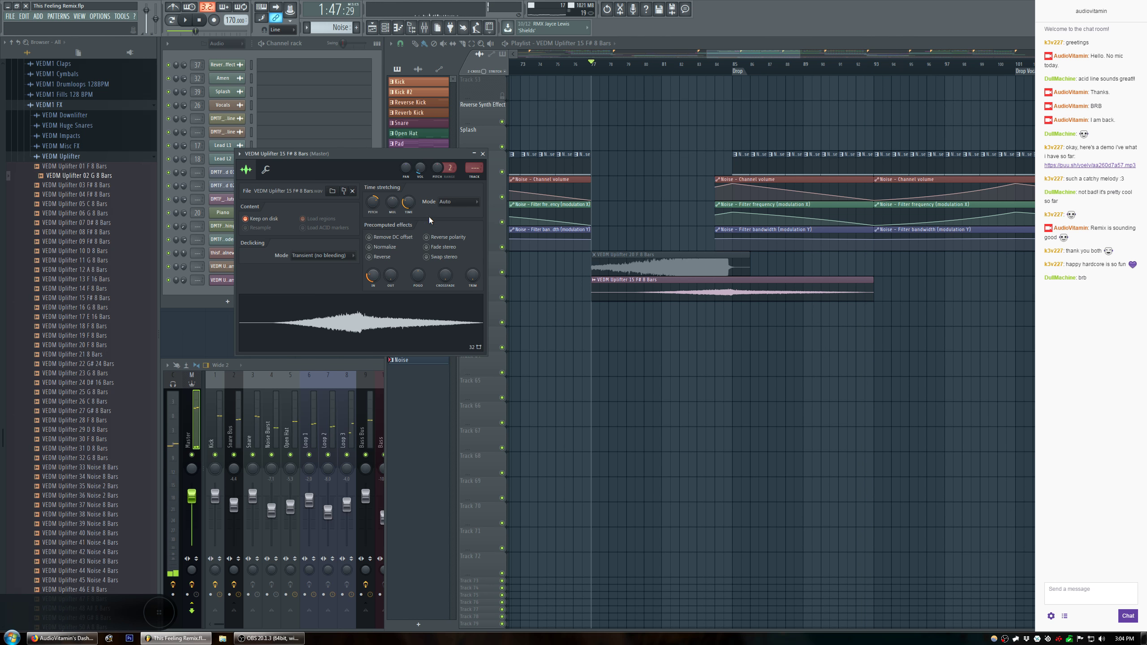
Set the time-stretching mode of VEDM Uplifter 15 F# 8 Bars to Resample and adjust its fade-in.
{"action": "left_click", "coordinate": [457, 202]}
{"action": "left_click", "coordinate": [451, 218]}
{"action": "left_click_drag", "start_coordinate": [374, 282], "coordinate": [374, 293]}
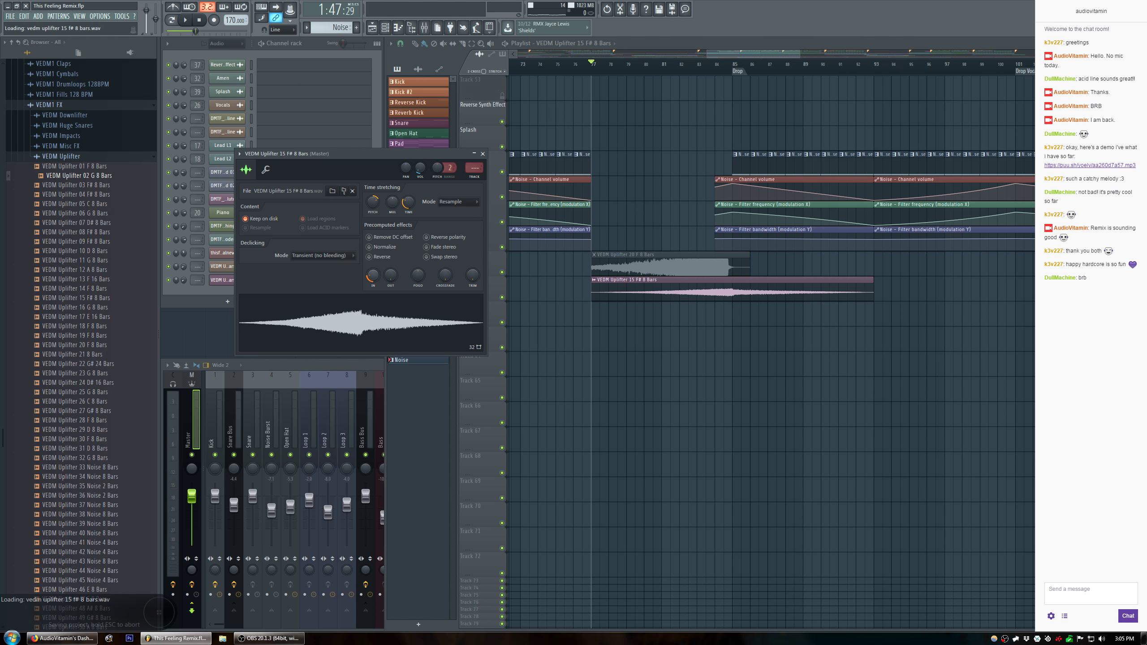
Solo the uplifter's track, replay its opening repeatedly, reset the quick fade-in to zero and close the sample settings.
{"action": "right_click", "coordinate": [502, 298]}
{"action": "key", "text": "space"}
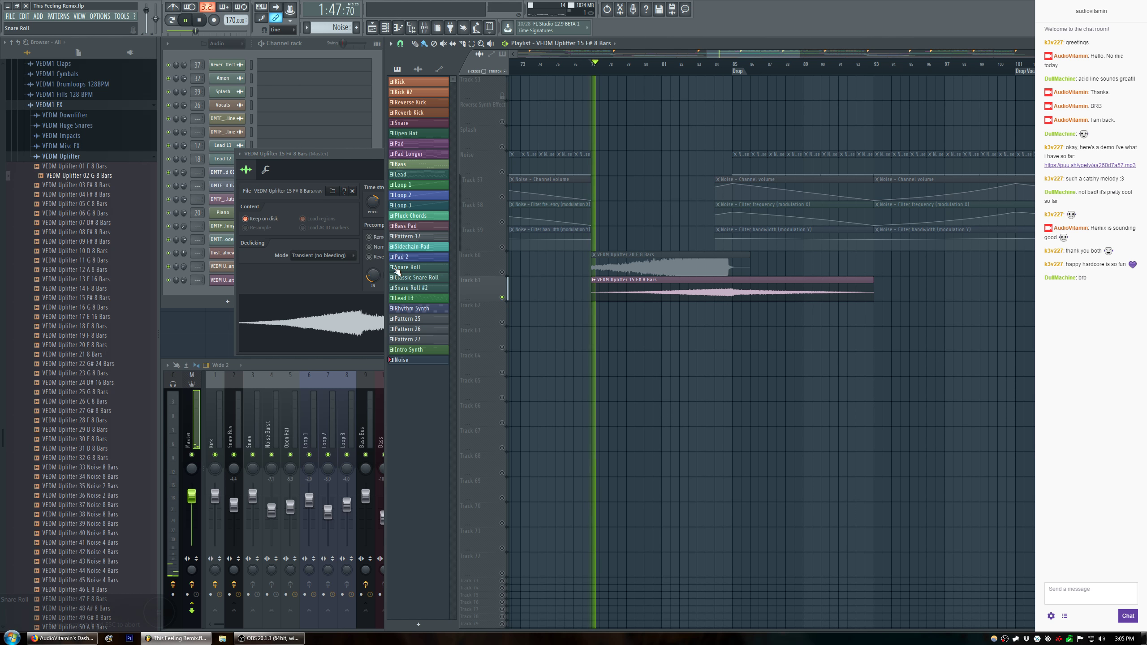
{"action": "key", "text": "space"}
{"action": "mouse_move", "coordinate": [374, 277]}
{"action": "left_mouse_down"}
{"action": "mouse_move", "coordinate": [374, 289]}
{"action": "mouse_move", "coordinate": [374, 274]}
{"action": "left_mouse_up"}
{"action": "key", "text": "space"}
{"action": "key", "text": "space"}
{"action": "key", "text": "space"}
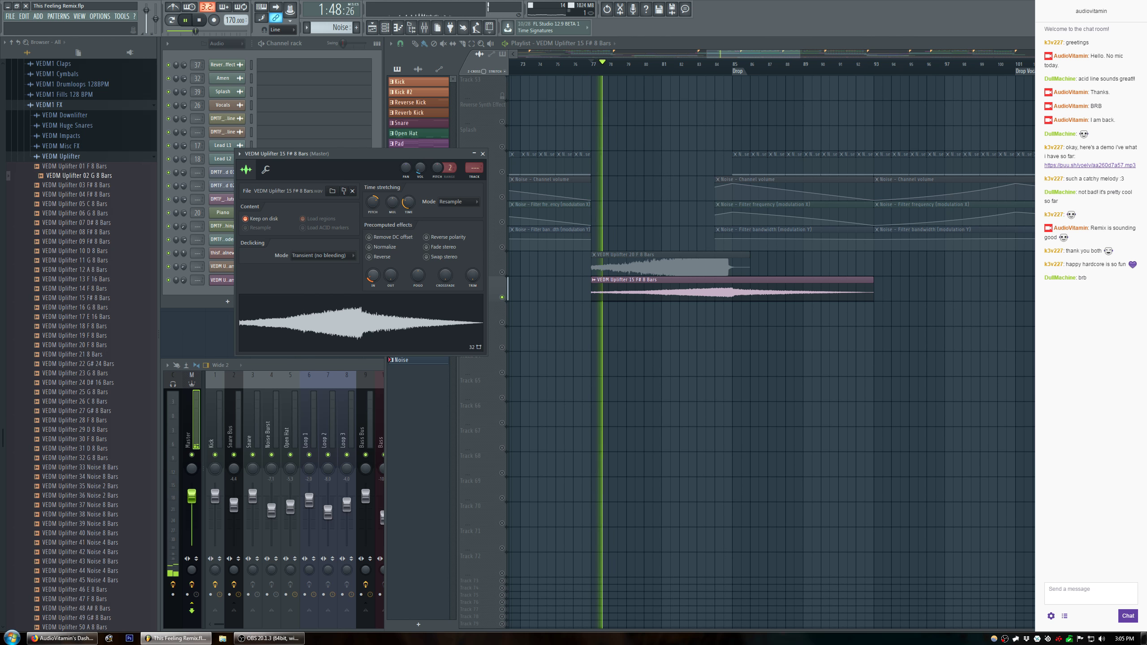
{"action": "key", "text": "space"}
{"action": "key", "text": "space"}
{"action": "key", "text": "space"}
{"action": "key", "text": "space"}
{"action": "key", "text": "space"}
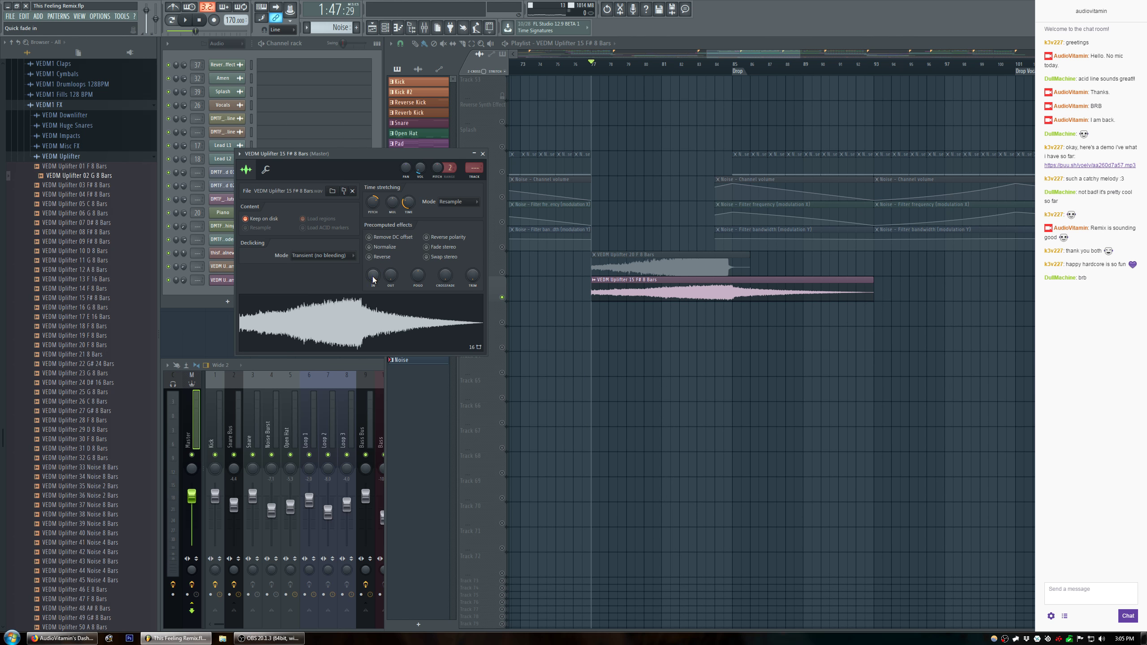
{"action": "left_click", "coordinate": [382, 249]}
{"action": "left_click", "coordinate": [482, 154]}
Place a VEDM Uplifter 15 F# 8 Bars clip on Track 61 at the Build 2 marker and unsolo the track.
{"action": "key", "text": "alt+F8"}
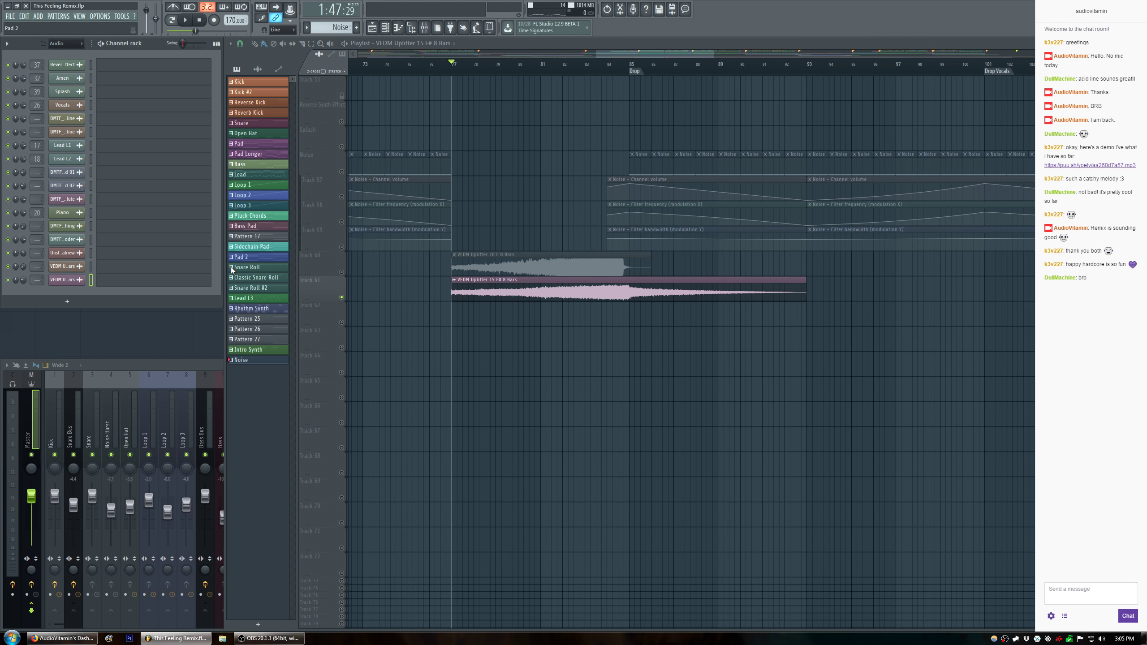
{"action": "left_click_drag", "start_coordinate": [677, 58], "coordinate": [897, 79]}
{"action": "left_click", "coordinate": [599, 291]}
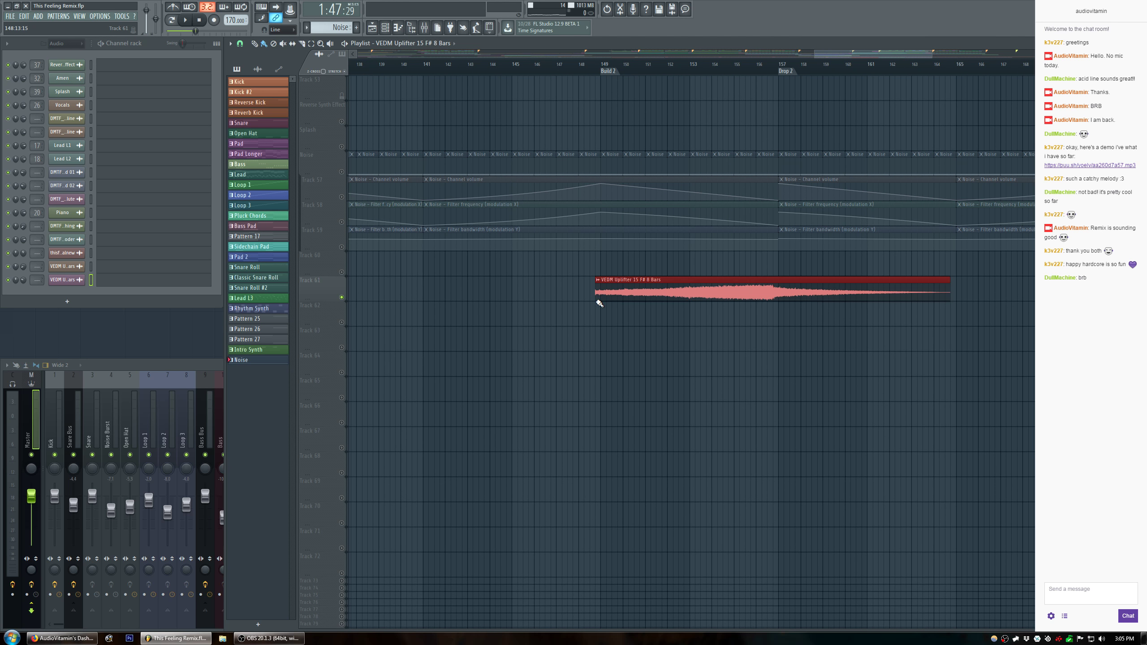
{"action": "right_click", "coordinate": [342, 298]}
{"action": "right_click", "coordinate": [342, 297]}
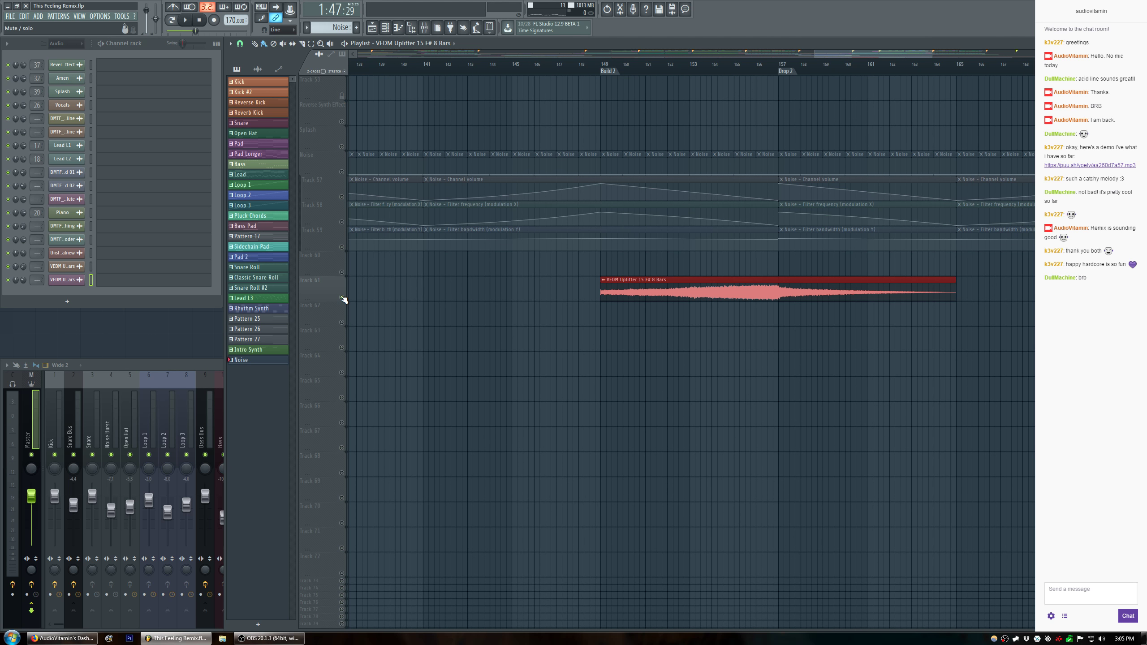
{"action": "right_click", "coordinate": [342, 298]}
Play the arrangement from bar 145 through Build 2 into Drop 2 to check the added uplifter.
{"action": "key", "text": "space"}
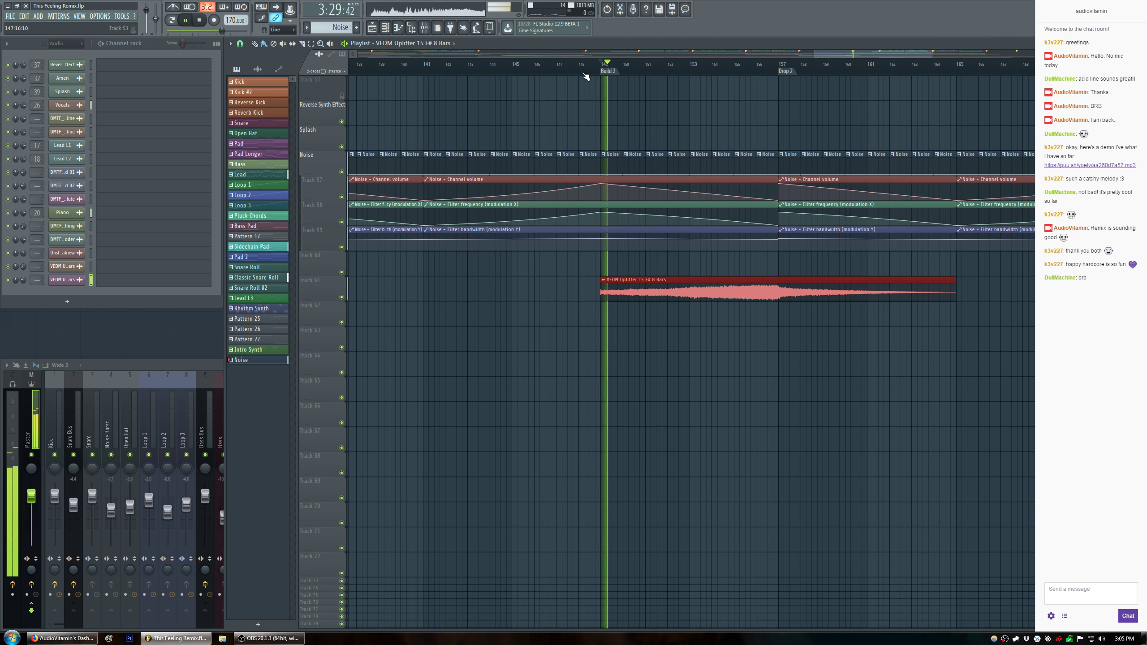
{"action": "left_click", "coordinate": [515, 67]}
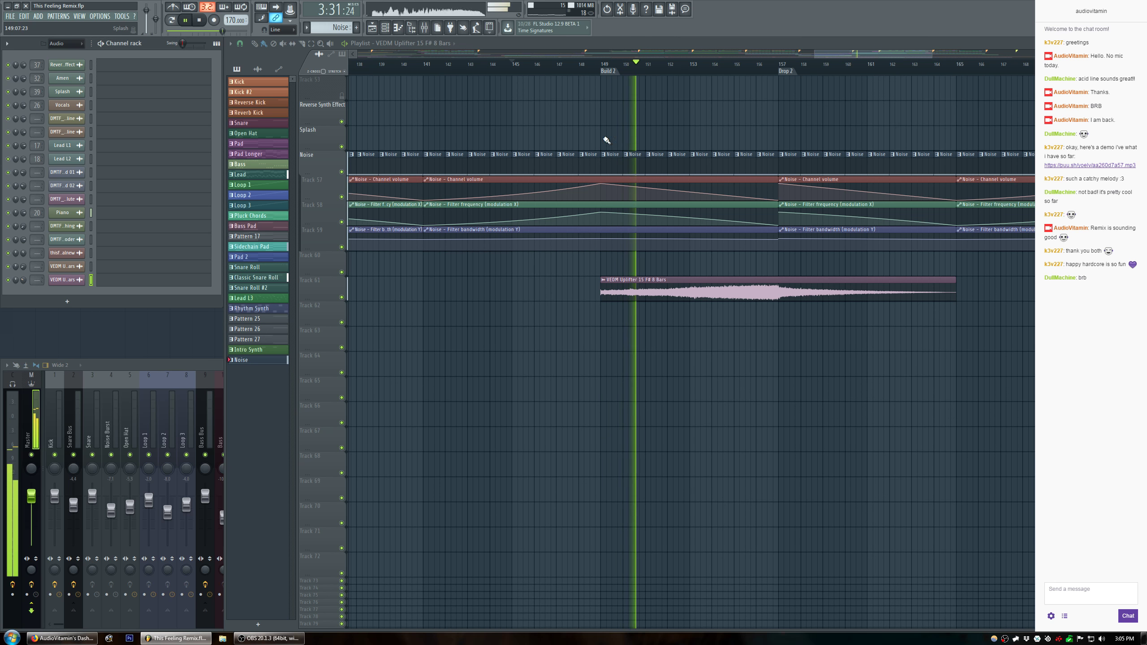
{"action": "left_click_drag", "start_coordinate": [829, 54], "coordinate": [860, 55]}
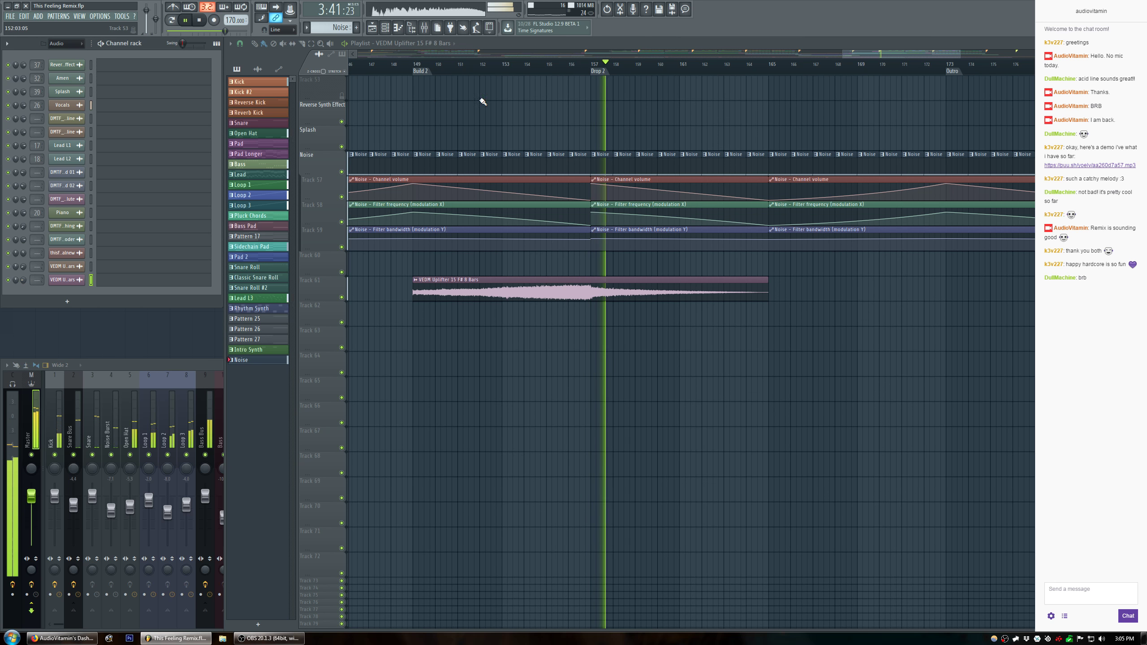
{"action": "scroll", "coordinate": [538, 71], "scroll_direction": "down", "scroll_amount": 2}
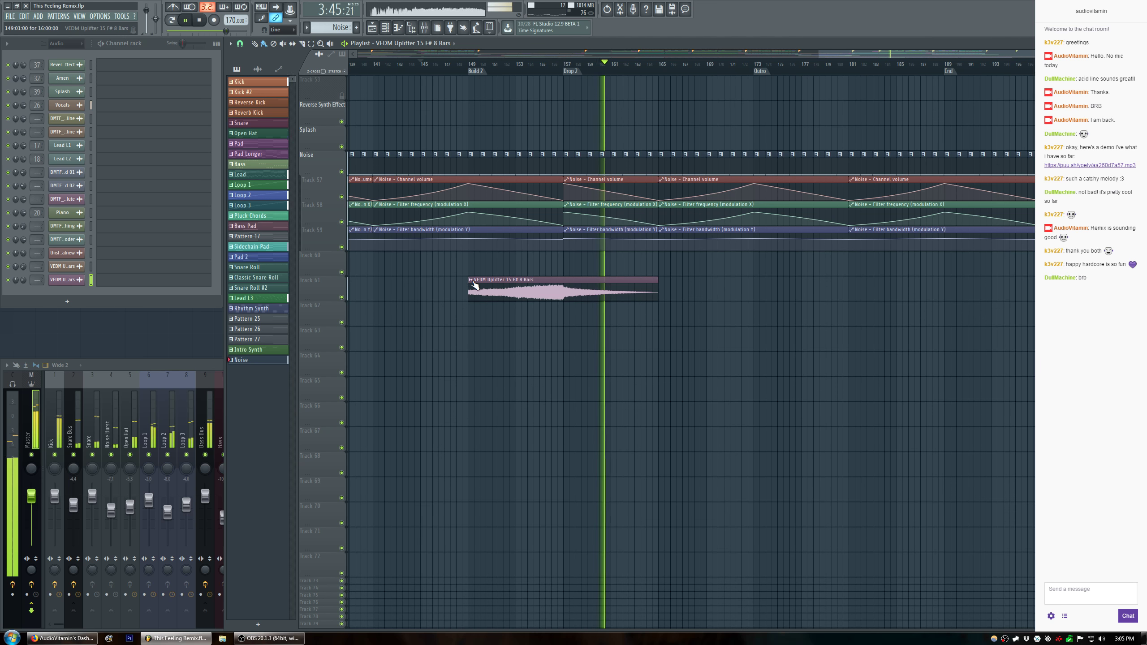
Stop playback, rename the VEDM Uplifter 15 channel "Generic EDM Uplifter" and route it to mixer insert 40.
{"action": "key", "text": "space"}
{"action": "left_click", "coordinate": [60, 281], "text": "shift"}
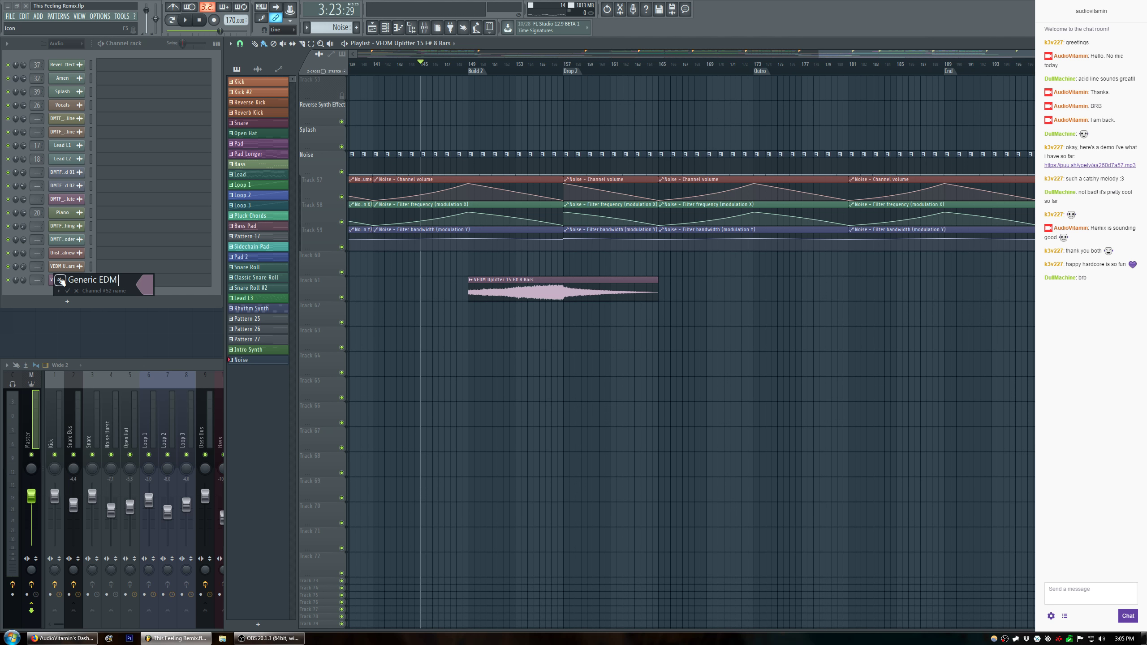
{"action": "type", "text": "Generic EDM Uplifter"}
{"action": "key", "text": "Return"}
{"action": "key", "text": "F9"}
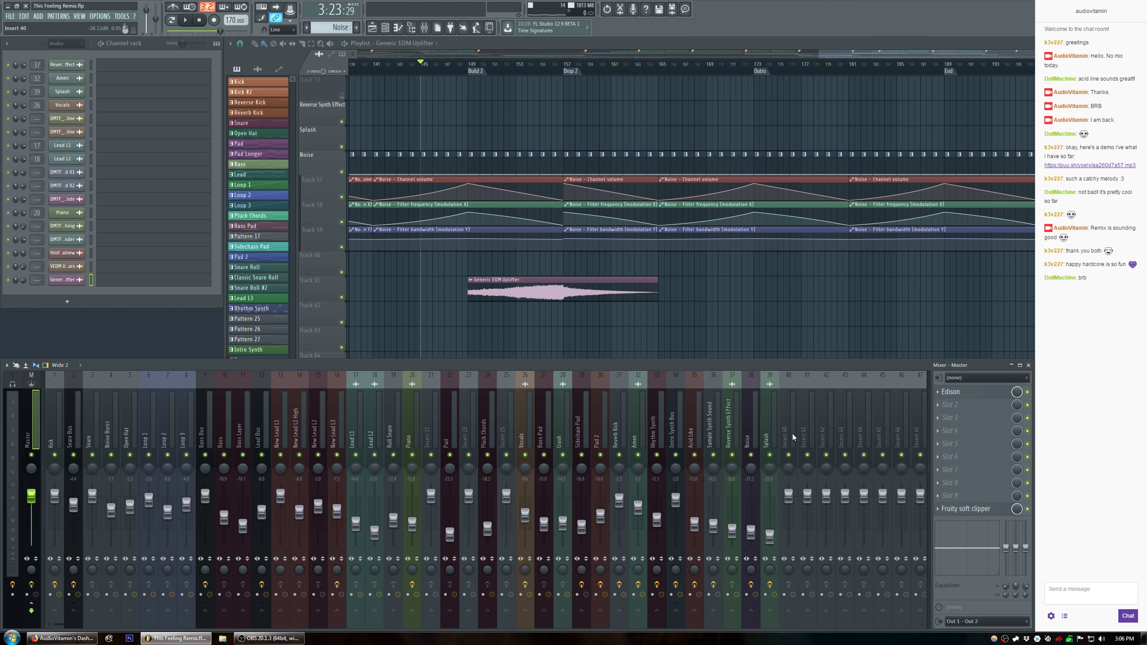
{"action": "left_click", "coordinate": [792, 436]}
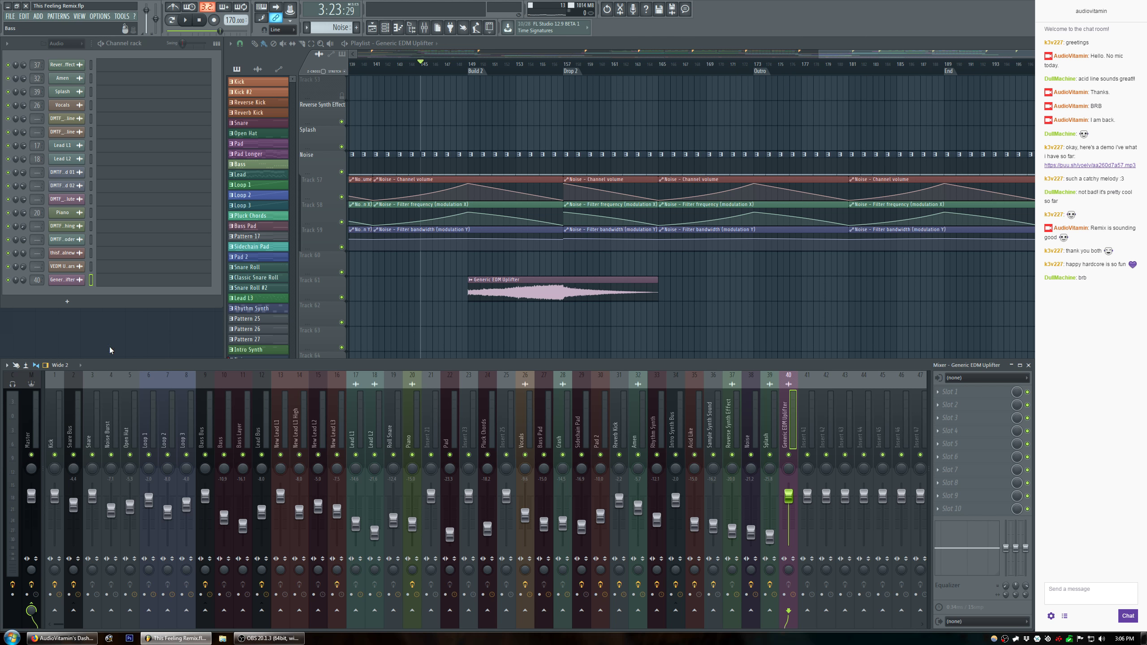
Delete the unused VEDM Uplifter 20 F 8 Bars channel together with its clip before the first drop.
{"action": "left_click_drag", "start_coordinate": [839, 47], "coordinate": [587, 91]}
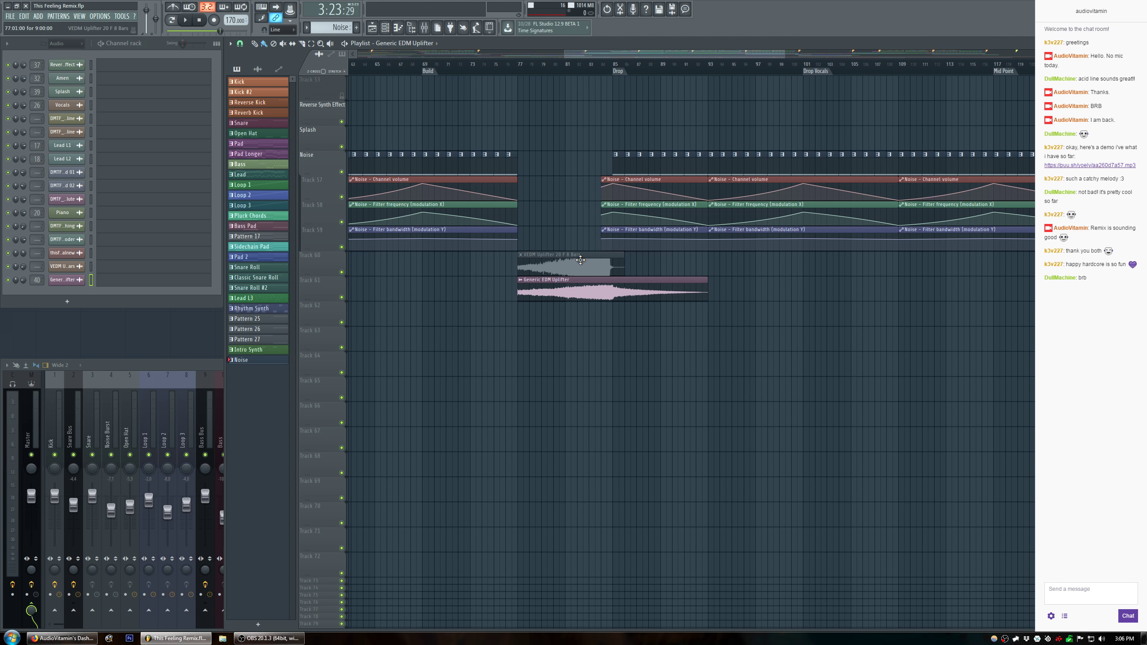
{"action": "right_click", "coordinate": [577, 265]}
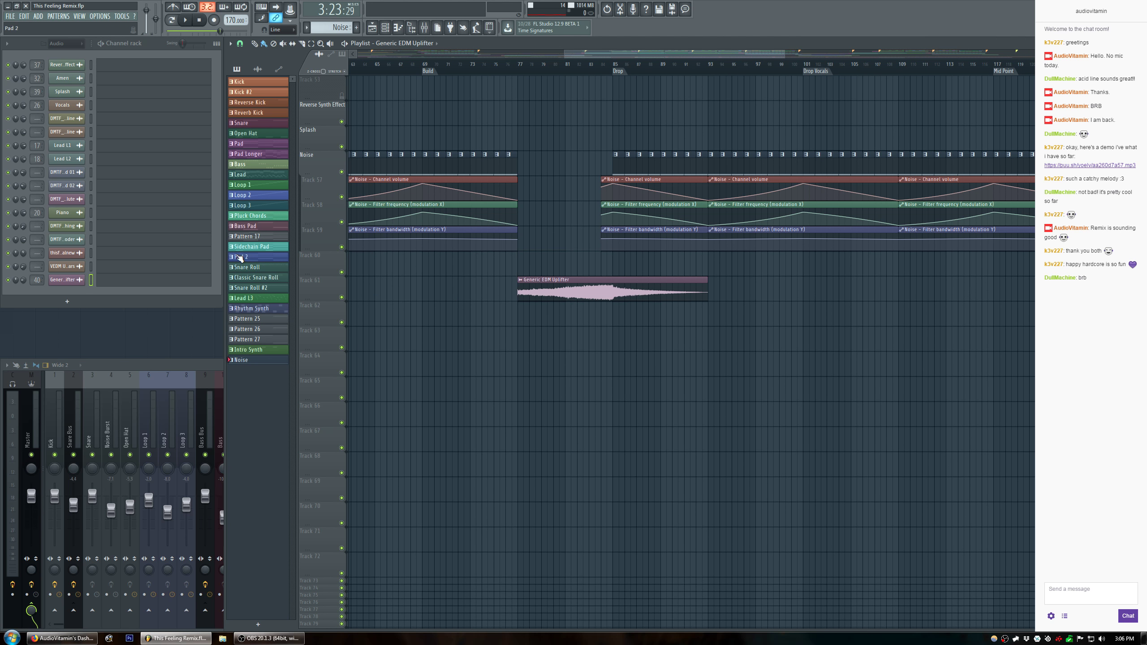
{"action": "key", "text": "ctrl+z"}
{"action": "right_click", "coordinate": [54, 266]}
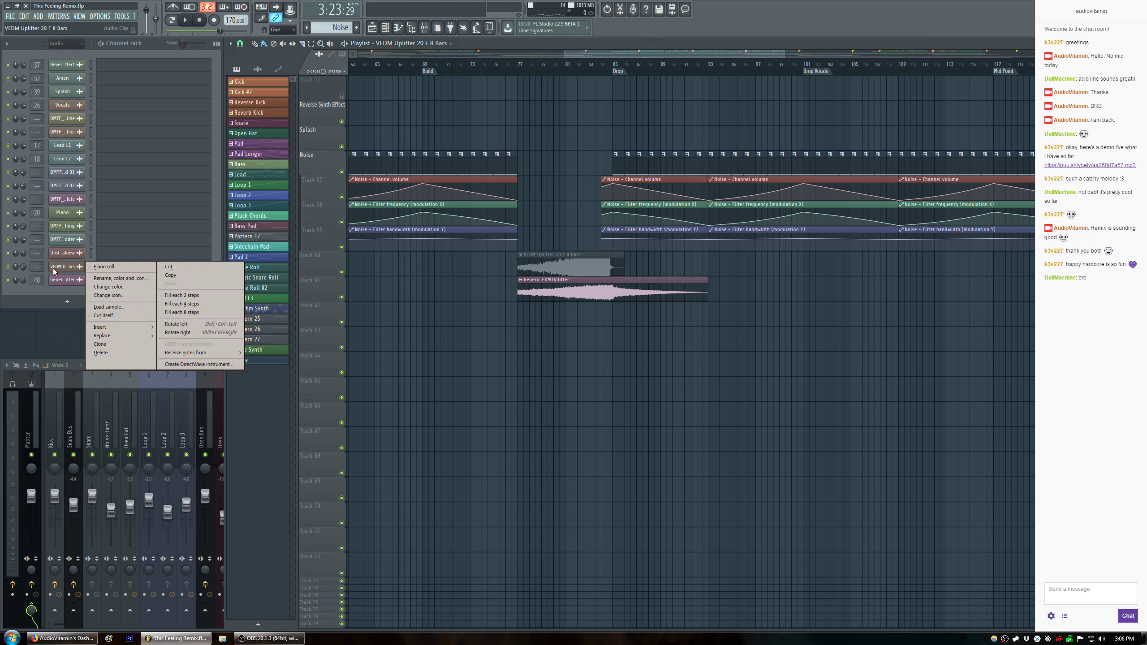
{"action": "left_click", "coordinate": [129, 351]}
{"action": "left_click", "coordinate": [623, 344]}
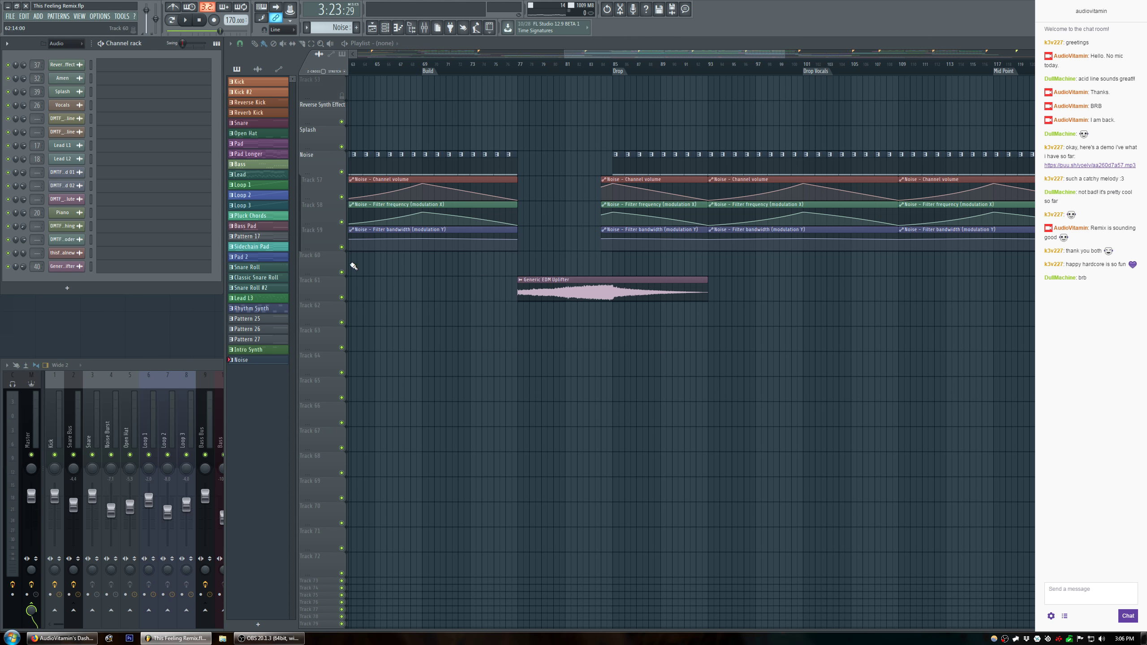
Move the playlist track holding the Generic EDM Uplifter clips up one place to Track 60.
{"action": "left_click_drag", "start_coordinate": [341, 289], "coordinate": [322, 272]}
{"action": "right_click", "coordinate": [30, 272]}
{"action": "left_click", "coordinate": [30, 271]}
{"action": "left_click", "coordinate": [183, 366]}
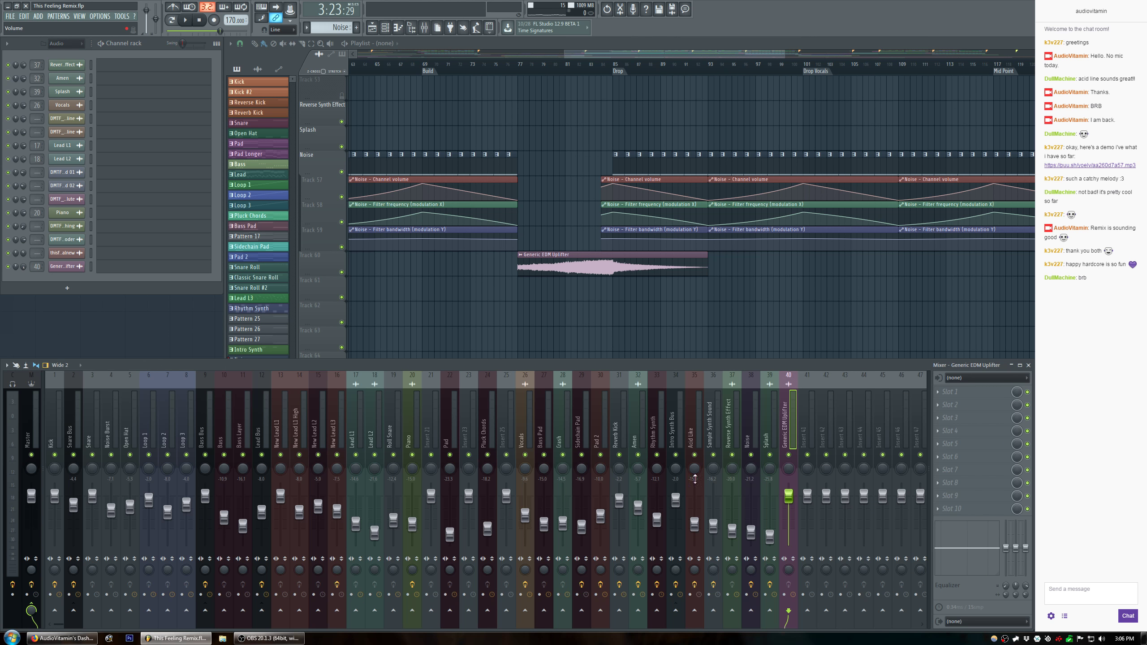
Create a channel volume automation clip for Generic EDM Uplifter over bars 76 to 85 on Track 61, dipping at bar 77 and rising again.
{"action": "left_click", "coordinate": [529, 77]}
{"action": "left_click_drag", "start_coordinate": [529, 77], "coordinate": [610, 87]}
{"action": "left_click_drag", "start_coordinate": [506, 68], "coordinate": [611, 85]}
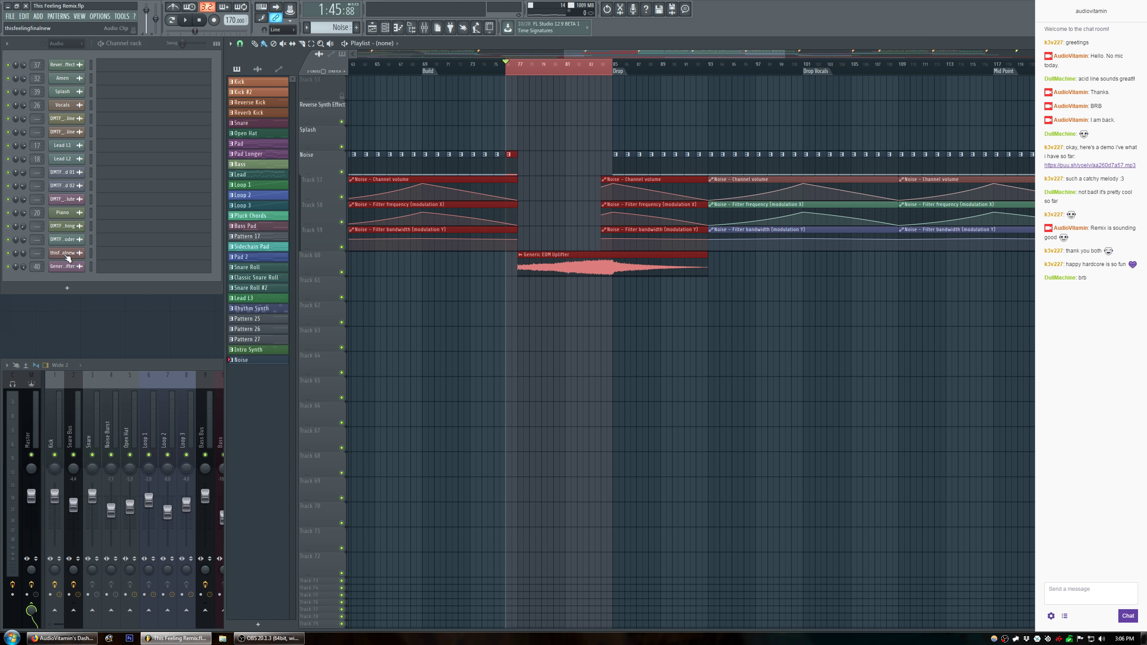
{"action": "right_click", "coordinate": [23, 267]}
{"action": "left_click", "coordinate": [77, 328]}
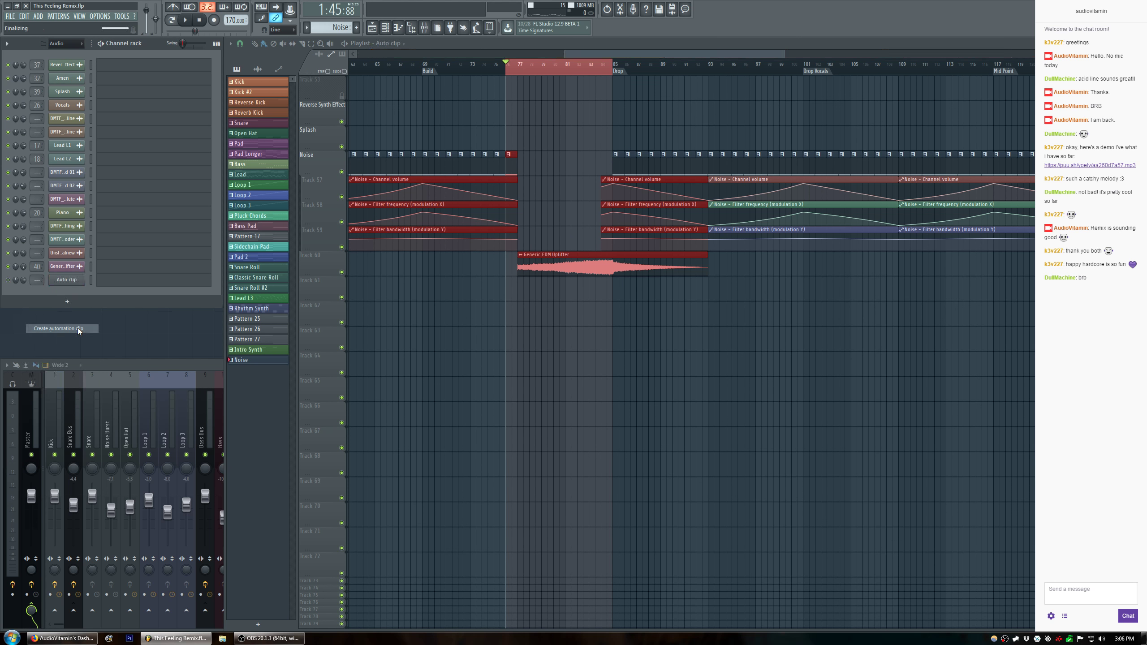
{"action": "left_click_drag", "start_coordinate": [565, 88], "coordinate": [568, 278]}
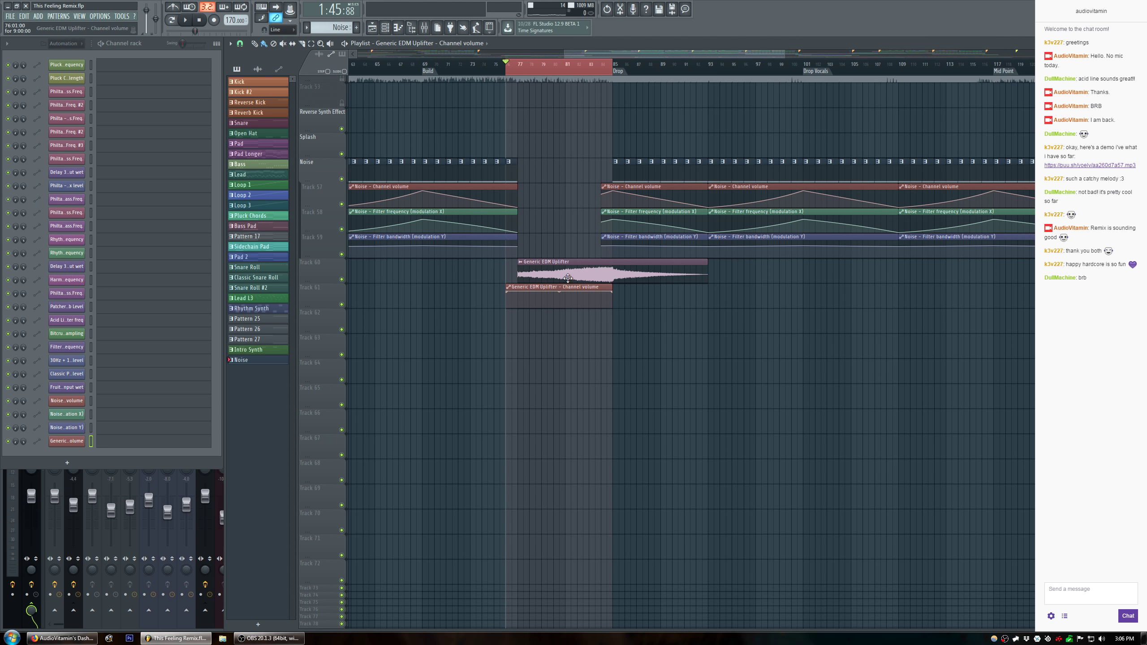
{"action": "right_click", "coordinate": [338, 297]}
{"action": "left_click", "coordinate": [387, 366]}
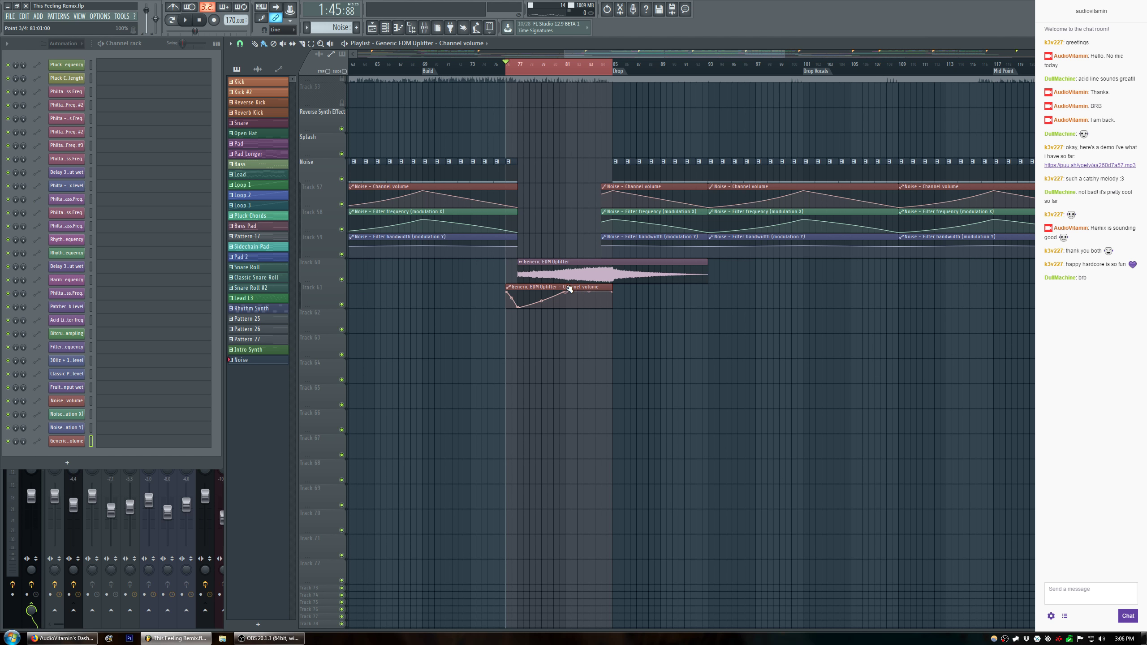
Lower the Generic EDM Uplifter mixer level while auditioning the build from bar 77.
{"action": "left_click", "coordinate": [520, 75]}
{"action": "key", "text": "F9"}
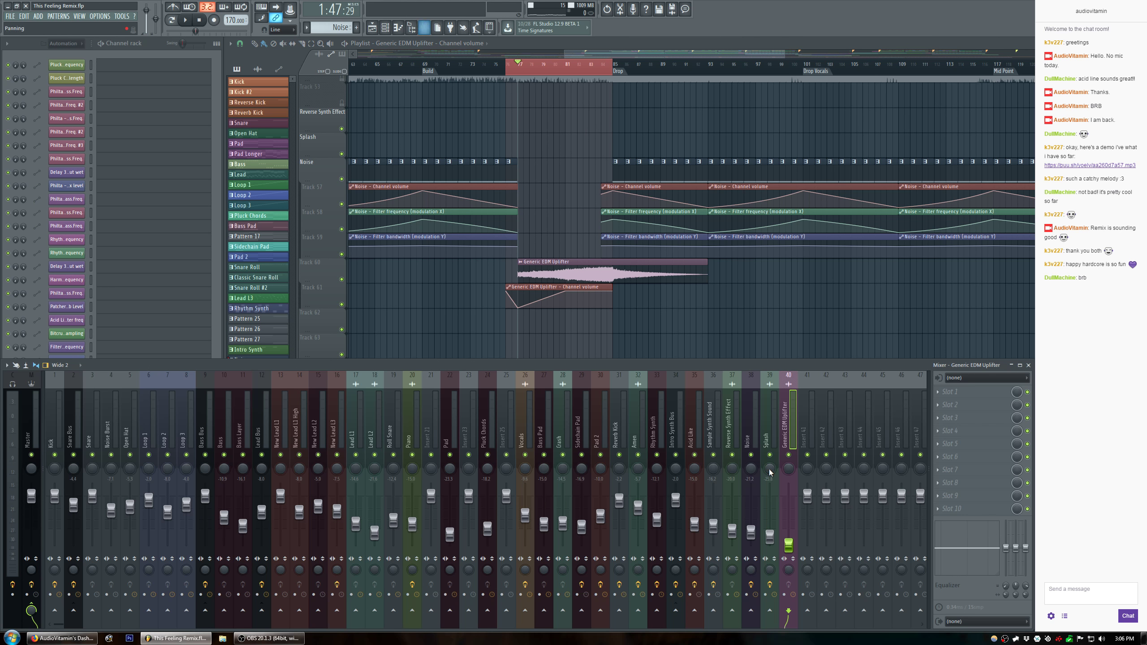
{"action": "key", "text": "space"}
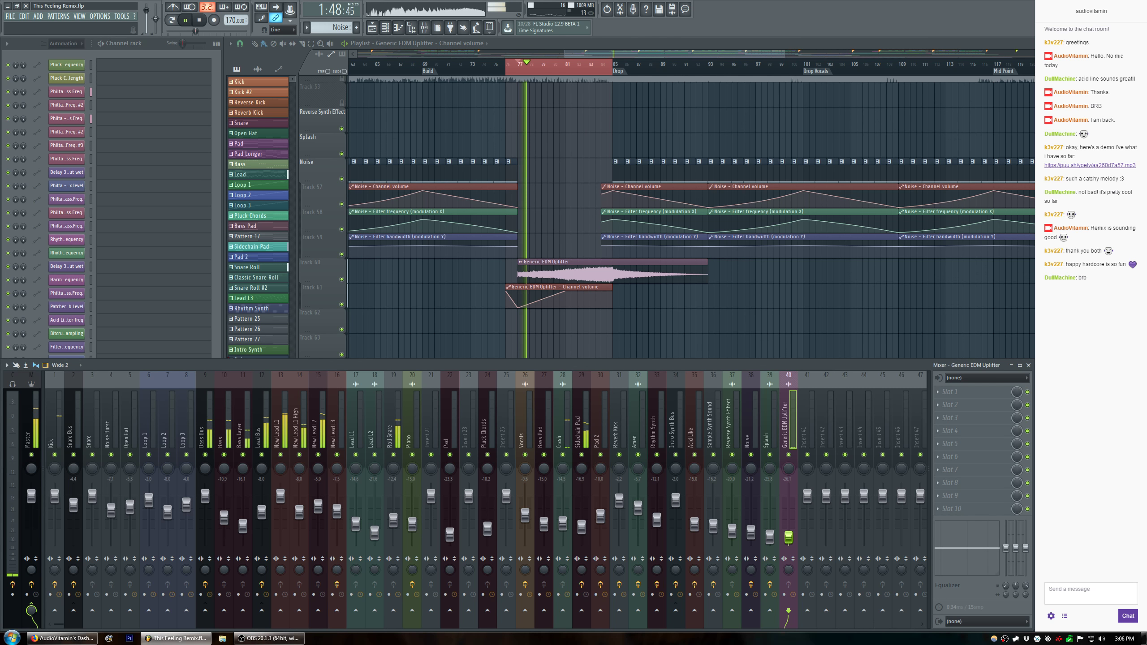
{"action": "key", "text": "space"}
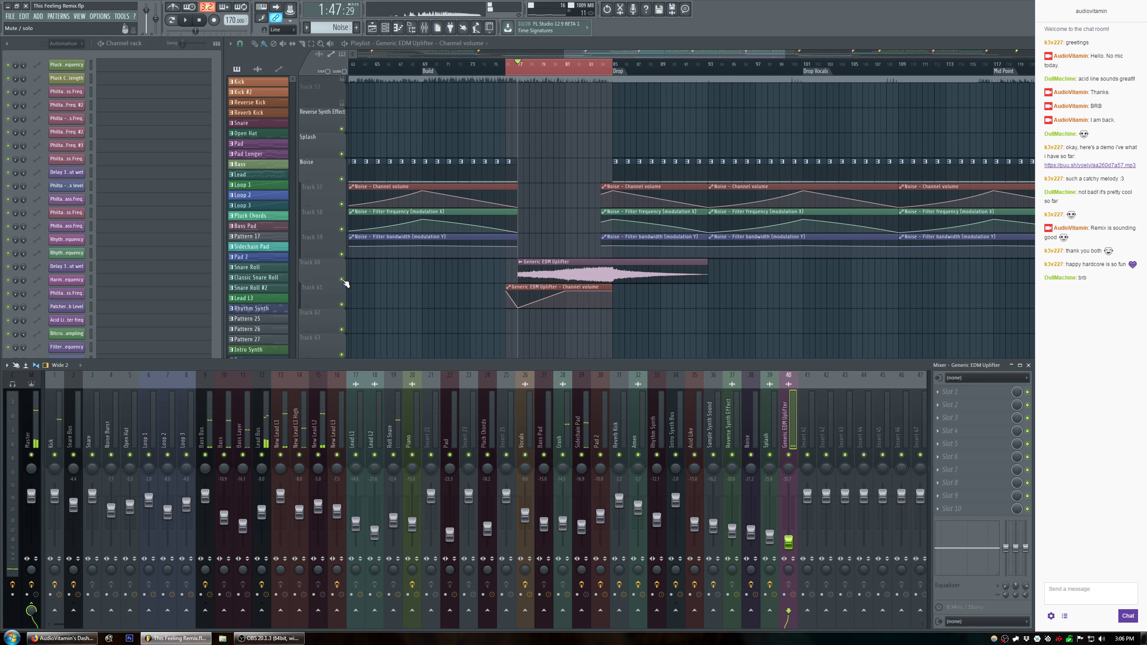
Place a copy of the uplifter's volume automation clip on Track 61 at bar 148 and play Build 2.
{"action": "left_click", "coordinate": [575, 291]}
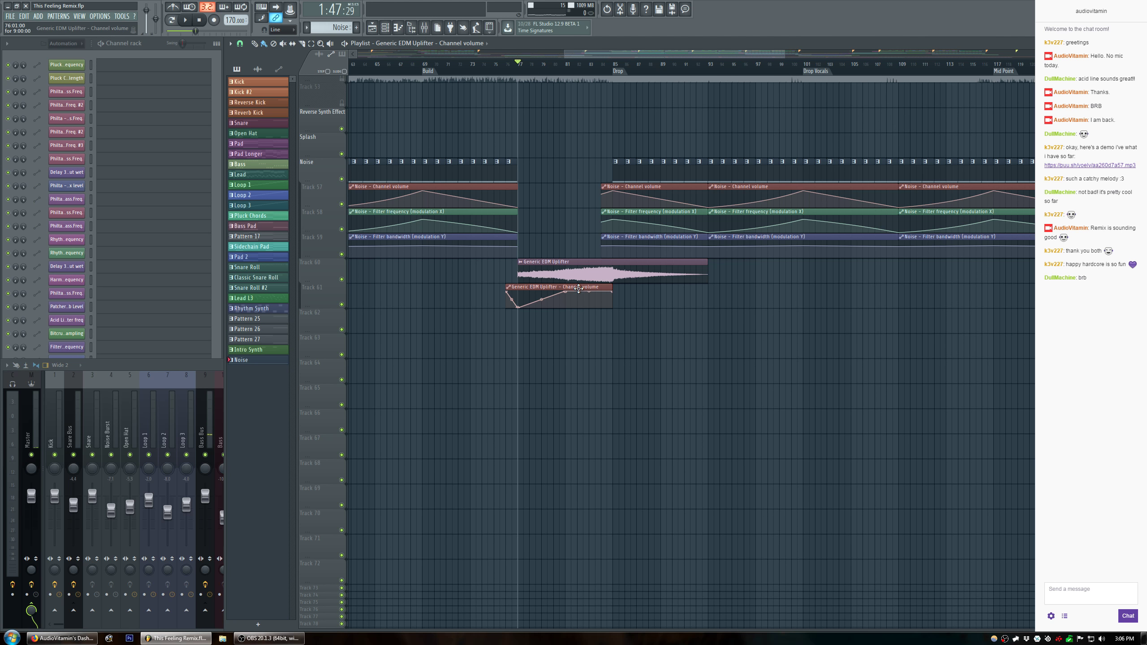
{"action": "left_click_drag", "start_coordinate": [666, 54], "coordinate": [860, 55]}
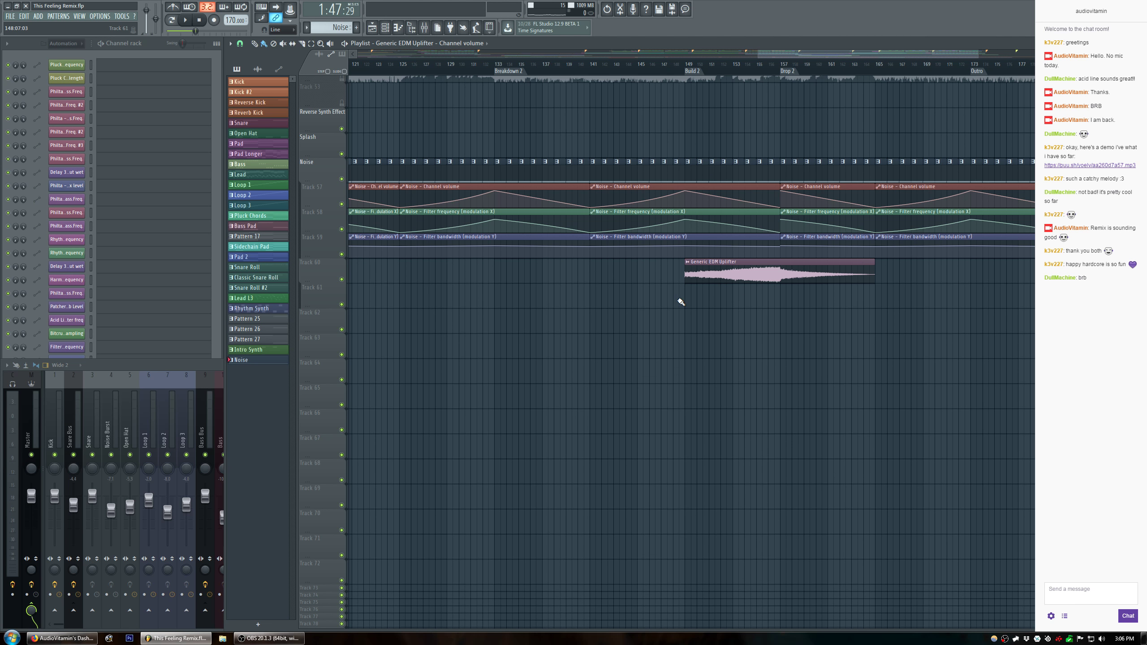
{"action": "key", "text": "space"}
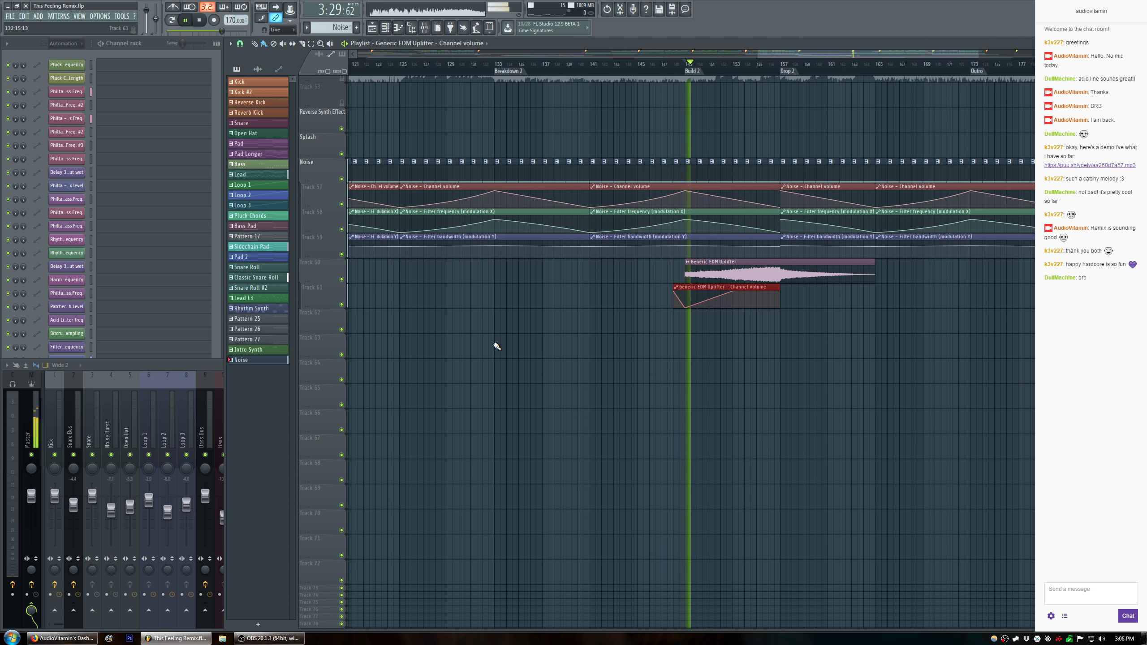
Raise the Generic EDM Uplifter mixer fader slightly while Build 2 plays into Drop 2.
{"action": "key", "text": "F9"}
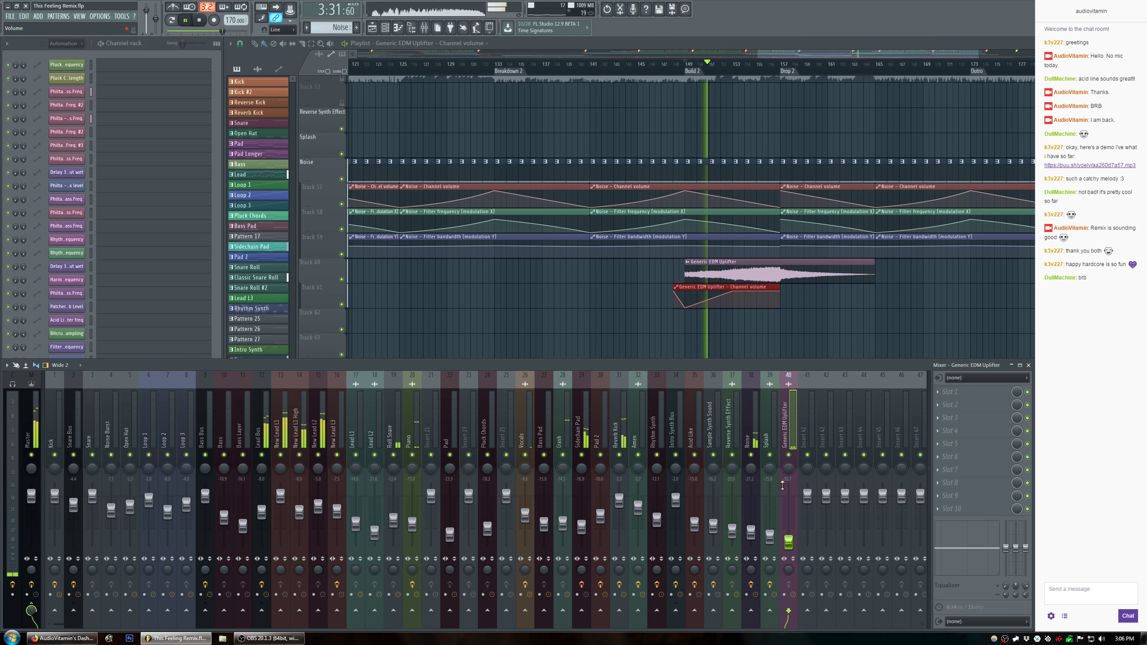
{"action": "left_click_drag", "start_coordinate": [789, 542], "coordinate": [789, 537]}
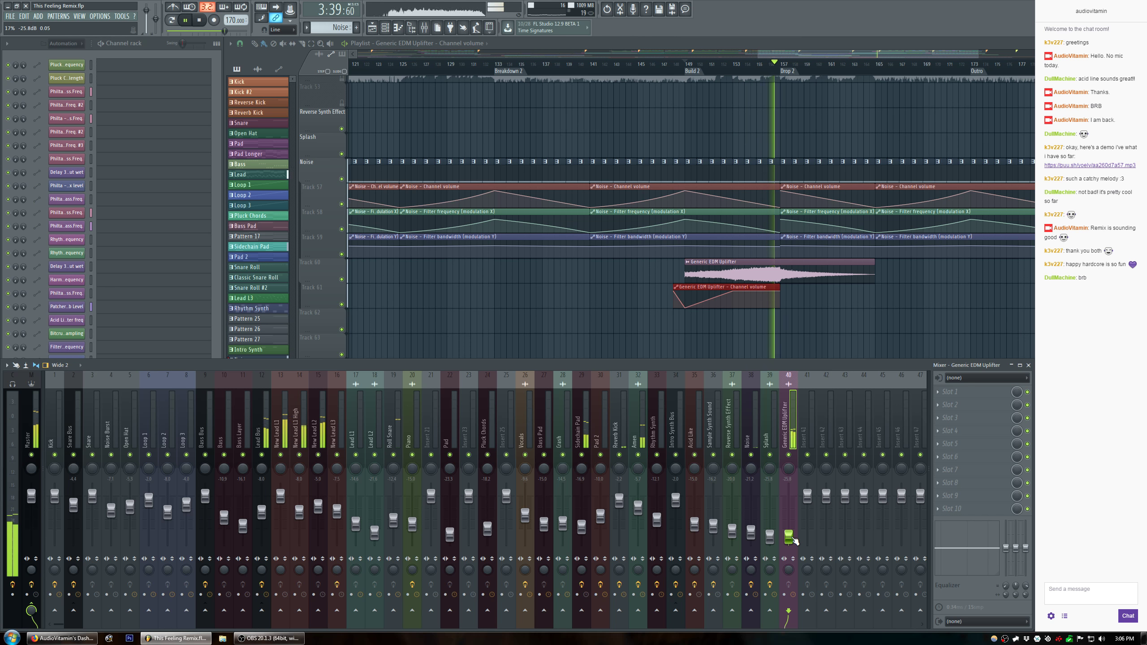
{"action": "left_click_drag", "start_coordinate": [792, 538], "coordinate": [791, 537]}
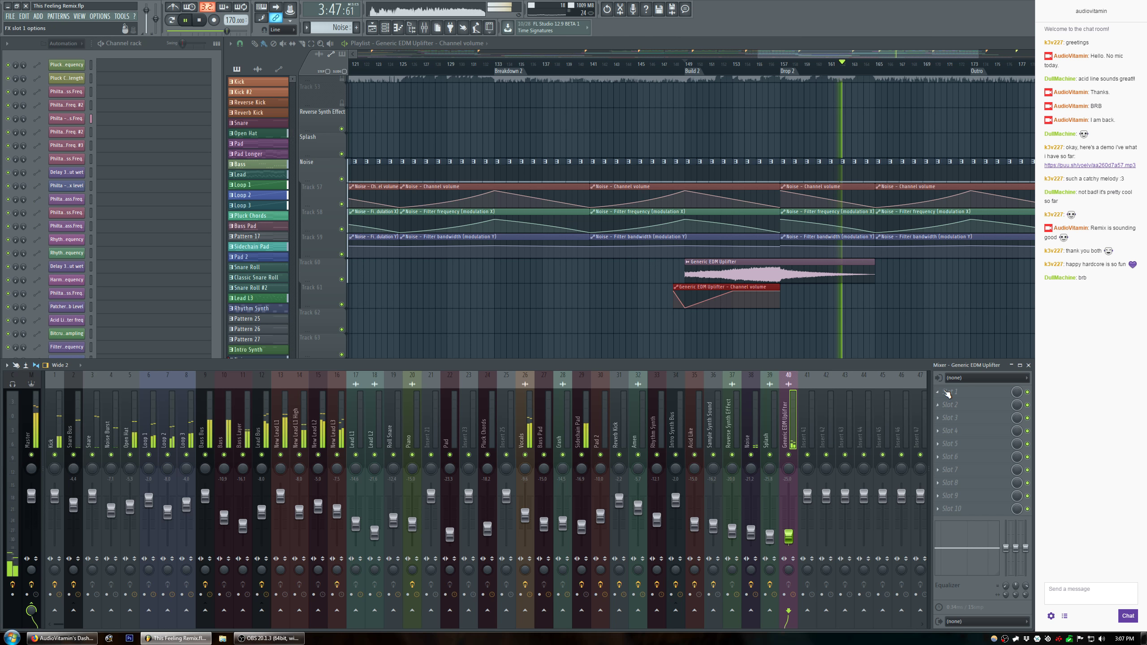
Add Fruity parametric EQ 2 to the first effect slot of Generic EDM Uplifter and check its spectrum during Build 2.
{"action": "left_click", "coordinate": [989, 392]}
{"action": "left_click", "coordinate": [1075, 447]}
{"action": "key", "text": "space"}
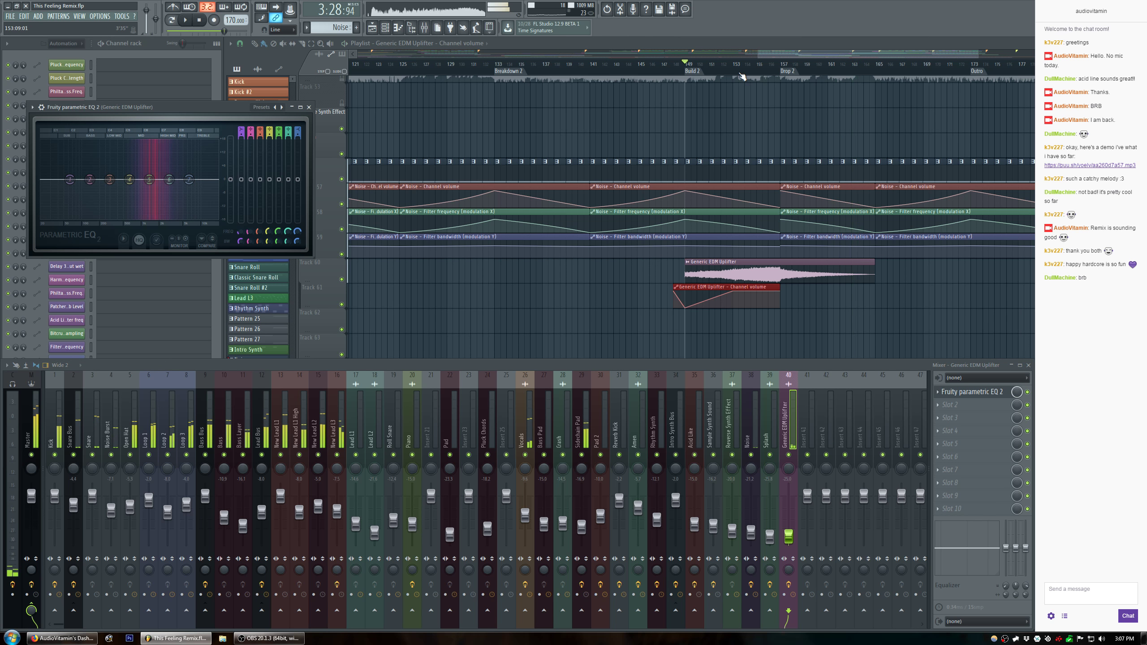
{"action": "left_click", "coordinate": [736, 66]}
{"action": "key", "text": "space"}
{"action": "left_click_drag", "start_coordinate": [188, 108], "coordinate": [308, 146]}
{"action": "key", "text": "space"}
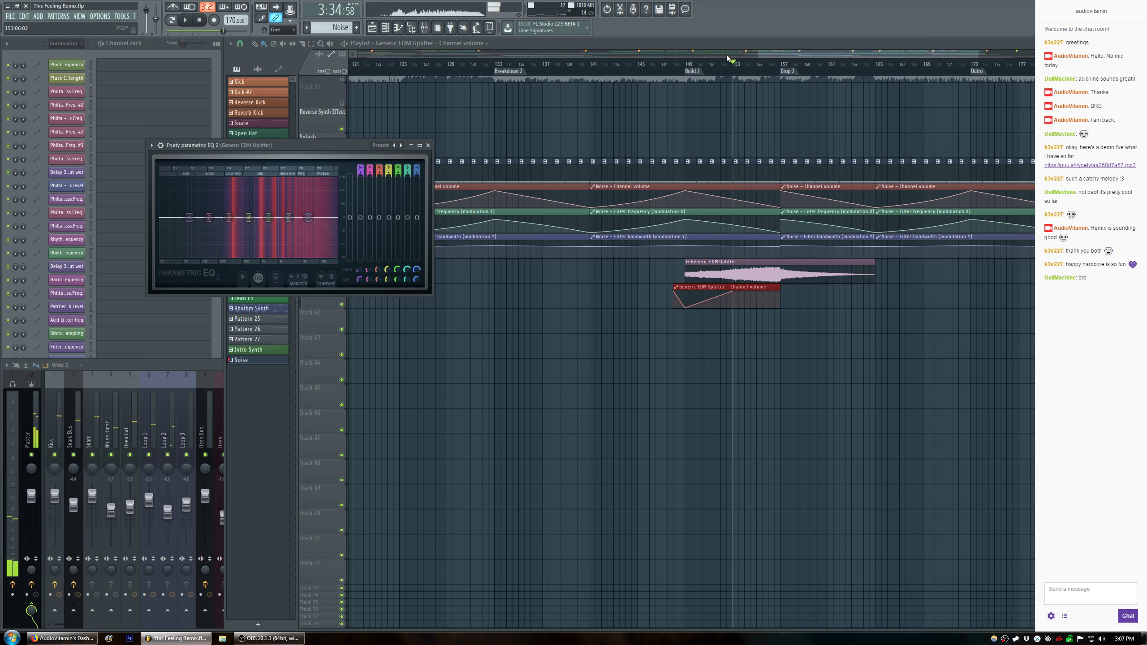
Replay Build 2, load the equalizer's Low Cut preset and raise its cutoff to about 180 Hz.
{"action": "left_click", "coordinate": [689, 65]}
{"action": "key", "text": "space"}
{"action": "left_click", "coordinate": [205, 153]}
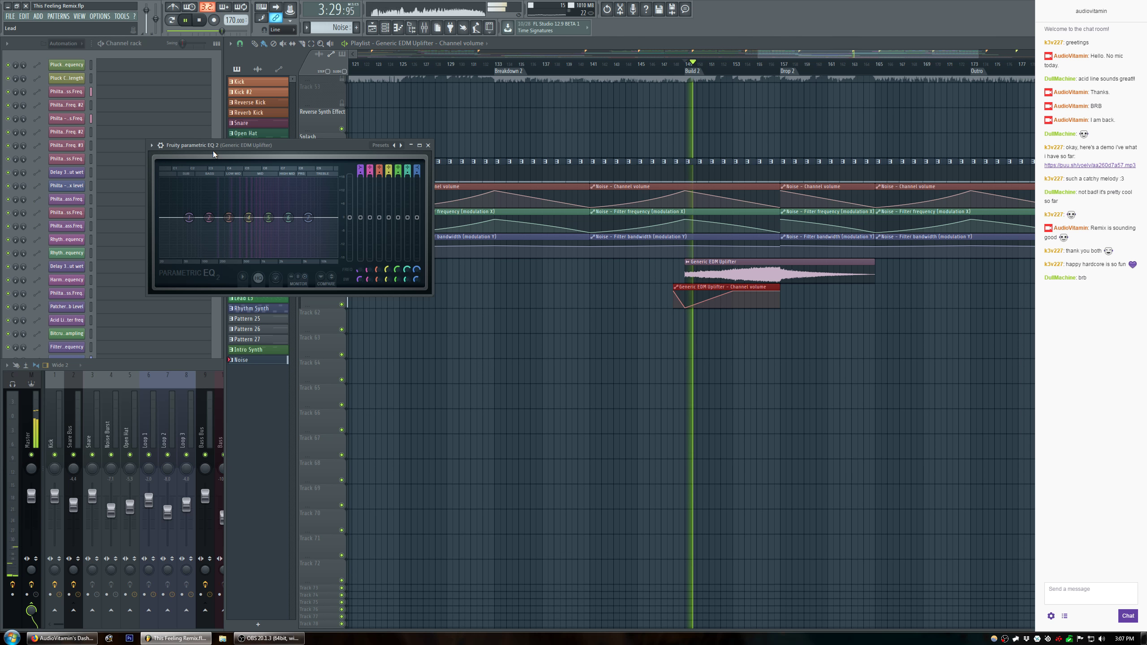
{"action": "left_click", "coordinate": [379, 146]}
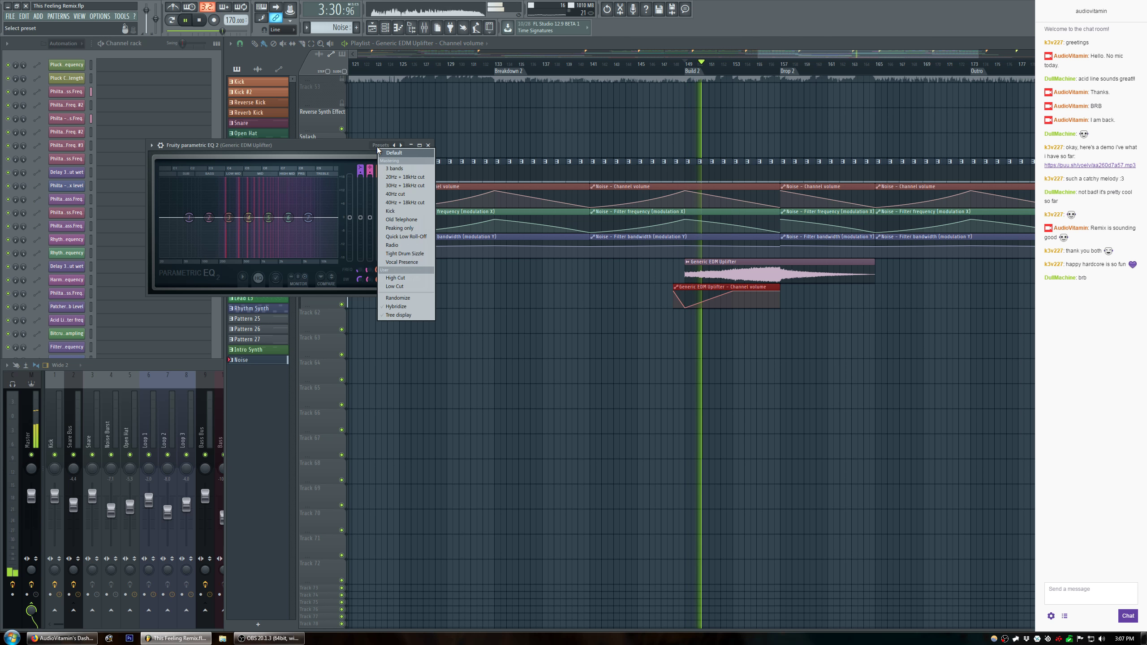
{"action": "left_click", "coordinate": [415, 285]}
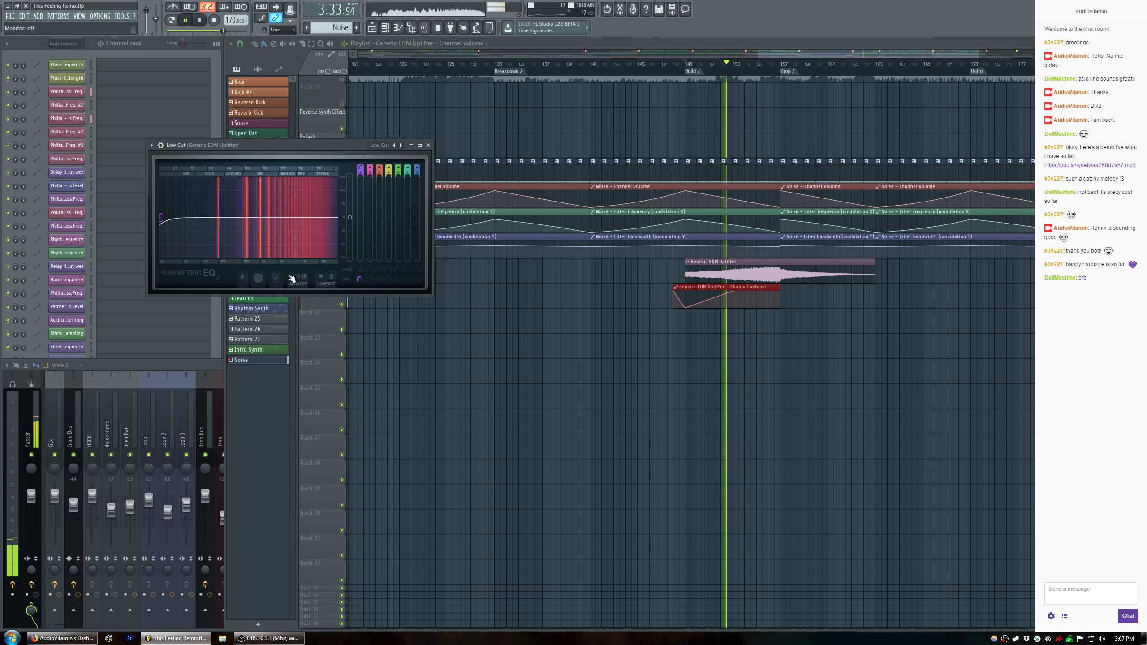
{"action": "left_click_drag", "start_coordinate": [360, 270], "coordinate": [359, 250]}
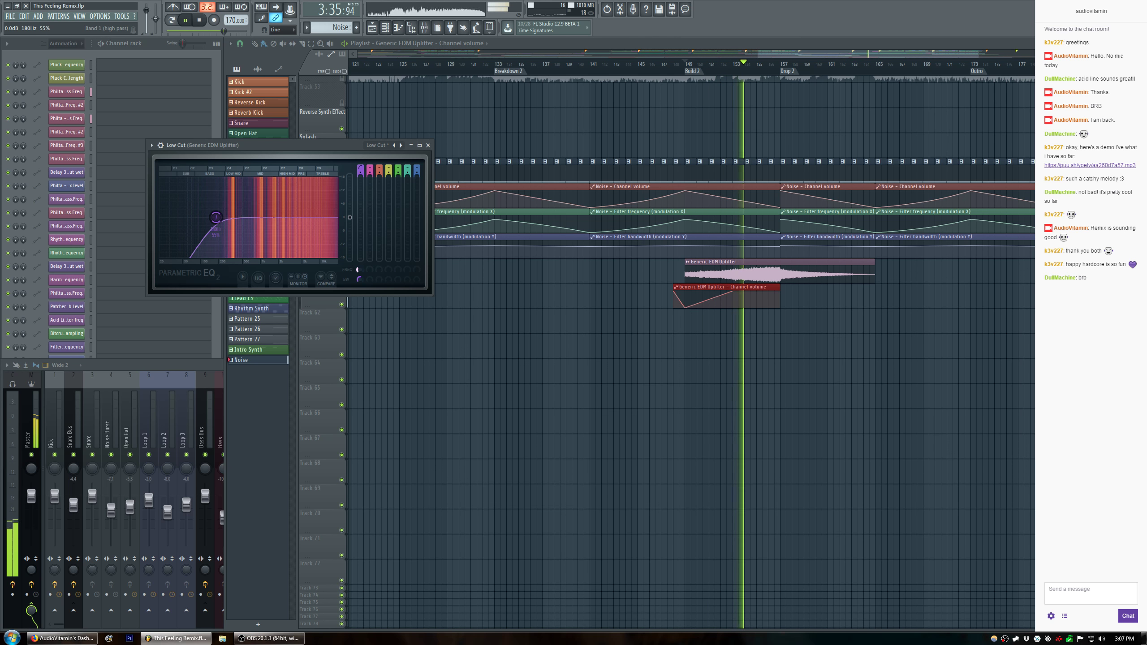
{"action": "left_click", "coordinate": [428, 145]}
Lower the Generic EDM Uplifter mixer fader slightly while listening to the transition into Drop 2.
{"action": "left_click", "coordinate": [202, 367]}
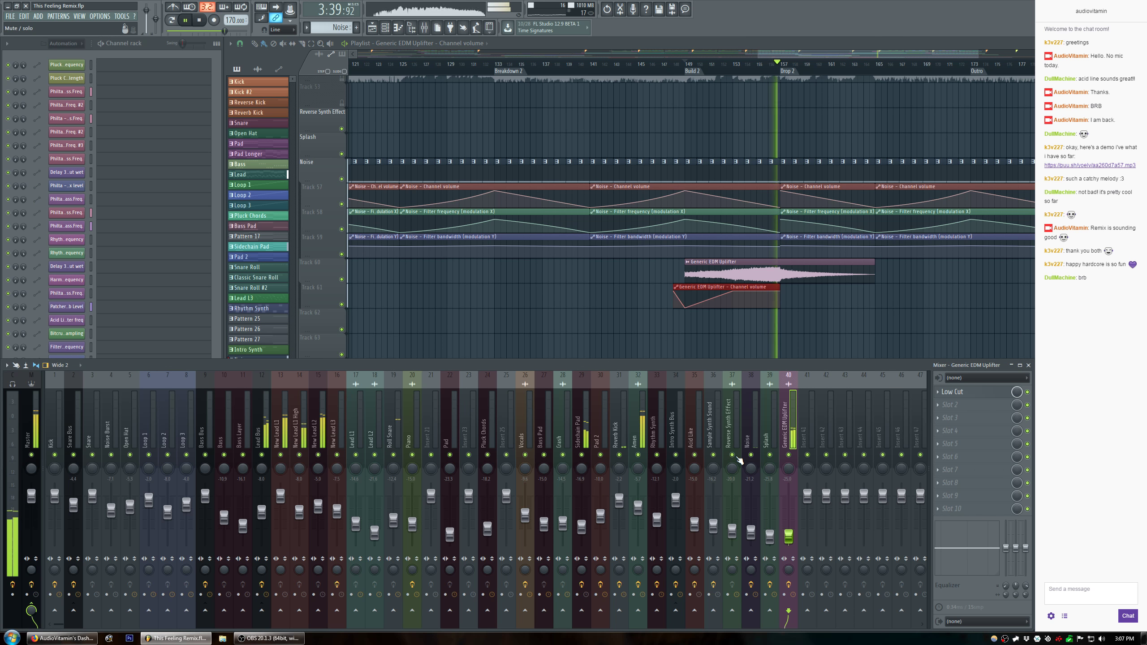
{"action": "left_click_drag", "start_coordinate": [793, 538], "coordinate": [794, 543]}
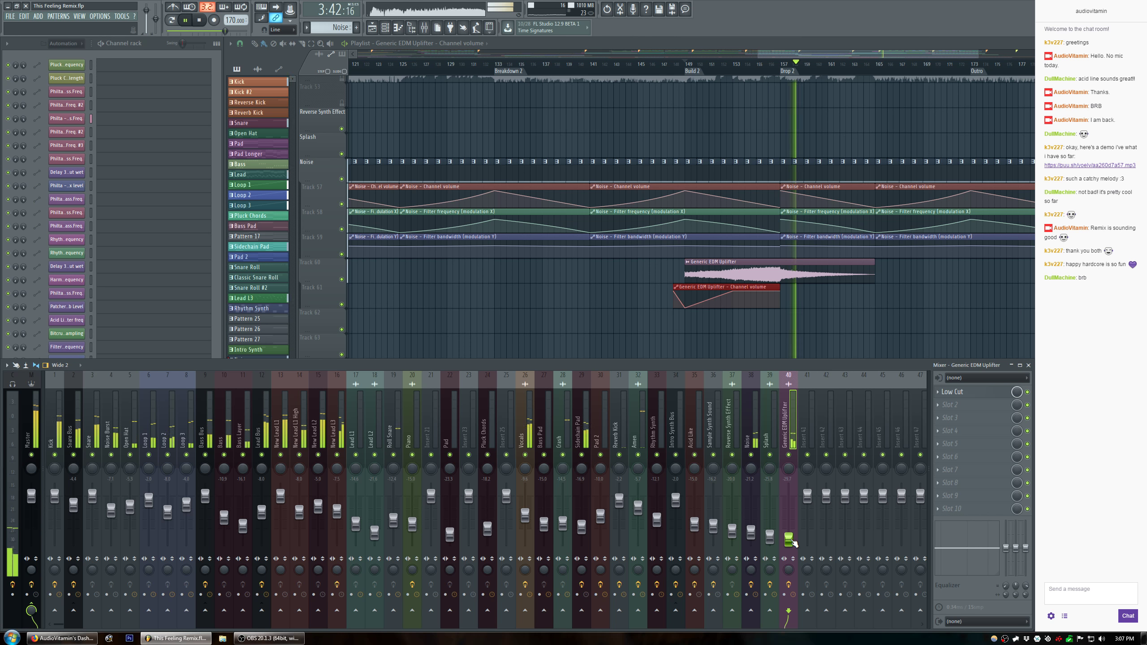
{"action": "key", "text": "F9"}
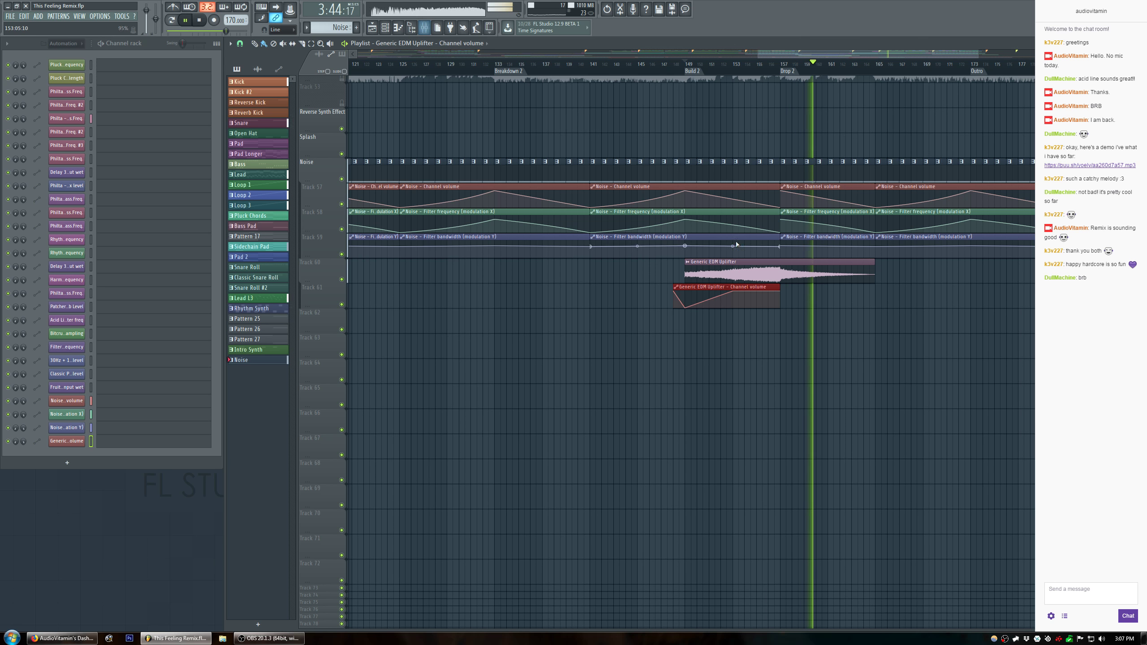
Name playlist Track 60 "Generic EDM Uplifter" and save the project.
{"action": "scroll", "coordinate": [742, 72], "scroll_direction": "down", "scroll_amount": 3}
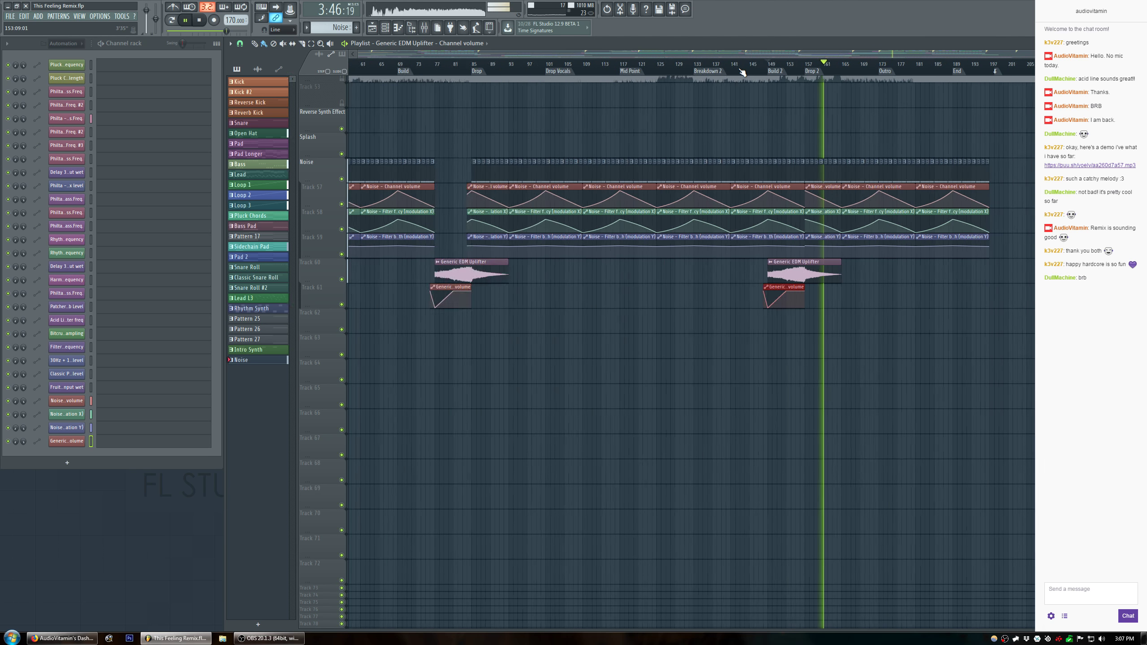
{"action": "scroll", "coordinate": [743, 72], "scroll_direction": "down", "scroll_amount": 2}
{"action": "double_click", "coordinate": [328, 269]}
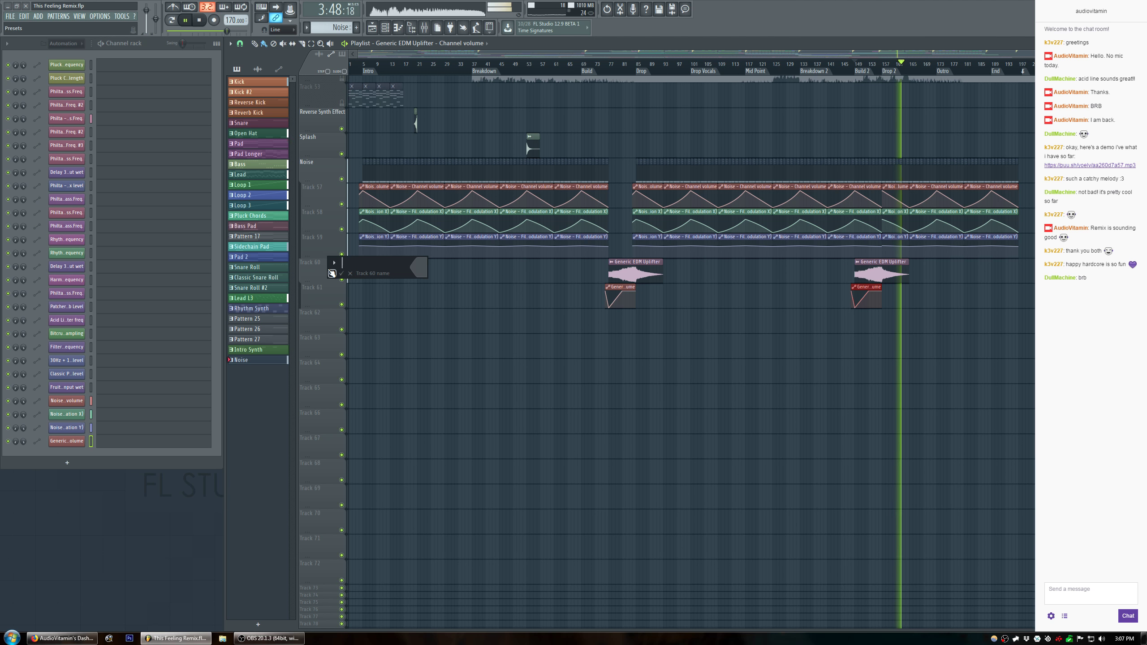
{"action": "type", "text": "Generic EDM Uplifter"}
{"action": "key", "text": "Return"}
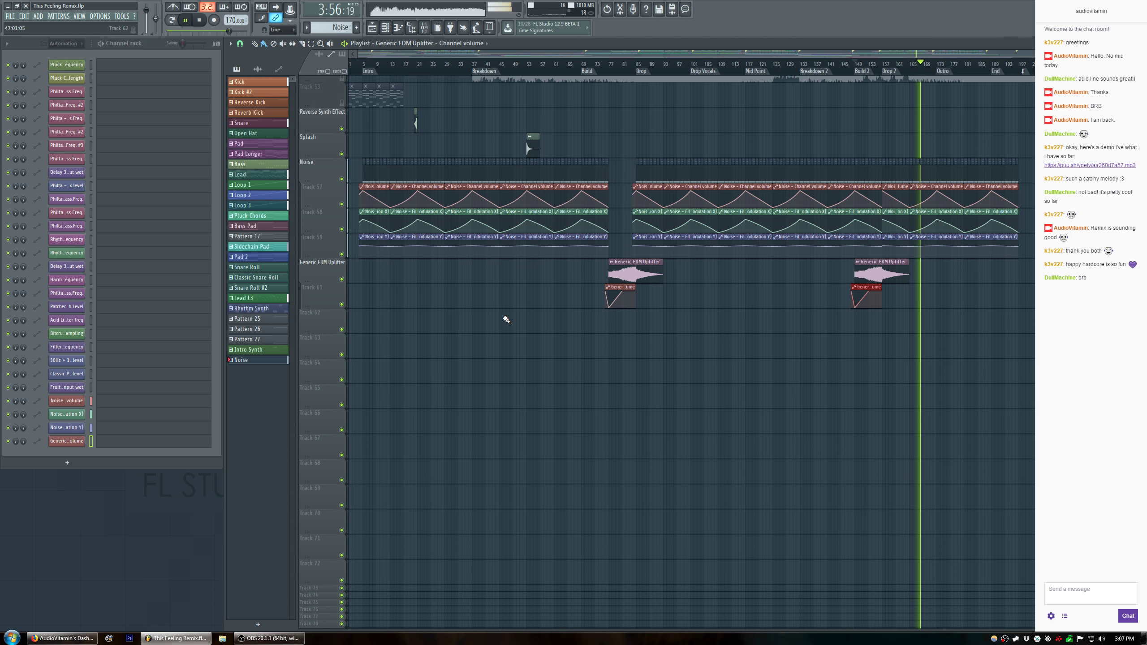
{"action": "key", "text": "ctrl+s"}
Play the arrangement from bar 66, just before the Build marker.
{"action": "scroll", "coordinate": [707, 346], "scroll_direction": "up", "scroll_amount": 5}
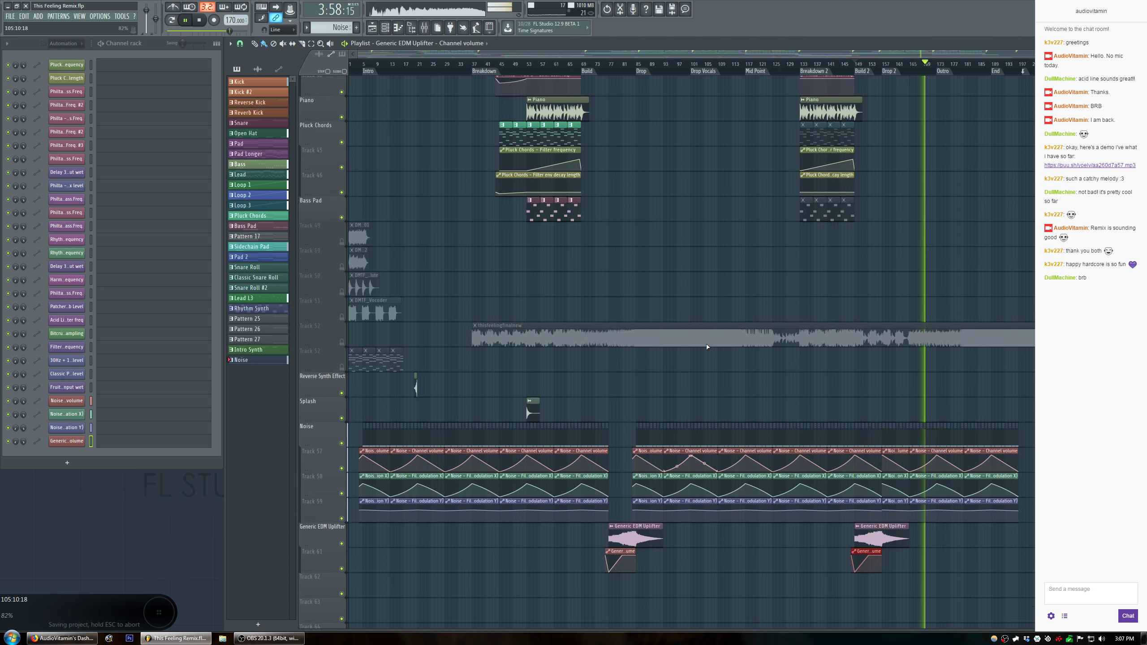
{"action": "scroll", "coordinate": [707, 346], "scroll_direction": "up", "scroll_amount": 3}
{"action": "left_click", "coordinate": [568, 64]}
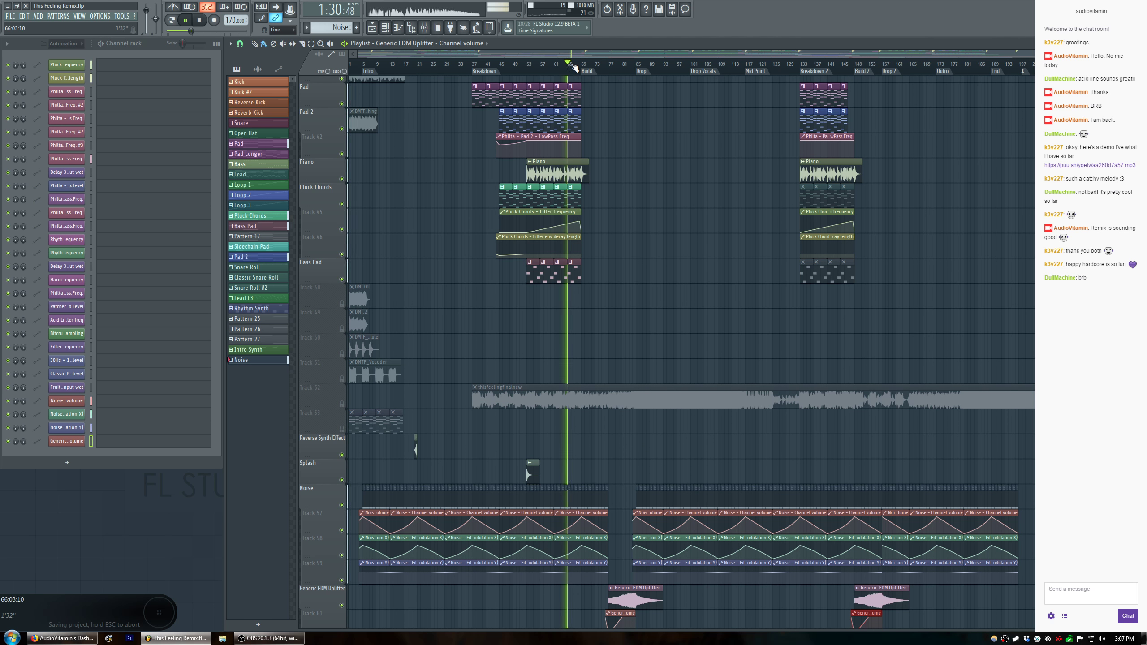
Listen to the Build running into the Drop and check the Generic EDM Uplifter level in the mixer.
{"action": "scroll", "coordinate": [620, 75], "scroll_direction": "up", "scroll_amount": 4}
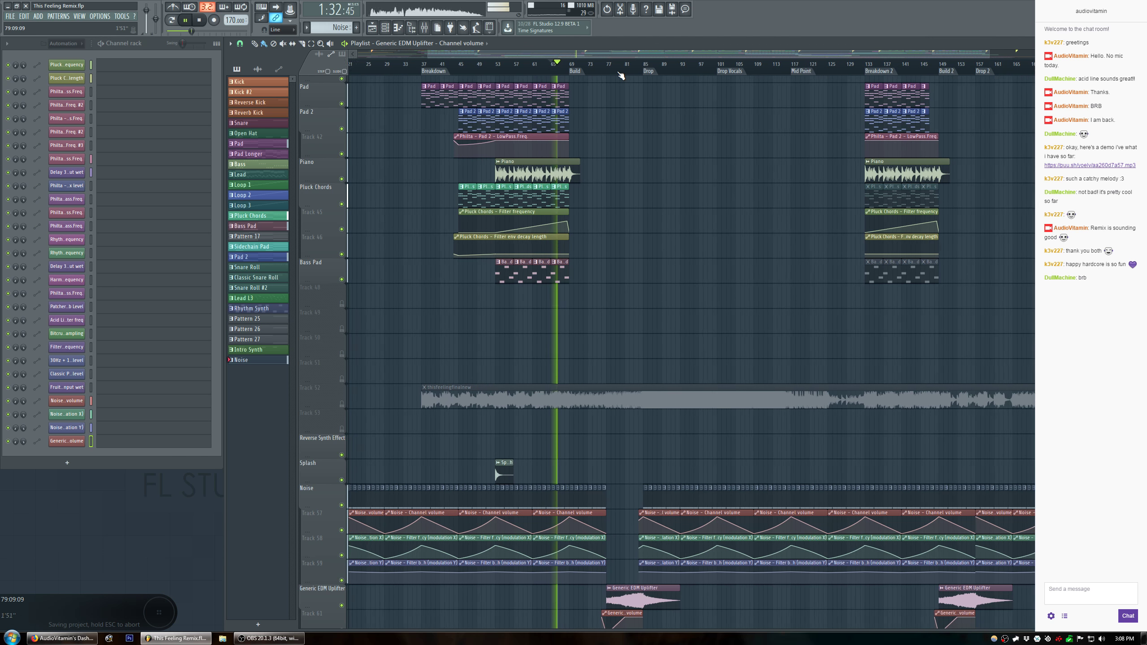
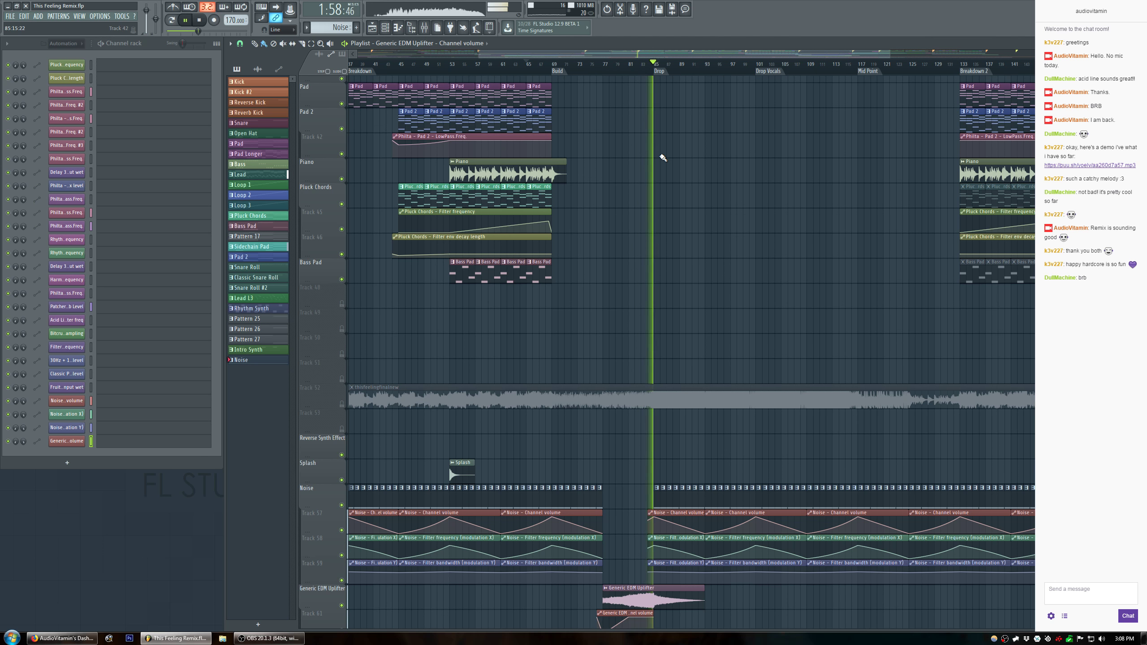
{"action": "key", "text": "F9"}
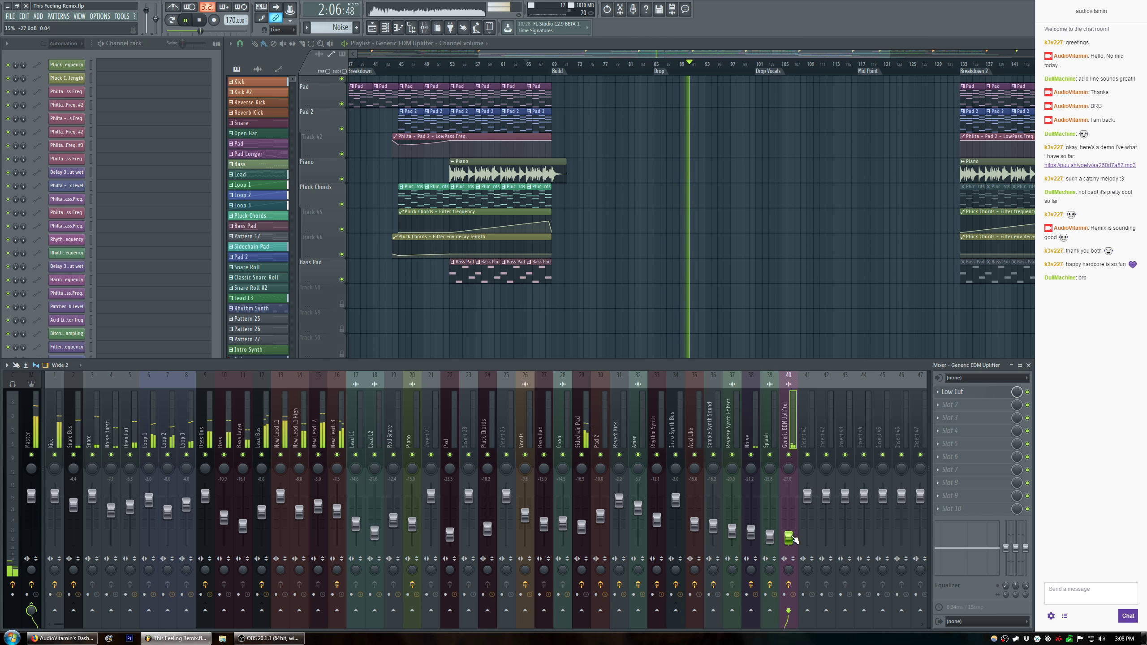
{"action": "key", "text": "F9"}
{"action": "key", "text": "F9"}
{"action": "key", "text": "F9"}
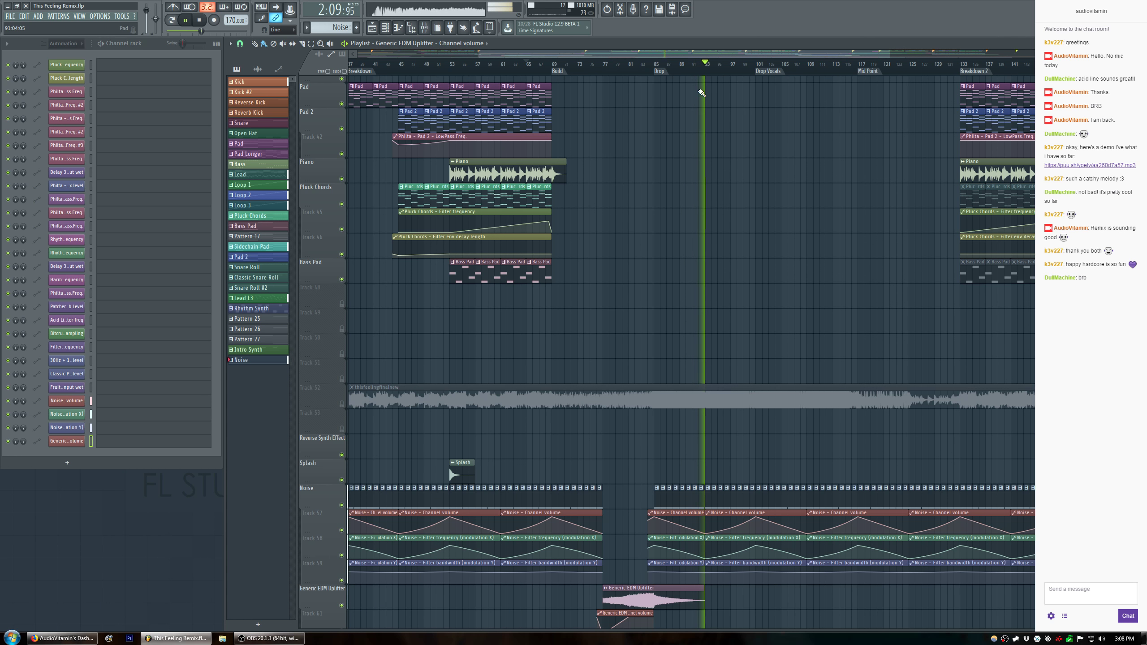
Replay the transition from the Build into the Drop and save the project.
{"action": "scroll", "coordinate": [662, 72], "scroll_direction": "up", "scroll_amount": 2}
{"action": "key", "text": "space"}
{"action": "key", "text": "space"}
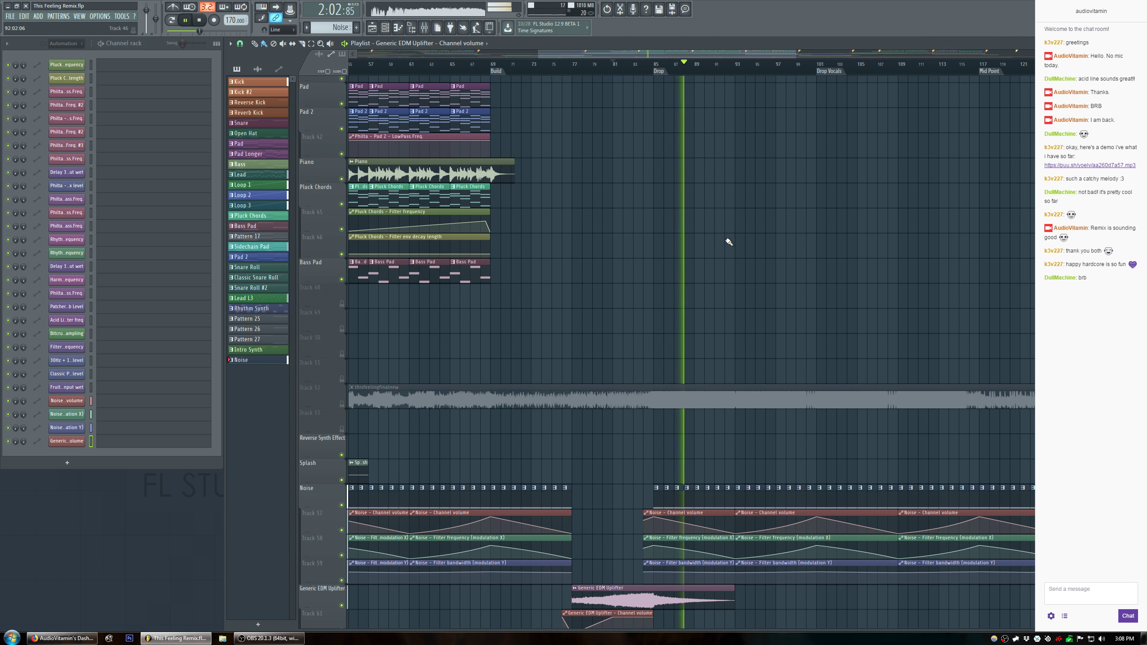
{"action": "key", "text": "ctrl+s"}
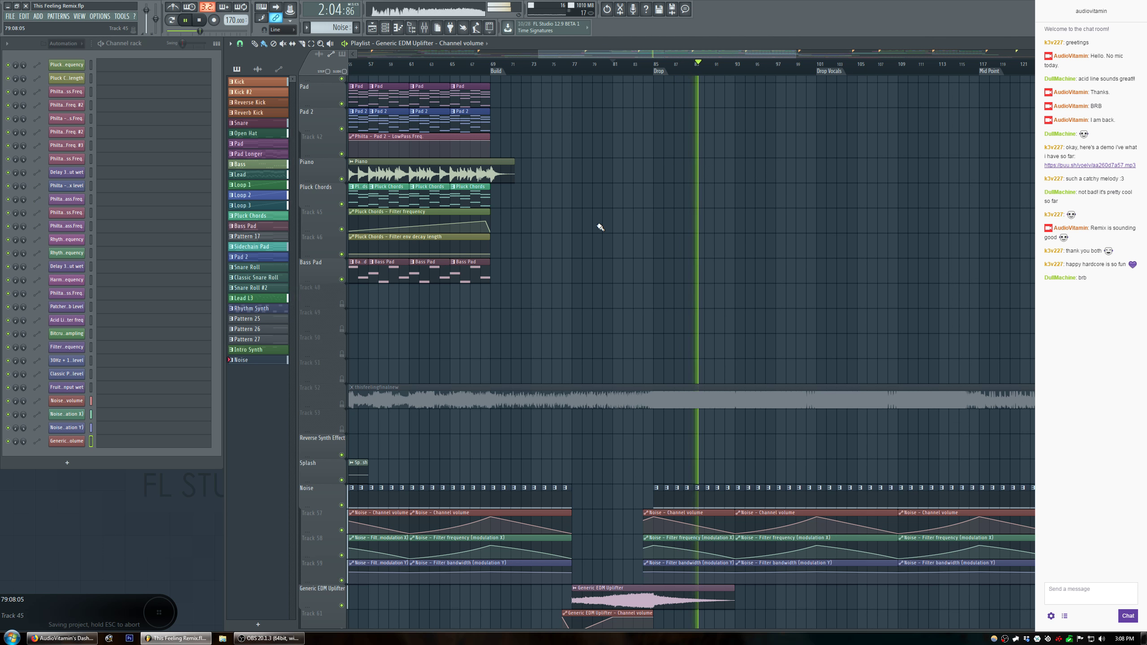
Play through the Drop and Drop Vocals sections while reviewing the playlist tracks from the uplifter up to the kick.
{"action": "scroll", "coordinate": [701, 57], "scroll_direction": "down", "scroll_amount": 3}
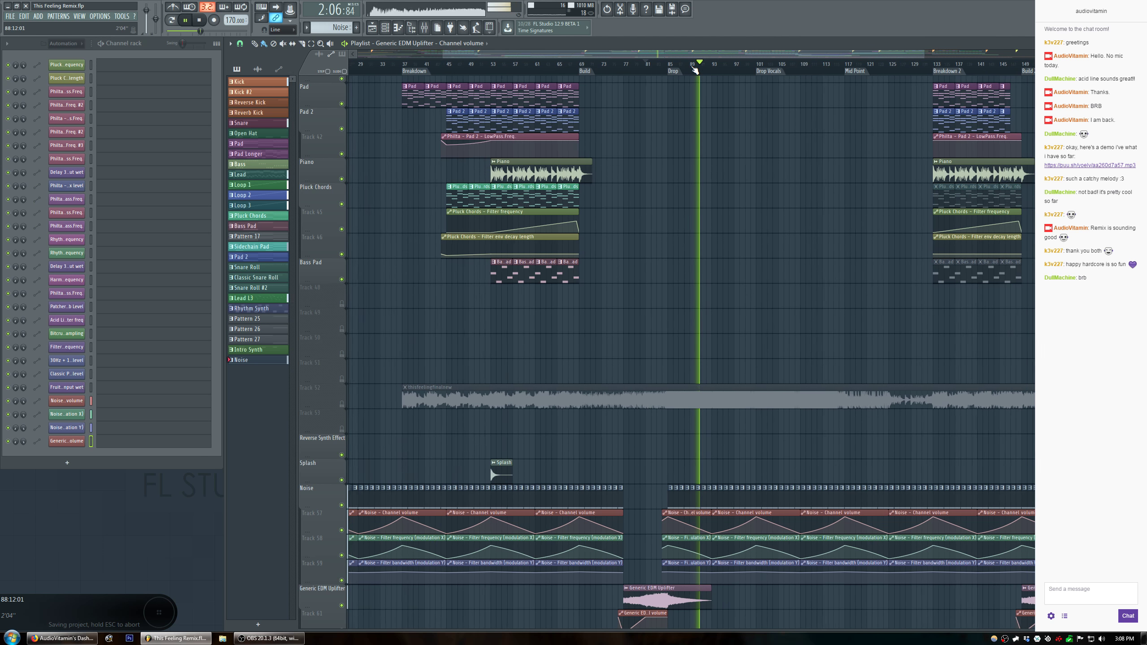
{"action": "scroll", "coordinate": [640, 252], "scroll_direction": "down", "scroll_amount": 3}
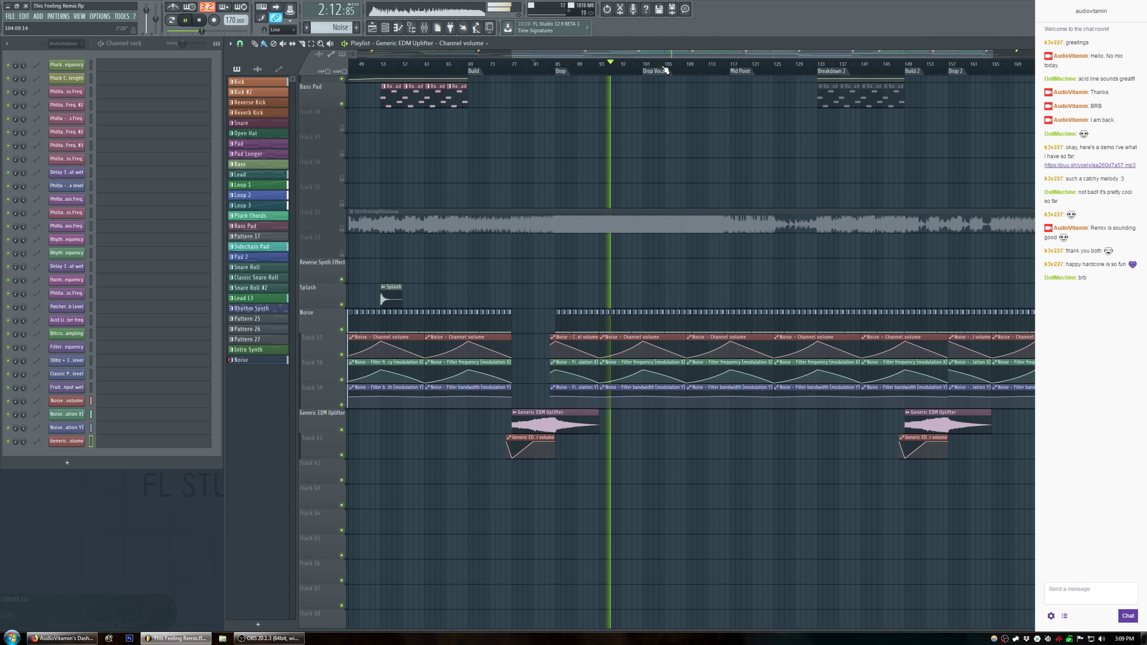
{"action": "scroll", "coordinate": [669, 68], "scroll_direction": "up", "scroll_amount": 2}
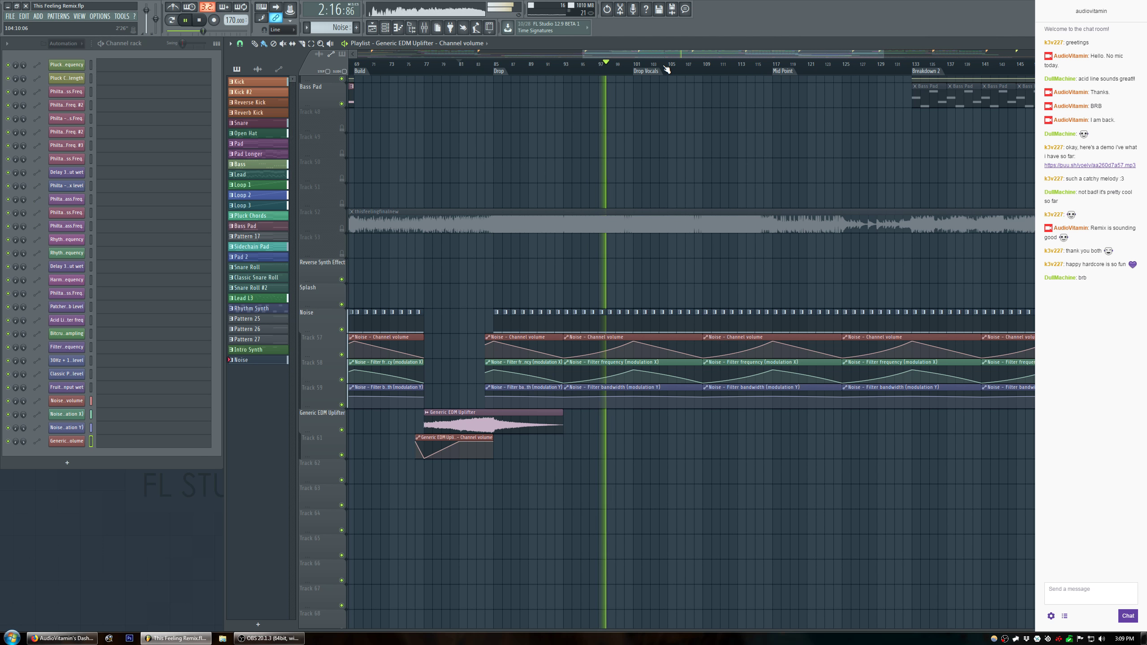
{"action": "scroll", "coordinate": [655, 172], "scroll_direction": "up", "scroll_amount": 8}
{"action": "scroll", "coordinate": [653, 168], "scroll_direction": "up", "scroll_amount": 5}
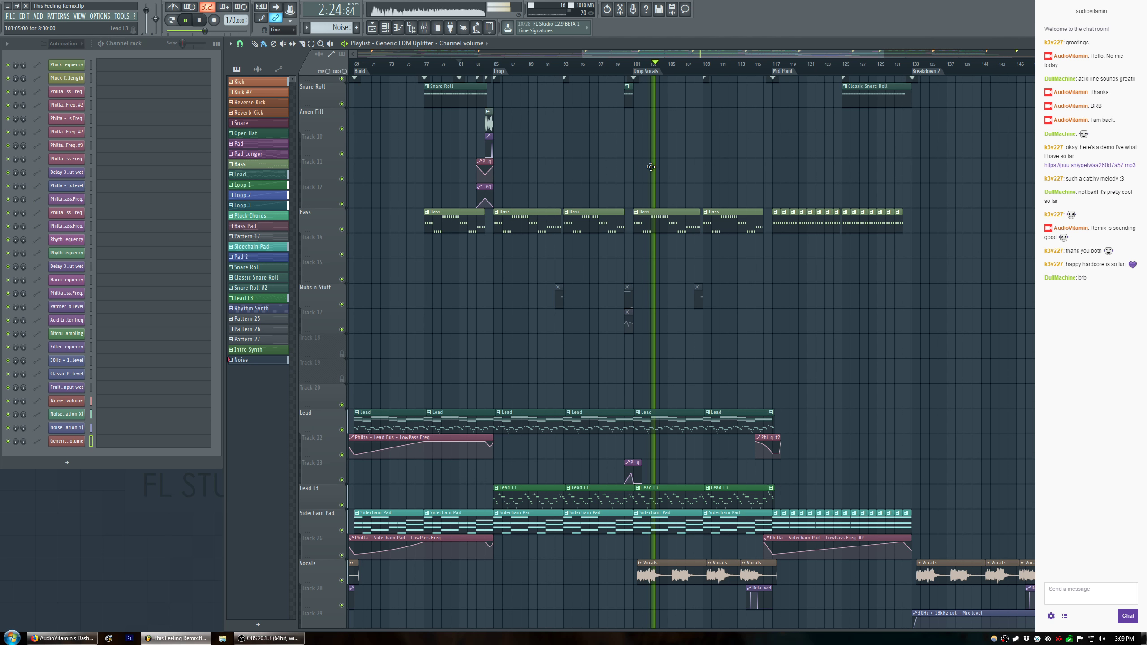
{"action": "scroll", "coordinate": [650, 166], "scroll_direction": "up", "scroll_amount": 3}
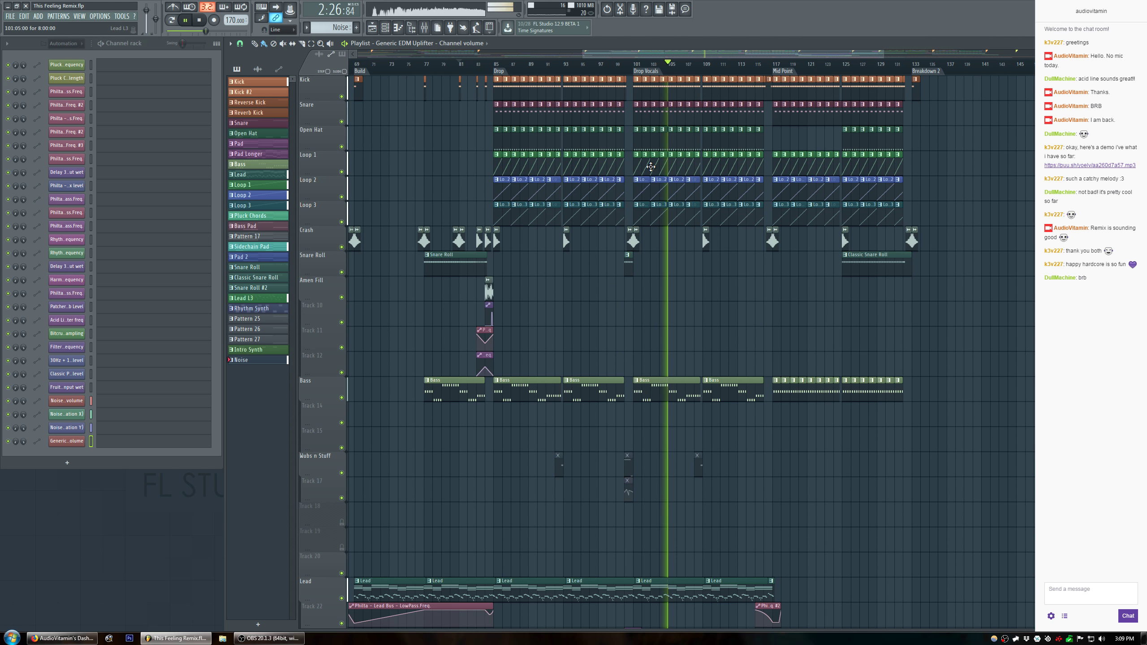
{"action": "scroll", "coordinate": [438, 69], "scroll_direction": "up", "scroll_amount": 4}
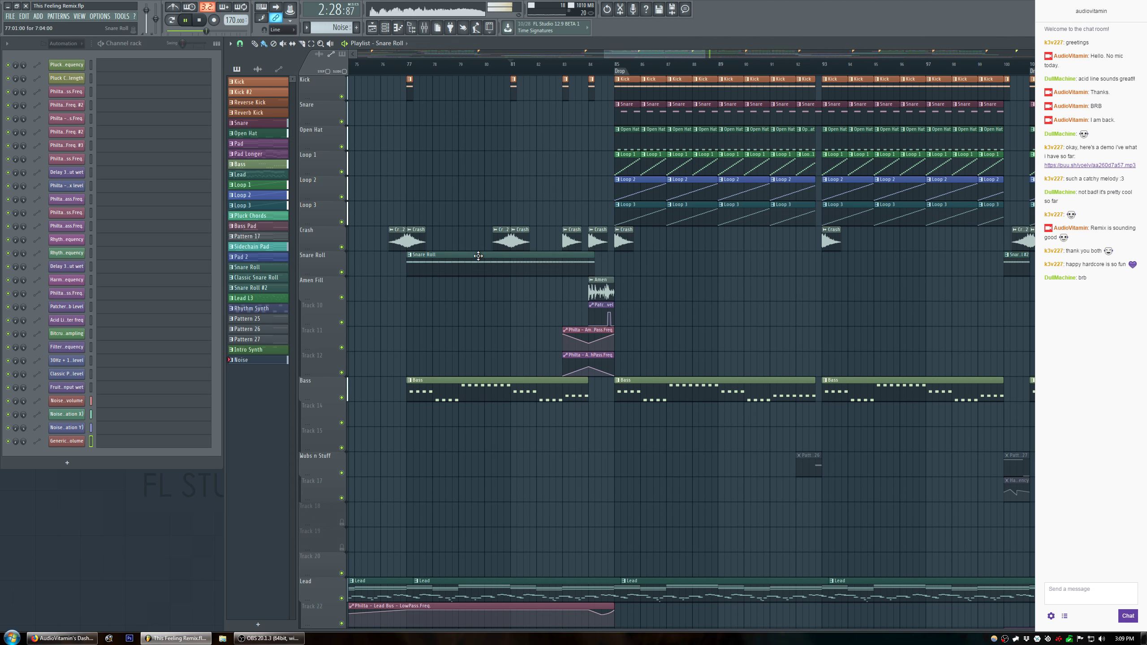
Examine the Roll Snare notes of the Snare Roll pattern before the Drop in the piano roll and close it.
{"action": "double_click", "coordinate": [478, 256]}
{"action": "scroll", "coordinate": [474, 131], "scroll_direction": "down", "scroll_amount": 3}
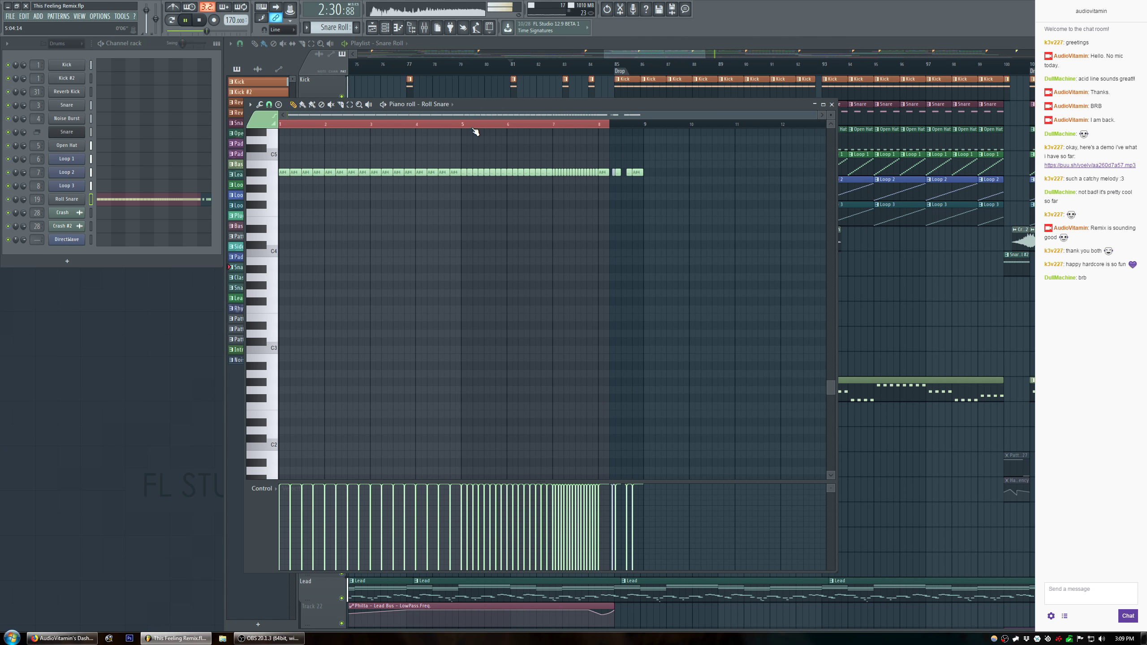
{"action": "left_click", "coordinate": [469, 130]}
{"action": "scroll", "coordinate": [365, 125], "scroll_direction": "up", "scroll_amount": 2}
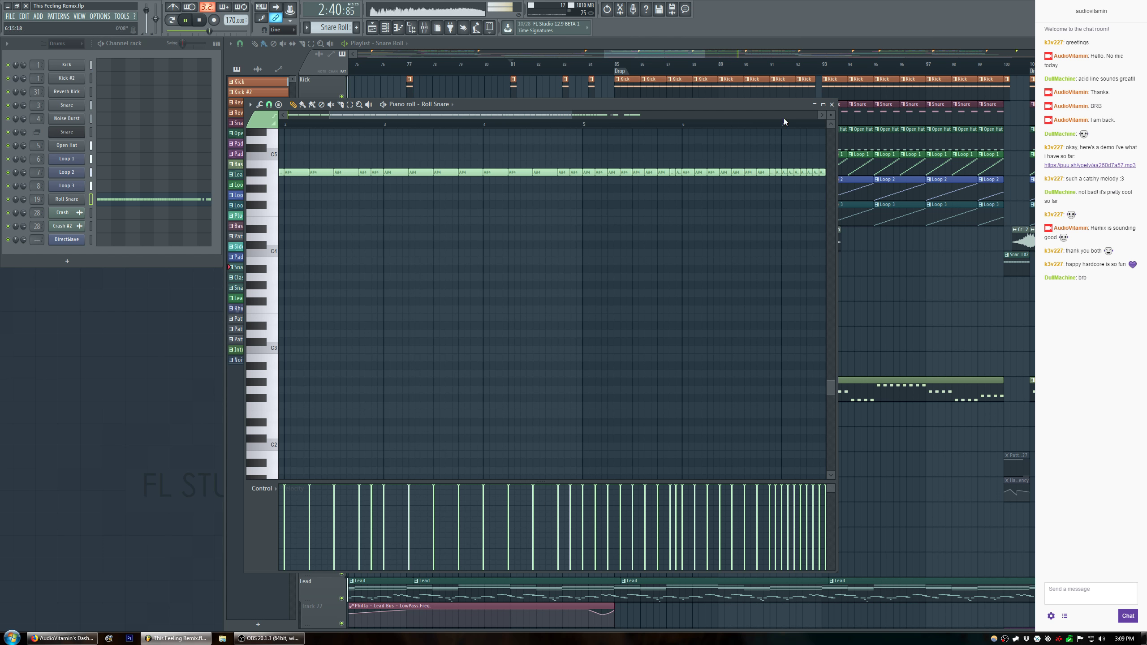
{"action": "left_click", "coordinate": [833, 104]}
Play the arrangement from bar 77, where the snare roll begins, through into the Drop.
{"action": "key", "text": "space"}
{"action": "left_click", "coordinate": [412, 69]}
{"action": "key", "text": "space"}
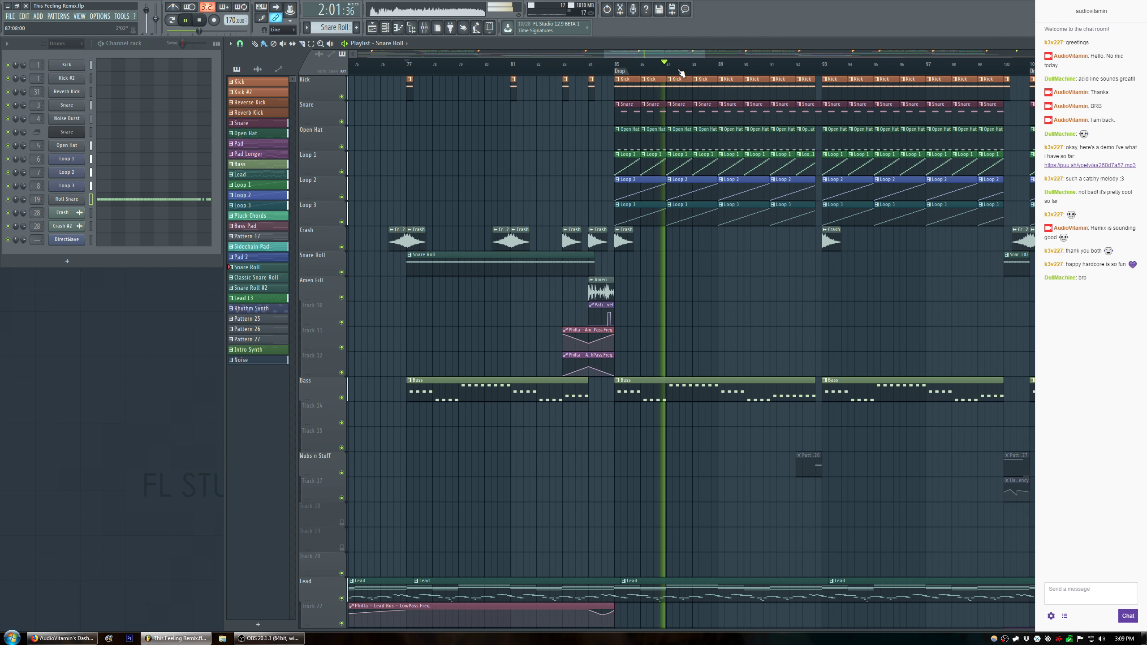
{"action": "scroll", "coordinate": [687, 54], "scroll_direction": "down", "scroll_amount": 3}
{"action": "left_click_drag", "start_coordinate": [687, 54], "coordinate": [757, 55]}
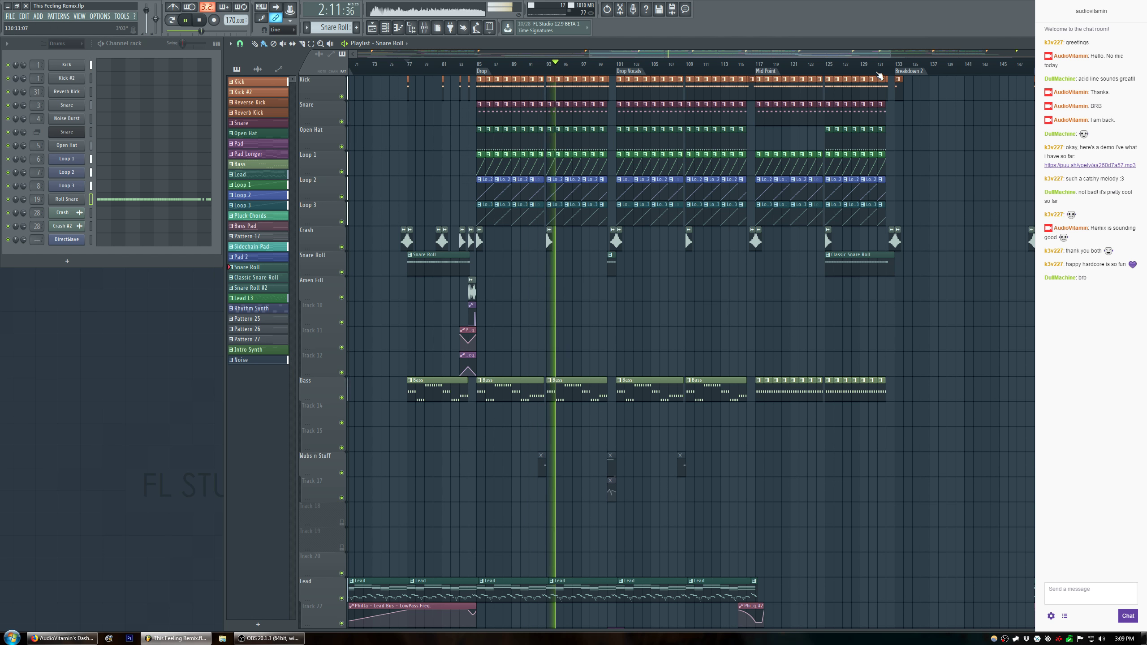
Loop the playlist from bar 83 to bar 84 and solo the Snare Roll track to audition it.
{"action": "key", "text": "space"}
{"action": "scroll", "coordinate": [436, 77], "scroll_direction": "up", "scroll_amount": 2}
{"action": "scroll", "coordinate": [436, 77], "scroll_direction": "up", "scroll_amount": 3}
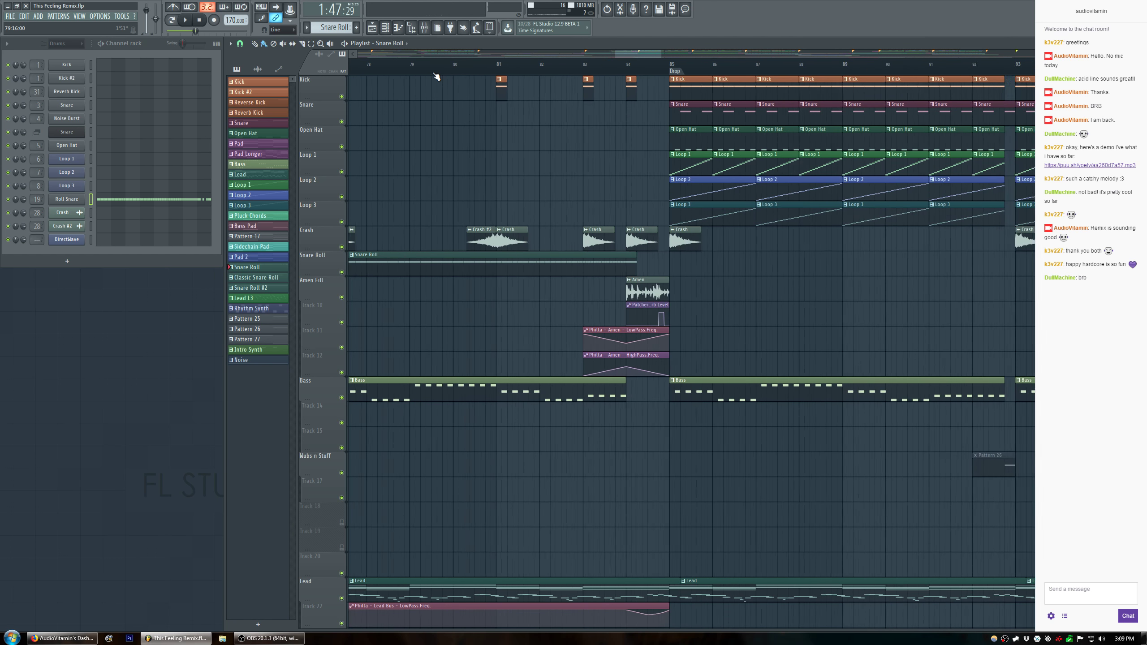
{"action": "left_click_drag", "start_coordinate": [638, 68], "coordinate": [687, 73]}
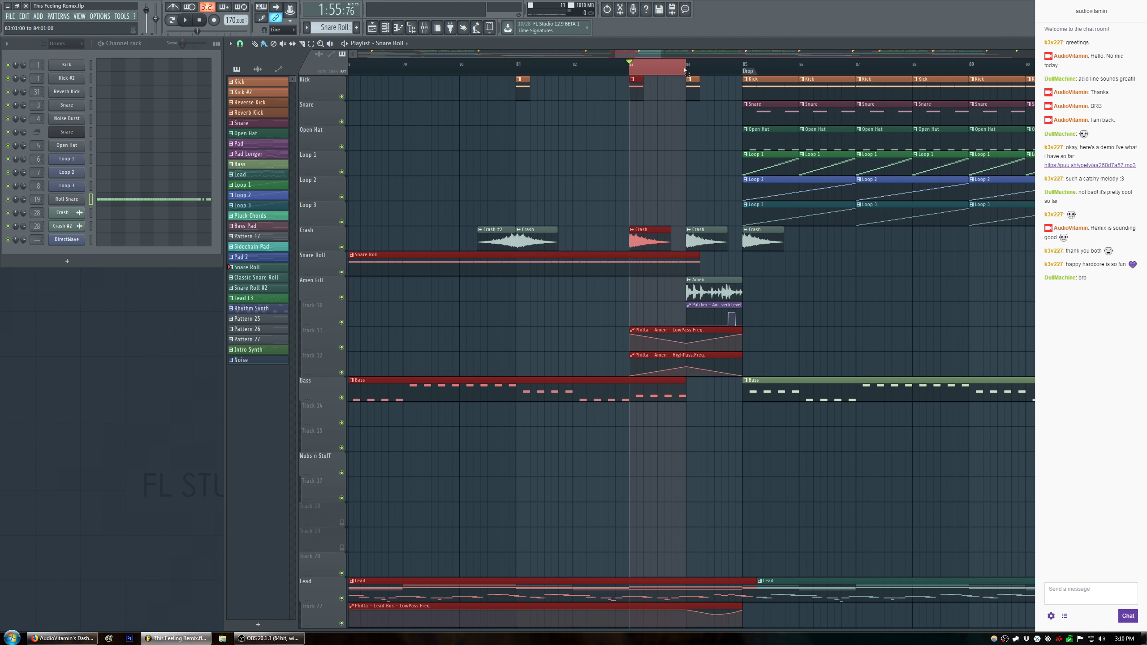
{"action": "left_click", "coordinate": [342, 272], "text": "ctrl"}
{"action": "key", "text": "space"}
{"action": "key", "text": "space"}
Add Fruity parametric EQ 2 to slot 6 of the Roll Snare mixer track and audition the looped snare roll.
{"action": "key", "text": "F9"}
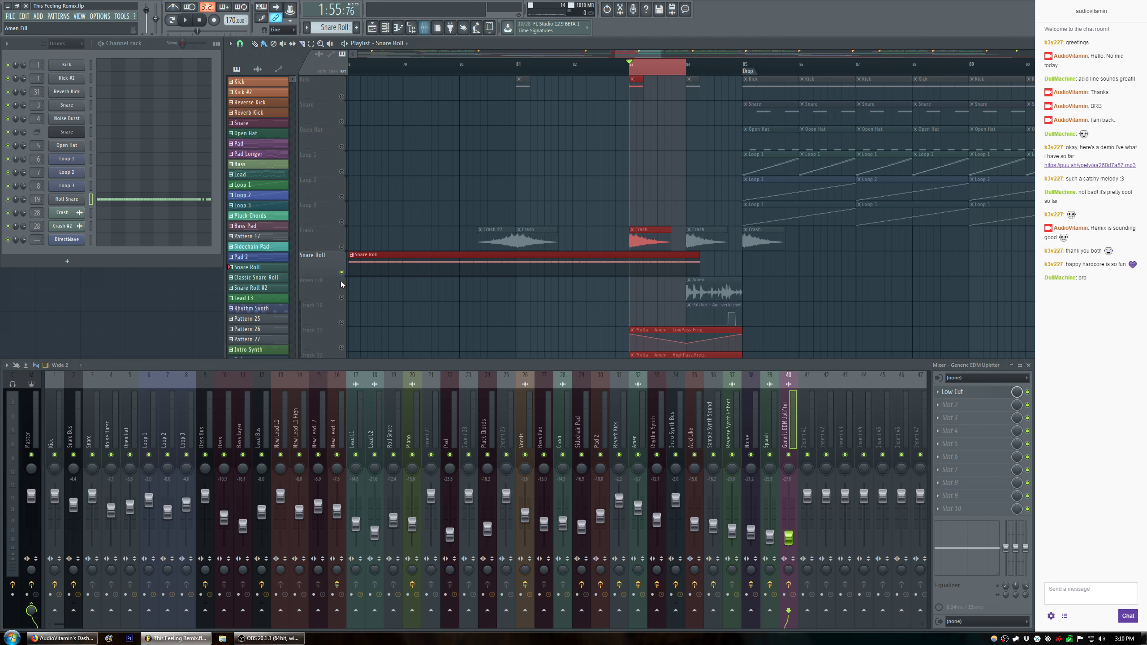
{"action": "left_click", "coordinate": [393, 434]}
{"action": "key", "text": "space"}
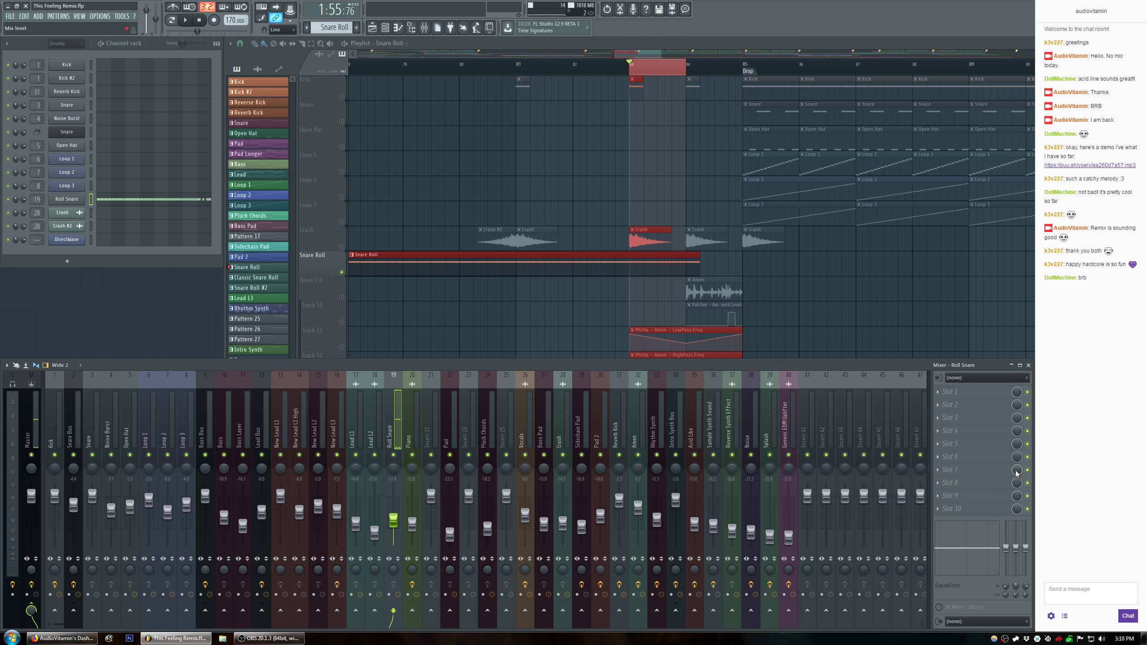
{"action": "left_click", "coordinate": [944, 457]}
{"action": "mouse_move", "coordinate": [971, 439]}
{"action": "left_click", "coordinate": [1070, 452]}
{"action": "key", "text": "space"}
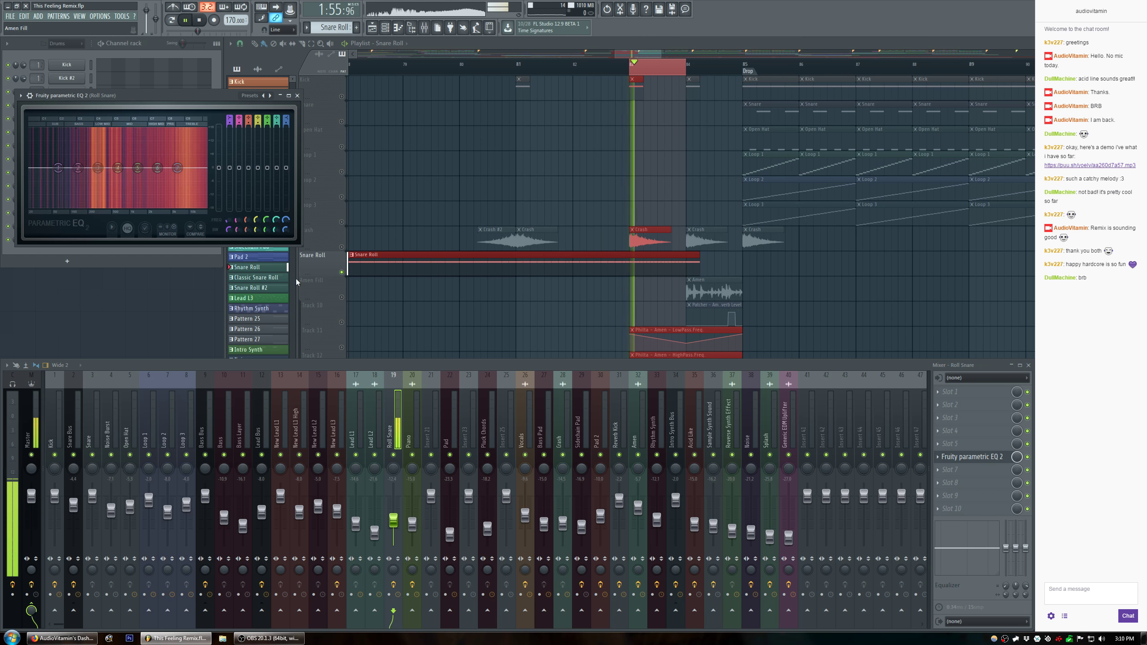
{"action": "key", "text": "space"}
Load the equalizer's Low Cut preset, raise its cutoff to about 131 Hz while auditioning the roll, and close the equalizer.
{"action": "left_click", "coordinate": [248, 96]}
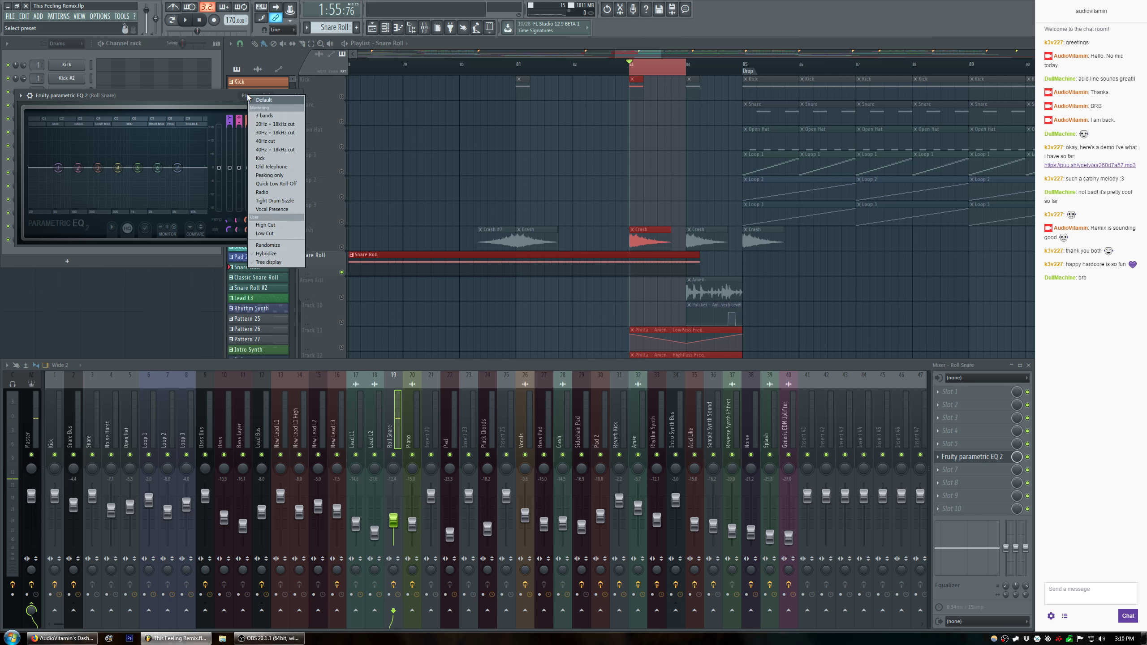
{"action": "left_click", "coordinate": [266, 234]}
{"action": "key", "text": "space"}
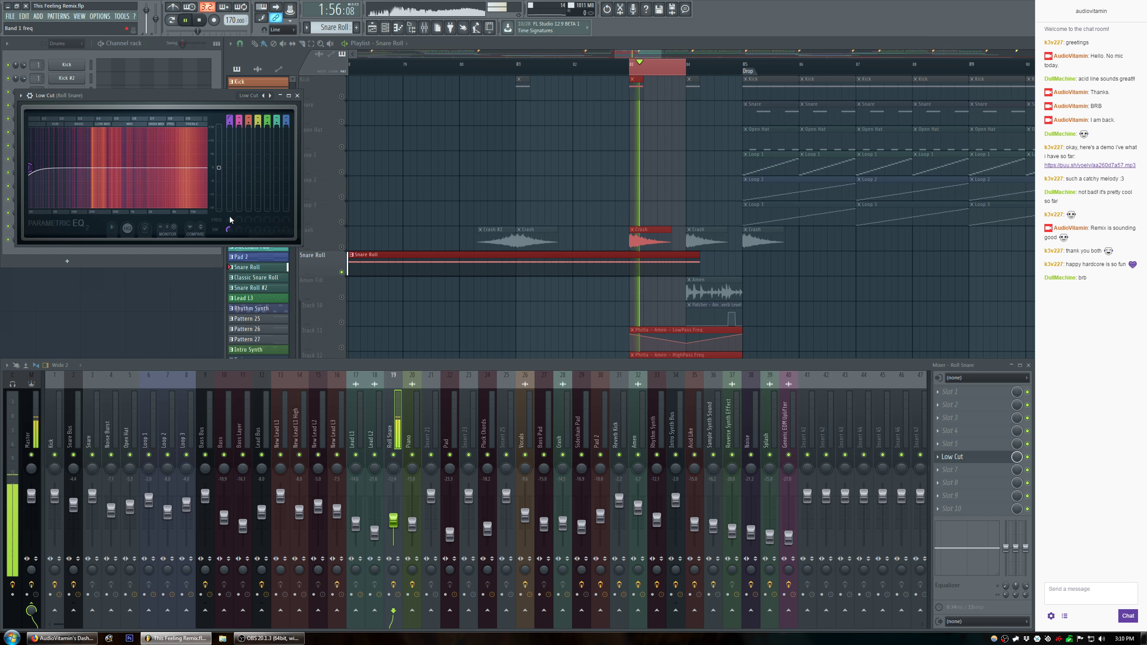
{"action": "key", "text": "space"}
{"action": "left_click_drag", "start_coordinate": [229, 220], "coordinate": [229, 206]}
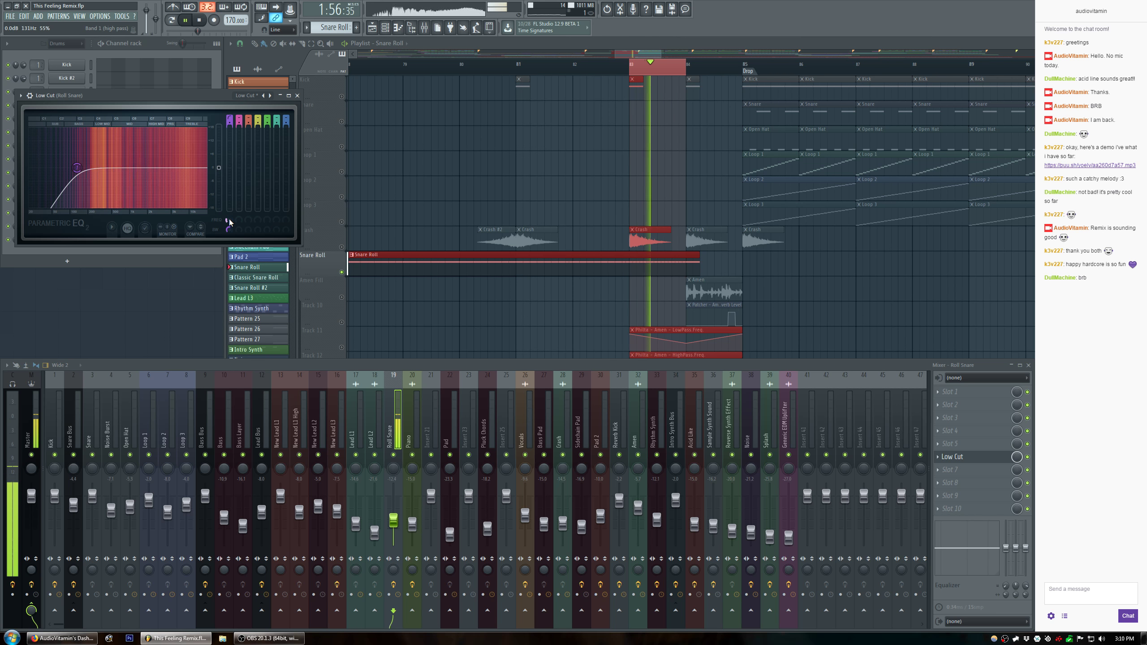
{"action": "key", "text": "space"}
{"action": "key", "text": "space"}
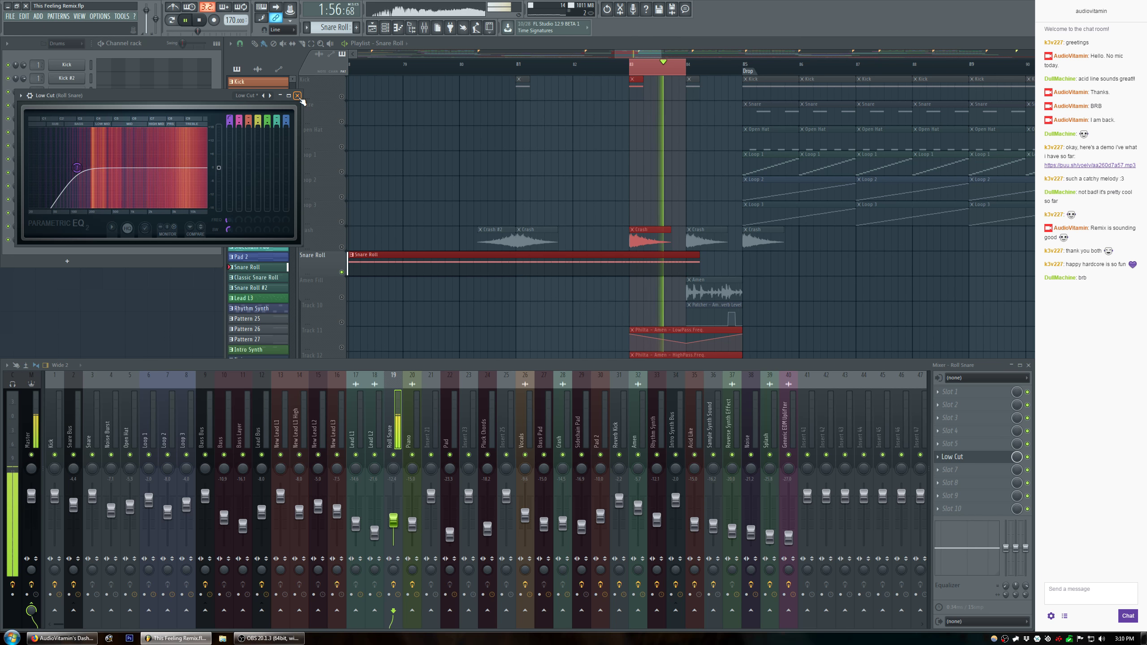
{"action": "key", "text": "space"}
{"action": "left_click", "coordinate": [297, 97]}
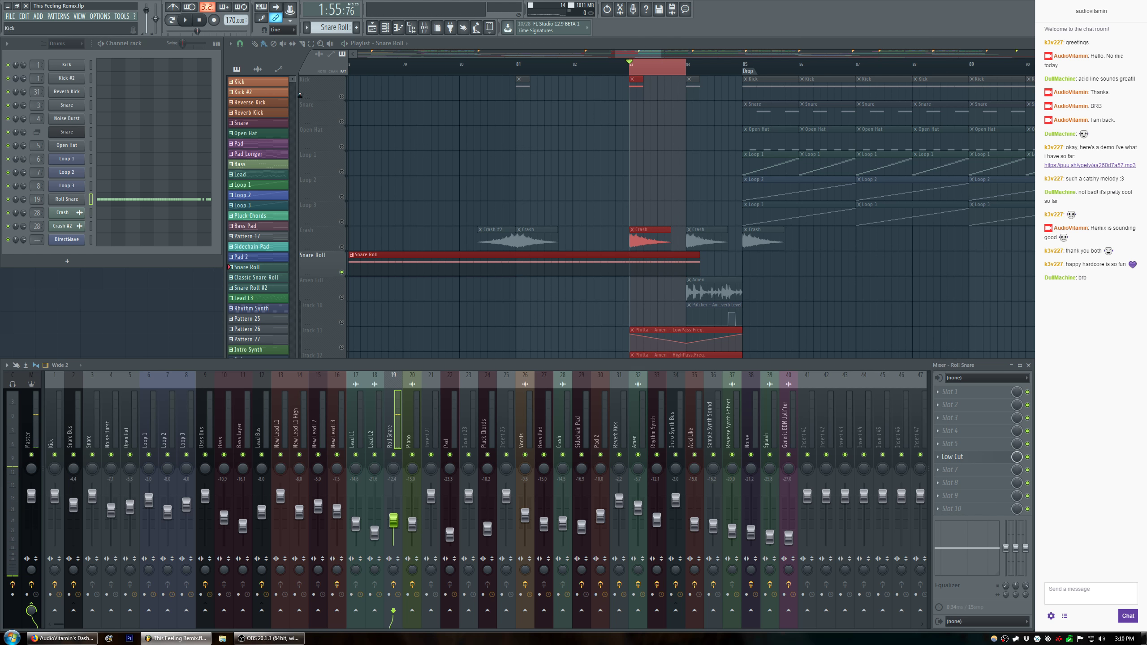
Add Camel Crusher to slot 7 of the Roll Snare mixer track and enable its distortion with Mech at 8%.
{"action": "left_click", "coordinate": [939, 470]}
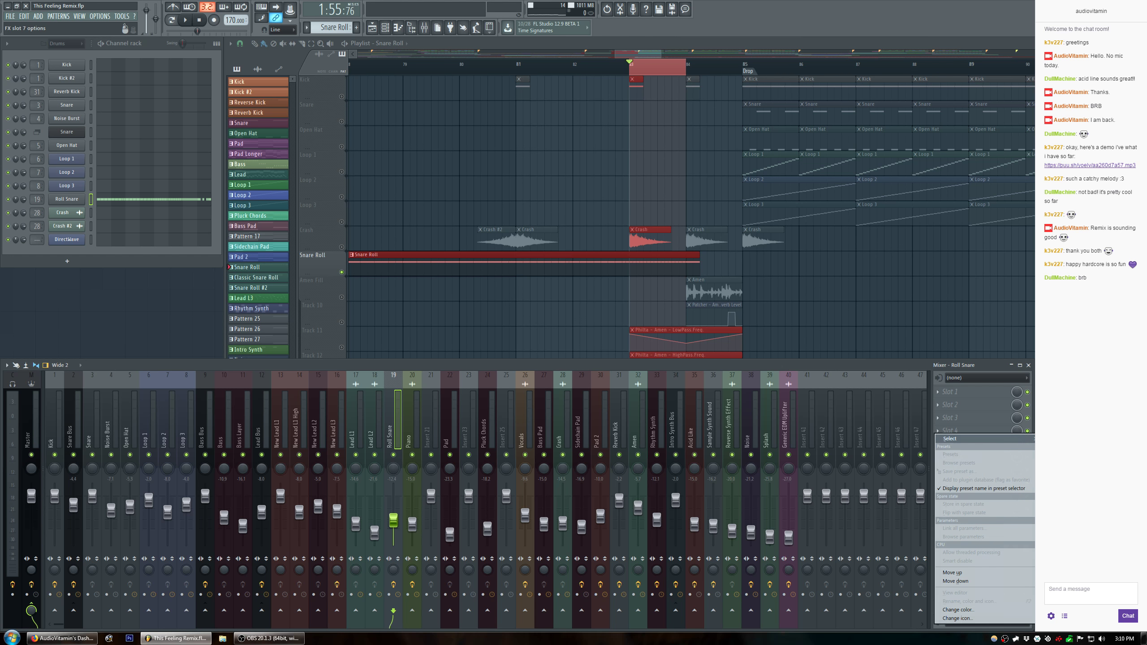
{"action": "mouse_move", "coordinate": [1059, 413]}
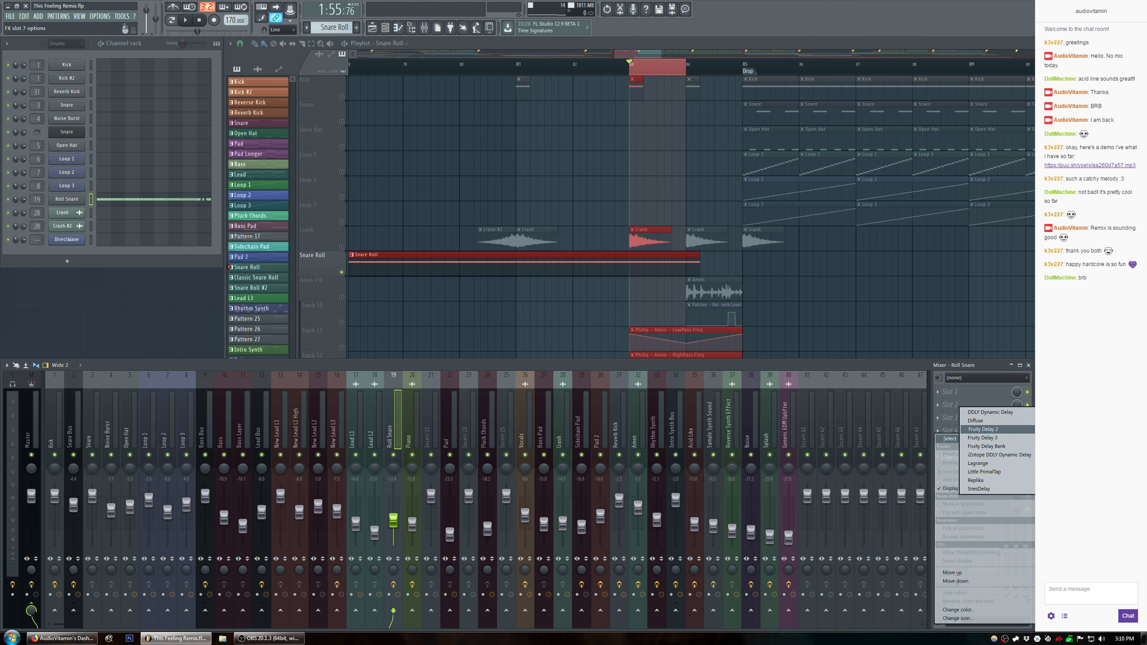
{"action": "left_click", "coordinate": [1016, 421]}
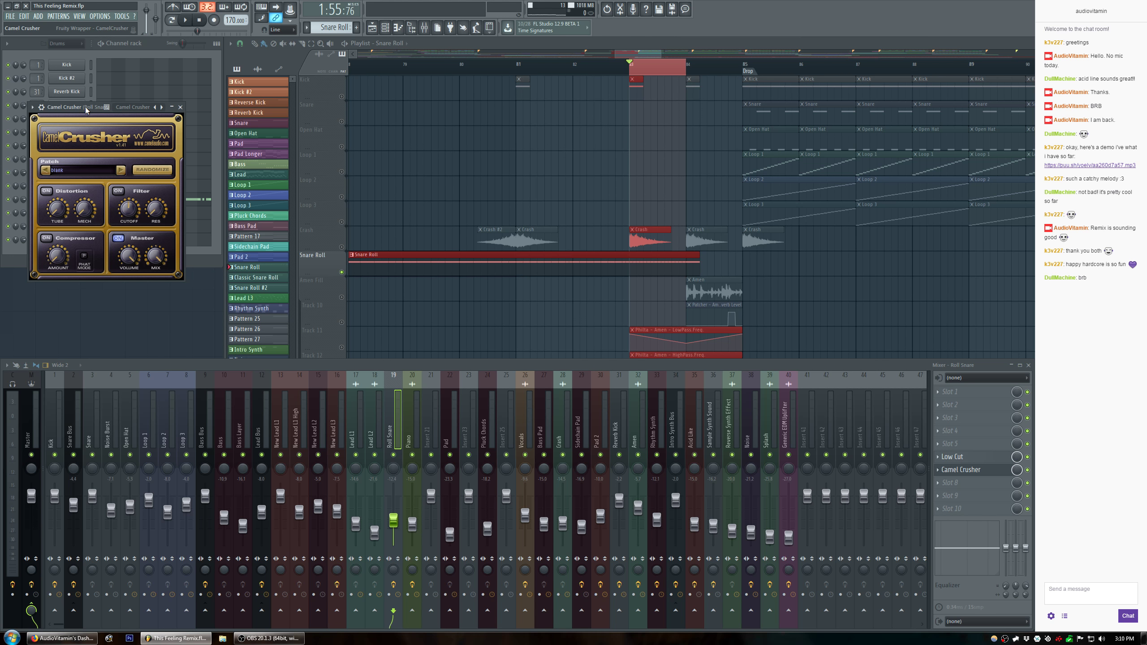
{"action": "left_click_drag", "start_coordinate": [87, 109], "coordinate": [154, 144]}
{"action": "key", "text": "space"}
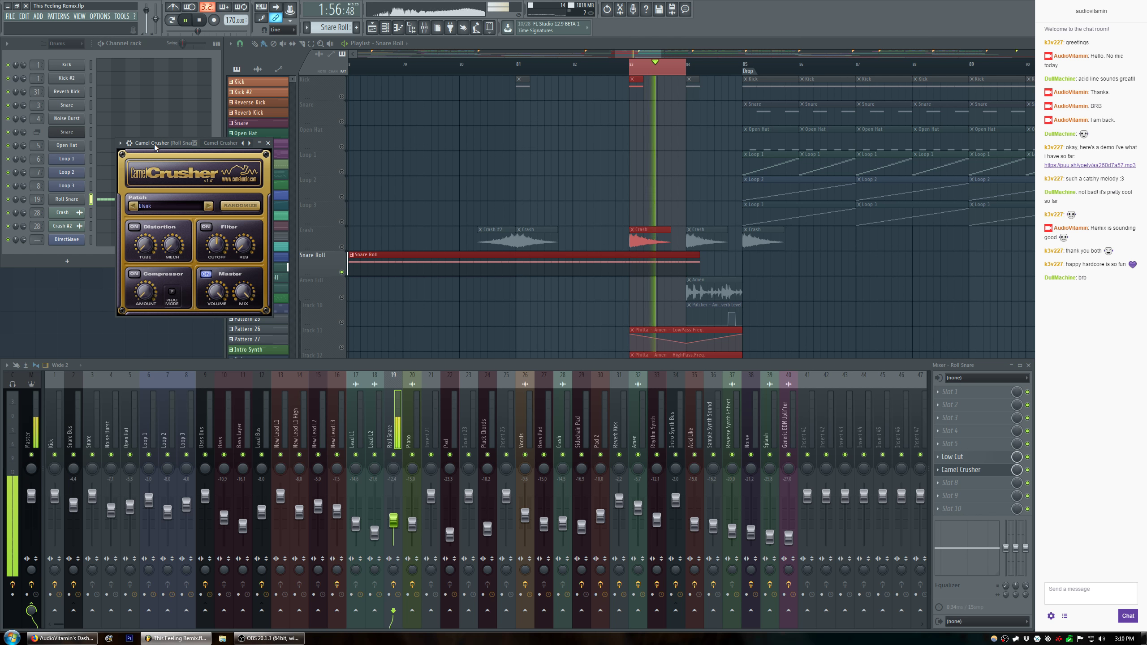
{"action": "left_click", "coordinate": [134, 226]}
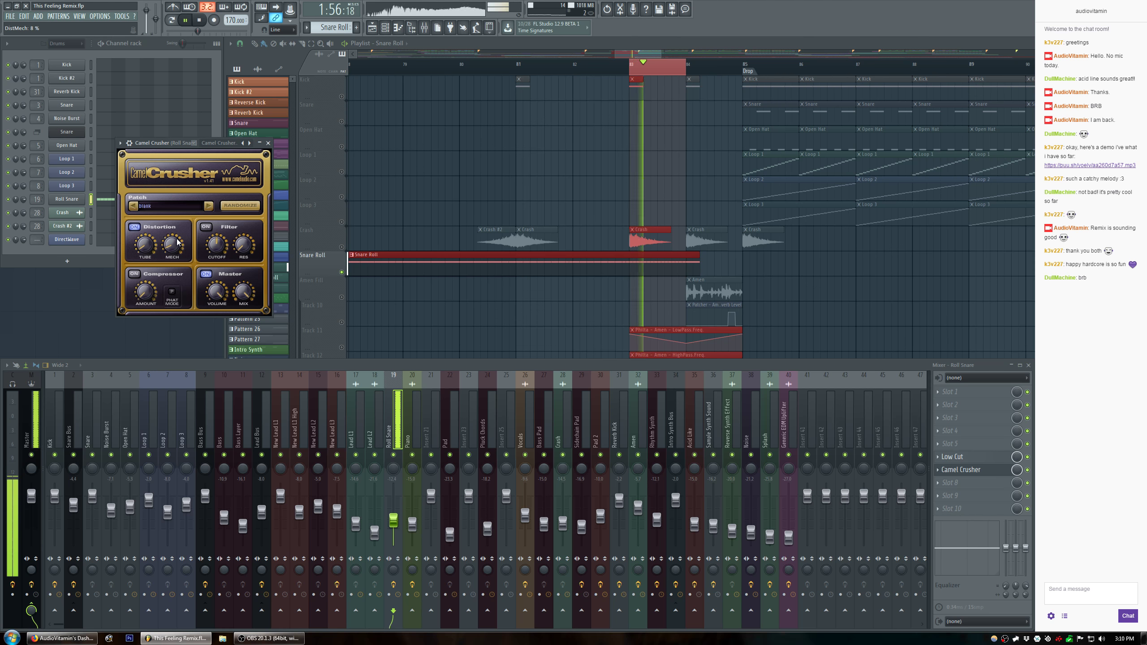
{"action": "scroll", "coordinate": [178, 245], "scroll_direction": "down", "scroll_amount": 1}
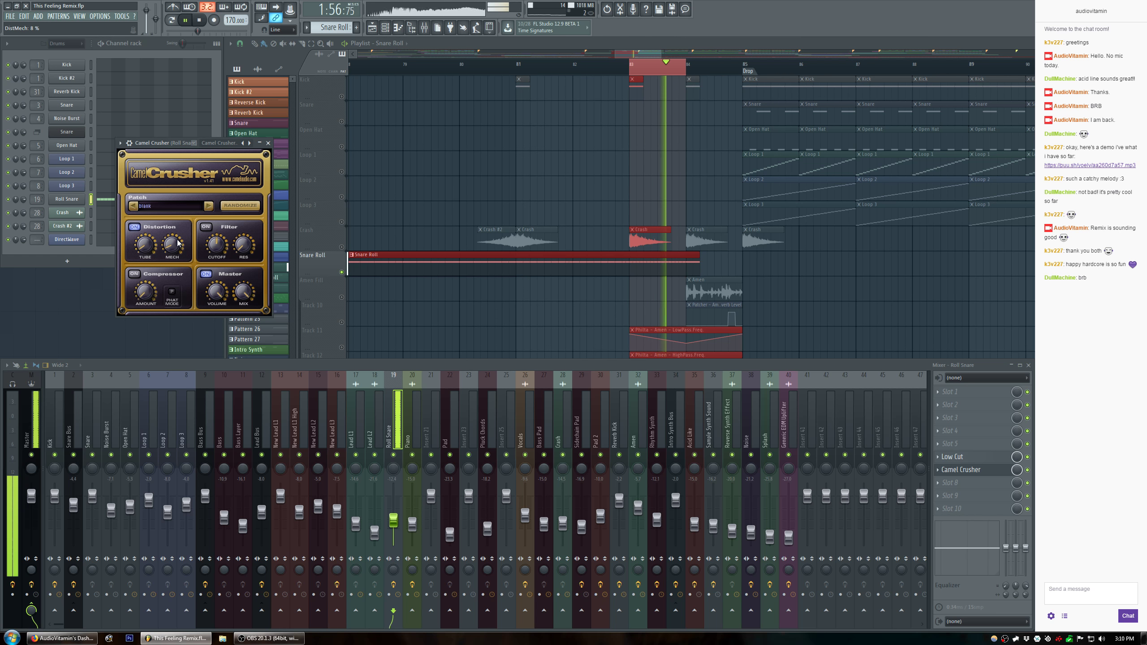
Clear the playlist loop selection and audition the distorted snare roll from bar 77 with the mixer and Camel Crusher in view.
{"action": "right_click", "coordinate": [645, 69]}
{"action": "scroll", "coordinate": [645, 69], "scroll_direction": "left", "scroll_amount": 4}
{"action": "left_click", "coordinate": [606, 73]}
{"action": "key", "text": "space"}
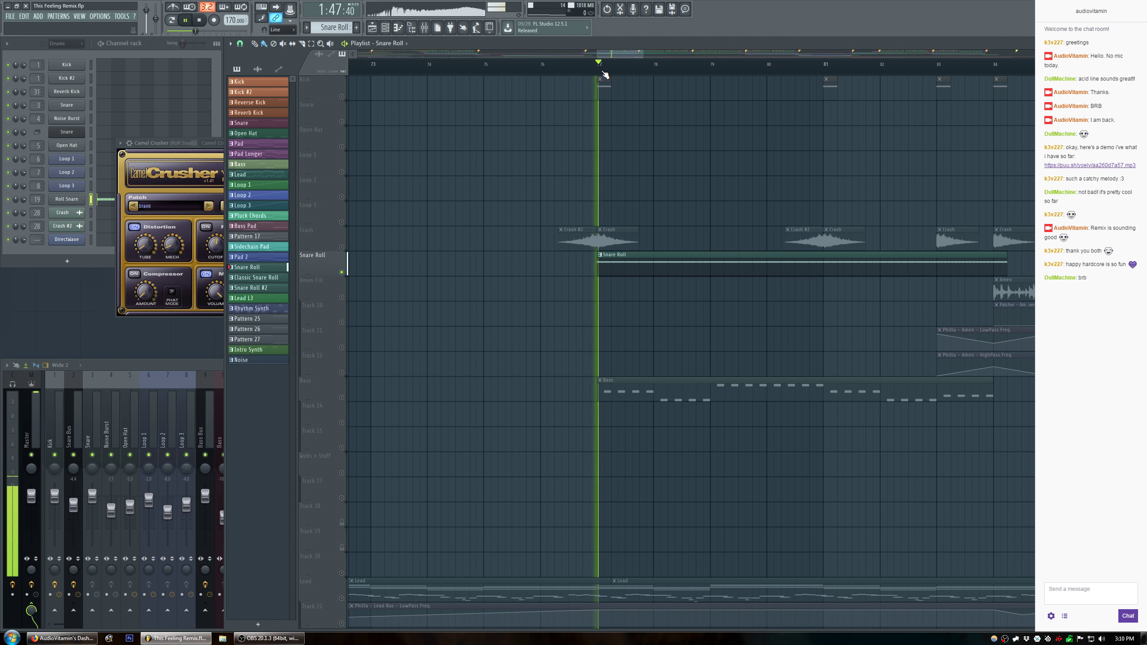
{"action": "left_click", "coordinate": [154, 363]}
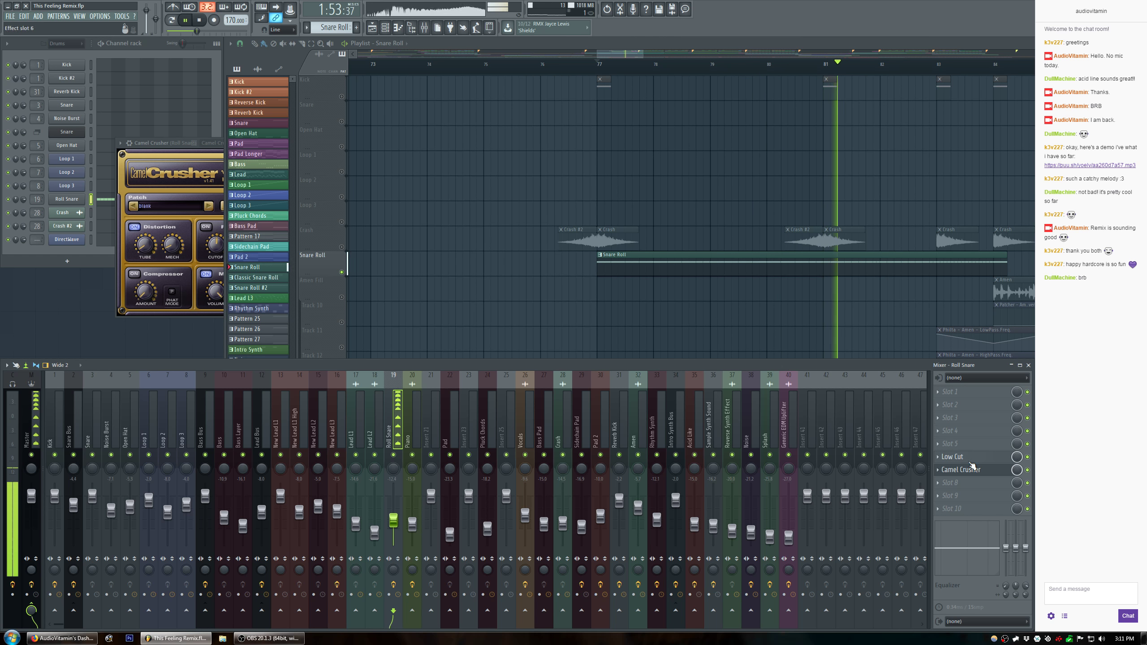
{"action": "left_click", "coordinate": [171, 249]}
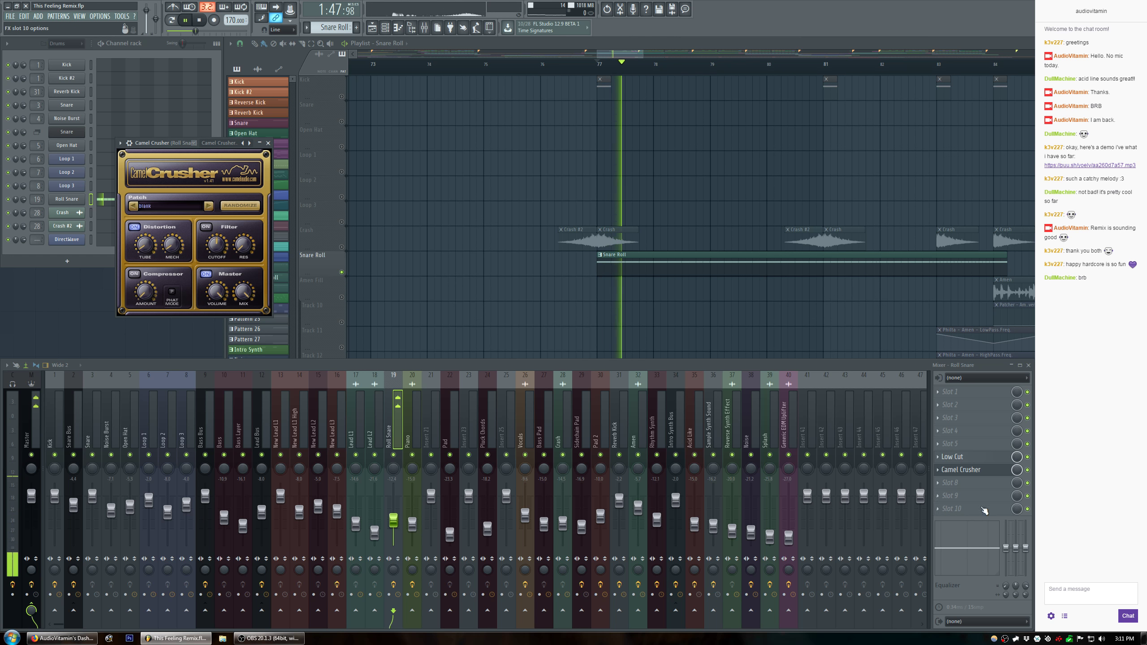
Compare the looped snare roll with Camel Crusher bypassed and enabled on the Roll Snare mixer track, and close the plugin window.
{"action": "left_click", "coordinate": [1028, 470]}
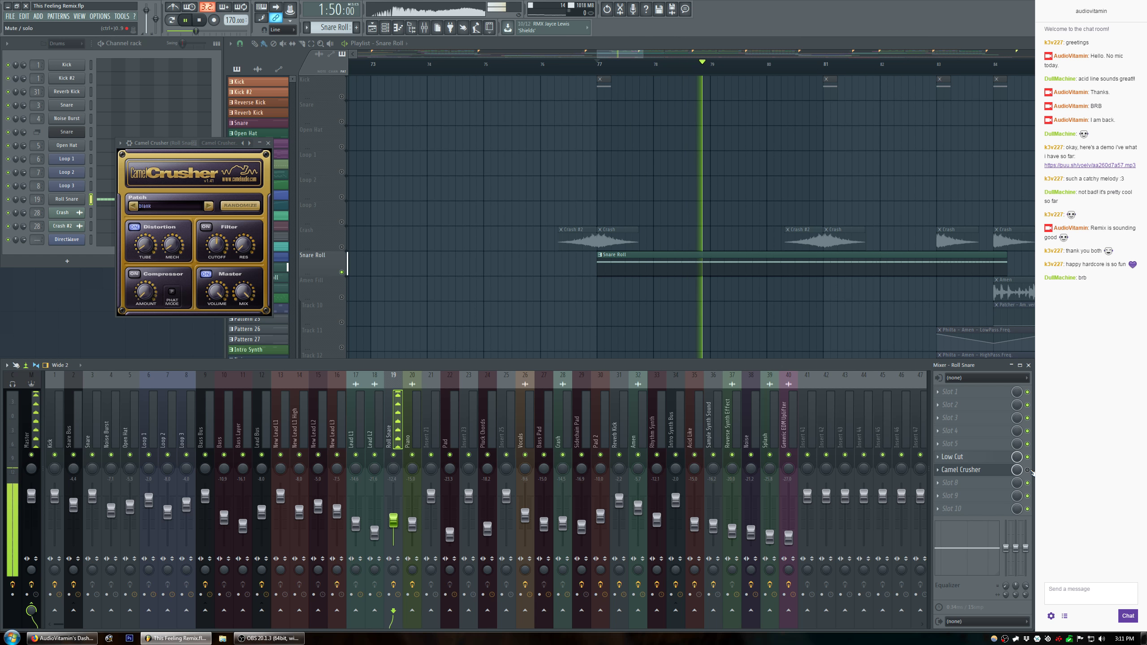
{"action": "left_click", "coordinate": [1030, 471]}
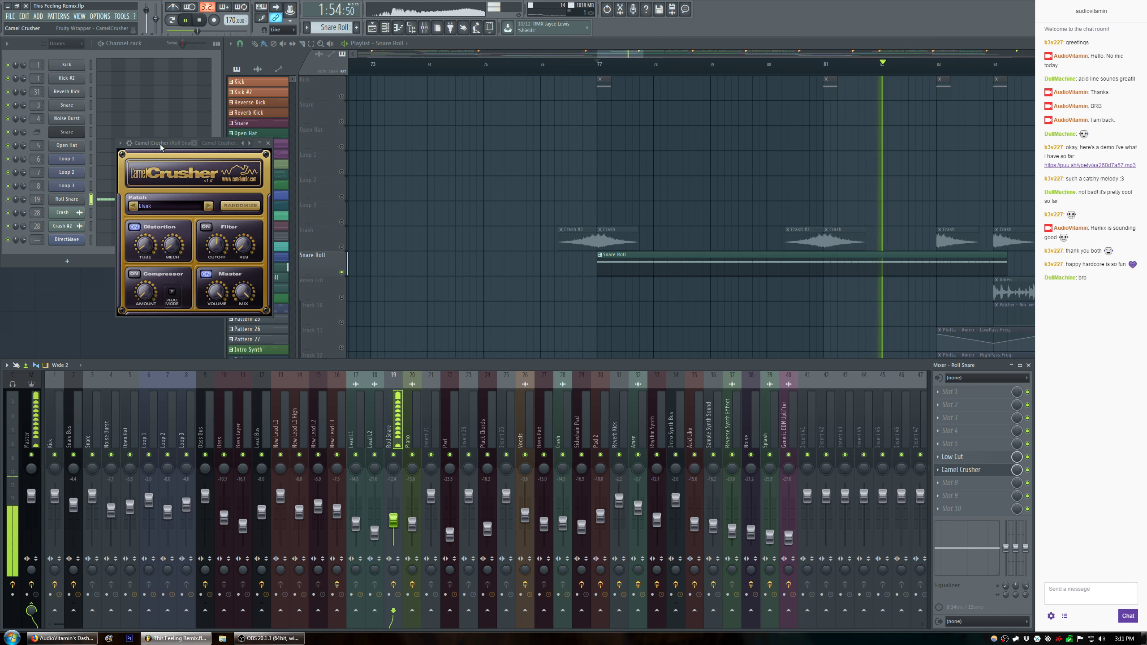
{"action": "key", "text": "space"}
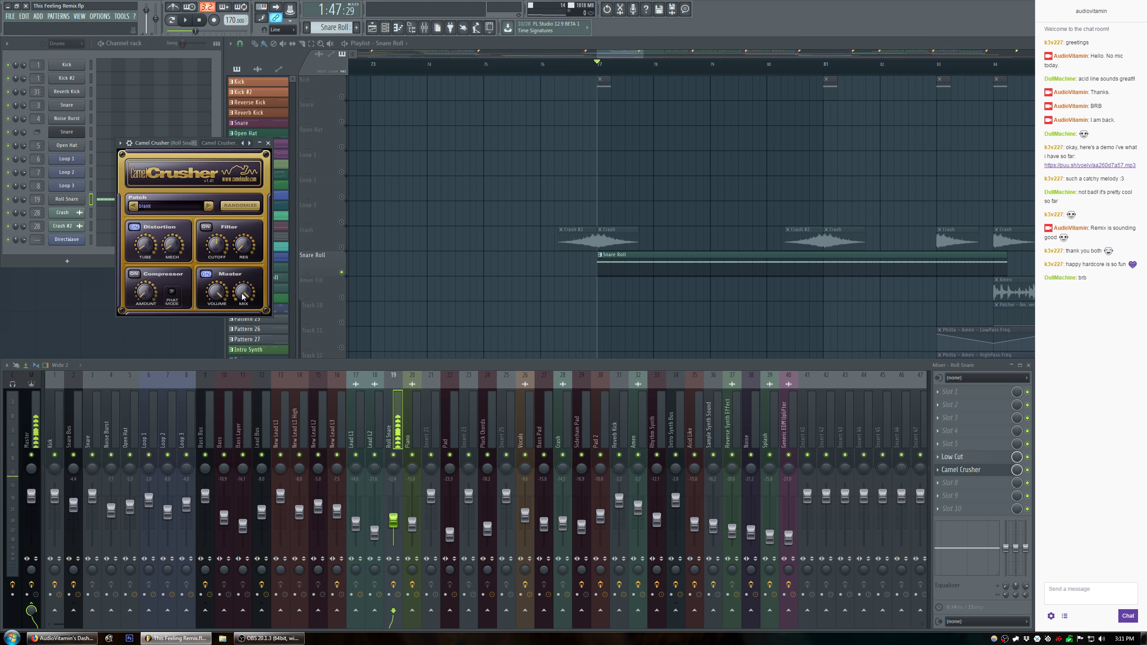
{"action": "key", "text": "space"}
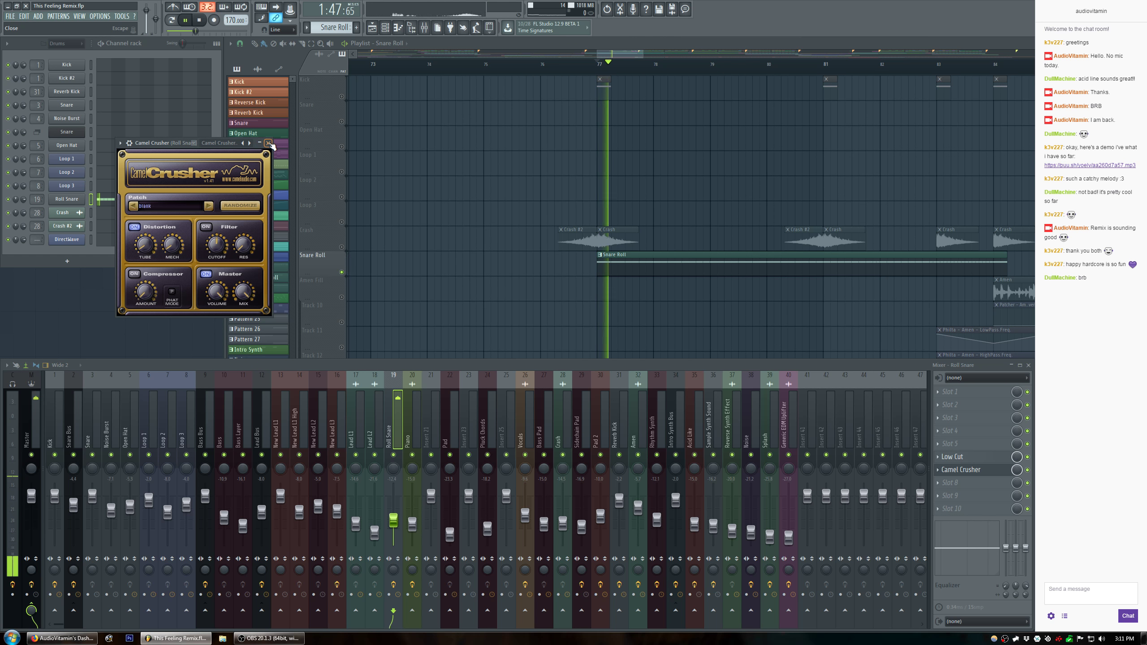
{"action": "left_click", "coordinate": [268, 143]}
{"action": "left_click", "coordinate": [1028, 470]}
{"action": "key", "text": "space"}
Unsolo the Snare Roll playlist track and slightly lower the Roll Snare mixer fader while auditioning the build-up in the full mix.
{"action": "right_click", "coordinate": [342, 271]}
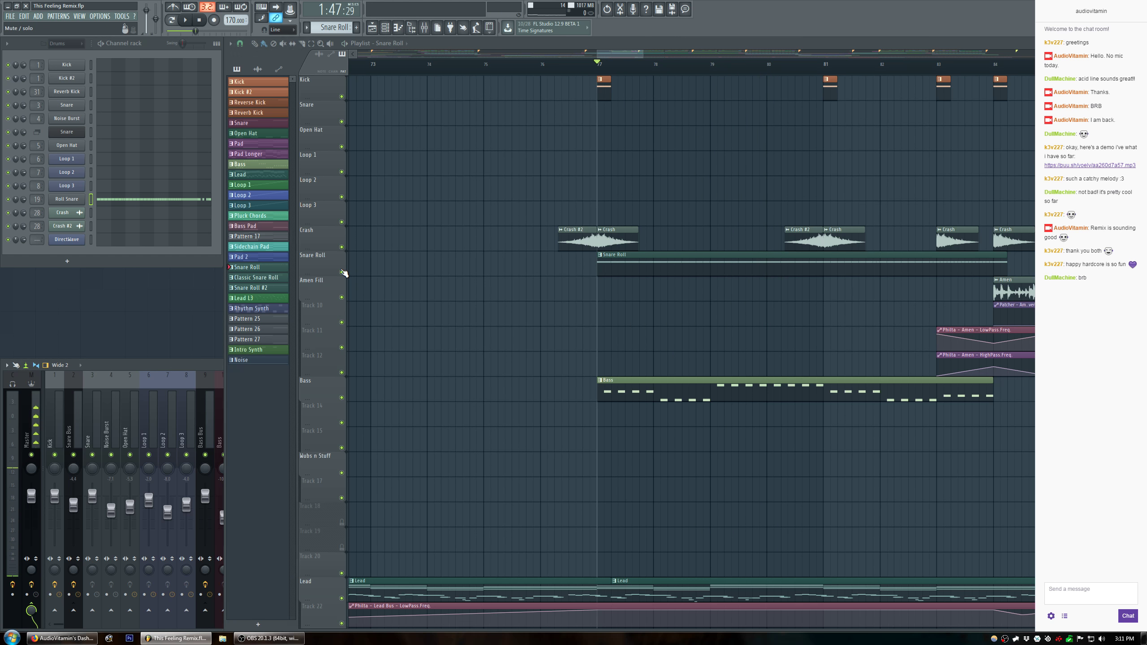
{"action": "left_click", "coordinate": [199, 368]}
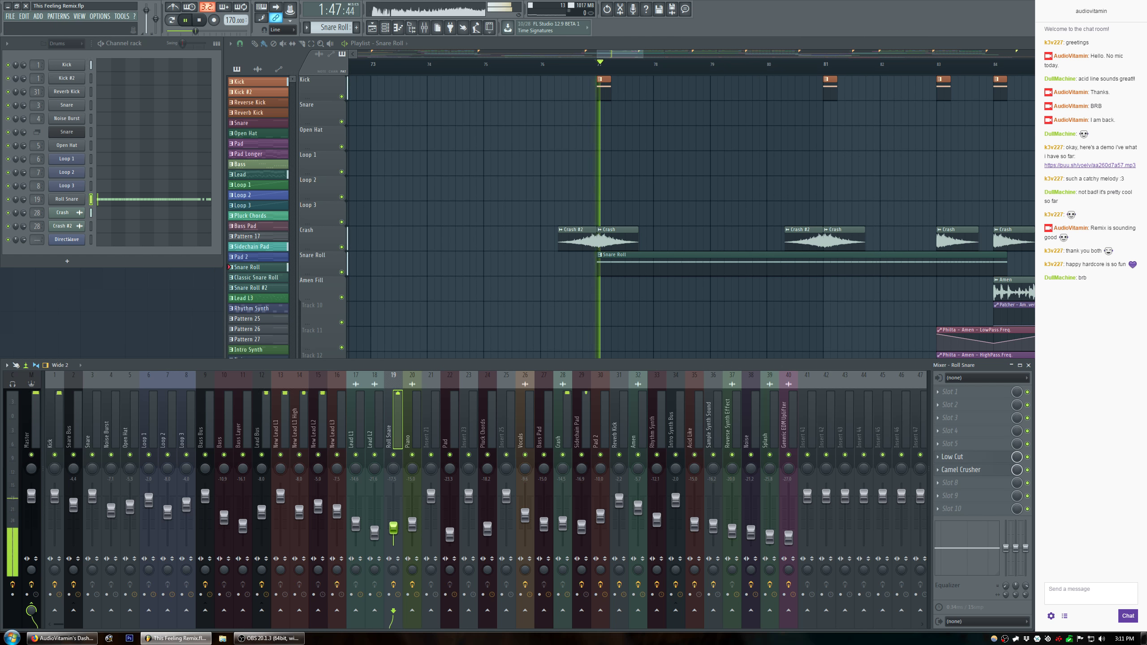
{"action": "left_click_drag", "start_coordinate": [393, 528], "coordinate": [394, 524]}
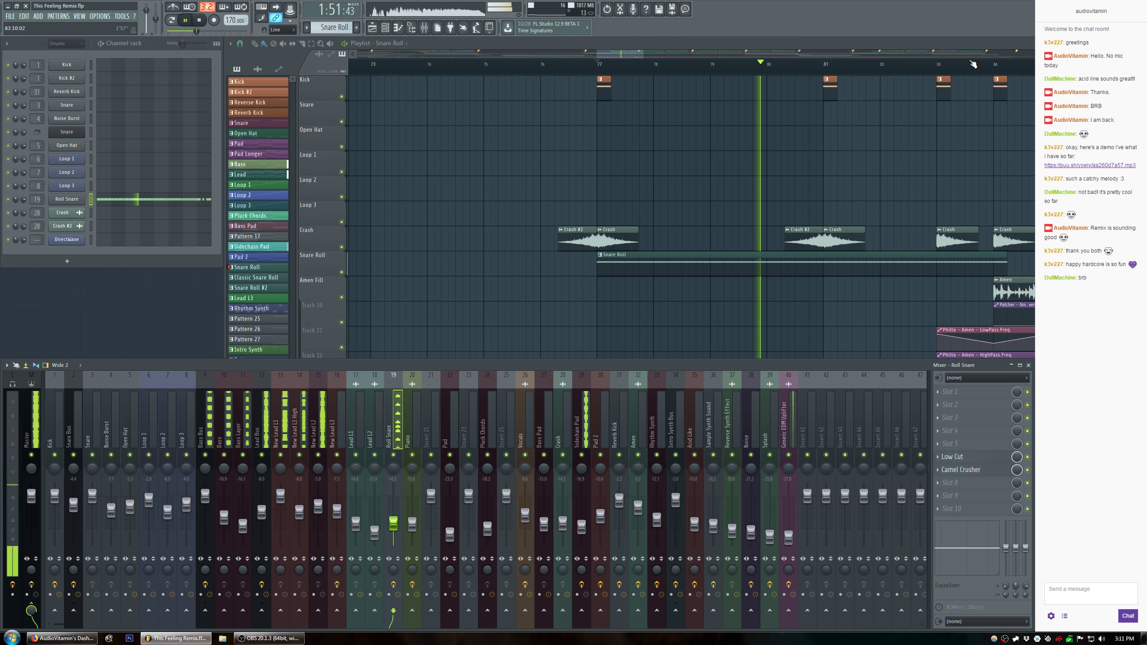
{"action": "left_click_drag", "start_coordinate": [640, 54], "coordinate": [765, 51]}
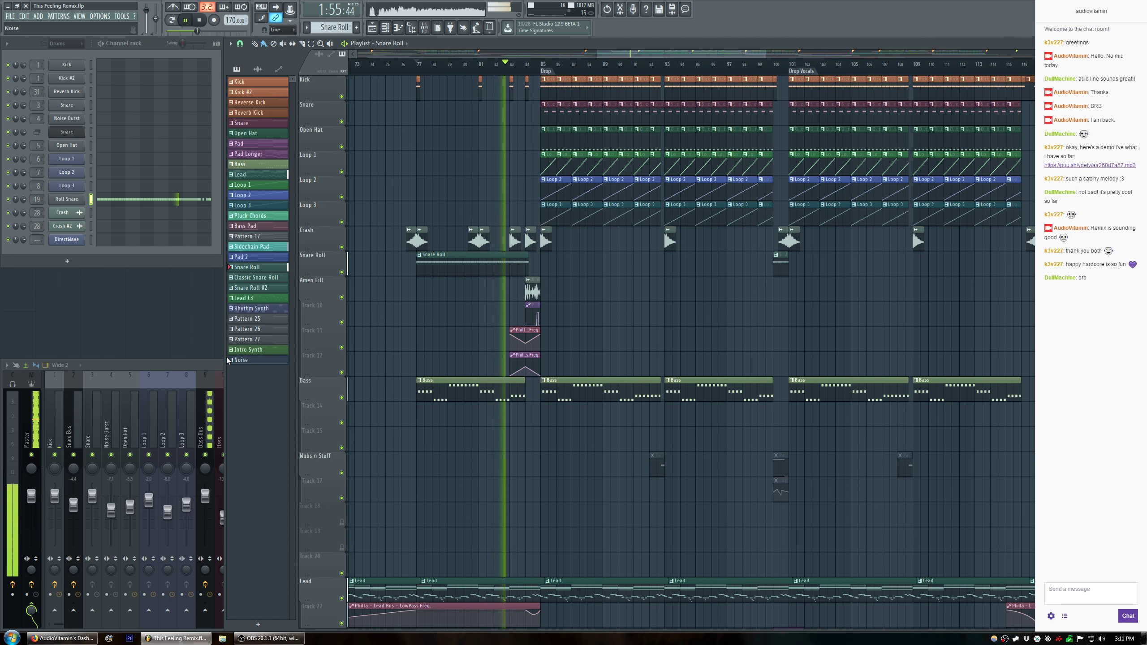
{"action": "left_click", "coordinate": [202, 365]}
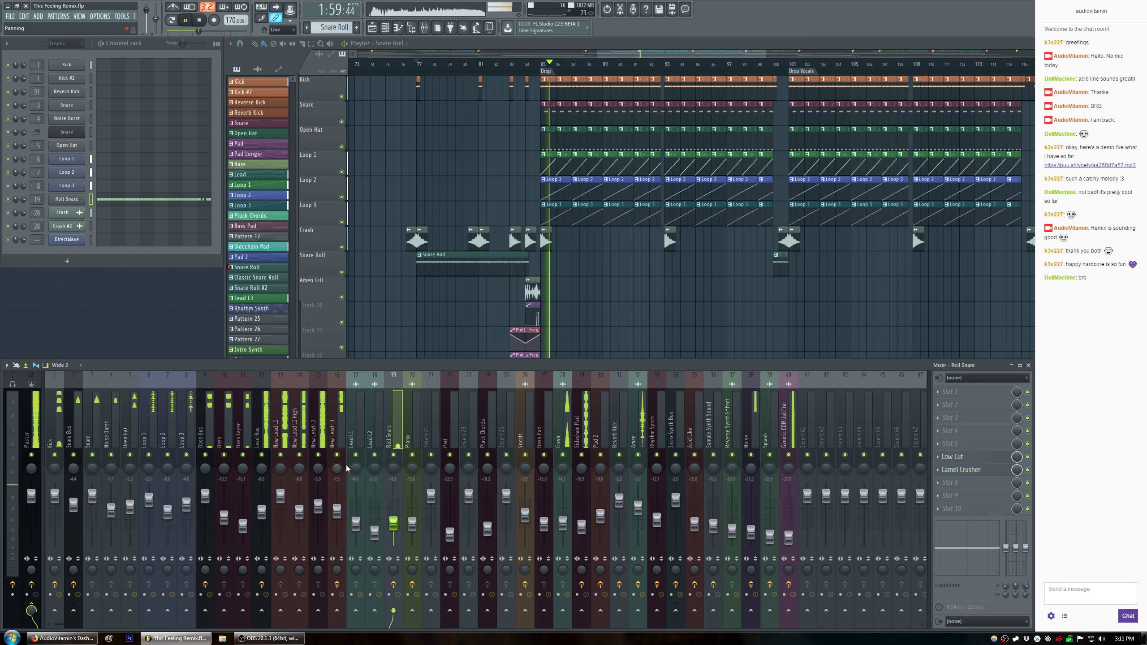
Set Camel Crusher's distortion Tube to 5% on the Roll Snare mixer track, audition the build-up from bar 77, and close the plugin.
{"action": "left_click", "coordinate": [972, 470]}
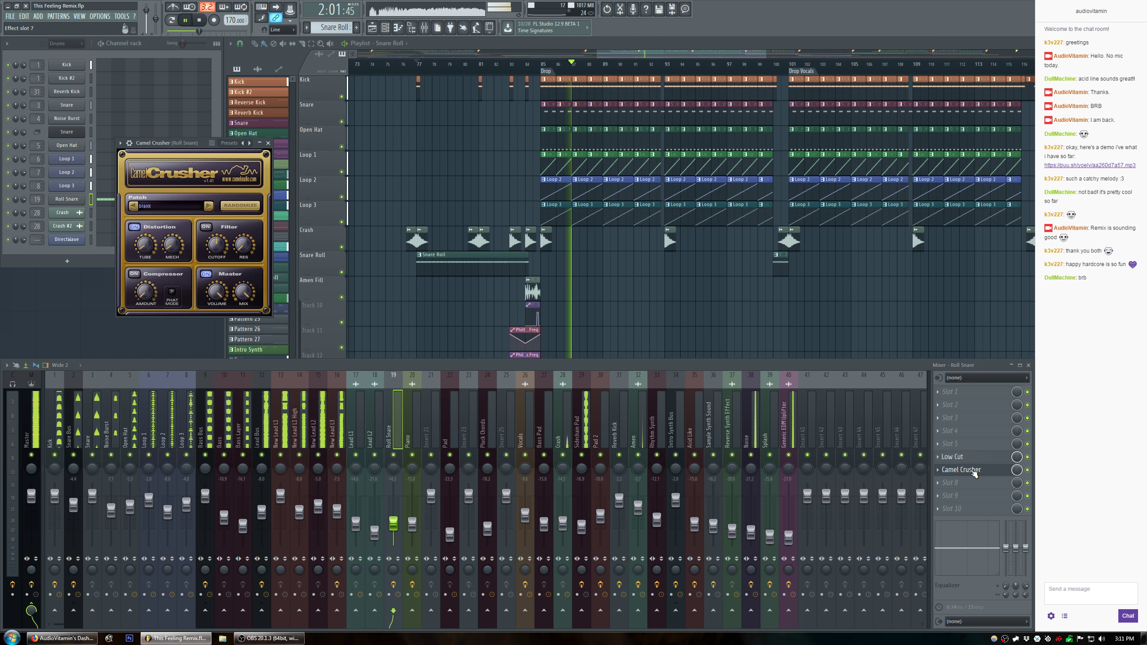
{"action": "key", "text": "space"}
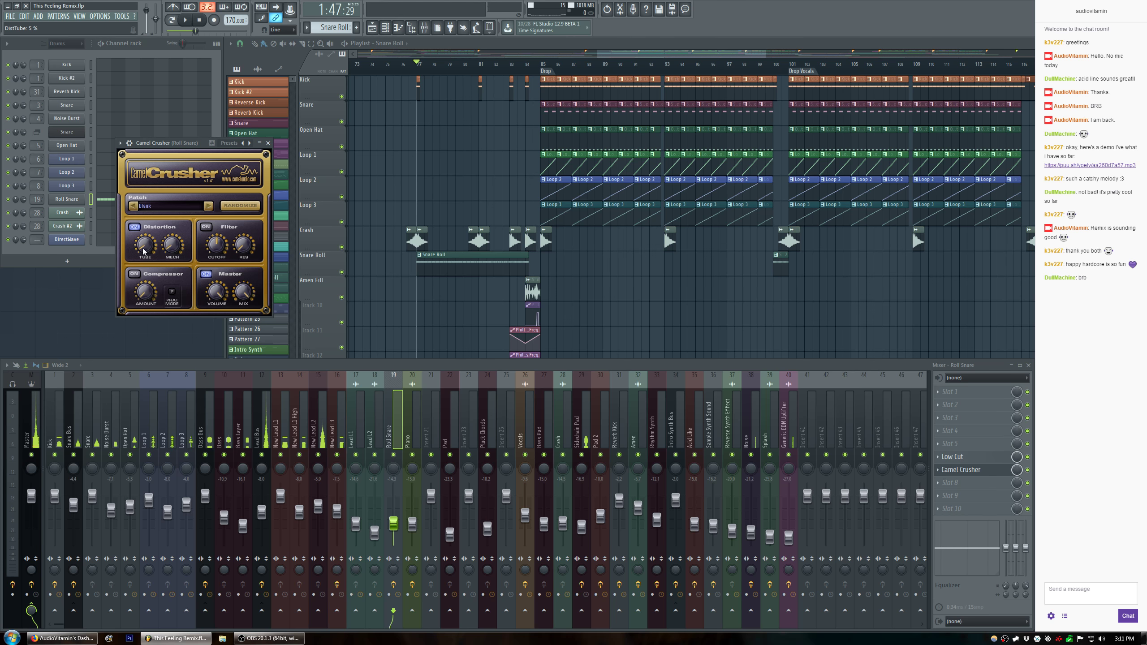
{"action": "key", "text": "space"}
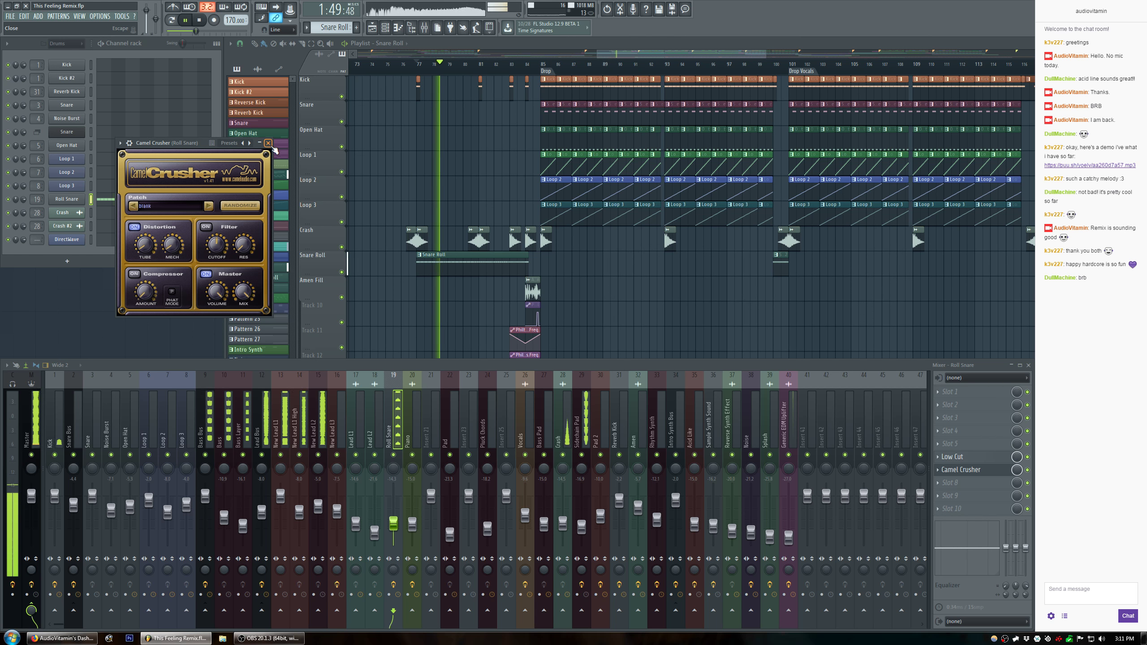
{"action": "left_click", "coordinate": [271, 144]}
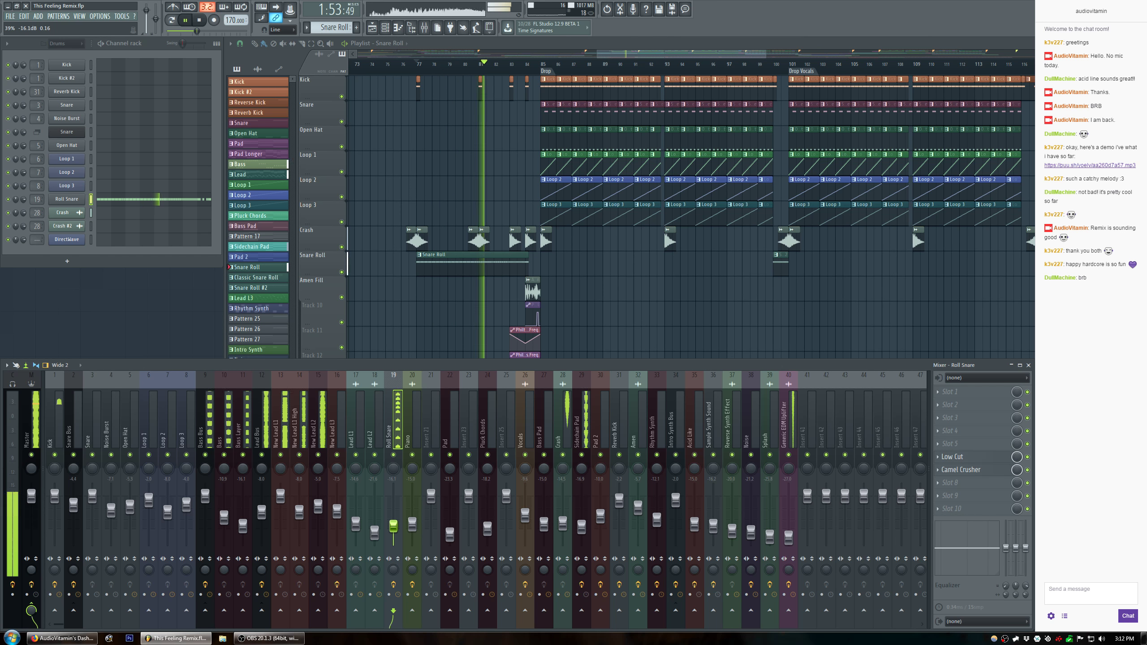
Fine-tune the Roll Snare mixer fader to about 39% while auditioning the rolls before the Drop and Drop Vocals sections.
{"action": "left_click_drag", "start_coordinate": [397, 527], "coordinate": [397, 525]}
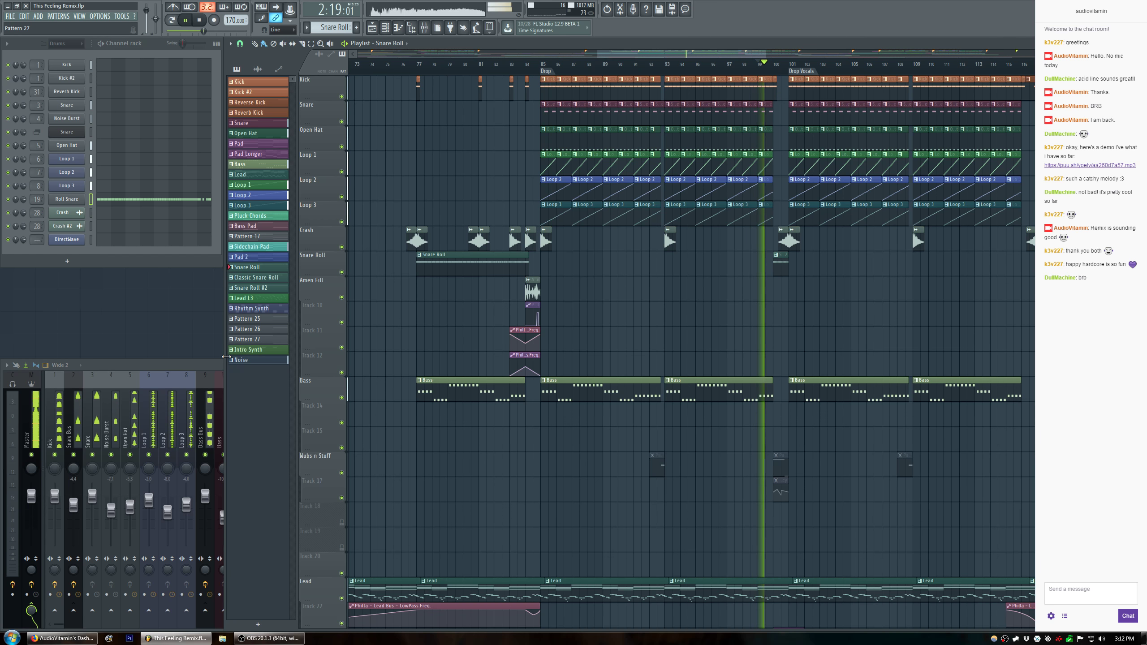
{"action": "left_click", "coordinate": [226, 358]}
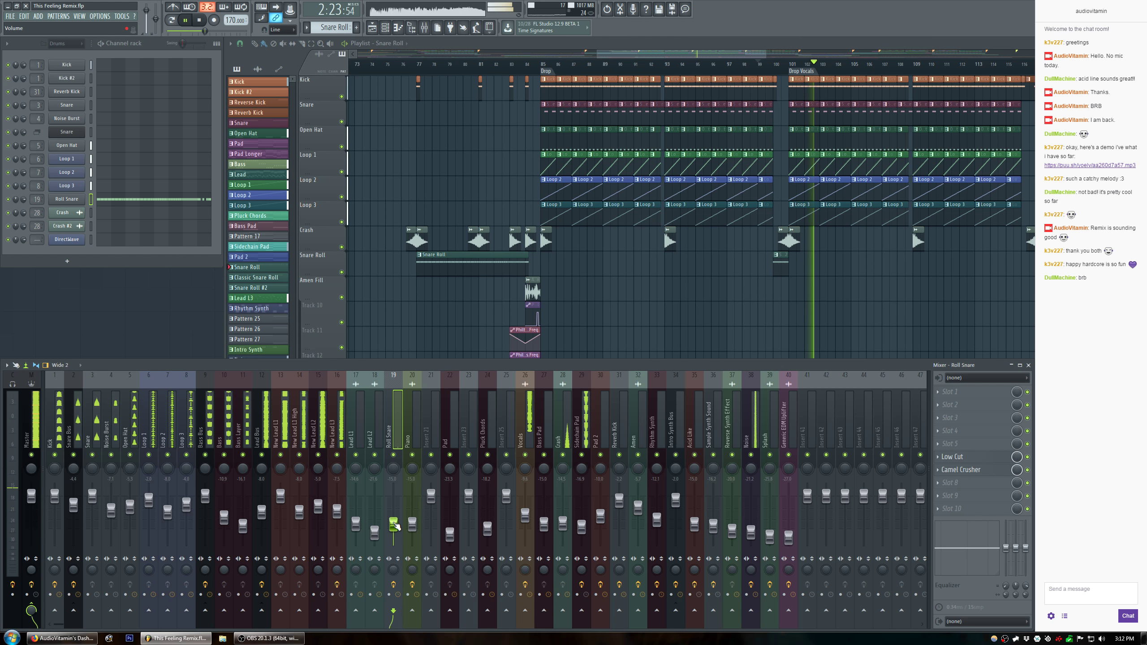
{"action": "left_click", "coordinate": [73, 477]}
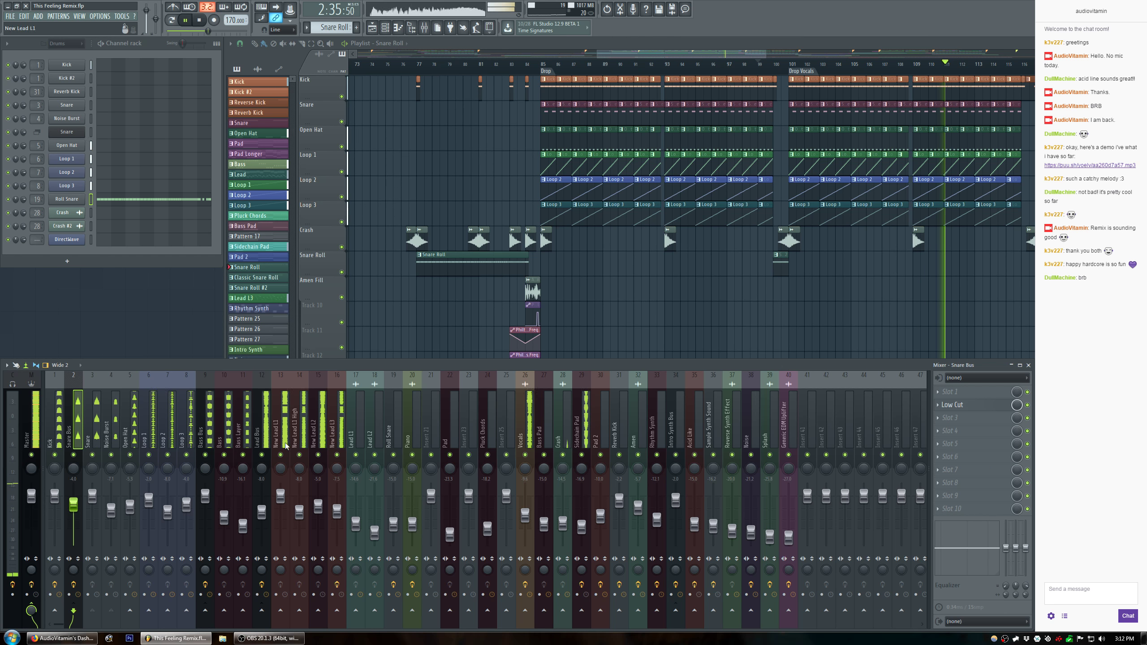
{"action": "key", "text": "space"}
{"action": "key", "text": "space"}
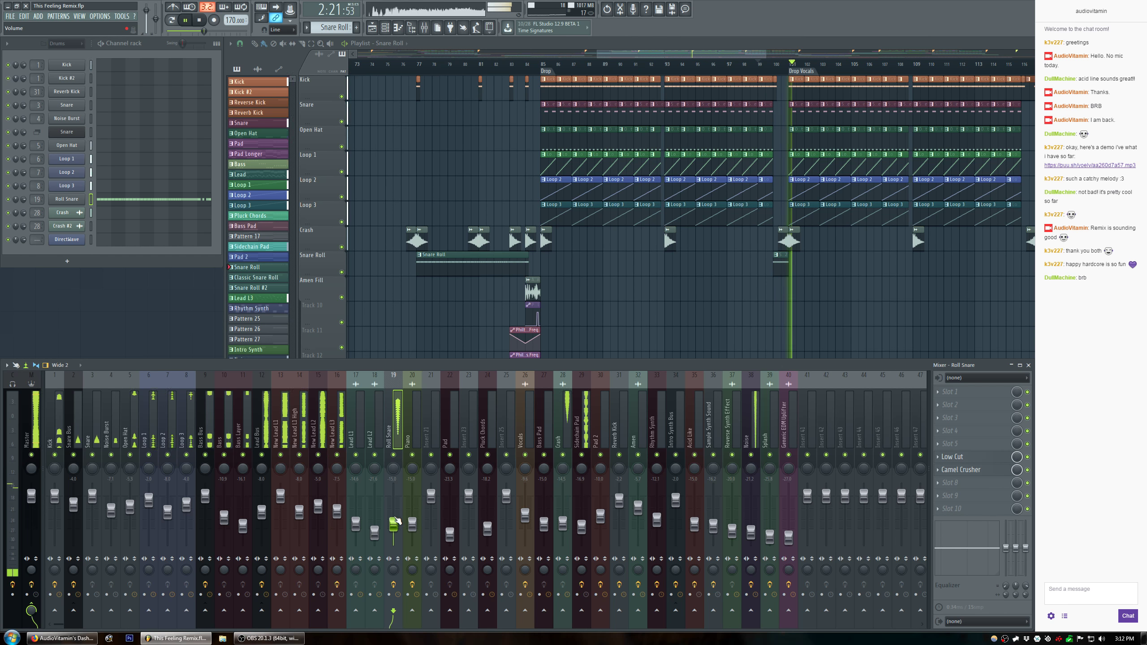
{"action": "left_click", "coordinate": [394, 525]}
{"action": "left_click_drag", "start_coordinate": [394, 525], "coordinate": [394, 526]}
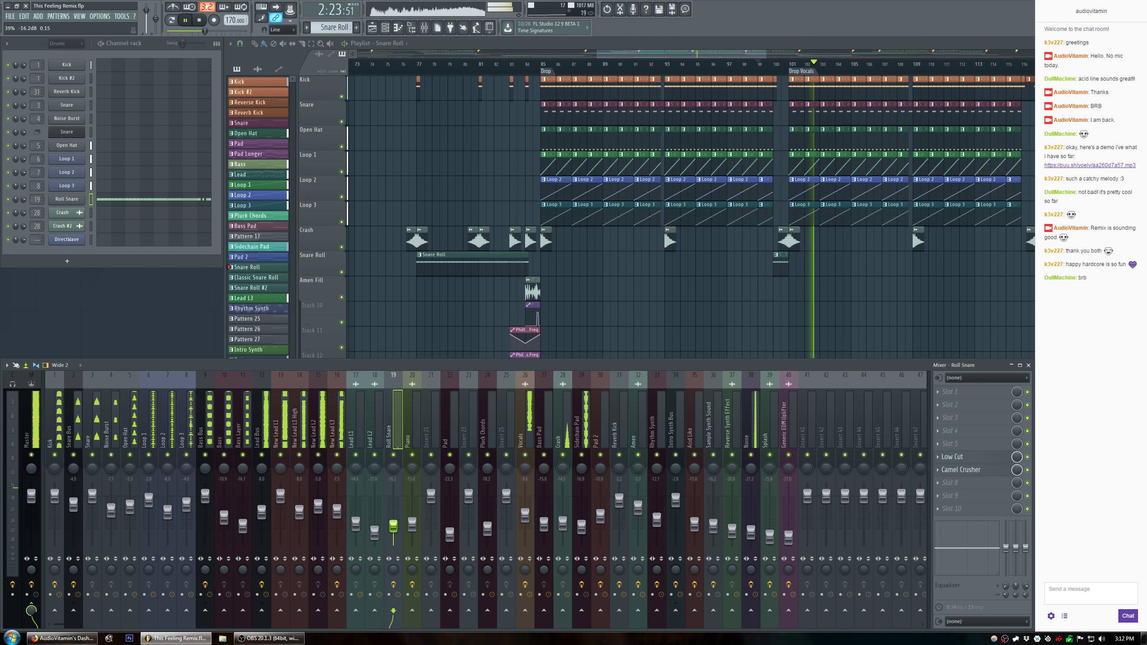
{"action": "key", "text": "space"}
{"action": "key", "text": "space"}
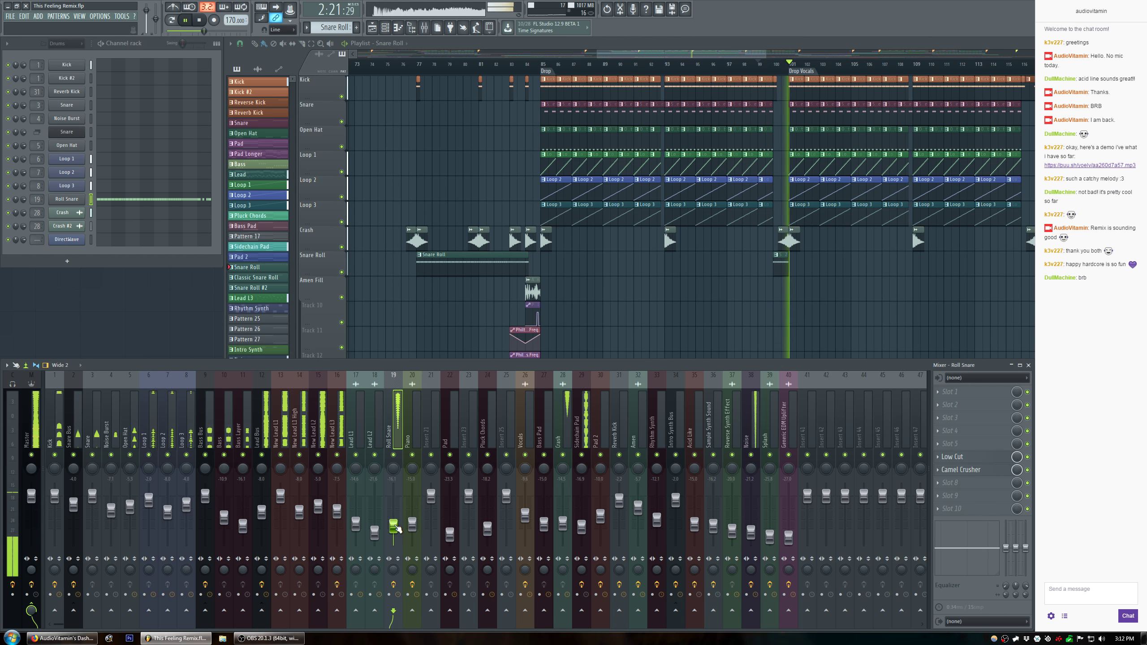
Select the Open Hat mixer track and loop the playlist from the Drop Vocals marker at bar 101 for auditioning.
{"action": "left_click", "coordinate": [131, 425]}
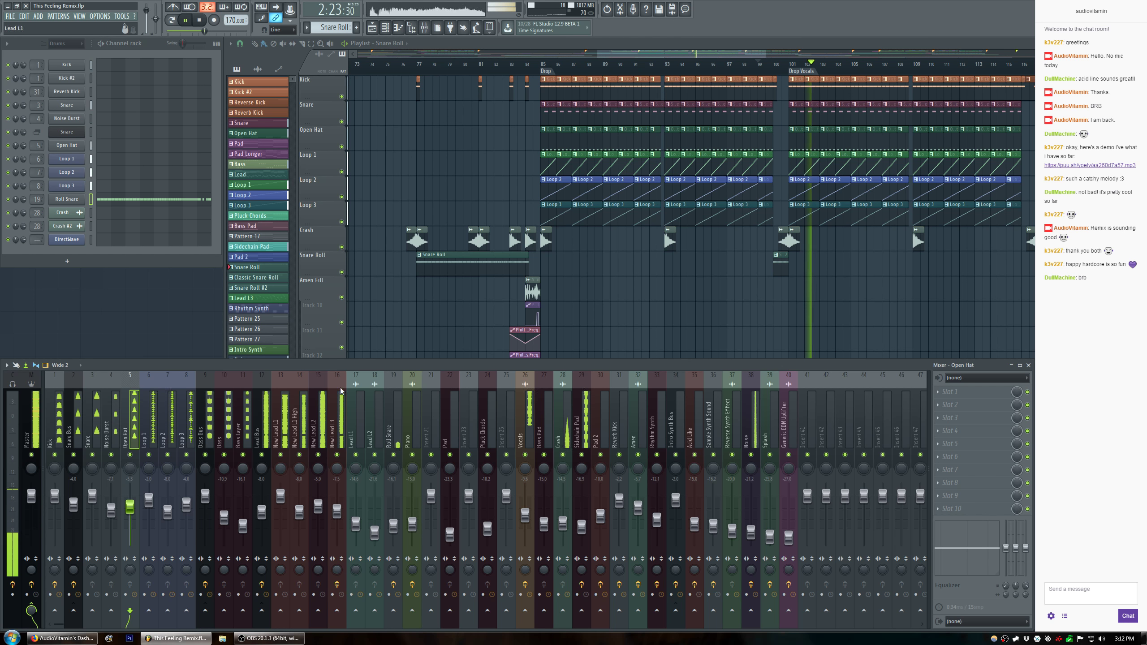
{"action": "left_click_drag", "start_coordinate": [795, 66], "coordinate": [1034, 94]}
{"action": "key", "text": "space"}
{"action": "left_click", "coordinate": [172, 365]}
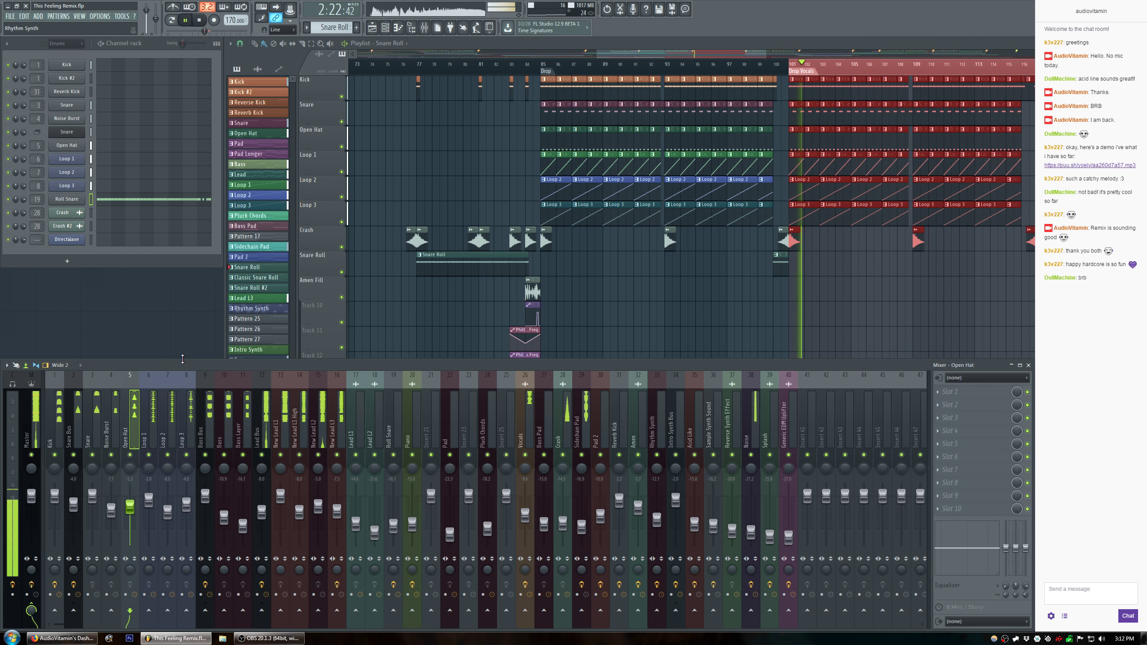
Add Camel Crusher to slot 1 of the Open Hat mixer track and enable its distortion.
{"action": "left_click", "coordinate": [938, 392]}
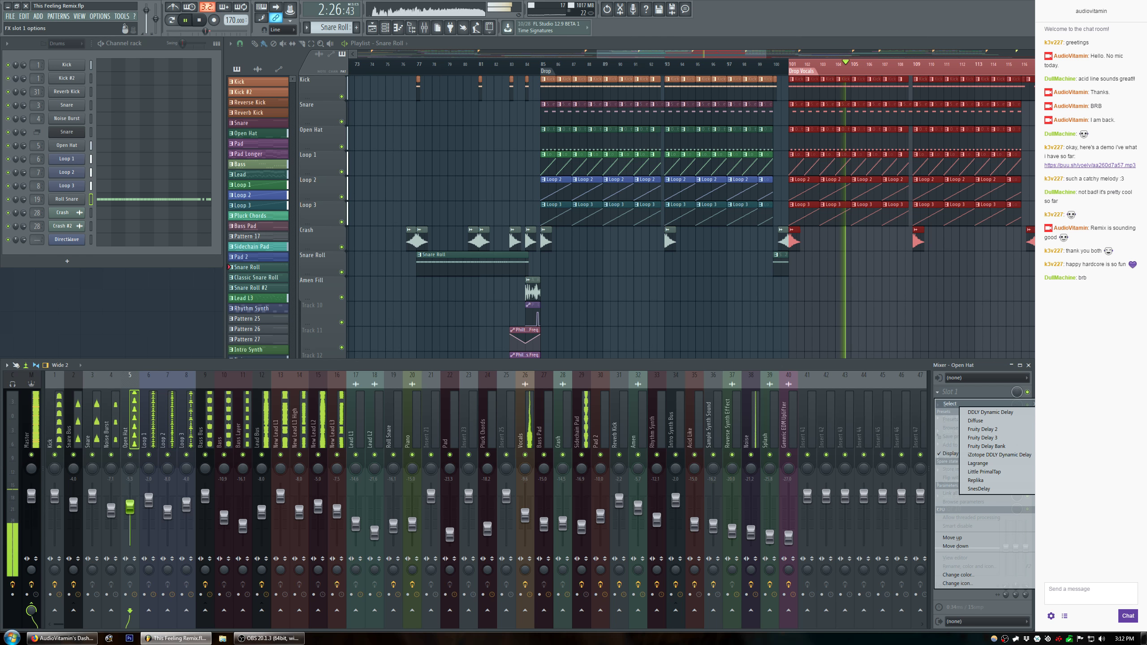
{"action": "mouse_move", "coordinate": [1059, 421]}
{"action": "left_click", "coordinate": [1006, 421]}
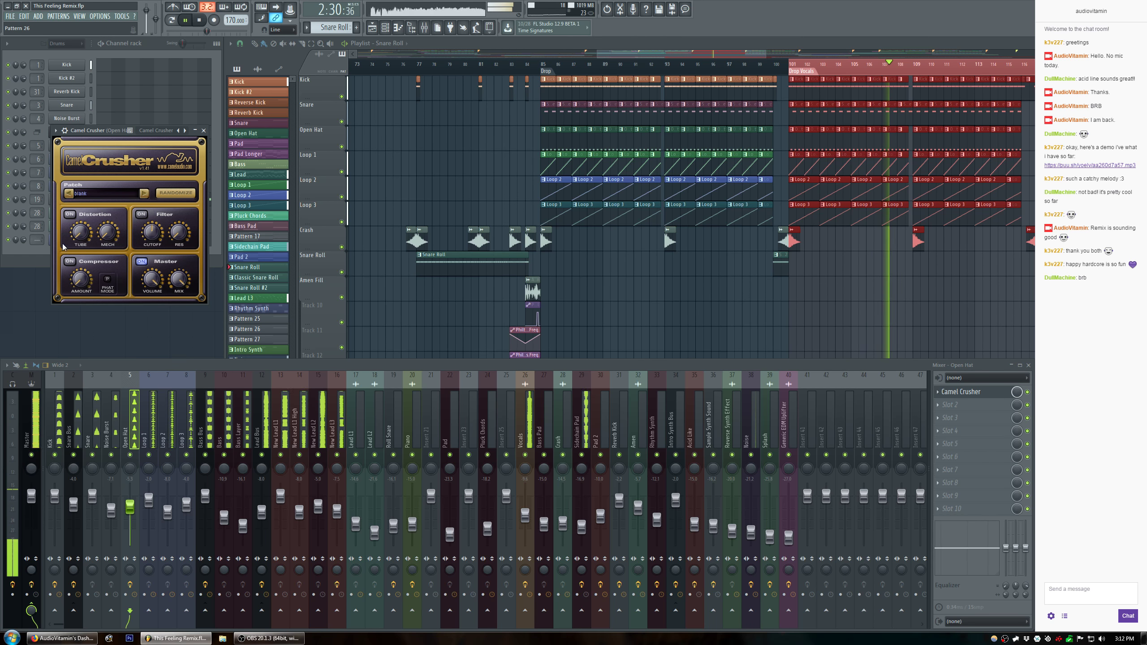
{"action": "left_click", "coordinate": [70, 215]}
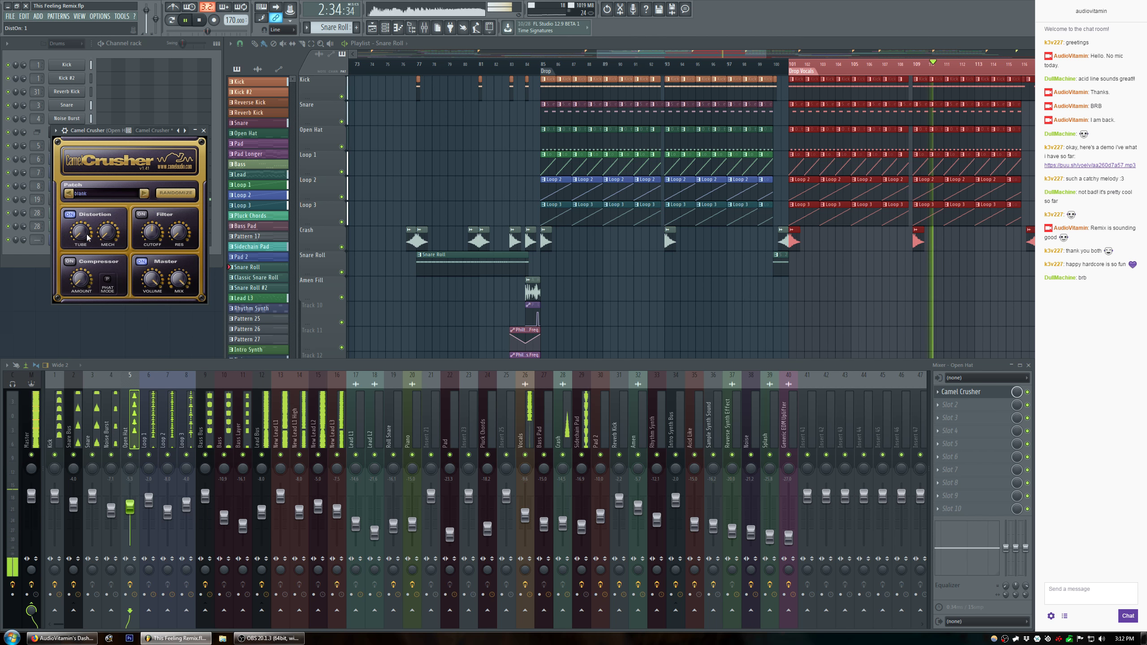
Adjust the Open Hat distortion to about 10% Tube and 14% Mech while auditioning the looped drop, and close Camel Crusher.
{"action": "left_click_drag", "start_coordinate": [83, 232], "coordinate": [84, 228]}
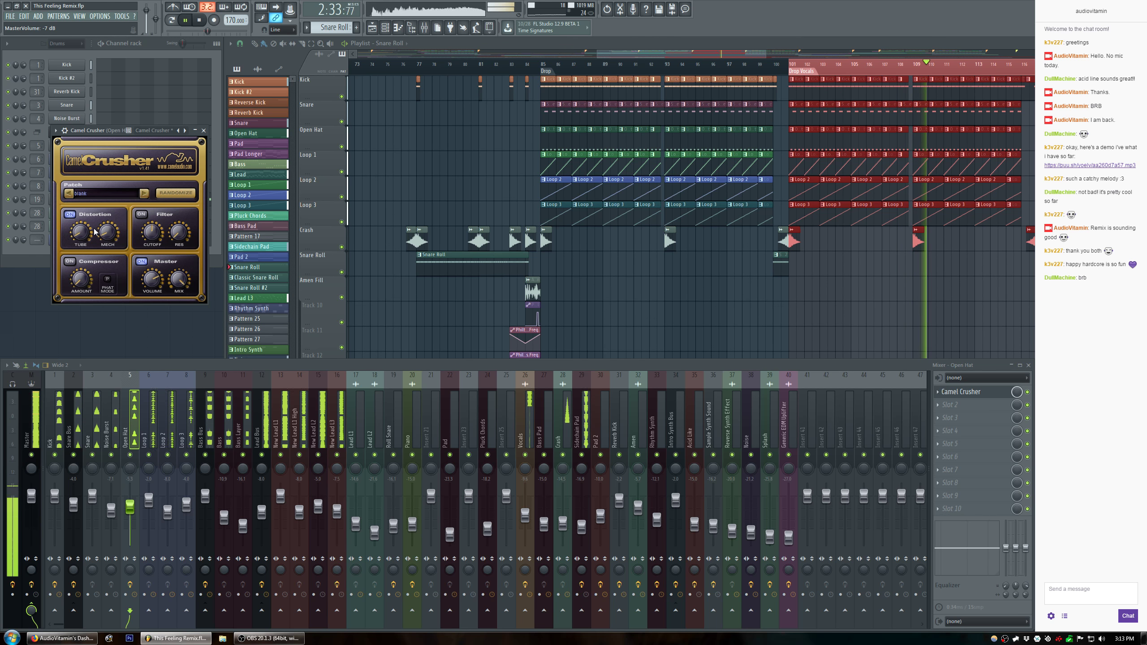
{"action": "key", "text": "space"}
{"action": "key", "text": "space"}
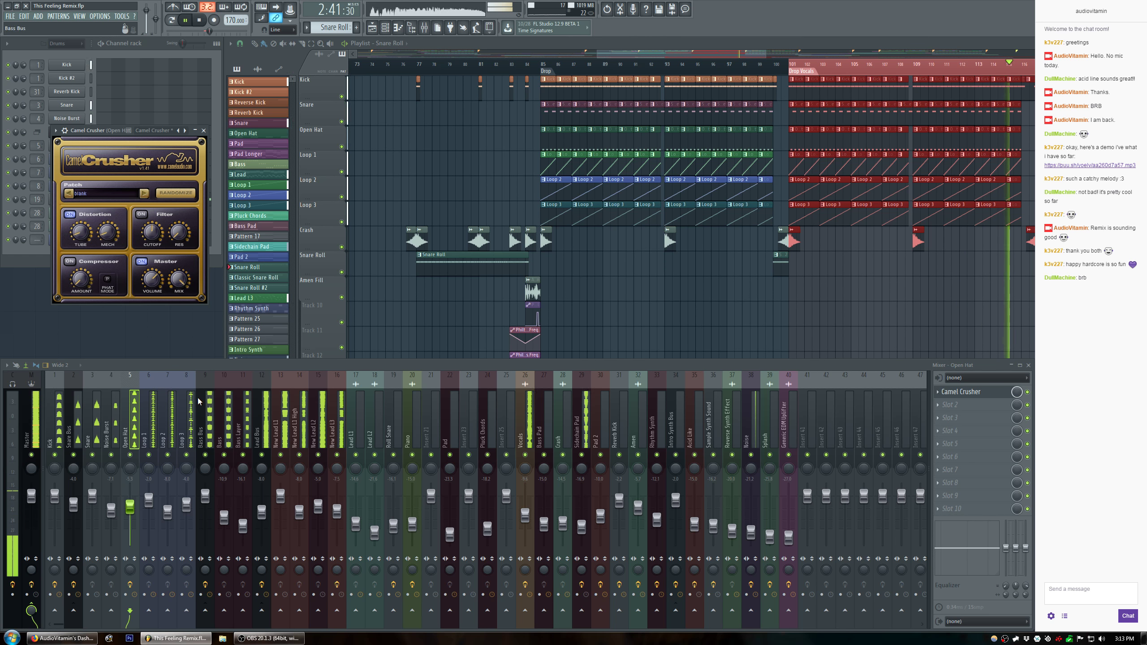
{"action": "key", "text": "space"}
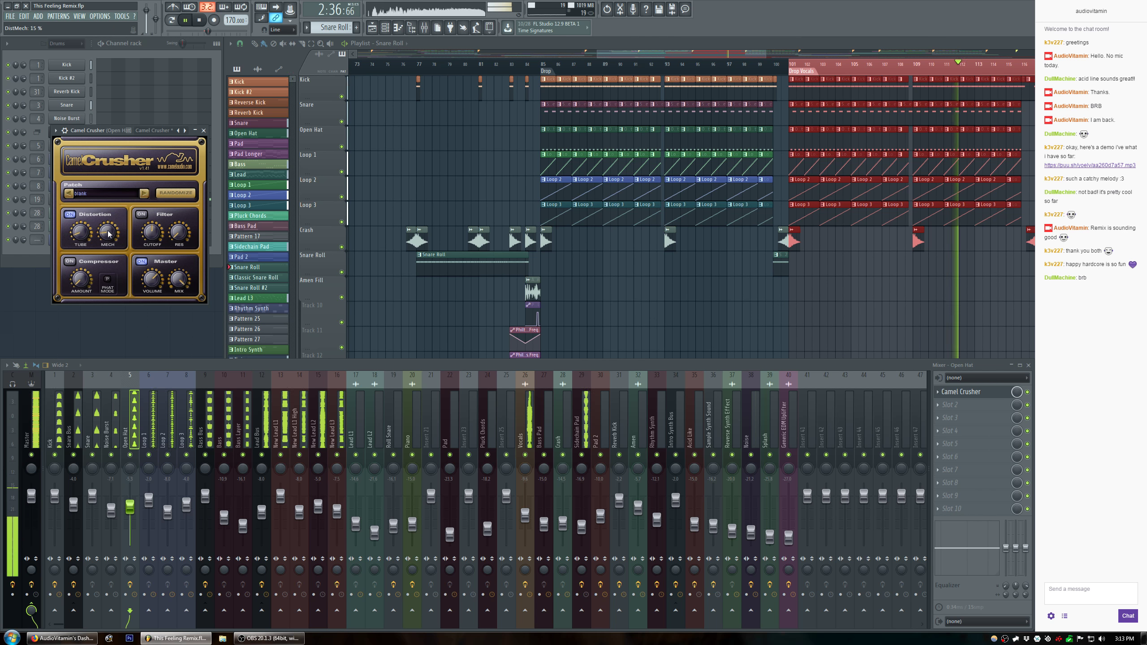
{"action": "left_click_drag", "start_coordinate": [83, 232], "coordinate": [88, 240]}
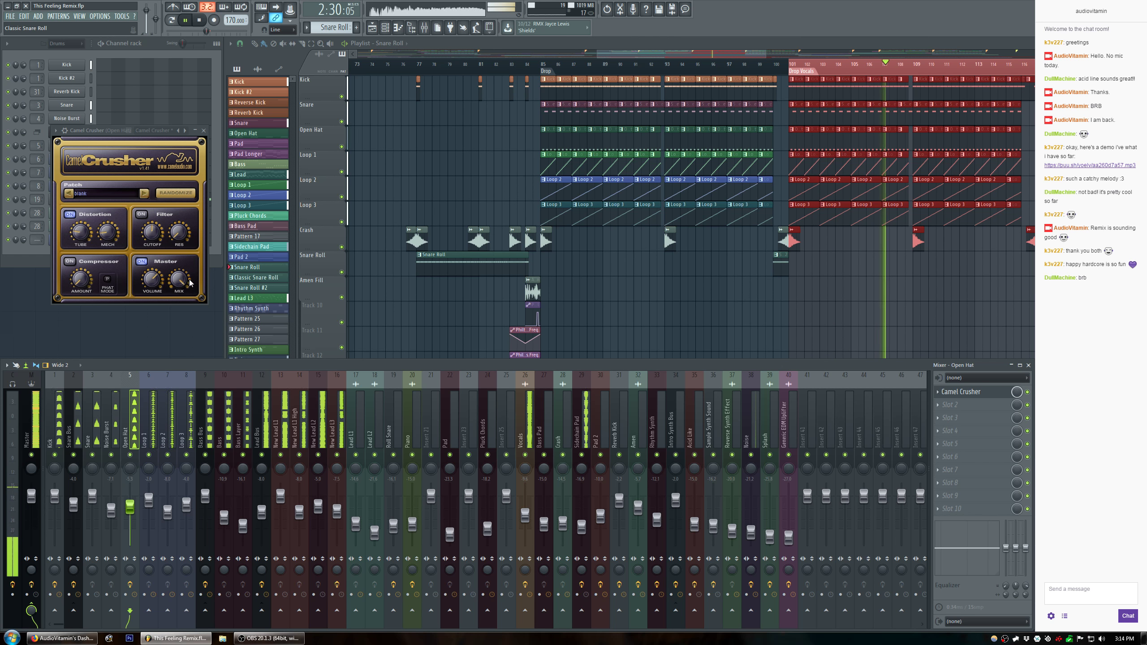
{"action": "left_click_drag", "start_coordinate": [110, 234], "coordinate": [108, 234]}
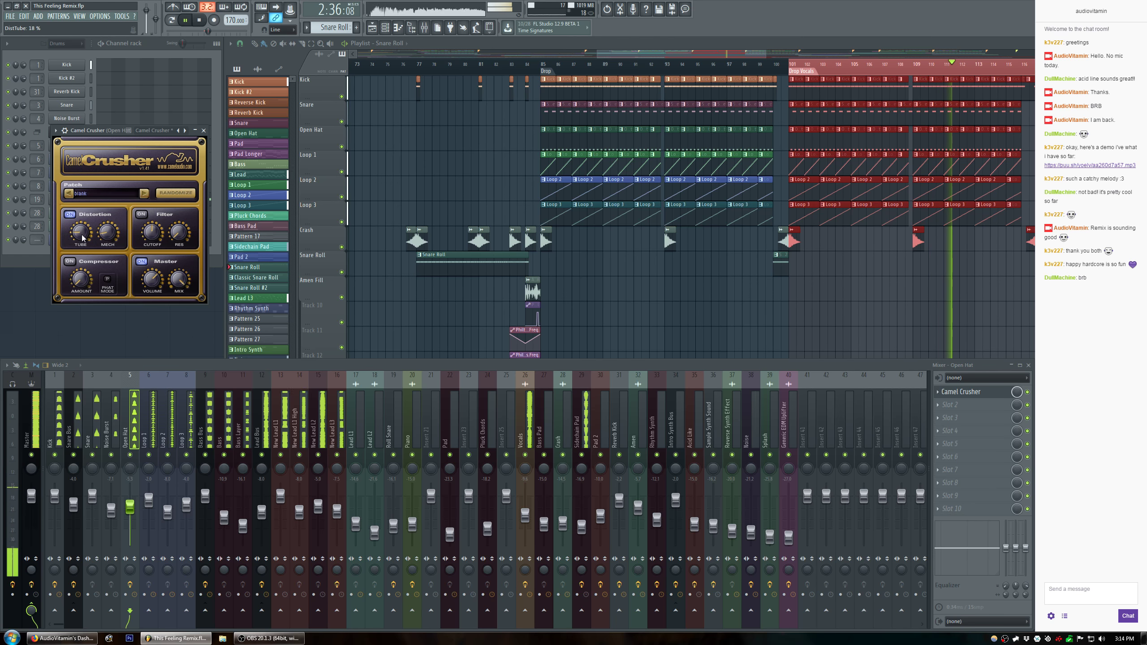
{"action": "left_click_drag", "start_coordinate": [82, 240], "coordinate": [83, 242]}
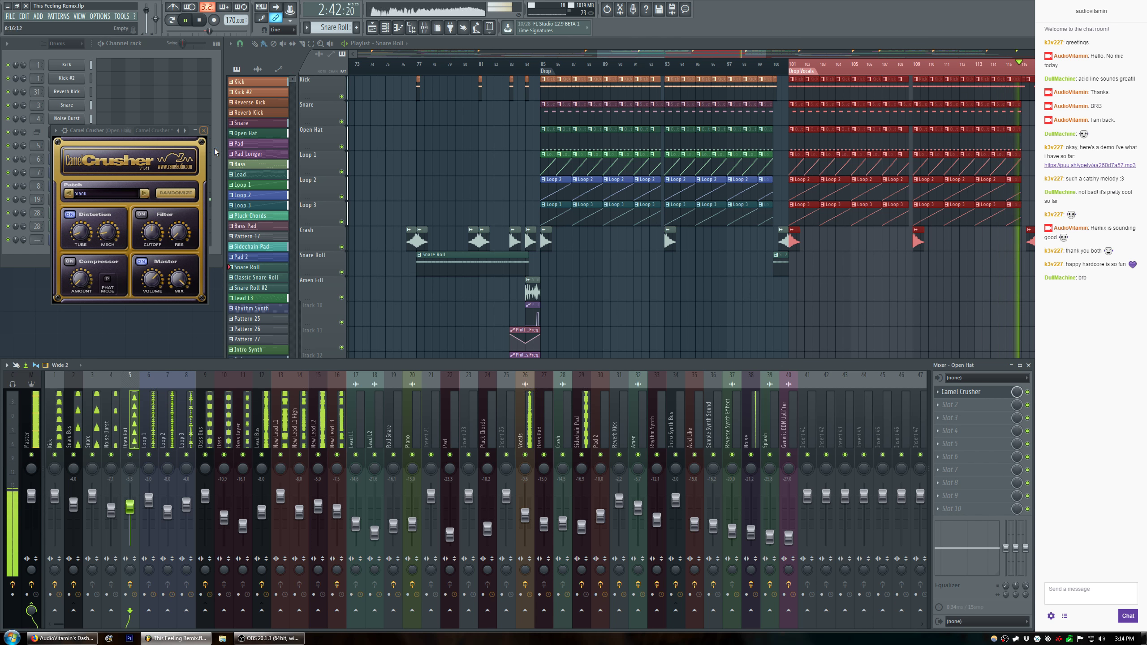
{"action": "key", "text": "space"}
{"action": "key", "text": "space"}
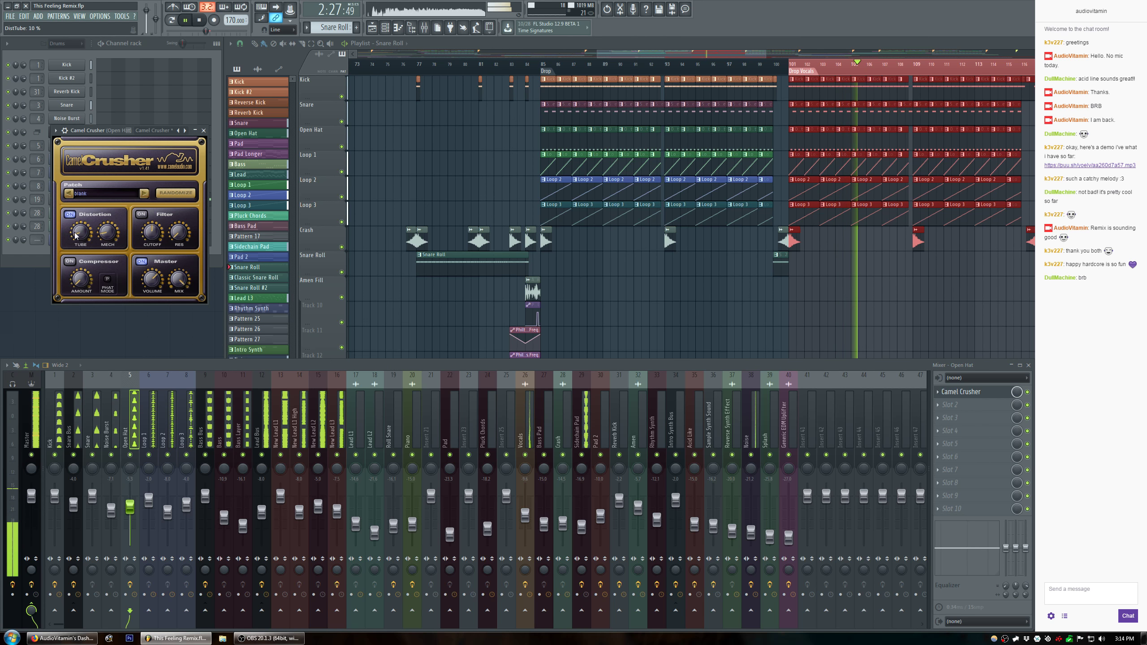
{"action": "left_click_drag", "start_coordinate": [79, 231], "coordinate": [80, 230]}
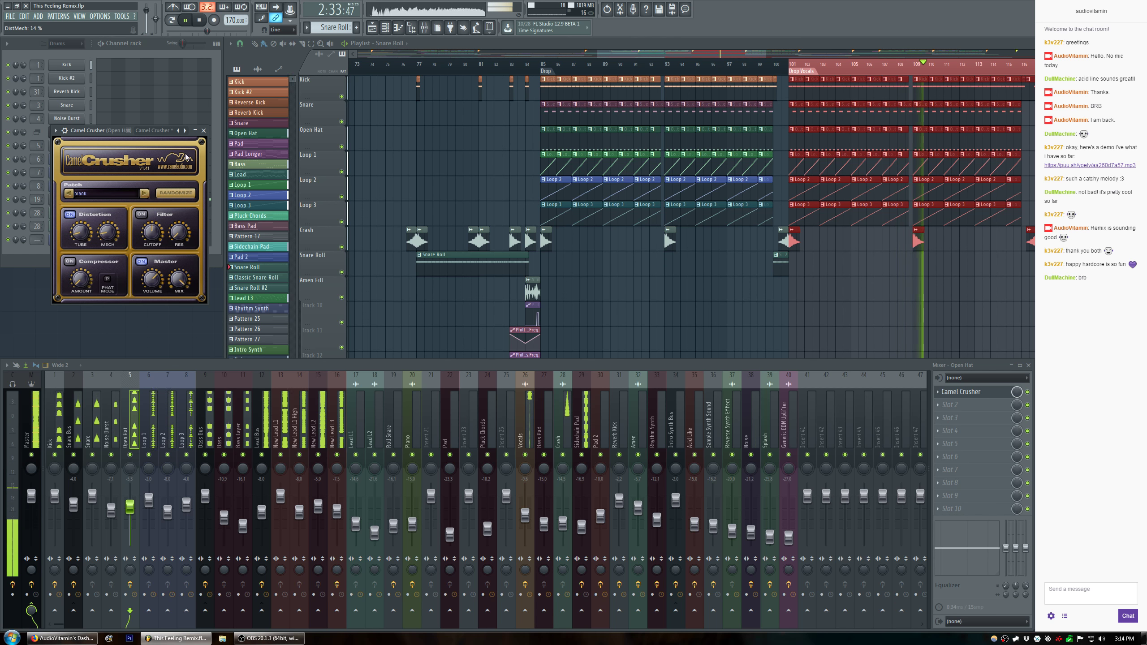
{"action": "left_click", "coordinate": [203, 130]}
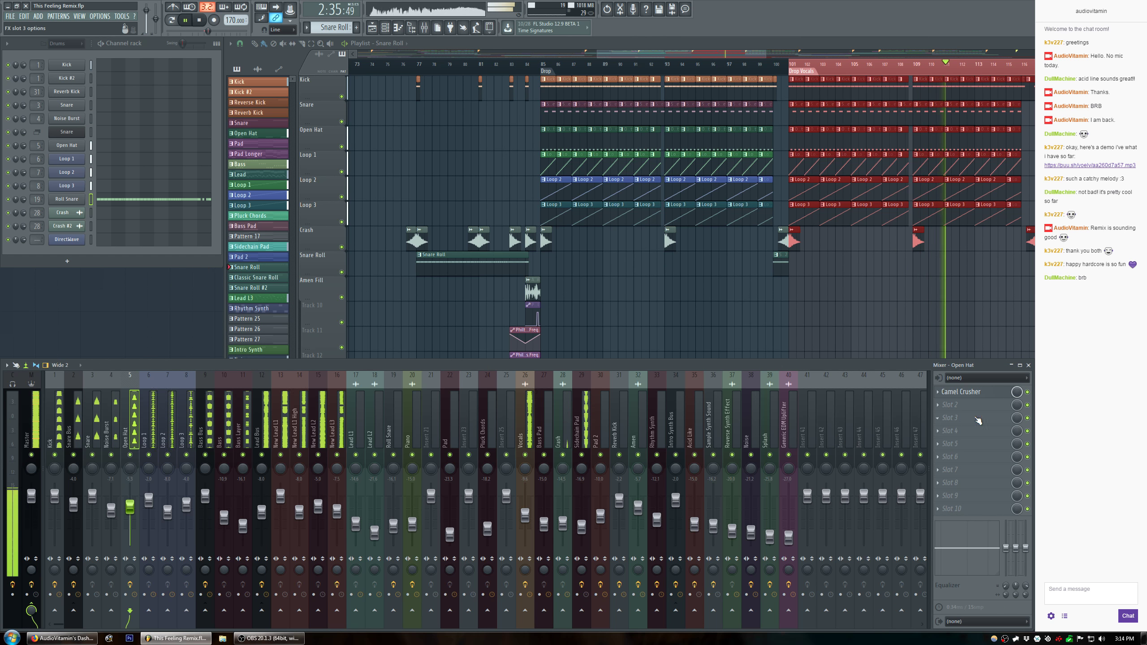
Clear the playlist loop selection and play from the Drop marker at bar 85 with the mixer in view.
{"action": "left_click", "coordinate": [808, 66]}
{"action": "left_click", "coordinate": [543, 64]}
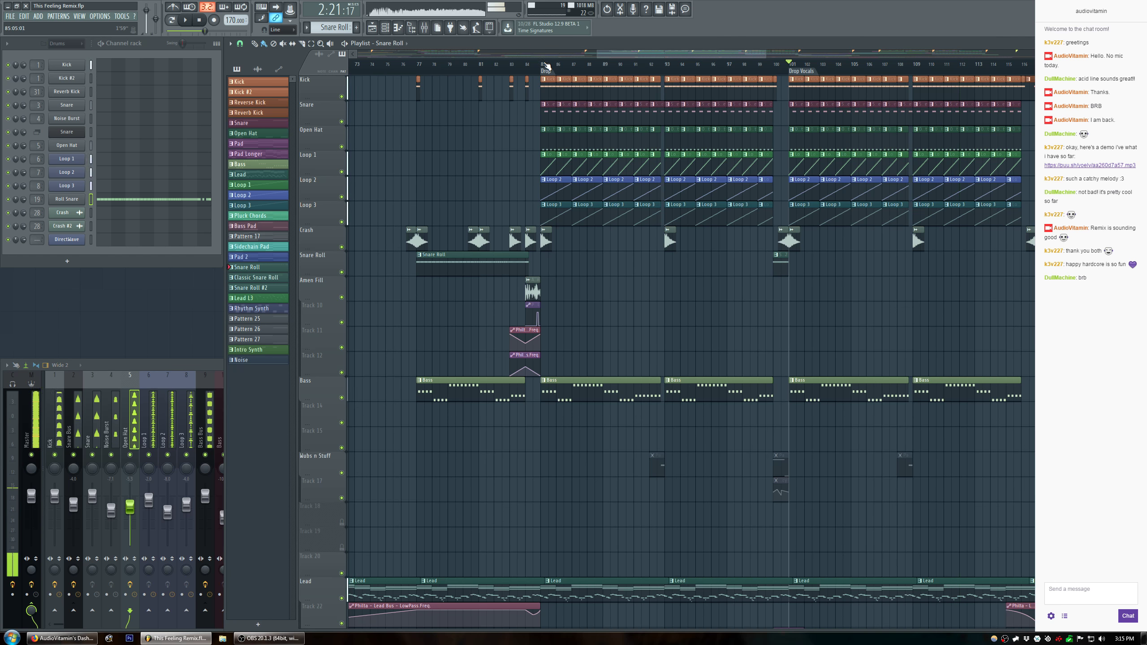
{"action": "left_click", "coordinate": [205, 371]}
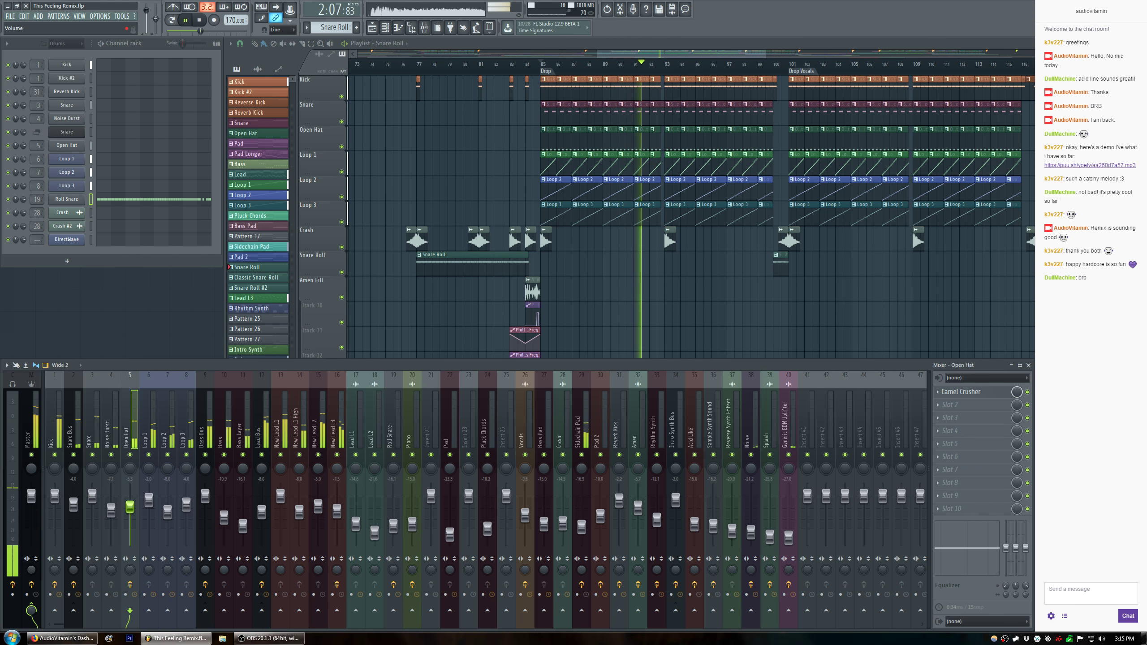
Lower the Open Hat mixer fader to about 77% (-5.5 dB) while the drop plays.
{"action": "left_click_drag", "start_coordinate": [131, 507], "coordinate": [132, 508]}
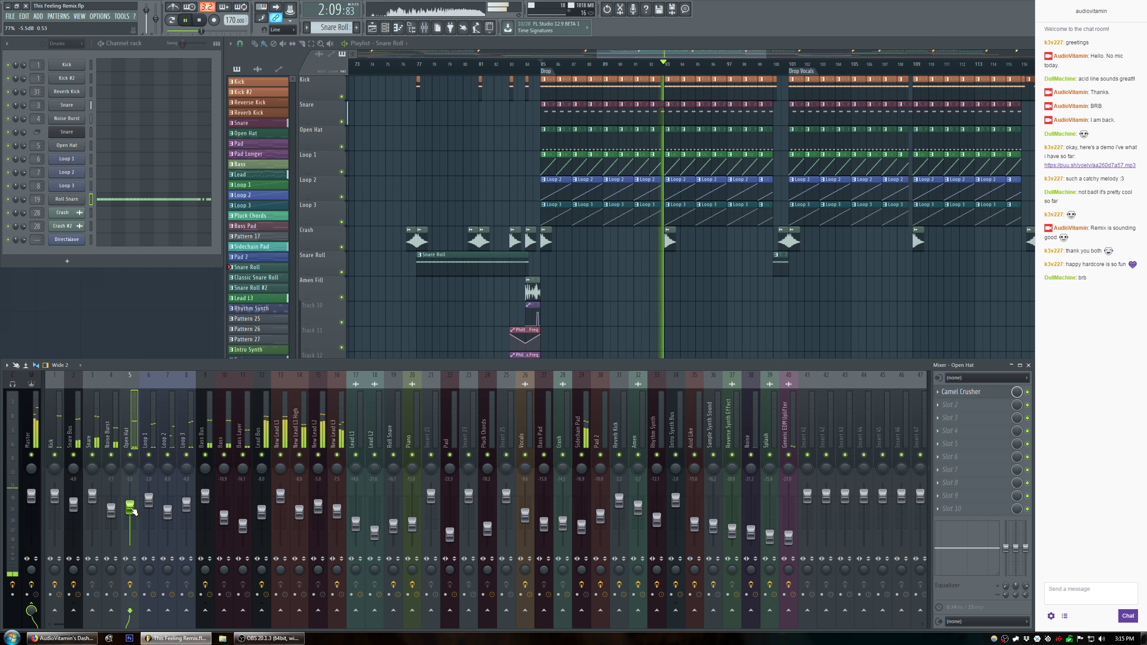
{"action": "left_click_drag", "start_coordinate": [131, 508], "coordinate": [131, 509]}
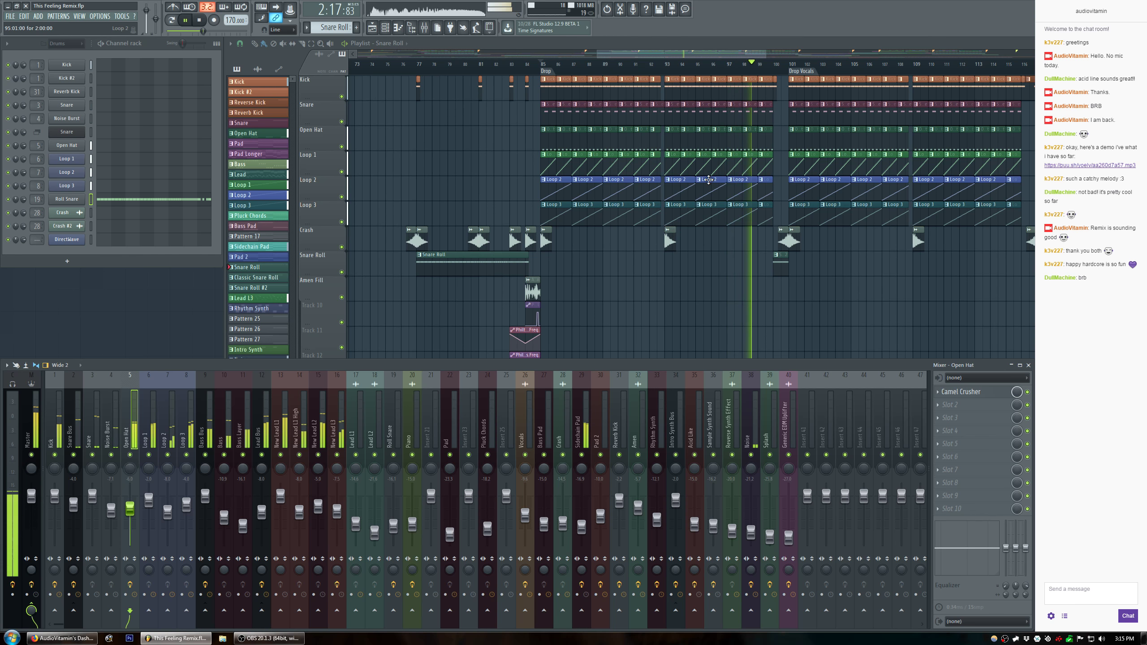
Play the intro from about bar 21 with the mixer in view and listen through to the Breakdown marker.
{"action": "left_click_drag", "start_coordinate": [754, 54], "coordinate": [540, 84]}
{"action": "scroll", "coordinate": [511, 92], "scroll_direction": "up", "scroll_amount": 4}
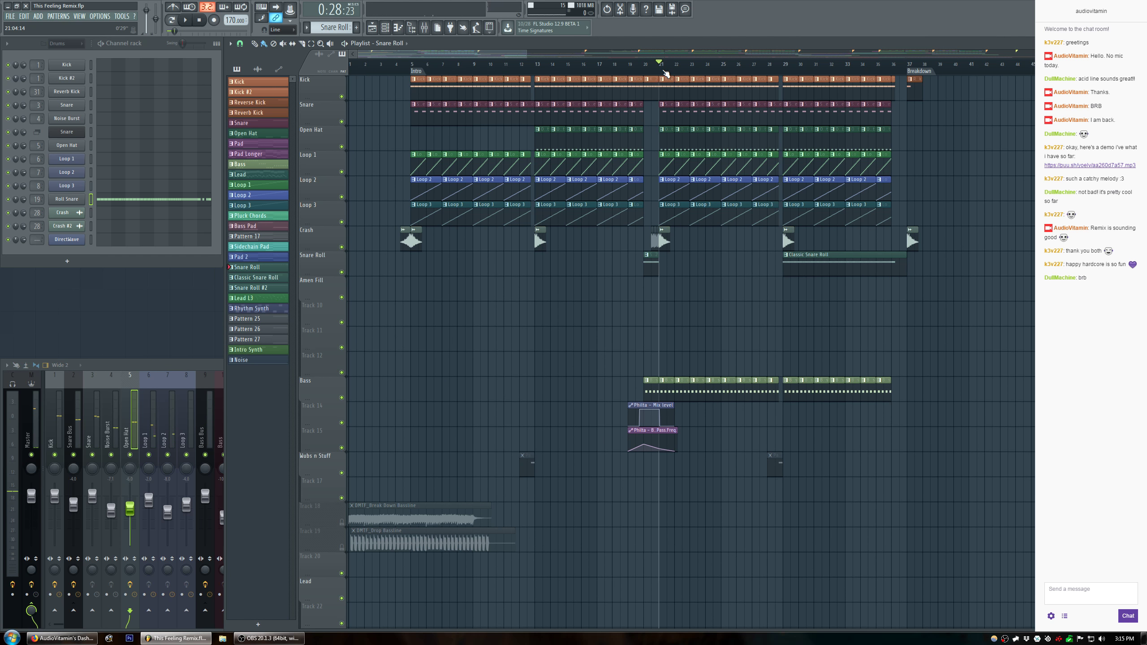
{"action": "key", "text": "space"}
{"action": "left_click", "coordinate": [183, 366]}
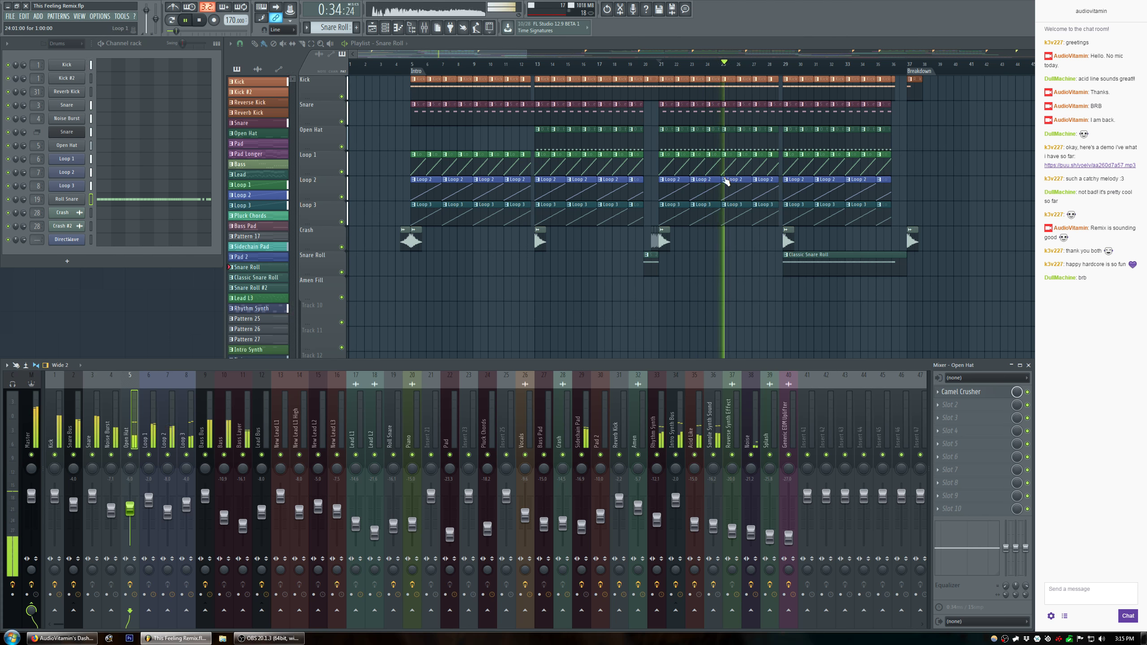
{"action": "left_click", "coordinate": [498, 64]}
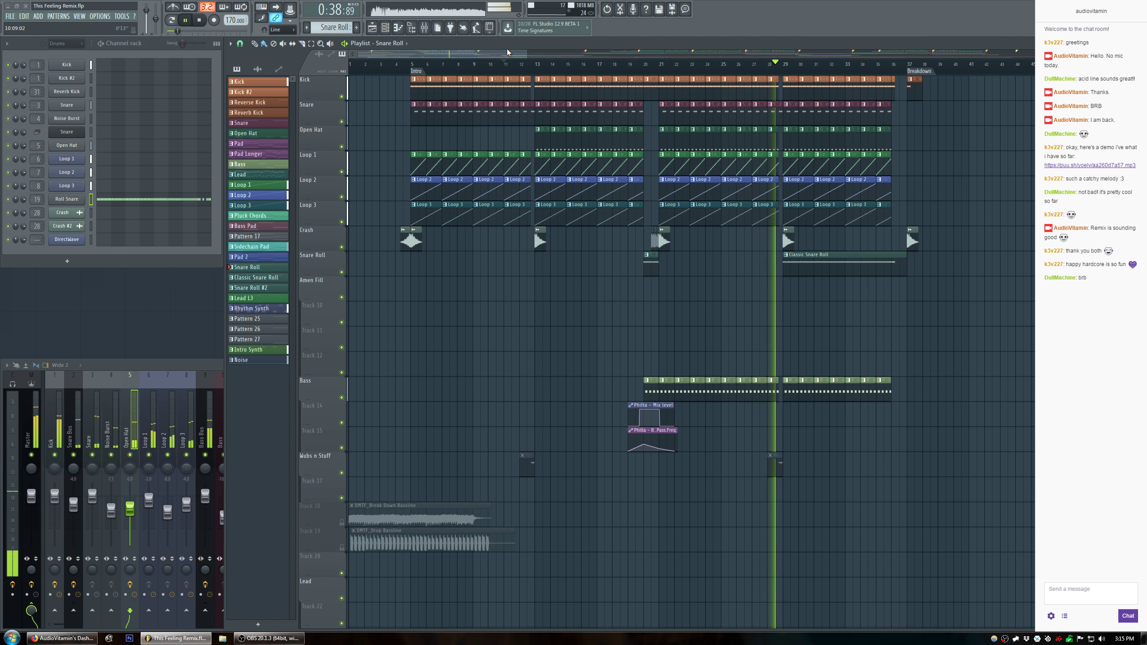
{"action": "left_click_drag", "start_coordinate": [502, 56], "coordinate": [568, 52]}
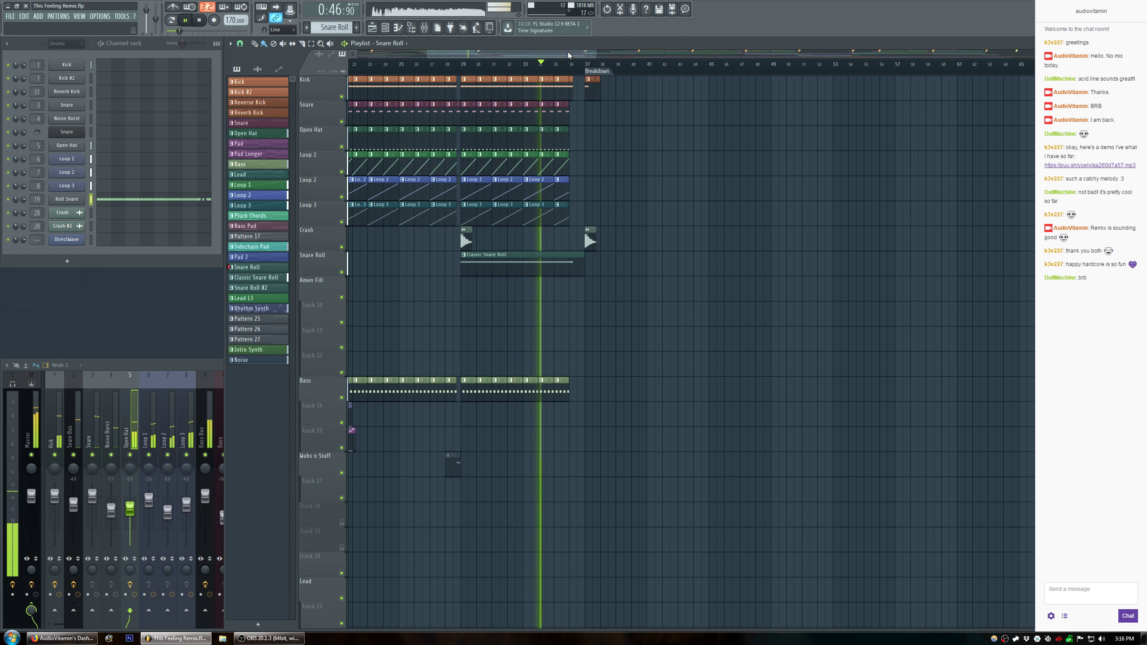
{"action": "left_click_drag", "start_coordinate": [569, 52], "coordinate": [592, 52]}
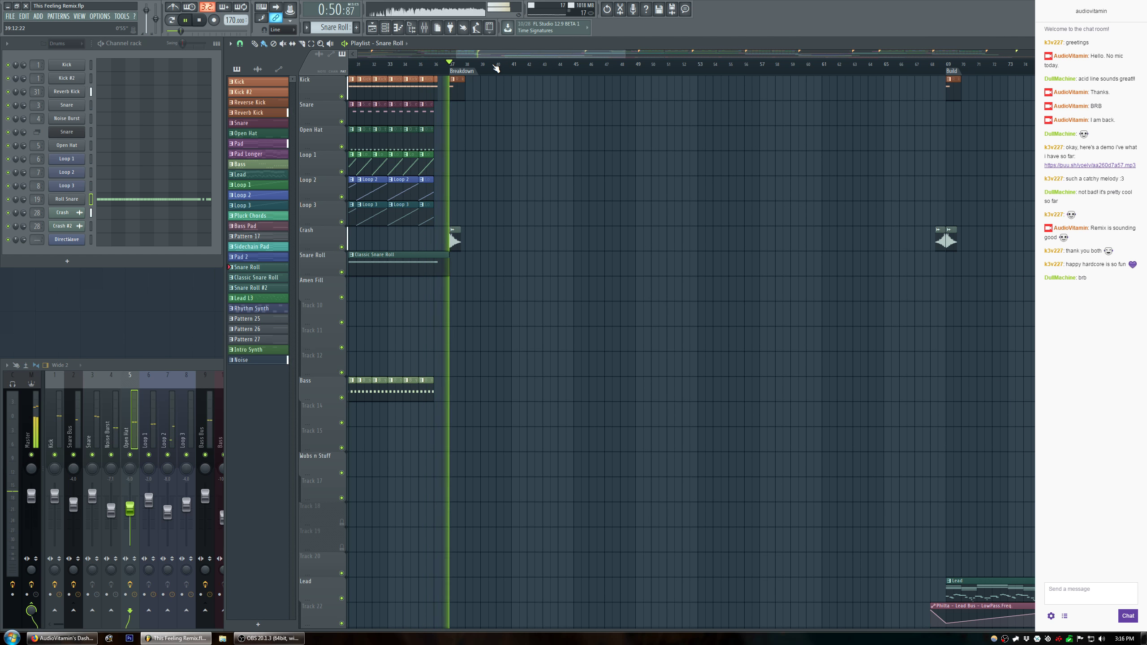
Examine the Breakdown arrangement during playback, from the drum tracks down to the Noise and effects tracks.
{"action": "left_click_drag", "start_coordinate": [522, 52], "coordinate": [672, 81]}
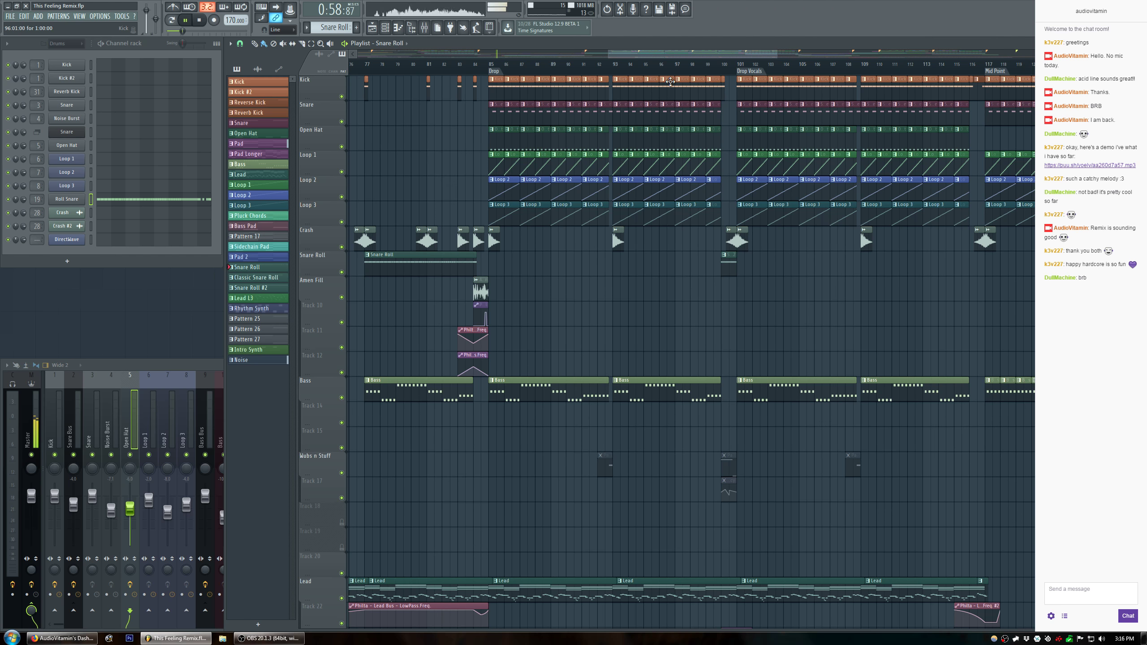
{"action": "left_click_drag", "start_coordinate": [693, 59], "coordinate": [550, 60]}
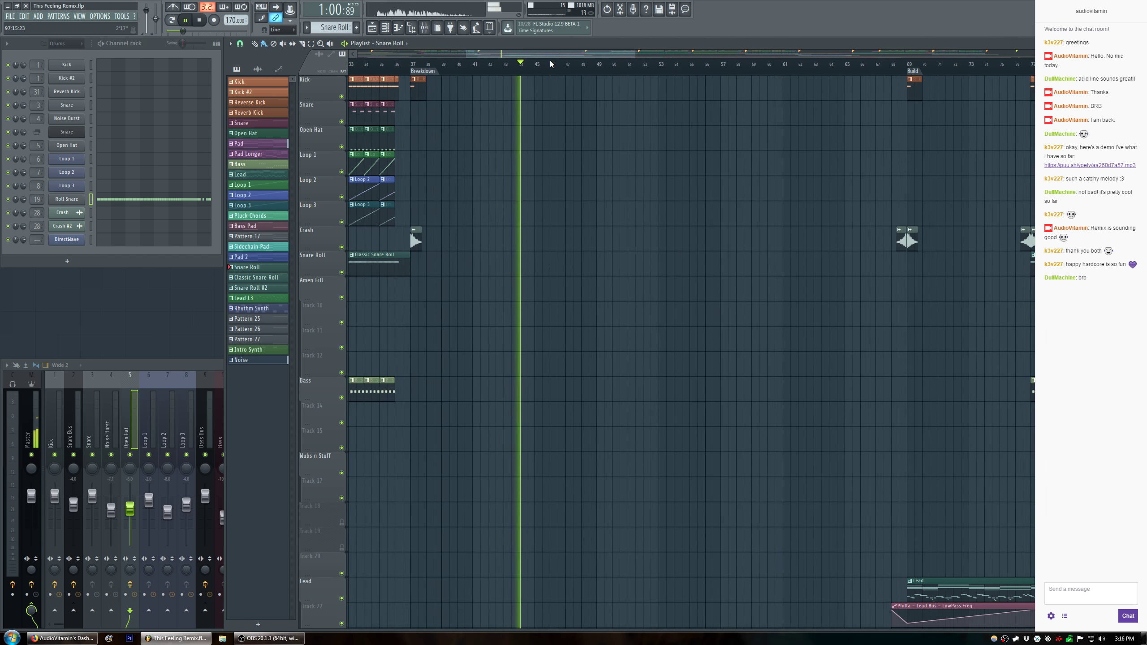
{"action": "scroll", "coordinate": [492, 180], "scroll_direction": "down", "scroll_amount": 4}
{"action": "scroll", "coordinate": [491, 180], "scroll_direction": "down", "scroll_amount": 12}
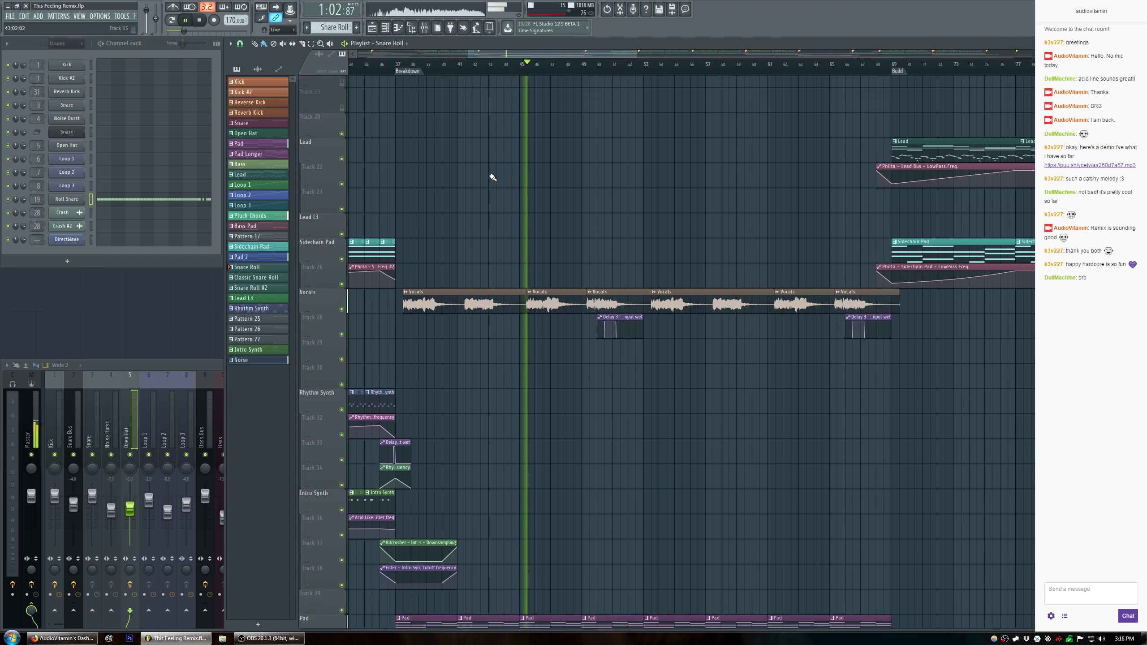
{"action": "scroll", "coordinate": [492, 177], "scroll_direction": "down", "scroll_amount": 4}
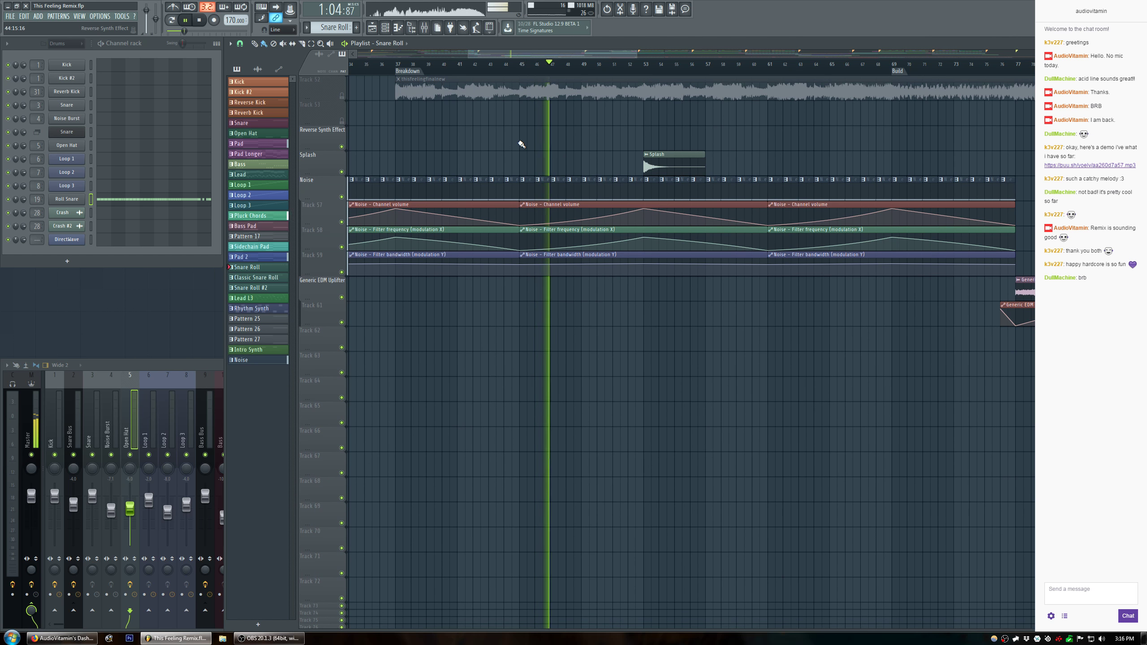
Show the sample browser, switch from the VEDM Uplifter folder to VEDM Misc FX, and stop playback.
{"action": "key", "text": "alt+F8"}
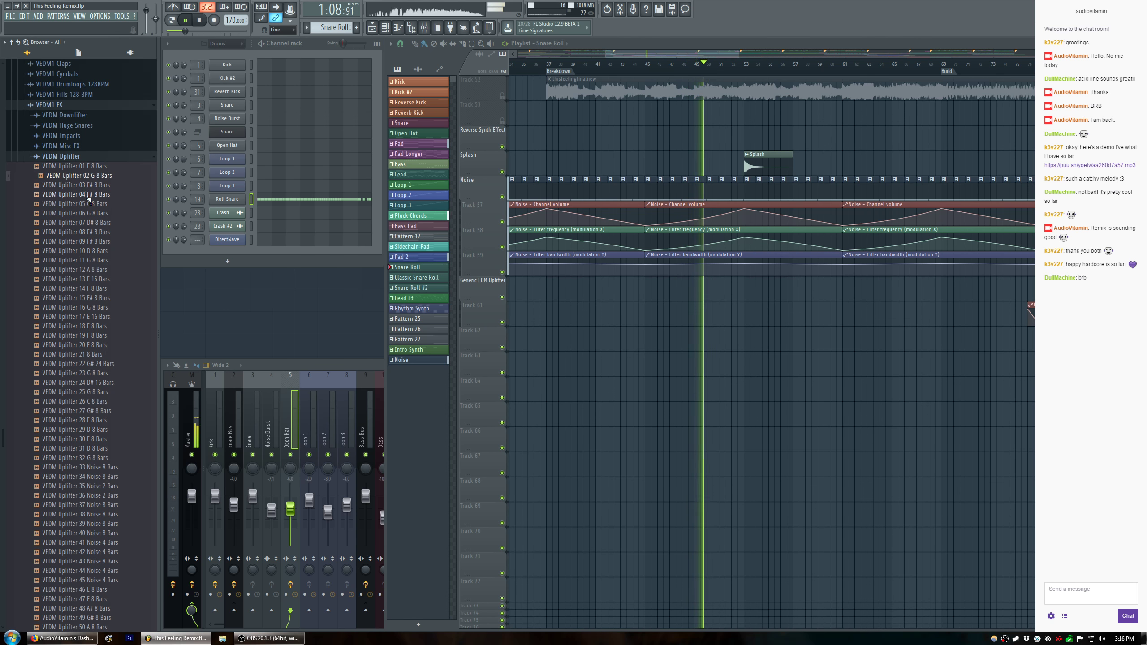
{"action": "left_click", "coordinate": [68, 156]}
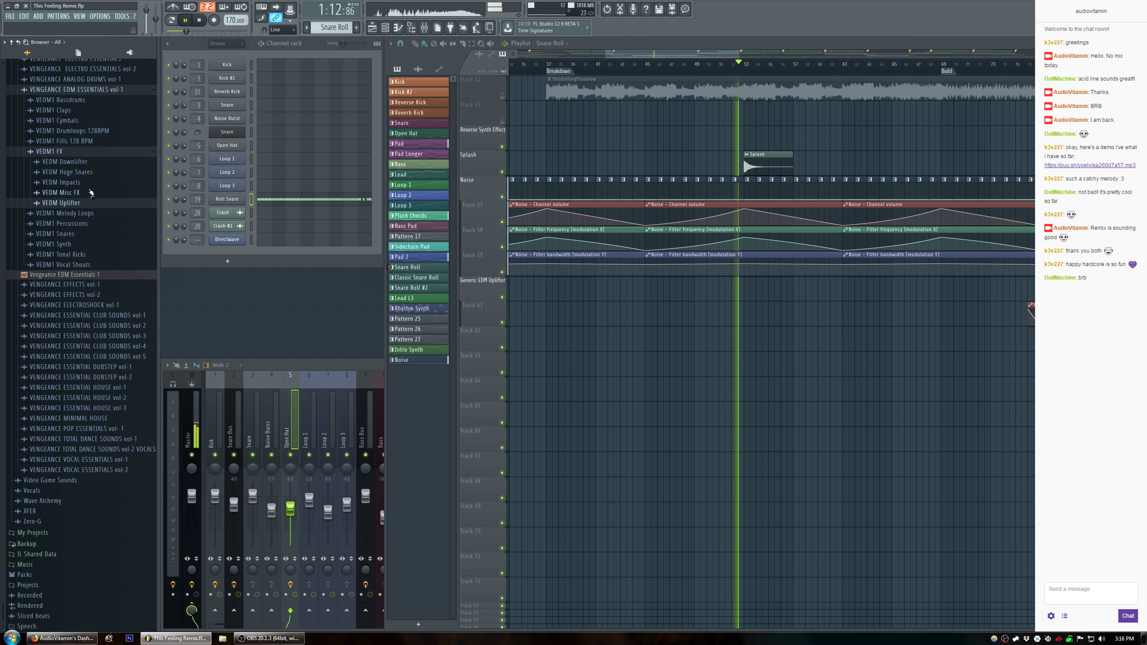
{"action": "left_click", "coordinate": [90, 192]}
{"action": "key", "text": "space"}
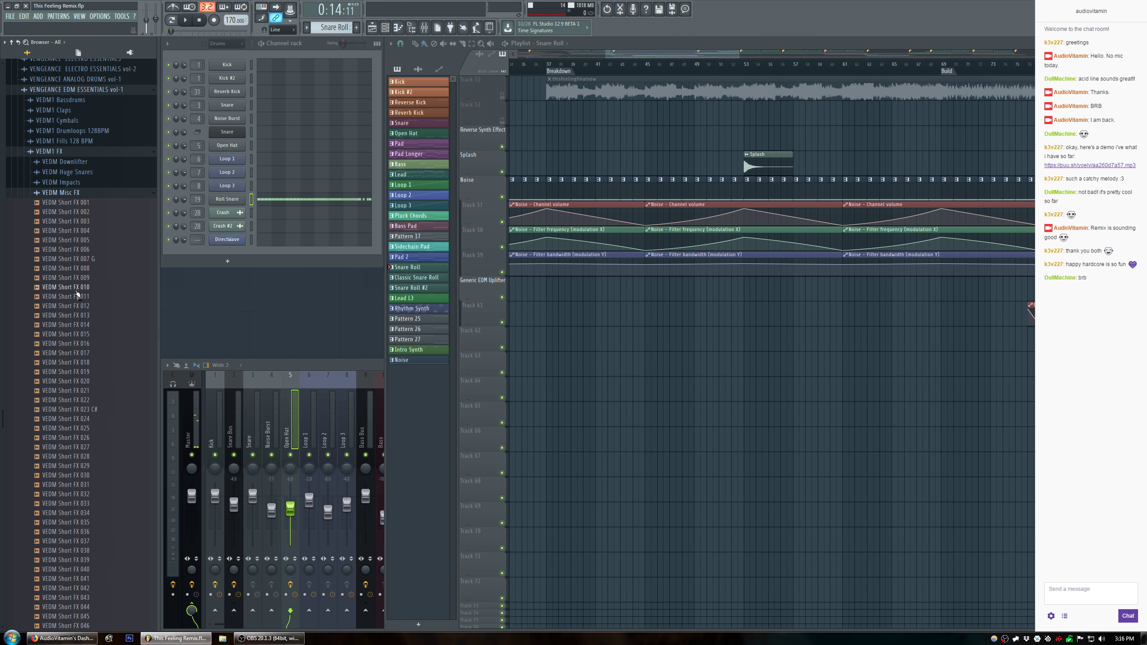
Audition VEDM Short FX samples in the VEDM Misc FX folder, including 014, 017 and 047.
{"action": "left_click", "coordinate": [67, 324]}
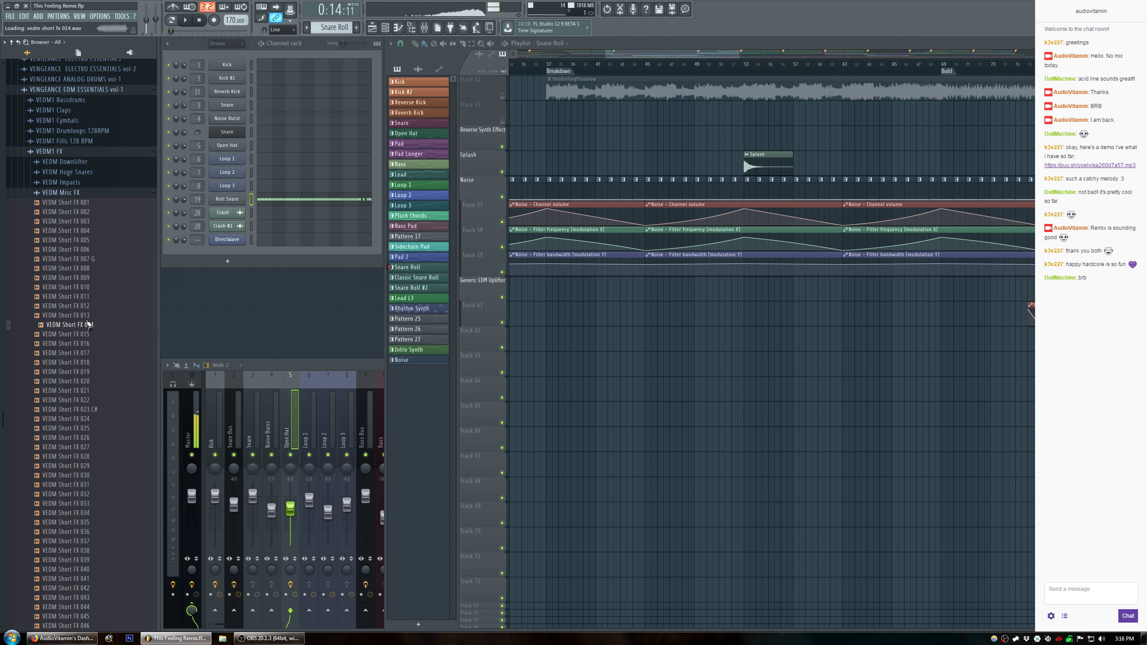
{"action": "left_click", "coordinate": [67, 353]}
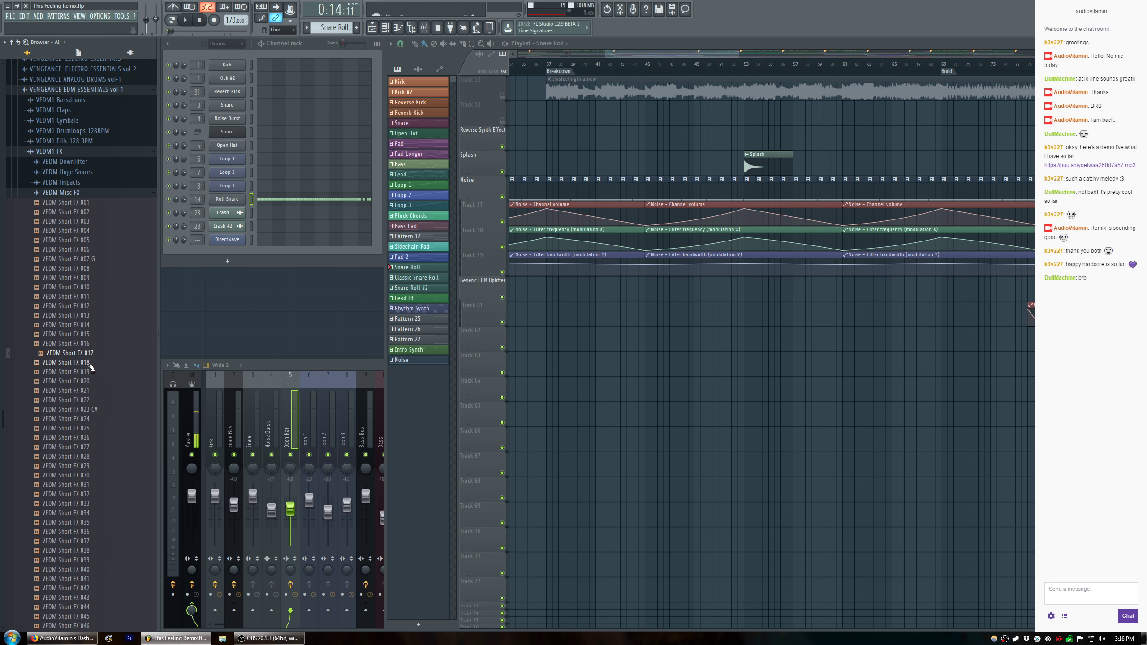
{"action": "left_click", "coordinate": [83, 318]}
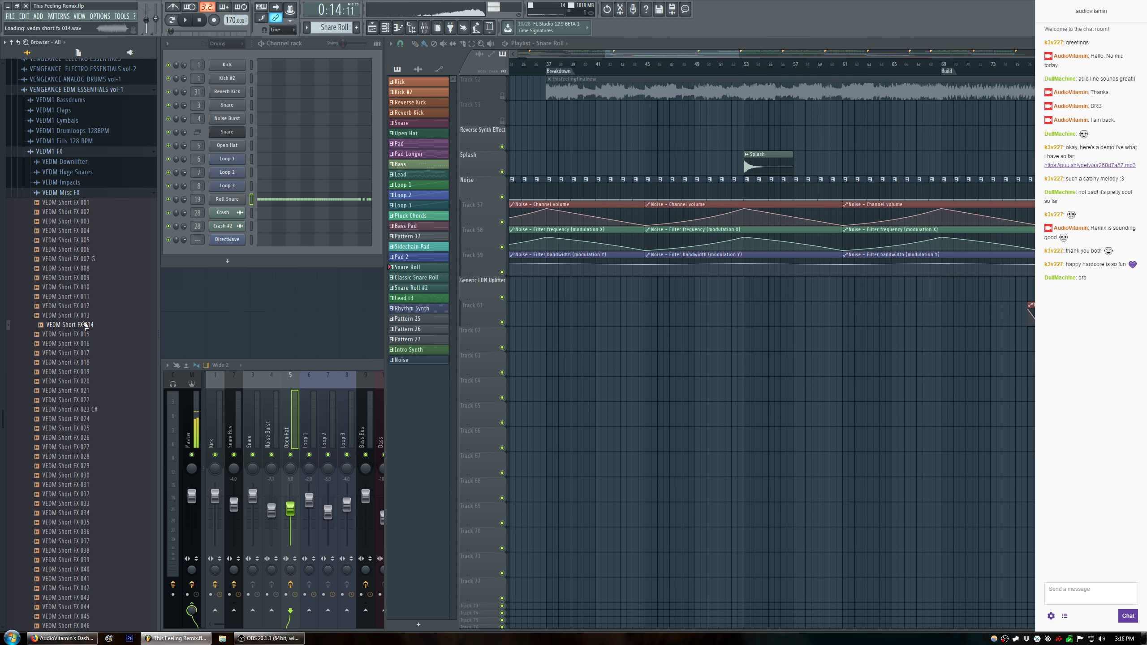
{"action": "left_click", "coordinate": [90, 428]}
{"action": "left_click", "coordinate": [90, 446]}
{"action": "scroll", "coordinate": [91, 384], "scroll_direction": "down", "scroll_amount": 10}
{"action": "left_click", "coordinate": [88, 316]}
{"action": "left_click", "coordinate": [91, 355]}
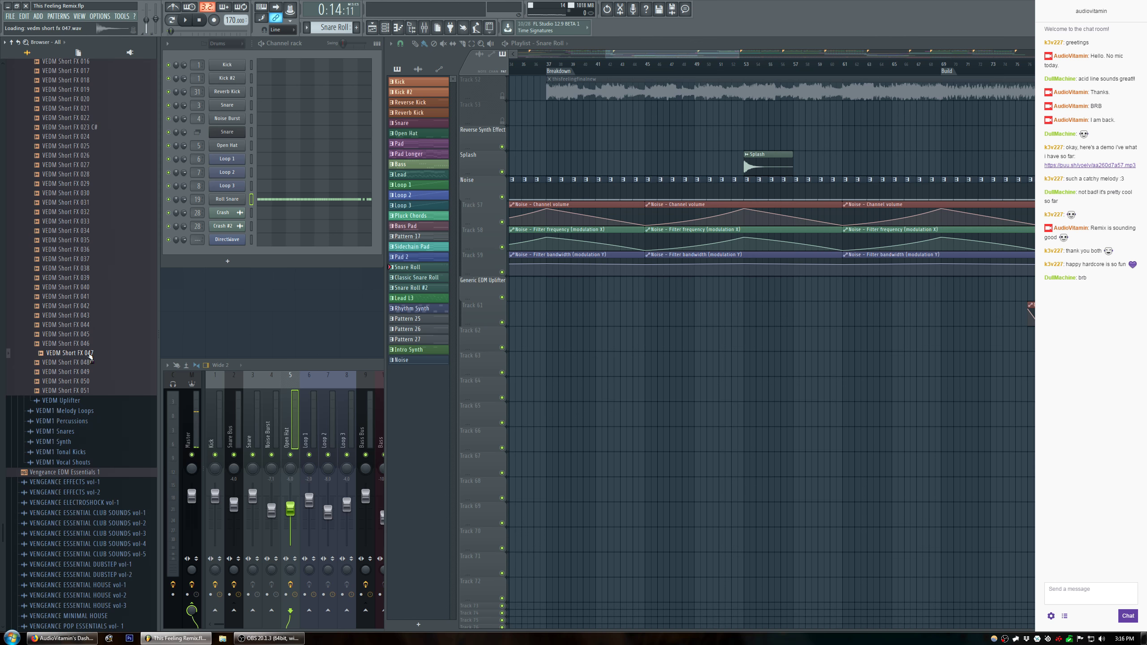
{"action": "left_click", "coordinate": [91, 372]}
{"action": "scroll", "coordinate": [104, 257], "scroll_direction": "up", "scroll_amount": 12}
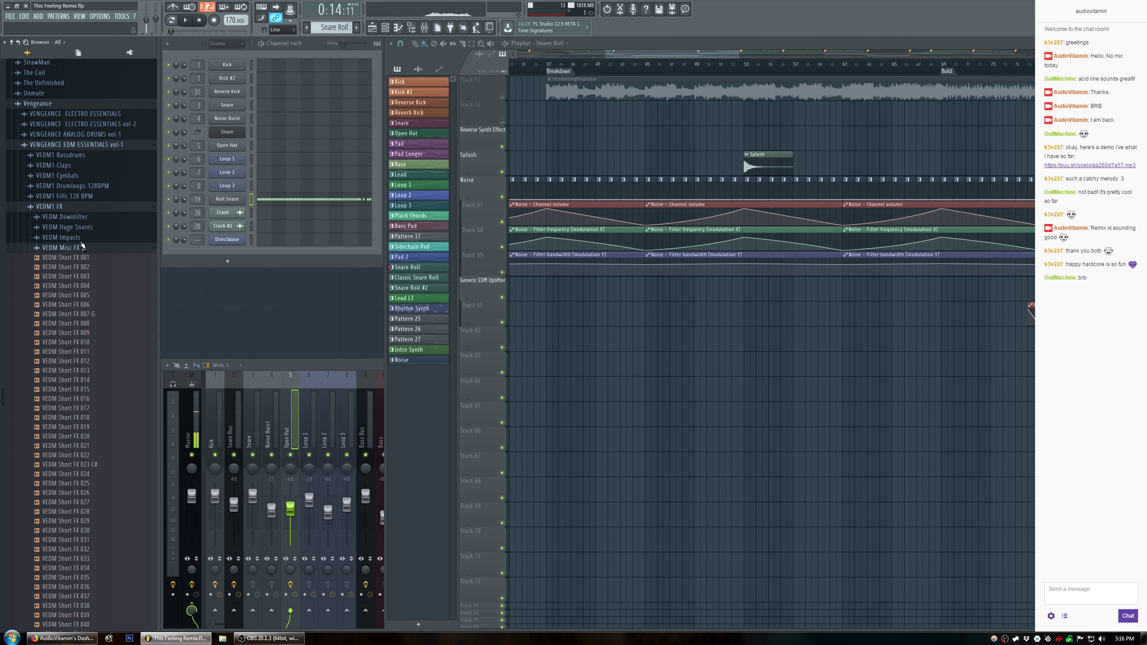
Audition VFX2 Sweeps Medium samples 01 to 08 from Vengeance Effects vol-2, and collapse the pack's folder.
{"action": "left_click", "coordinate": [120, 147]}
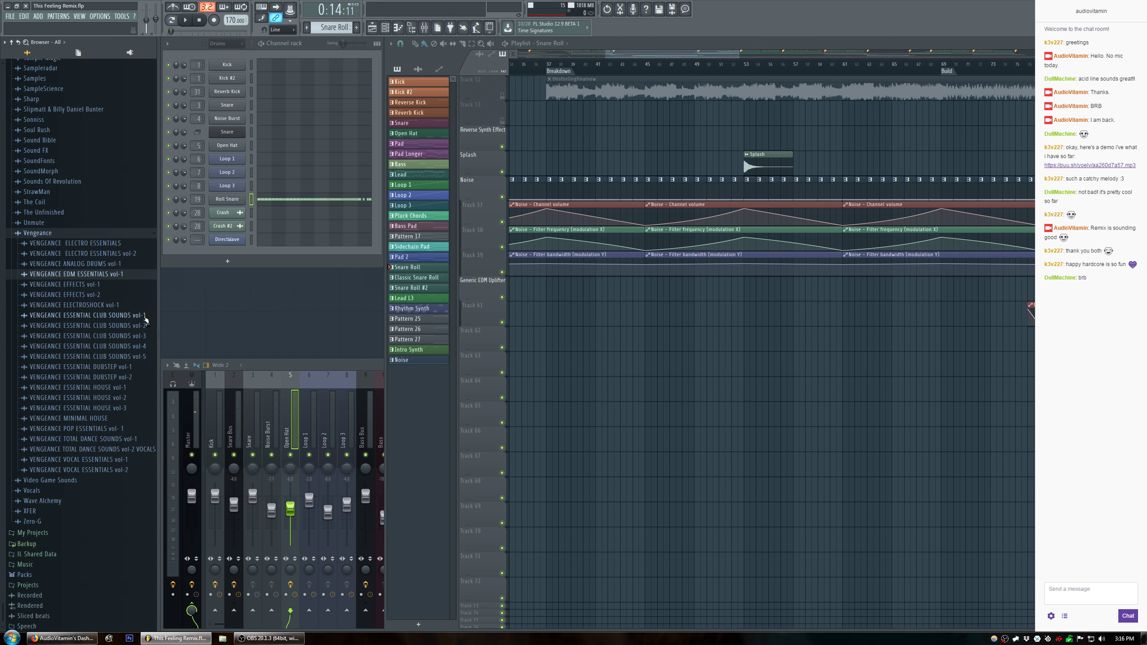
{"action": "left_click", "coordinate": [121, 295]}
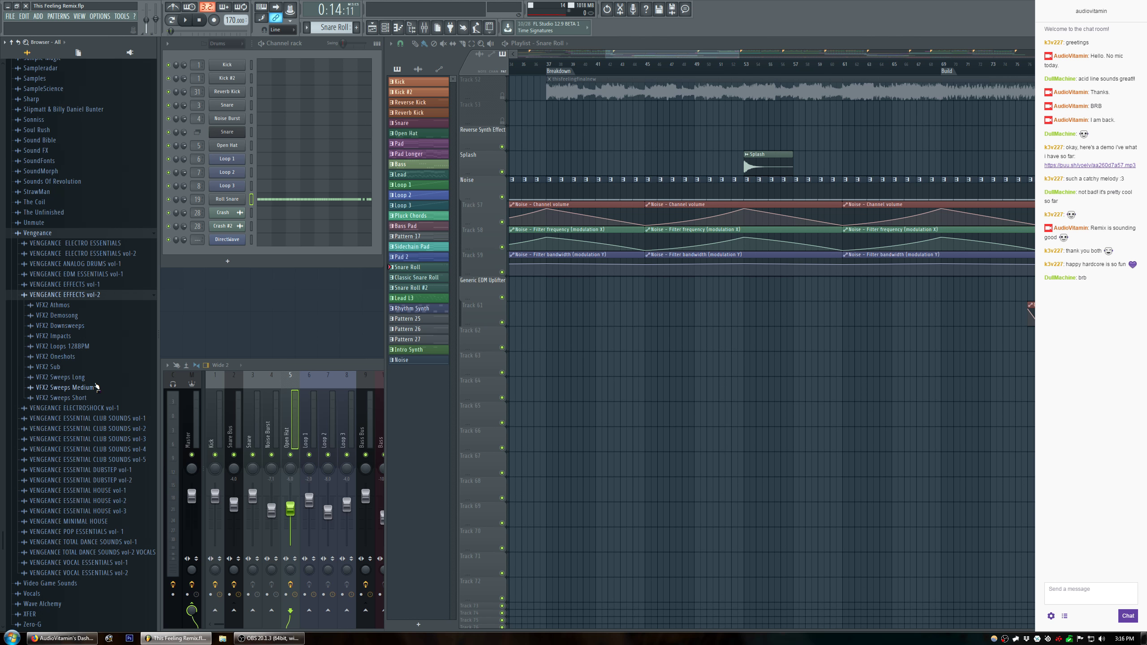
{"action": "left_click", "coordinate": [68, 387]}
{"action": "left_click", "coordinate": [89, 295]}
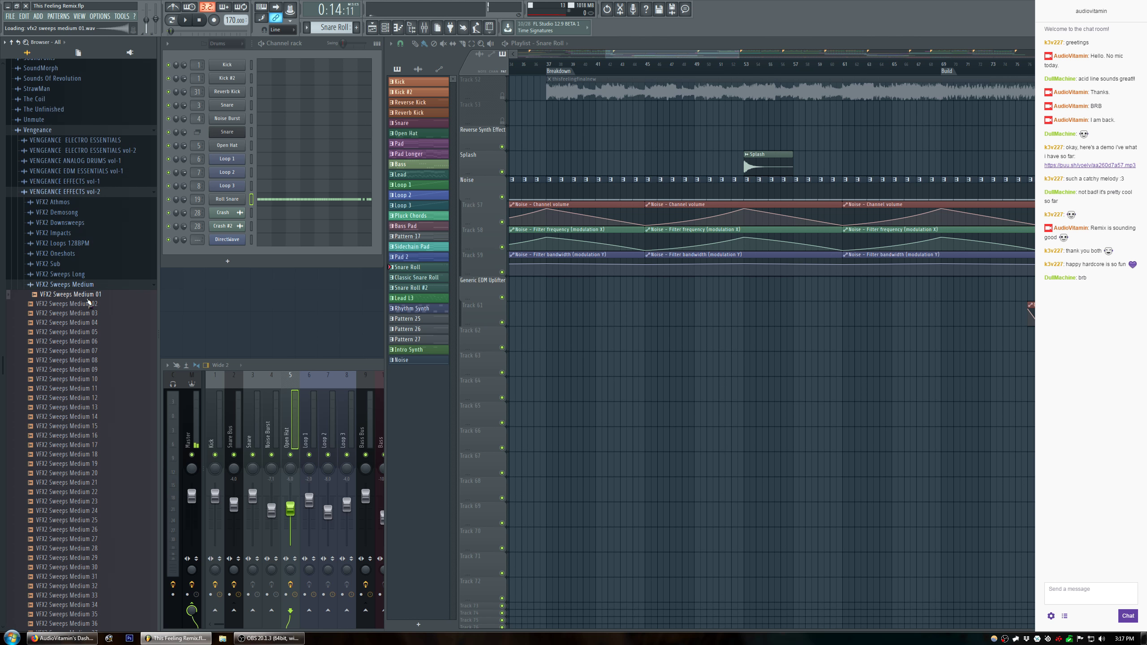
{"action": "key", "text": "Down"}
{"action": "key", "text": "Down"}
{"action": "key", "text": "Down"}
{"action": "key", "text": "Down"}
{"action": "key", "text": "Down"}
{"action": "key", "text": "Down"}
{"action": "key", "text": "Down"}
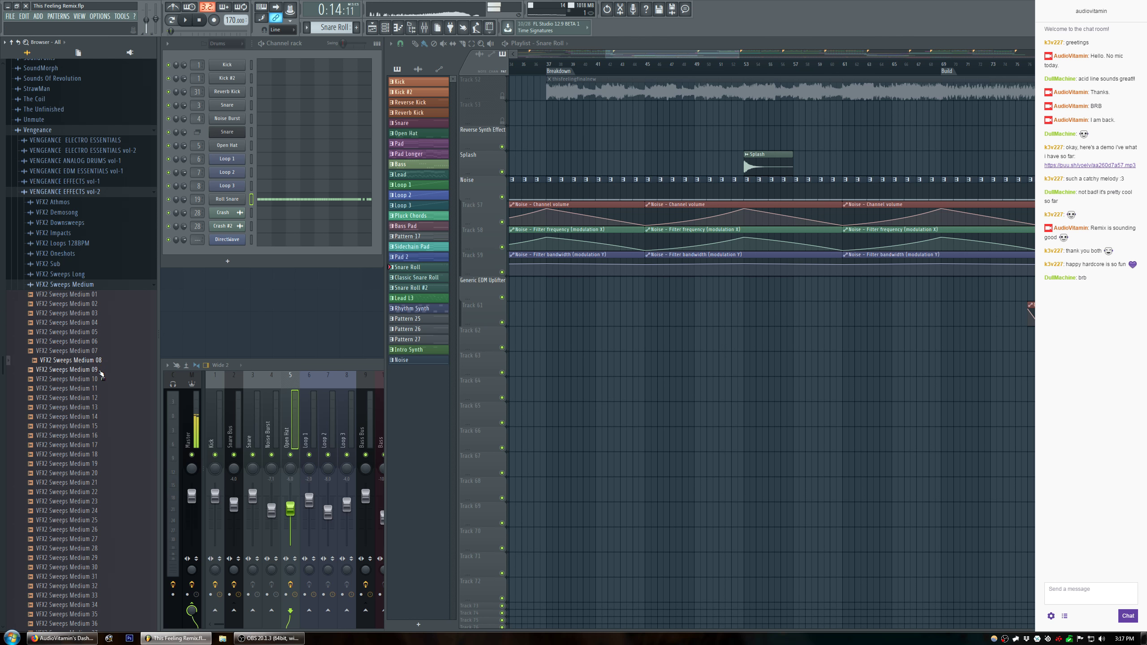
{"action": "left_click", "coordinate": [116, 193]}
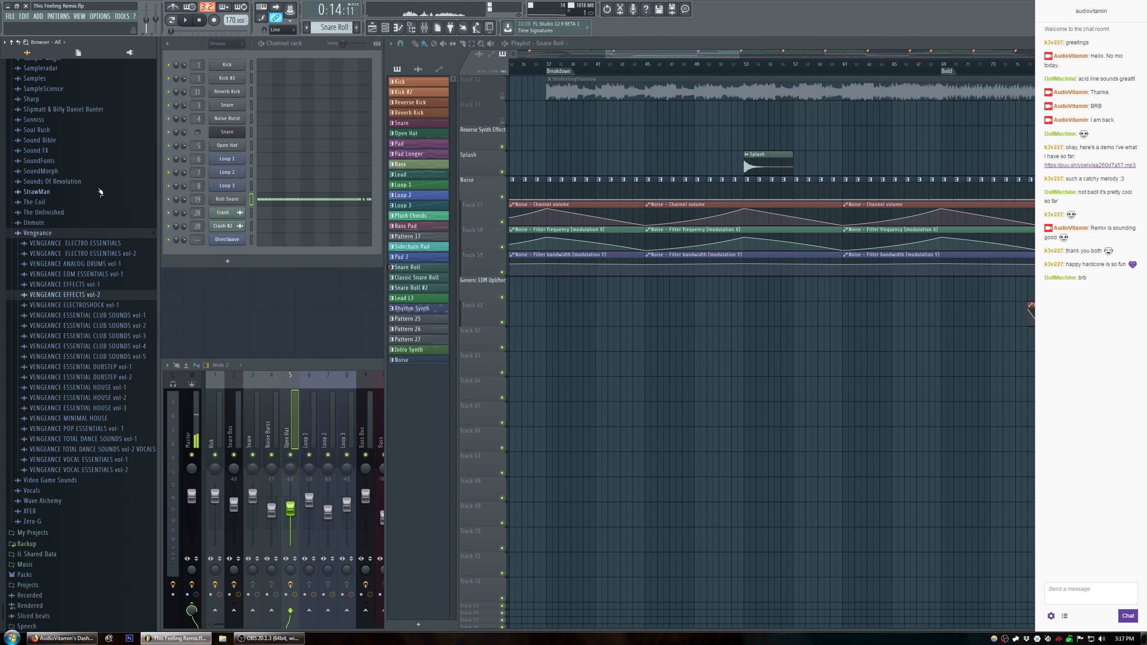
Audition samples in the 6 VFX Noizes folder of Vengeance Effects vol-1, through to VFX1 Noizes 46.
{"action": "left_click", "coordinate": [102, 288]}
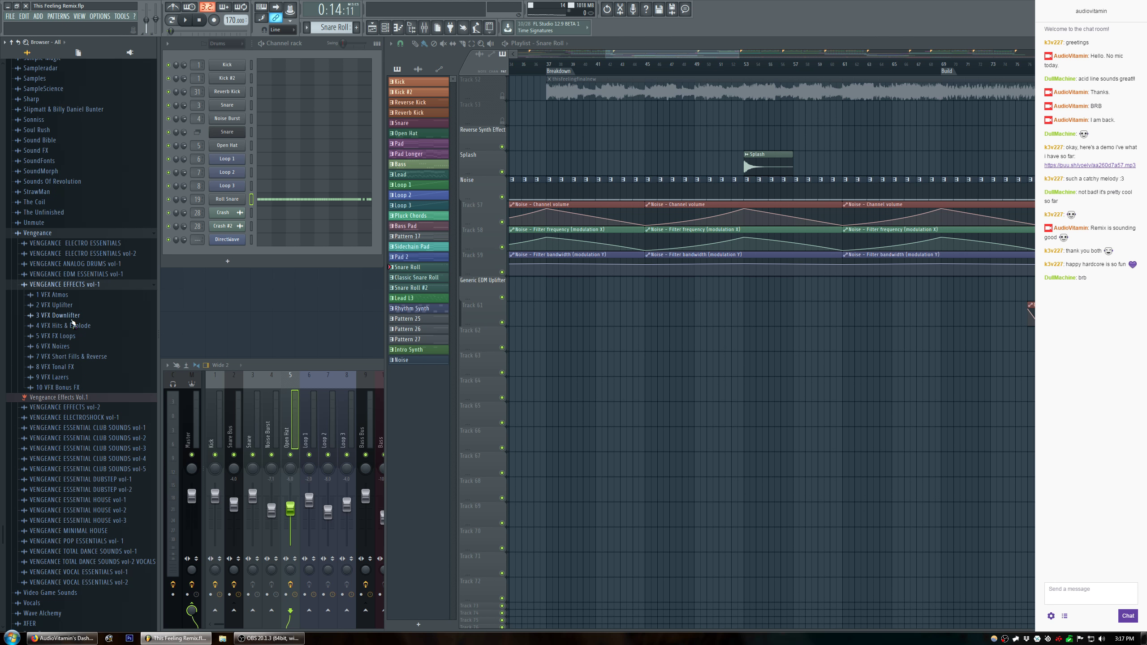
{"action": "left_click", "coordinate": [73, 347]}
{"action": "left_click", "coordinate": [58, 366]}
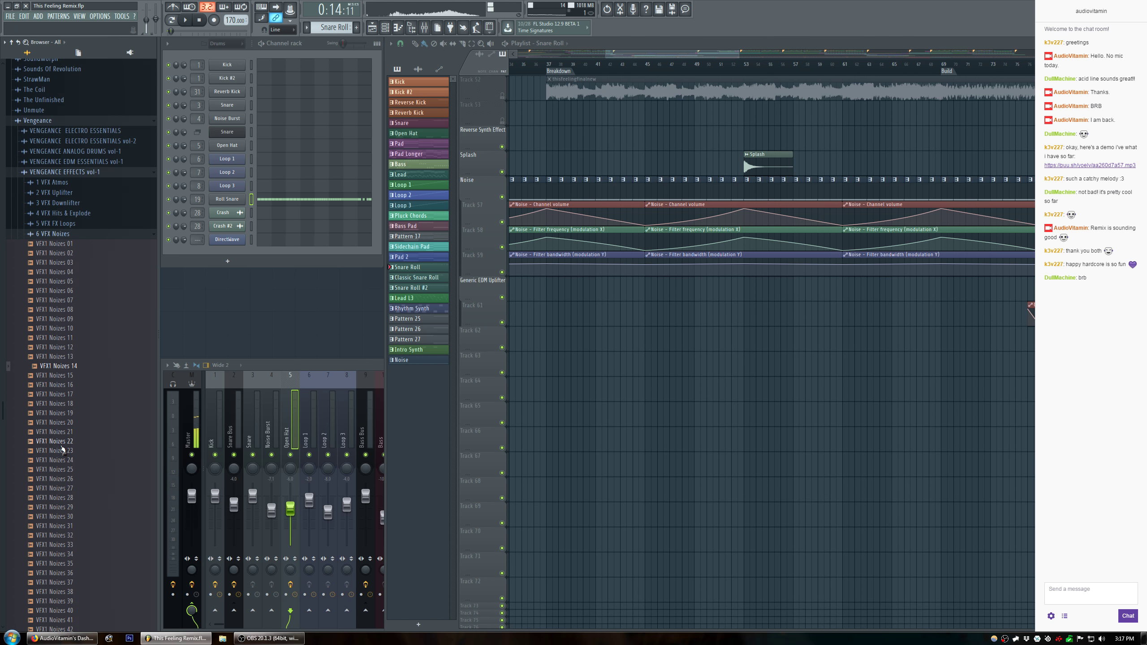
{"action": "left_click", "coordinate": [73, 254]}
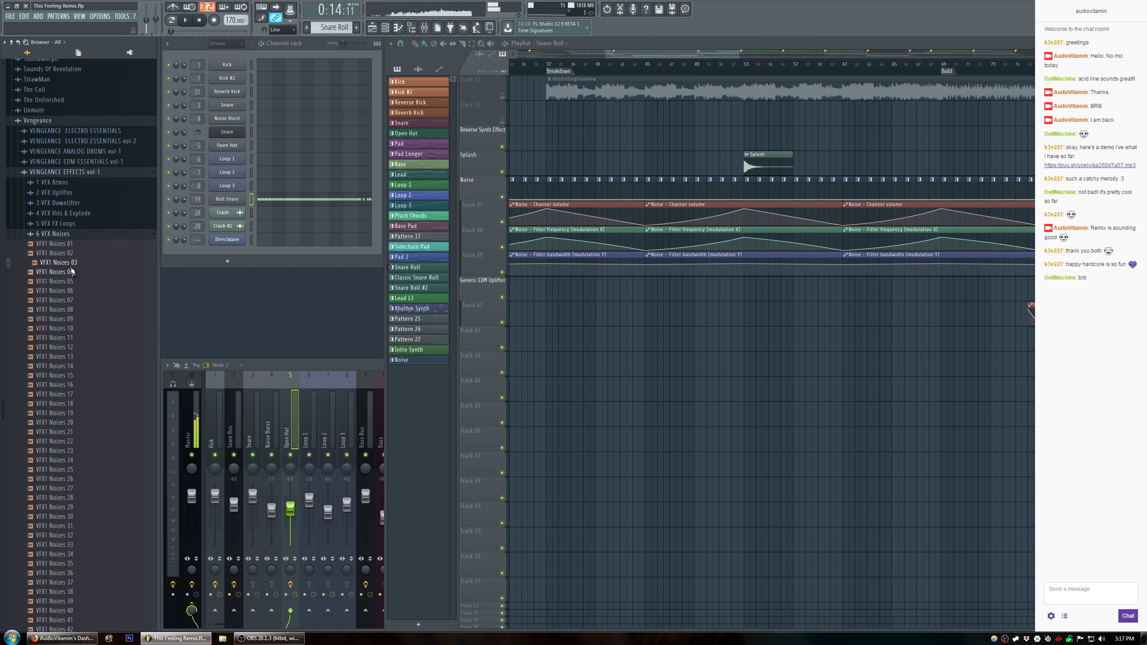
{"action": "scroll", "coordinate": [71, 279], "scroll_direction": "down", "scroll_amount": 14}
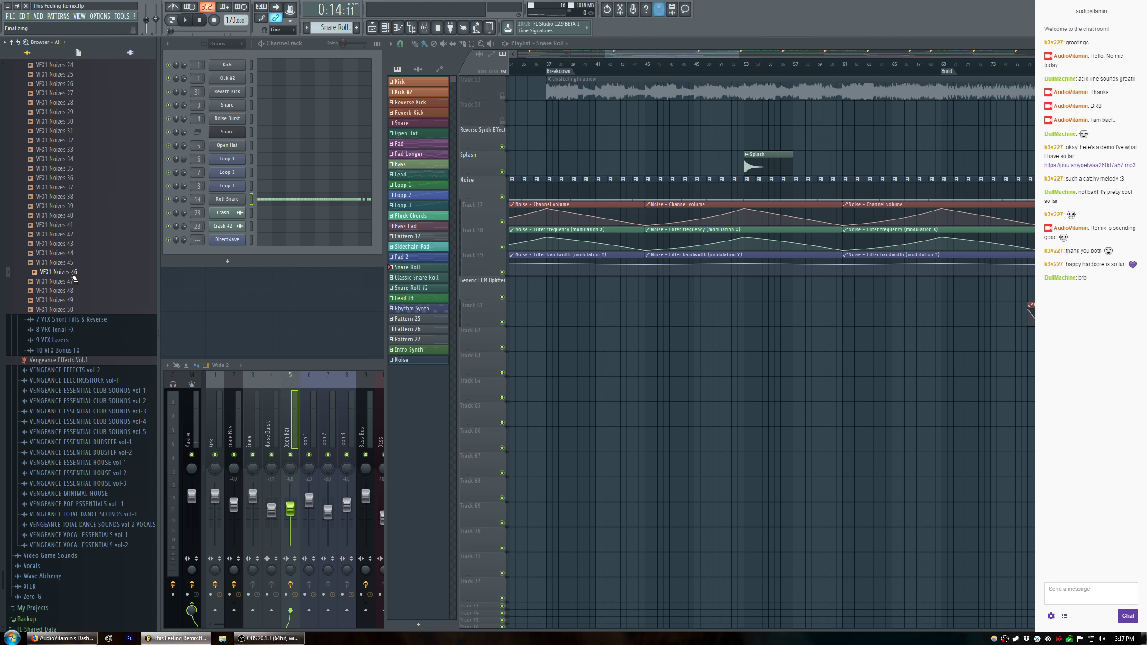
Try VFX1 Noizes 46 as an audio clip on Track 62 near the Breakdown marker, and delete its channel.
{"action": "left_click_drag", "start_coordinate": [533, 374], "coordinate": [544, 342]}
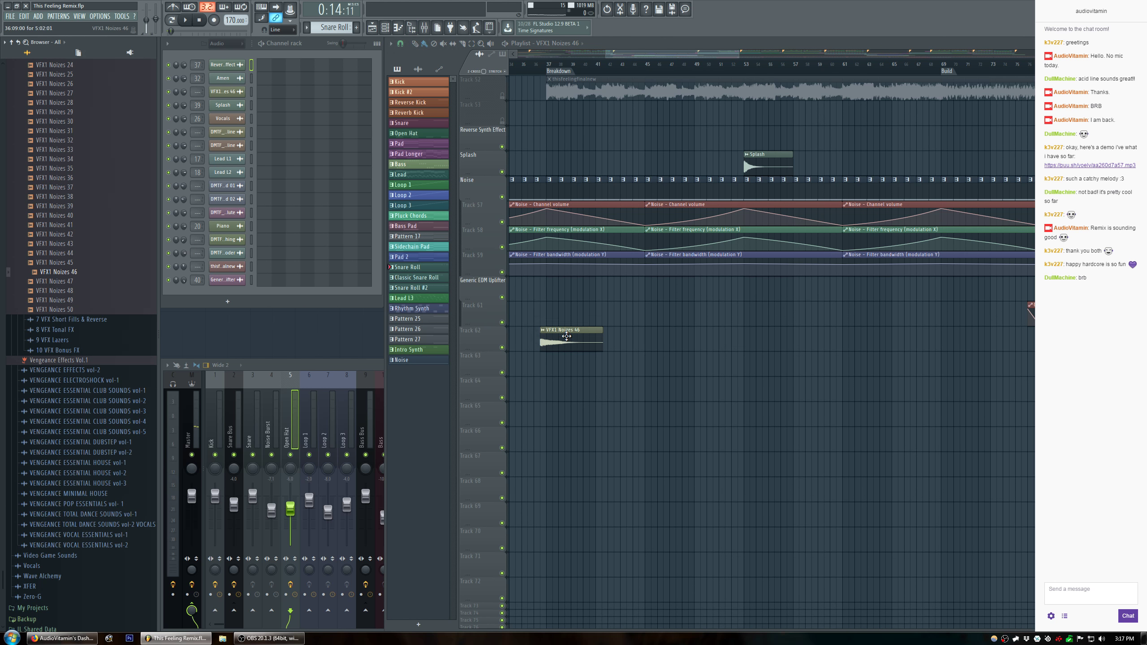
{"action": "right_click", "coordinate": [244, 91]}
{"action": "left_click", "coordinate": [272, 177]}
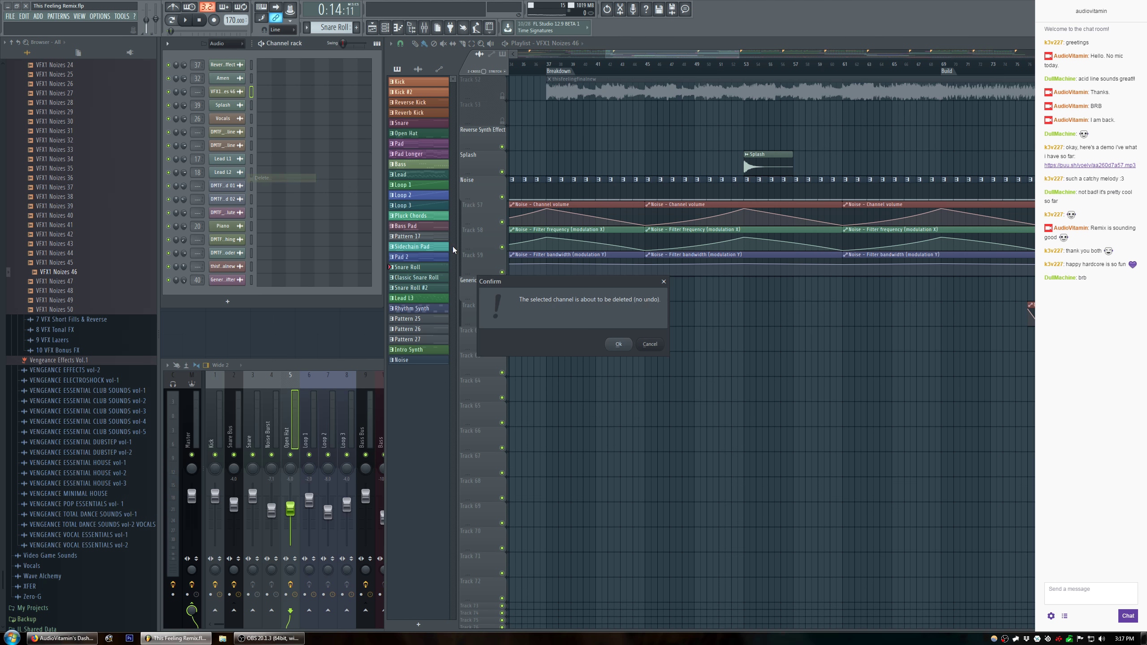
{"action": "left_click", "coordinate": [620, 343]}
Collapse Vengeance Effects vol-1 and open the VFX2 Sweeps Long folder in Vengeance Effects vol-2.
{"action": "scroll", "coordinate": [72, 298], "scroll_direction": "up", "scroll_amount": 5}
{"action": "scroll", "coordinate": [73, 299], "scroll_direction": "up", "scroll_amount": 7}
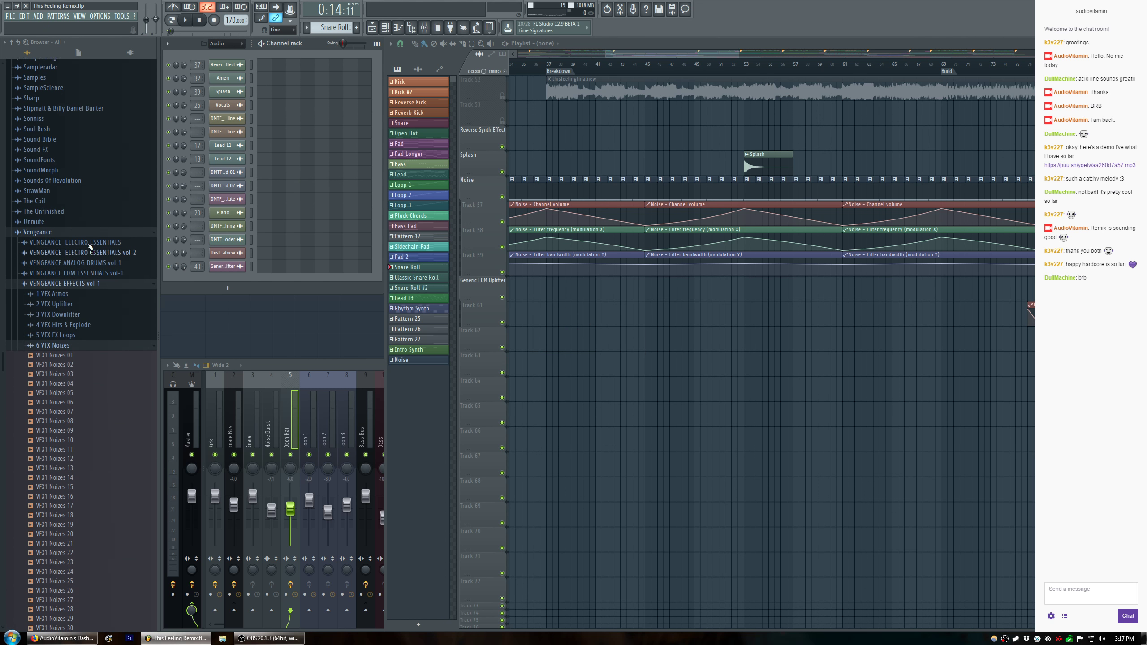
{"action": "left_click", "coordinate": [97, 285]}
{"action": "left_click", "coordinate": [105, 297]}
{"action": "left_click", "coordinate": [100, 387]}
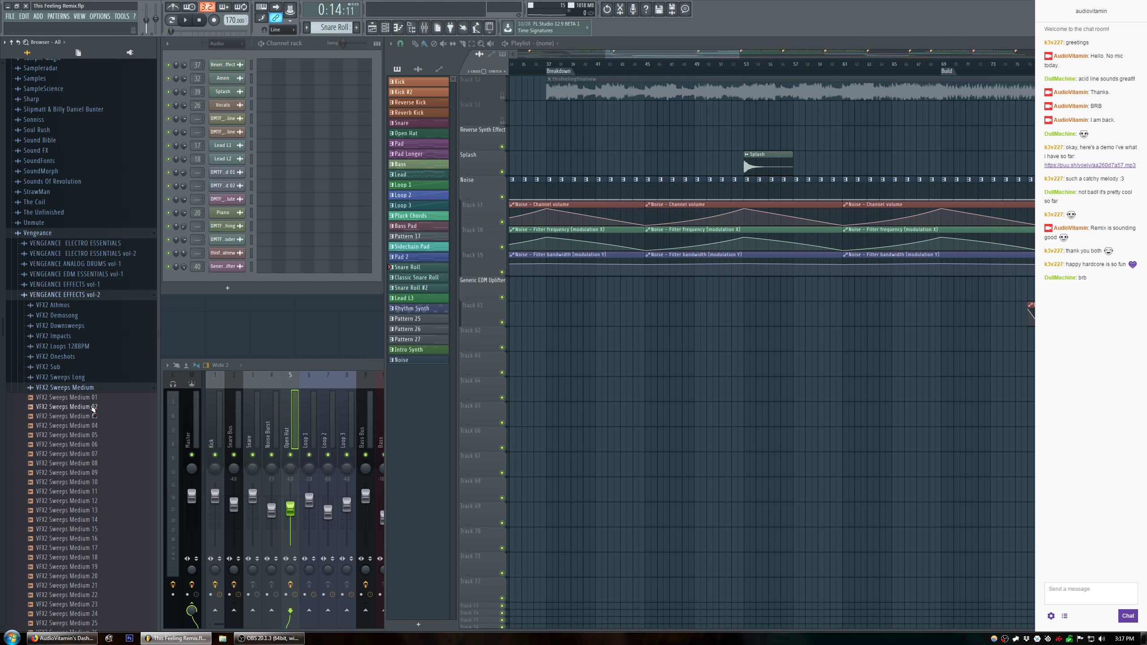
{"action": "left_click", "coordinate": [79, 378]}
Audition VFX2 Sweeps Long samples, including 03, 28 and 61.
{"action": "left_click", "coordinate": [67, 334]}
{"action": "left_click", "coordinate": [74, 284]}
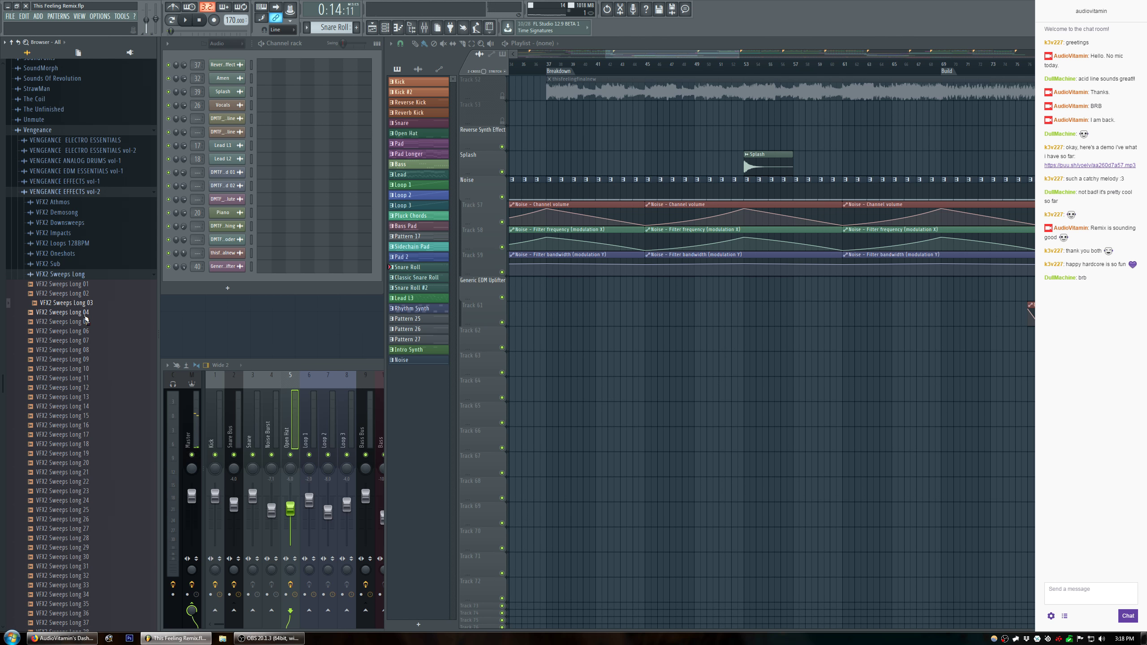
{"action": "scroll", "coordinate": [78, 343], "scroll_direction": "down", "scroll_amount": 8}
{"action": "left_click", "coordinate": [75, 314]}
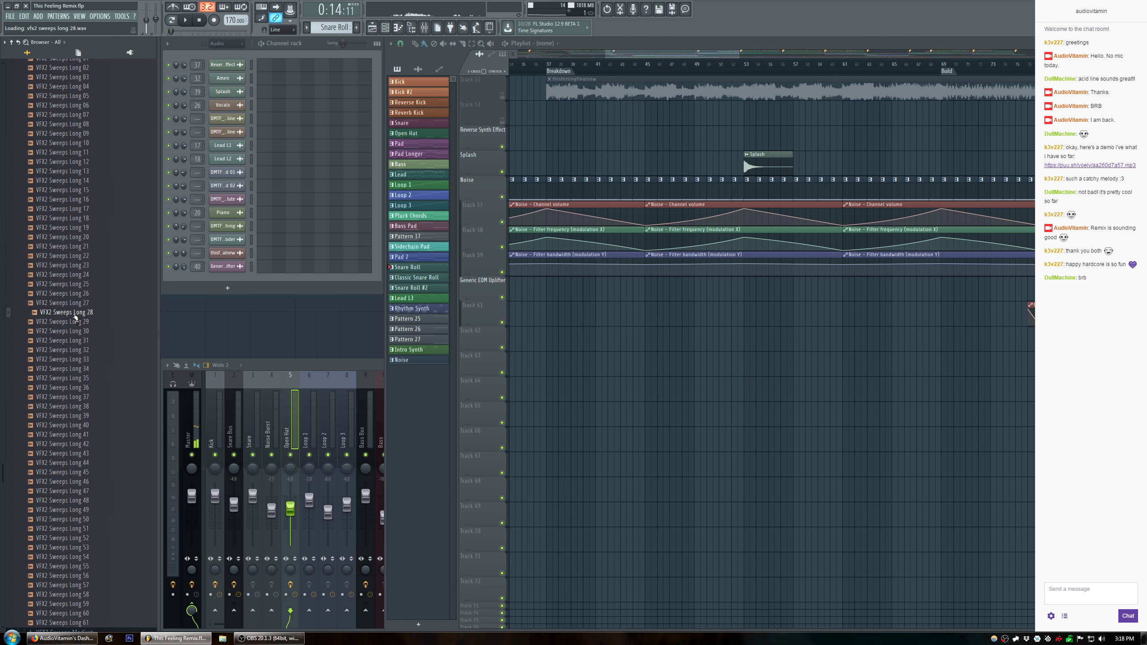
{"action": "scroll", "coordinate": [74, 318], "scroll_direction": "down", "scroll_amount": 8}
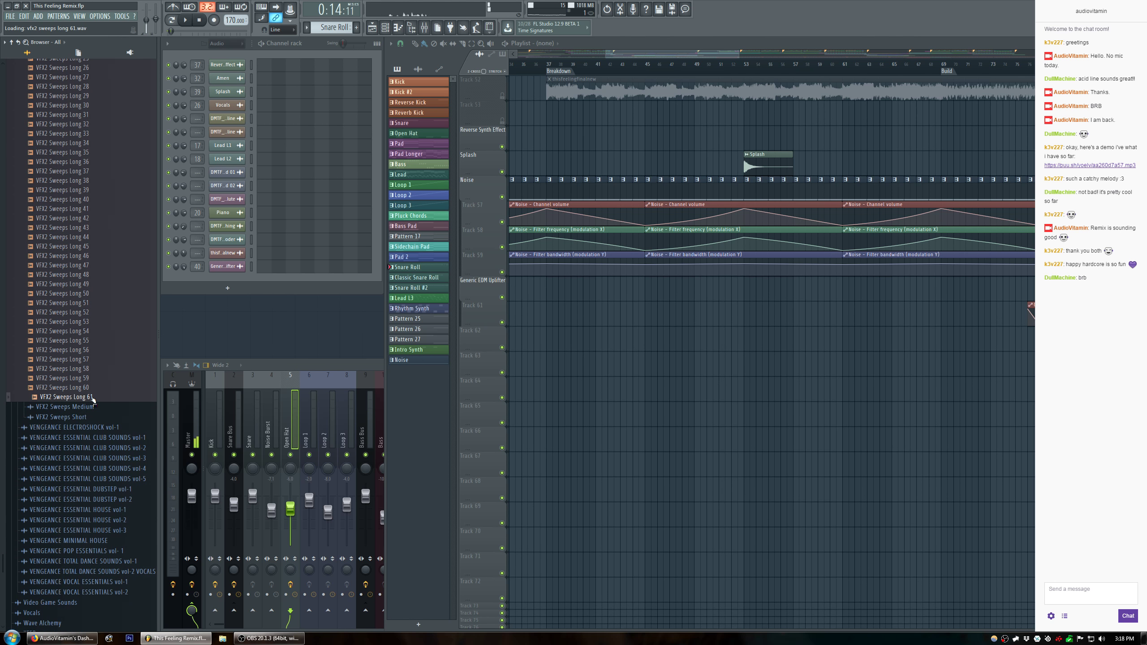
Audition VFX2 Sweeps Long samples from 60 back through to 46.
{"action": "left_click", "coordinate": [72, 387]}
{"action": "left_click", "coordinate": [72, 378]}
{"action": "left_click", "coordinate": [92, 369]}
{"action": "left_click", "coordinate": [92, 359]}
{"action": "left_click", "coordinate": [92, 351]}
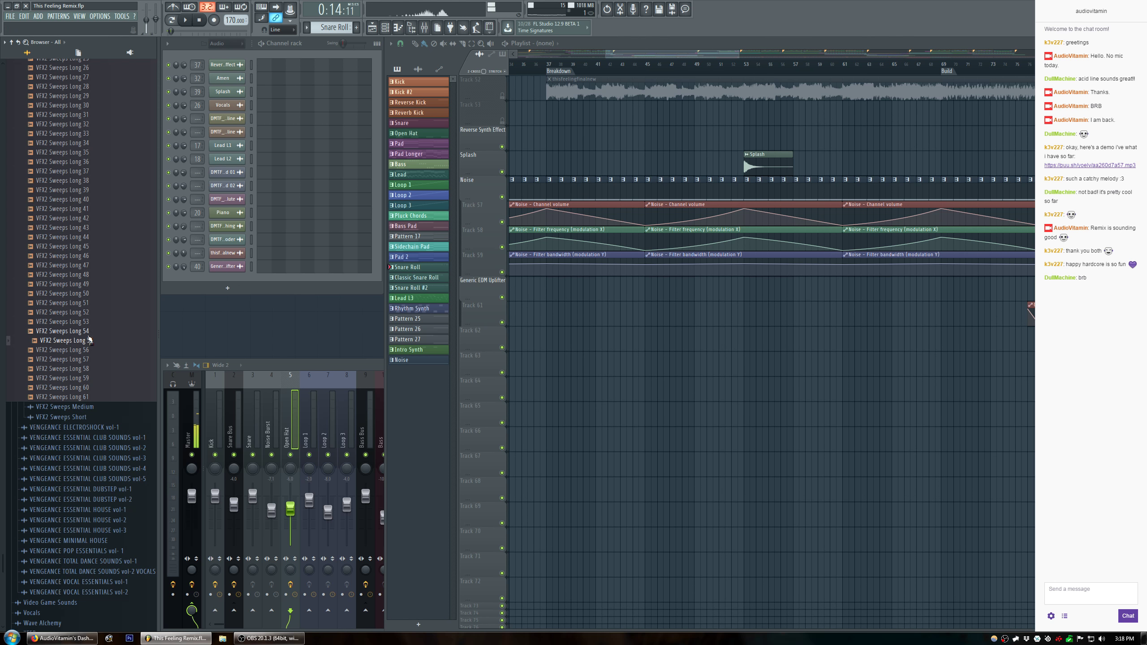
{"action": "left_click", "coordinate": [85, 304]}
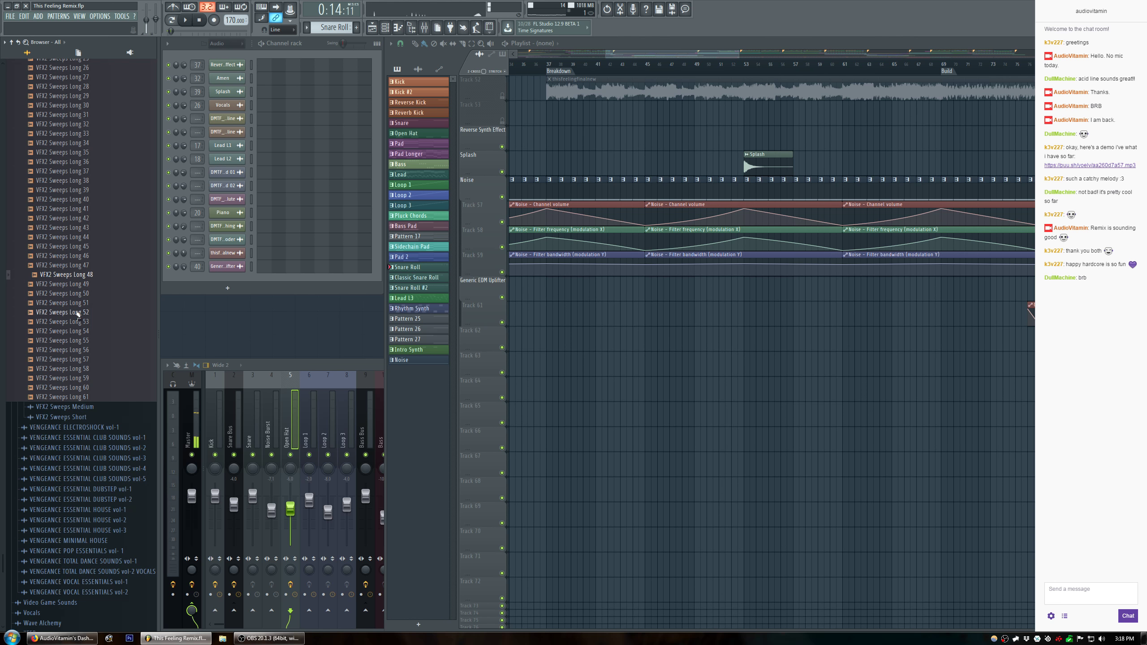
{"action": "left_click", "coordinate": [84, 267]}
{"action": "left_click", "coordinate": [87, 256]}
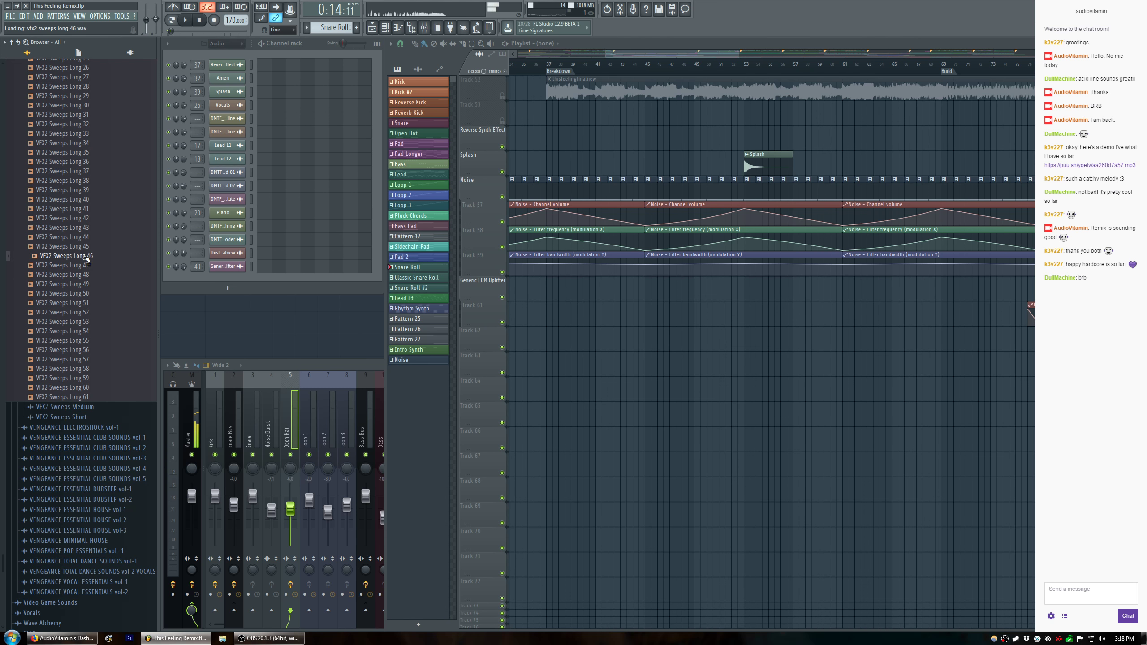
Open the VFX2 Downsweeps folder of Vengeance Effects vol-2 and audition samples 01 through 10.
{"action": "scroll", "coordinate": [88, 248], "scroll_direction": "up", "scroll_amount": 15}
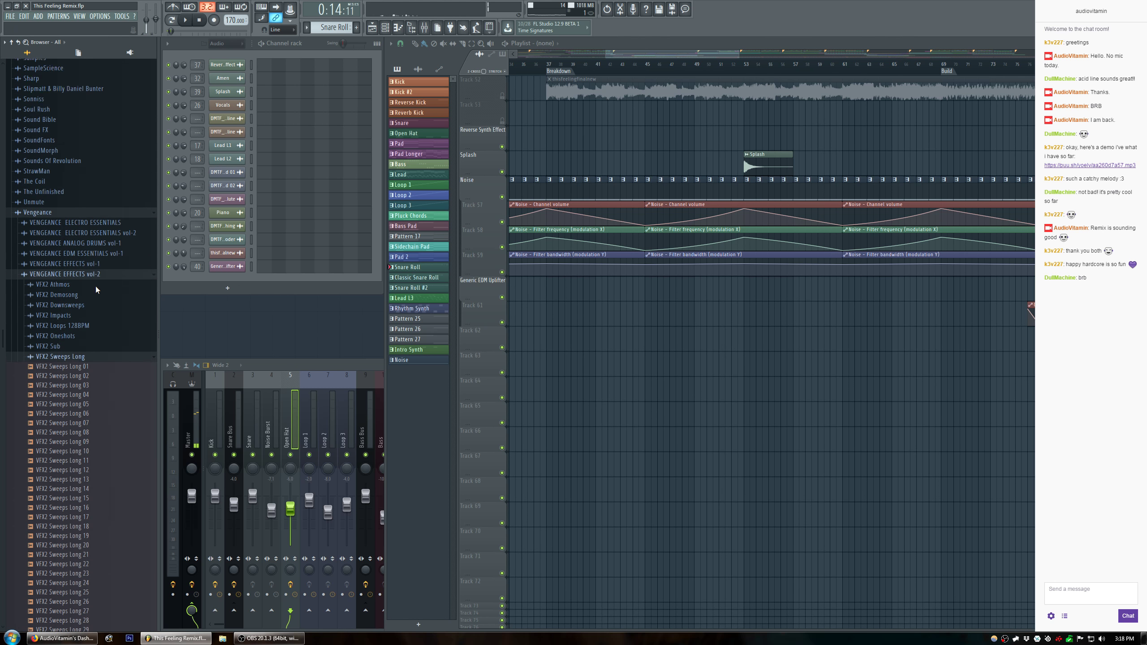
{"action": "left_click", "coordinate": [86, 335]}
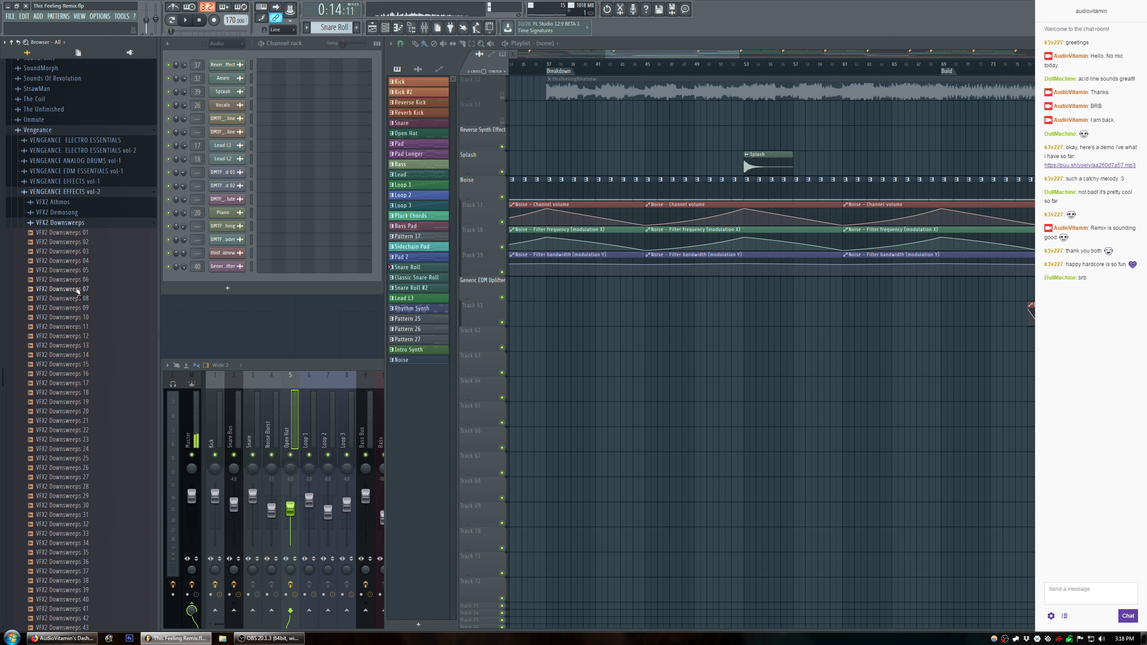
{"action": "left_click", "coordinate": [82, 232]}
{"action": "left_click", "coordinate": [81, 242]}
{"action": "left_click", "coordinate": [80, 251]}
{"action": "left_click", "coordinate": [81, 262]}
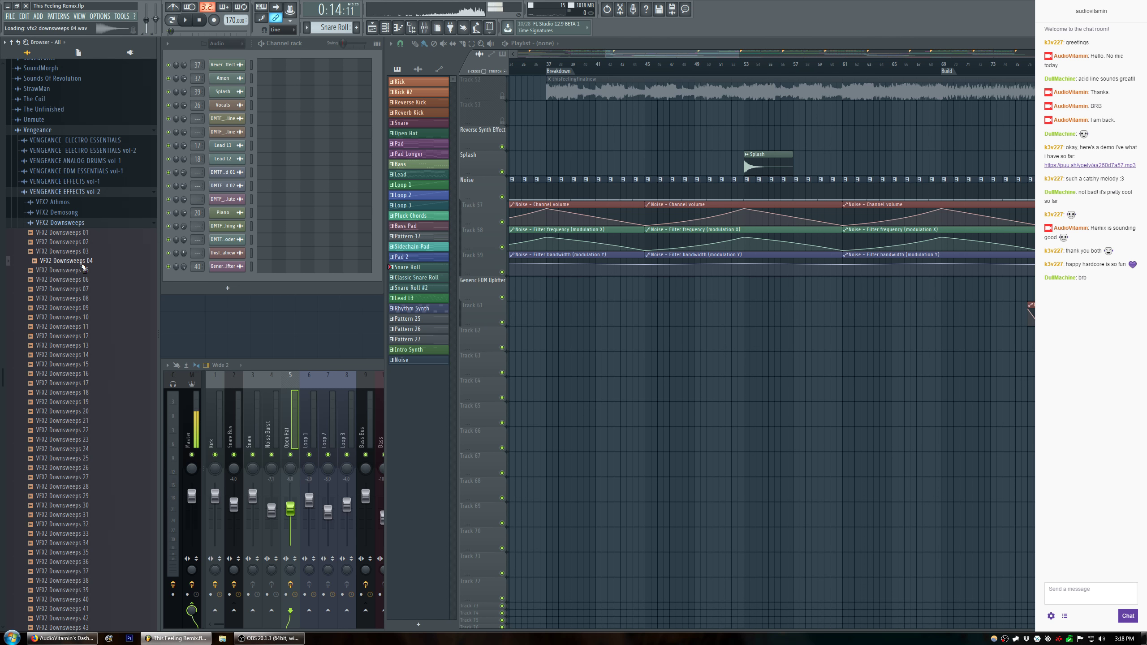
{"action": "left_click", "coordinate": [83, 271]}
{"action": "left_click", "coordinate": [84, 279]}
{"action": "left_click", "coordinate": [85, 289]}
{"action": "left_click", "coordinate": [88, 300]}
{"action": "left_click", "coordinate": [89, 309]}
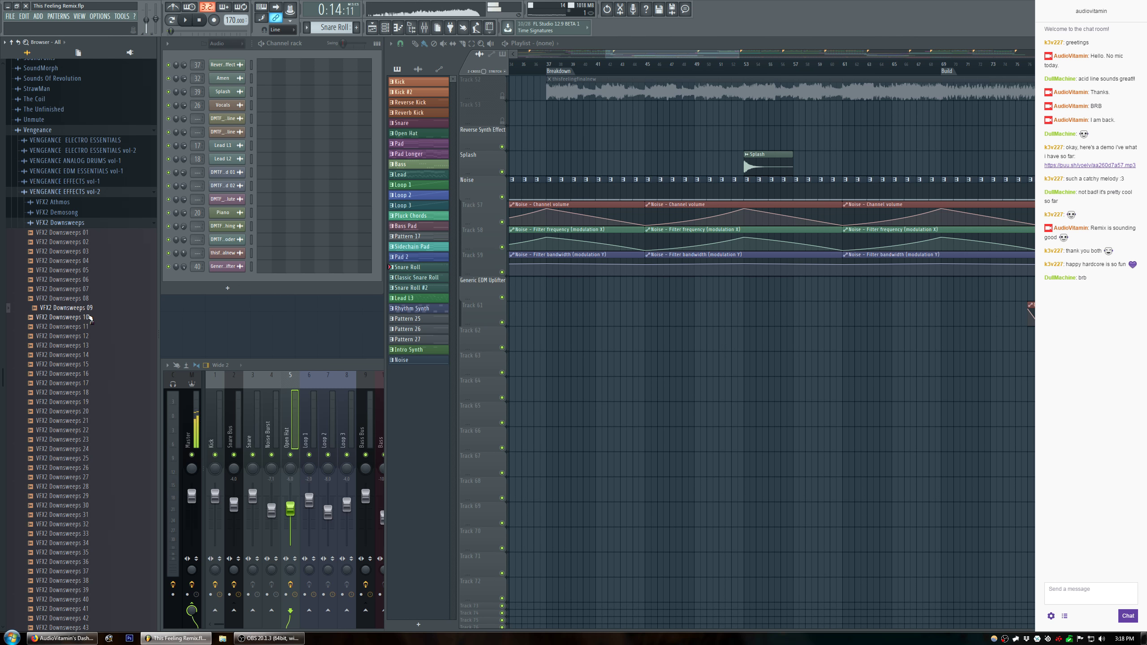
{"action": "left_click", "coordinate": [89, 300]}
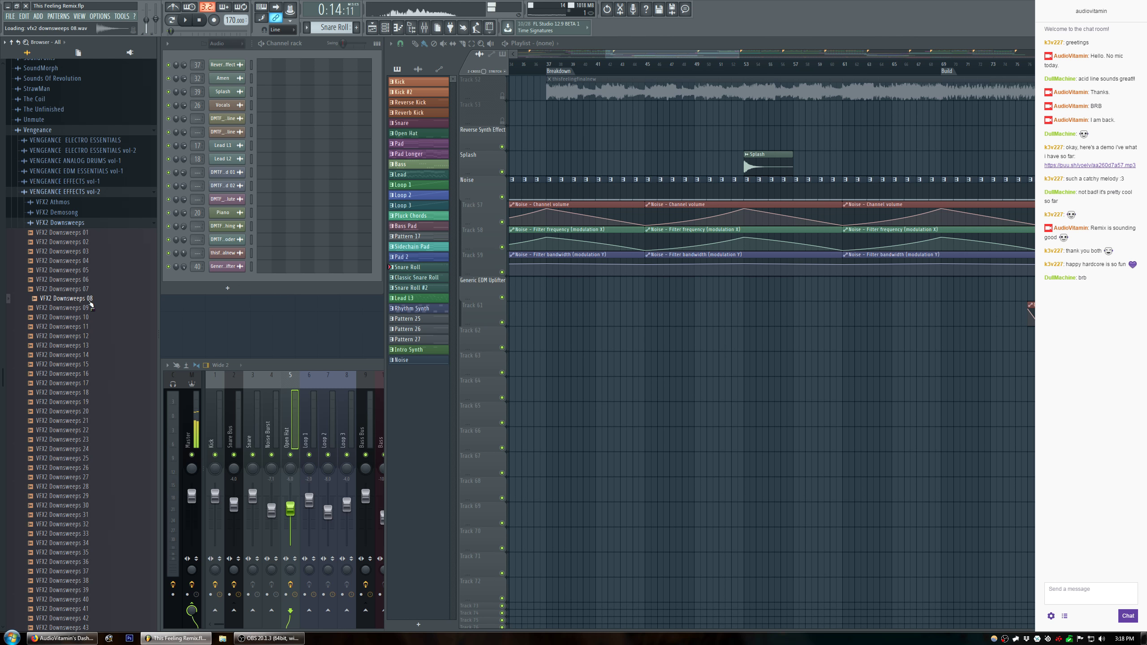
{"action": "left_click", "coordinate": [90, 319]}
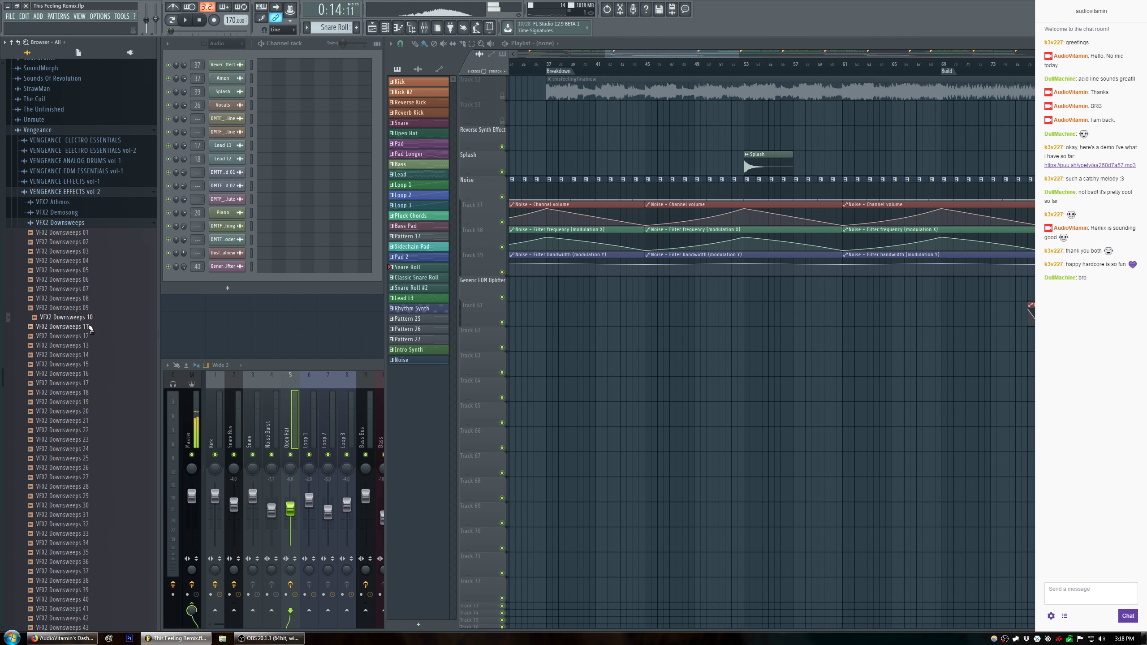
Try VFX2 Downsweeps 10 as an audio clip on Track 63 after the Breakdown marker, and delete its channel.
{"action": "left_click", "coordinate": [87, 319]}
{"action": "left_click_drag", "start_coordinate": [87, 319], "coordinate": [605, 367]}
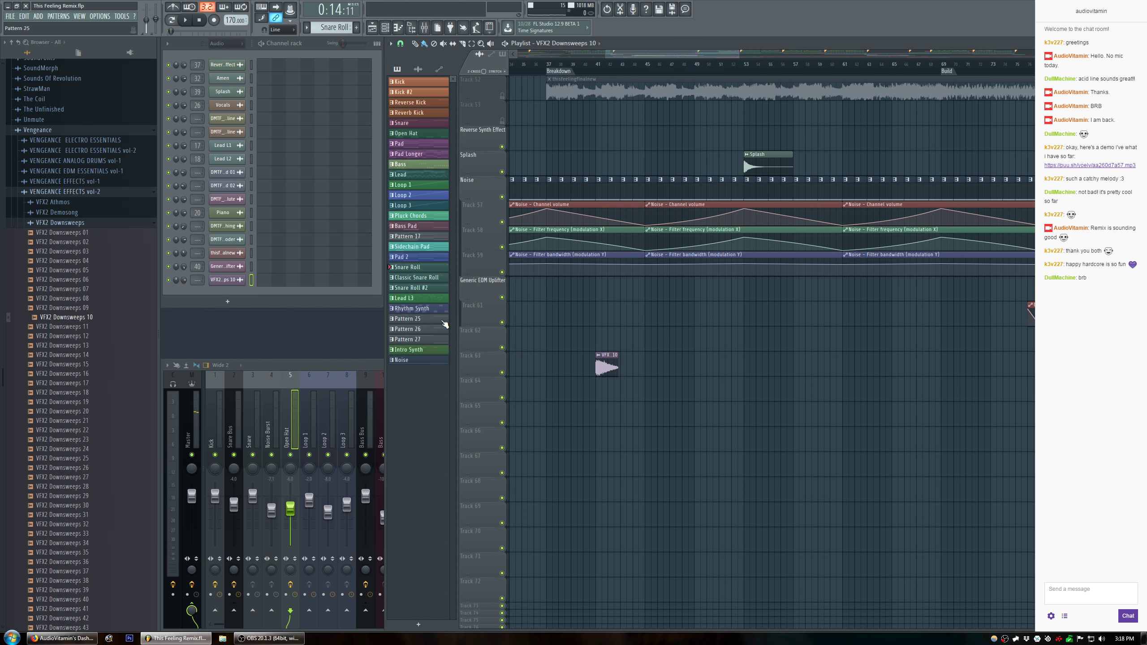
{"action": "right_click", "coordinate": [242, 280]}
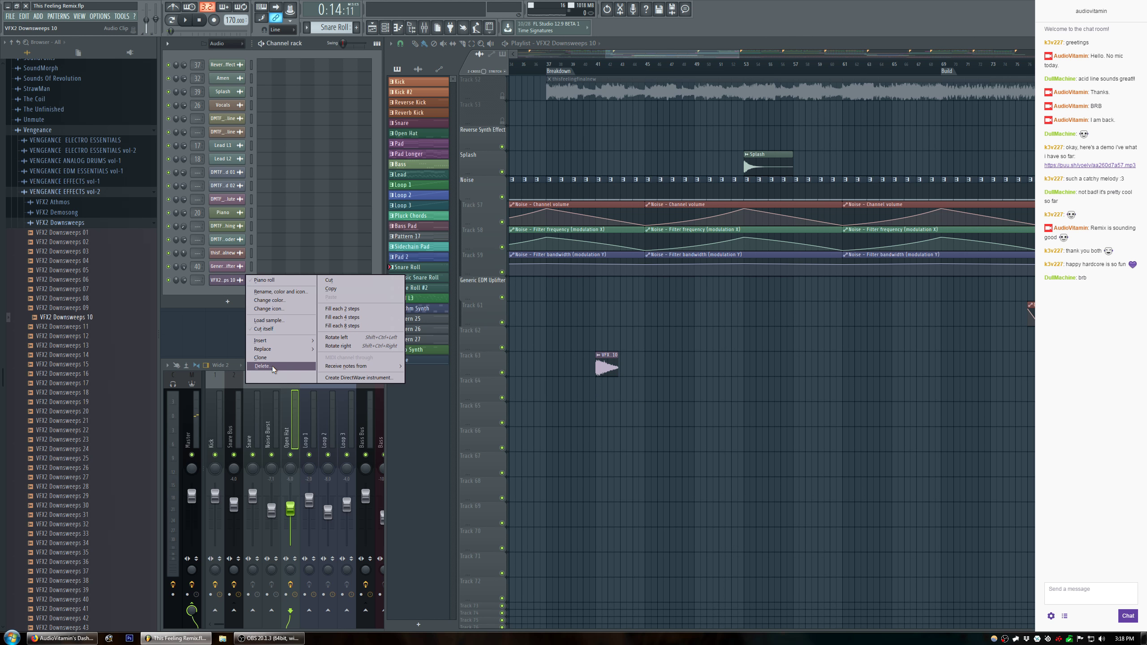
{"action": "left_click", "coordinate": [273, 366]}
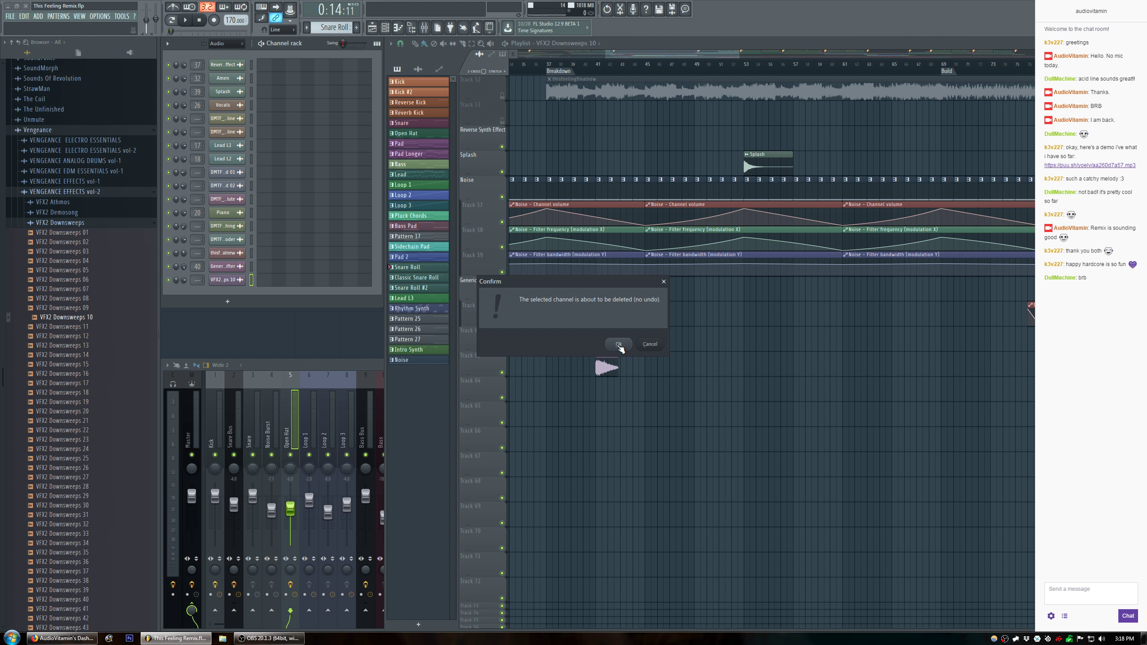
{"action": "left_click", "coordinate": [619, 344]}
Audition VFX2 Downsweeps samples 11, 12, 14 and 15, and collapse the folder.
{"action": "left_click", "coordinate": [93, 327]}
{"action": "left_click", "coordinate": [92, 337]}
{"action": "left_click", "coordinate": [90, 356]}
{"action": "left_click", "coordinate": [90, 367]}
{"action": "left_click", "coordinate": [74, 225]}
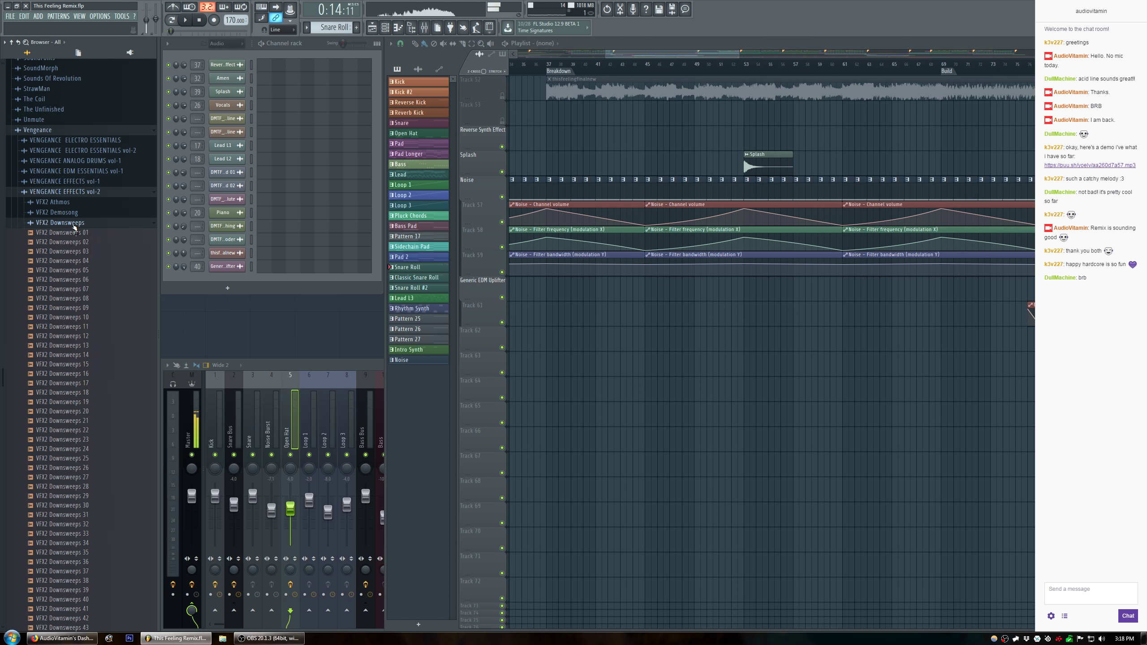
{"action": "left_click", "coordinate": [74, 226]}
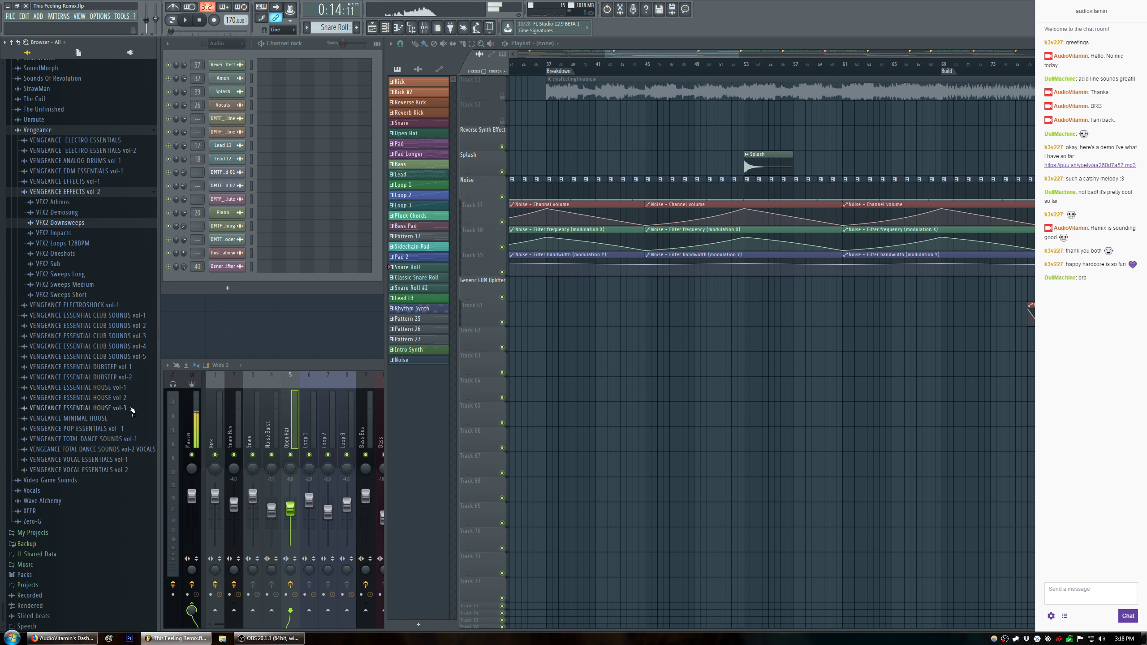
Open the VFX2 Sweeps Medium folder and audition samples 07 through 20.
{"action": "left_click", "coordinate": [88, 285]}
{"action": "left_click", "coordinate": [89, 350]}
{"action": "left_click", "coordinate": [90, 360]}
{"action": "left_click", "coordinate": [91, 369]}
{"action": "left_click", "coordinate": [93, 379]}
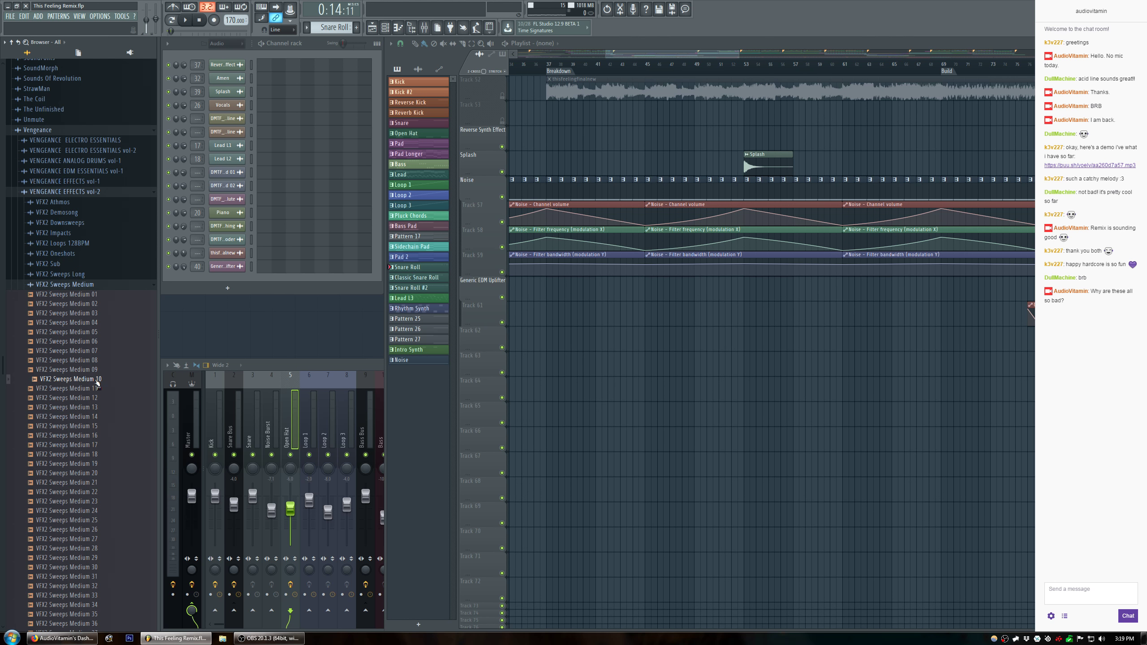
{"action": "left_click", "coordinate": [98, 388]}
{"action": "left_click", "coordinate": [98, 398]}
{"action": "left_click", "coordinate": [99, 407]}
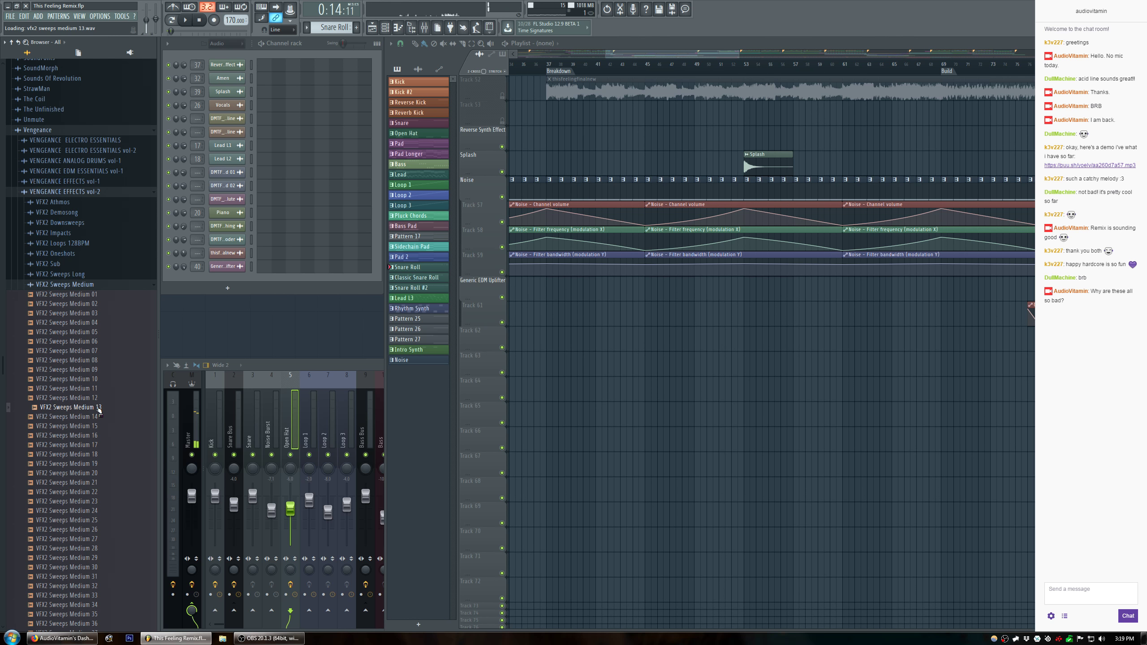
{"action": "left_click", "coordinate": [98, 416]}
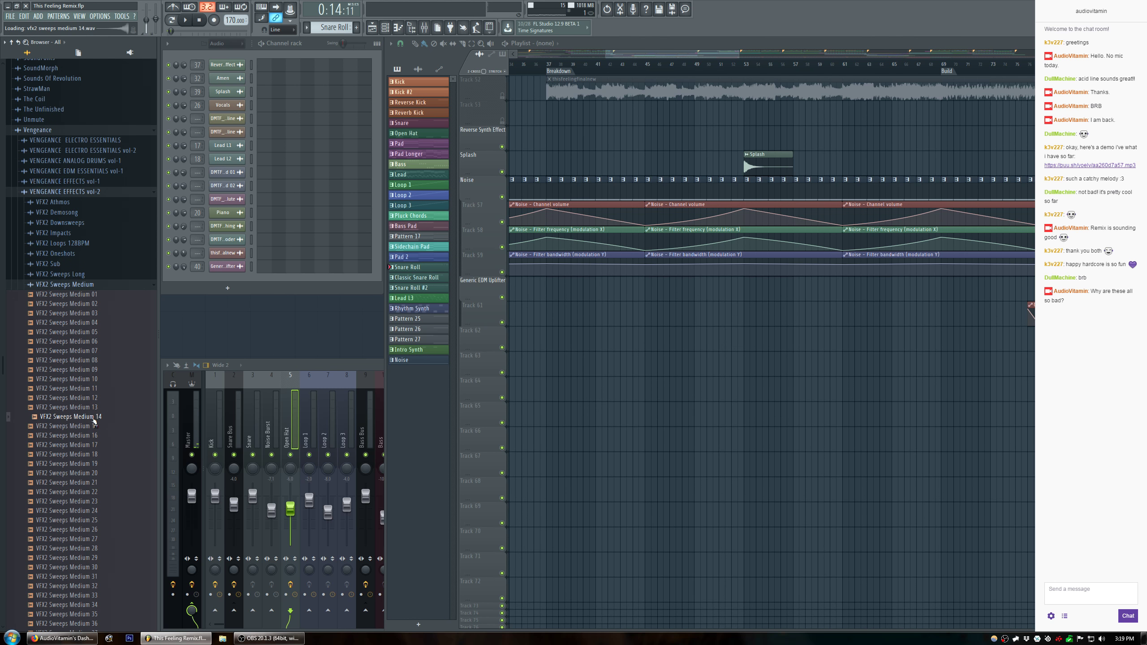
{"action": "left_click", "coordinate": [96, 426]}
{"action": "left_click", "coordinate": [94, 435]}
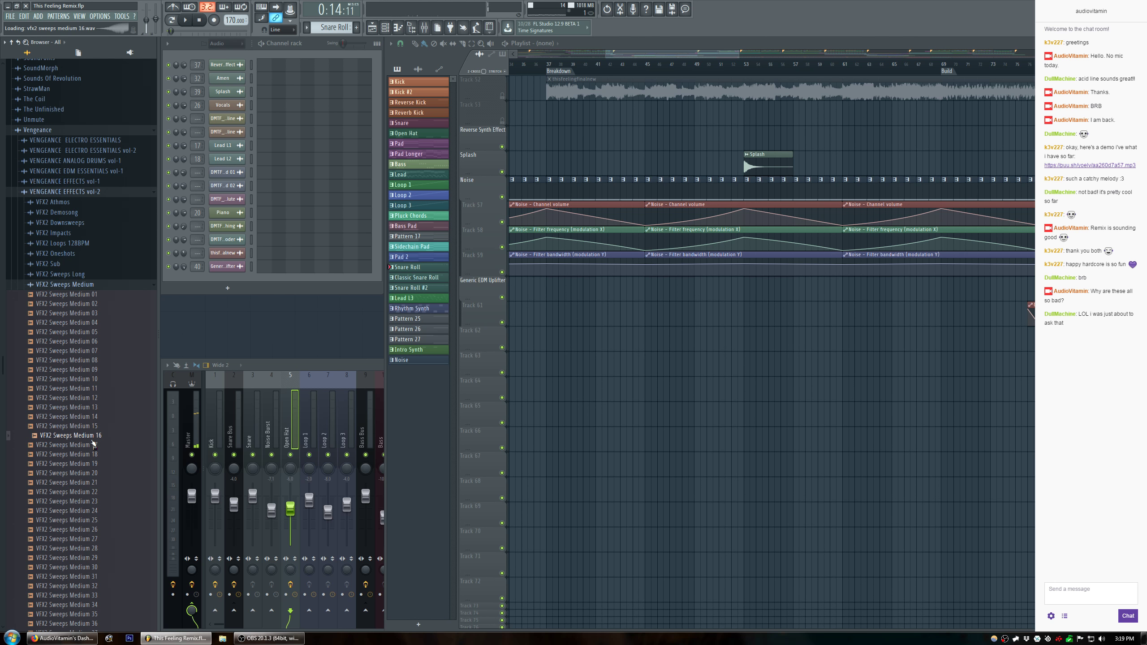
{"action": "left_click", "coordinate": [90, 445]}
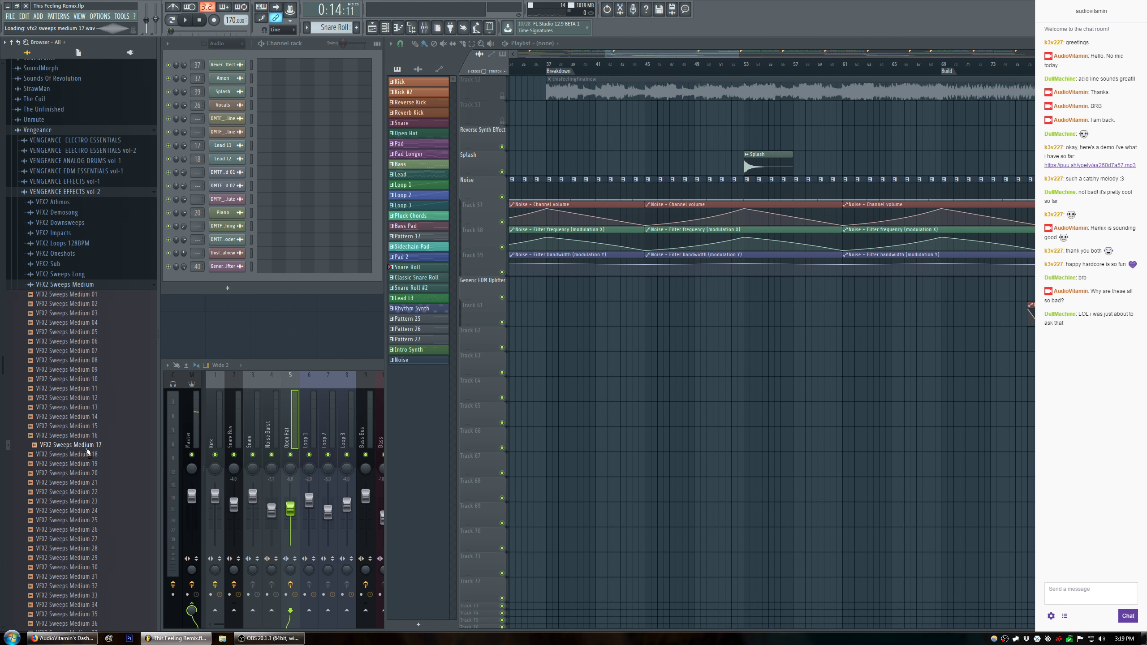
{"action": "left_click", "coordinate": [86, 456]}
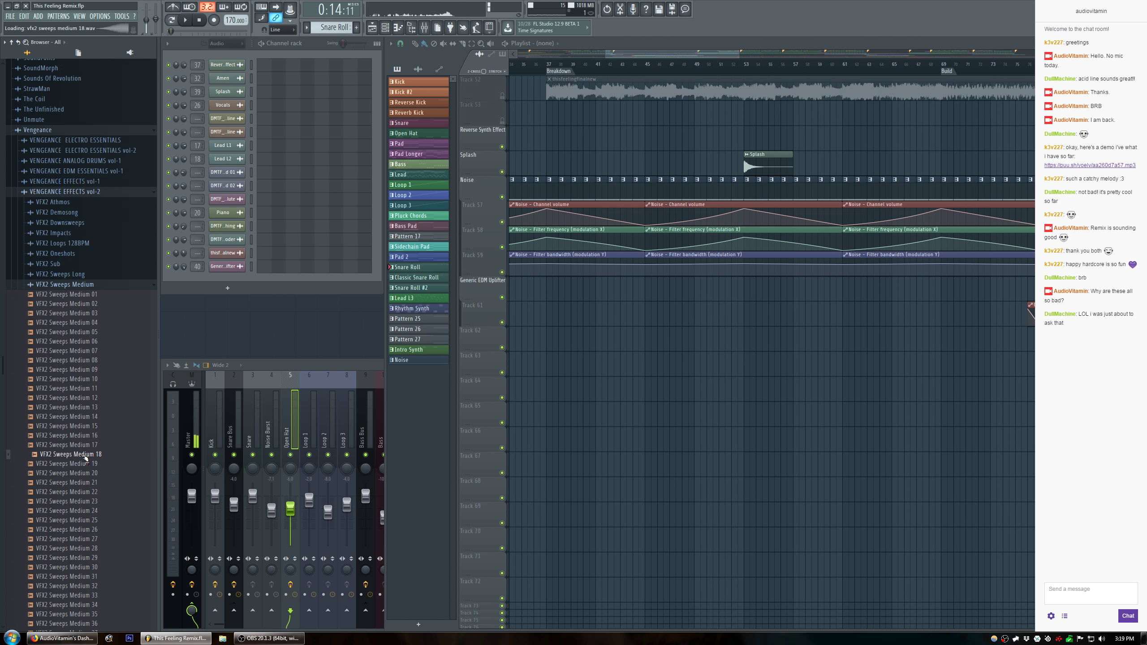
{"action": "left_click", "coordinate": [85, 466]}
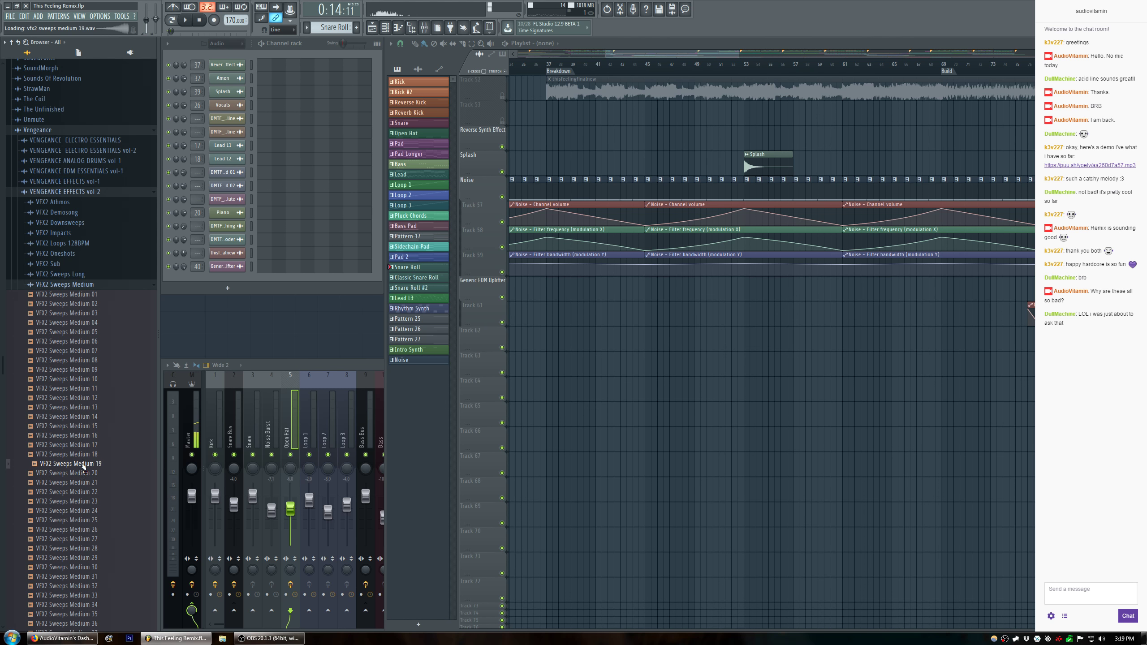
{"action": "left_click", "coordinate": [82, 474]}
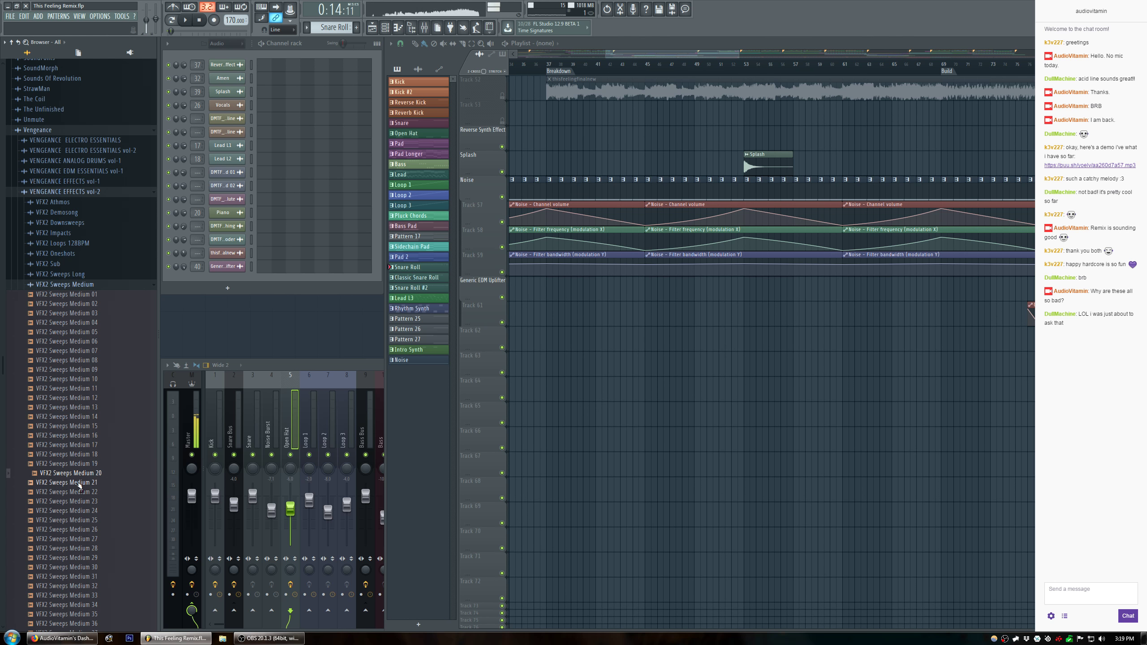
Hide the sample browser, clone the Noise channel of the Noise pattern and rename the clone Noise 2.
{"action": "key", "text": "alt+F8"}
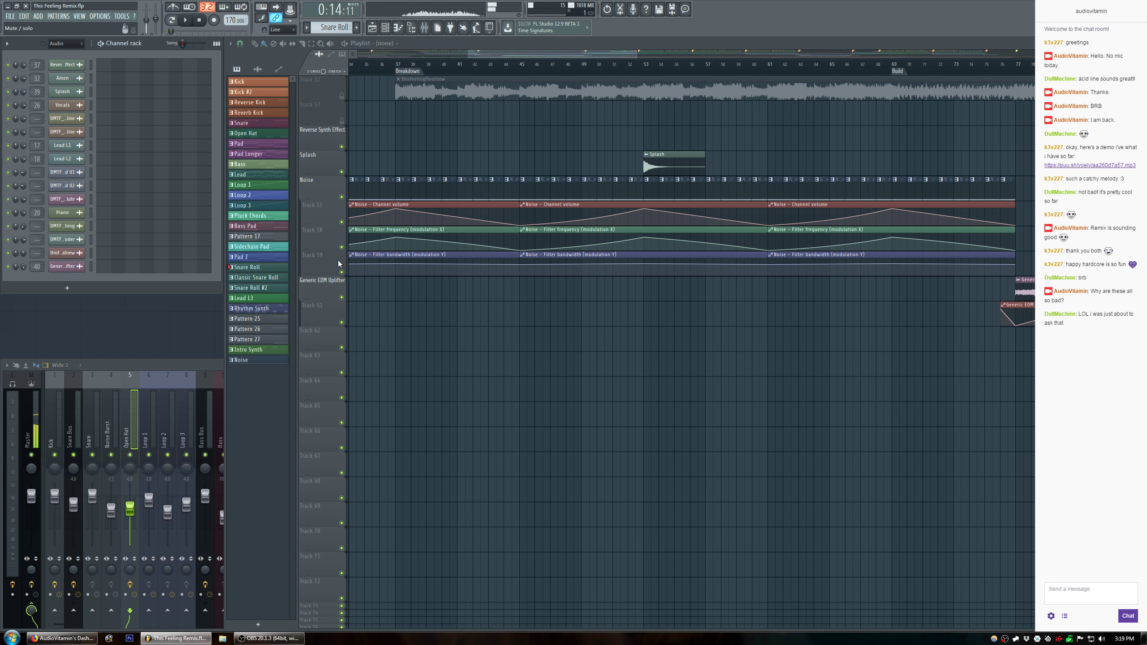
{"action": "left_click", "coordinate": [241, 360]}
{"action": "right_click", "coordinate": [70, 335]}
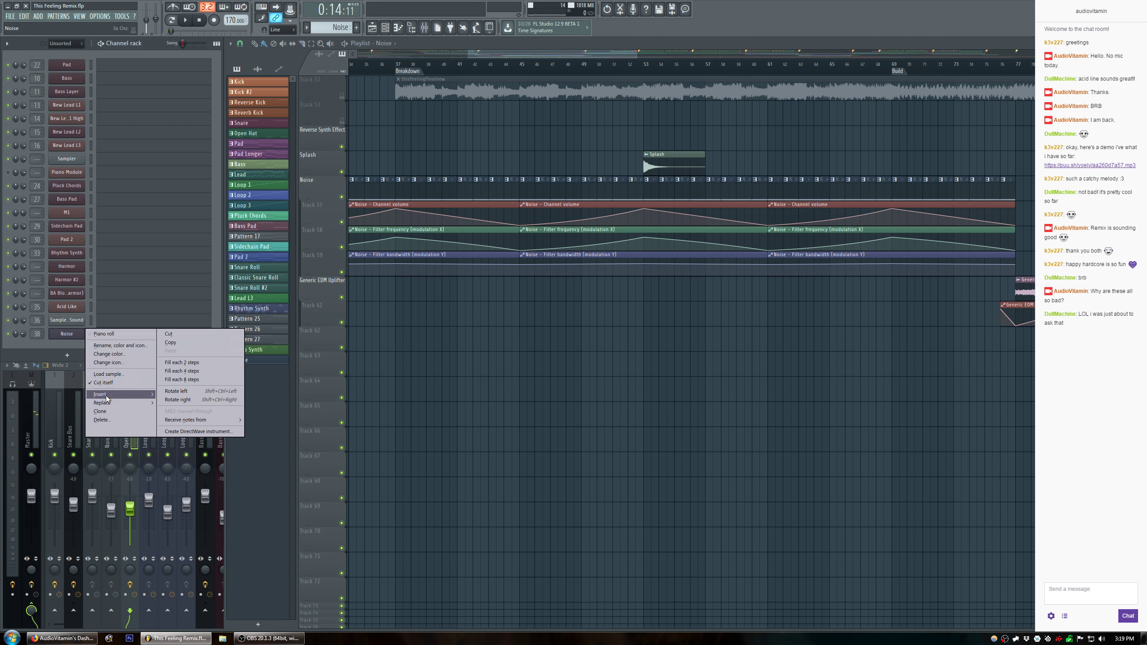
{"action": "left_click", "coordinate": [113, 413]}
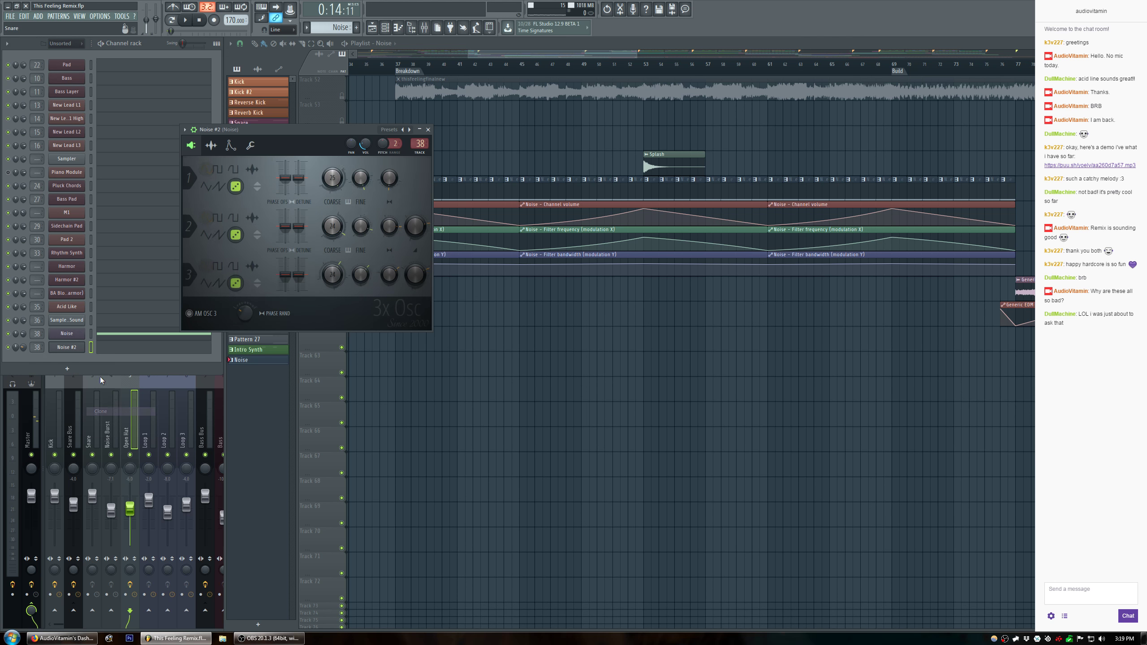
{"action": "type", "text": "No"}
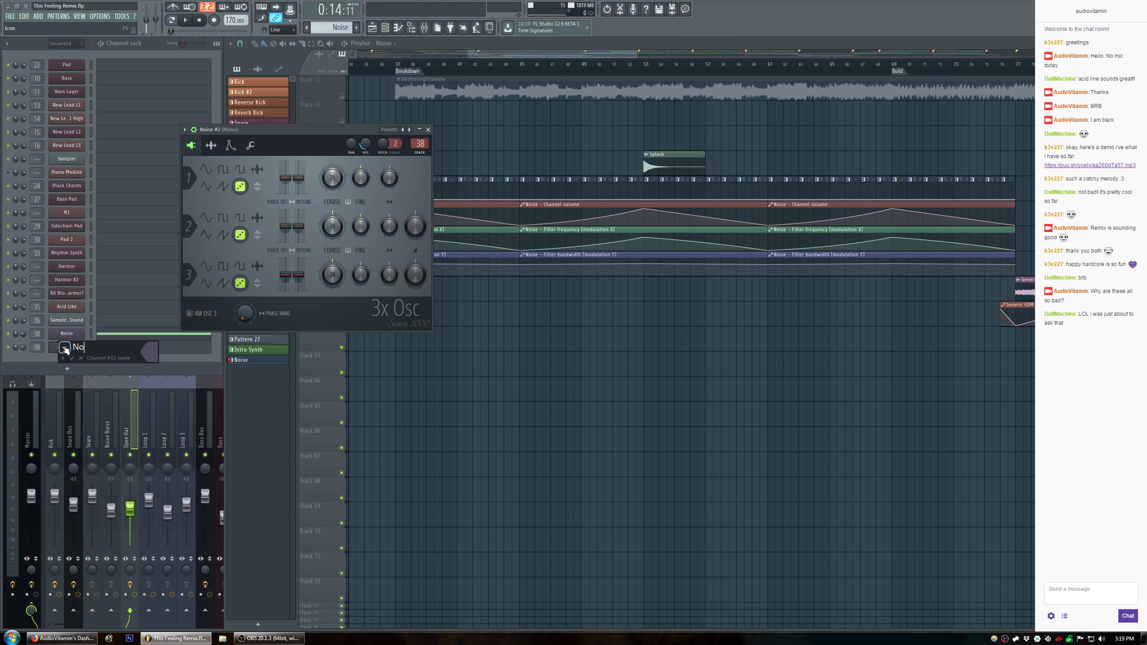
{"action": "type", "text": "ise 2"}
{"action": "key", "text": "Return"}
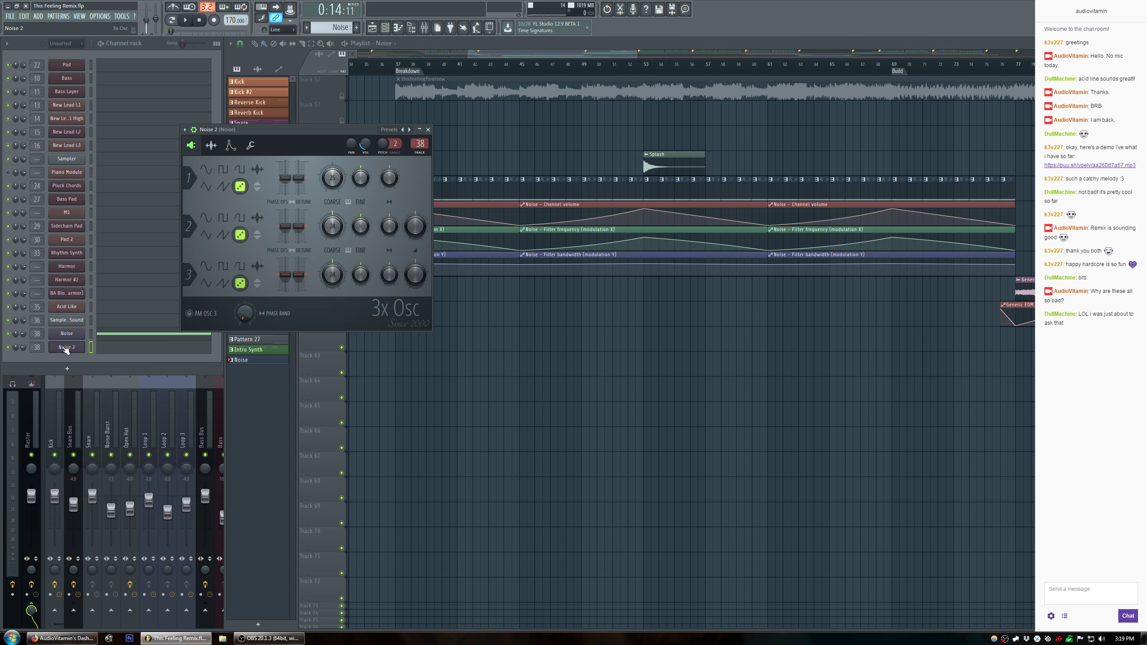
Route the Noise 2 channel to empty mixer track 41, and close its 3x Osc window and the expanded mixer.
{"action": "left_click", "coordinate": [103, 376]}
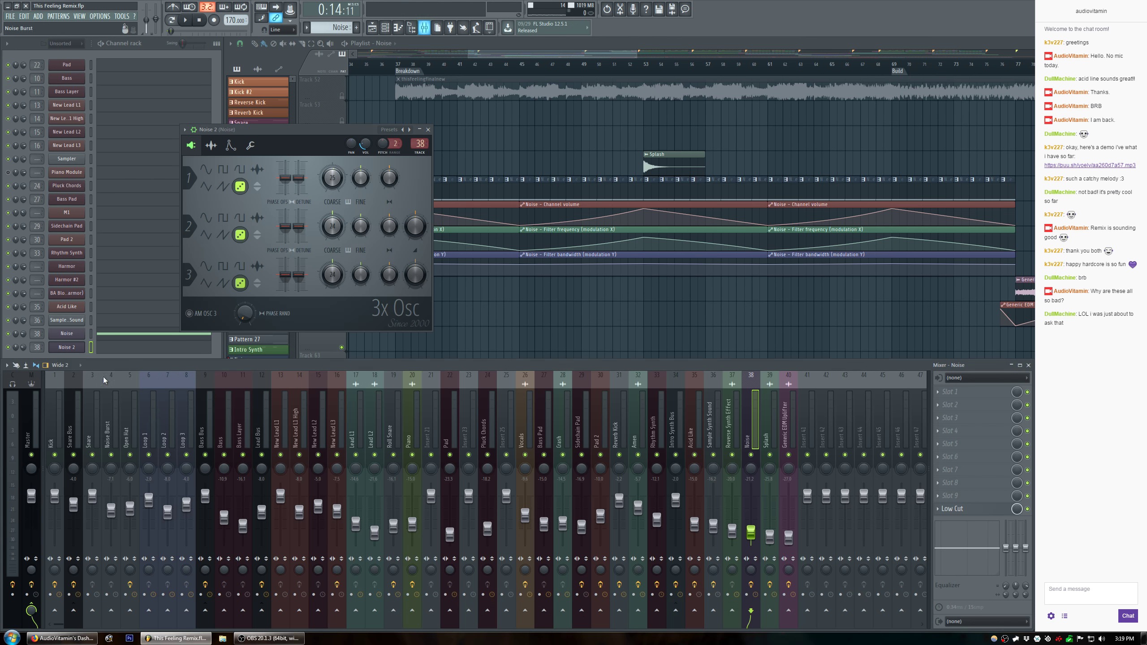
{"action": "left_click", "coordinate": [808, 429]}
{"action": "key", "text": "ctrl+l"}
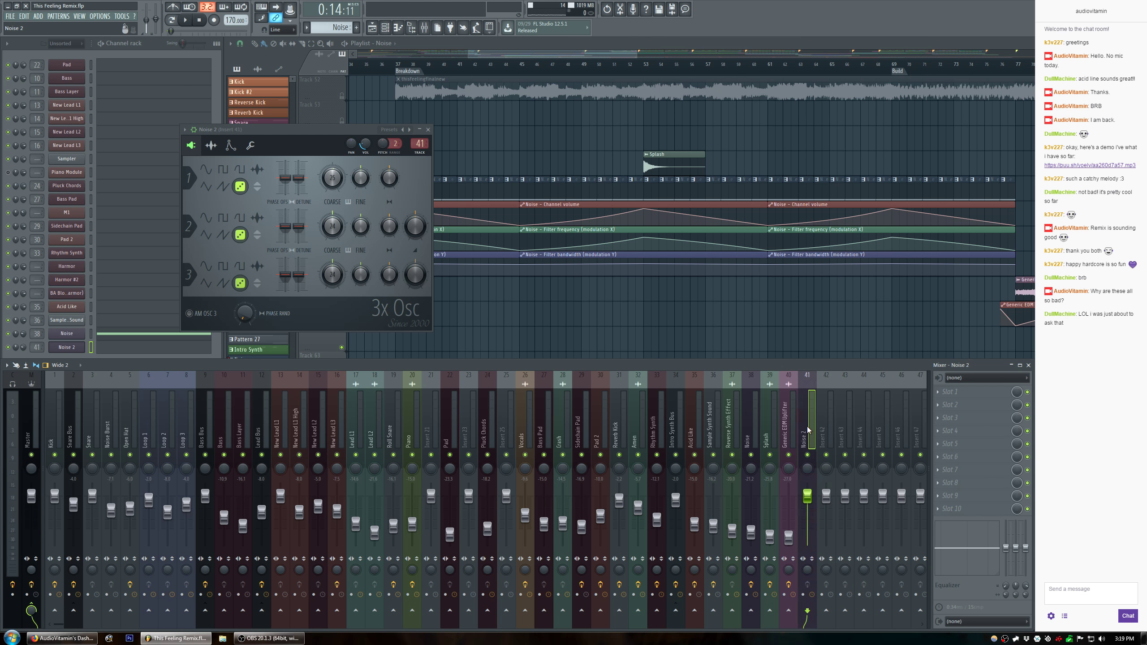
{"action": "left_click", "coordinate": [427, 129]}
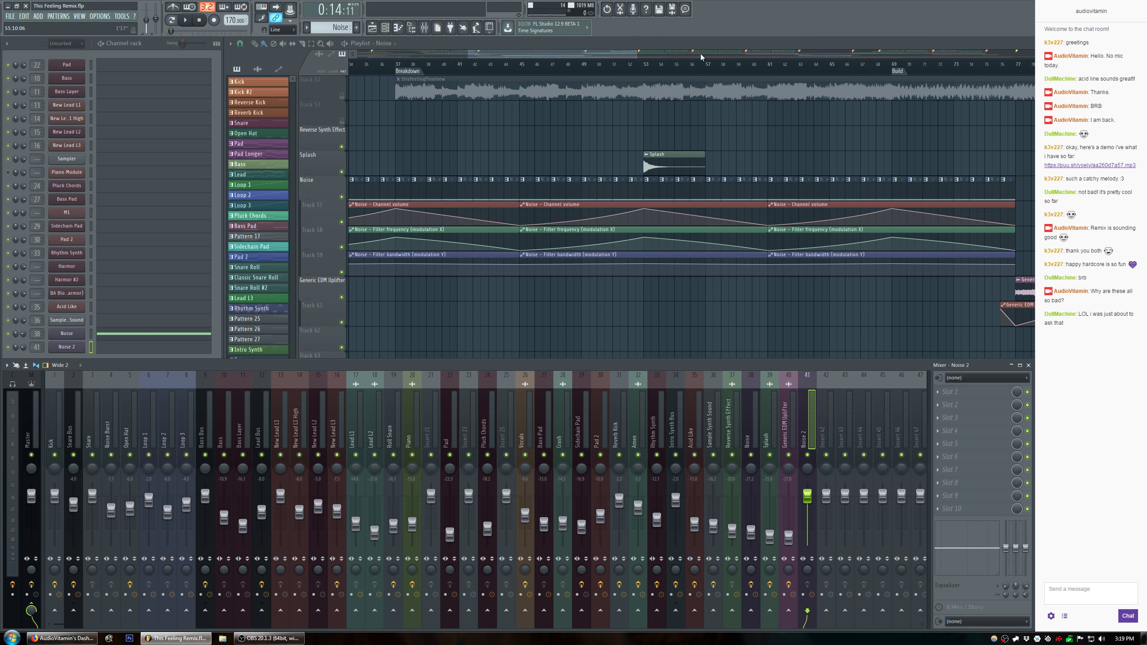
{"action": "left_click", "coordinate": [796, 49]}
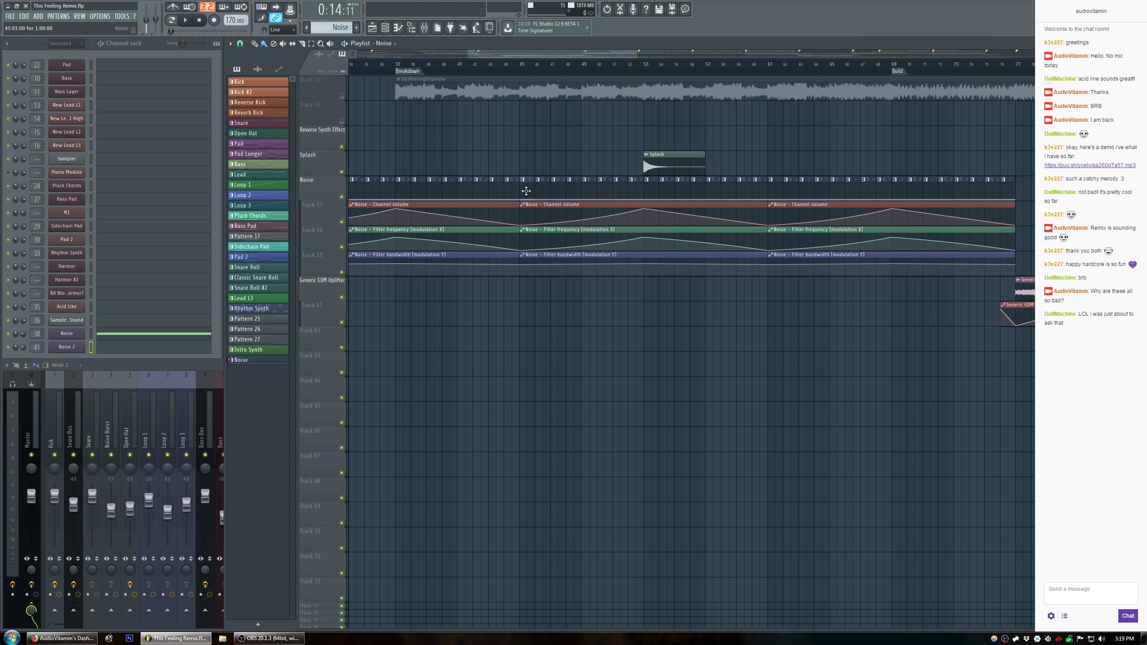
Insert a playlist track above Generic EDM Uplifter and place a unique copy of the Noise pattern there at bar 45.
{"action": "right_click", "coordinate": [328, 285]}
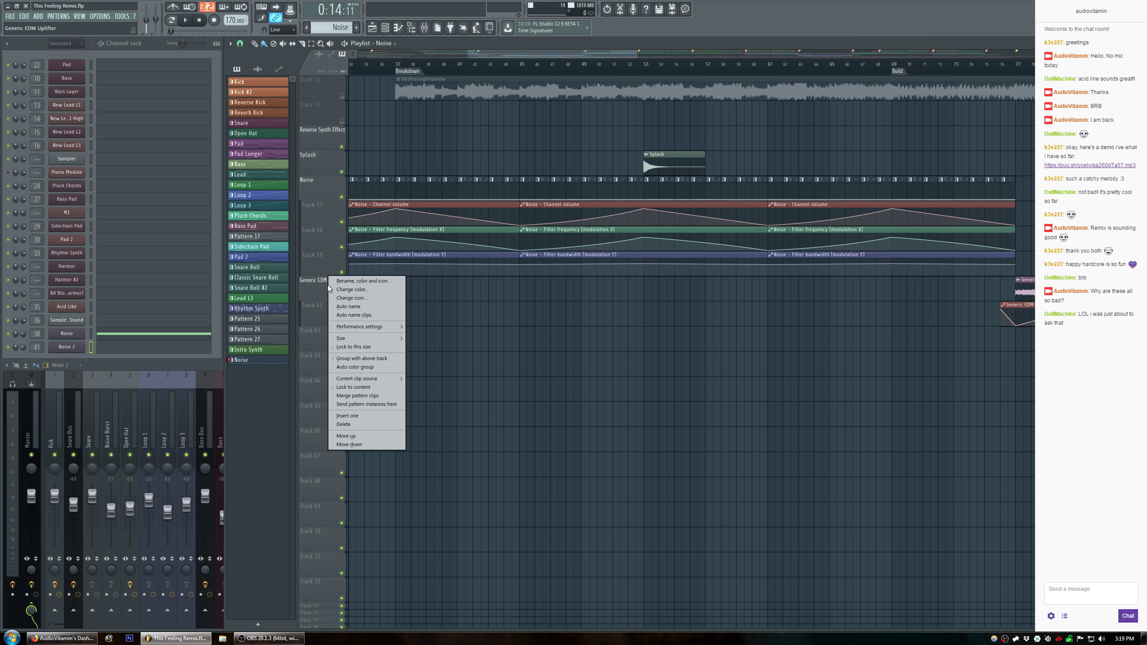
{"action": "left_click", "coordinate": [355, 414]}
{"action": "left_click", "coordinate": [523, 290]}
{"action": "left_click", "coordinate": [523, 280]}
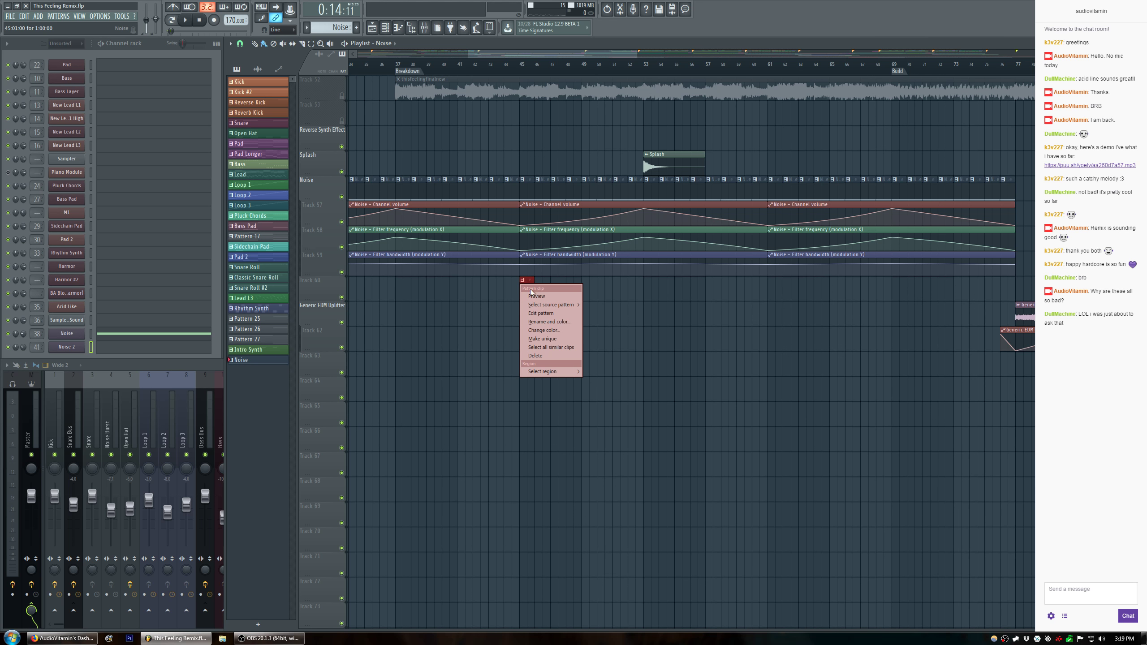
{"action": "left_click", "coordinate": [558, 337]}
Move the note in the unique Noise pattern from the Noise channel to the Noise 2 channel.
{"action": "left_click", "coordinate": [93, 333]}
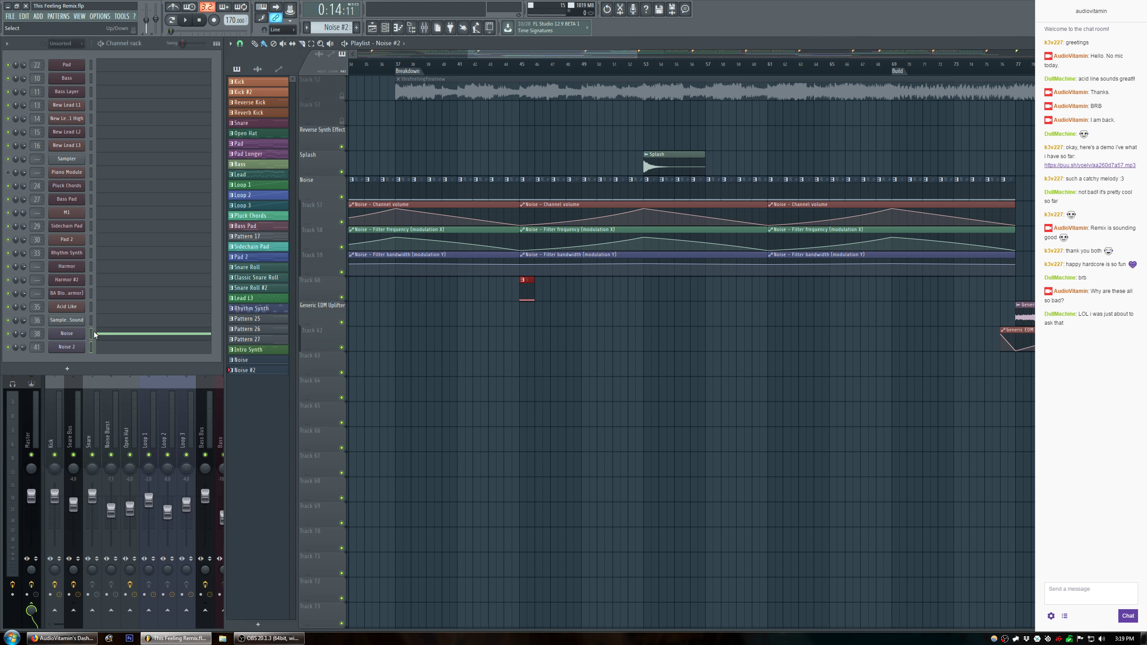
{"action": "key", "text": "ctrl+x"}
{"action": "left_click", "coordinate": [92, 347]}
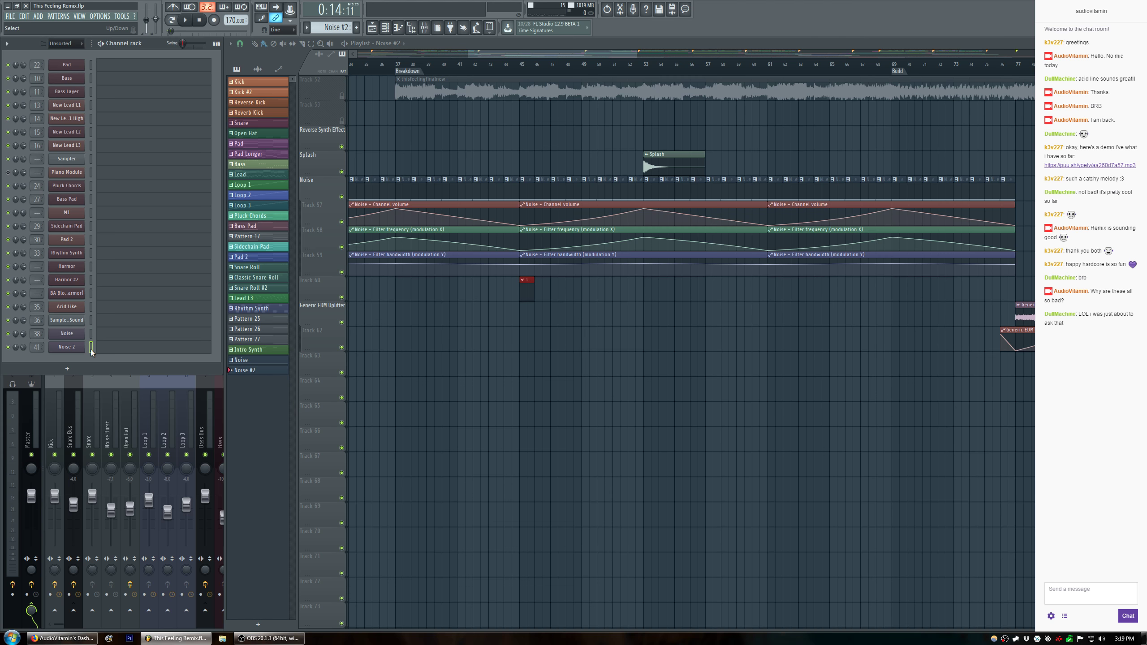
{"action": "key", "text": "ctrl+v"}
Rename the unique copy of the Noise pattern to Noise 2 and give it a dark blue-grey color.
{"action": "key", "text": "F2"}
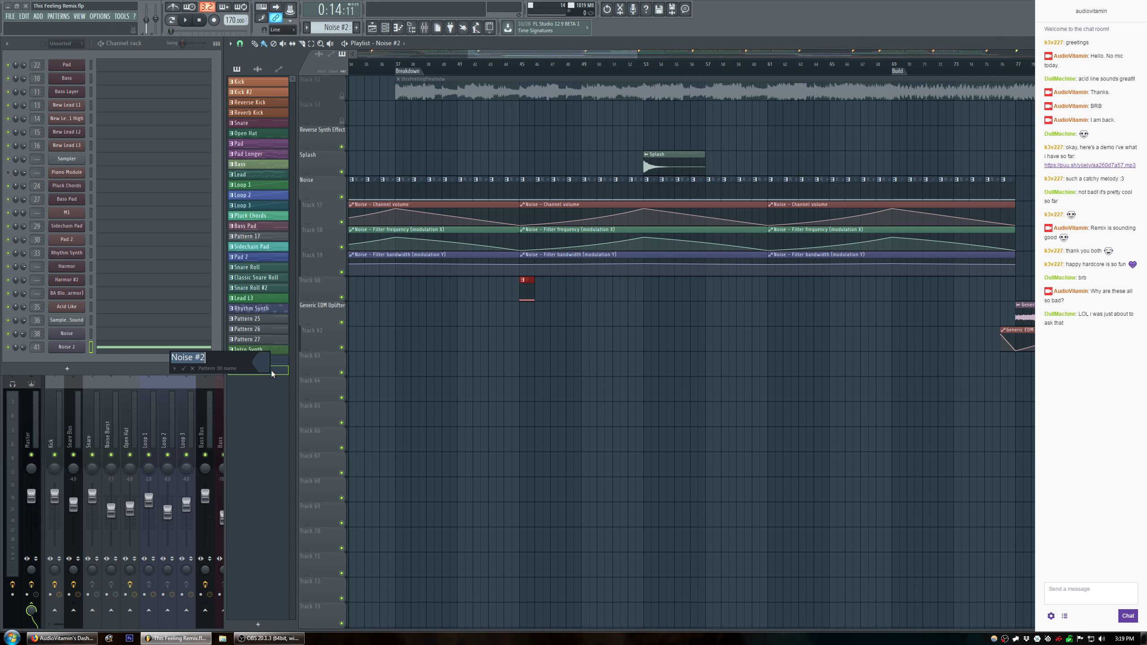
{"action": "left_click", "coordinate": [199, 358]}
{"action": "key", "text": "BackSpace"}
{"action": "left_click", "coordinate": [260, 363]}
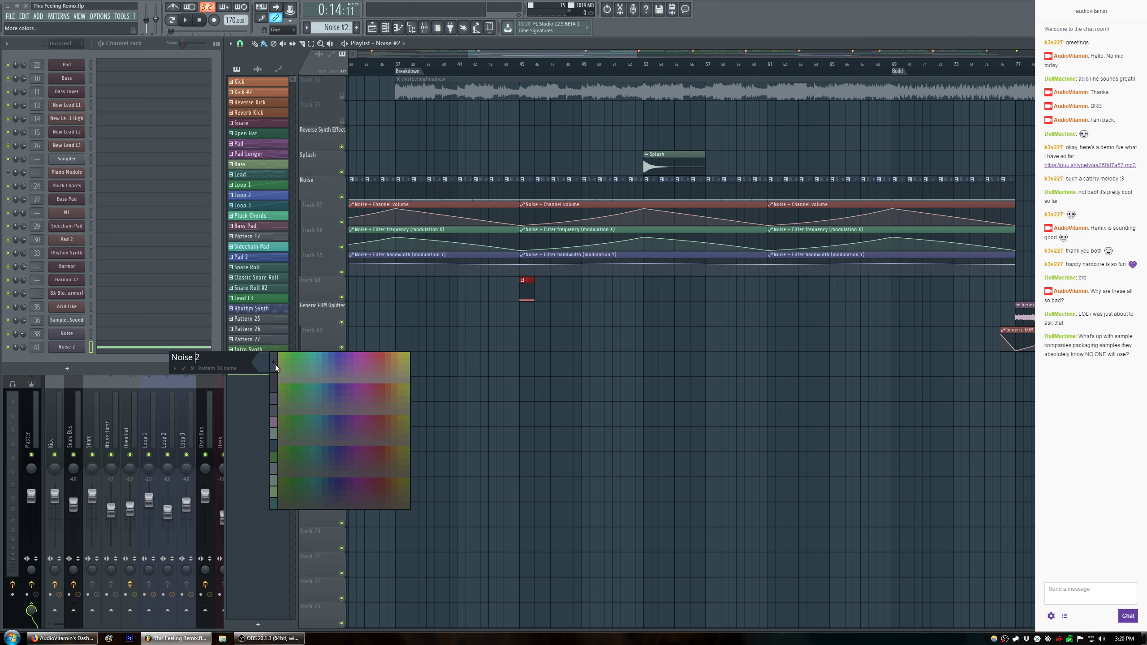
{"action": "left_click", "coordinate": [274, 363]}
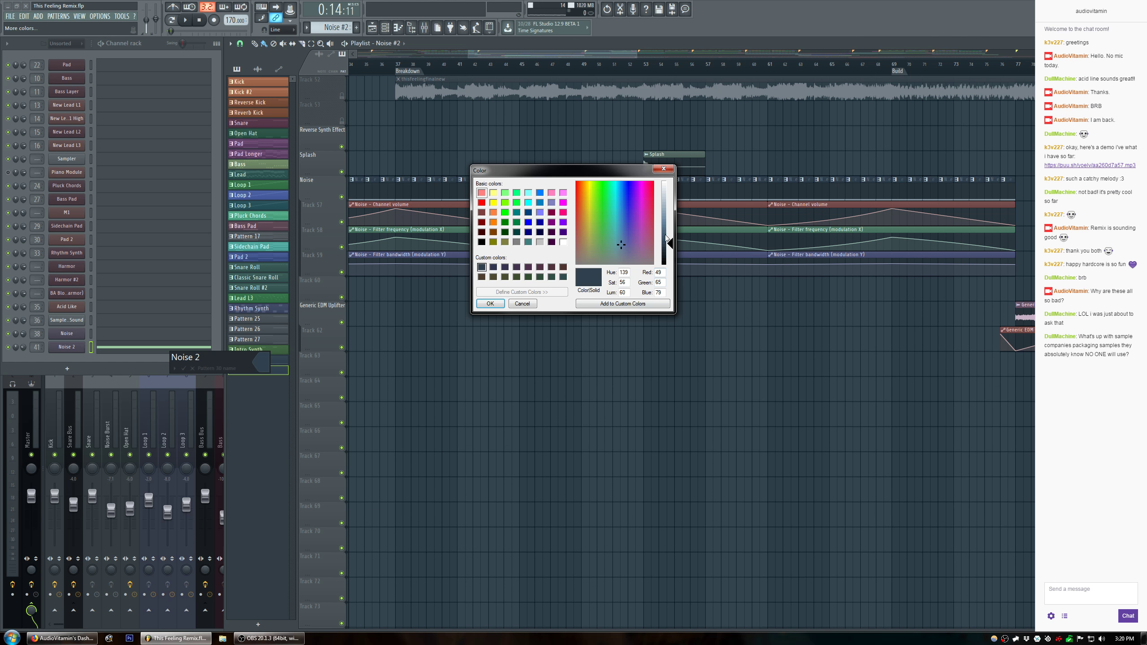
{"action": "left_click", "coordinate": [497, 304]}
{"action": "key", "text": "Return"}
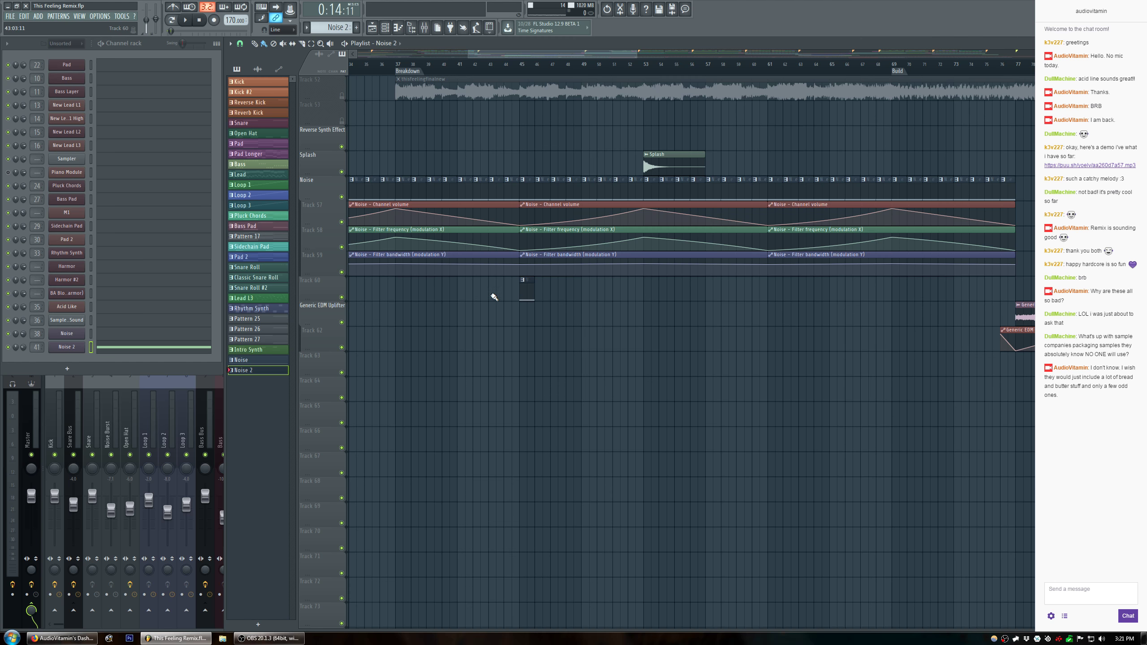
Fill bars 41 to 48 of the playlist track with Noise 2 pattern clips and put two new empty tracks beneath them.
{"action": "left_click_drag", "start_coordinate": [462, 296], "coordinate": [620, 306]}
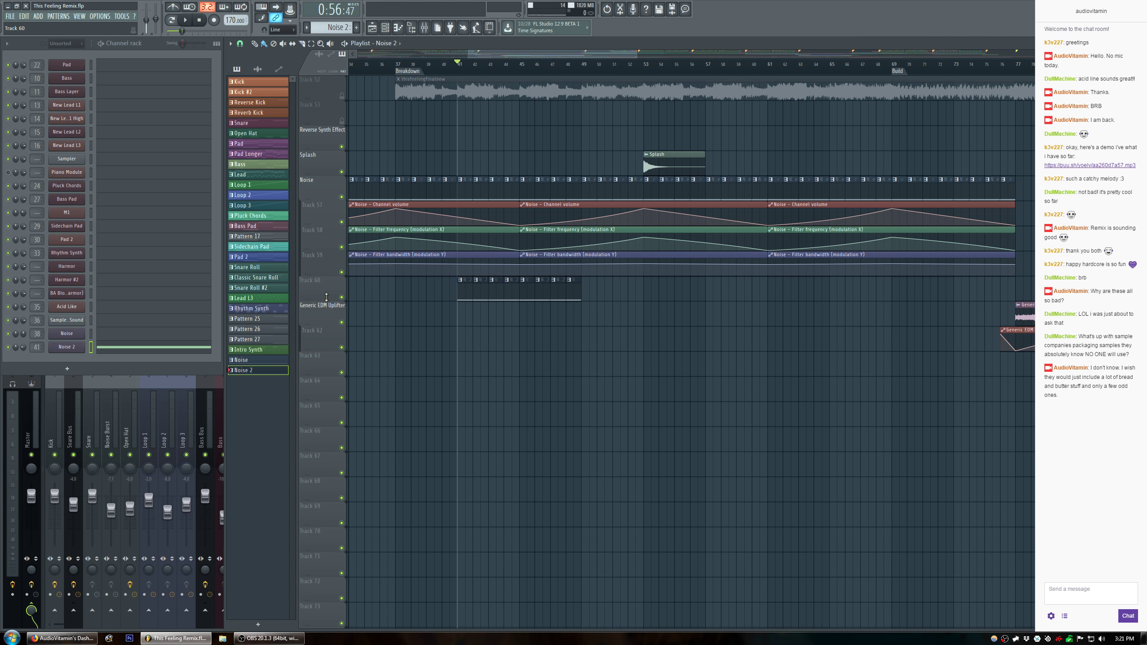
{"action": "right_click", "coordinate": [327, 296]}
{"action": "left_click", "coordinate": [344, 417]}
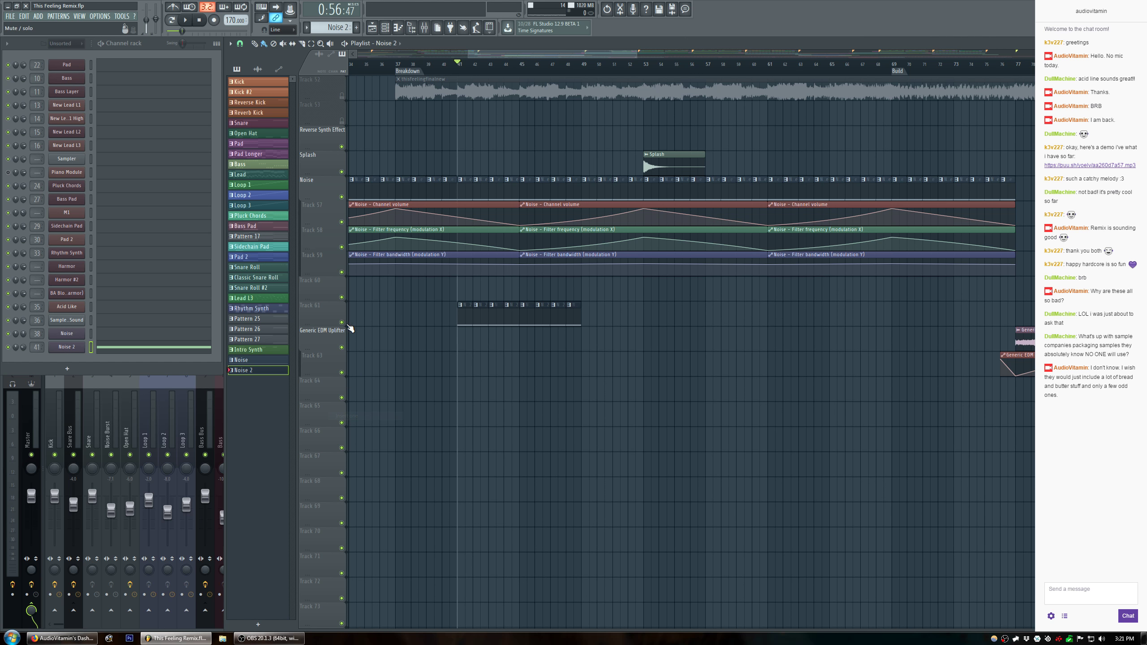
{"action": "right_click", "coordinate": [330, 291]}
{"action": "left_click", "coordinate": [350, 416]}
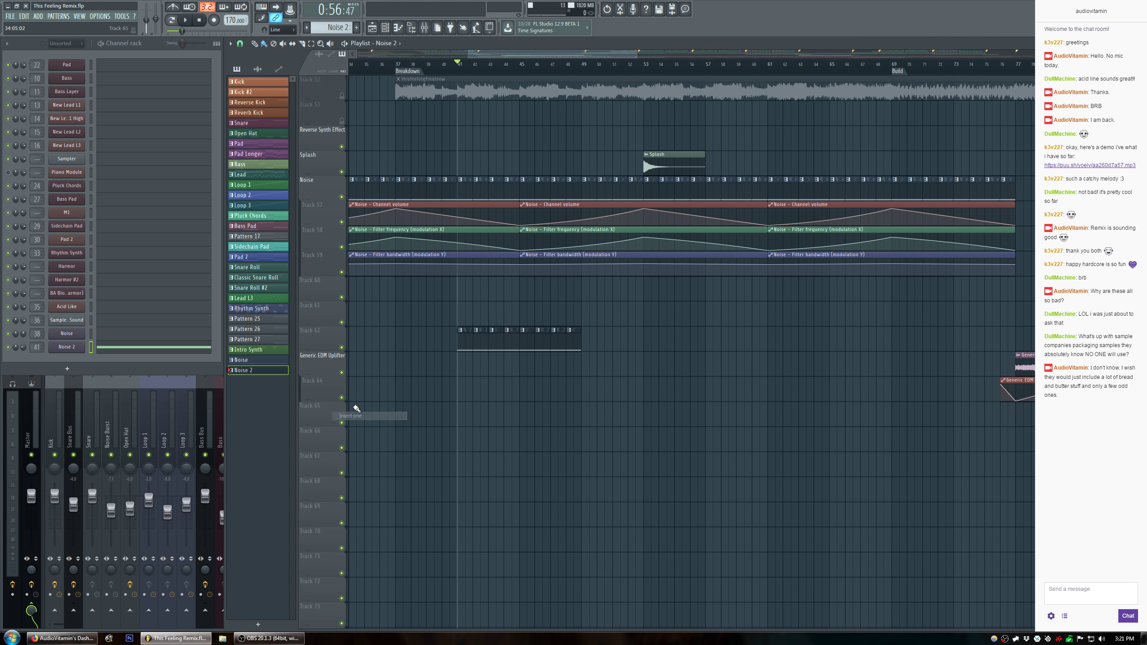
{"action": "scroll", "coordinate": [331, 312], "scroll_direction": "down", "scroll_amount": 1}
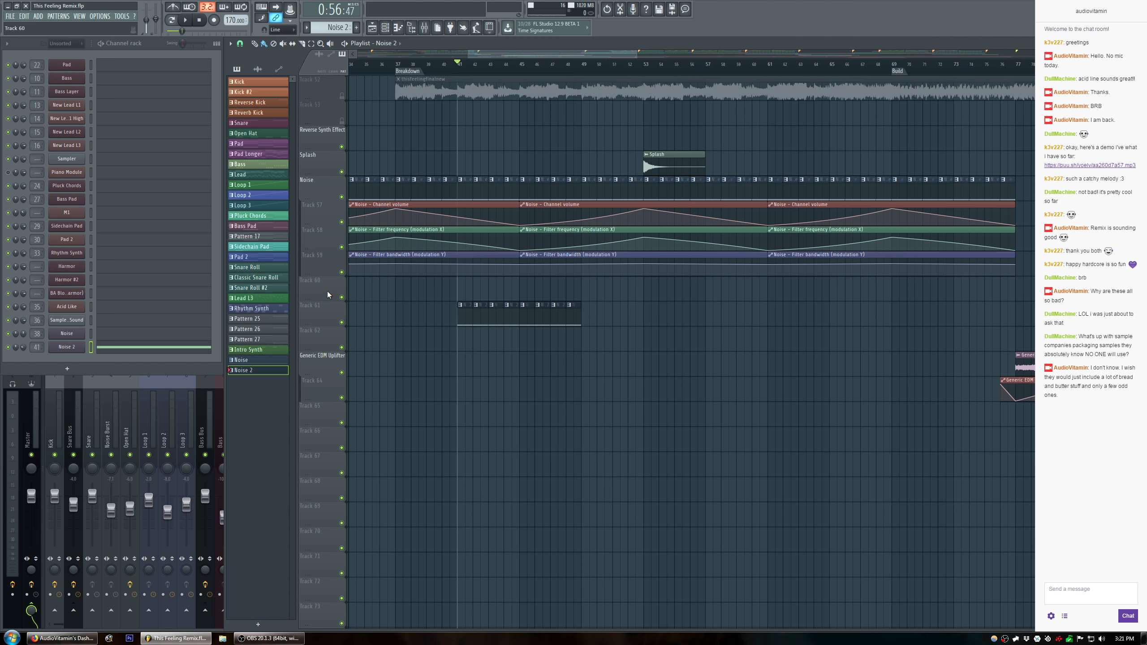
{"action": "scroll", "coordinate": [328, 294], "scroll_direction": "down", "scroll_amount": 1}
Group the two empty tracks with the Noise 2 pattern track above and insert a third track into the group.
{"action": "right_click", "coordinate": [329, 315]}
{"action": "left_click", "coordinate": [383, 383]}
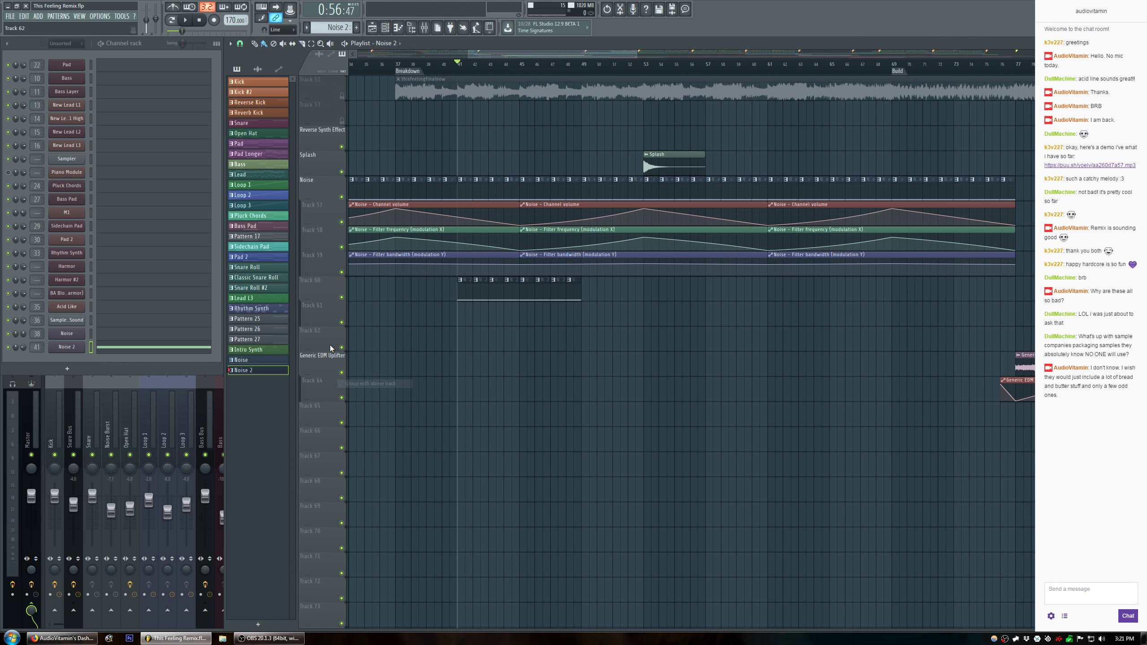
{"action": "right_click", "coordinate": [331, 346]}
{"action": "left_click", "coordinate": [365, 409]}
{"action": "right_click", "coordinate": [329, 317]}
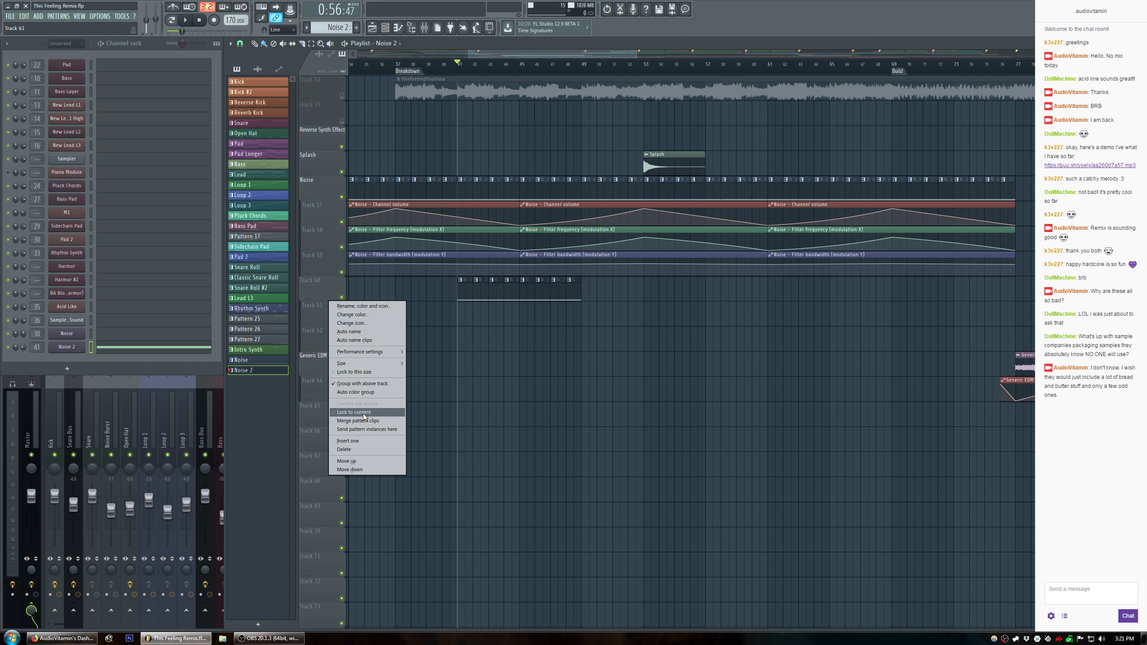
{"action": "left_click", "coordinate": [354, 441]}
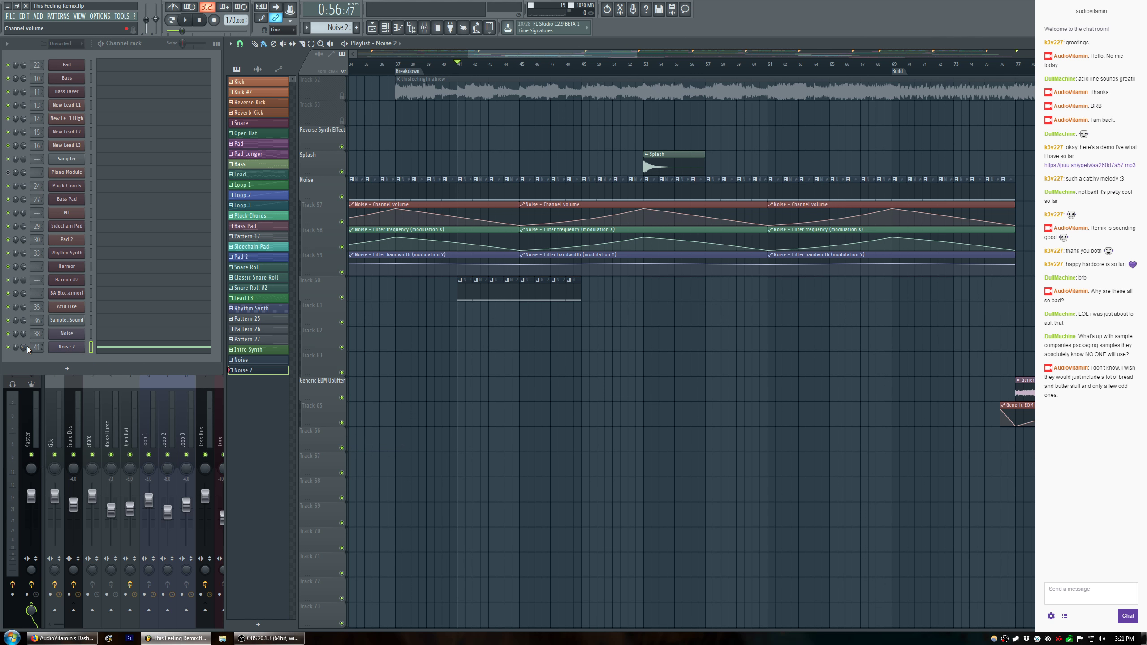
Adjust the Noise 2 channel's volume and create a channel volume automation clip for it across bars 41 to 49.
{"action": "left_click_drag", "start_coordinate": [23, 347], "coordinate": [52, 363]}
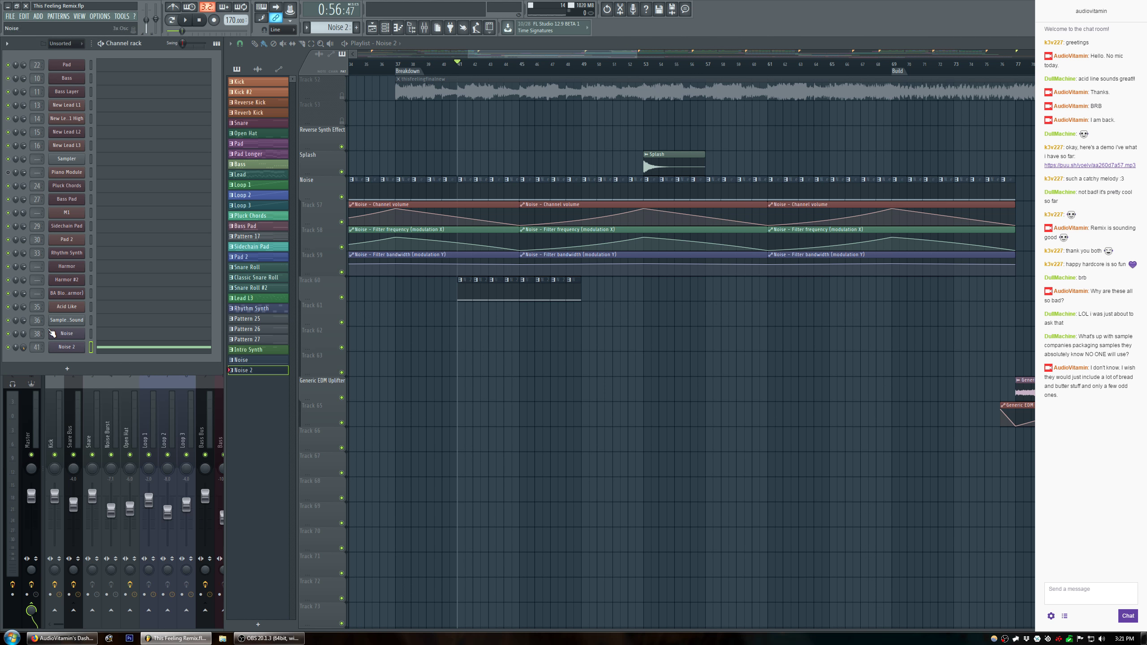
{"action": "left_click_drag", "start_coordinate": [463, 78], "coordinate": [581, 78]}
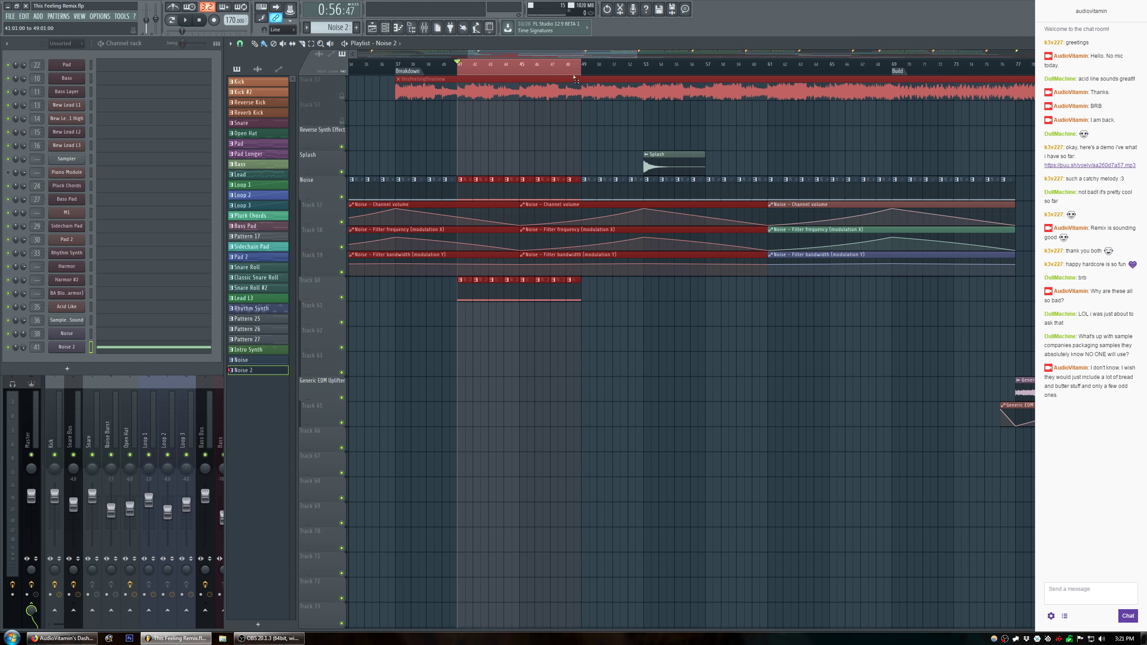
{"action": "left_click", "coordinate": [568, 154], "text": "ctrl"}
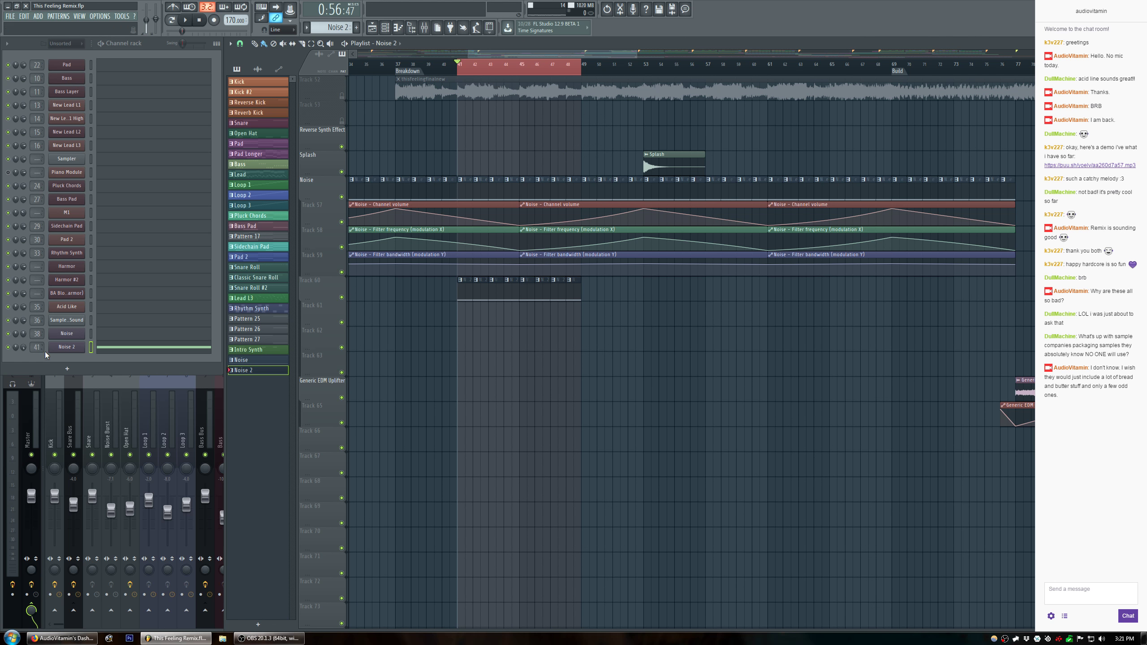
{"action": "left_click", "coordinate": [65, 347]}
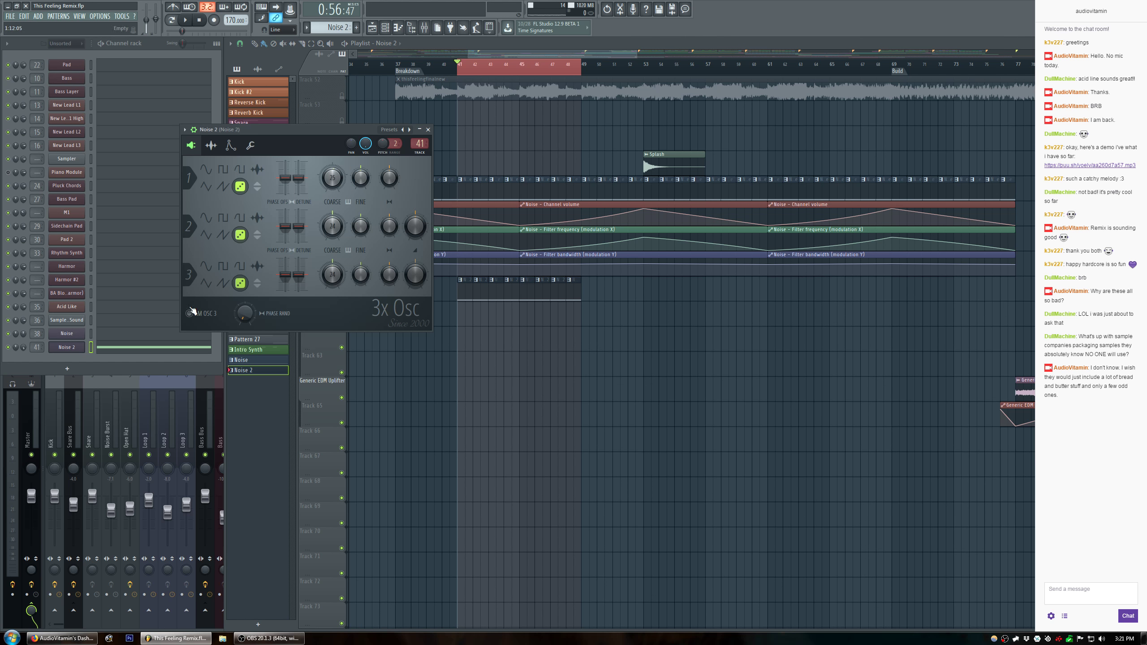
{"action": "right_click", "coordinate": [369, 149]}
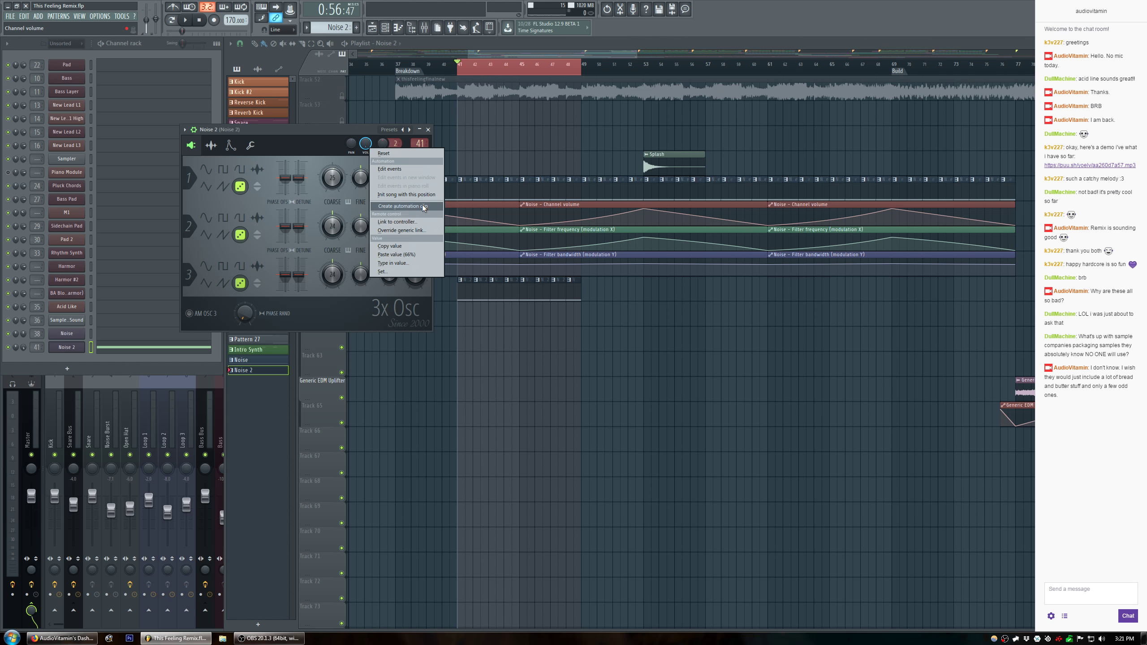
{"action": "left_click", "coordinate": [423, 205]}
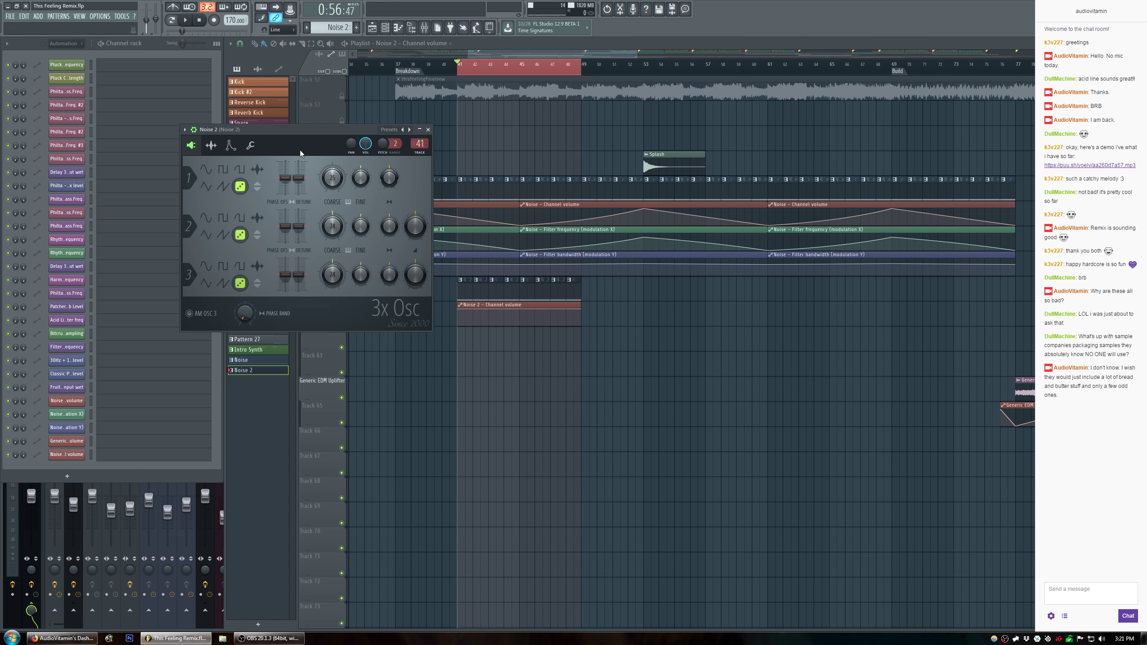
Create automation clips for Noise 2's filter frequency and filter bandwidth, and place them on tracks 62 and 63 beneath the volume clip.
{"action": "left_click", "coordinate": [230, 146]}
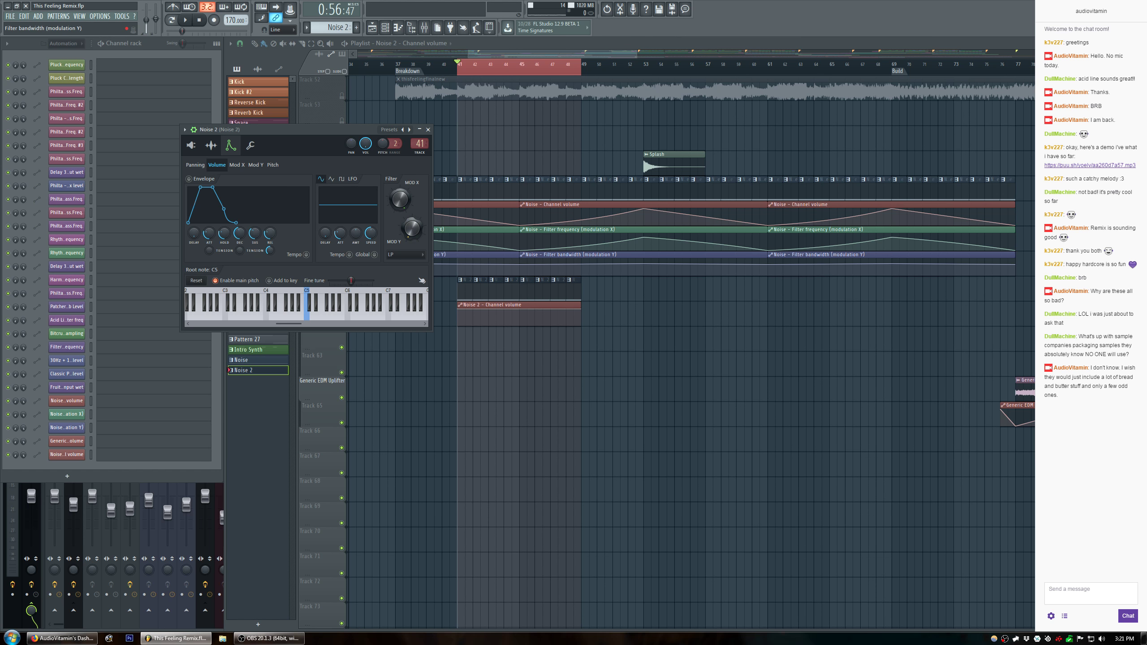
{"action": "right_click", "coordinate": [392, 202]}
{"action": "left_click", "coordinate": [445, 259]}
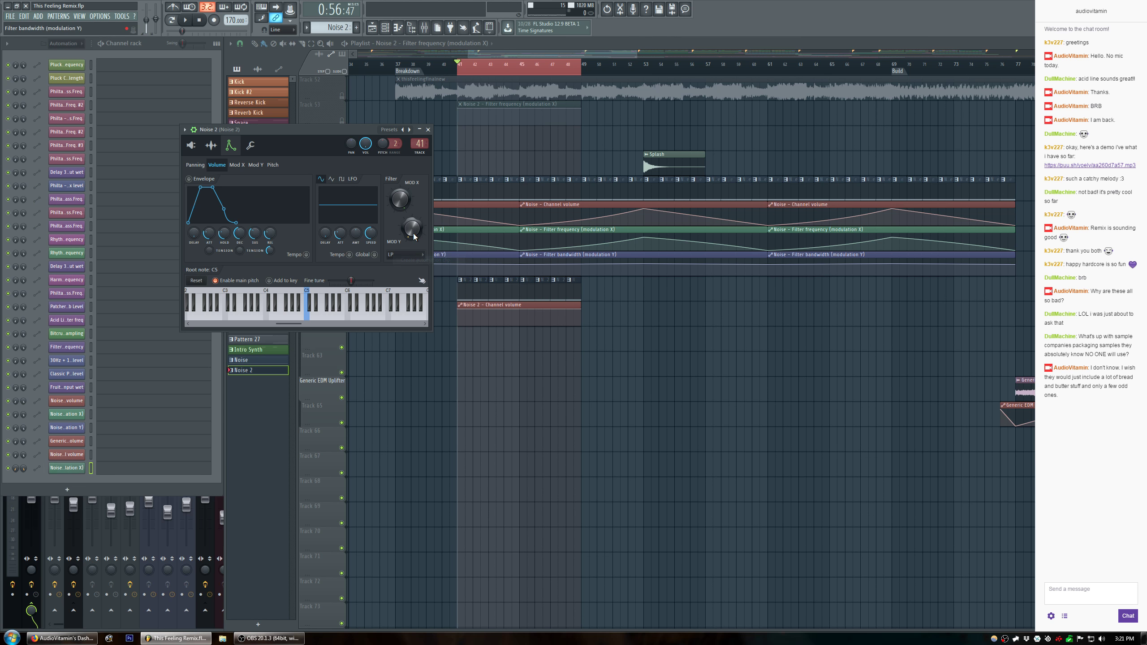
{"action": "right_click", "coordinate": [412, 231]}
{"action": "left_click", "coordinate": [450, 294]}
{"action": "left_click_drag", "start_coordinate": [521, 129], "coordinate": [522, 330]}
{"action": "left_click_drag", "start_coordinate": [514, 101], "coordinate": [514, 330]}
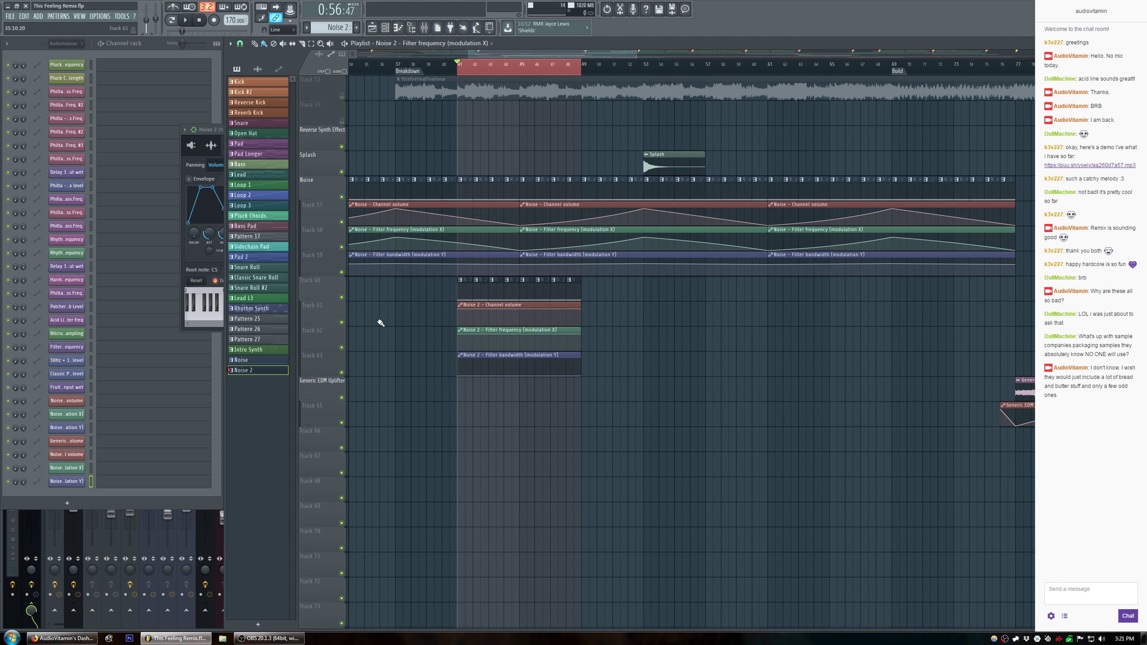
Solo the Noise 2 track group and shape its volume automation to curve up to bar 45 and fall to bar 49, checking it by playback.
{"action": "right_click", "coordinate": [342, 298]}
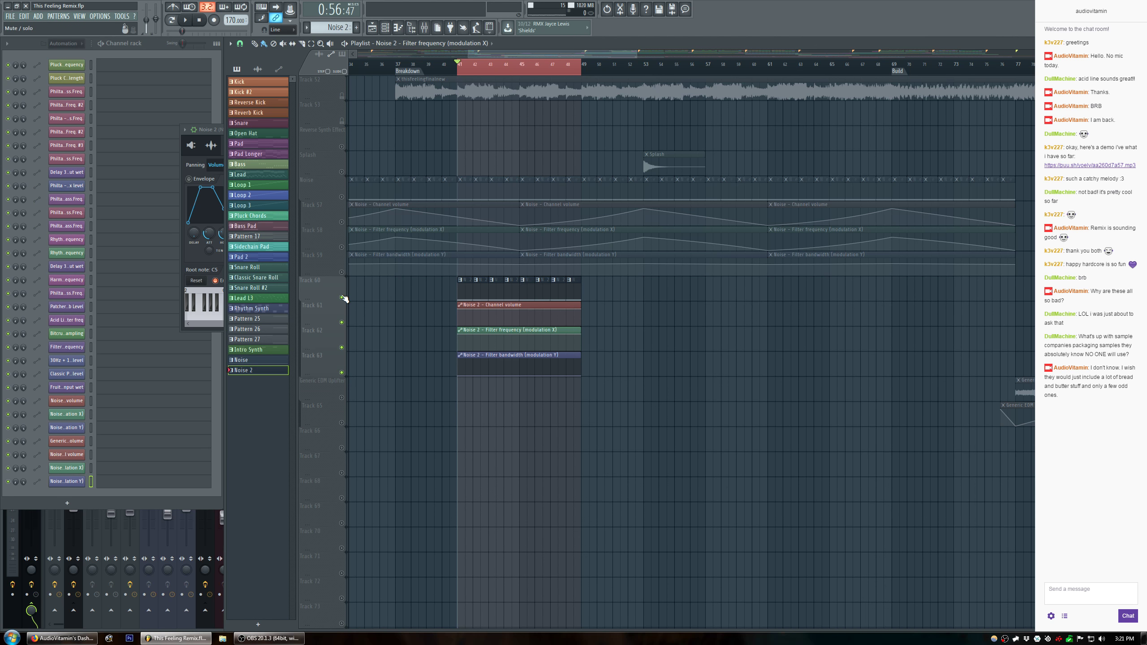
{"action": "key", "text": "space"}
{"action": "scroll", "coordinate": [482, 75], "scroll_direction": "up", "scroll_amount": 2}
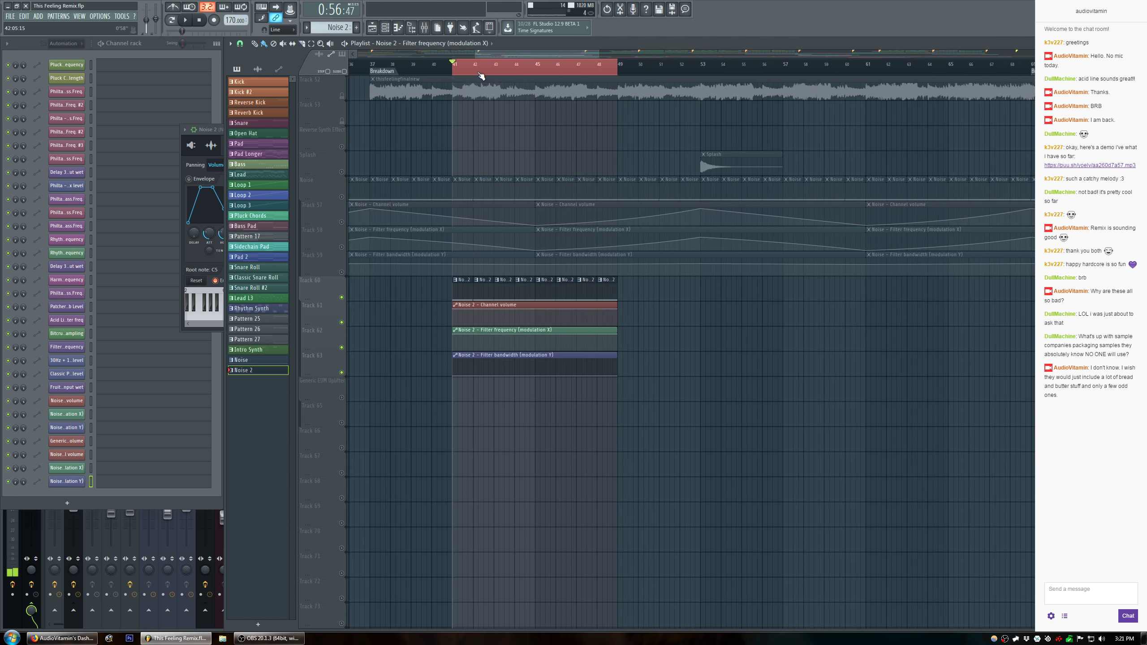
{"action": "scroll", "coordinate": [481, 75], "scroll_direction": "up", "scroll_amount": 1}
{"action": "left_click_drag", "start_coordinate": [450, 310], "coordinate": [452, 330]}
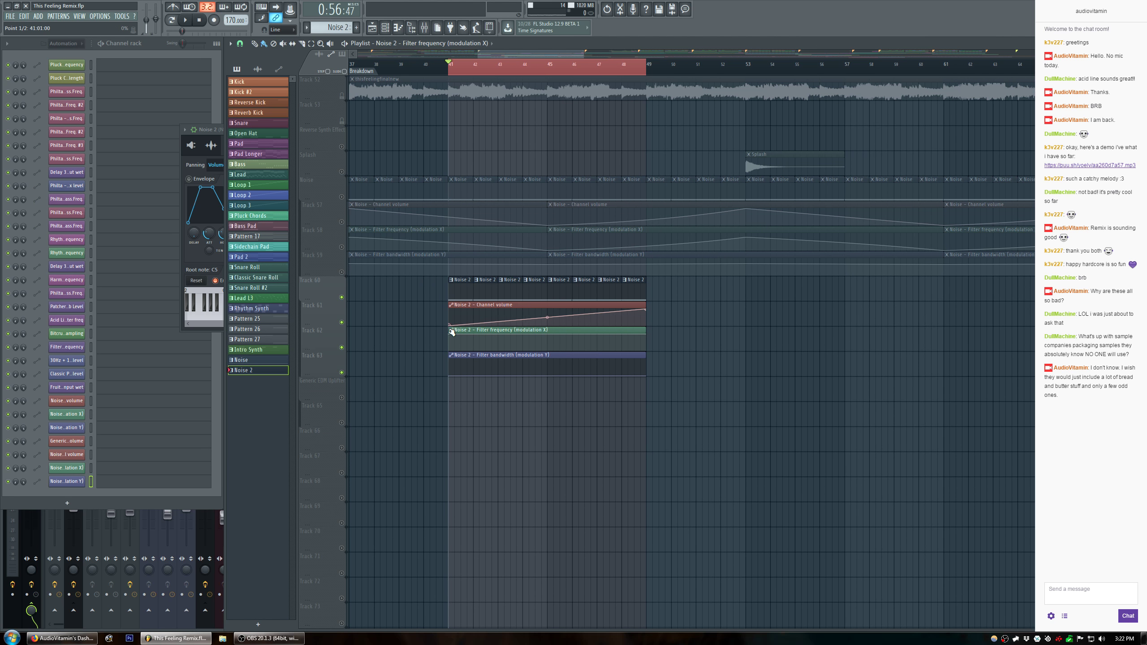
{"action": "right_click", "coordinate": [547, 310]}
{"action": "left_click_drag", "start_coordinate": [647, 310], "coordinate": [645, 325]}
{"action": "left_click_drag", "start_coordinate": [499, 318], "coordinate": [498, 334]}
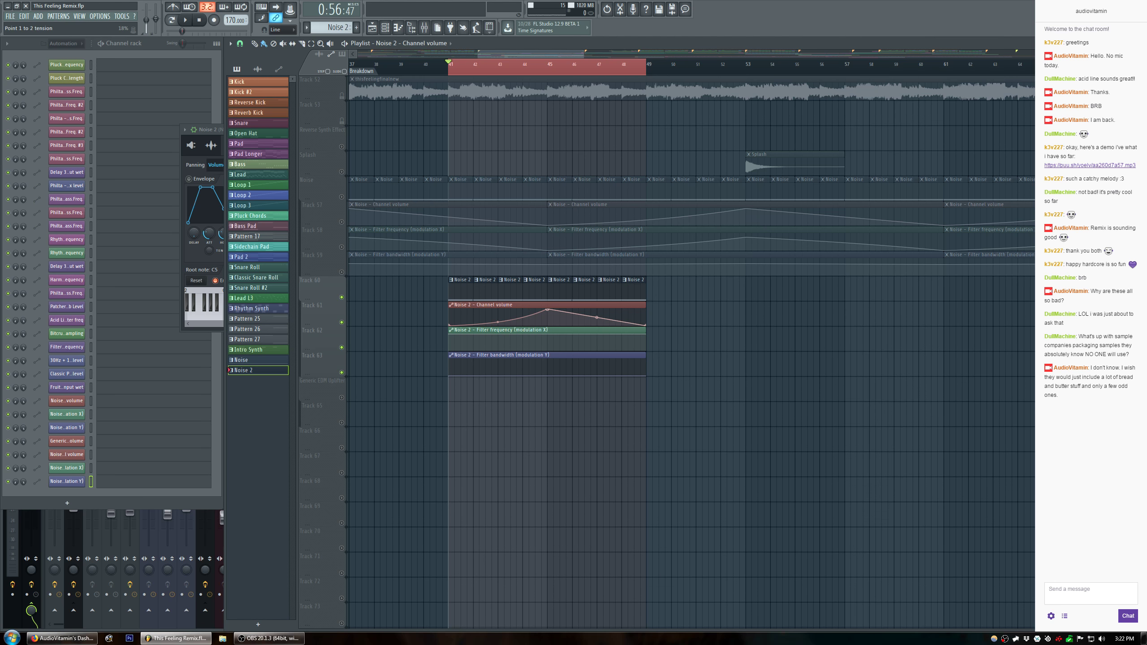
{"action": "key", "text": "space"}
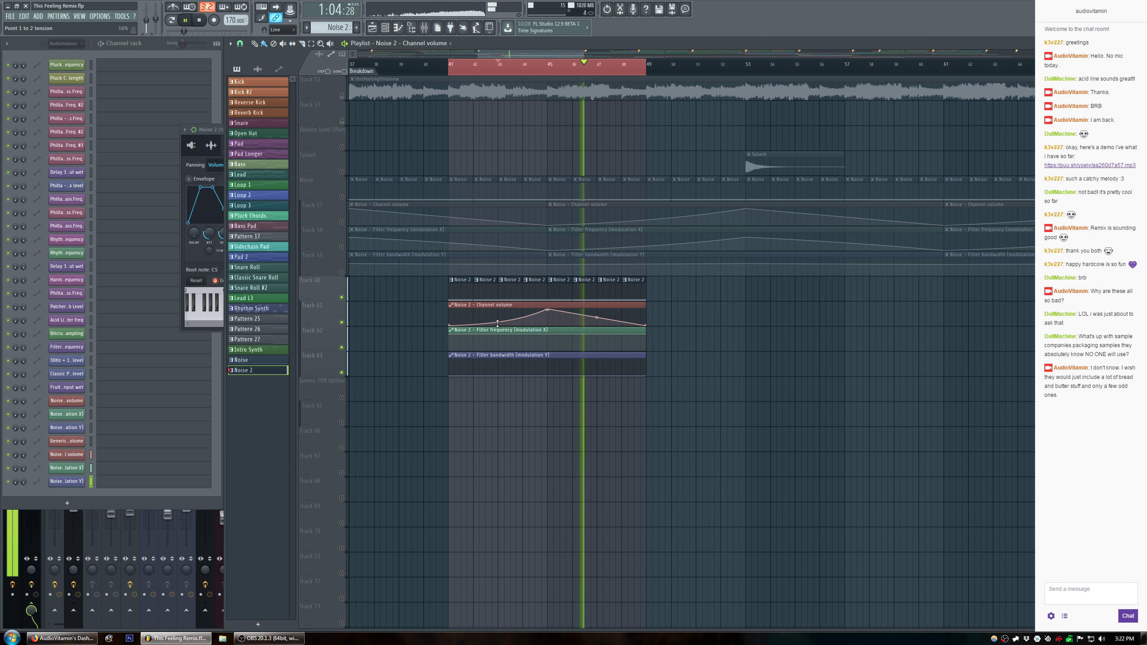
{"action": "key", "text": "space"}
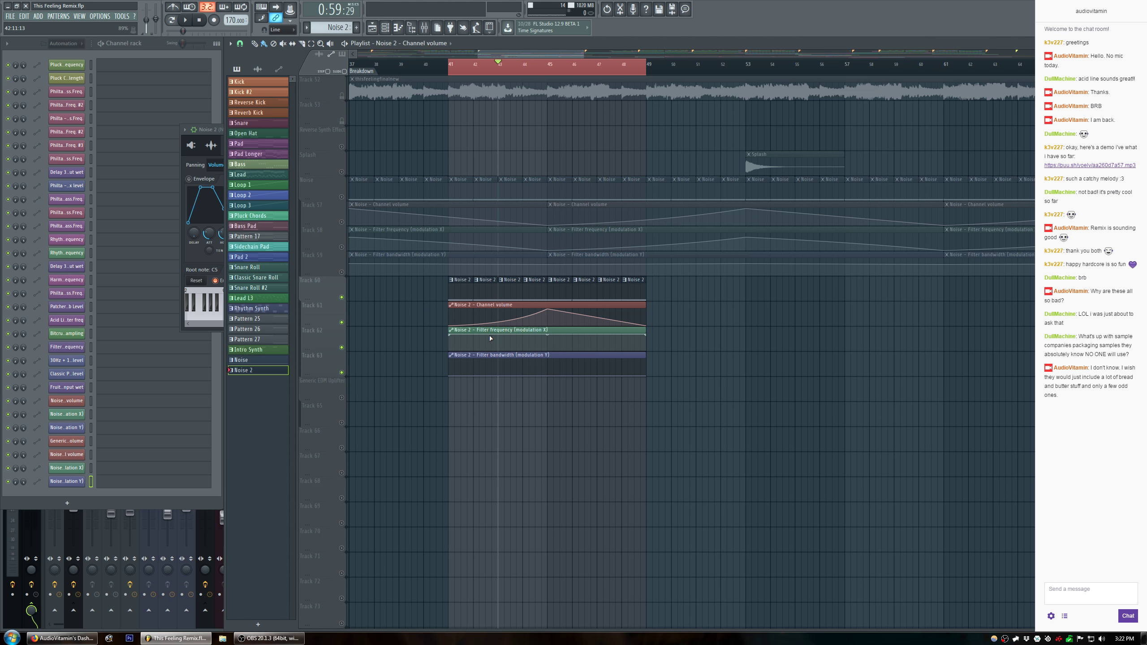
Shape the Noise 2 filter frequency automation to rise to the original Noise peak value of 79% at bar 45 and fall by bar 49.
{"action": "left_click_drag", "start_coordinate": [452, 339], "coordinate": [450, 352]}
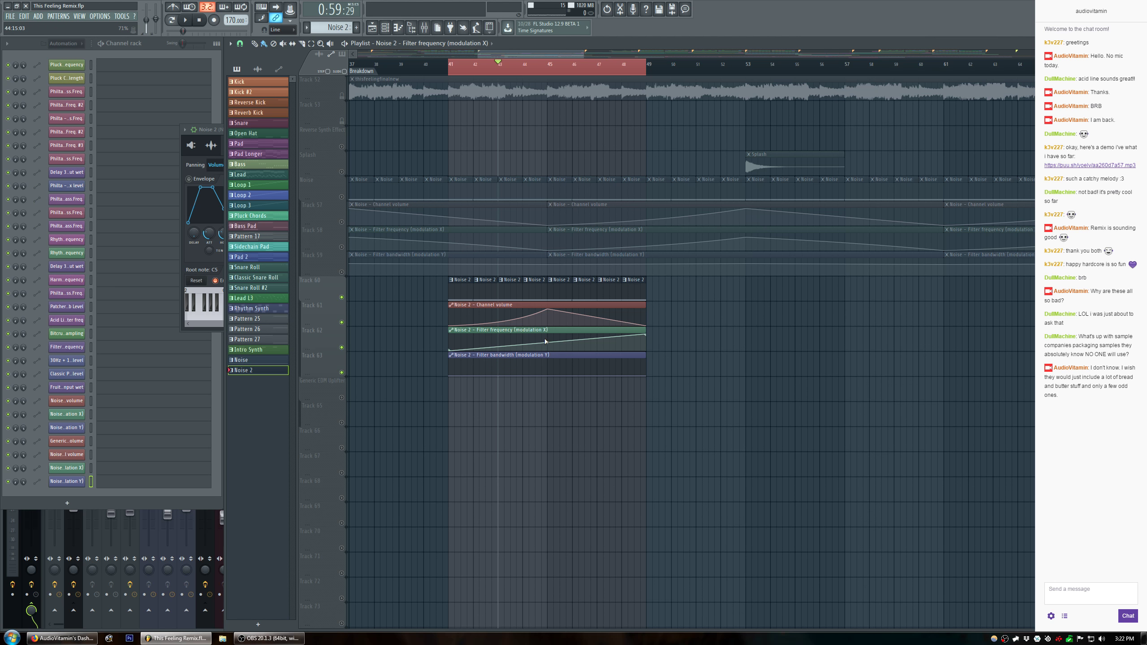
{"action": "right_click", "coordinate": [746, 237]}
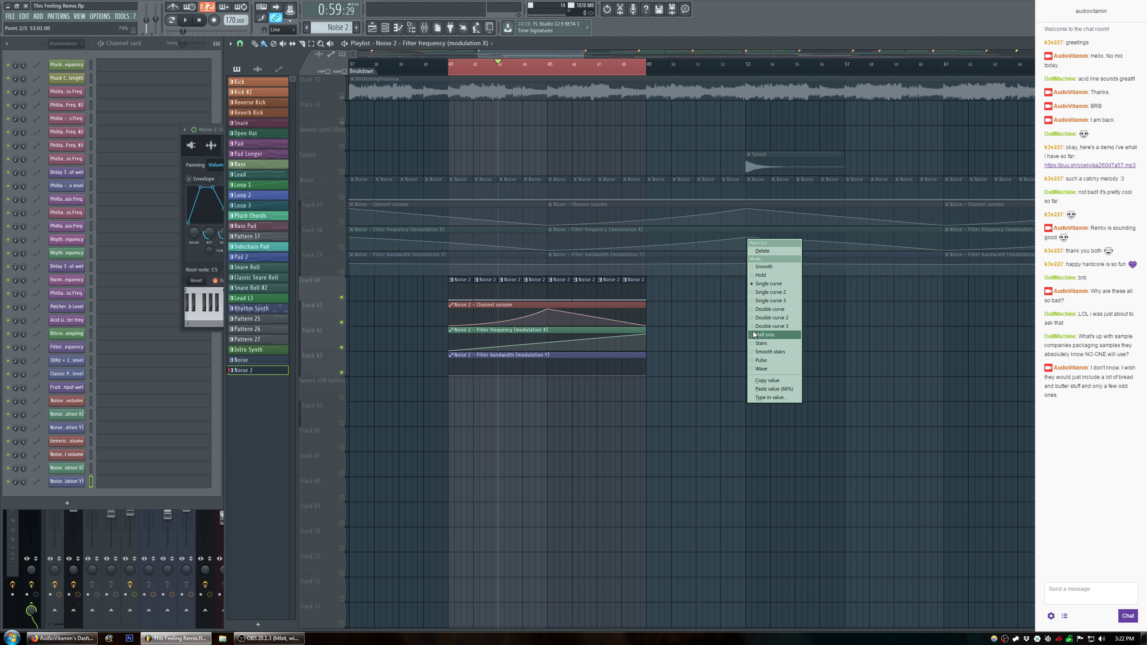
{"action": "left_click", "coordinate": [775, 387]}
{"action": "right_click", "coordinate": [548, 335]}
{"action": "left_click", "coordinate": [588, 486]}
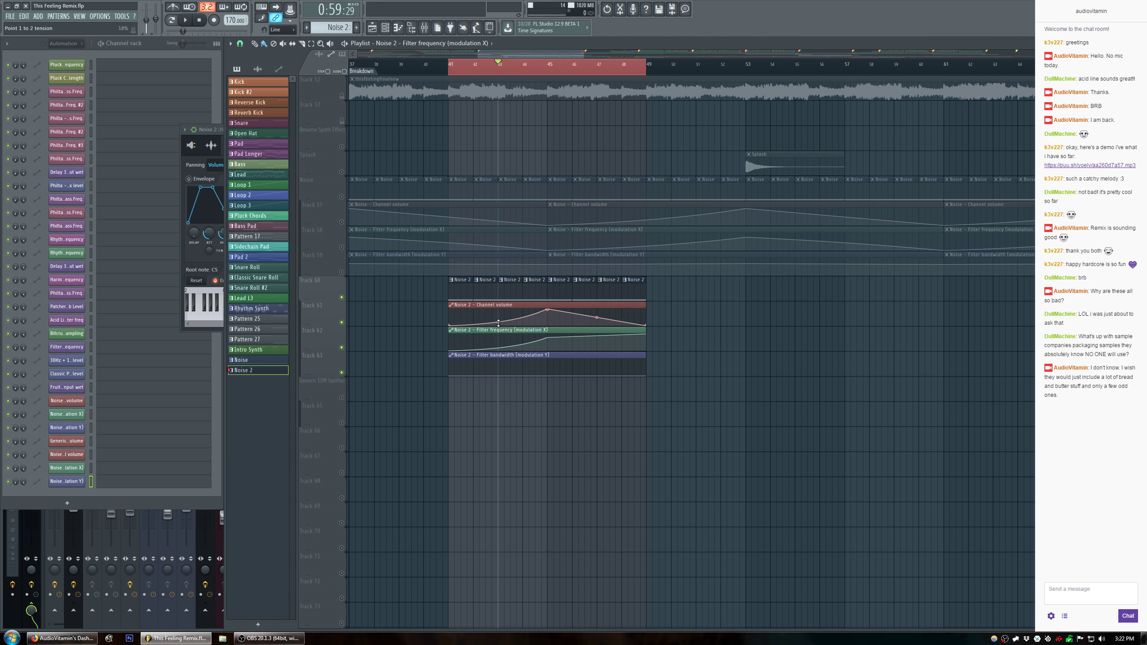
{"action": "left_click_drag", "start_coordinate": [499, 323], "coordinate": [498, 324]}
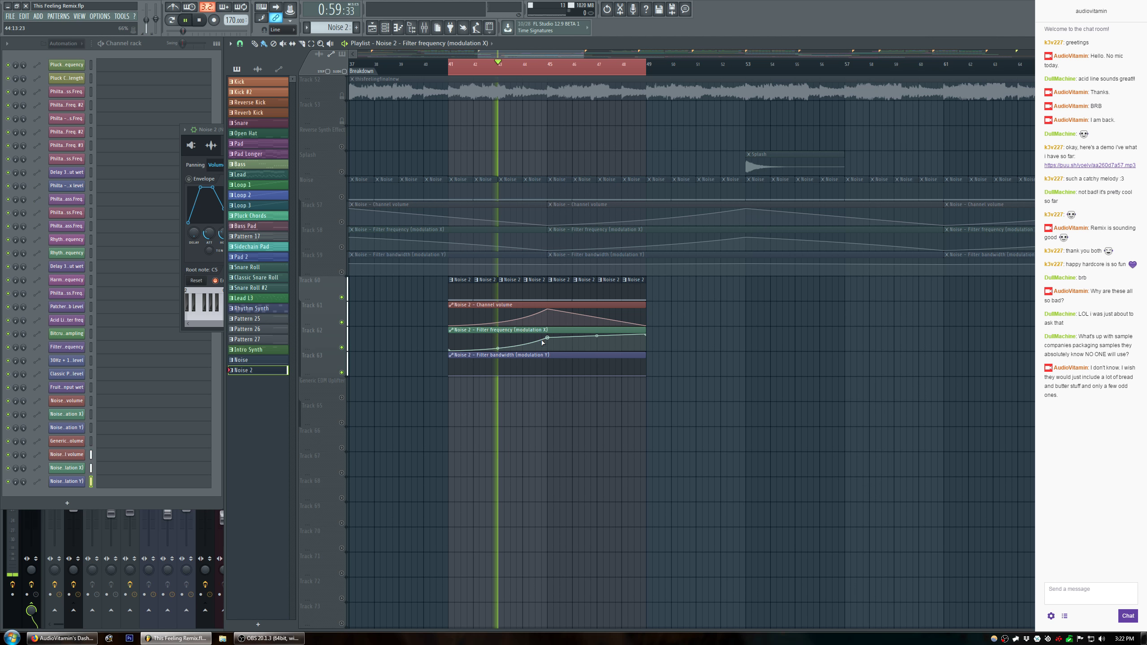
{"action": "left_click_drag", "start_coordinate": [645, 334], "coordinate": [645, 360]}
{"action": "key", "text": "space"}
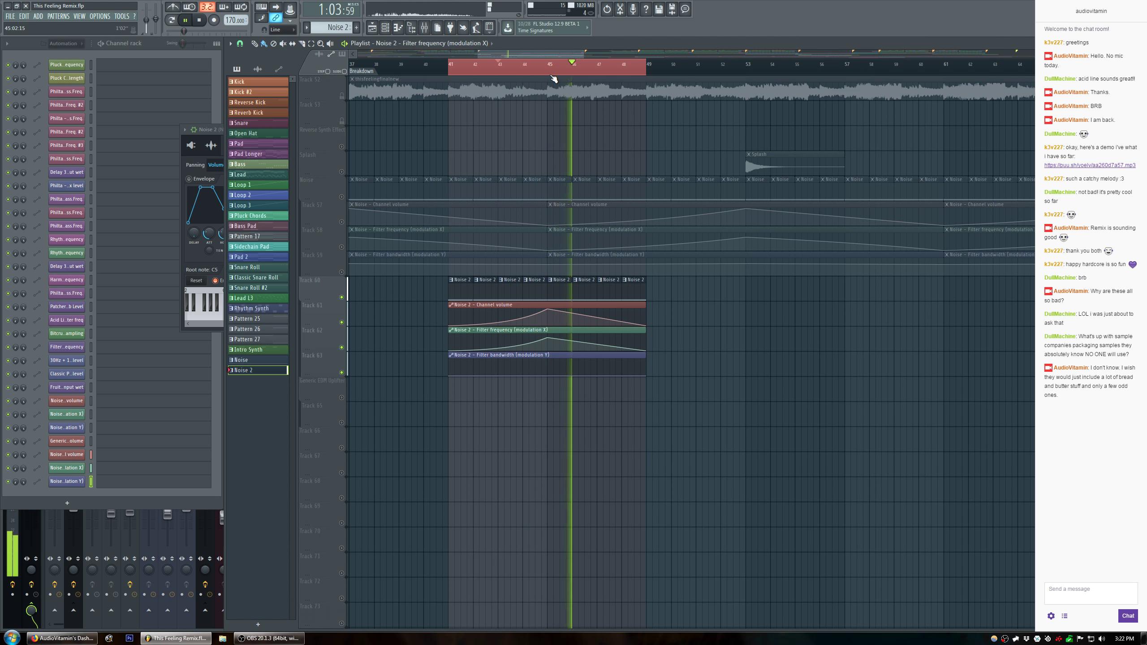
{"action": "key", "text": "space"}
Copy the original Noise filter bandwidth value onto the bar 45 point of Noise 2's filter bandwidth automation and straighten the rising segment.
{"action": "right_click", "coordinate": [754, 262]}
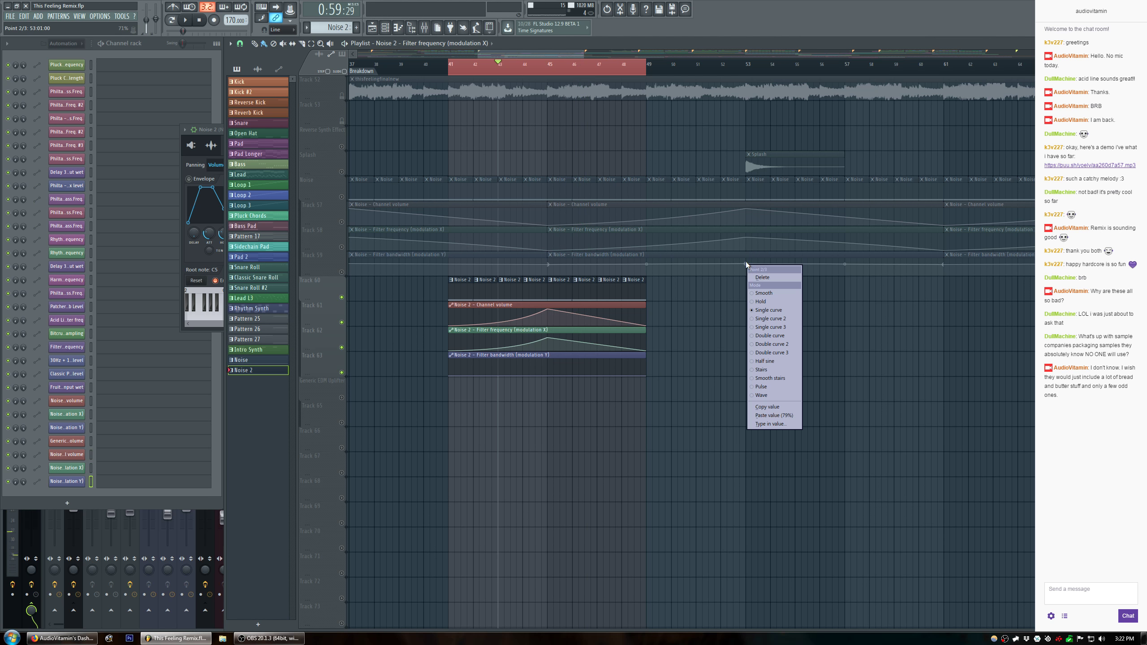
{"action": "left_click", "coordinate": [781, 410]}
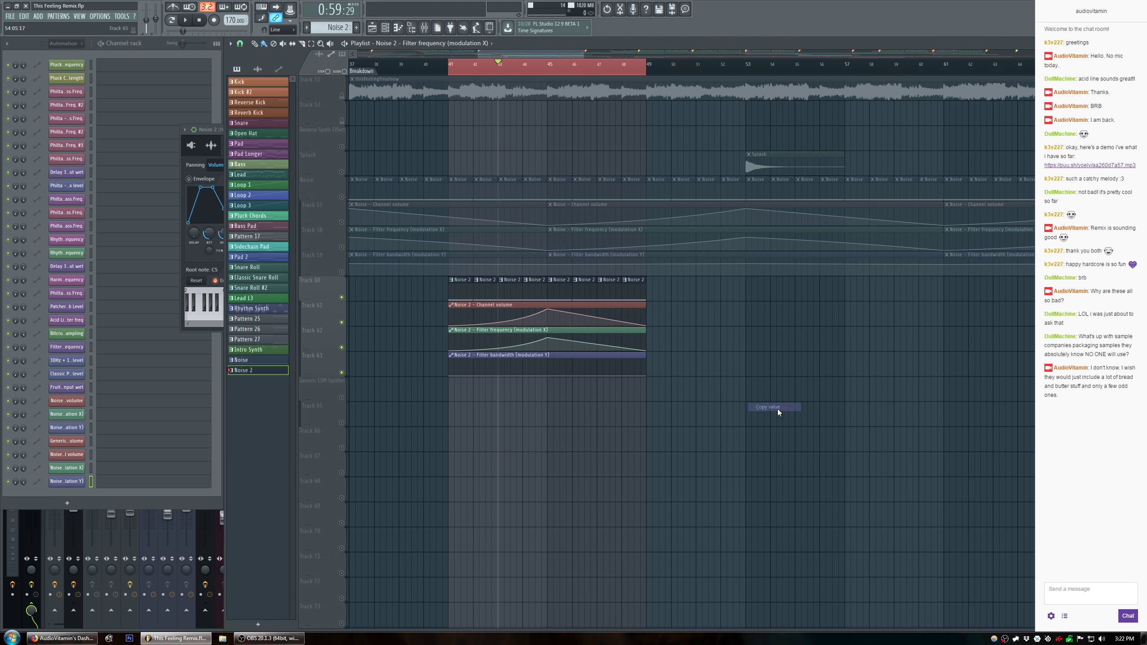
{"action": "left_click_drag", "start_coordinate": [548, 375], "coordinate": [549, 365]}
{"action": "right_click", "coordinate": [549, 366]}
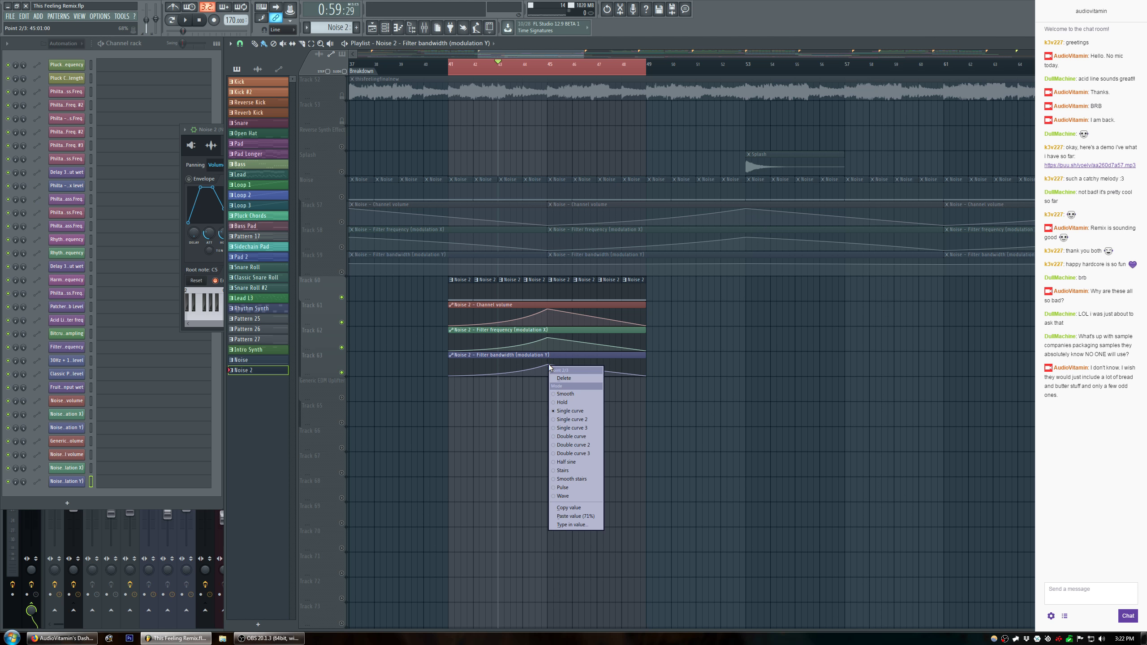
{"action": "left_click", "coordinate": [580, 517]}
{"action": "left_click_drag", "start_coordinate": [499, 374], "coordinate": [499, 377]}
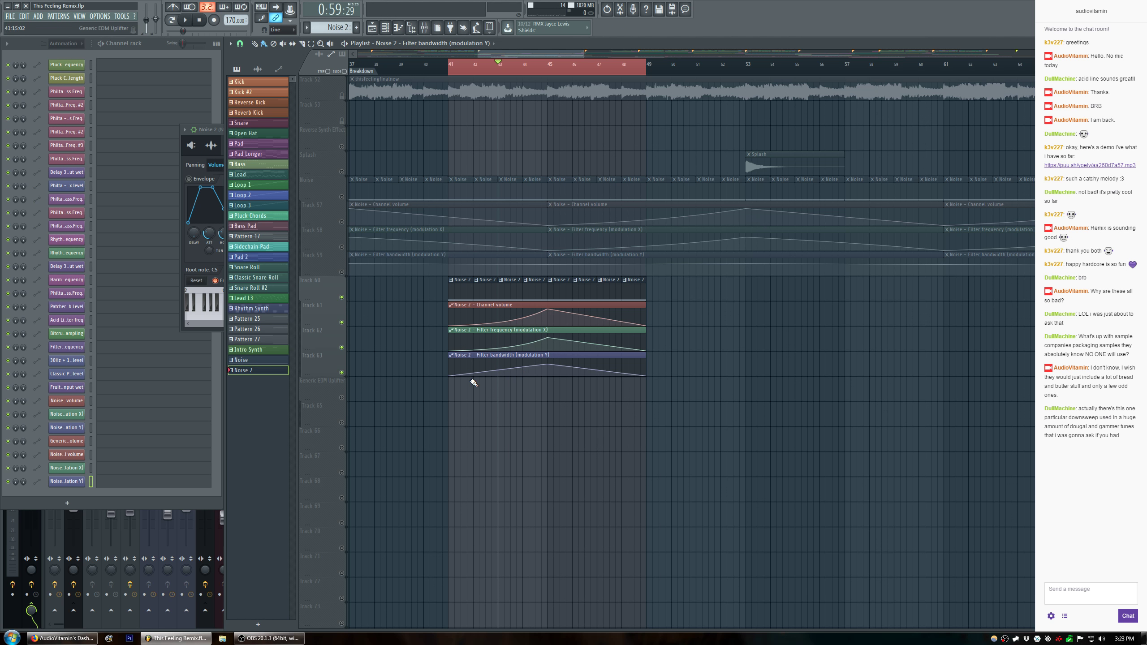
Paste the original Noise bandwidth value of 66% onto the start and end points of Noise 2's filter bandwidth automation.
{"action": "right_click", "coordinate": [549, 265]}
{"action": "left_click", "coordinate": [573, 409]}
{"action": "right_click", "coordinate": [452, 376]}
{"action": "left_click", "coordinate": [484, 531]}
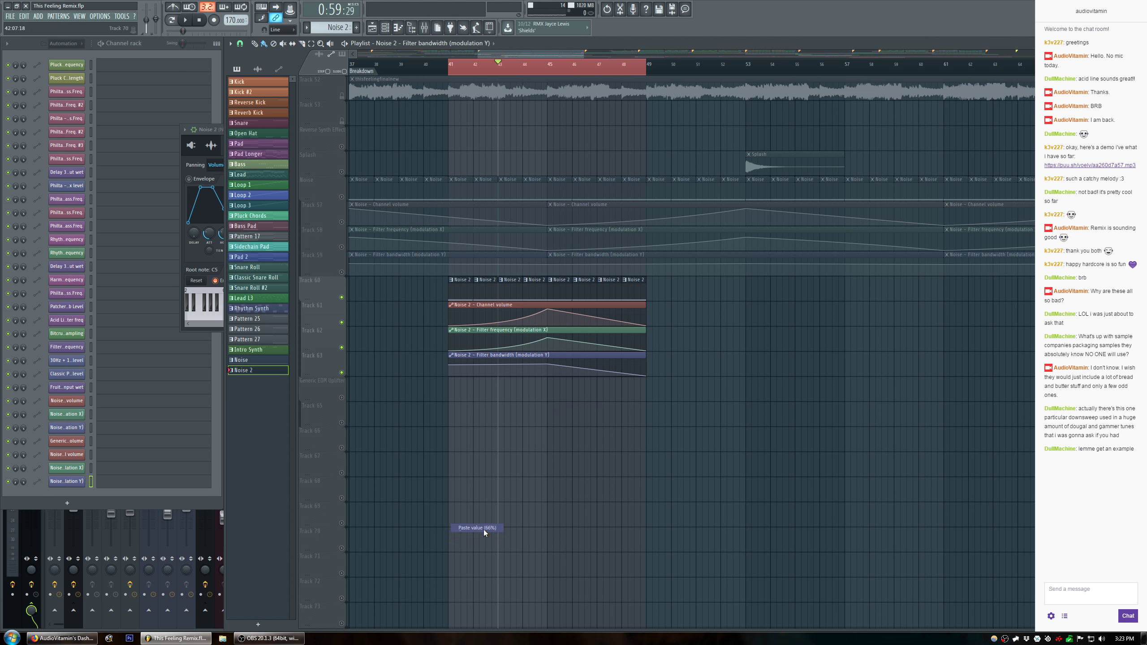
{"action": "right_click", "coordinate": [647, 376]}
{"action": "left_click", "coordinate": [687, 532]}
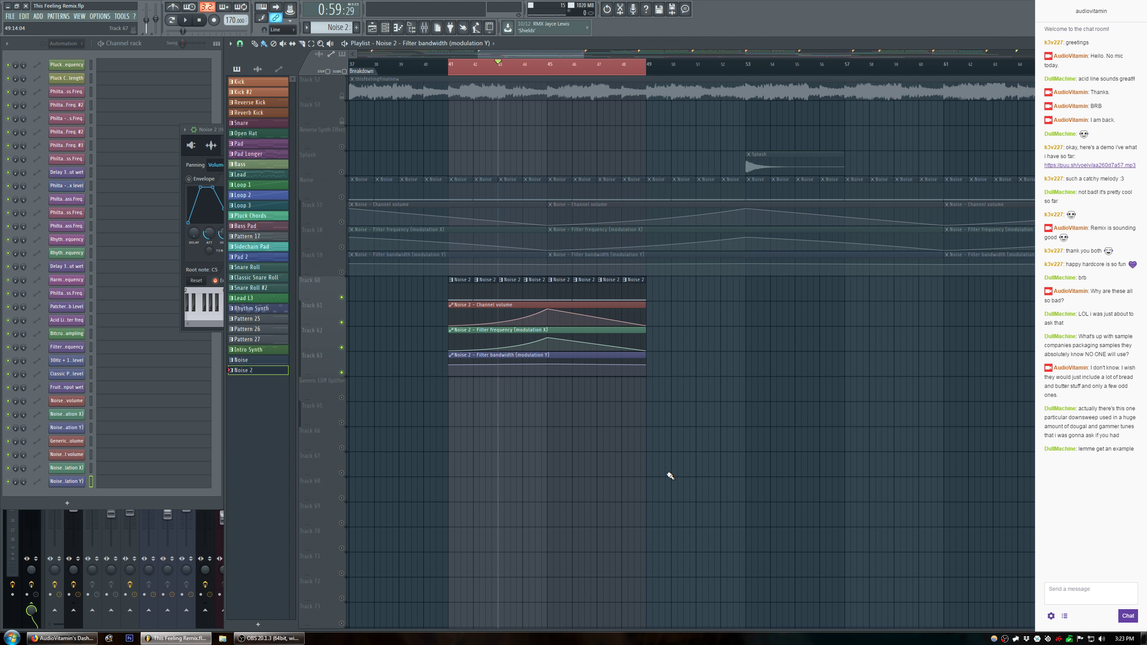
Check the Noise 2 automation by playback, clear the playlist time selection and unsolo the Noise 2 track group.
{"action": "key", "text": "space"}
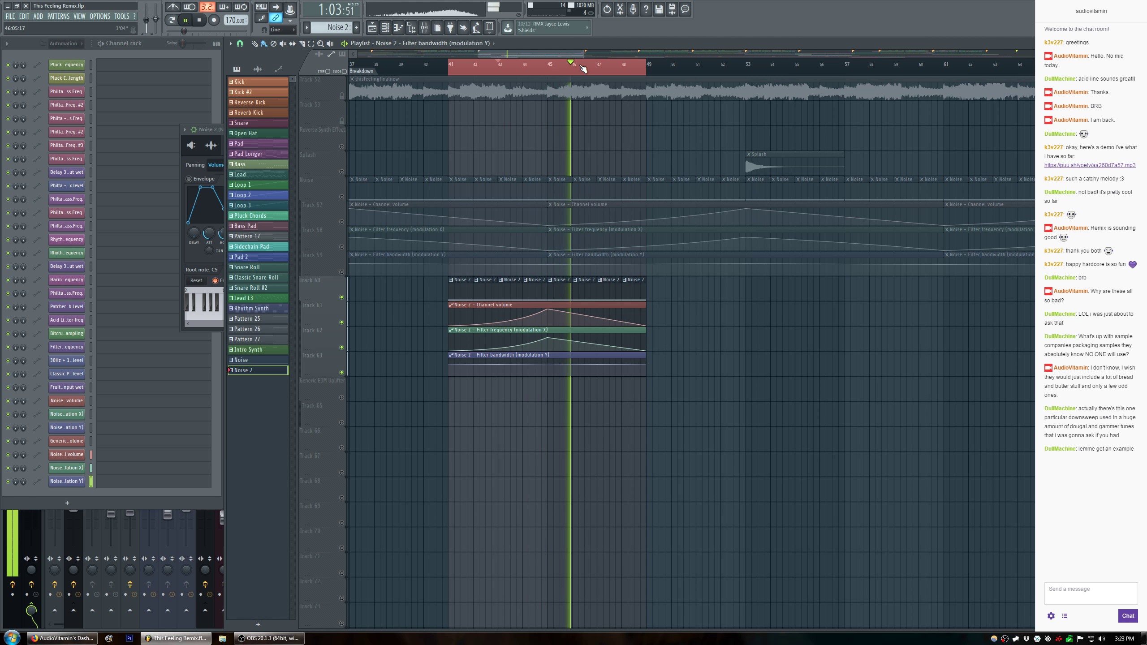
{"action": "right_click", "coordinate": [588, 70]}
{"action": "key", "text": "space"}
{"action": "right_click", "coordinate": [342, 298]}
{"action": "right_click", "coordinate": [343, 299]}
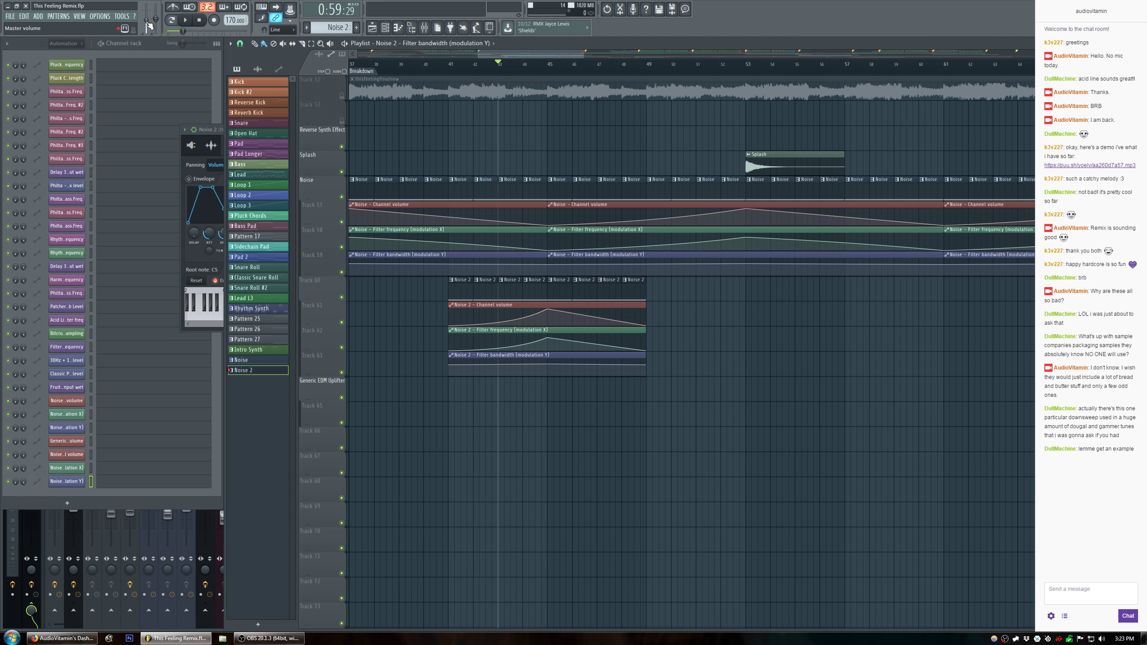
Show the Unsorted channel group and copy the Noise mixer track's Low Cut EQ onto the Noise 2 mixer track.
{"action": "left_click", "coordinate": [66, 44]}
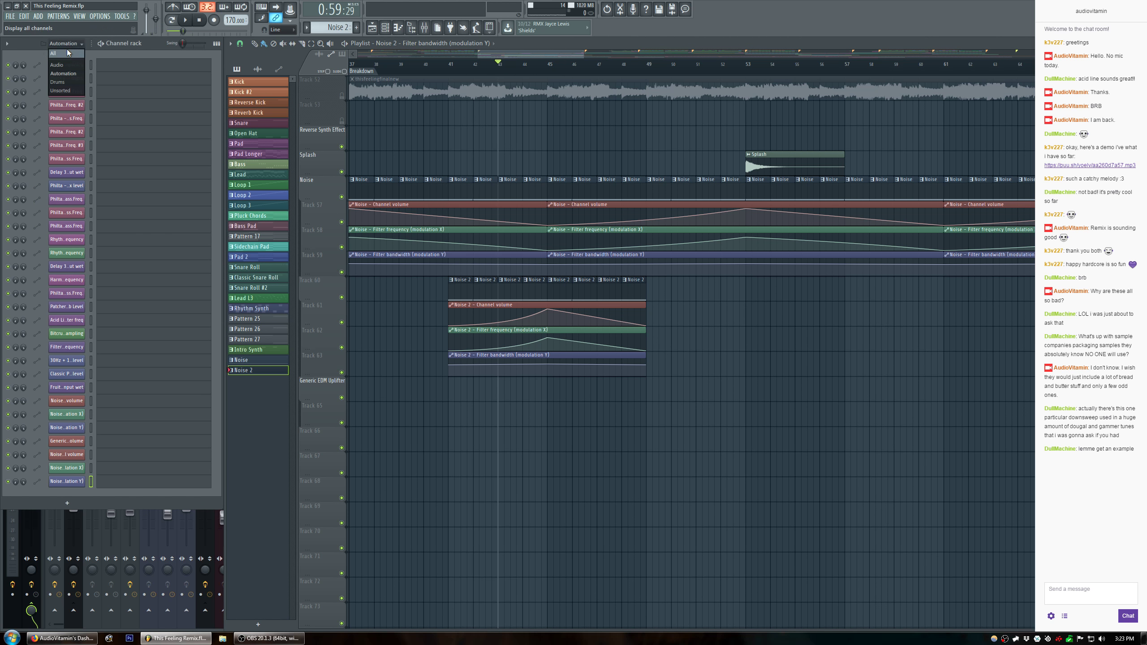
{"action": "left_click", "coordinate": [70, 93]}
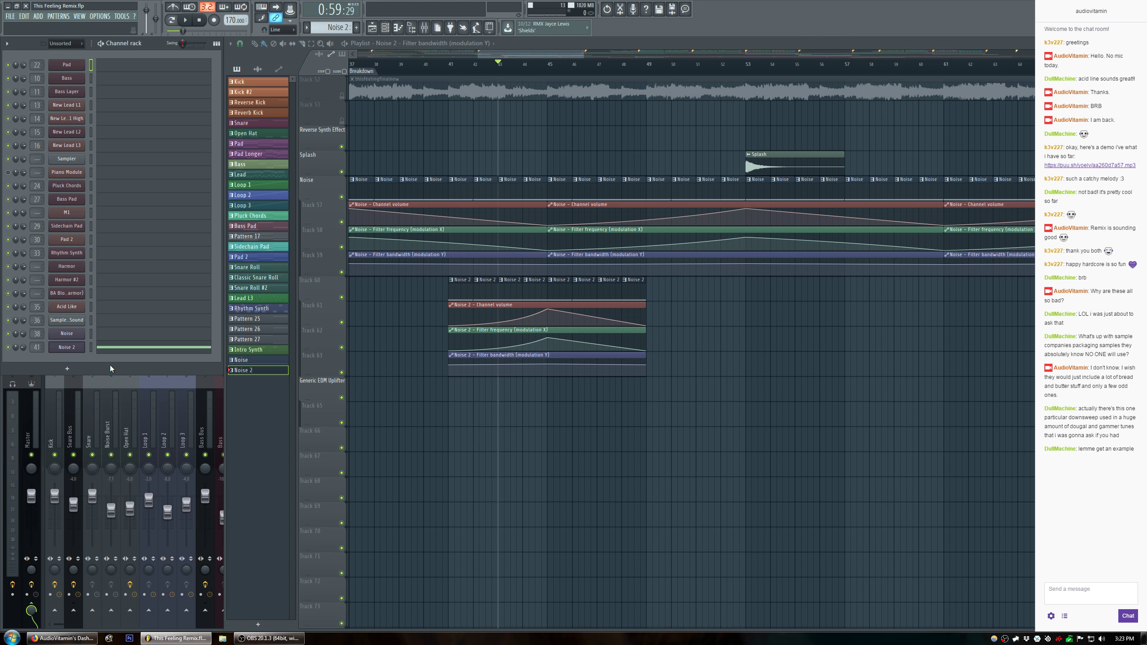
{"action": "key", "text": "F9"}
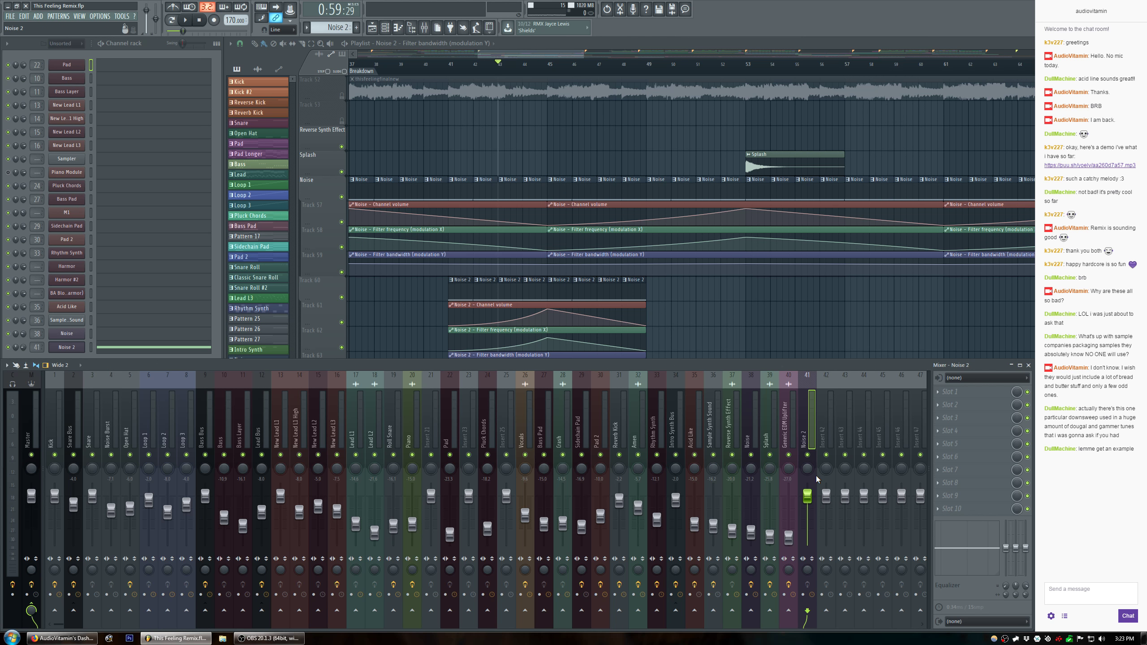
{"action": "left_click", "coordinate": [751, 425]}
{"action": "left_click", "coordinate": [945, 510]}
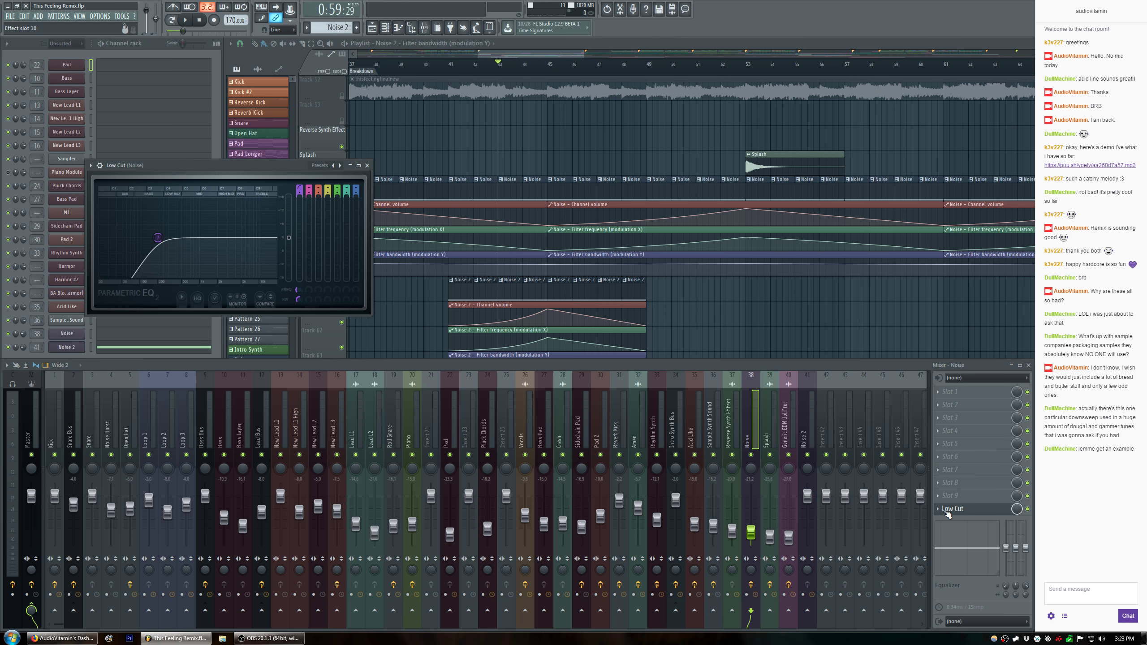
{"action": "right_click", "coordinate": [946, 510]}
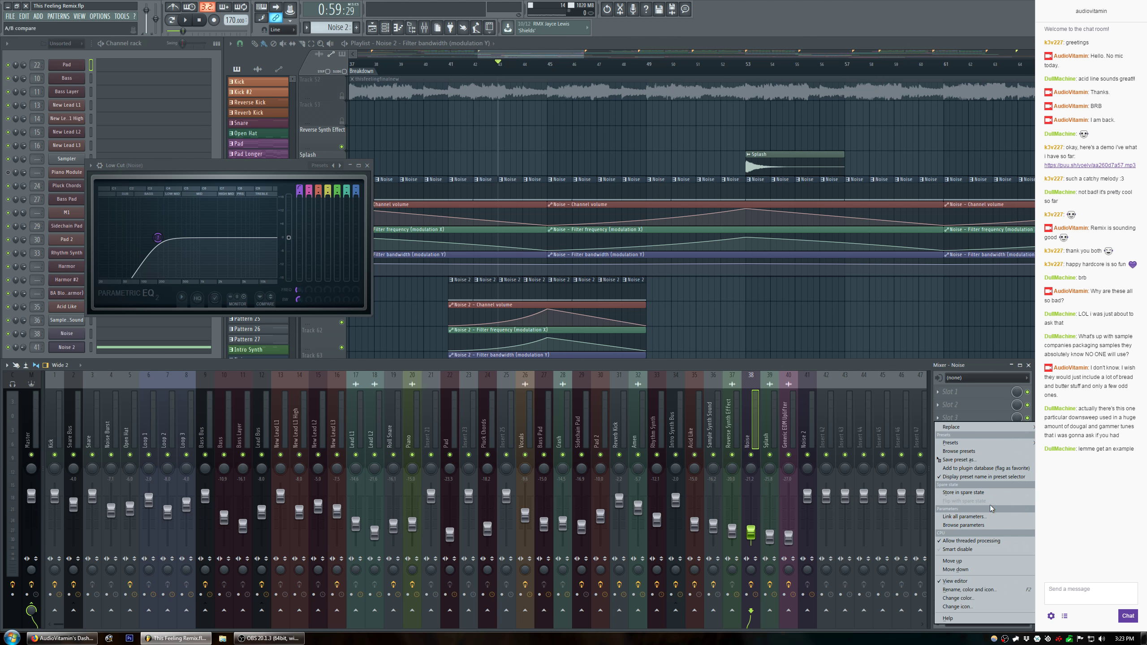
{"action": "left_click_drag", "start_coordinate": [965, 459], "coordinate": [815, 447]}
Match the Noise 2 mixer track's volume to the Noise track by copying and pasting the fader value.
{"action": "right_click", "coordinate": [753, 535]}
{"action": "left_click", "coordinate": [789, 592]}
{"action": "right_click", "coordinate": [807, 497]}
{"action": "left_click", "coordinate": [856, 602]}
Play the breakdown with the full mix to check the Noise 2 level and save the project.
{"action": "key", "text": "space"}
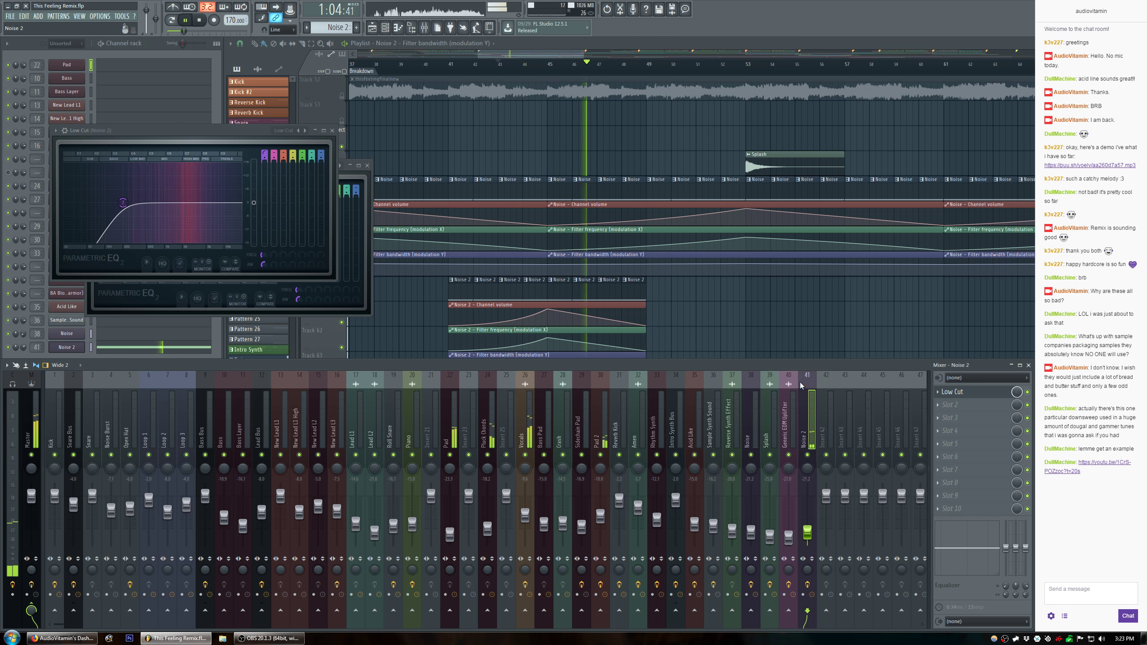
{"action": "key", "text": "space"}
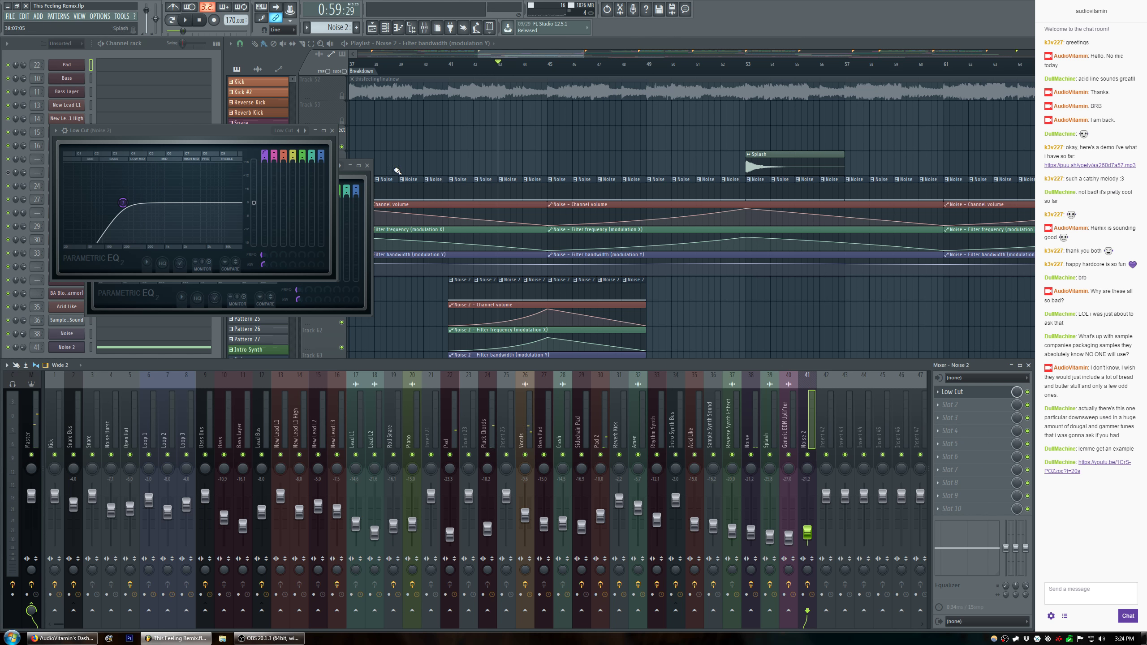
{"action": "left_click", "coordinate": [521, 200]}
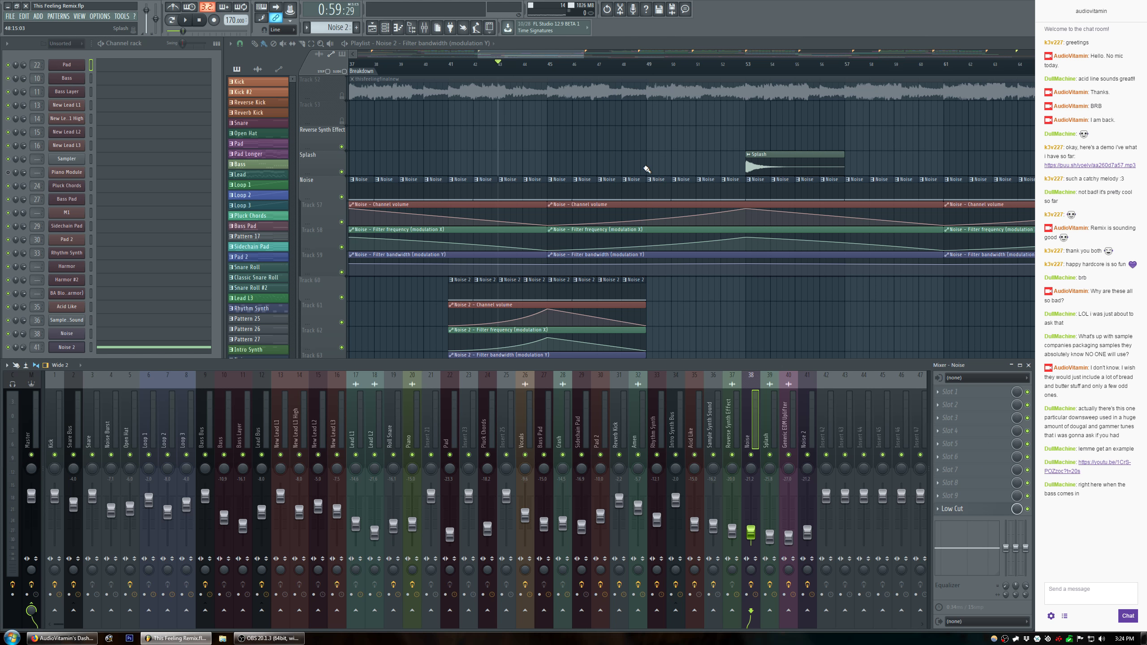
{"action": "key", "text": "ctrl+s"}
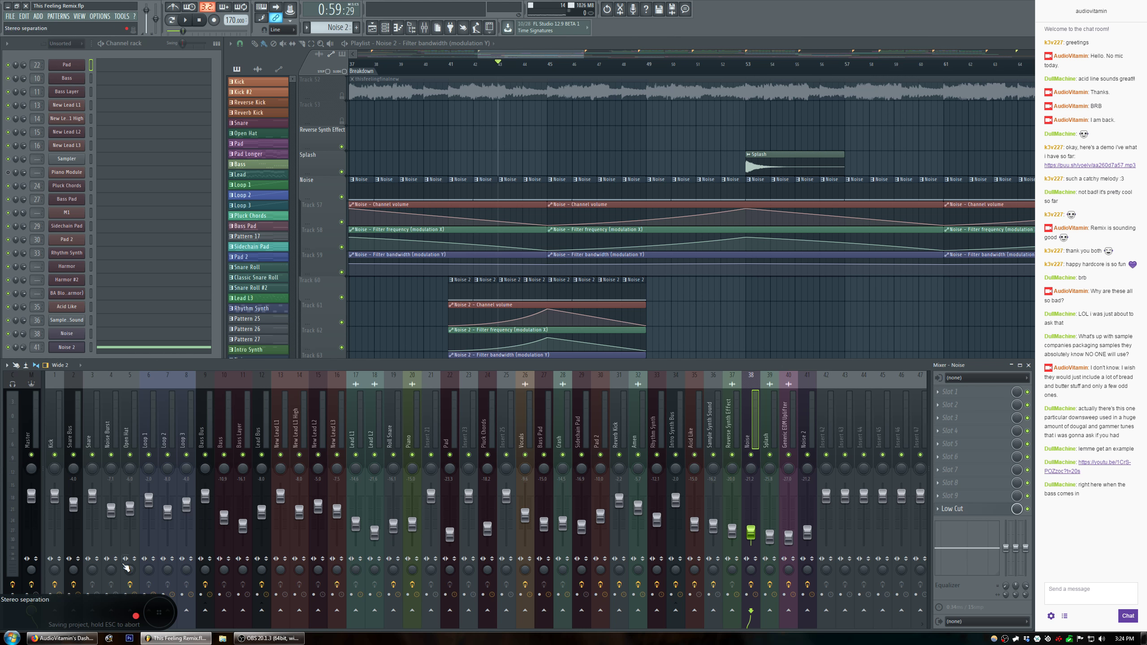
Switch to the Twitch dashboard in Firefox, open the YouTube link from chat and listen to its intro at reduced volume.
{"action": "left_click", "coordinate": [64, 638]}
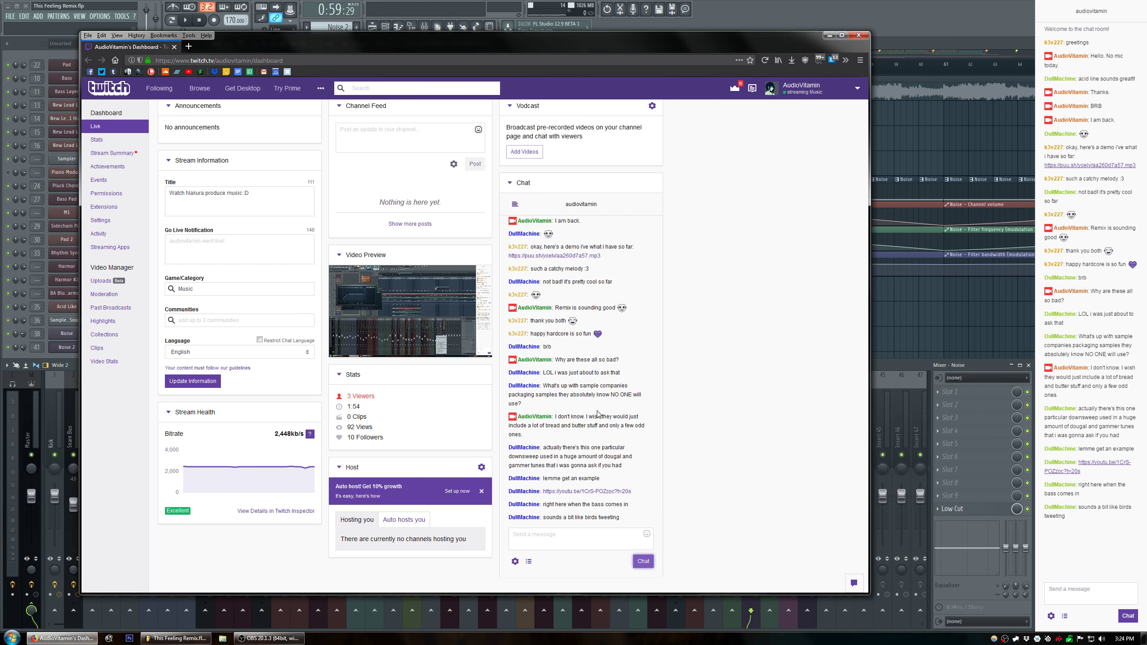
{"action": "left_click", "coordinate": [587, 491]}
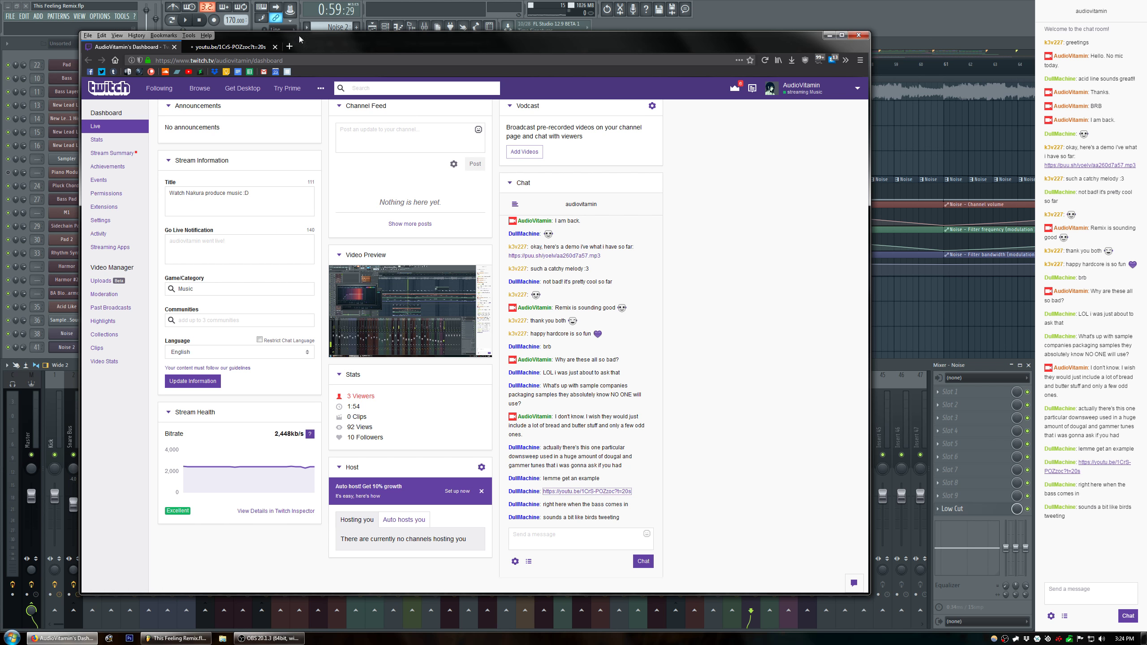
{"action": "left_click", "coordinate": [224, 46]}
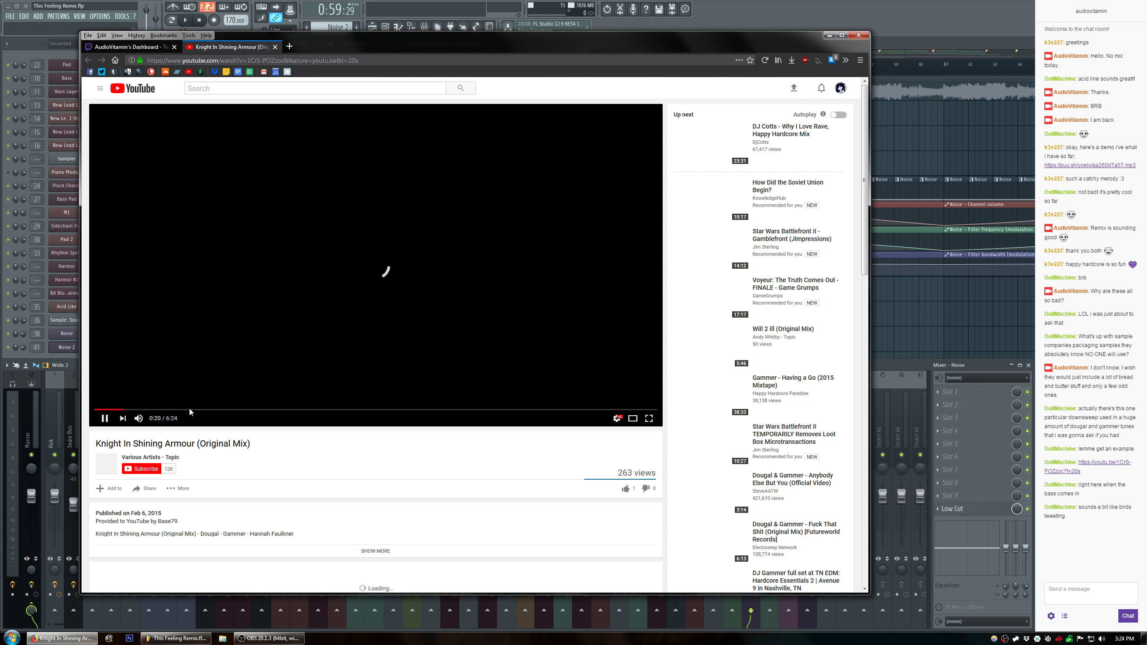
{"action": "left_click_drag", "start_coordinate": [159, 421], "coordinate": [154, 422]}
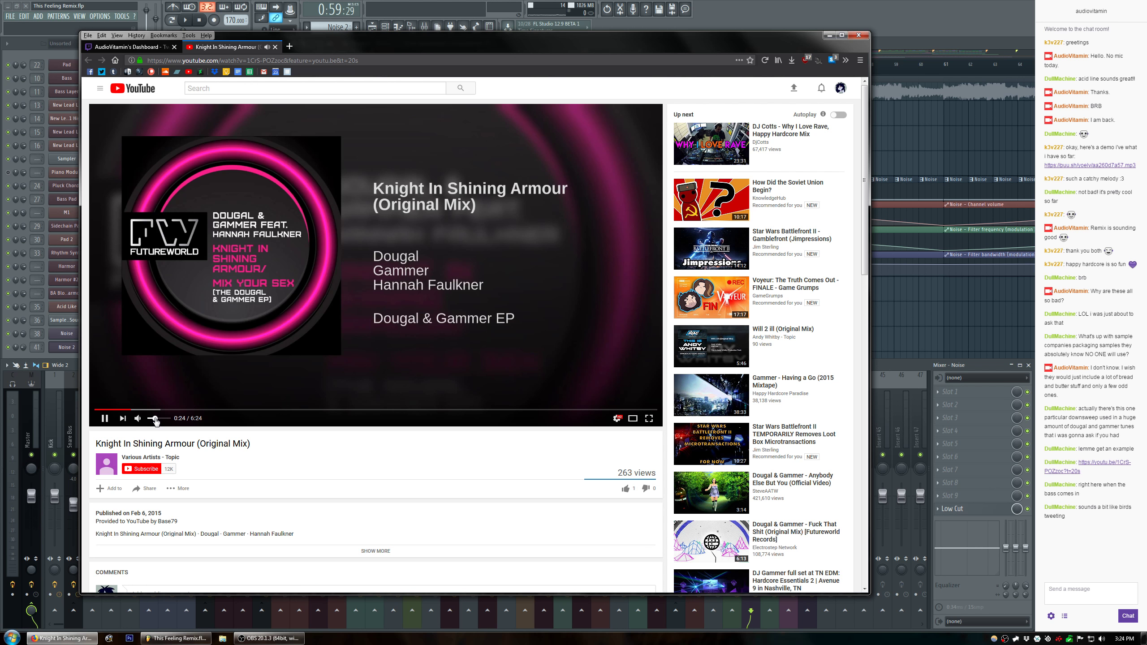
{"action": "left_click_drag", "start_coordinate": [155, 421], "coordinate": [158, 422]}
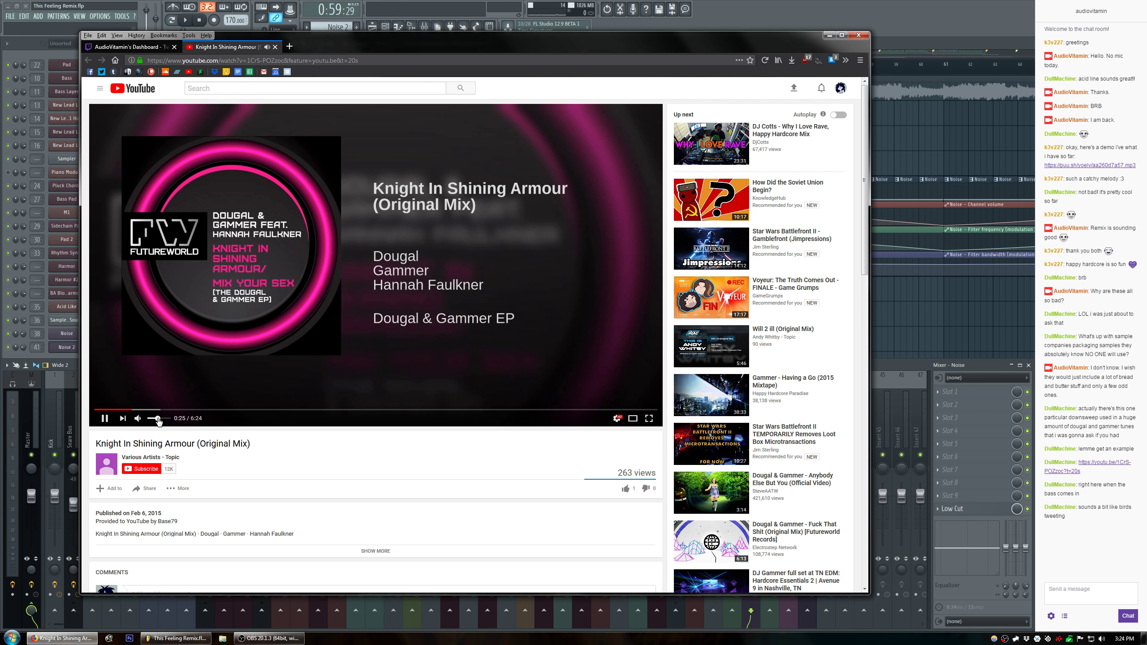
{"action": "left_click", "coordinate": [126, 411]}
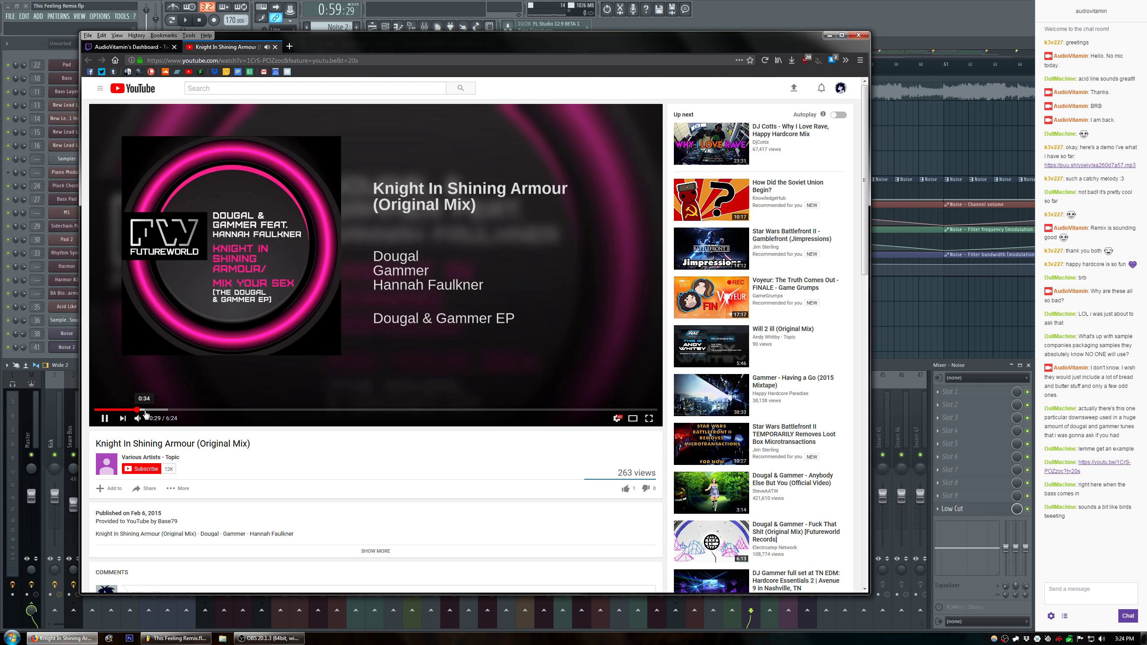
{"action": "left_click", "coordinate": [145, 410]}
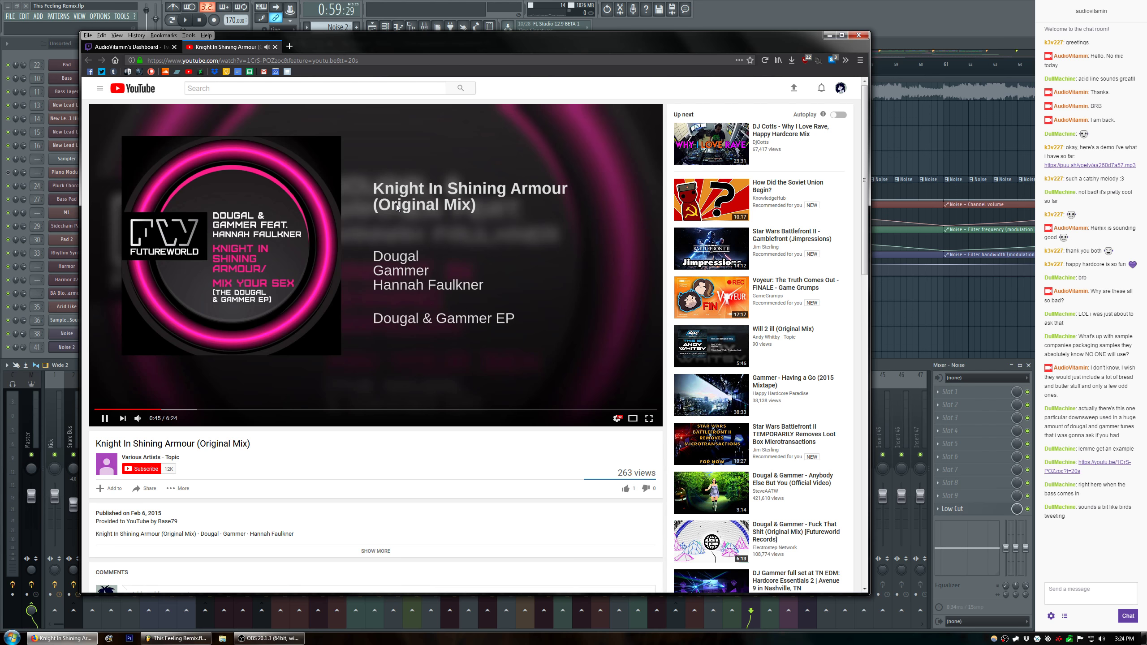
Reply in Twitch chat: "Not really sure where that is from. It is probably a vengeance sample or just one that they made themselves.".
{"action": "left_click", "coordinate": [124, 46]}
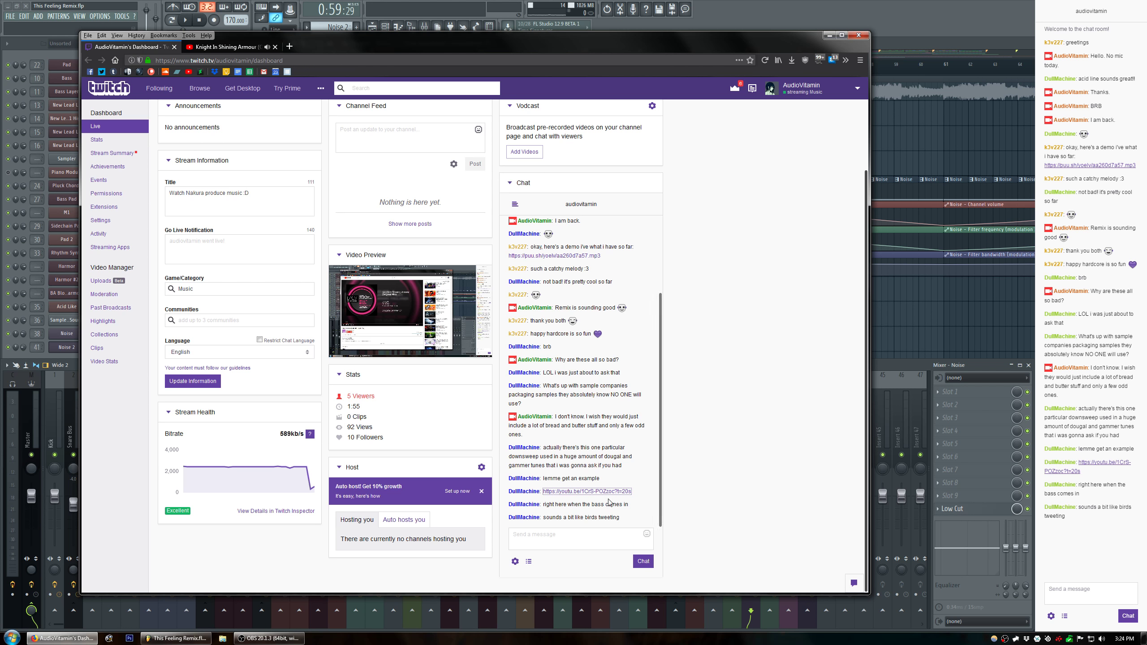
{"action": "left_click", "coordinate": [597, 536]}
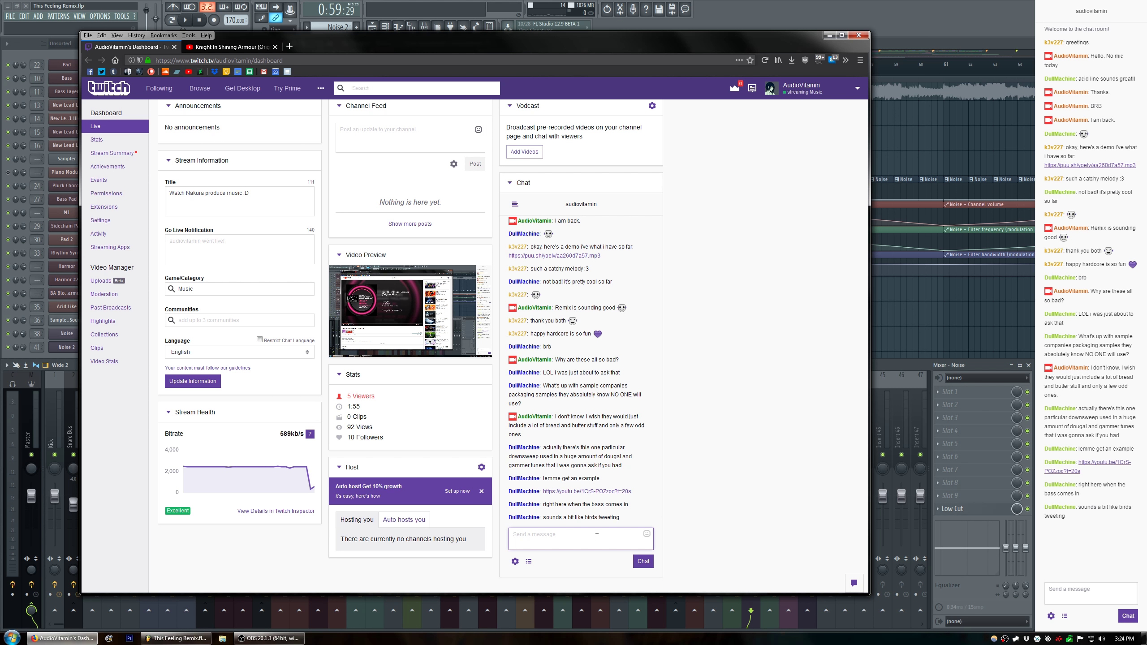
{"action": "type", "text": "No"}
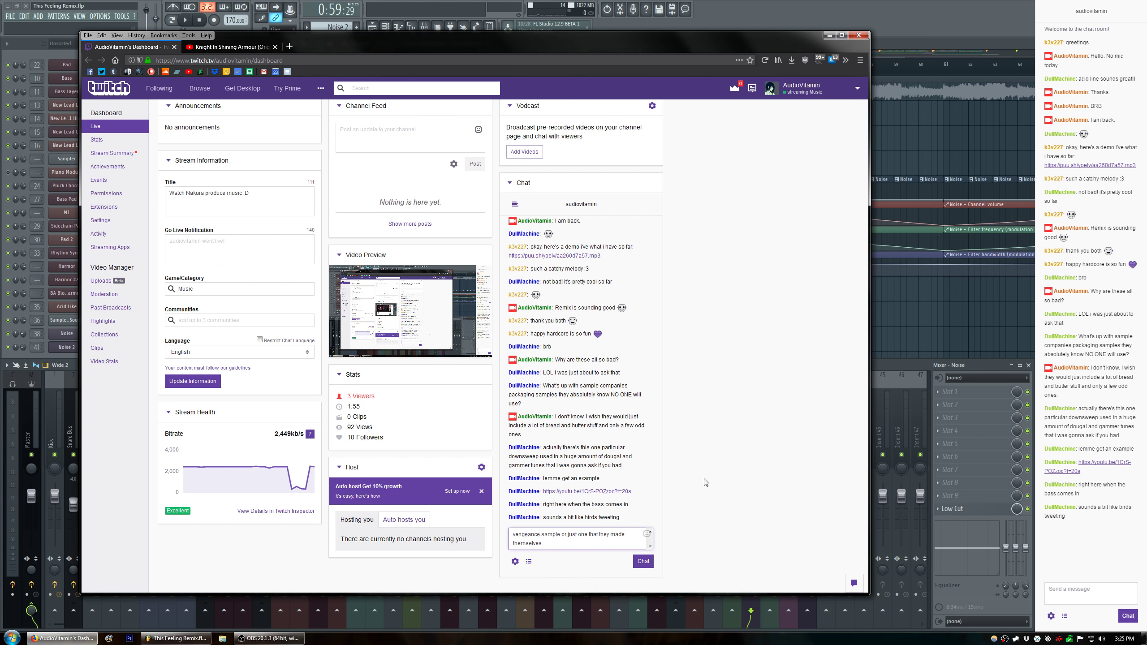
{"action": "key", "text": "Return"}
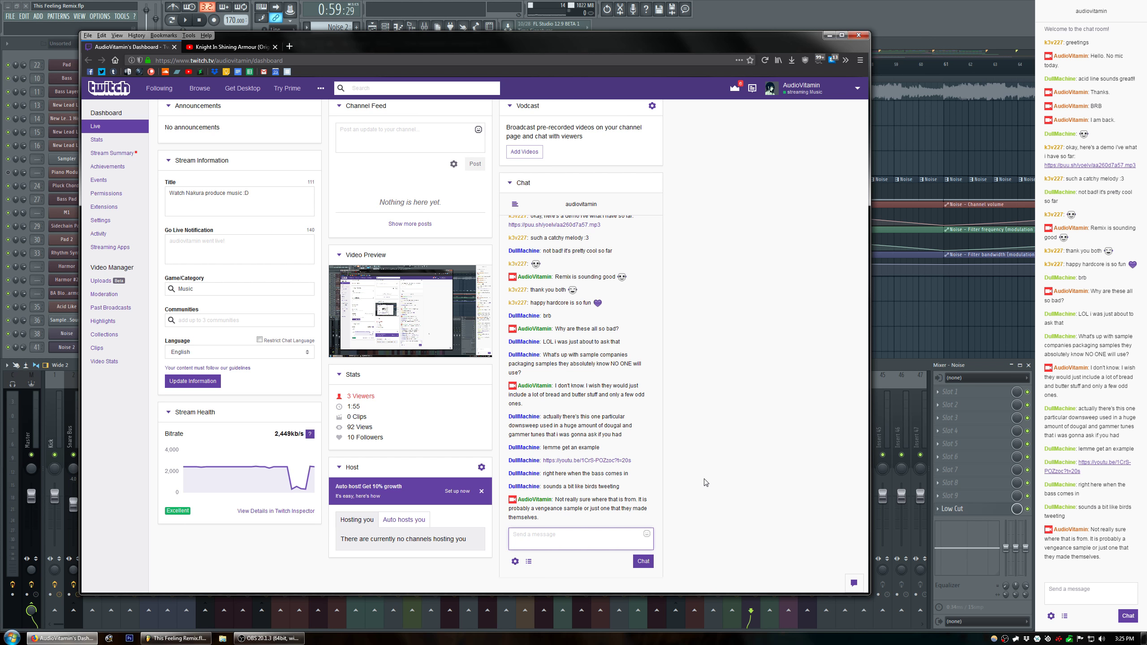
{"action": "left_click", "coordinate": [828, 36]}
Play the breakdown, solo the Noise 2 track group and listen to it on its own around bar 45.
{"action": "left_click", "coordinate": [417, 77]}
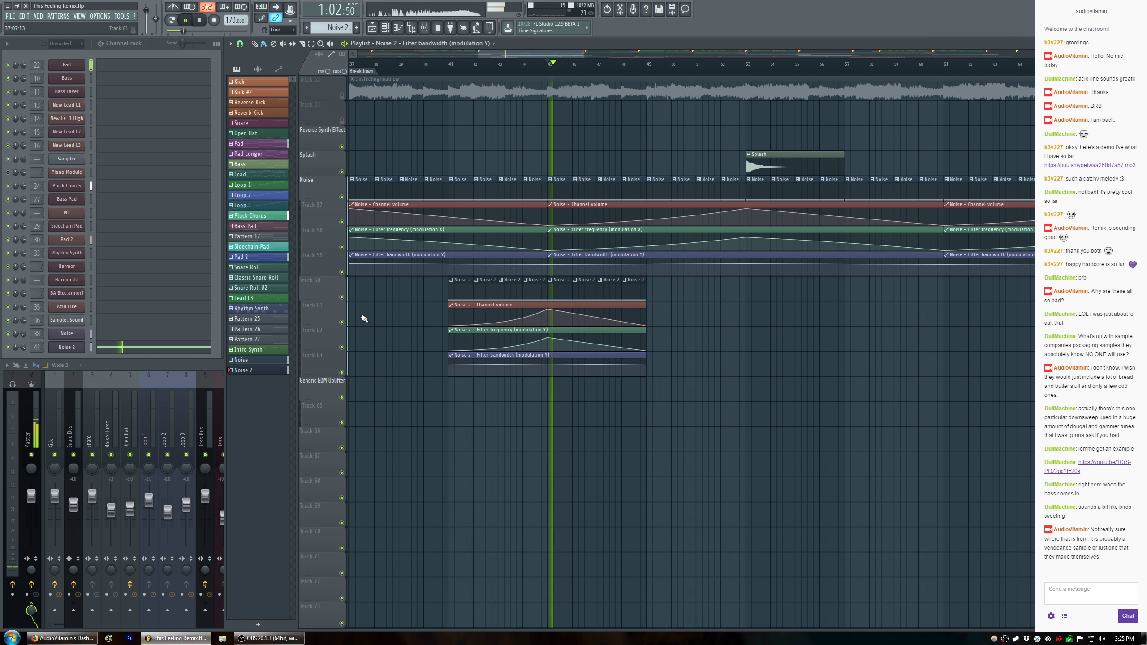
{"action": "left_click", "coordinate": [190, 365]}
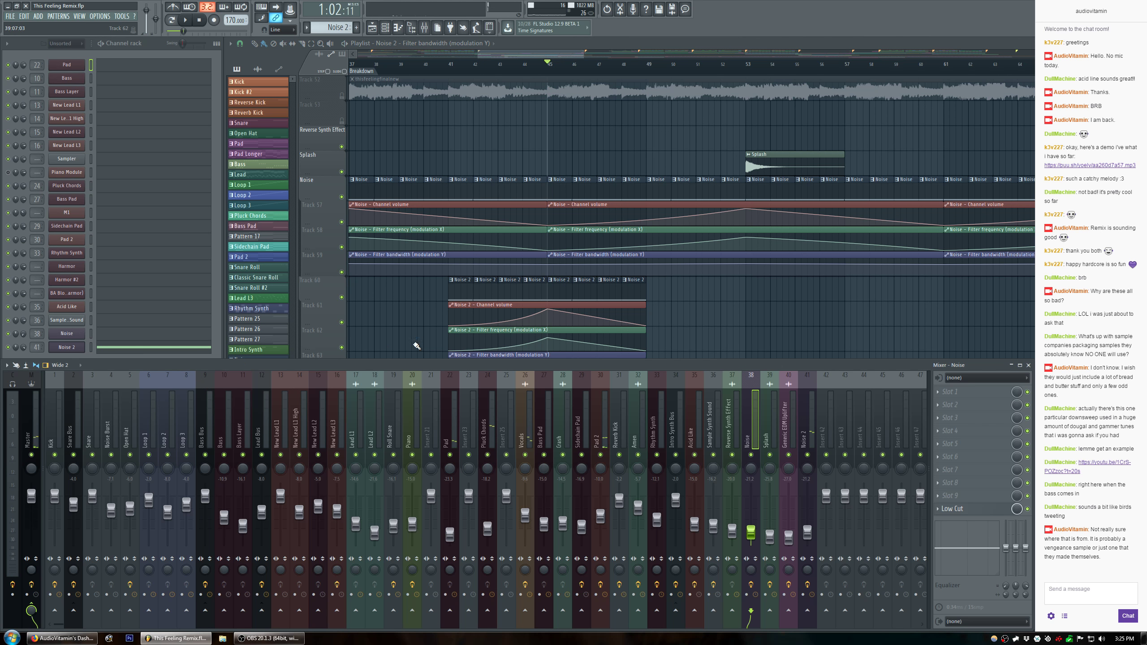
{"action": "right_click", "coordinate": [342, 298]}
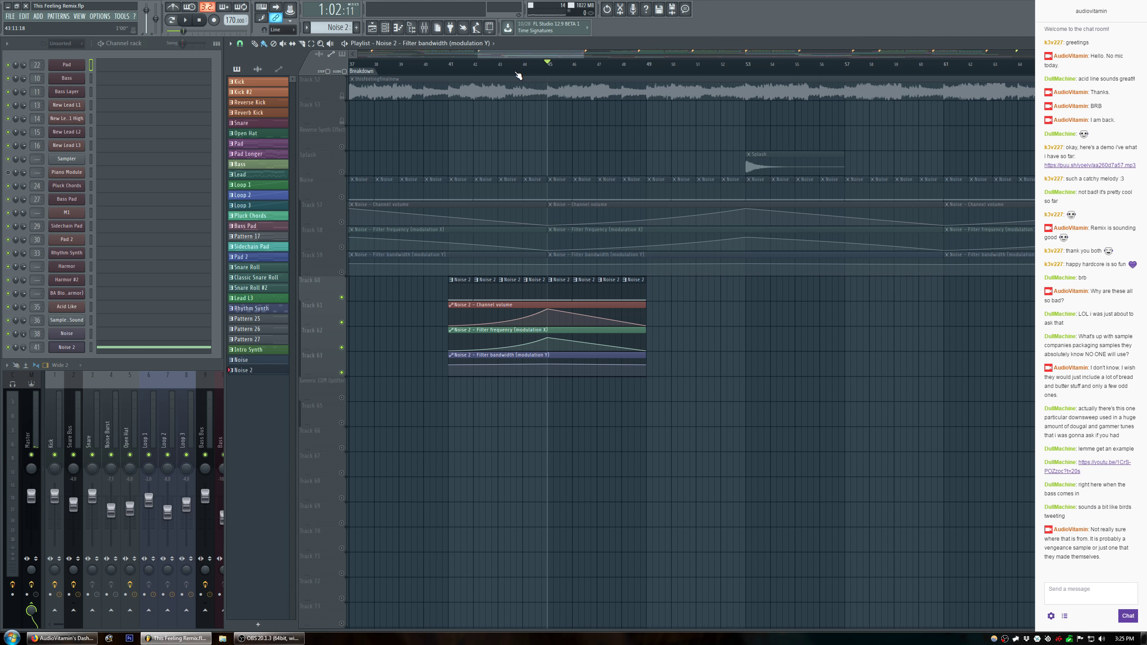
{"action": "key", "text": "space"}
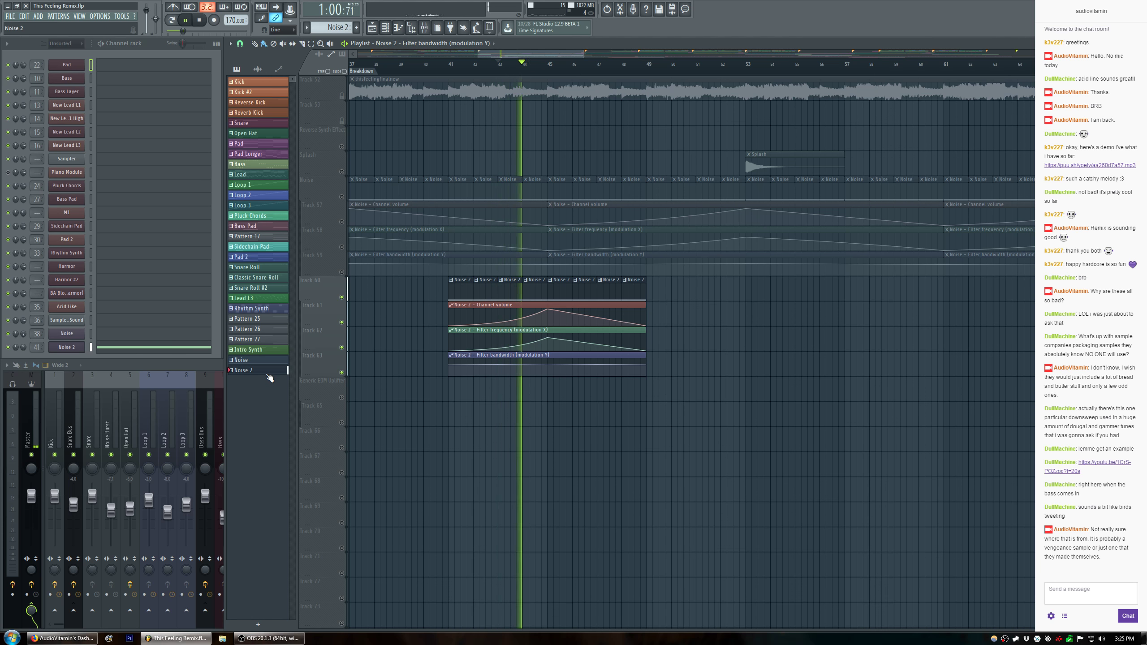
{"action": "left_click", "coordinate": [207, 364]}
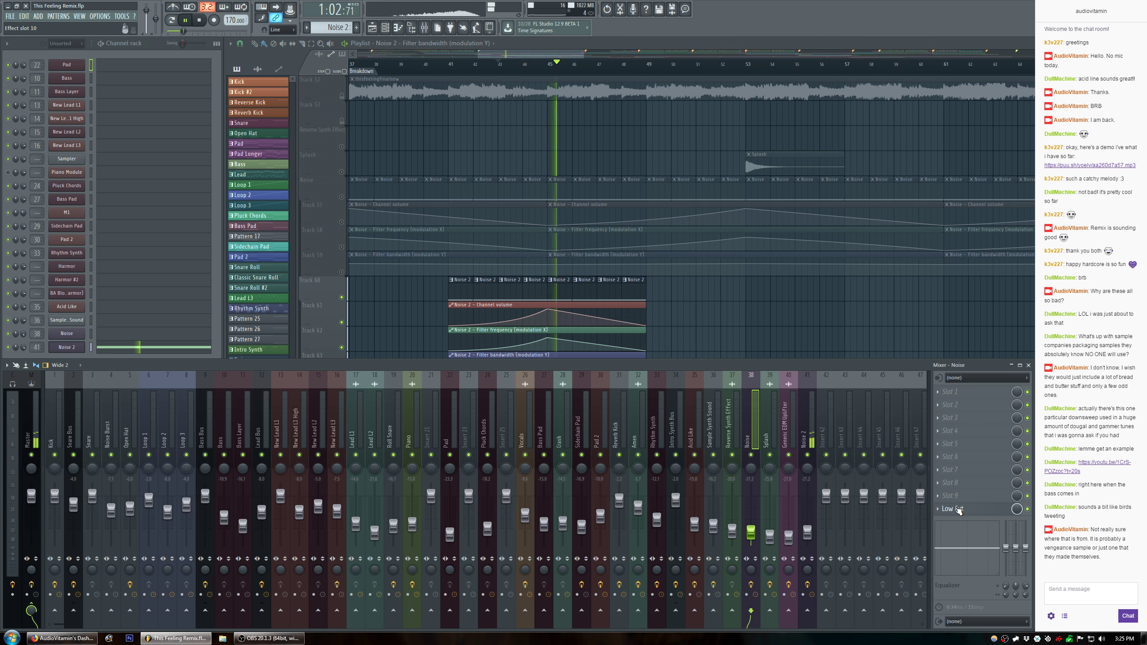
{"action": "key", "text": "space"}
Load Fruity Delay 3 into effect slot 3 of the Noise mixer track.
{"action": "left_click", "coordinate": [939, 419]}
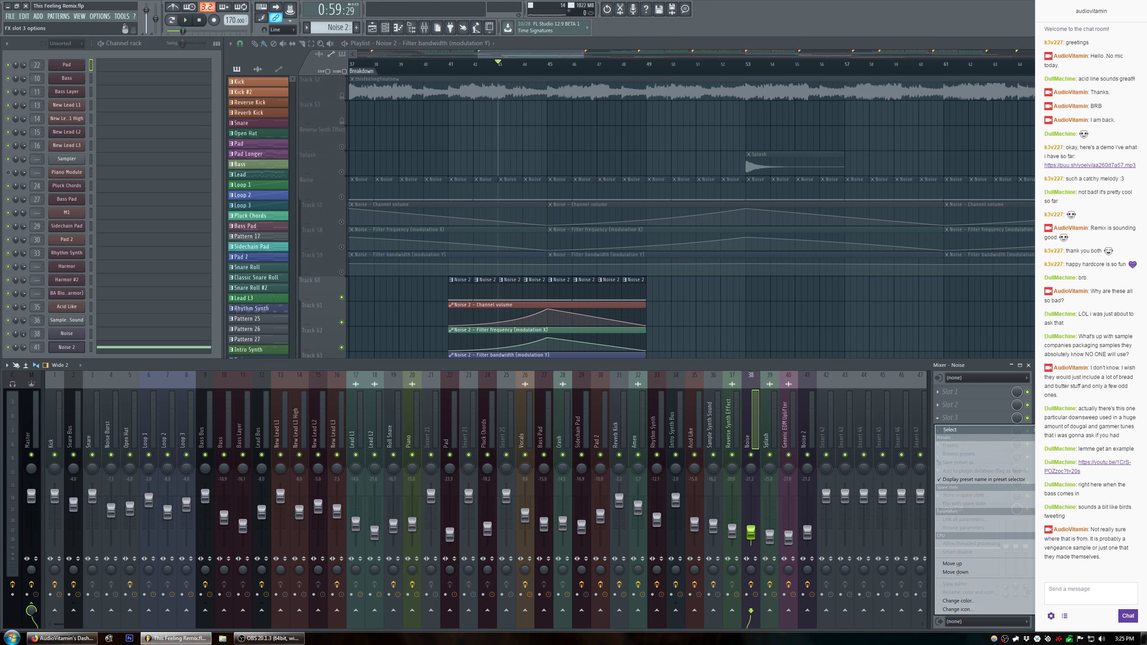
{"action": "mouse_move", "coordinate": [1002, 428]}
{"action": "left_click", "coordinate": [1008, 437]}
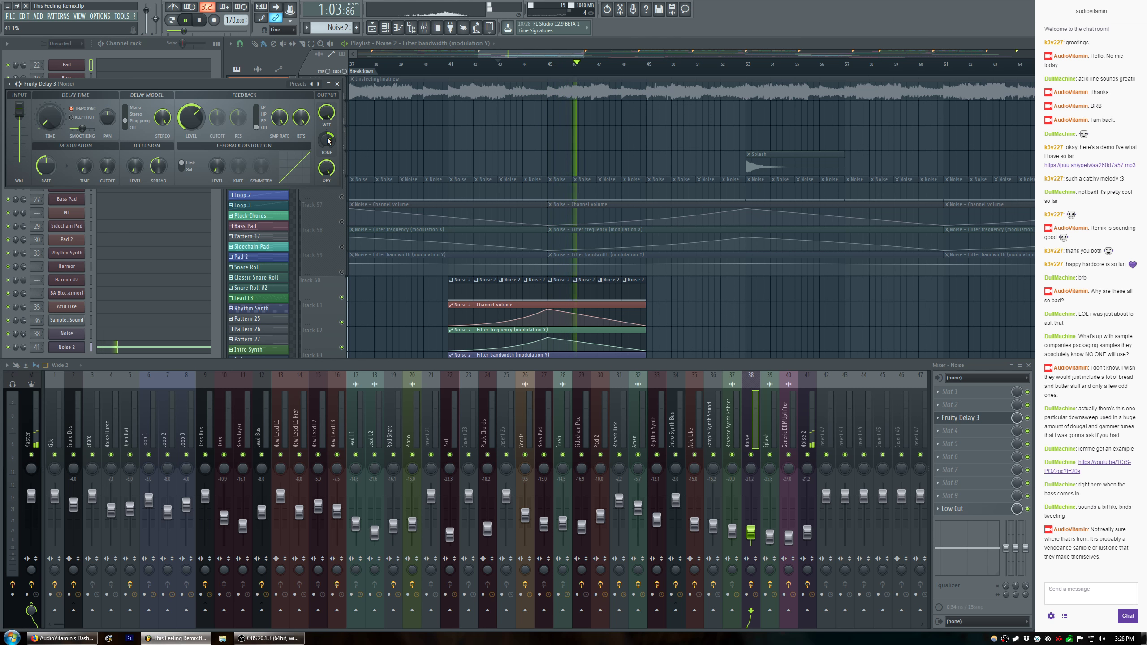
Move the Fruity Delay 3 effect from the Noise mixer track to the Noise 2 mixer track.
{"action": "key", "text": "space"}
{"action": "left_click", "coordinate": [936, 418]}
{"action": "left_click_drag", "start_coordinate": [973, 462], "coordinate": [810, 455]}
{"action": "left_click", "coordinate": [755, 432]}
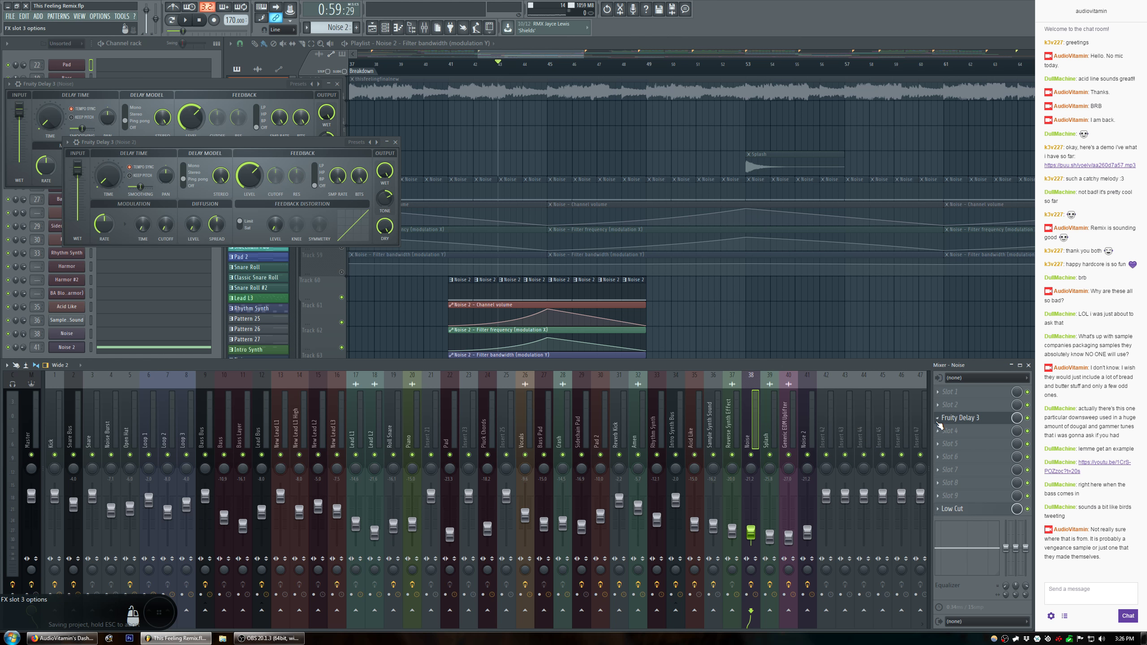
{"action": "left_click", "coordinate": [939, 422]}
{"action": "key", "text": "Escape"}
{"action": "key", "text": "Escape"}
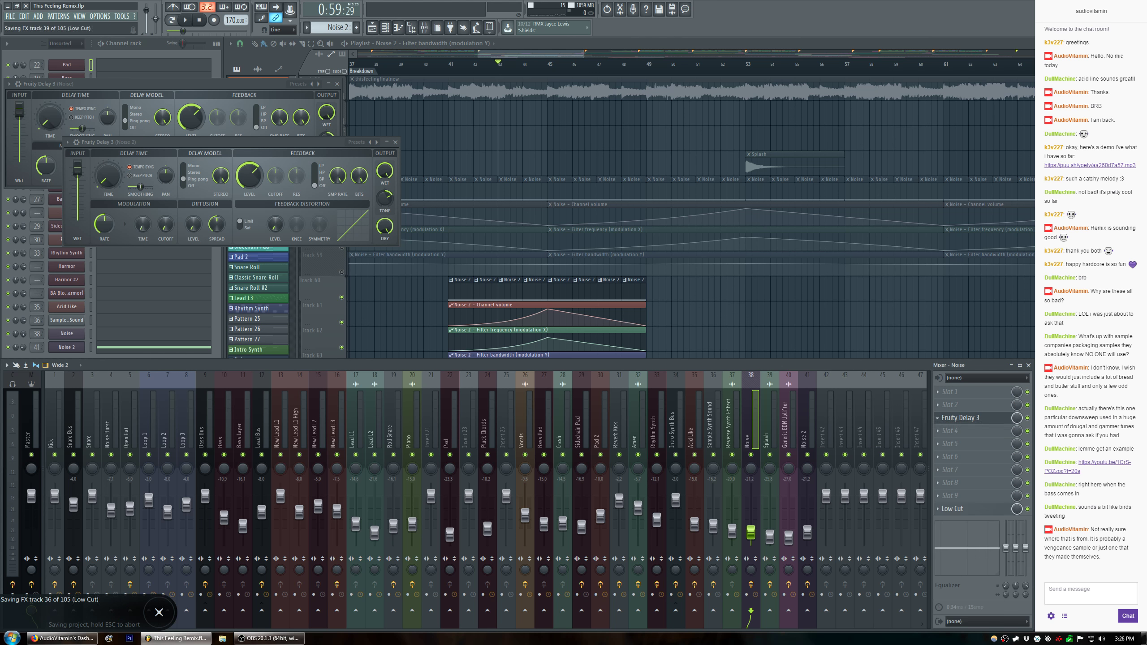
Listen to the soloed Noise 2 group from around bar 43 with the mixer and its Fruity Delay 3 in view.
{"action": "left_click", "coordinate": [544, 66]}
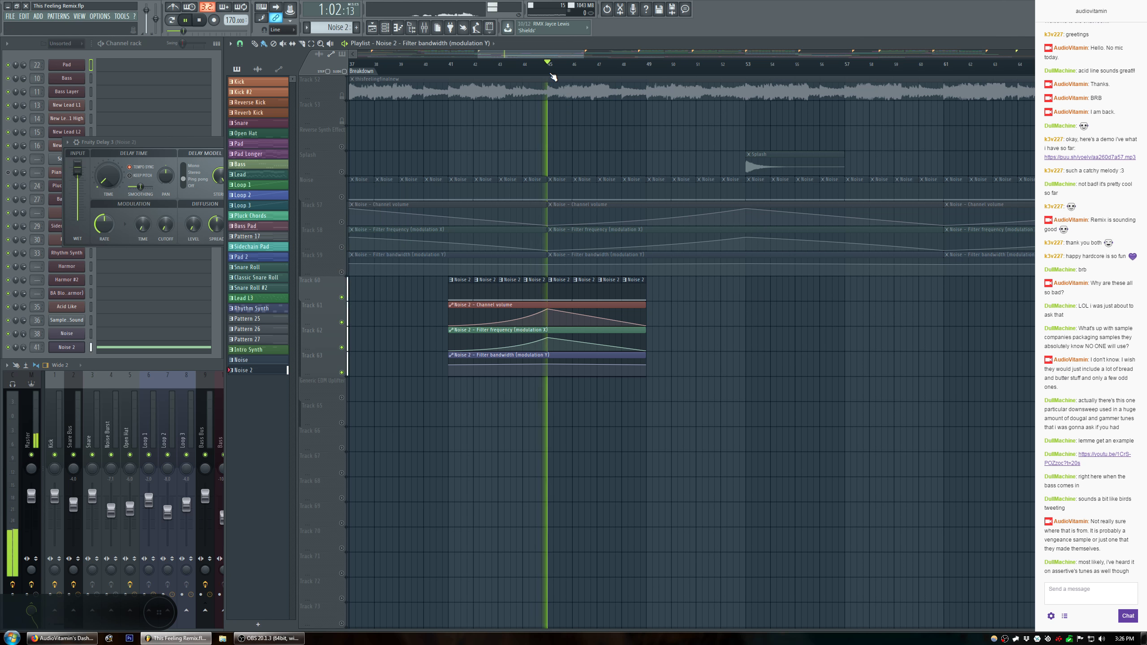
{"action": "key", "text": "space"}
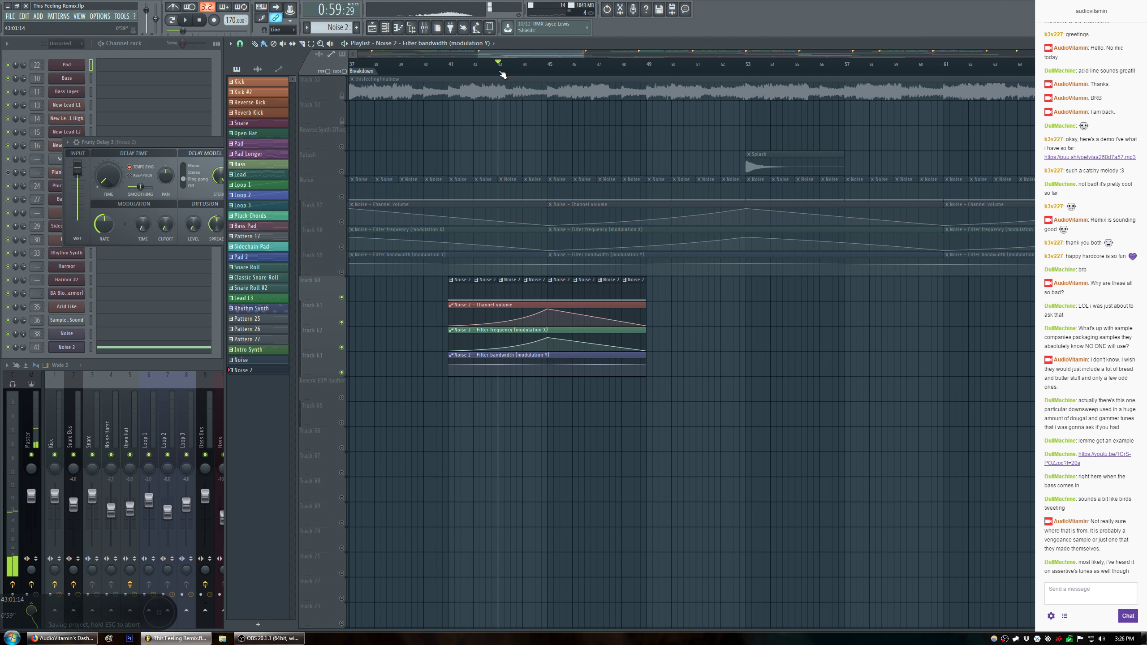
{"action": "left_click", "coordinate": [149, 364]}
{"action": "key", "text": "space"}
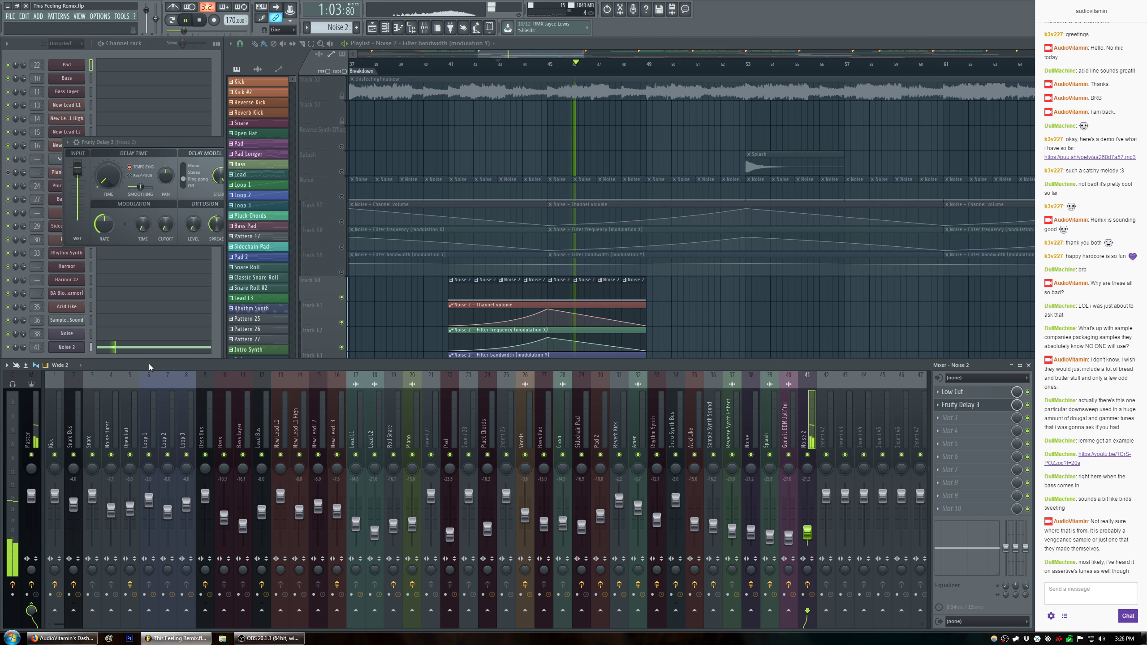
{"action": "left_click", "coordinate": [171, 144]}
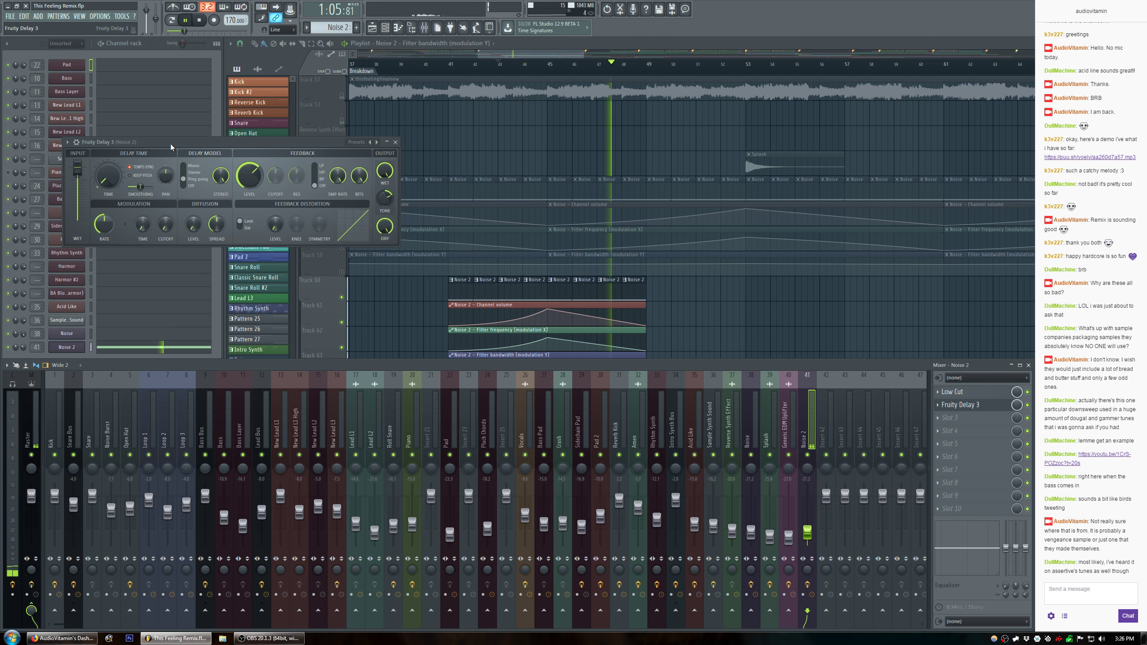
{"action": "key", "text": "space"}
Switch to Firefox and reply in Twitch chat: "Then it is probably from a sample pack. Most likely one of the vengeance packs.".
{"action": "left_click", "coordinate": [62, 638]}
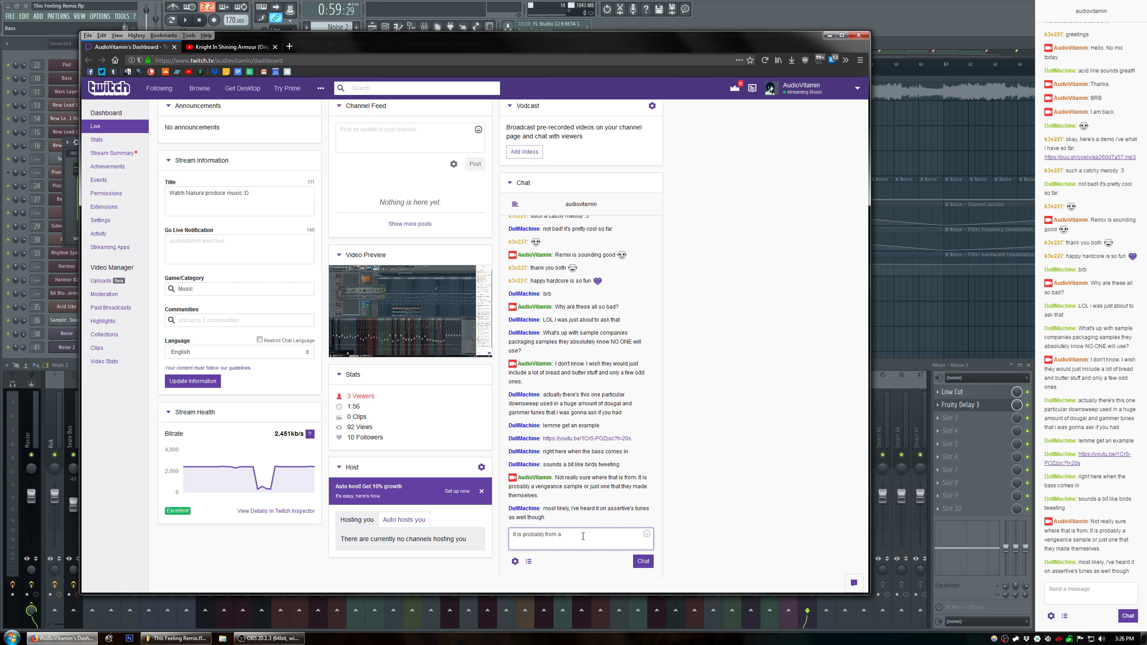
{"action": "key", "text": "BackSpace"}
{"action": "key", "text": "BackSpace"}
{"action": "key", "text": "BackSpace"}
{"action": "key", "text": "BackSpace"}
{"action": "key", "text": "BackSpace"}
{"action": "key", "text": "BackSpace"}
{"action": "key", "text": "BackSpace"}
{"action": "key", "text": "BackSpace"}
{"action": "key", "text": "BackSpace"}
{"action": "key", "text": "BackSpace"}
{"action": "key", "text": "BackSpace"}
{"action": "key", "text": "BackSpace"}
{"action": "key", "text": "BackSpace"}
{"action": "key", "text": "BackSpace"}
{"action": "key", "text": "BackSpace"}
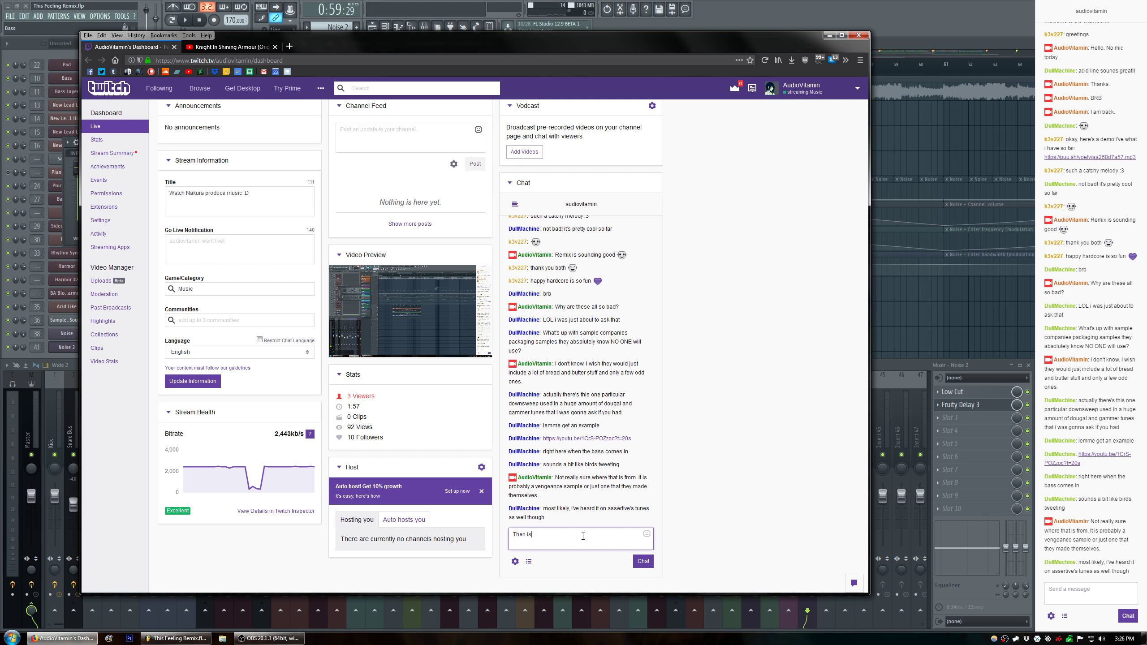
{"action": "type", "text": "is probably from a sample pack. Most like"}
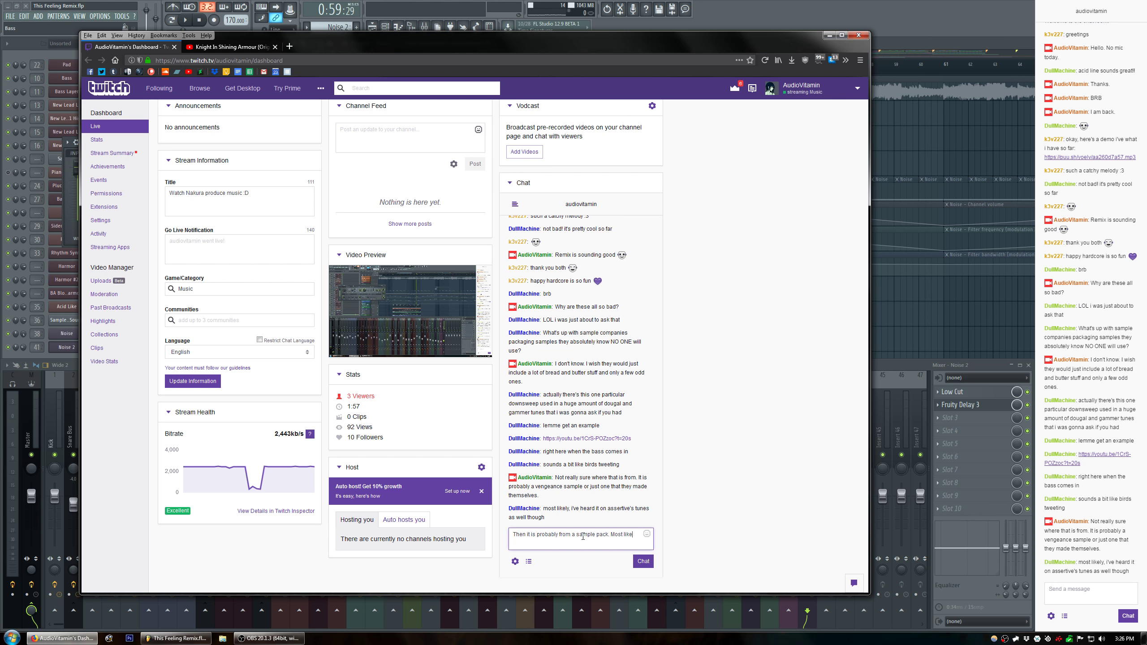
{"action": "type", "text": "one of the vengeance packs."}
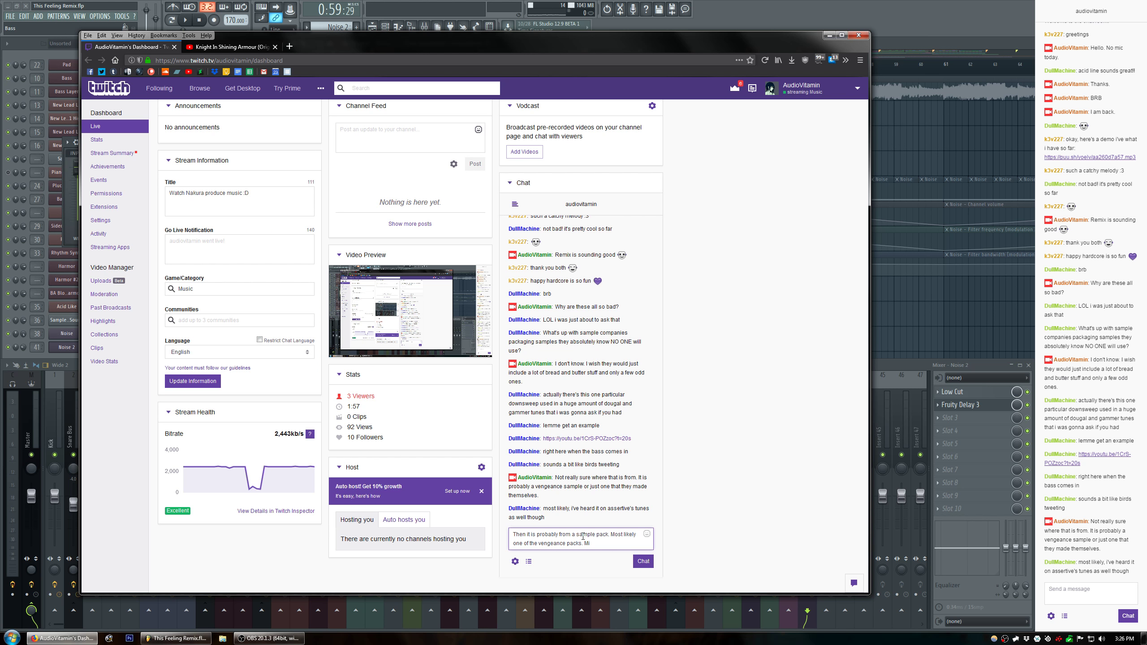
{"action": "key", "text": "Return"}
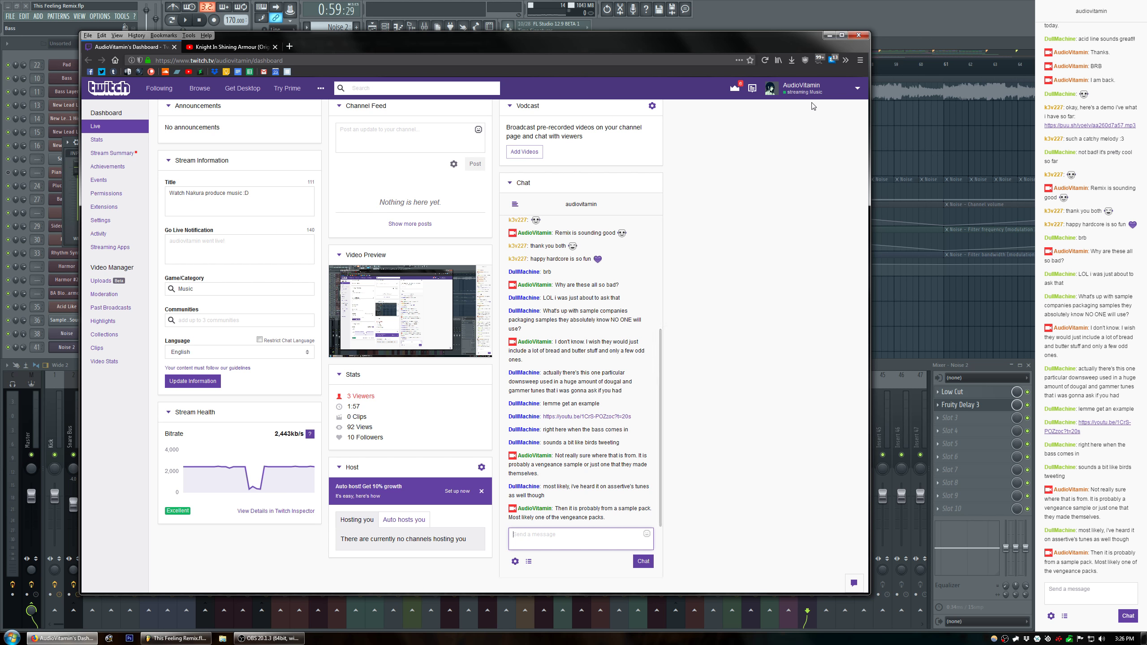
{"action": "left_click", "coordinate": [825, 36]}
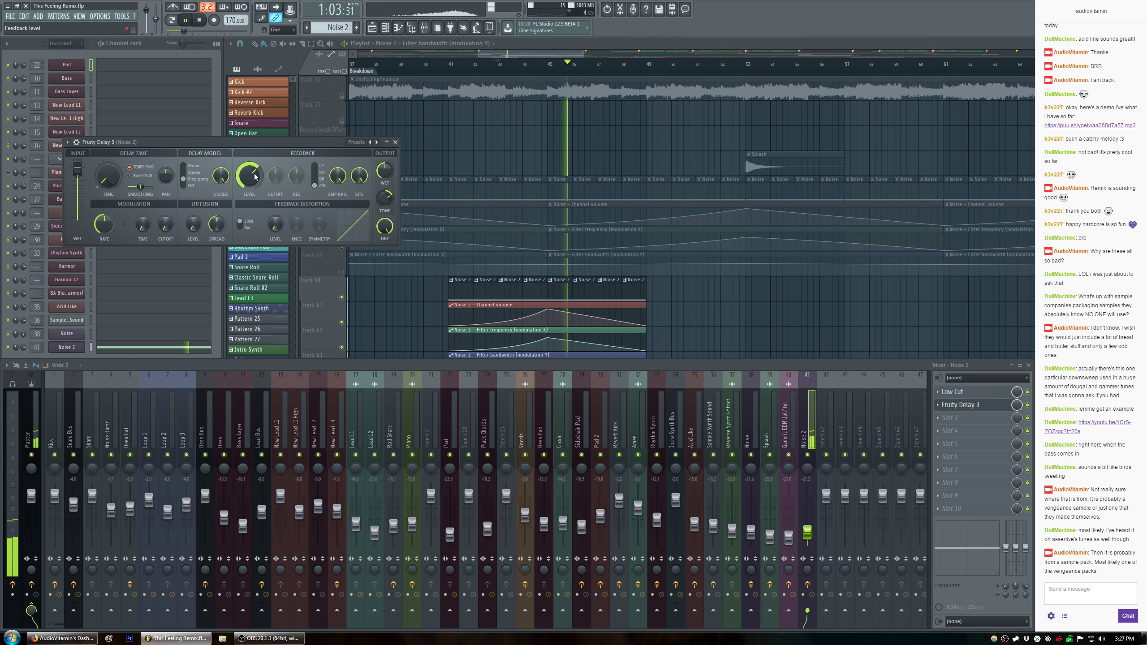
Close the Noise 2 delay, unsolo the Noise 2 track group and play the breakdown from bar 41 with all tracks.
{"action": "left_click", "coordinate": [395, 142]}
{"action": "key", "text": "space"}
{"action": "left_click", "coordinate": [344, 300]}
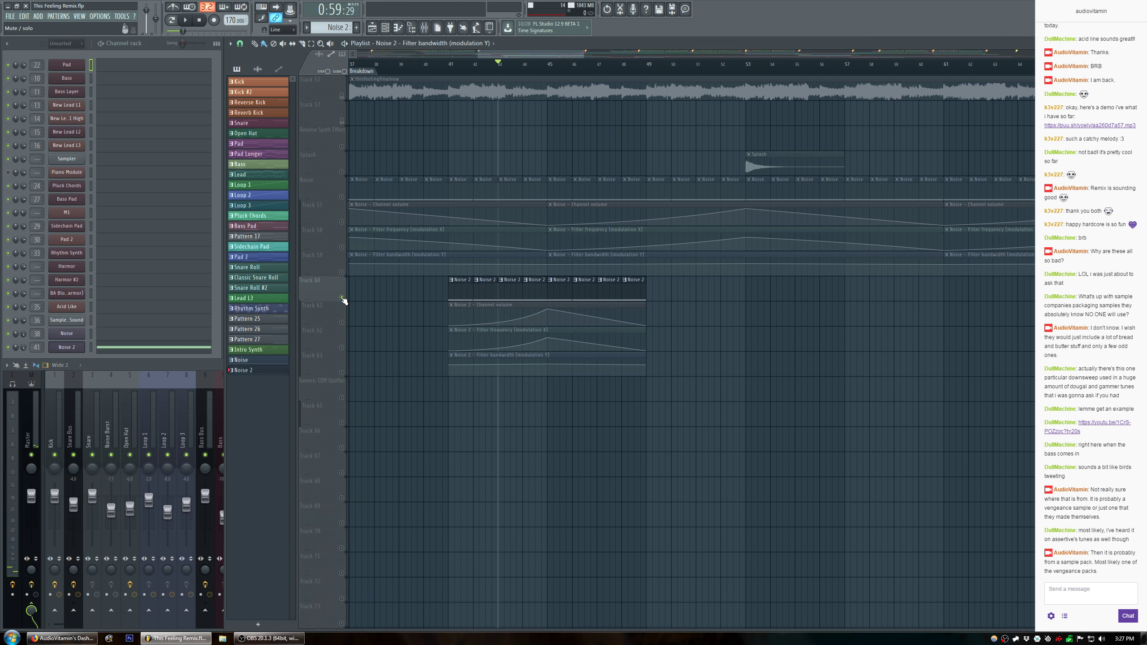
{"action": "key", "text": "space"}
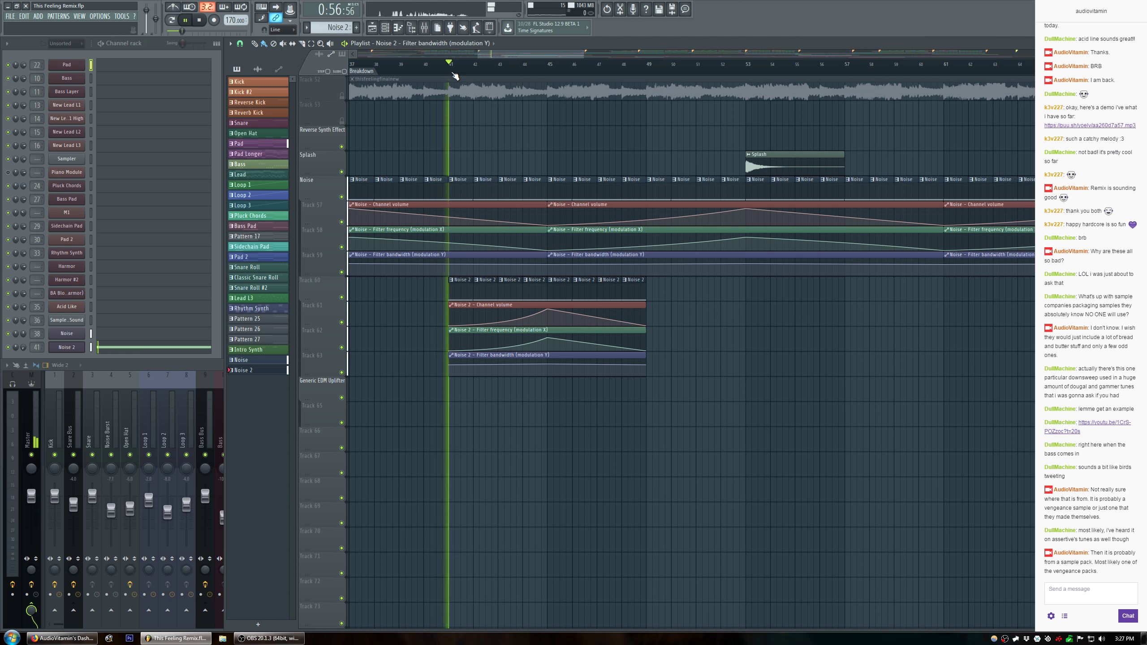
{"action": "scroll", "coordinate": [455, 76], "scroll_direction": "down", "scroll_amount": 5}
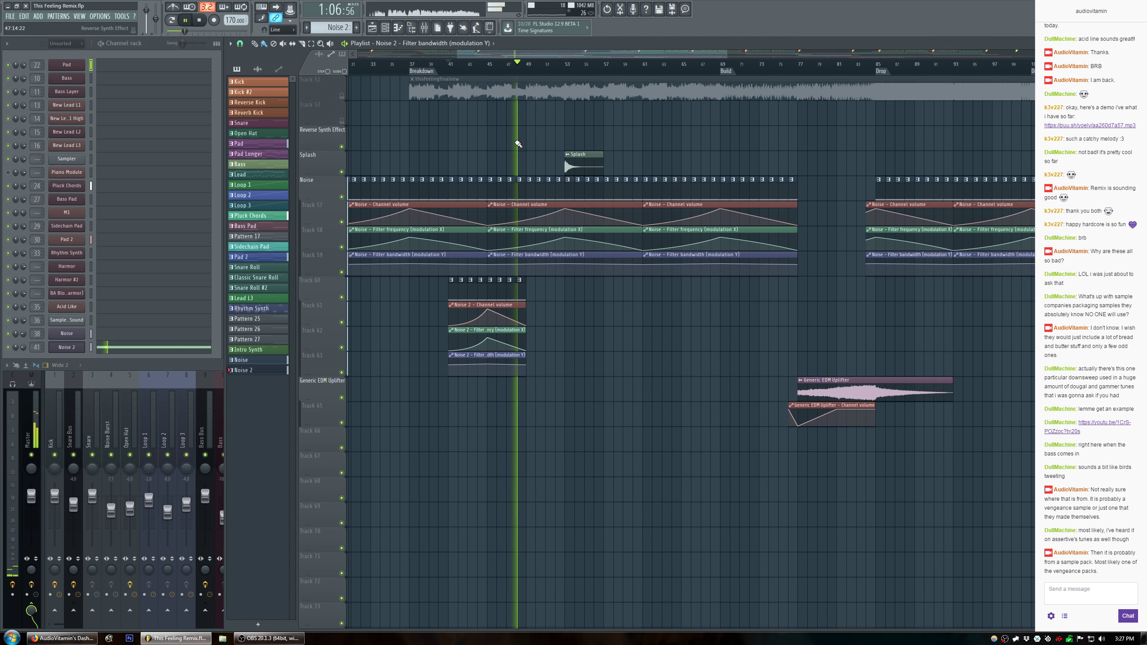
Bend the falling halves of the Noise 2 channel volume and filter frequency automation curves outward, checking them by playing the breakdown.
{"action": "left_click", "coordinate": [487, 66]}
{"action": "scroll", "coordinate": [490, 65], "scroll_direction": "up", "scroll_amount": 2}
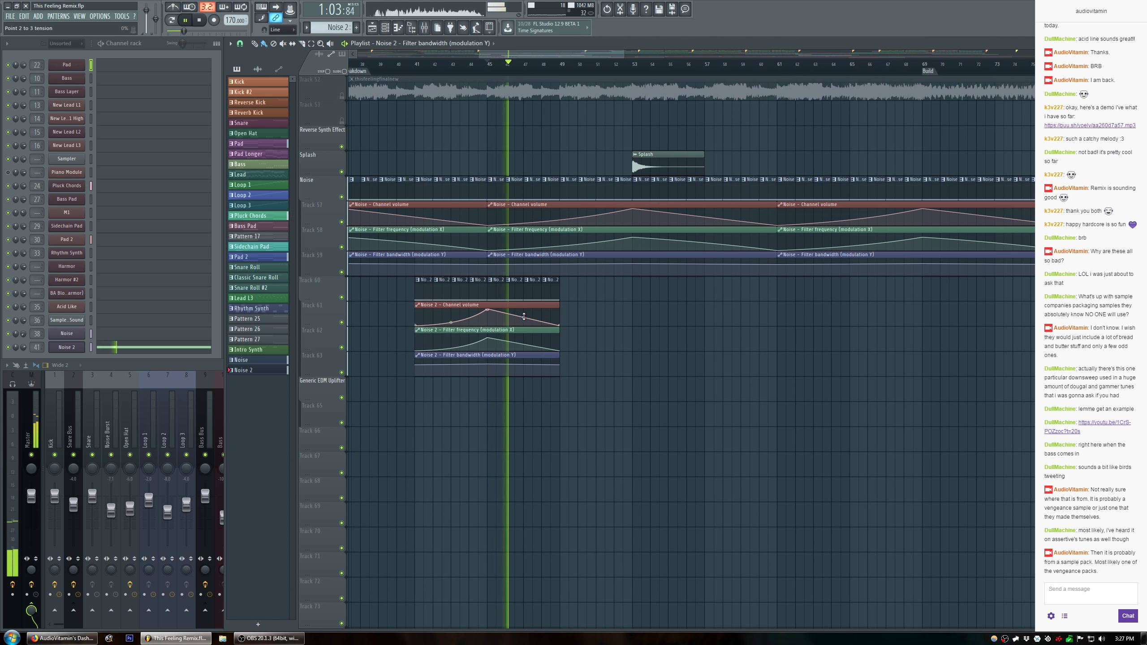
{"action": "key", "text": "space"}
{"action": "key", "text": "space"}
{"action": "left_click_drag", "start_coordinate": [523, 317], "coordinate": [524, 314]}
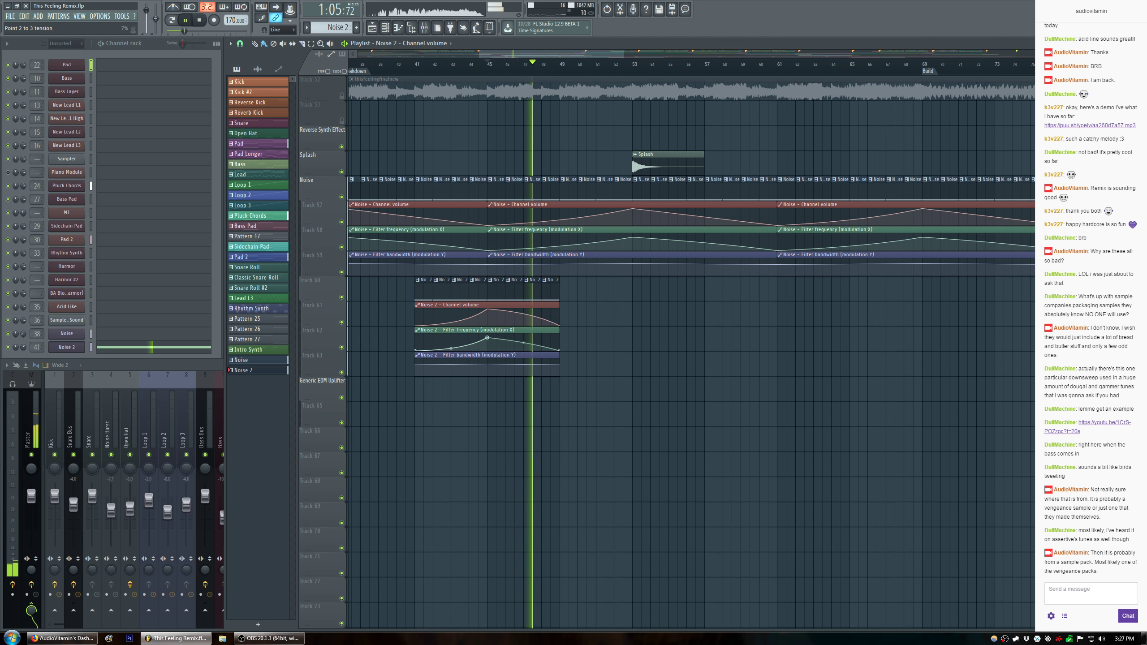
{"action": "left_click_drag", "start_coordinate": [524, 344], "coordinate": [524, 315]}
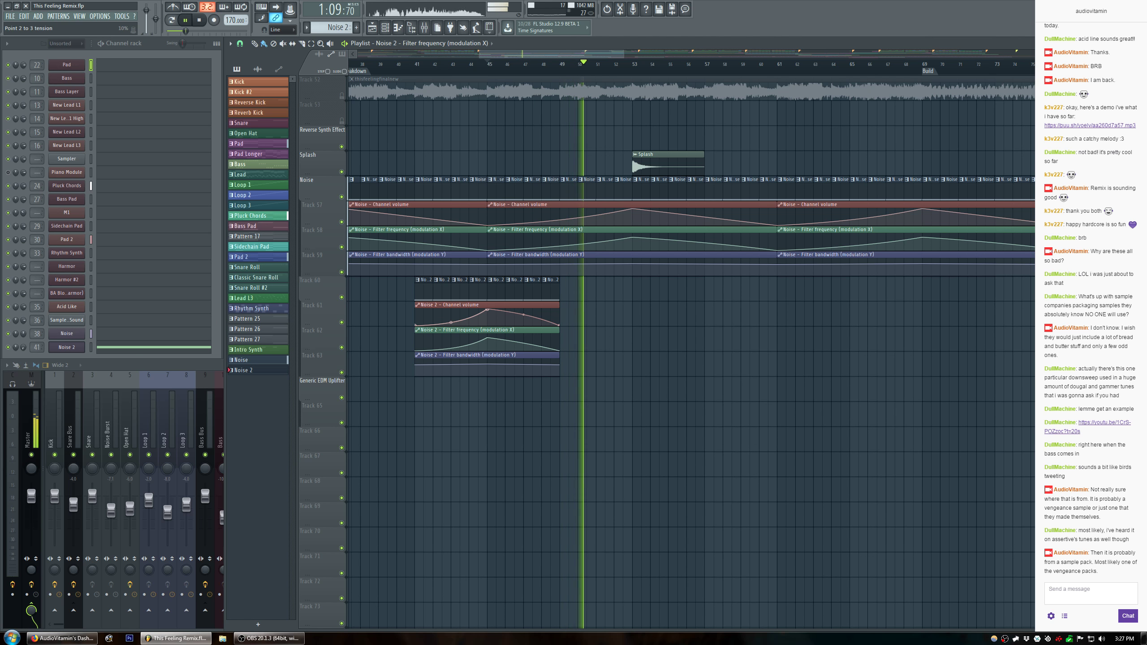
{"action": "key", "text": "space"}
{"action": "key", "text": "space"}
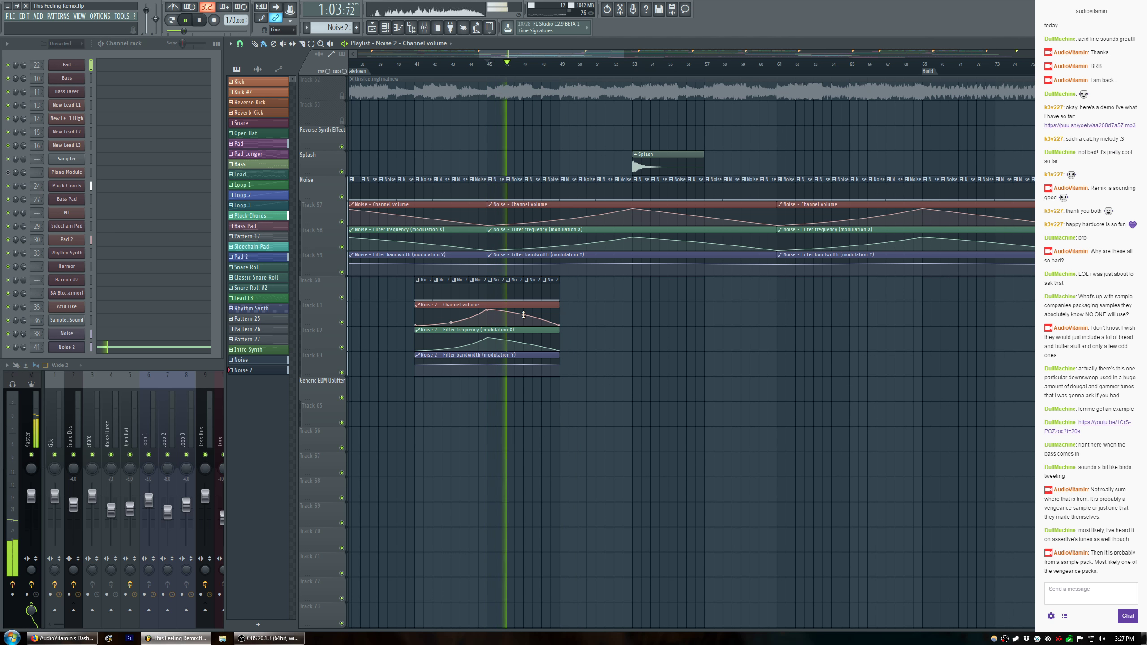
{"action": "left_click", "coordinate": [413, 66]}
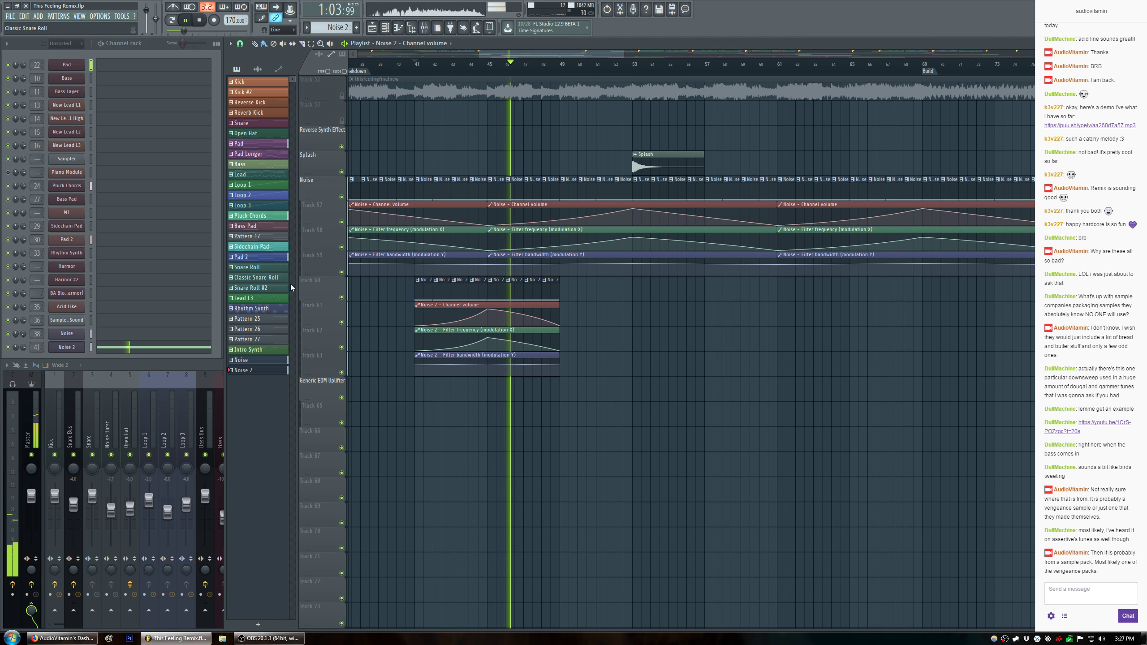
Name the playlist track holding the Noise 2 pattern clips "Noise 2".
{"action": "double_click", "coordinate": [321, 286]}
{"action": "type", "text": "Noise 2"}
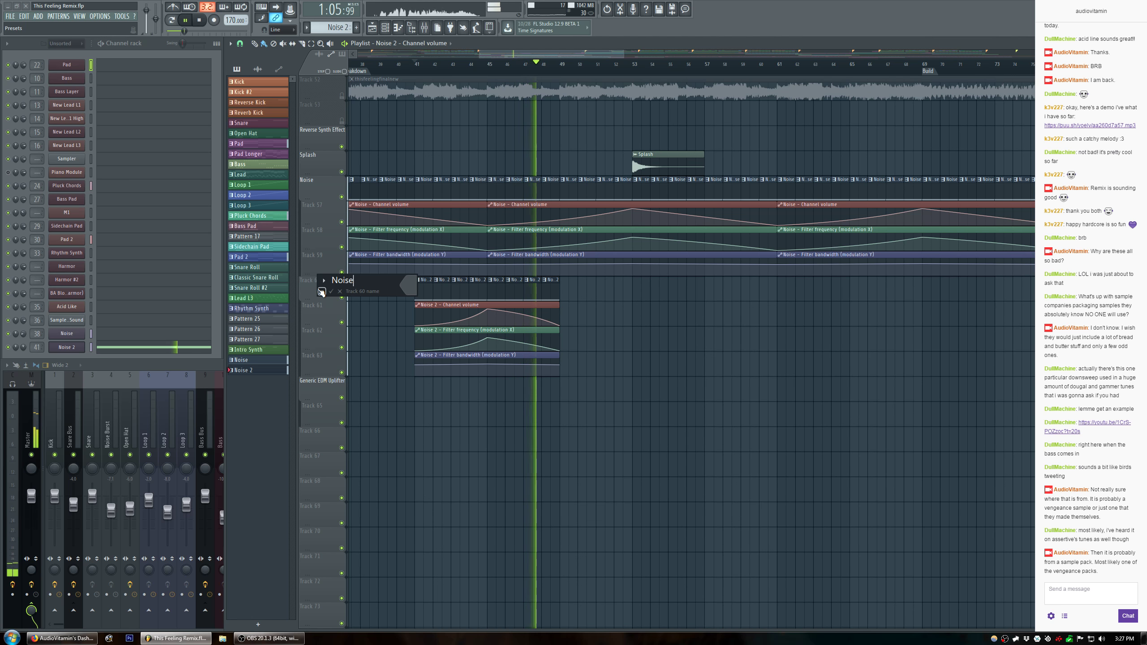
{"action": "key", "text": "Return"}
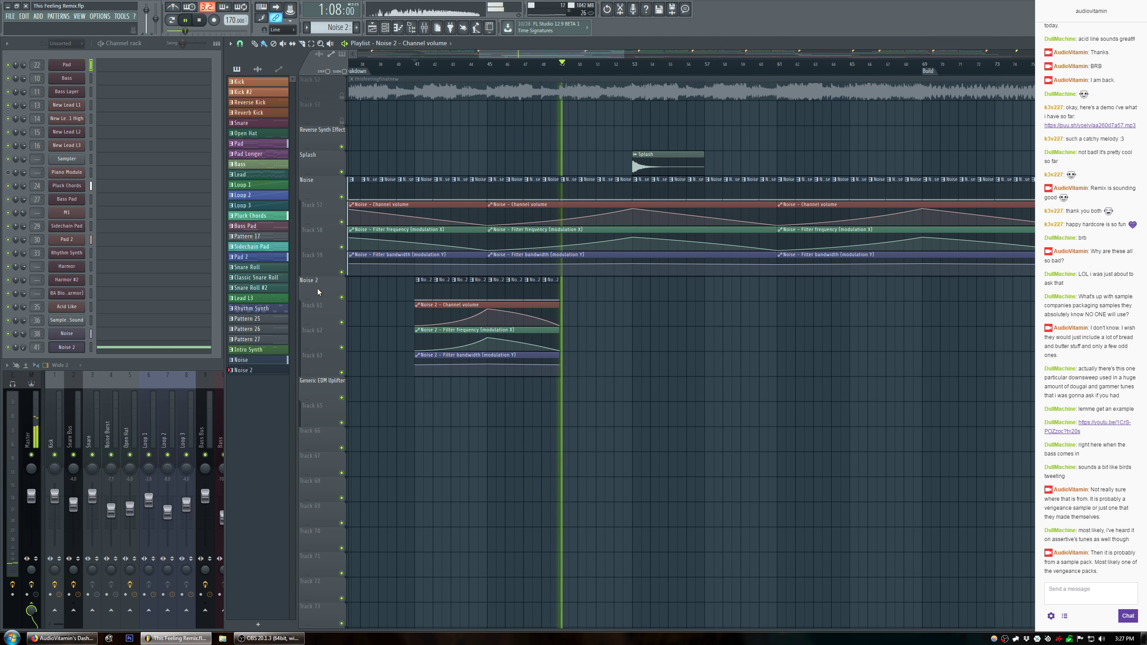
Lower the Noise 2 mixer track's volume slightly while the breakdown plays, and save the project.
{"action": "key", "text": "F9"}
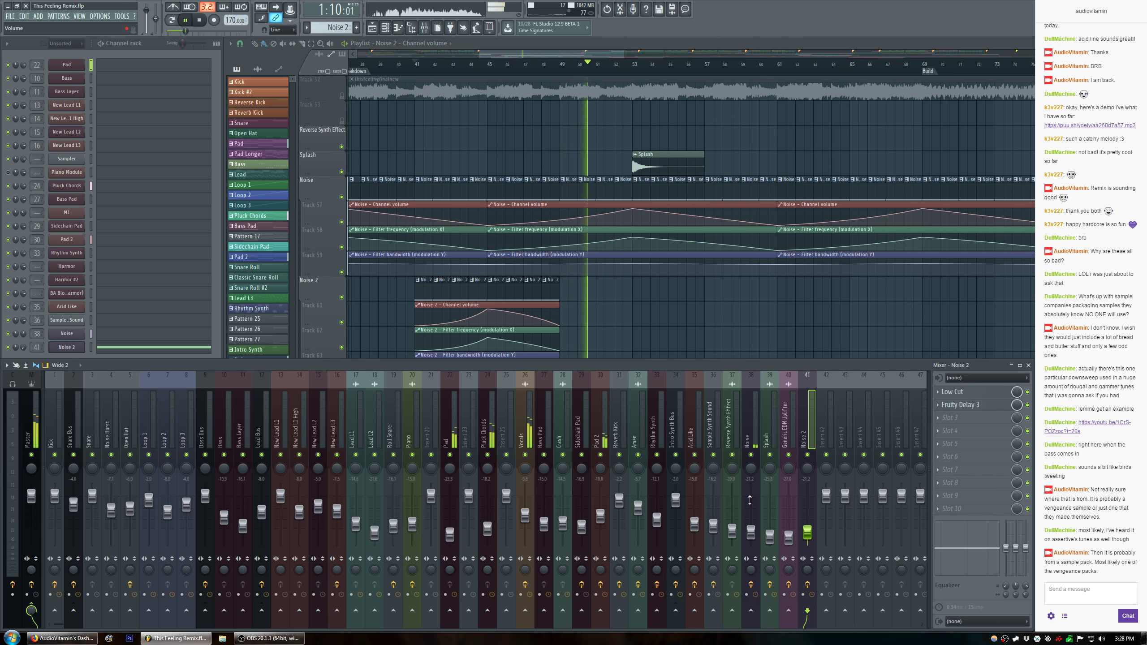
{"action": "left_click_drag", "start_coordinate": [808, 533], "coordinate": [807, 539]}
{"action": "key", "text": "space"}
{"action": "key", "text": "space"}
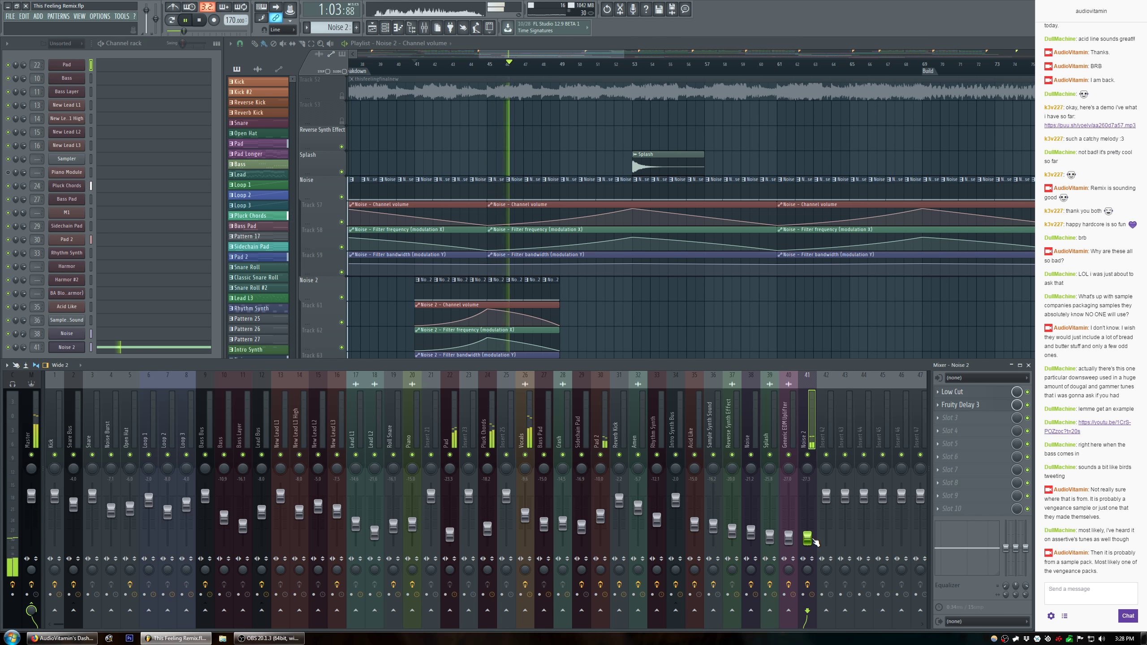
{"action": "key", "text": "F9"}
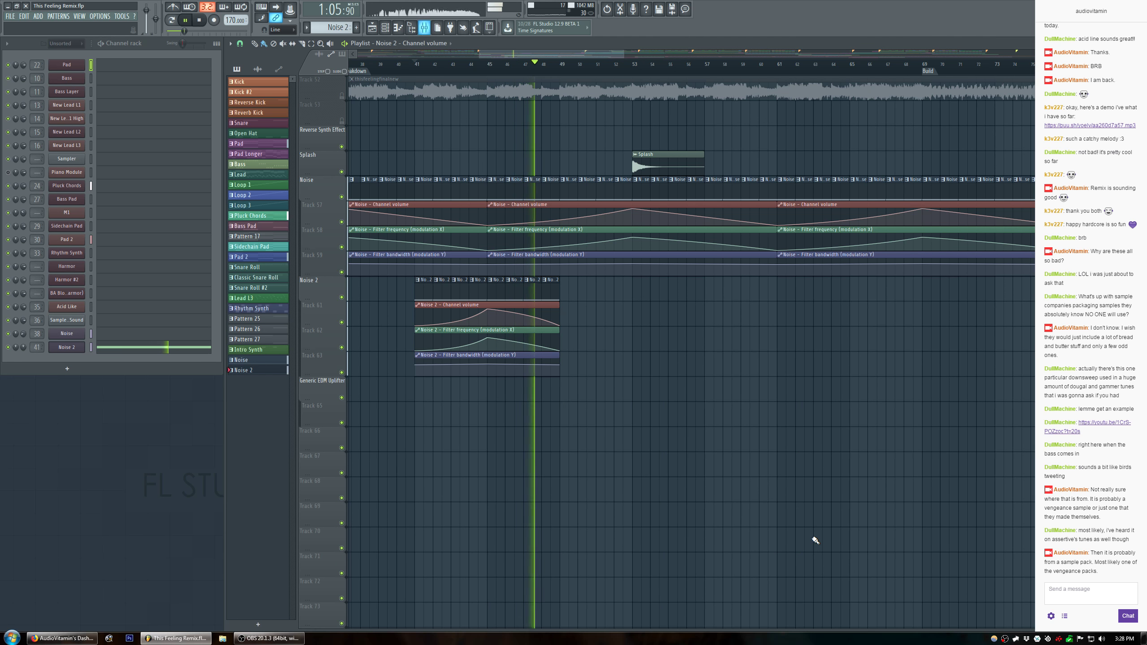
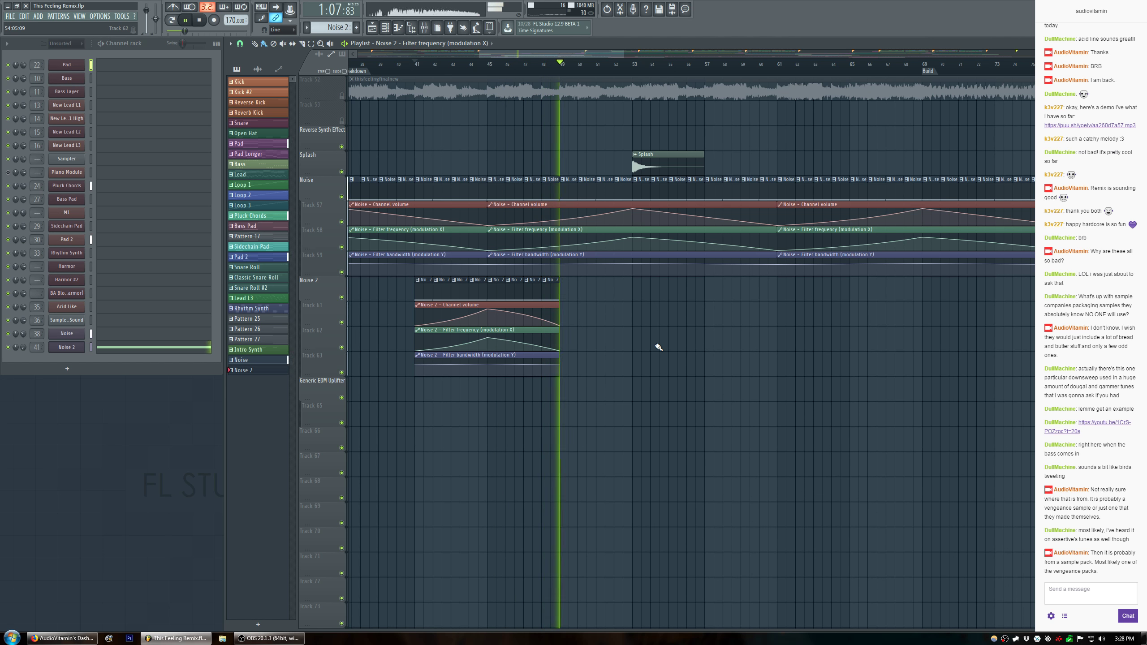
{"action": "key", "text": "space"}
{"action": "key", "text": "ctrl+s"}
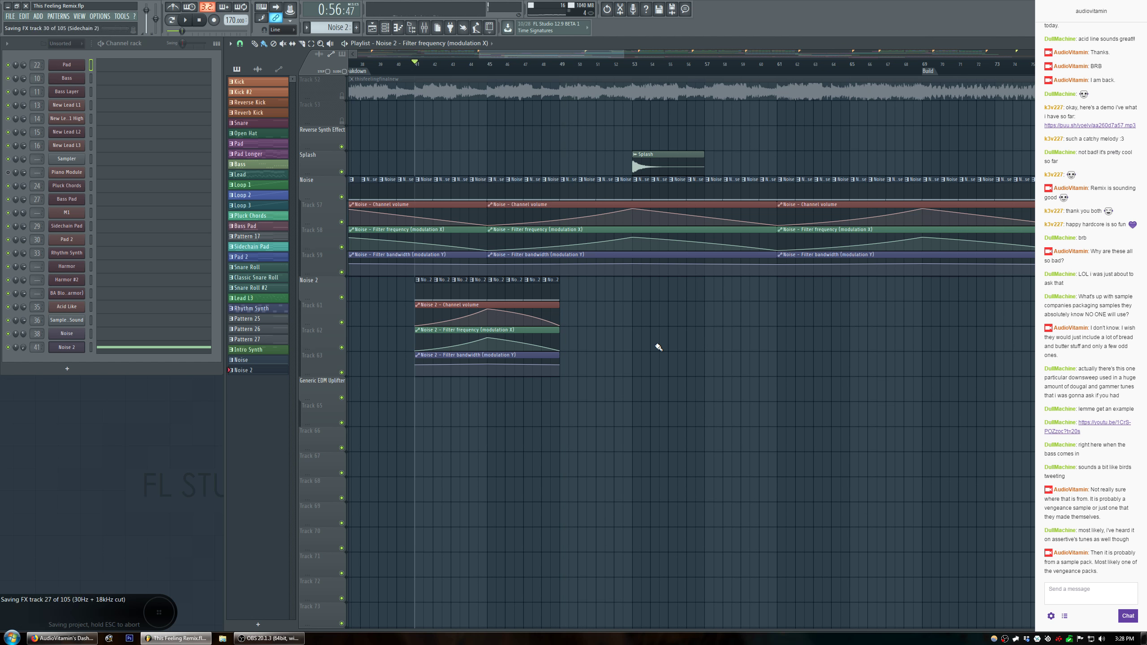
Browse the Vengeance Essential Club Sounds vol-4 effects samples and open the VEC4 Sweeps Up folder.
{"action": "key", "text": "alt+F8"}
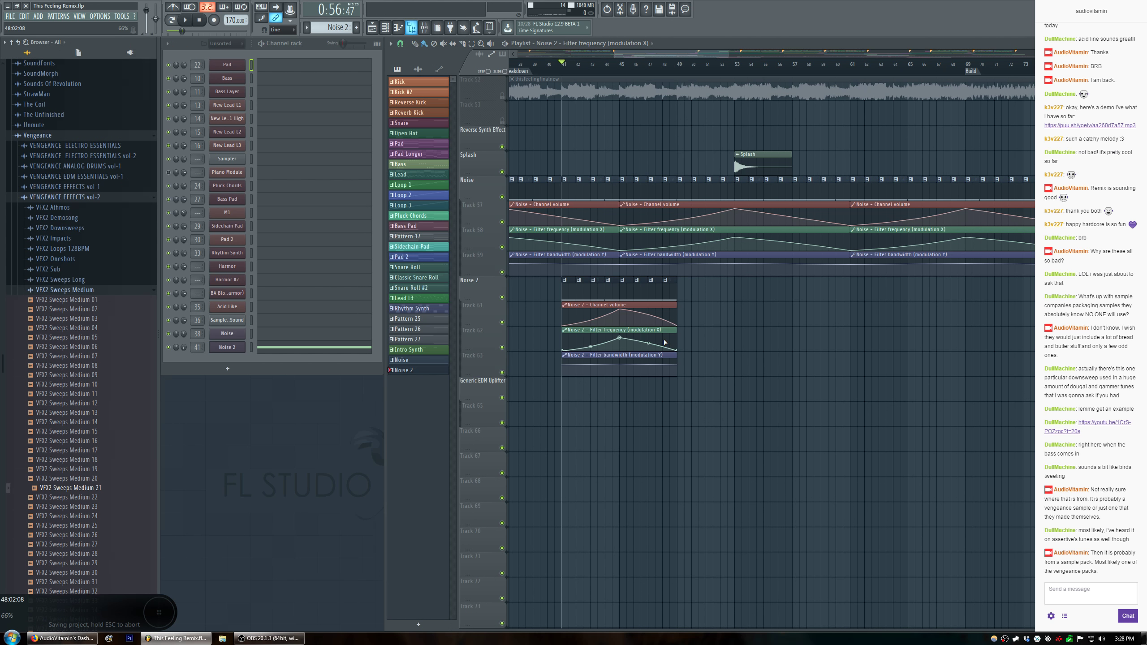
{"action": "left_click", "coordinate": [76, 291]}
{"action": "left_click", "coordinate": [66, 199]}
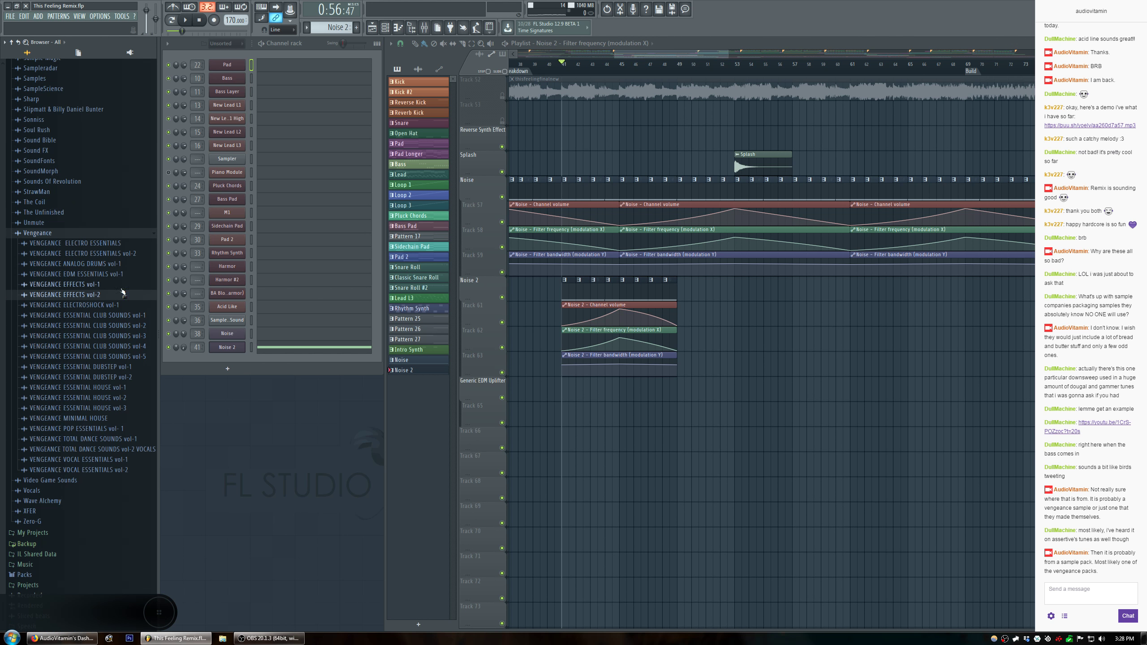
{"action": "left_click", "coordinate": [140, 347]}
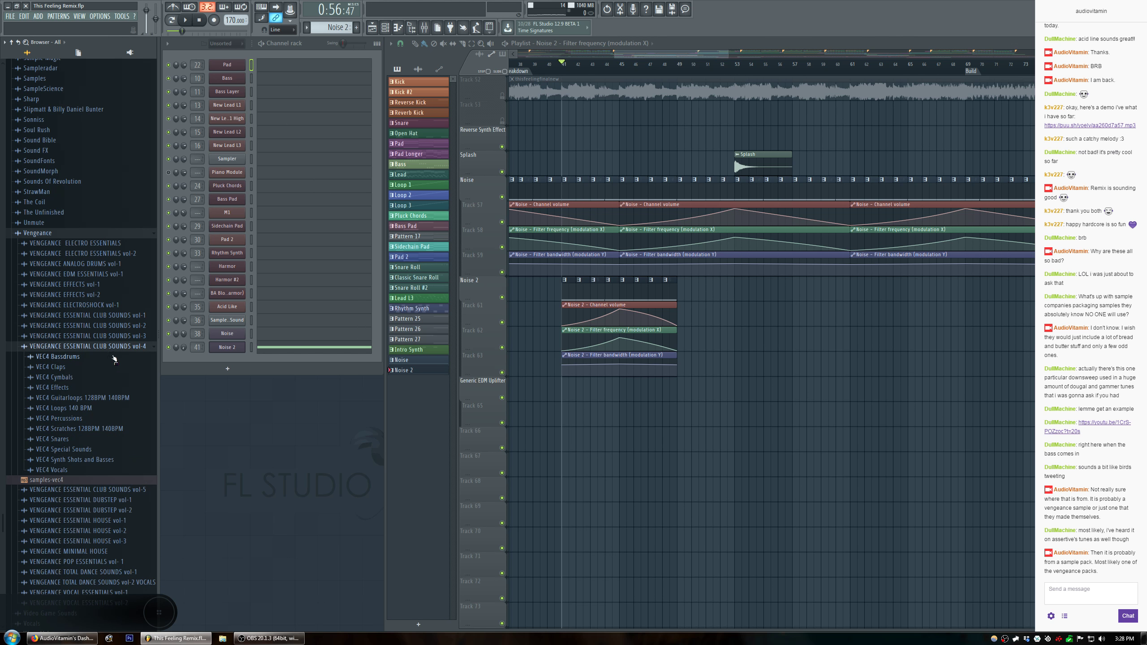
{"action": "left_click", "coordinate": [82, 389]}
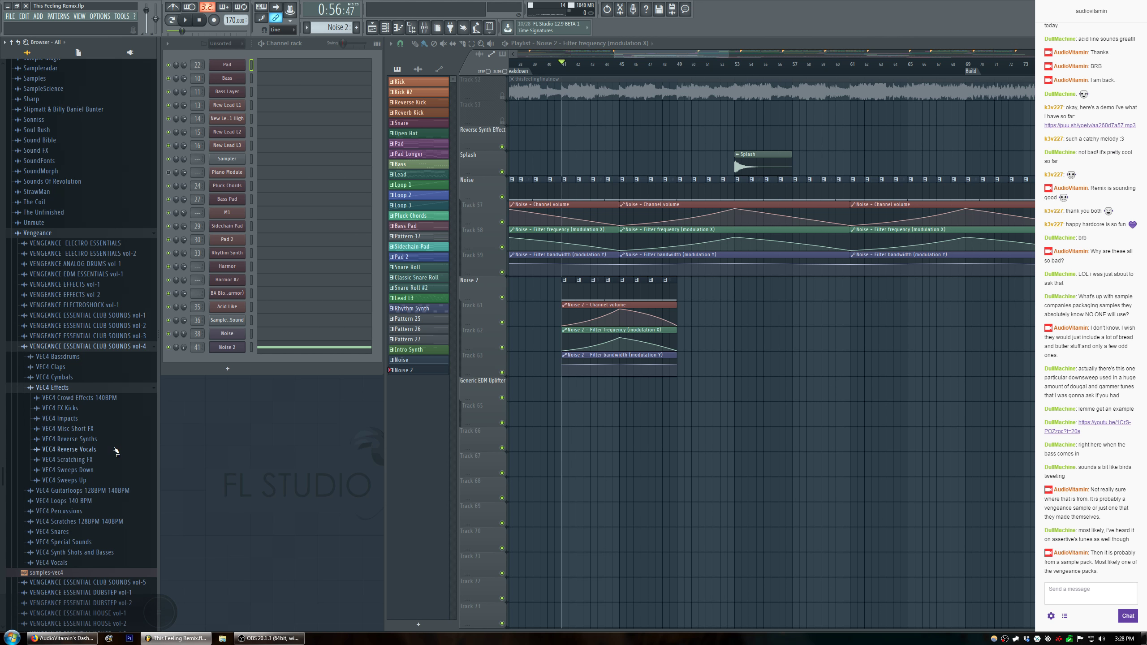
{"action": "left_click", "coordinate": [115, 480]}
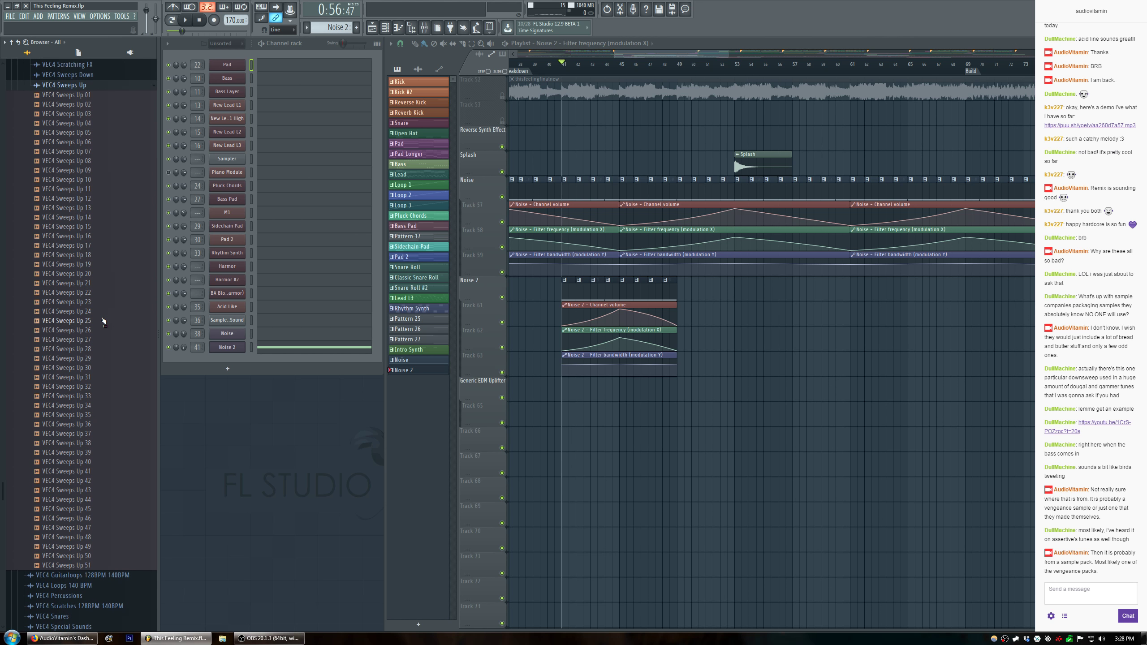
{"action": "scroll", "coordinate": [104, 321], "scroll_direction": "up", "scroll_amount": 1}
Switch to the Twitch dashboard and send the chat message "I will see if I can find it real fast.".
{"action": "left_click", "coordinate": [63, 639]}
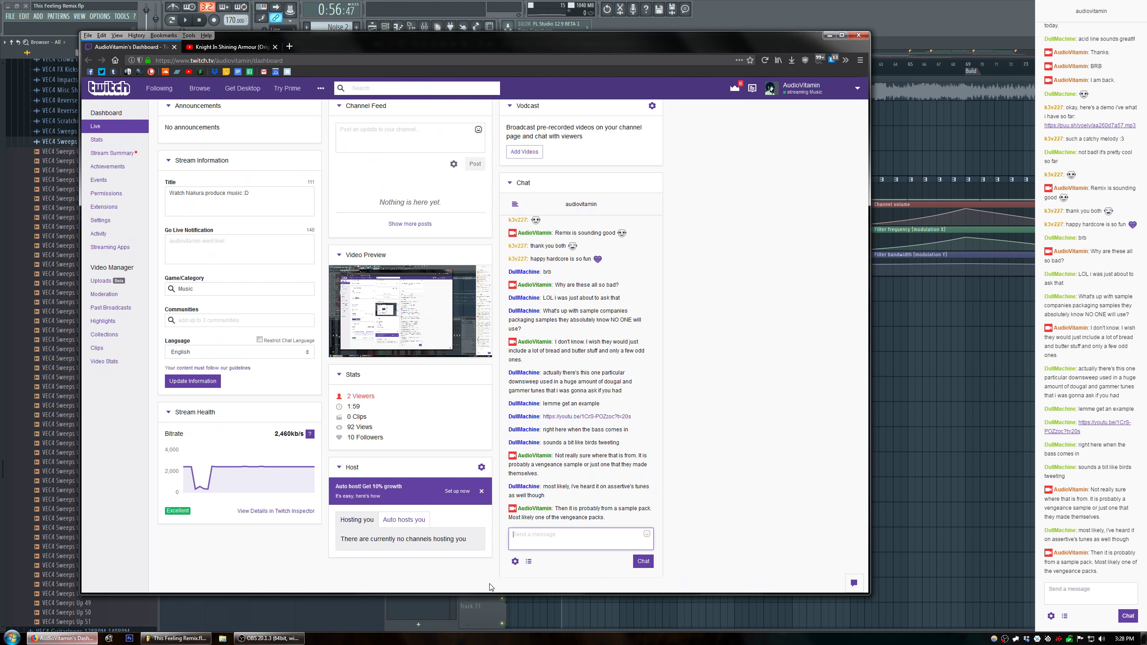
{"action": "left_click", "coordinate": [590, 536]}
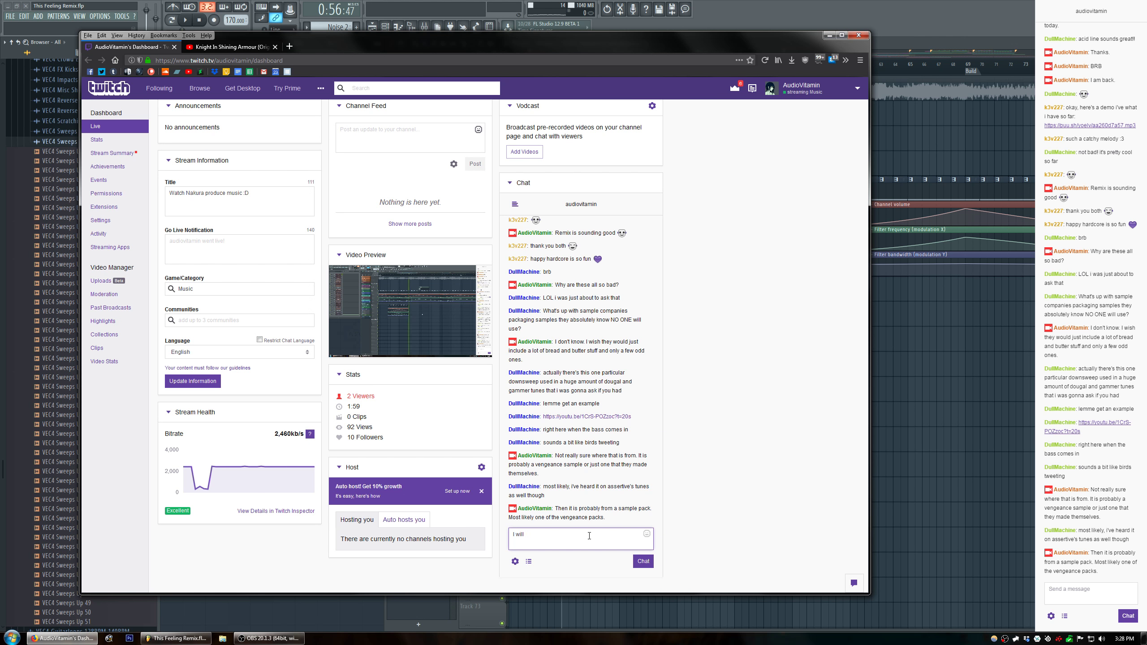
{"action": "type", "text": "I will see if I can find it real fast."}
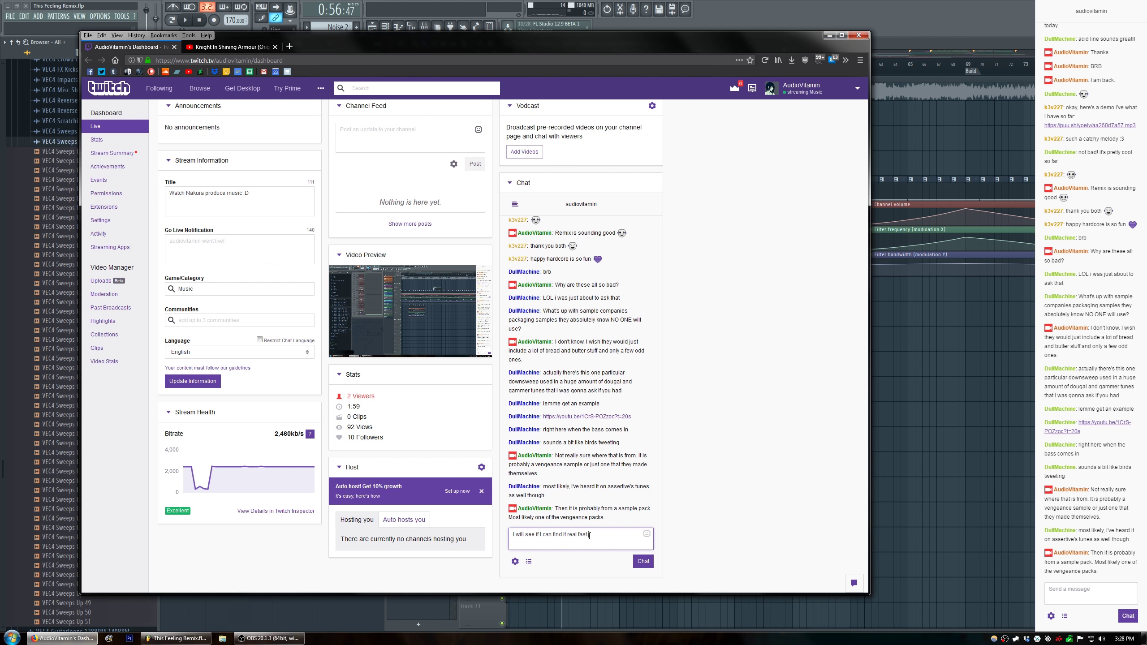
{"action": "key", "text": "Return"}
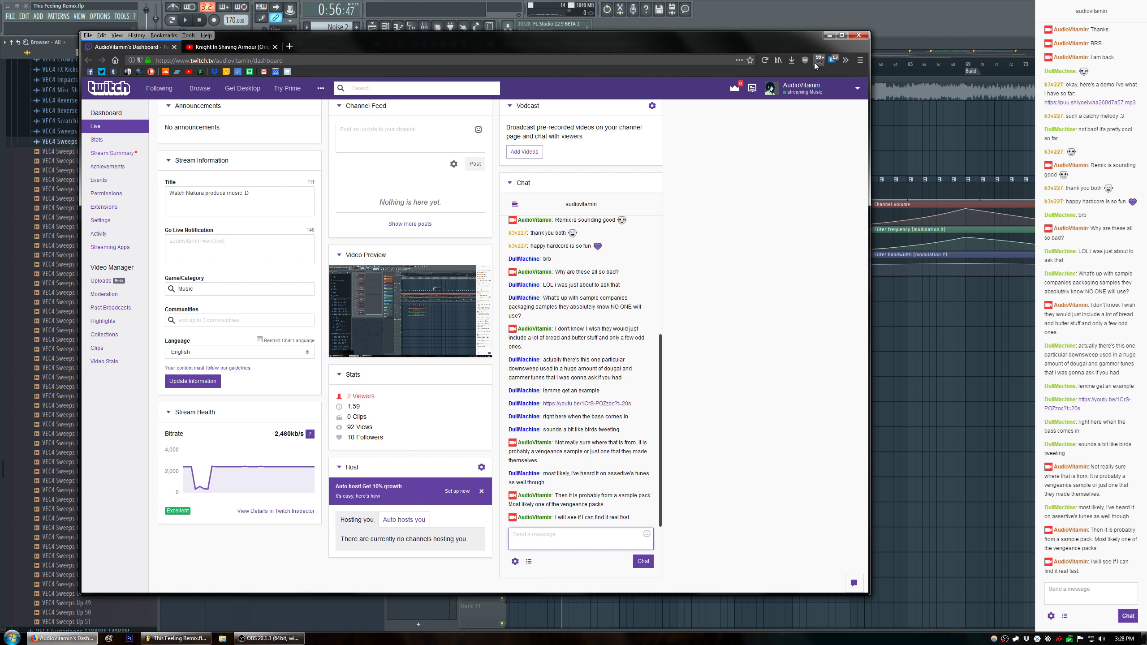
Switch back to FL Studio and preview the VEC4 Sweeps Up 01 sample.
{"action": "left_click", "coordinate": [829, 36]}
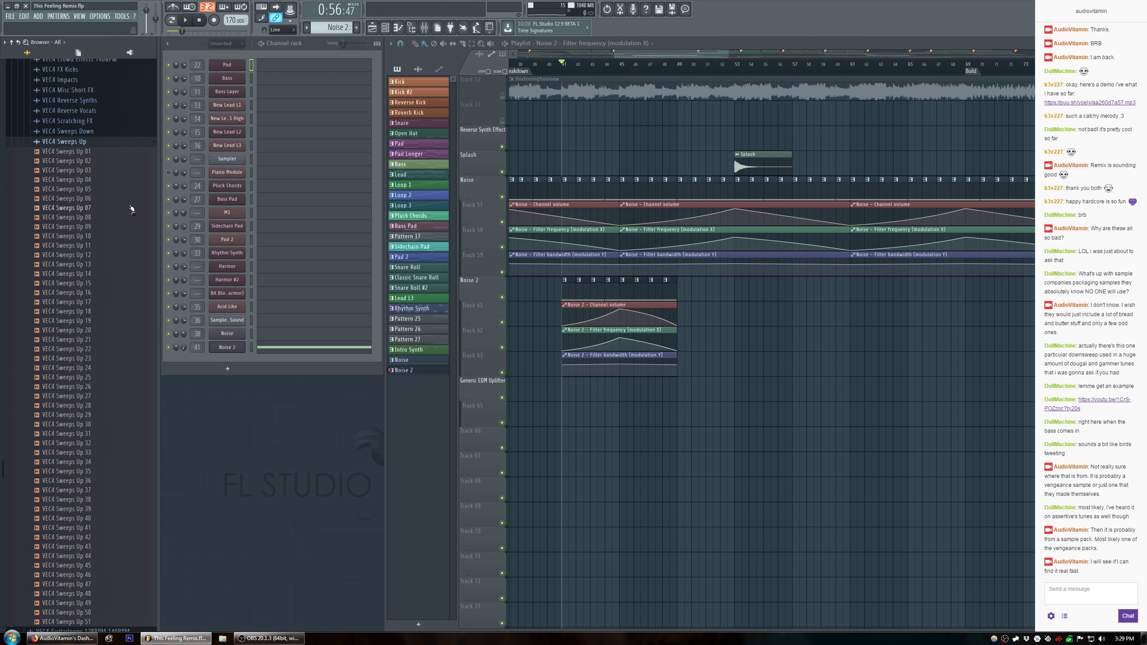
{"action": "left_click_drag", "start_coordinate": [147, 11], "coordinate": [147, 22]}
{"action": "left_click", "coordinate": [66, 154]}
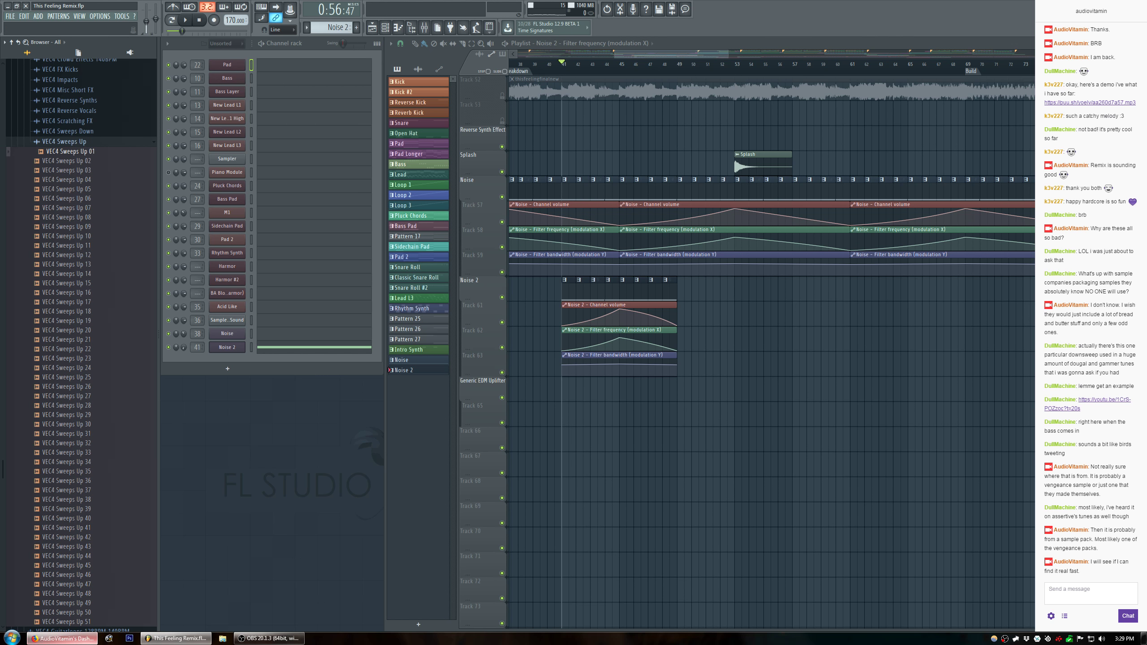
Open the YouTube link posted in the Twitch chat and listen to the reference track from 0:20.
{"action": "left_click", "coordinate": [62, 638]}
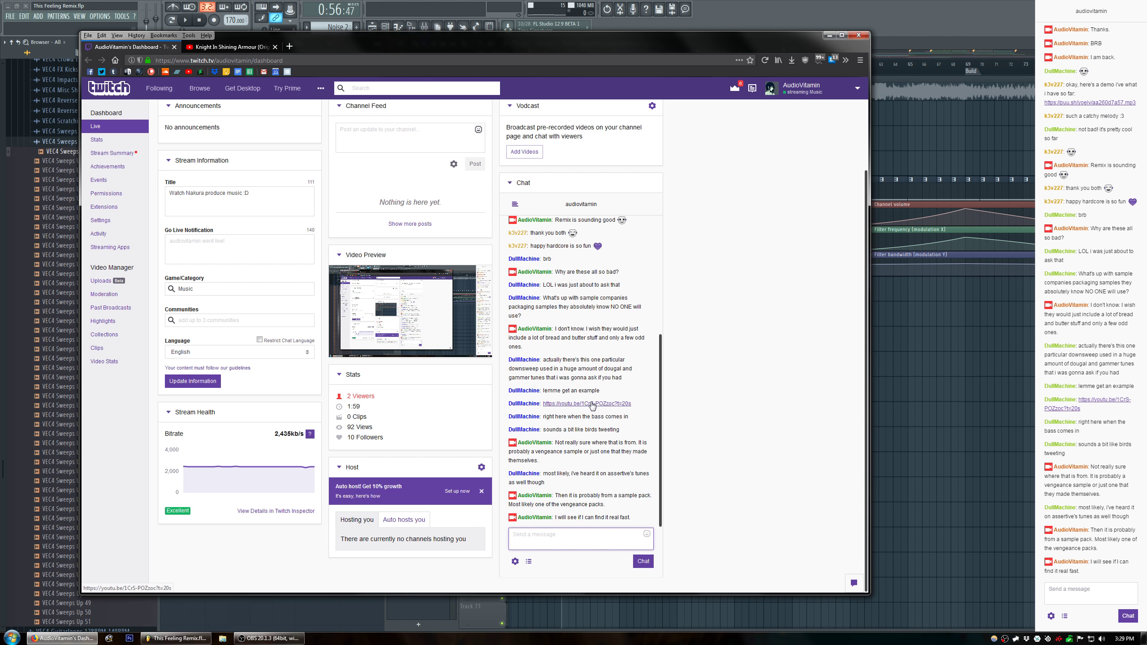
{"action": "left_click", "coordinate": [567, 403]}
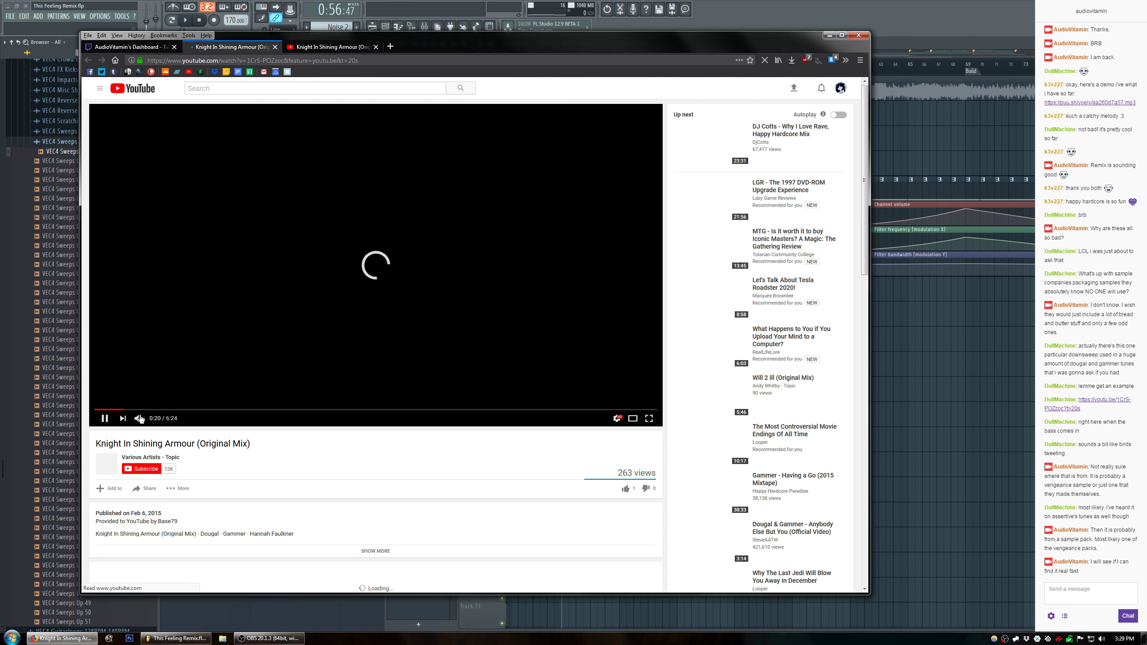
{"action": "mouse_move", "coordinate": [156, 420]}
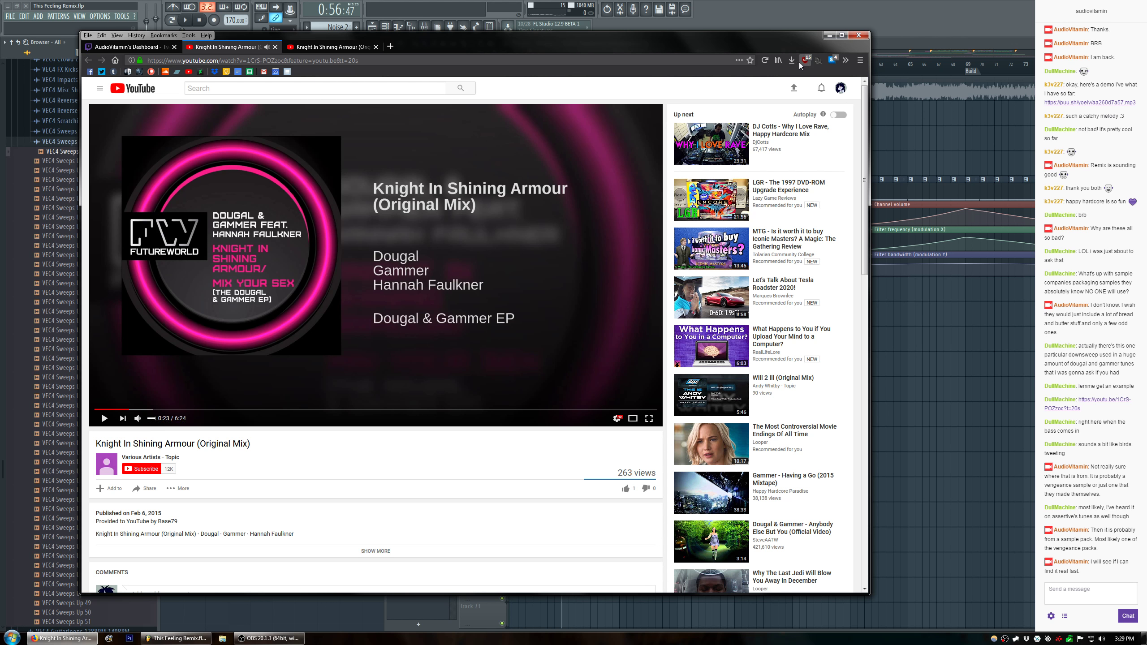
Return to FL Studio, place VEC4 Sweeps Up 01 on playlist Track 65 near bar 41, and play that track soloed.
{"action": "left_click", "coordinate": [829, 35]}
{"action": "left_click_drag", "start_coordinate": [89, 160], "coordinate": [565, 423]}
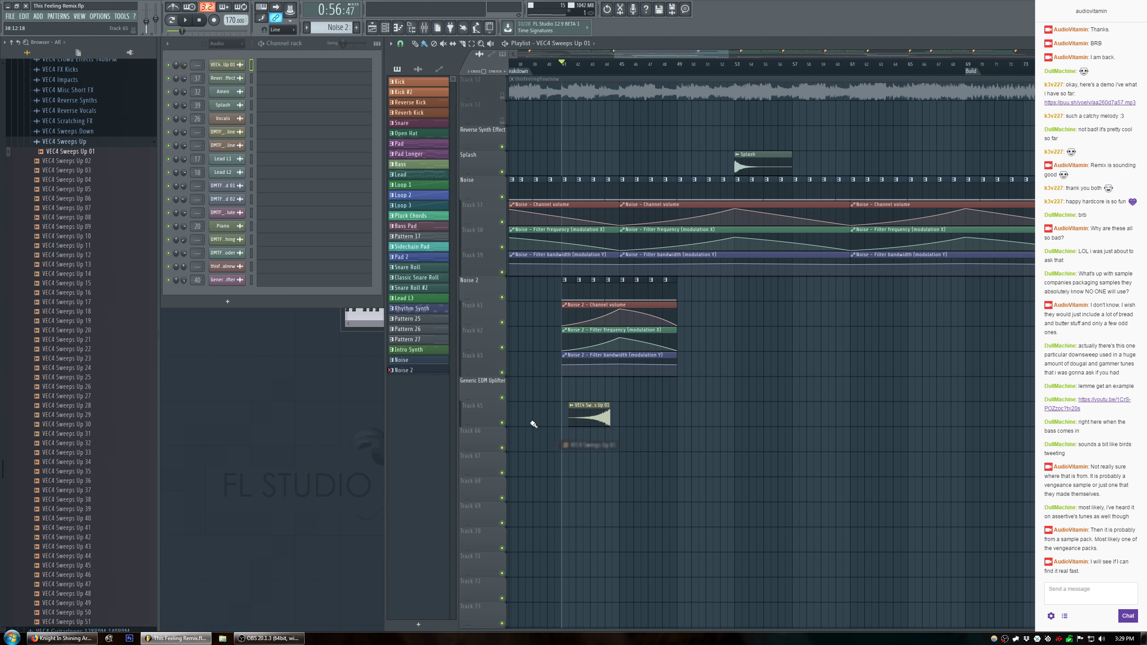
{"action": "right_click", "coordinate": [502, 422]}
{"action": "left_click", "coordinate": [598, 66]}
{"action": "left_click", "coordinate": [185, 19]}
{"action": "key", "text": "space"}
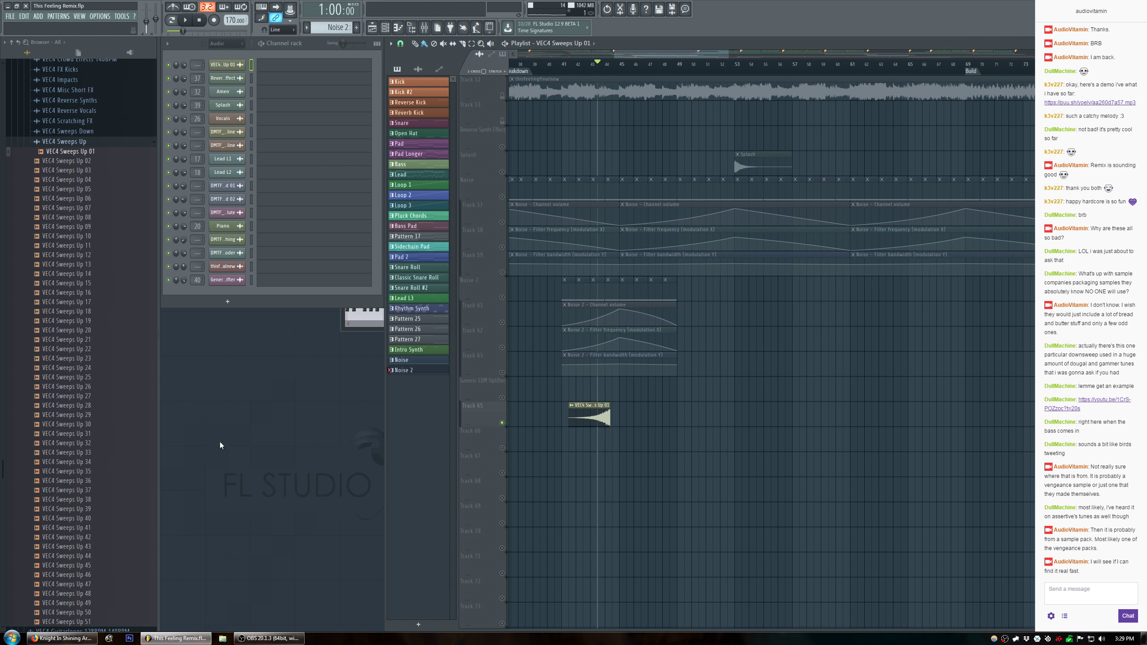
Send "lol, that was fast." and "I am pretty sure that is it. Might be too short though." in the Twitch chat.
{"action": "left_click", "coordinate": [62, 639]}
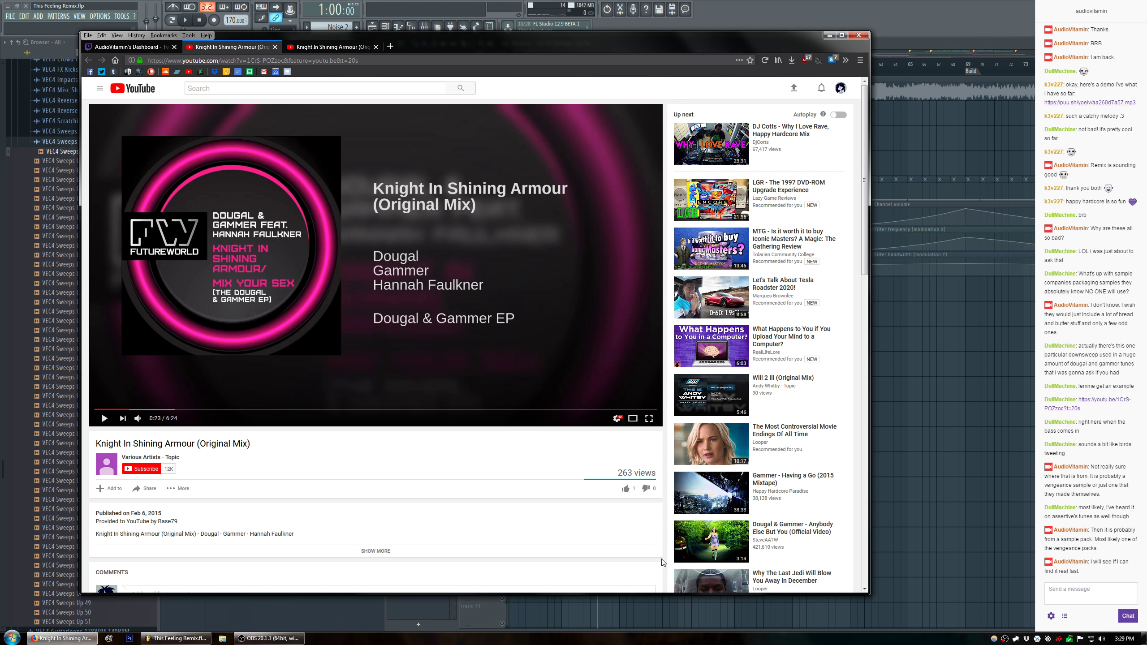
{"action": "left_click", "coordinate": [146, 42]}
{"action": "left_click", "coordinate": [562, 535]}
{"action": "type", "text": "lol, that was fast."}
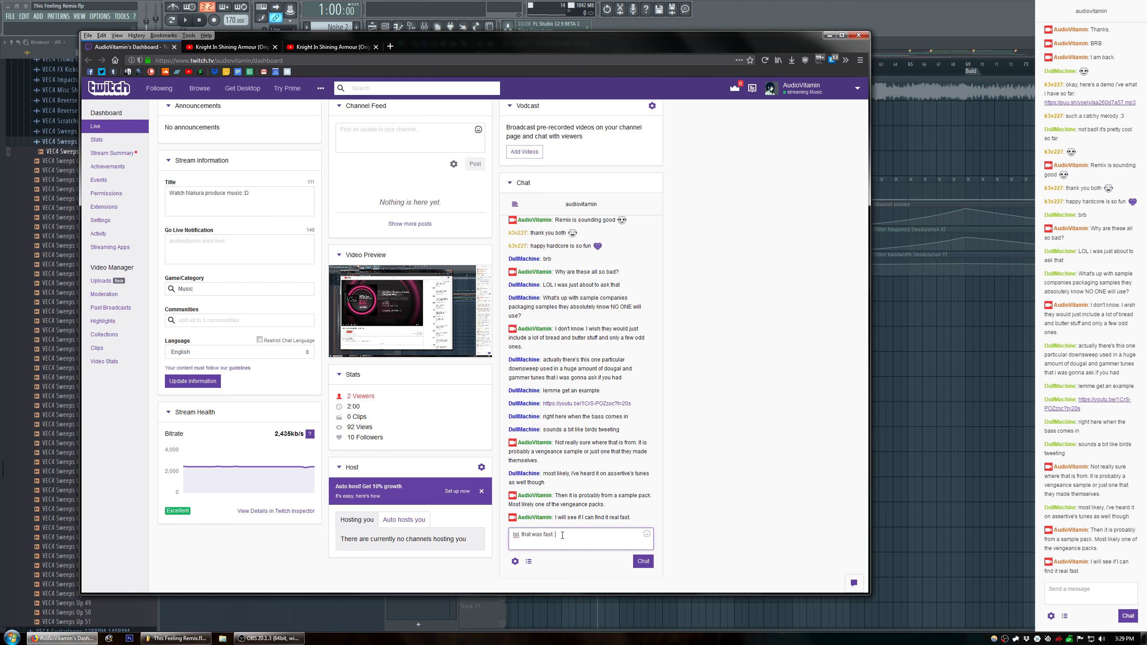
{"action": "key", "text": "Return"}
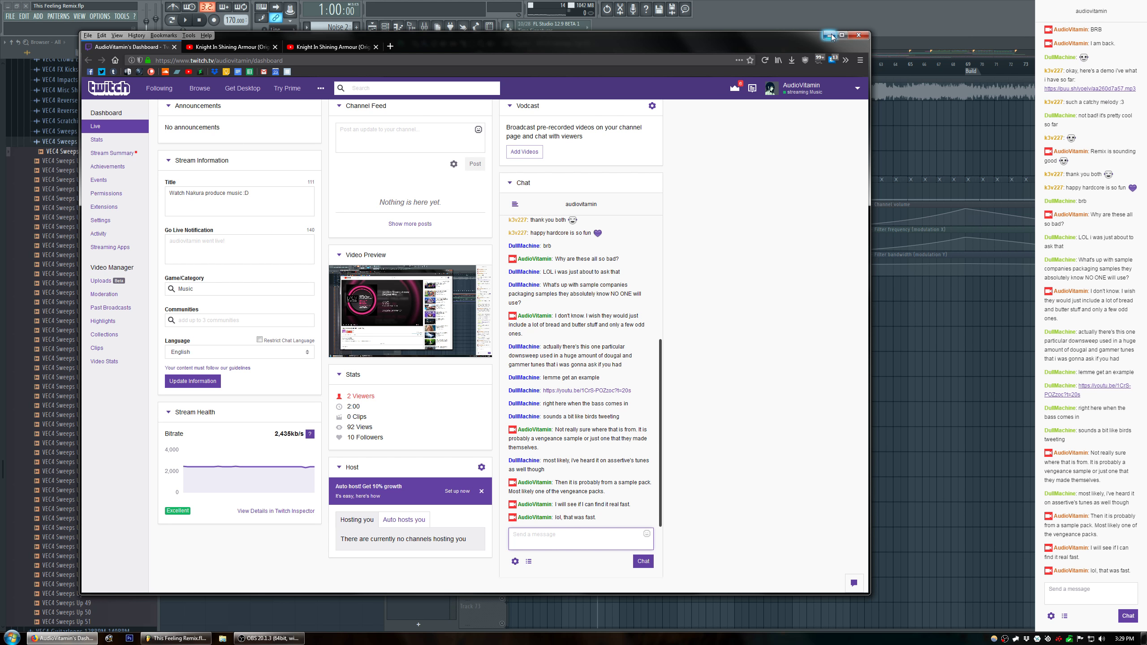
{"action": "type", "text": "I am pretty sure that i"}
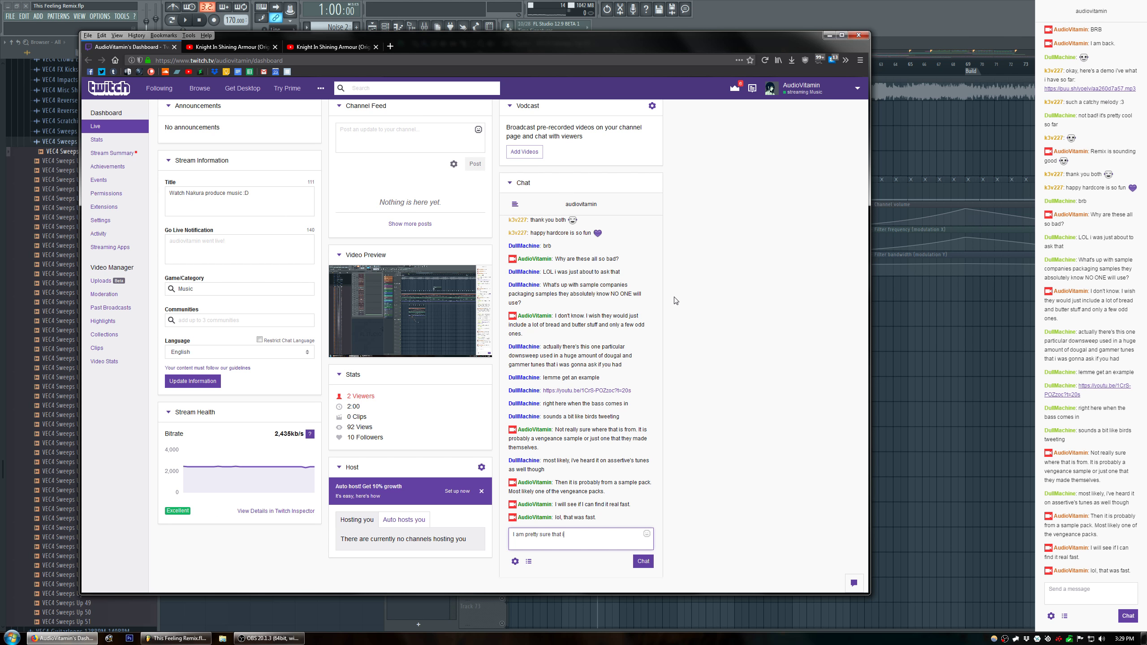
{"action": "type", "text": "s it. Might be too short though."}
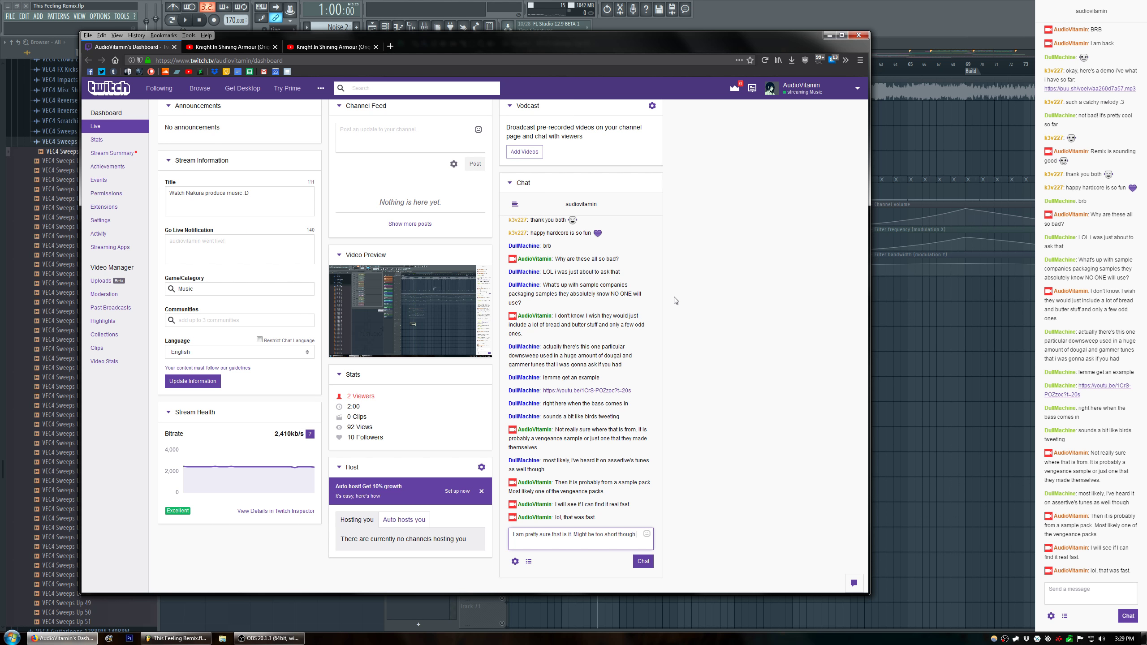
{"action": "key", "text": "Return"}
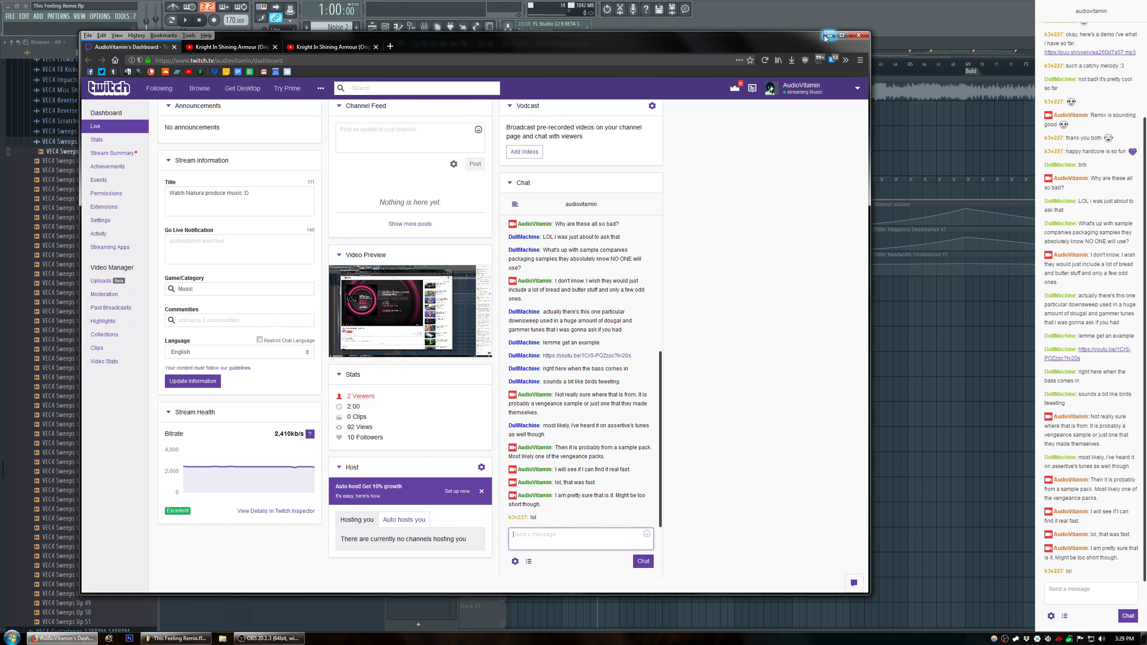
Return to FL Studio and replay the soloed sweep clip from its start.
{"action": "left_click", "coordinate": [824, 38]}
{"action": "left_click", "coordinate": [571, 65]}
{"action": "key", "text": "space"}
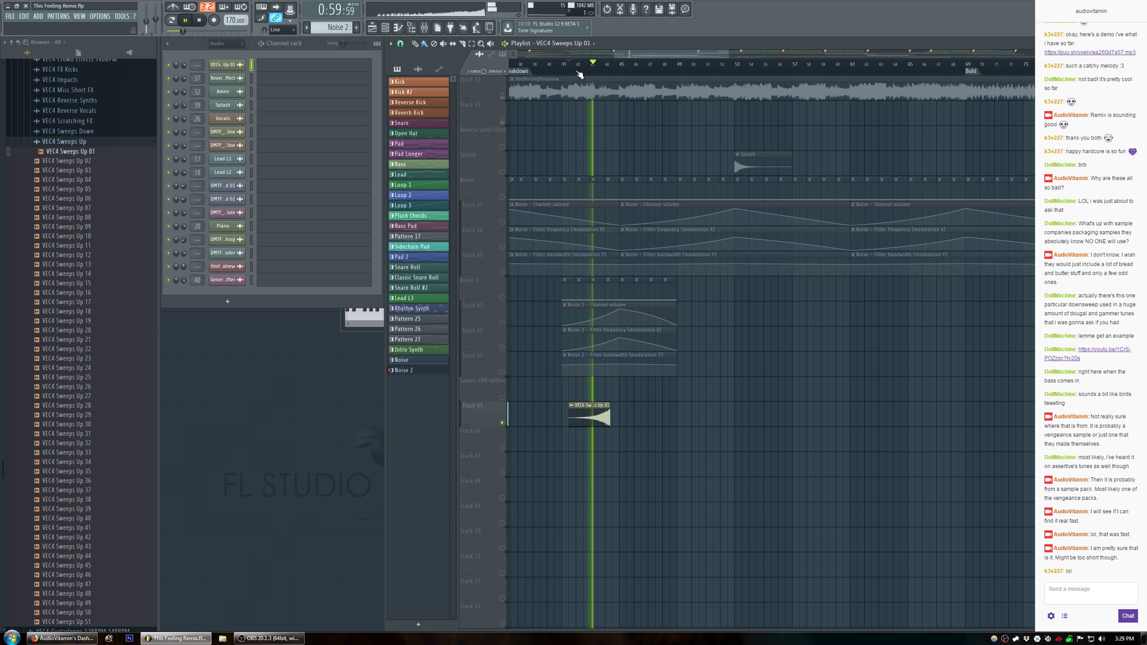
{"action": "key", "text": "space"}
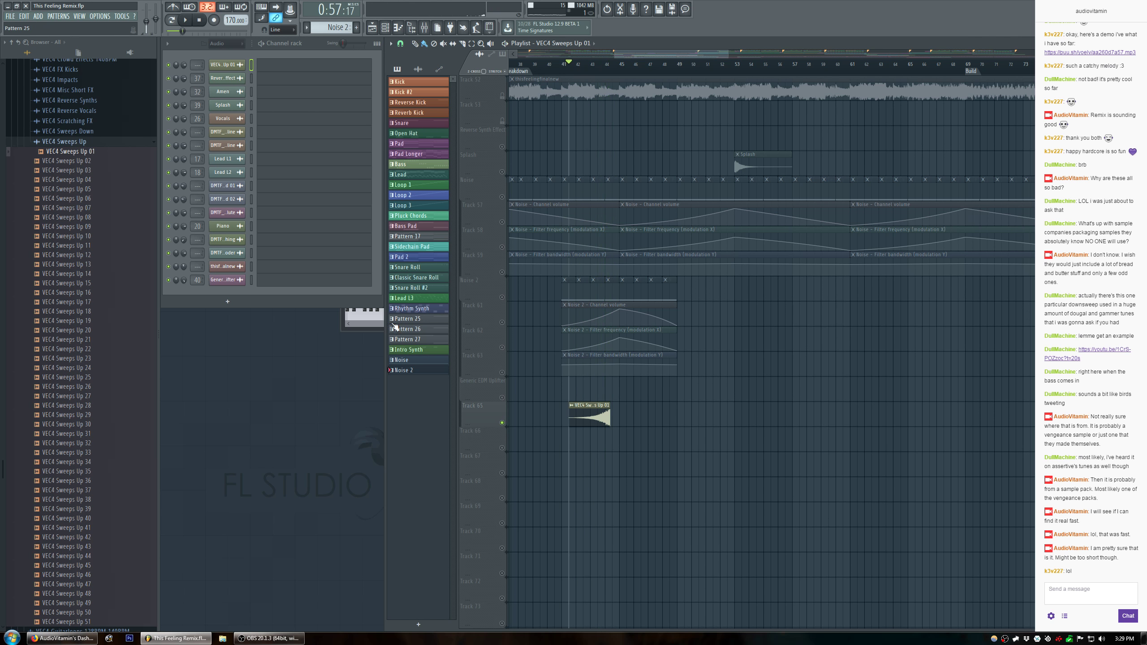
Switch to the Knight In Shining Armour video on YouTube and replay it from about 0:20.
{"action": "left_click", "coordinate": [63, 638]}
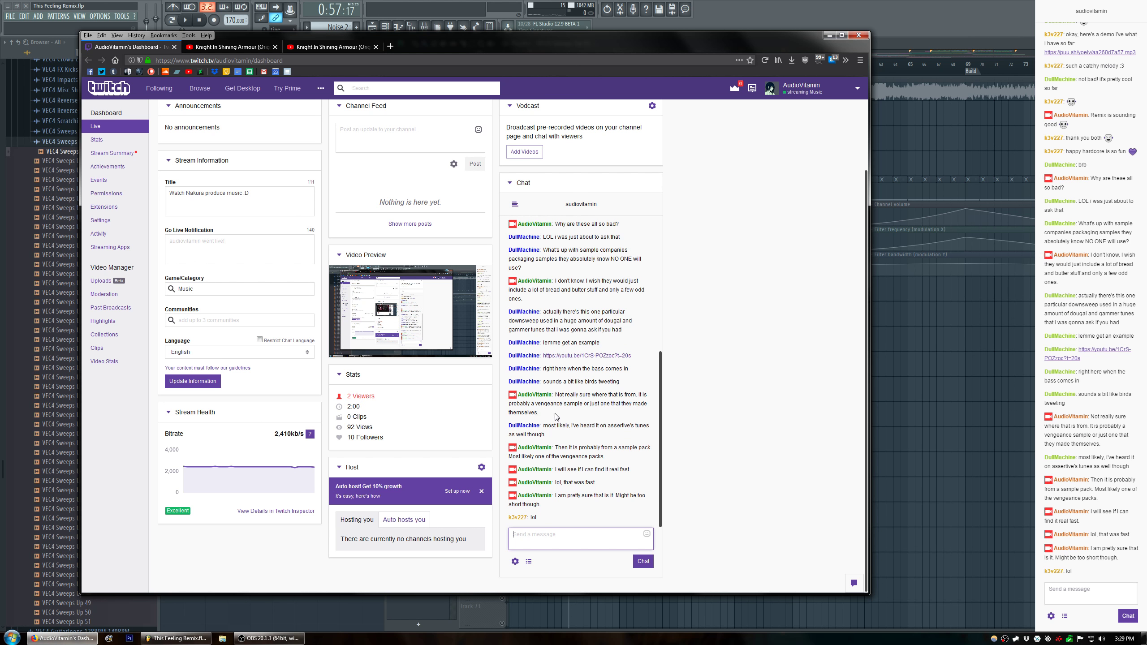
{"action": "left_click", "coordinate": [242, 46]}
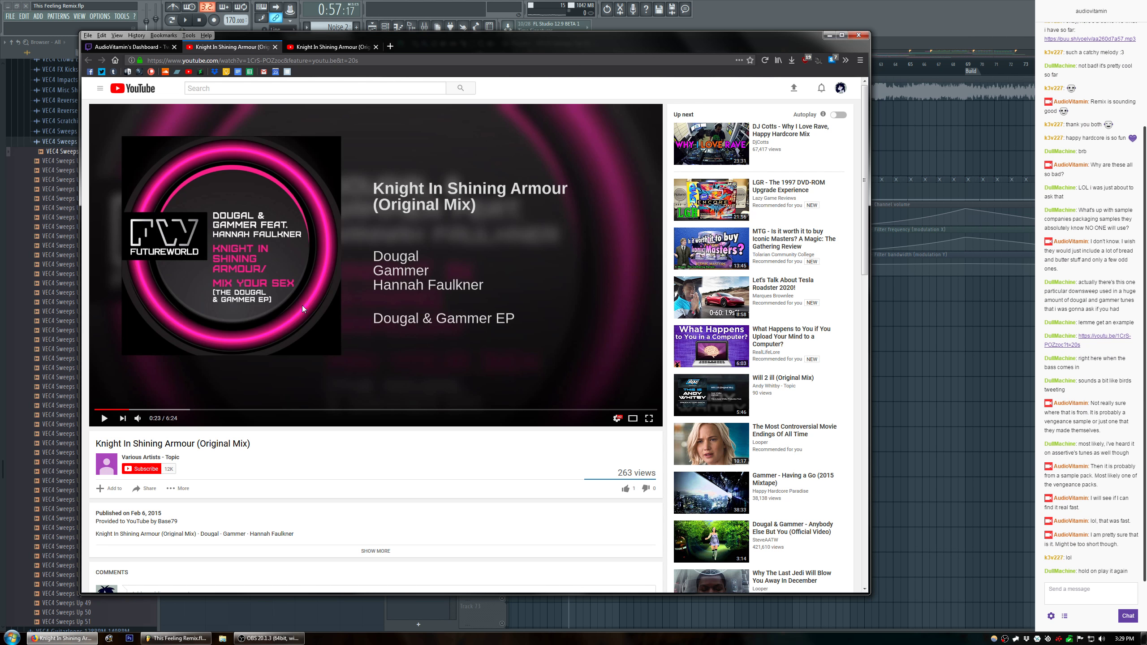
{"action": "left_click", "coordinate": [121, 409]}
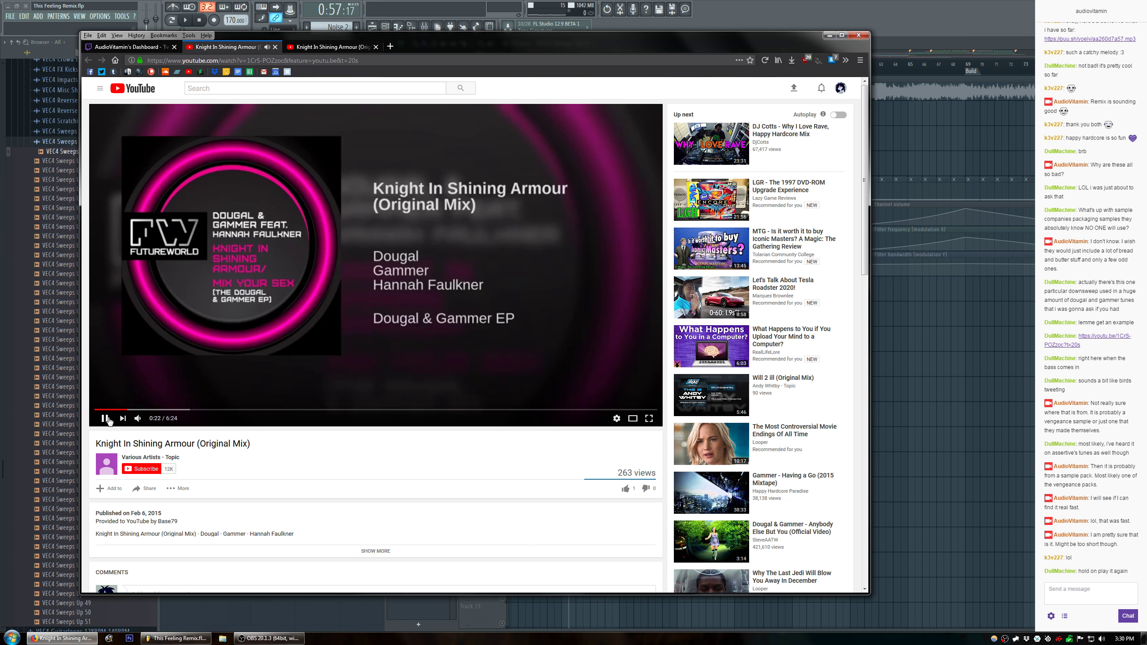
Switch back to FL Studio and play the soloed VEC4 Sweeps Up 01 clip twice to compare it with the reference track.
{"action": "left_click", "coordinate": [916, 55]}
{"action": "key", "text": "space"}
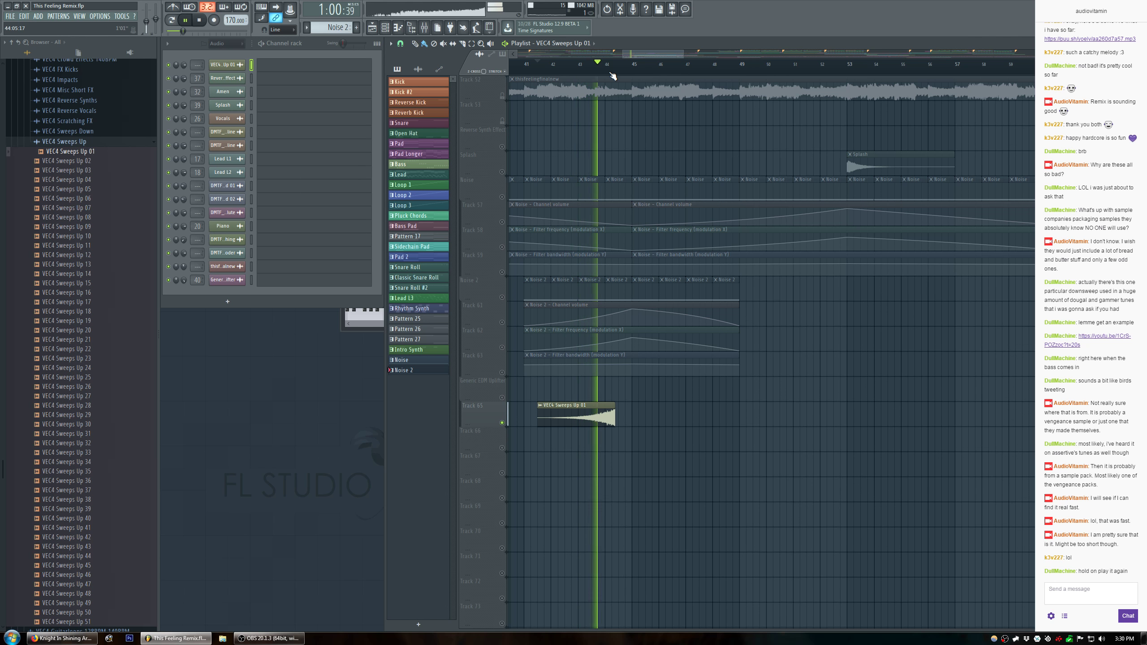
{"action": "key", "text": "space"}
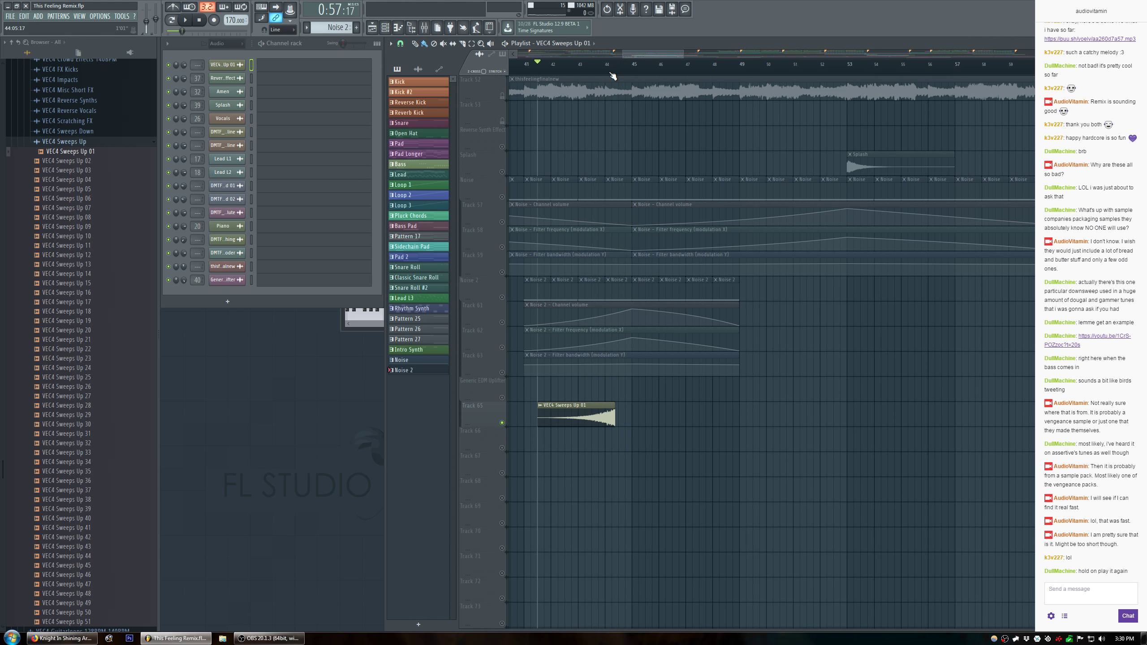
{"action": "key", "text": "space"}
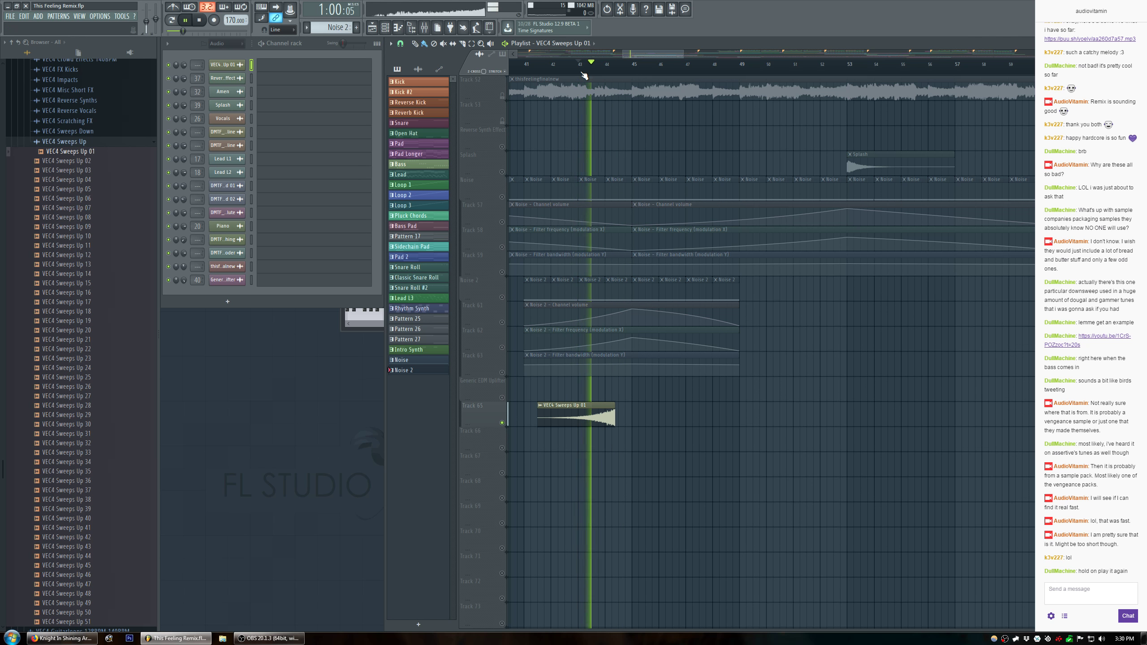
{"action": "key", "text": "space"}
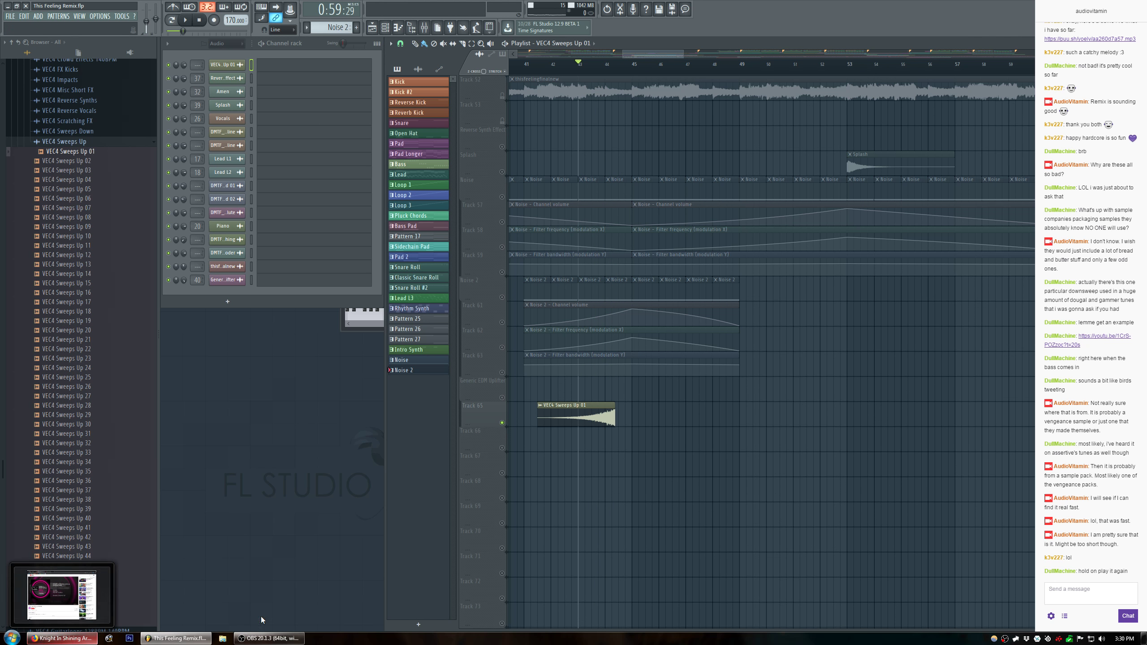
Switch to the Twitch dashboard in the browser, send the chat message "Yeah, I think that is it." and return to FL Studio.
{"action": "left_click", "coordinate": [61, 639]}
{"action": "left_click", "coordinate": [136, 47]}
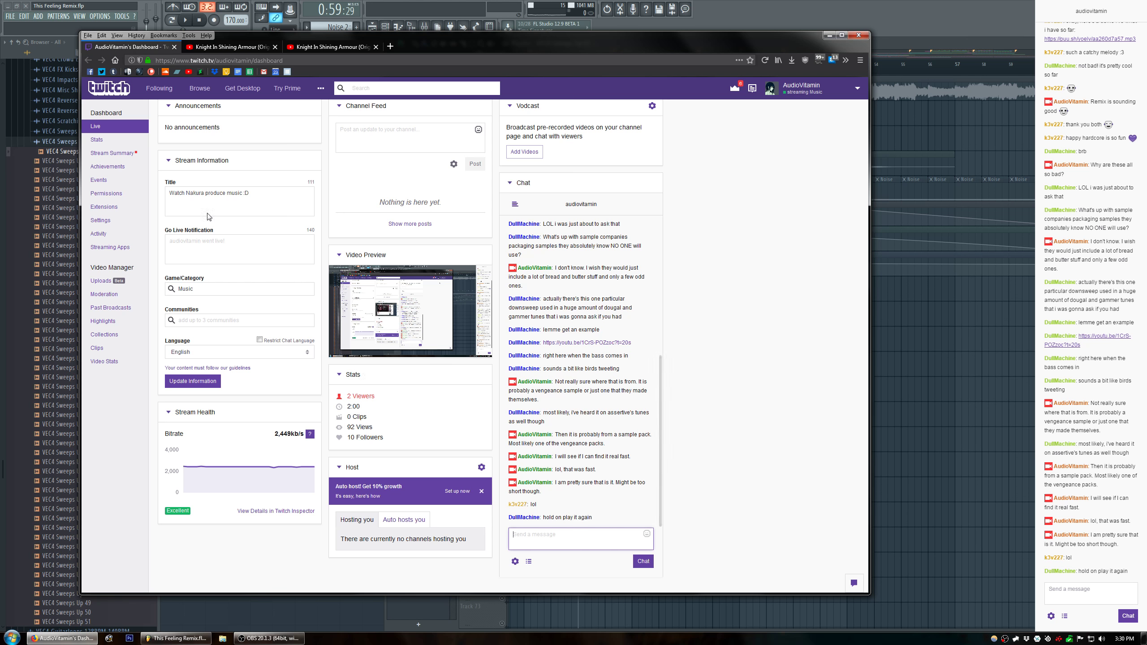
{"action": "left_click", "coordinate": [601, 537]}
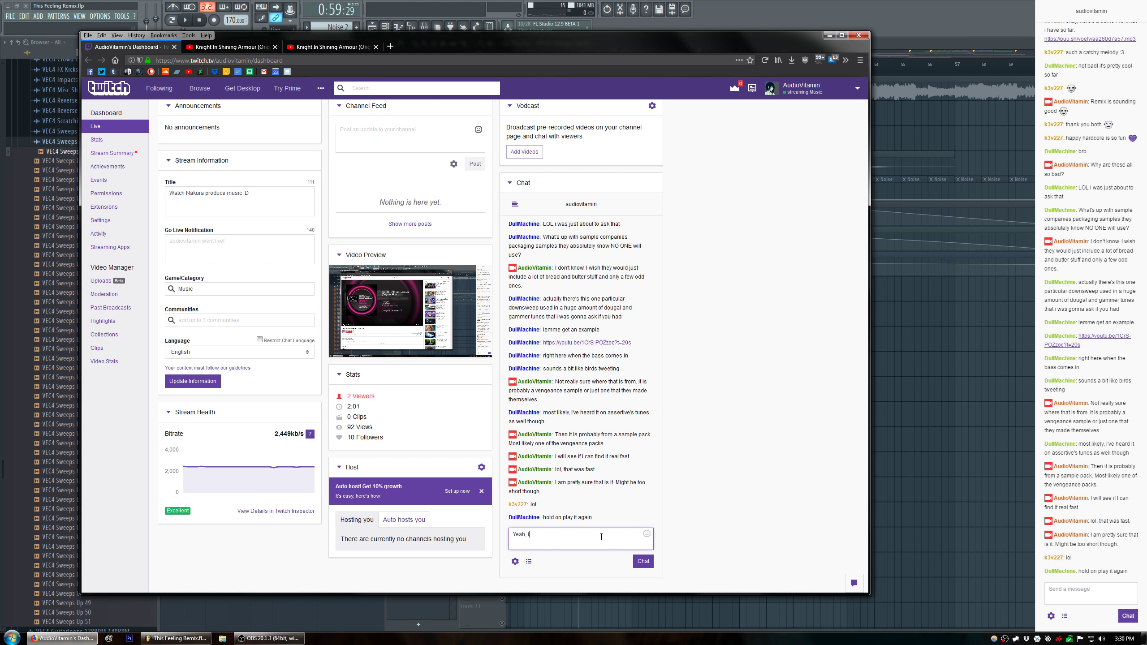
{"action": "type", "text": "Yeah, I think th"}
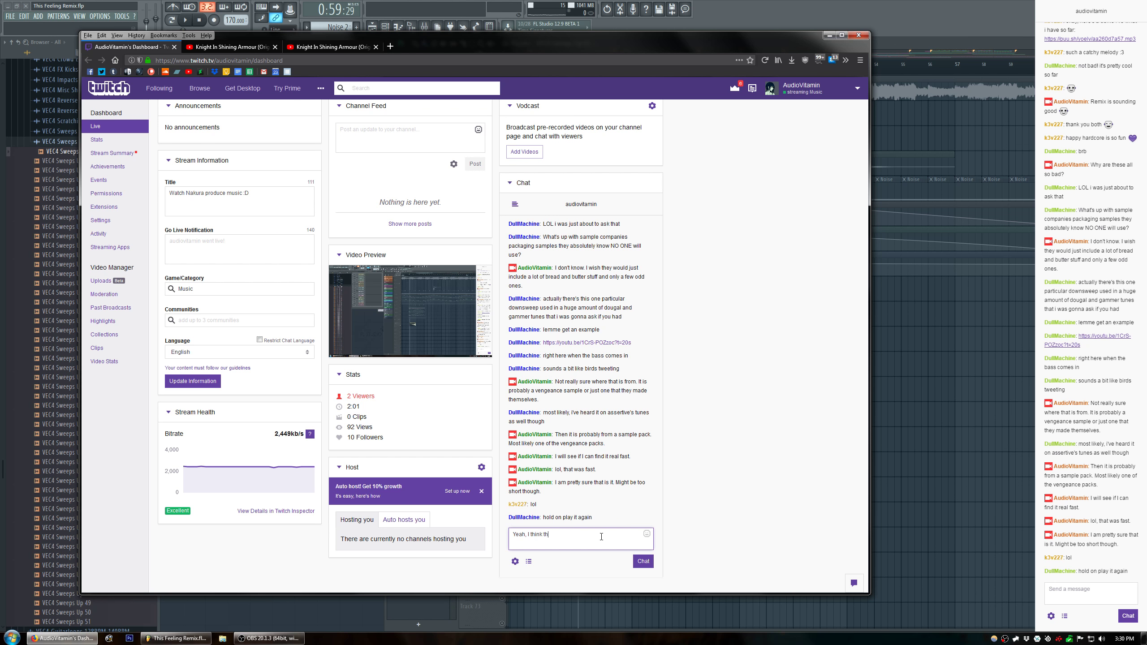
{"action": "type", "text": "at is it."}
{"action": "key", "text": "Return"}
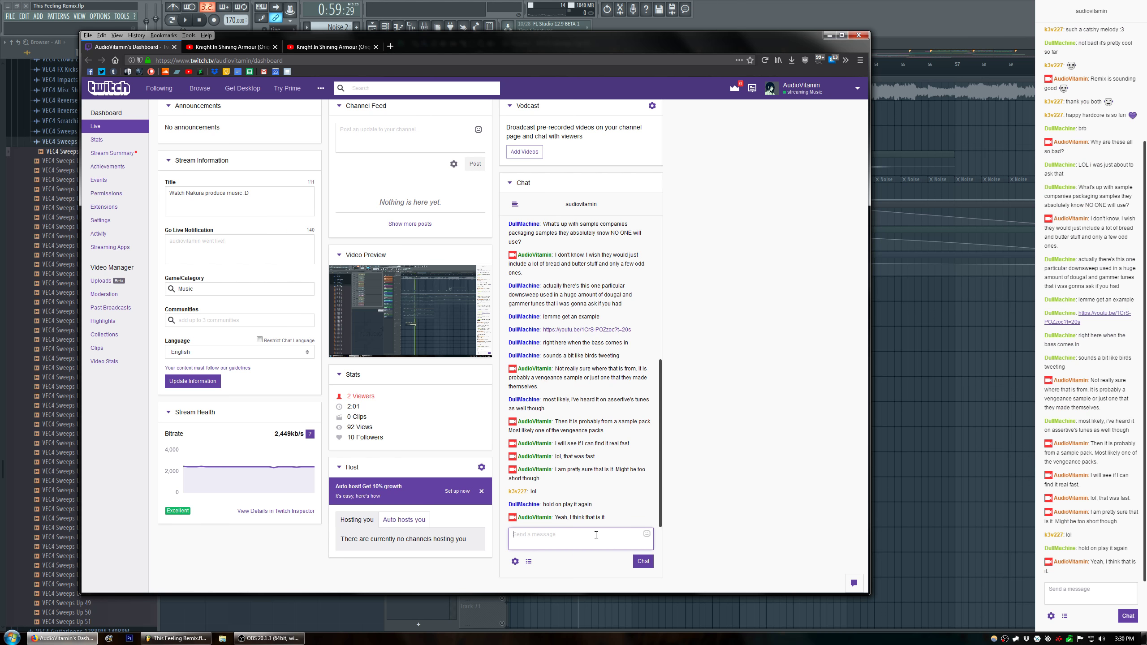
{"action": "left_click", "coordinate": [830, 35]}
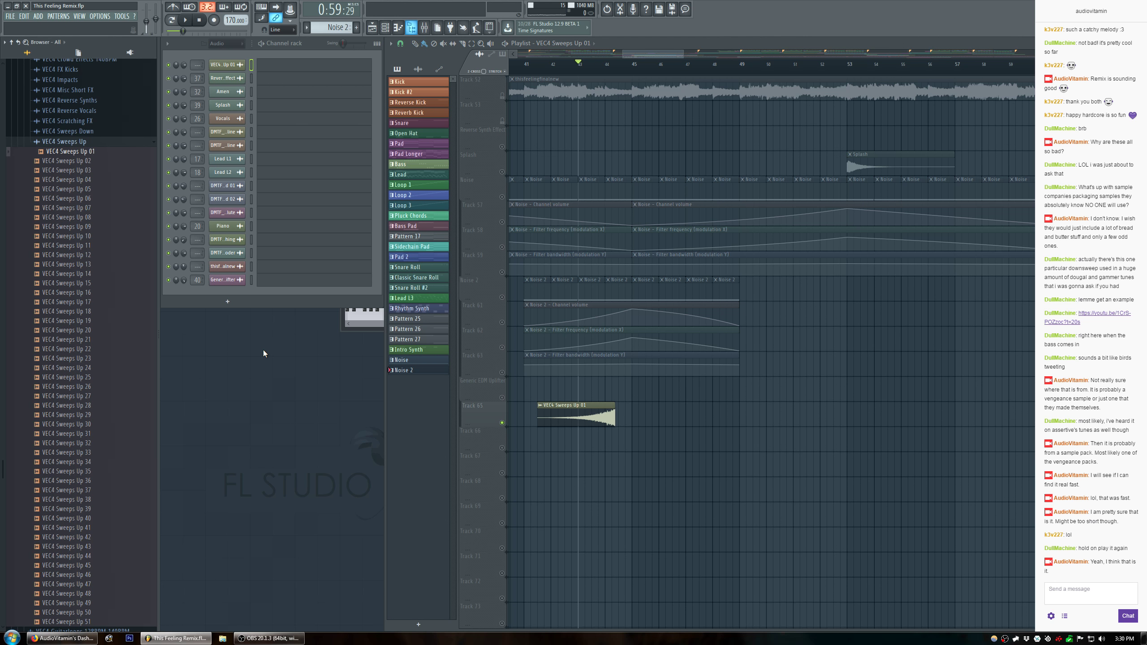
{"action": "key", "text": "alt+F8"}
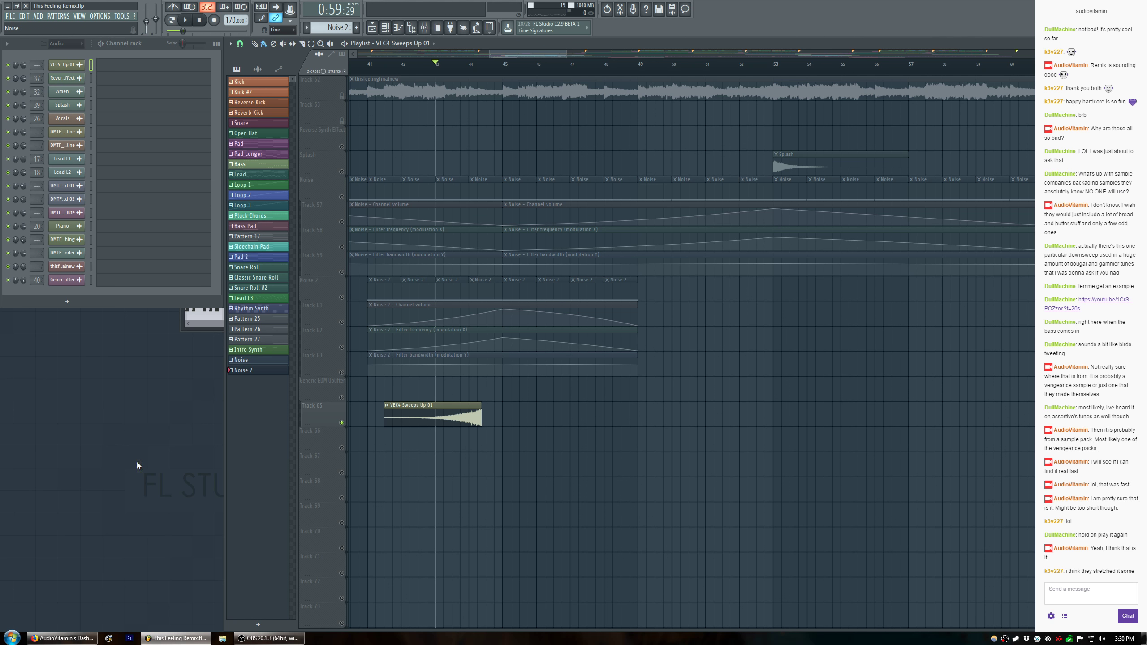
{"action": "left_click", "coordinate": [62, 638]}
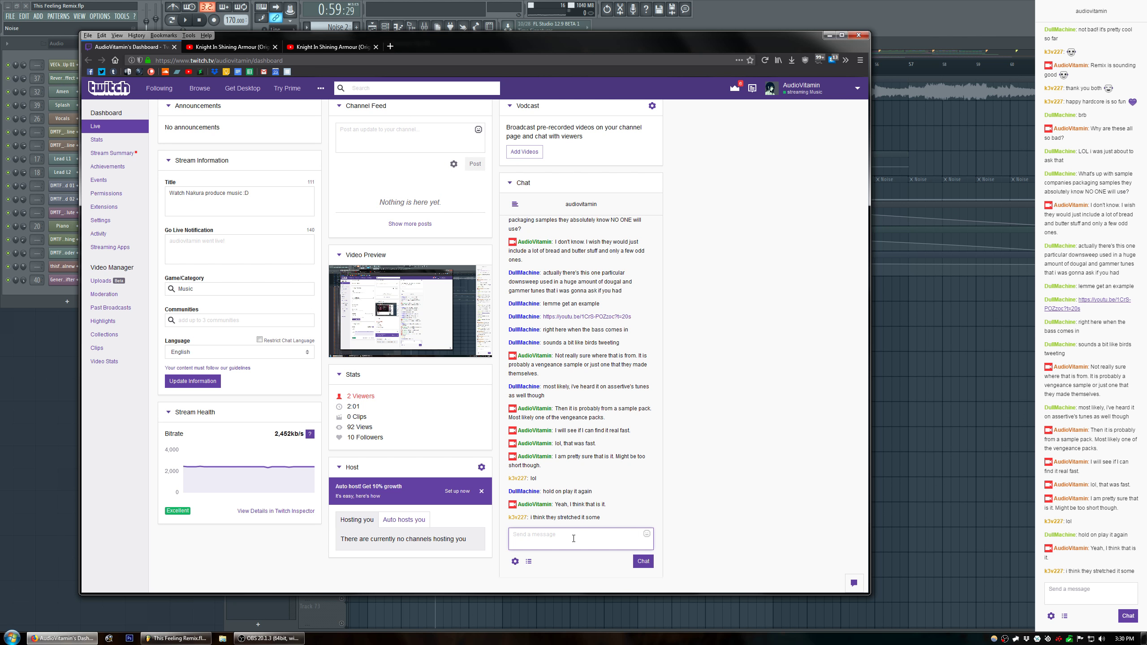
{"action": "type", "text": "It is pos"}
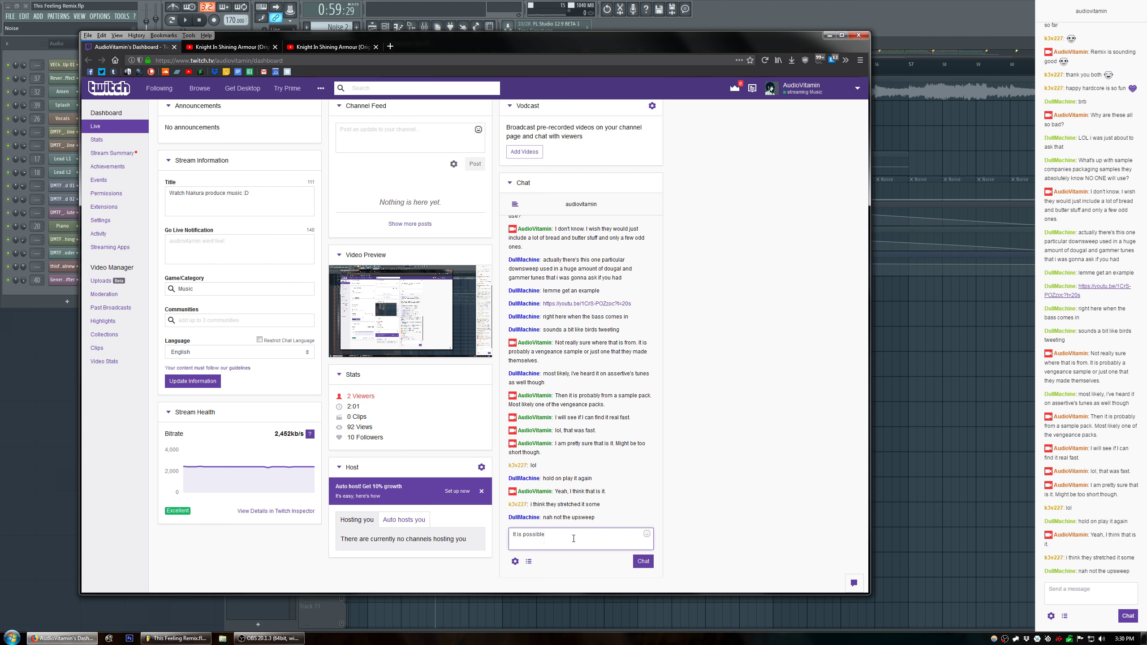
{"action": "left_click", "coordinate": [829, 36]}
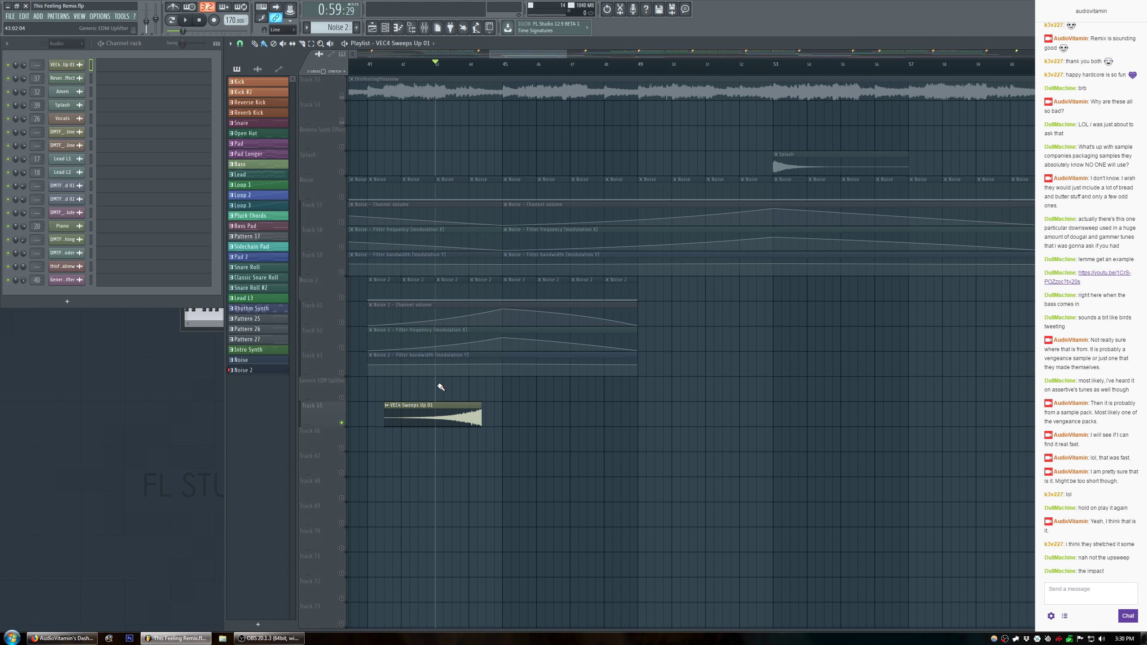
{"action": "key", "text": "alt+F8"}
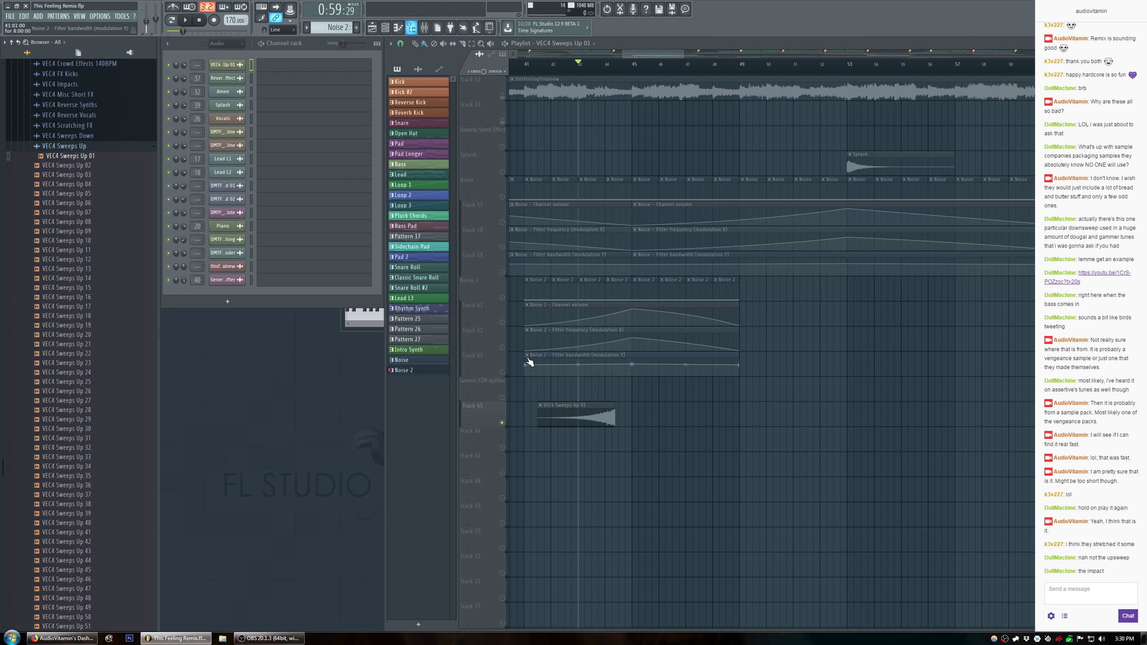
{"action": "key", "text": "alt+F8"}
Switch to the Twitch dashboard in the browser and send the chat message "Okay.".
{"action": "left_click", "coordinate": [64, 638]}
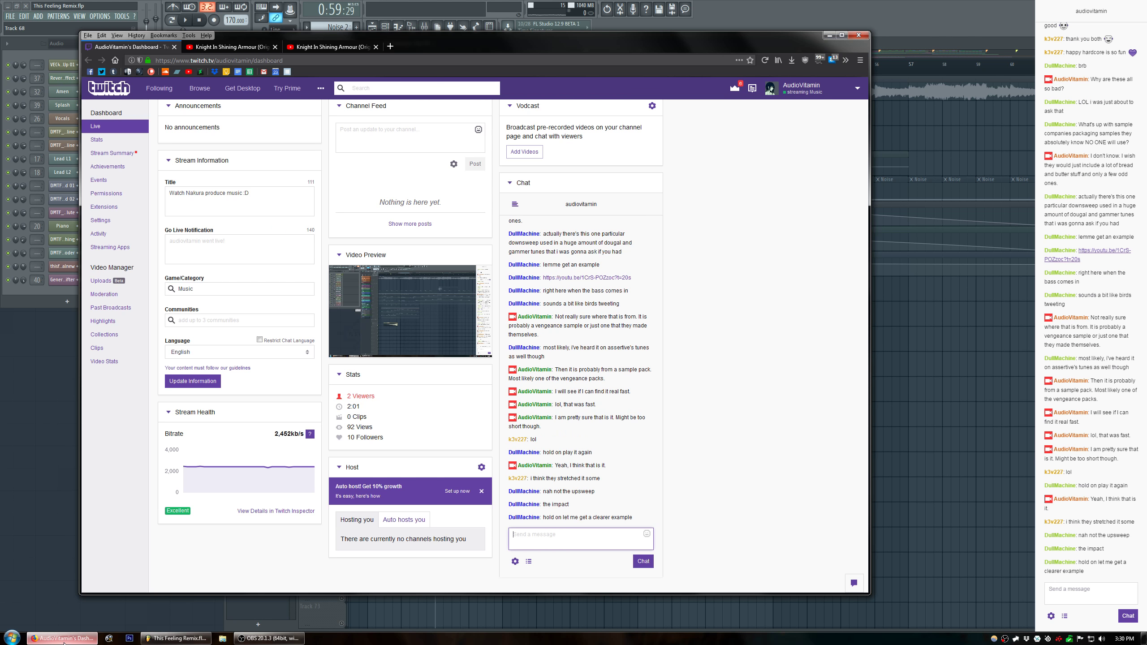
{"action": "left_click", "coordinate": [606, 540]}
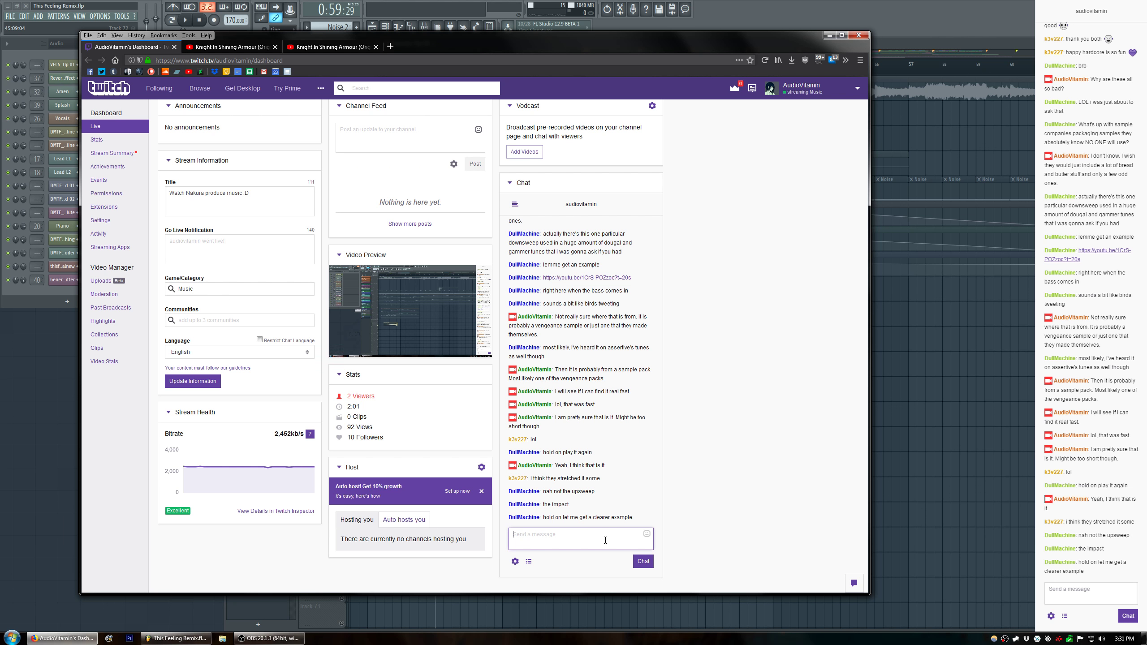
{"action": "type", "text": "Okay."}
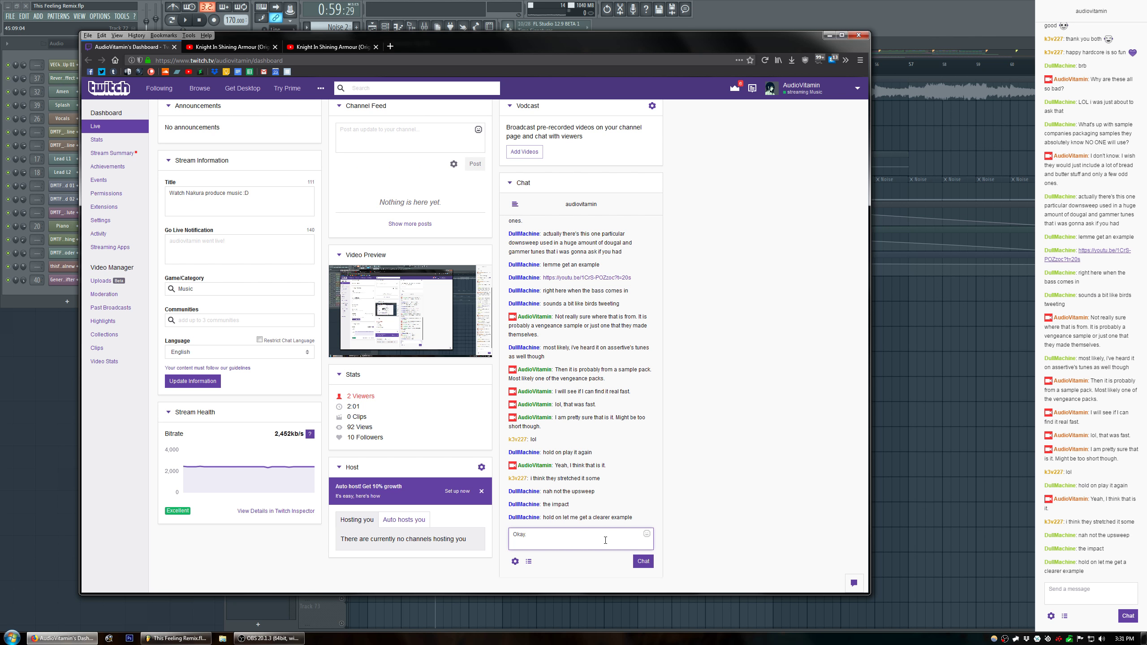
{"action": "key", "text": "Return"}
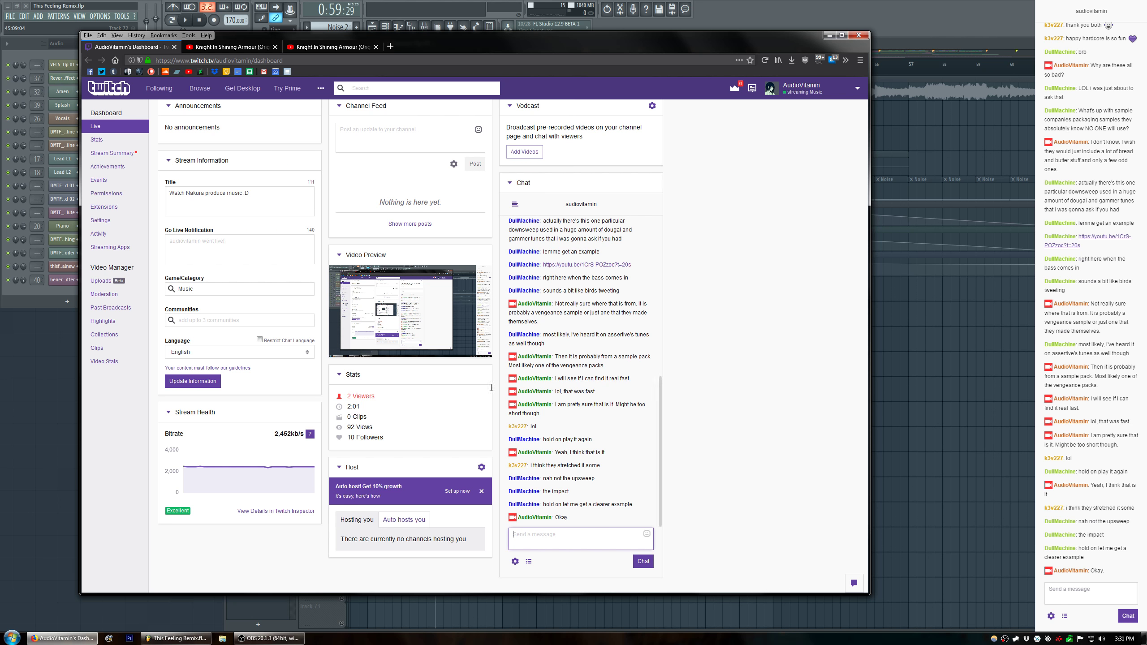
Replay the Knight In Shining Armour (Original Mix) video from about 0:21, then return to FL Studio.
{"action": "left_click", "coordinate": [226, 46]}
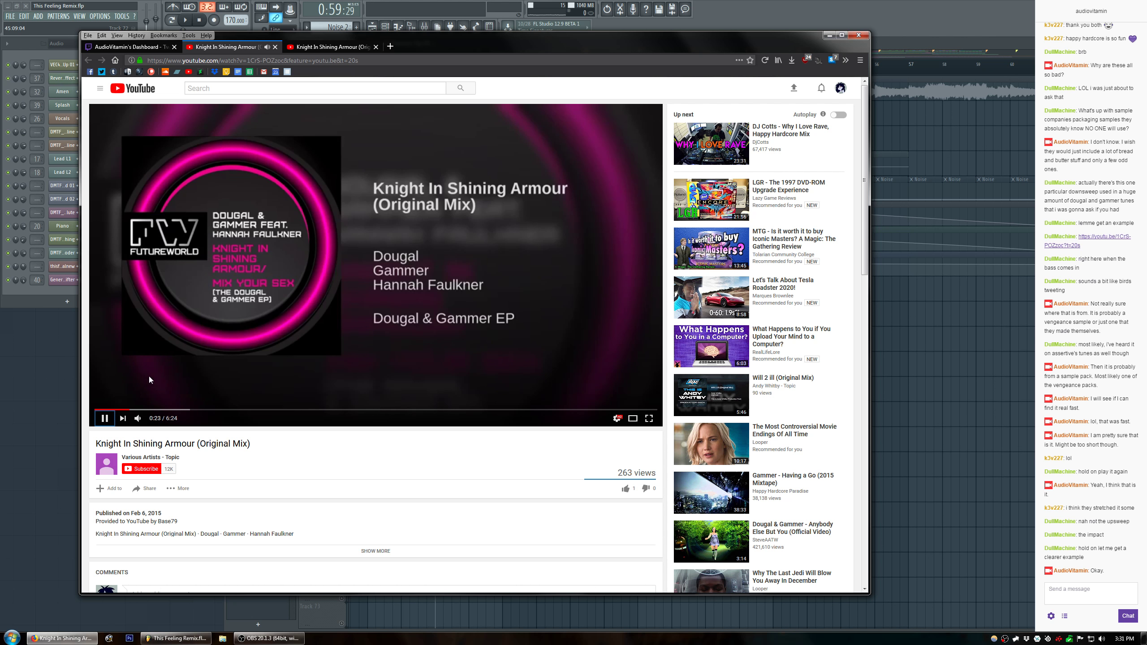
{"action": "left_click", "coordinate": [127, 410]}
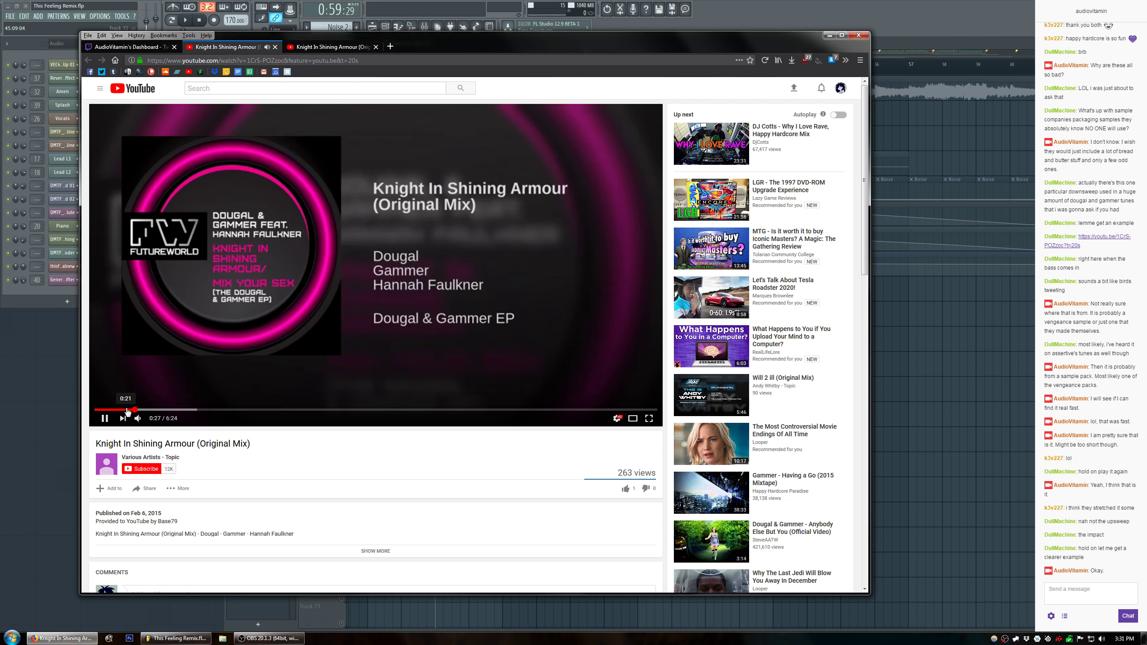
{"action": "left_click", "coordinate": [829, 37]}
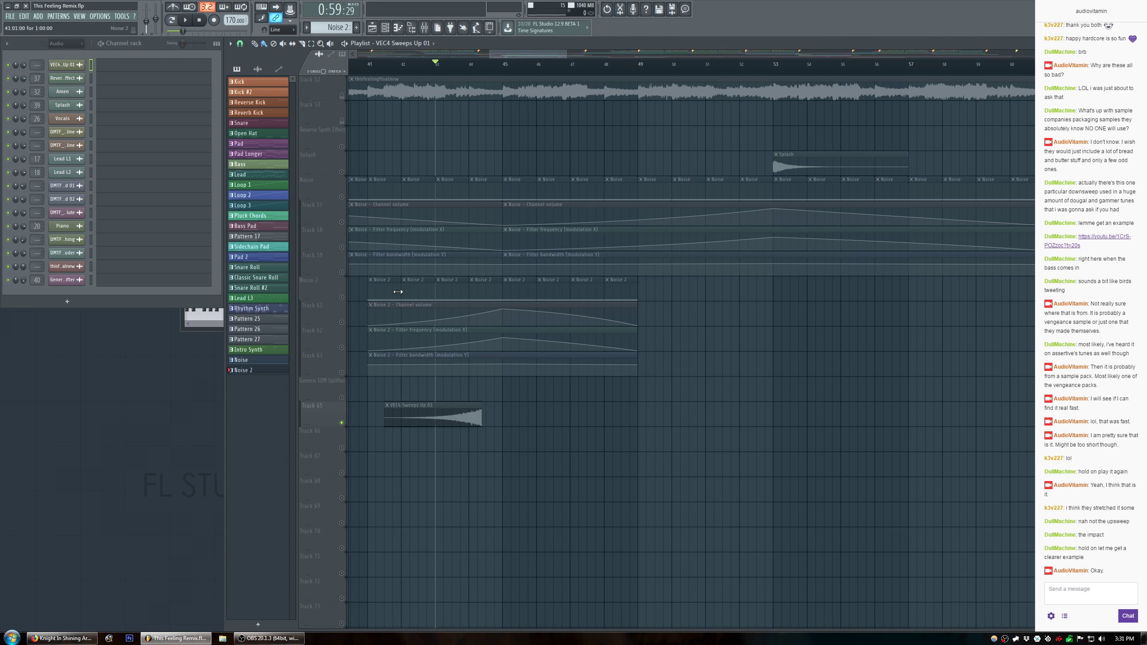
Show the sample browser, collapse the VEC4 Sweeps Up folder and expand VEC4 Sweeps Down.
{"action": "key", "text": "alt+F8"}
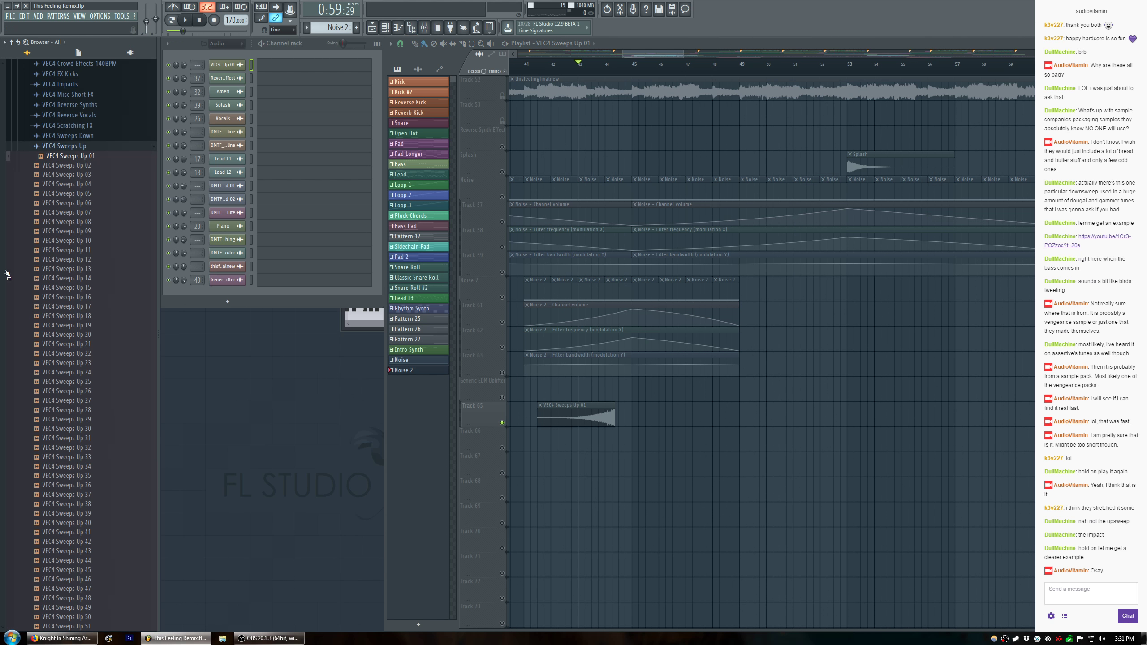
{"action": "left_click", "coordinate": [87, 150]}
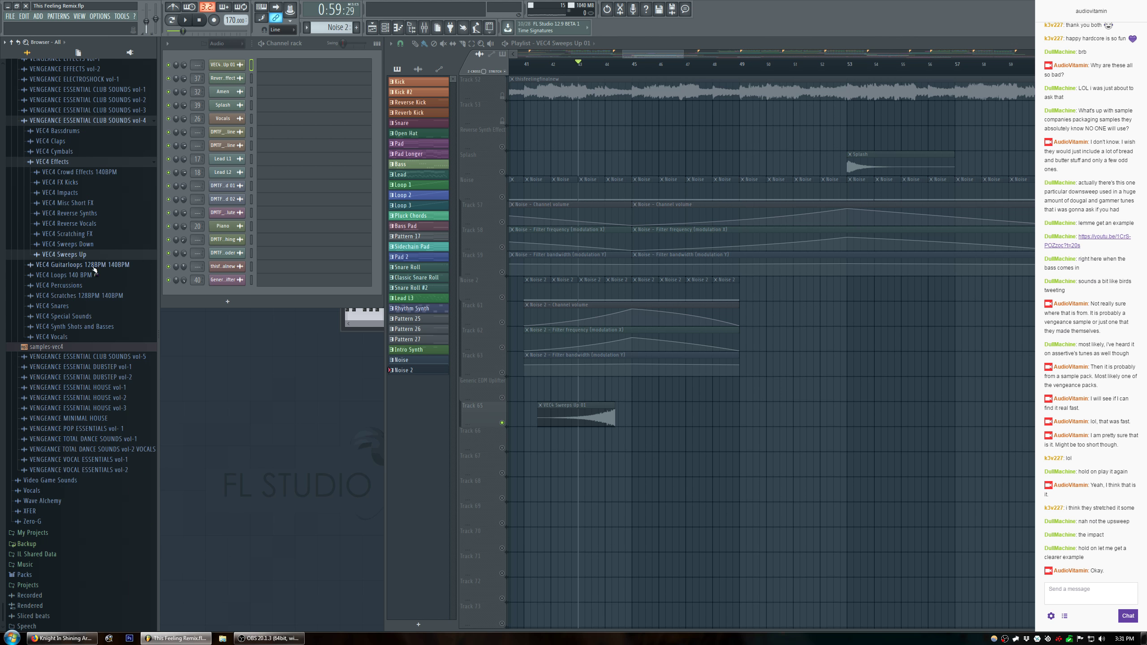
{"action": "left_click", "coordinate": [93, 266]}
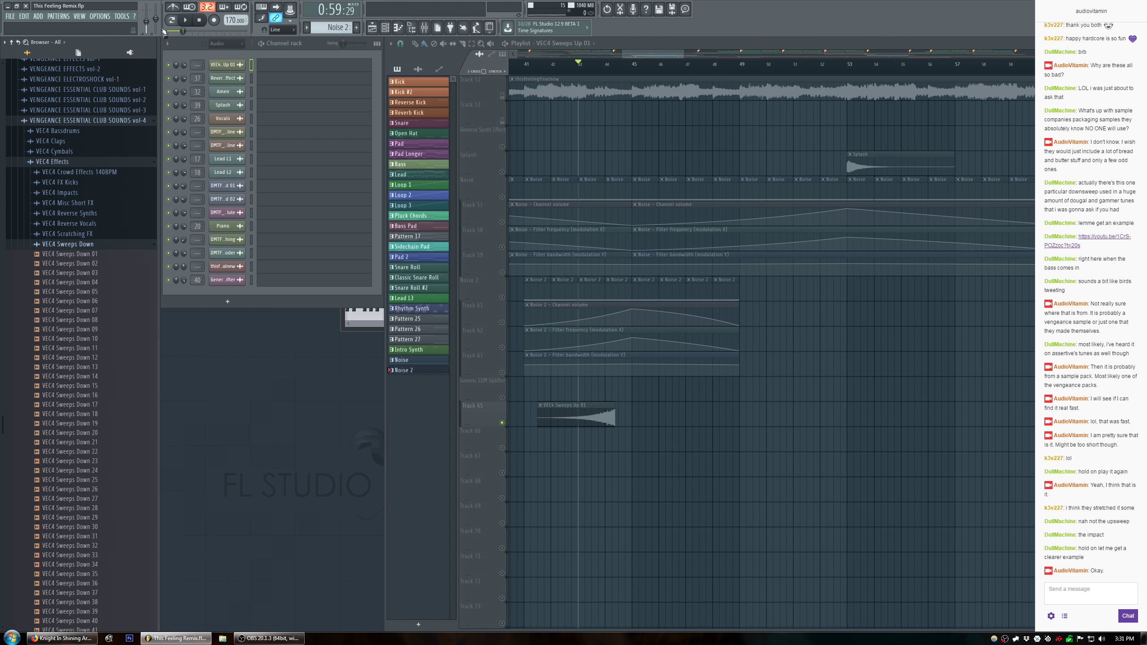
Audition the samples VEC4 Sweeps Down 01 through 18 in order to look for the downsweep heard in the video.
{"action": "left_click", "coordinate": [95, 256]}
{"action": "left_click", "coordinate": [95, 264]}
{"action": "left_click", "coordinate": [96, 273]}
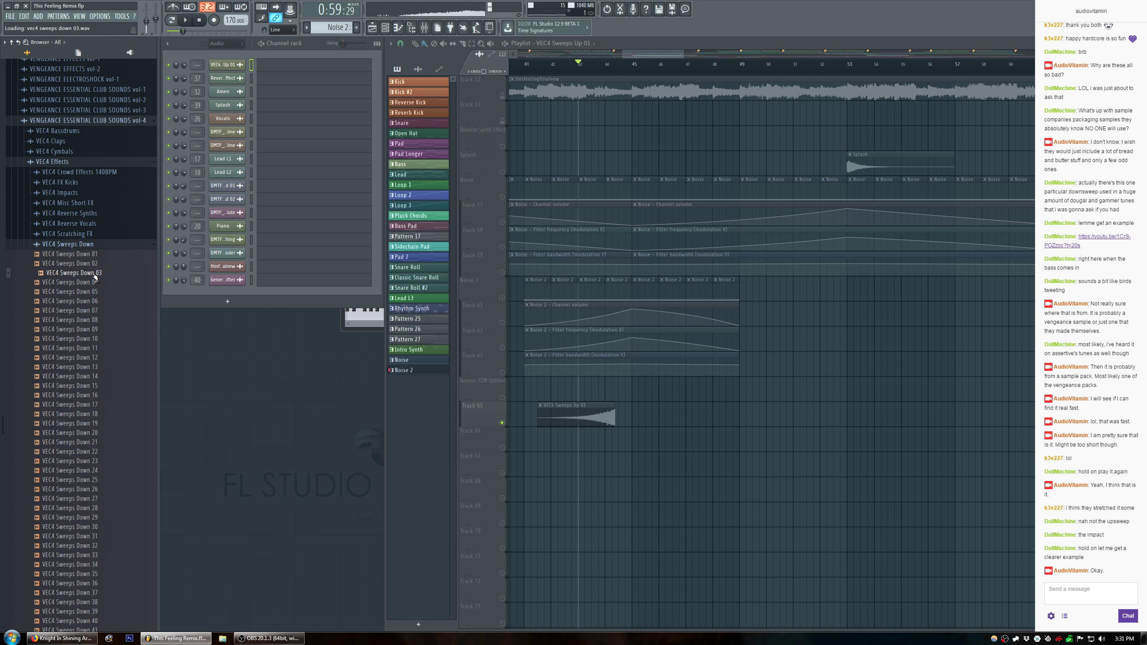
{"action": "left_click", "coordinate": [92, 283]}
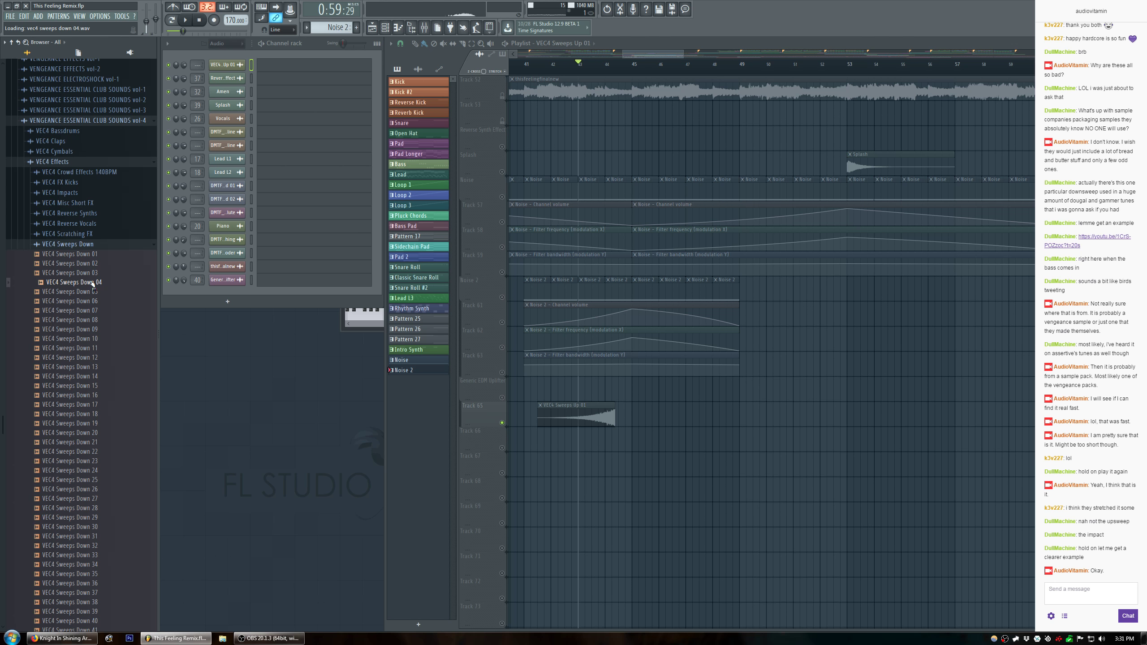
{"action": "left_click", "coordinate": [86, 291]}
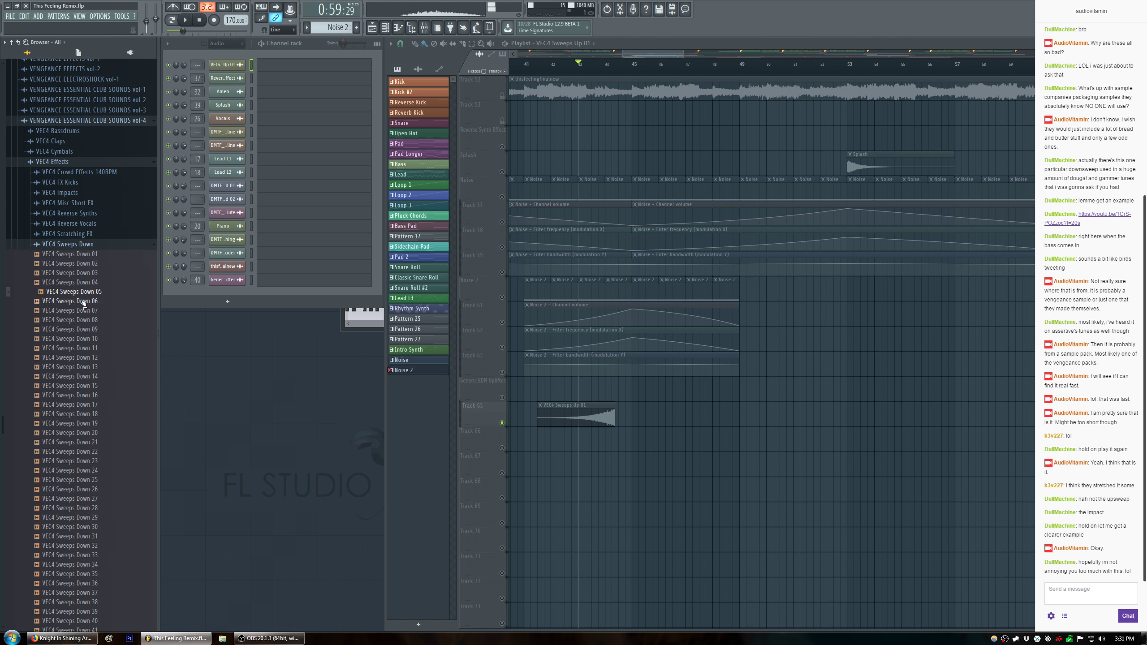
{"action": "left_click", "coordinate": [83, 302]}
{"action": "left_click", "coordinate": [78, 312]}
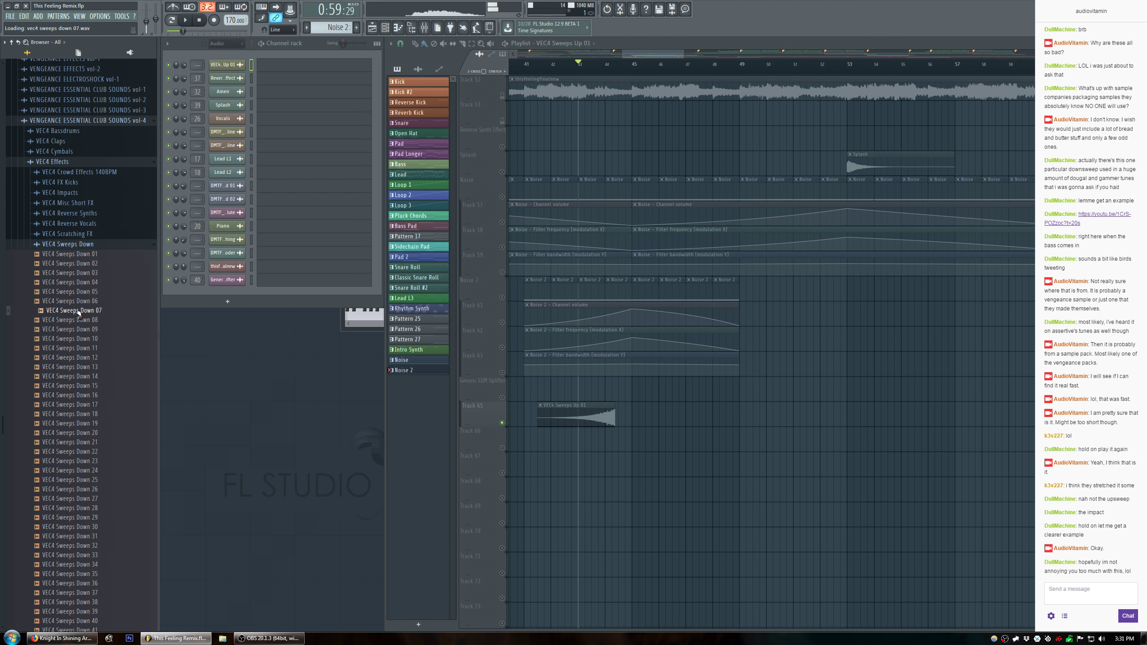
{"action": "left_click", "coordinate": [83, 321]}
{"action": "left_click", "coordinate": [98, 332]}
{"action": "left_click", "coordinate": [99, 339]}
{"action": "left_click", "coordinate": [98, 349]}
{"action": "left_click", "coordinate": [98, 359]}
{"action": "left_click", "coordinate": [98, 367]}
{"action": "left_click", "coordinate": [97, 377]}
{"action": "left_click", "coordinate": [97, 386]}
{"action": "left_click", "coordinate": [96, 395]}
{"action": "left_click", "coordinate": [95, 405]}
{"action": "left_click", "coordinate": [94, 414]}
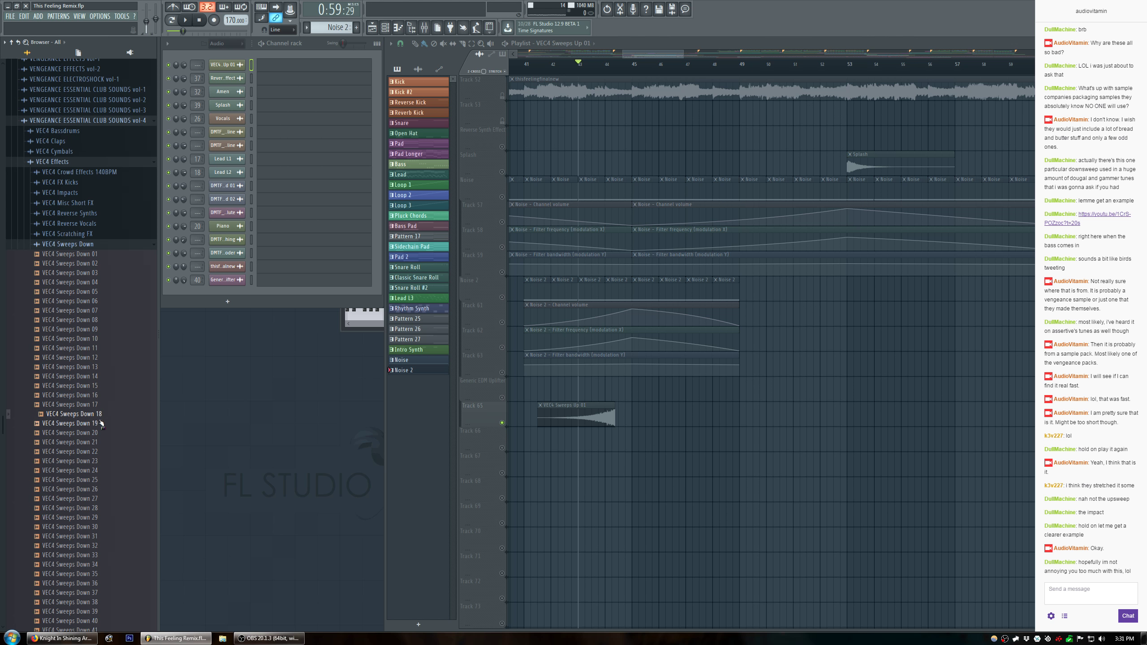
In the web browser, close both Knight In Shining Armour video tabs and send "Na, don't worry about it." in the Twitch chat.
{"action": "left_click", "coordinate": [62, 638]}
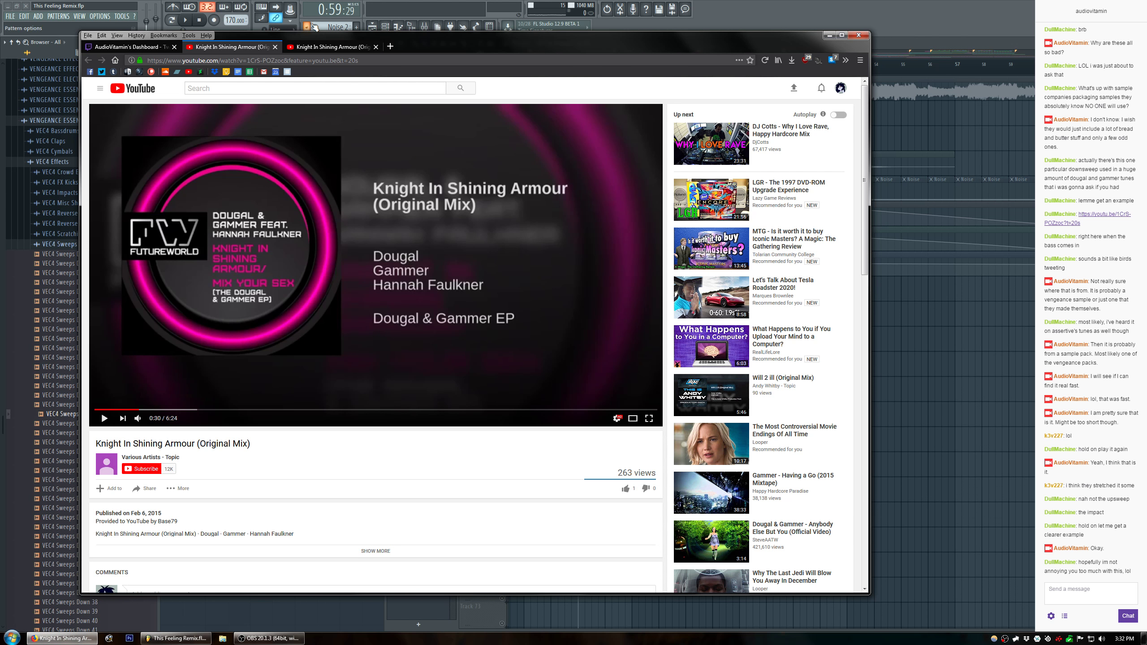
{"action": "left_click", "coordinate": [275, 47]}
{"action": "left_click", "coordinate": [275, 46]}
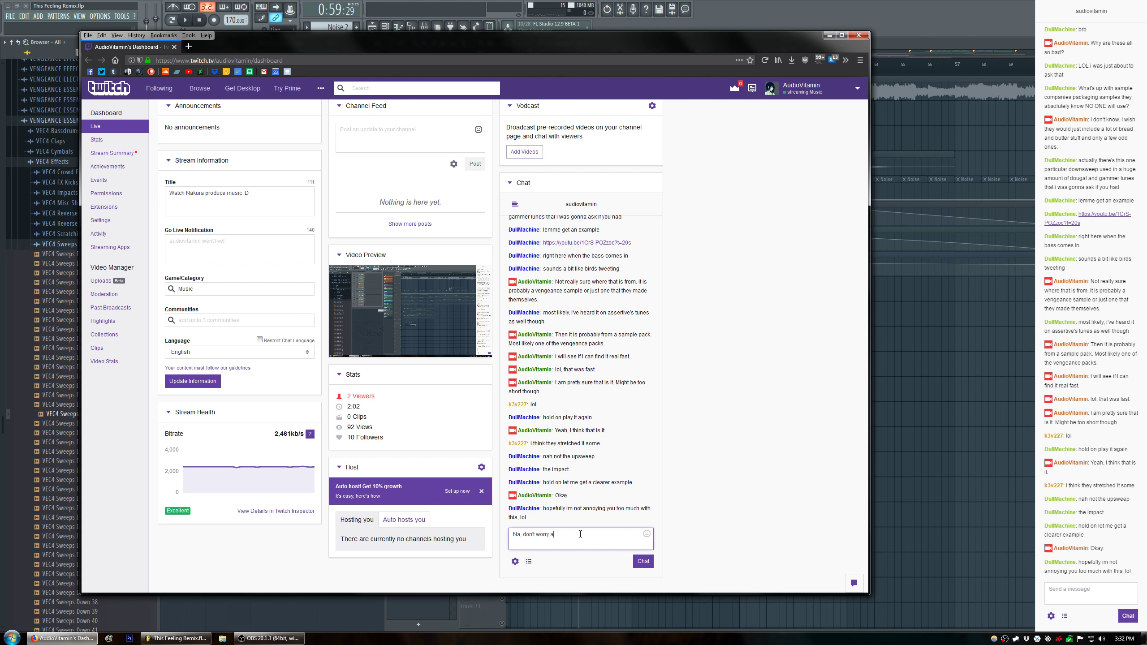
{"action": "key", "text": "Return"}
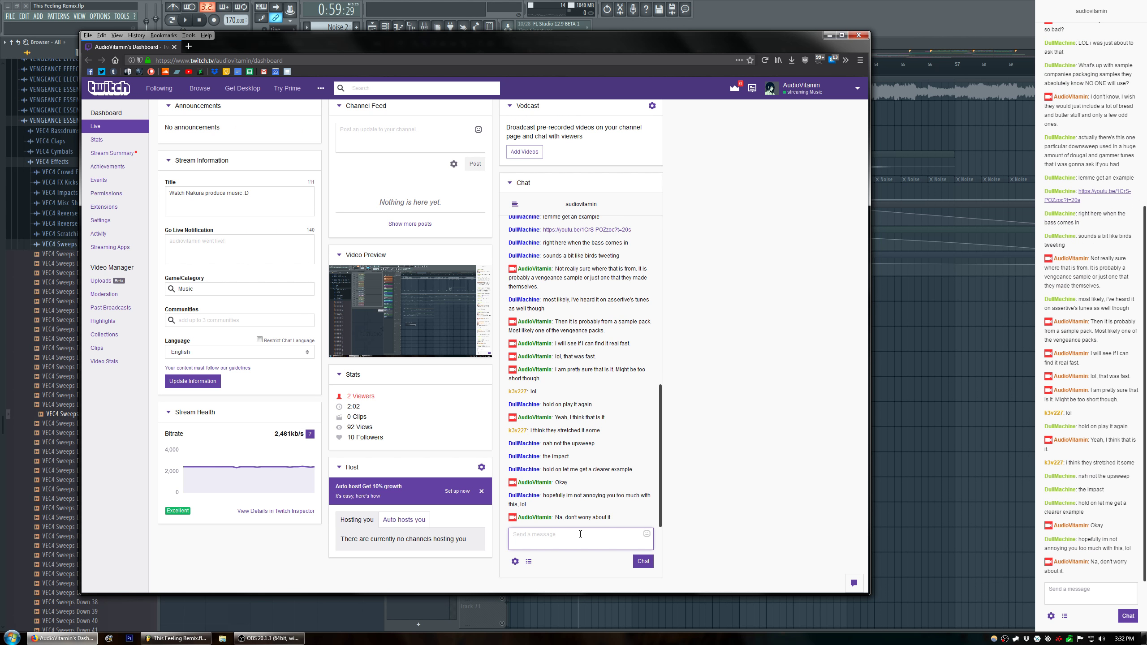
{"action": "left_click", "coordinate": [948, 46]}
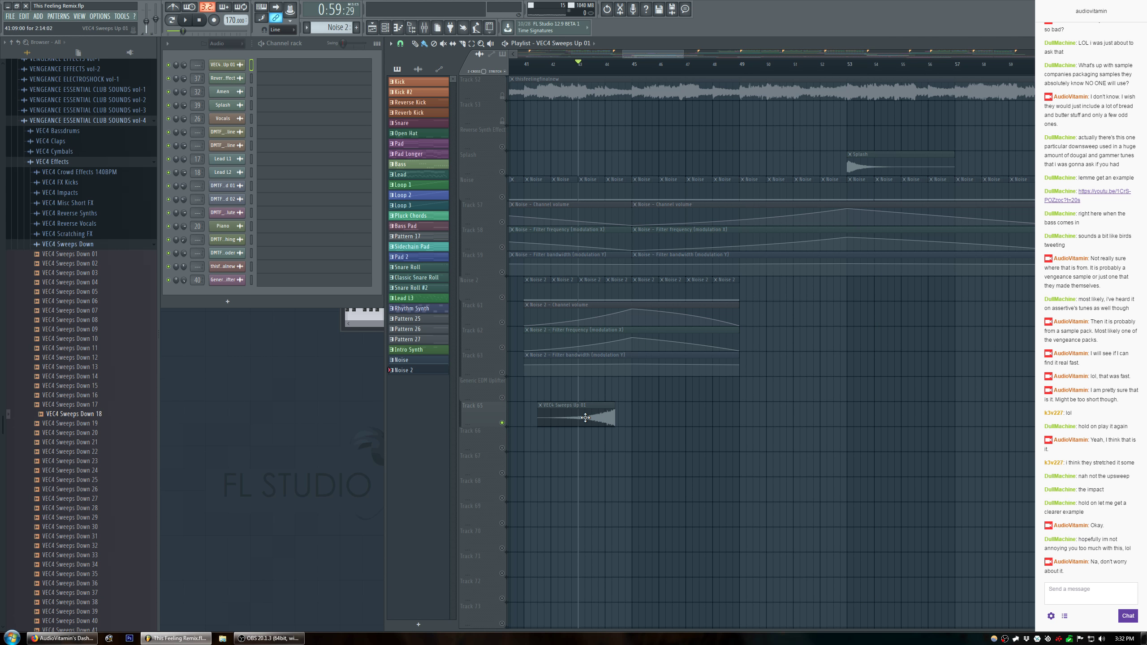
Delete the VEC4 Sweeps Up 01 audio clip channel from the project.
{"action": "double_click", "coordinate": [542, 412]}
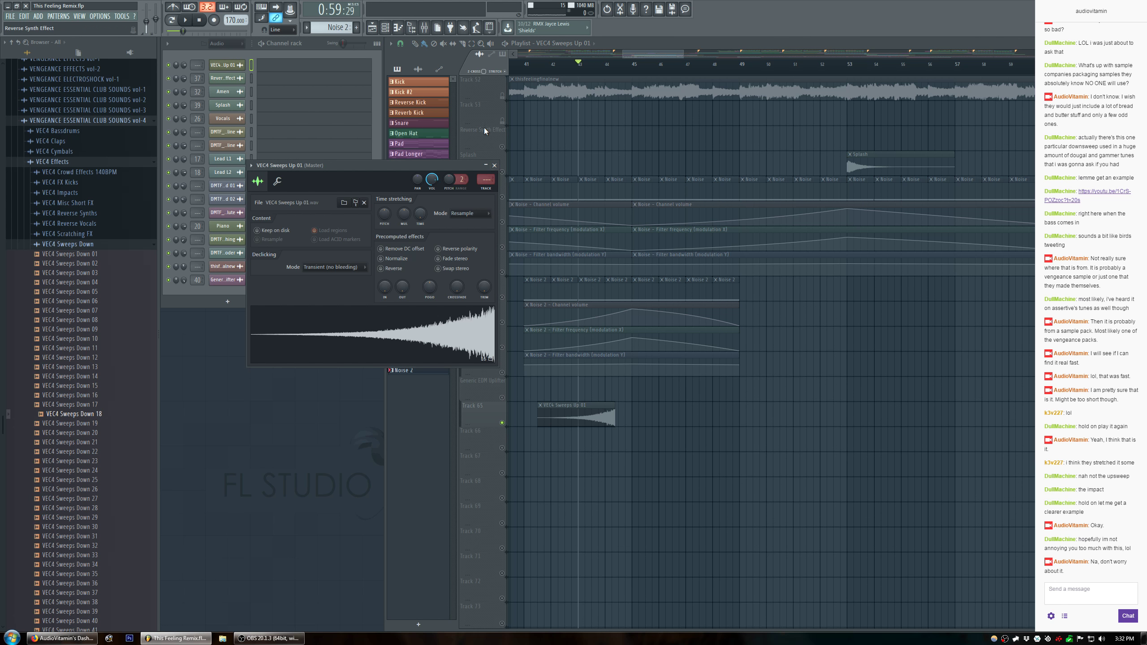
{"action": "left_click", "coordinate": [495, 166]}
{"action": "right_click", "coordinate": [228, 66]}
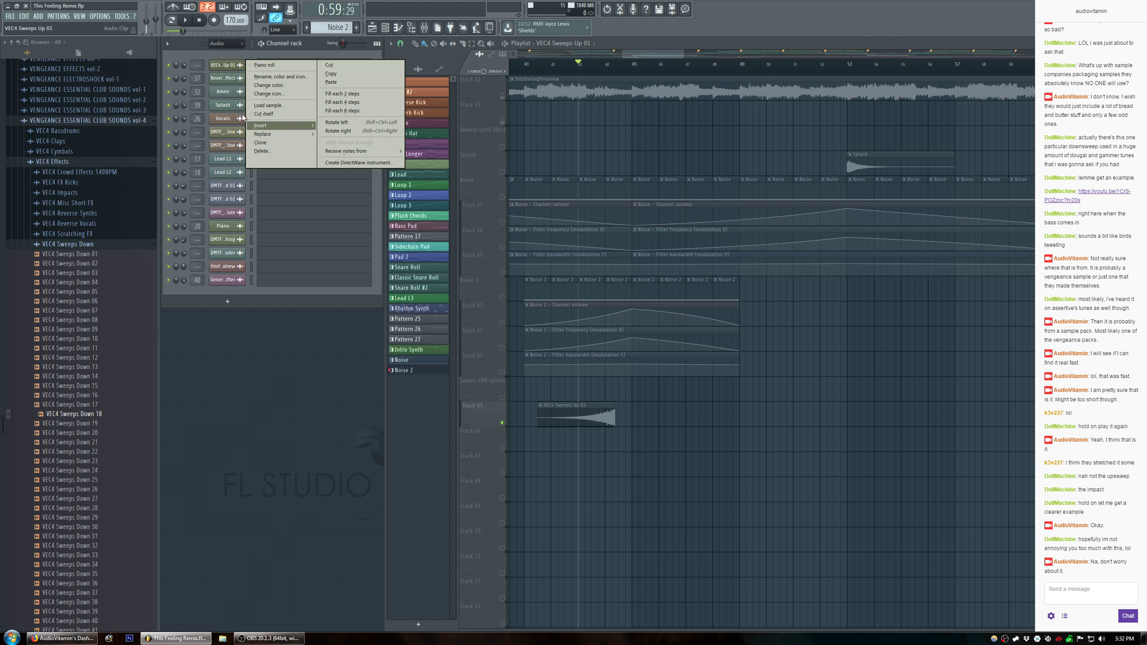
{"action": "left_click", "coordinate": [271, 151]}
{"action": "left_click", "coordinate": [615, 341]}
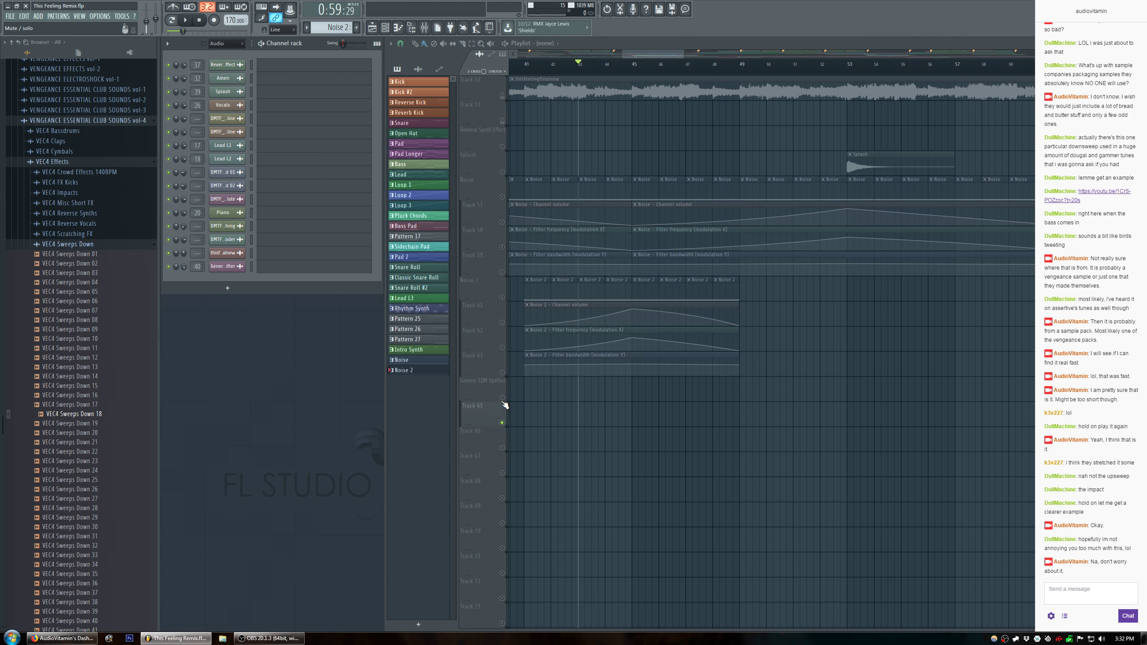
Play the arrangement from shortly before the Breakdown marker.
{"action": "scroll", "coordinate": [627, 61], "scroll_direction": "down", "scroll_amount": 5}
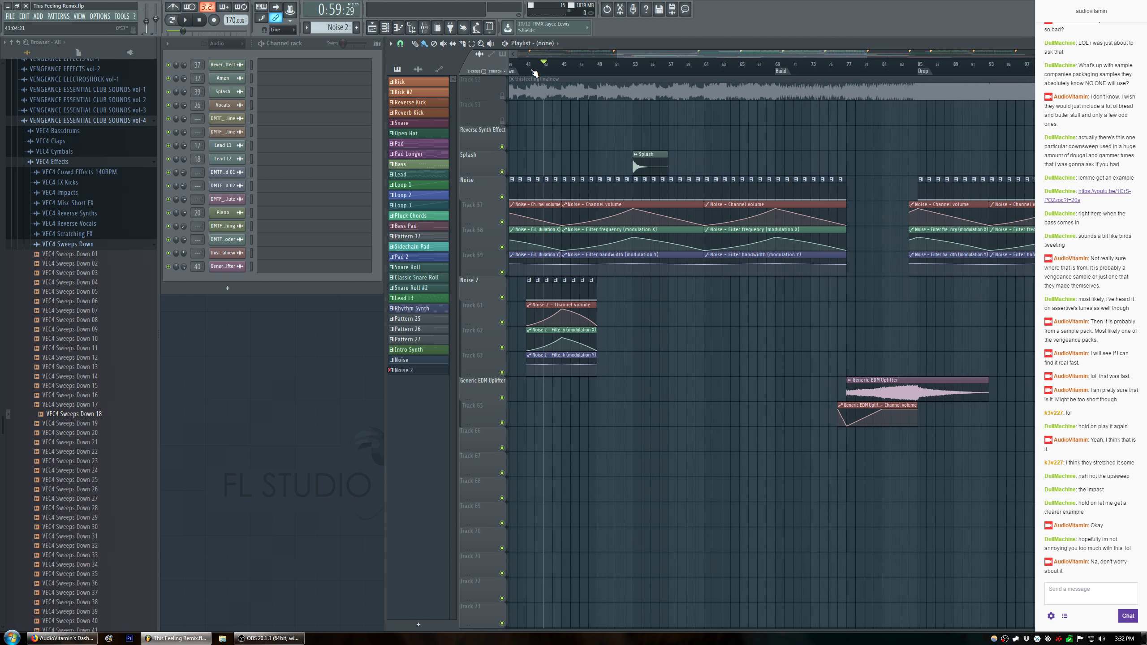
{"action": "left_click", "coordinate": [580, 63]}
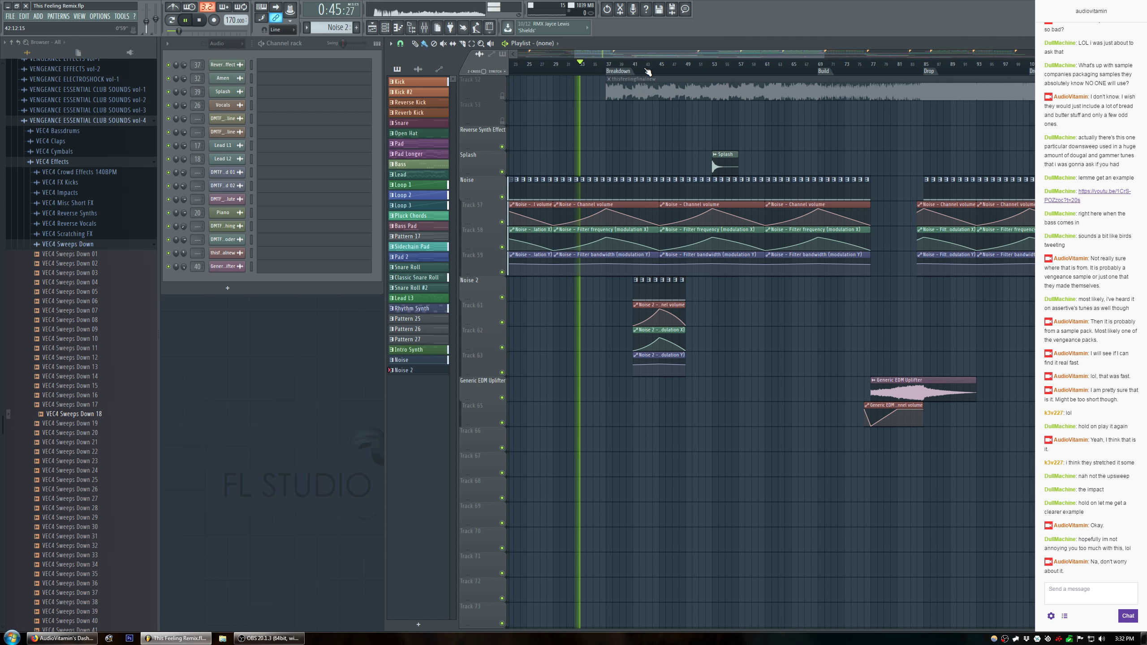
{"action": "scroll", "coordinate": [634, 64], "scroll_direction": "up", "scroll_amount": 1}
Reset the master volume to its default and play the arrangement through the start of the Breakdown.
{"action": "right_click", "coordinate": [147, 23]}
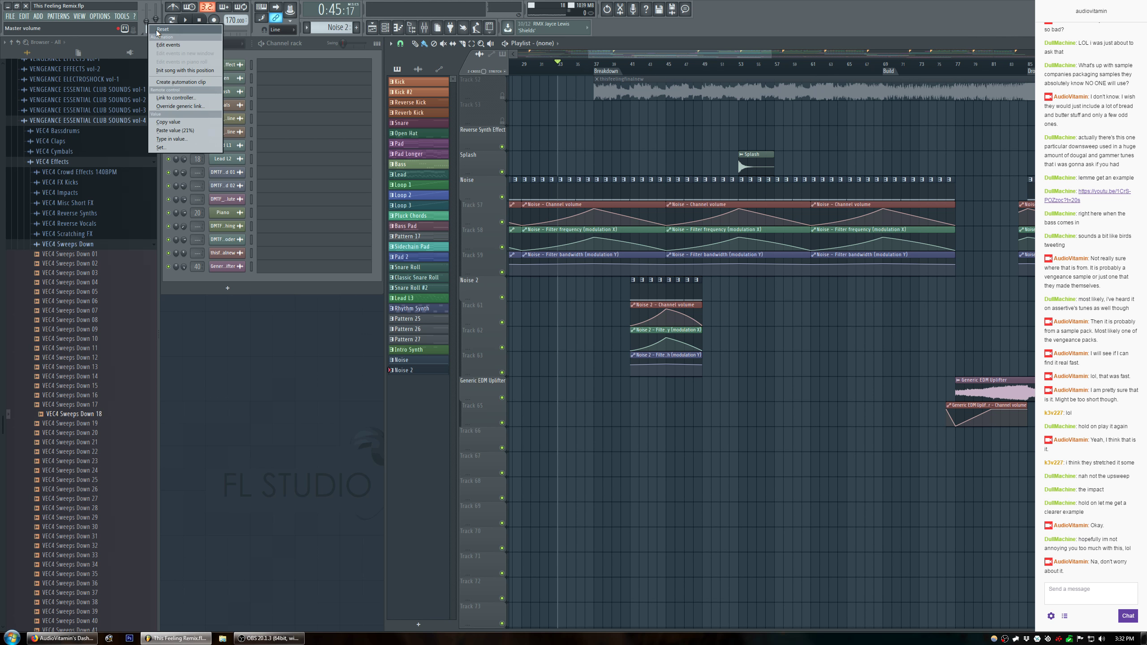
{"action": "left_click", "coordinate": [156, 34]}
{"action": "key", "text": "space"}
{"action": "scroll", "coordinate": [641, 71], "scroll_direction": "up", "scroll_amount": 1}
{"action": "scroll", "coordinate": [643, 73], "scroll_direction": "up", "scroll_amount": 1}
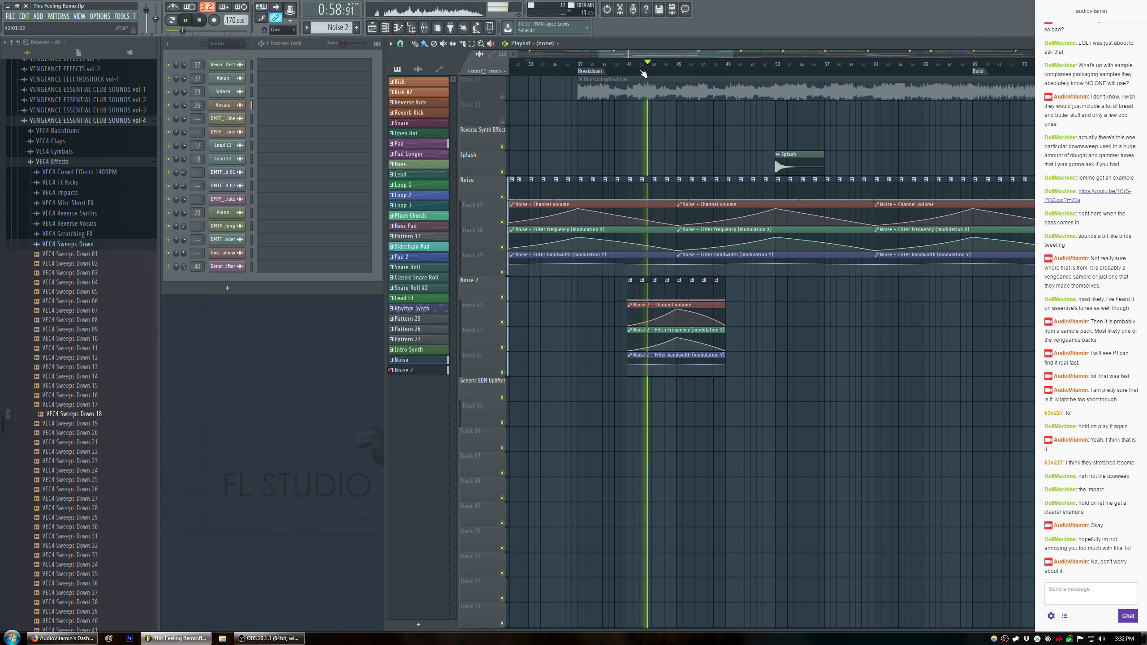
{"action": "key", "text": "space"}
Place the VEC4 Sweeps Down 18 sample on Track 66 at the Breakdown marker and play it in the arrangement at a reduced channel volume.
{"action": "left_click_drag", "start_coordinate": [102, 418], "coordinate": [593, 434]}
{"action": "double_click", "coordinate": [616, 433]}
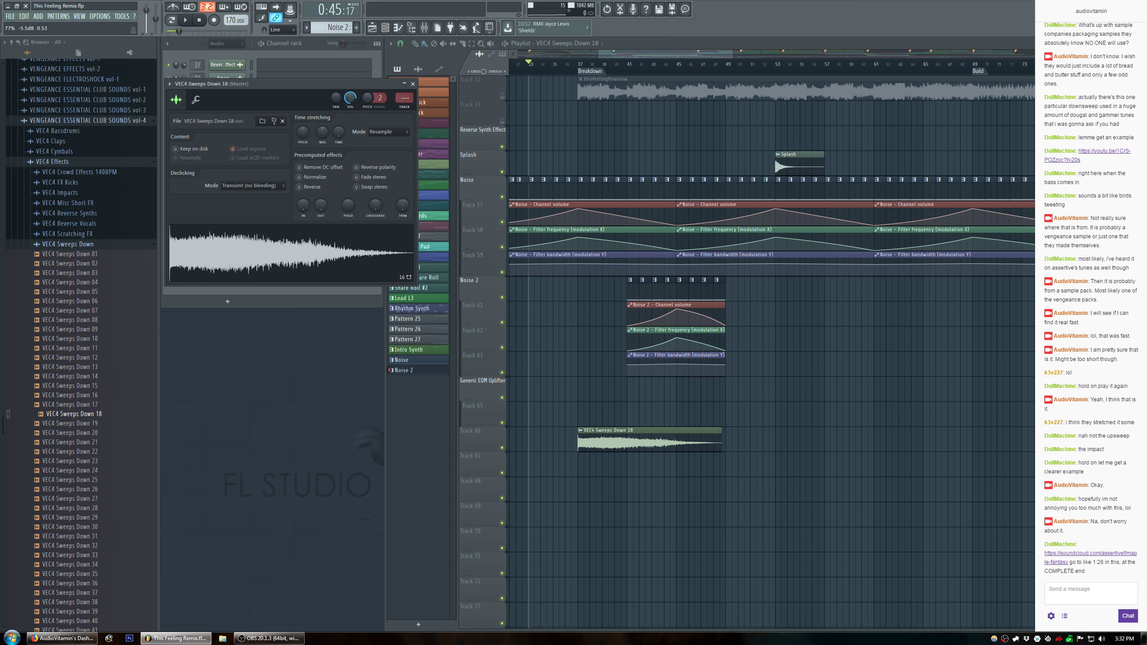
{"action": "key", "text": "space"}
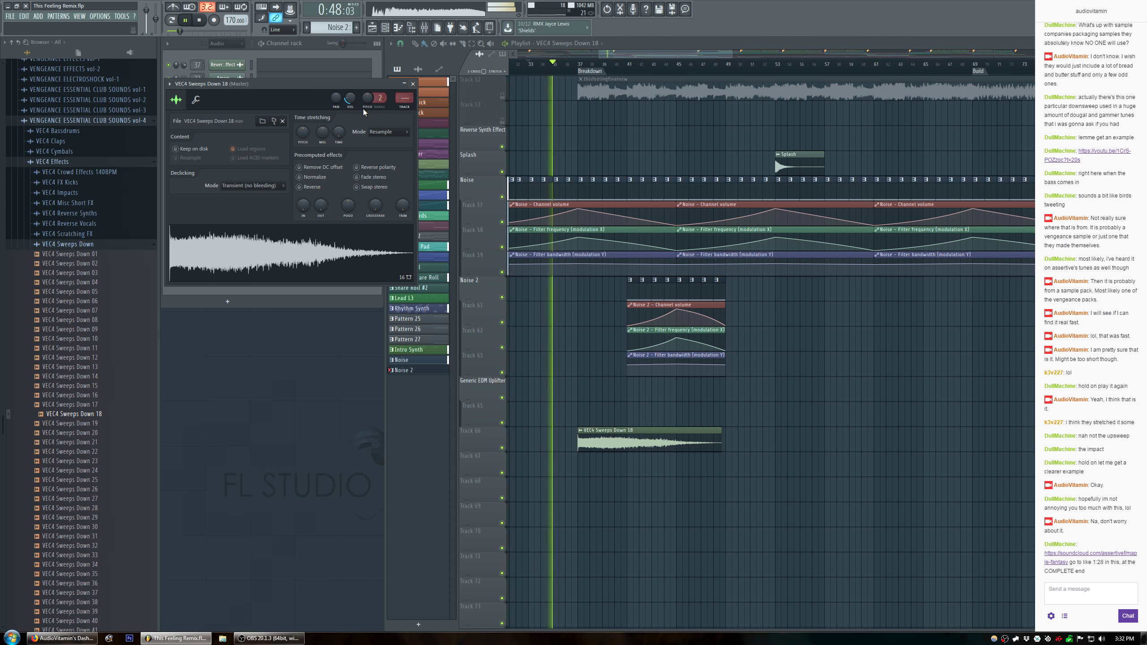
{"action": "left_click", "coordinate": [413, 85]}
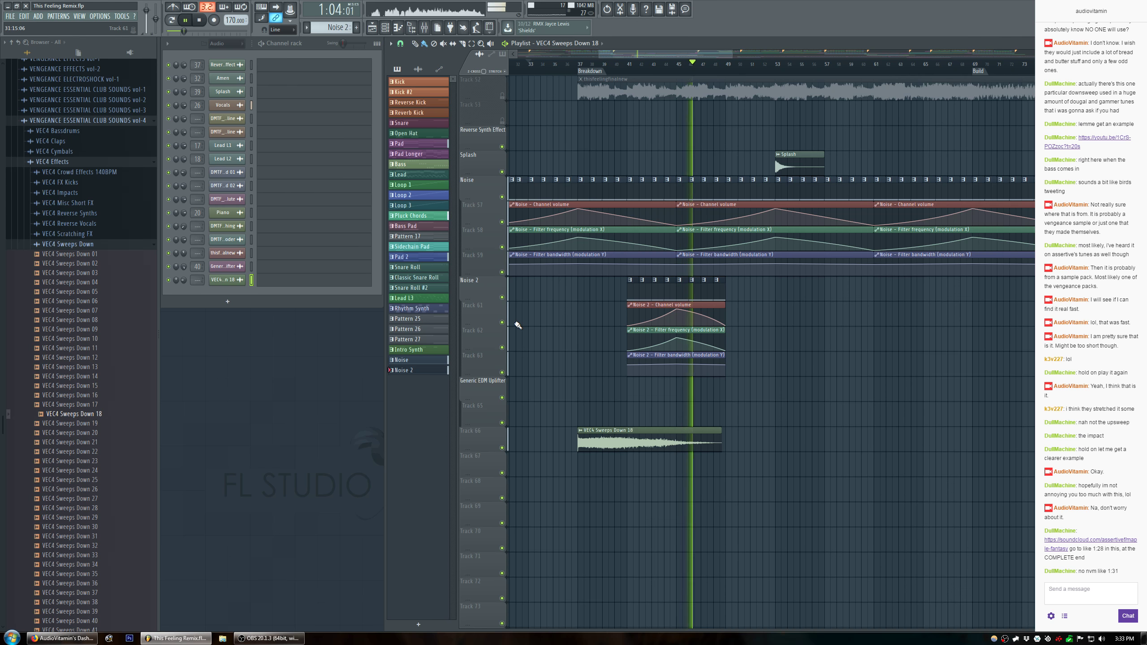
{"action": "key", "text": "space"}
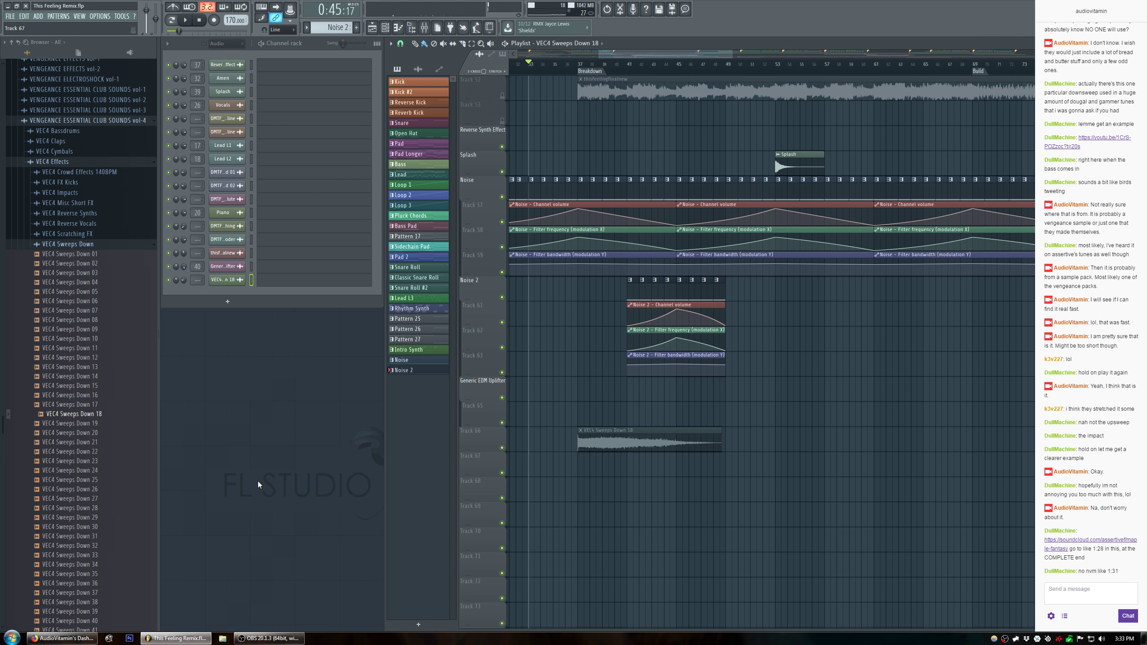
Switch to the web browser and open the SoundCloud link for Maple Fantasy that was posted in the Twitch chat.
{"action": "left_click", "coordinate": [64, 639]}
{"action": "left_click", "coordinate": [573, 530]}
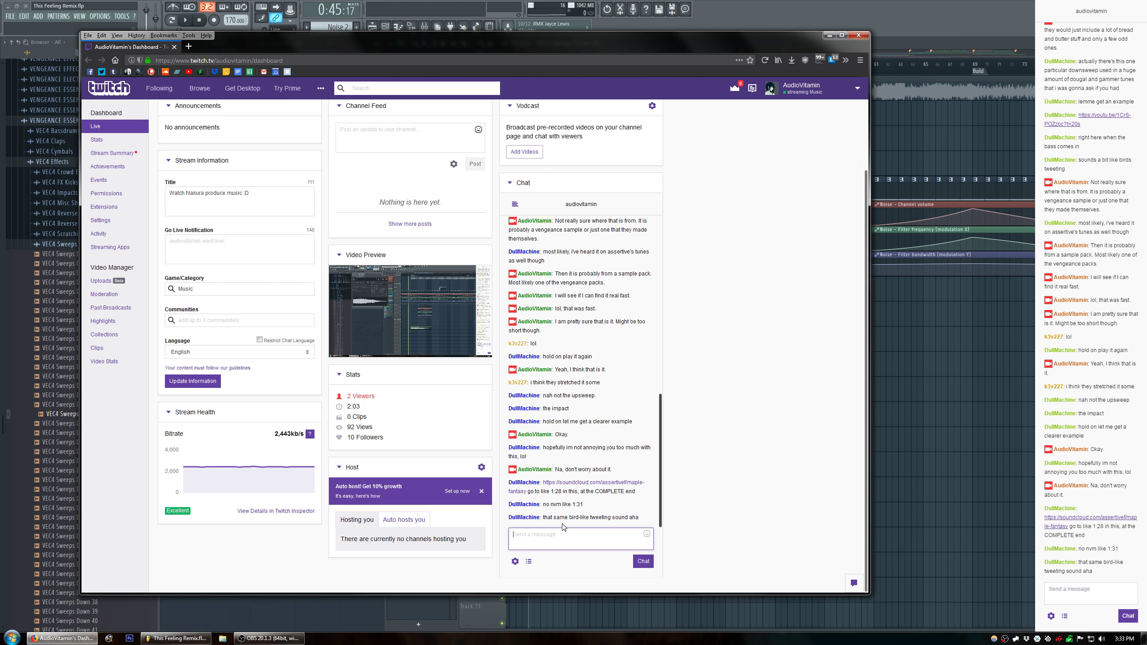
{"action": "left_click", "coordinate": [557, 485]}
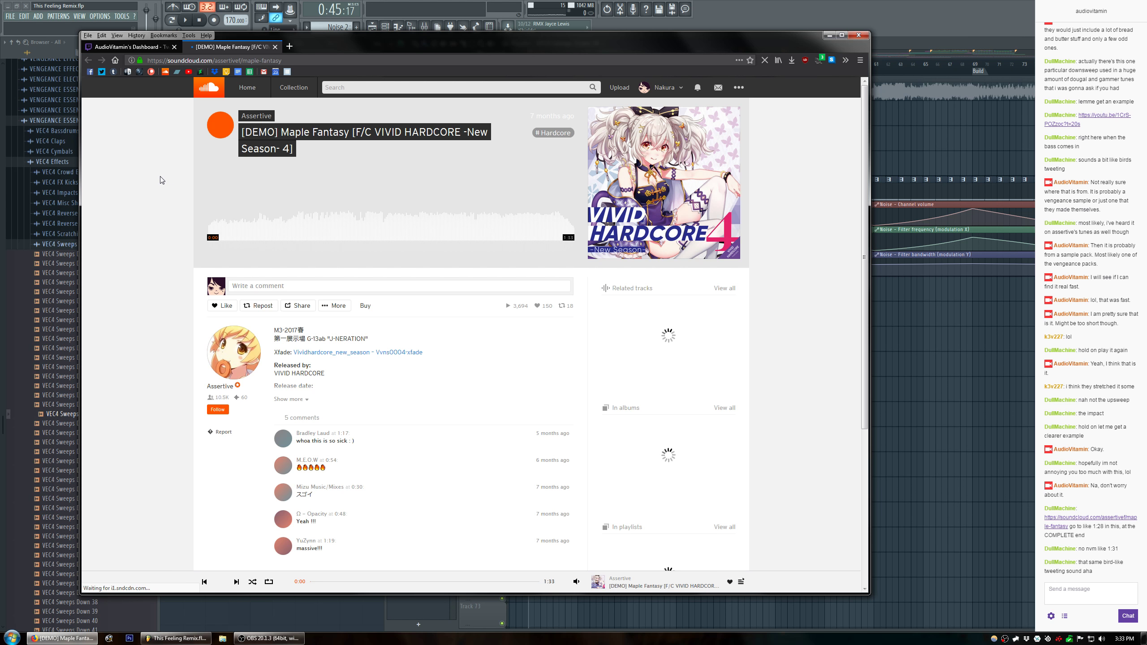
{"action": "left_click", "coordinate": [142, 48]}
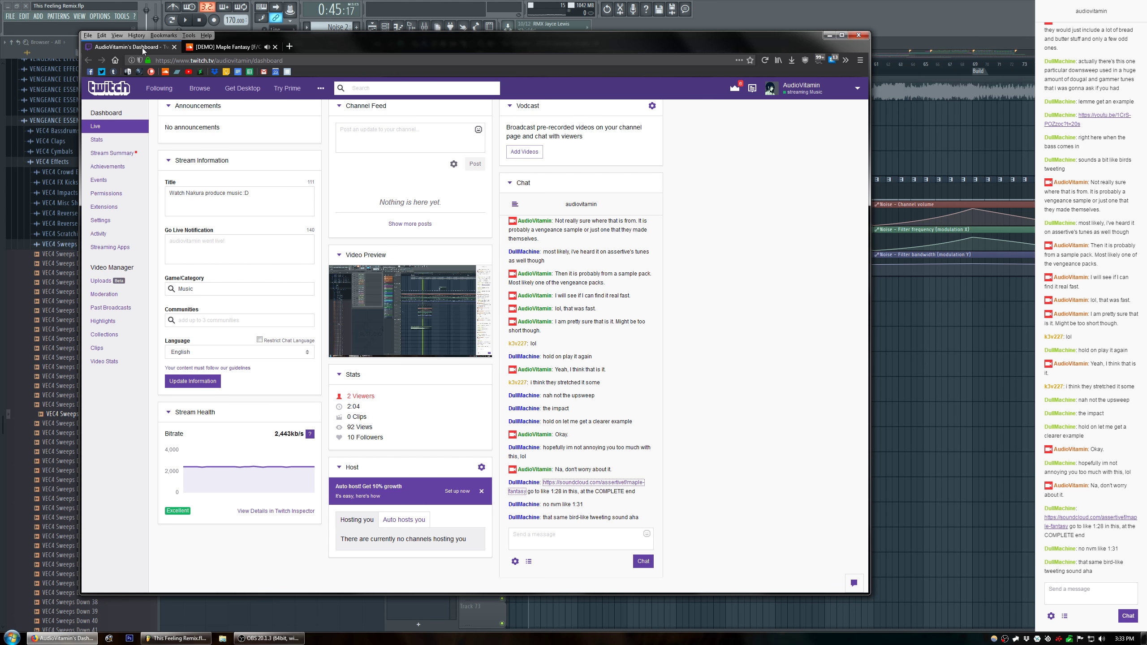
{"action": "left_click", "coordinate": [213, 45]}
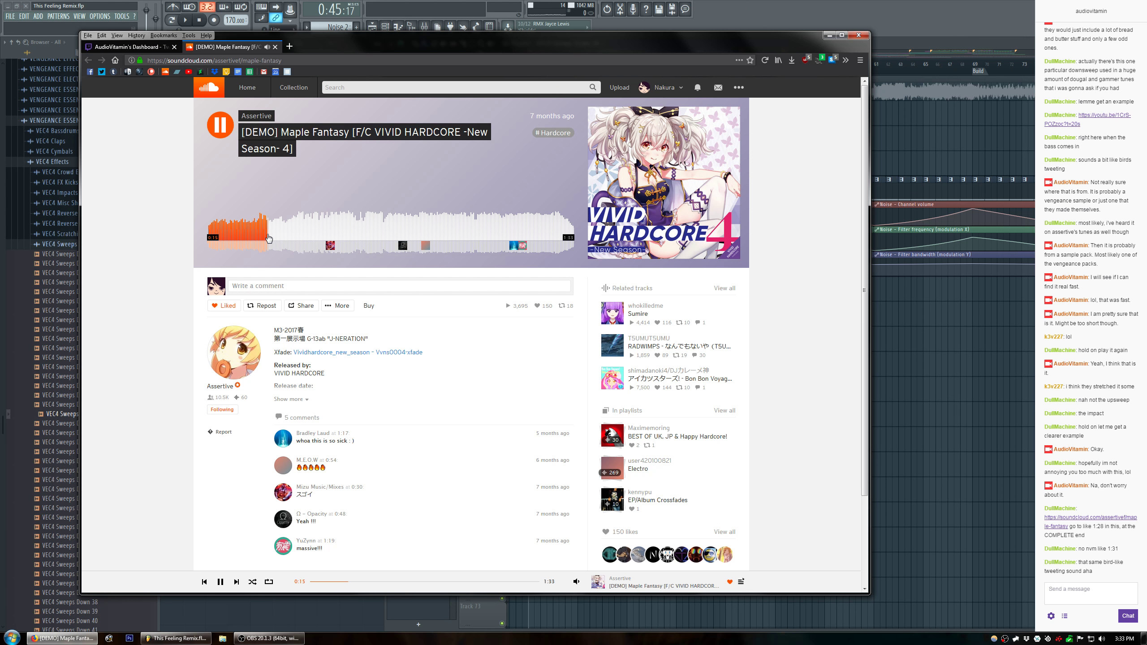
Listen to the end of Maple Fantasy from about 1:28 to hear the bird-like tweeting sound.
{"action": "left_click", "coordinate": [314, 235]}
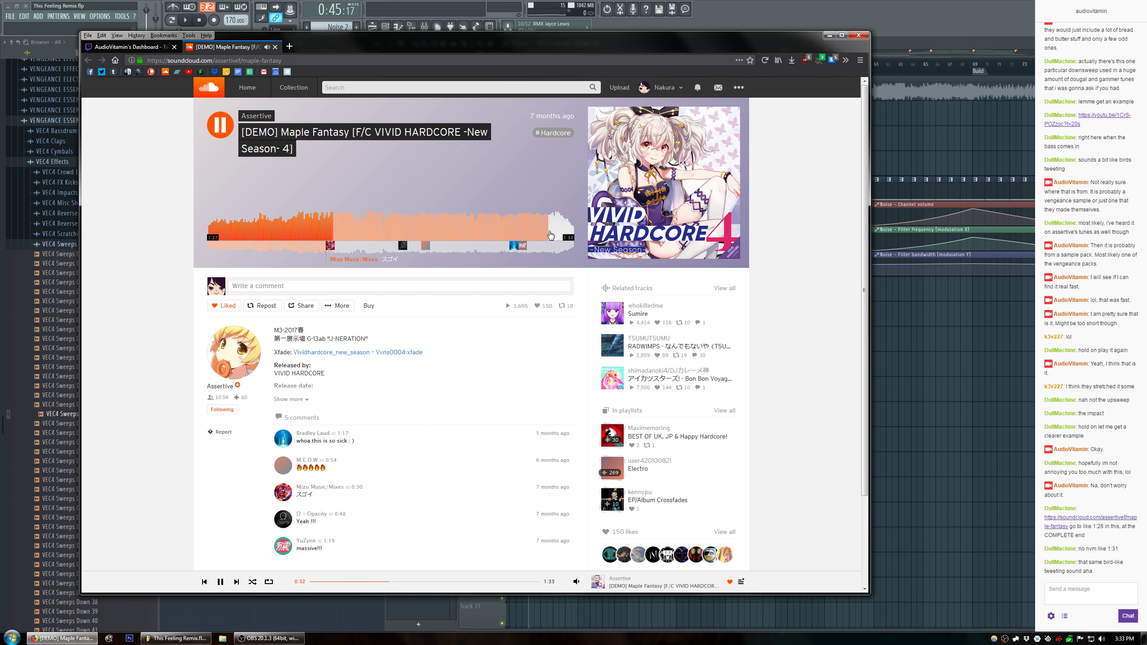
{"action": "left_click", "coordinate": [555, 234]}
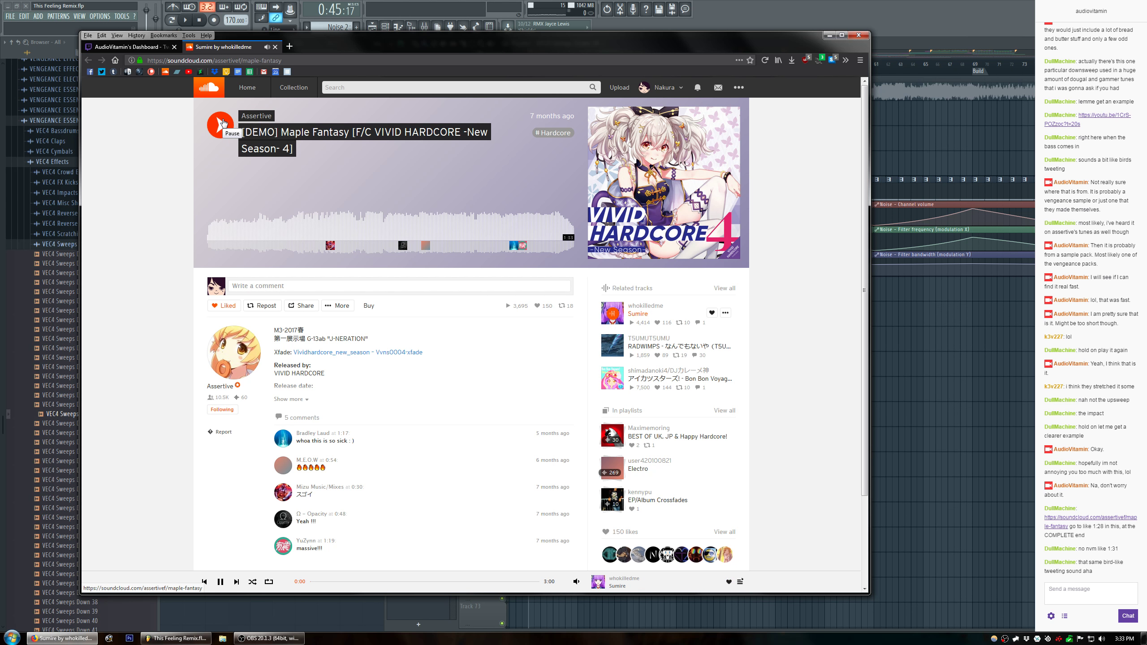
{"action": "left_click", "coordinate": [223, 122]}
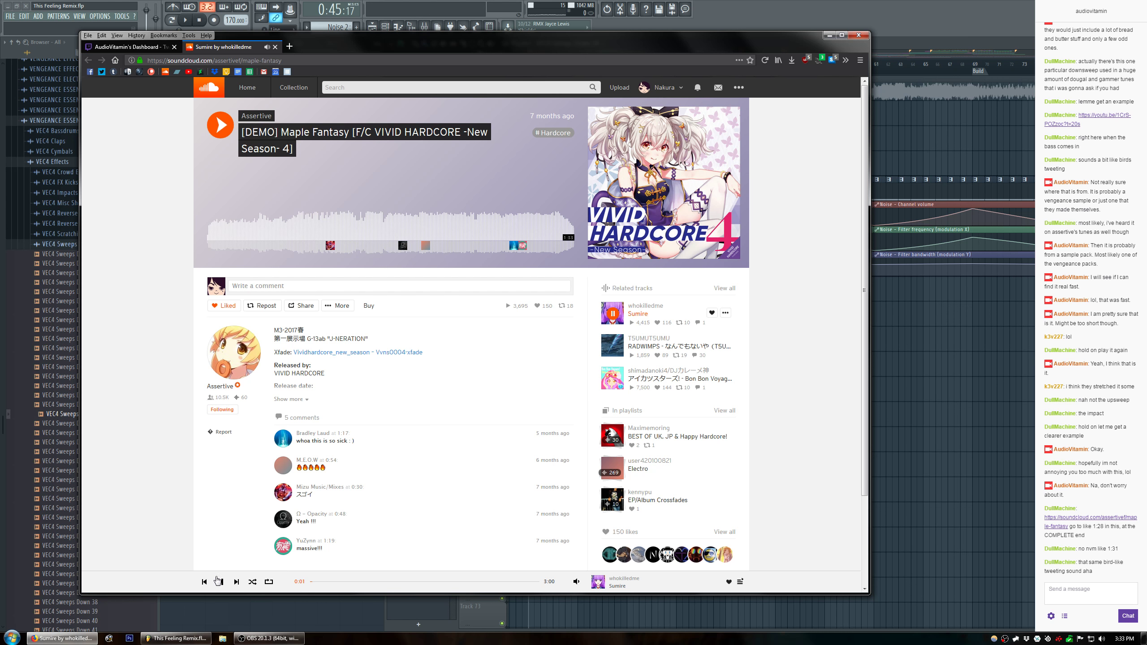
{"action": "left_click", "coordinate": [553, 227]}
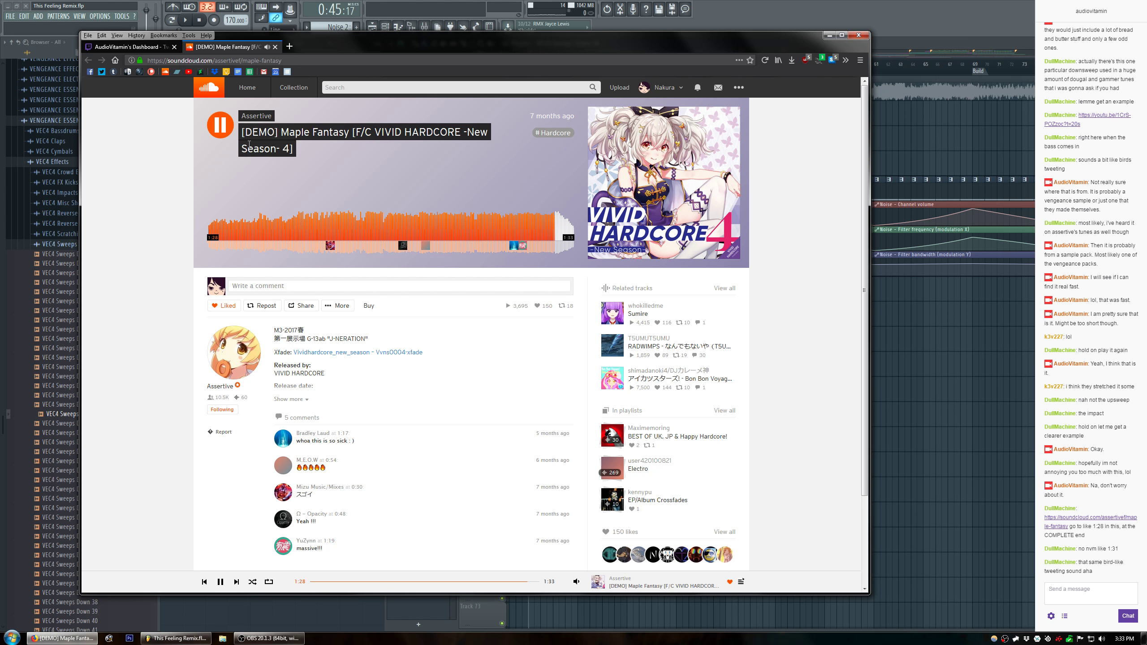
{"action": "left_click_drag", "start_coordinate": [352, 42], "coordinate": [440, 43]}
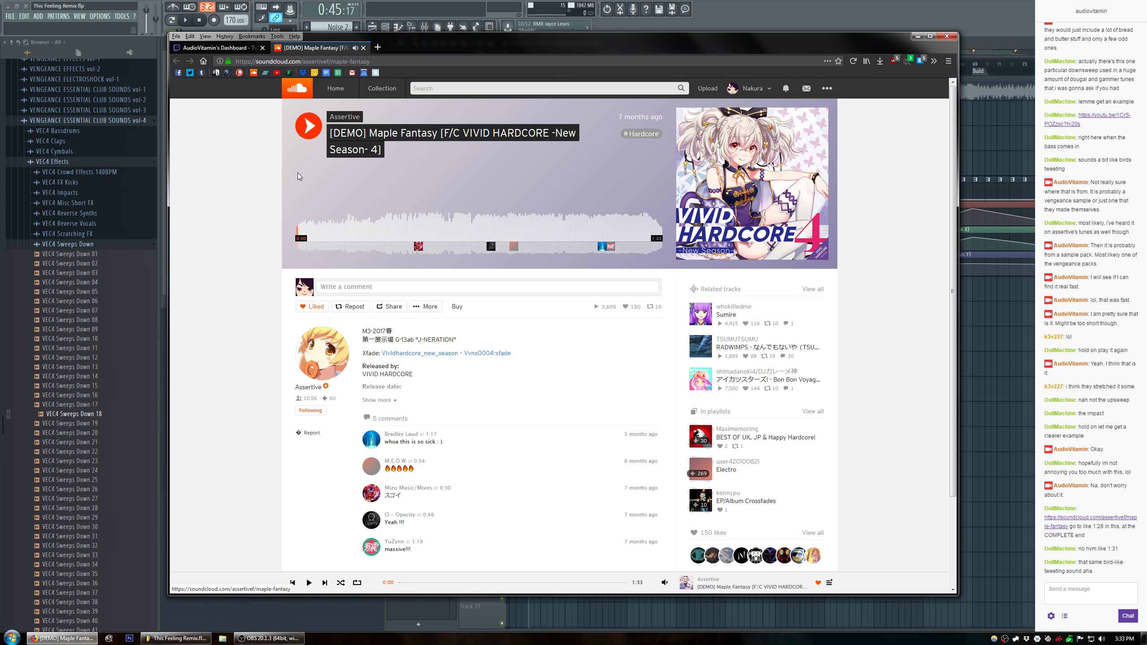
Send "Yeah, I am not sure what that is I will flick through these samples real quick for you." in the Twitch chat and minimize the browser.
{"action": "left_click", "coordinate": [63, 638]}
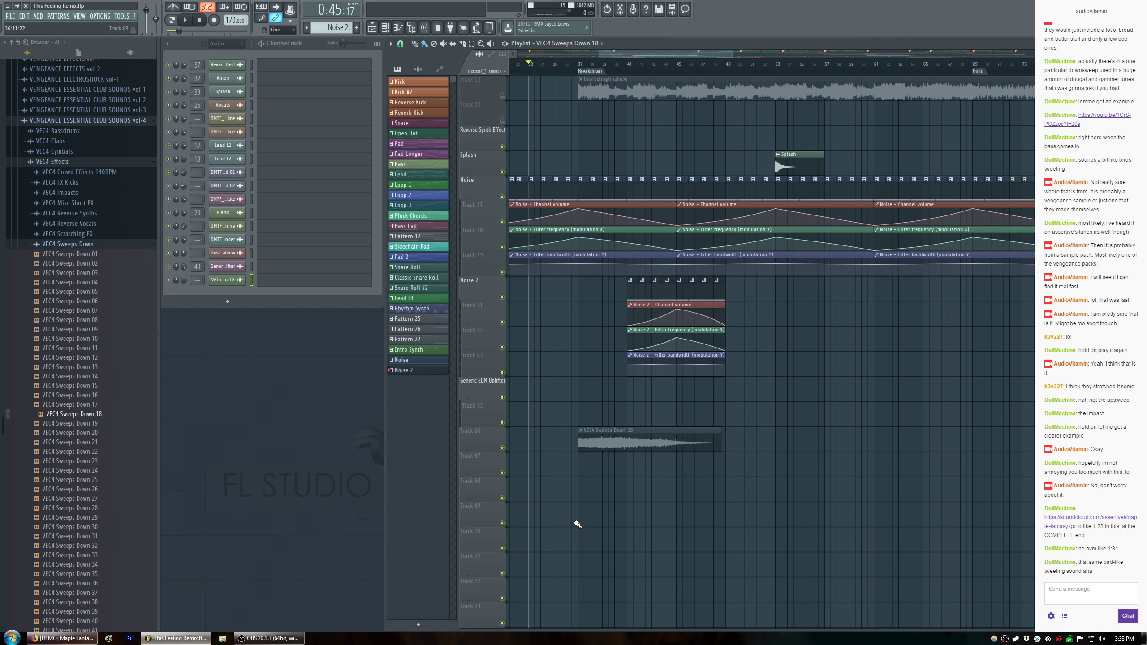
{"action": "left_click", "coordinate": [63, 639]}
{"action": "left_click", "coordinate": [219, 47]}
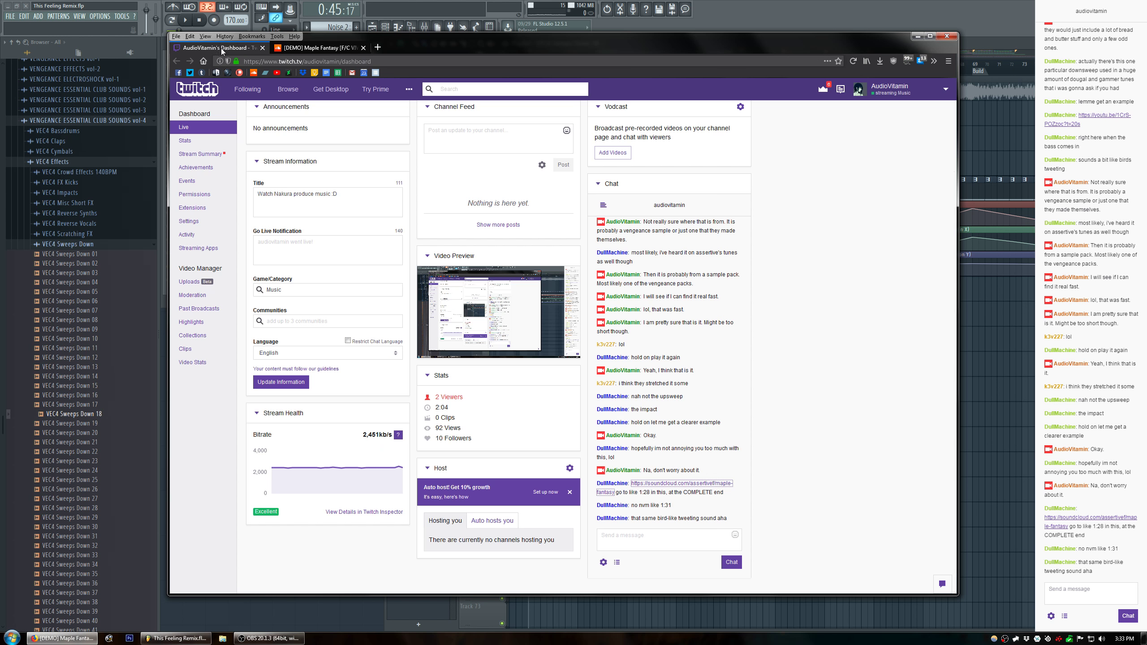
{"action": "left_click", "coordinate": [678, 539]}
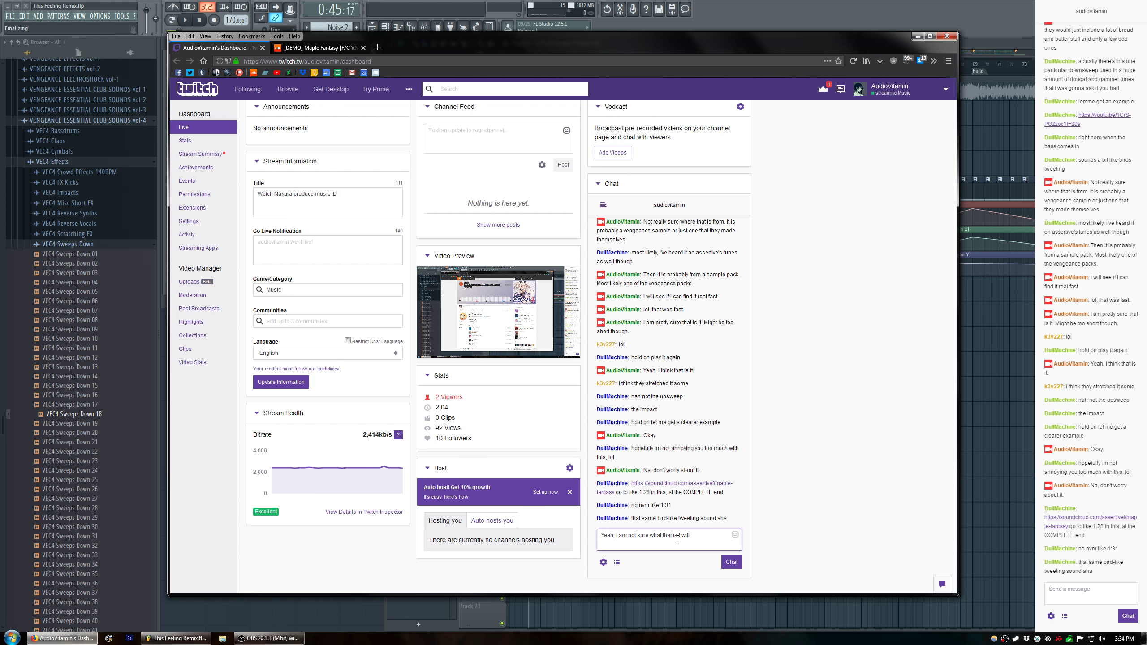
{"action": "type", "text": "k throu"}
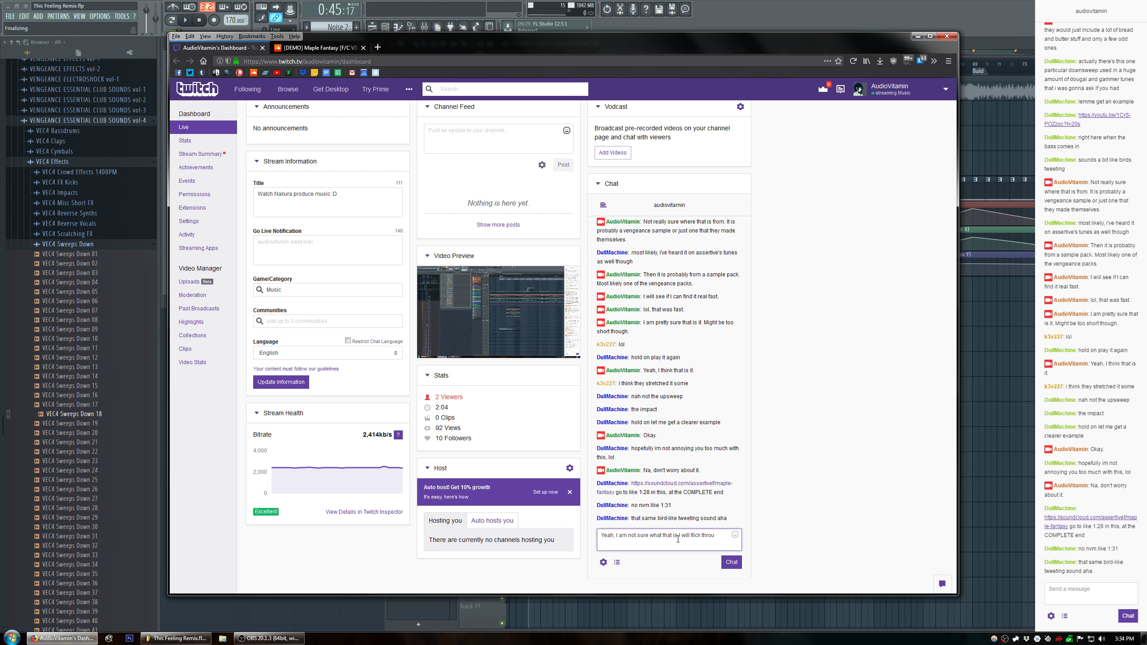
{"action": "type", "text": "gyh "}
{"action": "type", "text": "h these samples real quick for you."}
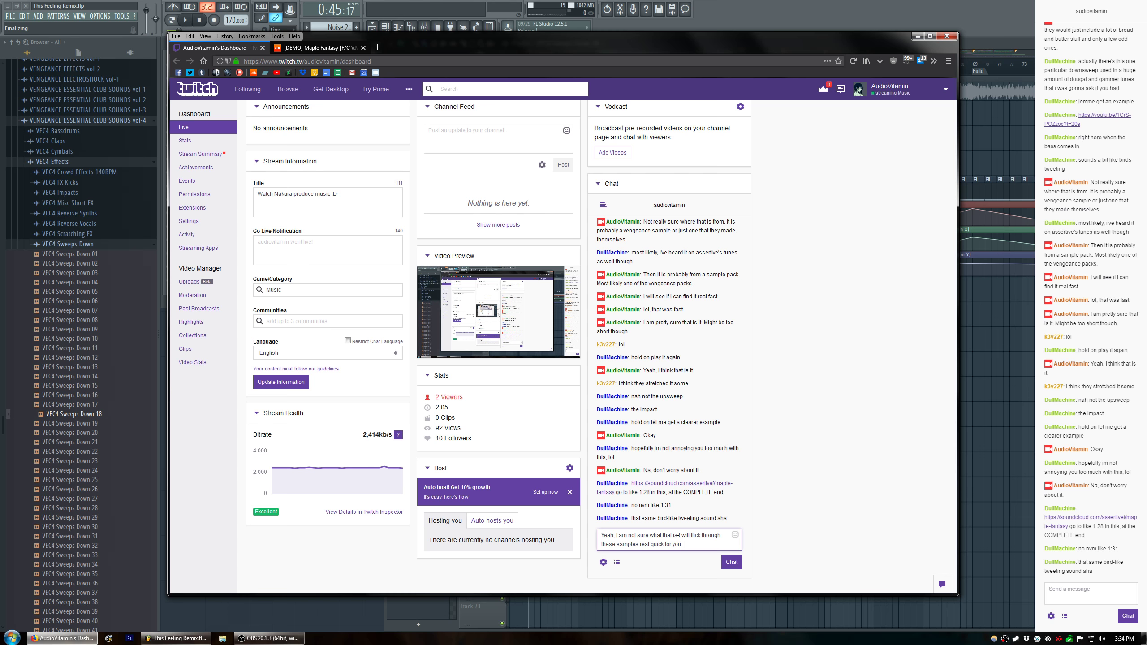
{"action": "key", "text": "Return"}
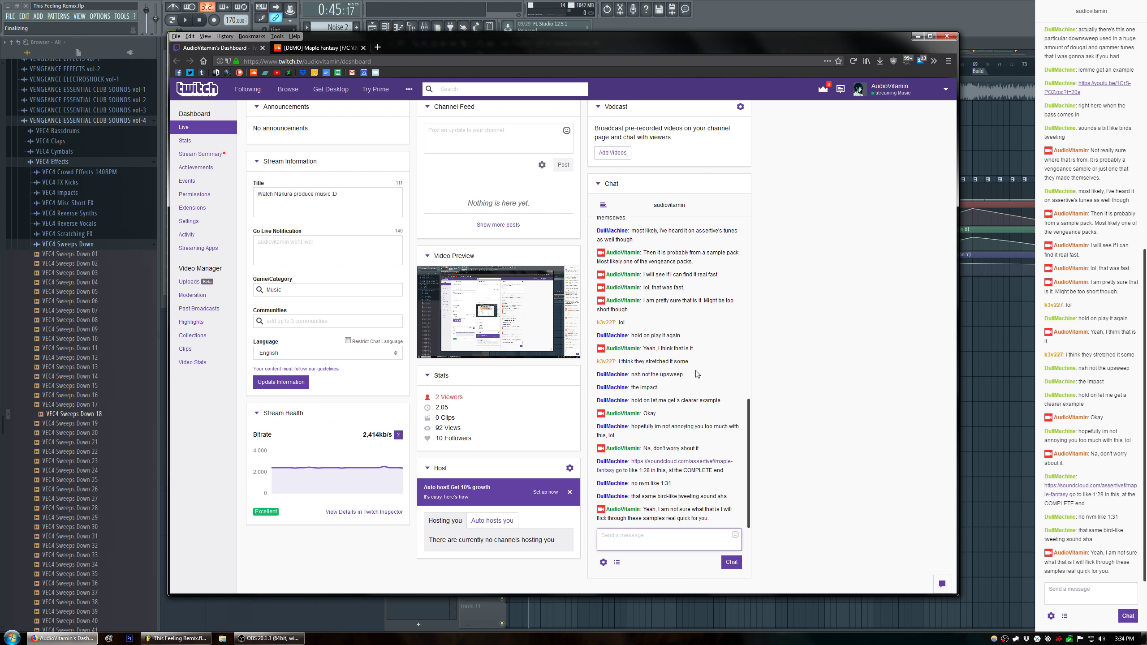
{"action": "left_click", "coordinate": [918, 36]}
Audition the samples VEC4 Sweeps Down 19 through 26 in order to look for the tweeting sound.
{"action": "left_click", "coordinate": [100, 424]}
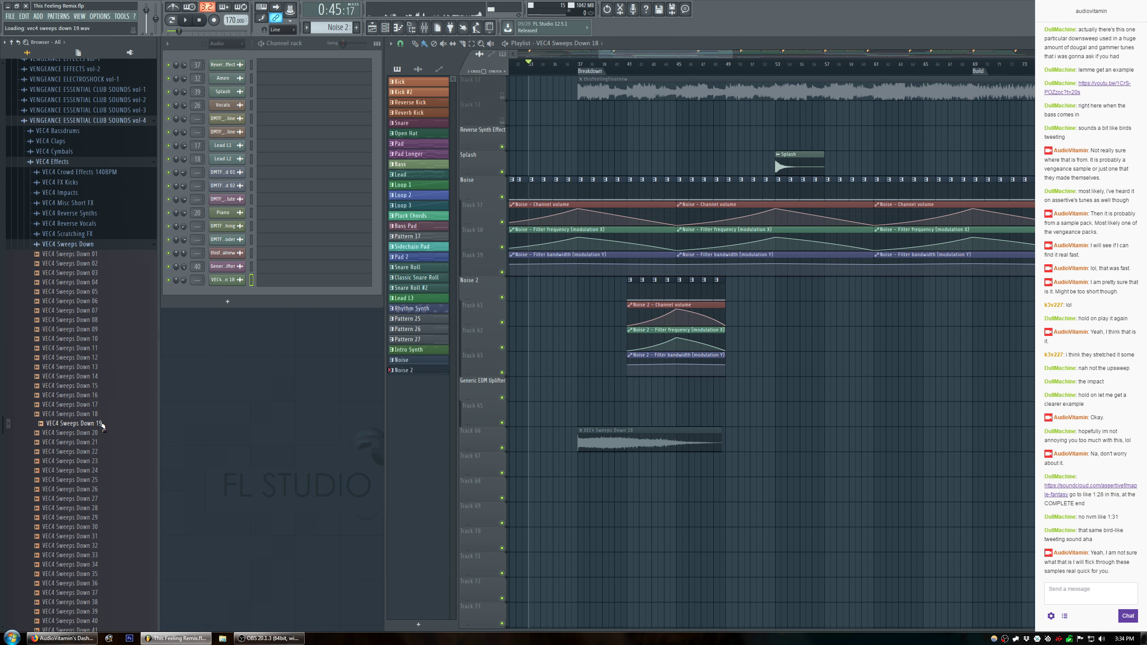
{"action": "left_click", "coordinate": [99, 433]}
{"action": "left_click", "coordinate": [99, 442]}
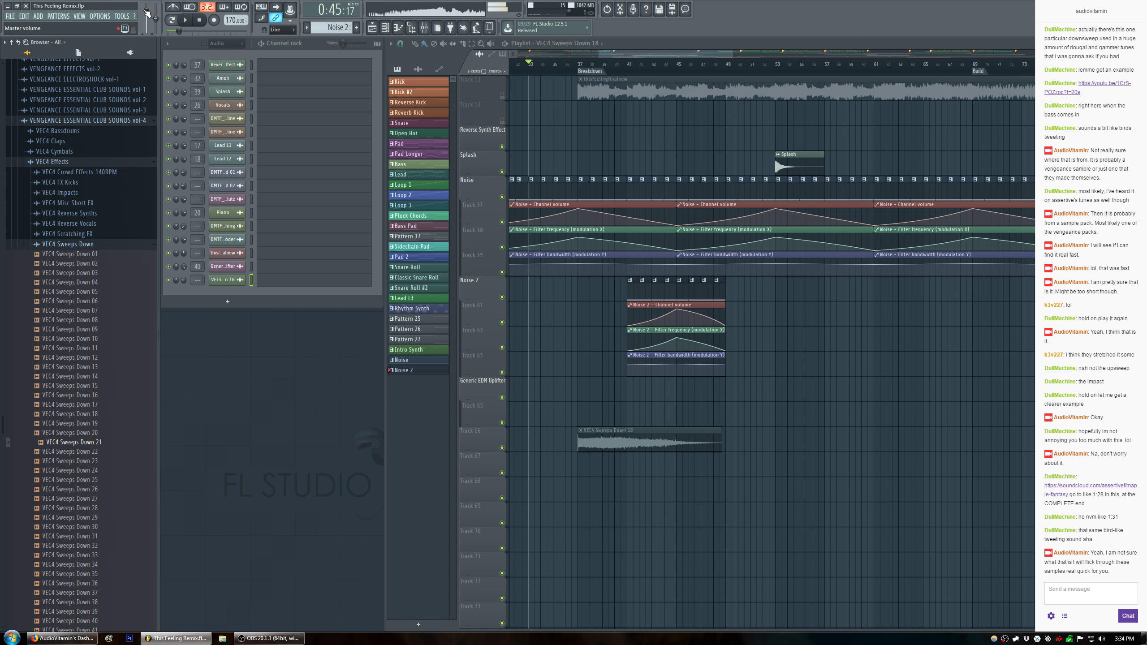
{"action": "left_click", "coordinate": [93, 452]}
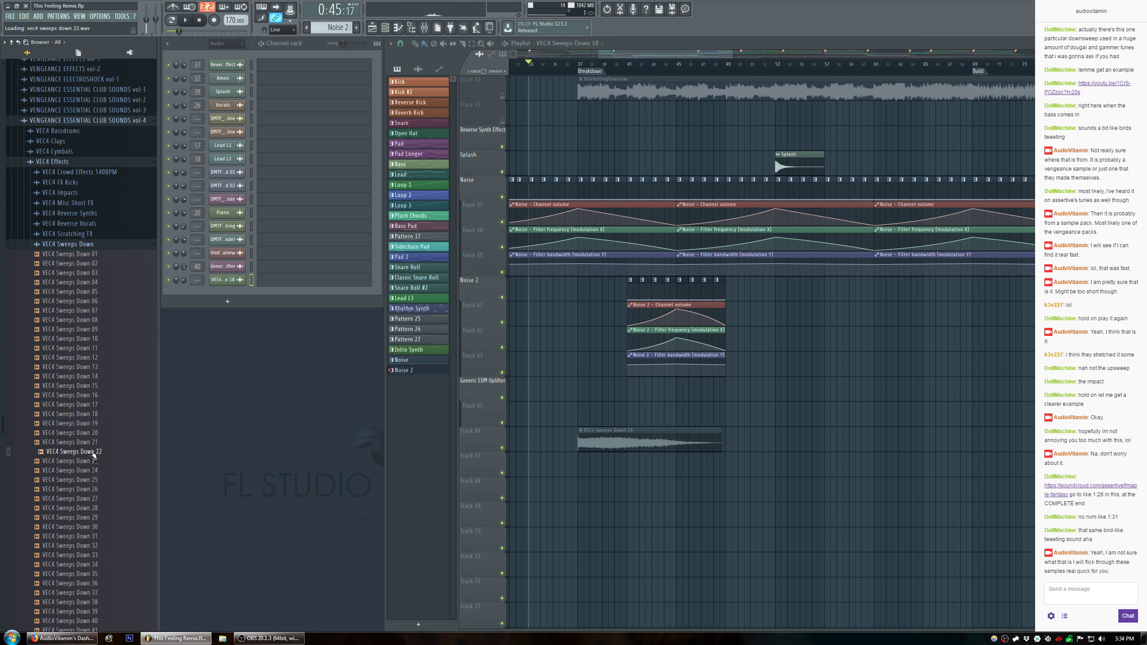
{"action": "left_click", "coordinate": [86, 462]}
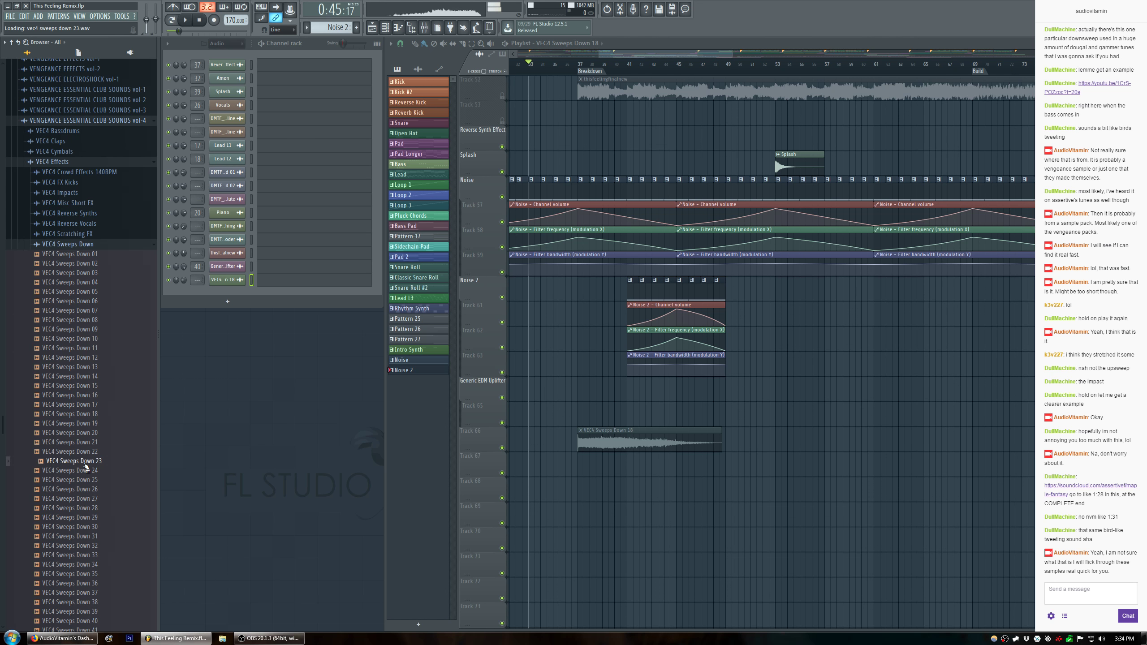
{"action": "scroll", "coordinate": [86, 468], "scroll_direction": "down", "scroll_amount": 6}
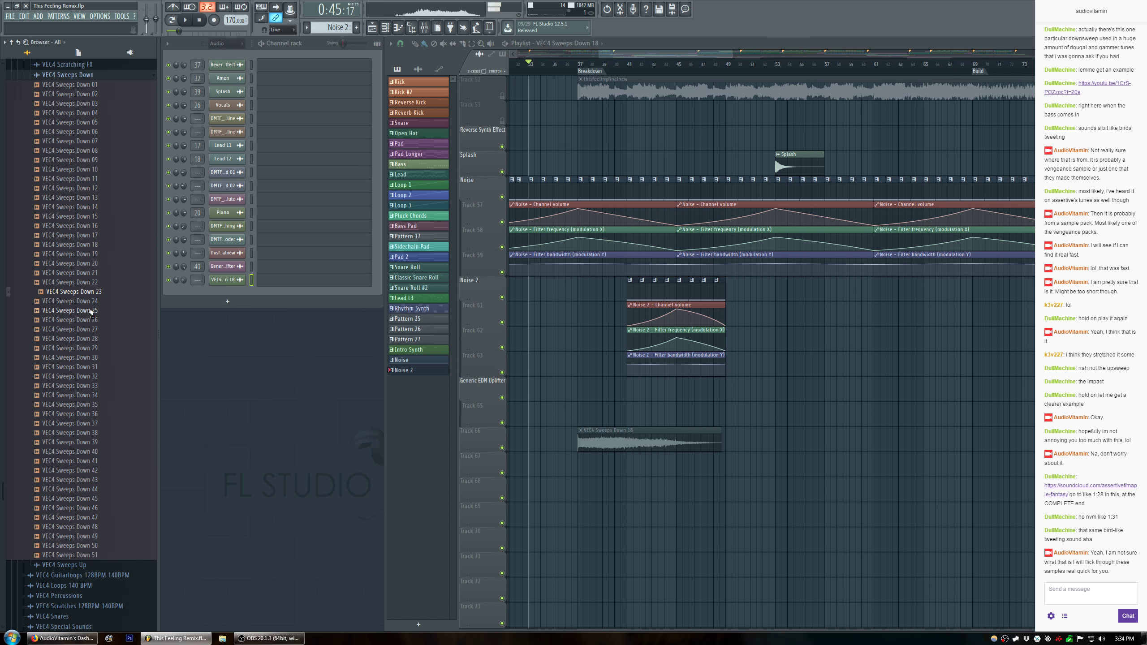
{"action": "left_click", "coordinate": [85, 302]}
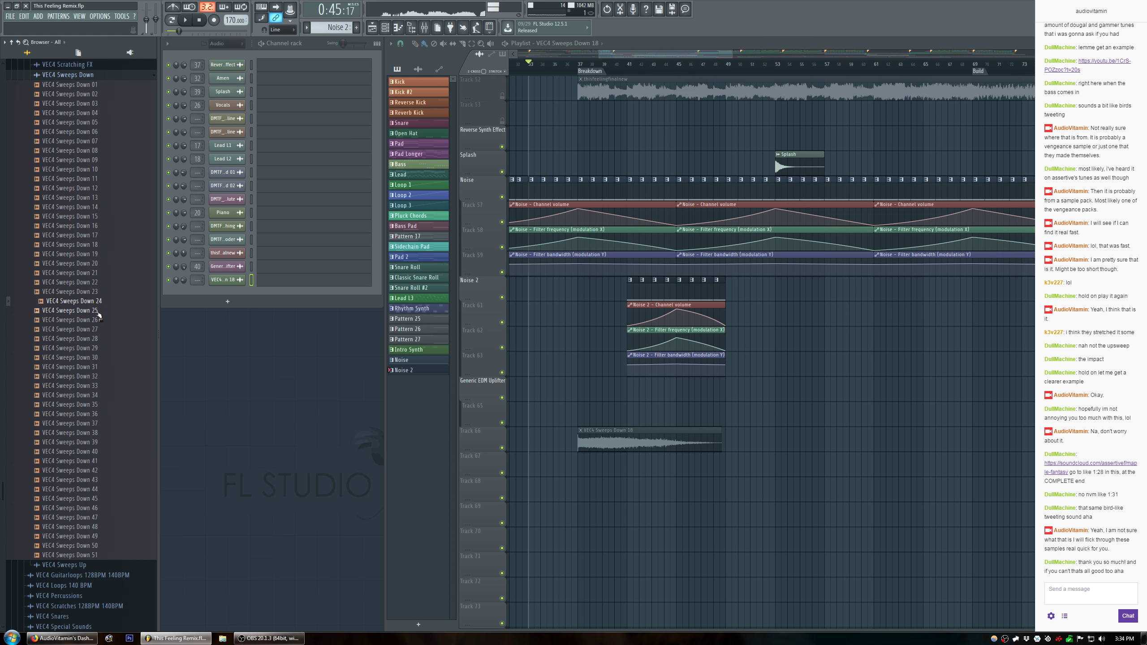
{"action": "left_click", "coordinate": [98, 312]}
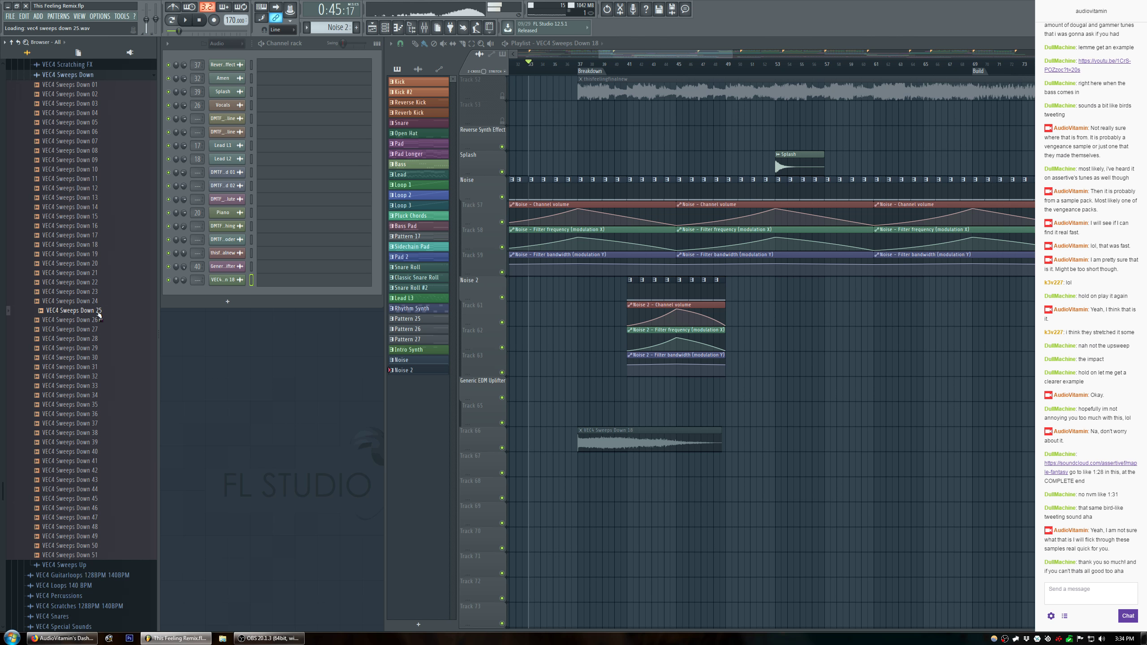
{"action": "left_click", "coordinate": [97, 319]}
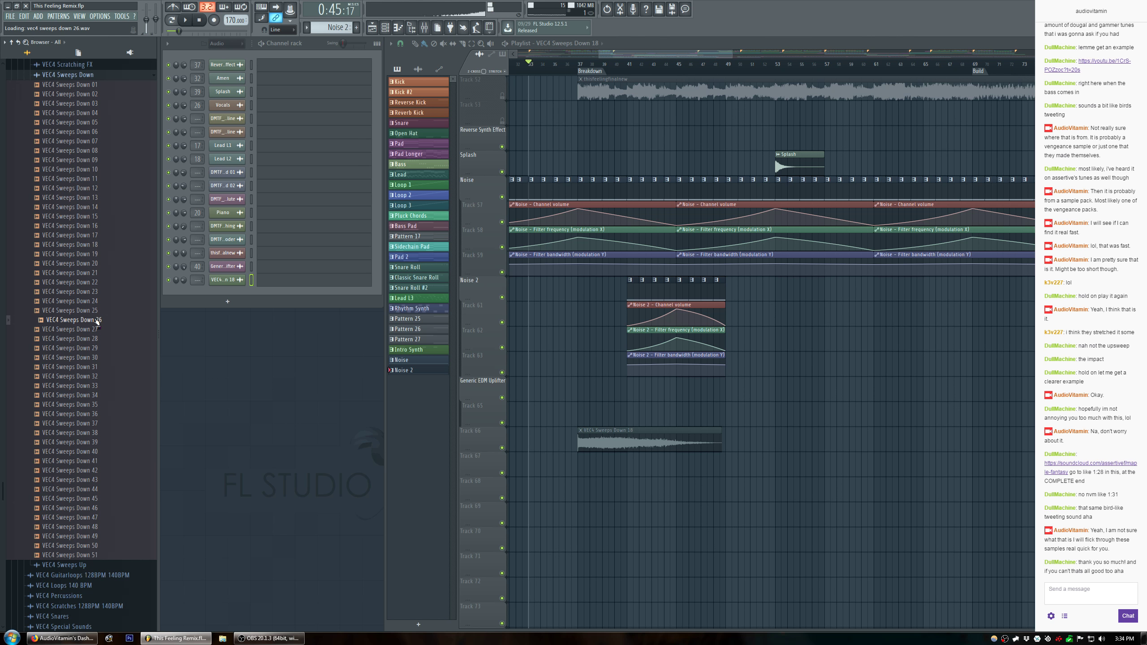
Place VEC4 Sweeps Down 25 on Track 67 at the Breakdown marker, soloed, and play it from several points along the clip.
{"action": "left_click_drag", "start_coordinate": [97, 311], "coordinate": [502, 477]}
{"action": "right_click", "coordinate": [502, 473]}
{"action": "left_click", "coordinate": [701, 63]}
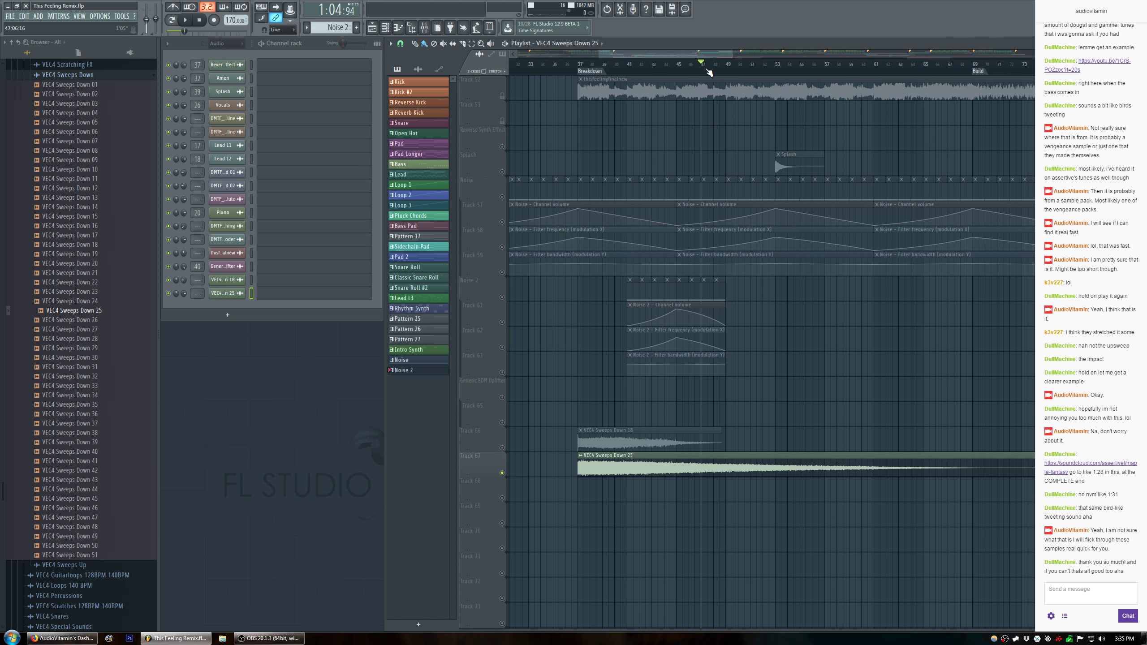
{"action": "key", "text": "space"}
{"action": "left_click", "coordinate": [774, 64]}
{"action": "left_click", "coordinate": [837, 64]}
Delete the VEC4 Sweeps Down 25 audio clip channel from the project.
{"action": "right_click", "coordinate": [212, 292]}
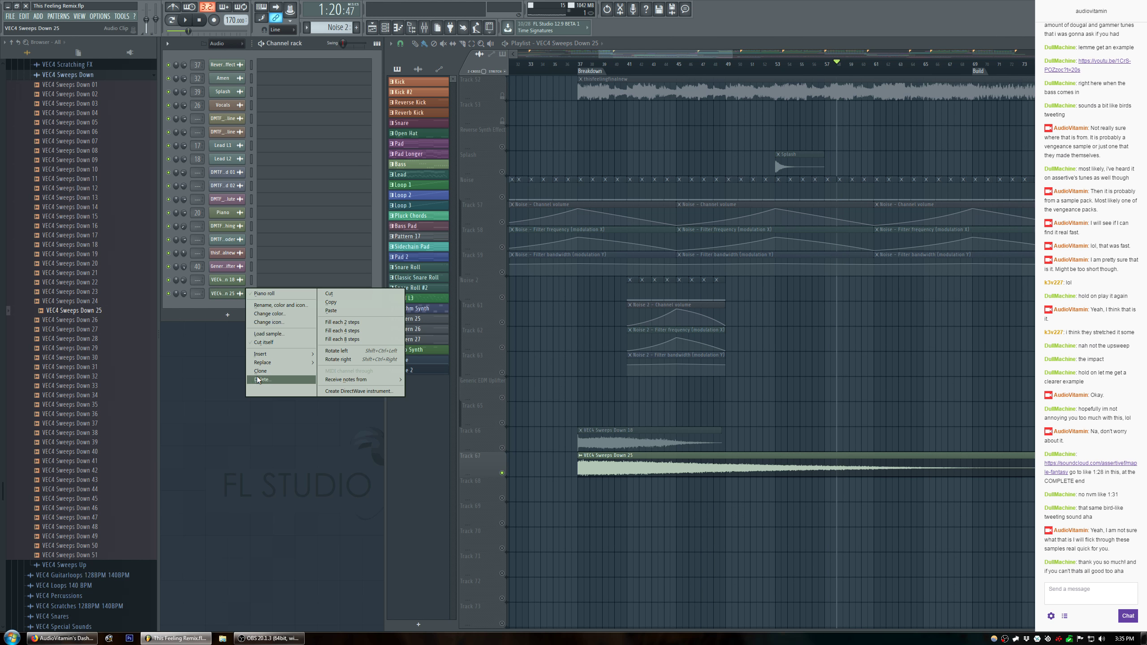
{"action": "left_click", "coordinate": [259, 379]}
{"action": "left_click", "coordinate": [619, 344]}
Audition the samples VEC4 Sweeps Down 26 through 51 in order, replaying 42, to look for the tweeting sound.
{"action": "left_click", "coordinate": [102, 320]}
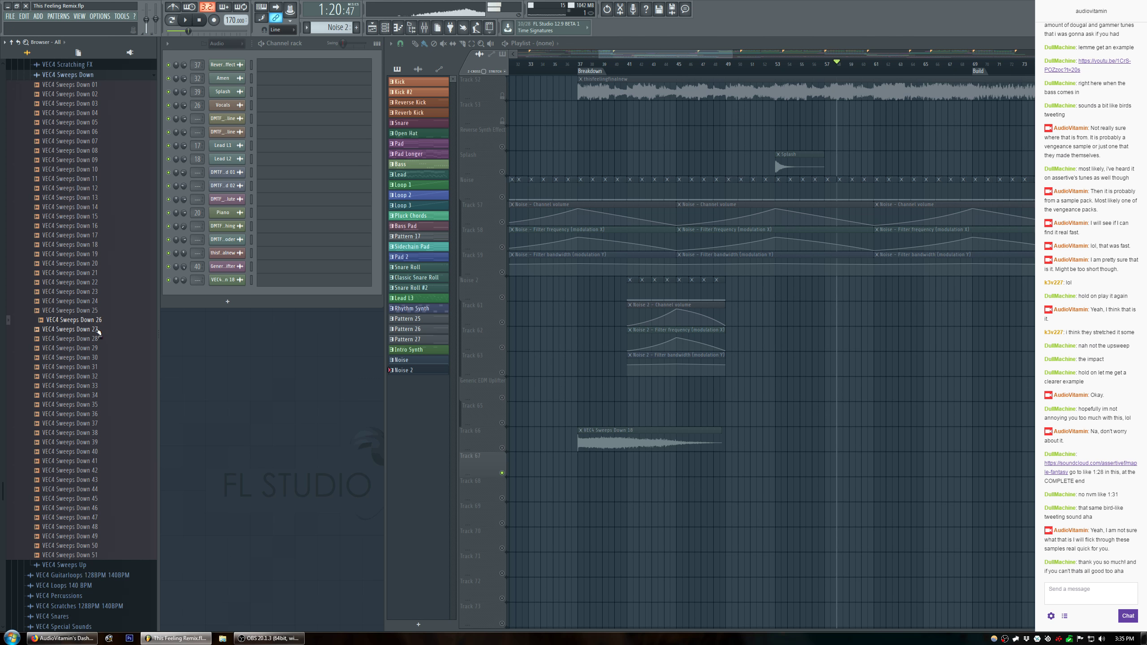
{"action": "left_click", "coordinate": [72, 330]}
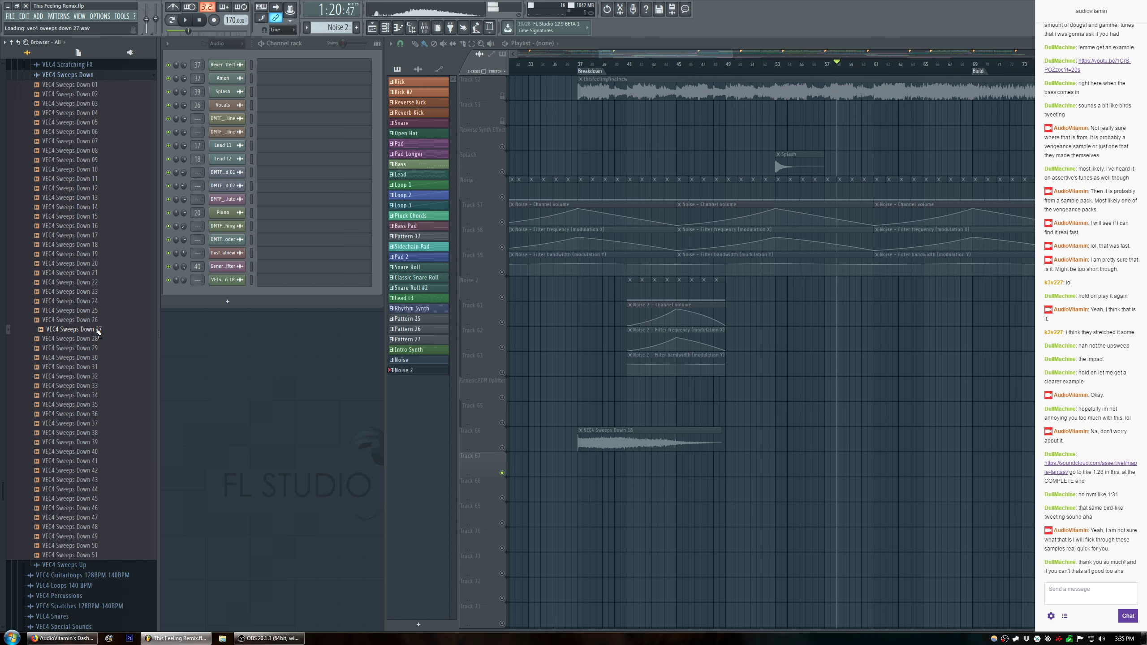
{"action": "left_click", "coordinate": [90, 339]}
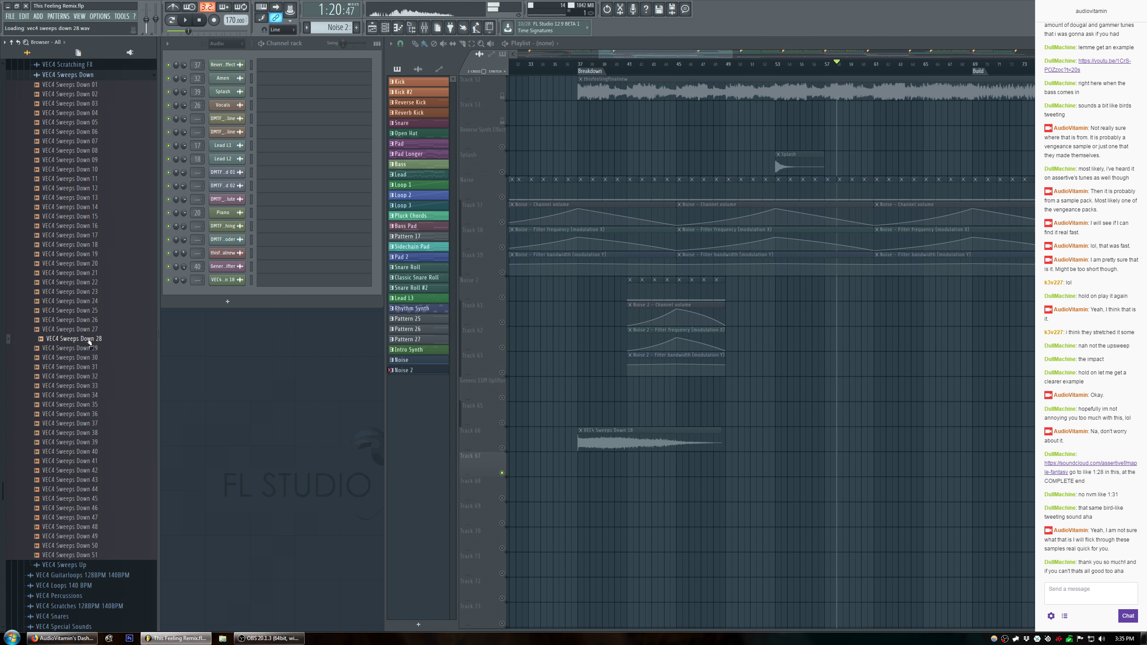
{"action": "left_click", "coordinate": [86, 350]}
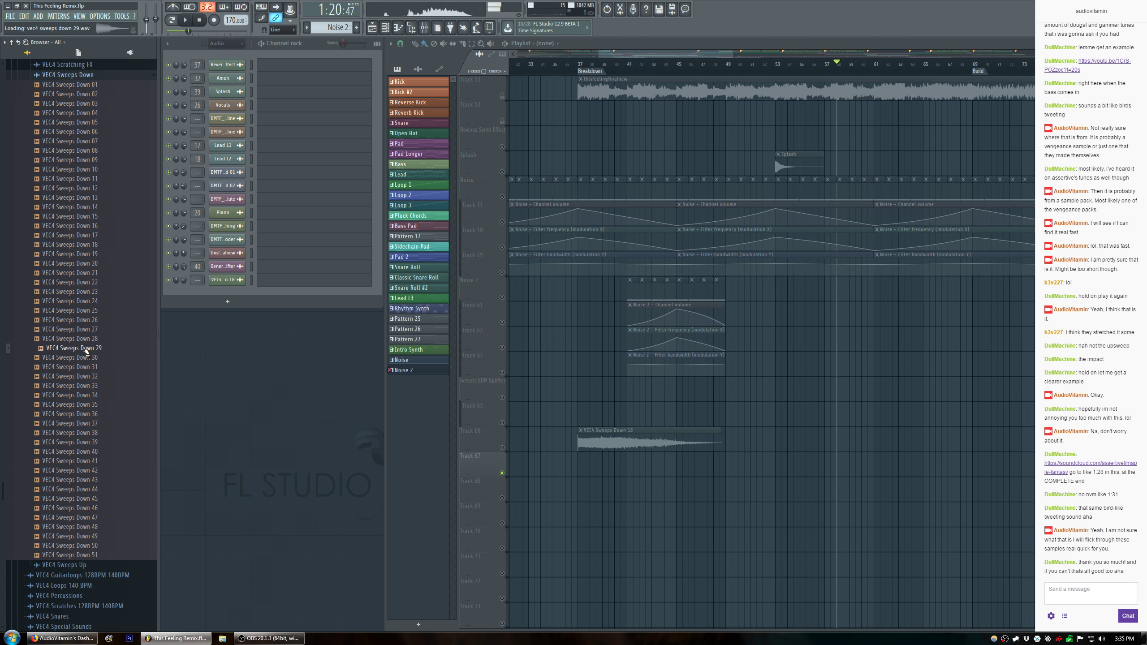
{"action": "left_click", "coordinate": [79, 362]}
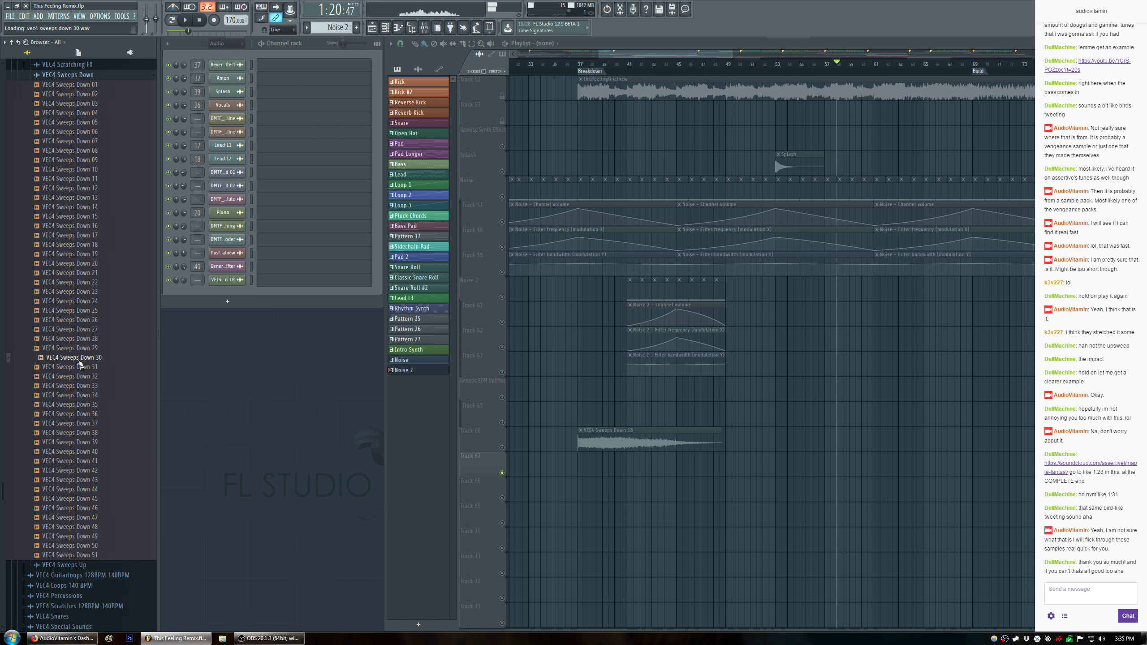
{"action": "left_click", "coordinate": [79, 367]}
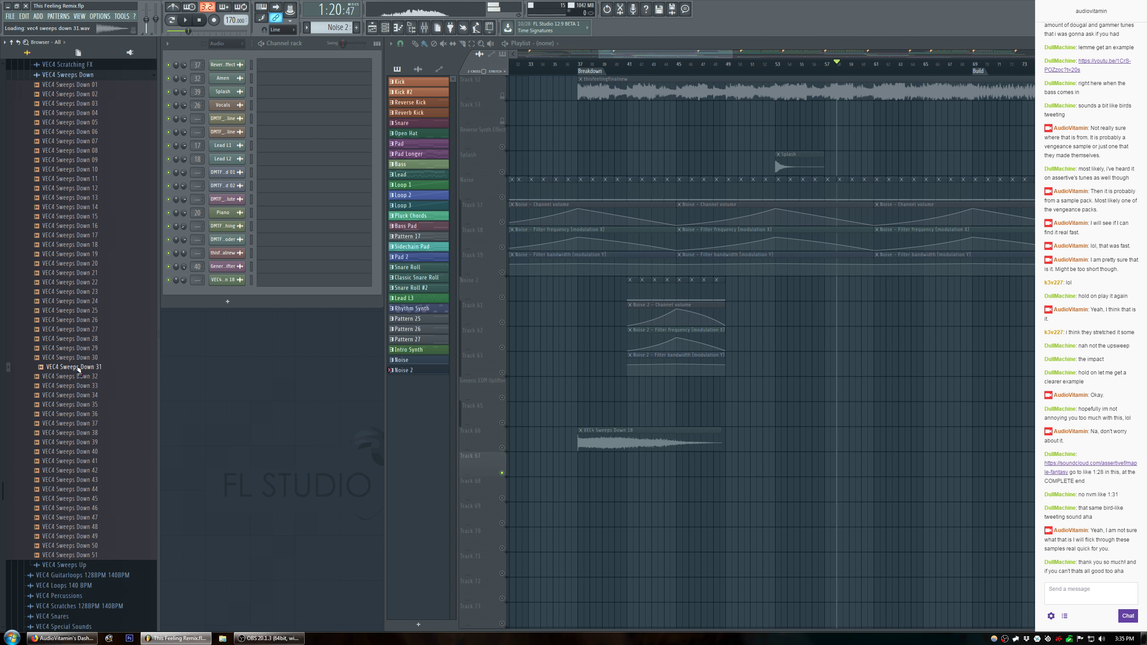
{"action": "left_click", "coordinate": [77, 377]}
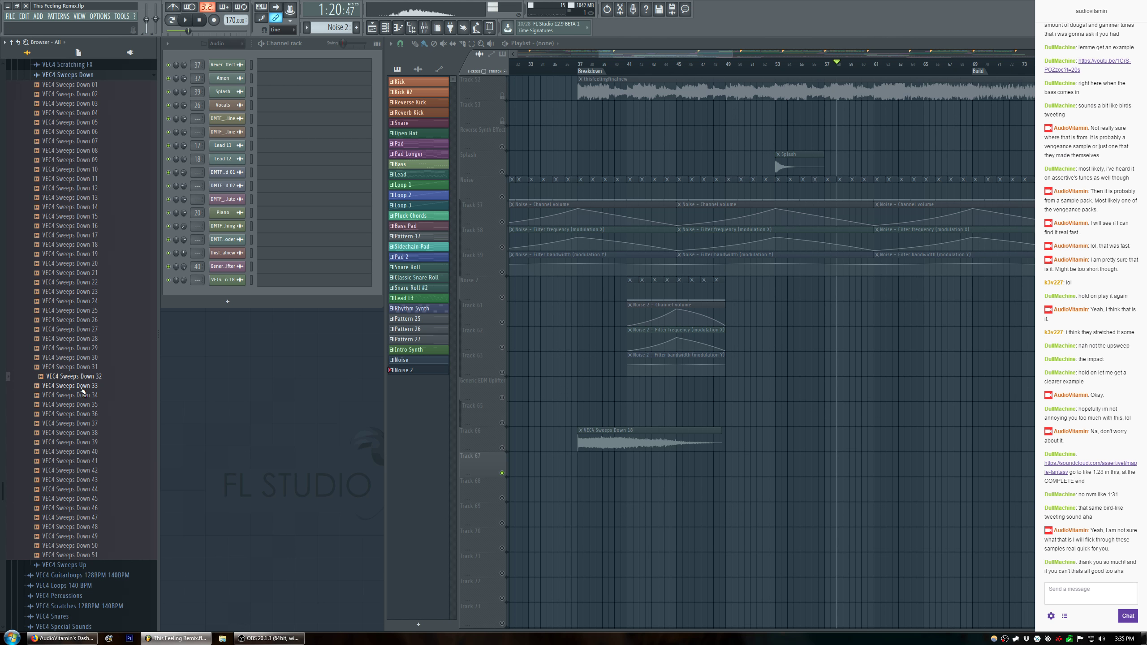
{"action": "left_click", "coordinate": [82, 388]}
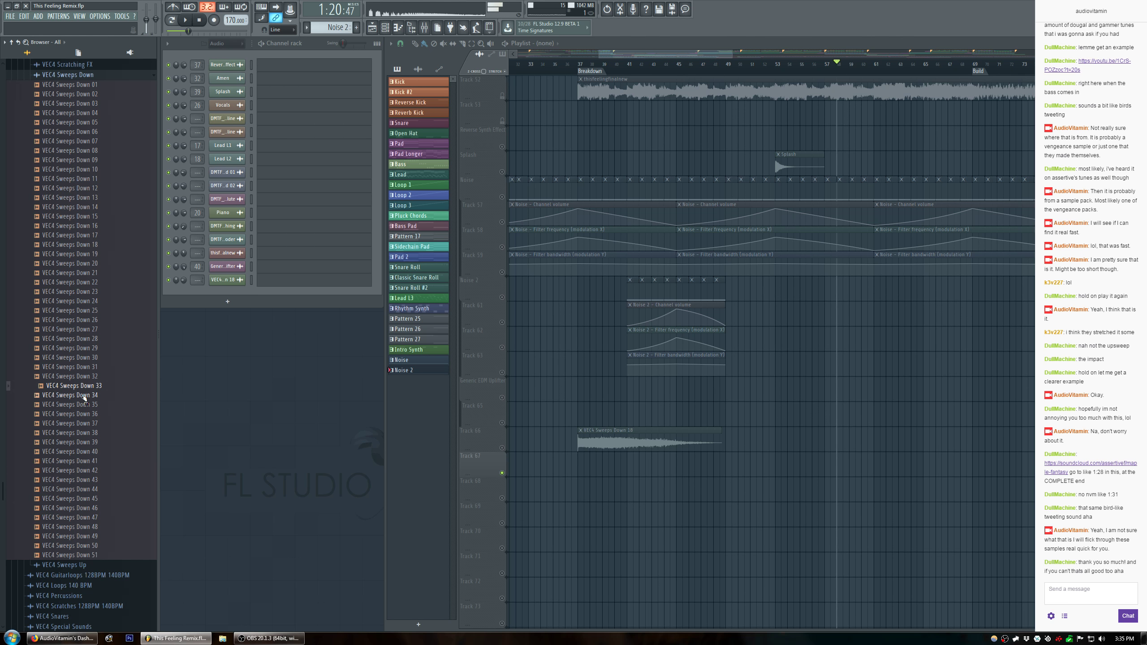
{"action": "left_click", "coordinate": [85, 396]}
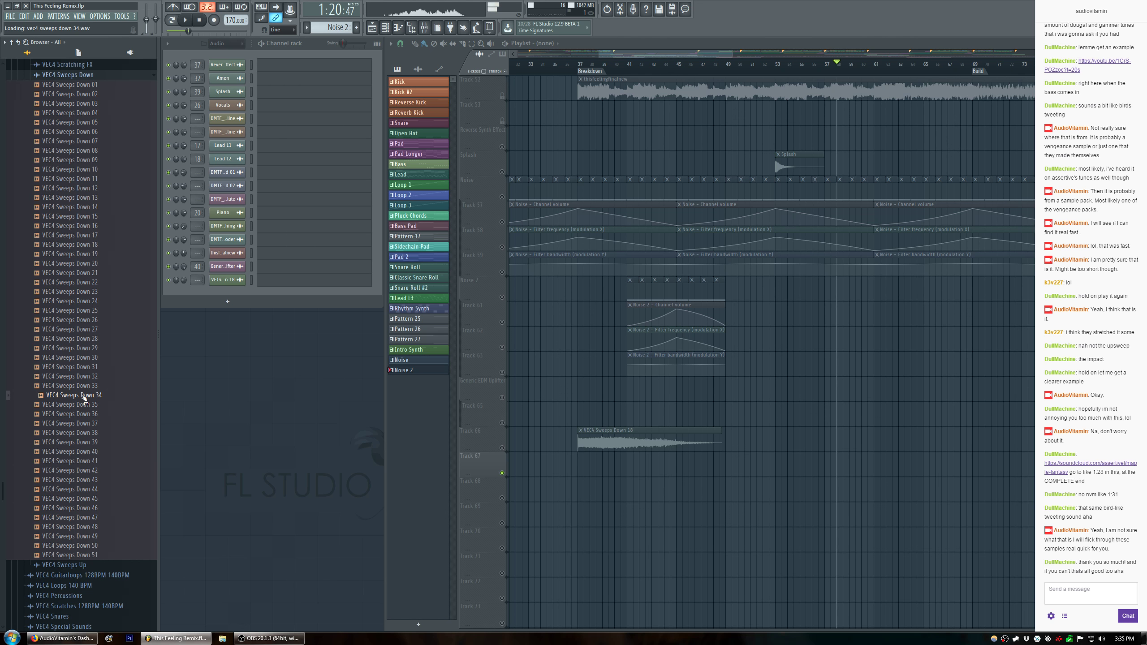
{"action": "left_click", "coordinate": [82, 406]}
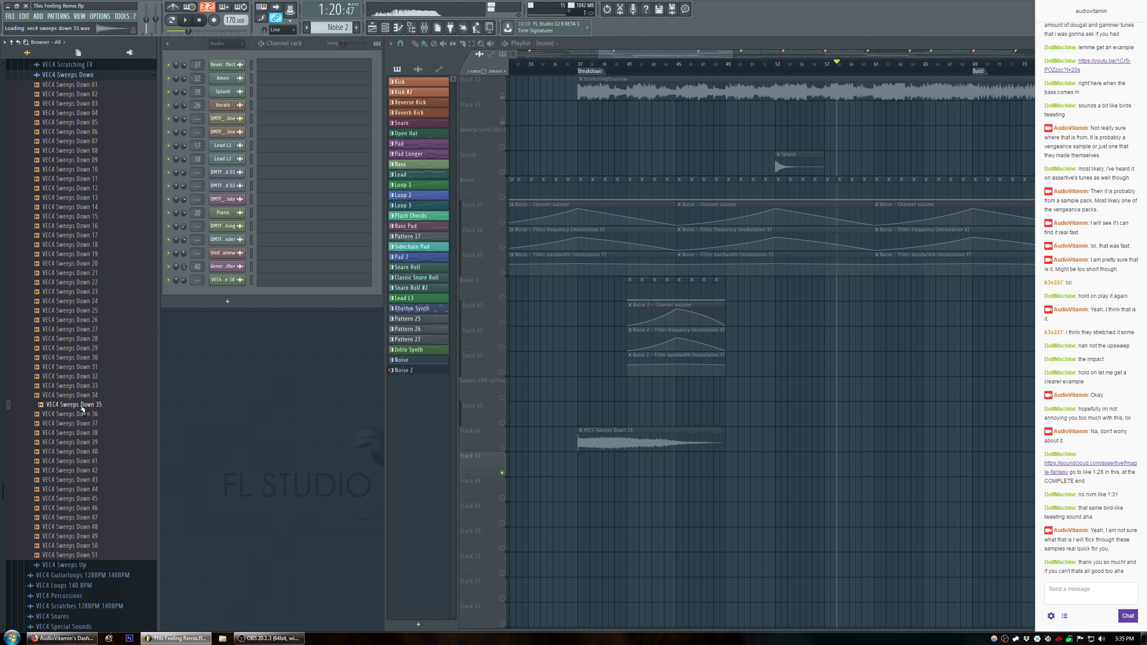
{"action": "left_click", "coordinate": [84, 416]}
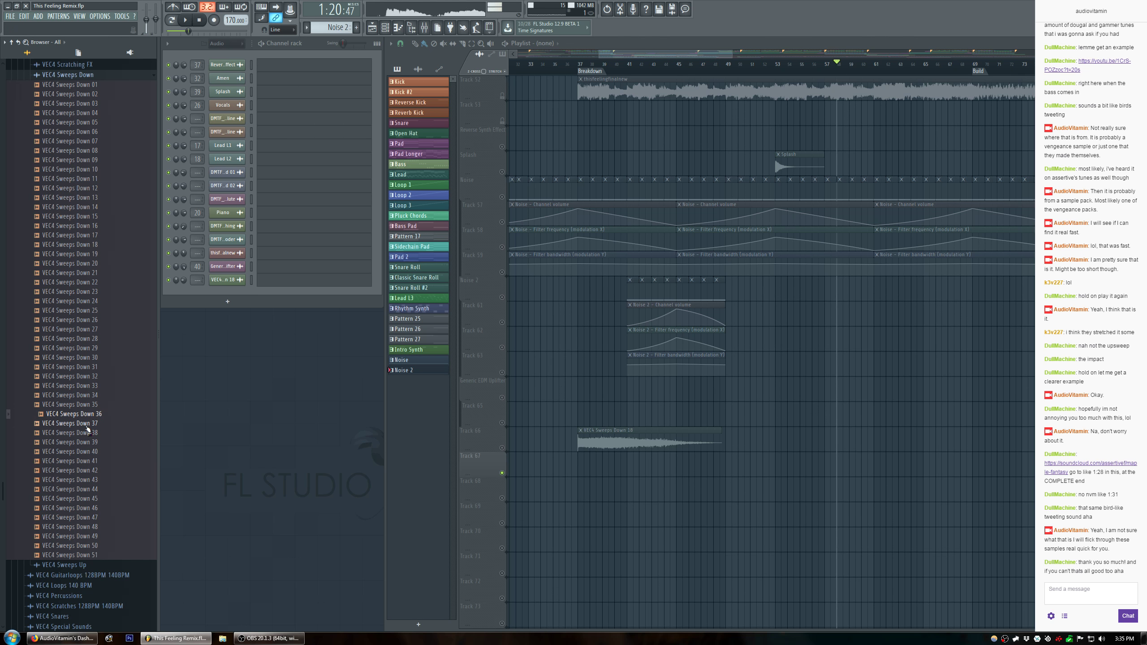
{"action": "left_click", "coordinate": [88, 425]}
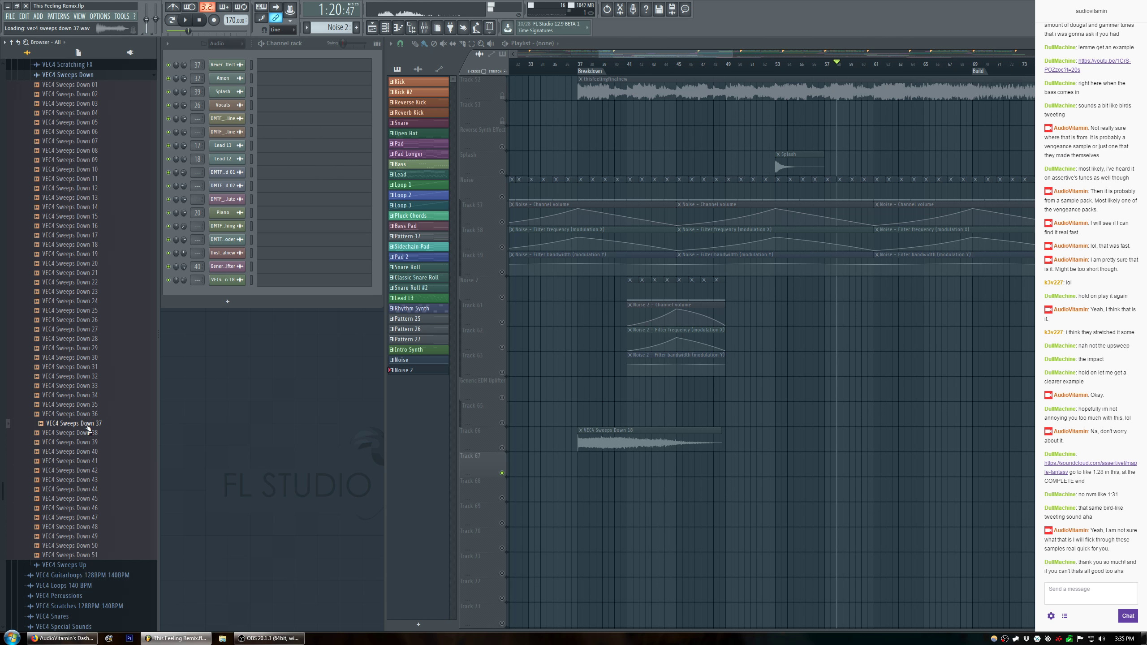
{"action": "left_click", "coordinate": [89, 433]}
{"action": "left_click", "coordinate": [91, 443]}
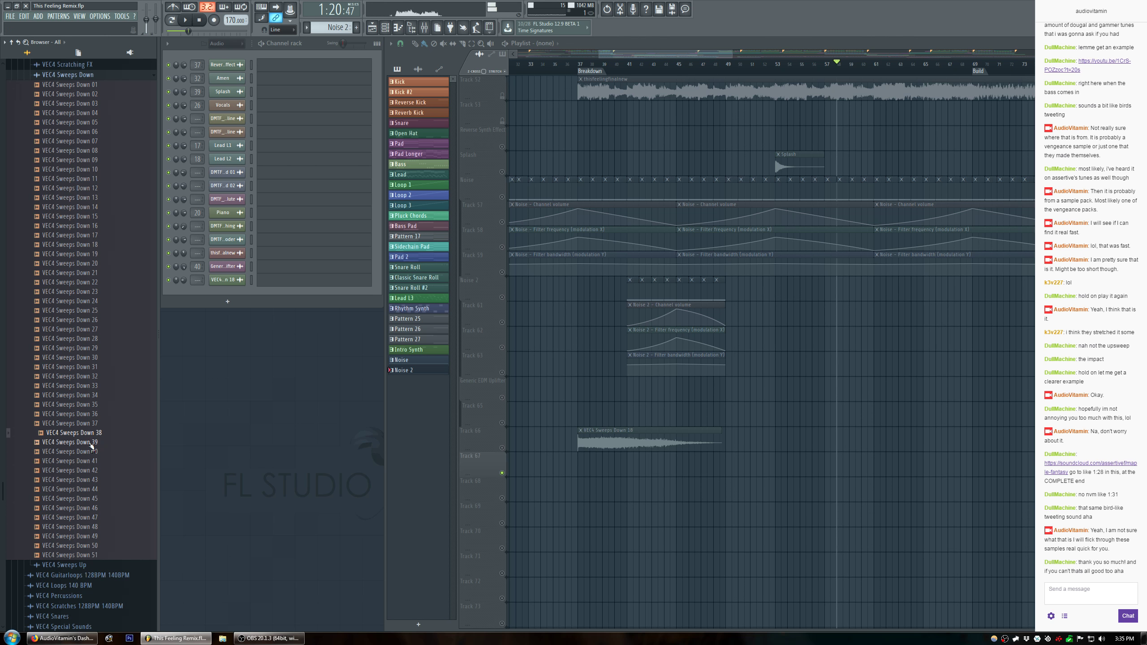
{"action": "left_click", "coordinate": [93, 451]}
{"action": "left_click", "coordinate": [95, 462]}
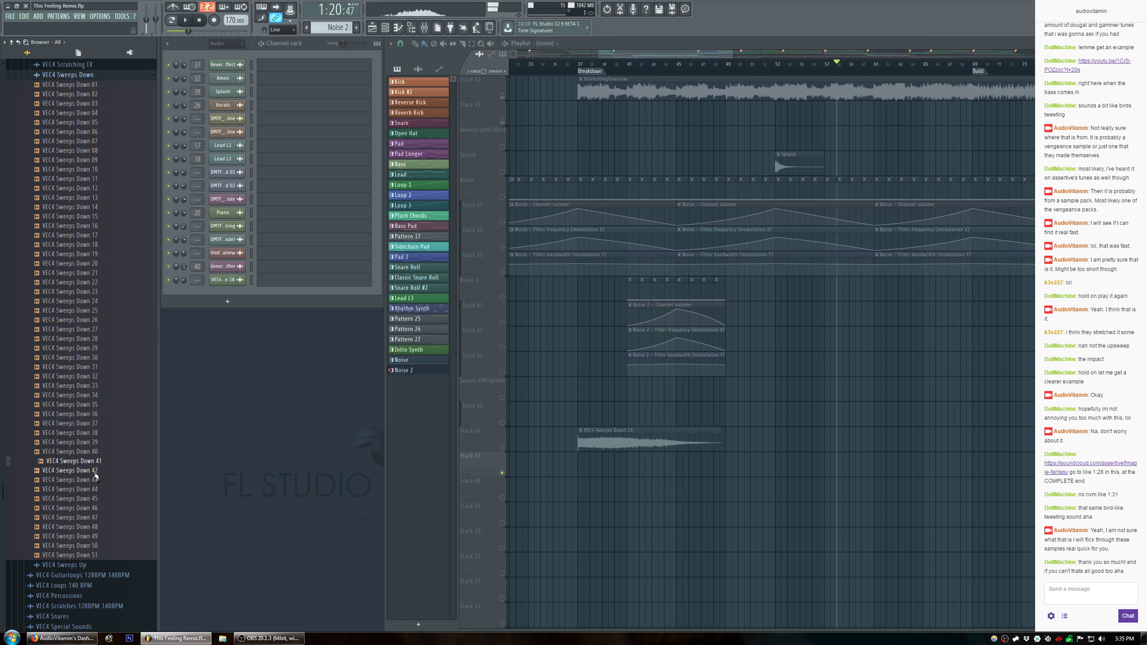
{"action": "left_click", "coordinate": [95, 472]}
{"action": "left_click", "coordinate": [96, 478]}
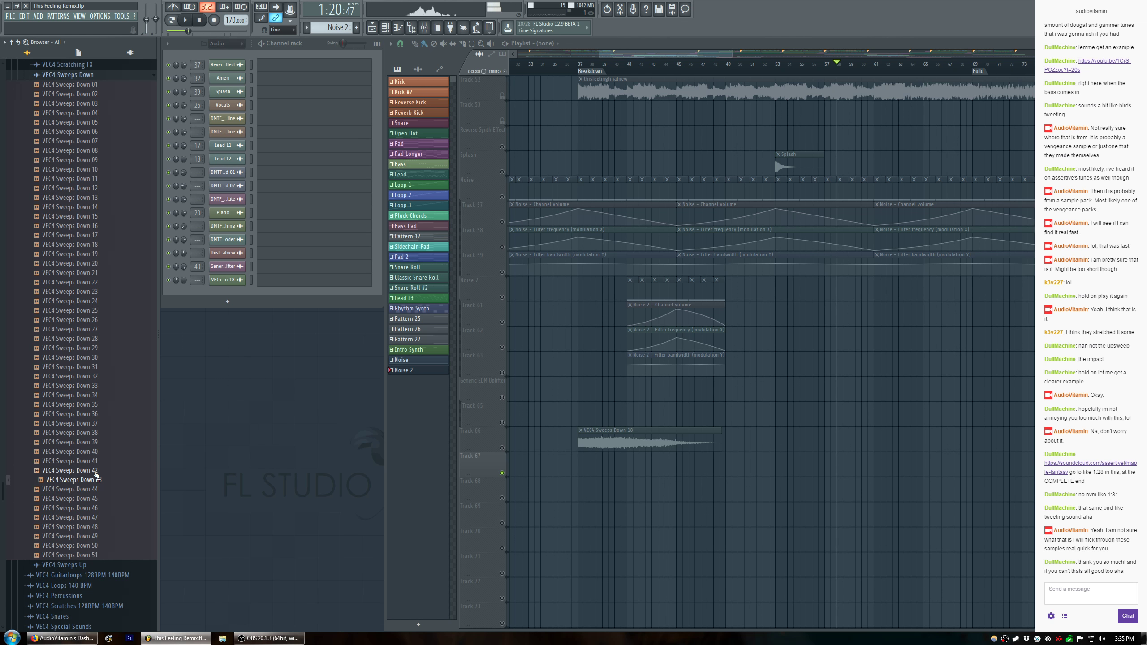
{"action": "left_click", "coordinate": [96, 475]}
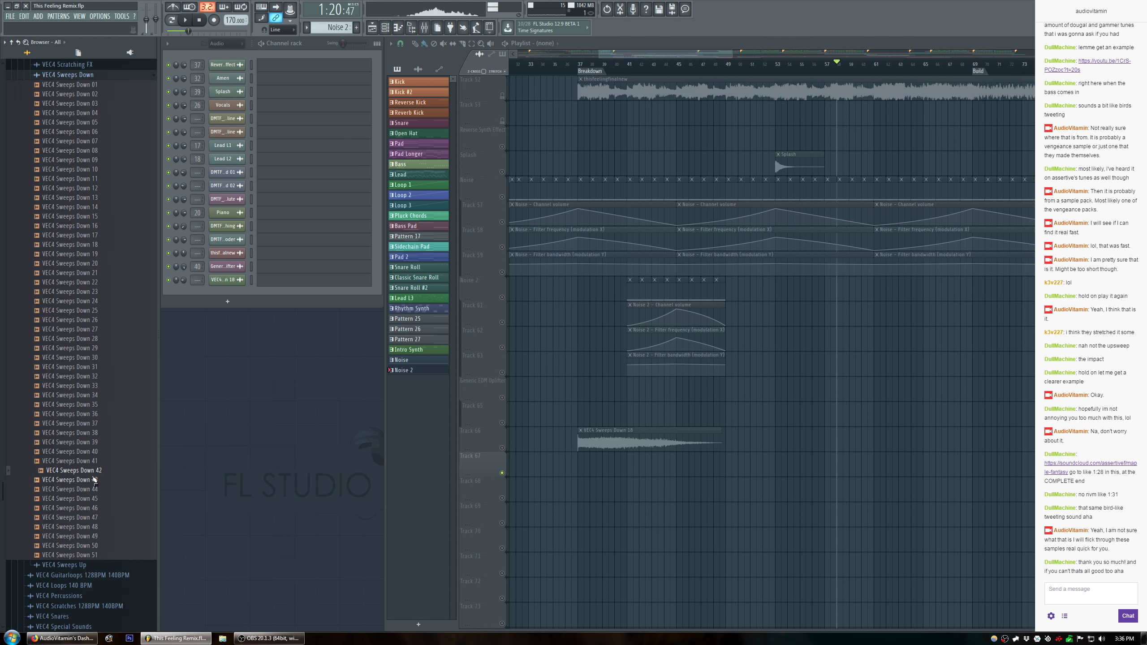
{"action": "left_click", "coordinate": [99, 493]}
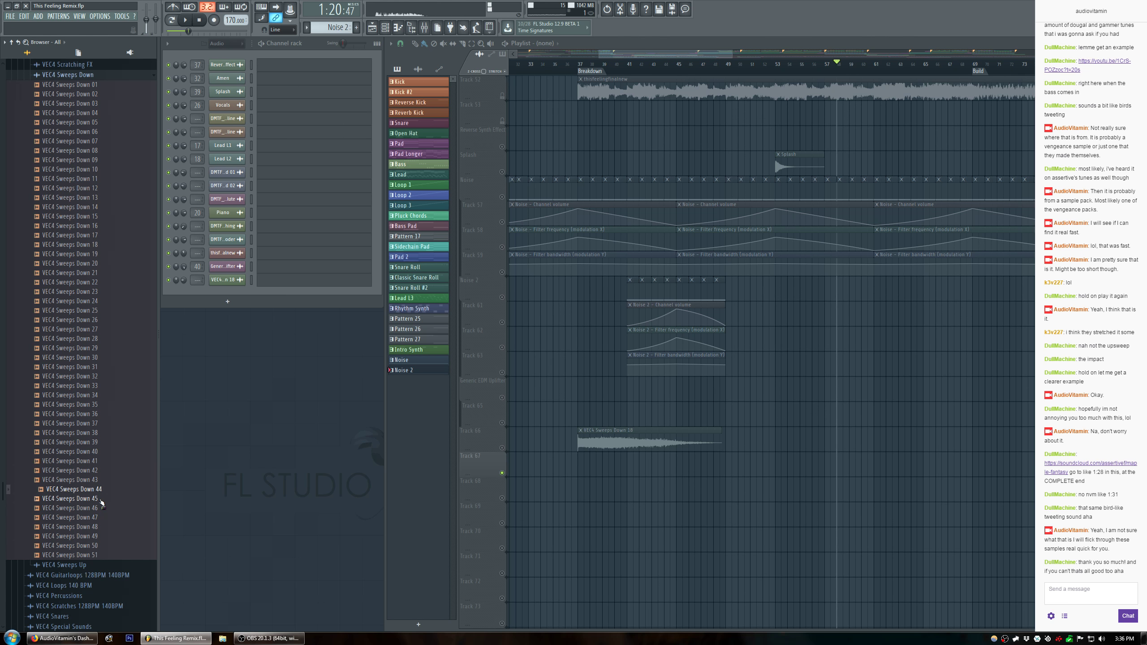
{"action": "left_click", "coordinate": [100, 499]}
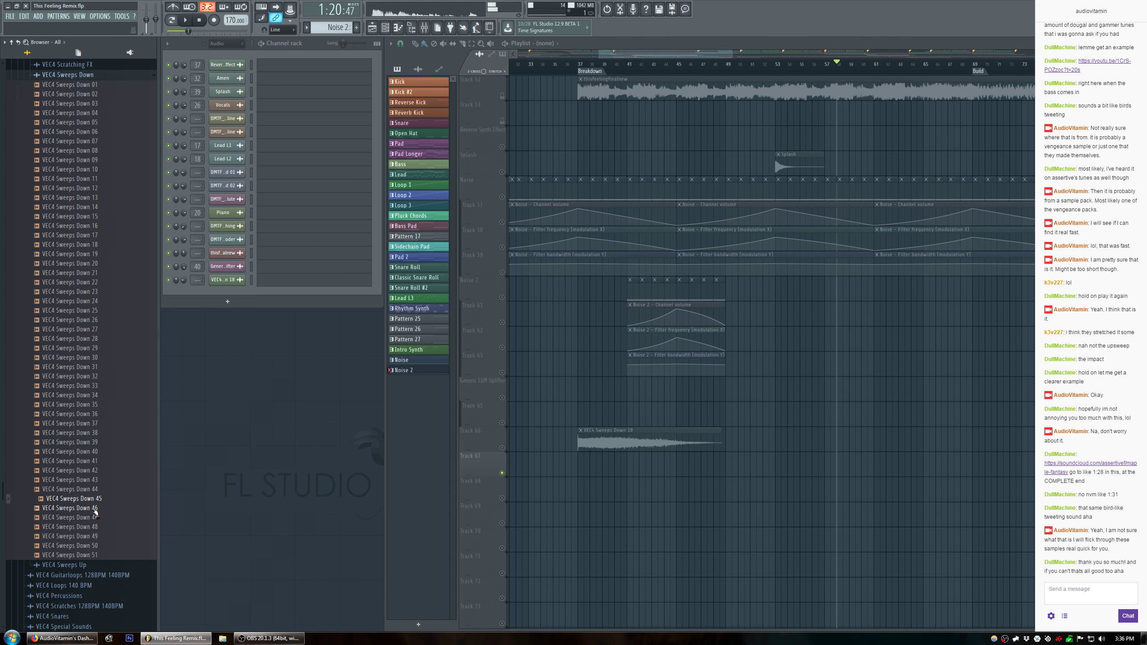
{"action": "left_click", "coordinate": [96, 509]}
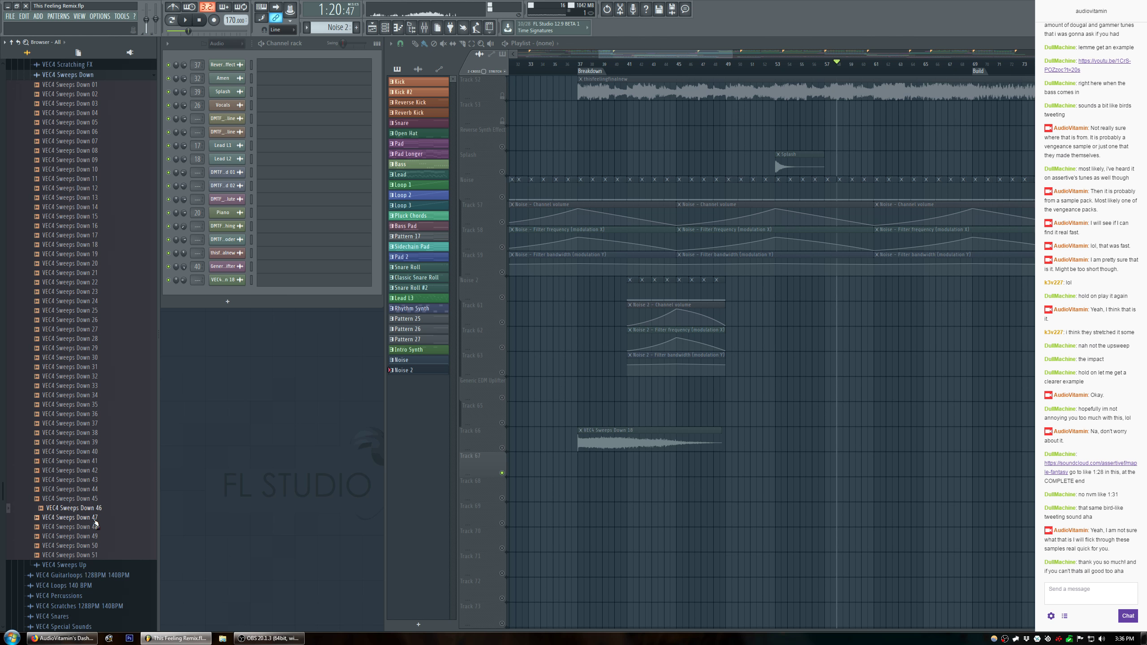
{"action": "left_click", "coordinate": [96, 519]}
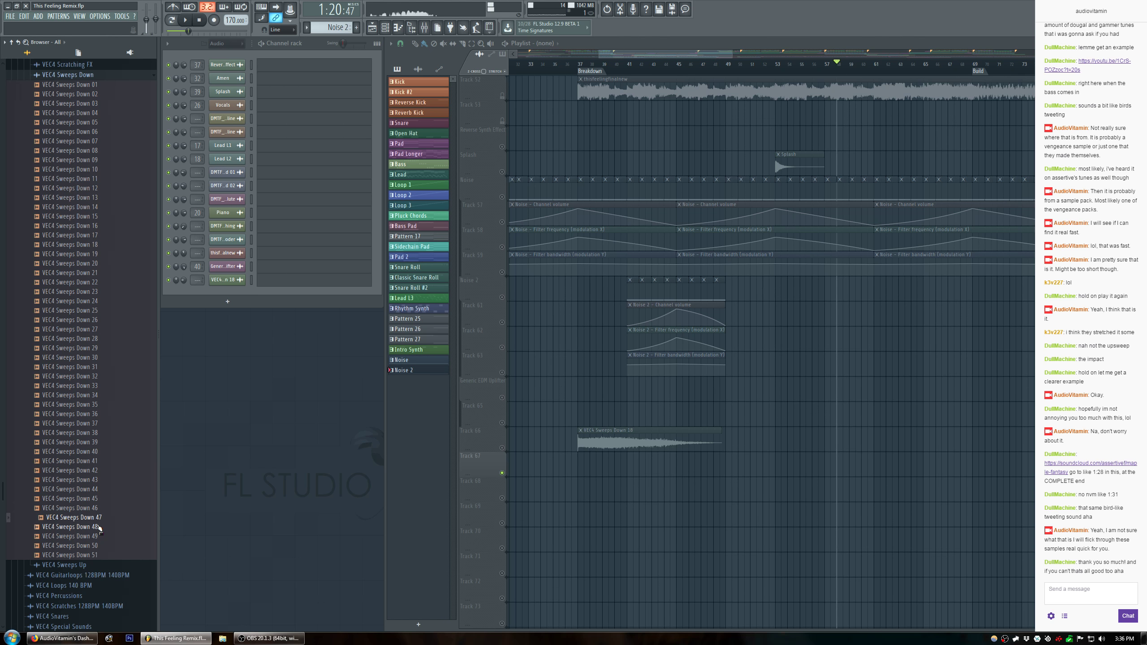
{"action": "left_click", "coordinate": [100, 528]}
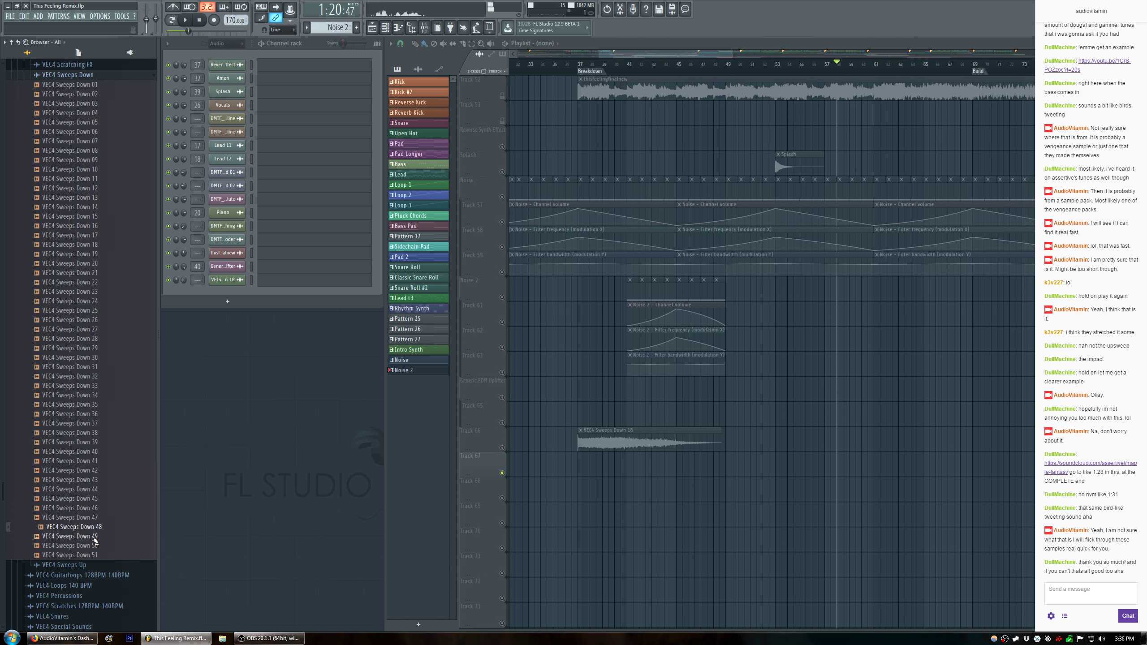
{"action": "left_click", "coordinate": [95, 537]}
{"action": "left_click", "coordinate": [97, 547]}
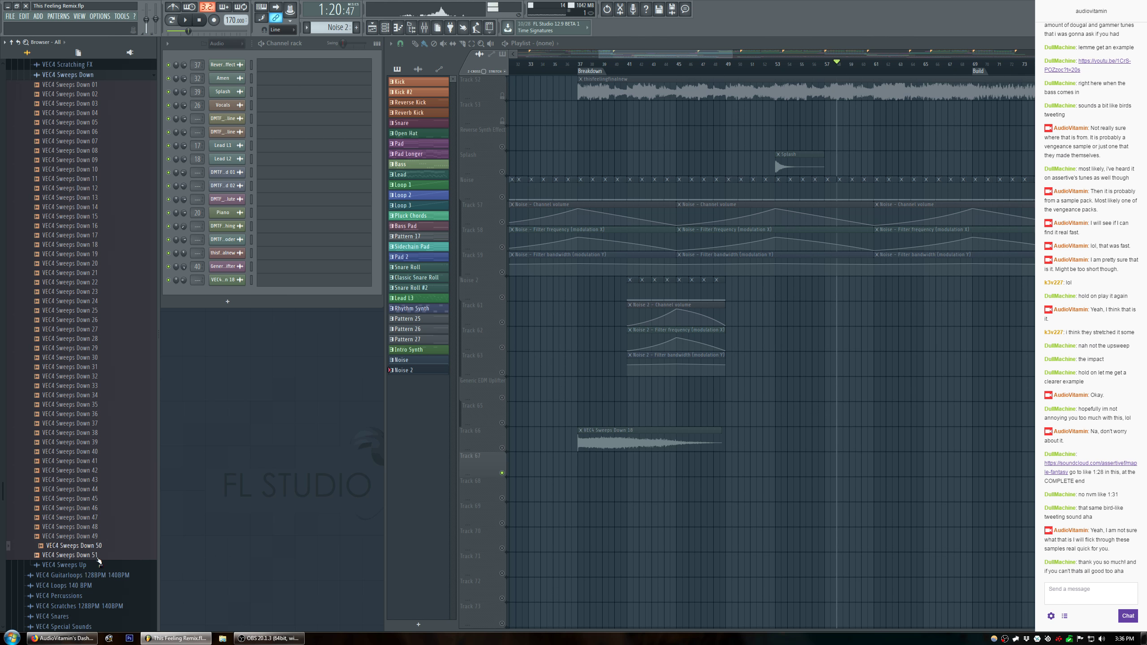
{"action": "left_click", "coordinate": [98, 557]}
Audition samples from VEC4 Sweeps Down 01 to 18, going back to 08 and 07 after number 10.
{"action": "scroll", "coordinate": [112, 476], "scroll_direction": "up", "scroll_amount": 5}
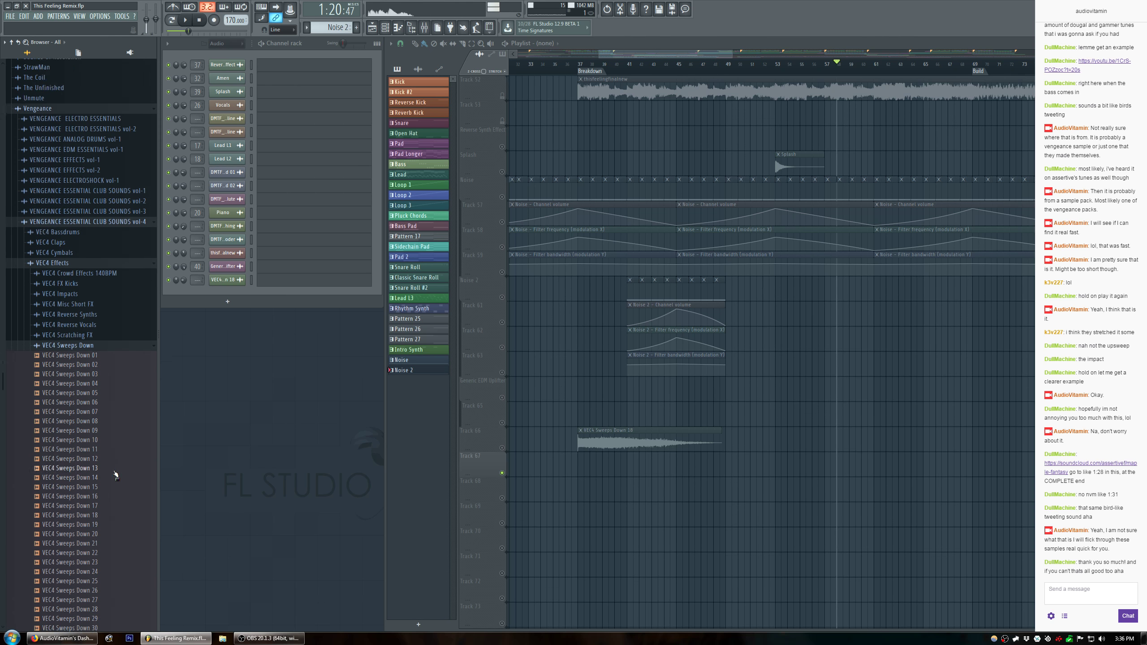
{"action": "left_click", "coordinate": [100, 367]}
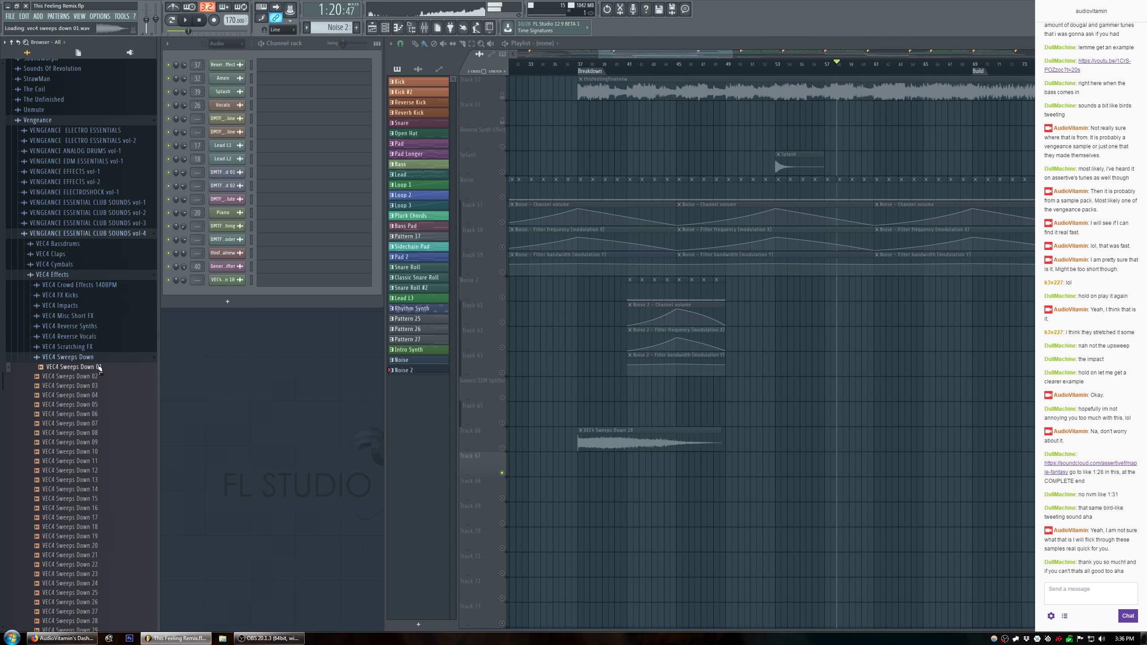
{"action": "left_click", "coordinate": [99, 378]}
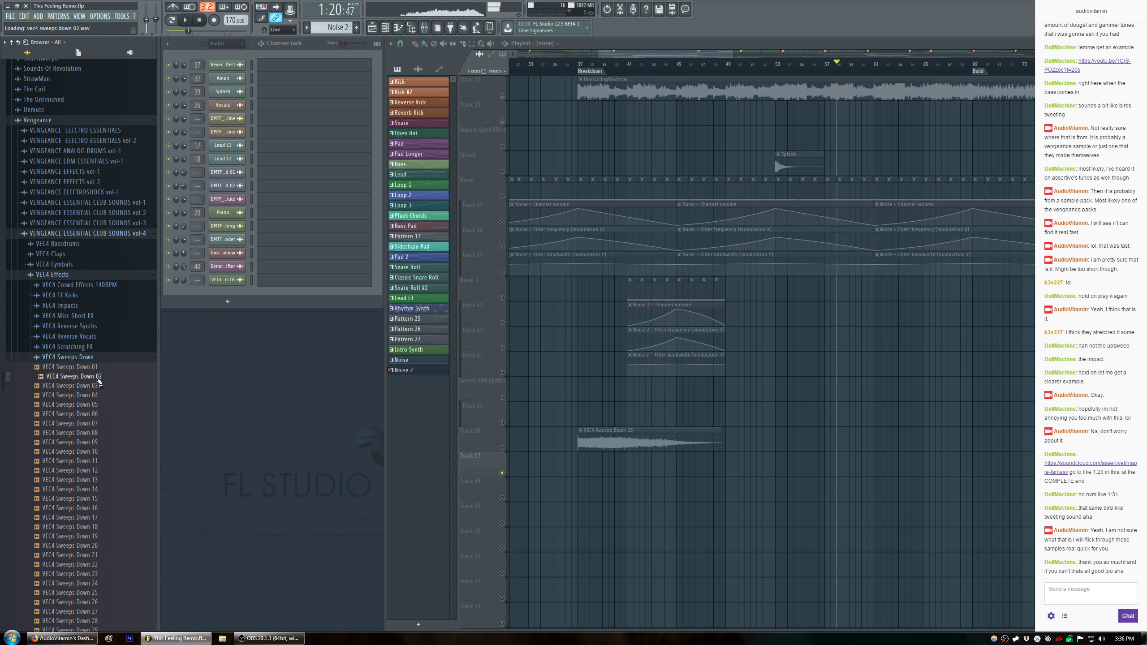
{"action": "left_click", "coordinate": [97, 386]}
{"action": "left_click", "coordinate": [94, 395]}
{"action": "left_click", "coordinate": [91, 405]}
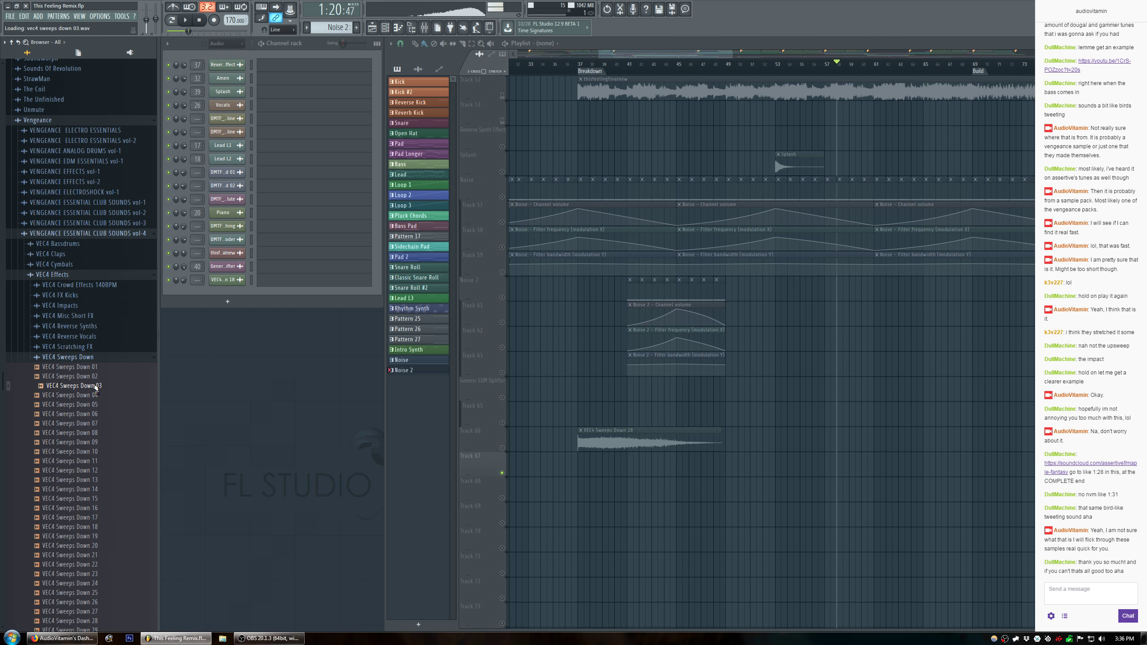
{"action": "left_click", "coordinate": [94, 415]}
{"action": "left_click", "coordinate": [91, 424]}
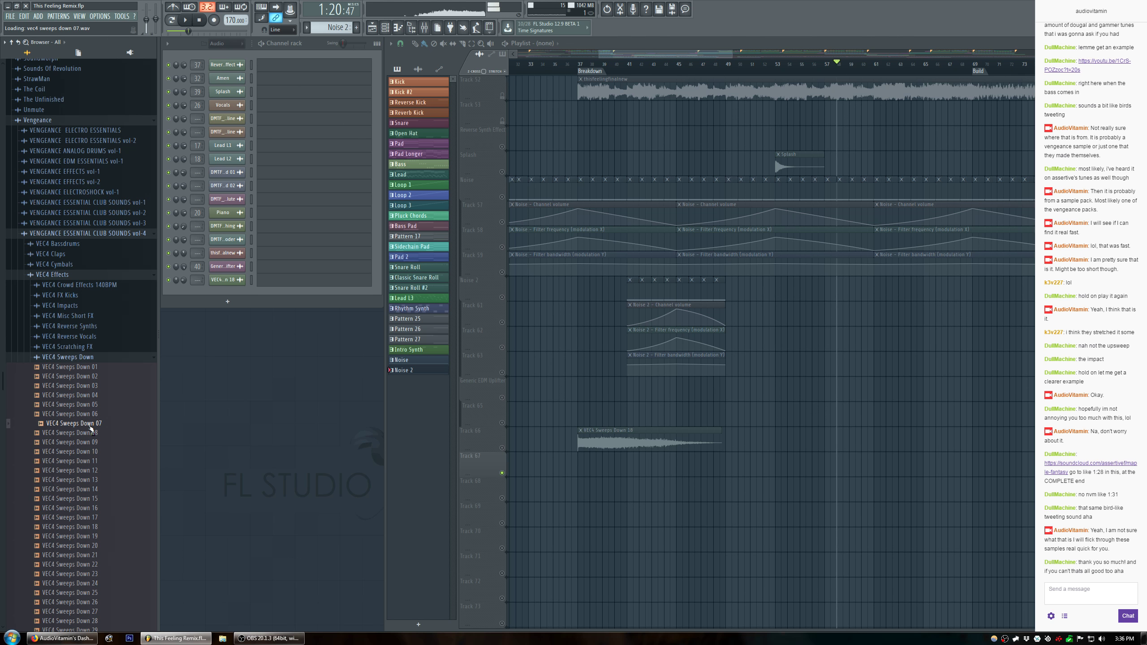
{"action": "left_click", "coordinate": [91, 433]}
{"action": "left_click", "coordinate": [91, 442]}
{"action": "left_click", "coordinate": [96, 452]}
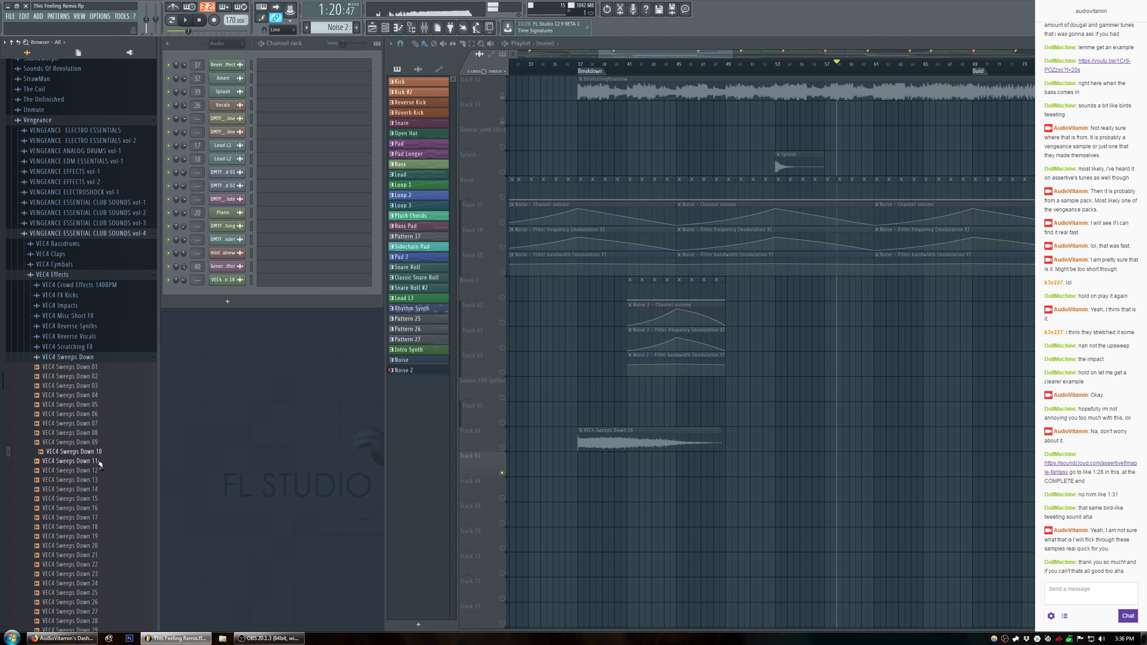
{"action": "left_click", "coordinate": [103, 433]}
{"action": "left_click", "coordinate": [103, 424]}
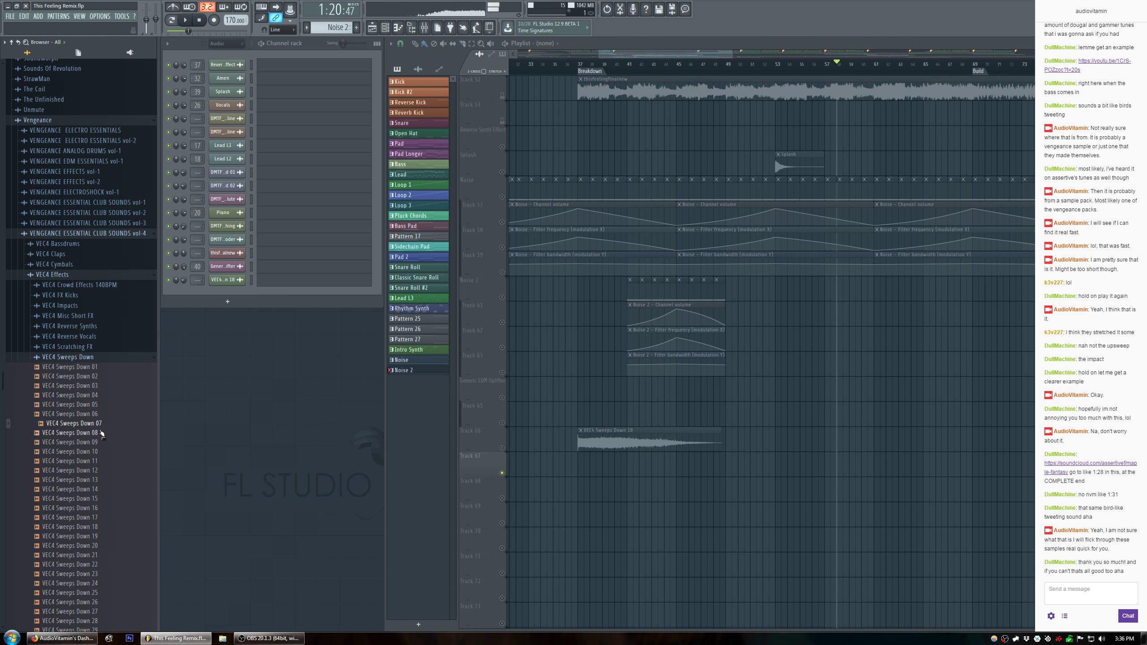
{"action": "left_click", "coordinate": [105, 474]}
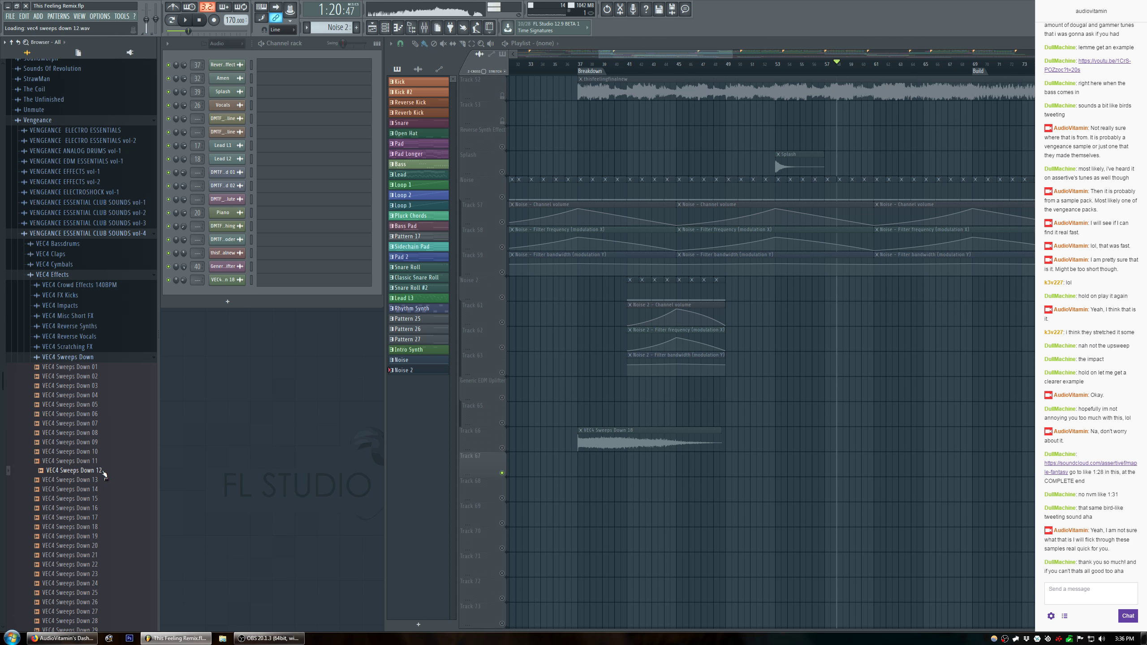
{"action": "left_click", "coordinate": [107, 481]}
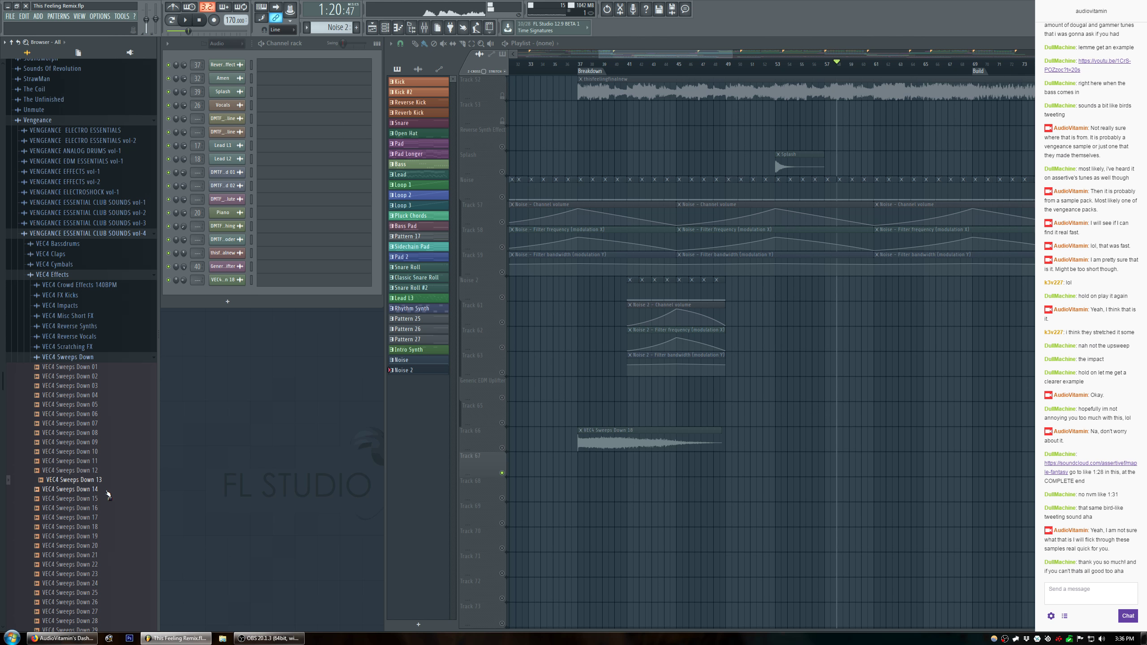
{"action": "left_click", "coordinate": [108, 492]}
{"action": "left_click", "coordinate": [109, 499]}
{"action": "left_click", "coordinate": [110, 510]}
{"action": "left_click", "coordinate": [109, 518]}
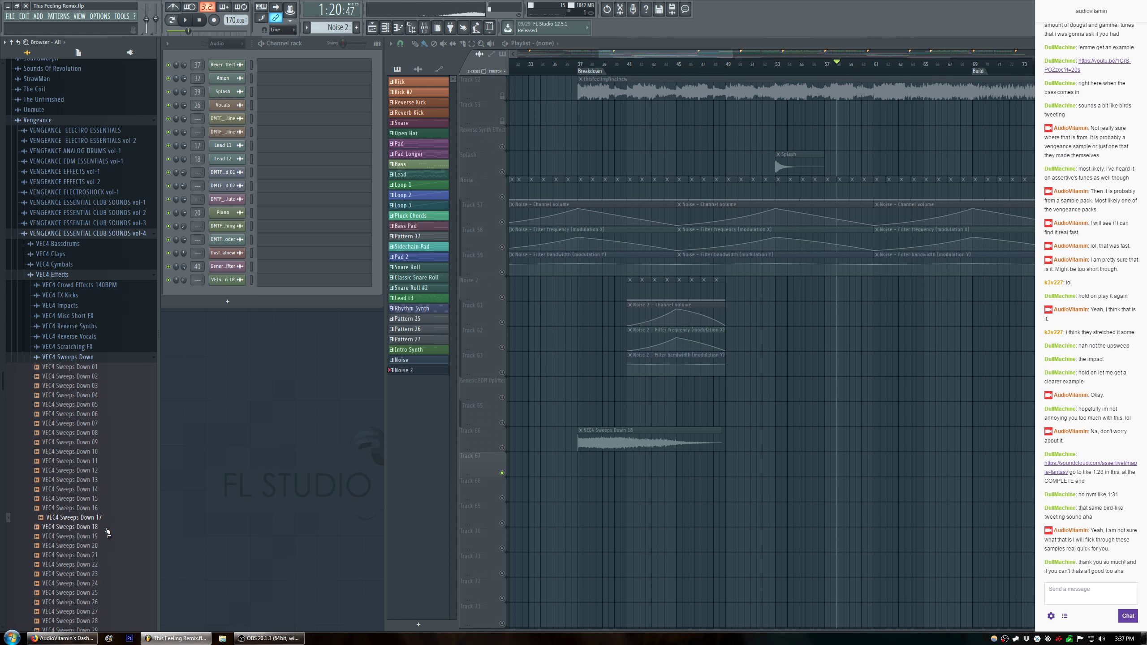
{"action": "left_click", "coordinate": [108, 528]}
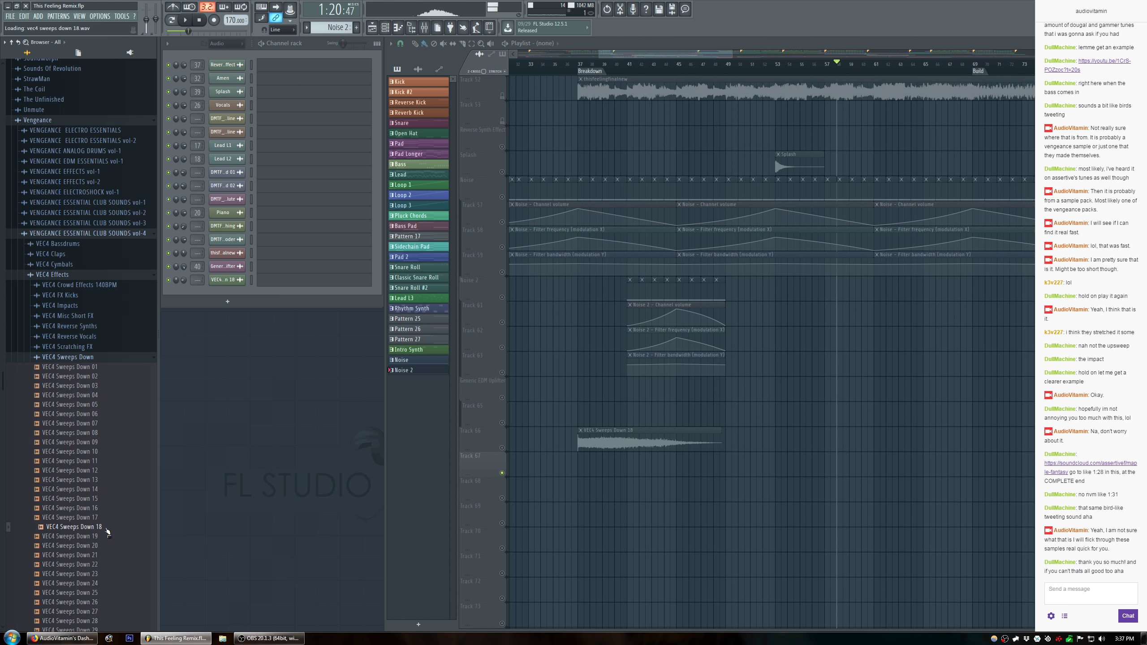
Raise the Out fade of the VEC4 Sweeps Down 18 clip on Track 66 so its tail fades out at about 60% of its length.
{"action": "double_click", "coordinate": [642, 445]}
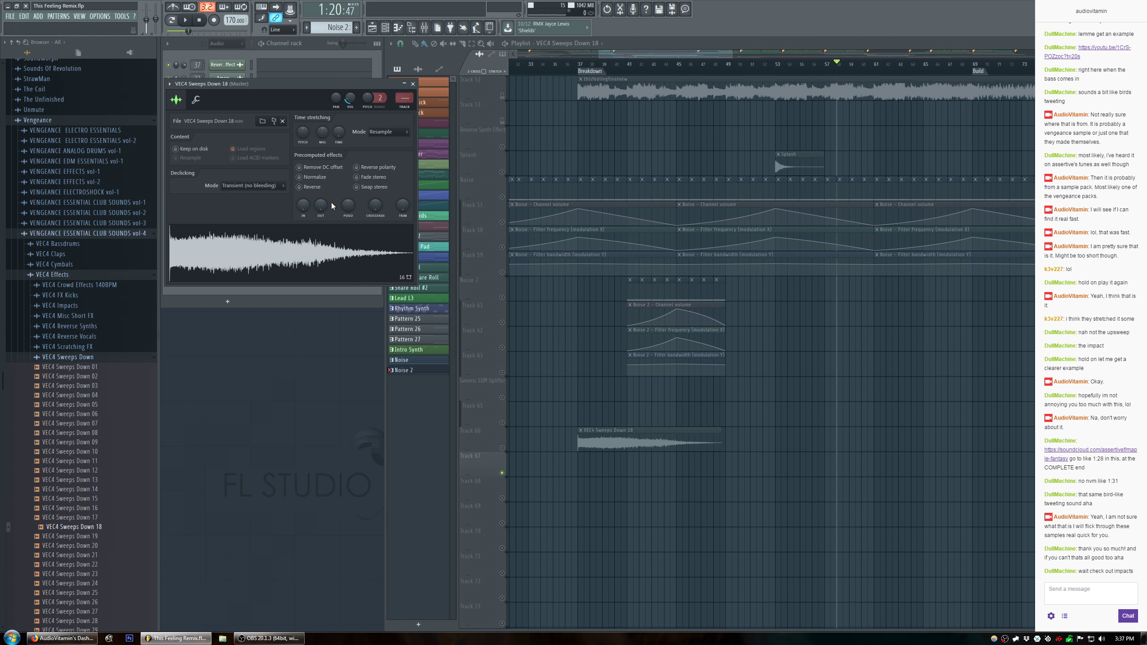
{"action": "left_click_drag", "start_coordinate": [321, 206], "coordinate": [320, 217]}
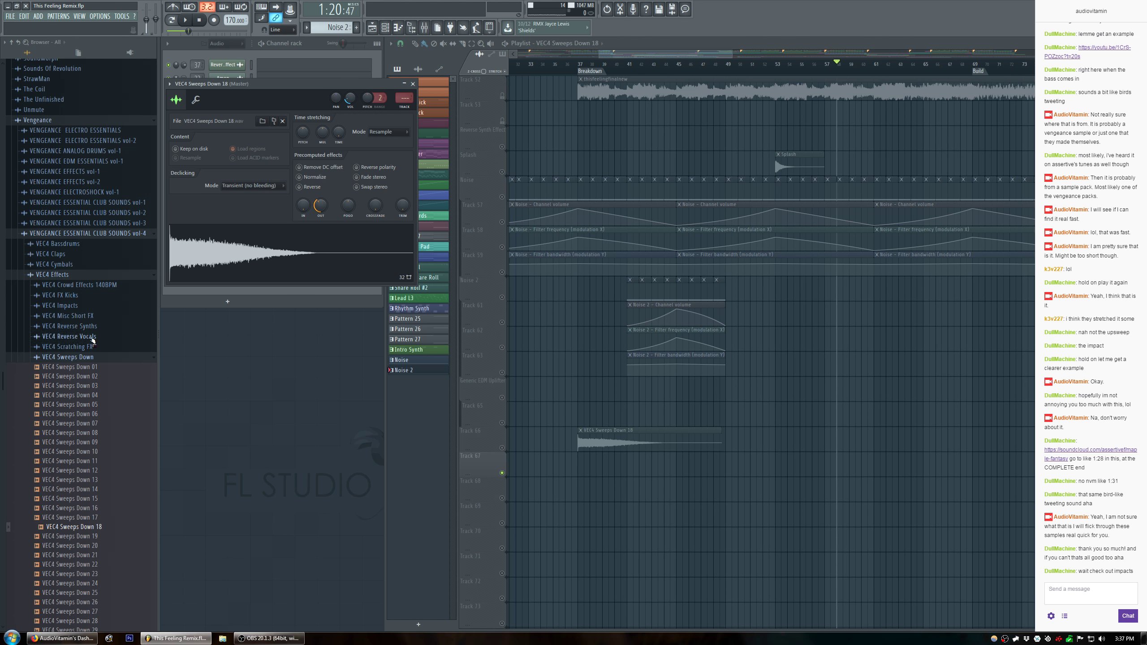
Open the VEC4 Impacts folder in place of VEC4 Sweeps Down and audition samples VEC4 Impacts 01 through 09 in order.
{"action": "left_click", "coordinate": [92, 357]}
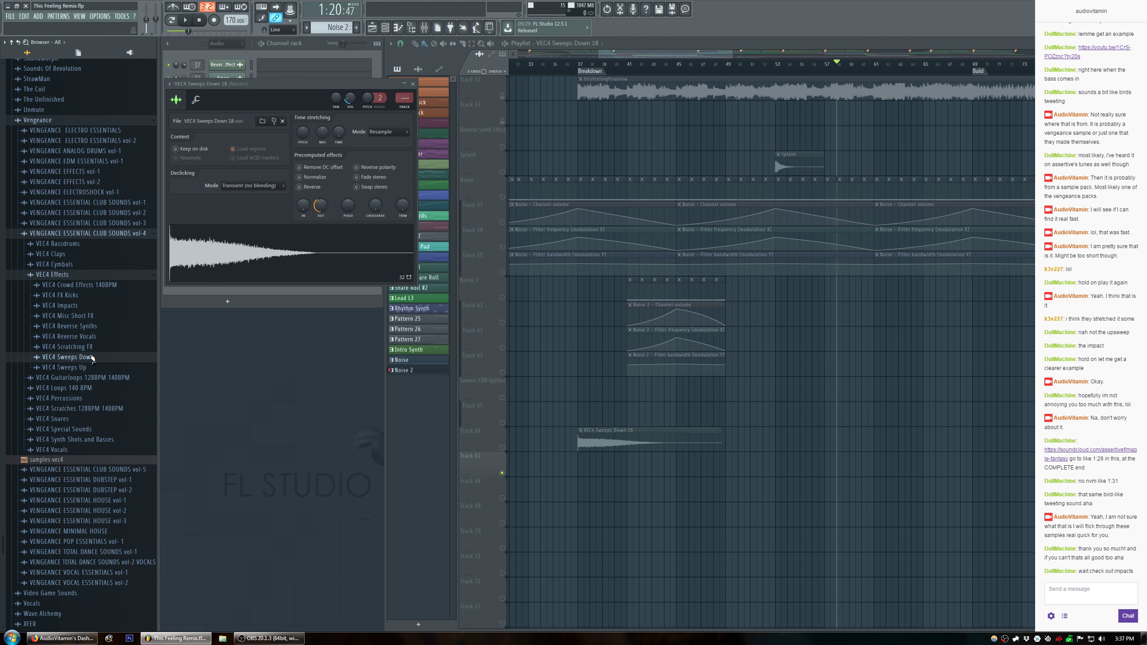
{"action": "left_click", "coordinate": [83, 306]}
{"action": "left_click", "coordinate": [89, 232]}
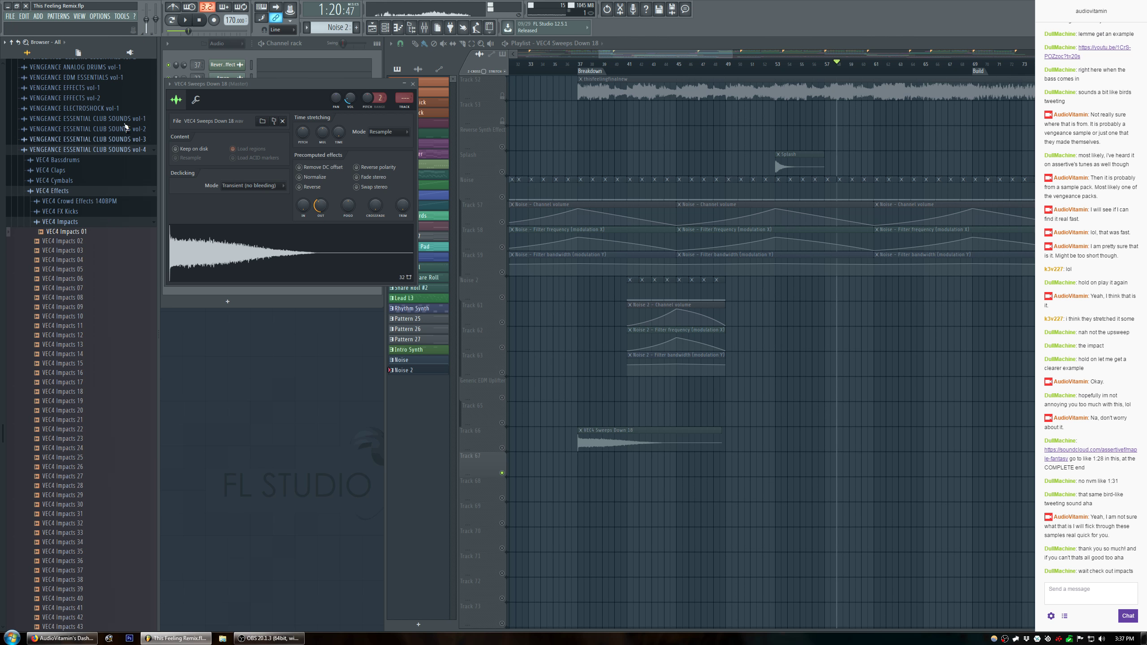
{"action": "scroll", "coordinate": [92, 339], "scroll_direction": "down", "scroll_amount": 2}
{"action": "scroll", "coordinate": [92, 336], "scroll_direction": "up", "scroll_amount": 5}
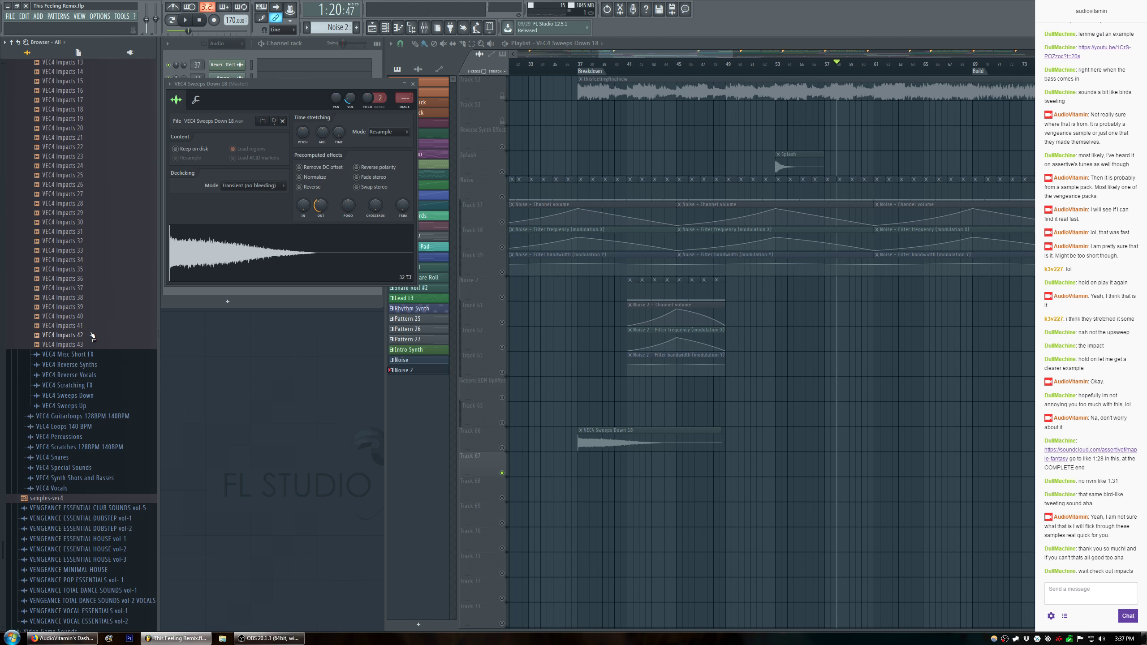
{"action": "left_click", "coordinate": [83, 298]}
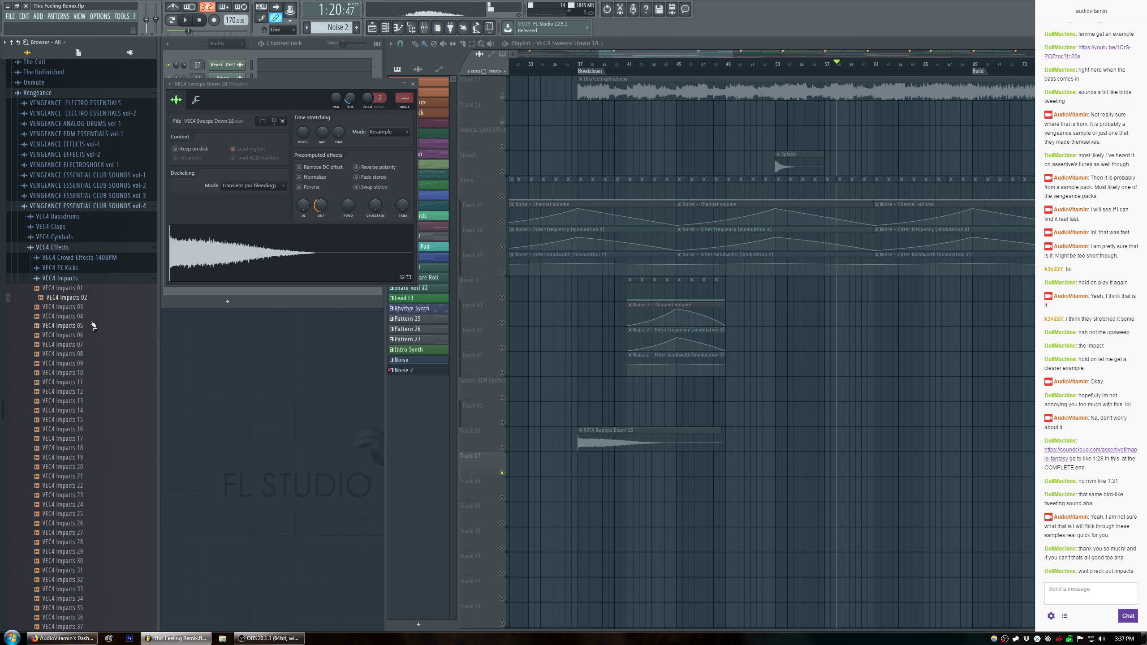
{"action": "left_click", "coordinate": [84, 309]}
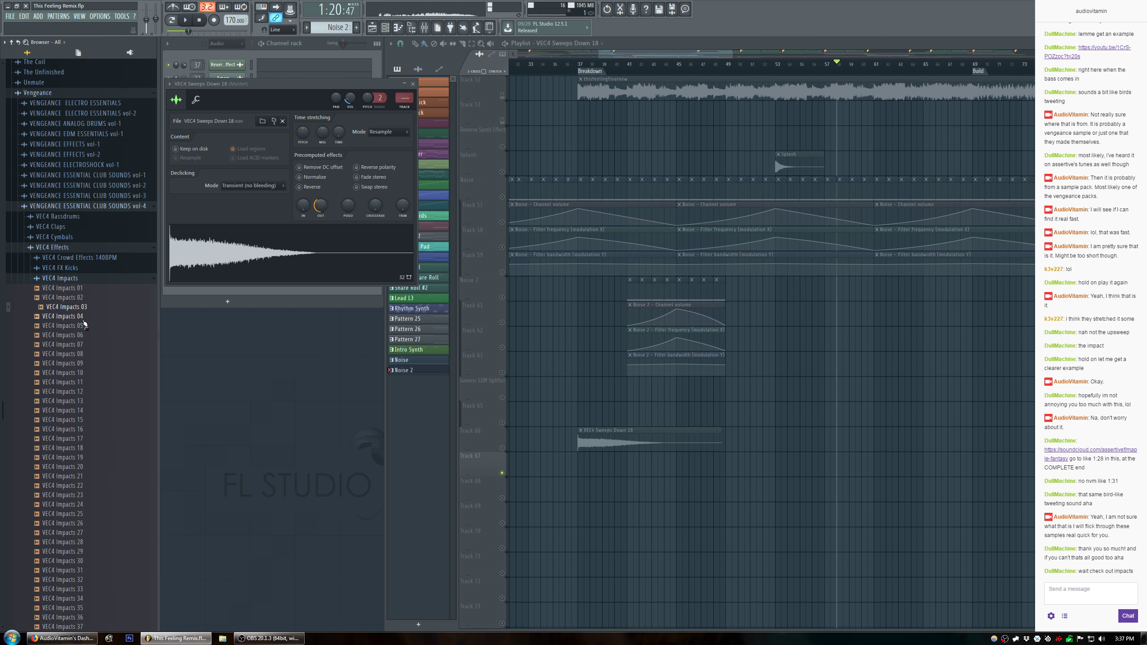
{"action": "left_click", "coordinate": [83, 320]}
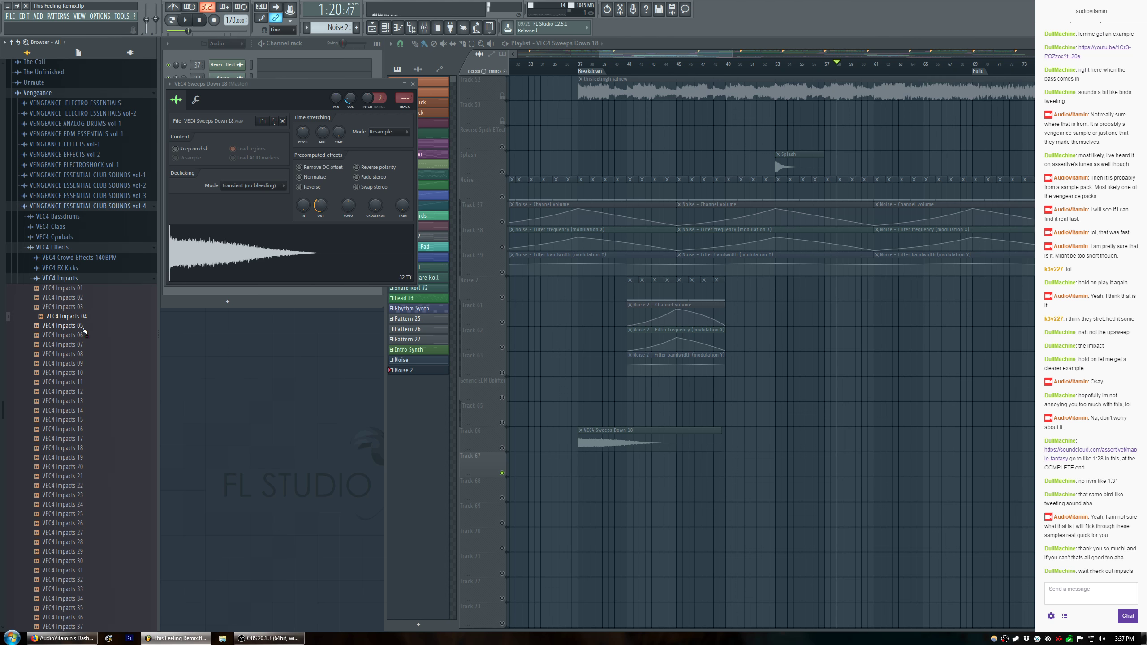
{"action": "left_click", "coordinate": [84, 326]}
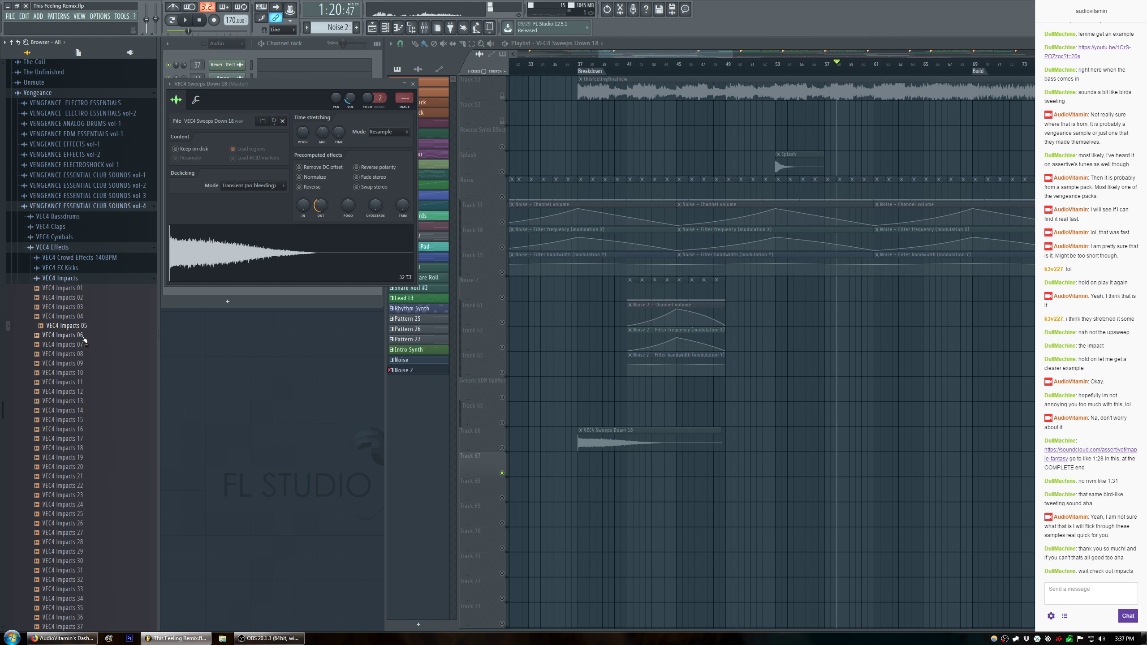
{"action": "left_click", "coordinate": [84, 337]}
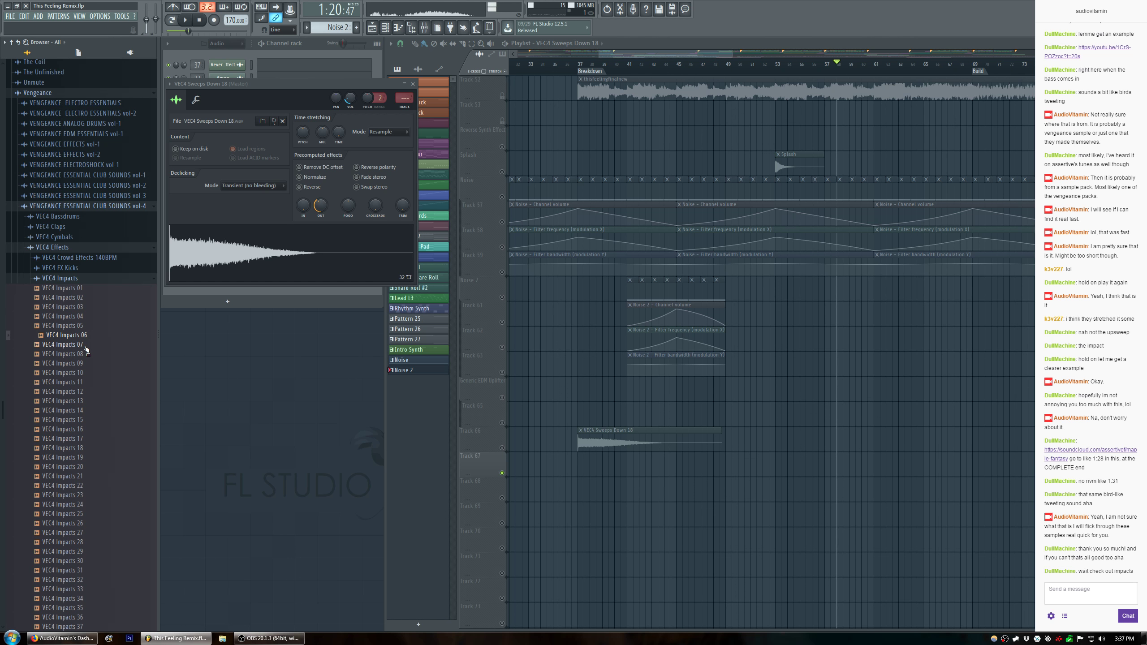
{"action": "left_click", "coordinate": [85, 346]}
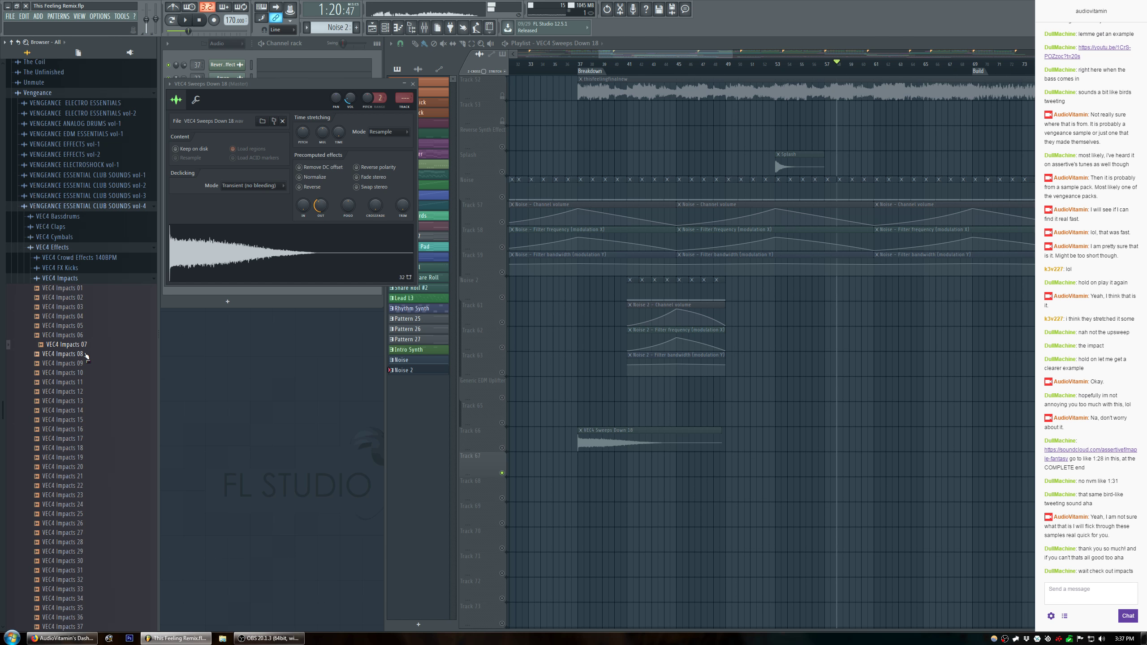
{"action": "left_click", "coordinate": [85, 355]}
{"action": "left_click", "coordinate": [85, 364]}
{"action": "scroll", "coordinate": [84, 366], "scroll_direction": "down", "scroll_amount": 6}
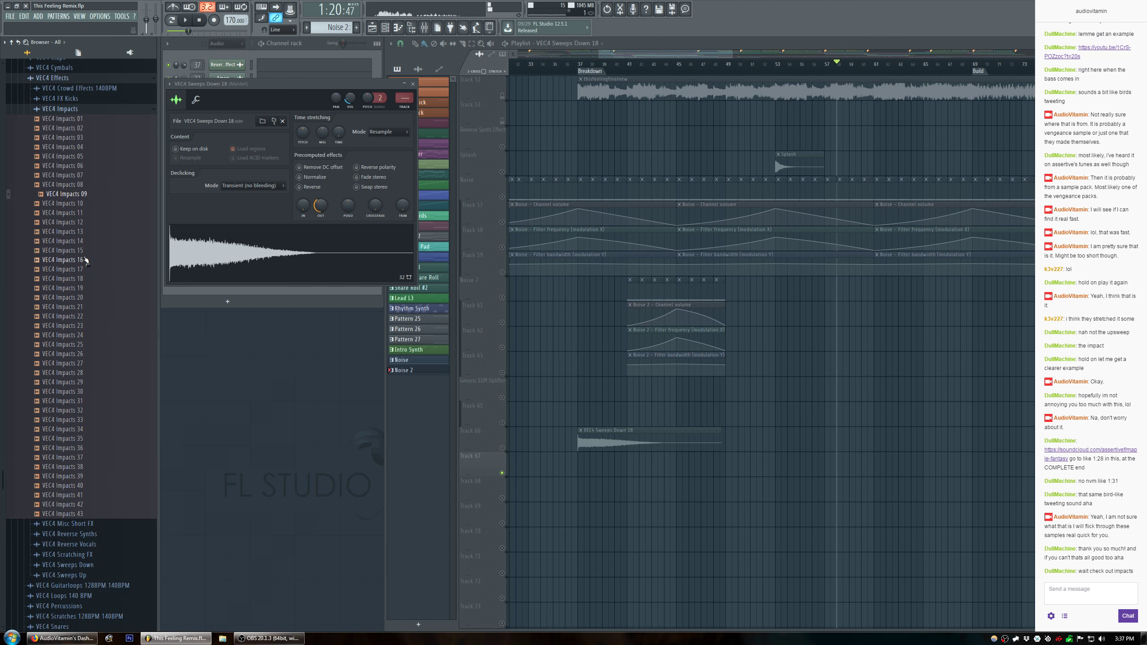
Audition samples VEC4 Impacts 10 through 29 in order, then return to 28, to look for the bird-like tweeting sound.
{"action": "key", "text": "Down"}
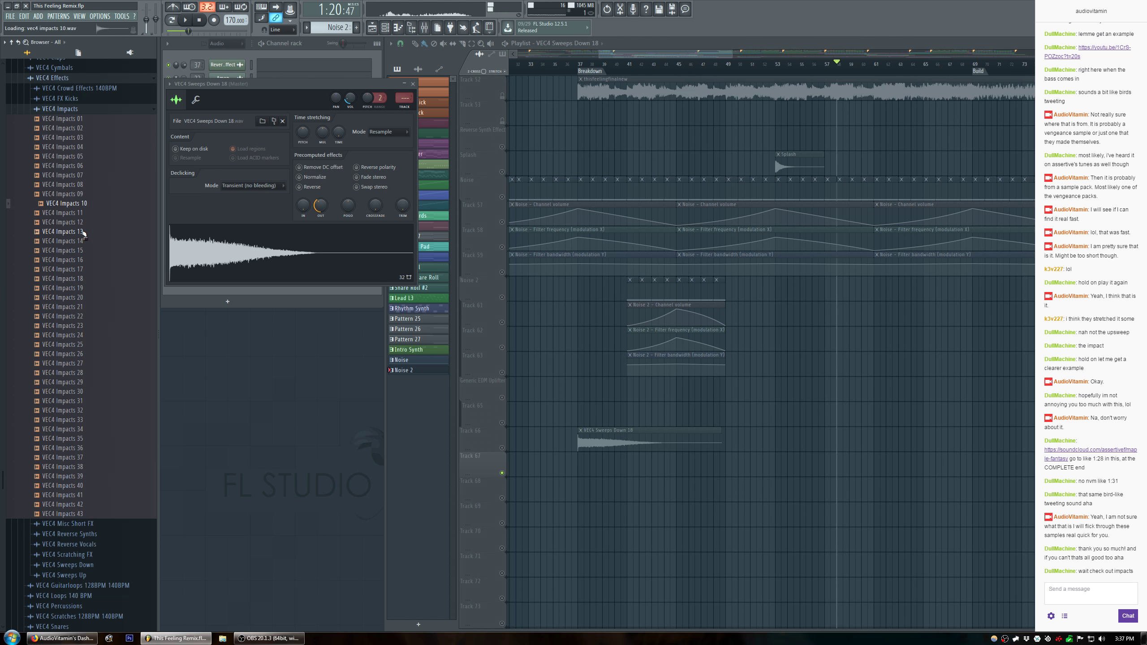
{"action": "key", "text": "Down"}
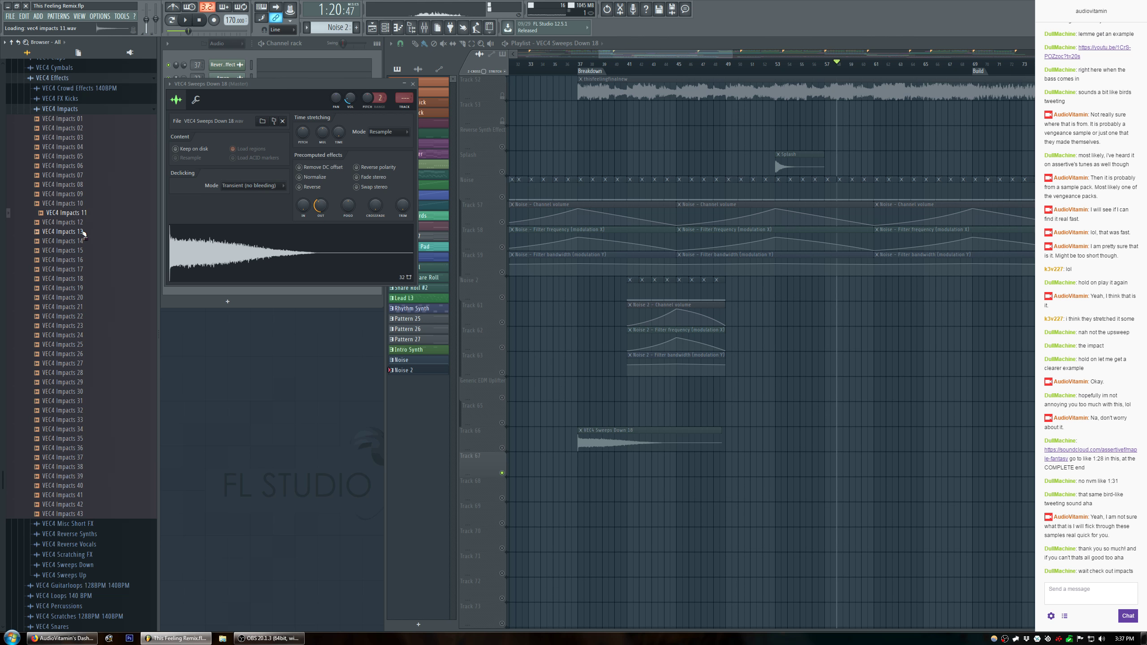
{"action": "key", "text": "Down"}
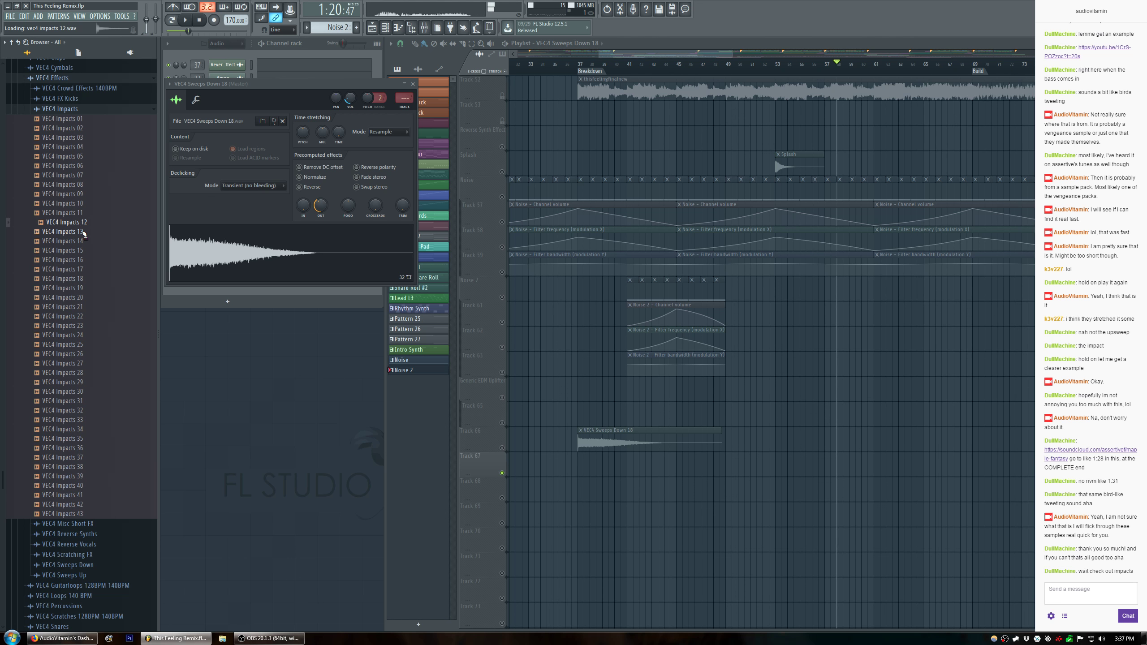
{"action": "key", "text": "Down"}
{"action": "key", "text": "Down"}
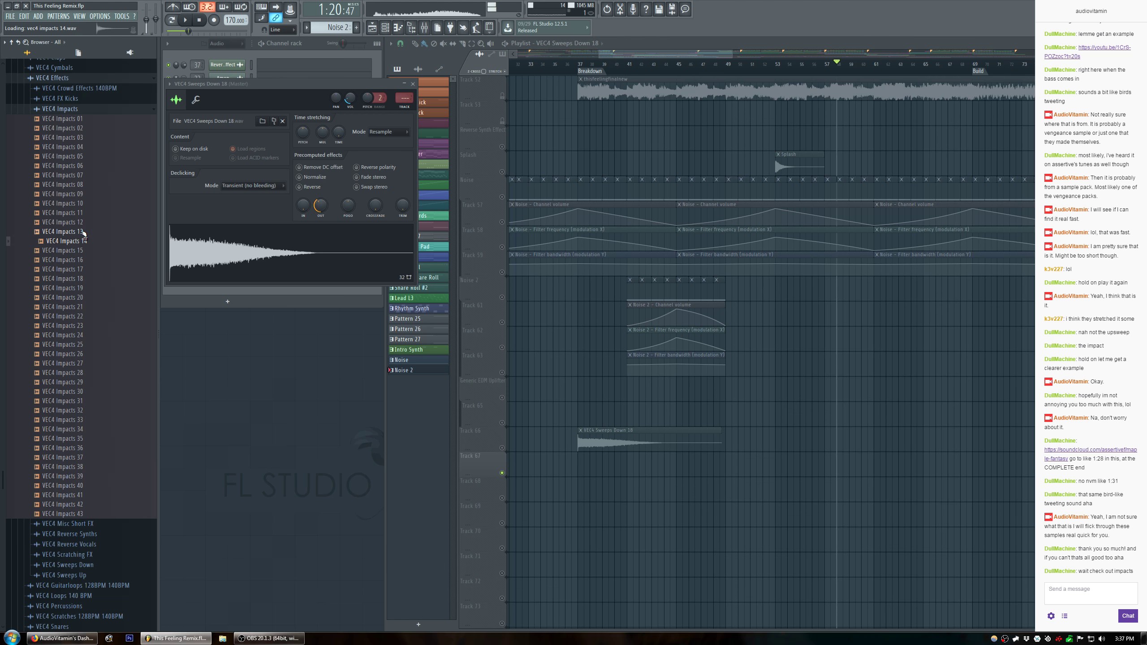
{"action": "key", "text": "Down"}
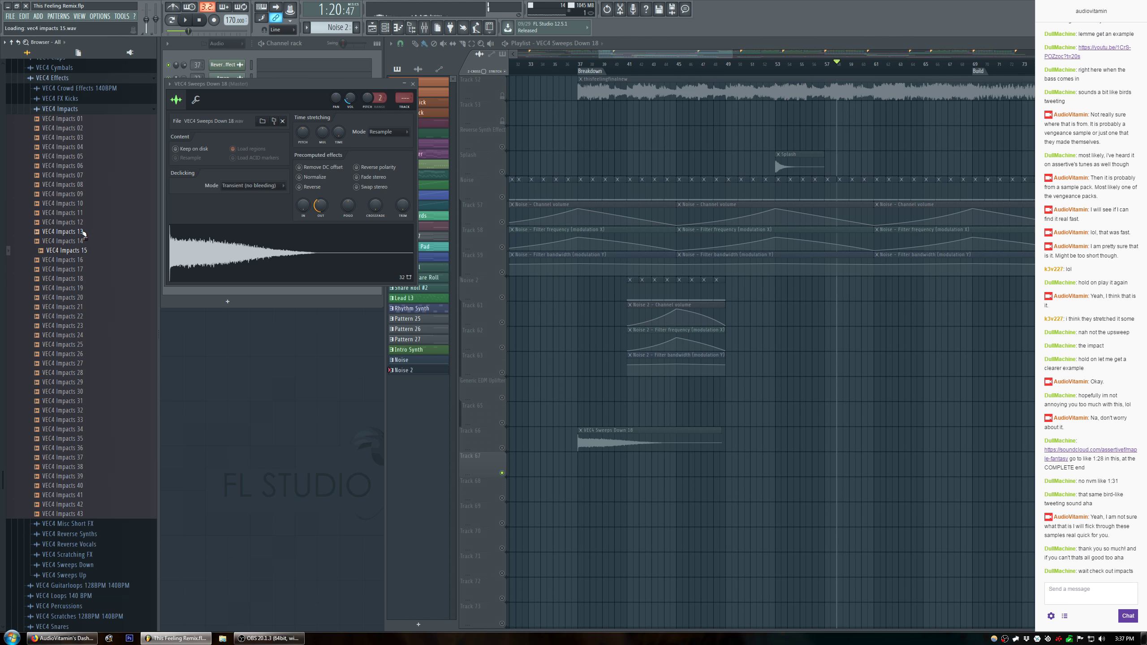
{"action": "key", "text": "Down"}
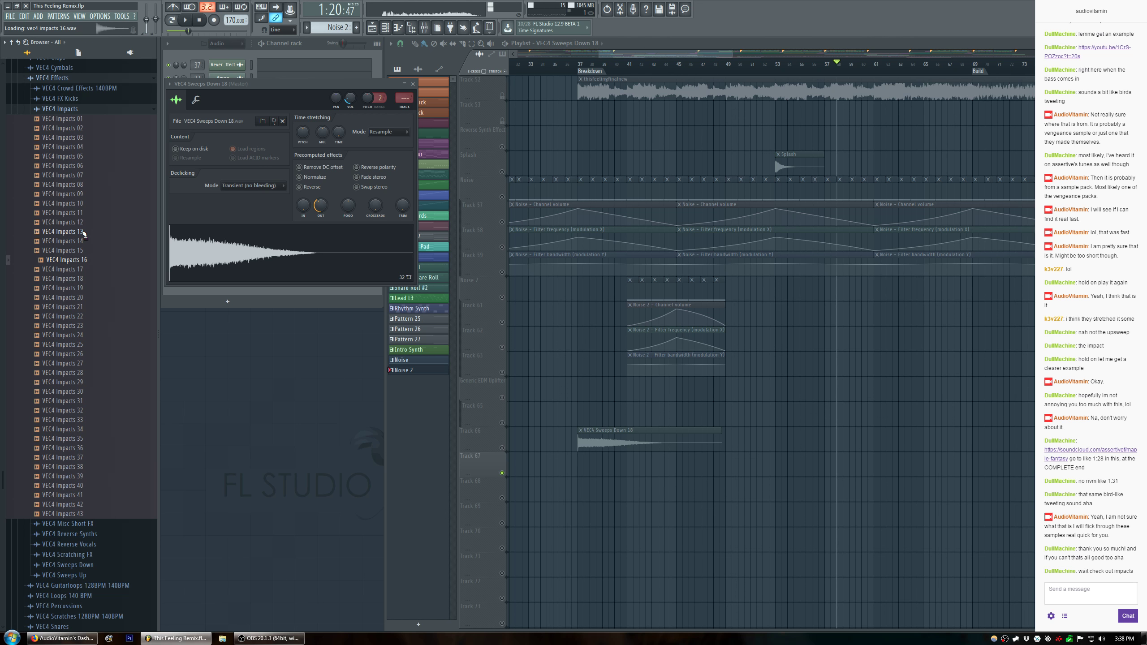
{"action": "key", "text": "Down"}
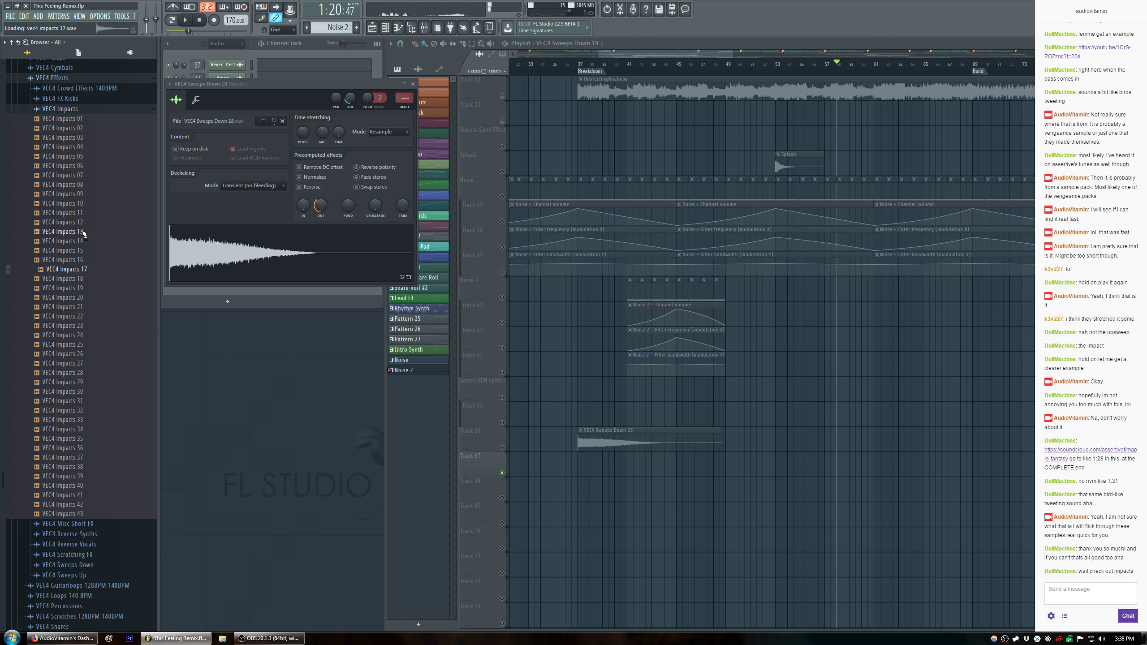
{"action": "key", "text": "Down"}
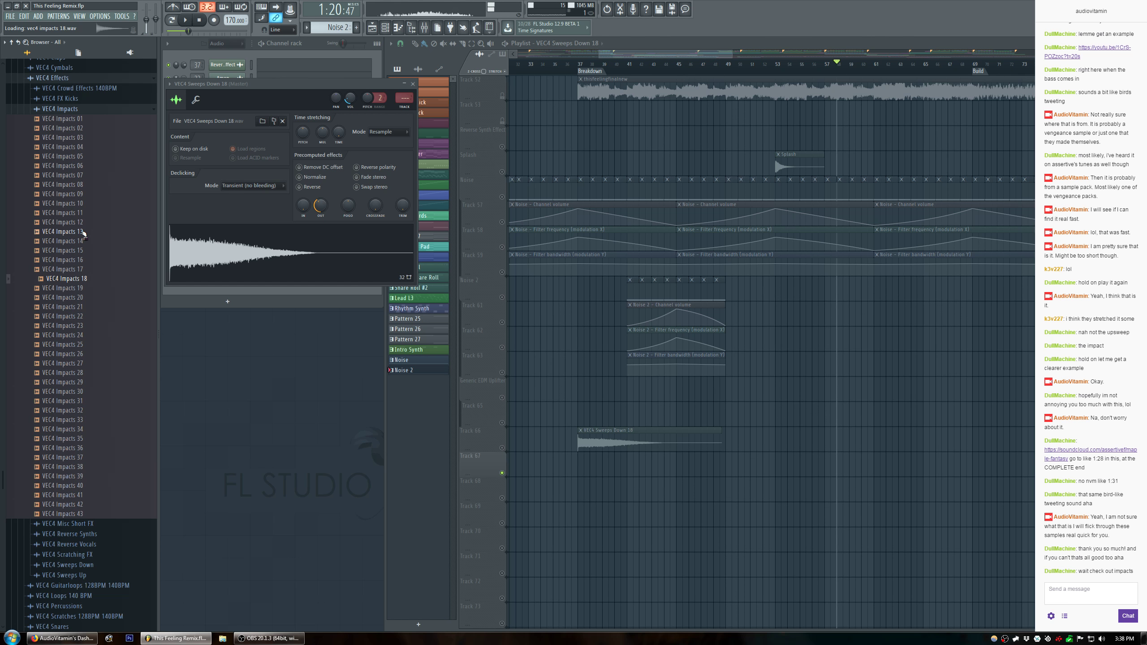
{"action": "key", "text": "Down"}
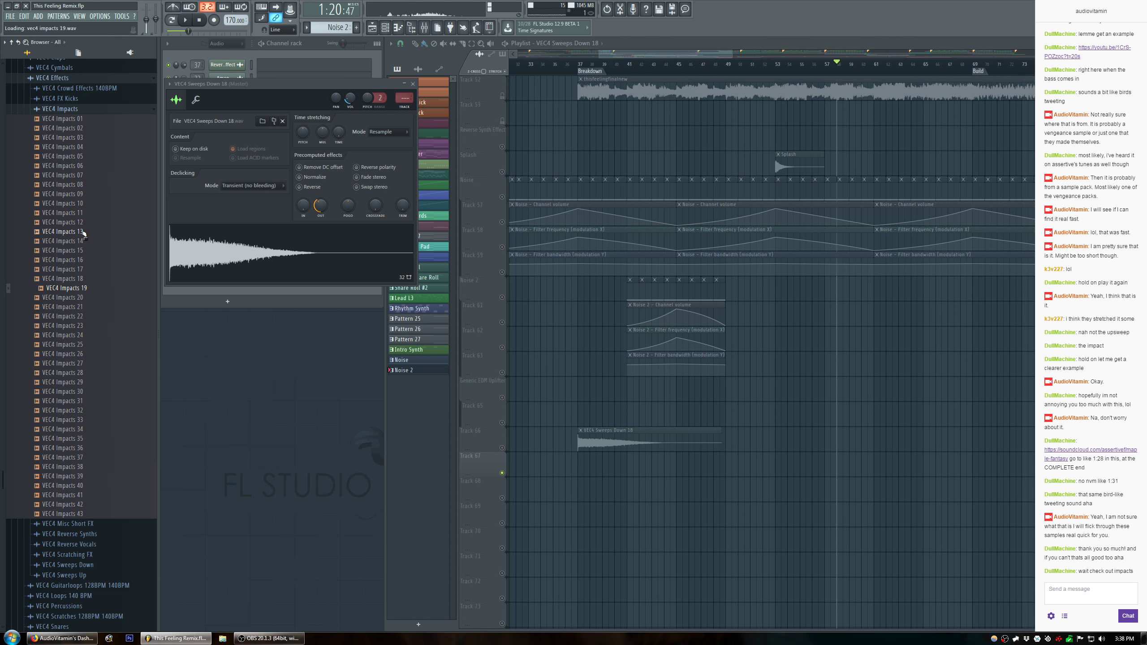
{"action": "key", "text": "Down"}
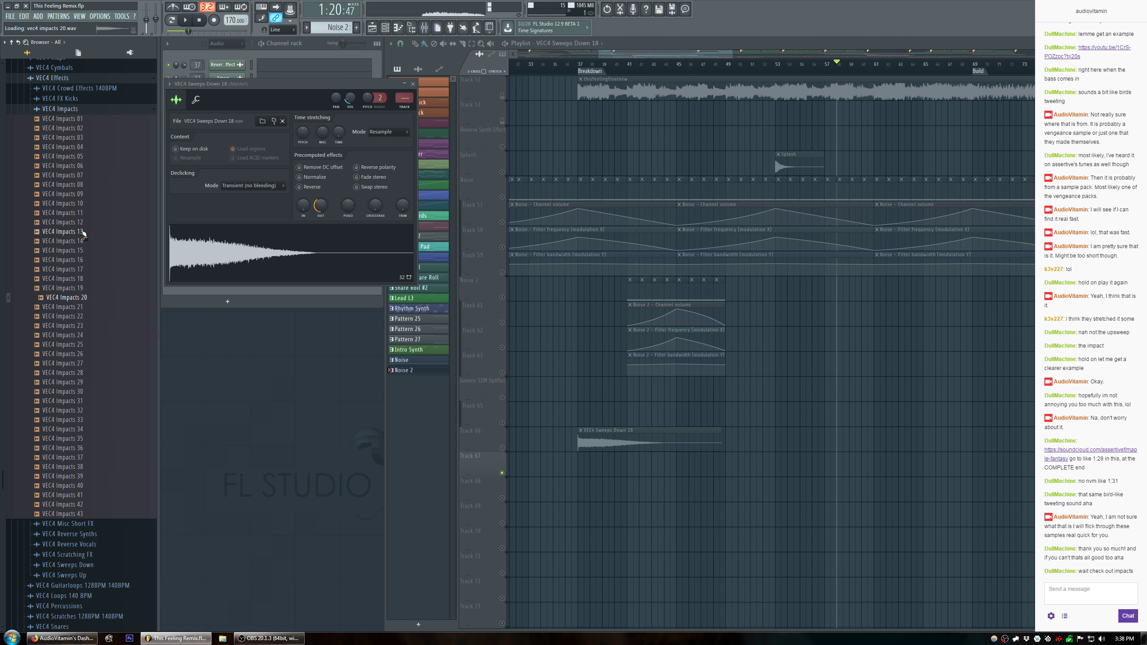
{"action": "key", "text": "Down"}
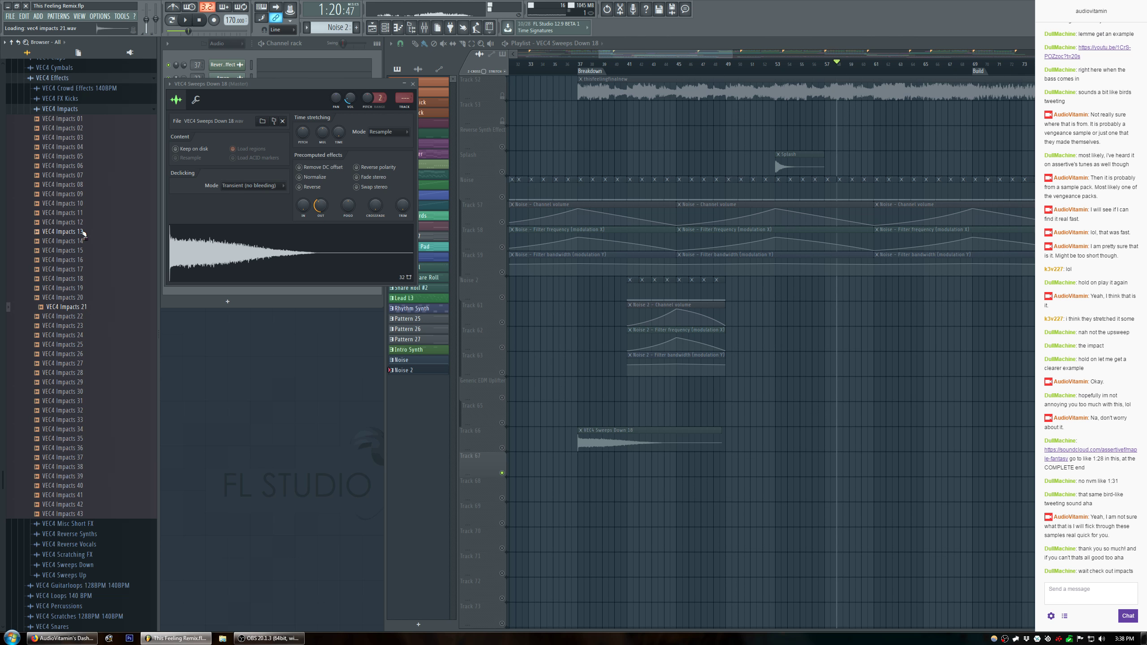
{"action": "key", "text": "Down"}
{"action": "key", "text": "Down"}
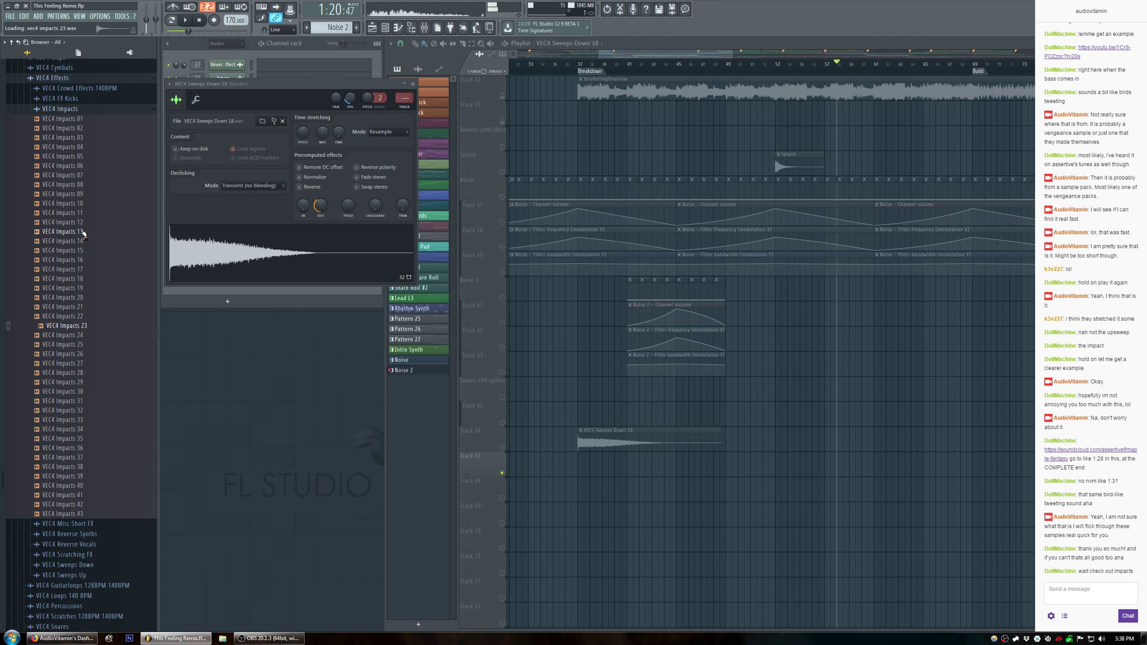
{"action": "key", "text": "Down"}
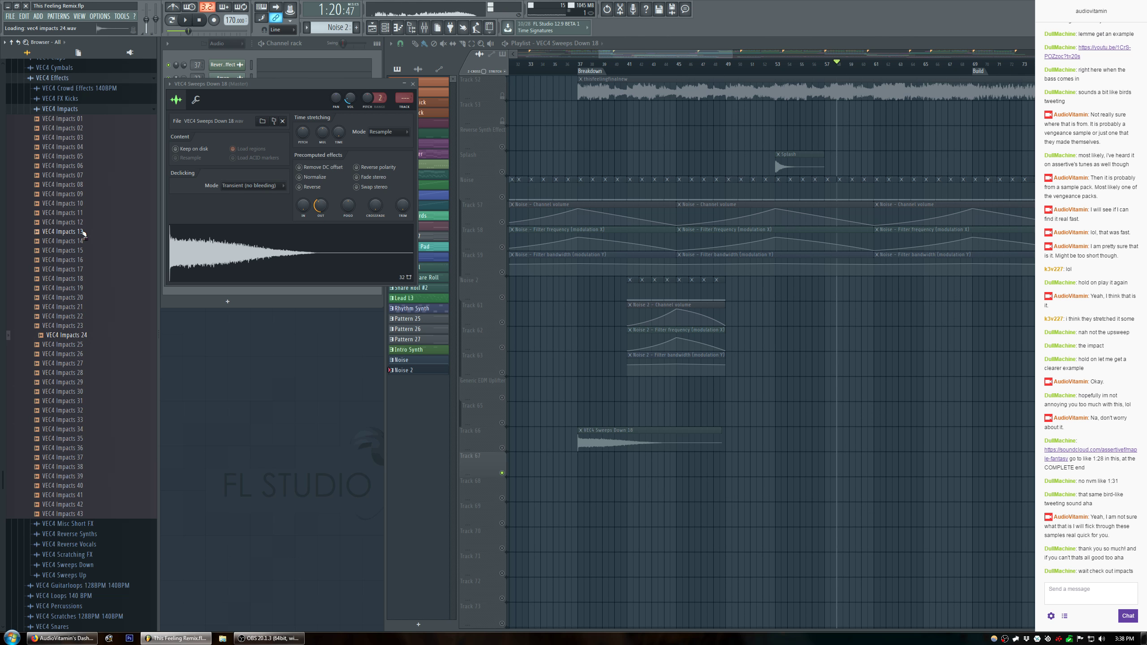
{"action": "key", "text": "Down"}
{"action": "key", "text": "Down"}
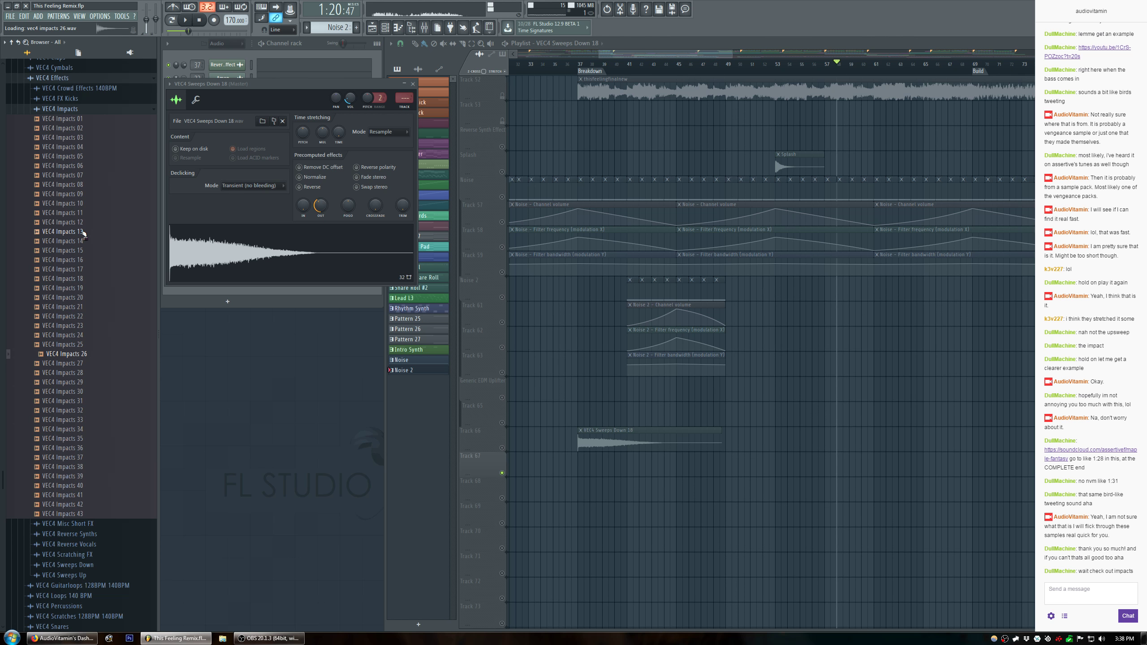
{"action": "key", "text": "Down"}
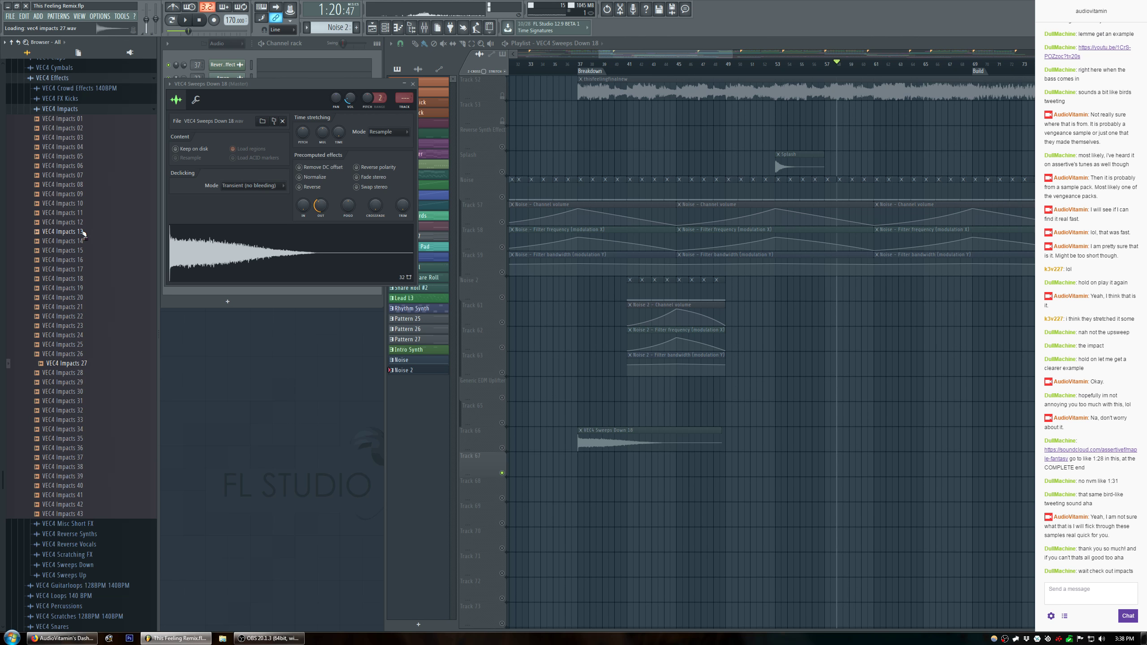
{"action": "key", "text": "Down"}
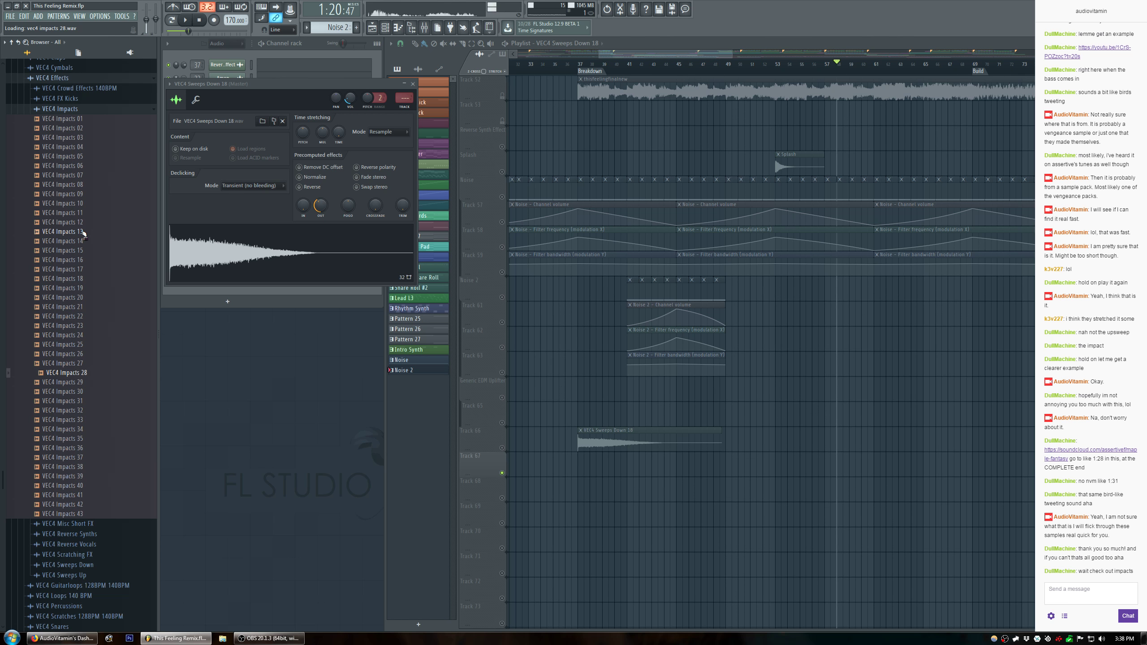
{"action": "key", "text": "Down"}
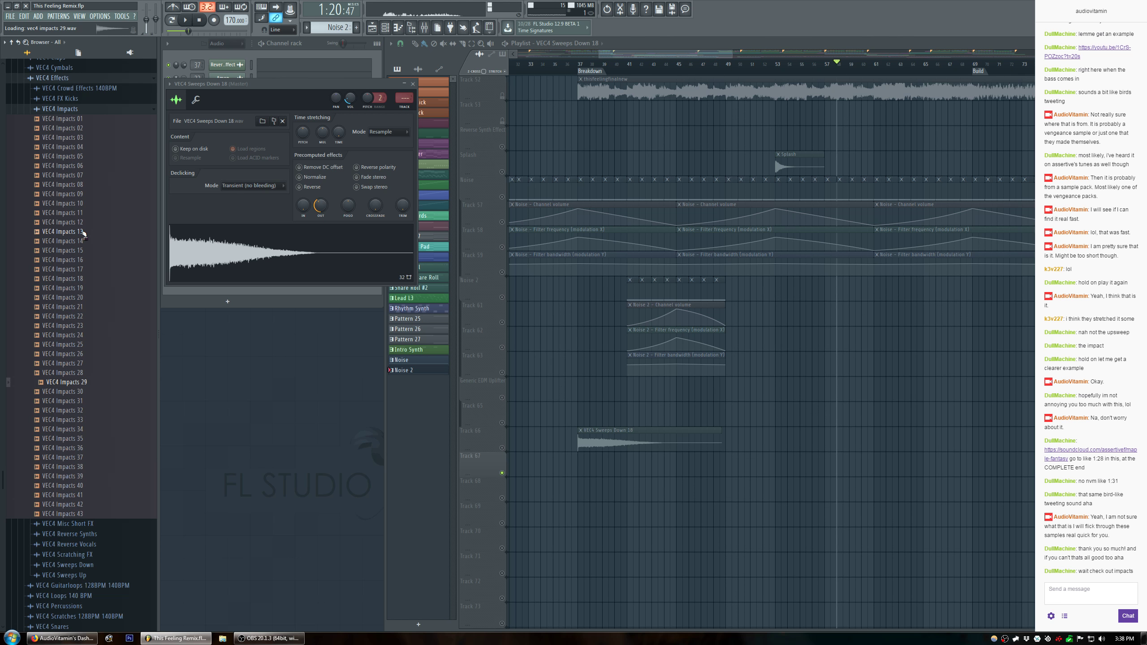
{"action": "key", "text": "Up"}
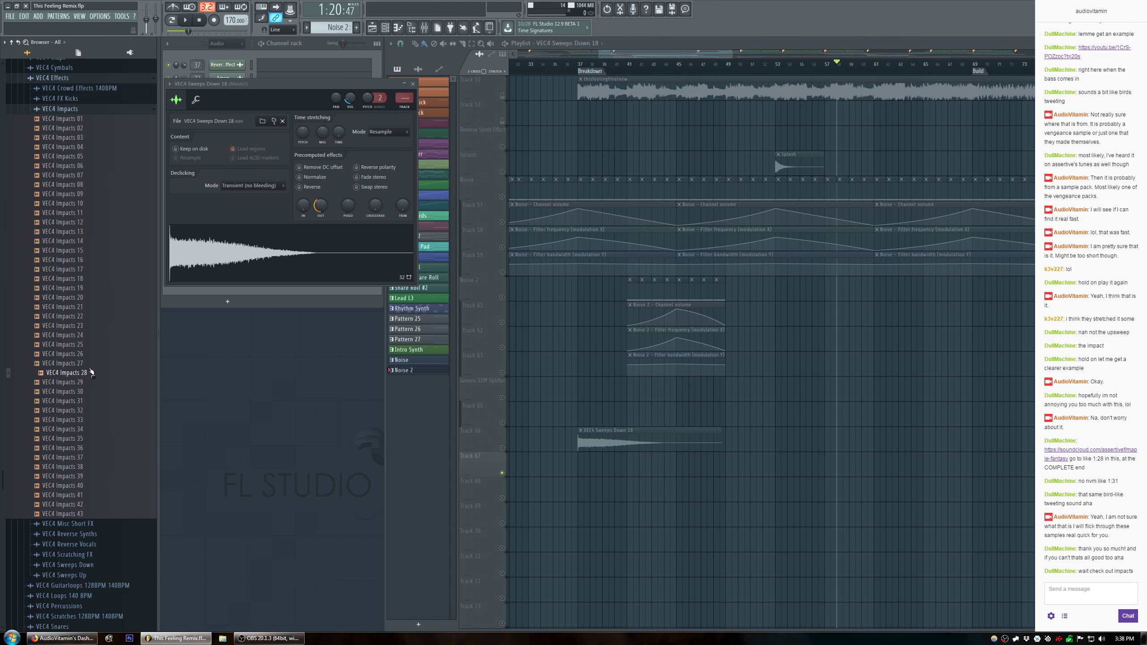
Place VEC4 Impacts 28 on Track 67 at about bar 38 and play it back with that track soloed.
{"action": "left_click_drag", "start_coordinate": [90, 372], "coordinate": [591, 463]}
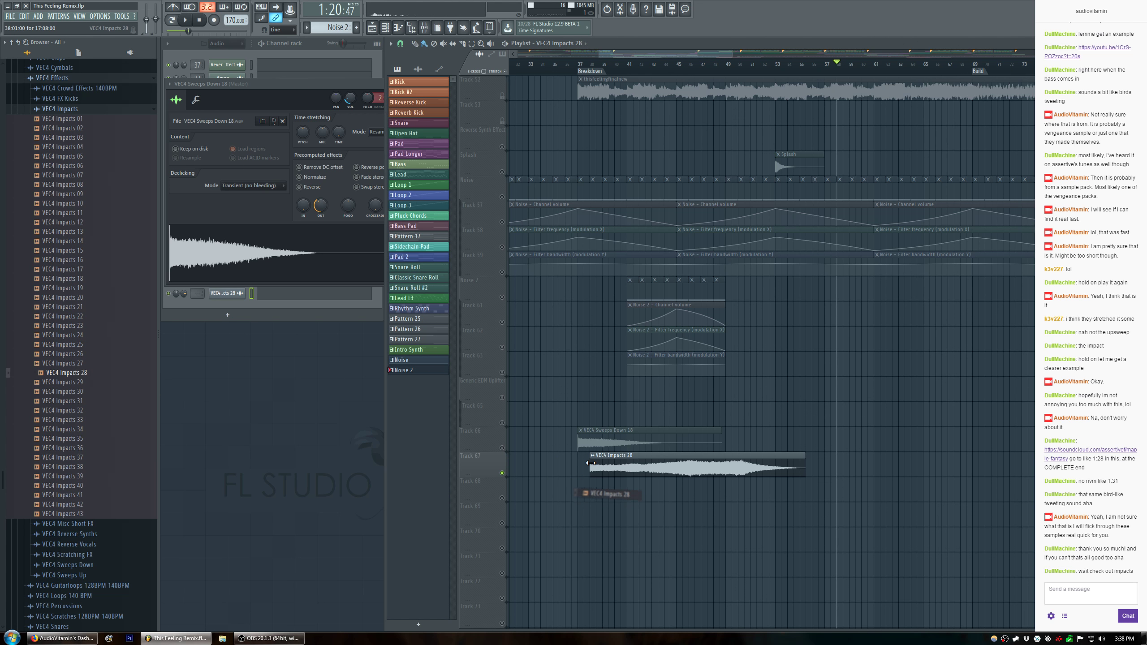
{"action": "right_click", "coordinate": [502, 473]}
{"action": "left_click", "coordinate": [720, 64]}
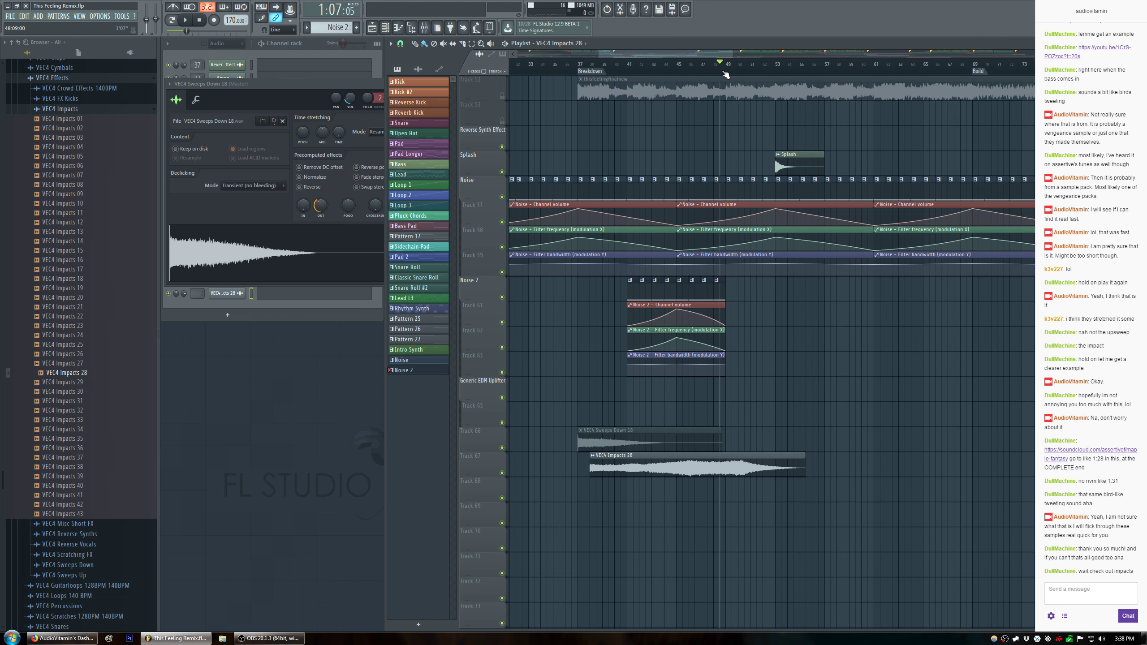
{"action": "right_click", "coordinate": [502, 473]}
{"action": "key", "text": "space"}
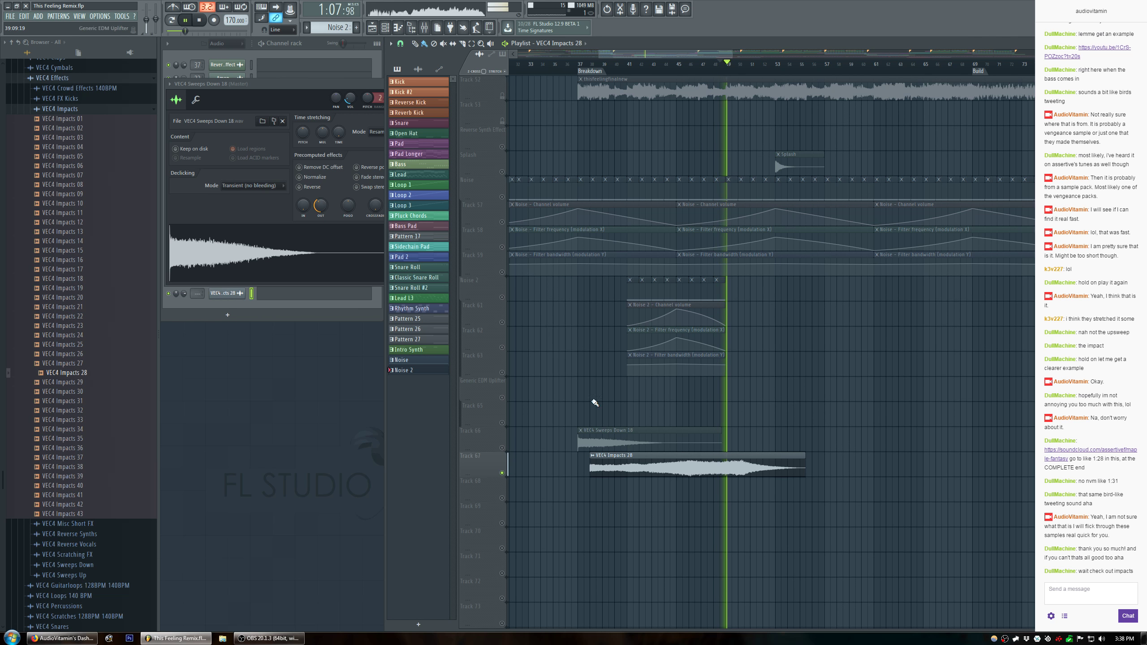
{"action": "key", "text": "space"}
{"action": "key", "text": "space"}
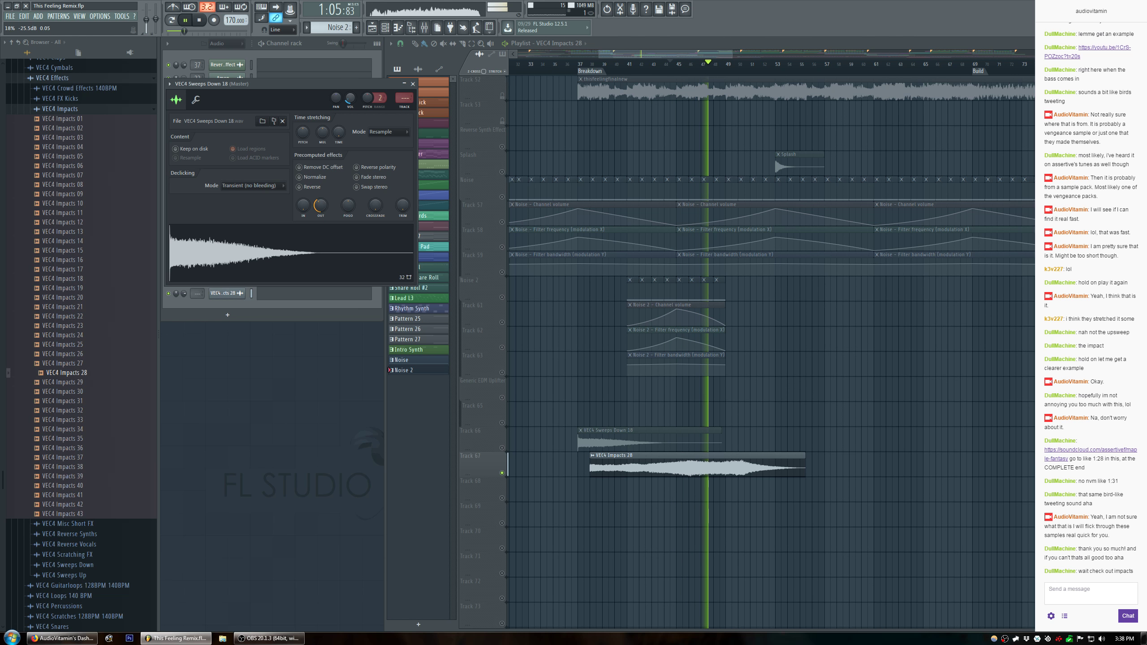
{"action": "left_click", "coordinate": [412, 84]}
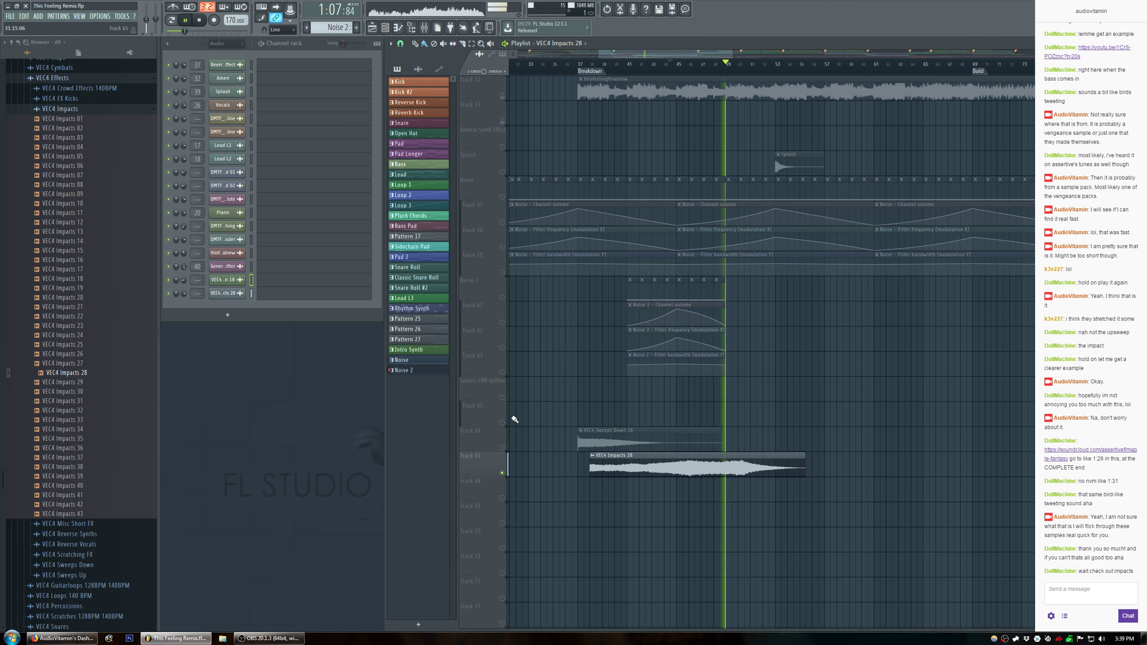
{"action": "key", "text": "space"}
Delete the VEC4 Impacts 28 audio clip channel from the project.
{"action": "right_click", "coordinate": [235, 293]}
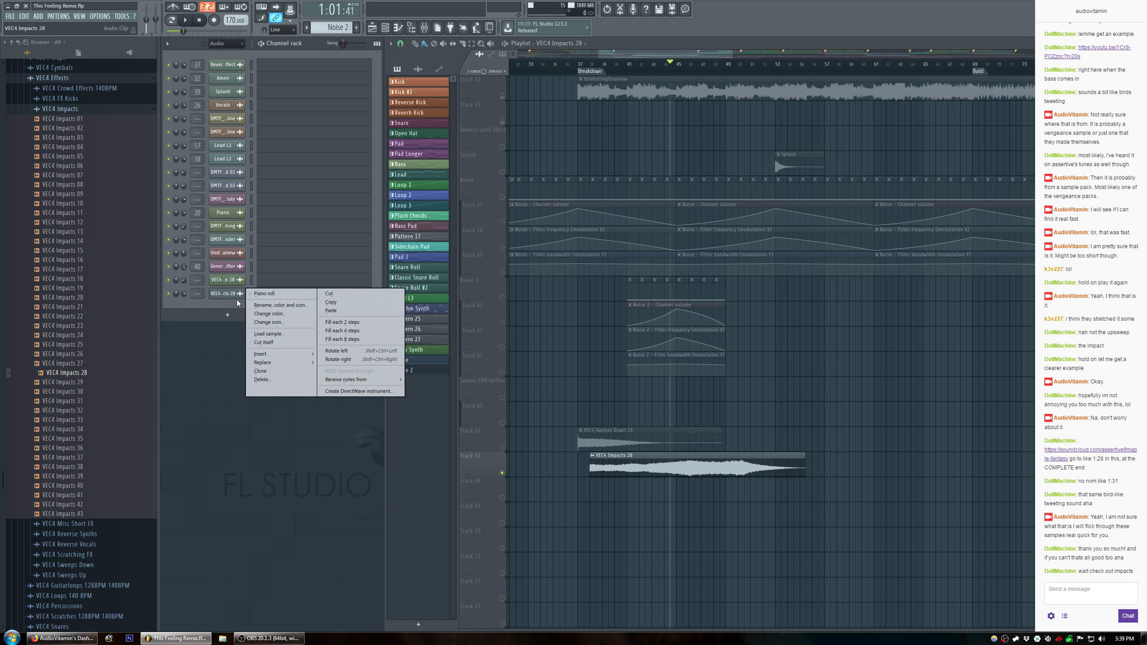
{"action": "left_click", "coordinate": [287, 379]}
{"action": "left_click", "coordinate": [618, 345]}
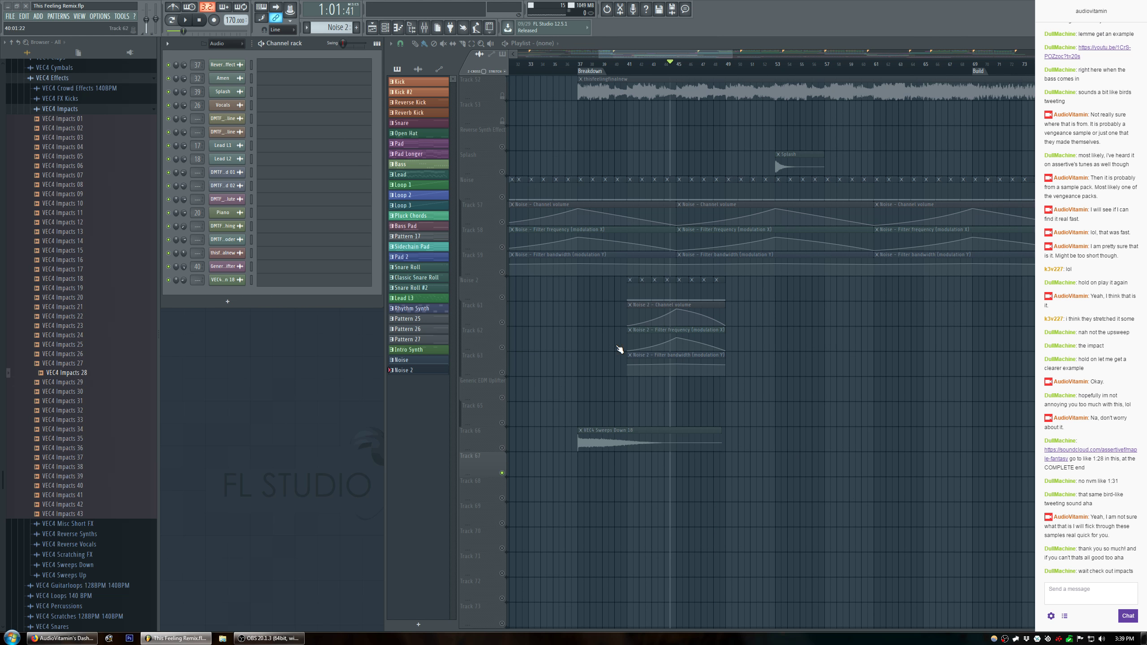
Audition samples VEC4 Impacts 29 through 43 in order to look for the bird-like tweeting sound.
{"action": "left_click", "coordinate": [84, 382]}
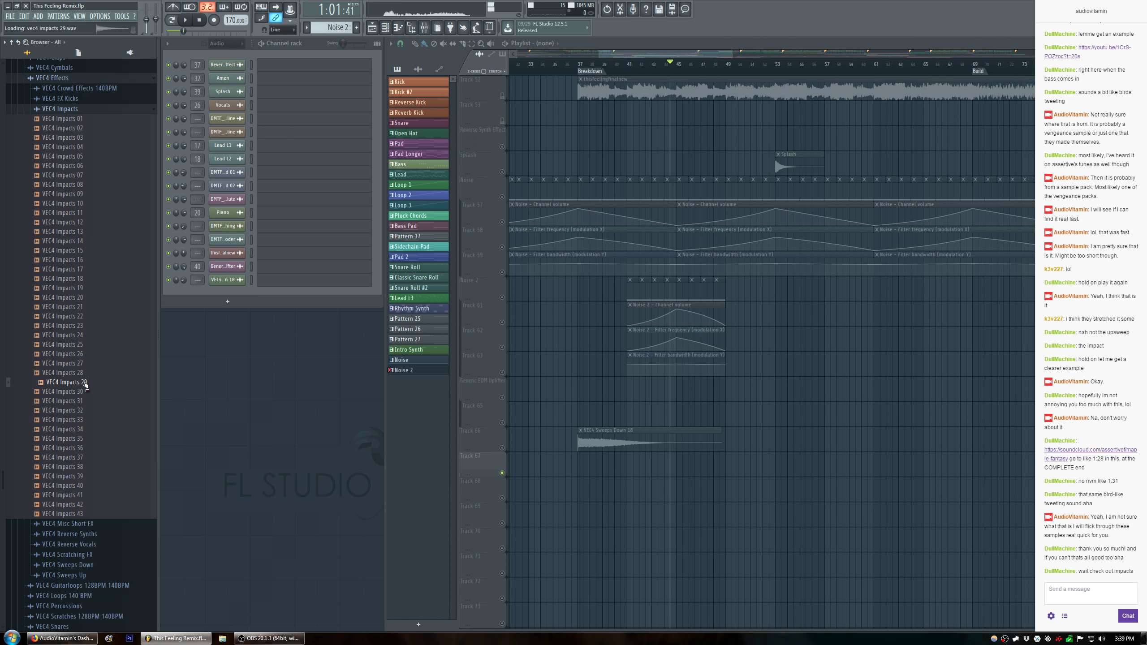
{"action": "key", "text": "Down"}
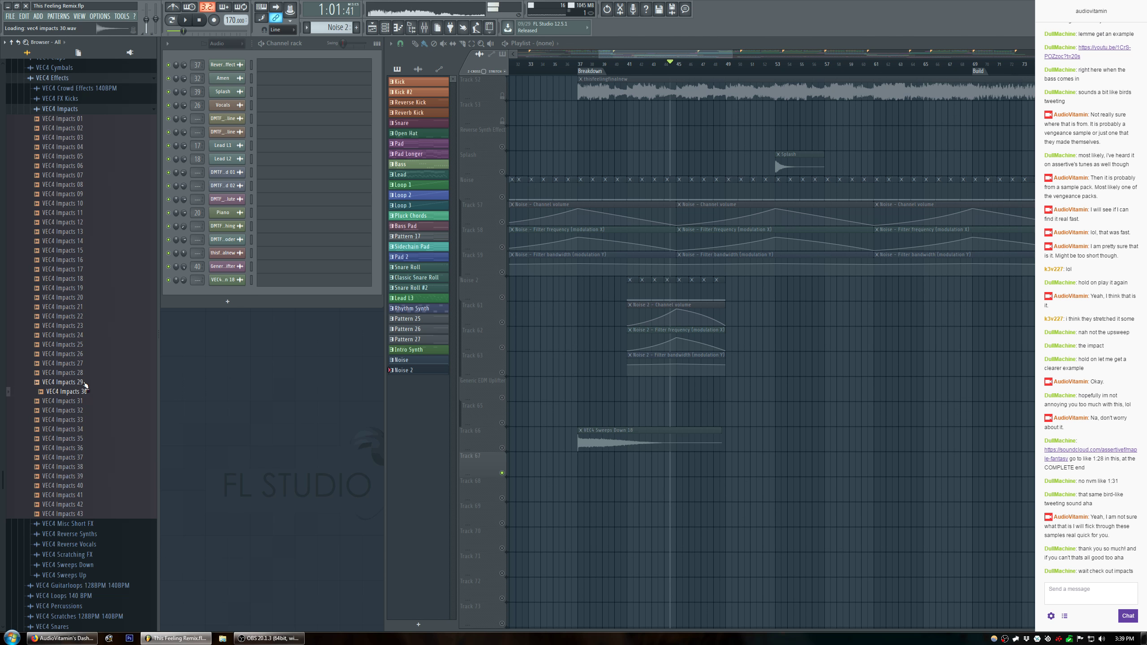
{"action": "key", "text": "Down"}
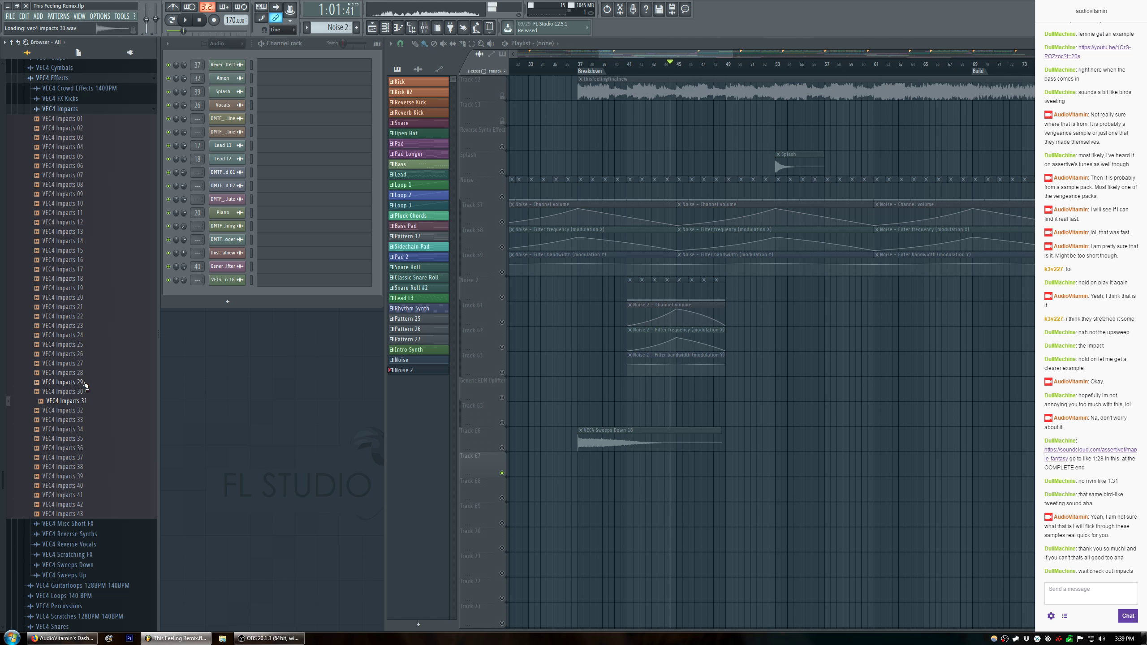
{"action": "key", "text": "Down"}
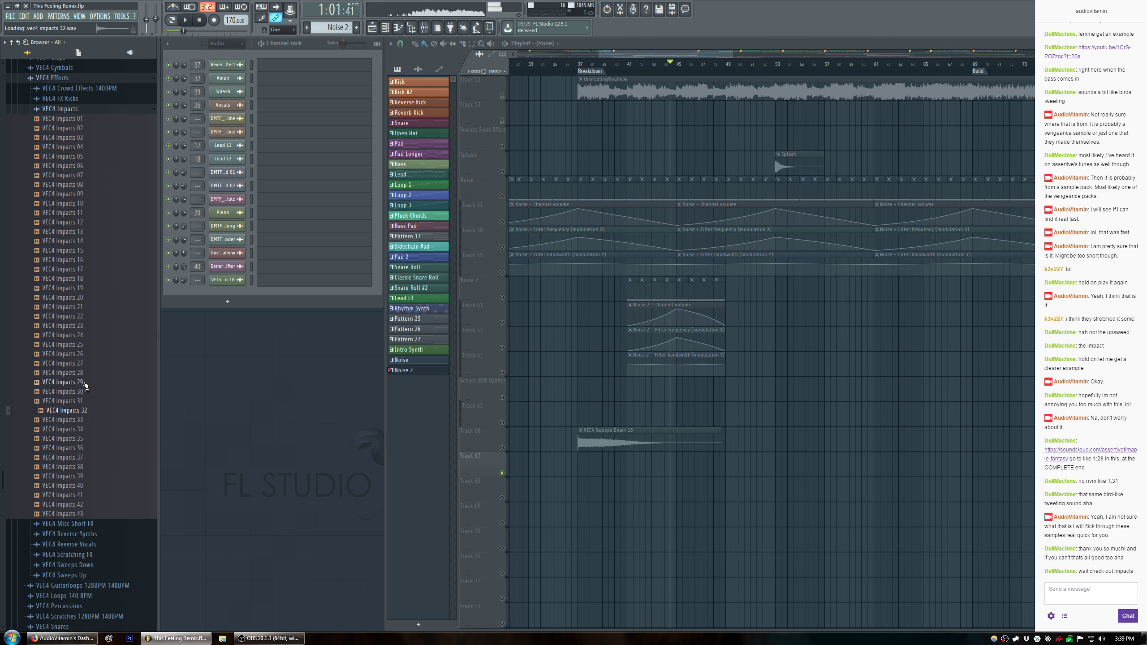
{"action": "key", "text": "Down"}
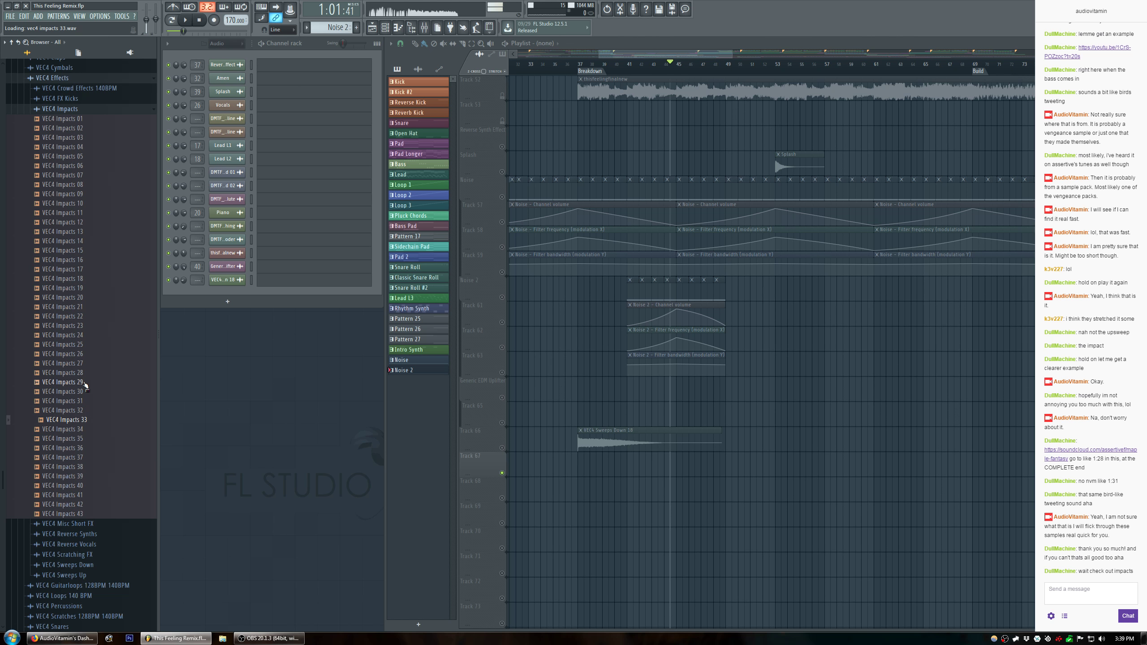
{"action": "key", "text": "Down"}
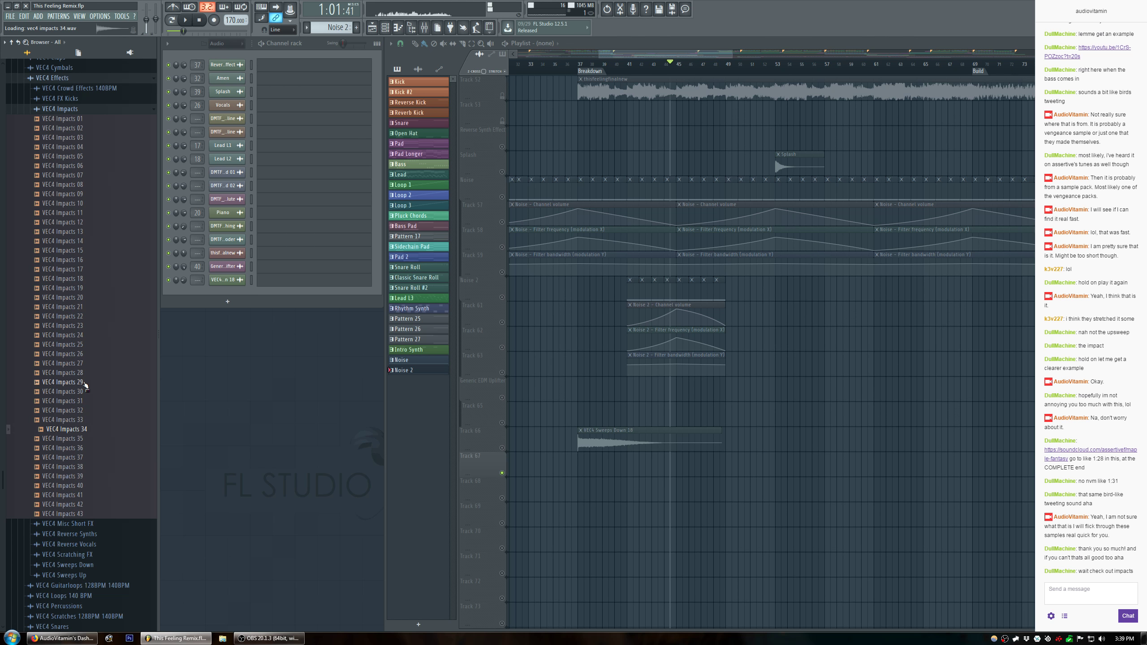
{"action": "key", "text": "Down"}
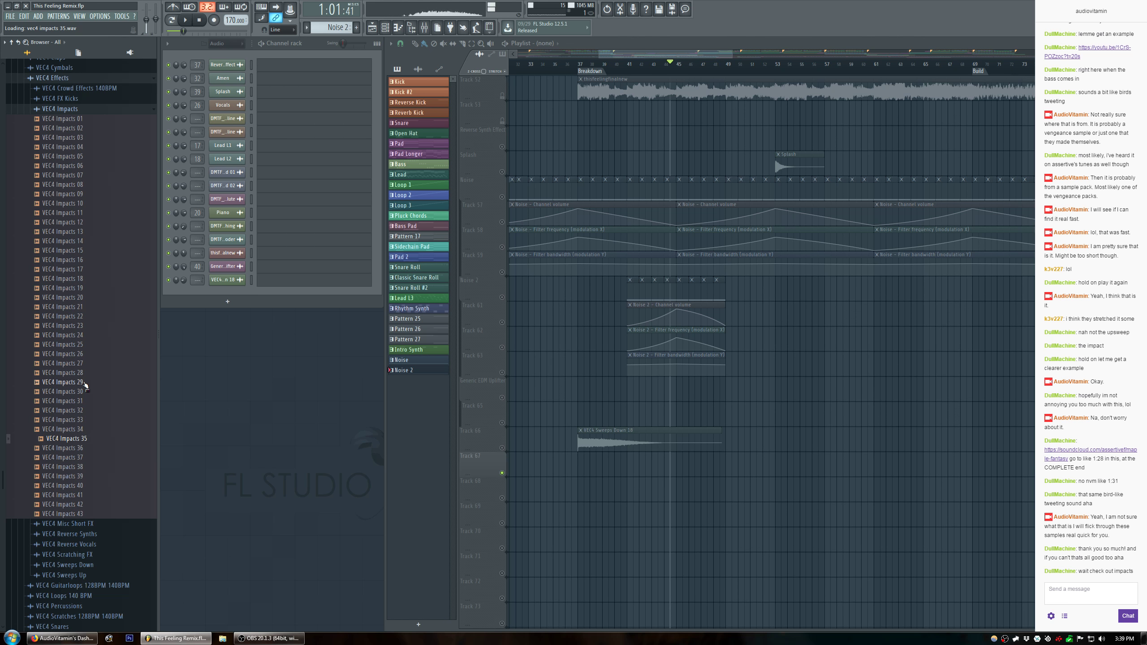
{"action": "key", "text": "Down"}
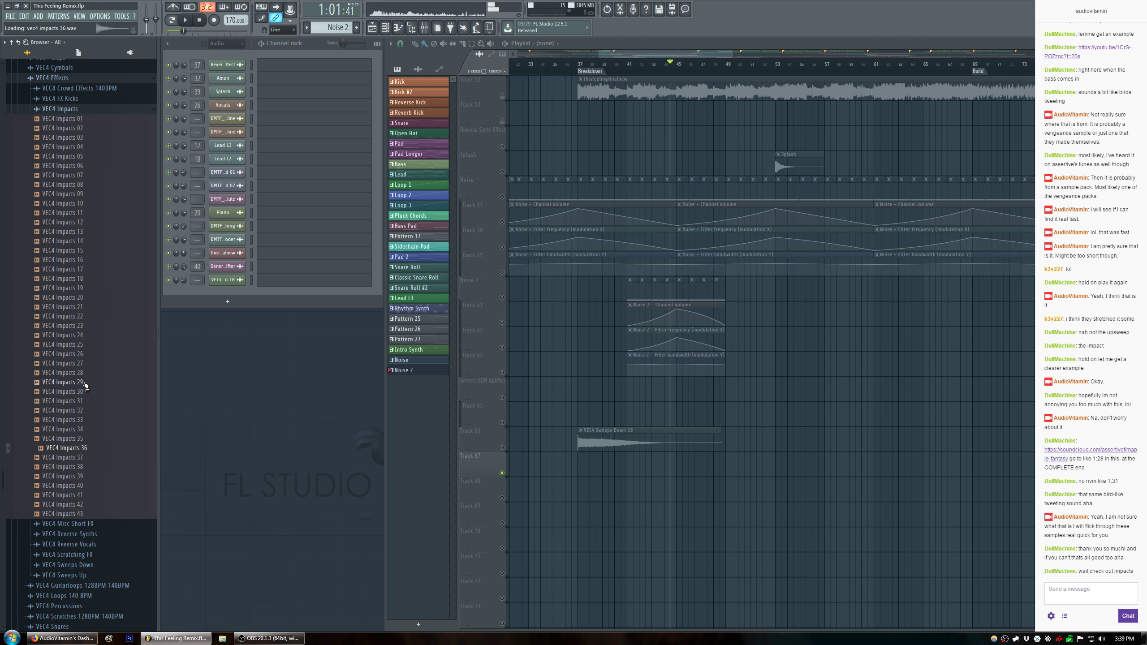
{"action": "key", "text": "Down"}
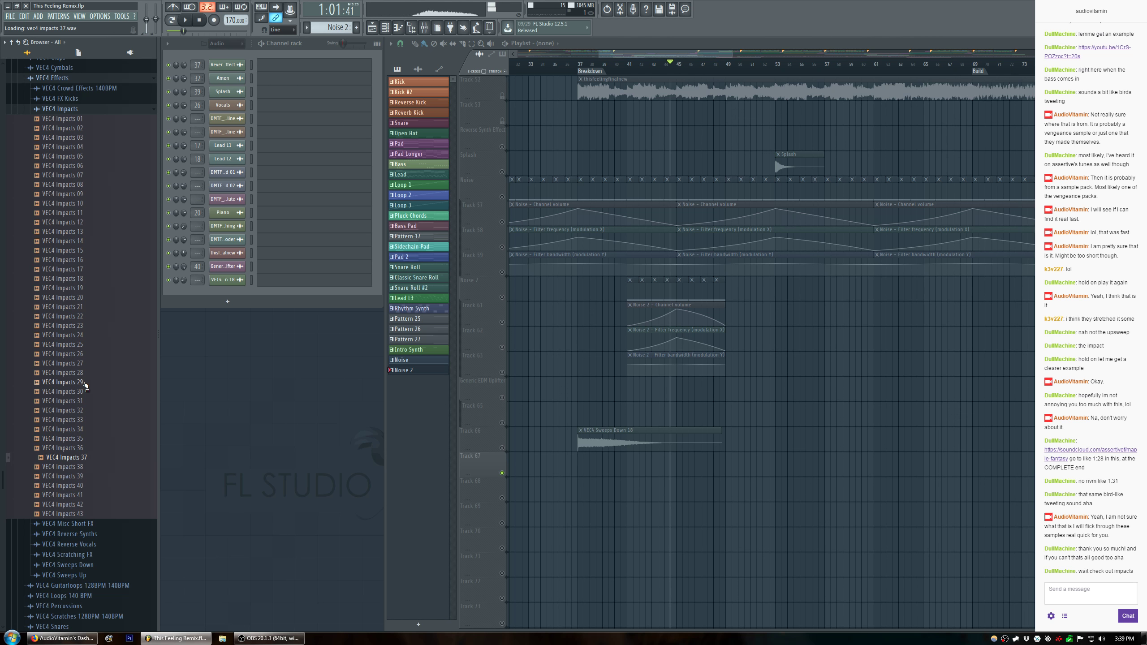
{"action": "key", "text": "Down"}
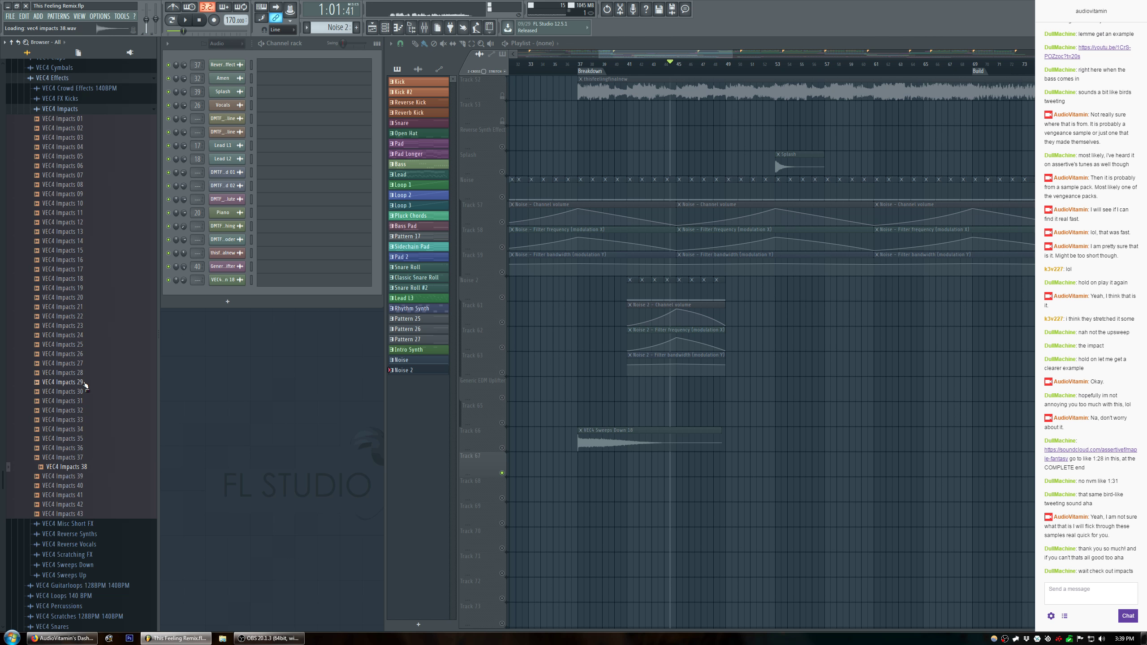
{"action": "key", "text": "Down"}
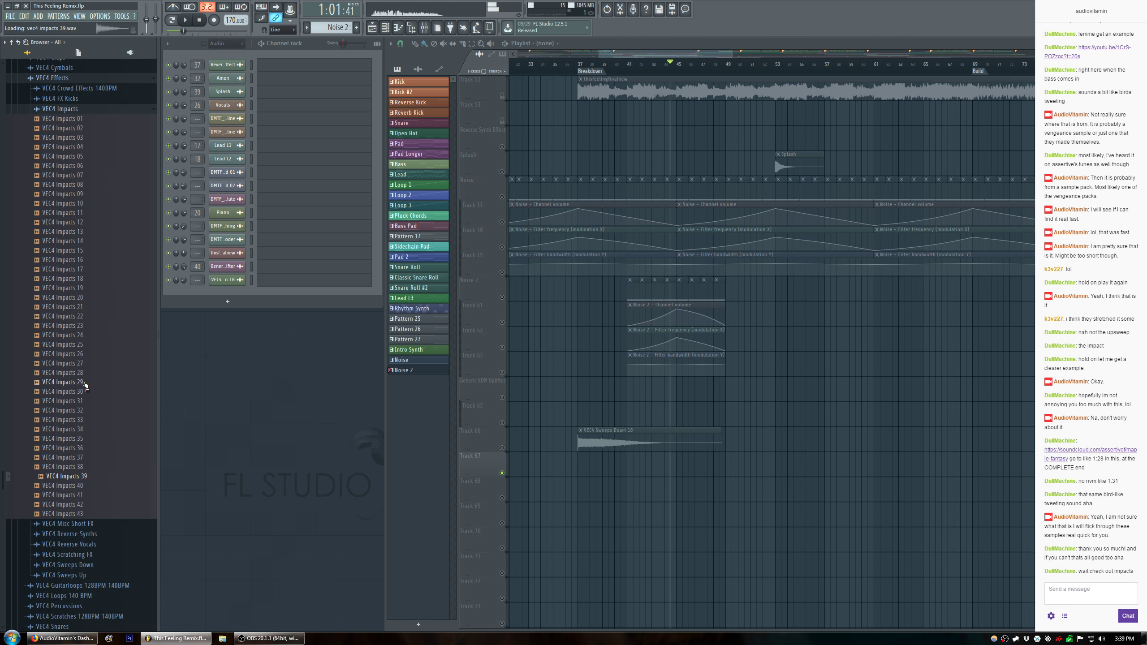
{"action": "key", "text": "Down"}
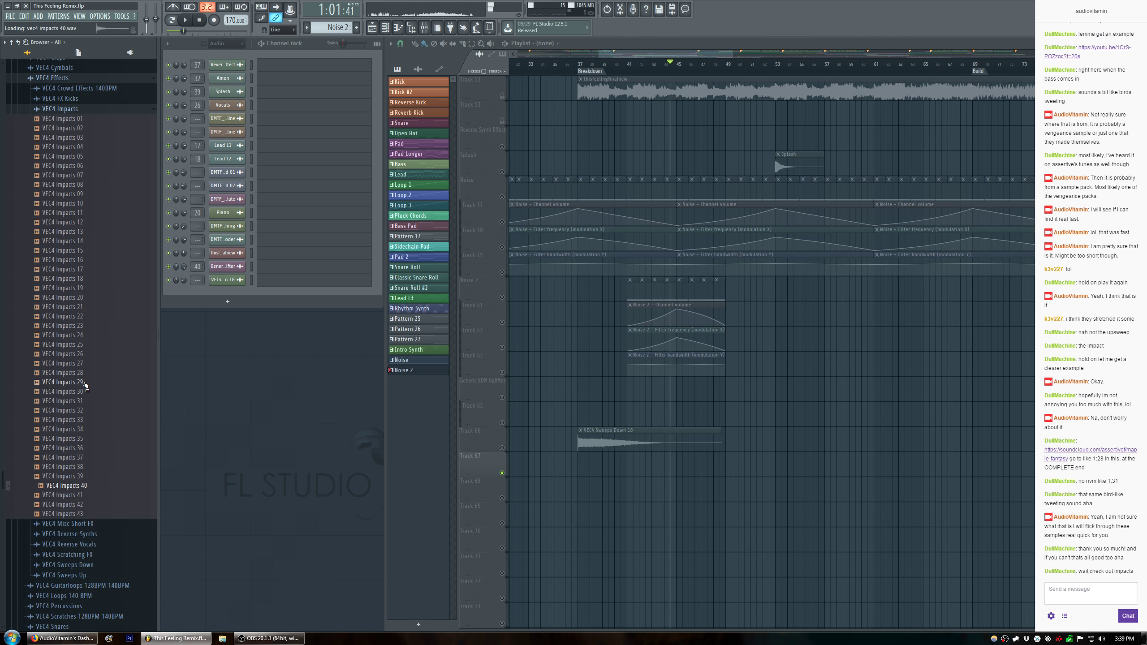
{"action": "key", "text": "Down"}
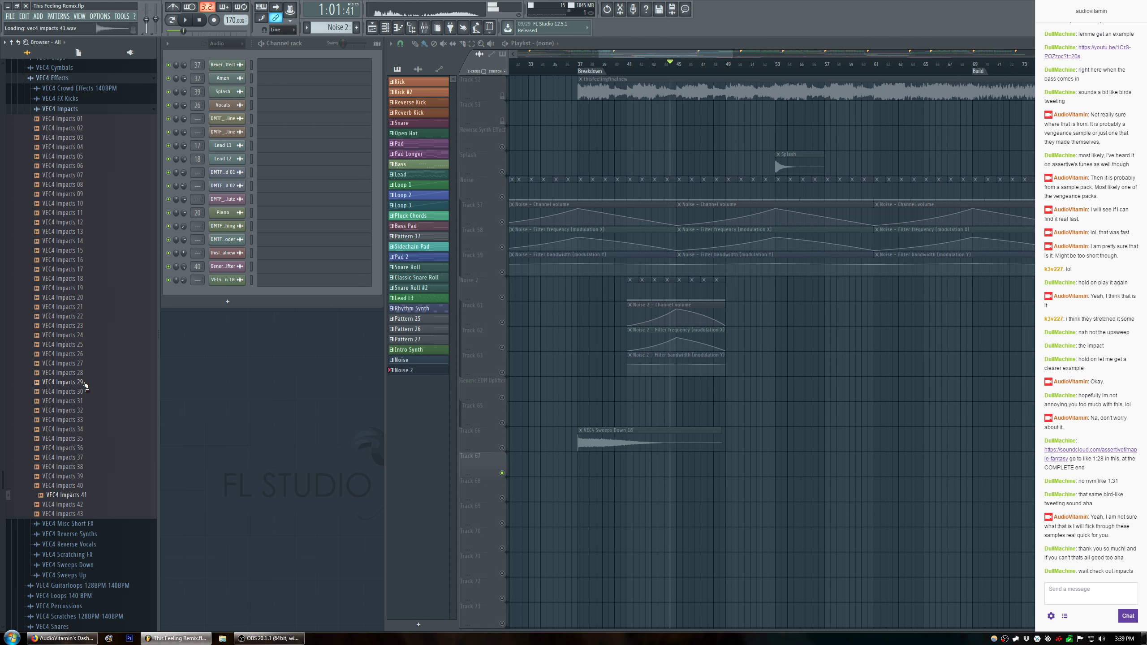
{"action": "key", "text": "Down"}
{"action": "key", "text": "Down"}
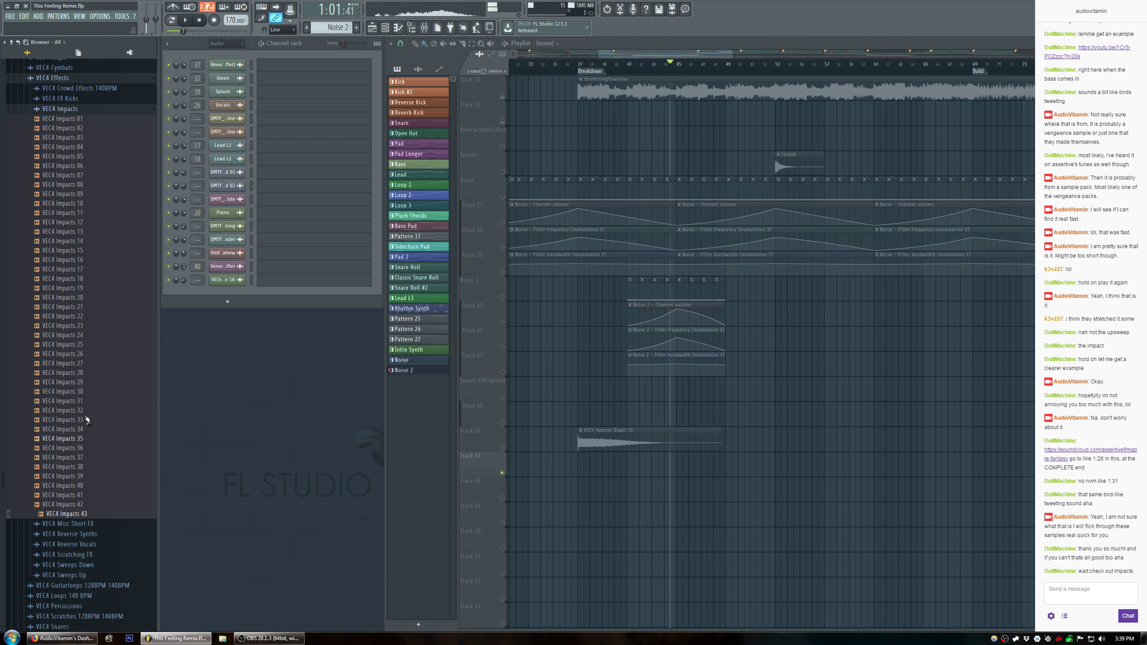
Switch to the Twitch dashboard and send in chat "I kind of wanted to find it for myself haha. No problem. Have you tried asking Assertive?".
{"action": "left_click", "coordinate": [62, 638]}
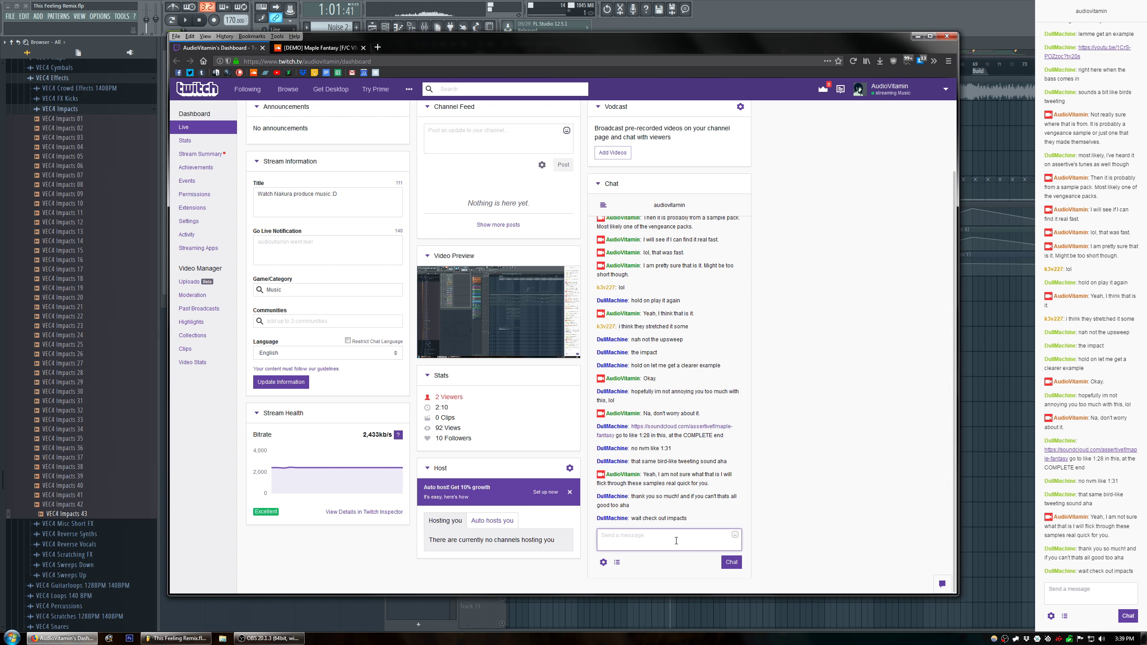
{"action": "type", "text": "Not"}
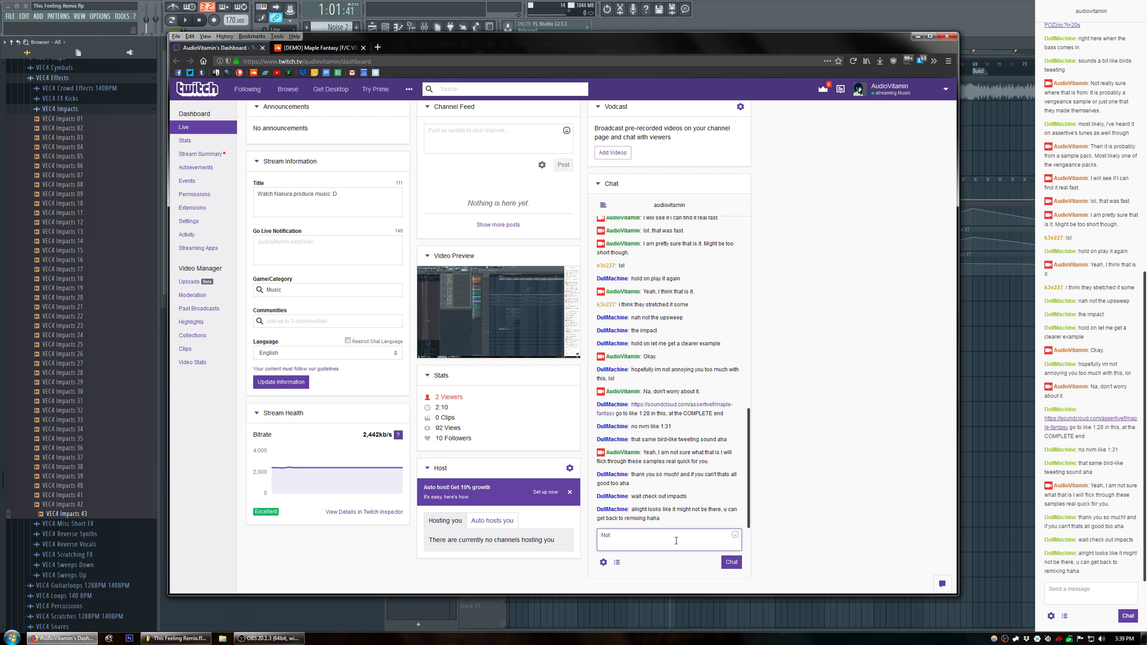
{"action": "key", "text": "BackSpace"}
{"action": "key", "text": "BackSpace"}
{"action": "key", "text": "BackSpace"}
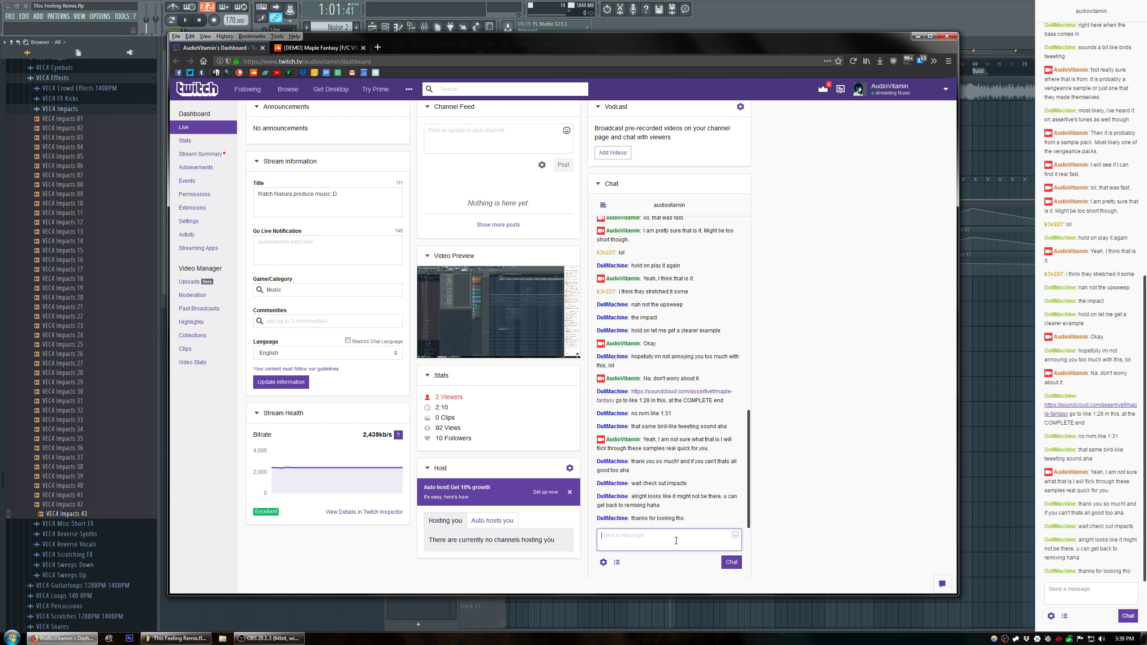
{"action": "type", "text": "I kind of want"}
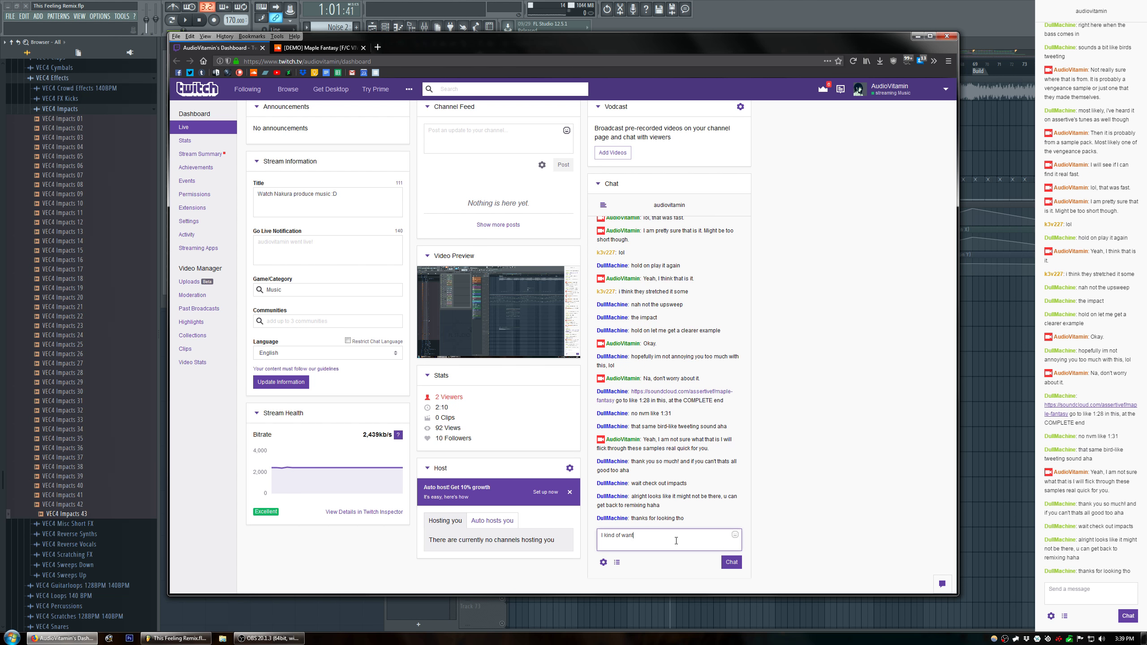
{"action": "type", "text": "ed to finid"}
{"action": "key", "text": "BackSpace"}
{"action": "key", "text": "BackSpace"}
{"action": "key", "text": "BackSpace"}
{"action": "type", "text": "d it for myself haha. No"}
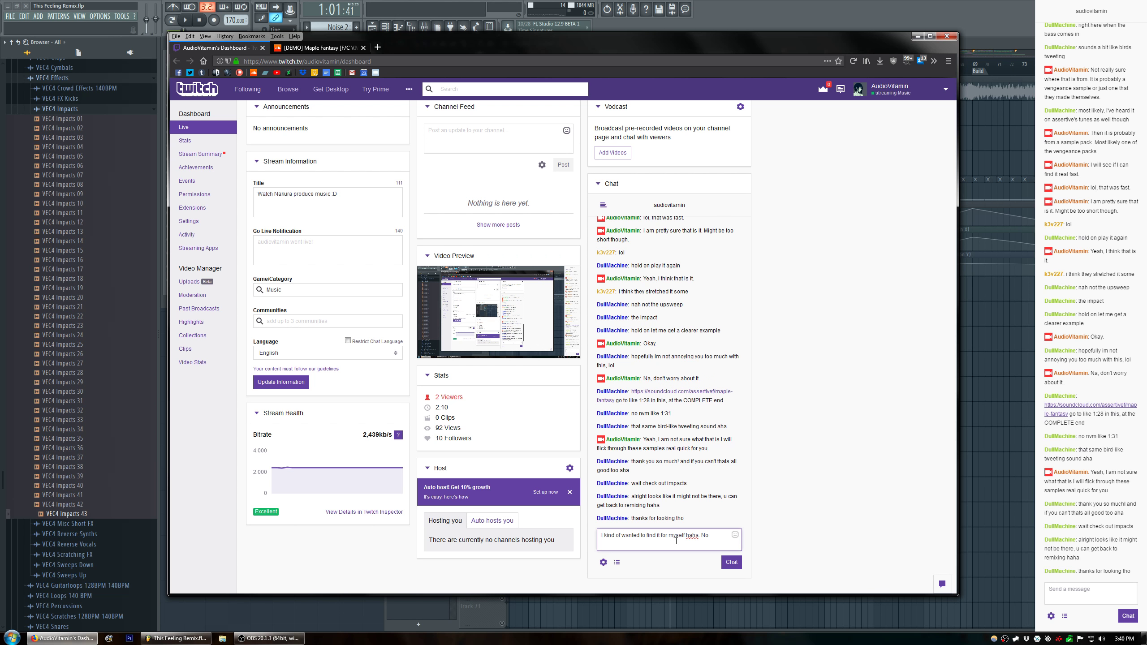
{"action": "type", "text": " problem. Have you tried asking Assertive"}
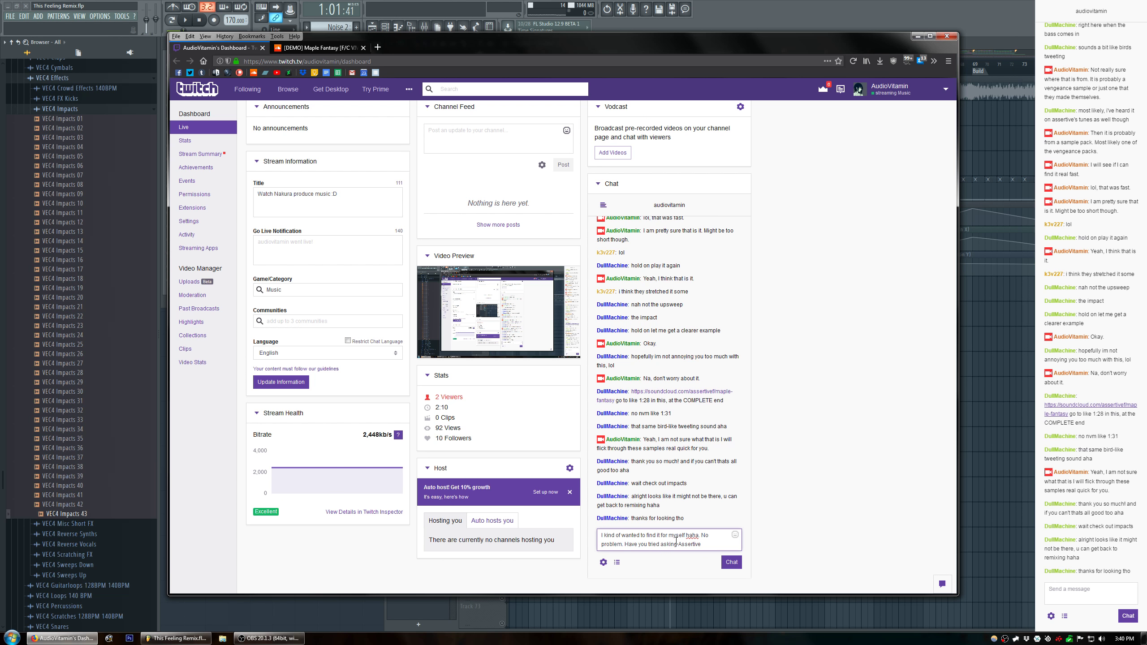
{"action": "key", "text": "Return"}
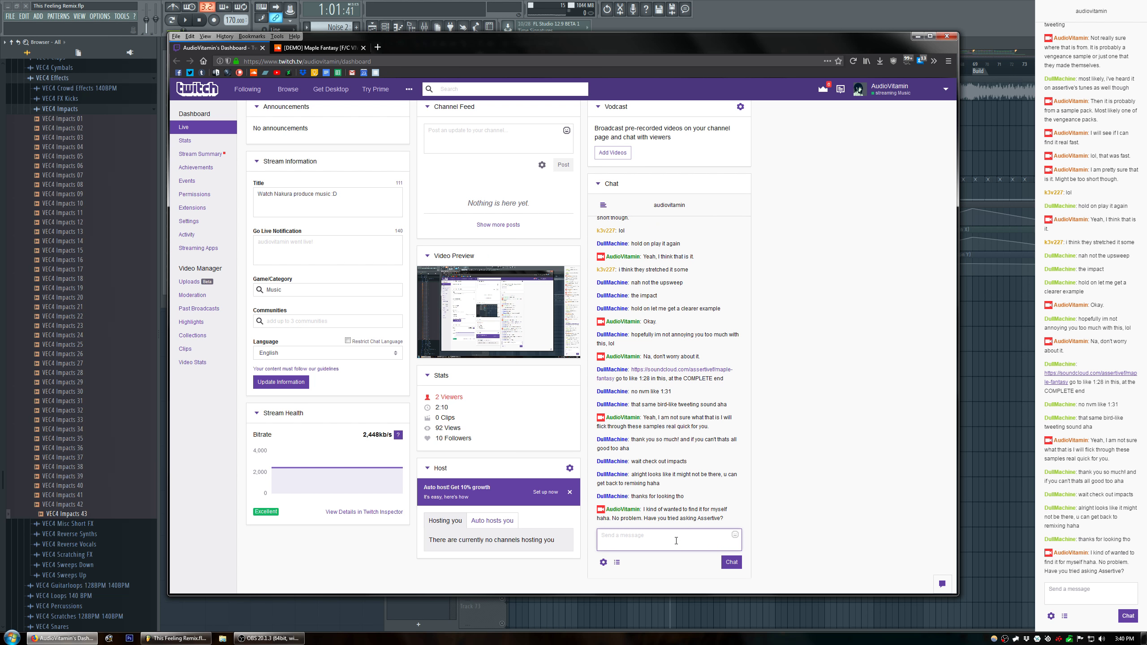
Return to FL Studio, solo Track 66 and play the VEC4 Sweeps Down 18 clip from the Breakdown marker.
{"action": "left_click", "coordinate": [918, 36]}
{"action": "left_click", "coordinate": [606, 439]}
{"action": "left_click", "coordinate": [584, 65]}
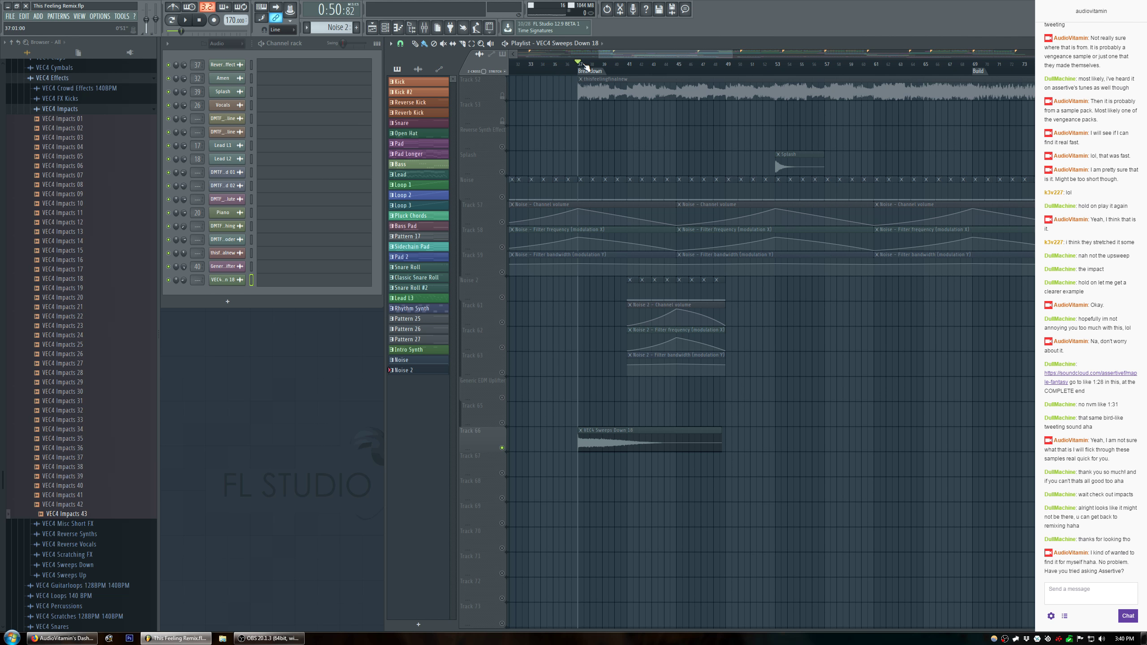
{"action": "key", "text": "space"}
{"action": "key", "text": "space"}
{"action": "right_click", "coordinate": [603, 446], "text": "alt"}
{"action": "key", "text": "space"}
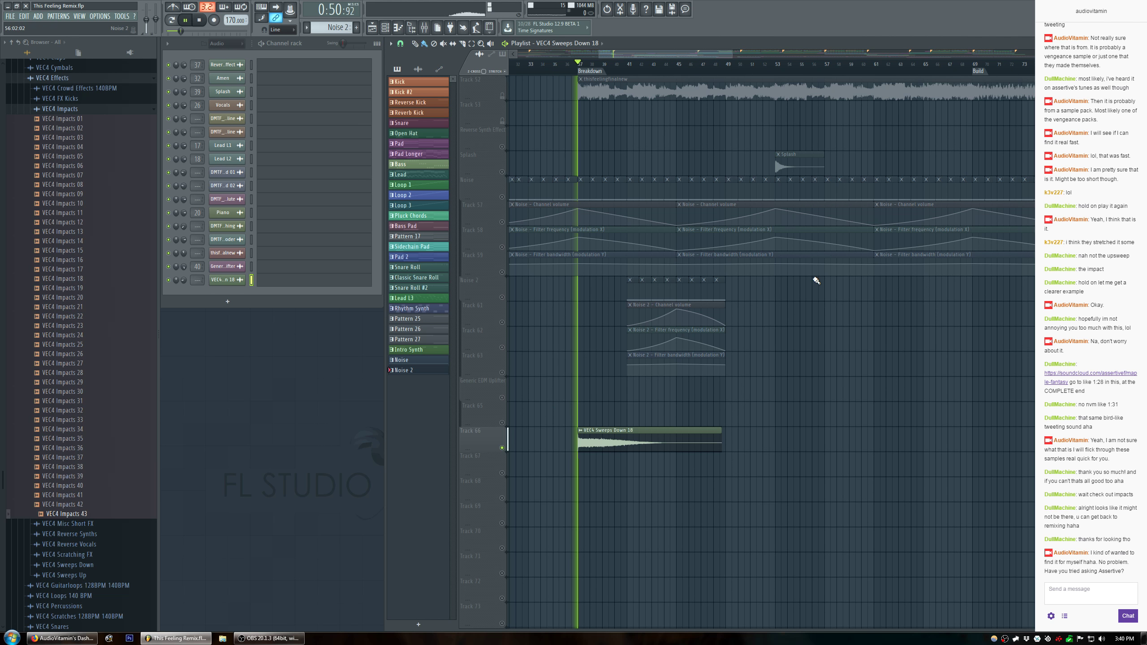
{"action": "key", "text": "space"}
{"action": "right_click", "coordinate": [147, 23]}
{"action": "key", "text": "Escape"}
{"action": "key", "text": "space"}
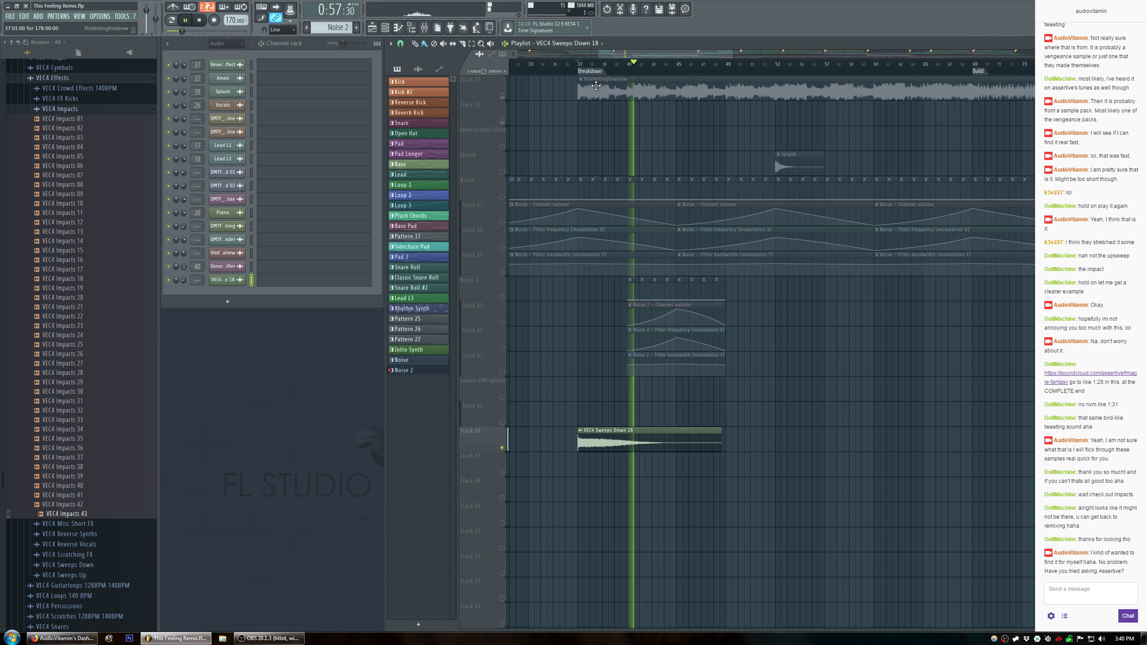
Stop playback and set the declicking mode of the VEC4 Sweeps Down 18 sample to Generic (bleeding).
{"action": "scroll", "coordinate": [570, 70], "scroll_direction": "up", "scroll_amount": 5}
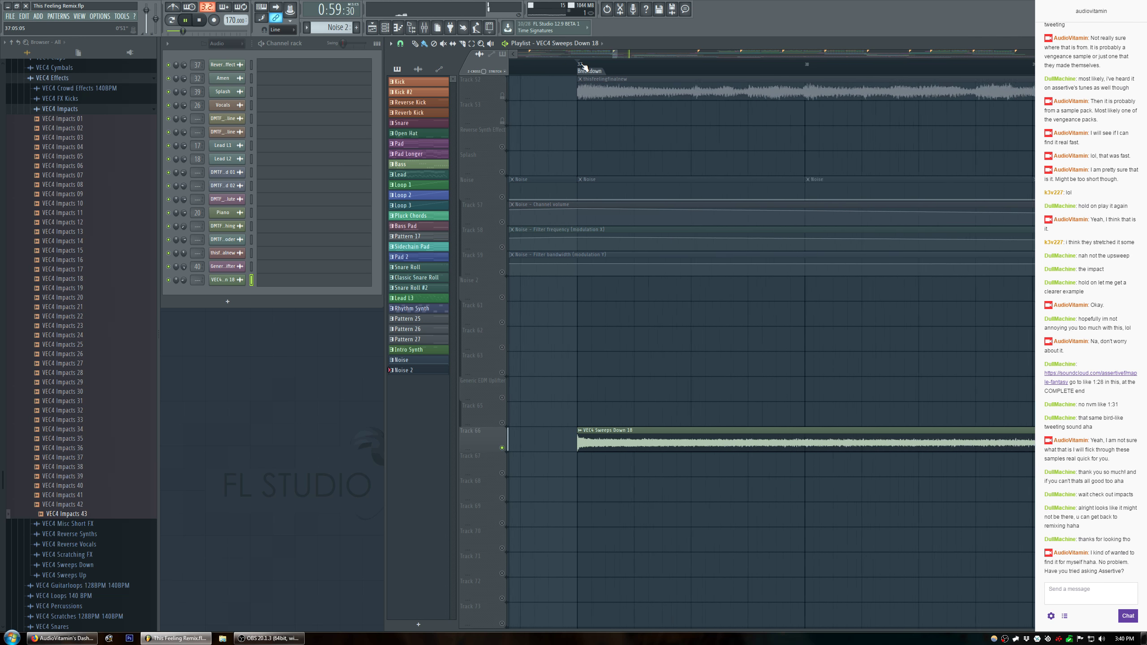
{"action": "key", "text": "space"}
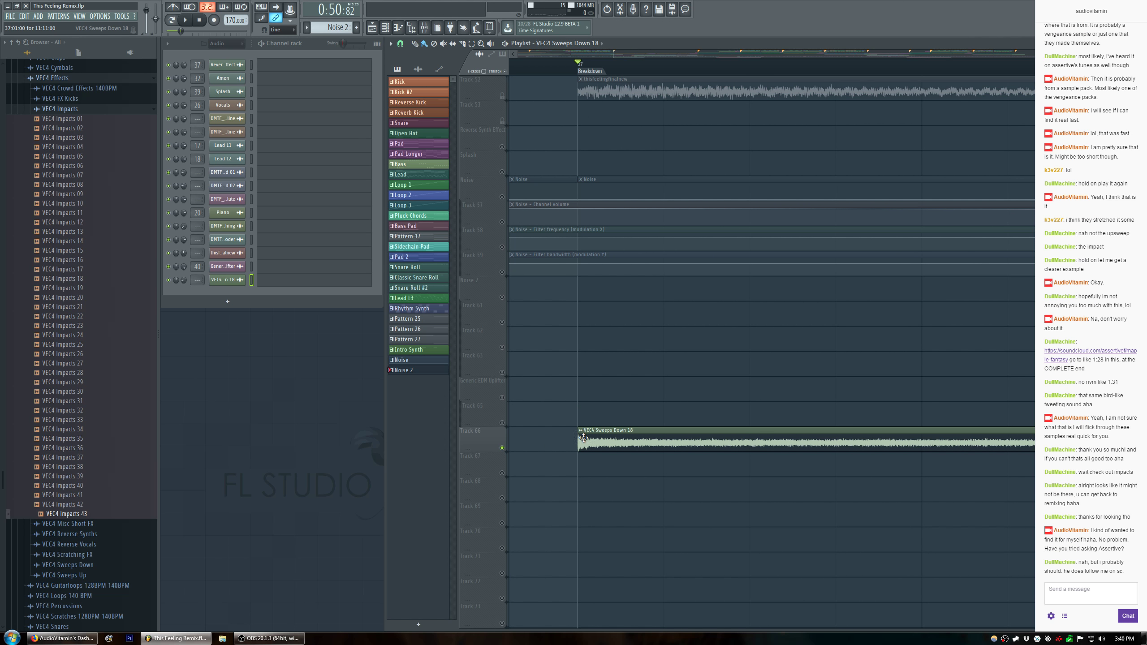
{"action": "double_click", "coordinate": [586, 437]}
{"action": "left_click", "coordinate": [259, 185]}
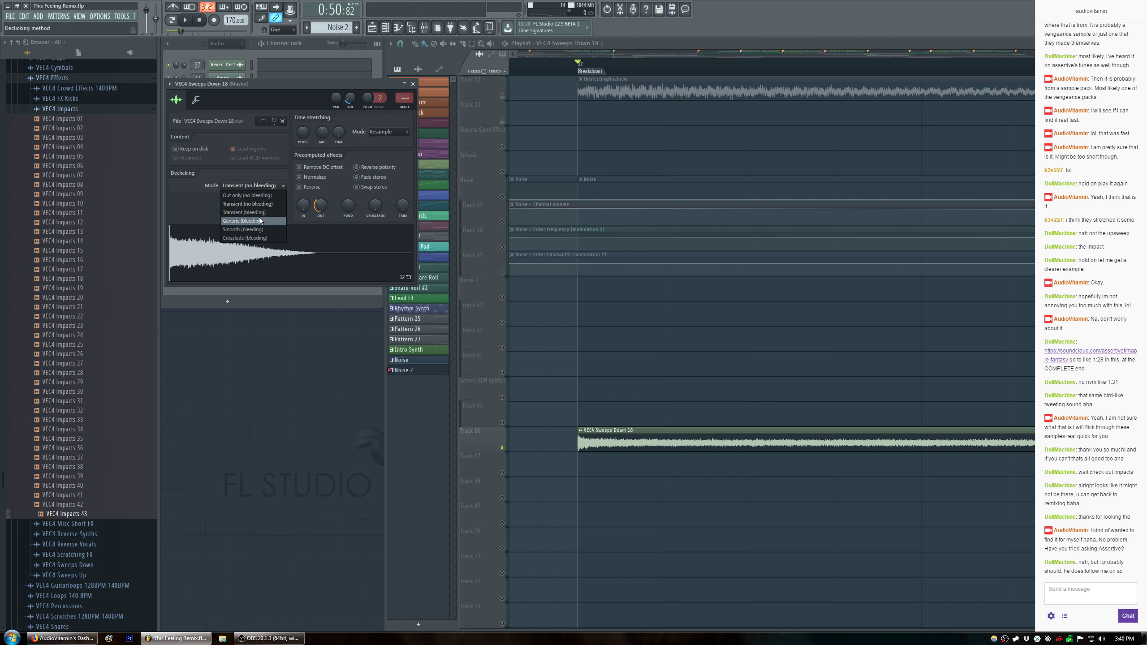
{"action": "left_click", "coordinate": [261, 221]}
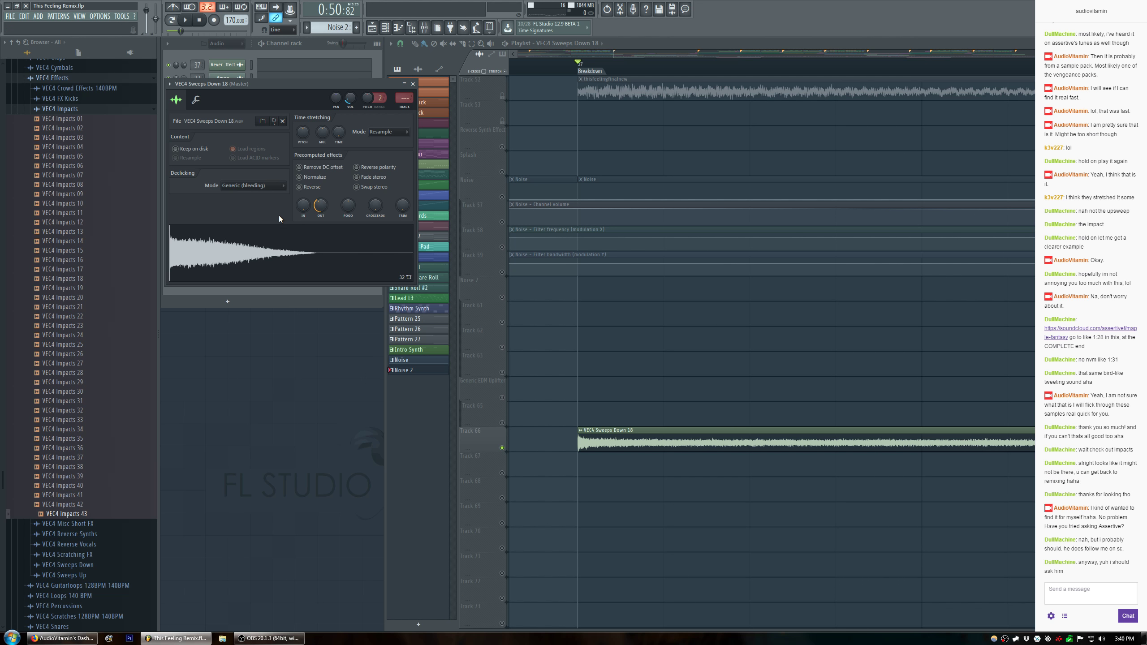
Trim a sliver off the start of the VEC4 Sweeps Down 18 clip and play it back from the Breakdown marker.
{"action": "left_click", "coordinate": [577, 437]}
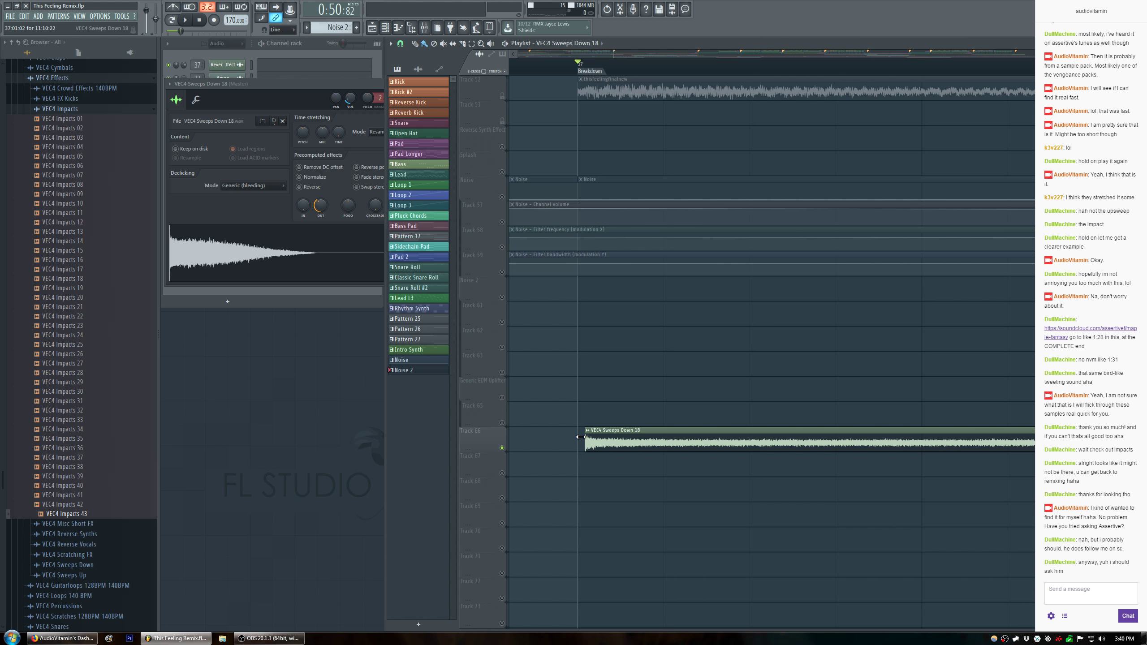
{"action": "left_click_drag", "start_coordinate": [579, 441], "coordinate": [581, 441]}
{"action": "key", "text": "space"}
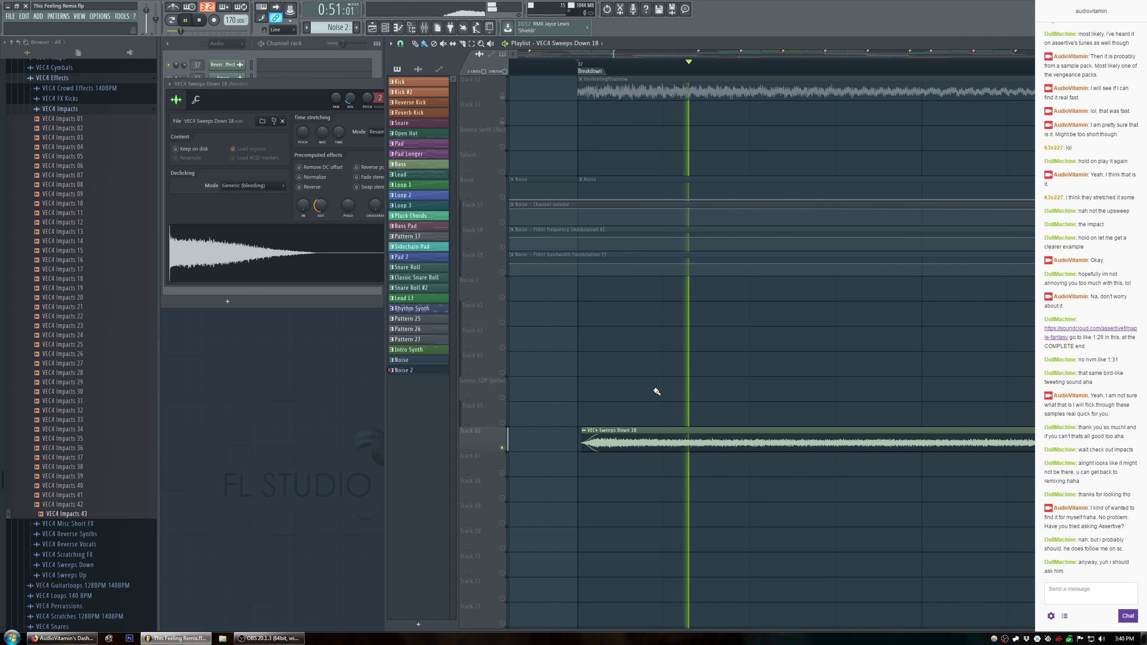
{"action": "key", "text": "space"}
{"action": "key", "text": "space"}
{"action": "key", "text": "space"}
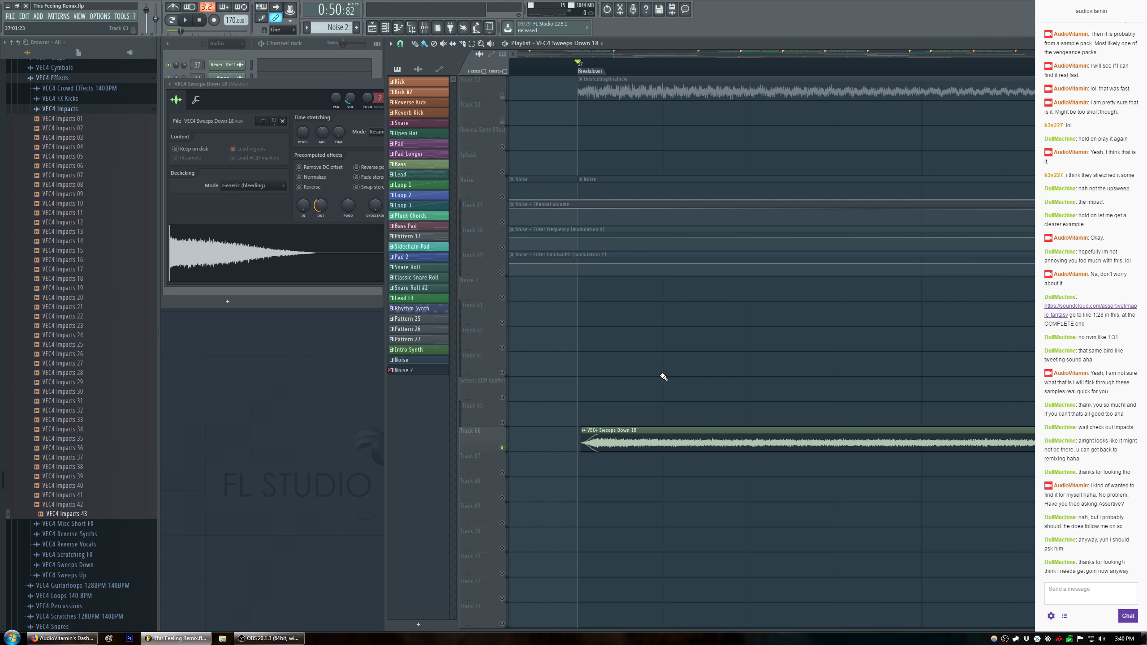
Move the trimmed downsweep clip back to start exactly at the Breakdown marker and play it soloed.
{"action": "left_click_drag", "start_coordinate": [659, 438], "coordinate": [655, 438]}
{"action": "key", "text": "space"}
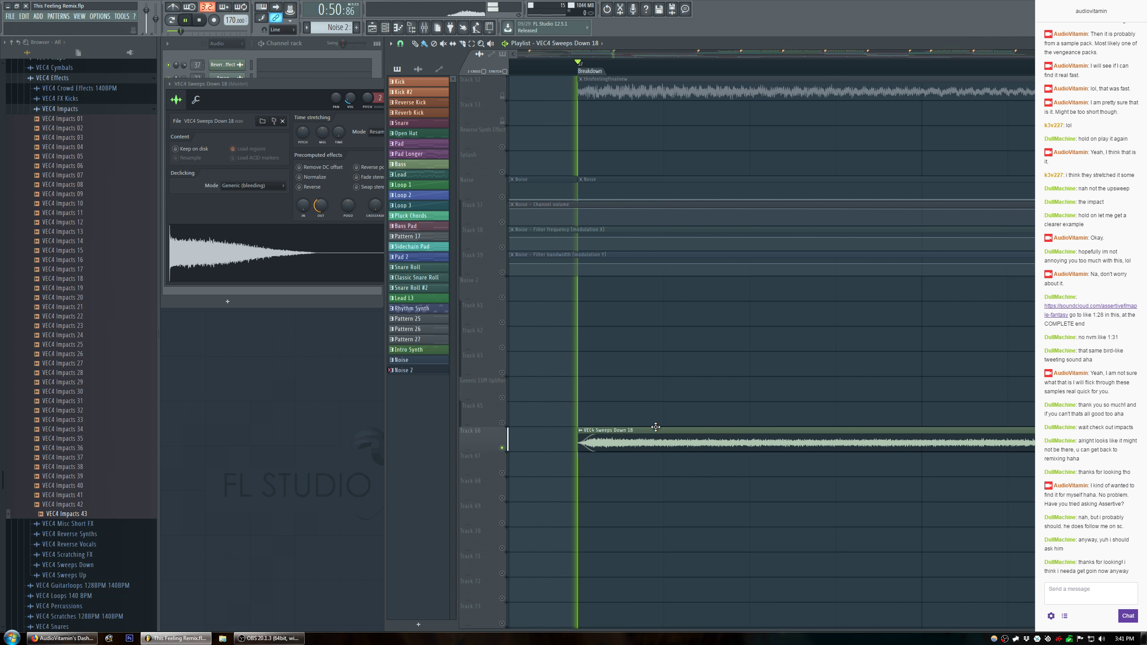
{"action": "scroll", "coordinate": [604, 71], "scroll_direction": "down", "scroll_amount": 10}
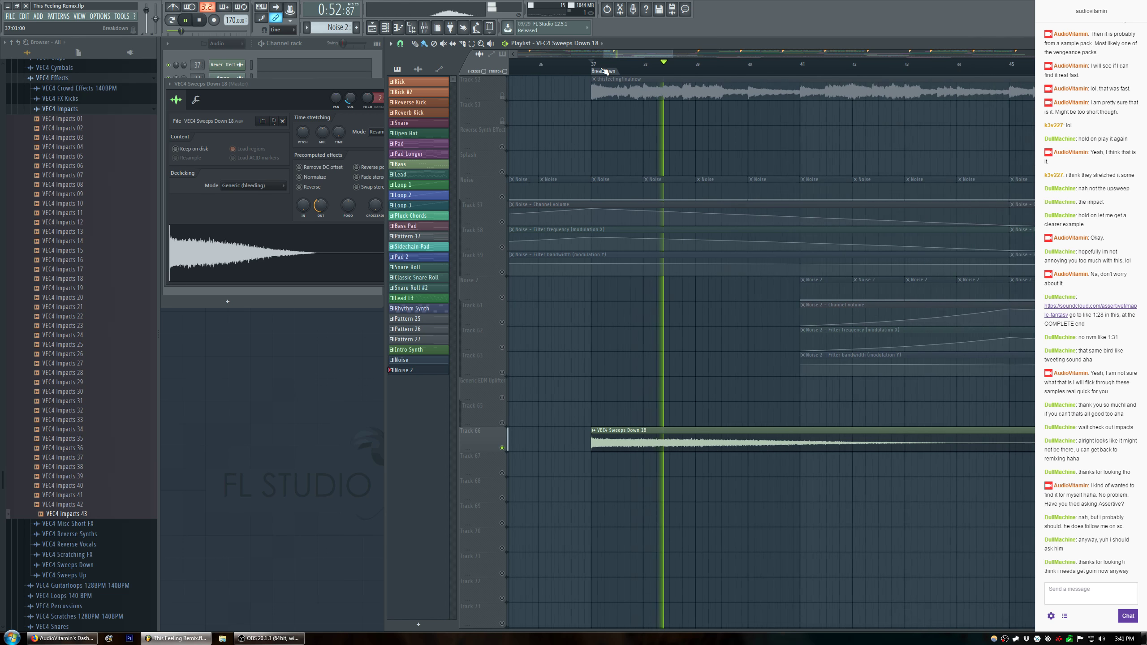
Unsolo Track 66 and play the full mix from just before the Breakdown marker.
{"action": "key", "text": "space"}
{"action": "right_click", "coordinate": [502, 448]}
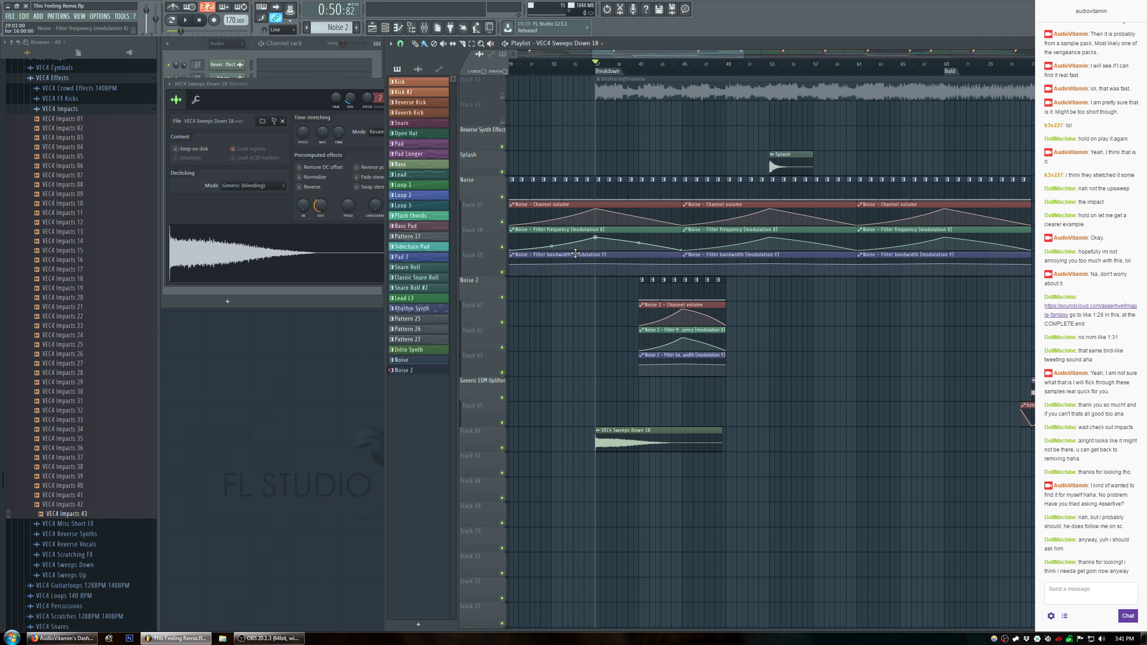
{"action": "key", "text": "space"}
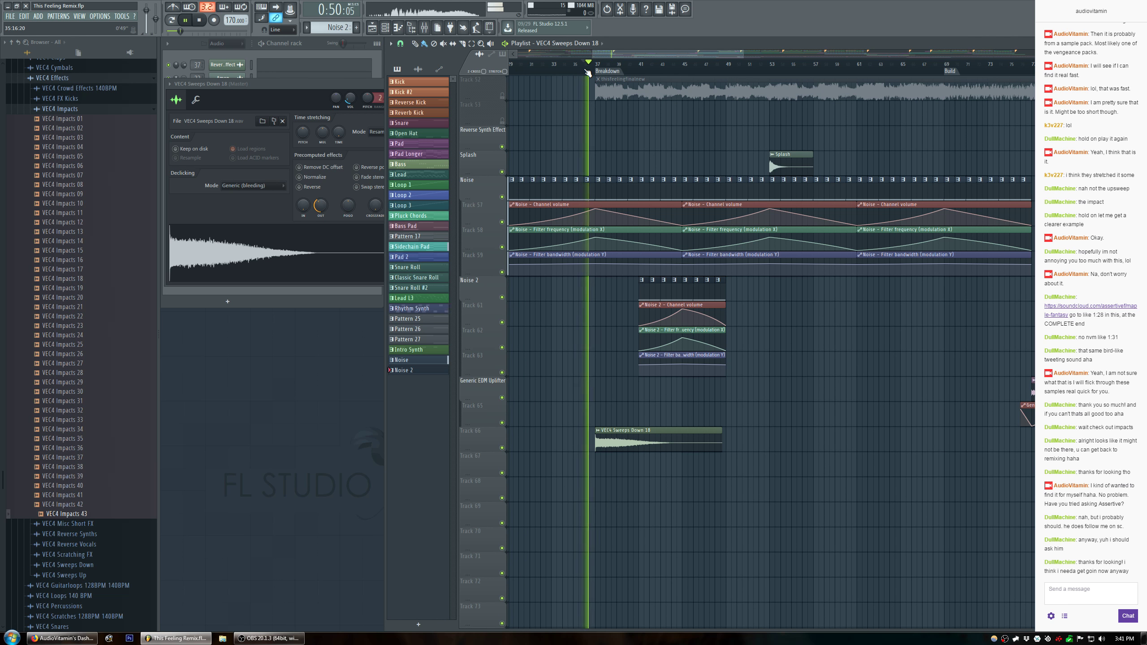
Close the sample settings and delete the tail of the VEC4 Sweeps Down 18 clip from bar 45 onward, then stop playback.
{"action": "left_click", "coordinate": [364, 86]}
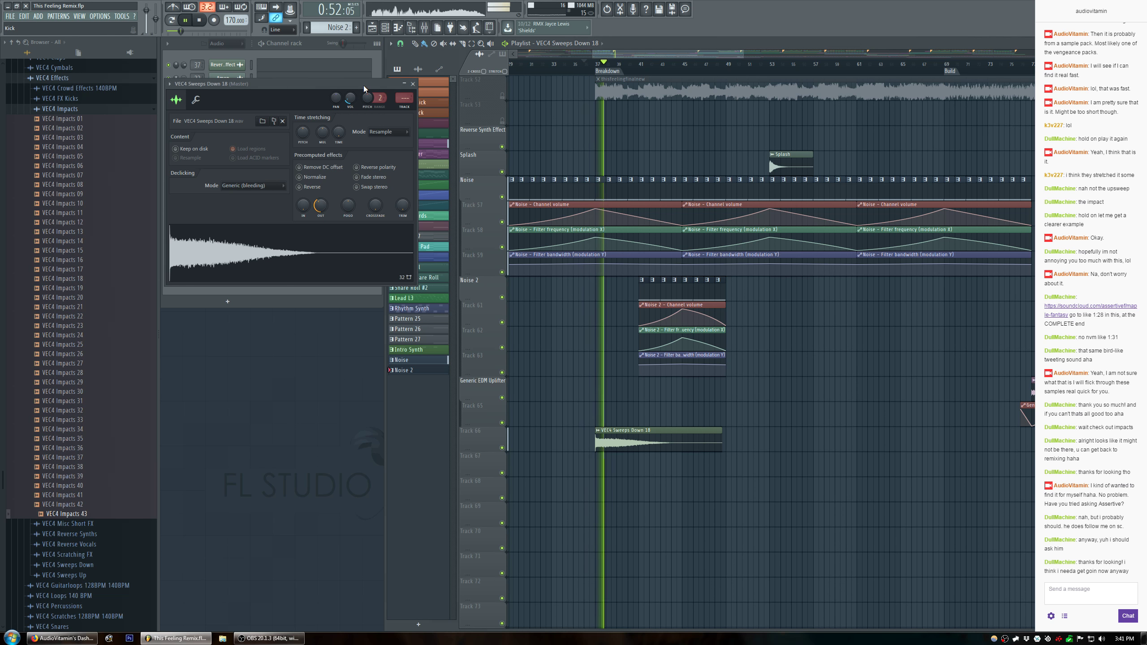
{"action": "left_click", "coordinate": [417, 85]}
{"action": "key", "text": "alt+F8"}
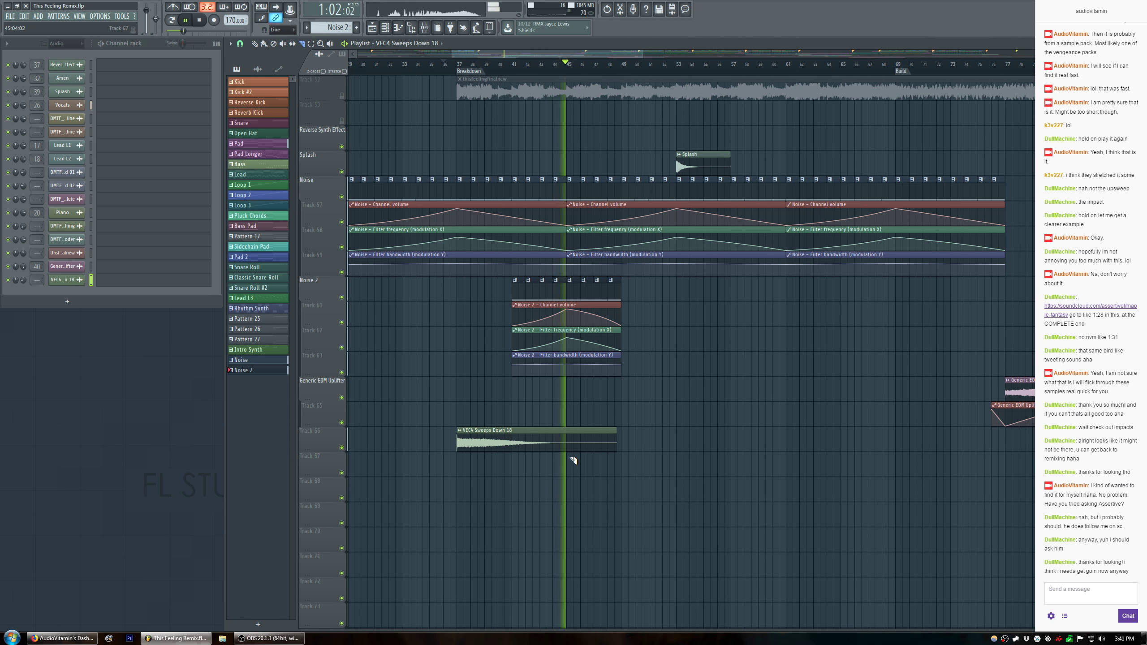
{"action": "left_click_drag", "start_coordinate": [573, 433], "coordinate": [573, 426]}
{"action": "key", "text": "b"}
{"action": "right_click", "coordinate": [584, 441]}
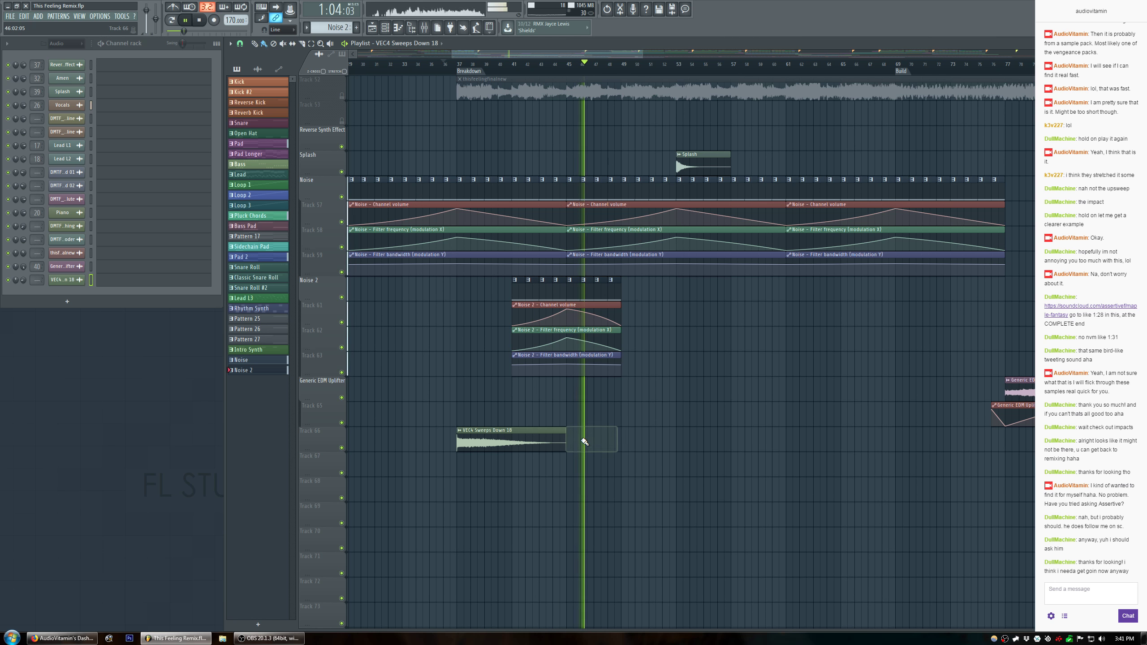
{"action": "key", "text": "space"}
{"action": "key", "text": "alt+F8"}
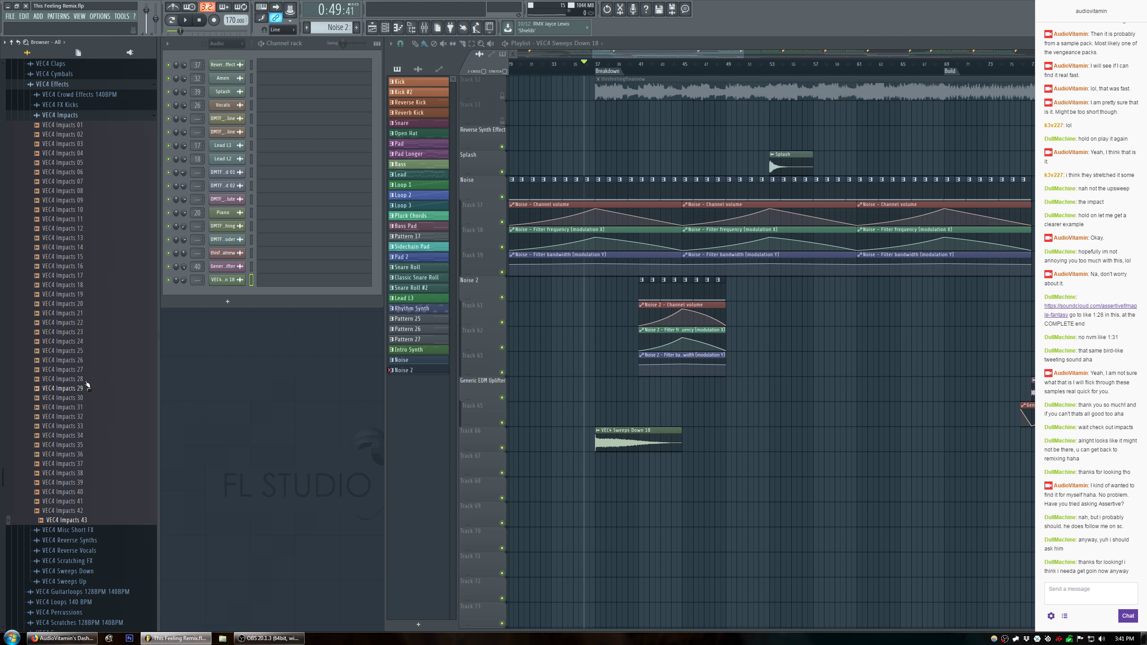
Switch to the Twitch dashboard, send the chat reply "Alright, see you later. Thanks for watching :)", and return to FL Studio.
{"action": "left_click", "coordinate": [86, 639]}
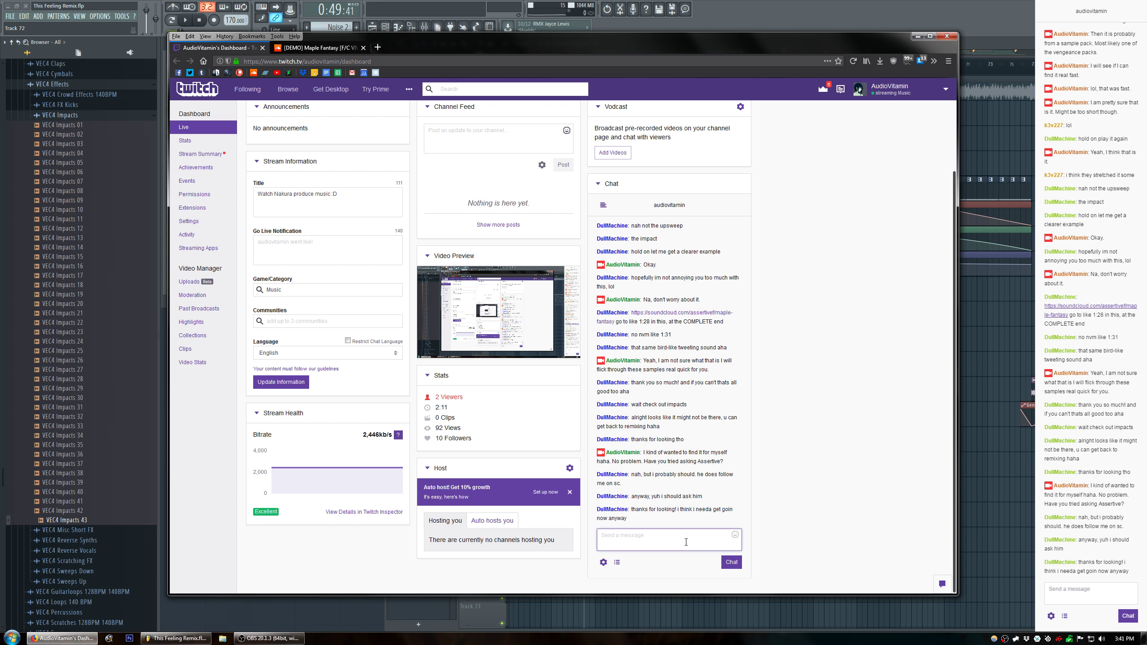
{"action": "type", "text": "Alright, see you later. Thanks for watching :)"}
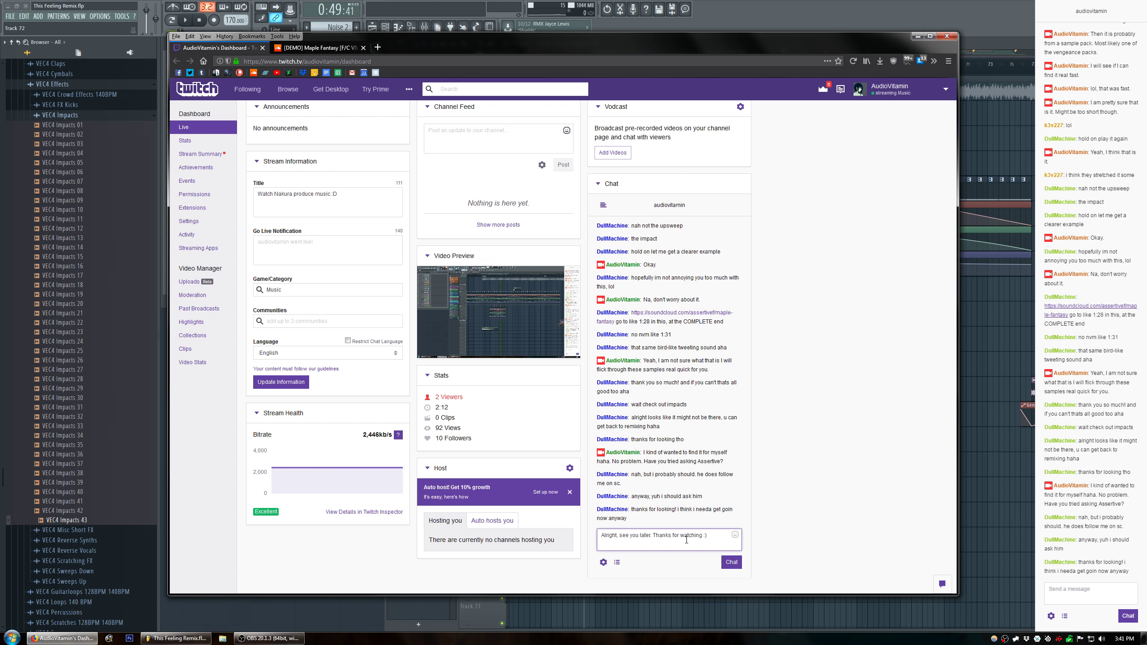
{"action": "key", "text": "Return"}
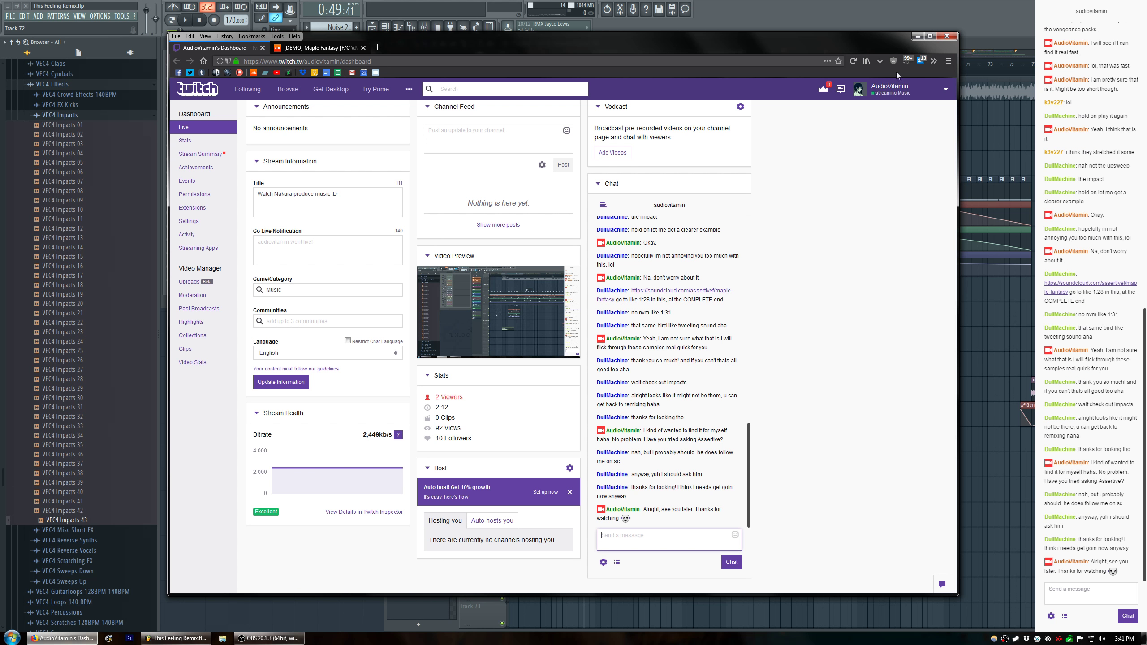
{"action": "left_click", "coordinate": [918, 36]}
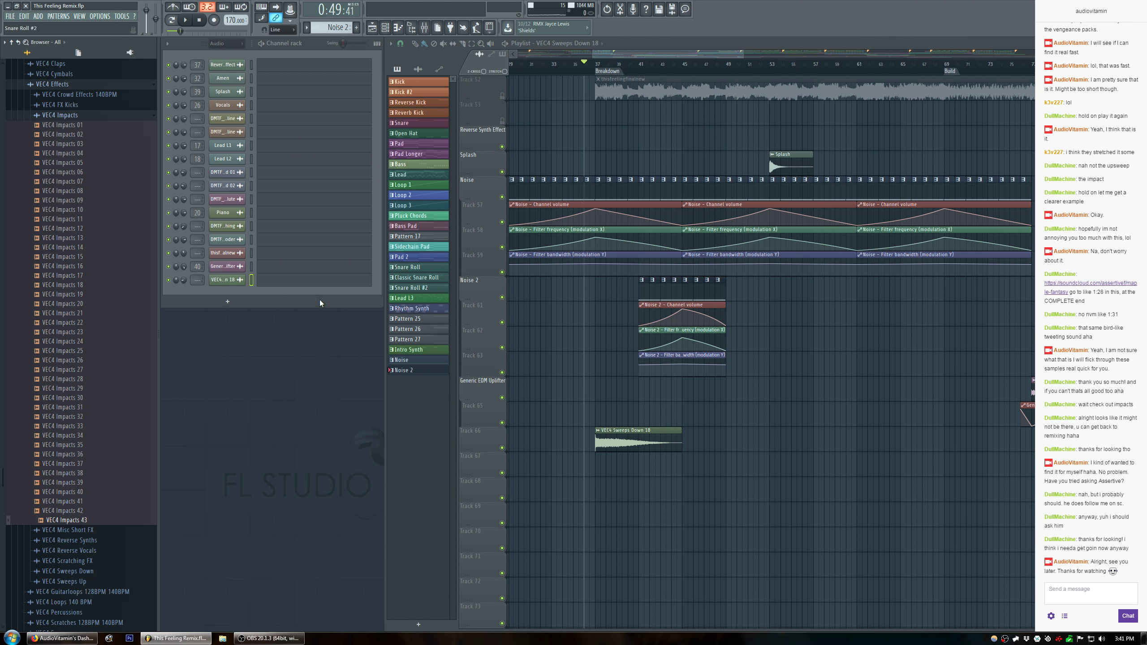
Add VEC4 Sweeps Up 01 from the VEC4 Sweeps Up folder to Track 65, ending at the Breakdown marker.
{"action": "left_click", "coordinate": [62, 117]}
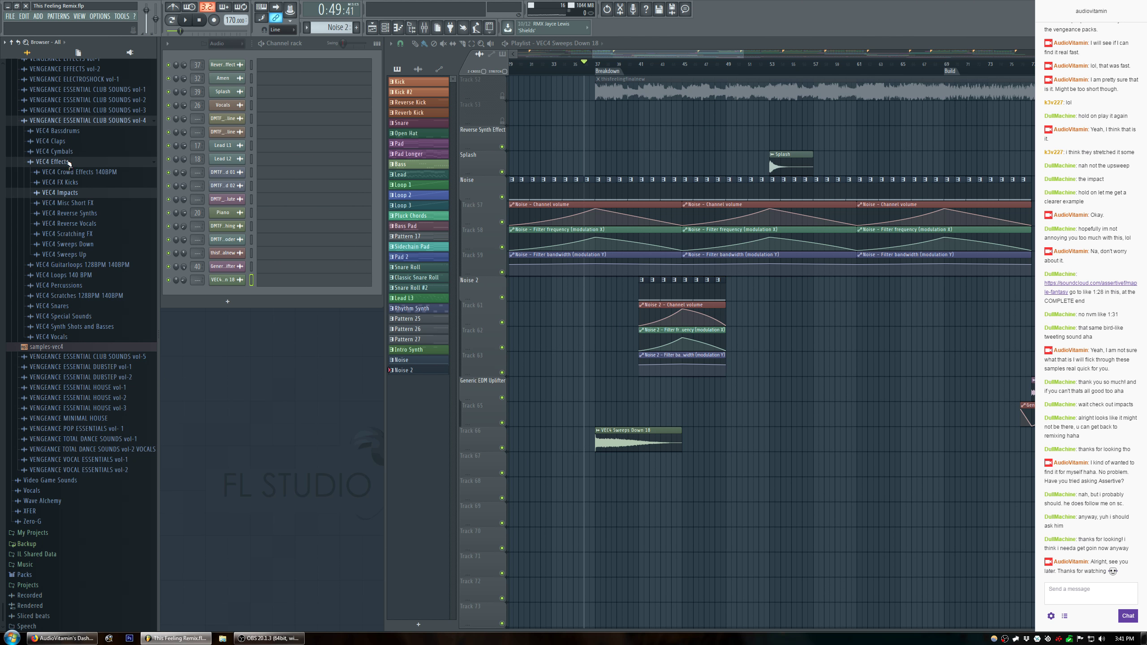
{"action": "left_click", "coordinate": [99, 254]}
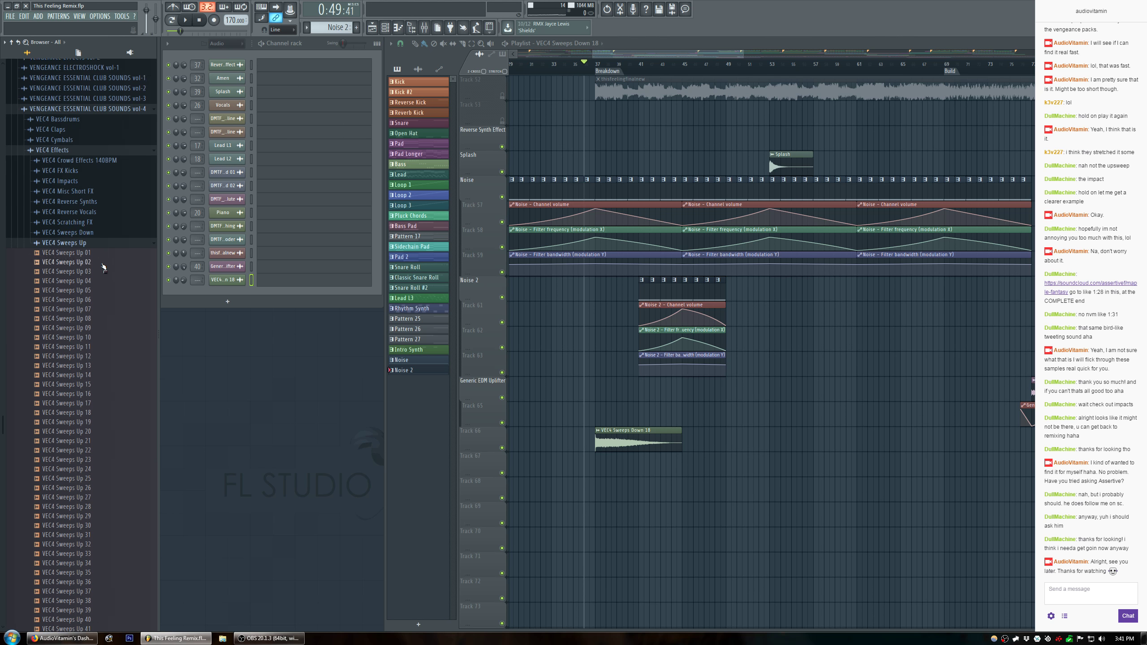
{"action": "left_click_drag", "start_coordinate": [624, 436], "coordinate": [616, 400]}
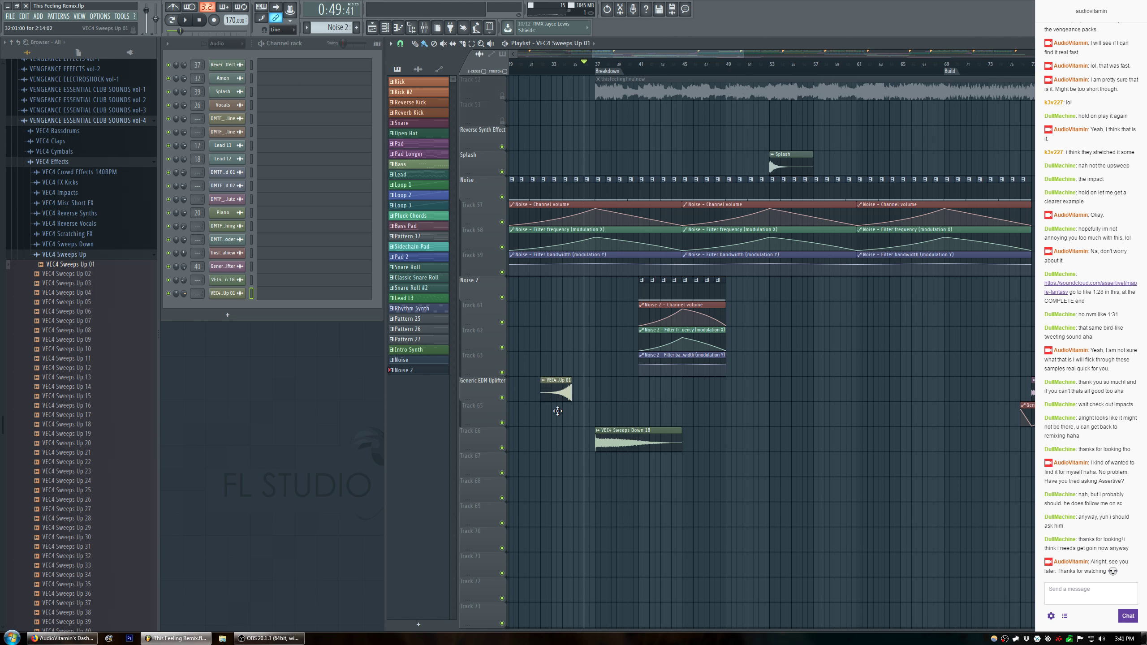
{"action": "scroll", "coordinate": [583, 84], "scroll_direction": "up", "scroll_amount": 10}
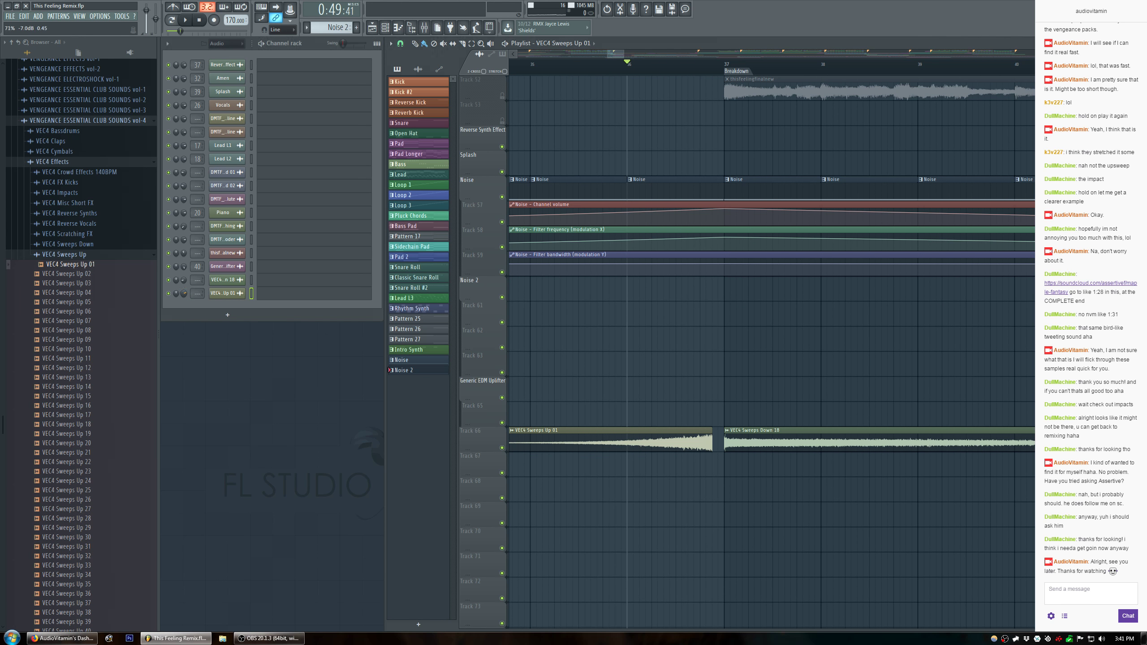
{"action": "left_click_drag", "start_coordinate": [679, 445], "coordinate": [687, 409]}
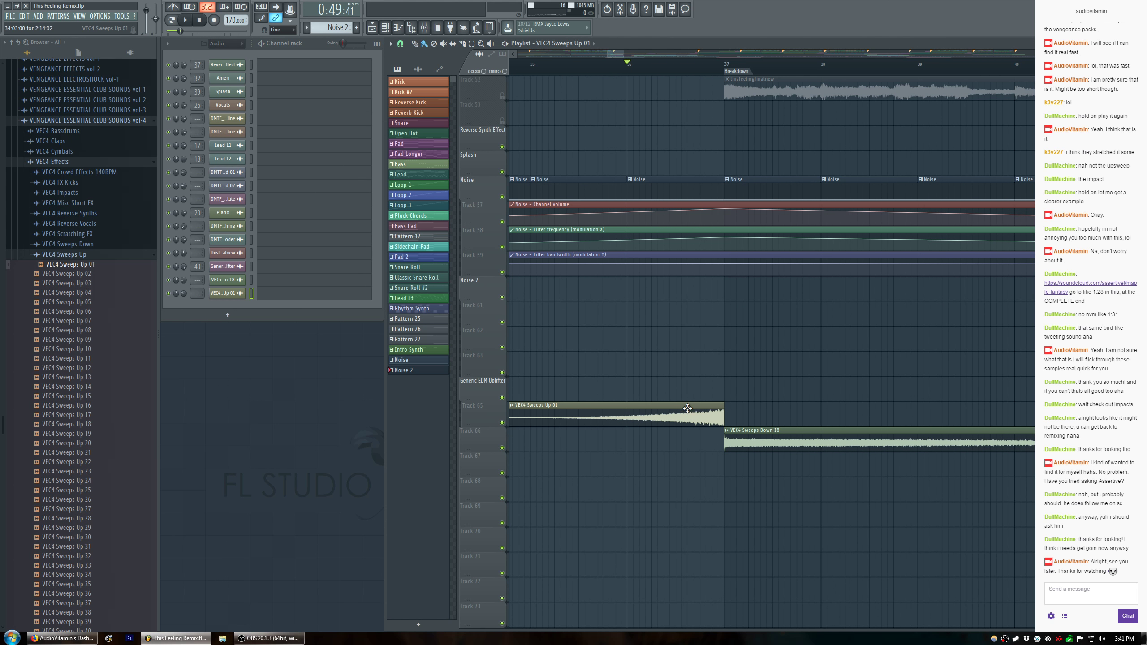
Solo Tracks 65 and 66 and play the upsweep into the downsweep.
{"action": "right_click", "coordinate": [502, 422]}
{"action": "left_click", "coordinate": [502, 447]}
{"action": "key", "text": "space"}
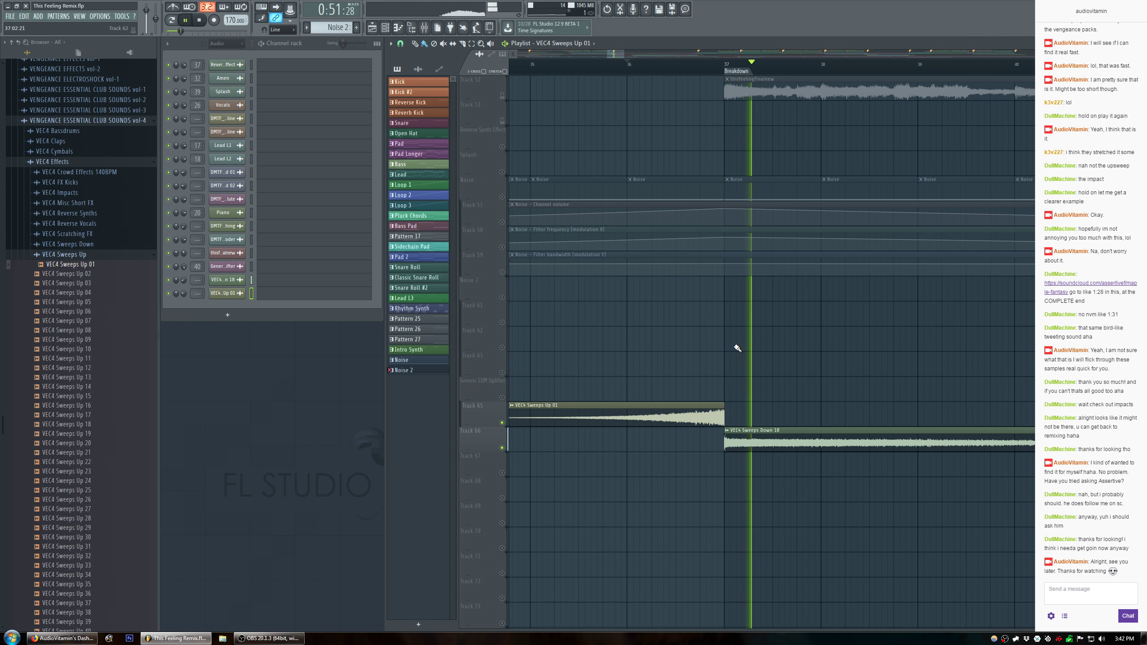
{"action": "key", "text": "space"}
Try shifting the VEC4 Sweeps Up 01 clip slightly before the Breakdown marker and play it back soloed.
{"action": "left_click_drag", "start_coordinate": [716, 418], "coordinate": [710, 418]}
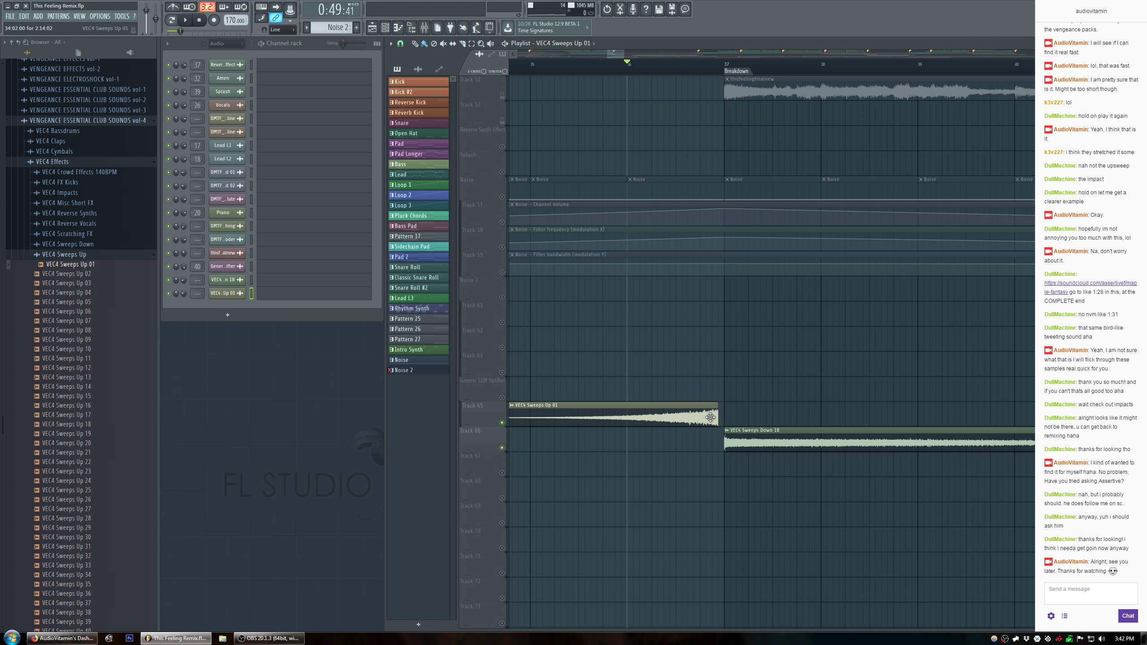
{"action": "key", "text": "space"}
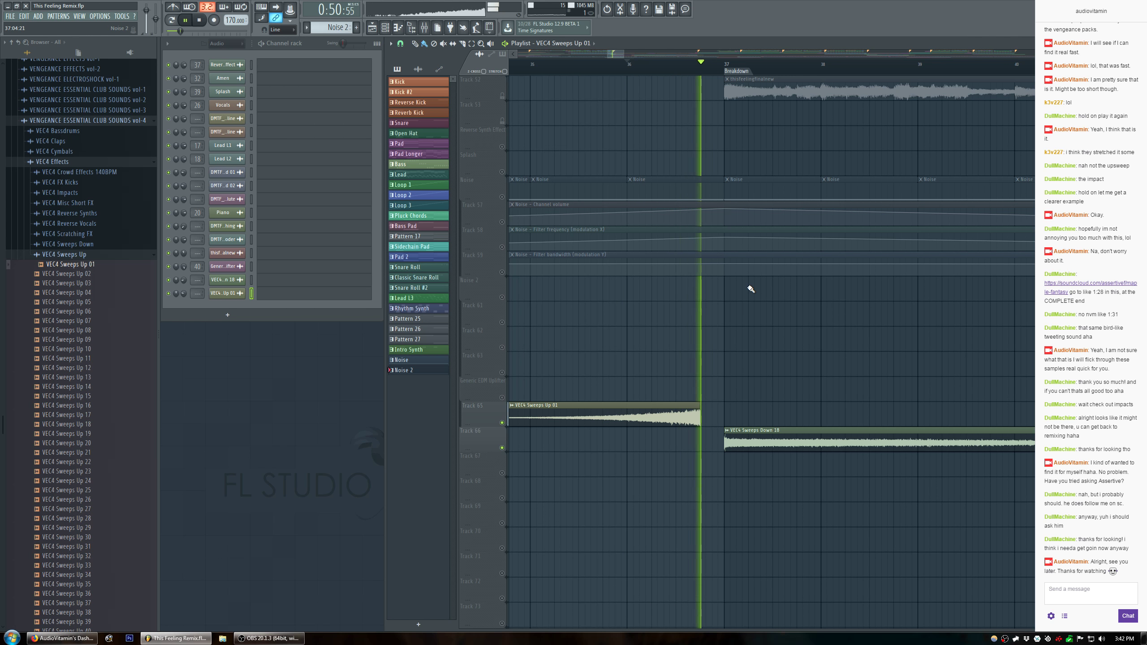
{"action": "key", "text": "space"}
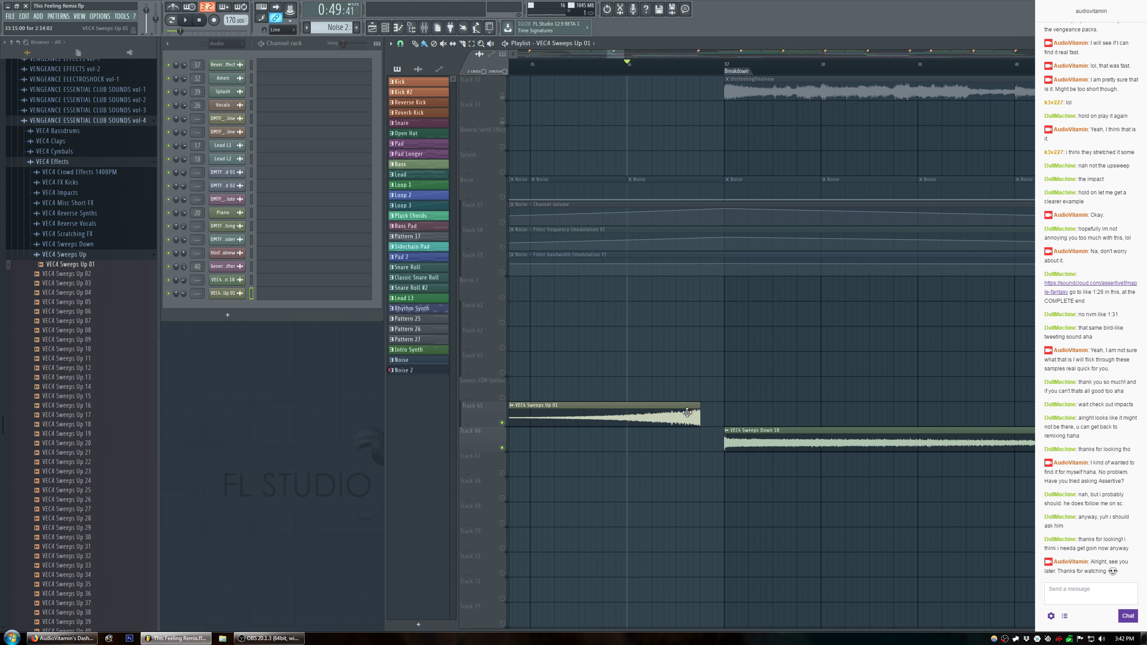
Move the upsweep clip to Track 66 against the start of the downsweep, unsolo the tracks and play the full mix.
{"action": "left_click_drag", "start_coordinate": [687, 412], "coordinate": [689, 446]}
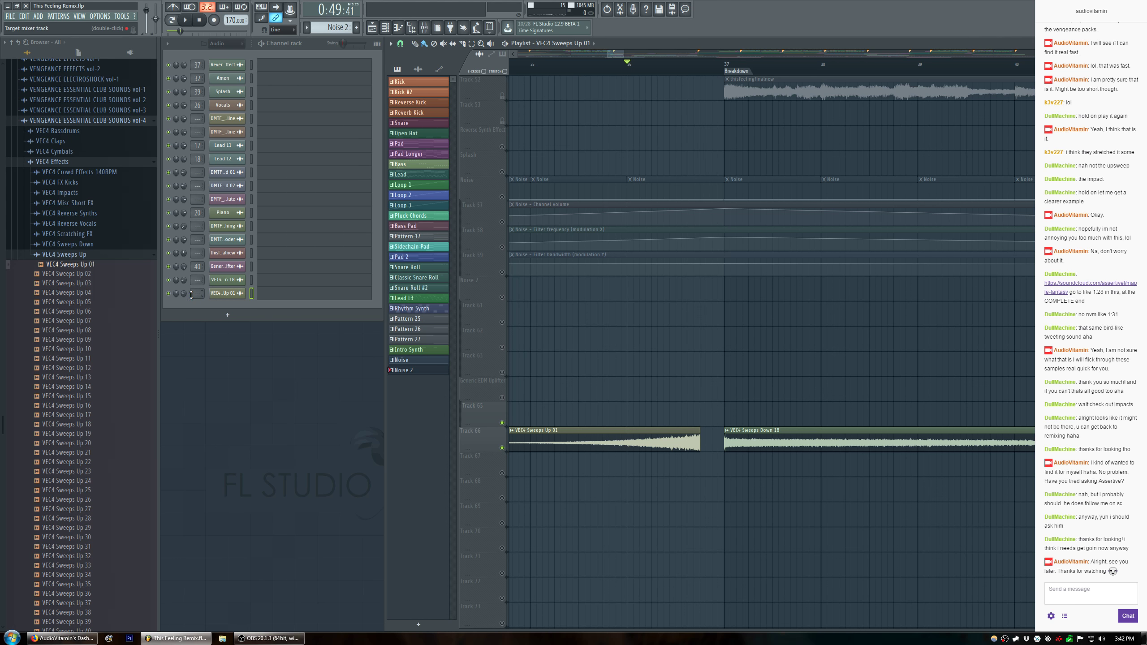
{"action": "right_click", "coordinate": [503, 448]}
{"action": "key", "text": "space"}
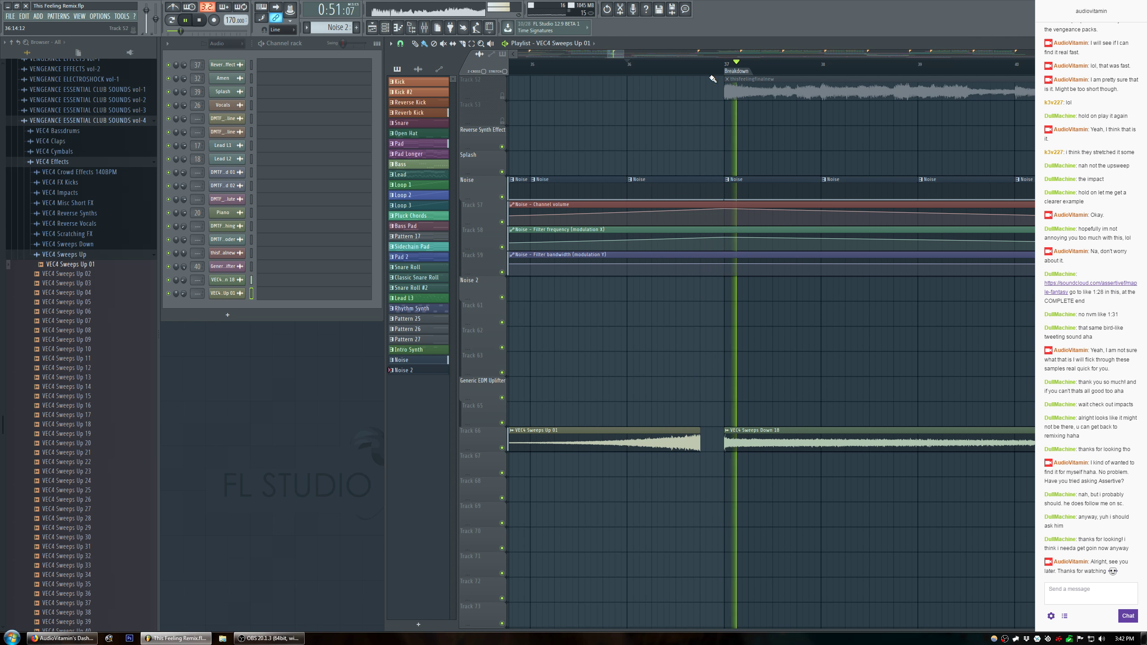
{"action": "key", "text": "space"}
{"action": "key", "text": "space"}
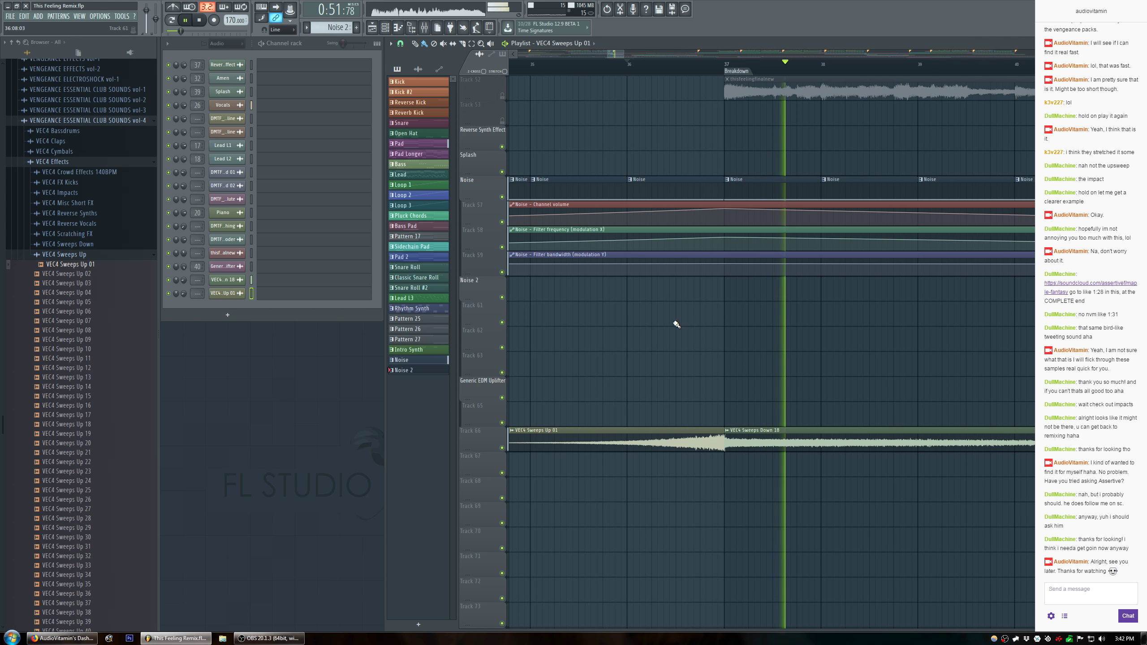
Hide the browser and replay the sweep transition in the full mix from bar 35, then stop playback.
{"action": "key", "text": "alt+F8"}
{"action": "scroll", "coordinate": [501, 75], "scroll_direction": "down", "scroll_amount": 4}
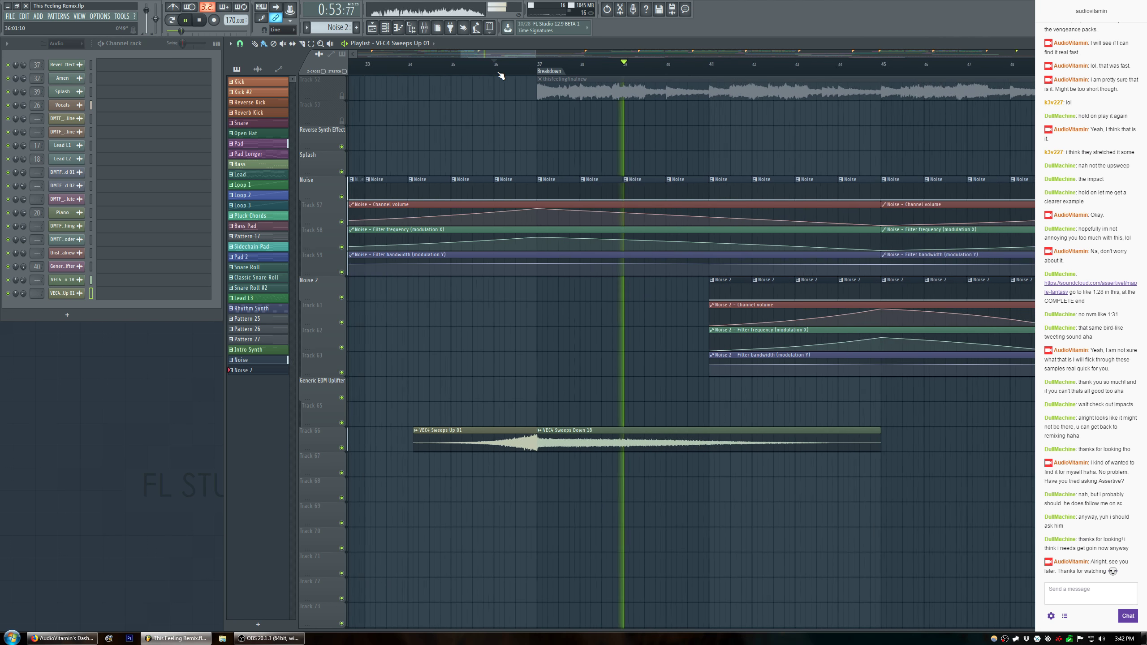
{"action": "left_click", "coordinate": [462, 68]}
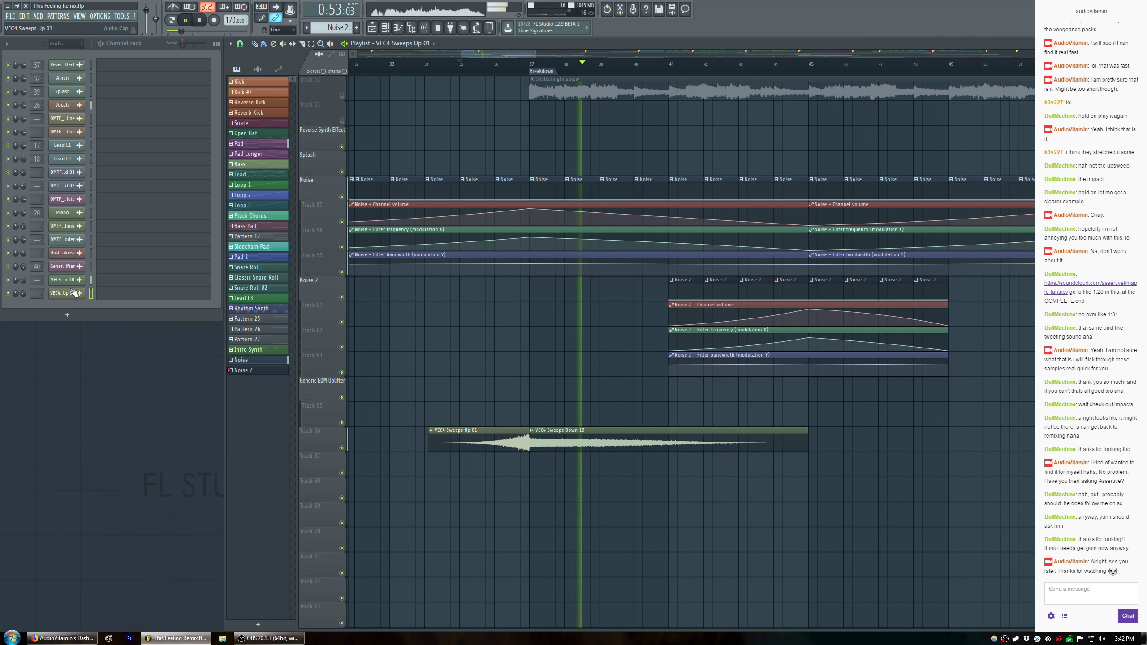
{"action": "key", "text": "space"}
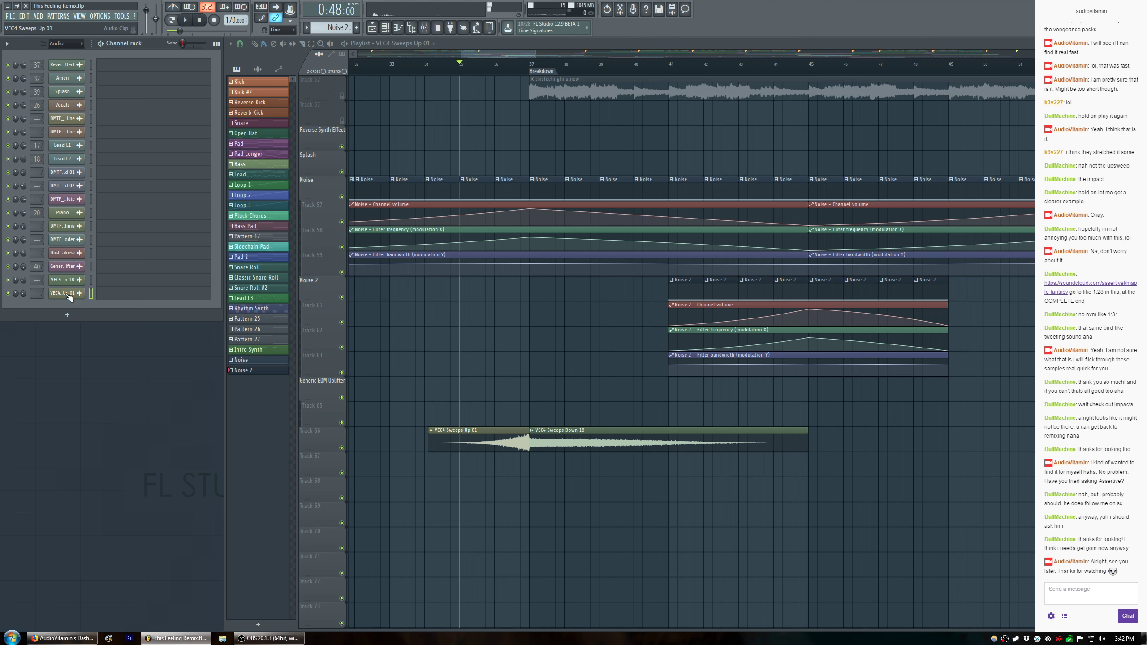
Rename the VEC4 Sweeps Up 01 channel to Vengence Sweep Up and VEC4 Sweeps Down 18 to Vengence Sweep Down.
{"action": "key", "text": "F2"}
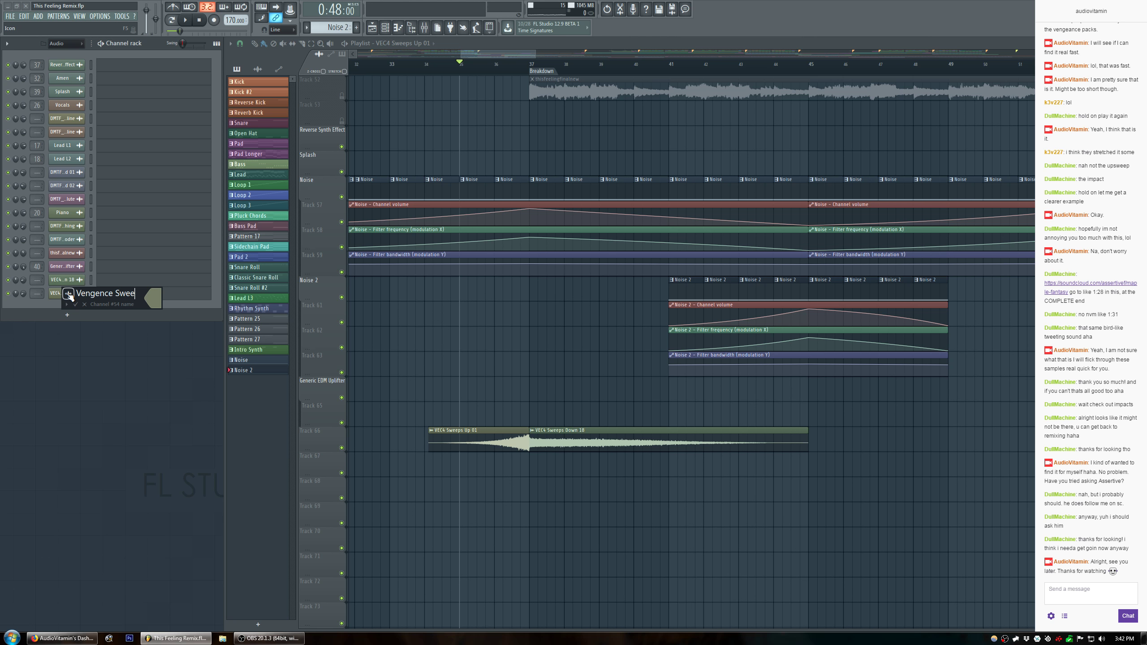
{"action": "key", "text": "Return"}
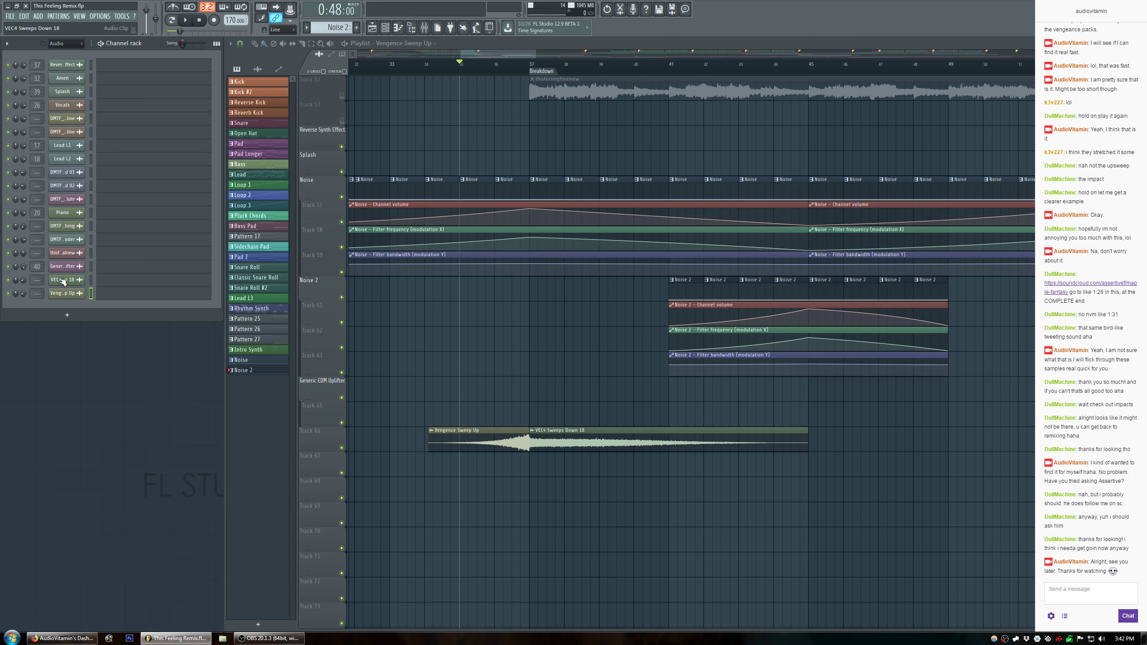
{"action": "left_click", "coordinate": [63, 281], "text": "shift"}
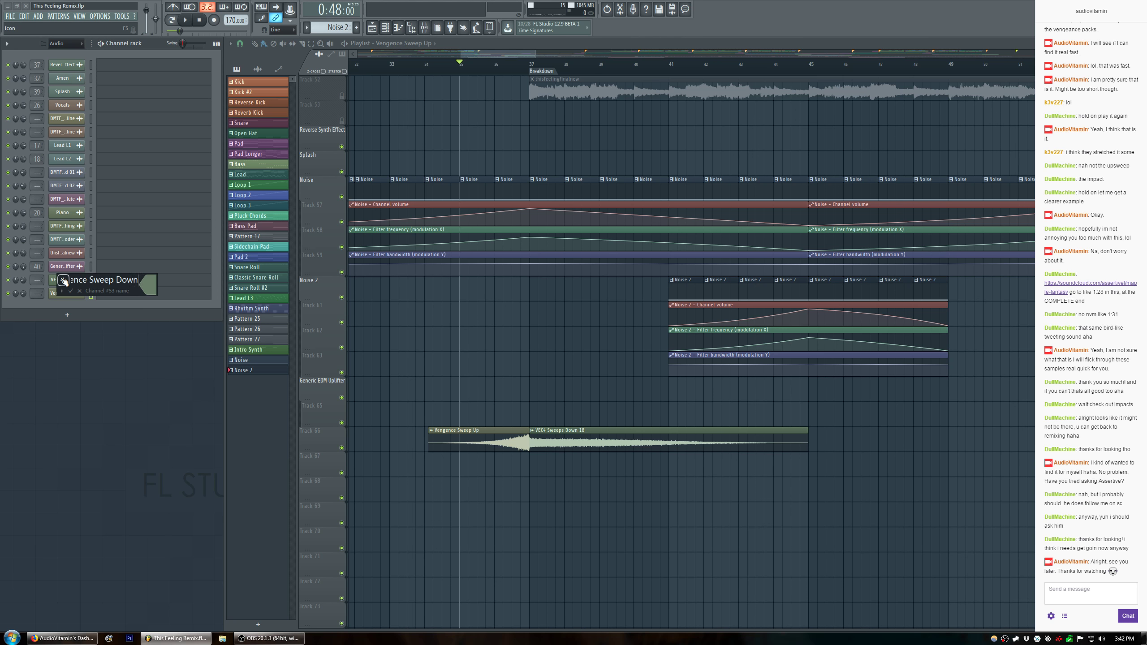
{"action": "type", "text": "Vengence Sweep Down"}
{"action": "key", "text": "Return"}
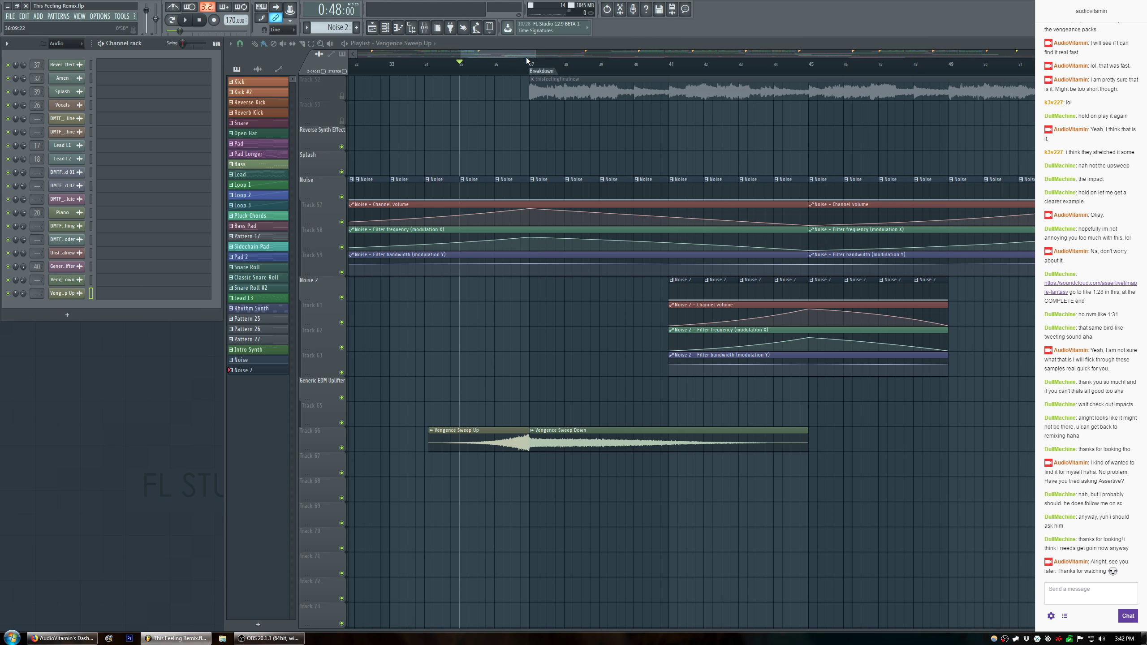
Nudge the Vengence Sweep Up clip to end exactly at the Breakdown marker and play the transition from bar 35.
{"action": "scroll", "coordinate": [526, 58], "scroll_direction": "up", "scroll_amount": 6}
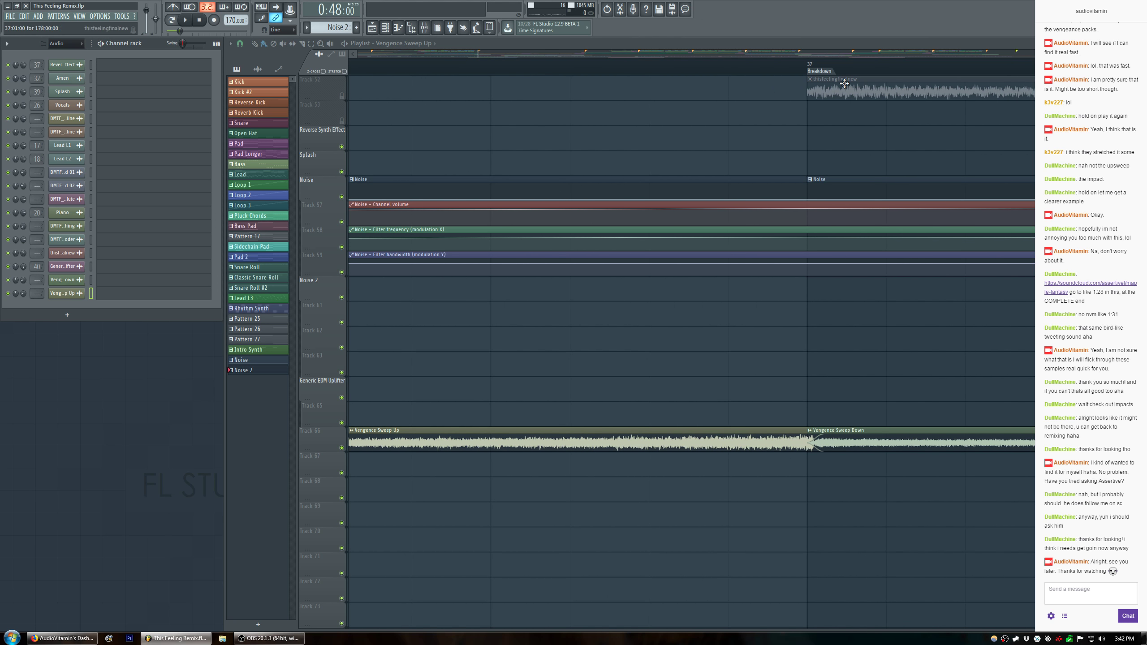
{"action": "scroll", "coordinate": [825, 73], "scroll_direction": "up", "scroll_amount": 1}
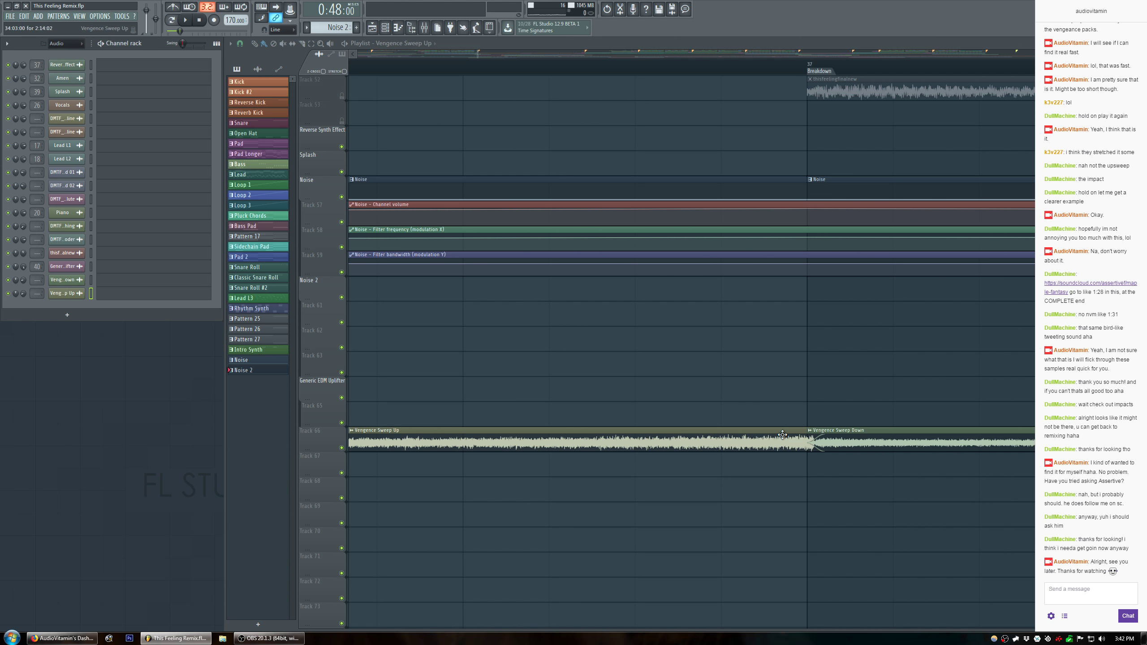
{"action": "left_click_drag", "start_coordinate": [783, 434], "coordinate": [775, 431]}
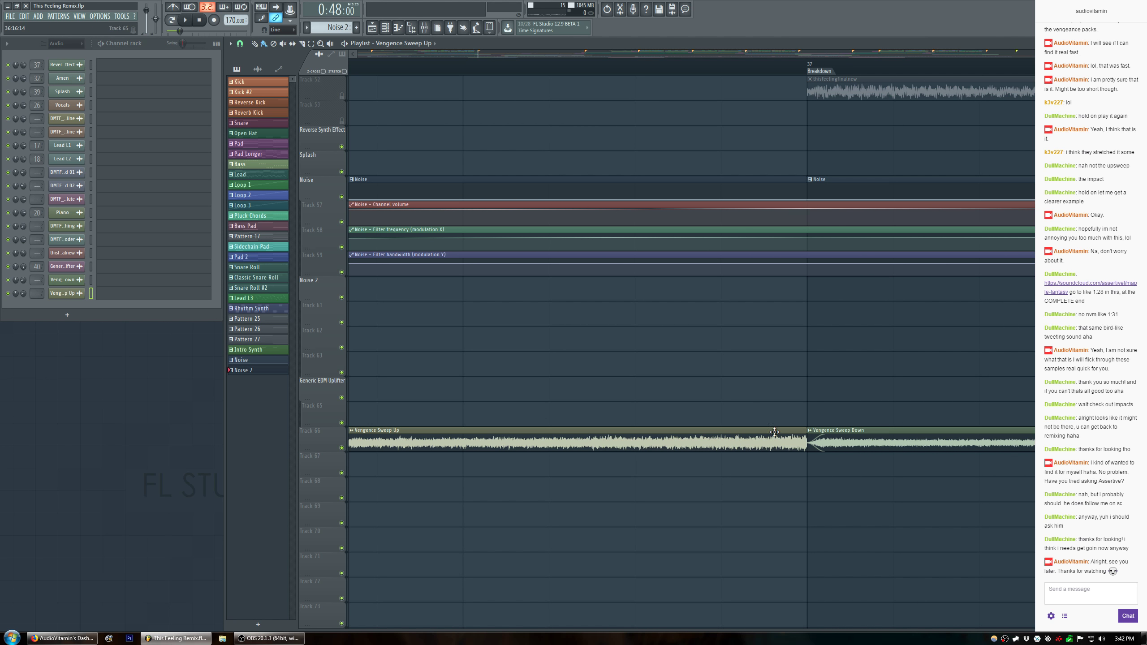
{"action": "scroll", "coordinate": [720, 74], "scroll_direction": "down", "scroll_amount": 5}
{"action": "key", "text": "space"}
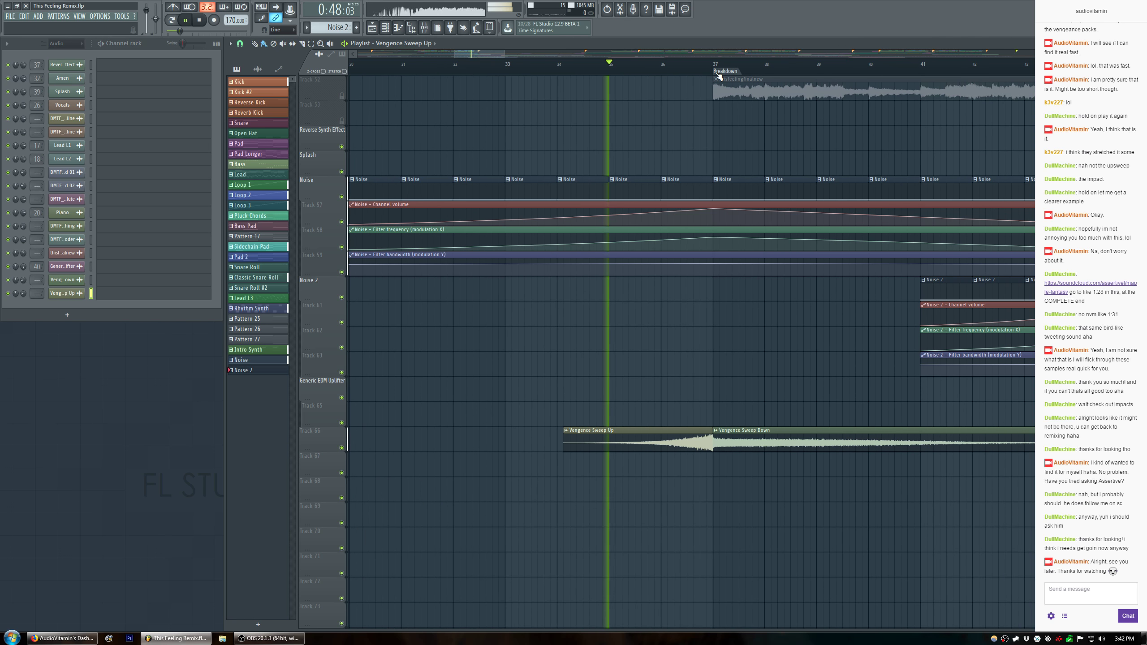
{"action": "scroll", "coordinate": [719, 76], "scroll_direction": "down", "scroll_amount": 4}
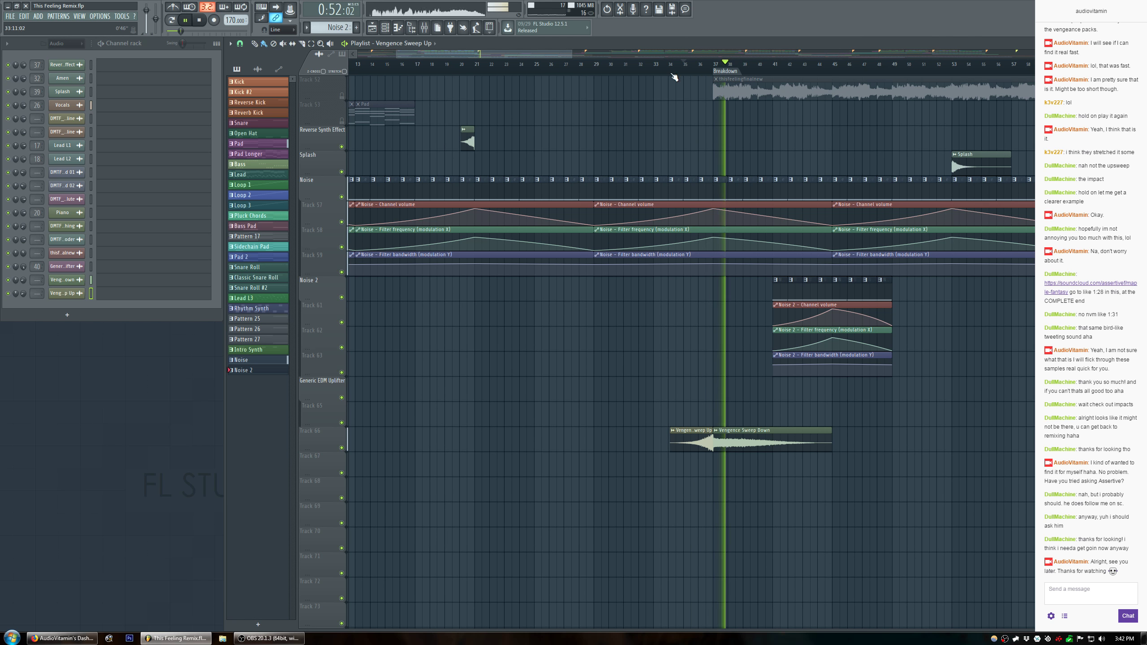
Select both sweep clips on Track 66 and reorder the Vengence Sweep Up channel above Vengence Sweep Down.
{"action": "left_click_drag", "start_coordinate": [471, 57], "coordinate": [531, 58]}
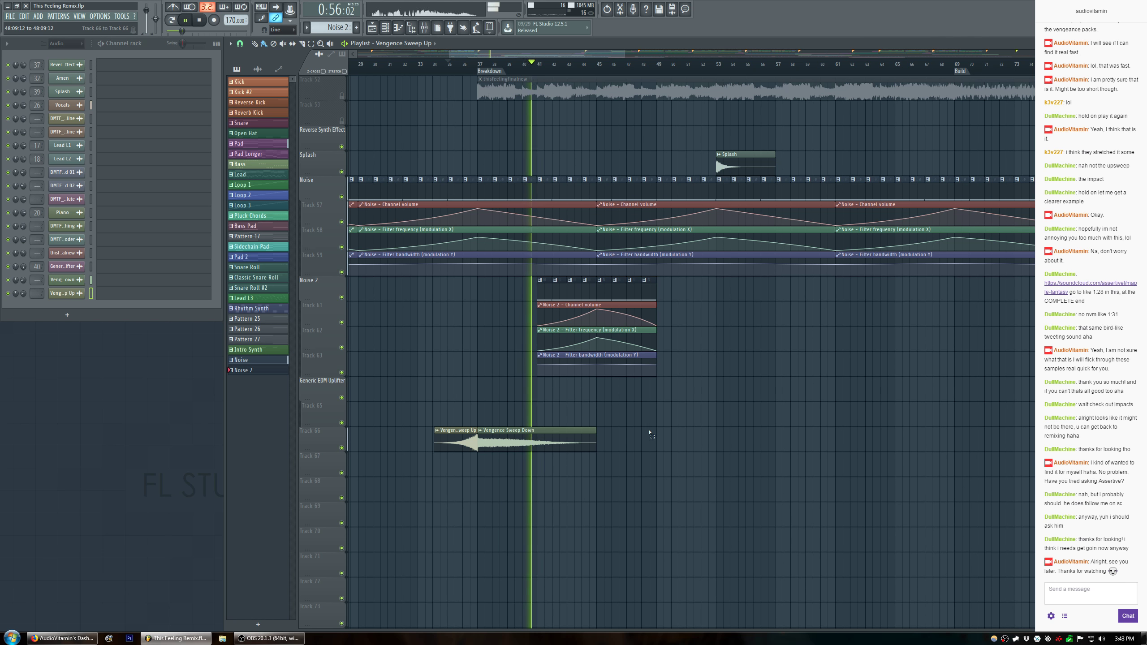
{"action": "left_click_drag", "start_coordinate": [649, 428], "coordinate": [447, 447]}
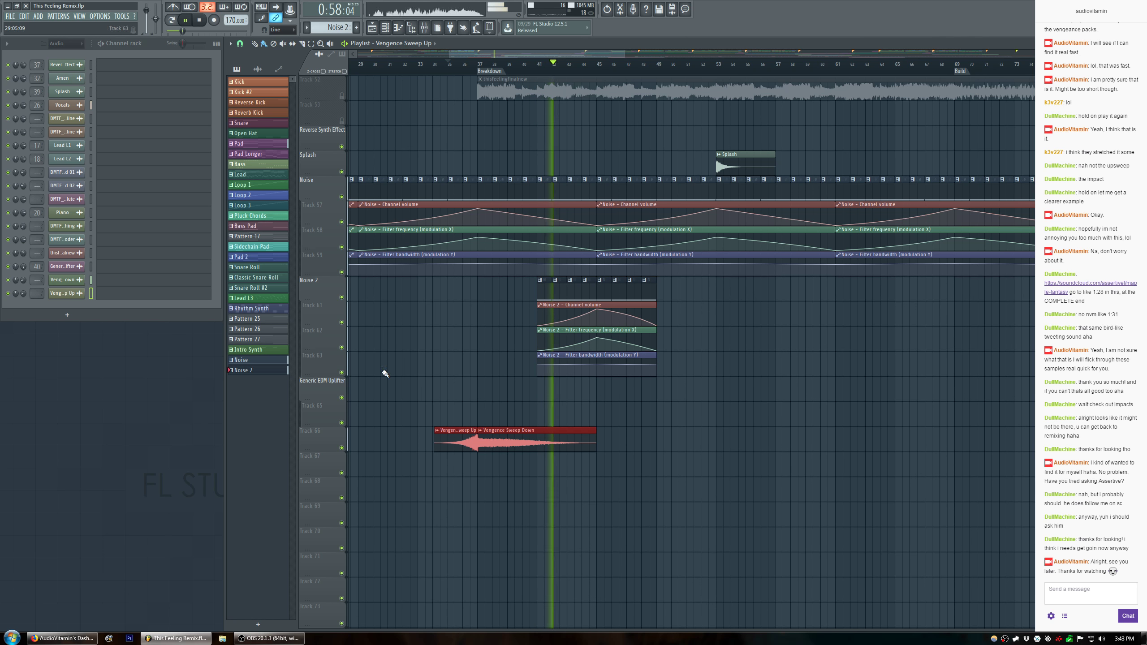
{"action": "left_click_drag", "start_coordinate": [73, 295], "coordinate": [73, 284]}
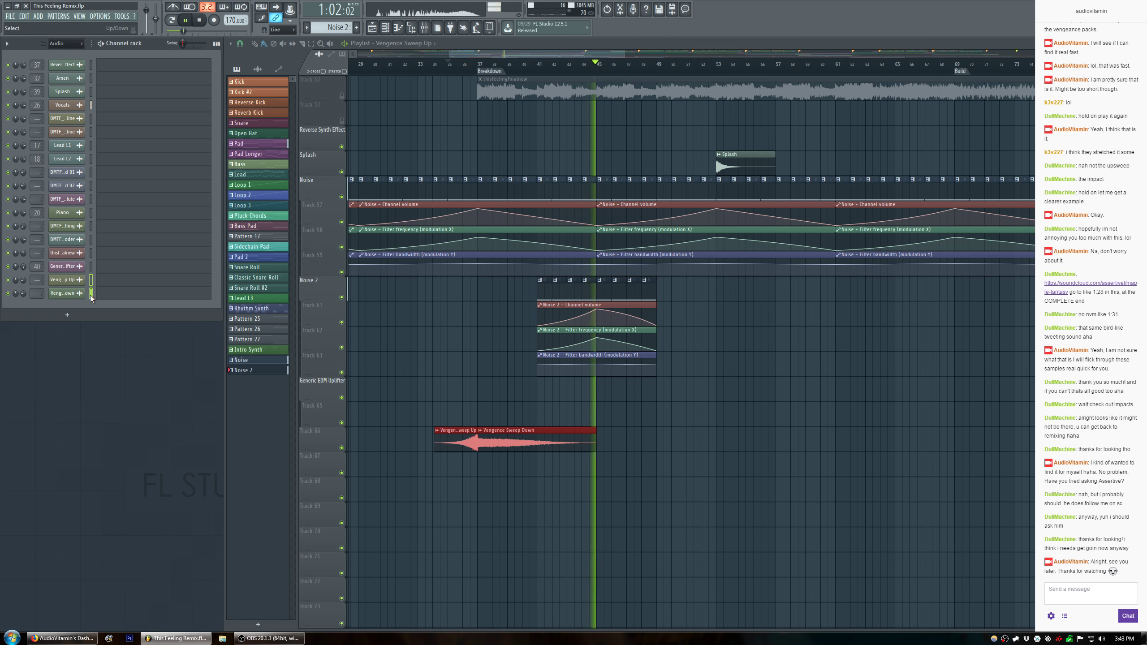
Route the selected Vengence Sweep Up and Down channels to mixer tracks 42 and 43 and reset both channels' volume knobs.
{"action": "key", "text": "F9"}
{"action": "left_click", "coordinate": [834, 429]}
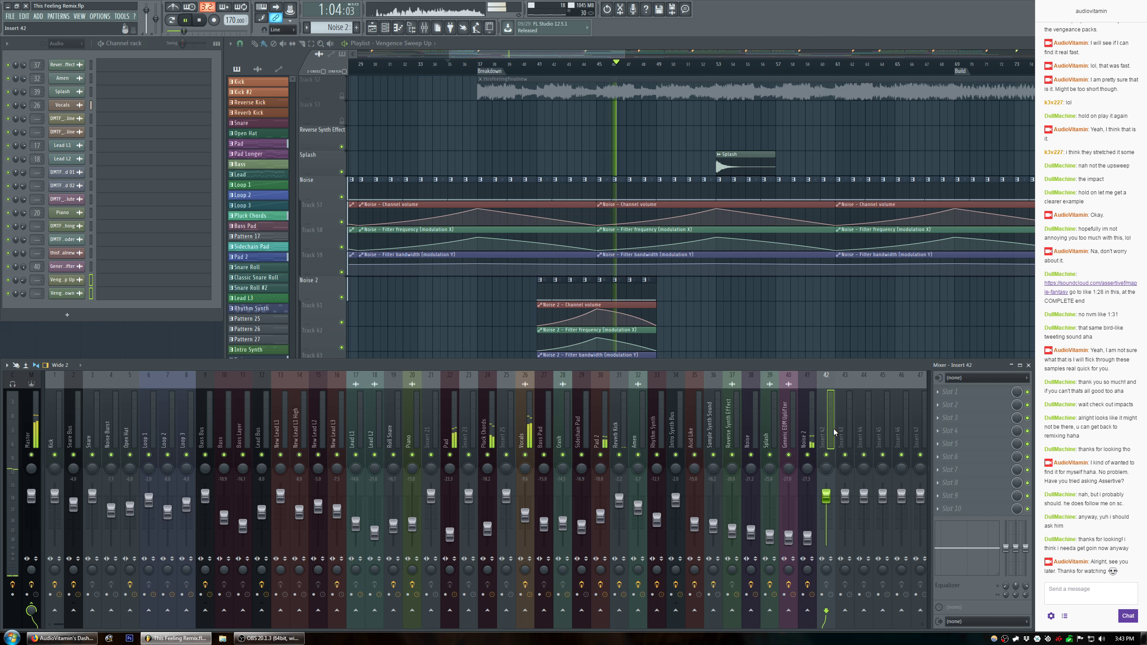
{"action": "key", "text": "ctrl+l"}
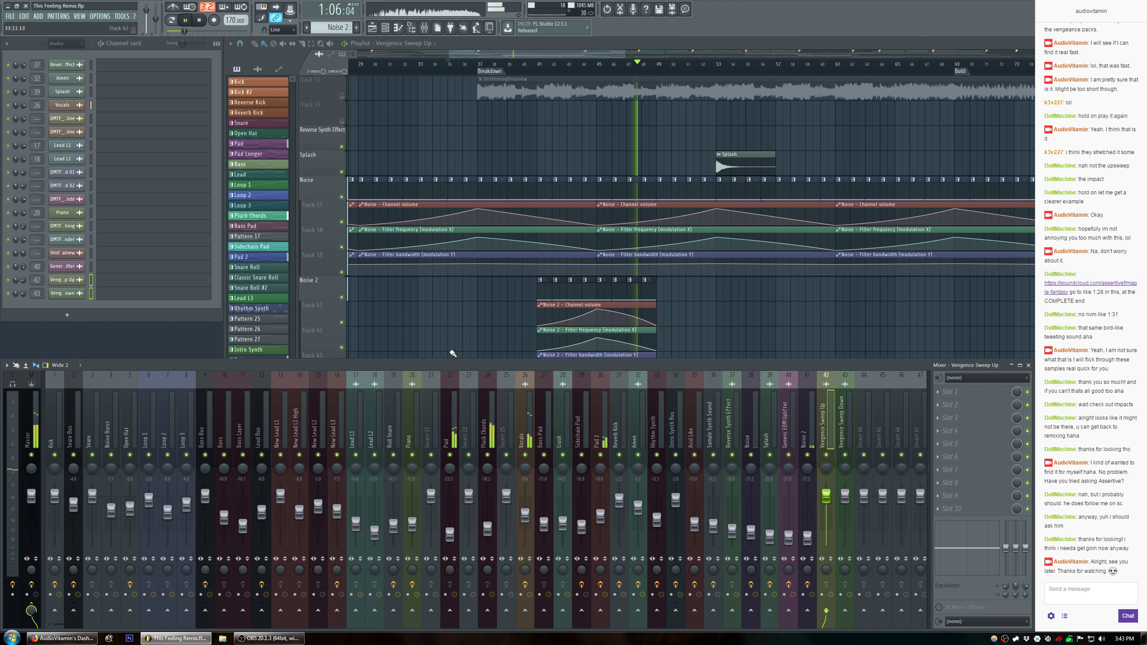
{"action": "right_click", "coordinate": [23, 281]}
{"action": "left_click", "coordinate": [29, 287]}
{"action": "right_click", "coordinate": [25, 293]}
{"action": "left_click", "coordinate": [29, 298]}
Move the empty Insert 44 mixer track ahead of the Vengence Sweep Up and Vengence Sweep Down tracks.
{"action": "left_click", "coordinate": [841, 431]}
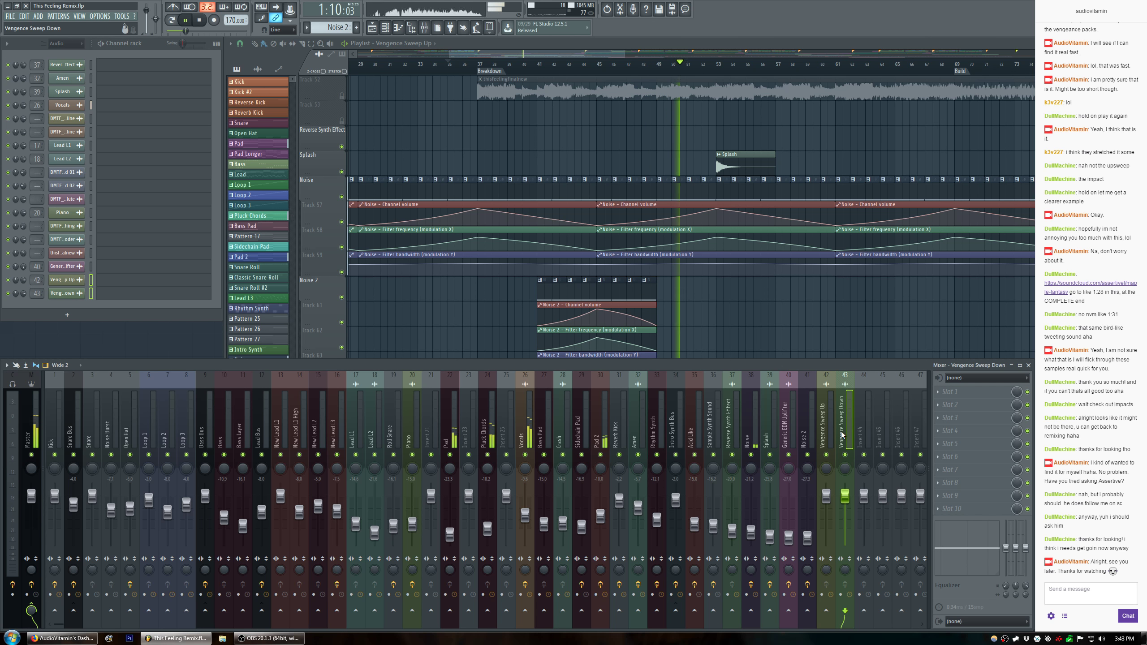
{"action": "left_click", "coordinate": [826, 434], "text": "ctrl+shift"}
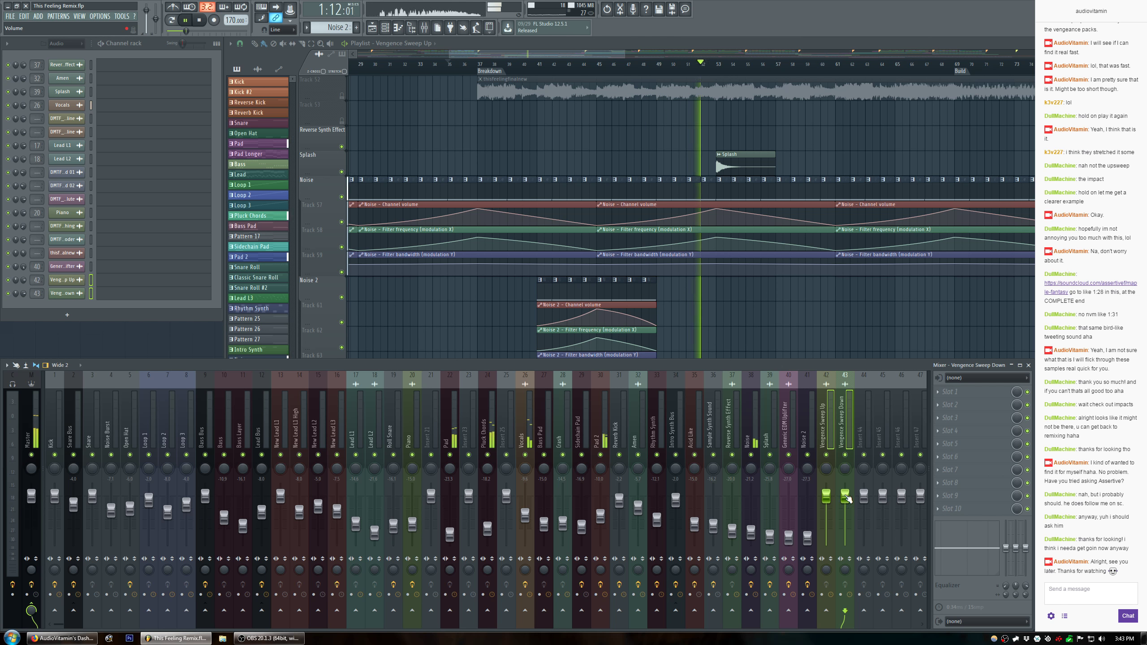
{"action": "left_click", "coordinate": [863, 438]}
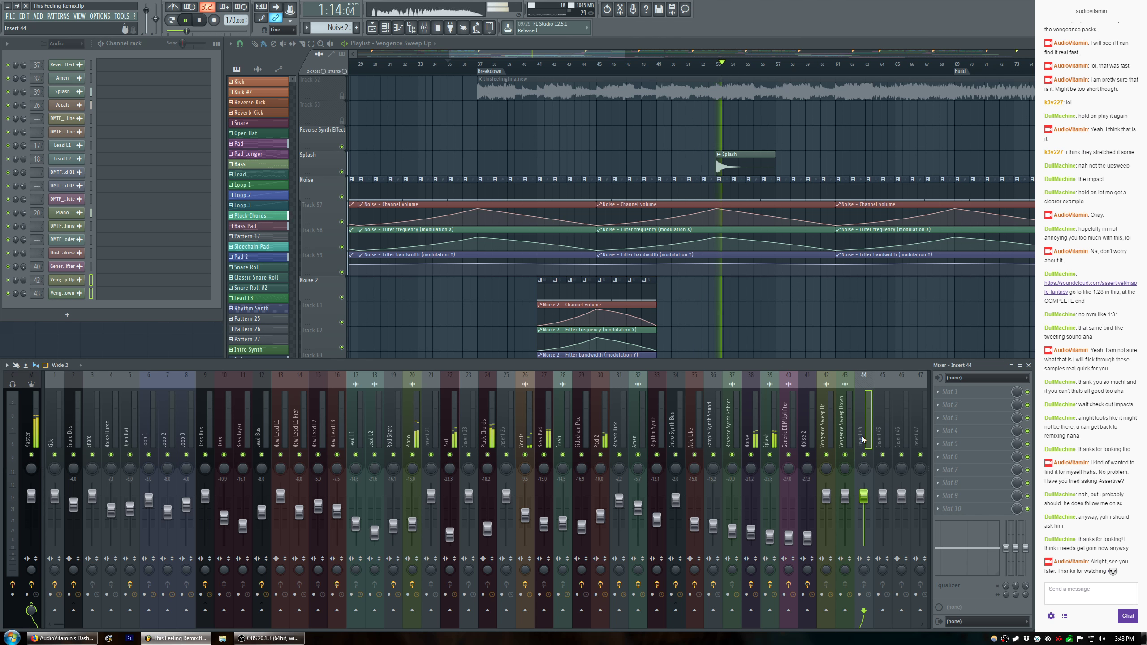
{"action": "left_click_drag", "start_coordinate": [862, 438], "coordinate": [827, 438]}
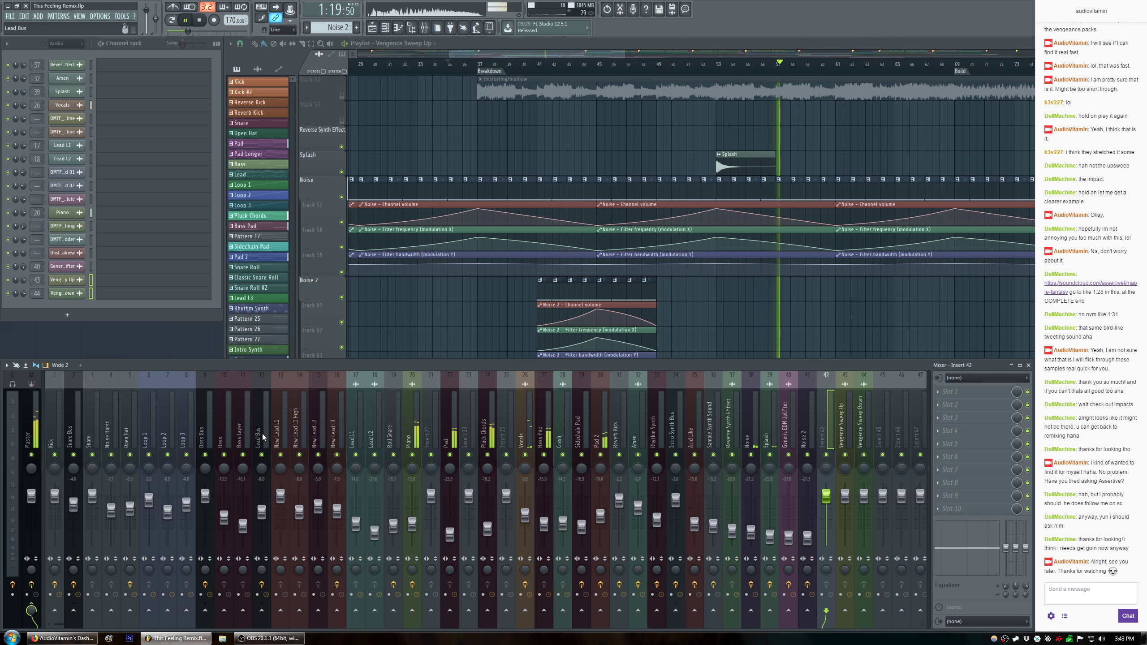
{"action": "left_click", "coordinate": [264, 437]}
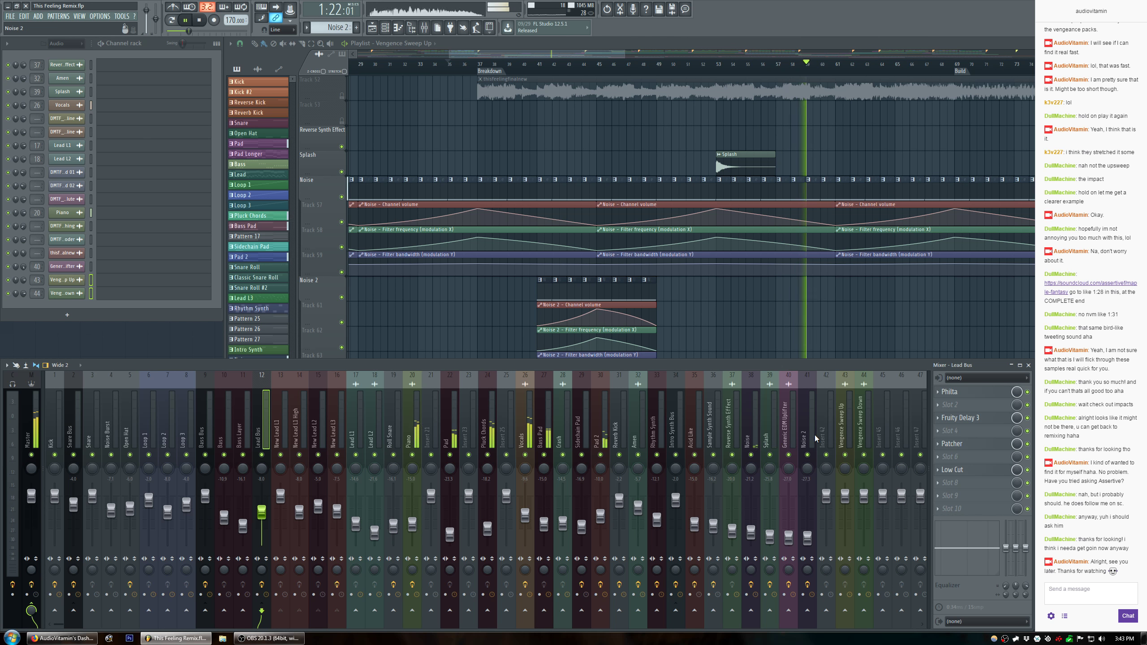
{"action": "double_click", "coordinate": [677, 429]}
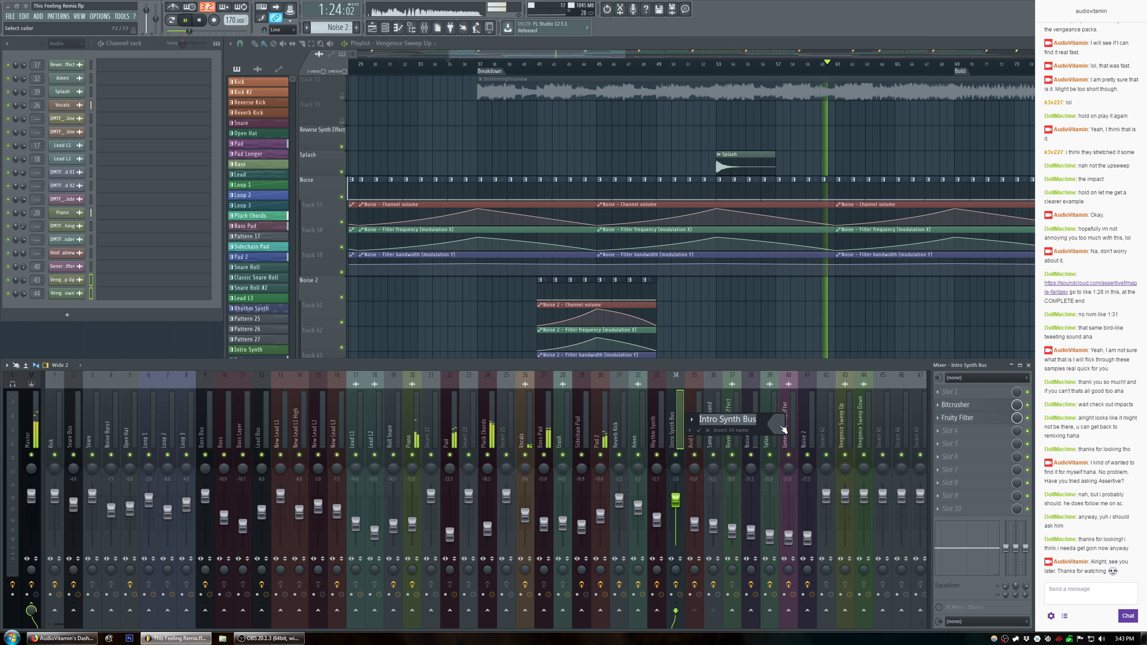
{"action": "left_click", "coordinate": [790, 465]}
Rename mixer track 42 to Vengence Sweep Bus and pick a preset color for it.
{"action": "left_click", "coordinate": [829, 433]}
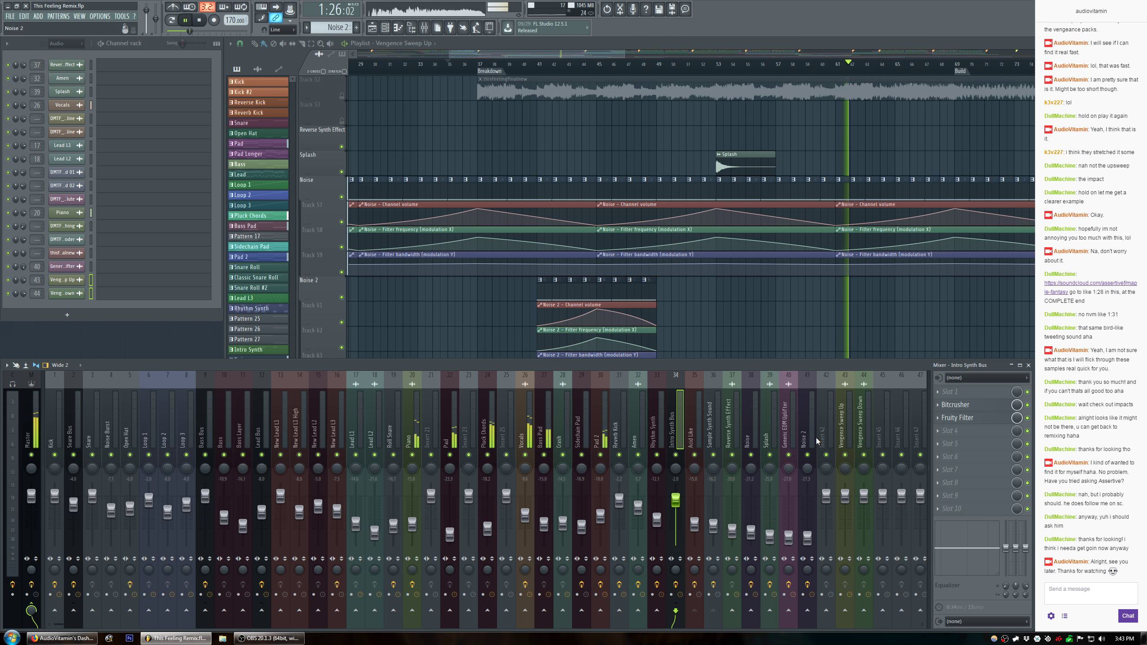
{"action": "double_click", "coordinate": [830, 432]}
{"action": "type", "text": "Ve"}
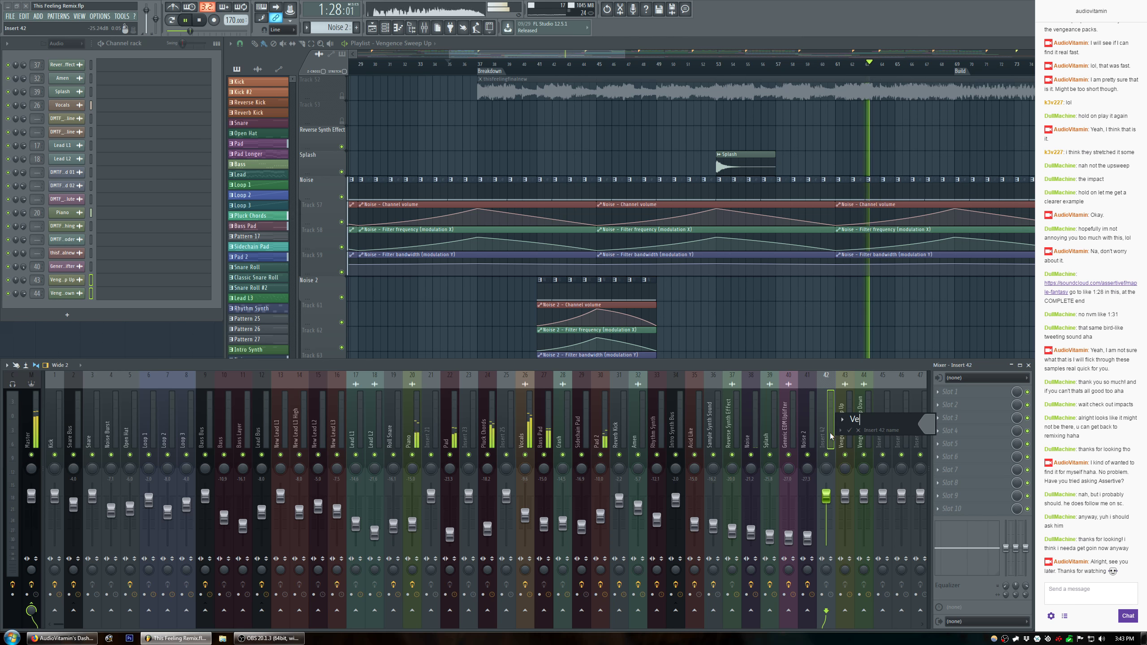
{"action": "type", "text": "ngence Sweep Bus"}
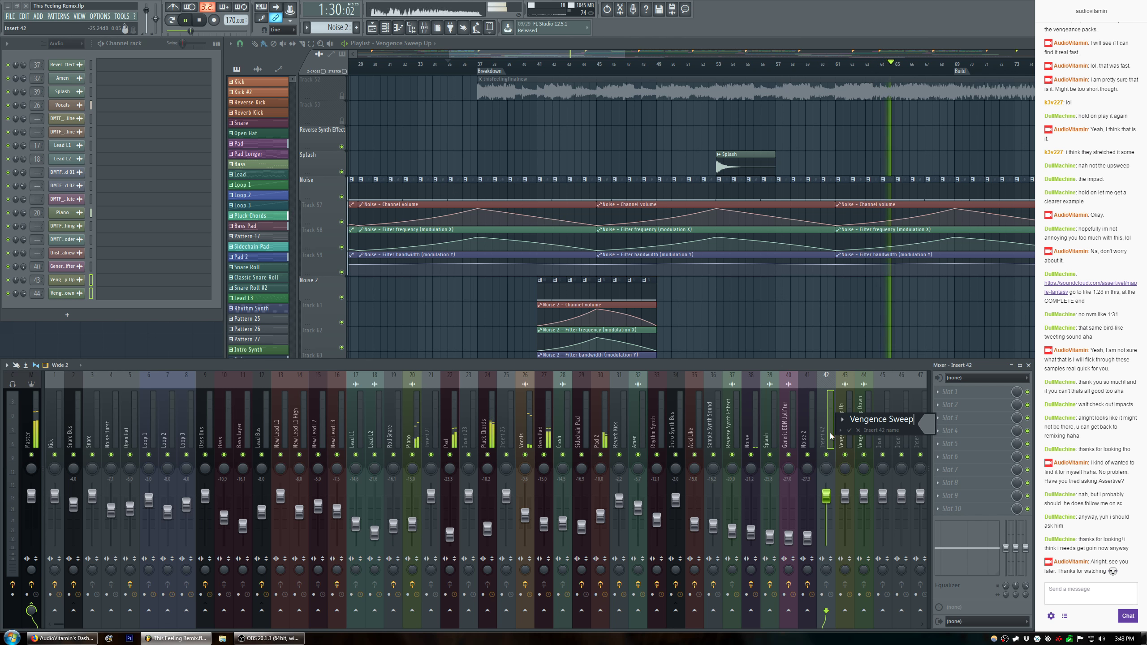
{"action": "left_click", "coordinate": [931, 428]}
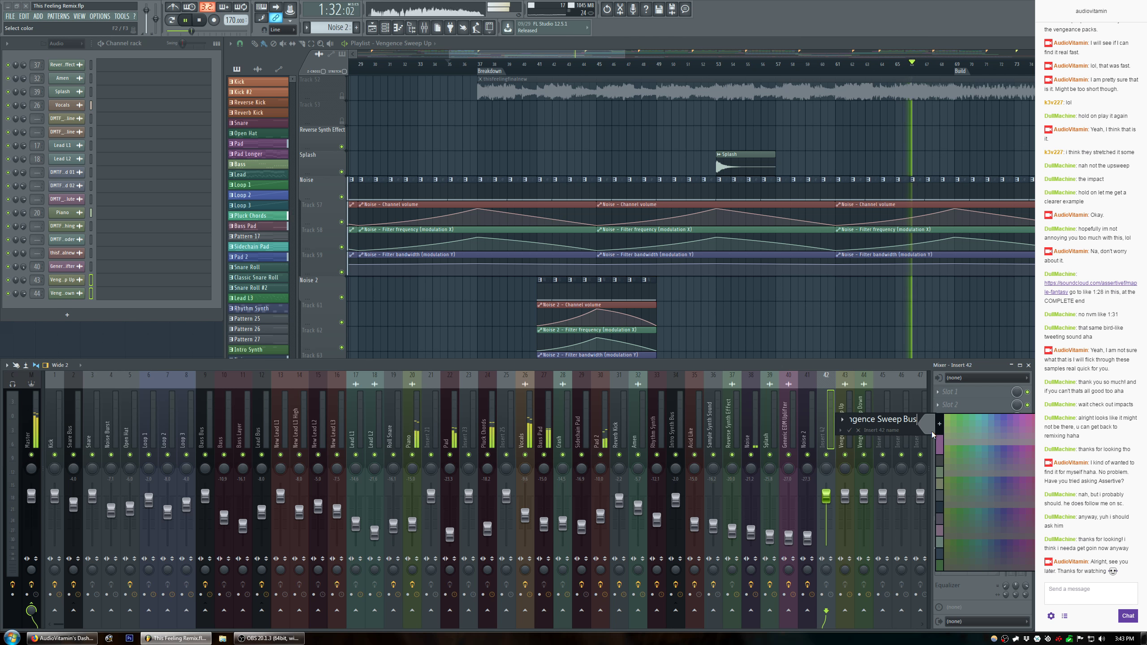
{"action": "left_click", "coordinate": [940, 463]}
{"action": "key", "text": "Return"}
Select the Vengence Sweep Up and Down mixer tracks and route both only to the Vengence Sweep Bus.
{"action": "left_click", "coordinate": [843, 438]}
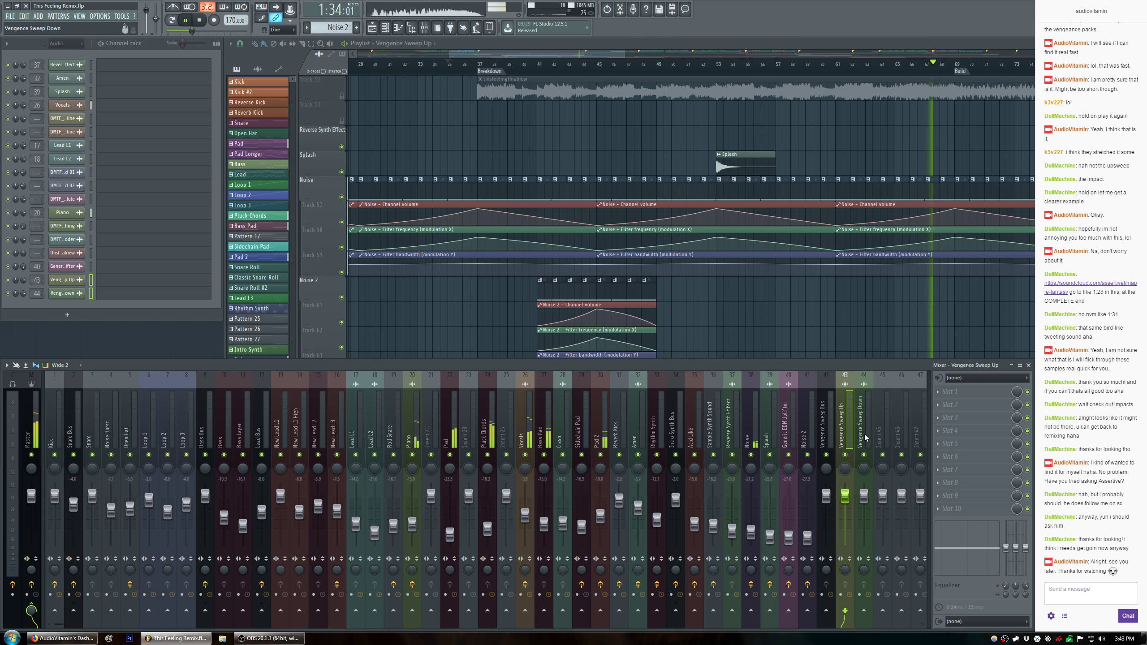
{"action": "left_click", "coordinate": [858, 435]}
{"action": "left_click", "coordinate": [843, 435], "text": "ctrl"}
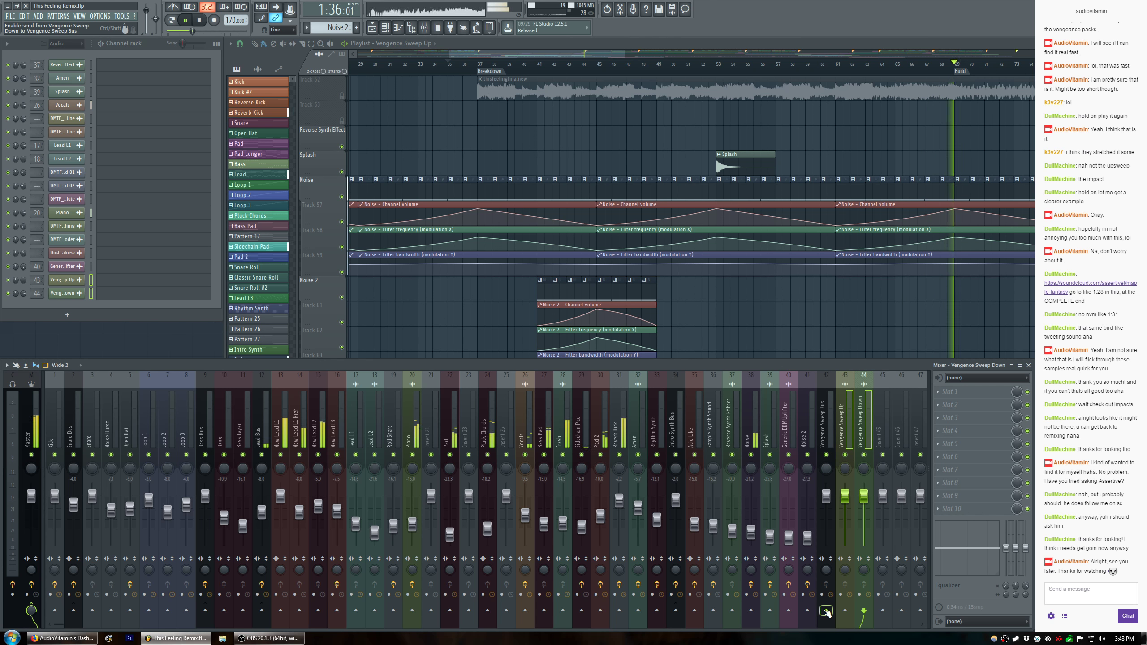
{"action": "right_click", "coordinate": [826, 610]}
{"action": "left_click", "coordinate": [861, 598]}
Play the transition from just before Breakdown and lower the Vengence Sweep Bus volume to about -25.6 dB.
{"action": "left_click", "coordinate": [830, 431]}
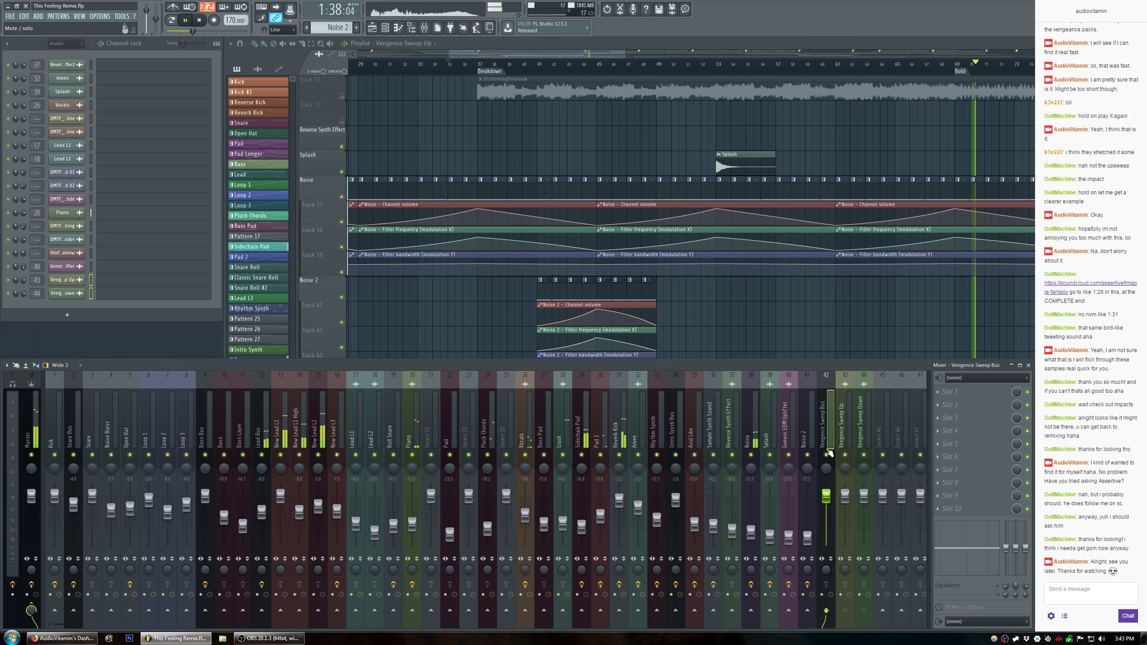
{"action": "left_click_drag", "start_coordinate": [829, 500], "coordinate": [828, 531]}
{"action": "left_click", "coordinate": [447, 63]}
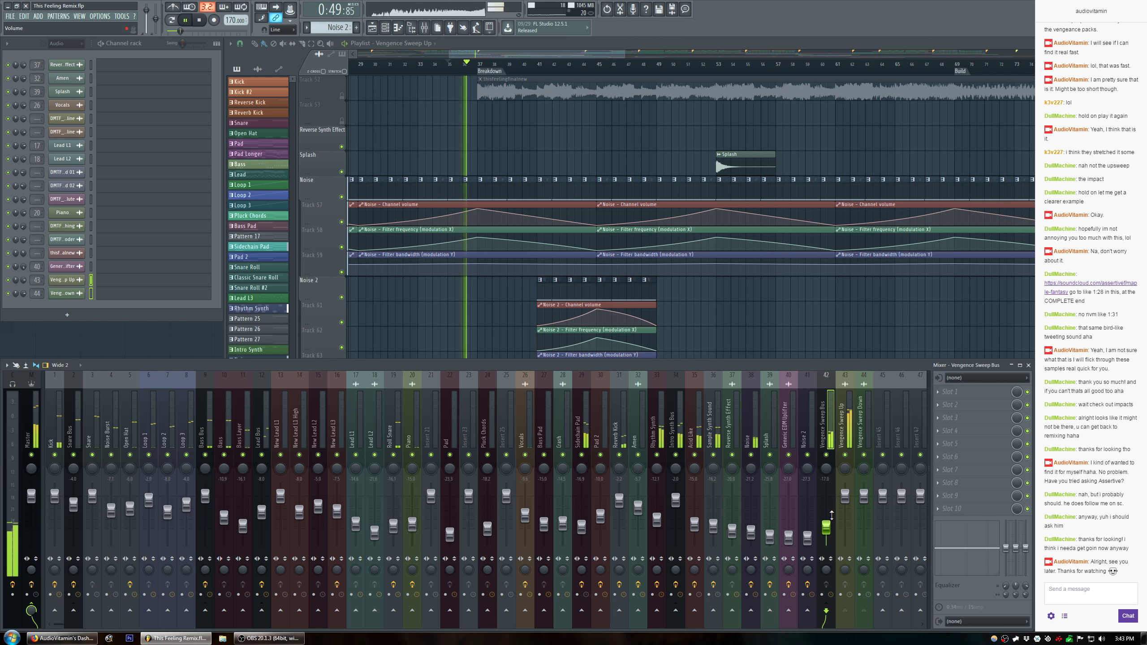
{"action": "left_click", "coordinate": [845, 496]}
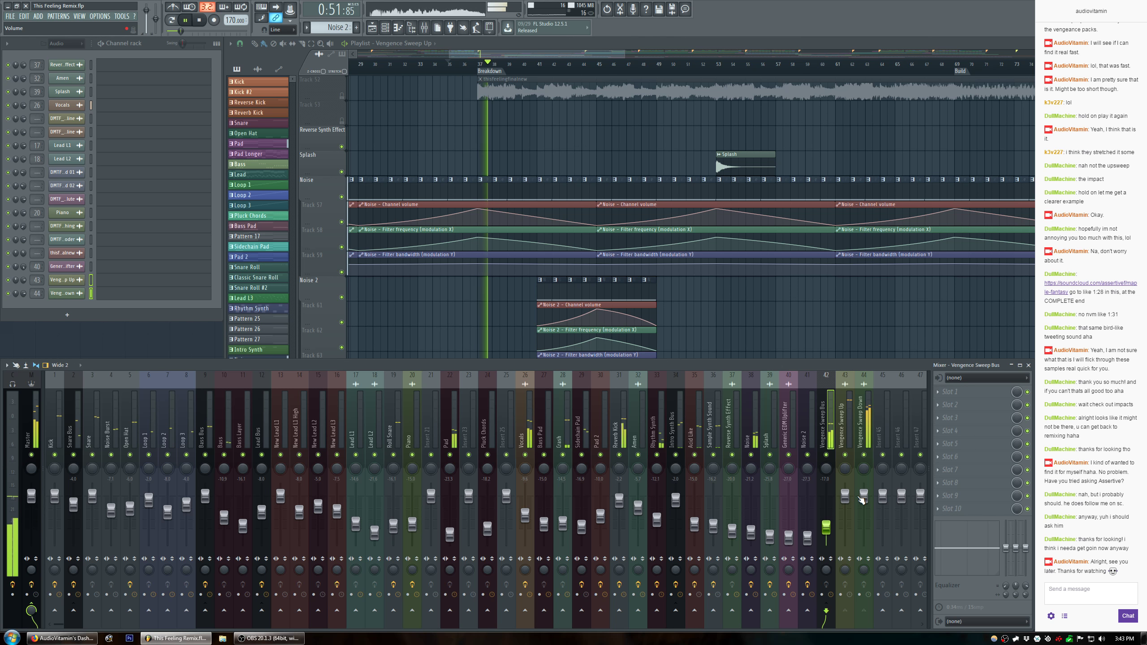
{"action": "left_click_drag", "start_coordinate": [845, 496], "coordinate": [826, 536]}
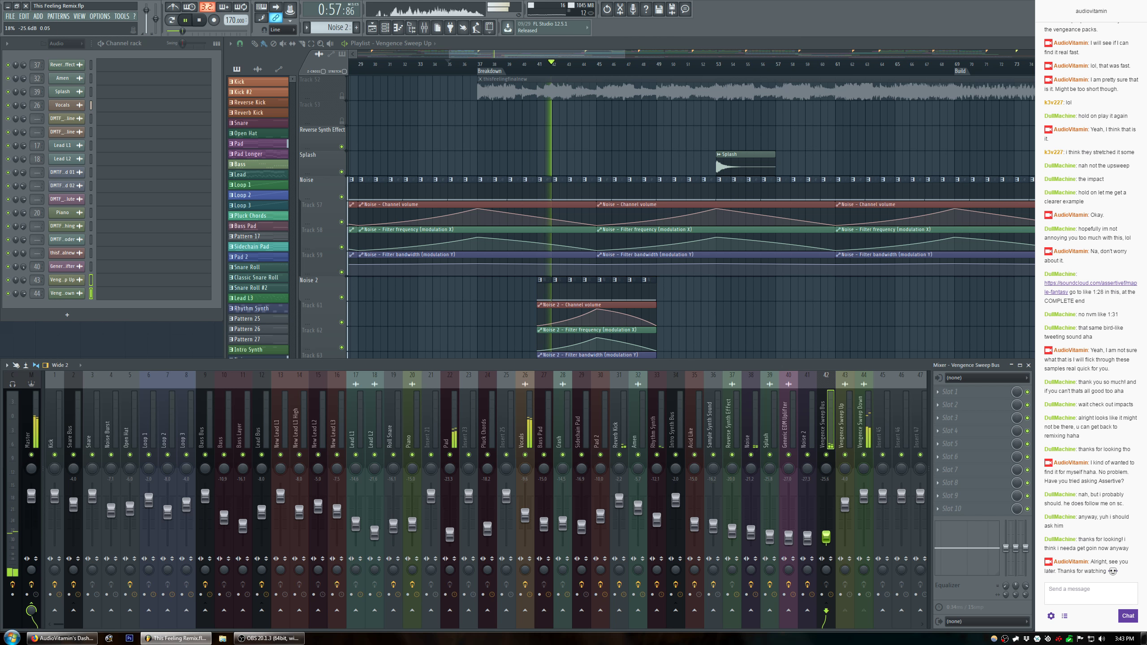
{"action": "key", "text": "space"}
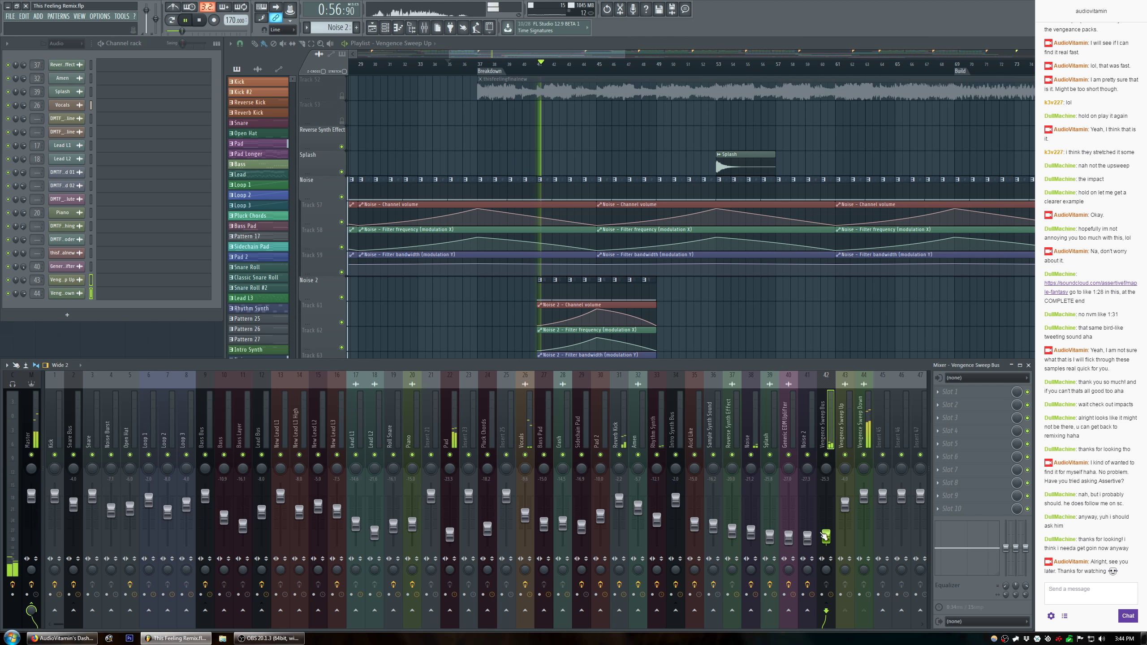
Place a copy of the Vengence Sweep Down clip on Track 66 starting at the Build marker.
{"action": "left_click_drag", "start_coordinate": [623, 54], "coordinate": [658, 53]}
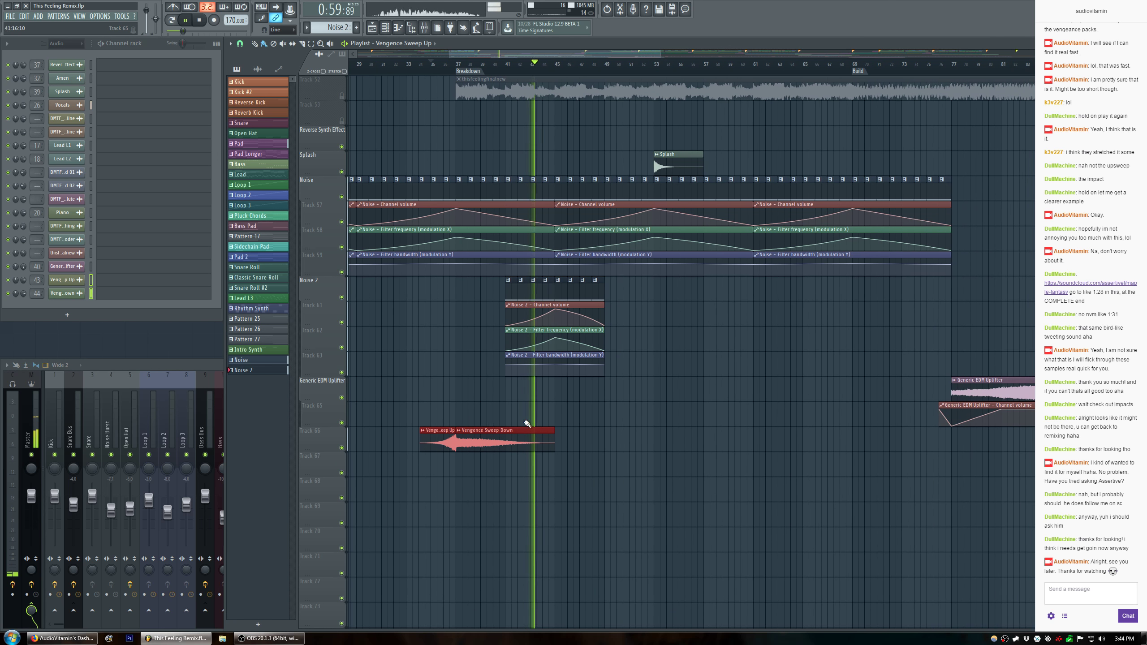
{"action": "left_click", "coordinate": [574, 413], "text": "ctrl"}
{"action": "left_click", "coordinate": [538, 441]}
{"action": "left_click", "coordinate": [864, 441]}
{"action": "left_click_drag", "start_coordinate": [924, 441], "coordinate": [918, 441]}
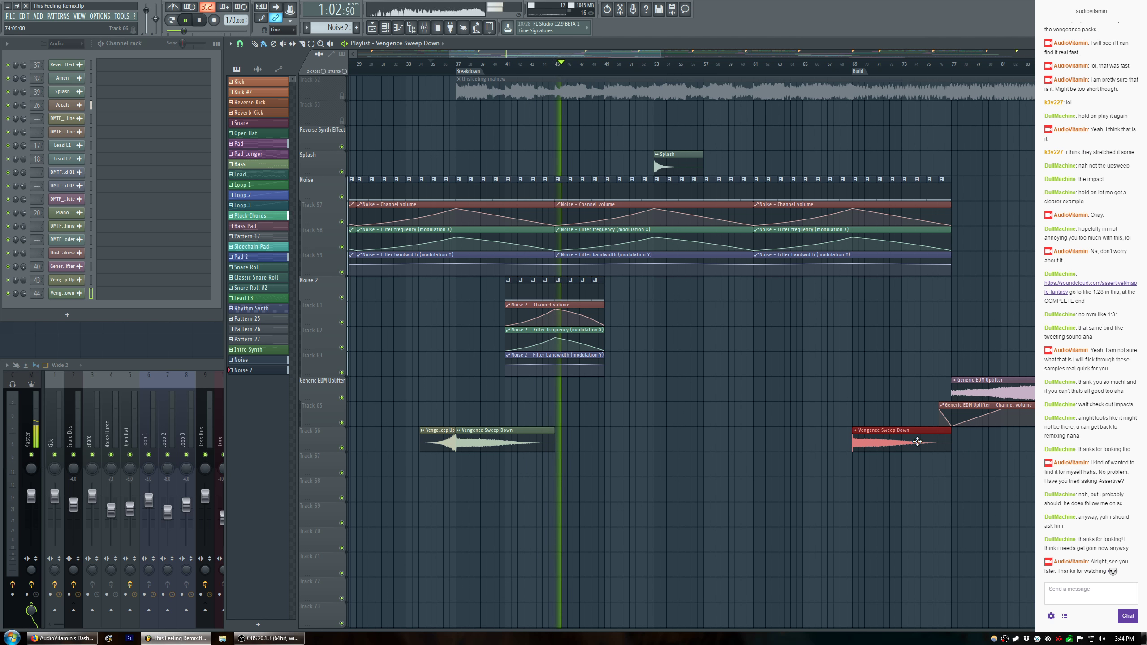
Deselect the clips and play the arrangement from just before the Build marker to check the downsweep there.
{"action": "left_click", "coordinate": [837, 67]}
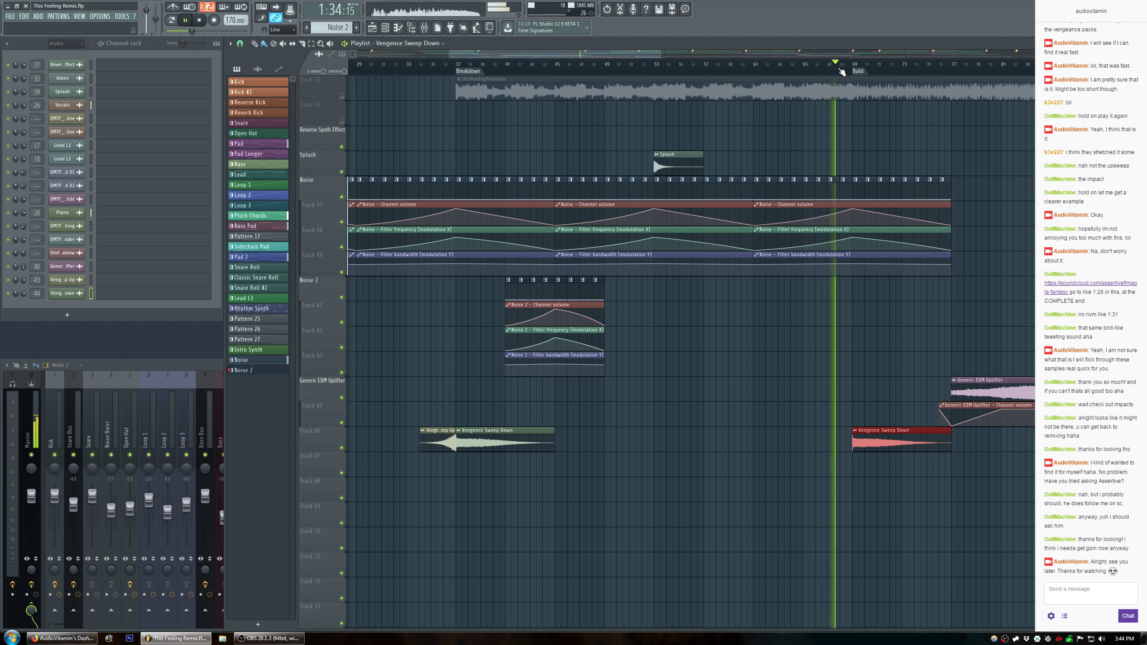
{"action": "left_click", "coordinate": [931, 154], "text": "ctrl"}
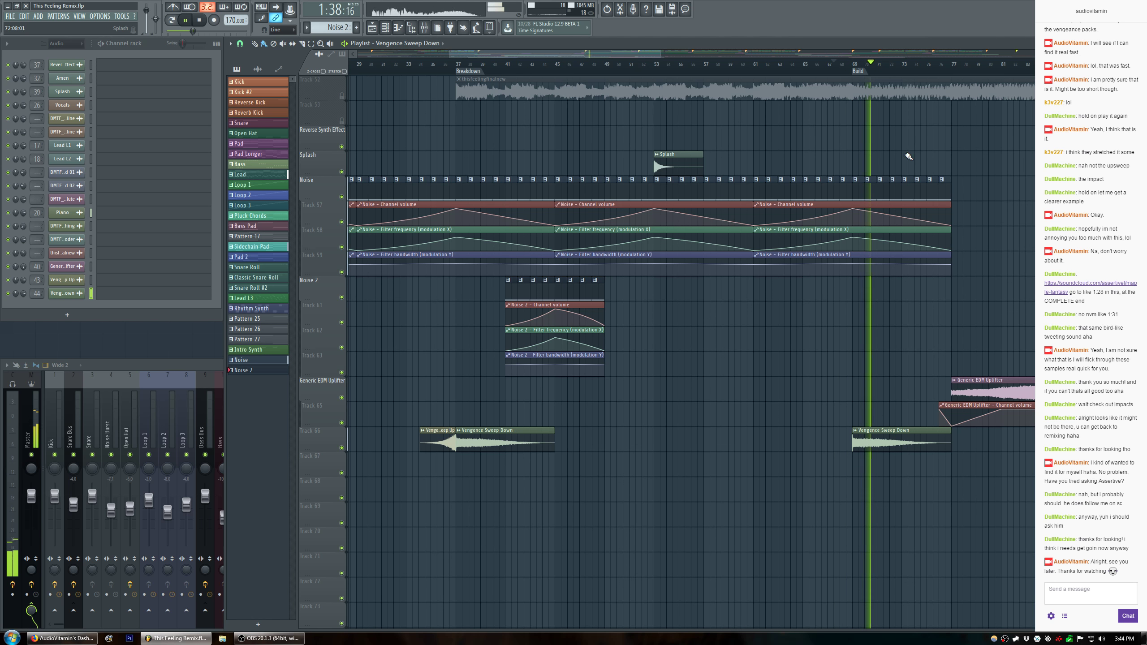
{"action": "scroll", "coordinate": [354, 325], "scroll_direction": "down", "scroll_amount": 3}
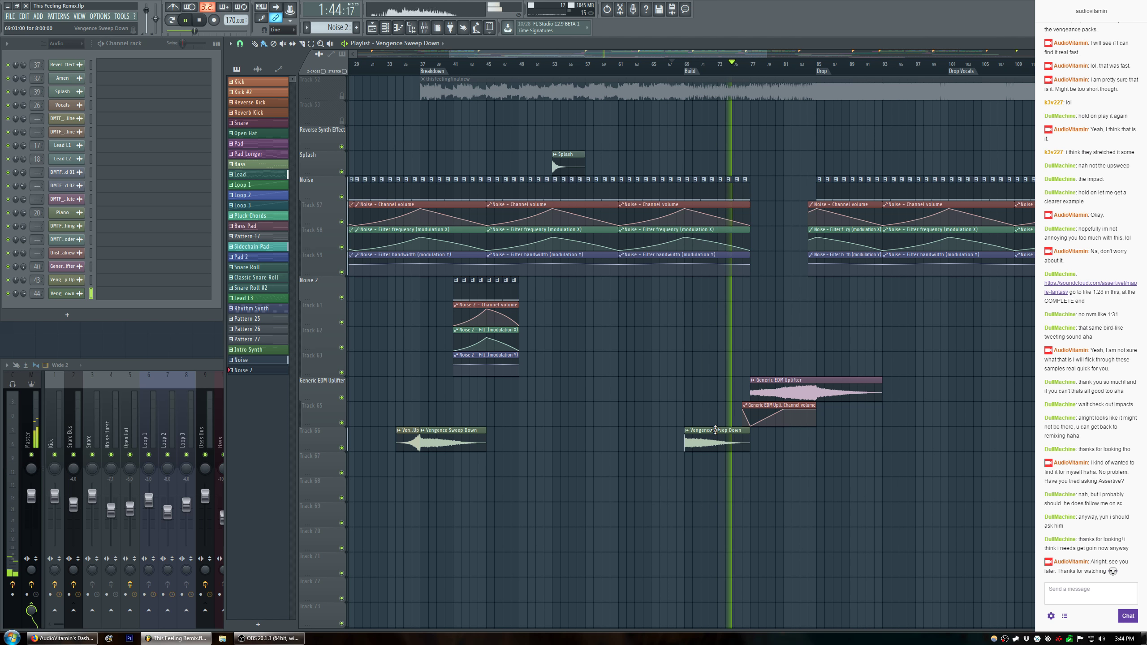
Set the Vengence Sweep Down sample's fade-out to about 47%, replay it from the Build marker, and close its channel settings.
{"action": "left_click", "coordinate": [74, 293]}
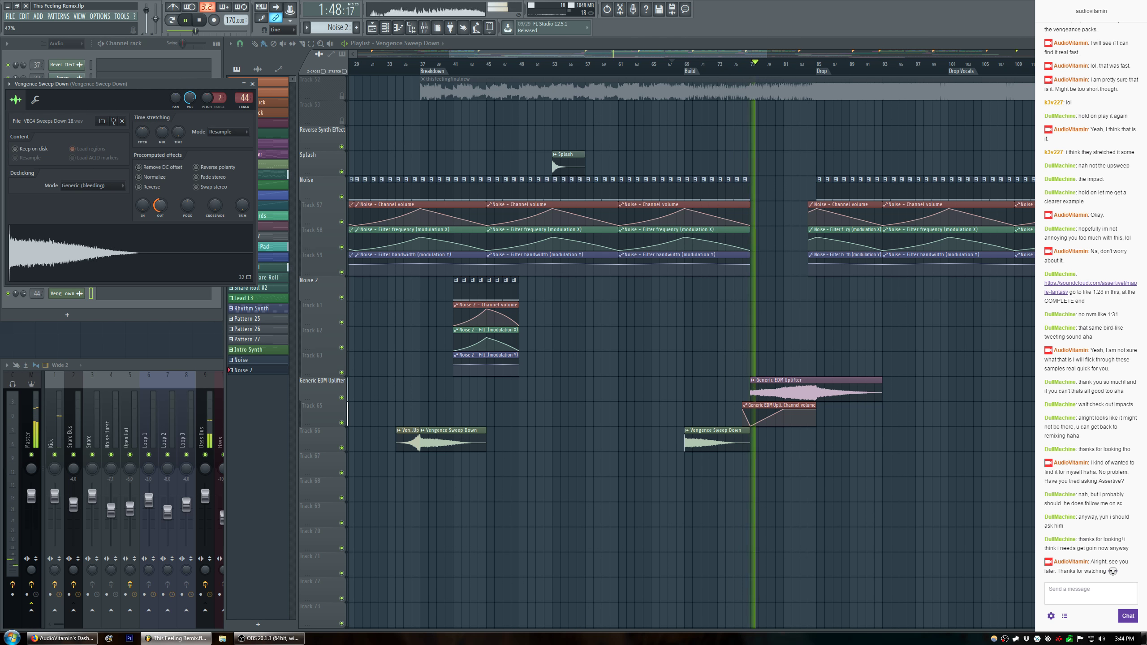
{"action": "key", "text": "space"}
{"action": "left_click", "coordinate": [690, 70]}
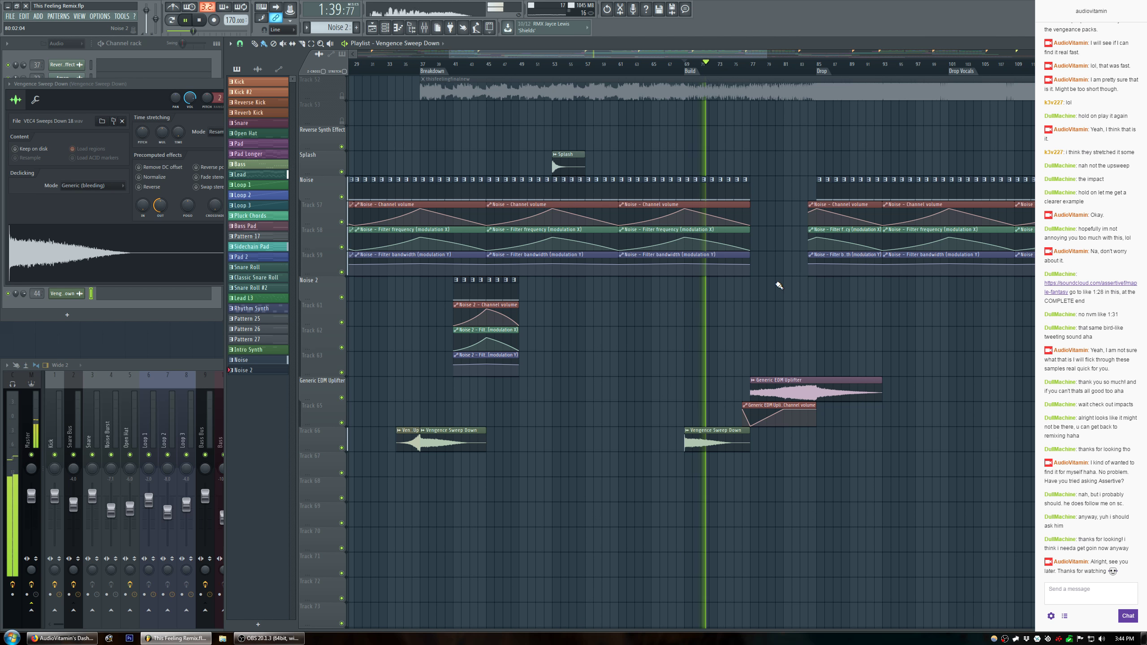
{"action": "left_click", "coordinate": [177, 85]}
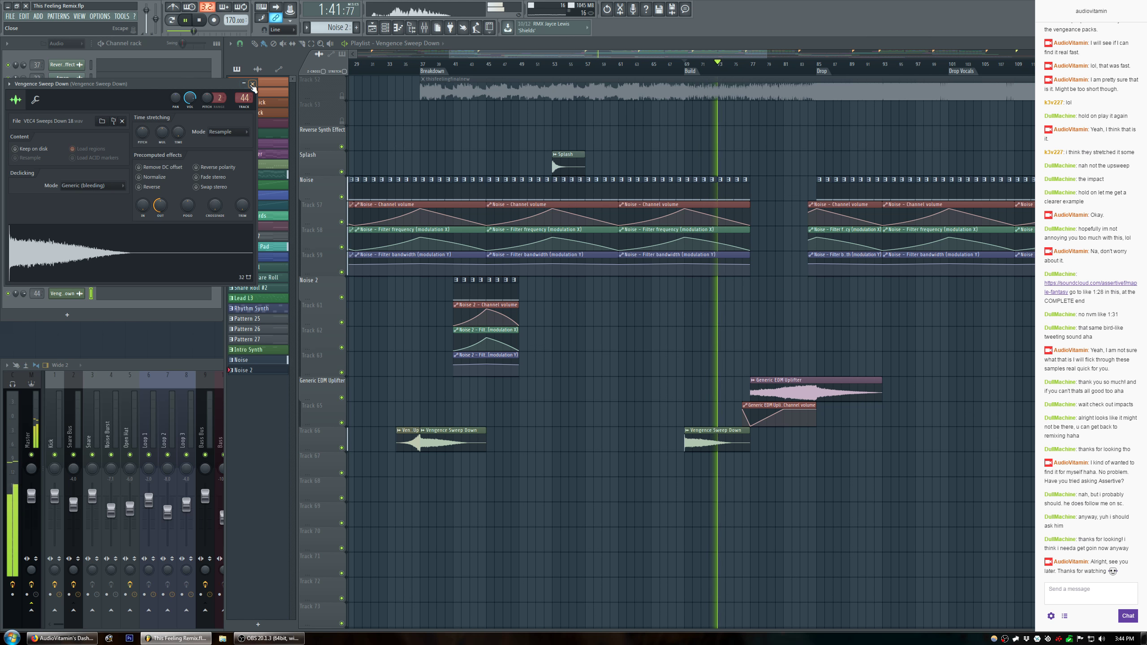
{"action": "left_click", "coordinate": [252, 85]}
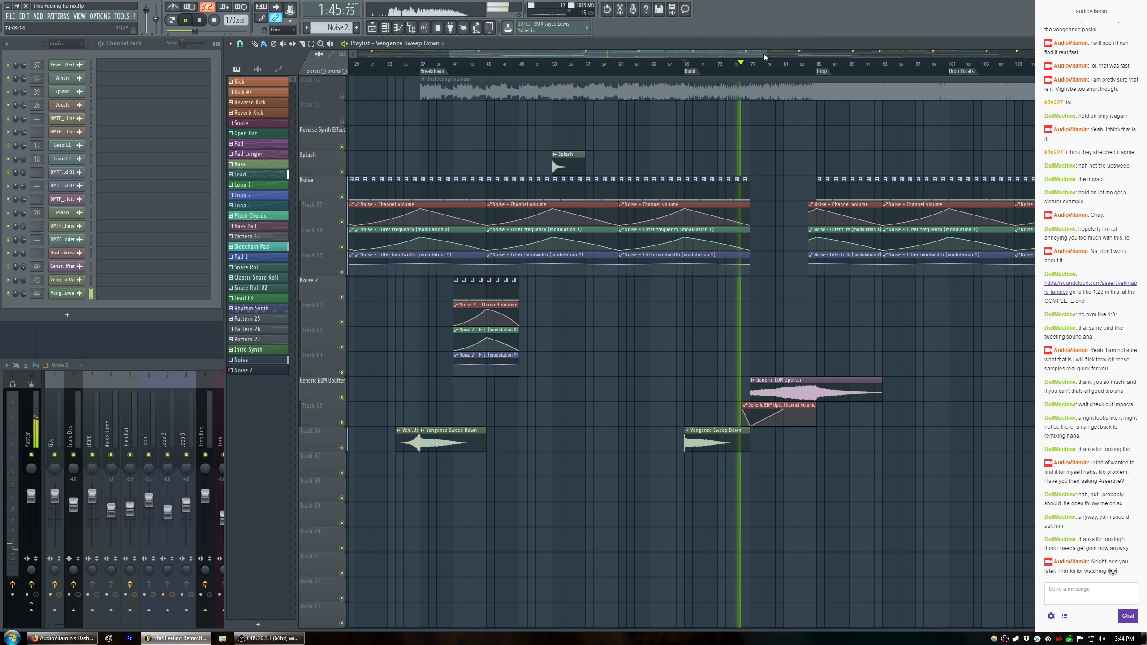
Place another Vengence Sweep Down clip on Track 66 starting at the Build 2 marker.
{"action": "left_click_drag", "start_coordinate": [765, 57], "coordinate": [991, 56]}
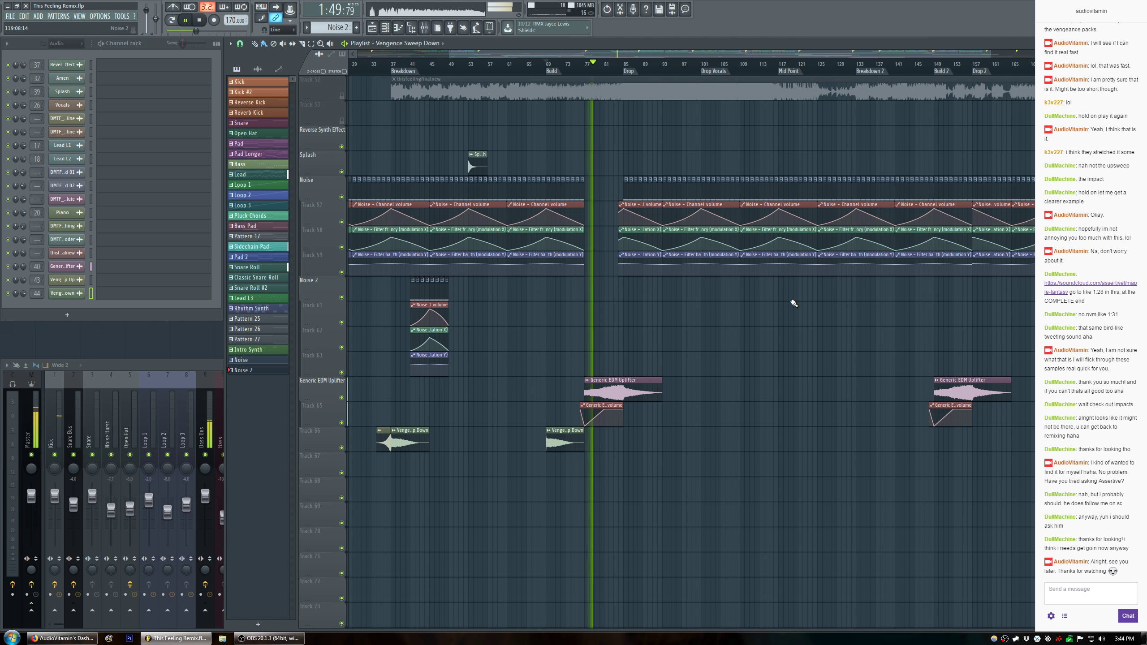
{"action": "left_click", "coordinate": [940, 443]}
{"action": "left_click_drag", "start_coordinate": [963, 441], "coordinate": [958, 439]}
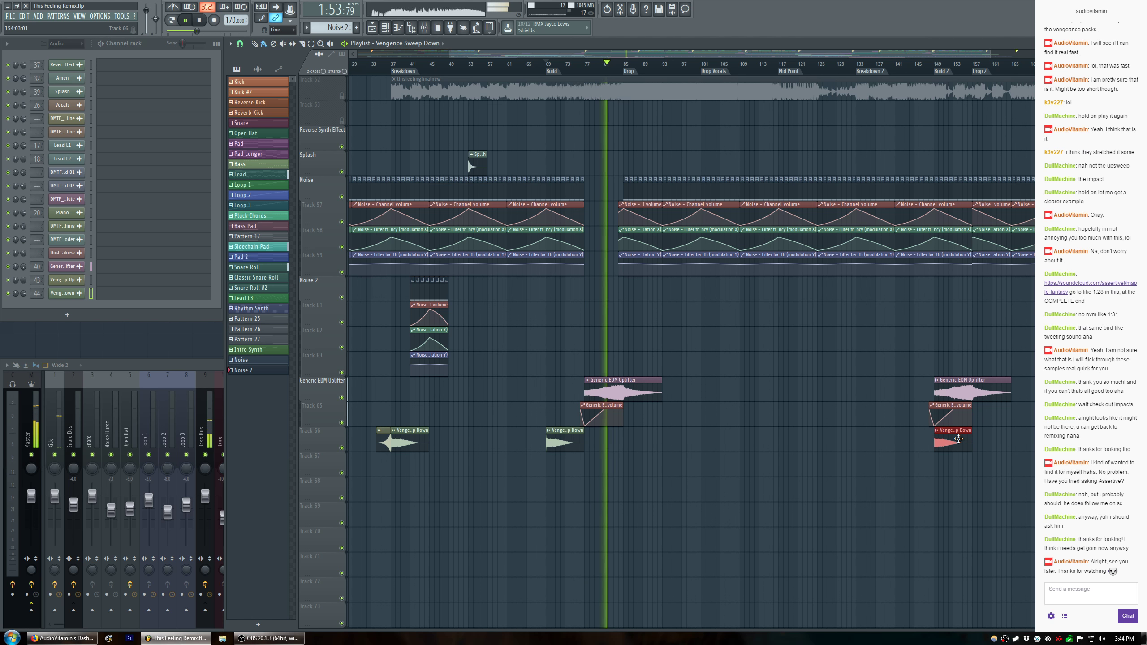
Copy the Breakdown upsweep and downsweep pair to the Breakdown 2 marker on Track 66 and check its alignment up close.
{"action": "left_click_drag", "start_coordinate": [472, 415], "coordinate": [368, 444]}
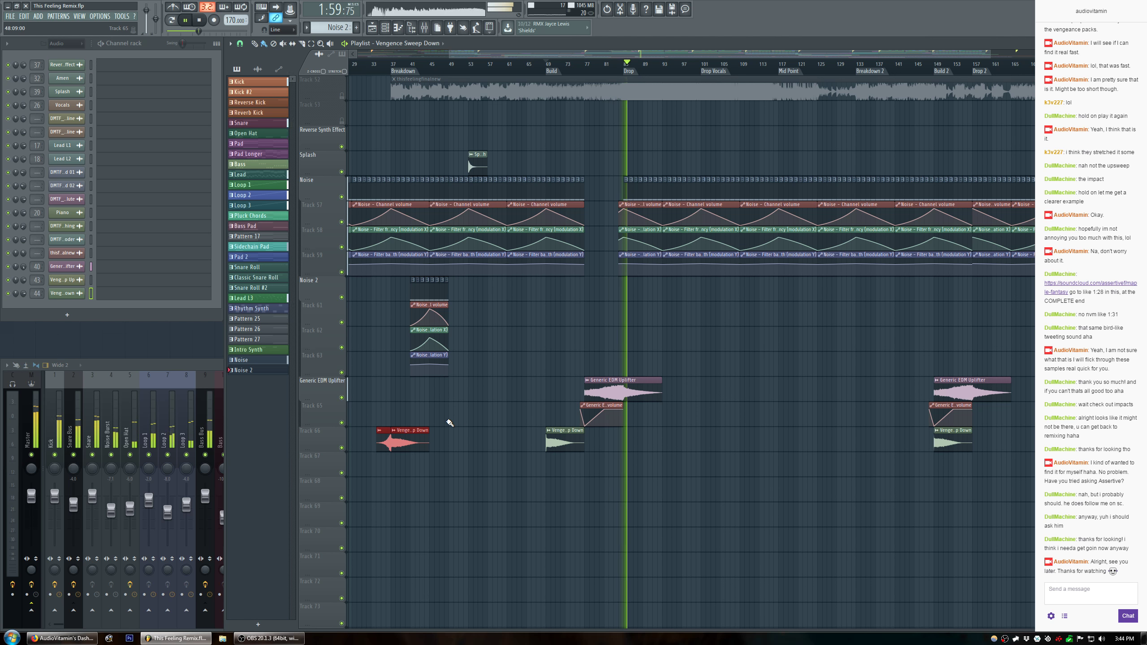
{"action": "left_click_drag", "start_coordinate": [450, 436], "coordinate": [862, 437]}
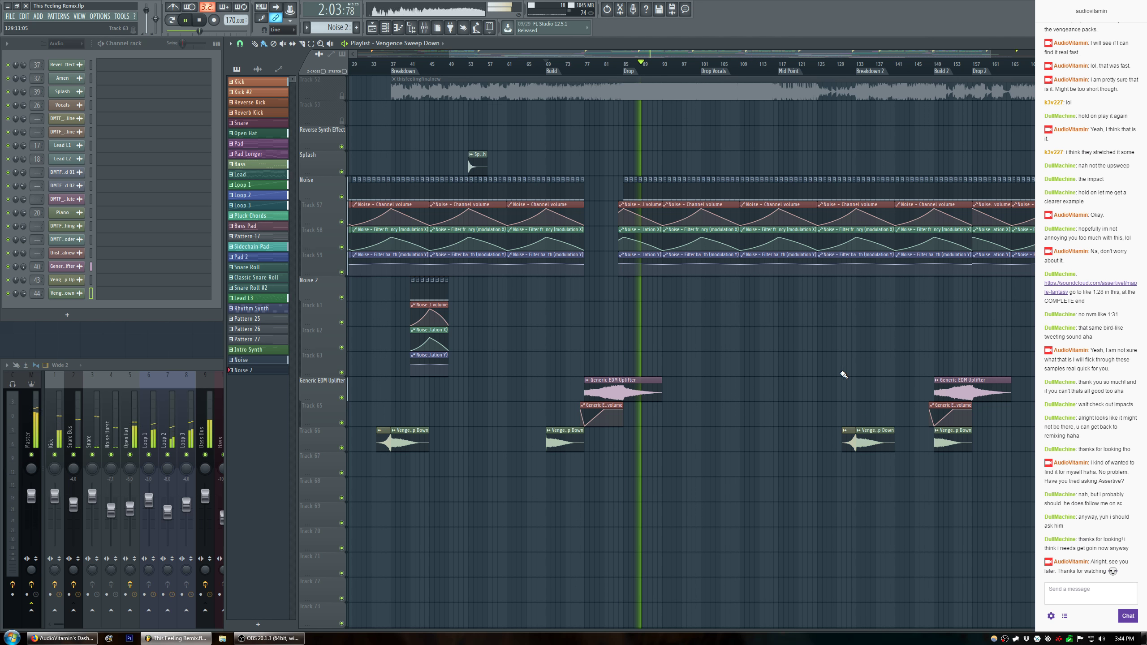
{"action": "scroll", "coordinate": [868, 68], "scroll_direction": "up", "scroll_amount": 3}
{"action": "scroll", "coordinate": [869, 69], "scroll_direction": "up", "scroll_amount": 5}
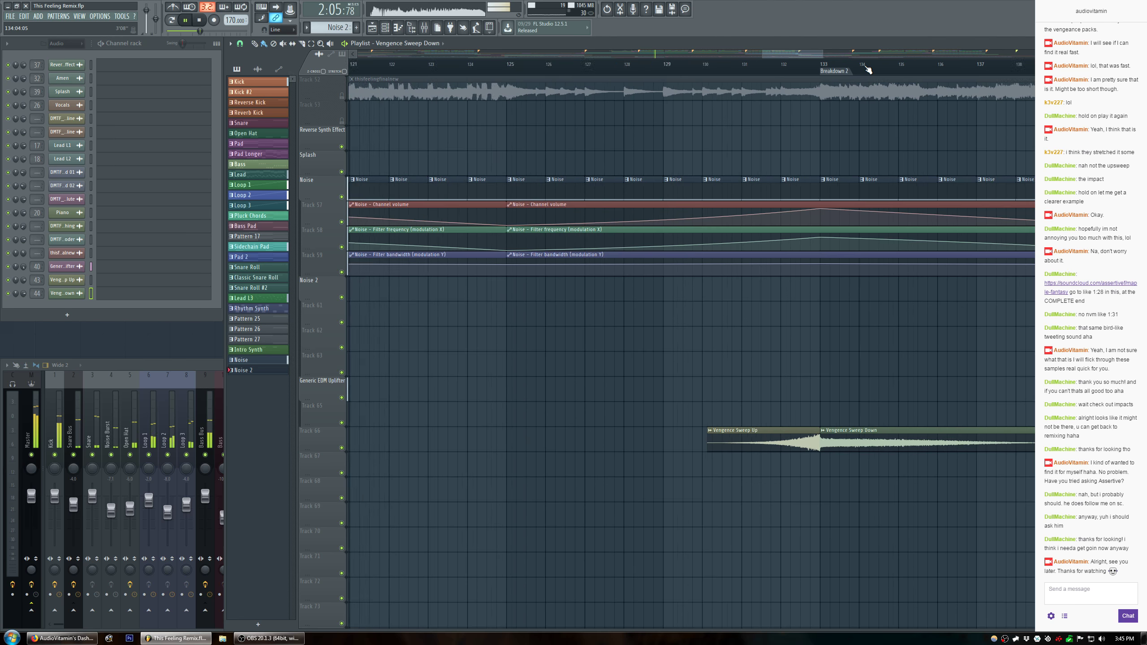
{"action": "scroll", "coordinate": [724, 68], "scroll_direction": "down", "scroll_amount": 2}
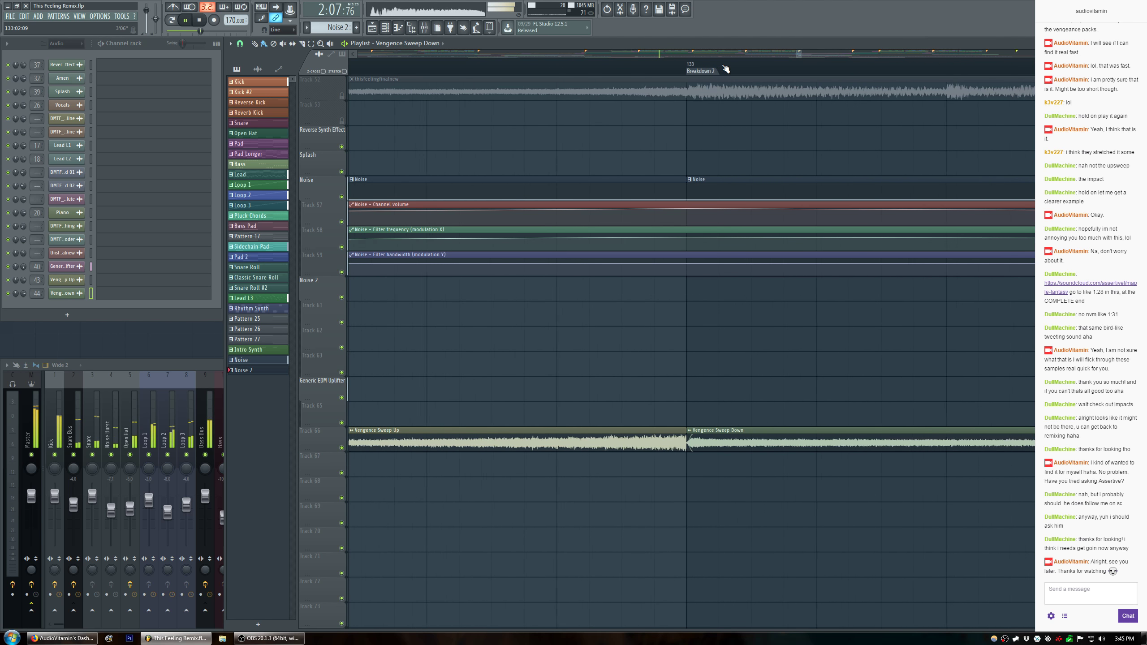
{"action": "scroll", "coordinate": [723, 72], "scroll_direction": "down", "scroll_amount": 2}
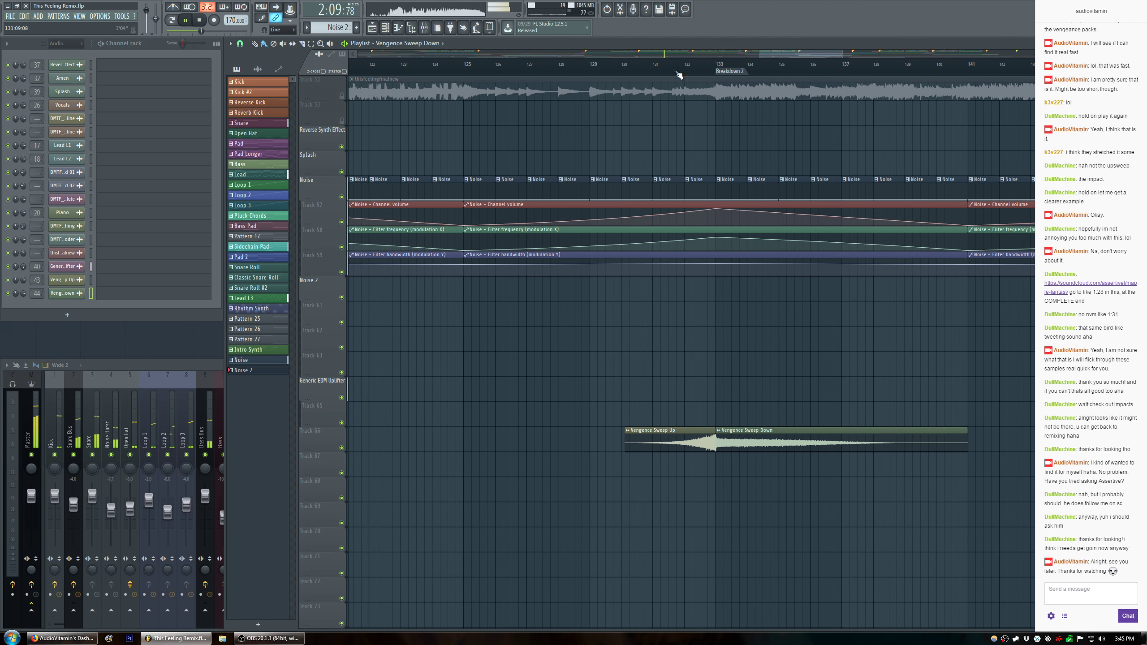
Play the arrangement from just before the Breakdown 2 marker and look over the sweep placements across the song.
{"action": "left_click", "coordinate": [595, 69]}
{"action": "key", "text": "space"}
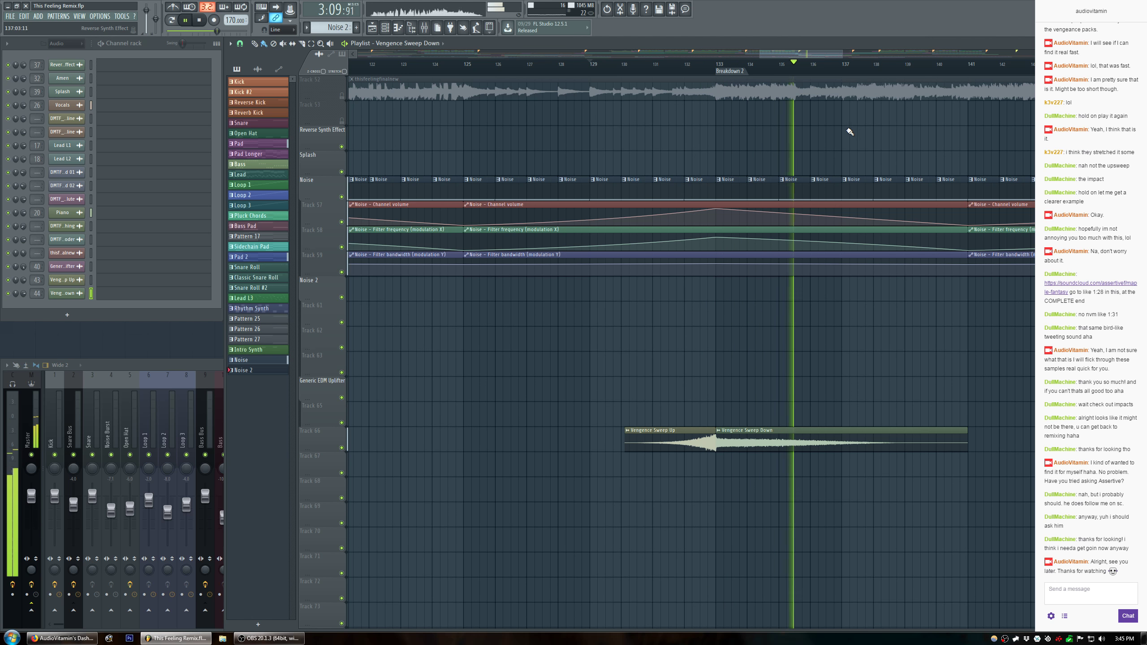
{"action": "left_click_drag", "start_coordinate": [843, 54], "coordinate": [1121, 54]}
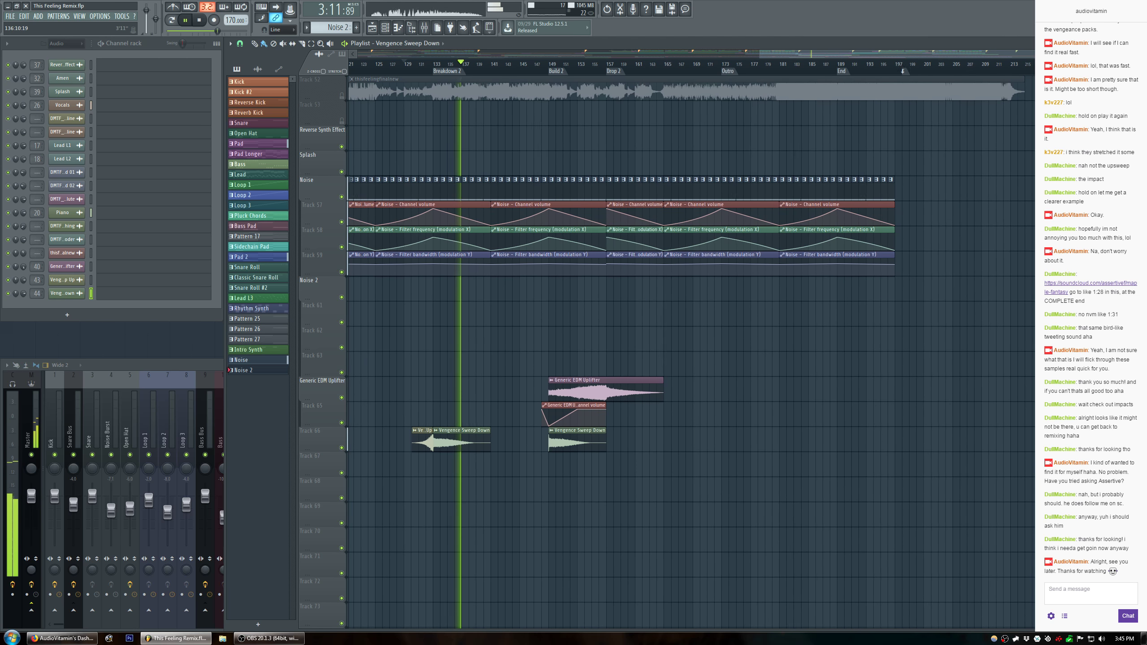
{"action": "left_click_drag", "start_coordinate": [759, 54], "coordinate": [451, 92]}
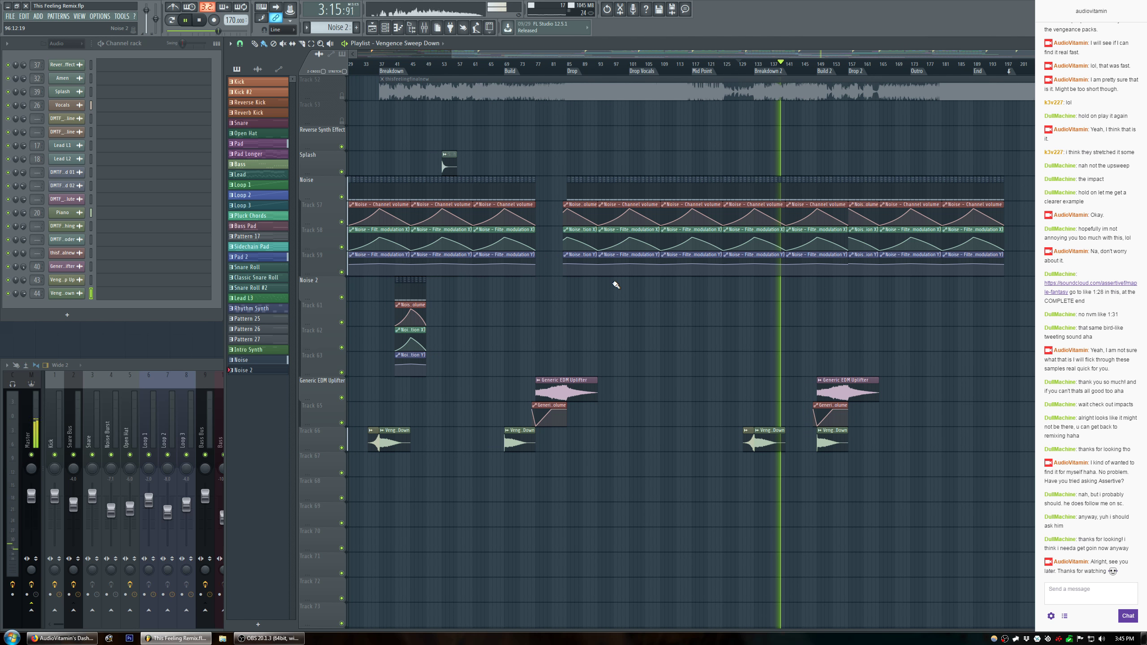
{"action": "scroll", "coordinate": [564, 144], "scroll_direction": "up", "scroll_amount": 8}
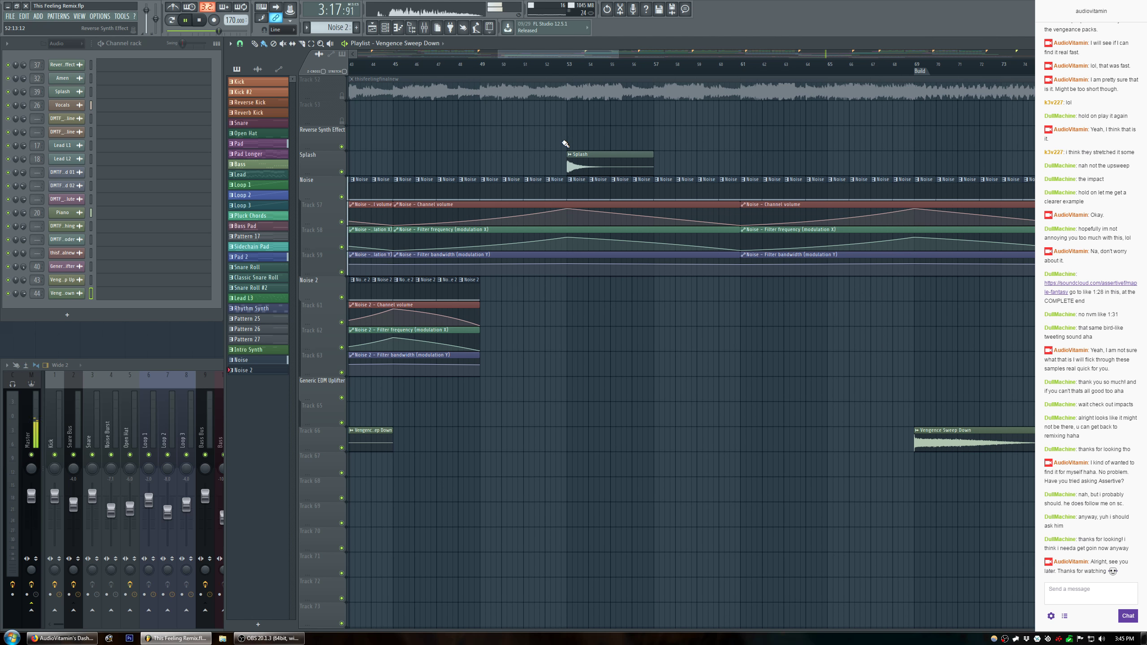
Mute the Splash clip, audition the VEC4 Impacts samples, and try VEC4 Impacts 32 at bar 53 on the Noise 2 track.
{"action": "key", "text": "alt+F8"}
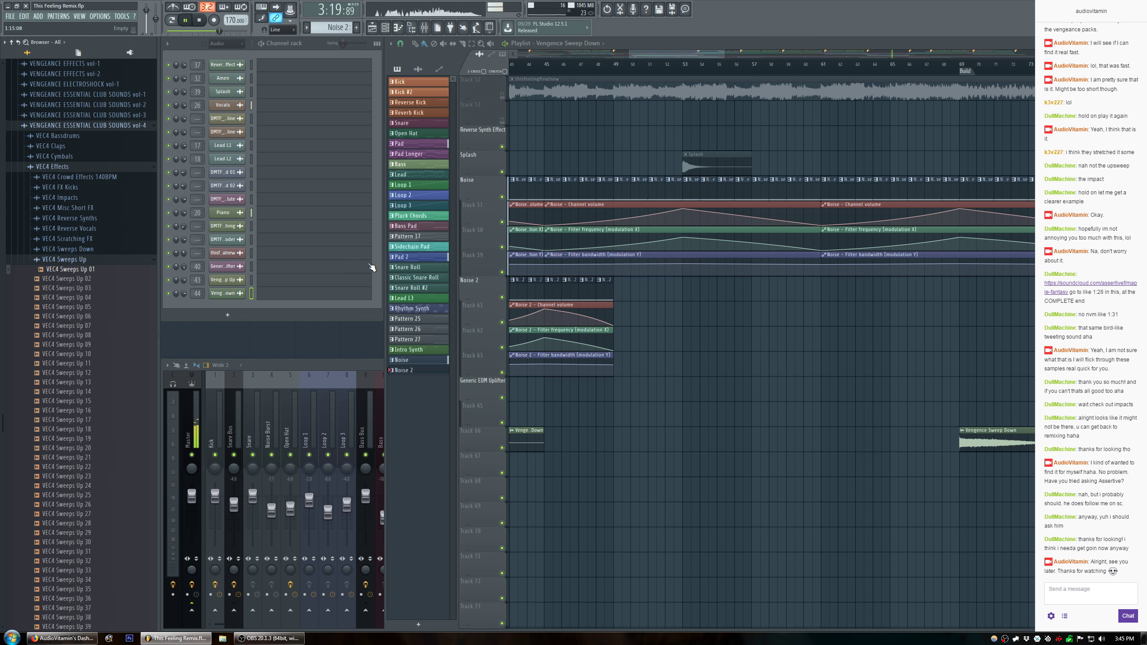
{"action": "left_click", "coordinate": [87, 260]}
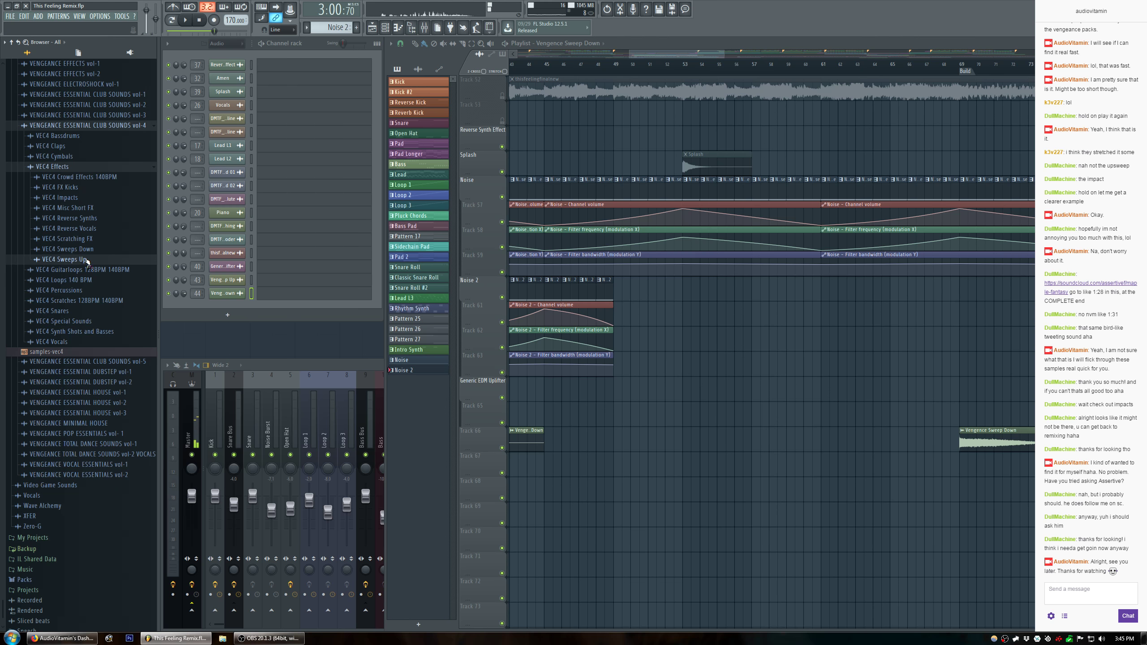
{"action": "left_click", "coordinate": [83, 198]}
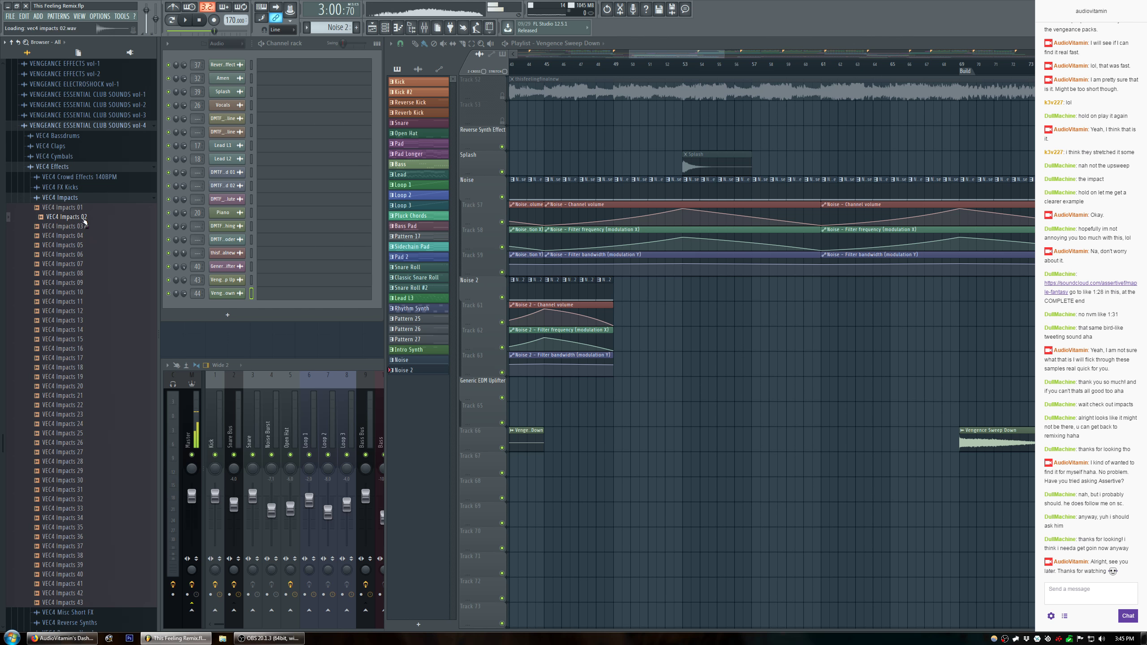
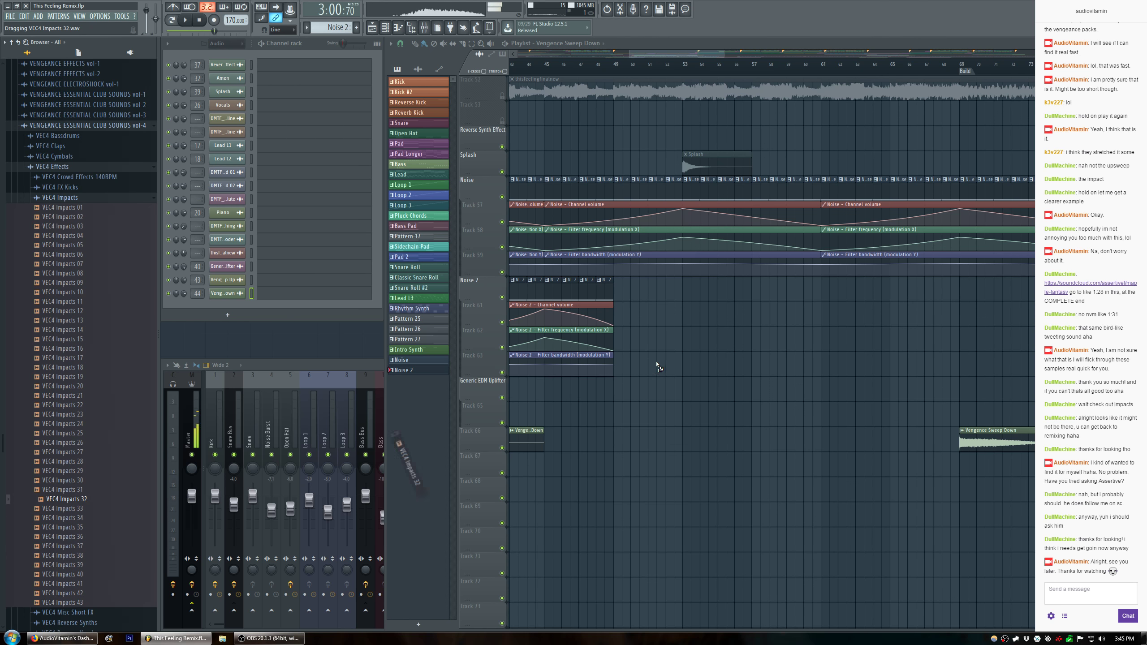
{"action": "left_click_drag", "start_coordinate": [695, 300], "coordinate": [695, 294]}
{"action": "double_click", "coordinate": [715, 281]}
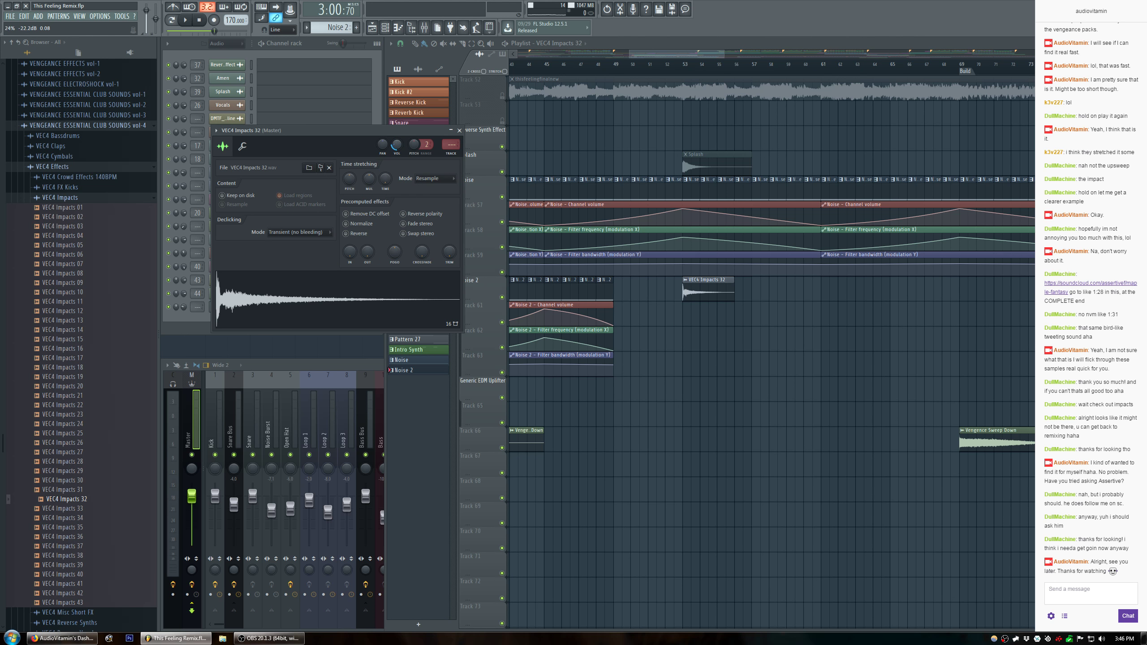
Play the VEC4 Impacts 32 clip in context from bar 49, close its channel settings, and delete its channel.
{"action": "left_click", "coordinate": [496, 302]}
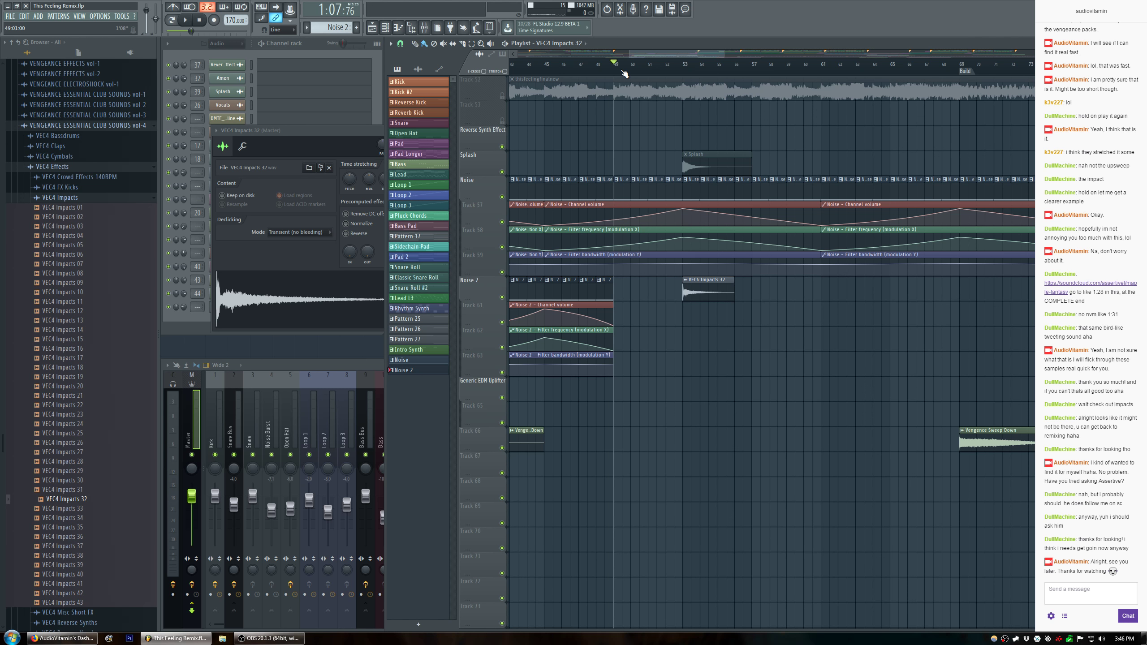
{"action": "key", "text": "space"}
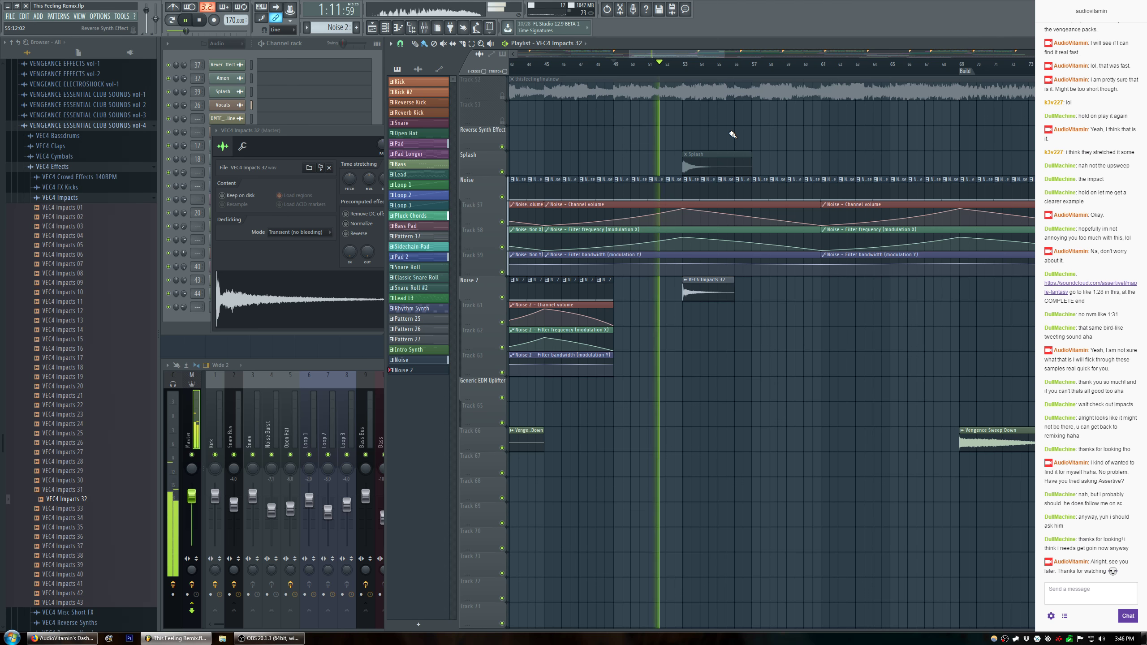
{"action": "left_click", "coordinate": [368, 137]}
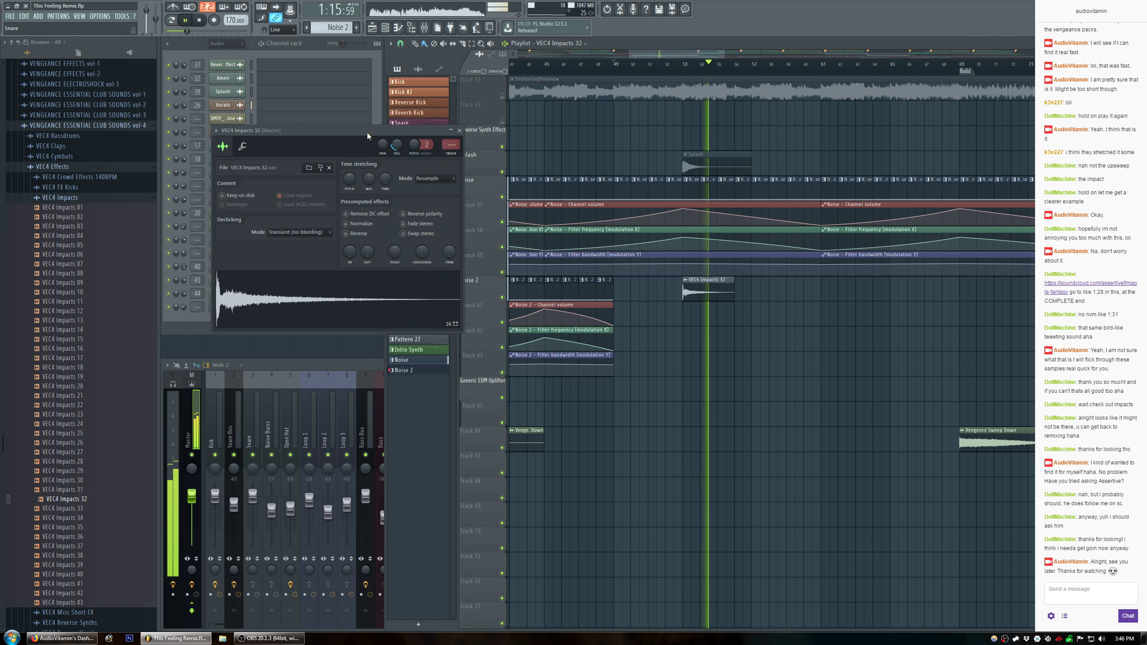
{"action": "left_click_drag", "start_coordinate": [368, 137], "coordinate": [441, 150]}
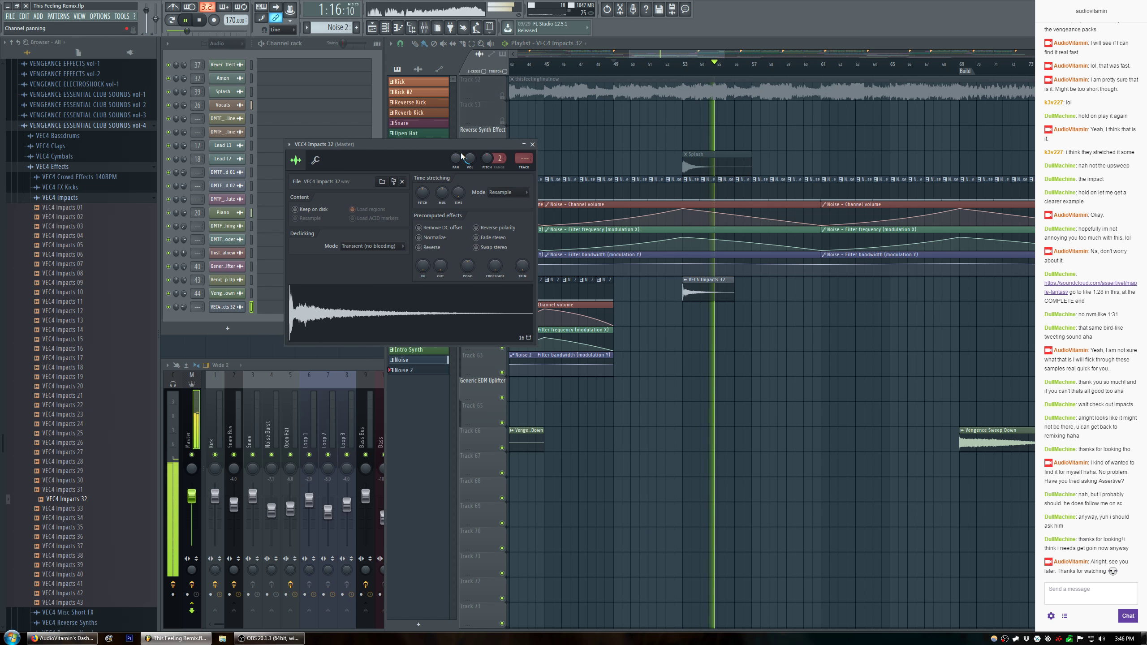
{"action": "left_click", "coordinate": [532, 145]}
{"action": "right_click", "coordinate": [226, 307]}
{"action": "left_click", "coordinate": [280, 393]}
{"action": "left_click", "coordinate": [630, 344]}
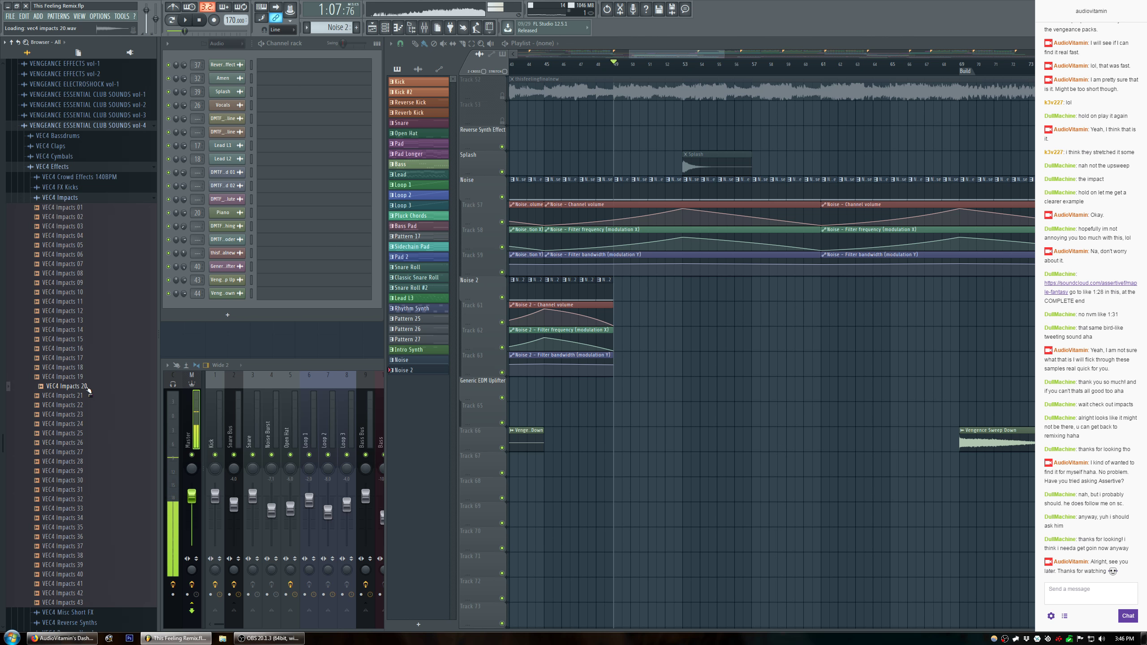
Try VEC4 Impacts 20 at bar 53 on the Noise 2 track, delete its channel, and unmute the Splash clip.
{"action": "left_click_drag", "start_coordinate": [678, 302], "coordinate": [710, 288]}
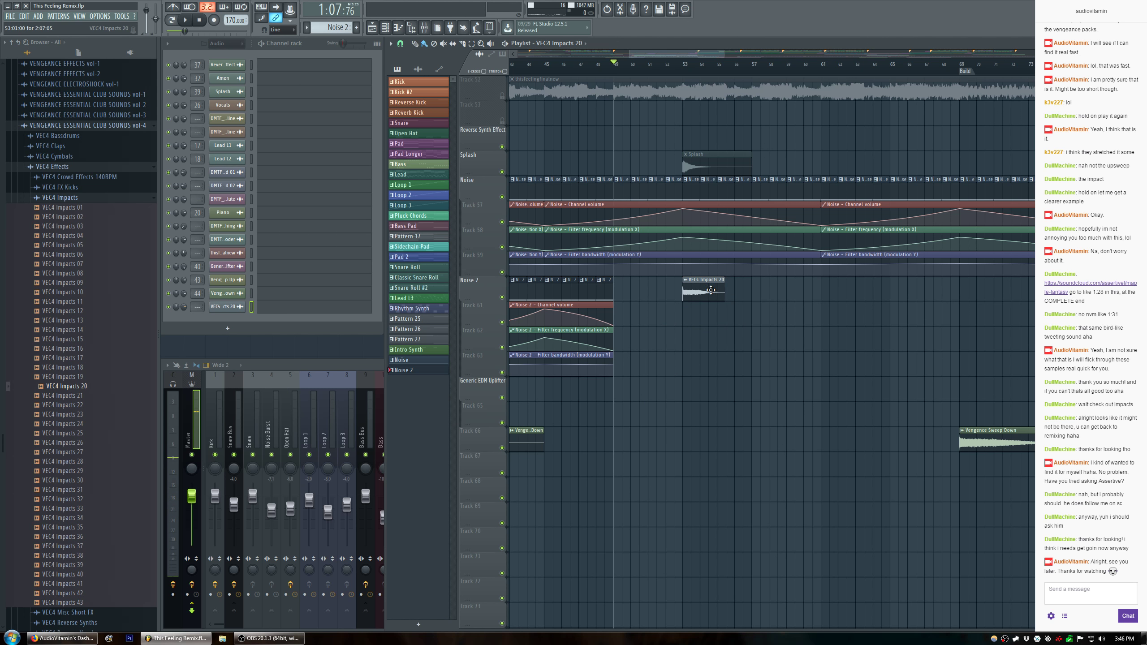
{"action": "right_click", "coordinate": [224, 307]}
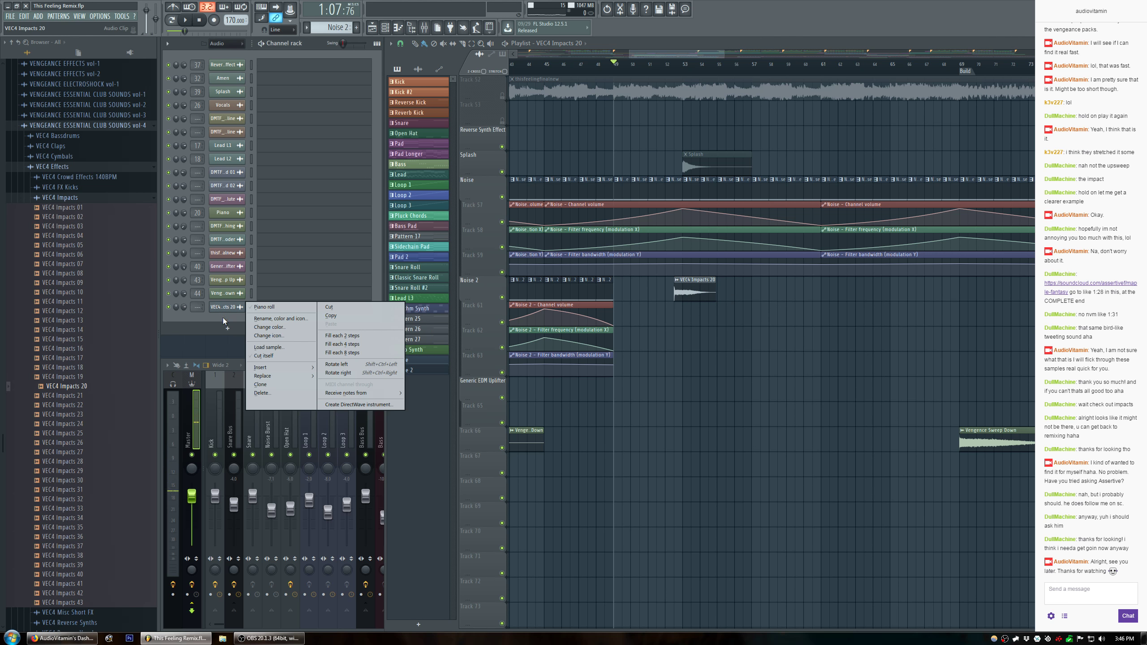
{"action": "left_click", "coordinate": [262, 394]}
{"action": "left_click", "coordinate": [615, 343]}
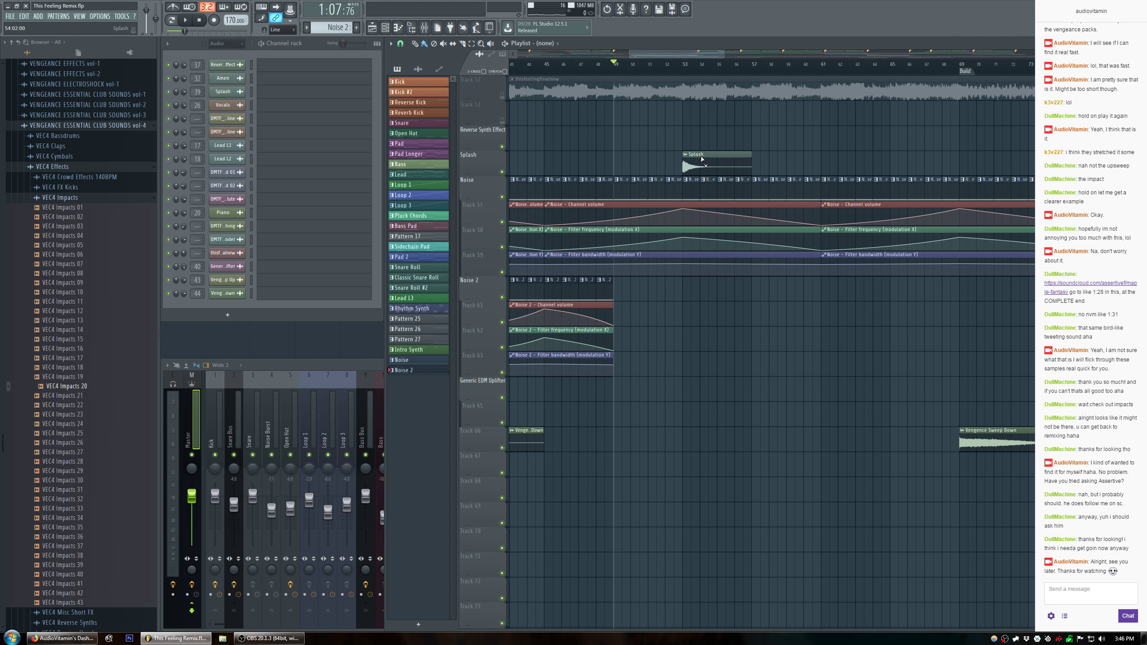
Play the Splash clip in context, lower its mixer track volume slightly while replaying the hit, and close the mixer.
{"action": "key", "text": "space"}
{"action": "key", "text": "F9"}
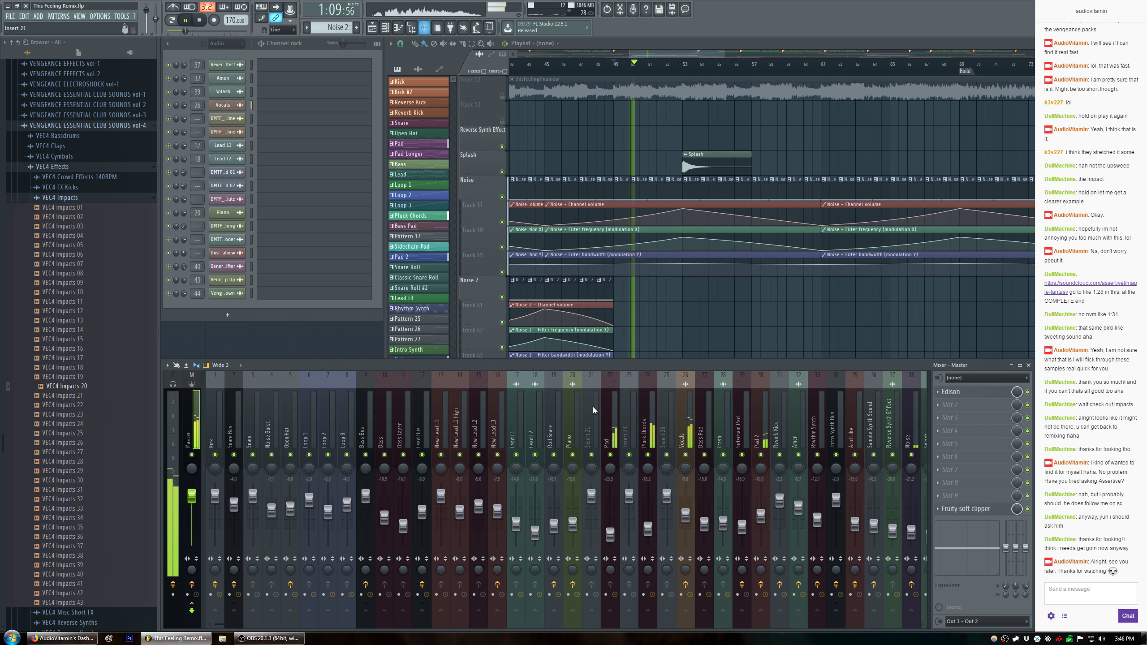
{"action": "scroll", "coordinate": [593, 410], "scroll_direction": "down", "scroll_amount": 8}
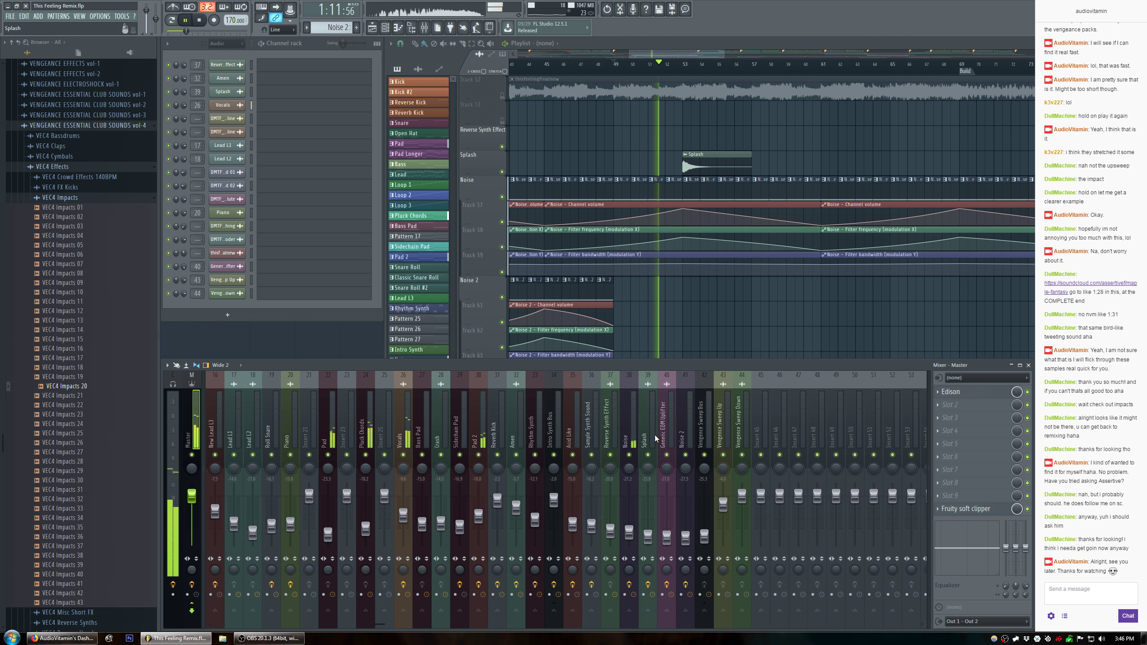
{"action": "left_click", "coordinate": [649, 538]}
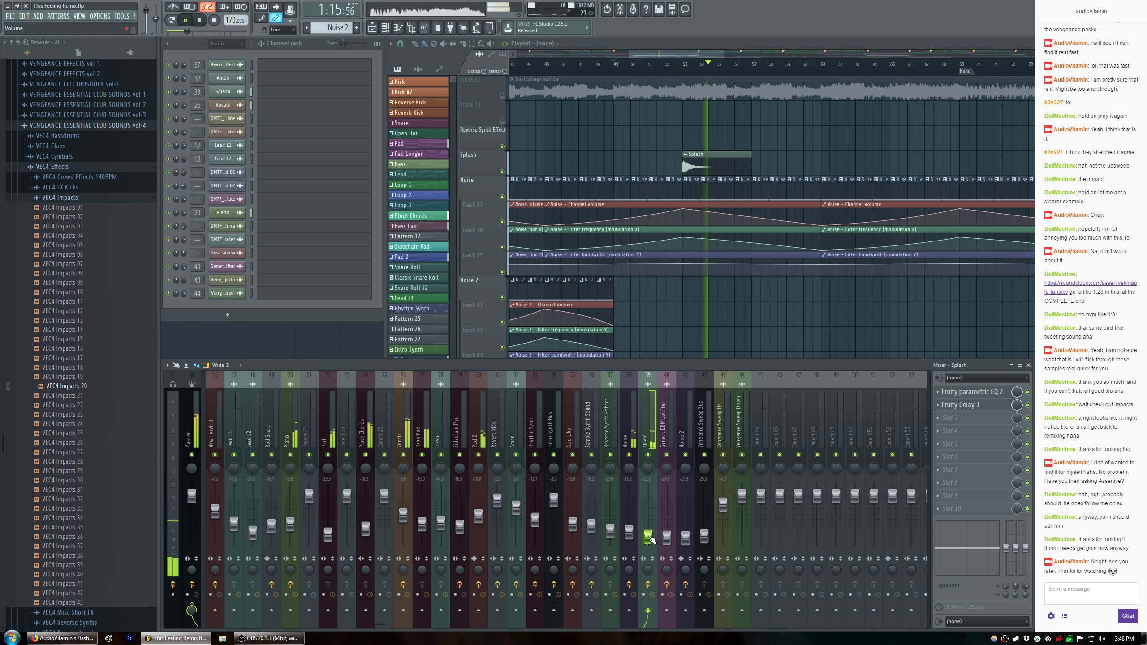
{"action": "key", "text": "space"}
{"action": "key", "text": "space"}
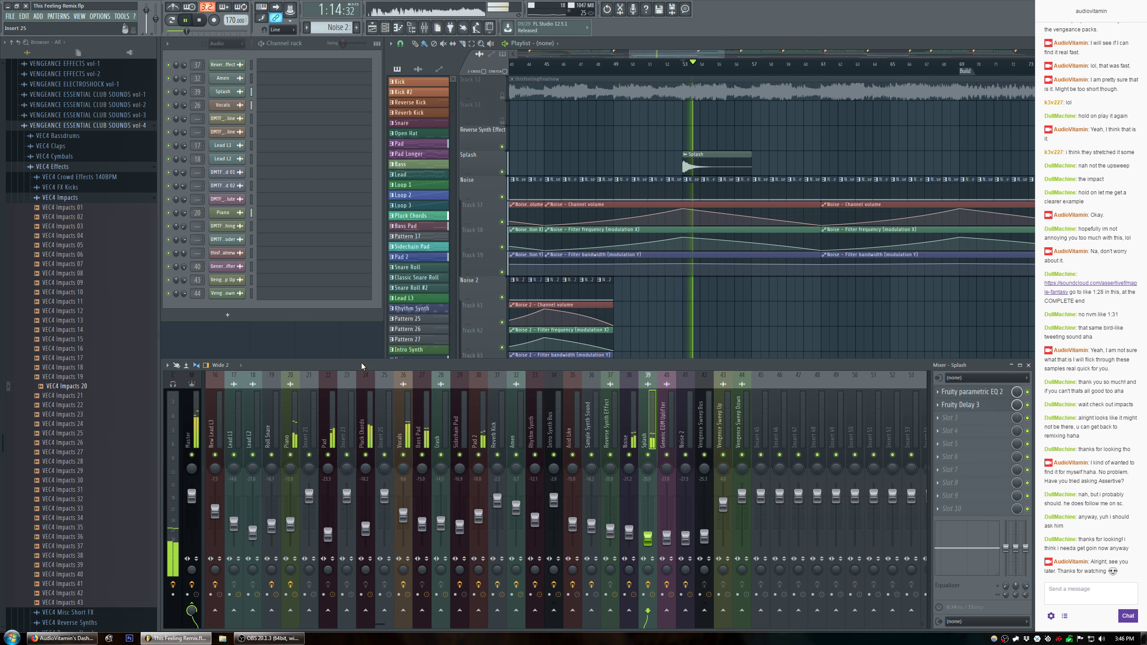
{"action": "left_click_drag", "start_coordinate": [647, 538], "coordinate": [648, 541]}
{"action": "key", "text": "space"}
{"action": "key", "text": "space"}
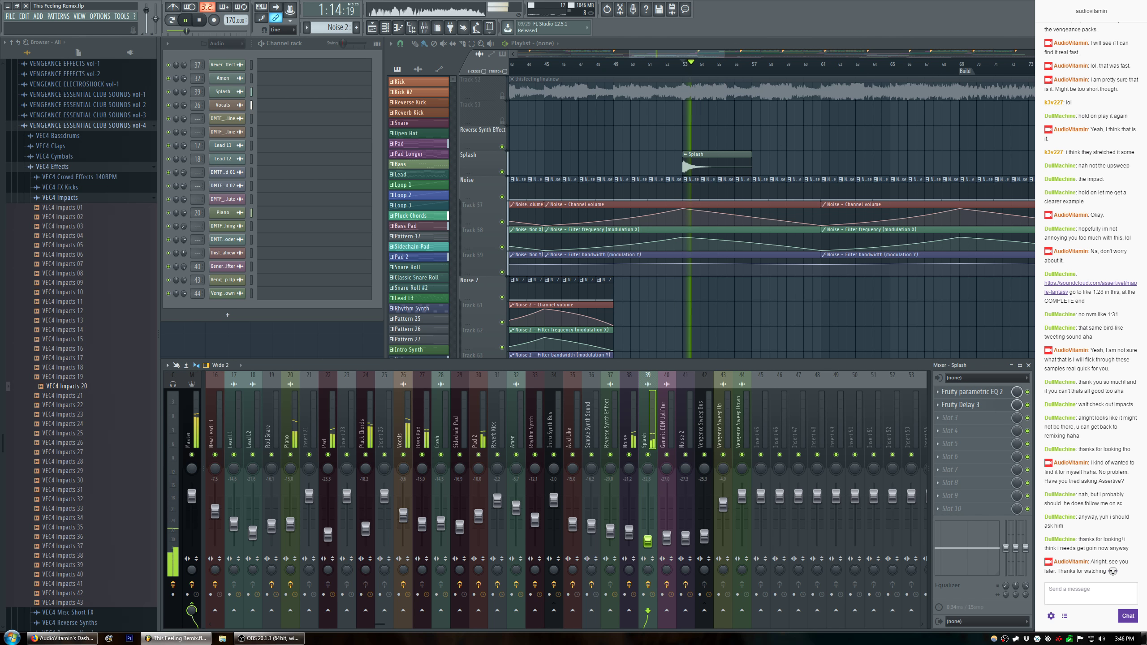
{"action": "key", "text": "space"}
{"action": "key", "text": "space"}
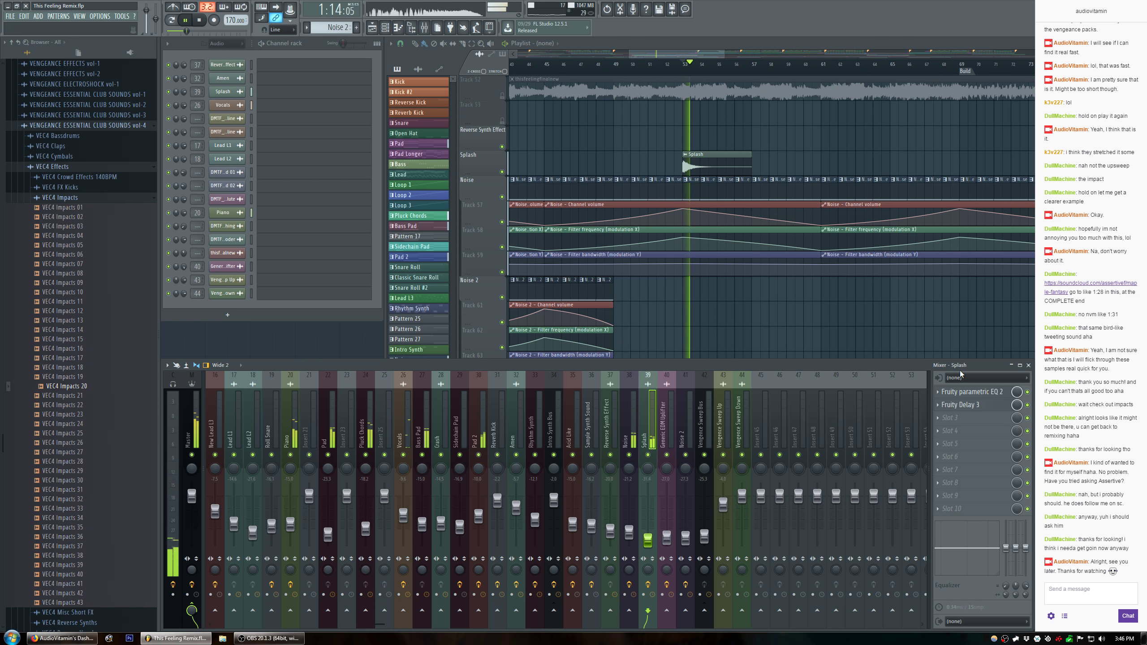
{"action": "left_click", "coordinate": [1029, 365]}
Hide the browser and play the arrangement from just before the Reverse Synth Effect clip, then from just before the Breakdown marker.
{"action": "scroll", "coordinate": [731, 70], "scroll_direction": "down", "scroll_amount": 3}
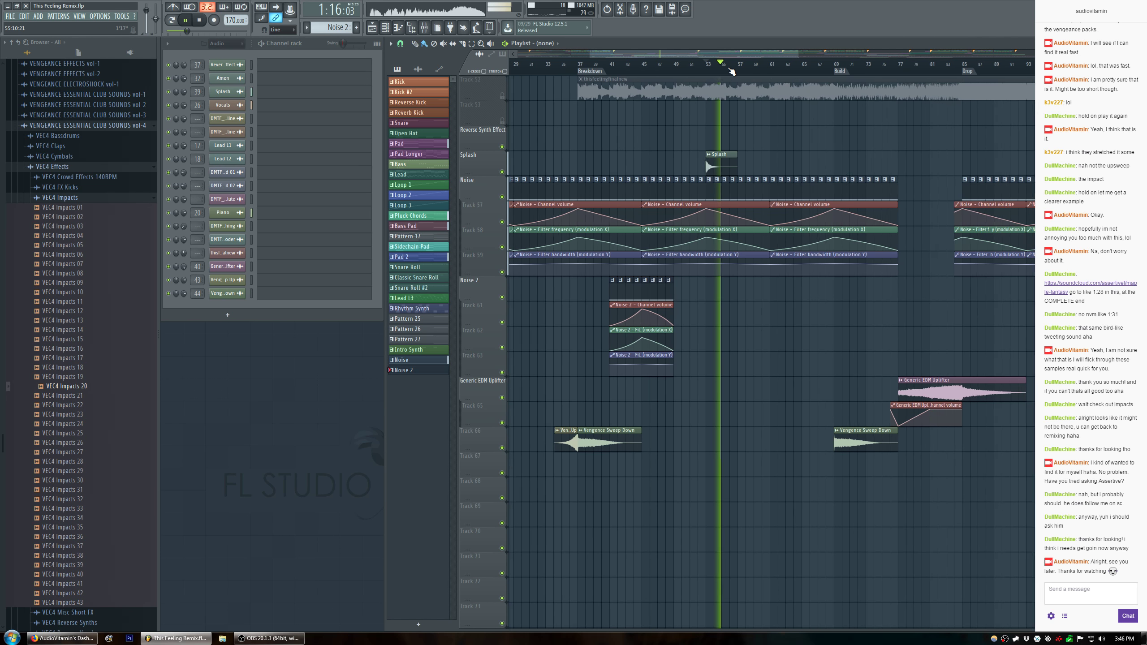
{"action": "scroll", "coordinate": [732, 71], "scroll_direction": "down", "scroll_amount": 2}
{"action": "key", "text": "alt+F8"}
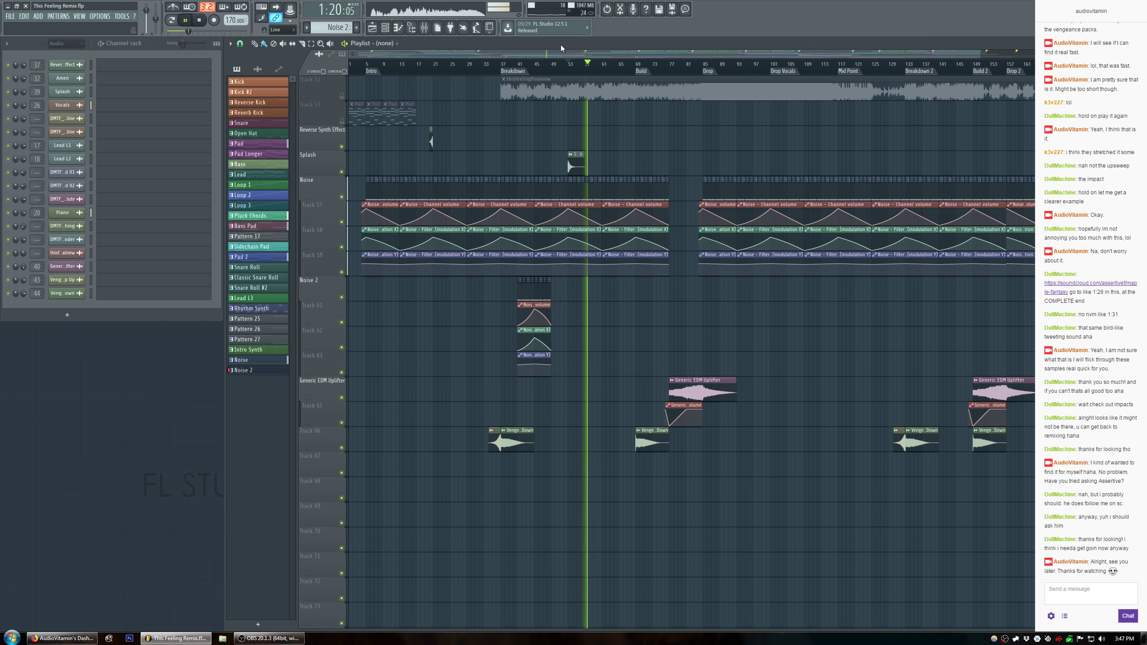
{"action": "scroll", "coordinate": [524, 68], "scroll_direction": "down", "scroll_amount": 3}
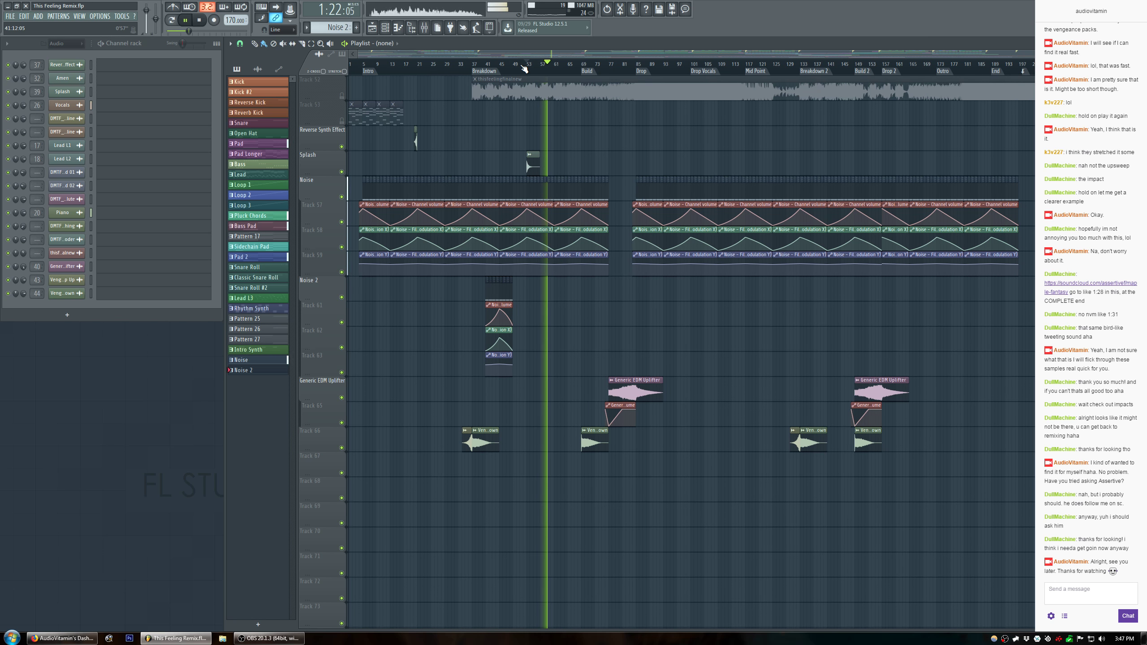
{"action": "left_click_drag", "start_coordinate": [524, 67], "coordinate": [407, 67]}
{"action": "scroll", "coordinate": [416, 71], "scroll_direction": "up", "scroll_amount": 2}
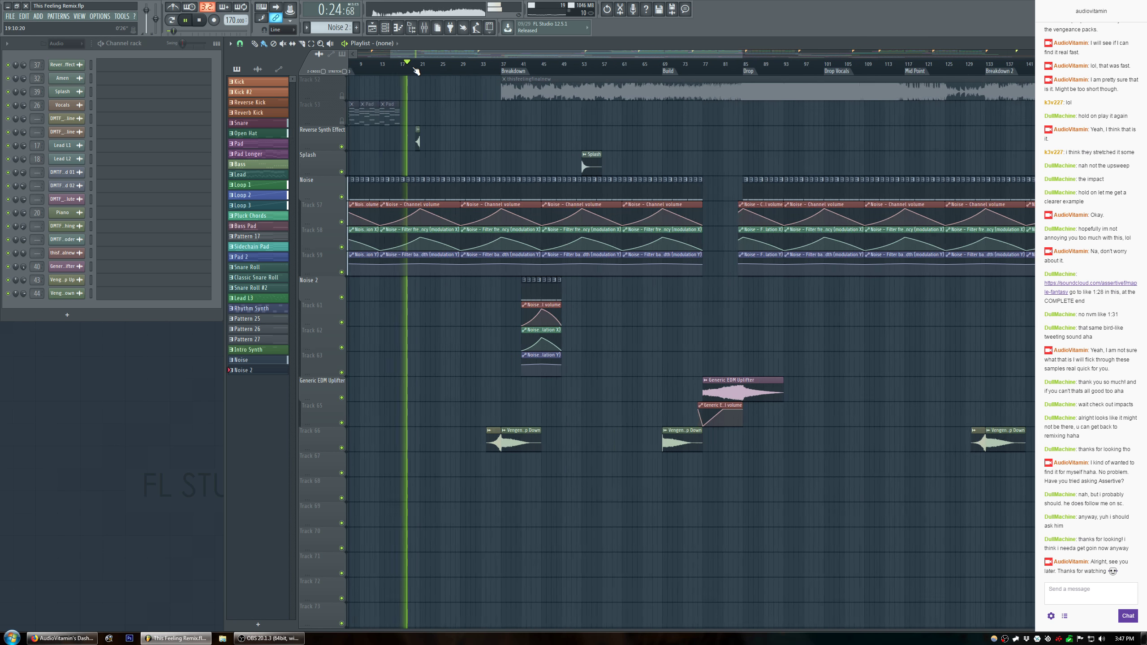
{"action": "scroll", "coordinate": [416, 71], "scroll_direction": "up", "scroll_amount": 3}
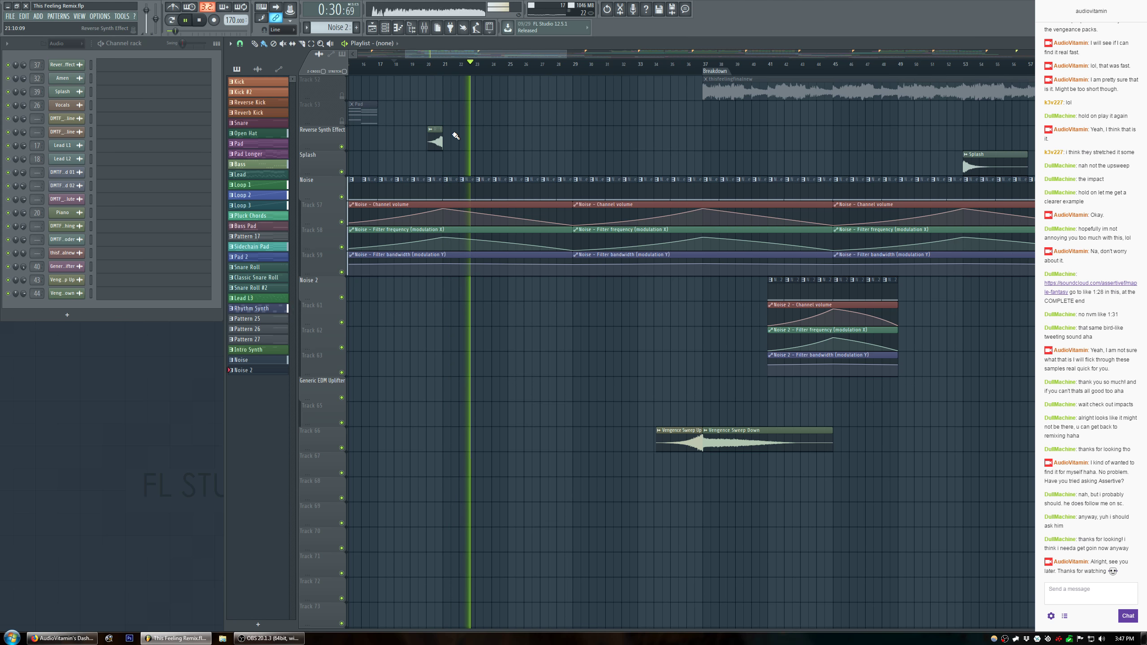
{"action": "scroll", "coordinate": [462, 70], "scroll_direction": "down", "scroll_amount": 2}
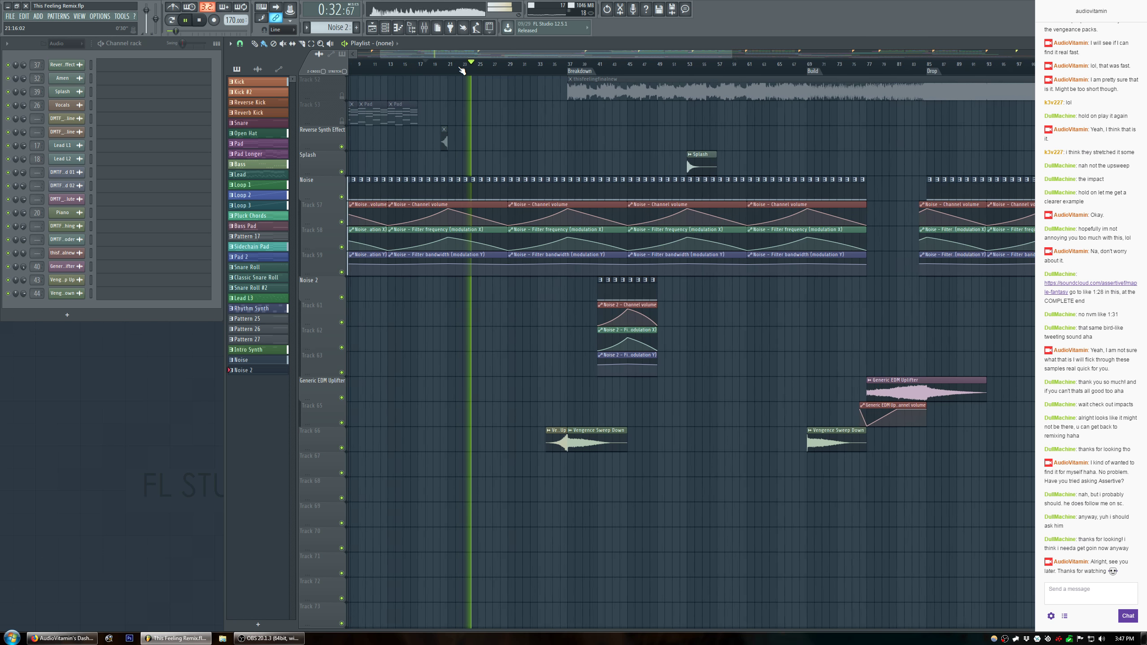
{"action": "scroll", "coordinate": [461, 70], "scroll_direction": "down", "scroll_amount": 2}
{"action": "scroll", "coordinate": [479, 72], "scroll_direction": "up", "scroll_amount": 2}
{"action": "left_click", "coordinate": [451, 68]}
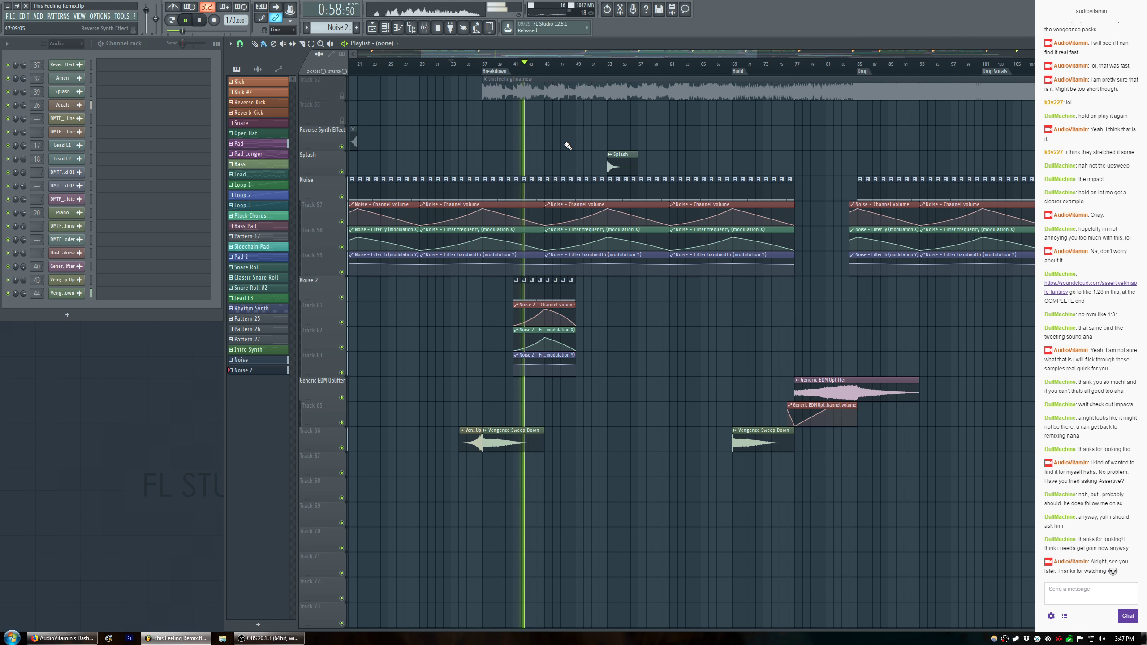
Examine the Breakdown and Build sections during playback, including the vocal, pad, piano and pluck chord tracks.
{"action": "key", "text": "F9"}
{"action": "key", "text": "F9"}
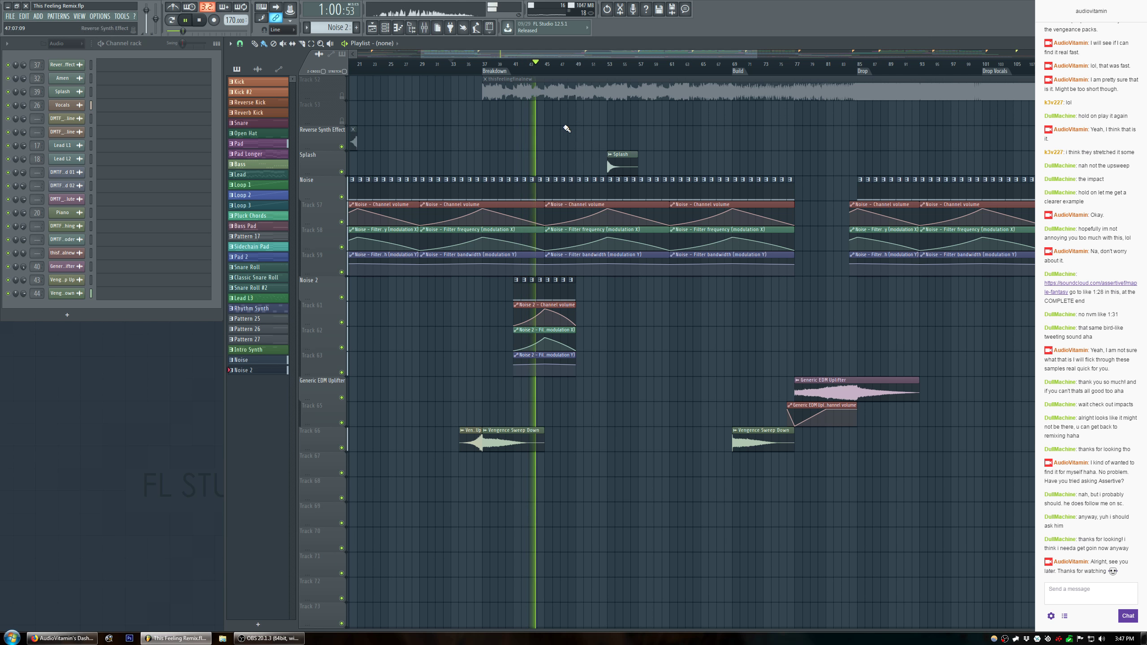
{"action": "scroll", "coordinate": [640, 71], "scroll_direction": "down", "scroll_amount": 5}
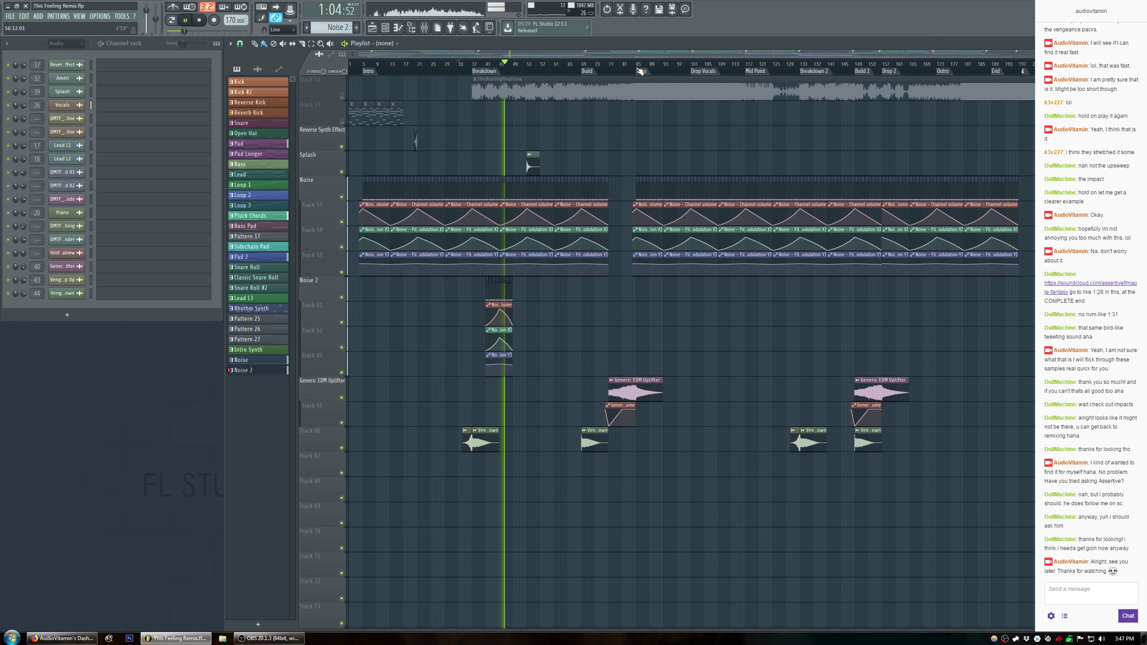
{"action": "scroll", "coordinate": [640, 70], "scroll_direction": "up", "scroll_amount": 3}
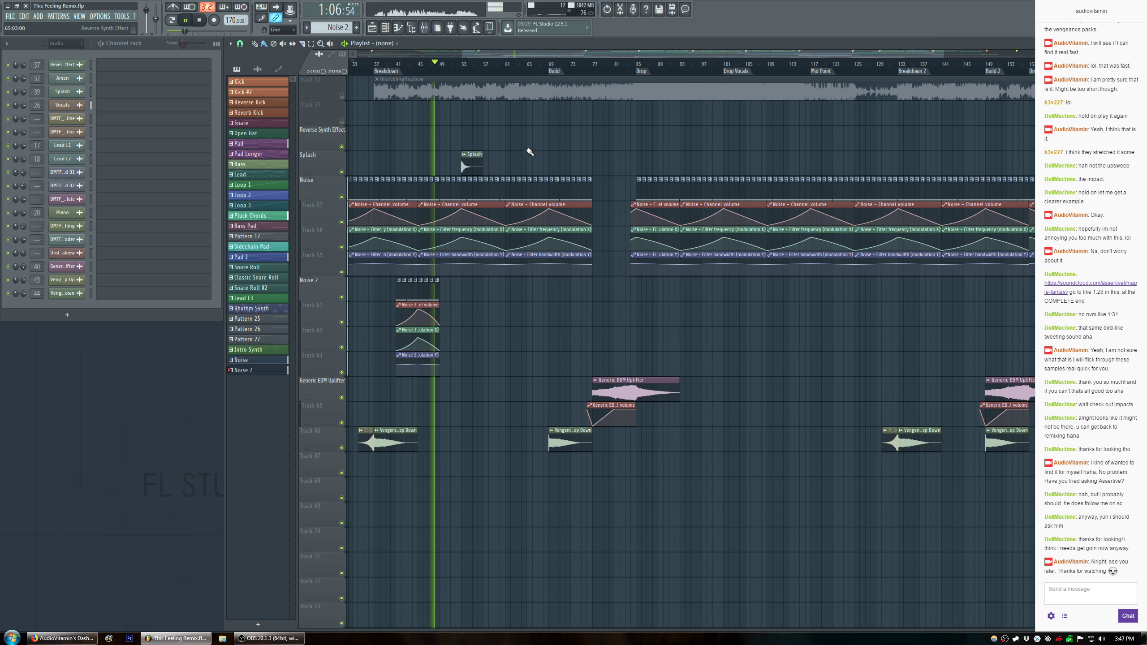
{"action": "scroll", "coordinate": [588, 162], "scroll_direction": "up", "scroll_amount": 4}
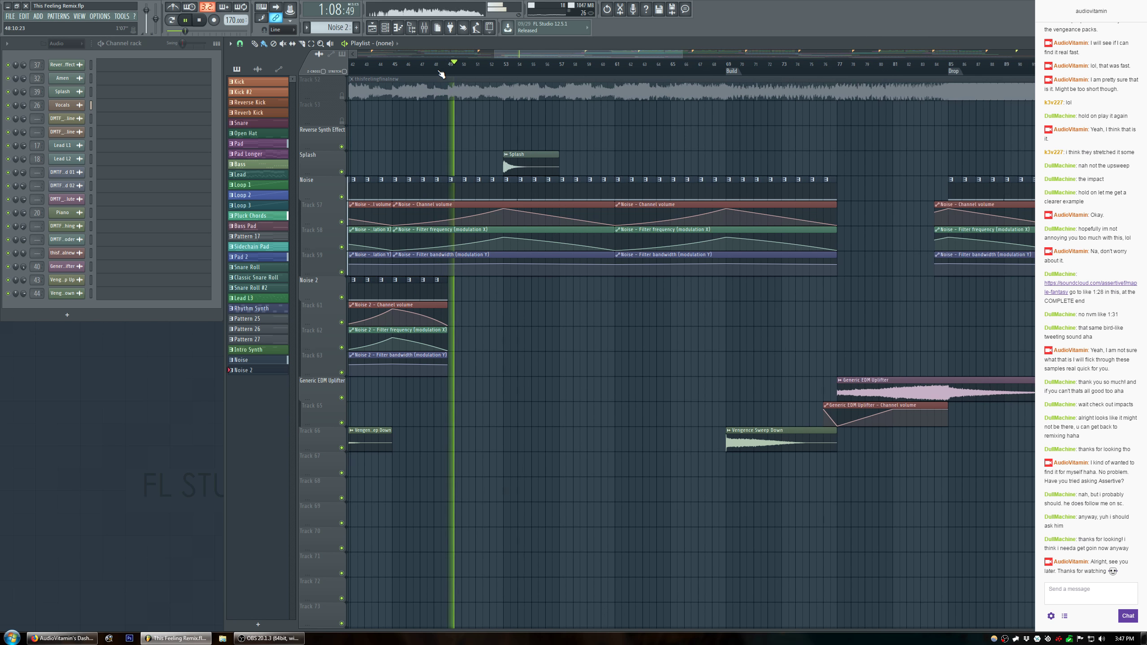
{"action": "scroll", "coordinate": [631, 174], "scroll_direction": "up", "scroll_amount": 3}
{"action": "scroll", "coordinate": [631, 174], "scroll_direction": "up", "scroll_amount": 6}
{"action": "scroll", "coordinate": [560, 72], "scroll_direction": "down", "scroll_amount": 3}
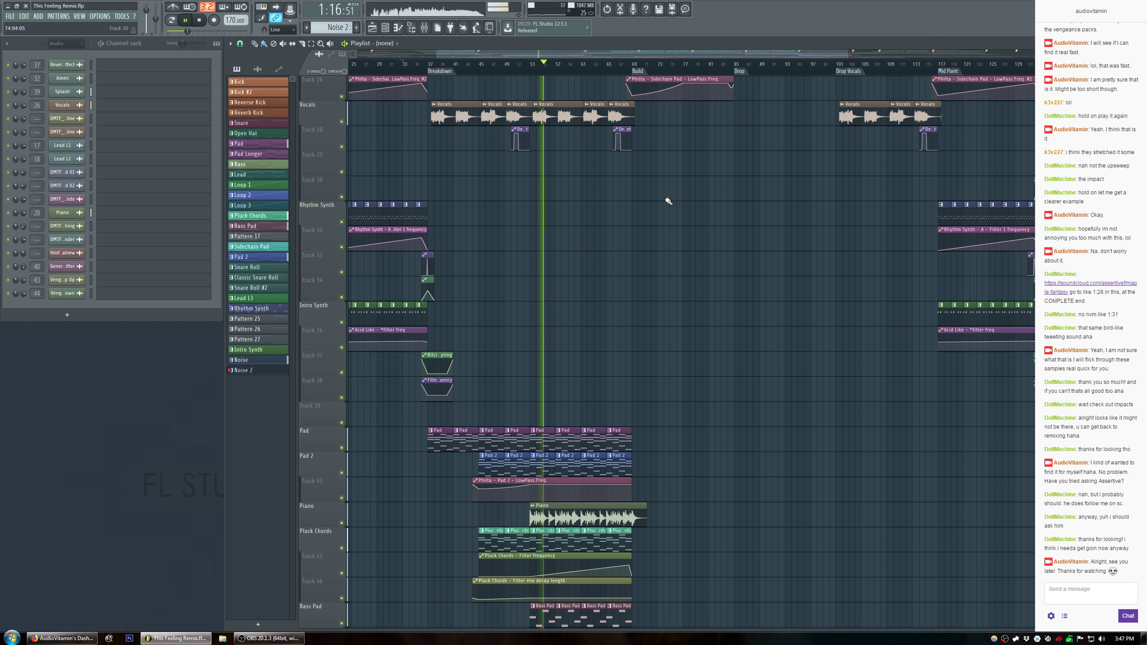
Check the Pluck Chords, Pad and Piano levels in the mixer during playback and raise the Pad track's volume very slightly.
{"action": "key", "text": "F9"}
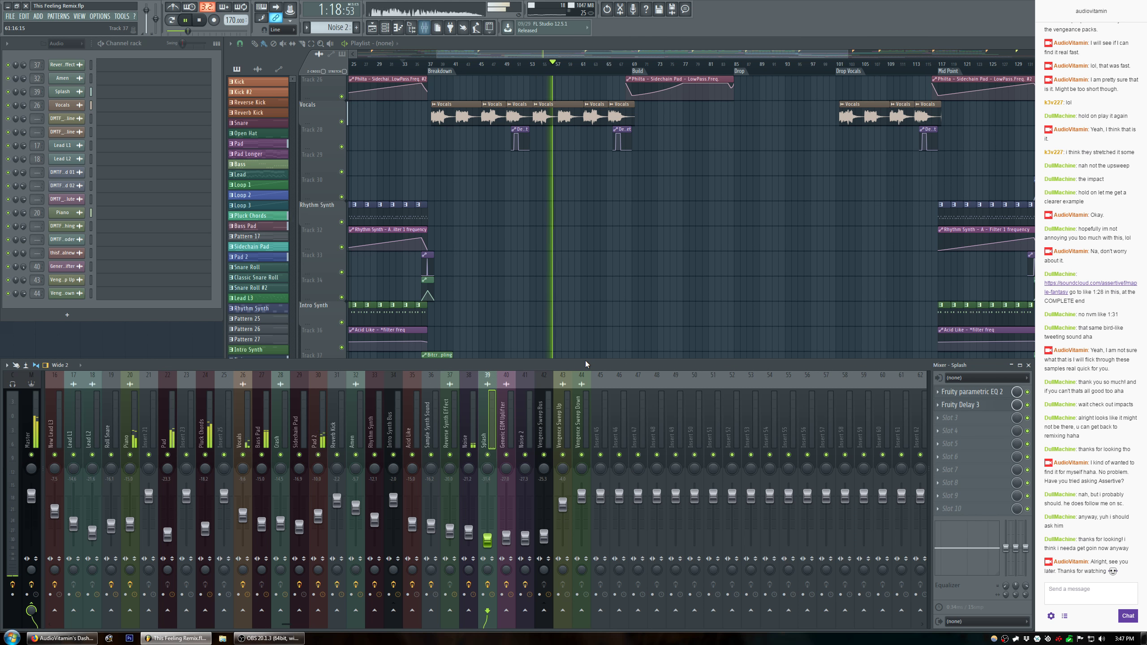
{"action": "scroll", "coordinate": [251, 411], "scroll_direction": "up", "scroll_amount": 3}
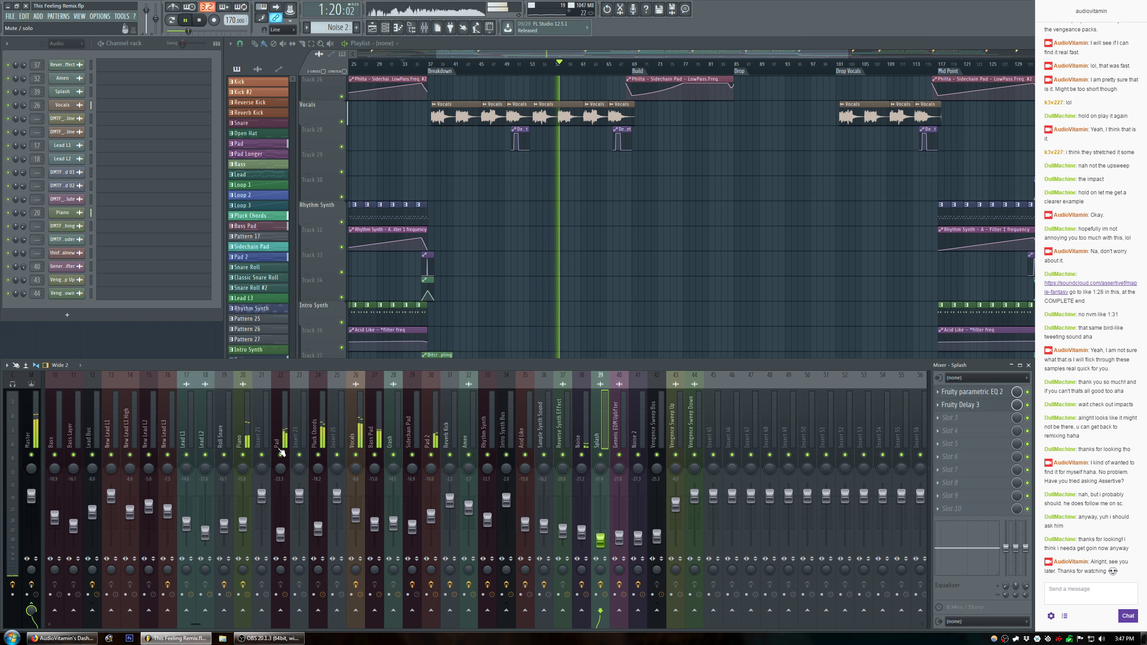
{"action": "left_click", "coordinate": [311, 428]}
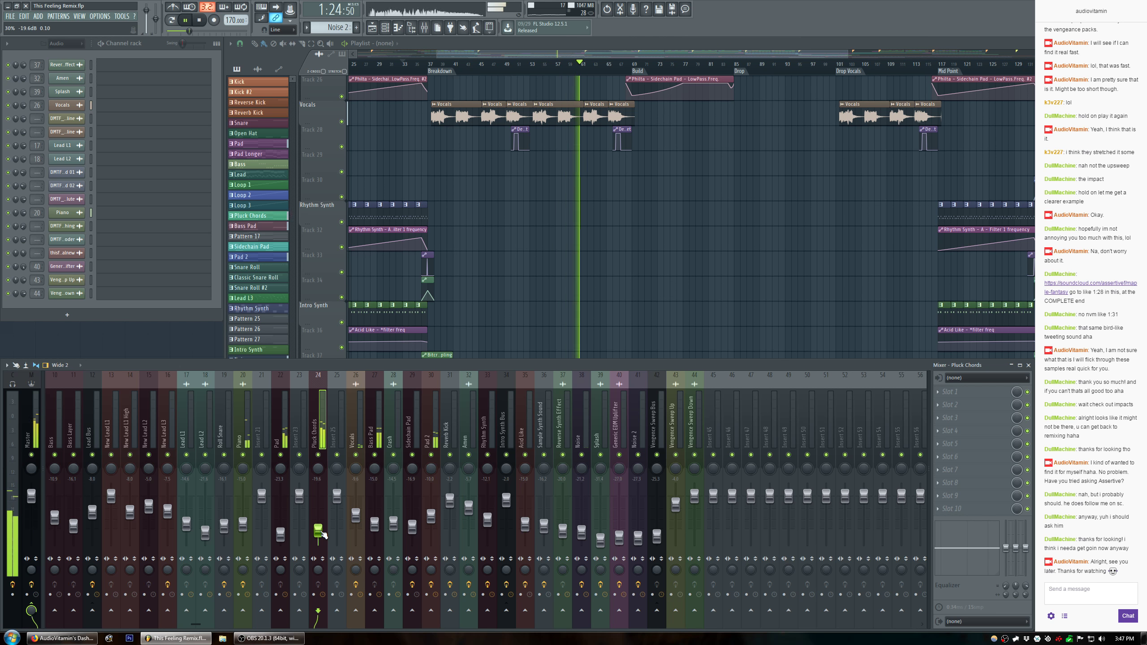
{"action": "left_click", "coordinate": [279, 430]}
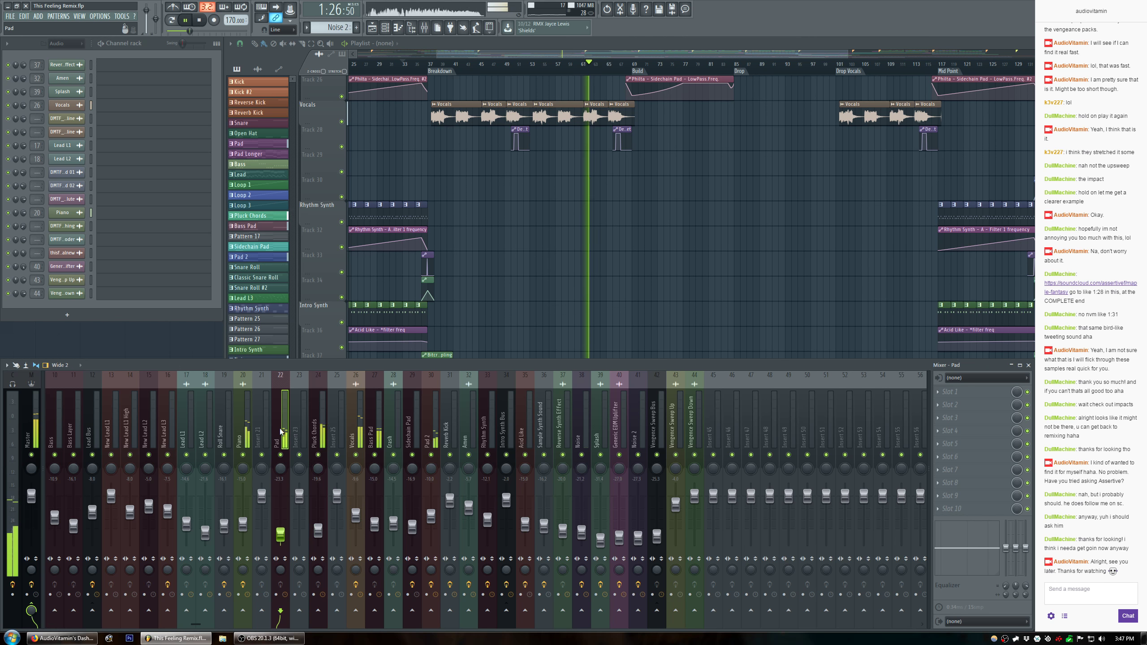
{"action": "left_click", "coordinate": [242, 432]}
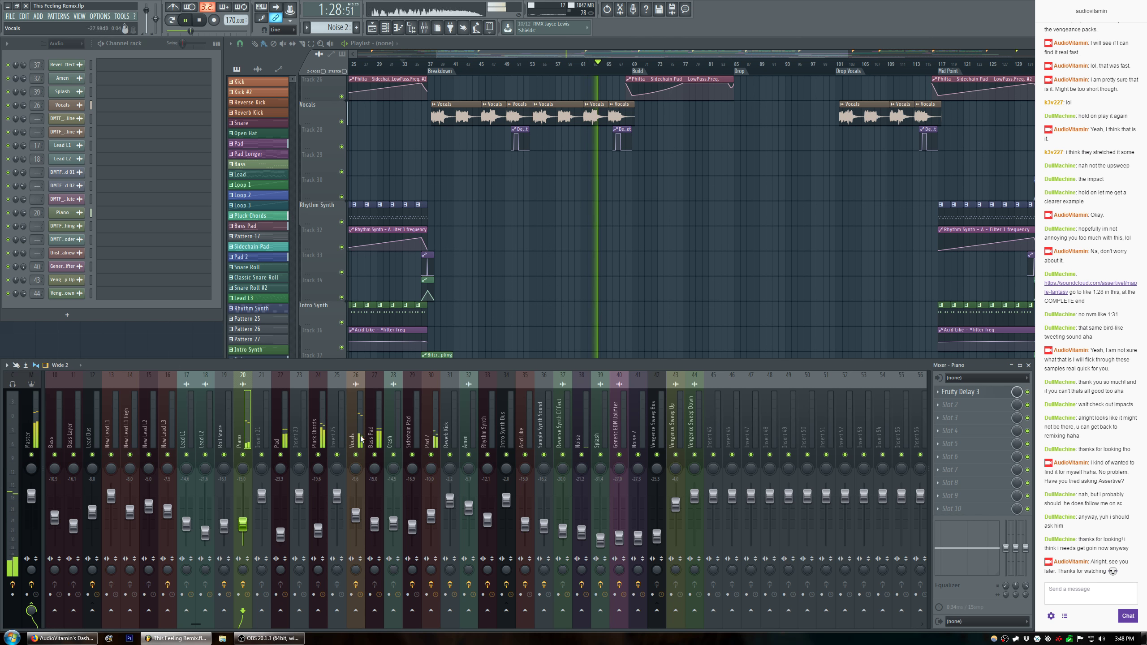
{"action": "left_click_drag", "start_coordinate": [281, 535], "coordinate": [281, 533]}
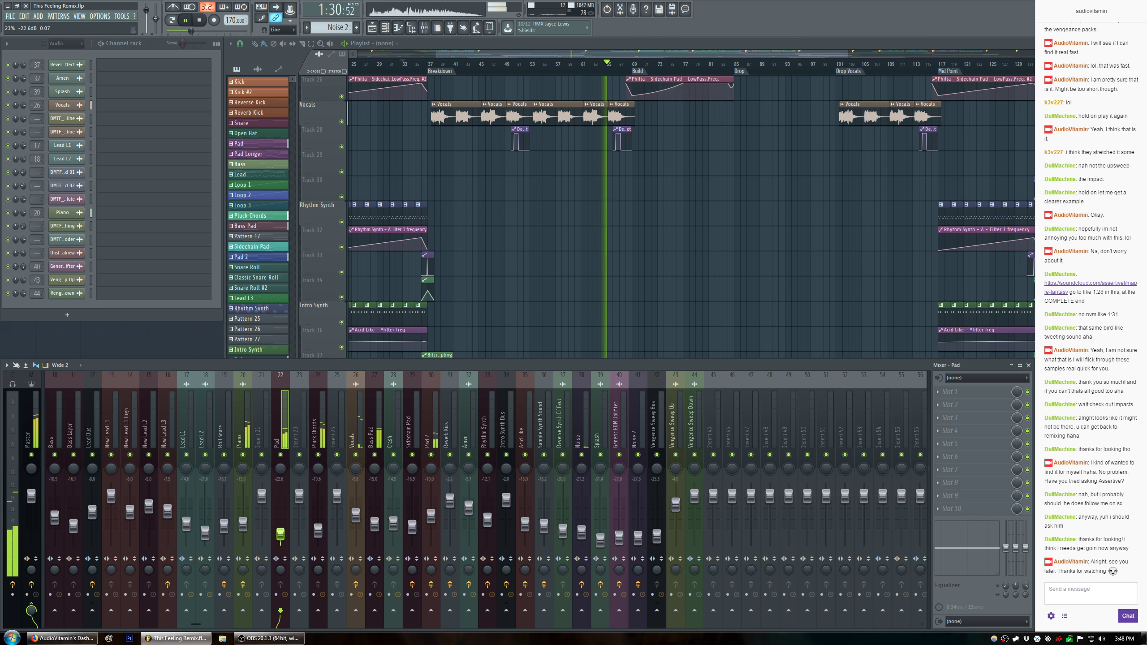
Inspect the Pad 2 and Vengeance Sweep Down mixer tracks during the Build, and close the mixer.
{"action": "left_click", "coordinate": [436, 443]}
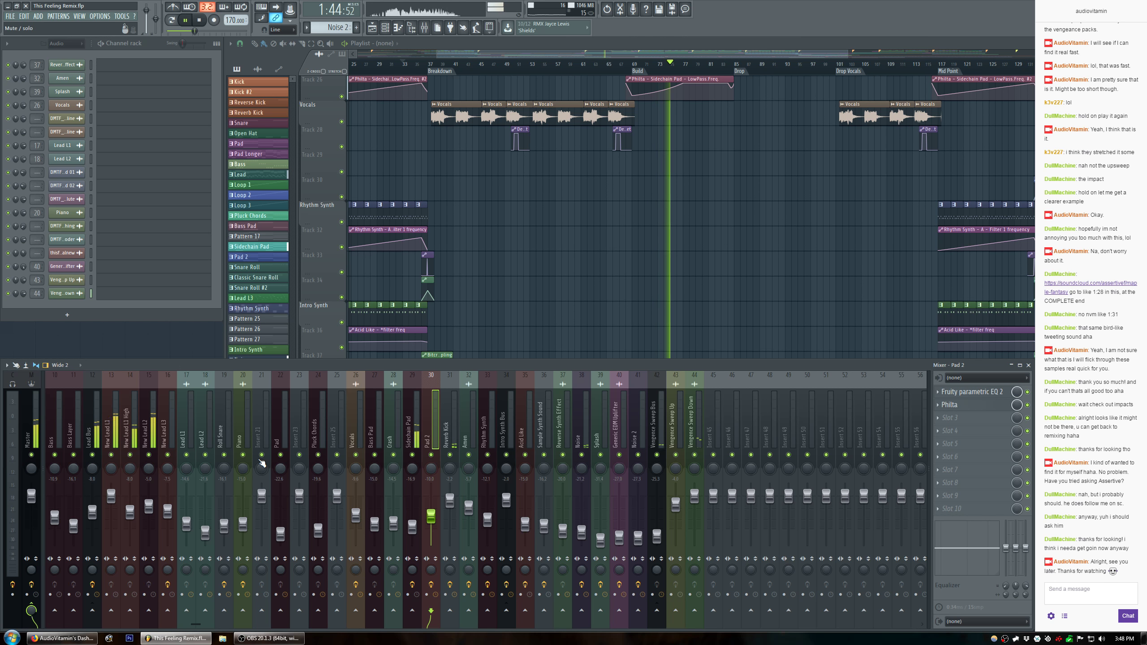
{"action": "key", "text": "F9"}
{"action": "key", "text": "F9"}
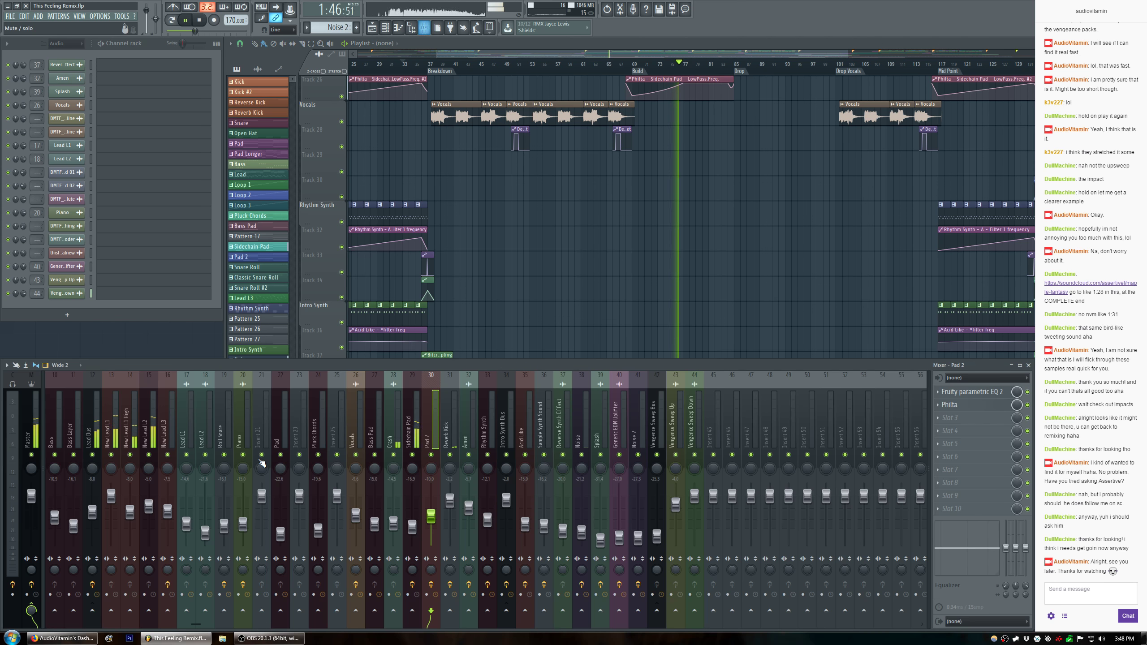
{"action": "left_click", "coordinate": [677, 425]}
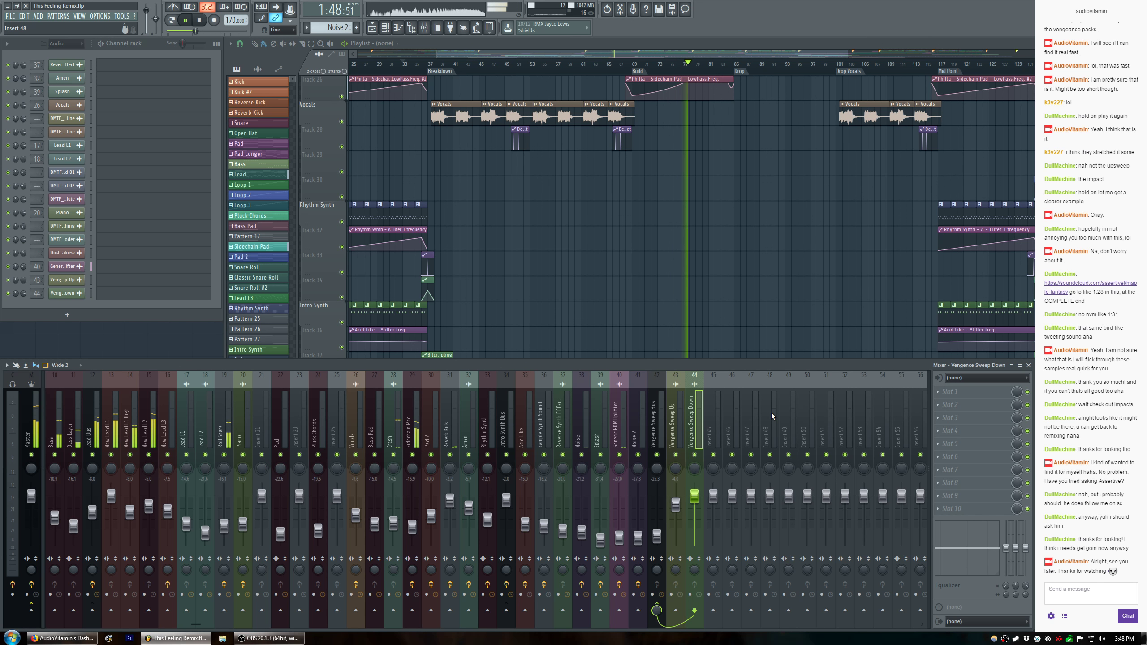
{"action": "key", "text": "F9"}
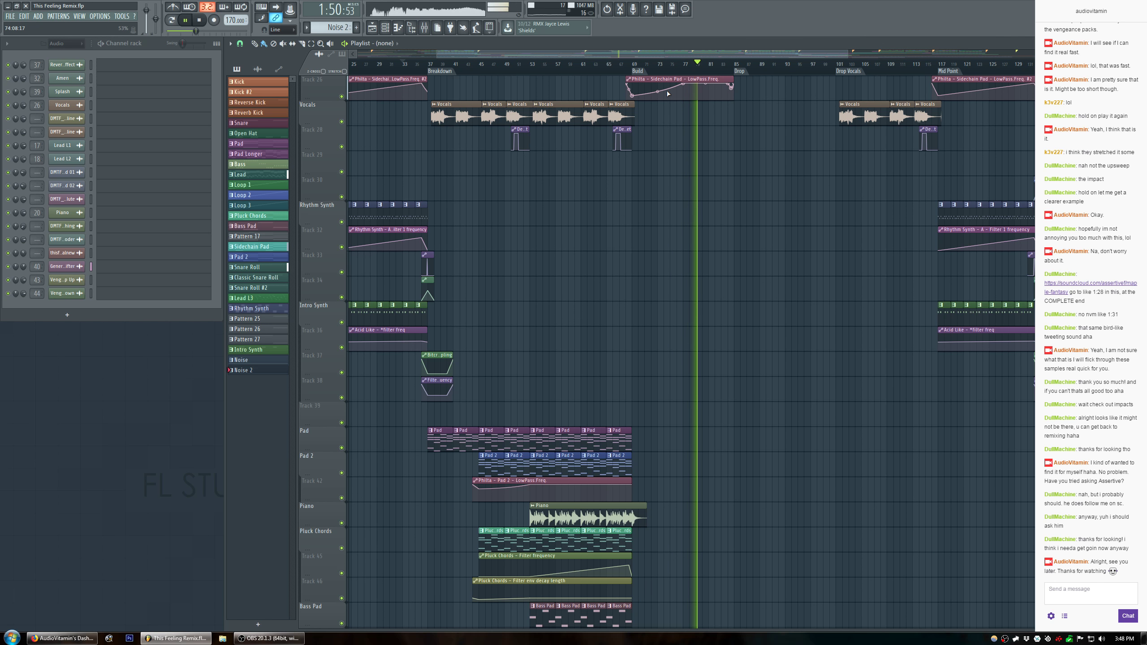
Examine the Build and Drop sections during playback, covering the drums, bass, leads and sidechain pad.
{"action": "left_click_drag", "start_coordinate": [709, 57], "coordinate": [819, 58]}
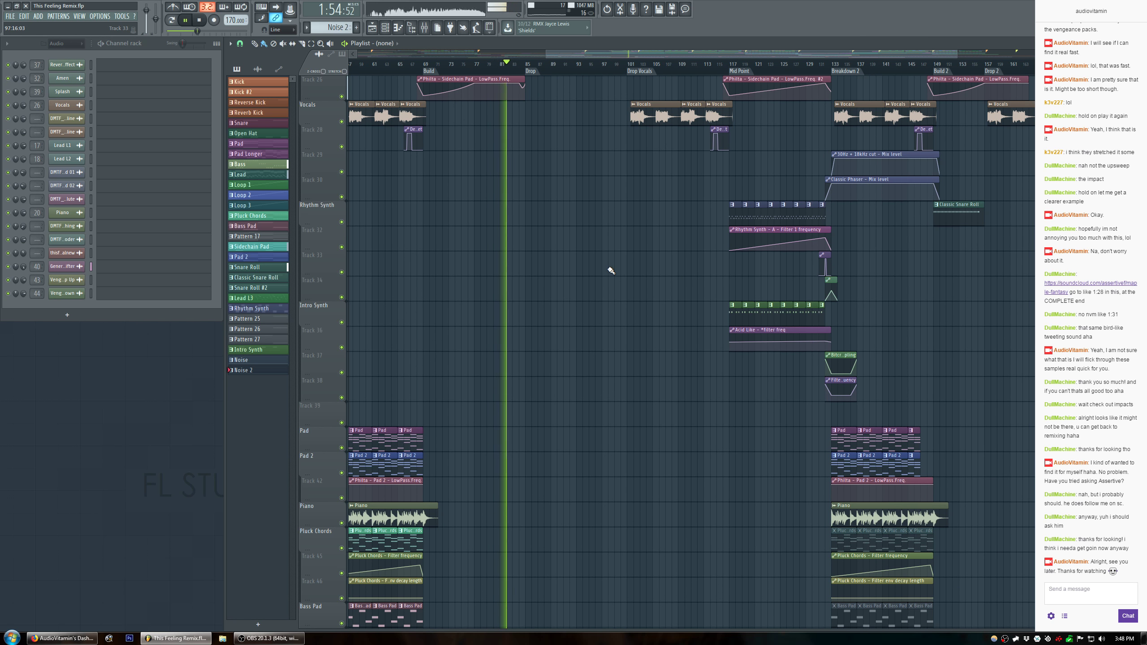
{"action": "scroll", "coordinate": [611, 270], "scroll_direction": "up", "scroll_amount": 10}
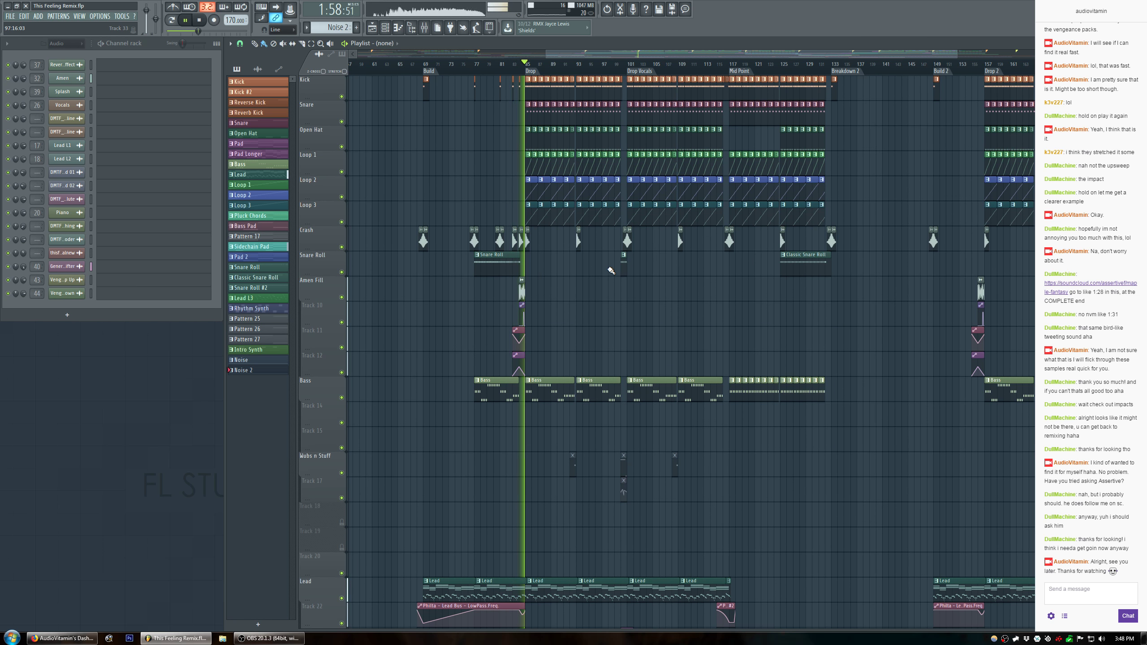
{"action": "left_click_drag", "start_coordinate": [656, 56], "coordinate": [699, 56]}
{"action": "scroll", "coordinate": [492, 296], "scroll_direction": "down", "scroll_amount": 5}
{"action": "scroll", "coordinate": [491, 299], "scroll_direction": "down", "scroll_amount": 5}
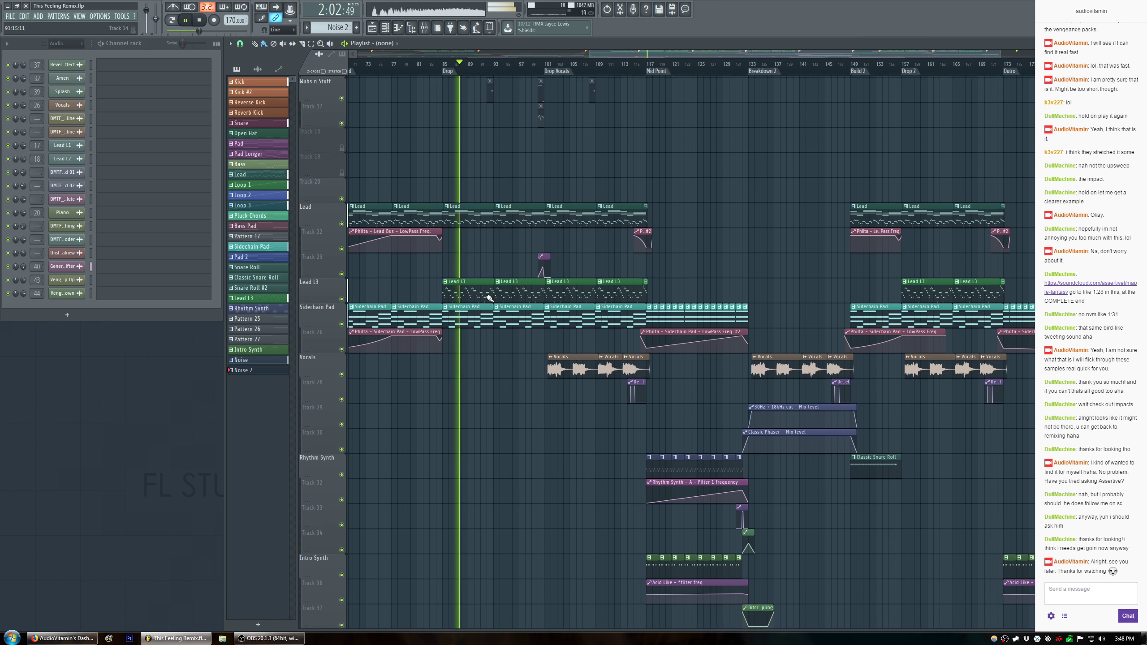
{"action": "scroll", "coordinate": [451, 72], "scroll_direction": "up", "scroll_amount": 4}
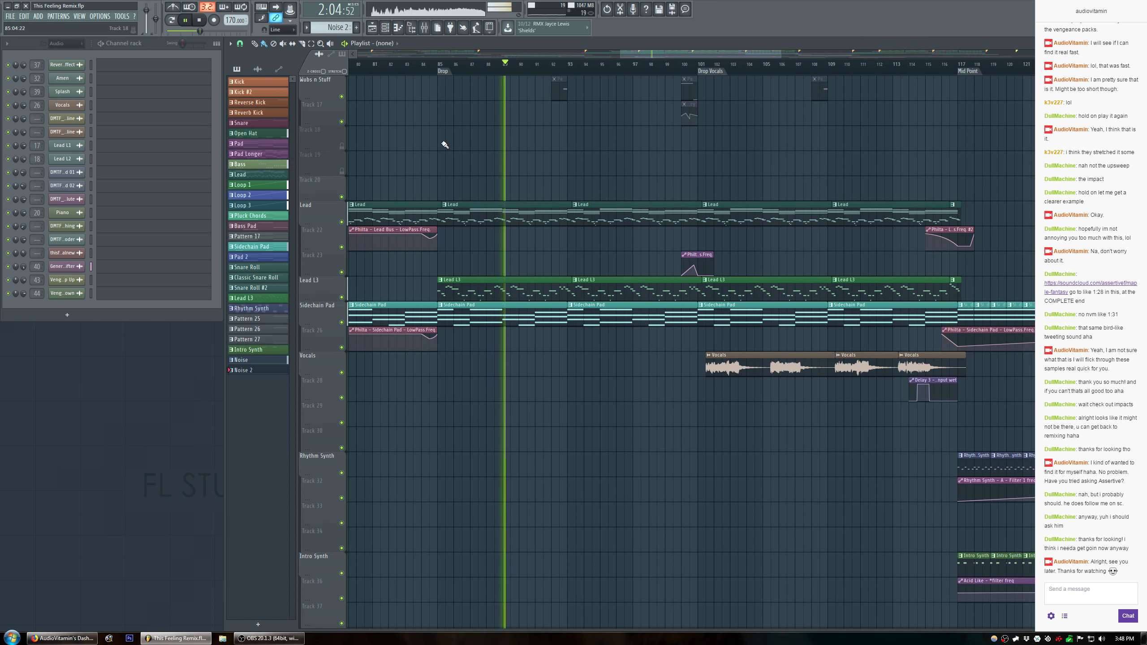
{"action": "scroll", "coordinate": [442, 154], "scroll_direction": "up", "scroll_amount": 10}
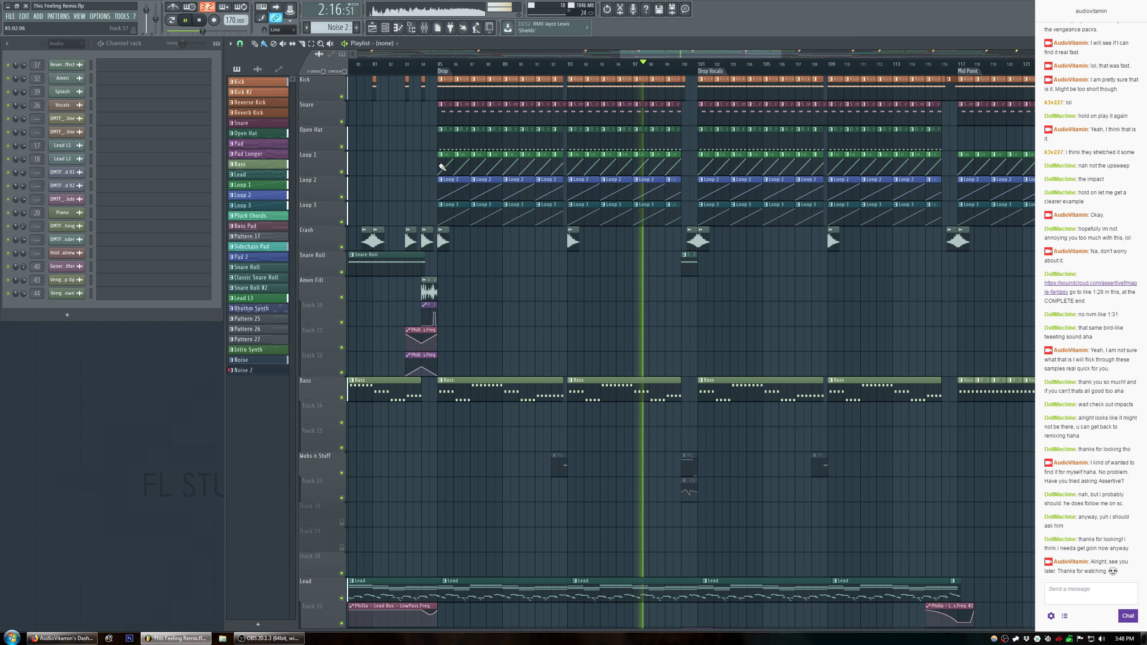
Examine the arrangement from Drop Vocals through Mid Point during playback, including the vocals, noise, uplifter and sweep tracks.
{"action": "left_click_drag", "start_coordinate": [711, 52], "coordinate": [767, 56]}
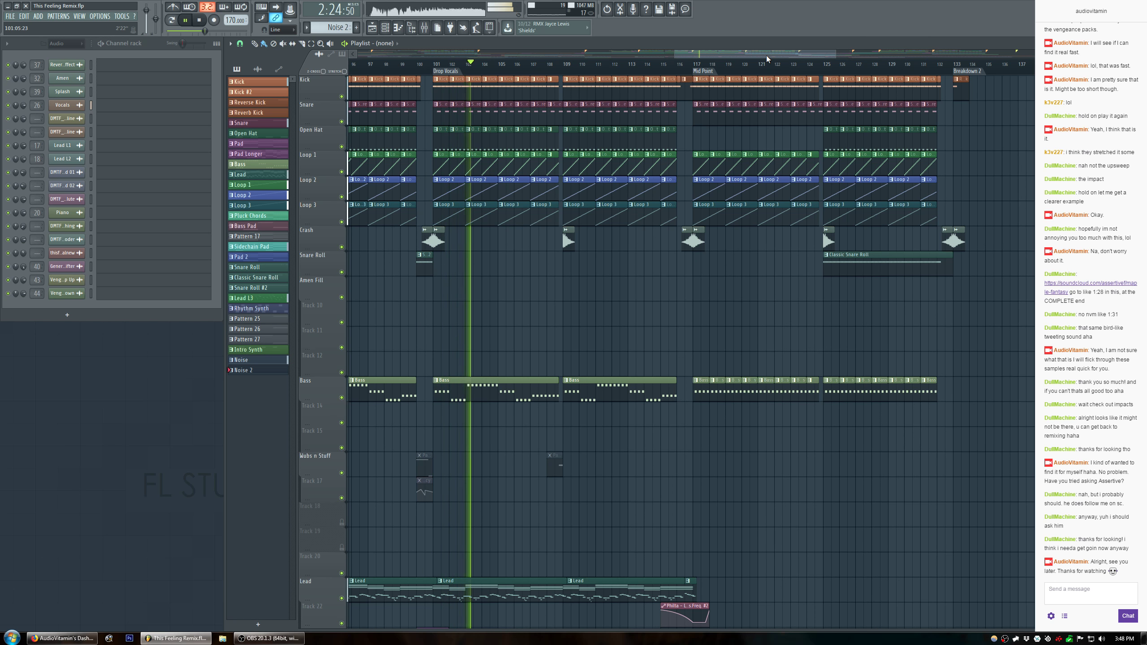
{"action": "scroll", "coordinate": [505, 282], "scroll_direction": "down", "scroll_amount": 10}
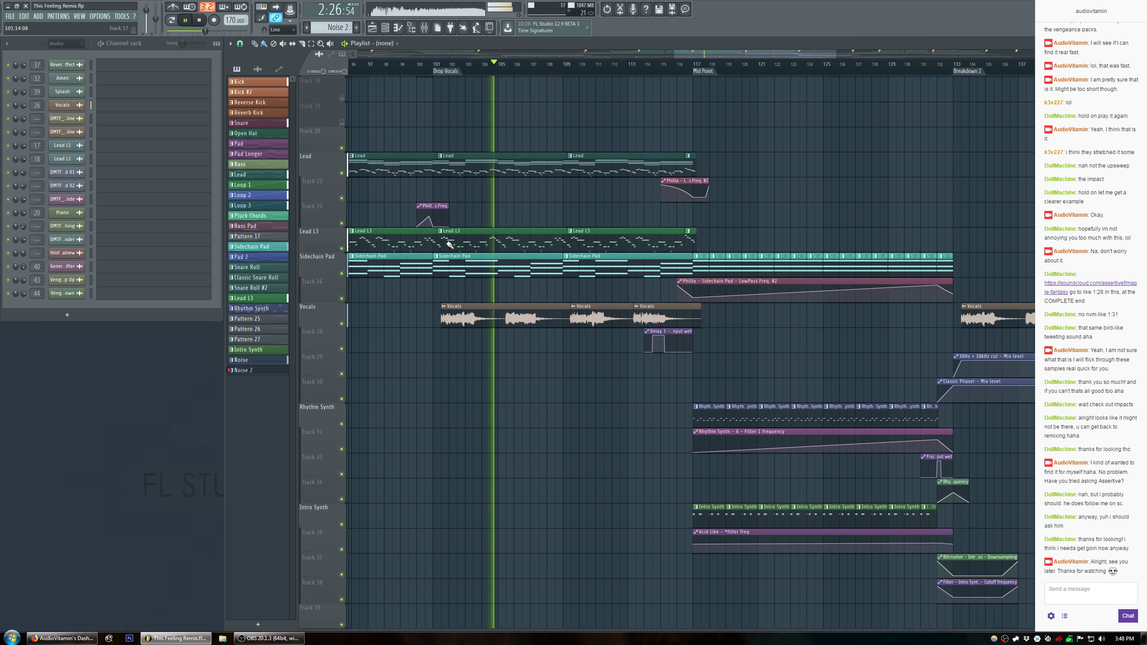
{"action": "scroll", "coordinate": [450, 246], "scroll_direction": "down", "scroll_amount": 6}
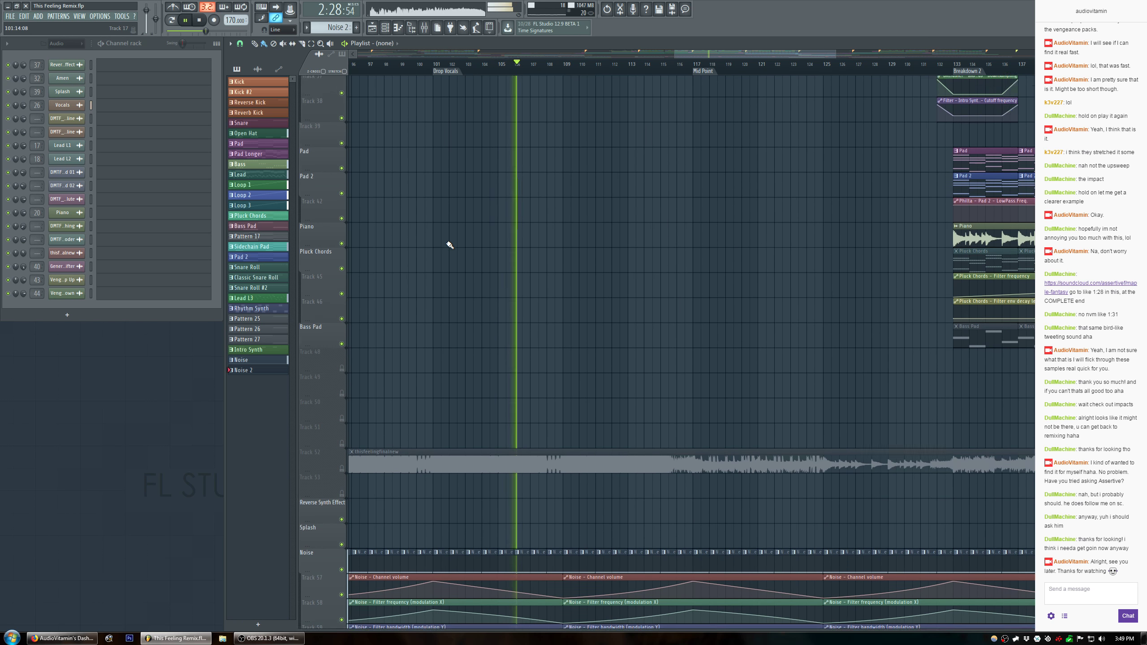
{"action": "scroll", "coordinate": [596, 66], "scroll_direction": "down", "scroll_amount": 6}
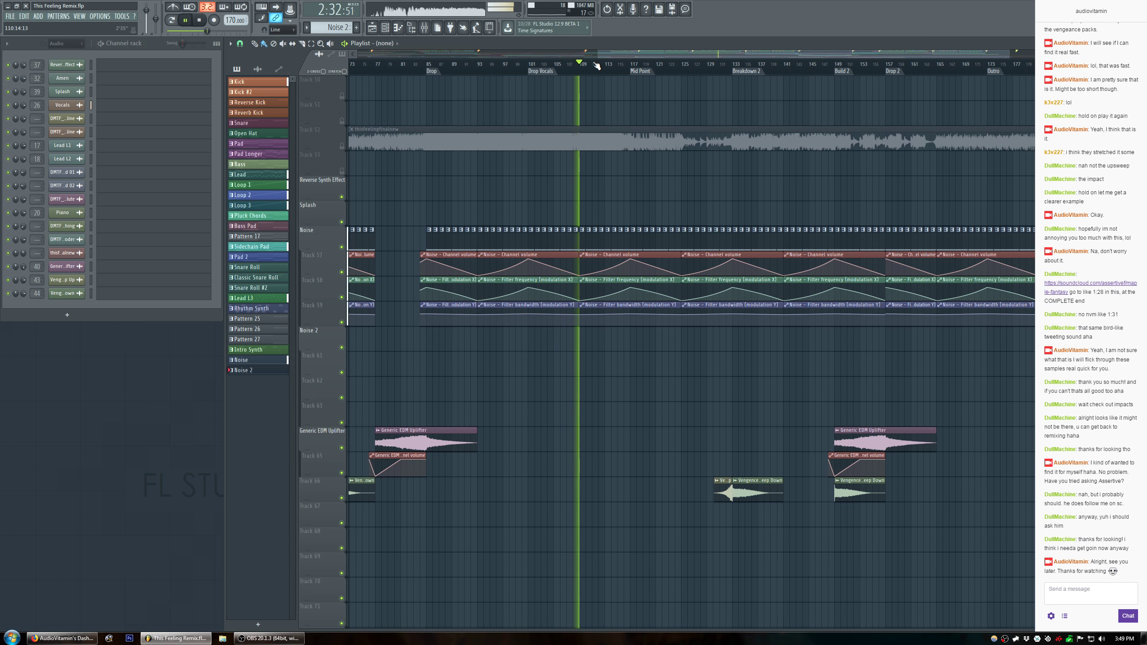
{"action": "scroll", "coordinate": [647, 178], "scroll_direction": "up", "scroll_amount": 9}
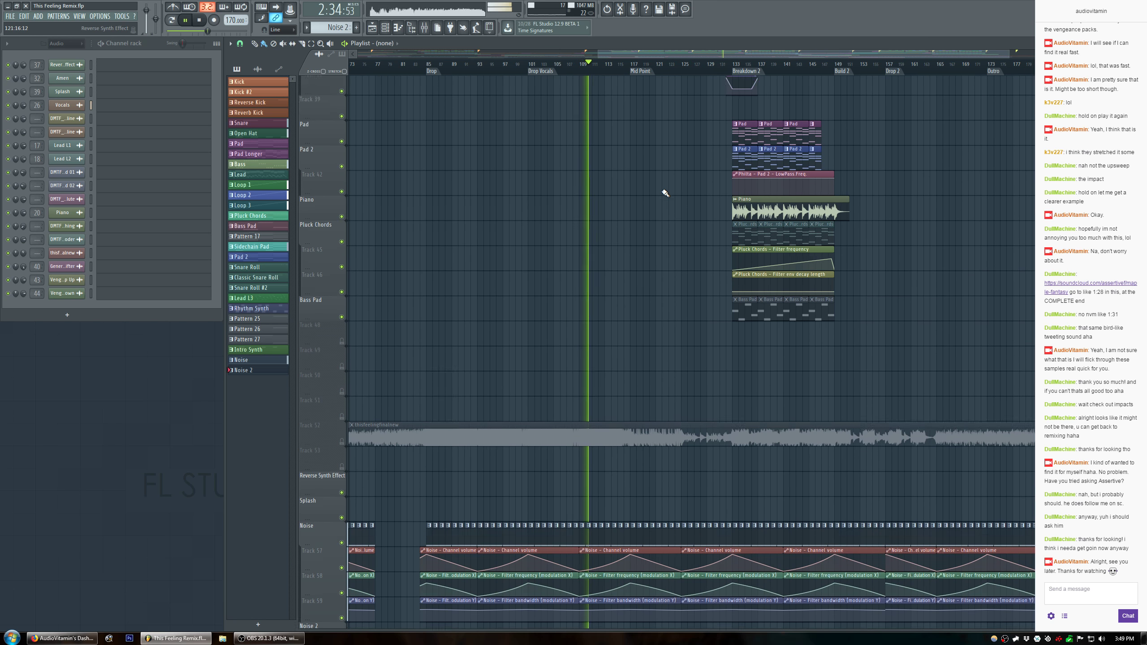
{"action": "scroll", "coordinate": [665, 193], "scroll_direction": "up", "scroll_amount": 5}
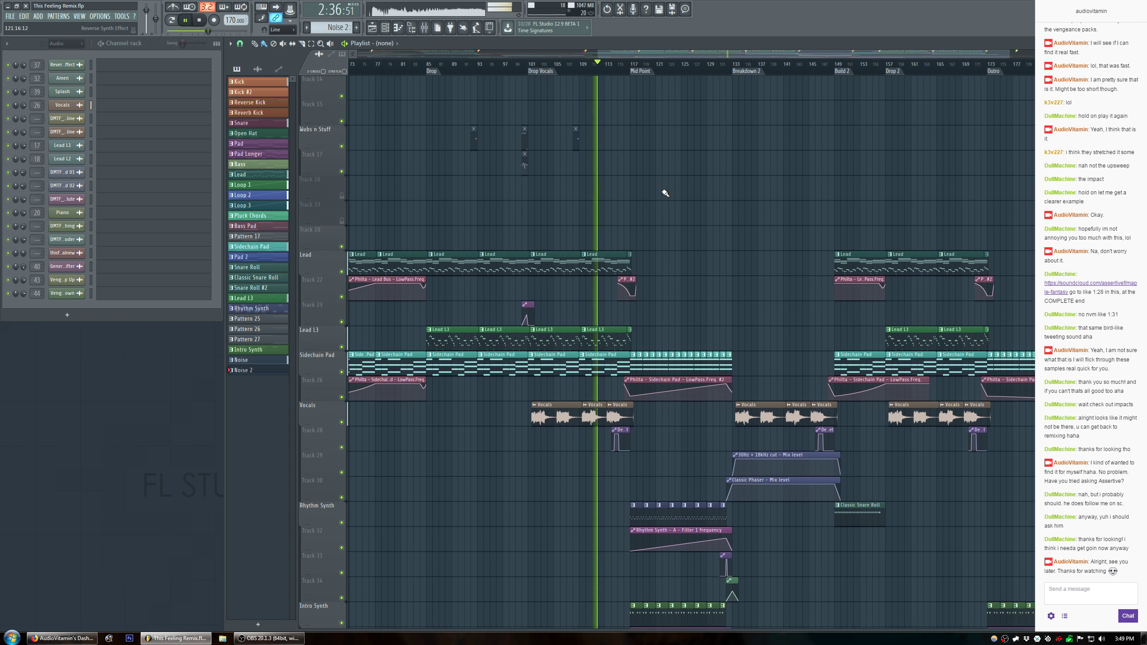
{"action": "scroll", "coordinate": [666, 193], "scroll_direction": "up", "scroll_amount": 5}
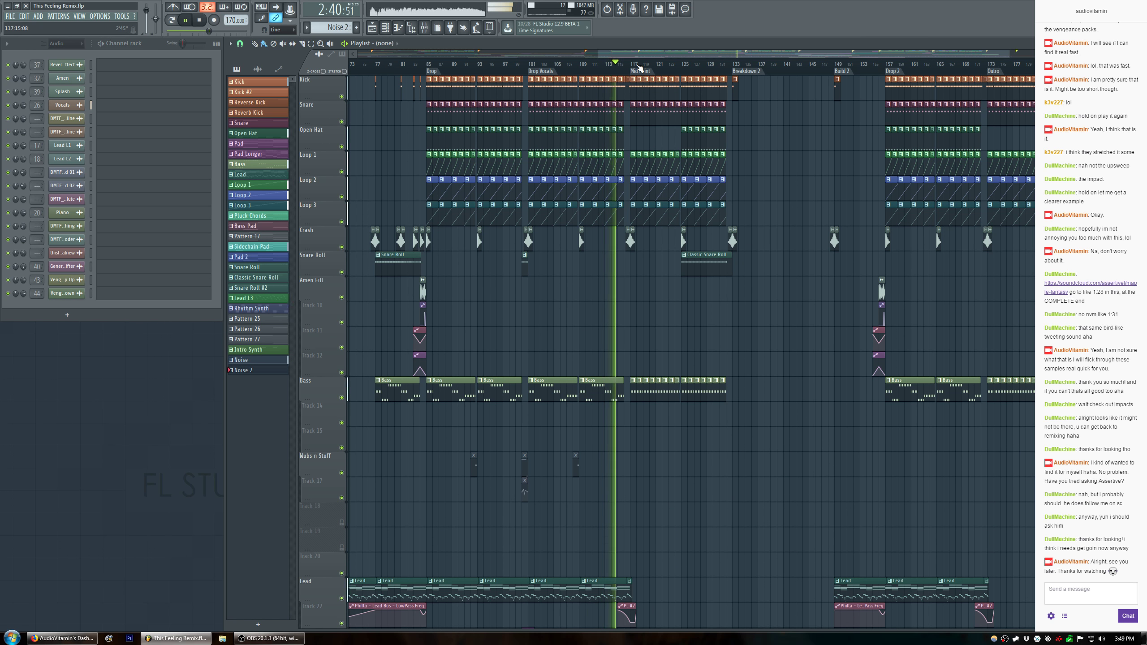
{"action": "scroll", "coordinate": [640, 68], "scroll_direction": "up", "scroll_amount": 5}
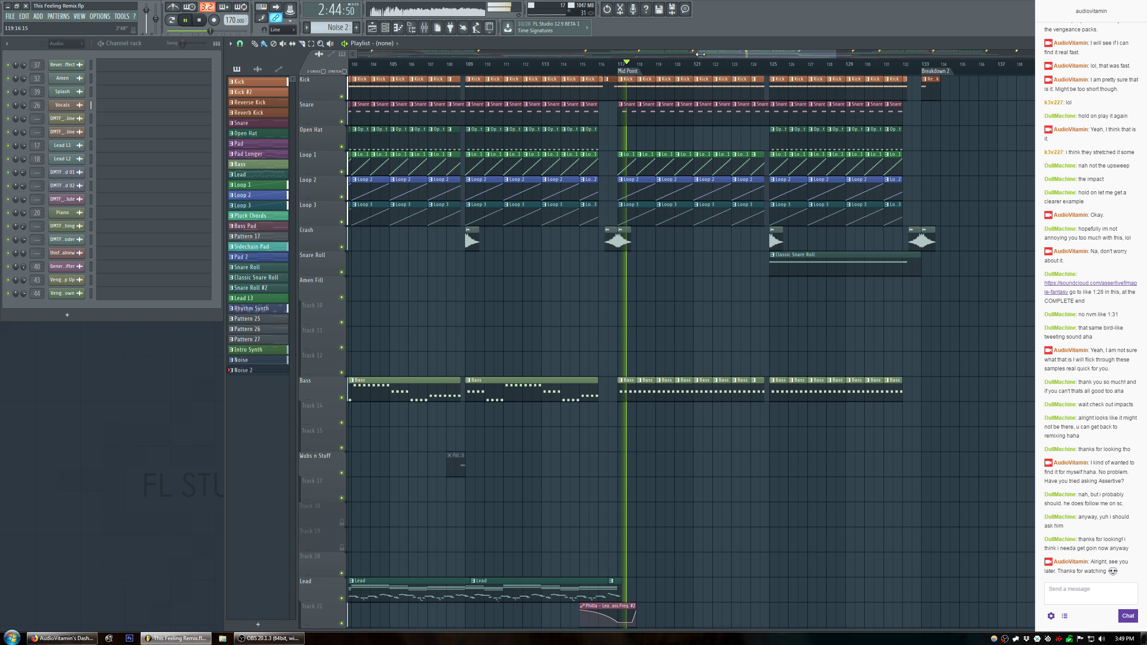
{"action": "left_click_drag", "start_coordinate": [701, 55], "coordinate": [746, 54]}
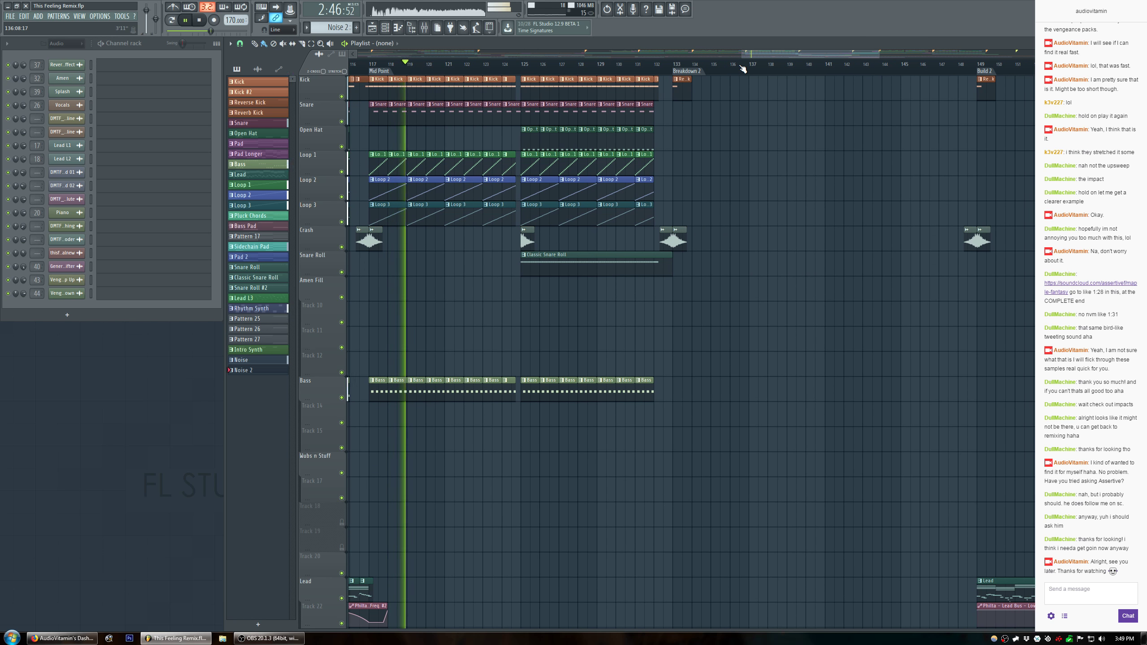
Copy the Breakdown 2 piano clip, cut it down to a short lead-in, and place it on the Piano track just before Breakdown 2.
{"action": "scroll", "coordinate": [743, 69], "scroll_direction": "down", "scroll_amount": 3}
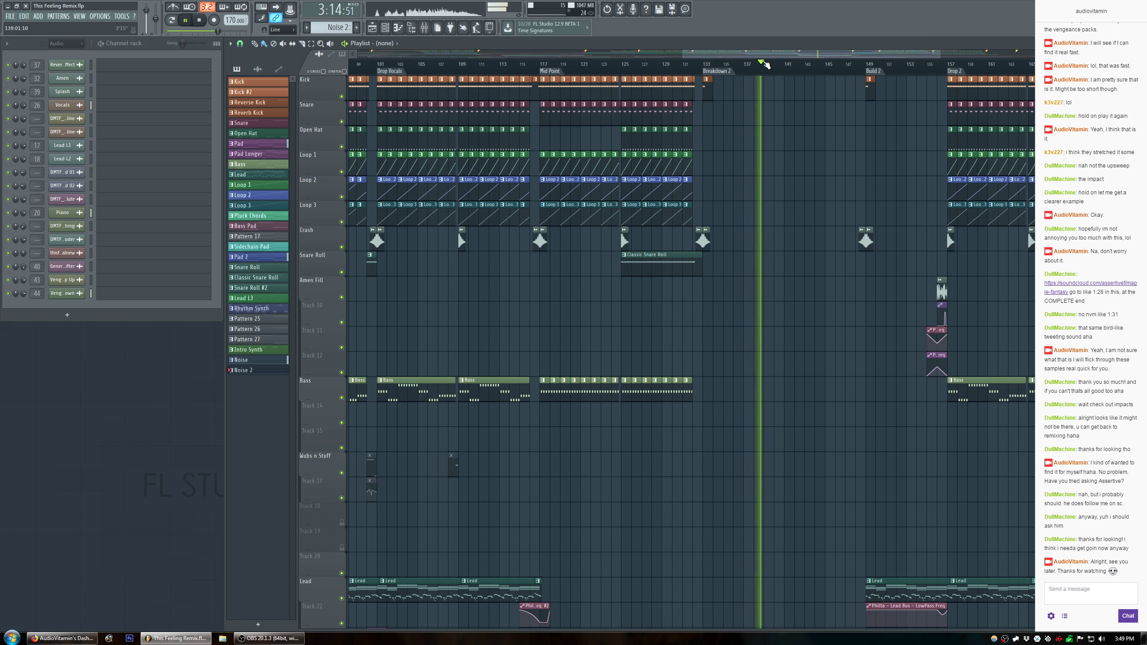
{"action": "scroll", "coordinate": [814, 173], "scroll_direction": "down", "scroll_amount": 4}
{"action": "scroll", "coordinate": [814, 173], "scroll_direction": "down", "scroll_amount": 15}
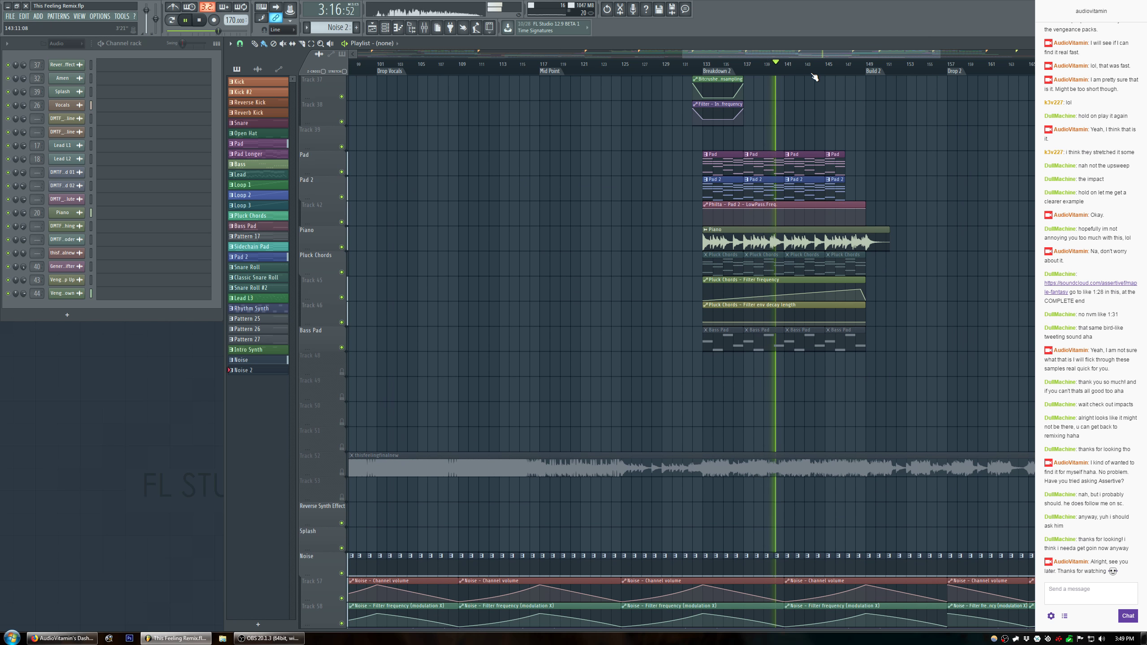
{"action": "scroll", "coordinate": [822, 72], "scroll_direction": "up", "scroll_amount": 2}
{"action": "scroll", "coordinate": [822, 73], "scroll_direction": "up", "scroll_amount": 2}
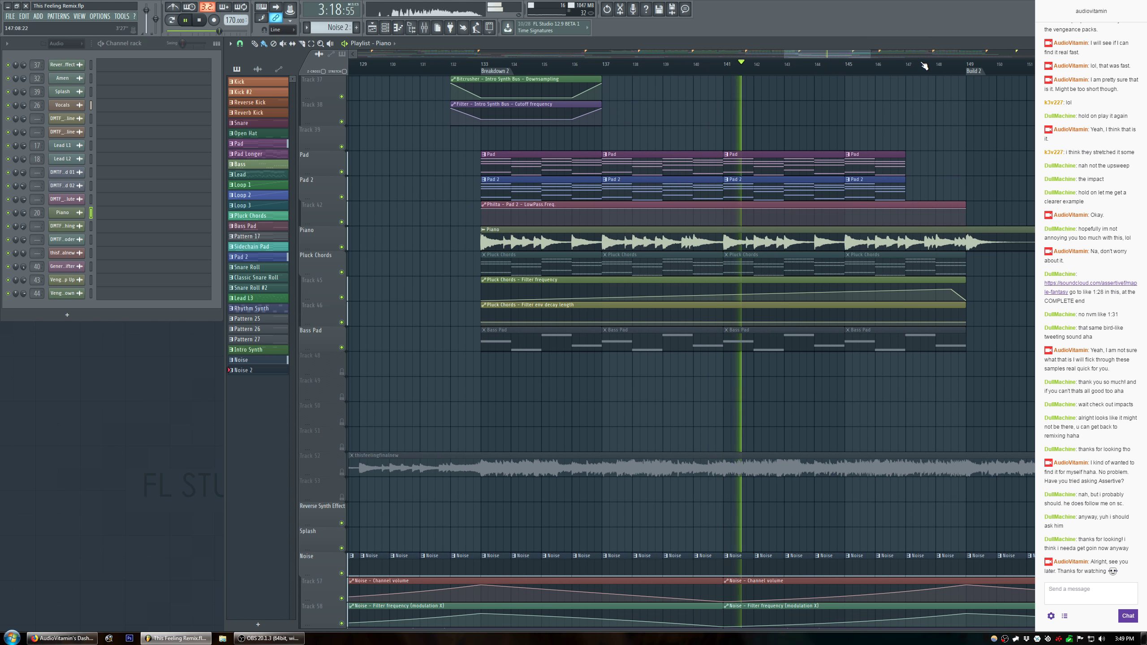
{"action": "left_click_drag", "start_coordinate": [855, 52], "coordinate": [817, 52]}
{"action": "left_click_drag", "start_coordinate": [512, 380], "coordinate": [539, 380]}
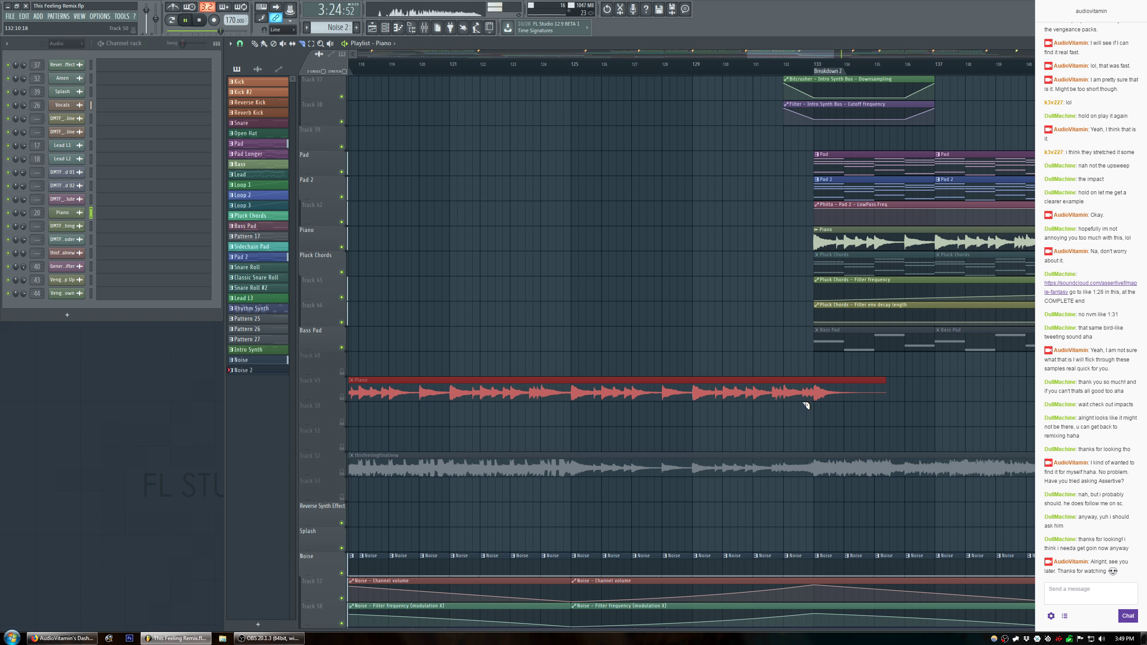
{"action": "left_click_drag", "start_coordinate": [821, 376], "coordinate": [821, 374]}
{"action": "key", "text": "b"}
{"action": "right_click", "coordinate": [789, 387]}
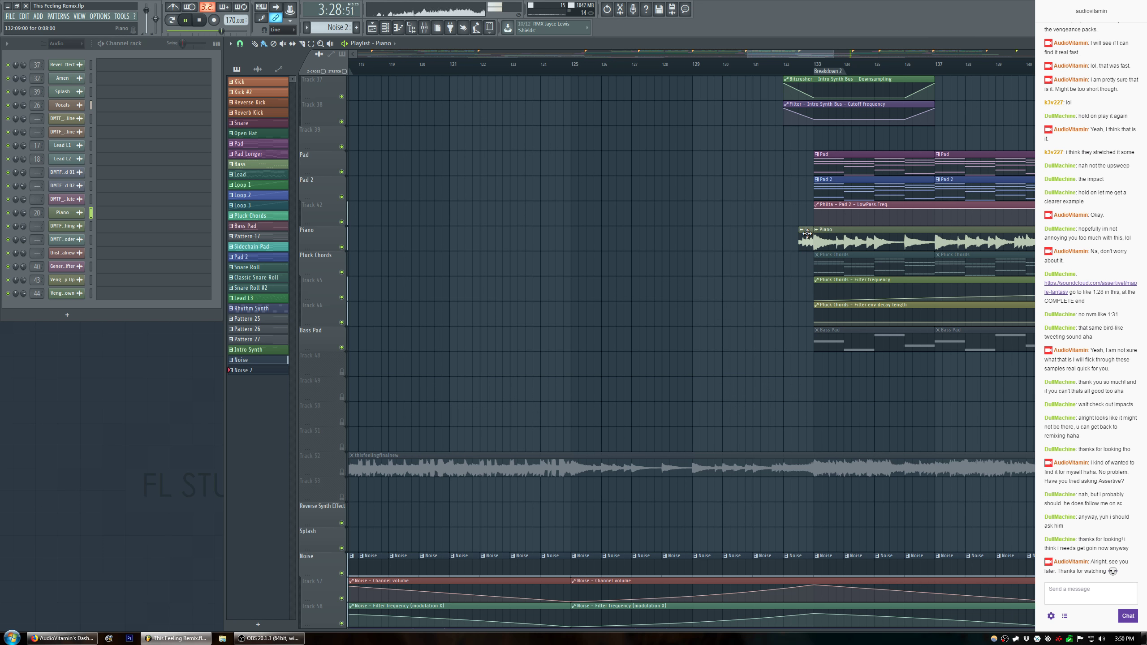
Solo the Piano track, play the Breakdown 2 entry, and trim the lead-in clip's start to about step 11 of bar 132.
{"action": "left_click", "coordinate": [341, 247], "text": "ctrl"}
{"action": "key", "text": "space"}
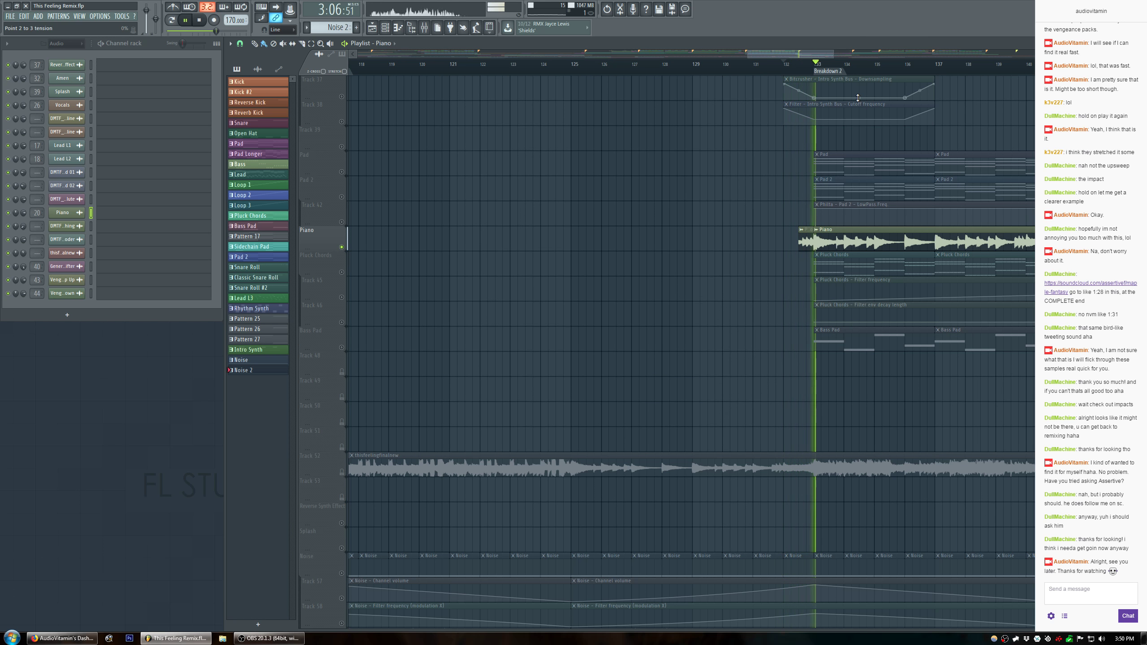
{"action": "scroll", "coordinate": [811, 65], "scroll_direction": "up", "scroll_amount": 5}
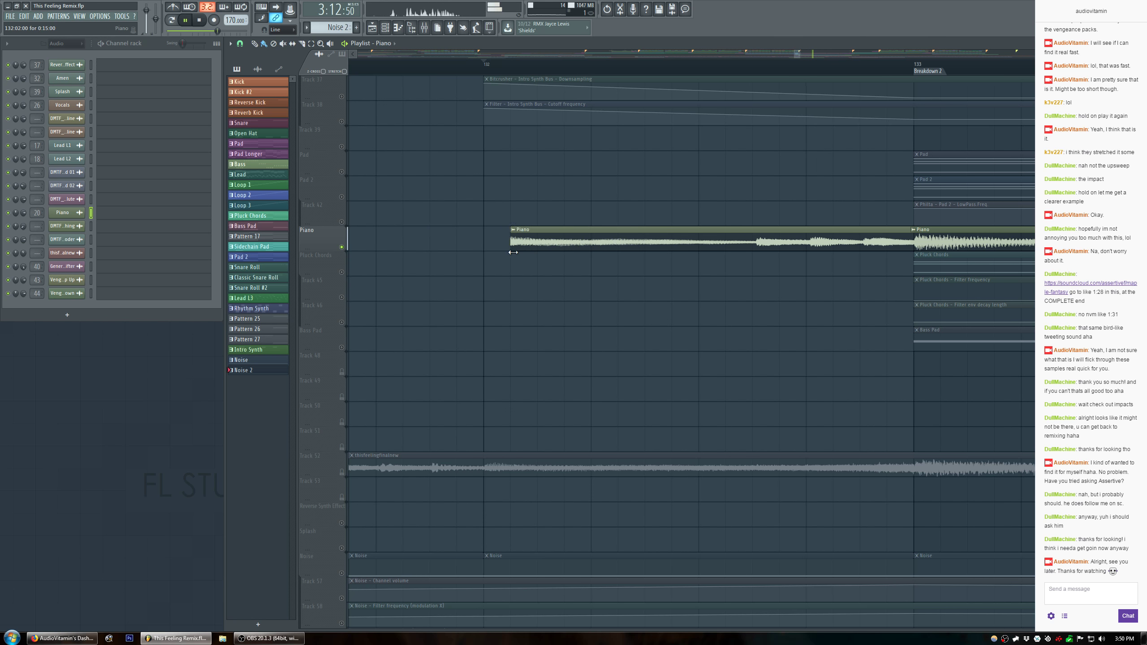
{"action": "left_click_drag", "start_coordinate": [513, 253], "coordinate": [763, 254]}
{"action": "left_click", "coordinate": [859, 67]}
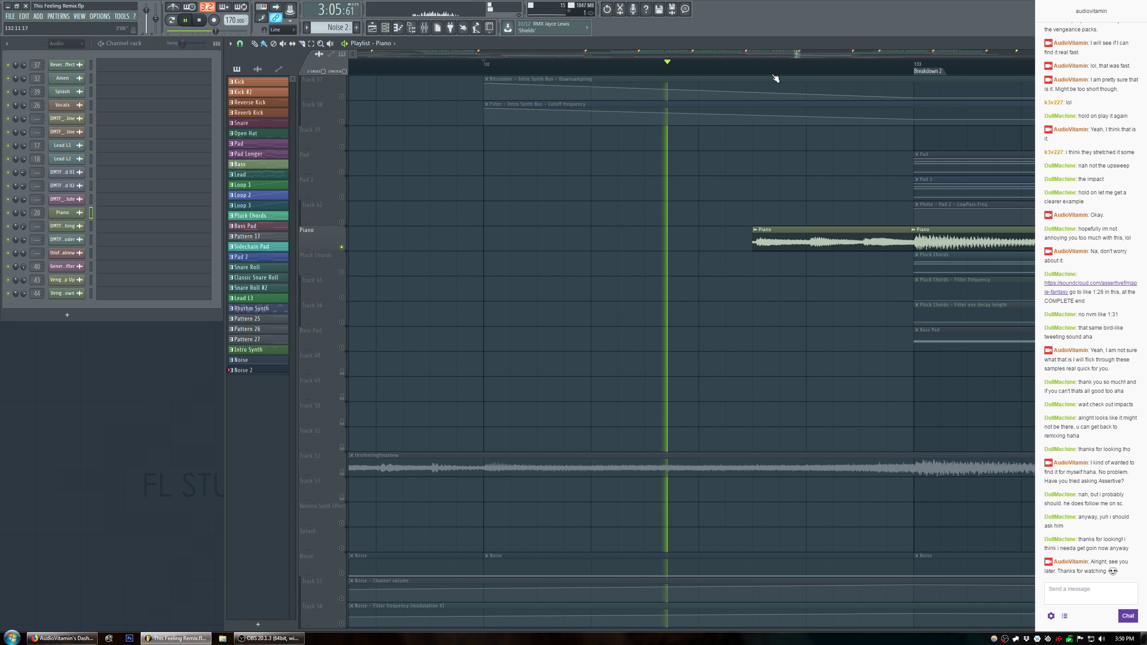
{"action": "scroll", "coordinate": [758, 75], "scroll_direction": "up", "scroll_amount": 3}
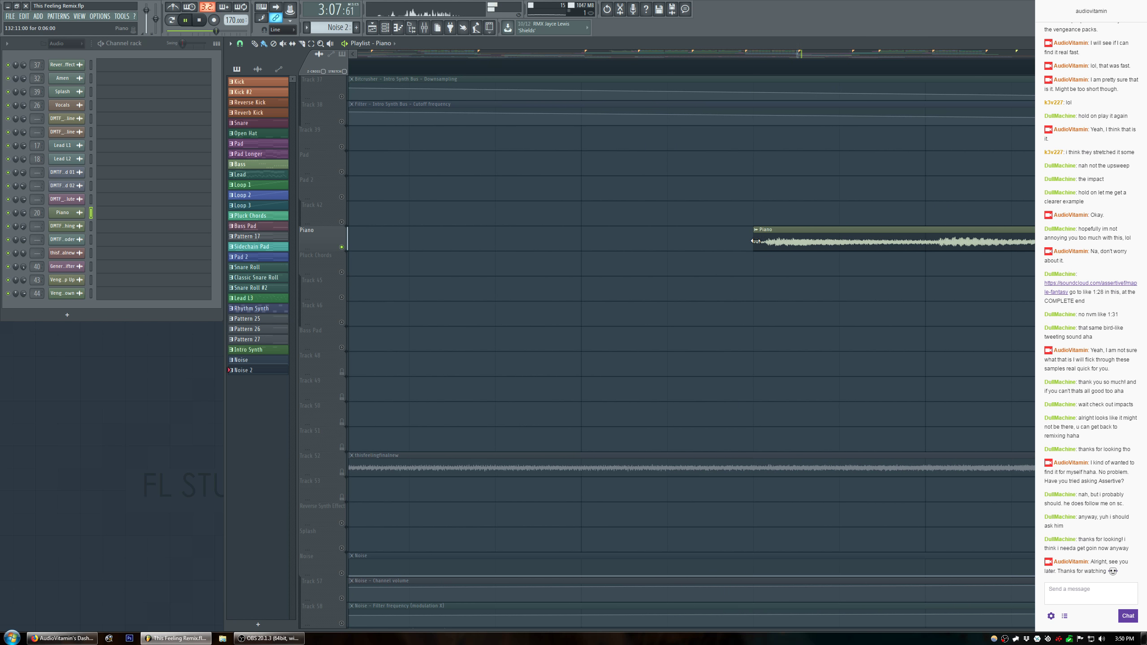
{"action": "scroll", "coordinate": [786, 79], "scroll_direction": "down", "scroll_amount": 3}
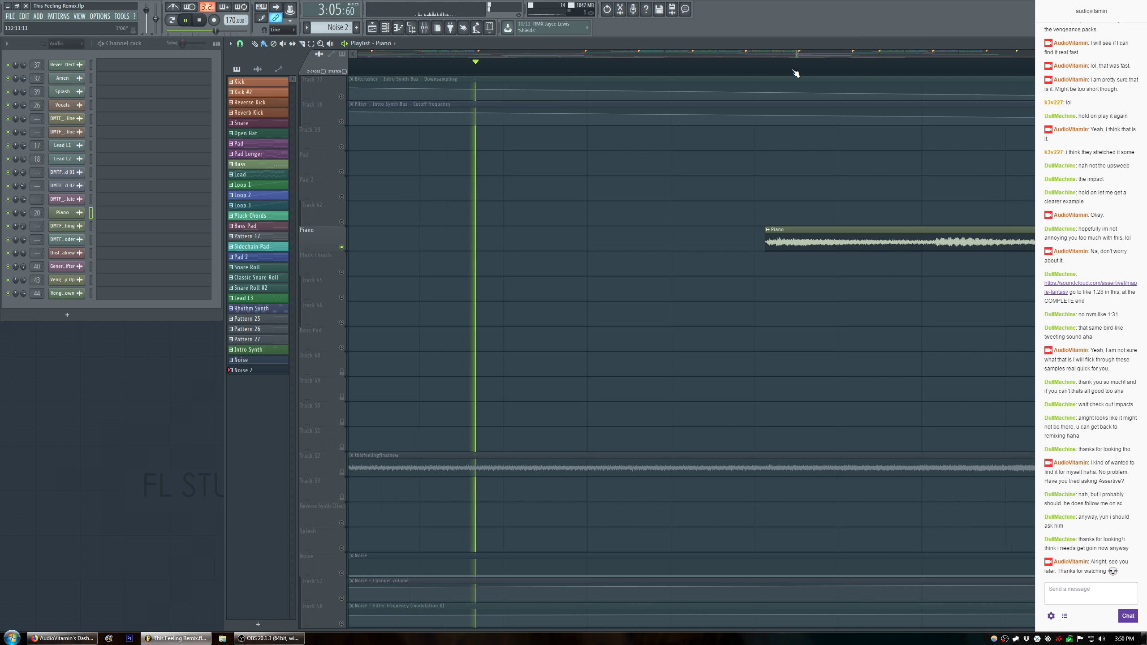
Unsolo the Piano track and play the transition into Breakdown 2 with the full arrangement.
{"action": "key", "text": "space"}
{"action": "right_click", "coordinate": [342, 247]}
{"action": "key", "text": "space"}
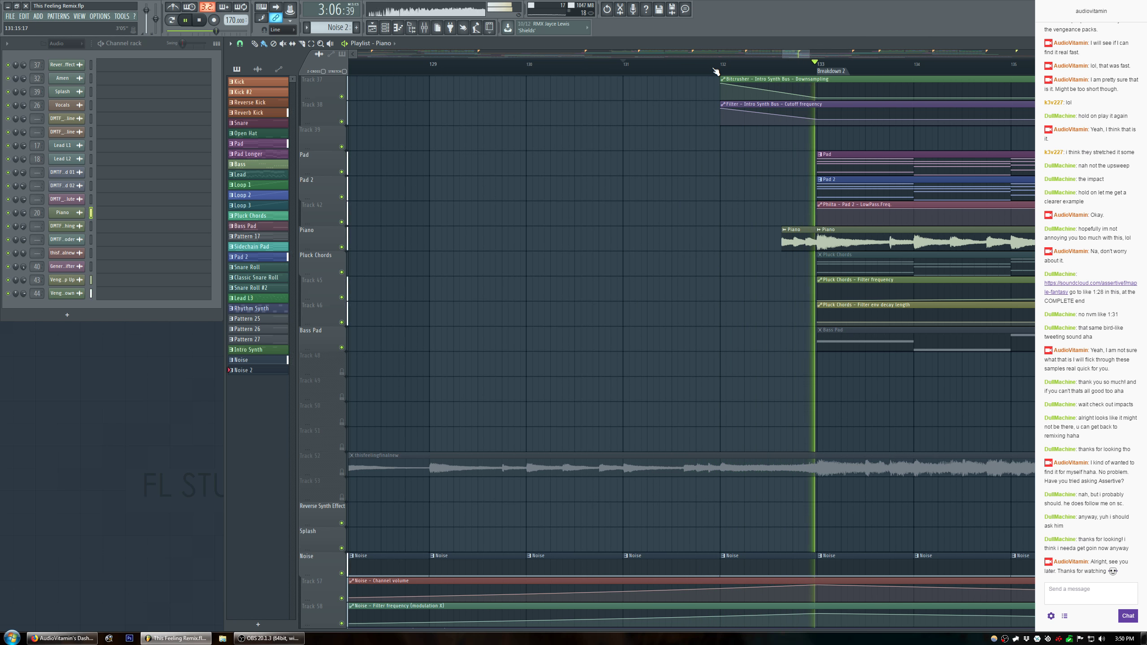
Mute the short piano lead-in clip just before Breakdown 2 and replay the transition into the section.
{"action": "scroll", "coordinate": [716, 72], "scroll_direction": "down", "scroll_amount": 3}
{"action": "scroll", "coordinate": [715, 71], "scroll_direction": "down", "scroll_amount": 3}
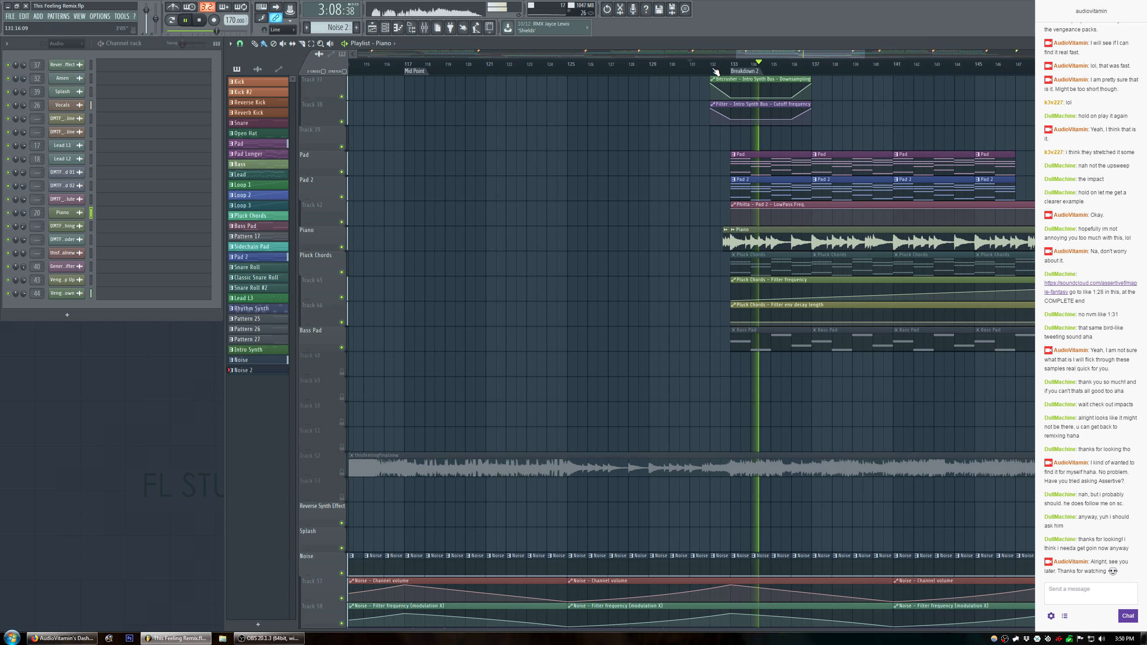
{"action": "right_click", "coordinate": [726, 243], "text": "alt"}
{"action": "key", "text": "space"}
{"action": "key", "text": "space"}
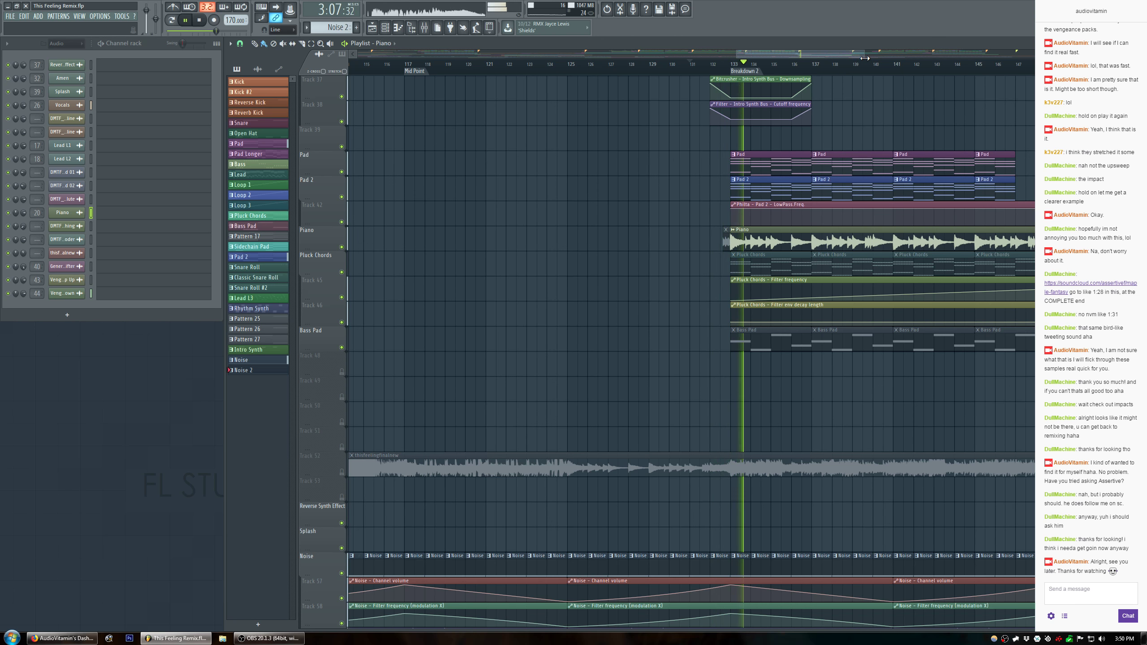
Save the project during Breakdown 2 playback, check the stream status in OBS, and return to the playlist.
{"action": "scroll", "coordinate": [784, 166], "scroll_direction": "down", "scroll_amount": 3}
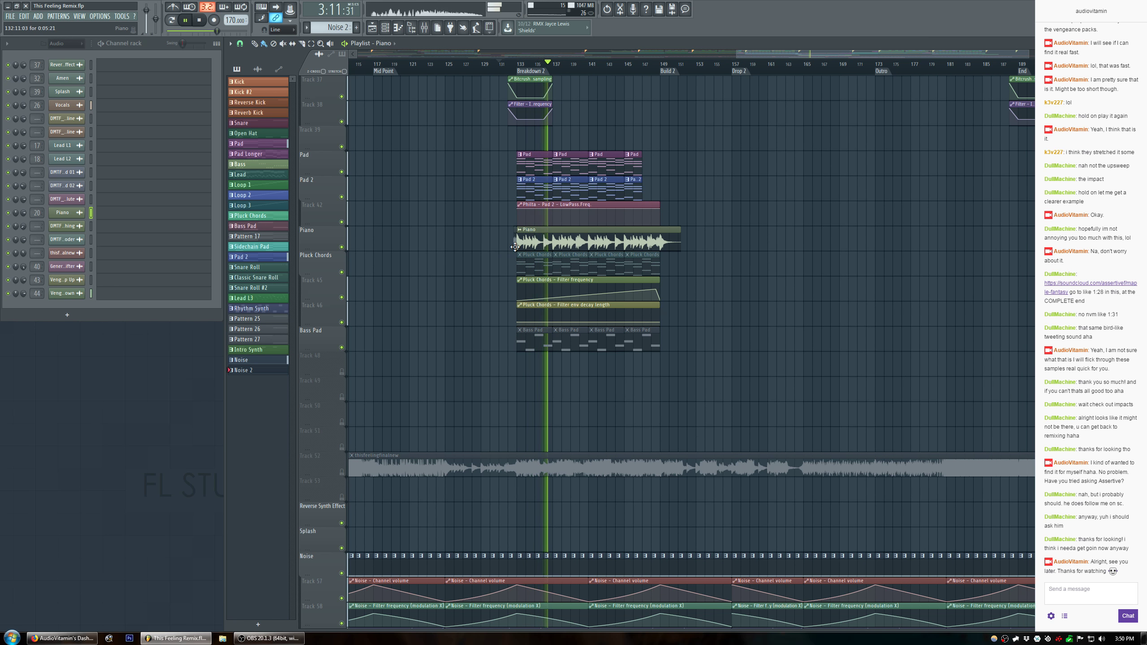
{"action": "scroll", "coordinate": [667, 71], "scroll_direction": "up", "scroll_amount": 3}
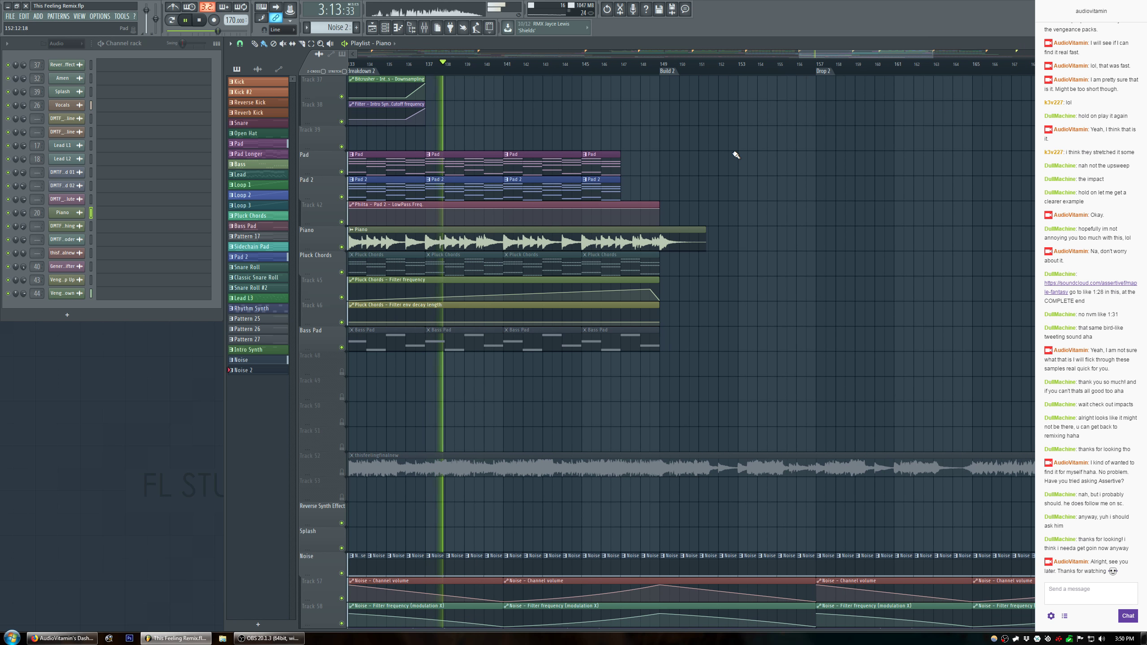
{"action": "key", "text": "ctrl+s"}
{"action": "scroll", "coordinate": [780, 71], "scroll_direction": "down", "scroll_amount": 1}
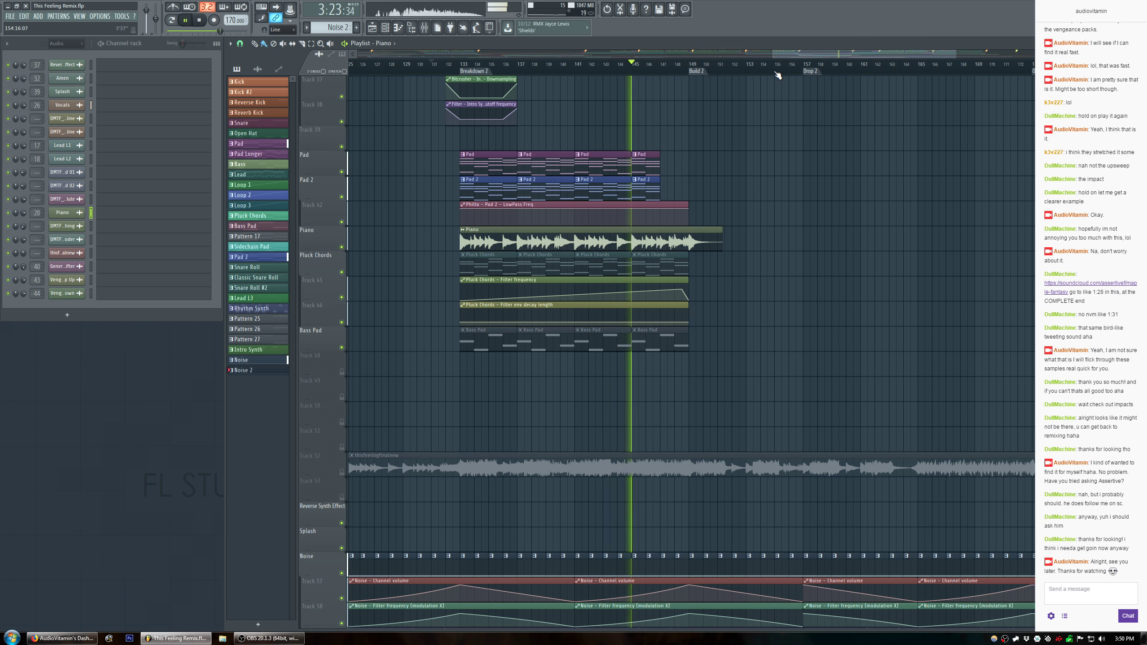
{"action": "left_click", "coordinate": [277, 639]}
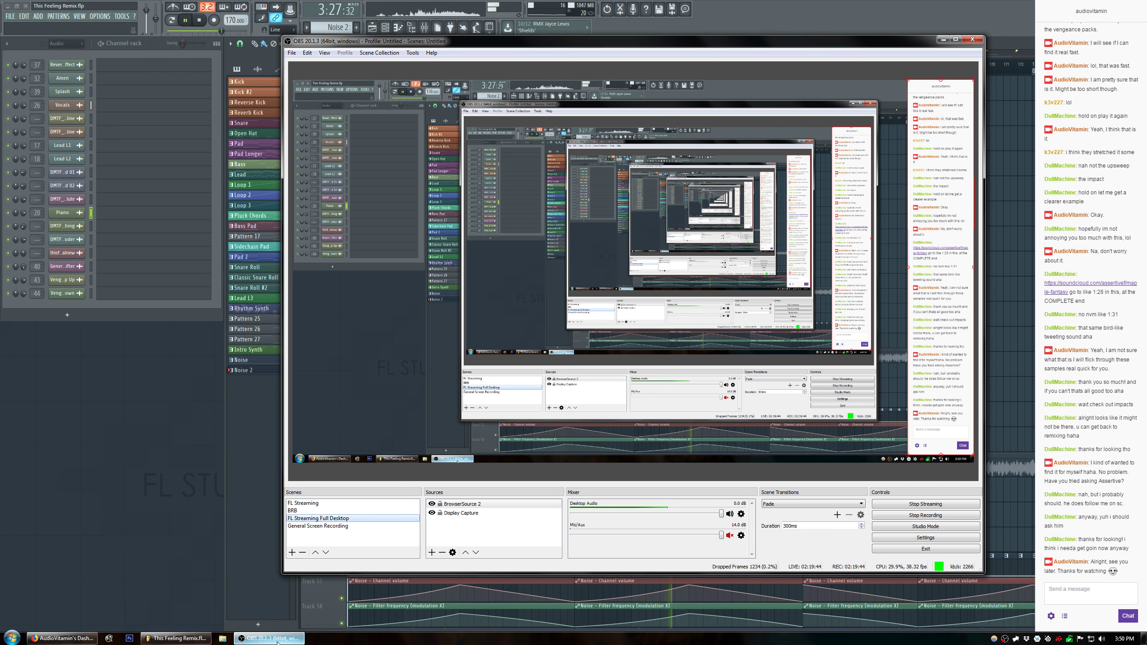
{"action": "left_click", "coordinate": [277, 641]}
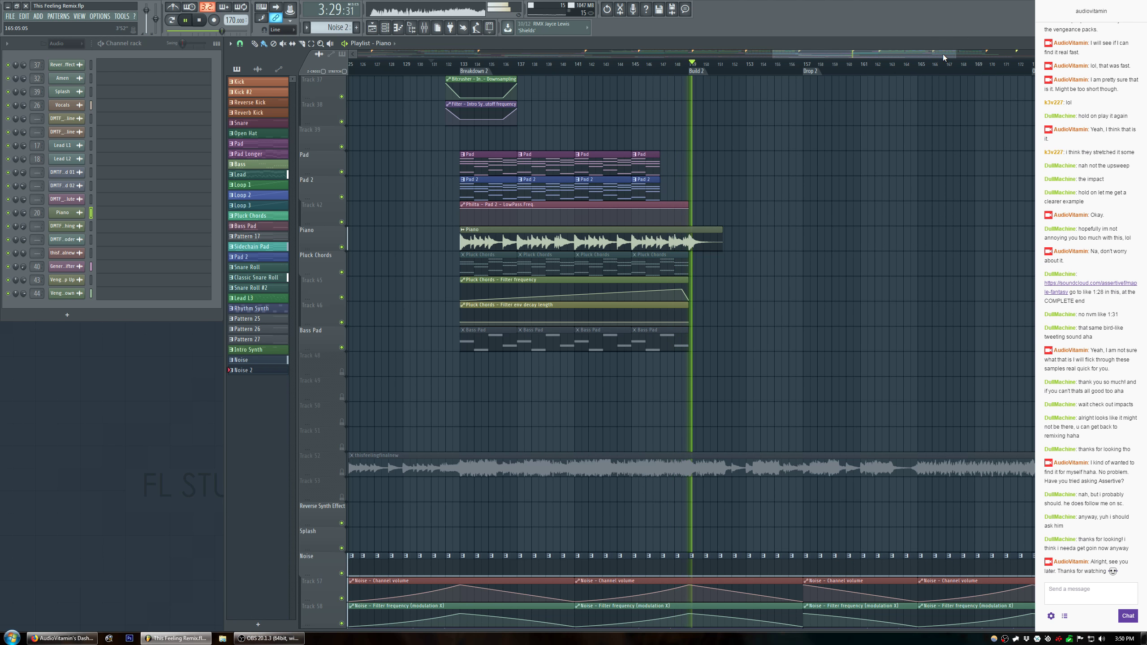
Examine Drop 2 through the Outro during playback, including the Lead Bus and Bass Bus levels in the mixer.
{"action": "left_click_drag", "start_coordinate": [956, 54], "coordinate": [1080, 54]}
{"action": "scroll", "coordinate": [759, 199], "scroll_direction": "up", "scroll_amount": 7}
{"action": "scroll", "coordinate": [757, 194], "scroll_direction": "up", "scroll_amount": 11}
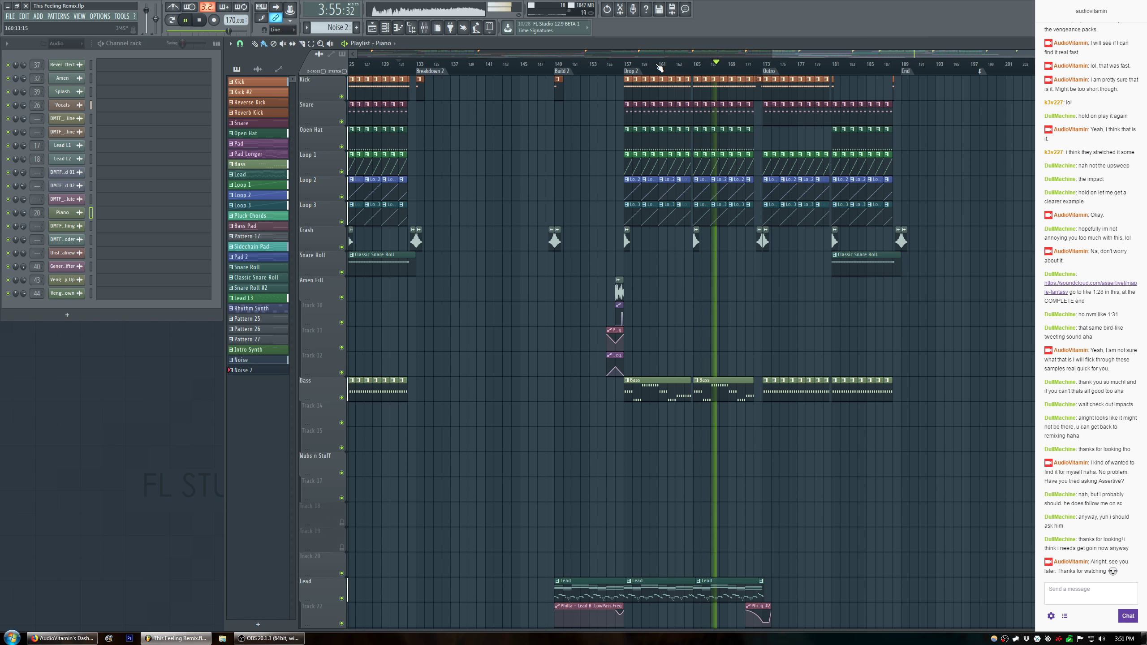
{"action": "key", "text": "F9"}
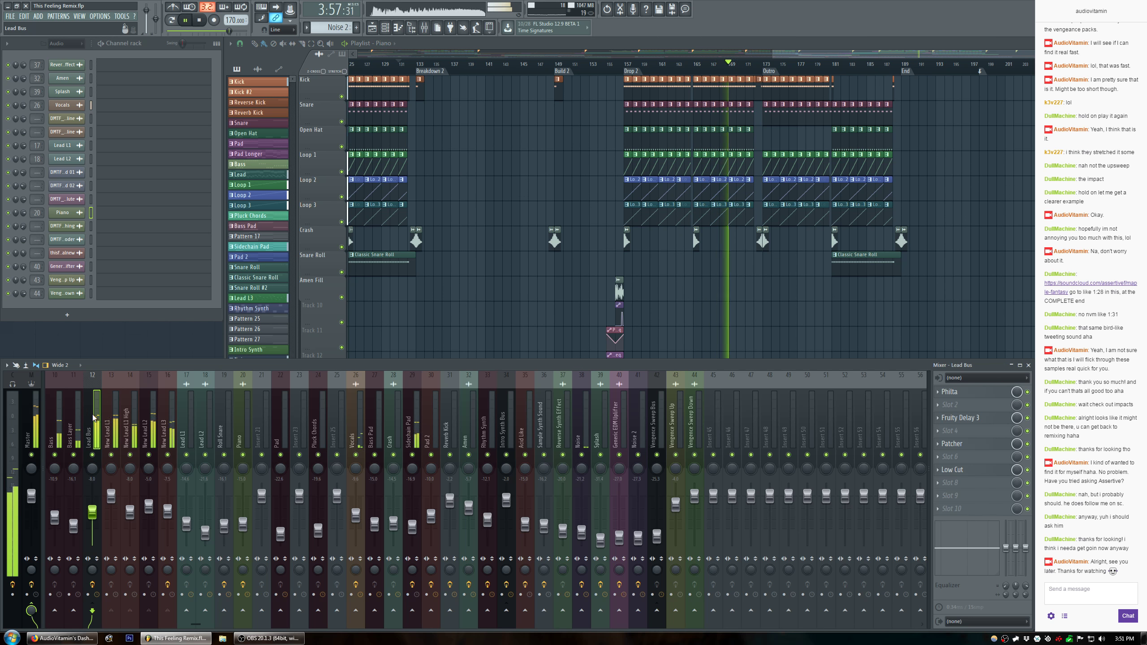
{"action": "scroll", "coordinate": [93, 418], "scroll_direction": "left", "scroll_amount": 3}
{"action": "left_click", "coordinate": [209, 425]}
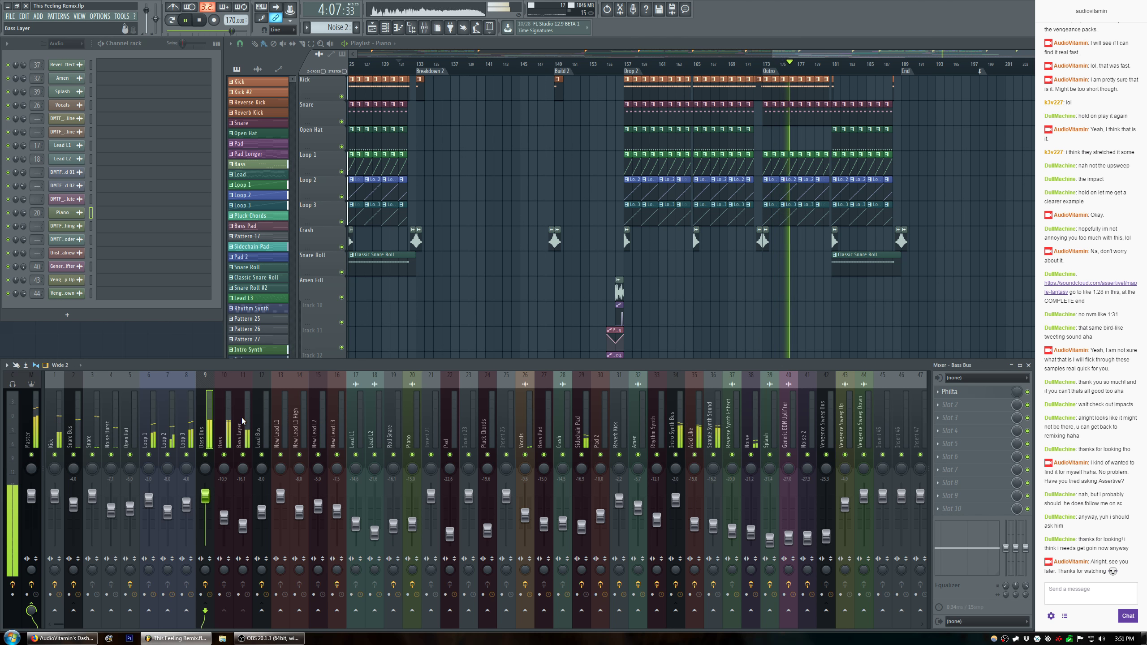
{"action": "left_click", "coordinate": [1029, 365]}
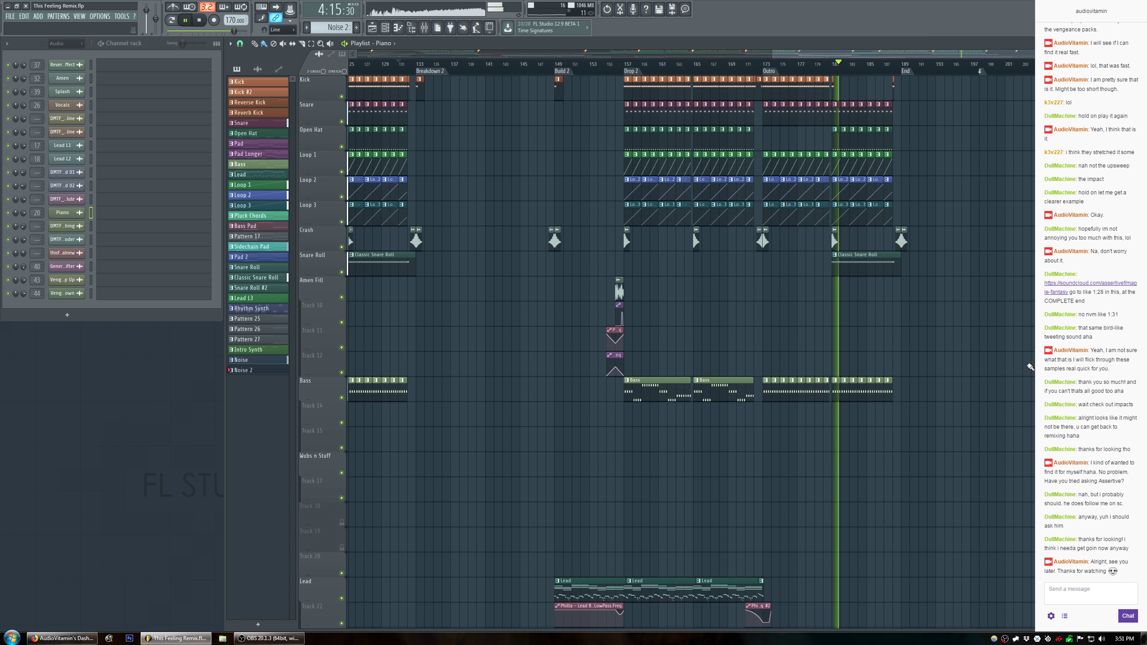
Stop playback, move the song position back to the Intro marker, and save the project.
{"action": "scroll", "coordinate": [697, 68], "scroll_direction": "down", "scroll_amount": 4}
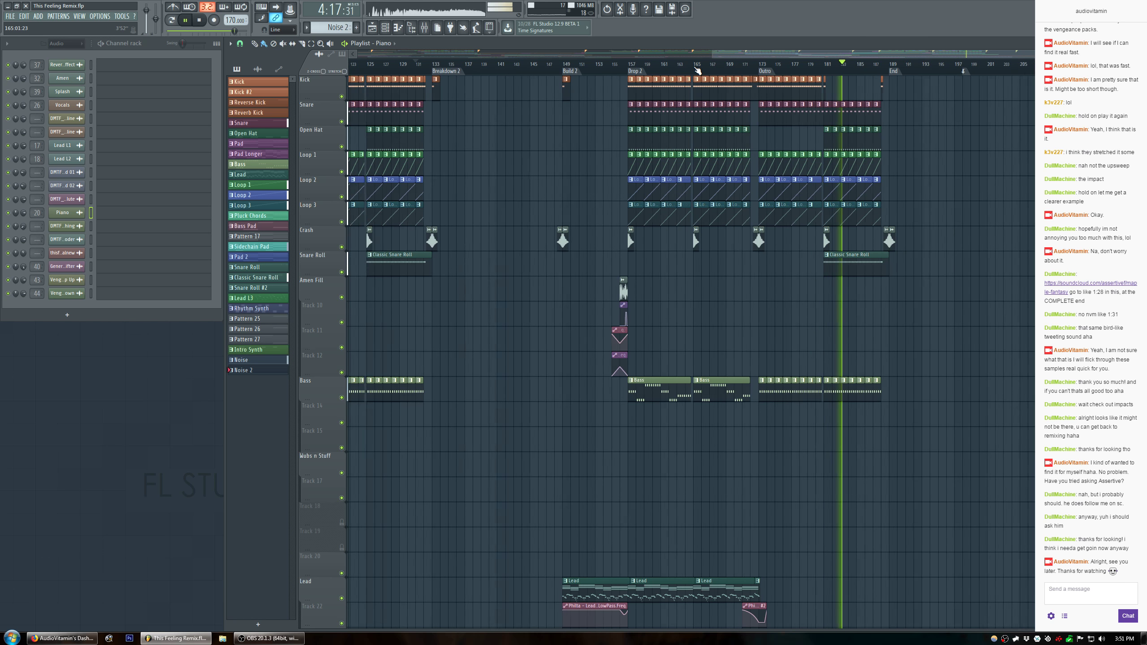
{"action": "key", "text": "space"}
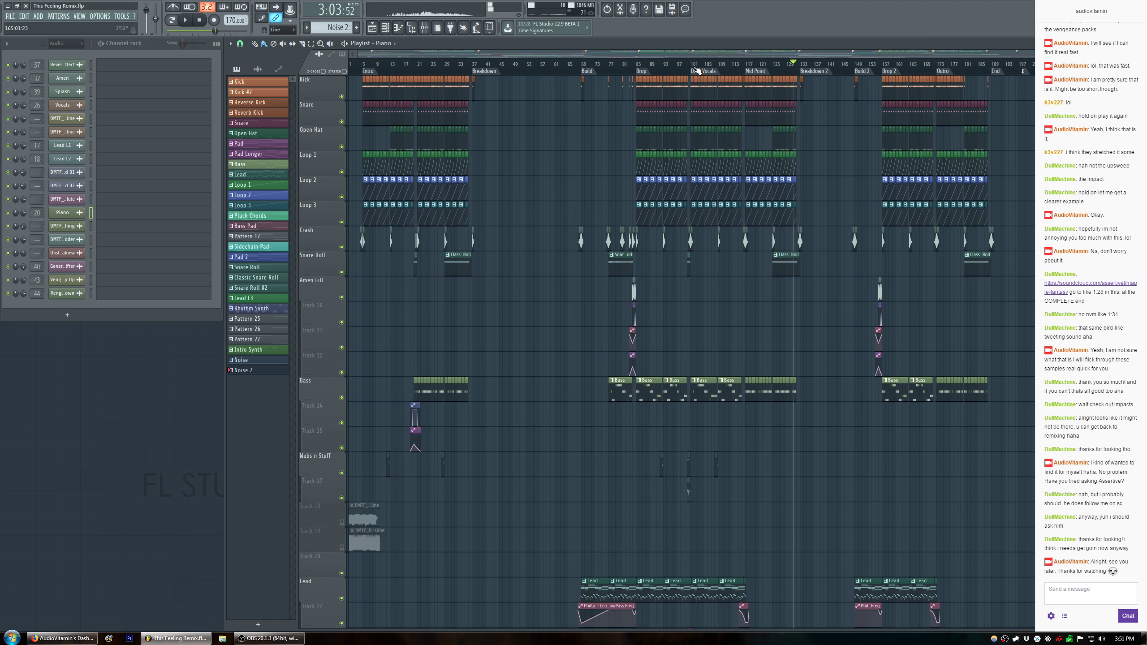
{"action": "left_click", "coordinate": [366, 64]}
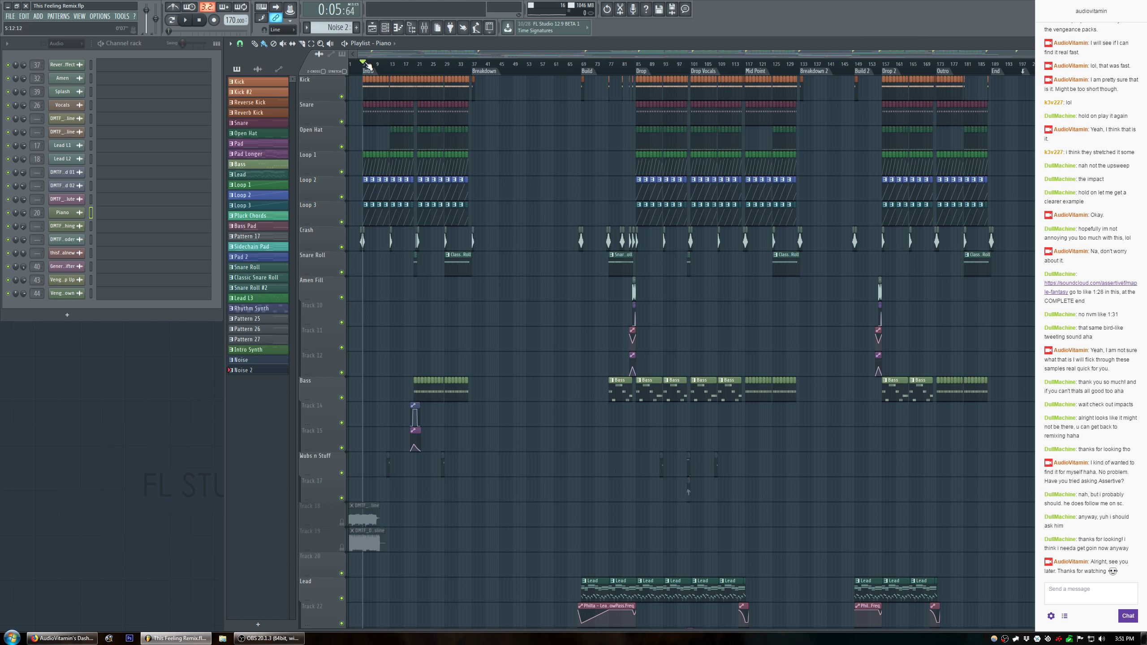
{"action": "key", "text": "ctrl+s"}
{"action": "left_click", "coordinate": [641, 342]}
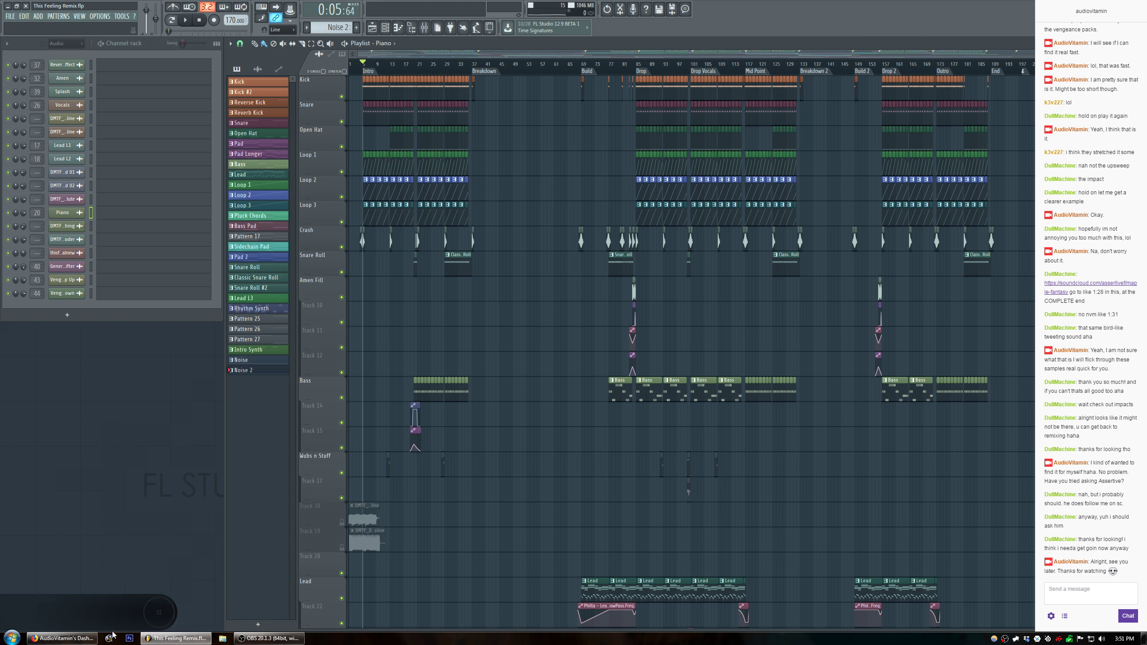
Switch to the Twitch dashboard in the browser and start a new chat message.
{"action": "left_click", "coordinate": [90, 638]}
{"action": "left_click", "coordinate": [655, 544]}
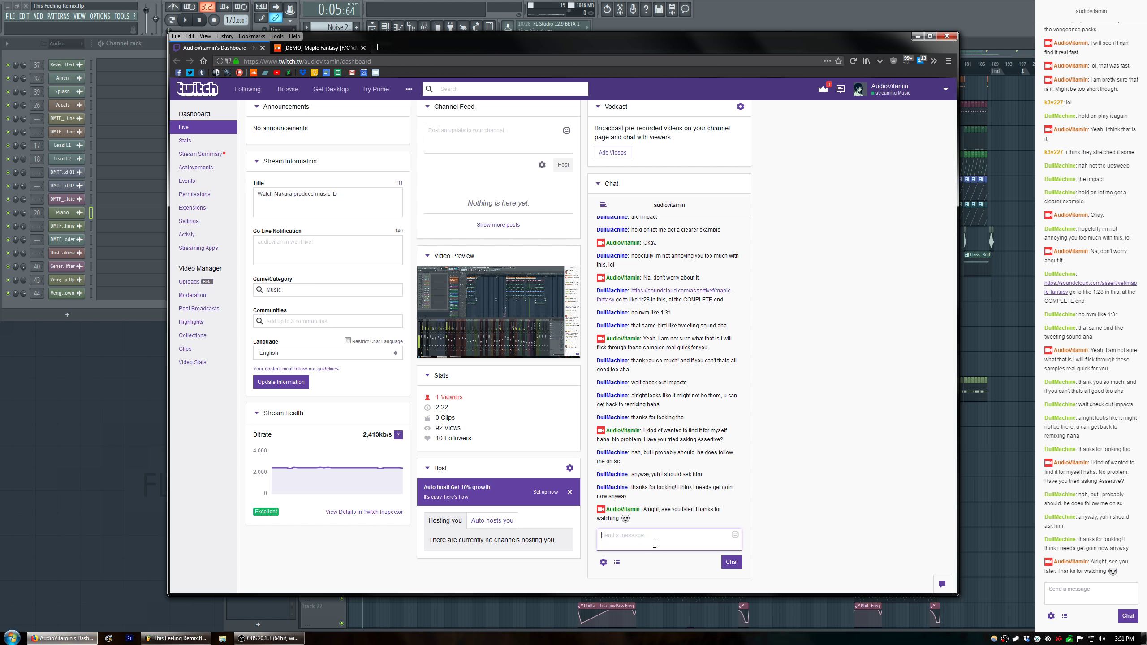
{"action": "type", "text": "I think that is"}
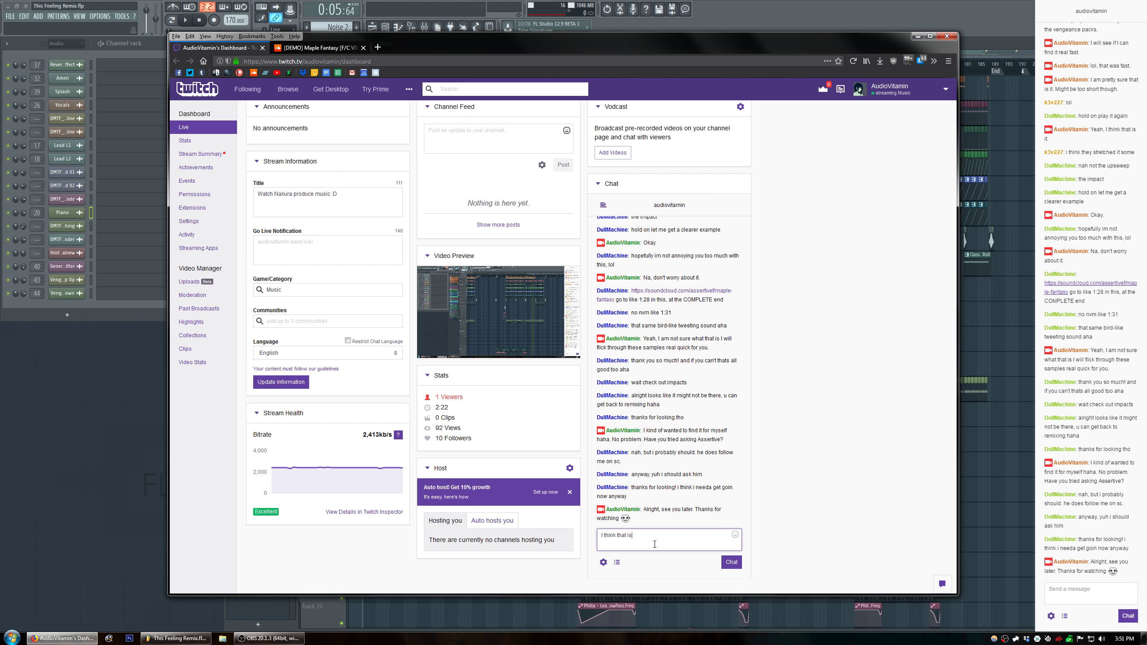
{"action": "key", "text": "BackSpace"}
{"action": "key", "text": "BackSpace"}
{"action": "key", "text": "BackSpace"}
{"action": "key", "text": "BackSpace"}
{"action": "key", "text": "BackSpace"}
{"action": "key", "text": "BackSpace"}
{"action": "key", "text": "BackSpace"}
{"action": "key", "text": "BackSpace"}
{"action": "key", "text": "BackSpace"}
{"action": "key", "text": "BackSpace"}
{"action": "key", "text": "BackSpace"}
{"action": "key", "text": "BackSpace"}
{"action": "key", "text": "BackSpace"}
{"action": "key", "text": "BackSpace"}
{"action": "key", "text": "BackSpace"}
Send the chat message "That is it for today. Thank you everyone for tuning in.".
{"action": "type", "text": "That is it for today. Th"}
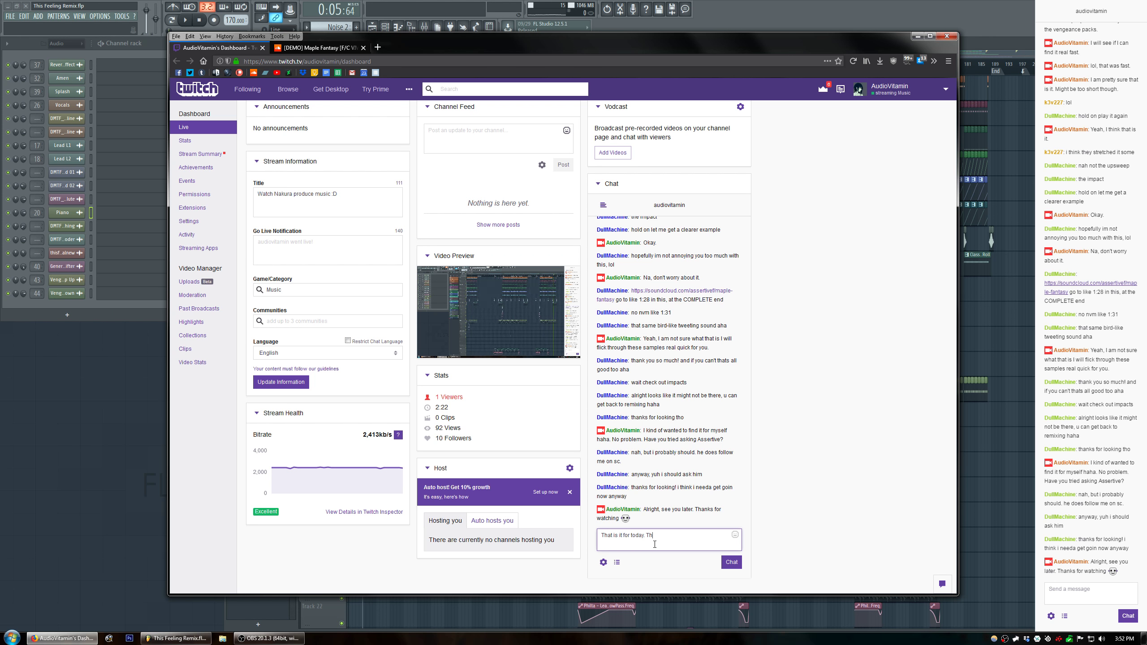
{"action": "type", "text": "ank you f"}
{"action": "type", "text": "ve"}
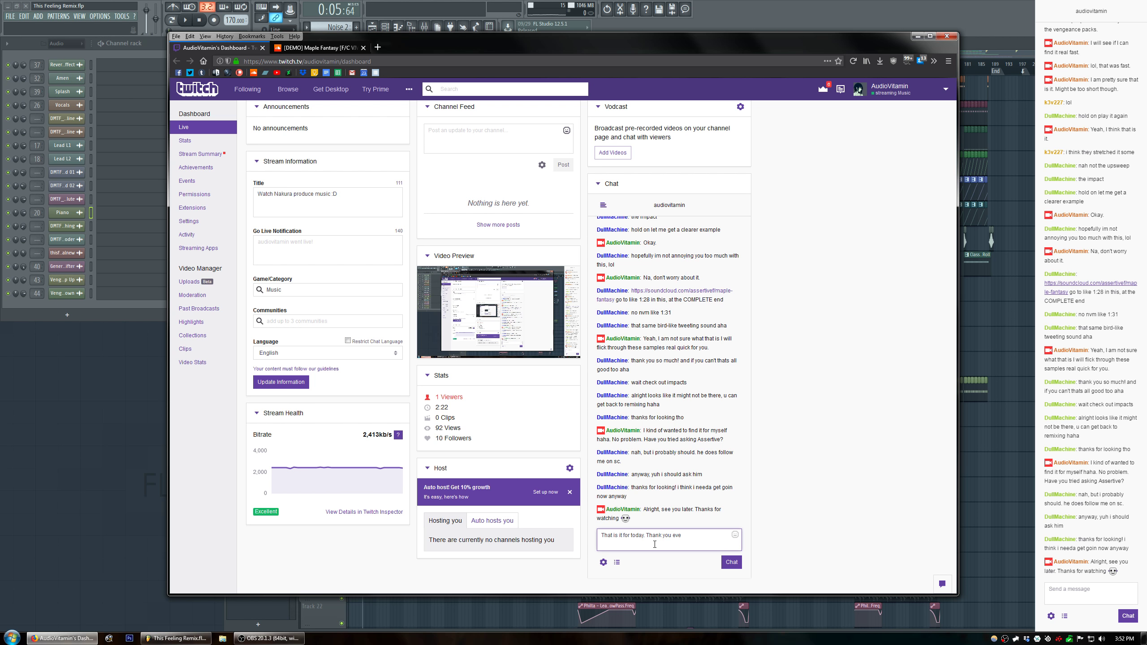
{"action": "type", "text": "ryone for tuning in."}
{"action": "key", "text": "Return"}
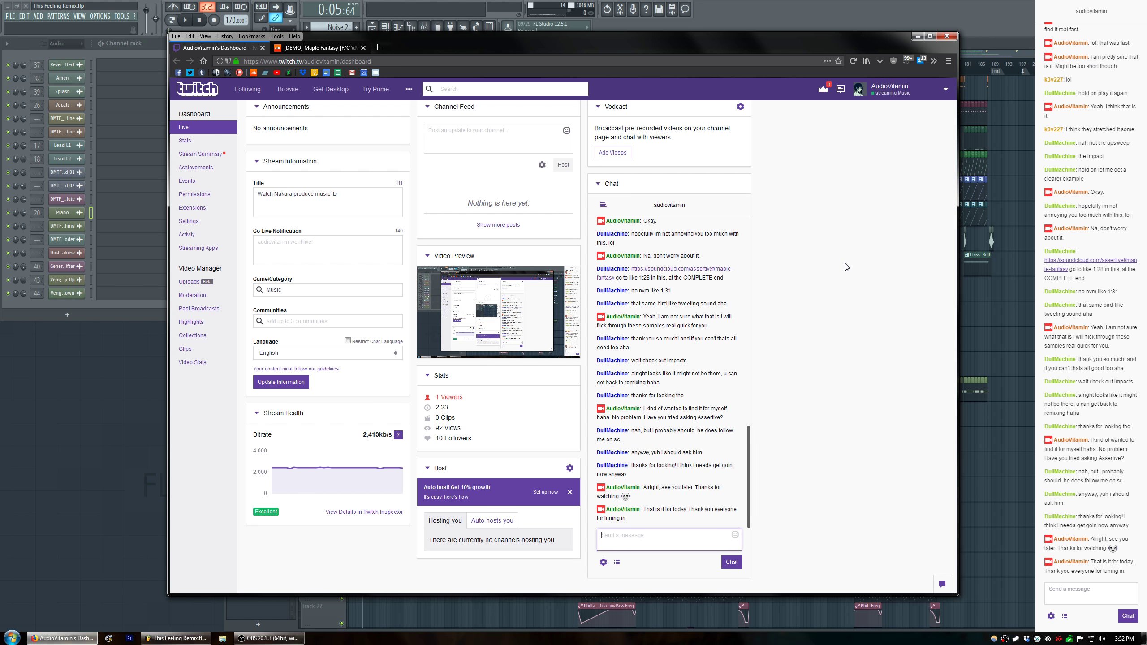
Minimize the browser window, clear FL Studio from the desktop, and switch to OBS.
{"action": "left_click", "coordinate": [917, 38]}
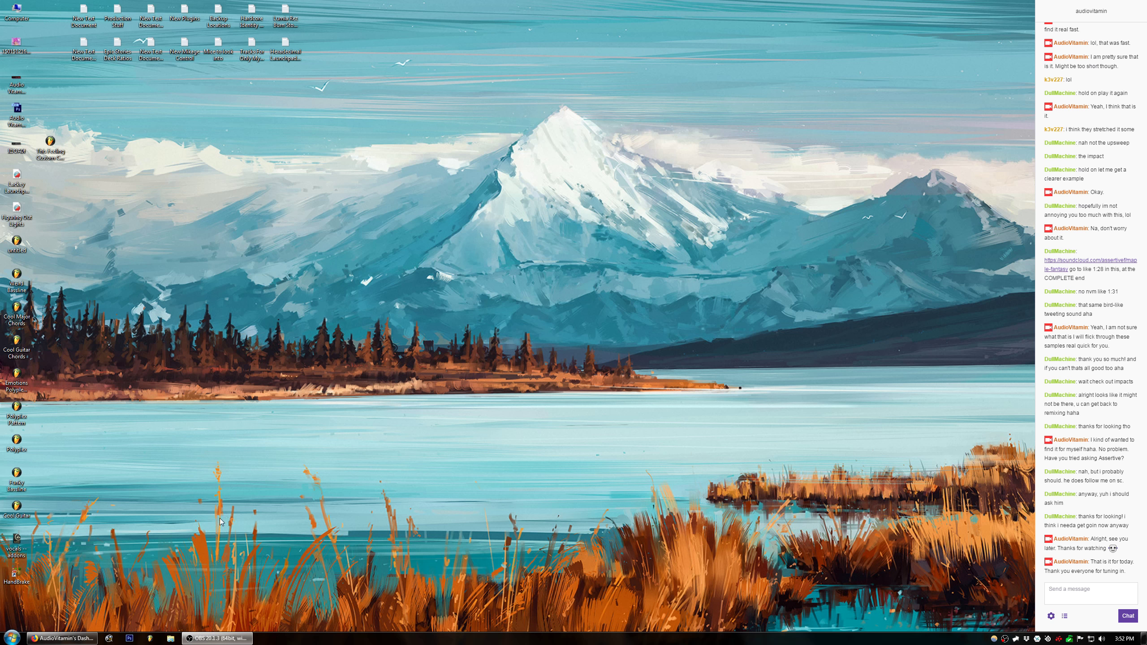
{"action": "left_click", "coordinate": [217, 639]}
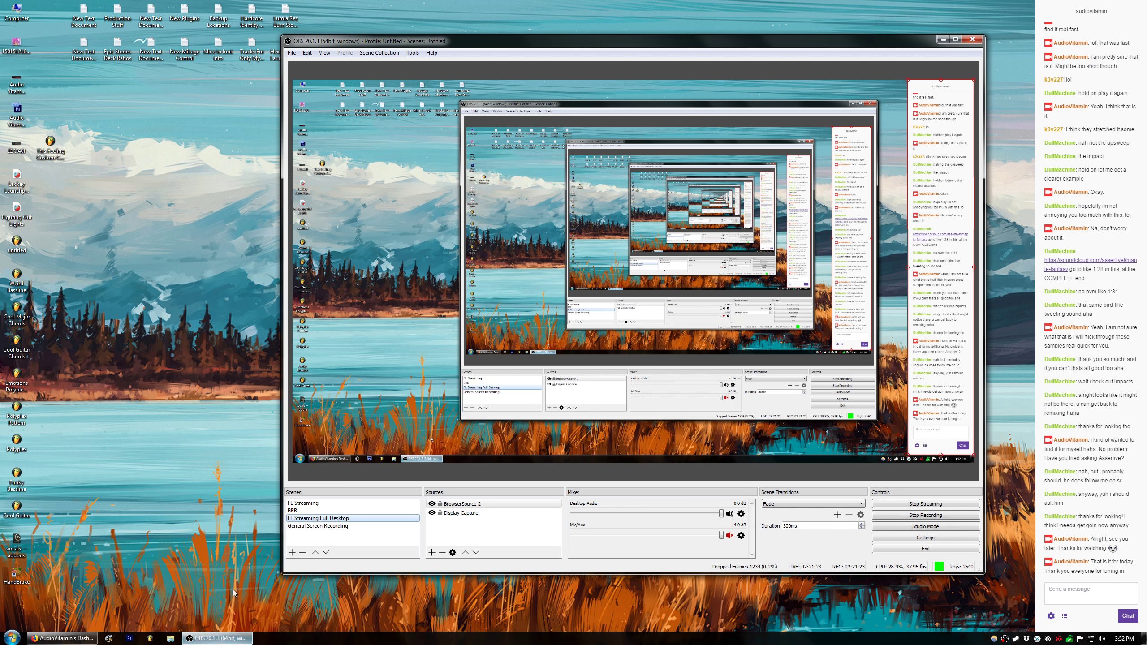
{"action": "left_click", "coordinate": [63, 638]}
{"action": "left_click", "coordinate": [218, 639]}
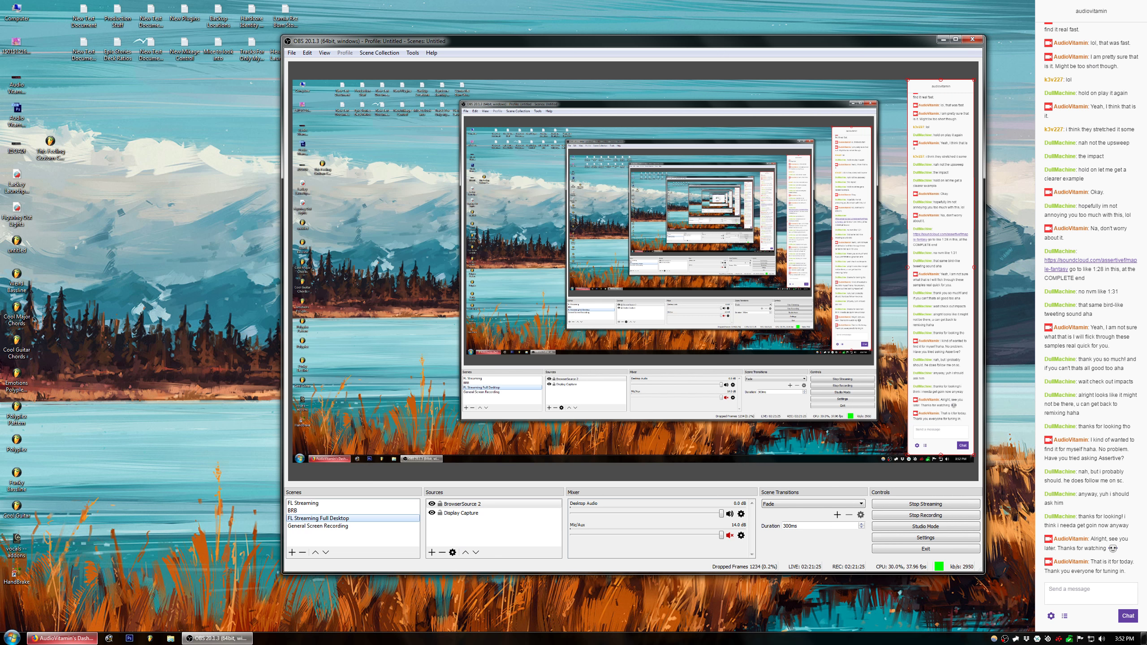